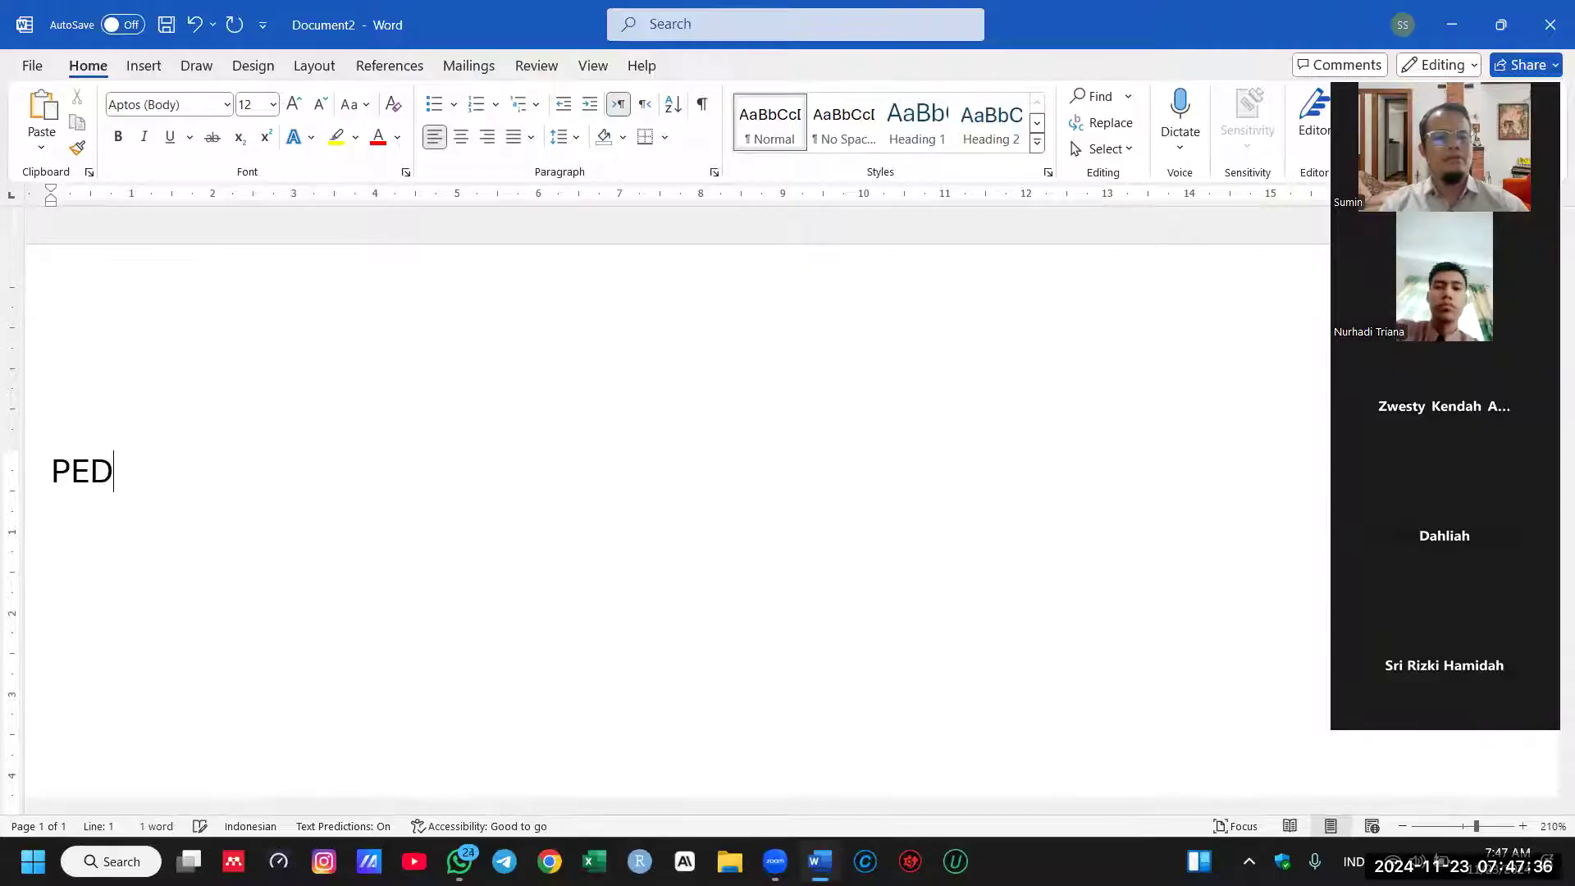
Step: Complete the title "PEDOMAN WAWANCARA" and start a new paragraph below it
{"action": "type", "text": "ANCARA"}
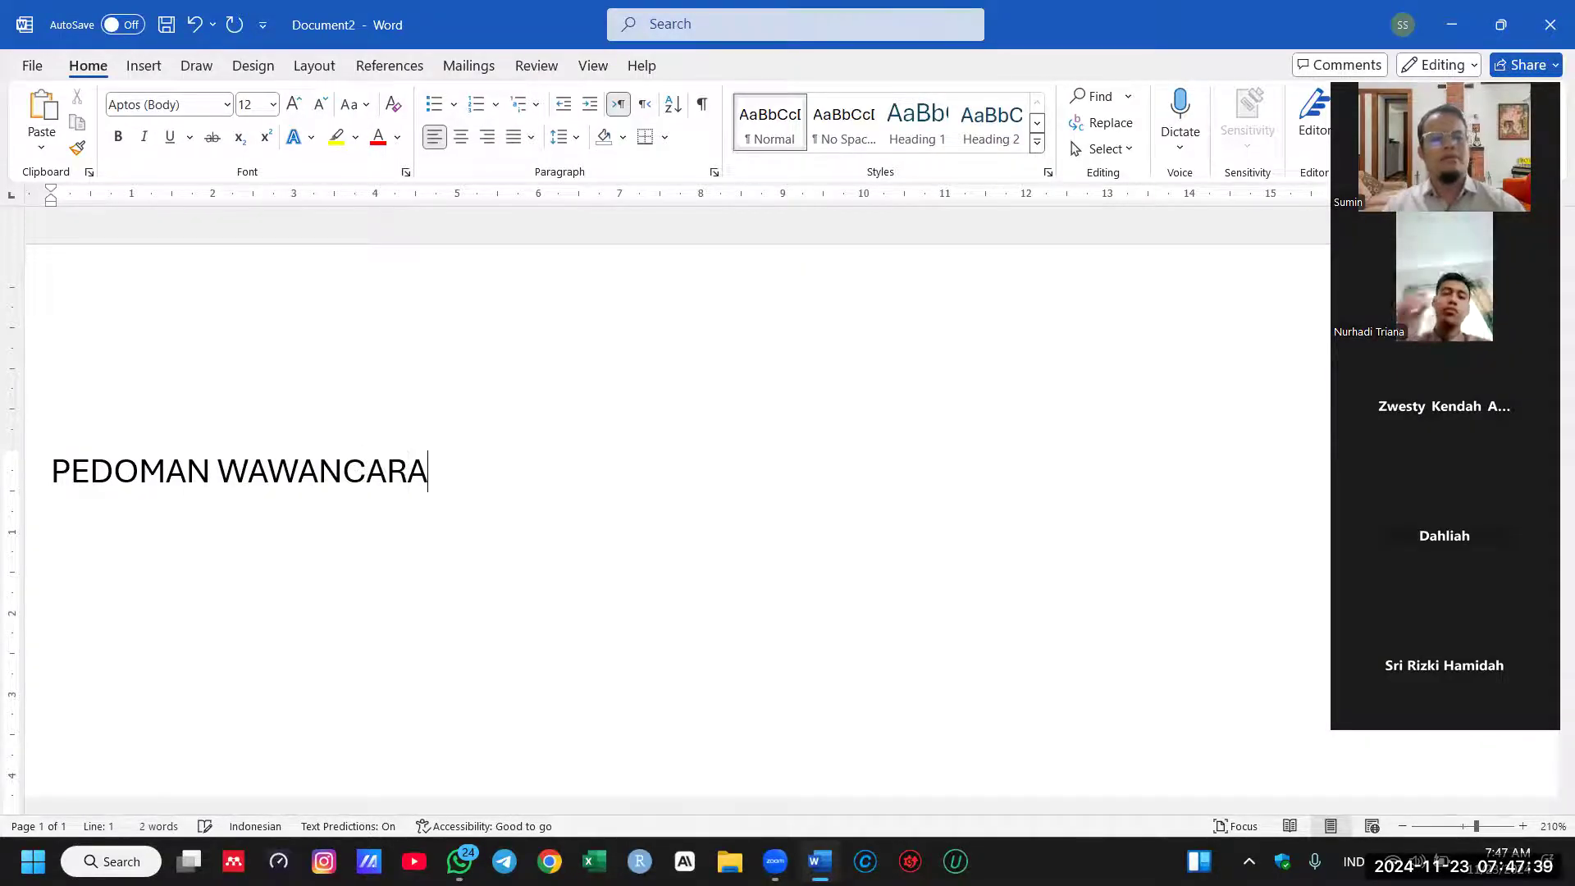
{"action": "scroll", "coordinate": [767, 302], "scroll_direction": "down", "scroll_amount": 3}
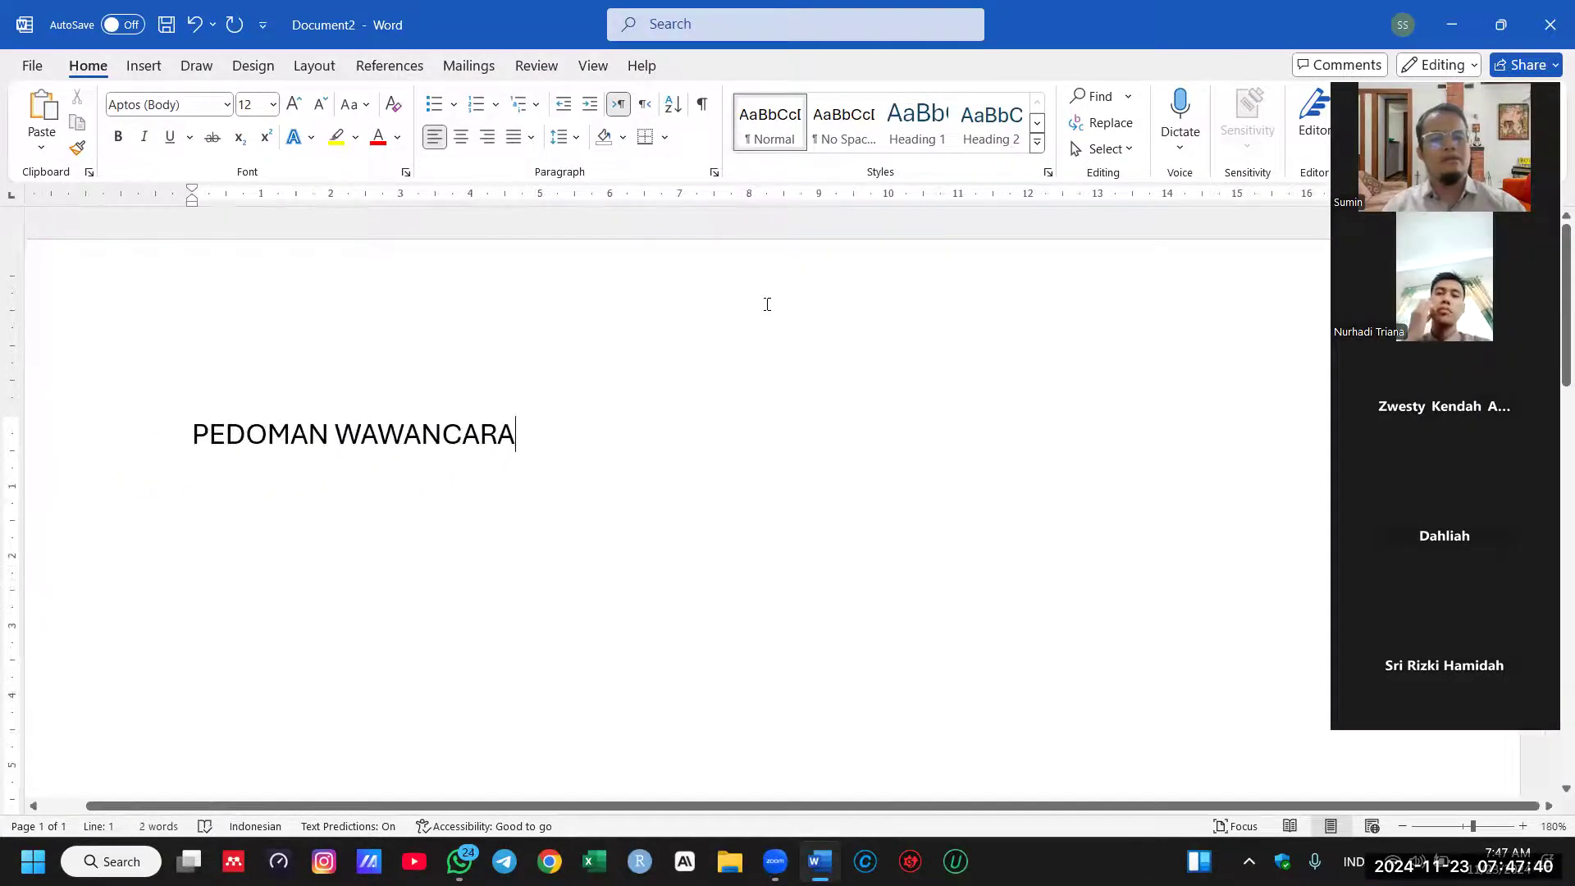
{"action": "key", "text": "Return"}
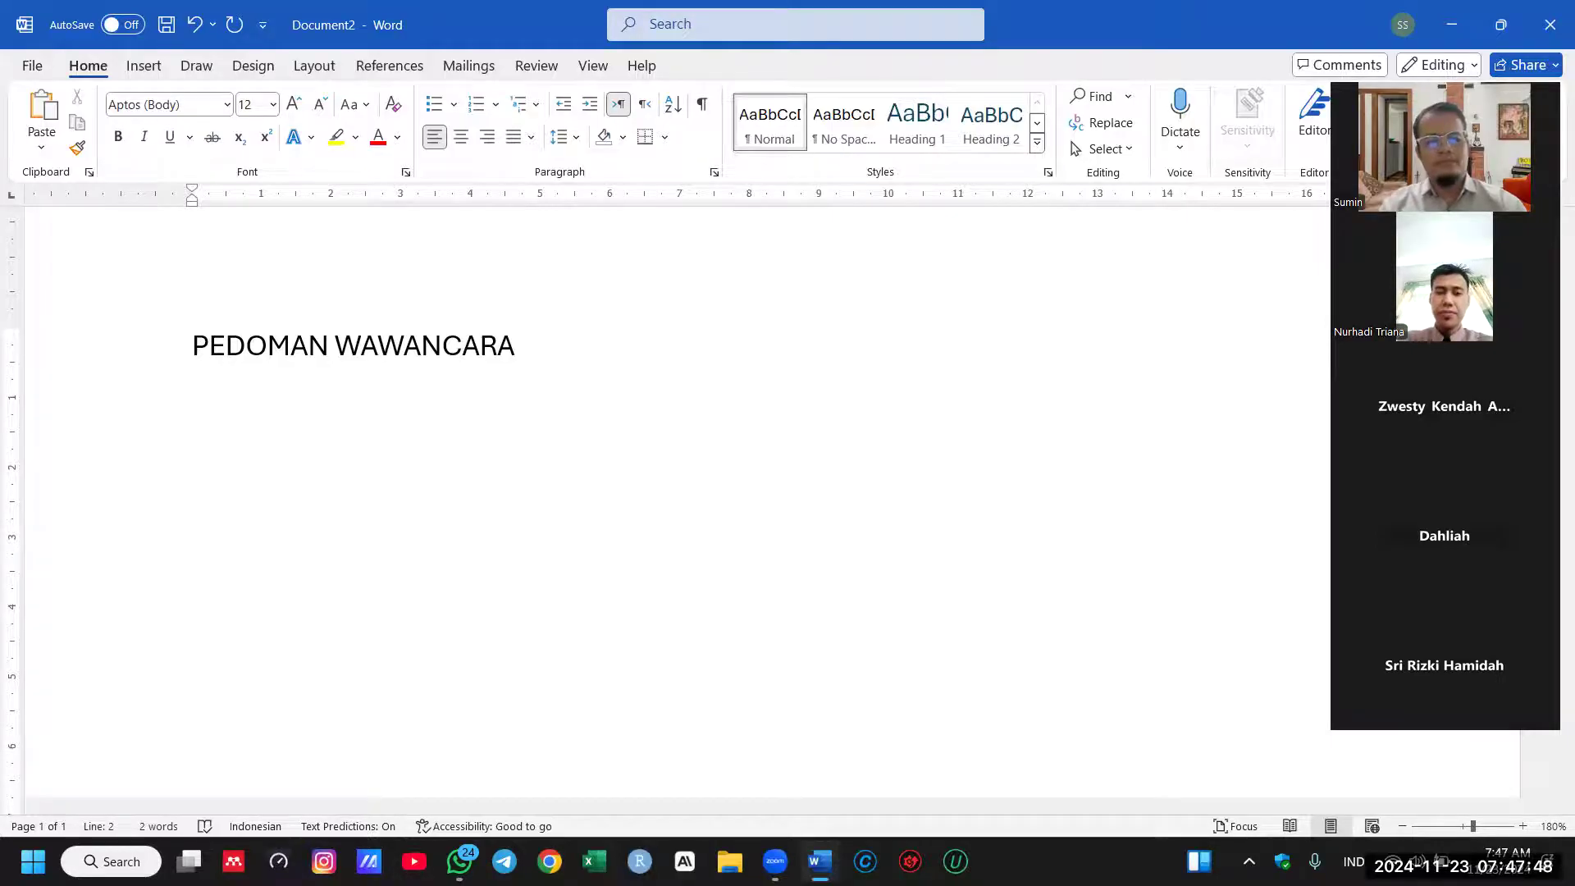
Step: Begin the introductory paragraph under the title with the salutation "Informan yang terhormat,"
{"action": "type", "text": "r"}
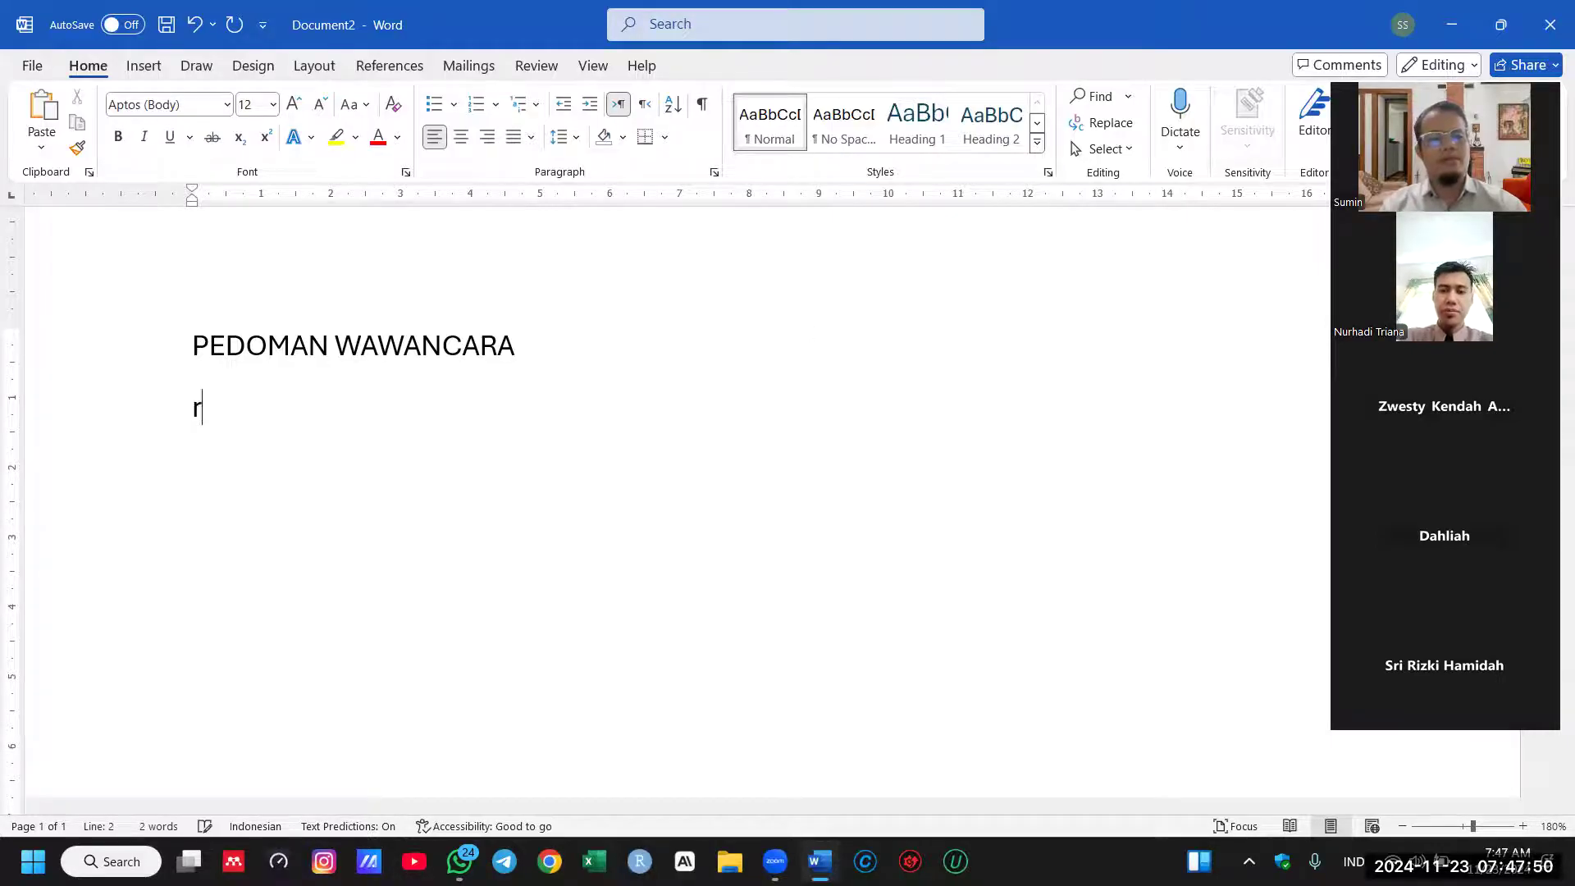
{"action": "type", "text": "iNF"}
{"action": "key", "text": "BackSpace"}
{"action": "key", "text": "BackSpace"}
{"action": "key", "text": "BackSpace"}
{"action": "type", "text": "Informa"}
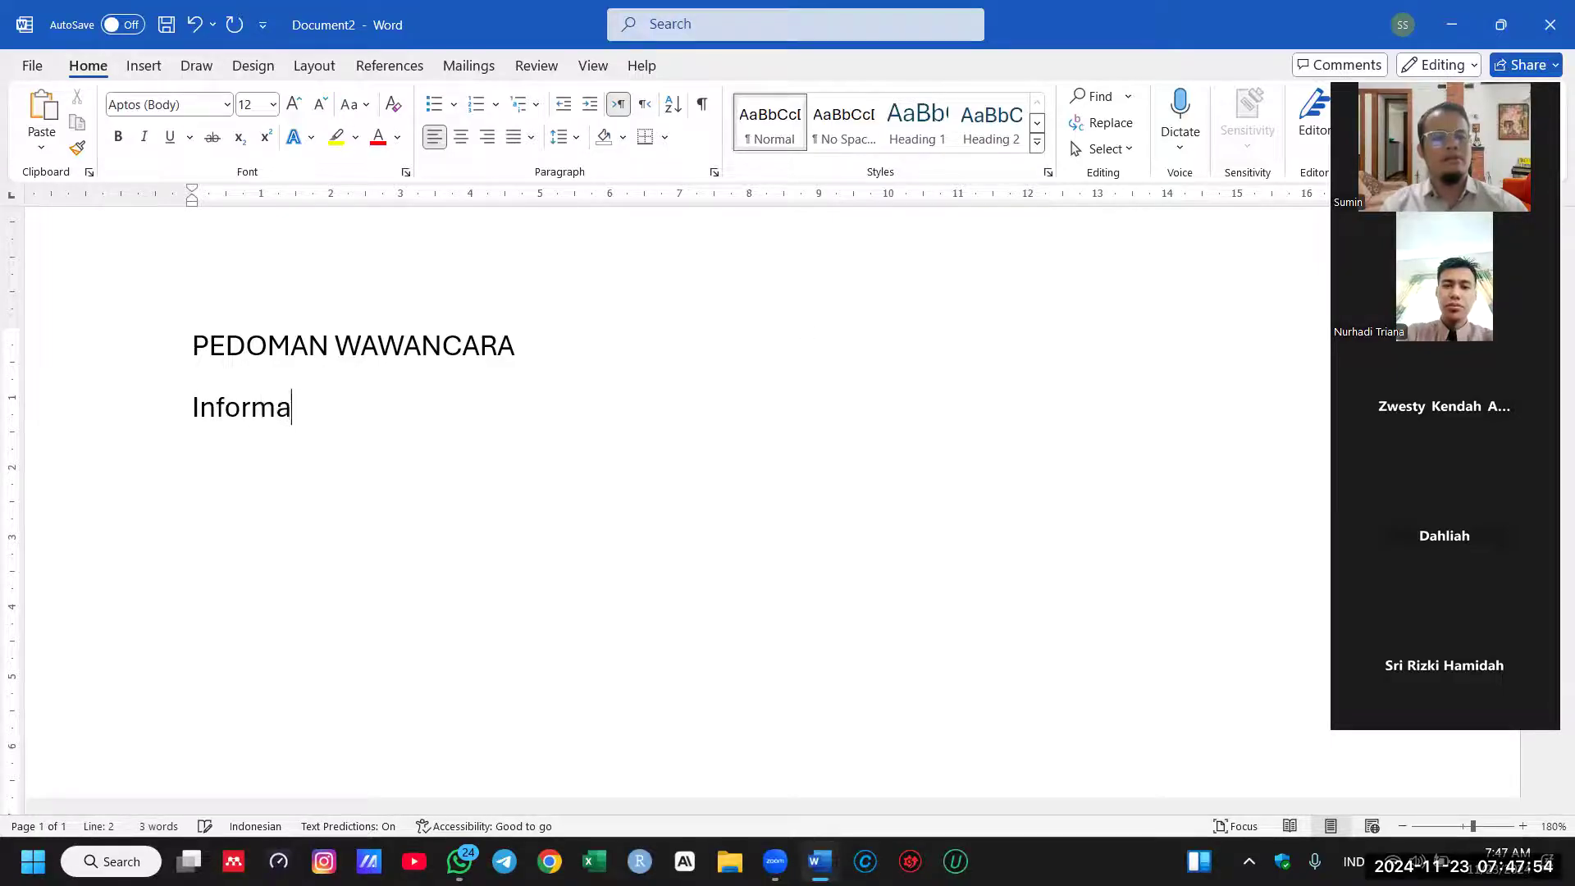
{"action": "type", "text": "n yang terh"}
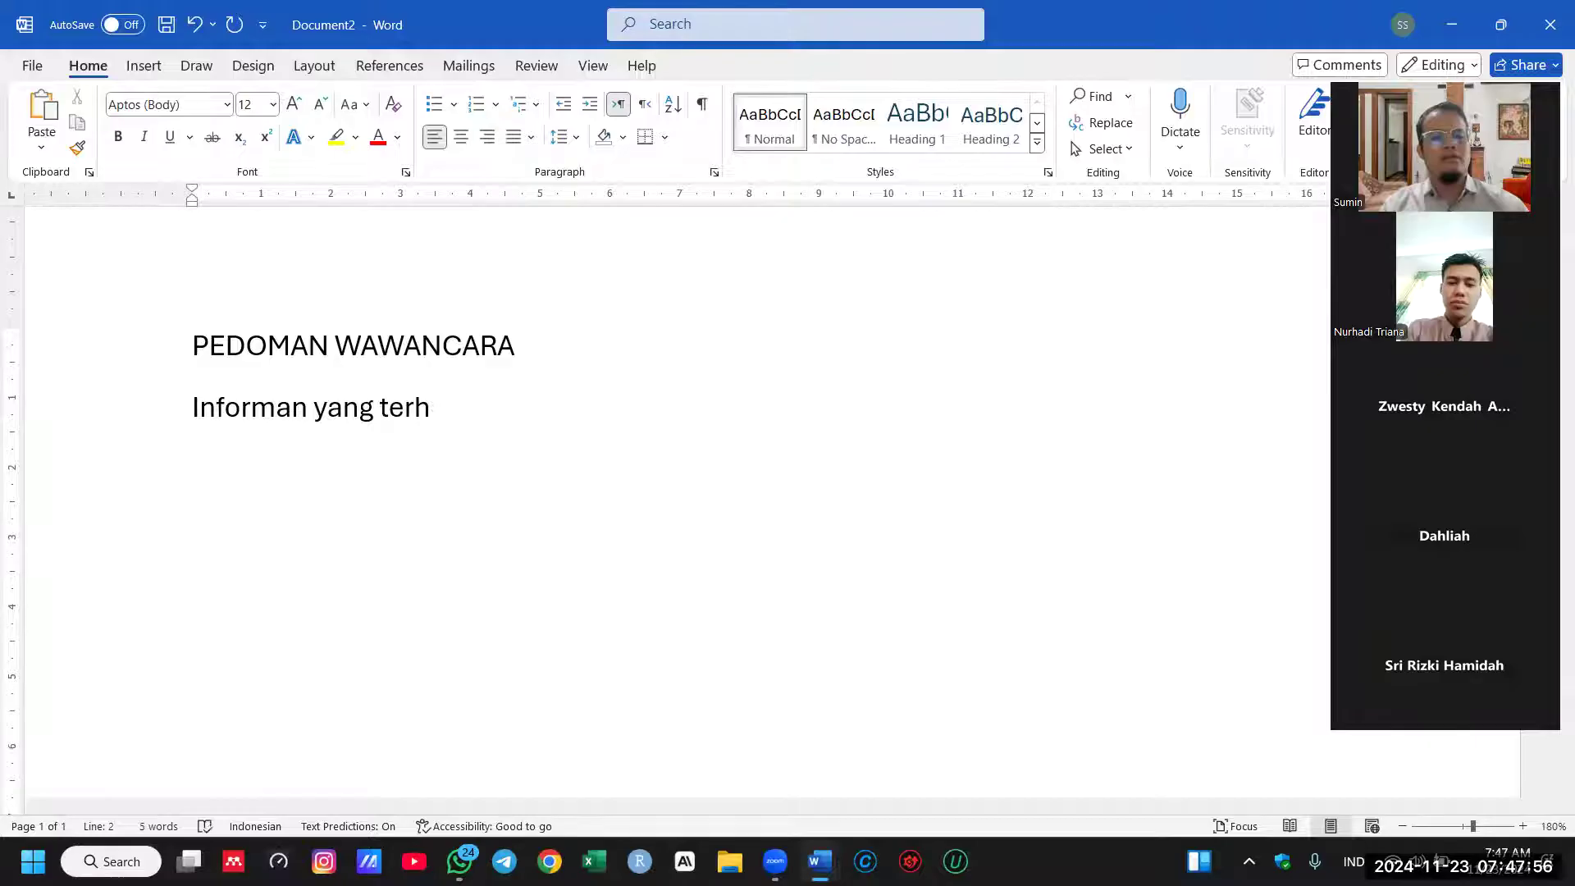
{"action": "type", "text": "ormat,"}
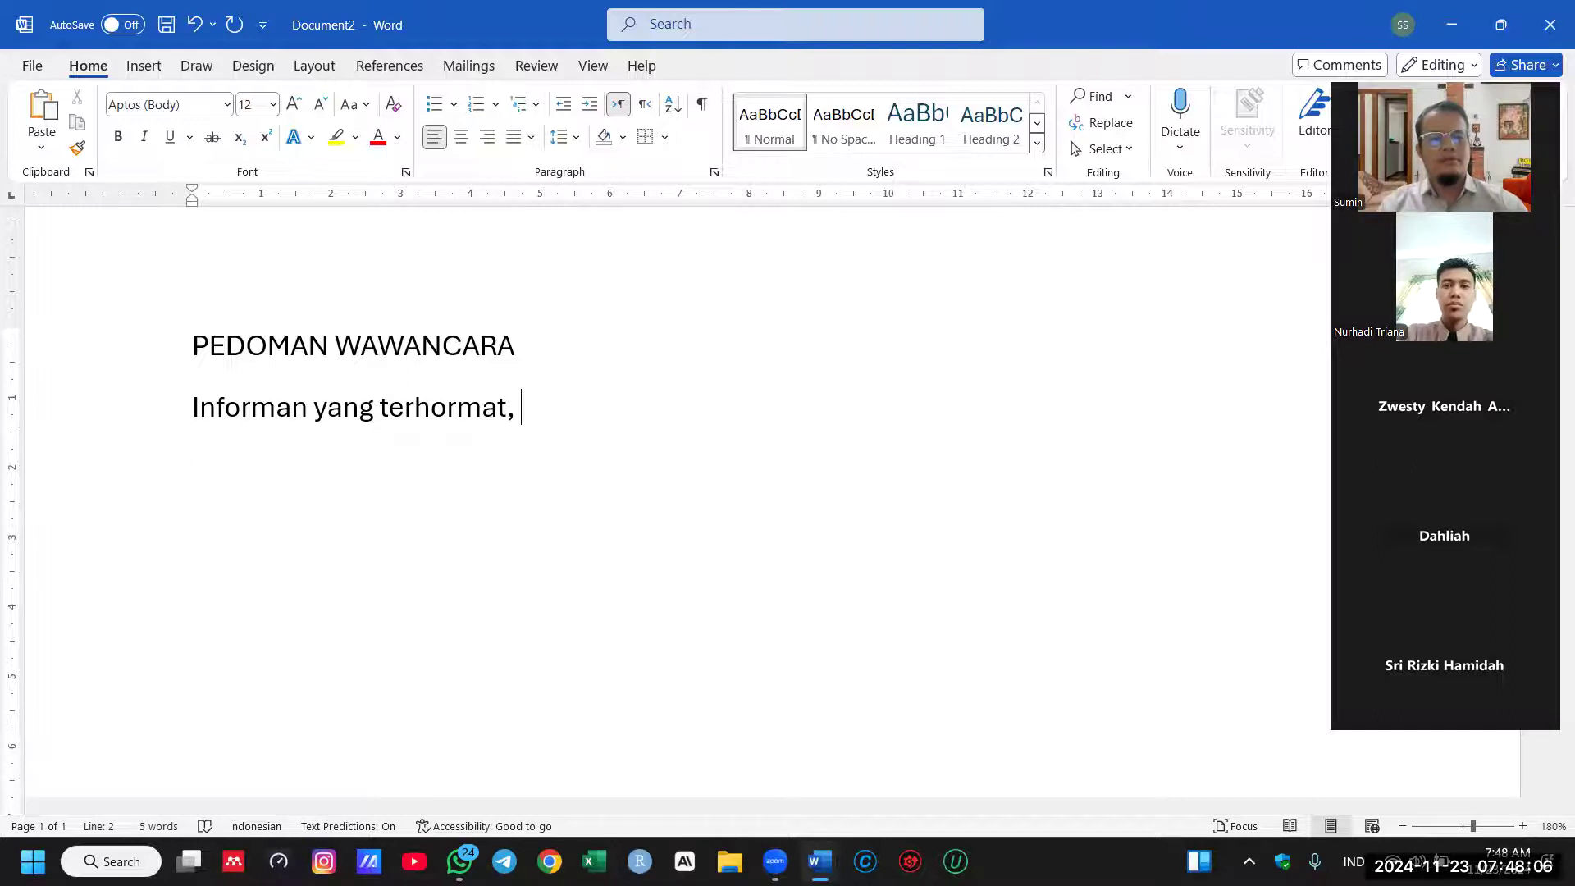
Step: Continue the paragraph after the salutation with "wawancara ini merupakan proses mengumpulkan data penelitian kami"
{"action": "type", "text": "wawancar"}
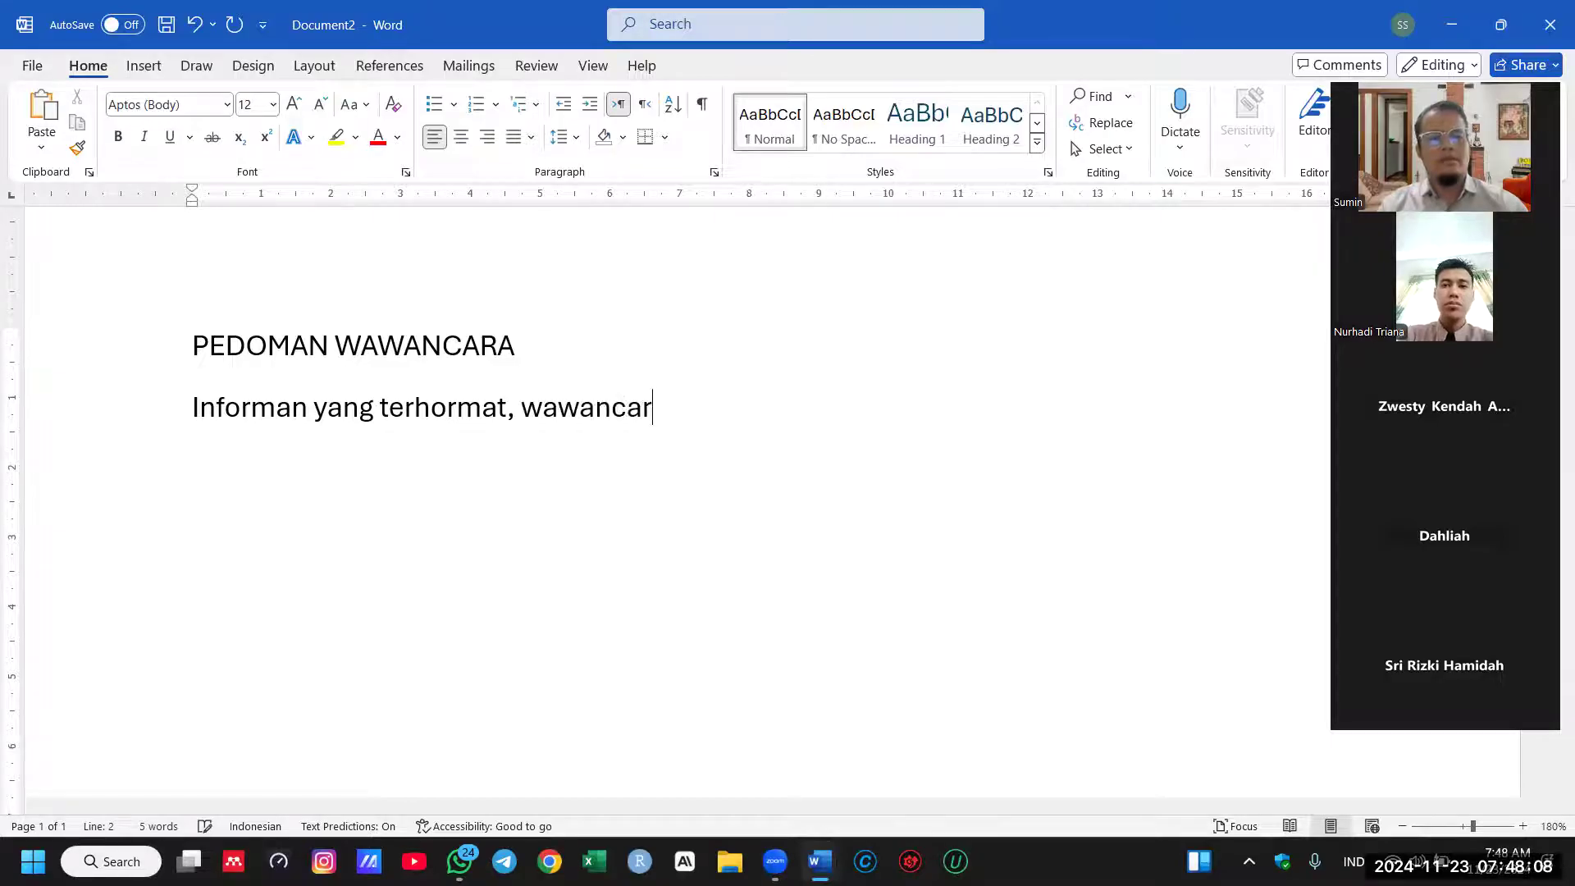
{"action": "type", "text": "a ini meru"}
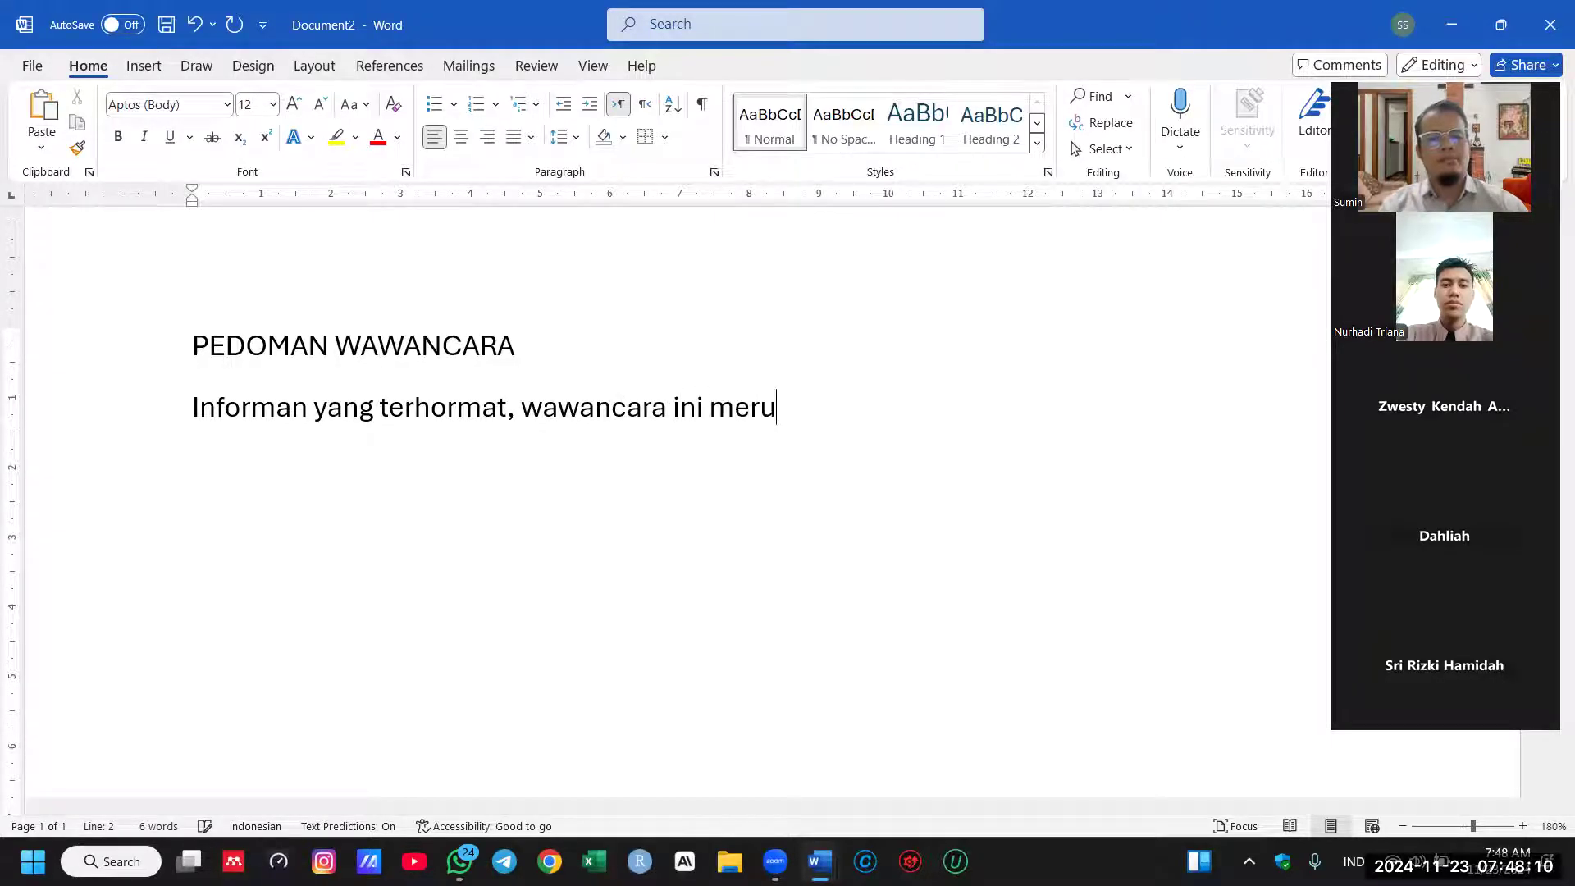
{"action": "type", "text": "pakan kegiatan"}
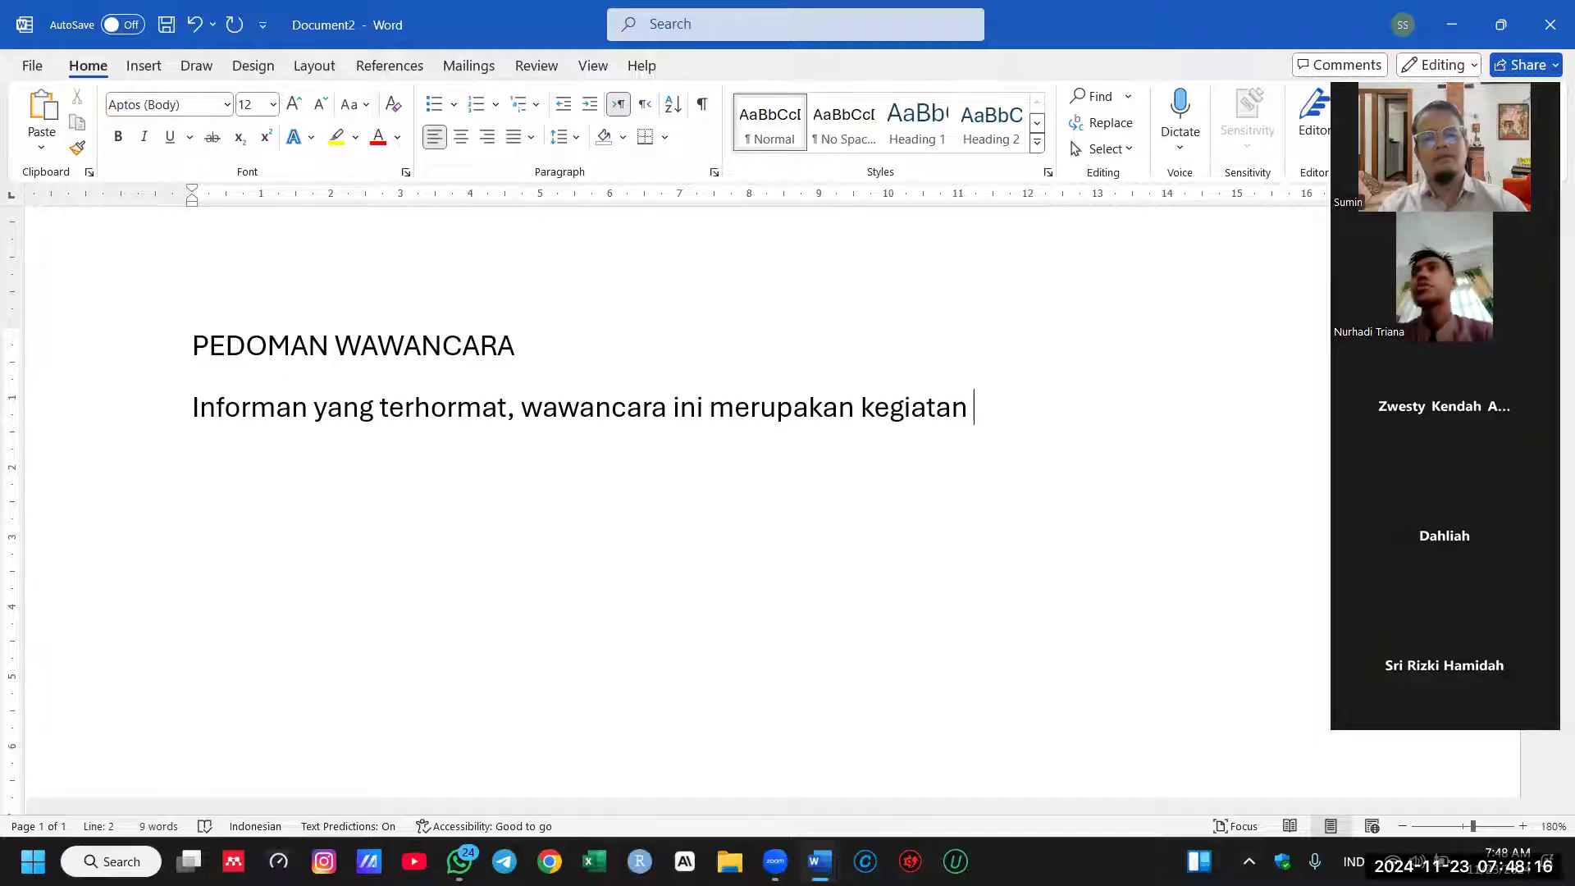
{"action": "key", "text": "ctrl+BackSpace"}
{"action": "type", "text": "prse"}
{"action": "key", "text": "BackSpace"}
{"action": "key", "text": "BackSpace"}
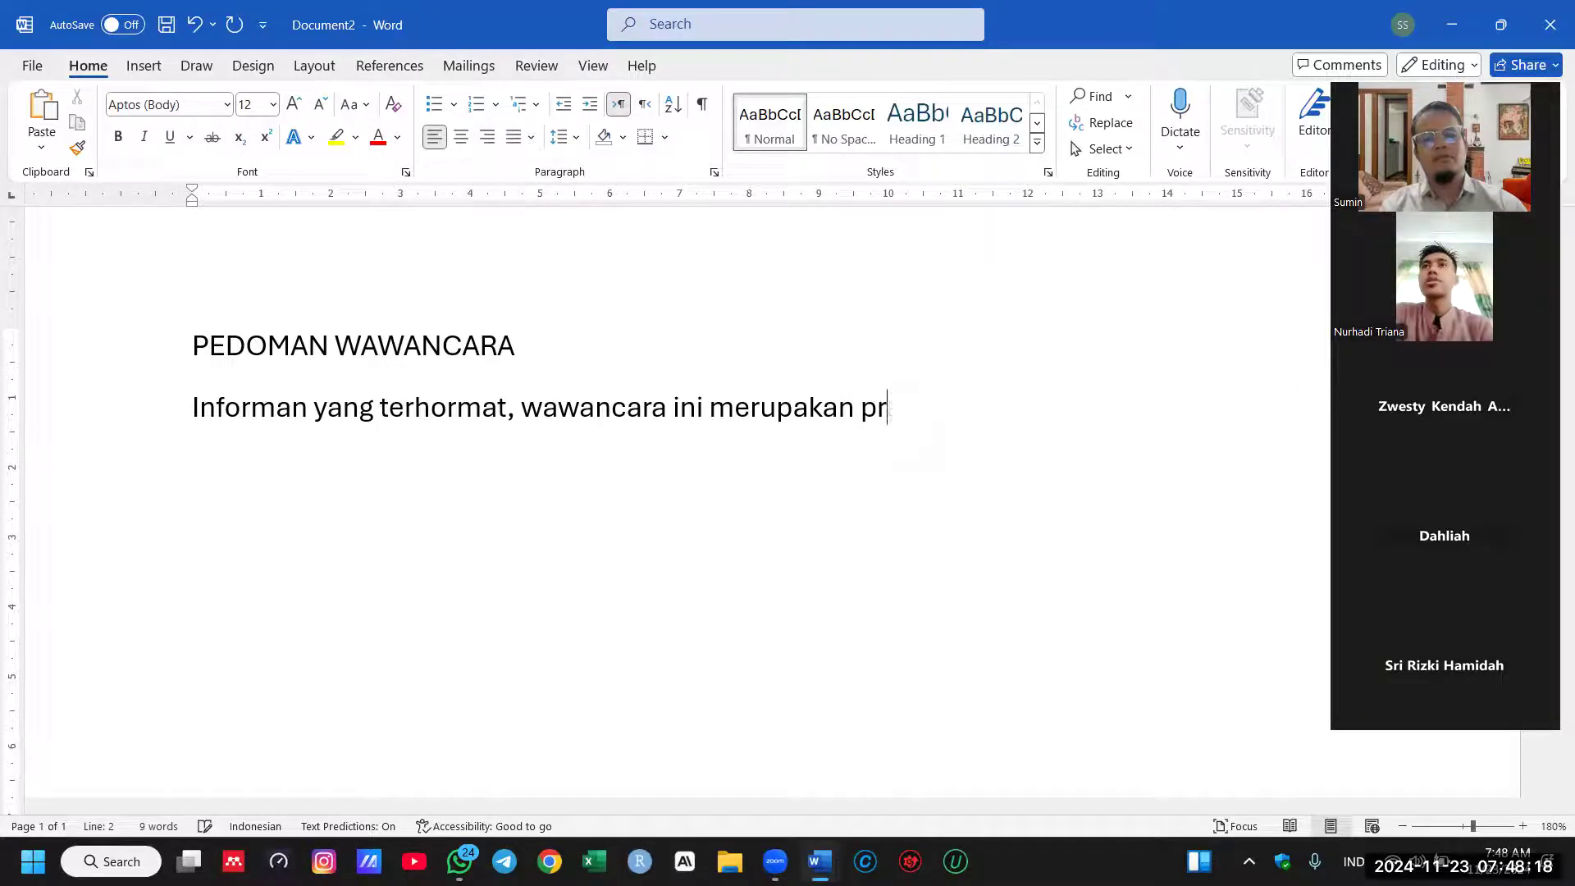
{"action": "type", "text": "oses mengump"}
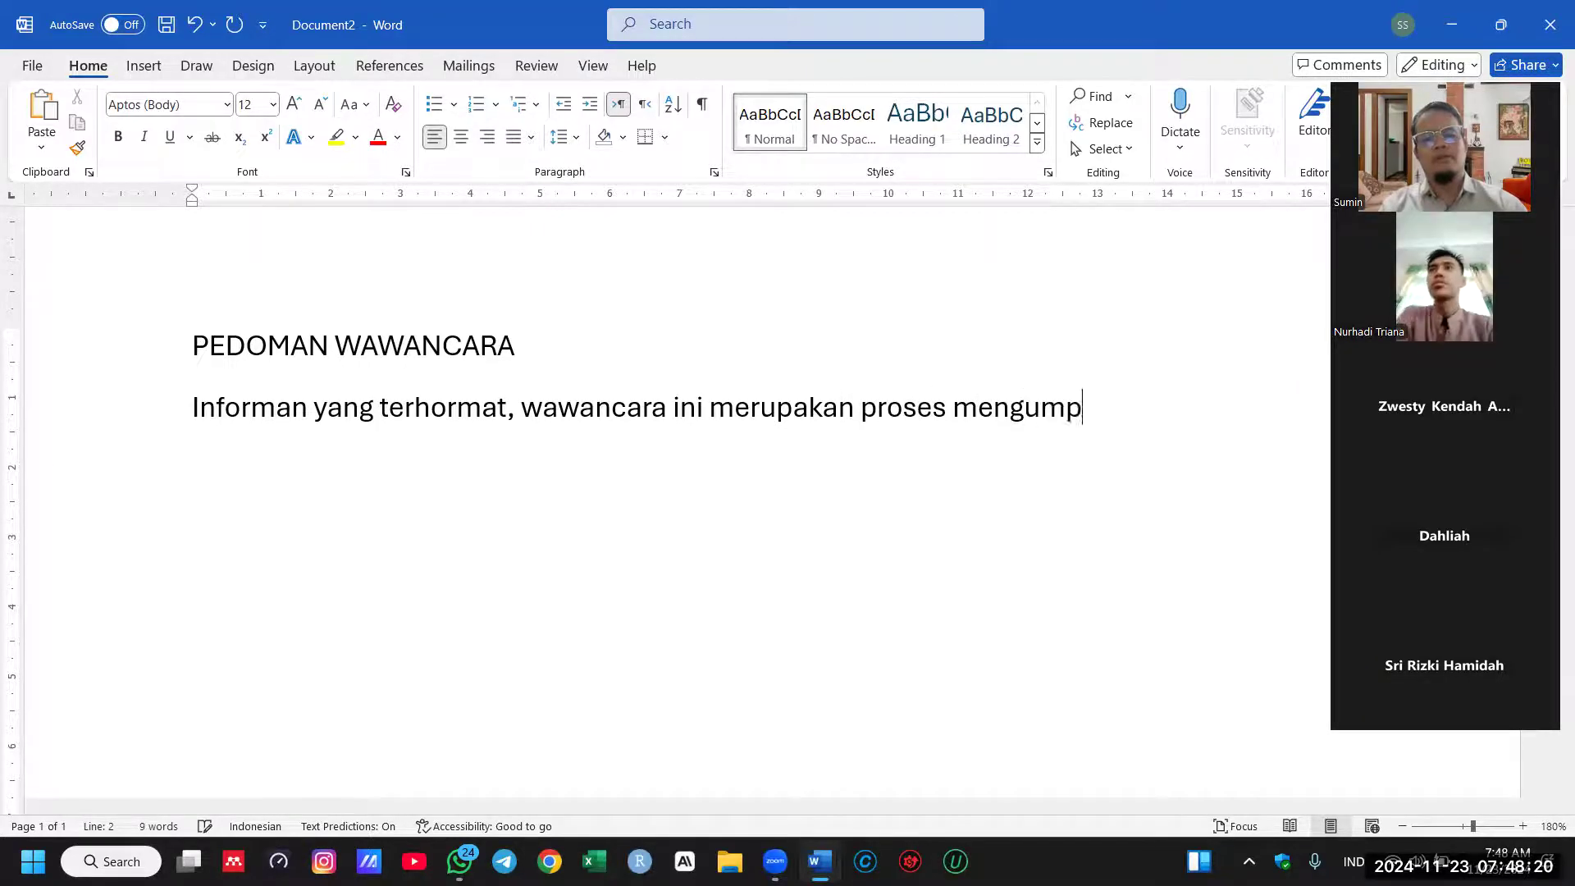
{"action": "type", "text": "ulkan data pen"}
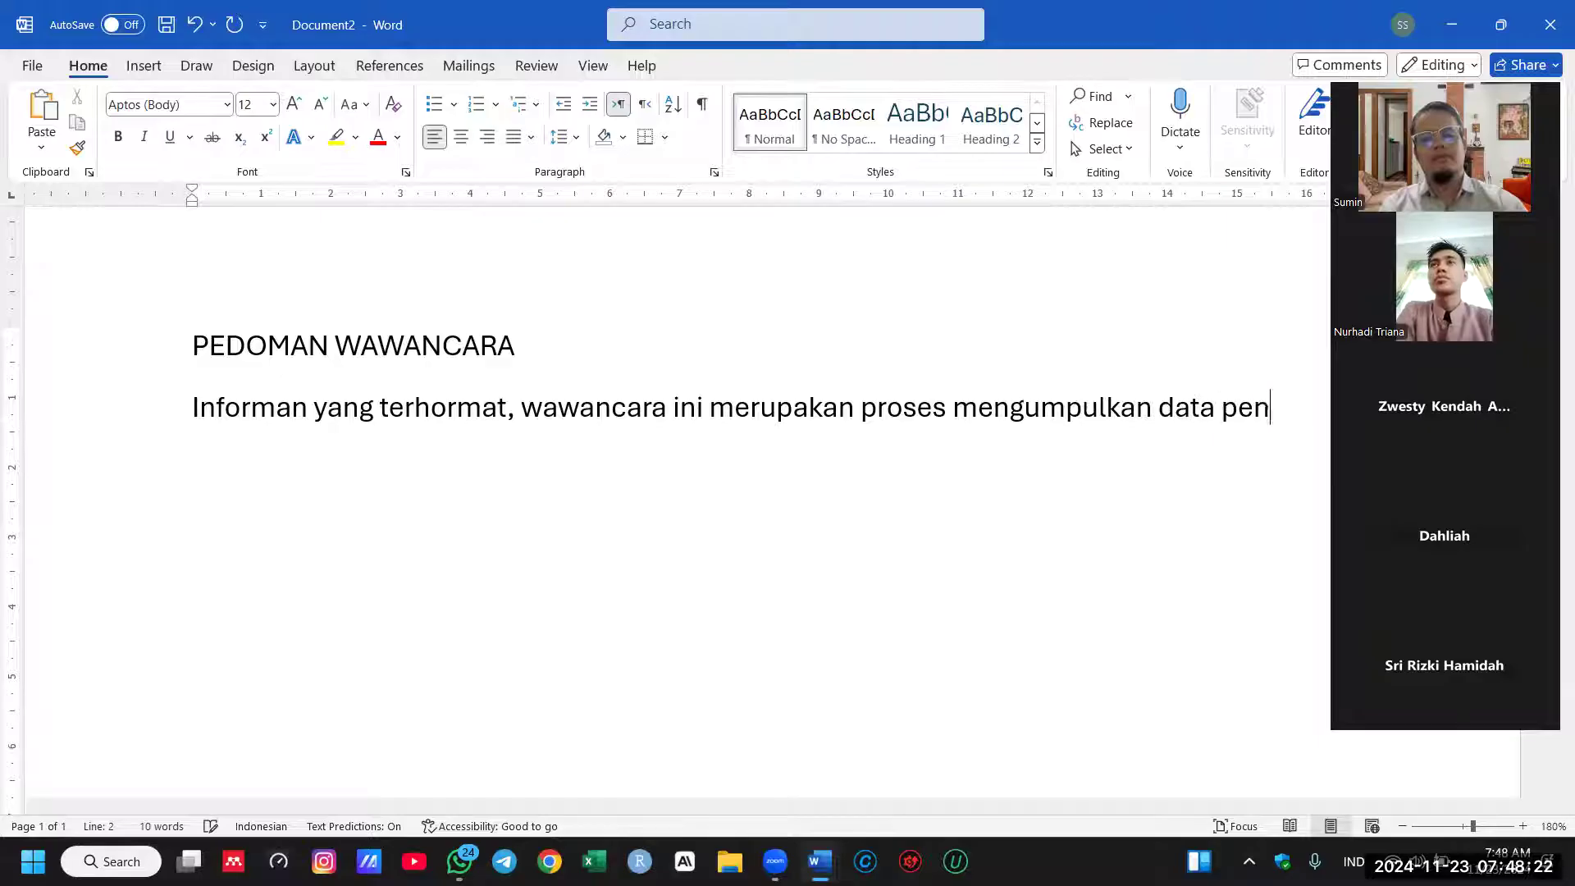
{"action": "type", "text": "elitian kami "}
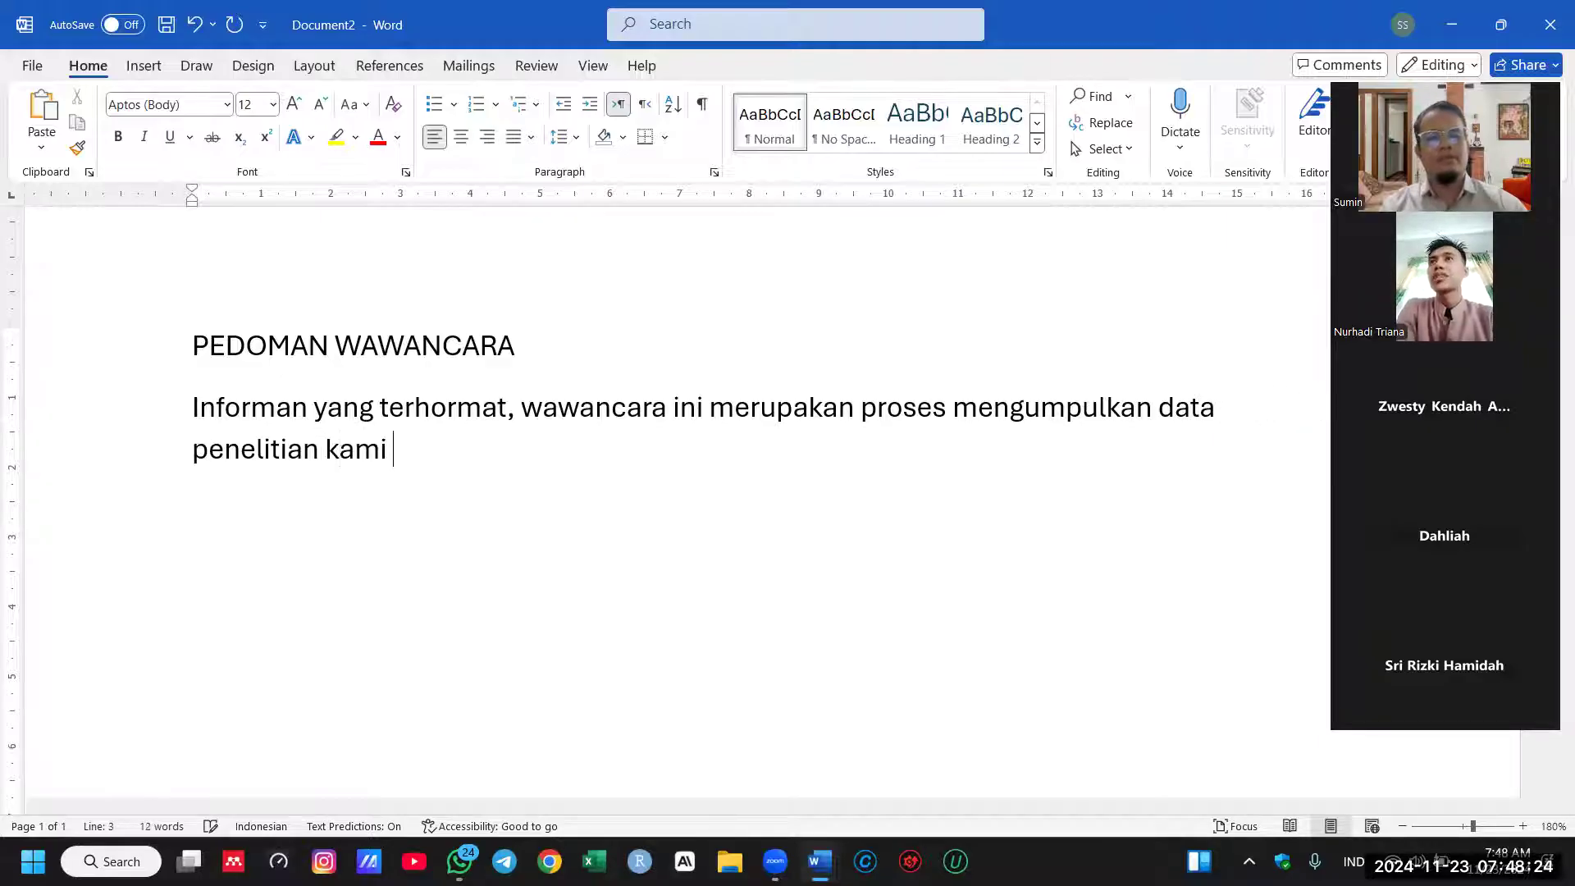
Step: Add the research title to the sentence as "yang berjudul “Pendidikan Moderasi di Kalangan Generasi Z”,"
{"action": "type", "text": "yang berjudul “Pend"}
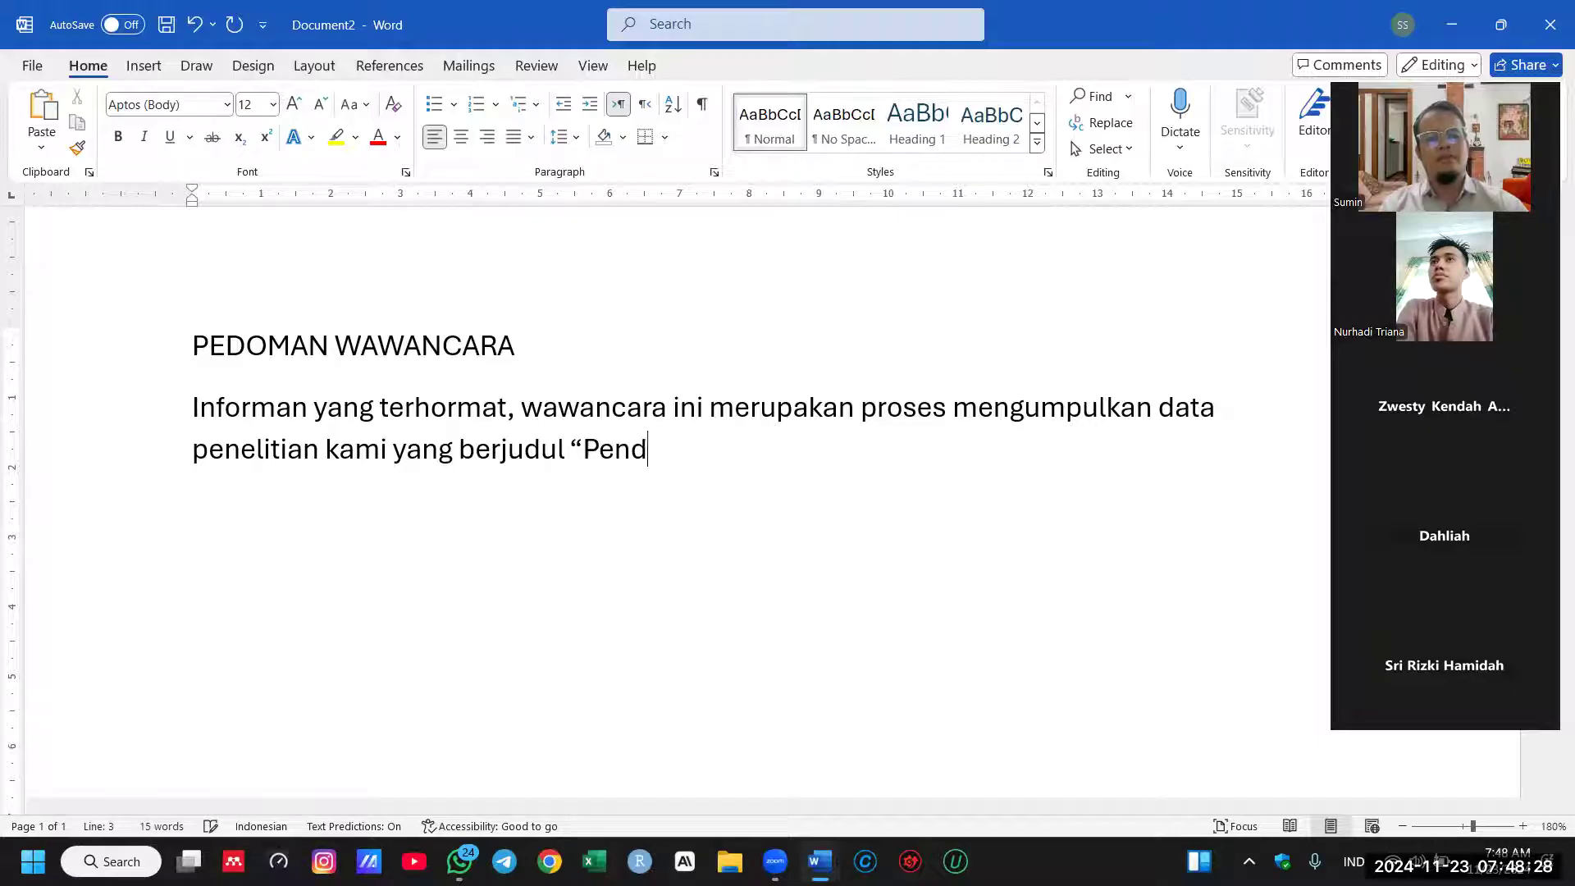
{"action": "type", "text": "idikan Moderasi di Kalangan M"}
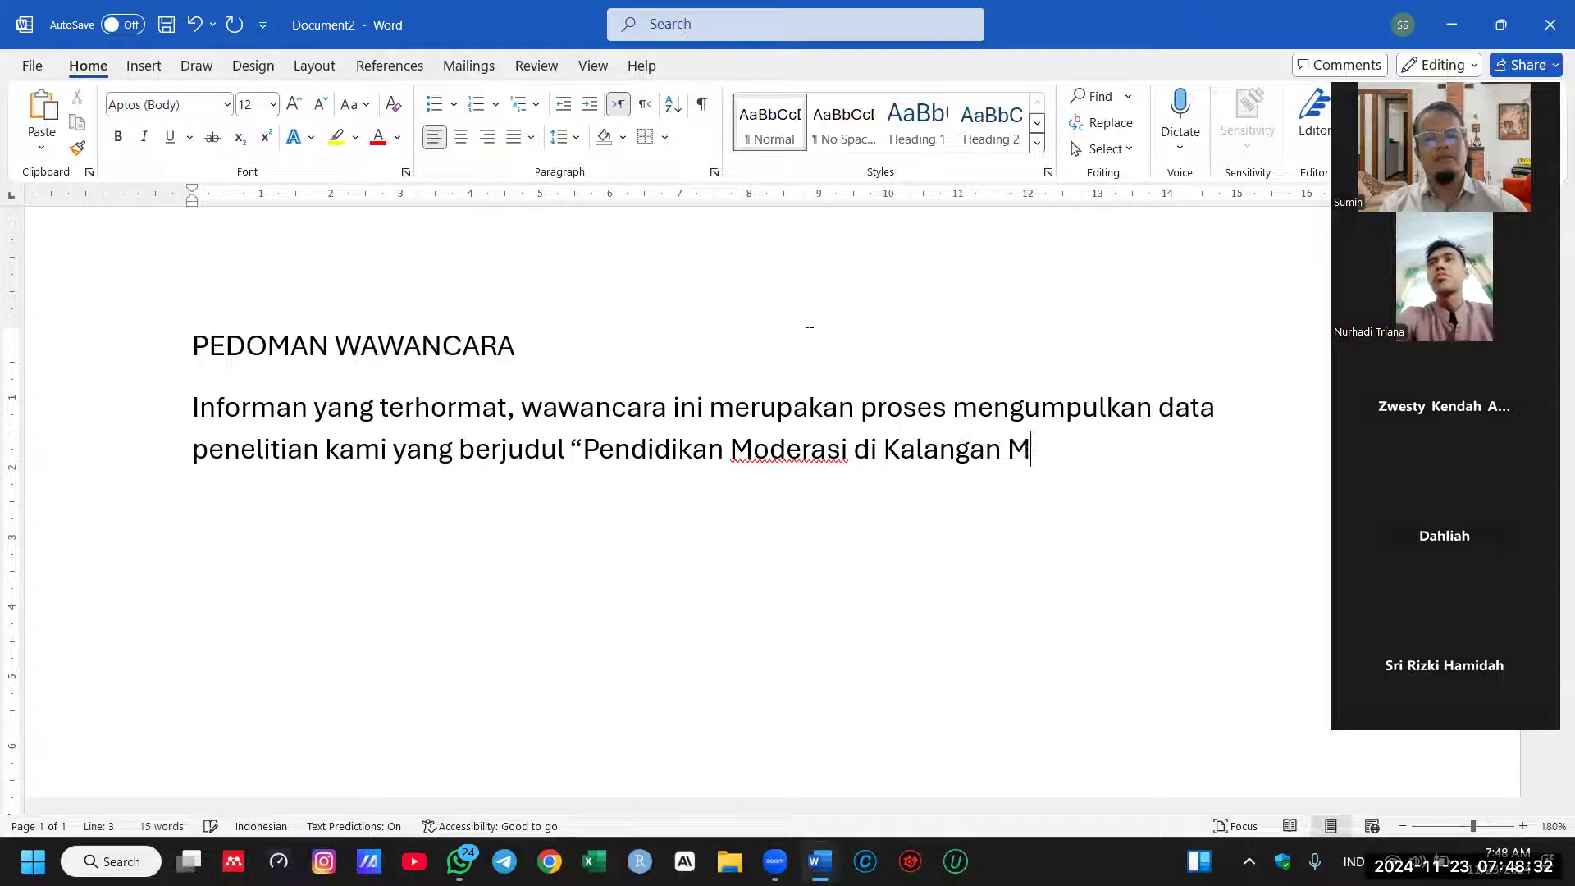
{"action": "type", "text": "ahasiswa"}
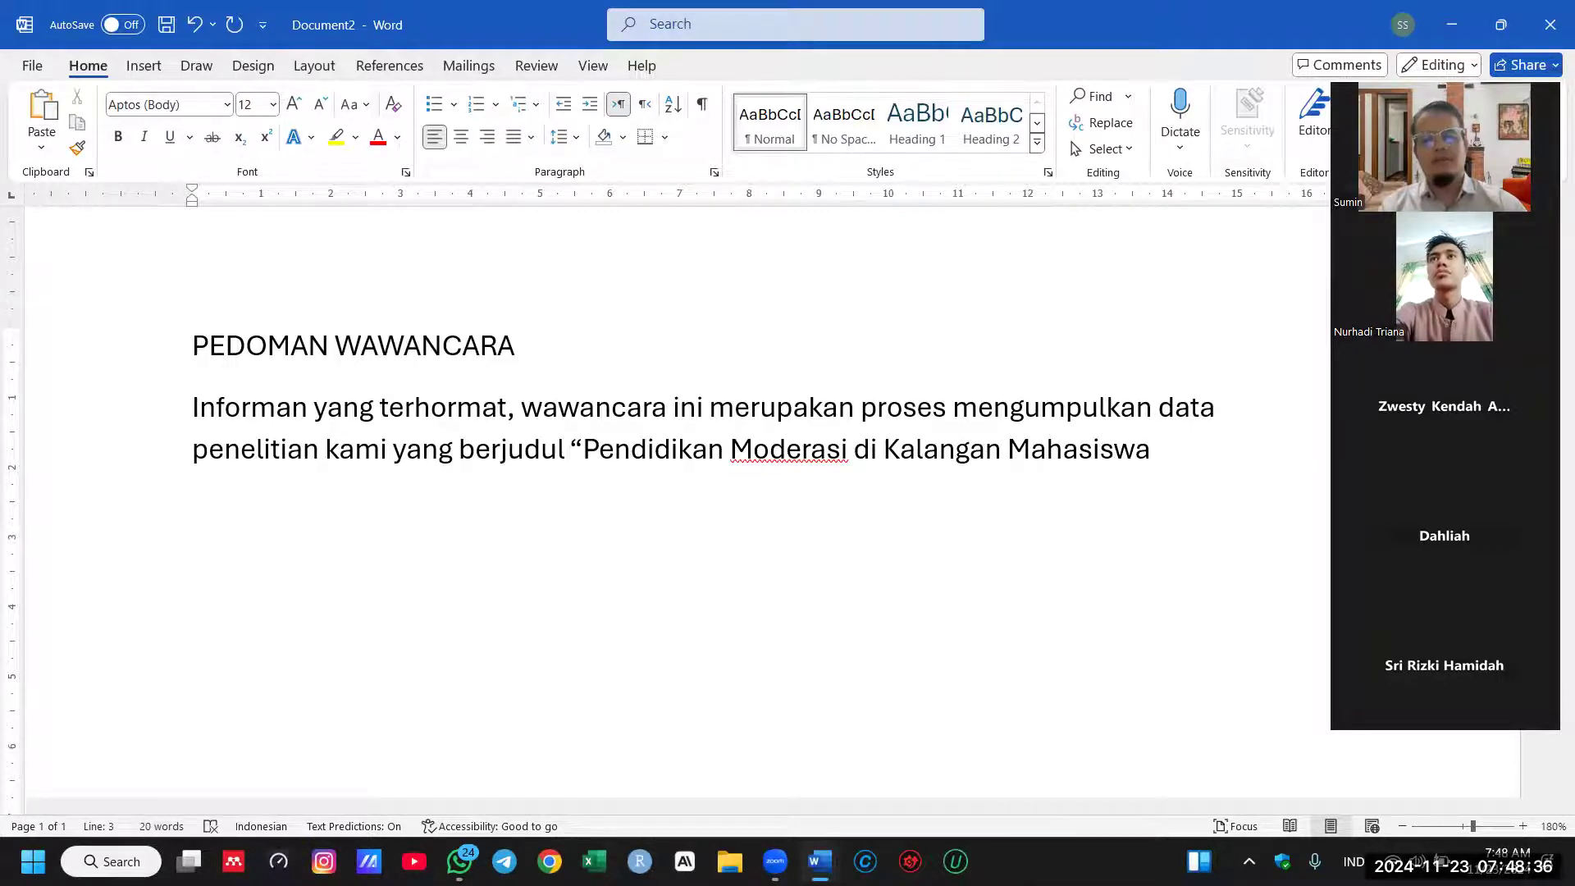
{"action": "key", "text": "ctrl+BackSpace"}
{"action": "type", "text": "g"}
{"action": "key", "text": "BackSpace"}
{"action": "type", "text": "Gene"}
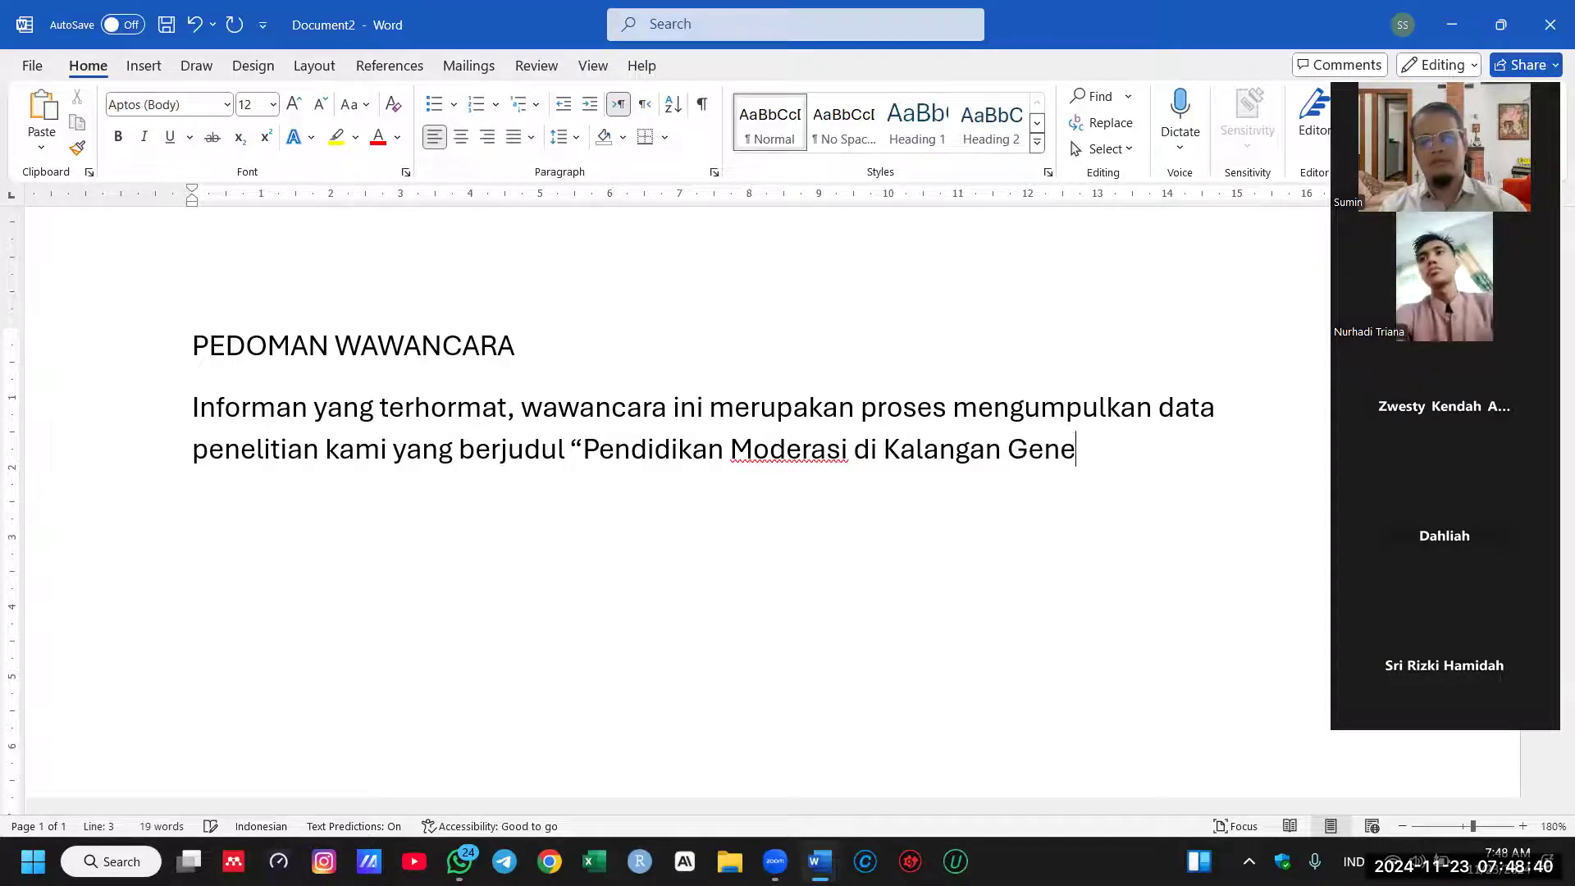
{"action": "type", "text": "rasi Z"}
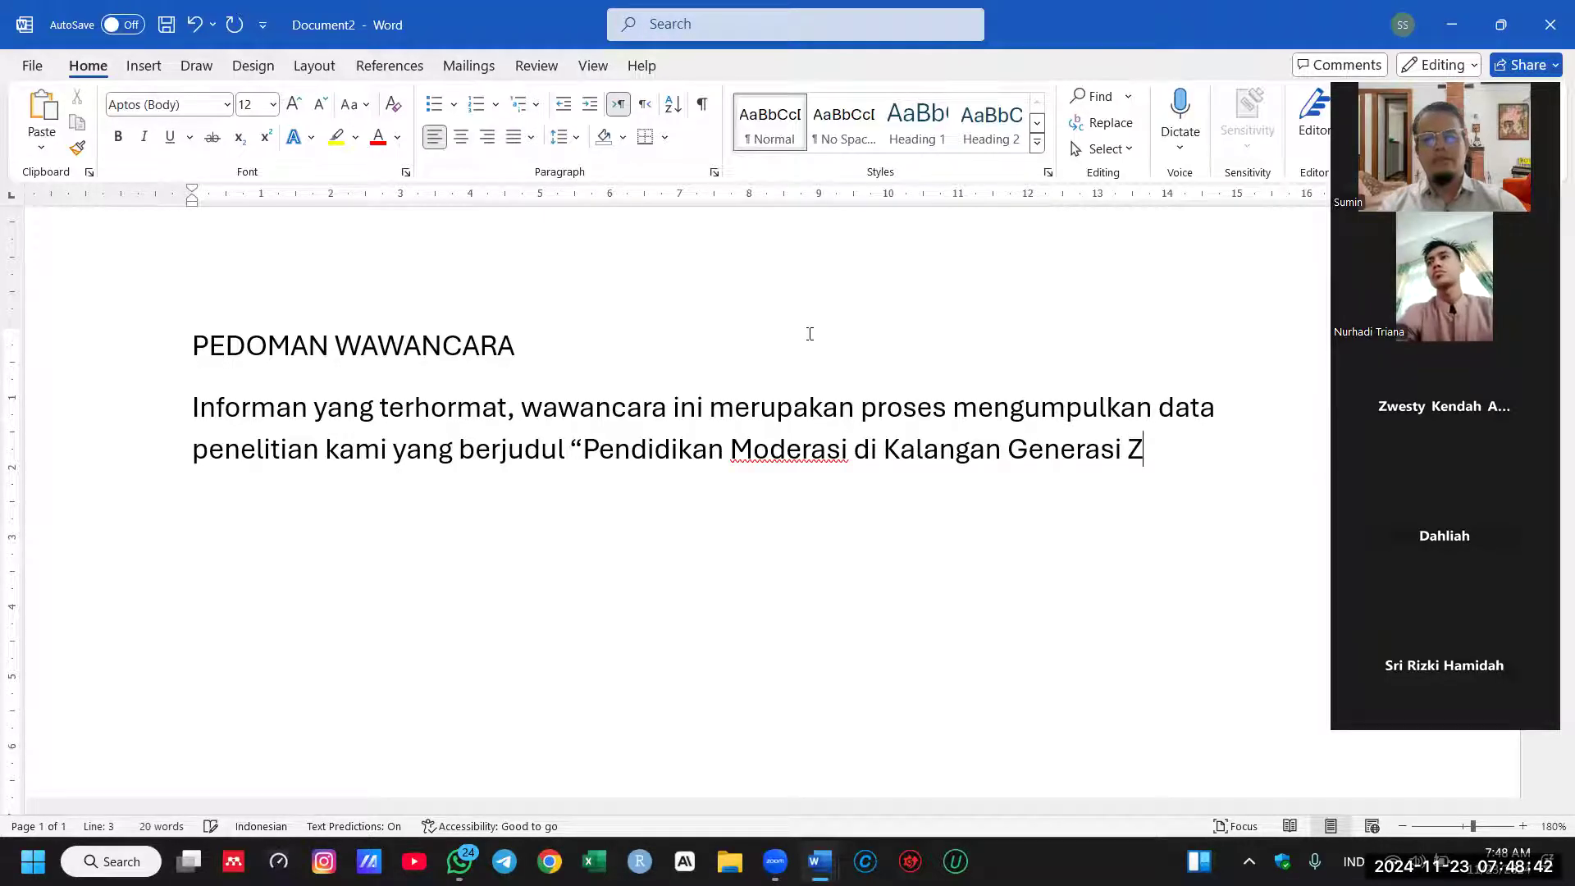
{"action": "type", "text": "\""}
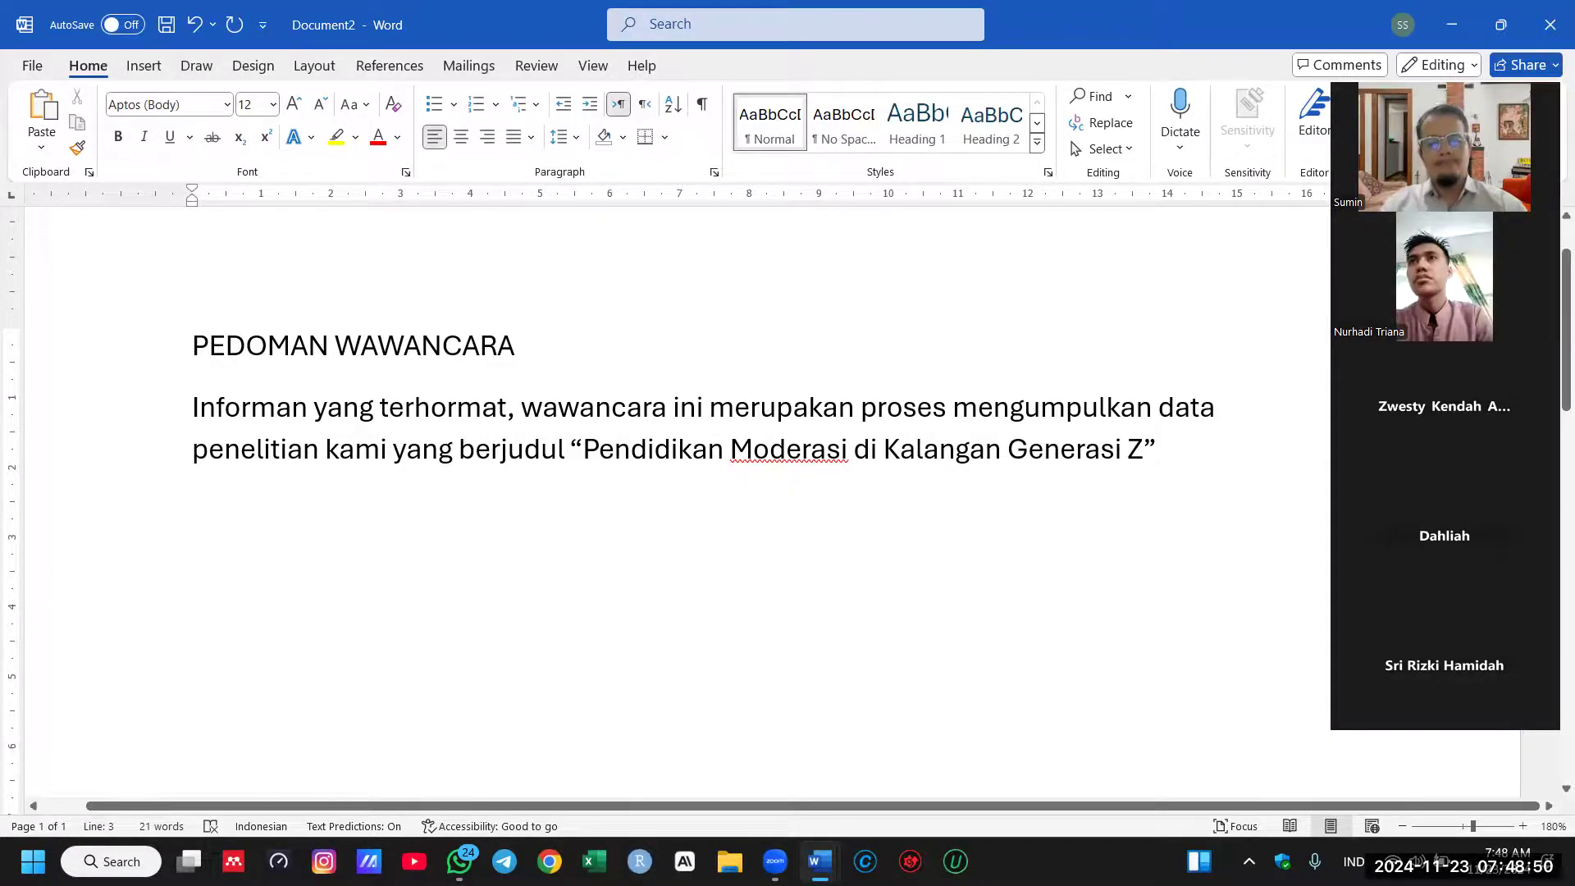
{"action": "type", "text": ","}
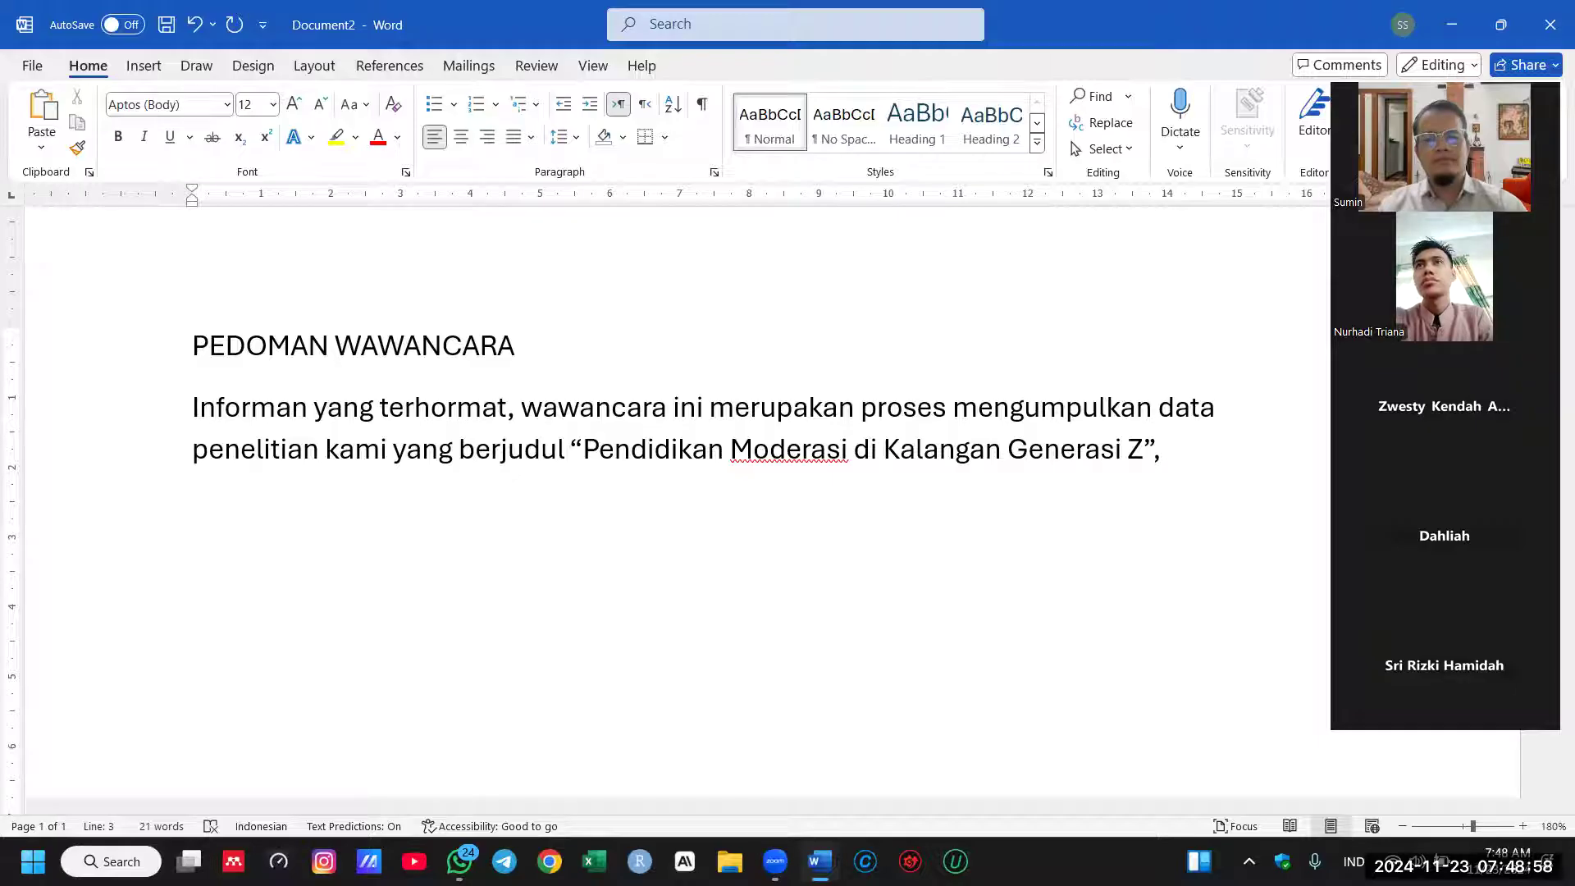
Step: Add the request "kami berharap bapak/ibu/saudara/saudari dapat memberikan informasi yang obyektif dan akurat" after the research title
{"action": "type", "text": "kami berharap"}
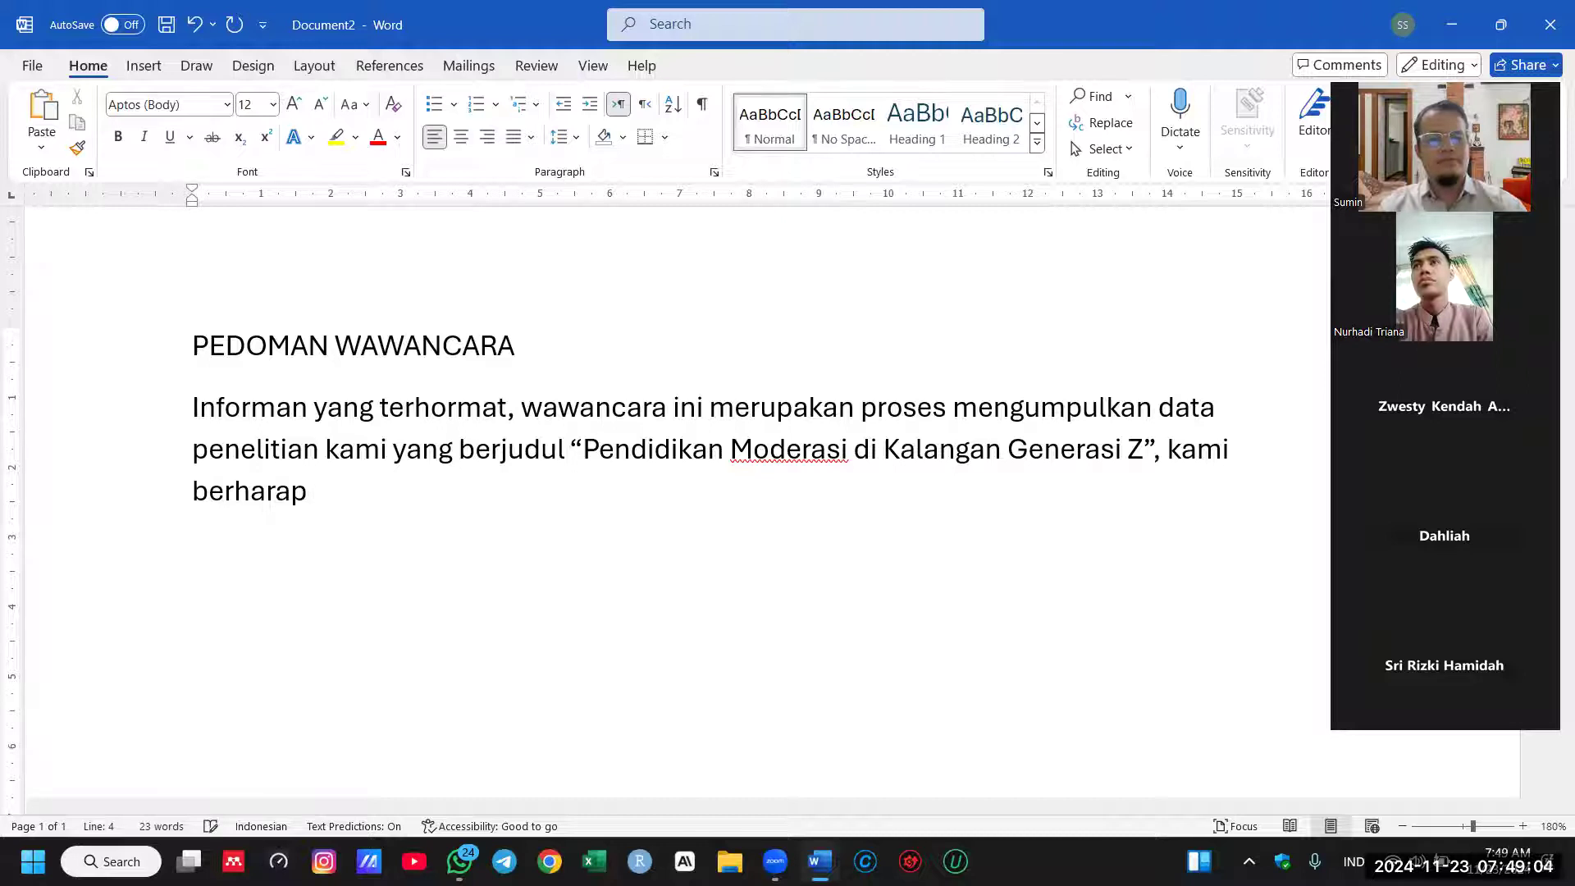
{"action": "type", "text": " bapa"}
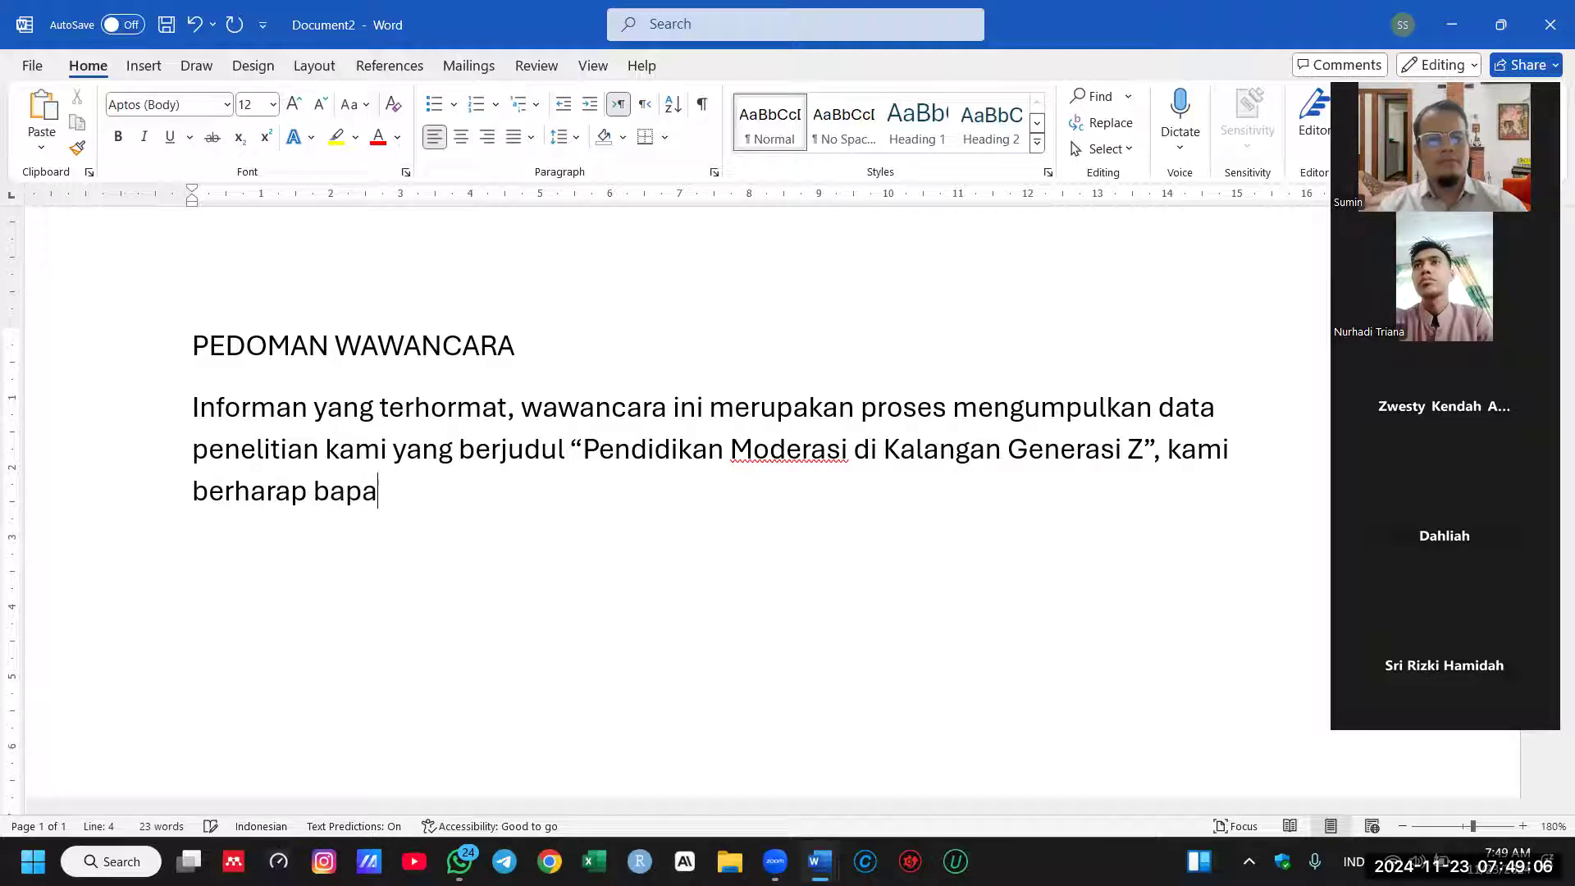
{"action": "type", "text": "k/ibu/saud"}
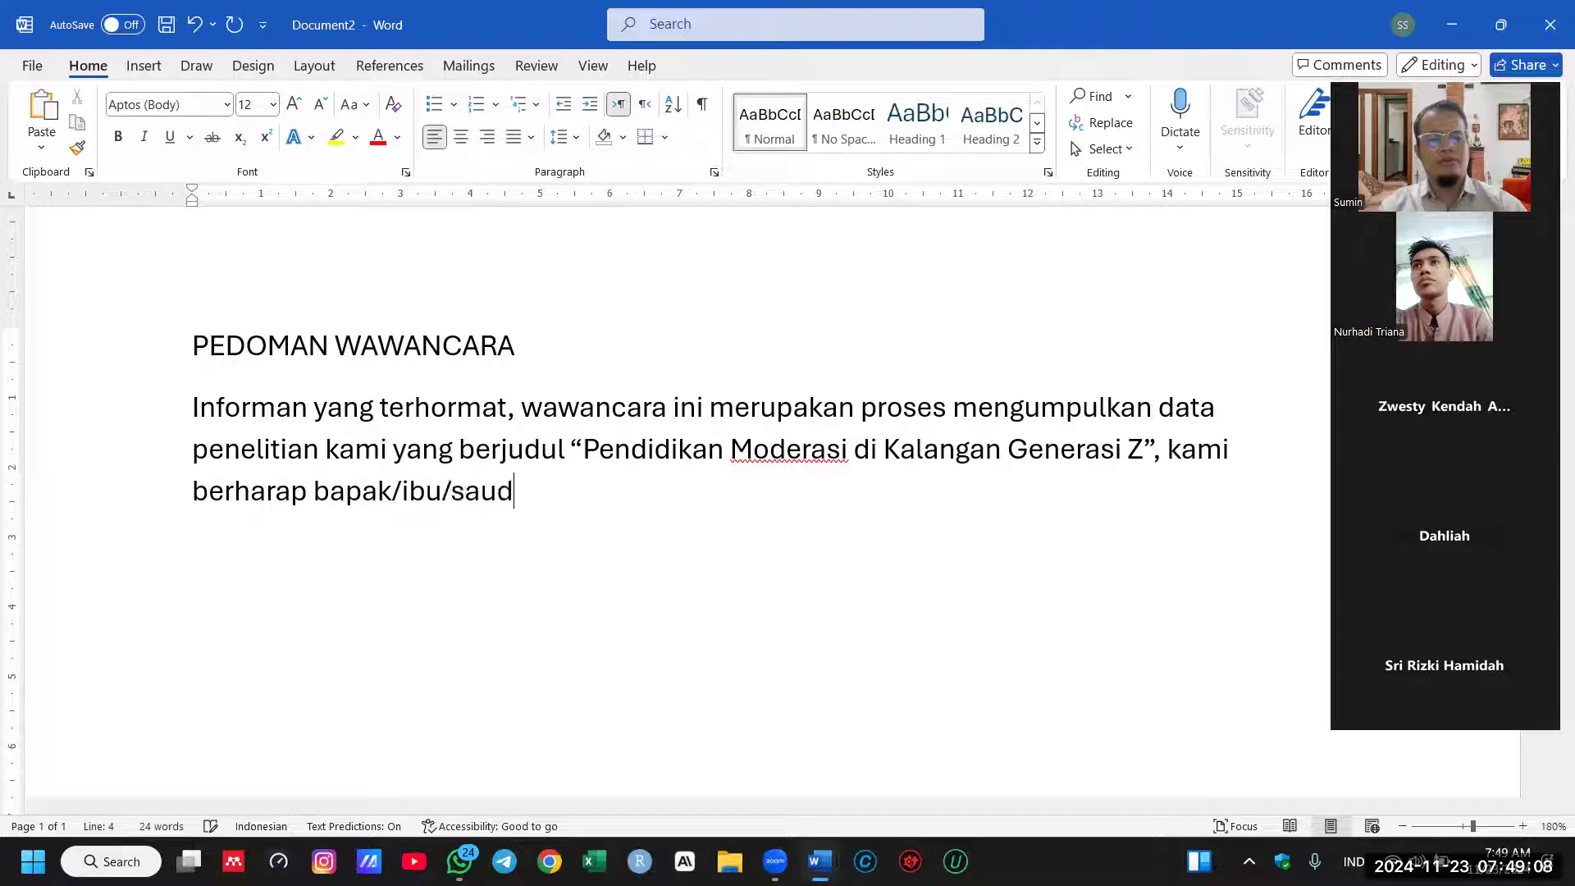
{"action": "type", "text": "ara/saud"}
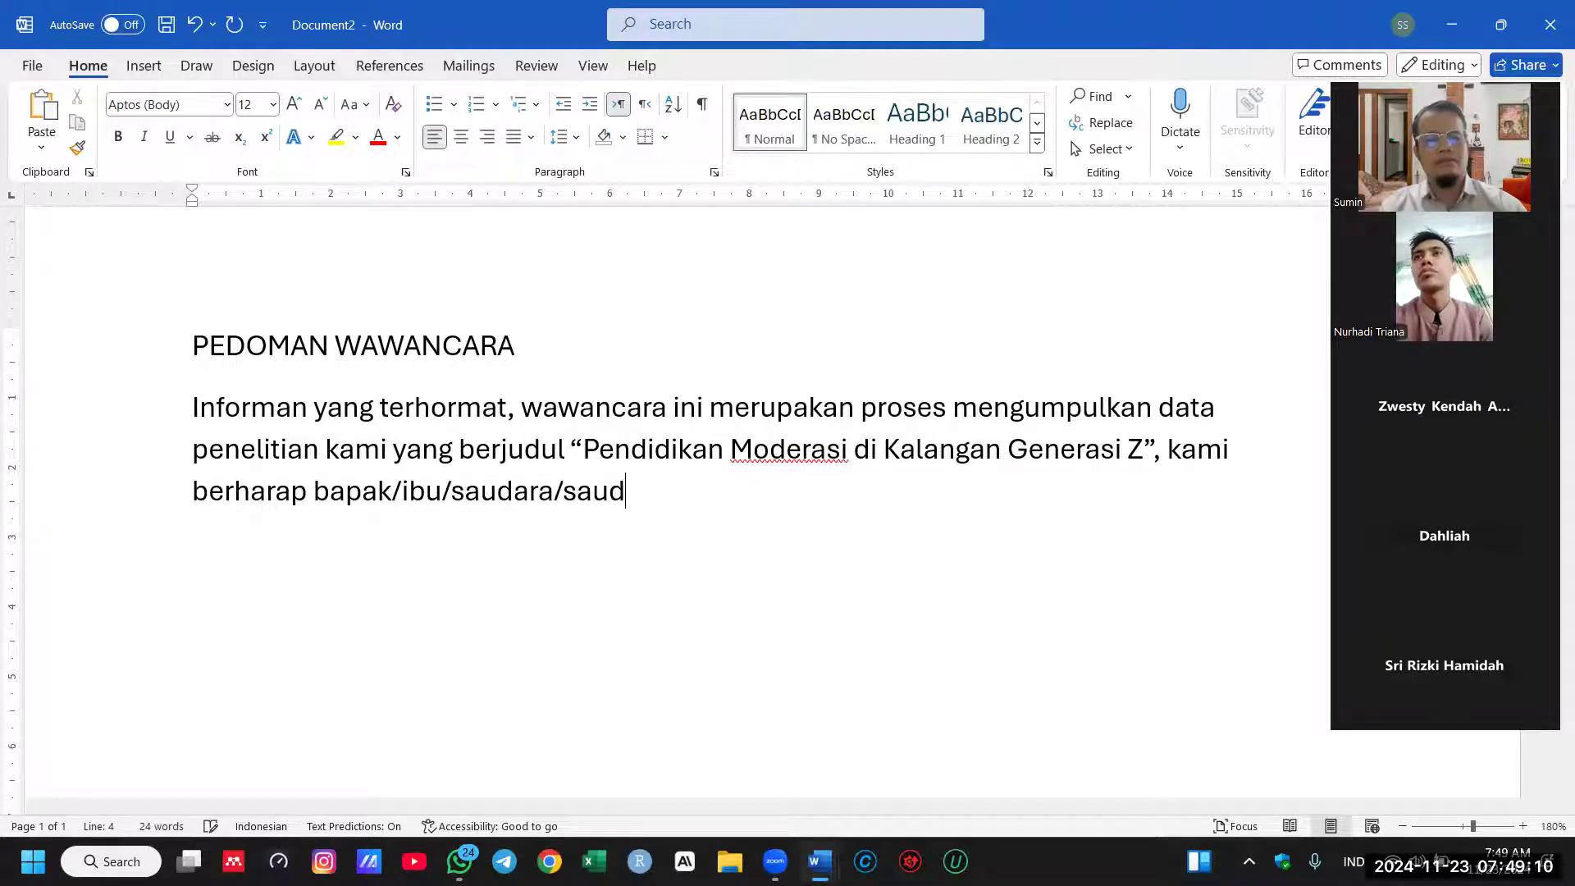
{"action": "type", "text": "ari dapat me"}
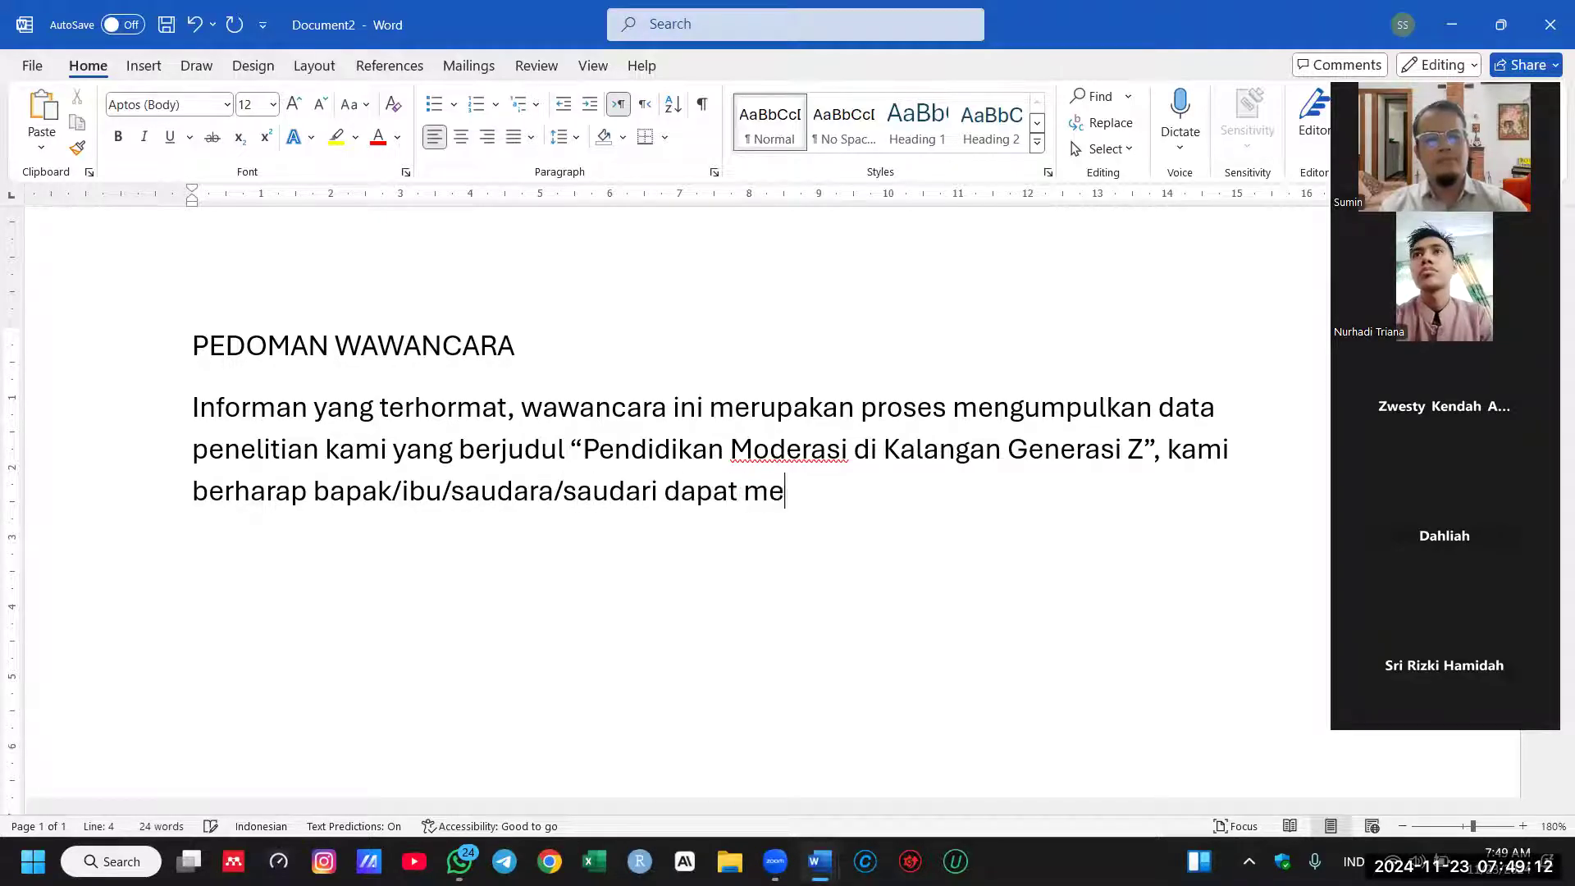
{"action": "type", "text": "mberikan infora"}
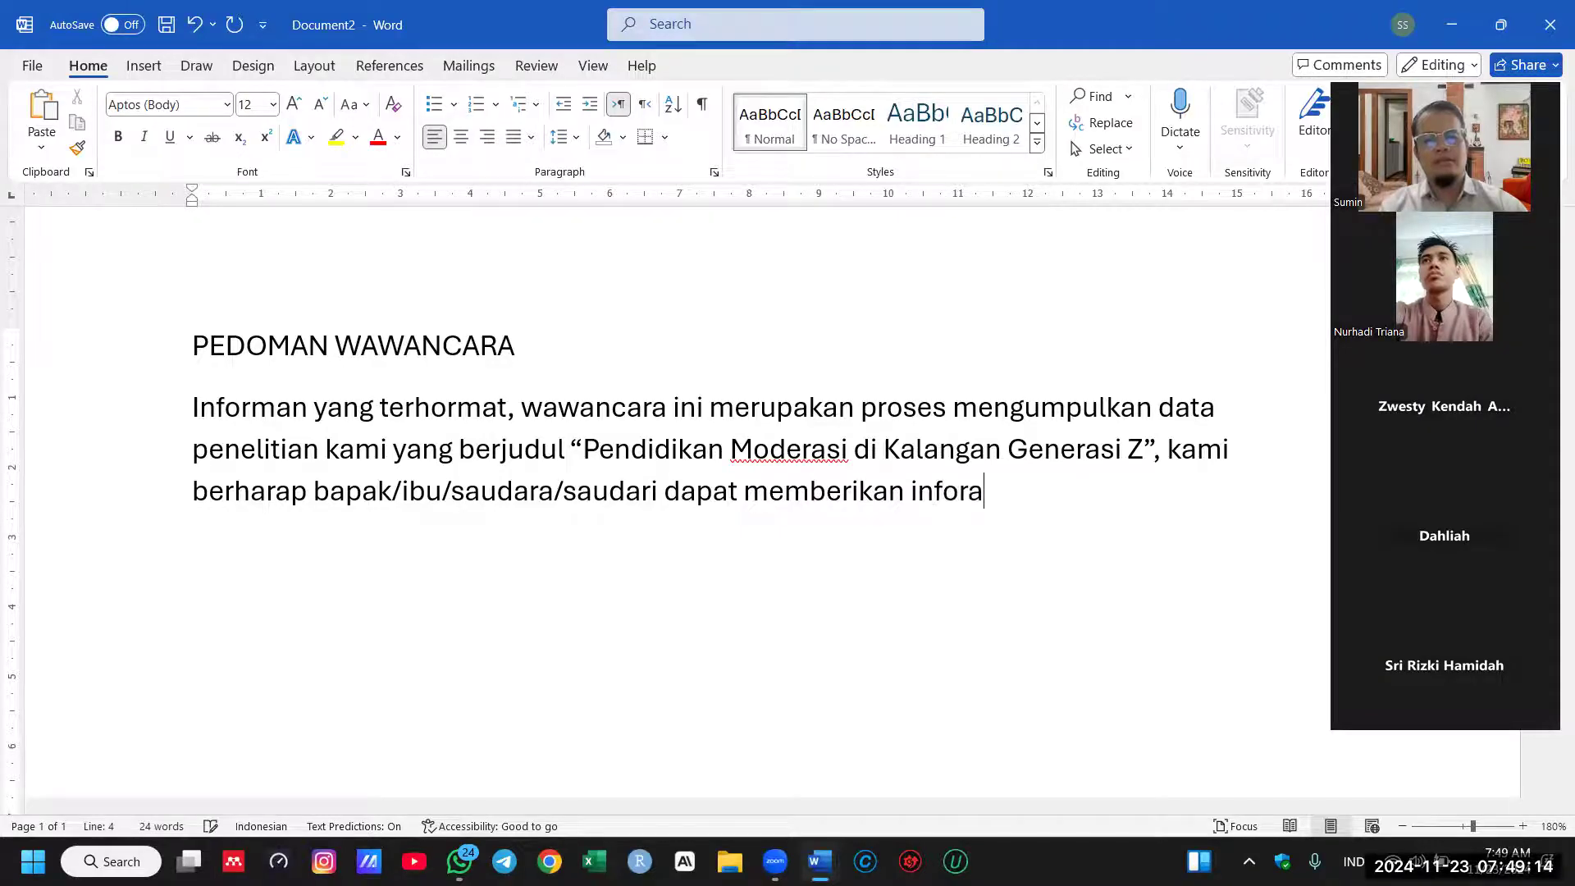
{"action": "key", "text": "BackSpace"}
{"action": "type", "text": "masi yang "}
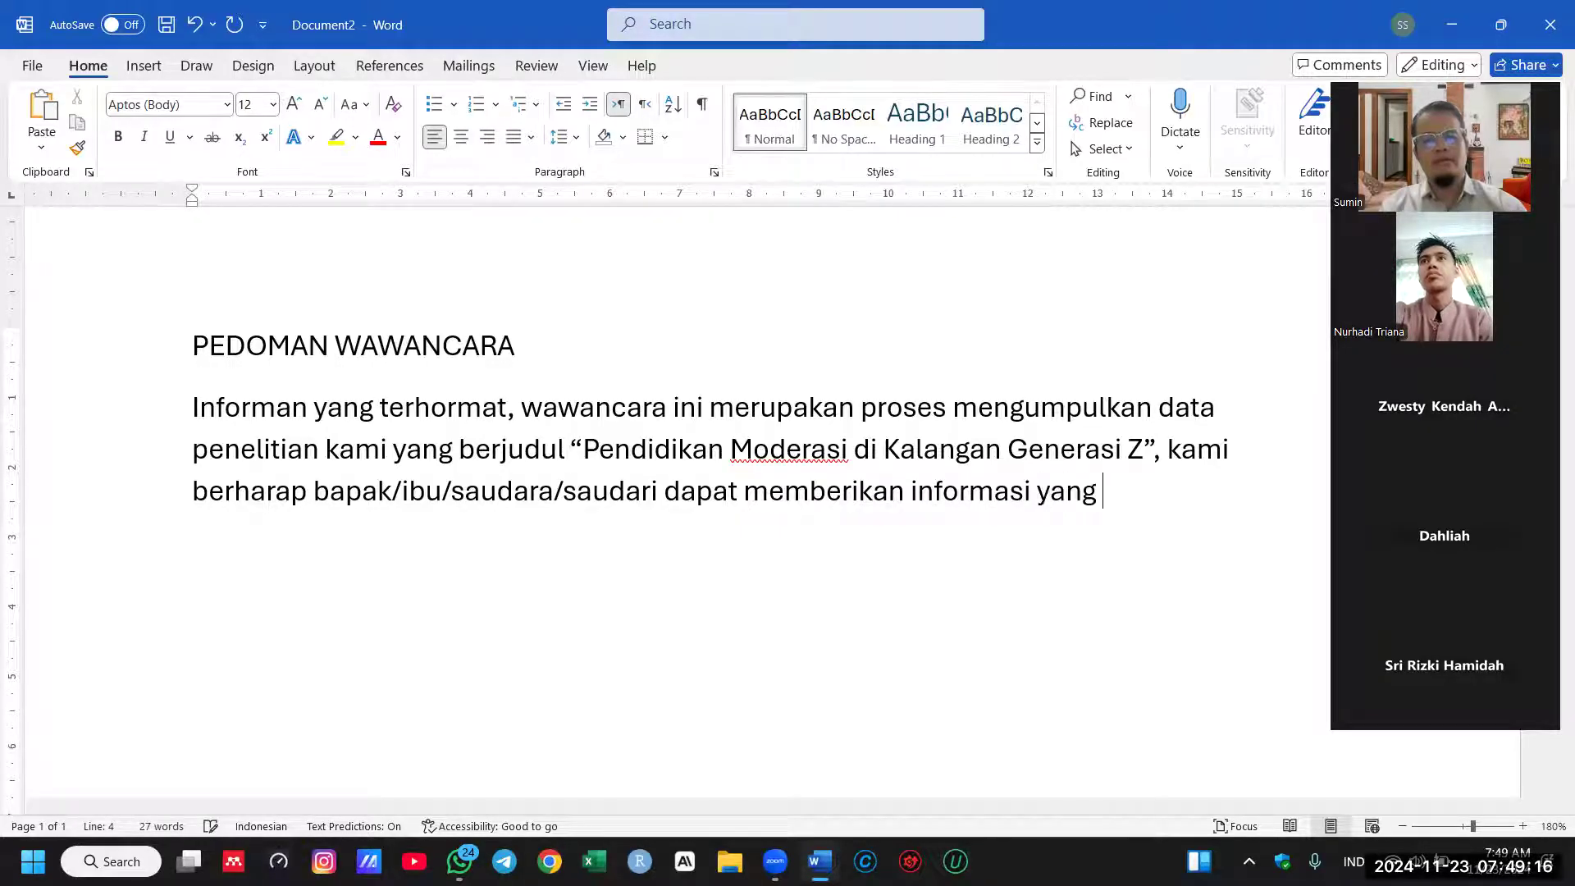
{"action": "type", "text": "obyektif "}
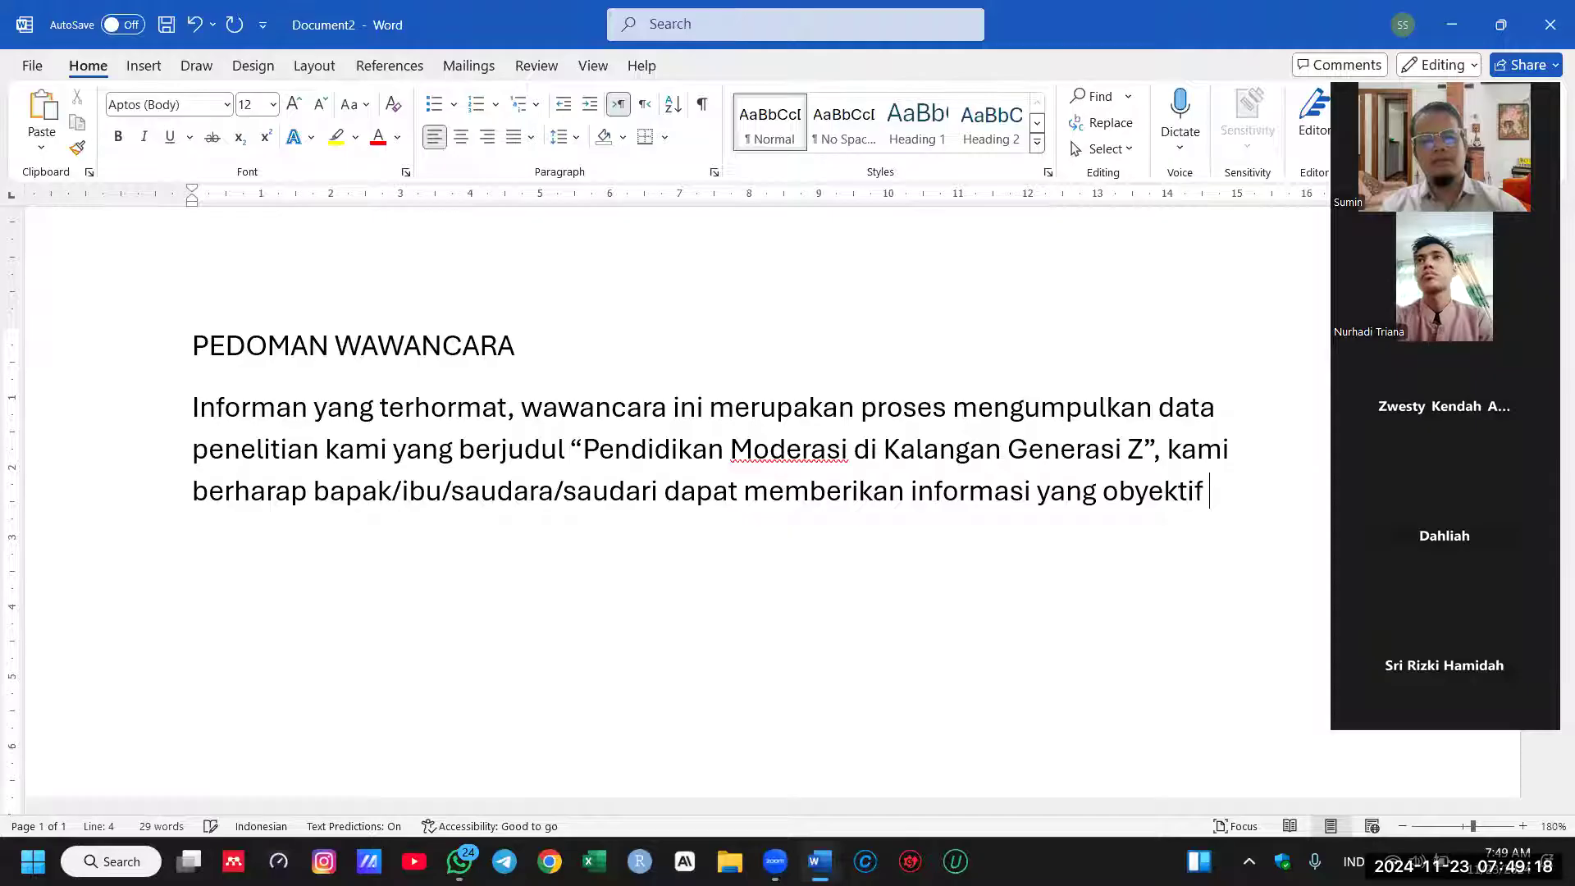
{"action": "type", "text": "dan akurat"}
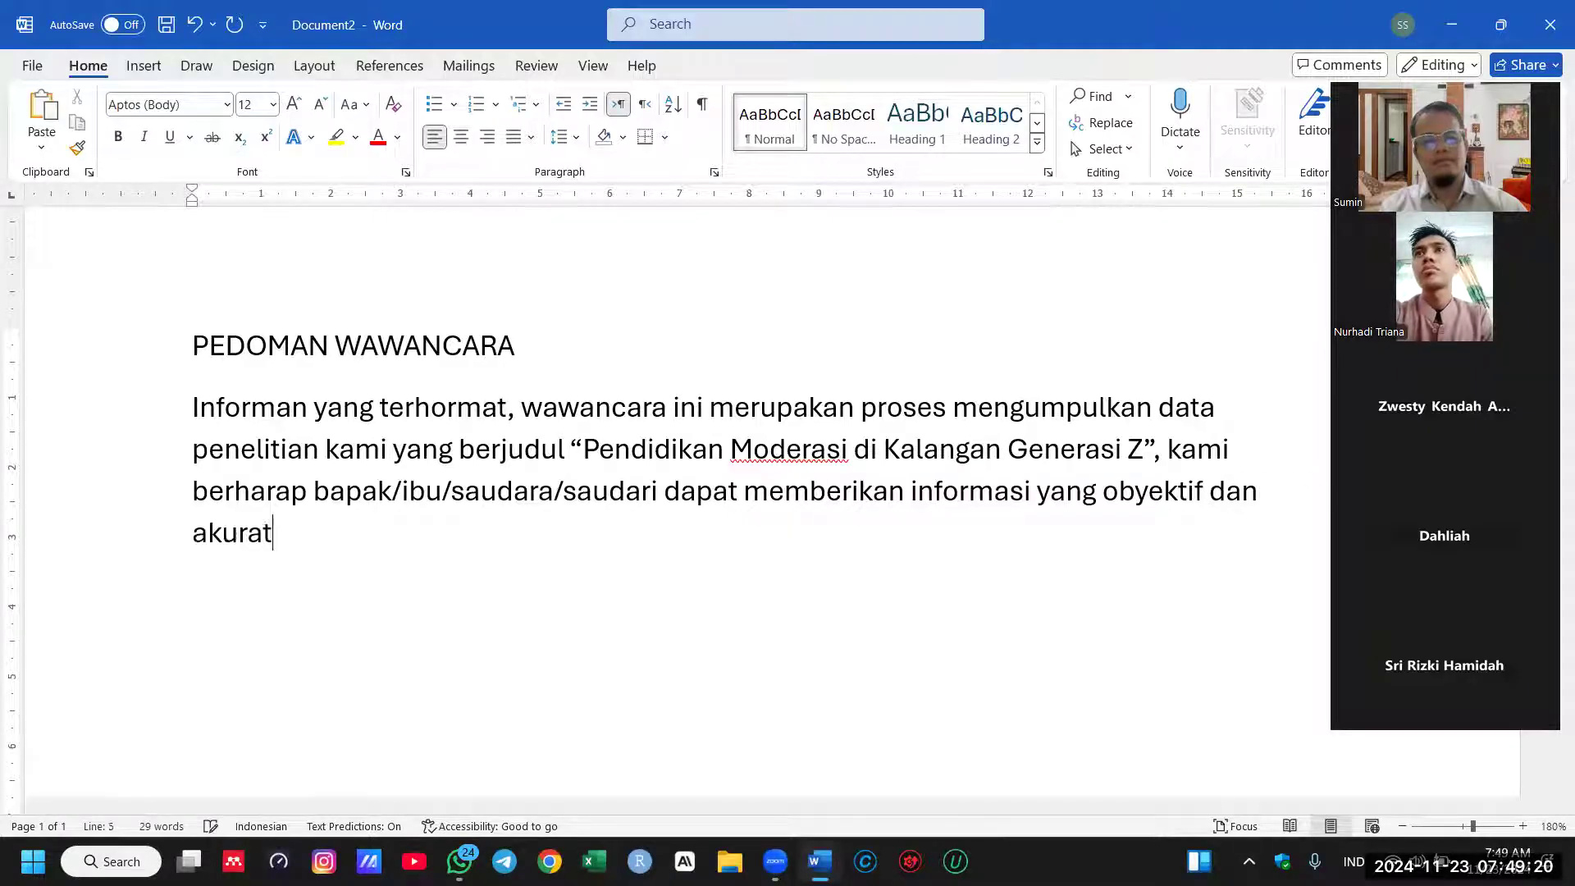
Step: Continue the request after "akurat" with "terkait proses pelaksanaan pendidikan moderasi di kalangan generasi Z yang telah Anda ketahui"
{"action": "type", "text": " terkait "}
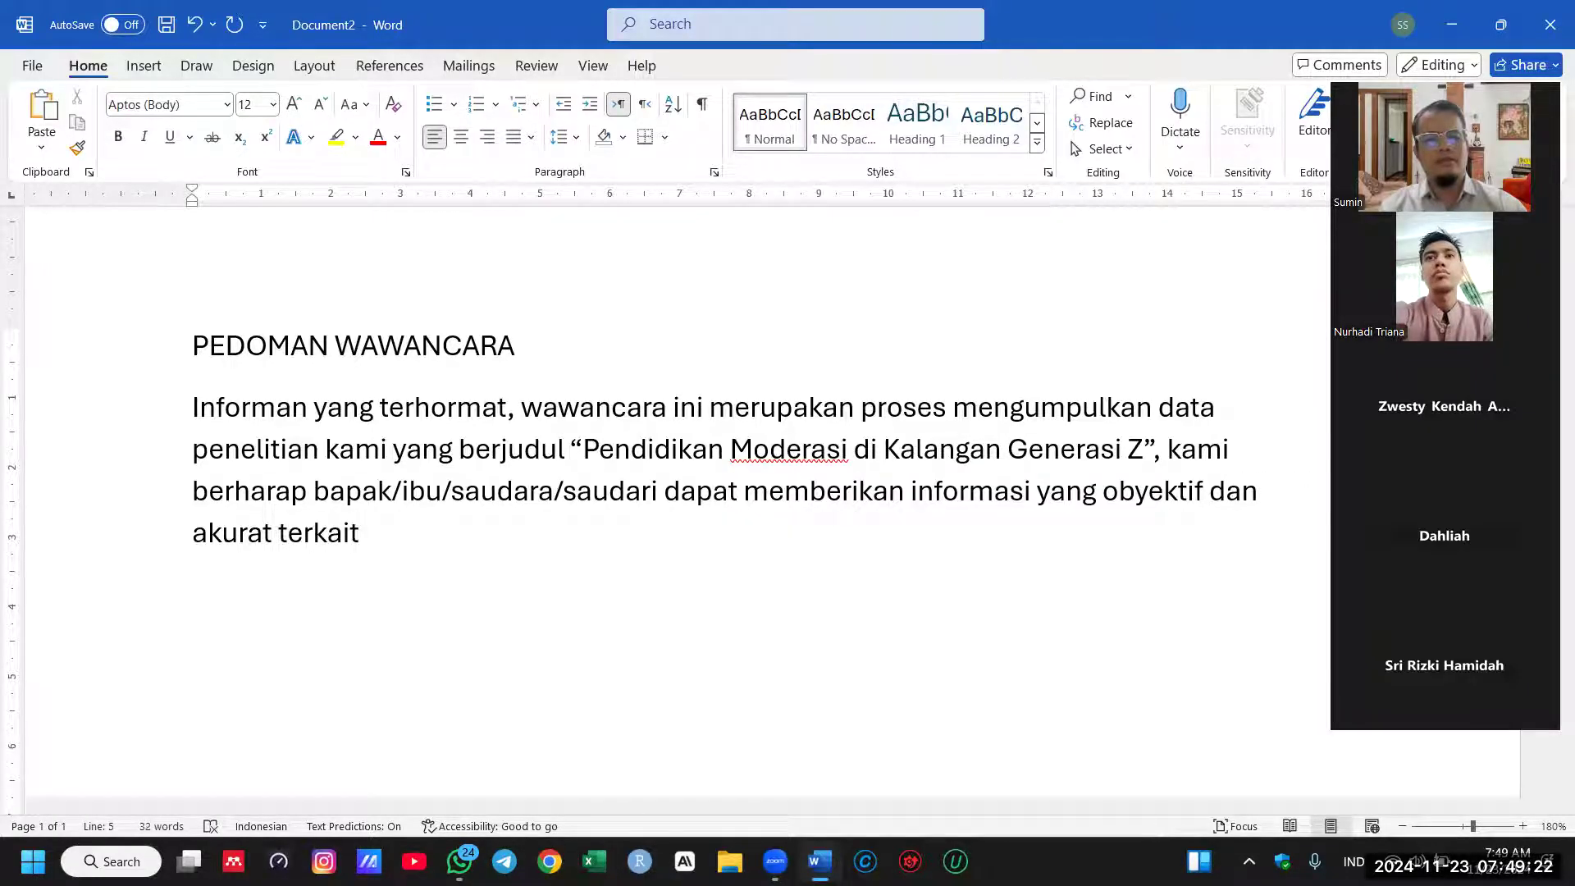
{"action": "type", "text": "proses p"}
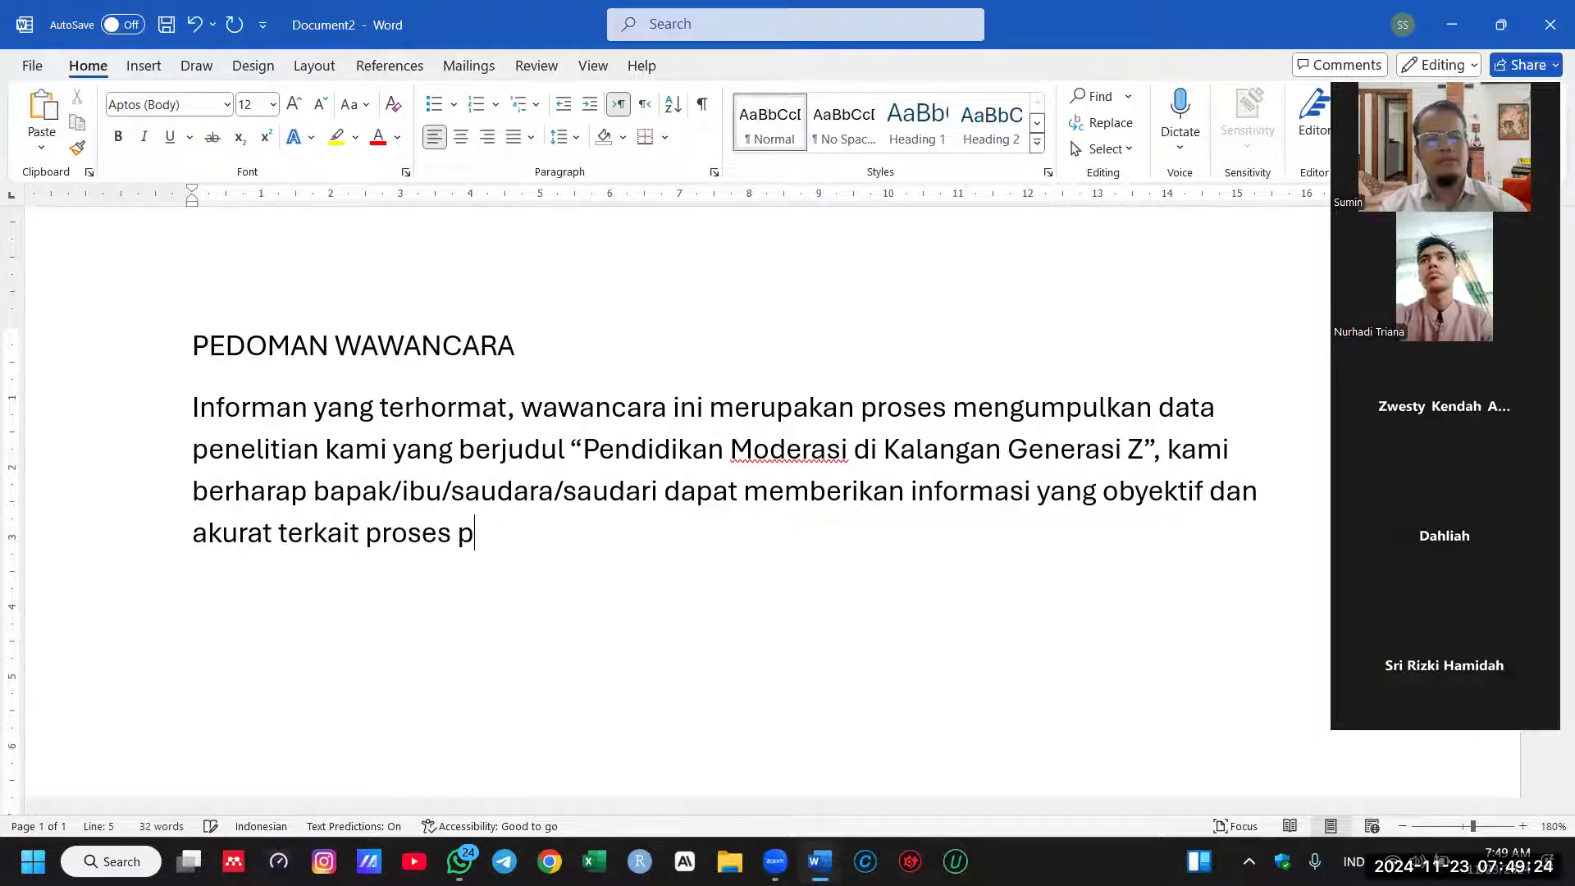
{"action": "type", "text": "e"}
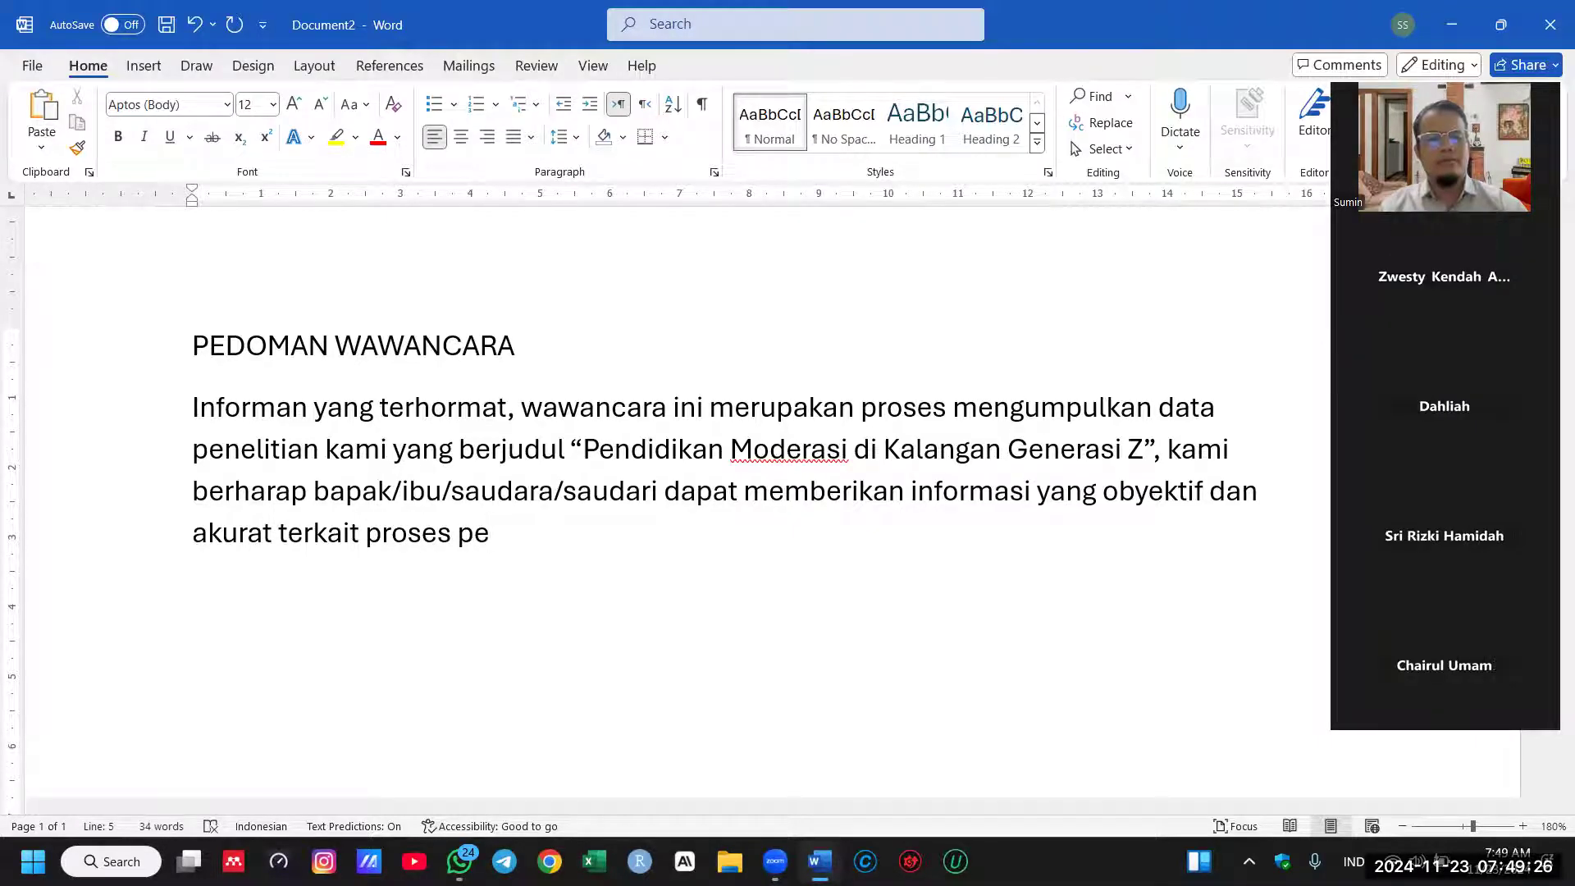
{"action": "type", "text": "laksanaan "}
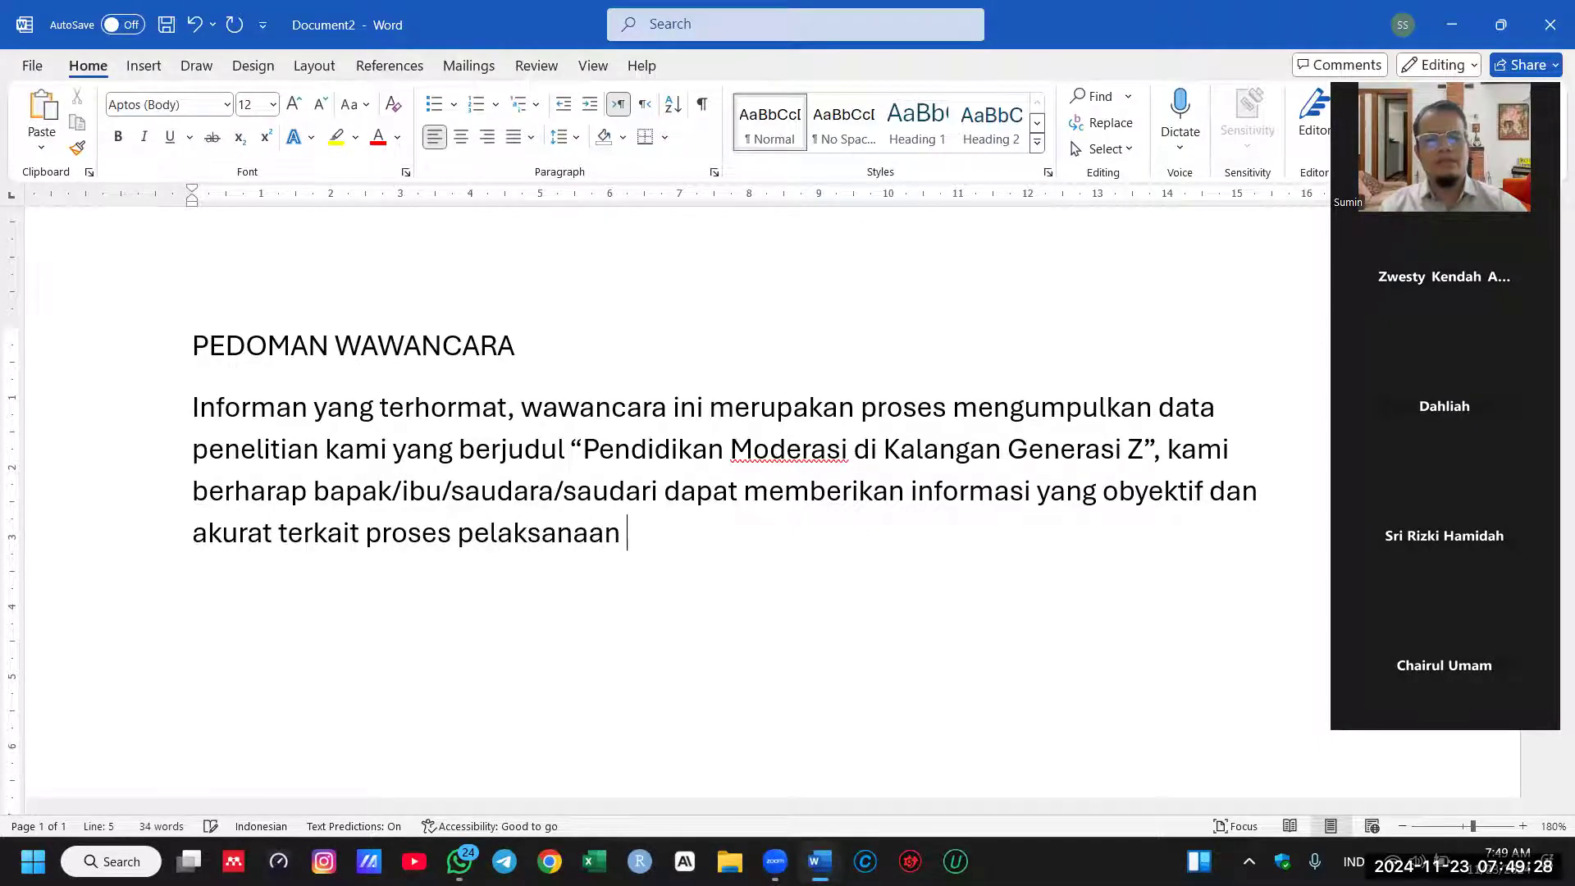
{"action": "type", "text": "pendidikan moder"}
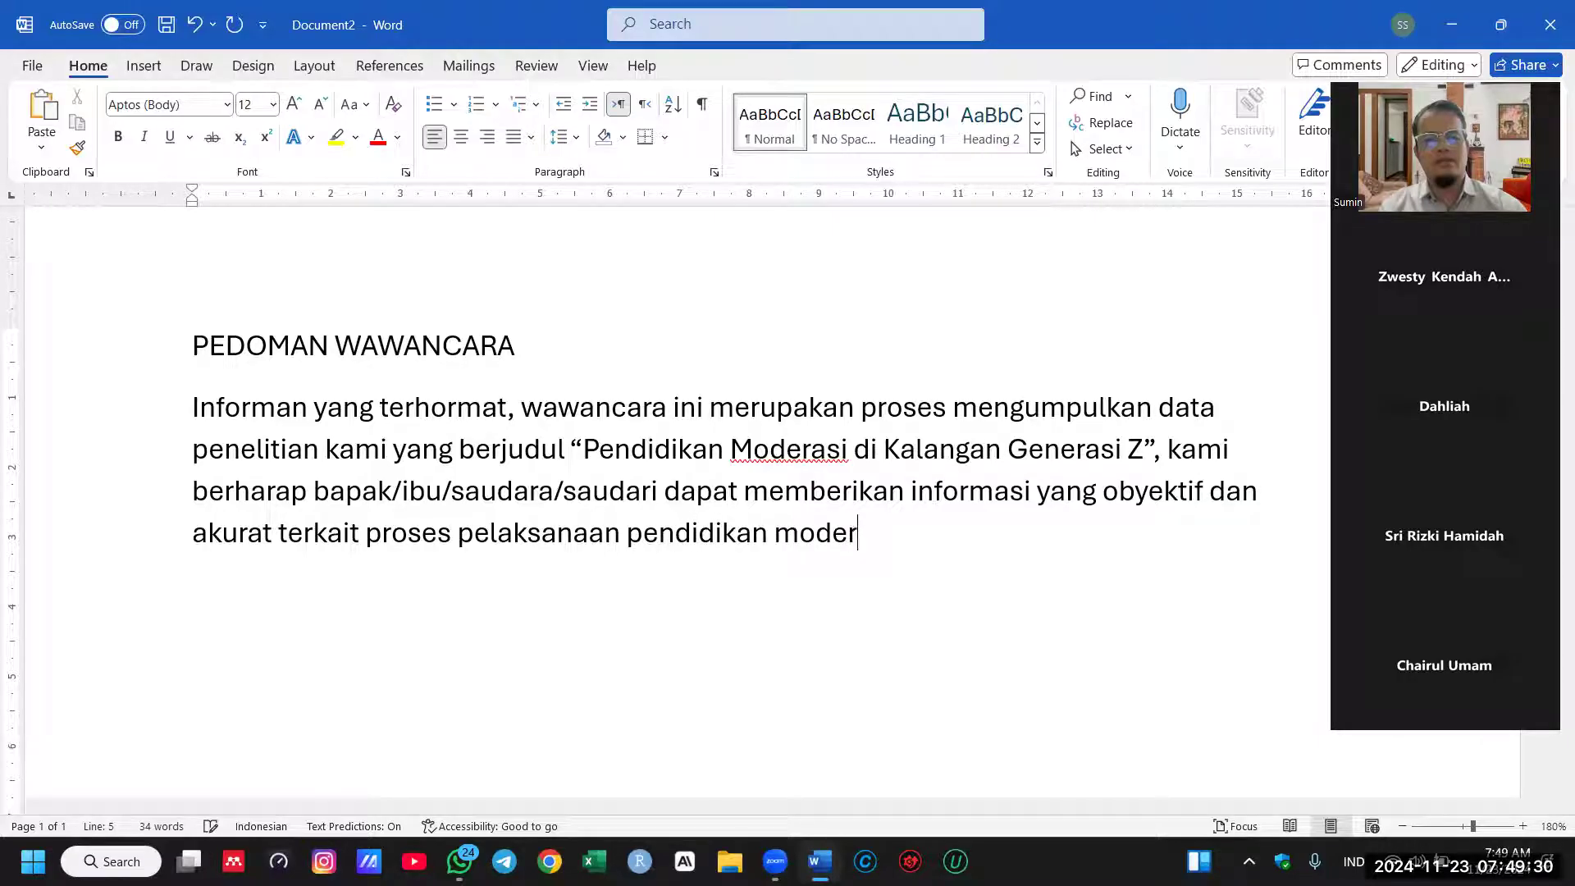
{"action": "type", "text": "asi di kalan"}
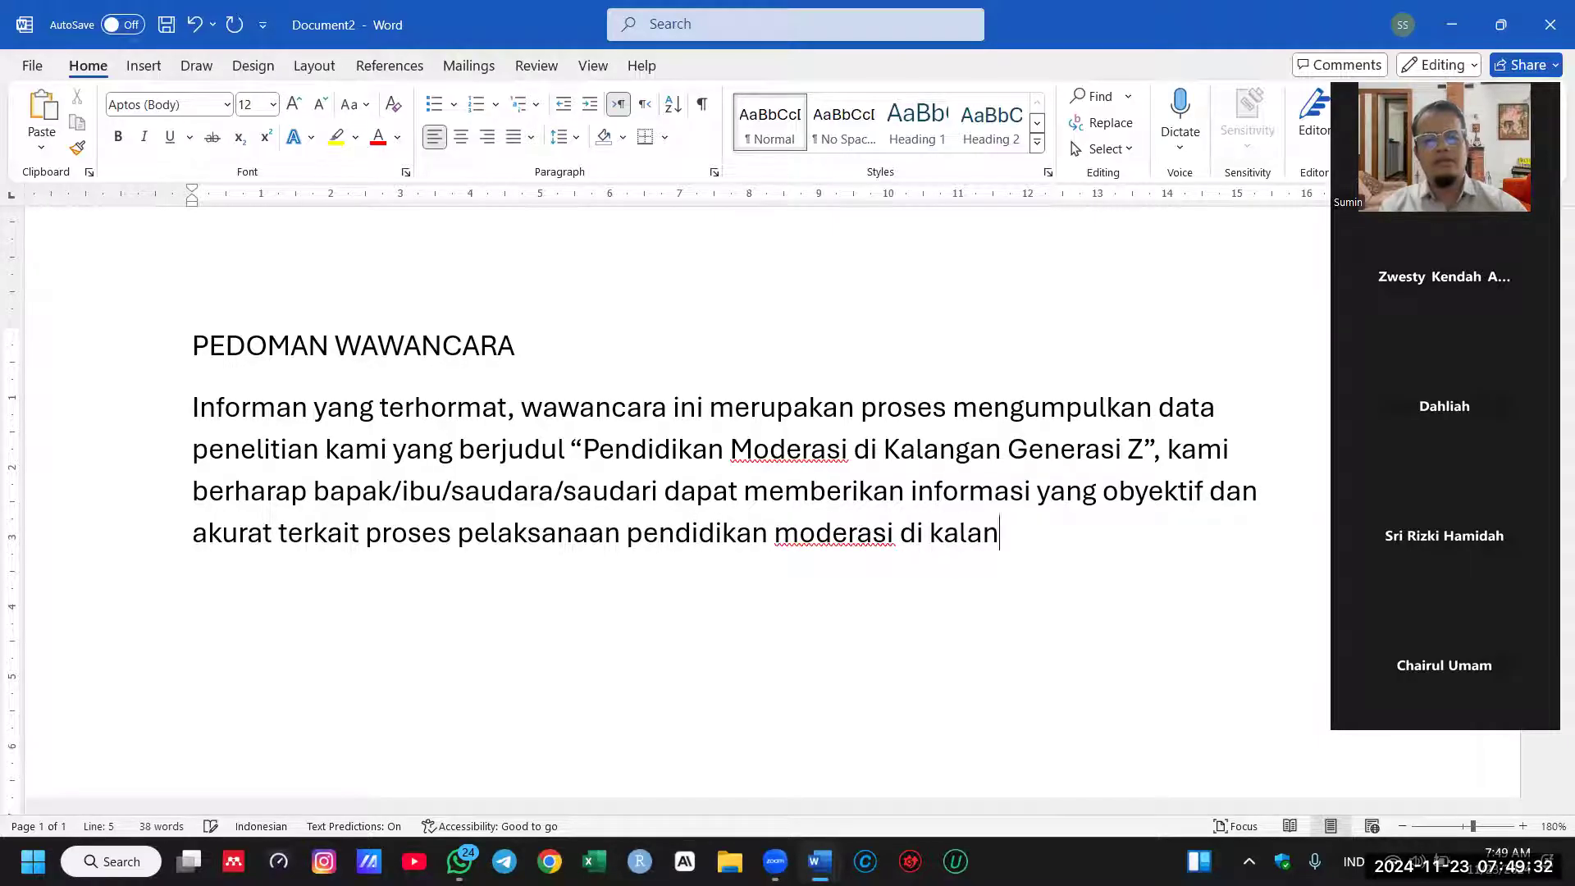
{"action": "type", "text": "gan gener"}
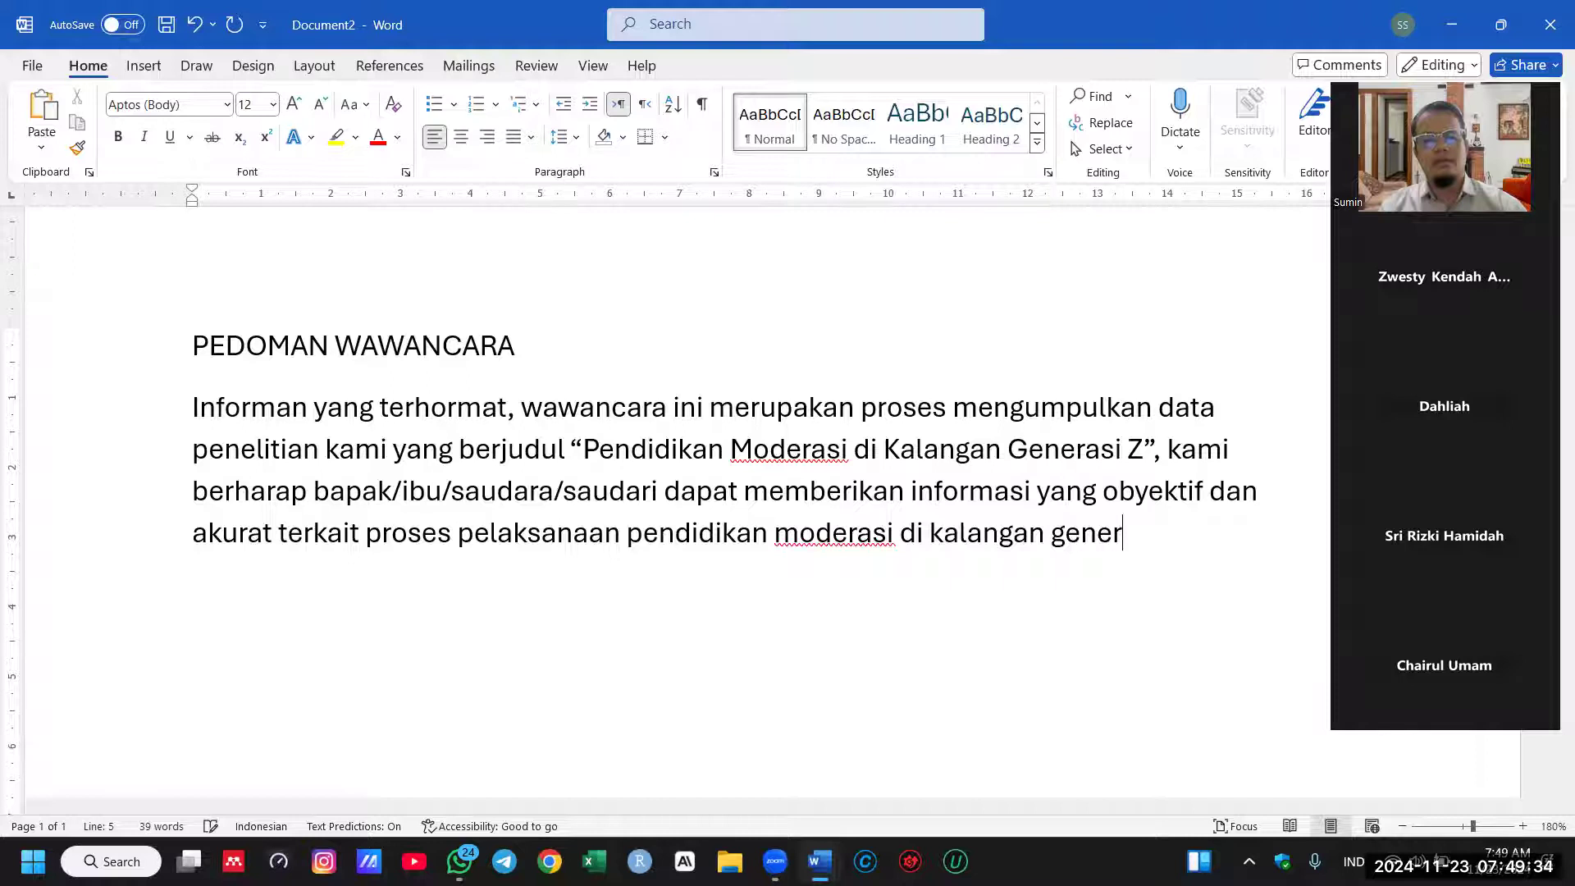
{"action": "type", "text": "asi Z yang "}
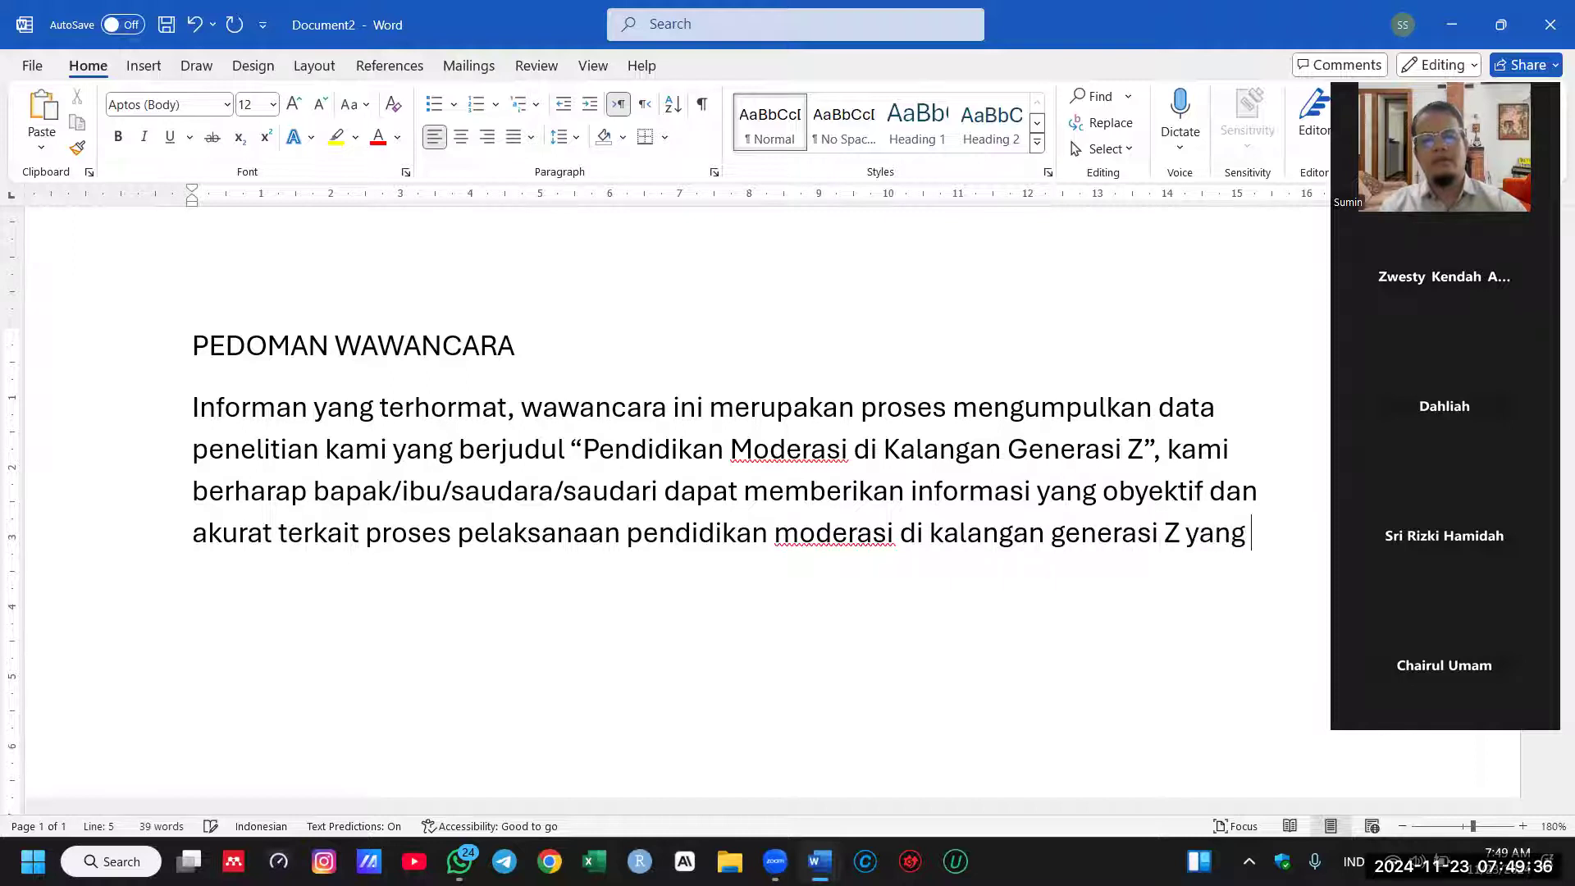
{"action": "type", "text": "telah Anda ketahui"}
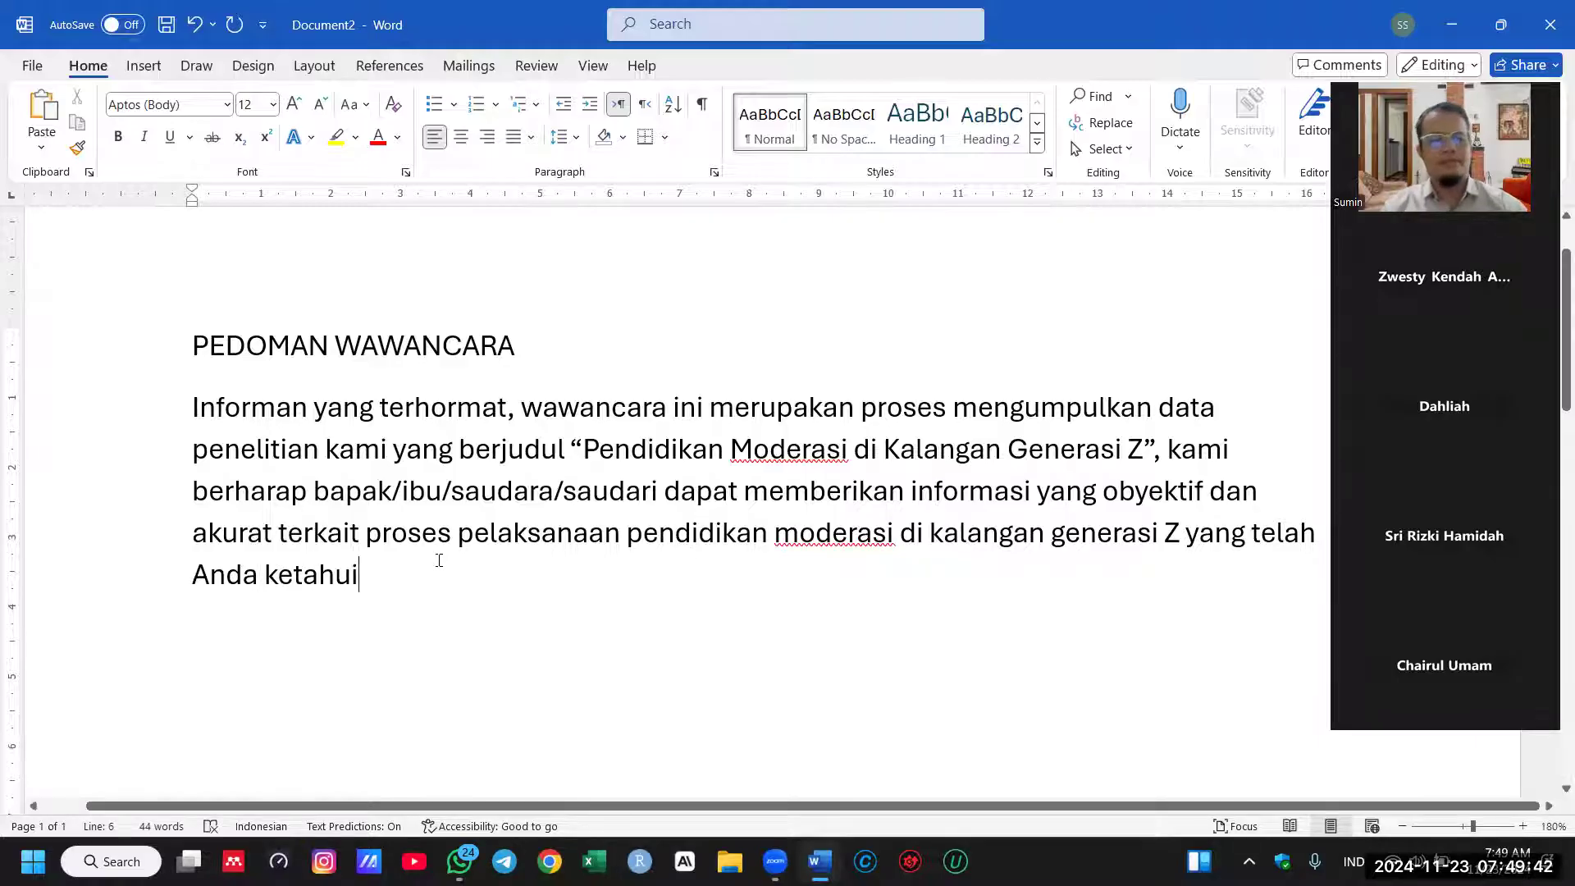
Step: End the request sentence and add the confidentiality statement "Semua data dan informasi yang Anda berikan akan kami jaga kerahasiaannya"
{"action": "type", "text": ". D"}
{"action": "key", "text": "BackSpace"}
{"action": "type", "text": "Semua "}
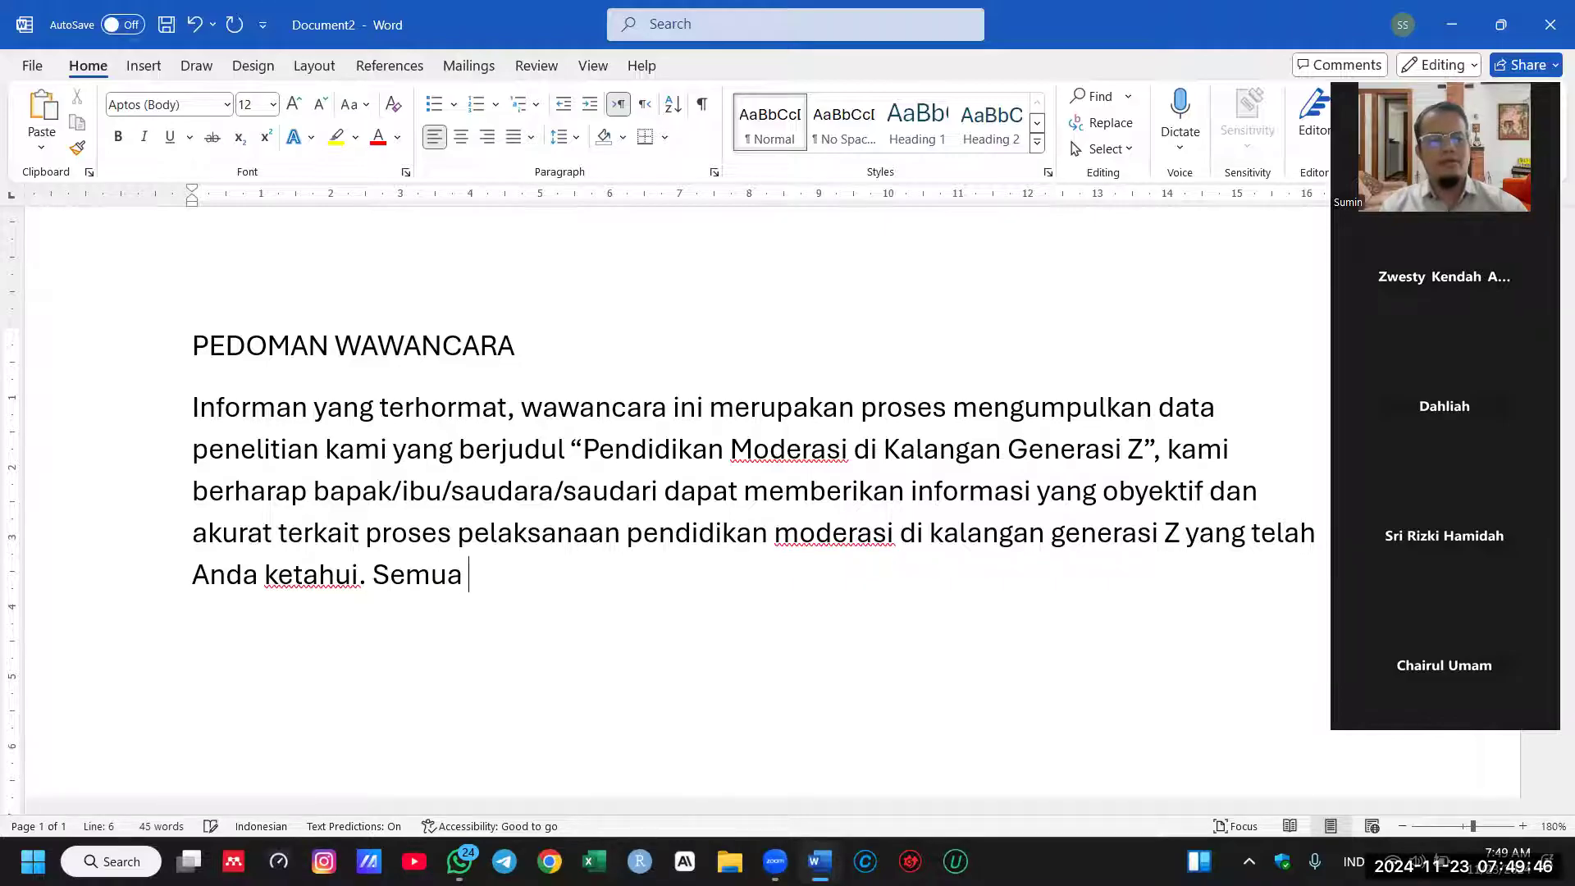
{"action": "type", "text": "informasi dan"}
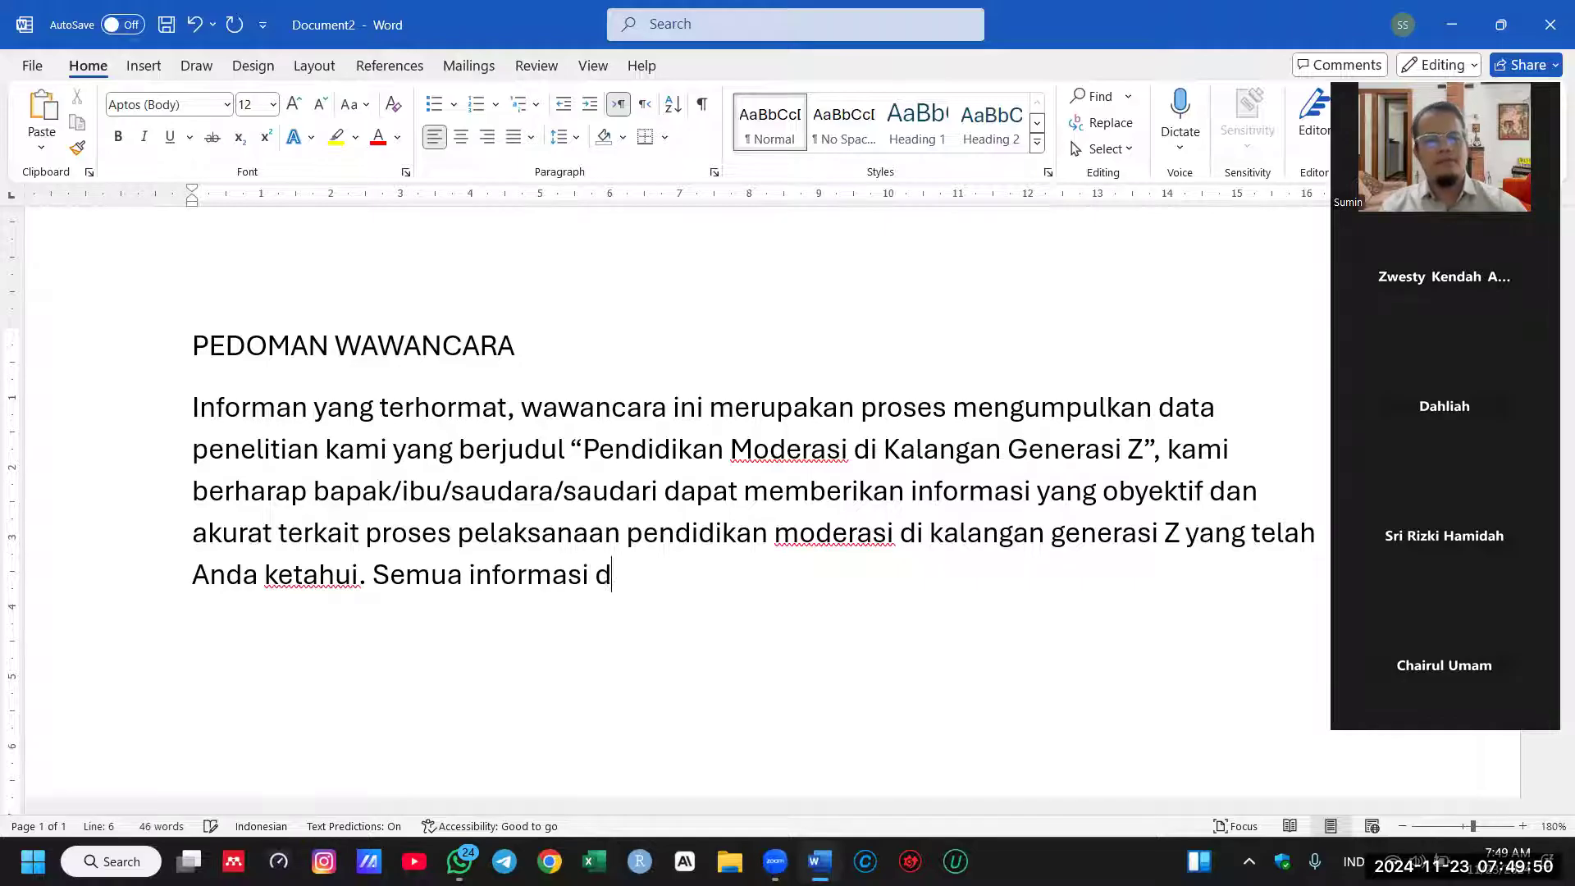
{"action": "key", "text": "ctrl+BackSpace"}
{"action": "key", "text": "ctrl+BackSpace"}
{"action": "type", "text": "dan"}
{"action": "key", "text": "BackSpace"}
{"action": "type", "text": "ta dan informasi "}
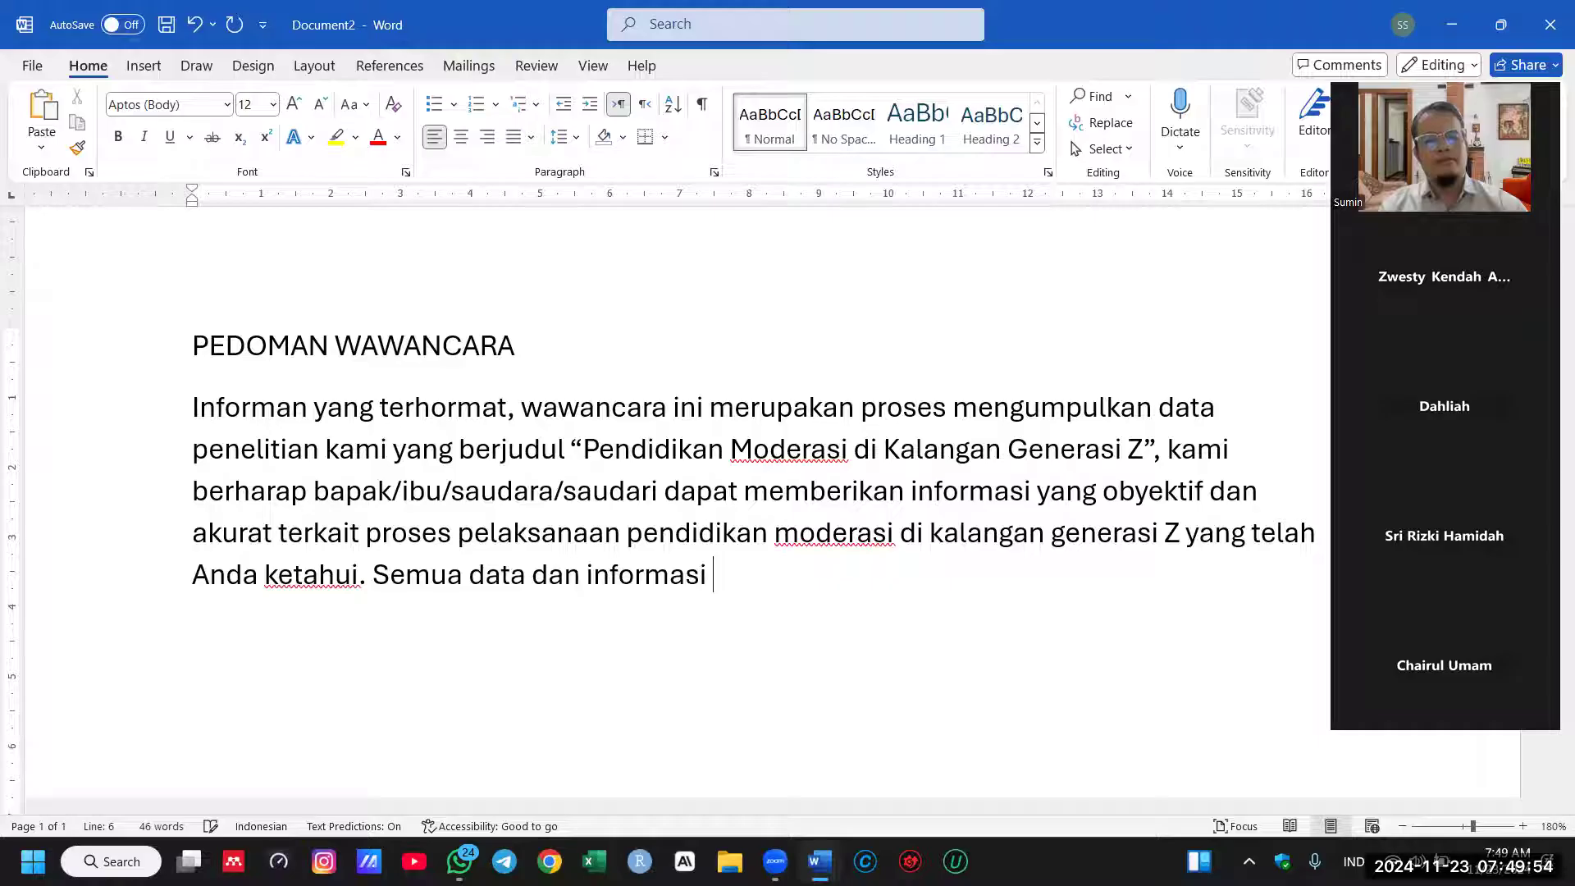
{"action": "type", "text": "yang Anda berikan "}
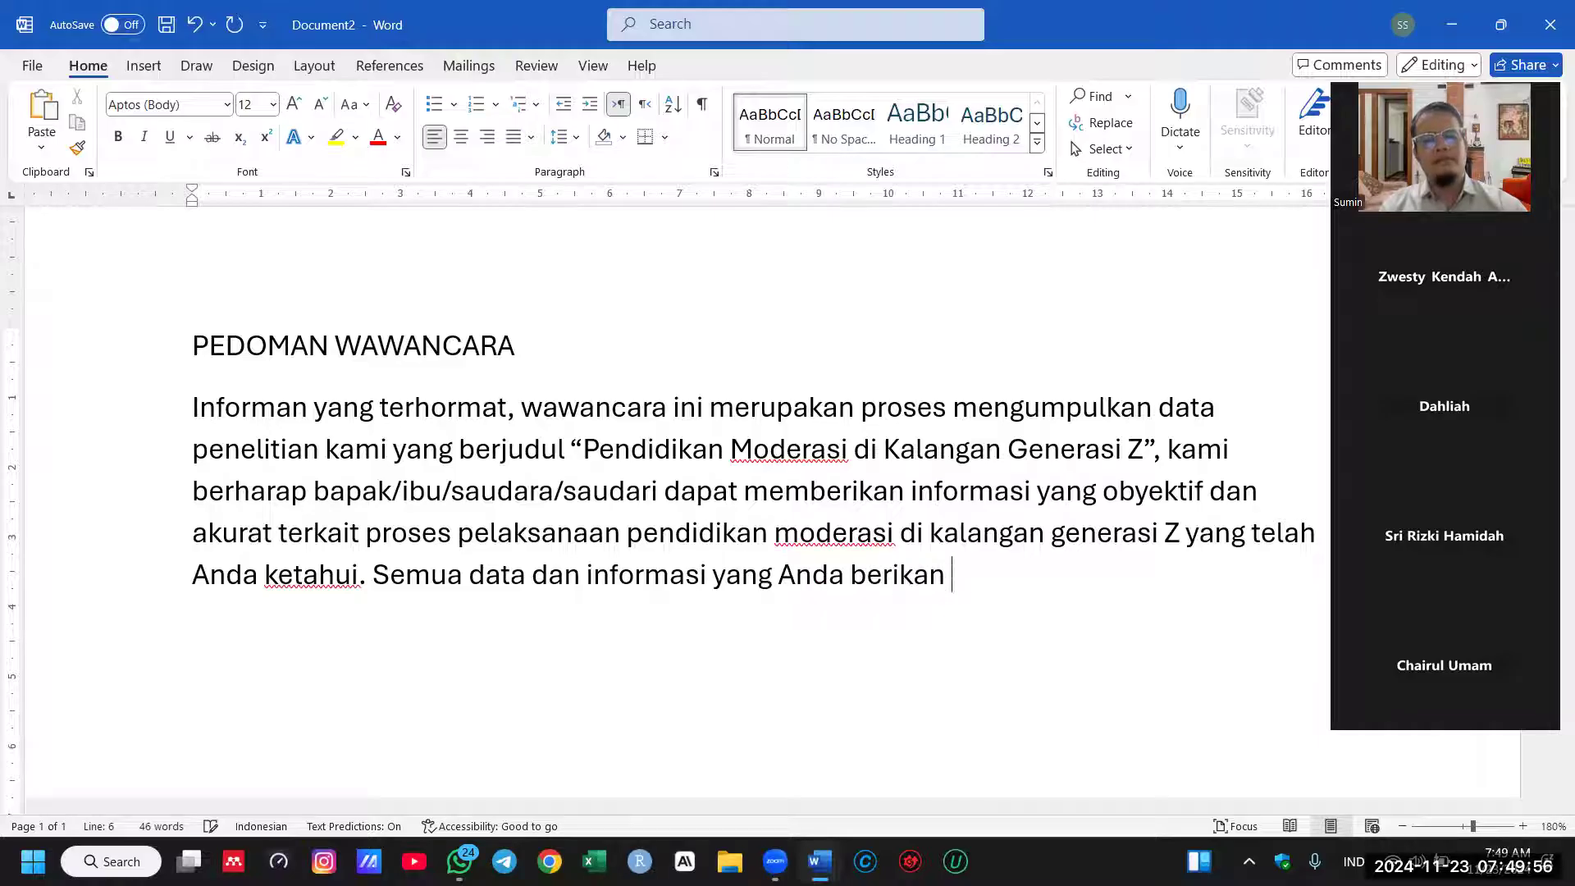
{"action": "type", "text": "akan kami jag"}
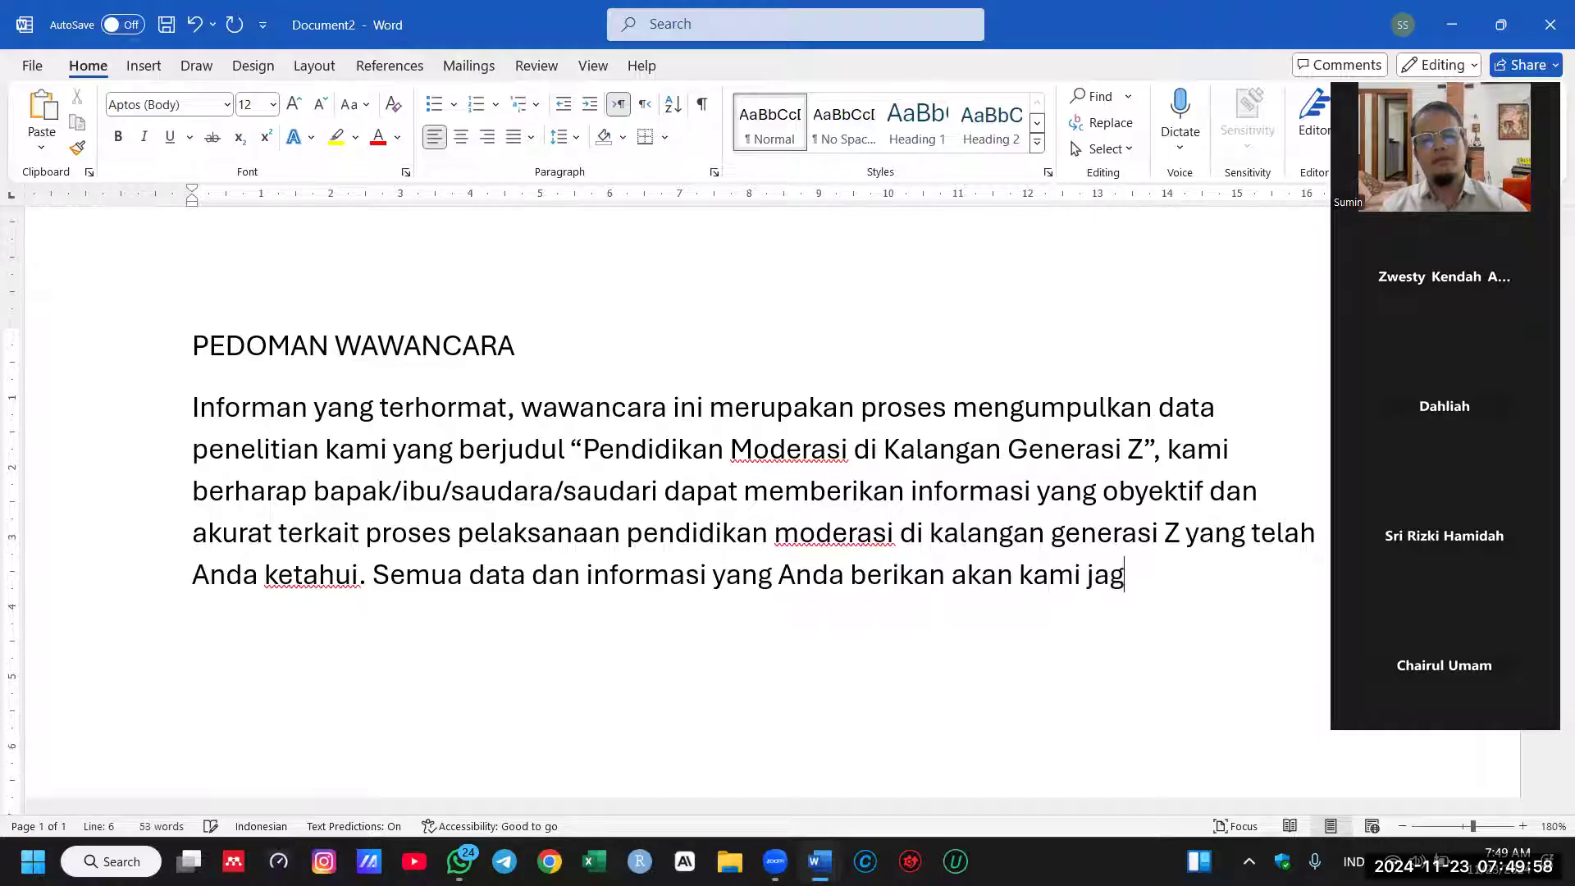
{"action": "type", "text": "a kerahasiaannya"}
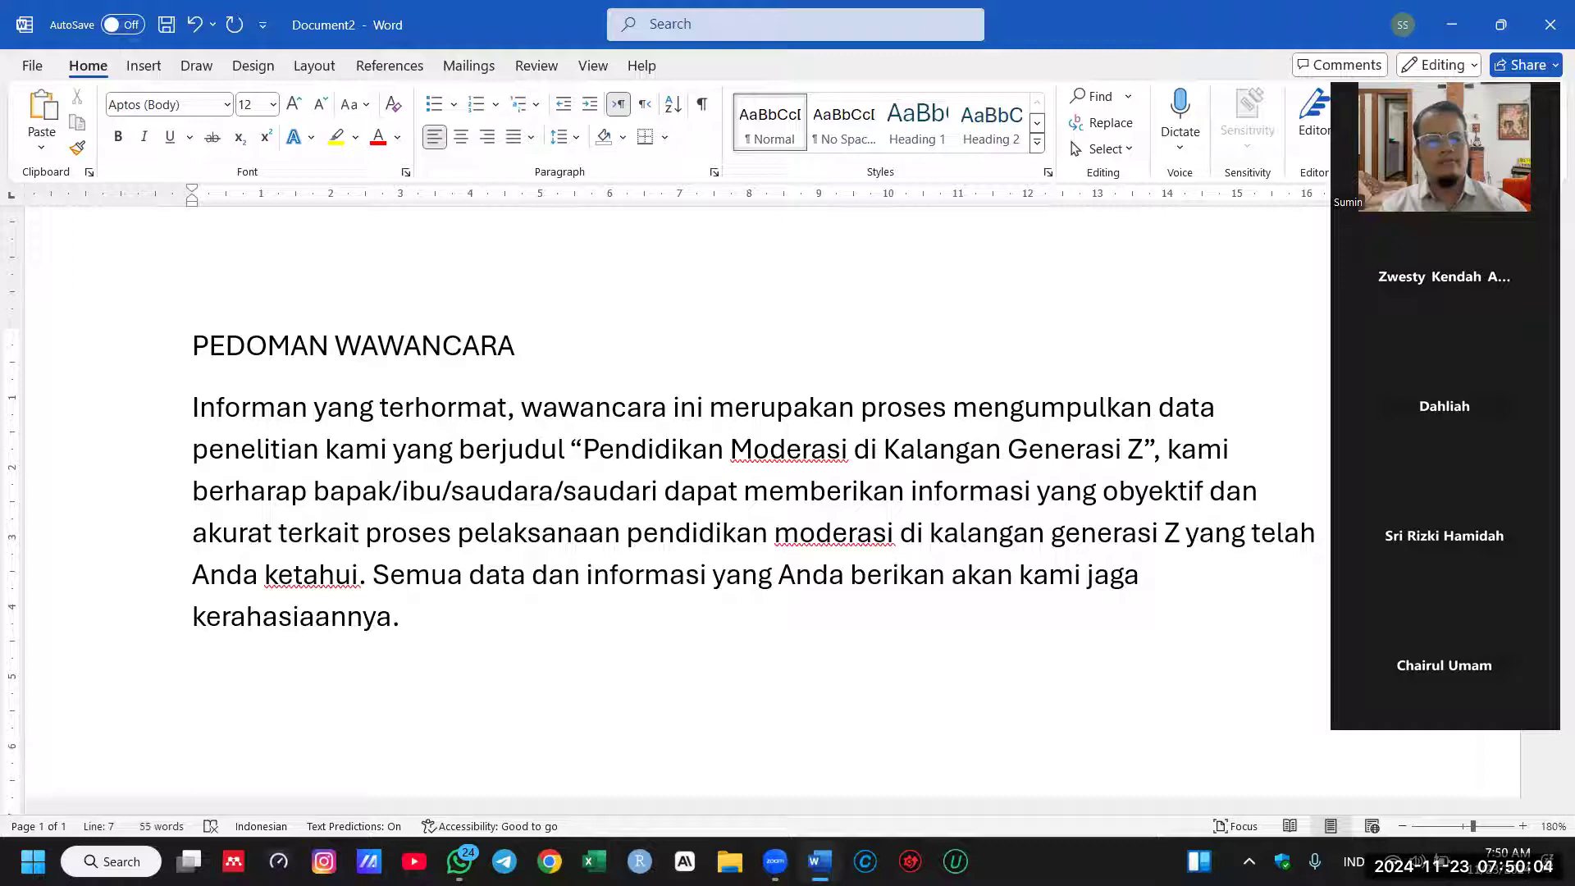
Step: Begin the closing sentence of the introductory paragraph with "Atas bantuan dan partisipasi Anda, kami"
{"action": "type", "text": ". Atas bantuan dan partisipasi"}
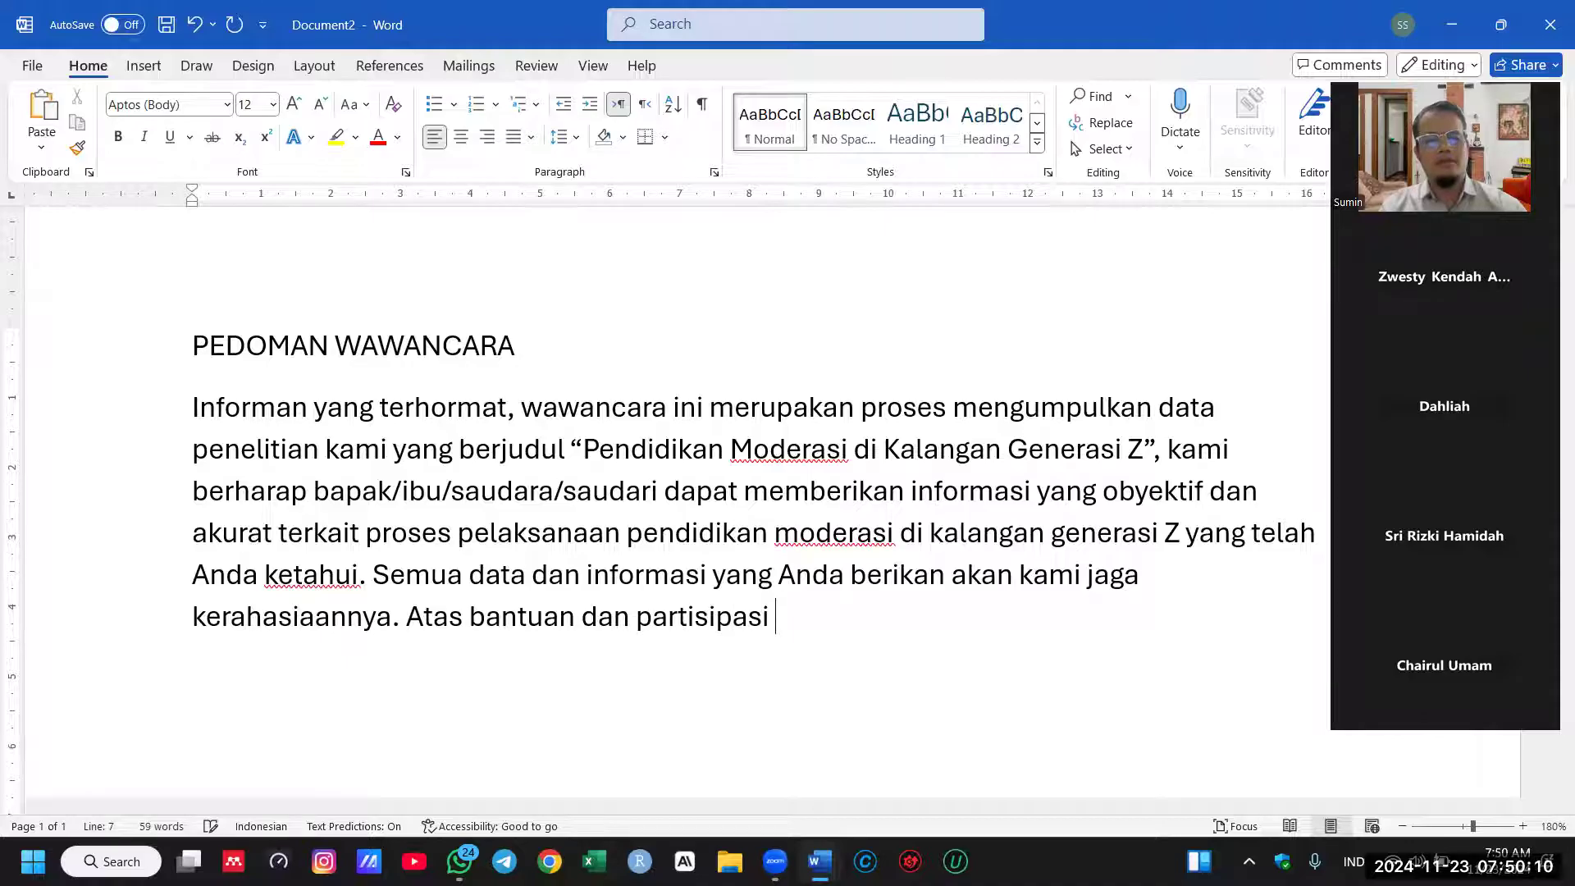
{"action": "type", "text": " anda saya s"}
{"action": "key", "text": "BackSpace"}
{"action": "type", "text": "ucapkan ter"}
{"action": "type", "text": "i"}
{"action": "key", "text": "BackSpace"}
{"action": "key", "text": "BackSpace"}
{"action": "key", "text": "BackSpace"}
{"action": "key", "text": "BackSpace"}
{"action": "key", "text": "BackSpace"}
{"action": "key", "text": "BackSpace"}
{"action": "key", "text": "BackSpace"}
{"action": "key", "text": "BackSpace"}
{"action": "key", "text": "BackSpace"}
{"action": "key", "text": "BackSpace"}
{"action": "key", "text": "BackSpace"}
{"action": "key", "text": "BackSpace"}
{"action": "key", "text": "BackSpace"}
{"action": "key", "text": "BackSpace"}
{"action": "key", "text": "BackSpace"}
{"action": "key", "text": "BackSpace"}
{"action": "key", "text": "BackSpace"}
{"action": "type", "text": "k"}
{"action": "key", "text": "BackSpace"}
{"action": "key", "text": "BackSpace"}
{"action": "type", "text": ", kami "}
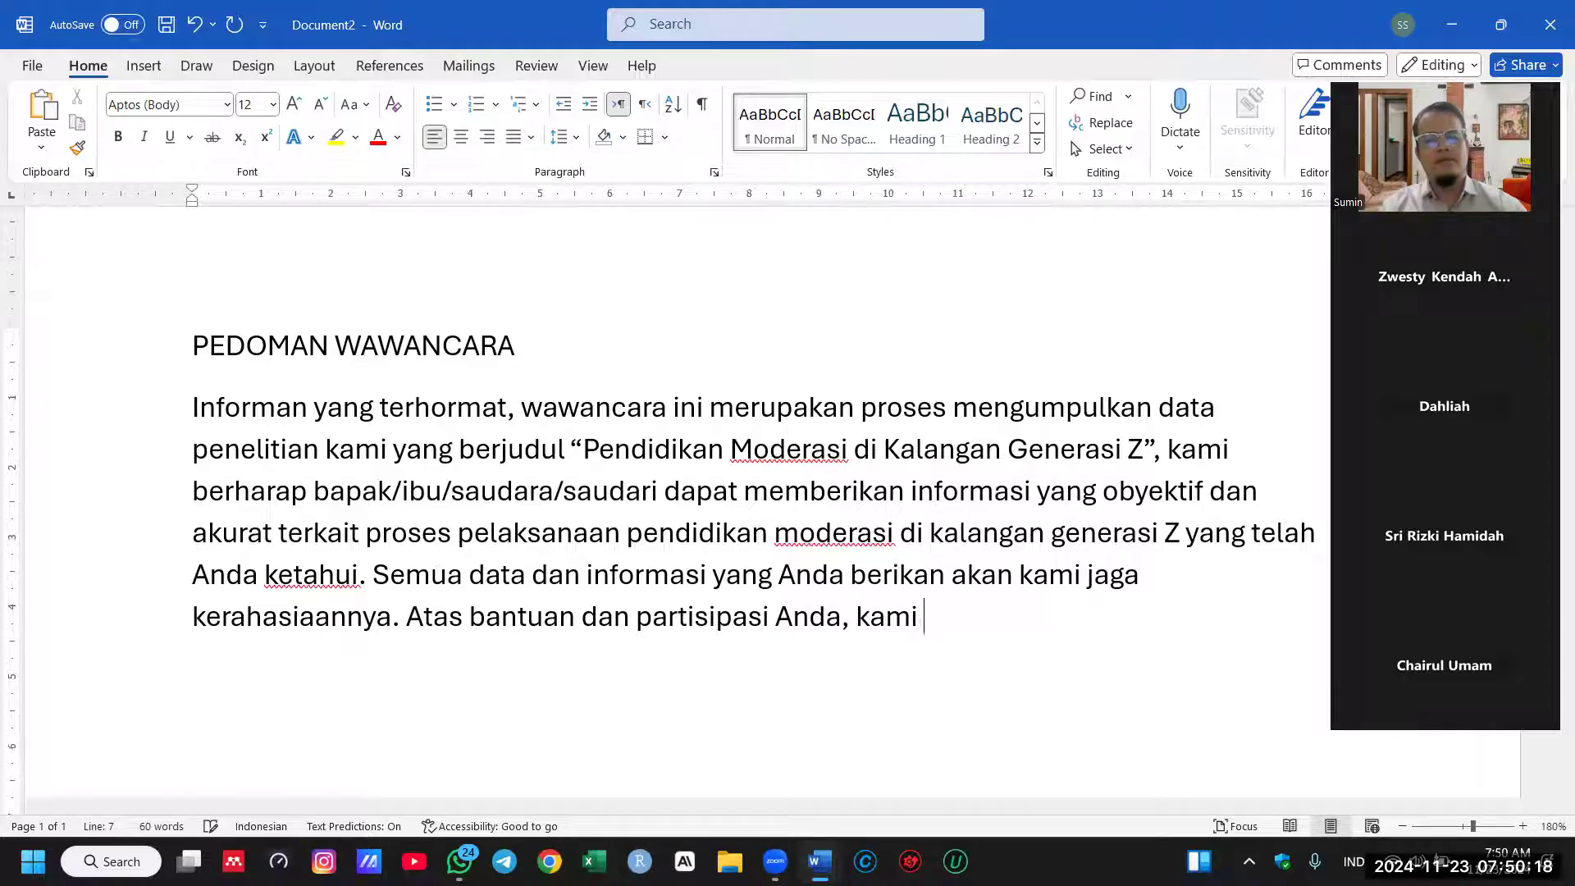
Step: Complete the closing sentence with "ucapkan terima kasih." and start a new paragraph
{"action": "type", "text": "ucapkan terimakas"}
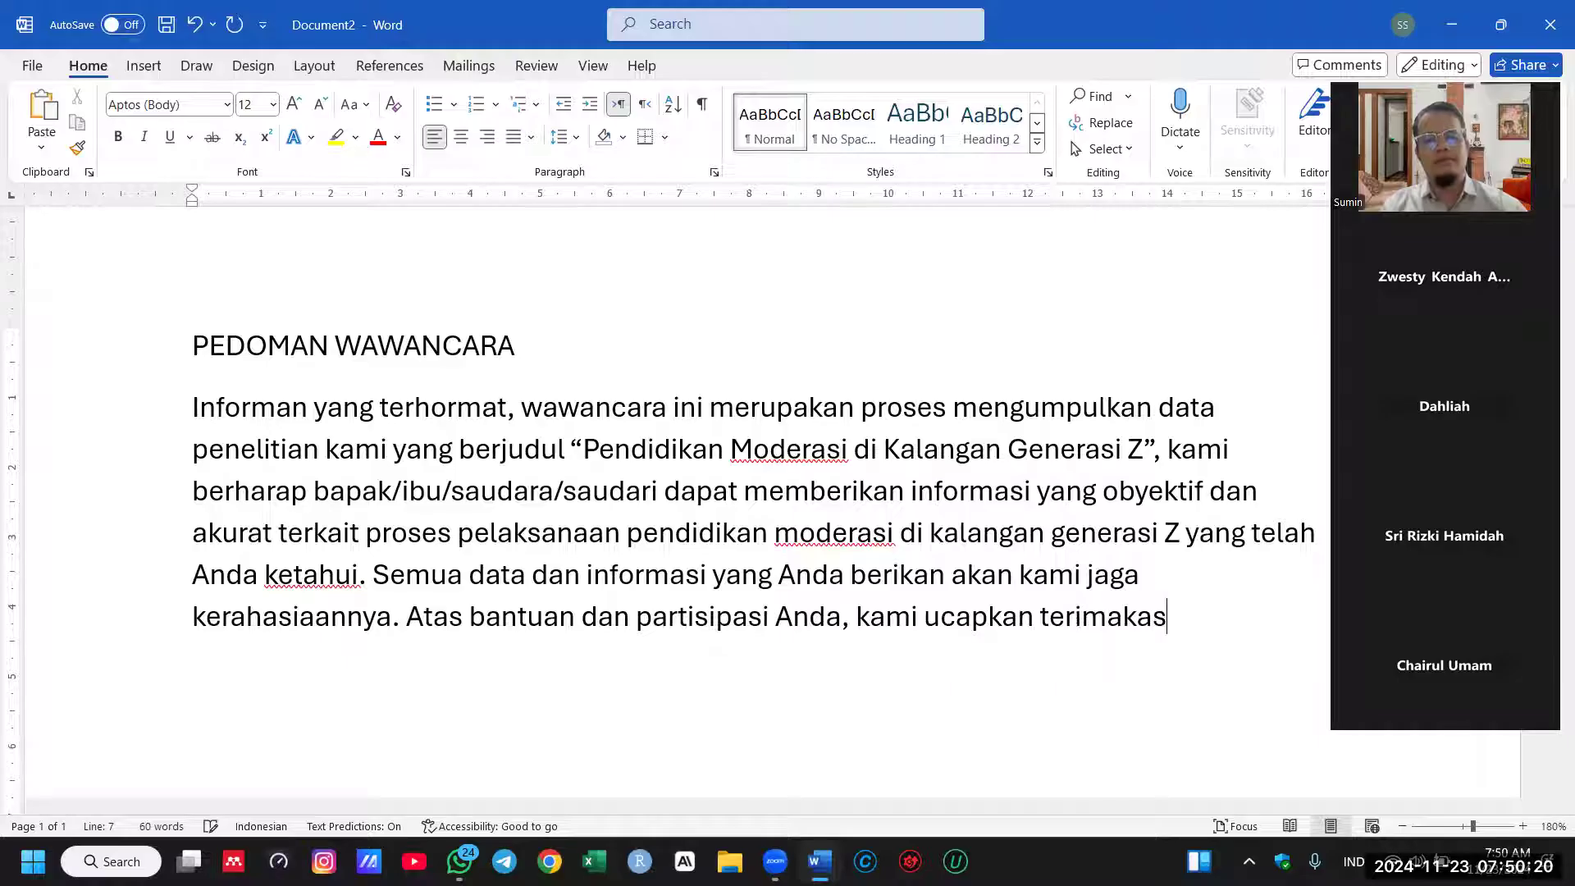
{"action": "key", "text": "BackSpace"}
{"action": "key", "text": "BackSpace"}
{"action": "key", "text": "BackSpace"}
{"action": "type", "text": "kasih"}
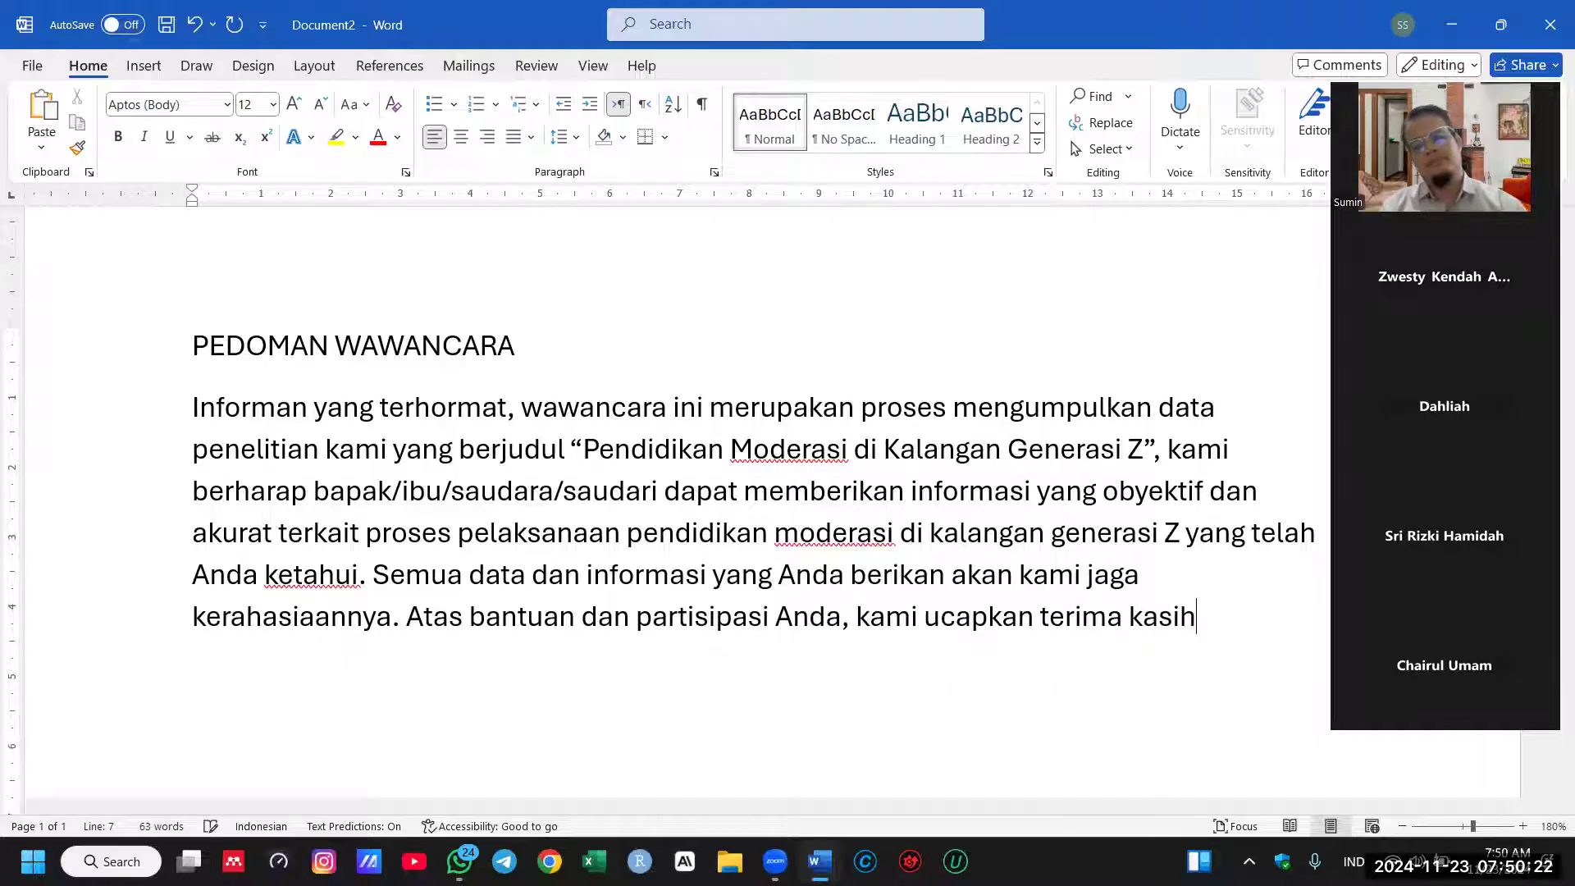
{"action": "type", "text": "."}
{"action": "key", "text": "Return"}
Step: Center the title "PEDOMAN WAWANCARA" and justify the introductory paragraph
{"action": "scroll", "coordinate": [377, 565], "scroll_direction": "down", "scroll_amount": 1}
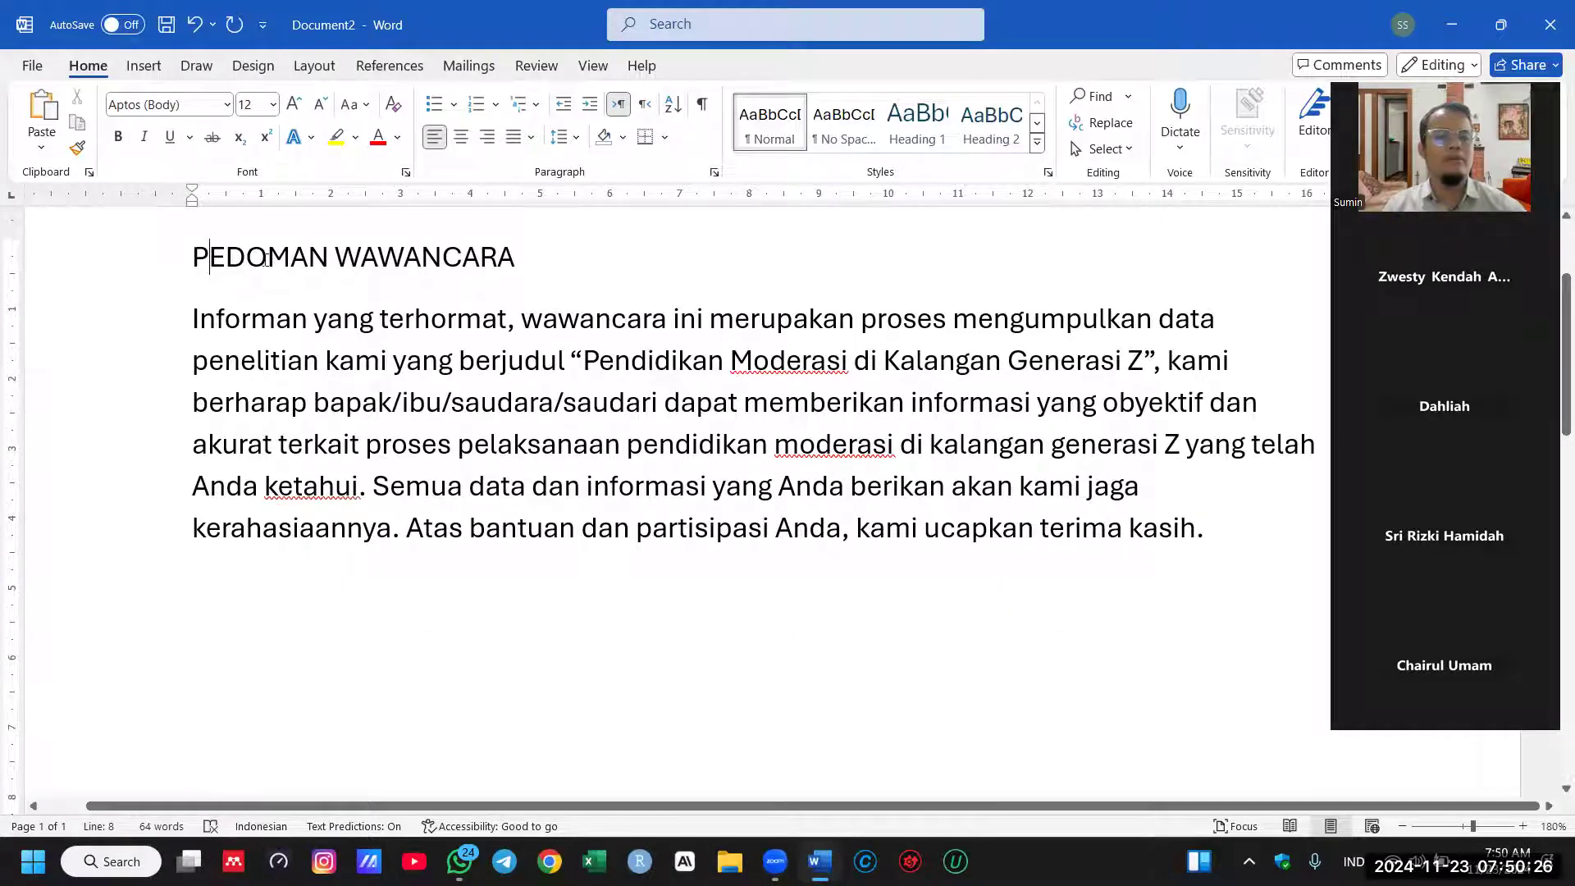
{"action": "left_click", "coordinate": [461, 137]}
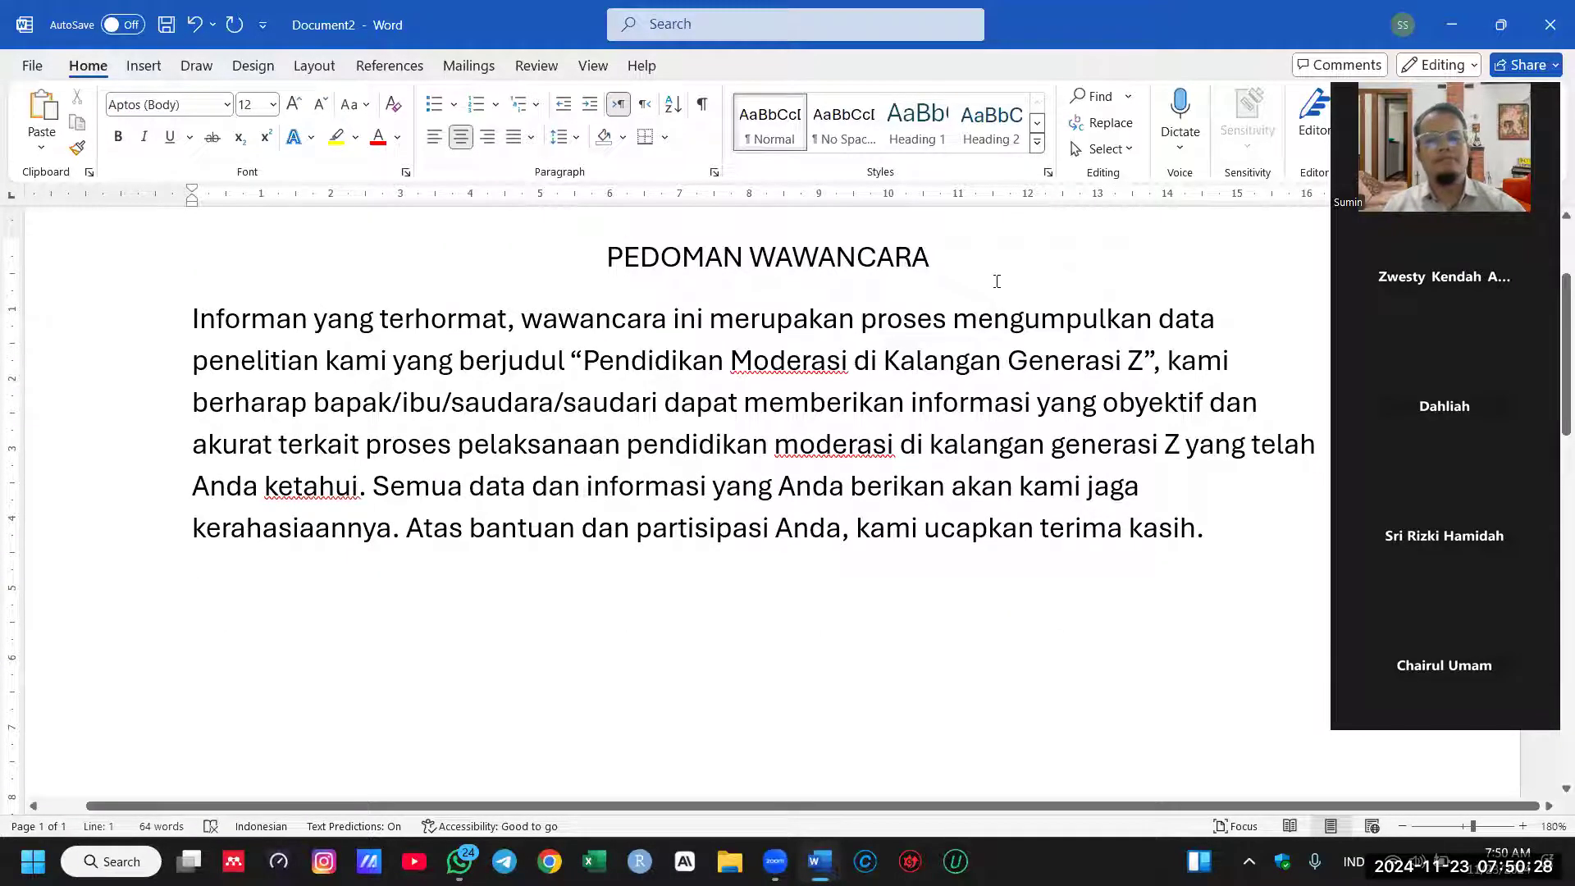
{"action": "left_click", "coordinate": [739, 359]}
{"action": "key", "text": "ctrl+j"}
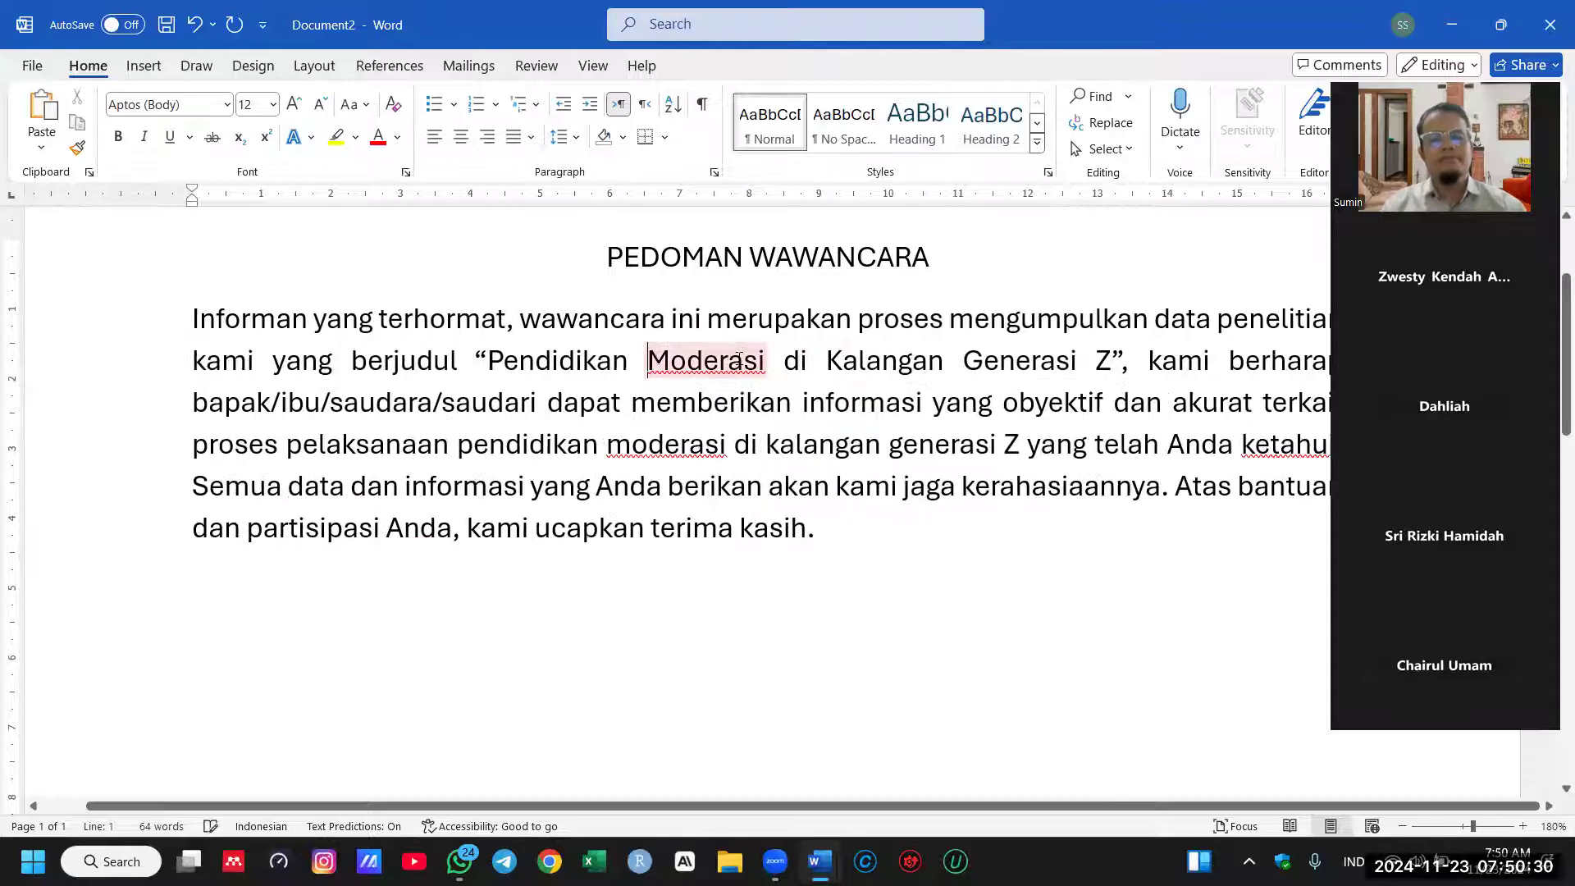
Step: Add the heading "Persetujuan Informan." below the introductory paragraph, separated by blank space
{"action": "scroll", "coordinate": [892, 536], "scroll_direction": "down", "scroll_amount": 1}
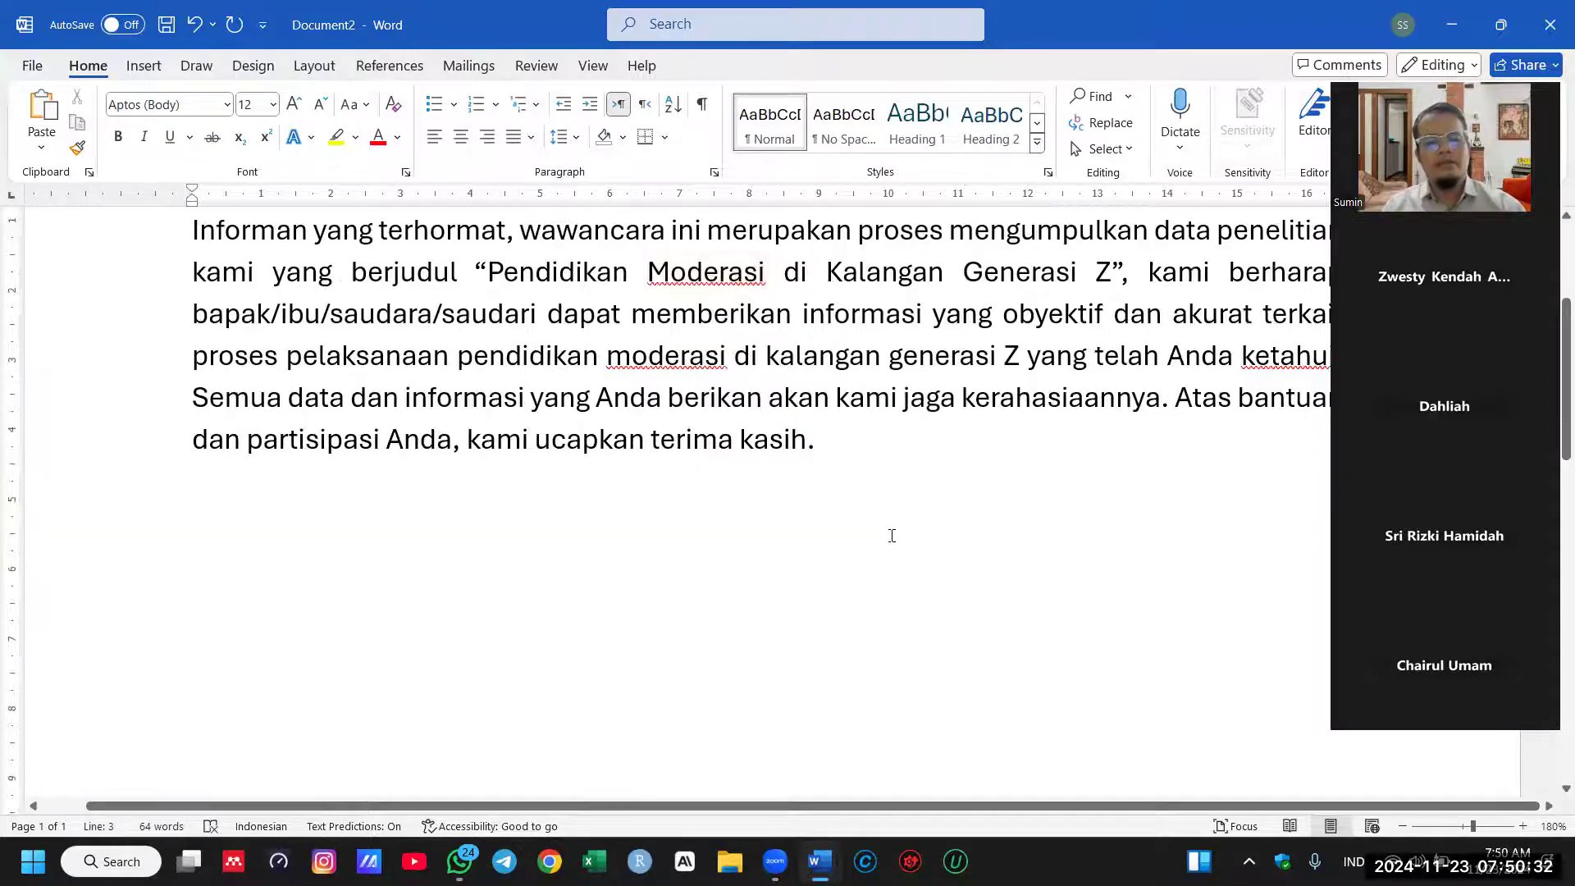
{"action": "key", "text": "Return"}
{"action": "key", "text": "Return"}
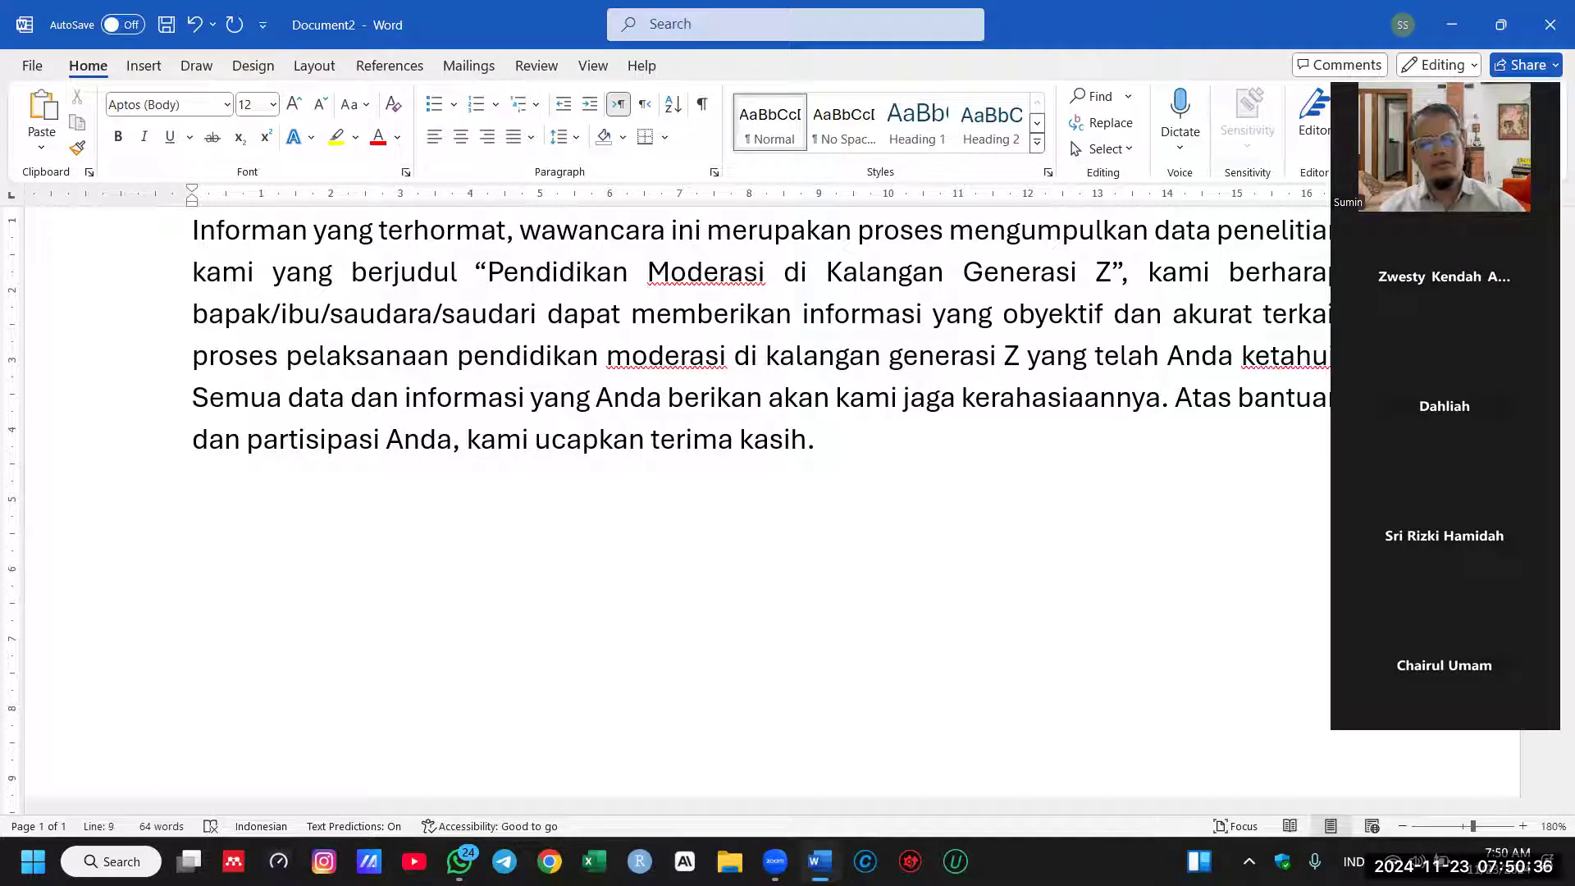
{"action": "type", "text": "Per"}
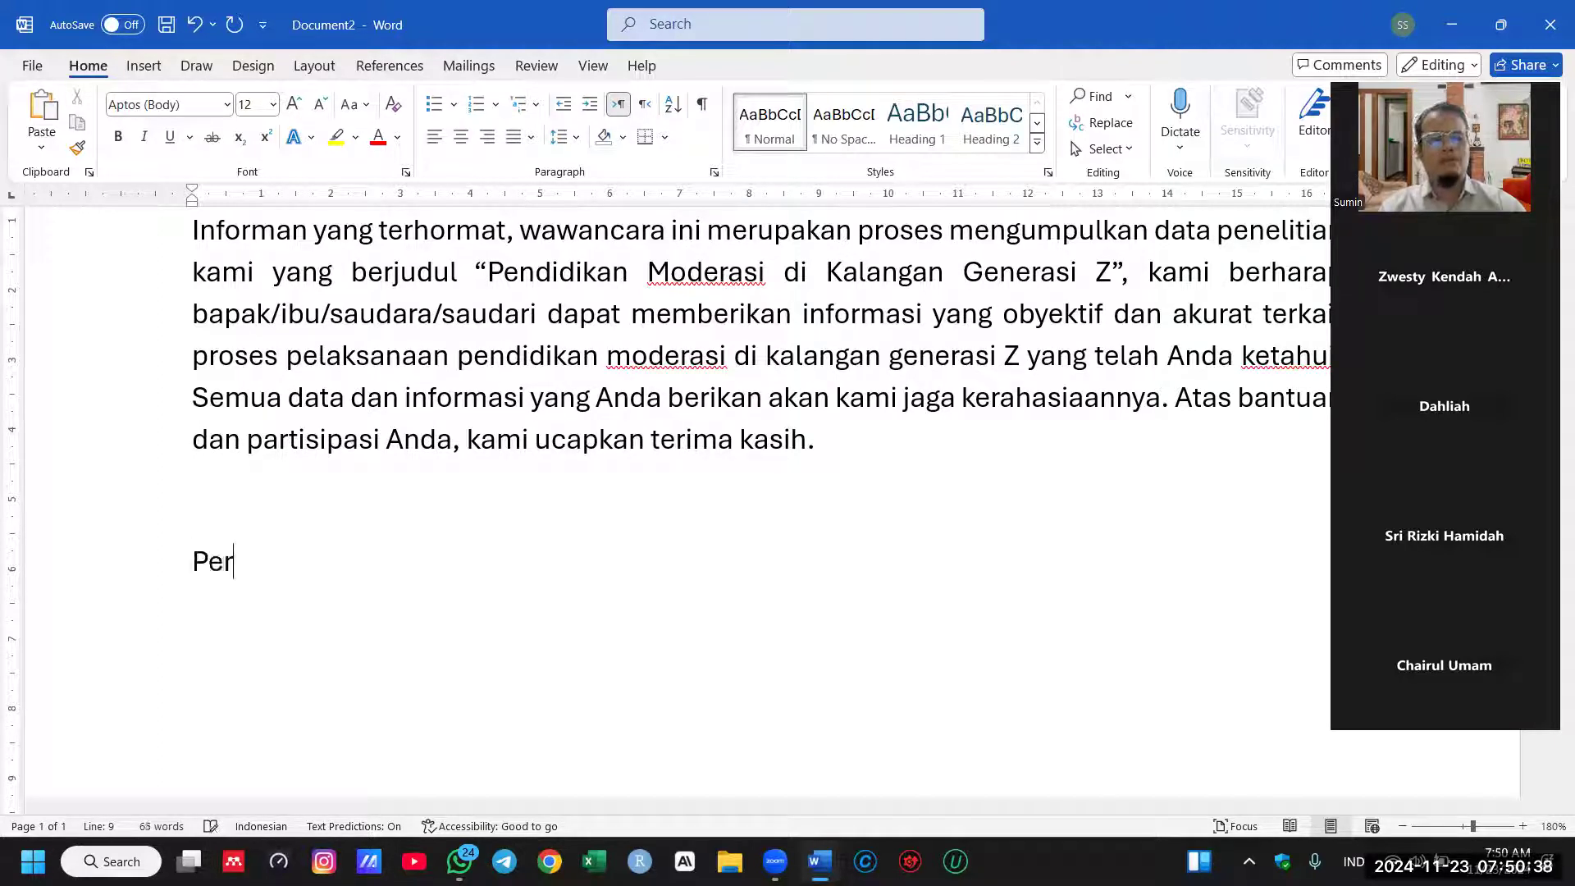
{"action": "type", "text": "setujuan Informan."}
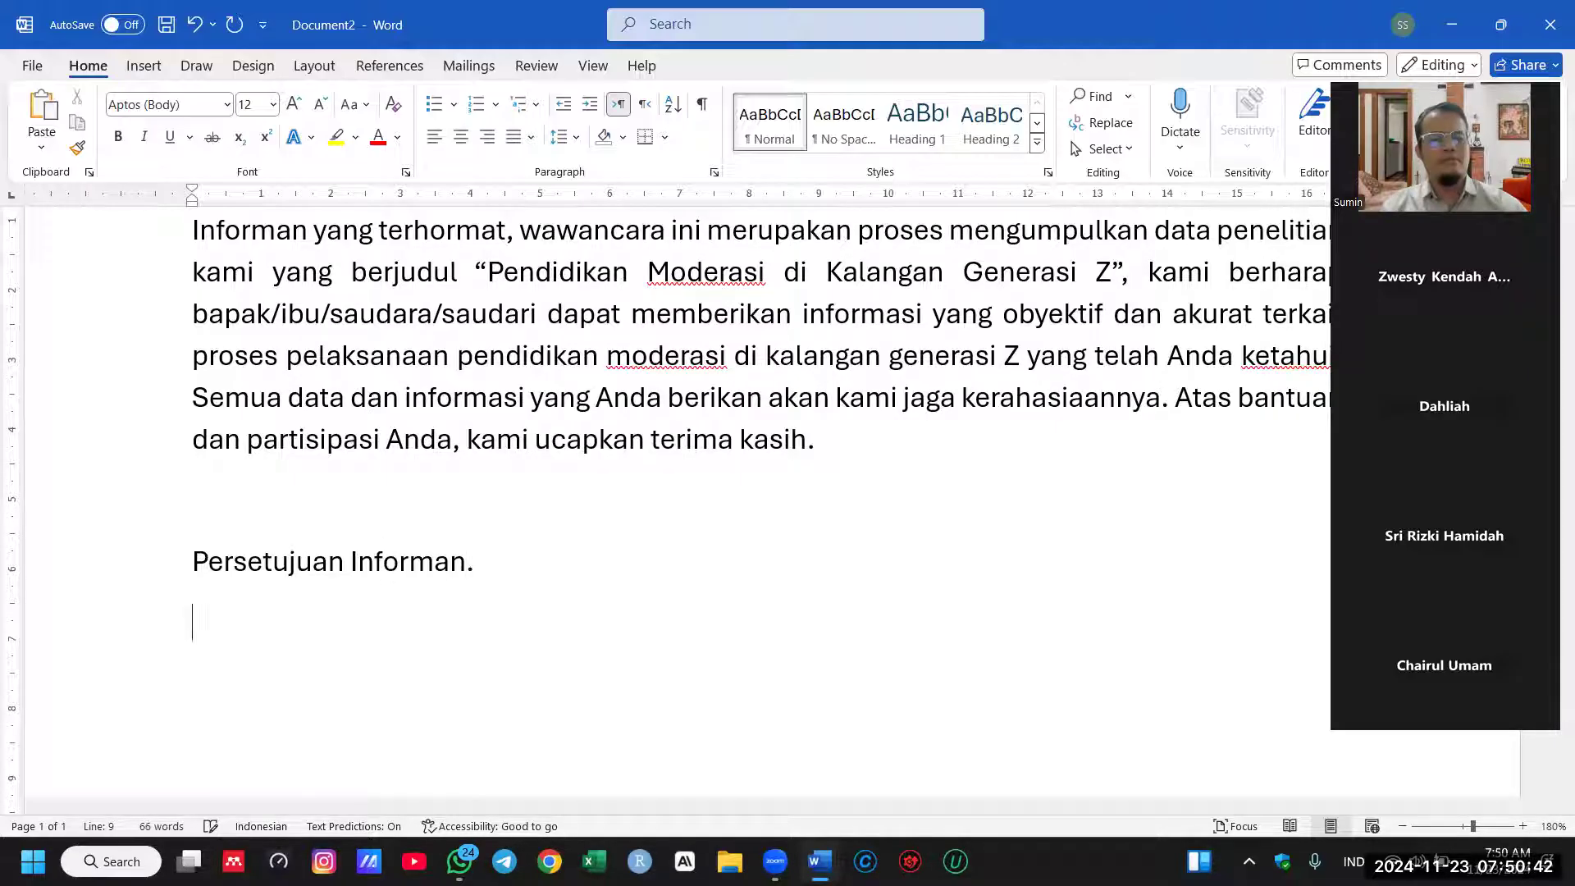
Step: Begin the consent question under the heading with "Apakah Anda bersedia menjadi informan/partisipan dalam penelitian ini"
{"action": "type", "text": "Apakah anda"}
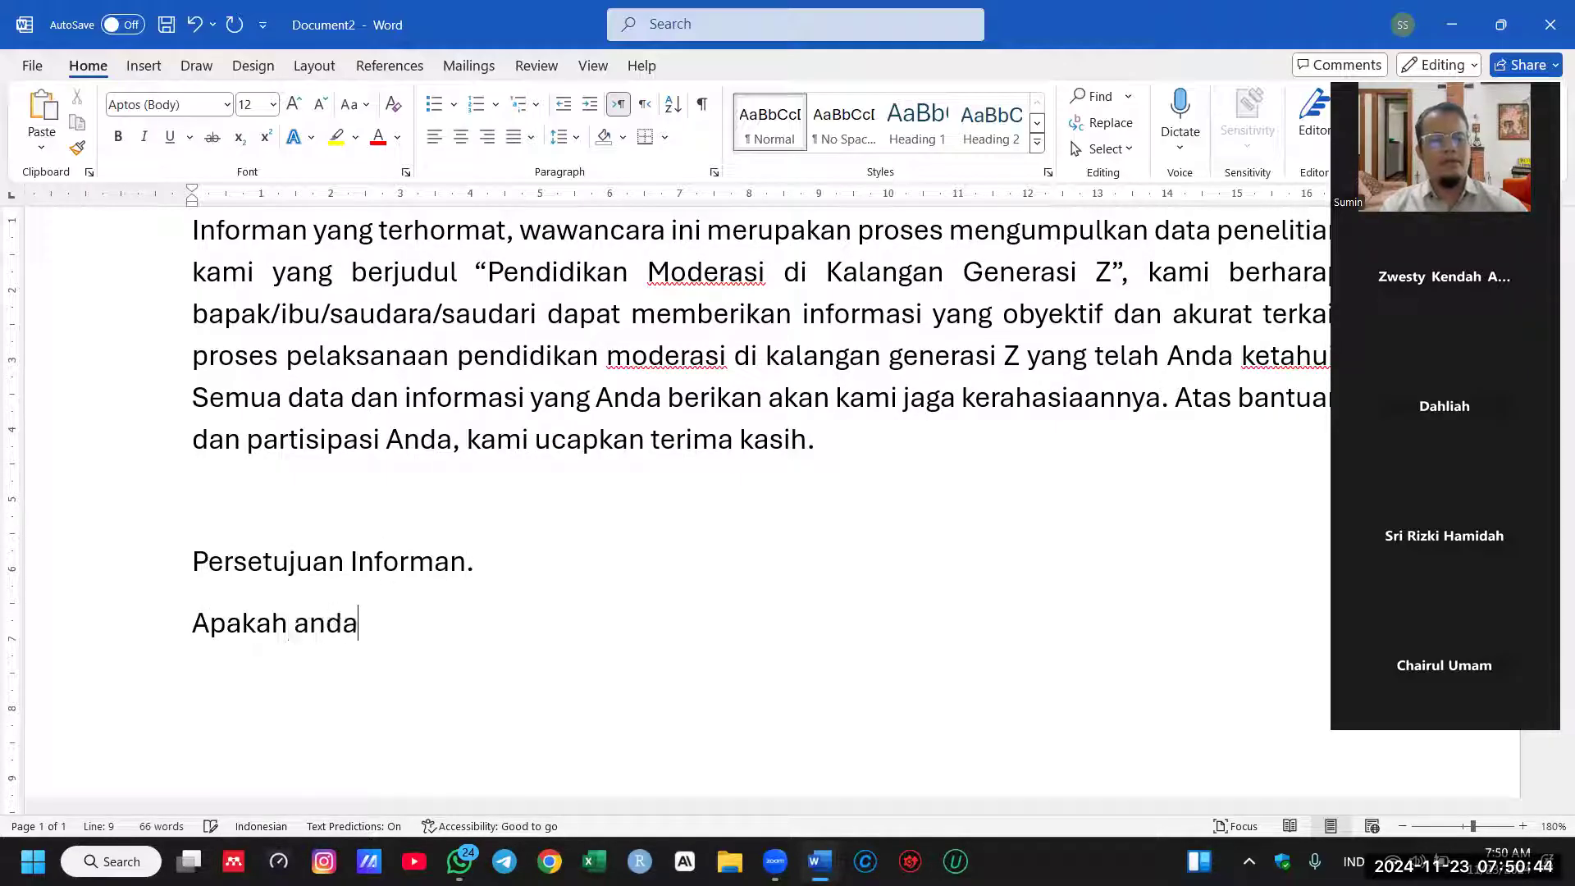
{"action": "type", "text": " bersedia menj"}
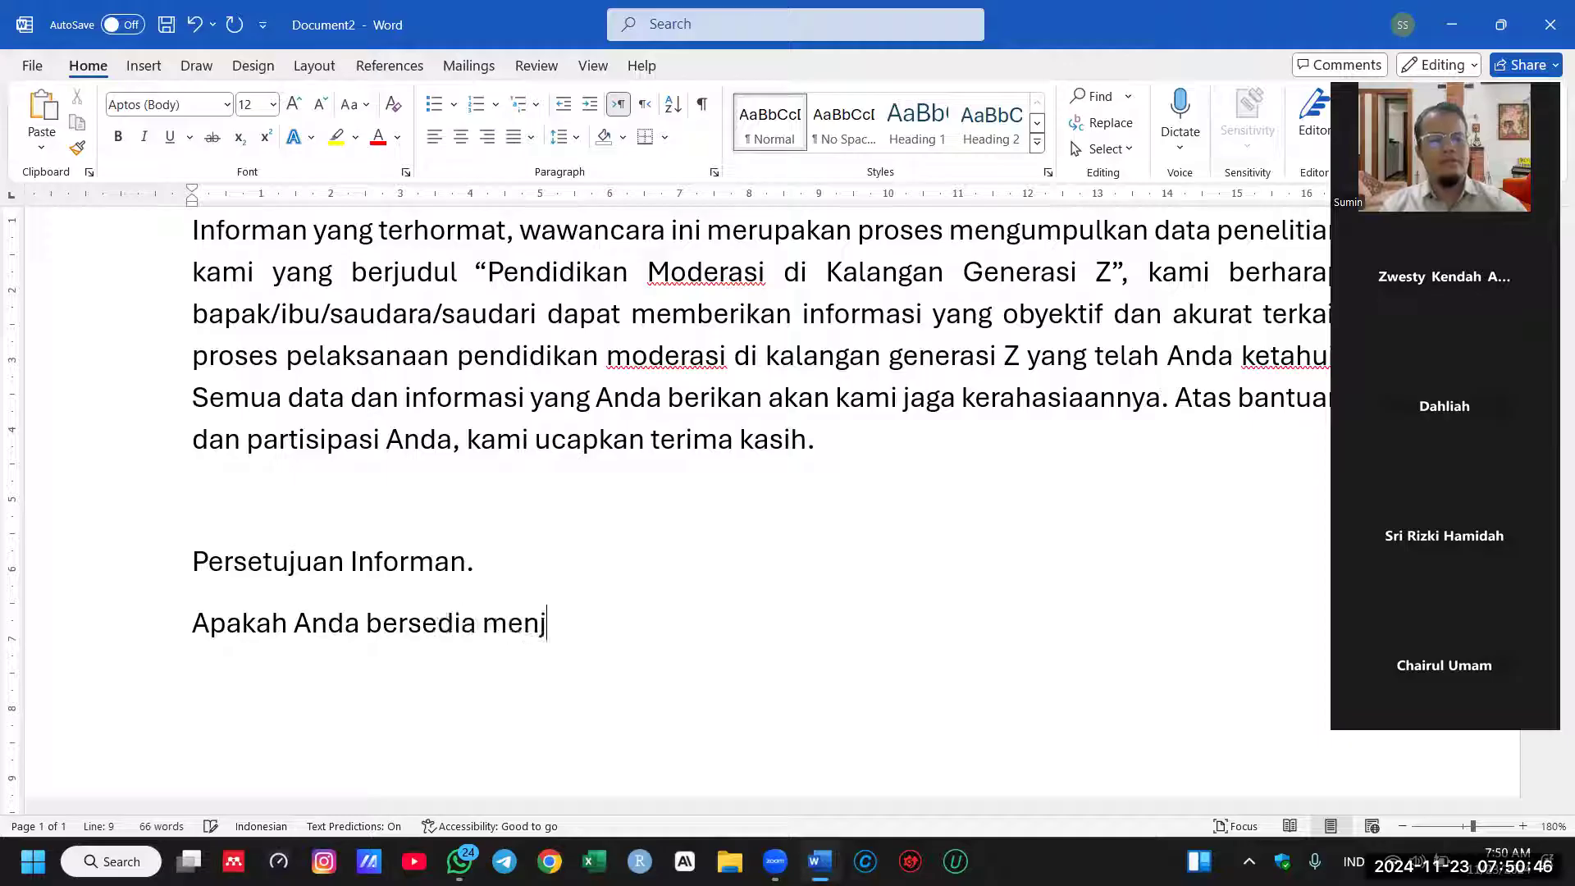
{"action": "type", "text": "adi informa"}
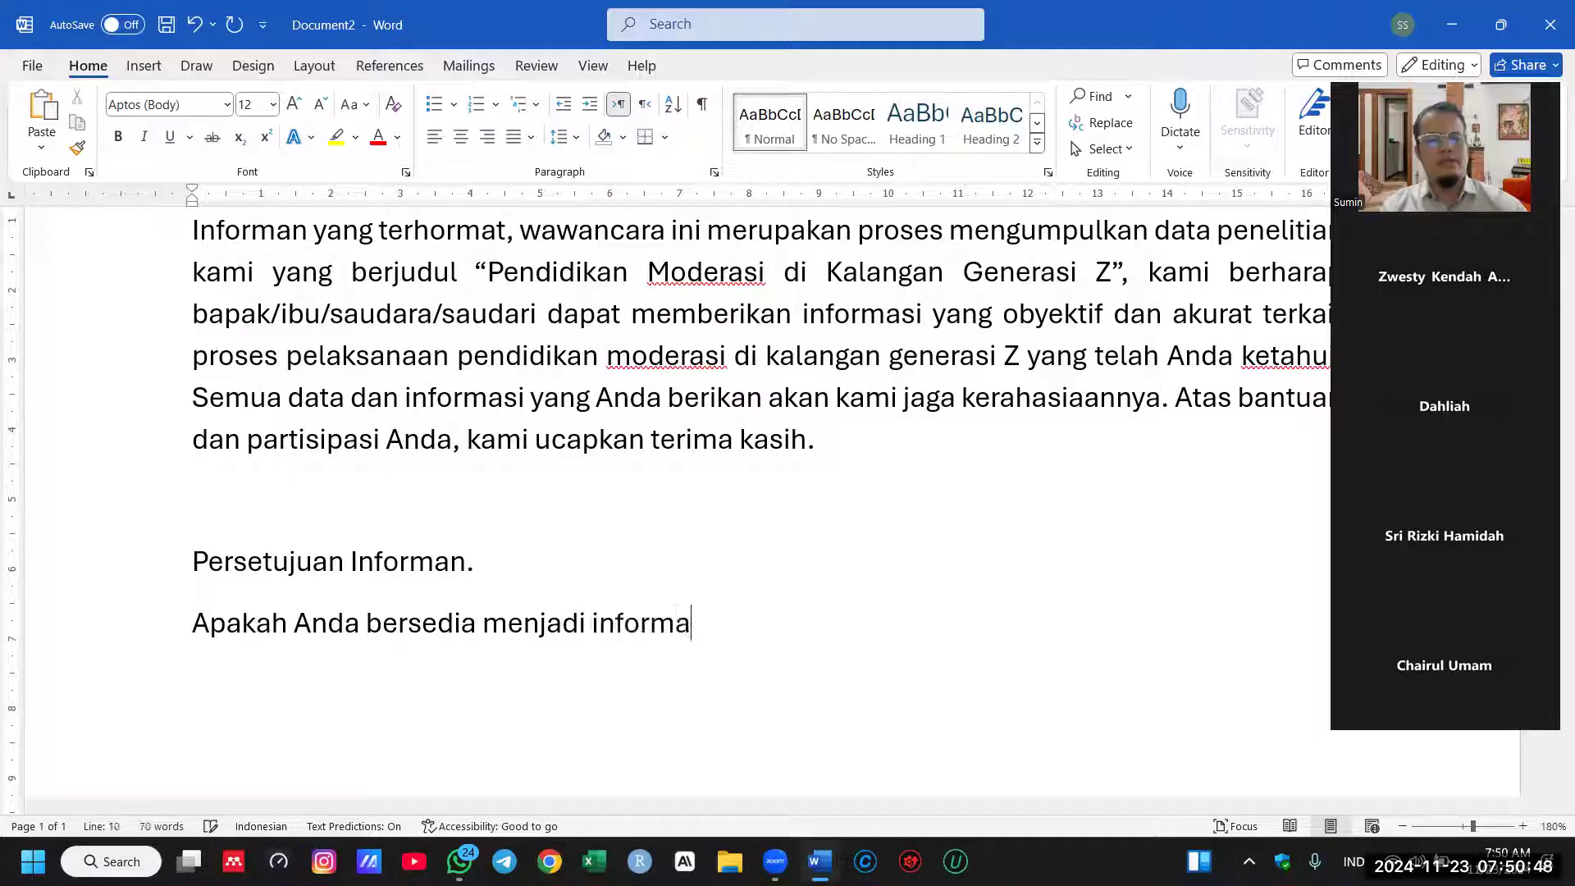
{"action": "type", "text": "n/partisi"}
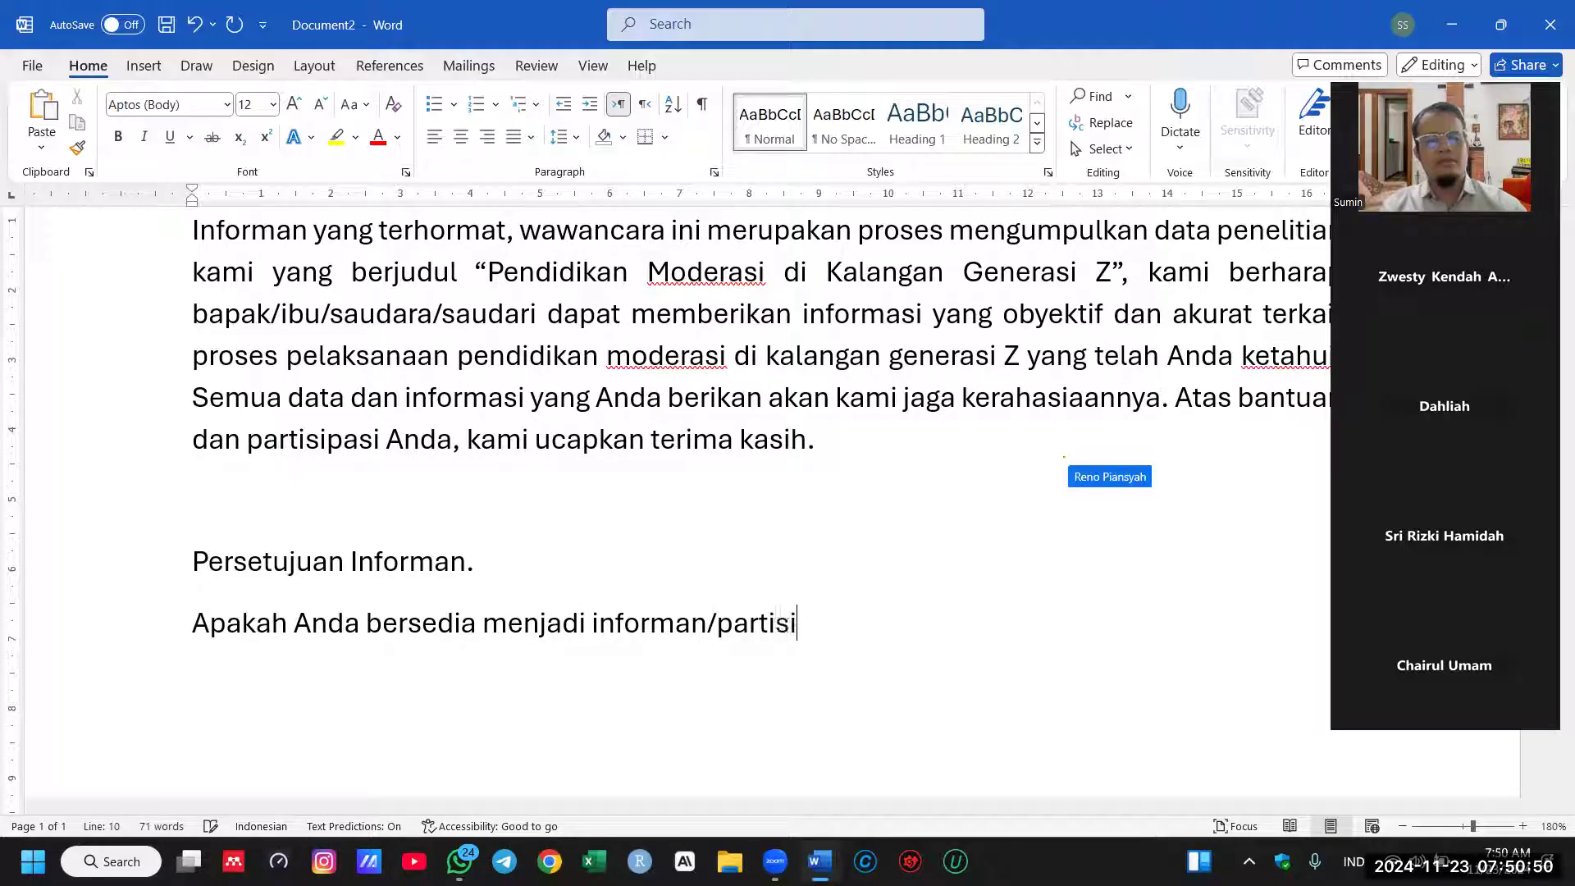
{"action": "type", "text": "pan dalam penelitia"}
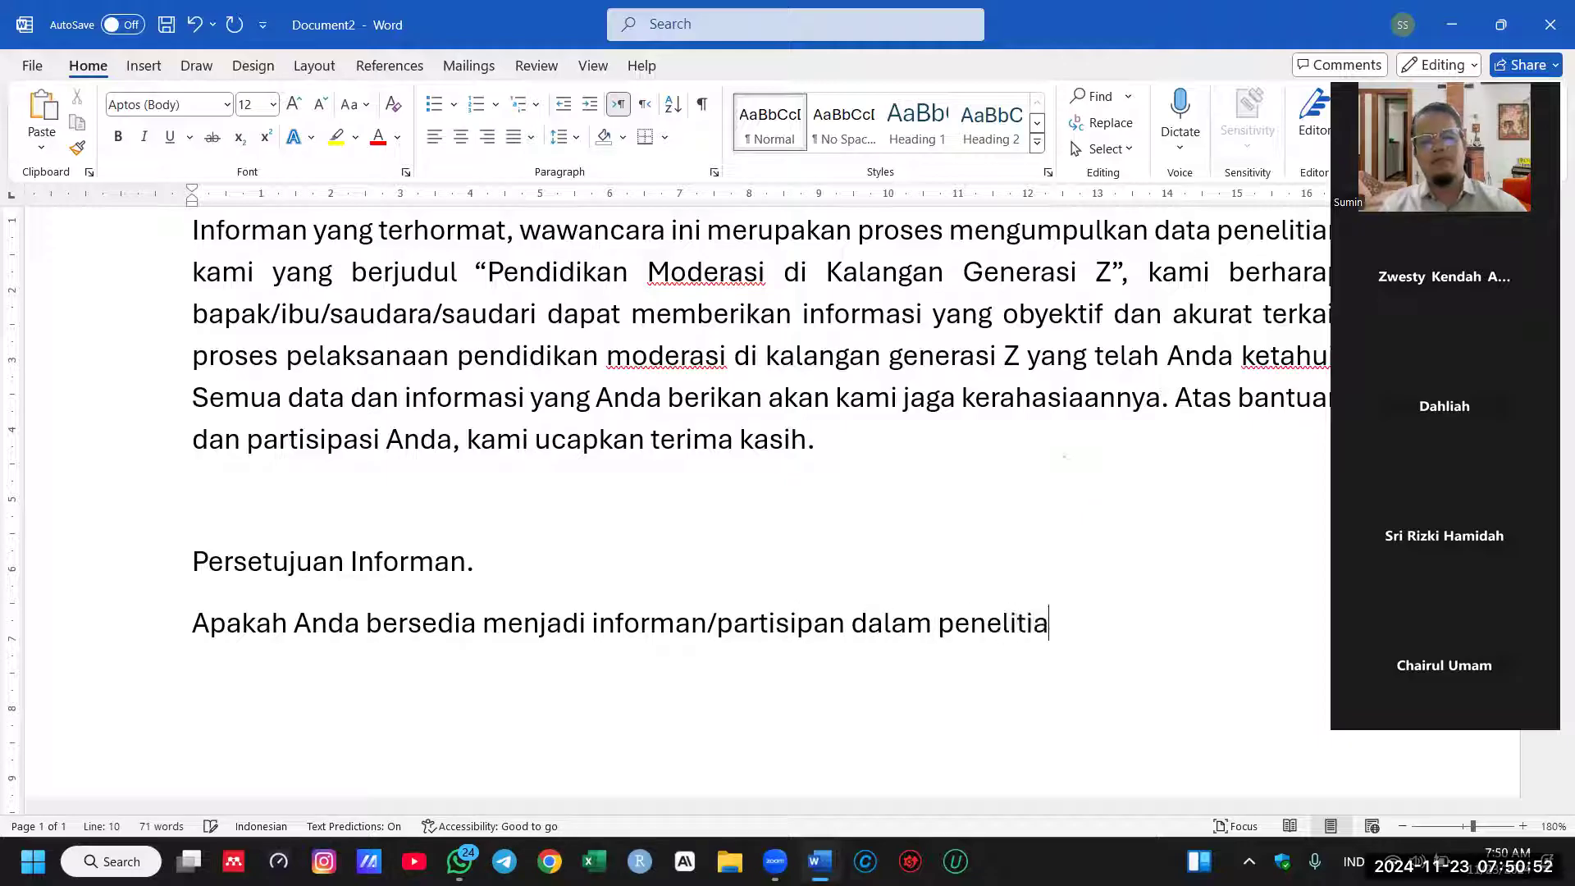
{"action": "type", "text": "n ini, dan s"}
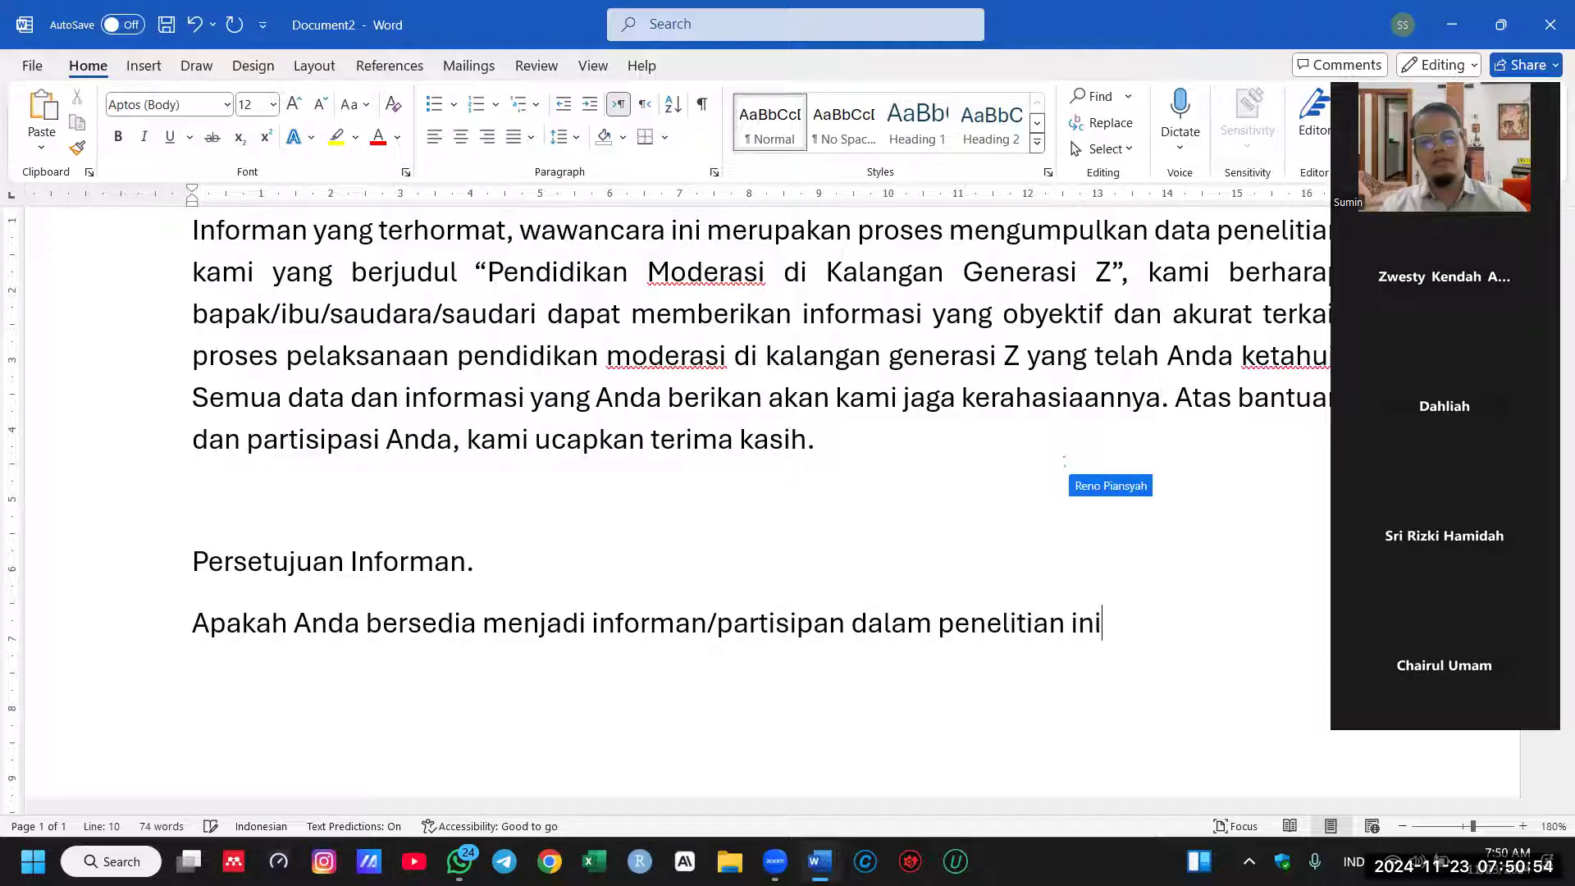
Step: Complete the consent question with ", dan sanggup memberikan informasi yang obyektif, akurat dan proporsional?" and start a new paragraph
{"action": "type", "text": "up"}
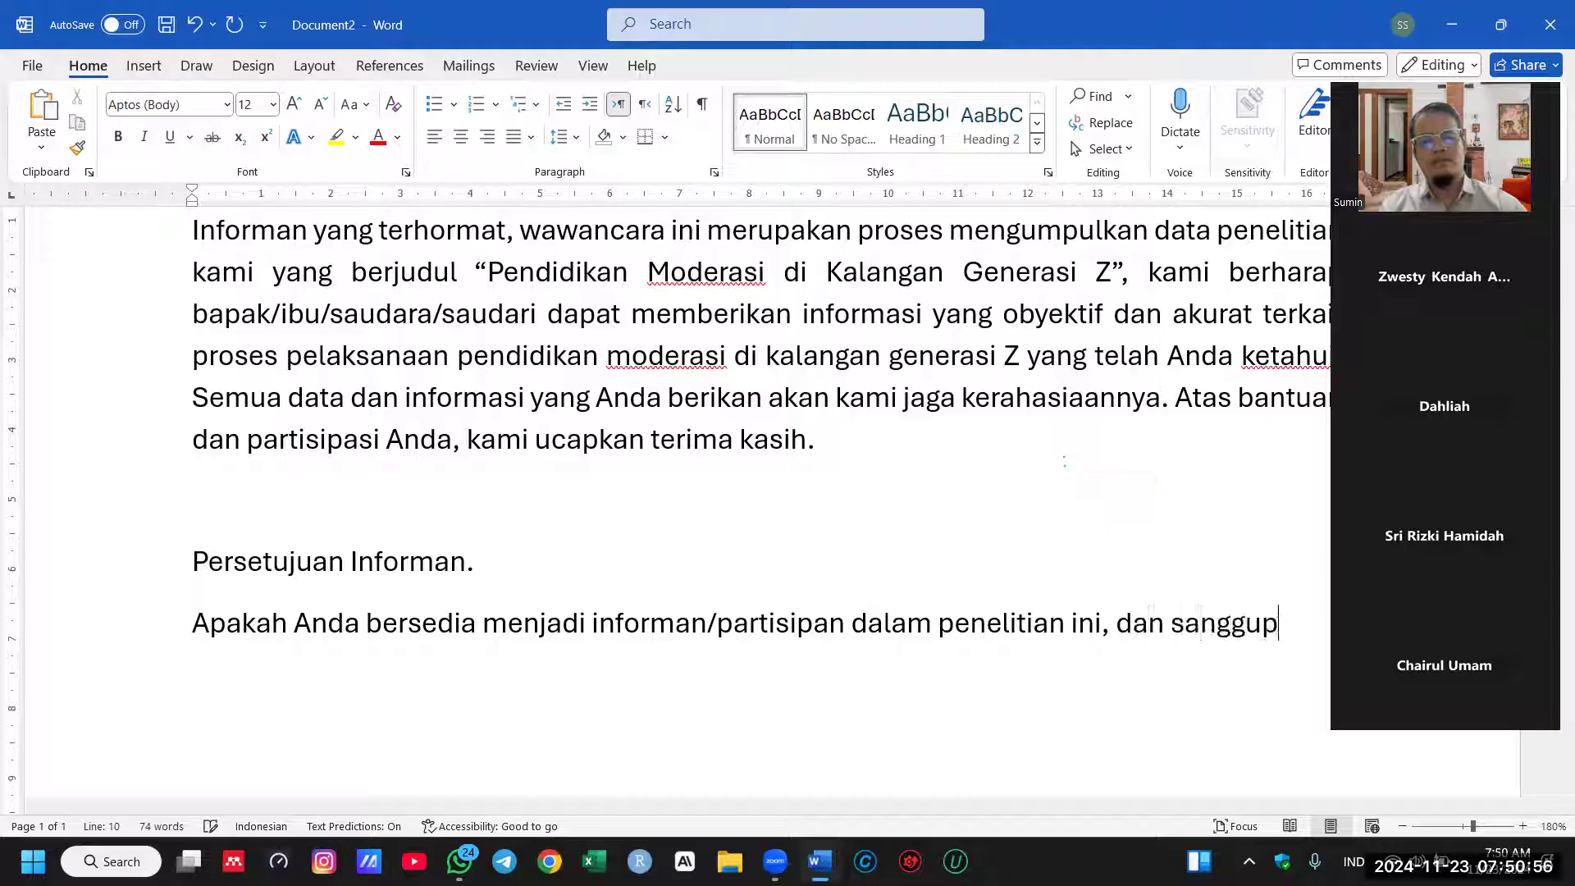
{"action": "type", "text": " memberikan inf"}
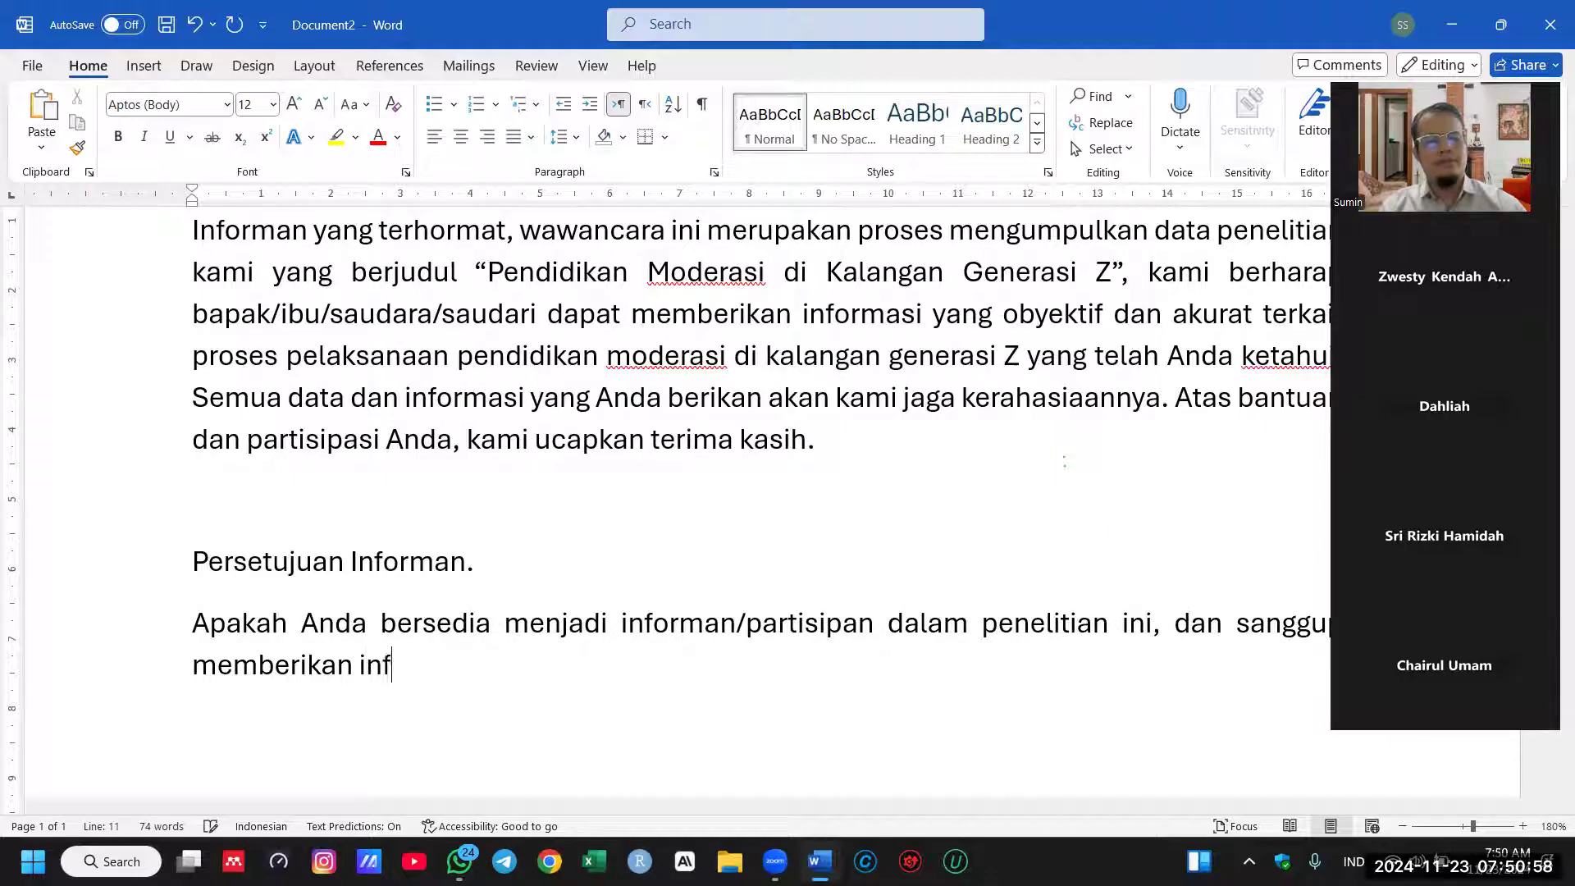
{"action": "type", "text": "ormasi yang obyektif, akurat dan "}
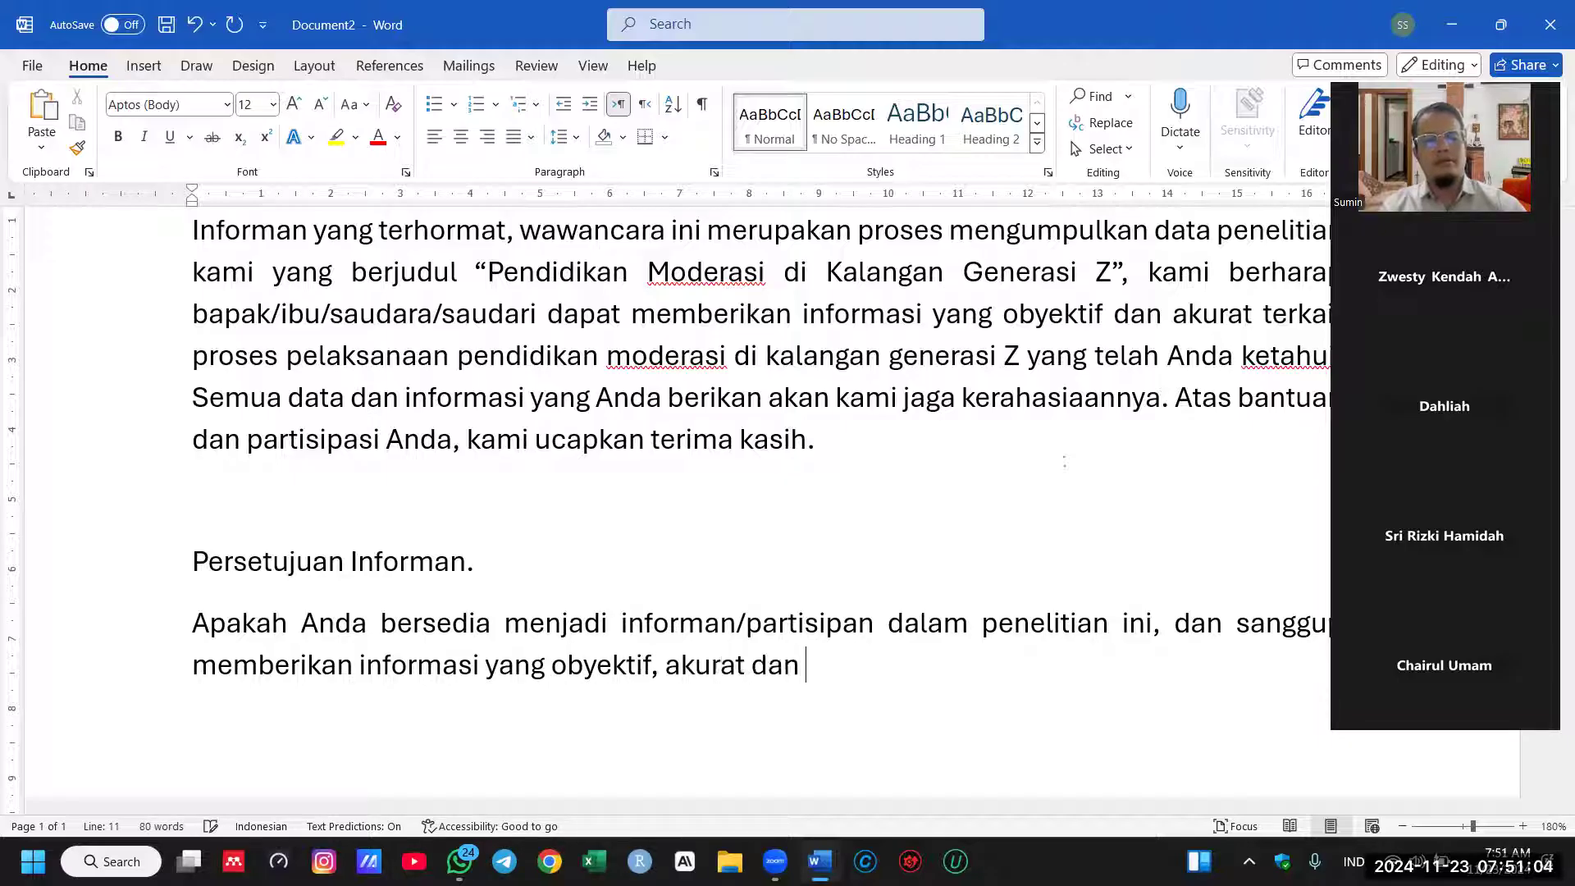
{"action": "type", "text": "proporsioan"}
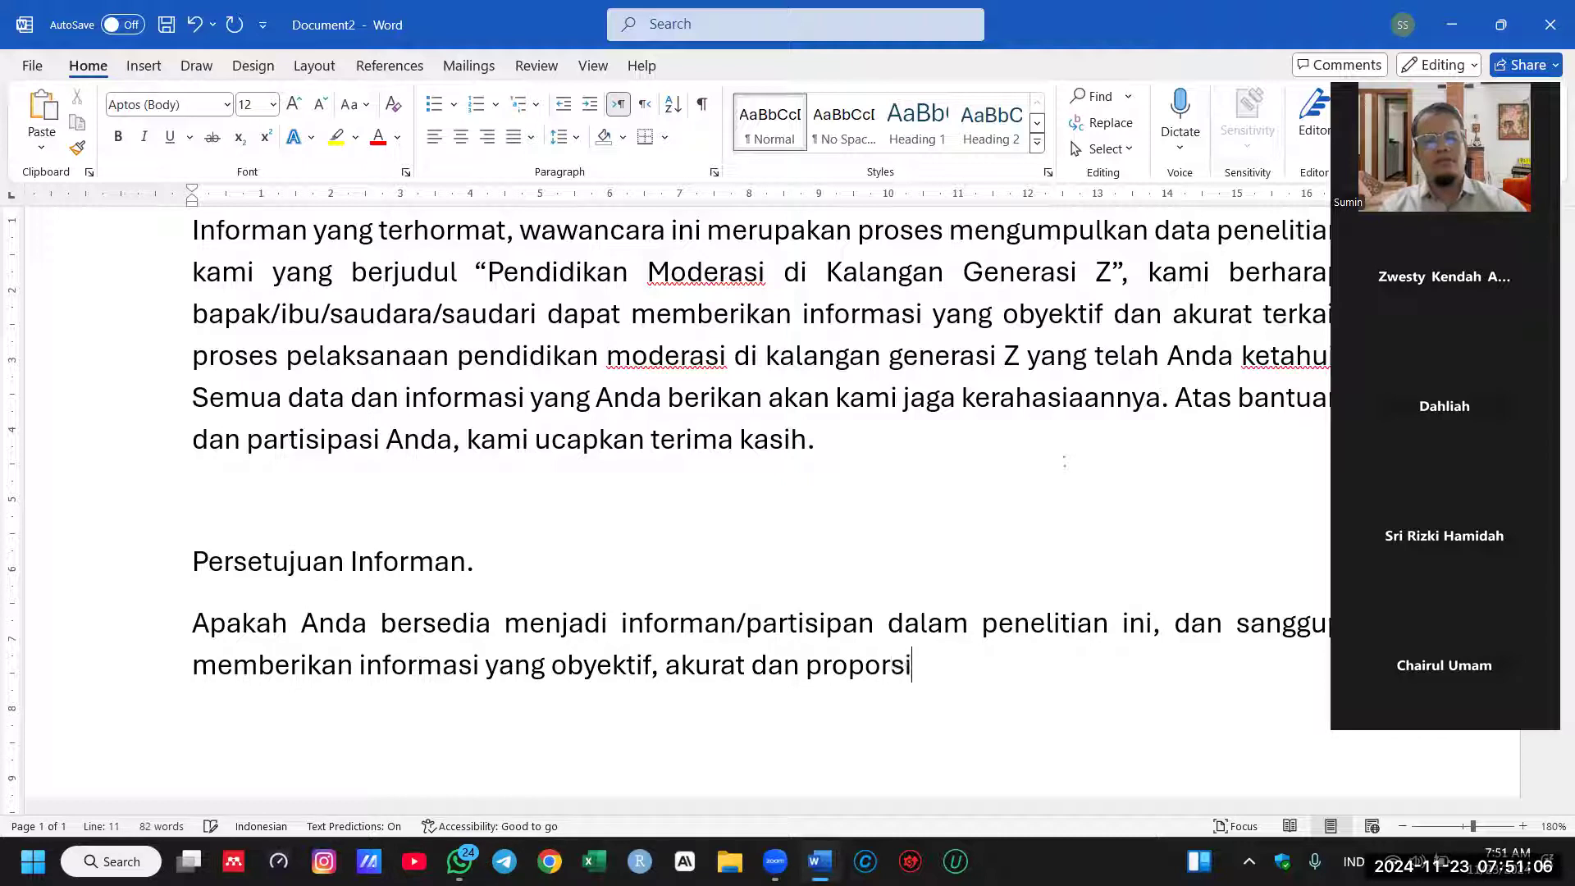
{"action": "key", "text": "BackSpace"}
{"action": "key", "text": "BackSpace"}
{"action": "type", "text": "nal?"}
{"action": "key", "text": "Return"}
Step: Add the answer options "Ya, Saya bersedia" and "Tidak, Saya tidak bersedia." on separate lines below the consent question
{"action": "type", "text": "Ya"}
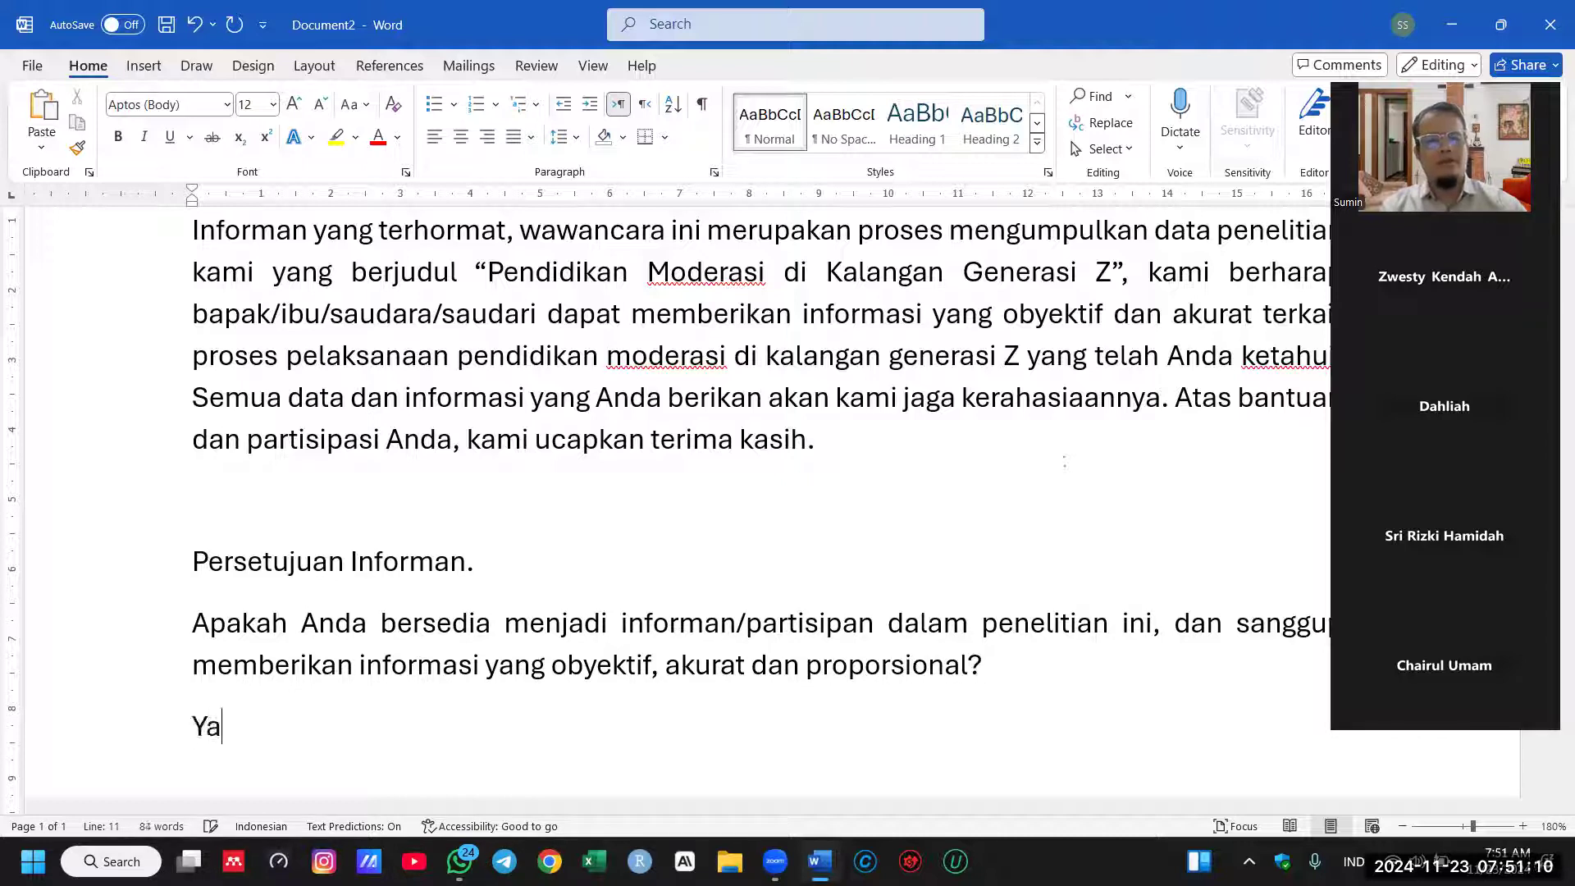
{"action": "key", "text": "Return"}
{"action": "type", "text": ", Saya ber"}
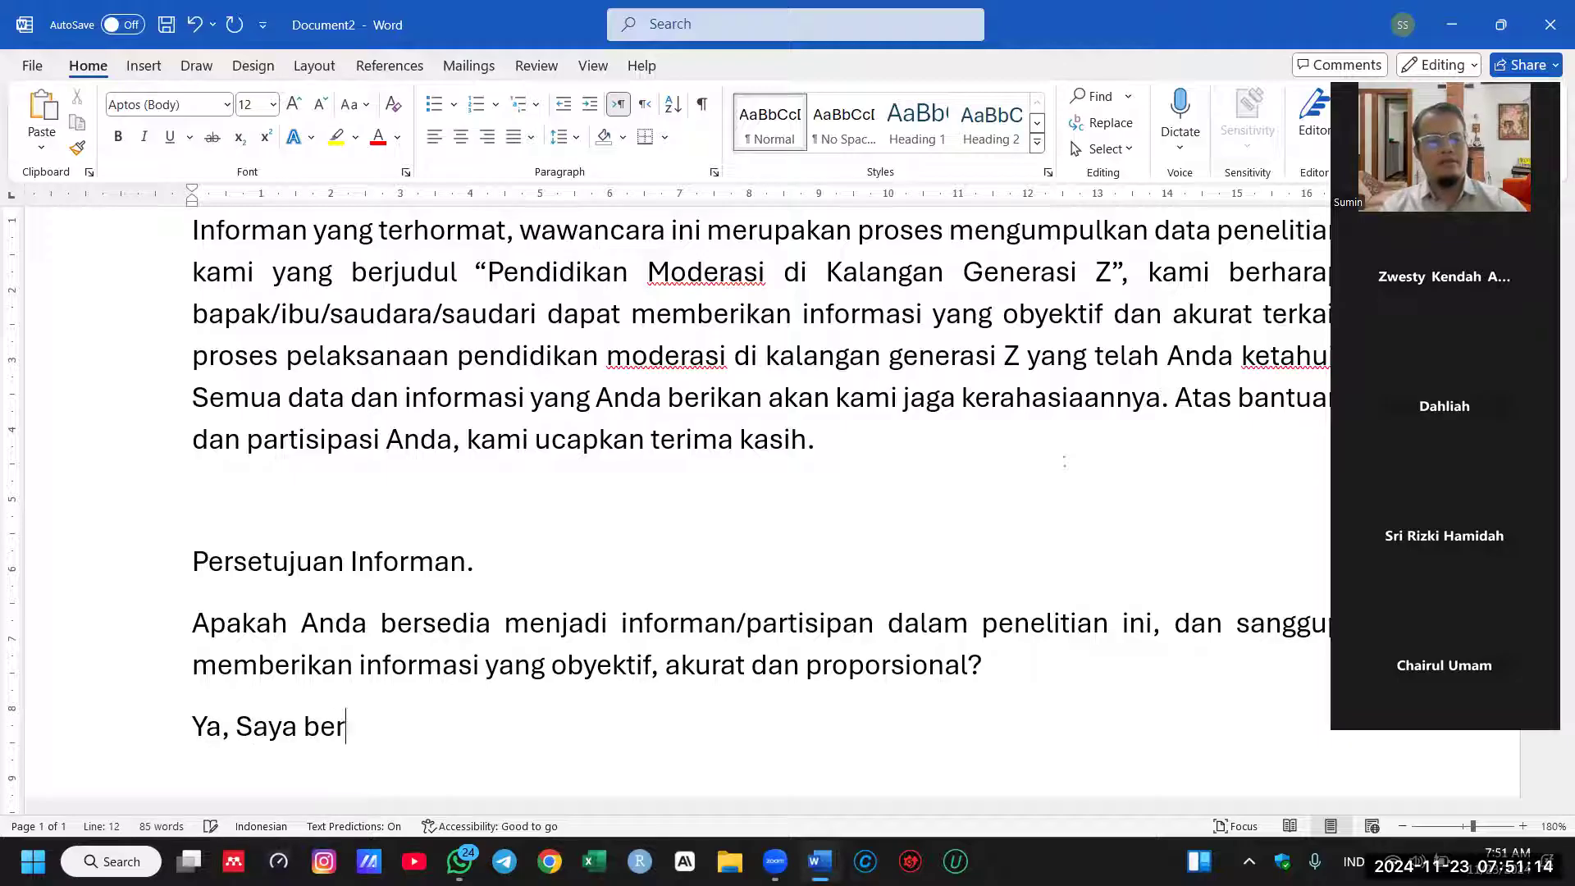
{"action": "type", "text": "sediaT"}
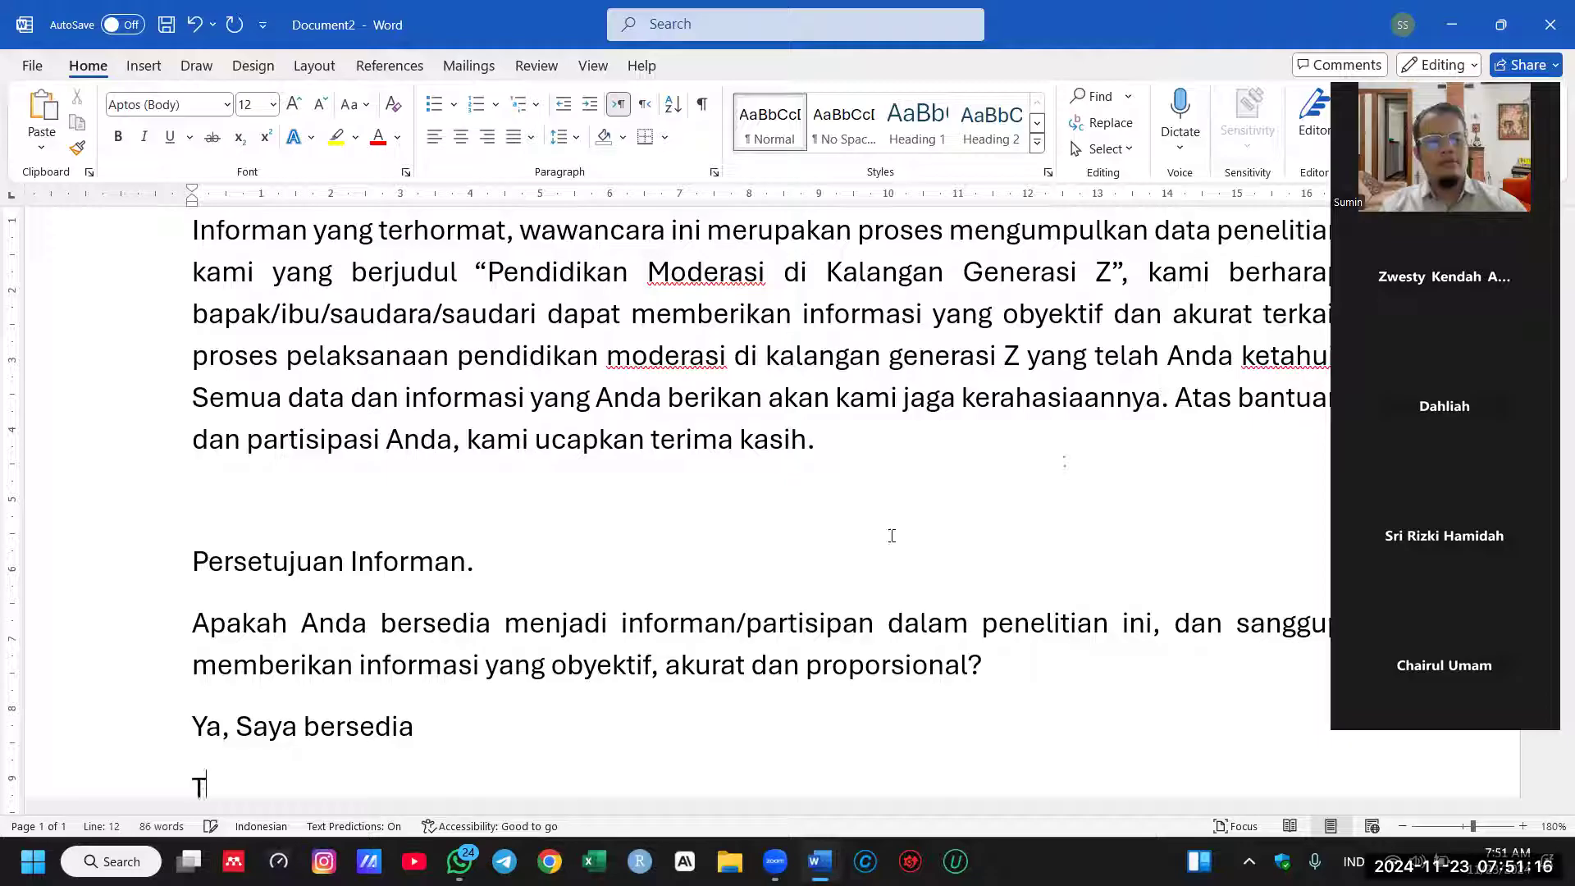
{"action": "type", "text": "idak. Saya tidak ber"}
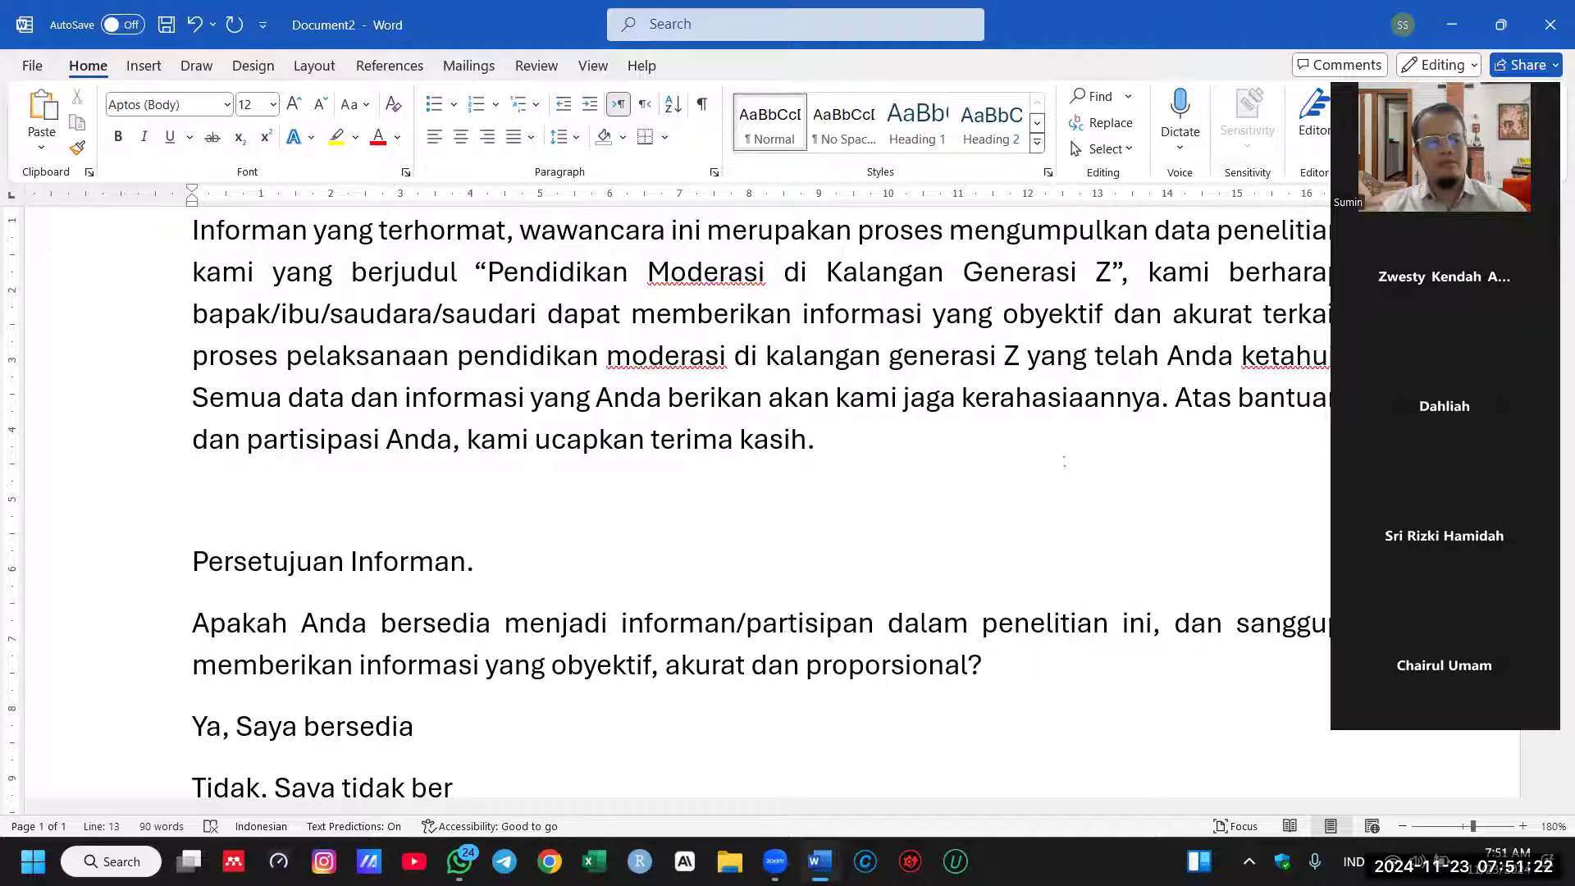
{"action": "type", "text": "se"}
{"action": "key", "text": "BackSpace"}
{"action": "type", "text": "sedia."}
Step: Format the two consent answer lines as a bulleted list with empty box bullets
{"action": "scroll", "coordinate": [854, 538], "scroll_direction": "down", "scroll_amount": 3}
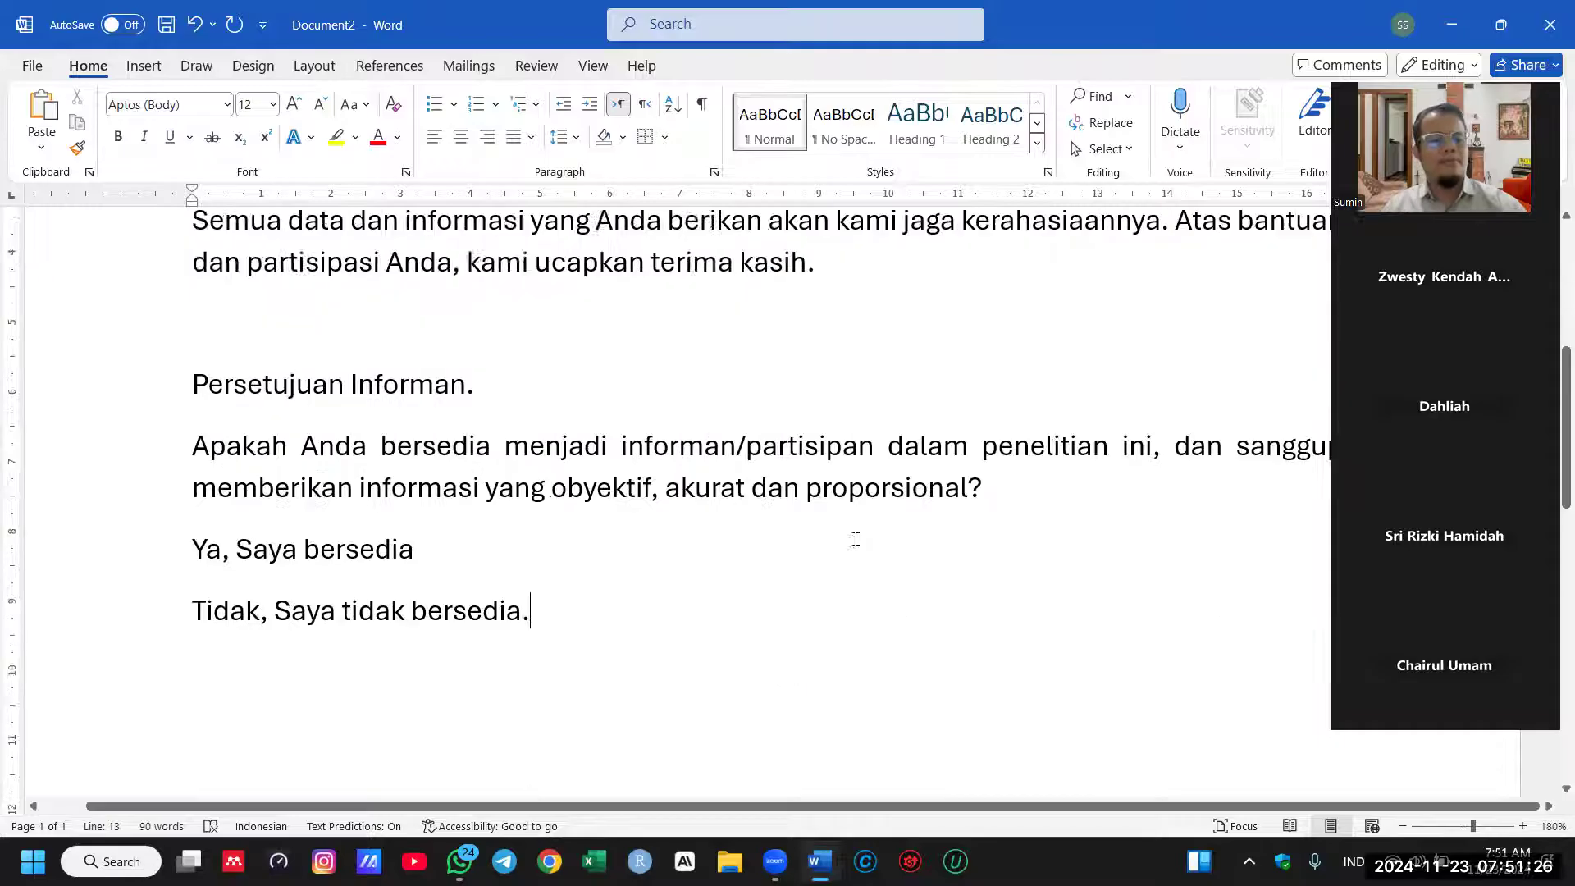
{"action": "left_click", "coordinate": [194, 460]}
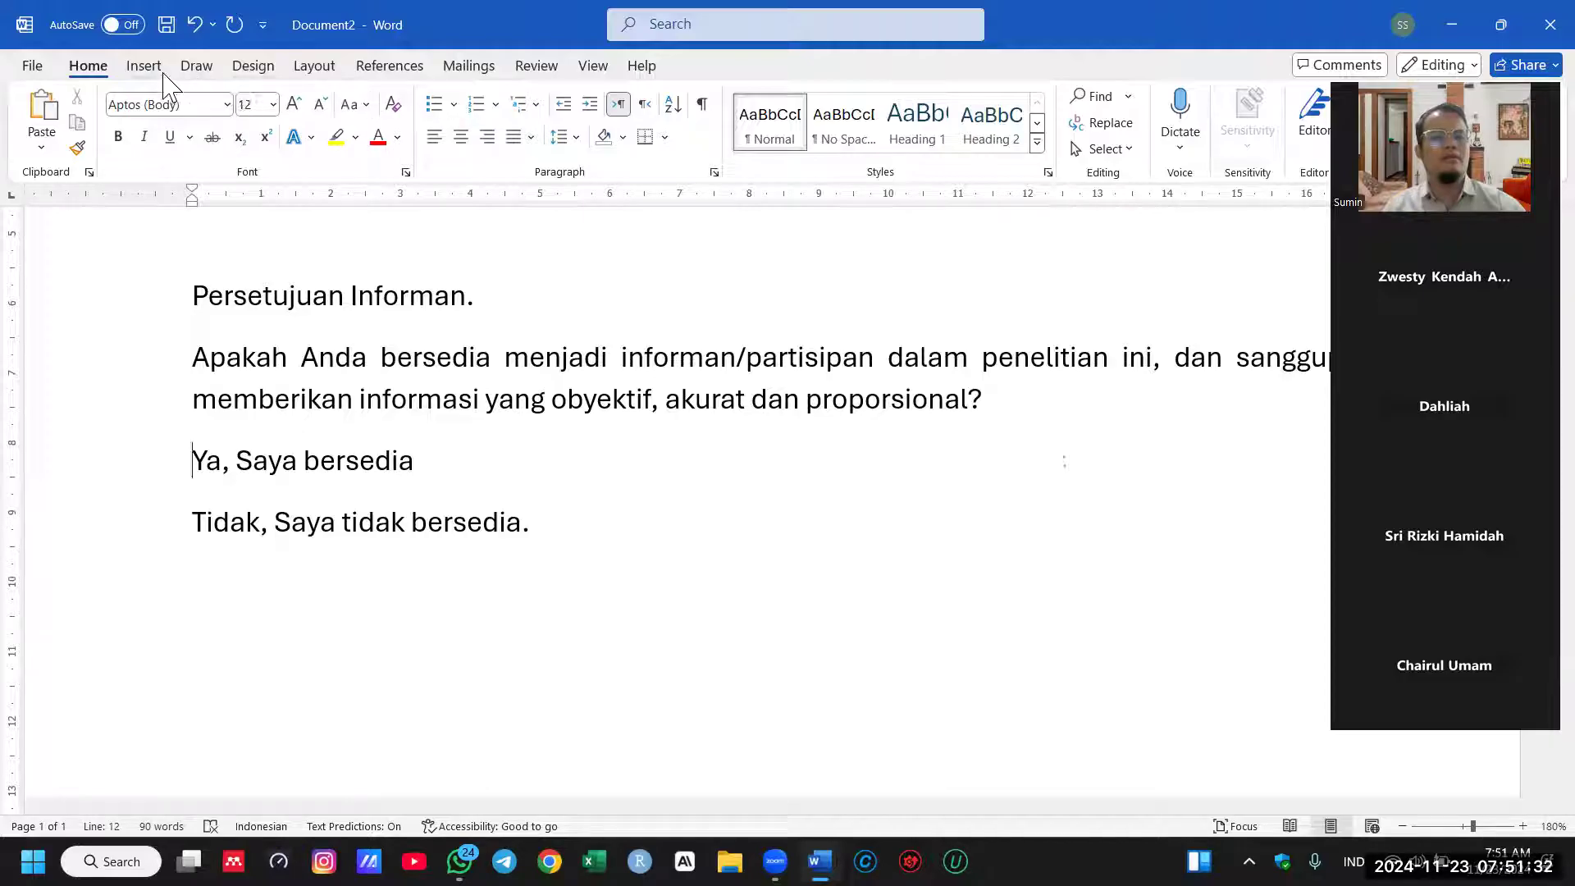
{"action": "left_click", "coordinate": [453, 104]}
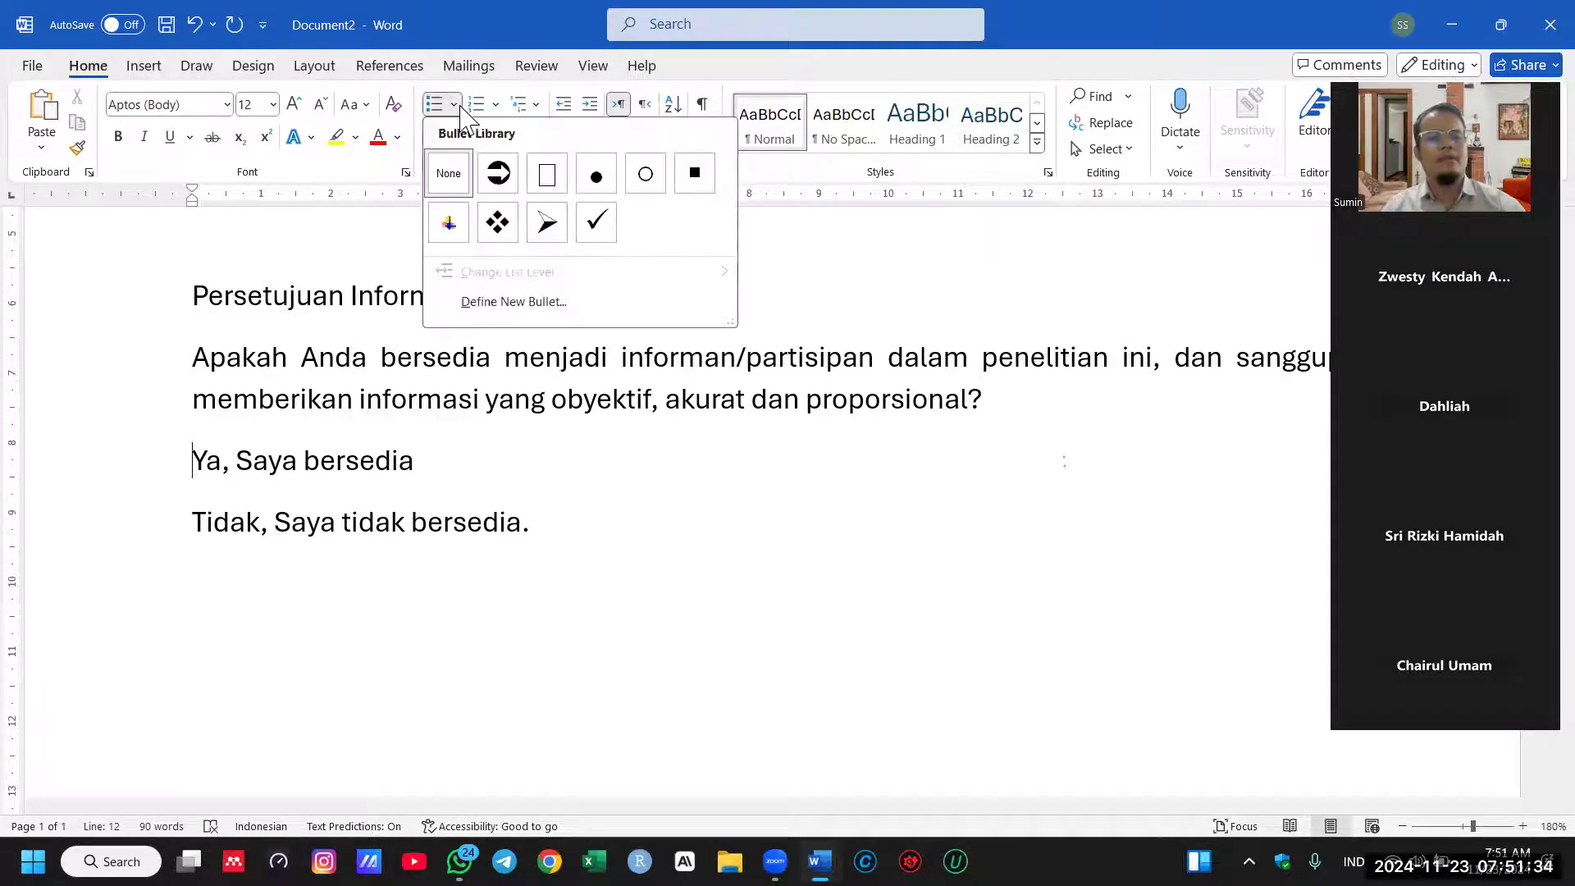
{"action": "left_click", "coordinate": [549, 181]}
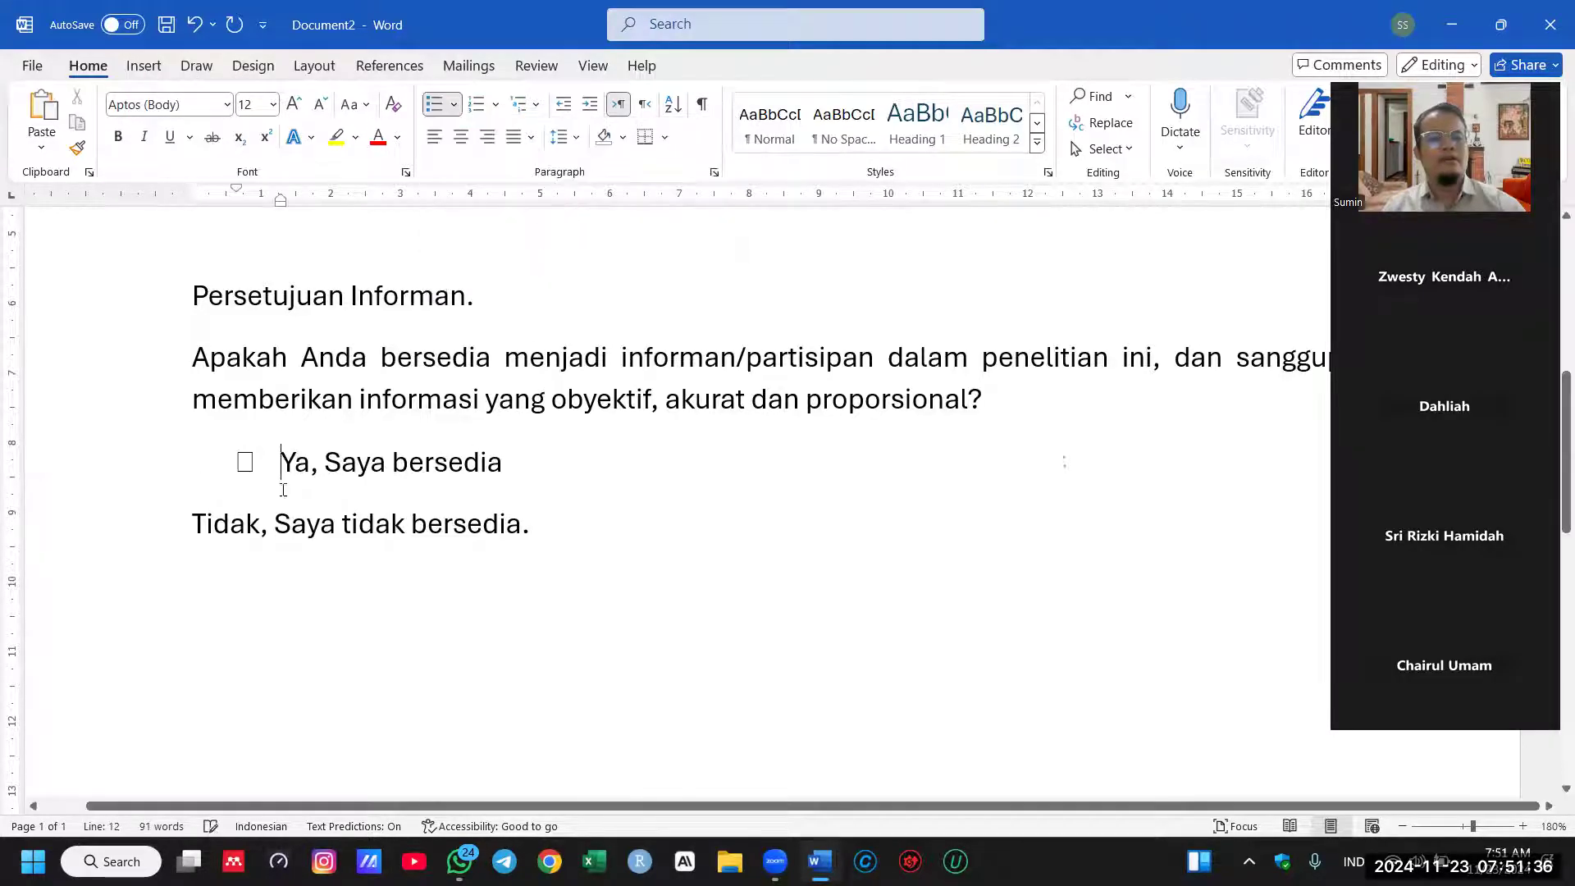
{"action": "left_click", "coordinate": [562, 520]}
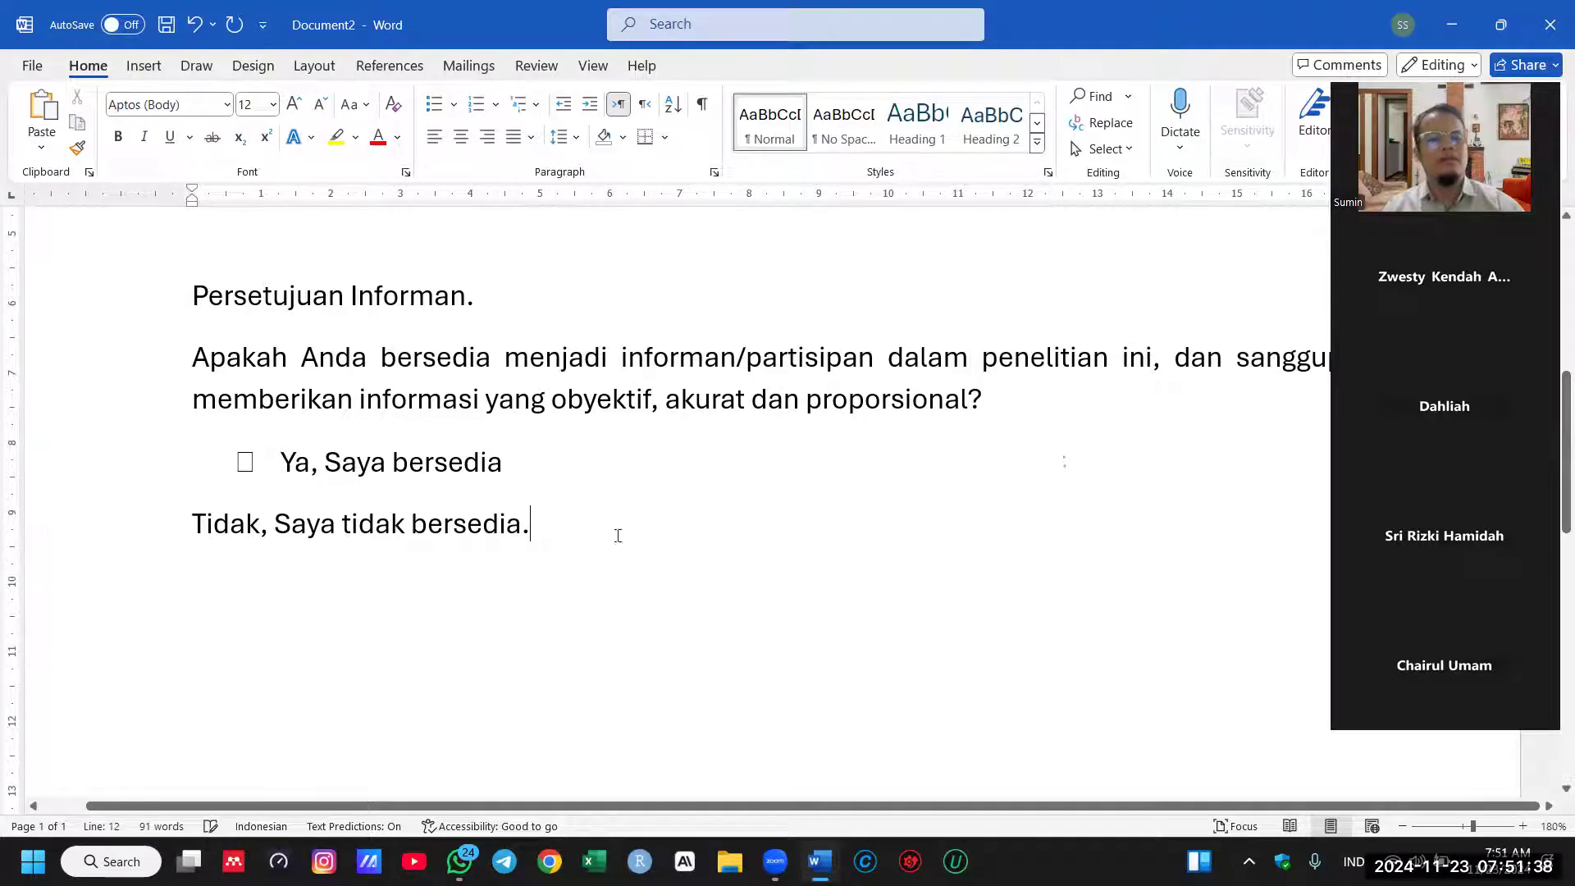
{"action": "key", "text": "F4"}
{"action": "scroll", "coordinate": [744, 526], "scroll_direction": "down", "scroll_amount": 1}
{"action": "scroll", "coordinate": [744, 526], "scroll_direction": "down", "scroll_amount": 2}
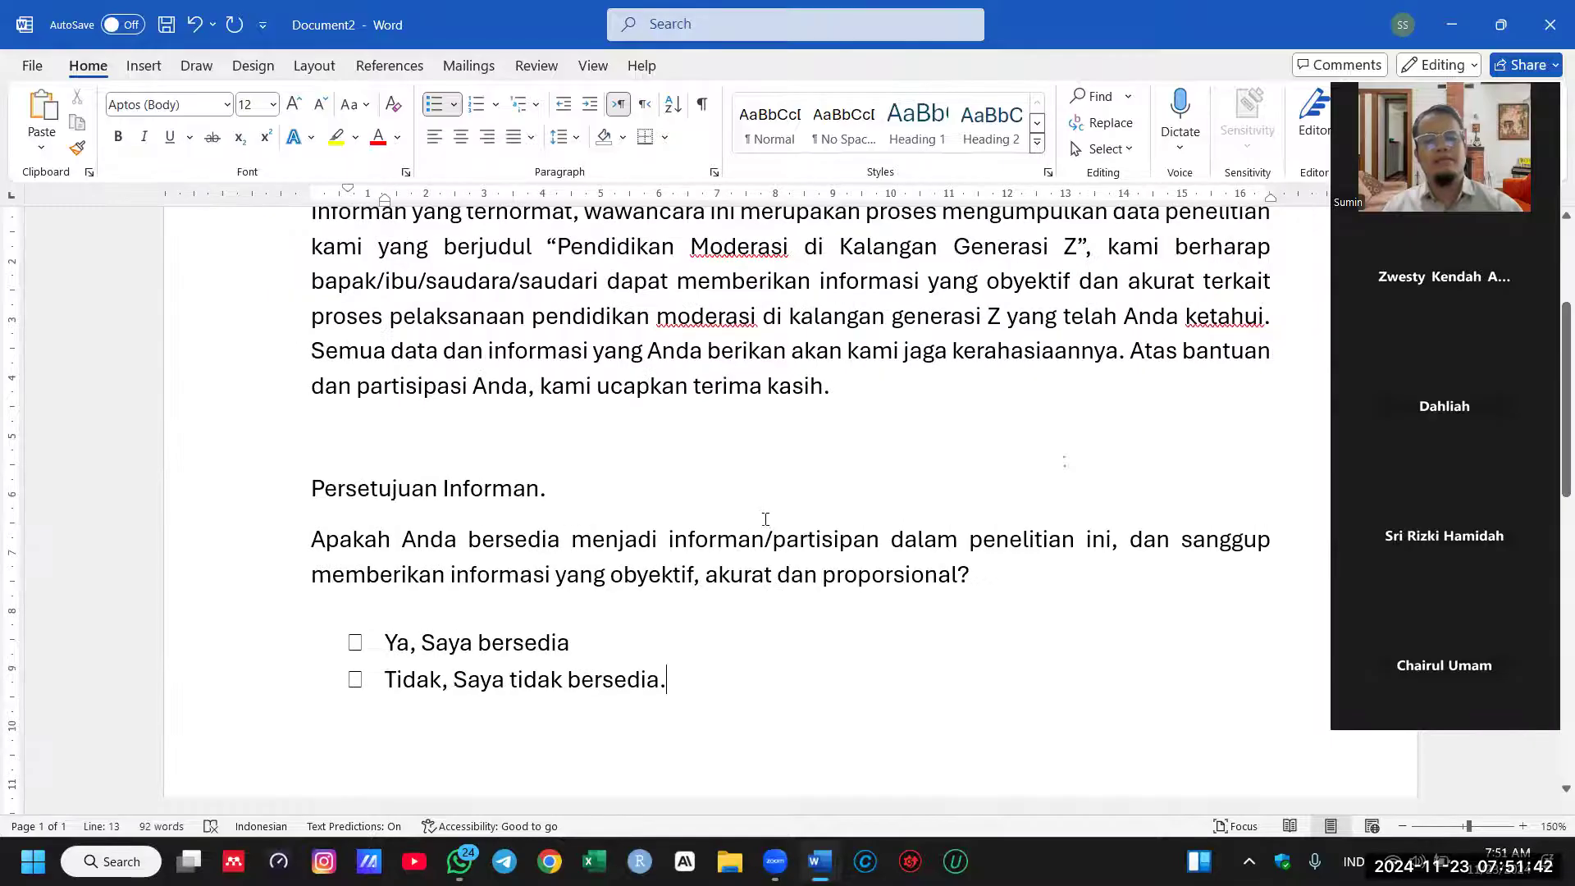
Step: End the box list and add the heading "Indentitas Informan" below it without a colon, followed by a new line
{"action": "scroll", "coordinate": [771, 524], "scroll_direction": "down", "scroll_amount": 3}
{"action": "key", "text": "Return"}
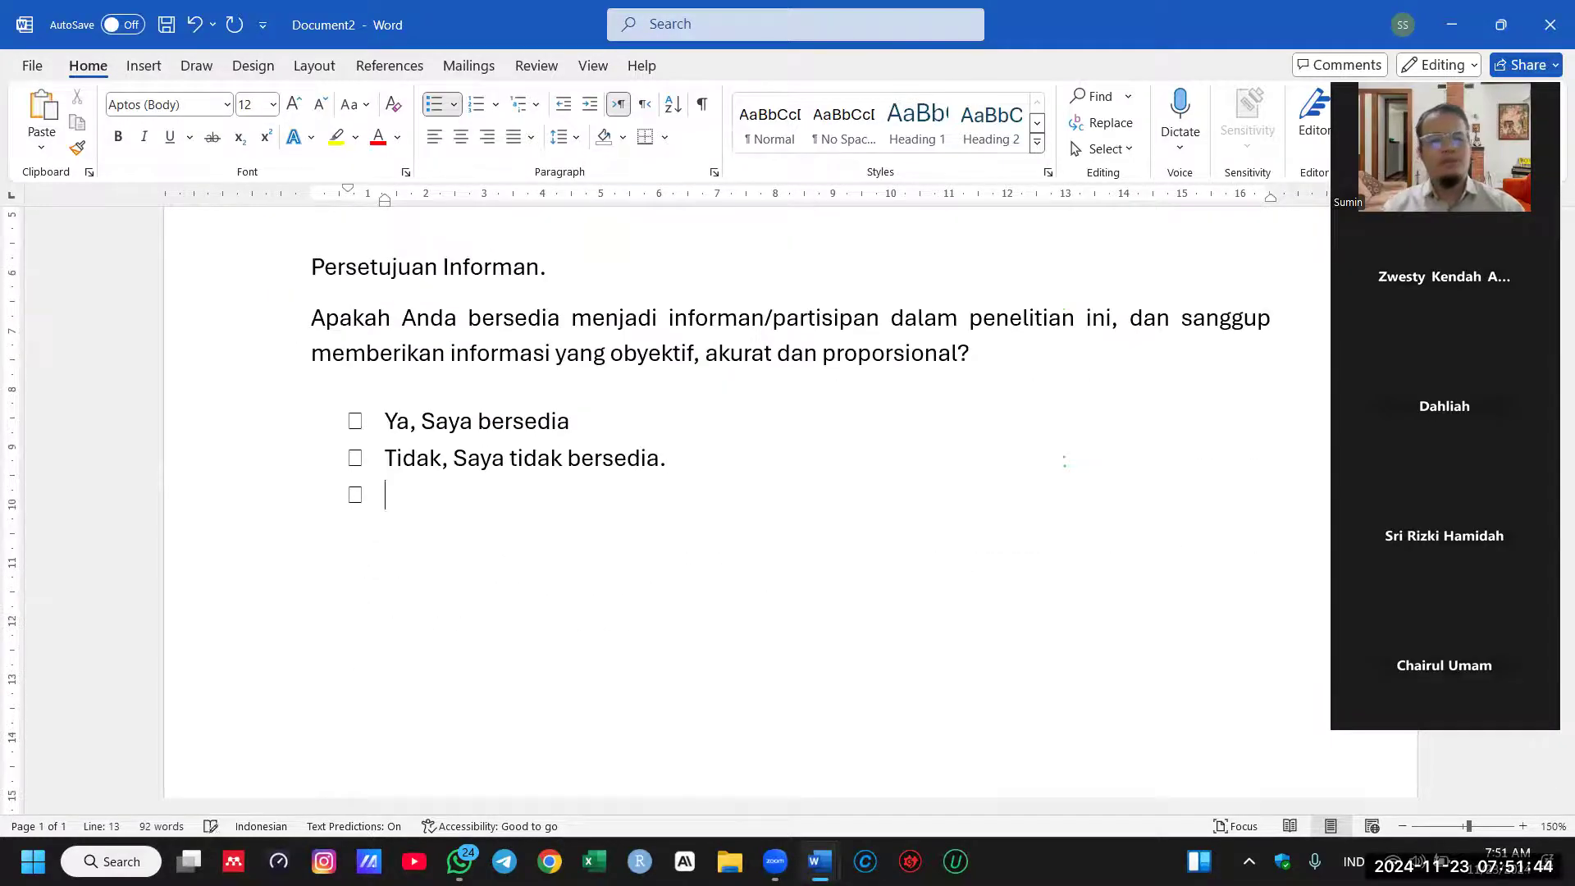
{"action": "key", "text": "Return"}
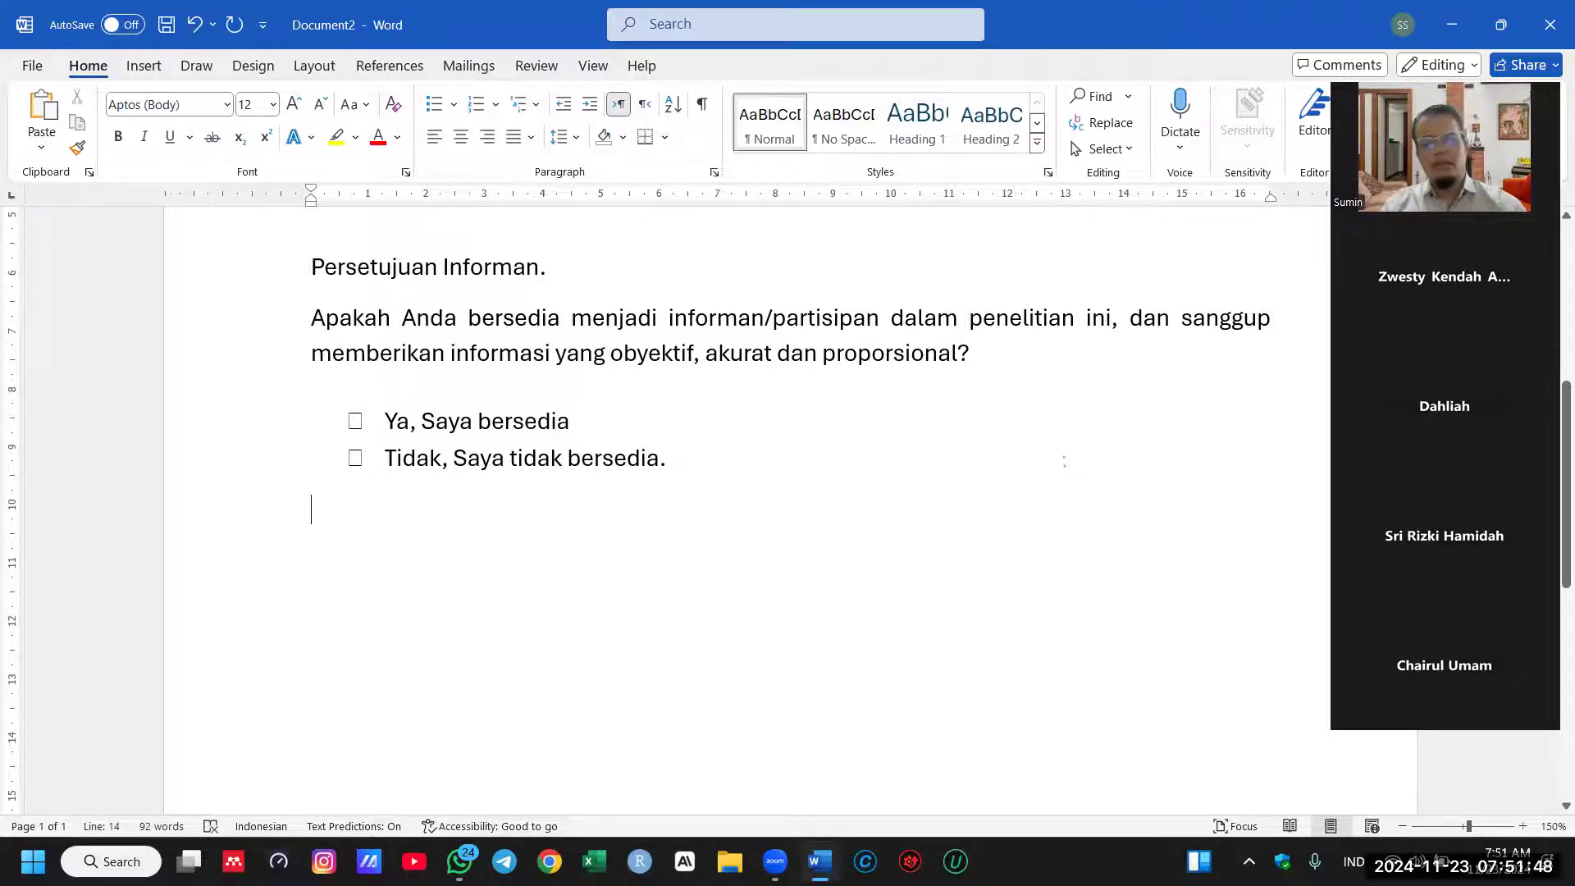
{"action": "type", "text": "Inde"}
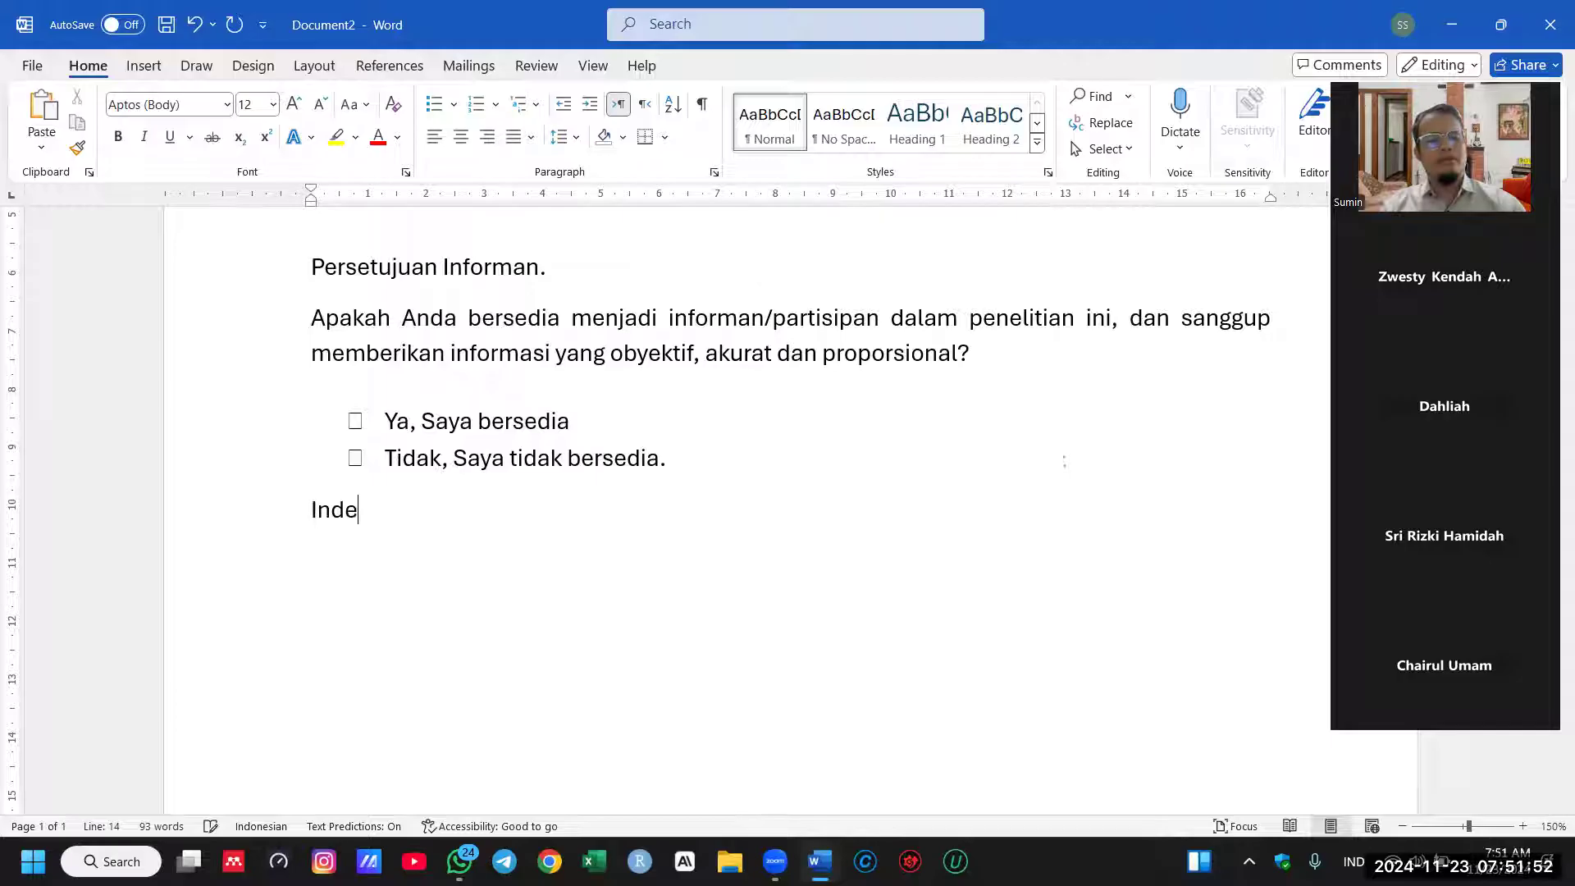
{"action": "type", "text": "ntitas Informa"}
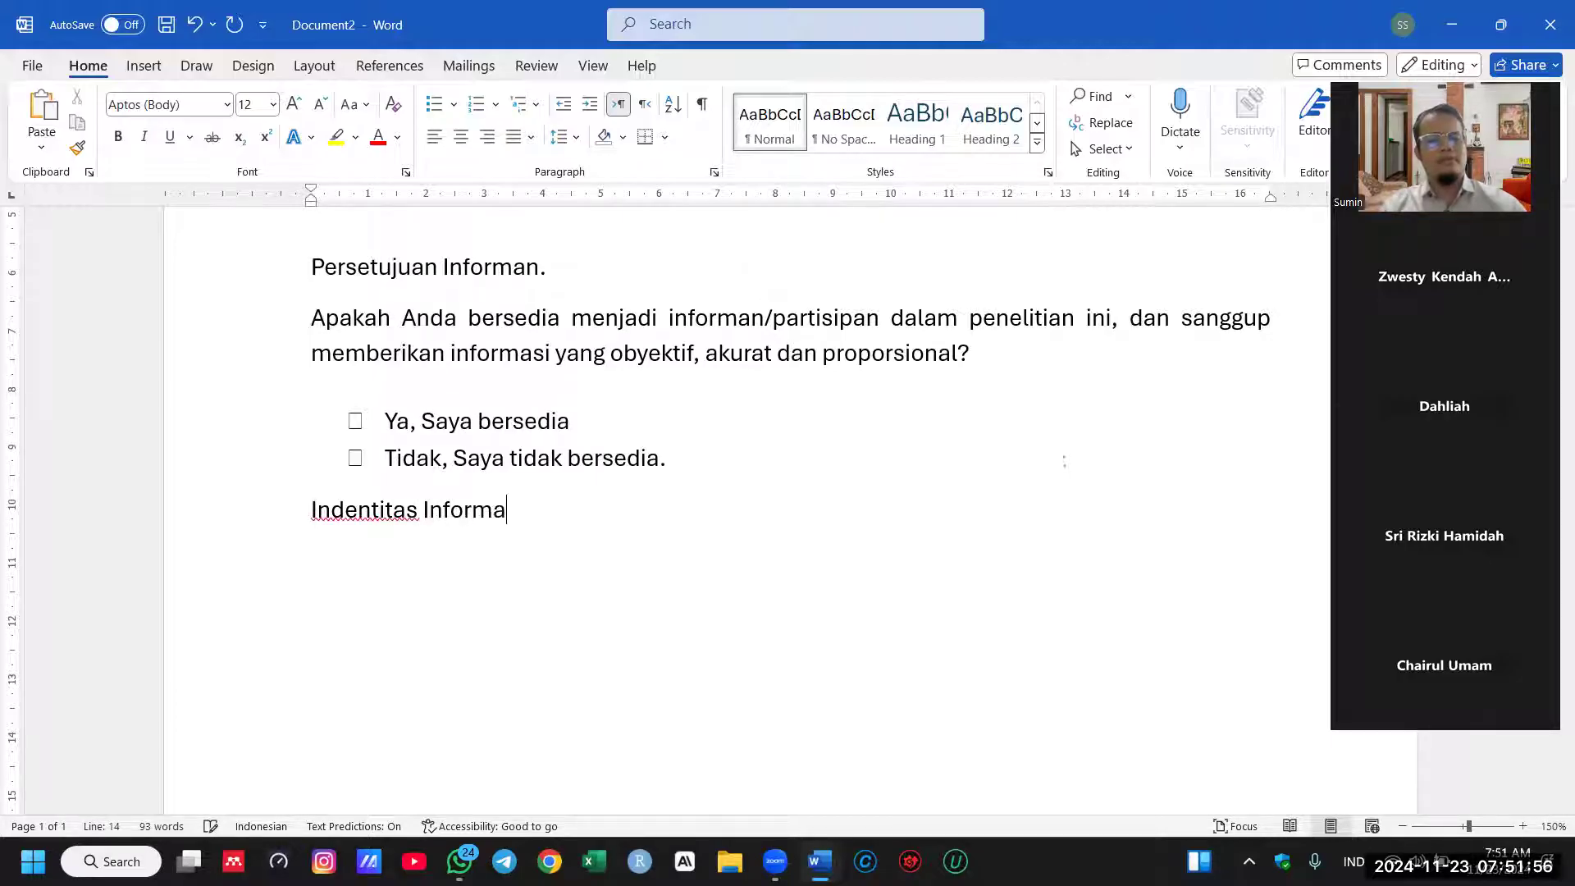
{"action": "type", "text": "n:"}
{"action": "key", "text": "Return"}
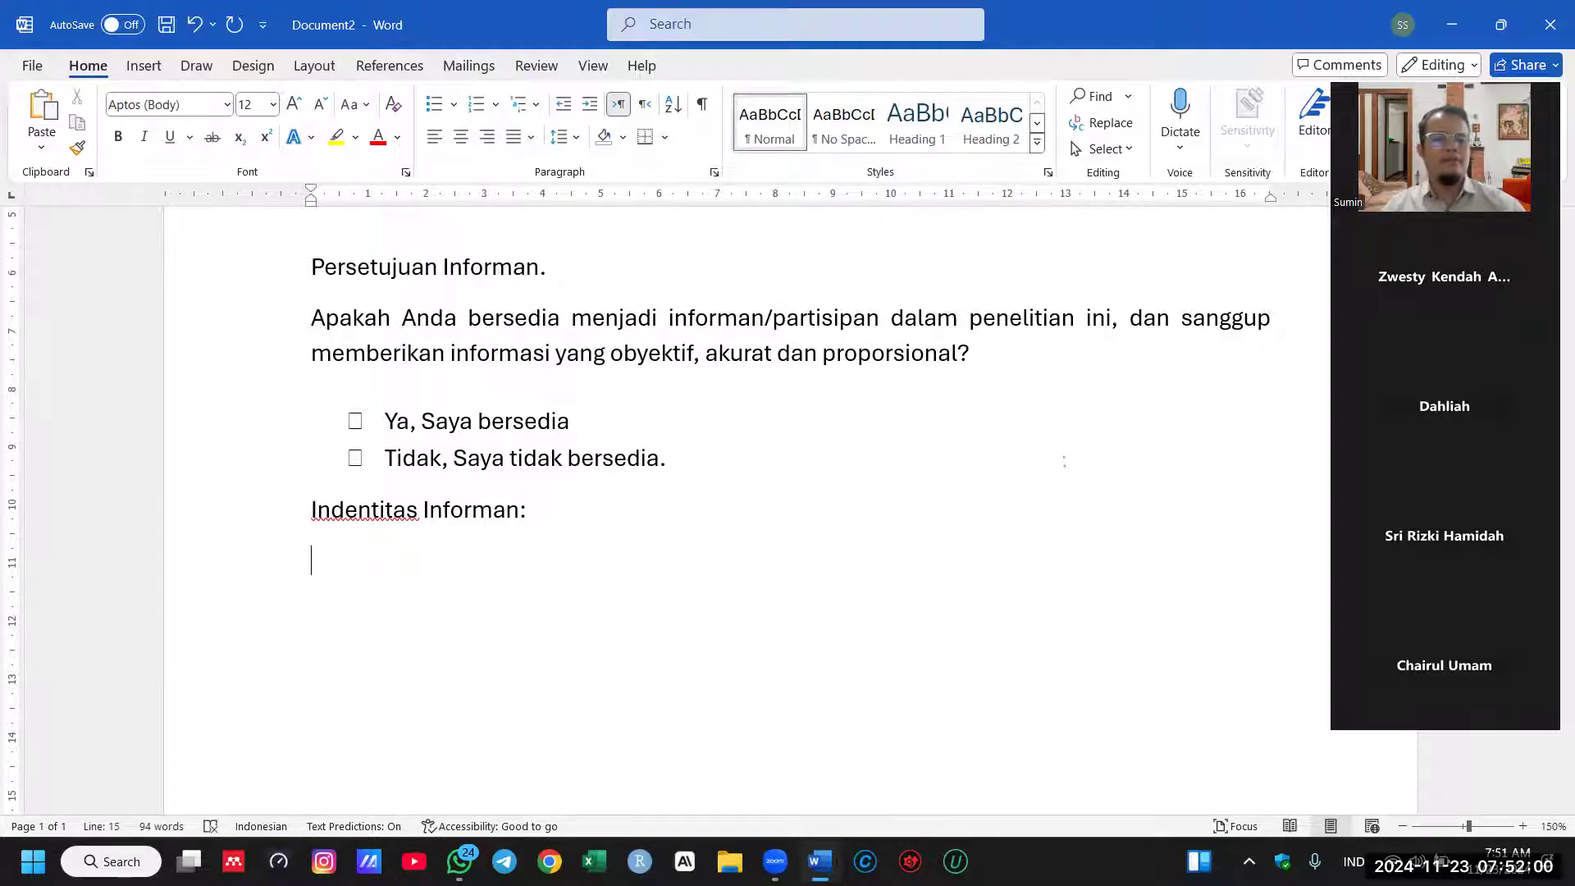
{"action": "key", "text": "BackSpace"}
{"action": "key", "text": "BackSpace"}
{"action": "key", "text": "Return"}
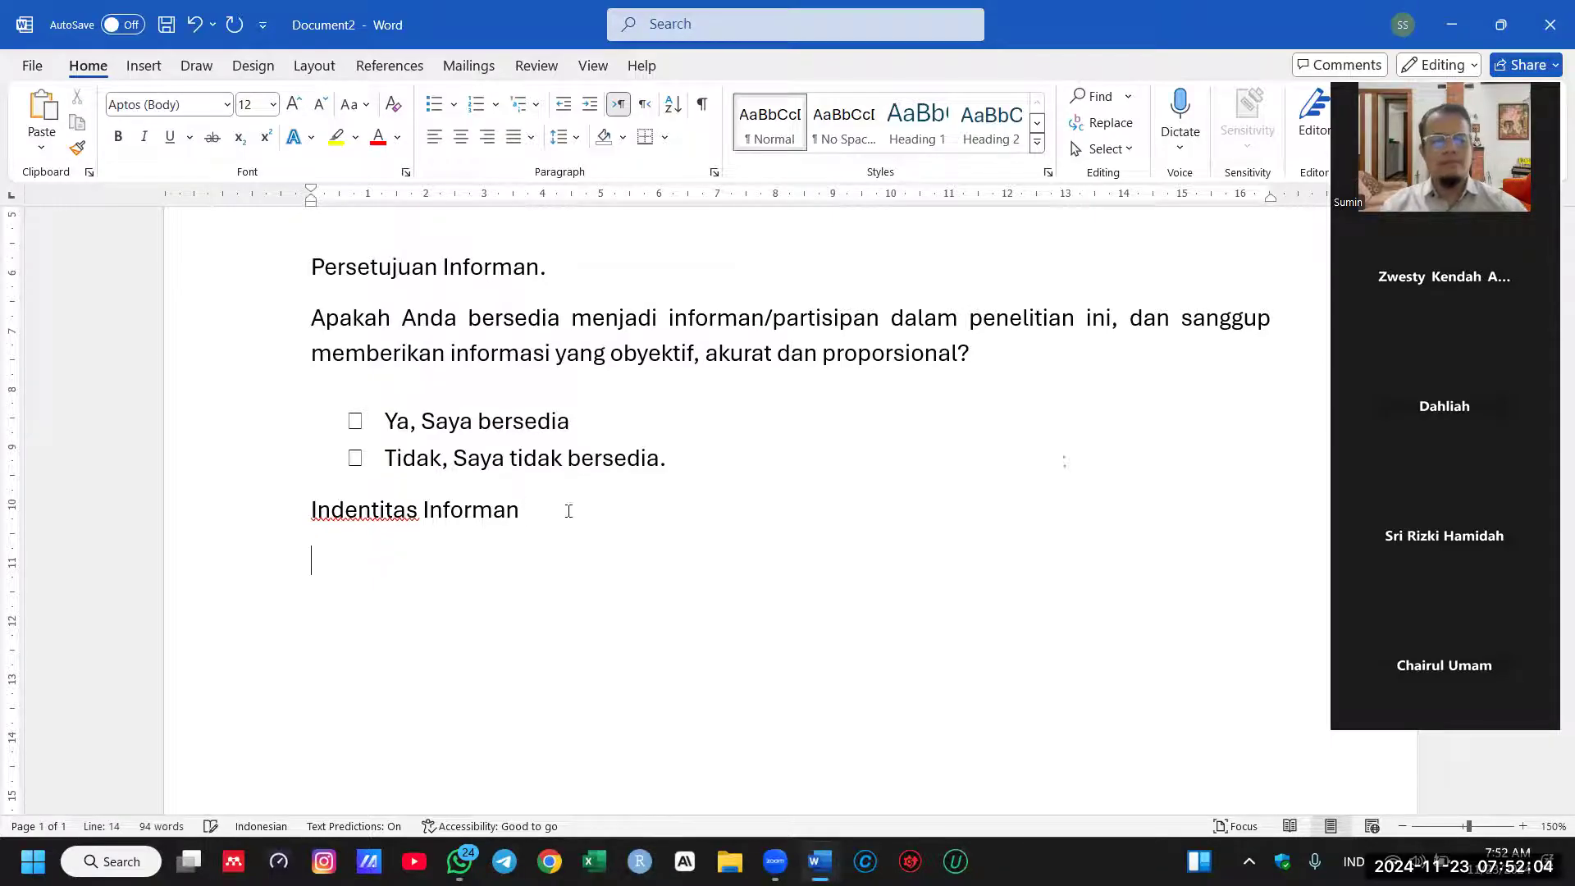
Step: Add the identity fields "Nama" and "Jenis Kelamin" on separate lines, each followed by an aligned colon
{"action": "type", "text": "Nama"}
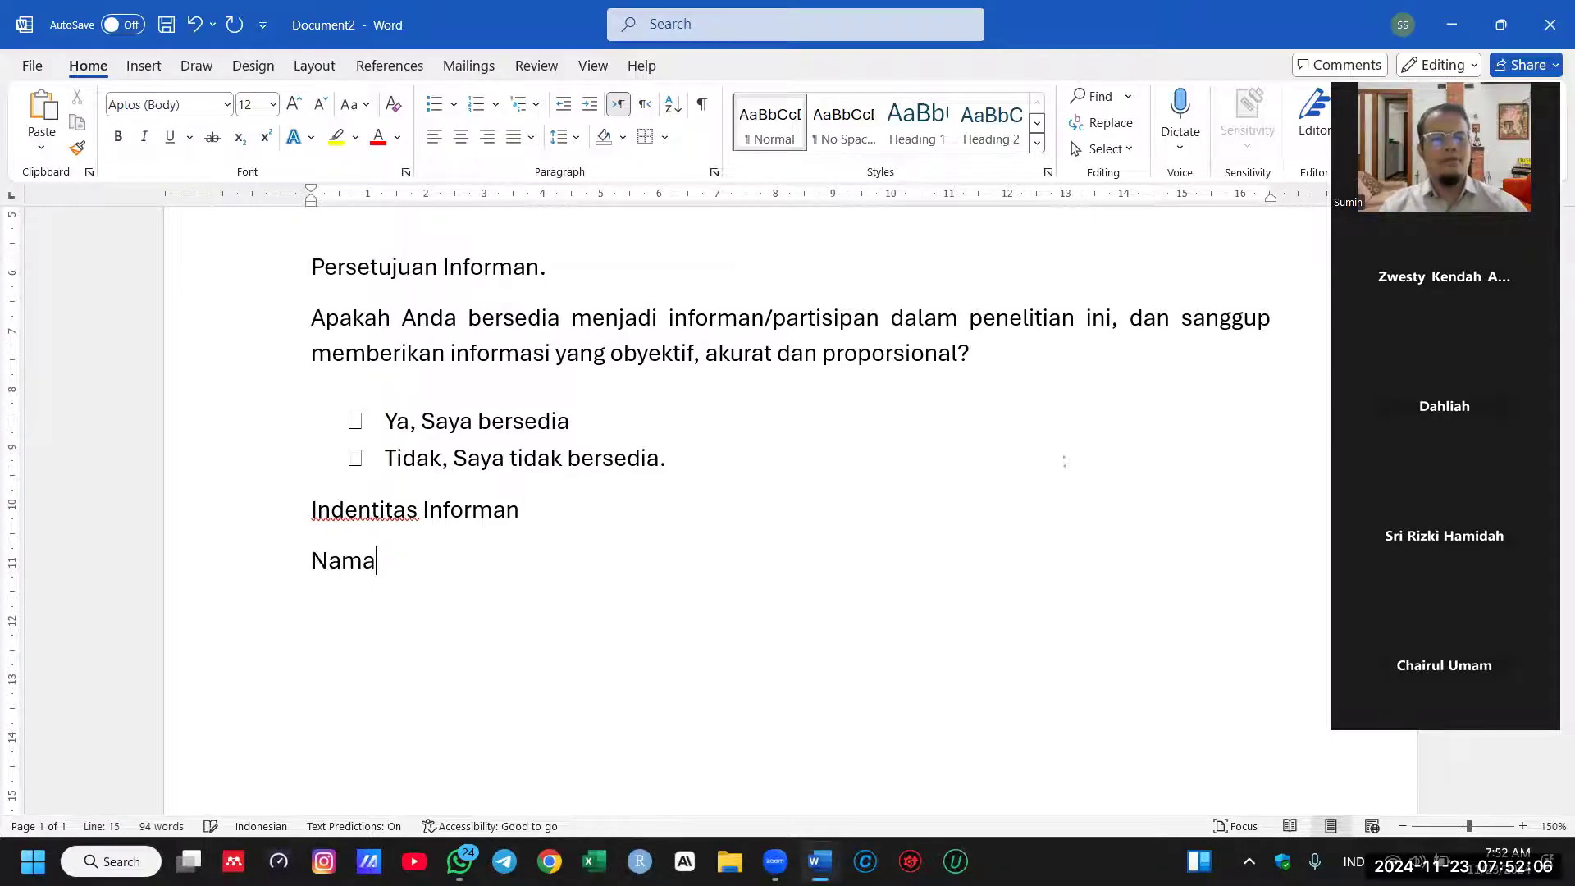
{"action": "type", "text": " :"}
{"action": "key", "text": "Return"}
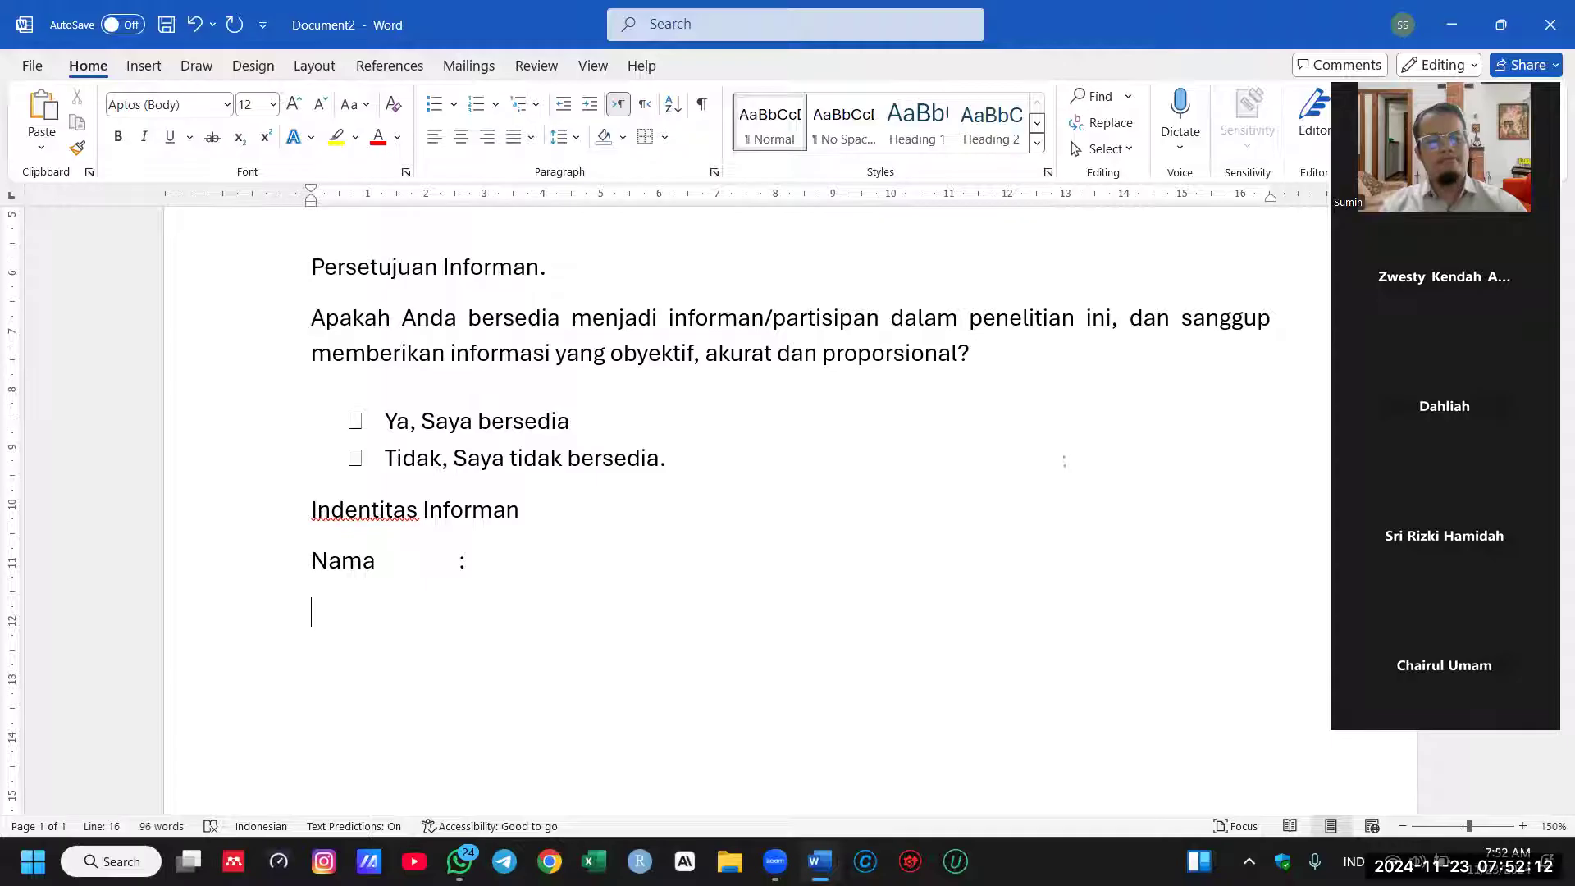
{"action": "type", "text": "Jenis "}
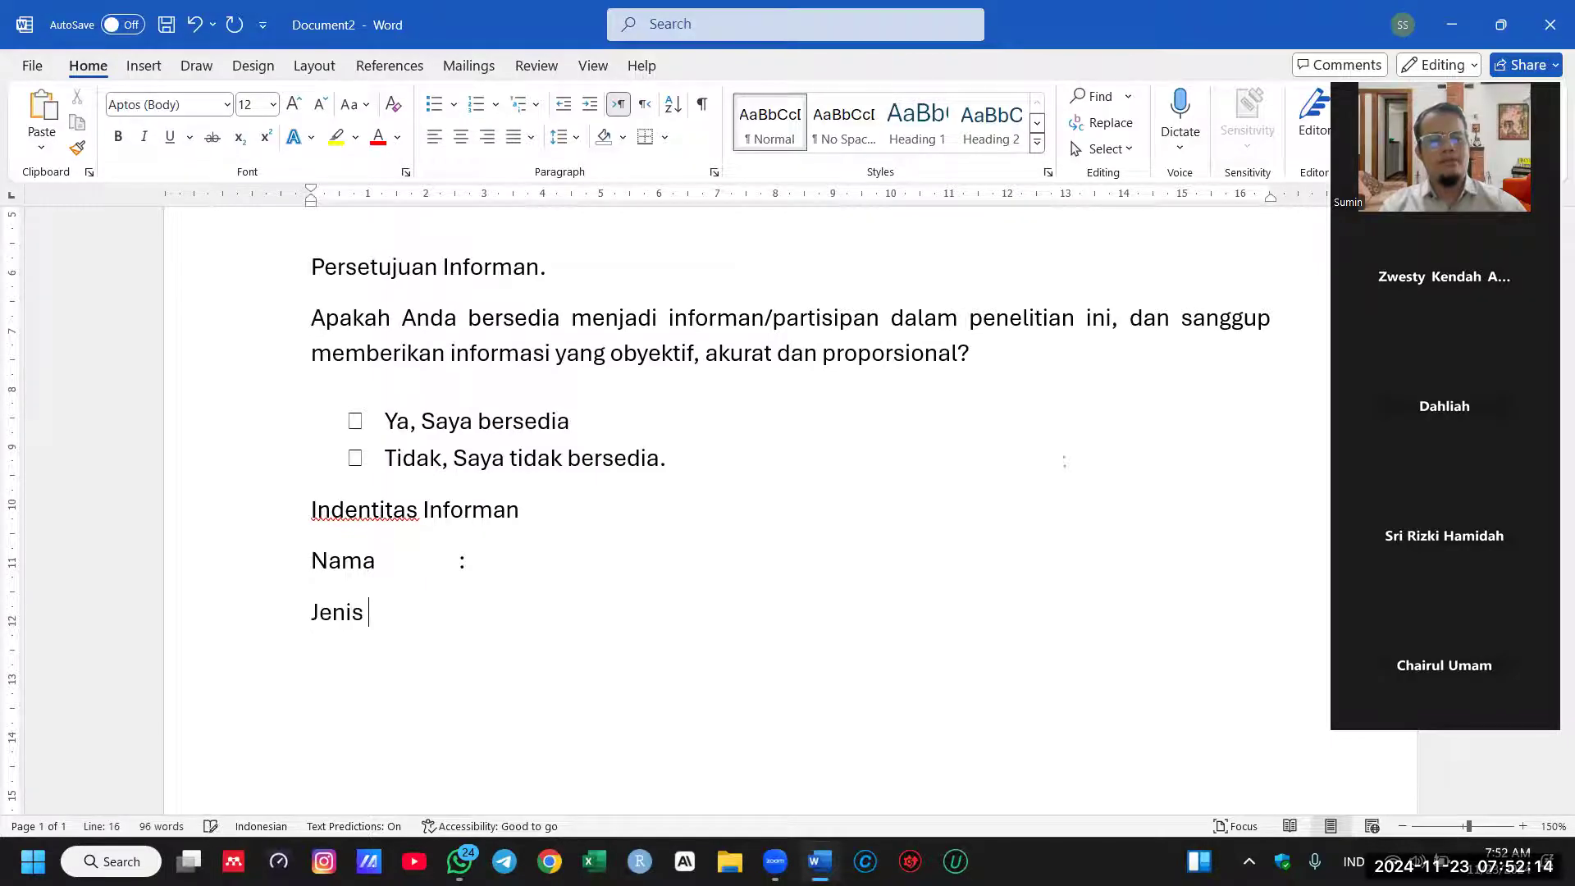
{"action": "type", "text": "Kelamin :"}
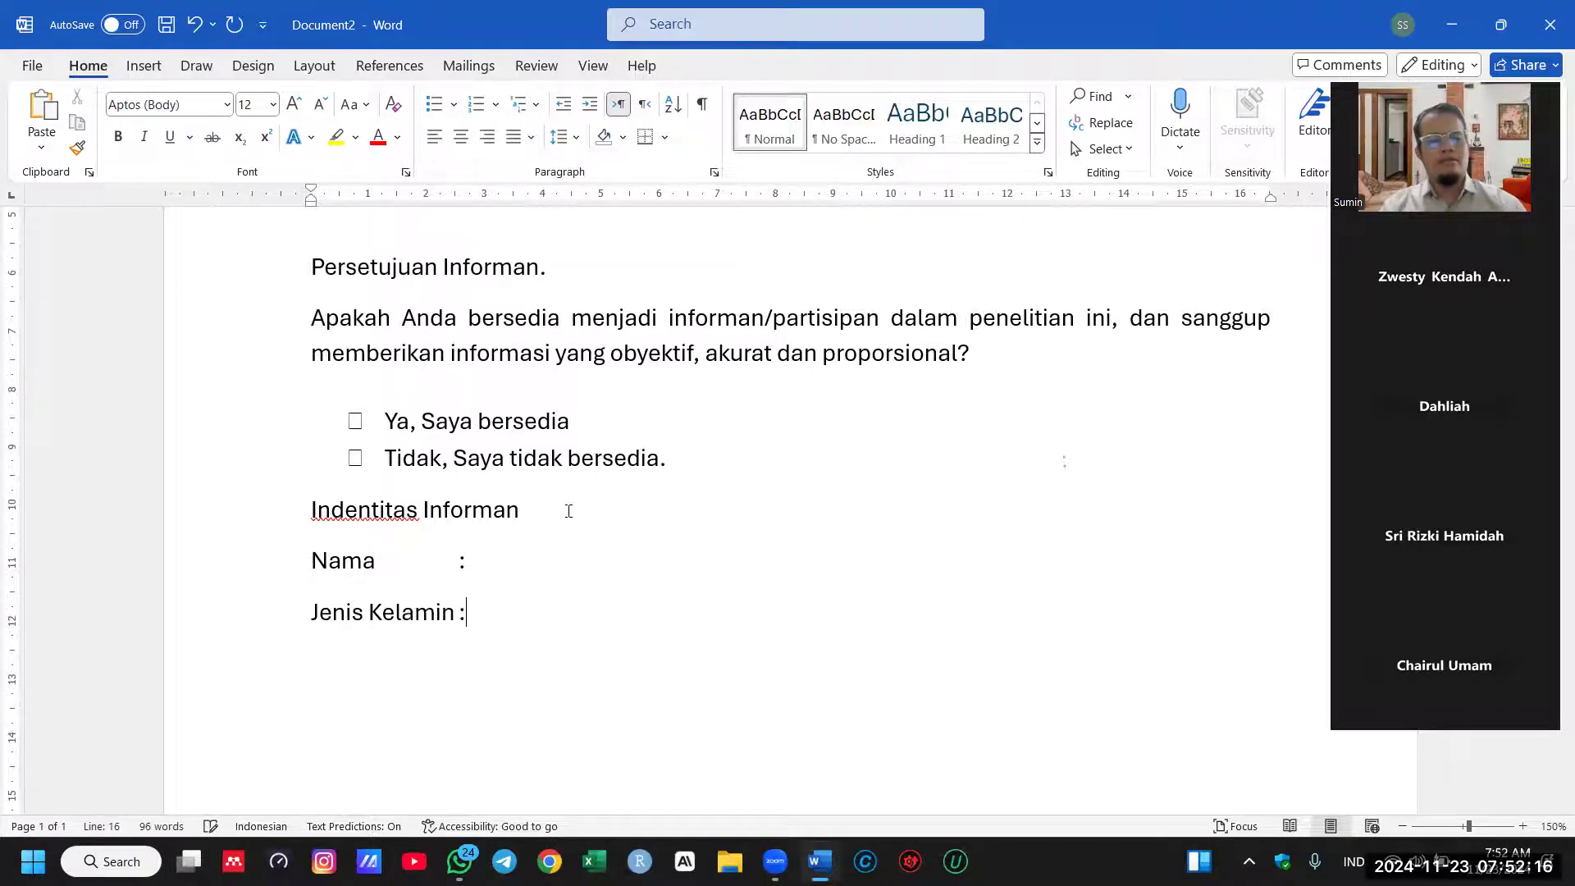
{"action": "key", "text": "Return"}
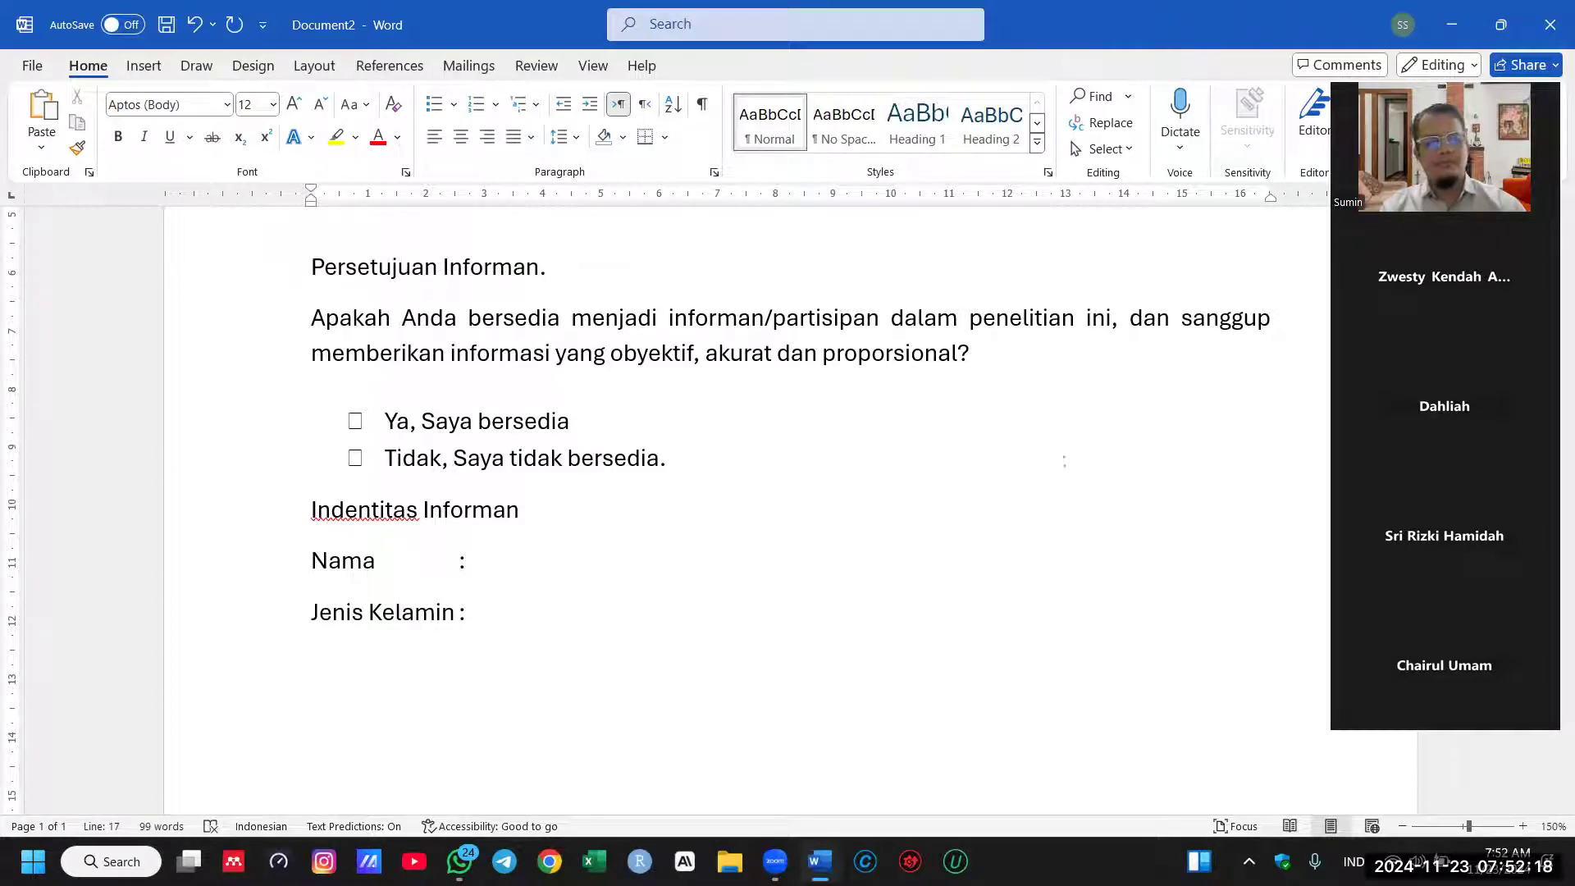
Step: Add the identity fields "Asal Daerah" and "Pekerjaan" below, with their colons aligned to the fields above
{"action": "type", "text": "Asal D"}
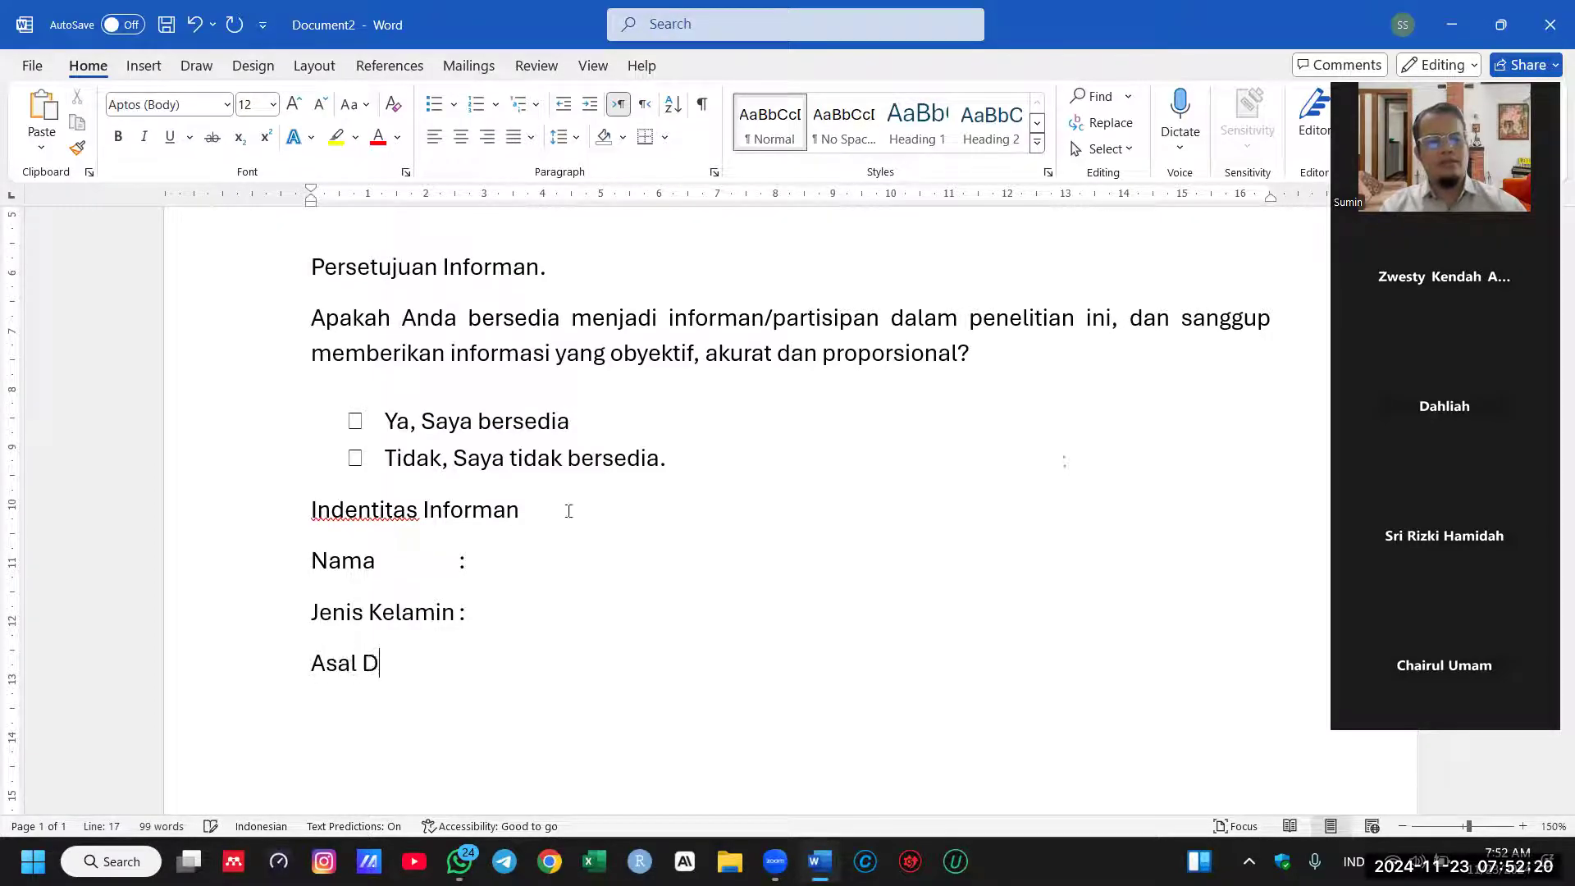
{"action": "type", "text": "aerah\t"}
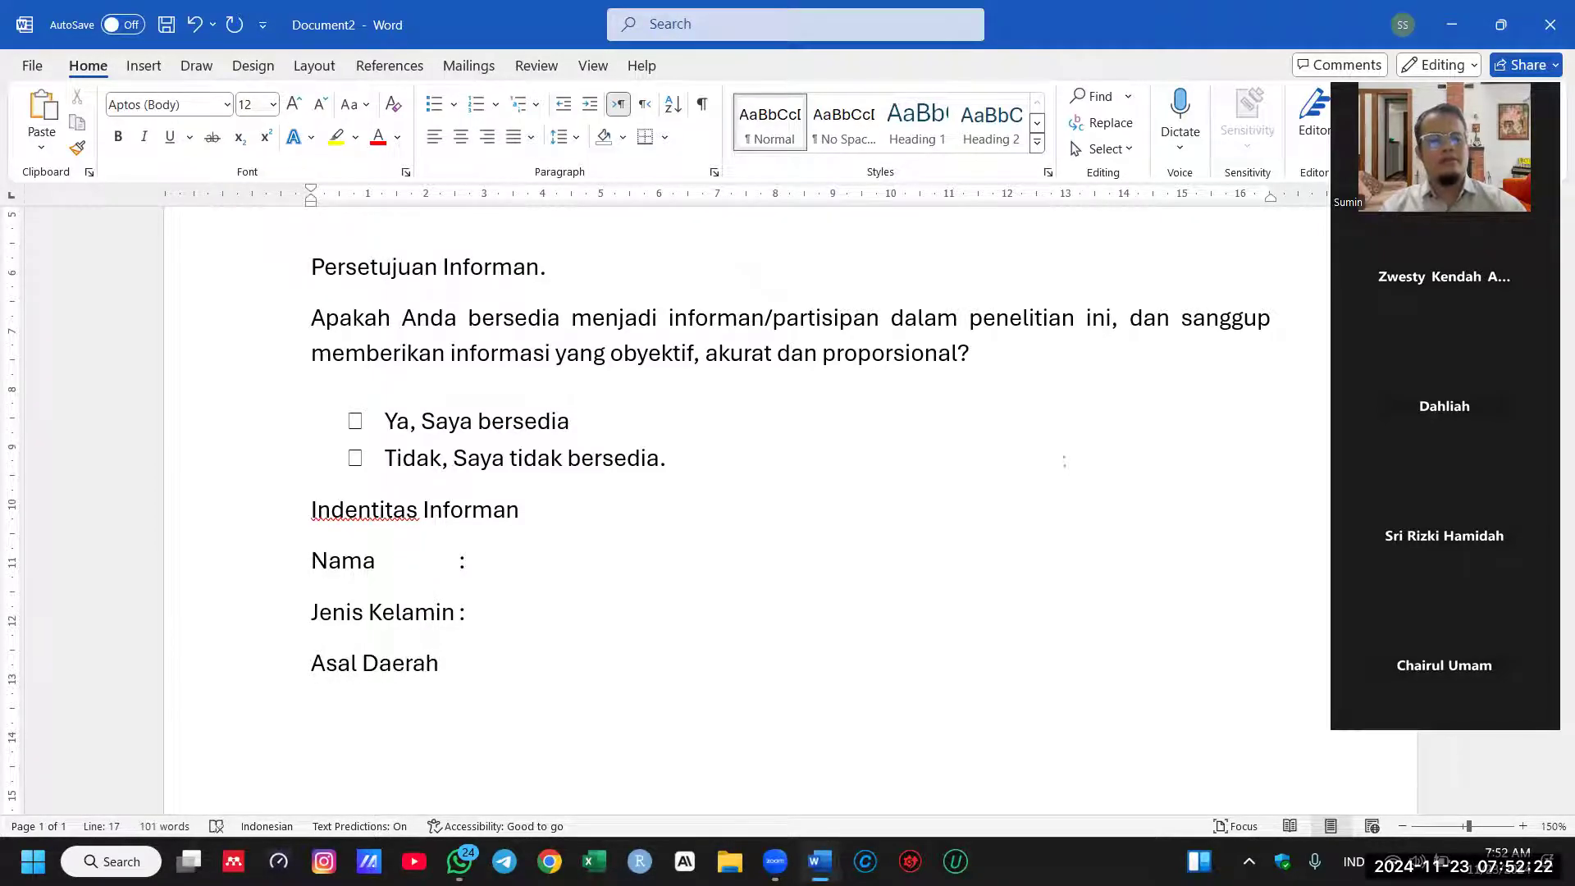
{"action": "type", "text": ":"}
{"action": "key", "text": "Return"}
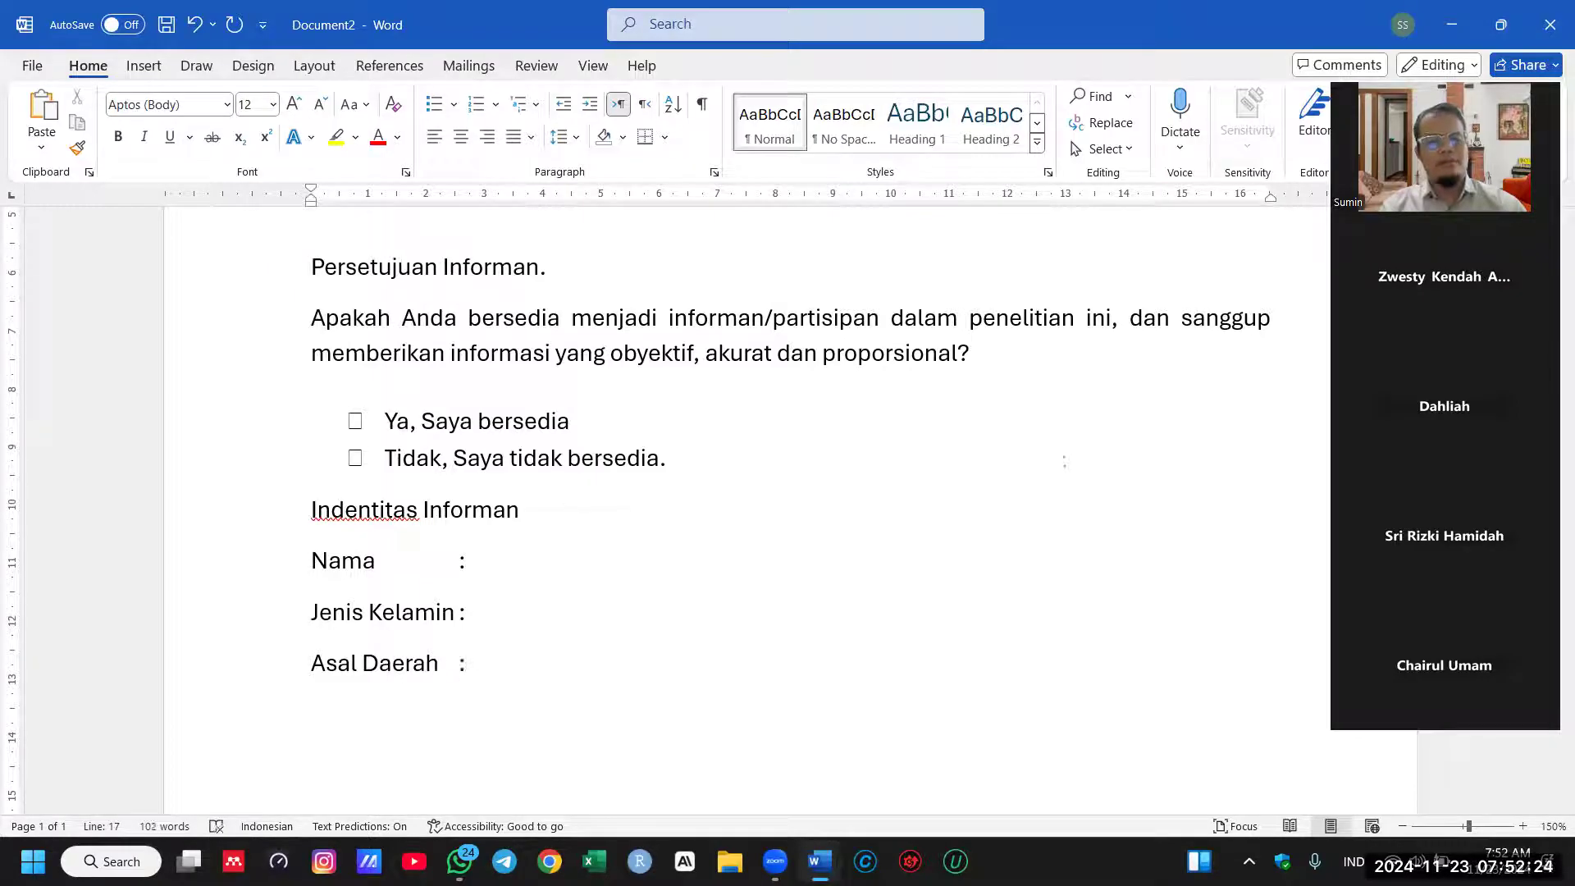
{"action": "type", "text": "Pekerjaan"}
{"action": "key", "text": "Tab"}
{"action": "type", "text": ":"}
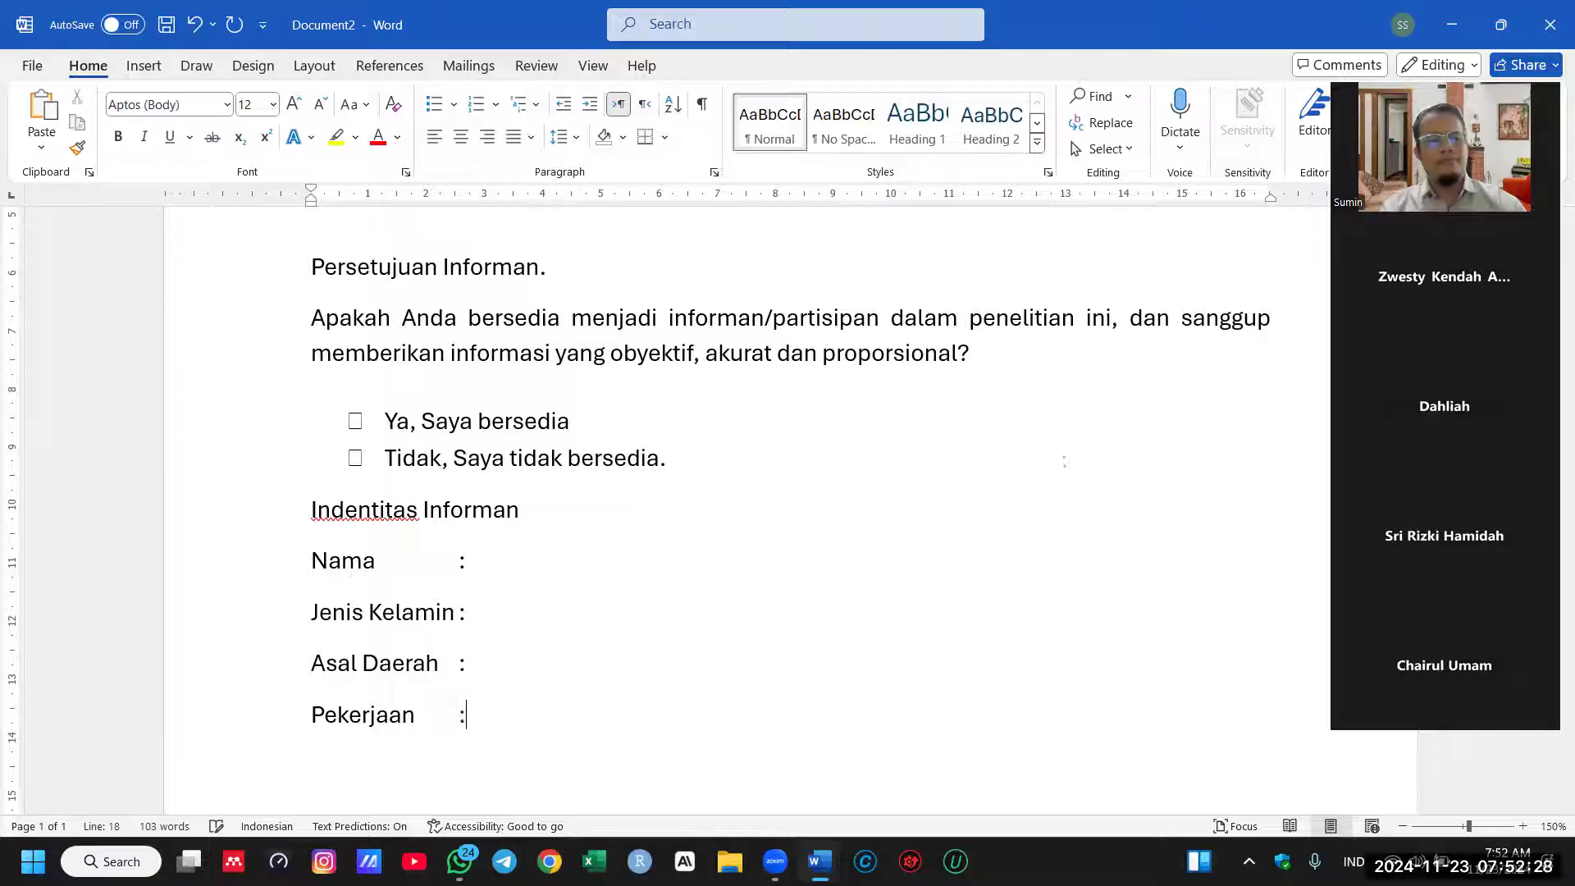
Step: Review the informant identity fields and the introduction's closing sentences on confidentiality and thanks
{"action": "scroll", "coordinate": [566, 515], "scroll_direction": "down", "scroll_amount": 1}
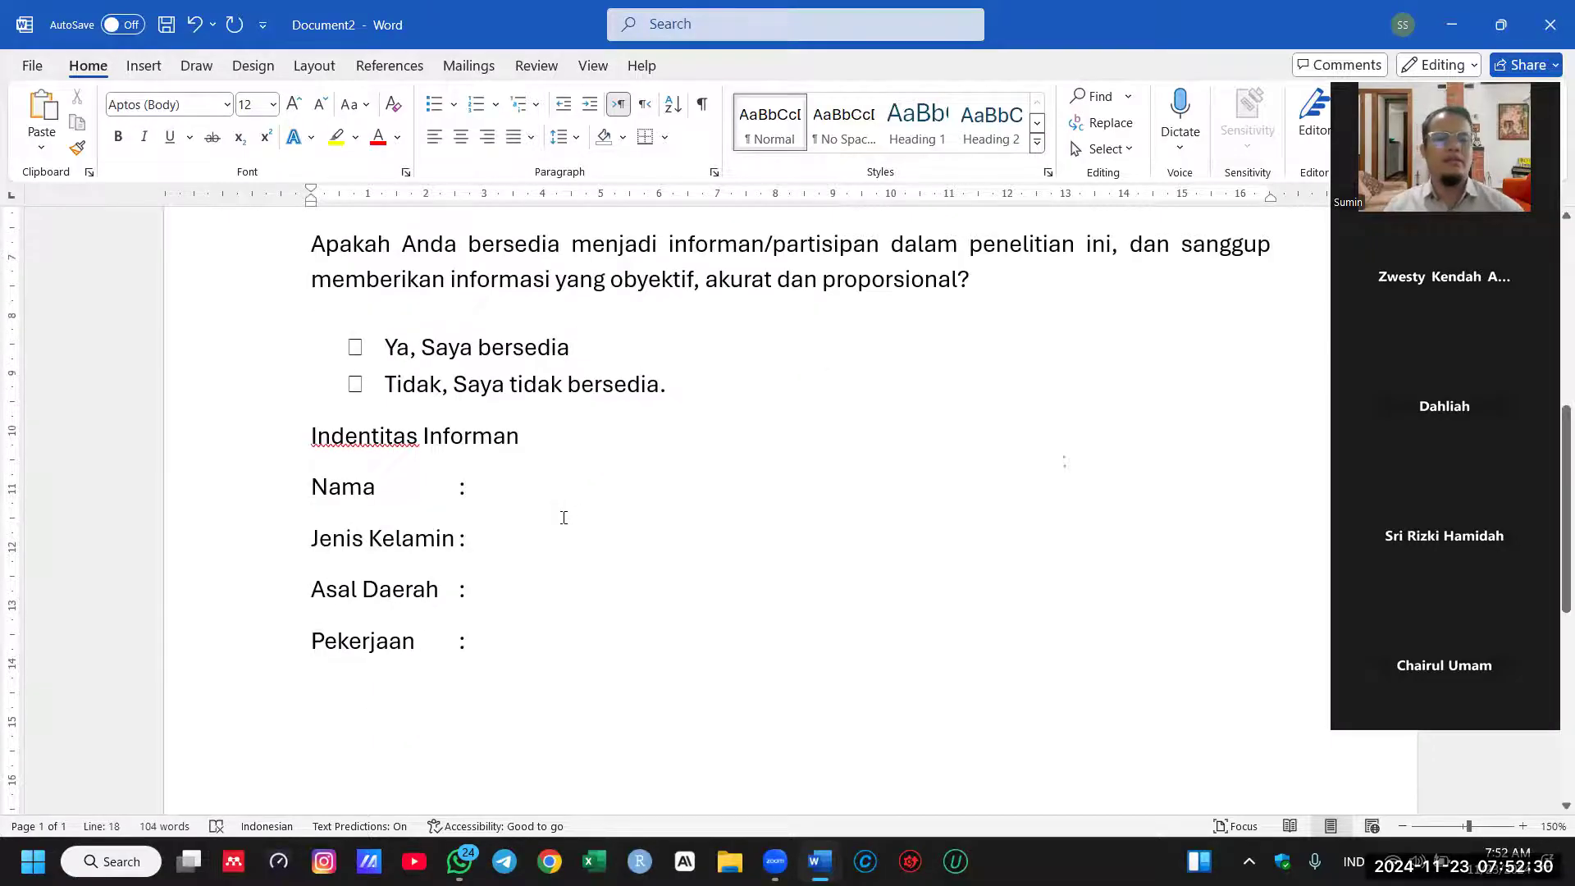
{"action": "scroll", "coordinate": [271, 525], "scroll_direction": "up", "scroll_amount": 1}
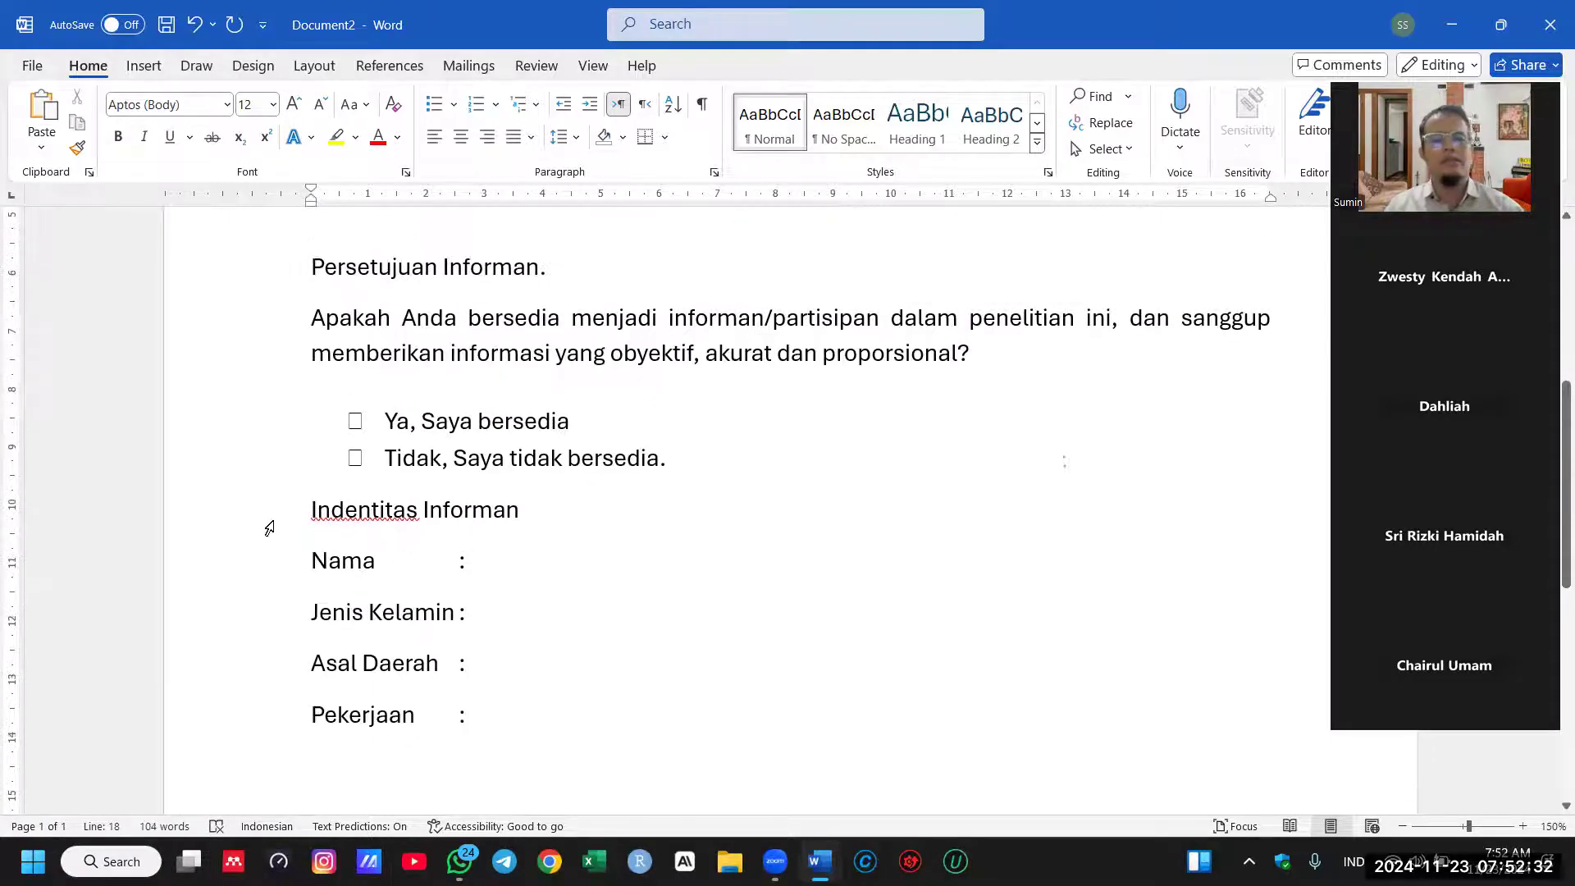
{"action": "scroll", "coordinate": [269, 527], "scroll_direction": "up", "scroll_amount": 1}
{"action": "scroll", "coordinate": [268, 527], "scroll_direction": "down", "scroll_amount": 2}
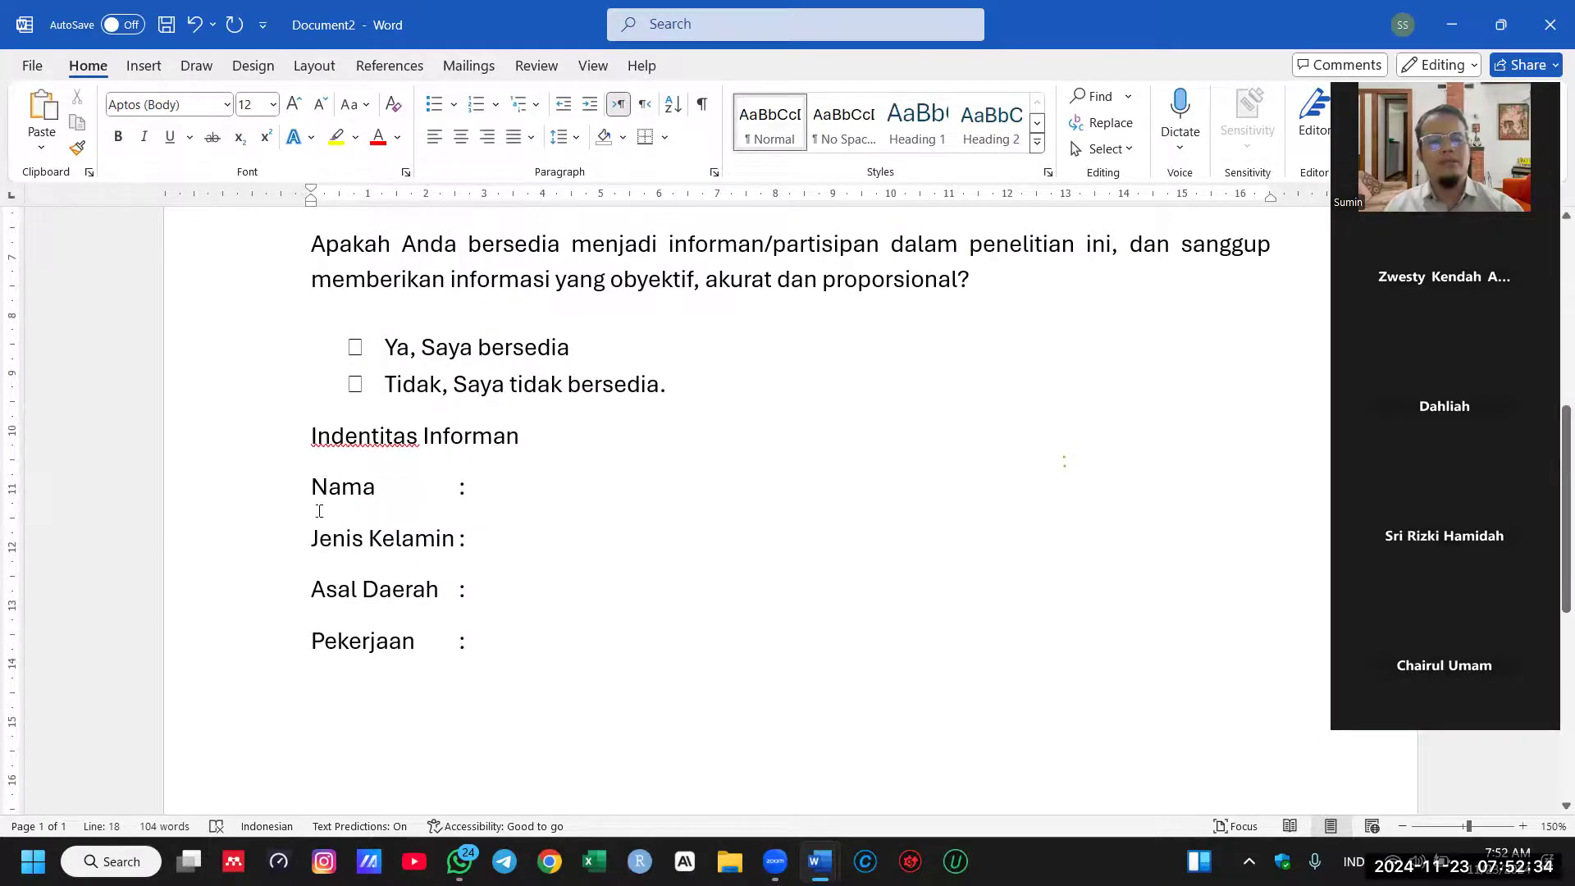
{"action": "scroll", "coordinate": [328, 509], "scroll_direction": "up", "scroll_amount": 5}
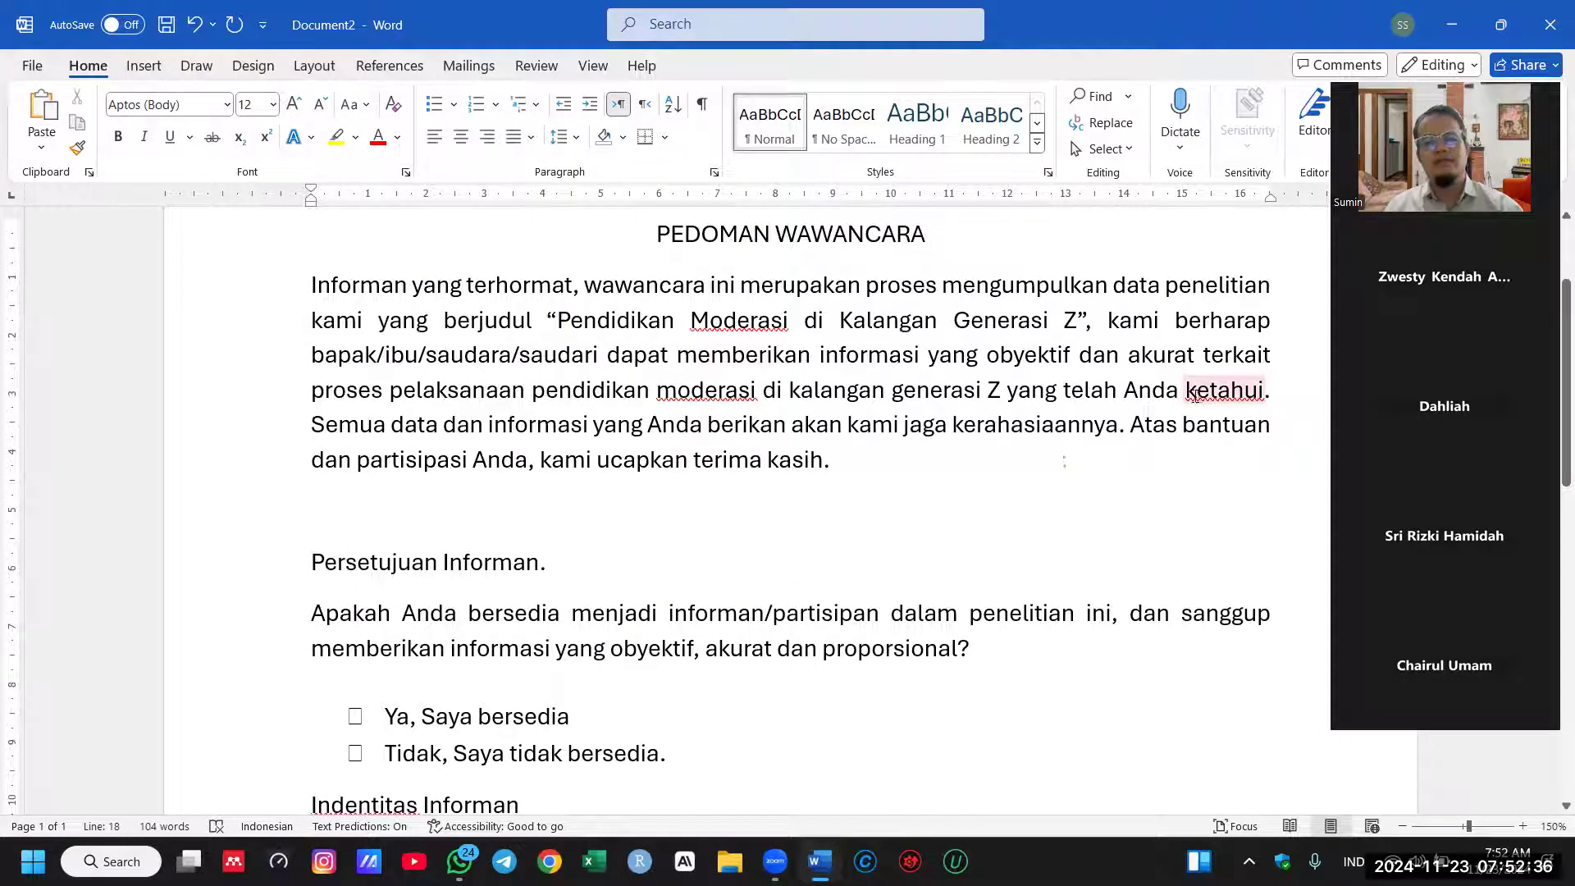
{"action": "left_click_drag", "start_coordinate": [311, 425], "coordinate": [841, 458]}
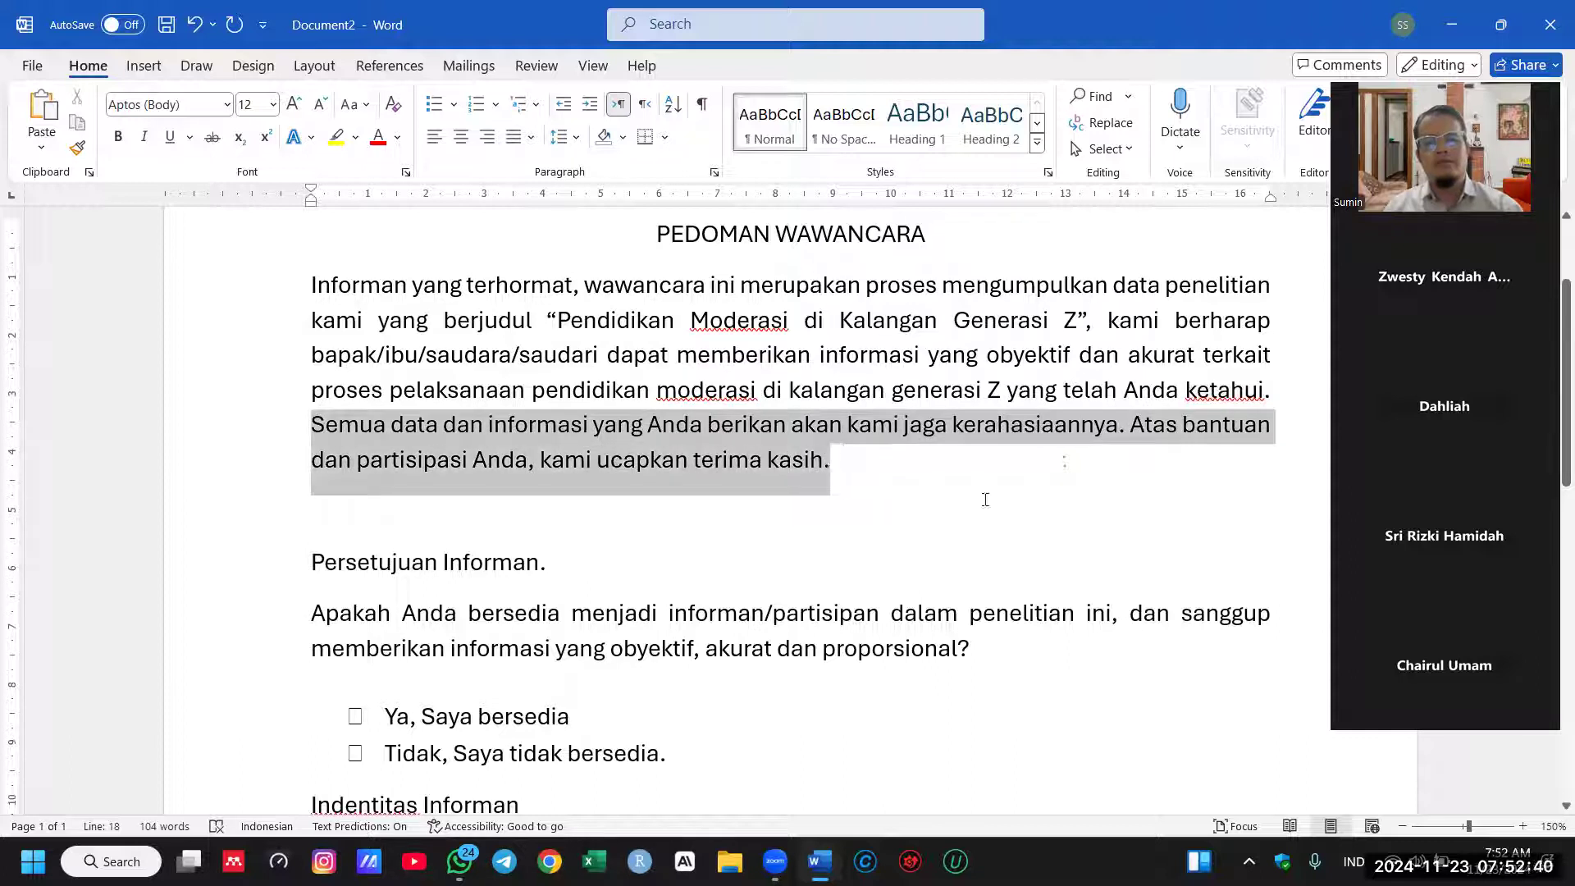
{"action": "left_click", "coordinate": [984, 496]}
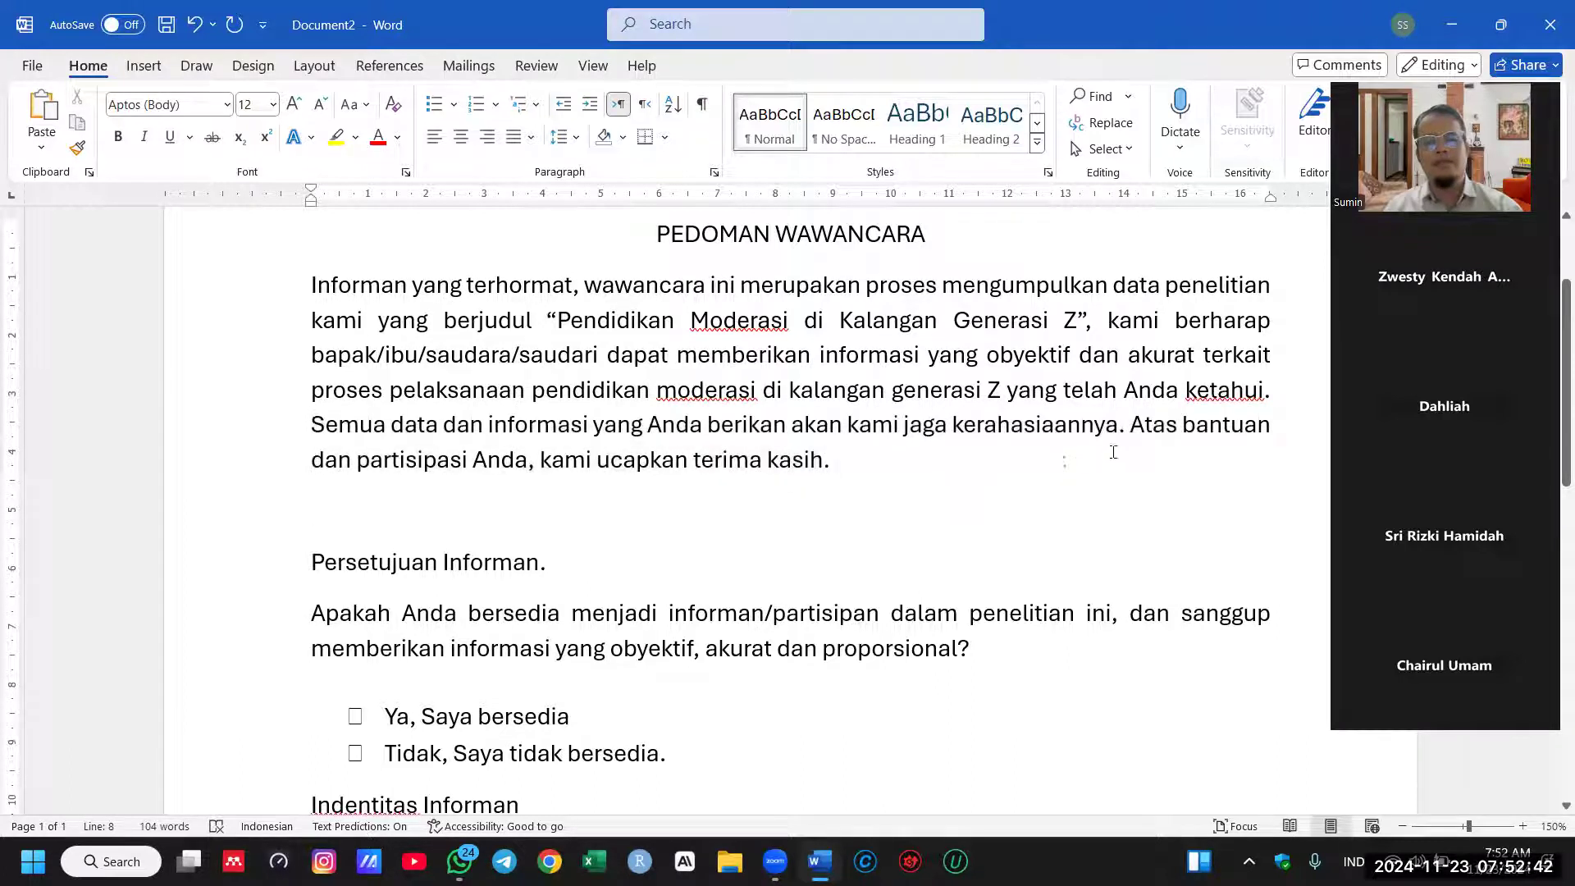
Step: Extend the introduction's confidentiality sentence after "kerahasiaannya" with ", segala identitas pribadi tidak akan dipublikasikan"
{"action": "left_click", "coordinate": [1122, 424]}
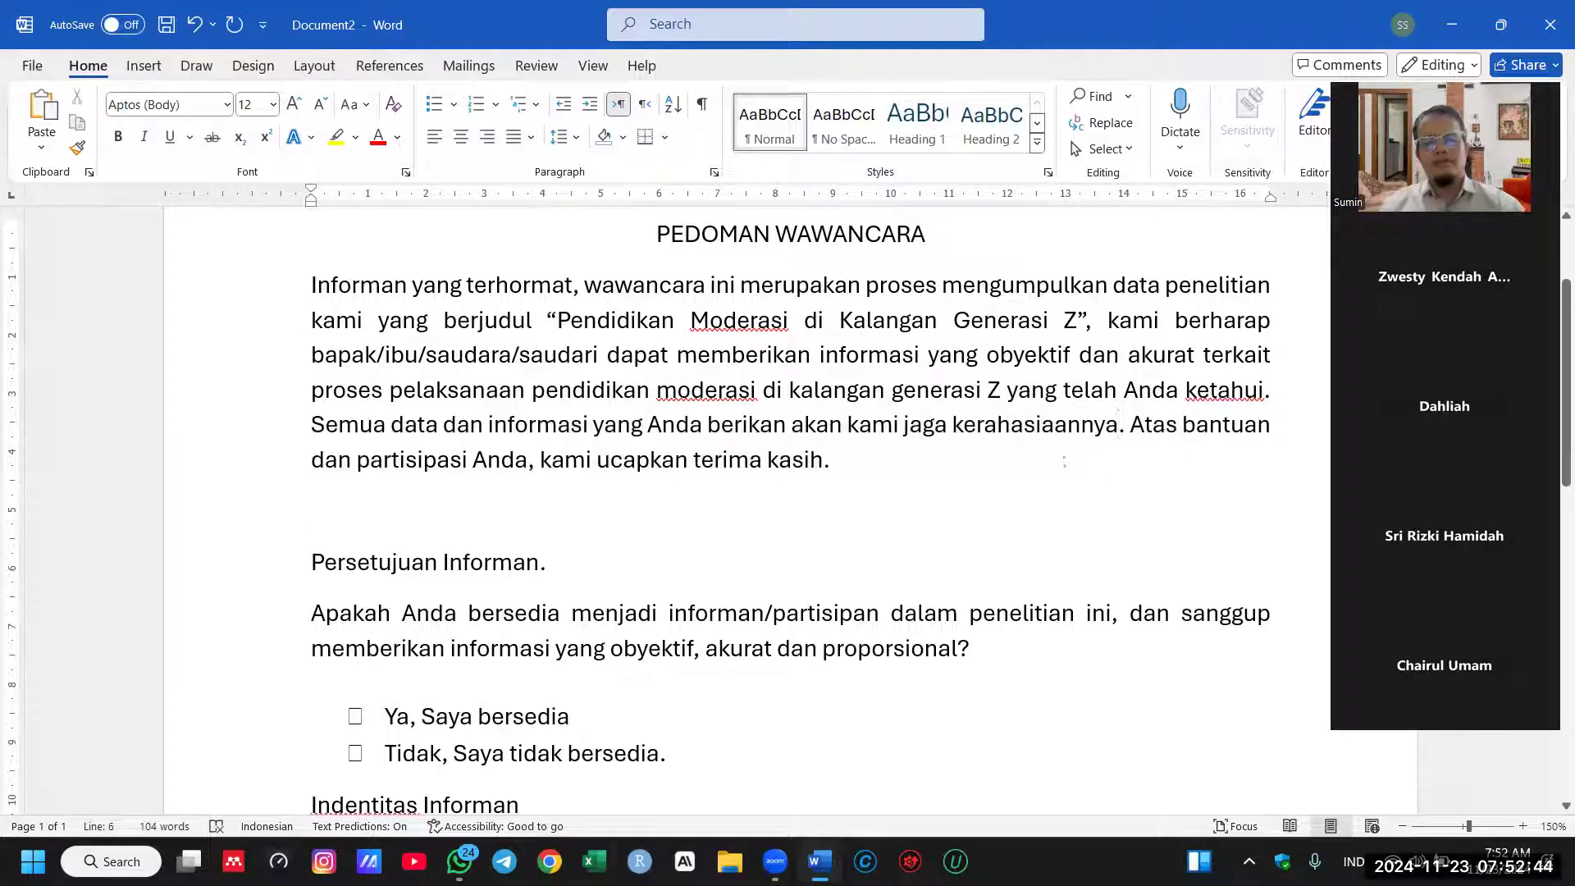
{"action": "type", "text": ", segala identit"}
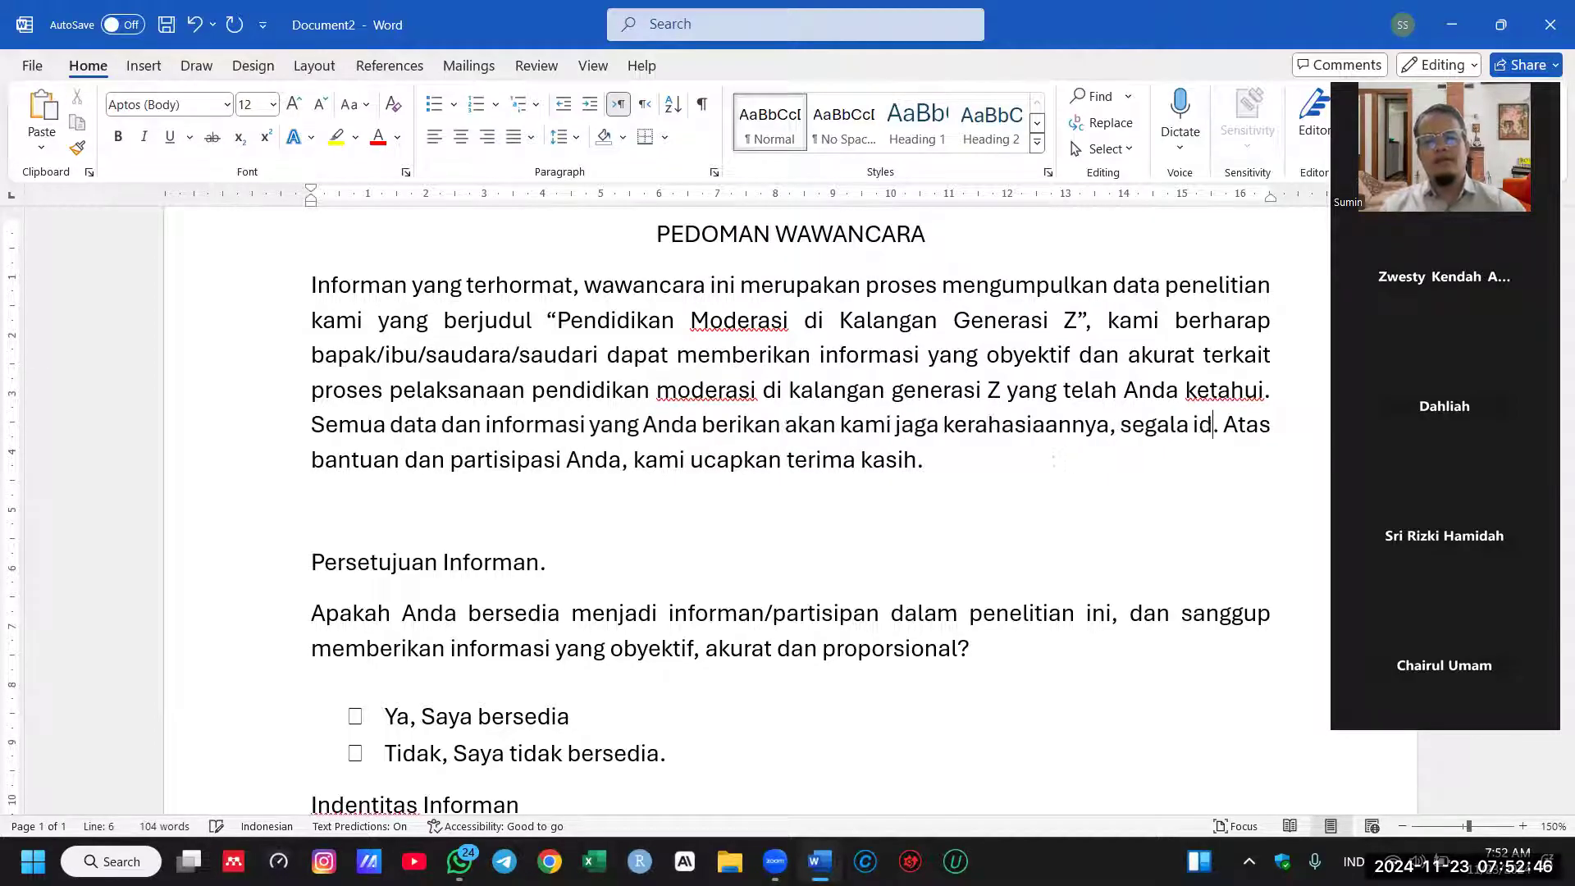
{"action": "type", "text": "as pribadi "}
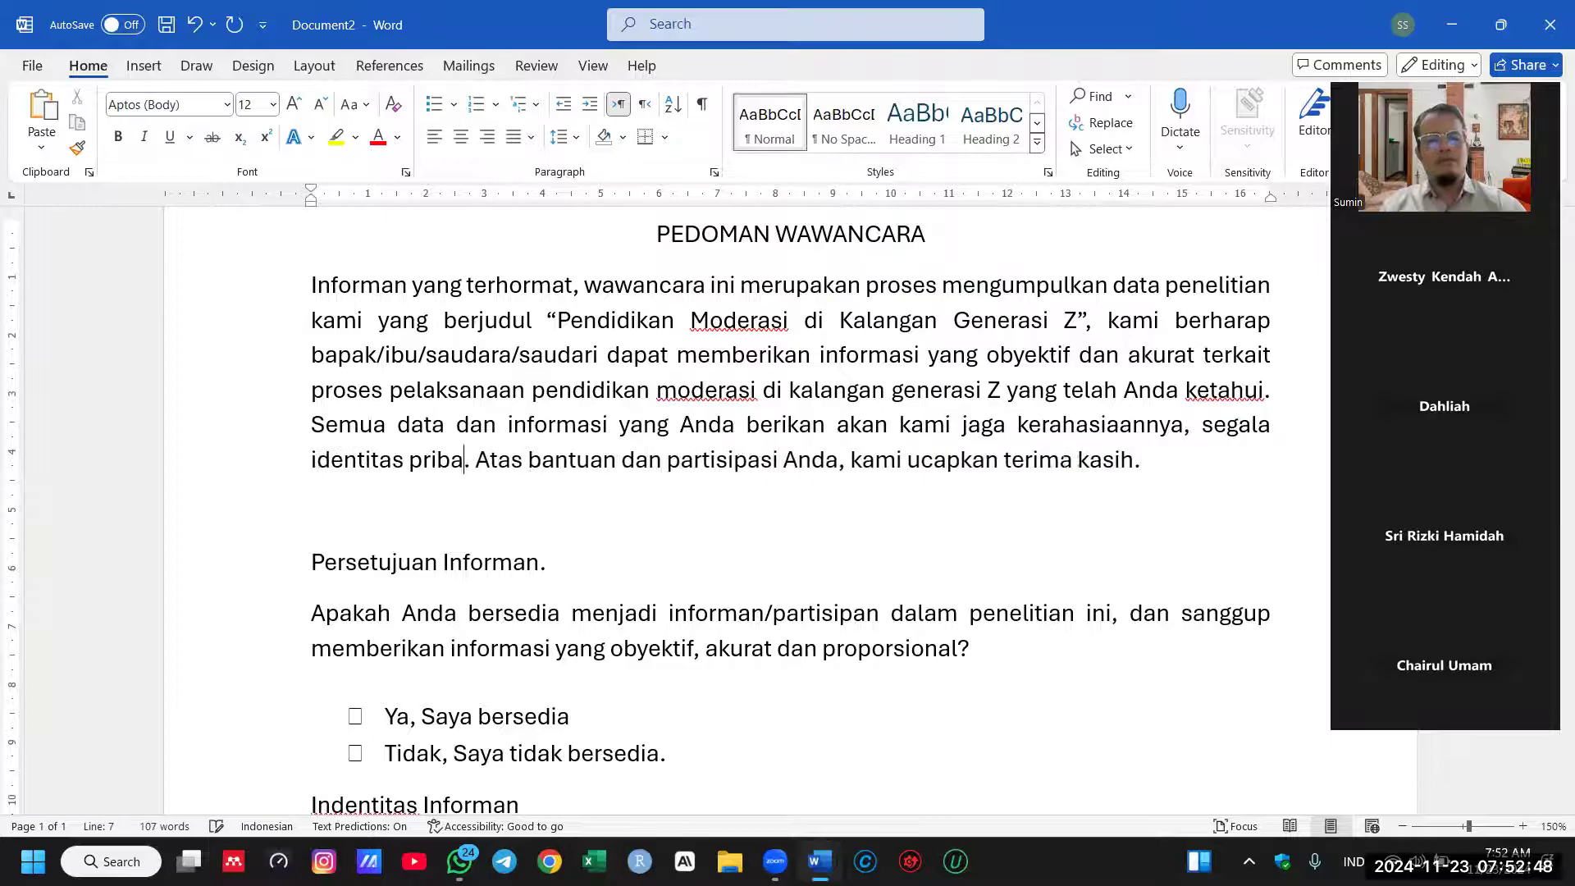
{"action": "type", "text": "tidak akan dipub"}
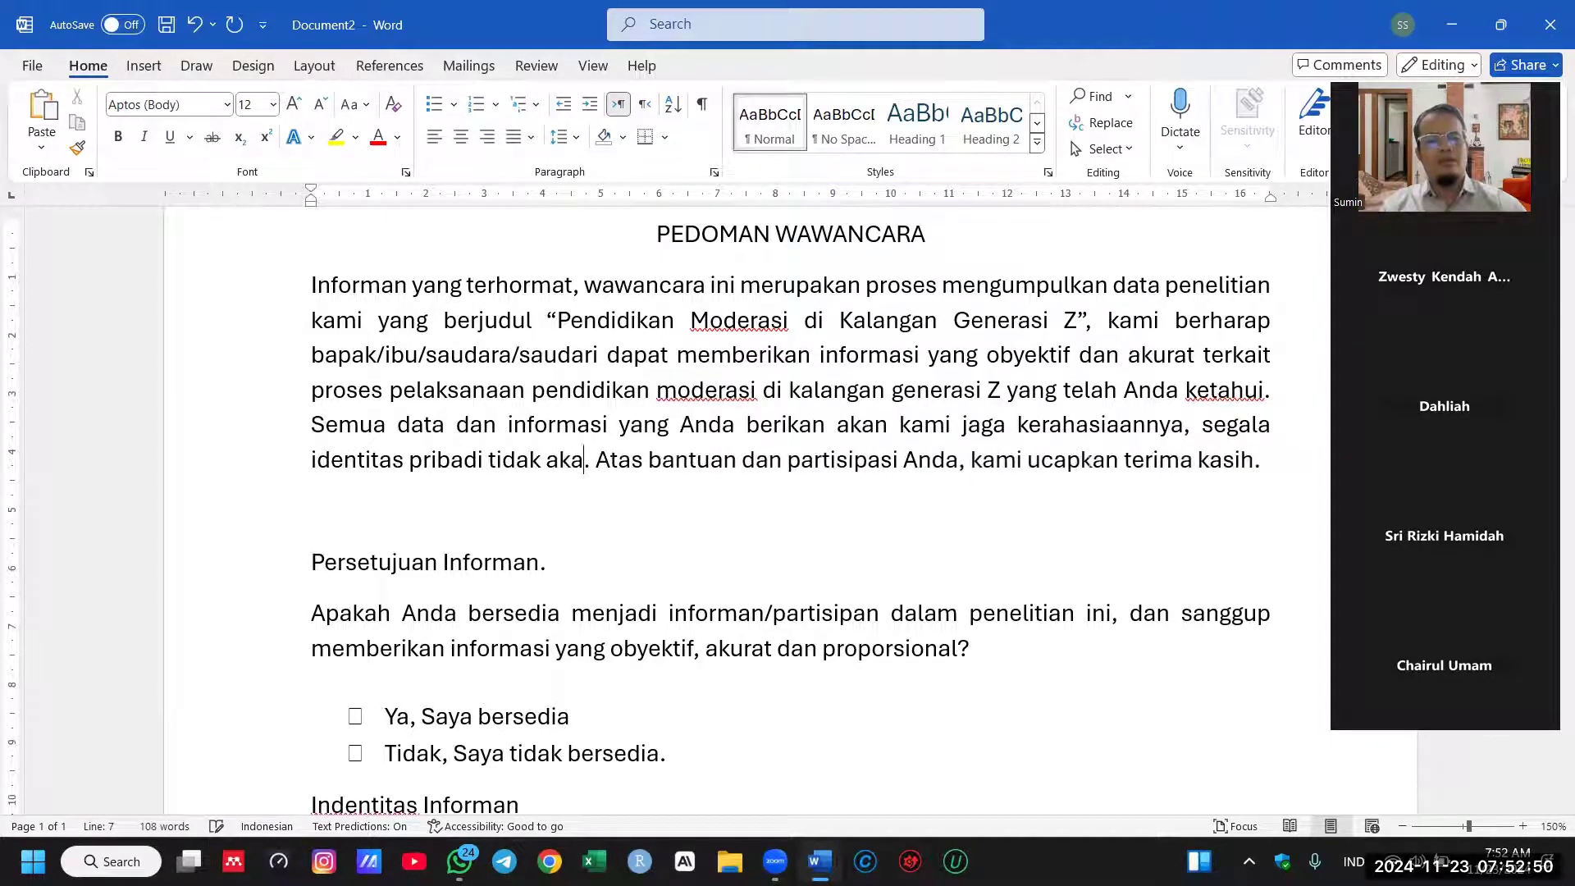
{"action": "type", "text": "likasikan"}
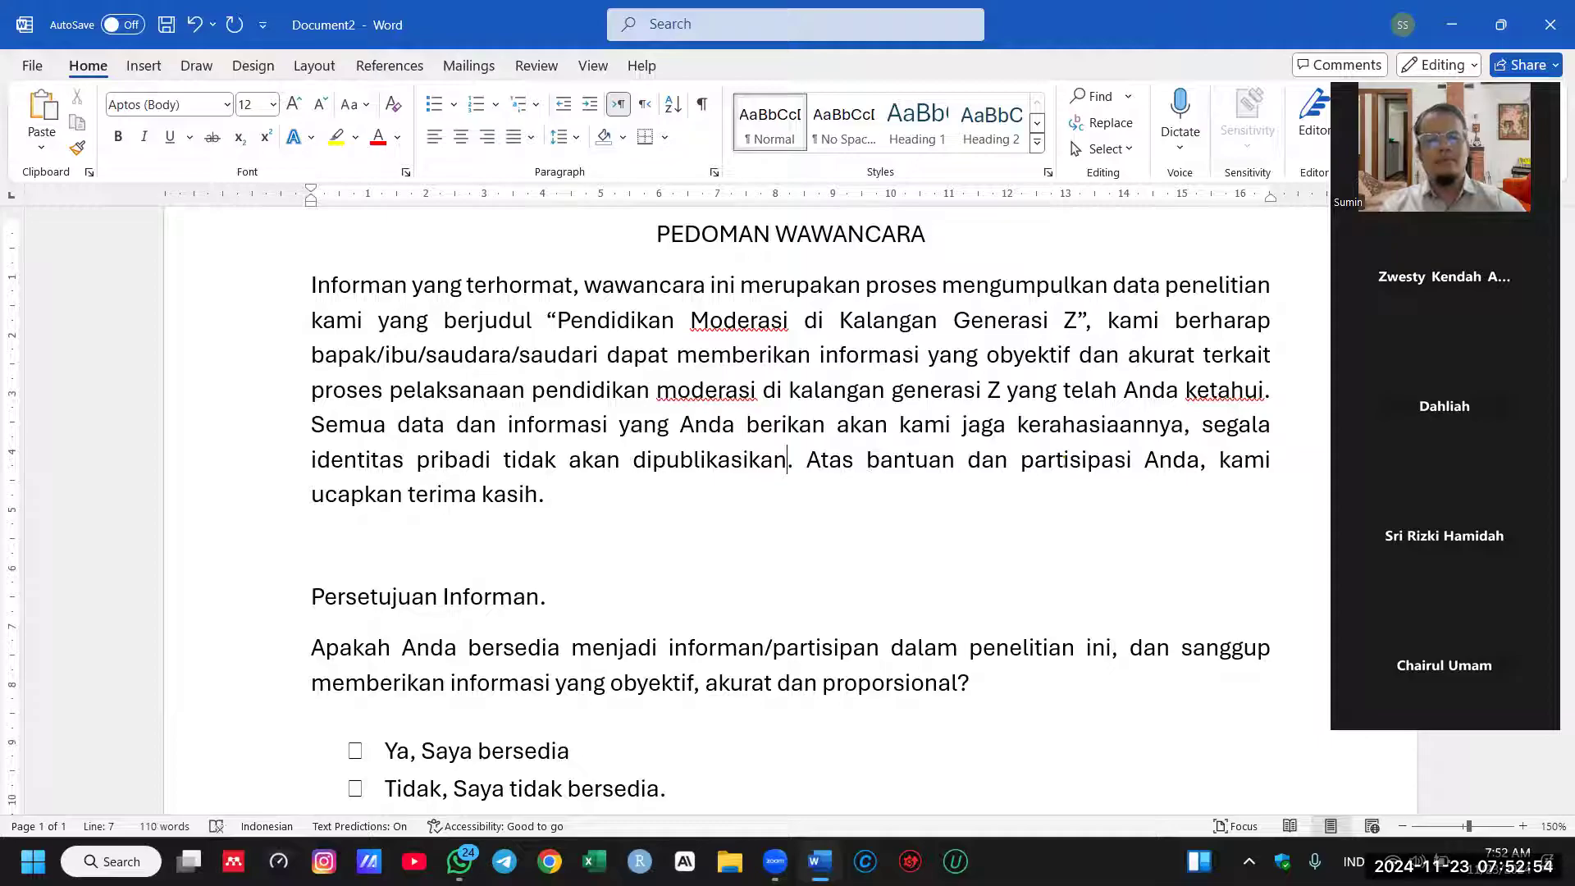
Step: Add underscore fill-in blanks of equal length after the colons of "Nama" and "Jenis Kelamin" under "Indentitas Informan"
{"action": "scroll", "coordinate": [935, 433], "scroll_direction": "down", "scroll_amount": 5}
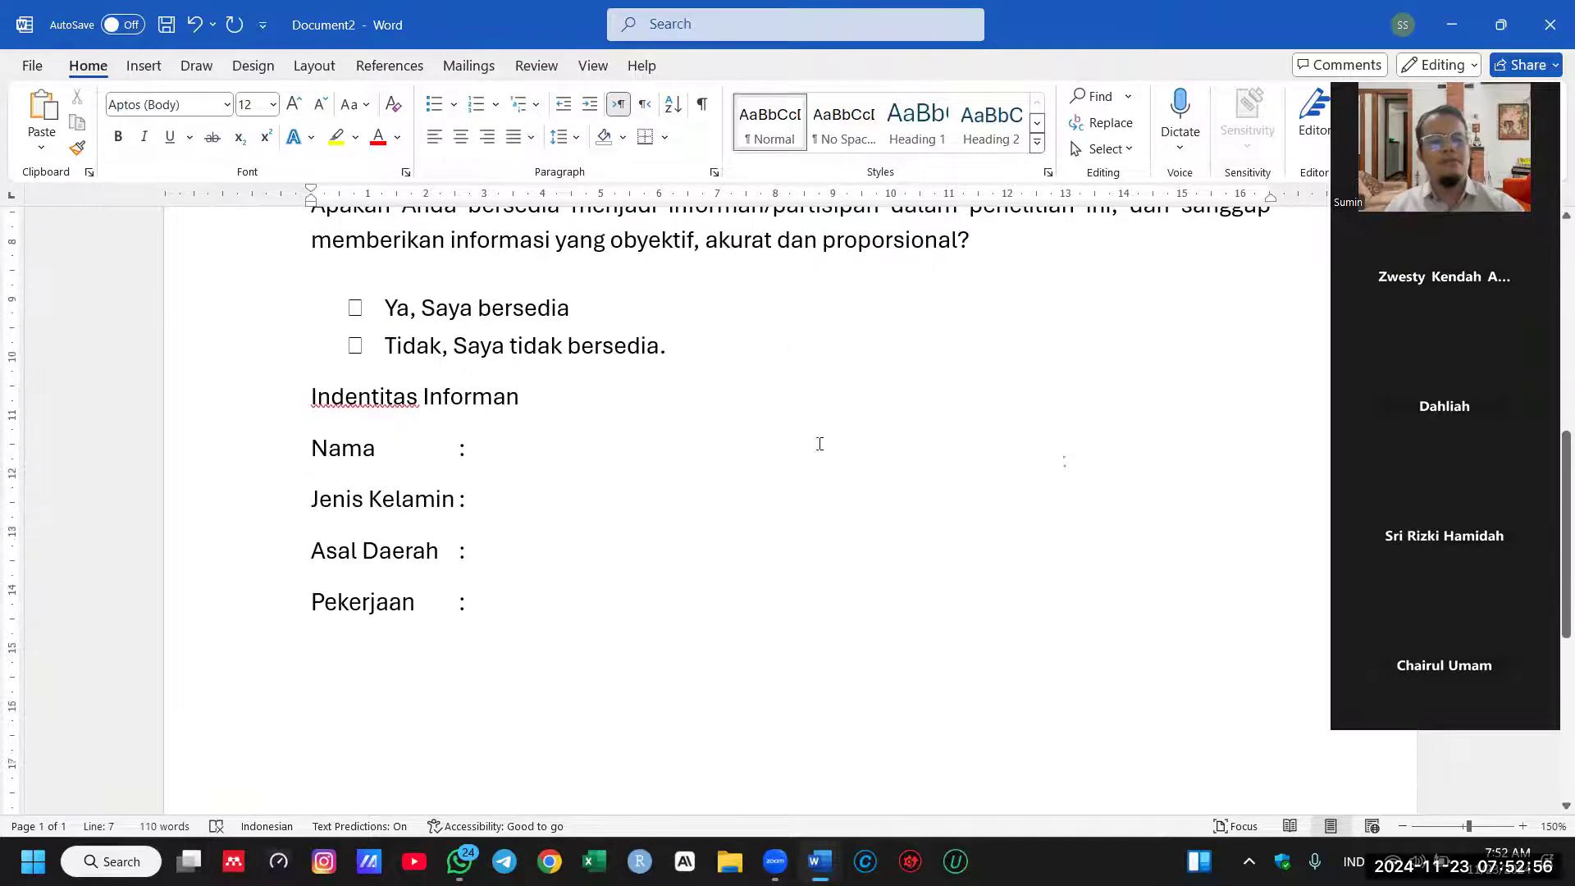
{"action": "scroll", "coordinate": [763, 467], "scroll_direction": "down", "scroll_amount": 1}
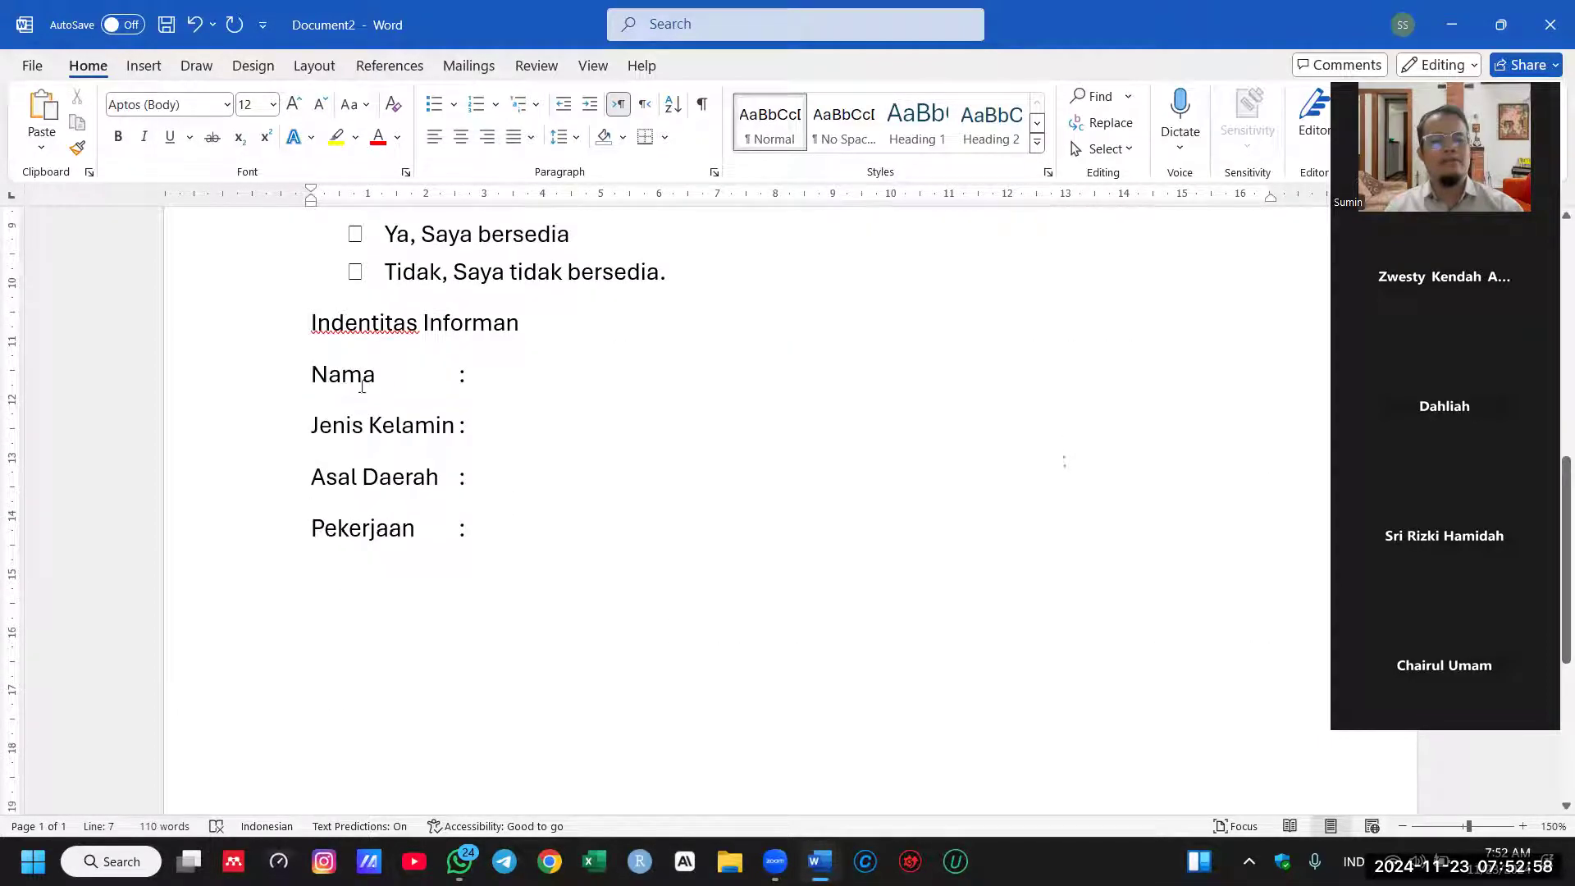
{"action": "left_click", "coordinate": [545, 379]}
{"action": "type", "text": "____________"}
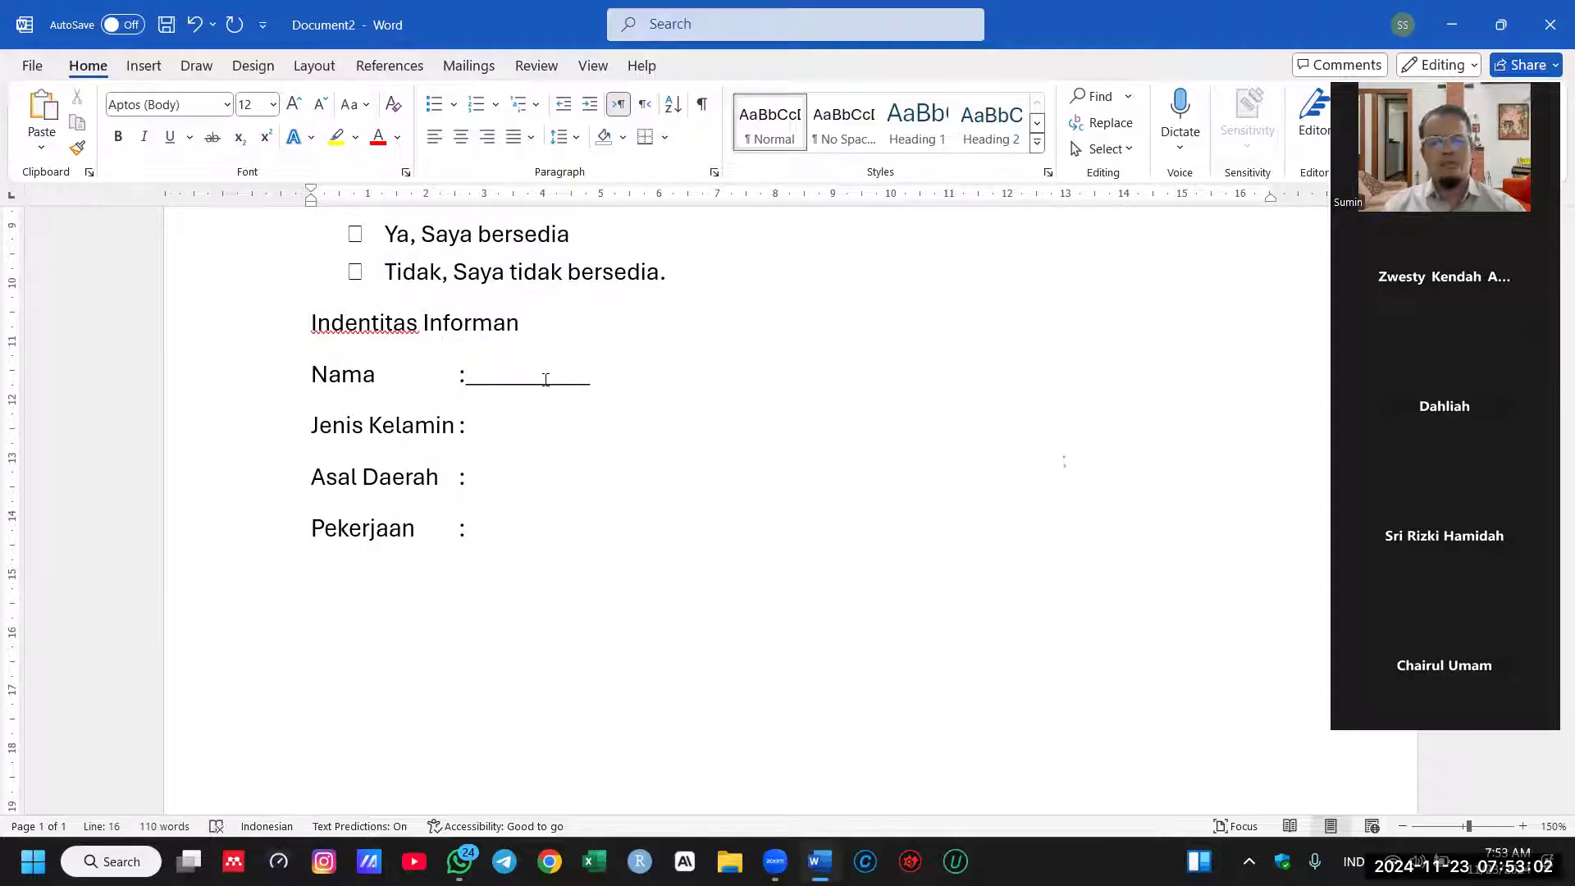
{"action": "type", "text": "___________"}
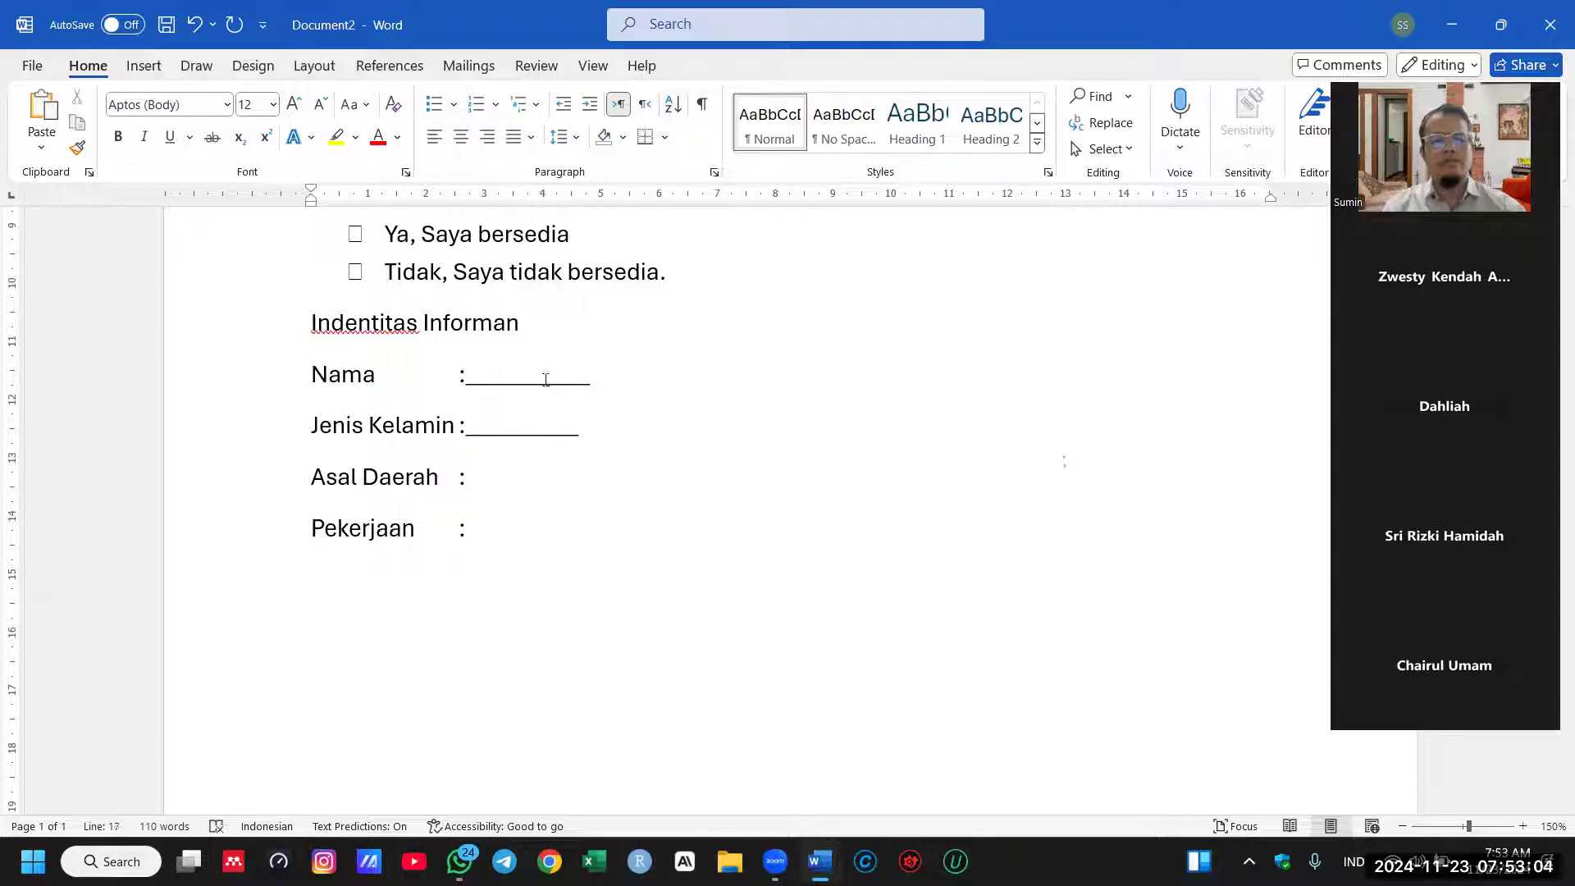
{"action": "type", "text": "__"}
{"action": "key", "text": "Down"}
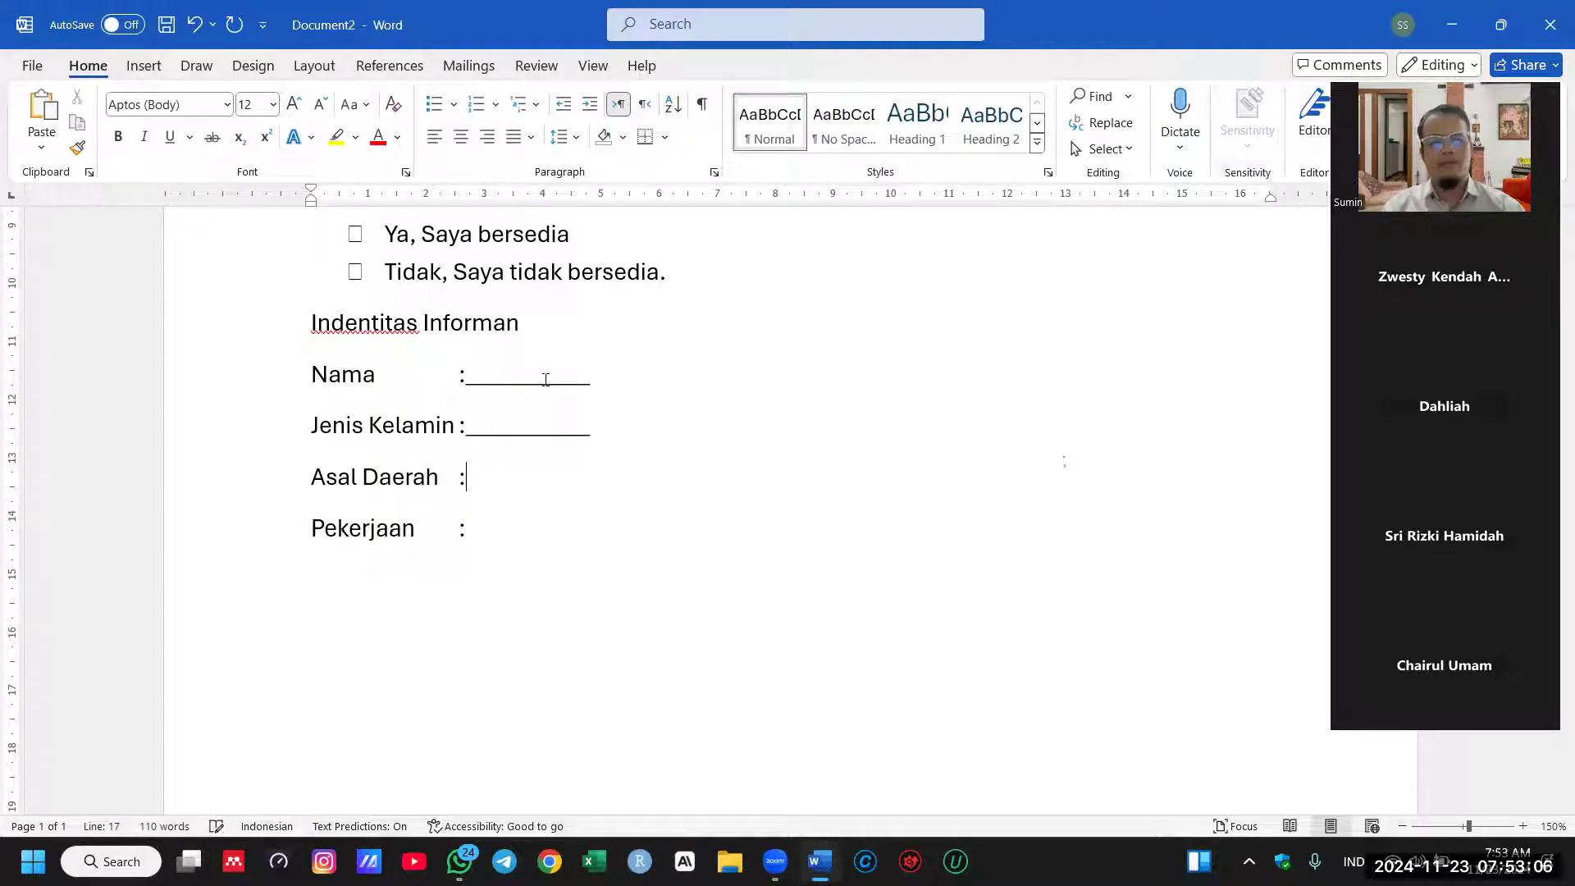
Step: Add matching underscore blanks after "Asal Daerah" and "Pekerjaan", with one space between each identity field's colon and its blank
{"action": "type", "text": "___________"}
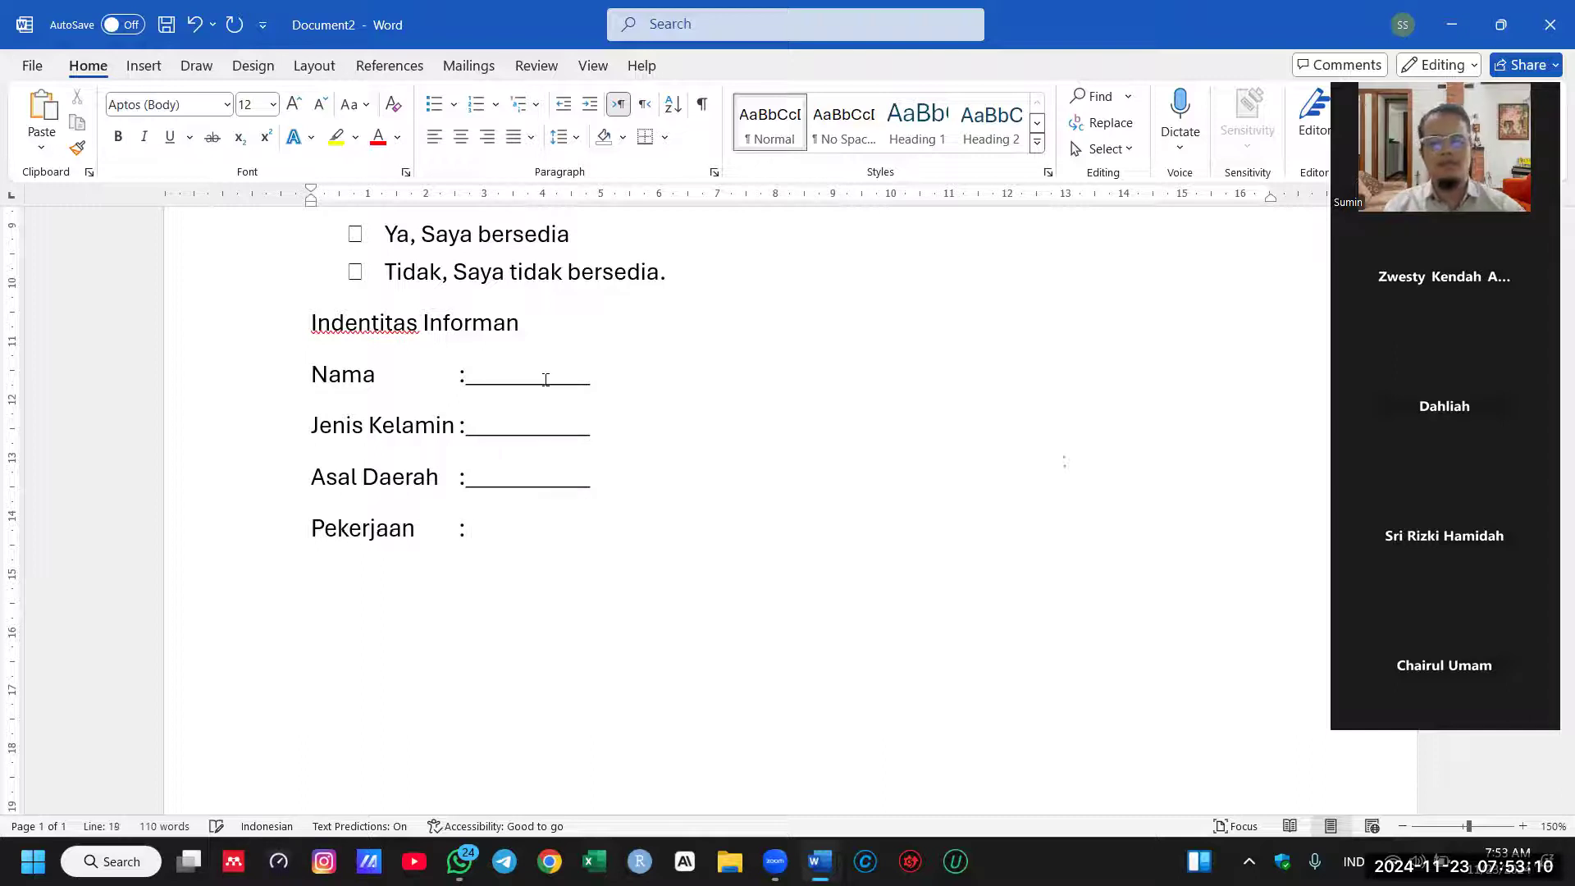
{"action": "type", "text": " _____________"}
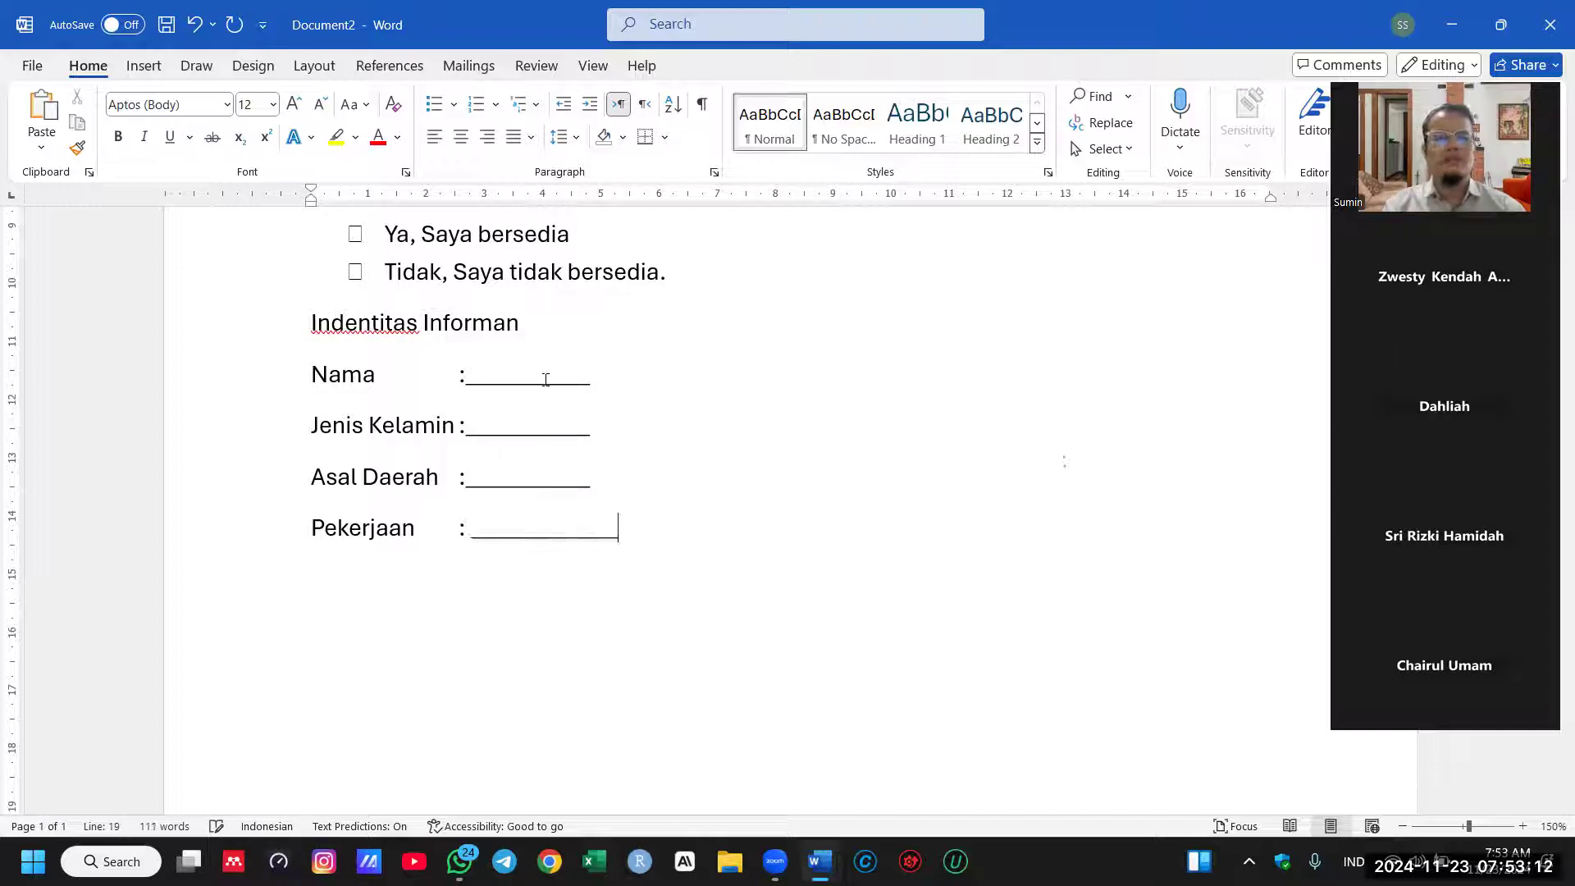
{"action": "key", "text": "BackSpace"}
{"action": "key", "text": "BackSpace"}
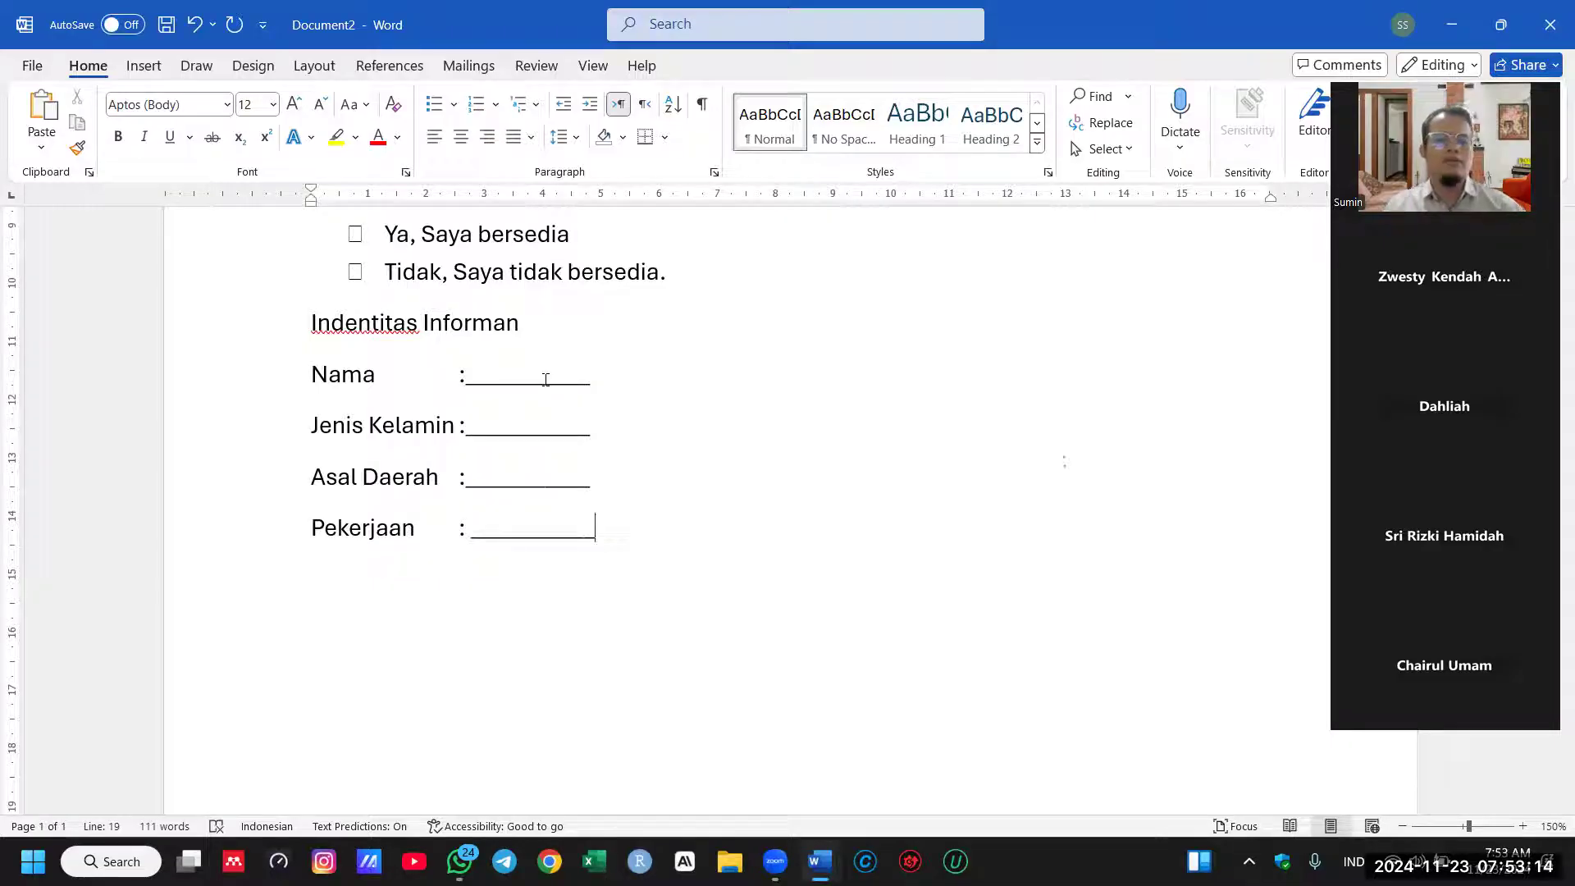
{"action": "left_click", "coordinate": [465, 376]}
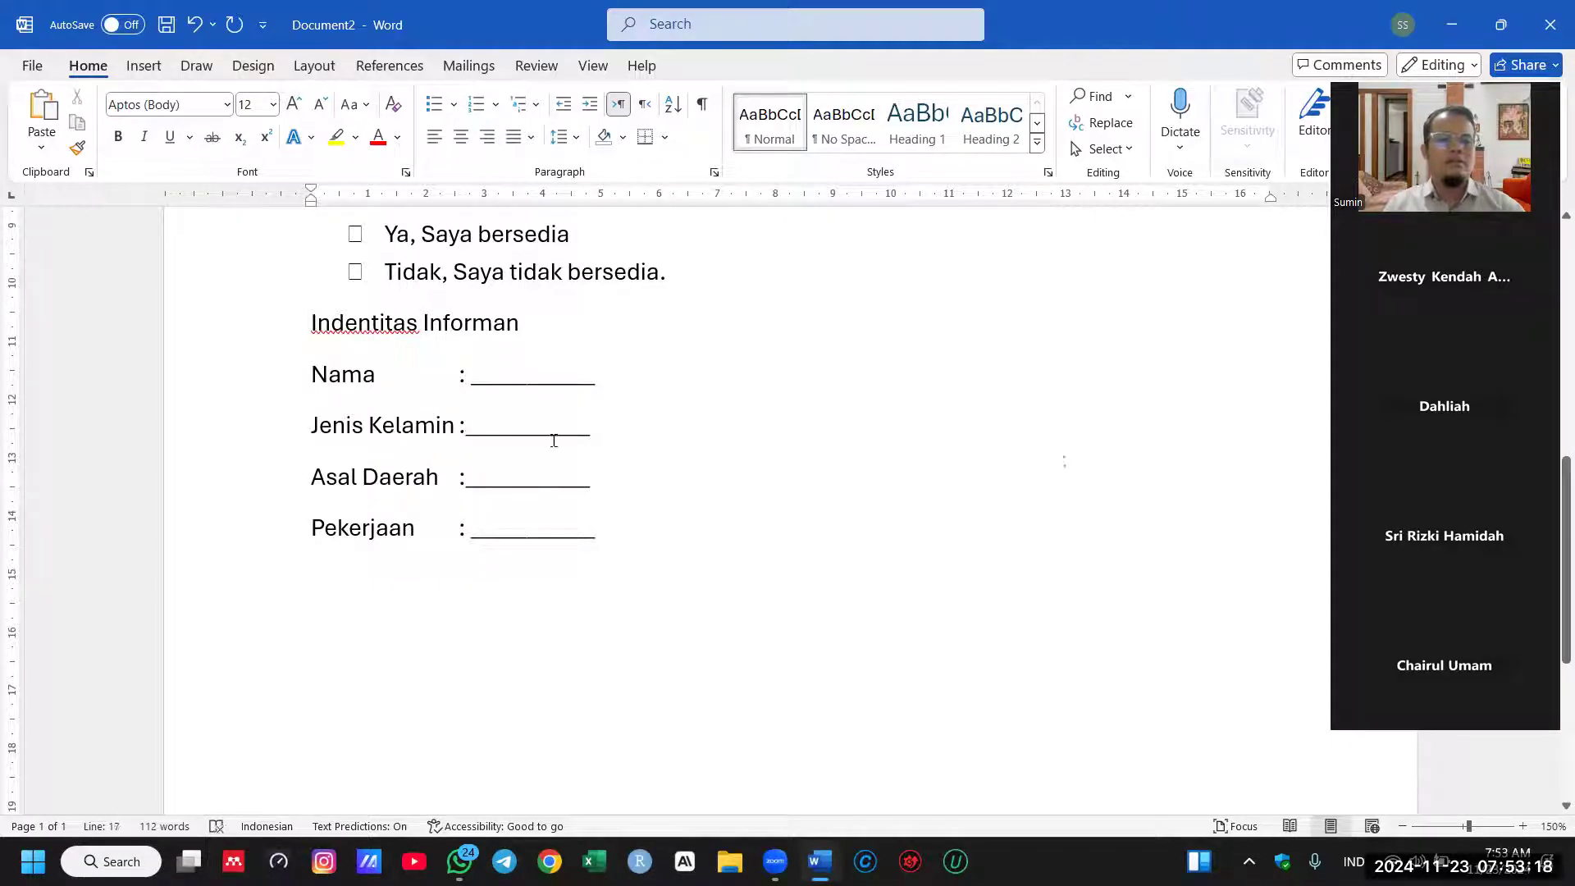
{"action": "left_click", "coordinate": [466, 535]}
Step: Replace the informant field label "Pekerjaan" with "Jenjang Pendidikan"
{"action": "double_click", "coordinate": [362, 529]}
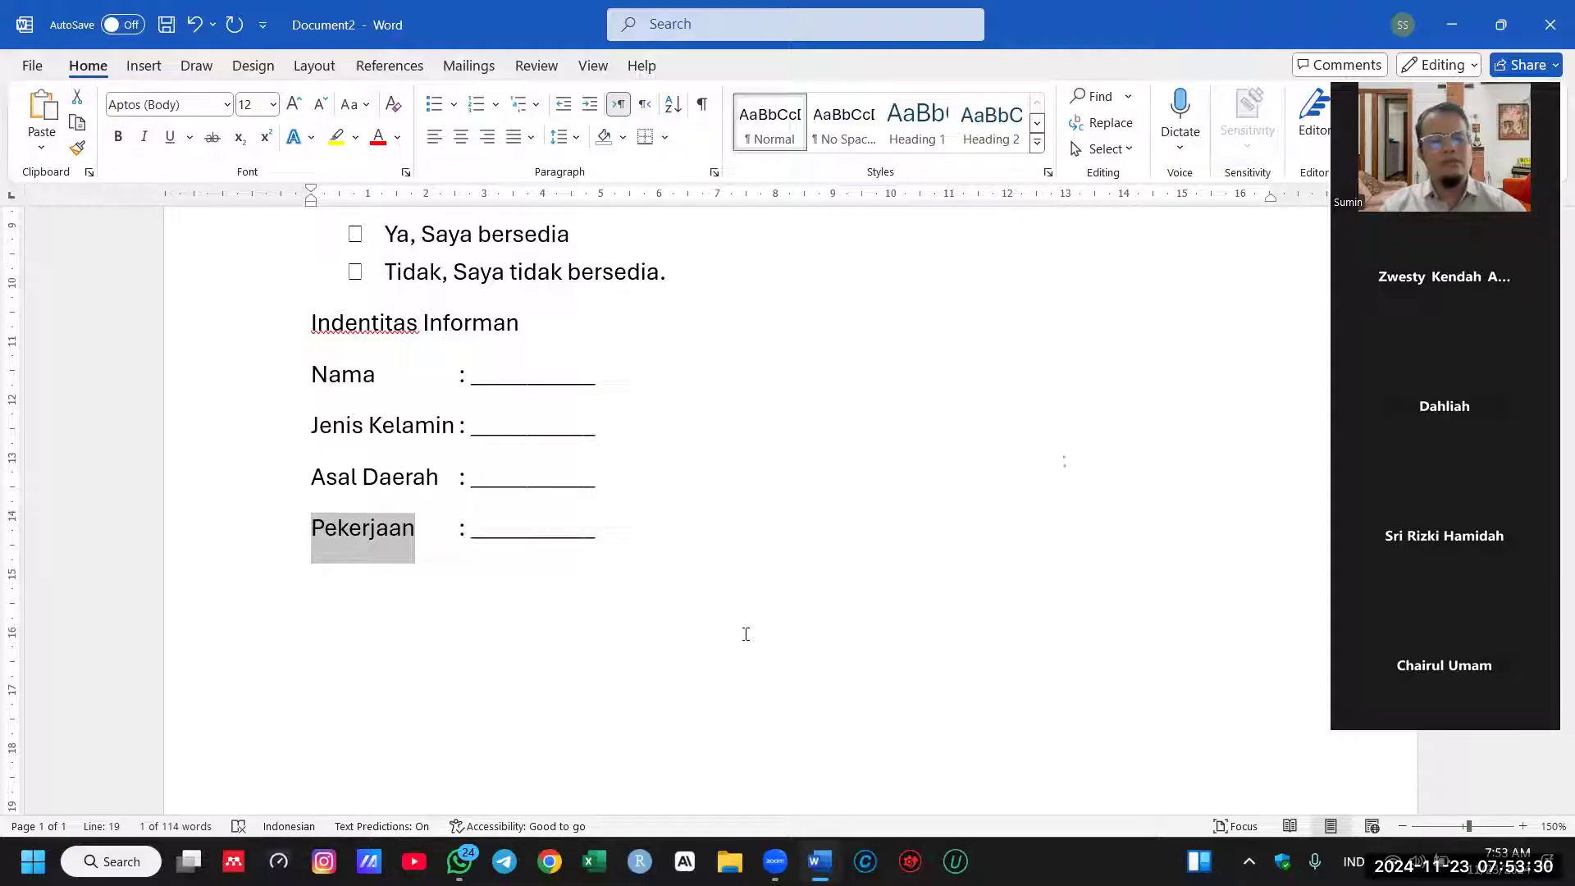
{"action": "type", "text": "Sekolah"}
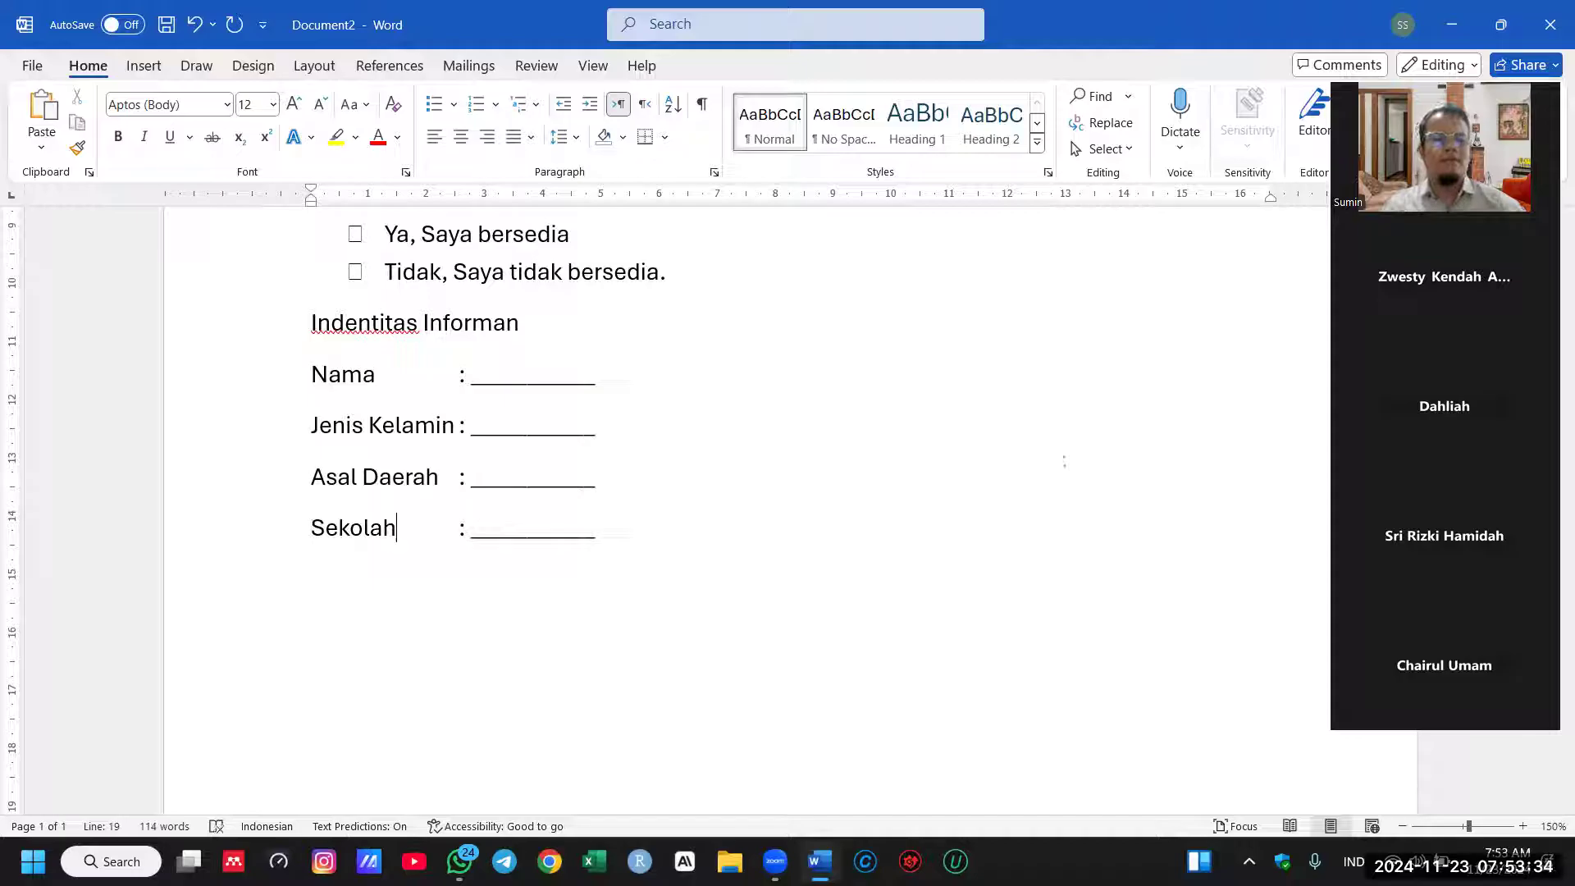
{"action": "left_click", "coordinate": [310, 528]}
{"action": "type", "text": "Jenjang"}
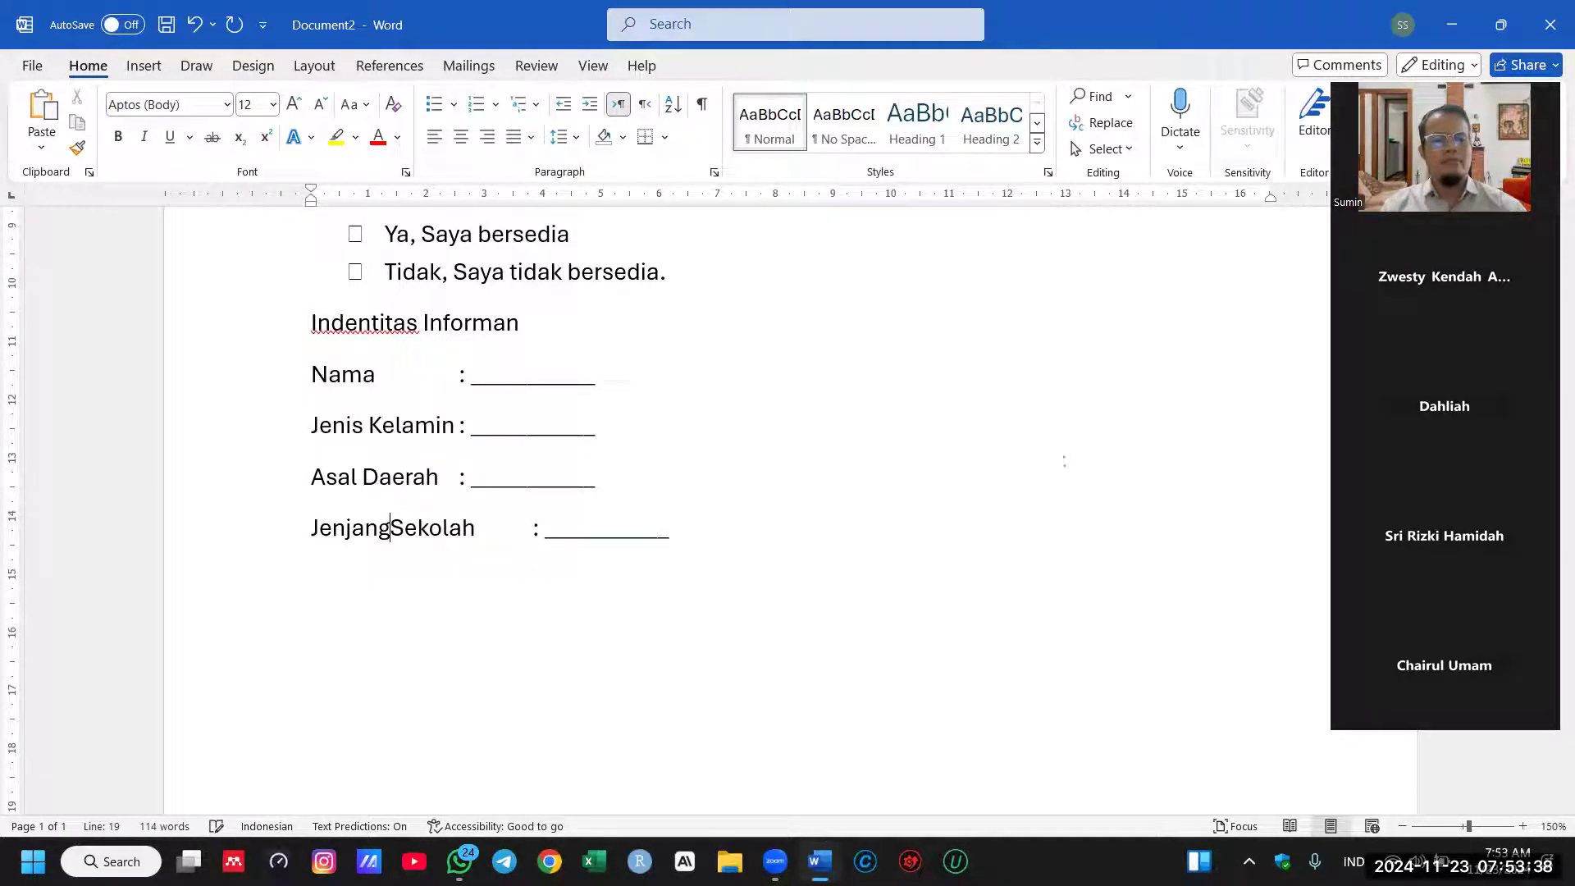
{"action": "type", "text": " Pendidikan"}
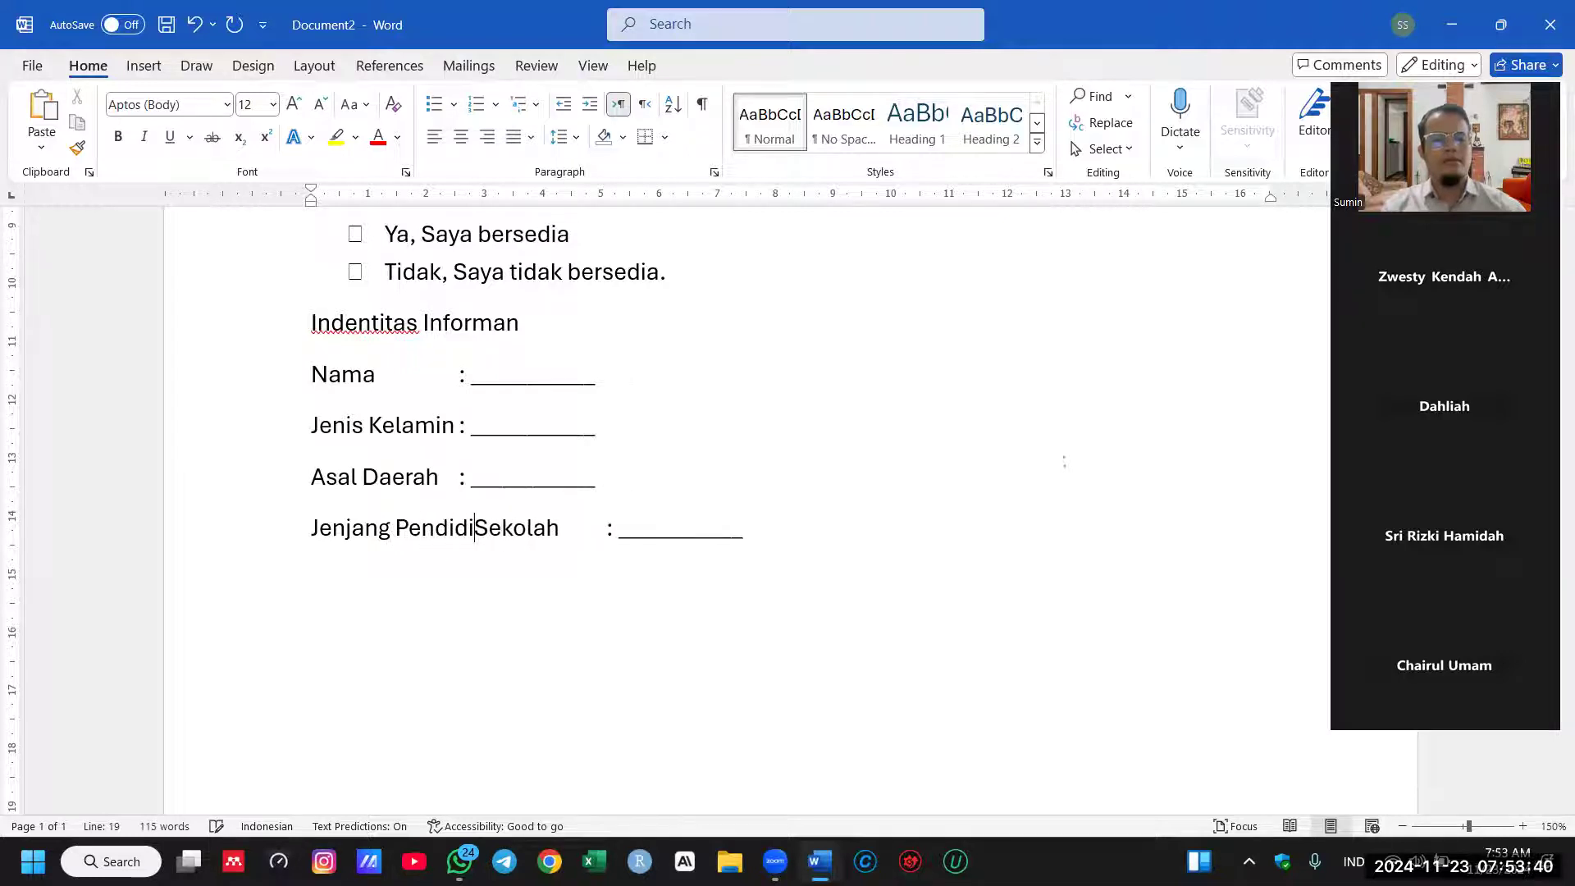
{"action": "key", "text": "ctrl+Delete"}
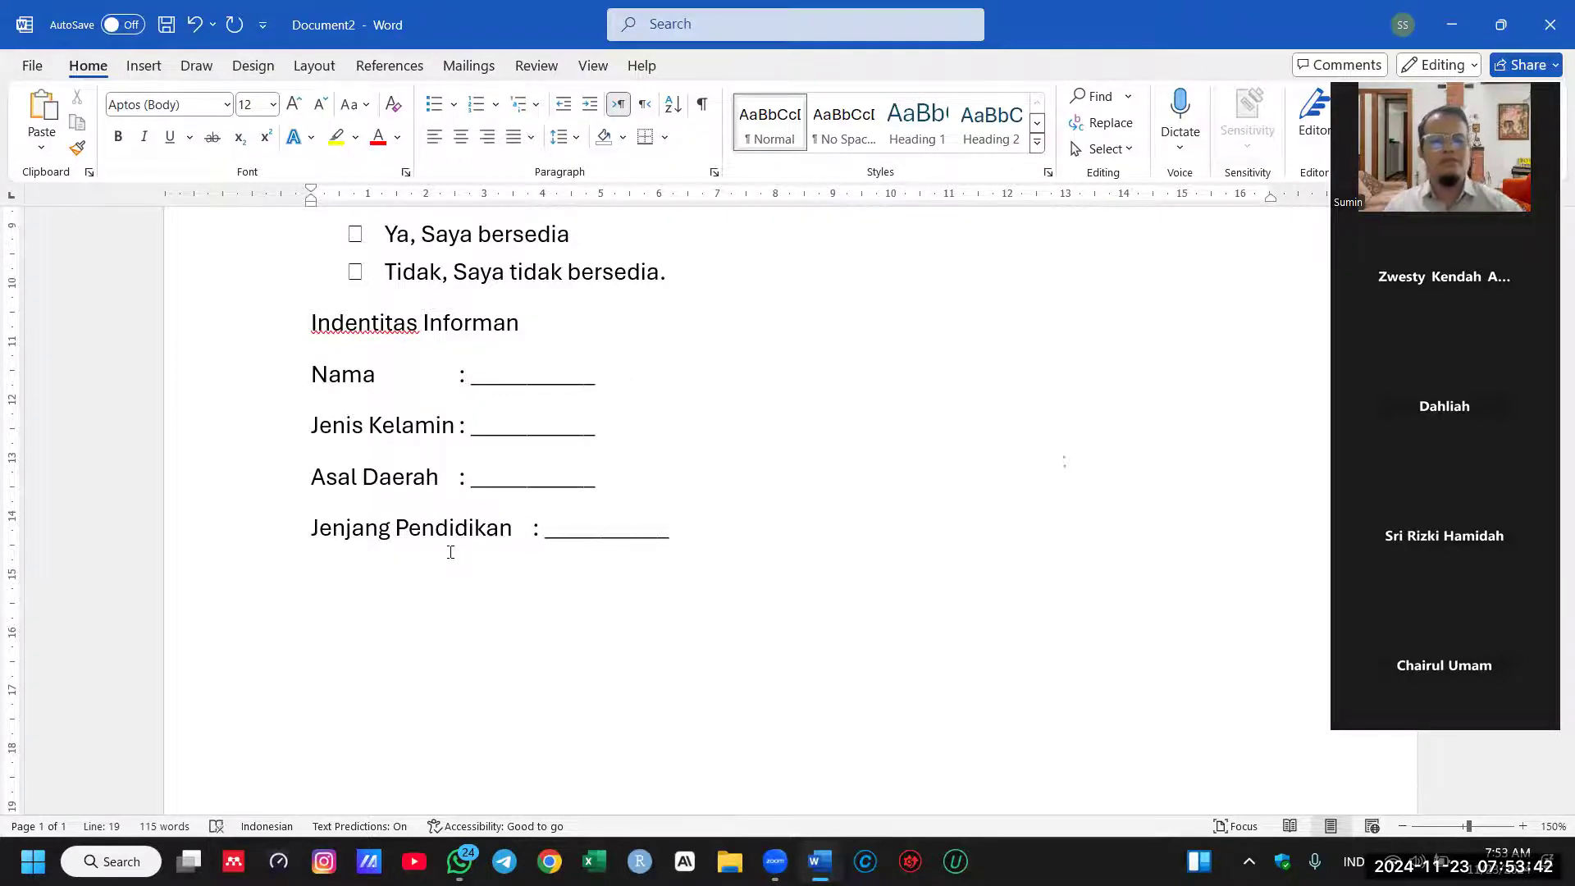
Step: Align the colons of "Asal Daerah", "Jenis Kelamin" and "Nama" with the colon of "Jenjang Pendidikan"
{"action": "left_click", "coordinate": [460, 483]}
{"action": "key", "text": "Tab"}
{"action": "left_click", "coordinate": [460, 425]}
{"action": "key", "text": "Tab"}
{"action": "left_click", "coordinate": [453, 379]}
{"action": "key", "text": "Tab"}
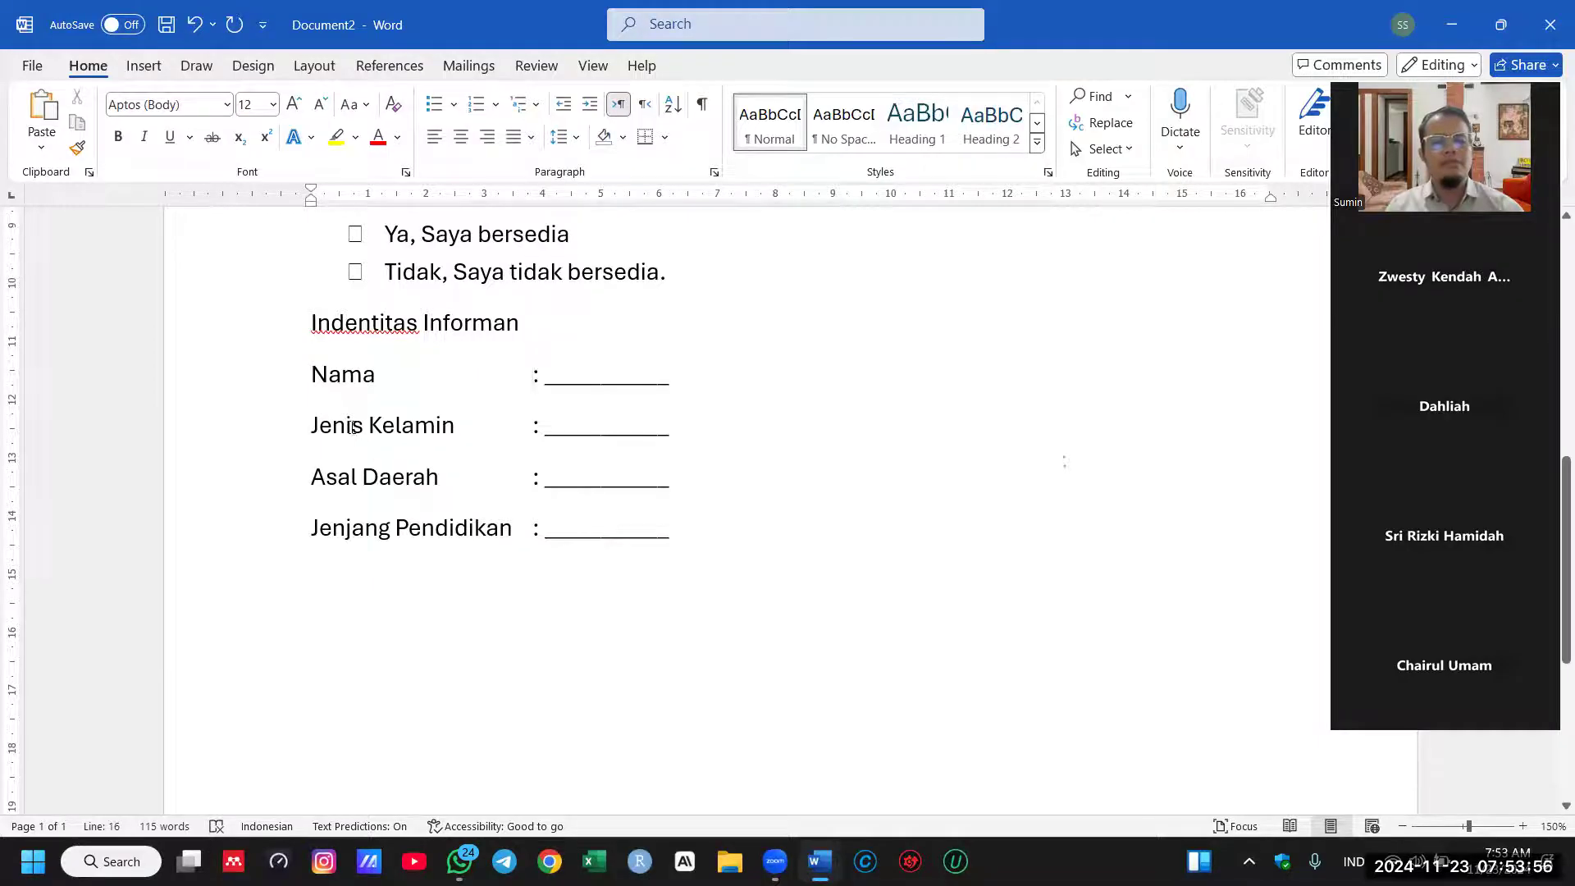
Step: Set the spacing after the paragraphs to 0 for the four informant identity fields
{"action": "left_click_drag", "start_coordinate": [233, 382], "coordinate": [233, 571]}
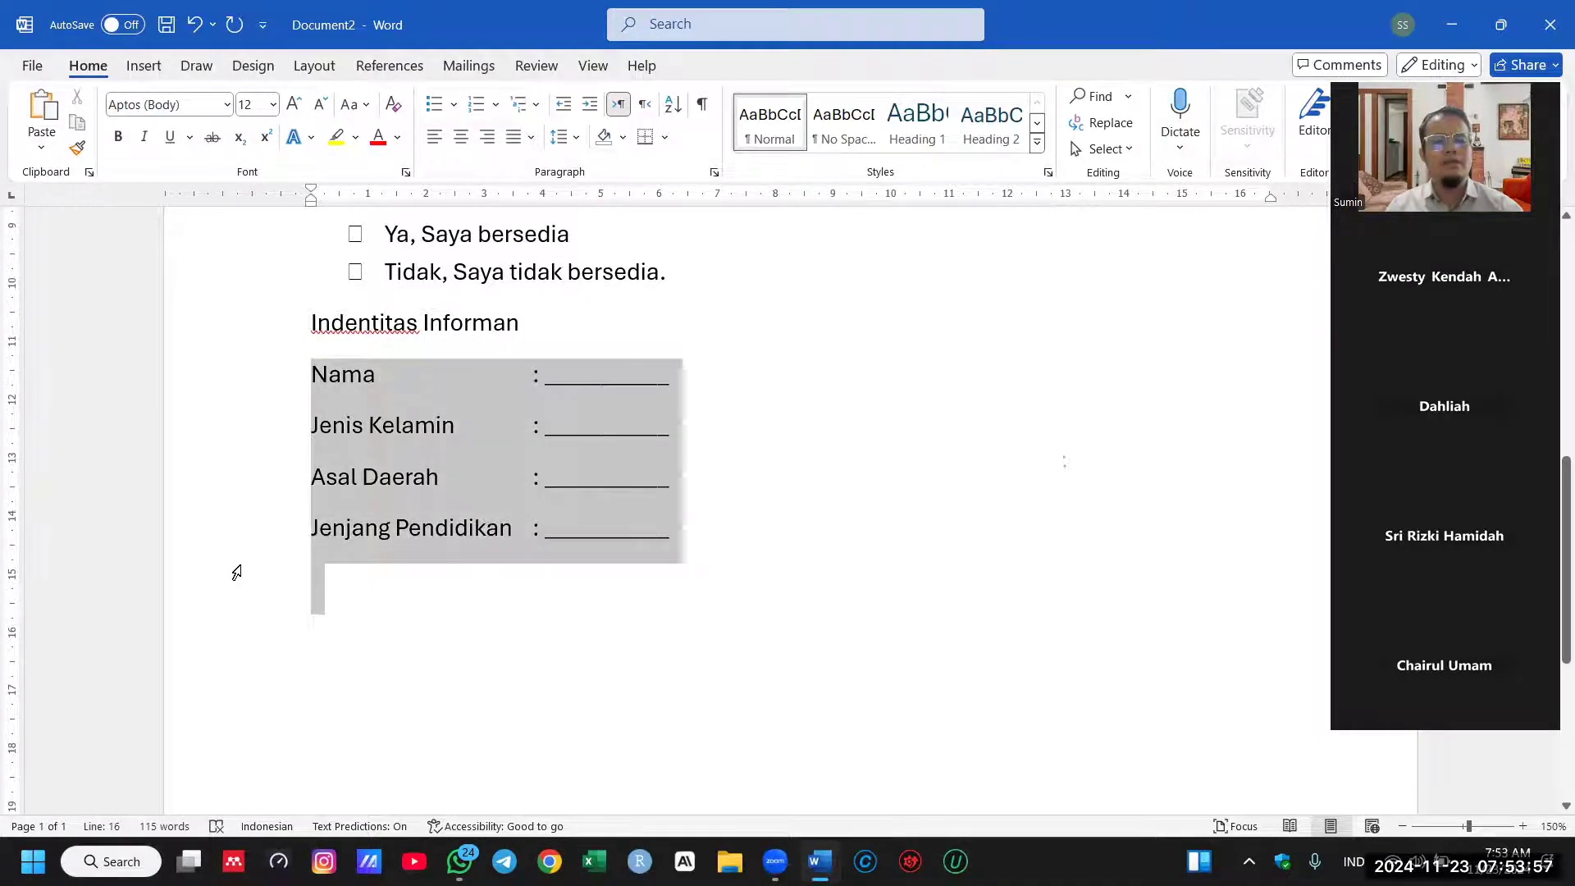
{"action": "left_click", "coordinate": [715, 172]}
{"action": "double_click", "coordinate": [664, 460]}
{"action": "type", "text": "0"}
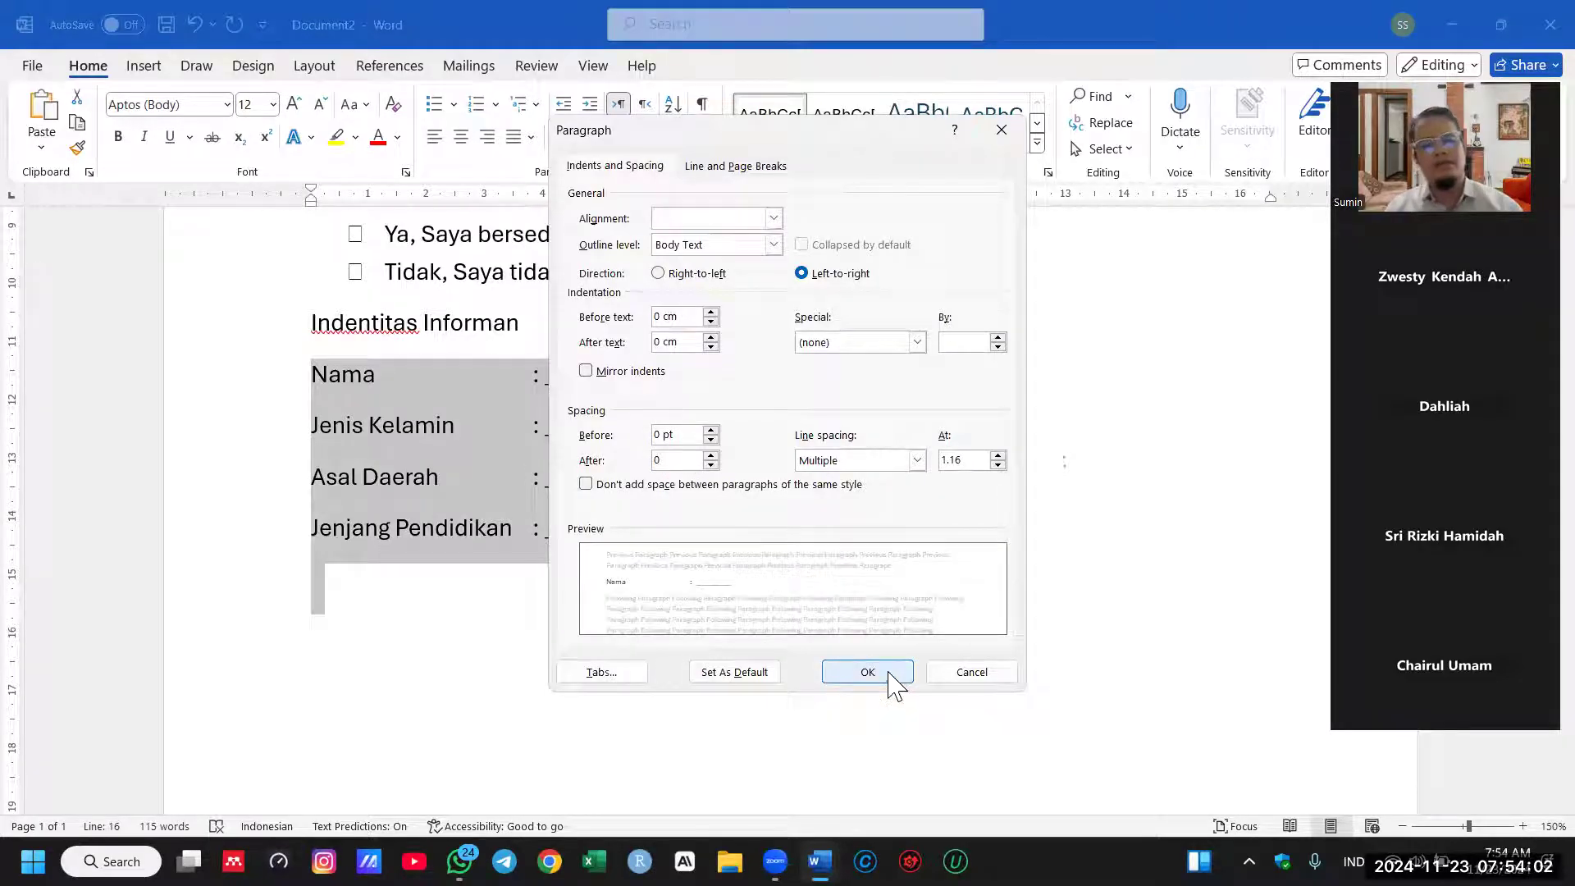
{"action": "left_click", "coordinate": [891, 675]}
{"action": "left_click", "coordinate": [794, 552]}
Step: Set the entire document to 0 spacing after paragraphs and single line spacing
{"action": "scroll", "coordinate": [797, 556], "scroll_direction": "up", "scroll_amount": 3}
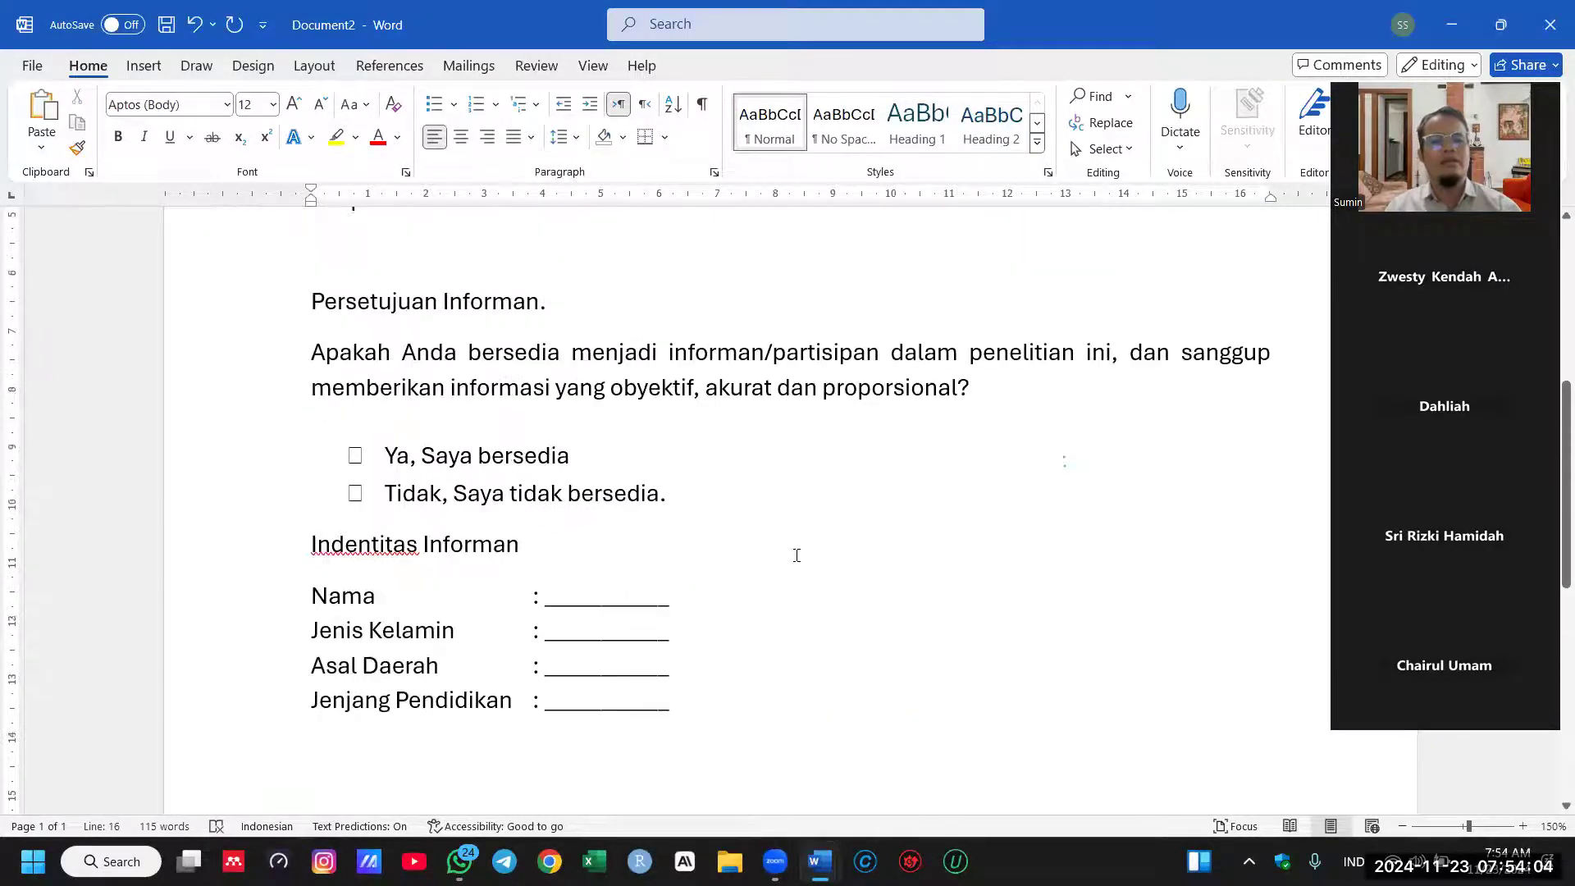
{"action": "key", "text": "ctrl+a"}
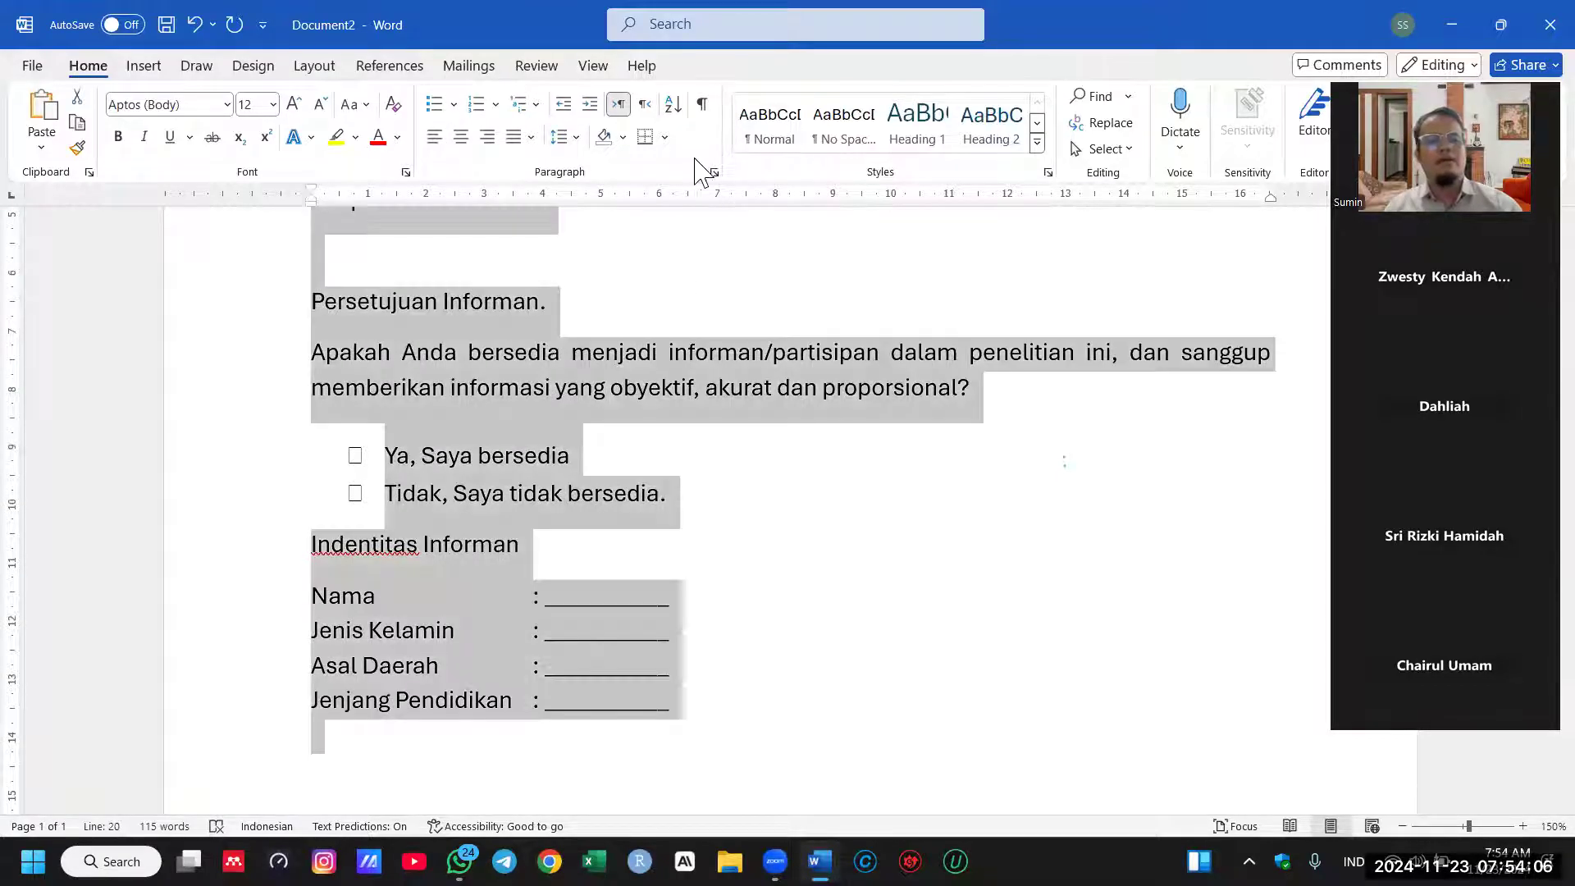
{"action": "left_click", "coordinate": [714, 172]}
{"action": "left_click", "coordinate": [678, 460]}
{"action": "type", "text": "0"}
{"action": "left_click", "coordinate": [918, 461]}
{"action": "left_click", "coordinate": [820, 479]}
{"action": "left_click", "coordinate": [867, 672]}
{"action": "left_click", "coordinate": [736, 533]}
Step: Insert a blank line between the consent option "Tidak, Saya tidak bersedia." and the "Indentitas Informan" heading
{"action": "scroll", "coordinate": [739, 472], "scroll_direction": "up", "scroll_amount": 1}
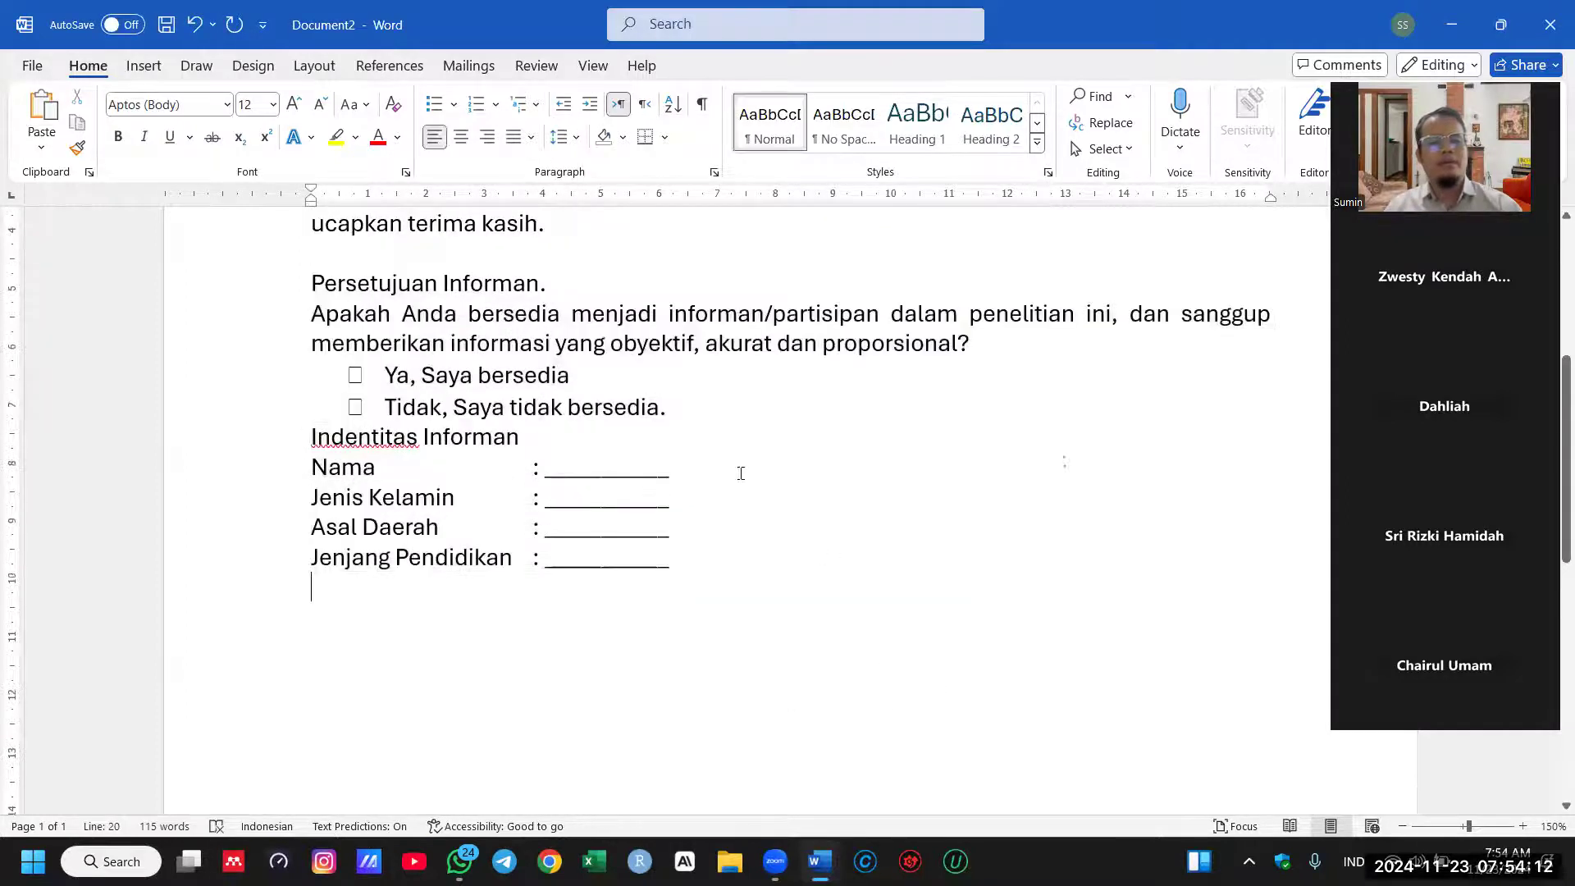
{"action": "left_click", "coordinate": [731, 413]}
{"action": "key", "text": "Return"}
{"action": "scroll", "coordinate": [725, 413], "scroll_direction": "up", "scroll_amount": 3}
{"action": "key", "text": "Return"}
Step: Add the heading "Identitas Pewawancara:" below the informant identity fields, separated from them by a blank line
{"action": "scroll", "coordinate": [741, 554], "scroll_direction": "down", "scroll_amount": 3}
{"action": "left_click", "coordinate": [728, 608]}
{"action": "scroll", "coordinate": [729, 608], "scroll_direction": "down", "scroll_amount": 3}
{"action": "key", "text": "Return"}
{"action": "type", "text": "Identi"}
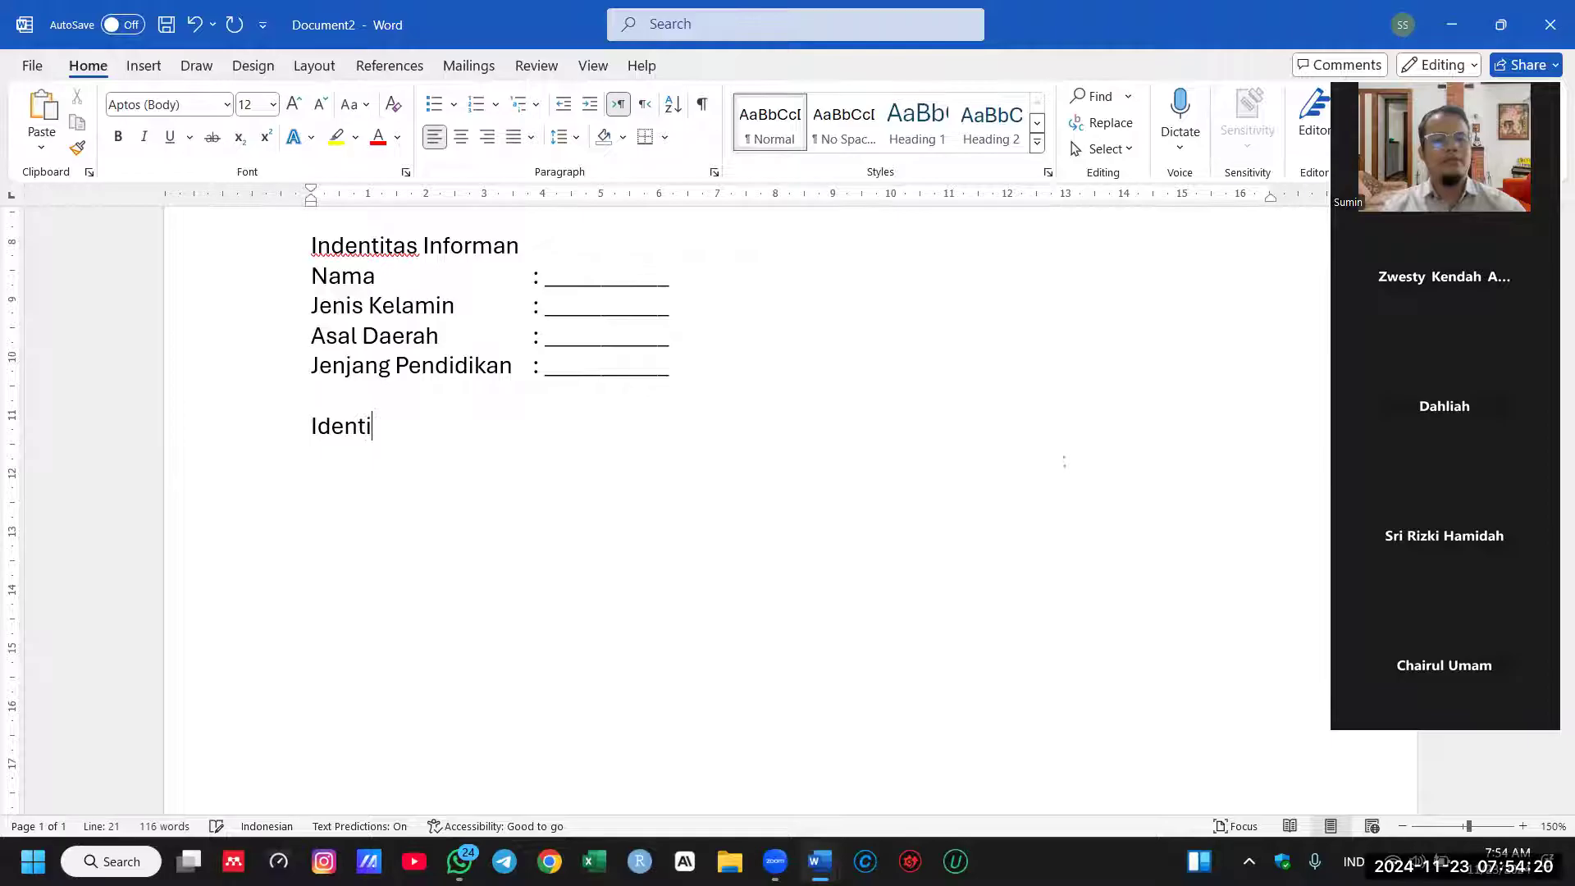
{"action": "type", "text": "tas Pwawa"}
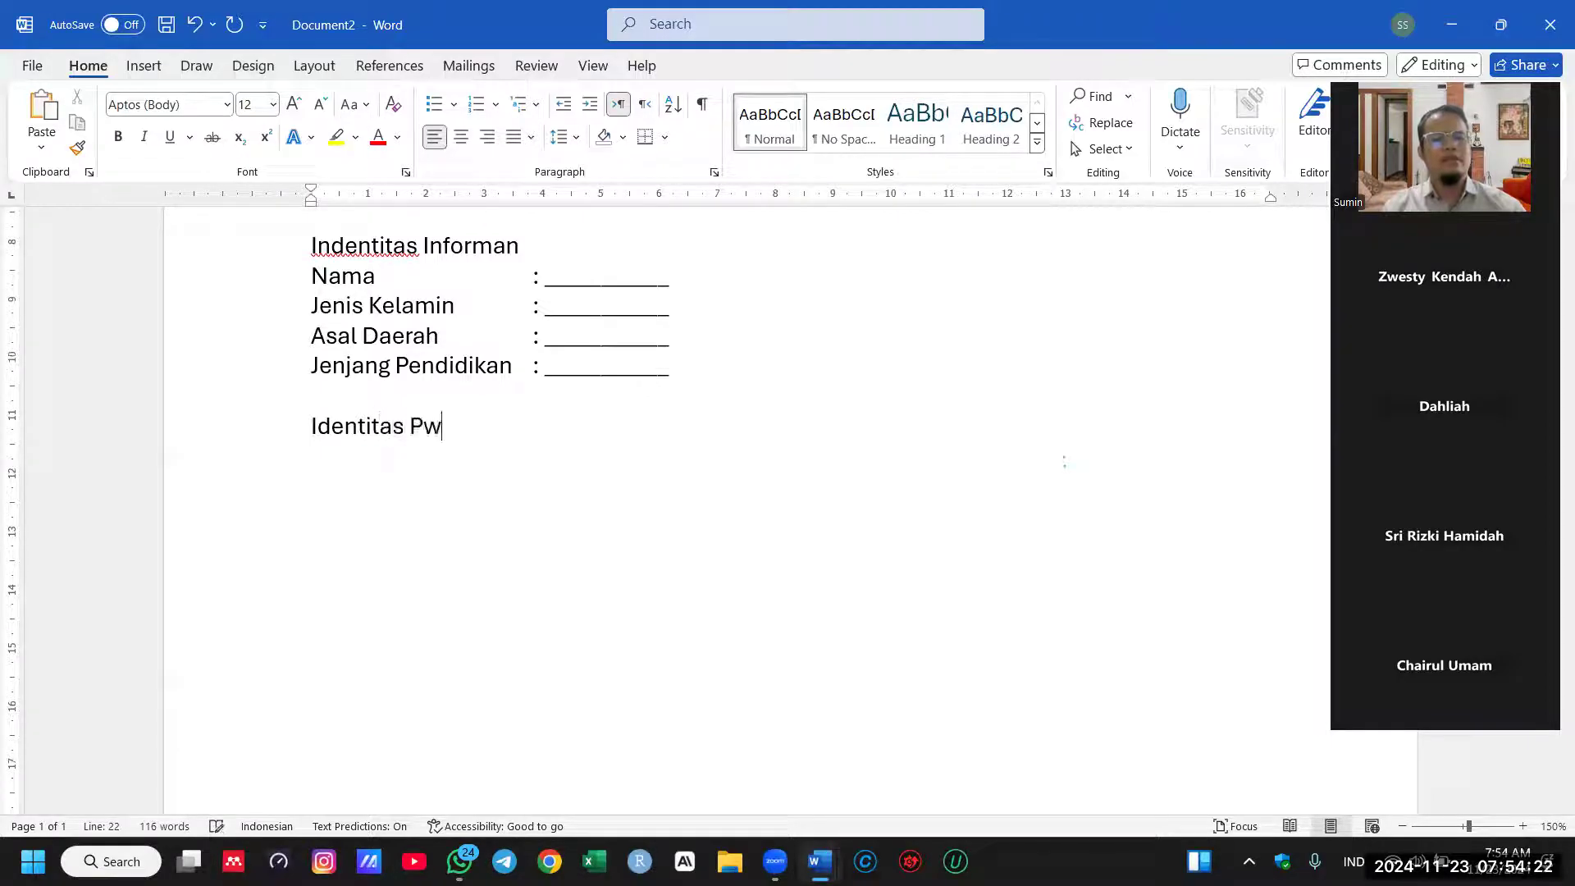
{"action": "key", "text": "BackSpace"}
{"action": "key", "text": "BackSpace"}
{"action": "key", "text": "BackSpace"}
{"action": "key", "text": "BackSpace"}
{"action": "type", "text": "ewawanca"}
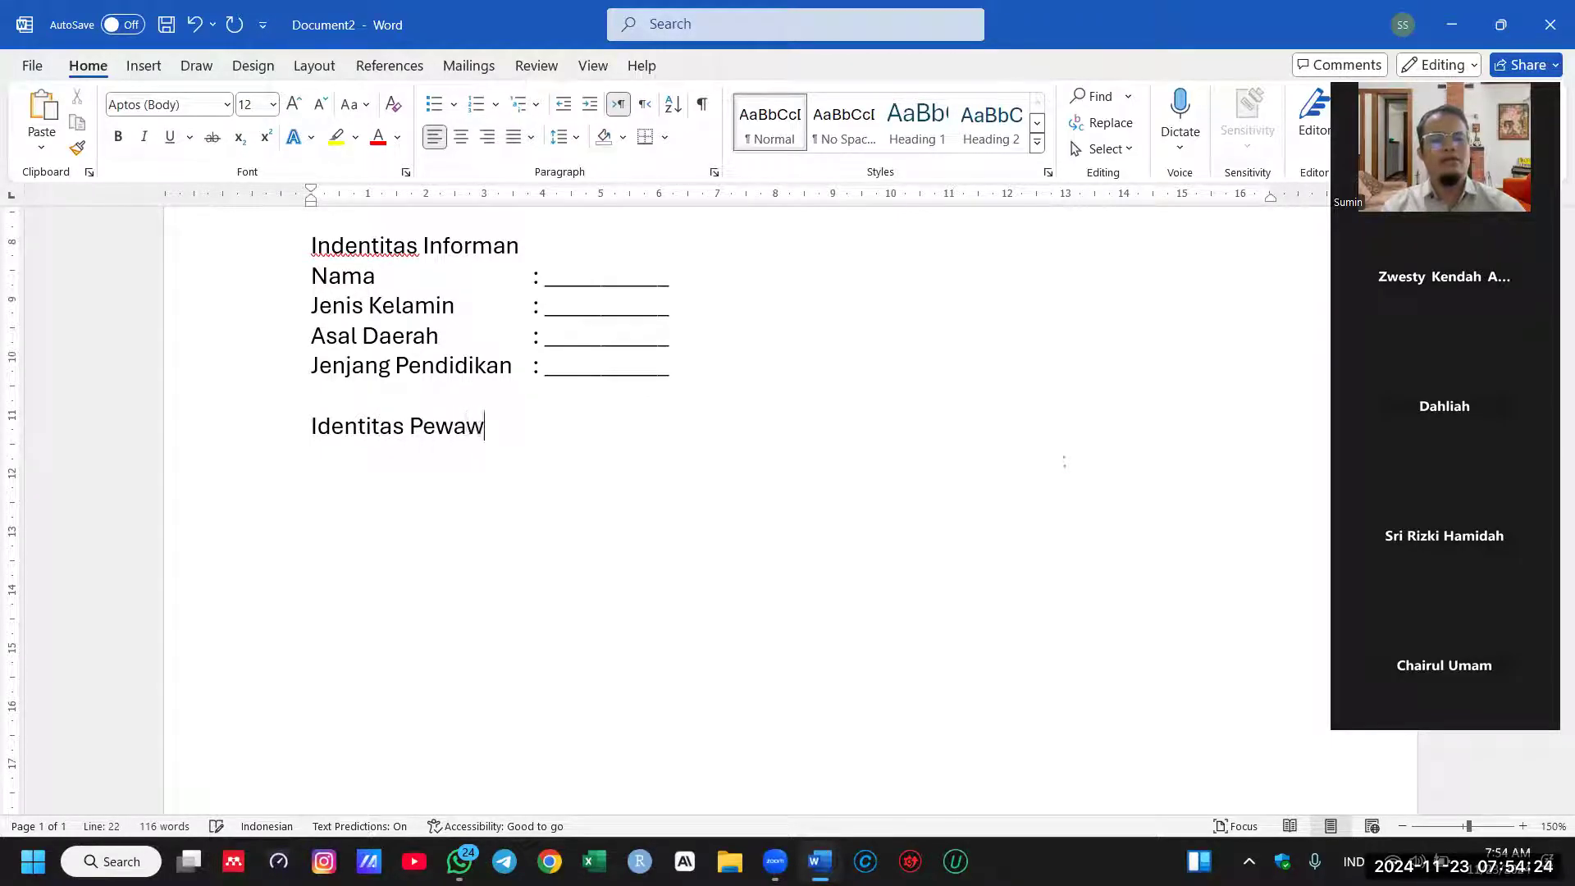
{"action": "type", "text": "ra:"}
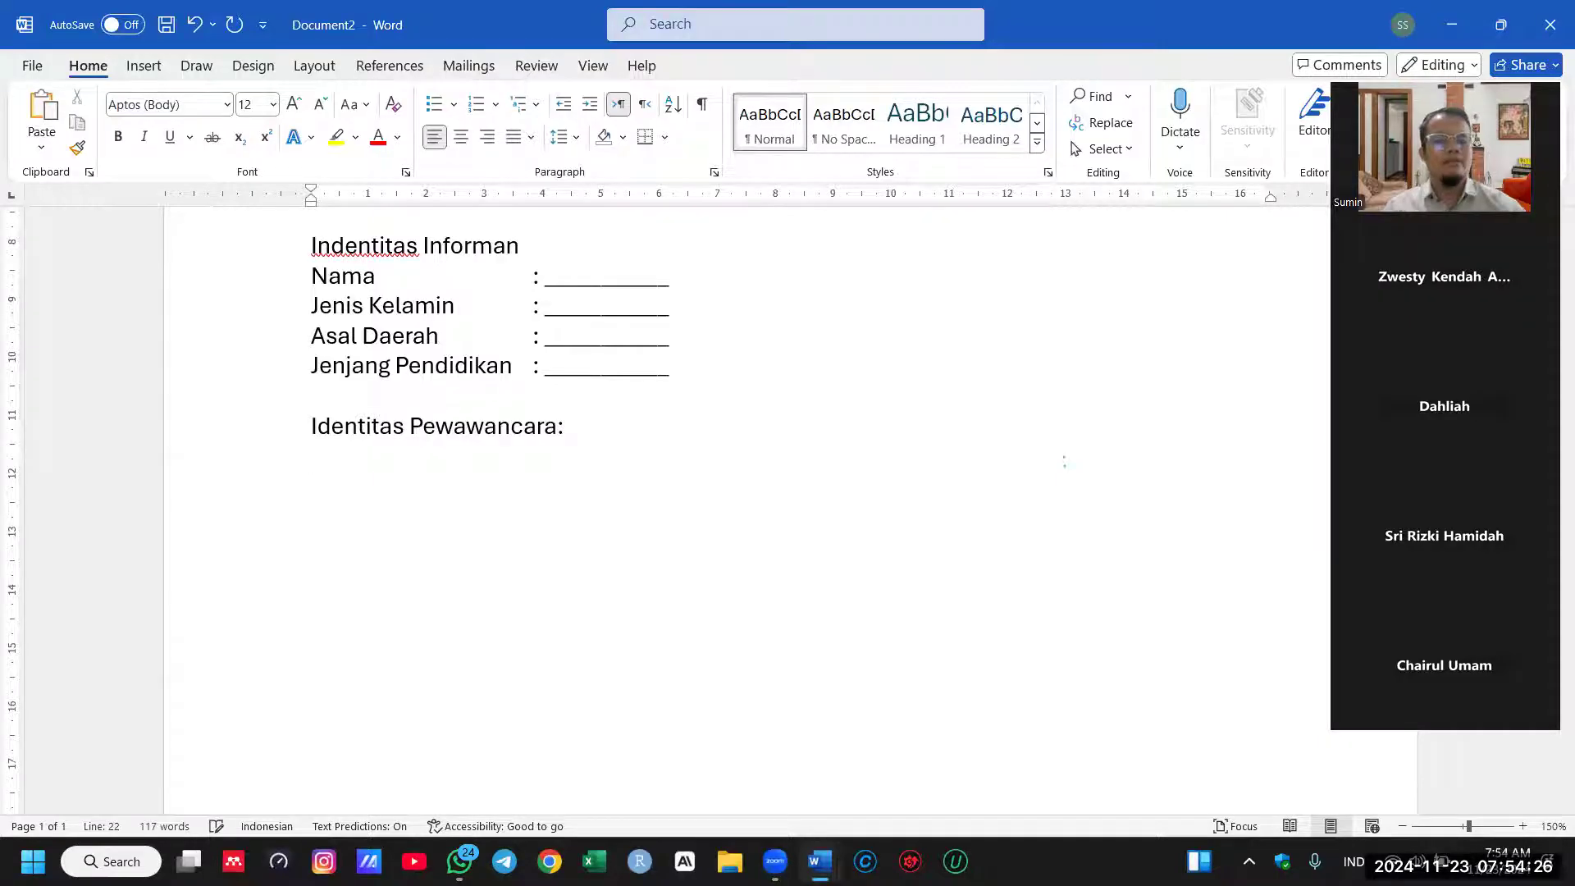
Step: Copy the informant's "Nama" and "Jenis Kelamin" lines with their blanks to below the "Identitas Pewawancara:" heading
{"action": "left_click_drag", "start_coordinate": [271, 281], "coordinate": [261, 305]}
{"action": "key", "text": "ctrl+c"}
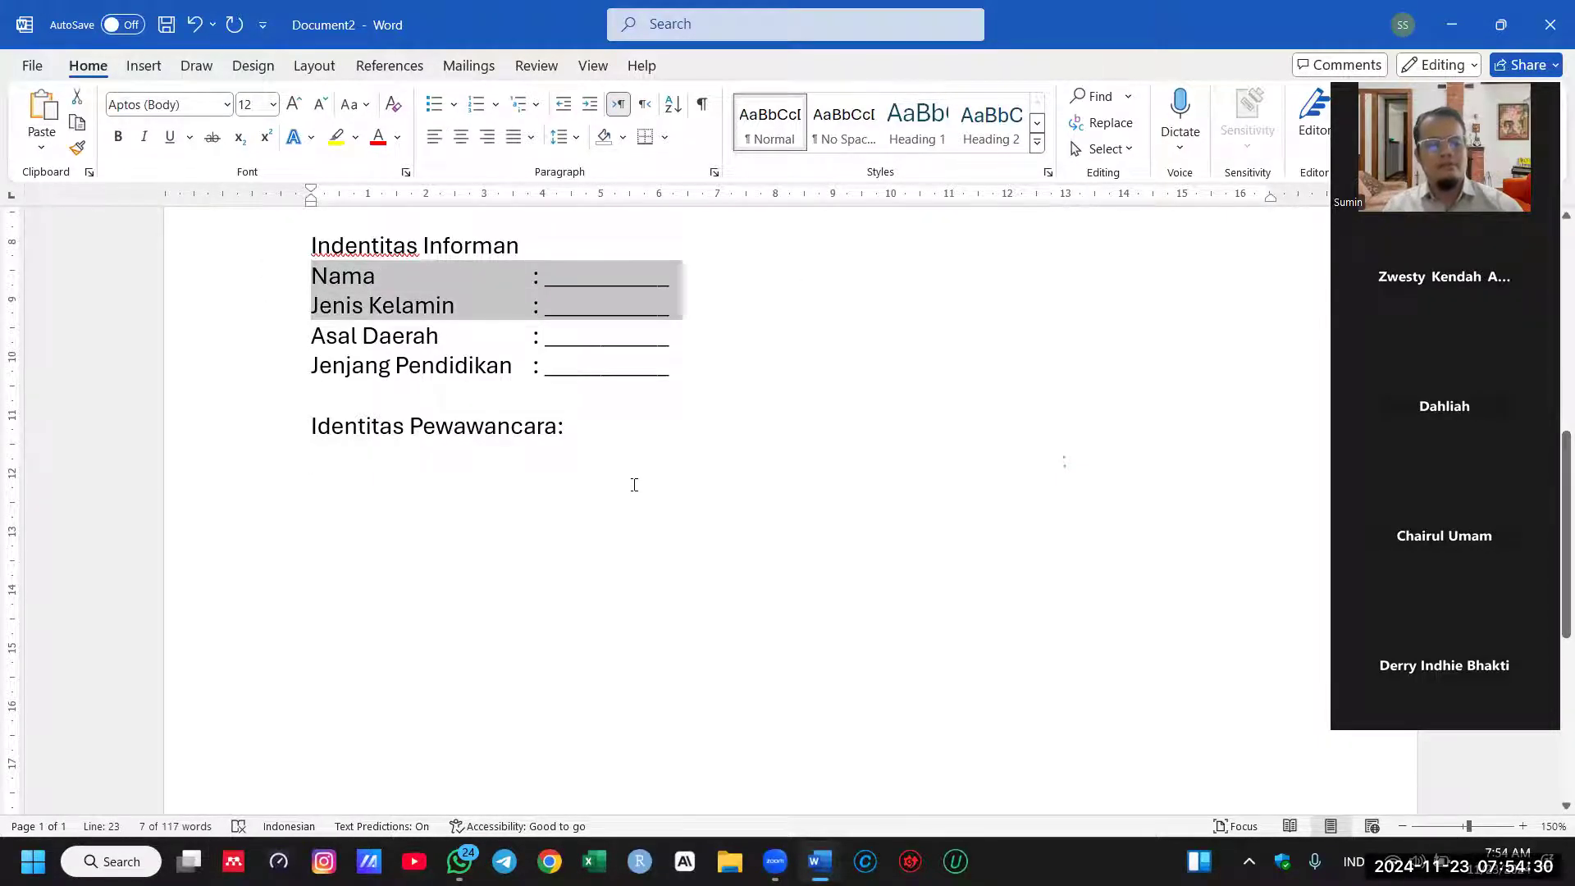
{"action": "left_click", "coordinate": [652, 439]}
{"action": "key", "text": "Return"}
{"action": "key", "text": "ctrl+v"}
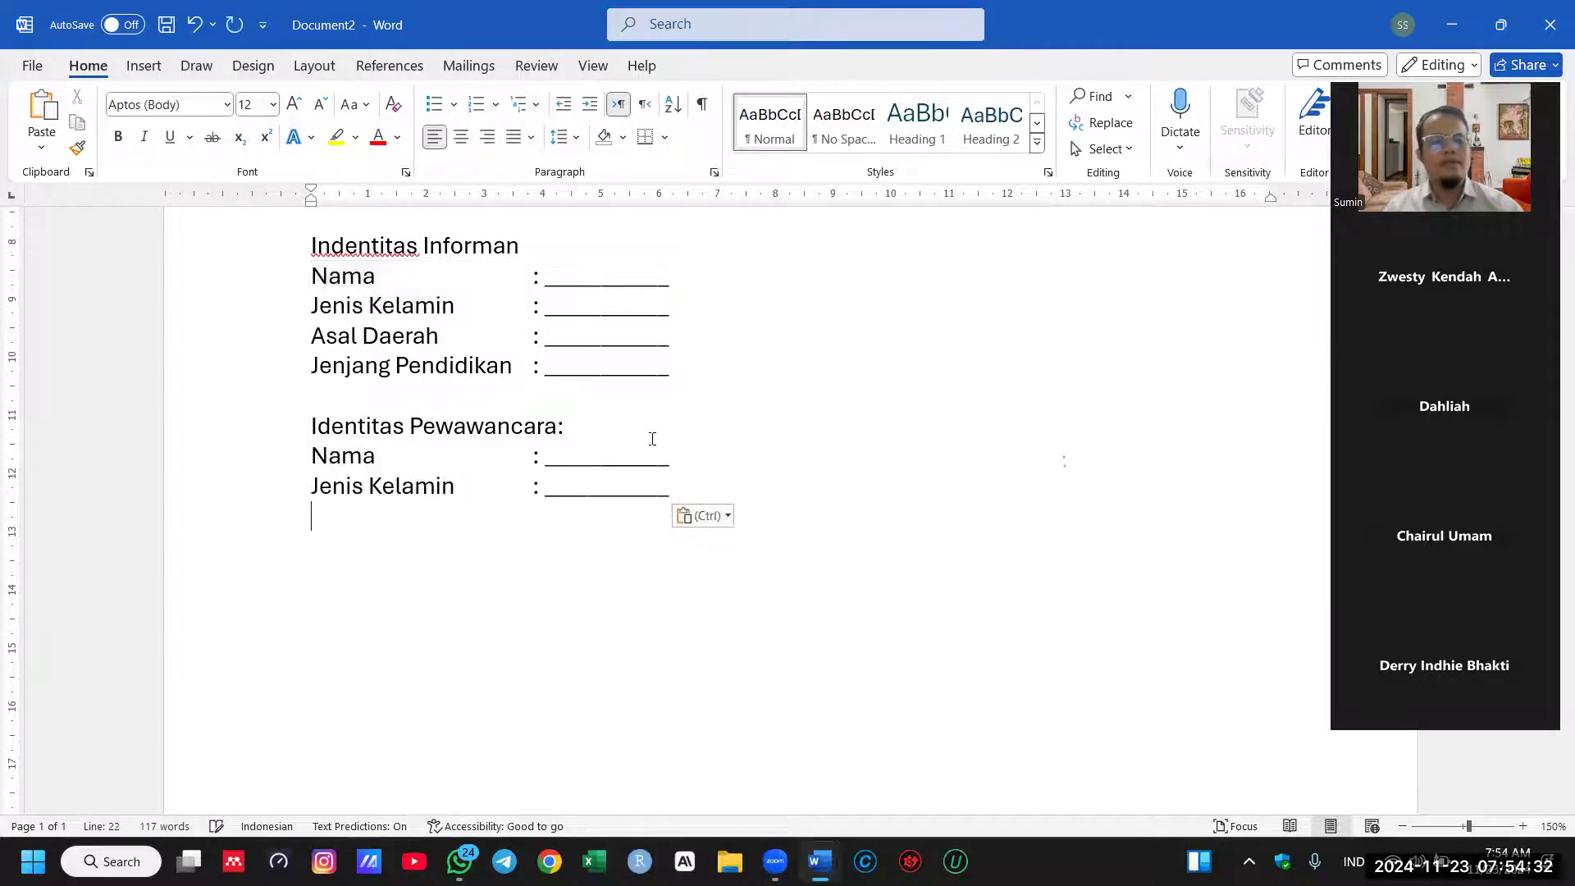
Step: Add the interviewer field "Pekerjaan" below "Jenis Kelamin", with its colon aligned to the fields above
{"action": "left_click", "coordinate": [726, 492]}
{"action": "key", "text": "Return"}
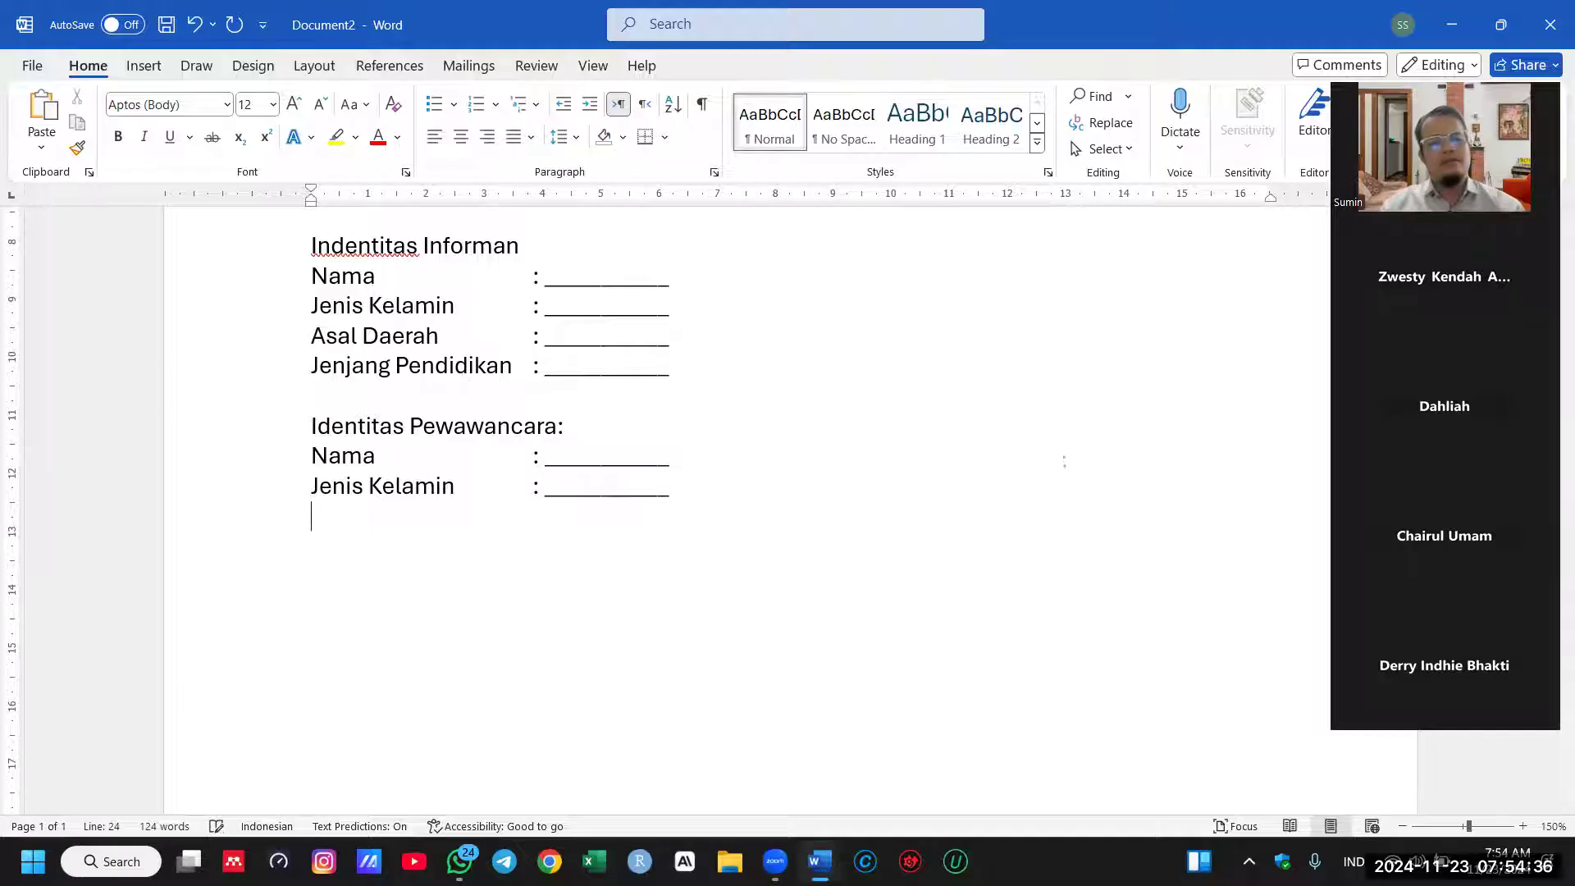
{"action": "type", "text": "Pekerjaan"}
{"action": "key", "text": "Tab"}
{"action": "key", "text": "Tab"}
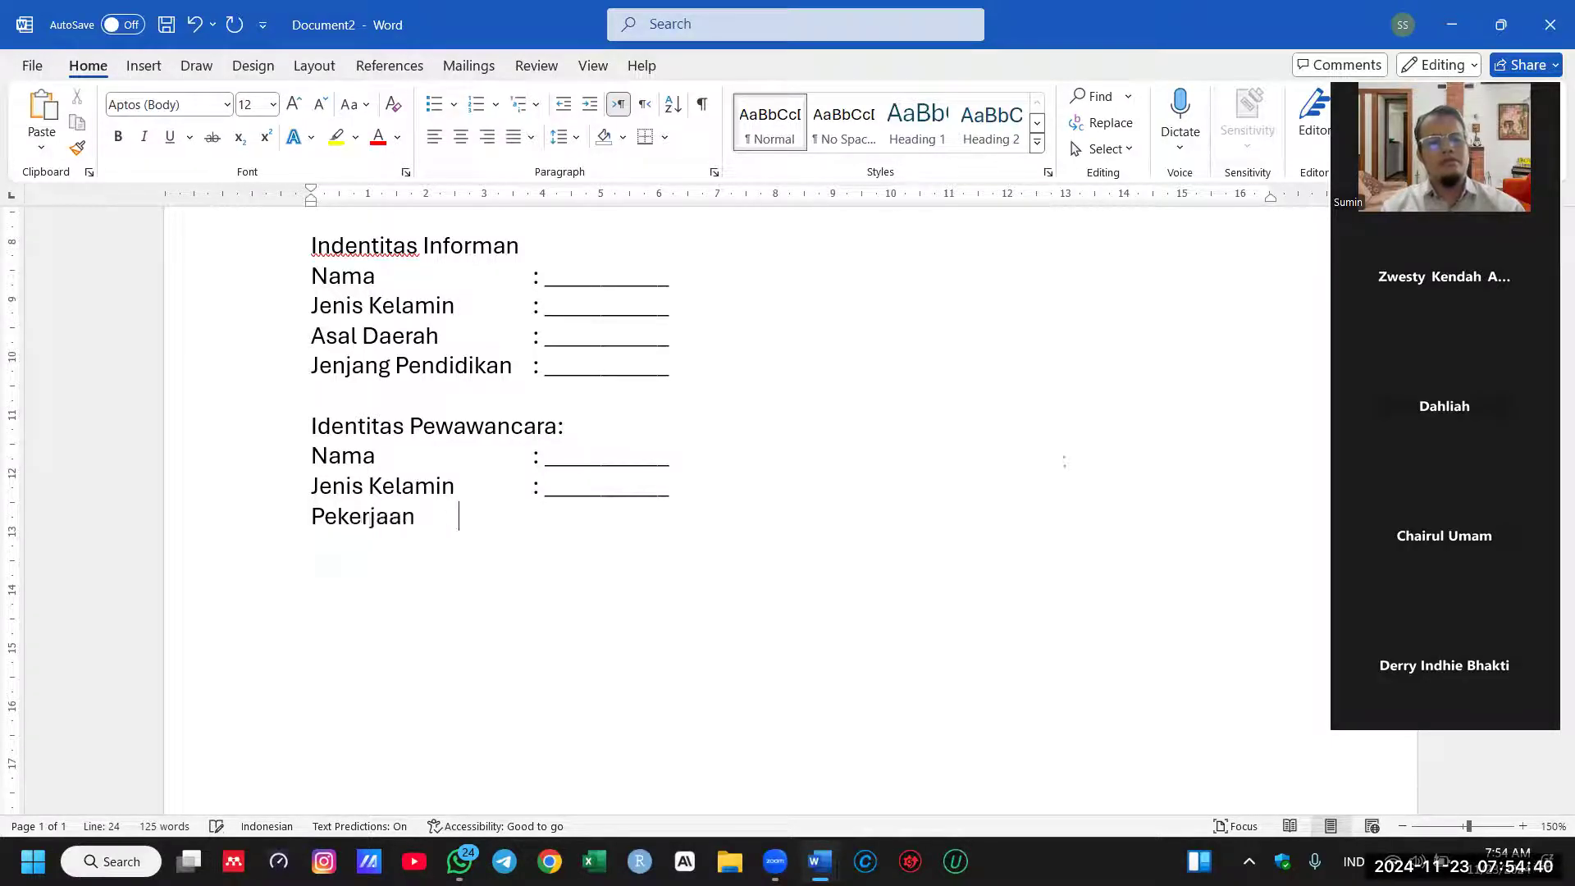
{"action": "type", "text": ":"}
Step: Add a "Tanggal Wawancara" field below "Pekerjaan" with an aligned colon and a fill-in line of hyphens
{"action": "key", "text": "Return"}
{"action": "type", "text": "Tanggal Wawancara"}
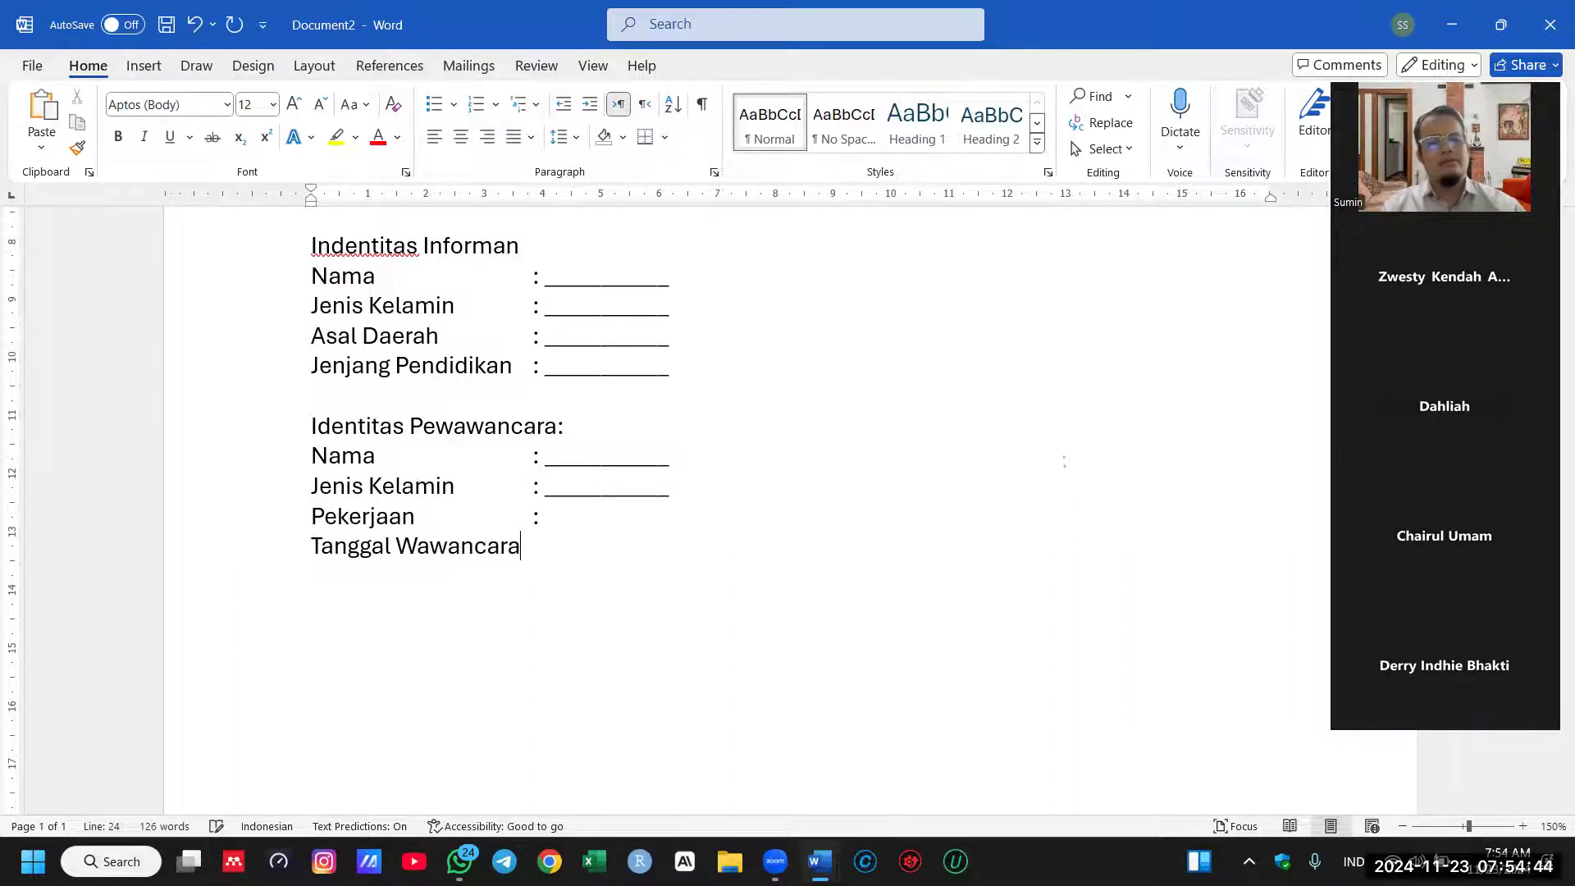
{"action": "key", "text": "Tab"}
{"action": "type", "text": ":"}
{"action": "type", "text": " -----------------"}
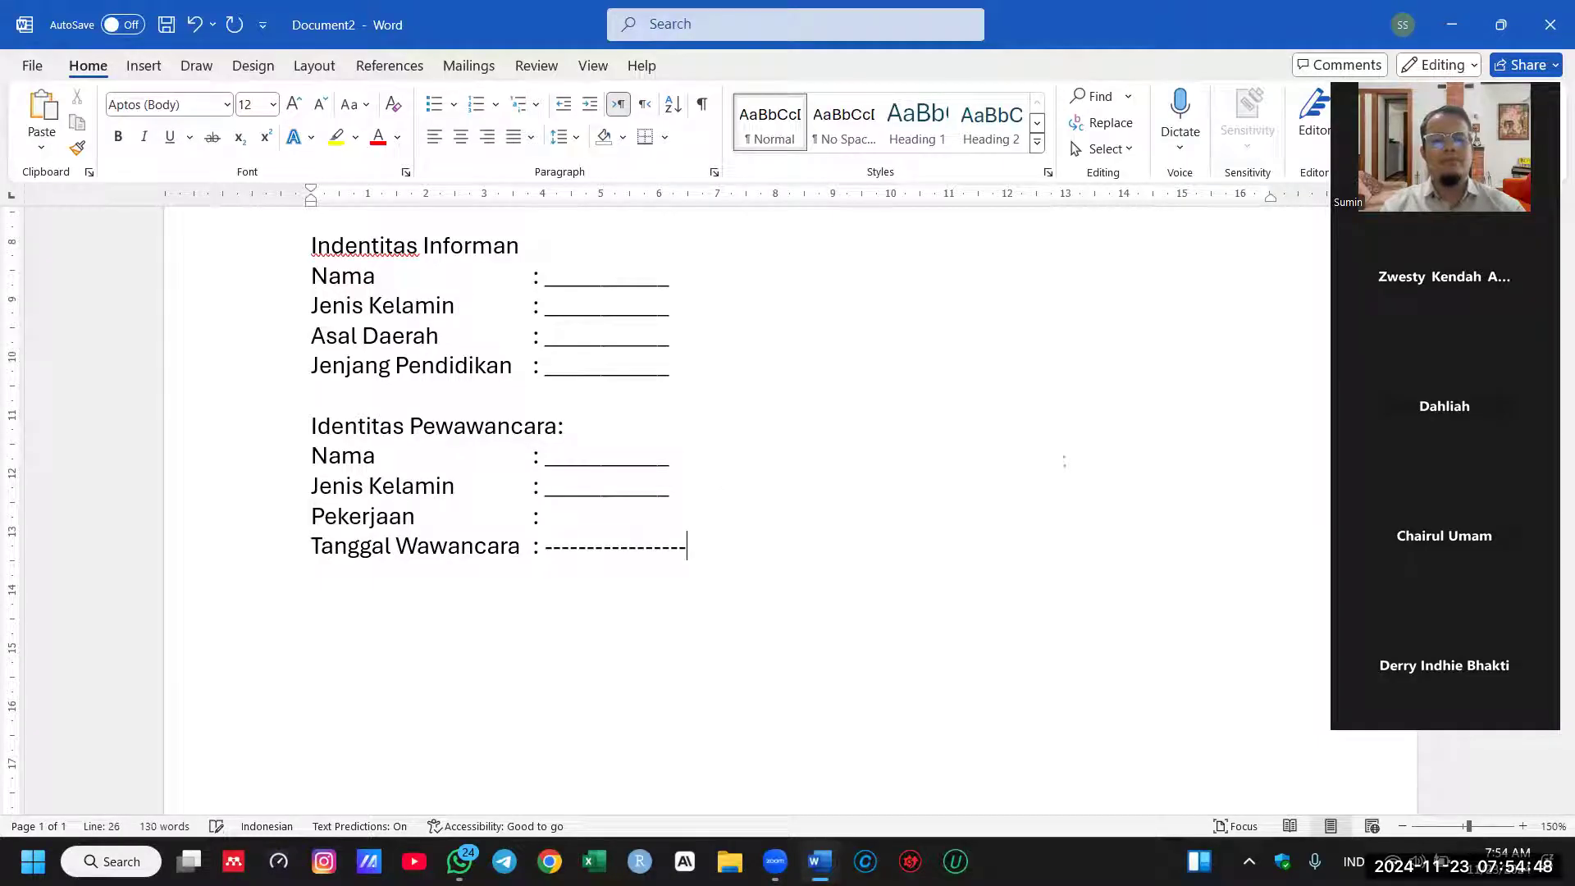
Step: Replace the hyphens after "Tanggal Wawancara" with "23 November 2024" and fill in "Guru" for "Pekerjaan"
{"action": "key", "text": "ctrl+BackSpace"}
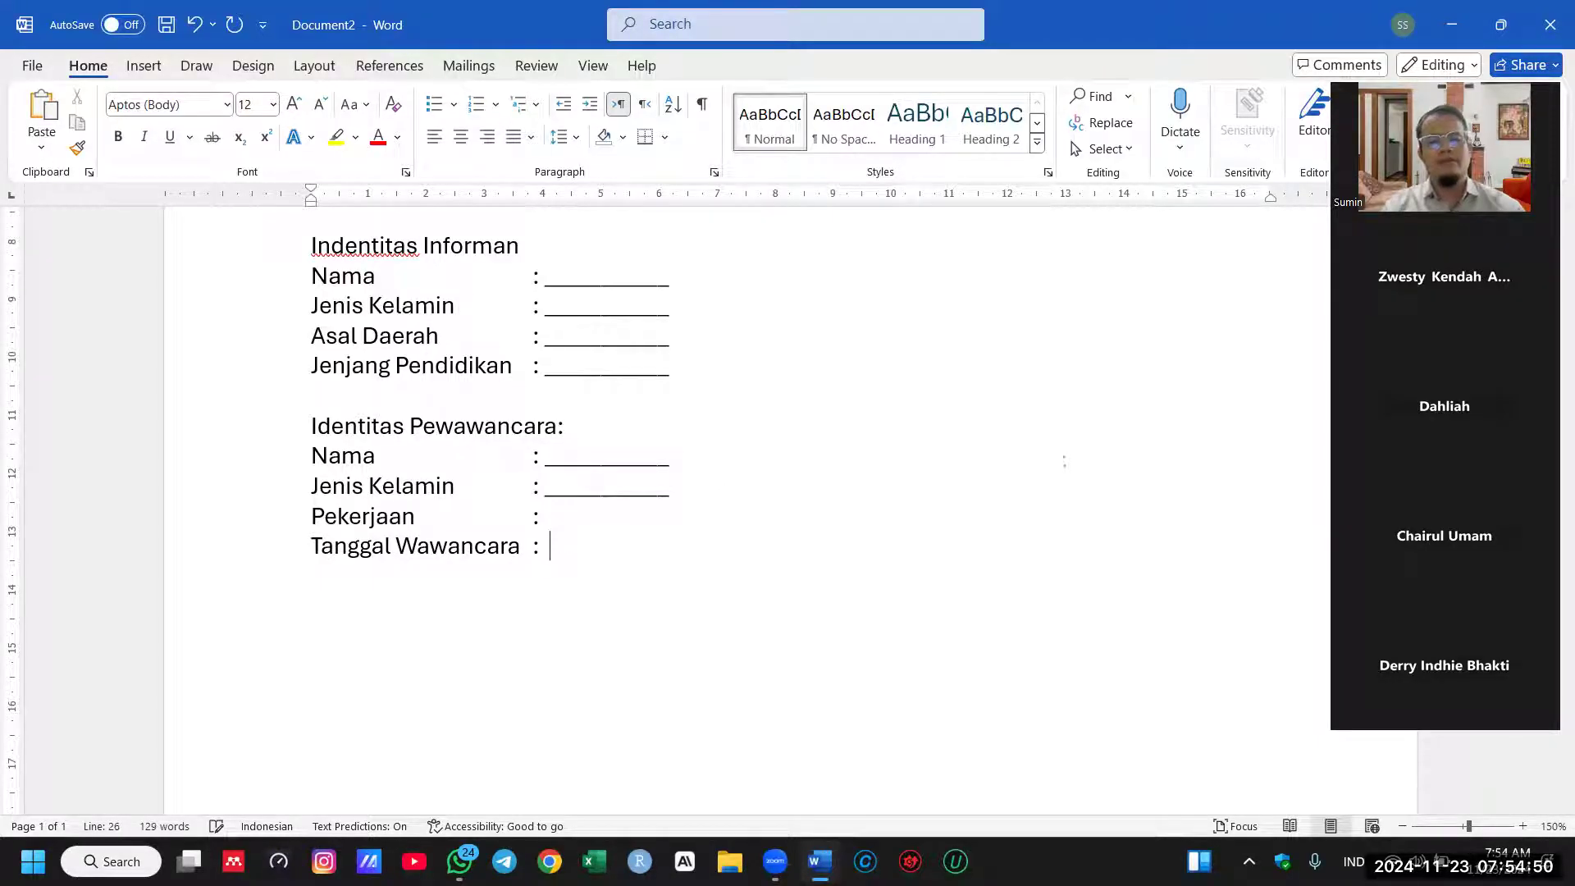
{"action": "type", "text": "1"}
{"action": "key", "text": "BackSpace"}
{"action": "type", "text": "23 No"}
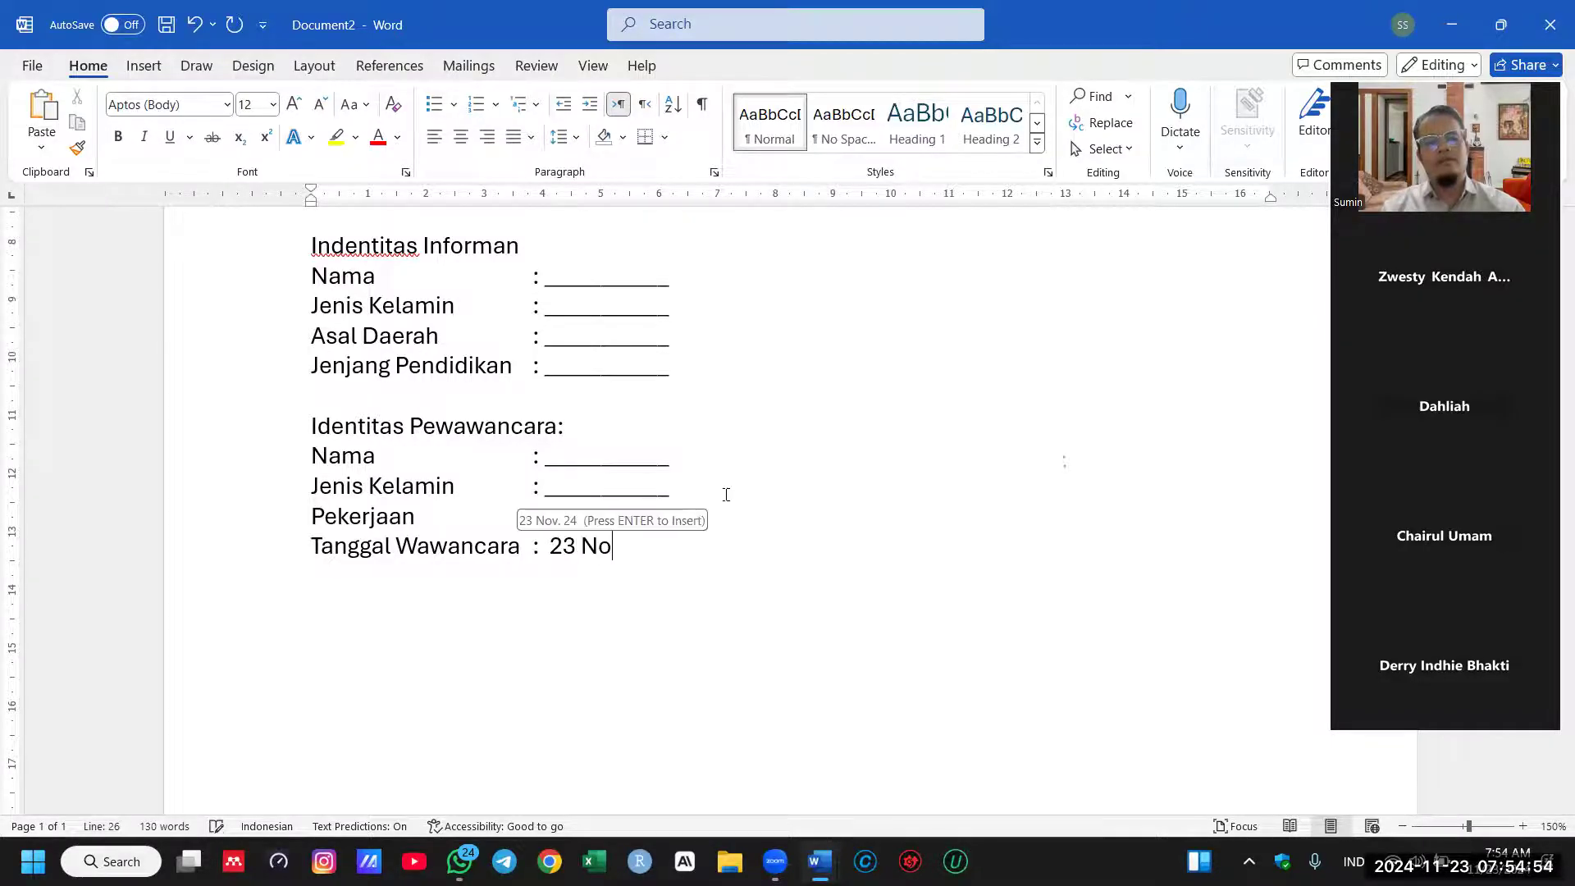
{"action": "type", "text": "vember 2024"}
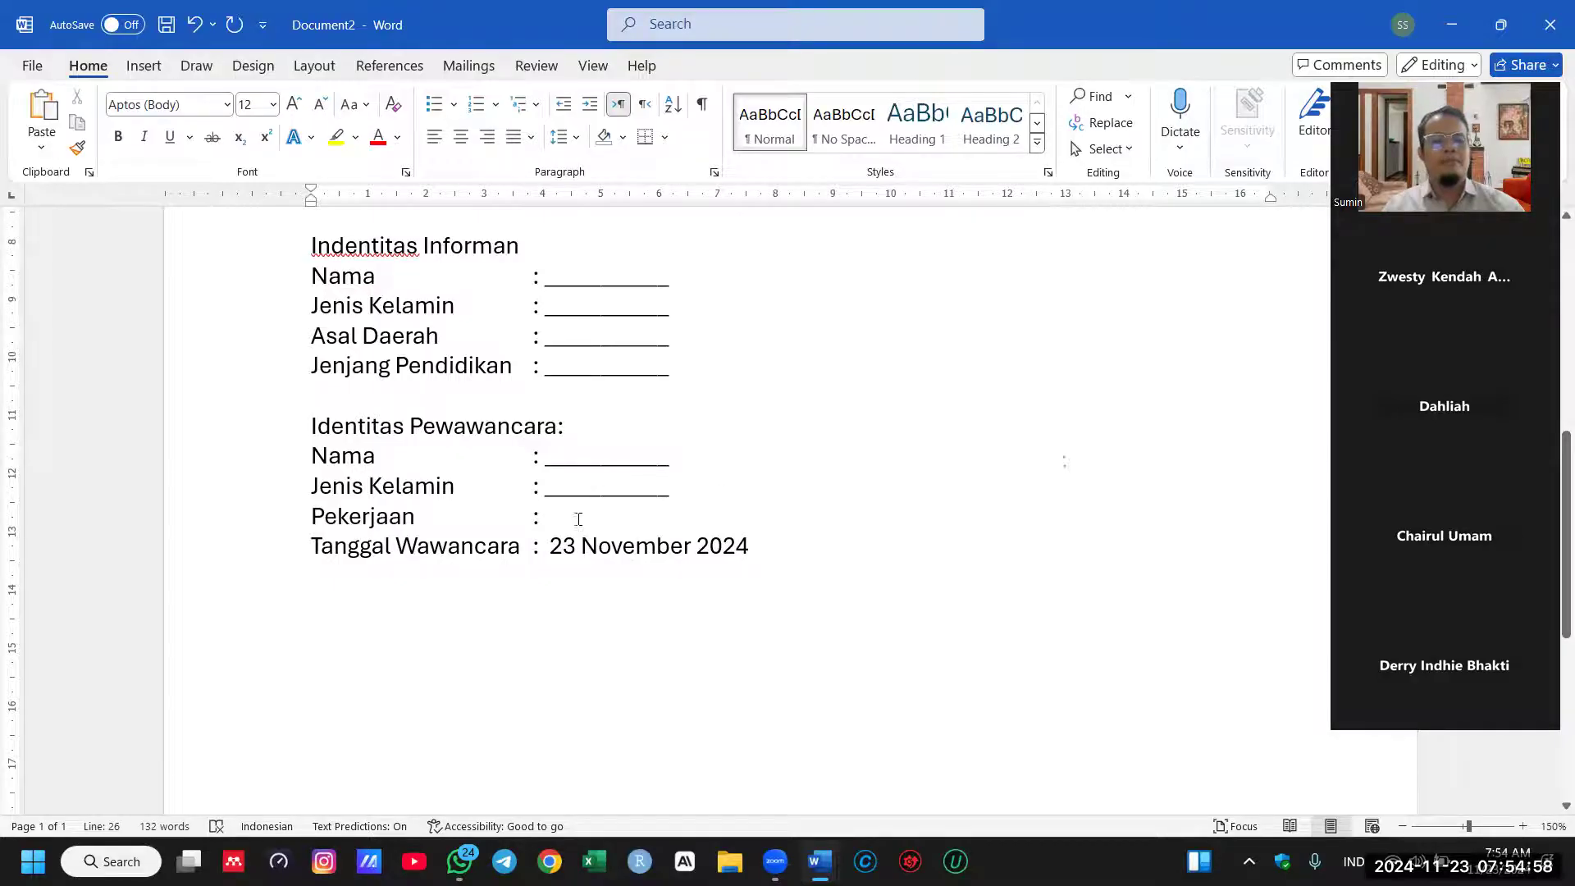
{"action": "left_click", "coordinate": [540, 516]}
{"action": "type", "text": "Guru"}
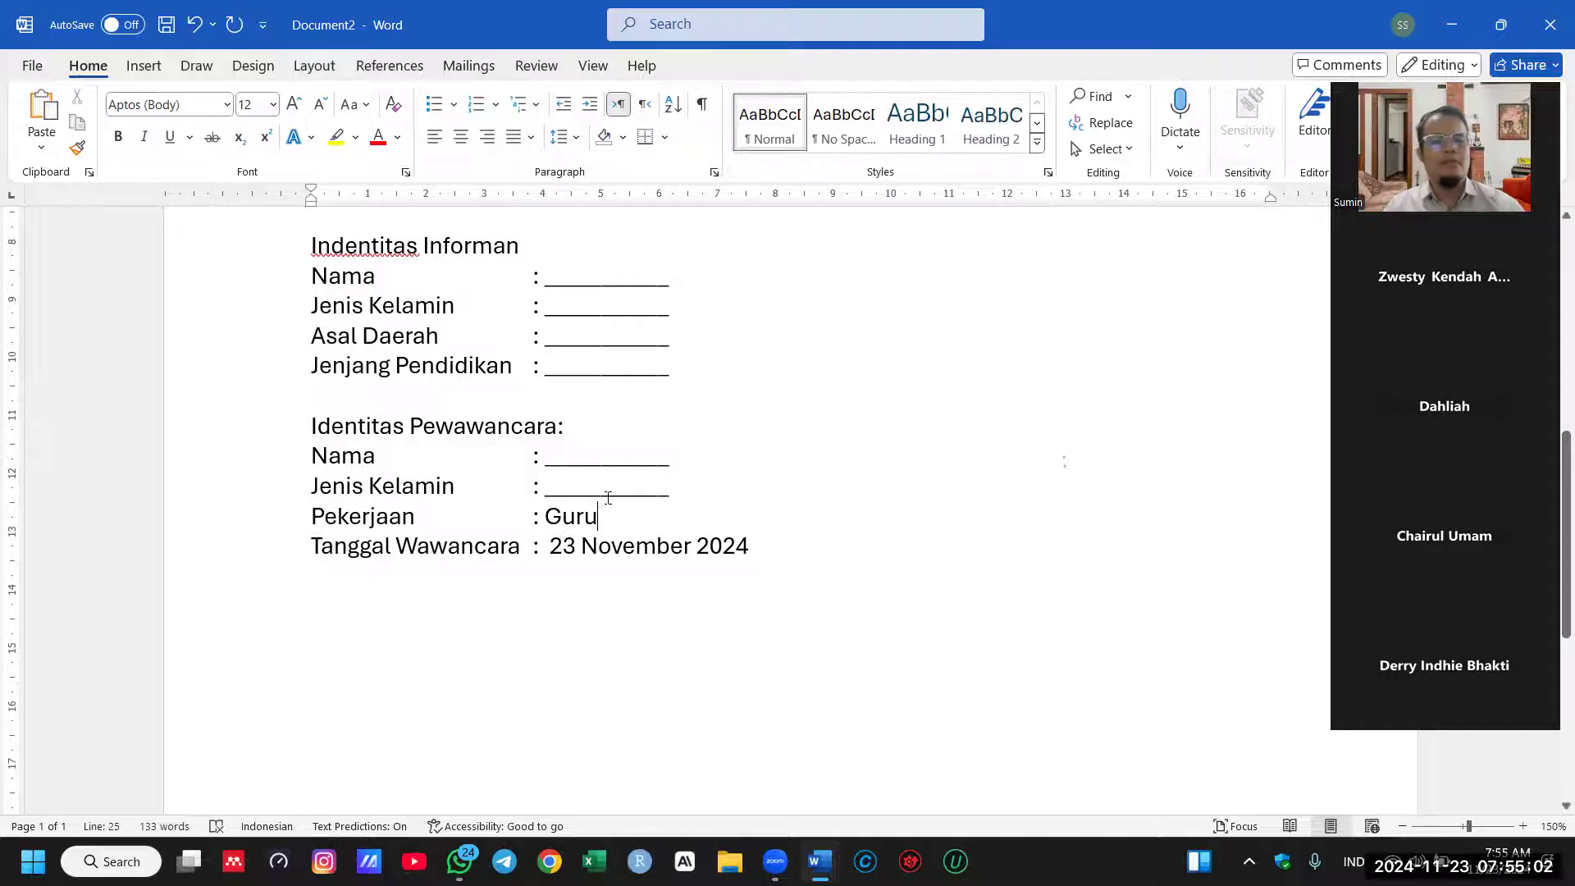
Step: Replace the blank of the interviewer's "Jenis Kelamin" field with the bracketed choices "[ ] Laki-laki, [ ] Perempuan"
{"action": "double_click", "coordinate": [611, 492]}
{"action": "key", "text": "BackSpace"}
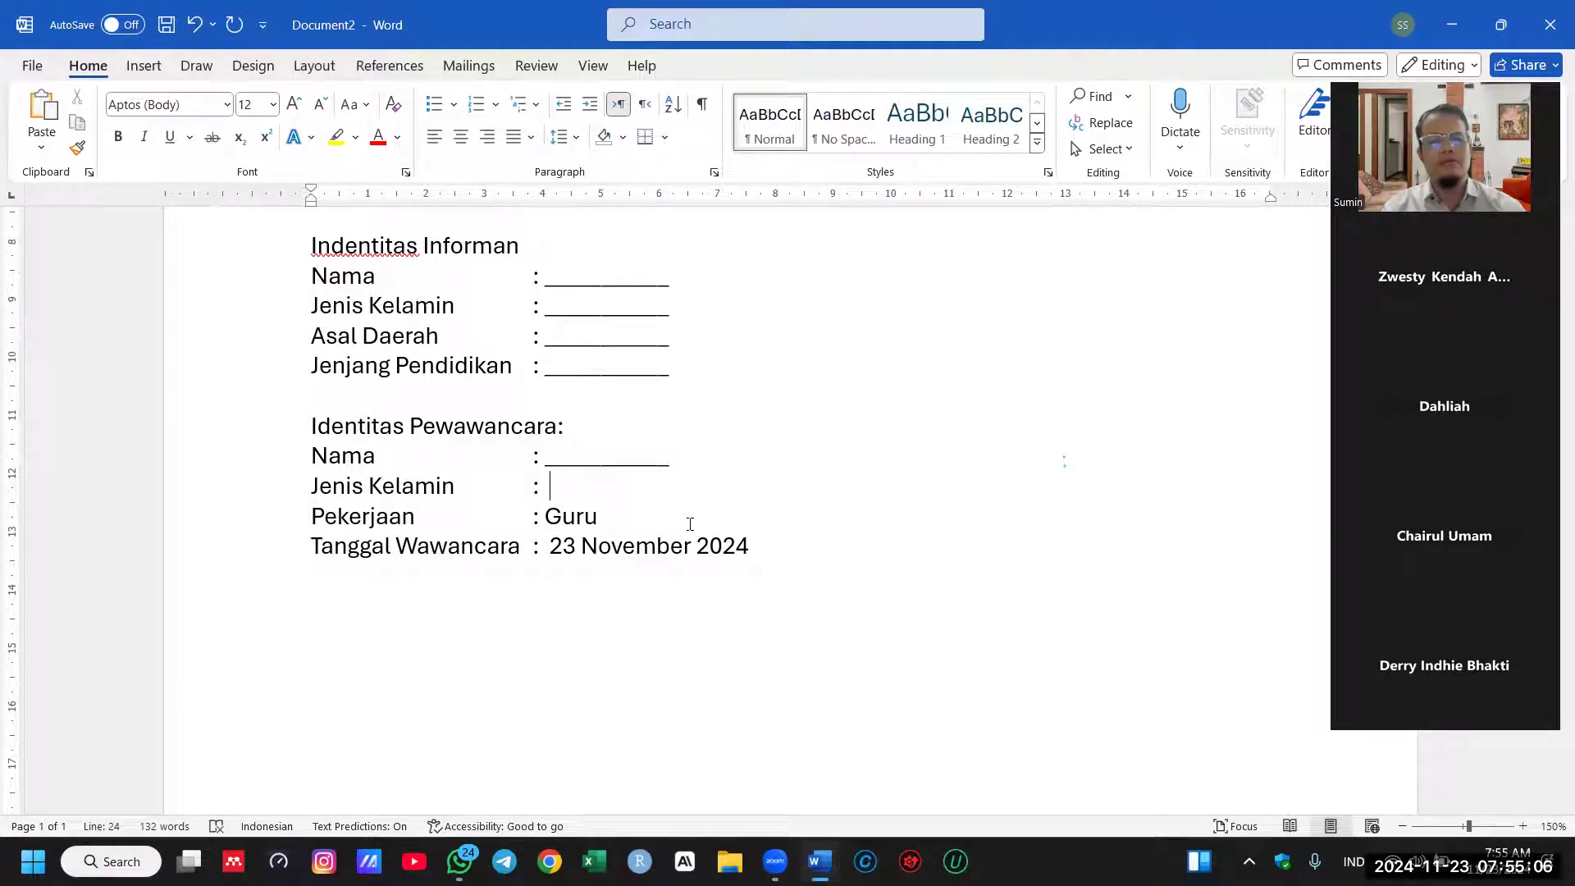
{"action": "type", "text": "["}
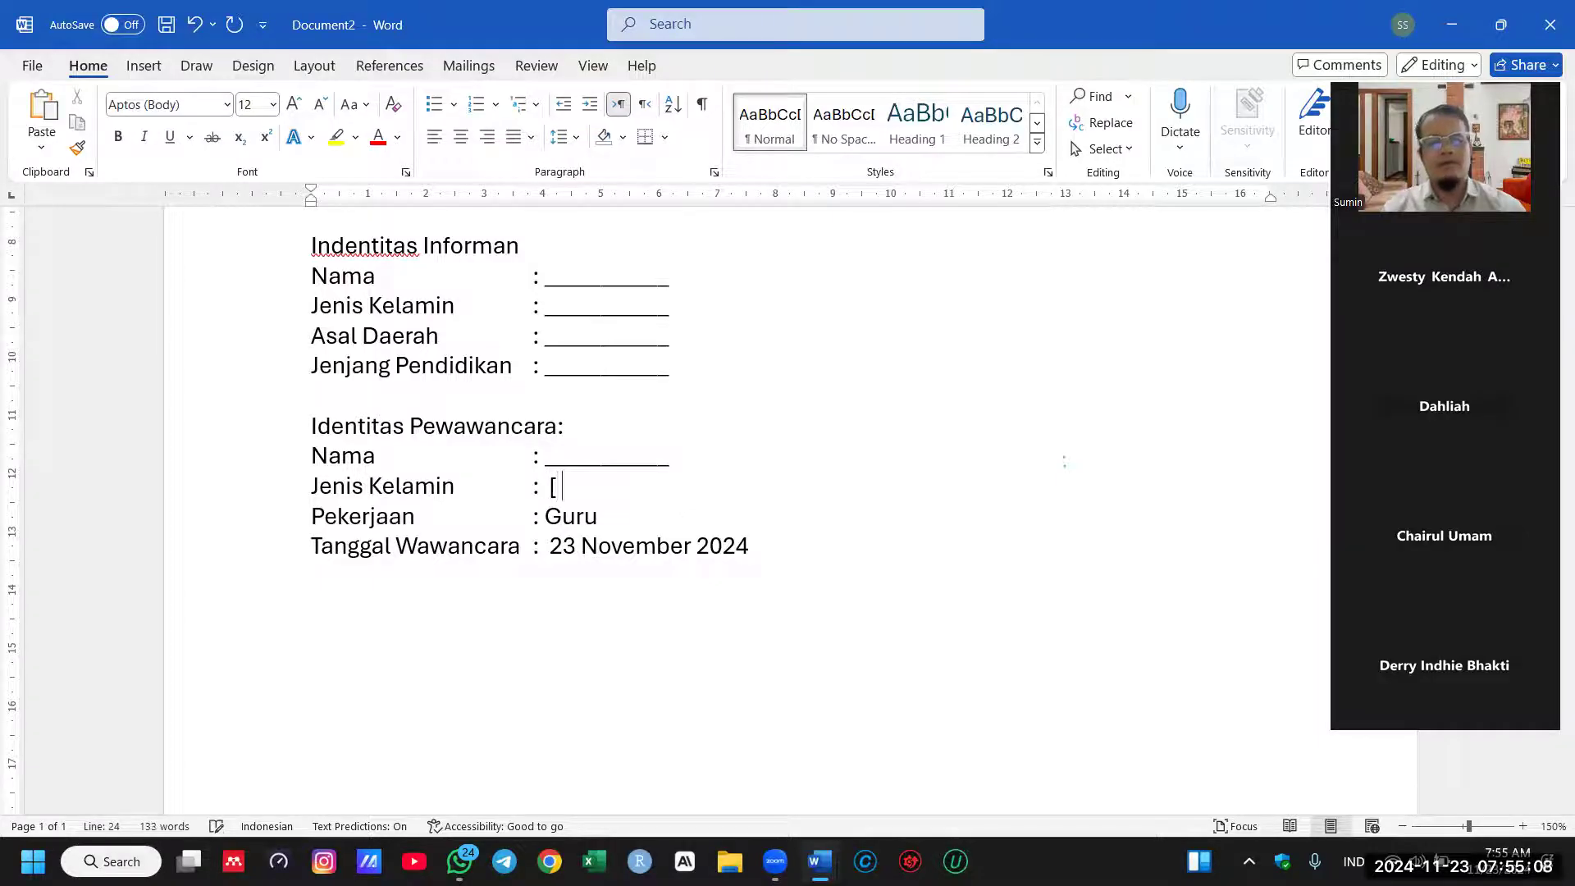
{"action": "type", "text": "   ] La"}
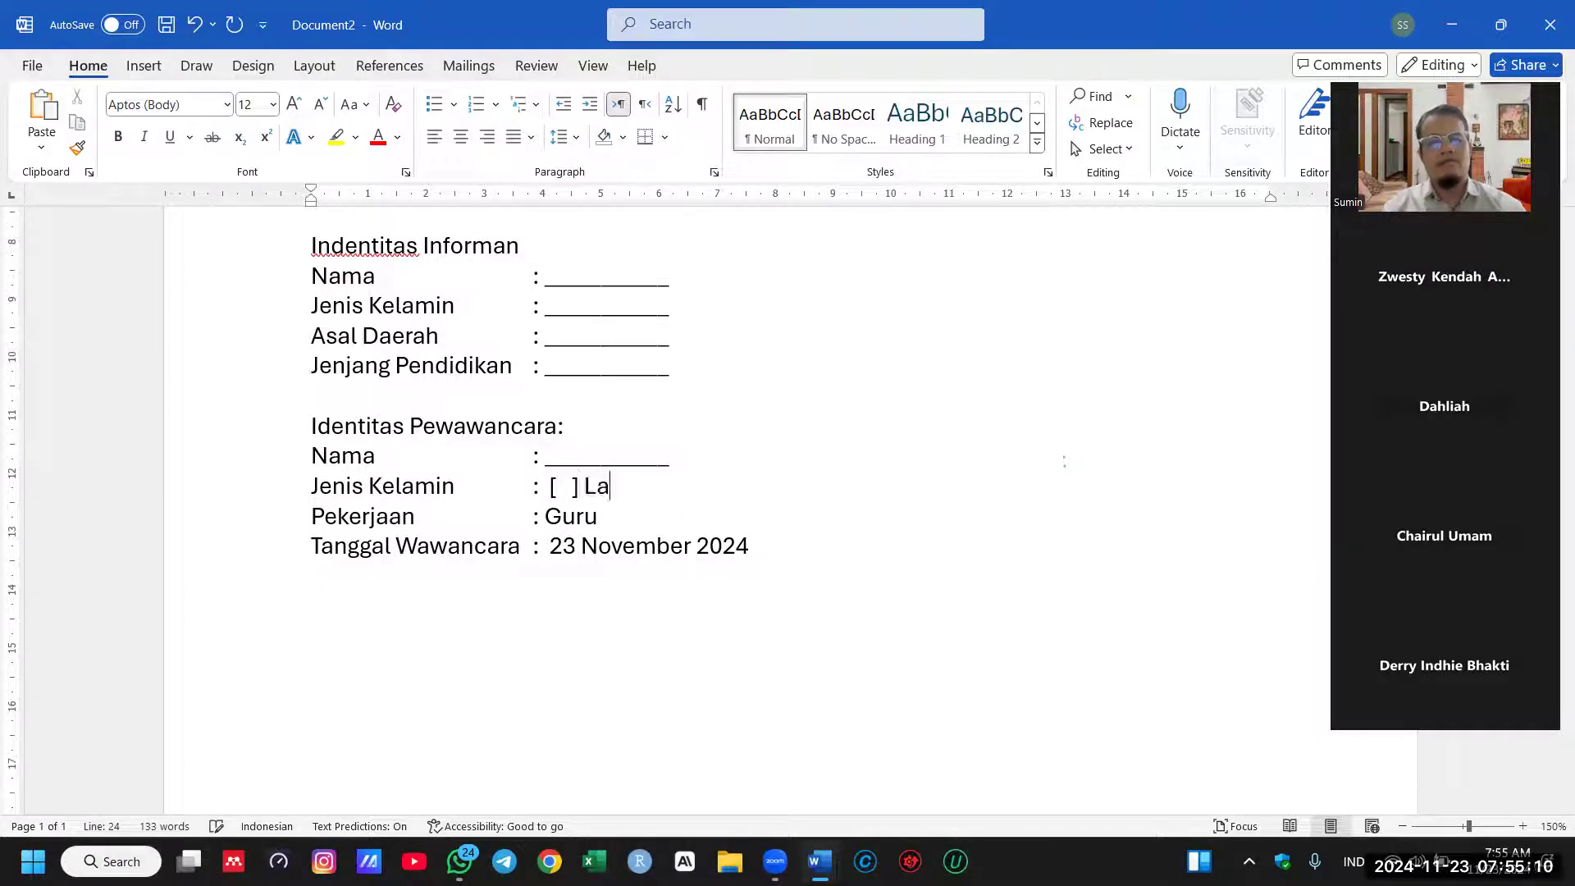
{"action": "type", "text": "ki-laki, [  ] Perempuan"}
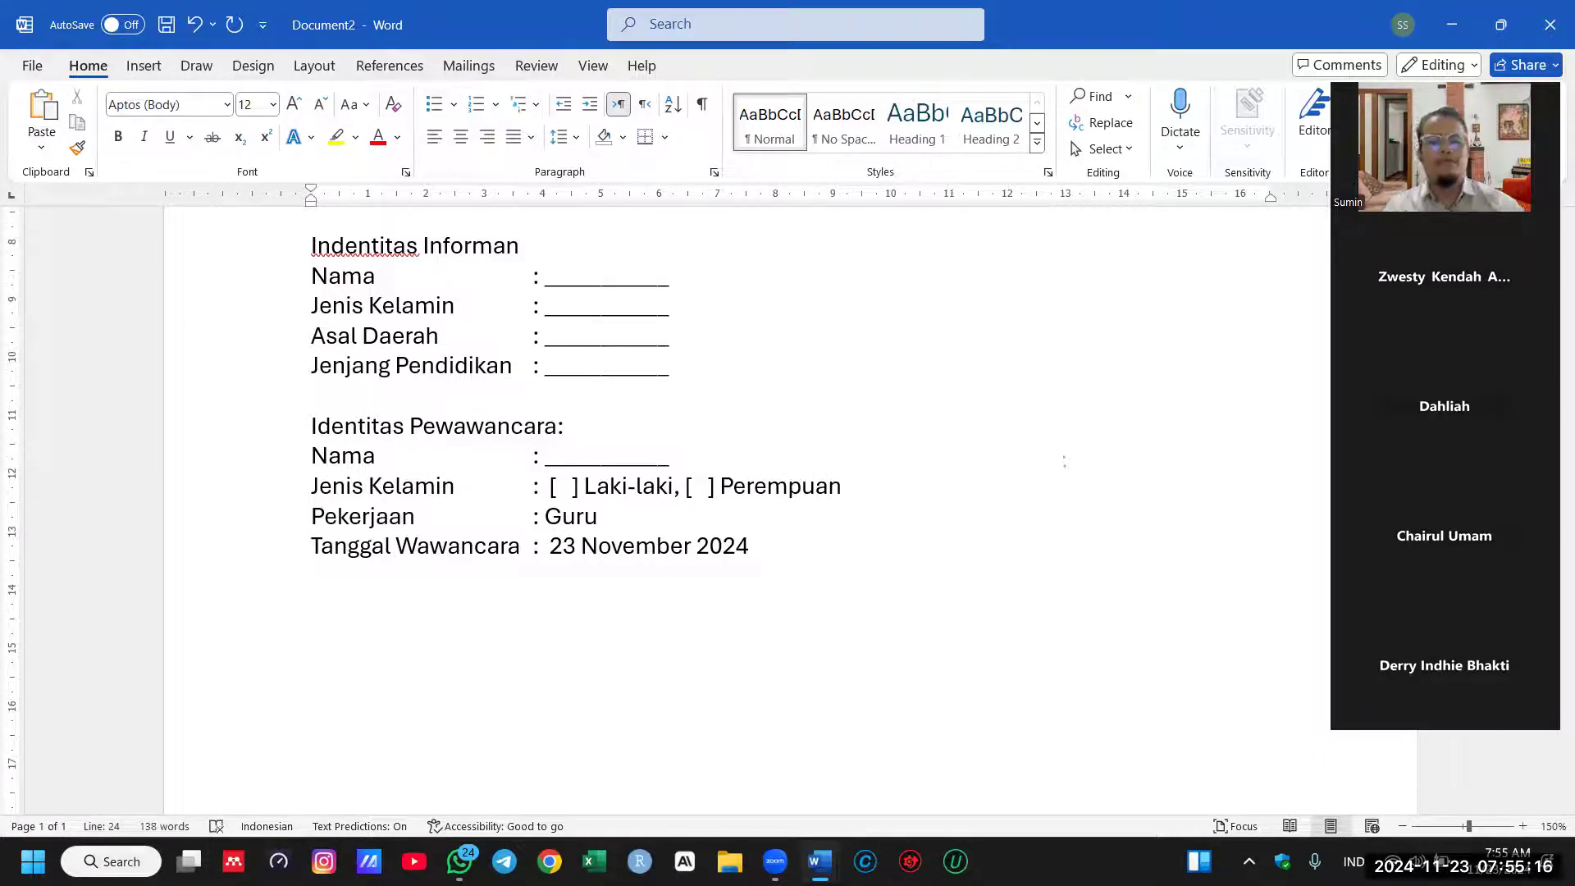
Step: Mark the interviewer's "Laki-laki" choice with a "v" and replace the "Nama" blank with the interviewer's name
{"action": "left_click", "coordinate": [563, 486]}
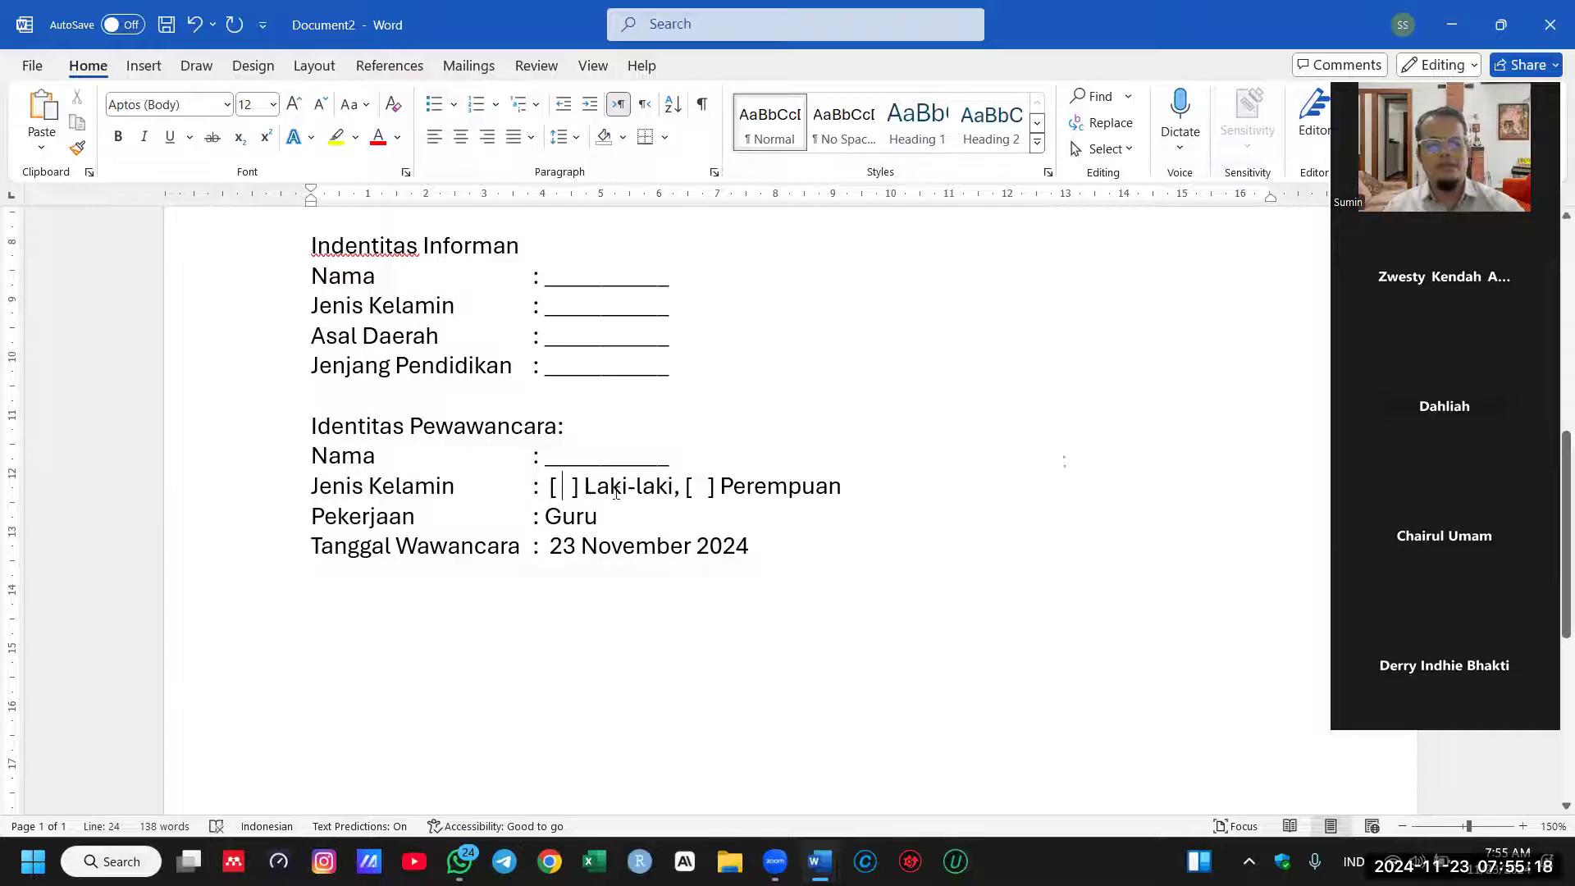
{"action": "type", "text": "v"}
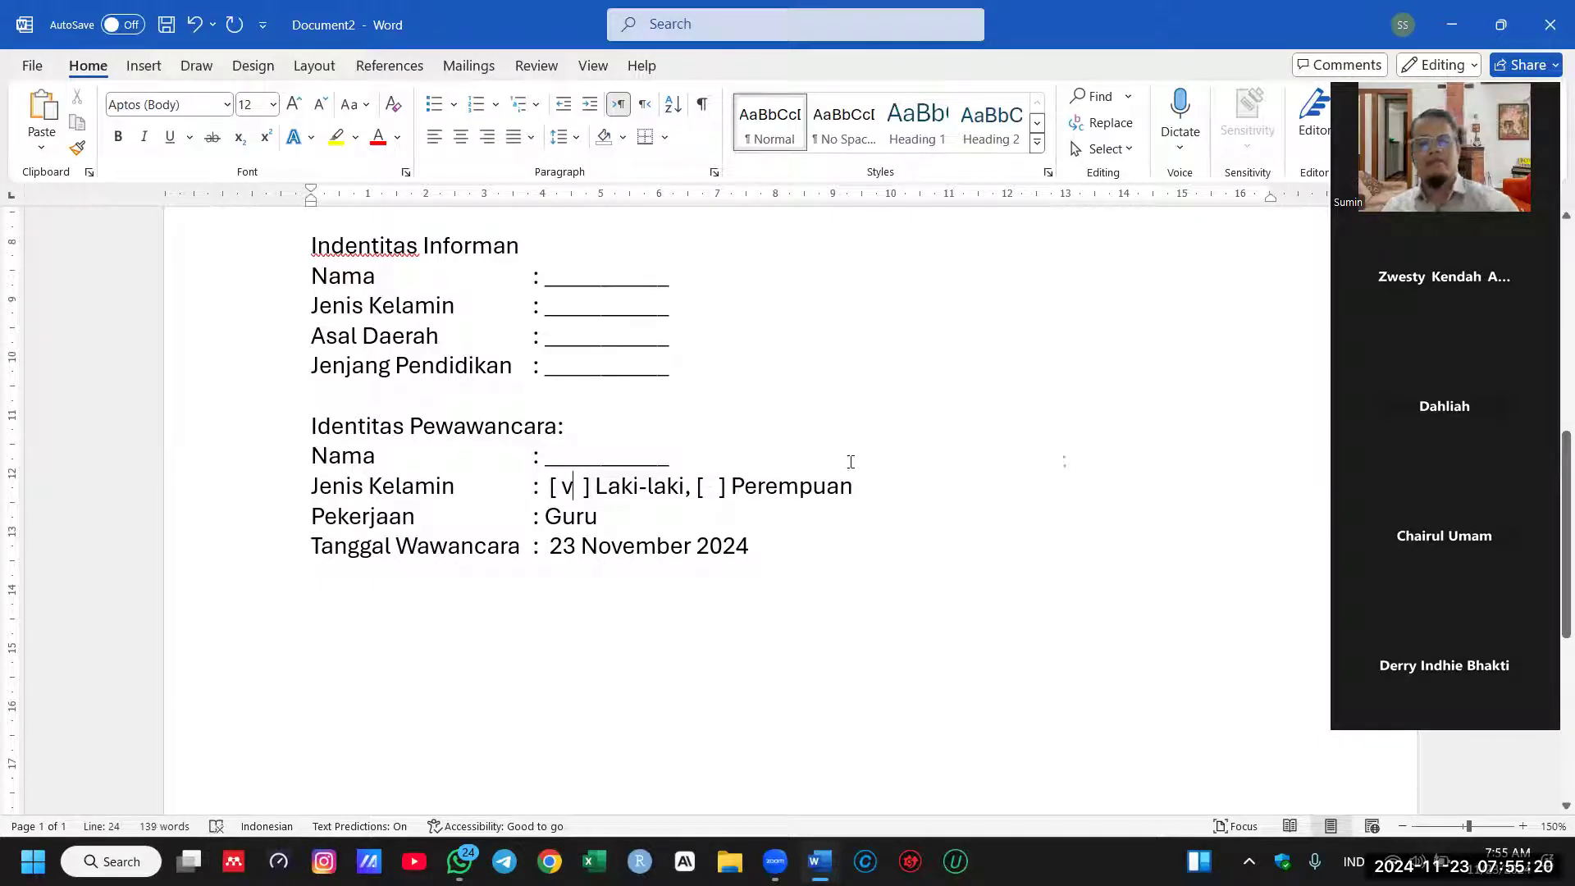
{"action": "key", "text": "Delete"}
{"action": "double_click", "coordinate": [633, 456]}
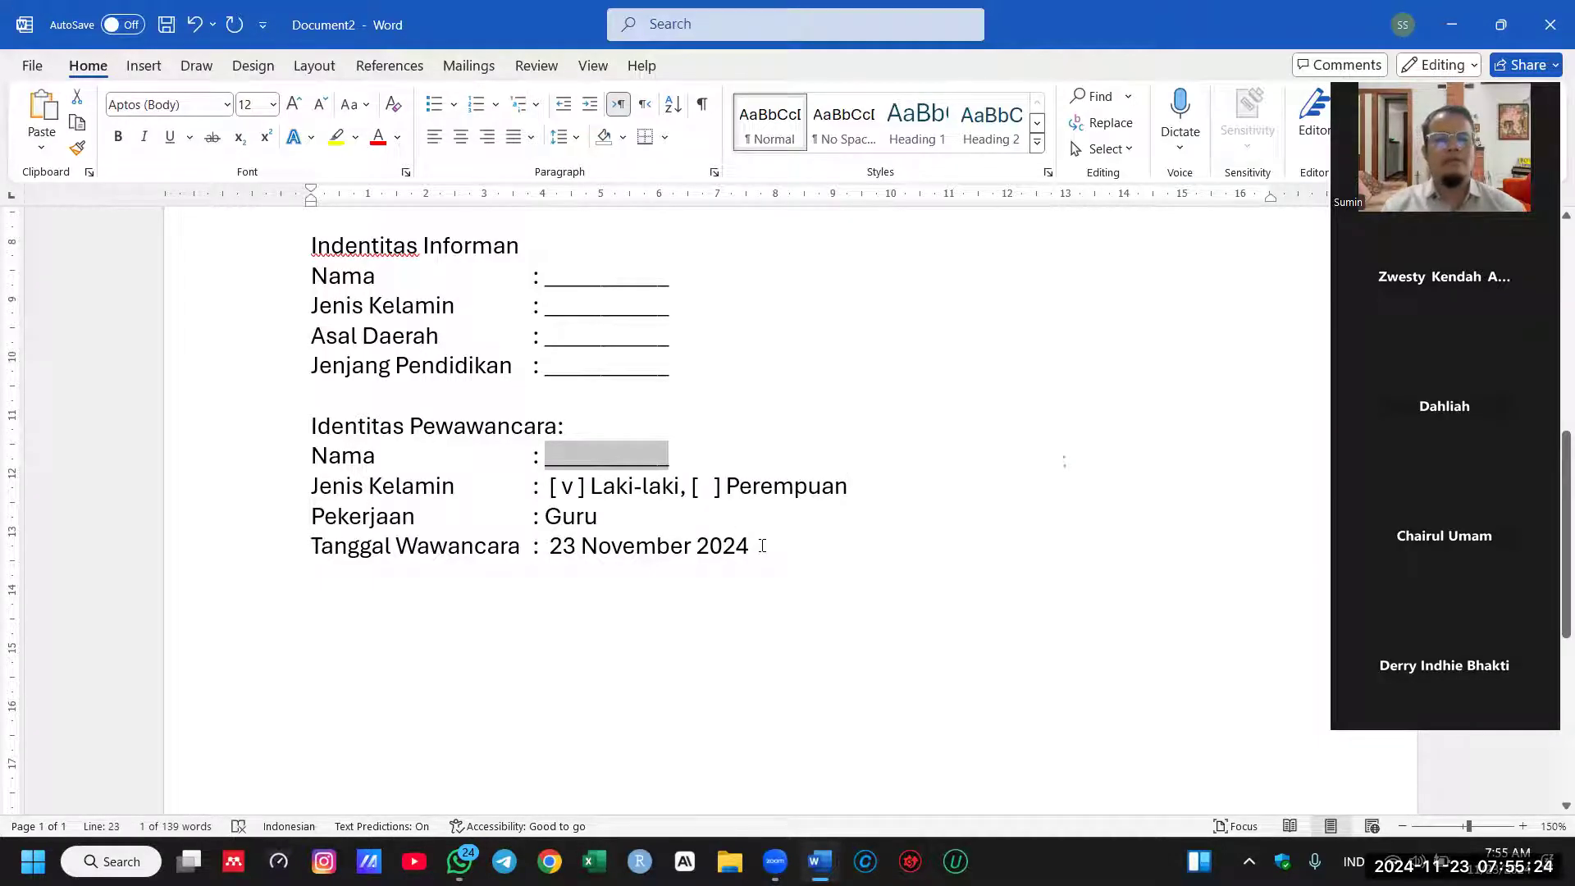
{"action": "type", "text": "Ahmad"}
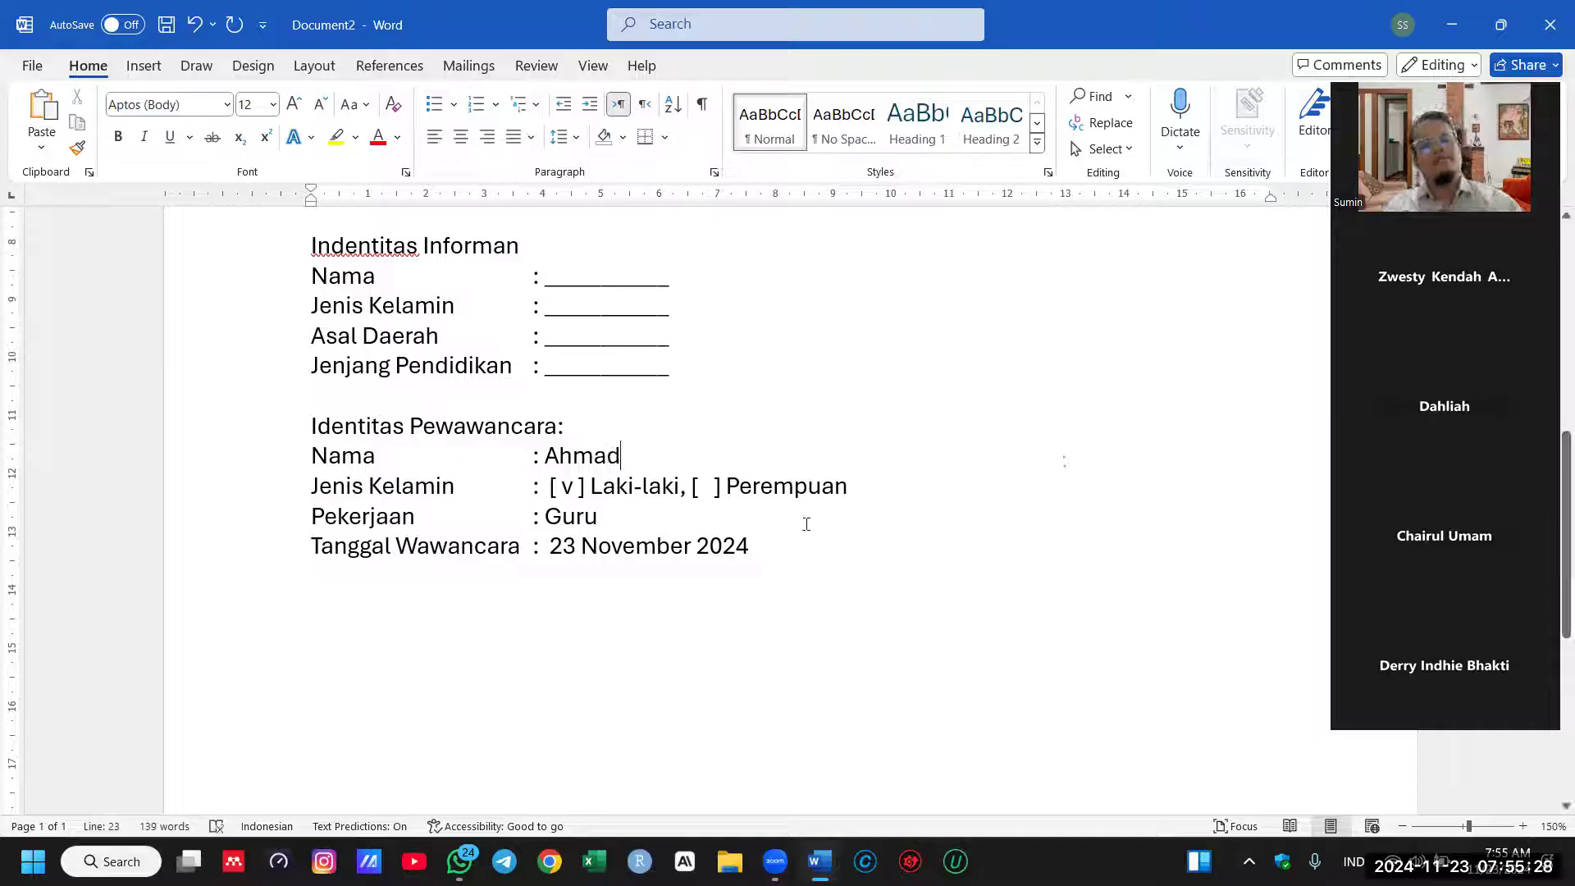
Step: Insert a blank line between the title "PEDOMAN WAWANCARA" and the introduction paragraph
{"action": "scroll", "coordinate": [765, 498], "scroll_direction": "up", "scroll_amount": 2}
{"action": "scroll", "coordinate": [766, 496], "scroll_direction": "down", "scroll_amount": 1, "text": "ctrl"}
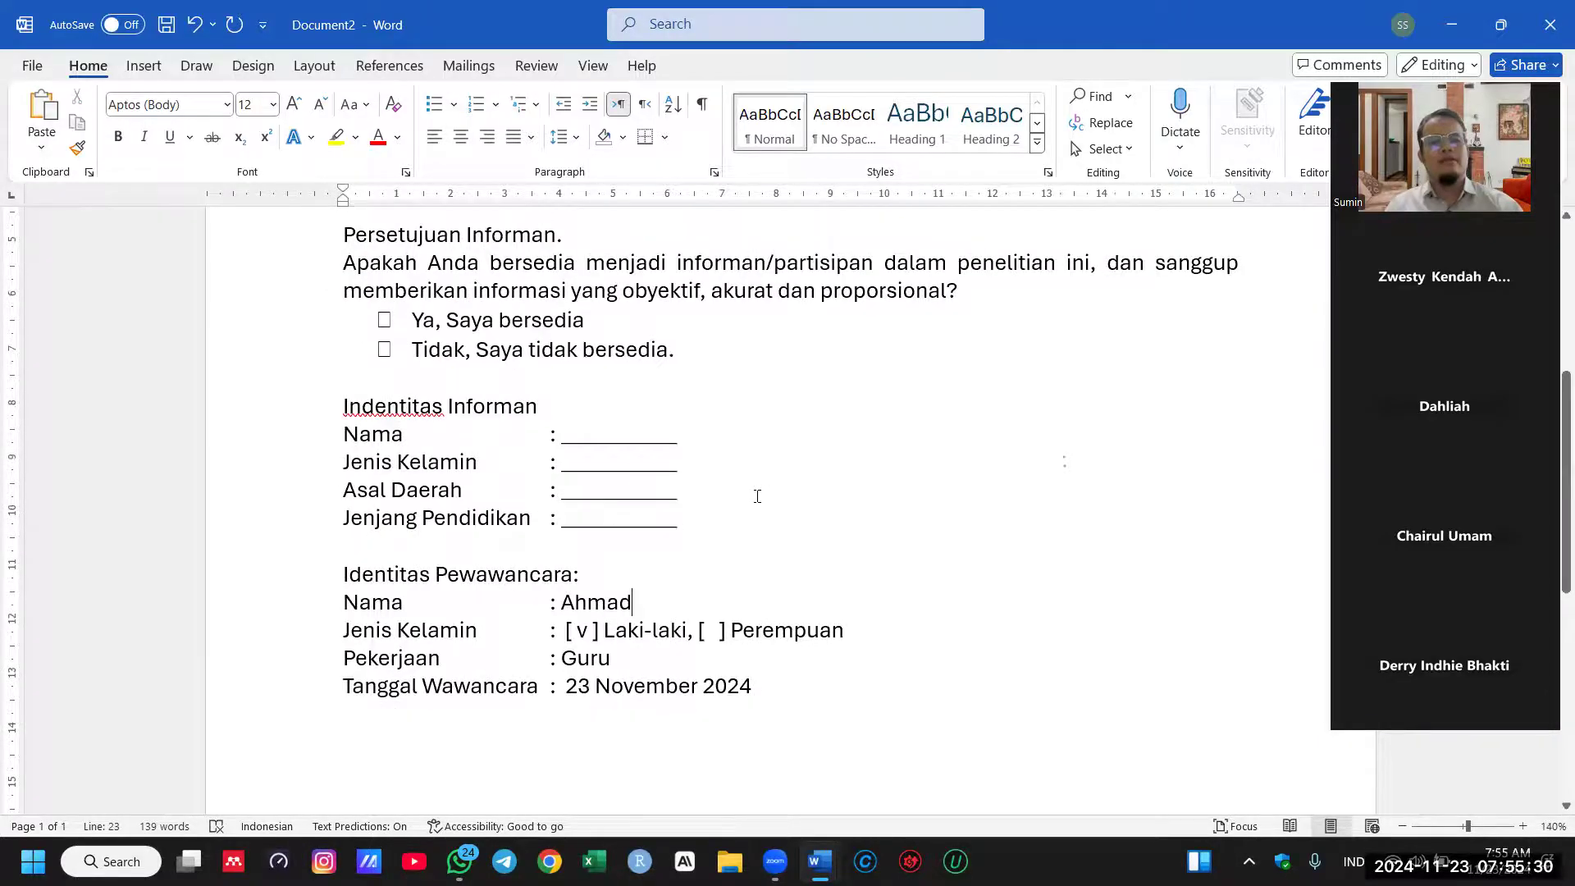
{"action": "scroll", "coordinate": [763, 492], "scroll_direction": "up", "scroll_amount": 5}
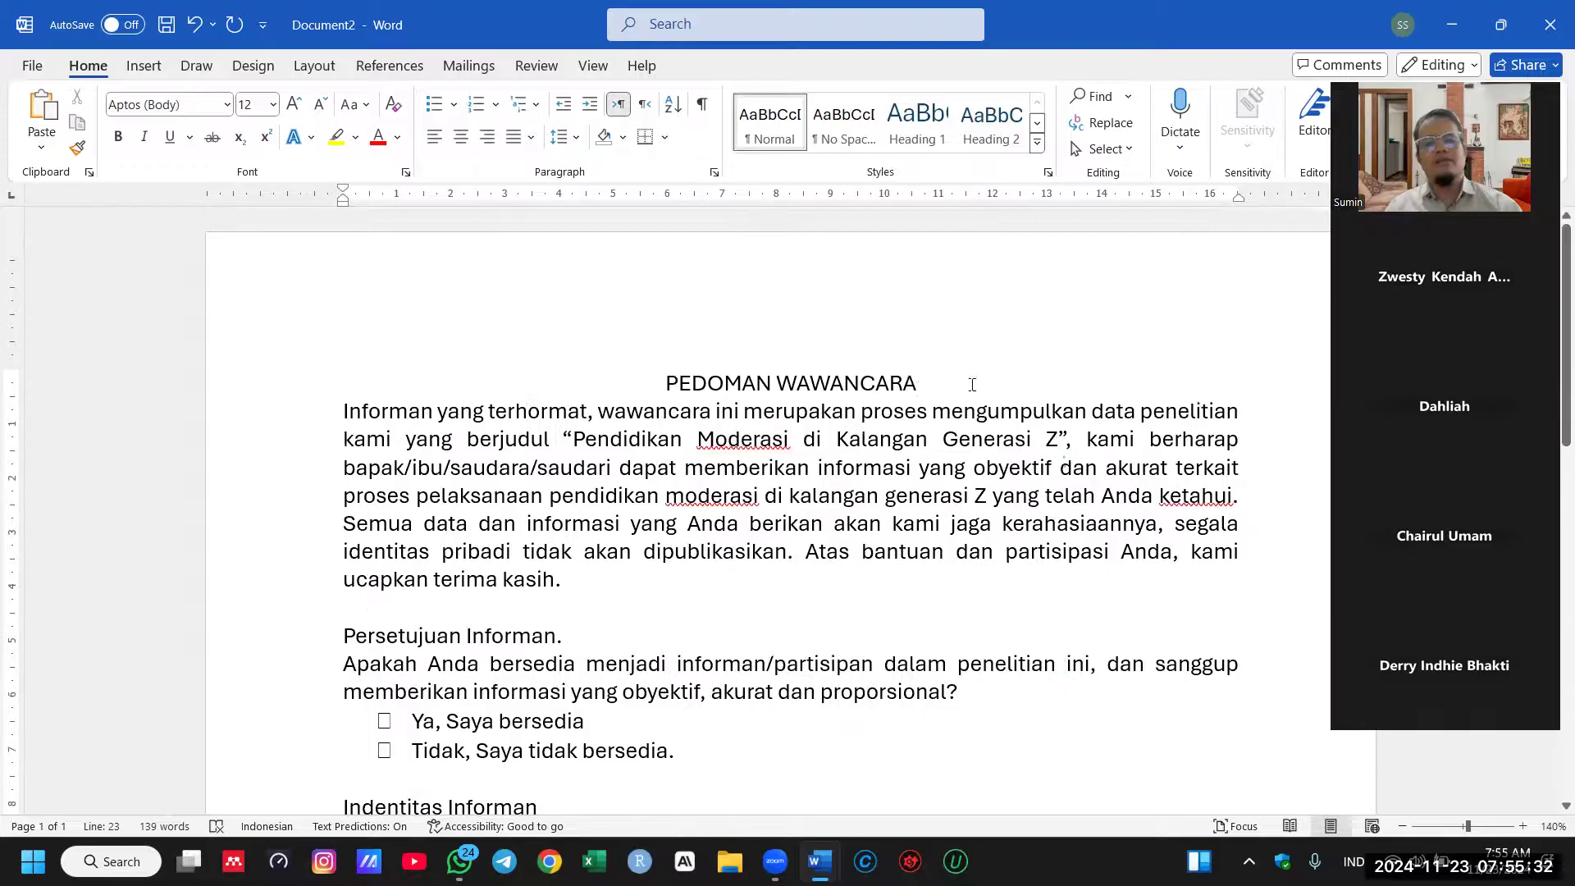
{"action": "left_click", "coordinate": [973, 384]}
{"action": "key", "text": "Return"}
Step: Add the heading "Pertanyaan Wawancara:" below the interviewer identity fields, separated from them by two blank lines
{"action": "scroll", "coordinate": [851, 503], "scroll_direction": "down", "scroll_amount": 8}
{"action": "left_click", "coordinate": [850, 503]}
{"action": "scroll", "coordinate": [853, 504], "scroll_direction": "down", "scroll_amount": 2}
{"action": "key", "text": "Return"}
{"action": "key", "text": "Return"}
{"action": "key", "text": "Return"}
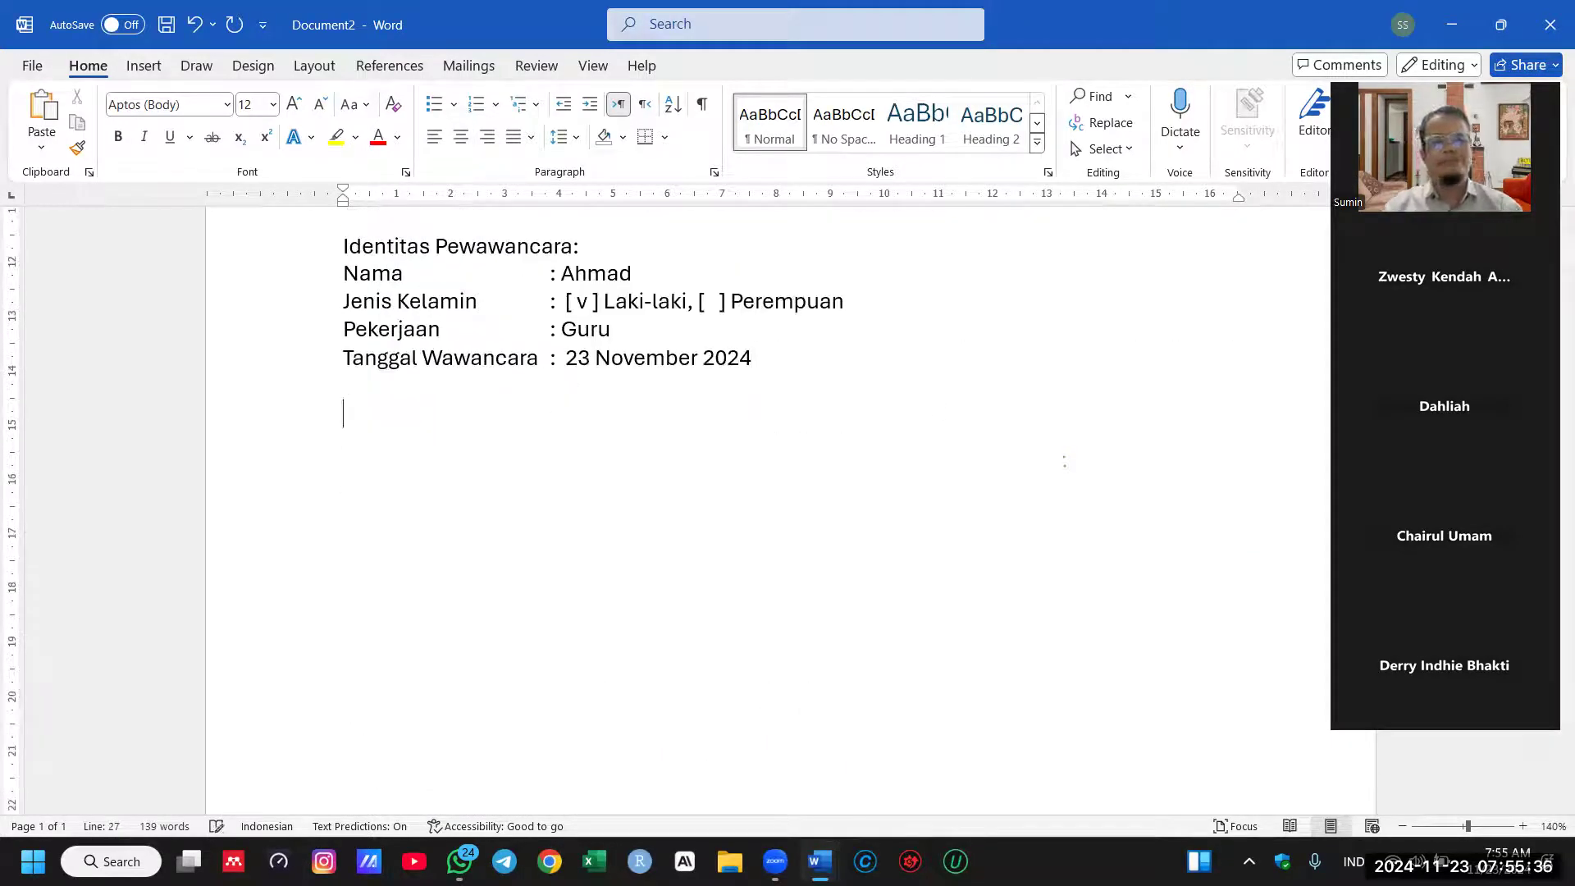
{"action": "type", "text": "Pertany"}
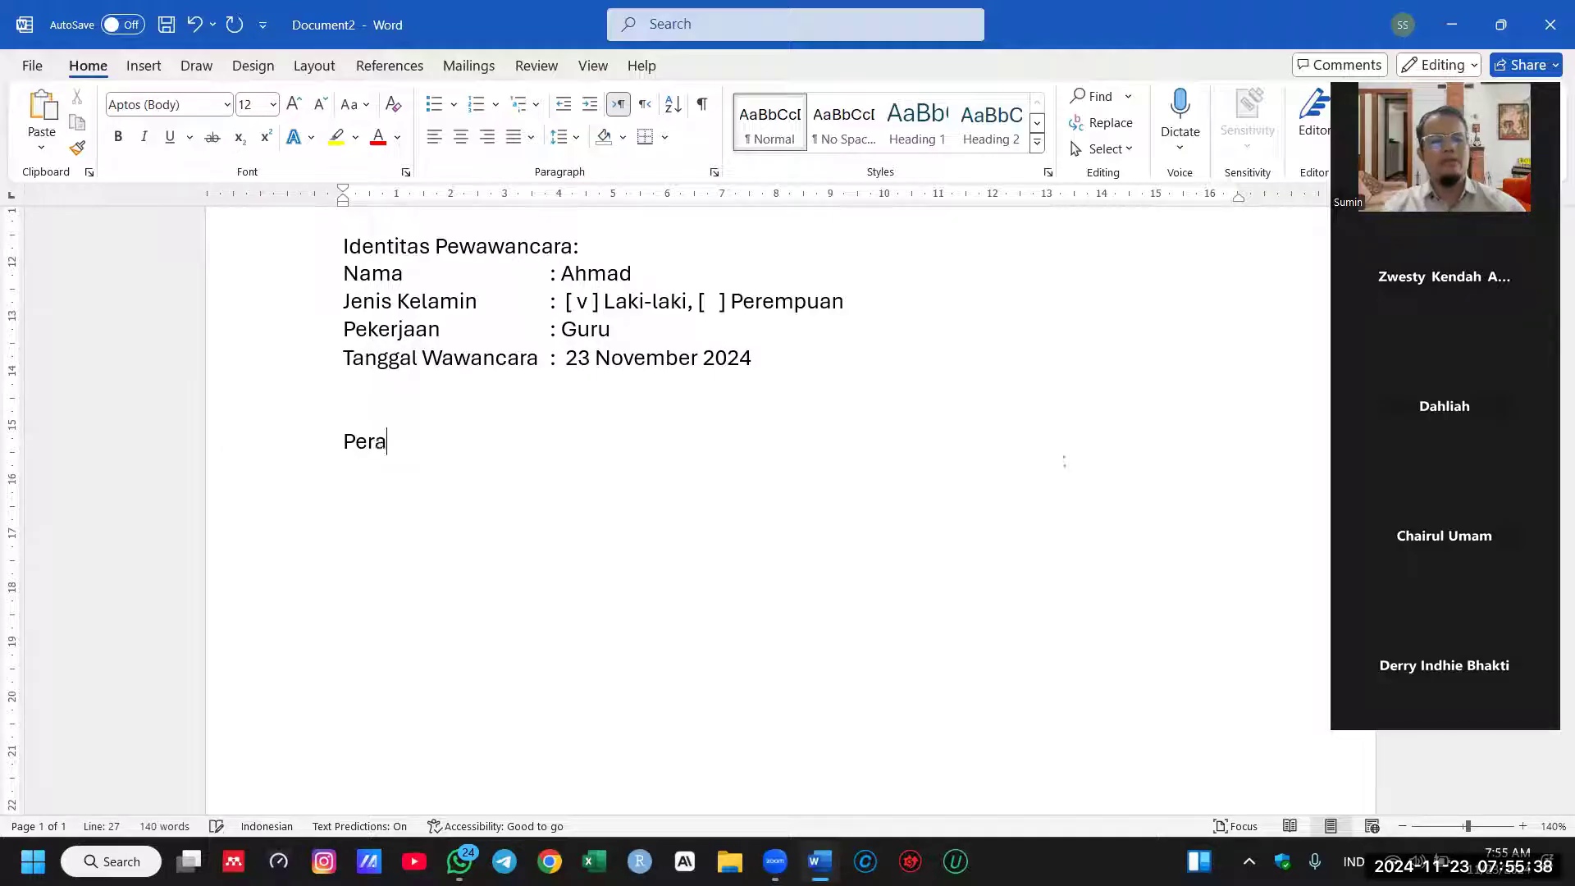
{"action": "type", "text": "aan Wawana"}
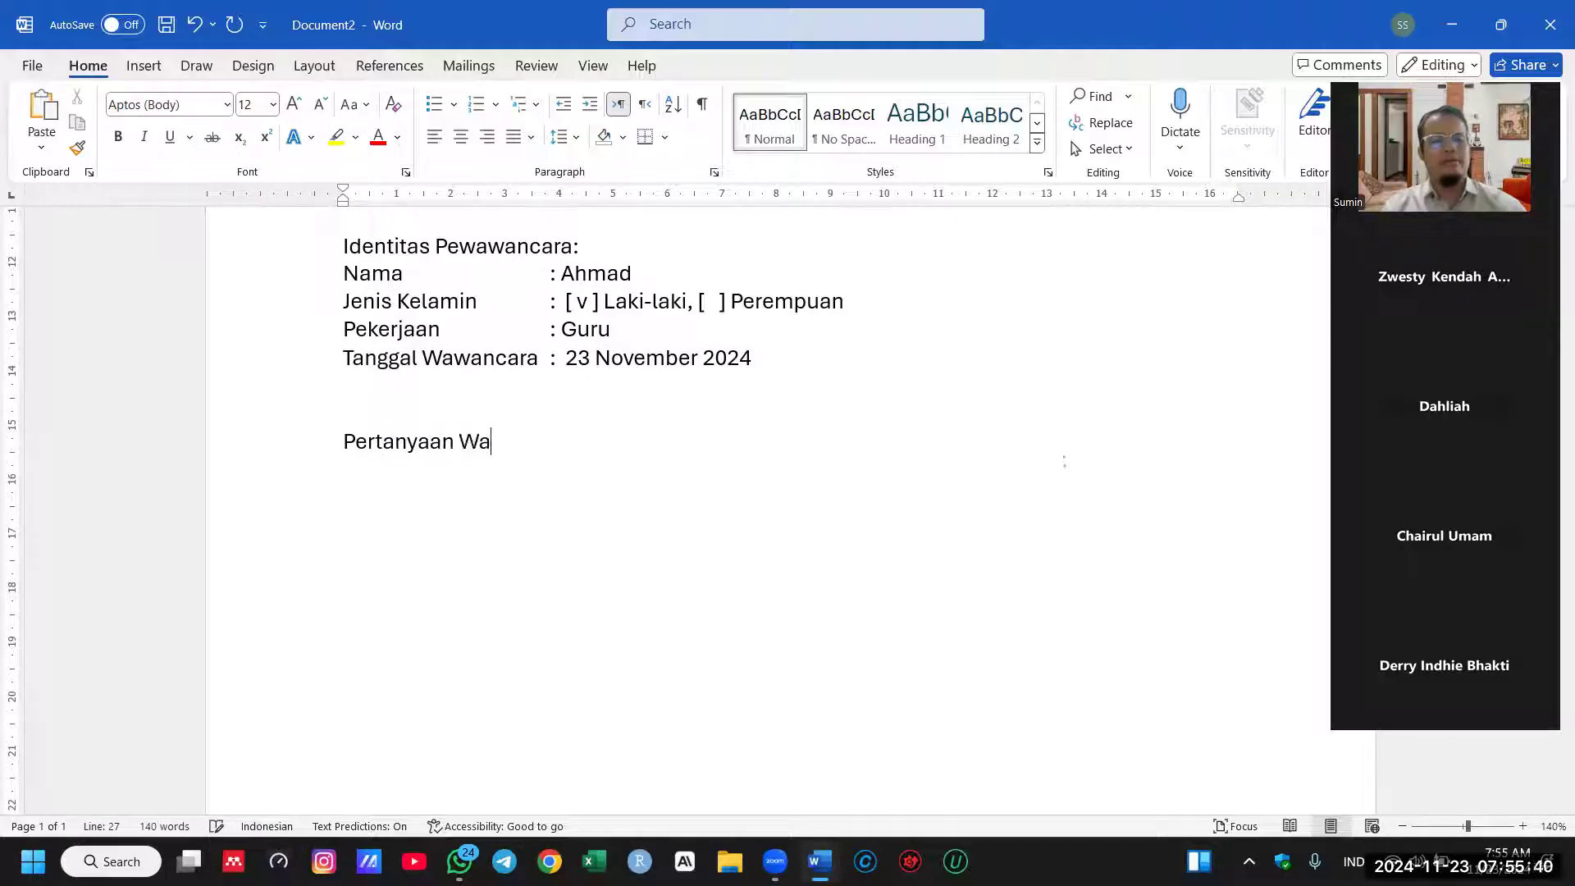
{"action": "key", "text": "BackSpace"}
{"action": "type", "text": "cara:"}
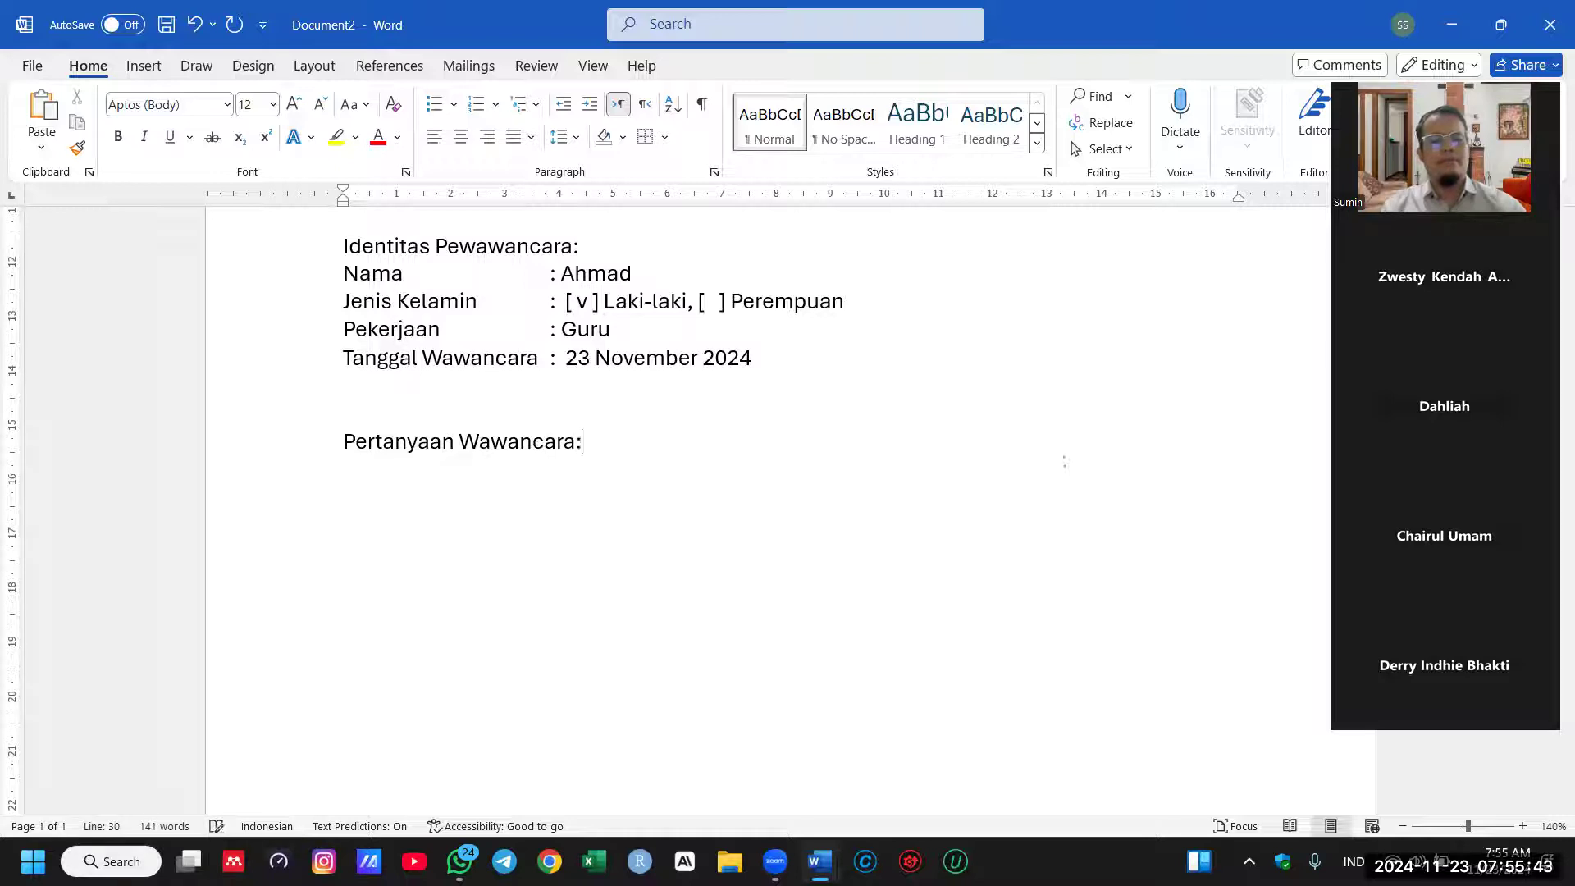
Step: Start a numbered list under "Pertanyaan Wawancara:" with question 1, "Apakah Anda memahami konsep moderasi beragama?"
{"action": "key", "text": "Return"}
{"action": "type", "text": "1. Apakah anda memahami"}
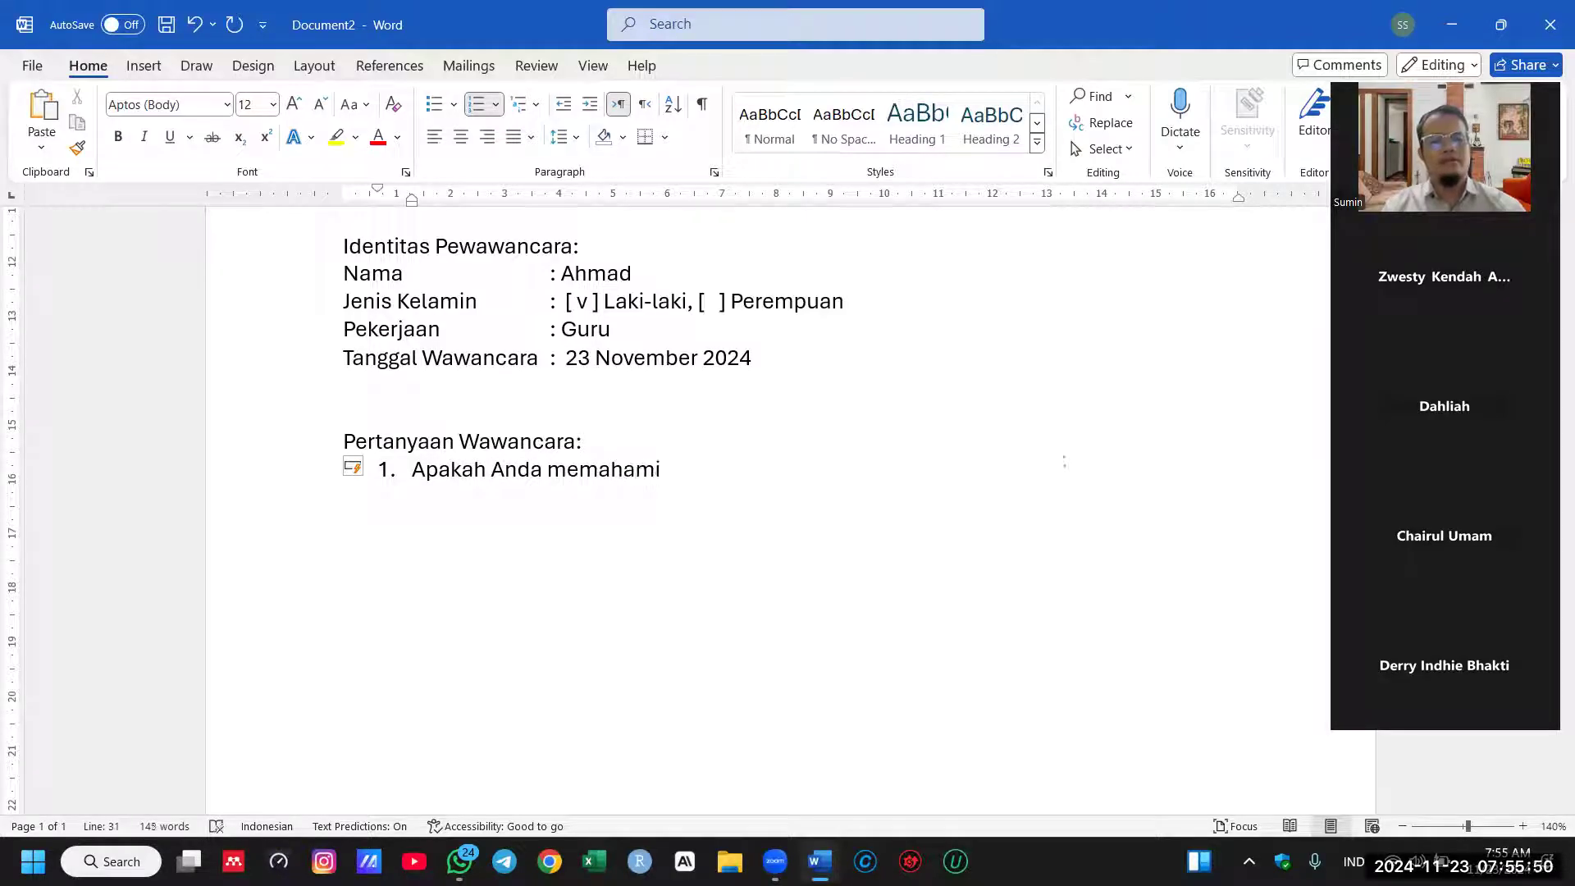
{"action": "type", "text": " konsep "}
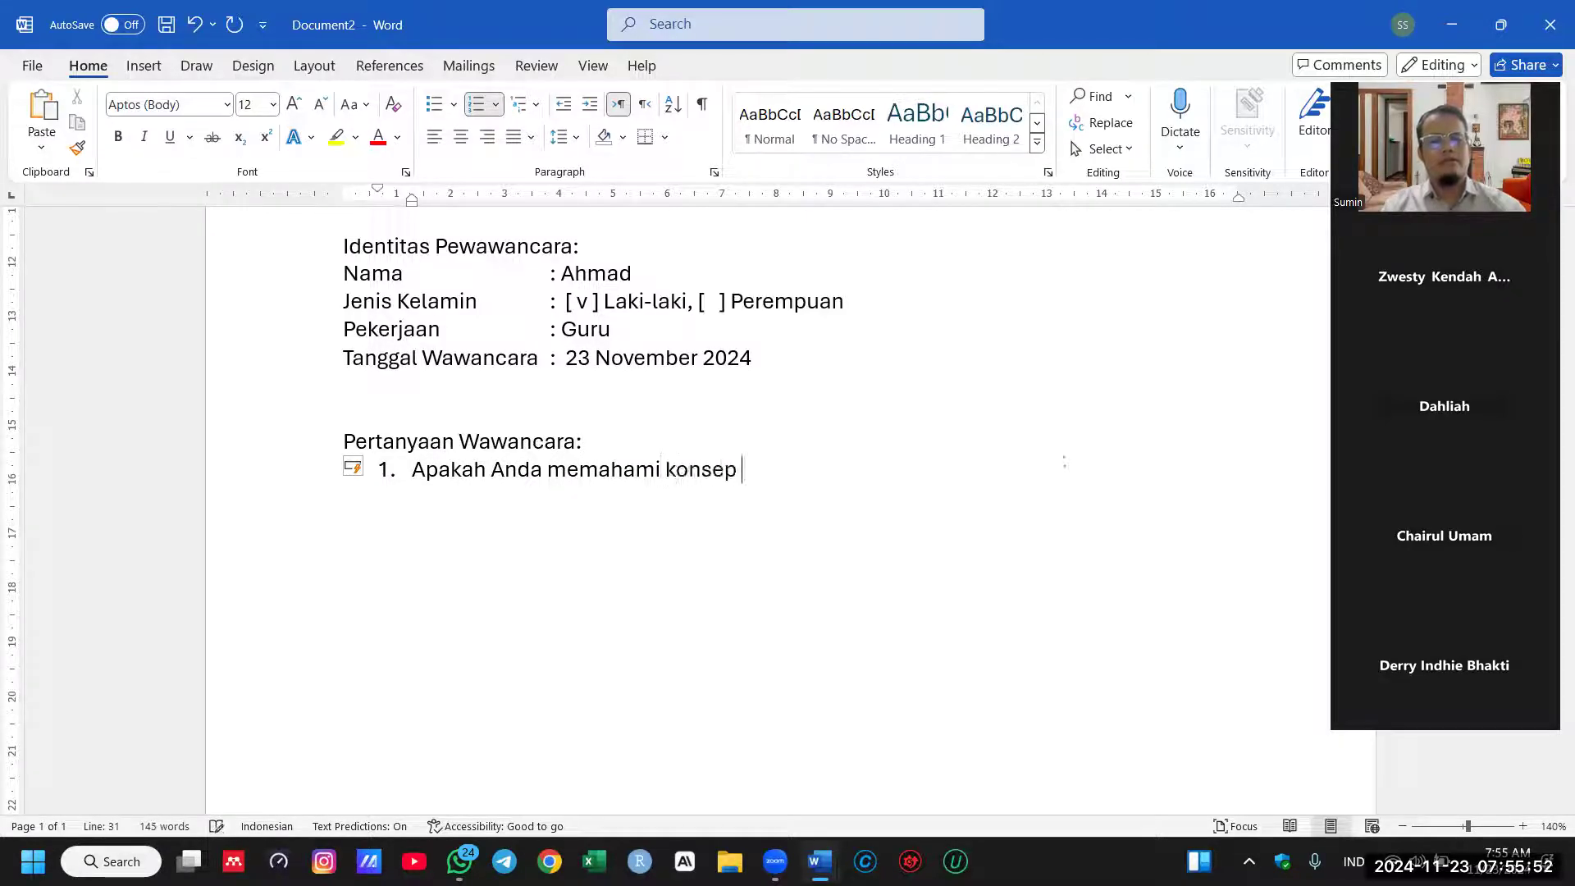
{"action": "type", "text": "moderasi "}
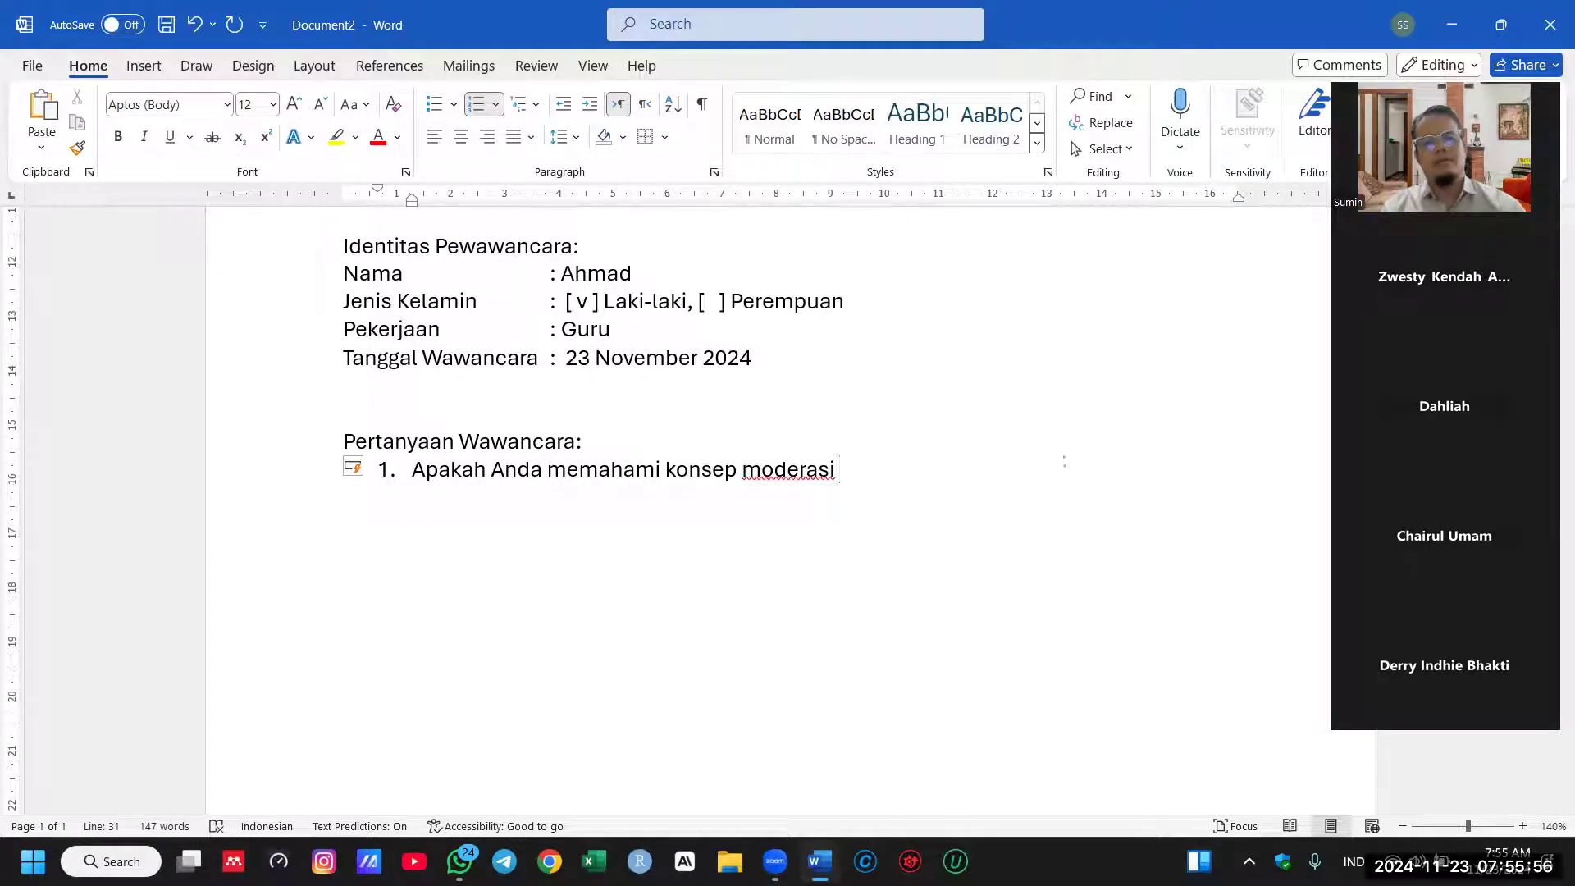
{"action": "type", "text": "berag"}
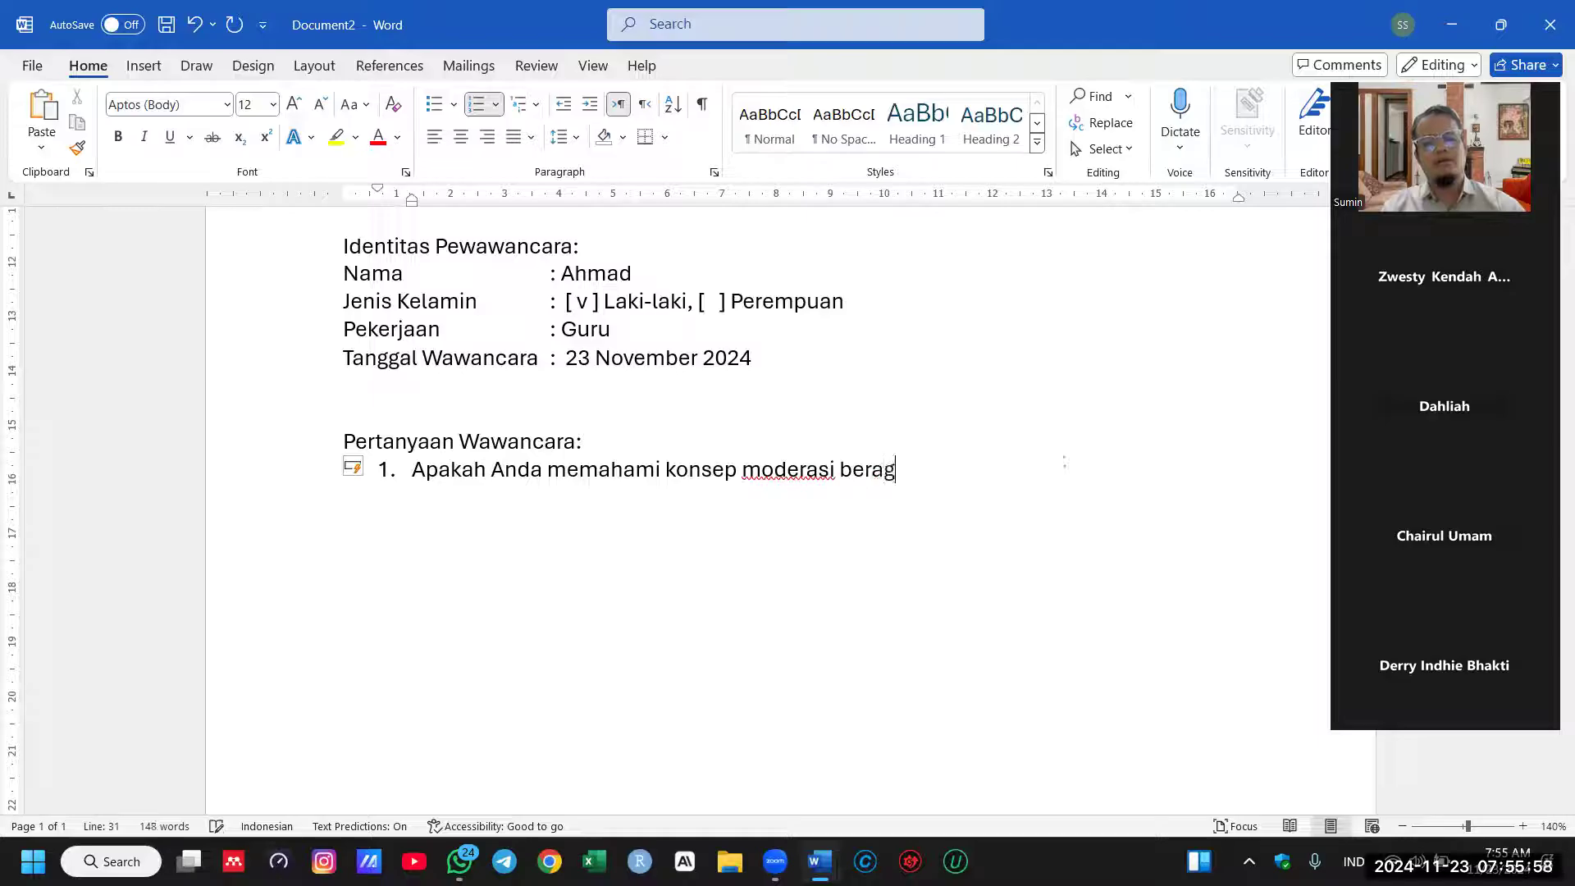
{"action": "type", "text": "ama?"}
Step: Add the unnumbered follow-up "Jika Ya, darimana Anda mengetahui hal tersebut" below question 1, aligned with its text
{"action": "key", "text": "Return"}
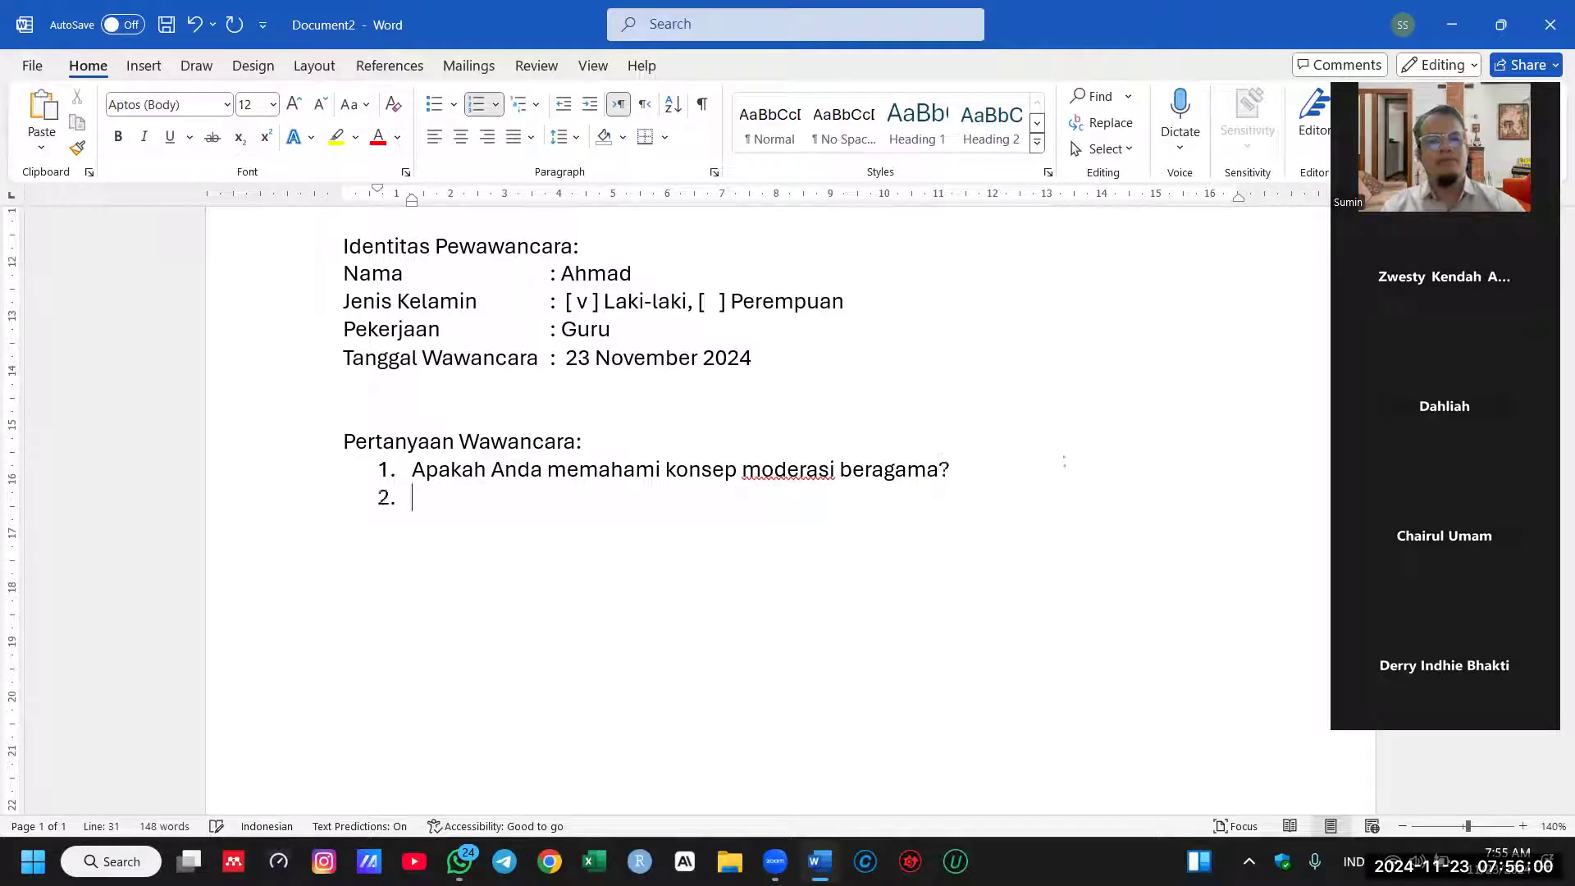
{"action": "key", "text": "BackSpace"}
{"action": "type", "text": "Jika Y"}
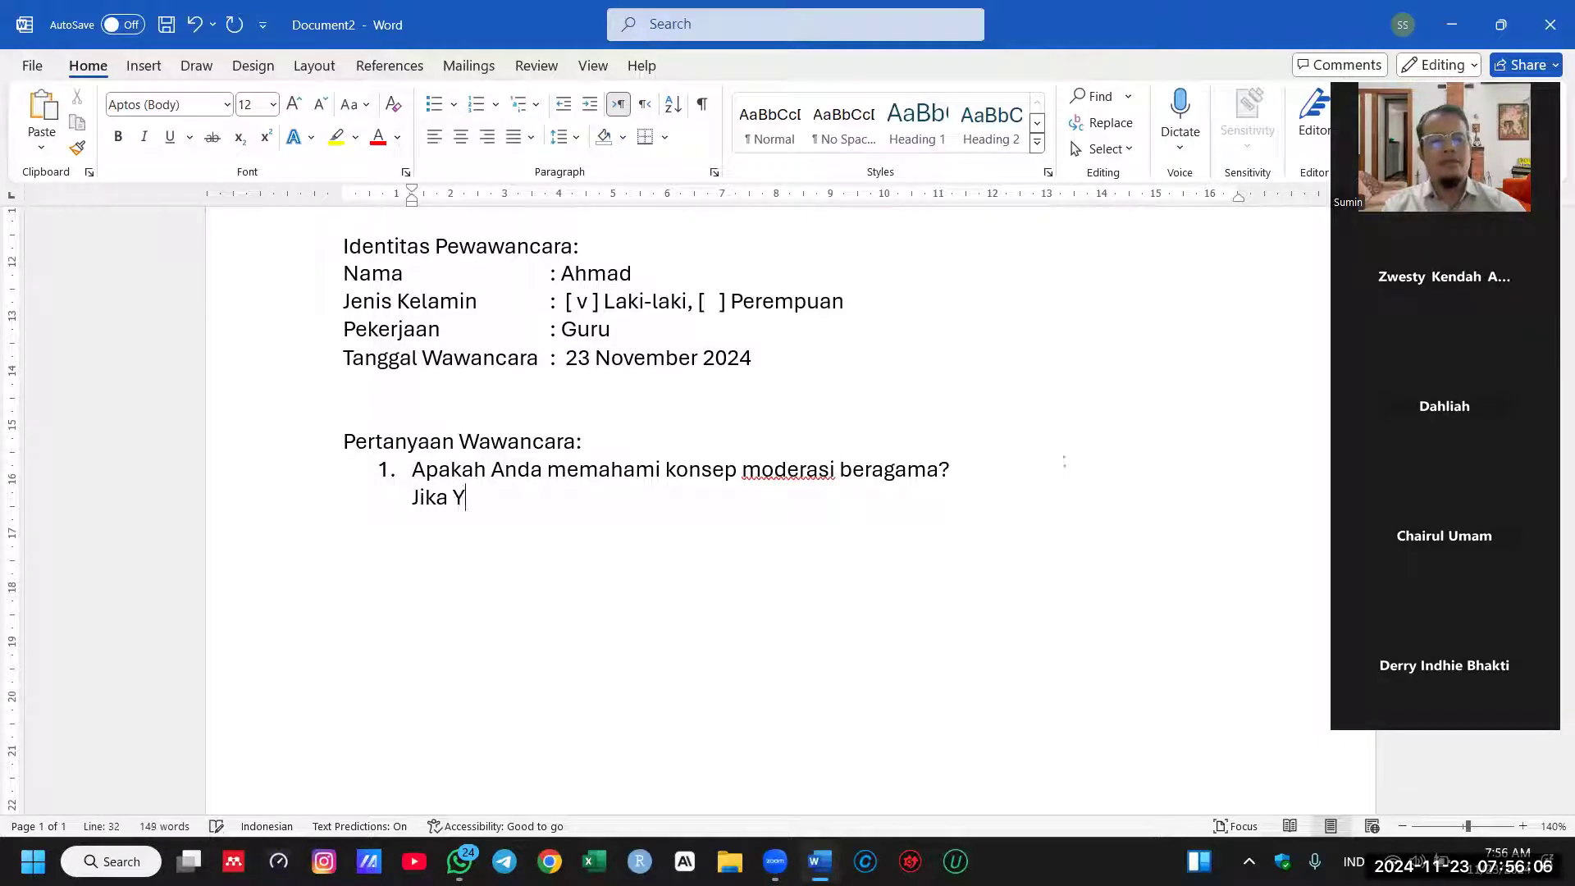
{"action": "type", "text": "a,"}
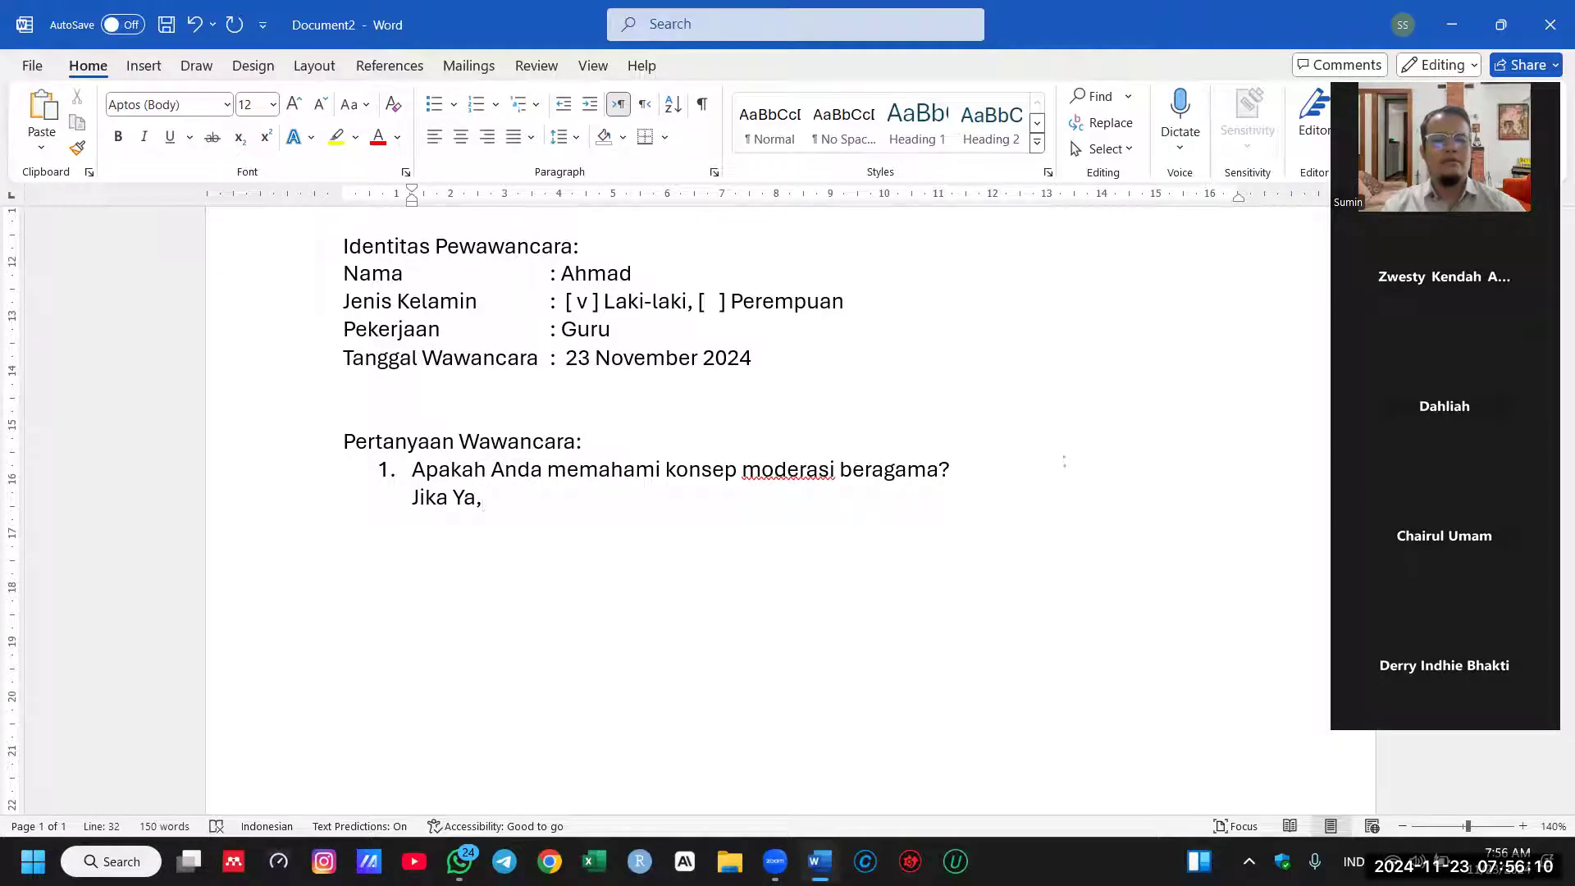
{"action": "type", "text": " dari"}
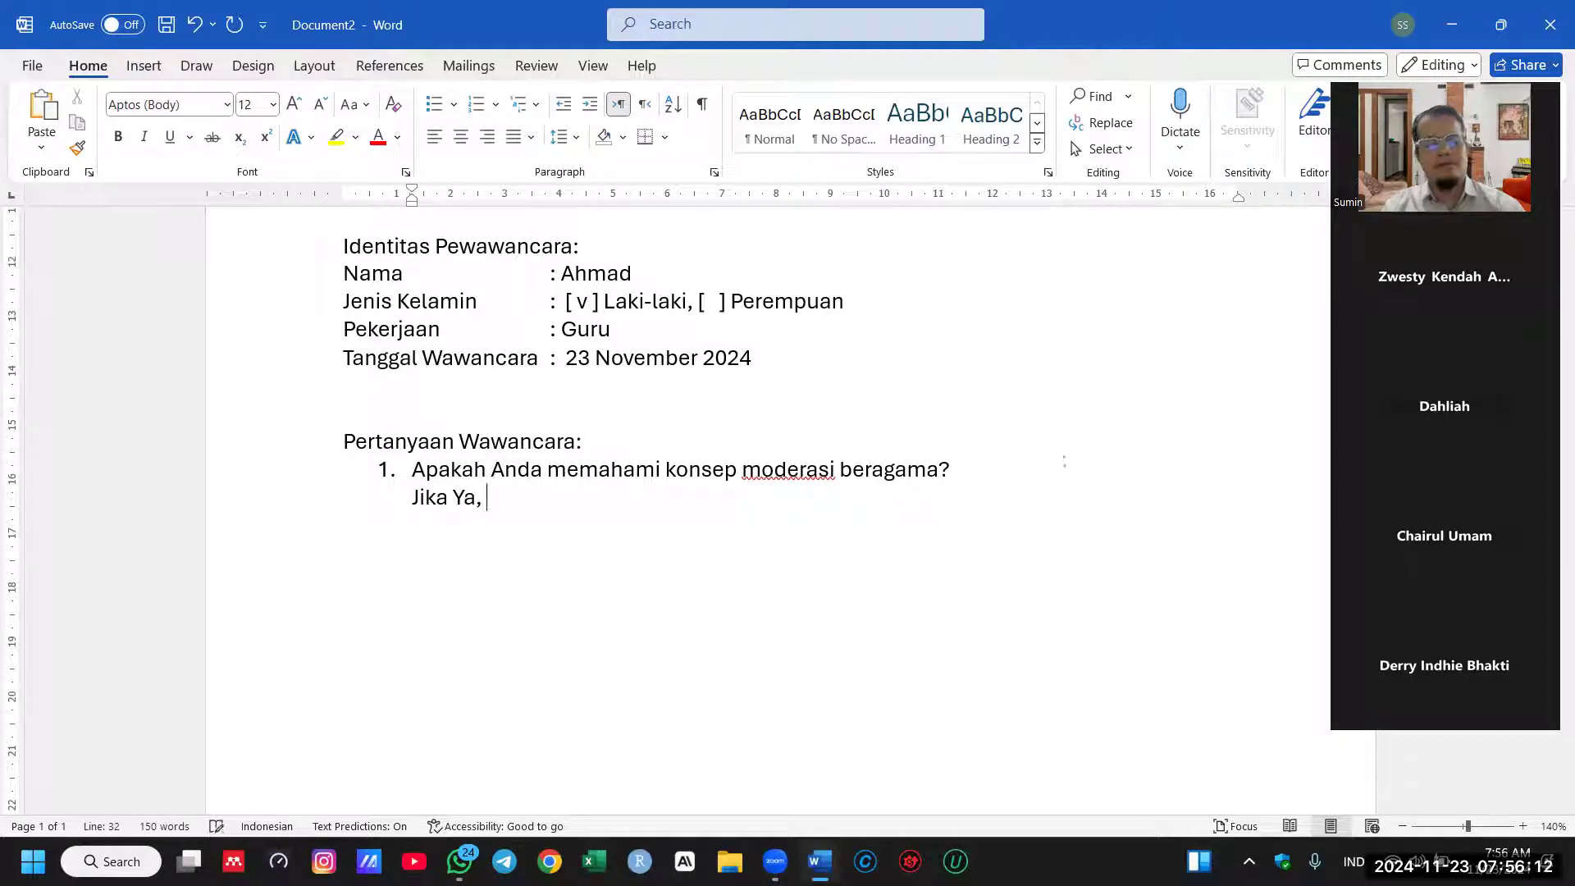
{"action": "type", "text": "mana"}
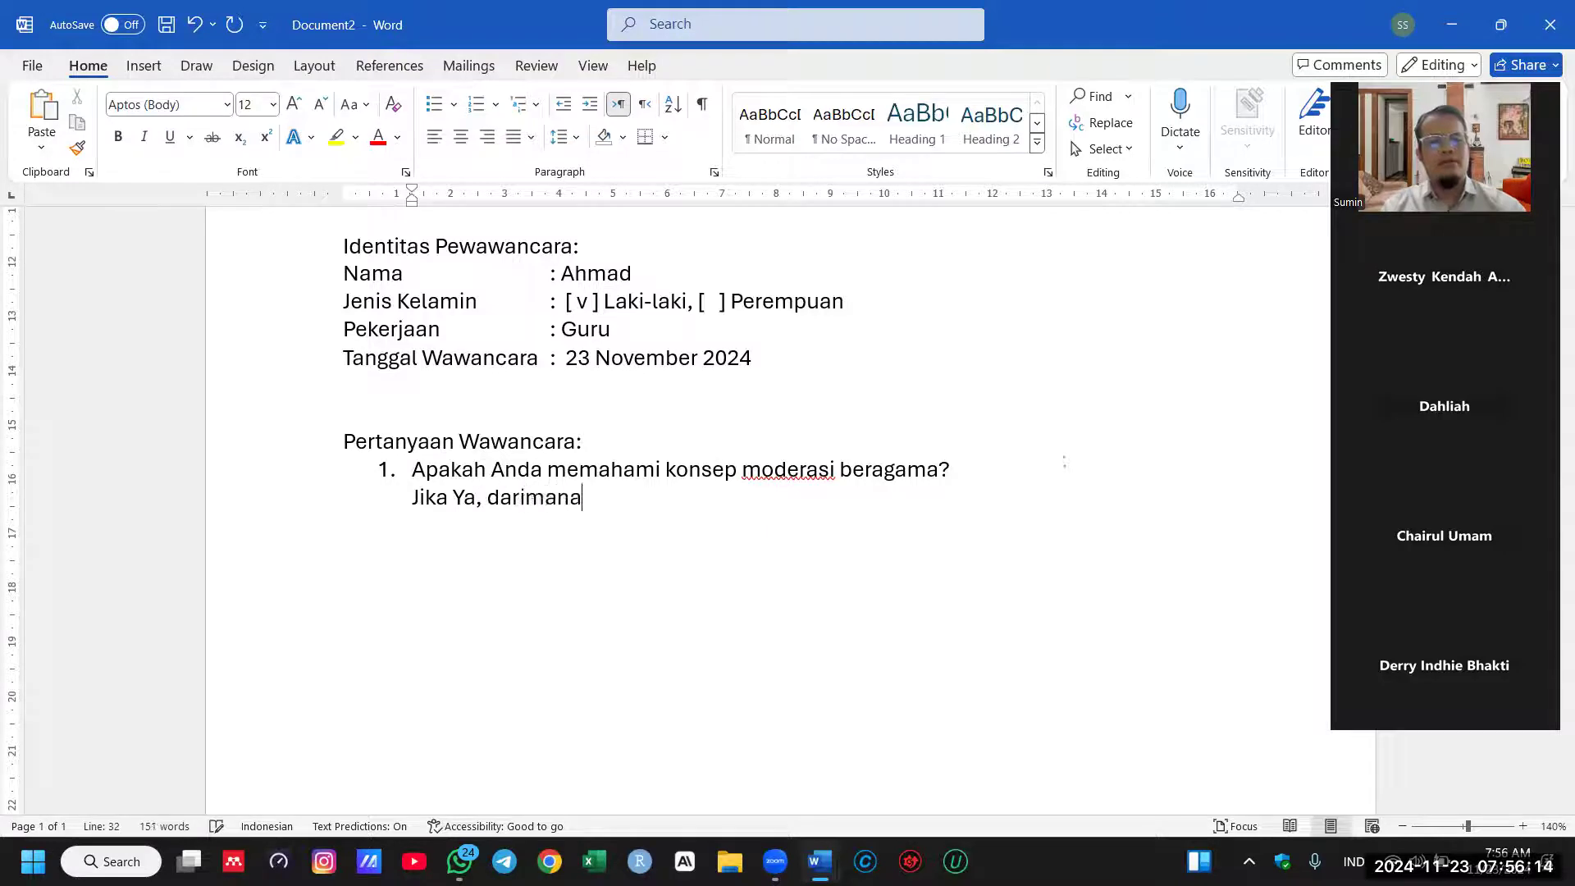
{"action": "type", "text": " Anda menge"}
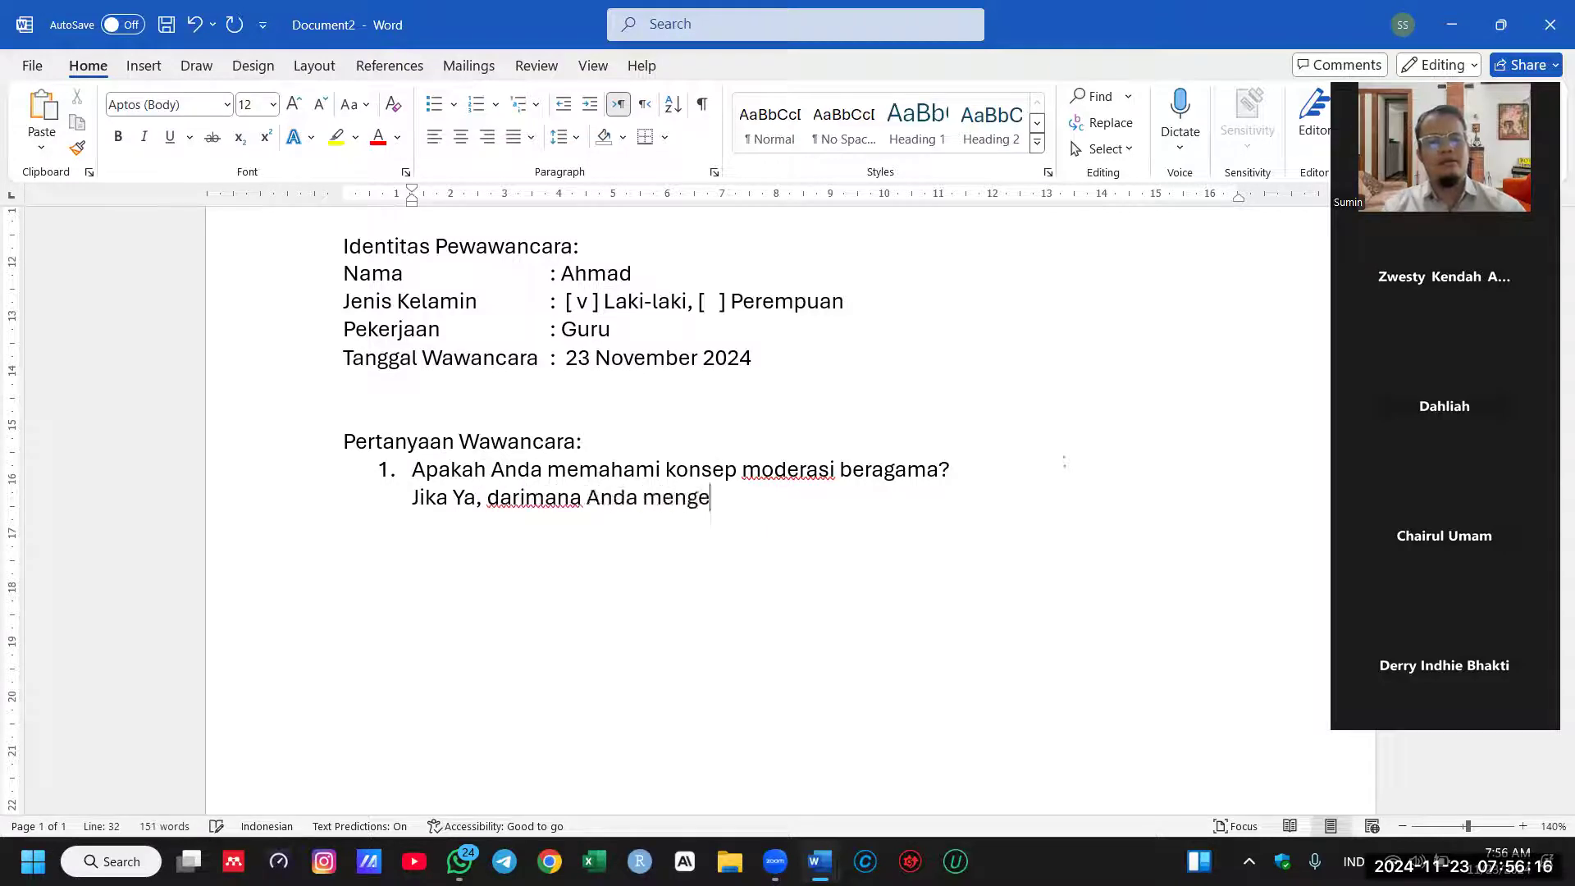
{"action": "type", "text": "tahui "}
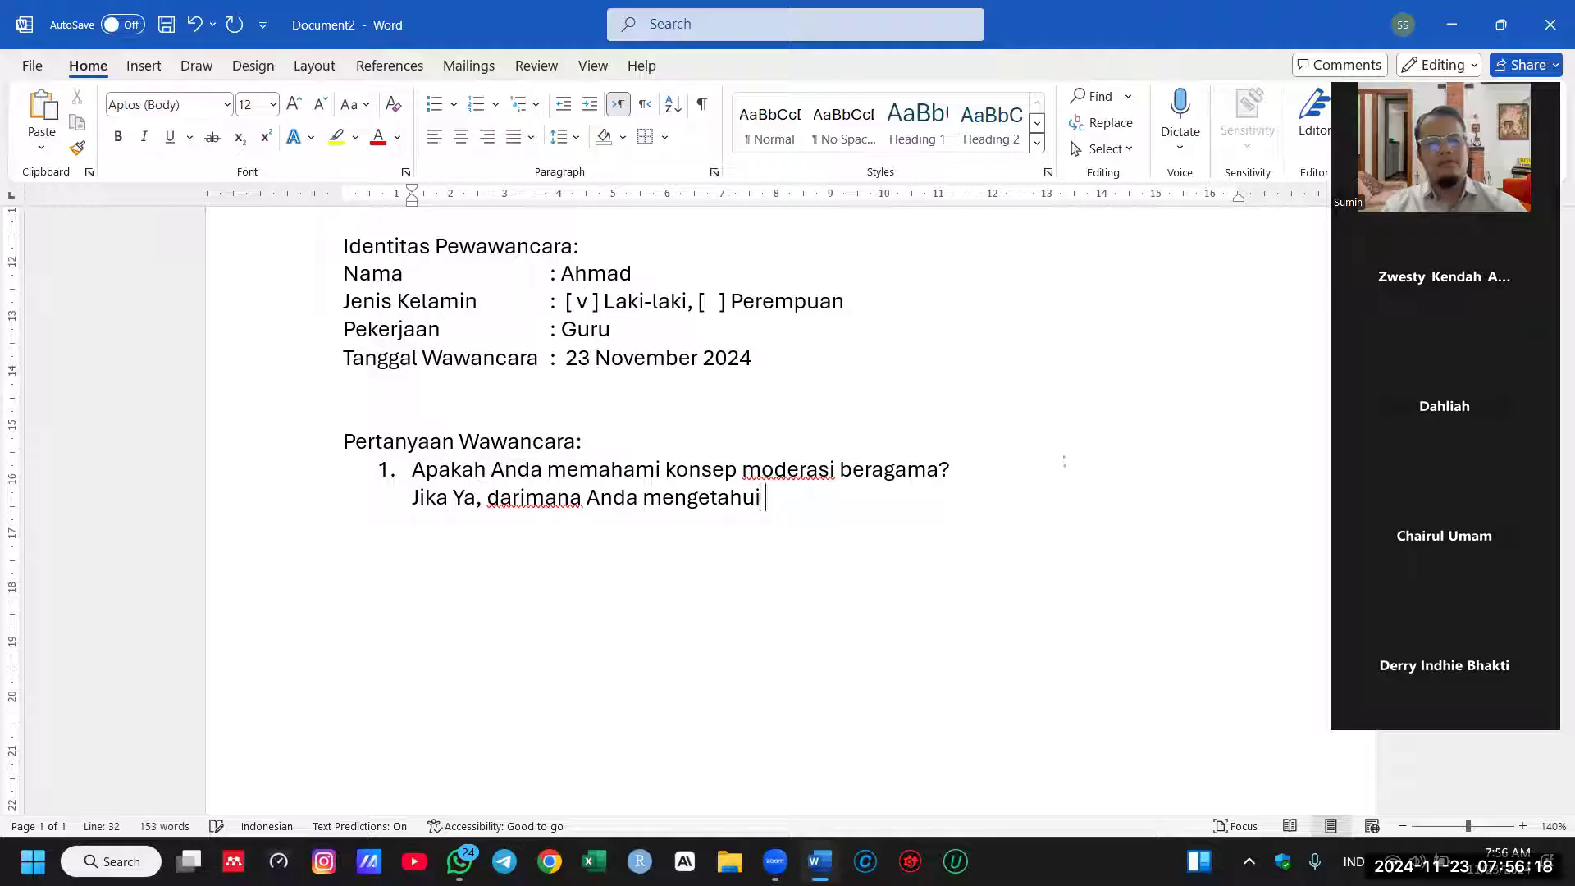
{"action": "type", "text": "hal tersebut"}
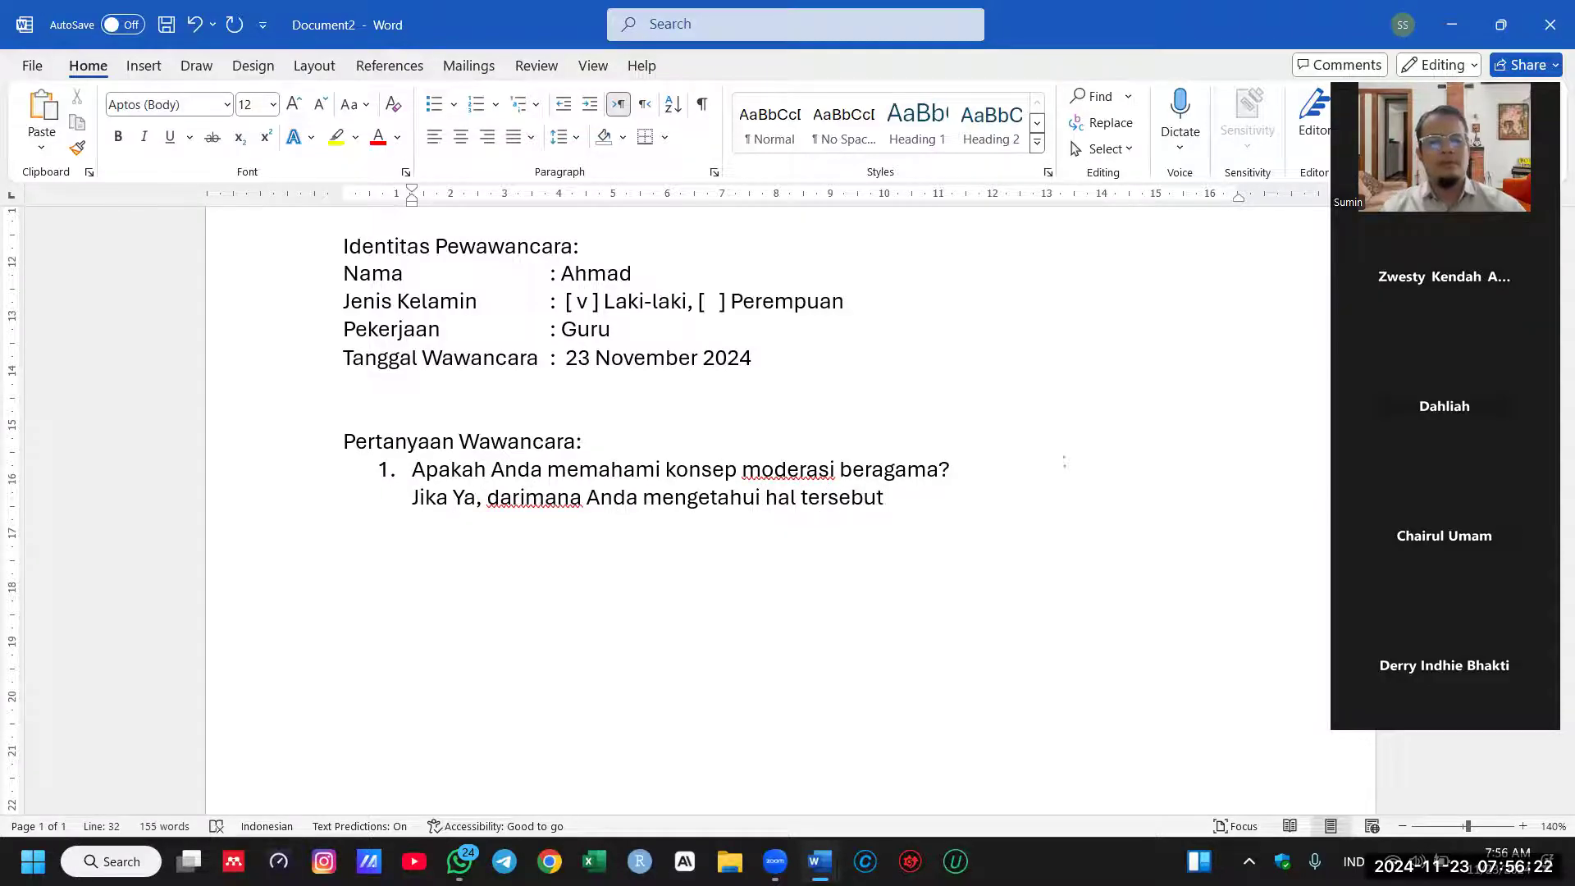
Step: Start a lettered answer list below the "Jika Ya" follow-up with a. "Sekolah", b. "Media sosial" and c. "Buku/literatur"
{"action": "key", "text": "Return"}
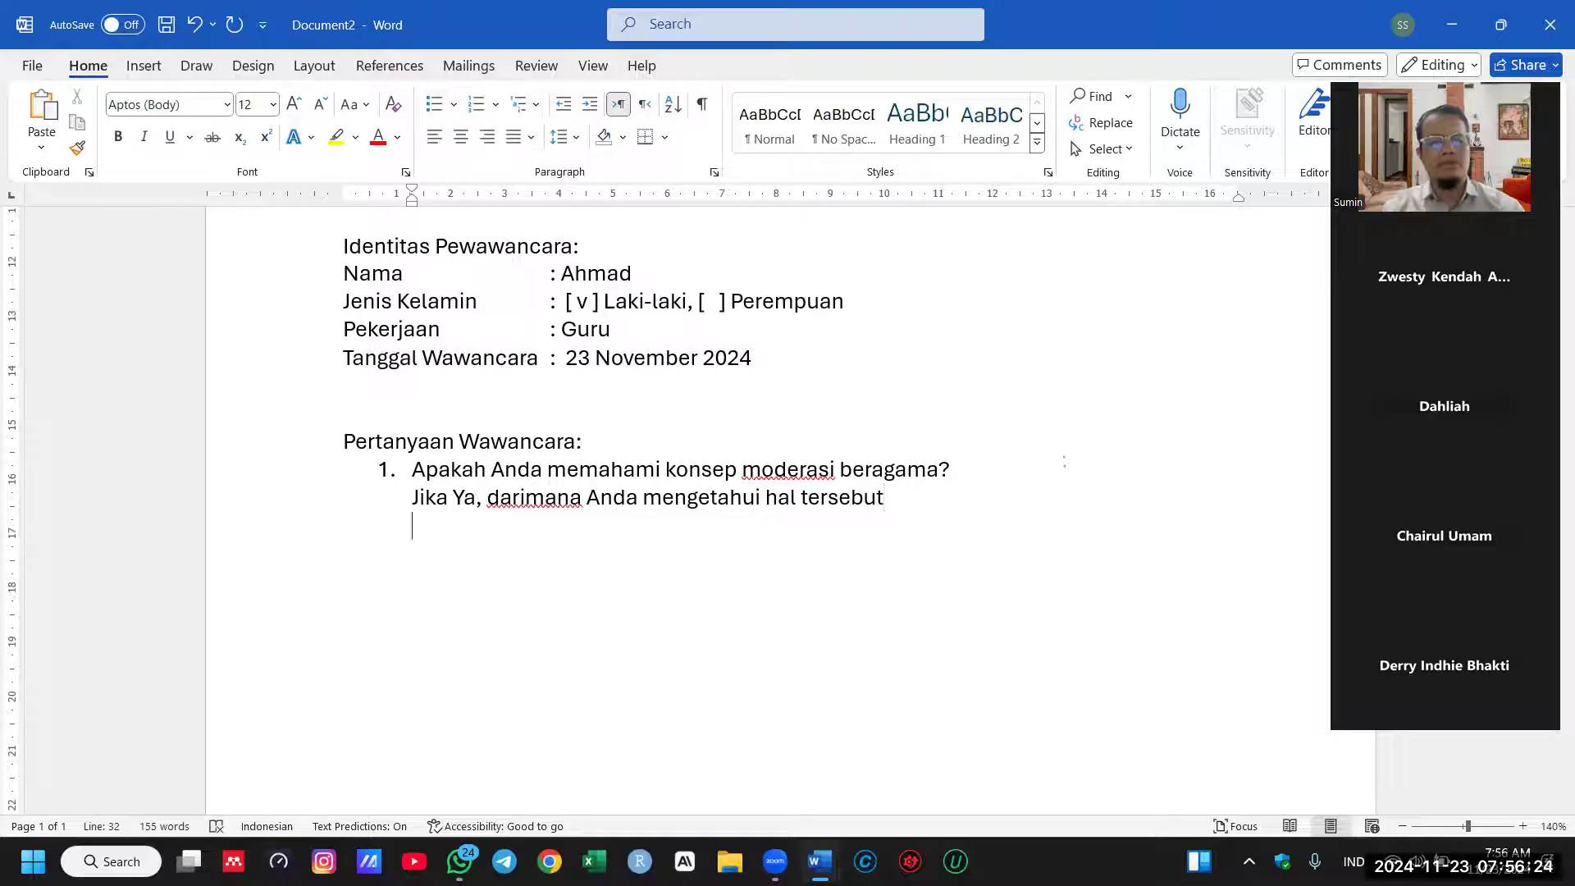
{"action": "type", "text": "a. Sekolah"}
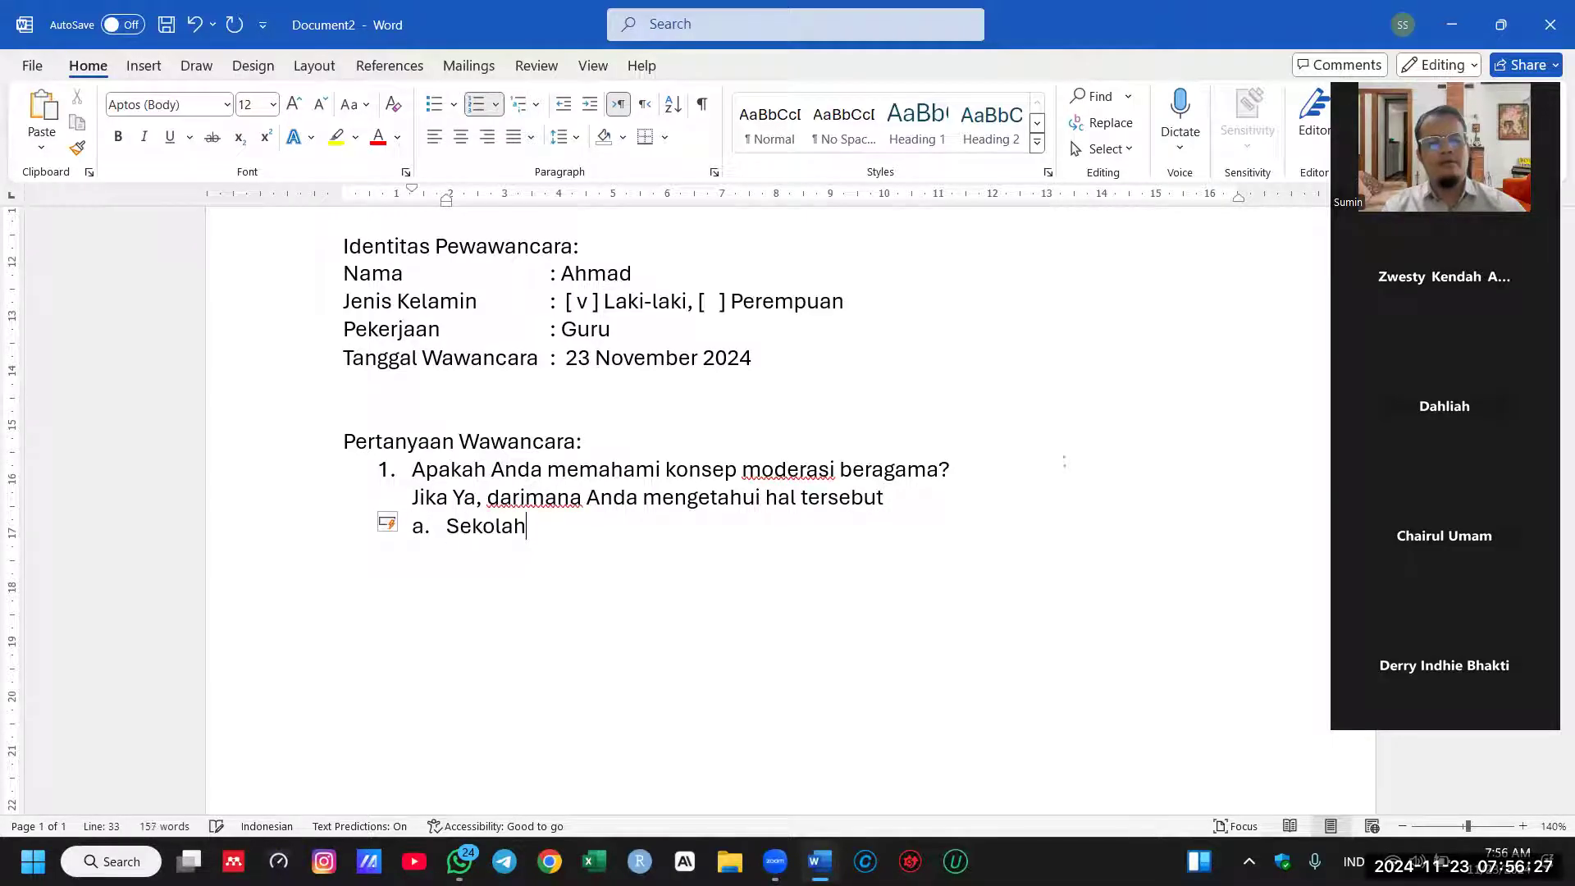
{"action": "key", "text": "Return"}
{"action": "type", "text": "Med"}
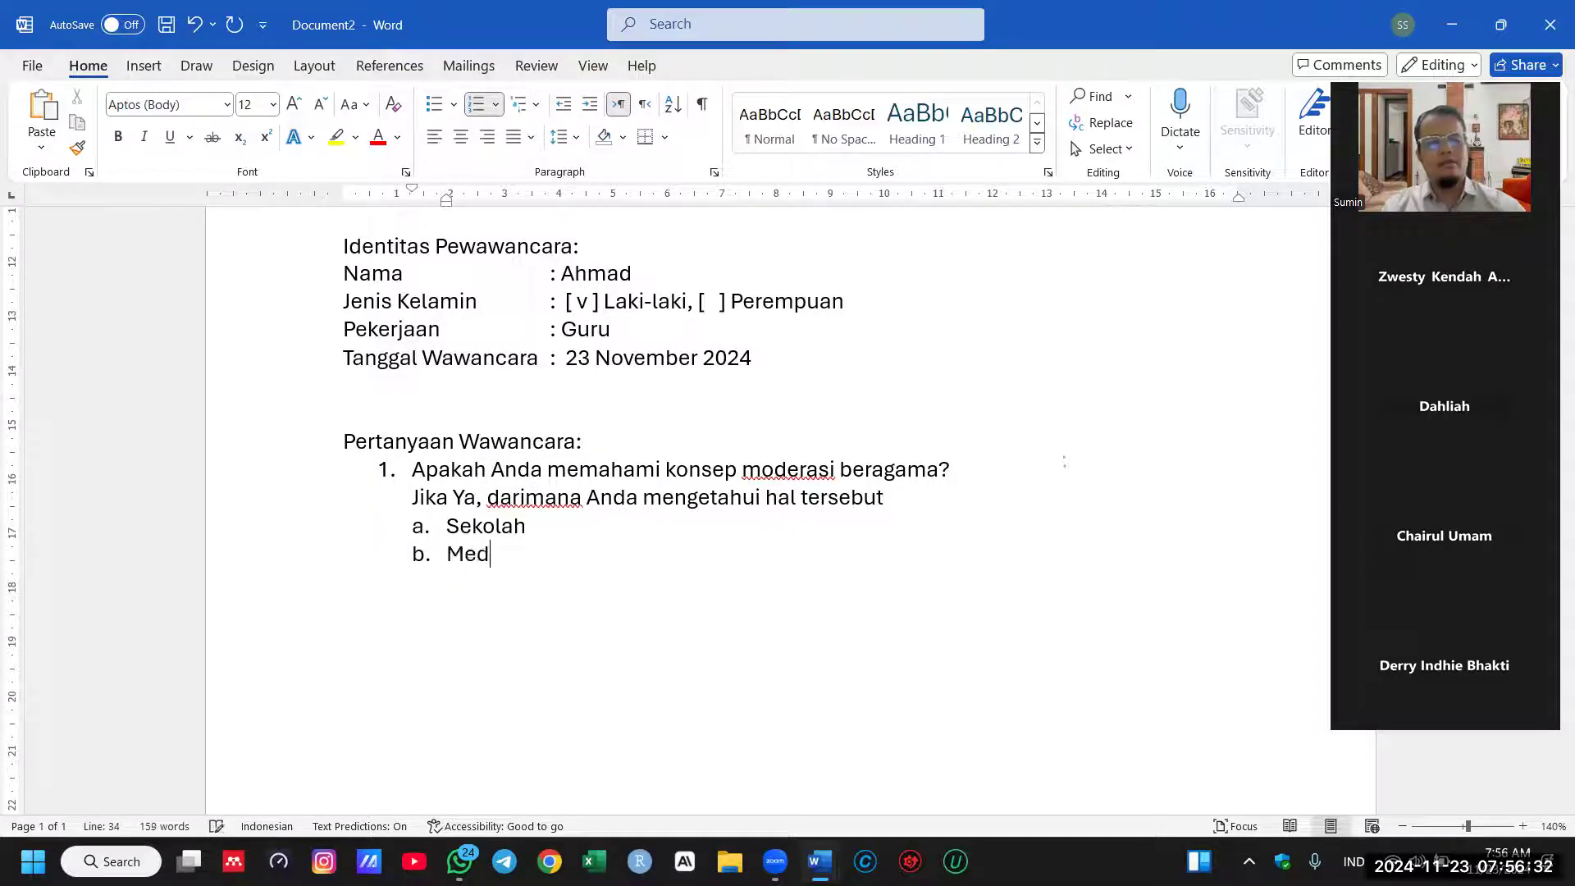
{"action": "type", "text": "ia sosial"}
{"action": "key", "text": "Return"}
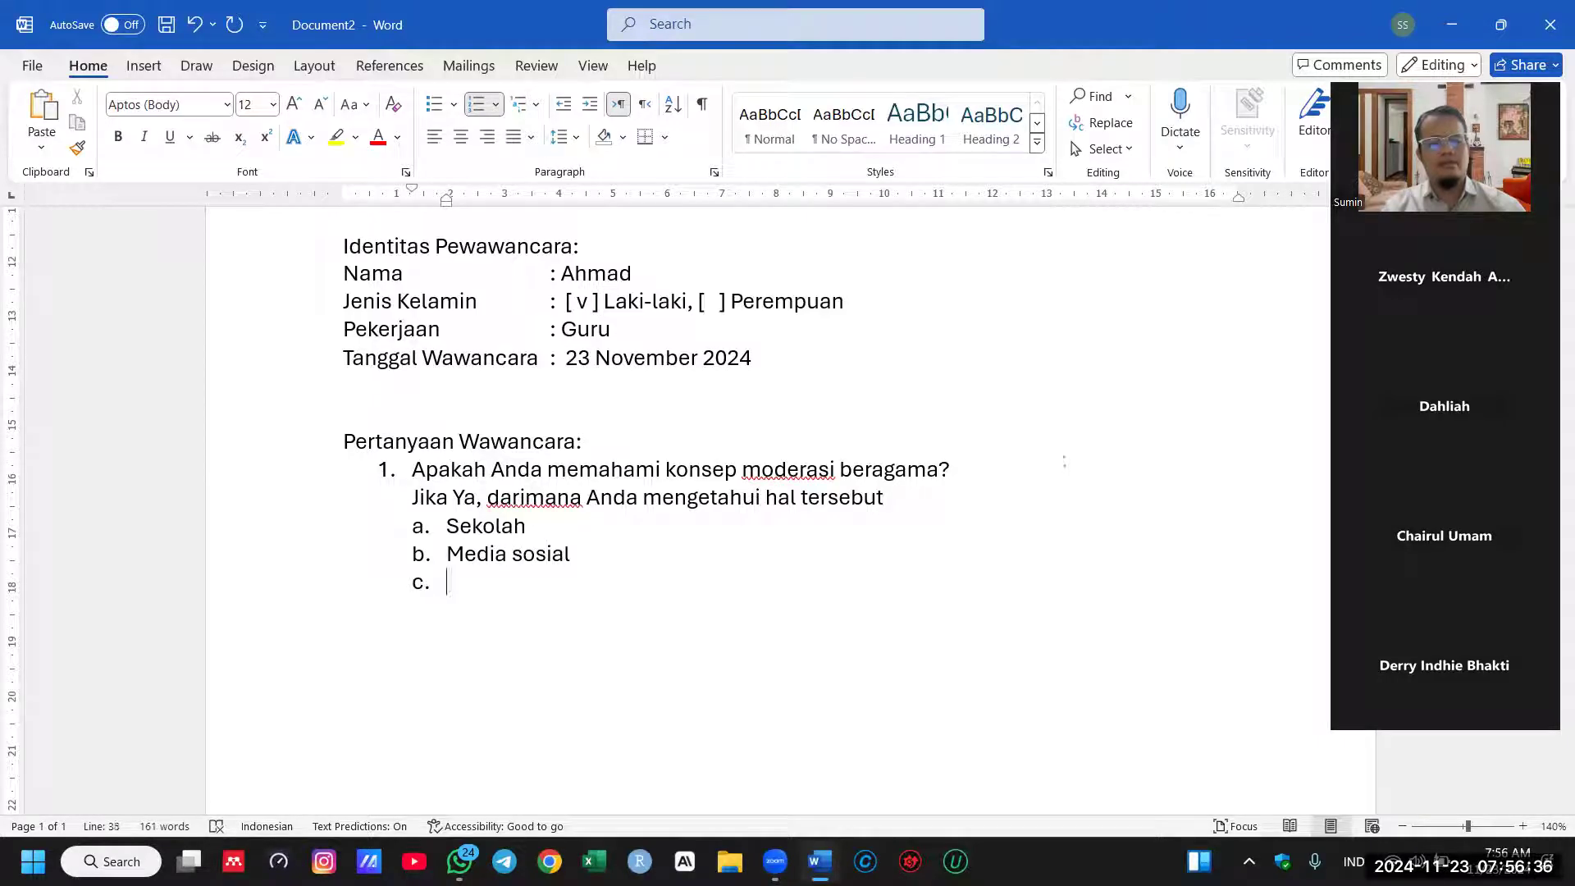
{"action": "type", "text": "Buku/"}
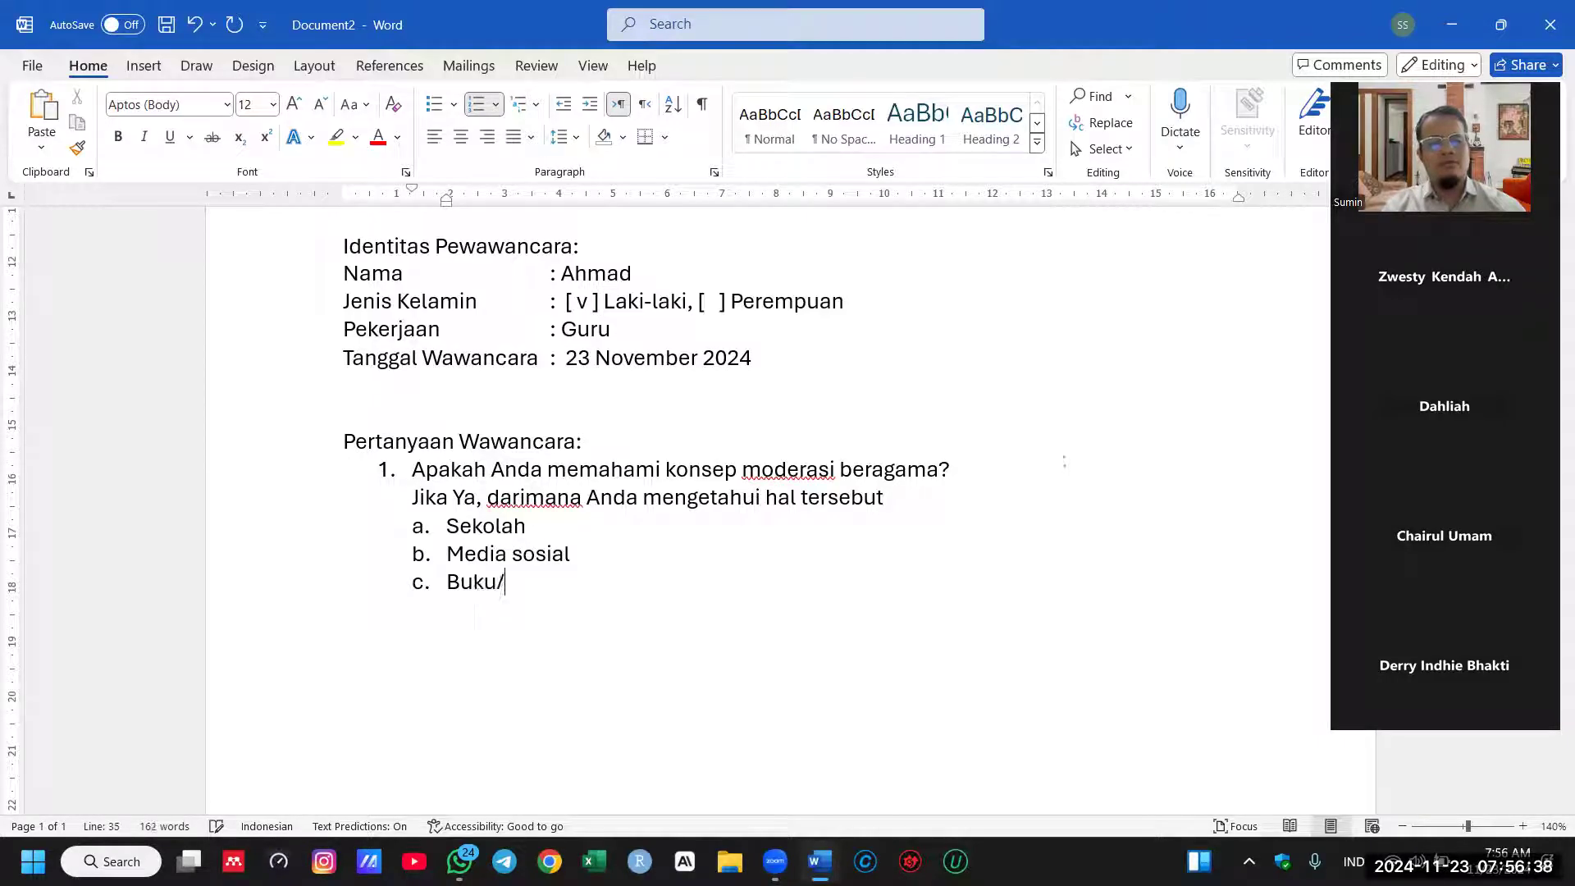
{"action": "type", "text": "literatur"}
Step: Extend the lettered answer list with d. "Teman", e. "Orang tua" and f. "Guru"
{"action": "key", "text": "Return"}
{"action": "type", "text": "Teman"}
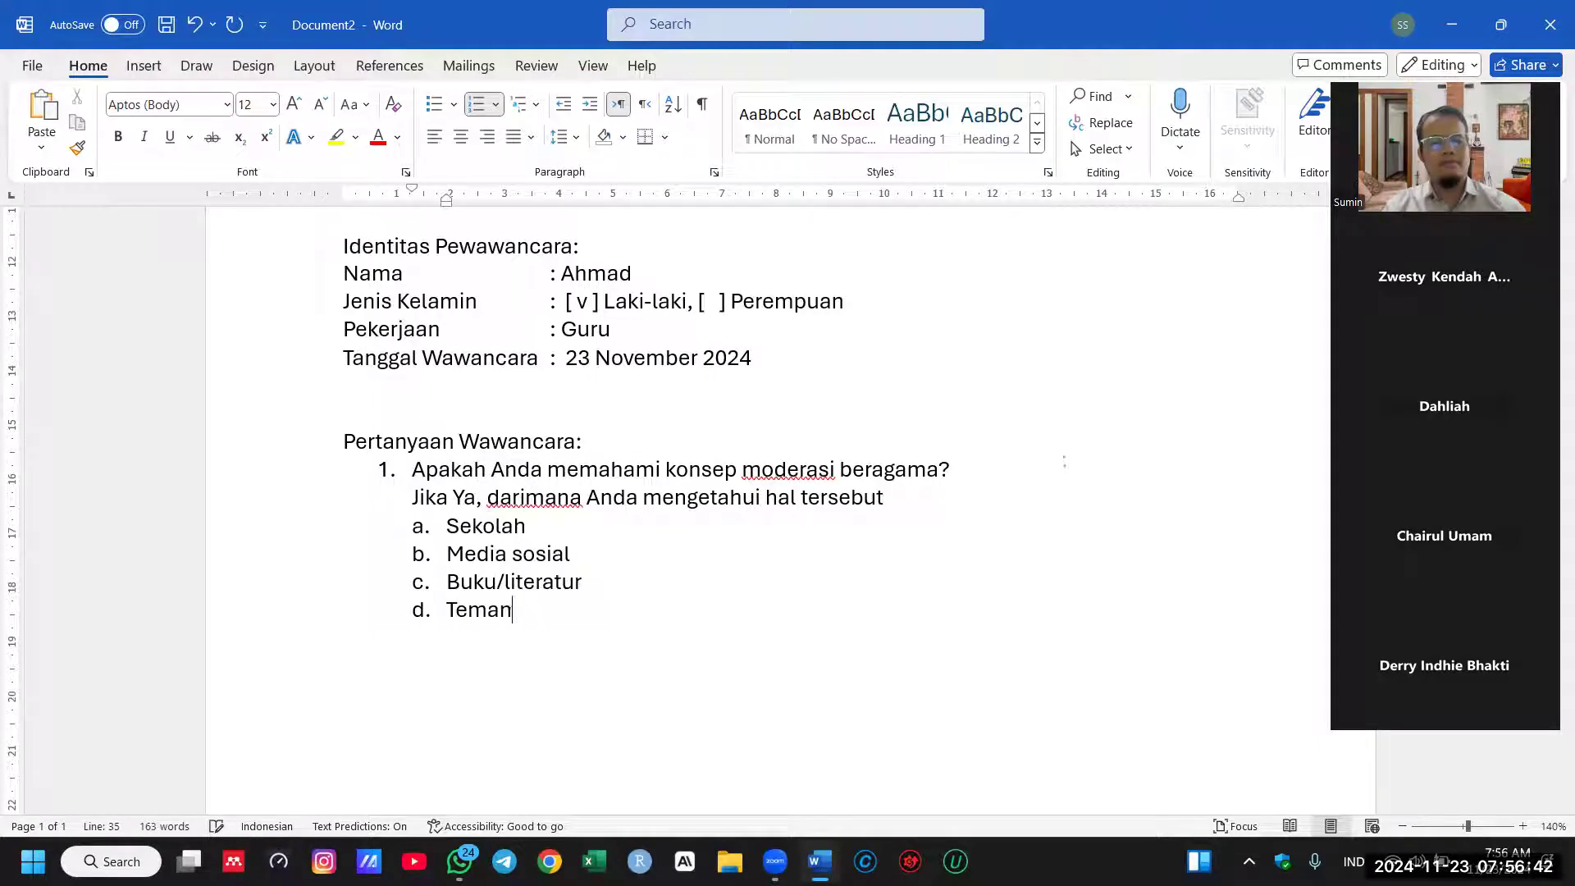
{"action": "key", "text": "Return"}
{"action": "type", "text": "Orang t"}
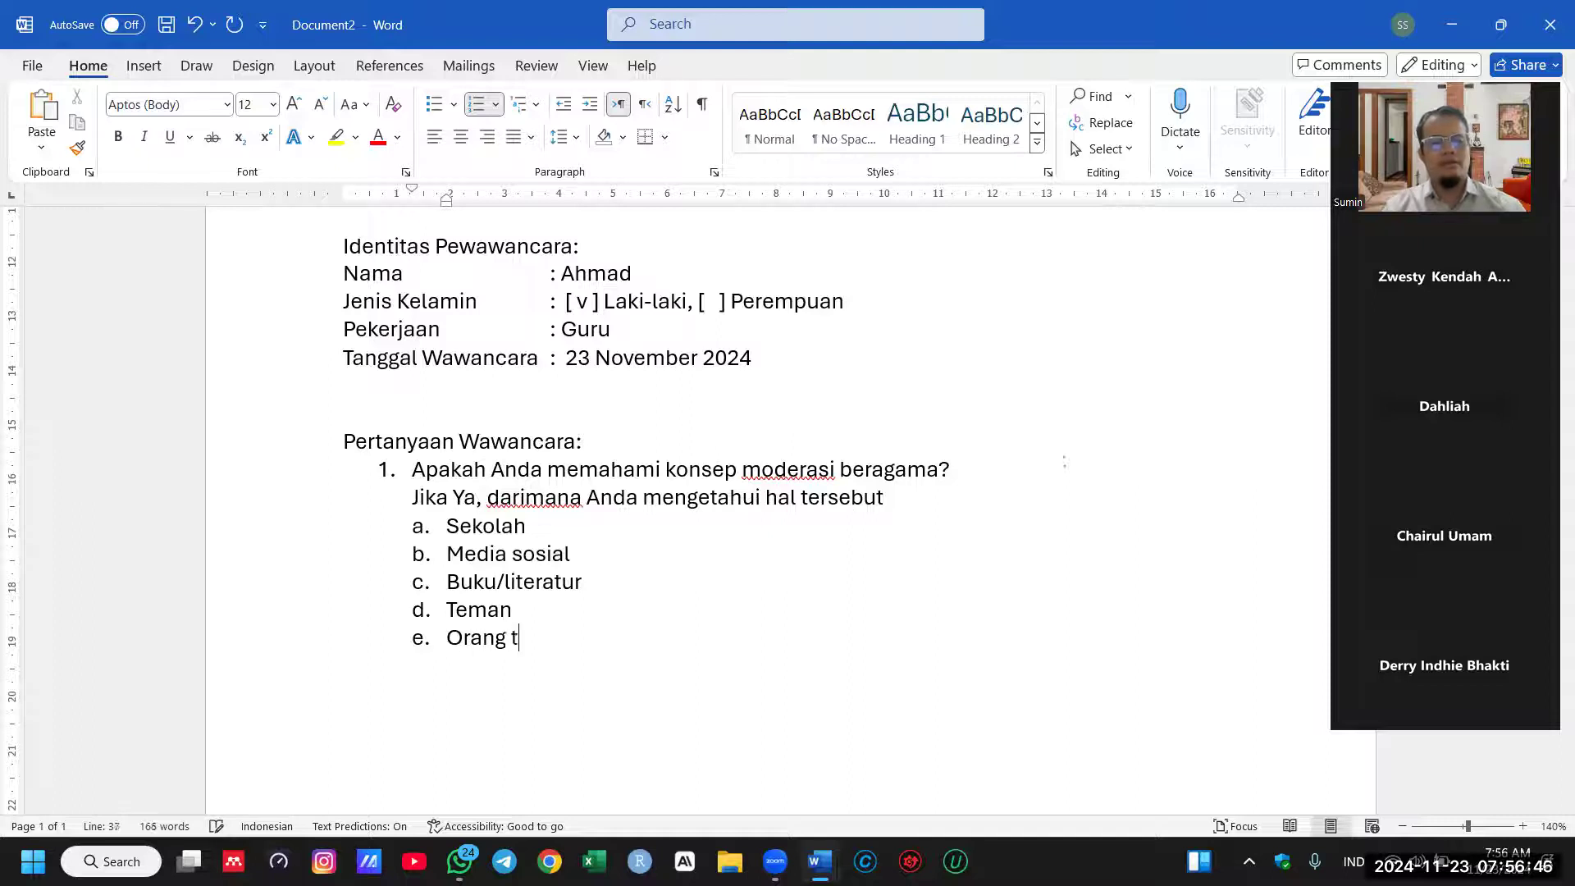
{"action": "type", "text": "ua"}
{"action": "key", "text": "Return"}
{"action": "type", "text": "Guru"}
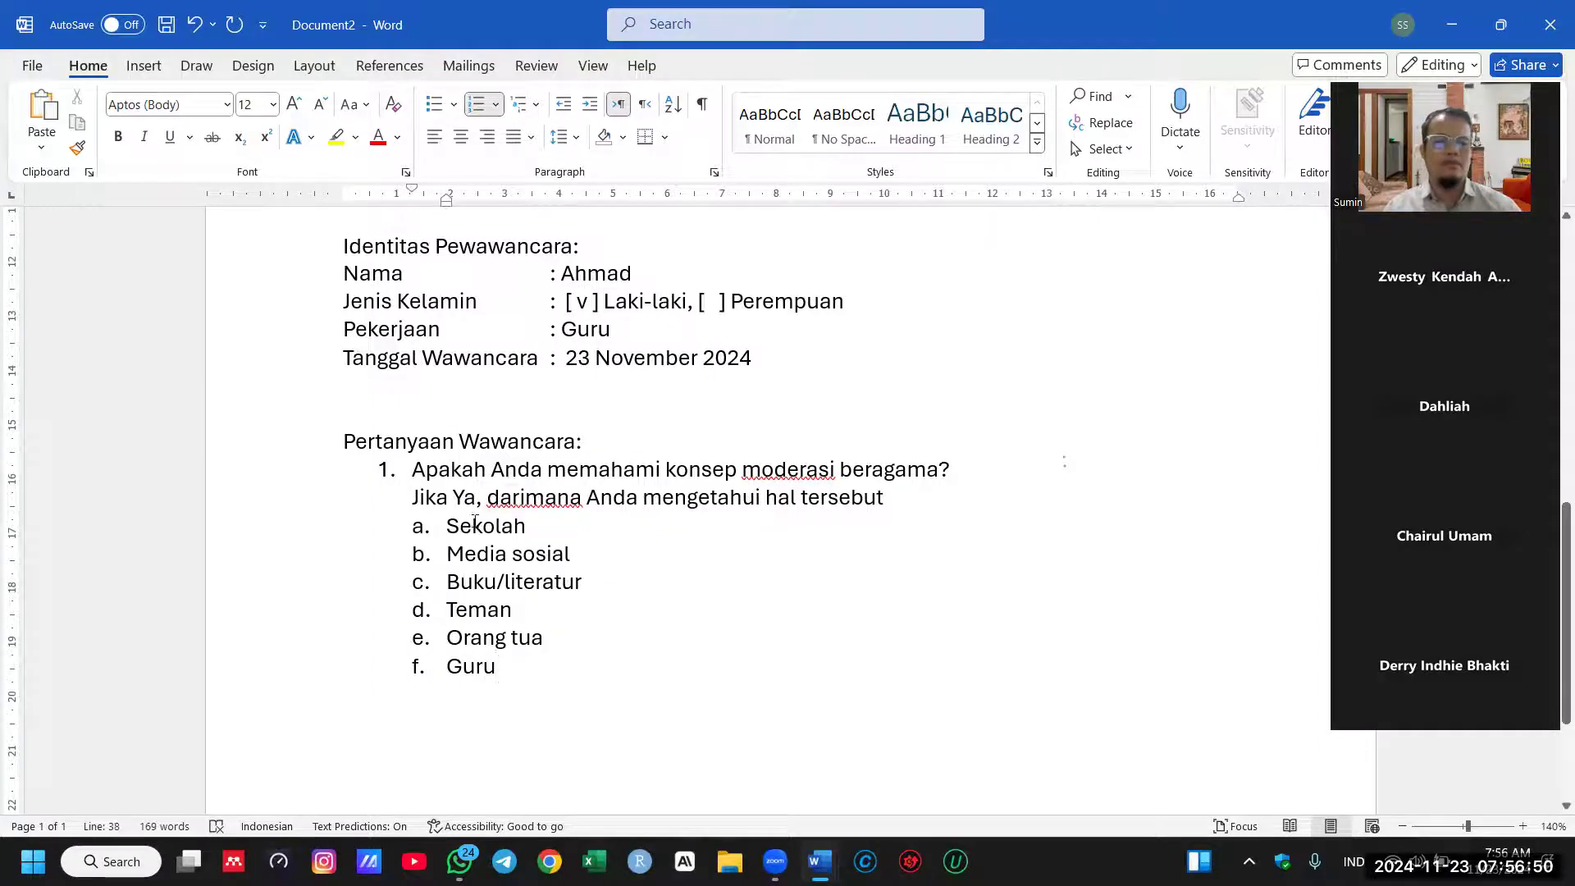
Step: Add "Lainnya" as option g at the end of the lettered answer list, below "Guru"
{"action": "left_click", "coordinate": [562, 525]}
{"action": "left_click", "coordinate": [444, 527]}
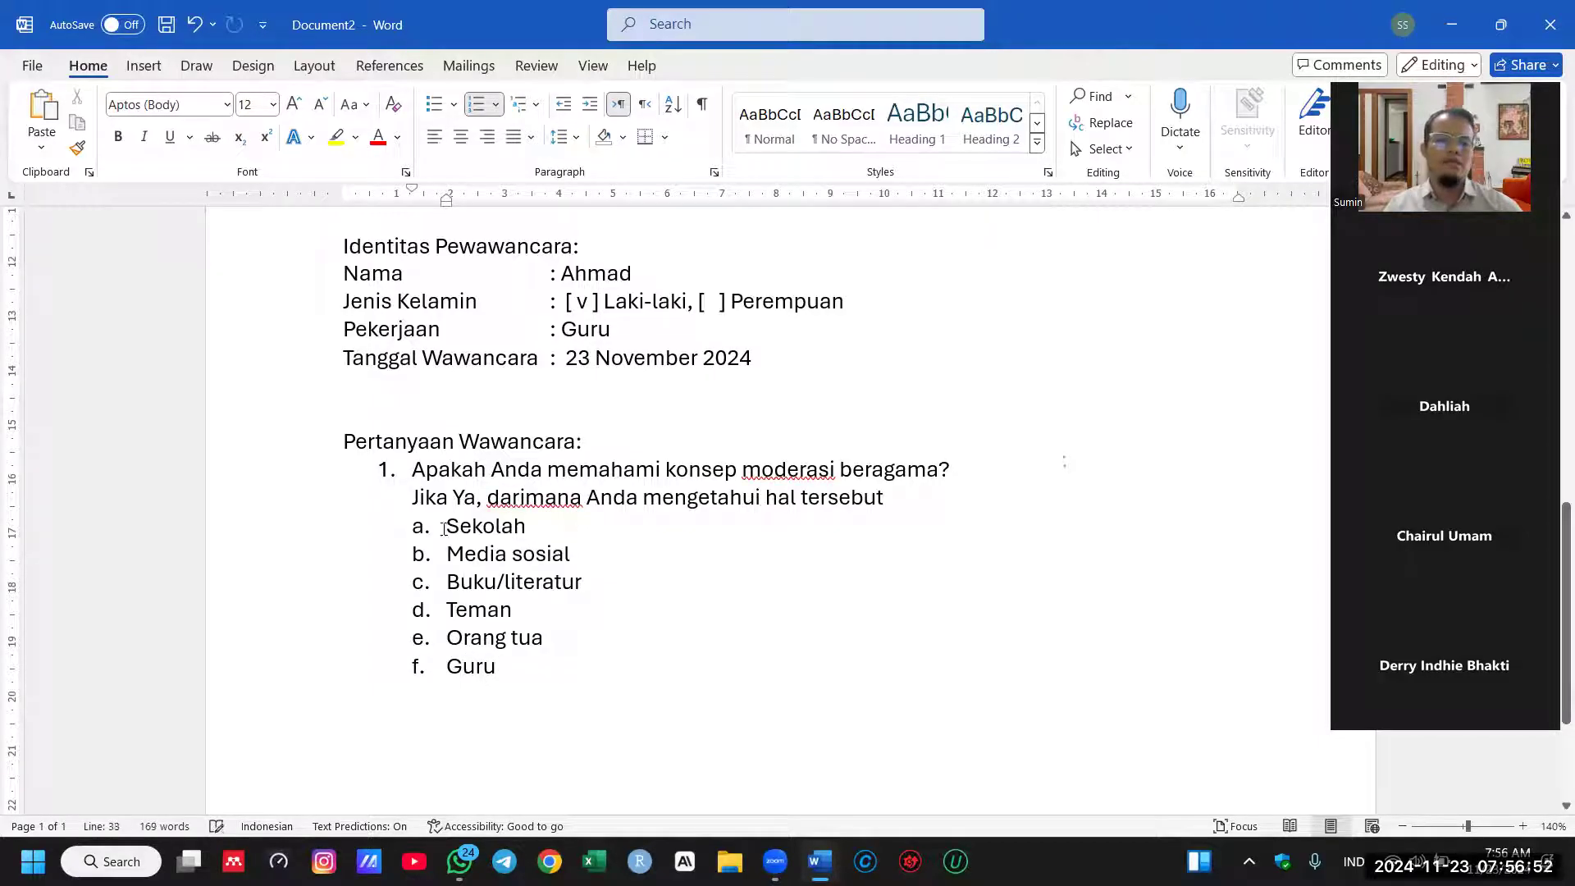
{"action": "left_click", "coordinate": [271, 536]}
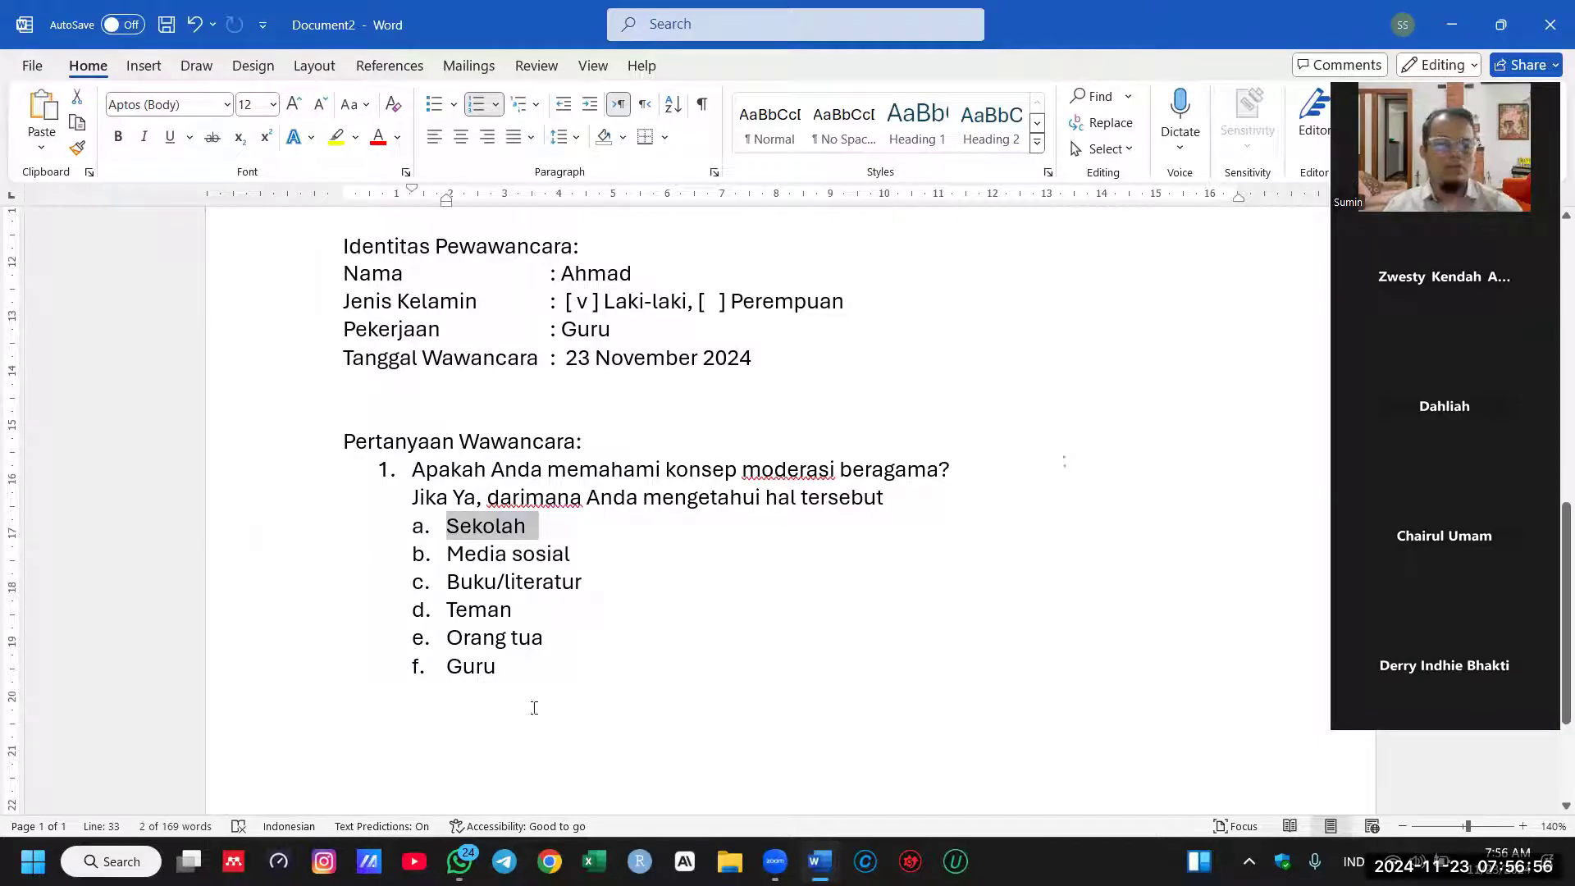
{"action": "left_click", "coordinate": [531, 666]}
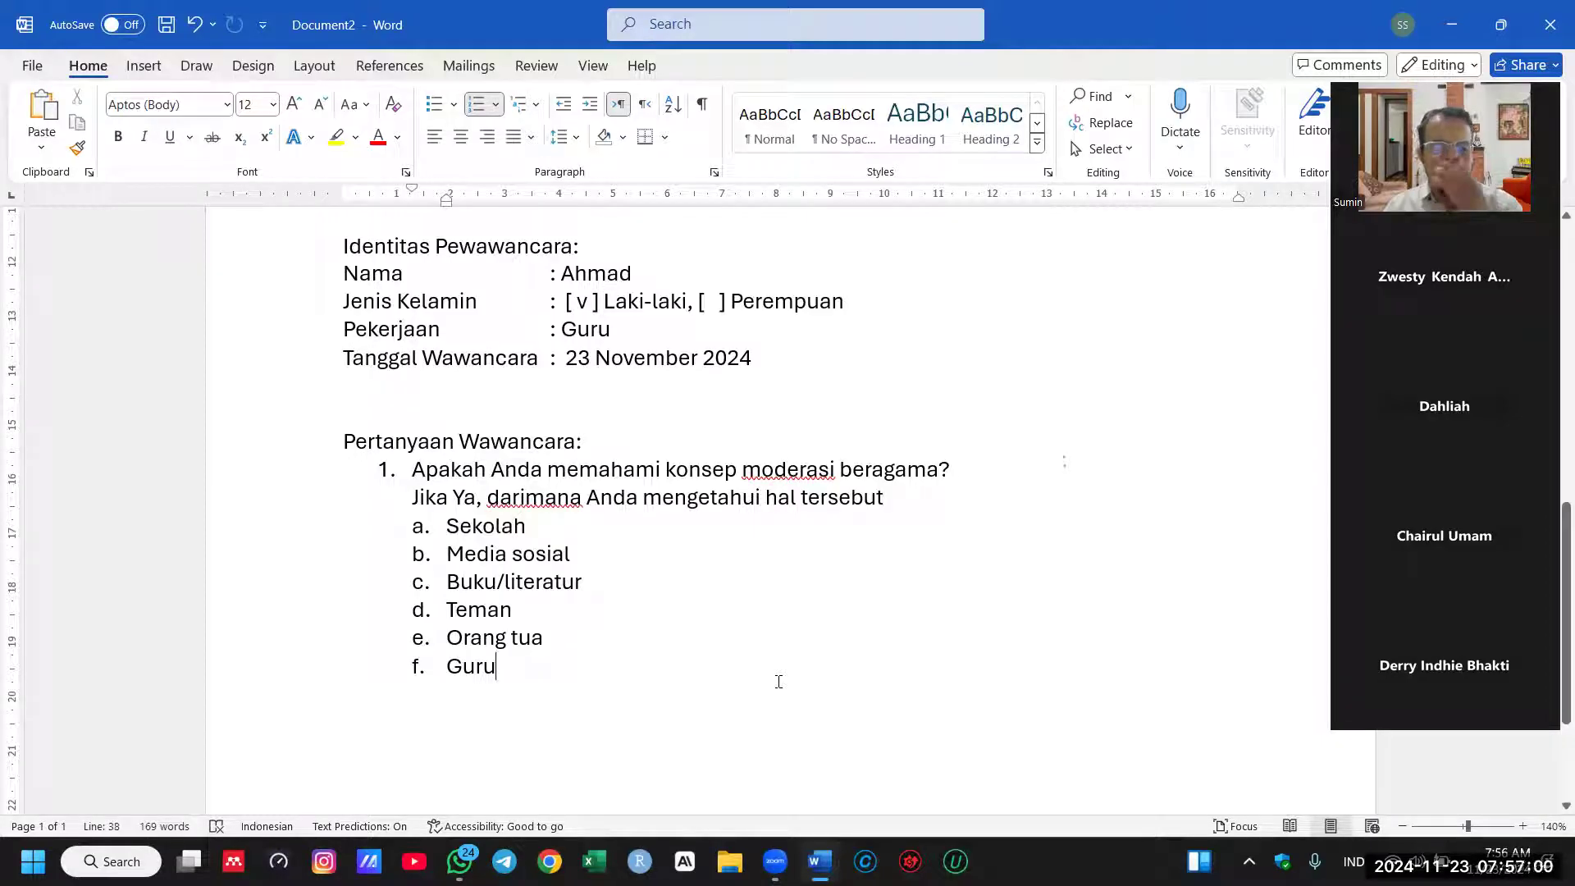
{"action": "key", "text": "Return"}
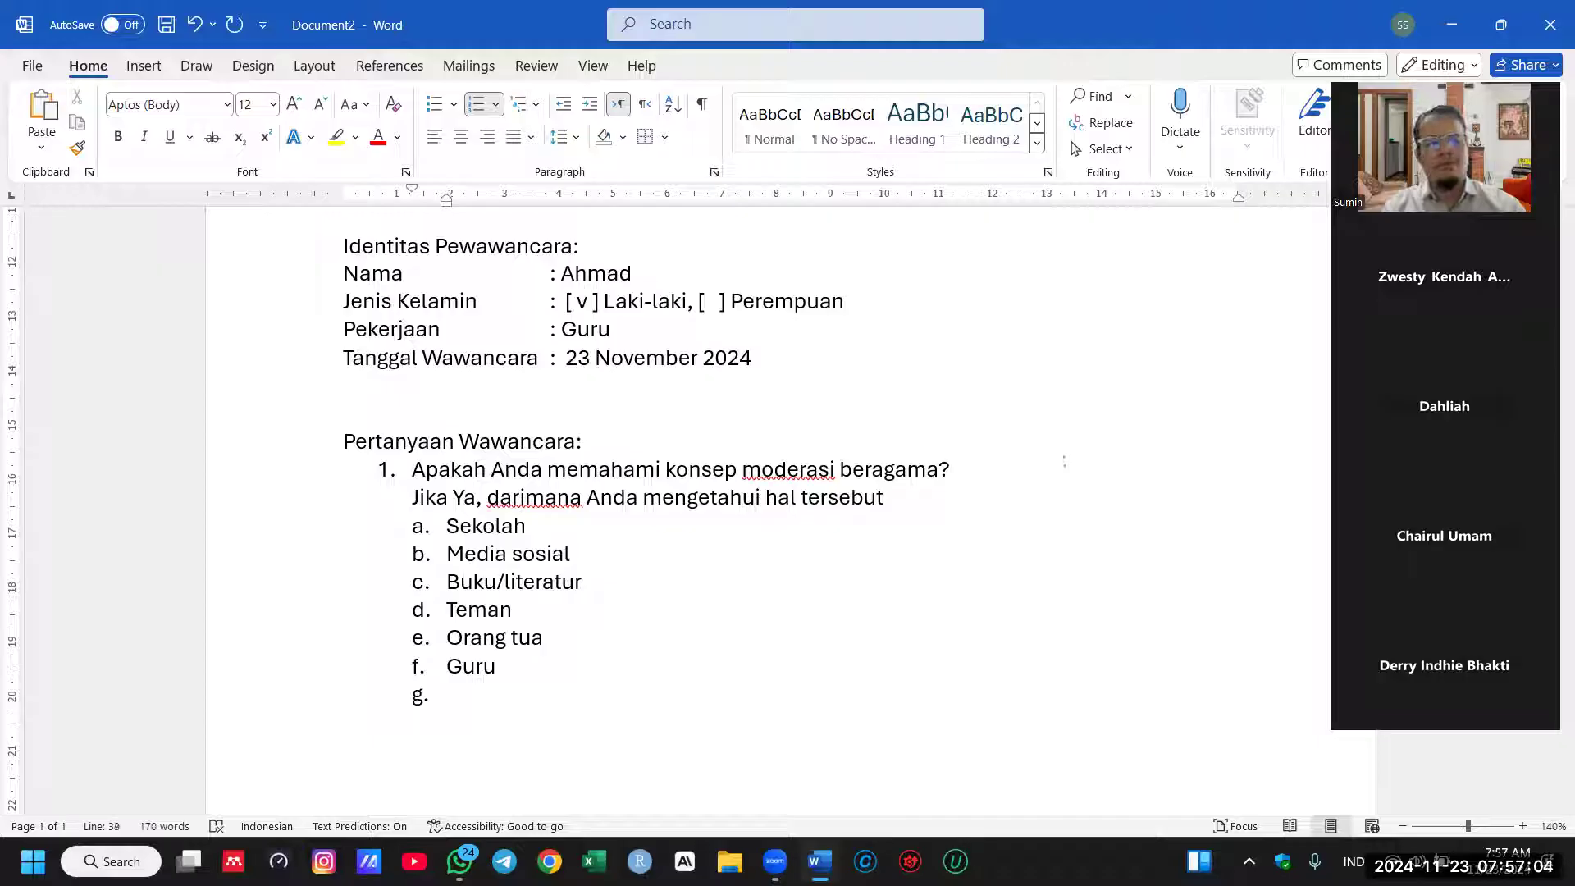
{"action": "type", "text": "lainnya"}
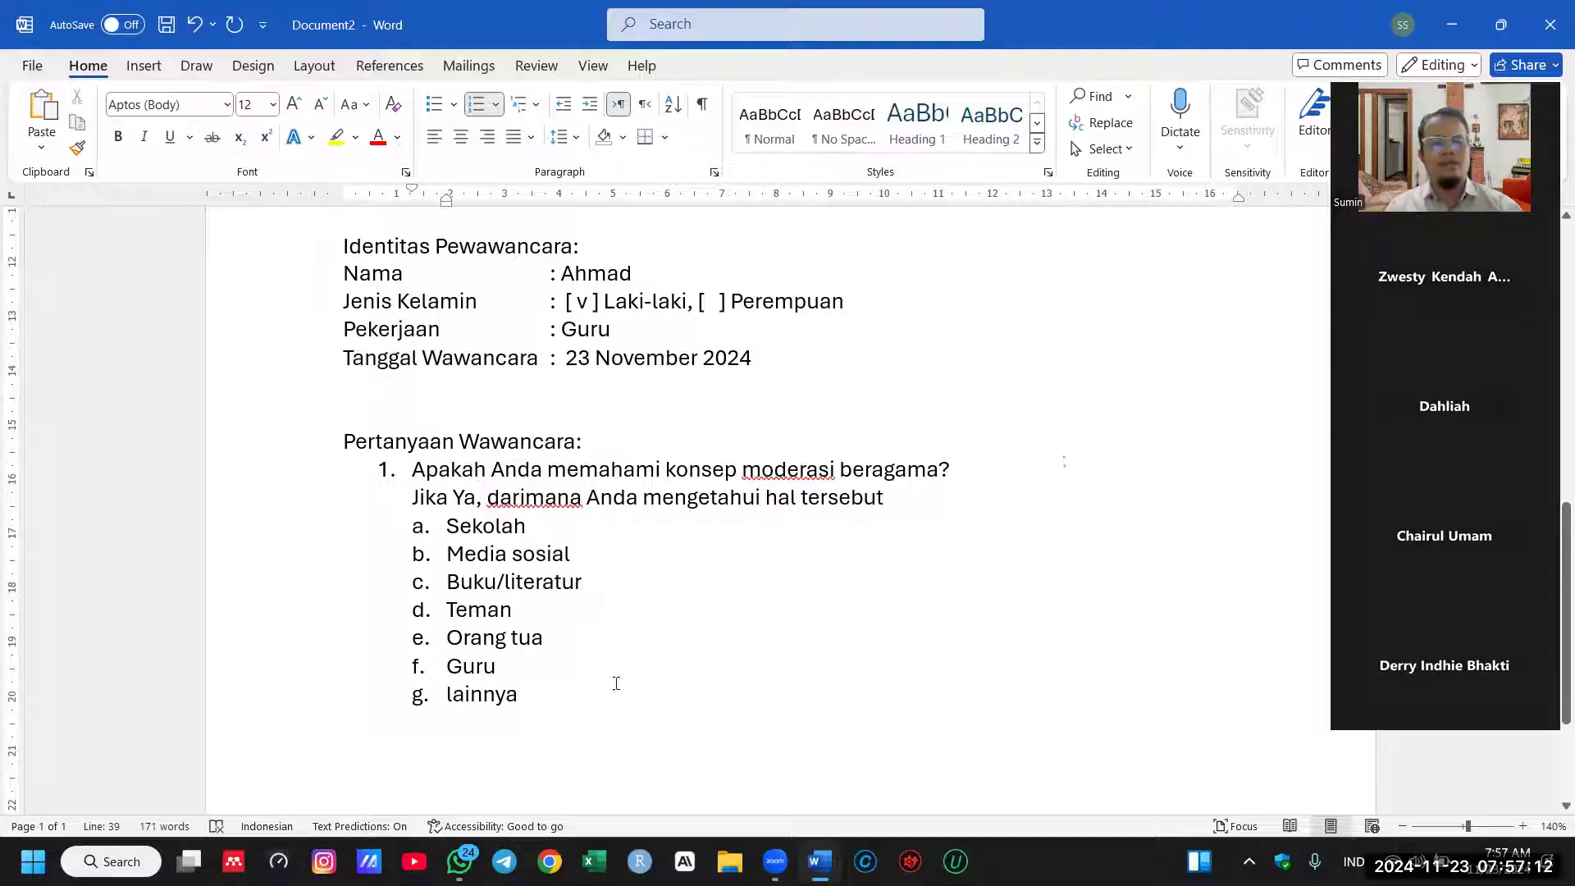
Step: Add the unlettered line "Jika menjawab tidak, maka" followed by a row of dots below option g, aligned with the question text
{"action": "key", "text": "Return"}
{"action": "key", "text": "BackSpace"}
{"action": "key", "text": "BackSpace"}
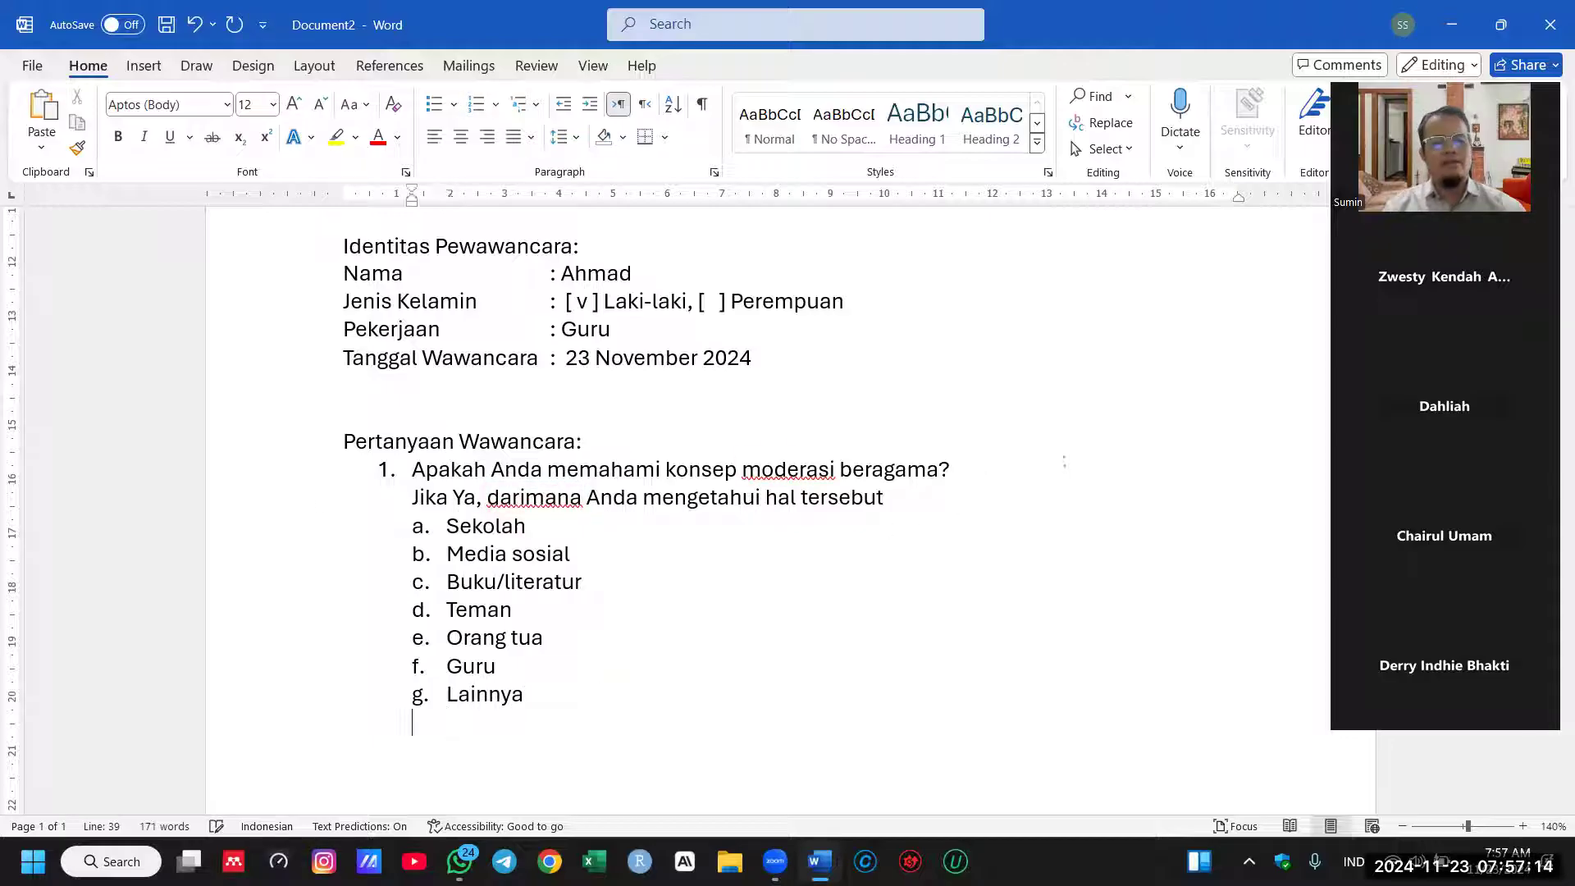
{"action": "type", "text": "Jika menjawab tidak"}
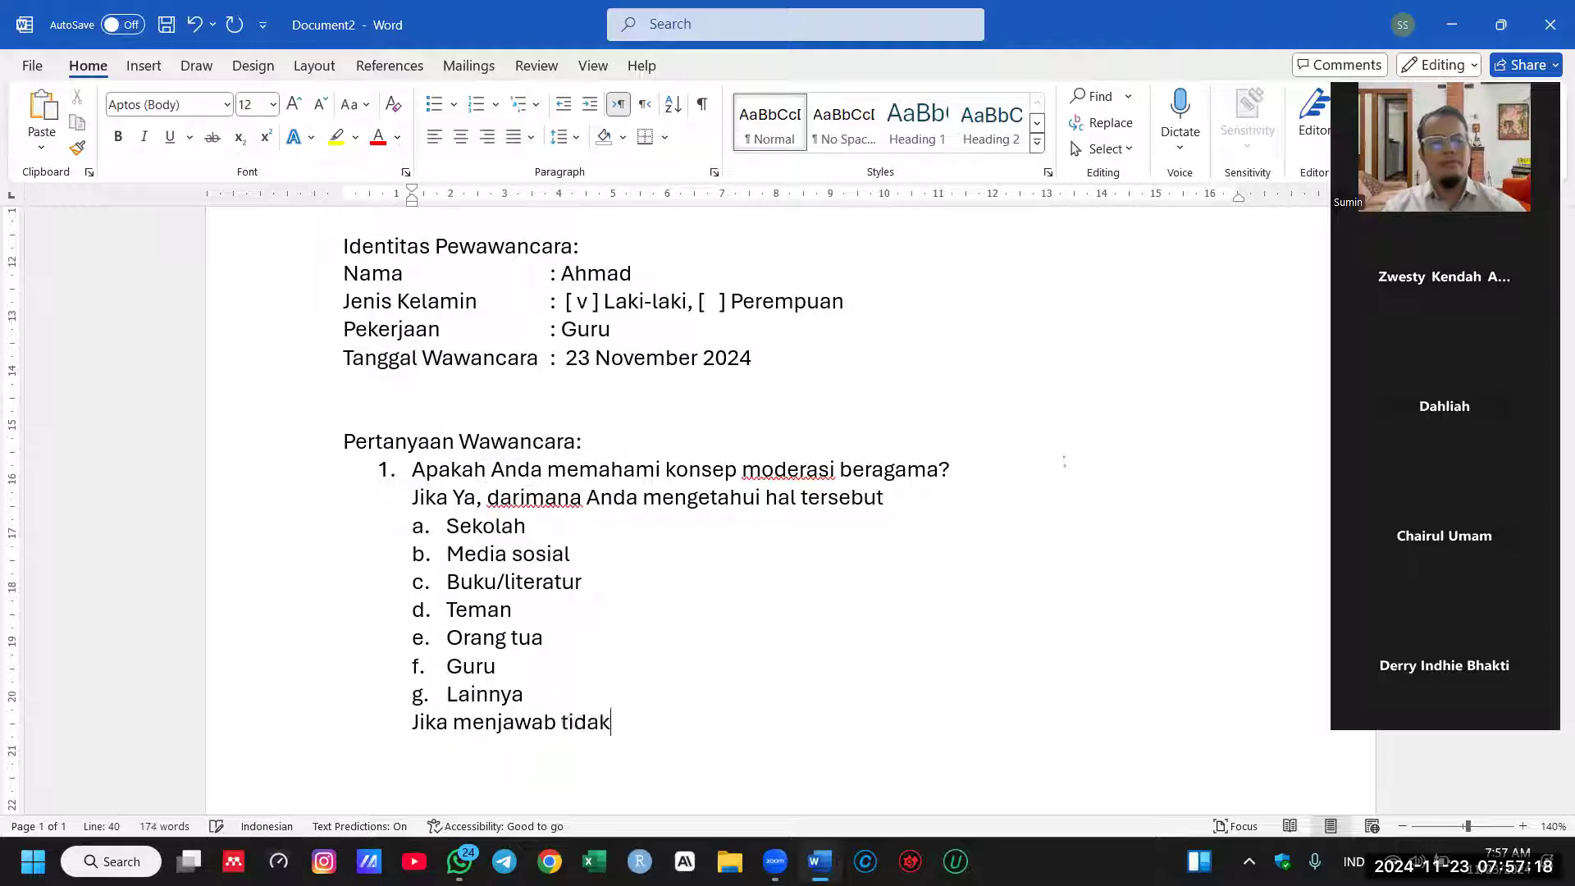
{"action": "type", "text": ", maka"}
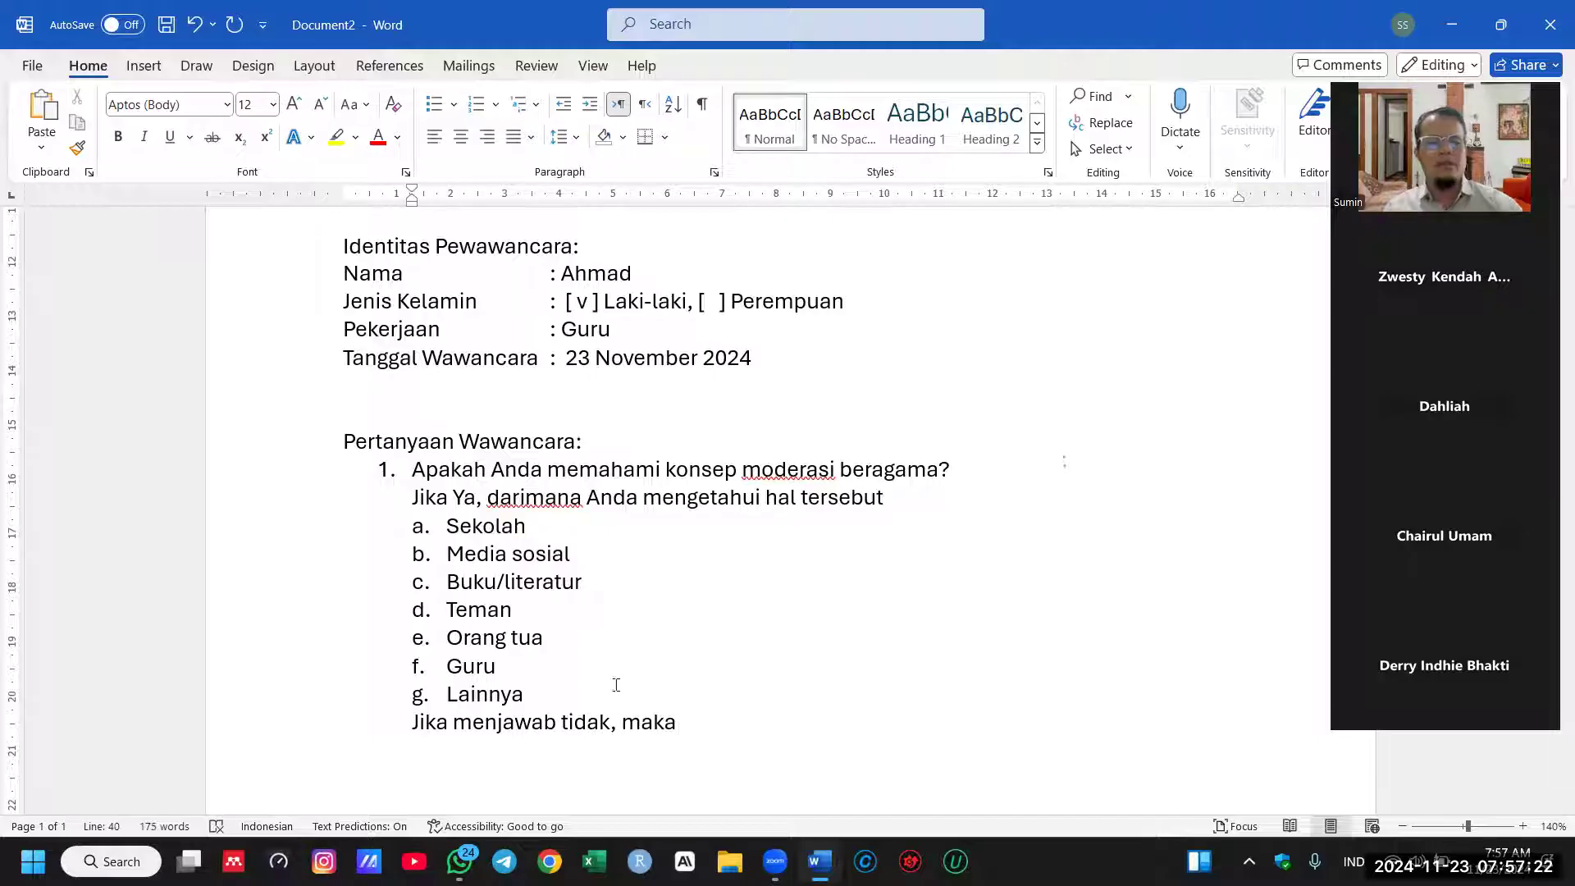
{"action": "scroll", "coordinate": [648, 681], "scroll_direction": "down", "scroll_amount": 2}
{"action": "type", "text": "...................."}
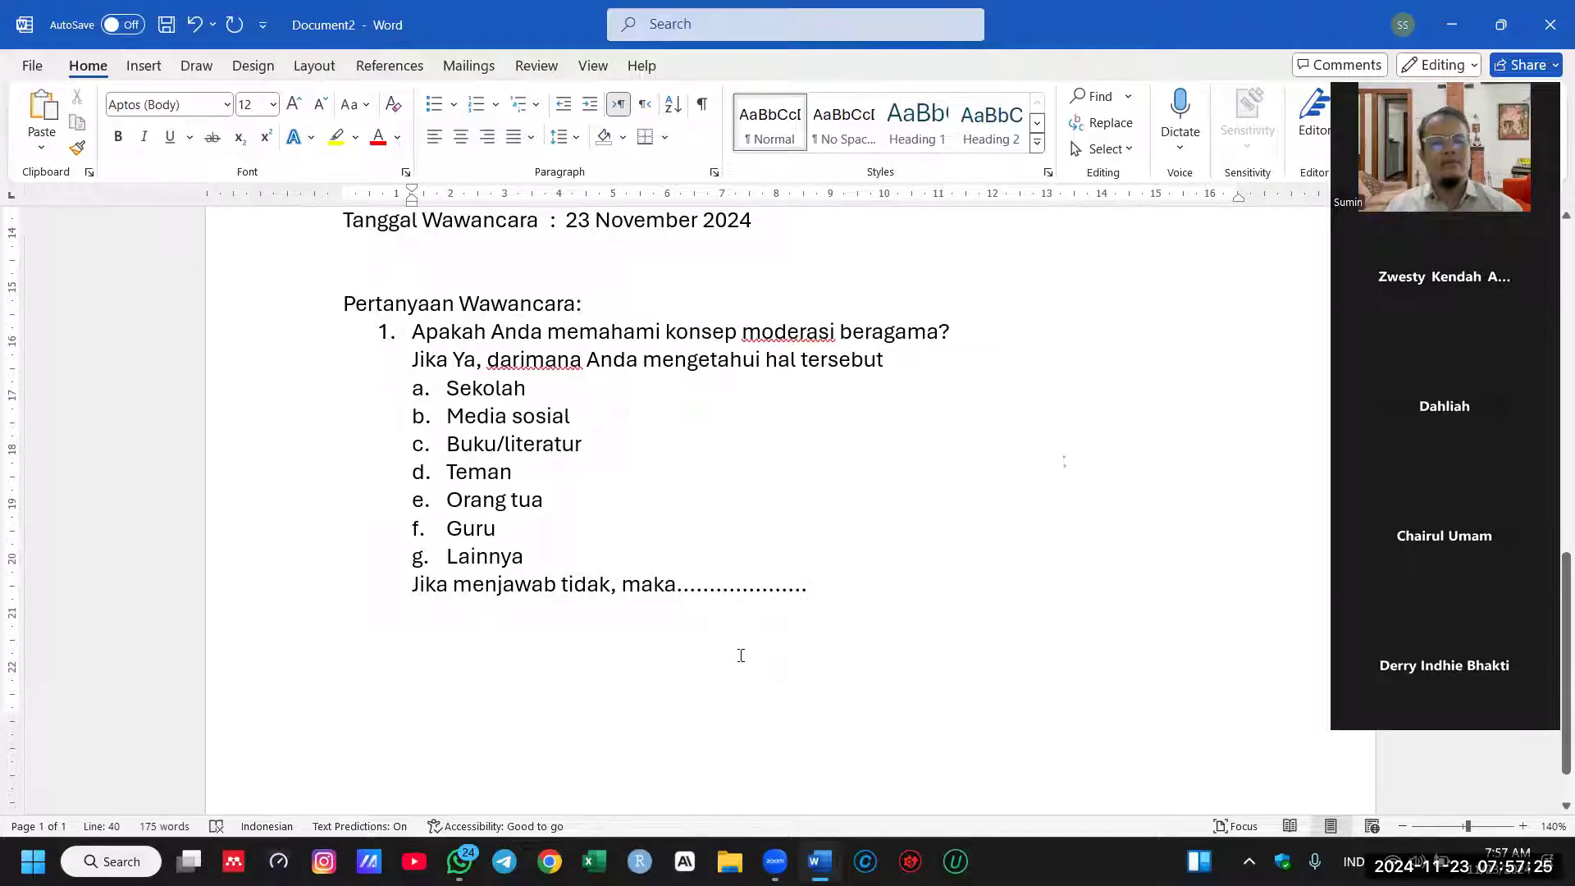
{"action": "scroll", "coordinate": [741, 656], "scroll_direction": "up", "scroll_amount": 3}
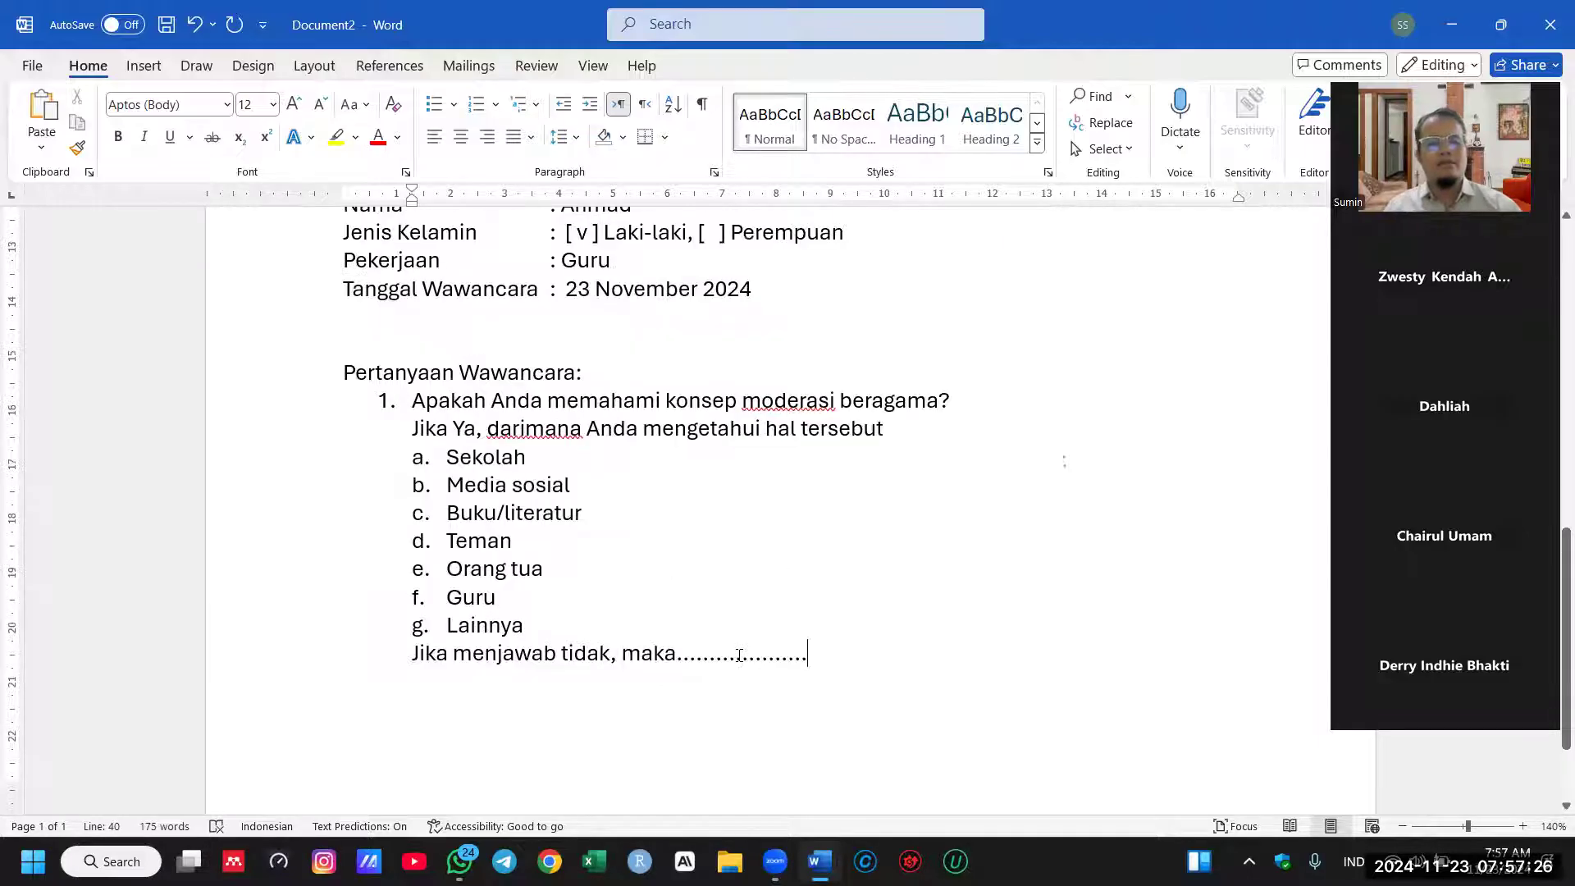
{"action": "scroll", "coordinate": [679, 661], "scroll_direction": "down", "scroll_amount": 2}
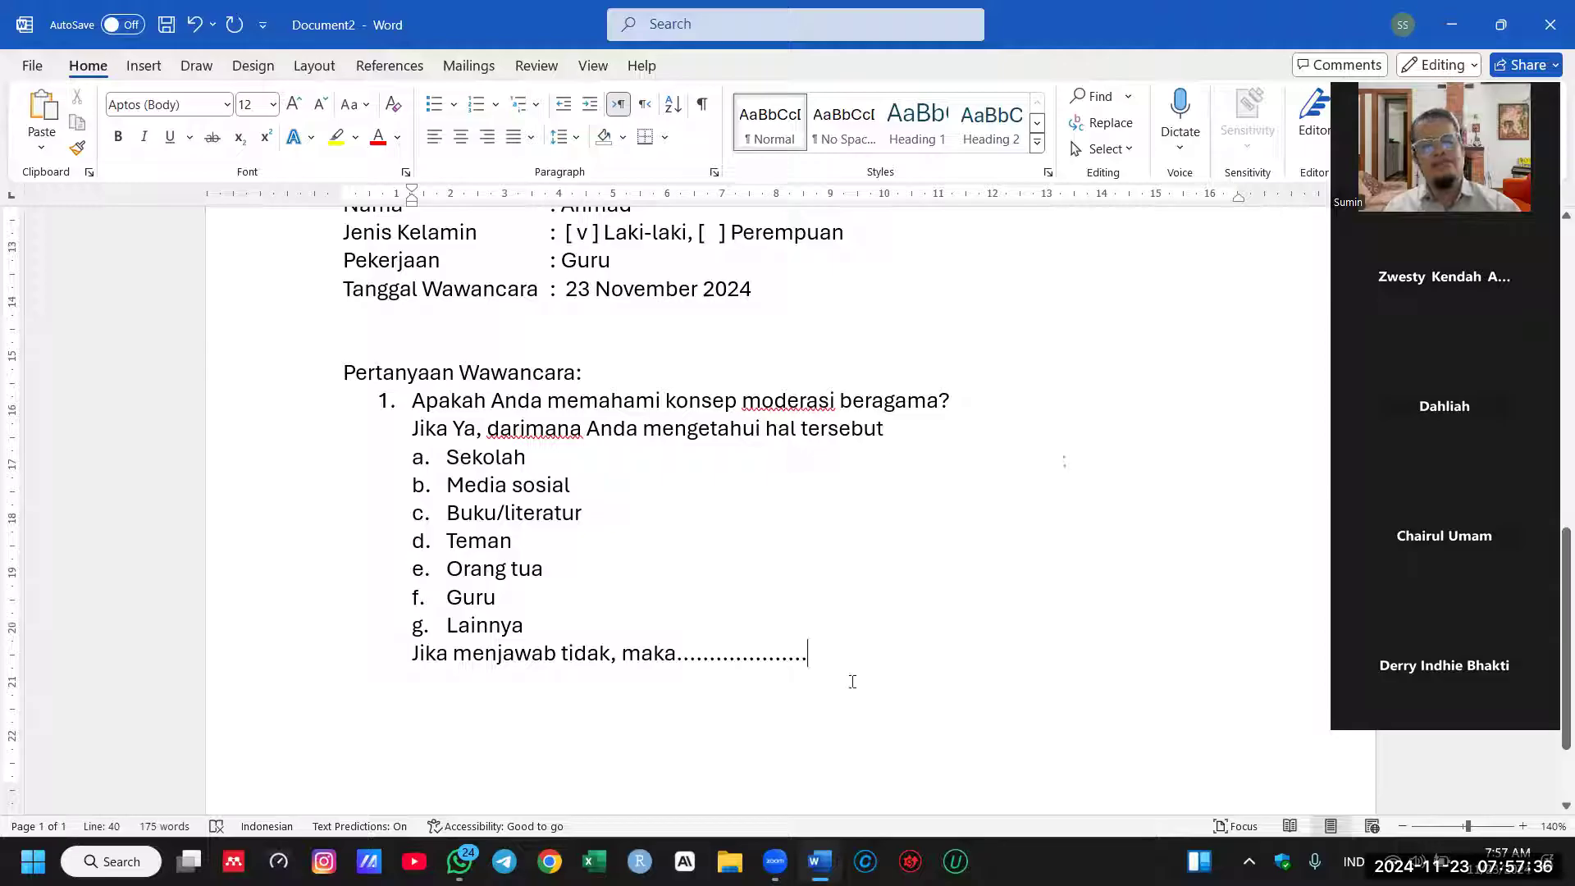
Step: Append "JANGAN DIJADIKAN SEBAGAI INFORMAN" after the dots on the "Jika menjawab tidak" line
{"action": "type", "text": "JANG"}
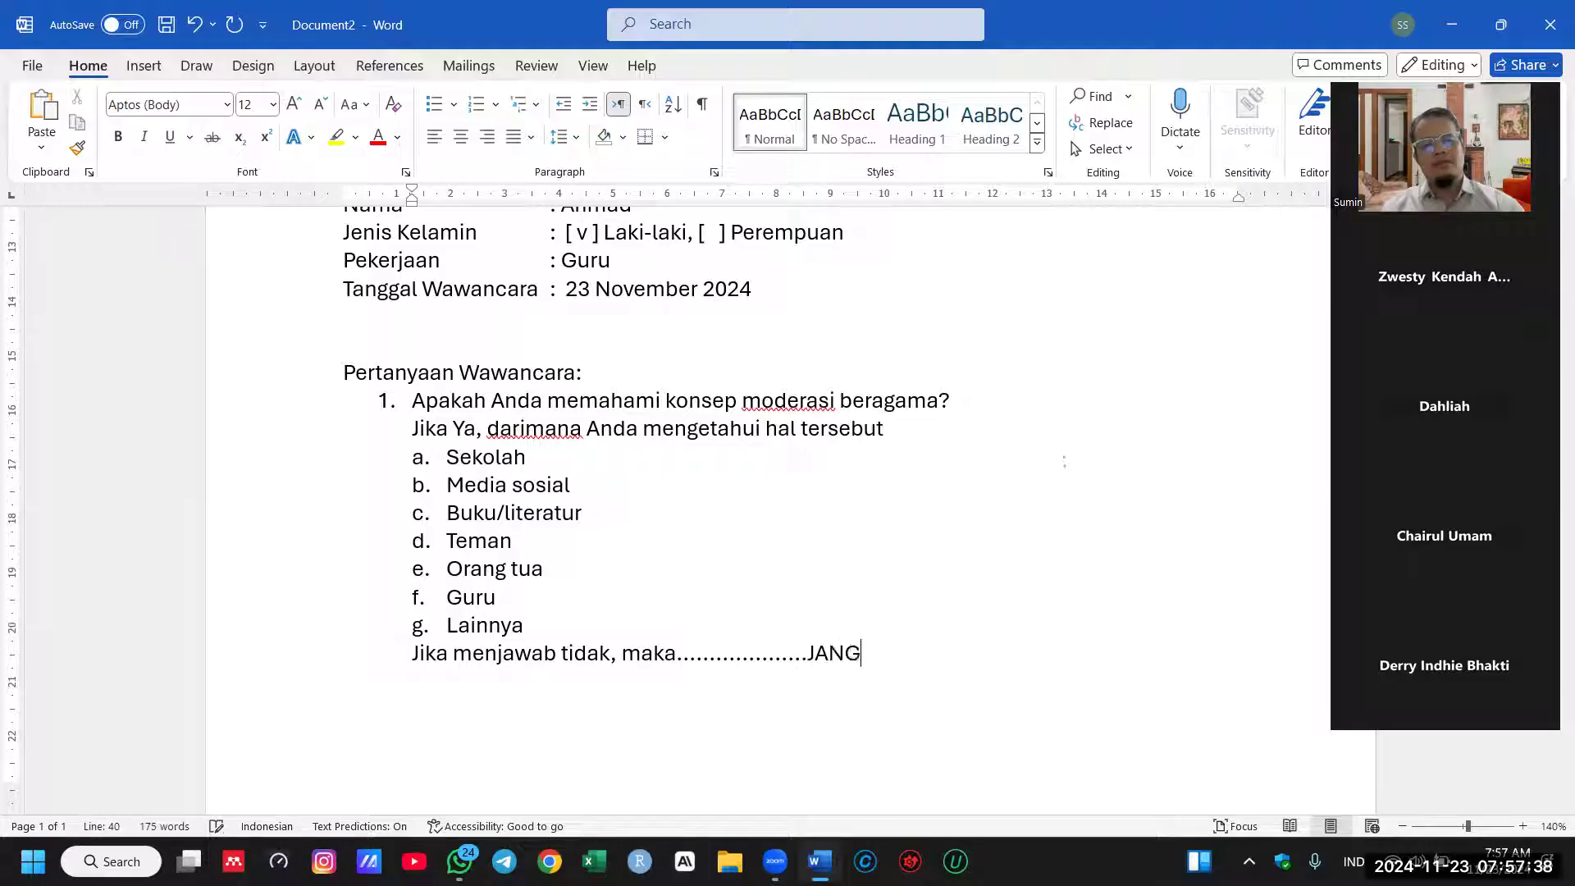
{"action": "type", "text": "AN DIJADIKAN "}
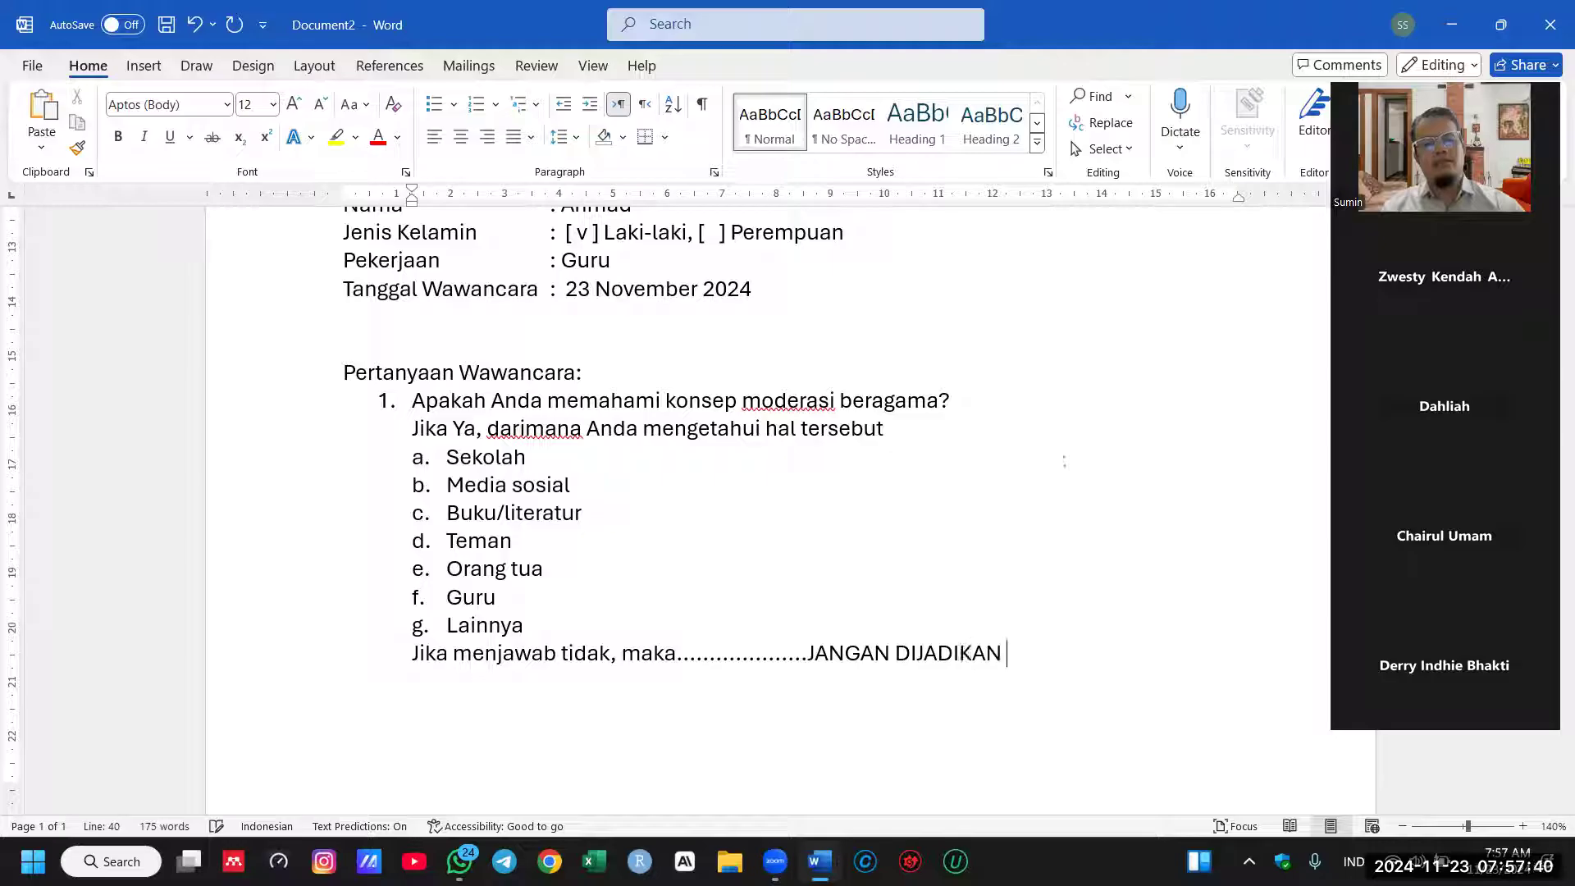
{"action": "type", "text": "SEBAGAI INFOR"}
{"action": "key", "text": "BackSpace"}
{"action": "type", "text": "ORMAN"}
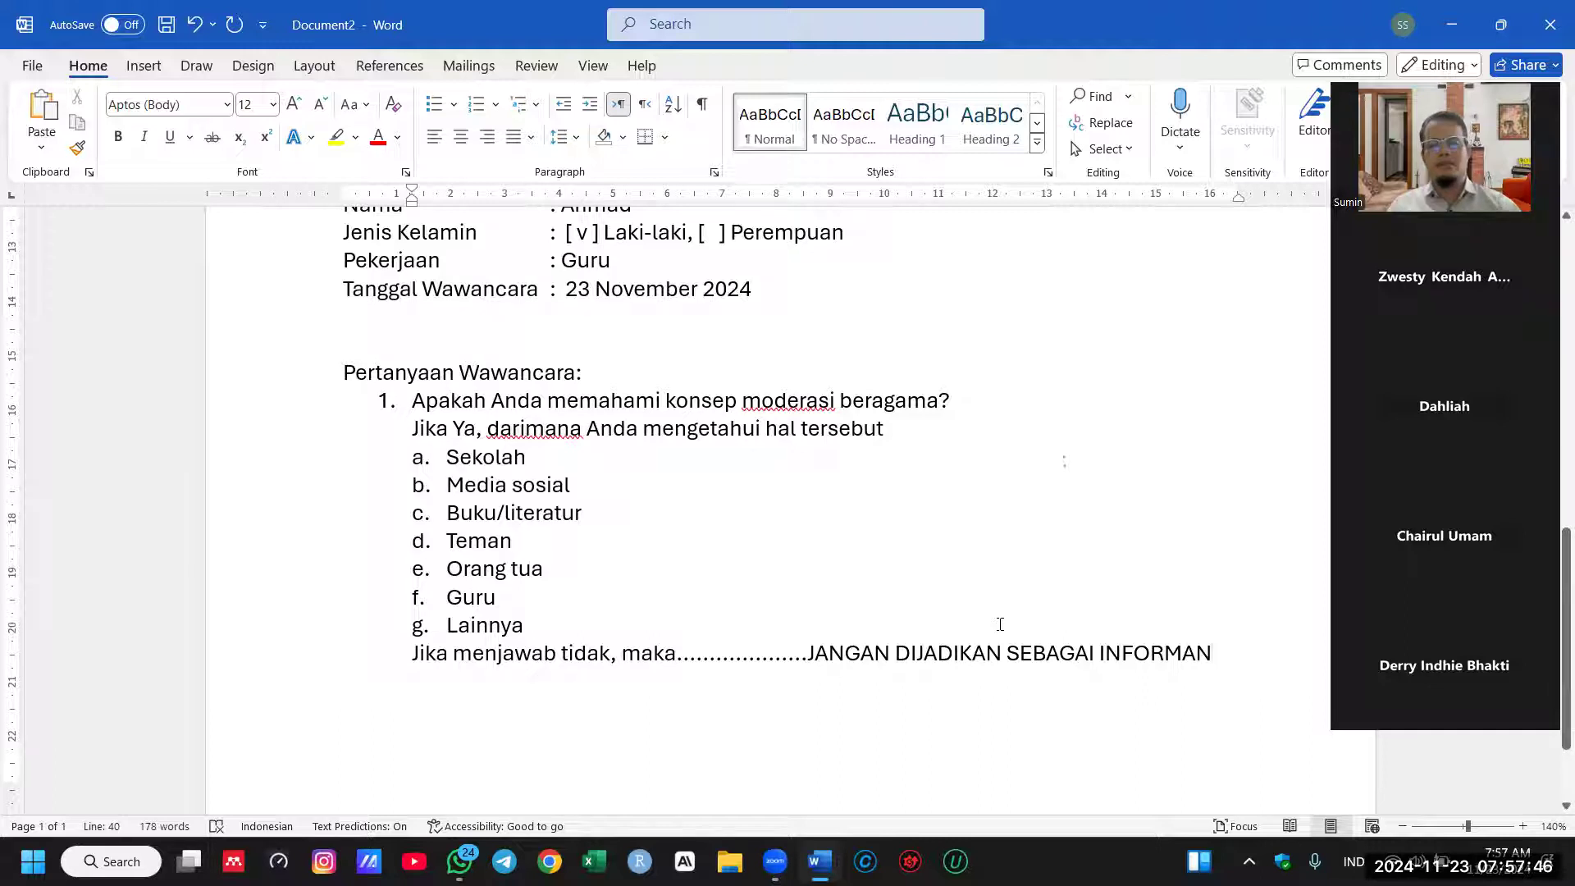
Step: Add question 2, "Bagaimana pandangan Anda tetang moderasi beragama?", to the numbered list below the "Jika menjawab tidak" line
{"action": "key", "text": "Return"}
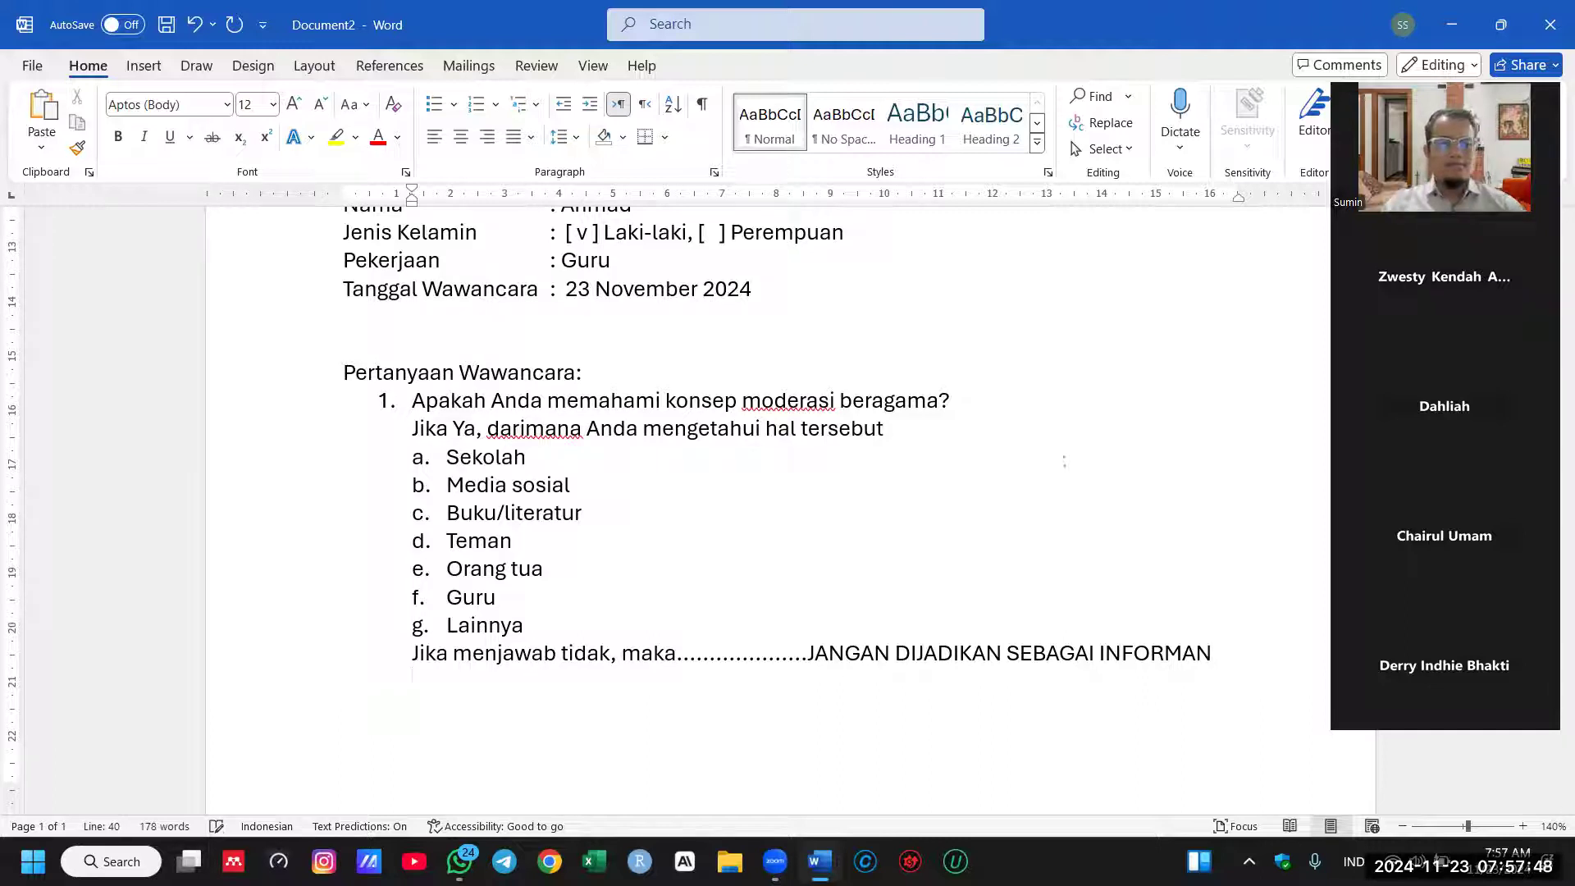
{"action": "key", "text": "BackSpace"}
{"action": "type", "text": "2."}
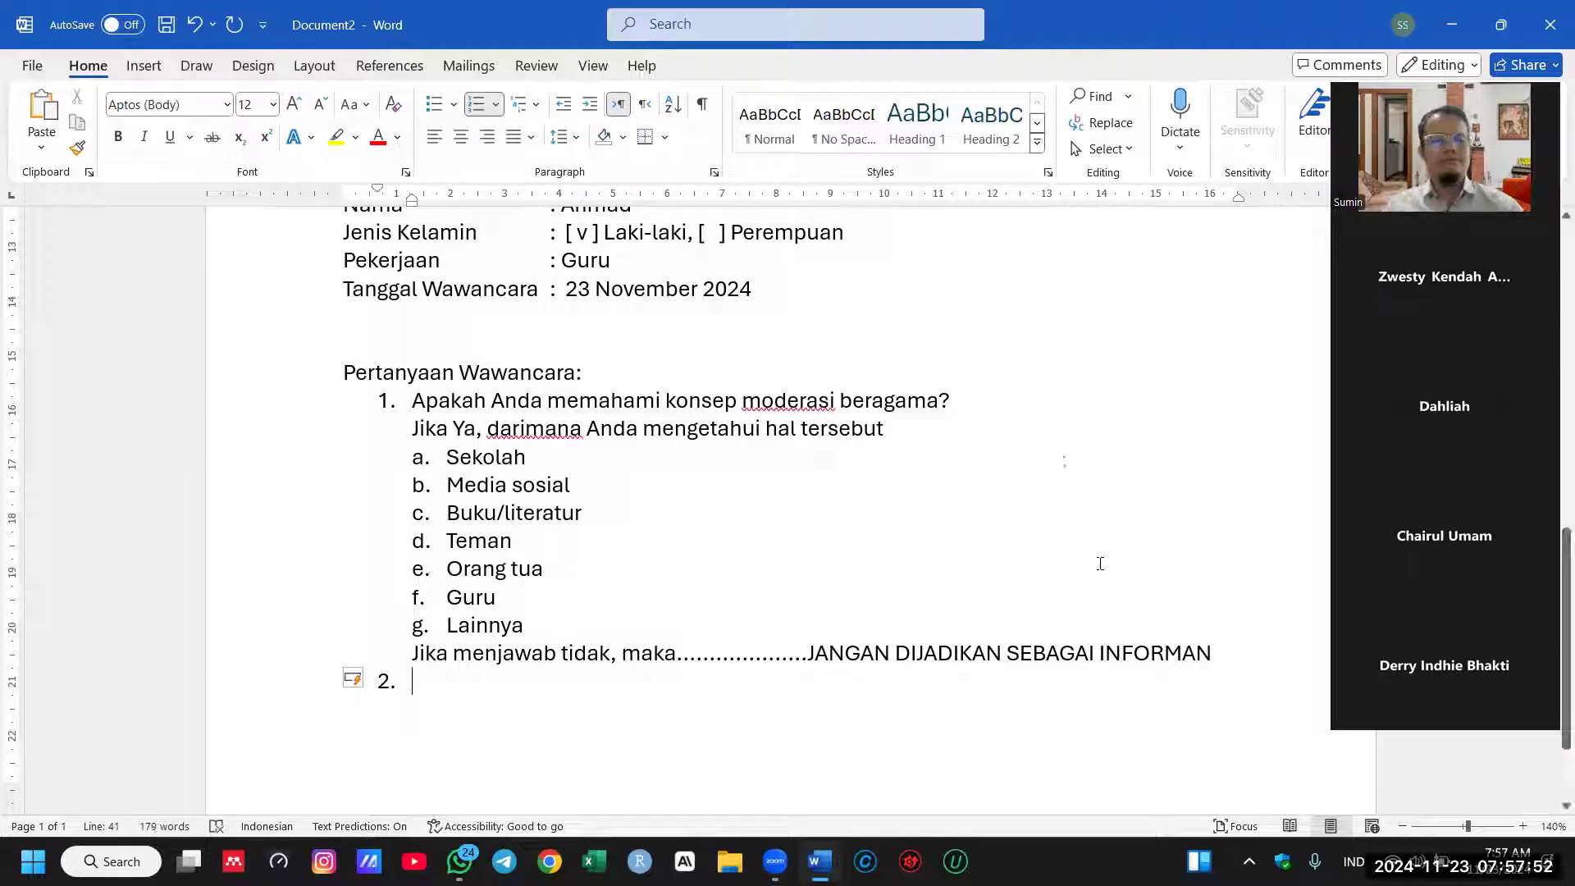
{"action": "scroll", "coordinate": [1084, 565], "scroll_direction": "down", "scroll_amount": 1}
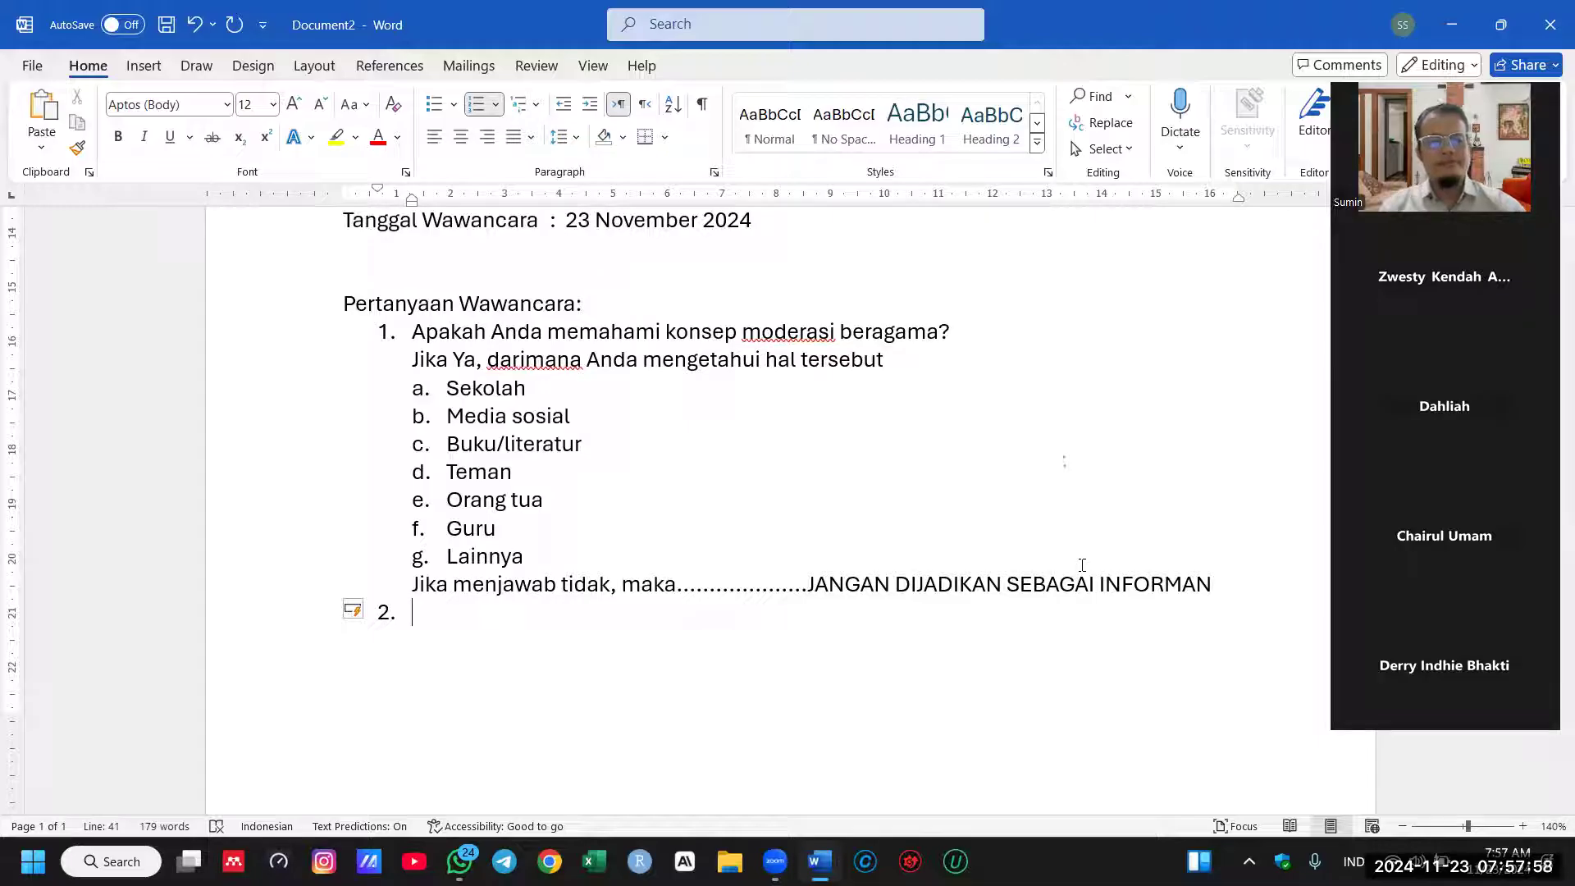
{"action": "type", "text": "bAGA"}
{"action": "key", "text": "BackSpace"}
{"action": "key", "text": "BackSpace"}
{"action": "key", "text": "BackSpace"}
{"action": "key", "text": "BackSpace"}
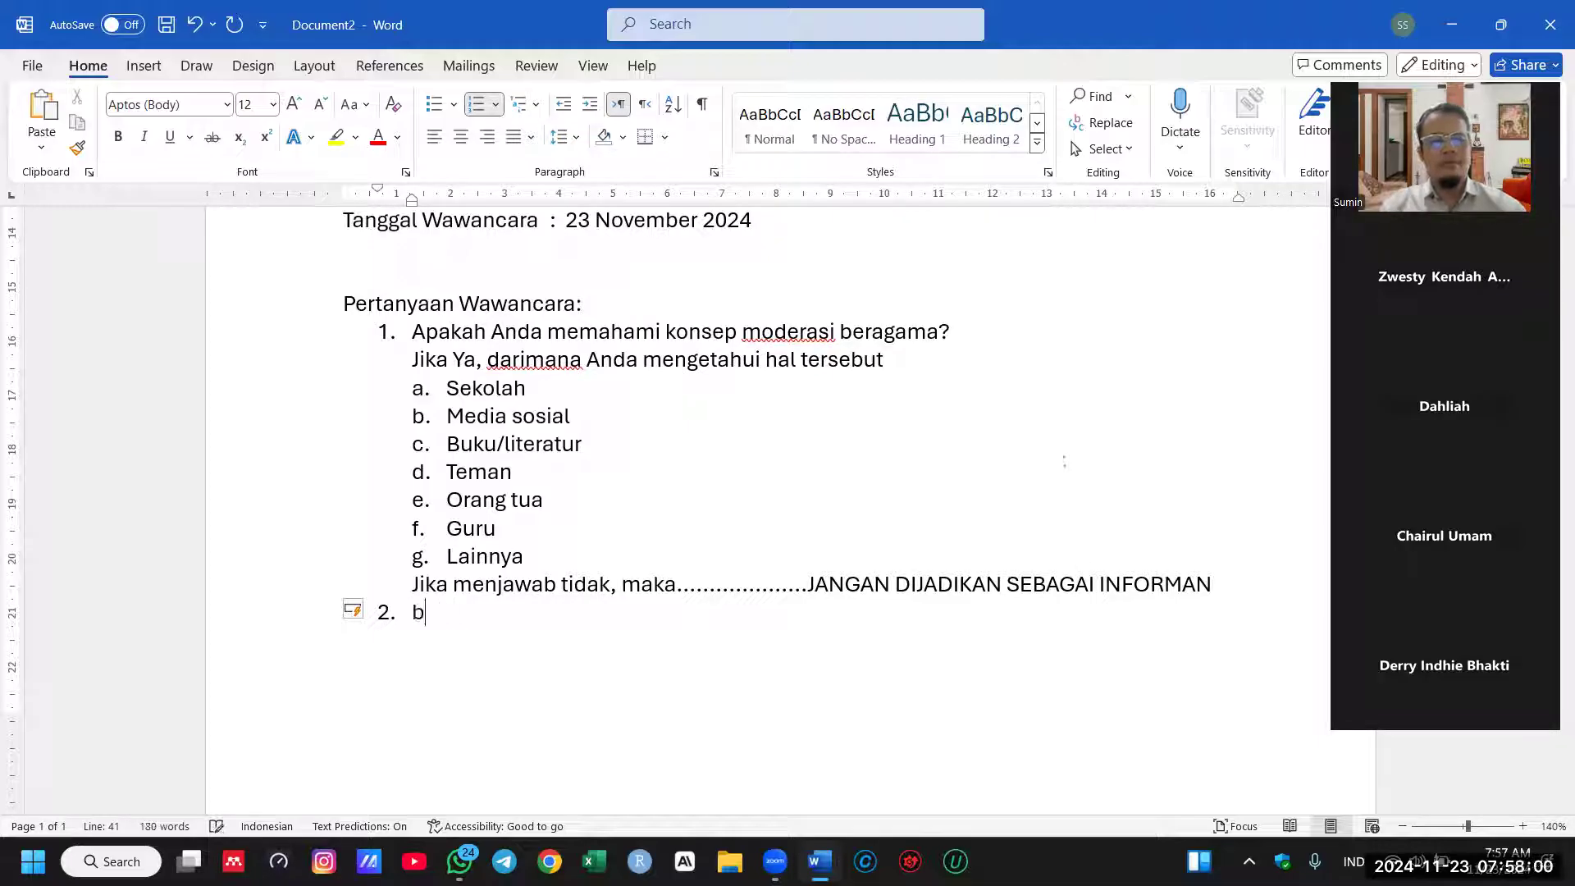
{"action": "type", "text": "Bagai"}
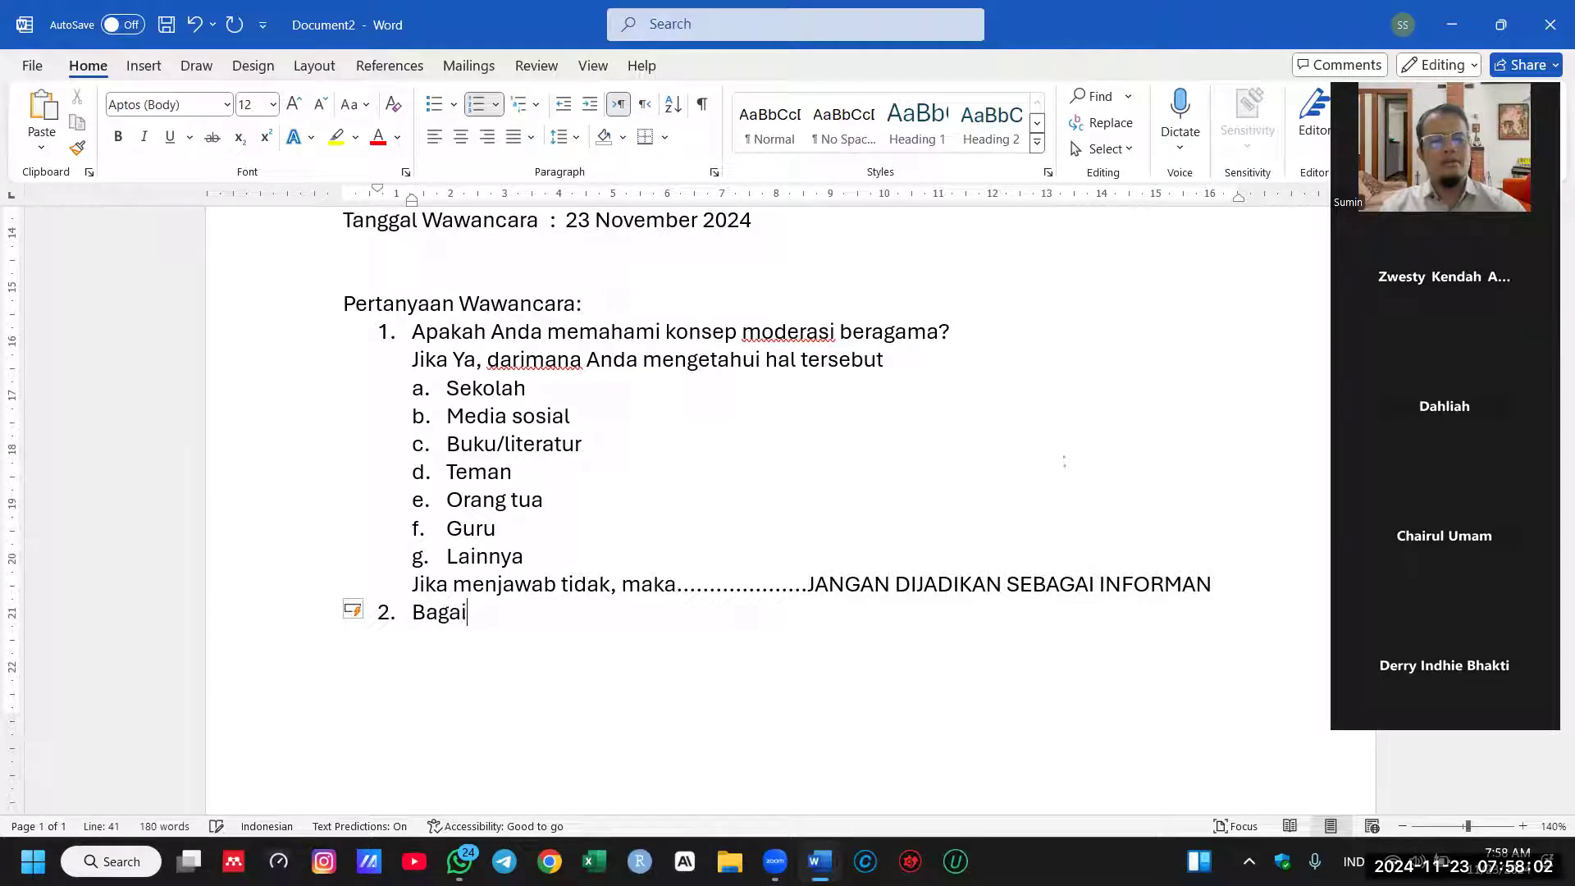
{"action": "type", "text": "mana pandangan "}
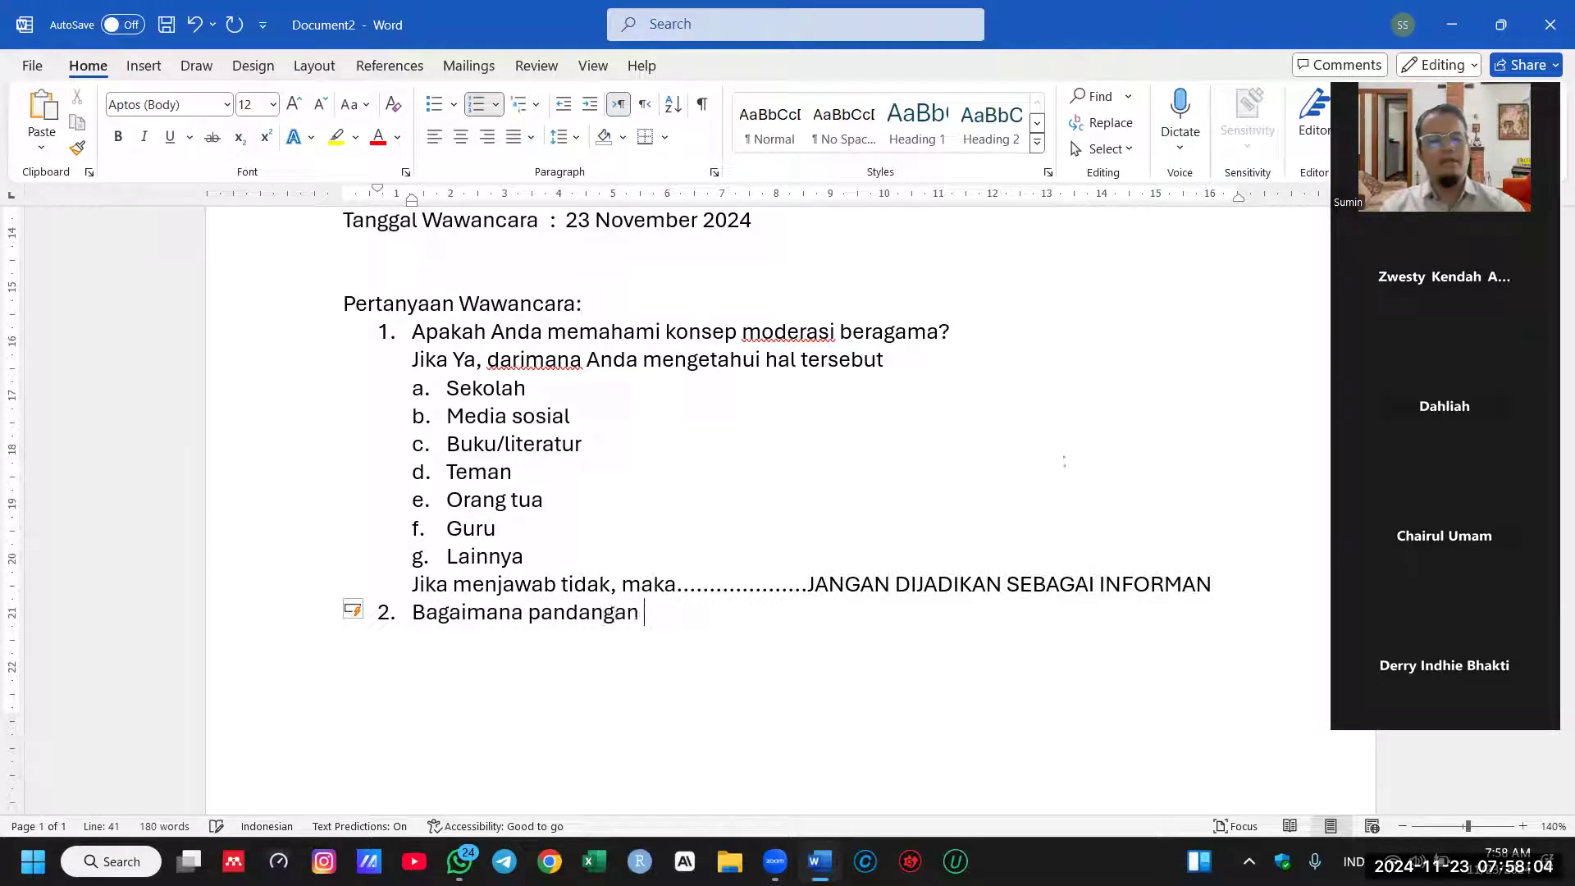
{"action": "type", "text": "Anda "}
{"action": "type", "text": "ter"}
{"action": "type", "text": "tangn"}
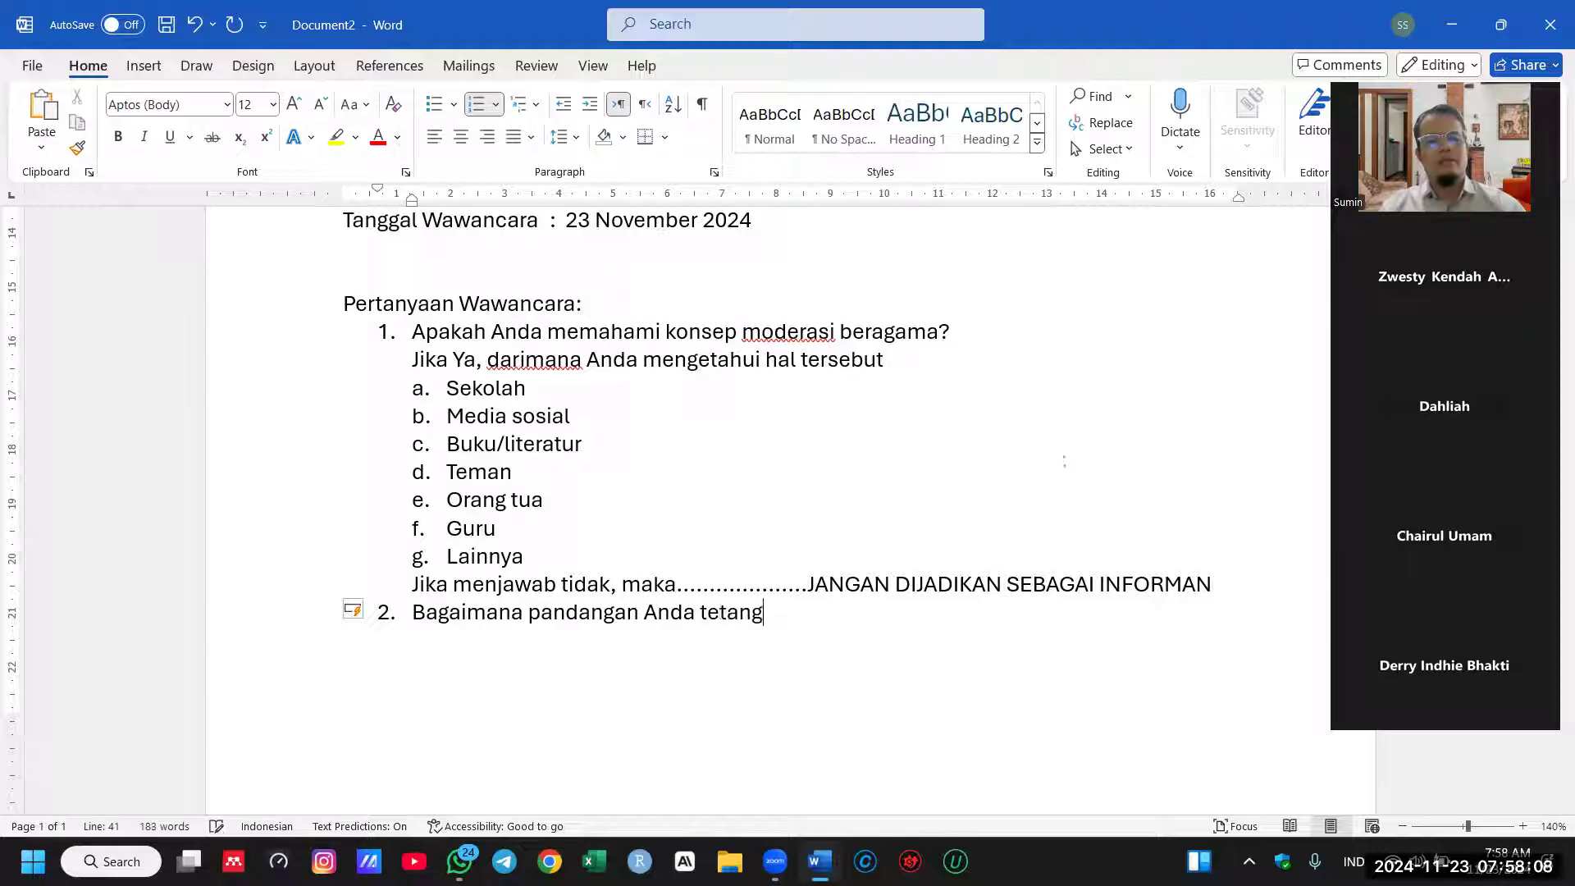
{"action": "key", "text": "BackSpace"}
{"action": "key", "text": "BackSpace"}
{"action": "type", "text": "g"}
{"action": "type", "text": " mode"}
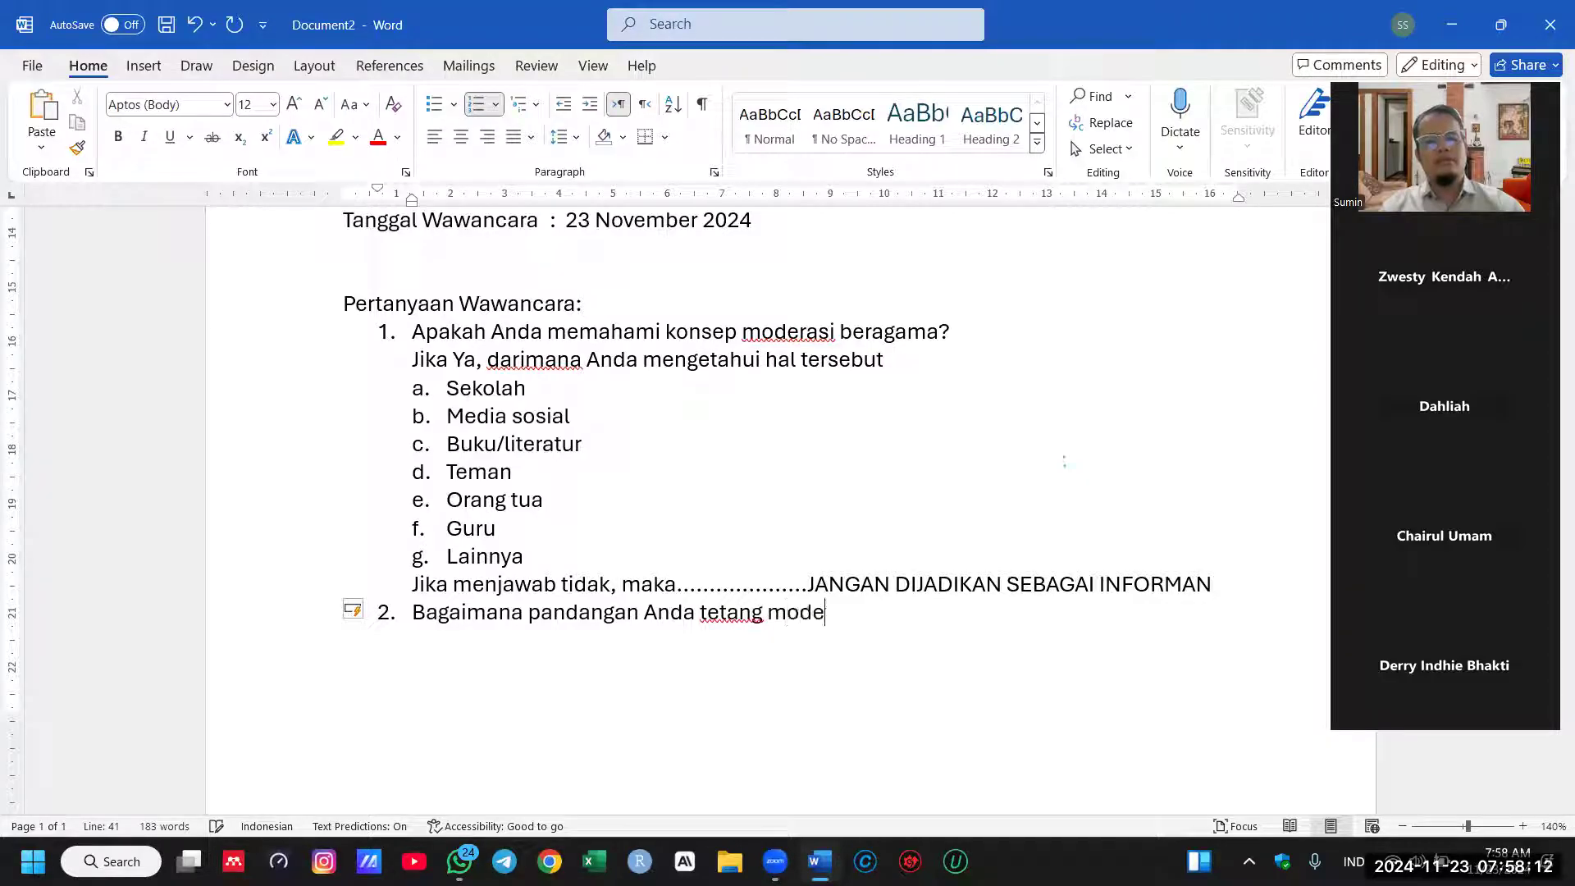
{"action": "type", "text": "rasi beragama?"}
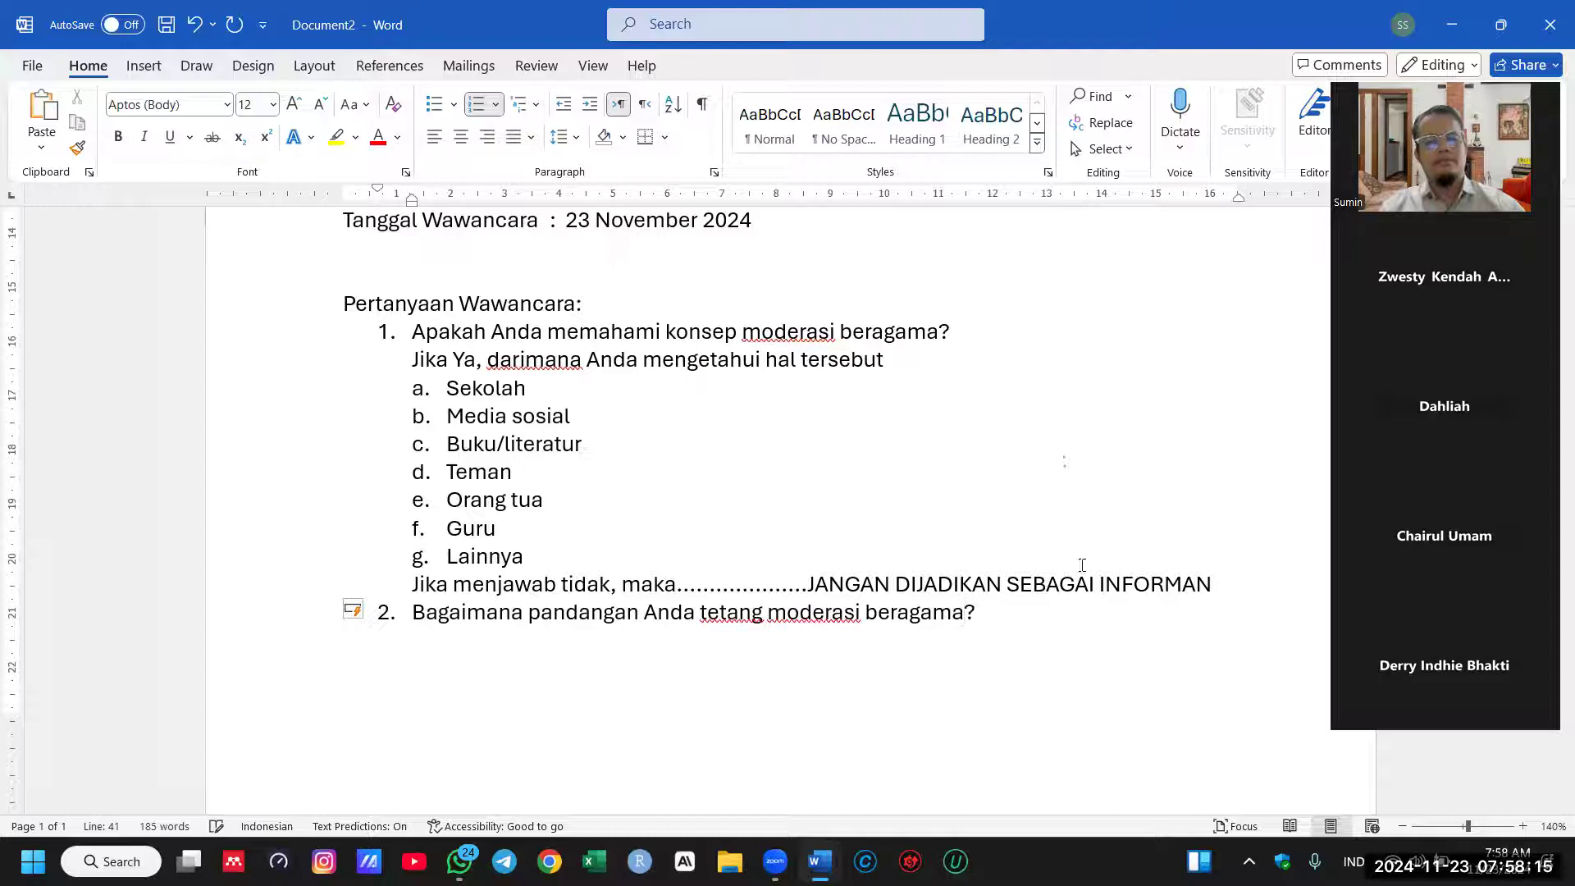
Step: Add question 3, "Apakah Anda sudah menerapkan moderasi beragama?", to the numbered list below question 2
{"action": "key", "text": "Return"}
{"action": "key", "text": "BackSpace"}
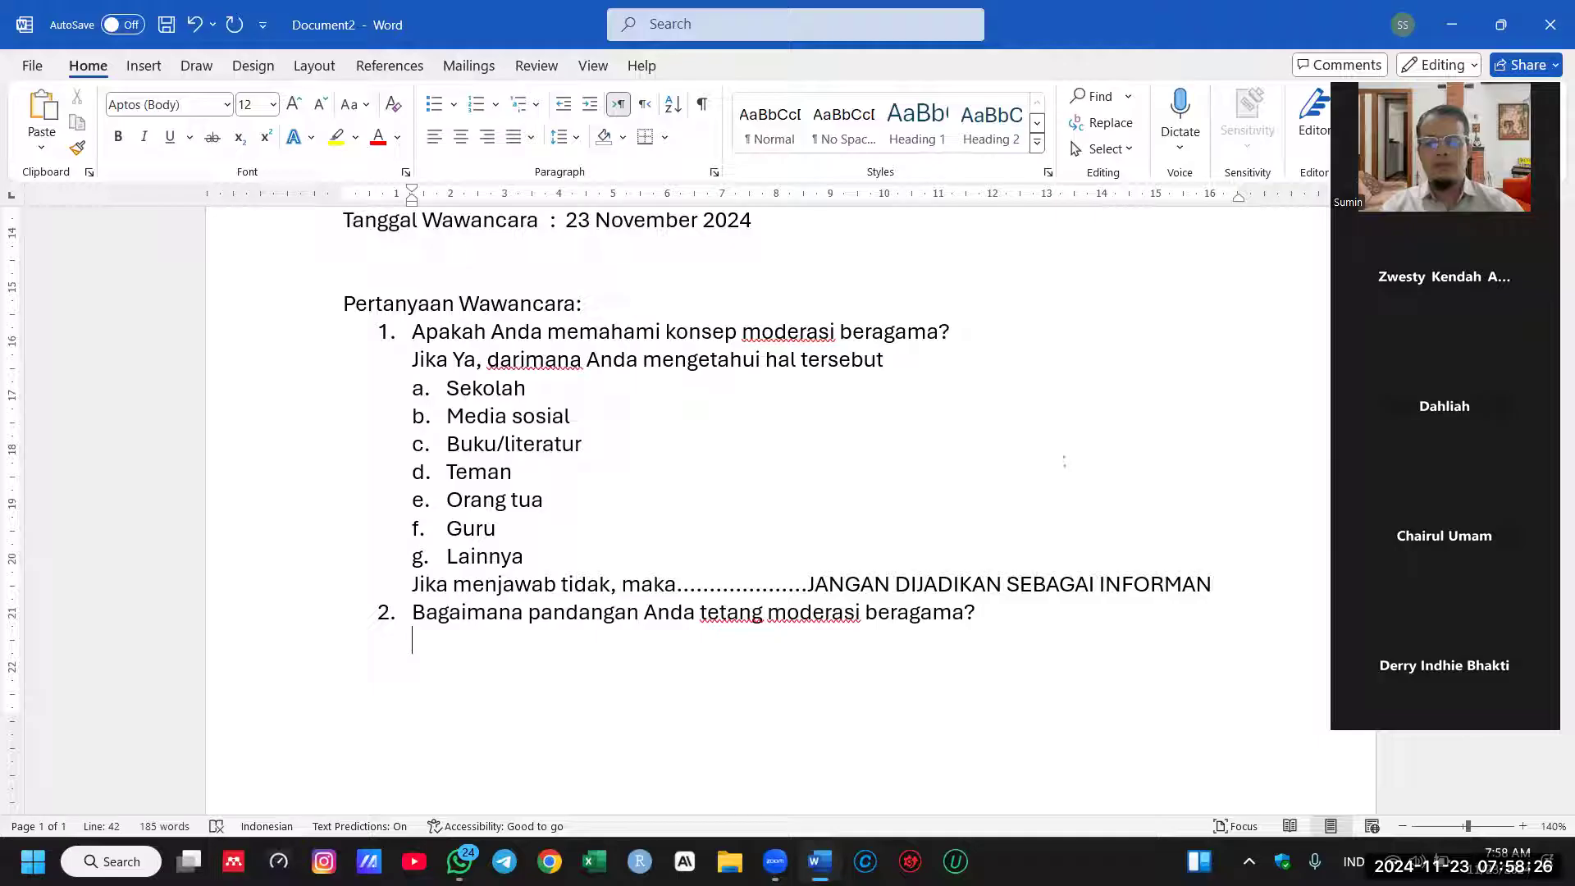
{"action": "key", "text": "BackSpace"}
{"action": "key", "text": "BackSpace"}
{"action": "key", "text": "BackSpace"}
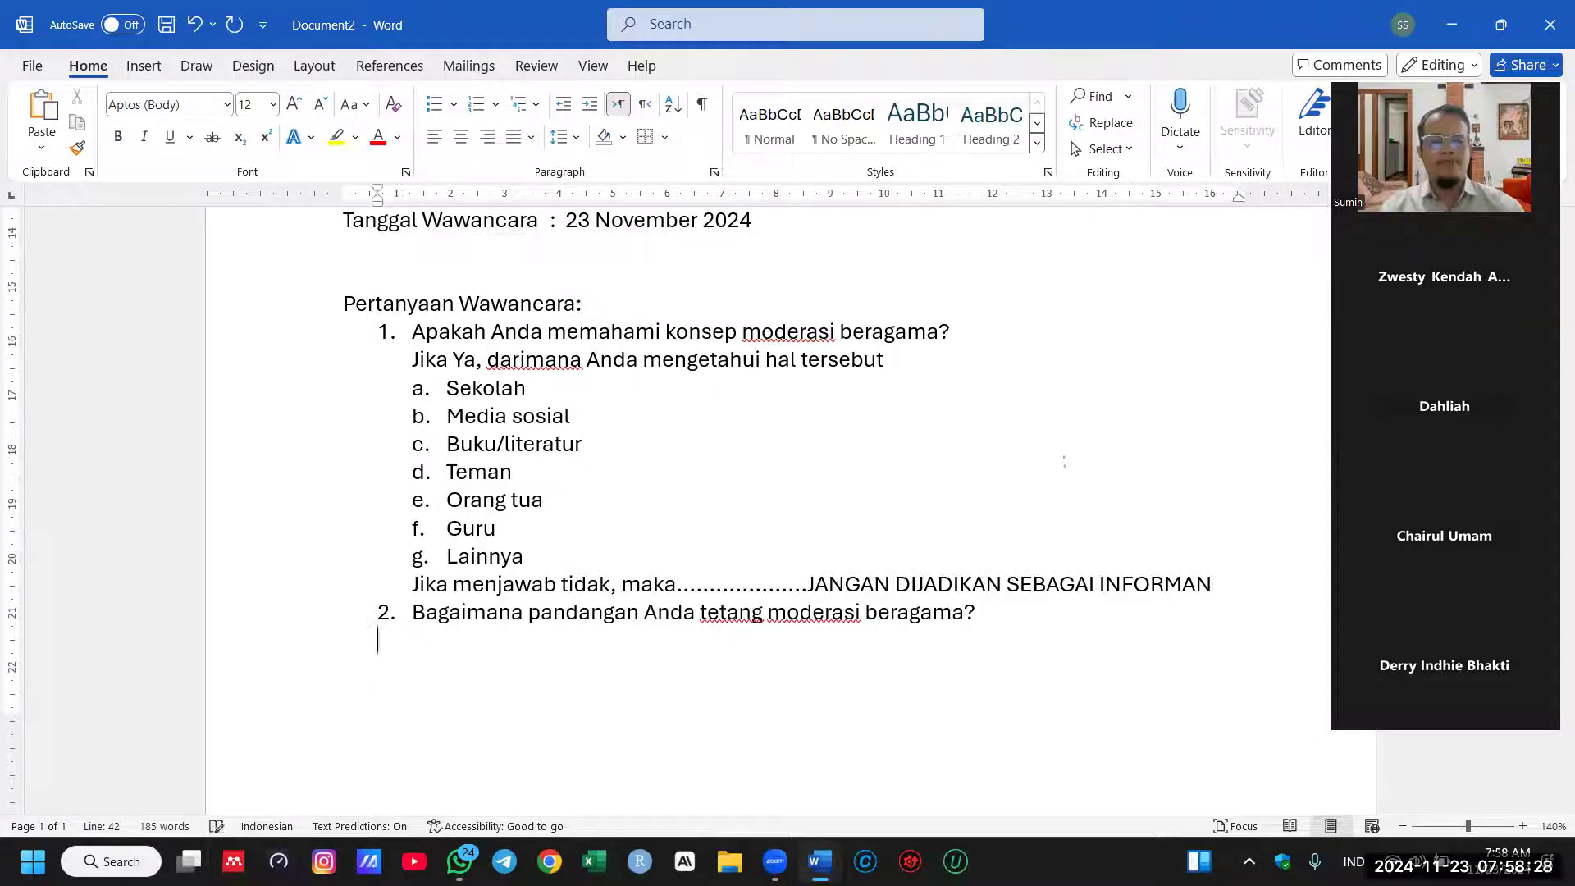
{"action": "key", "text": "Return"}
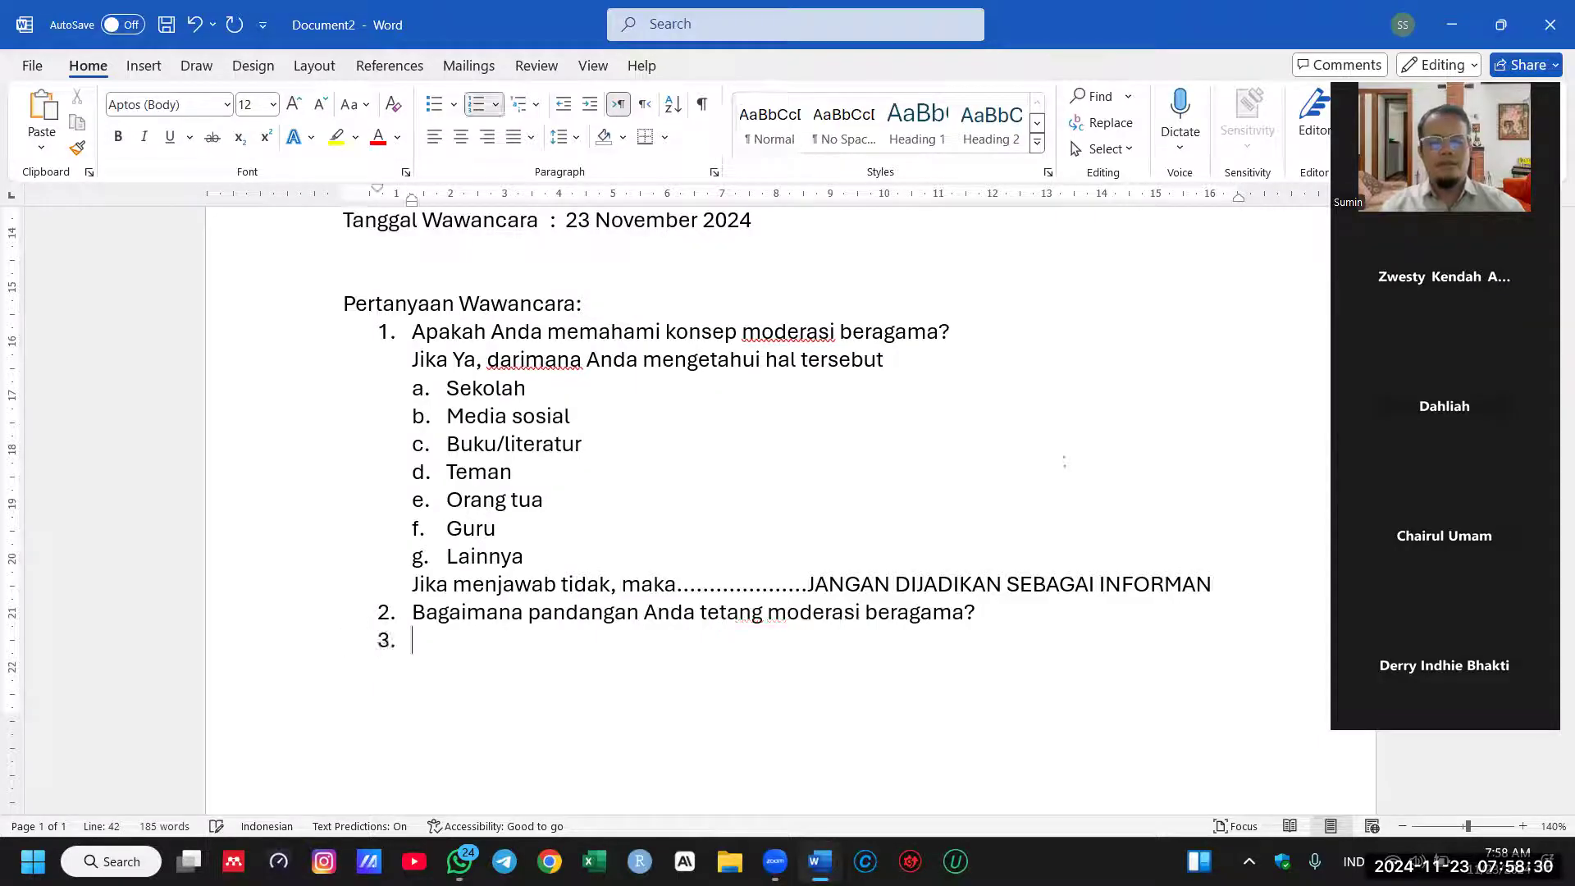
{"action": "type", "text": "apakah"}
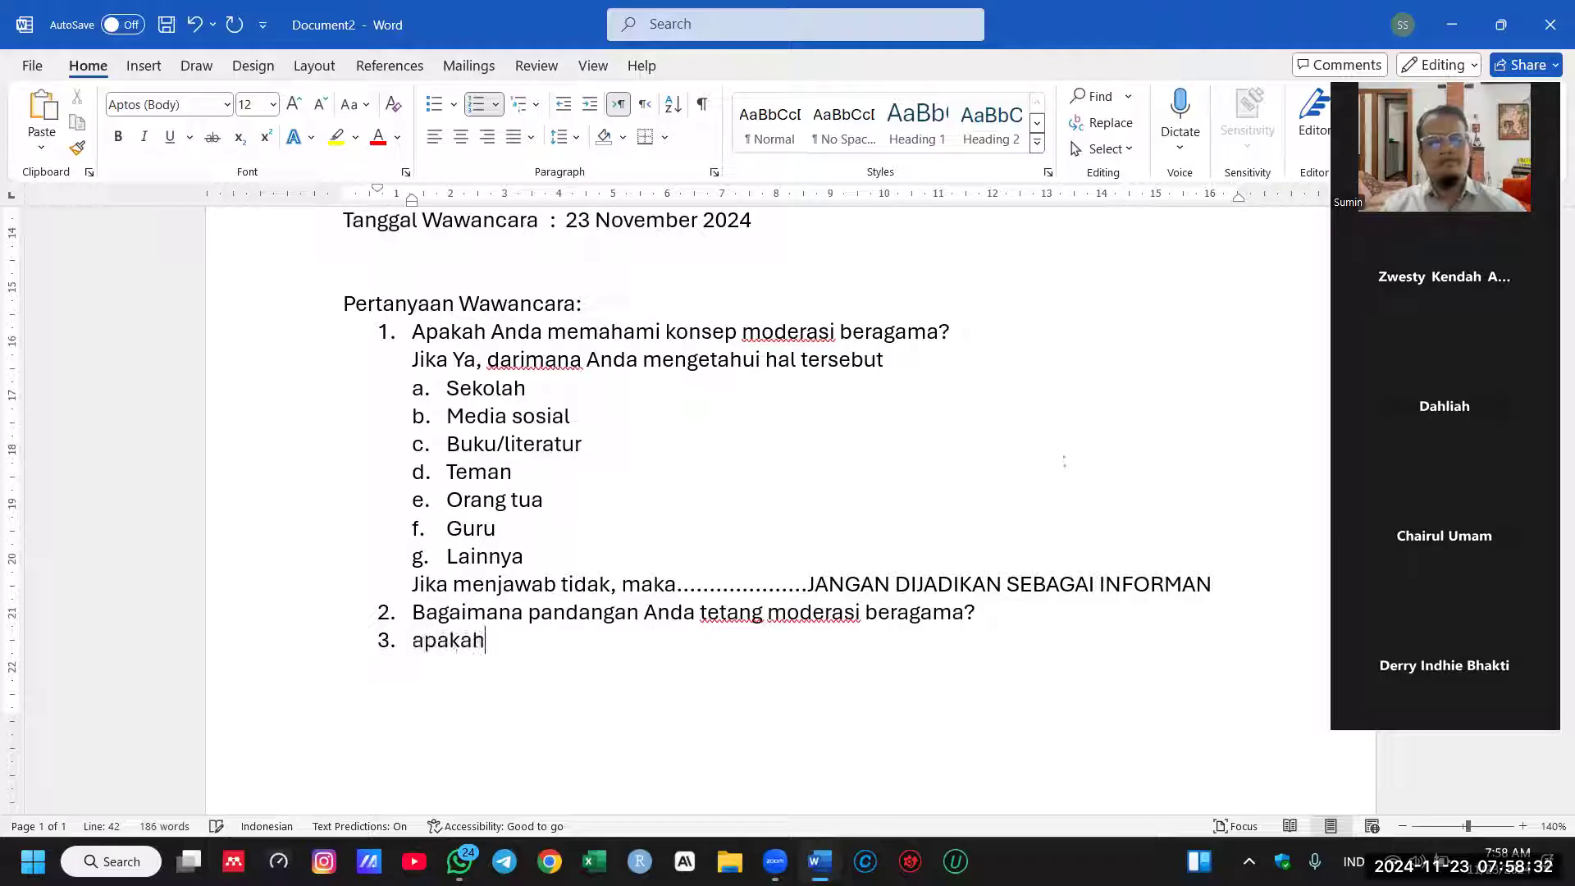
{"action": "type", "text": " Anda sudah me"}
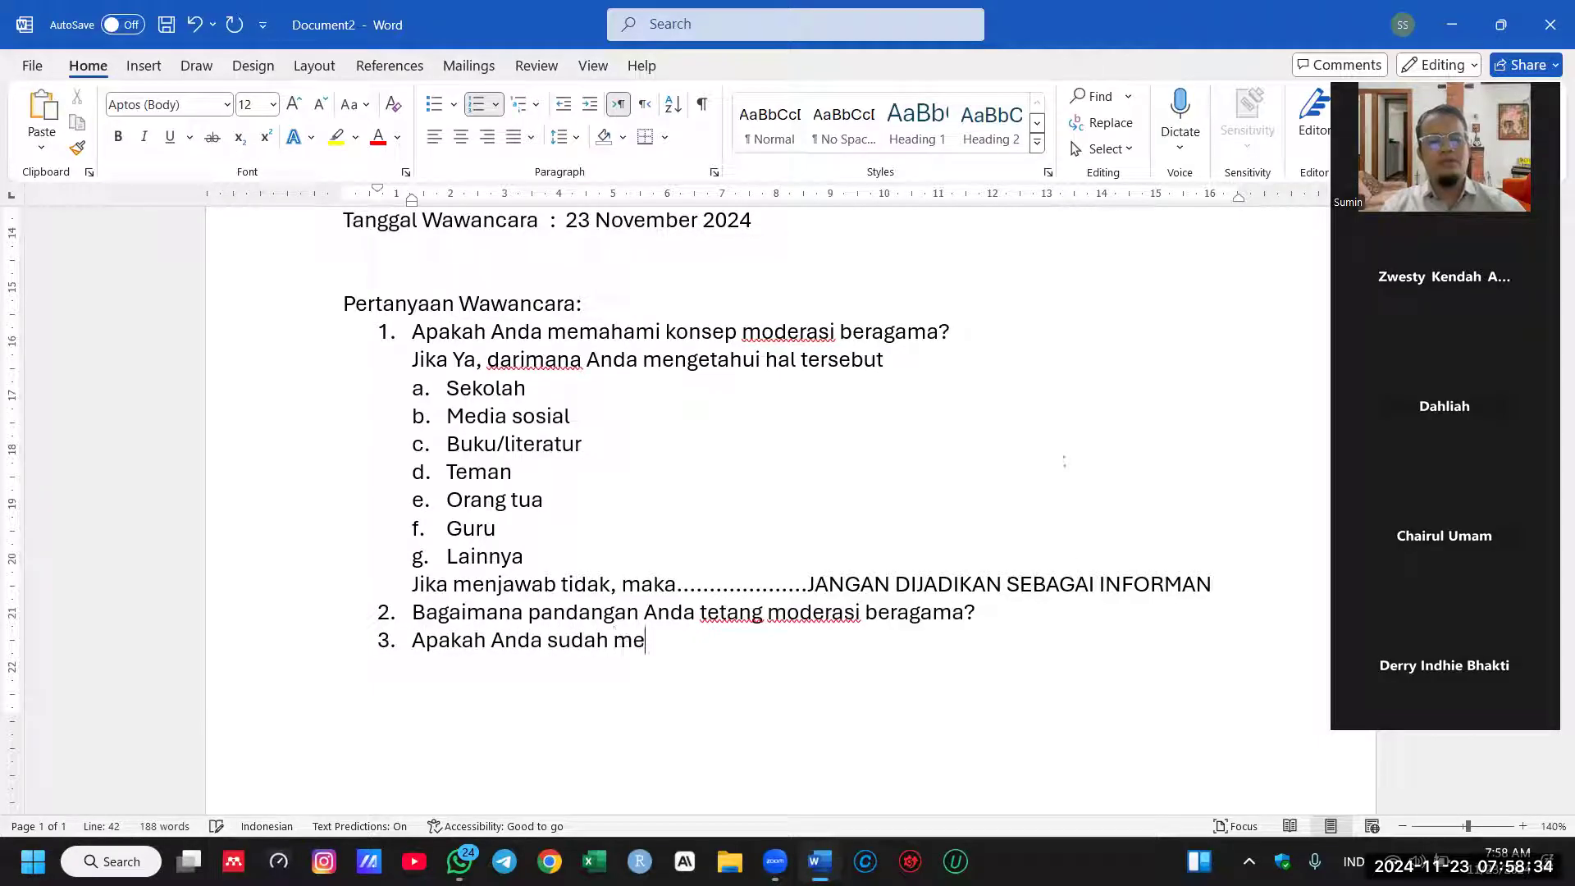
{"action": "type", "text": "nerapkan moderasi beragama"}
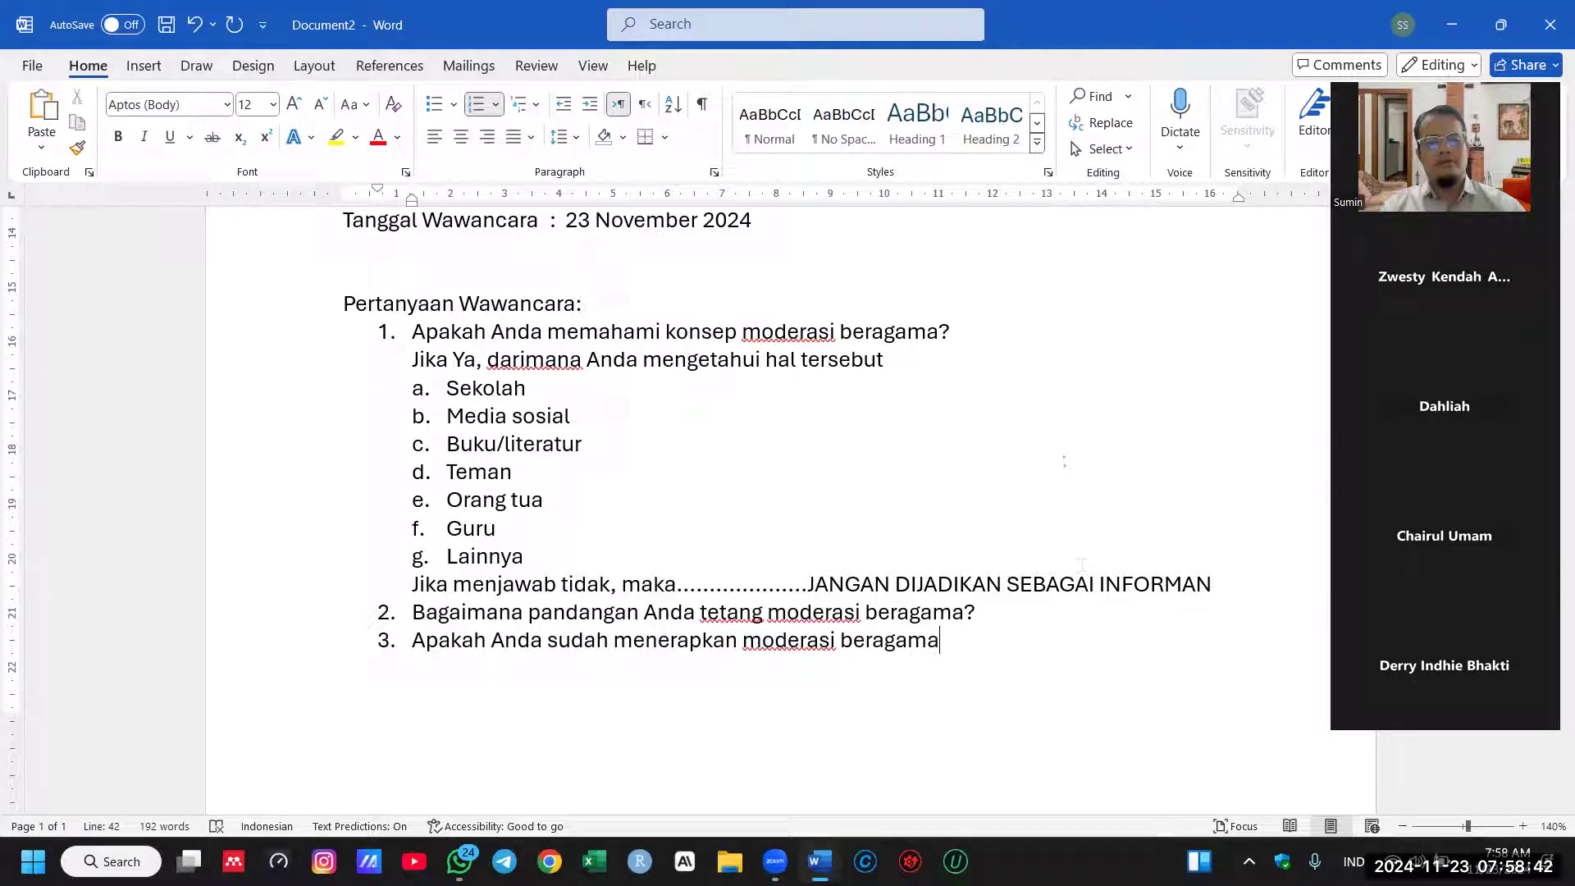
{"action": "type", "text": "?"}
Step: Add the unnumbered line "Jika Ya, dimana Anda menerapkannya?" below question 3, aligned with the question text
{"action": "key", "text": "Return"}
{"action": "key", "text": "BackSpace"}
{"action": "type", "text": "Jika "}
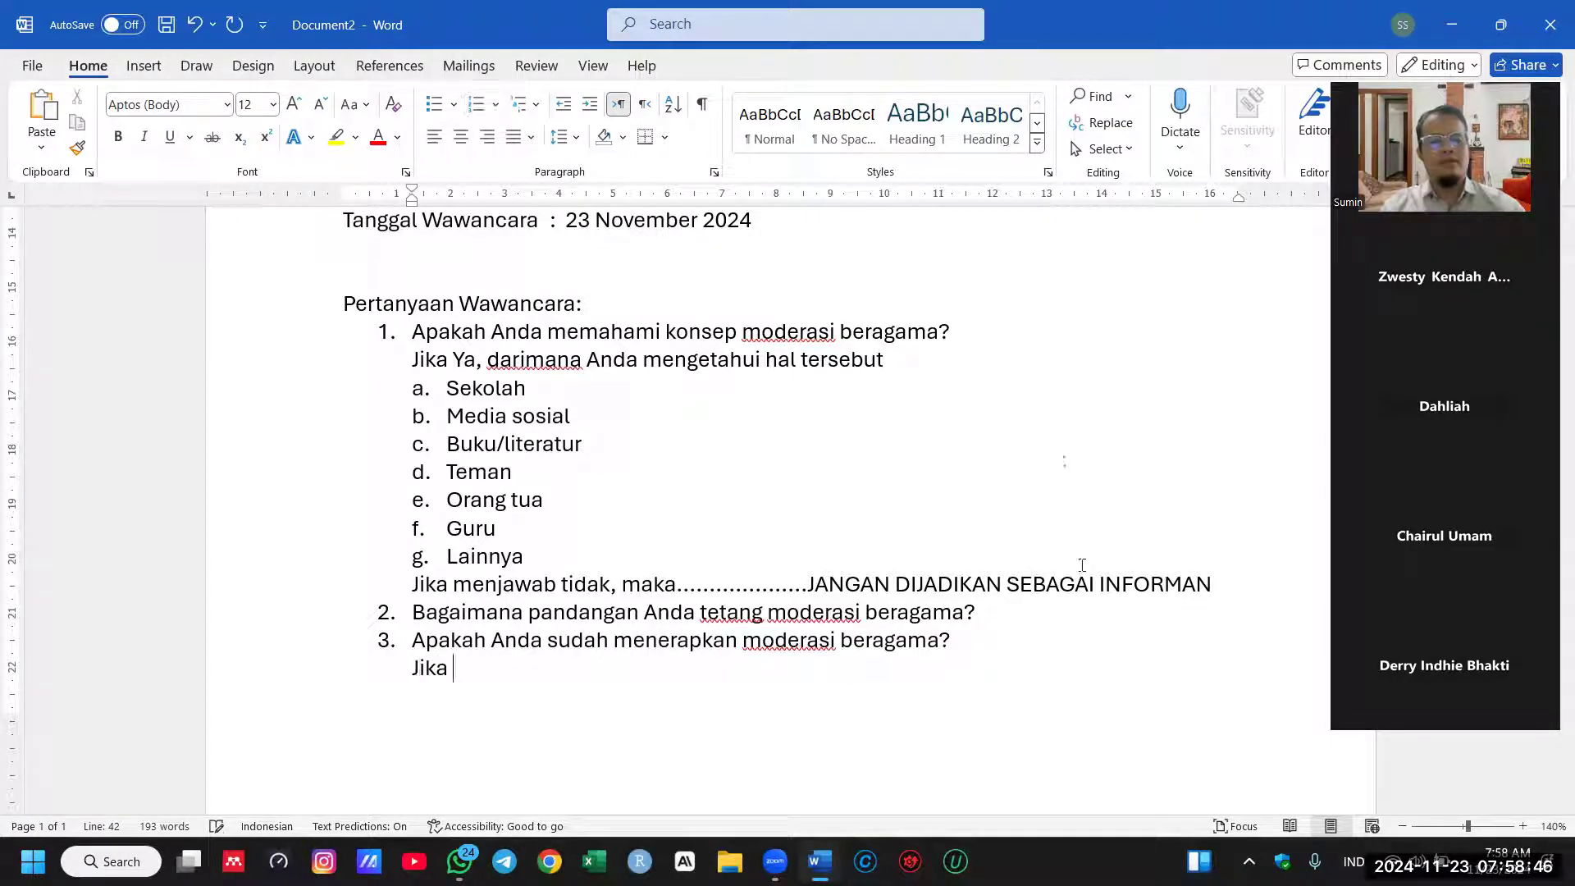
{"action": "type", "text": "Ya, dimana Anda m"}
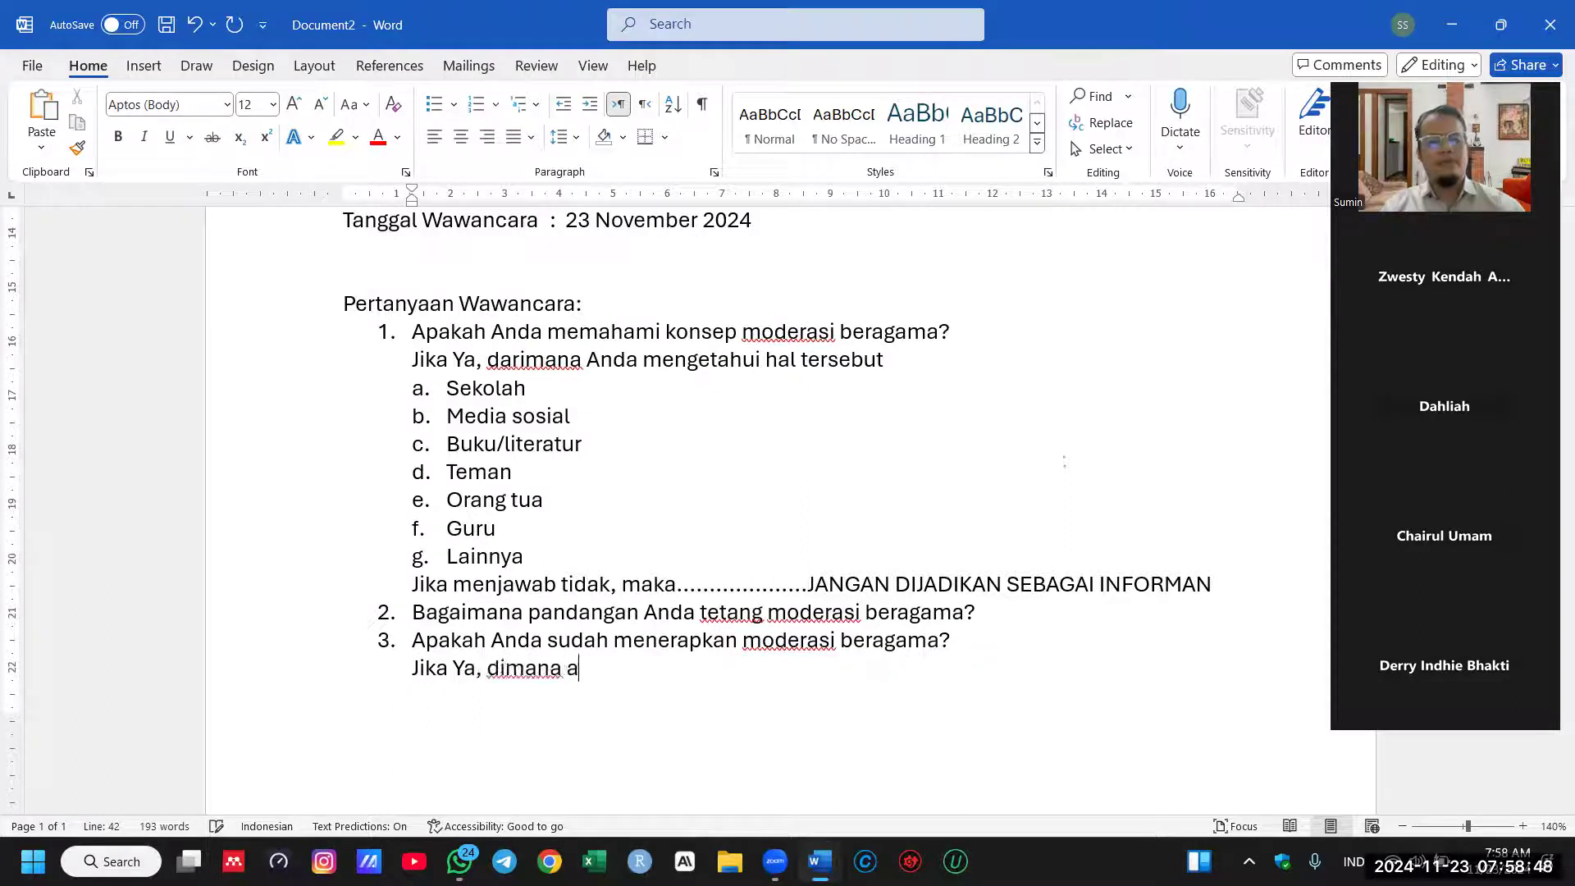
{"action": "type", "text": "enerapkanny"}
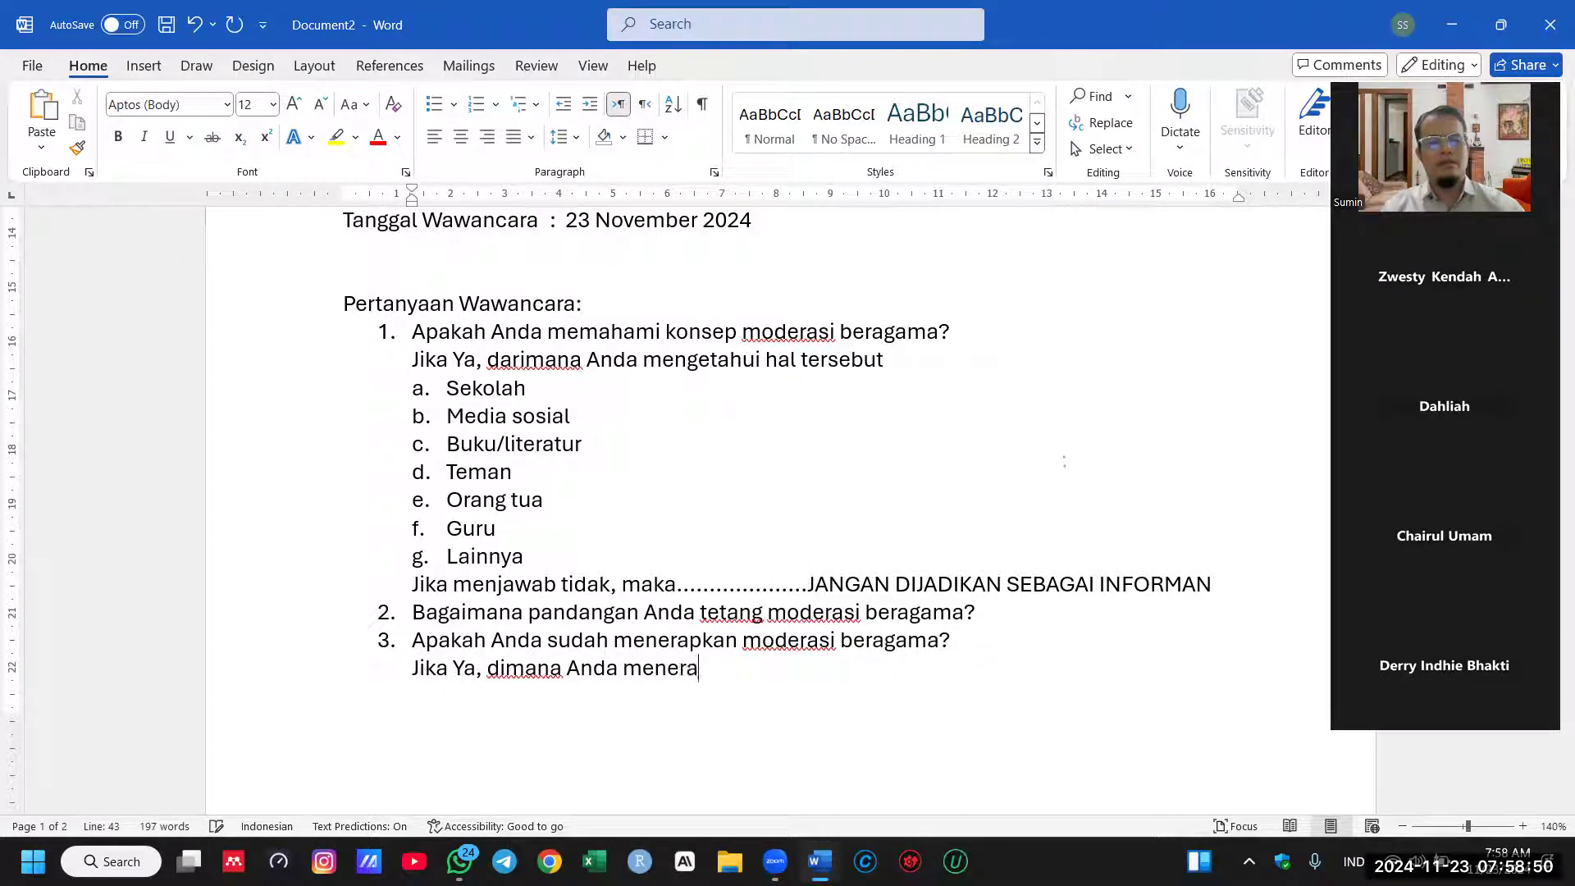
{"action": "type", "text": "a?"}
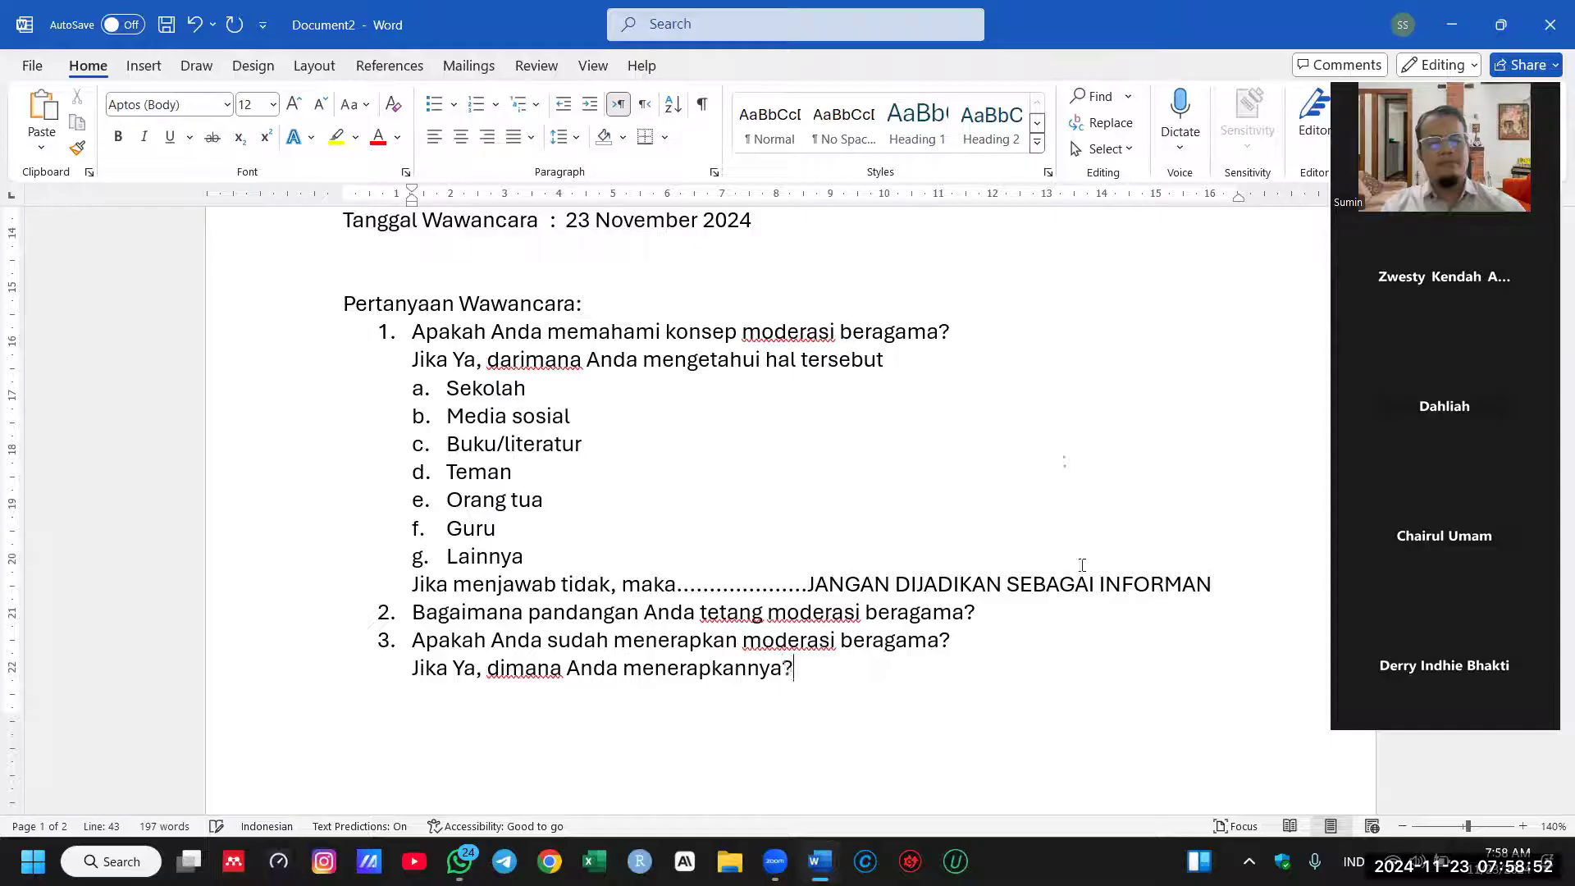
Step: Start a lettered answer list below "Jika Ya, dimana Anda menerapkannya?" with "Di sekolah" as option a
{"action": "key", "text": "Return"}
{"action": "type", "text": "Di"}
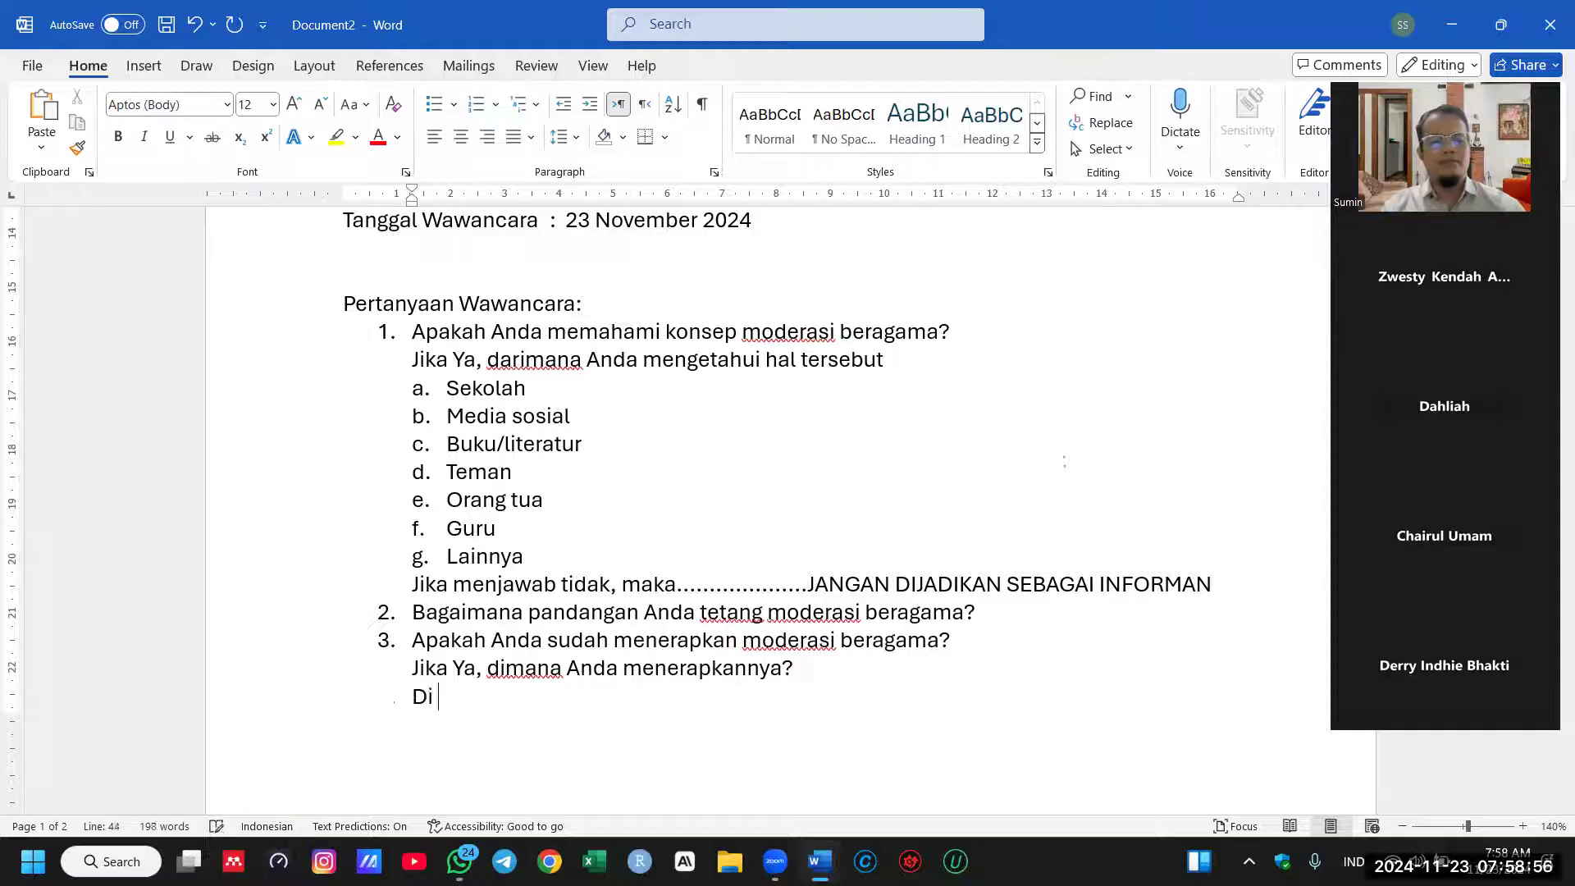
{"action": "type", "text": " seko"}
{"action": "key", "text": "BackSpace"}
{"action": "key", "text": "BackSpace"}
{"action": "key", "text": "BackSpace"}
{"action": "key", "text": "BackSpace"}
{"action": "key", "text": "BackSpace"}
{"action": "key", "text": "BackSpace"}
{"action": "key", "text": "BackSpace"}
{"action": "type", "text": "a. Di sekolah"}
{"action": "key", "text": "Return"}
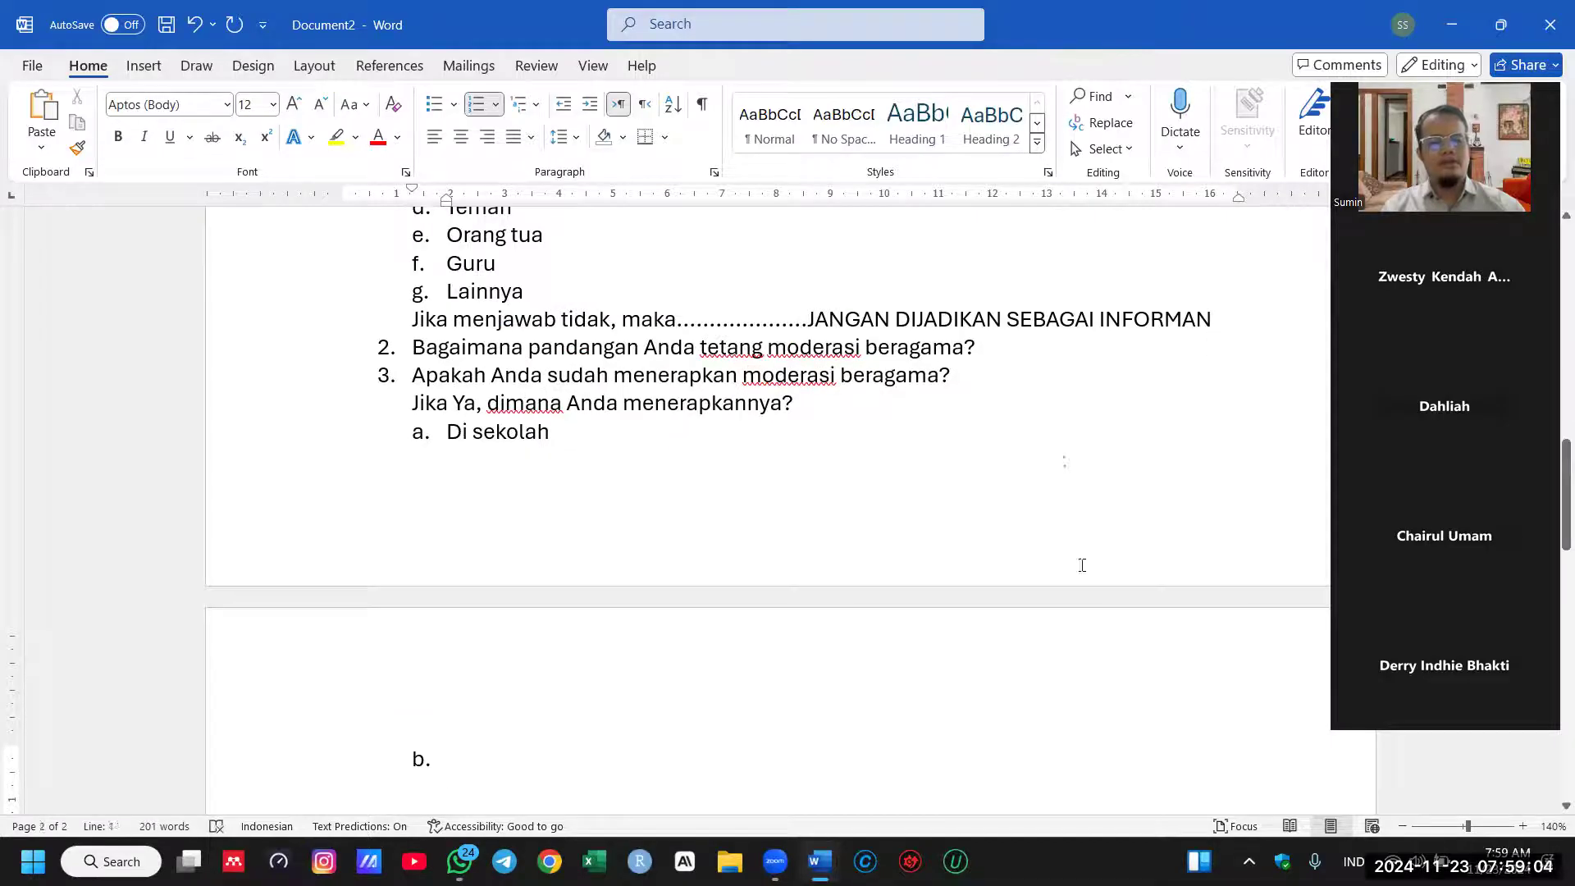
Step: Add options b "Keluarga", c "Masyarakat" and d "Pertemanan (sesama teman sebaya)" to question 3's lettered answer list
{"action": "type", "text": "Keluarga"}
{"action": "key", "text": "Return"}
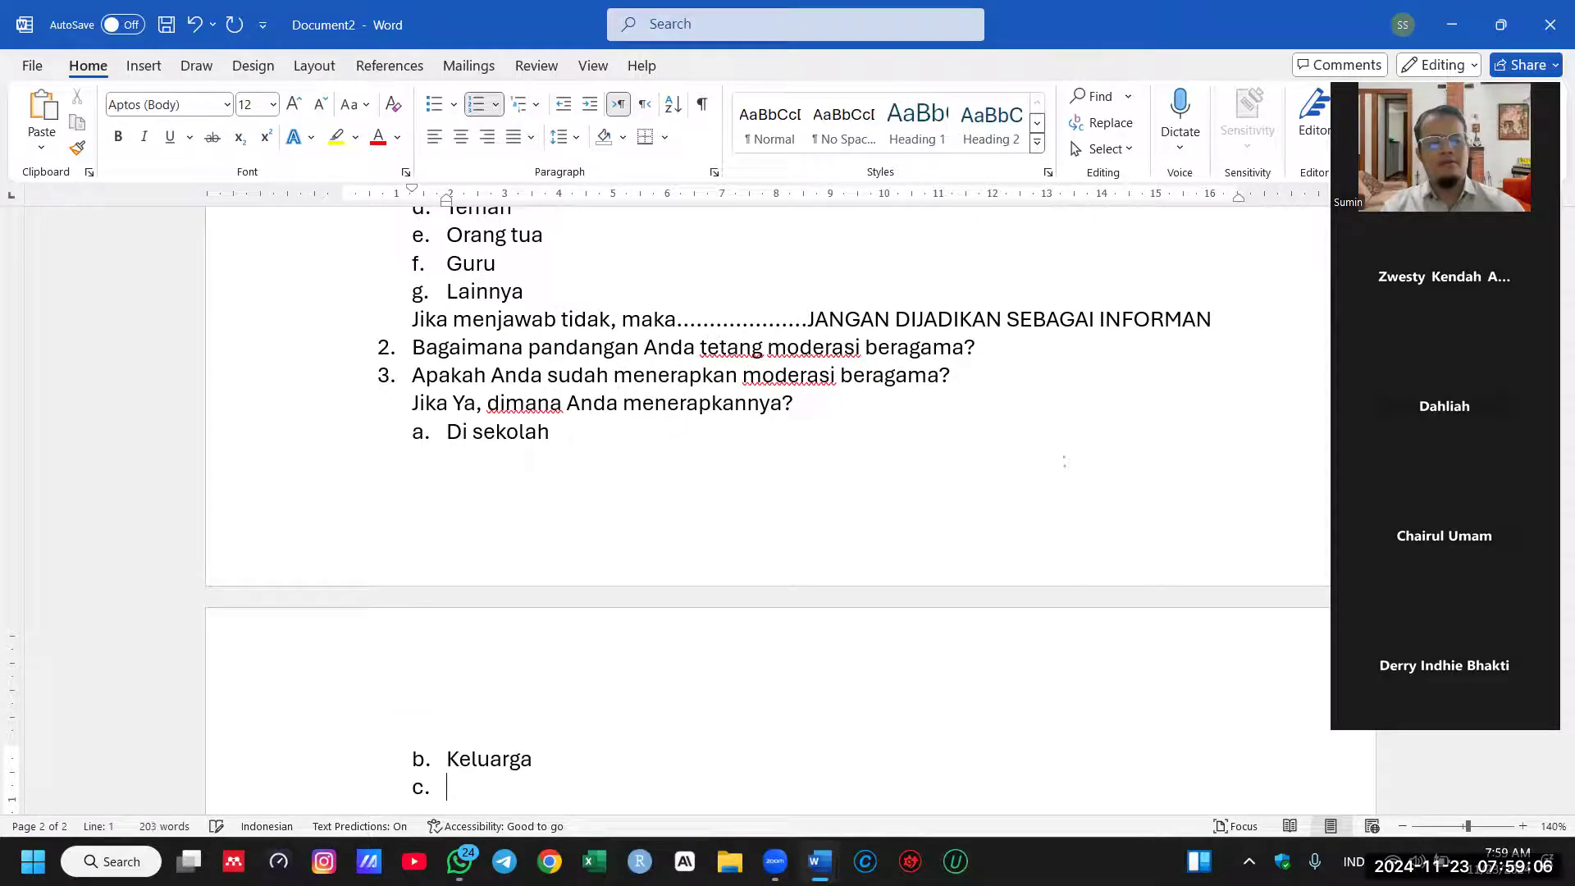
{"action": "type", "text": "Masyarakat"}
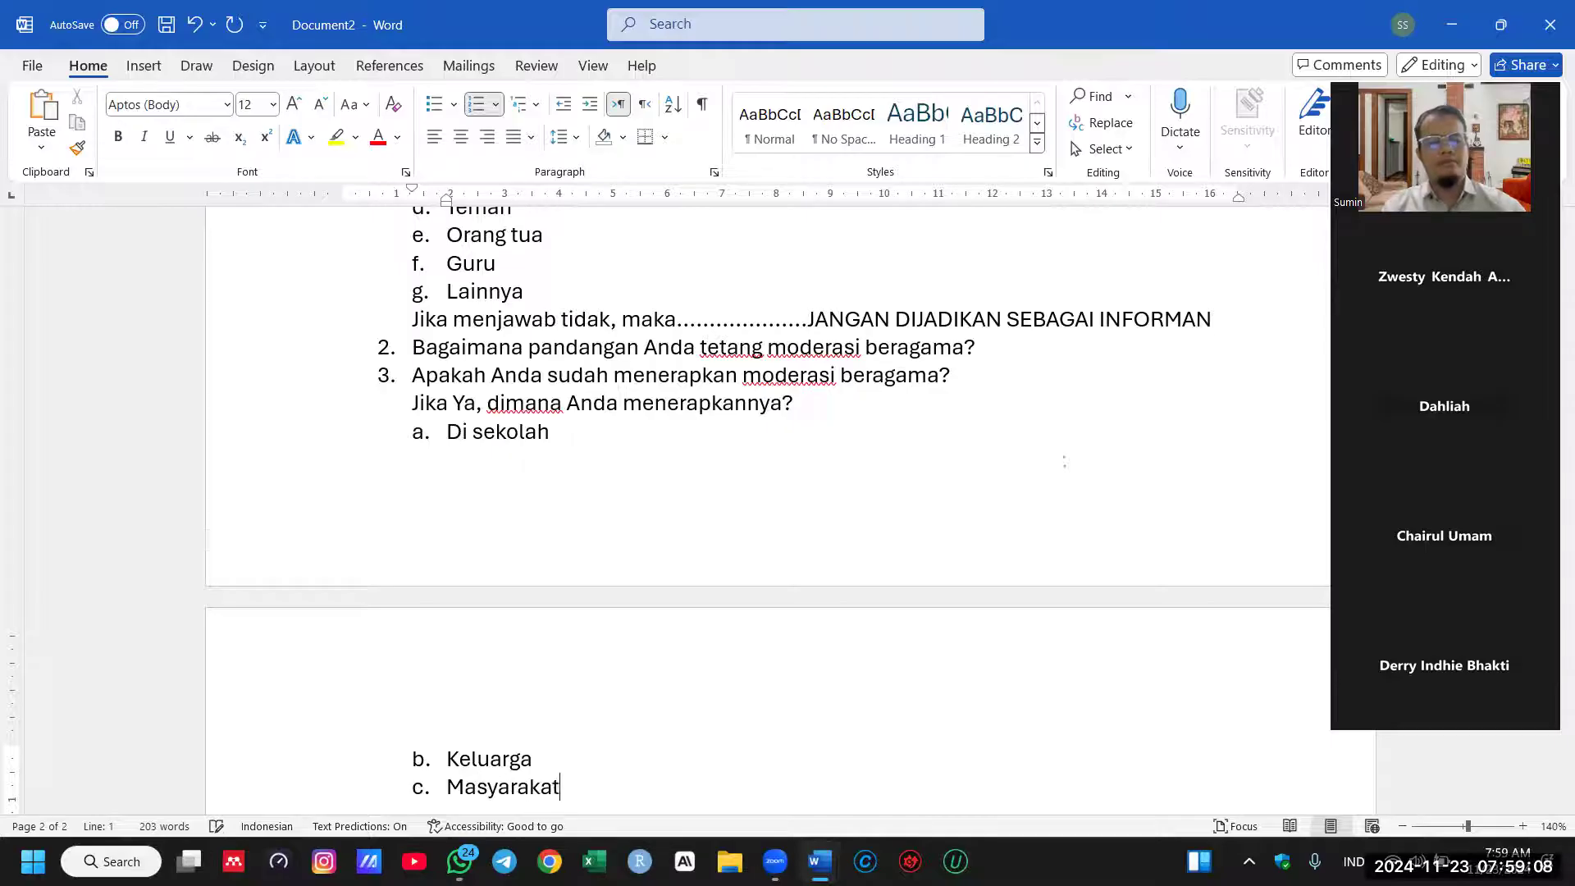
{"action": "key", "text": "Return"}
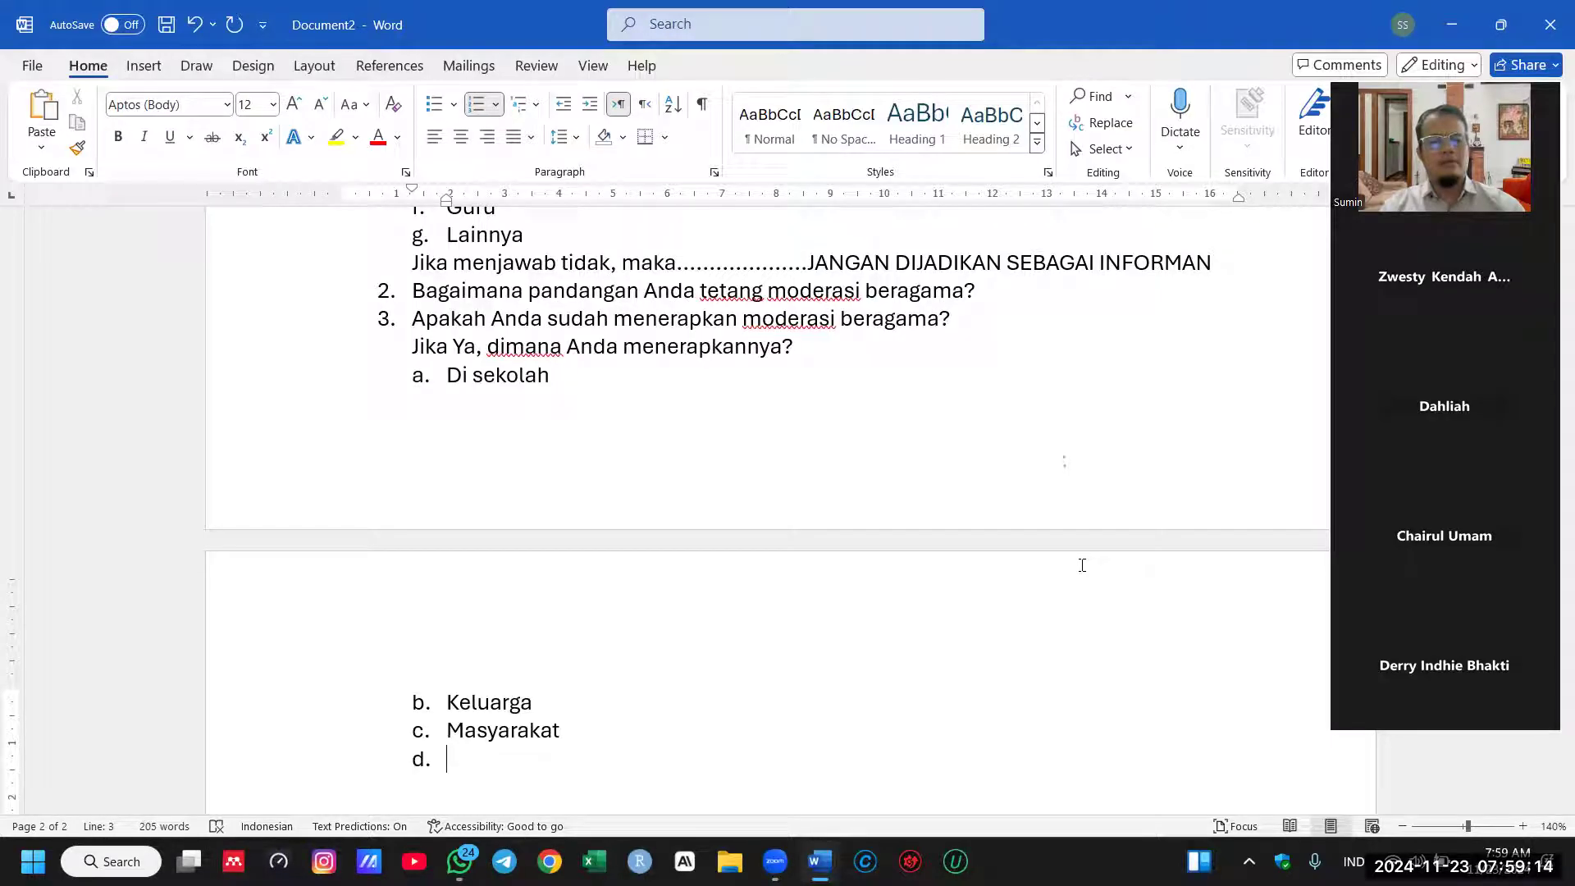
{"action": "type", "text": "Perteman"}
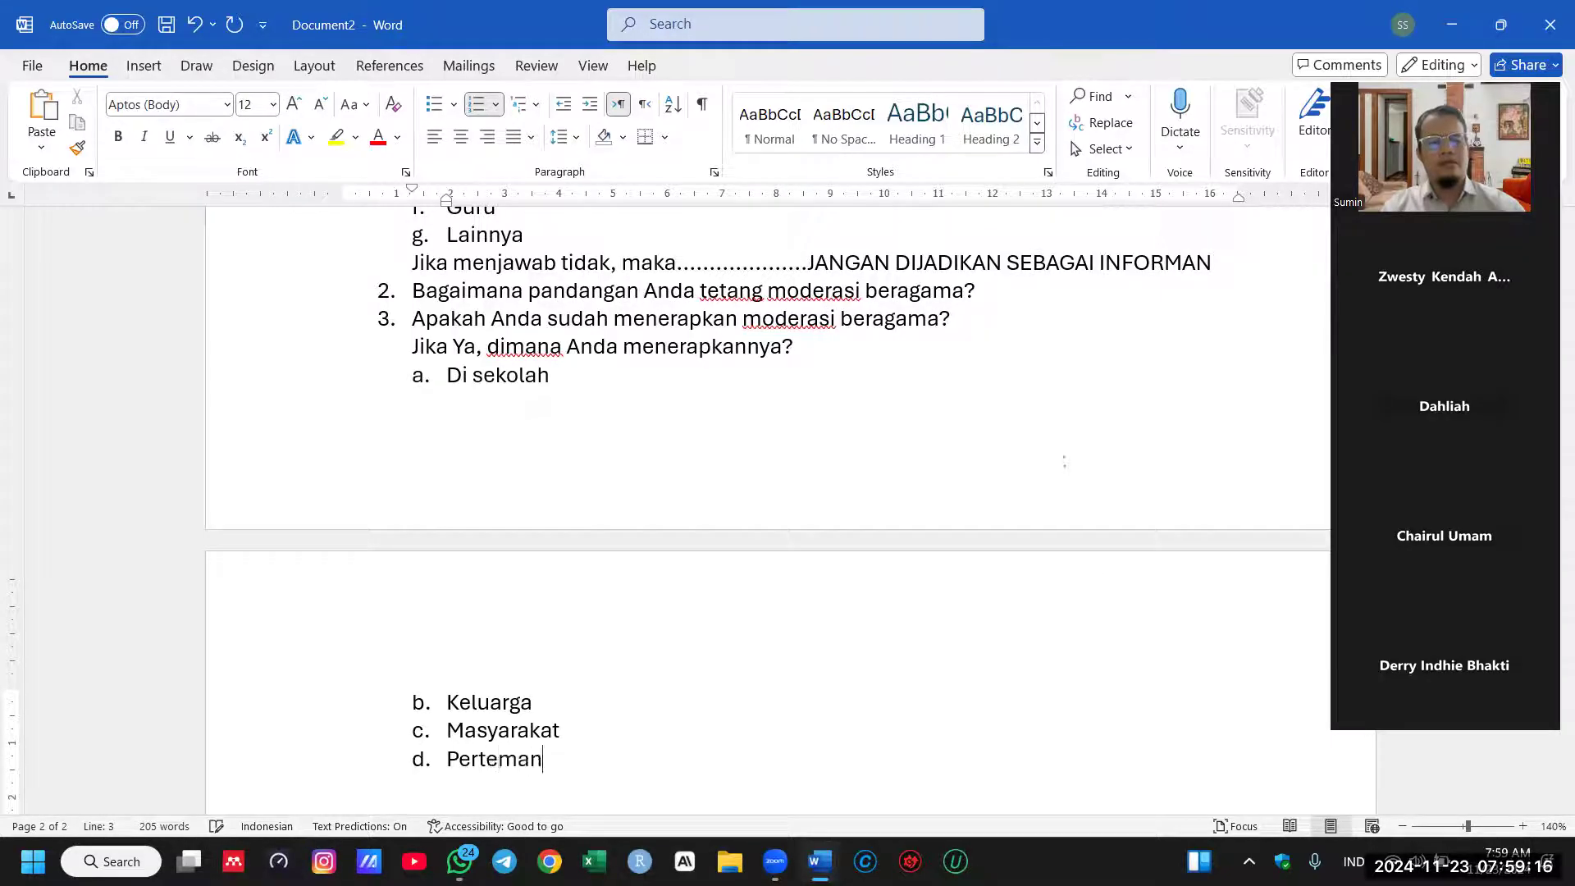
{"action": "type", "text": "an (sesama teman sebaya)"}
{"action": "key", "text": "Return"}
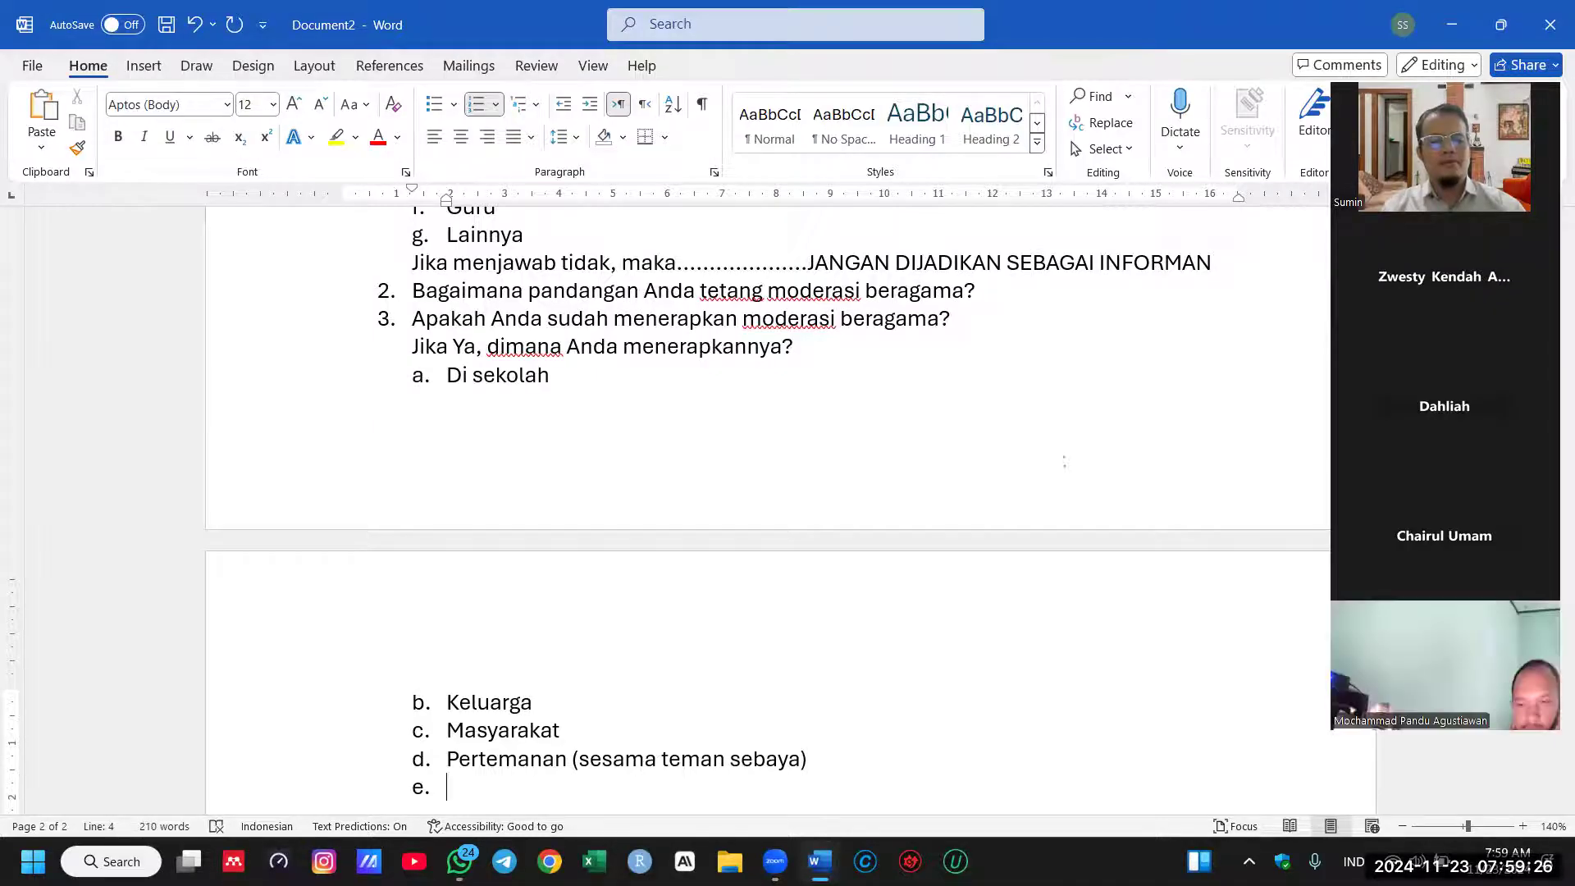
Step: Complete question 3's answer list with options e "Lingkungan komunitas agama" and f "Lainnya", and end the lettering
{"action": "type", "text": "Lingkungan komunitas agama"}
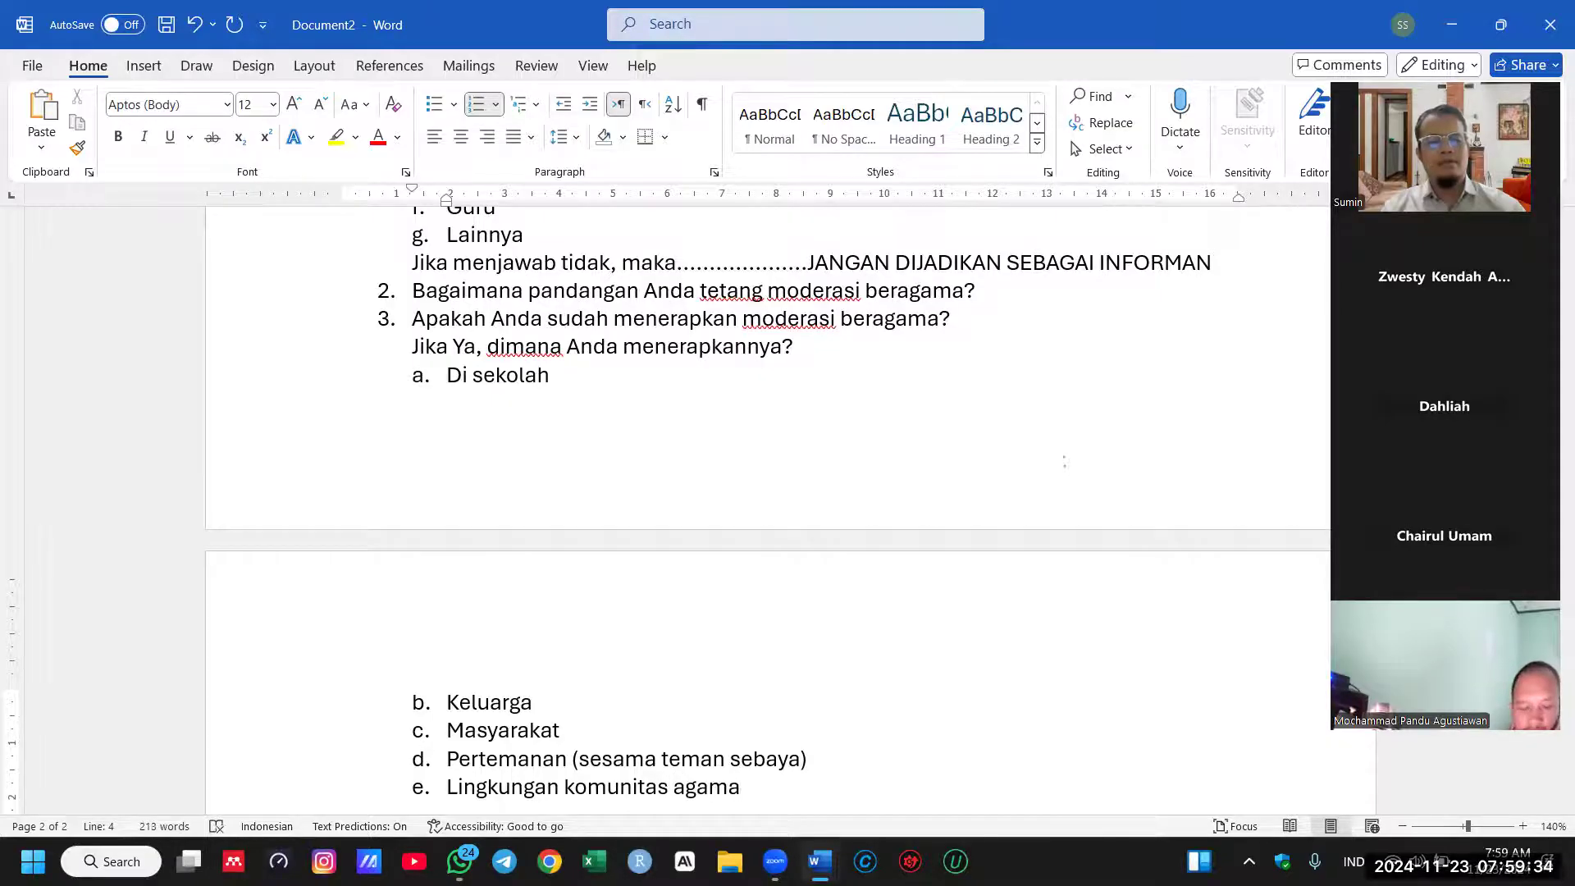
{"action": "key", "text": "Return"}
{"action": "type", "text": "Lainnya"}
{"action": "key", "text": "Return"}
{"action": "key", "text": "Return"}
{"action": "key", "text": "BackSpace"}
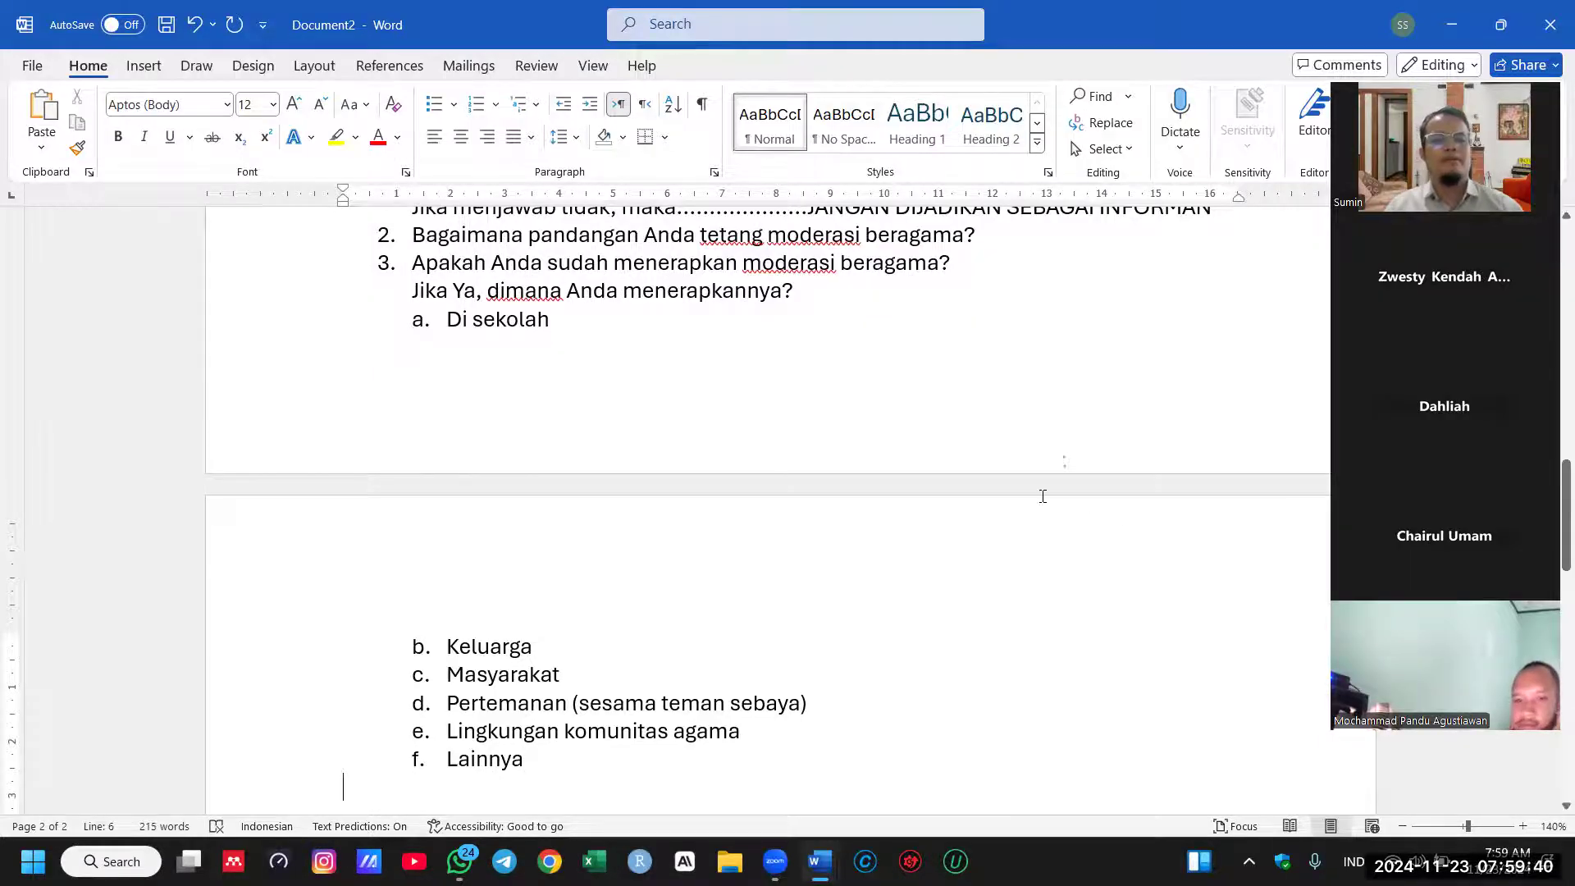
Step: Add question 4, "Apakah moderasi beragama diperlukan dalam kehidupan sosial (pergaulan) Anda?", below option f with a blank line between them
{"action": "scroll", "coordinate": [1043, 496], "scroll_direction": "up", "scroll_amount": 2}
{"action": "scroll", "coordinate": [1042, 496], "scroll_direction": "down", "scroll_amount": 3}
{"action": "scroll", "coordinate": [1040, 496], "scroll_direction": "up", "scroll_amount": 2}
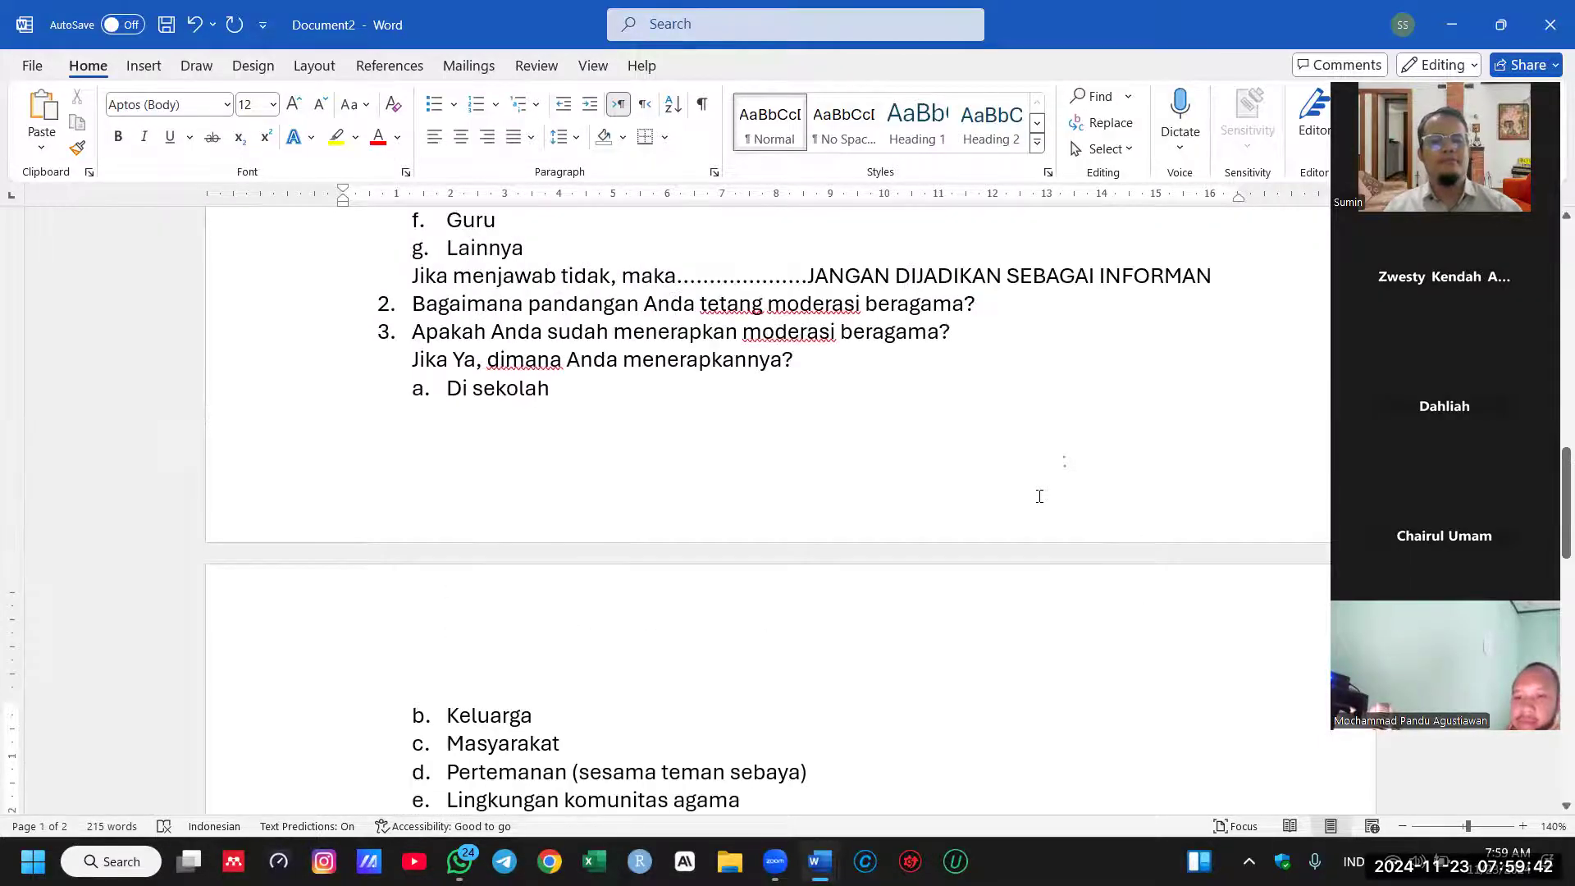
{"action": "scroll", "coordinate": [1038, 492], "scroll_direction": "down", "scroll_amount": 1}
{"action": "left_click", "coordinate": [1006, 271]}
{"action": "scroll", "coordinate": [967, 527], "scroll_direction": "down", "scroll_amount": 2}
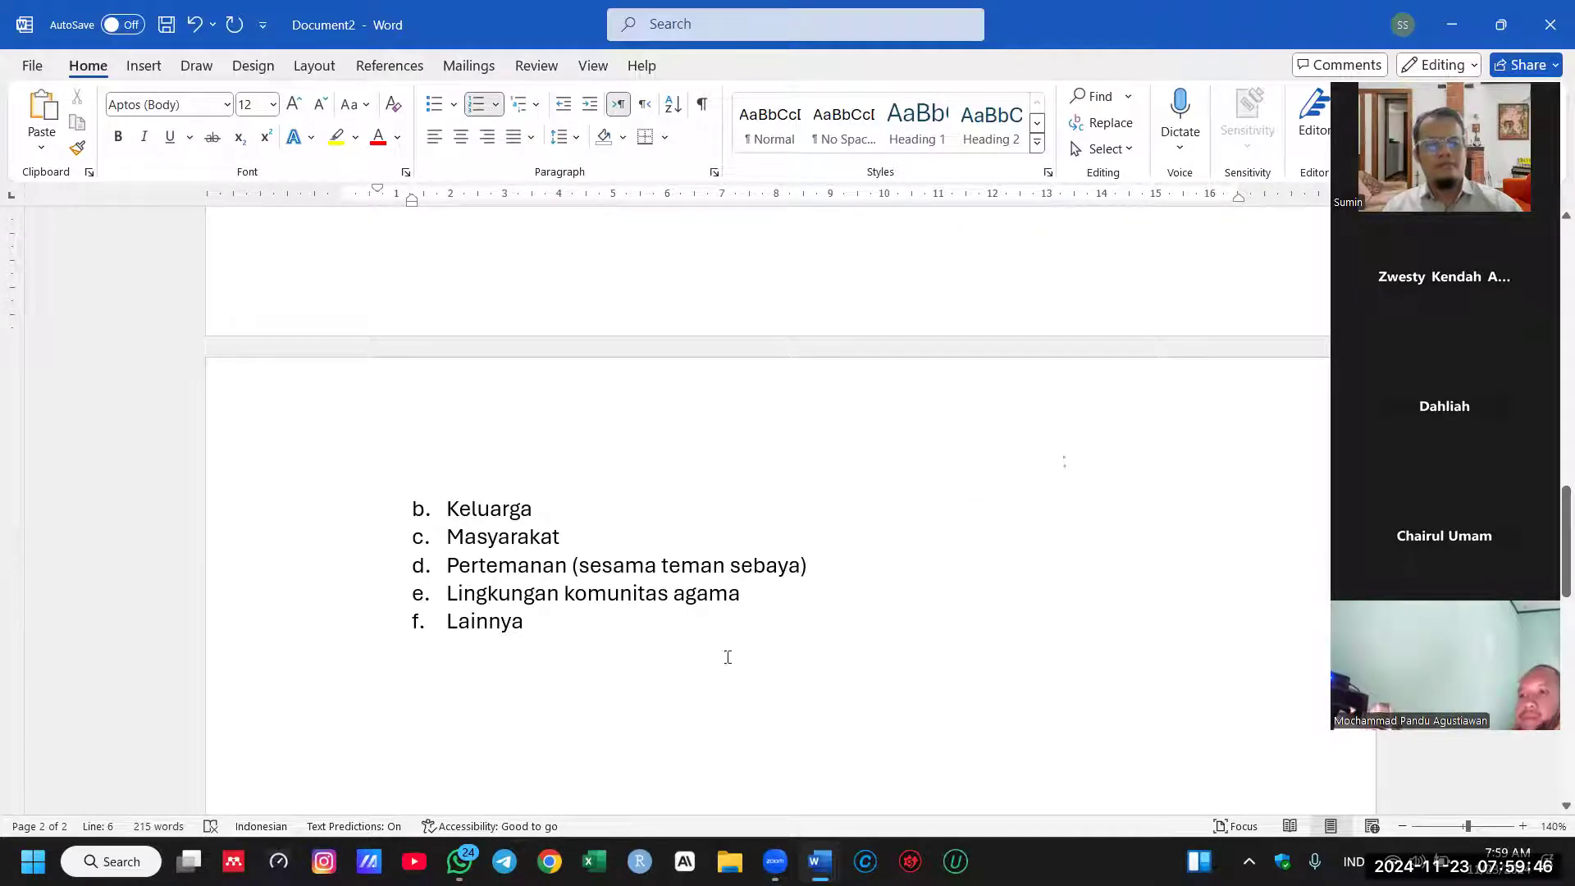
{"action": "left_click", "coordinate": [596, 671]}
{"action": "key", "text": "Return"}
{"action": "type", "text": "4. "}
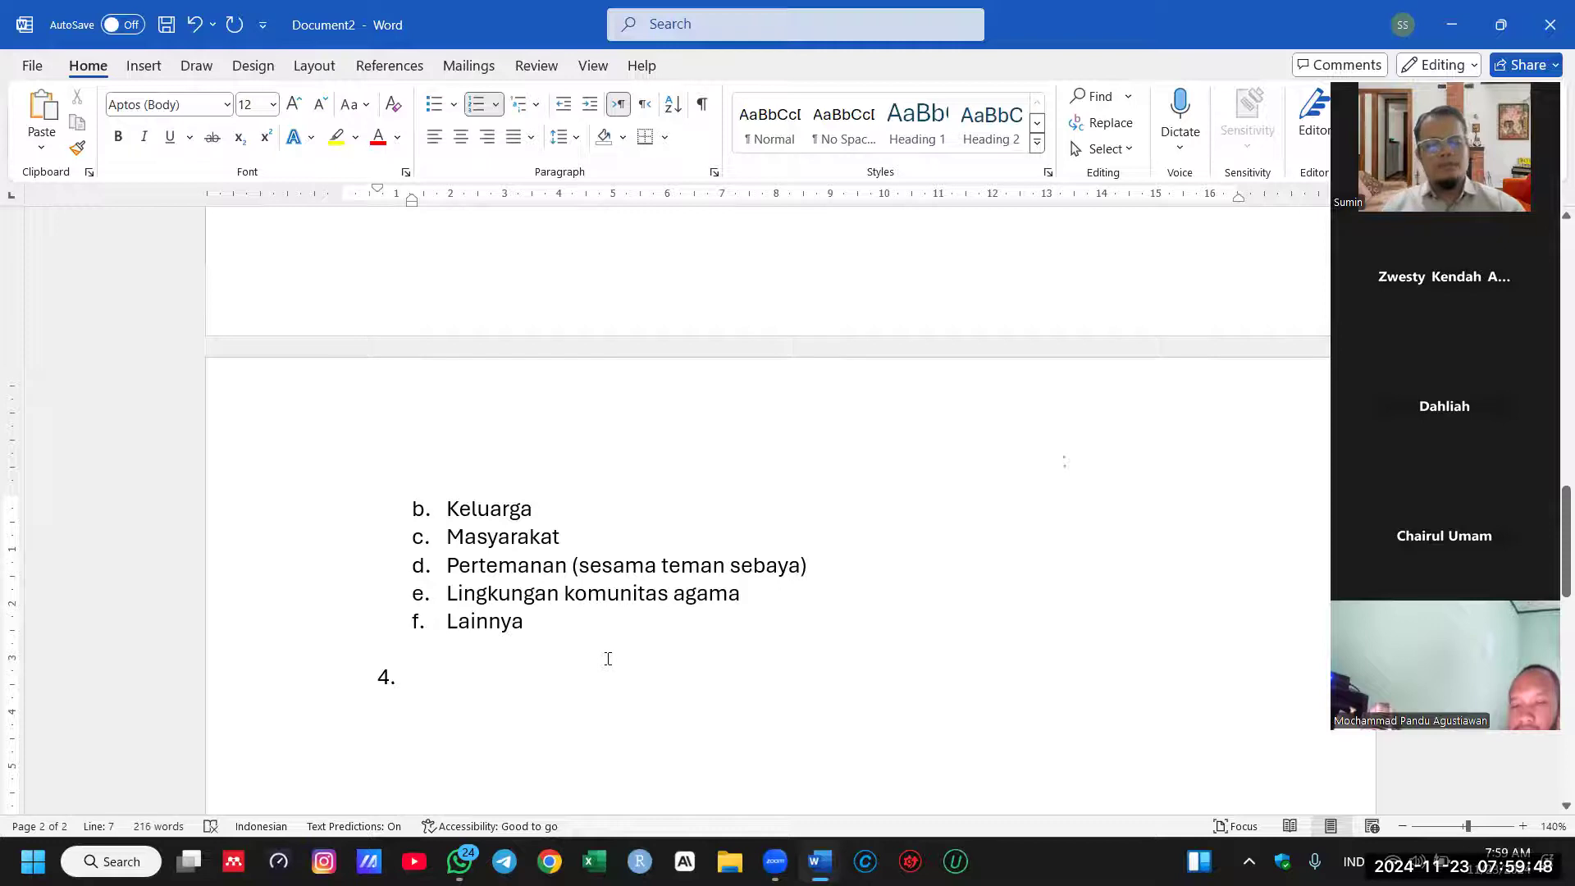
{"action": "type", "text": "Apakah modera"}
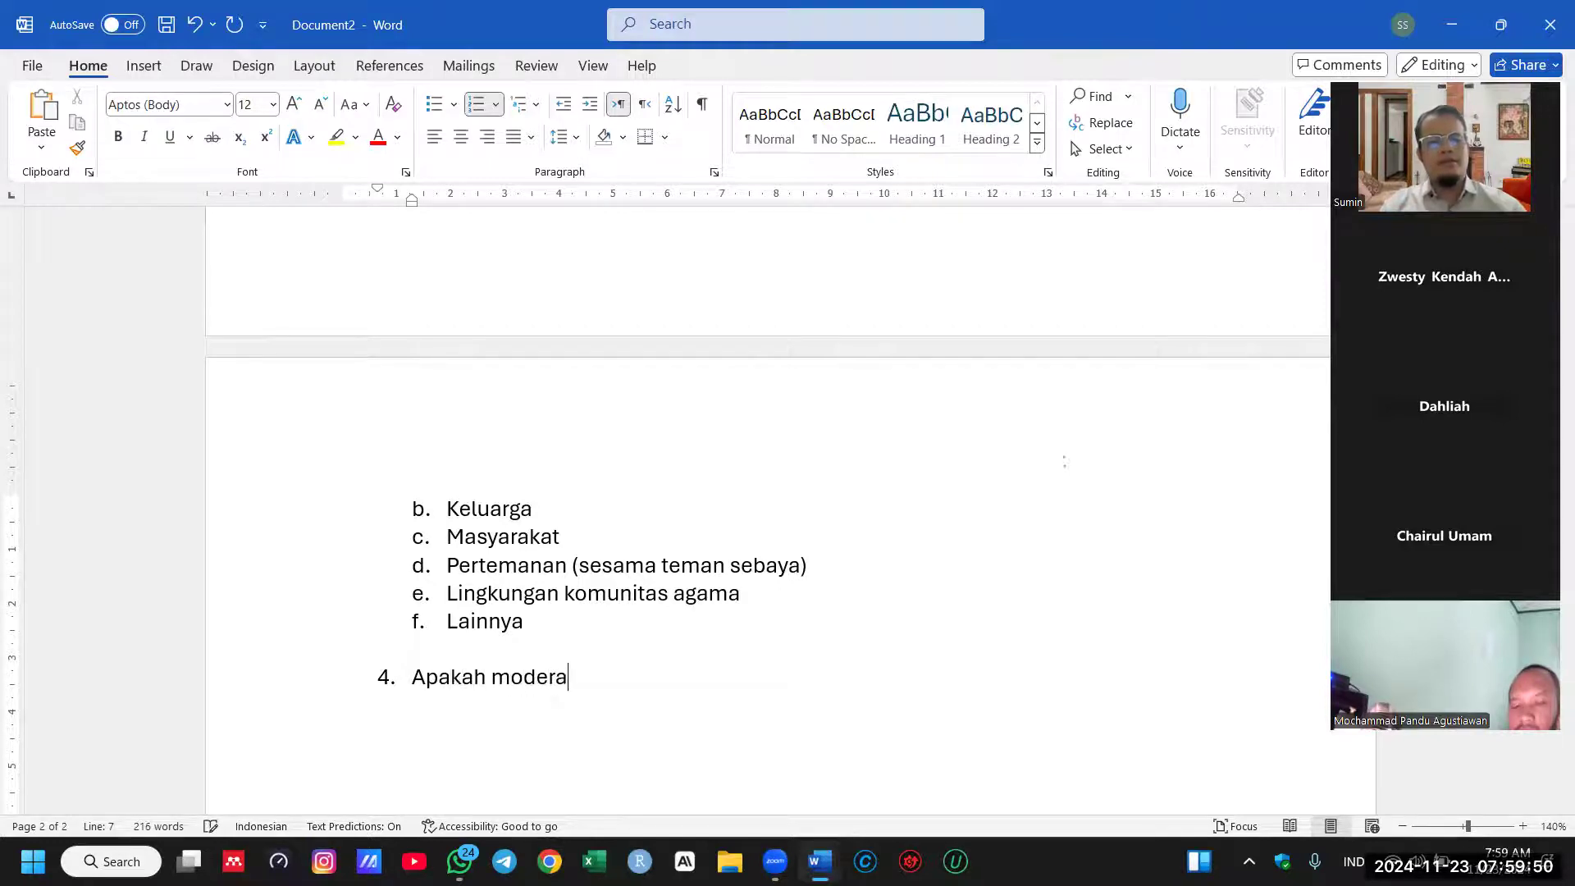
{"action": "type", "text": "si beragama dipero"}
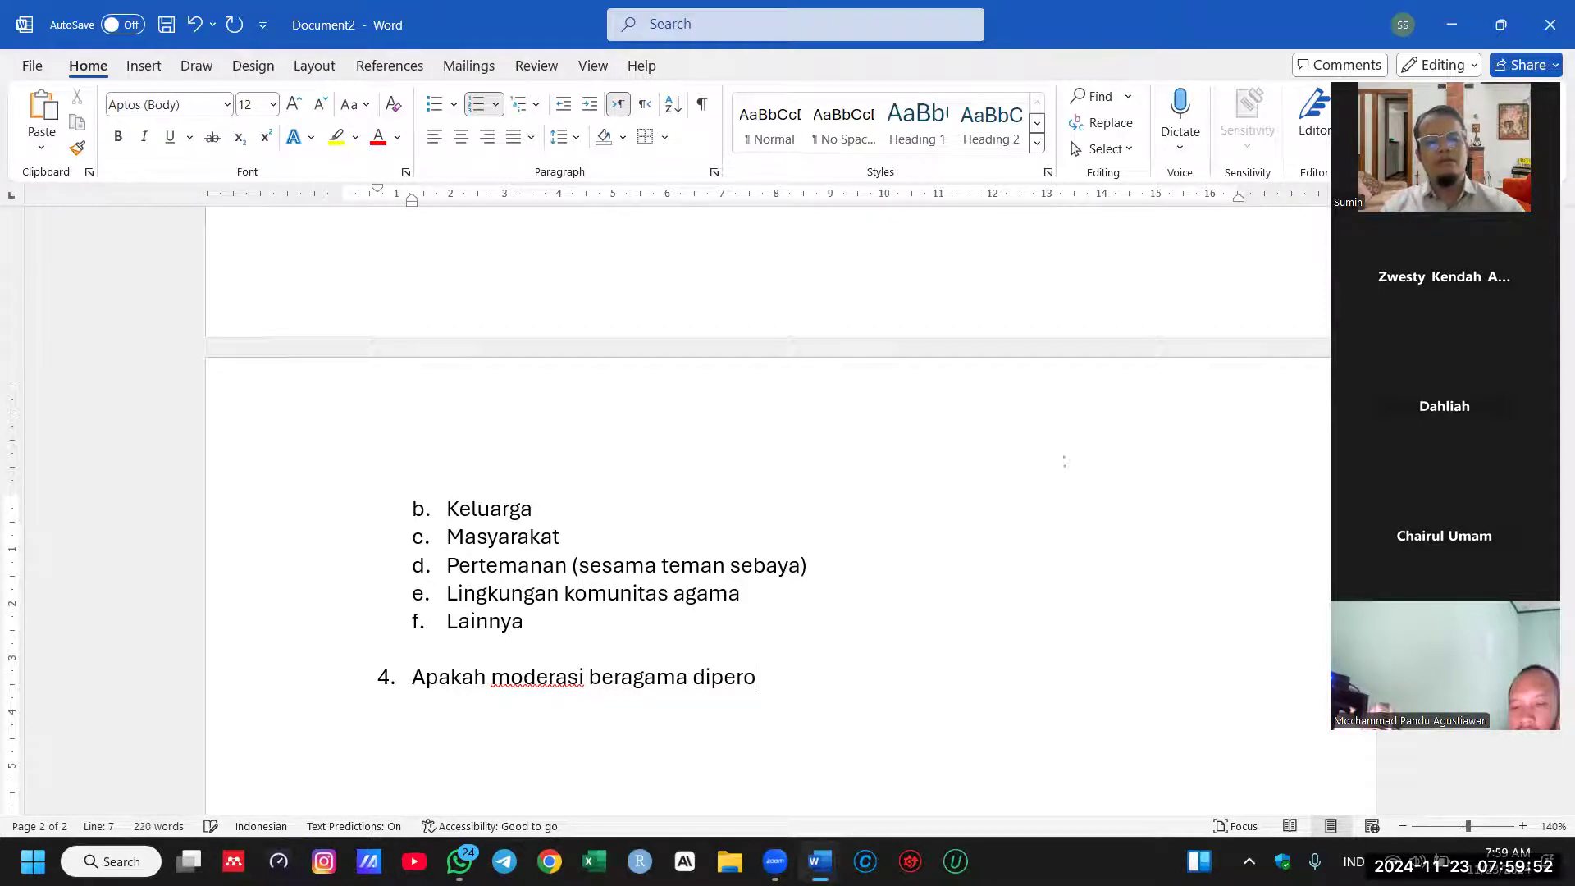
{"action": "key", "text": "BackSpace"}
{"action": "type", "text": "lukan da"}
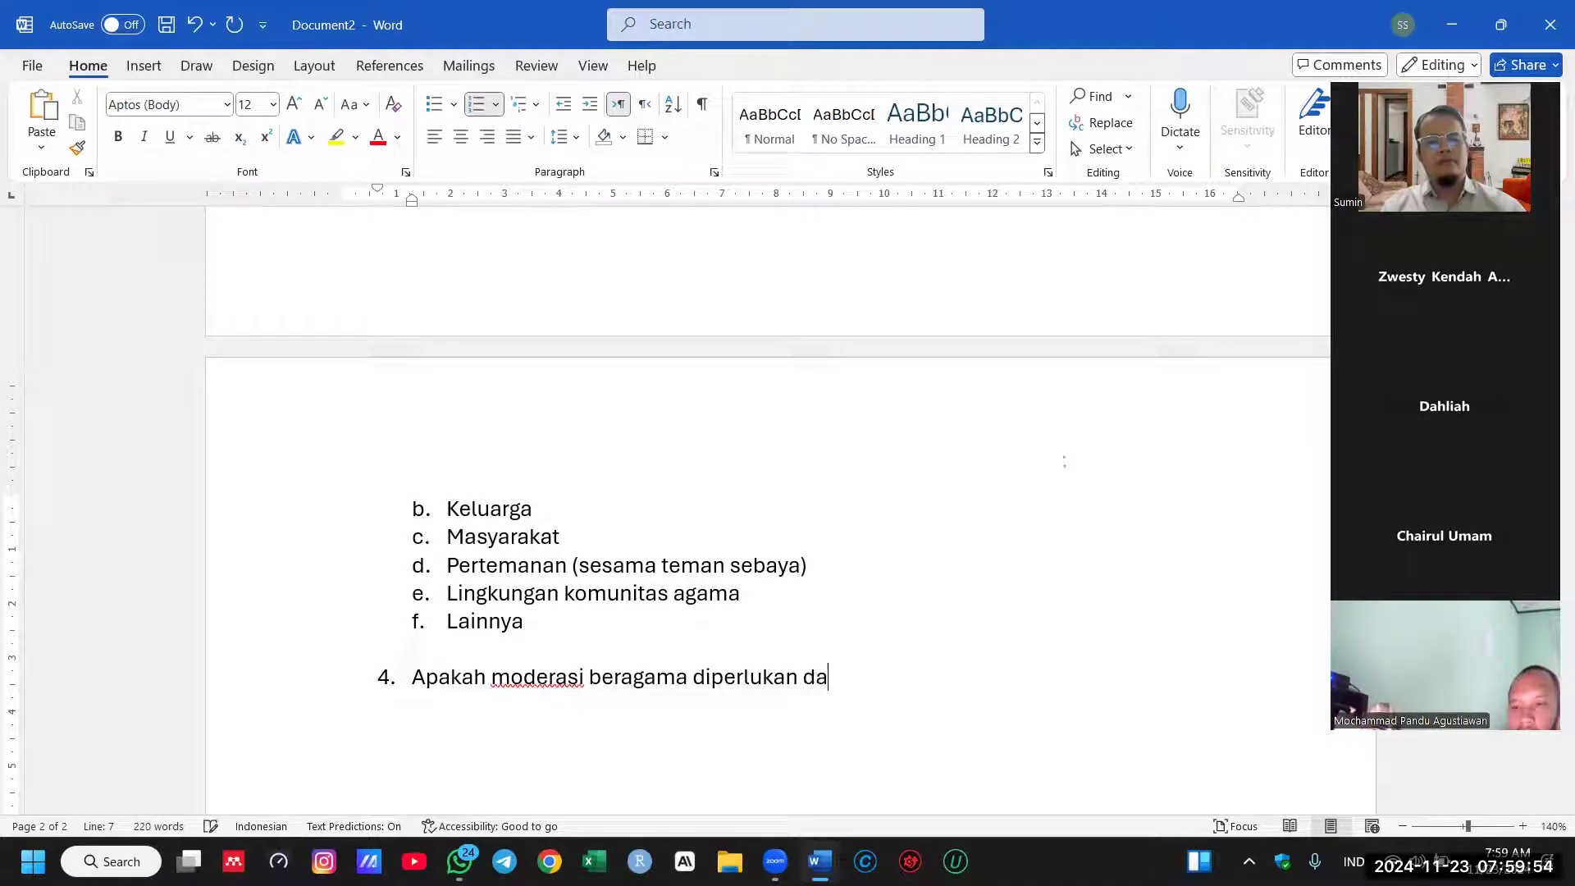
{"action": "type", "text": "lam kehidupan"}
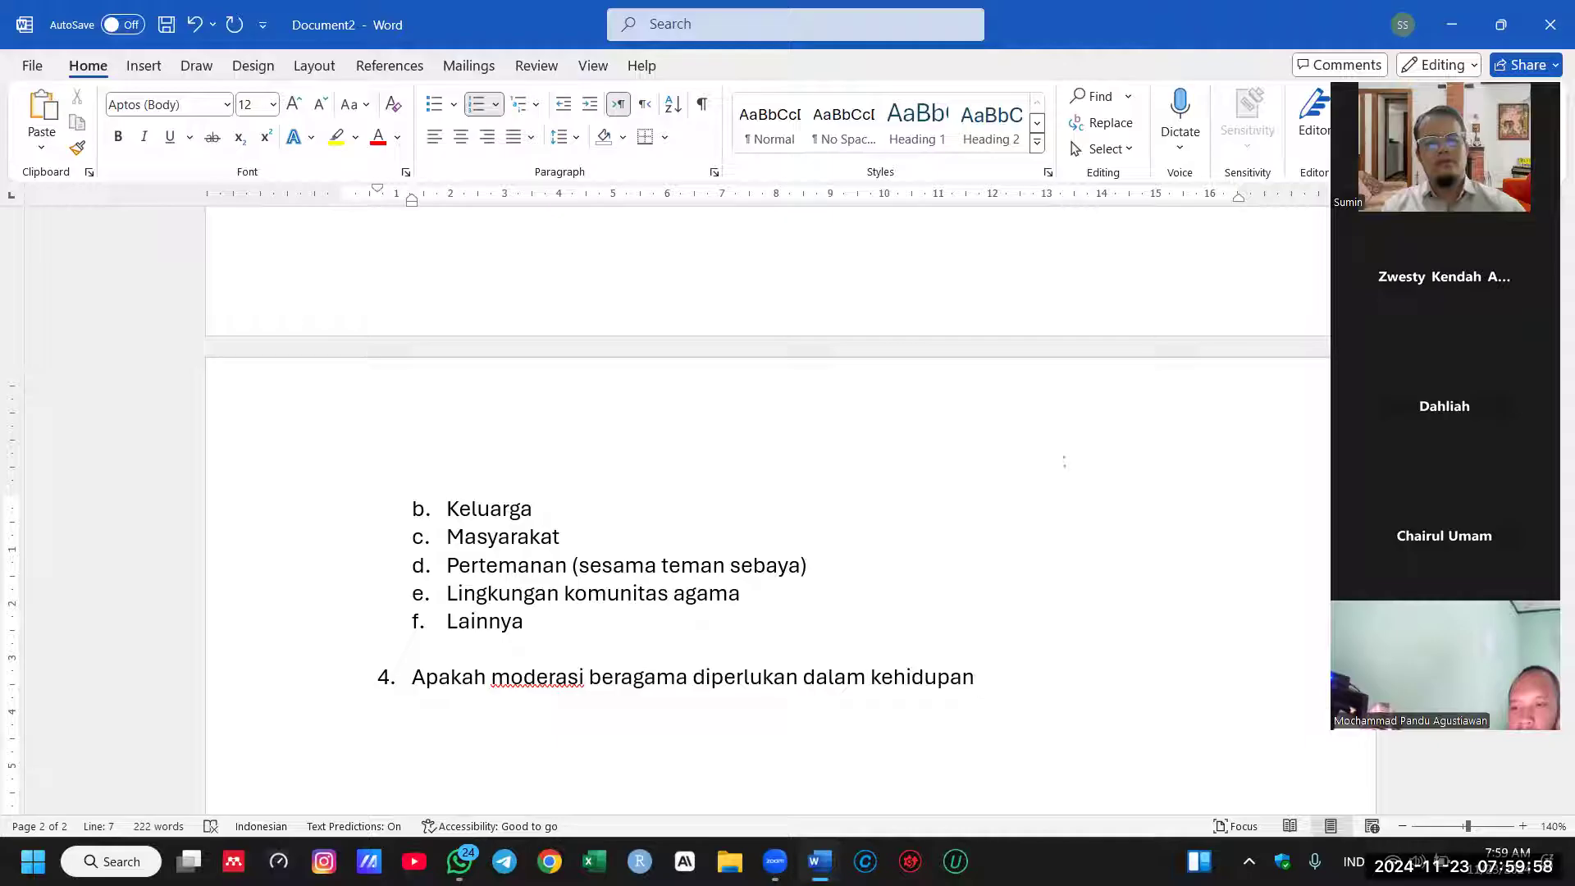
{"action": "type", "text": " sosial (per"}
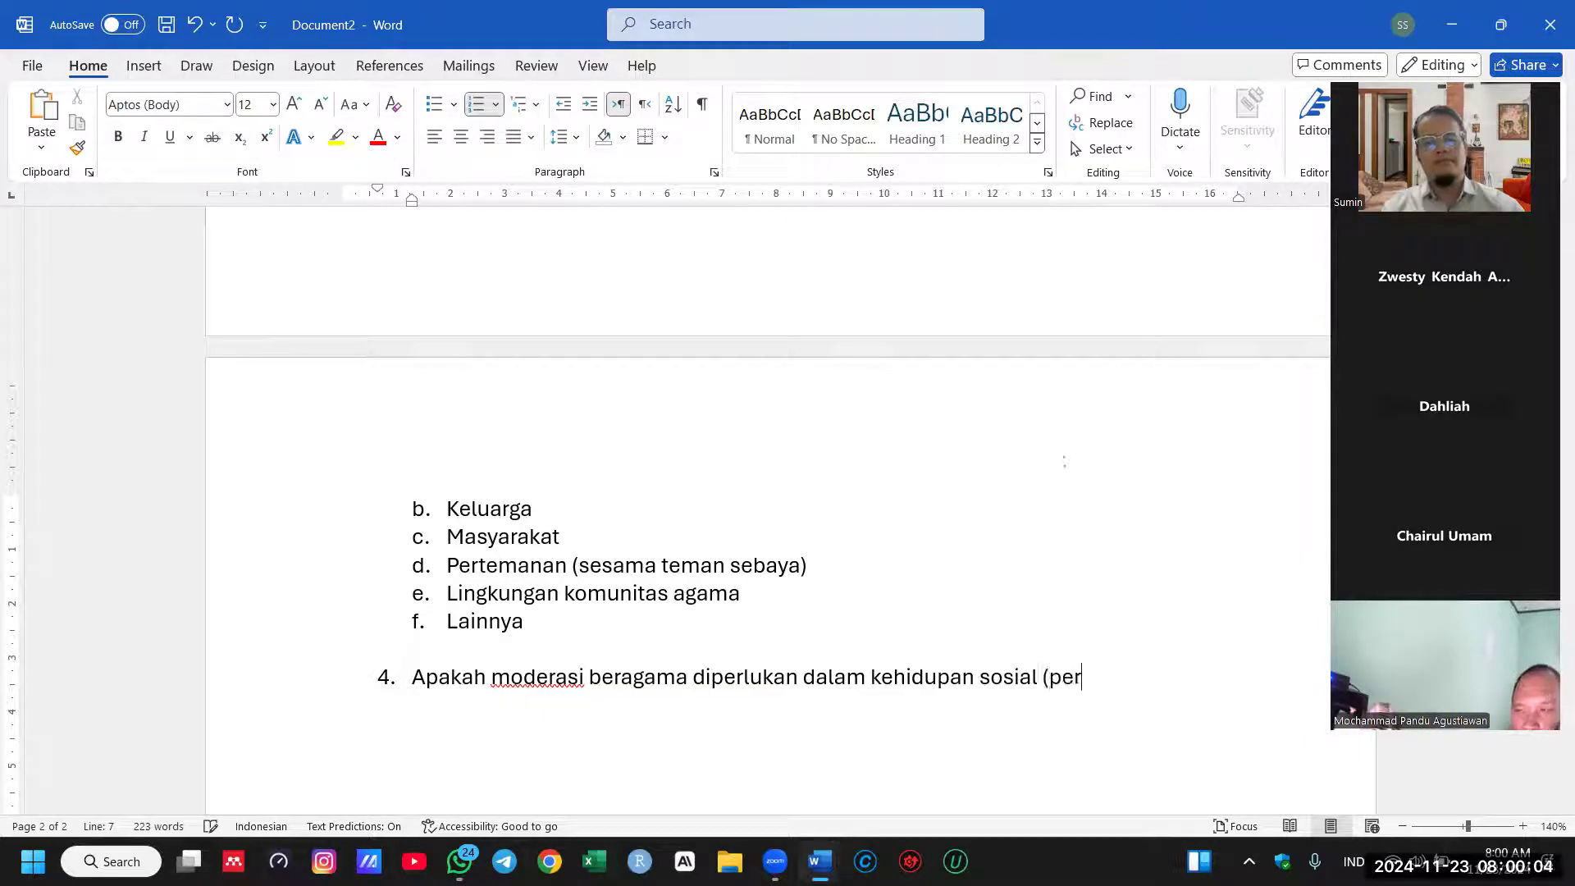
{"action": "type", "text": "gaulan) Anda?"}
Step: Add the unnumbered lines "Jika Ya, berikan alasannya" and "Jika tidak, berikan alasannya." below question 4
{"action": "key", "text": "Return"}
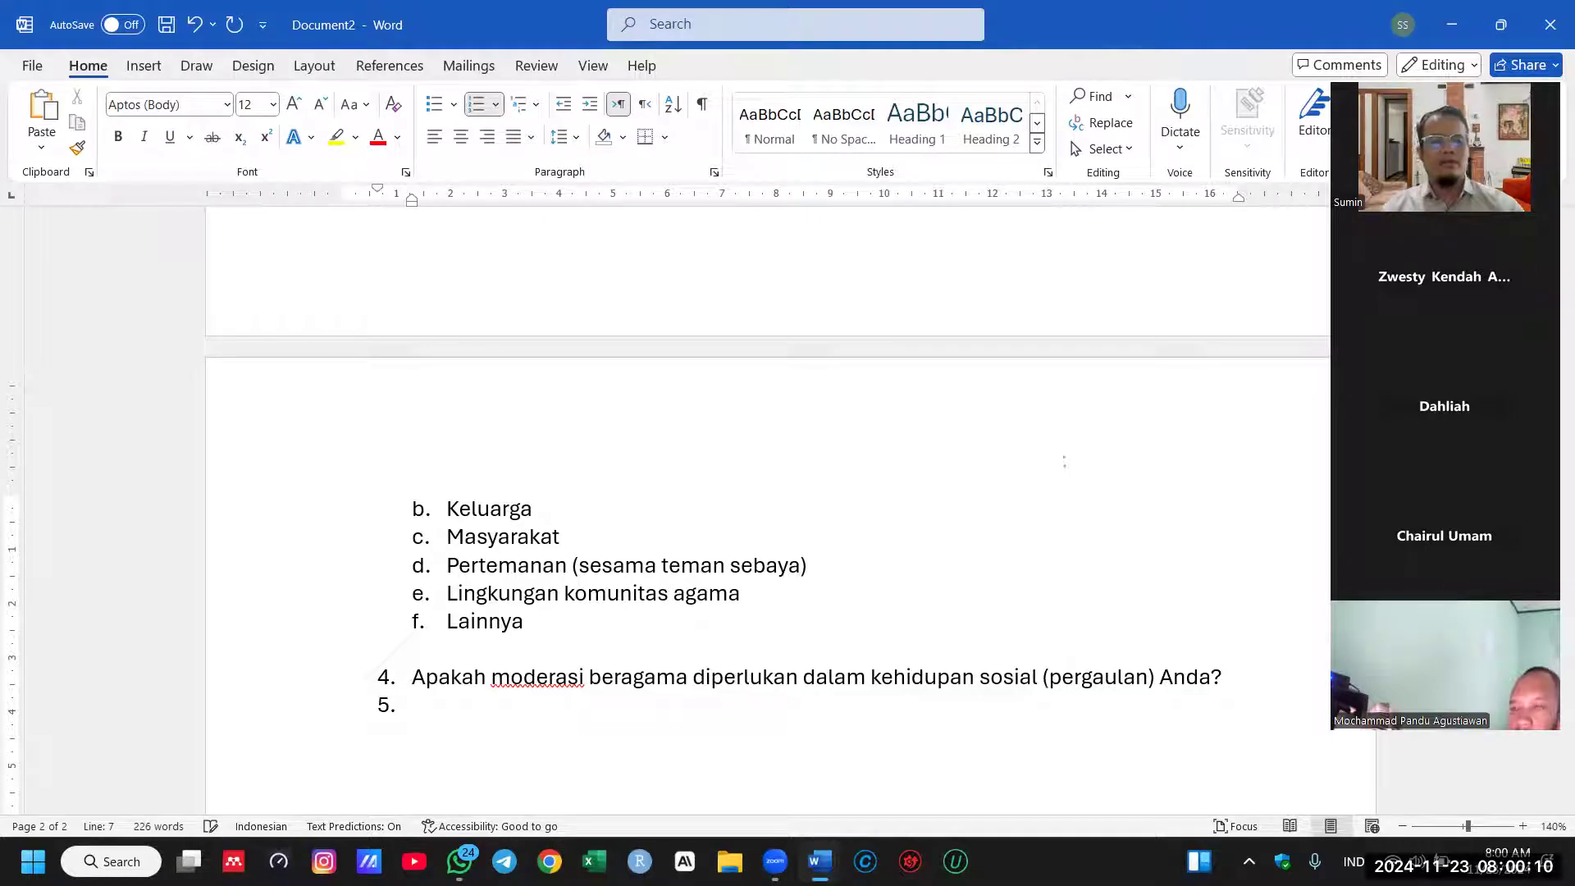
{"action": "key", "text": "BackSpace"}
{"action": "type", "text": "Ya, beri"}
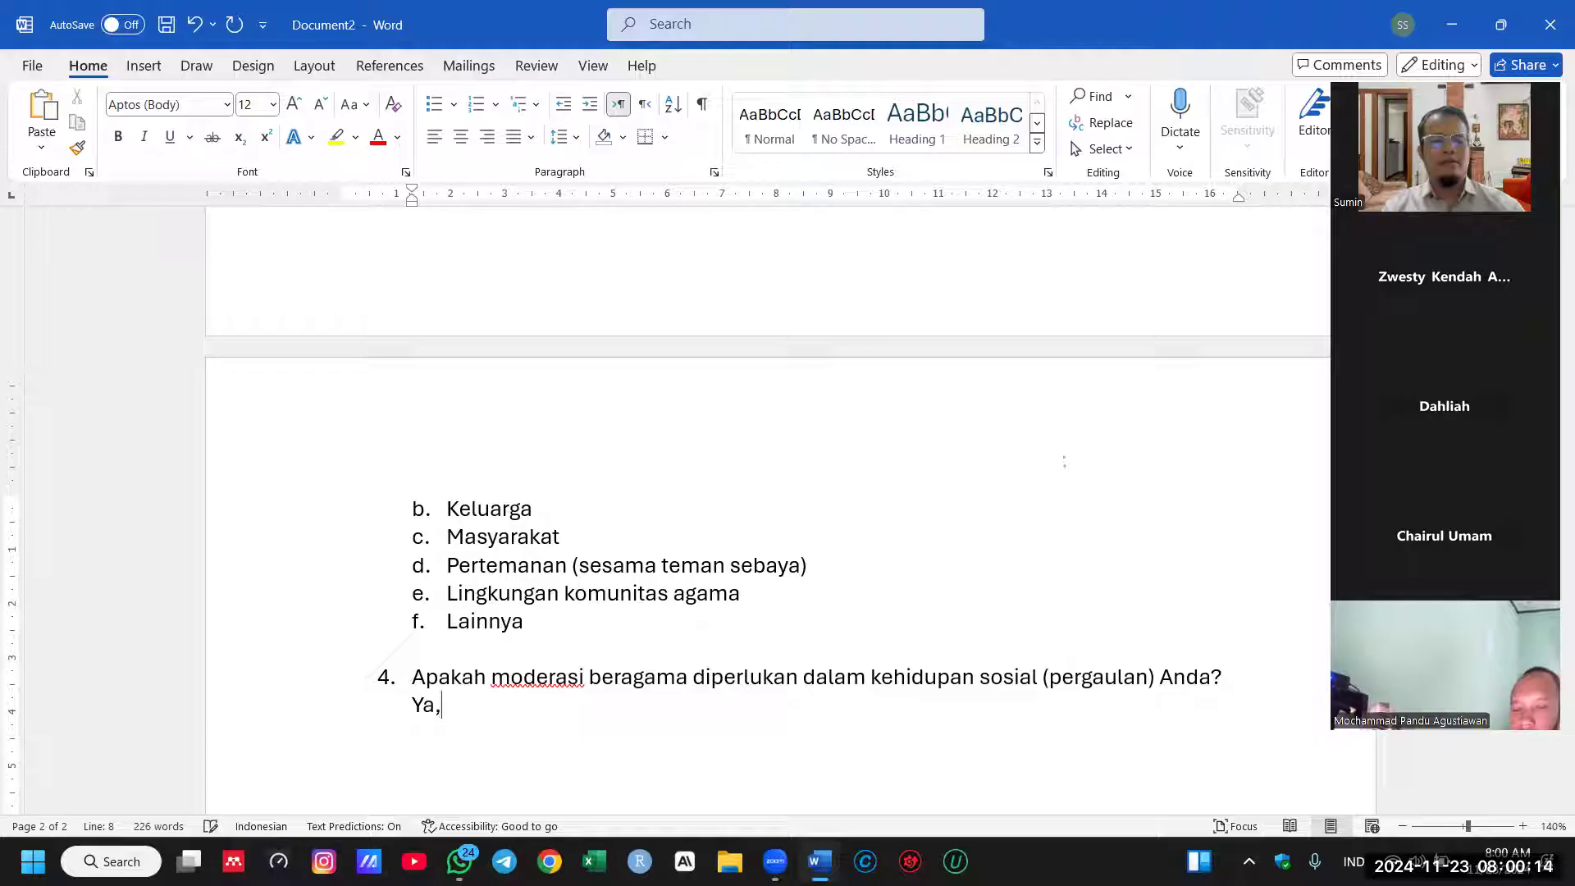
{"action": "key", "text": "BackSpace"}
{"action": "key", "text": "BackSpace"}
{"action": "key", "text": "BackSpace"}
{"action": "key", "text": "BackSpace"}
{"action": "key", "text": "BackSpace"}
{"action": "key", "text": "BackSpace"}
{"action": "type", "text": "Jika Ya, berikan"}
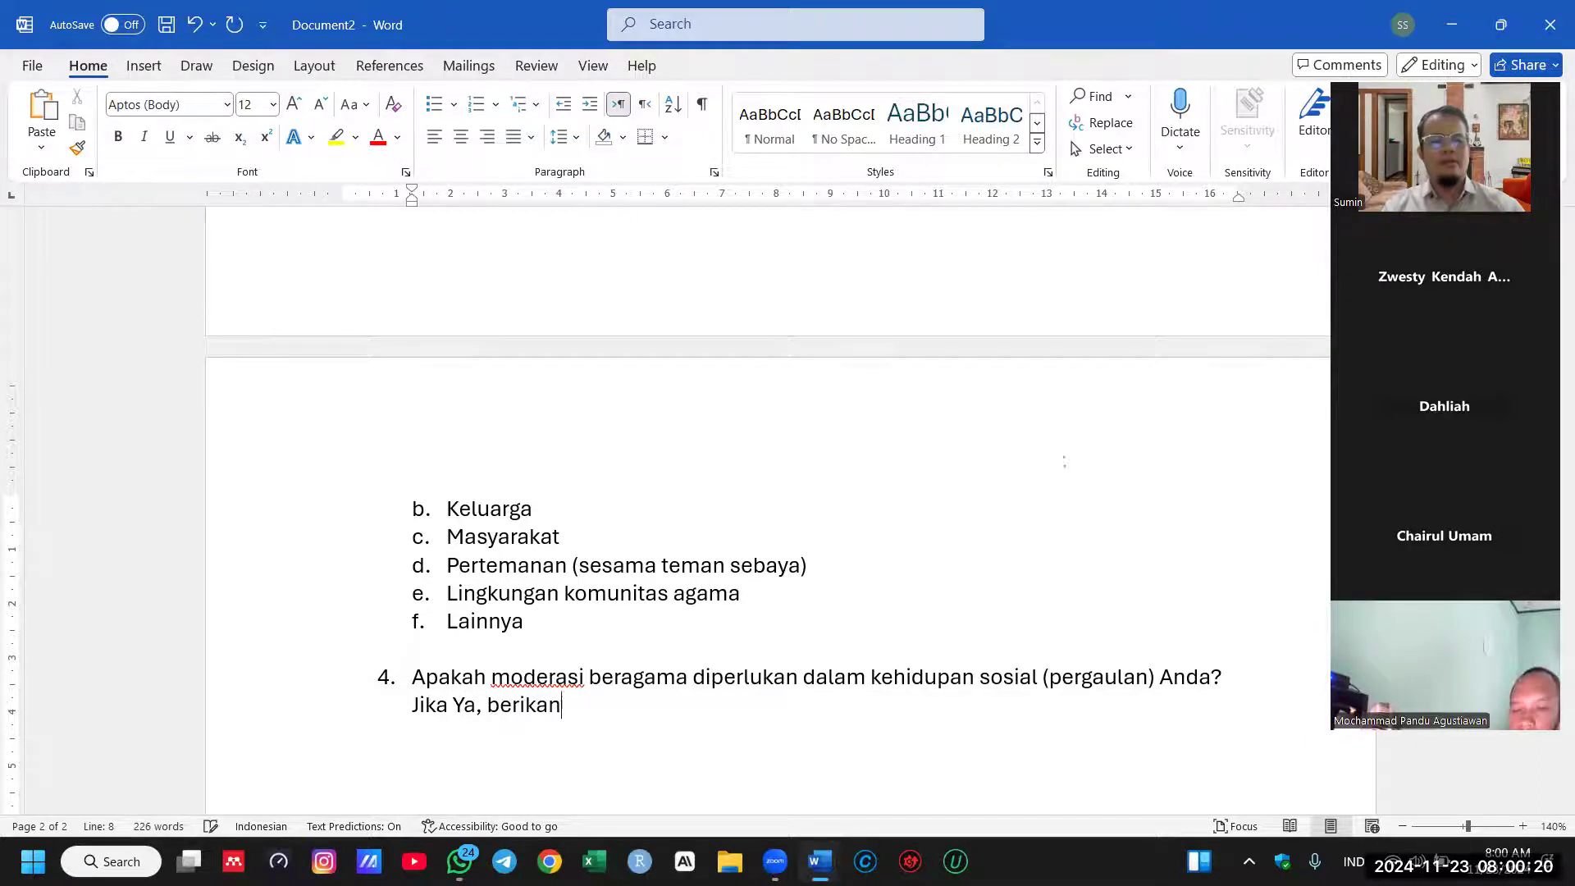
{"action": "type", "text": " alasannya Jika tidak, berikan alasannya."}
{"action": "key", "text": "Return"}
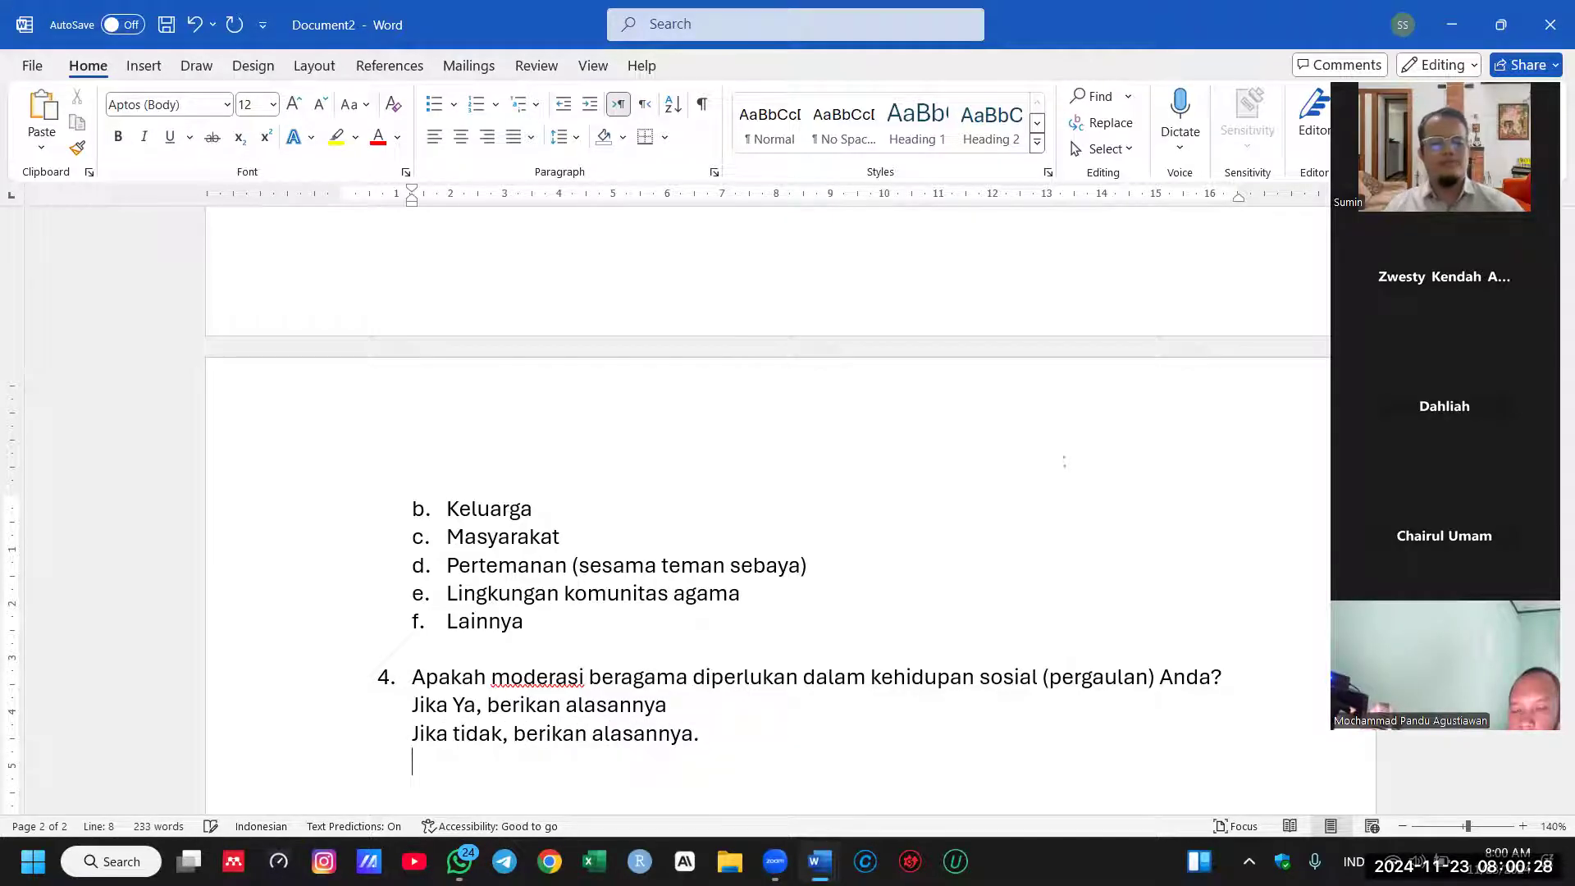
Step: Insert a new question 2, "Menurut Anda, apakah moderasi beragama itu bersumber dari ajaran Islam?", above "Bagaimana pandangan Anda tetang moderasi beragama?"
{"action": "scroll", "coordinate": [854, 611], "scroll_direction": "up", "scroll_amount": 1}
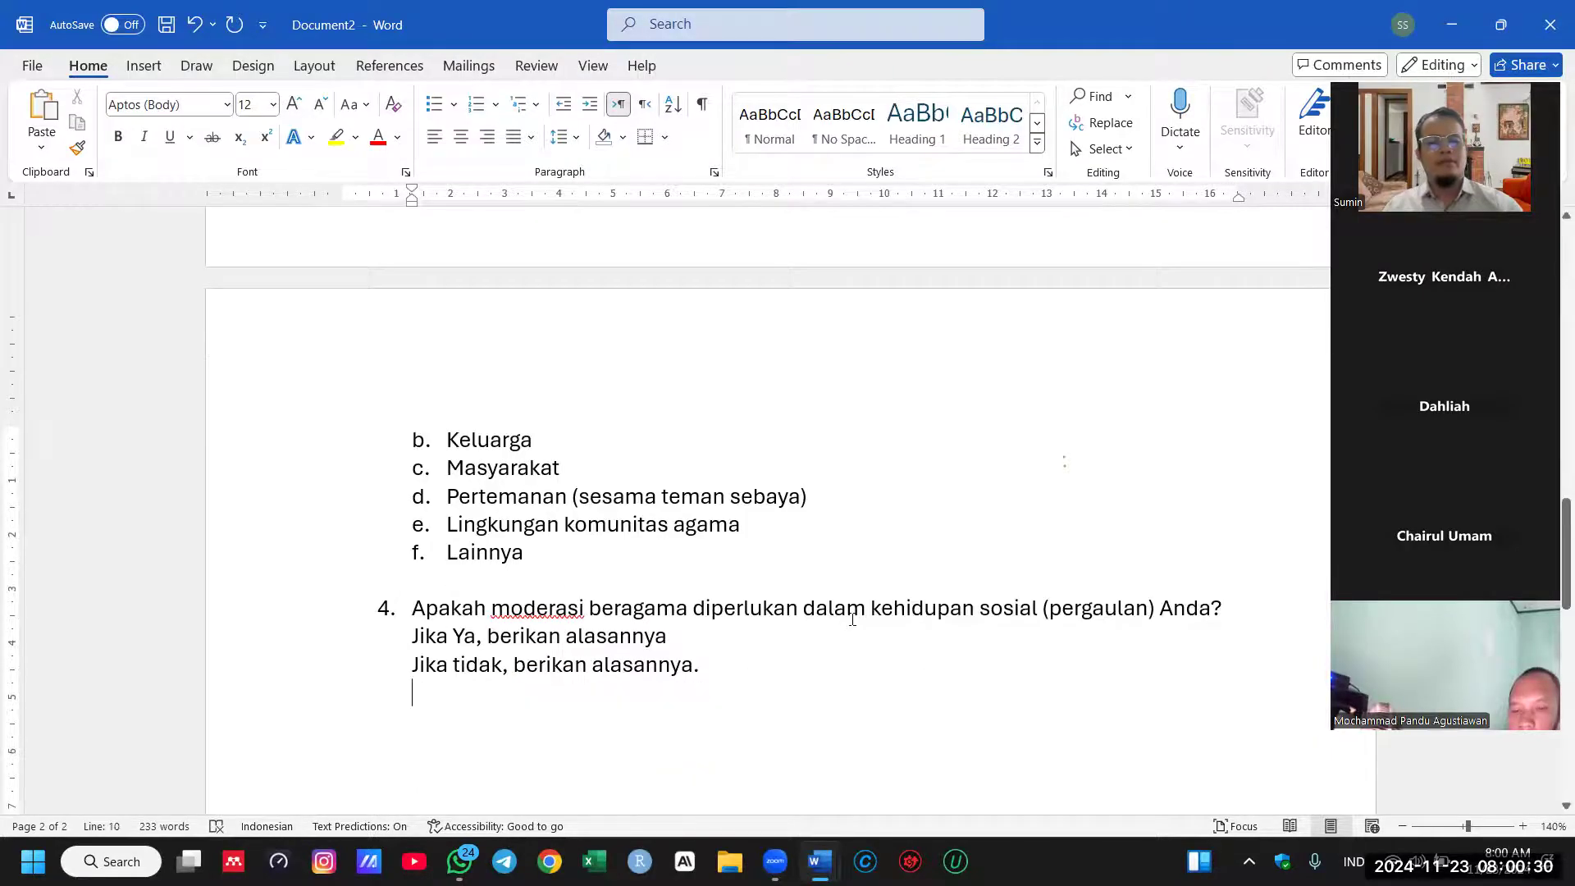
{"action": "scroll", "coordinate": [853, 611], "scroll_direction": "up", "scroll_amount": 5}
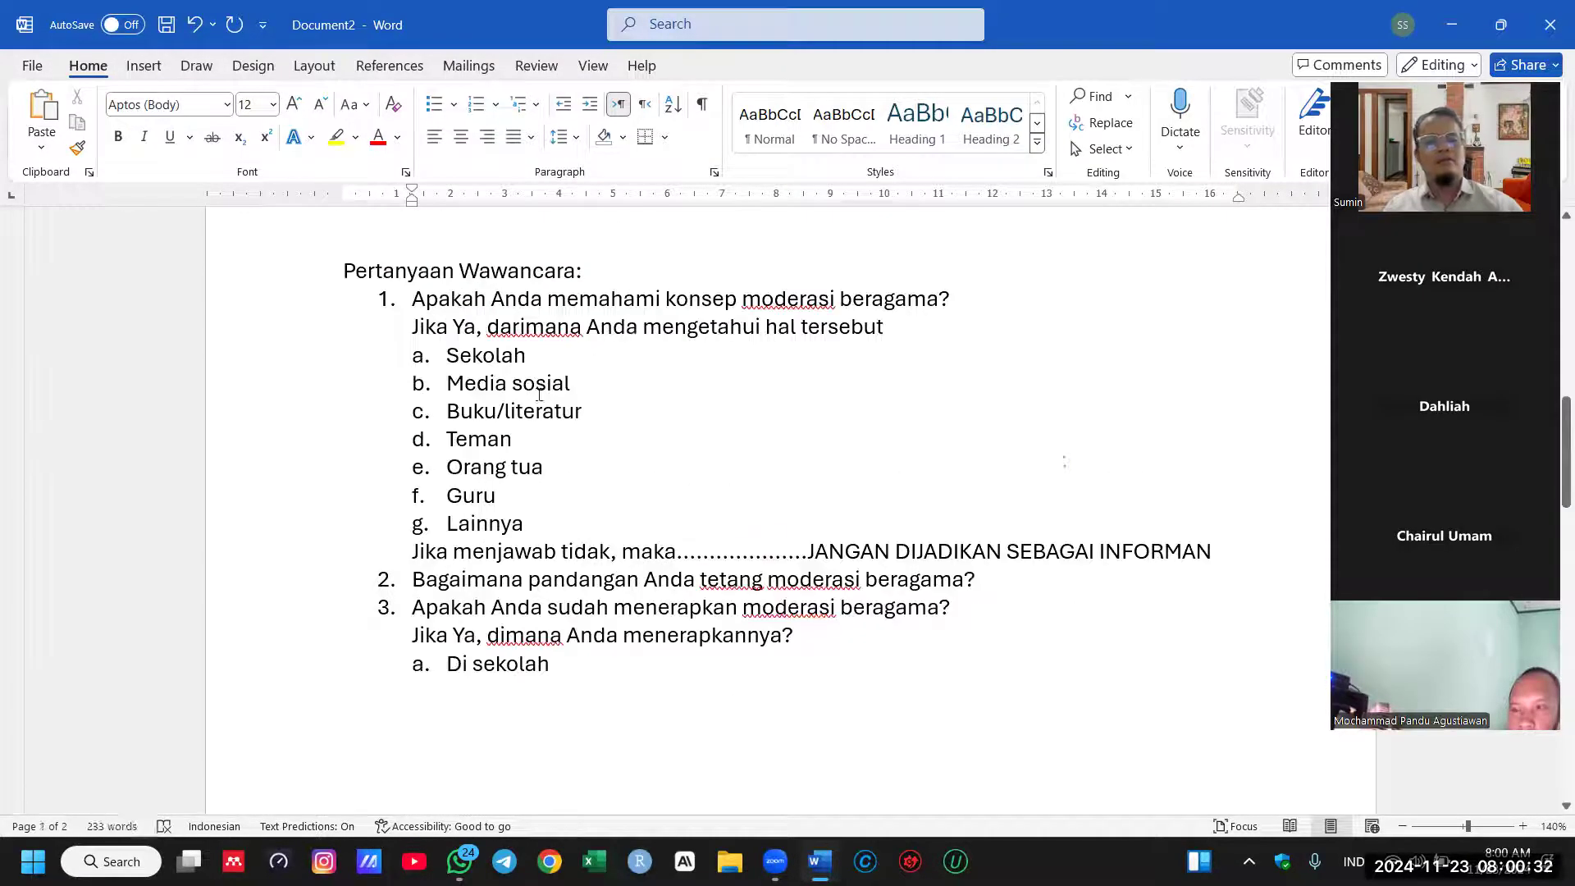
{"action": "left_click", "coordinate": [422, 579]}
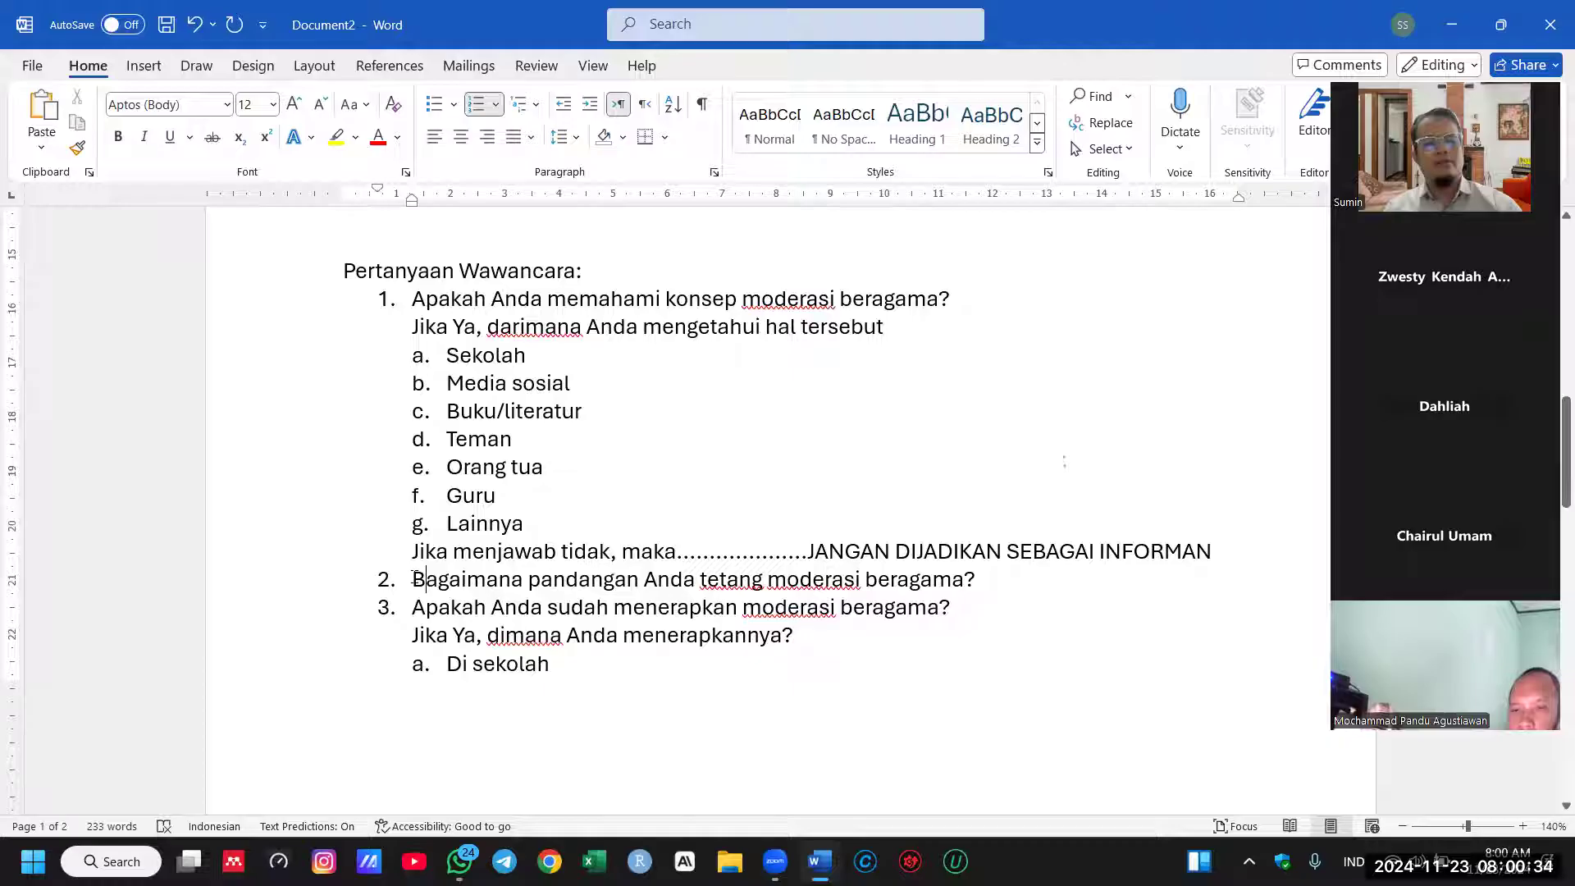
{"action": "key", "text": "Return"}
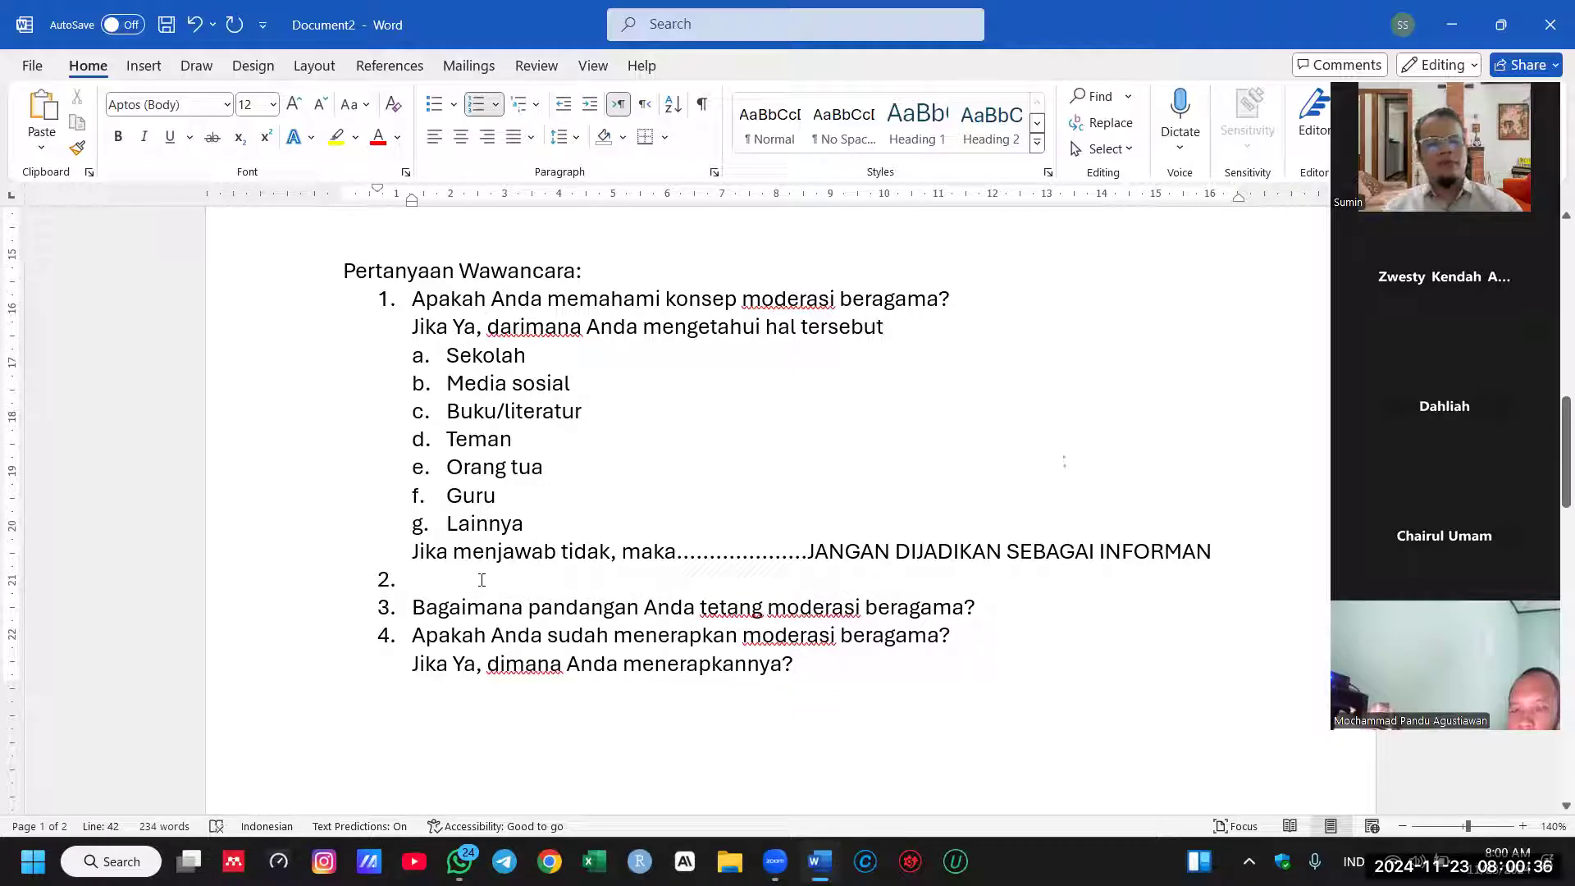
{"action": "type", "text": "Menurut Anda, apakah "}
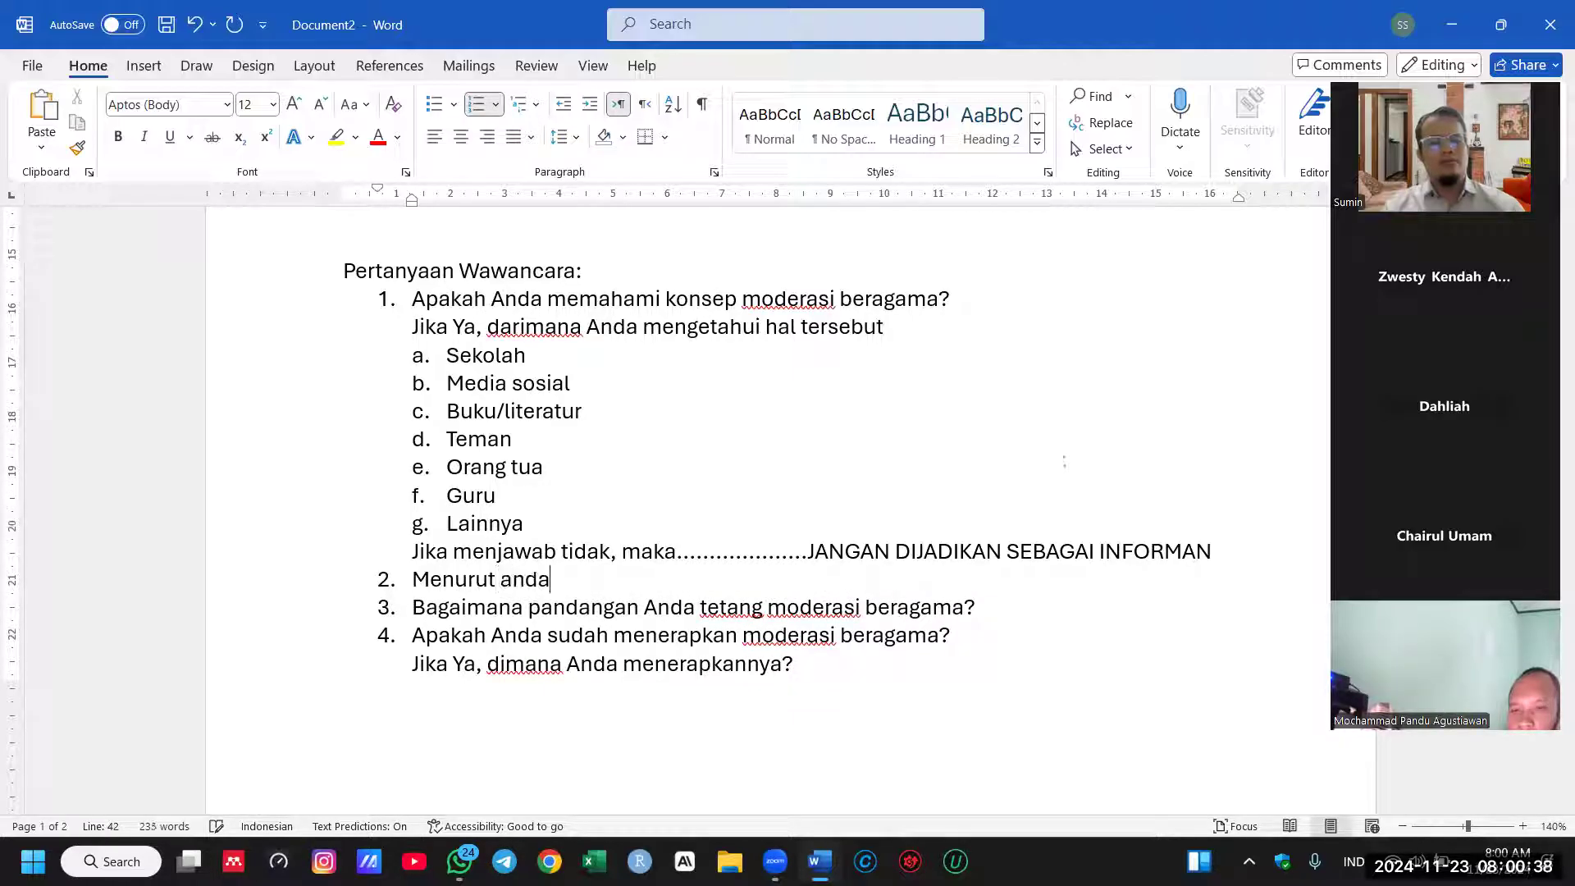
{"action": "type", "text": "mode"}
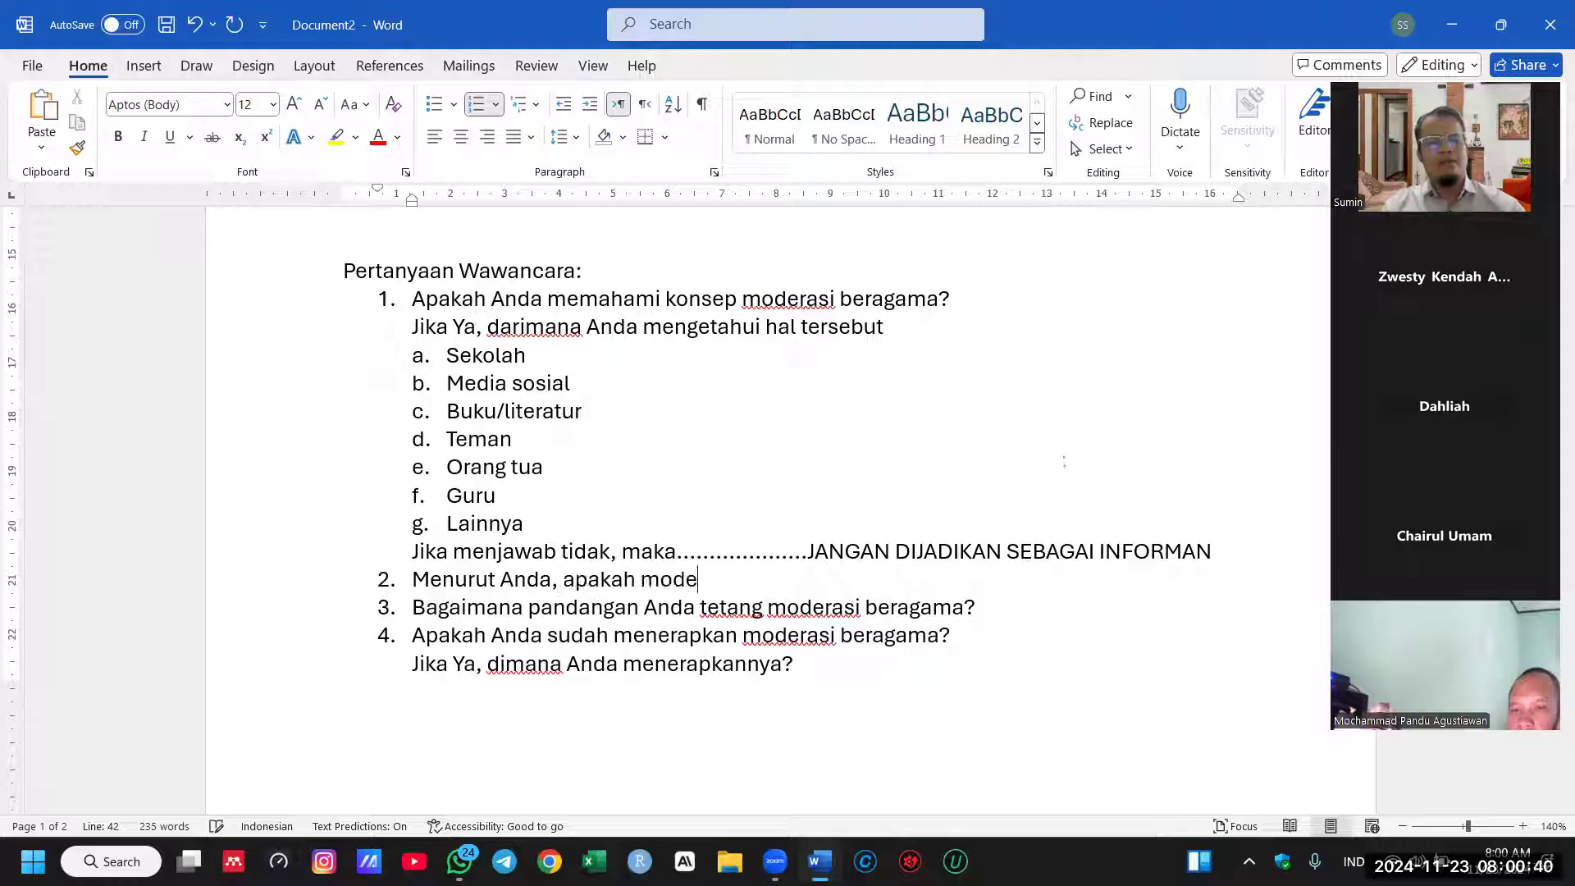
{"action": "type", "text": "rasi beragama i"}
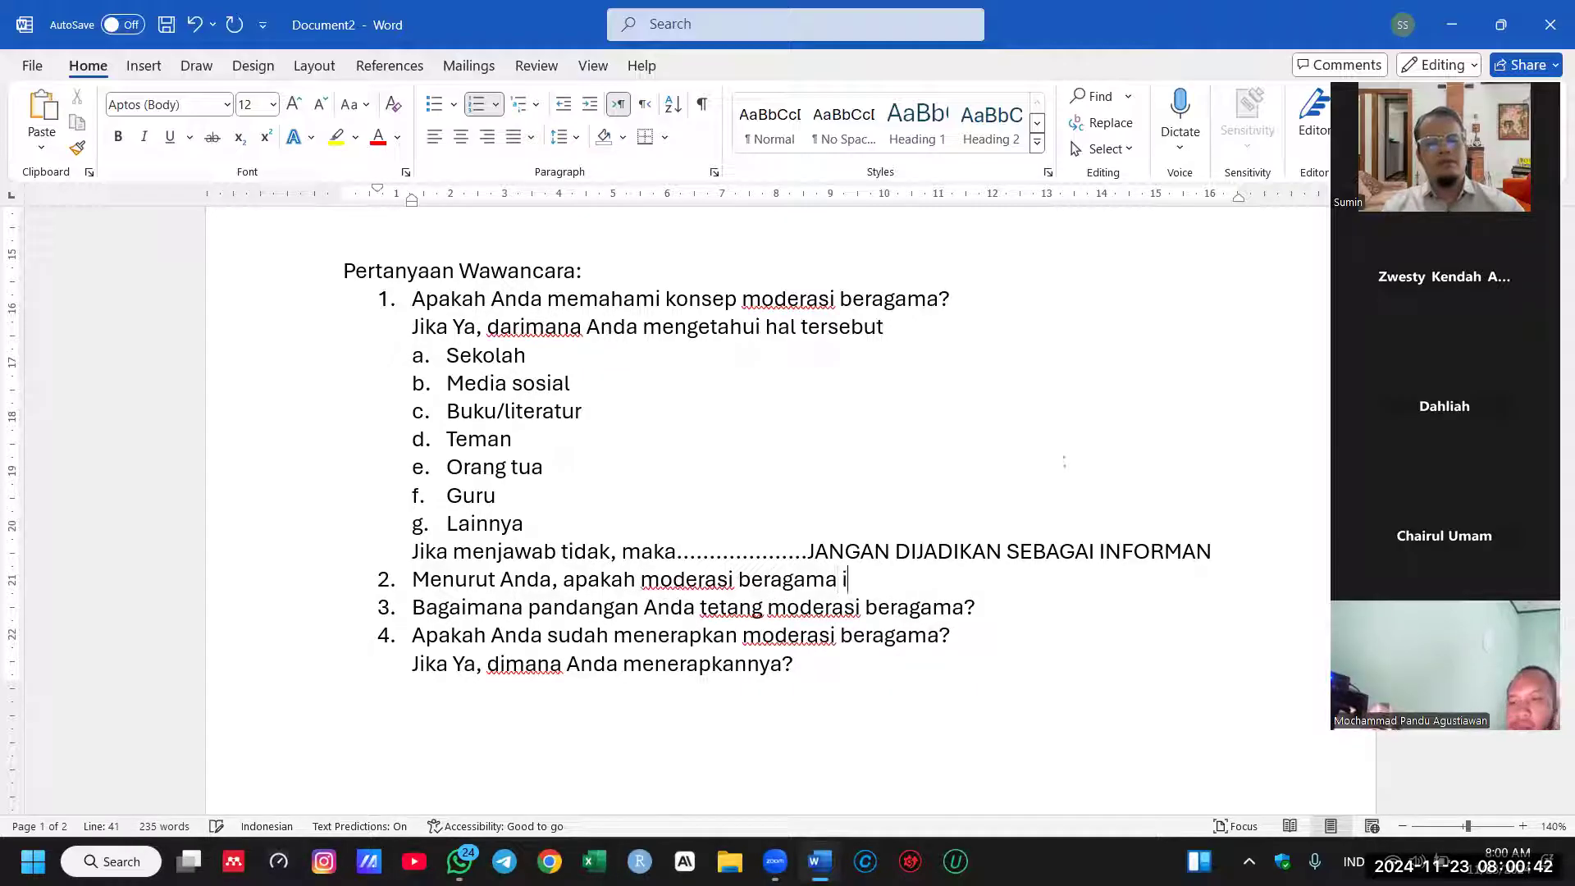
{"action": "type", "text": "tu bersumber "}
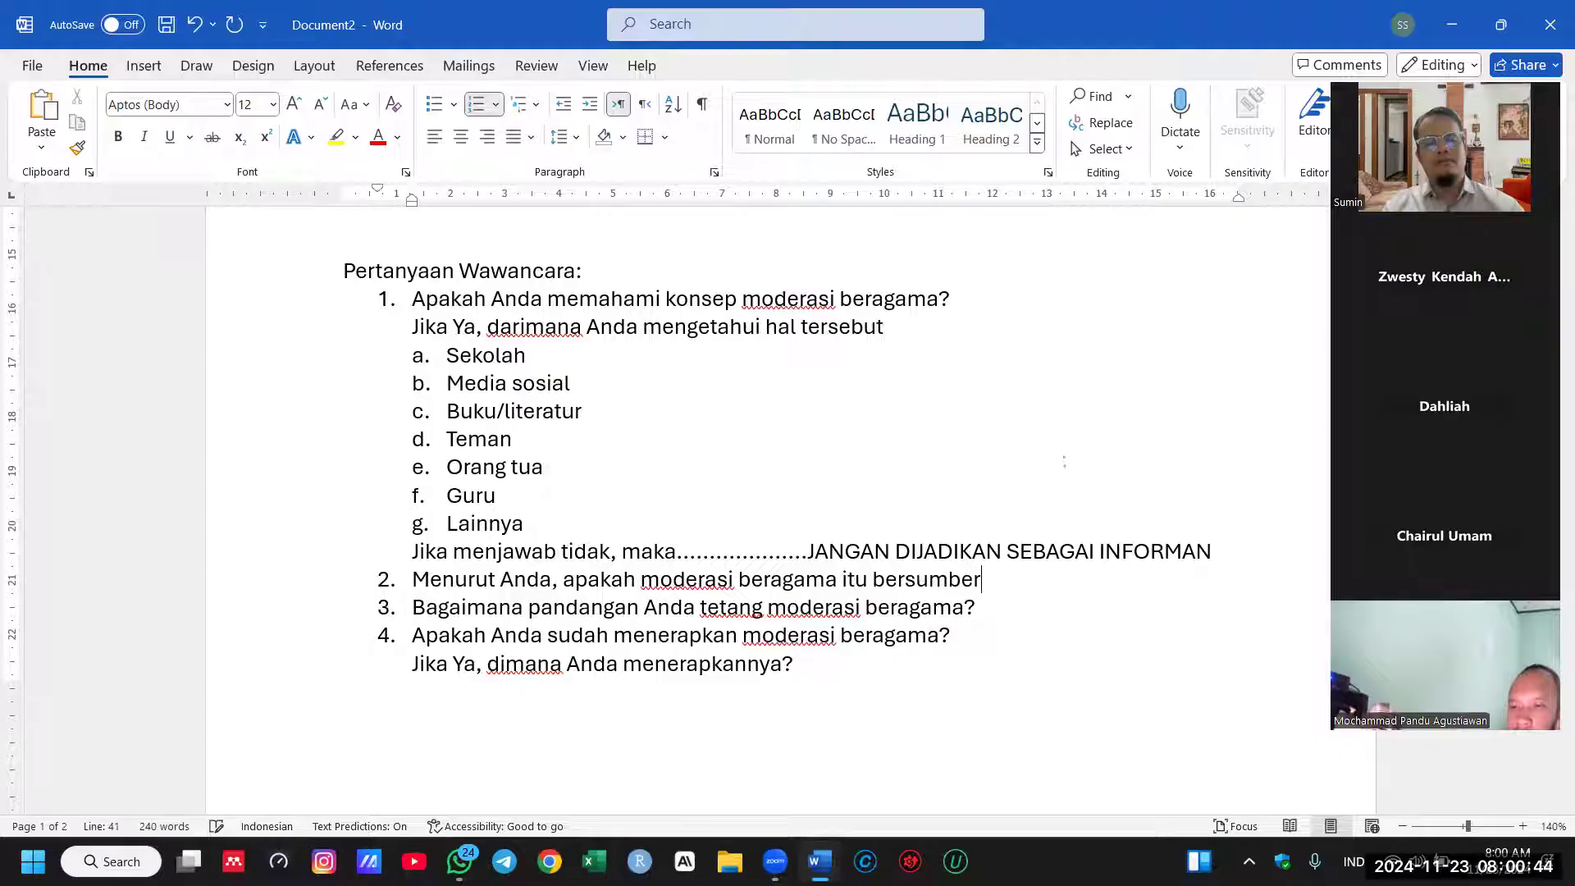
{"action": "type", "text": "dari aja"}
{"action": "key", "text": "BackSpace"}
{"action": "key", "text": "BackSpace"}
{"action": "key", "text": "BackSpace"}
{"action": "type", "text": "ajaran Islam?"}
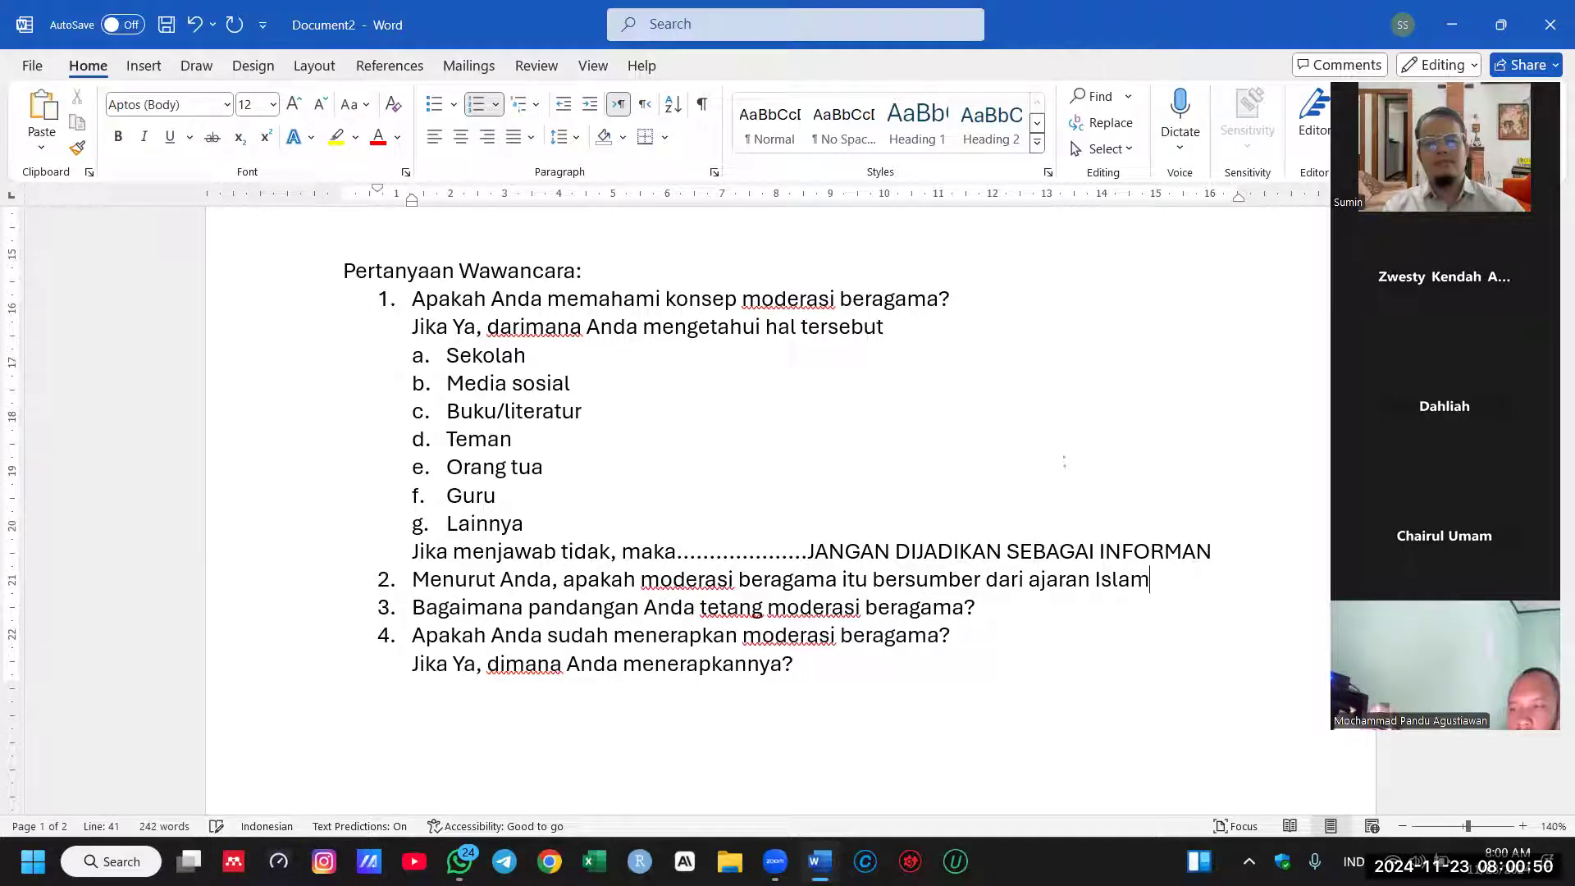
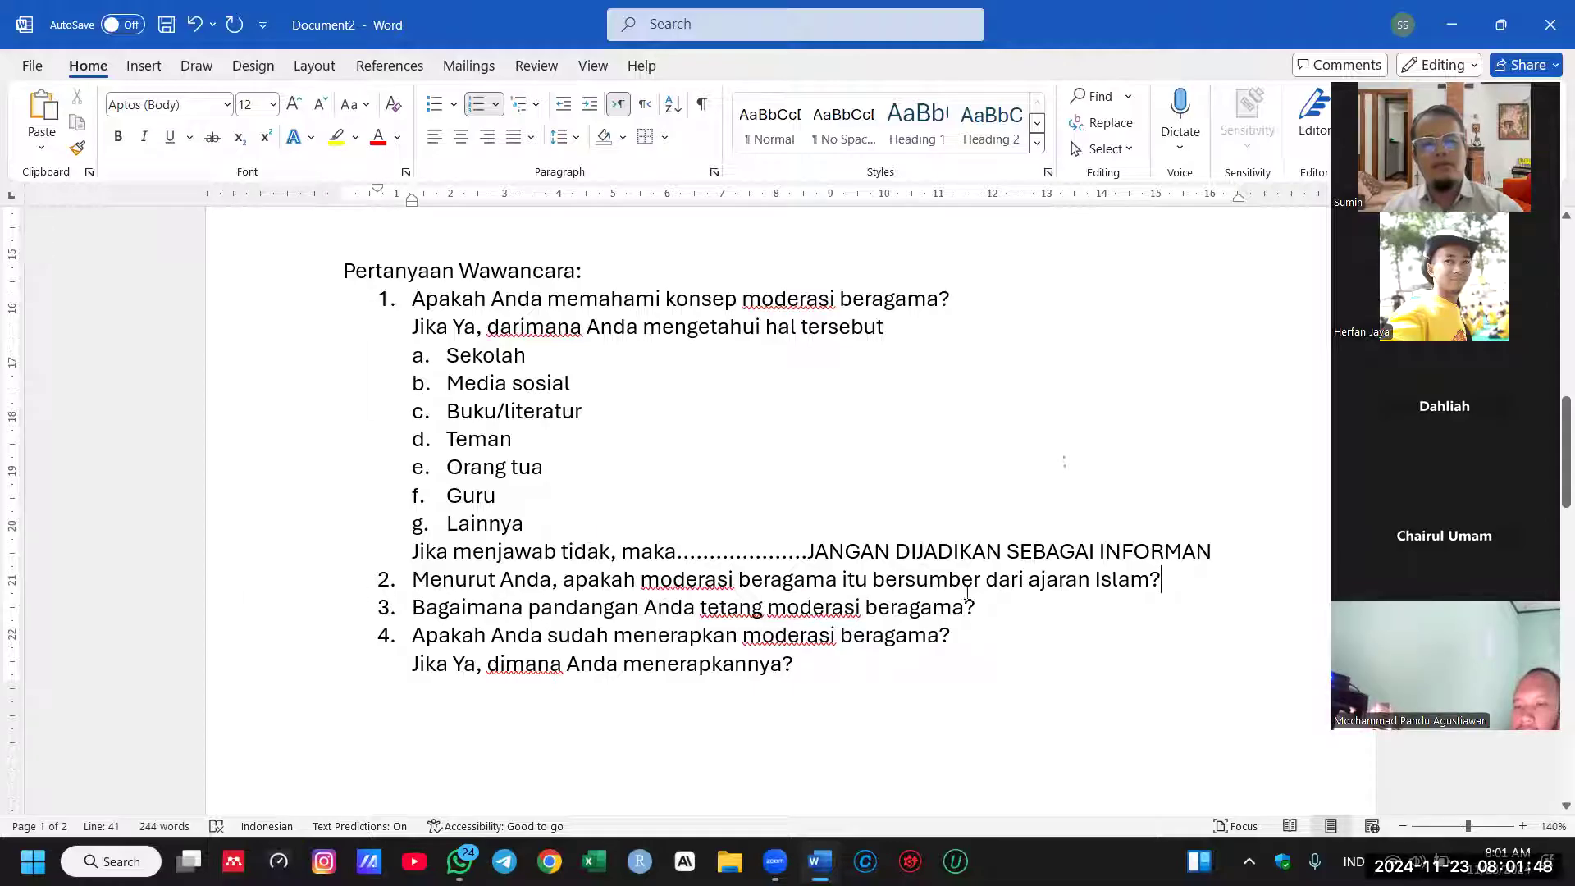
{"action": "scroll", "coordinate": [1067, 607], "scroll_direction": "down", "scroll_amount": 1}
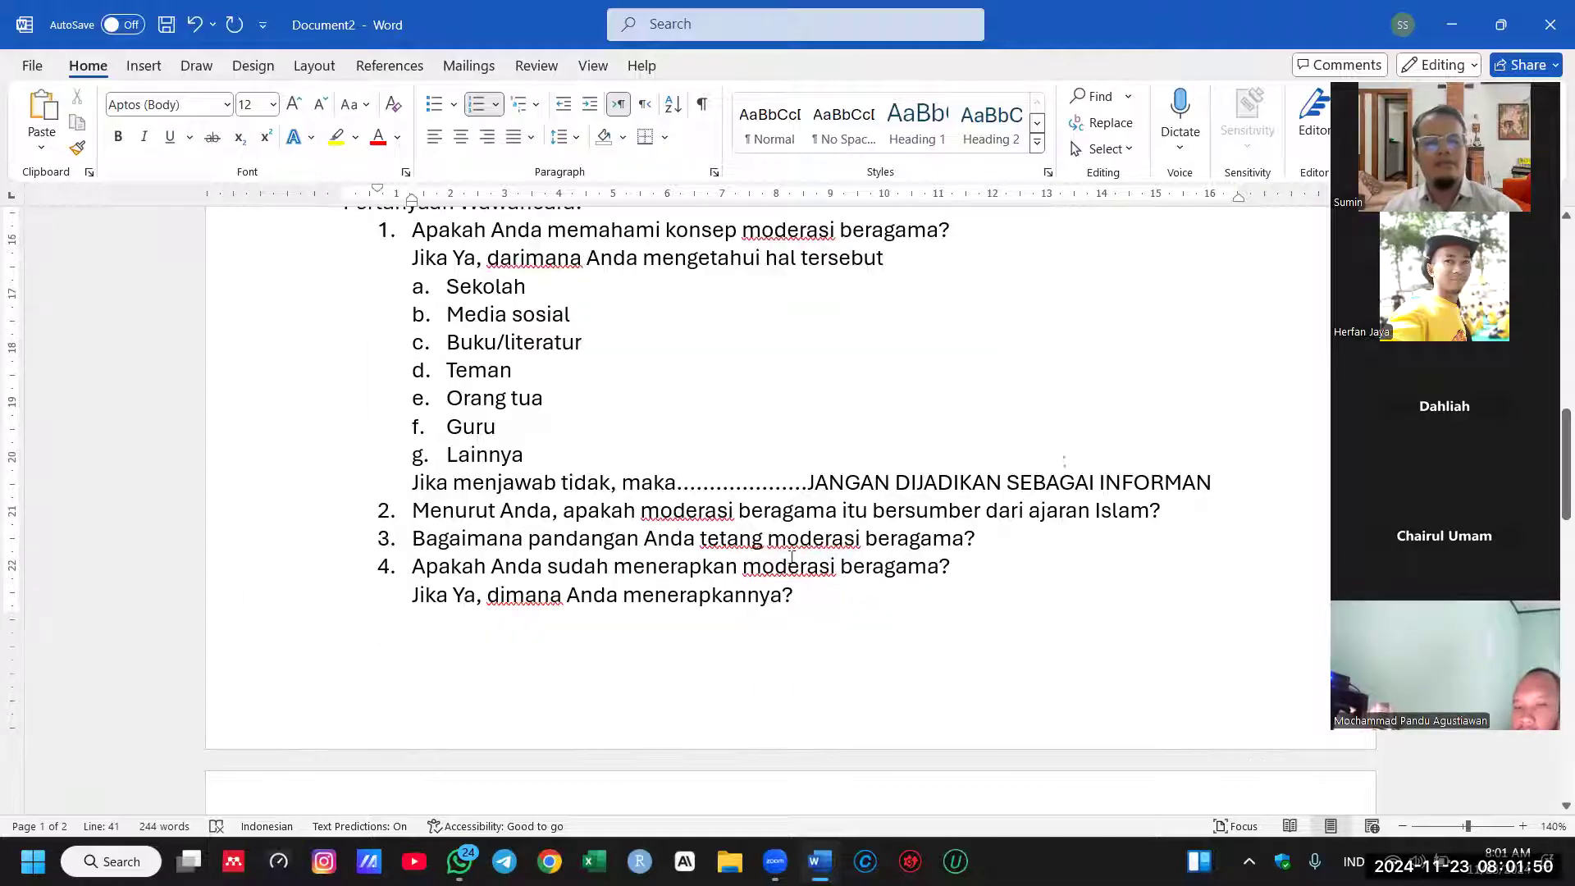
{"action": "left_click", "coordinate": [247, 538]}
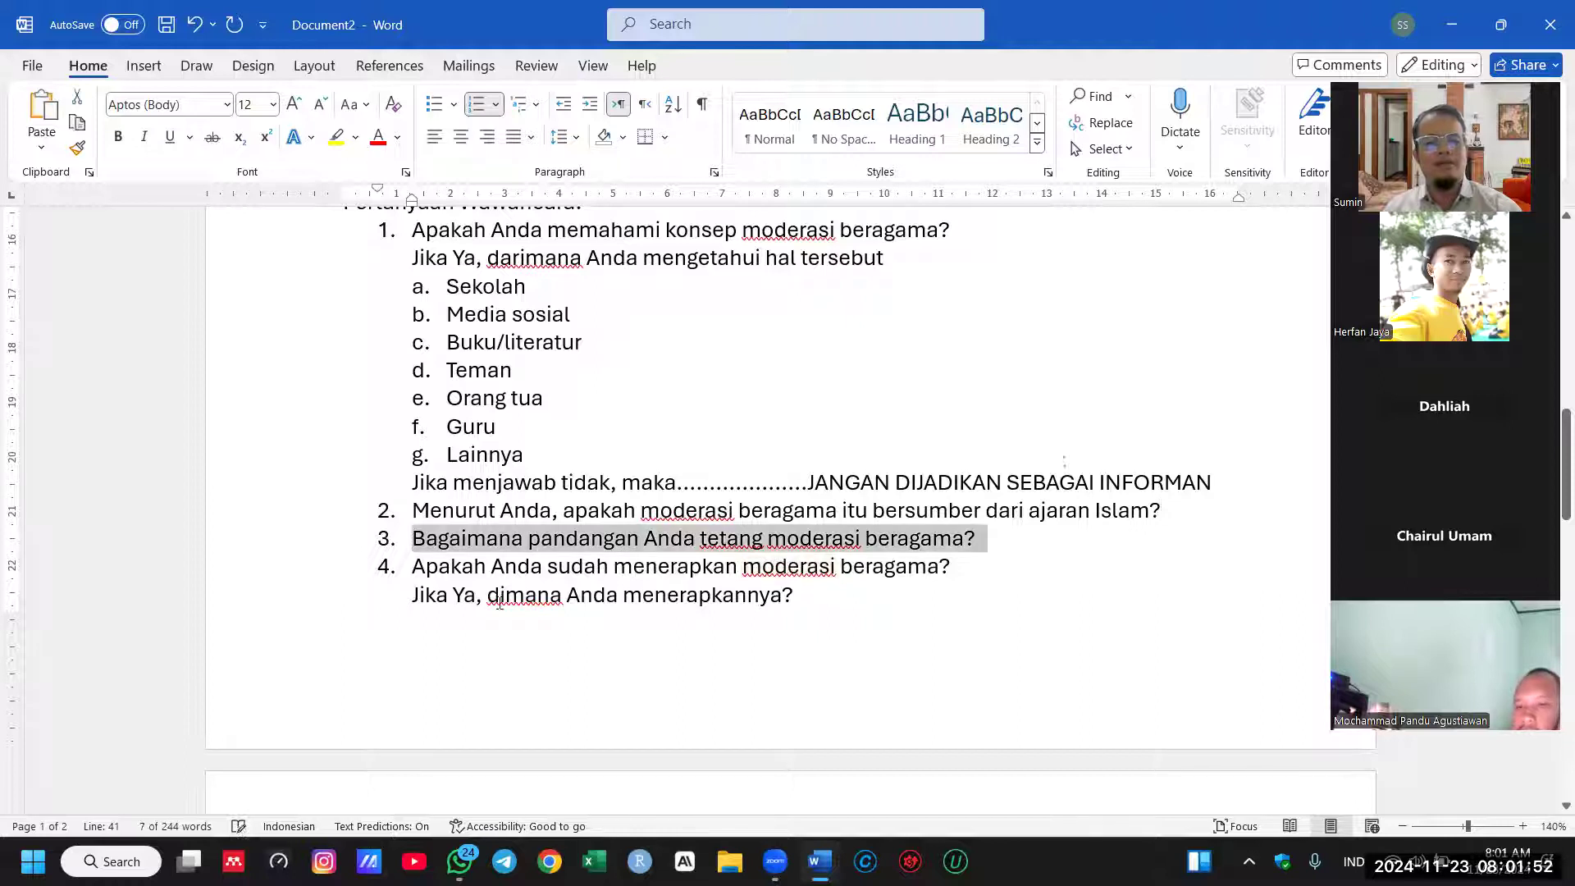
{"action": "scroll", "coordinate": [607, 628], "scroll_direction": "up", "scroll_amount": 1}
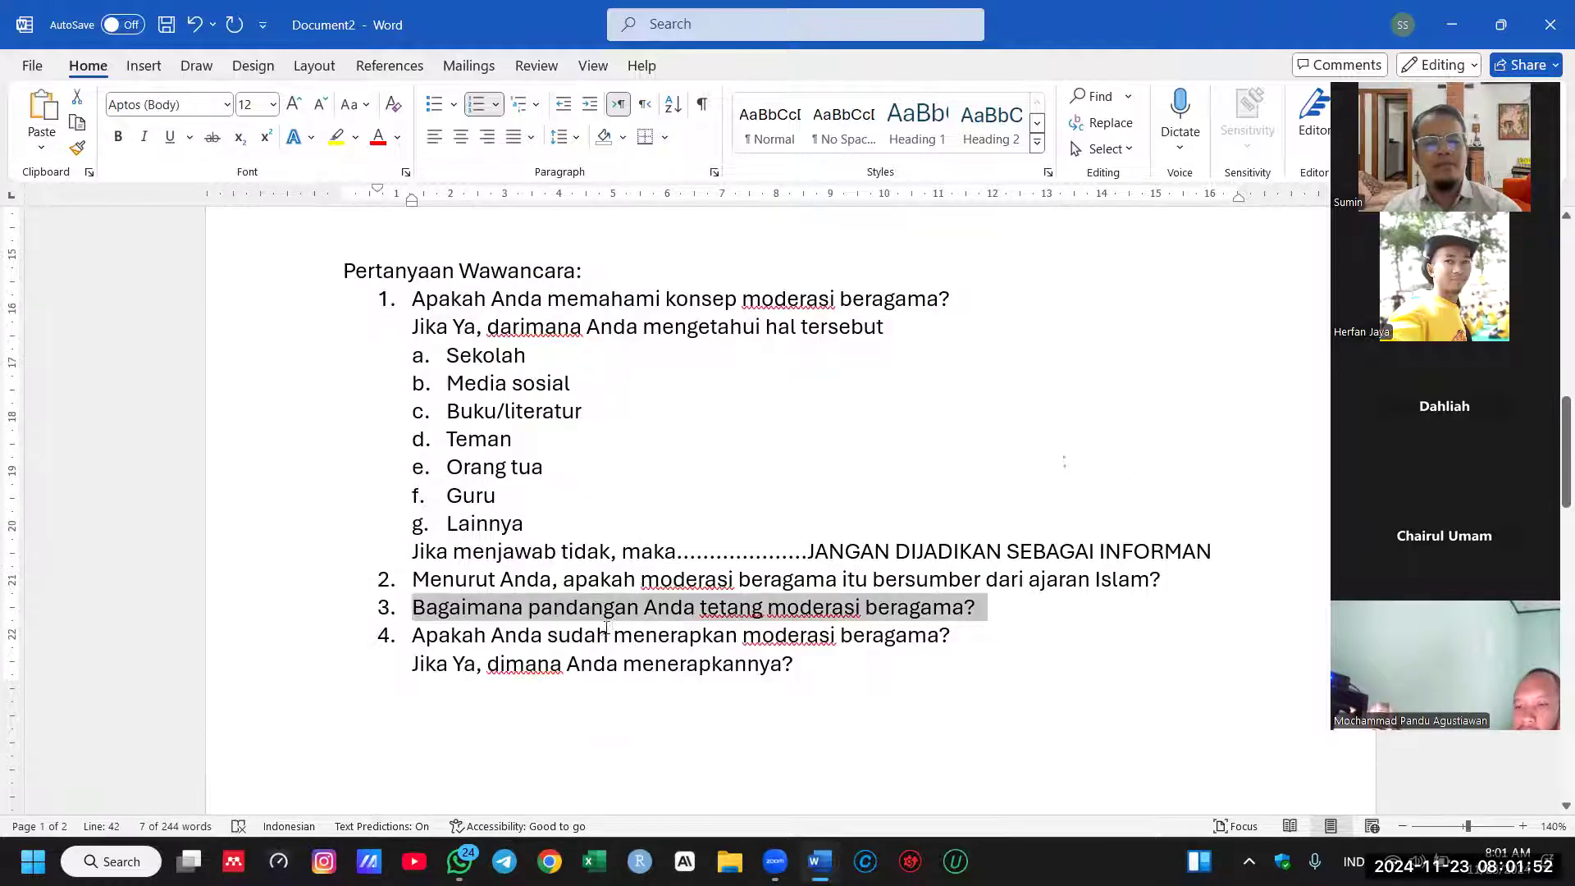
{"action": "left_click", "coordinate": [288, 581]}
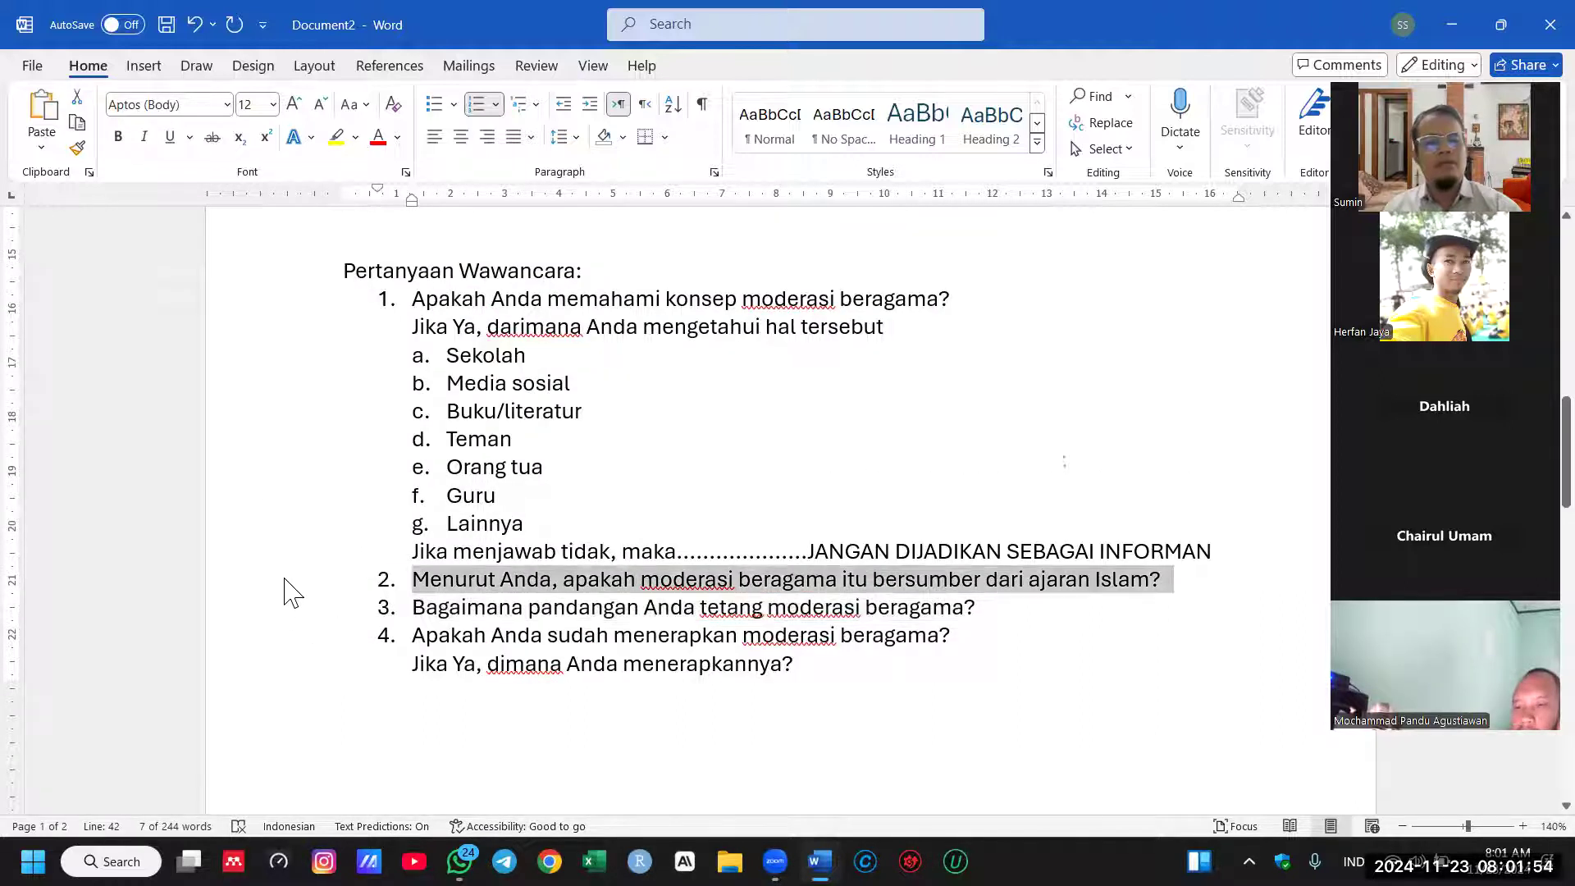
{"action": "left_click", "coordinate": [1176, 580]}
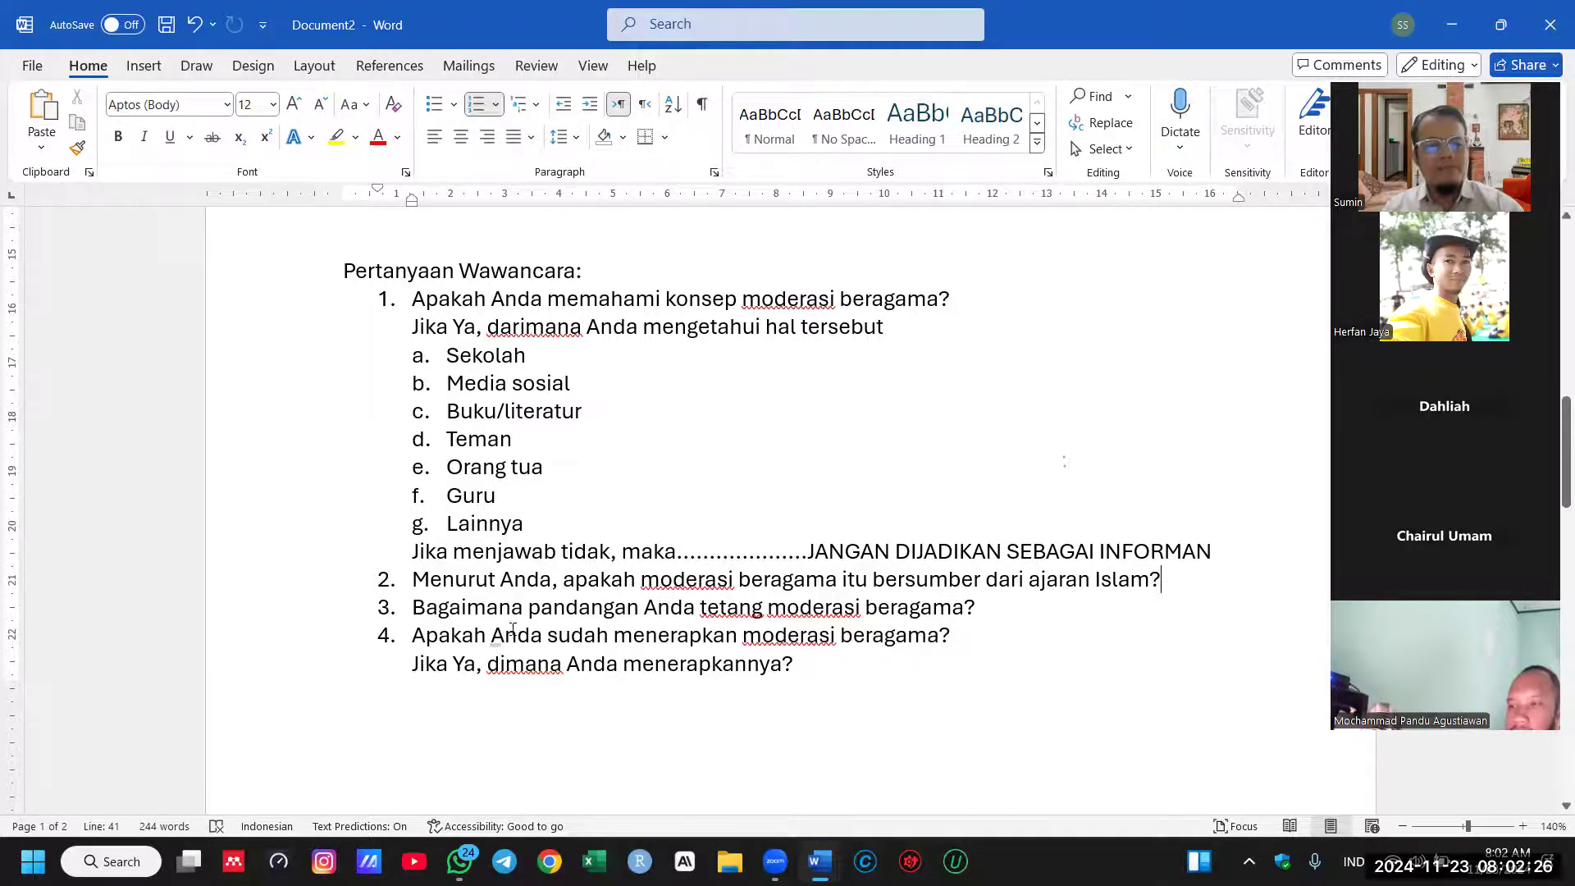
Step: Add an empty list item numbered 6 below question 5's "Jika tidak, berikan alasannya." line, leaving blank lines between them
{"action": "scroll", "coordinate": [637, 612], "scroll_direction": "down", "scroll_amount": 8}
{"action": "scroll", "coordinate": [716, 611], "scroll_direction": "down", "scroll_amount": 1}
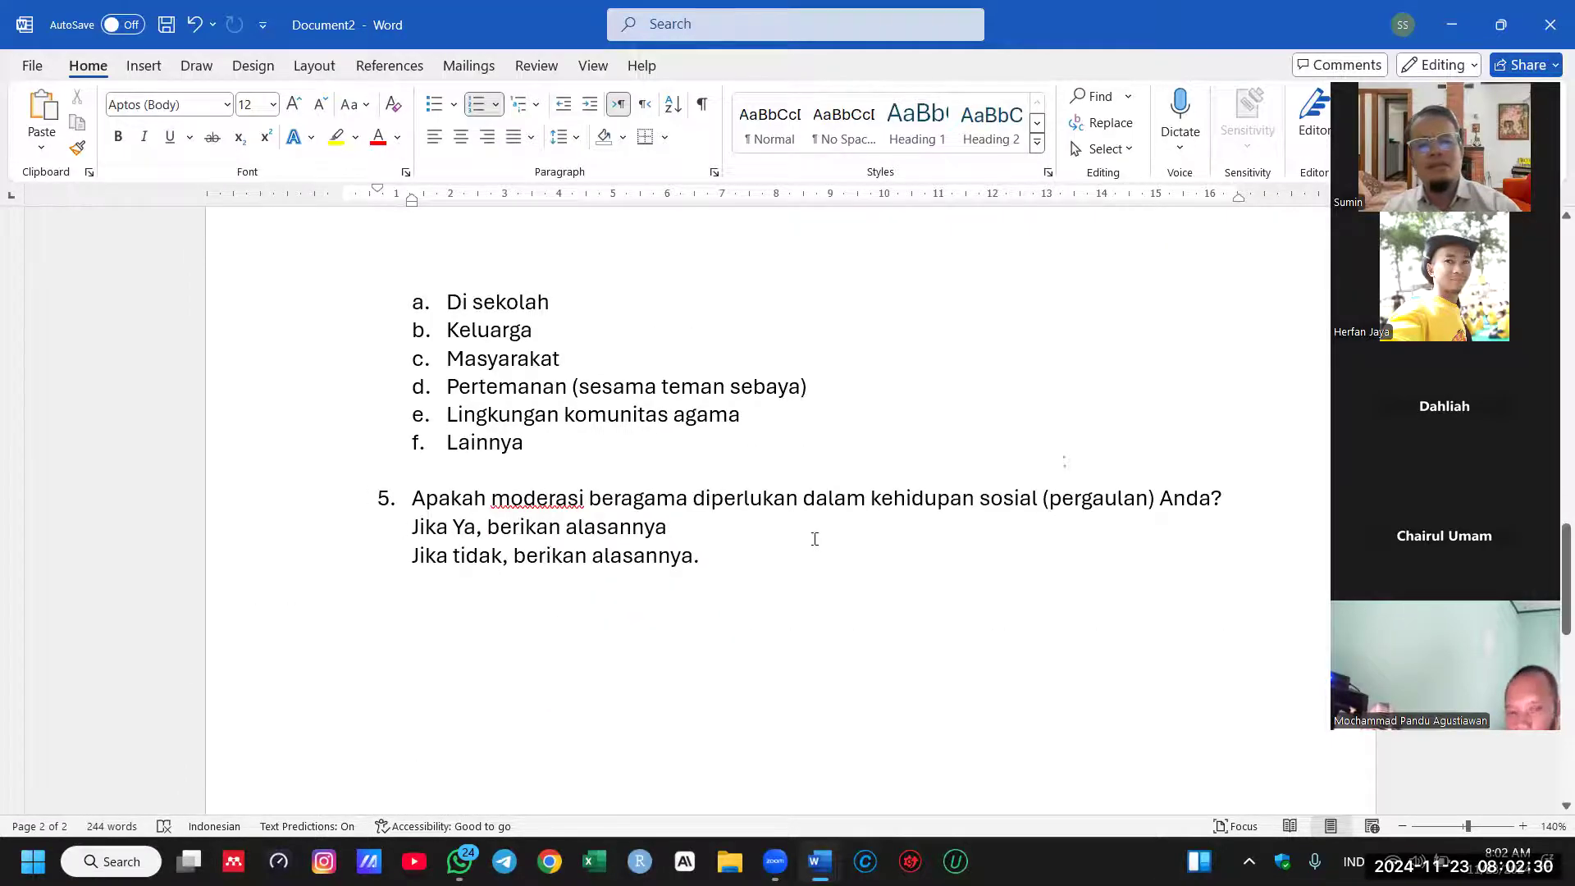
{"action": "left_click", "coordinate": [741, 550]}
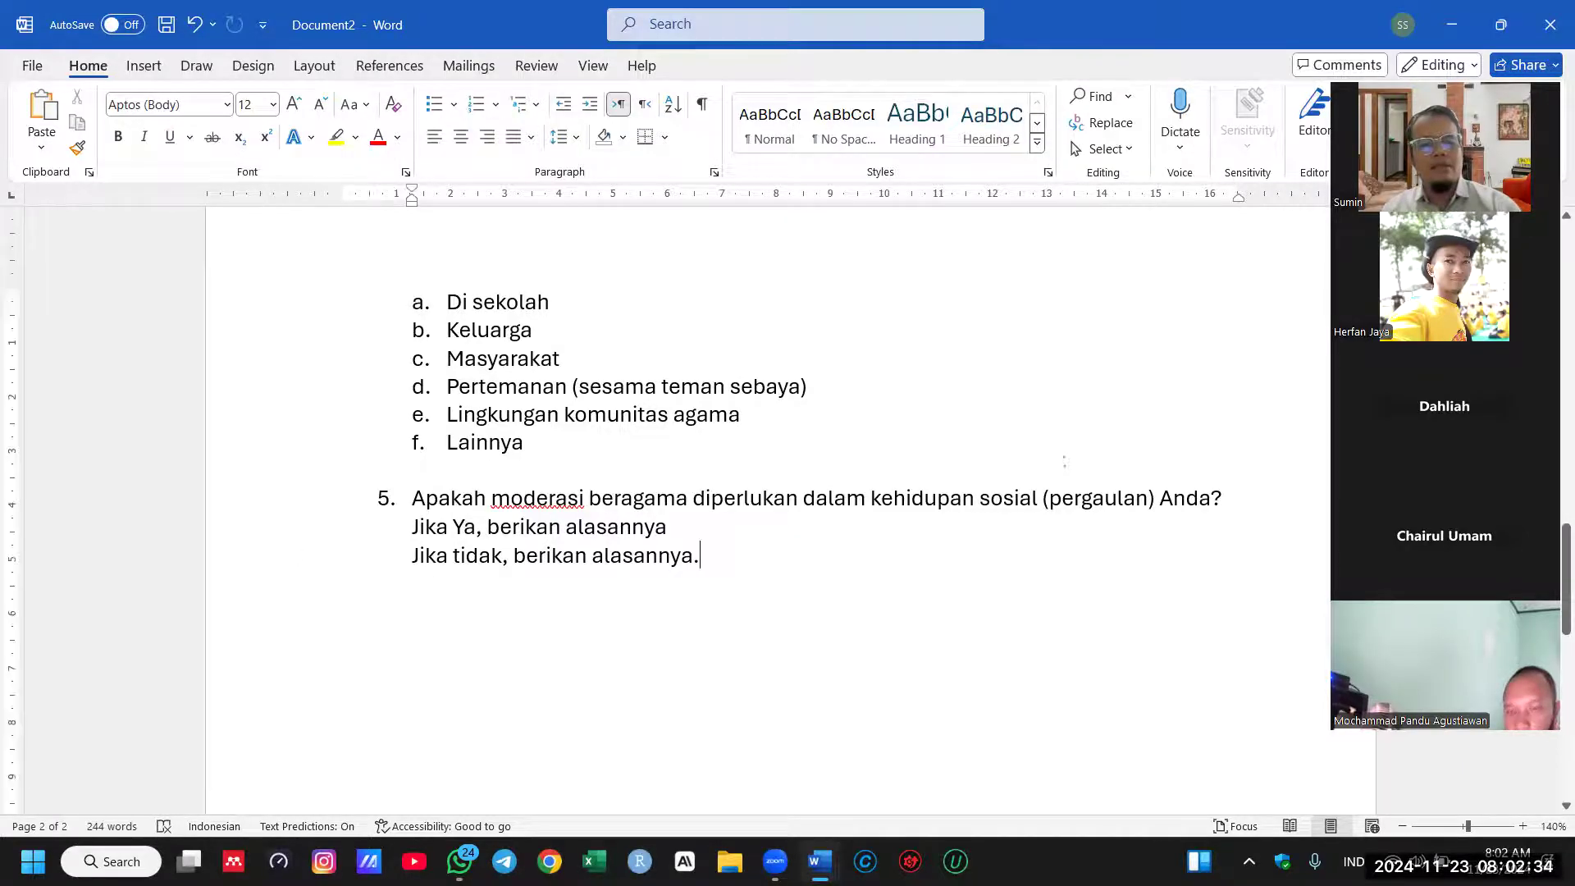
{"action": "key", "text": "Return"}
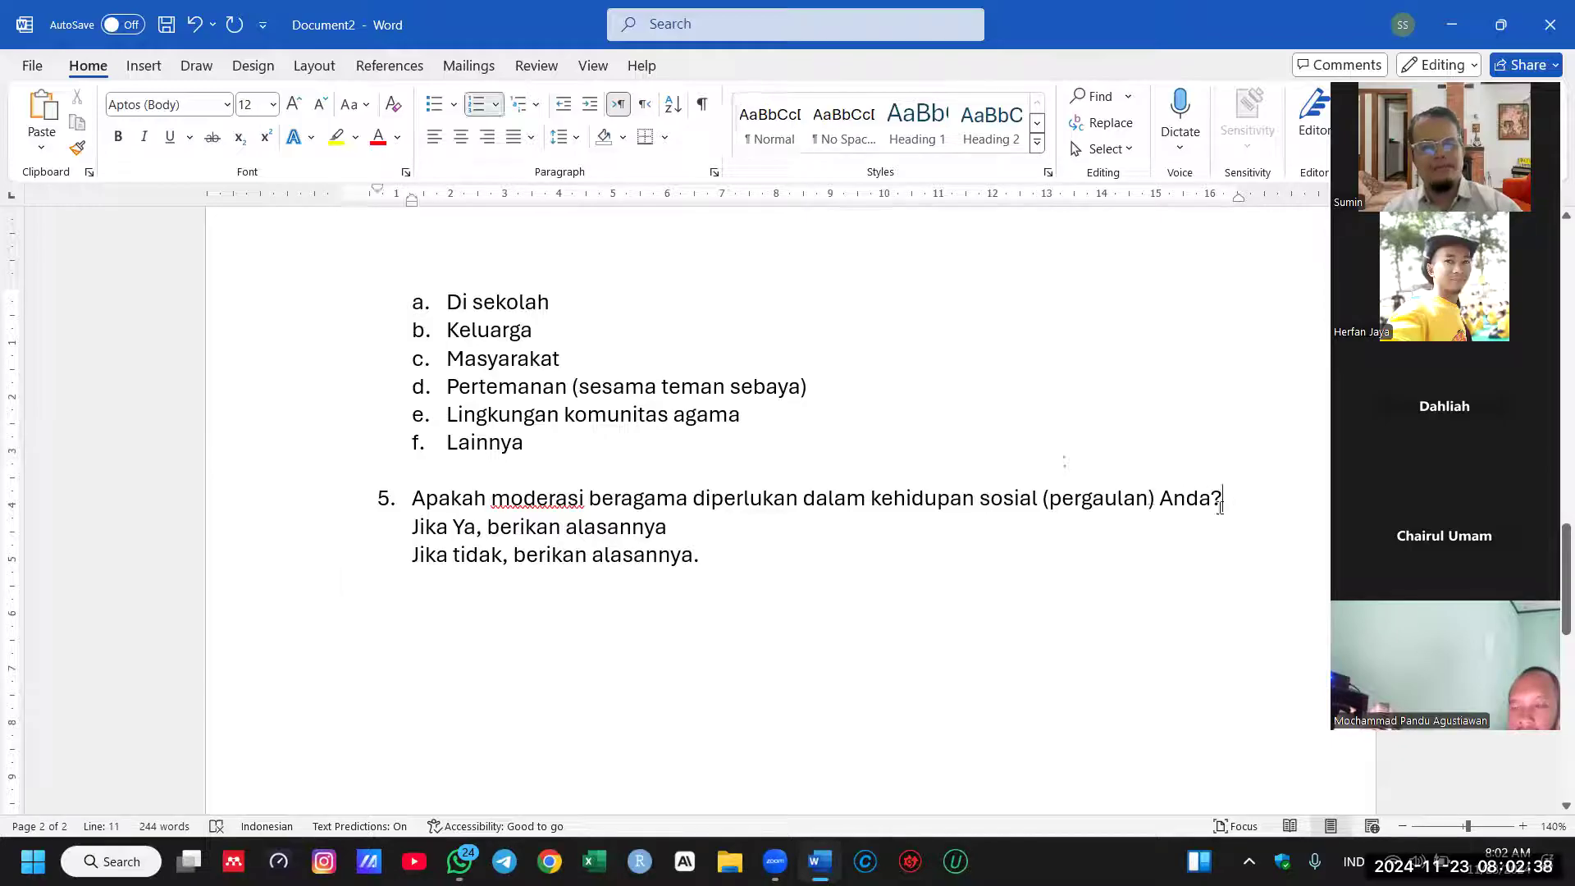
{"action": "left_click", "coordinate": [490, 650]}
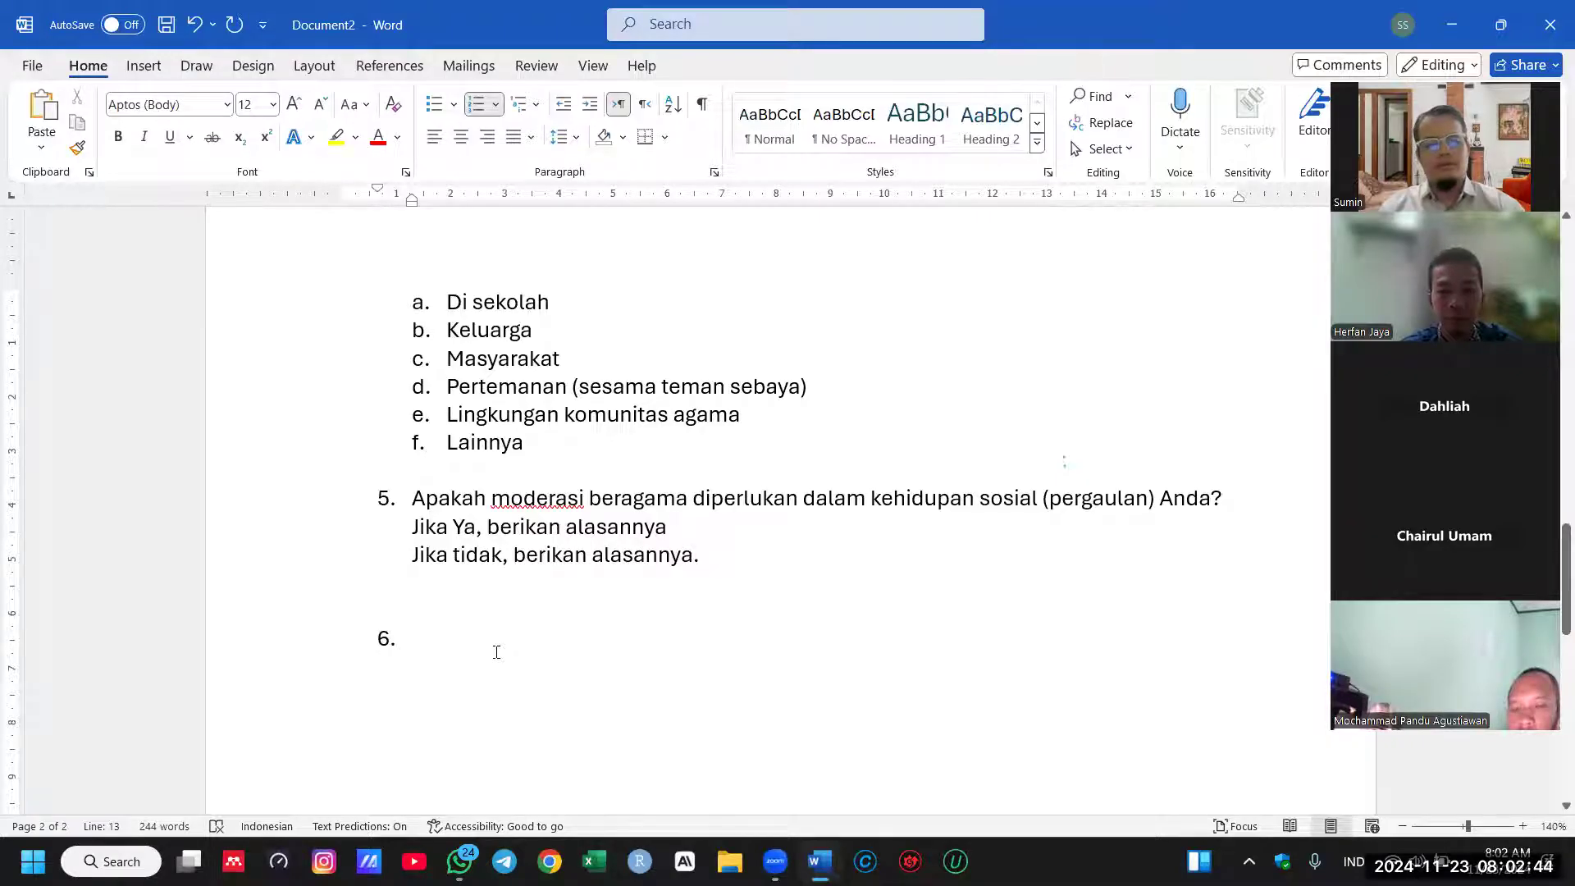
{"action": "type", "text": "A"}
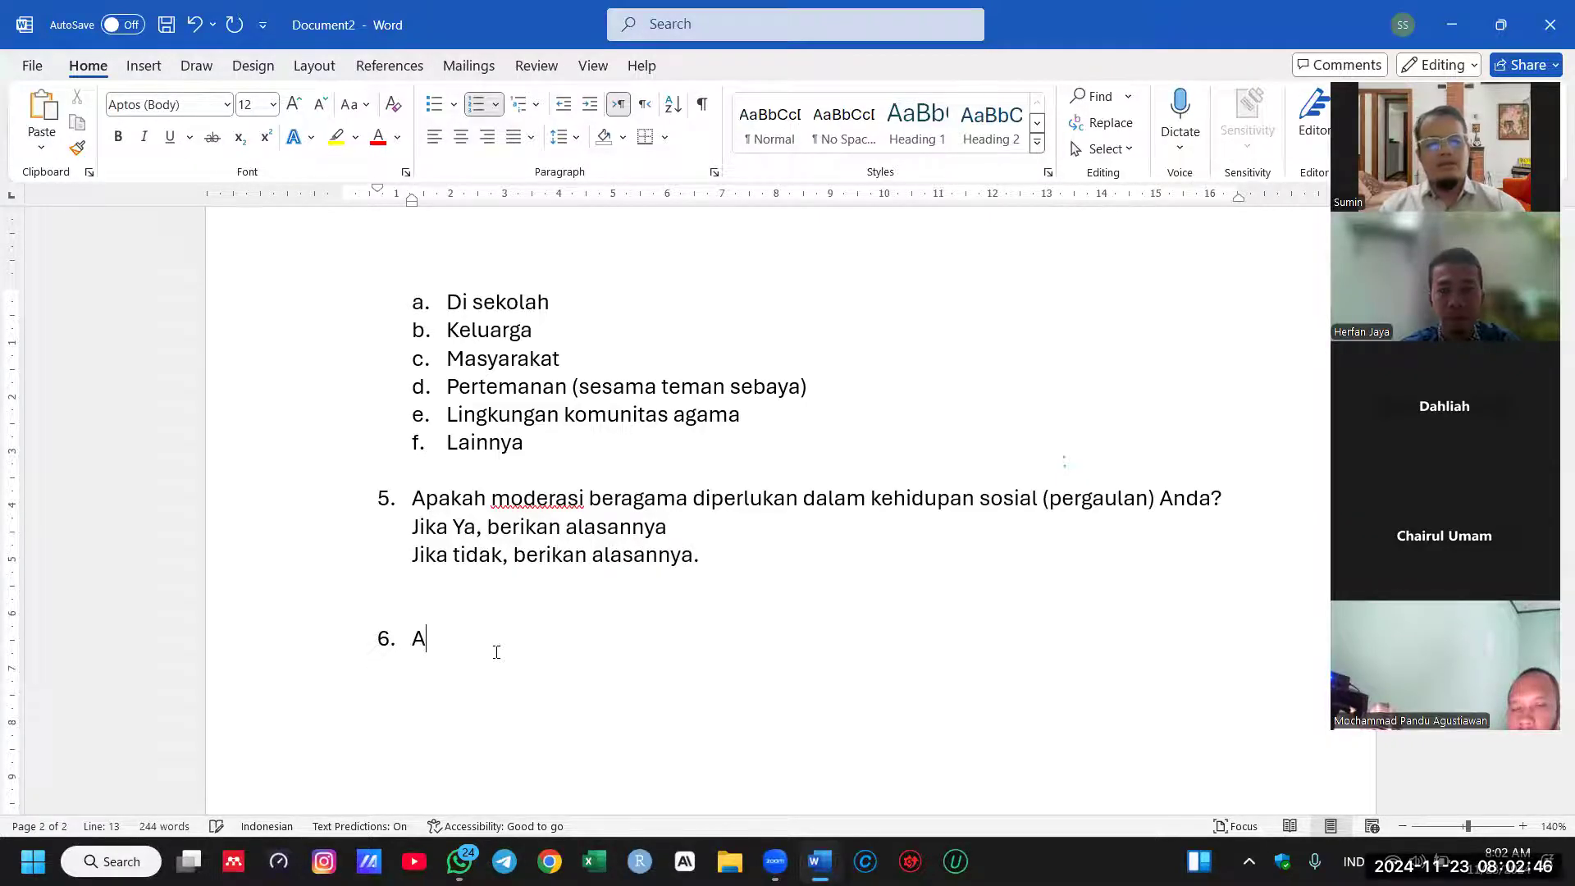
{"action": "type", "text": "pa yang "}
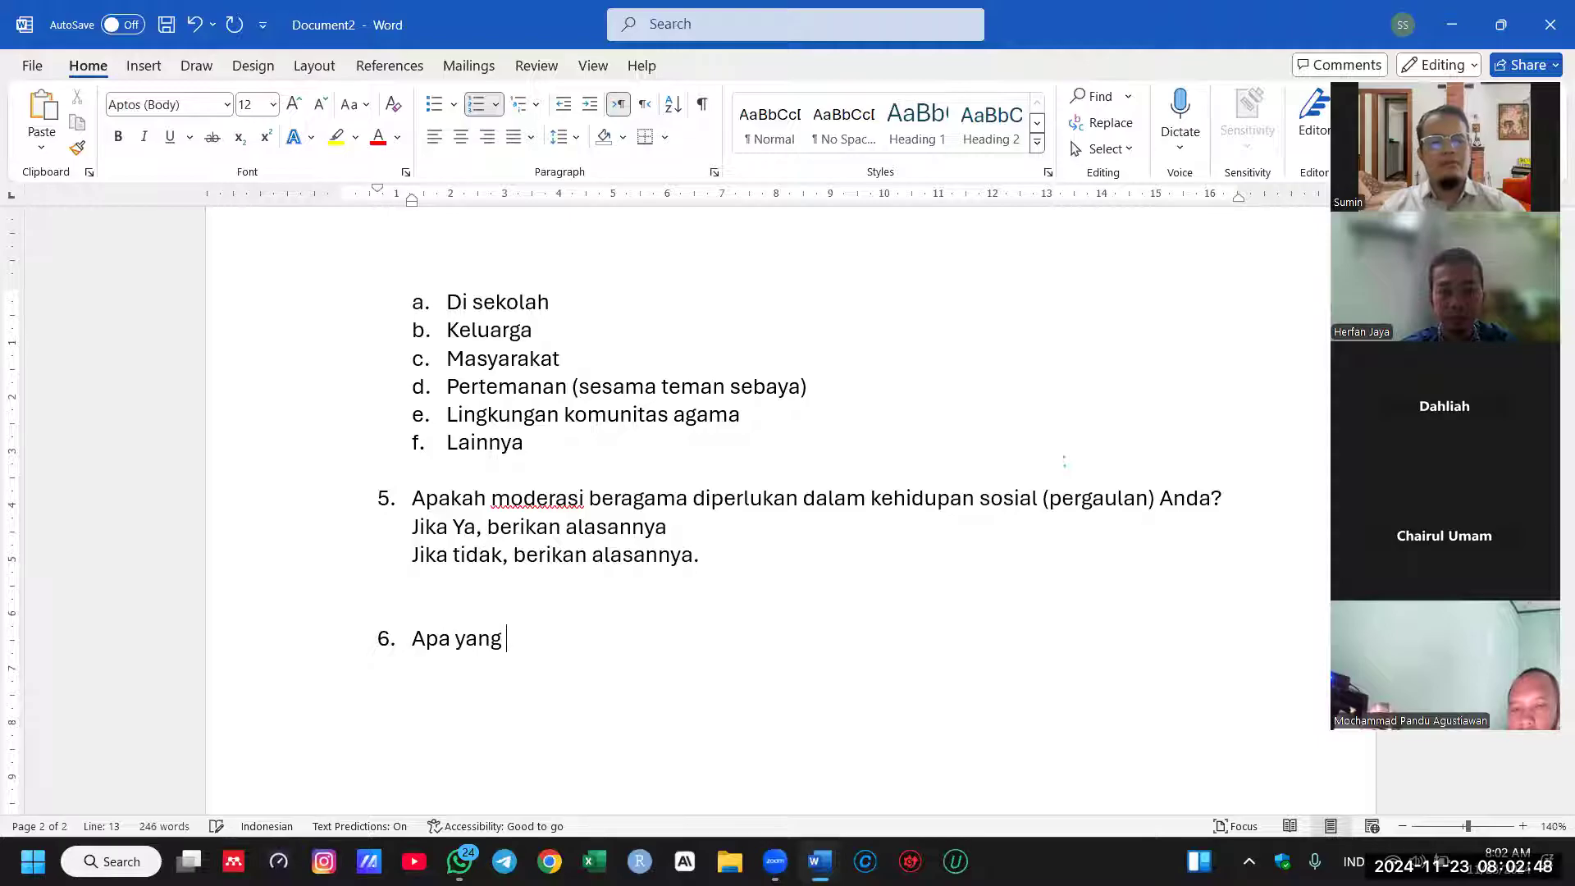
{"action": "type", "text": "melatar"}
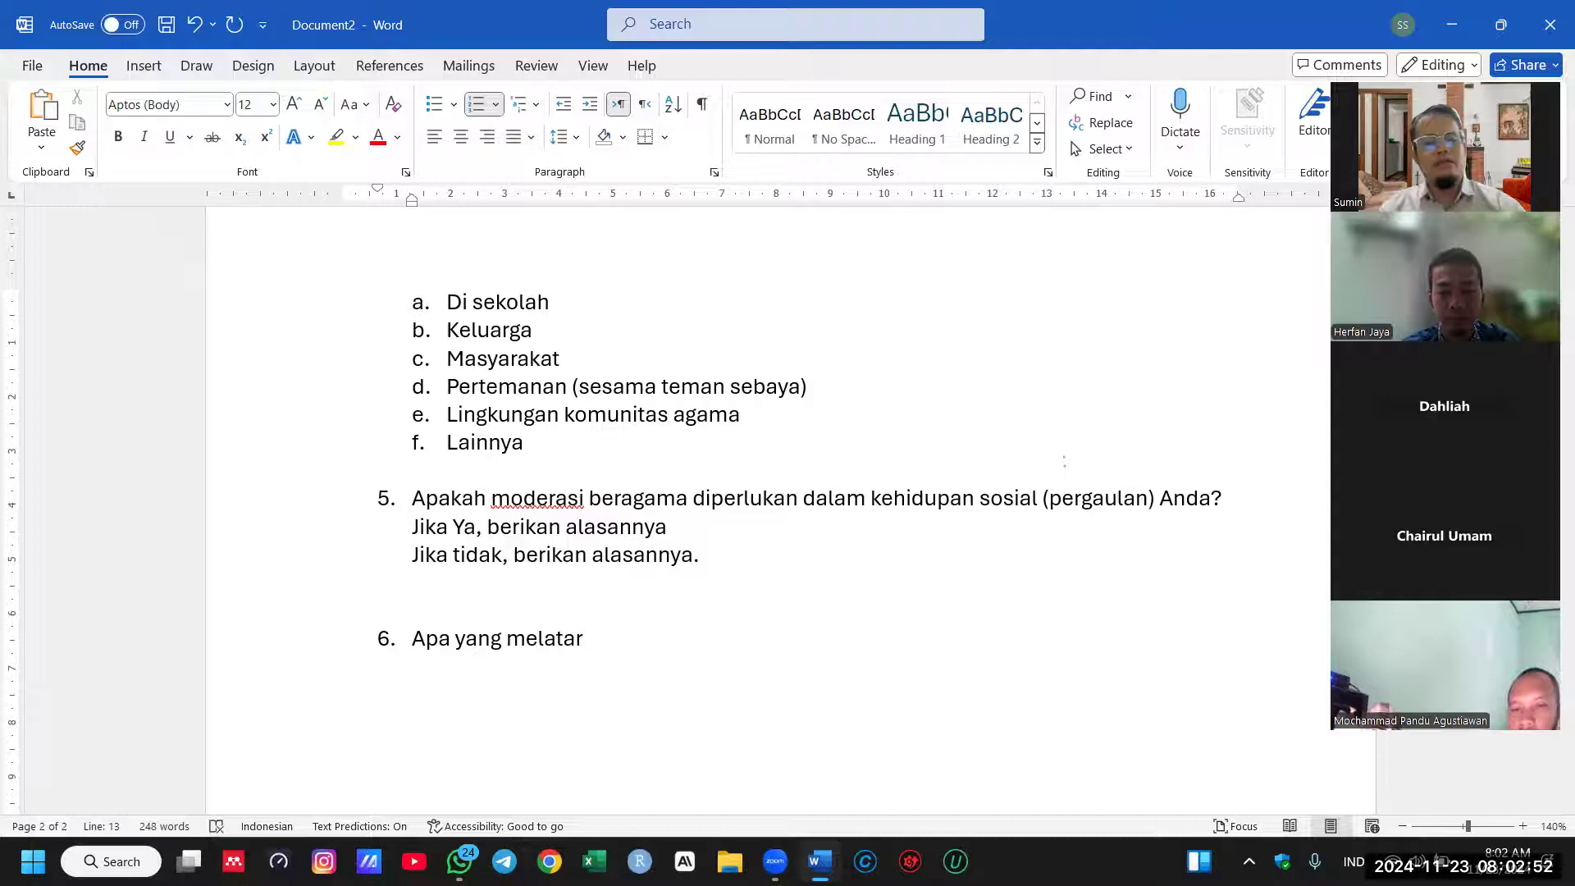
{"action": "key", "text": "ctrl+BackSpace"}
{"action": "key", "text": "ctrl+BackSpace"}
{"action": "key", "text": "ctrl+BackSpace"}
Step: Write question 6 as "Faktor apa yang menyebabkan moderasi agama dianggap penting dalam kehidupan sosial?"
{"action": "type", "text": "Fa"}
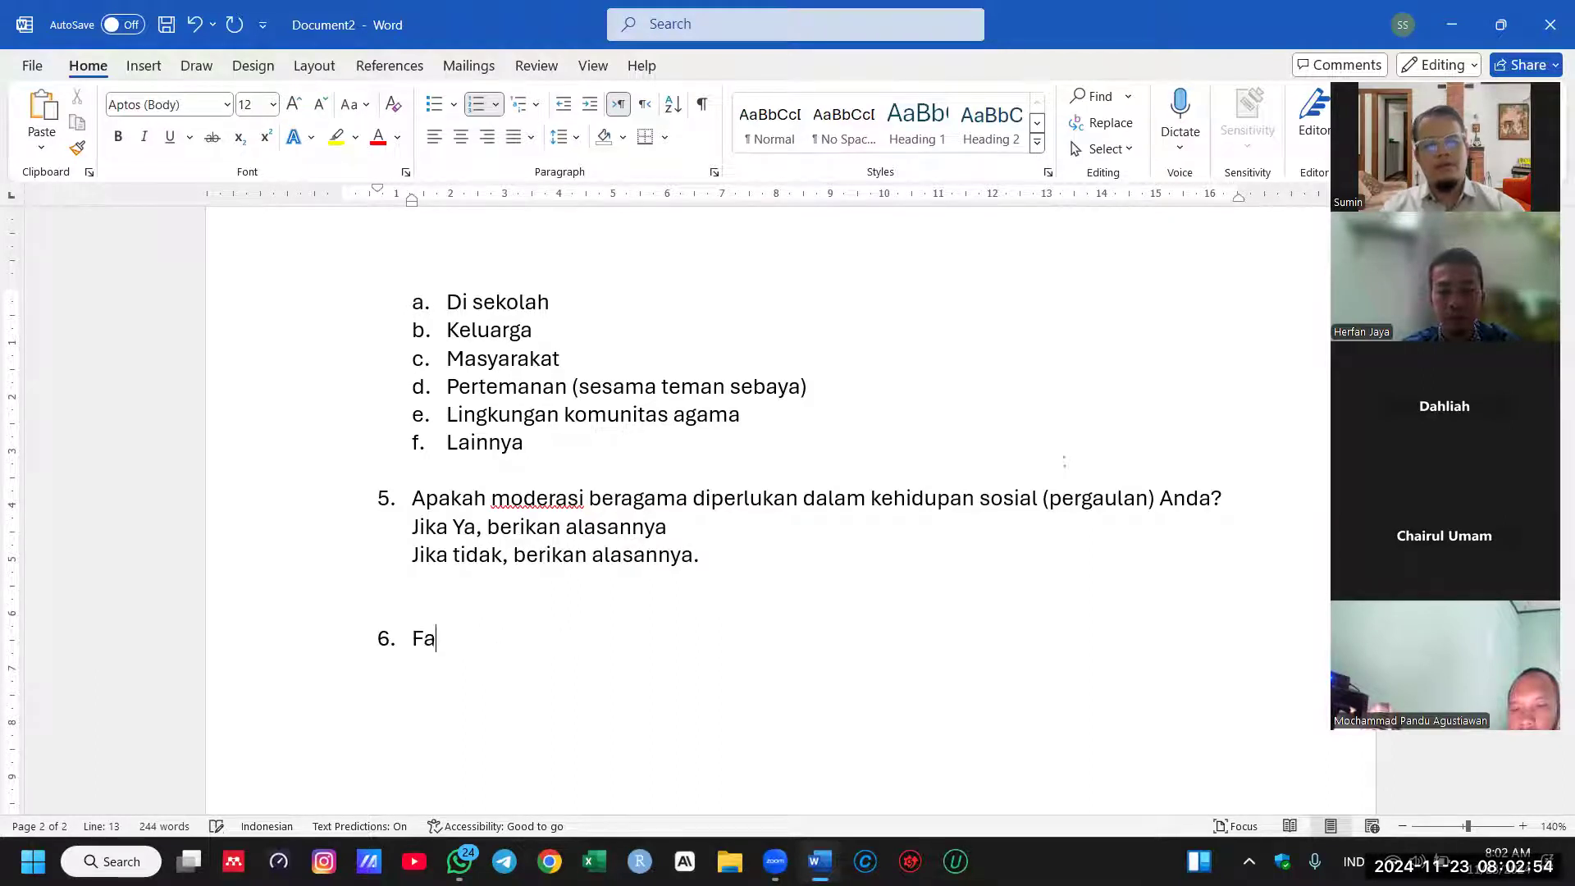
{"action": "type", "text": "ktor apa yang"}
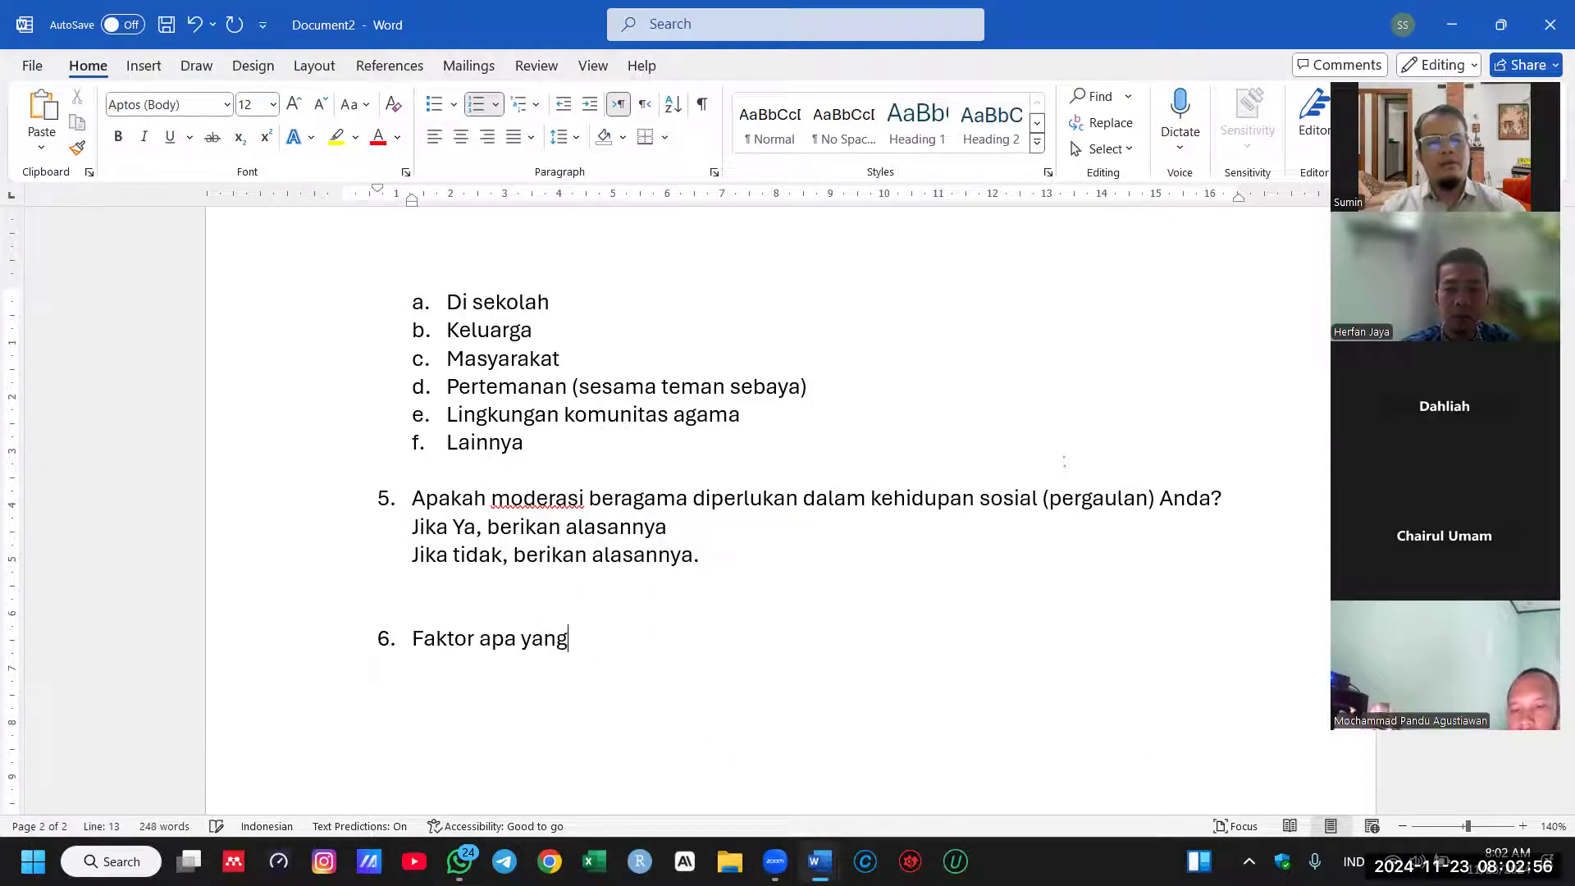
{"action": "type", "text": " meny"}
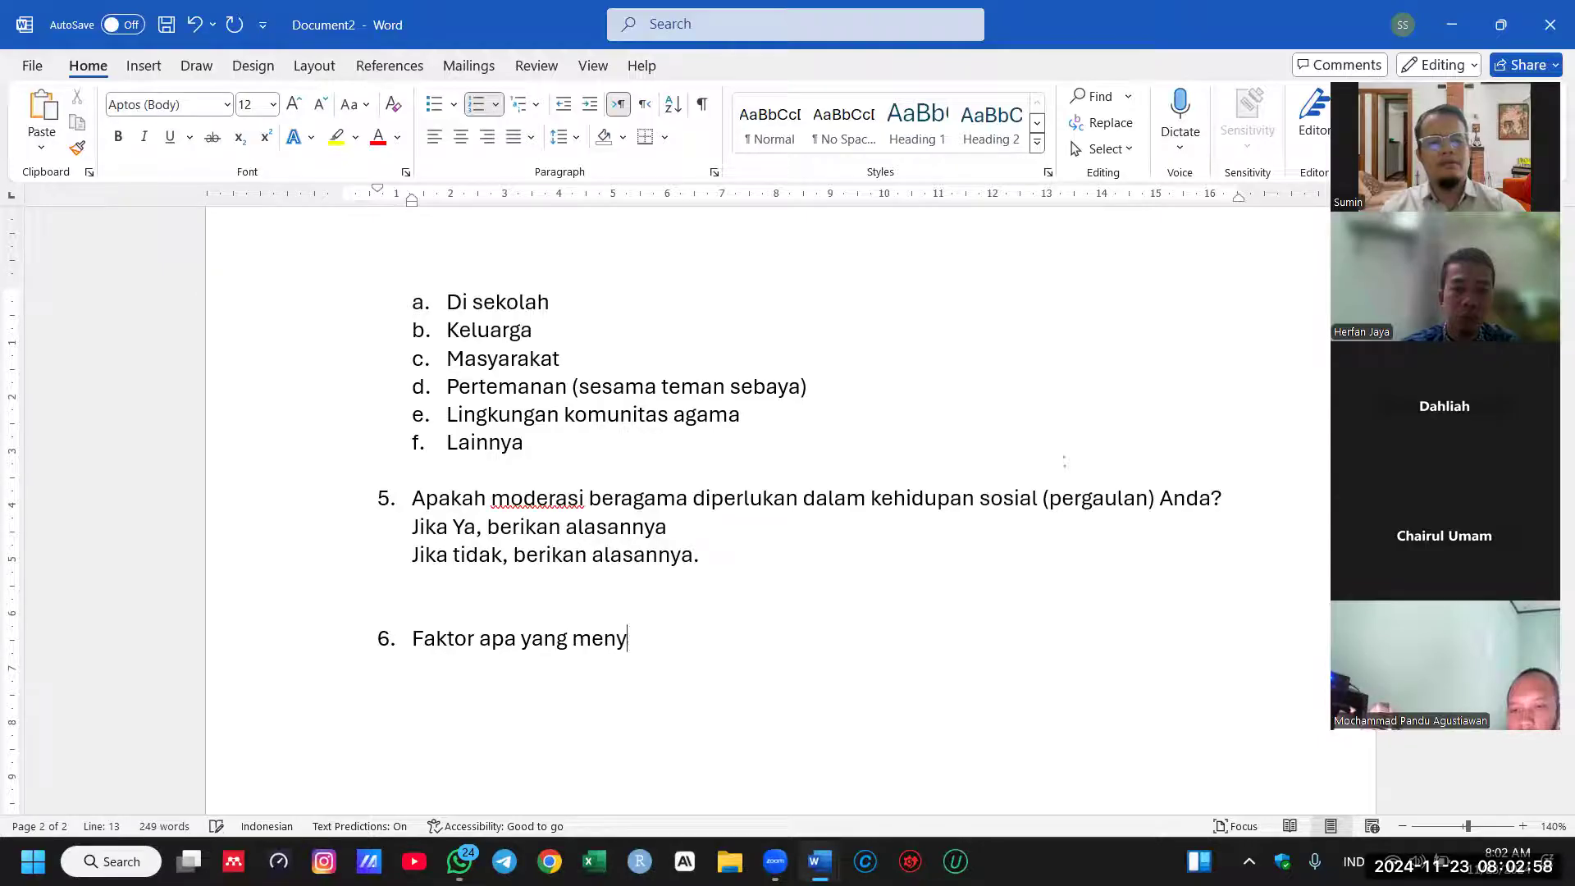
{"action": "type", "text": "ebabkan"}
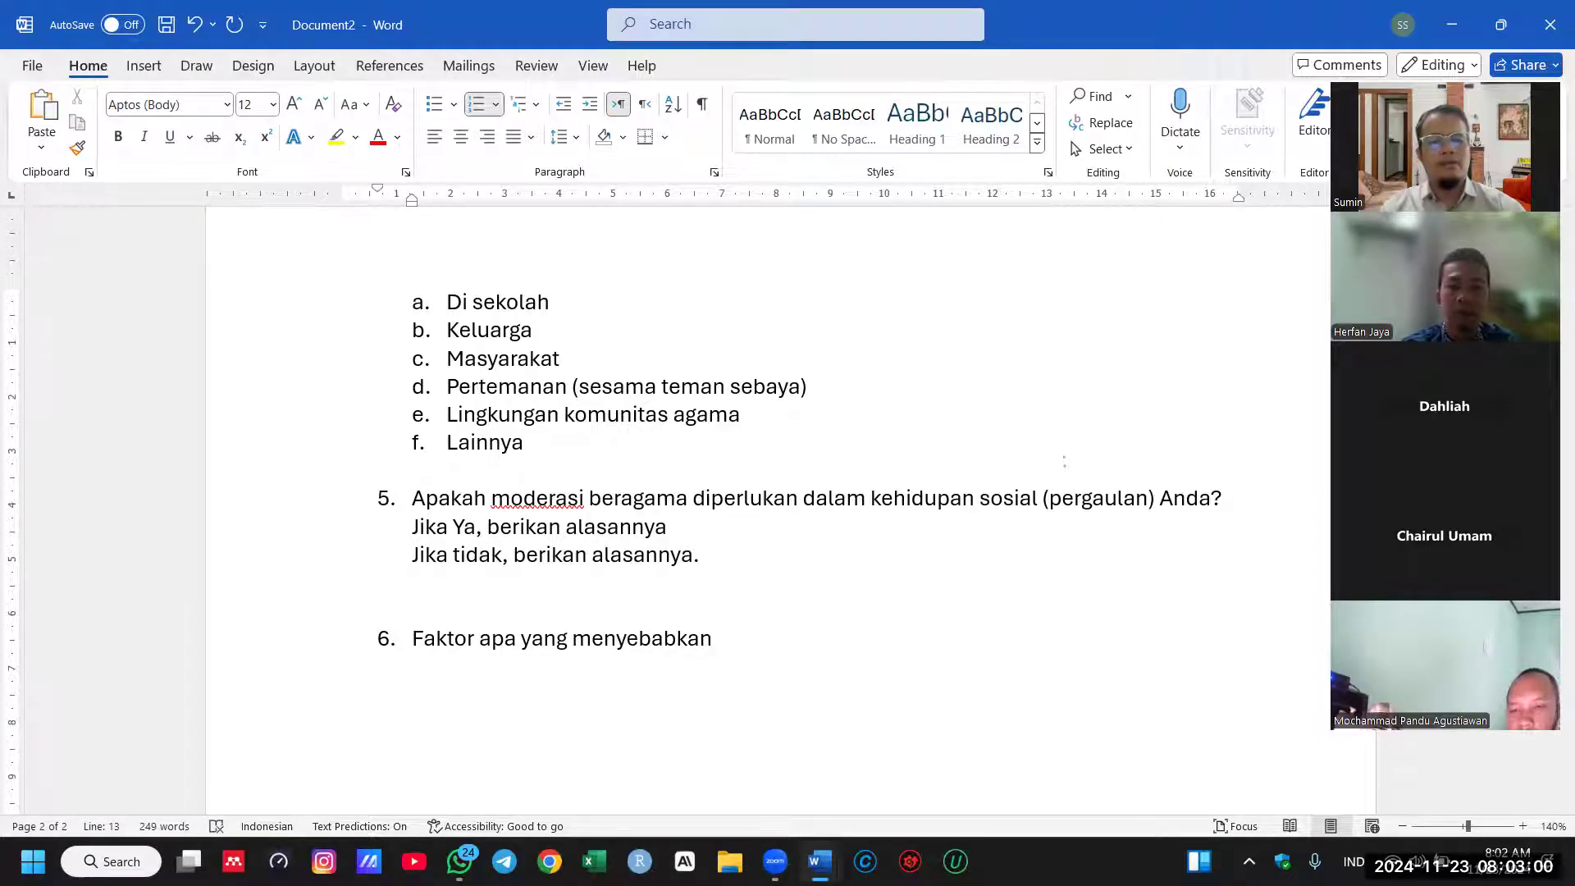
{"action": "type", "text": " modera"}
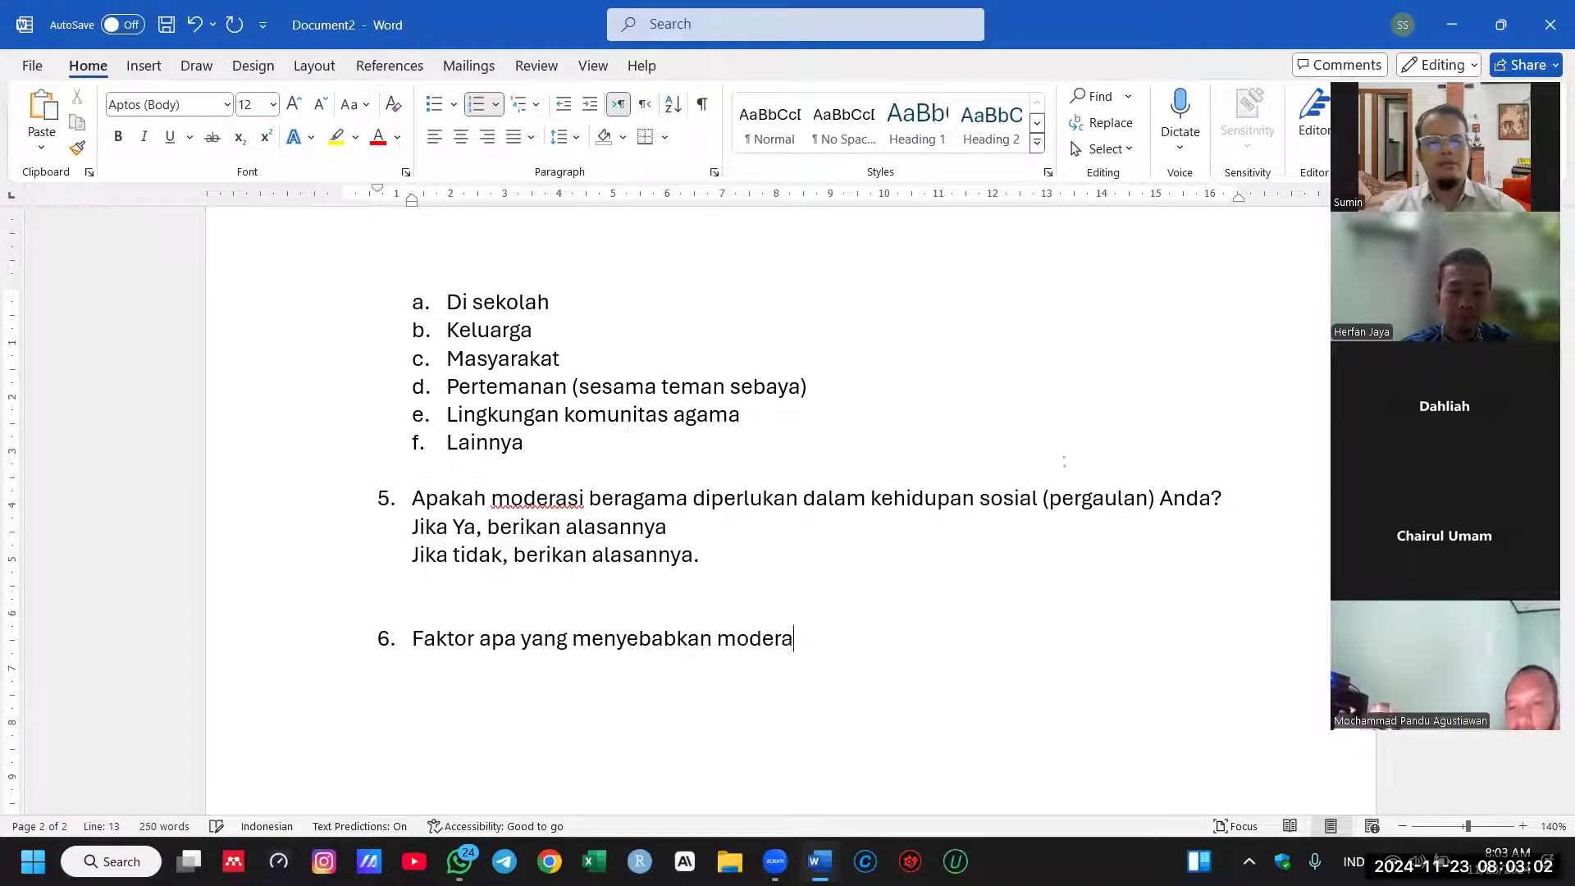
{"action": "type", "text": "si agama "}
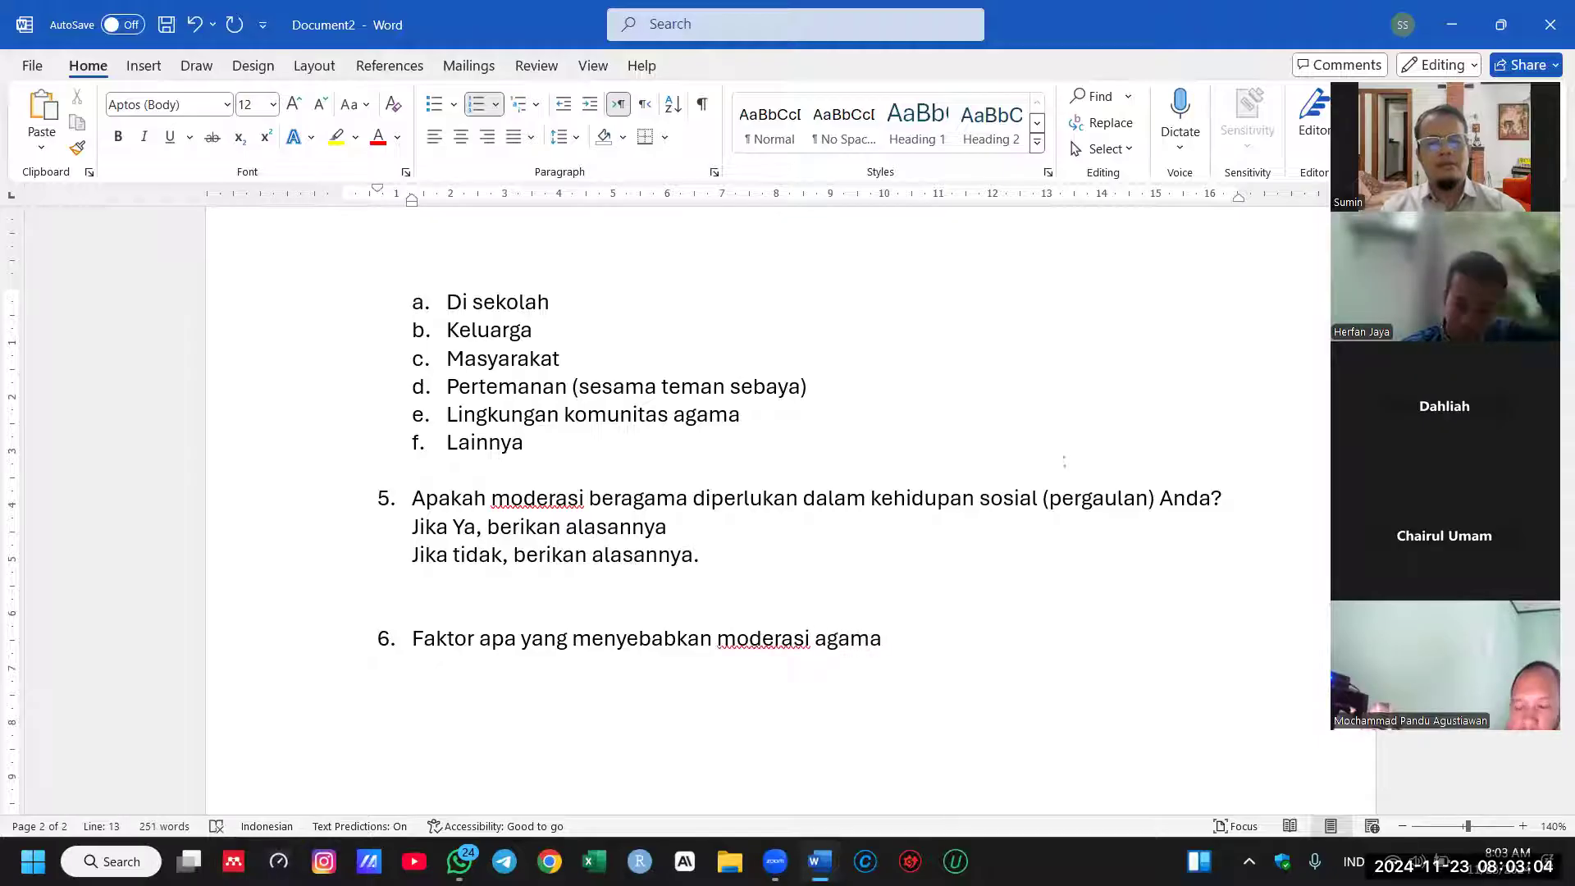
{"action": "type", "text": "dianggap"}
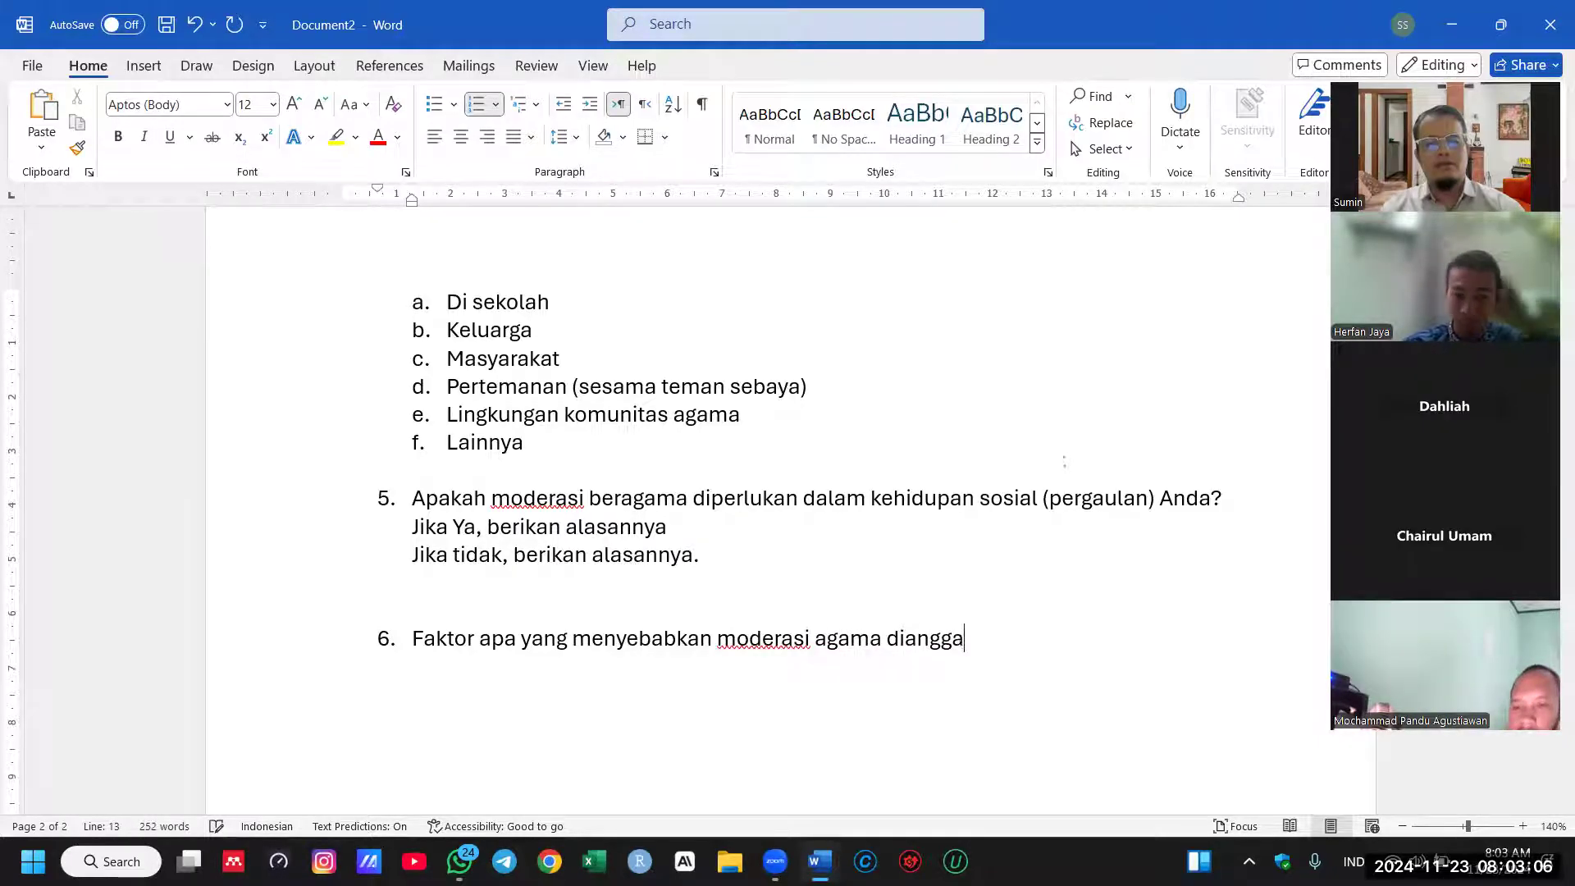
{"action": "type", "text": " pent"}
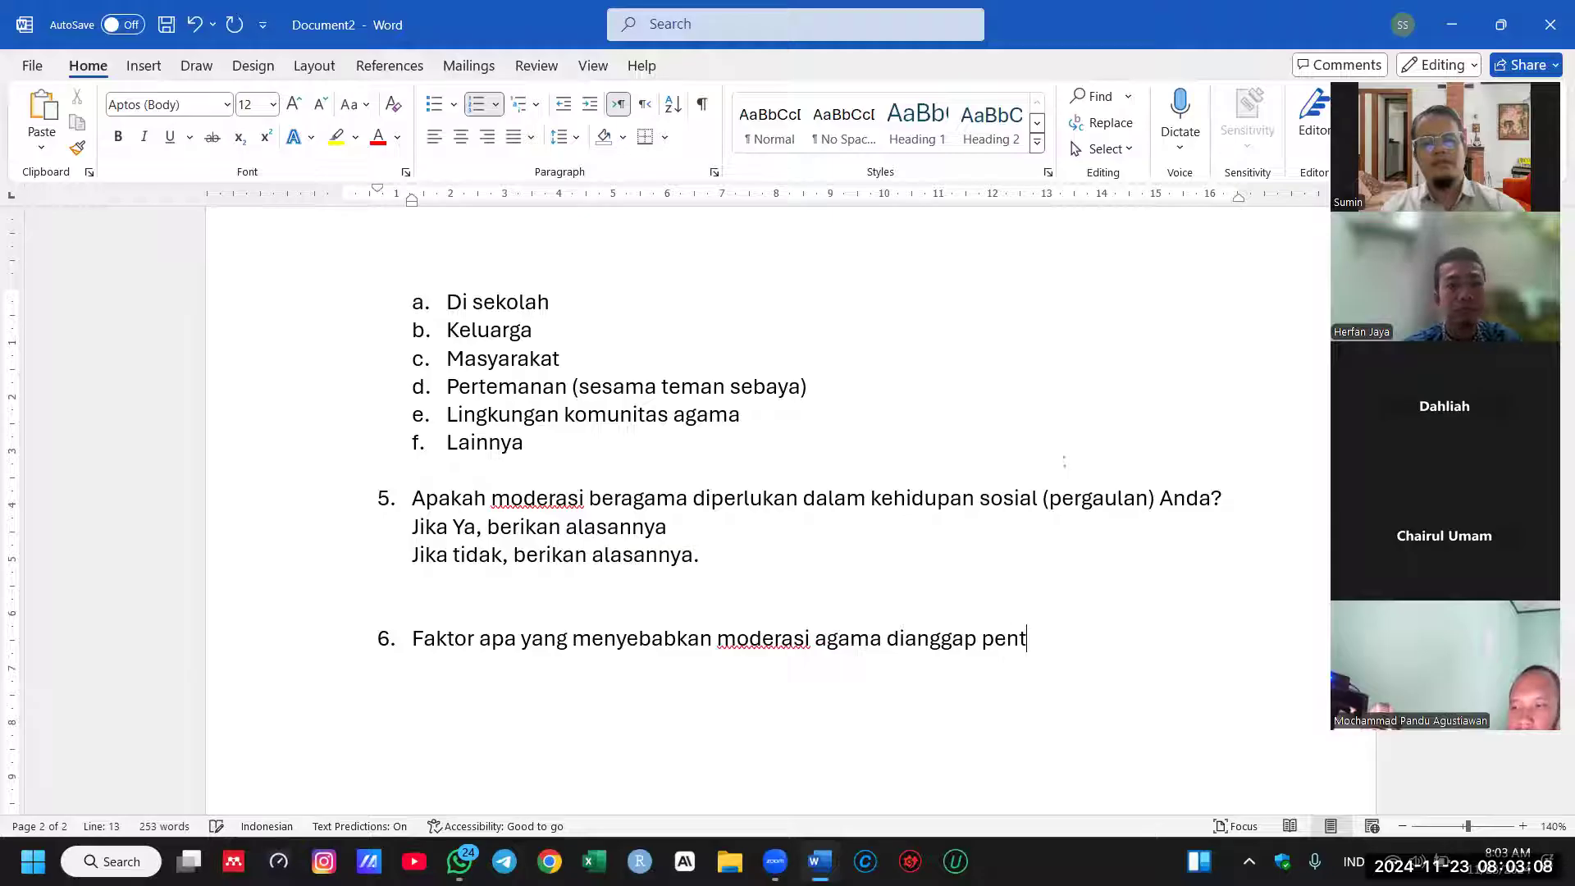
{"action": "type", "text": "ing dalam kehi"}
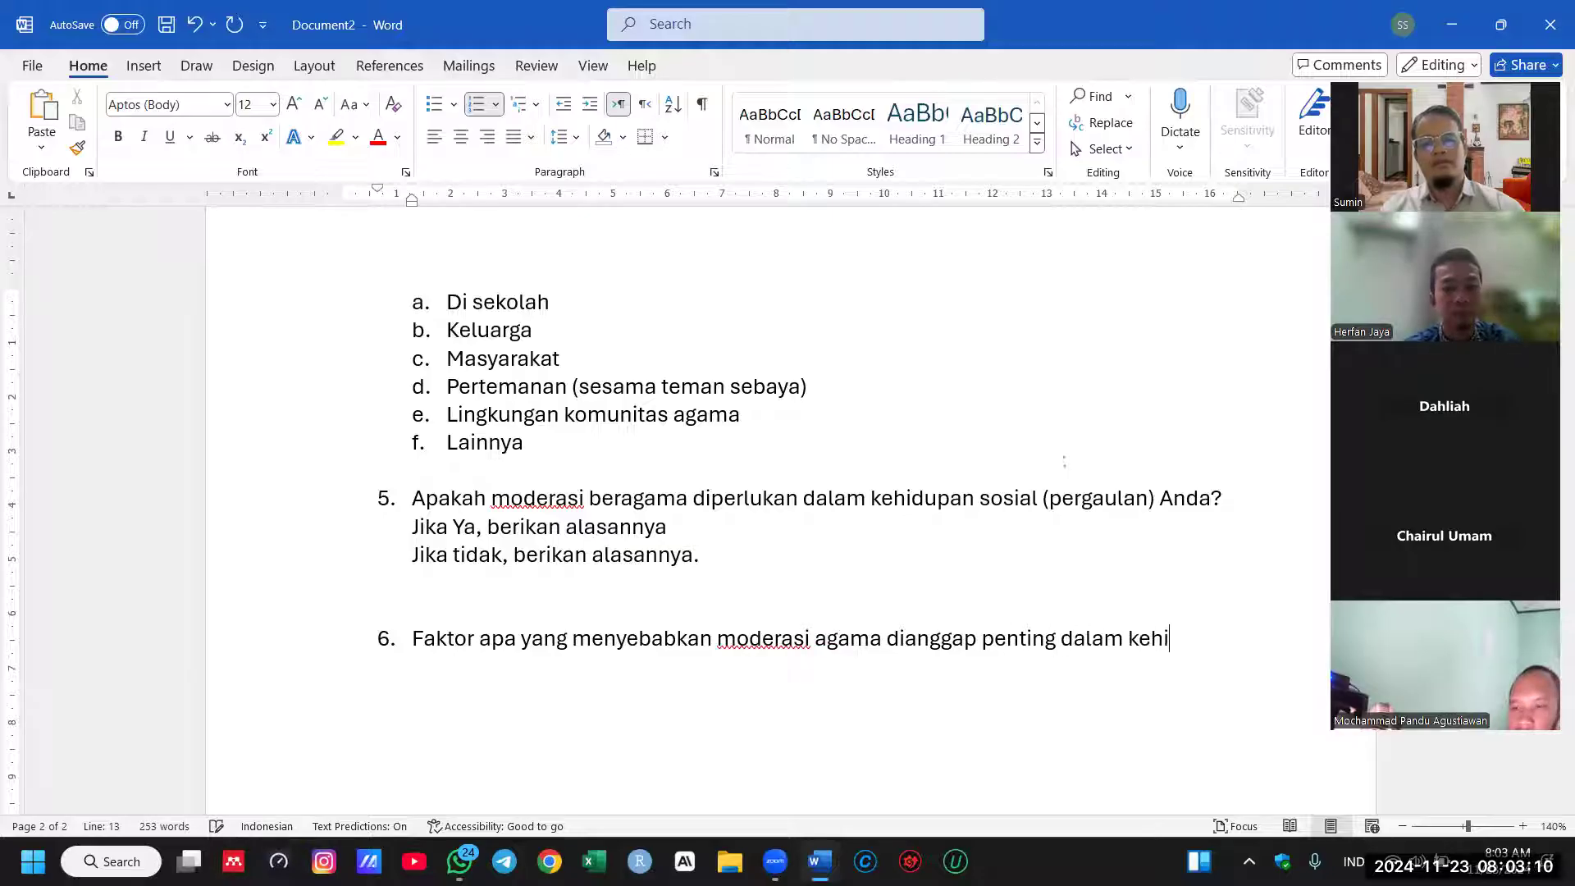
{"action": "type", "text": "dupan sosi"}
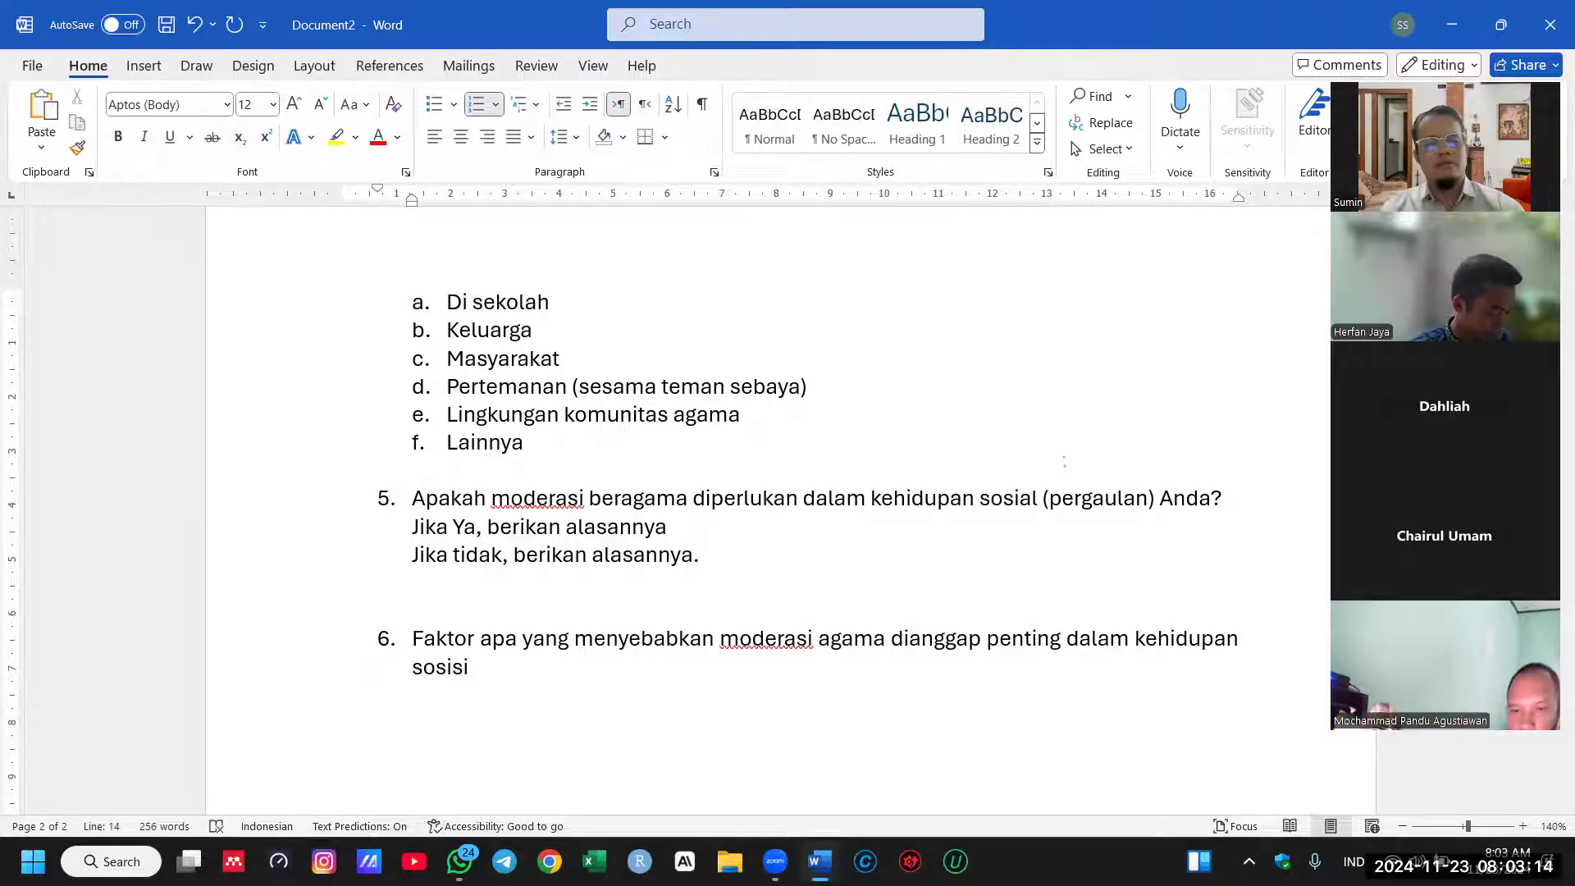
{"action": "type", "text": "al?"}
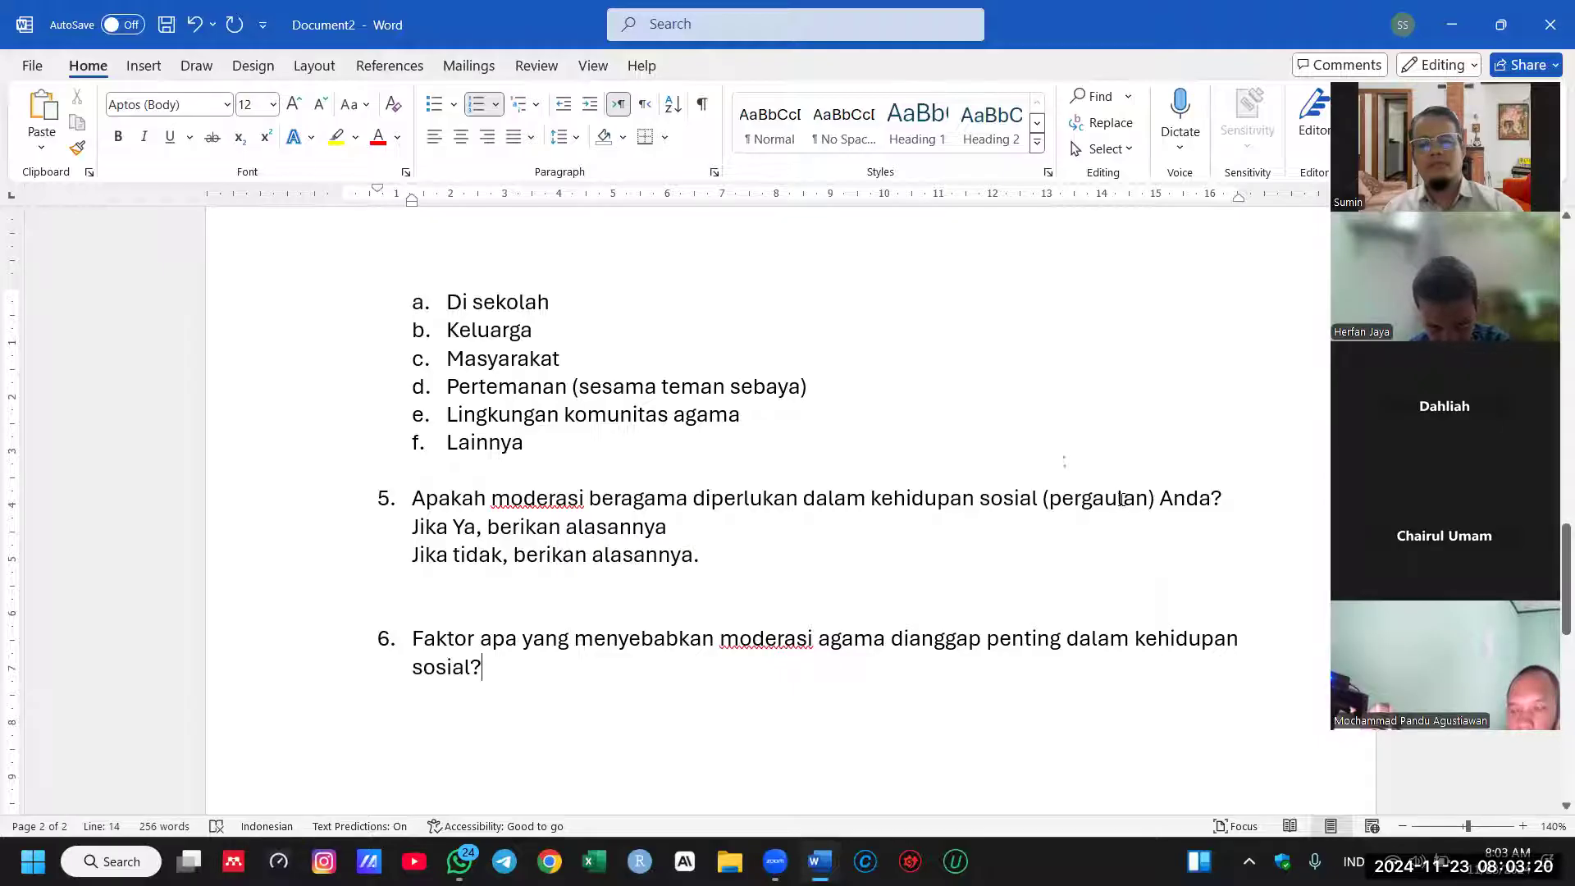
Step: Append the hint "[clue: karena negara kita memiliki banyak agama, multi etnis, multi kultural]" to the end of question 6
{"action": "scroll", "coordinate": [1064, 461], "scroll_direction": "down", "scroll_amount": 1}
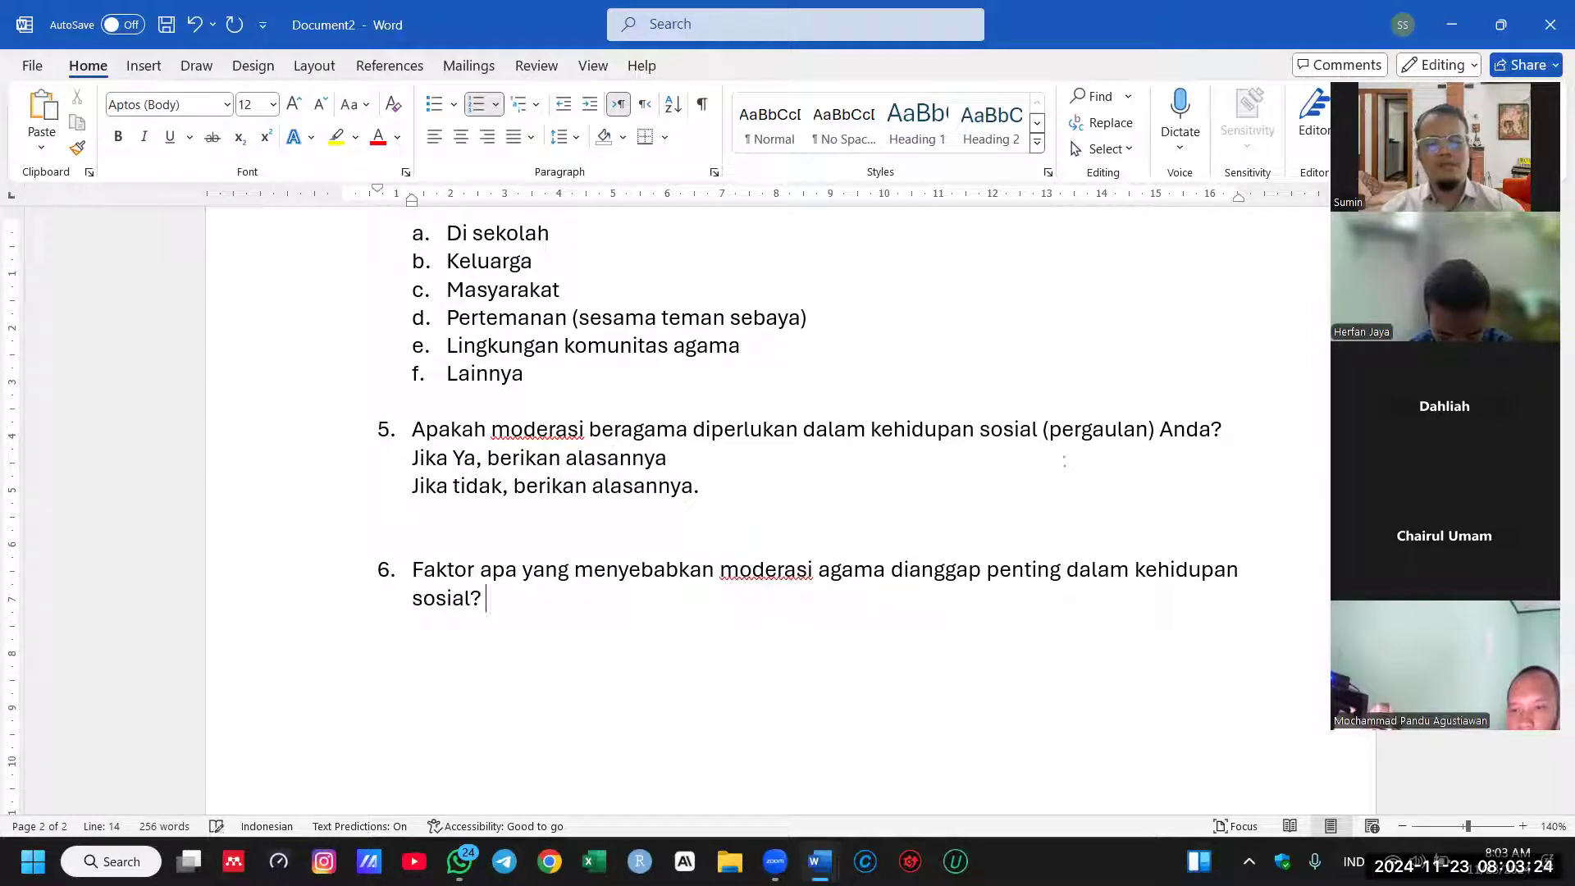
{"action": "type", "text": "[clue: "}
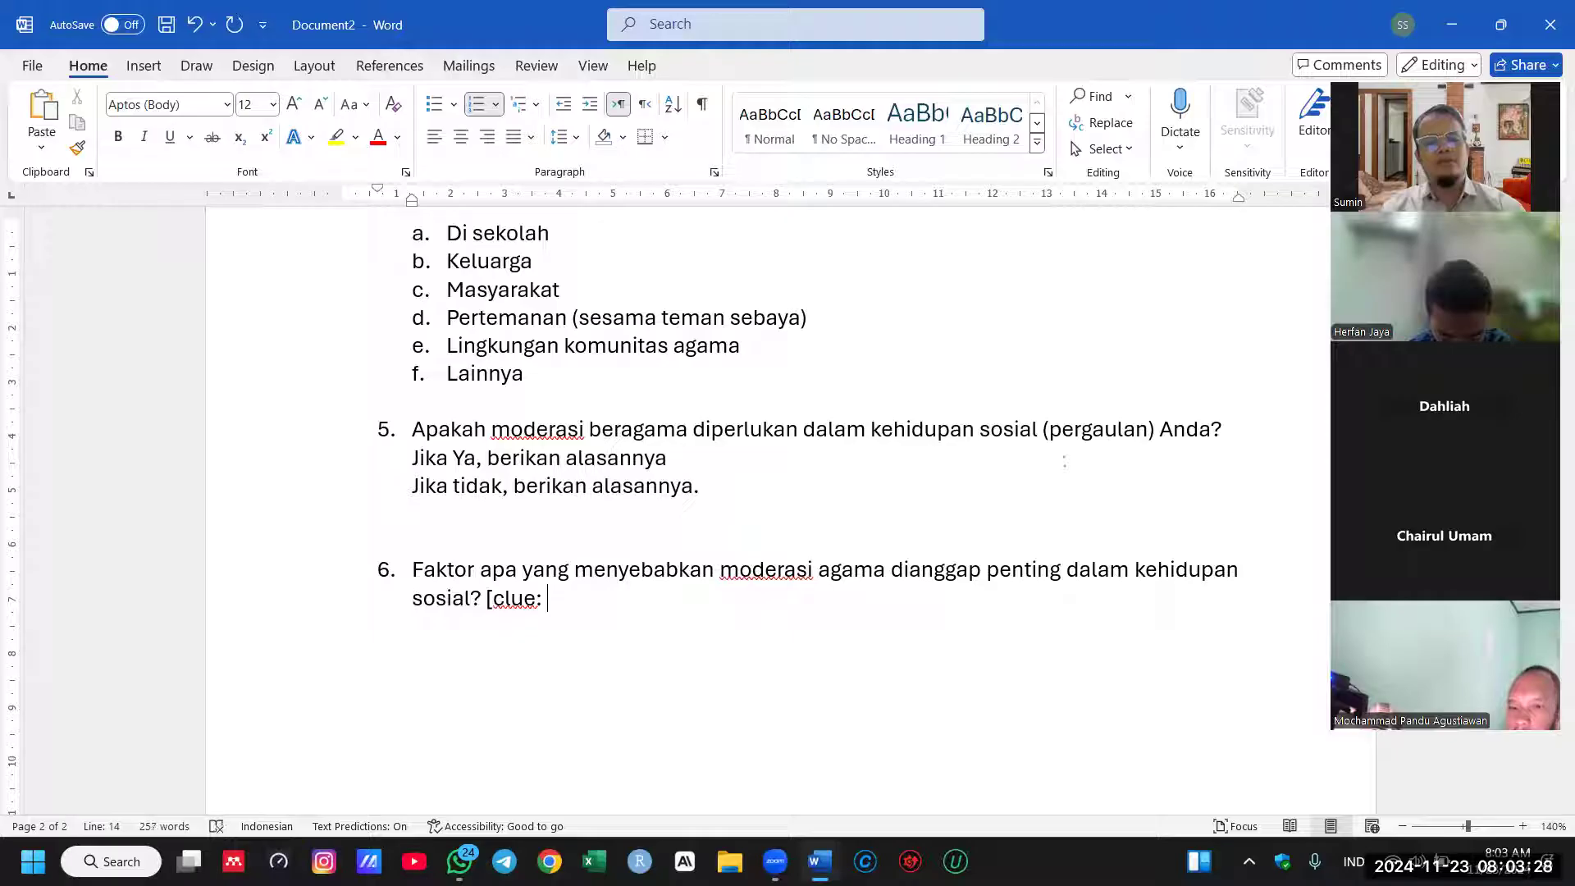
{"action": "type", "text": "karen"}
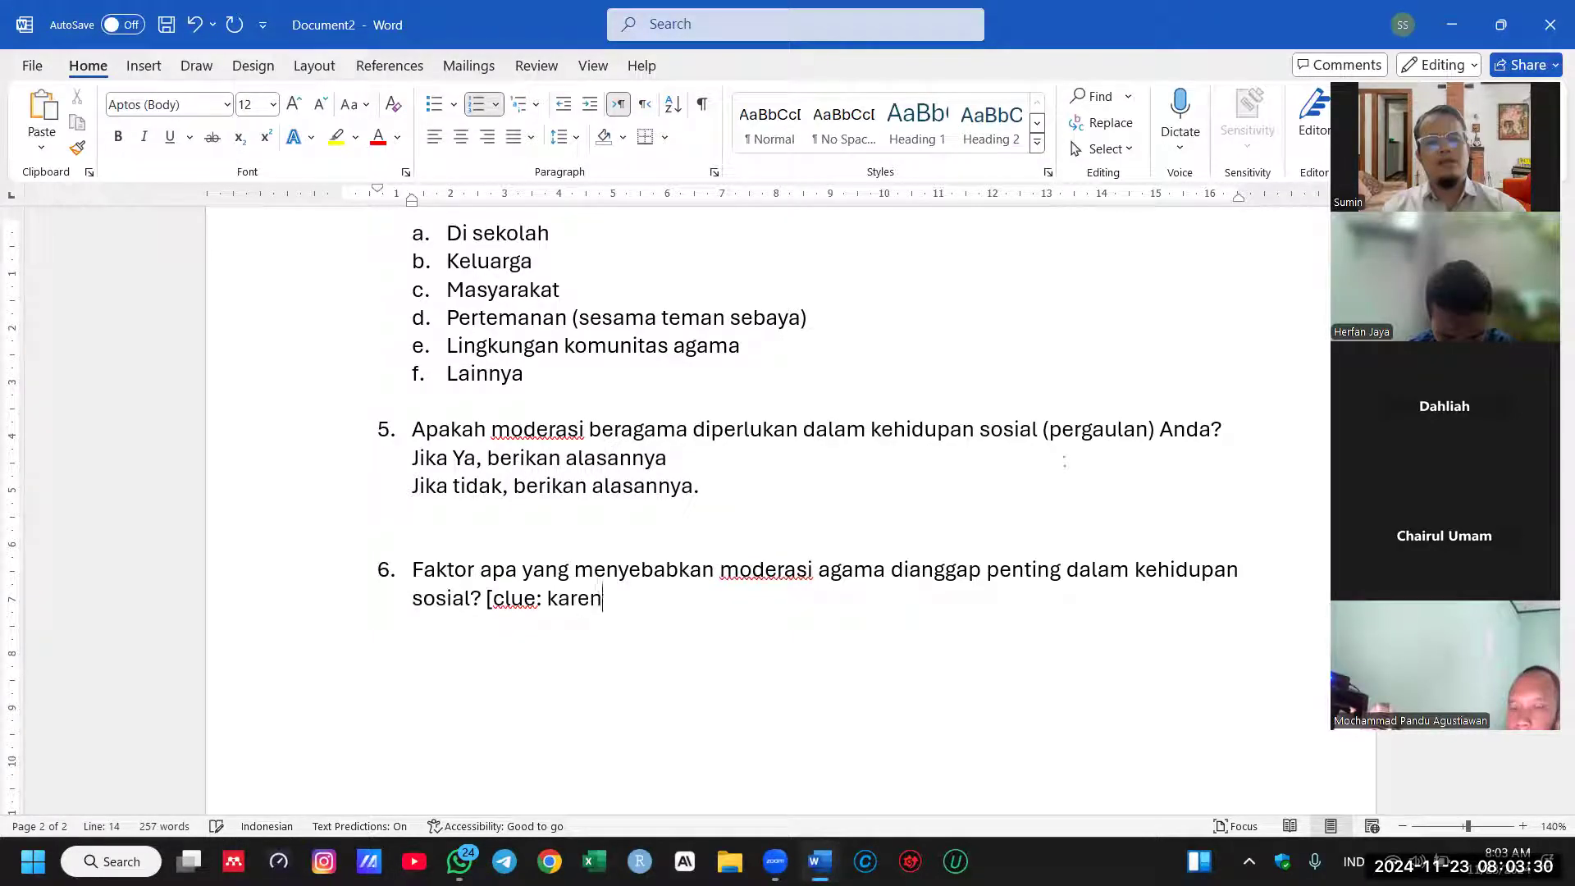
{"action": "type", "text": "a negara kit"}
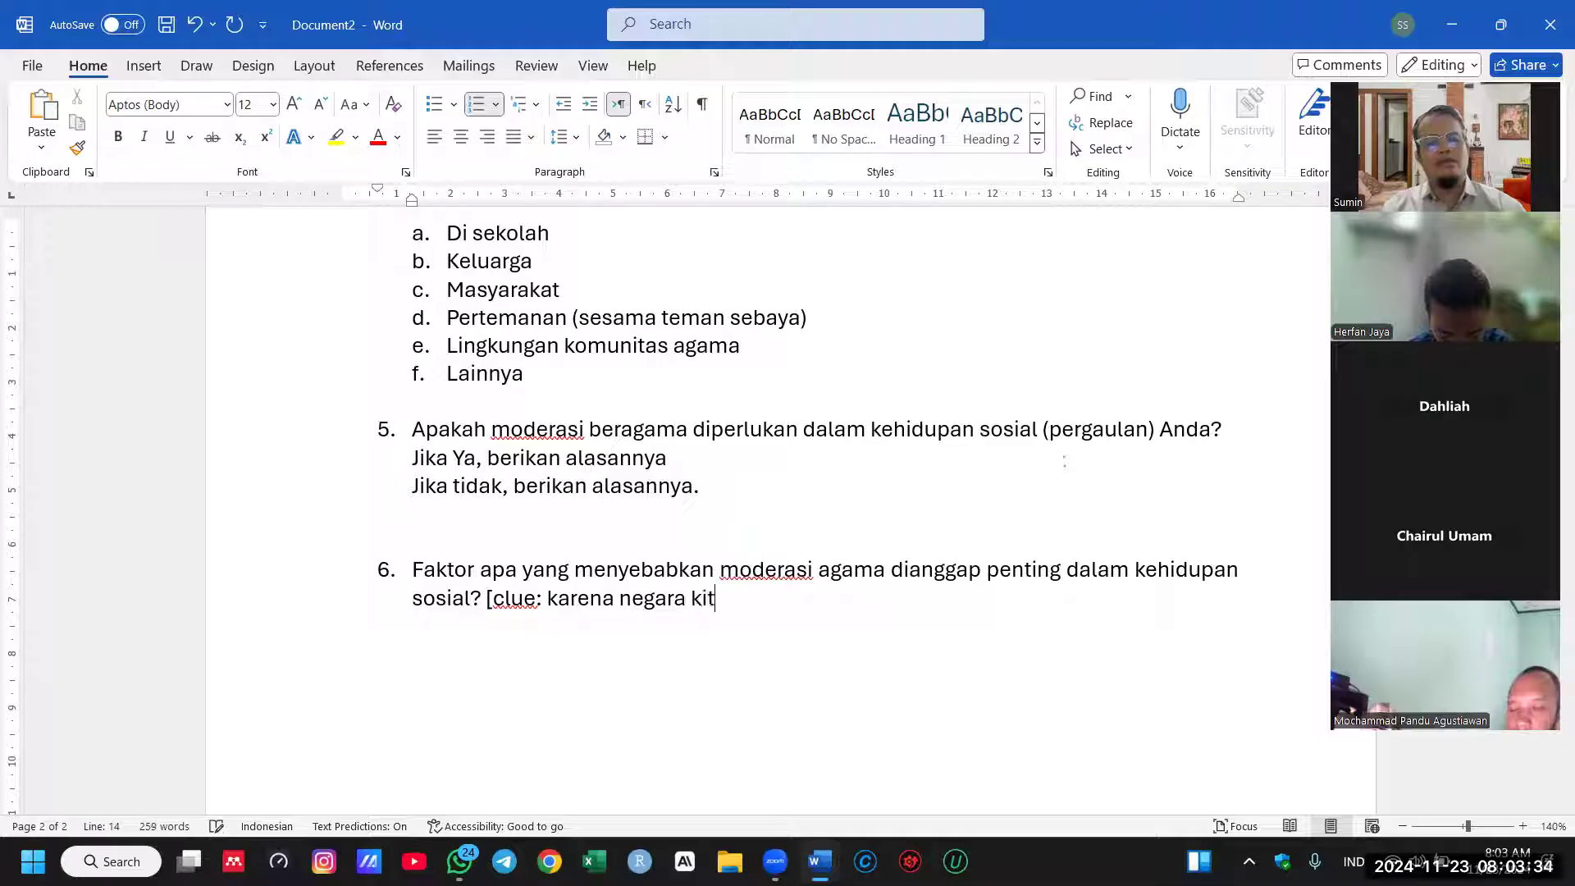
{"action": "type", "text": "a memiliki ban"}
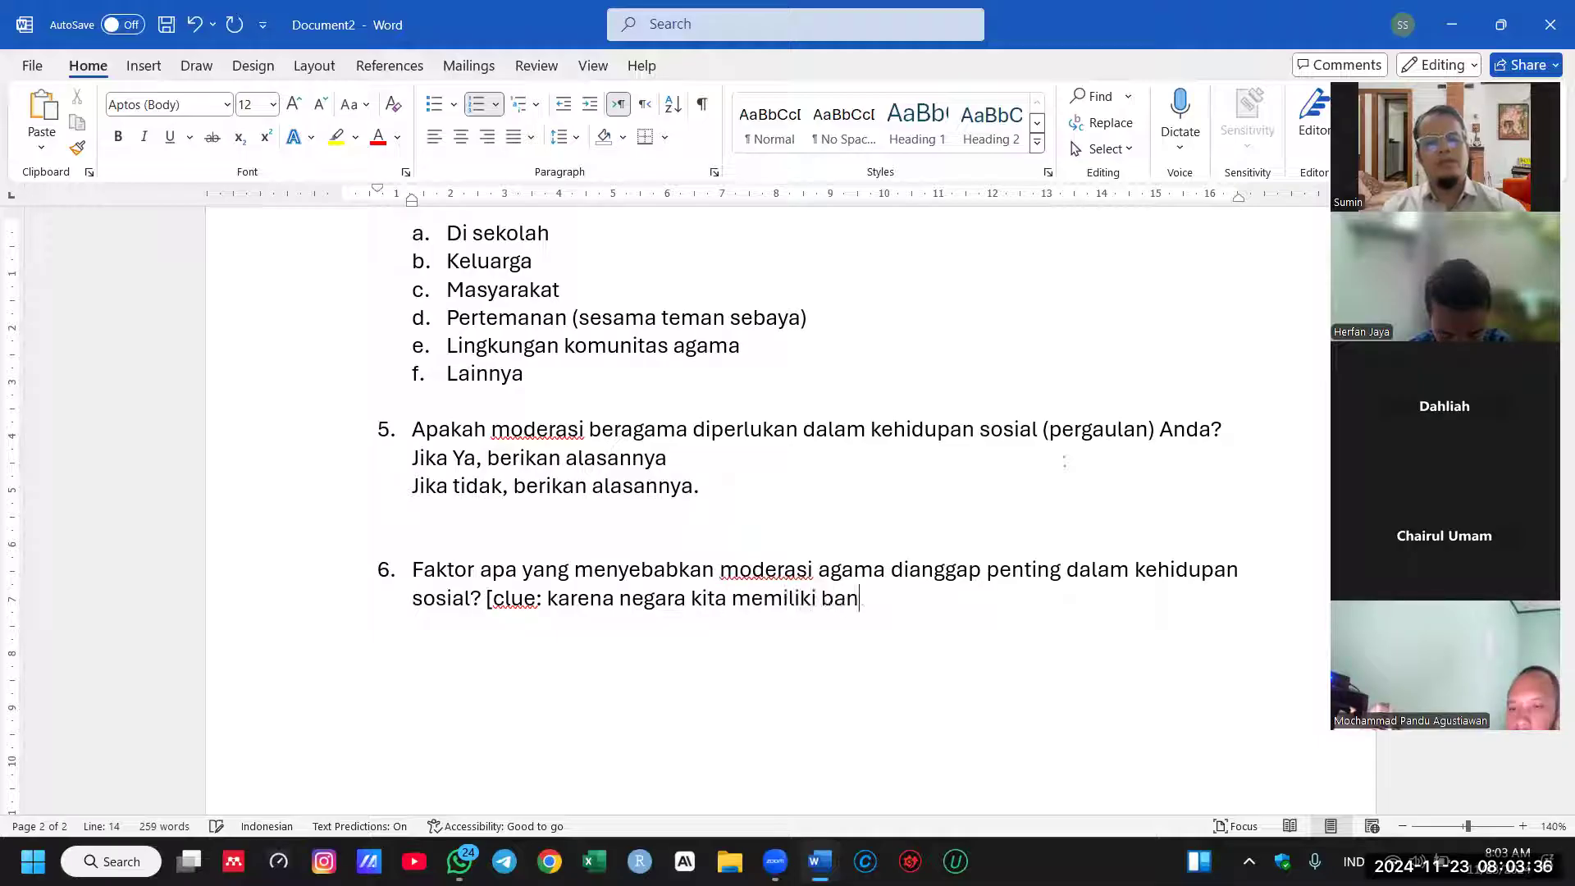
{"action": "type", "text": "yak agama"}
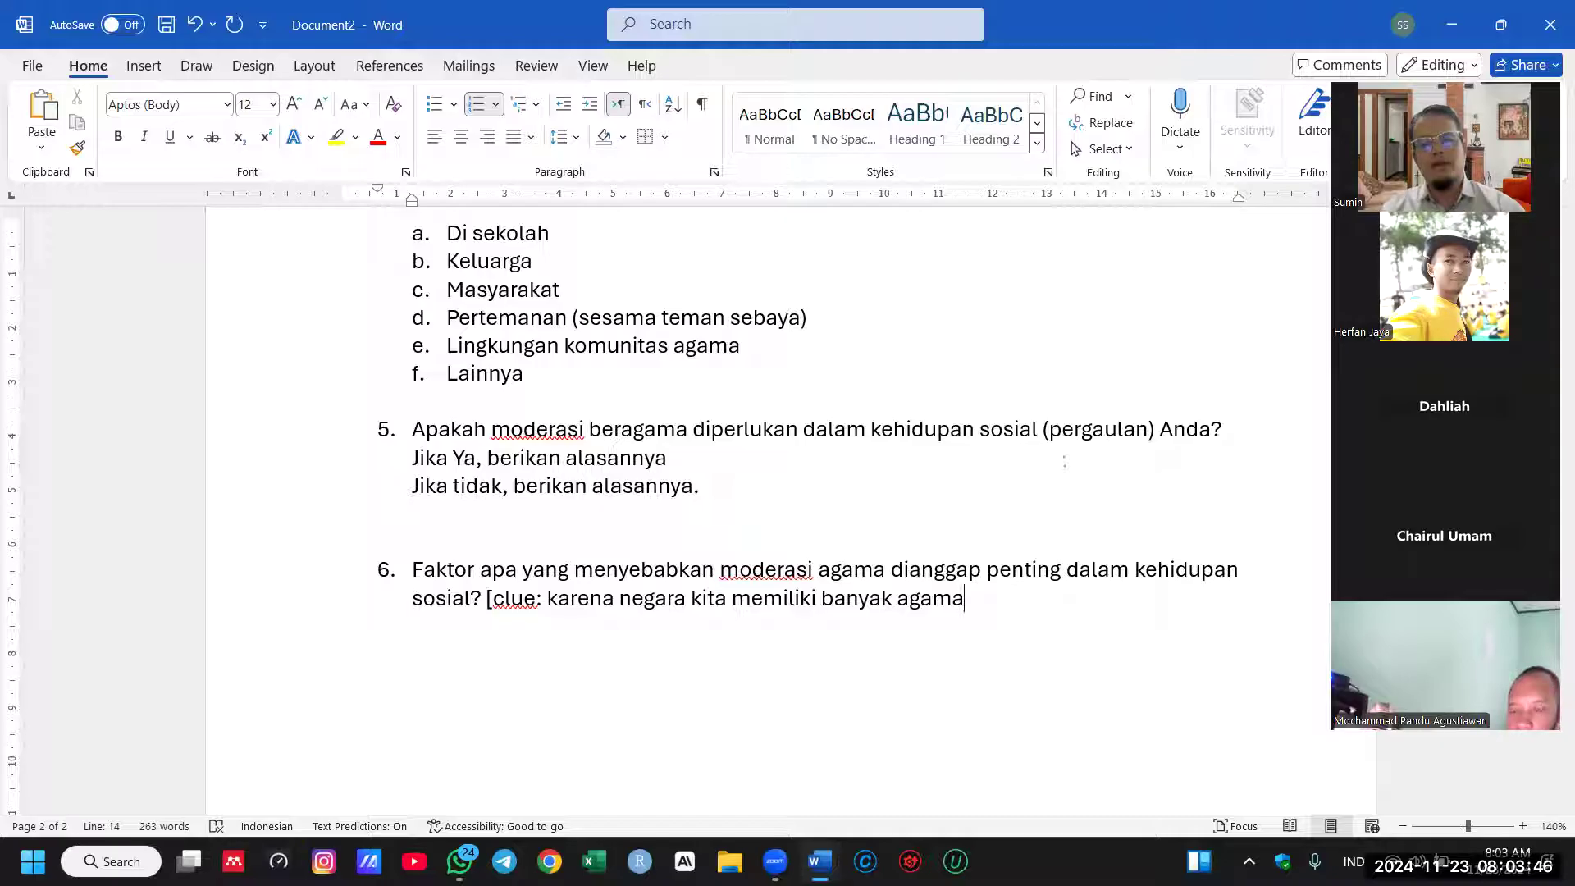
{"action": "key", "text": "ctrl+BackSpace"}
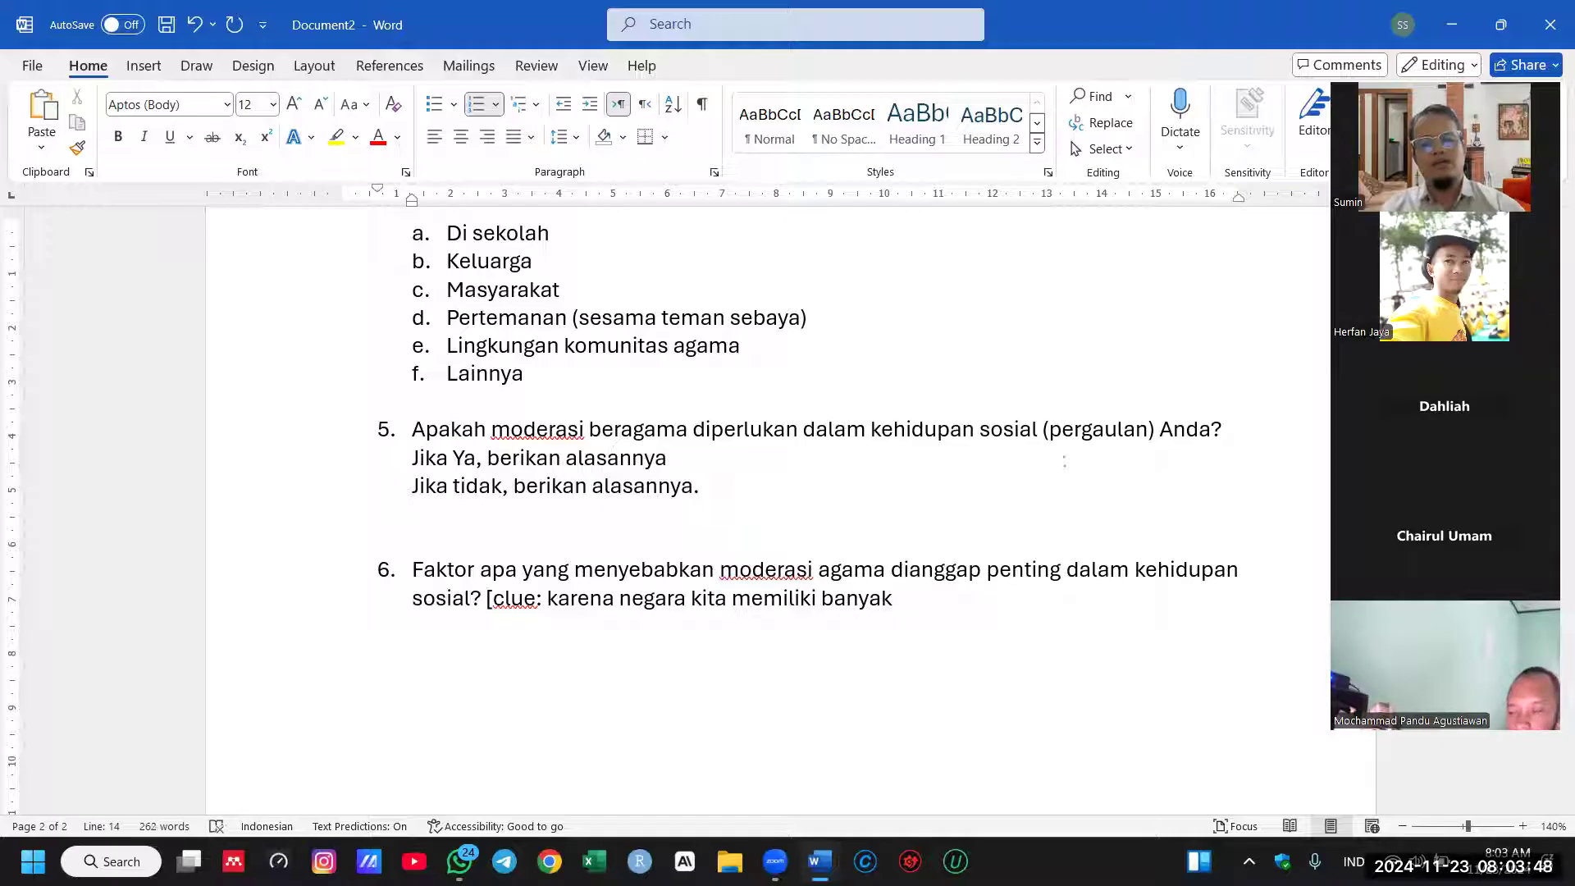
{"action": "type", "text": "agama"}
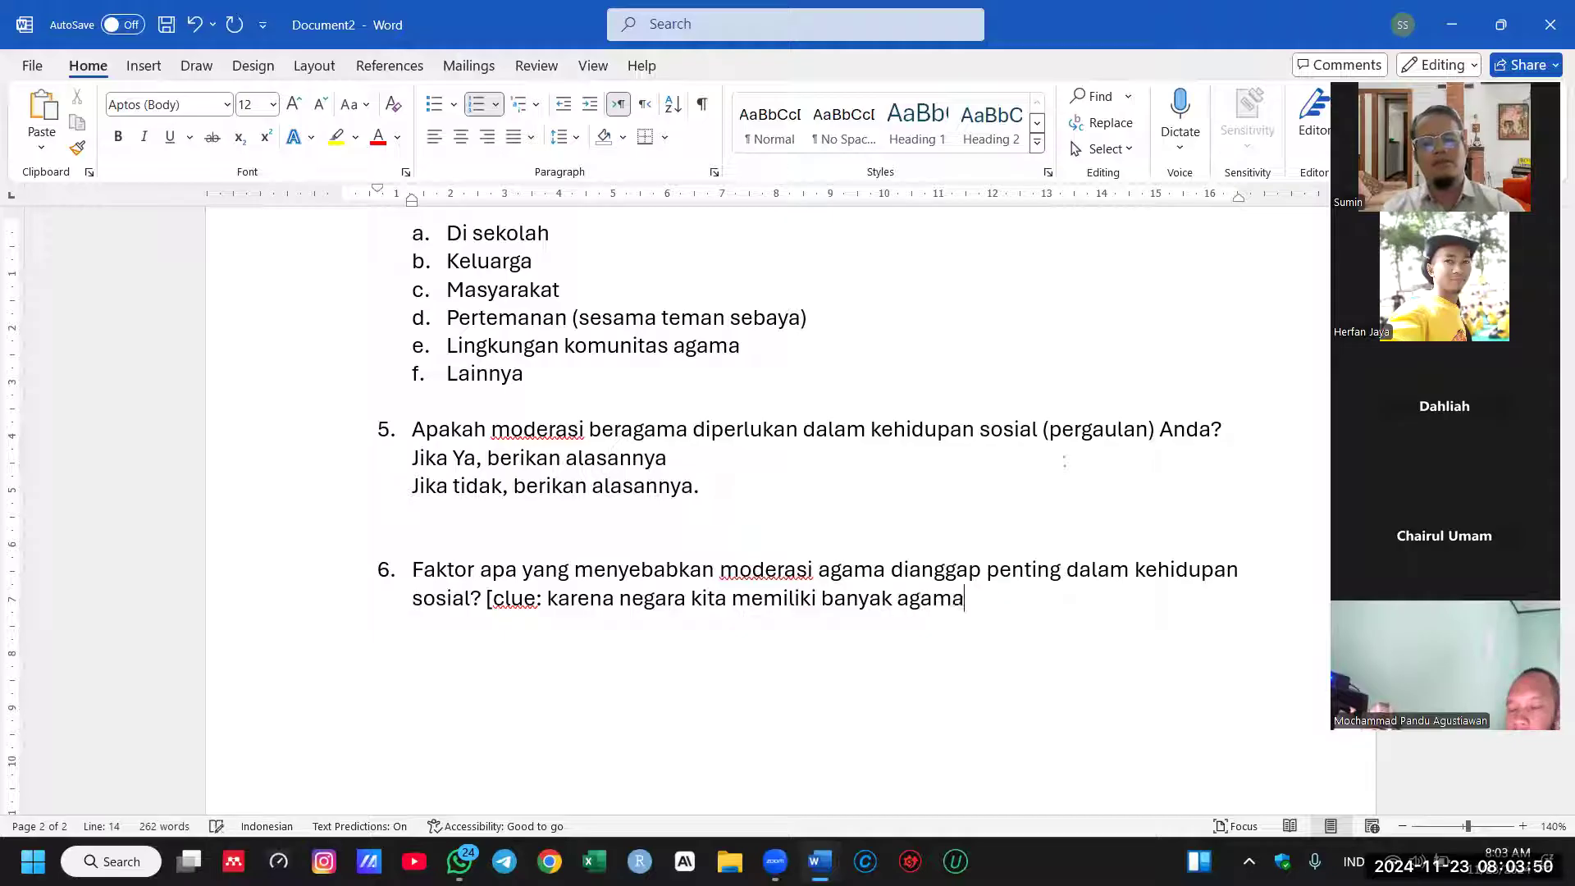
{"action": "type", "text": ", multi e"}
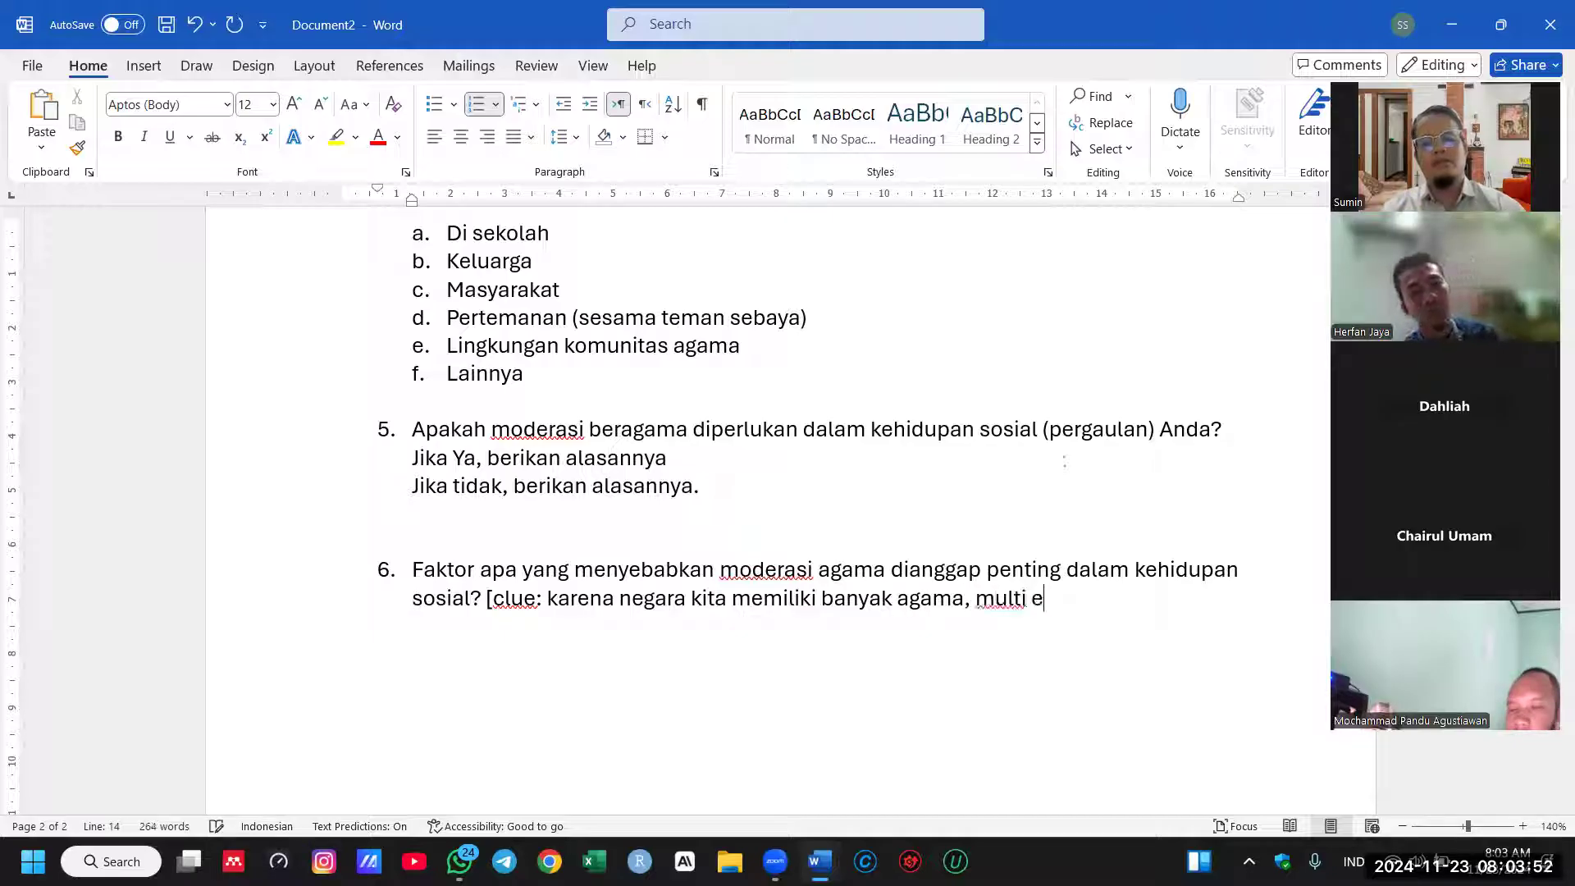
{"action": "type", "text": "tnis, m"}
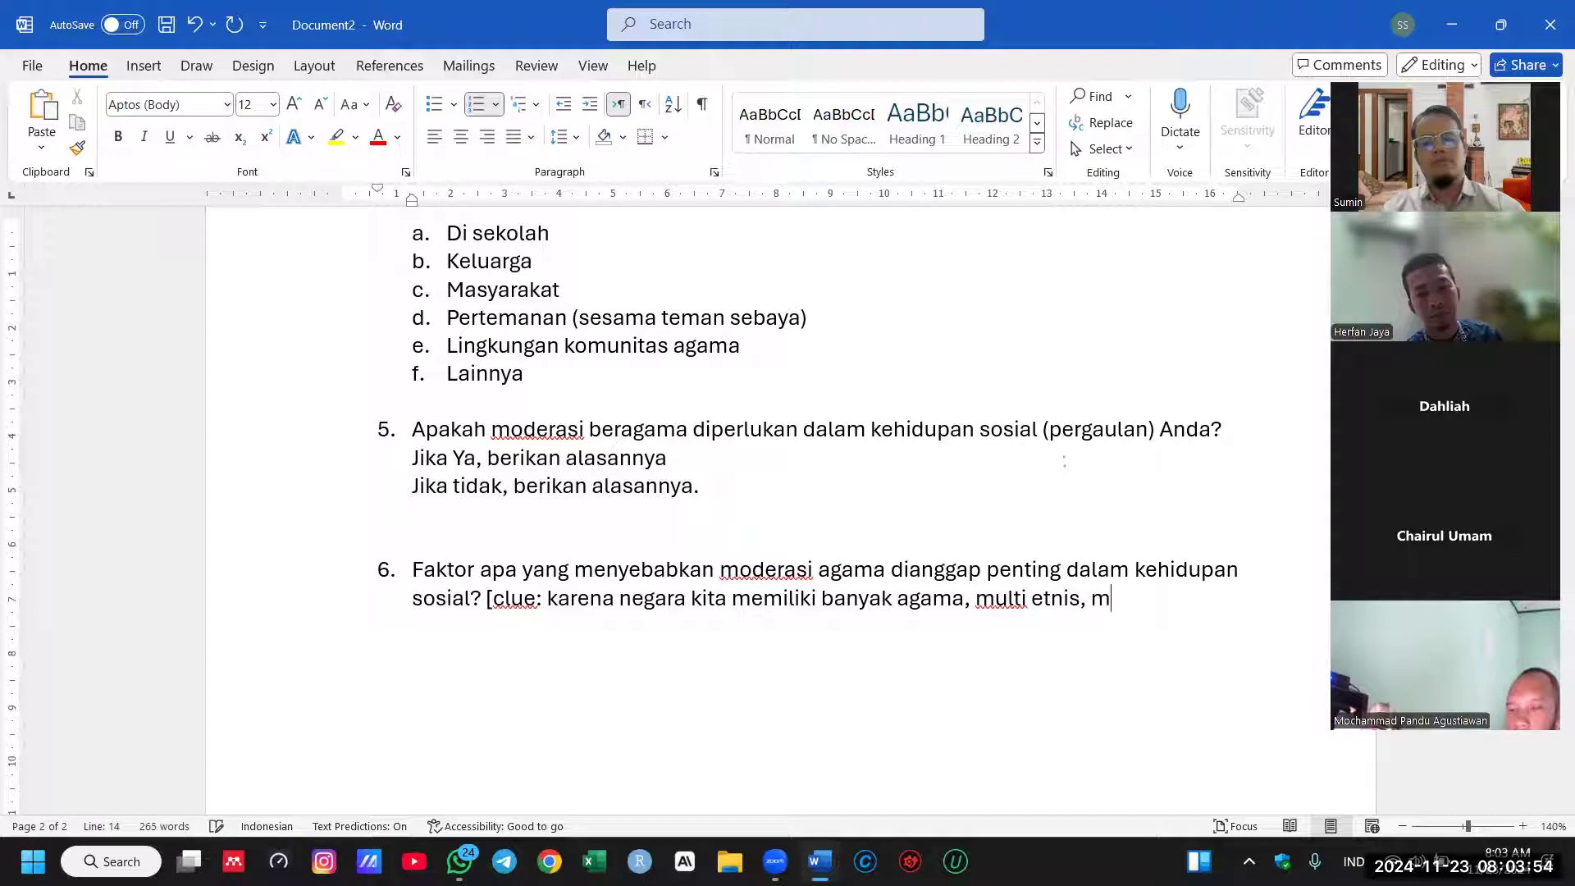
{"action": "type", "text": "ulti ku"}
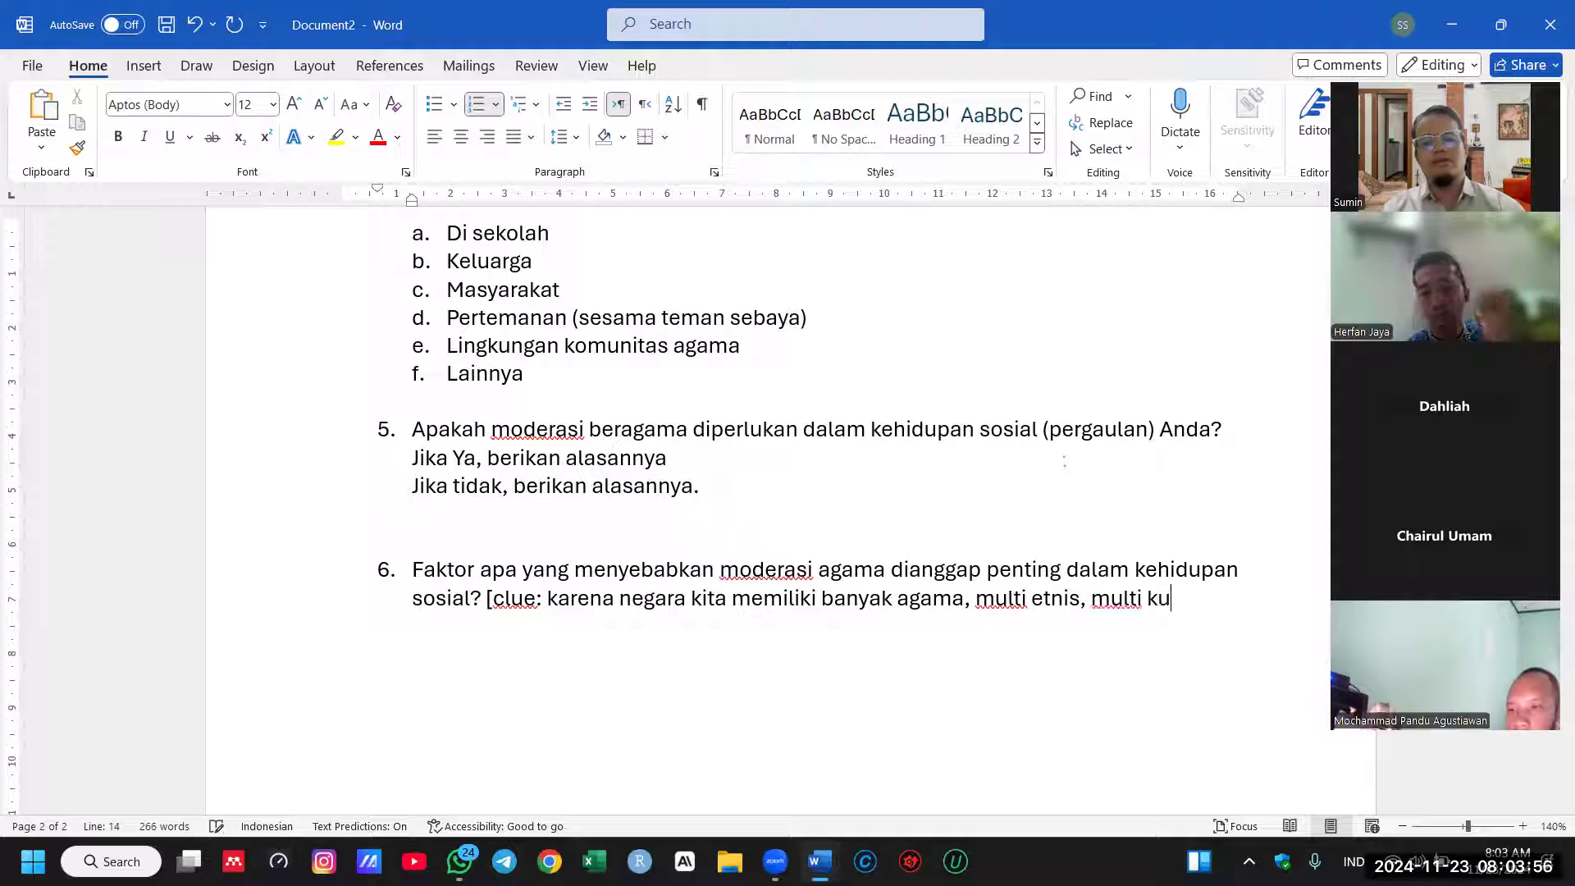
{"action": "type", "text": "ltural]"}
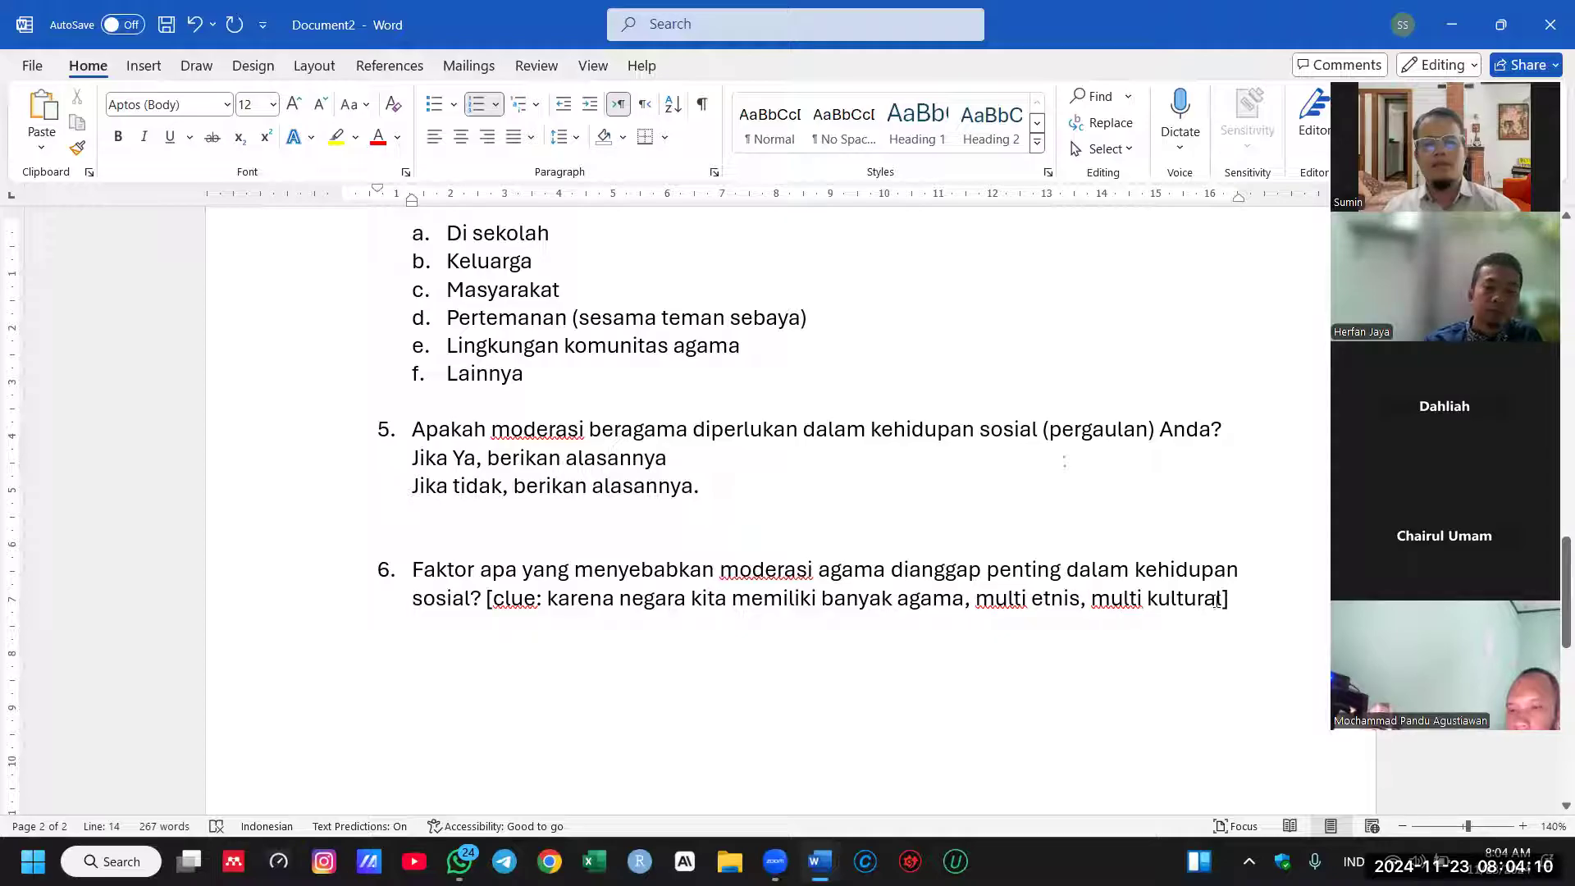
Step: Remove the extra blank line between question 5's "Jika tidak, berikan alasannya." line and question 6
{"action": "left_click", "coordinate": [549, 529]}
{"action": "key", "text": "Up"}
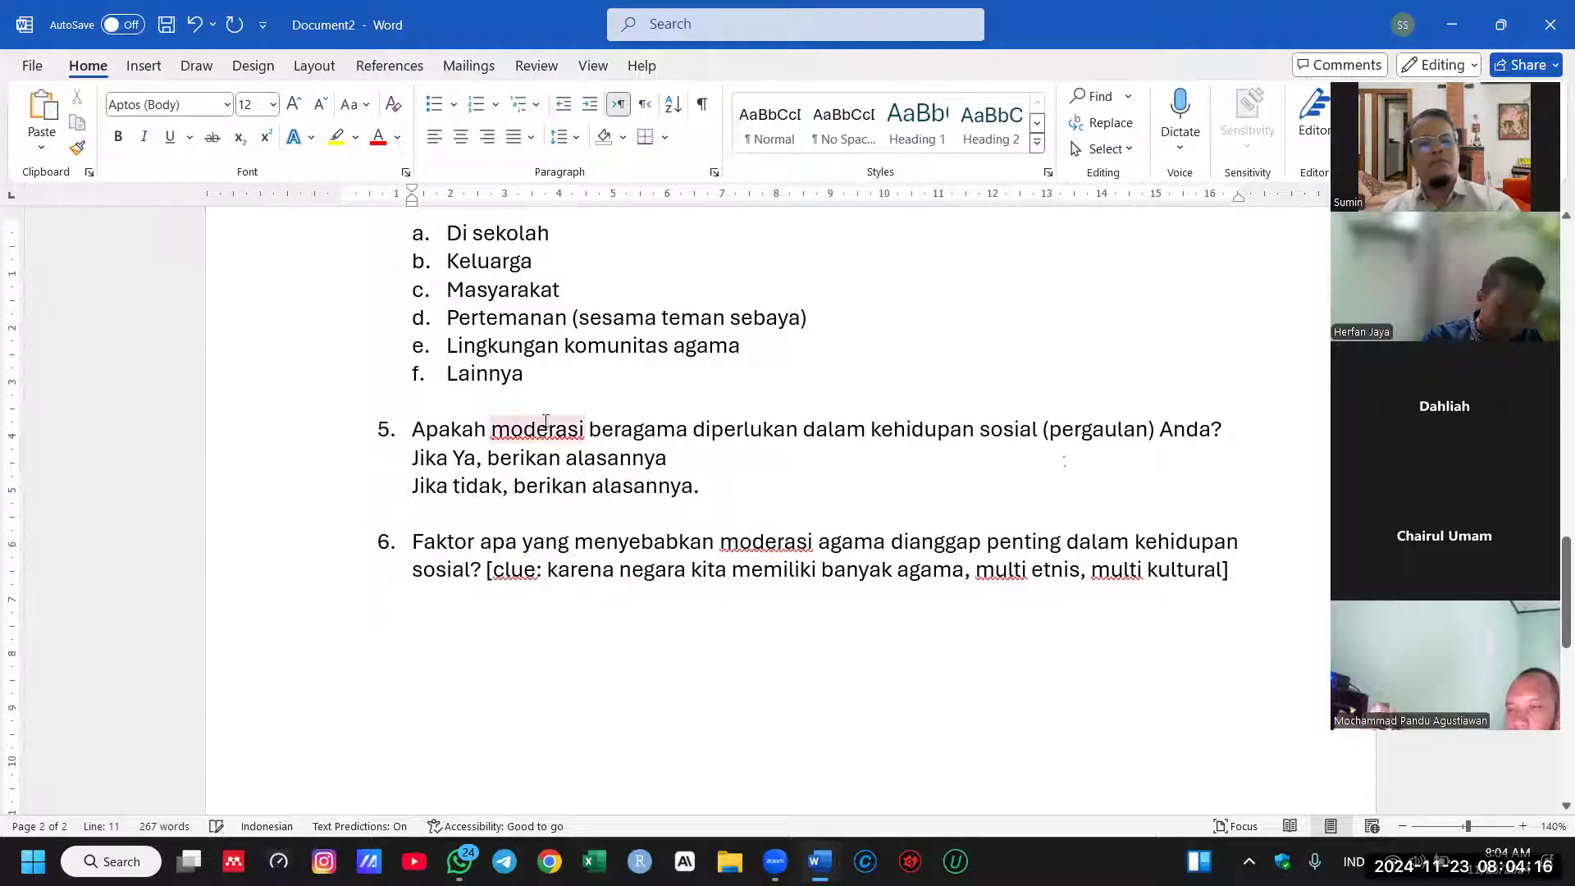
{"action": "left_click", "coordinate": [1250, 570]}
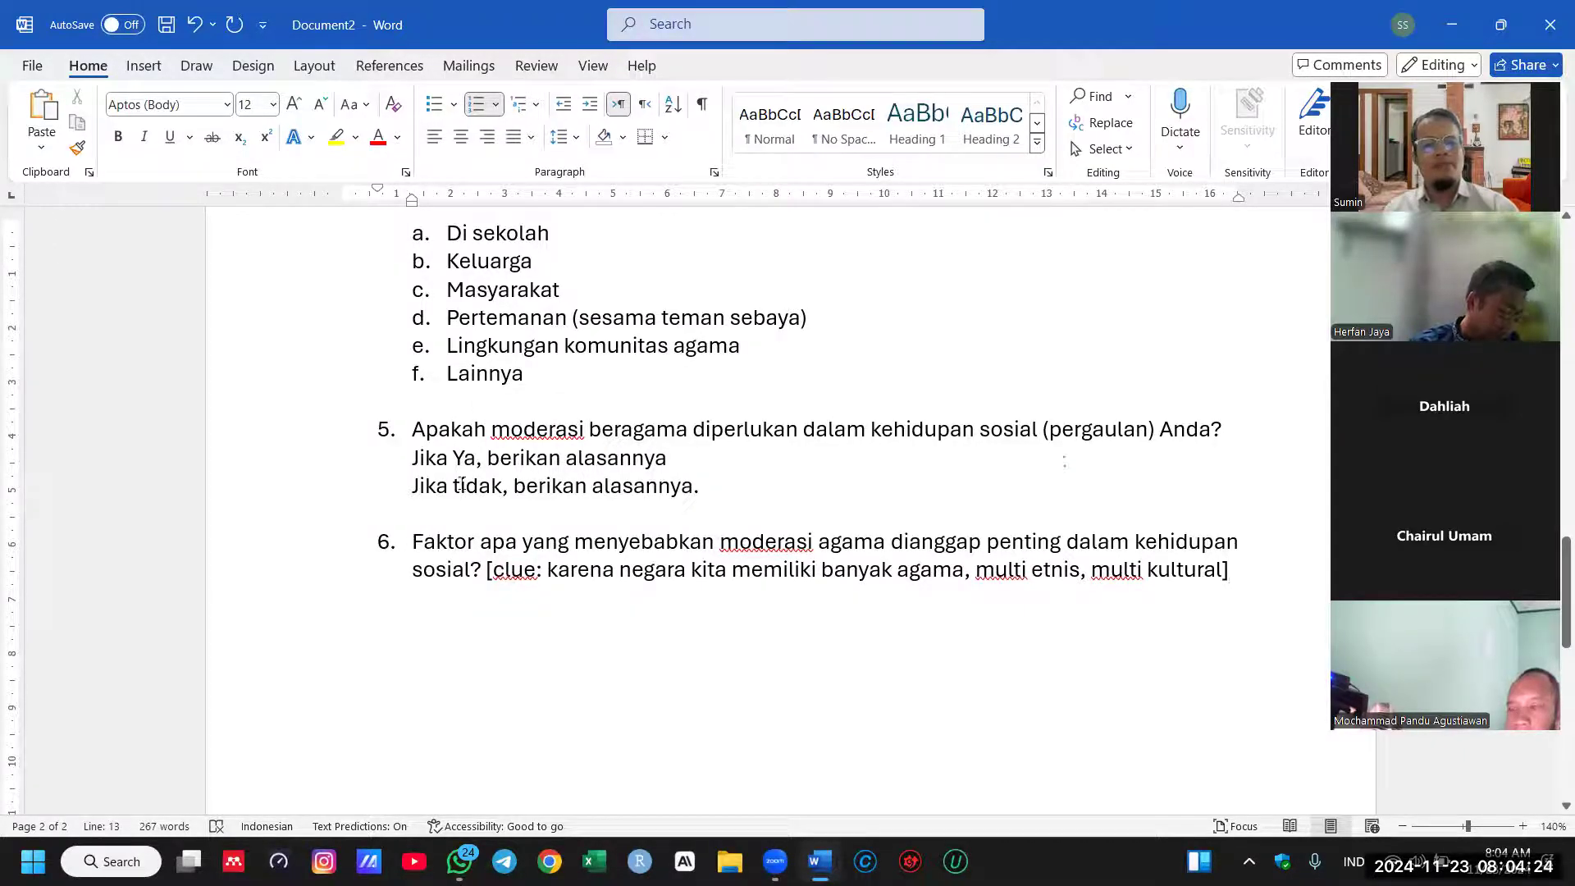
Step: Review question 6's clue and the whole interview guide from its title down to the last question
{"action": "left_click_drag", "start_coordinate": [494, 569], "coordinate": [1186, 568]}
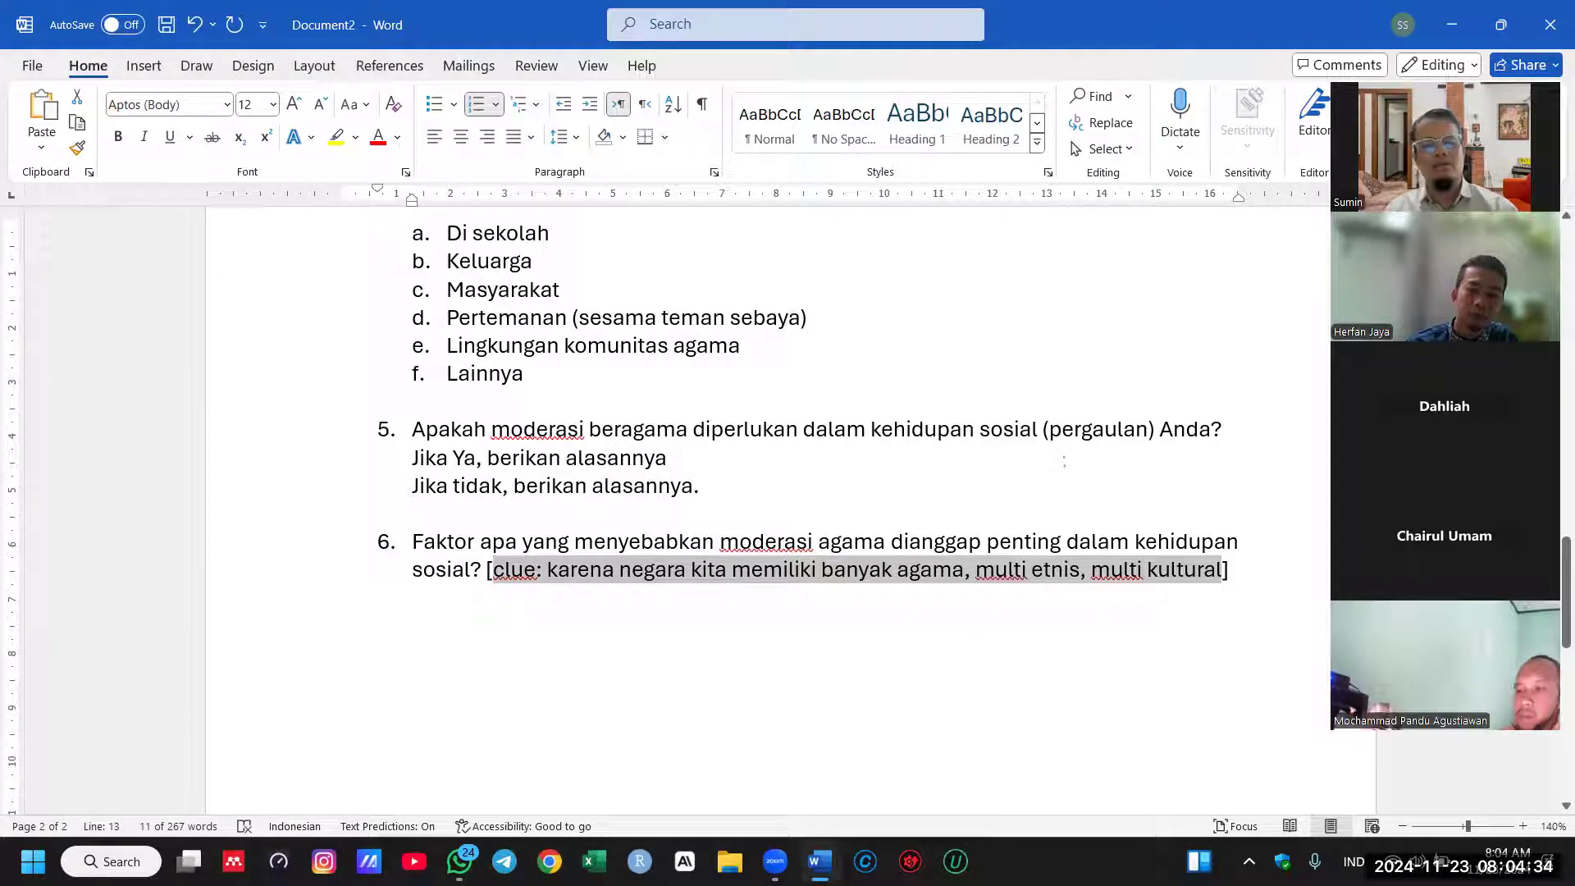
{"action": "left_click", "coordinate": [673, 569]}
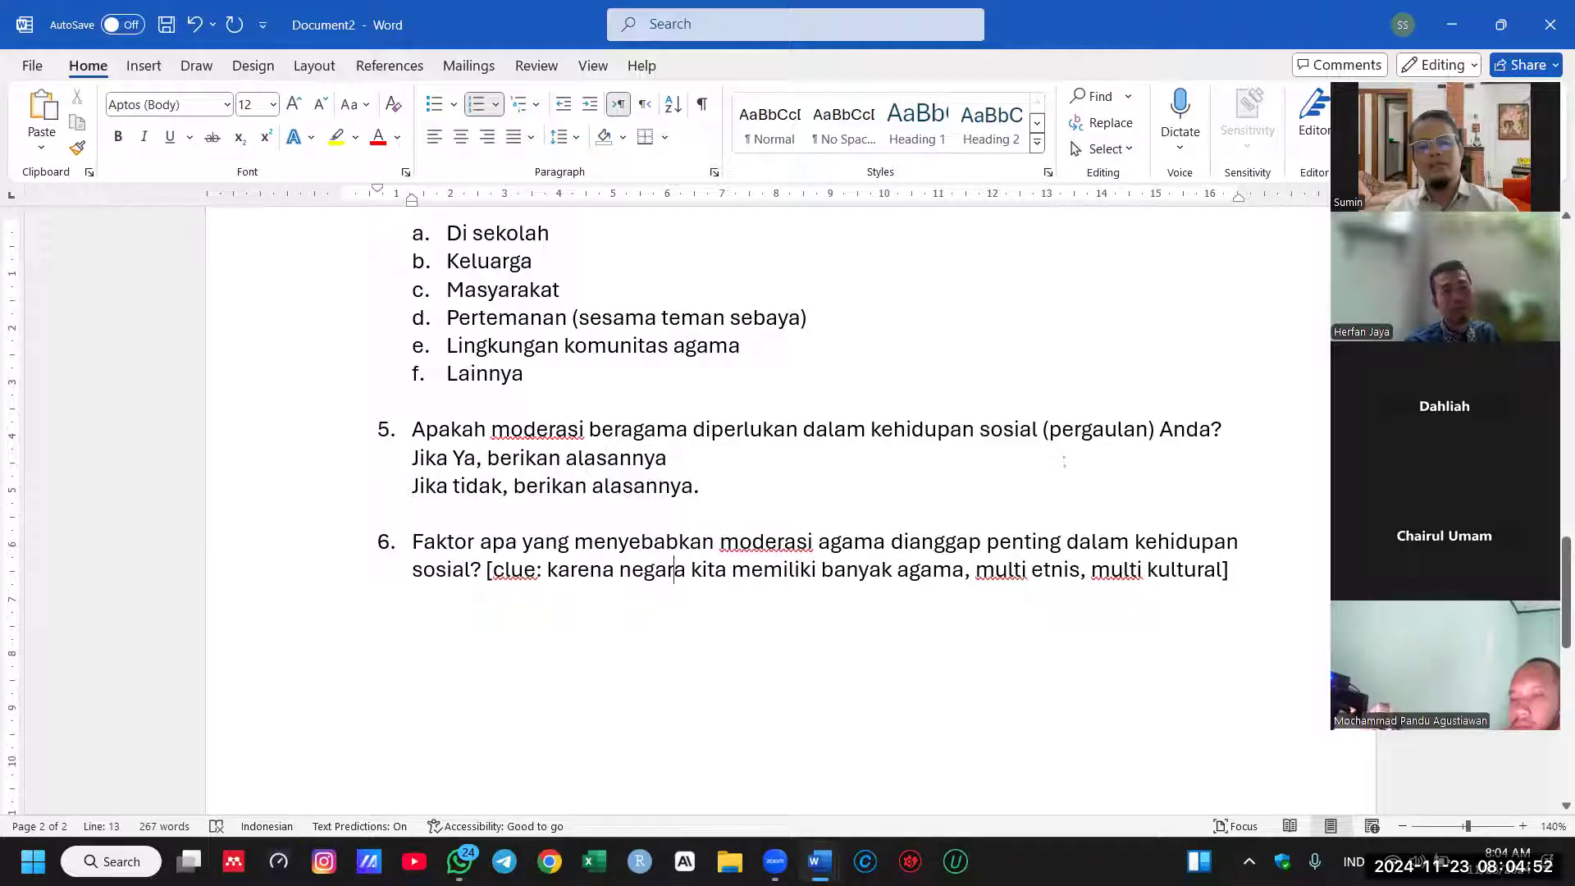
{"action": "scroll", "coordinate": [637, 669], "scroll_direction": "up", "scroll_amount": 3}
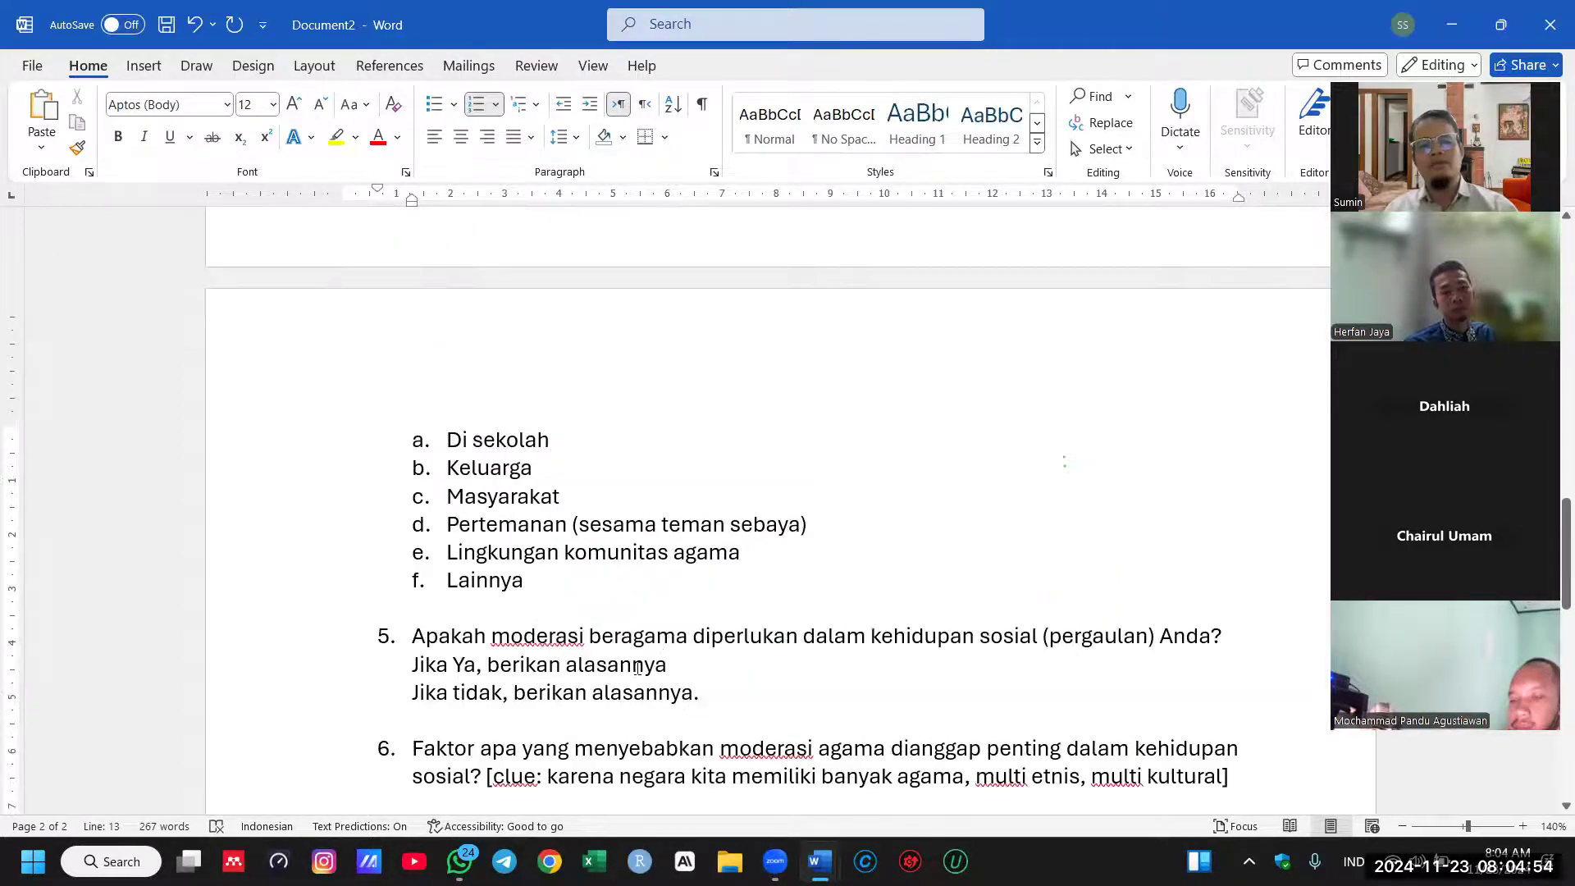
{"action": "scroll", "coordinate": [637, 668], "scroll_direction": "up", "scroll_amount": 15}
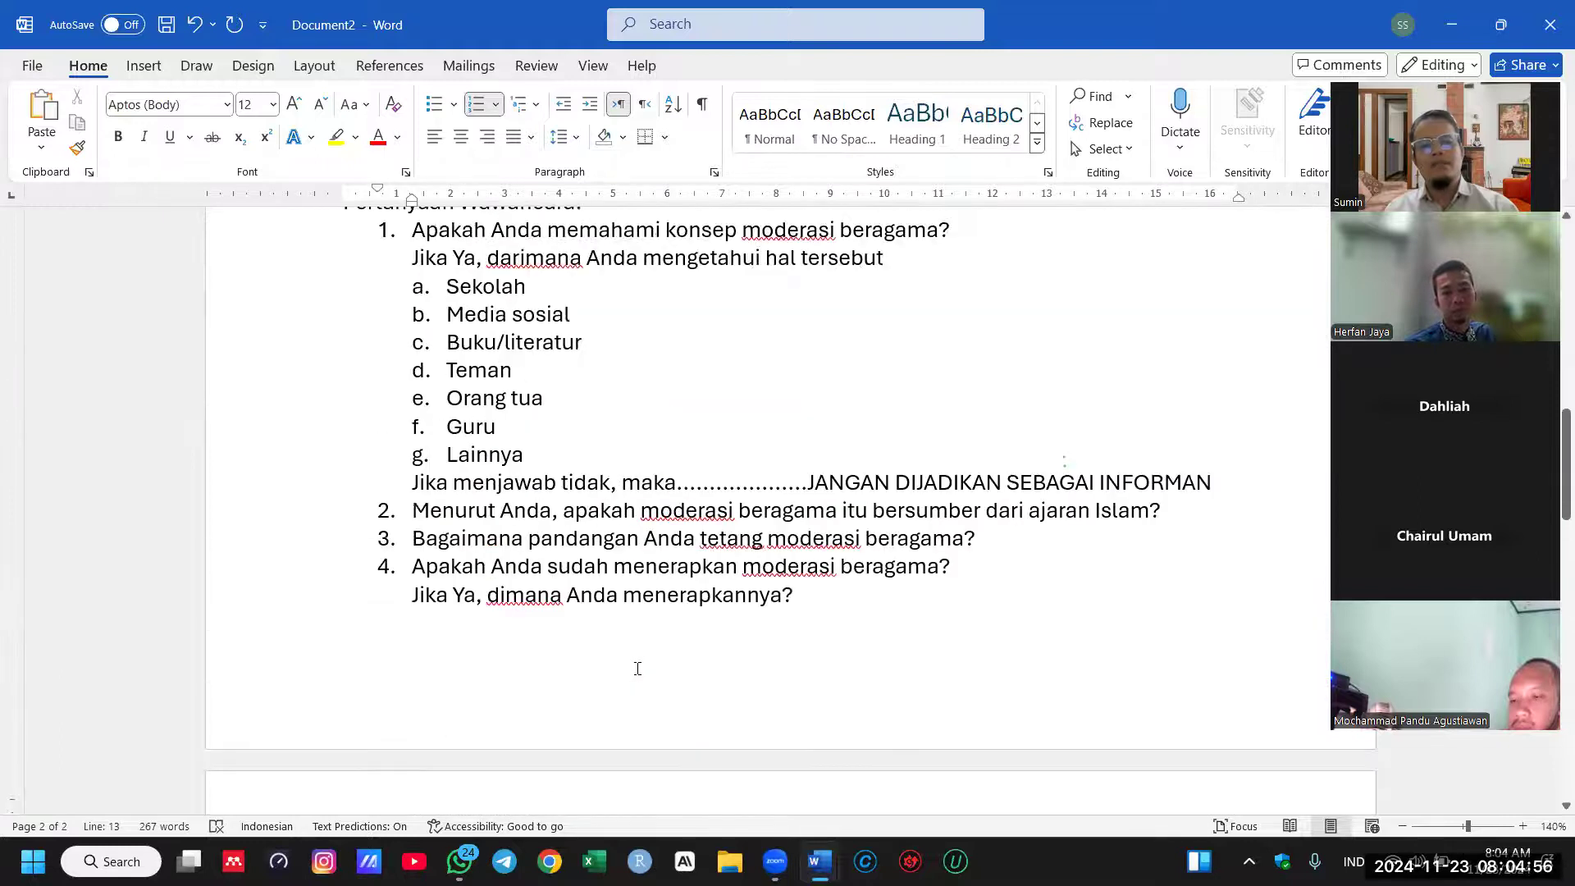
{"action": "scroll", "coordinate": [638, 669], "scroll_direction": "up", "scroll_amount": 13}
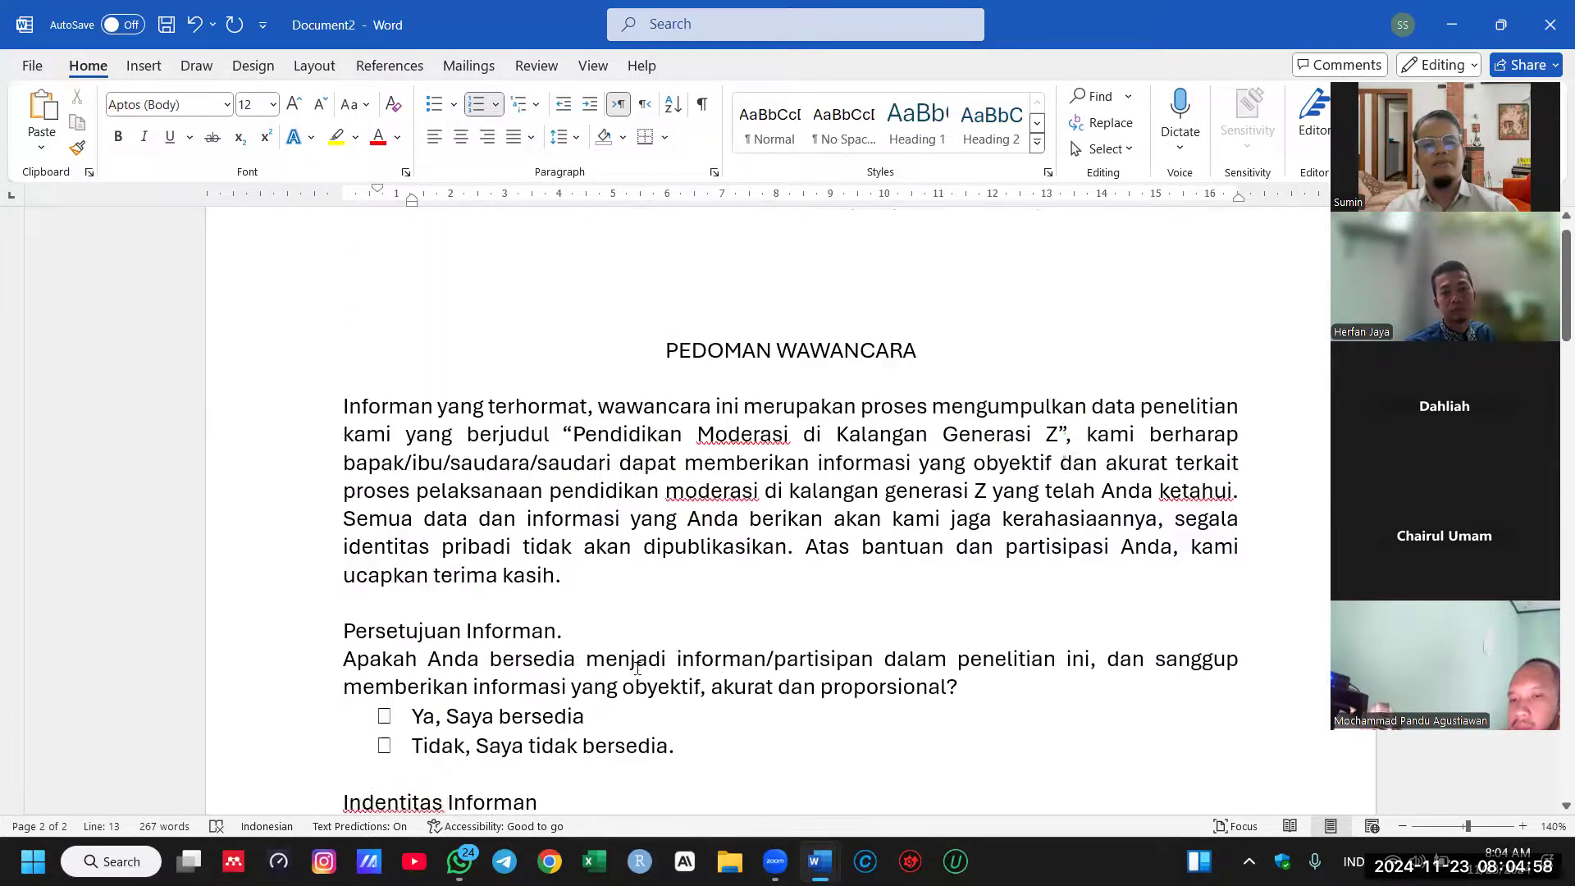
{"action": "scroll", "coordinate": [638, 668], "scroll_direction": "down", "scroll_amount": 20}
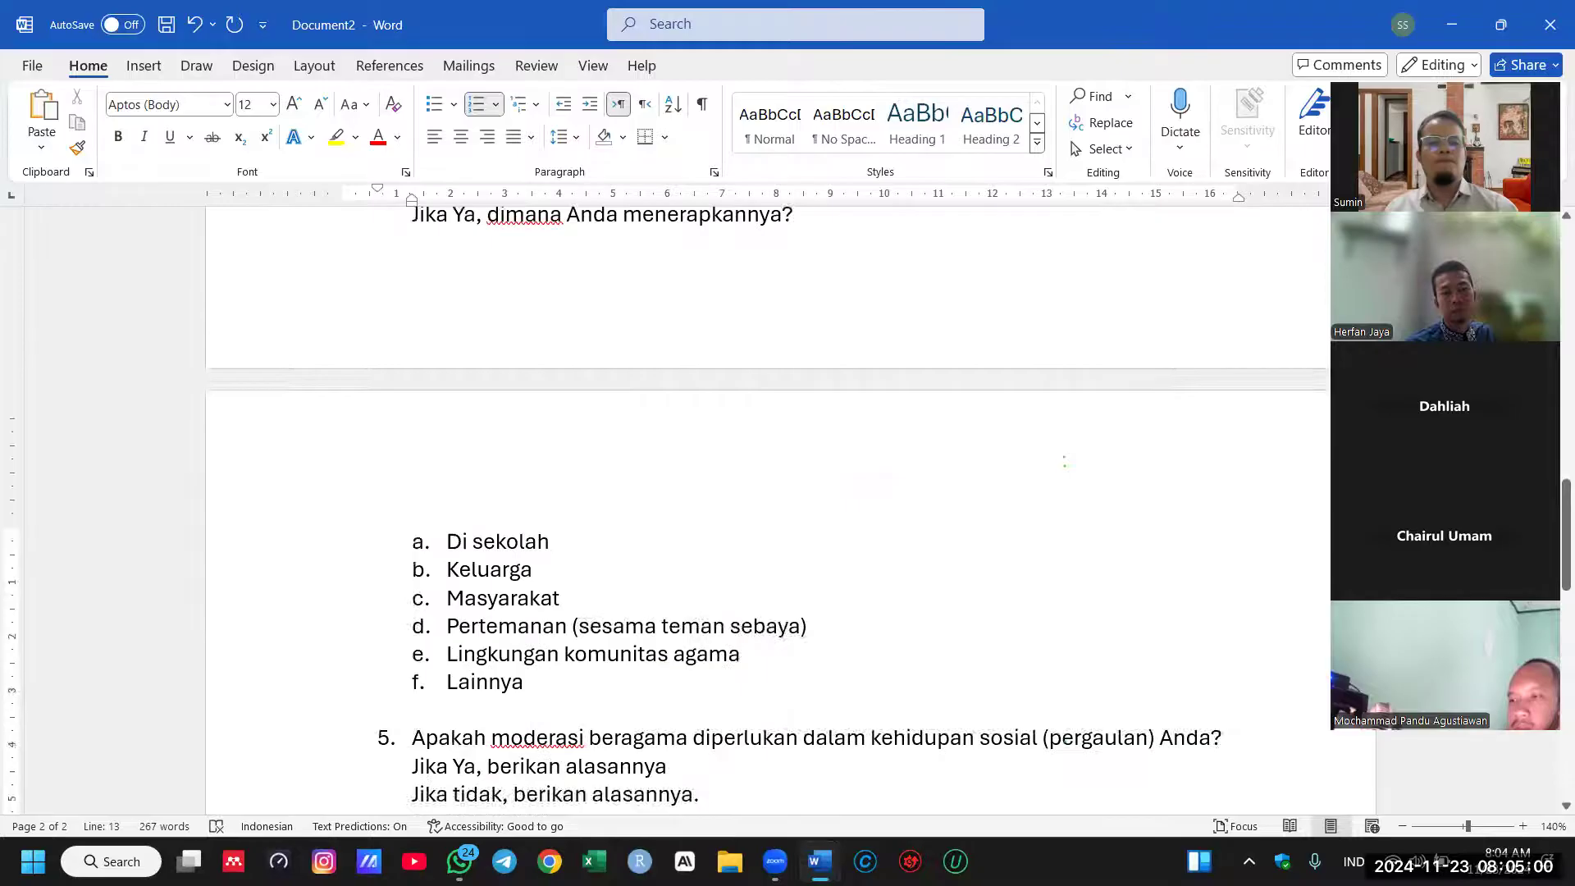
{"action": "scroll", "coordinate": [637, 668], "scroll_direction": "up", "scroll_amount": 6}
{"action": "scroll", "coordinate": [637, 668], "scroll_direction": "down", "scroll_amount": 6}
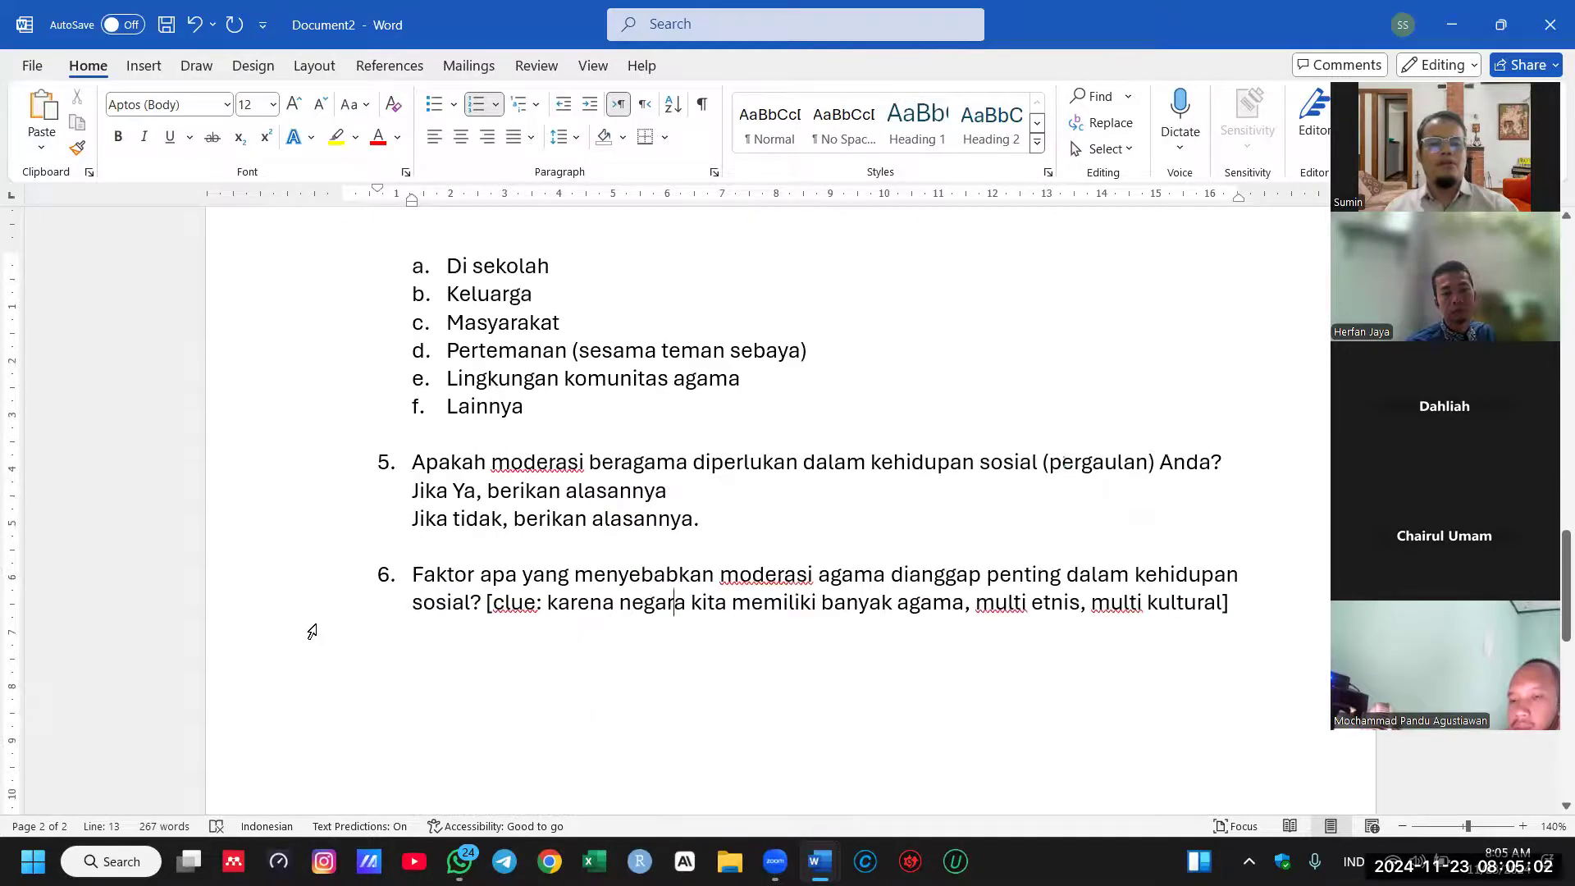
{"action": "scroll", "coordinate": [897, 614], "scroll_direction": "down", "scroll_amount": 2}
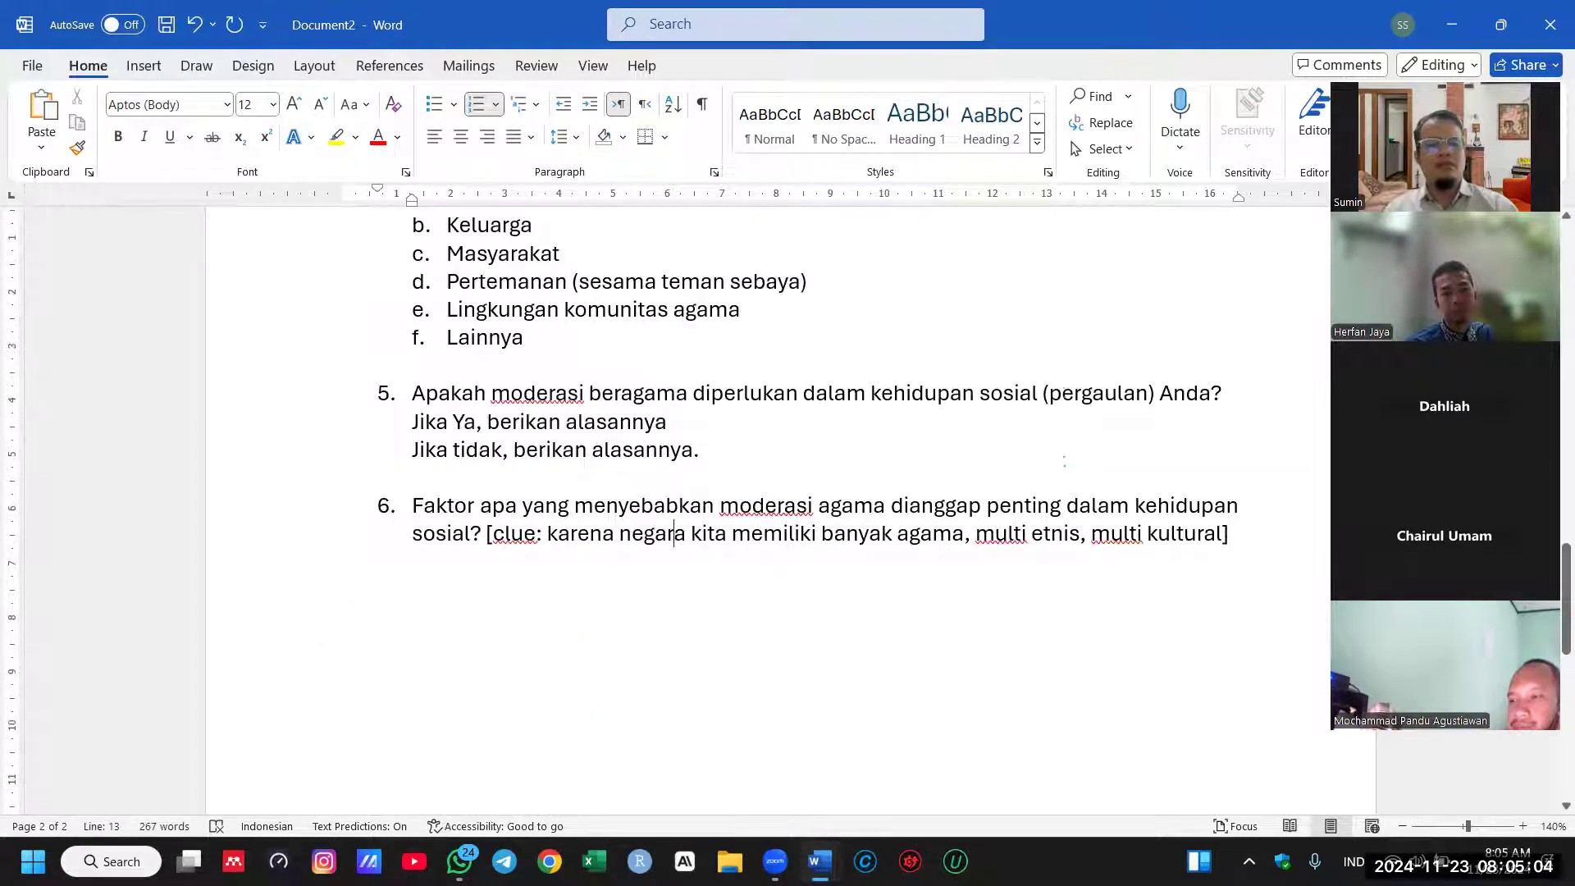
{"action": "left_click", "coordinate": [1256, 541]}
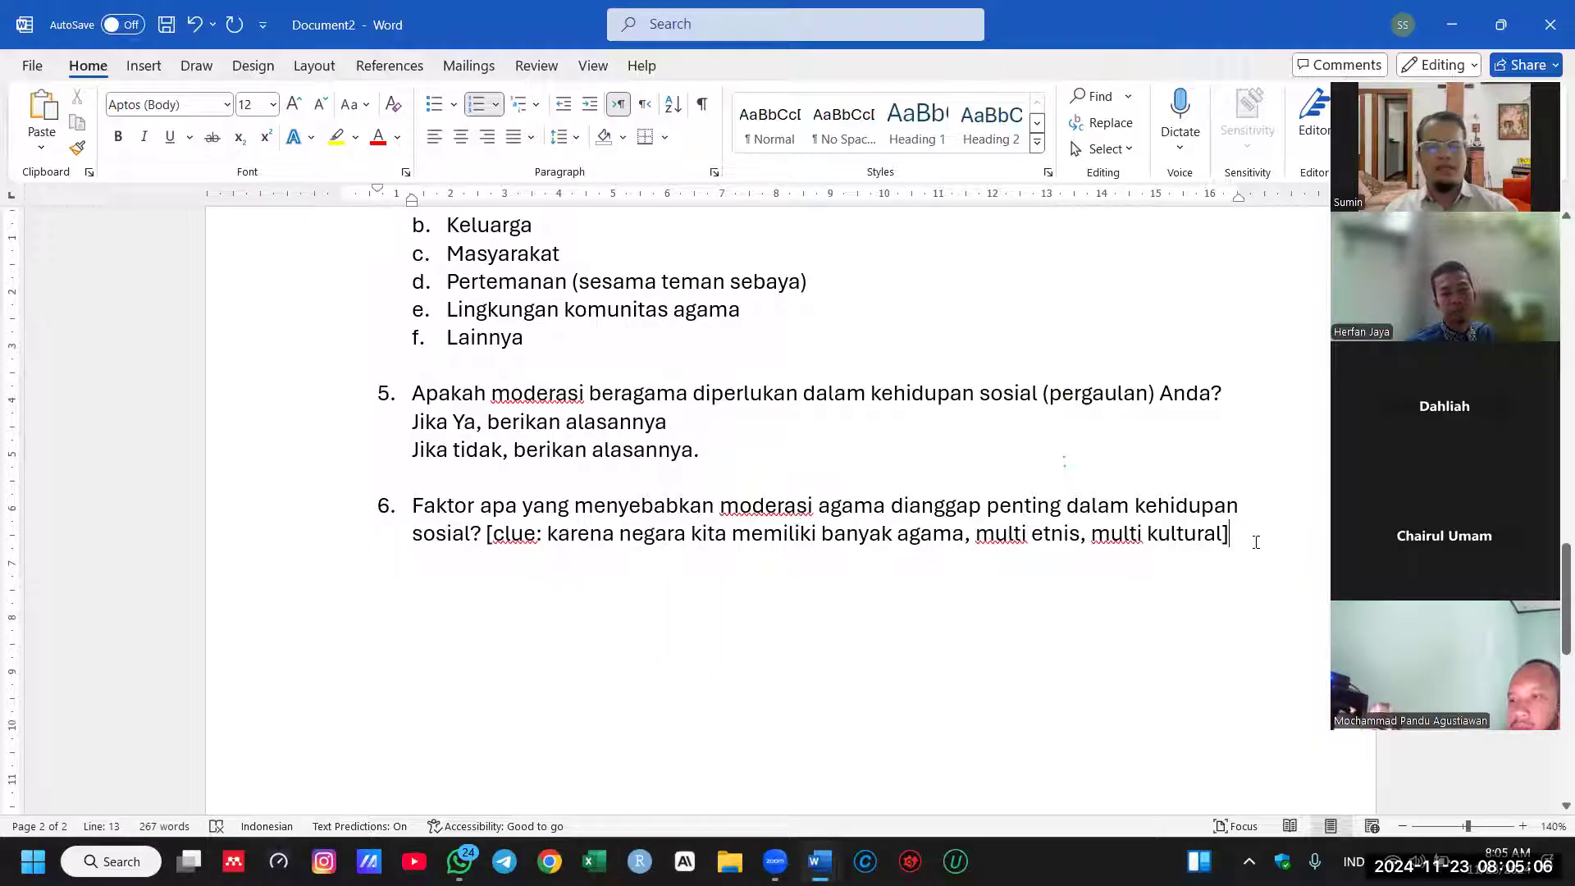
{"action": "key", "text": "Return"}
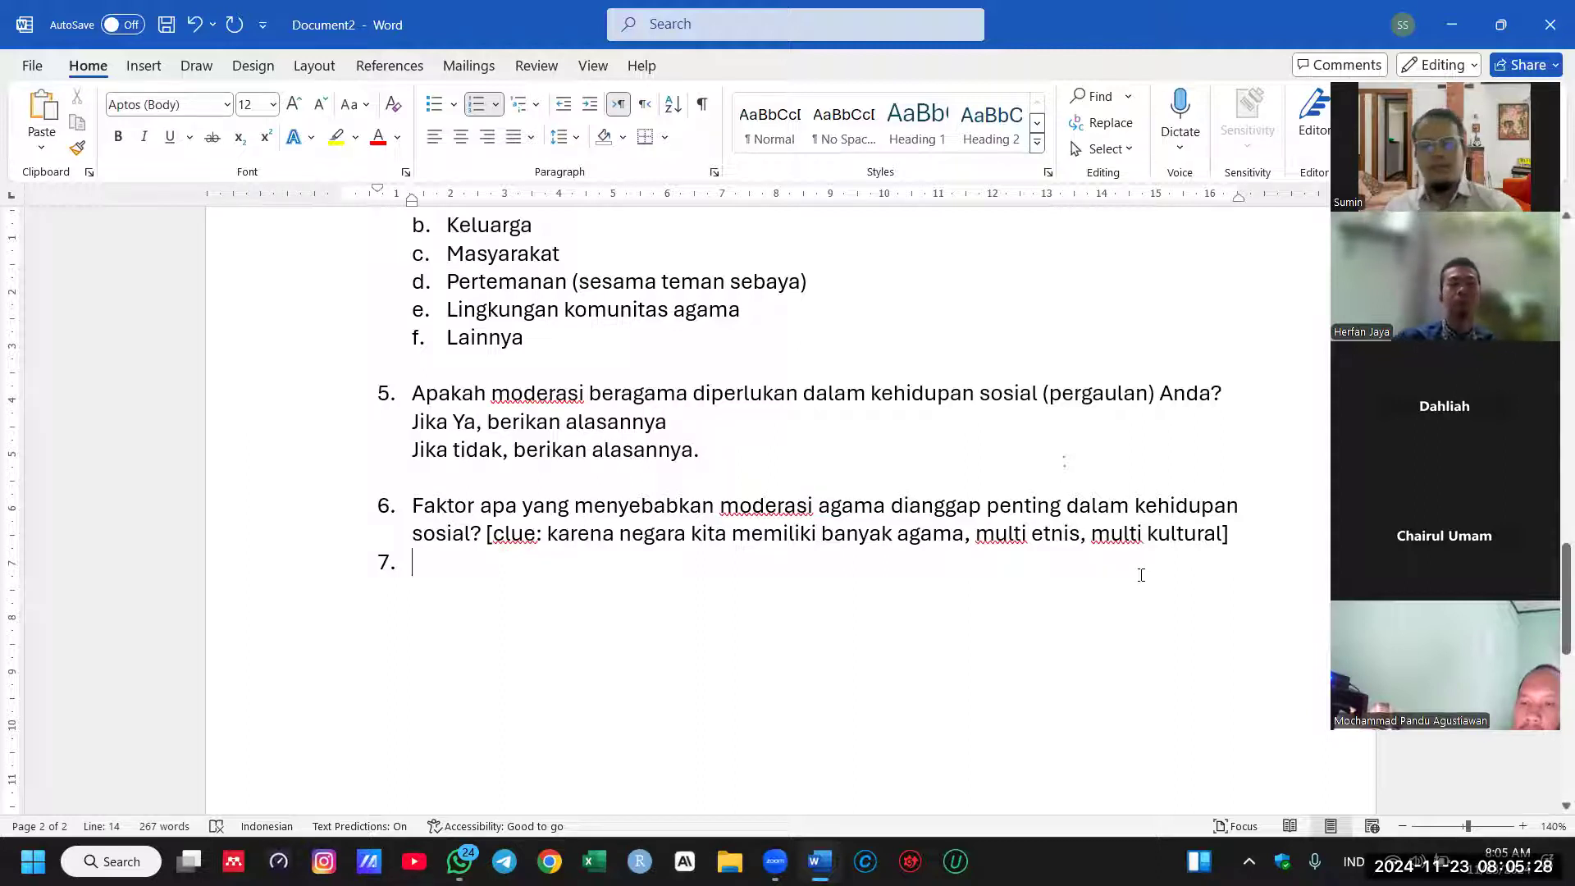
{"action": "scroll", "coordinate": [1129, 552], "scroll_direction": "up", "scroll_amount": 8}
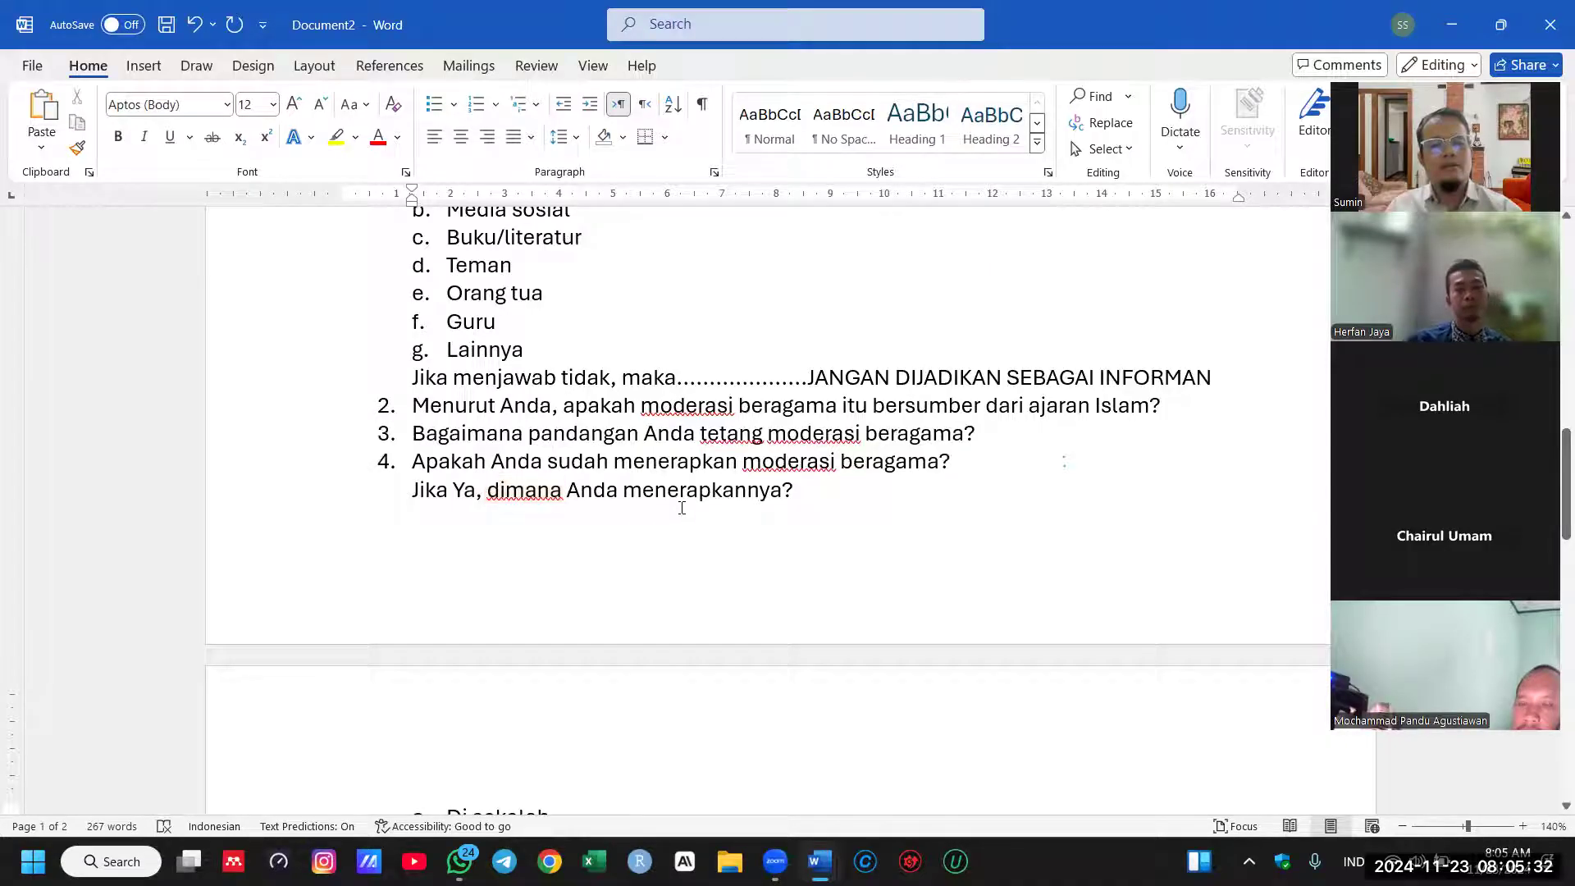
{"action": "scroll", "coordinate": [739, 509], "scroll_direction": "down", "scroll_amount": 3}
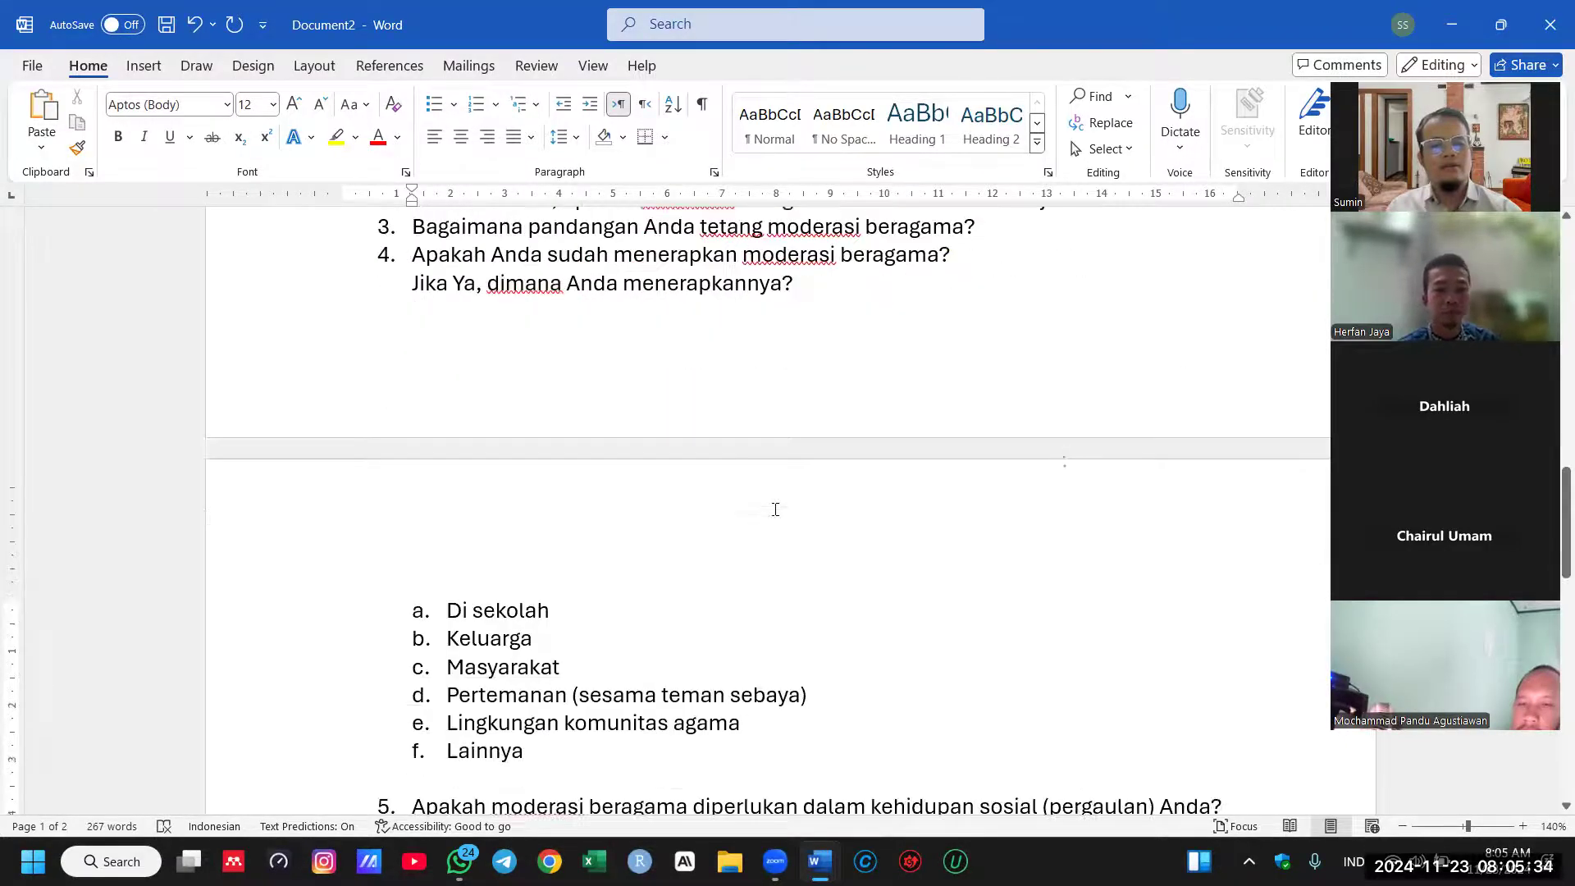
{"action": "scroll", "coordinate": [776, 509], "scroll_direction": "down", "scroll_amount": 3}
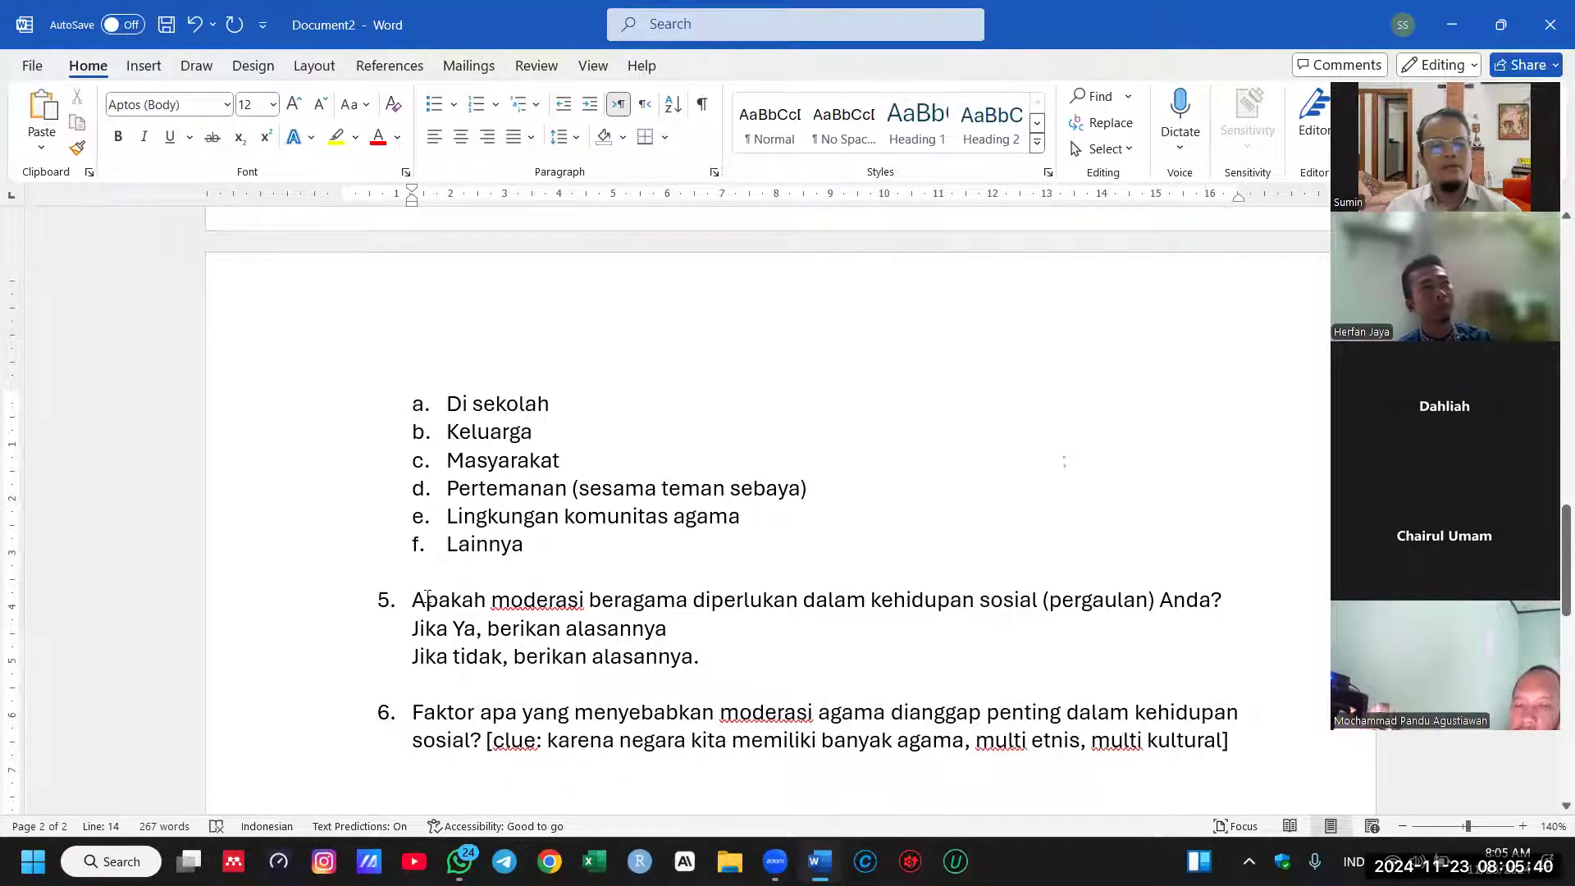
{"action": "scroll", "coordinate": [415, 599], "scroll_direction": "down", "scroll_amount": 1}
Step: Add question 7 after question 6, beginning "Langkah-langkah apa yang harus dilakukan oleh lembangga pendidikan serta para pendidik untuk"
{"action": "left_click", "coordinate": [1255, 676]}
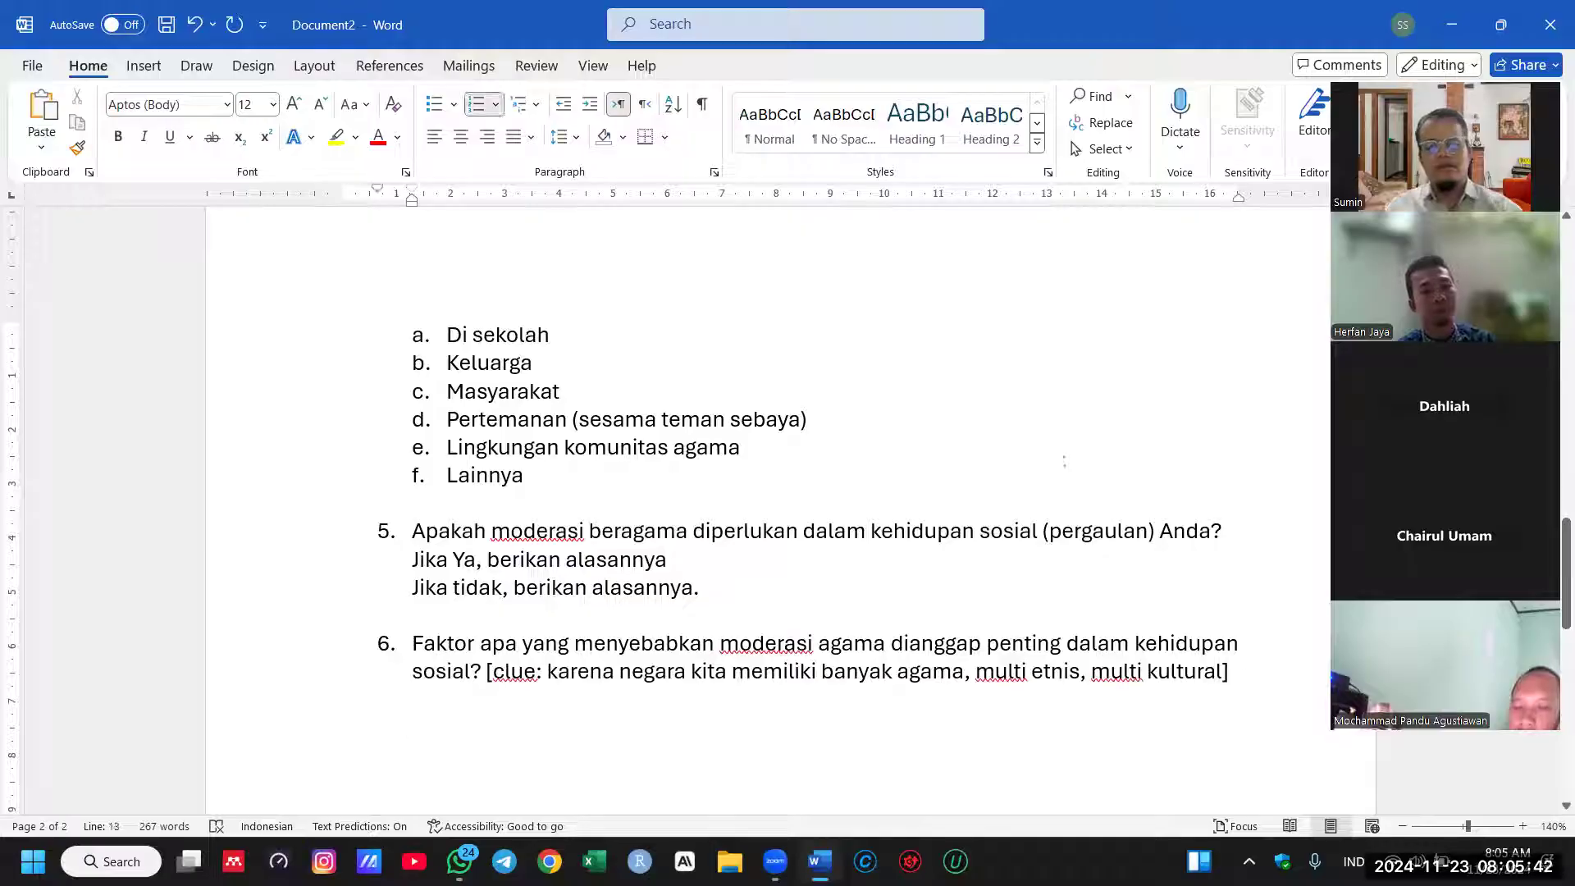
{"action": "key", "text": "Return"}
{"action": "type", "text": "Langkah-langkah"}
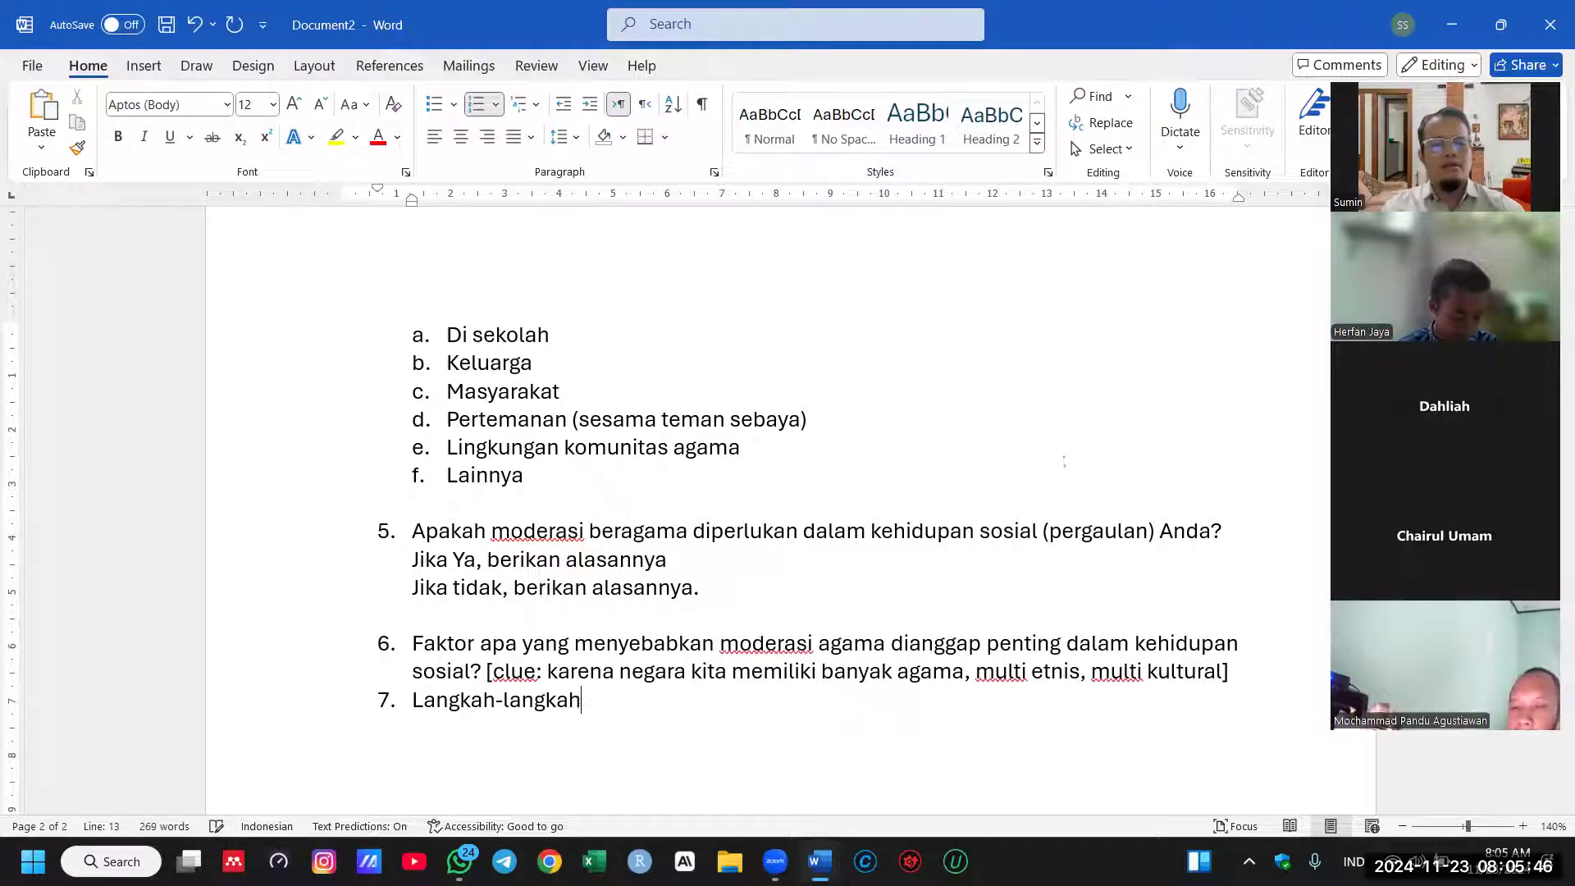
{"action": "type", "text": " ap"}
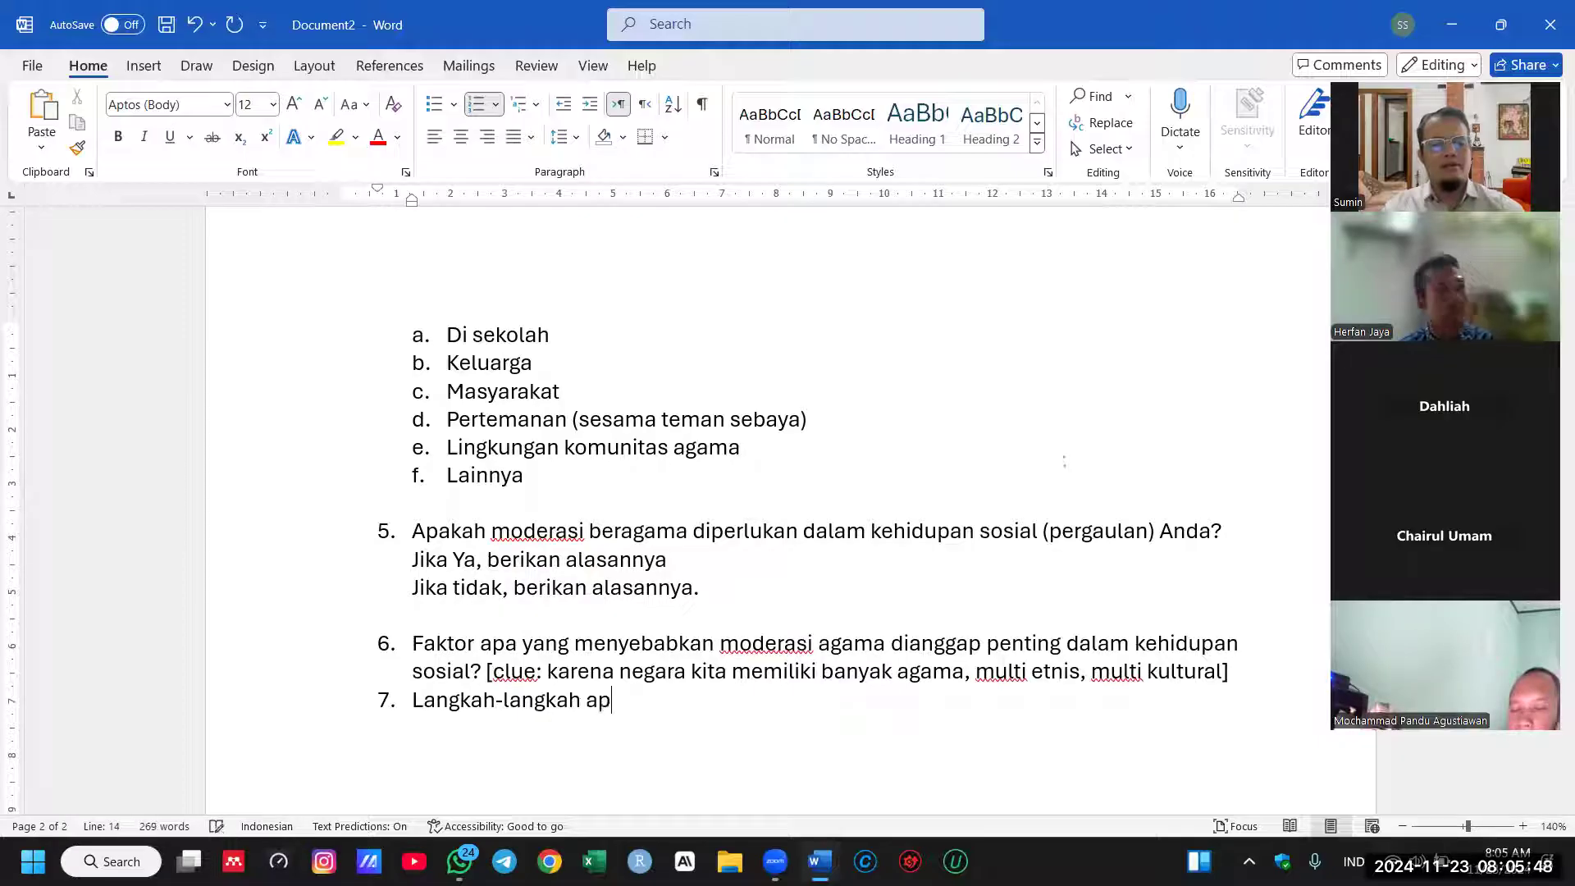
{"action": "type", "text": "a "}
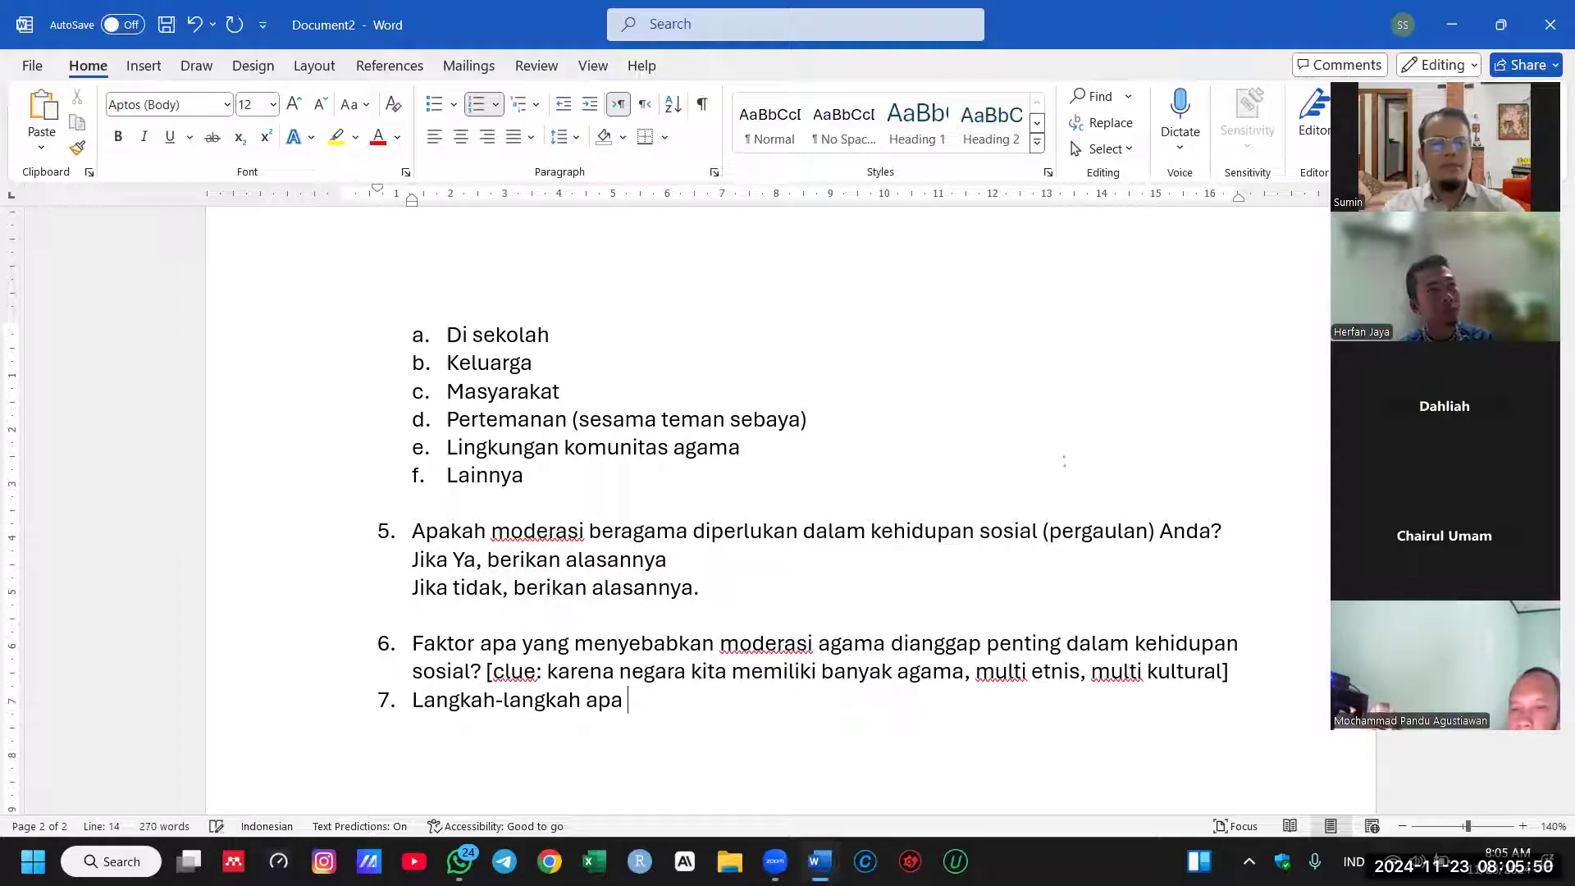
{"action": "type", "text": "yang dilakukan"}
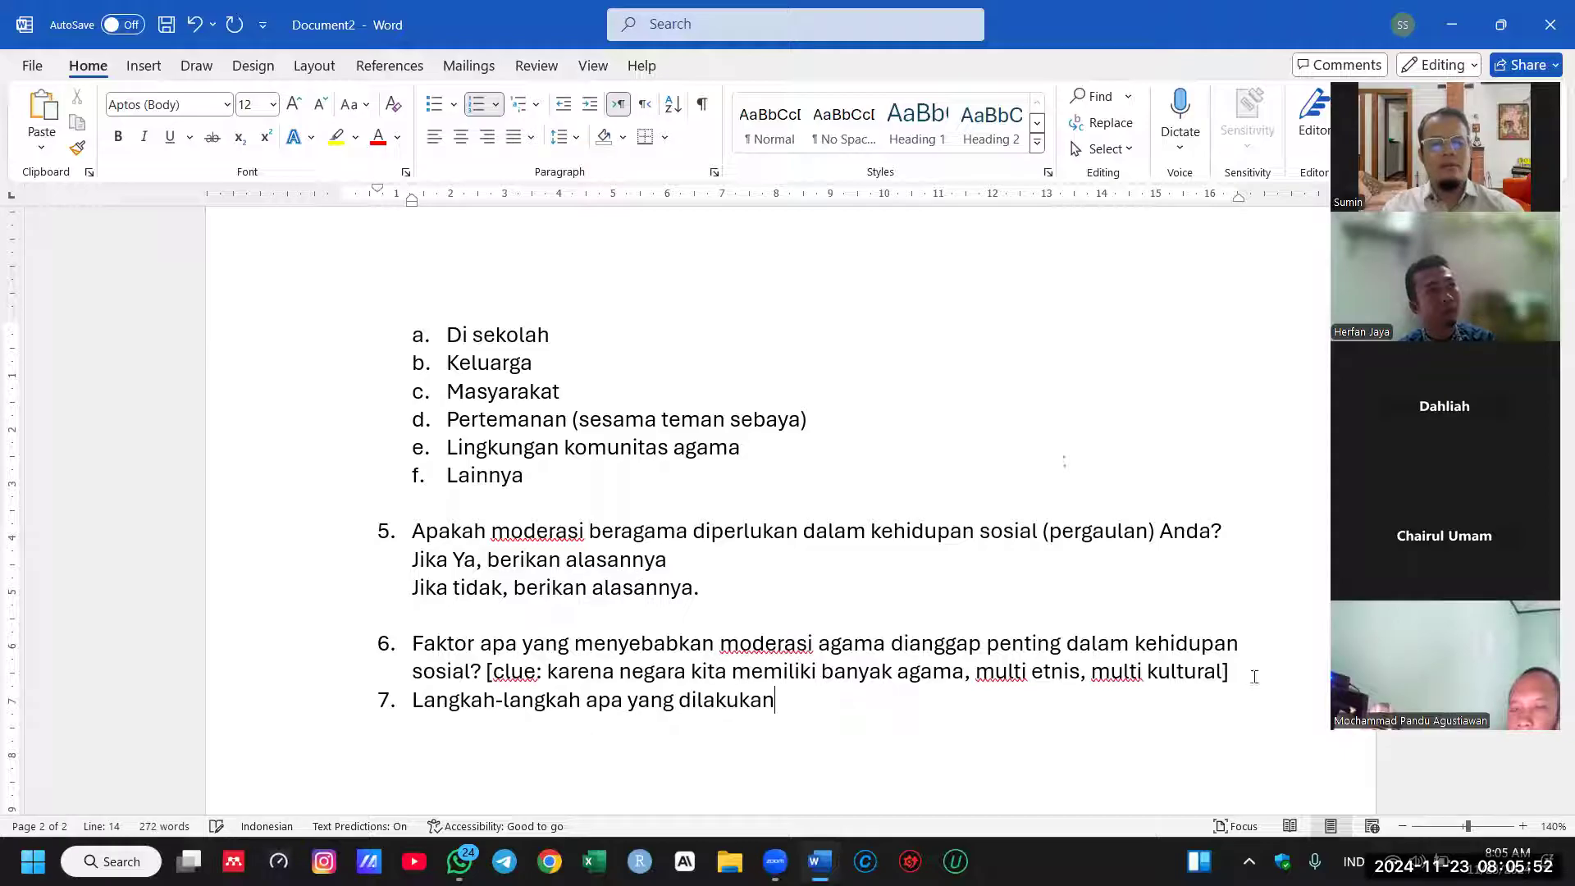
{"action": "key", "text": "ctrl+BackSpace"}
{"action": "type", "text": "harus dil"}
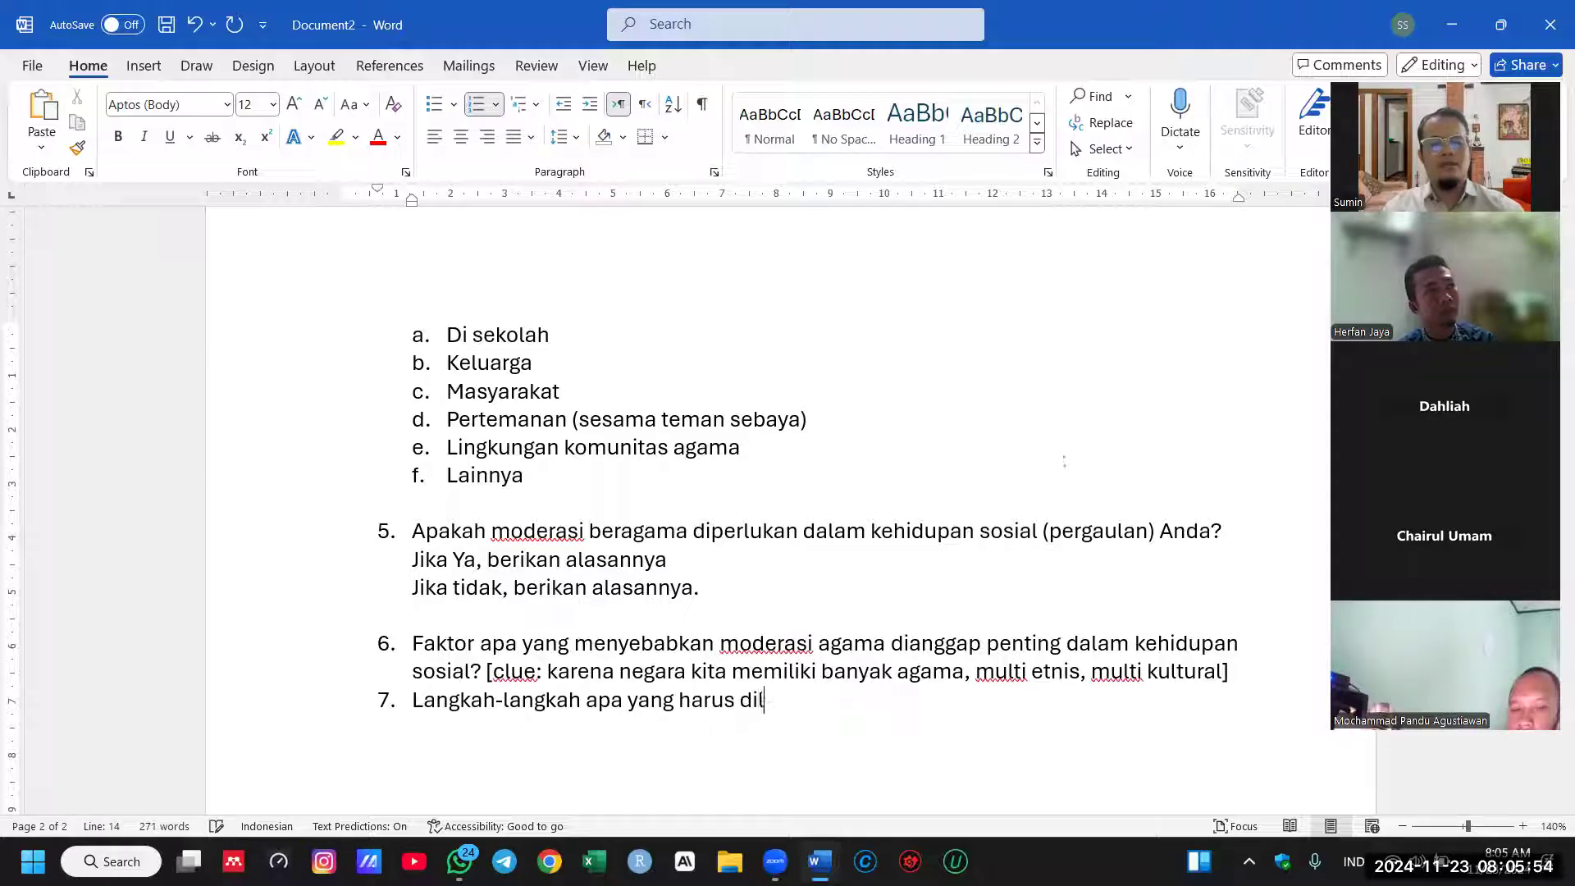
{"action": "type", "text": "akukan oleh le"}
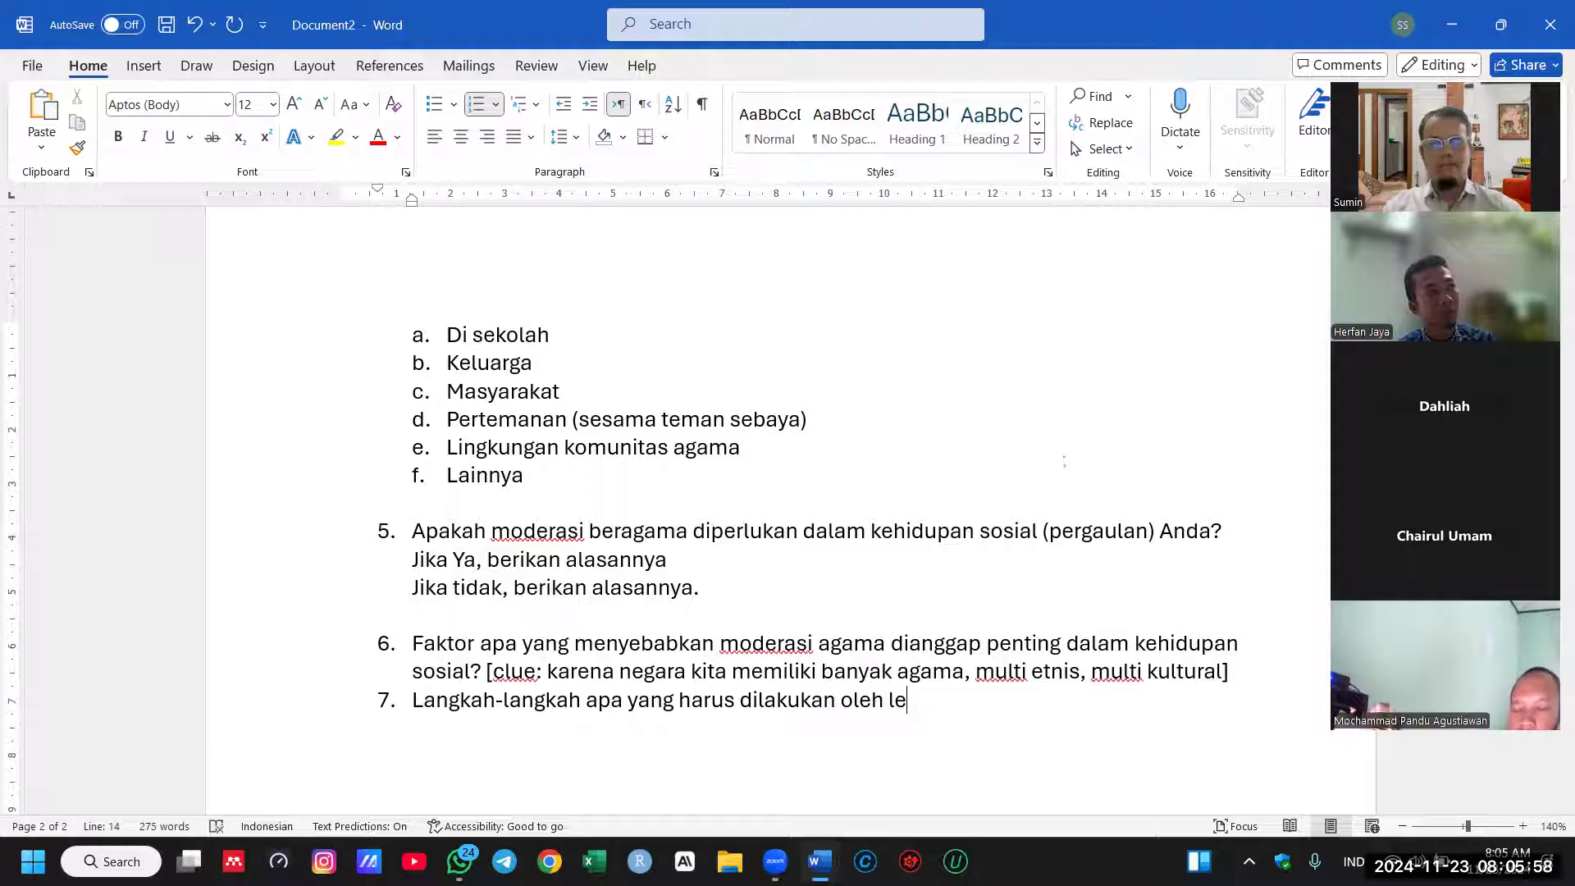
{"action": "type", "text": "mba"}
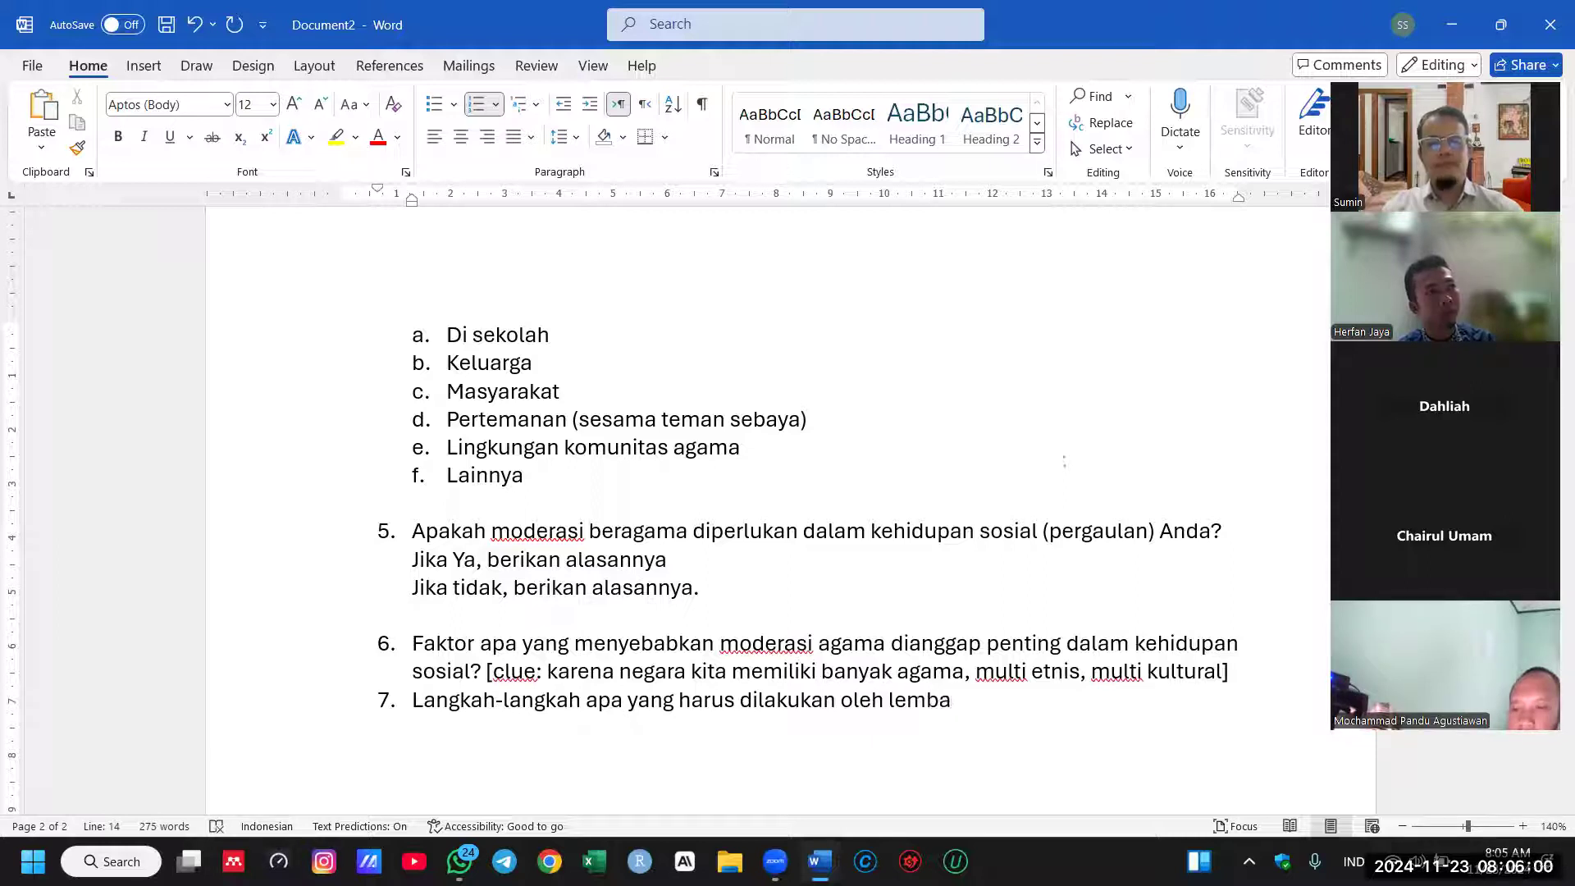
{"action": "type", "text": "ngga pendidika"}
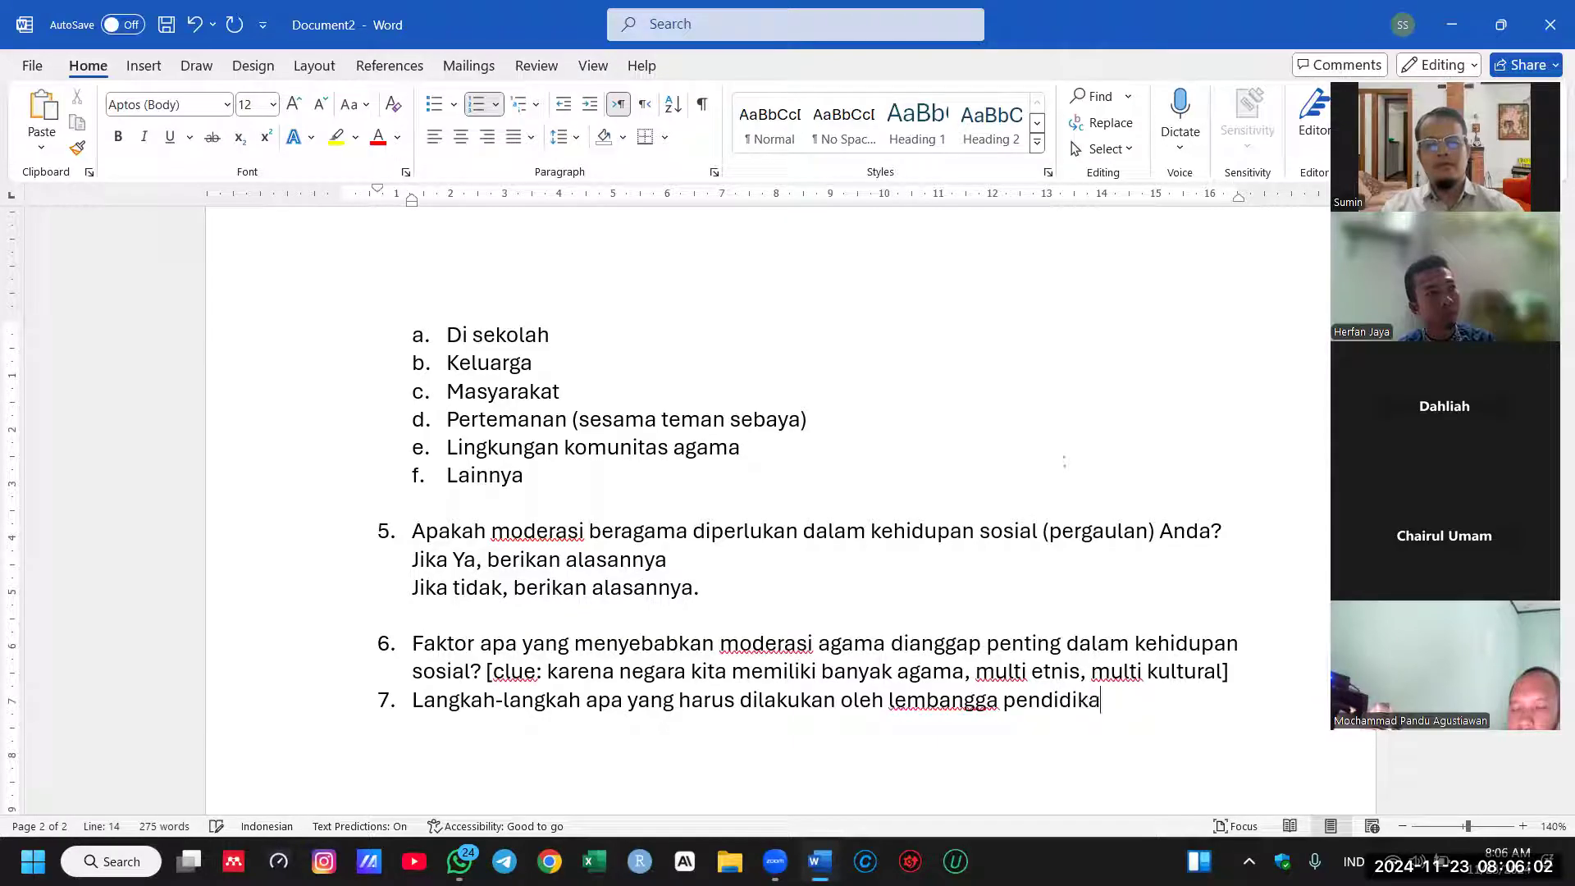
{"action": "type", "text": "n serta para pendidik untuk "}
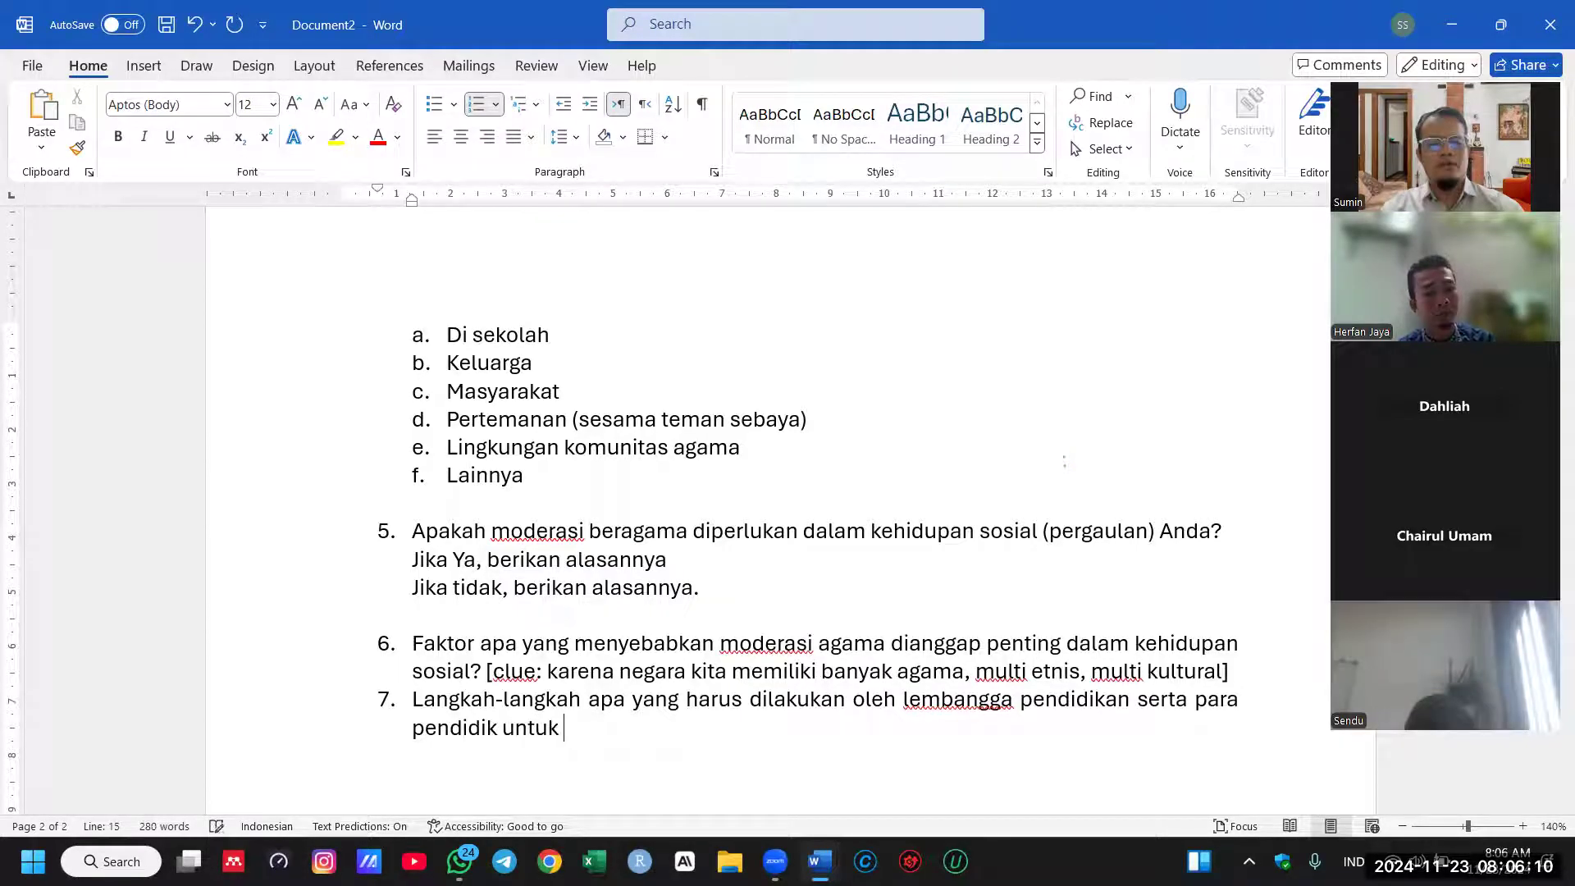
Step: Finish question 7 with the words "mengimplementasikan moderasi beragama di sekolah/kampus?"
{"action": "type", "text": "me"}
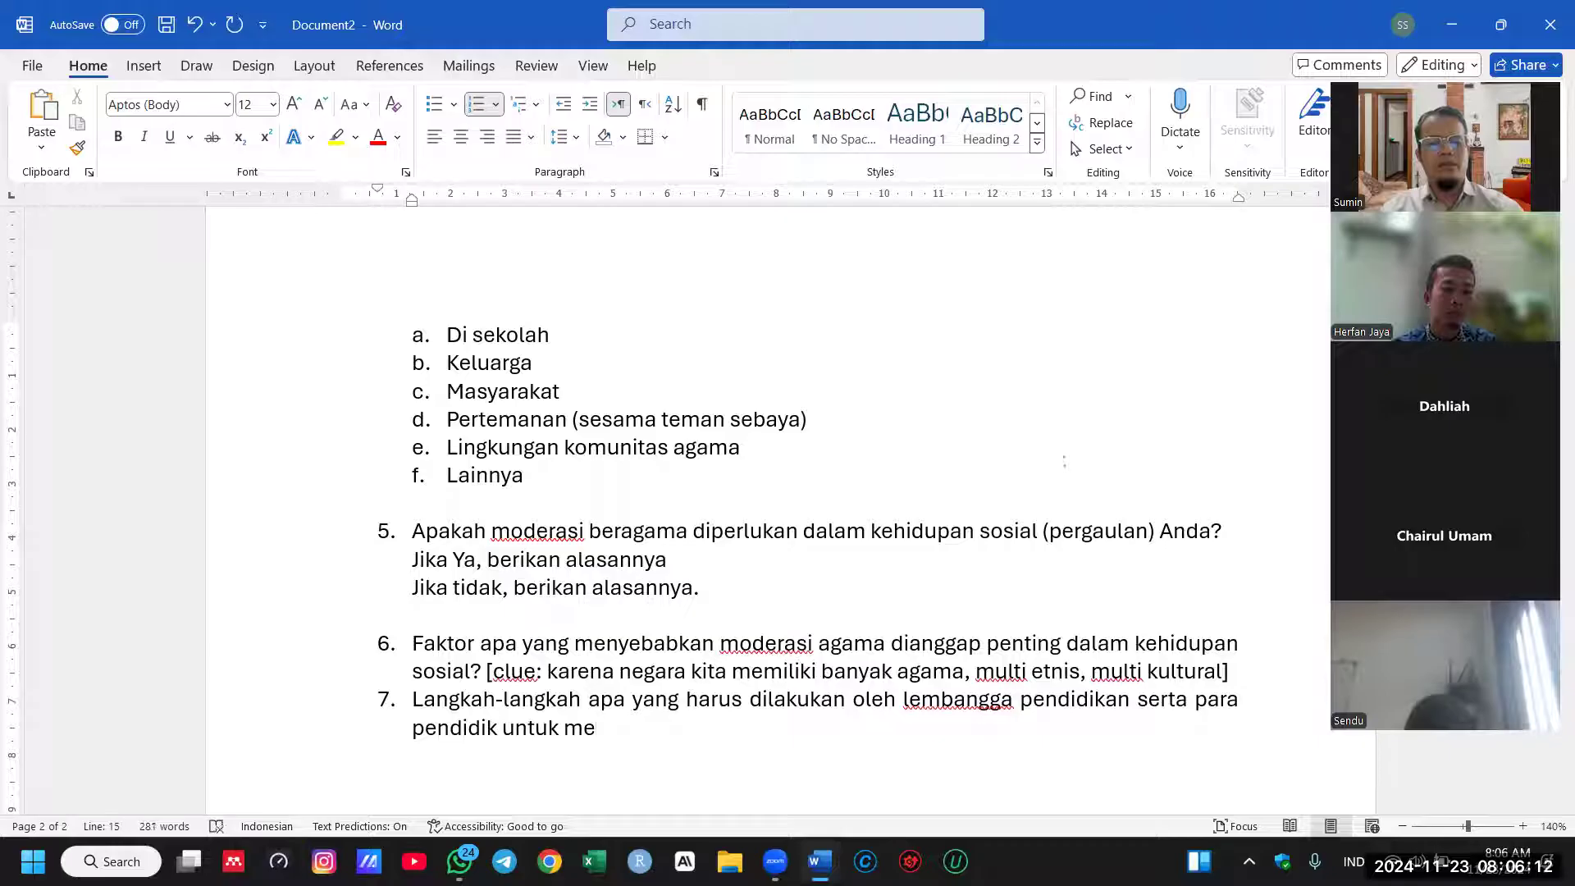
{"action": "type", "text": "ngim"}
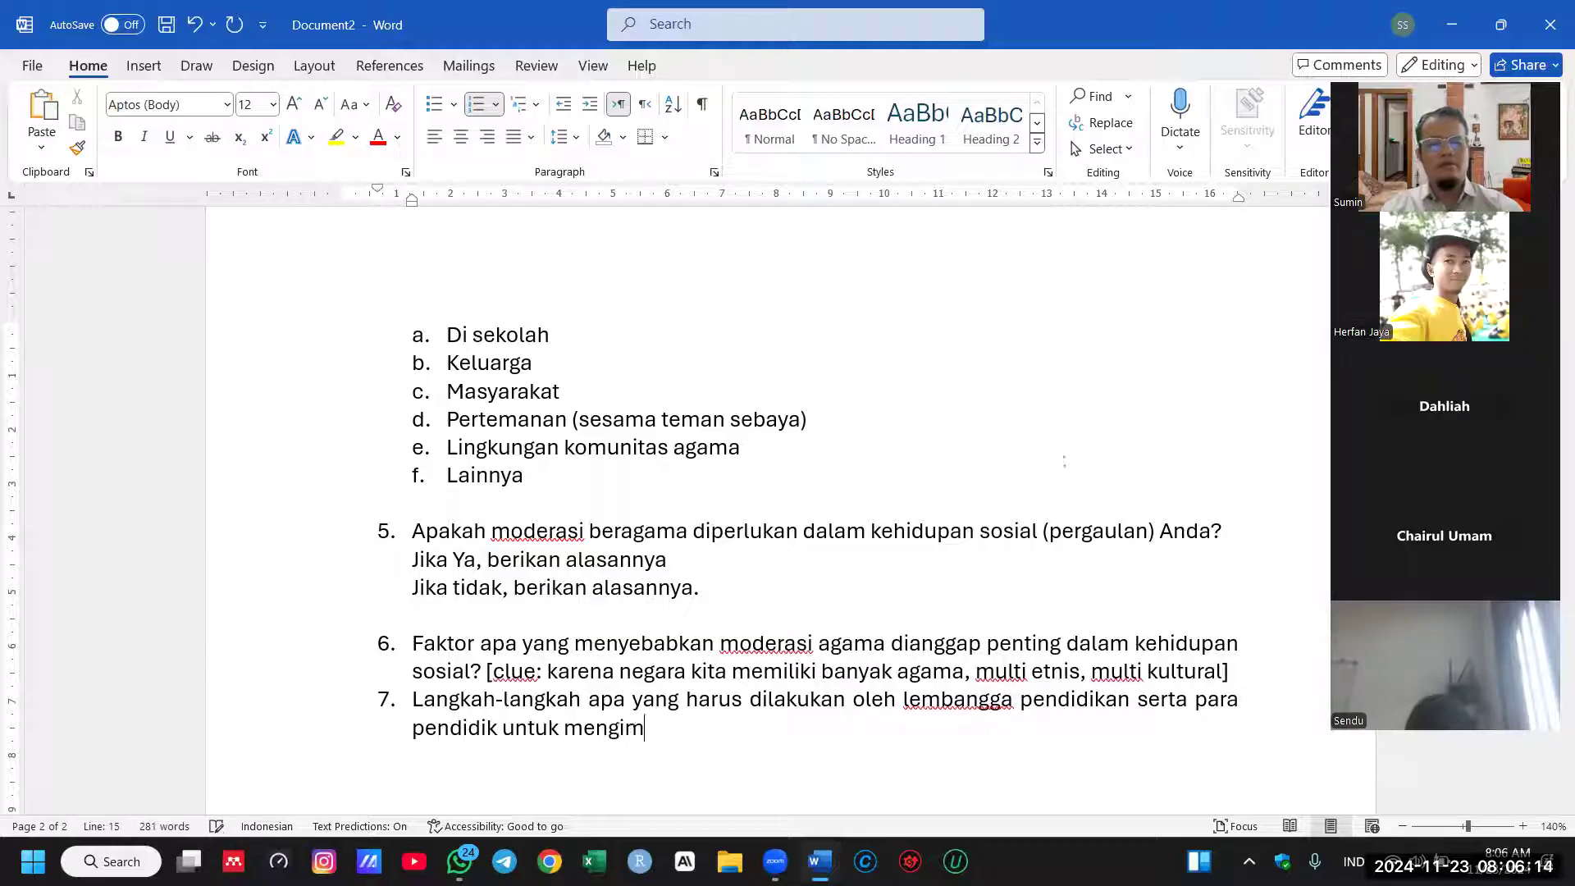
{"action": "type", "text": "plementasikan mod"}
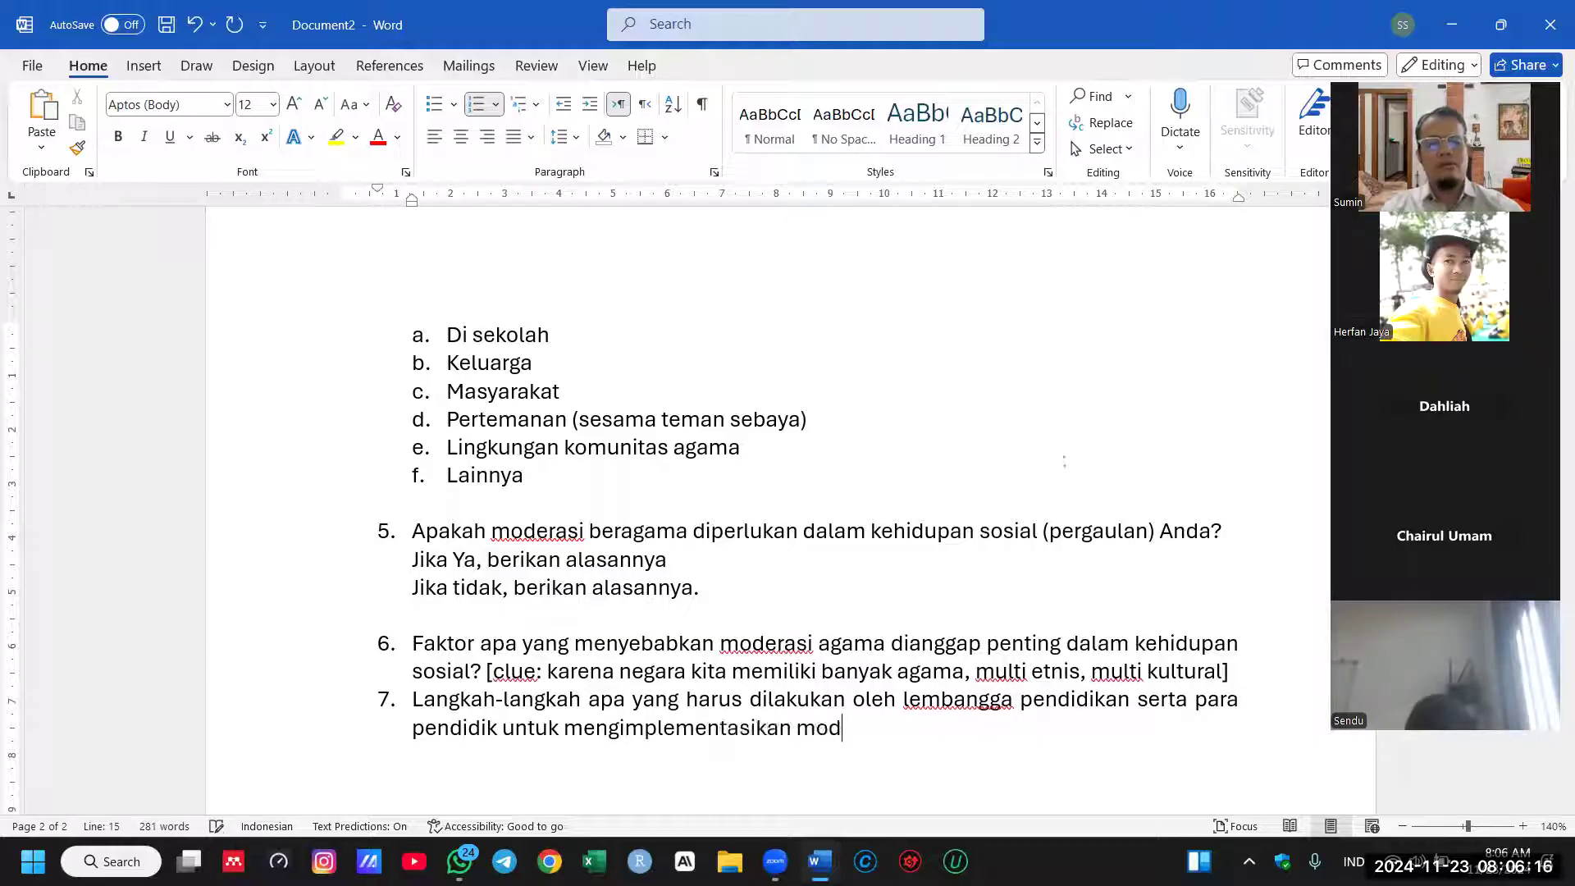
{"action": "type", "text": "erasi beragama d"}
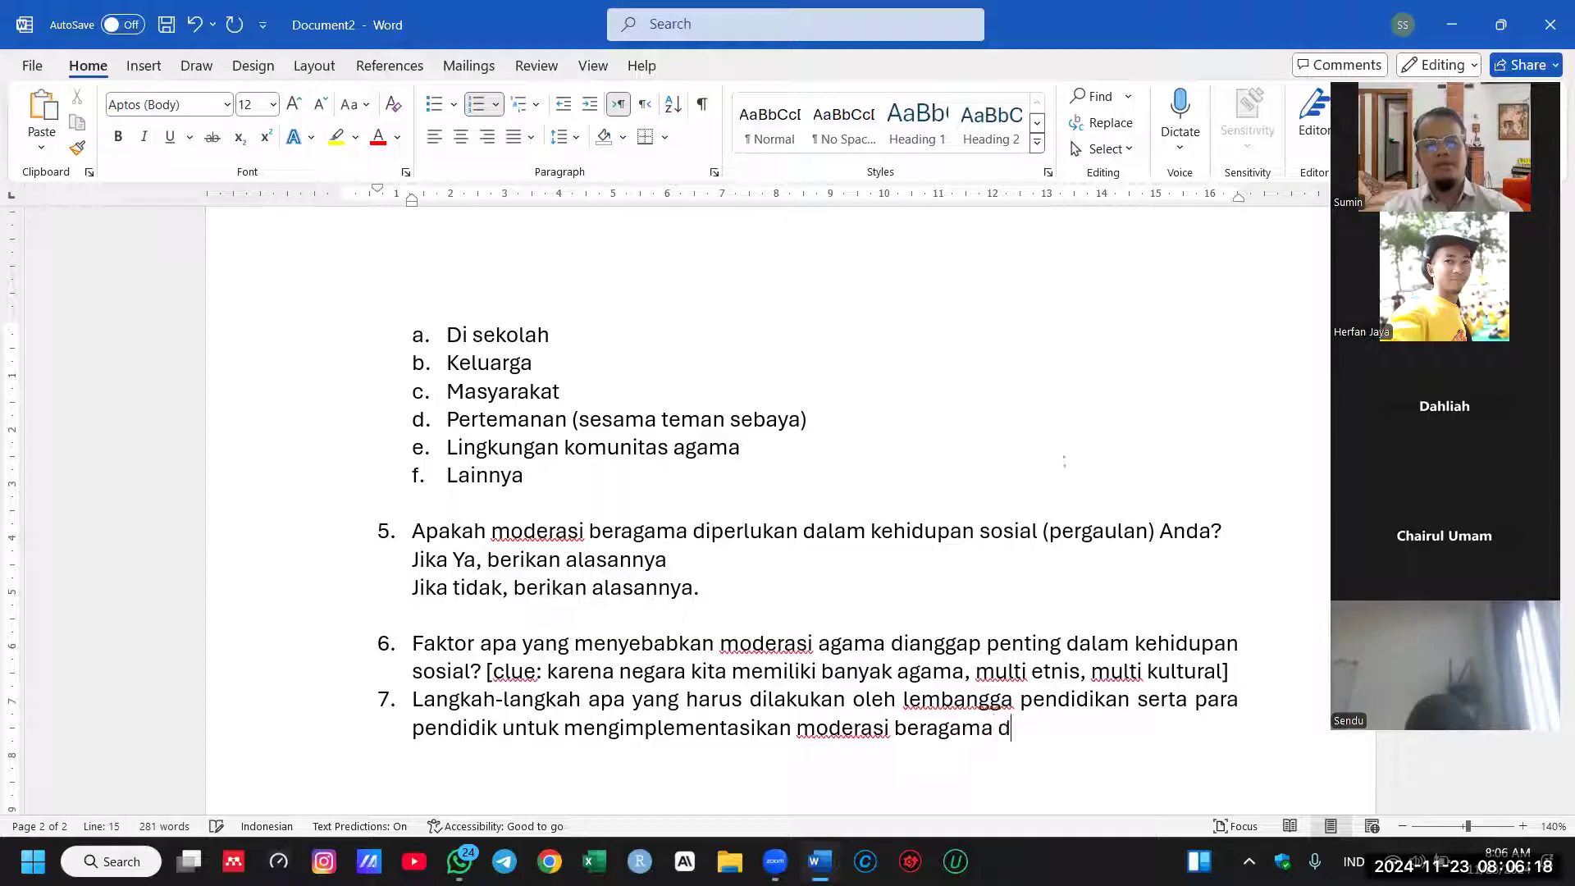
{"action": "type", "text": "i sekolah/kampus?"}
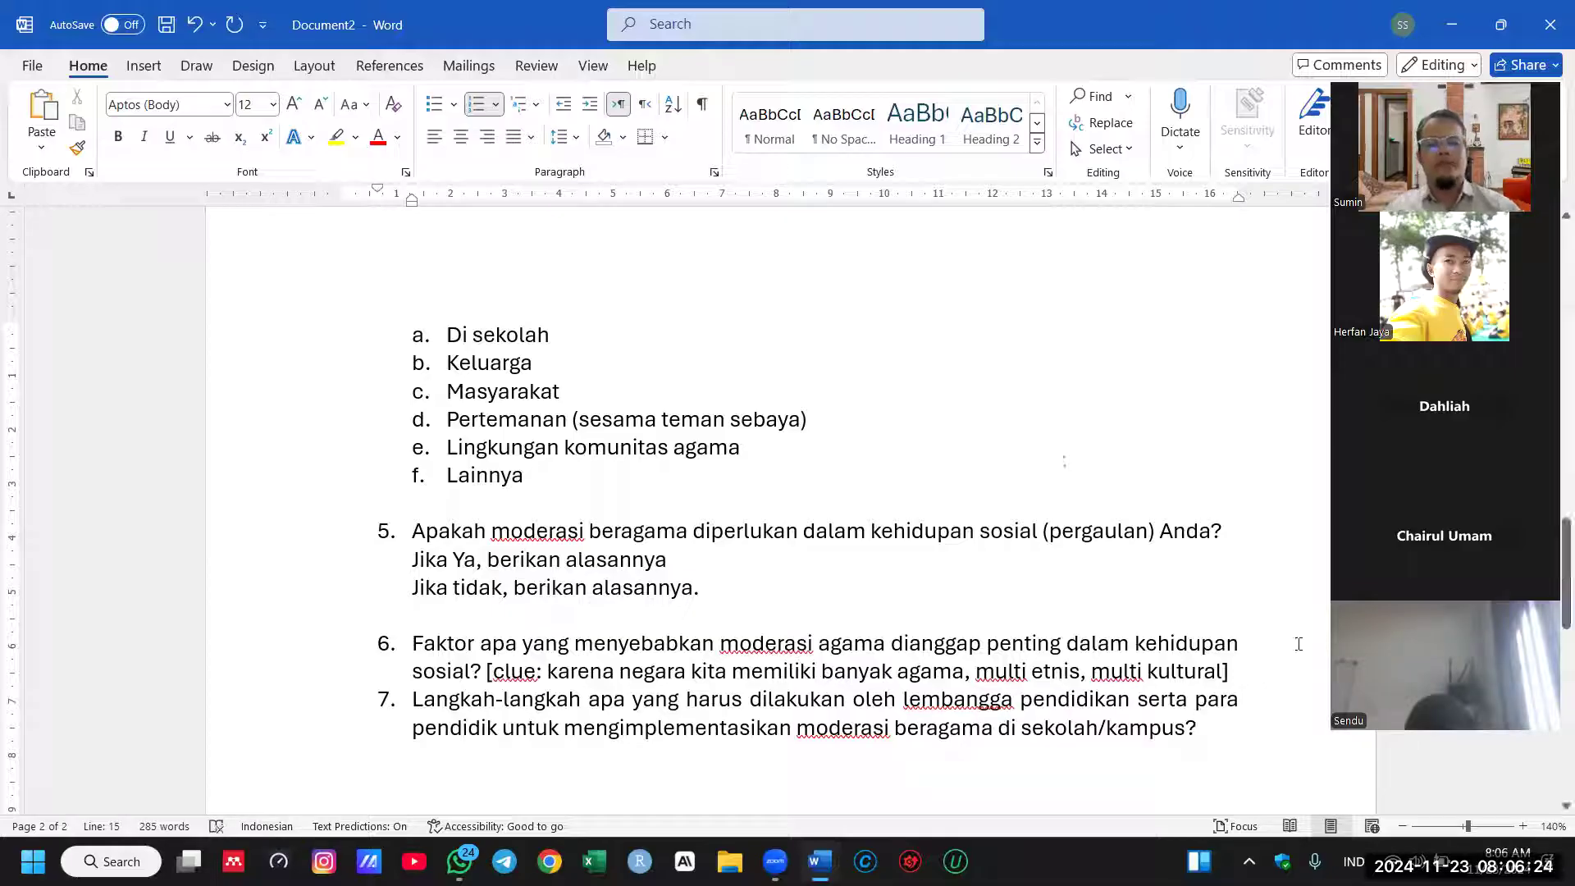
Step: Insert an unnumbered blank line between question 6's clue and question 7, keeping the question numbering
{"action": "left_click", "coordinate": [1274, 688]}
{"action": "key", "text": "Return"}
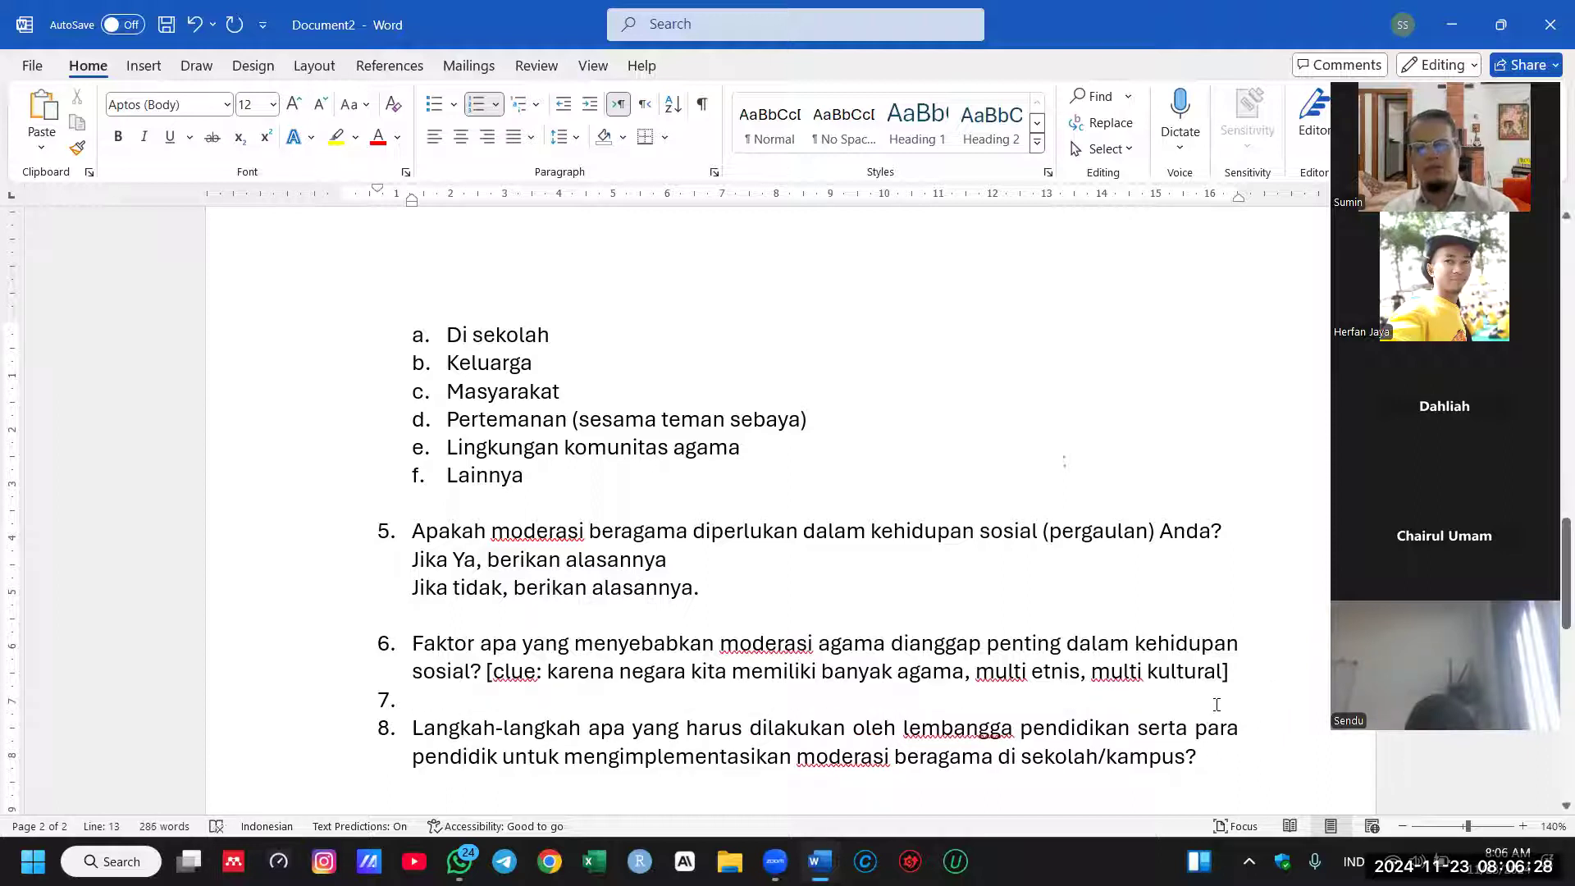
{"action": "key", "text": "BackSpace"}
{"action": "scroll", "coordinate": [1099, 654], "scroll_direction": "down", "scroll_amount": 1, "text": "ctrl"}
{"action": "scroll", "coordinate": [1099, 654], "scroll_direction": "up", "scroll_amount": 8}
{"action": "scroll", "coordinate": [1091, 648], "scroll_direction": "down", "scroll_amount": 6}
{"action": "scroll", "coordinate": [1089, 645], "scroll_direction": "down", "scroll_amount": 1, "text": "ctrl"}
{"action": "scroll", "coordinate": [1062, 457], "scroll_direction": "down", "scroll_amount": 3}
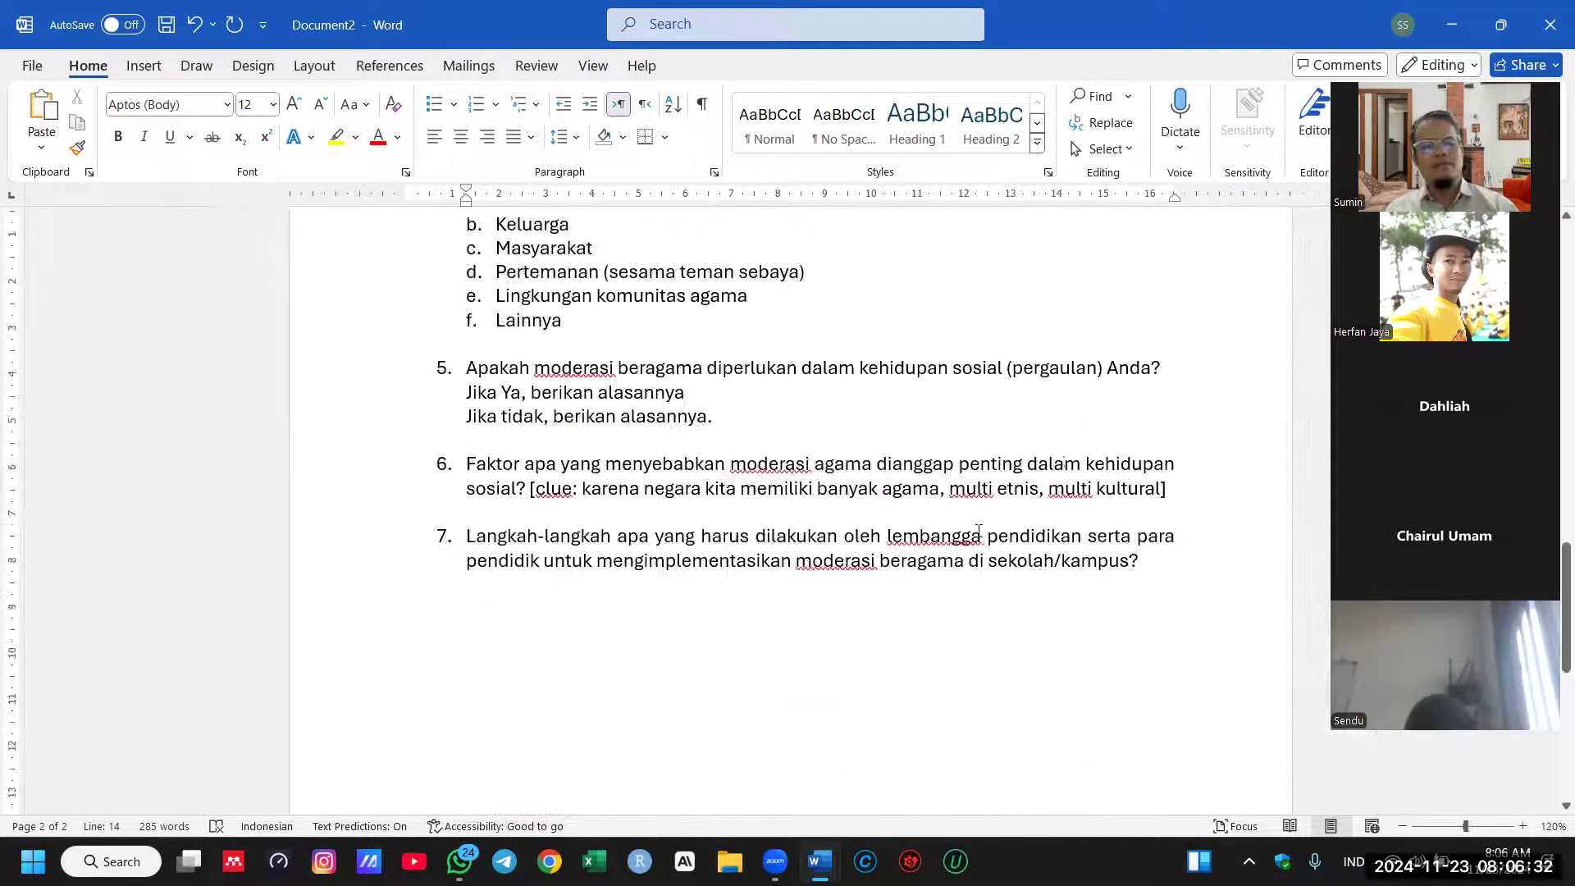
Step: Add an unnumbered hint below question 7: "[memasukkan kosep wasathiyah dalam kurikulum, memasukkan konsep anti radikalisme dalam pembelajaran .........]"
{"action": "left_click", "coordinate": [1184, 563]}
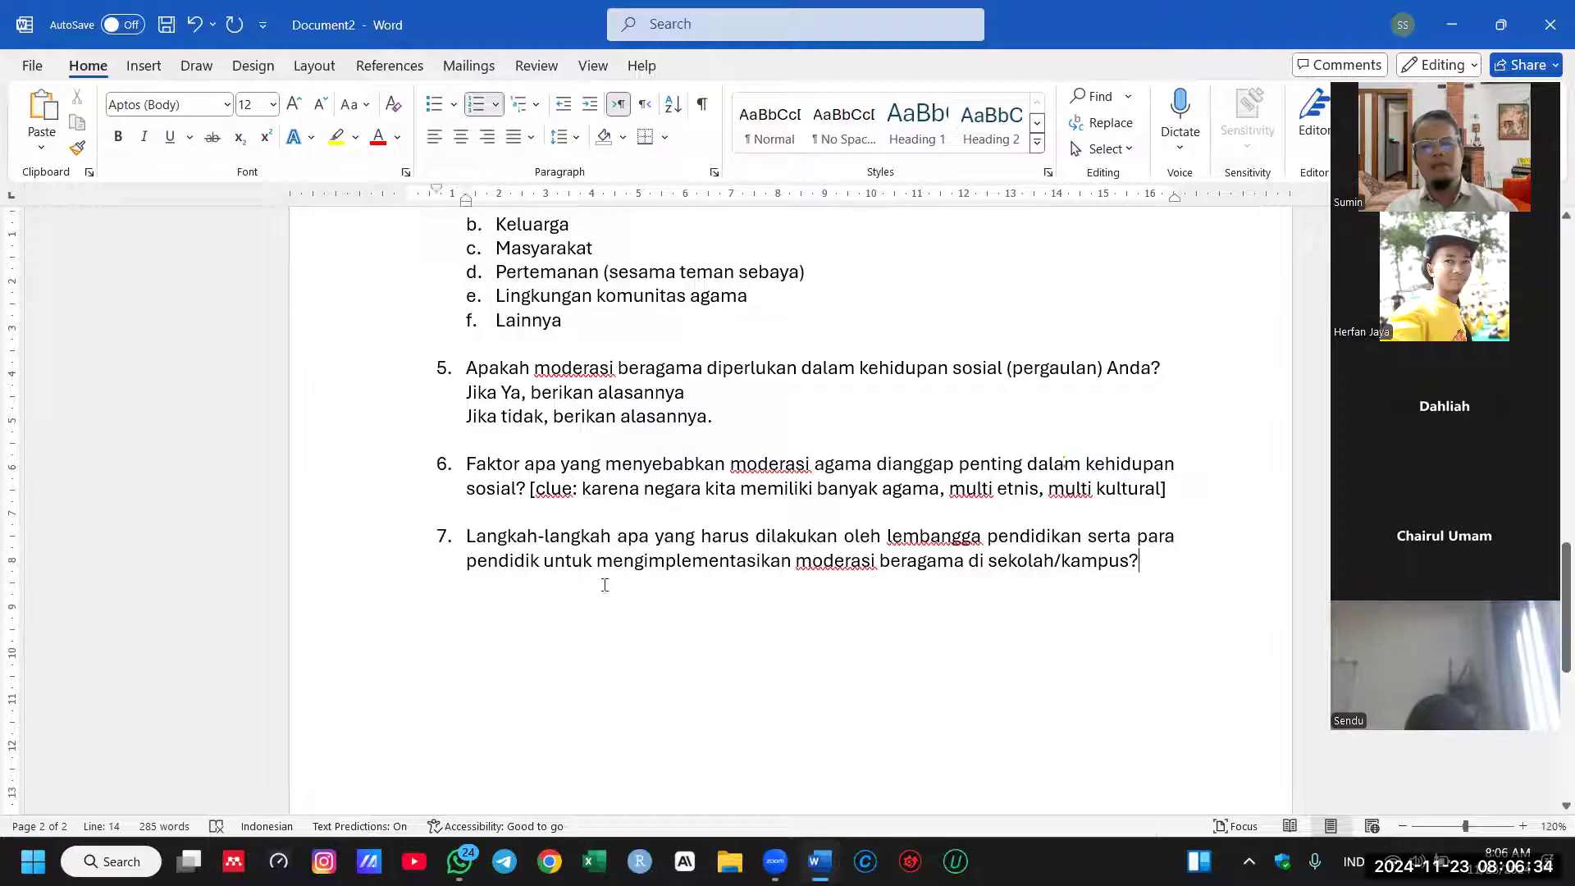
{"action": "key", "text": "Return"}
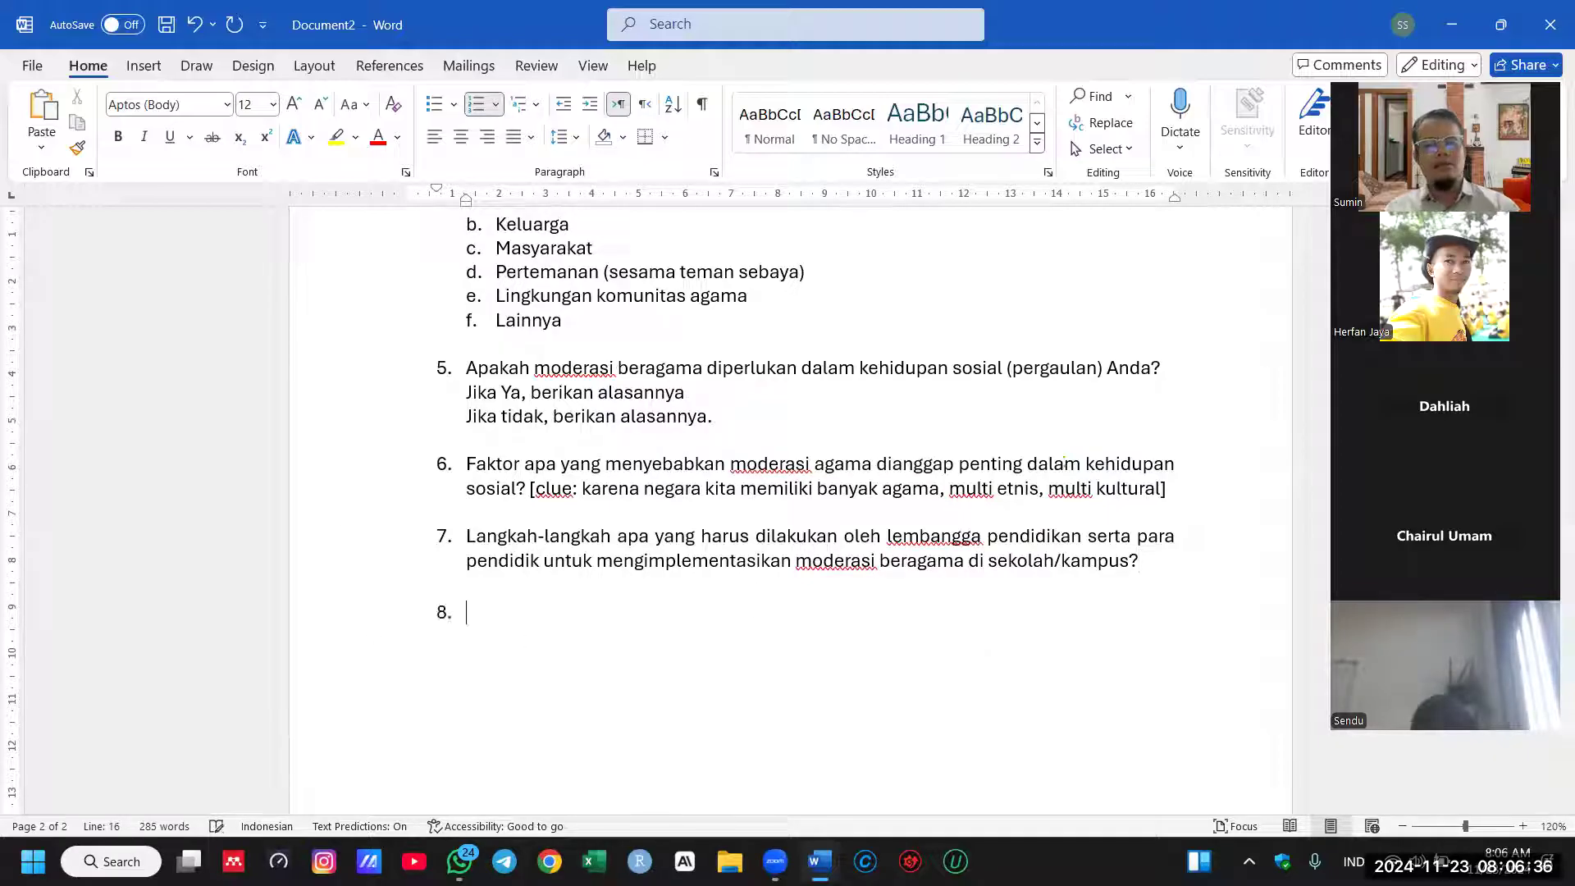
{"action": "key", "text": "BackSpace"}
{"action": "type", "text": "[memasukkan k"}
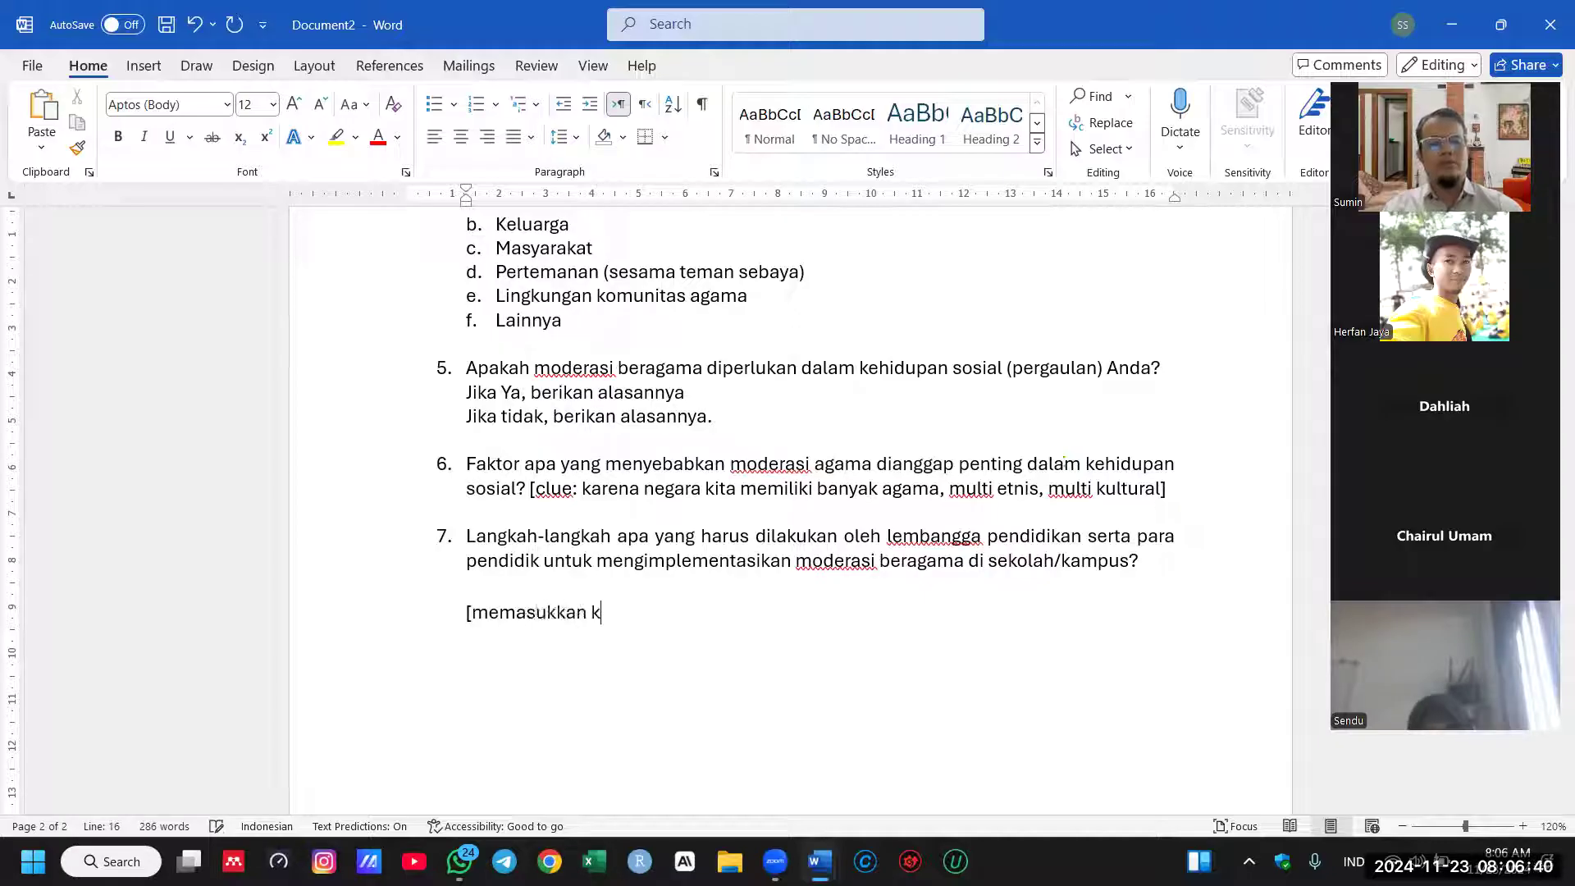
{"action": "type", "text": "osep was"}
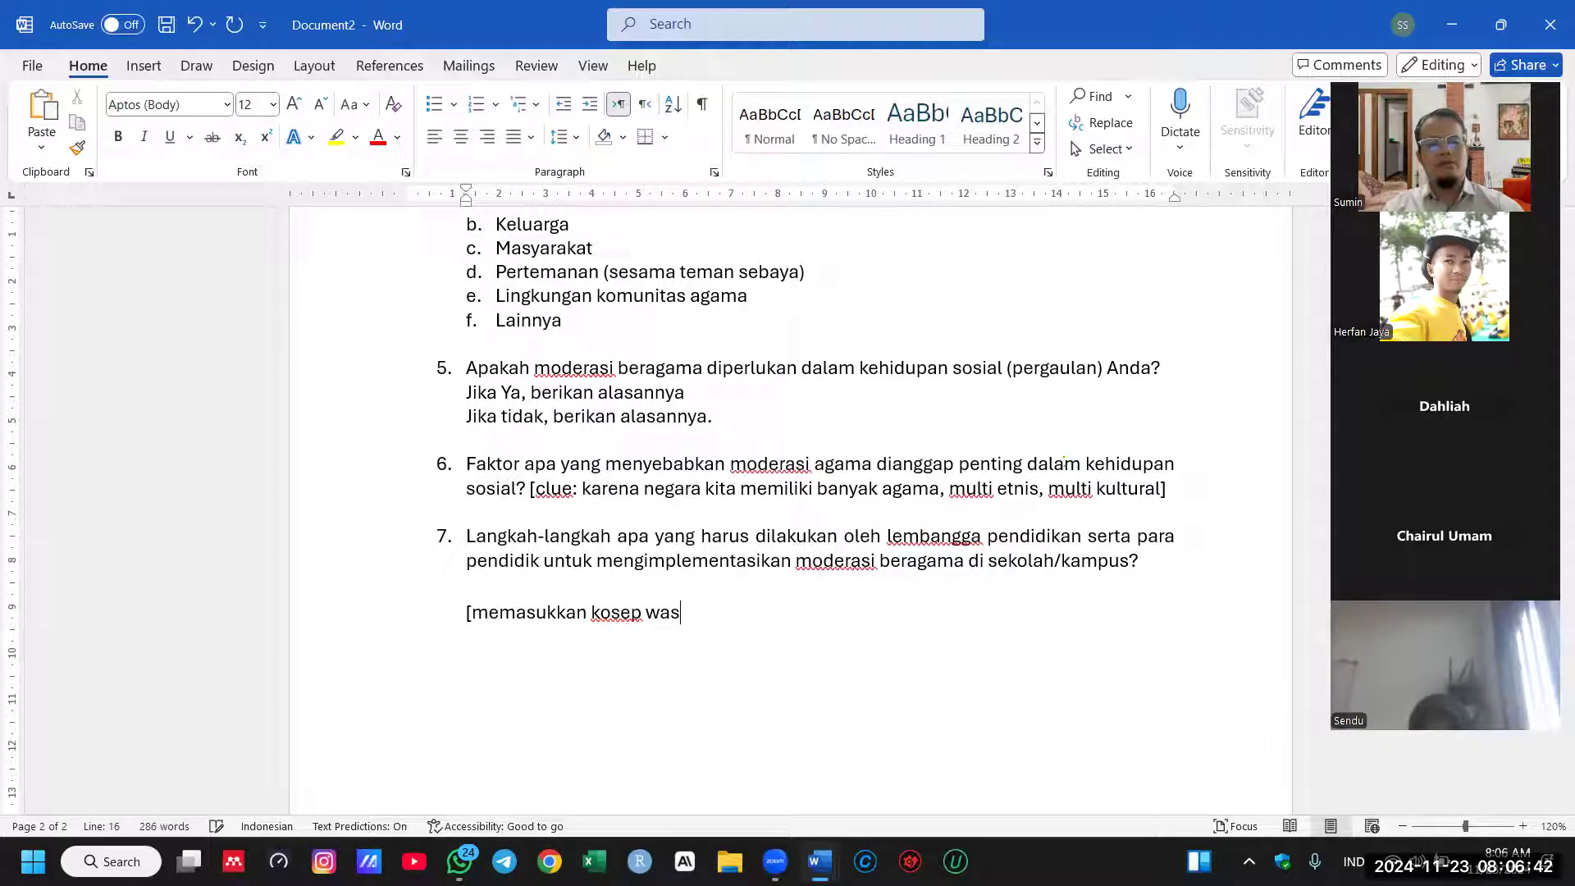
{"action": "type", "text": "athiyah"}
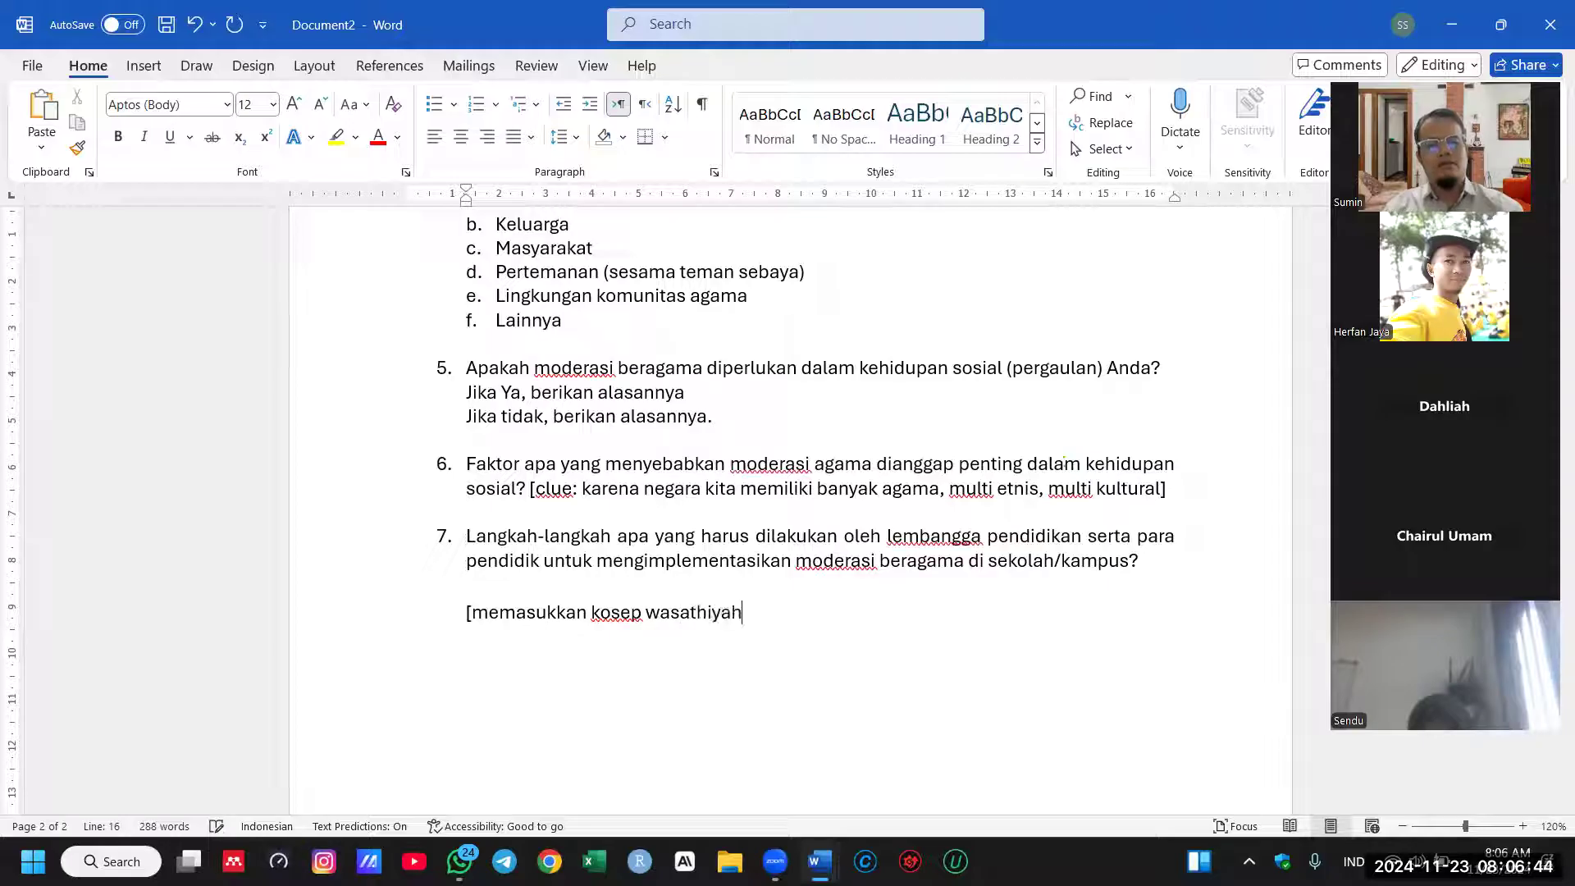
{"action": "type", "text": " dalam kurikulum, memasukkan"}
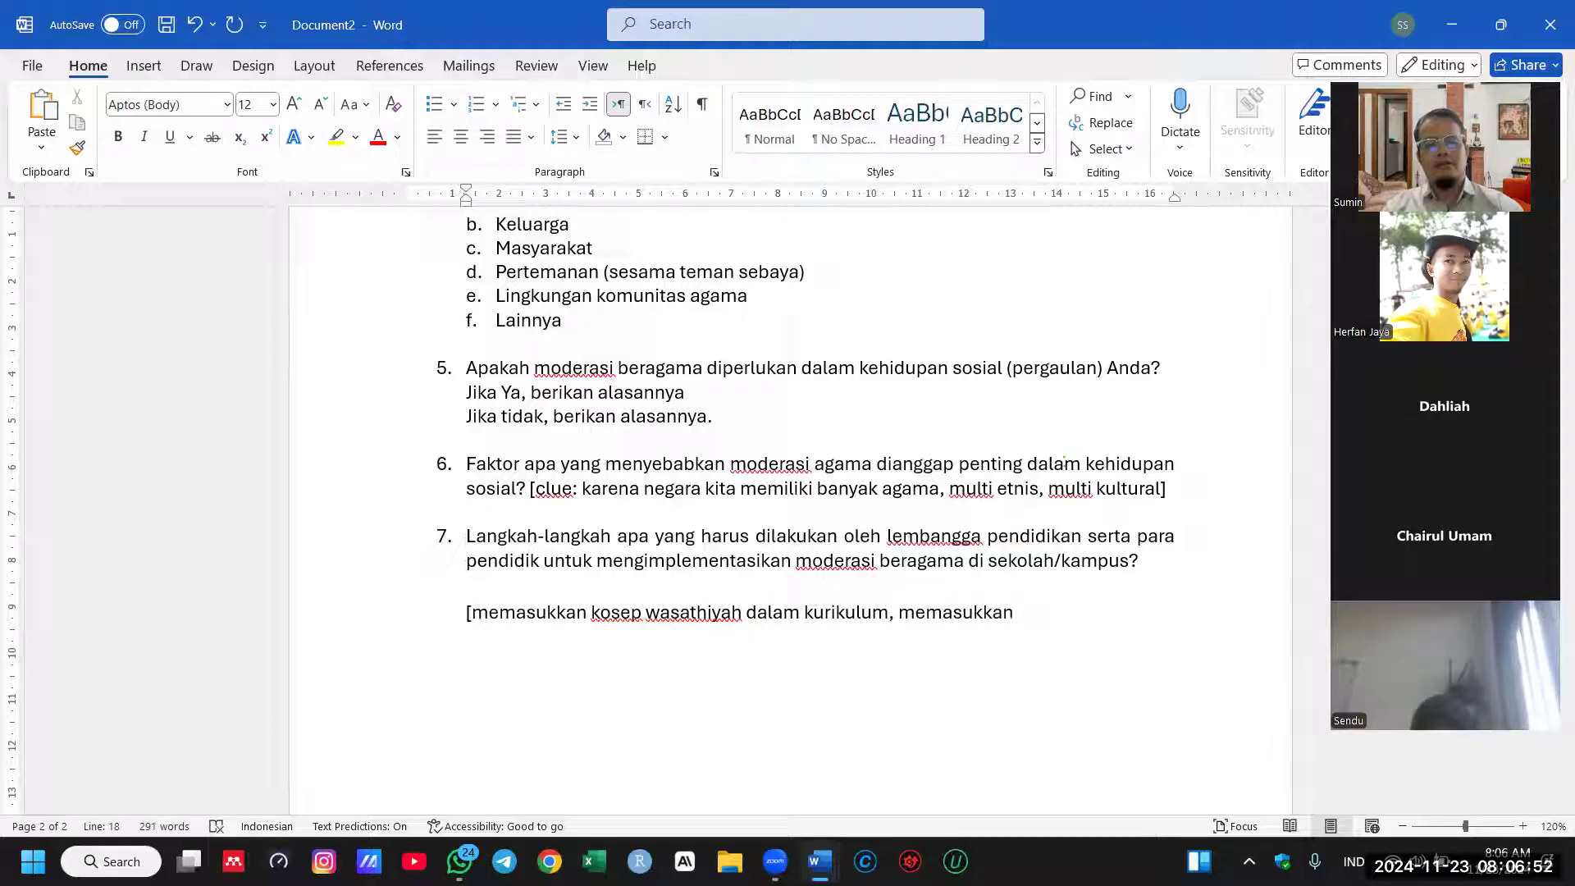
{"action": "type", "text": "konsep an"}
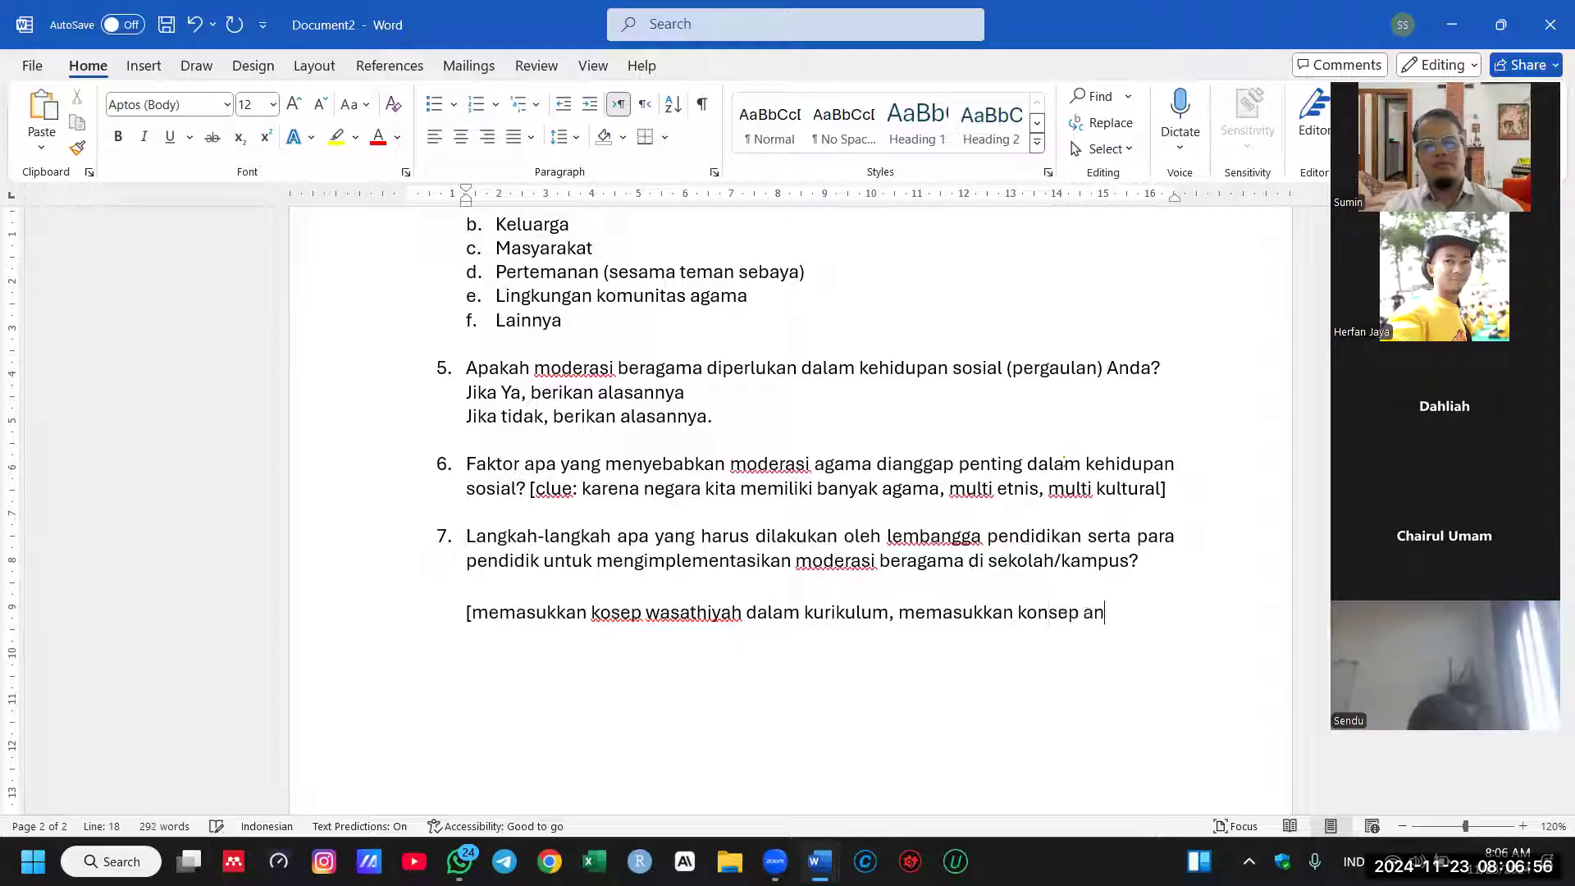
{"action": "type", "text": "ti radika"}
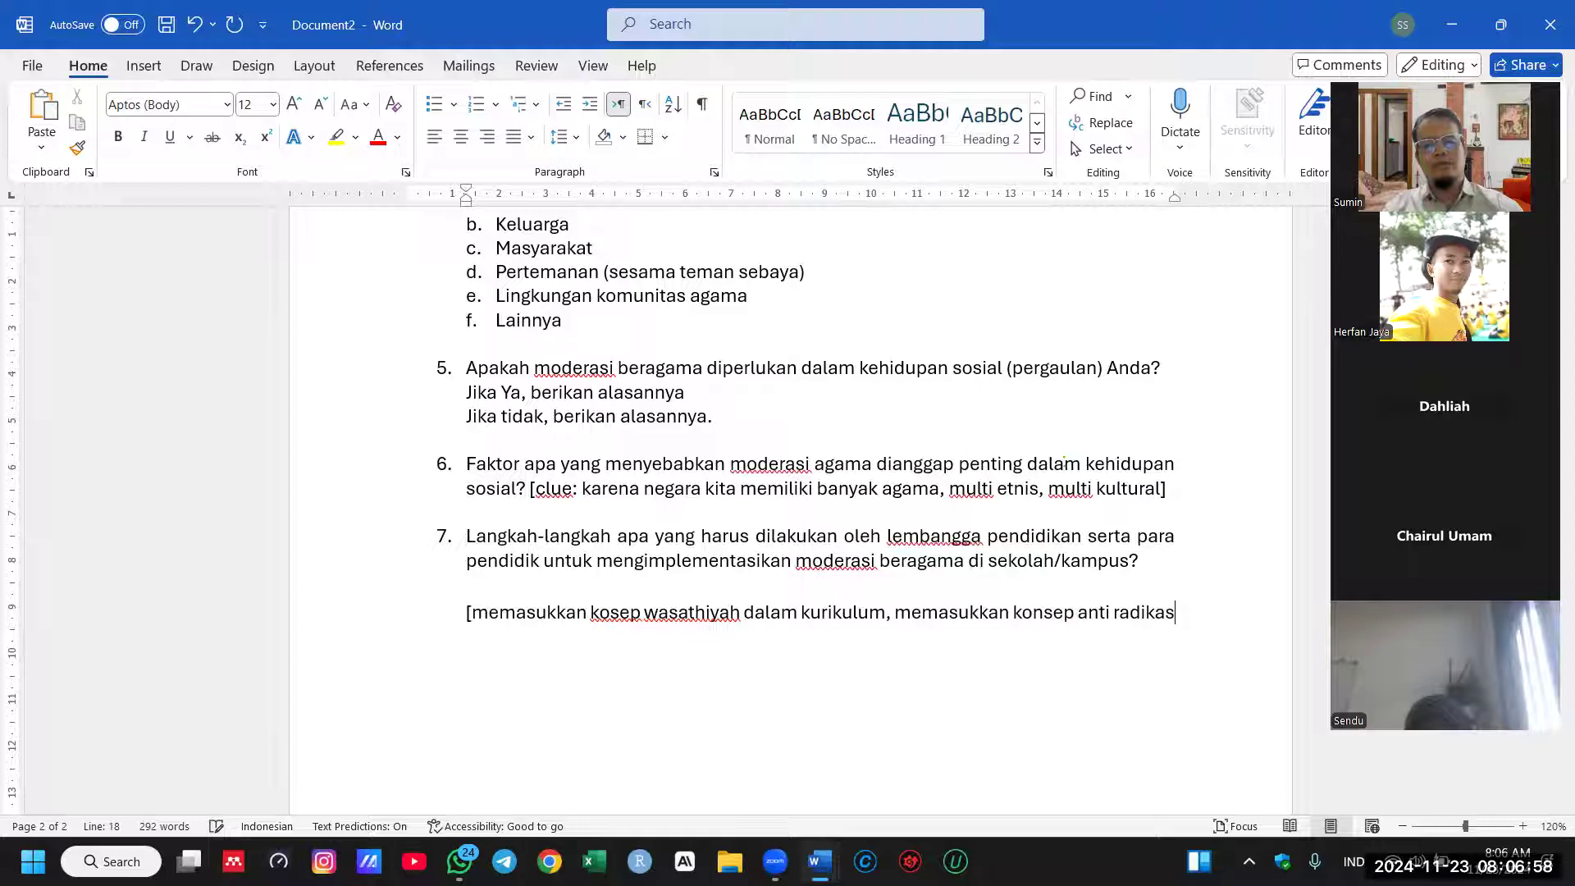
{"action": "type", "text": "lisme"}
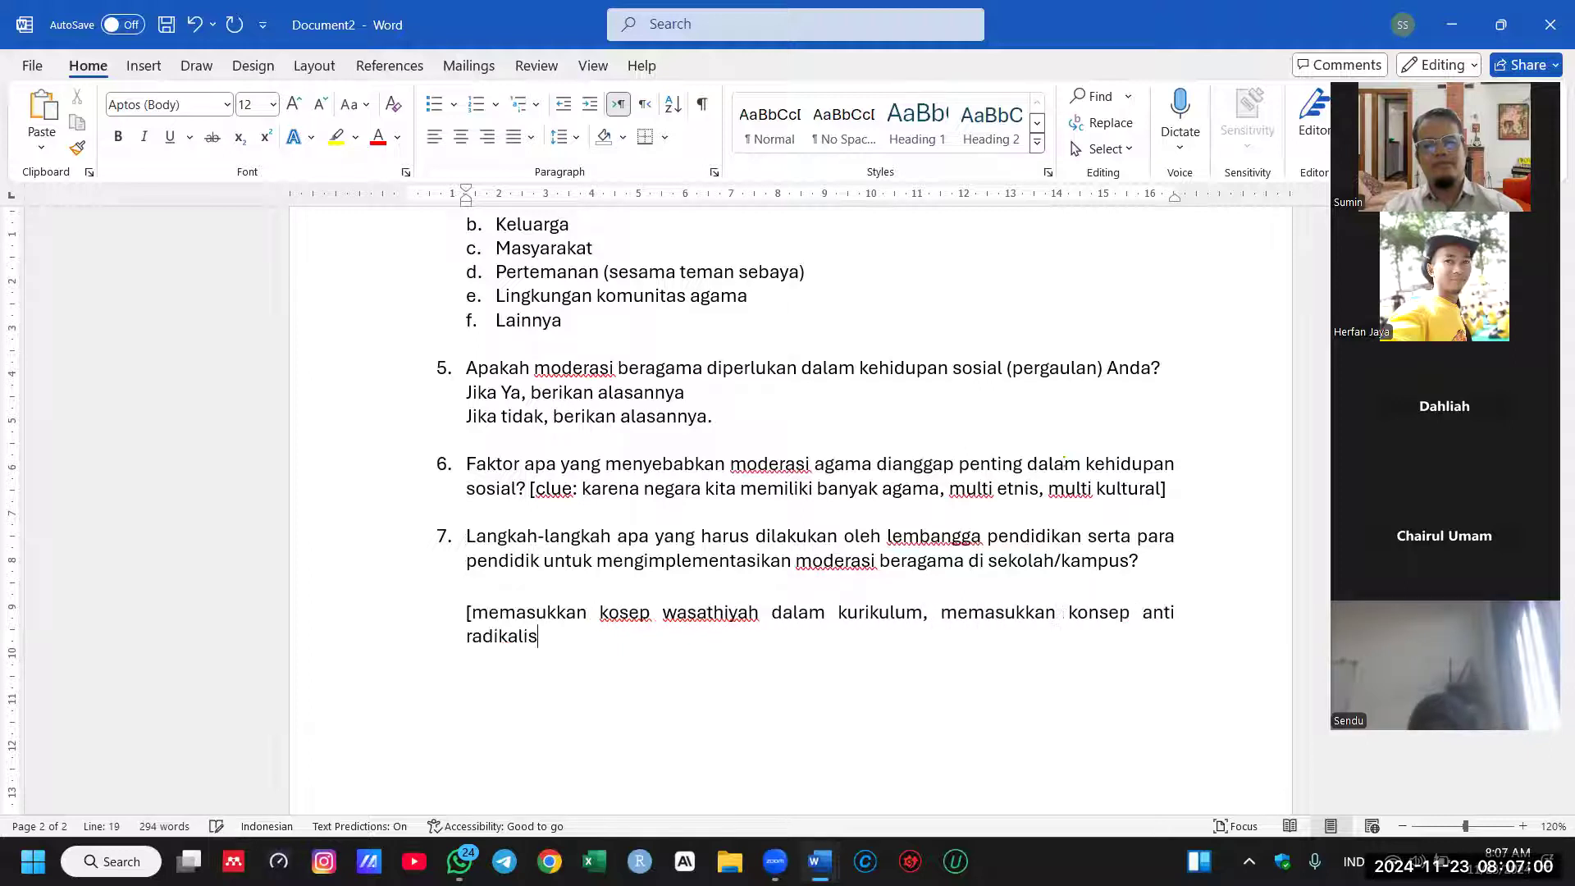
{"action": "type", "text": " dalam pembelajaran"}
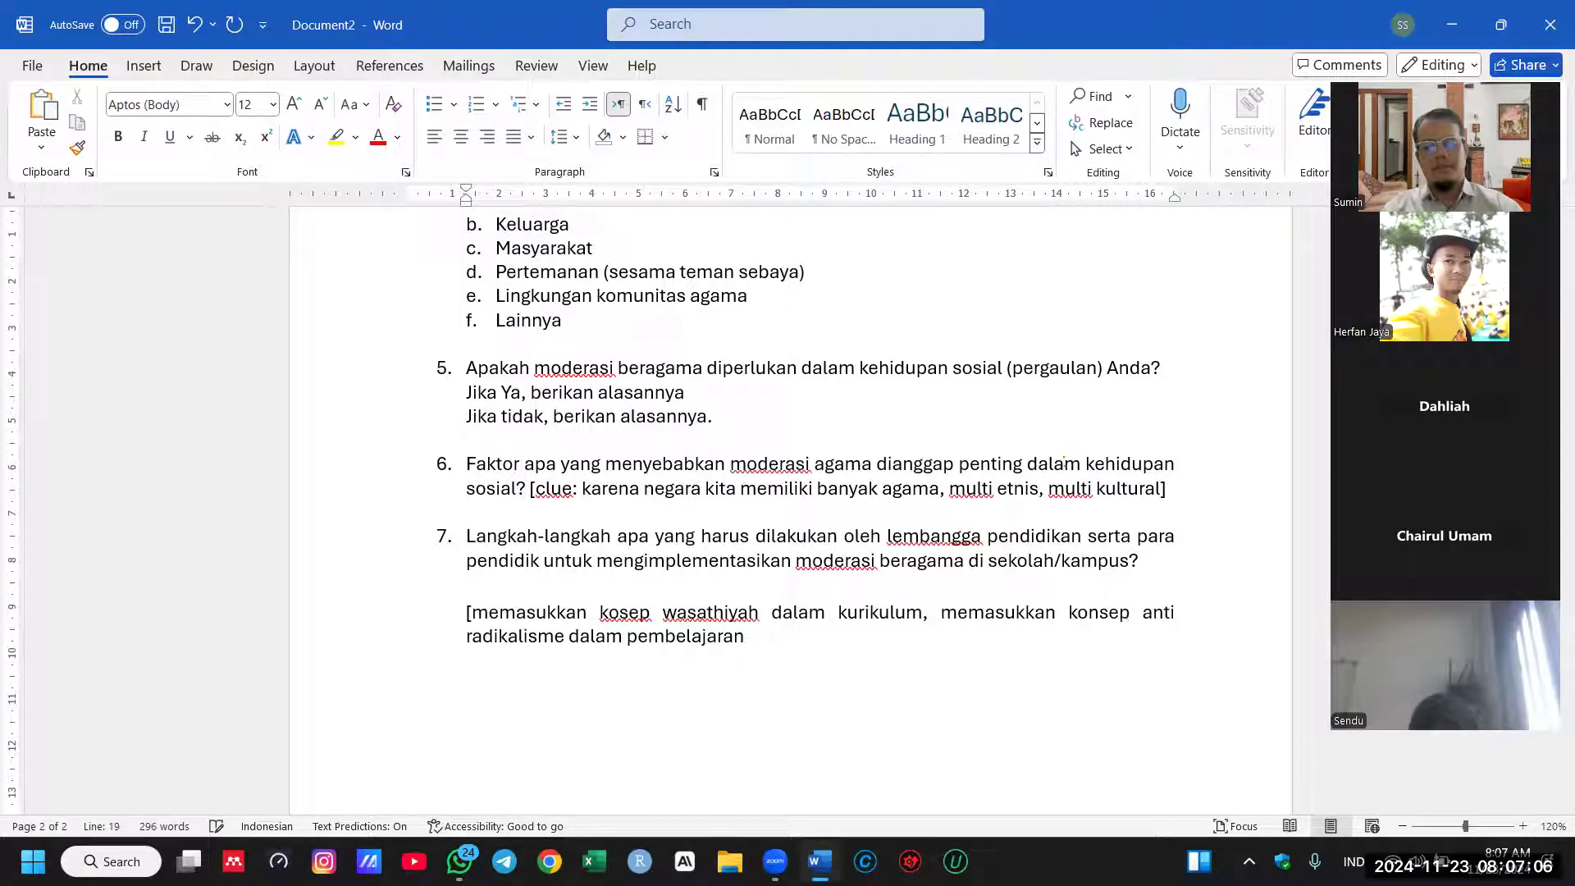
{"action": "type", "text": " .........]"}
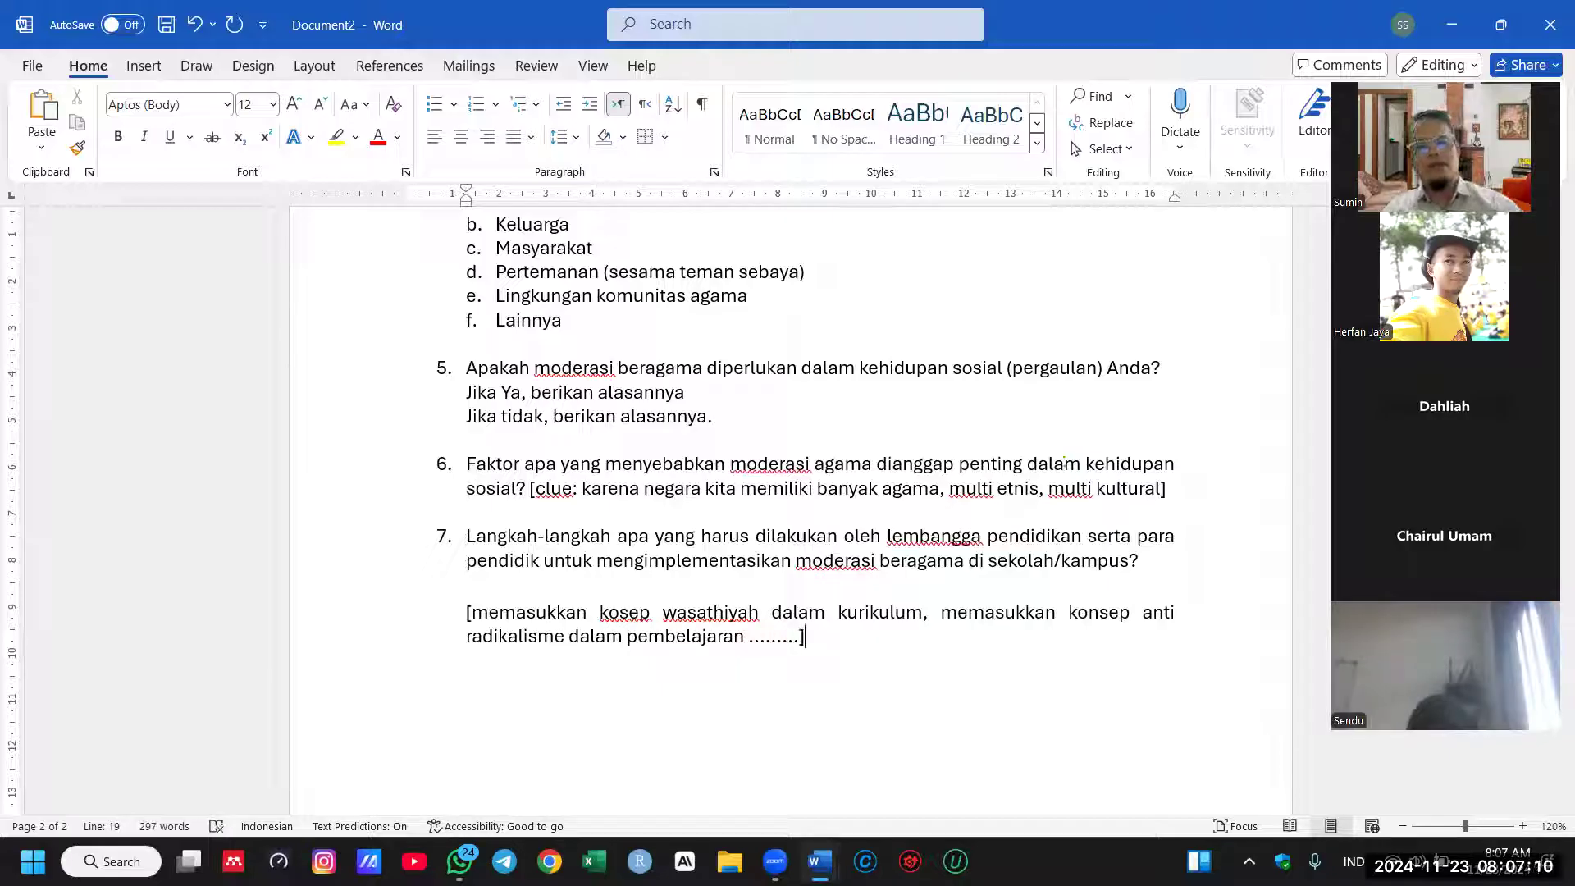
Step: Remove the empty line between question 7 and its bracketed note, and select that note
{"action": "left_click", "coordinate": [533, 588]}
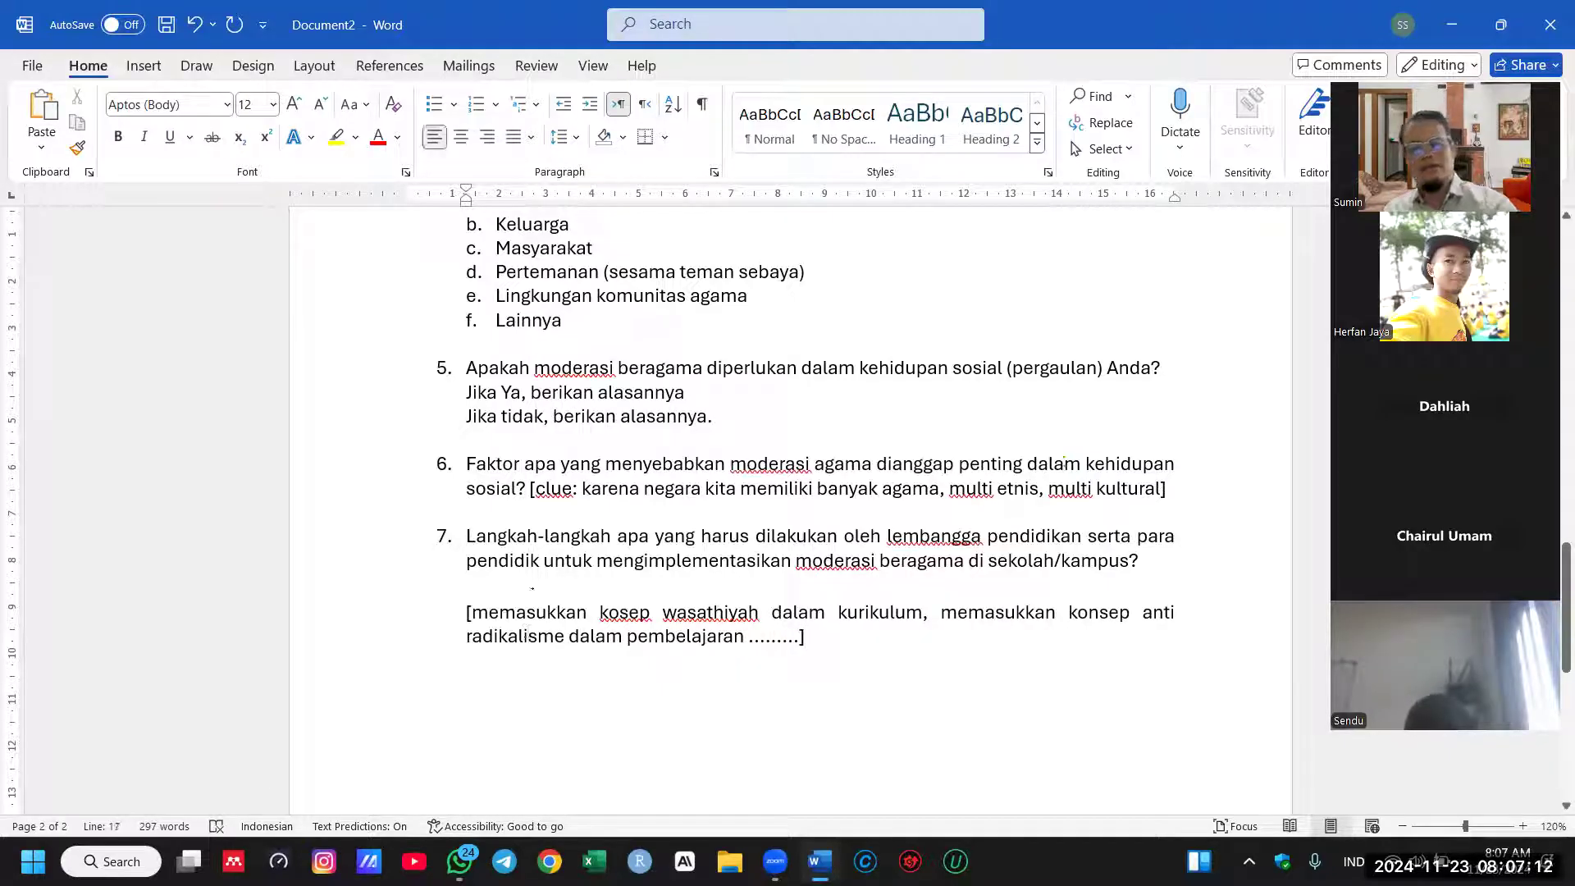
{"action": "key", "text": "Delete"}
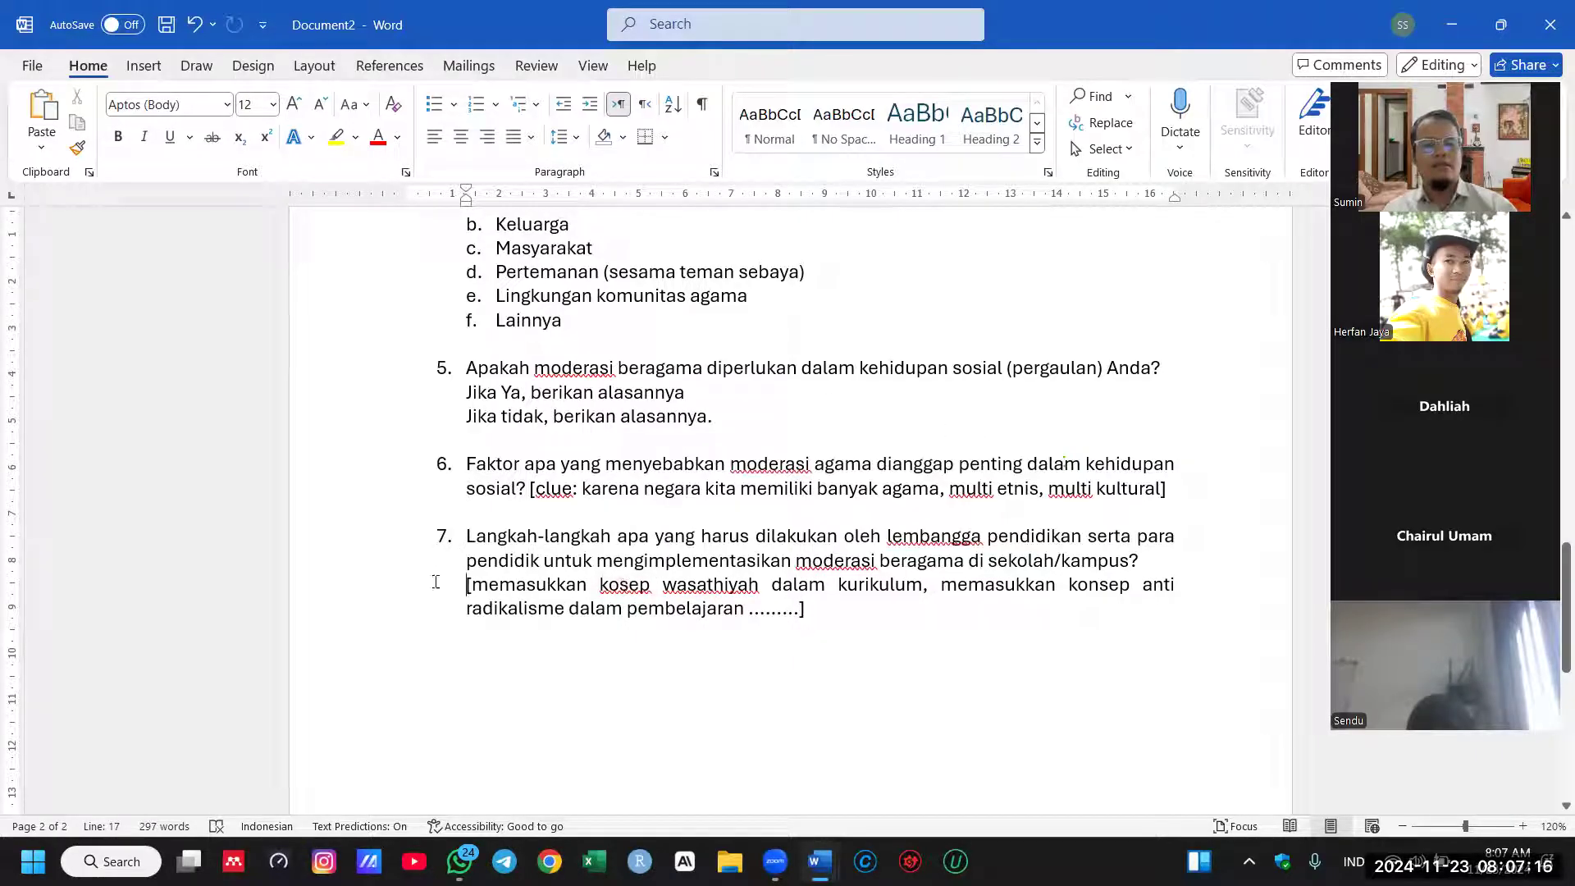
{"action": "left_click_drag", "start_coordinate": [453, 591], "coordinate": [787, 598]}
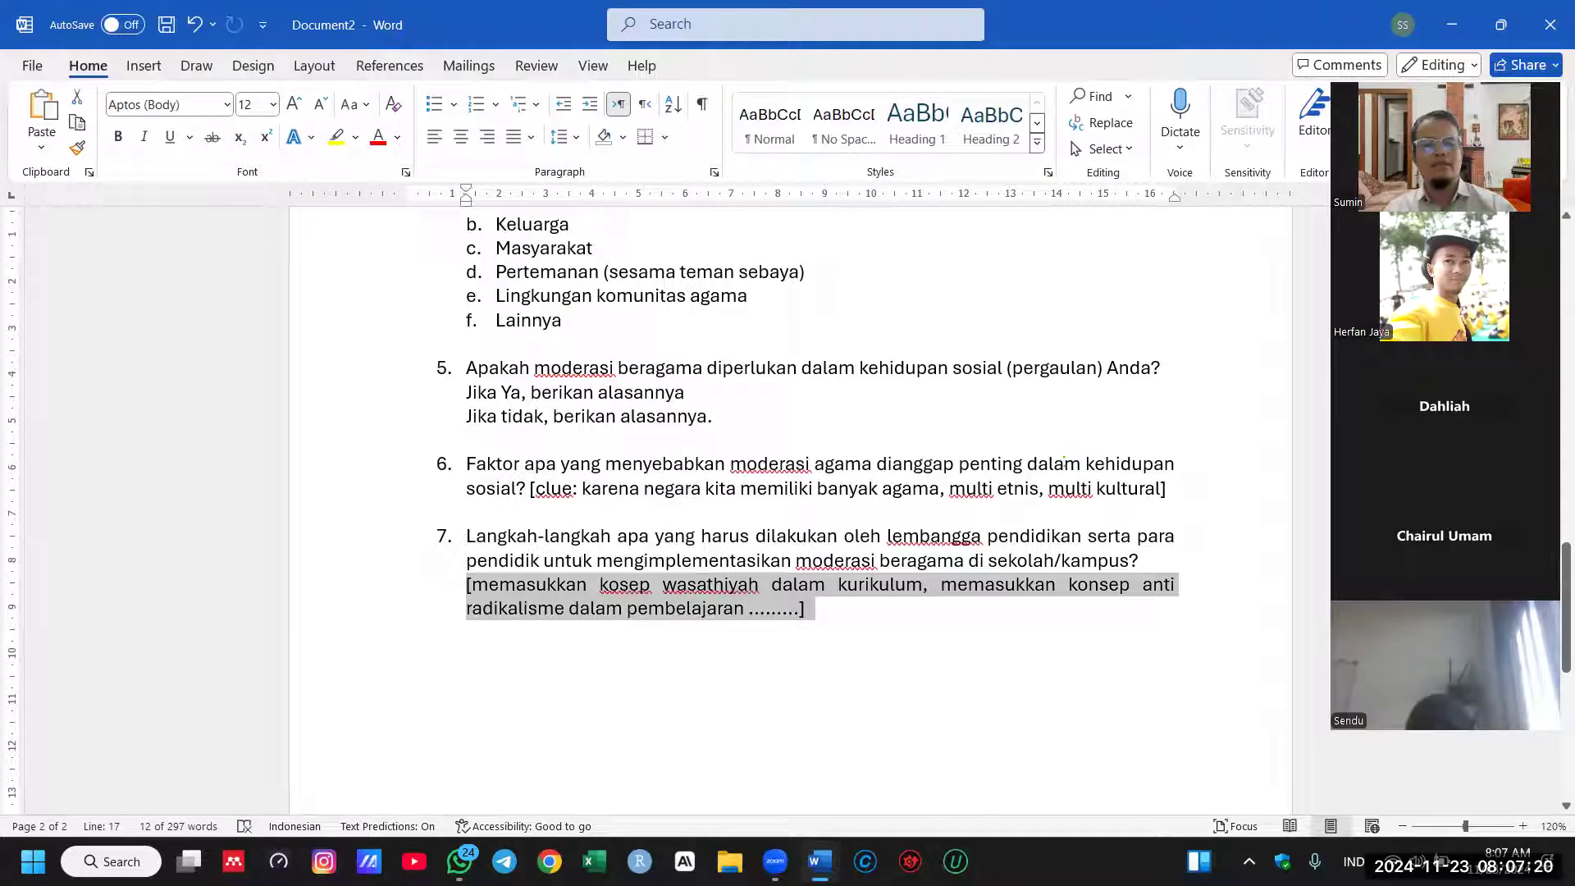
Step: Review the interview guide from the identity sections through questions 1 to 7, including the answer options under questions 1 and 4
{"action": "scroll", "coordinate": [713, 460], "scroll_direction": "up", "scroll_amount": 7}
{"action": "scroll", "coordinate": [882, 459], "scroll_direction": "up", "scroll_amount": 8}
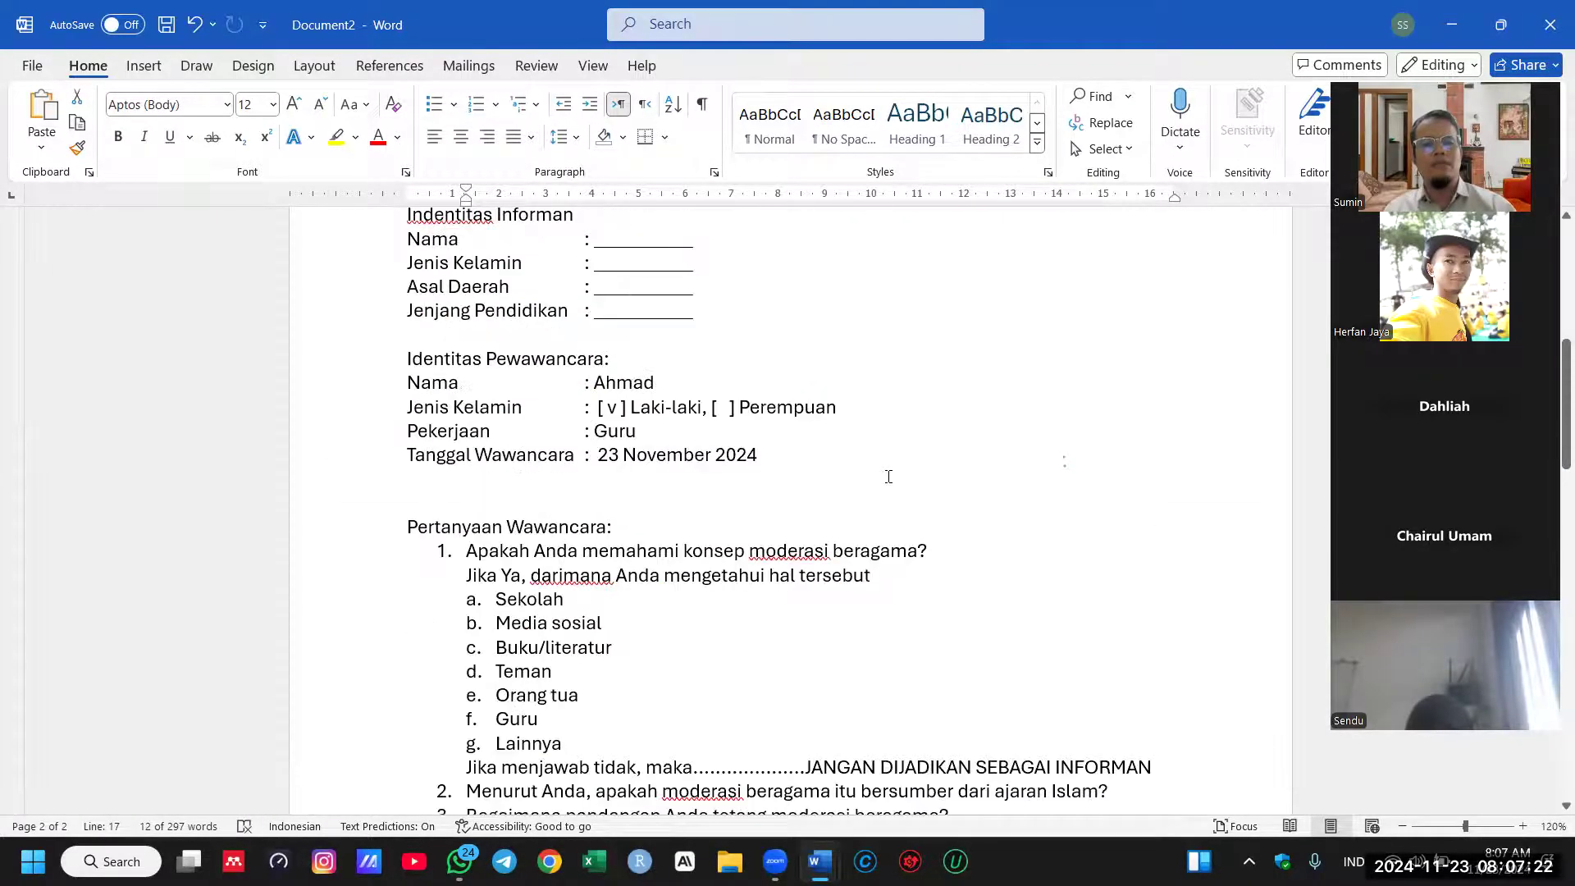
{"action": "scroll", "coordinate": [882, 492], "scroll_direction": "down", "scroll_amount": 7}
{"action": "scroll", "coordinate": [881, 546], "scroll_direction": "down", "scroll_amount": 7}
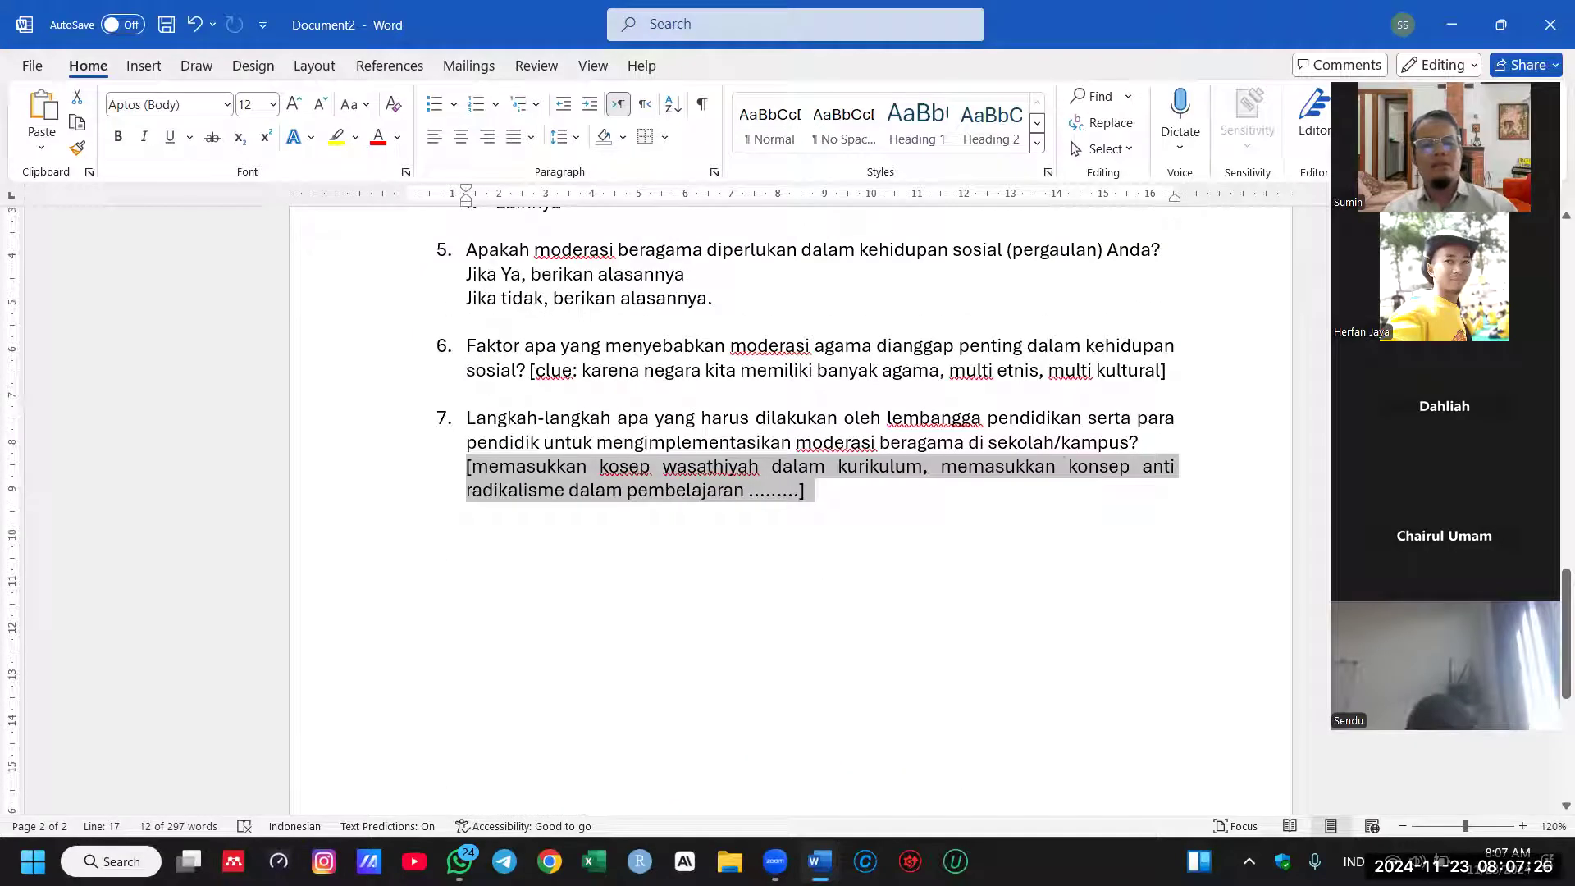
{"action": "left_click", "coordinate": [849, 501]}
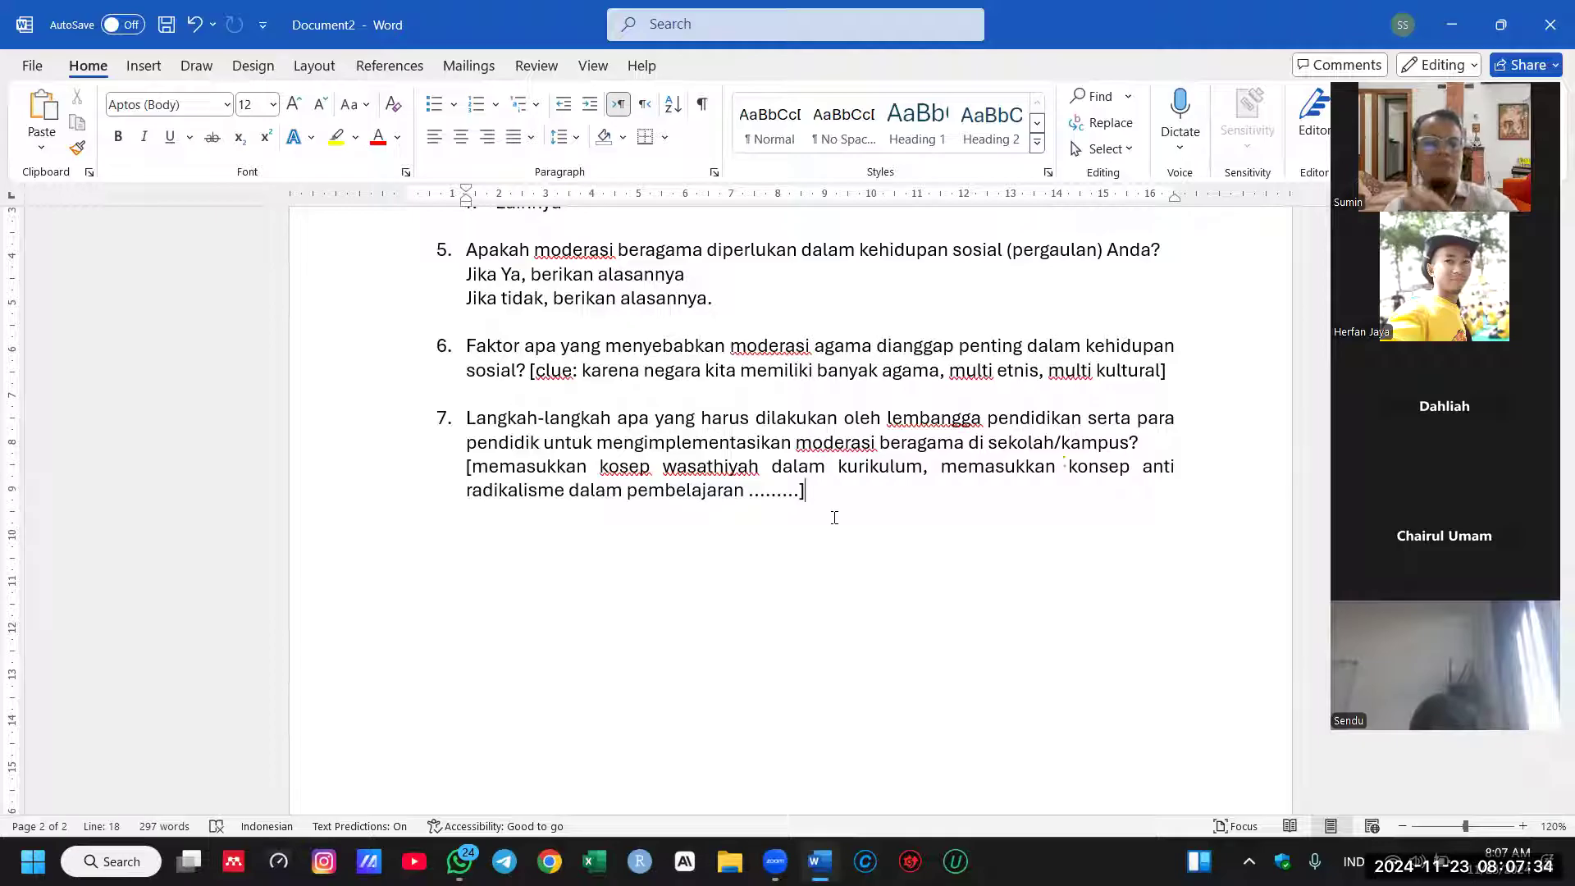
{"action": "scroll", "coordinate": [890, 550], "scroll_direction": "up", "scroll_amount": 6}
{"action": "scroll", "coordinate": [891, 550], "scroll_direction": "up", "scroll_amount": 3}
{"action": "scroll", "coordinate": [892, 550], "scroll_direction": "down", "scroll_amount": 8}
{"action": "scroll", "coordinate": [892, 550], "scroll_direction": "up", "scroll_amount": 8}
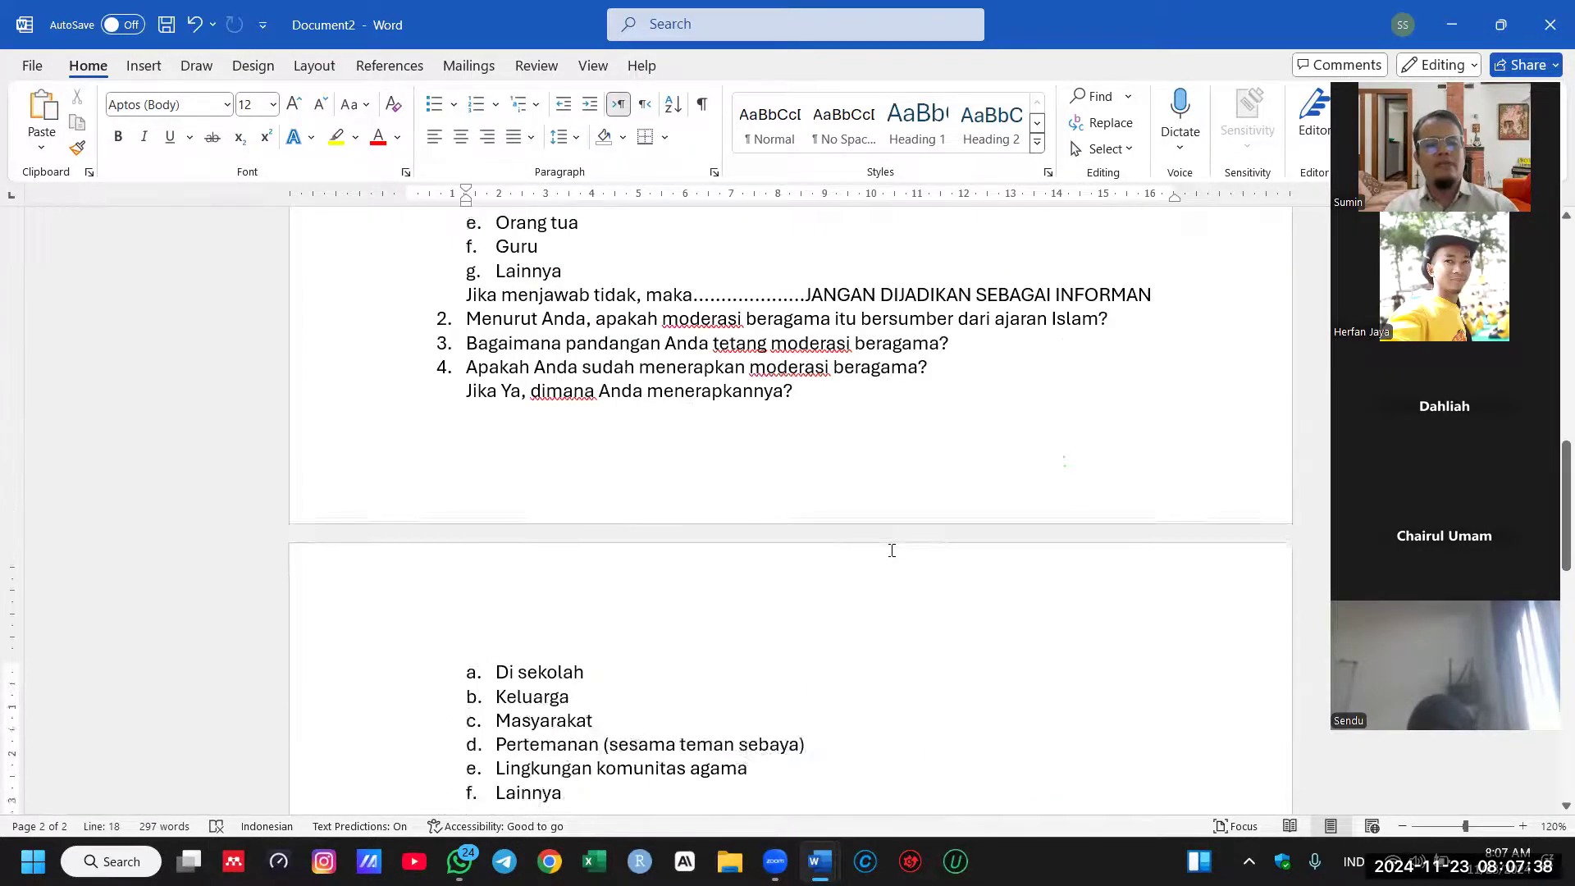
{"action": "scroll", "coordinate": [892, 550], "scroll_direction": "down", "scroll_amount": 4}
{"action": "scroll", "coordinate": [892, 549], "scroll_direction": "up", "scroll_amount": 8}
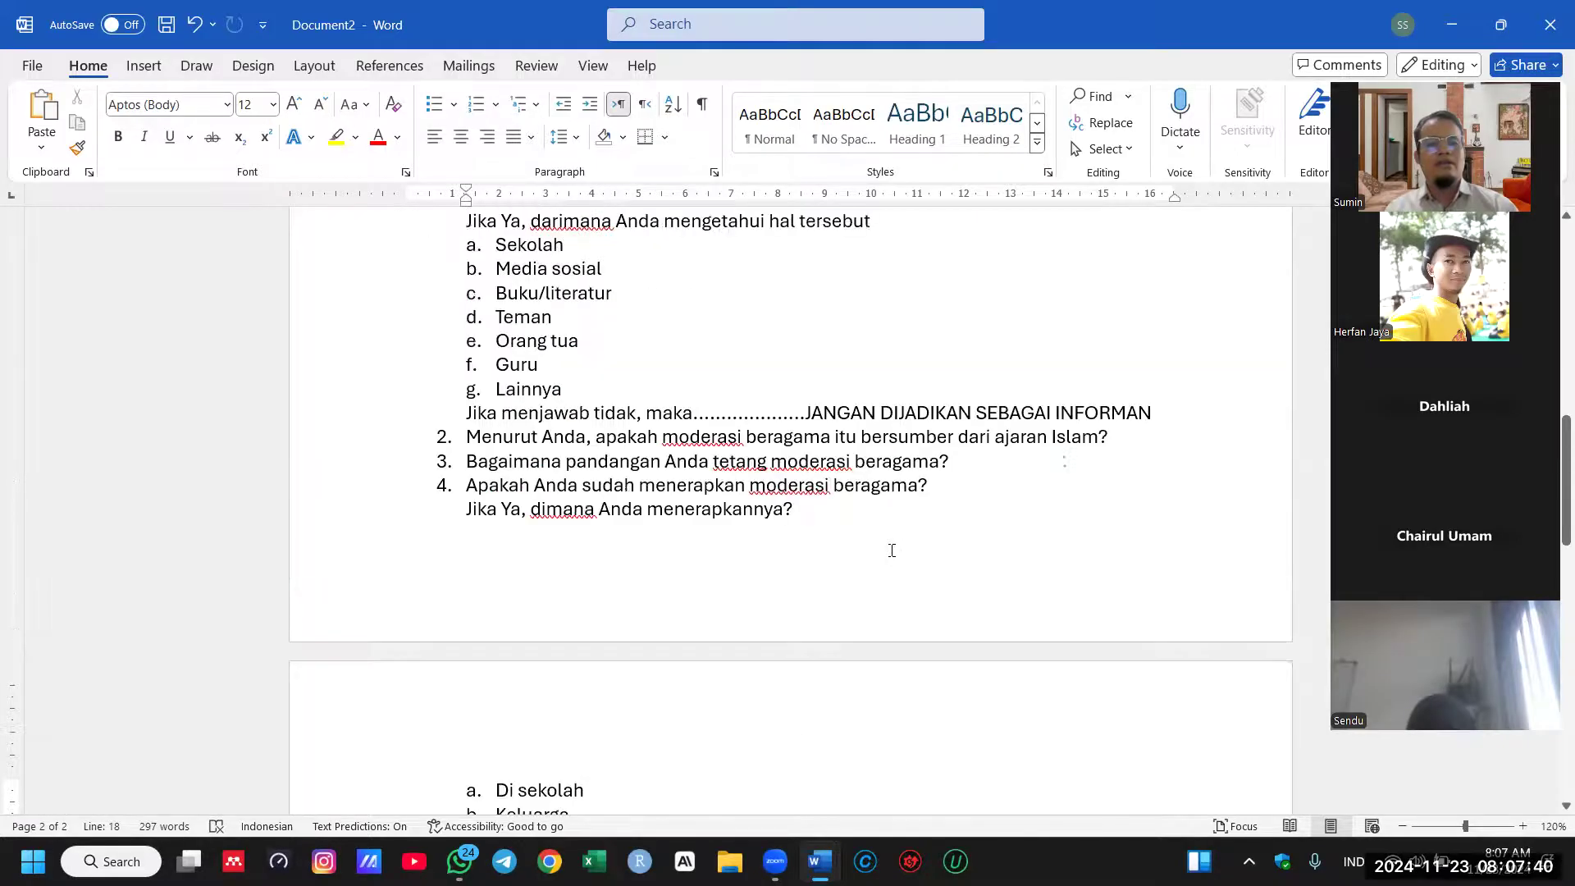
{"action": "scroll", "coordinate": [733, 527], "scroll_direction": "down", "scroll_amount": 1, "text": "ctrl"}
{"action": "scroll", "coordinate": [732, 527], "scroll_direction": "down", "scroll_amount": 1, "text": "ctrl"}
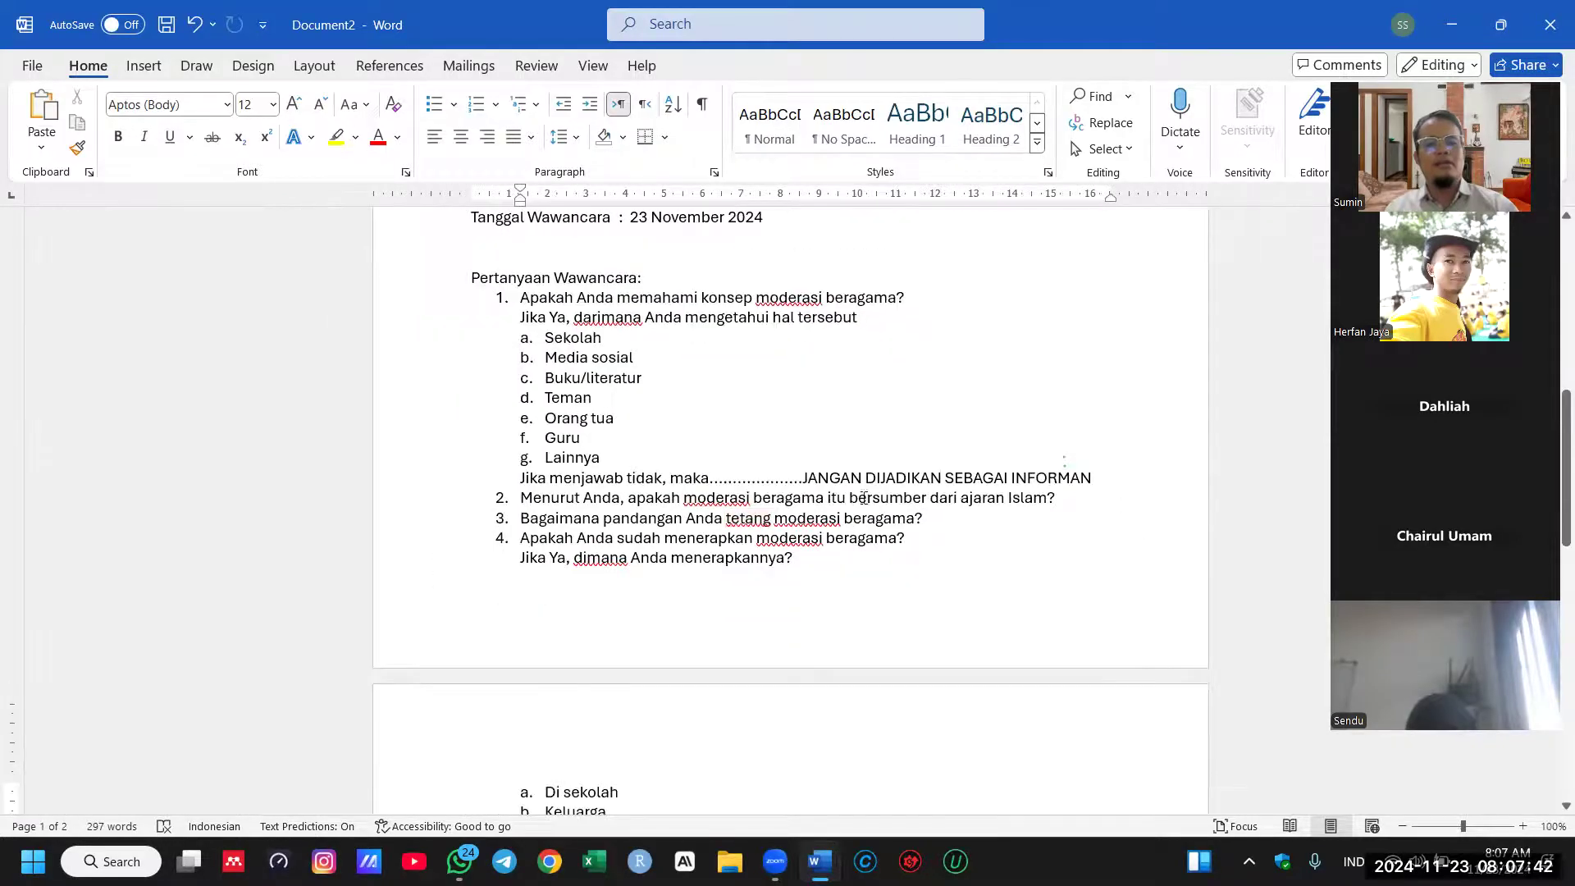
{"action": "scroll", "coordinate": [1053, 572], "scroll_direction": "up", "scroll_amount": 3}
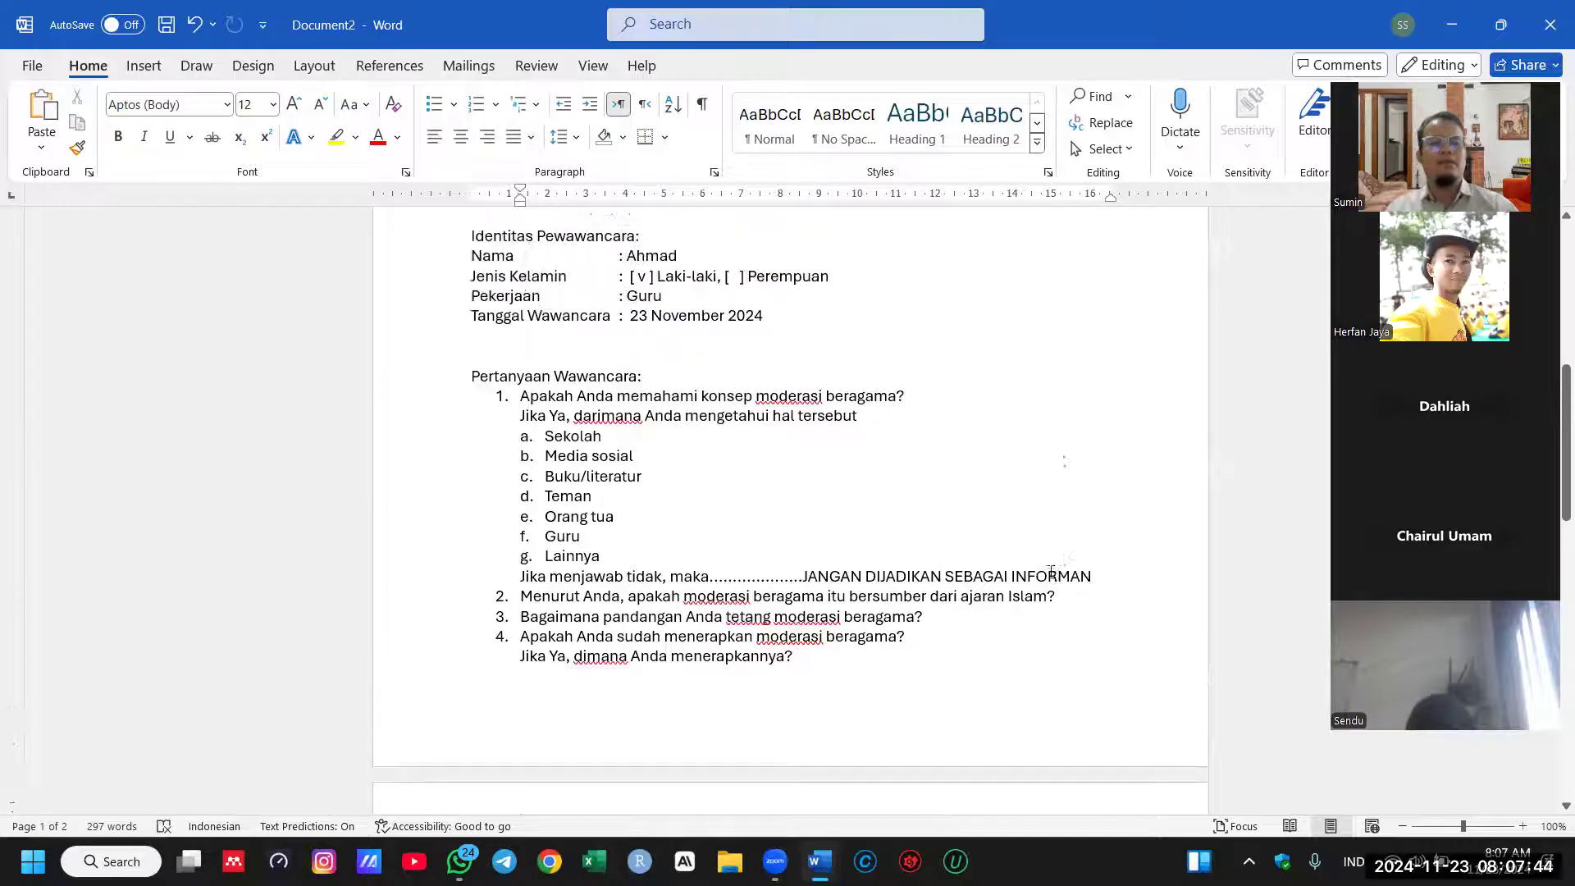
{"action": "scroll", "coordinate": [1051, 572], "scroll_direction": "up", "scroll_amount": 6}
{"action": "scroll", "coordinate": [1051, 571], "scroll_direction": "down", "scroll_amount": 4}
{"action": "scroll", "coordinate": [1051, 572], "scroll_direction": "down", "scroll_amount": 2}
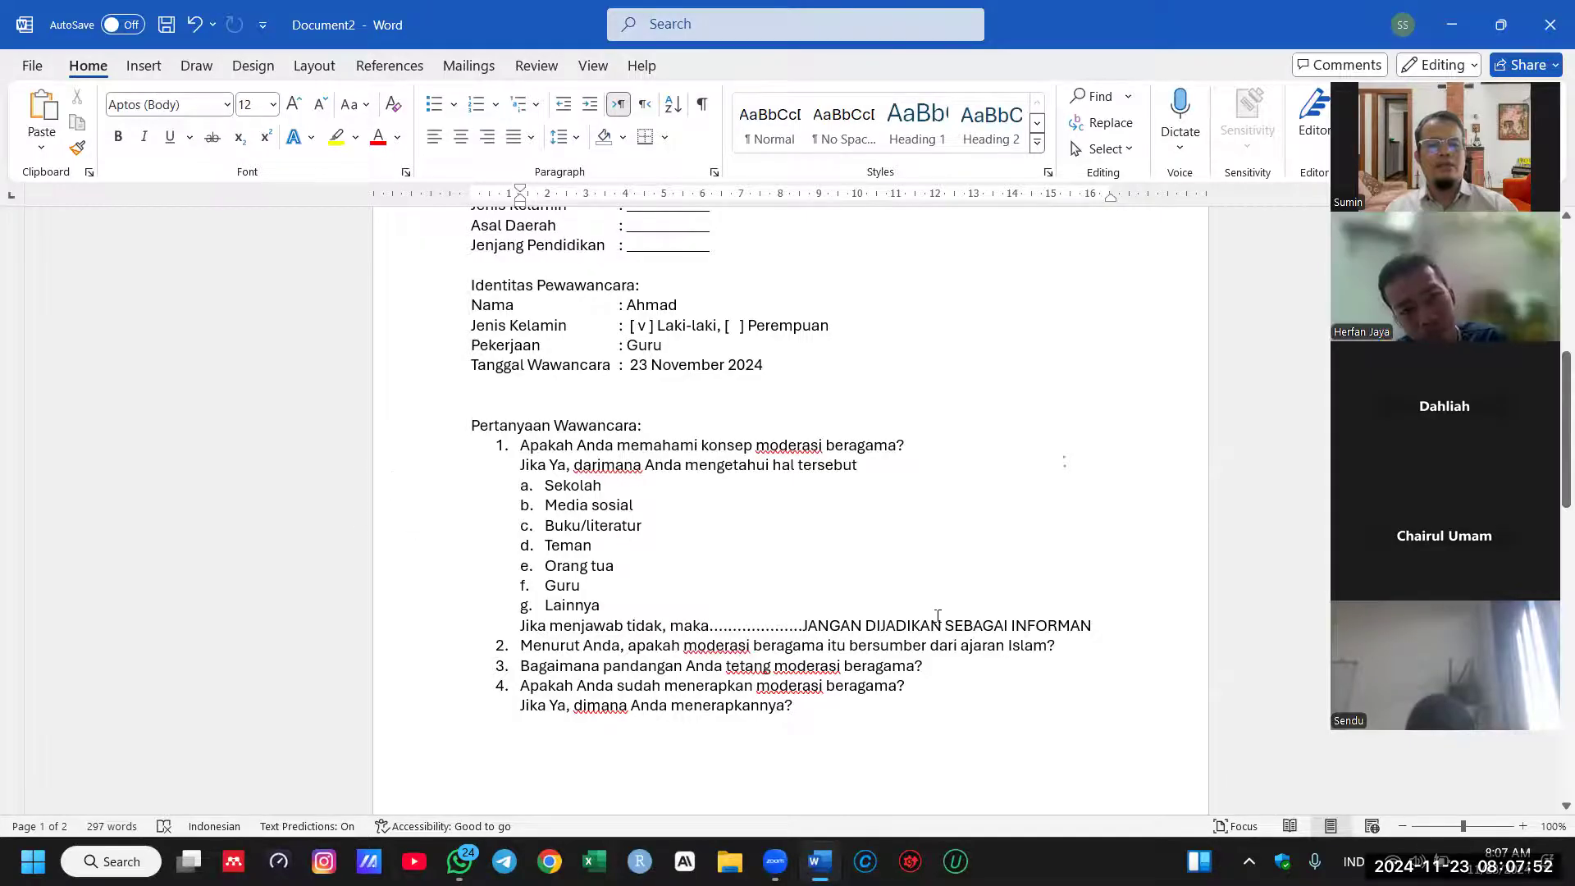
{"action": "scroll", "coordinate": [980, 621], "scroll_direction": "down", "scroll_amount": 10}
{"action": "scroll", "coordinate": [981, 621], "scroll_direction": "up", "scroll_amount": 7}
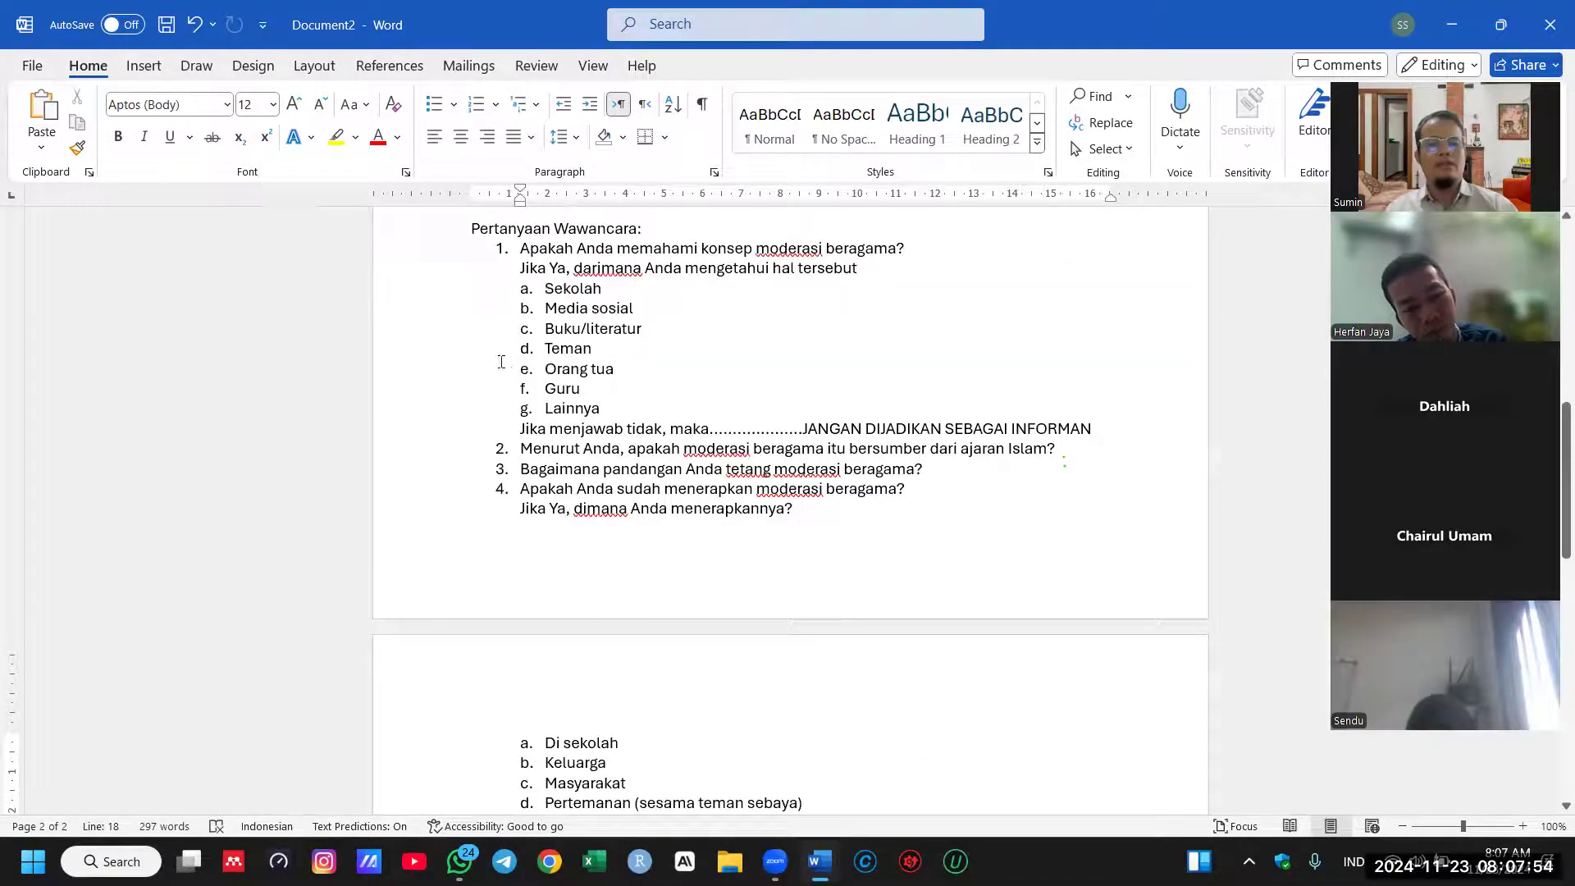
{"action": "left_click_drag", "start_coordinate": [437, 251], "coordinate": [433, 268]}
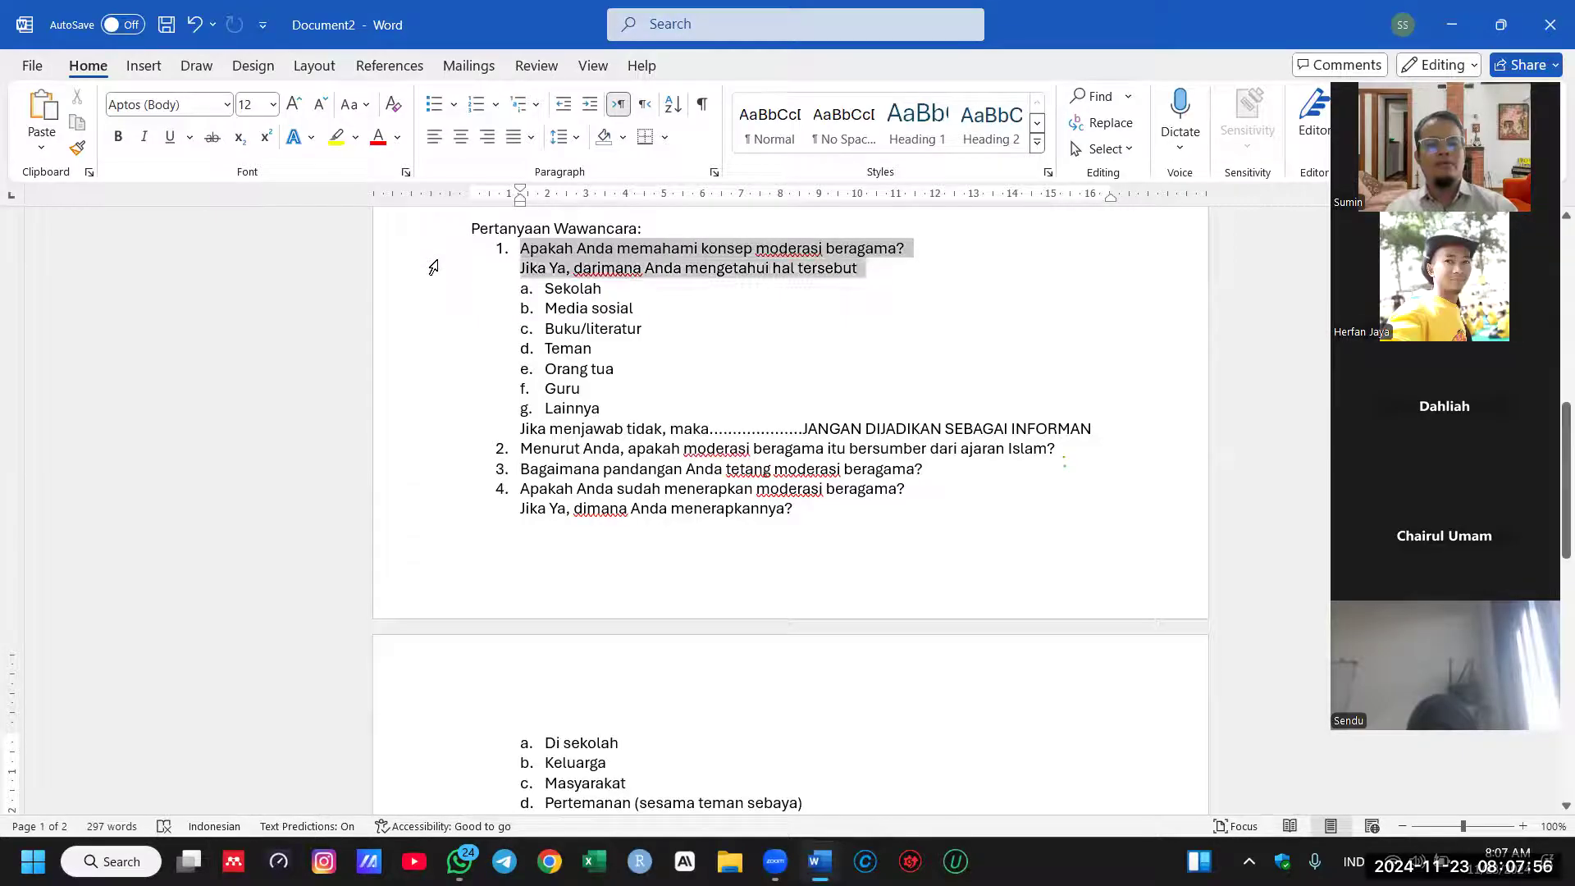
{"action": "scroll", "coordinate": [412, 452], "scroll_direction": "down", "scroll_amount": 2}
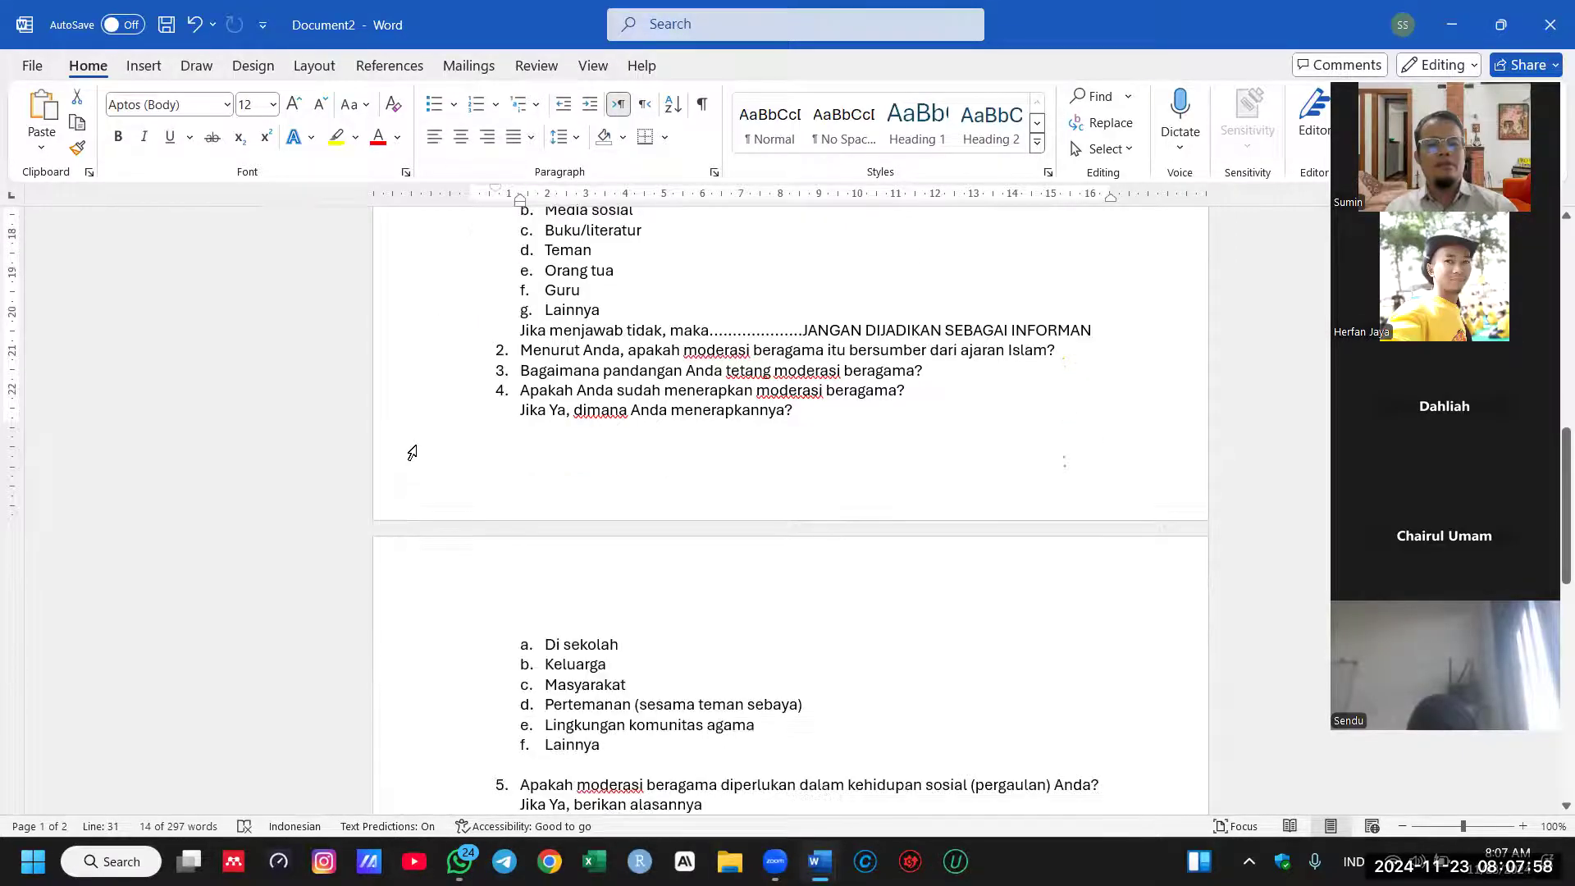
{"action": "scroll", "coordinate": [451, 453], "scroll_direction": "up", "scroll_amount": 1}
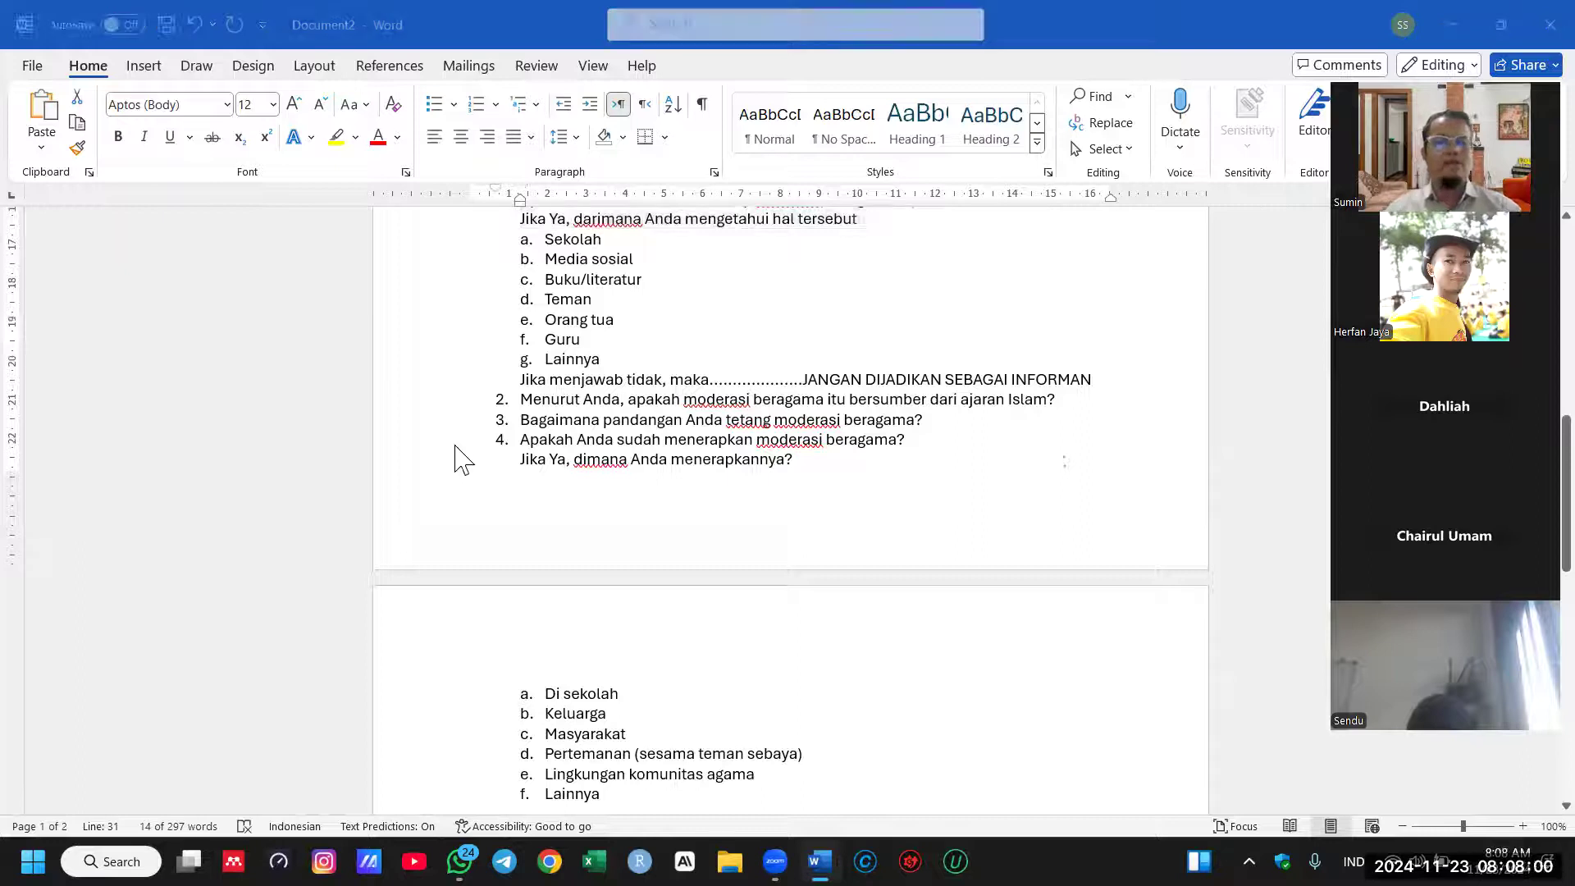
Step: Place the new blank document side by side with the interview guide, ready for writing in the blank one
{"action": "key", "text": "super+Right"}
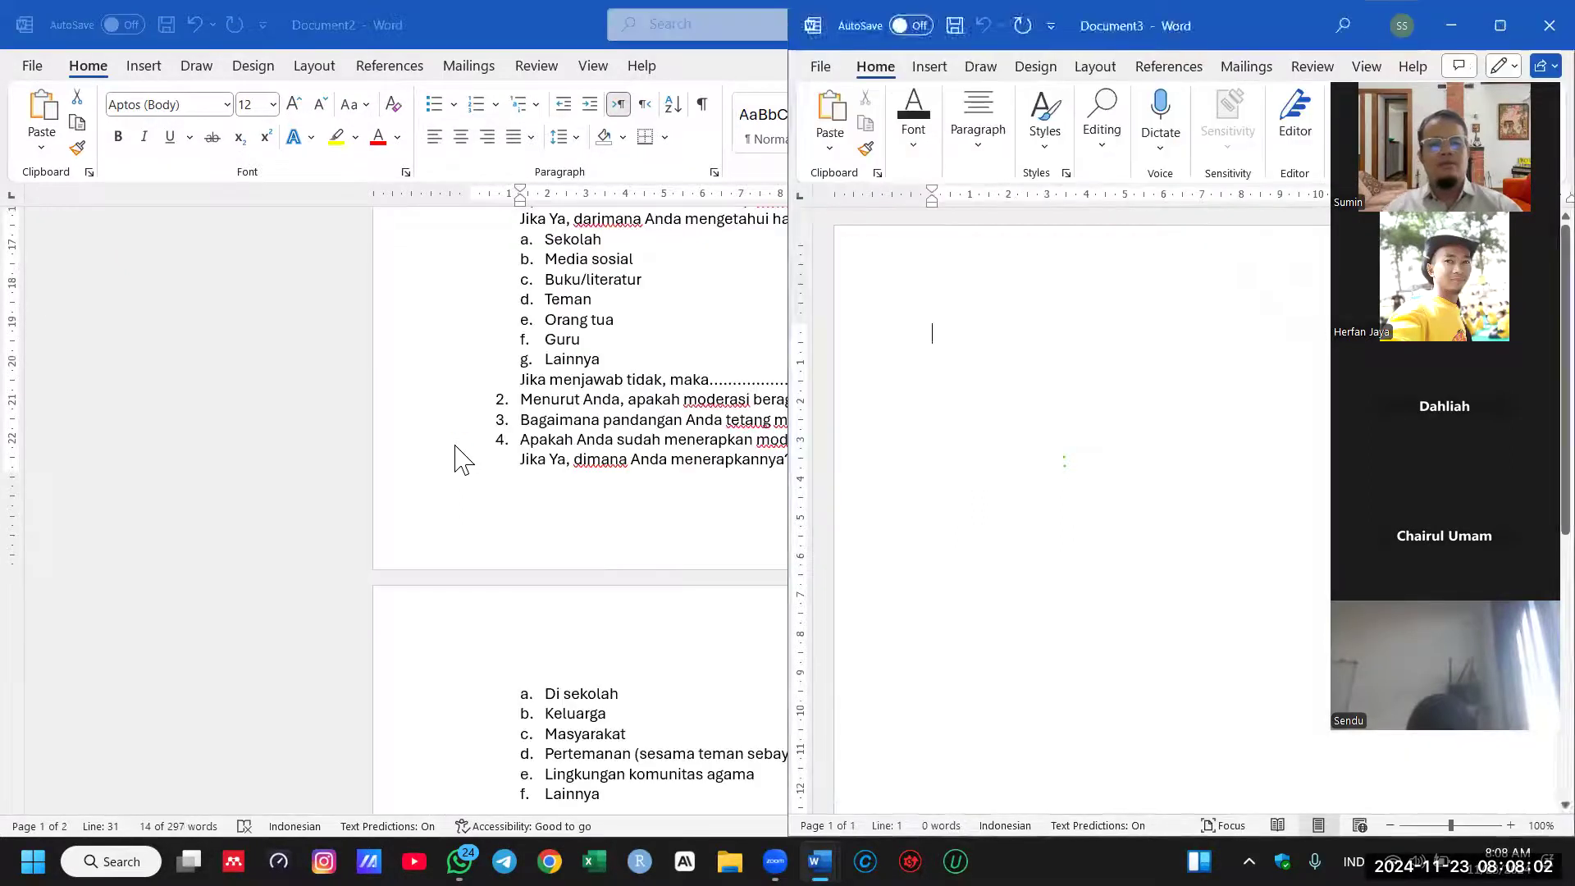
{"action": "left_click", "coordinate": [263, 324]}
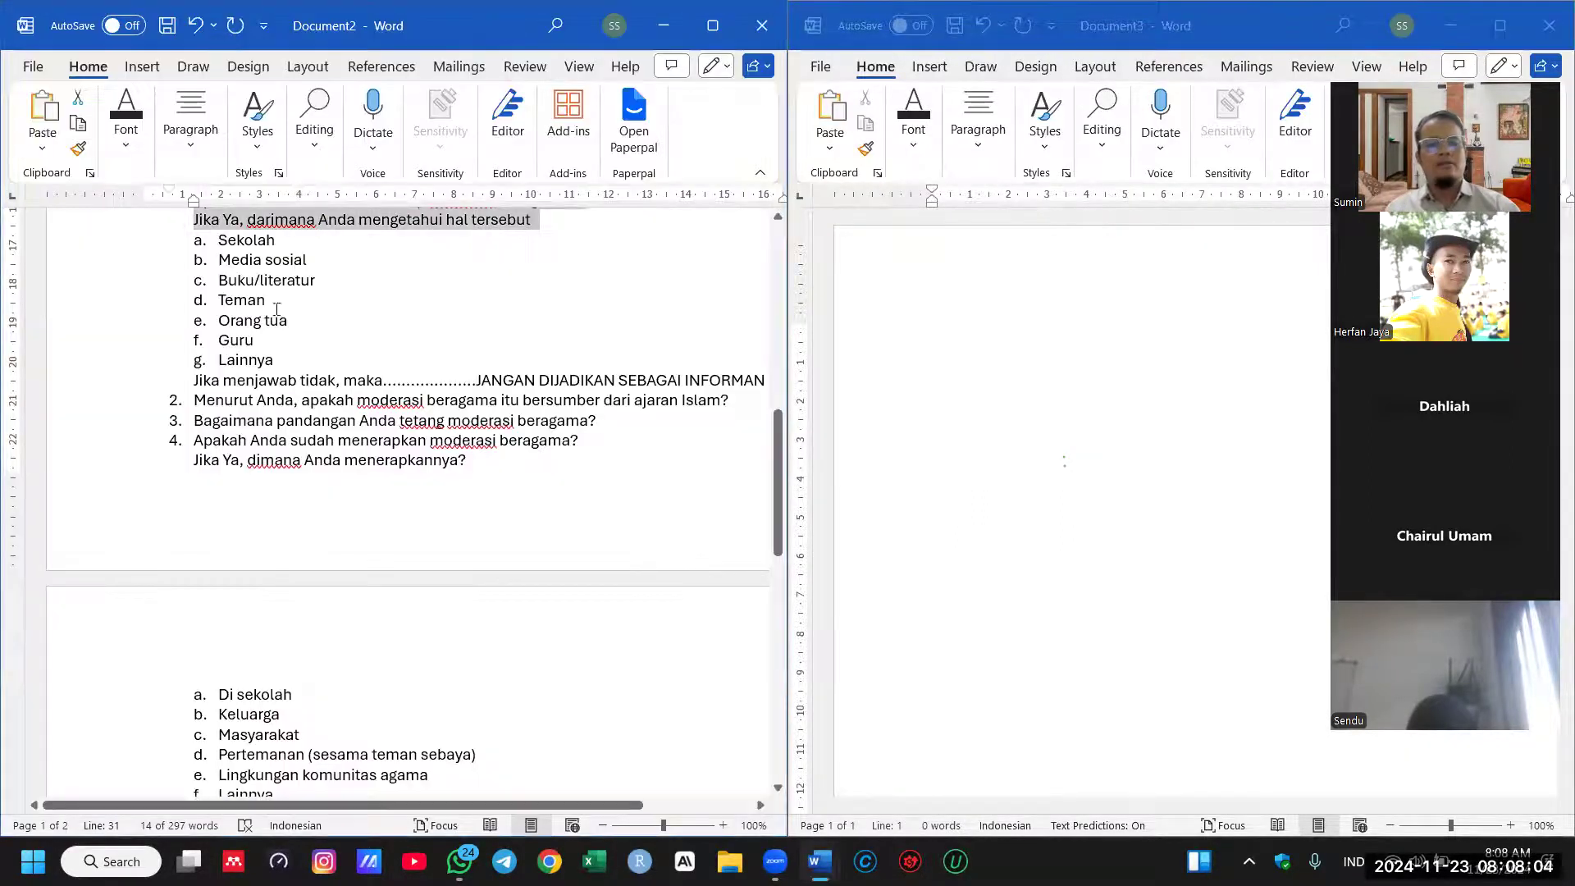
{"action": "left_click", "coordinate": [985, 367]}
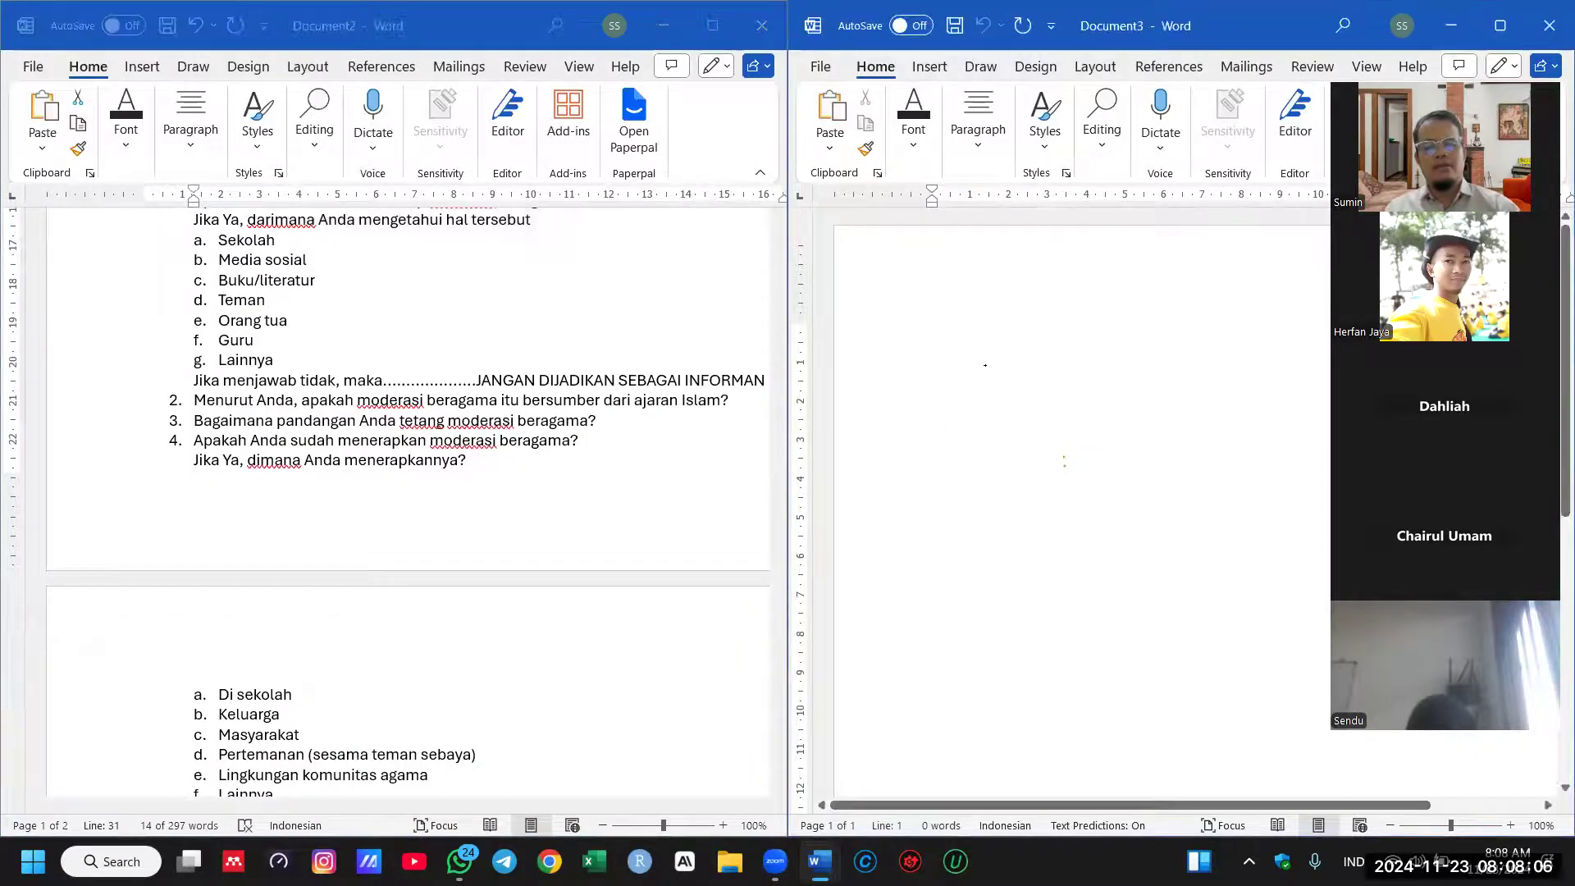
{"action": "type", "text": "AH"}
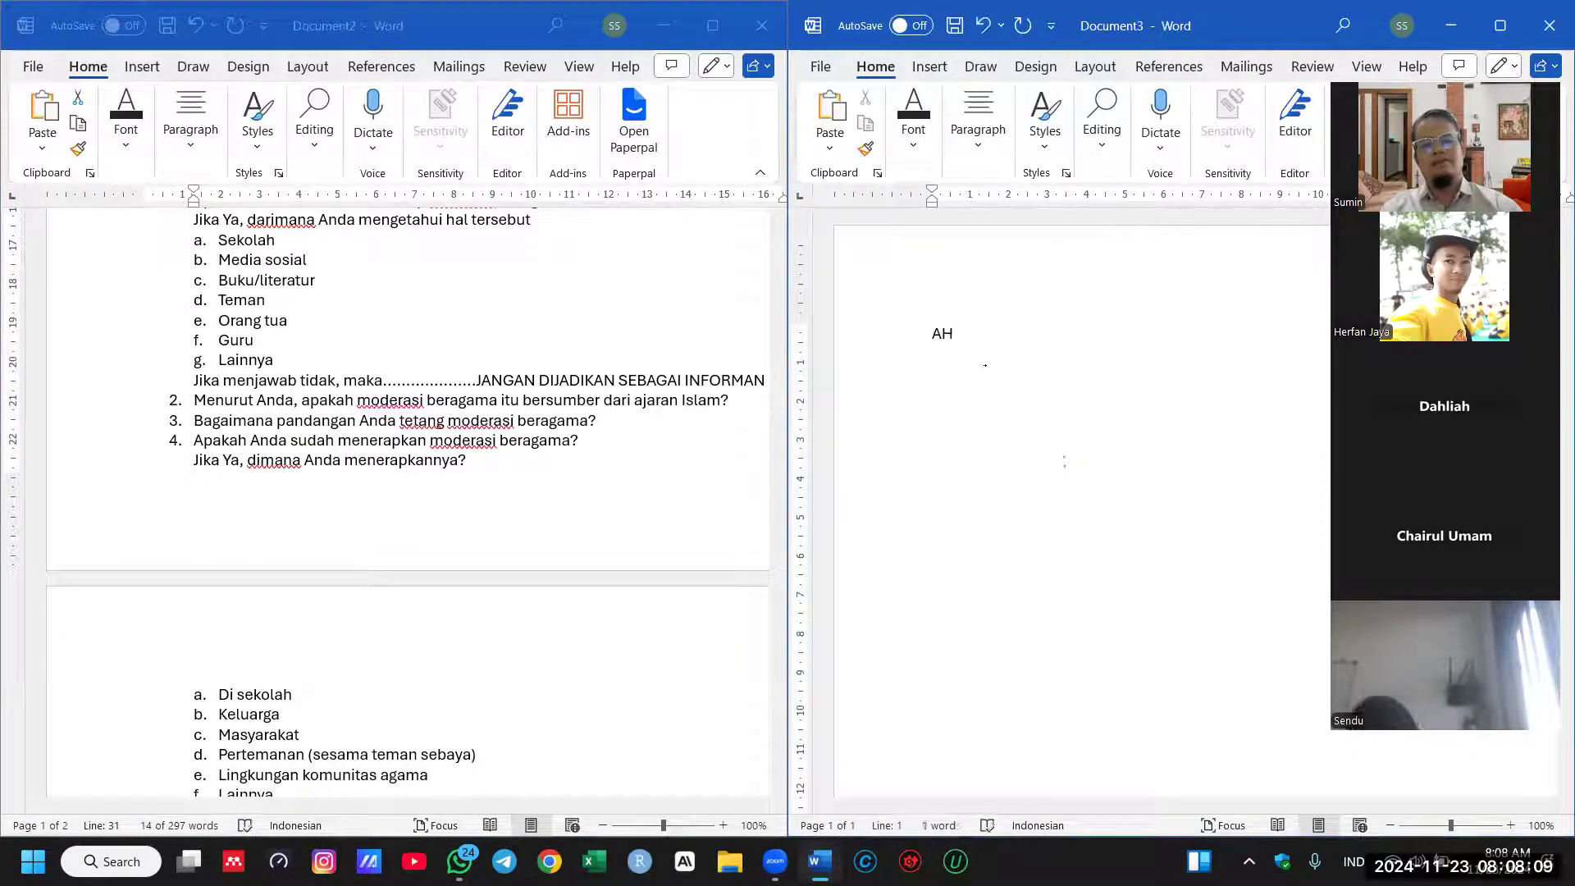
{"action": "key", "text": "BackSpace"}
{"action": "key", "text": "BackSpace"}
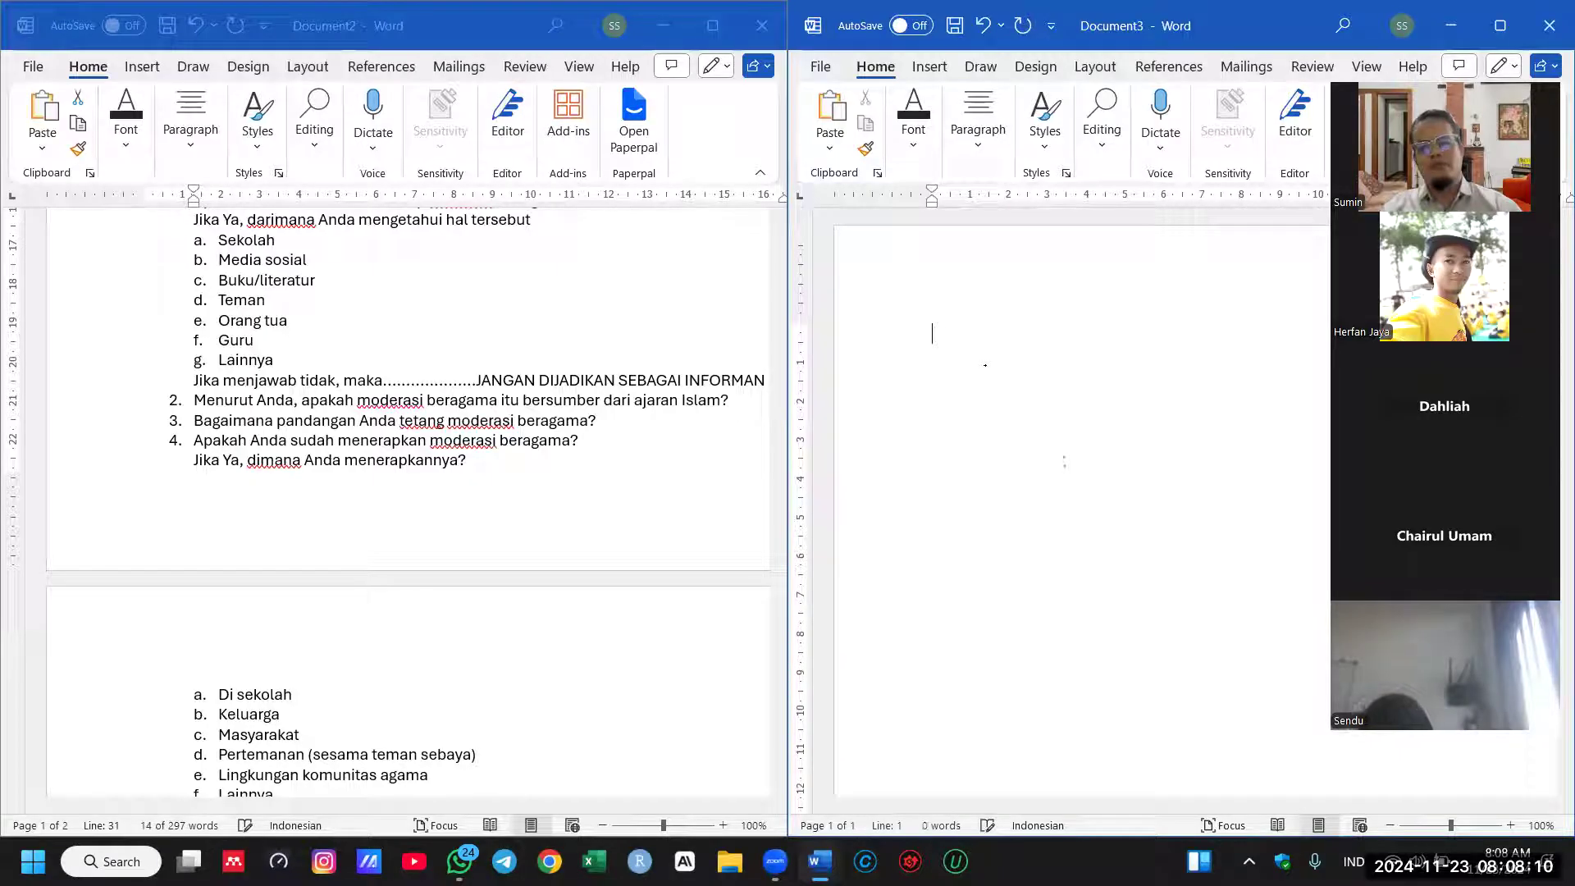
Step: List three informants' first names in the blank document, each on its own line with an empty line between them
{"action": "type", "text": "Badu  "}
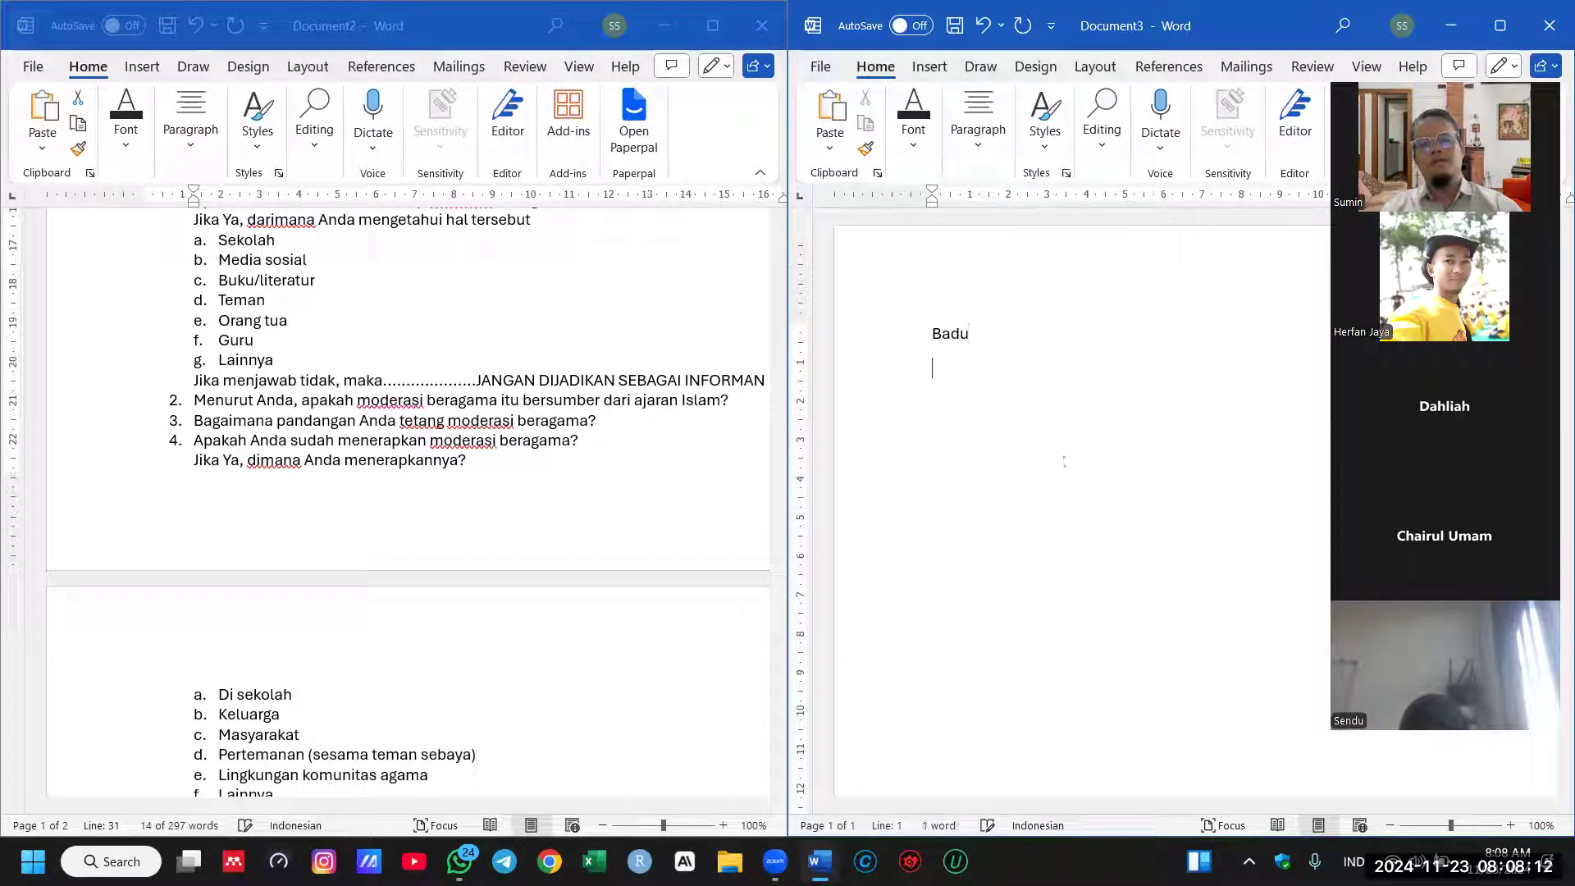
{"action": "type", "text": "Gareng"}
{"action": "key", "text": "Return"}
{"action": "key", "text": "Return"}
{"action": "type", "text": "C"}
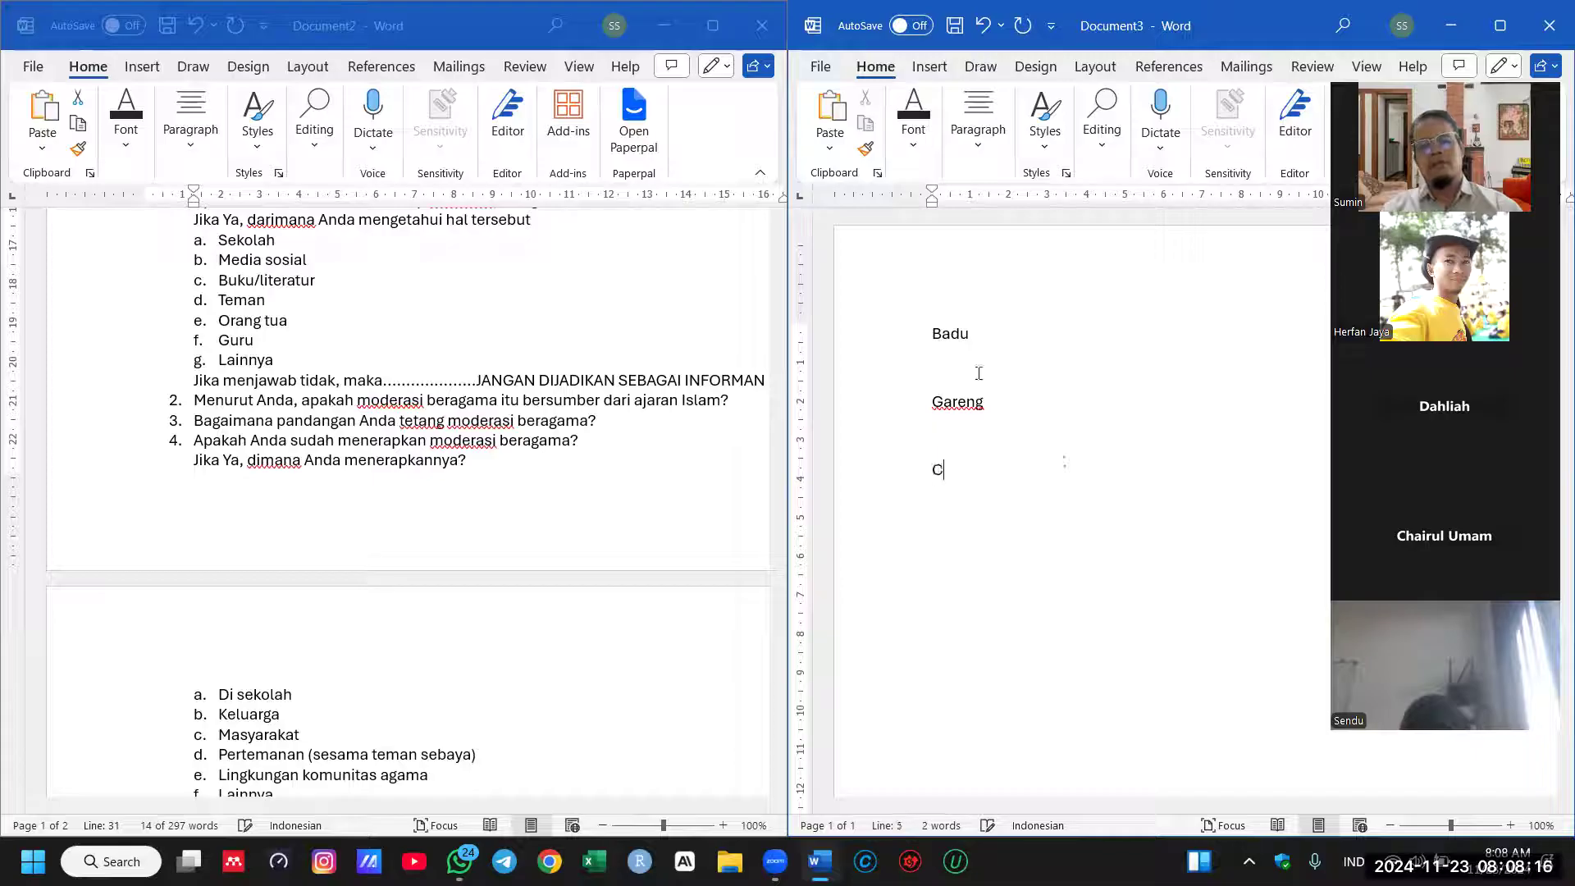
{"action": "type", "text": "inta"}
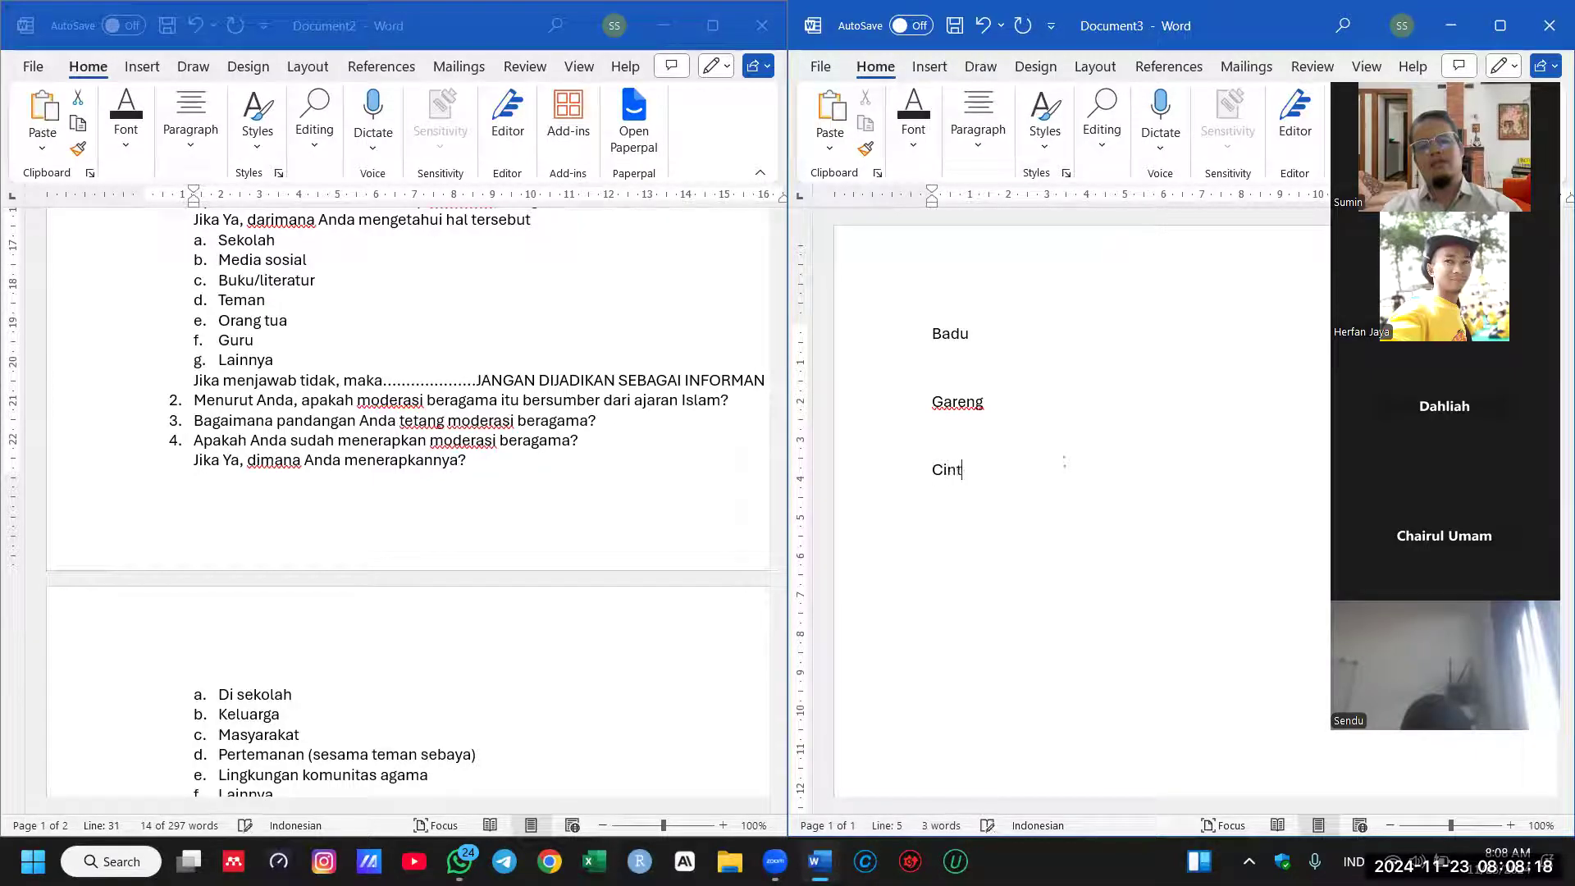
Step: Append "(inforan kunci)" to the first informant's name and "(informan utama)" to the second and third names
{"action": "left_click", "coordinate": [1014, 363]}
{"action": "left_click", "coordinate": [1023, 331]}
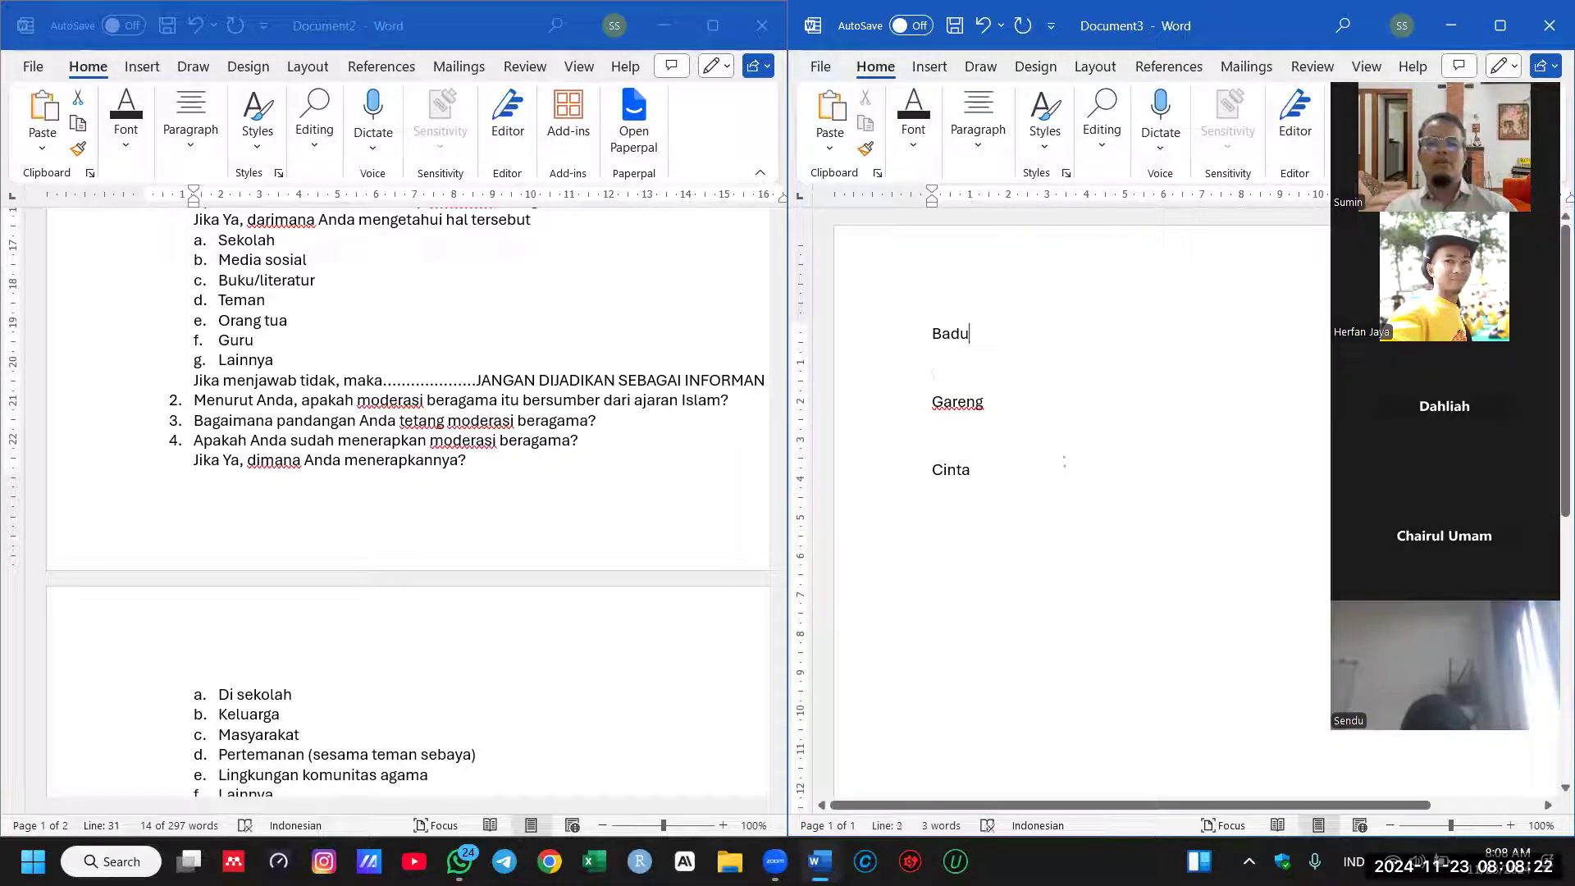
{"action": "type", "text": "("}
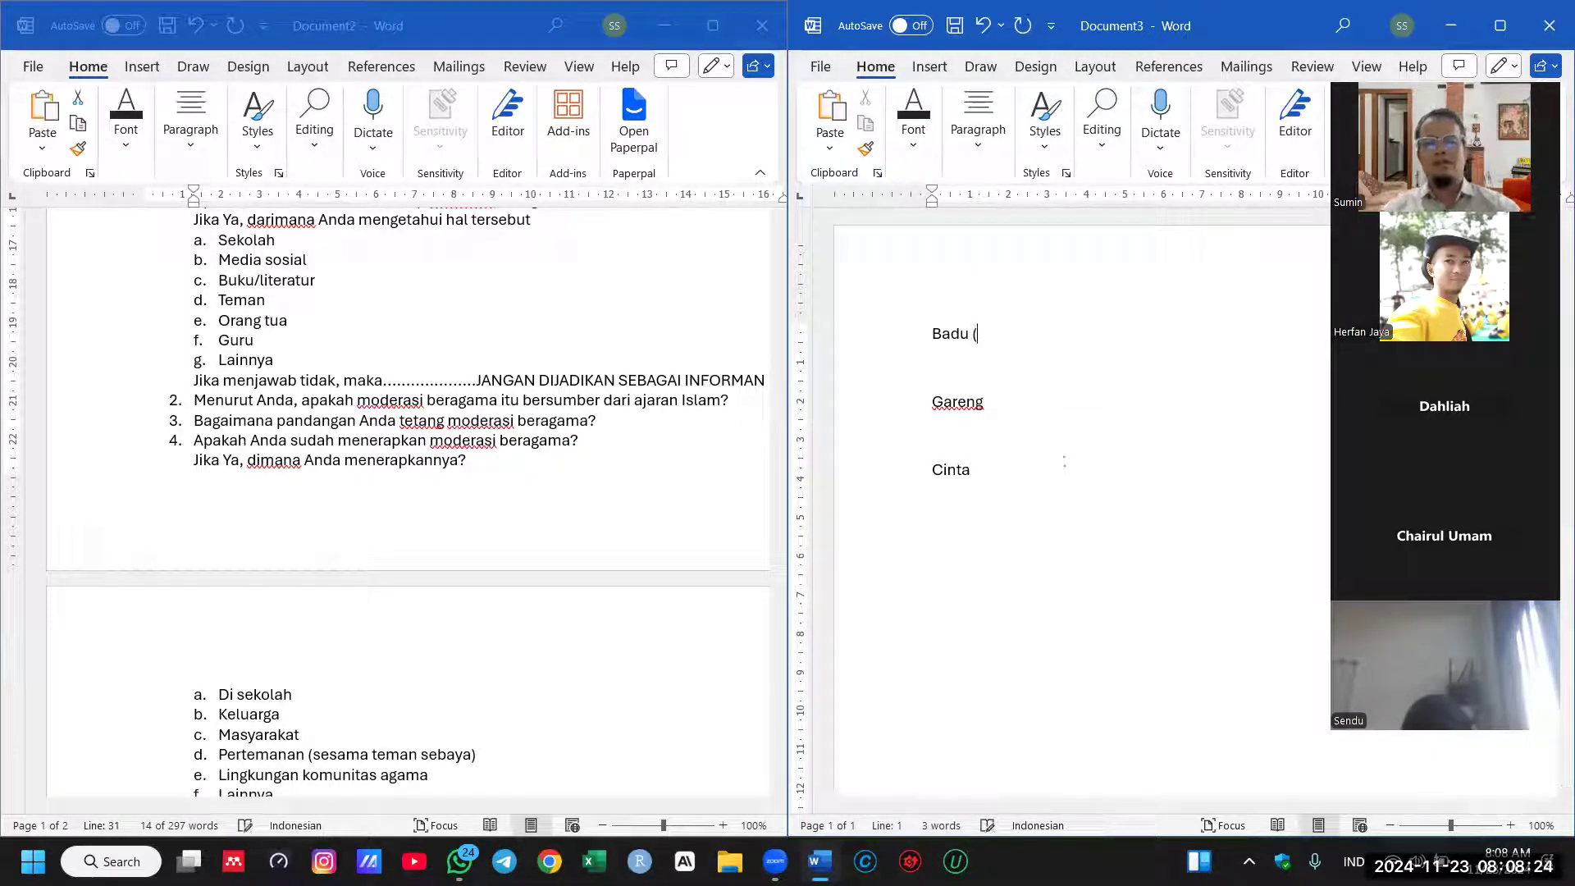
{"action": "type", "text": "inforan kunci)"}
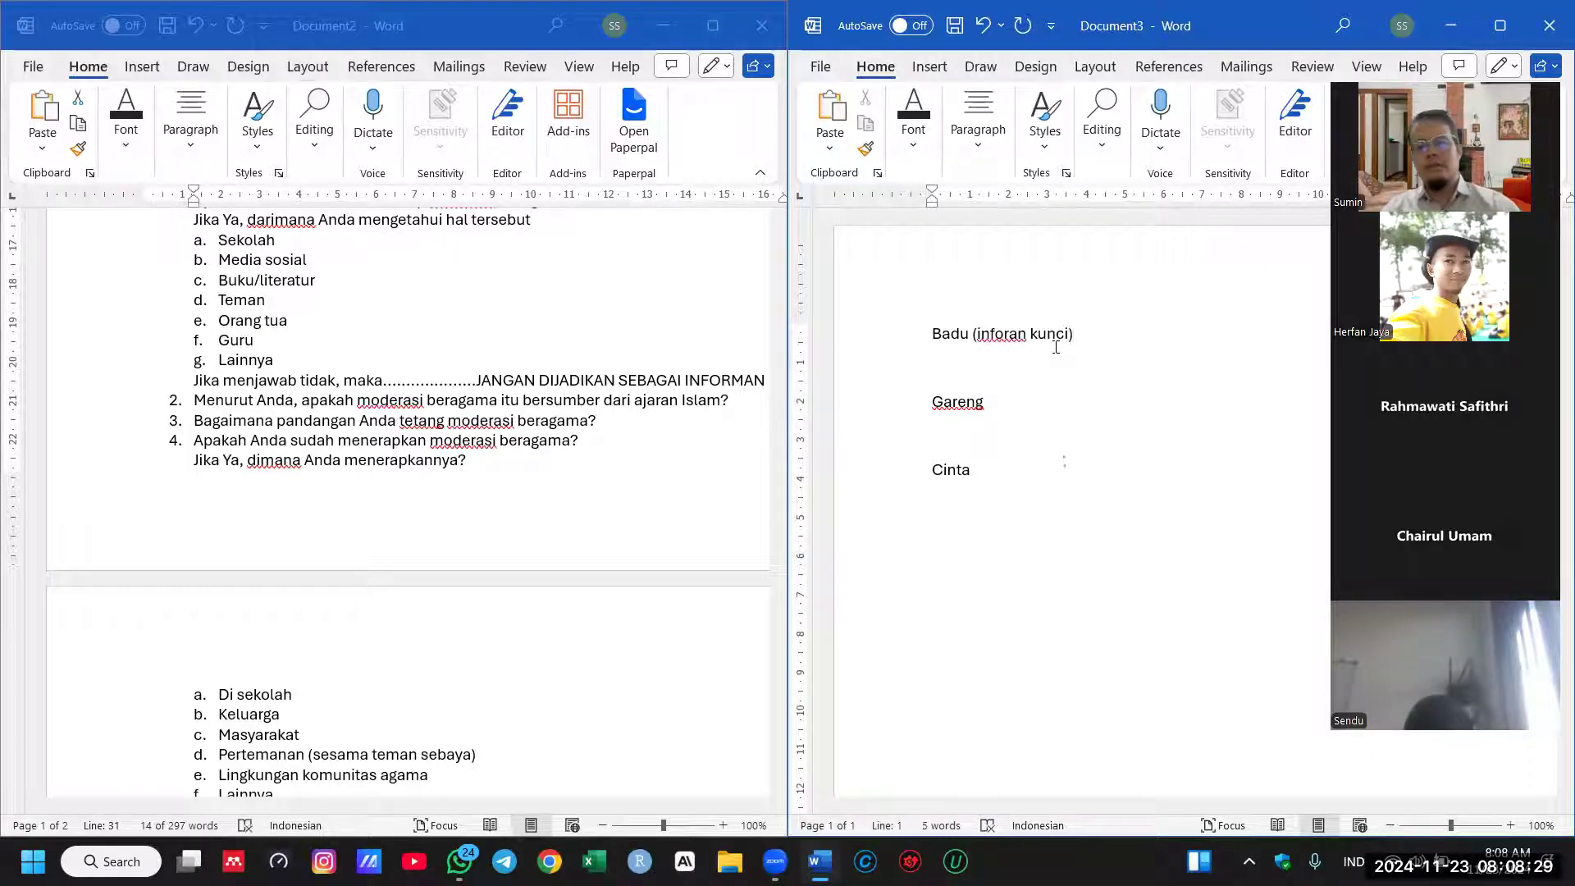
{"action": "key", "text": "Down"}
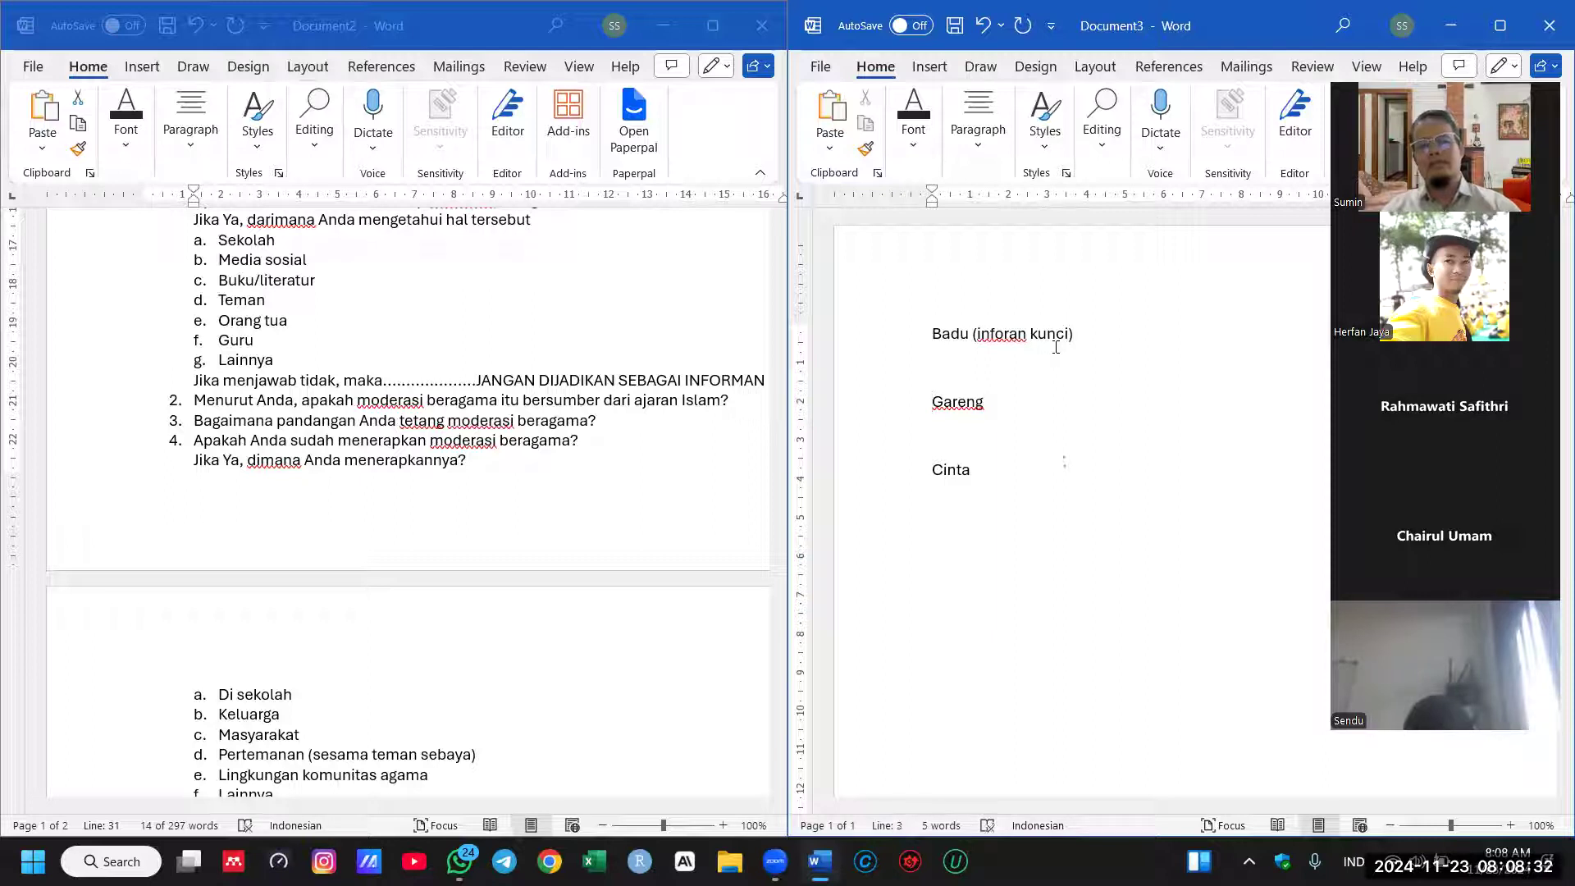
{"action": "type", "text": "(informan utama"}
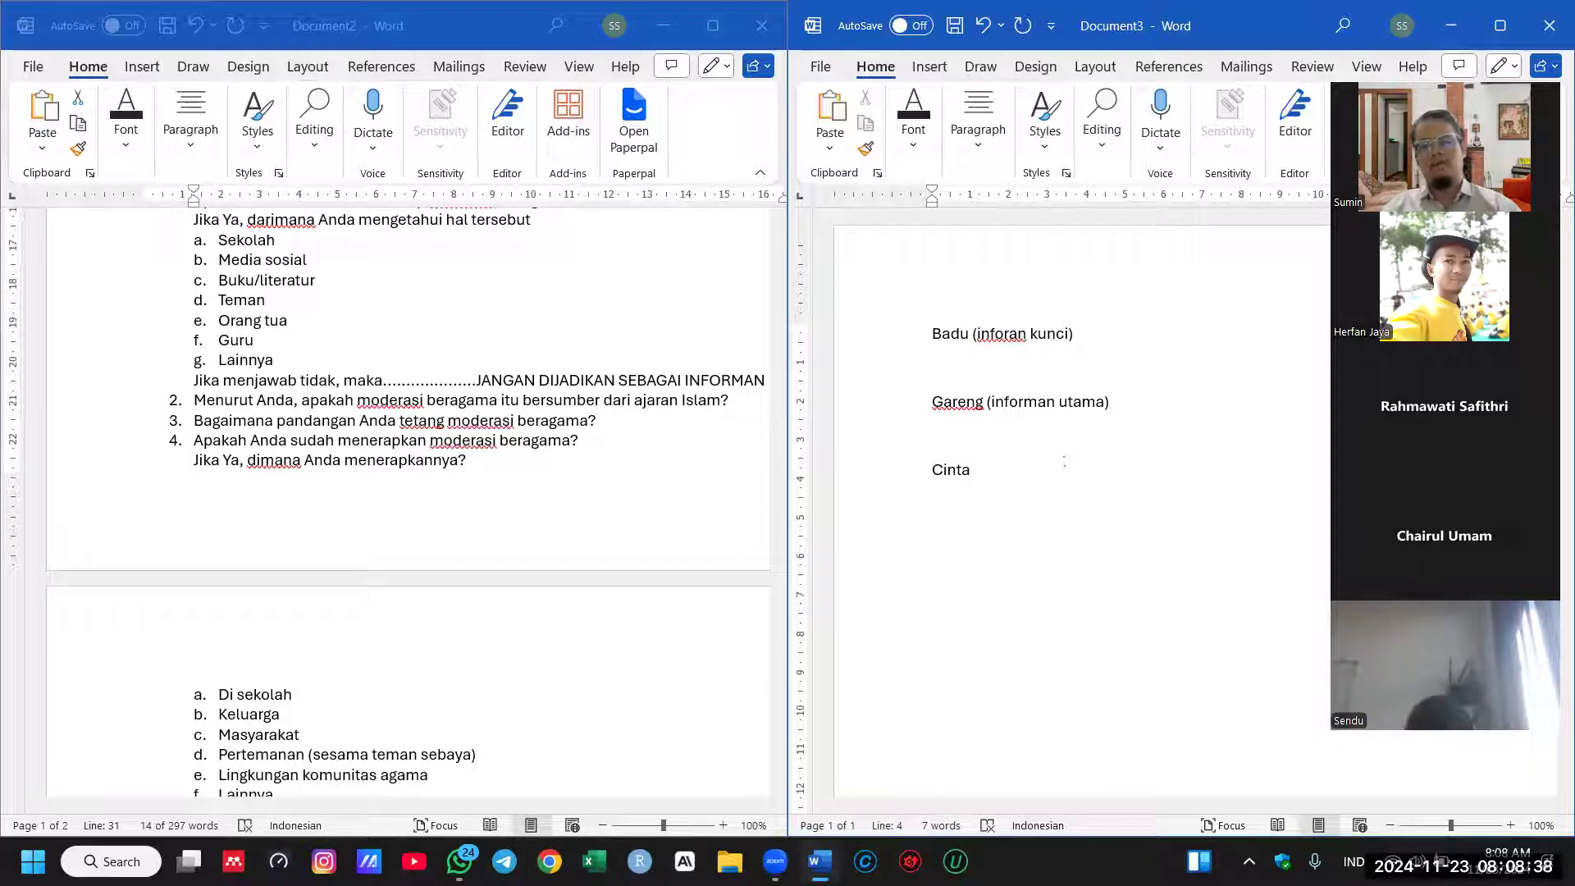
{"action": "type", "text": "(informa"}
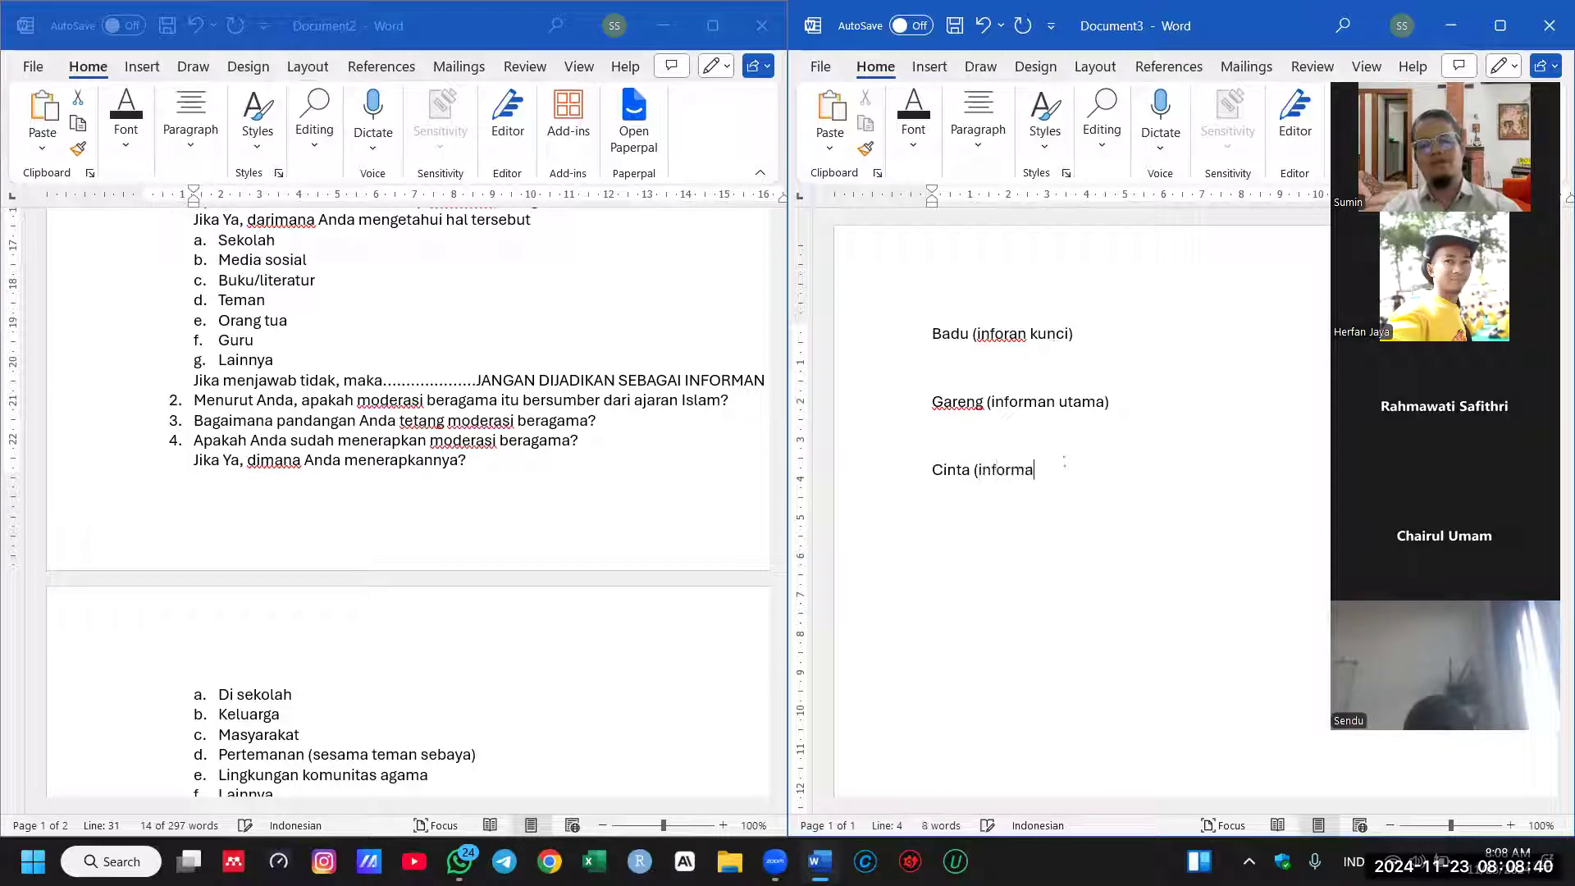
{"action": "type", "text": "n utama)"}
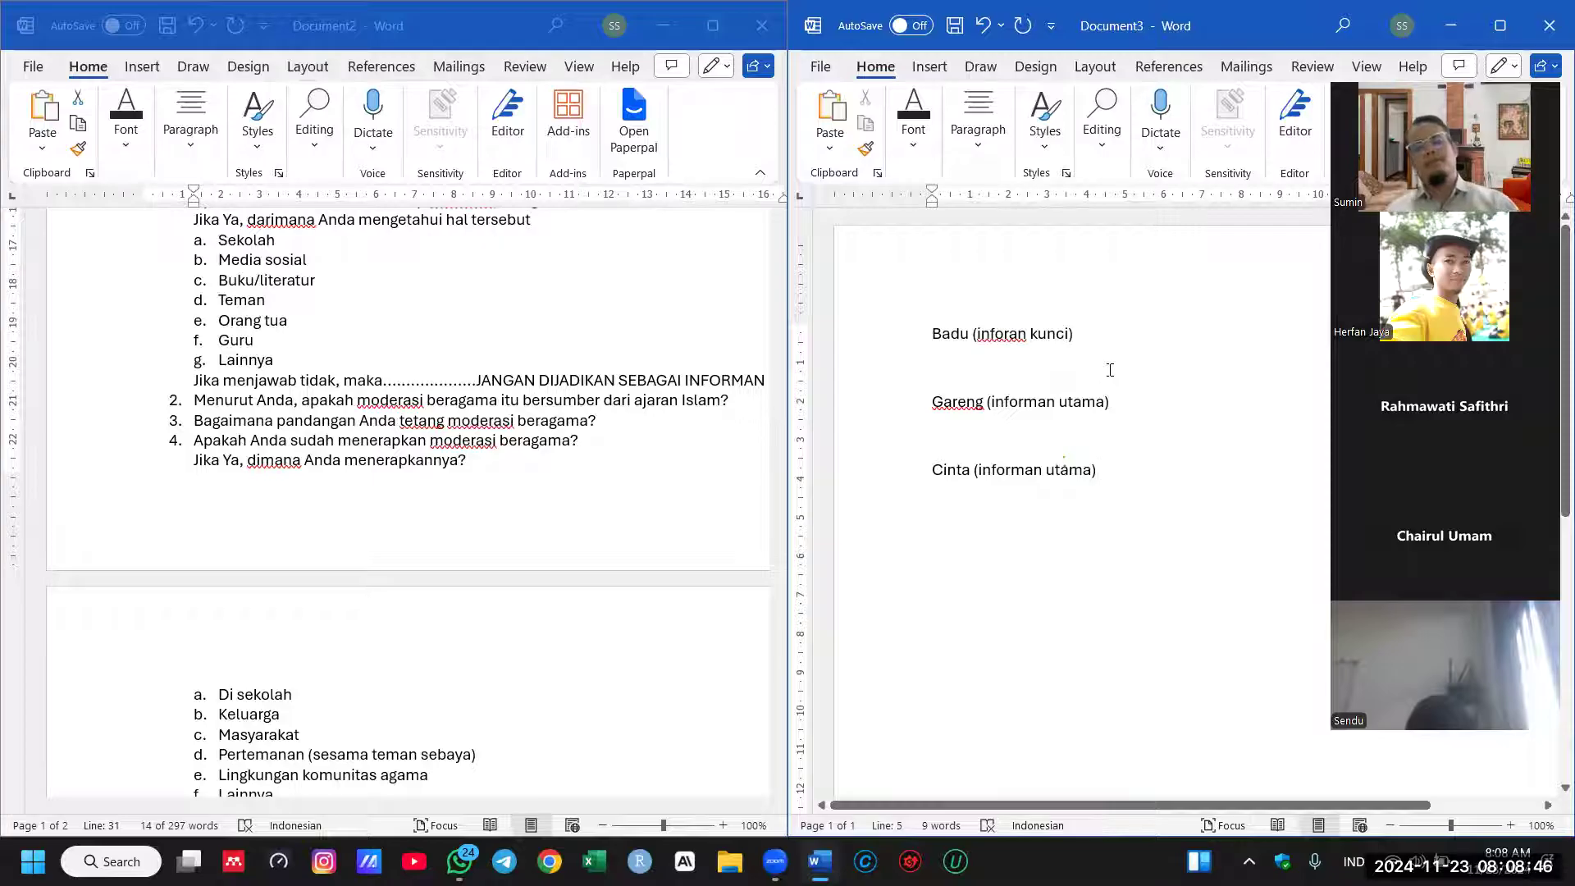
Step: Add two more empty lines beneath the first informant's entry and place the cursor directly under that name
{"action": "scroll", "coordinate": [1110, 370], "scroll_direction": "down", "scroll_amount": 2, "text": "ctrl"}
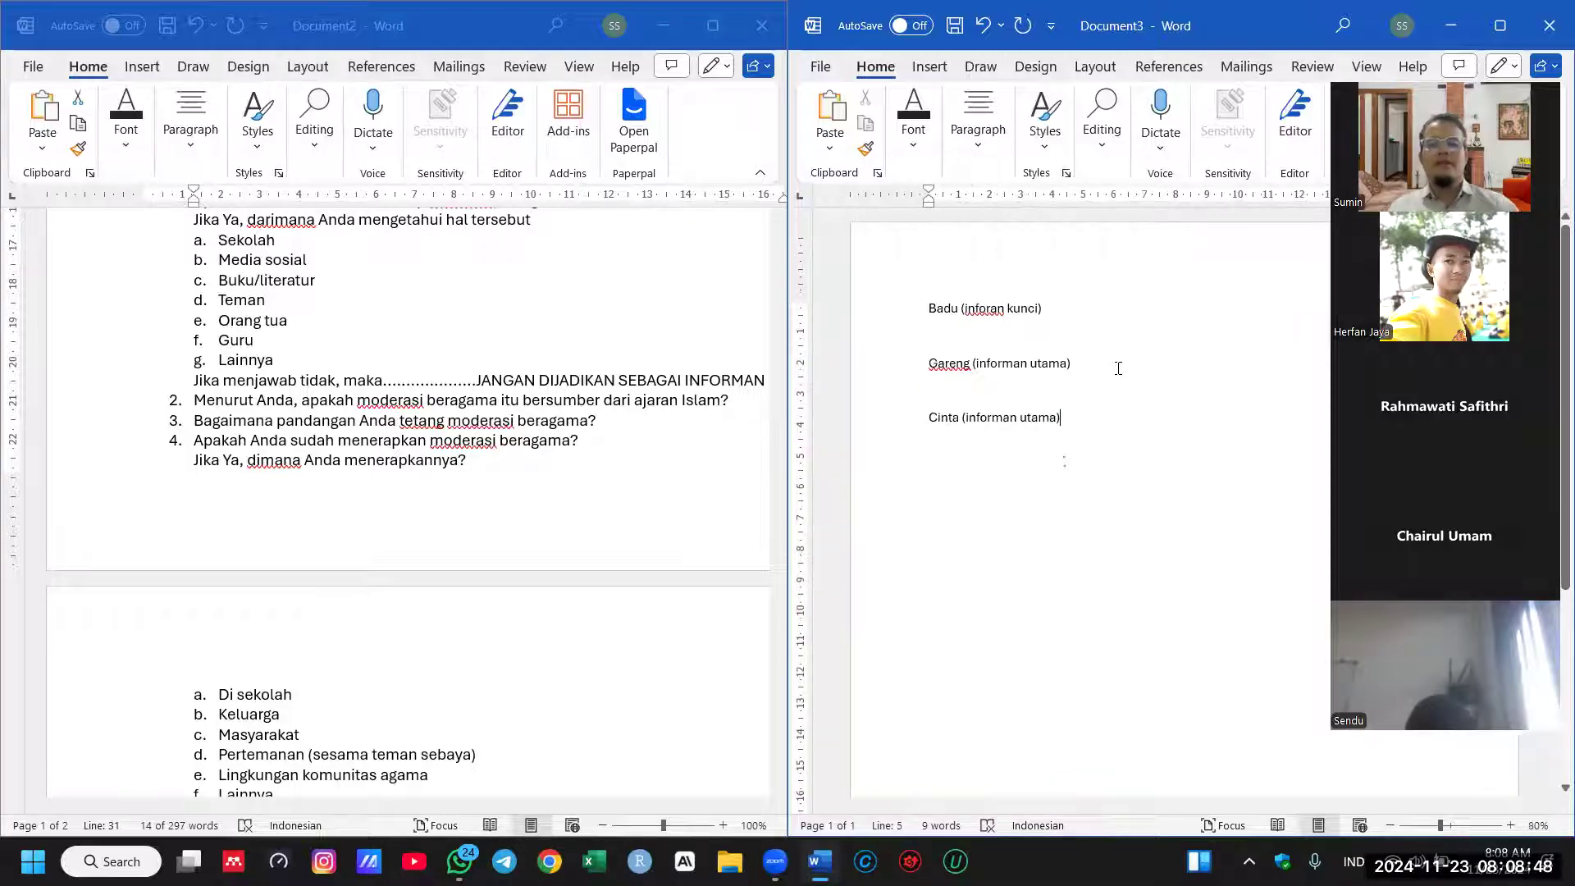
{"action": "left_click", "coordinate": [1023, 335]}
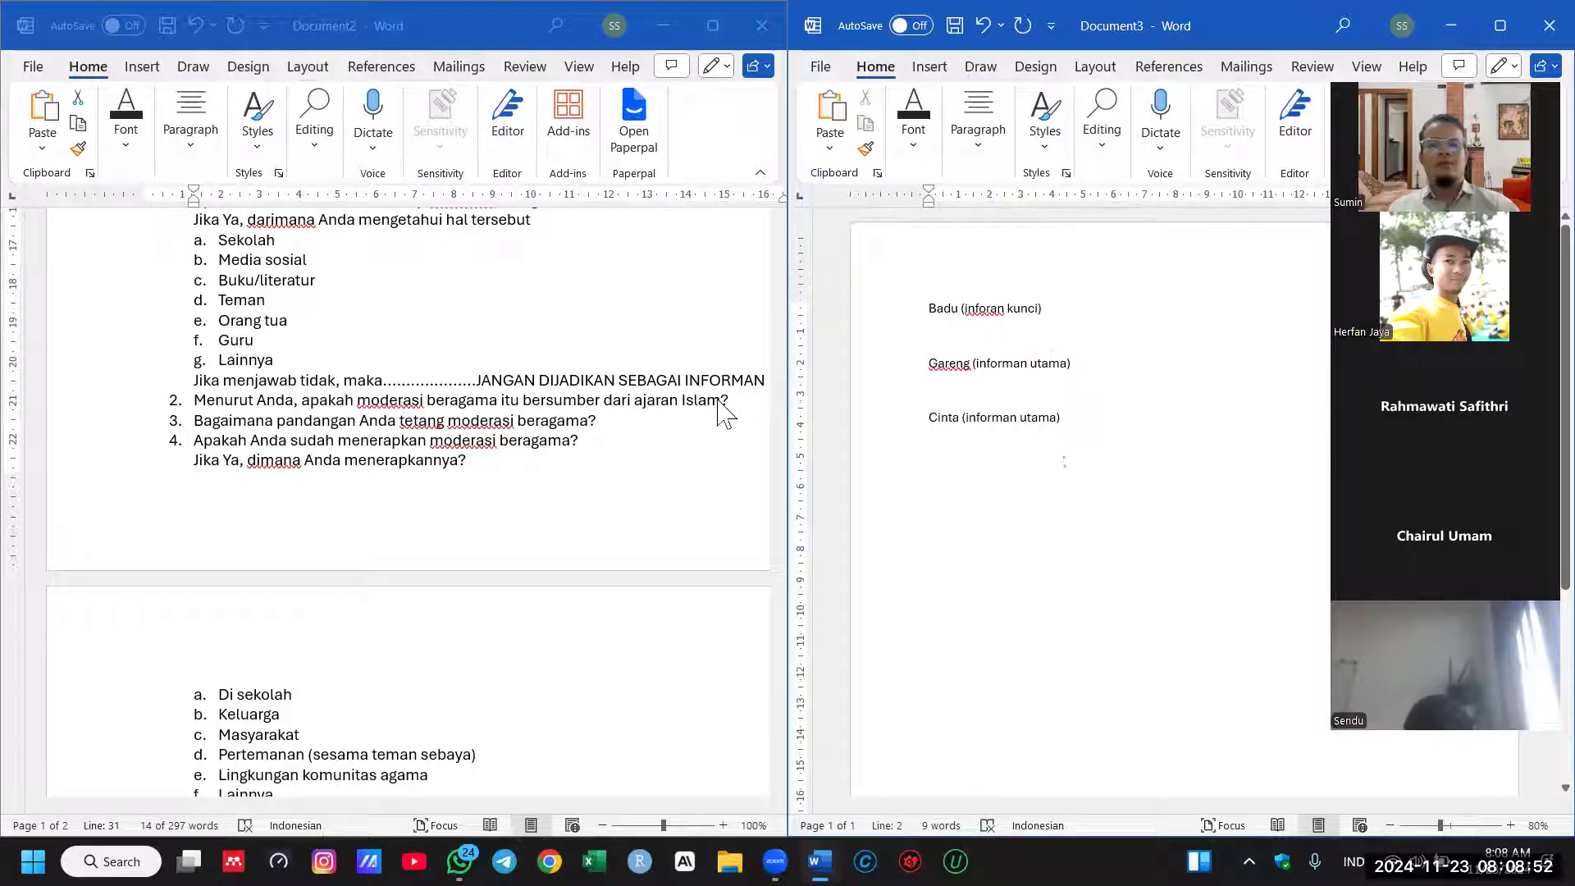
{"action": "scroll", "coordinate": [271, 379], "scroll_direction": "up", "scroll_amount": 2}
{"action": "scroll", "coordinate": [268, 369], "scroll_direction": "up", "scroll_amount": 1}
{"action": "left_click", "coordinate": [301, 412]}
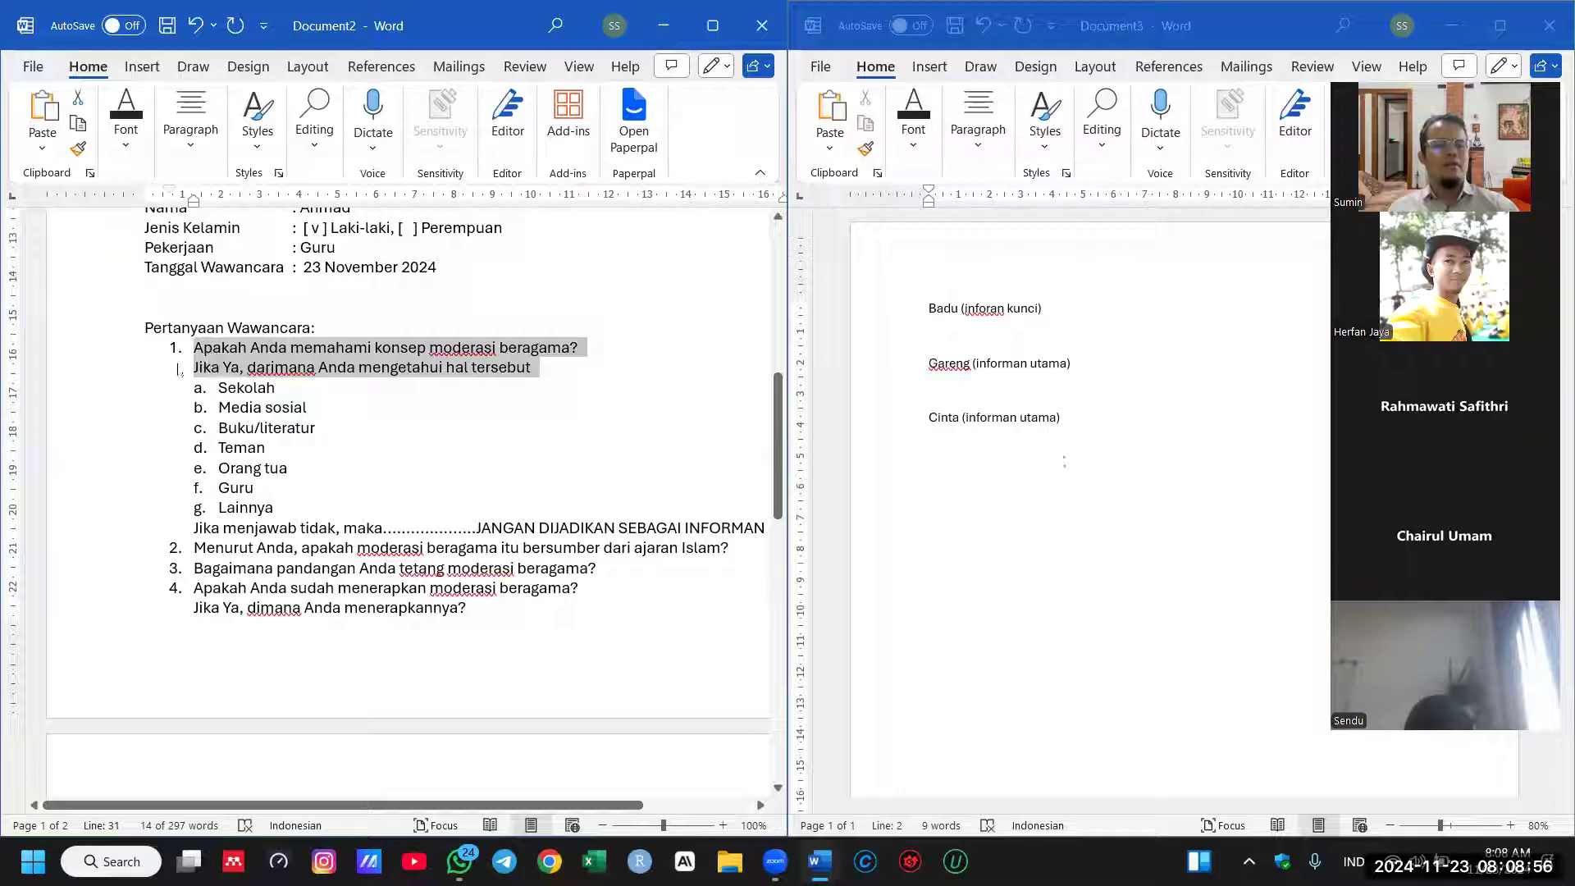
{"action": "left_click", "coordinate": [1015, 338]}
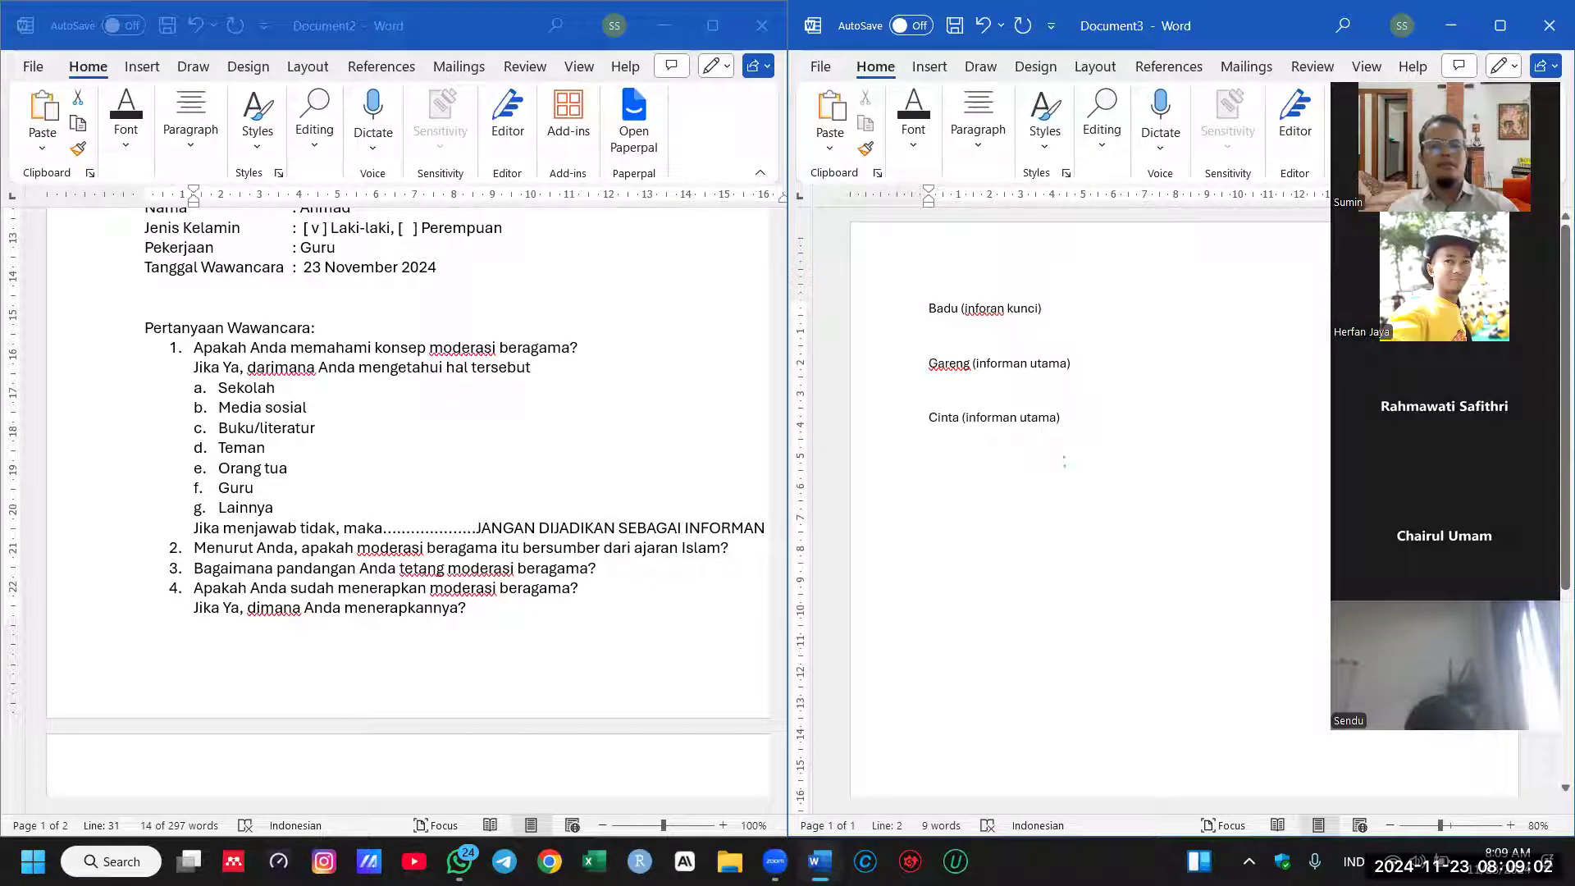
{"action": "key", "text": "Return"}
{"action": "key", "text": "Return"}
{"action": "left_click", "coordinate": [980, 335]}
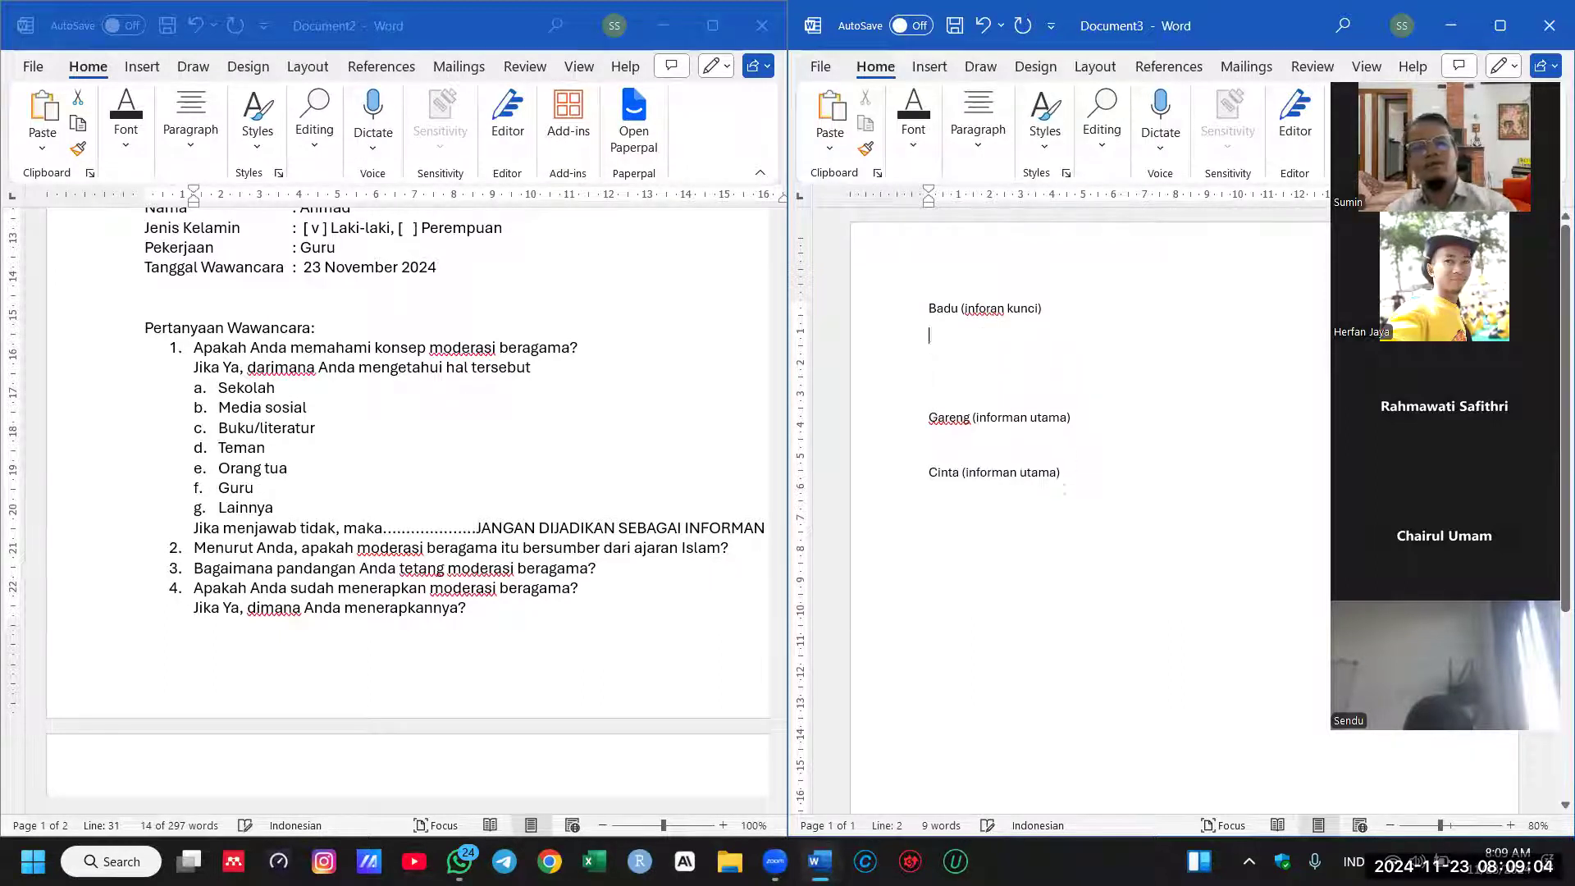
Step: Start an answer with "Saya sa" under the first informant and paste the guide's question 1 with its follow-up line above it
{"action": "type", "text": "Saya sa"}
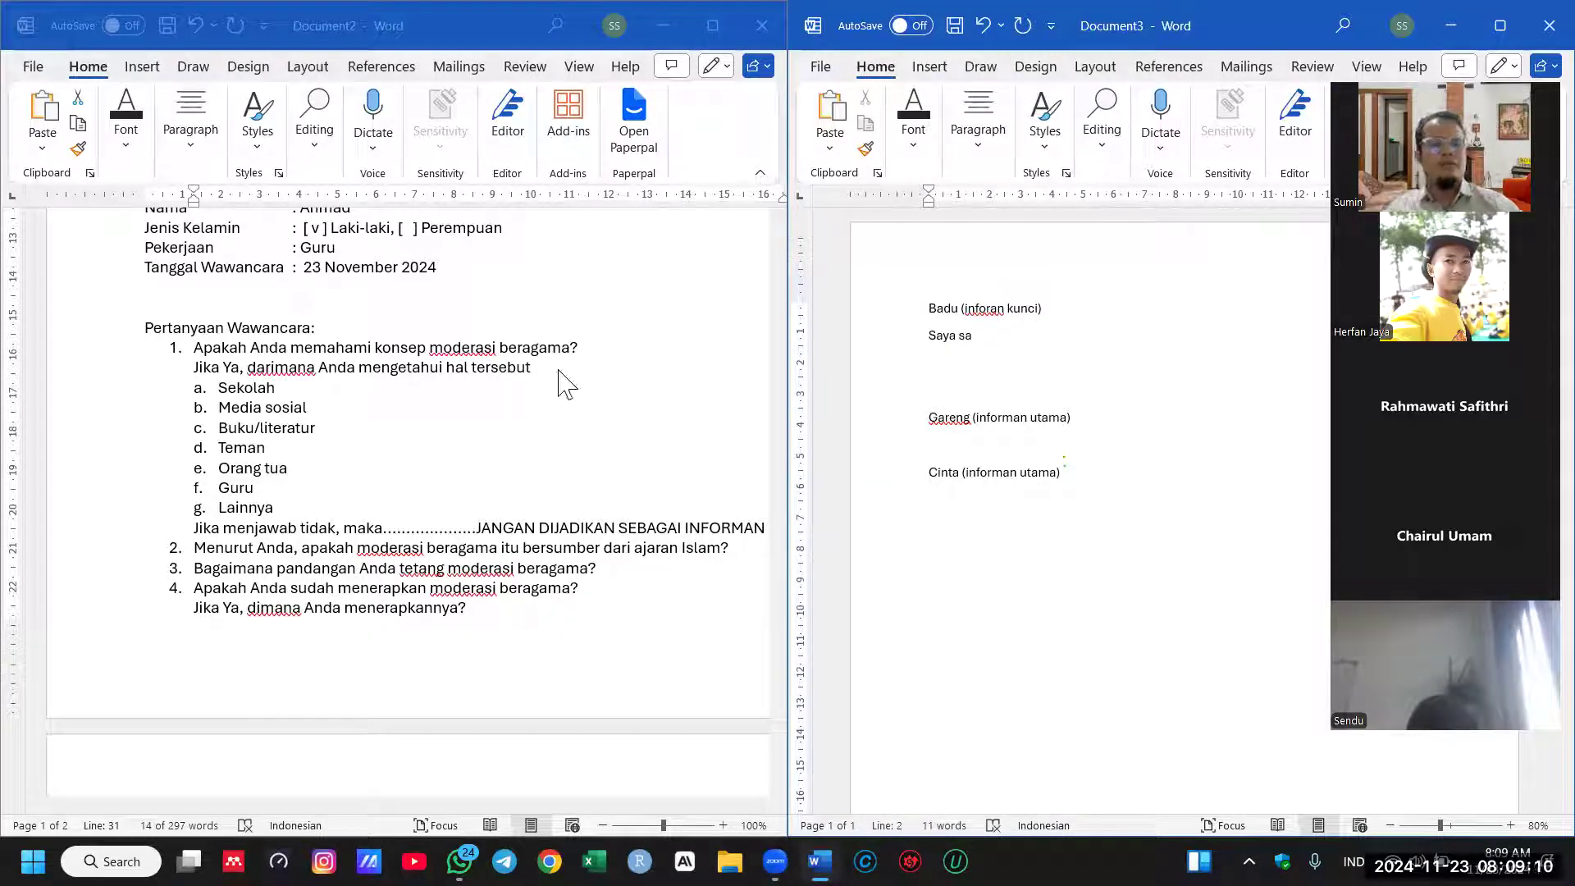
{"action": "triple_click", "coordinate": [264, 371]}
{"action": "key", "text": "ctrl+c"}
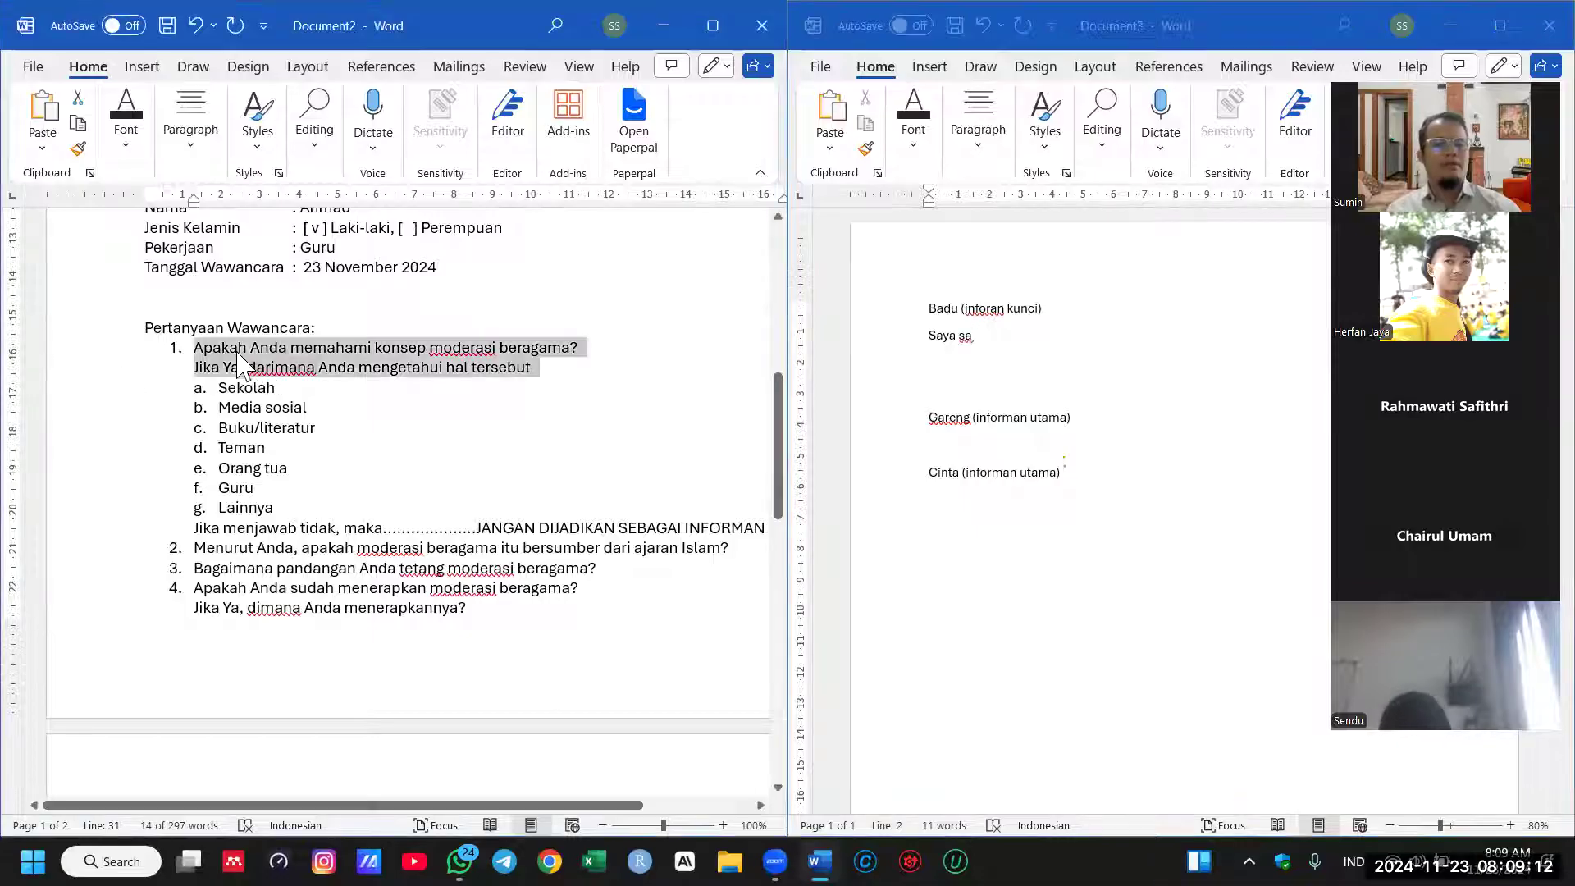
{"action": "left_click", "coordinate": [981, 332]}
{"action": "key", "text": "Return"}
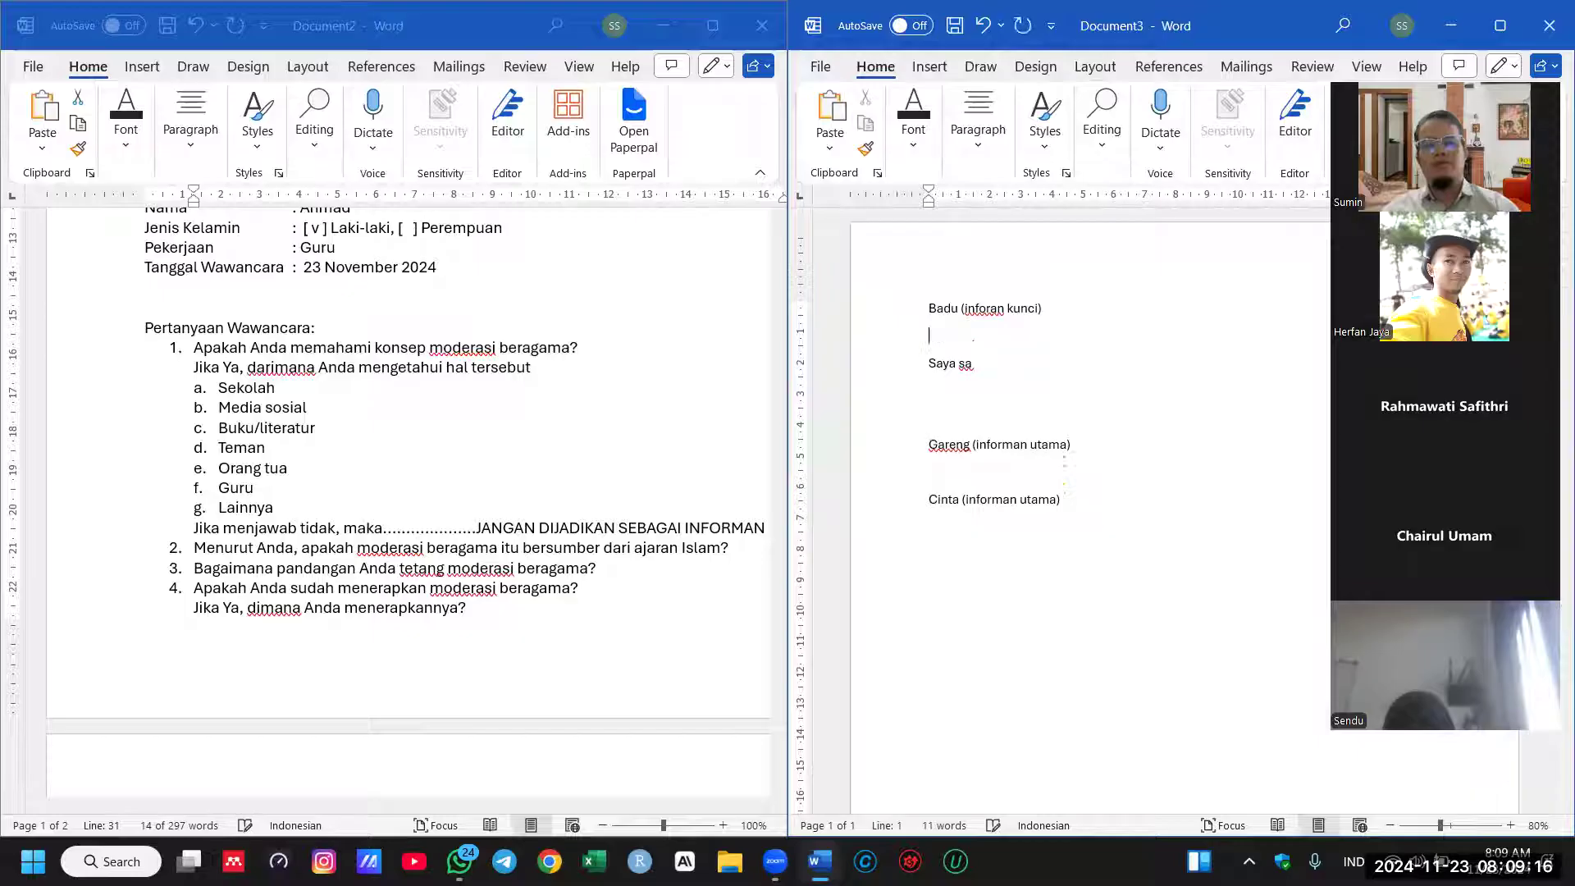
{"action": "key", "text": "ctrl+v"}
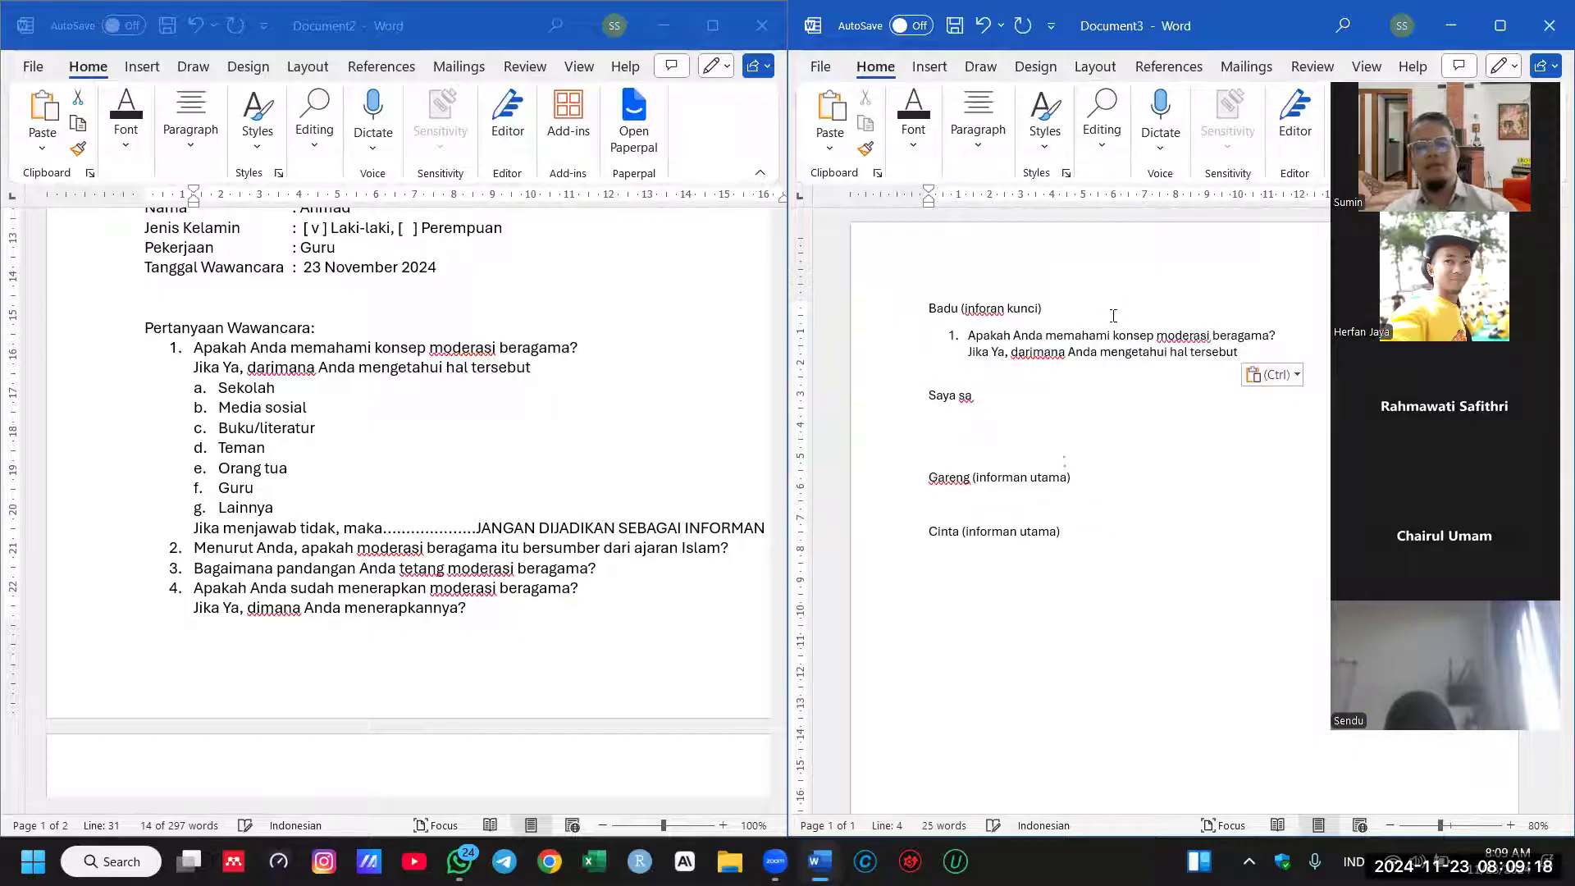
Step: Remove the numbering and indent from the pasted question and delete its follow-up line "Jika Ya, darimana Anda mengetahui hal tersebut"
{"action": "left_click", "coordinate": [968, 338]}
{"action": "key", "text": "BackSpace"}
{"action": "key", "text": "BackSpace"}
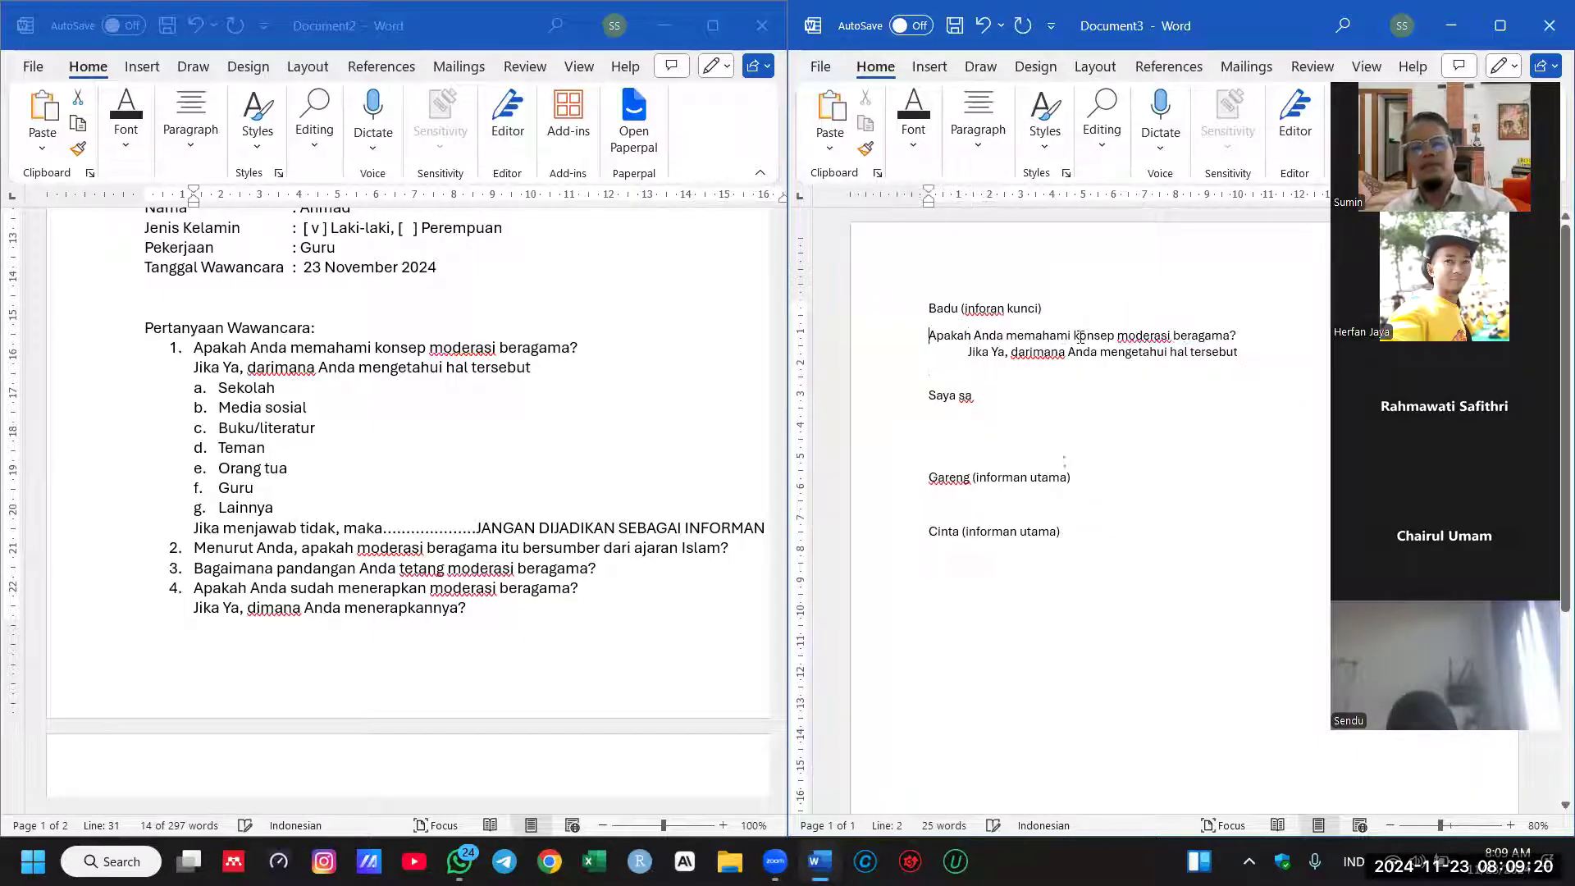
{"action": "left_click", "coordinate": [873, 357]}
{"action": "key", "text": "BackSpace"}
{"action": "key", "text": "BackSpace"}
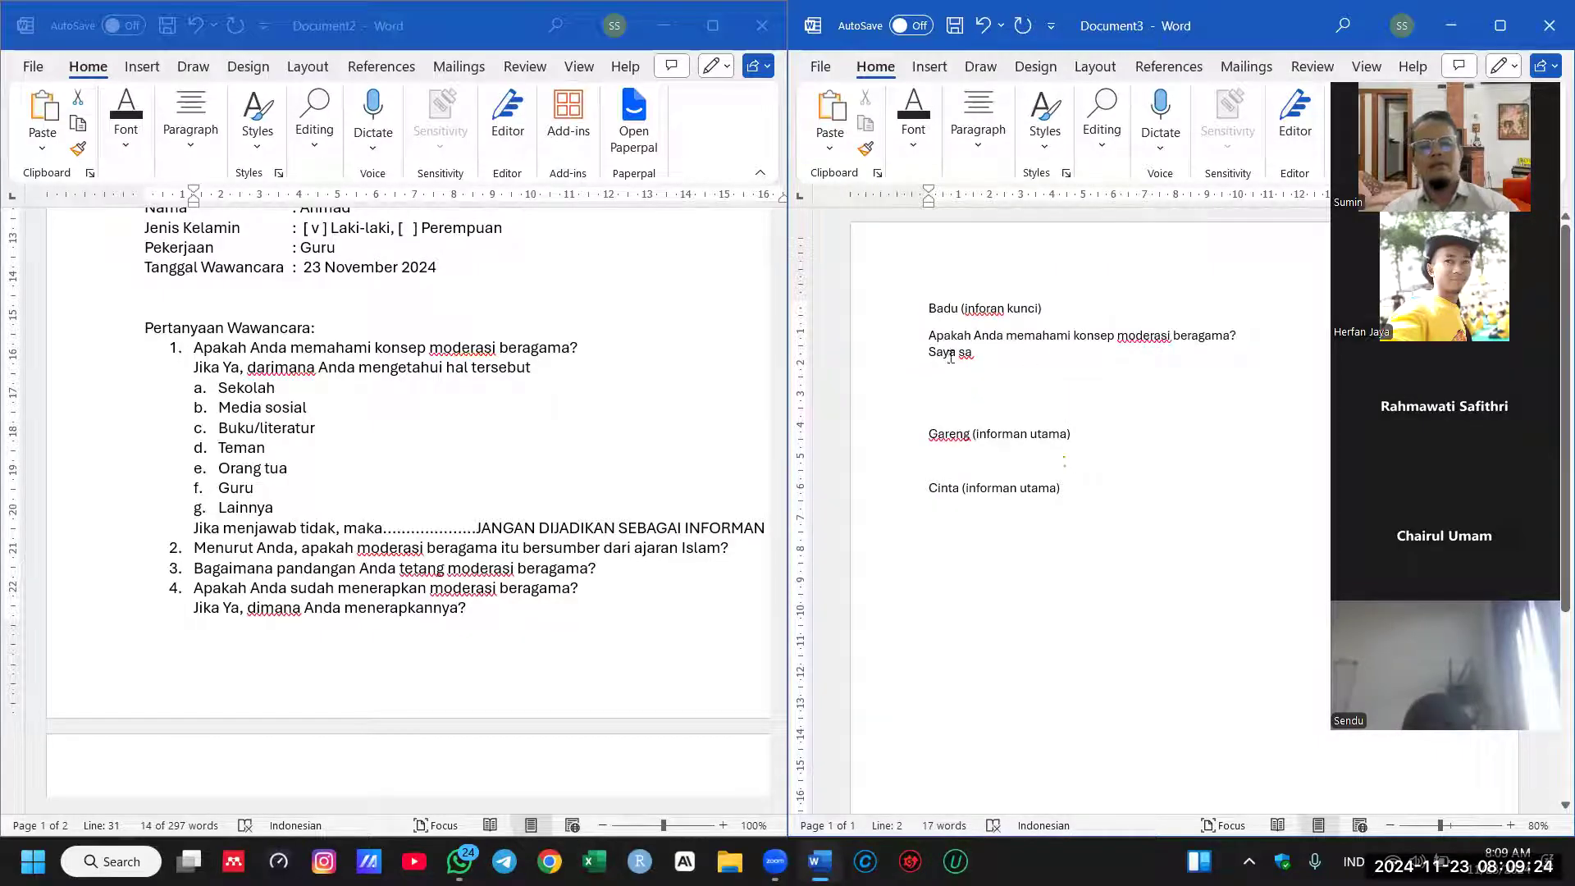
Step: Prefix the pasted question with "P:" and the answer line beneath it with "J:"
{"action": "left_click", "coordinate": [931, 339]}
{"action": "type", "text": "P"}
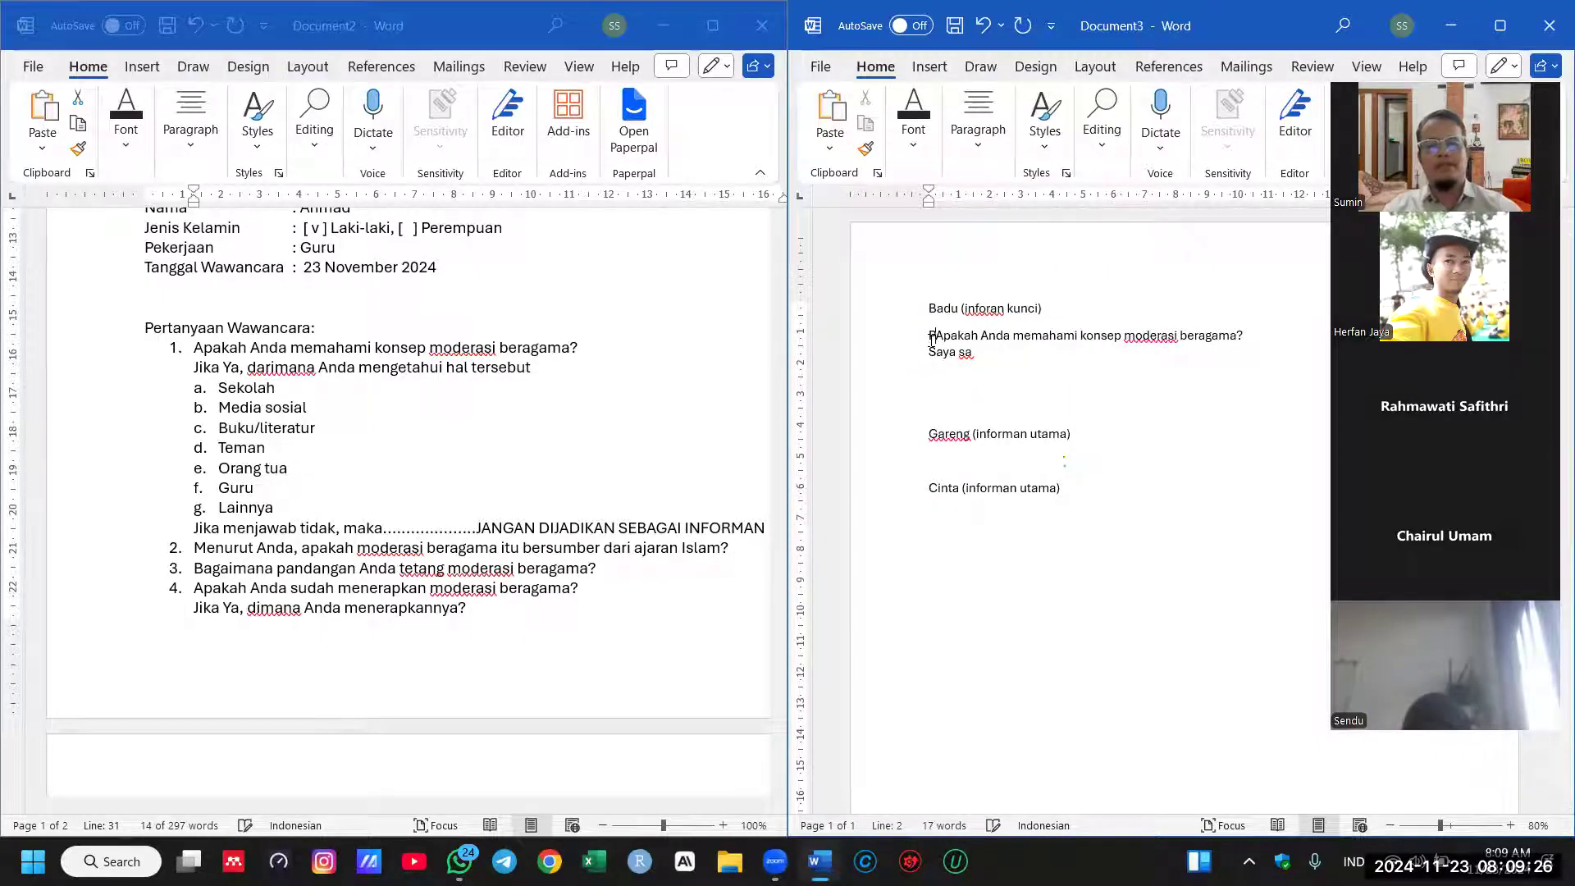
{"action": "type", "text": ":"}
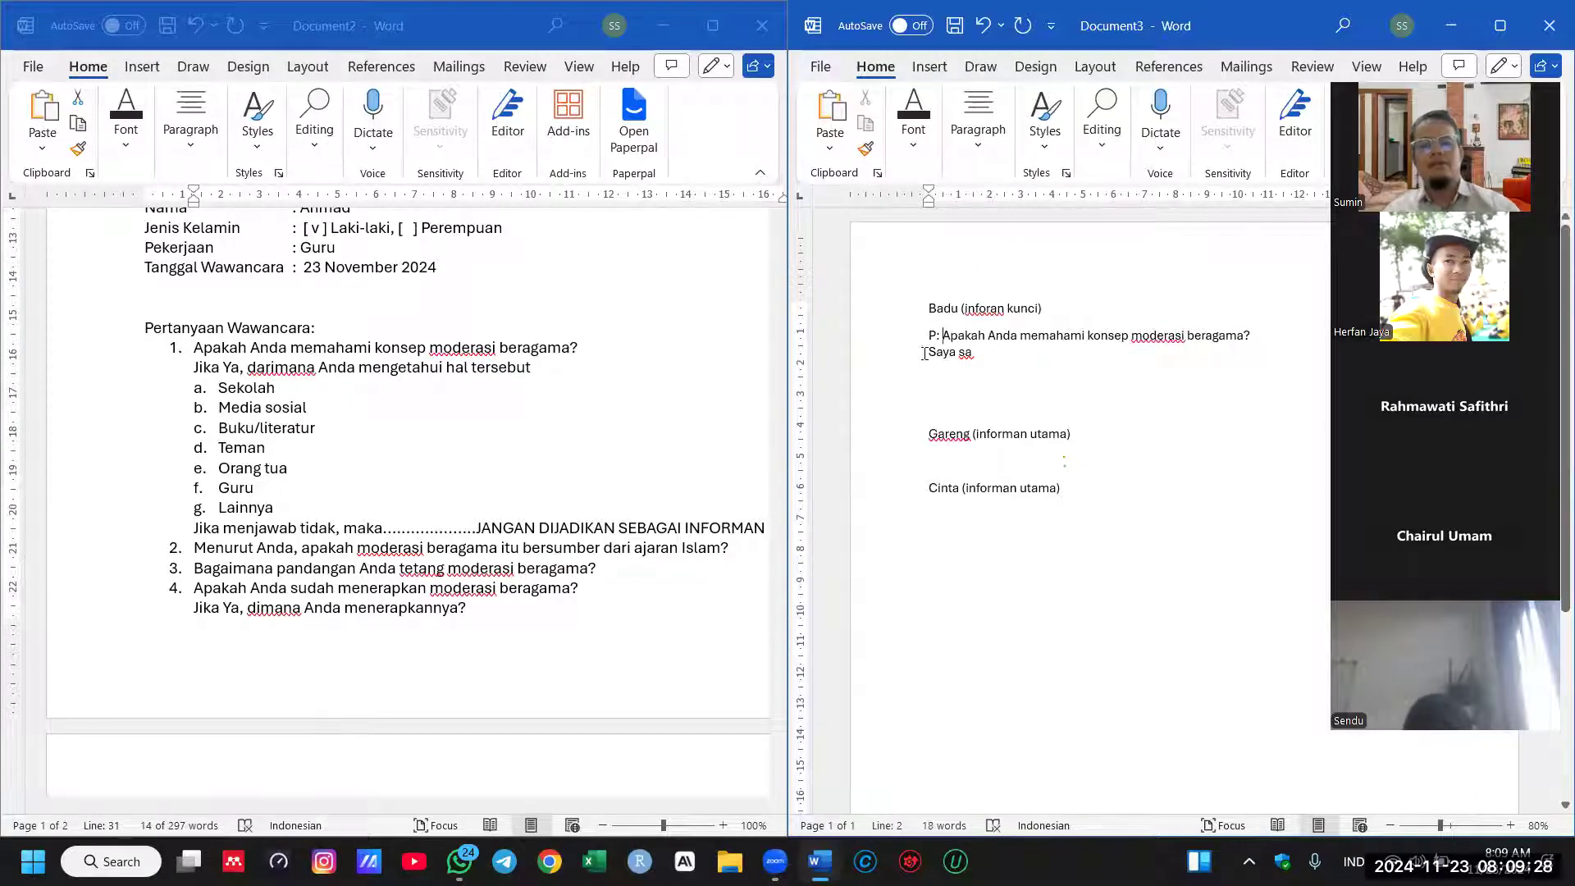
{"action": "left_click", "coordinate": [924, 352]}
{"action": "type", "text": "J:"}
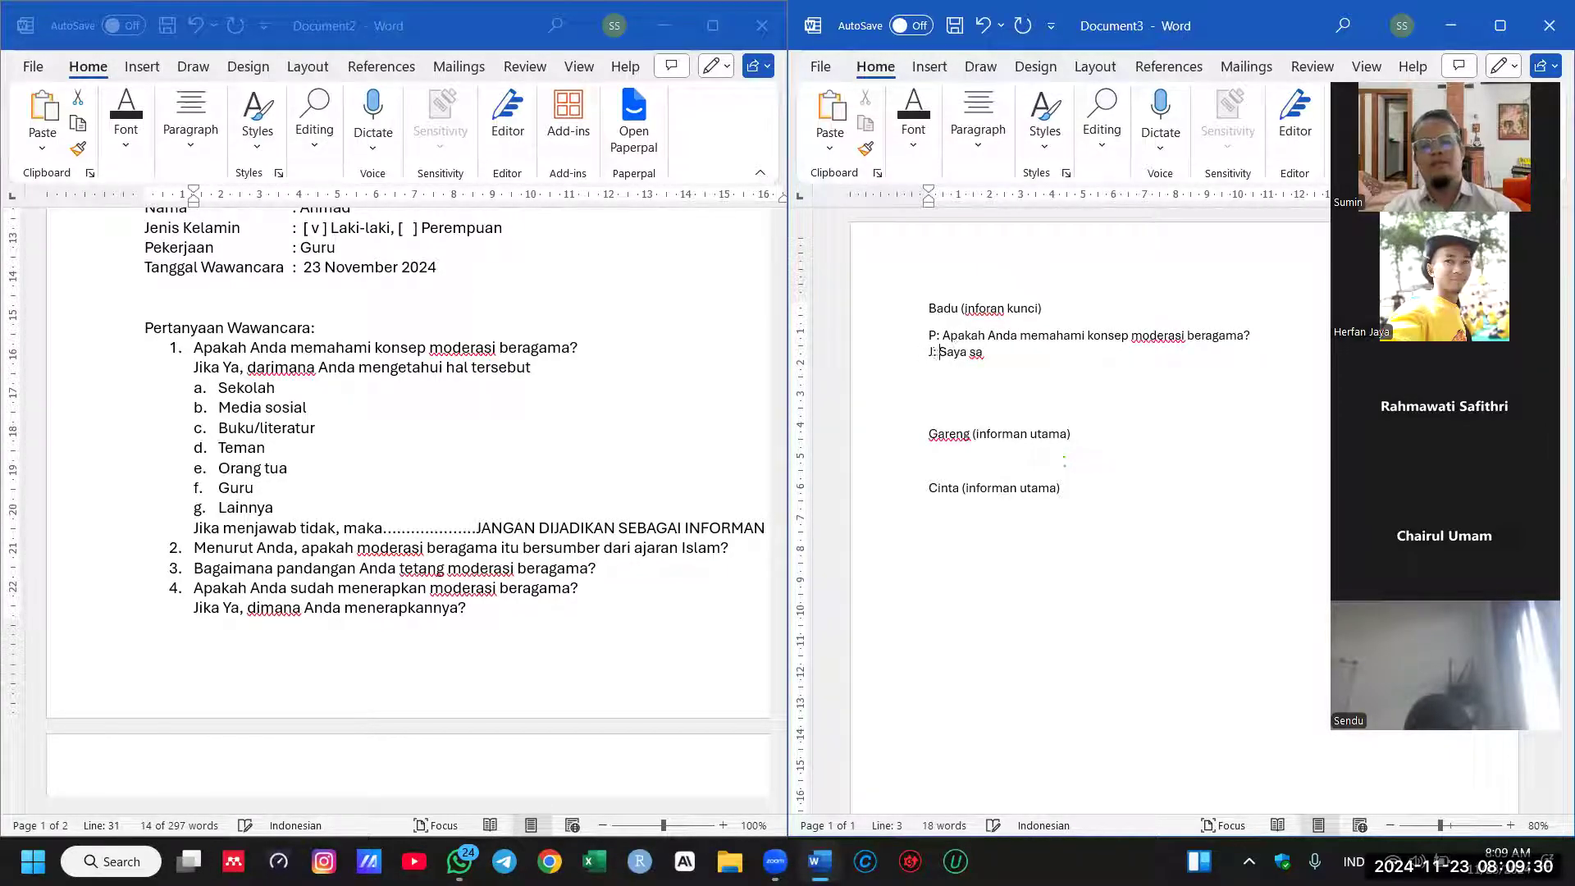
Step: Complete the first answer so it reads "Saya memahami moderasi beragama melalui pembelajaran di kampus"
{"action": "key", "text": "BackSpace"}
{"action": "key", "text": "BackSpace"}
{"action": "type", "text": "memaham"}
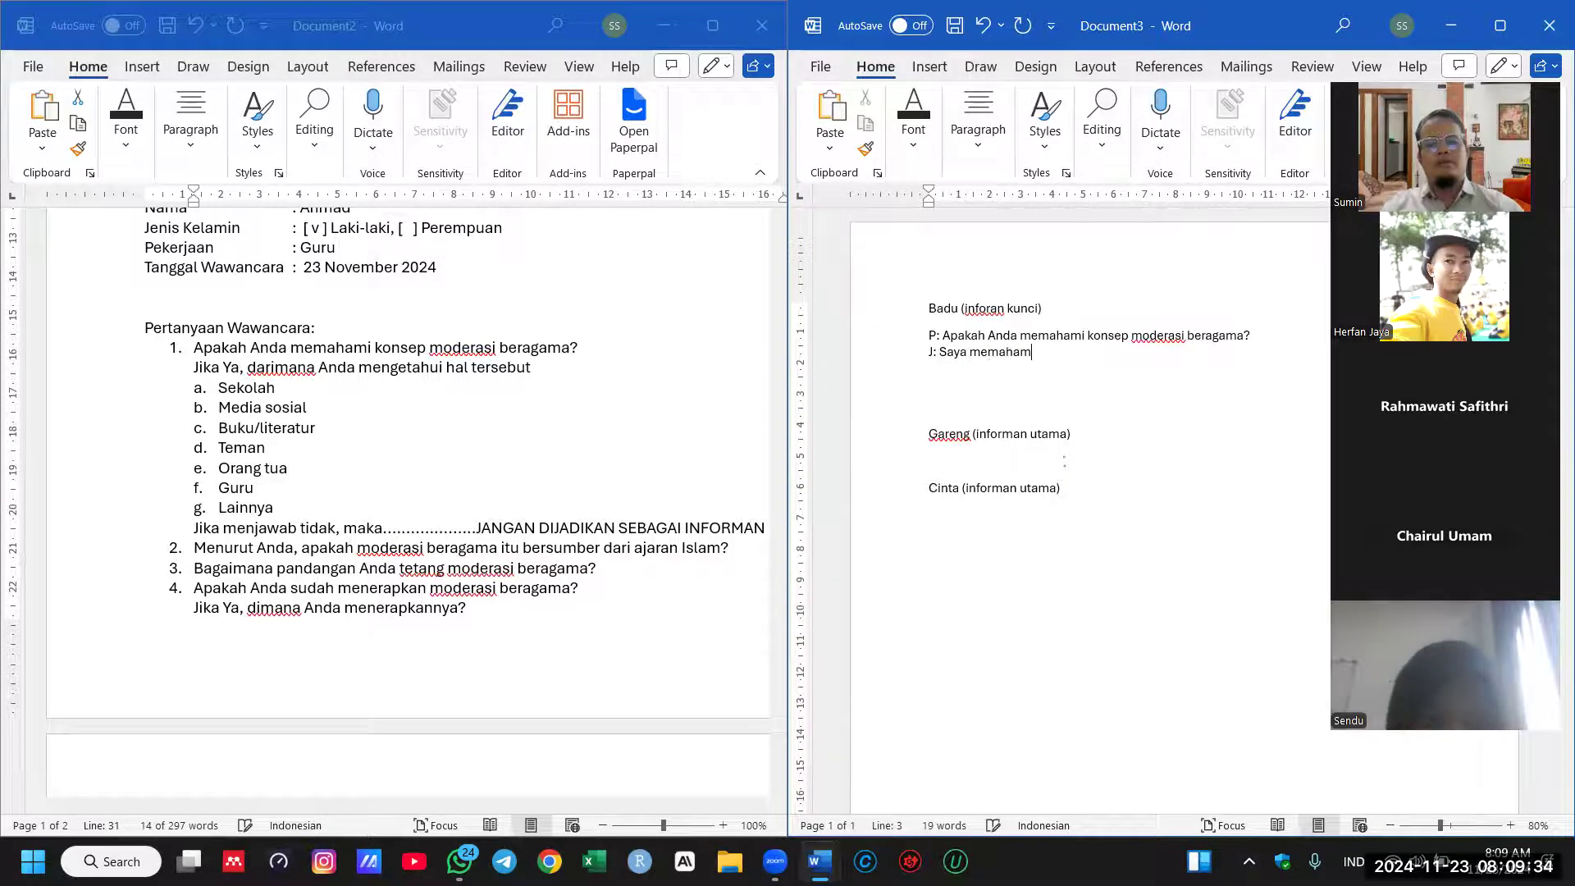
{"action": "type", "text": "i moderasi beraga"}
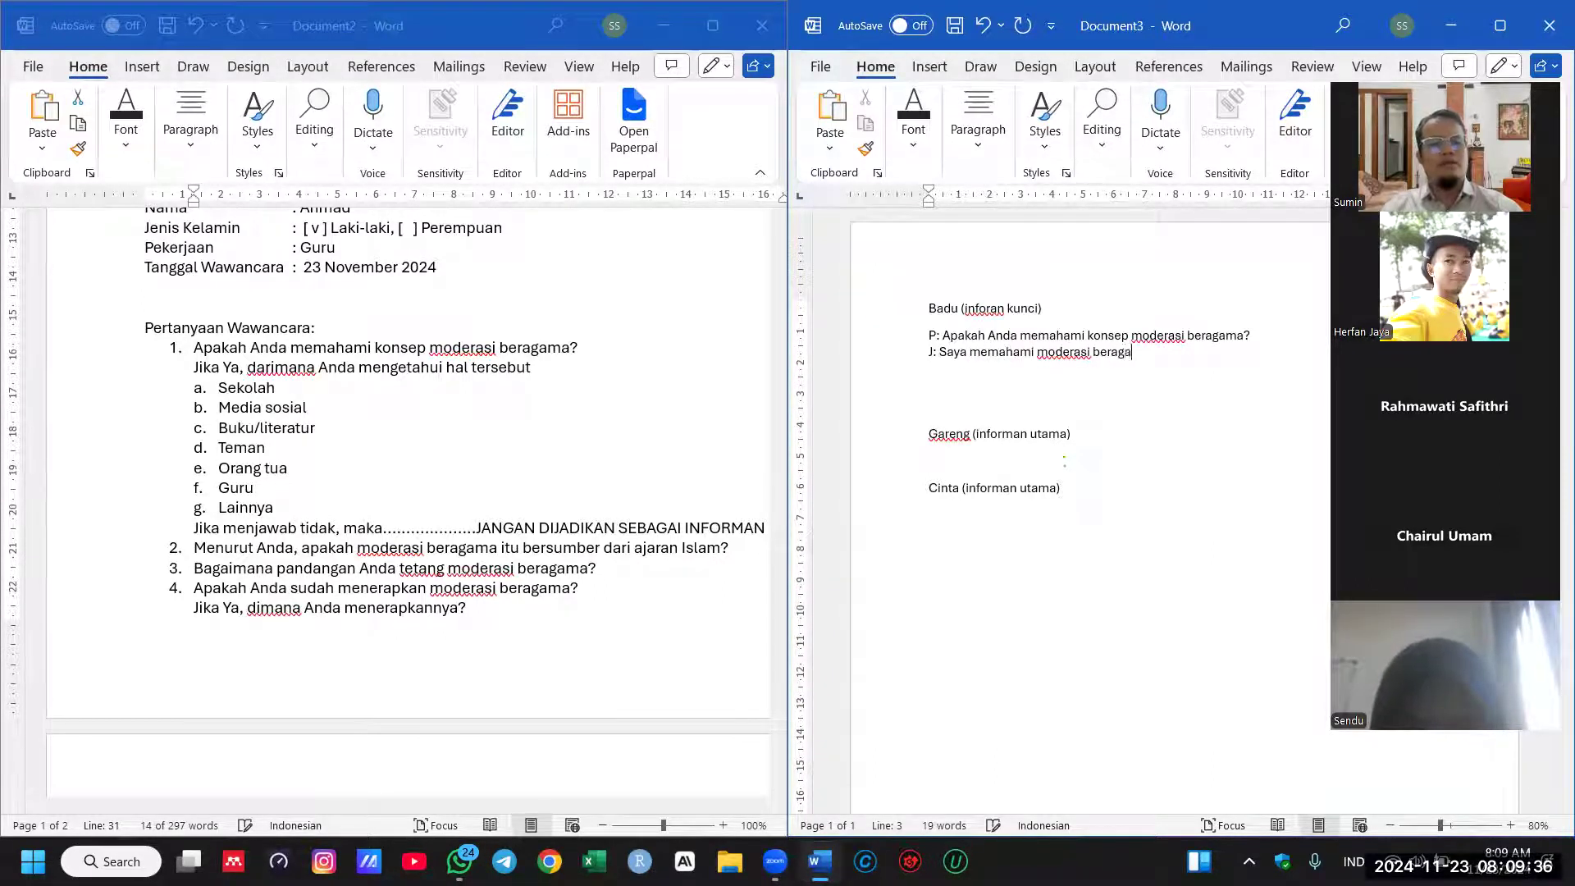
{"action": "type", "text": "ma "}
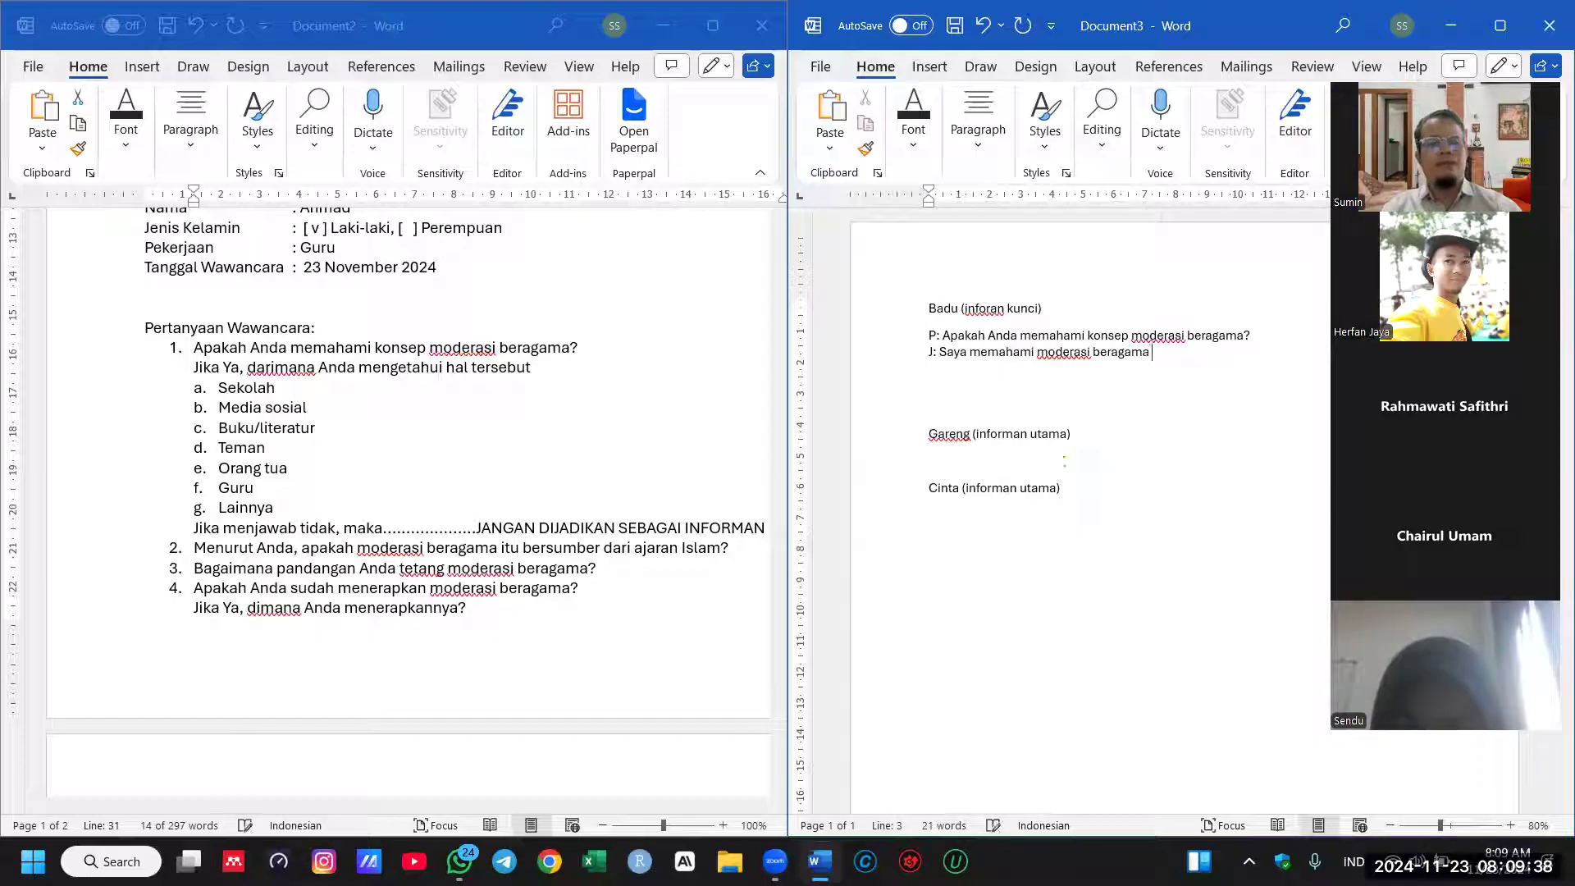
{"action": "type", "text": "melalui s"}
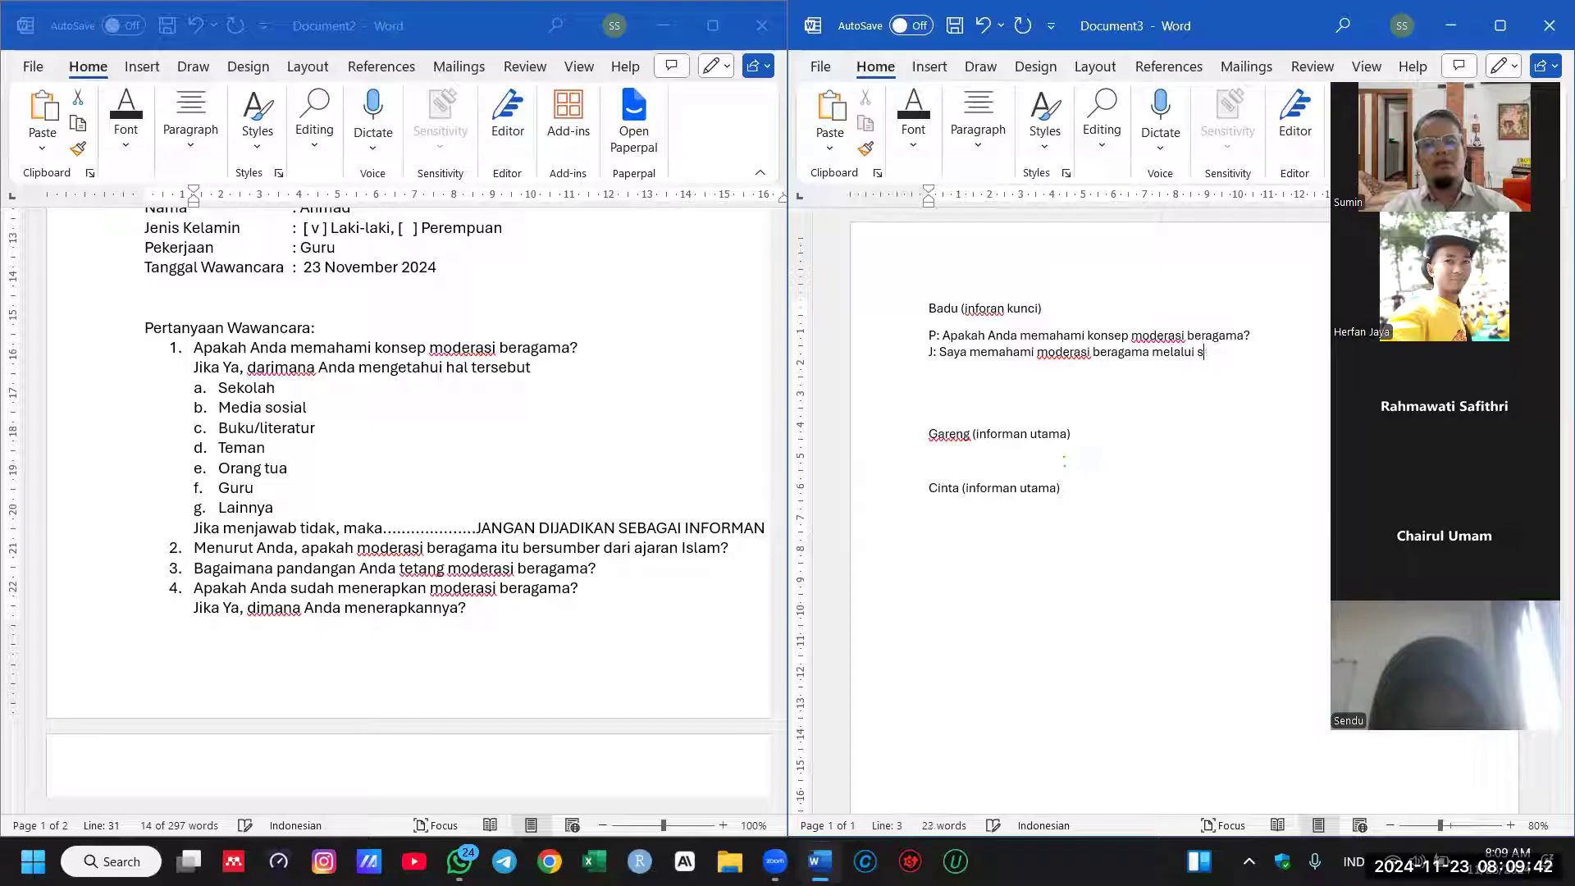
{"action": "key", "text": "BackSpace"}
{"action": "type", "text": "pembelajaran di kampu"}
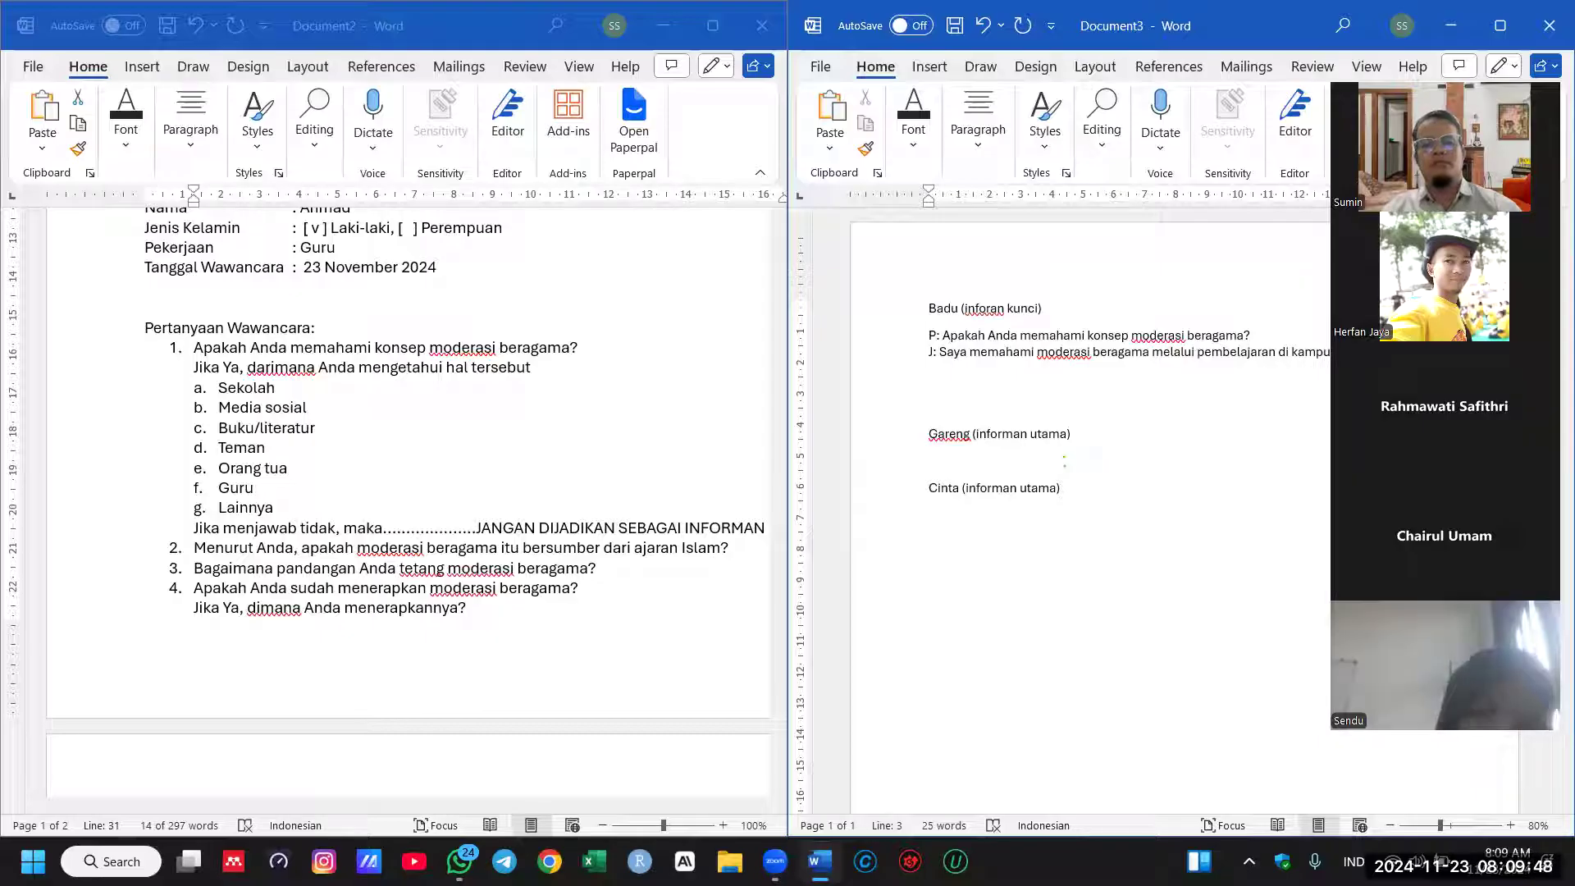
{"action": "scroll", "coordinate": [1077, 389], "scroll_direction": "down", "scroll_amount": 1}
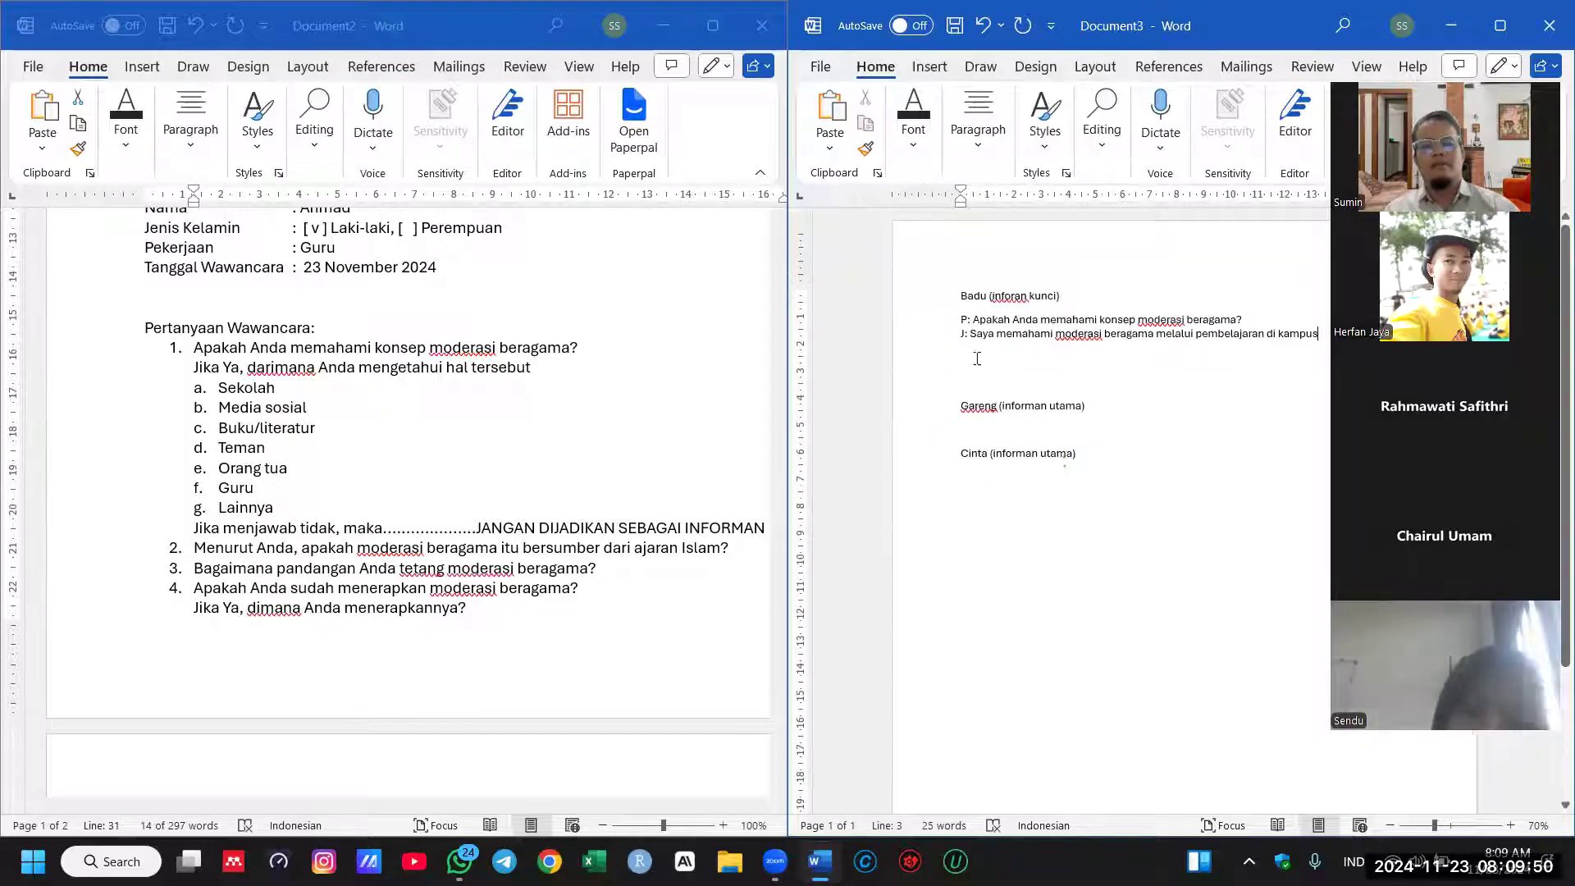
Step: On a new line below the first answer, enter "P:" followed by question 2 copied from the interview guide, without its question mark
{"action": "key", "text": "Return"}
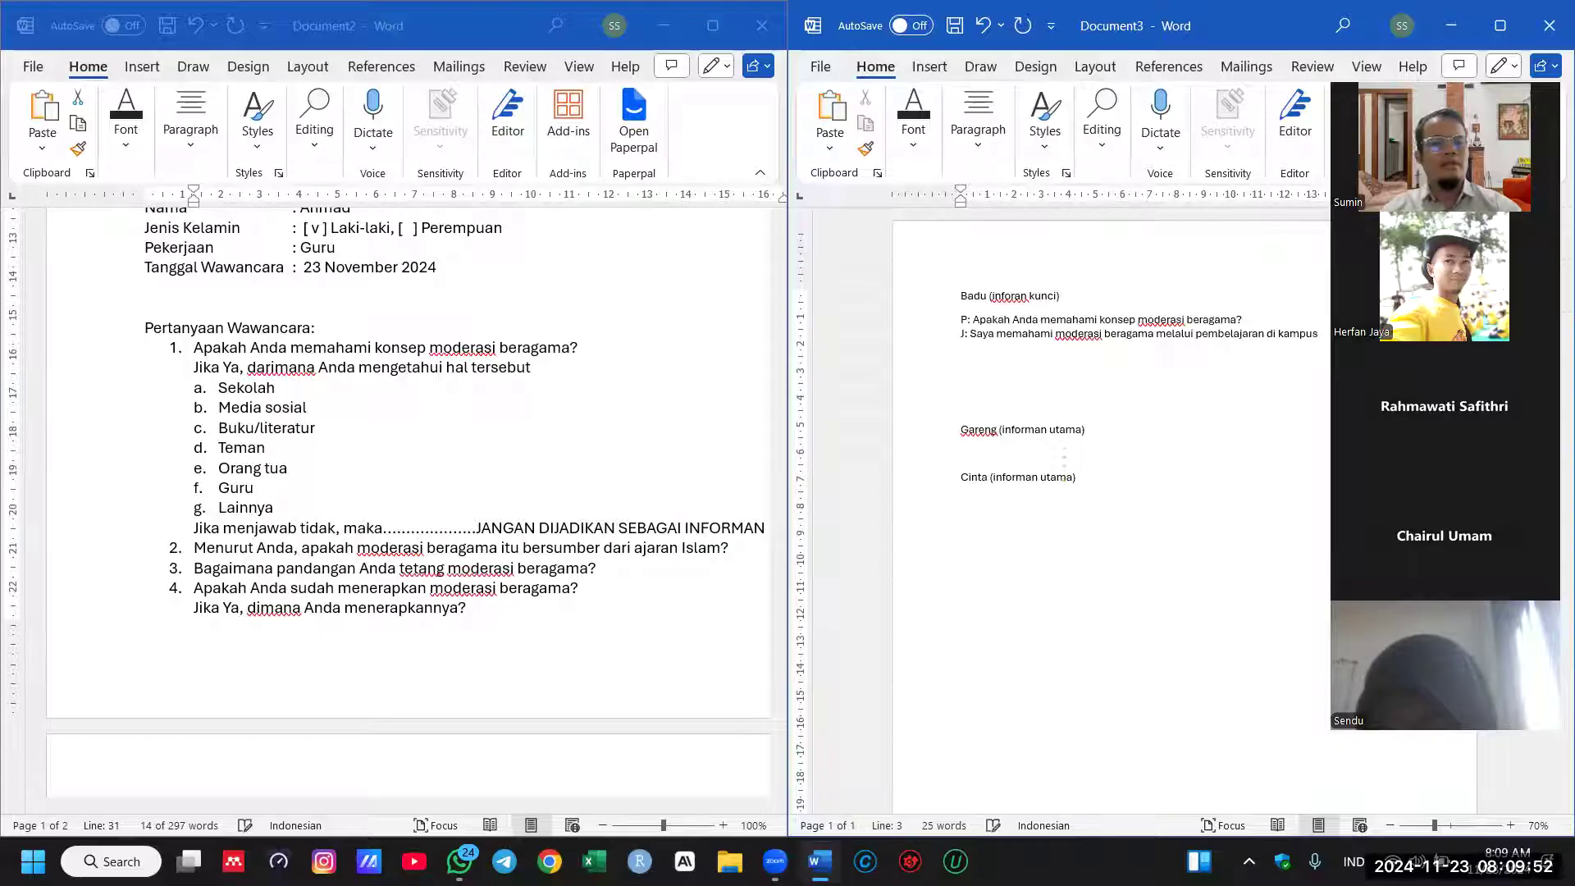
{"action": "left_click", "coordinate": [508, 534]}
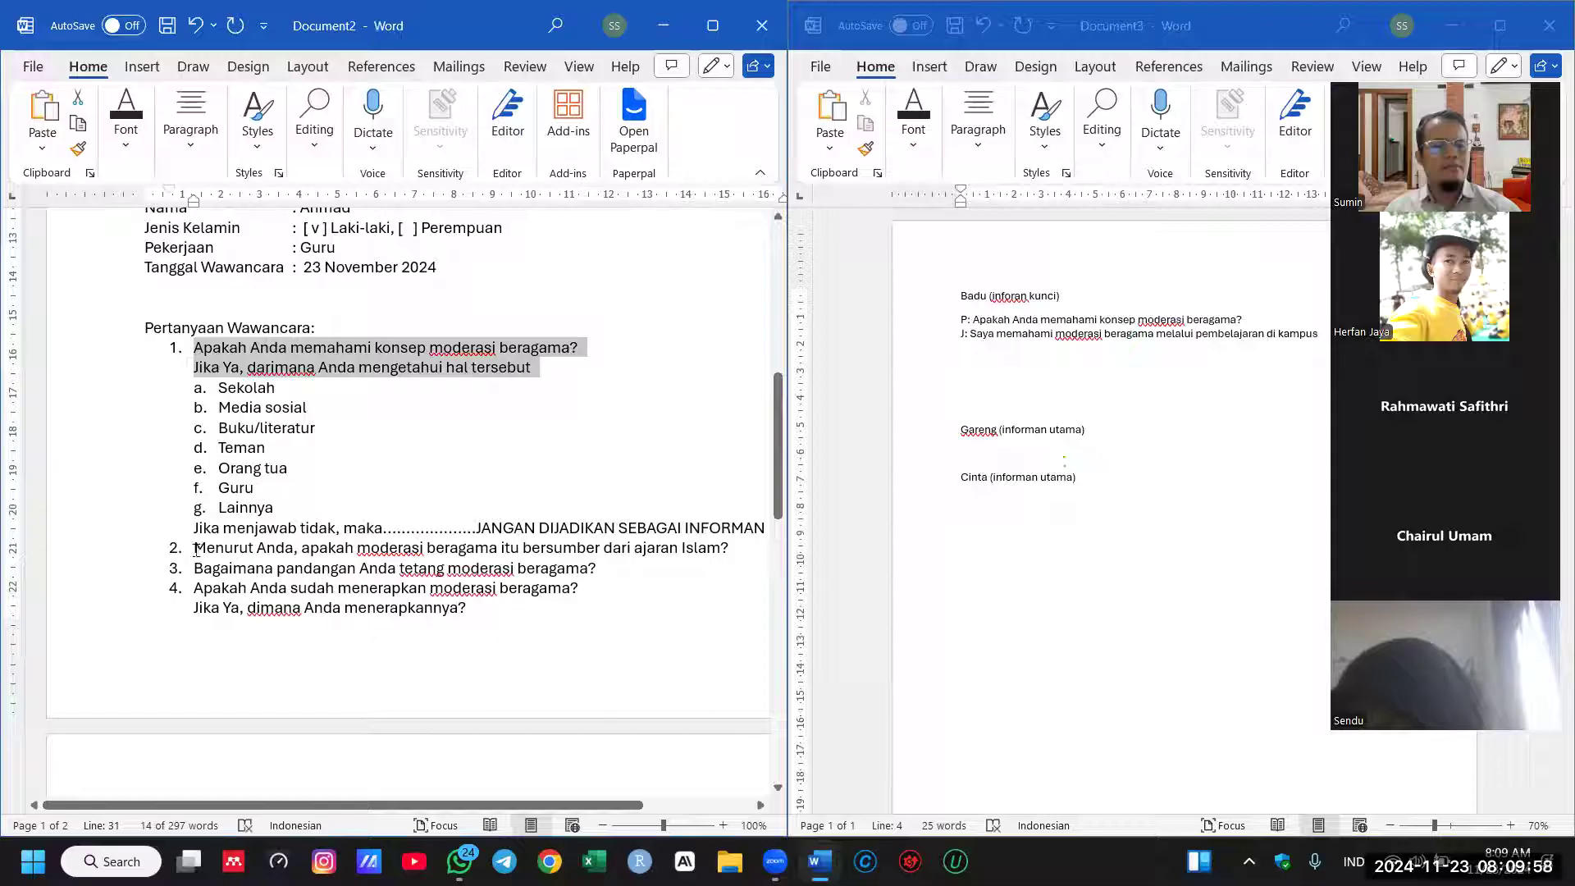
{"action": "left_click_drag", "start_coordinate": [197, 548], "coordinate": [698, 541]}
{"action": "key", "text": "ctrl+c"}
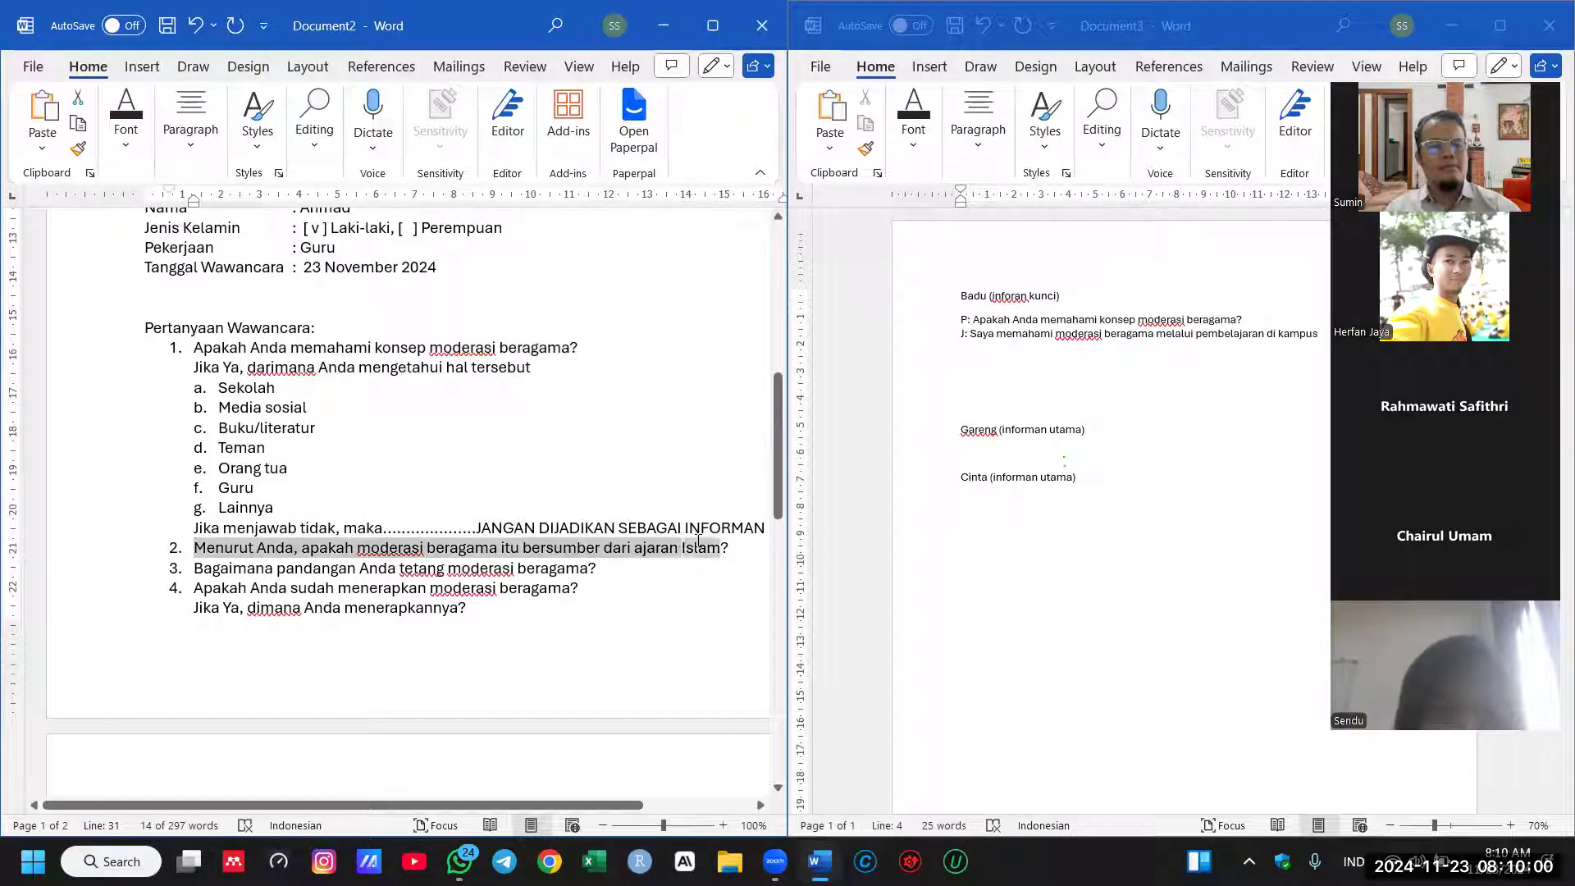
{"action": "left_click", "coordinate": [1005, 369]}
{"action": "type", "text": "P:"}
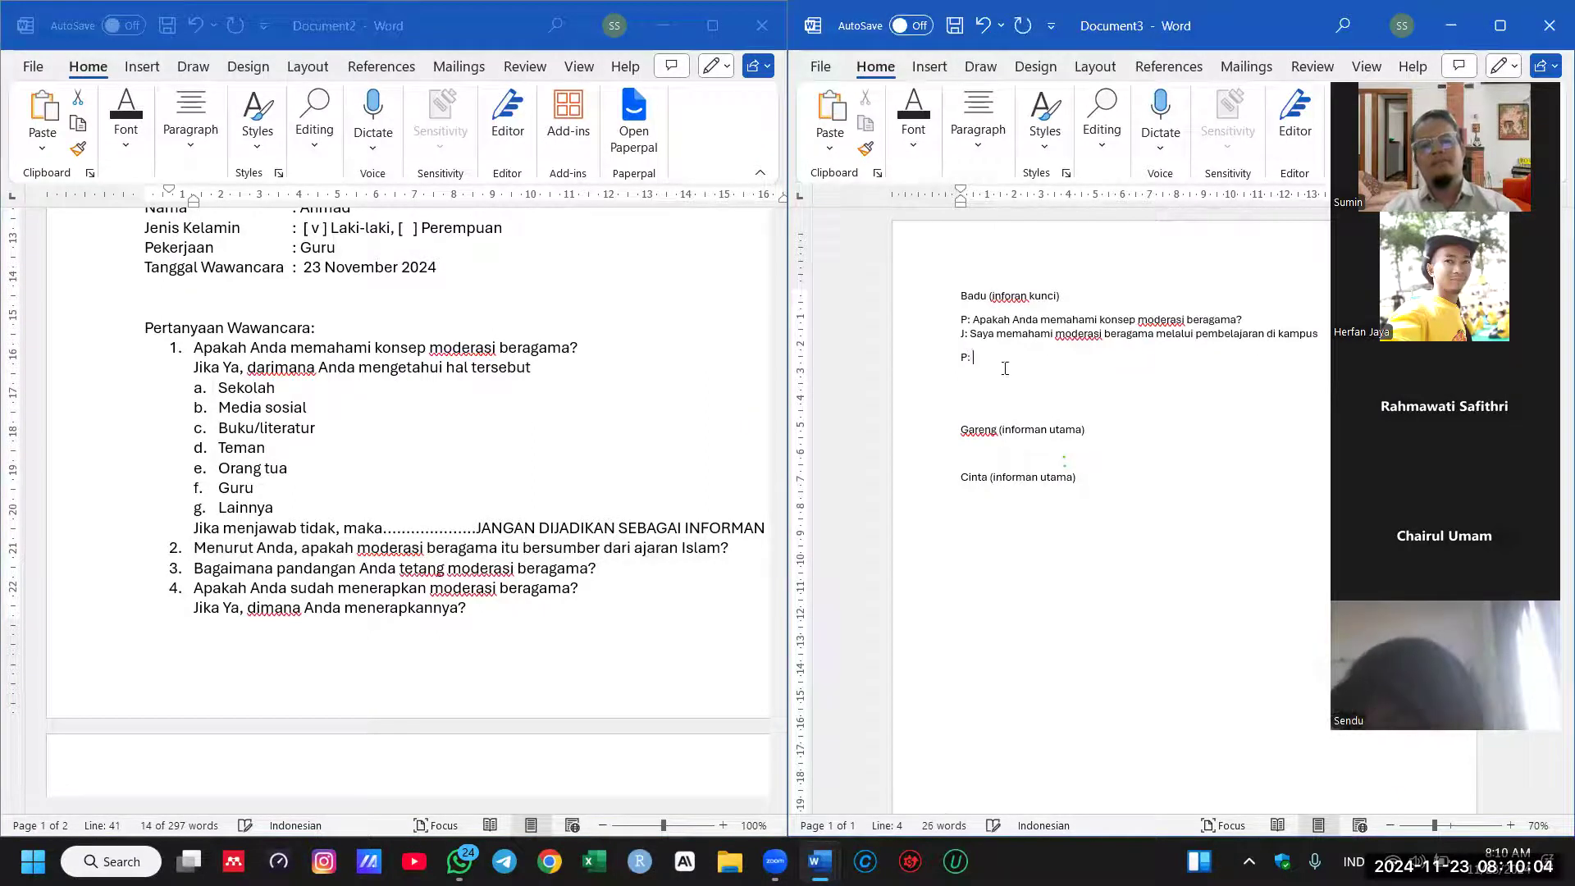
{"action": "key", "text": "ctrl+v"}
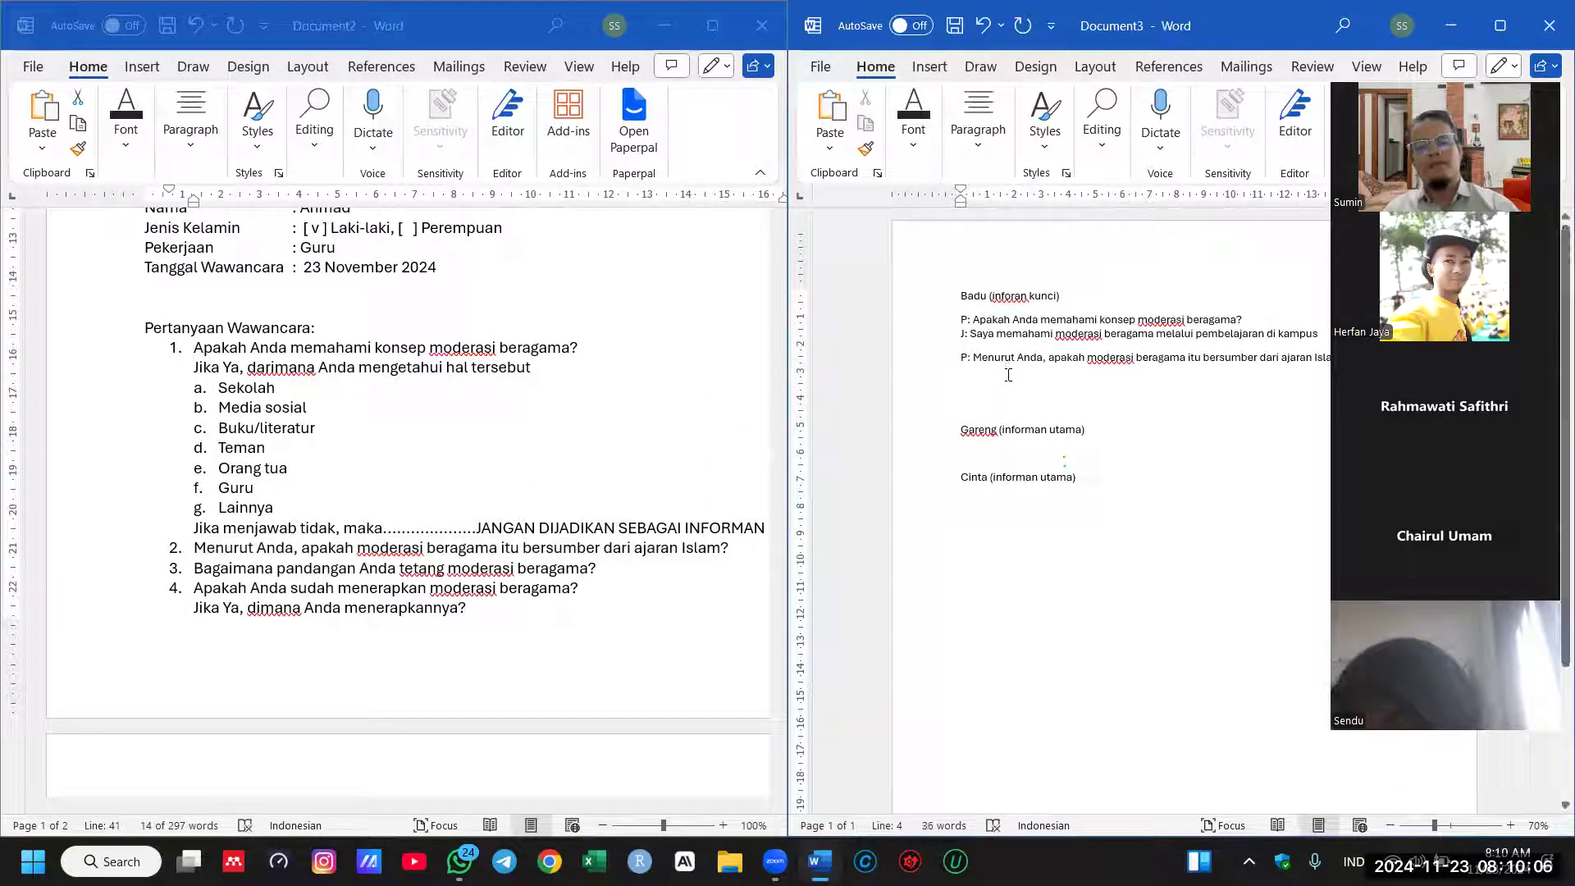
{"action": "scroll", "coordinate": [1010, 381], "scroll_direction": "up", "scroll_amount": 1}
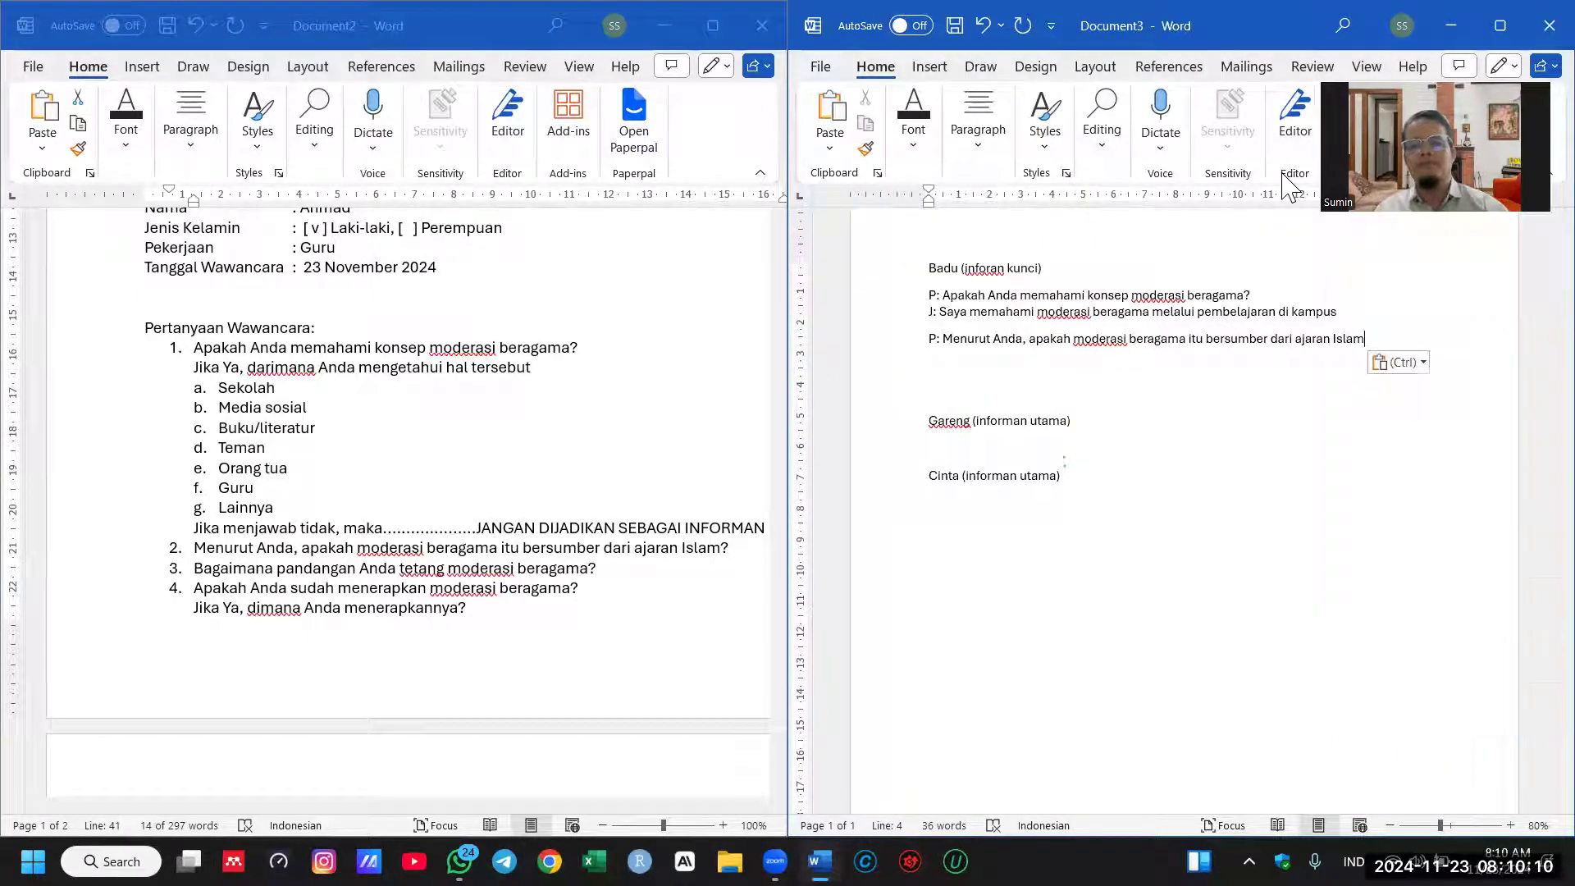
Step: Below question 2, write "J: Ya, moderasi beragama adalah ajaran islam, dimana kita diajurkan untuk menjadi umat yang pertengahan"
{"action": "key", "text": "Return"}
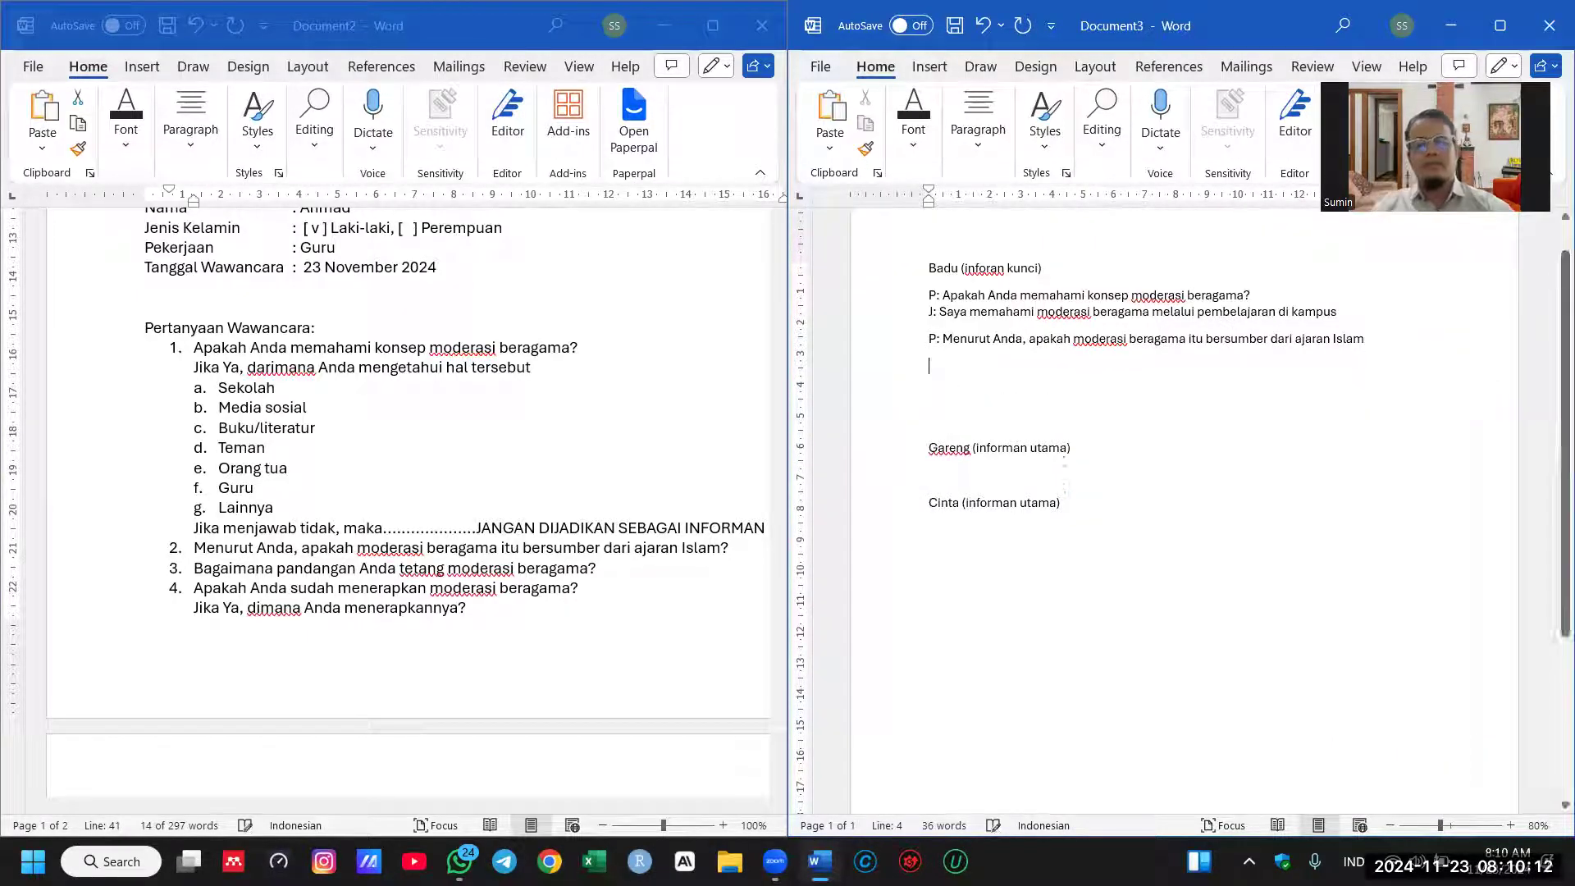
{"action": "type", "text": "J: Ya, moderasi beragama adalah"}
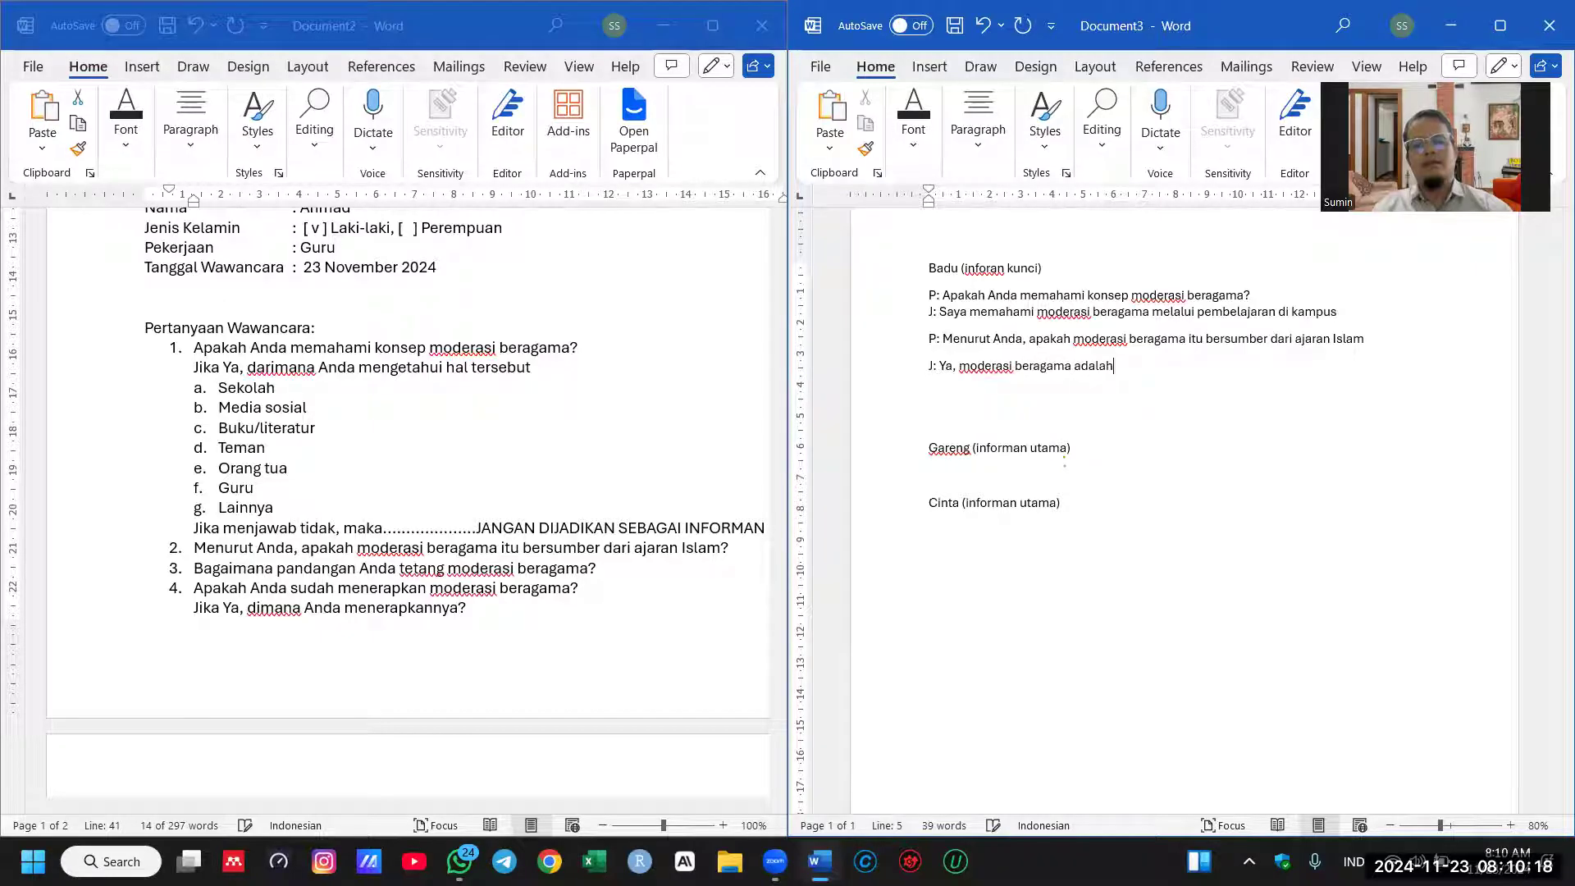
{"action": "type", "text": " ajaran islam tentang u"}
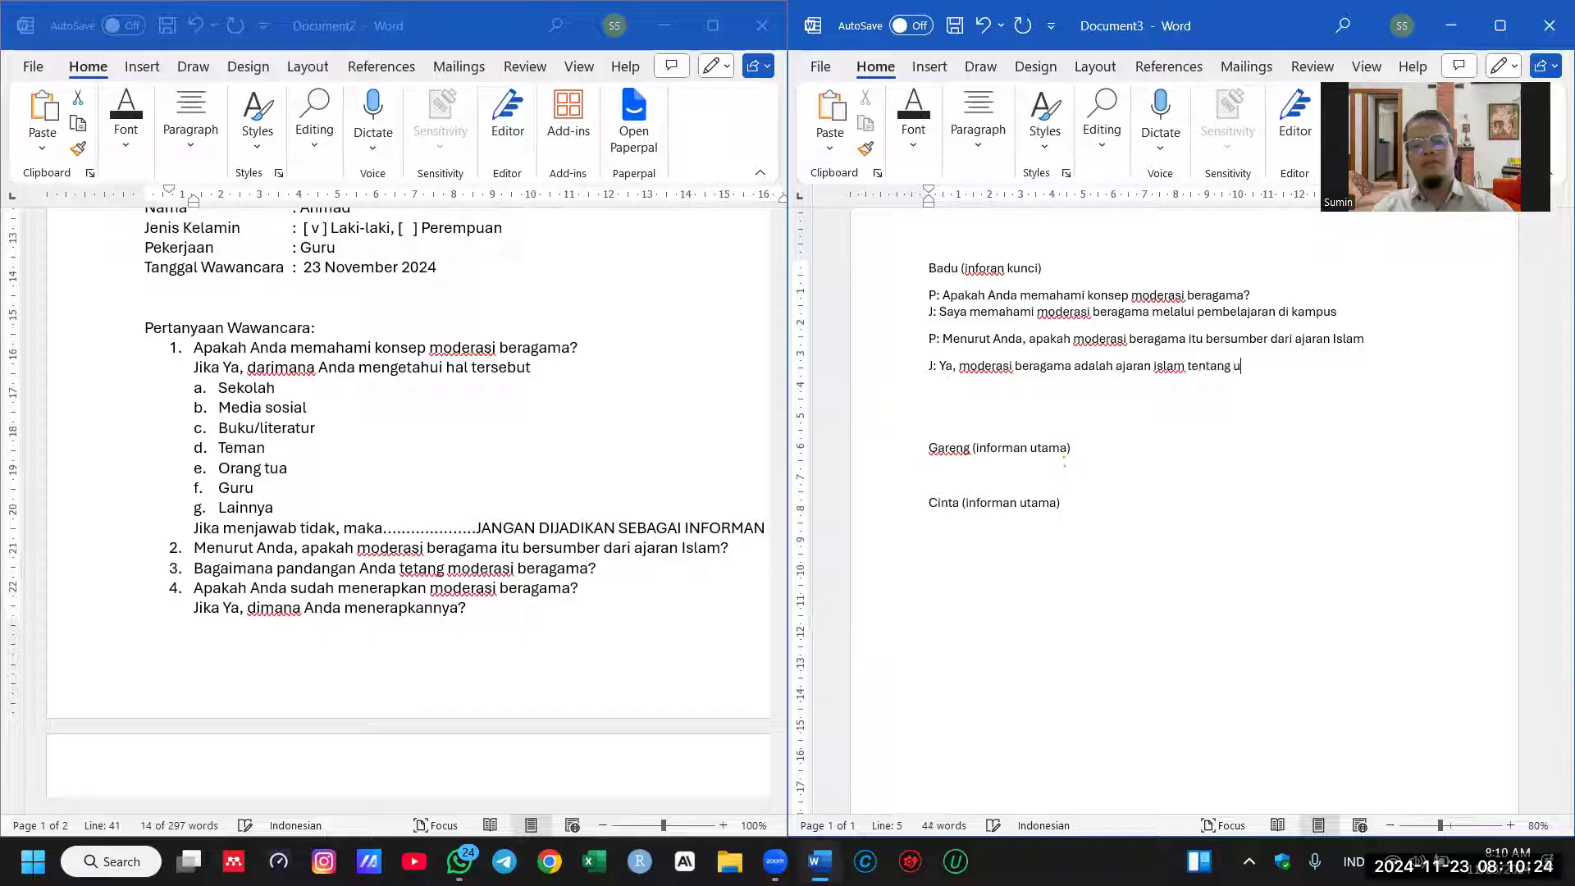
{"action": "key", "text": "BackSpace"}
{"action": "key", "text": "BackSpace"}
{"action": "key", "text": "BackSpace"}
{"action": "key", "text": "BackSpace"}
{"action": "key", "text": "BackSpace"}
{"action": "key", "text": "BackSpace"}
{"action": "key", "text": "BackSpace"}
{"action": "key", "text": "BackSpace"}
{"action": "key", "text": "BackSpace"}
{"action": "type", "text": ", dimana kita diajurkan untuk menjadi umat yang pertengahan"}
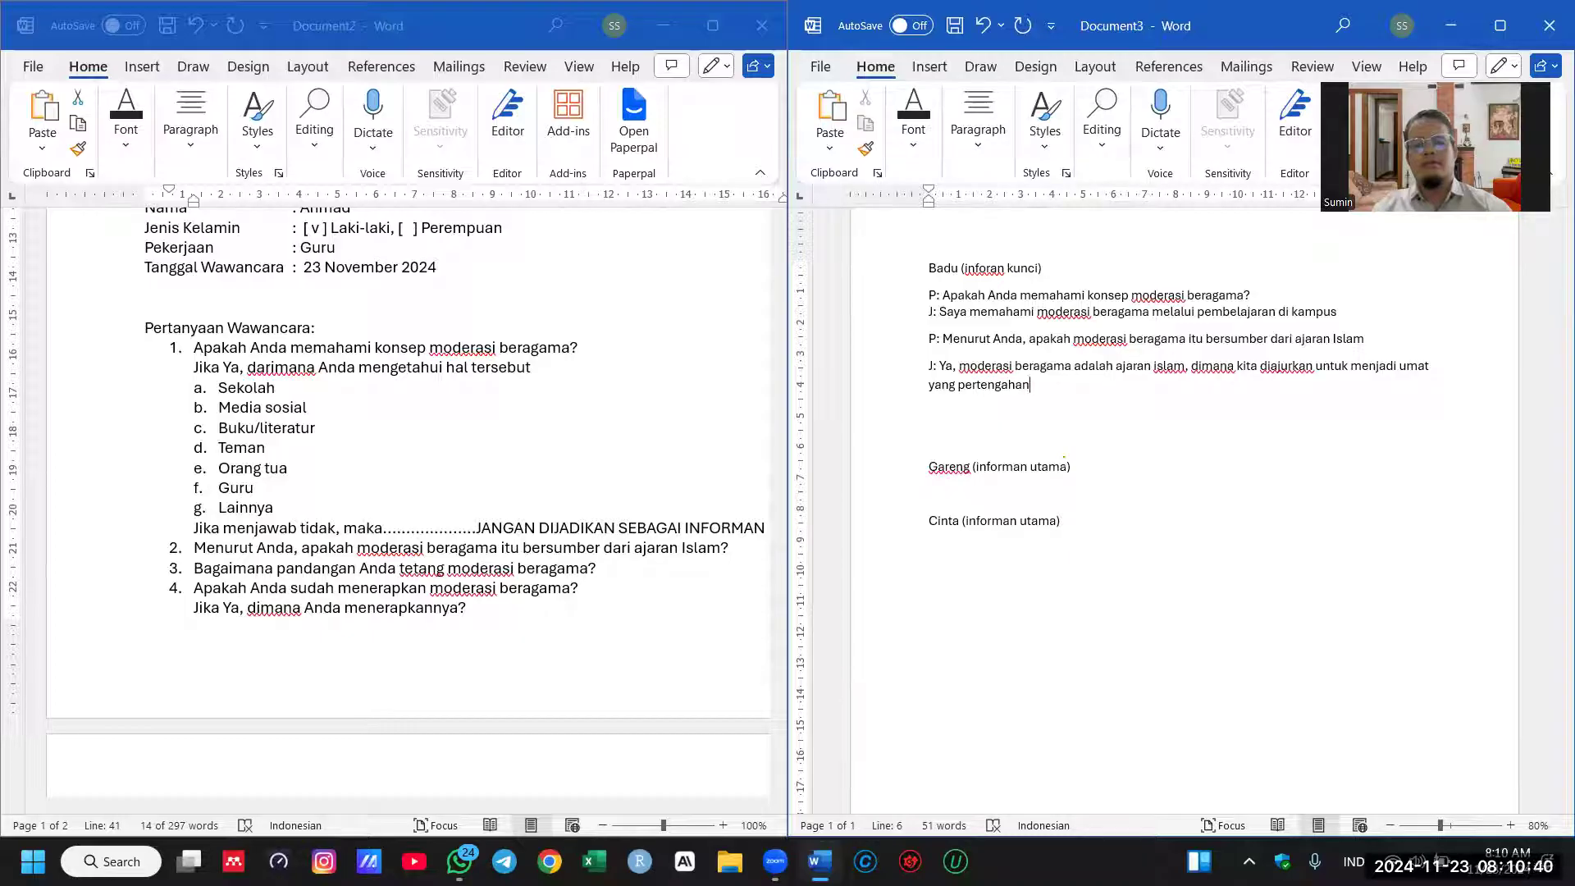
Step: Finish the second answer with ", damai dan menyelamatkan sesama dan lingkungan sekitar."
{"action": "type", "text": ", damanai dan"}
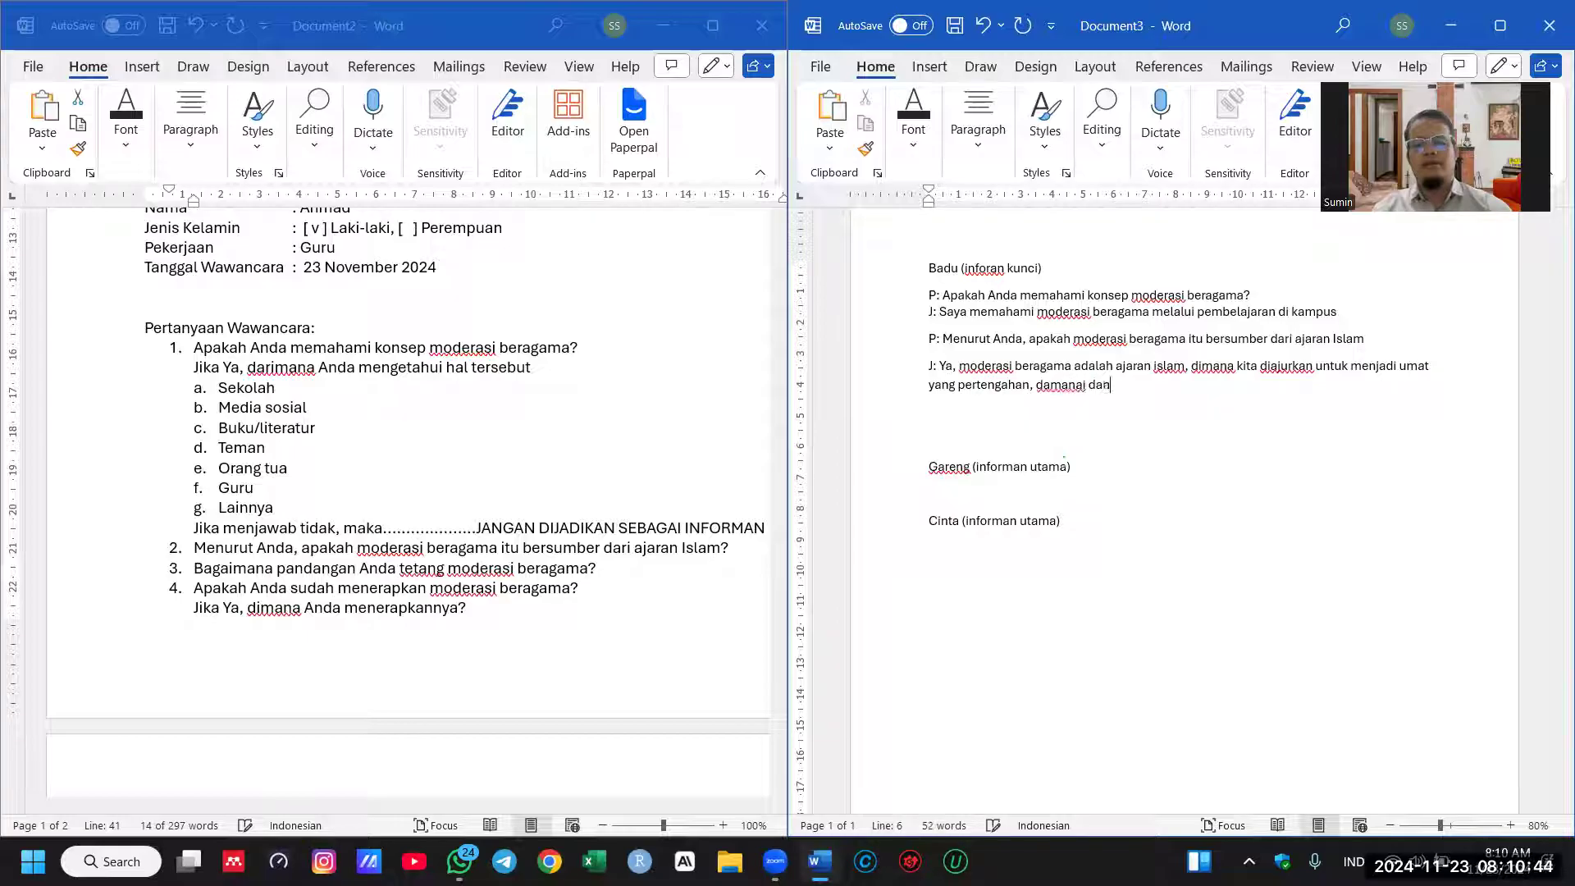
{"action": "key", "text": "BackSpace"}
{"action": "key", "text": "BackSpace"}
{"action": "key", "text": "BackSpace"}
{"action": "key", "text": "BackSpace"}
{"action": "key", "text": "BackSpace"}
{"action": "type", "text": "i dan me"}
{"action": "type", "text": "ne"}
{"action": "type", "text": "elamat"}
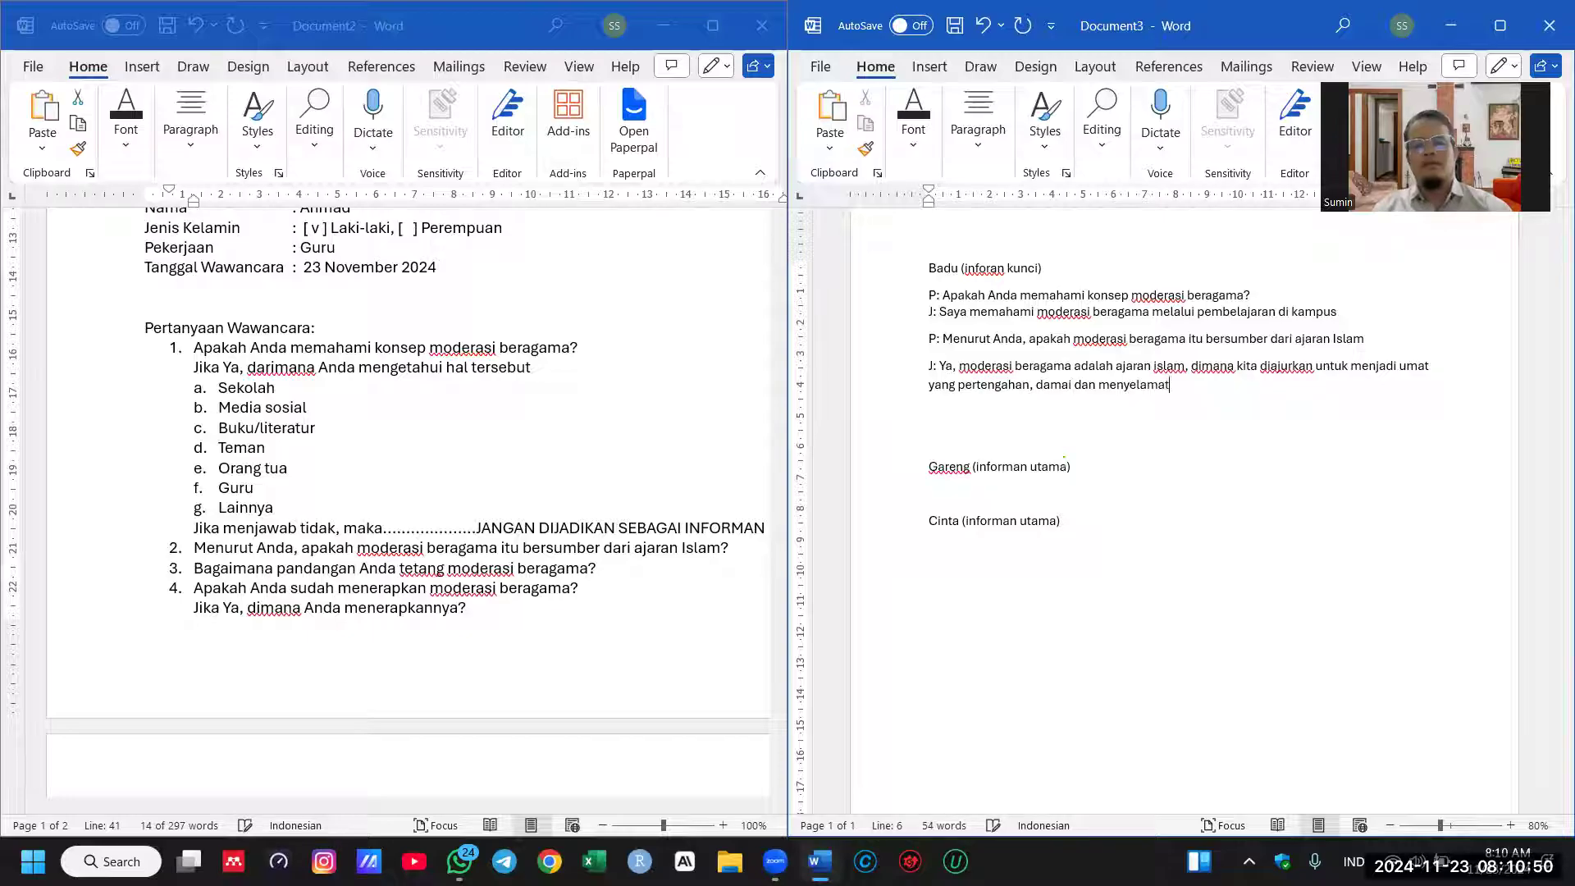
{"action": "type", "text": "kan sesama dan lin"}
{"action": "type", "text": "gkung"}
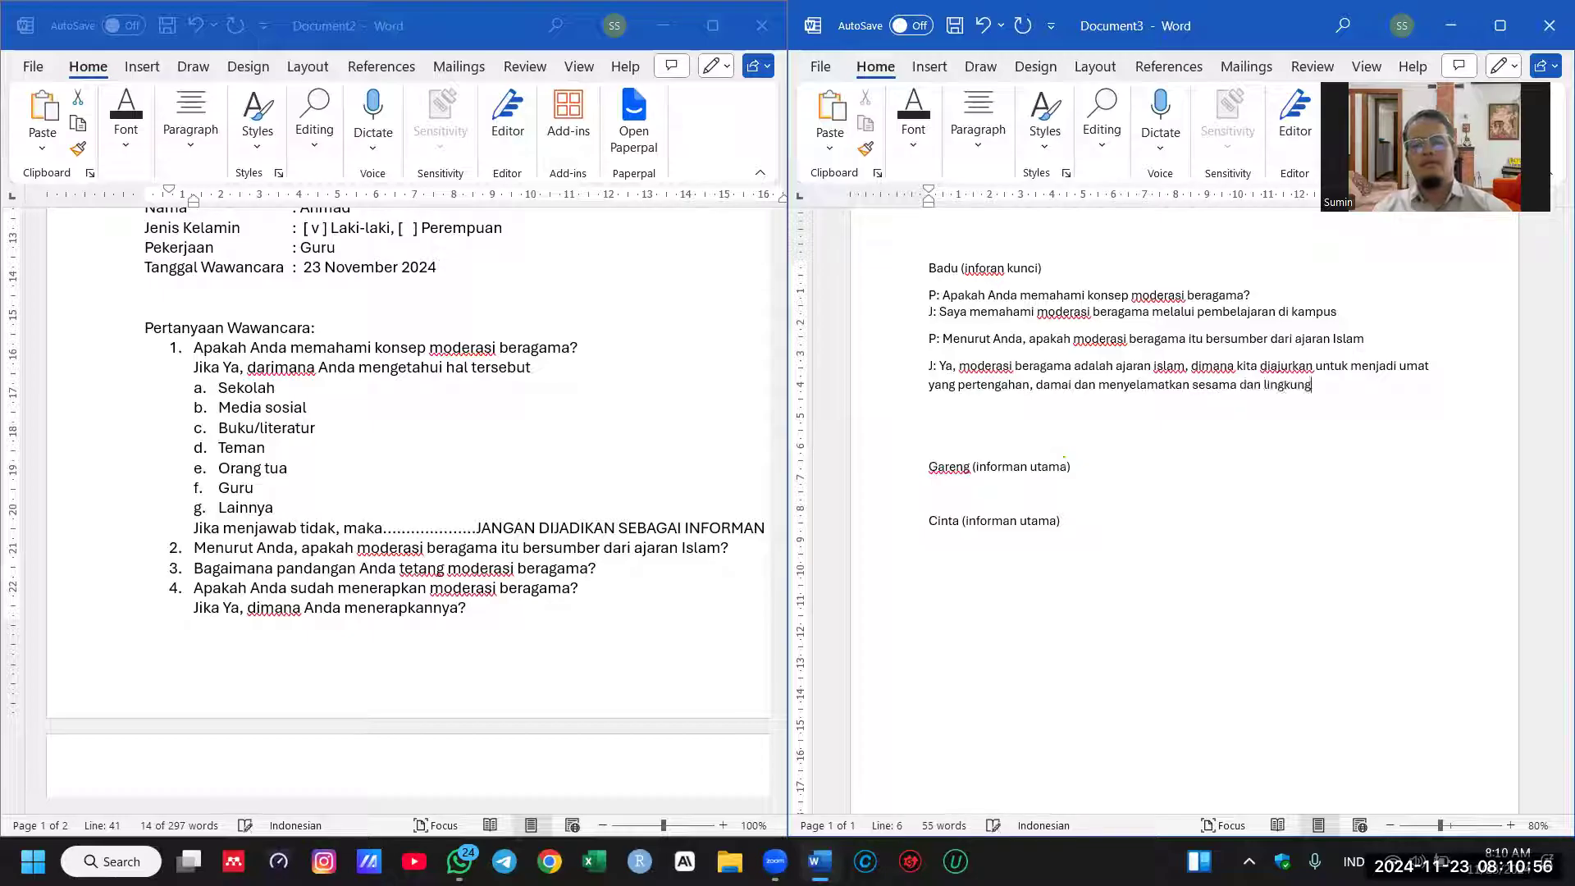
{"action": "type", "text": "an sekitar."}
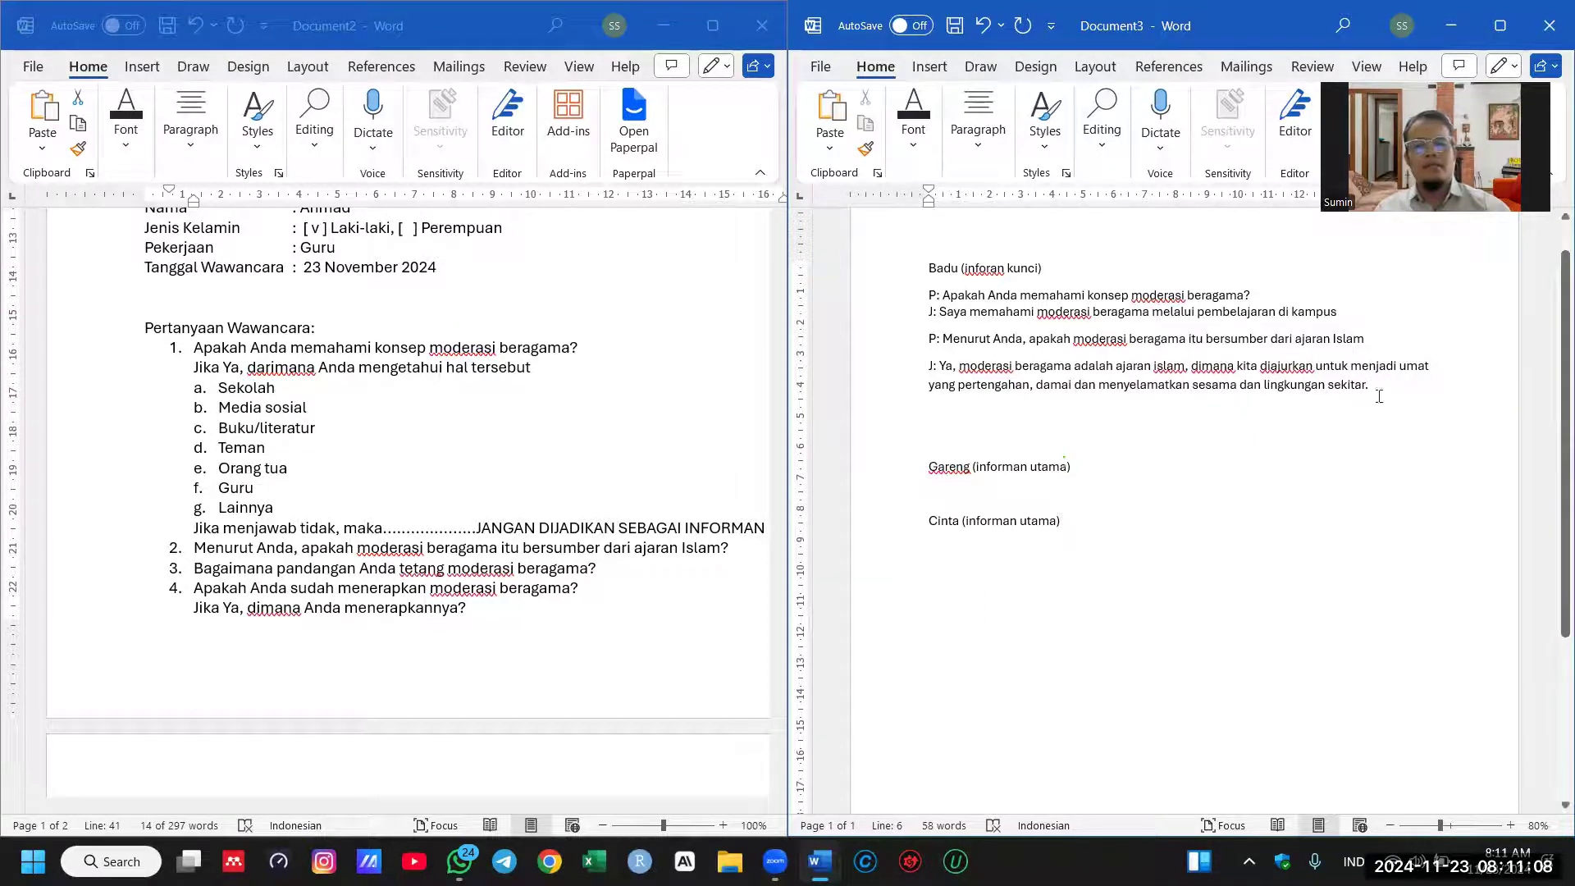
Step: Copy question 3 from the interview guide without its question mark, paste it below the second answer and prefix it with "P:"
{"action": "left_click", "coordinate": [239, 578]}
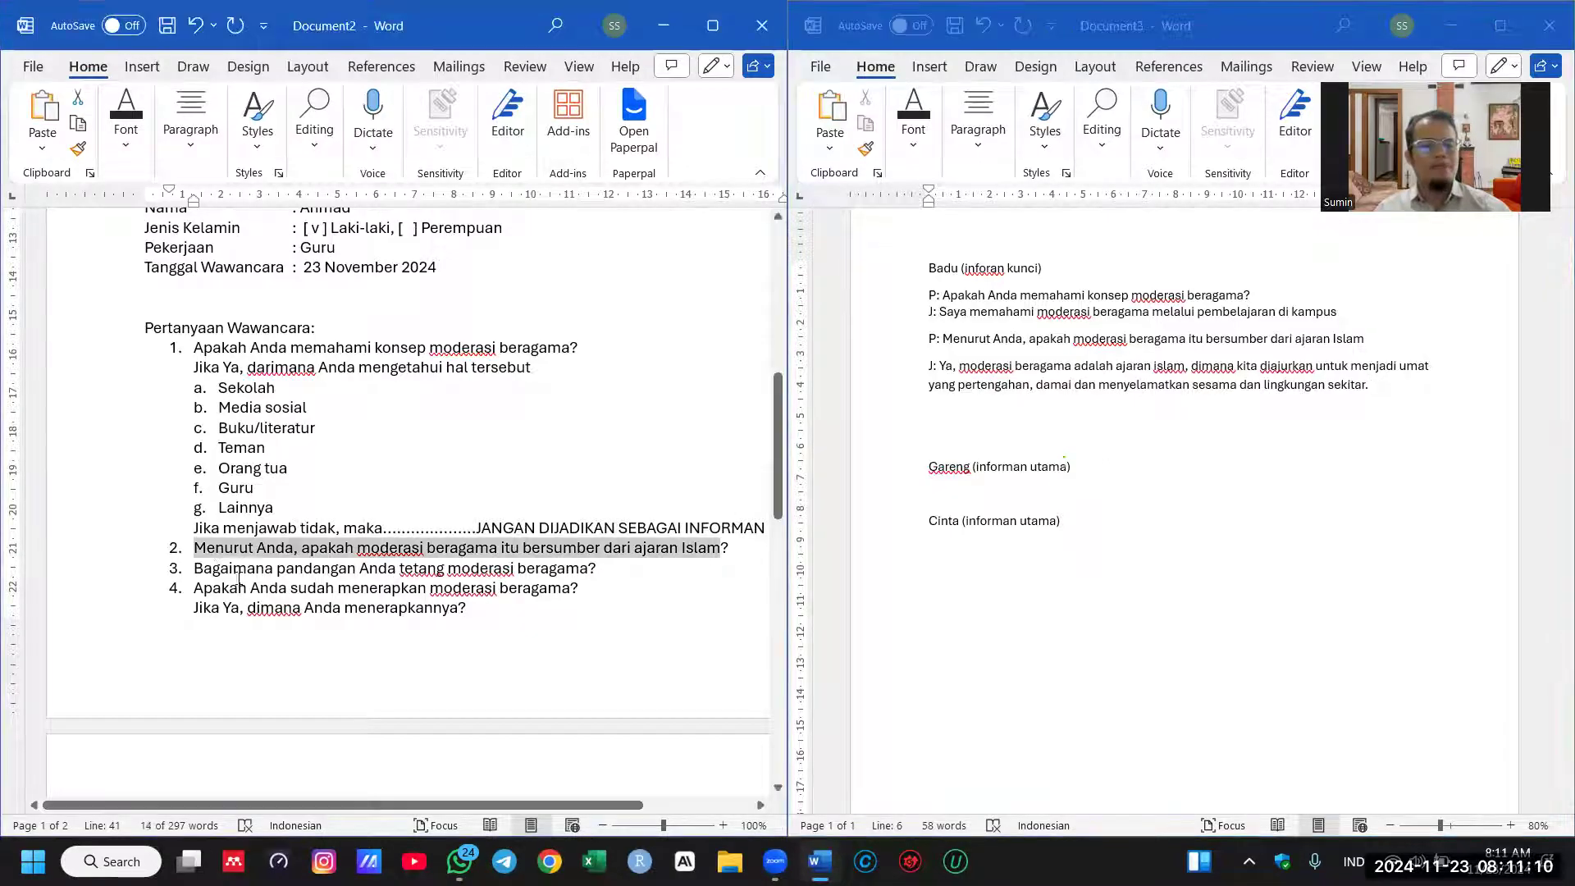
{"action": "left_click_drag", "start_coordinate": [203, 567], "coordinate": [588, 568]}
{"action": "key", "text": "ctrl+c"}
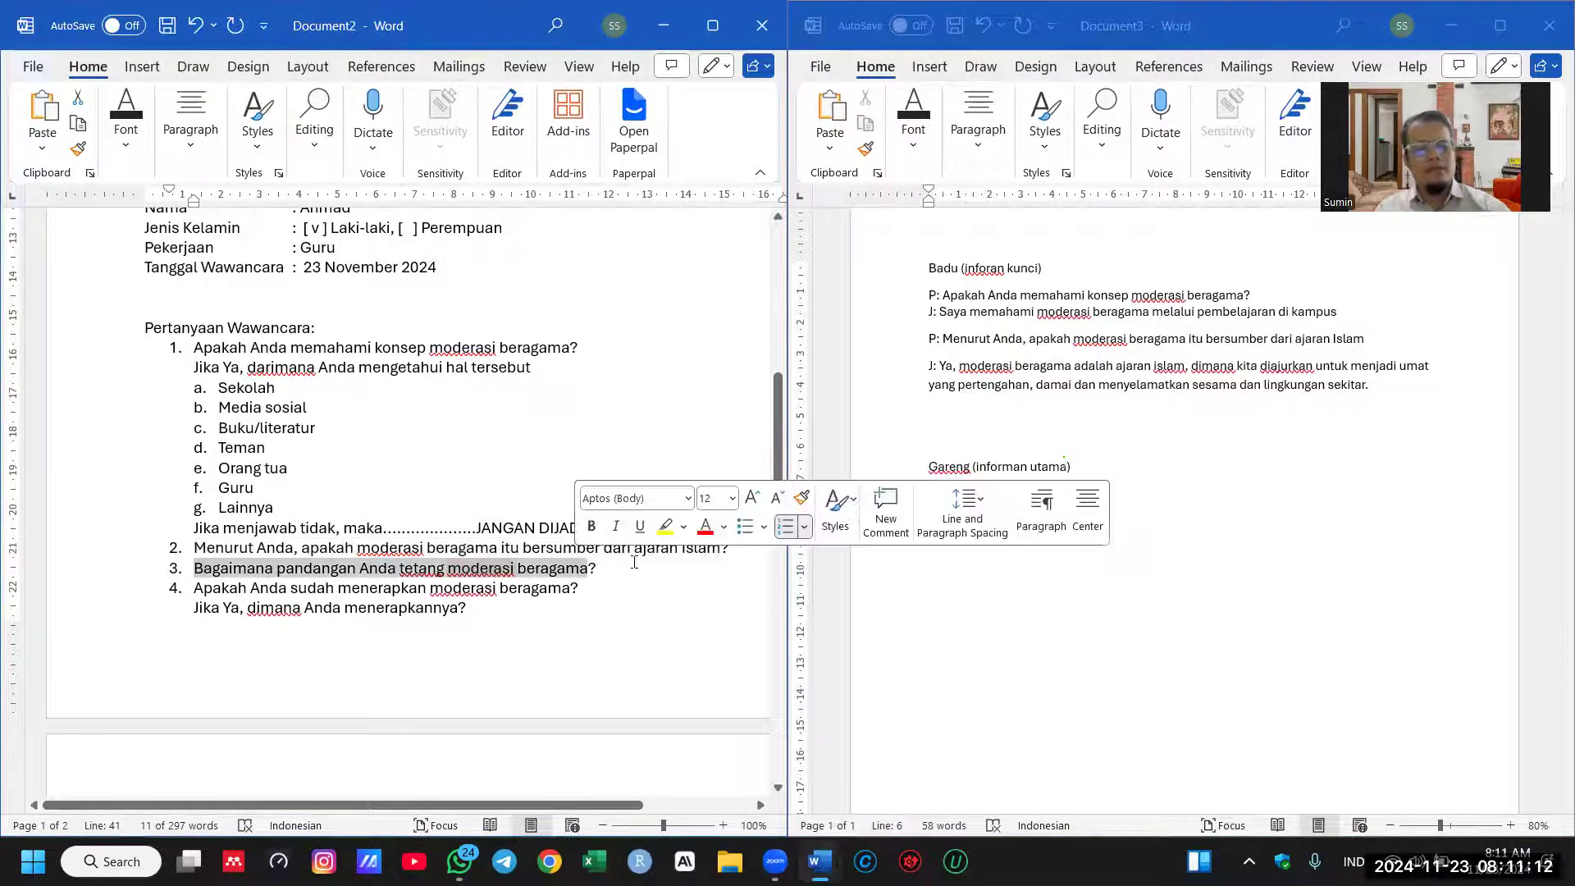
{"action": "left_click", "coordinate": [1011, 426]}
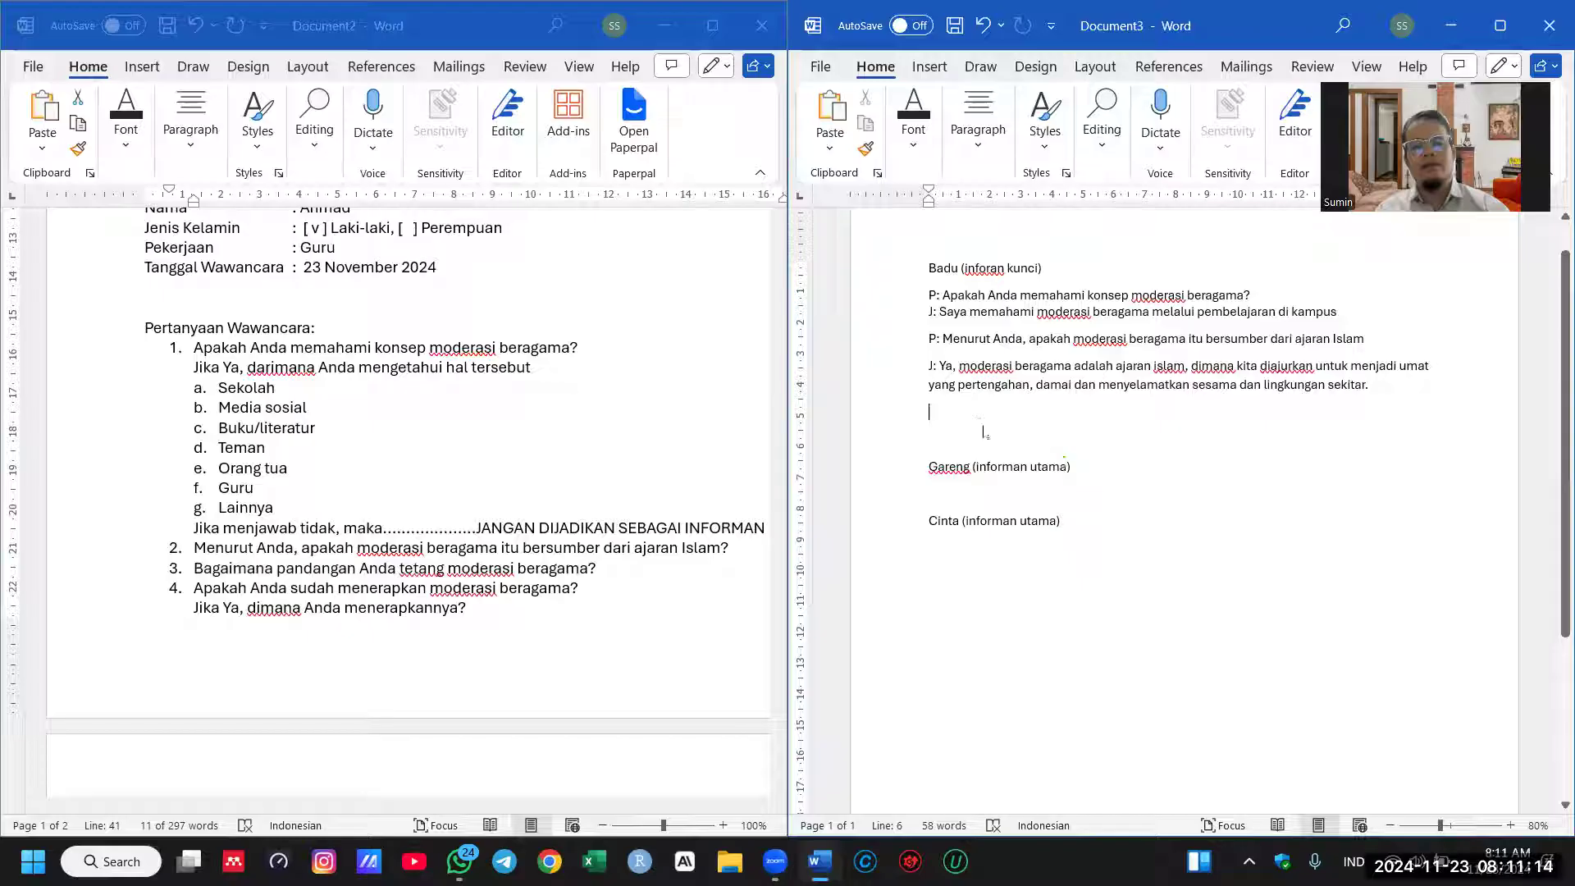
{"action": "key", "text": "ctrl+v"}
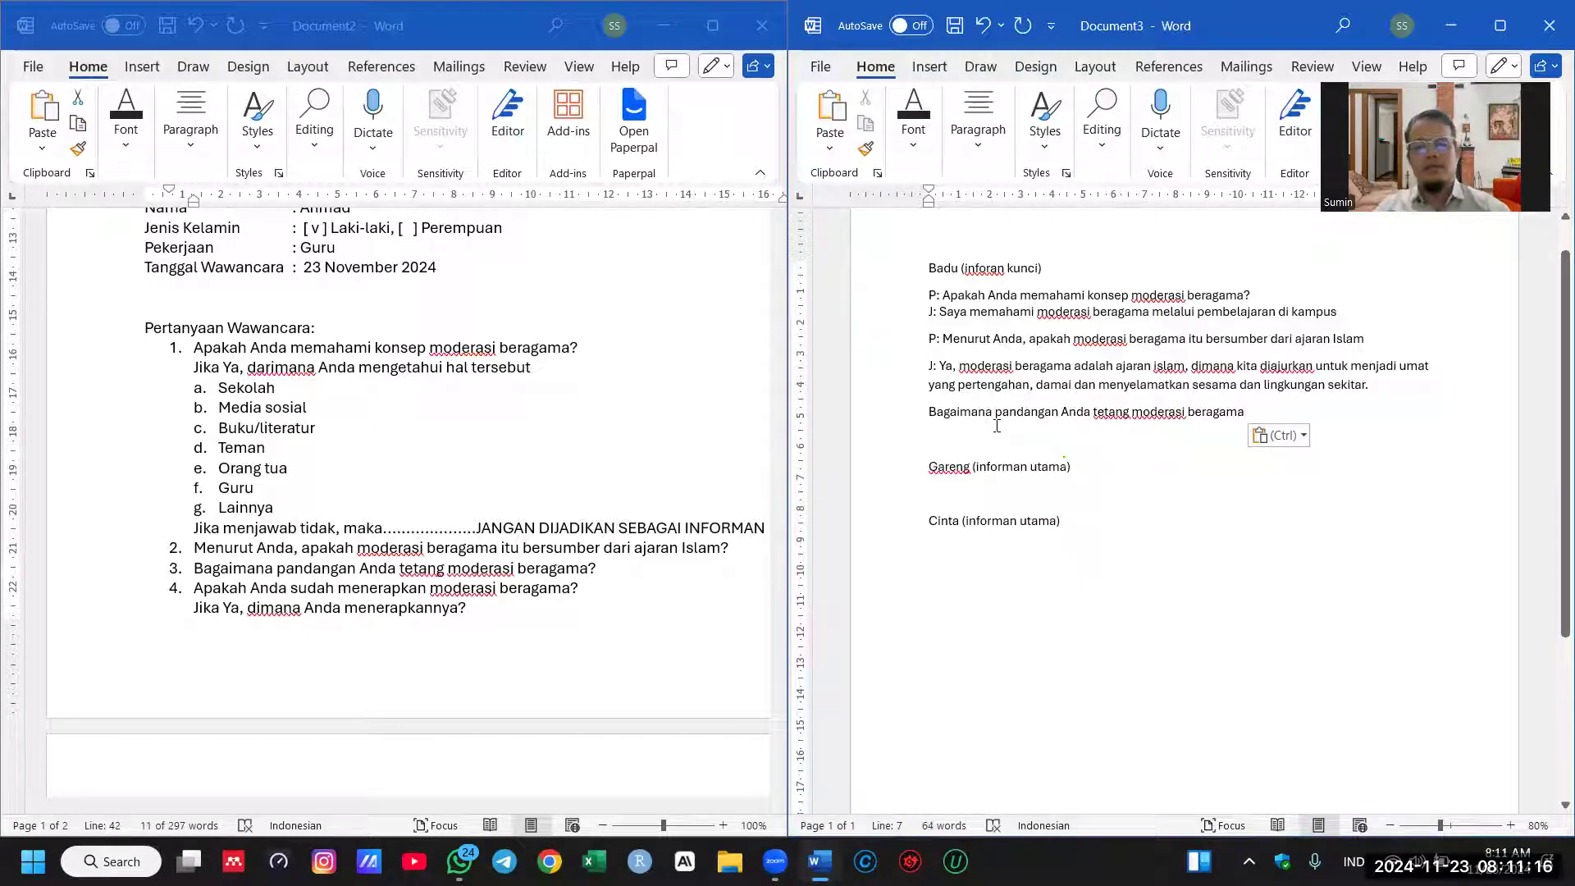
{"action": "left_click", "coordinate": [932, 412]}
{"action": "type", "text": "P:"}
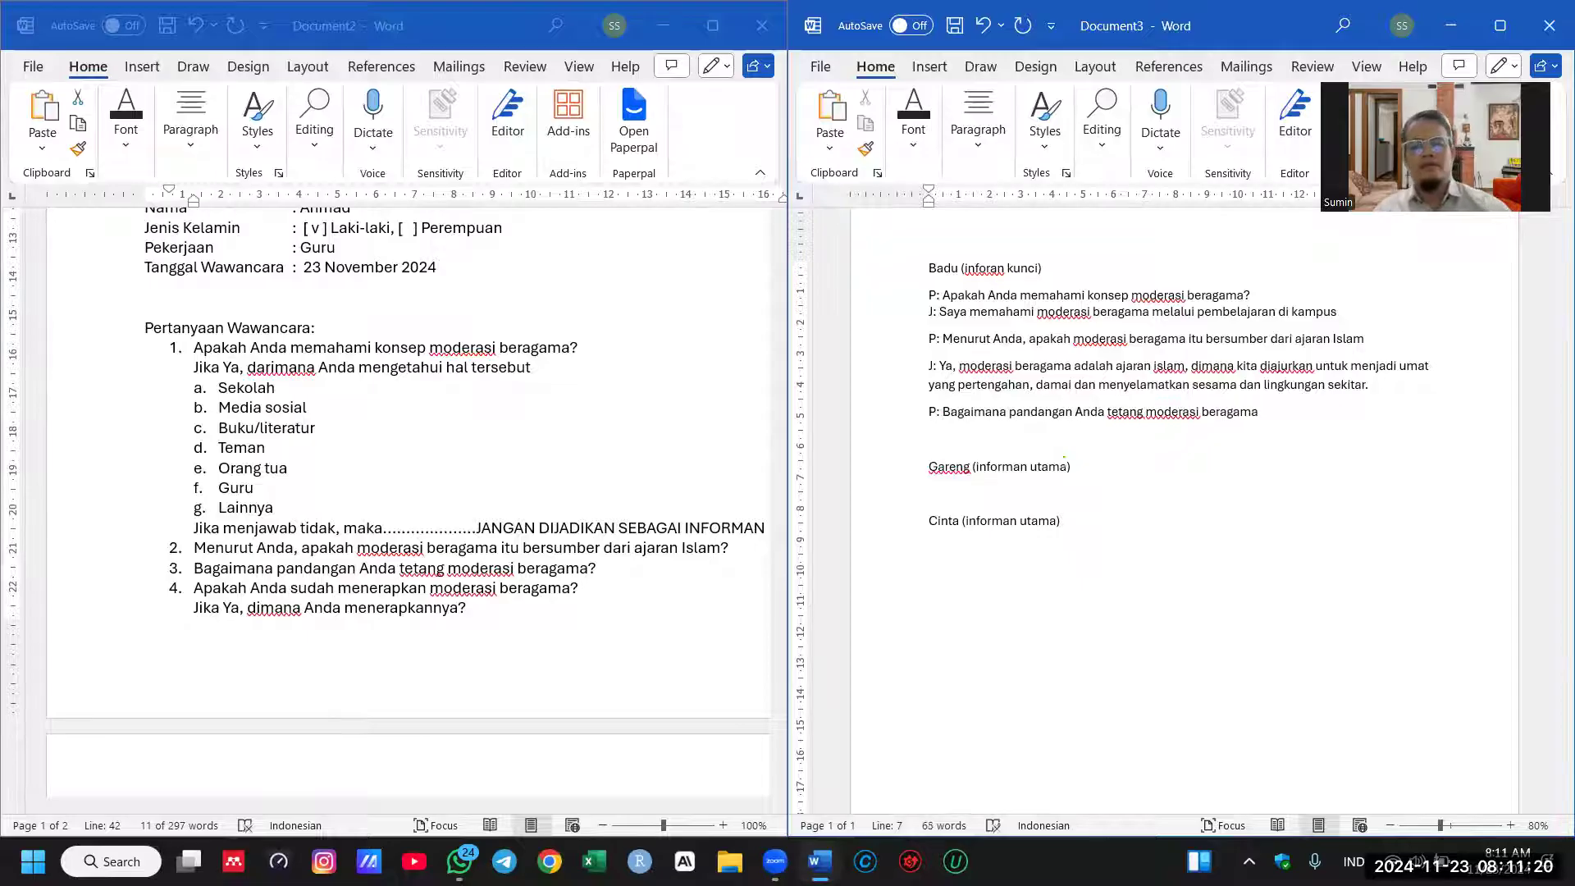
{"action": "key", "text": "End"}
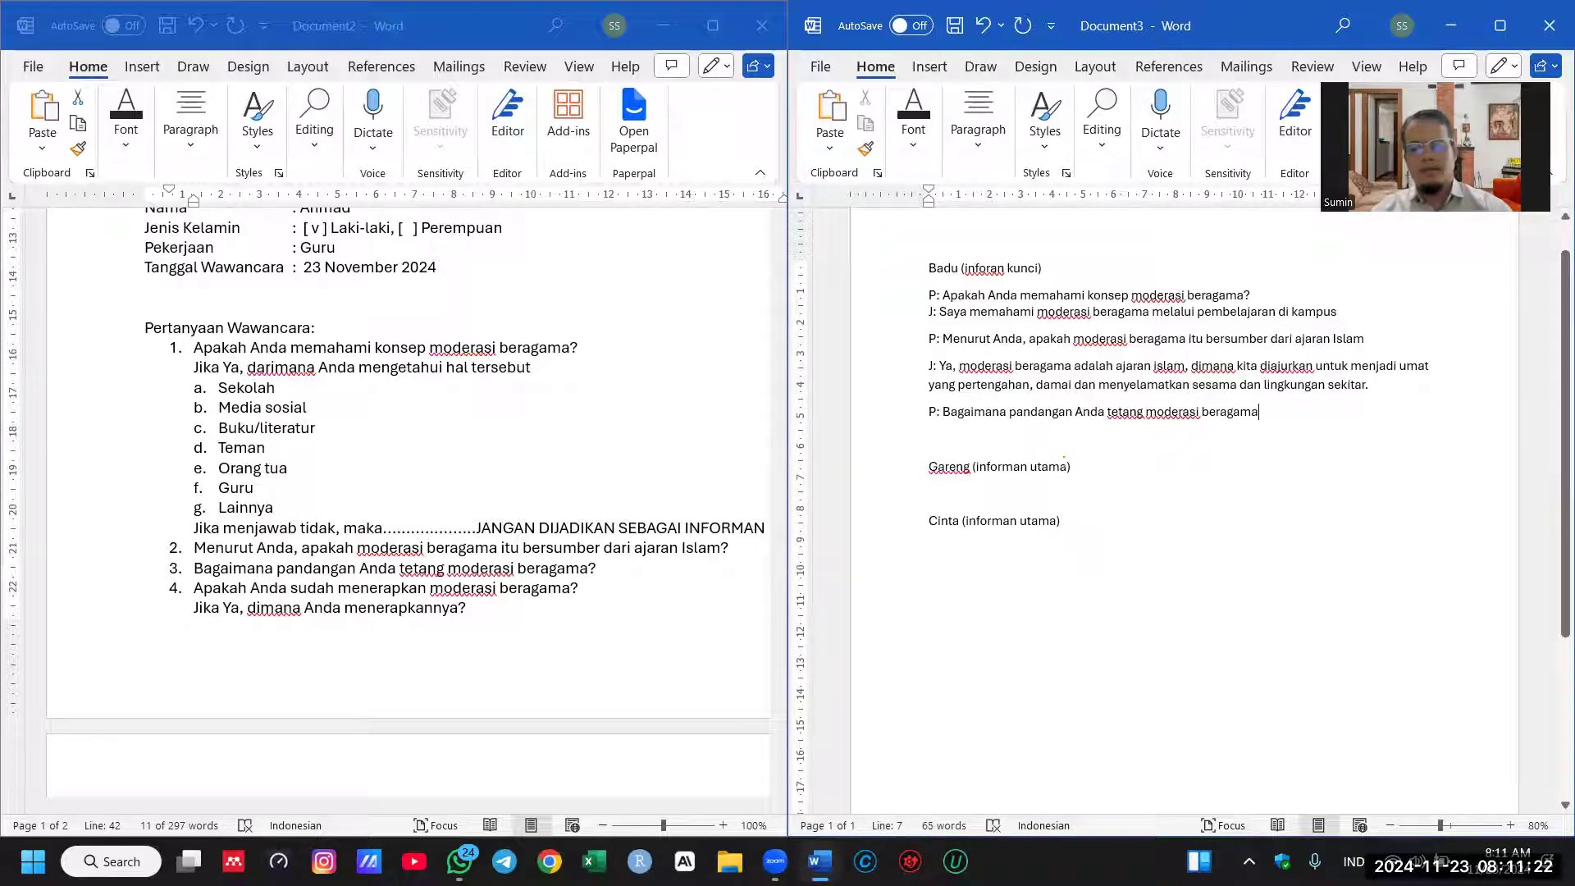
Step: Add a question mark to question 3 and answer below with "J: Moderasi beragama sangat perlu diterapkan dalam lingkungan masyarakat yang plural dengan beragam agama"
{"action": "type", "text": "?"}
{"action": "key", "text": "Return"}
{"action": "type", "text": "J: Moderasi ber"}
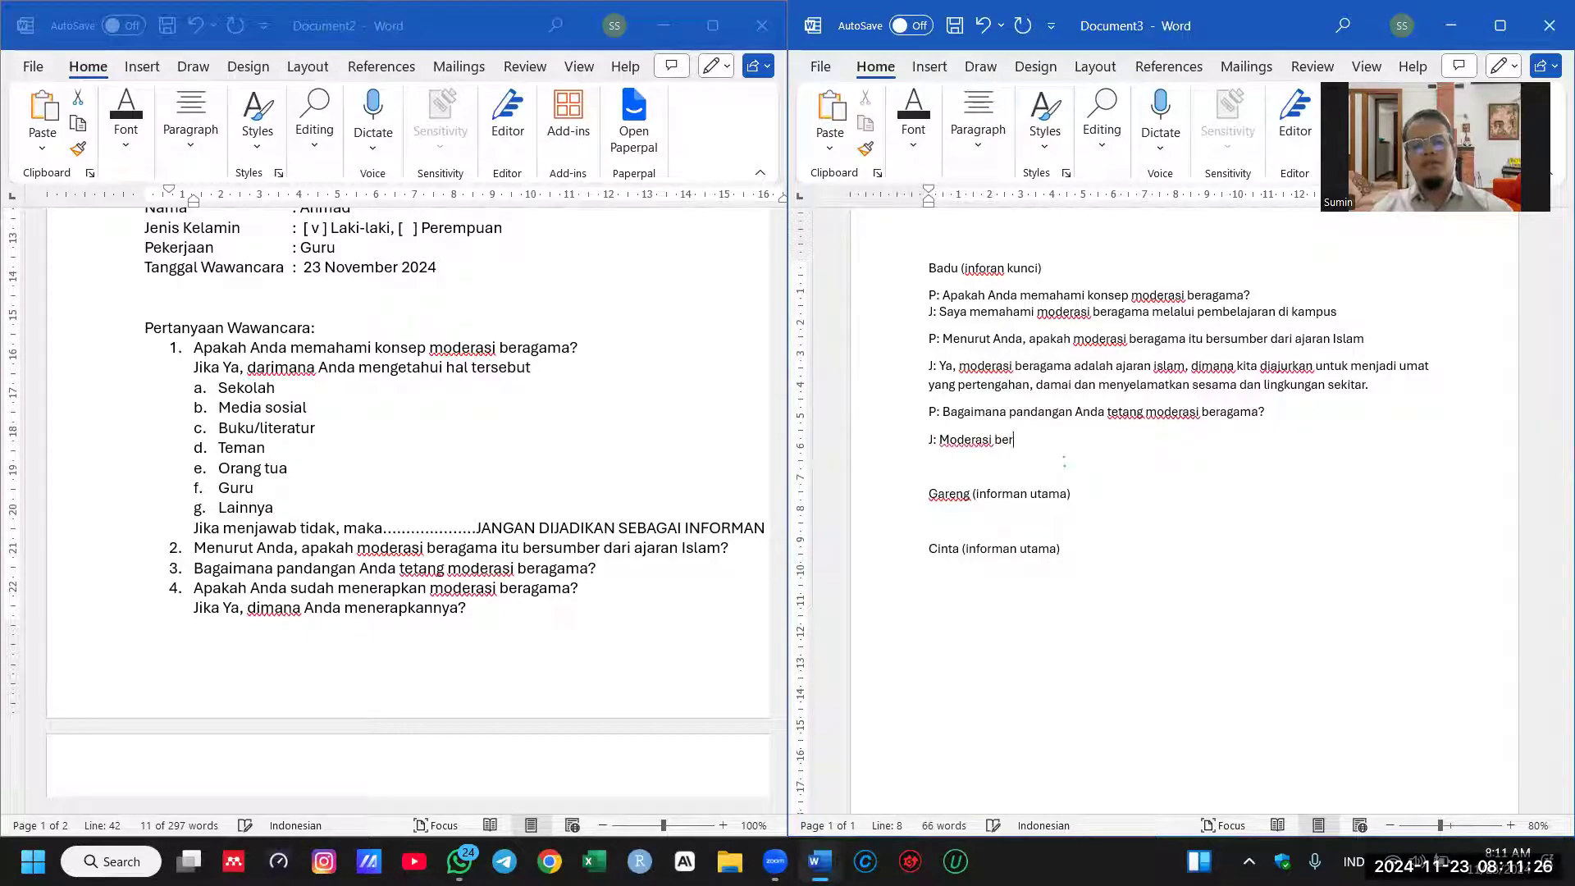
{"action": "type", "text": "agama sangat perlu di"}
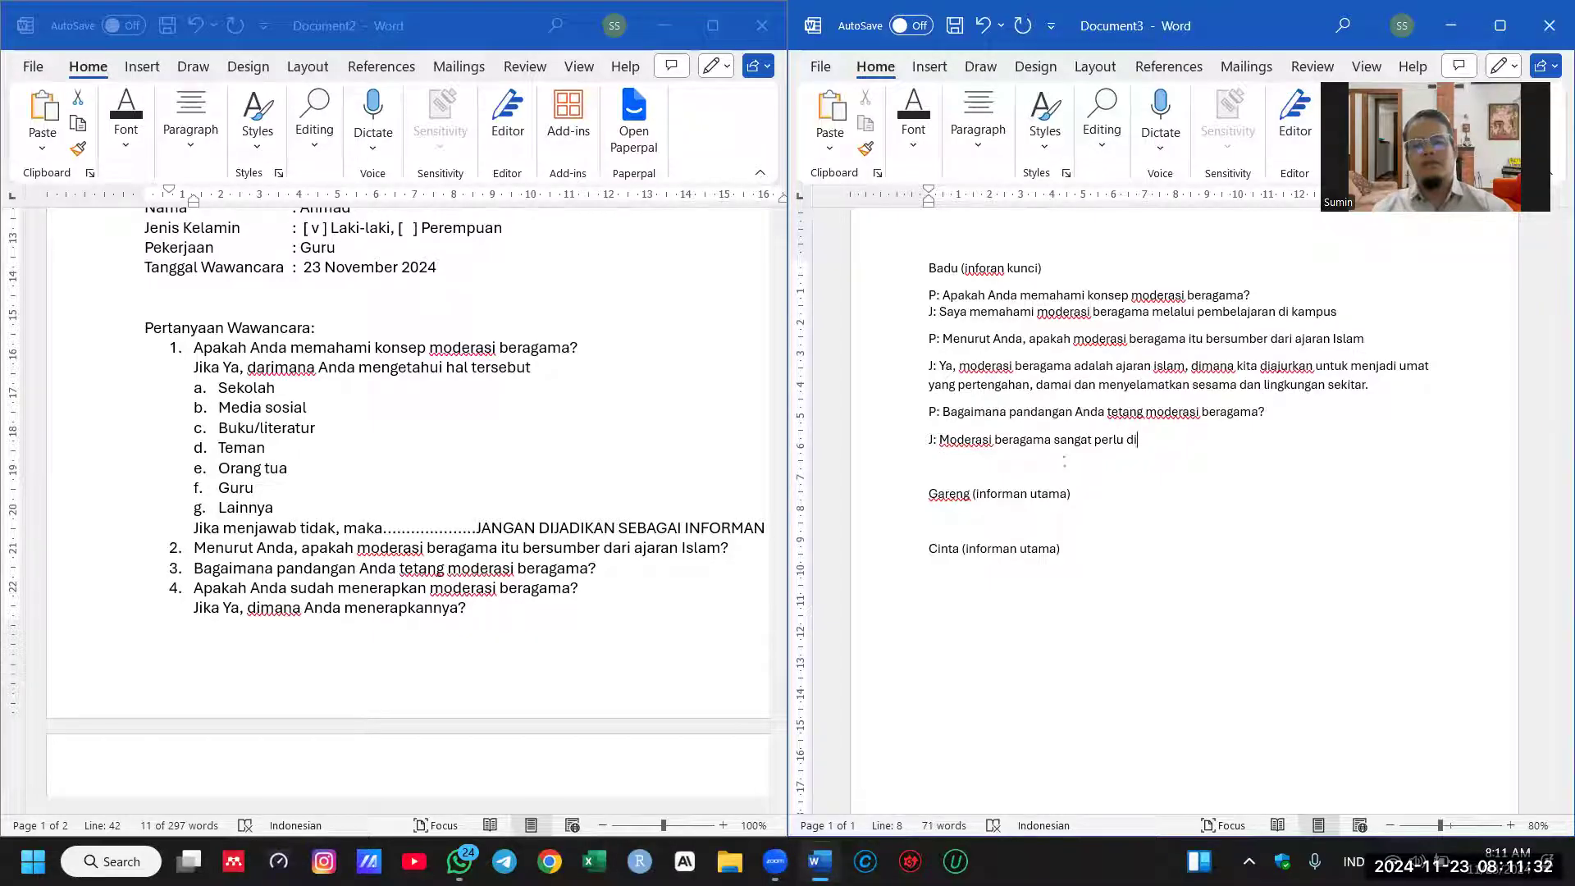
{"action": "type", "text": "terapkan dalam lingk"}
{"action": "type", "text": "ungan masyarakat "}
{"action": "type", "text": "yang plural"}
{"action": "type", "text": " dengan beragam "}
{"action": "type", "text": "a"}
{"action": "key", "text": "BackSpace"}
{"action": "type", "text": "agama"}
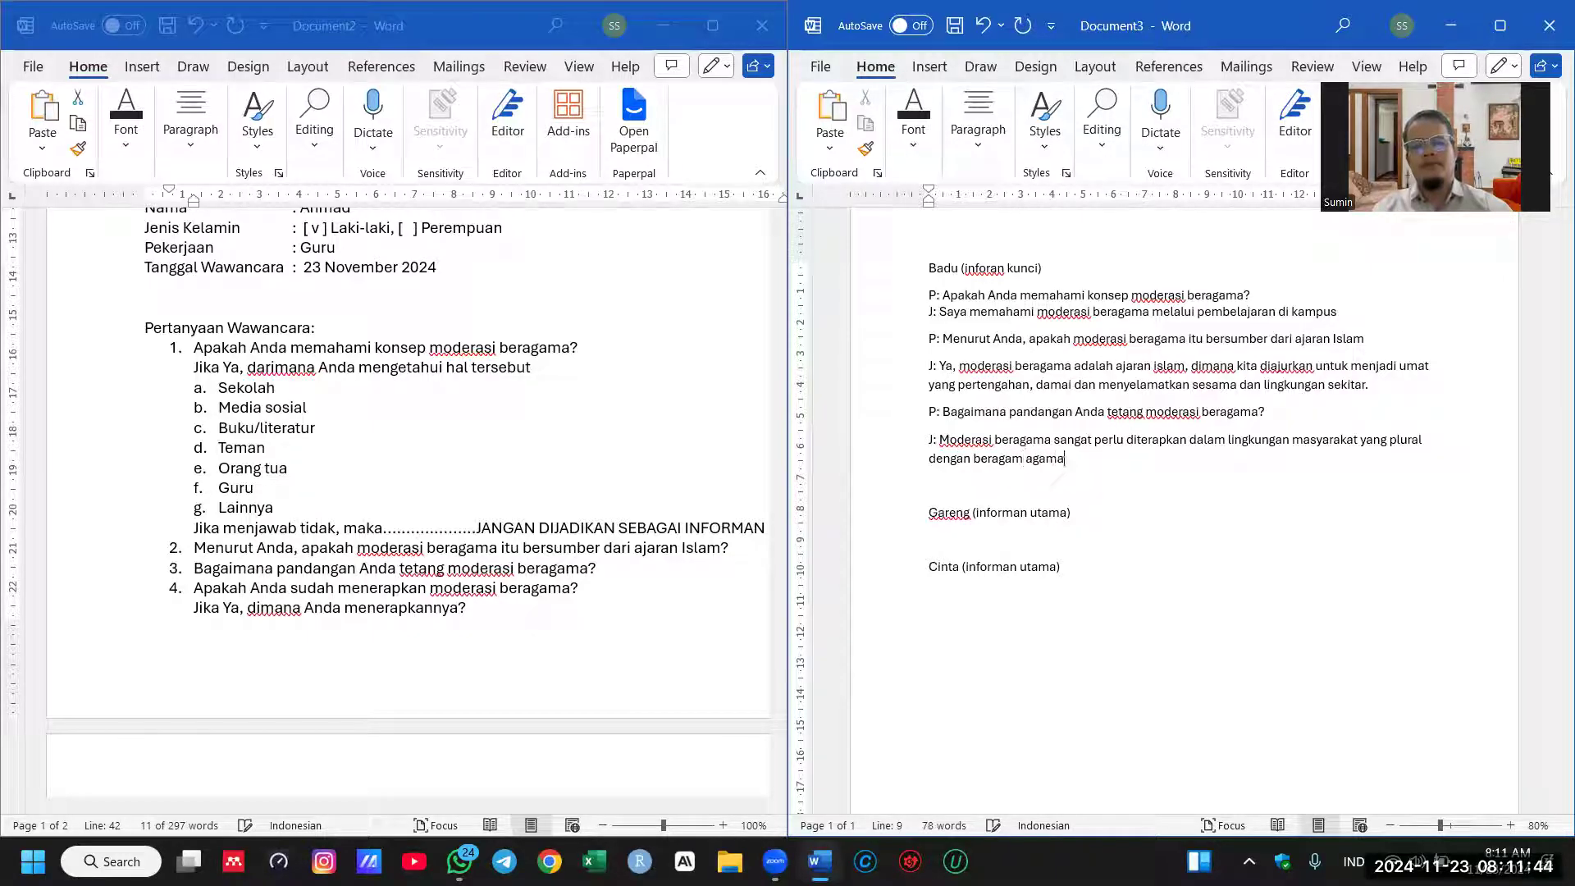
Step: Continue the third answer with ", pemikiran, budaya serta adat istiadat seperti di Indonesia"
{"action": "type", "text": ", pemikiran"}
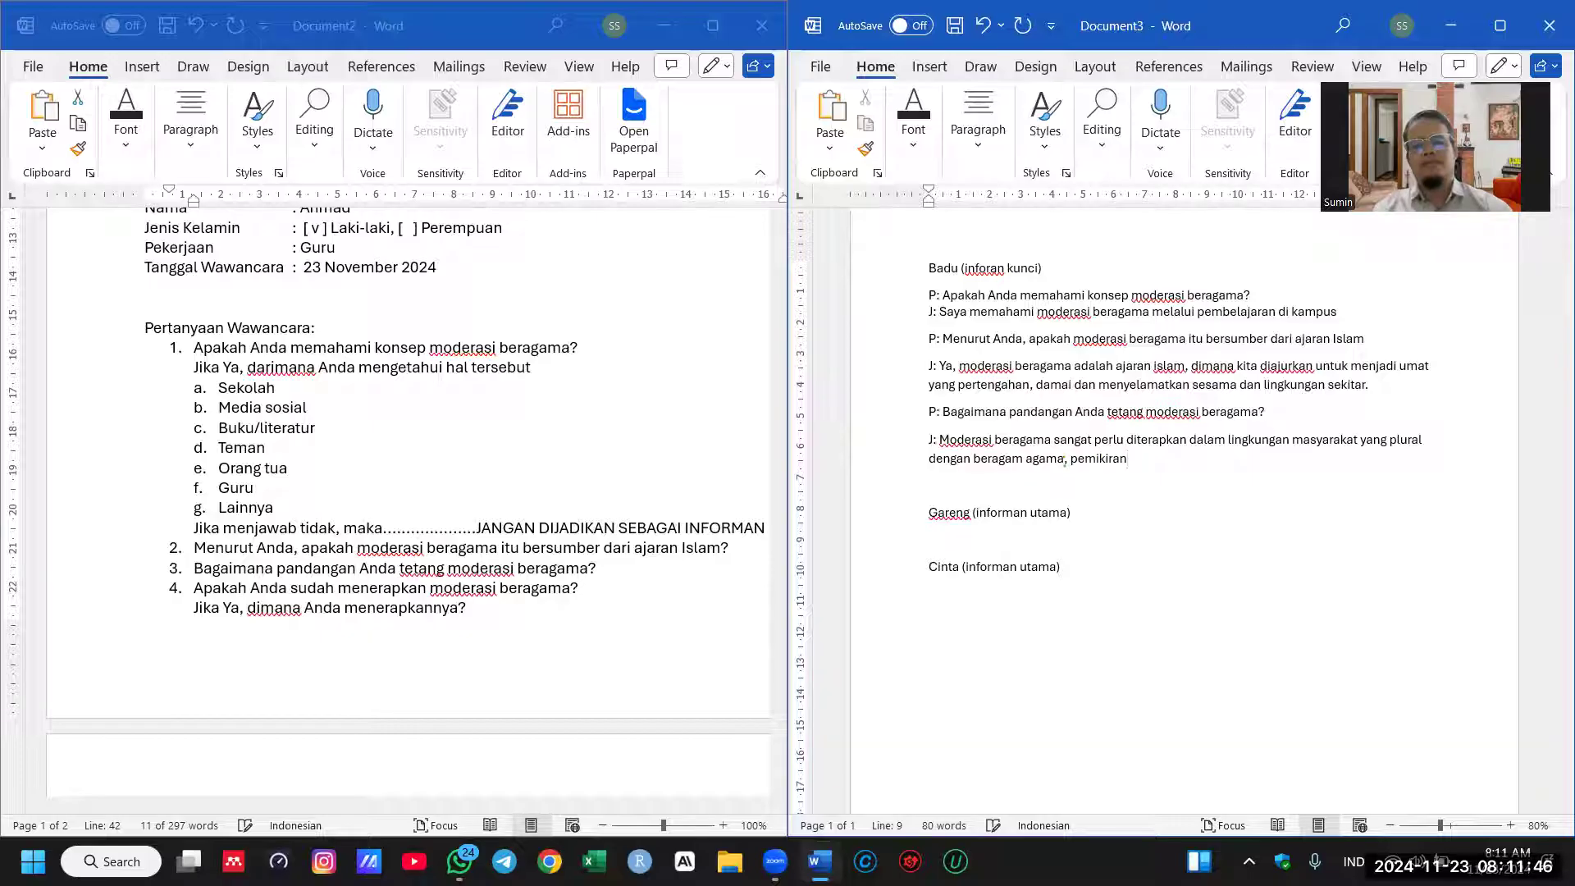
{"action": "type", "text": ", budaya d"}
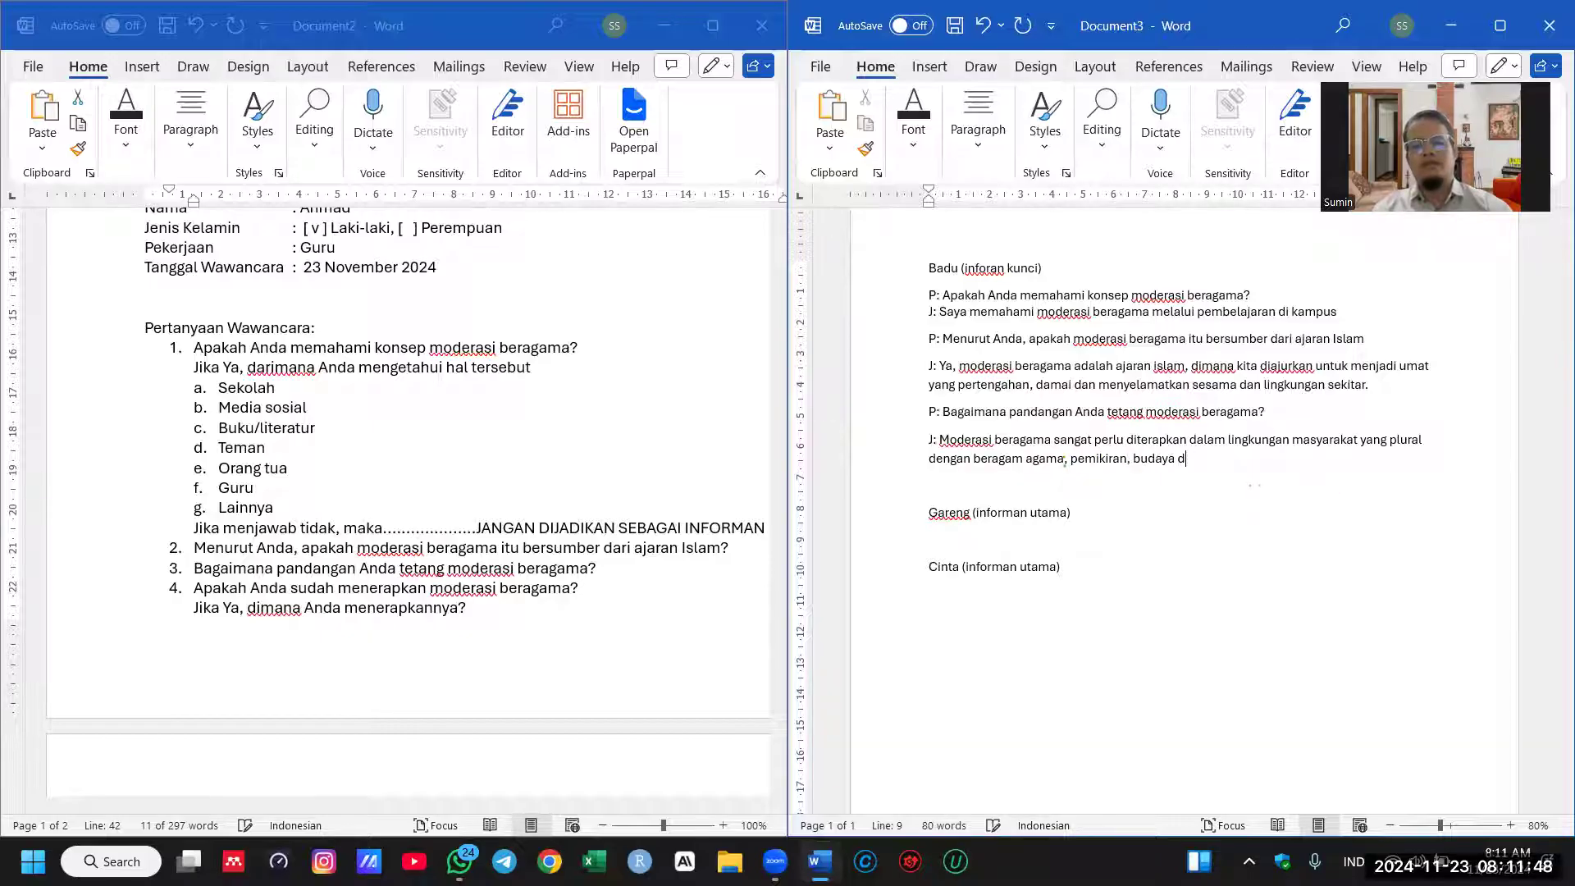
{"action": "key", "text": "BackSpace"}
{"action": "type", "text": "serta adat isti"}
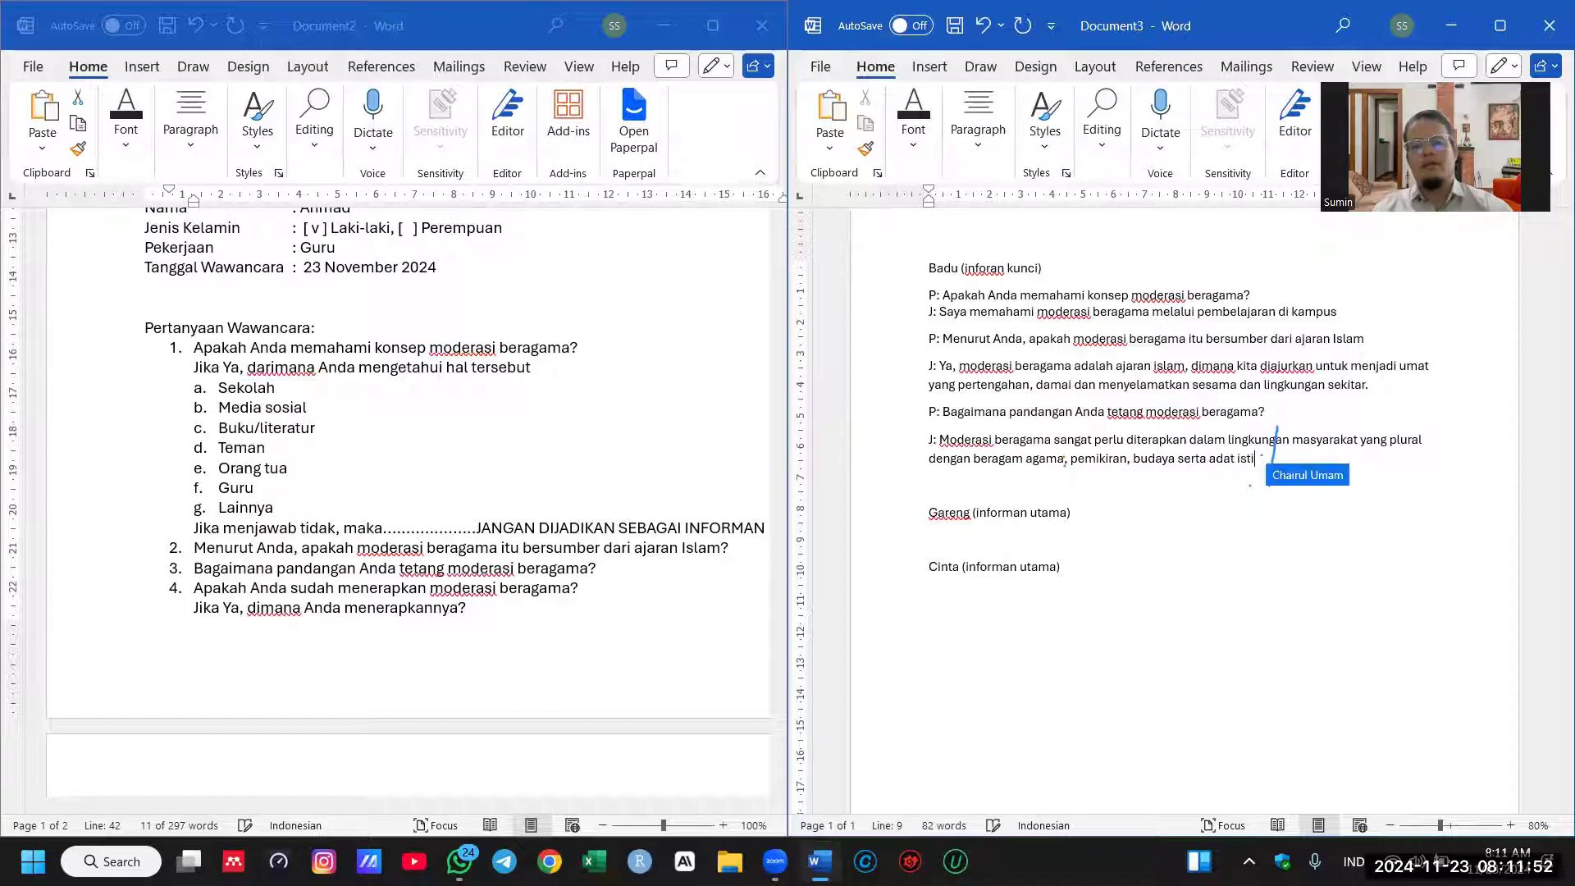
{"action": "type", "text": "adat sepert"}
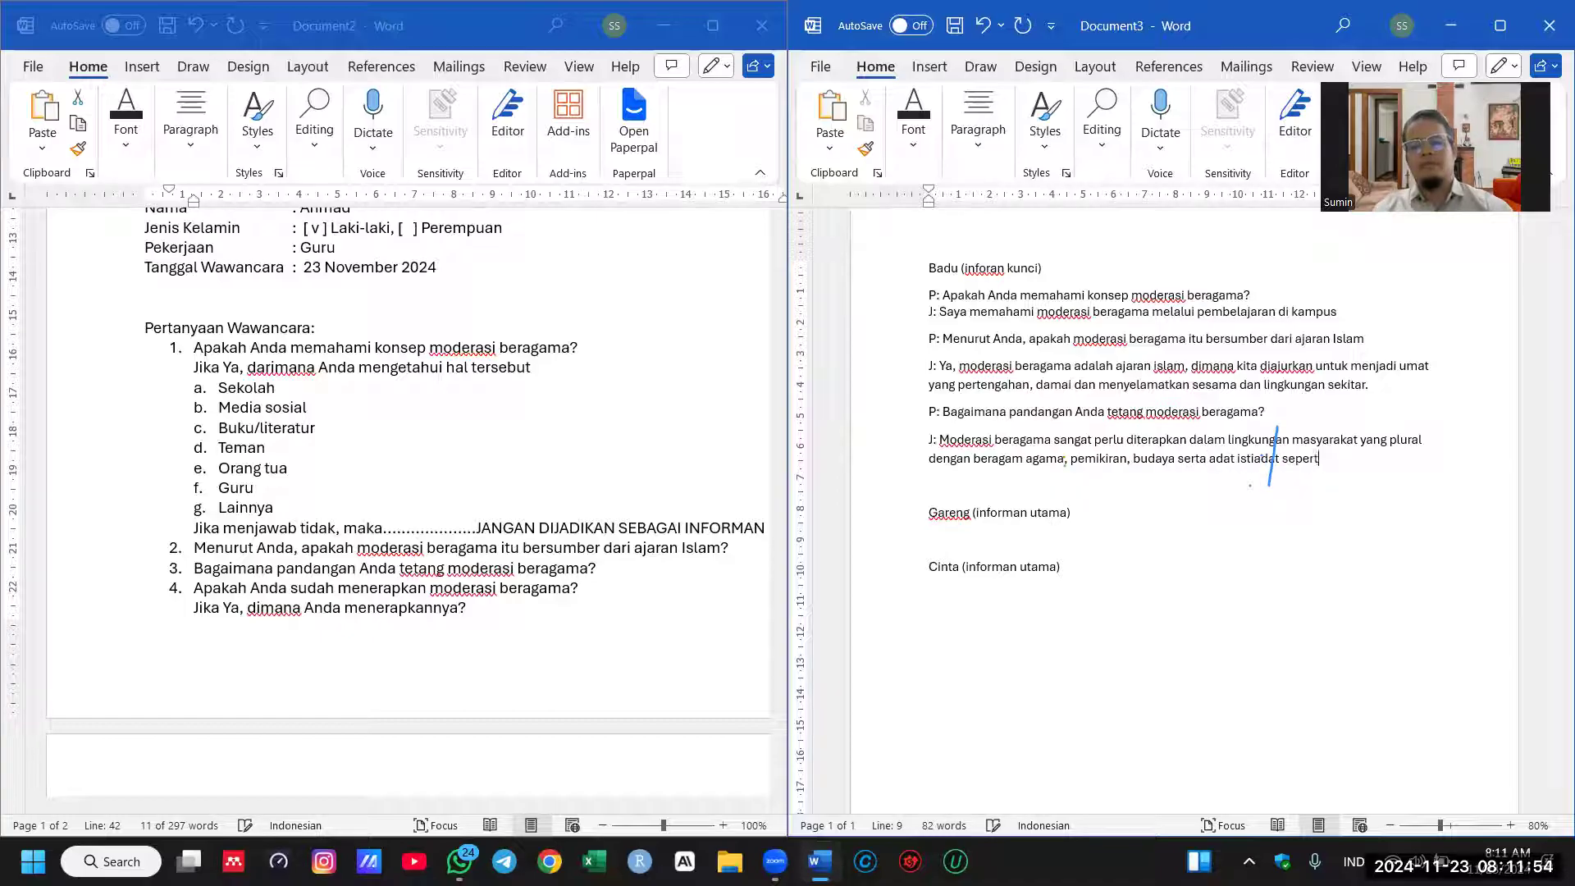
{"action": "type", "text": "i di Ind"}
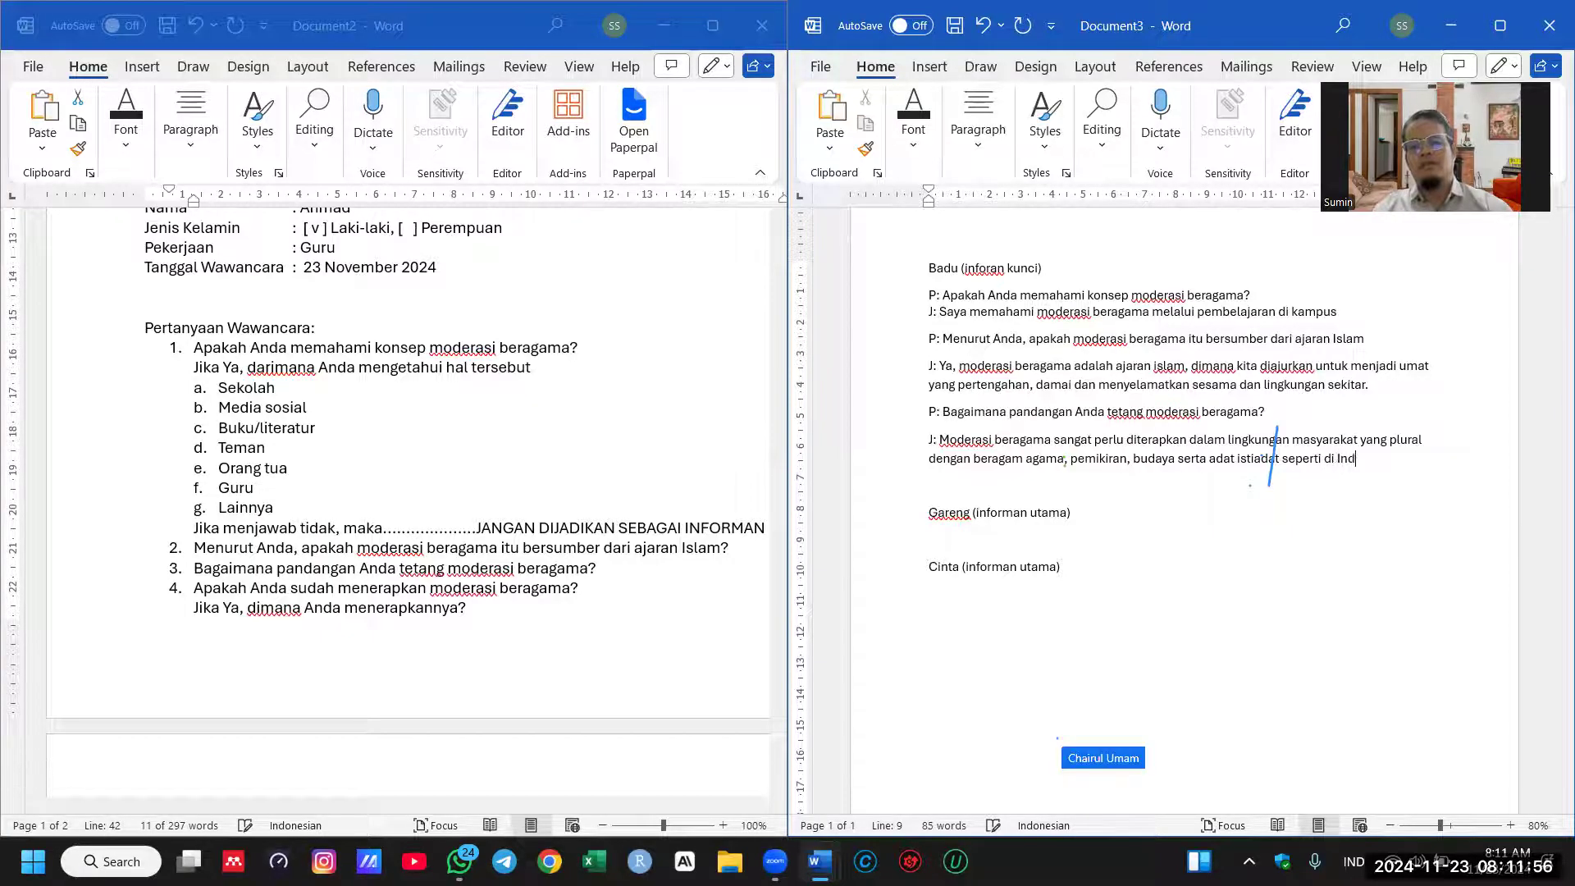
{"action": "type", "text": "onesia"}
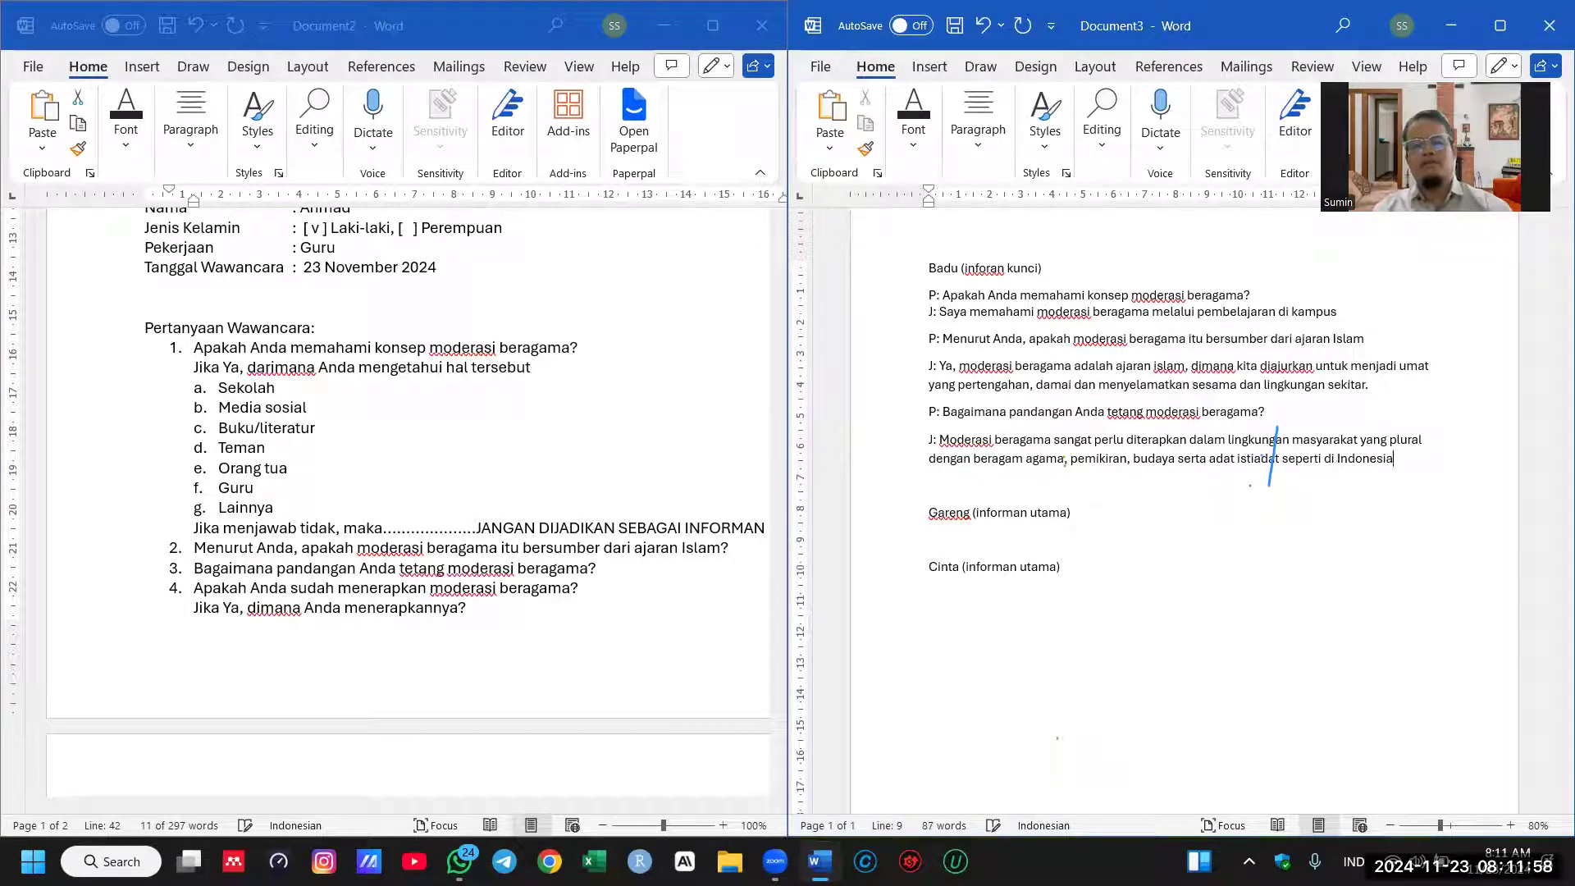
Step: Complete the third answer with ". Hanya moderasi beragama yang membuat masayarat plural menjadi rukun, toleran dan salin menghormati satu sama lain."
{"action": "type", "text": ". Hanya "}
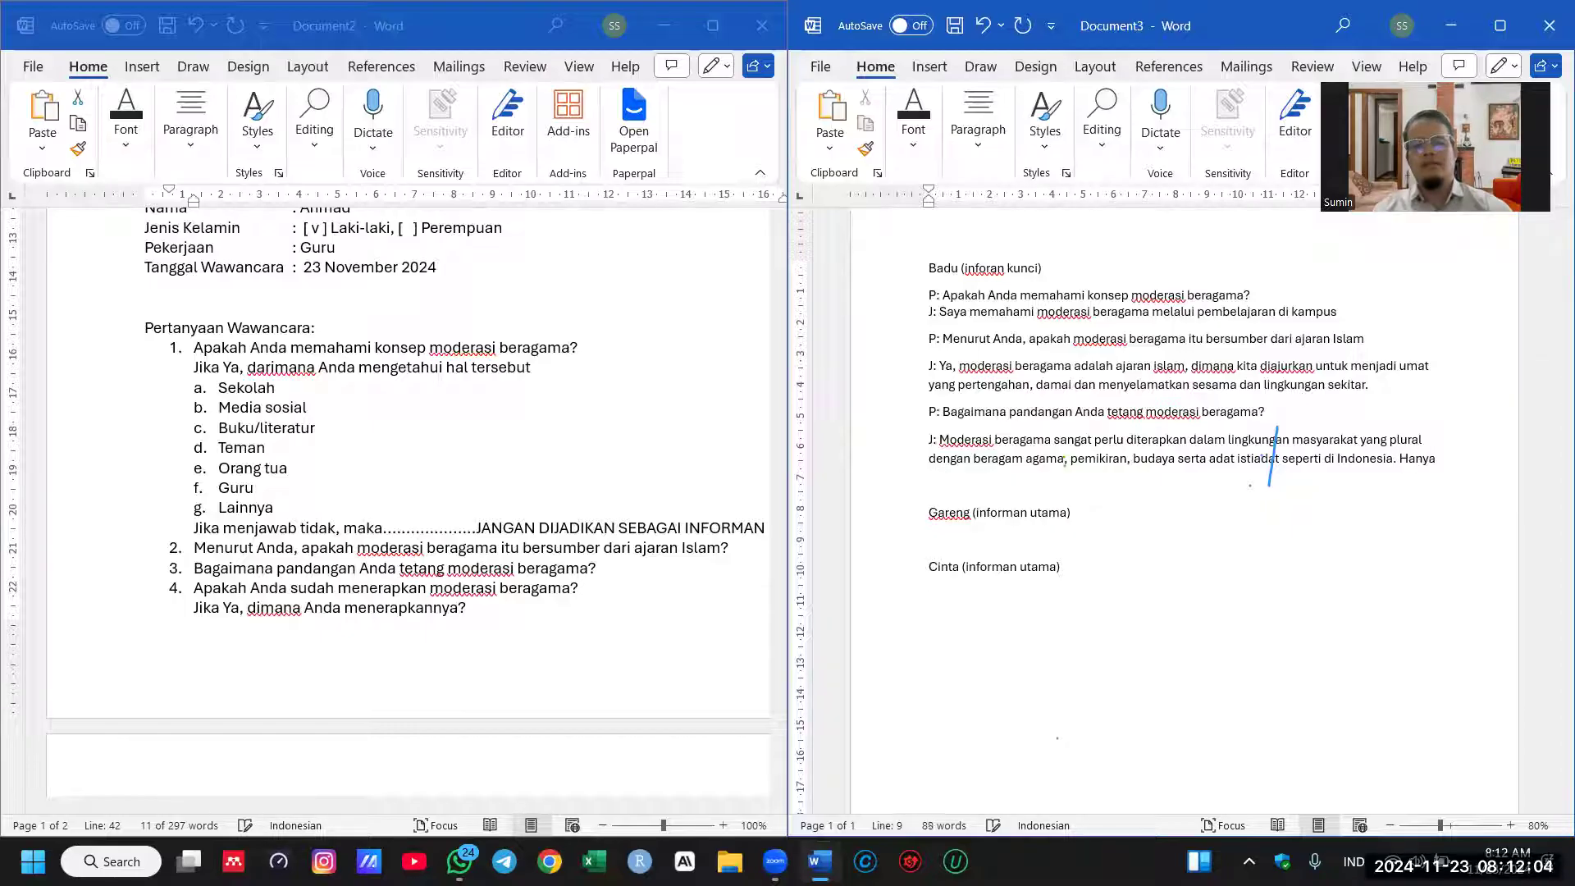
{"action": "type", "text": "moderasi b"}
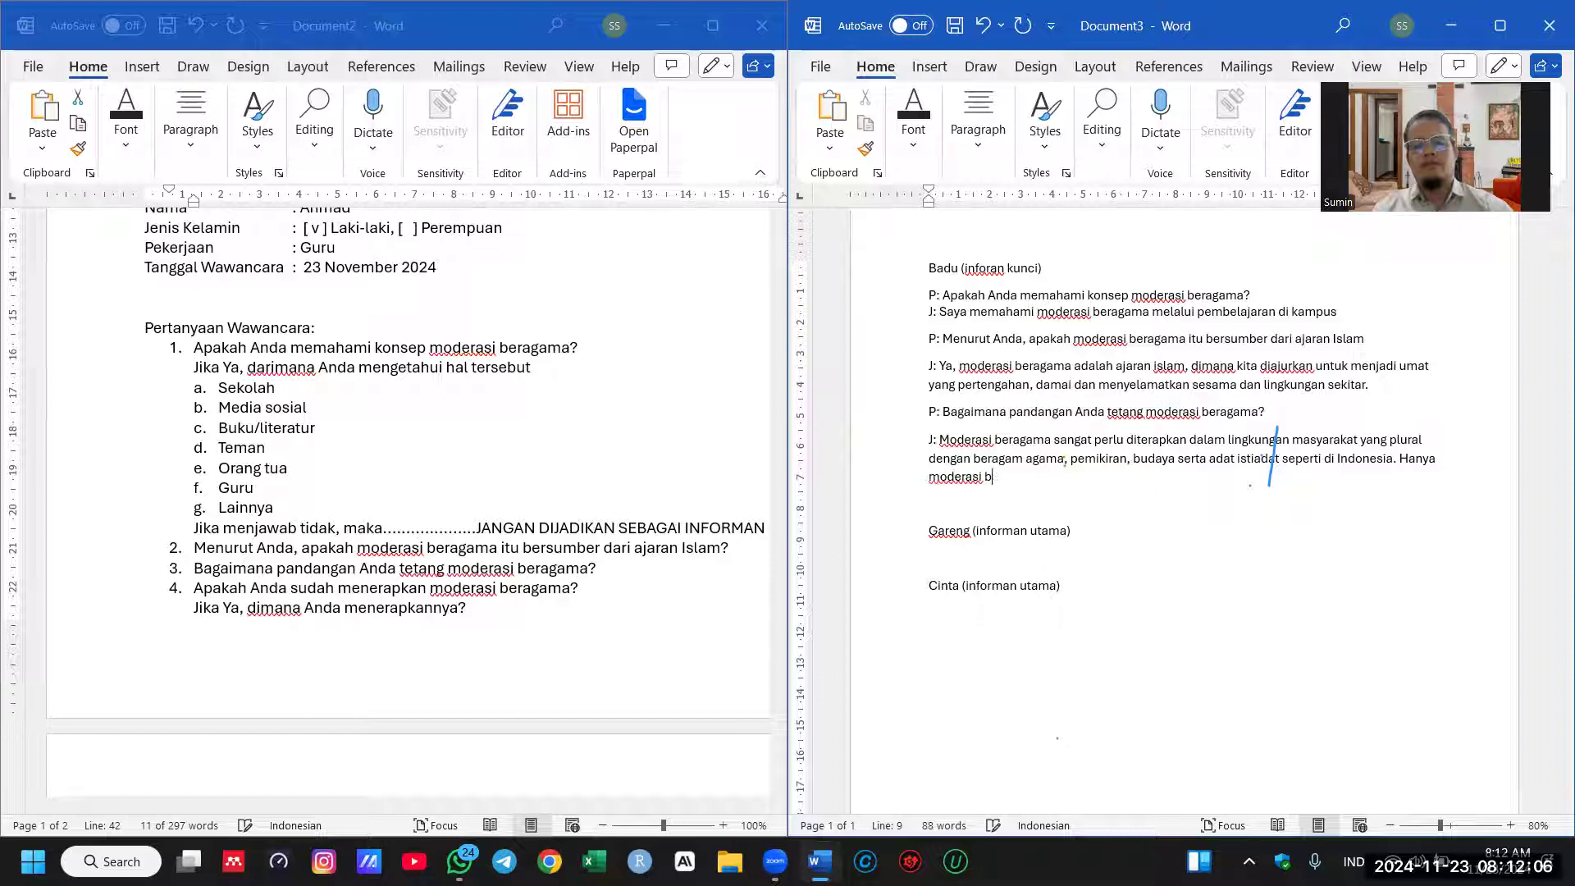
{"action": "type", "text": "eragama yang"}
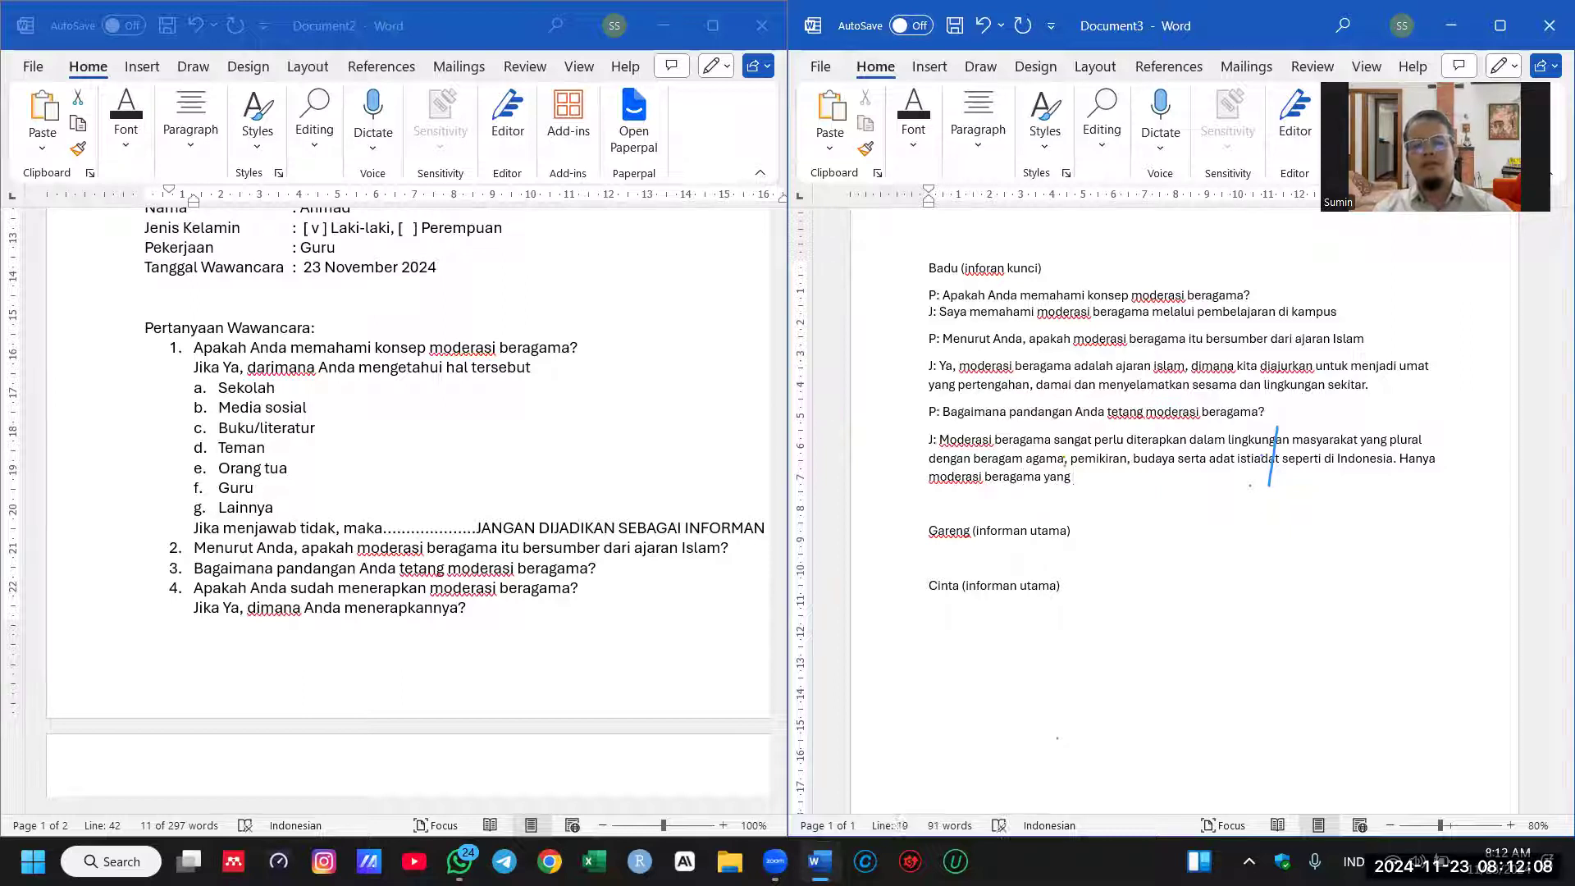
{"action": "type", "text": " membuat masa"}
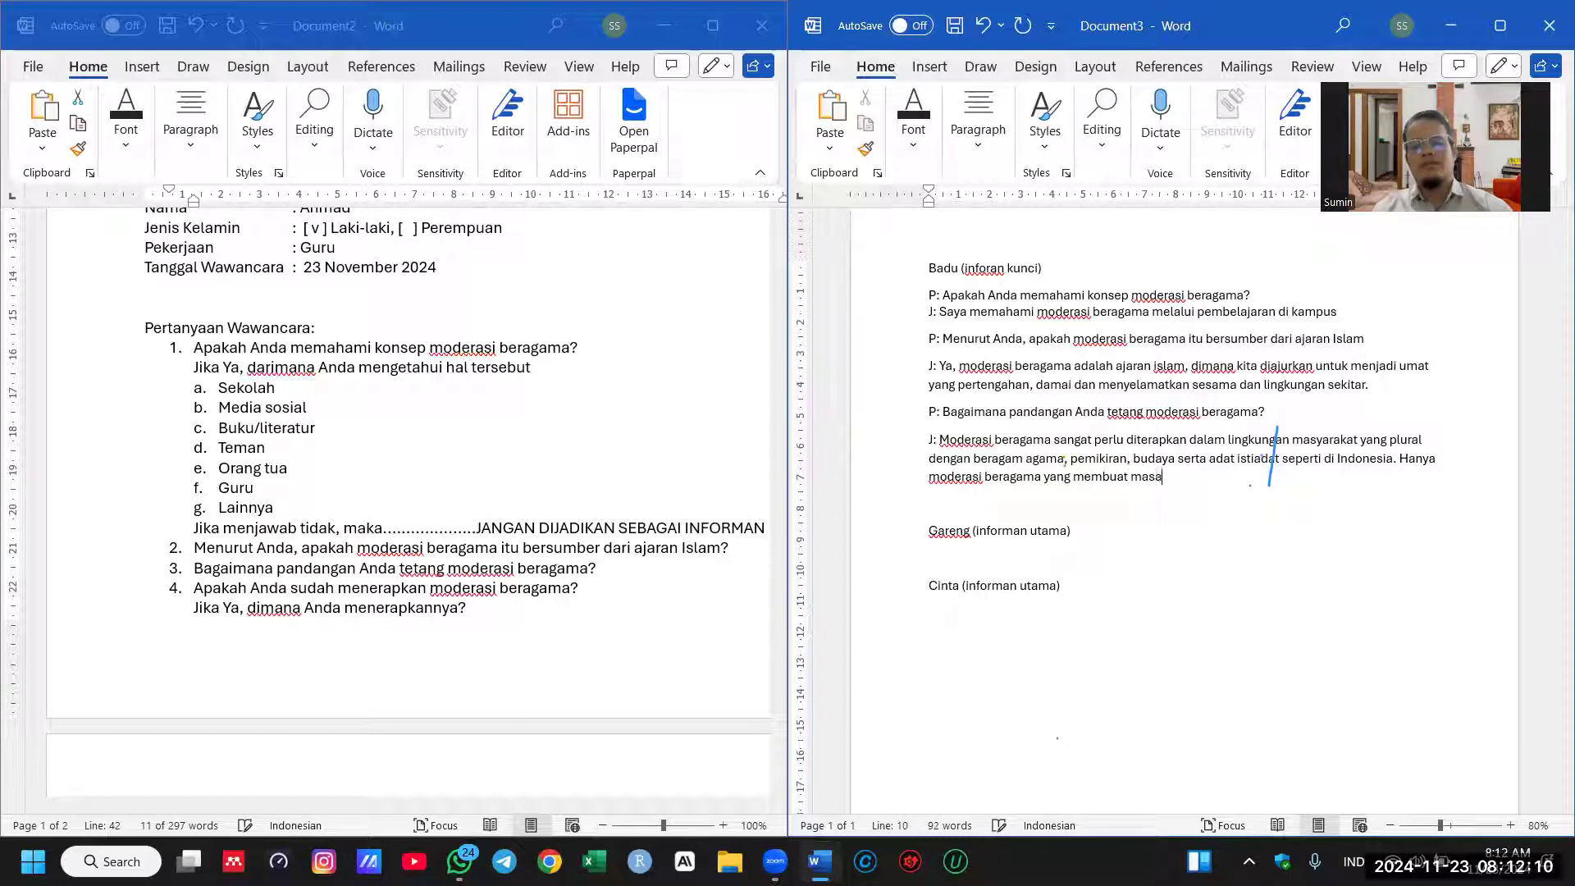
{"action": "type", "text": "yarat plural menjadi "}
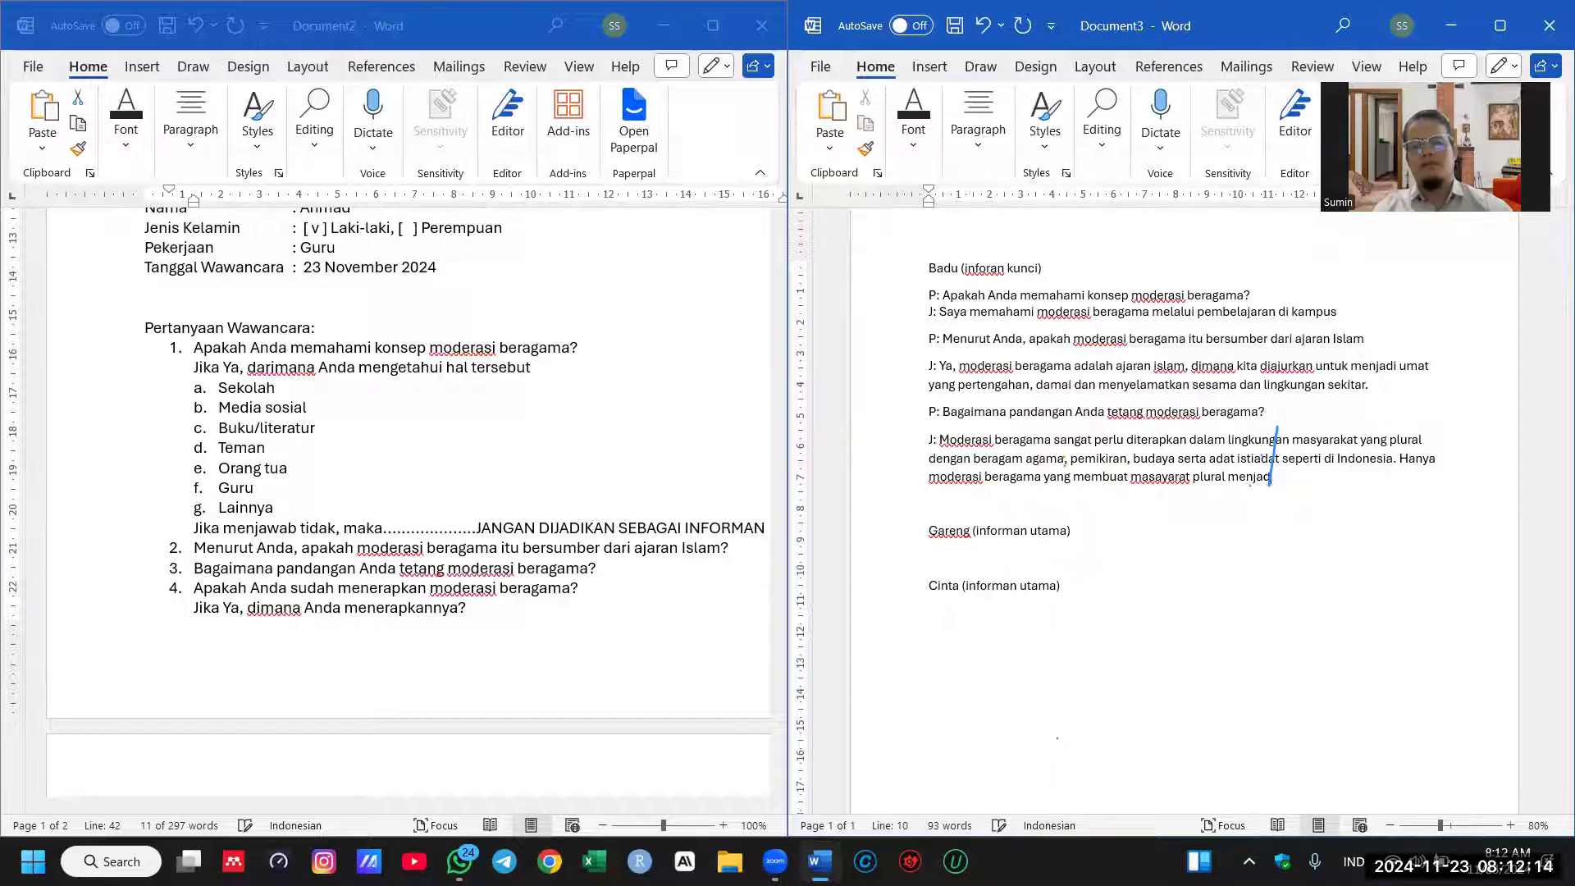
{"action": "type", "text": "rukun, toleran dan salin meng"}
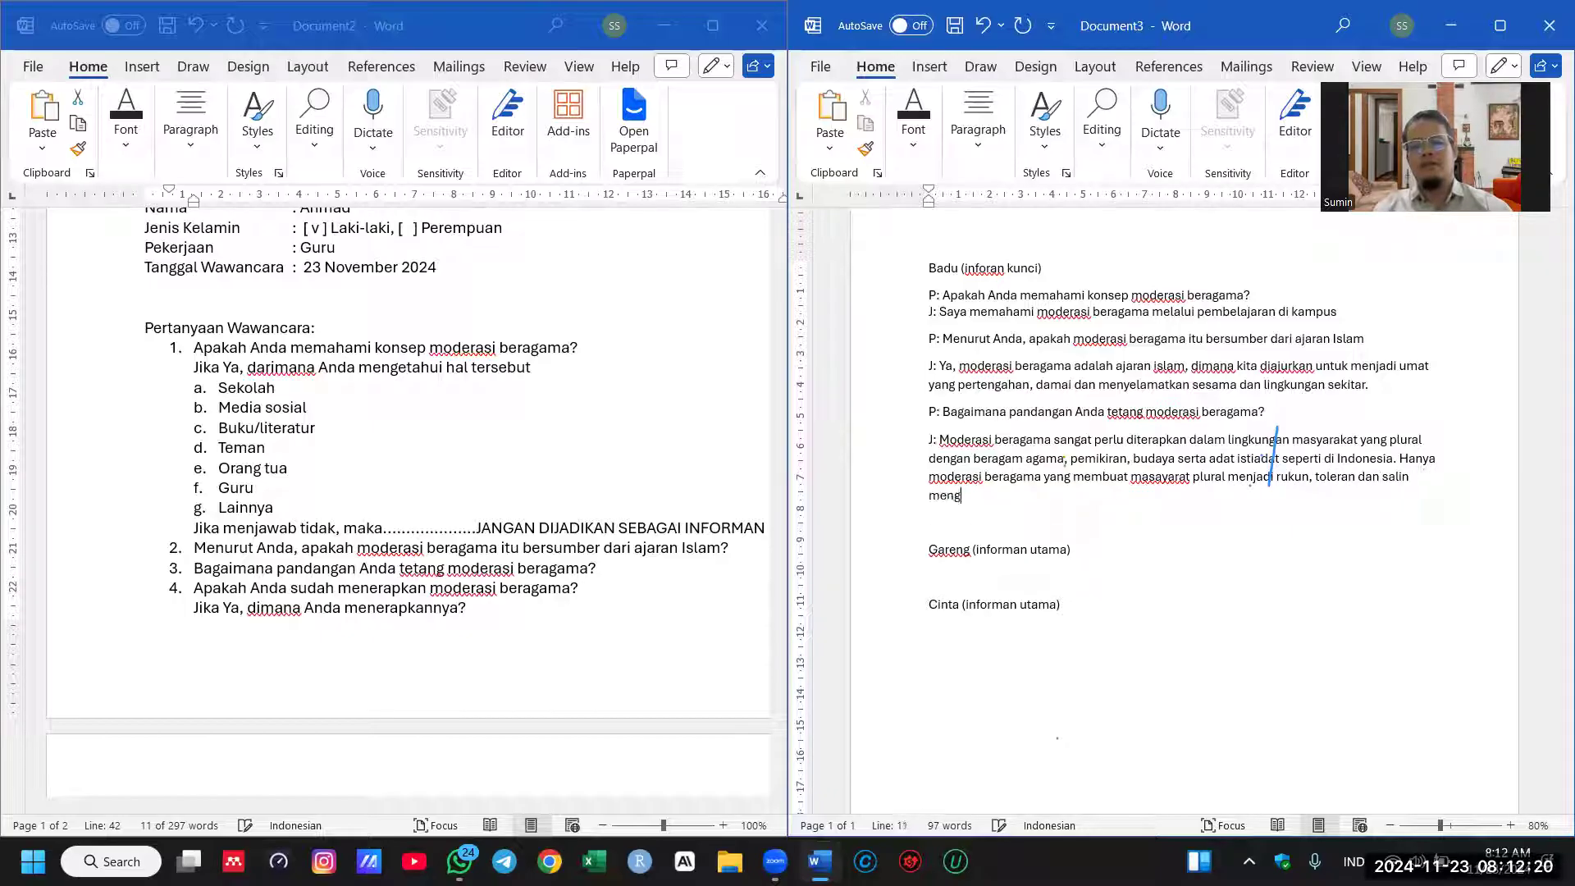
{"action": "type", "text": "hormati satu s"}
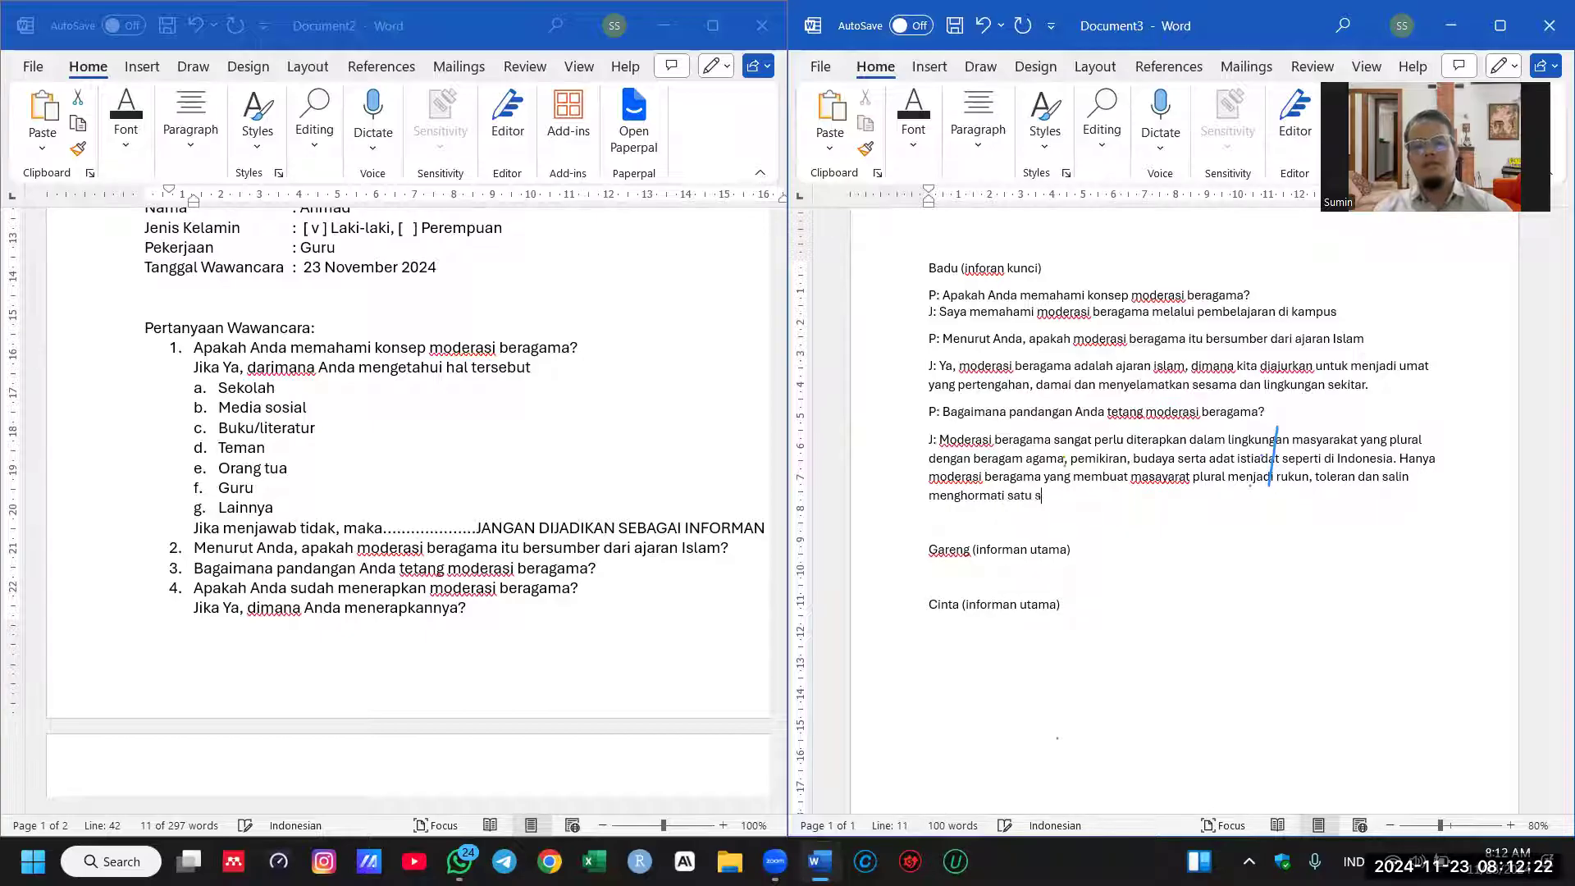
{"action": "type", "text": "ama lain."}
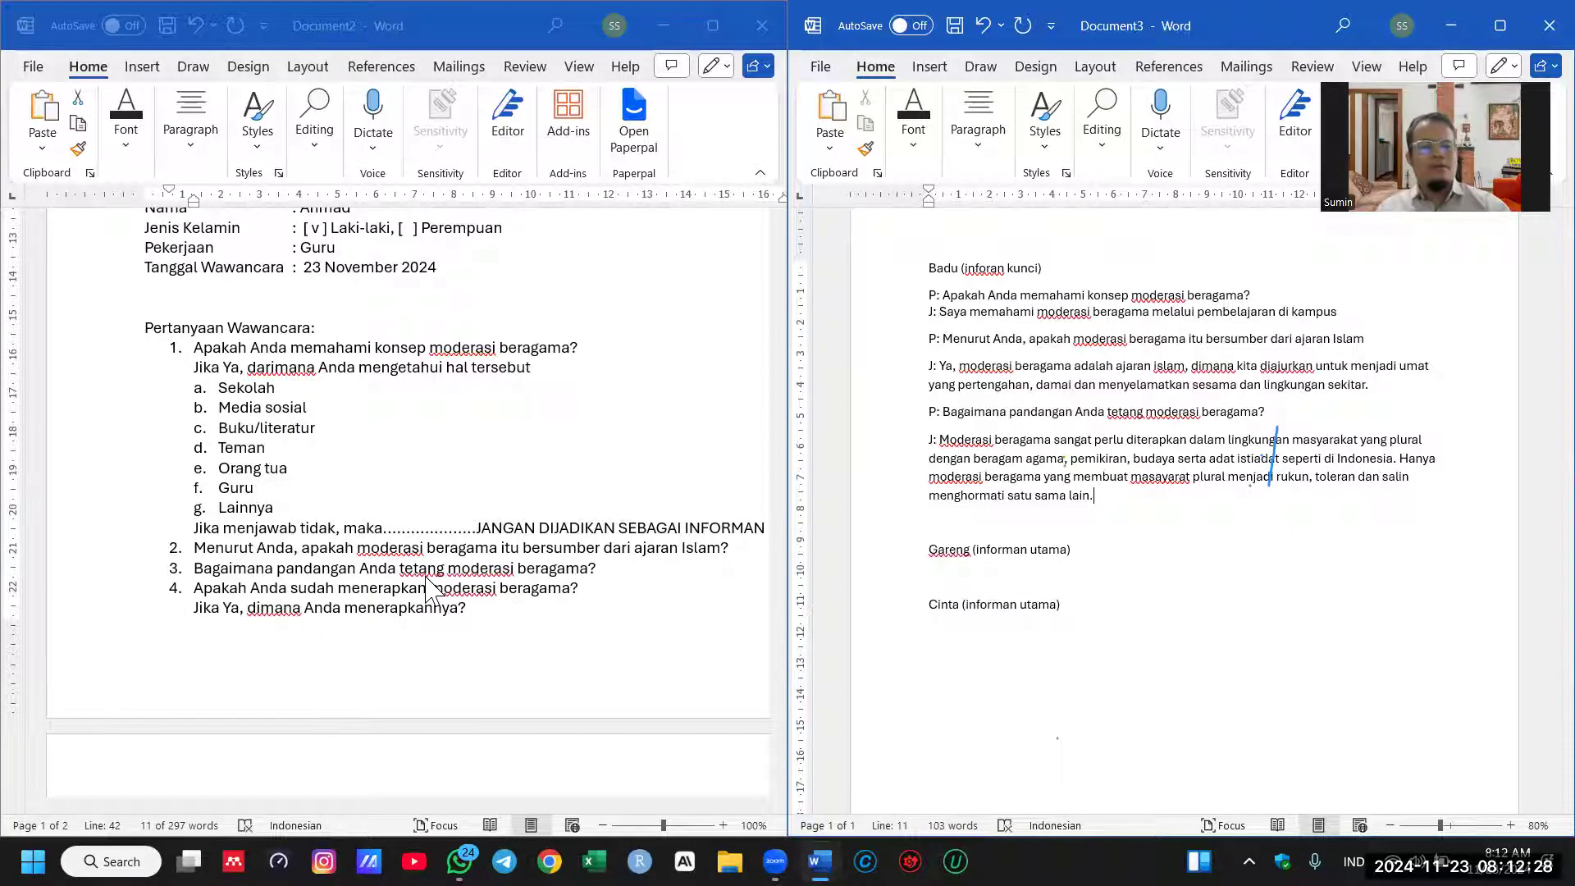
Step: Copy question 4 from the interview guide without its question mark and paste it below the third answer, prefixed with "P:"
{"action": "scroll", "coordinate": [397, 566], "scroll_direction": "down", "scroll_amount": 1}
{"action": "triple_click", "coordinate": [361, 519]}
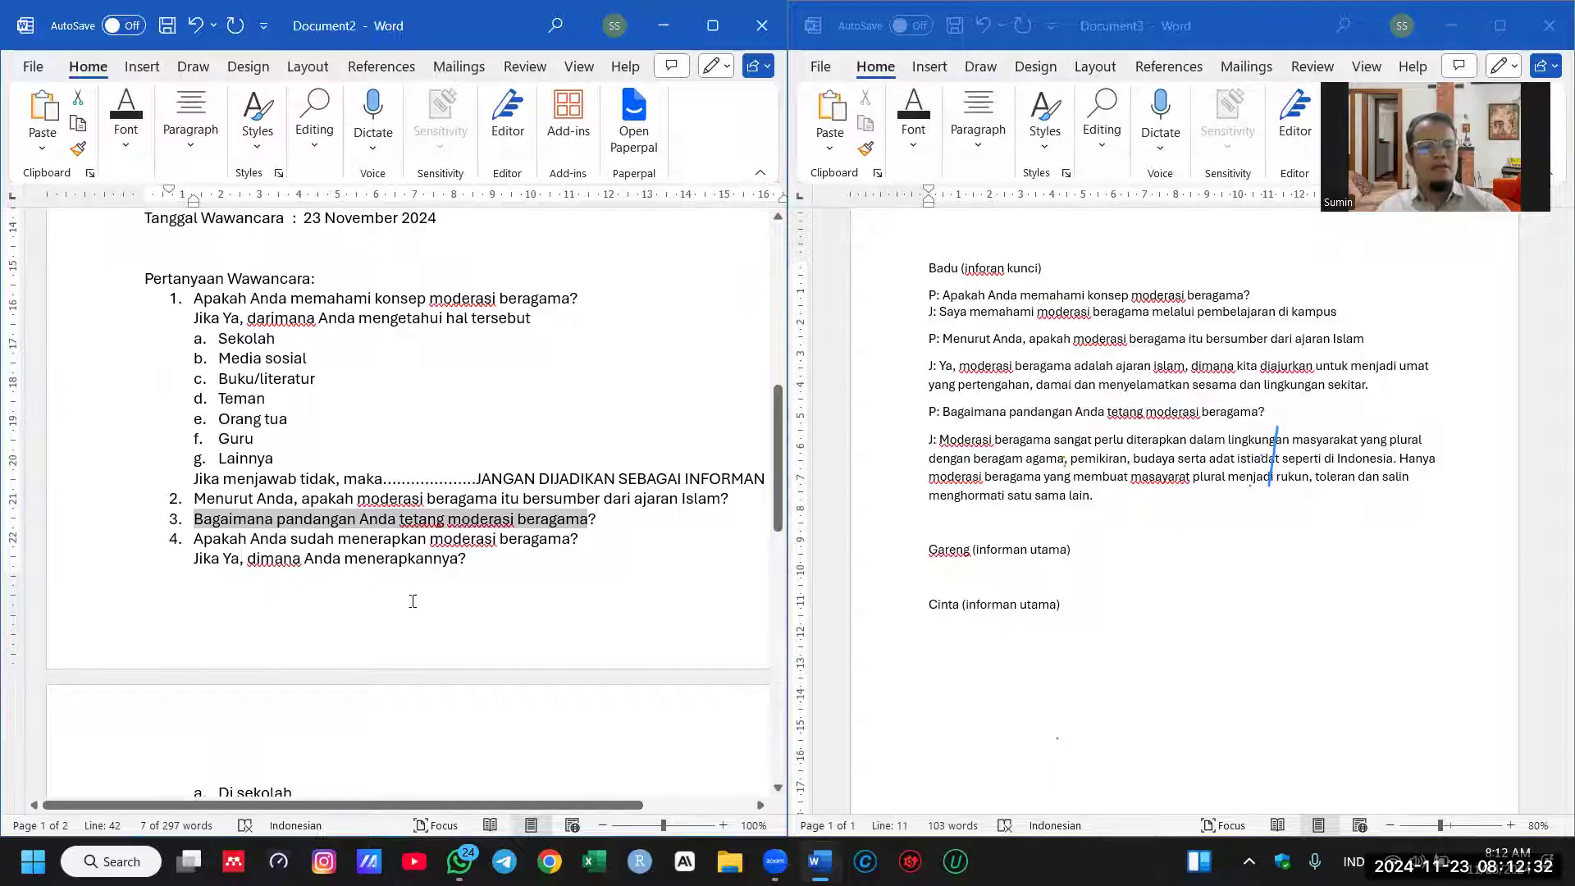
{"action": "scroll", "coordinate": [357, 563], "scroll_direction": "down", "scroll_amount": 1}
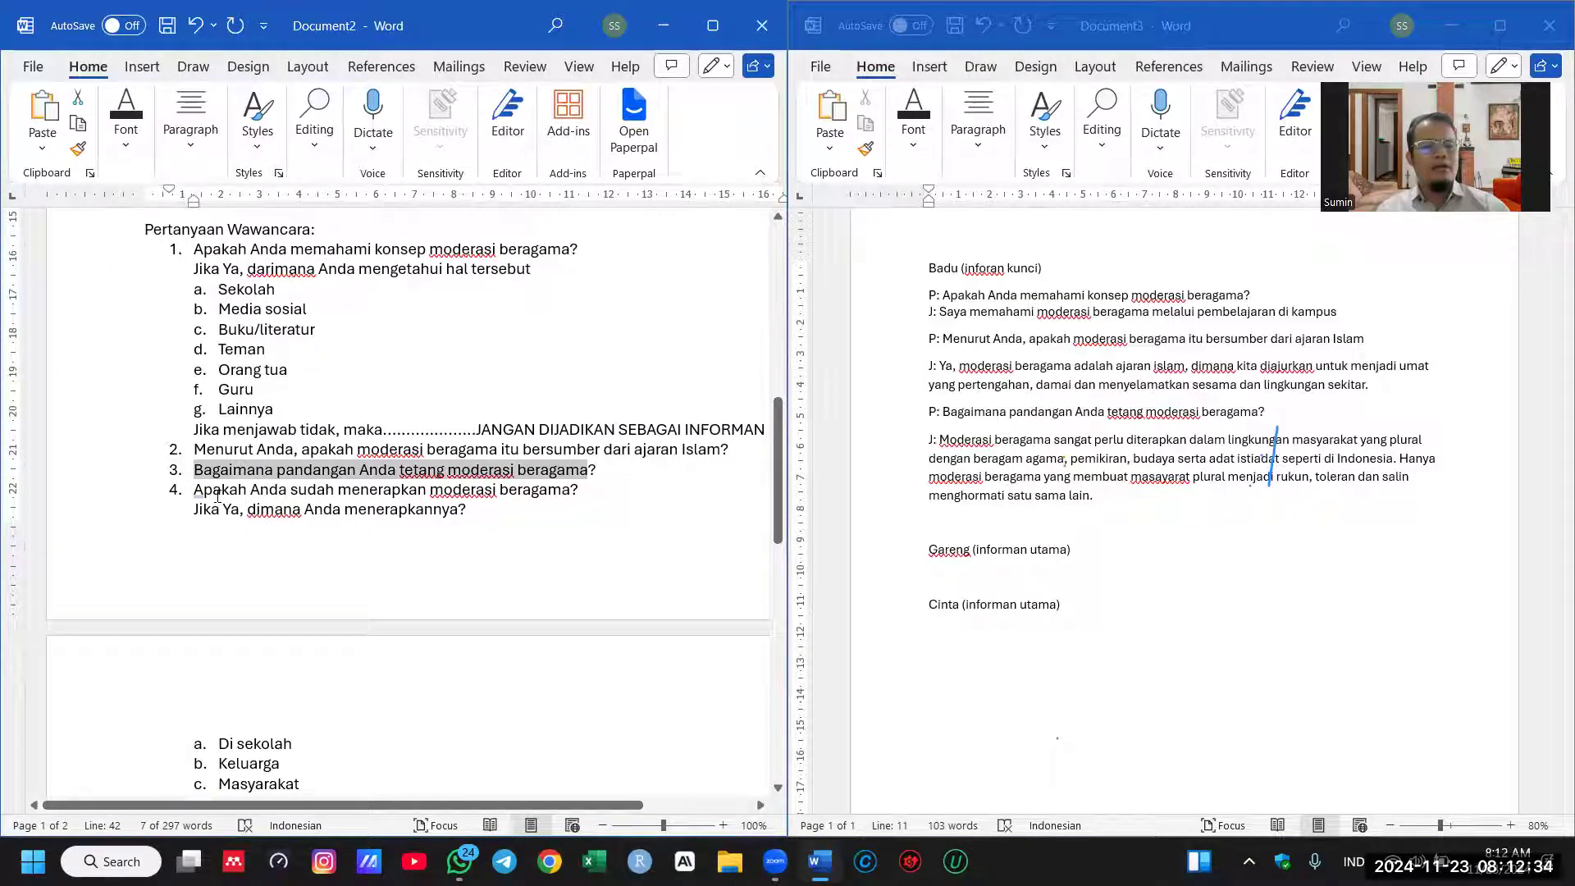
{"action": "left_click_drag", "start_coordinate": [194, 489], "coordinate": [572, 489]}
{"action": "key", "text": "ctrl+c"}
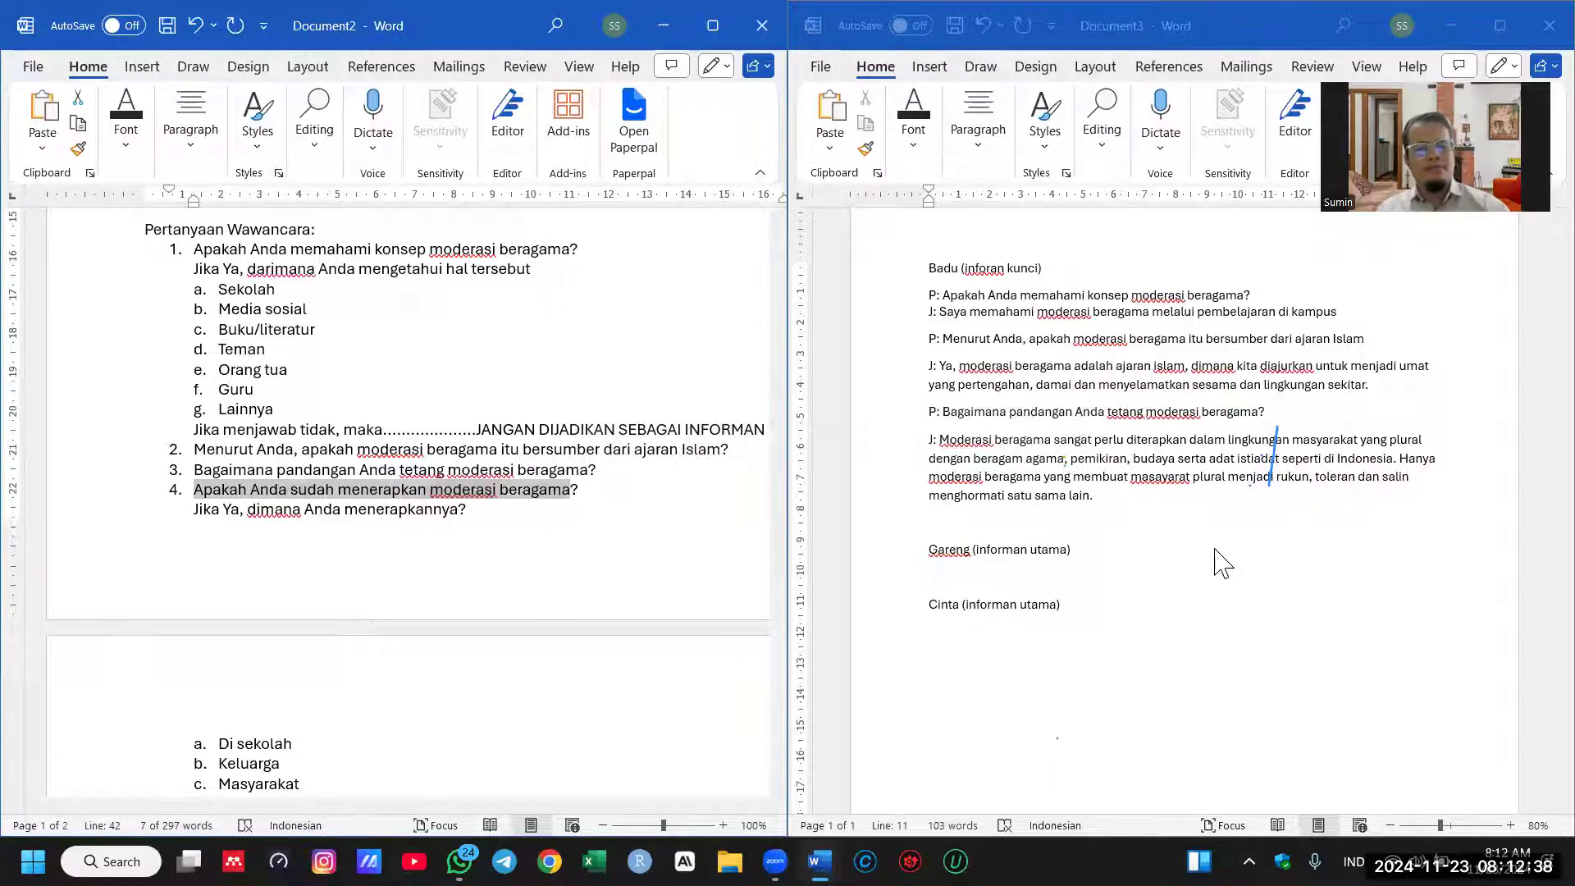
{"action": "left_click", "coordinate": [1093, 531]}
{"action": "type", "text": "P:"}
{"action": "key", "text": "ctrl+v"}
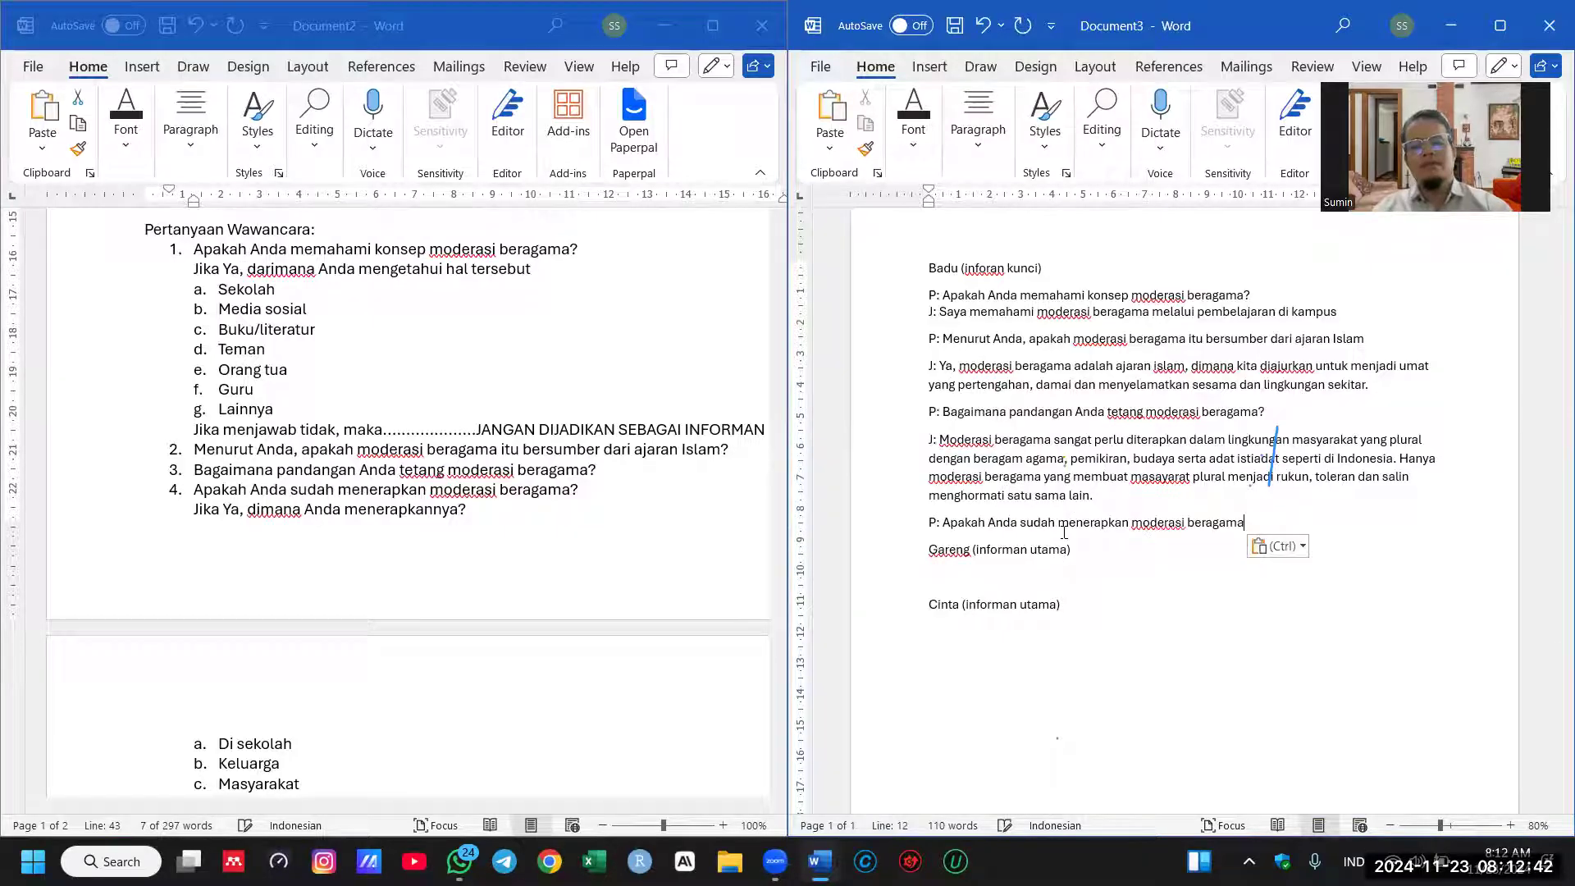
Step: Below question 4, write "J: Ya, saya sudah menerapkan moderasi beragama sejak kecil, walaupun saya juga"
{"action": "key", "text": "Return"}
{"action": "type", "text": "Ya"}
{"action": "key", "text": "BackSpace"}
{"action": "key", "text": "BackSpace"}
{"action": "type", "text": "J: Ya"}
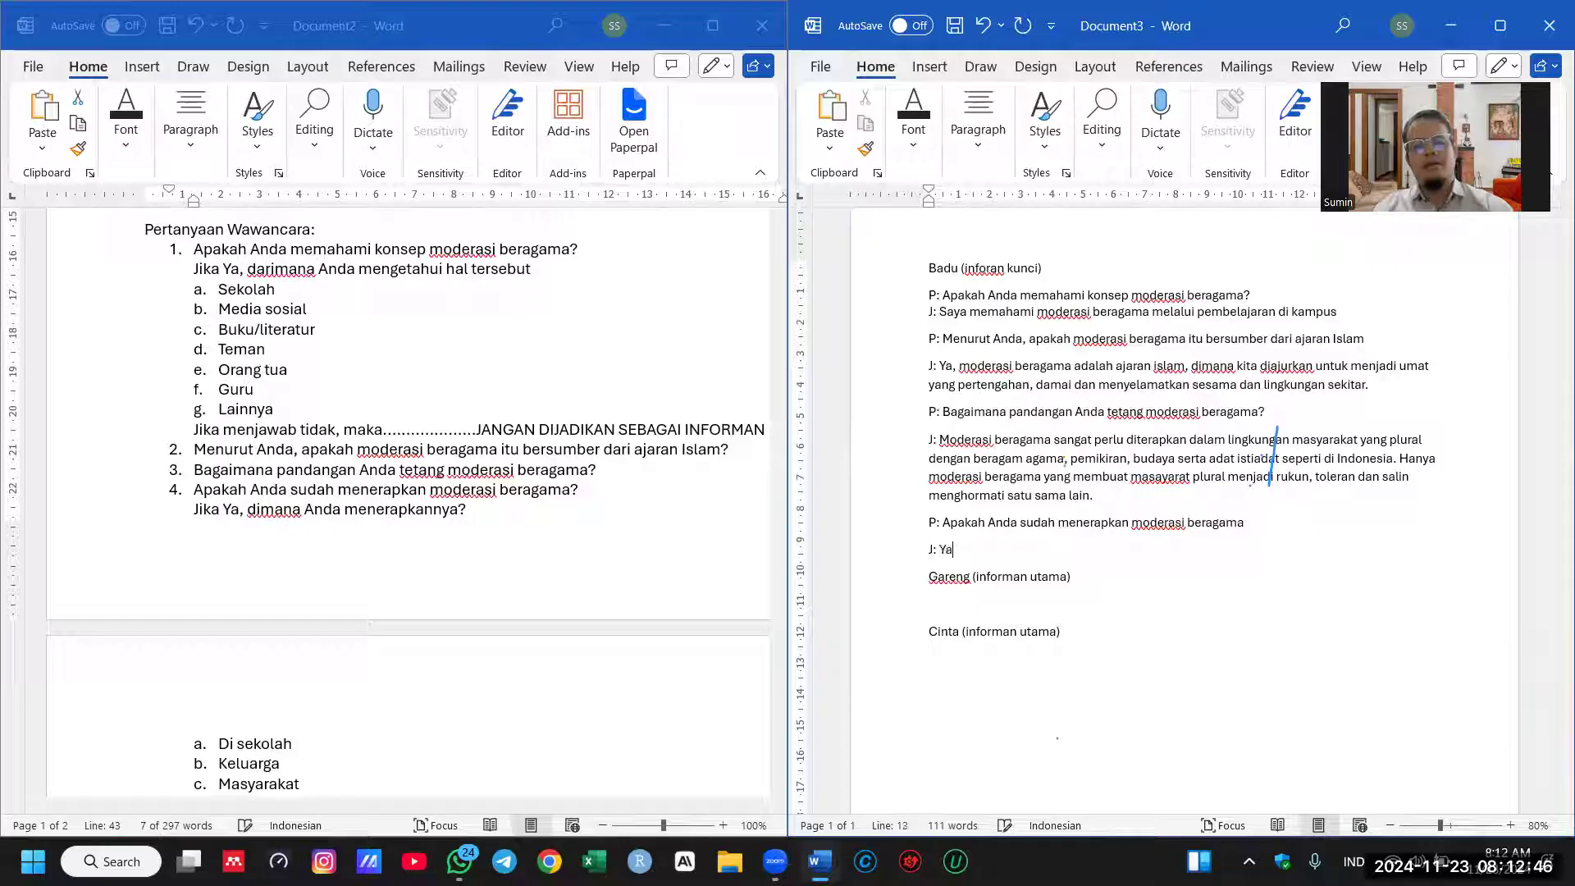
{"action": "type", "text": ", saya sudah menerapkan moderasi ba"}
{"action": "type", "text": "ragam"}
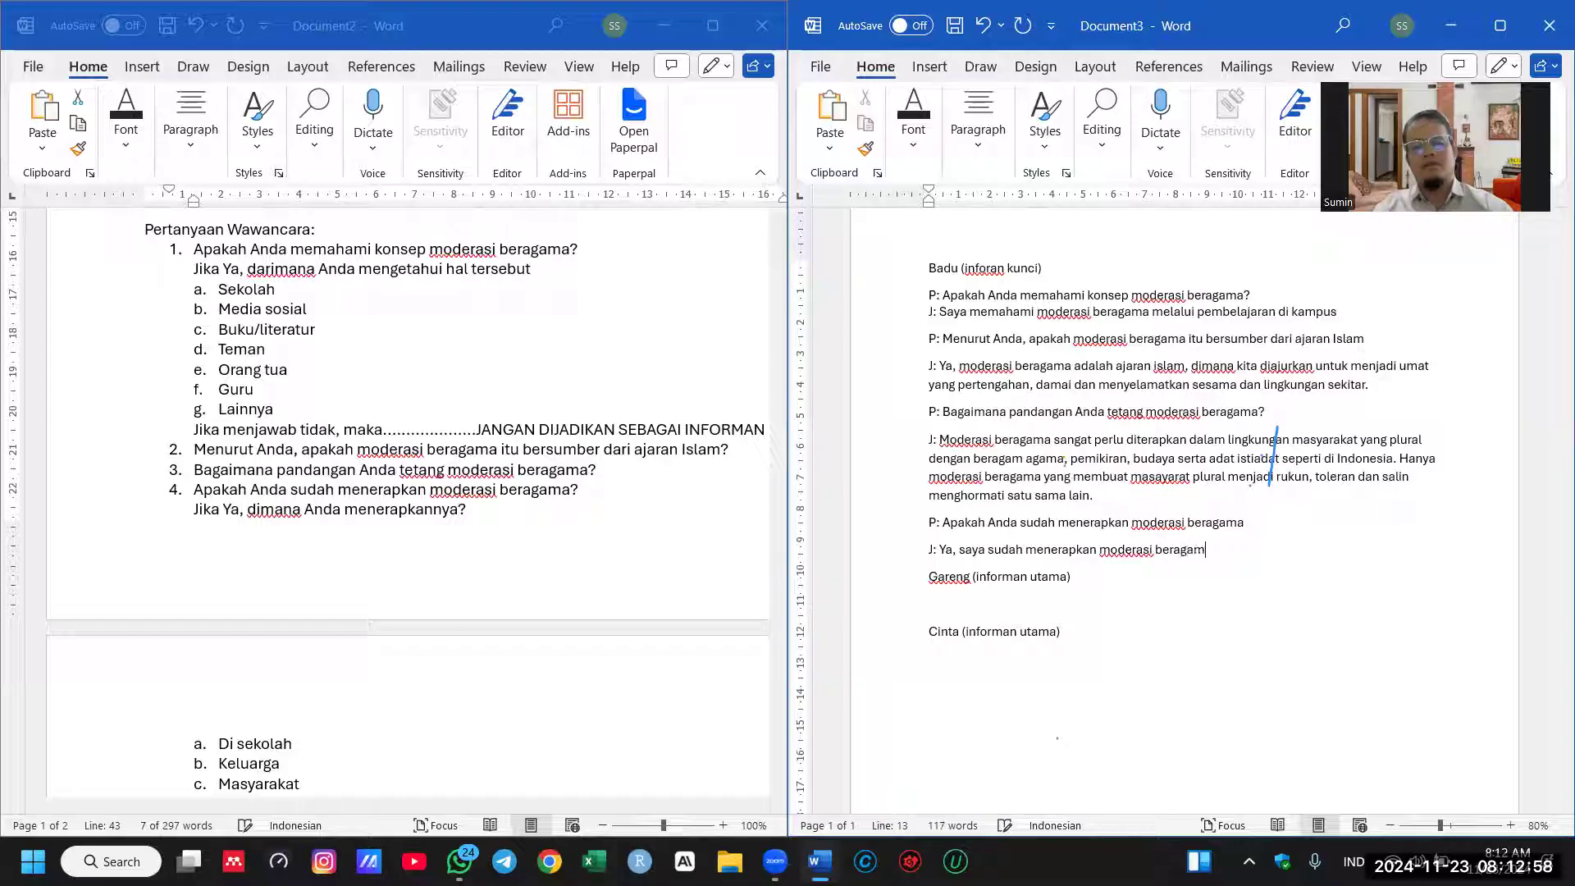
{"action": "type", "text": "a sejak "}
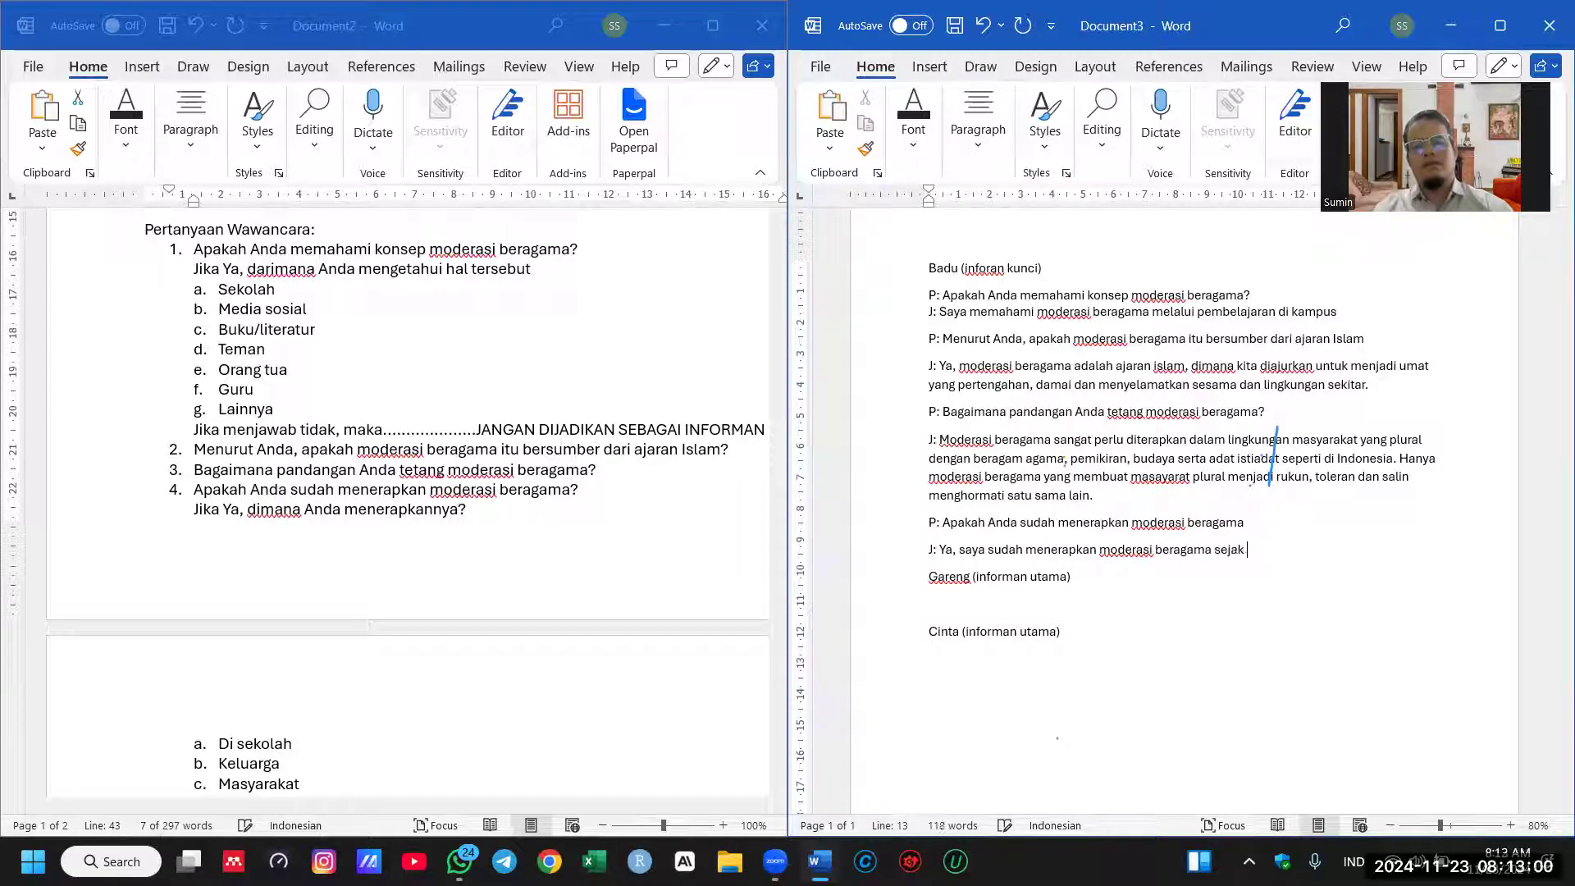
{"action": "type", "text": "kecil, walaupun saya juga "}
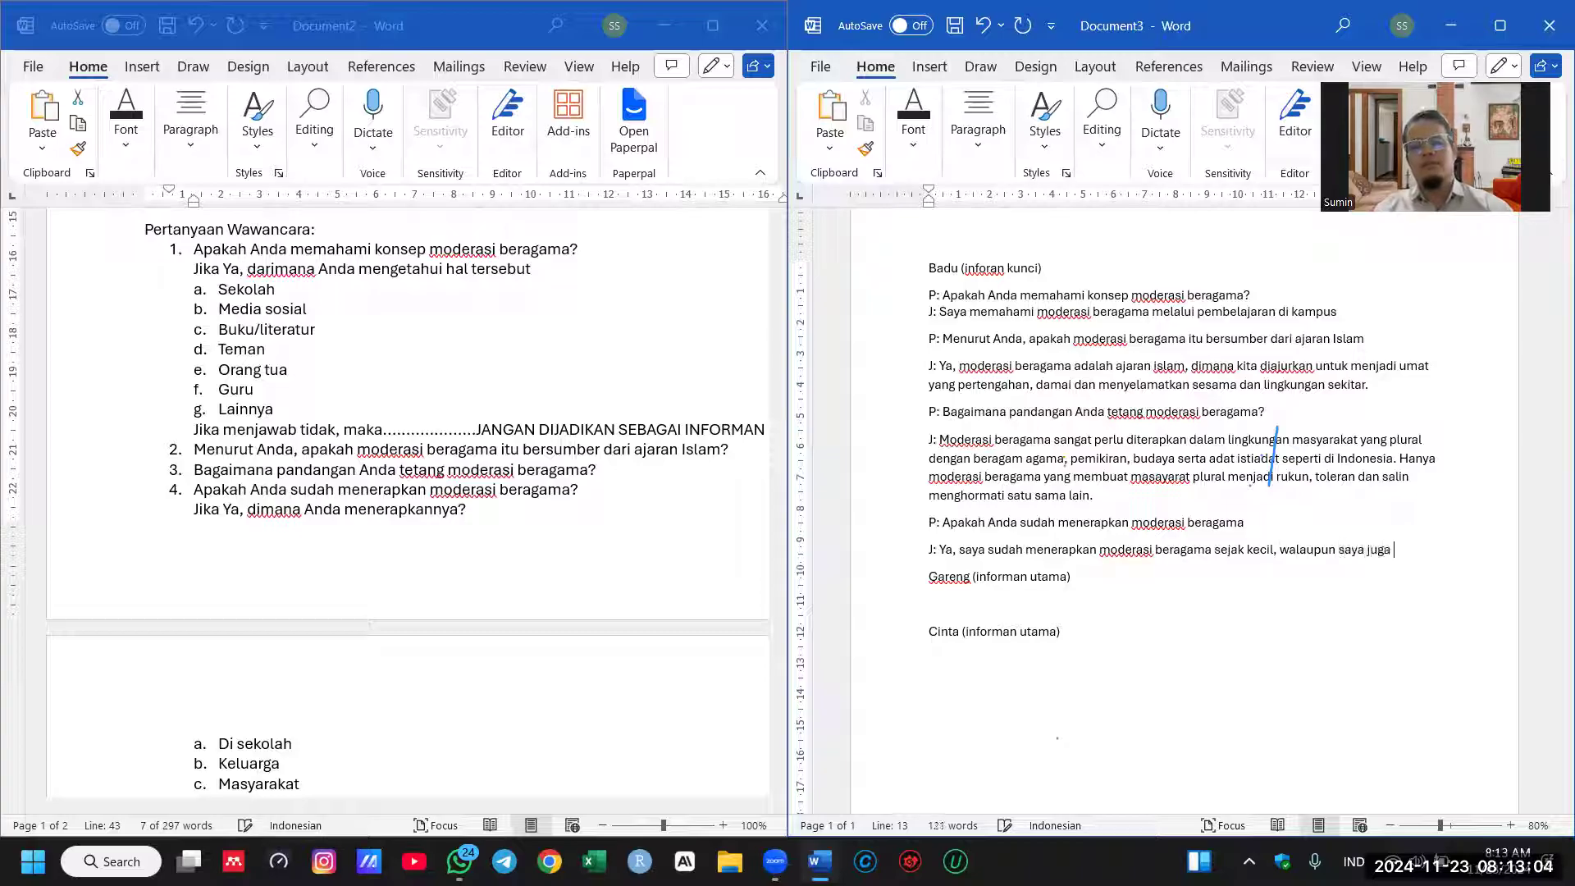
Step: Continue the fourth answer with "belum tahu apakah saya termasuk orang yang sudah sepenuhnay menerapkan konsep tersebut ataukah baru"
{"action": "type", "text": "belum tahu apakah saya t"}
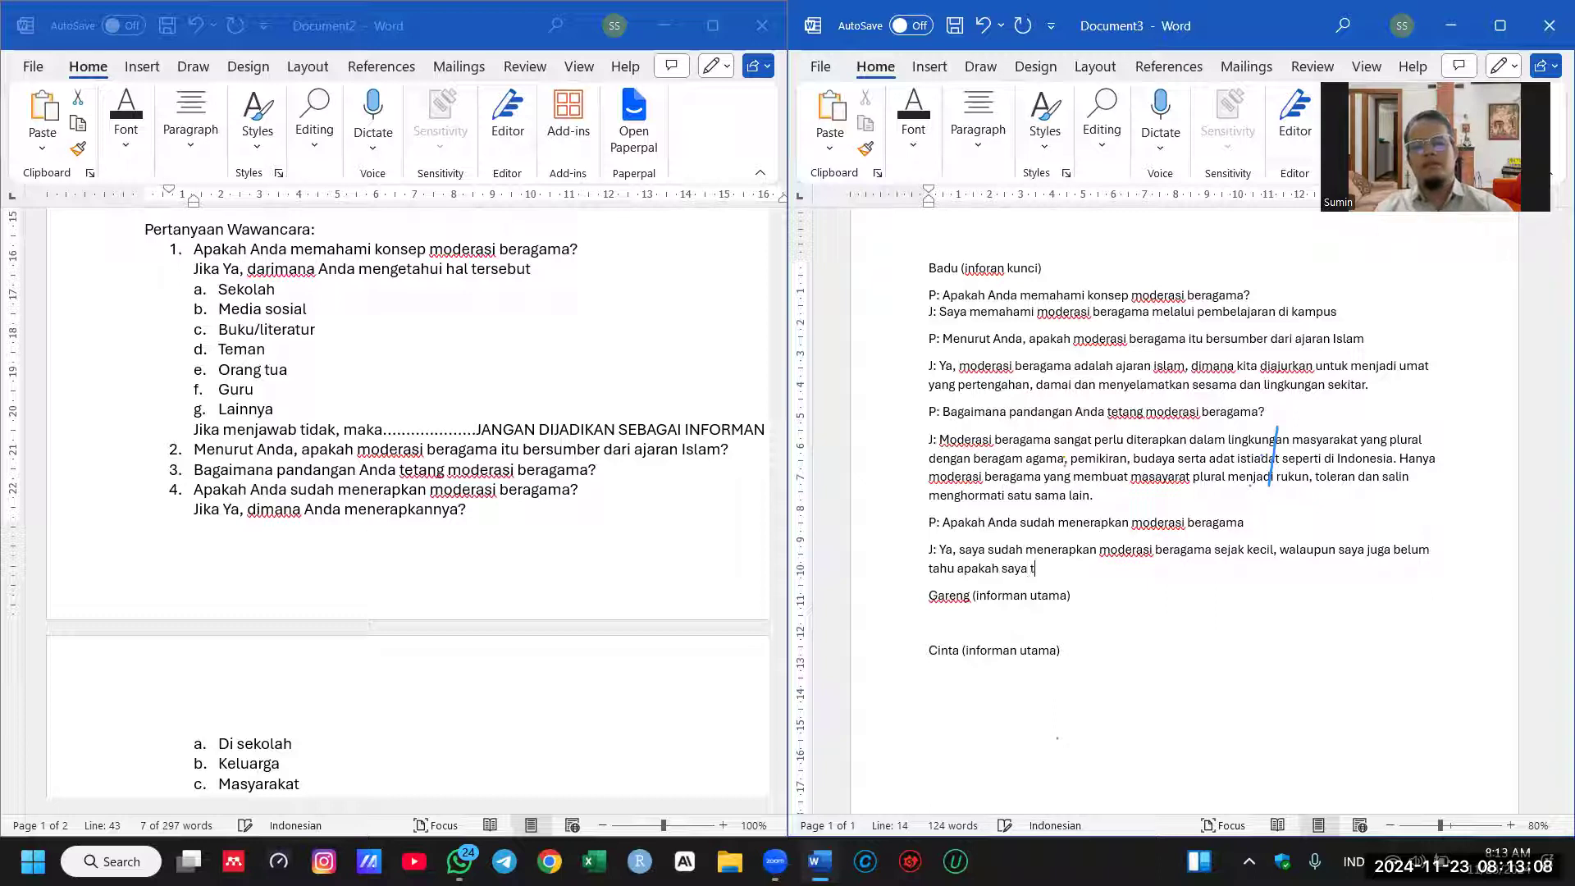
{"action": "type", "text": "eramasuk orang yang sudah"}
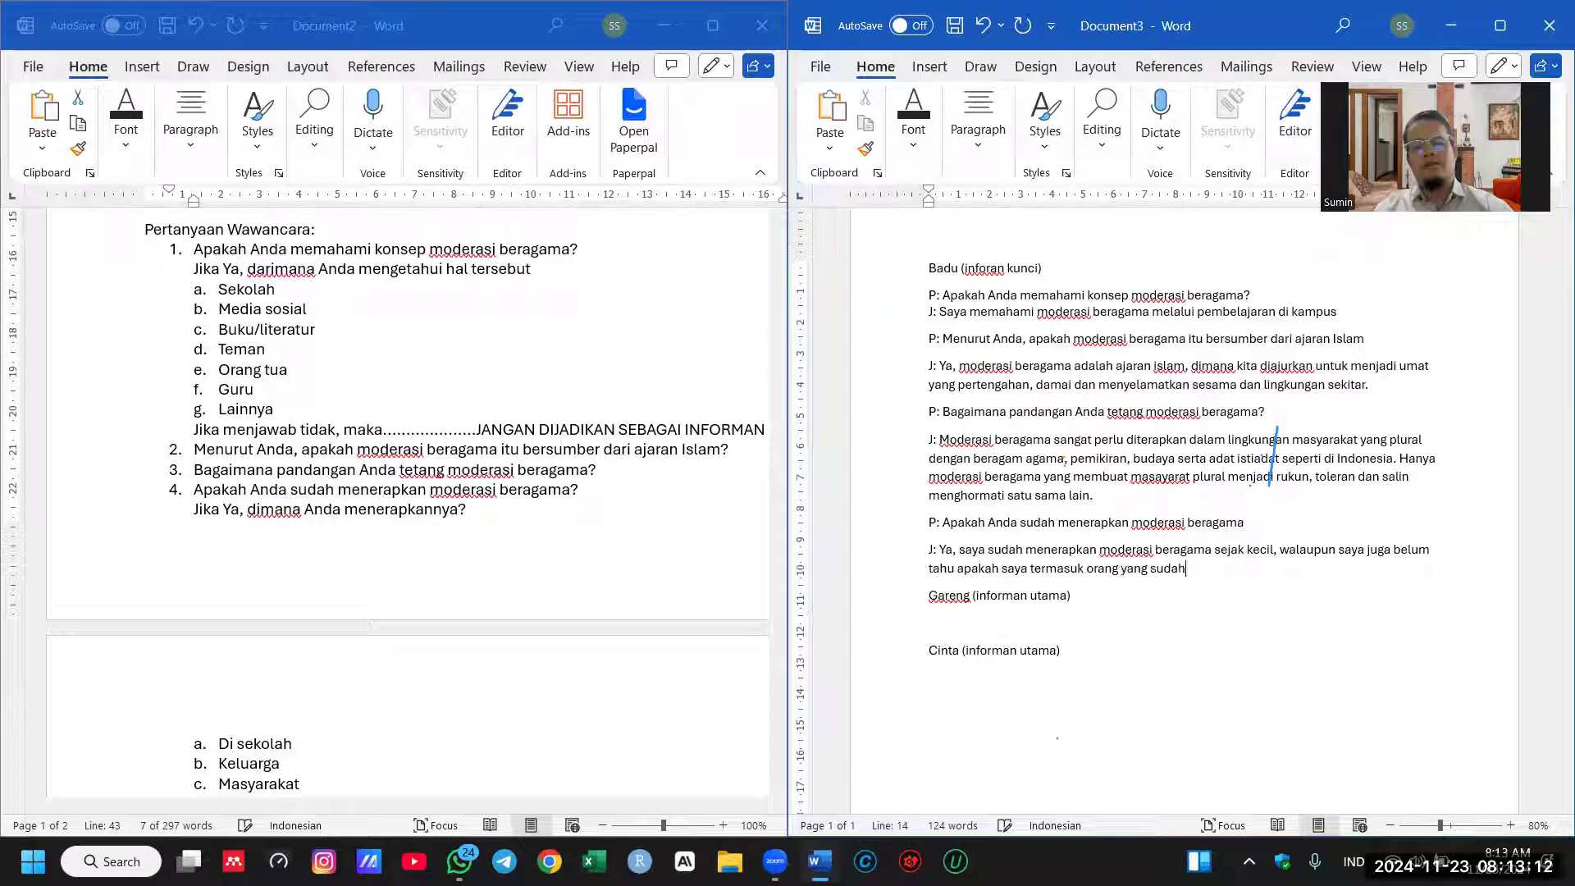
{"action": "type", "text": " sepenuhnay menerapka"}
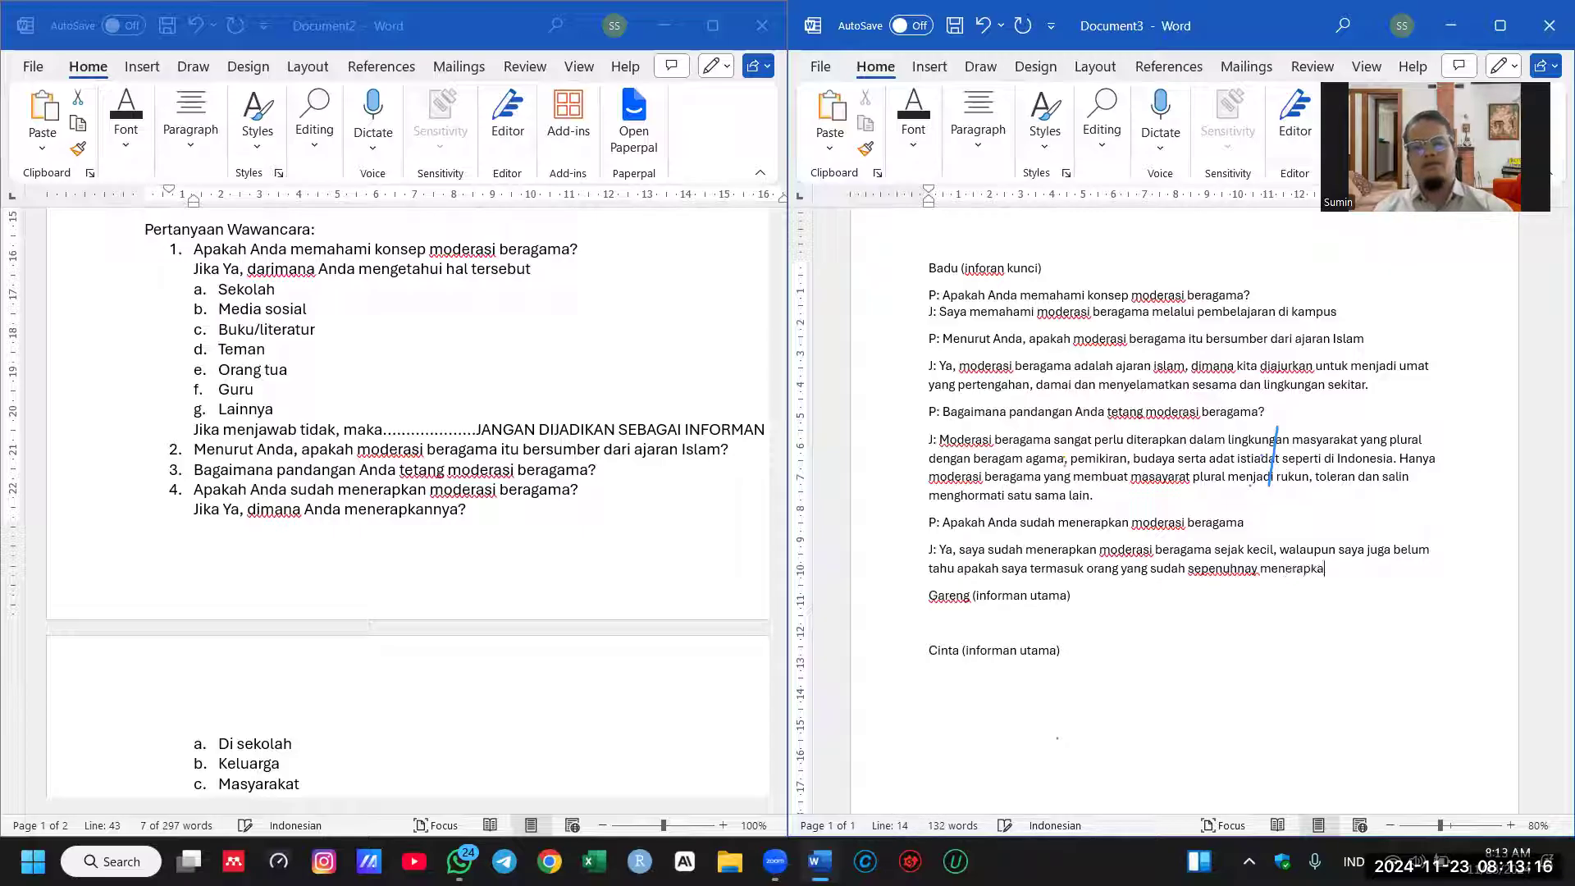
{"action": "type", "text": "n konsep tersebu"}
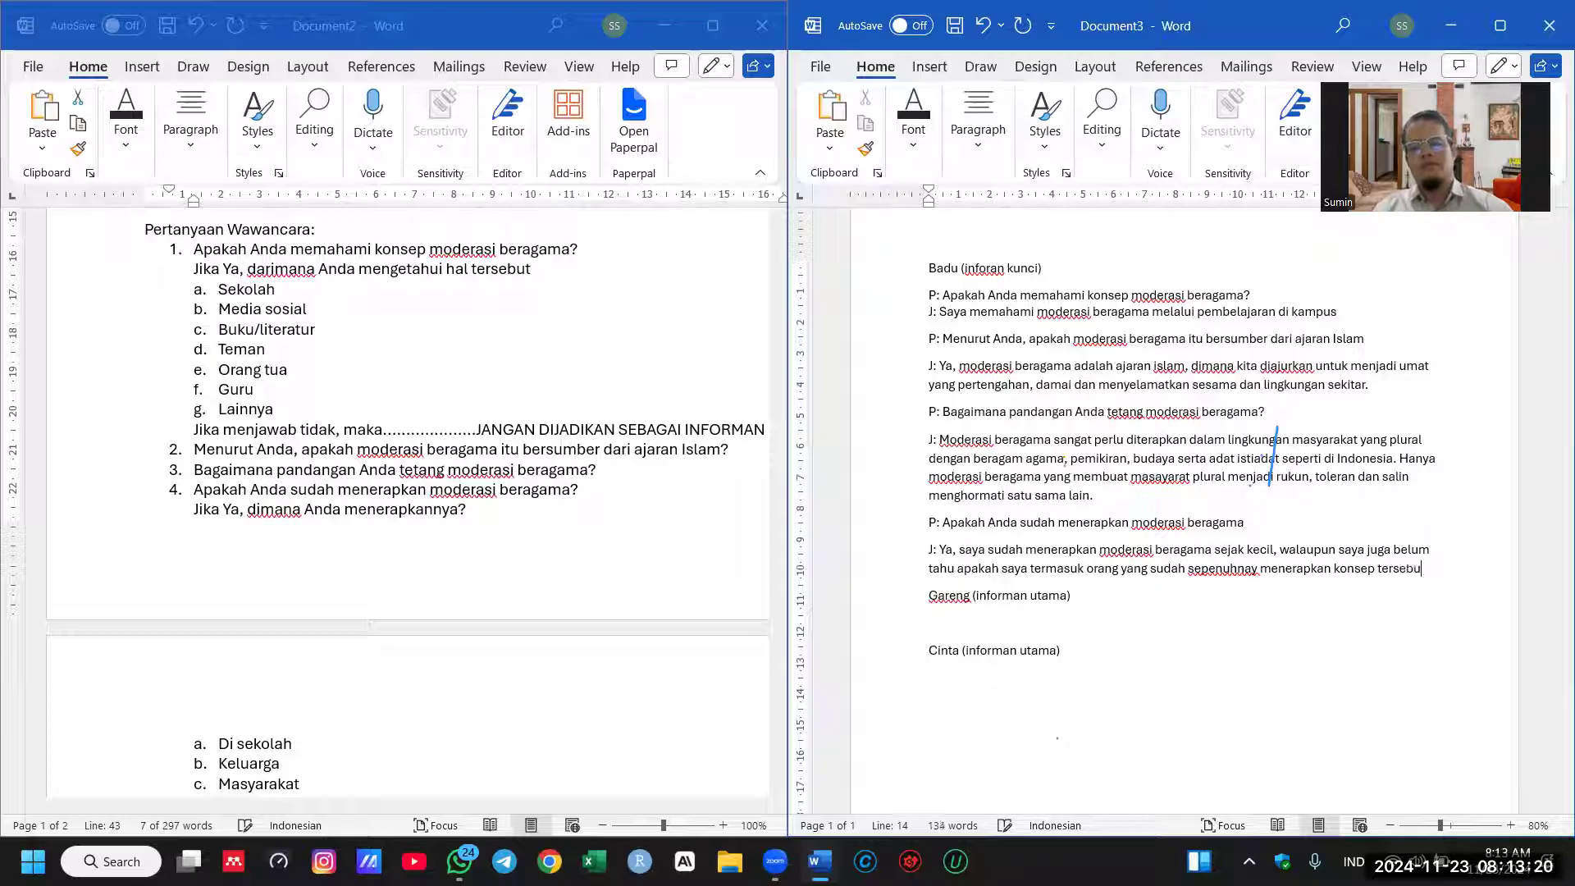
{"action": "type", "text": "t ataukah baru sebaga"}
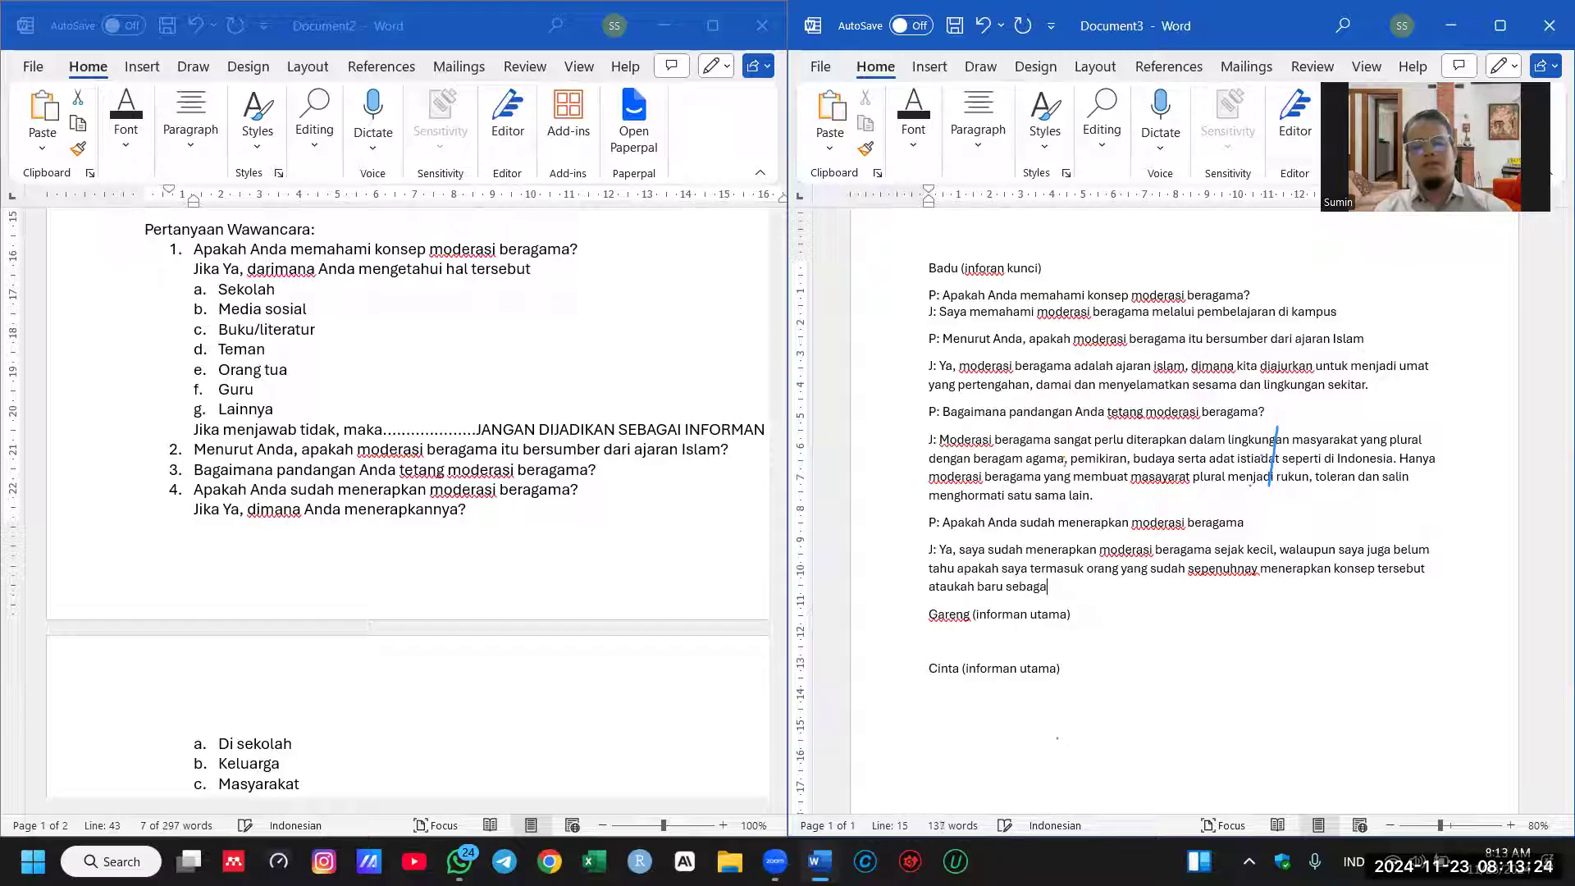
Step: Finish the fourth answer with "sebatas pengetahuan saya di lingkungan mikro (sekitar keluarga dan pertemanan)"
{"action": "key", "text": "BackSpace"}
{"action": "key", "text": "BackSpace"}
{"action": "type", "text": "tas"}
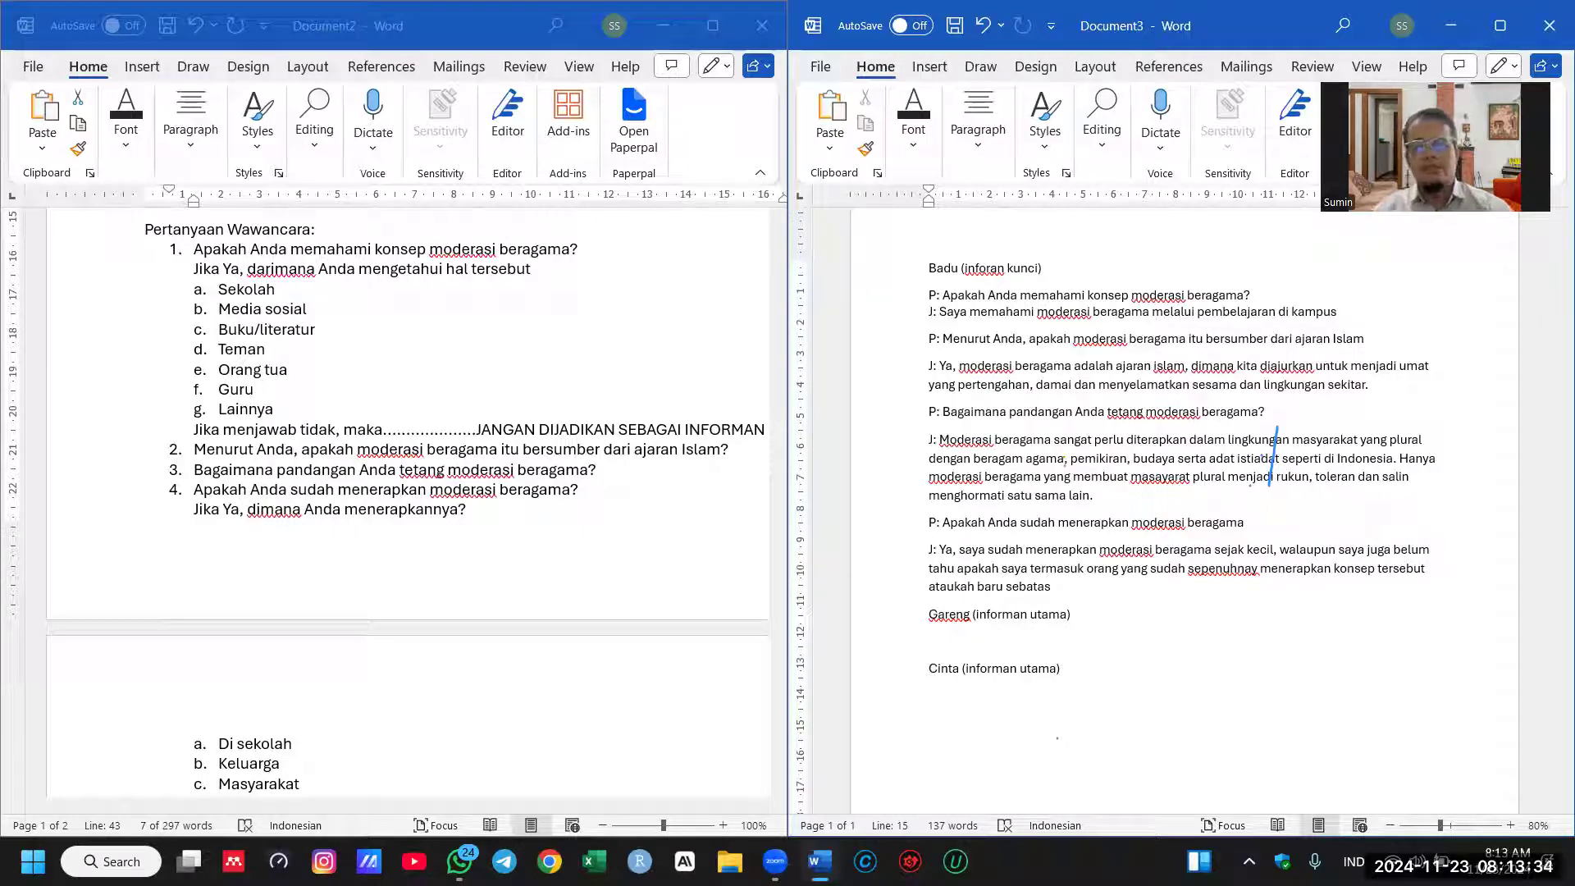
{"action": "type", "text": "pengetahuan"}
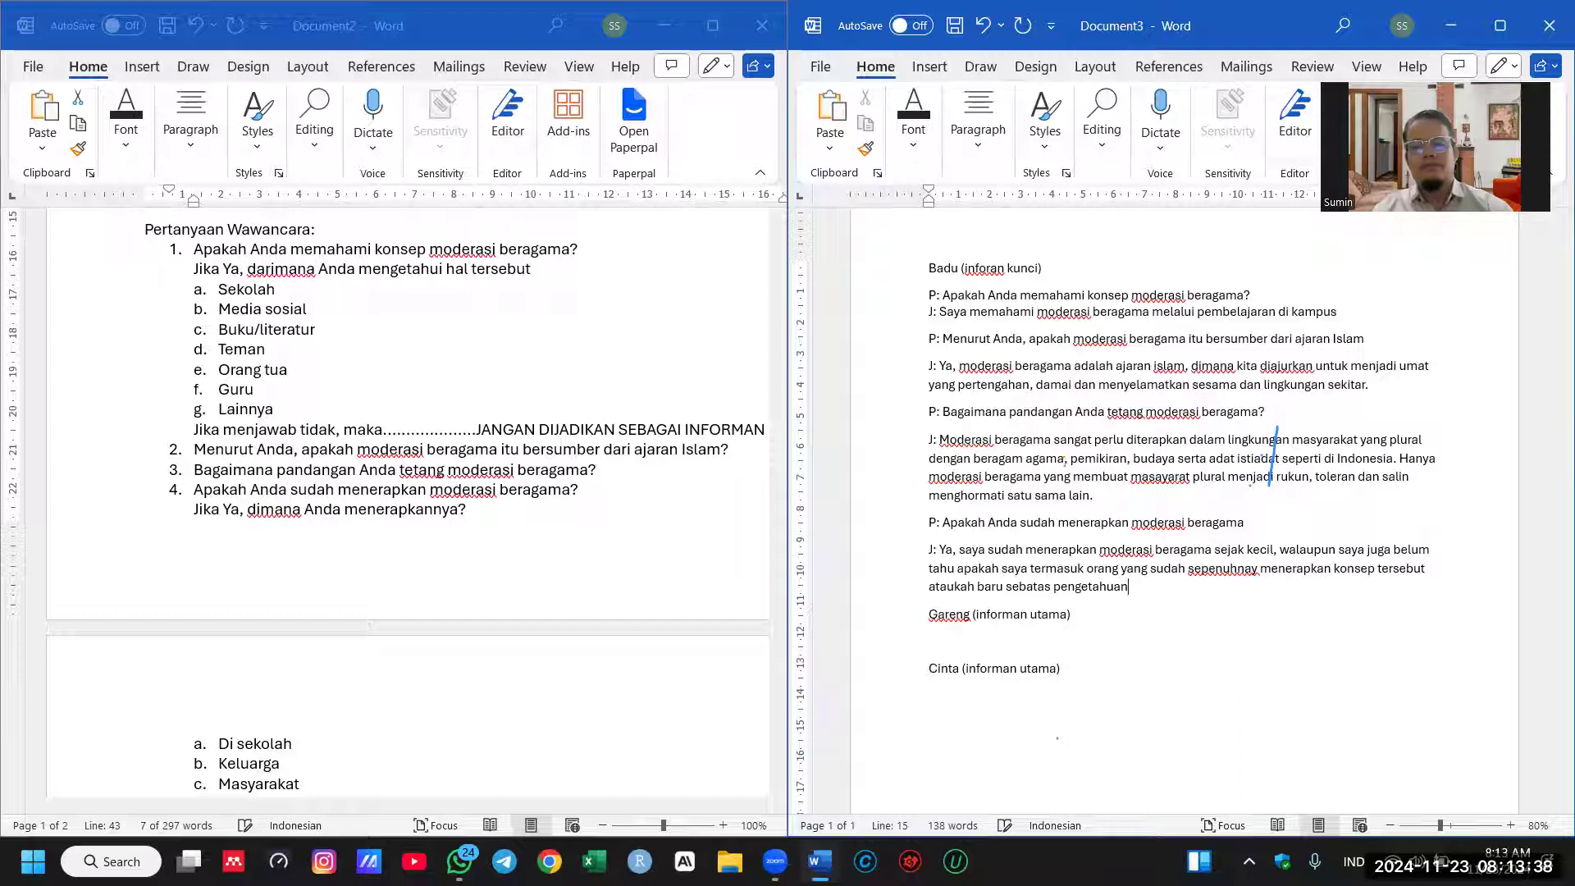
{"action": "type", "text": " saya di lingkungan mikro (sekitar ke"}
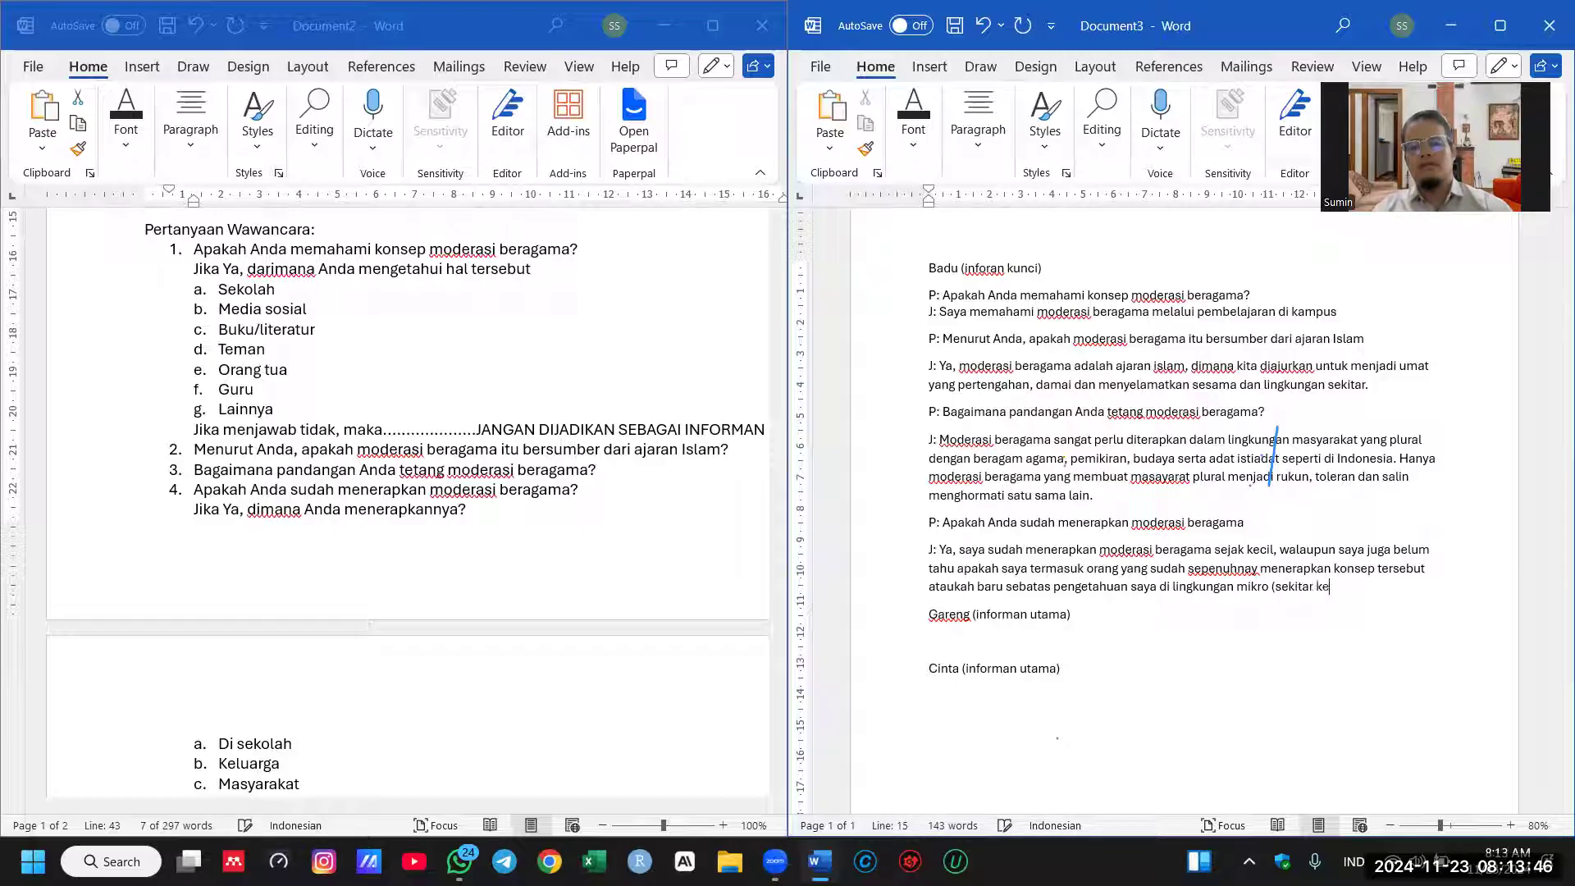
{"action": "type", "text": "luarga dan pertemanan)"}
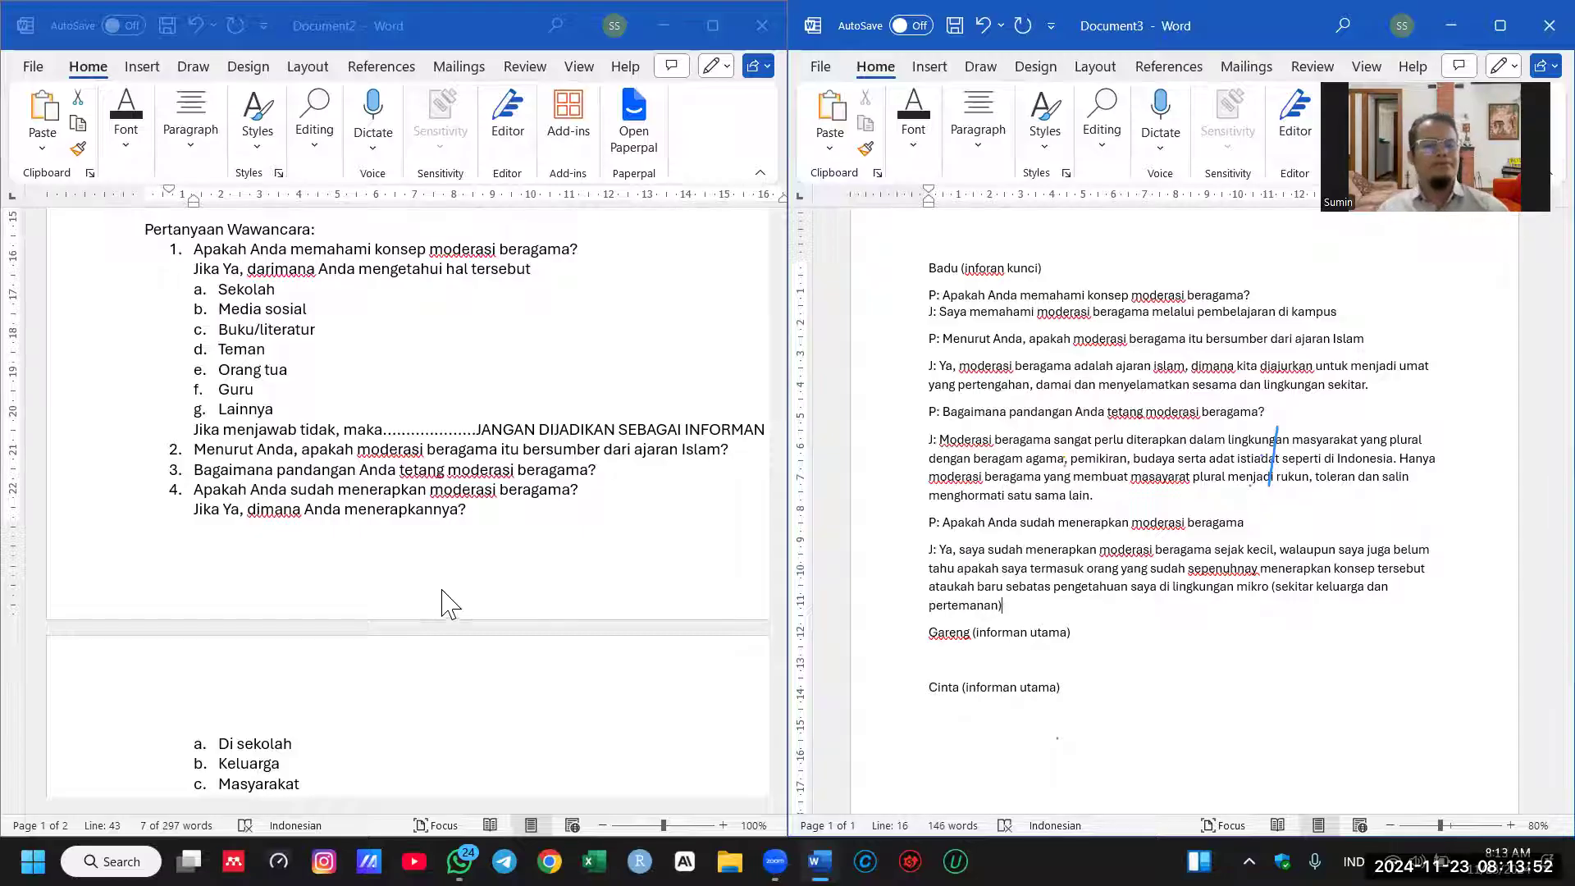
{"action": "scroll", "coordinate": [443, 603], "scroll_direction": "down", "scroll_amount": 1}
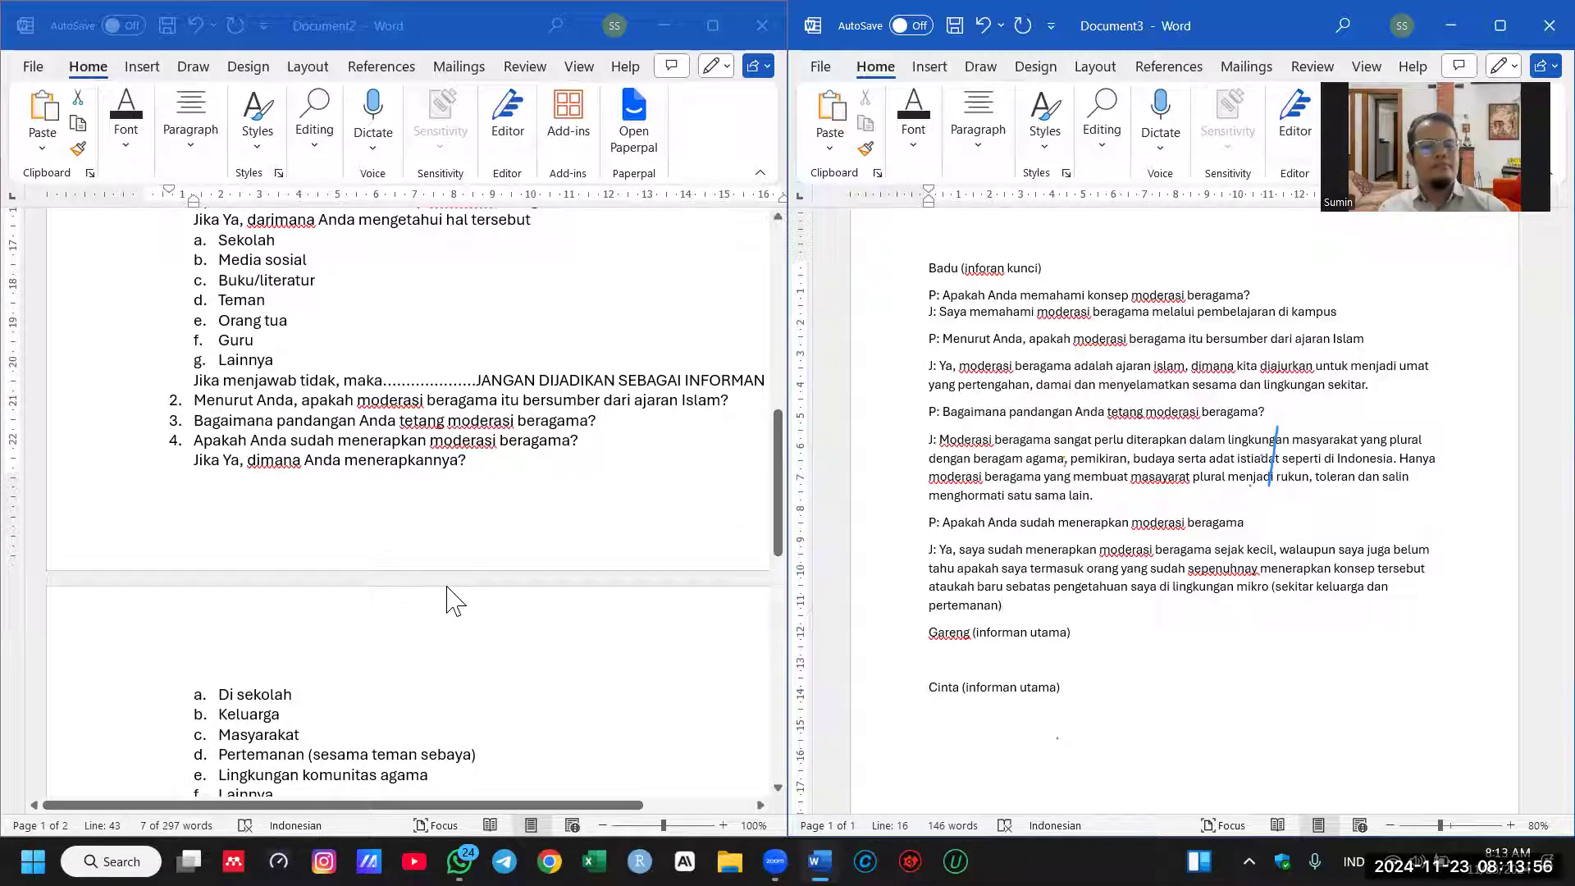
Step: Copy question 5 from the interview guide without its question mark
{"action": "scroll", "coordinate": [492, 582], "scroll_direction": "down", "scroll_amount": 1}
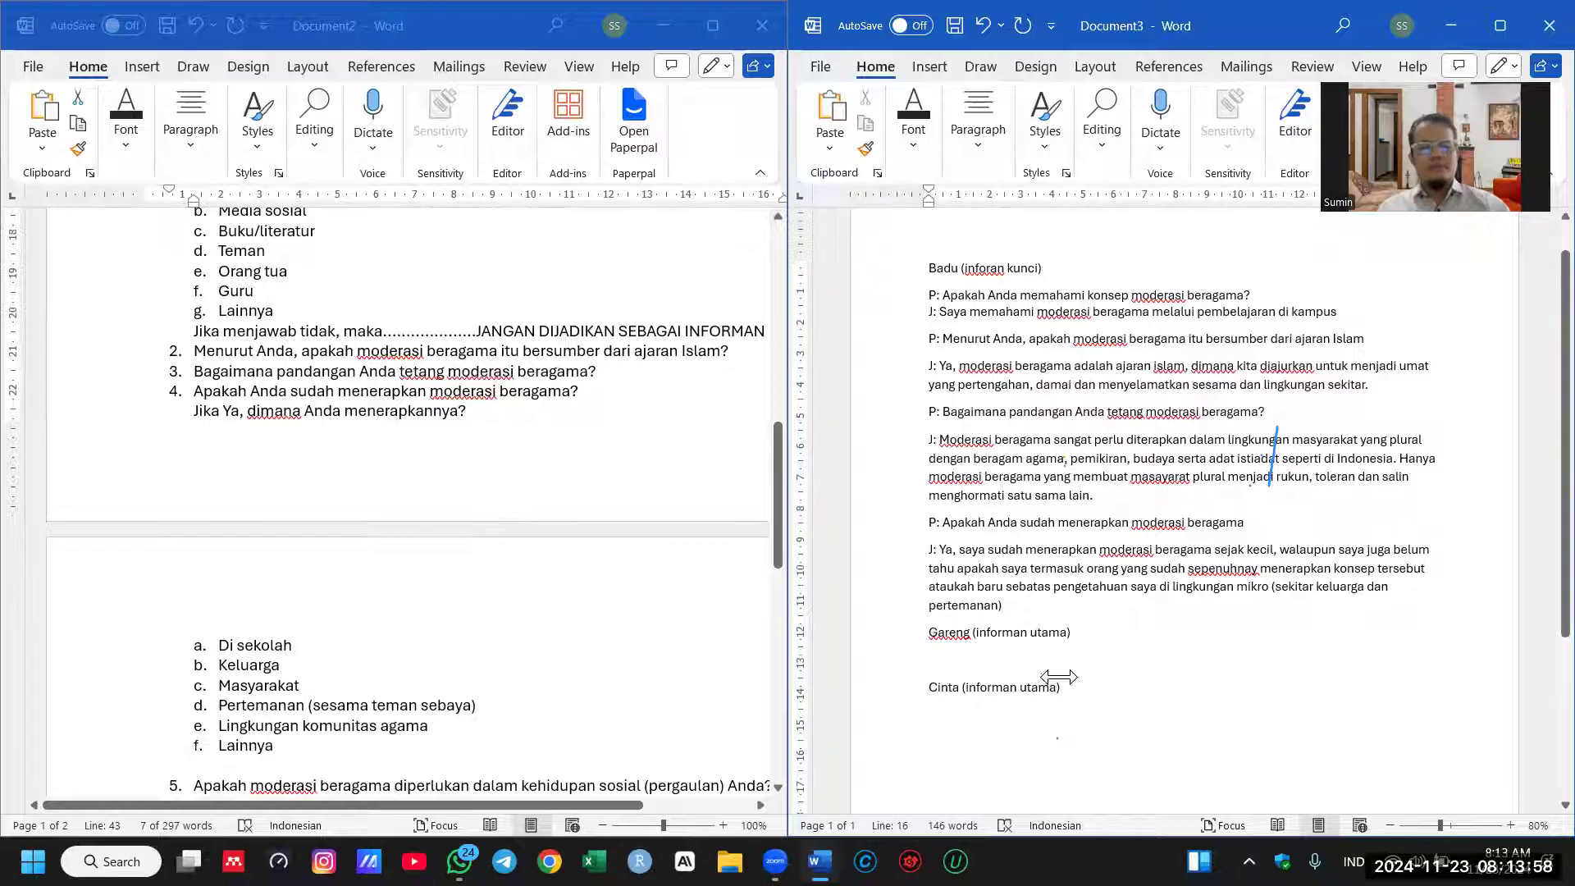
{"action": "scroll", "coordinate": [543, 565], "scroll_direction": "down", "scroll_amount": 1}
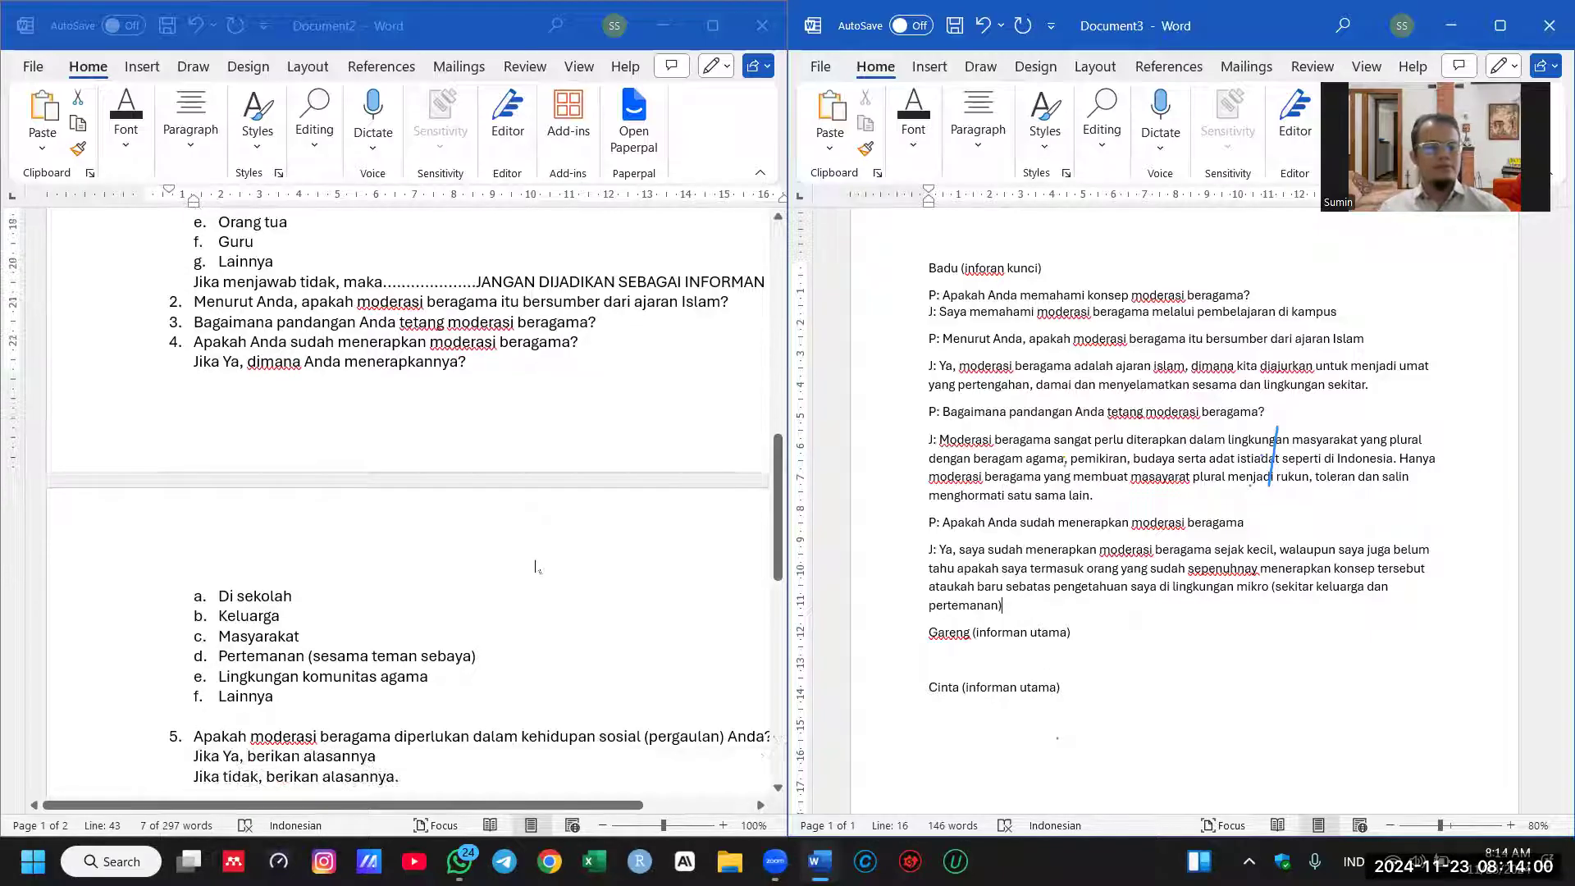
{"action": "scroll", "coordinate": [502, 581], "scroll_direction": "down", "scroll_amount": 3}
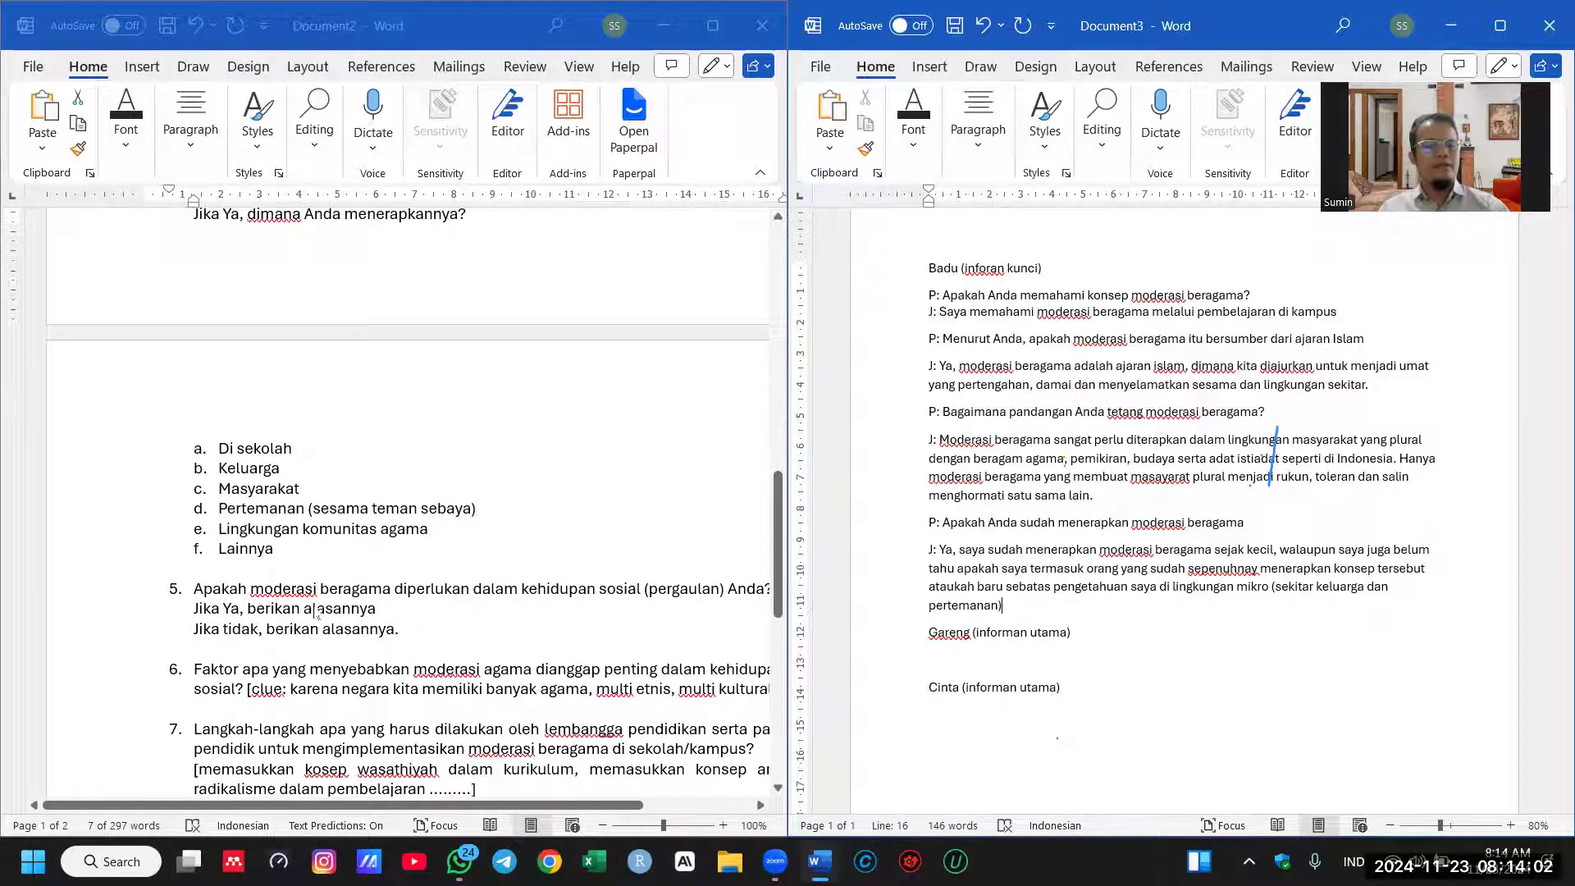
{"action": "scroll", "coordinate": [330, 614], "scroll_direction": "down", "scroll_amount": 1}
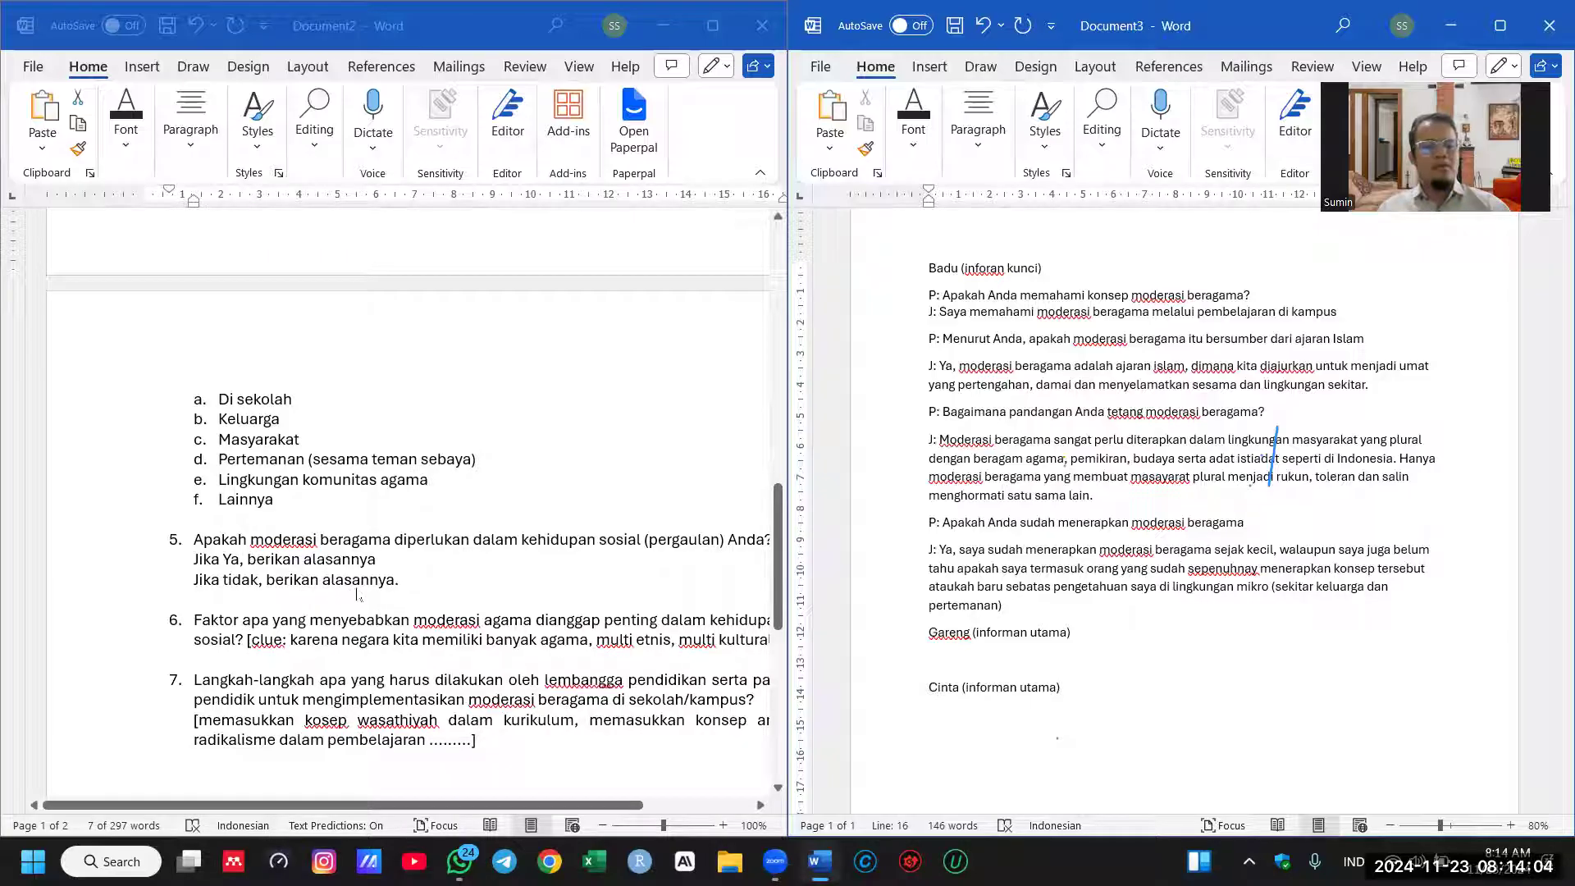
{"action": "left_click", "coordinate": [498, 562]}
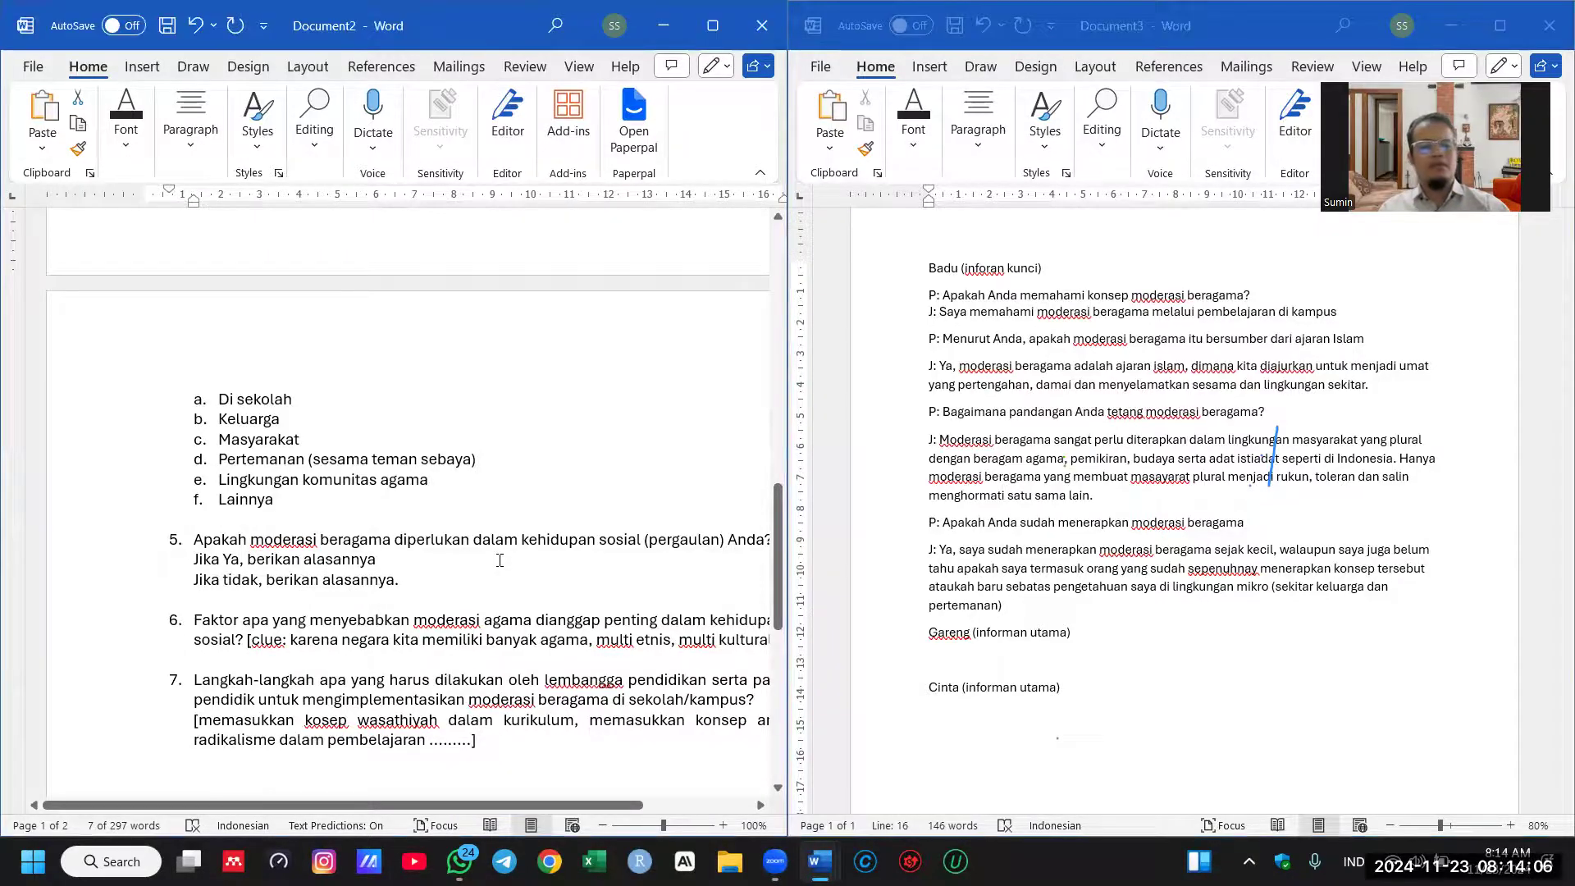
{"action": "scroll", "coordinate": [500, 560], "scroll_direction": "down", "scroll_amount": 1}
{"action": "left_click_drag", "start_coordinate": [181, 526], "coordinate": [713, 534]}
{"action": "key", "text": "ctrl+c"}
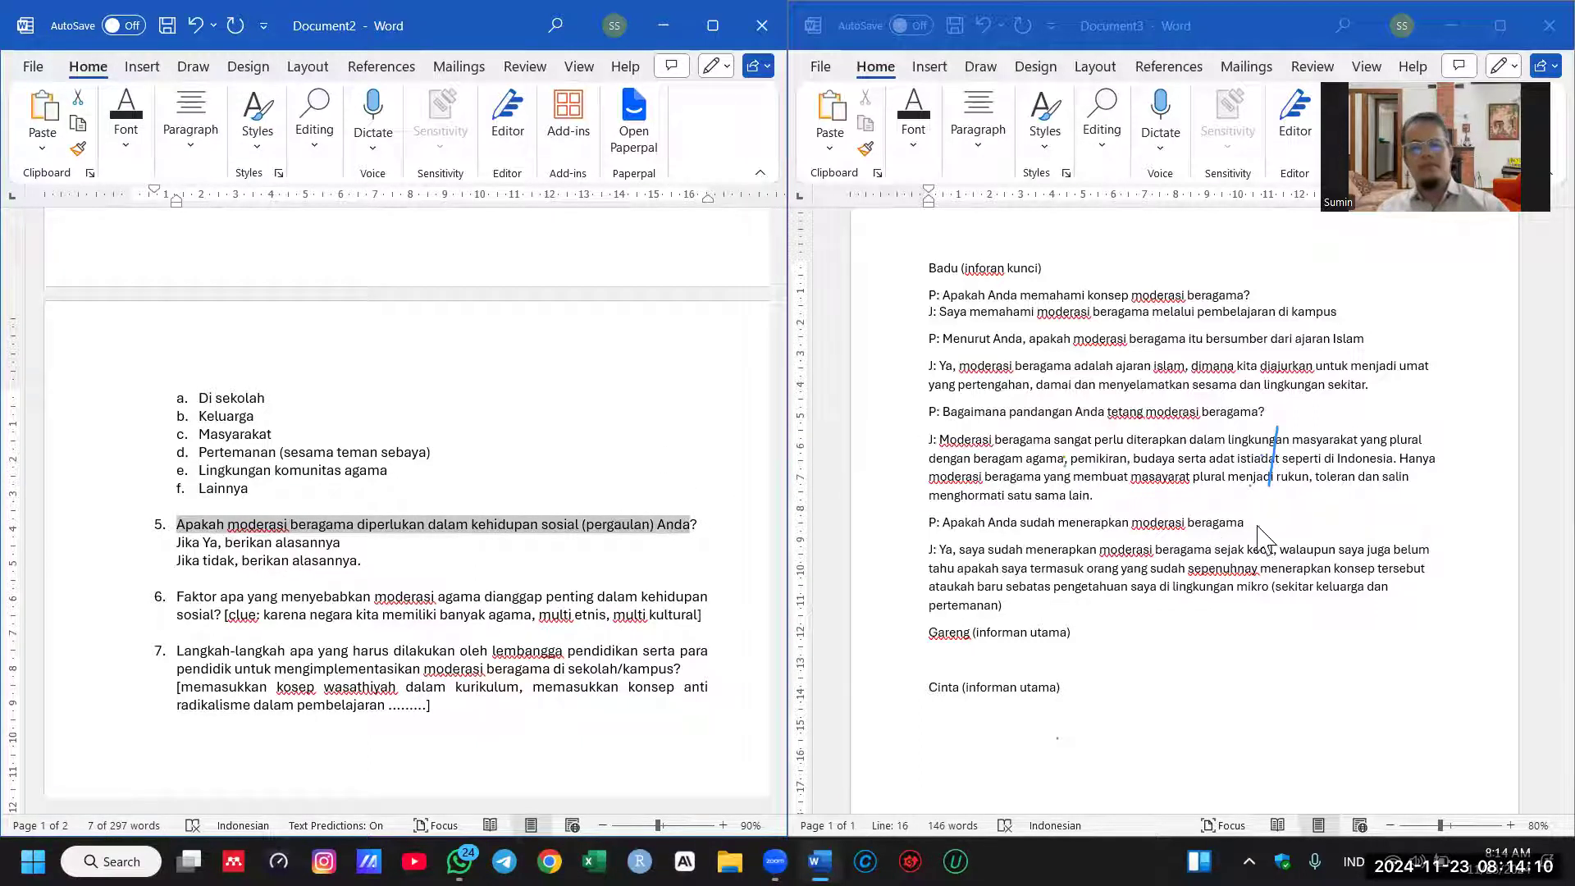
Step: Paste the copied question on a new line below the fourth answer, prefixed with "P:" and closed with a question mark
{"action": "left_click", "coordinate": [1276, 526]}
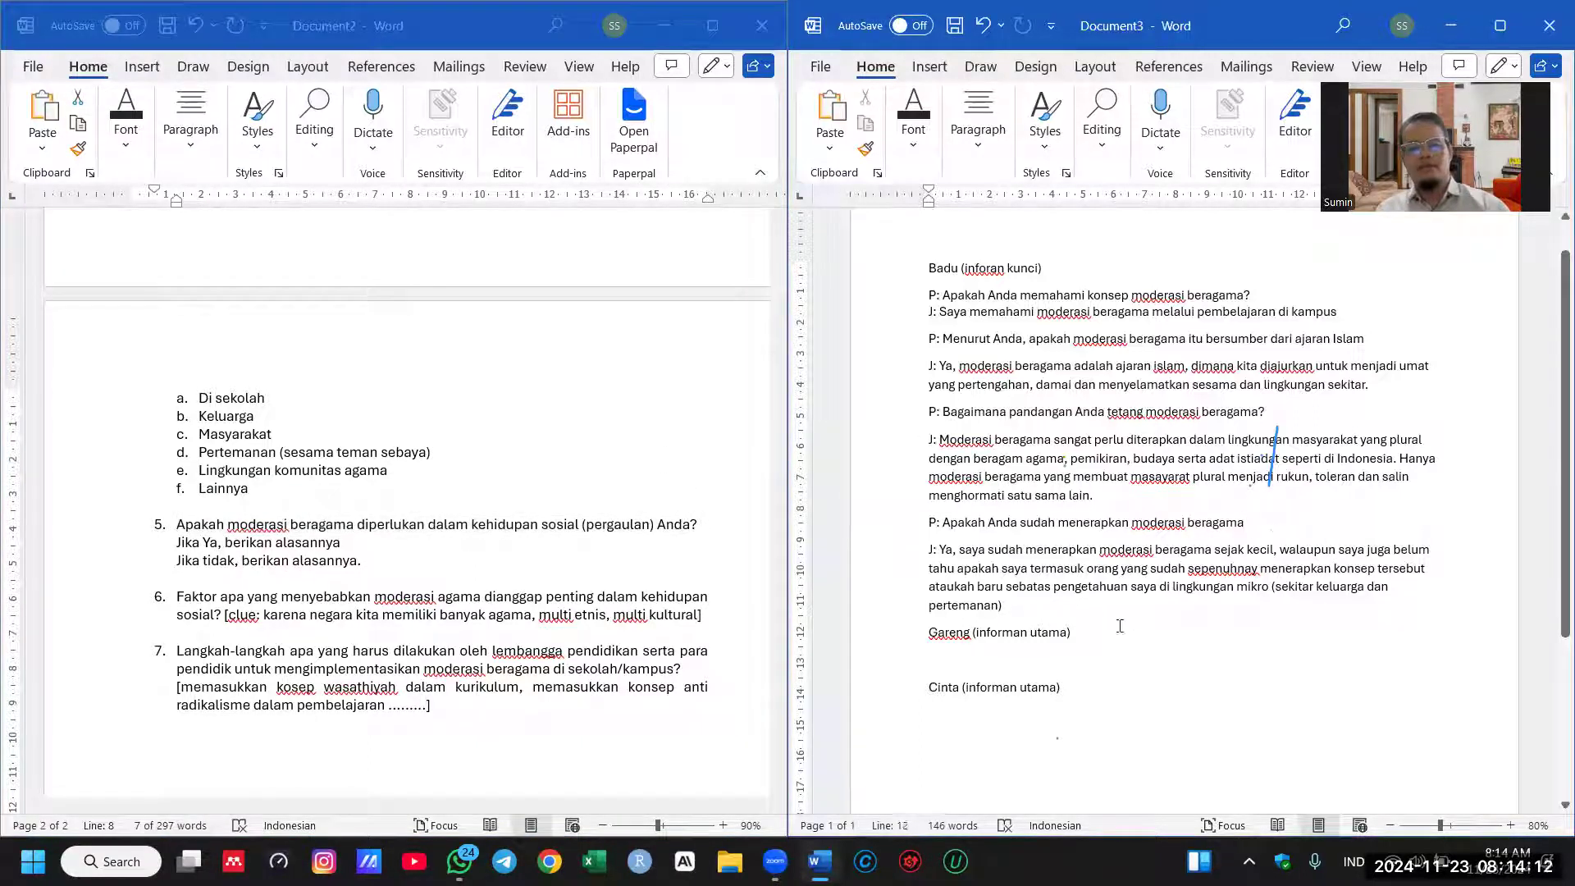
{"action": "key", "text": "Return"}
{"action": "type", "text": "P:"}
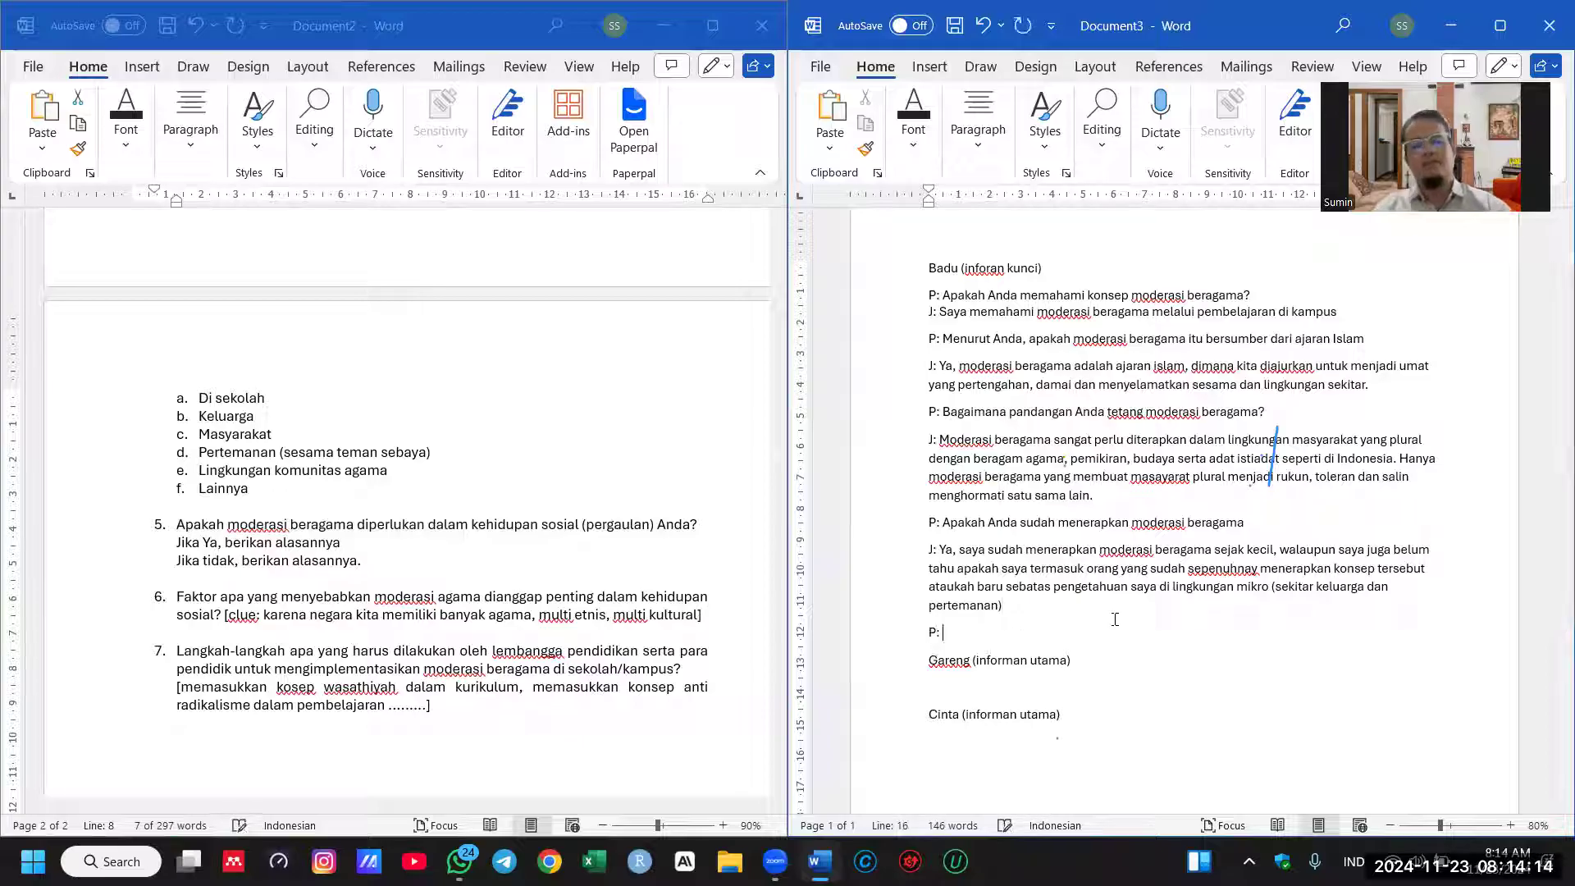
{"action": "key", "text": "ctrl+v"}
{"action": "key", "text": "BackSpace"}
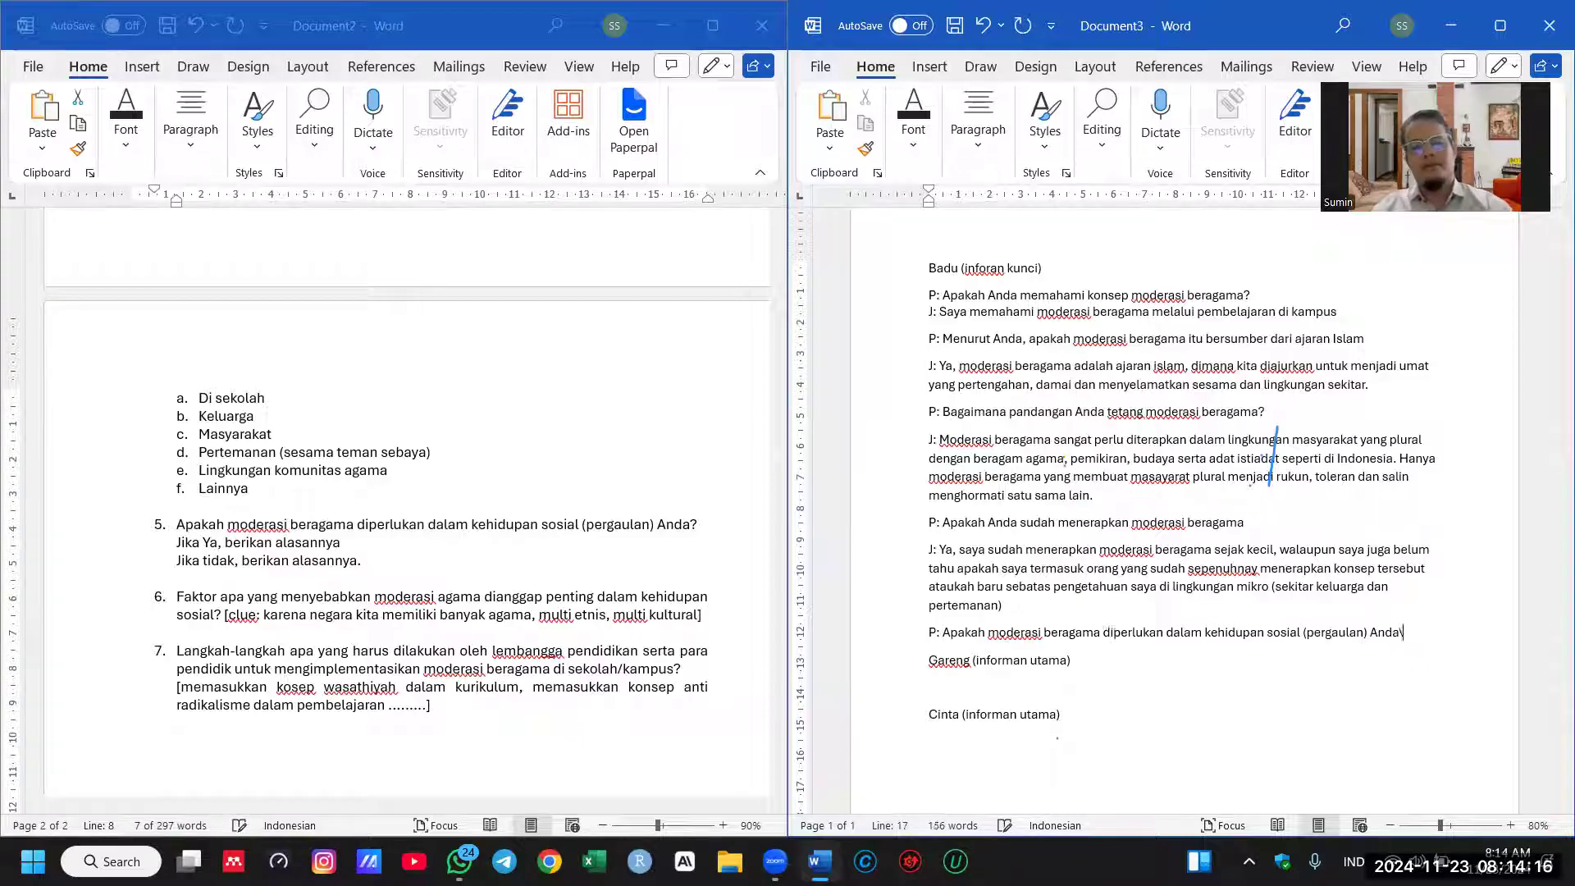
{"action": "type", "text": "?"}
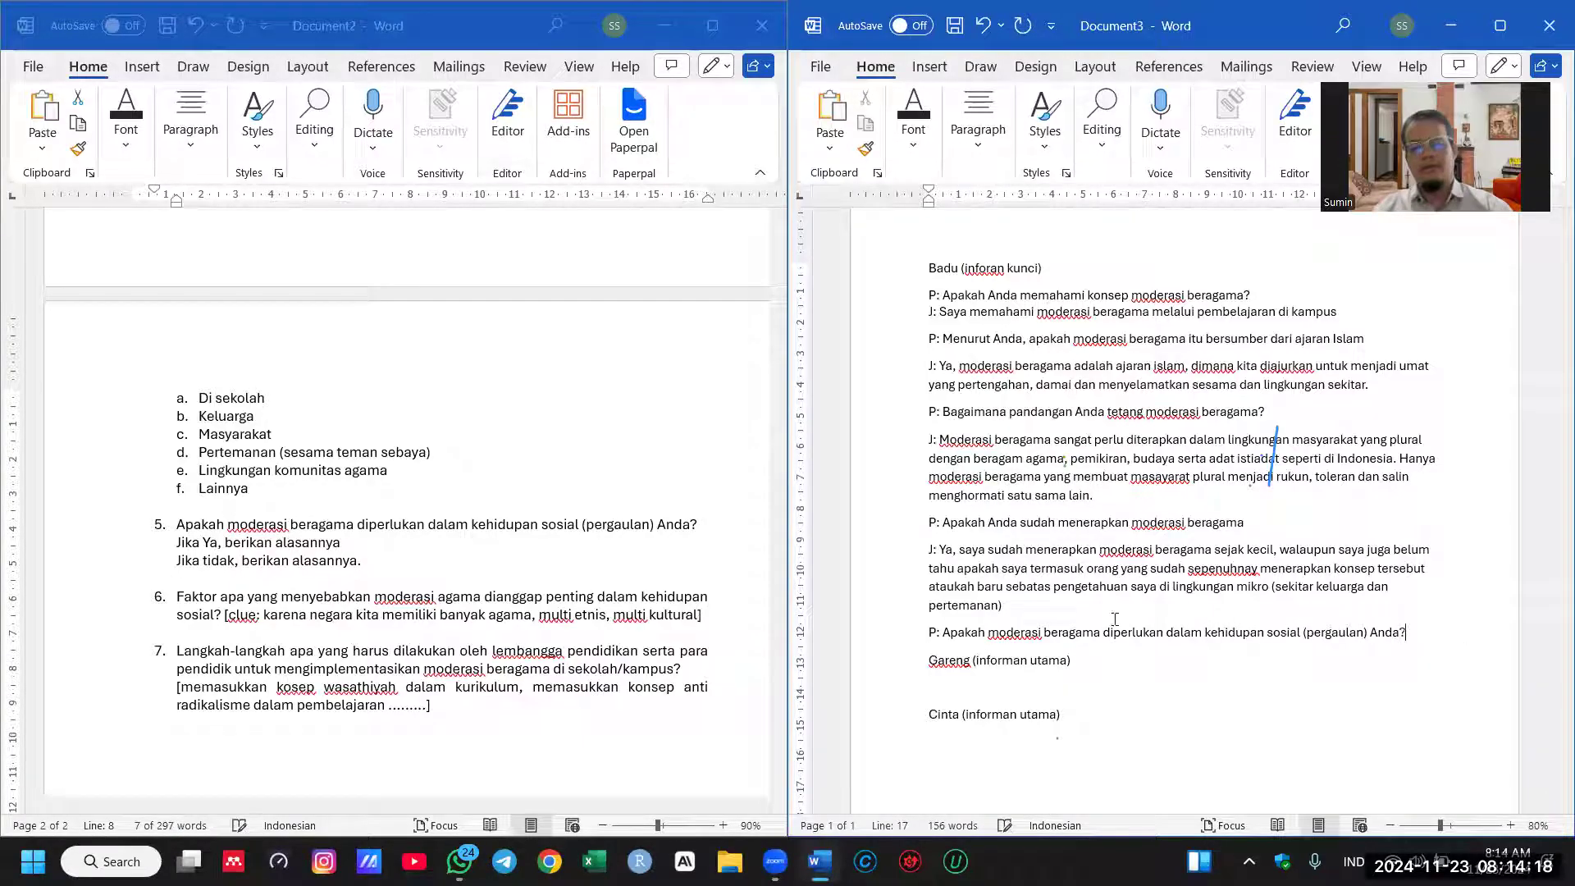
Step: Below question 5, write "J: Ya tentu saja sangat dibutuhkan, karena dengan moderasi kita dapat memahami dan"
{"action": "key", "text": "Return"}
{"action": "type", "text": "J: Ya tent"}
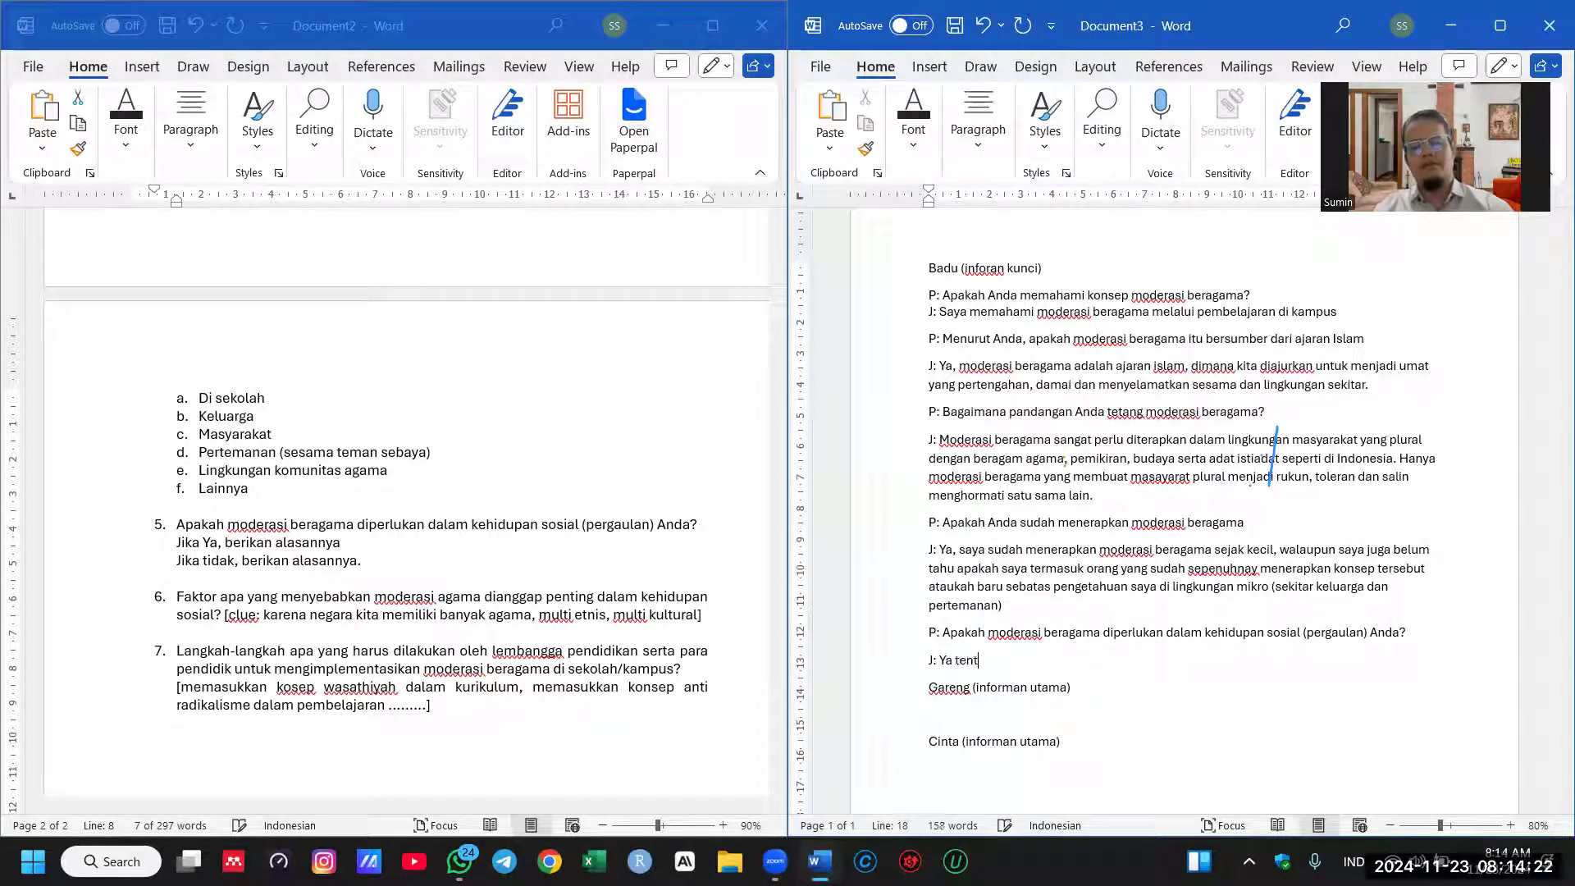
{"action": "type", "text": "u saja sangat di"}
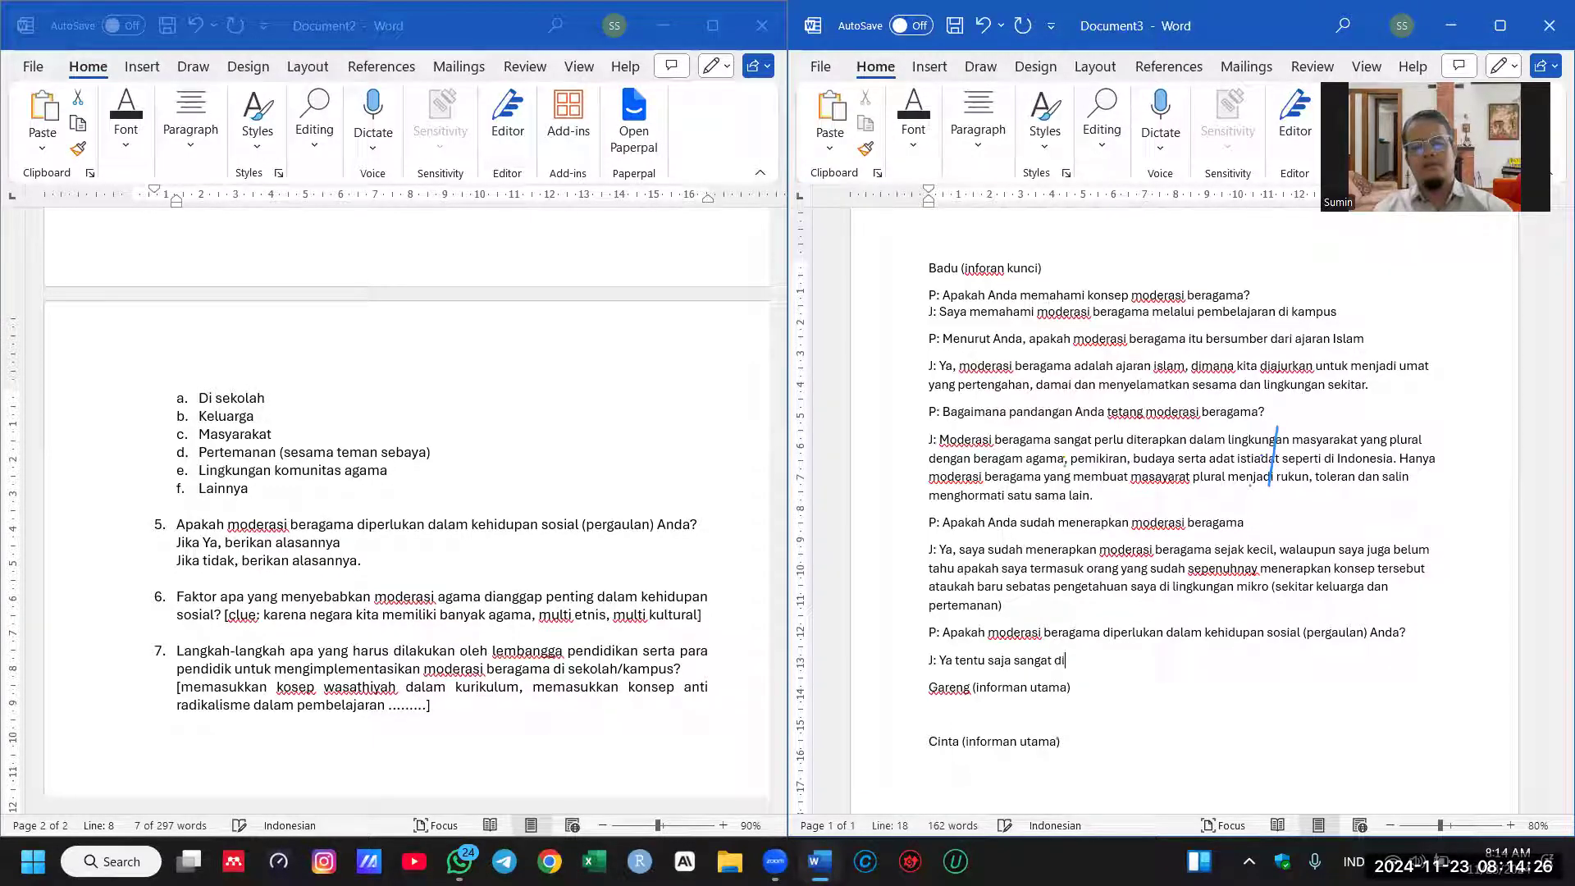
{"action": "type", "text": "butuhkan, karena "}
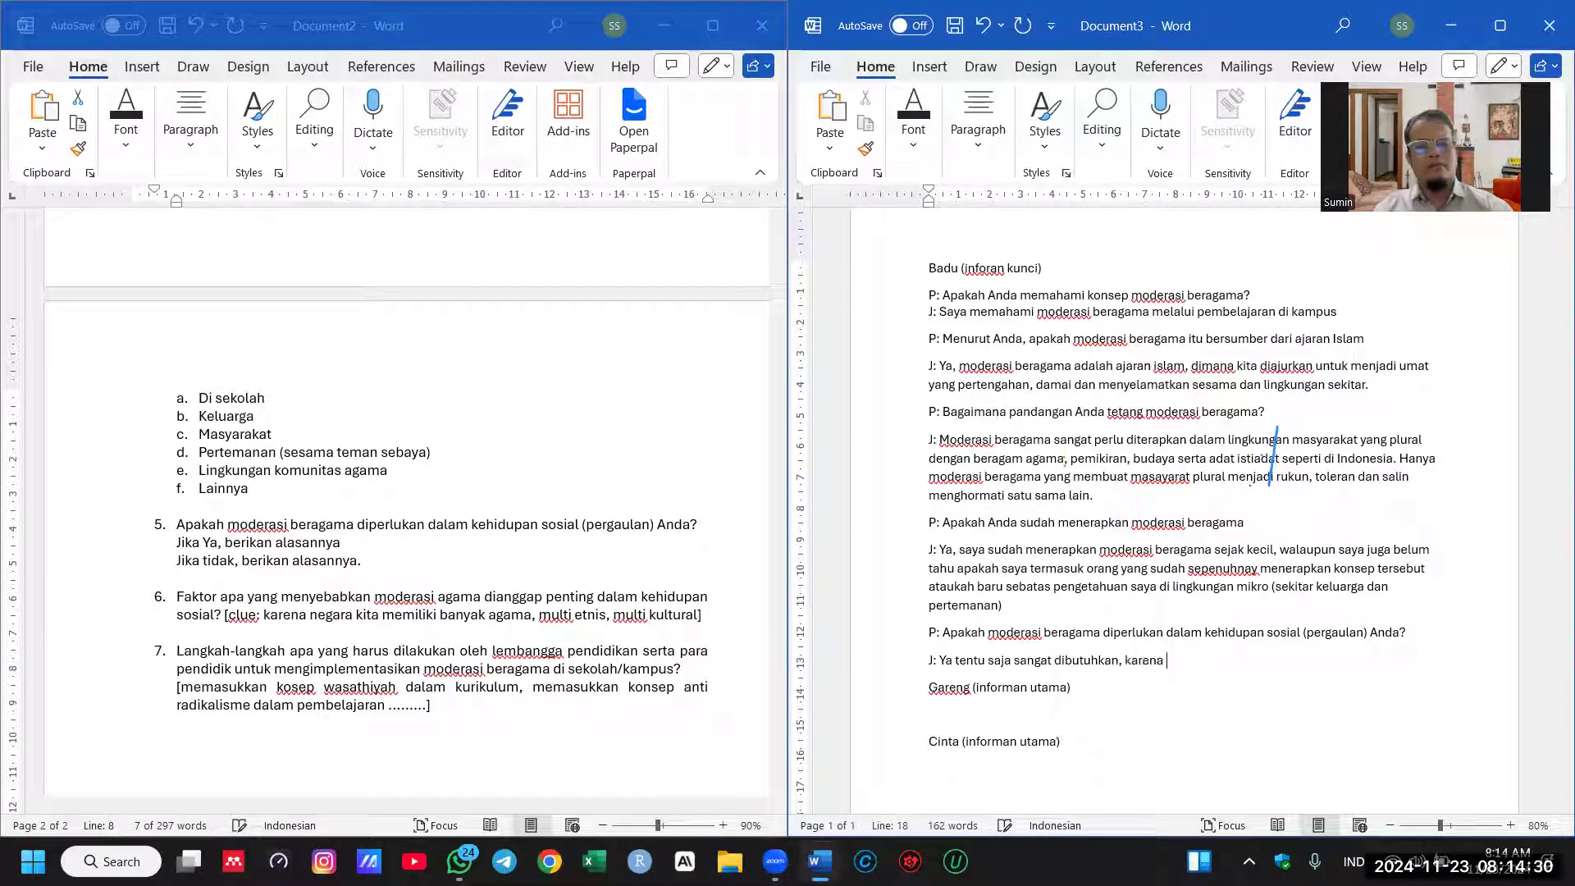
{"action": "type", "text": "dengan o"}
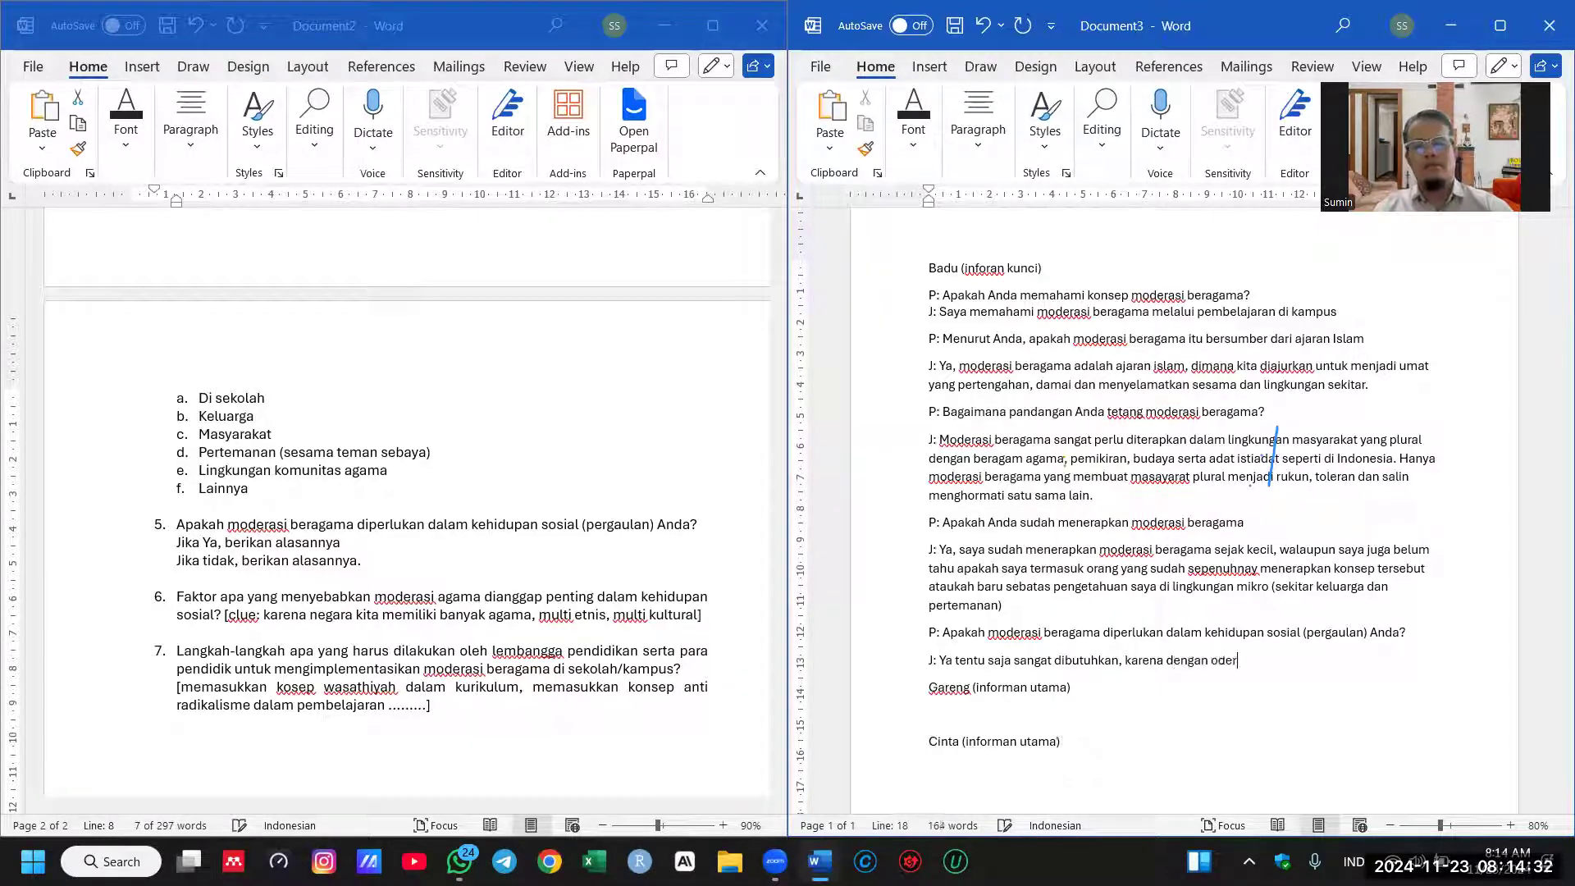
{"action": "key", "text": "BackSpace"}
{"action": "type", "text": "moderasi kita ti"}
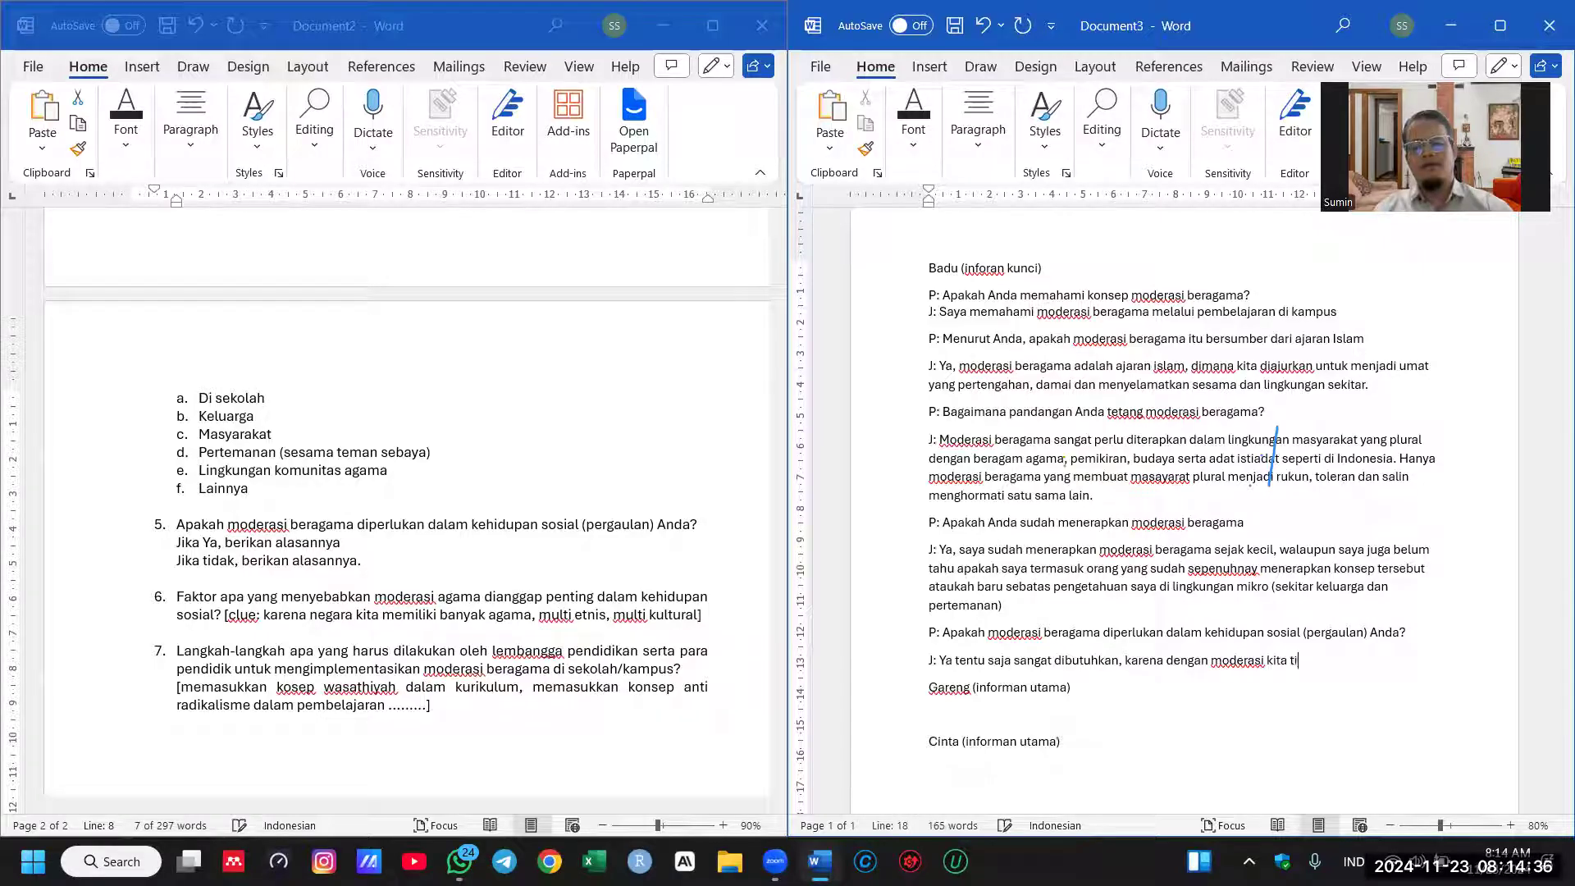
{"action": "key", "text": "BackSpace"}
{"action": "key", "text": "BackSpace"}
{"action": "type", "text": "dapat memahami dan"}
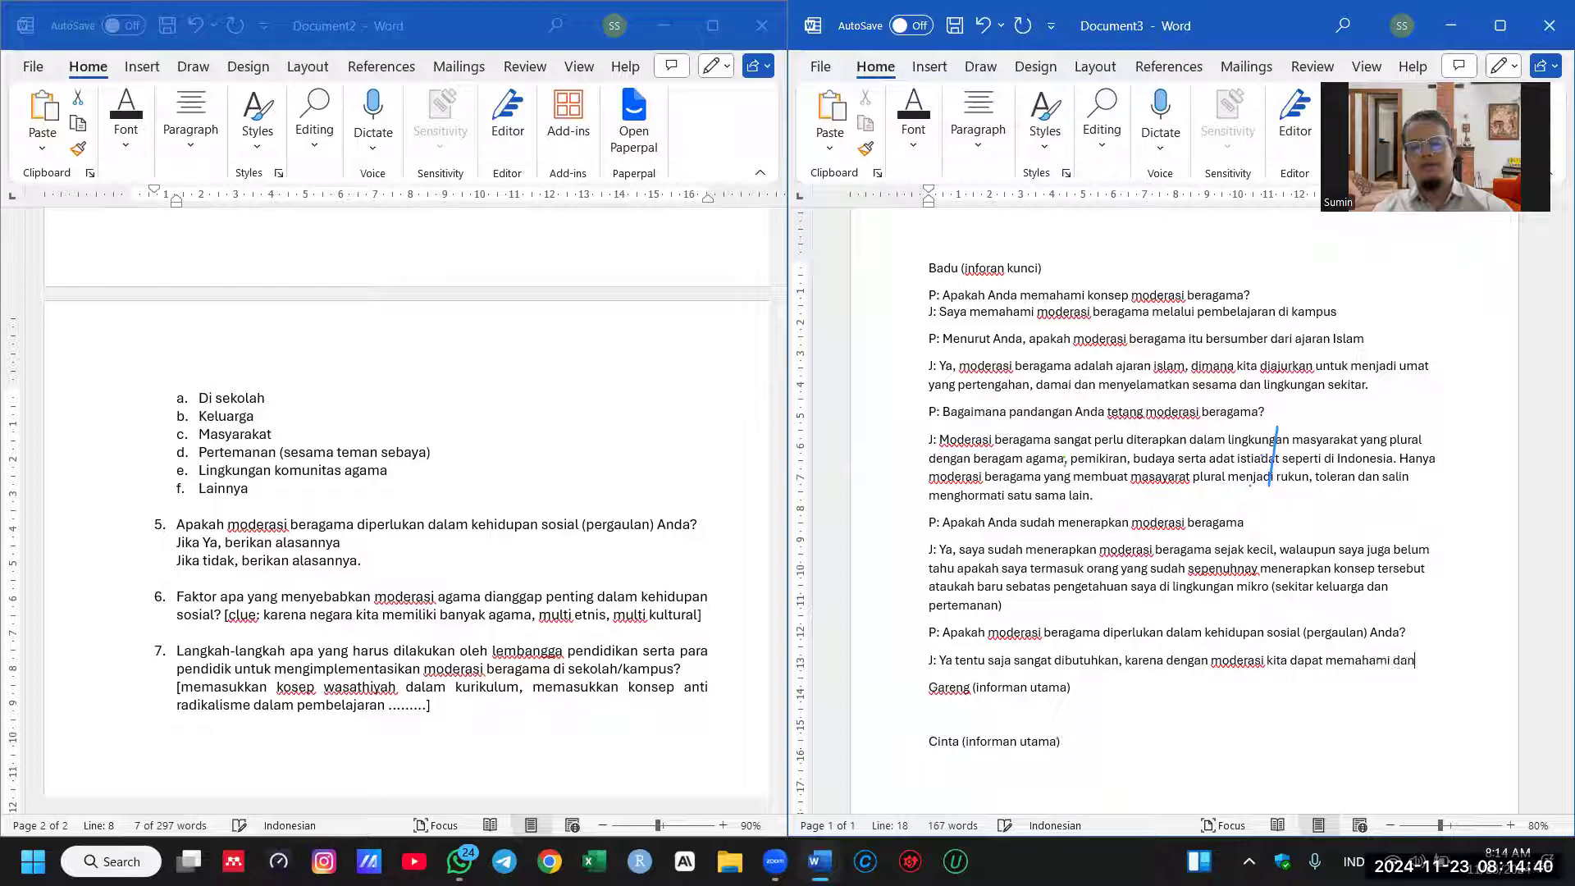
Step: Finish the fifth answer with "memaklumi perbedaan di antara saudara kita yang mungkin tidak sepaham atau berbeda konsep dan latar belakang adat, budaya, dan agama dengan diri kita."
{"action": "type", "text": " mema"}
{"action": "type", "text": "kl"}
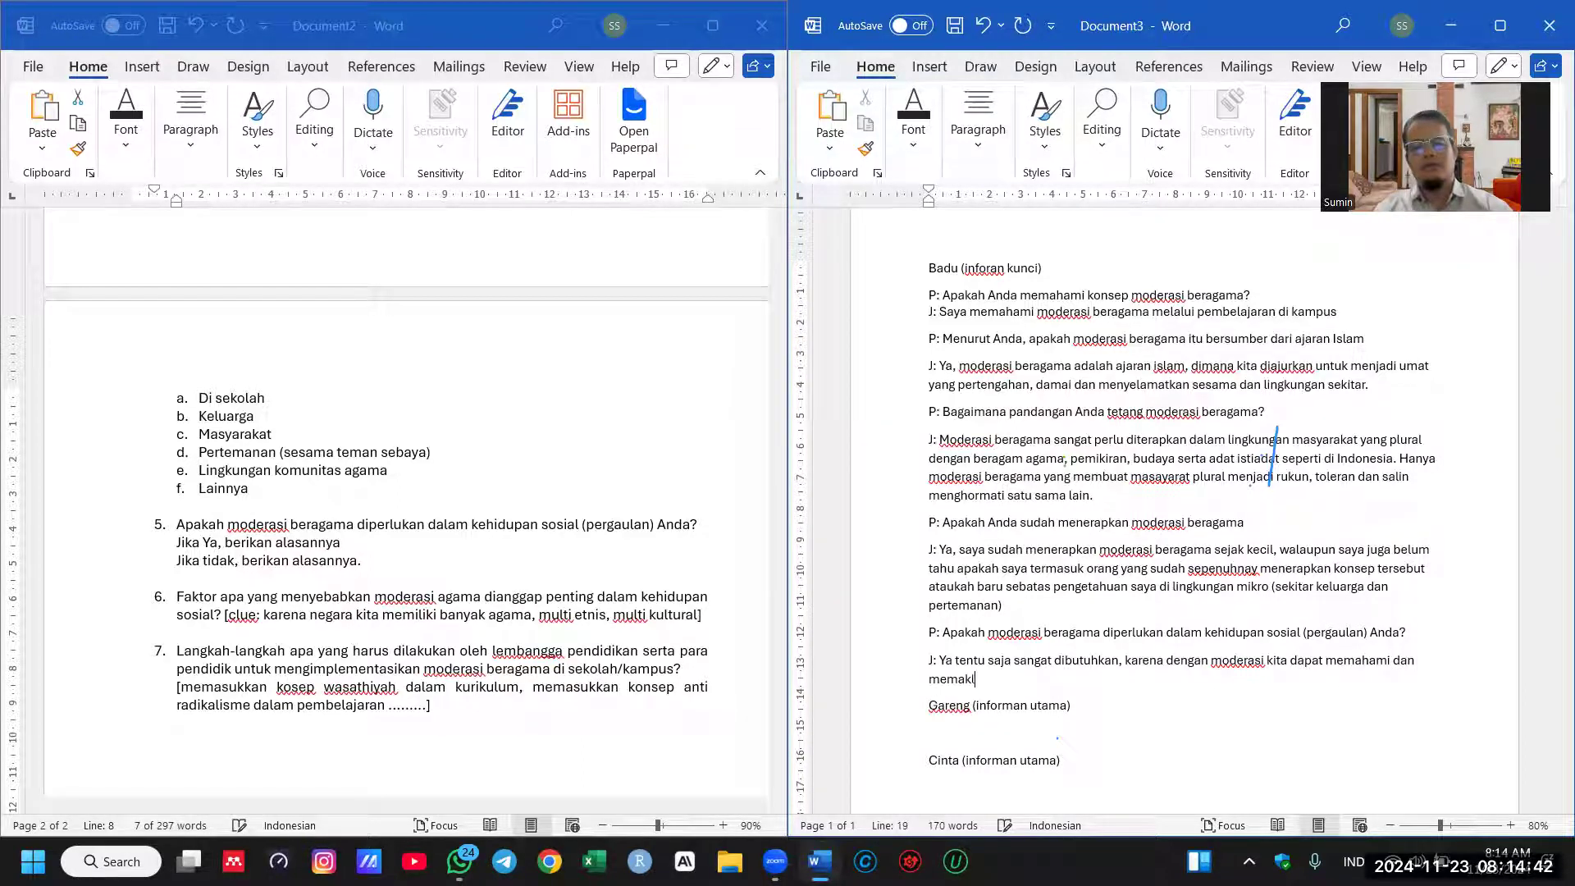
{"action": "type", "text": "umi perbed"}
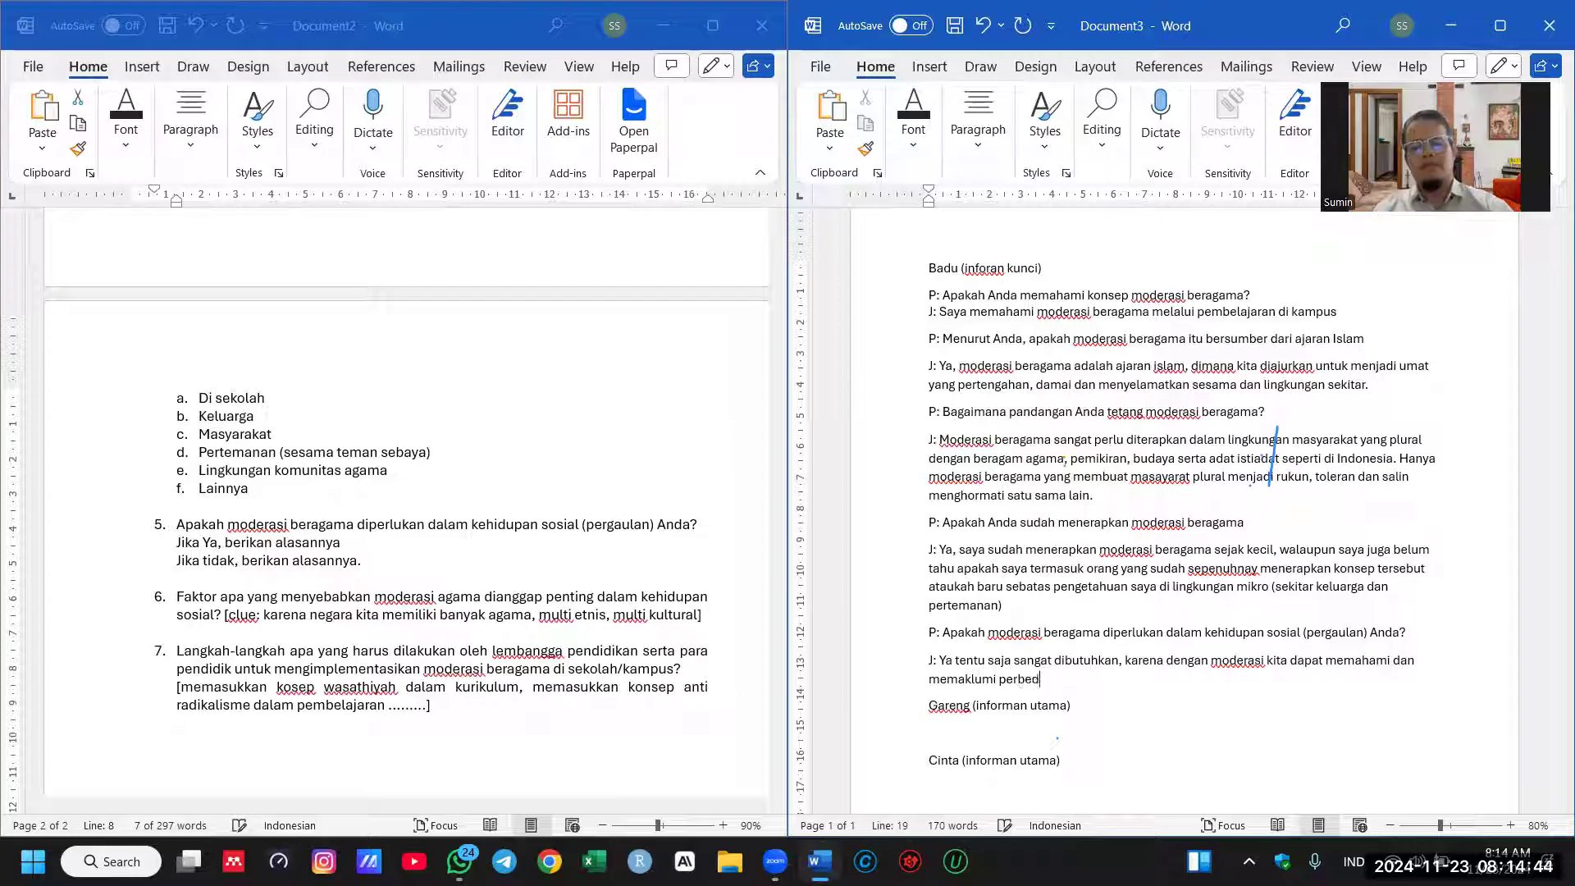
{"action": "type", "text": "aan di antara saudara k"}
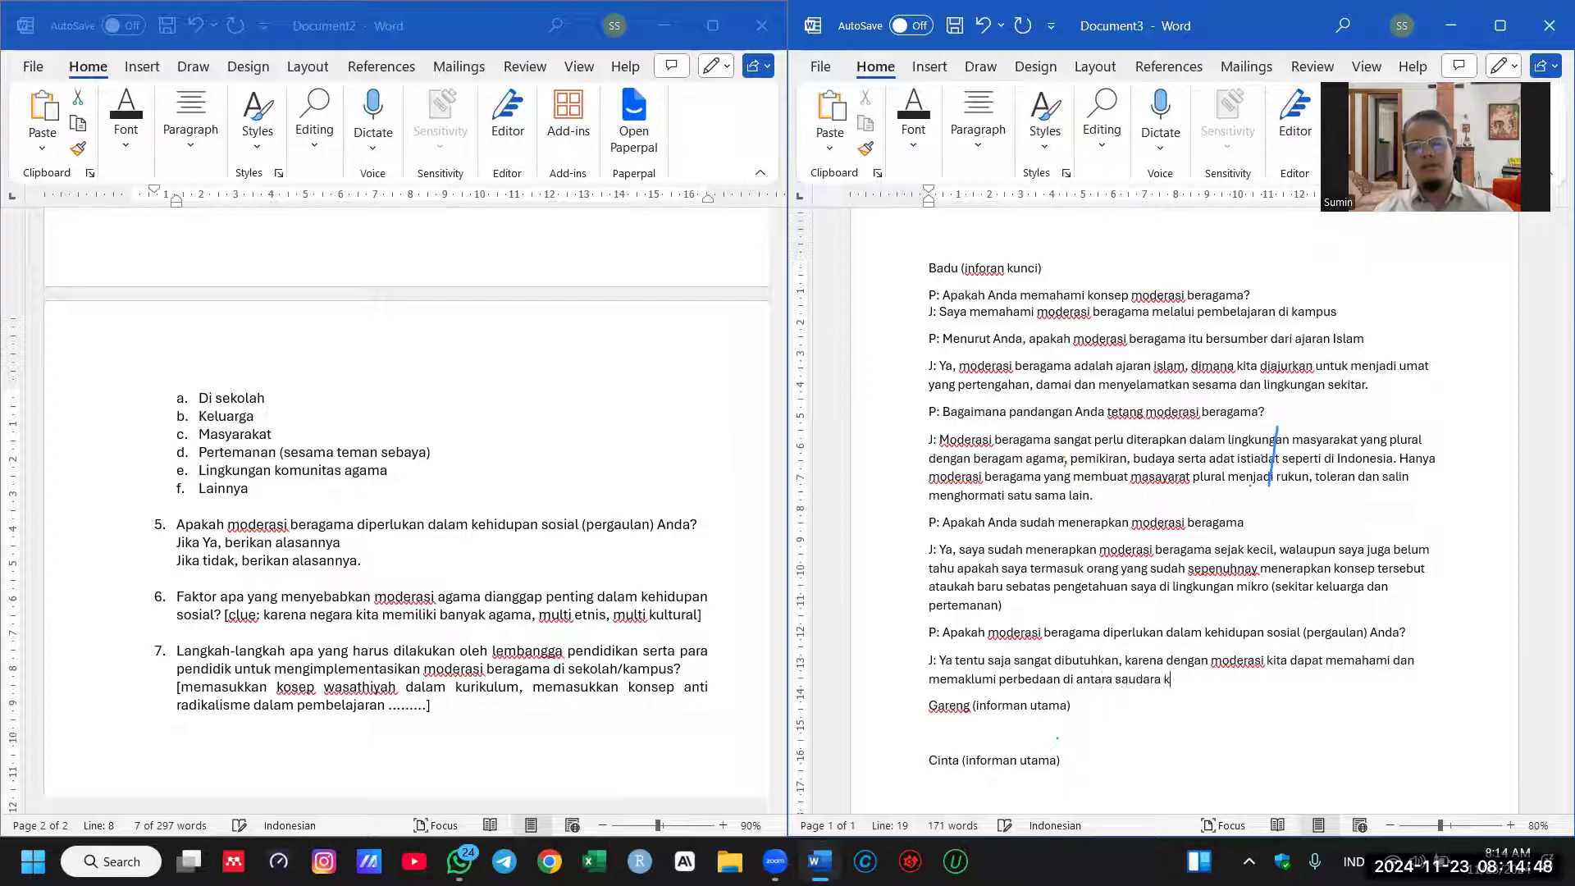
{"action": "type", "text": "ita yang mungkin tidak s"}
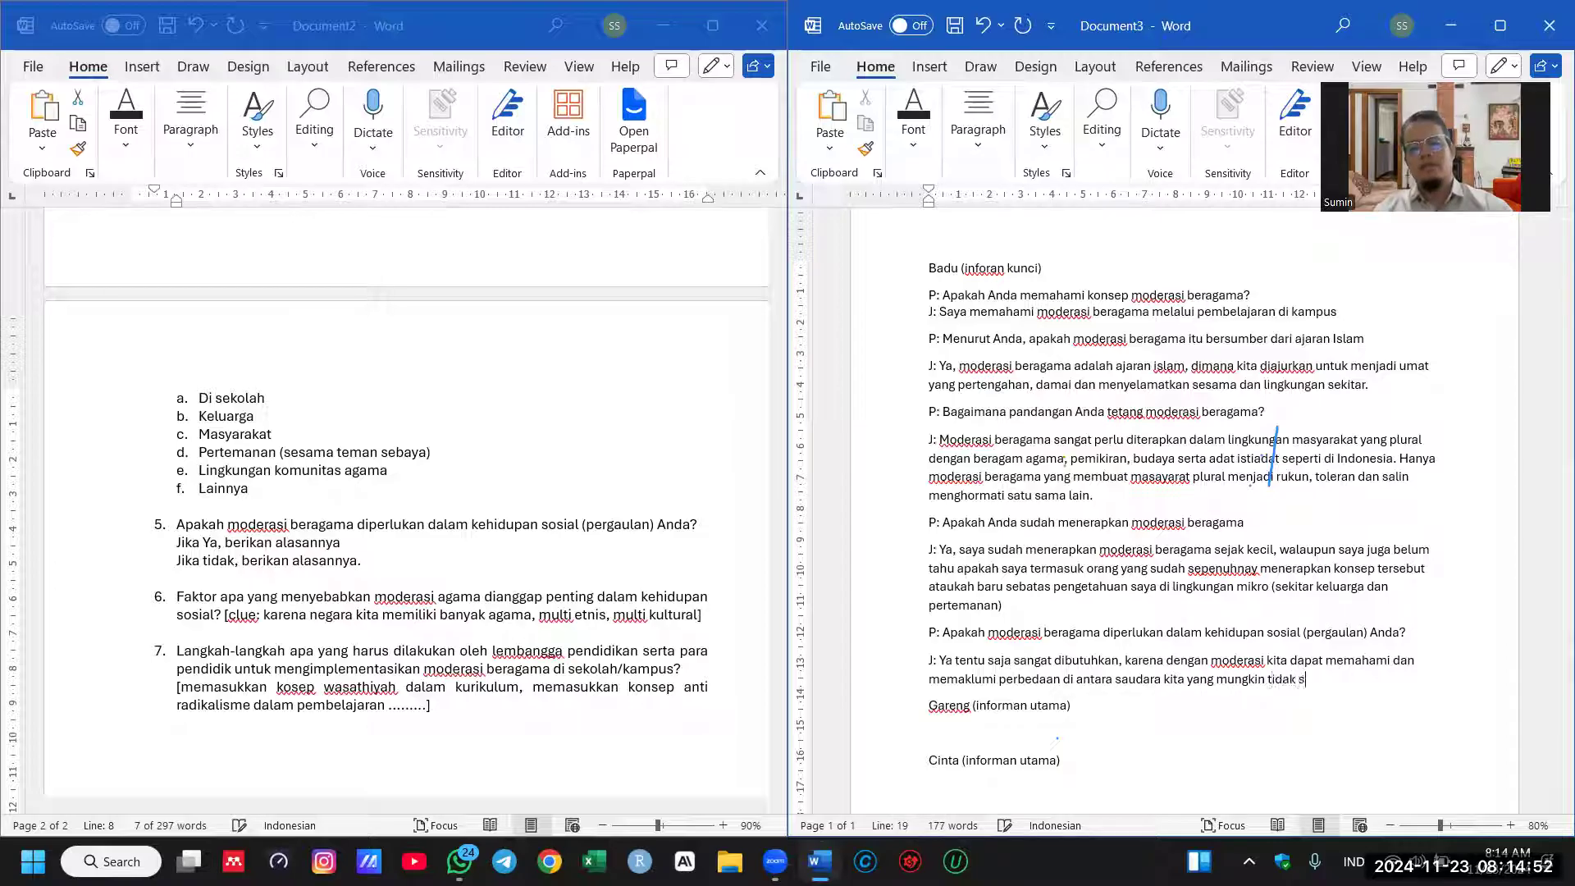
{"action": "type", "text": "epaham atau berb"}
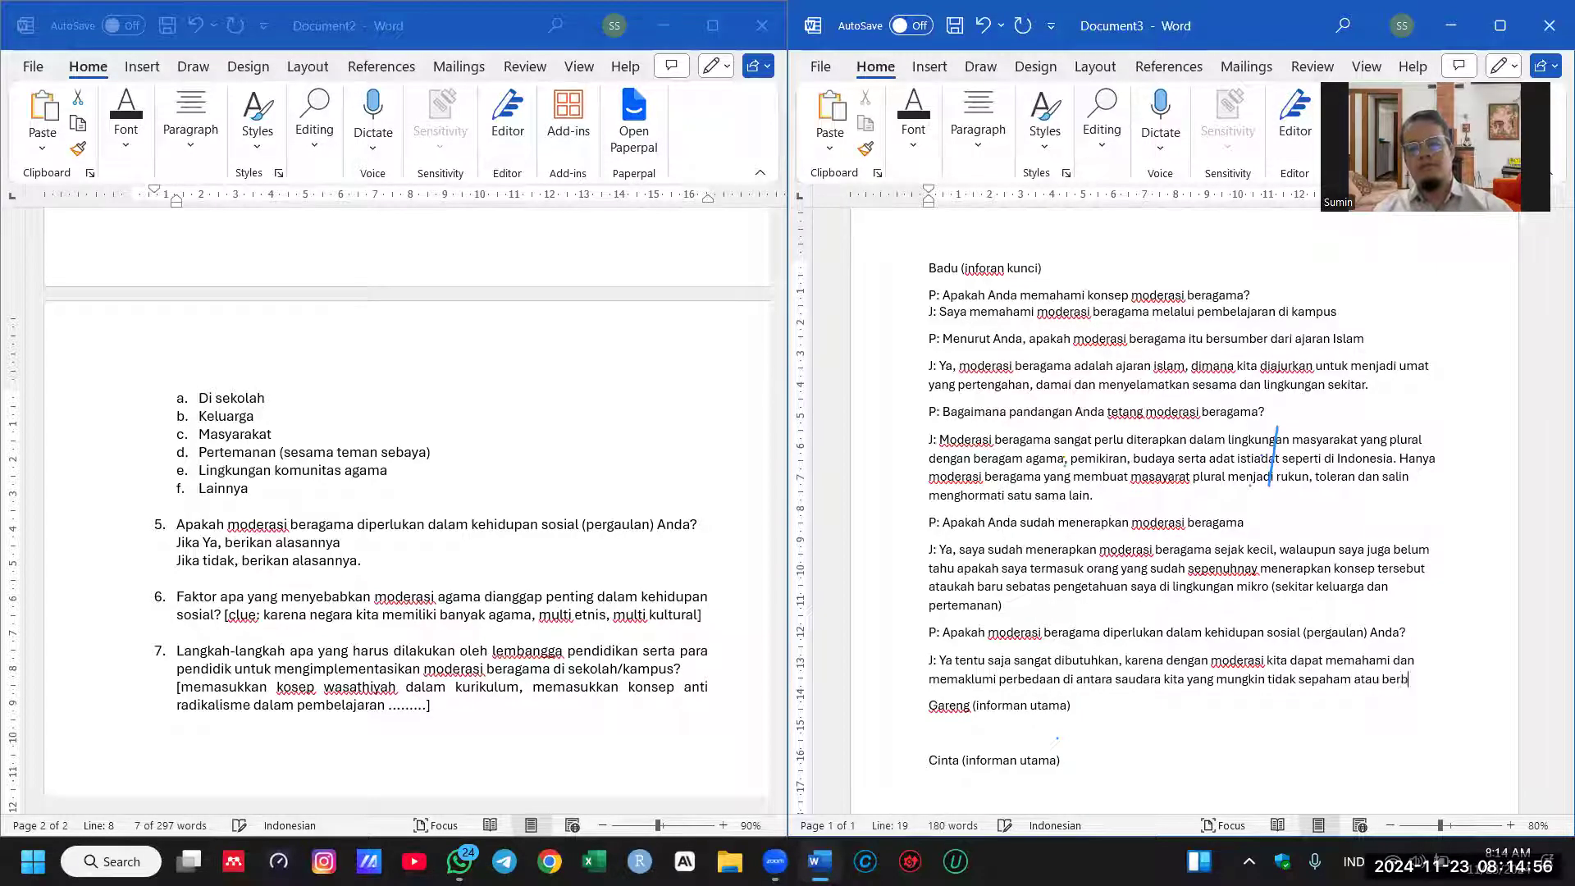
{"action": "type", "text": "eda kon"}
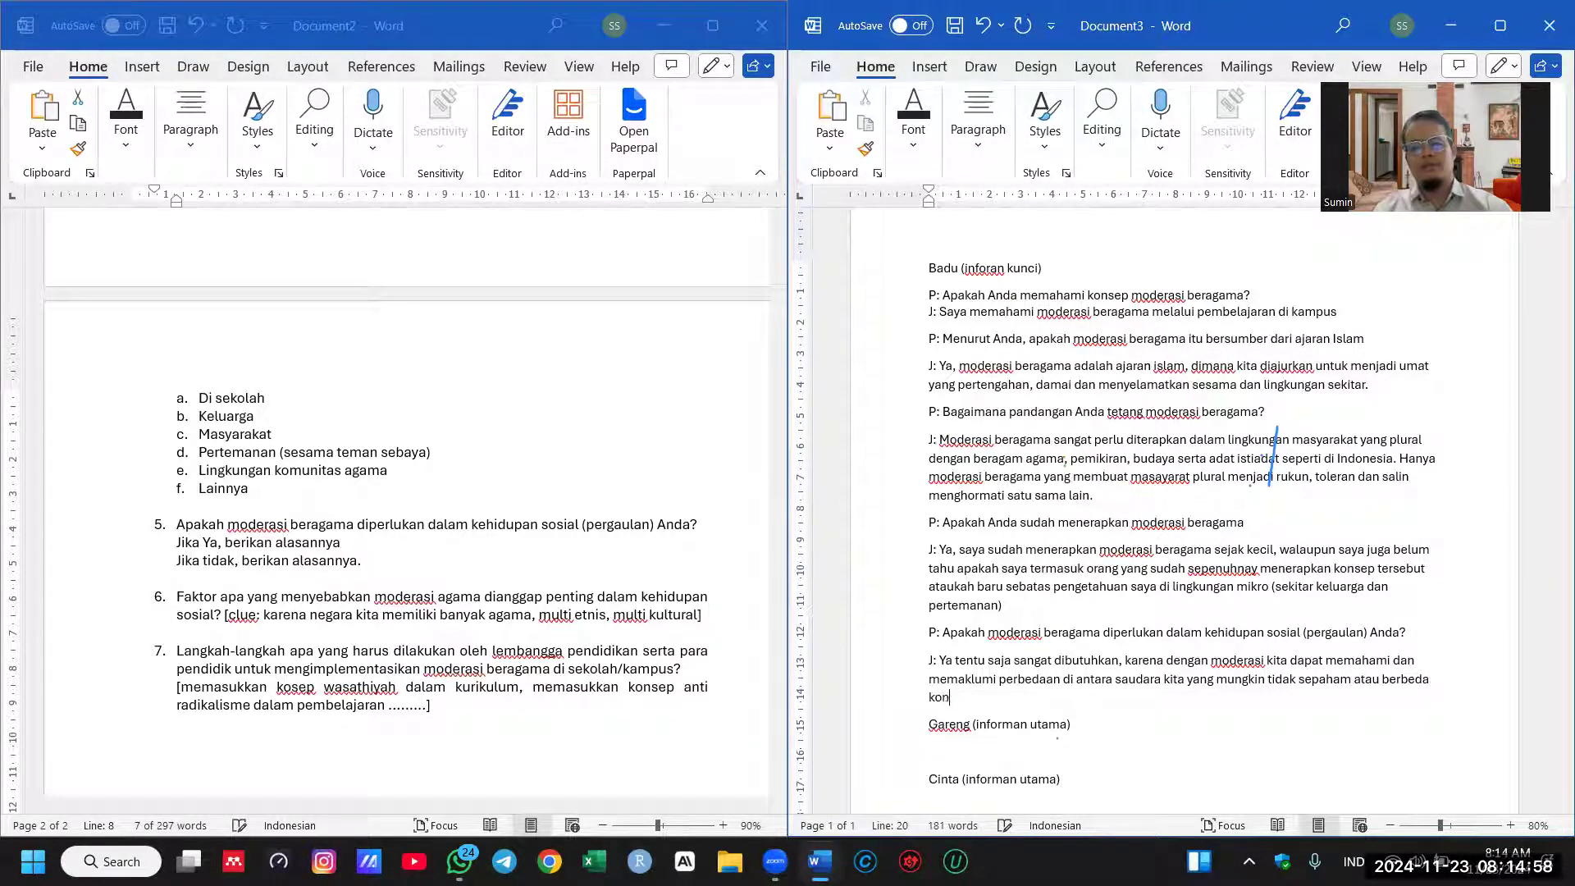
{"action": "type", "text": "sep dan latar belakang adat"}
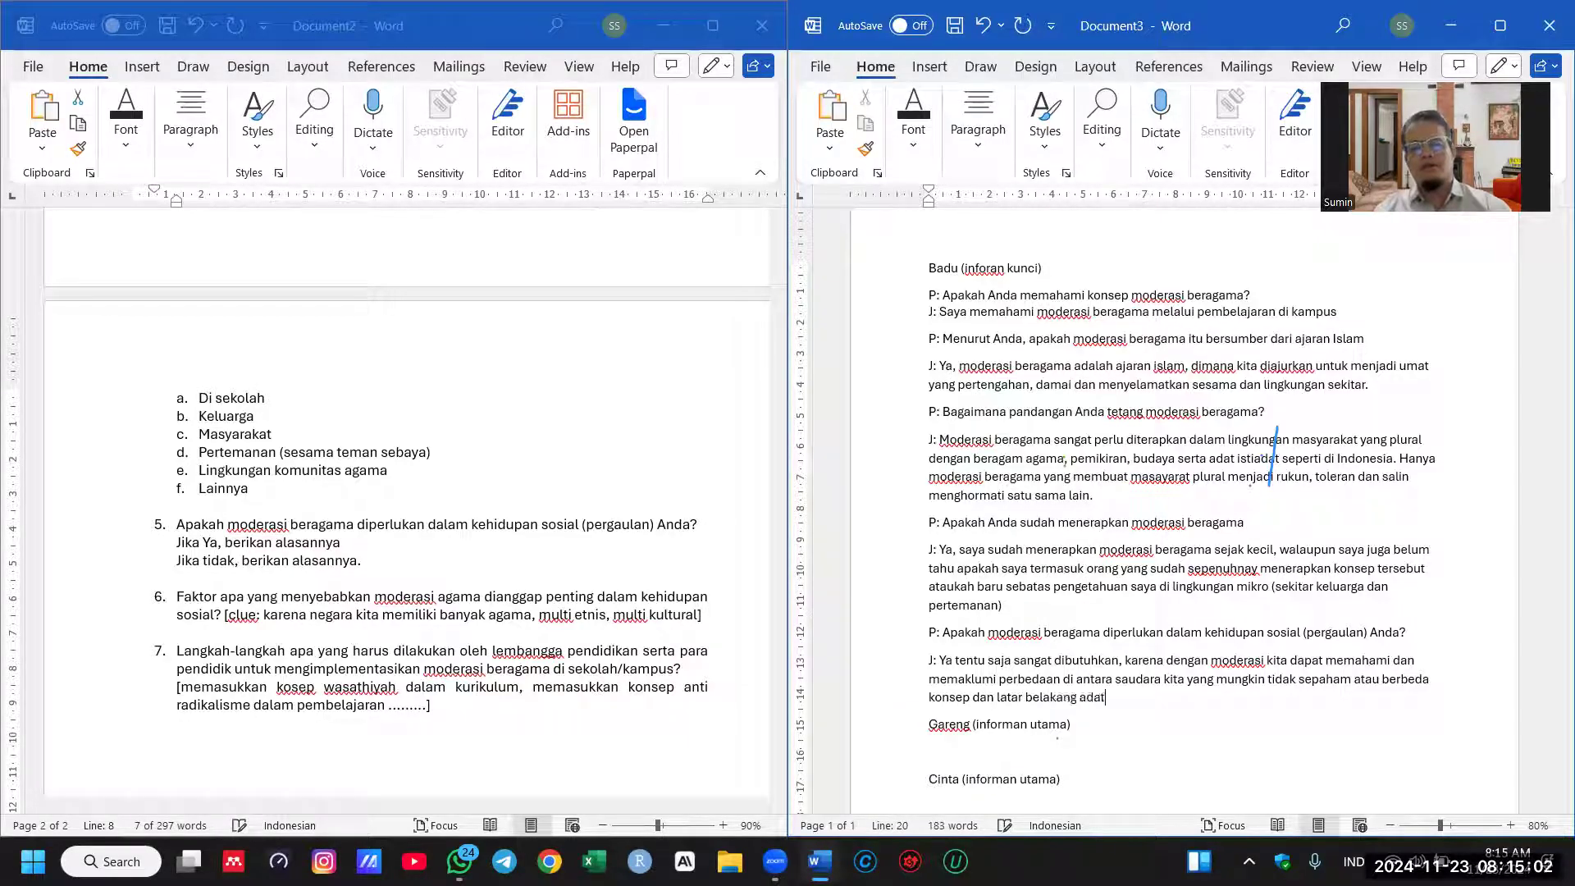
{"action": "type", "text": ", budaya, dan agama dengan diri kita."}
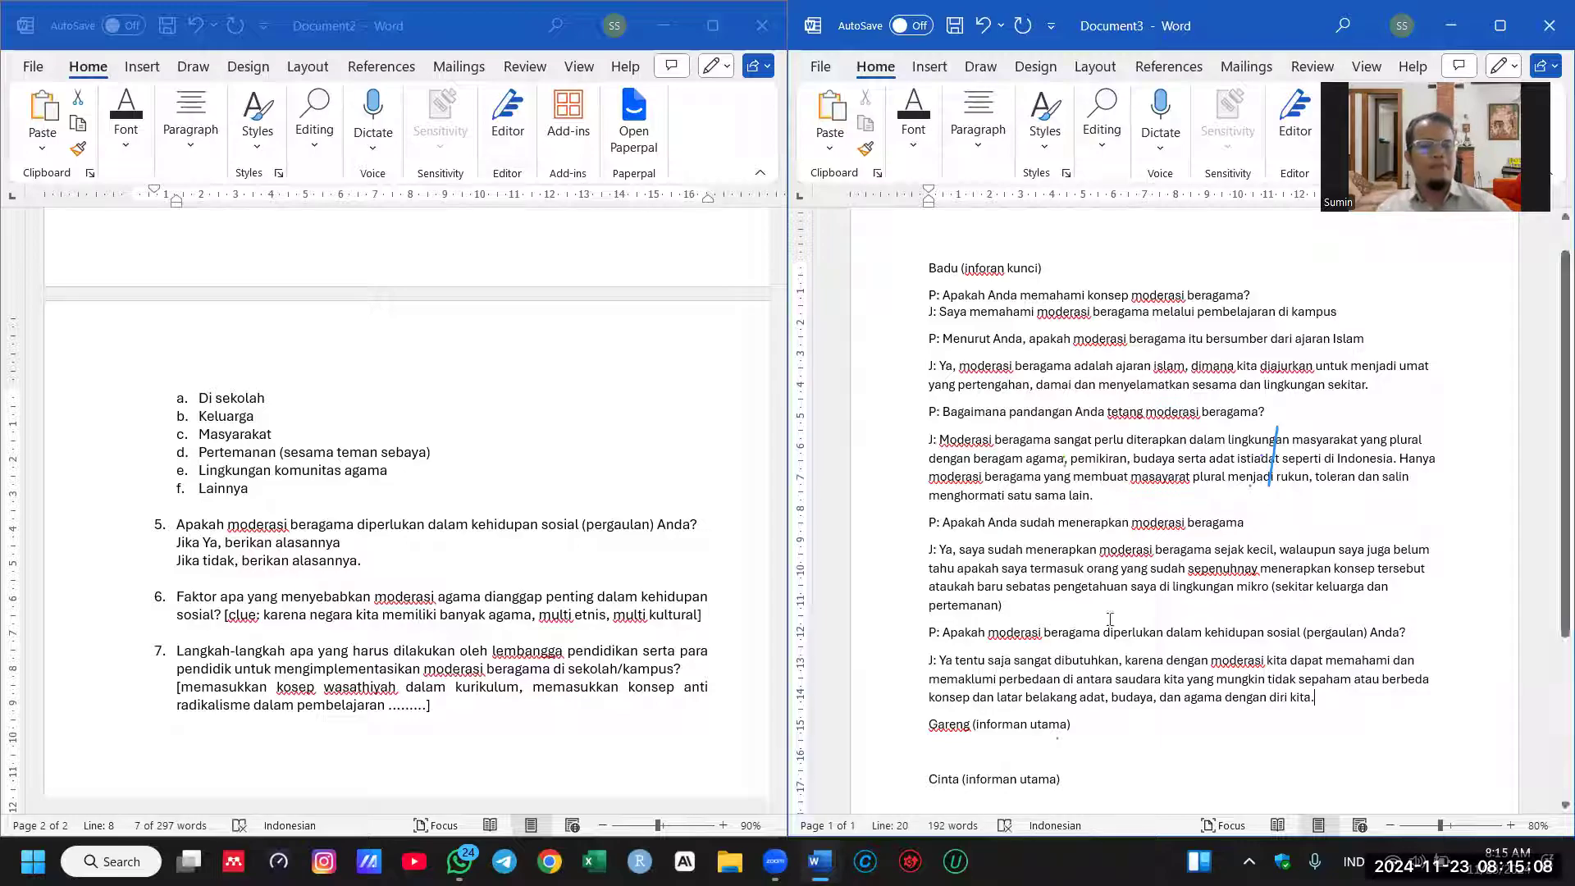
Step: Copy question 6 from the interview guide without its bracketed clue and paste it below the fifth answer, prefixed with "P:"
{"action": "left_click", "coordinate": [287, 614]}
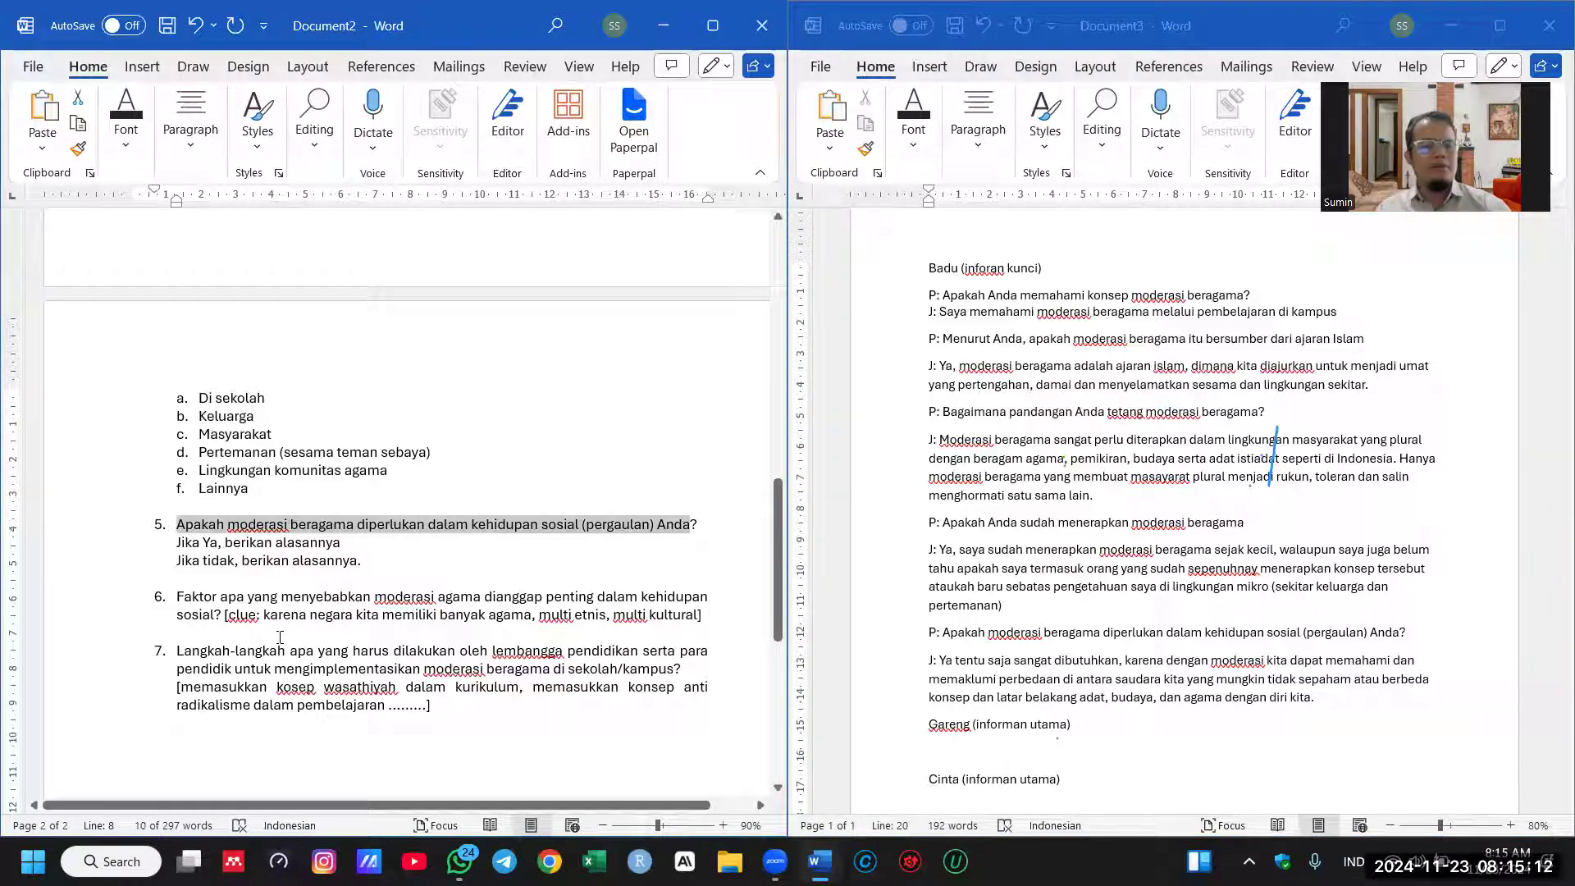
{"action": "scroll", "coordinate": [280, 636], "scroll_direction": "down", "scroll_amount": 1}
{"action": "left_click_drag", "start_coordinate": [177, 550], "coordinate": [259, 570]}
{"action": "key", "text": "ctrl+c"}
{"action": "scroll", "coordinate": [1198, 640], "scroll_direction": "down", "scroll_amount": 2}
{"action": "left_click", "coordinate": [1372, 618]}
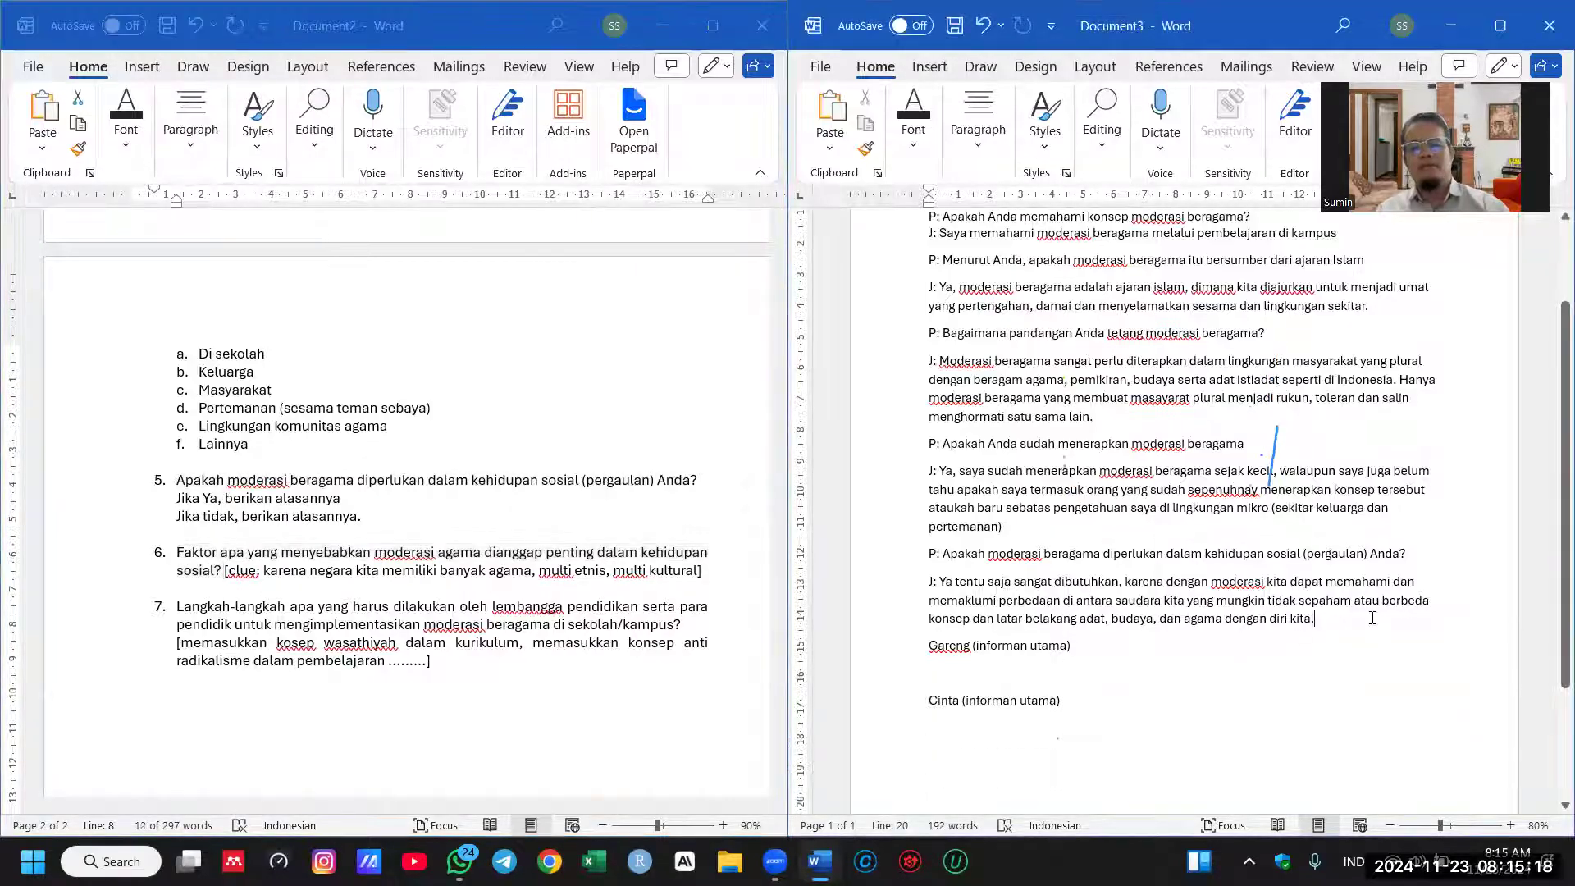
{"action": "key", "text": "Return"}
{"action": "type", "text": "P:"}
{"action": "key", "text": "ctrl+v"}
Step: Below question 6, start the sixth answer with "J: Moderasi beragama penting, karena"
{"action": "key", "text": "Return"}
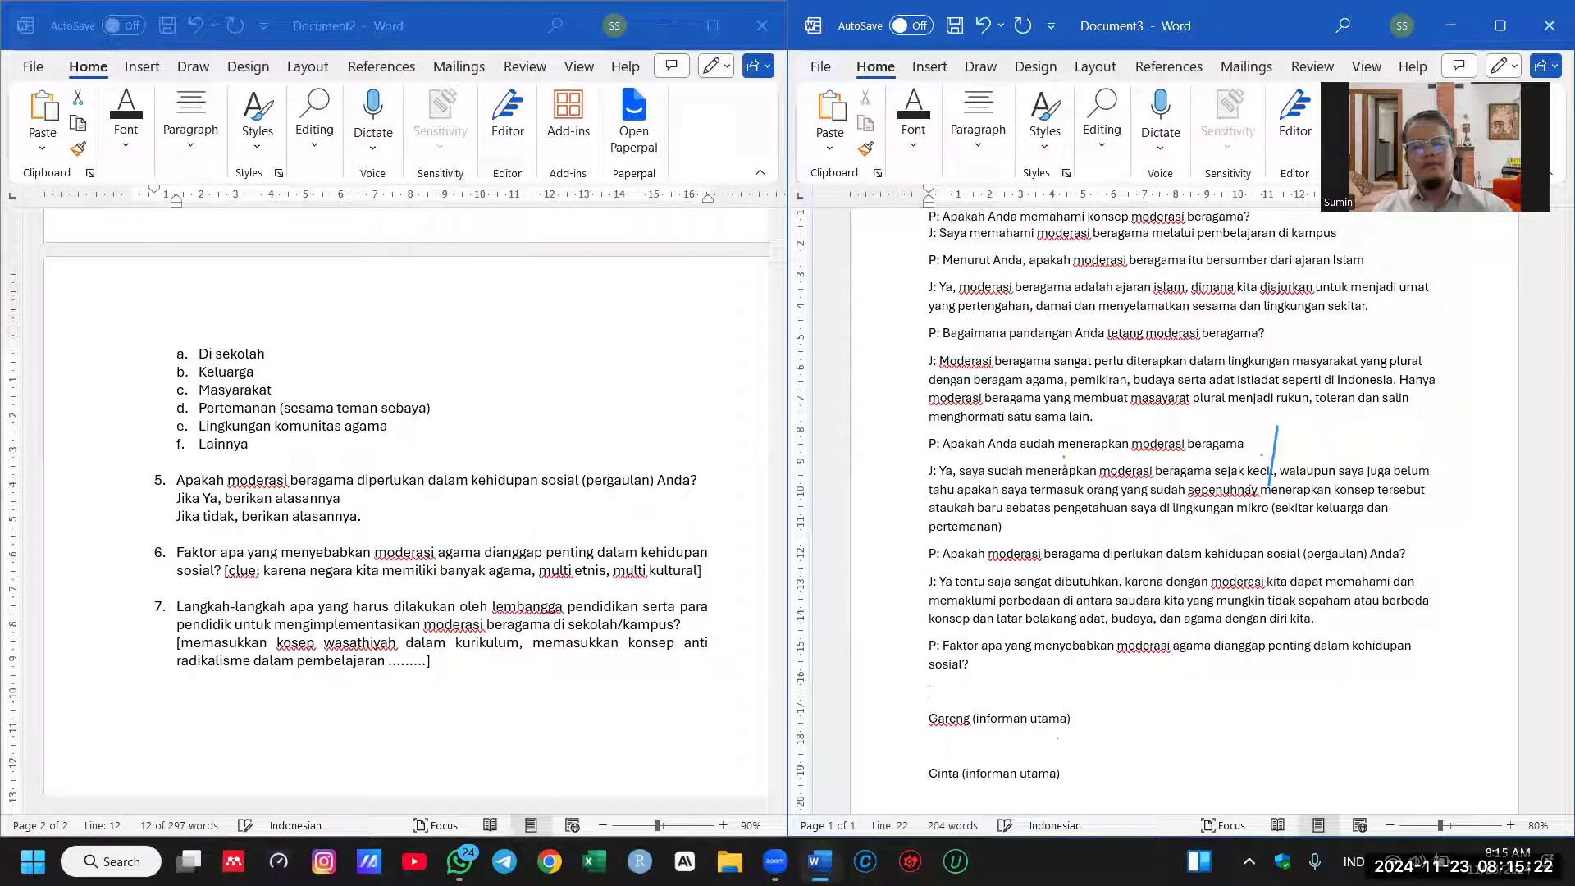
{"action": "type", "text": "J: Moderasi beragama pen"}
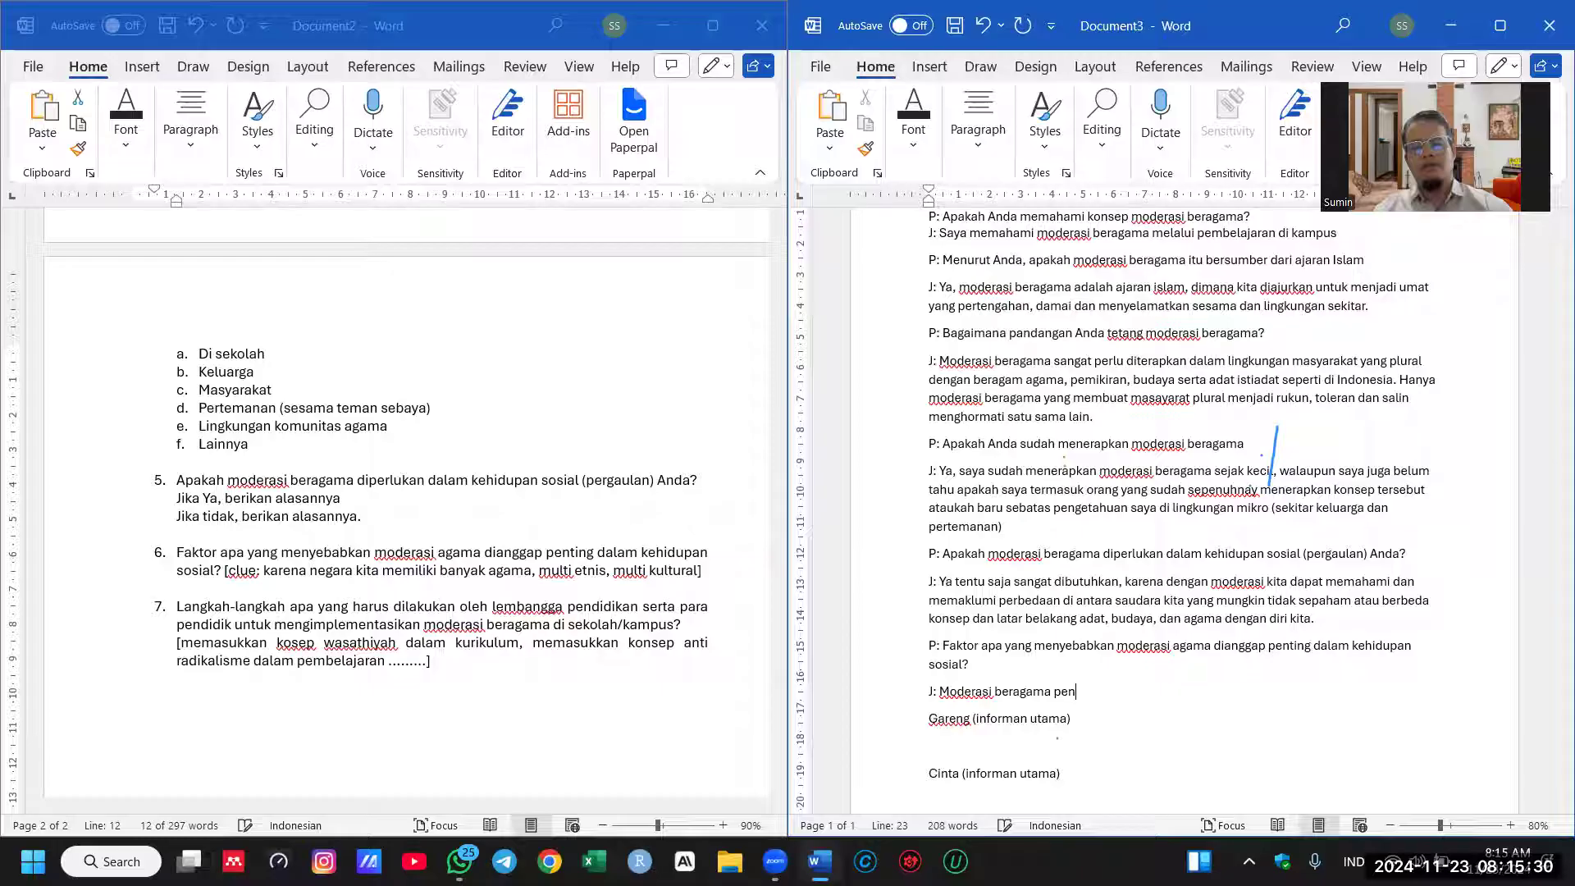
{"action": "type", "text": "ting, karena"}
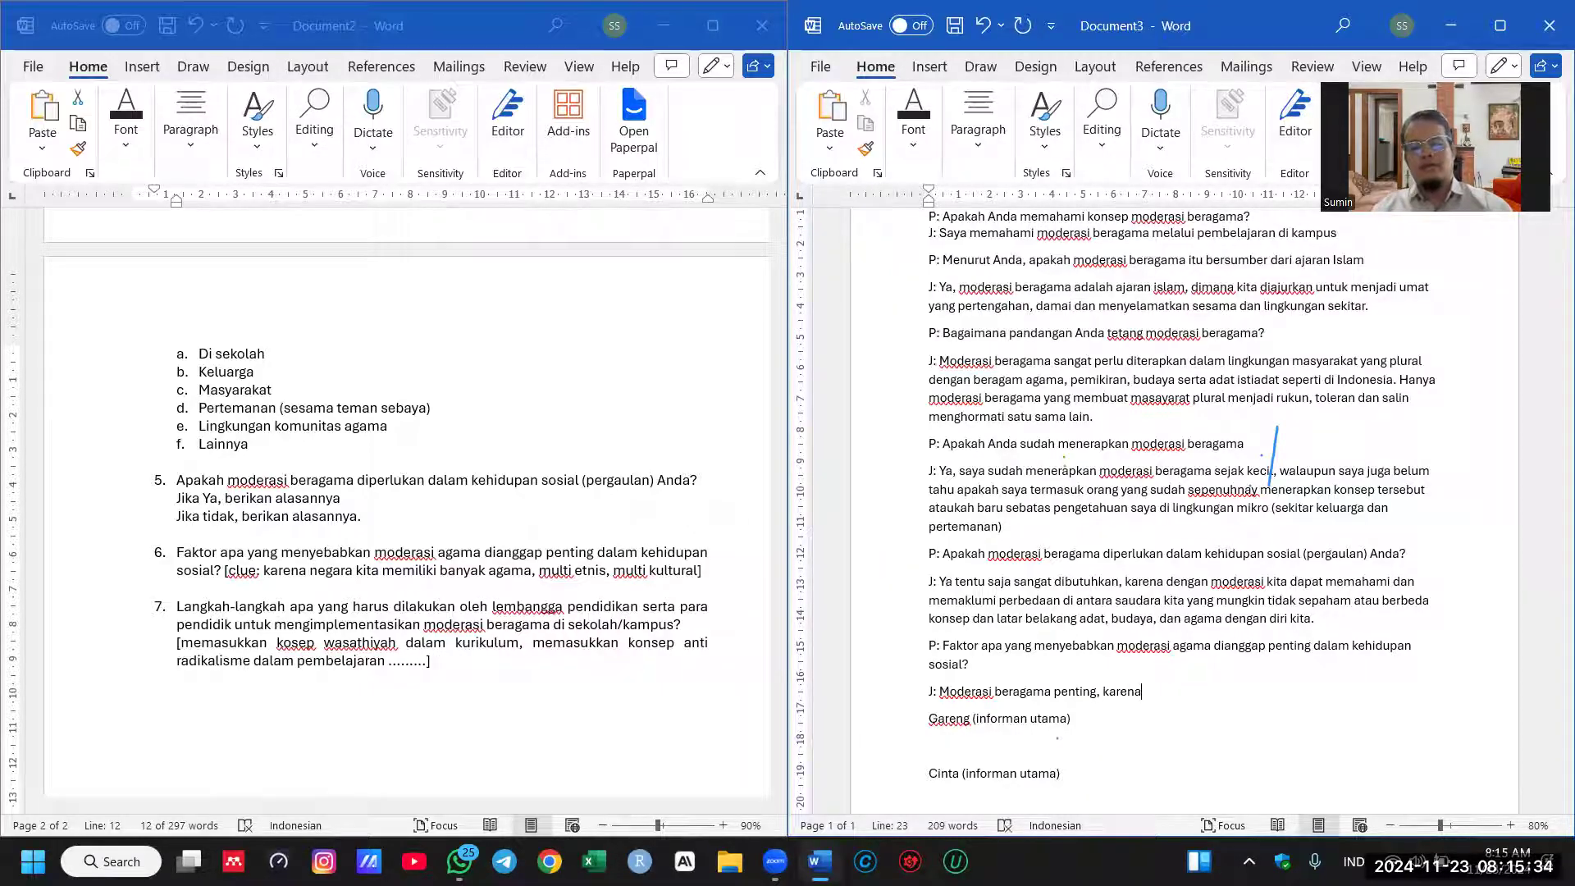
Step: Continue the sixth answer with "banyak orang yang fanatisme buta terhadap ajaran agamanya, dan"
{"action": "type", "text": " banyak orang"}
{"action": "type", "text": " yang me"}
{"action": "key", "text": "BackSpace"}
{"action": "key", "text": "BackSpace"}
{"action": "type", "text": "fat"}
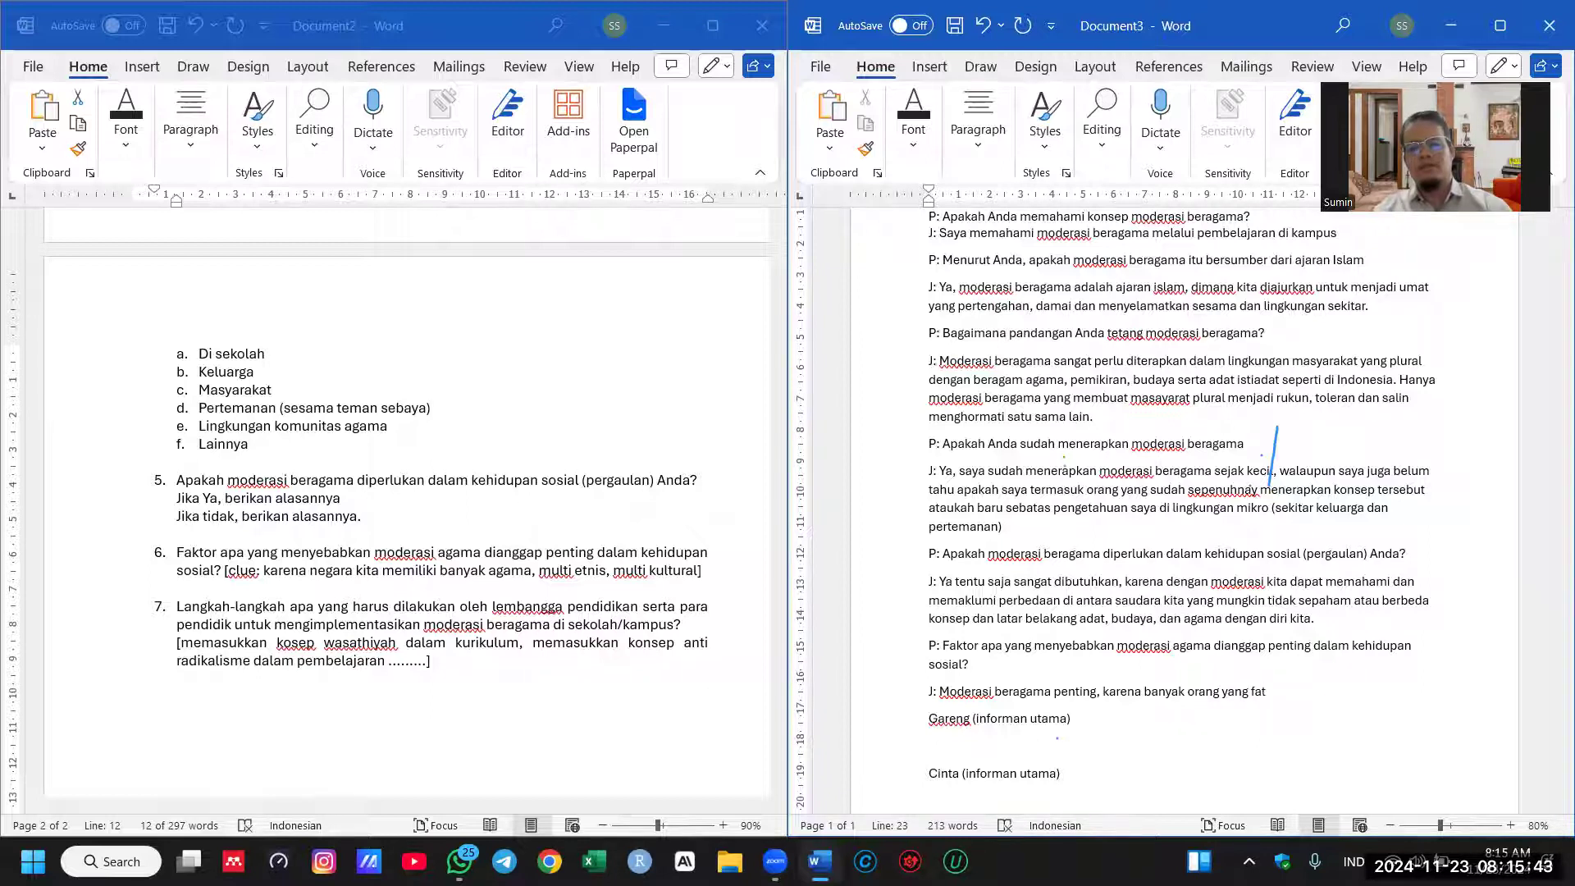
{"action": "key", "text": "BackSpace"}
{"action": "type", "text": "natisme buta terh"}
{"action": "type", "text": "adap ajaran agaman"}
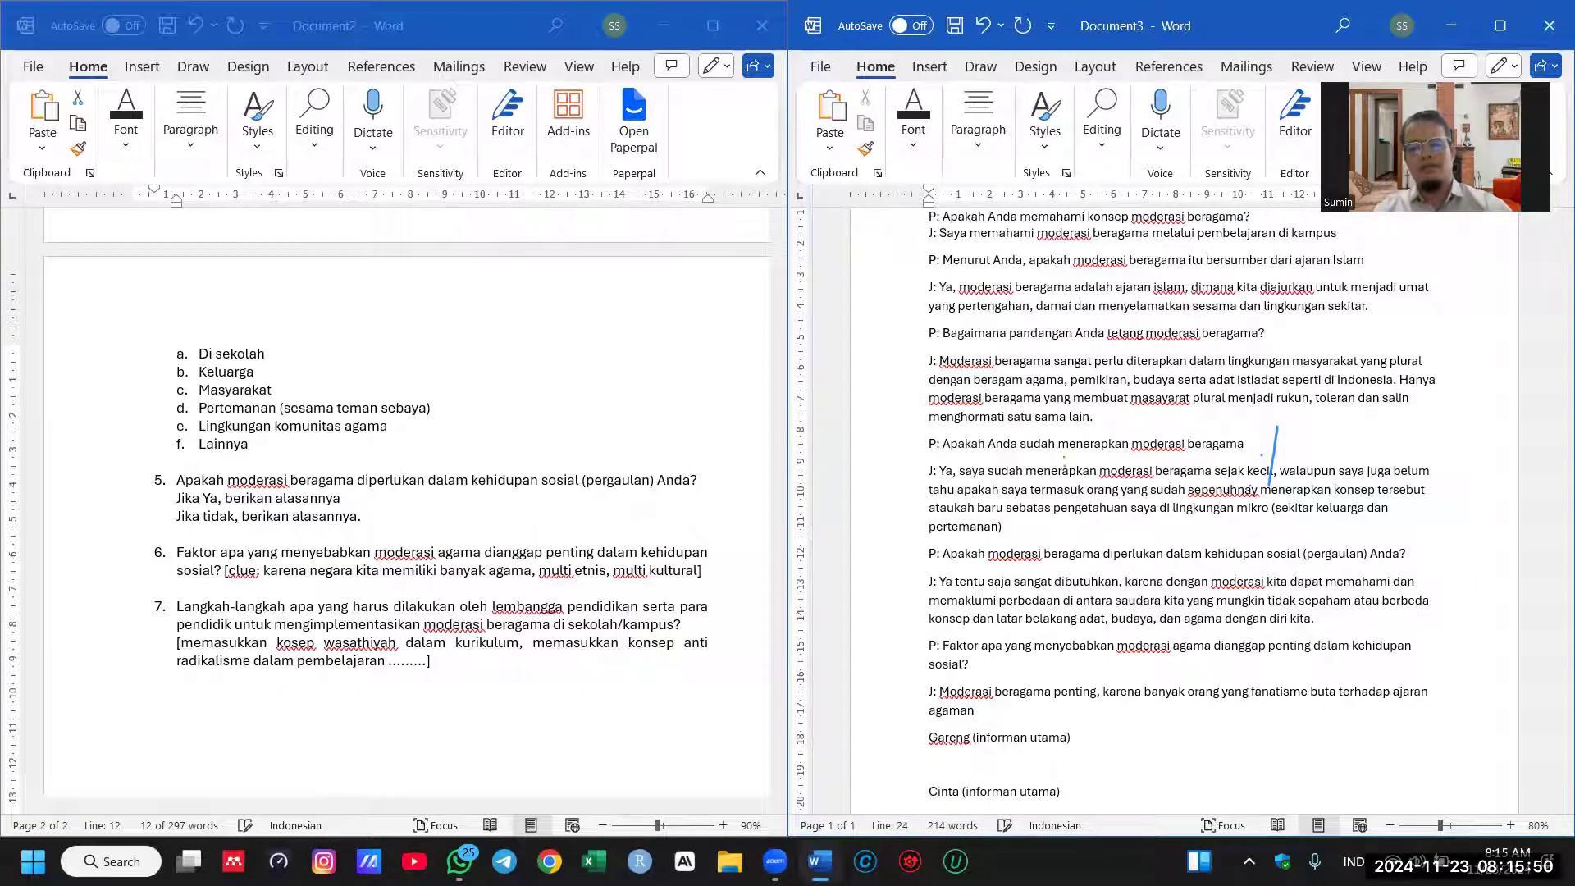
{"action": "type", "text": "y"}
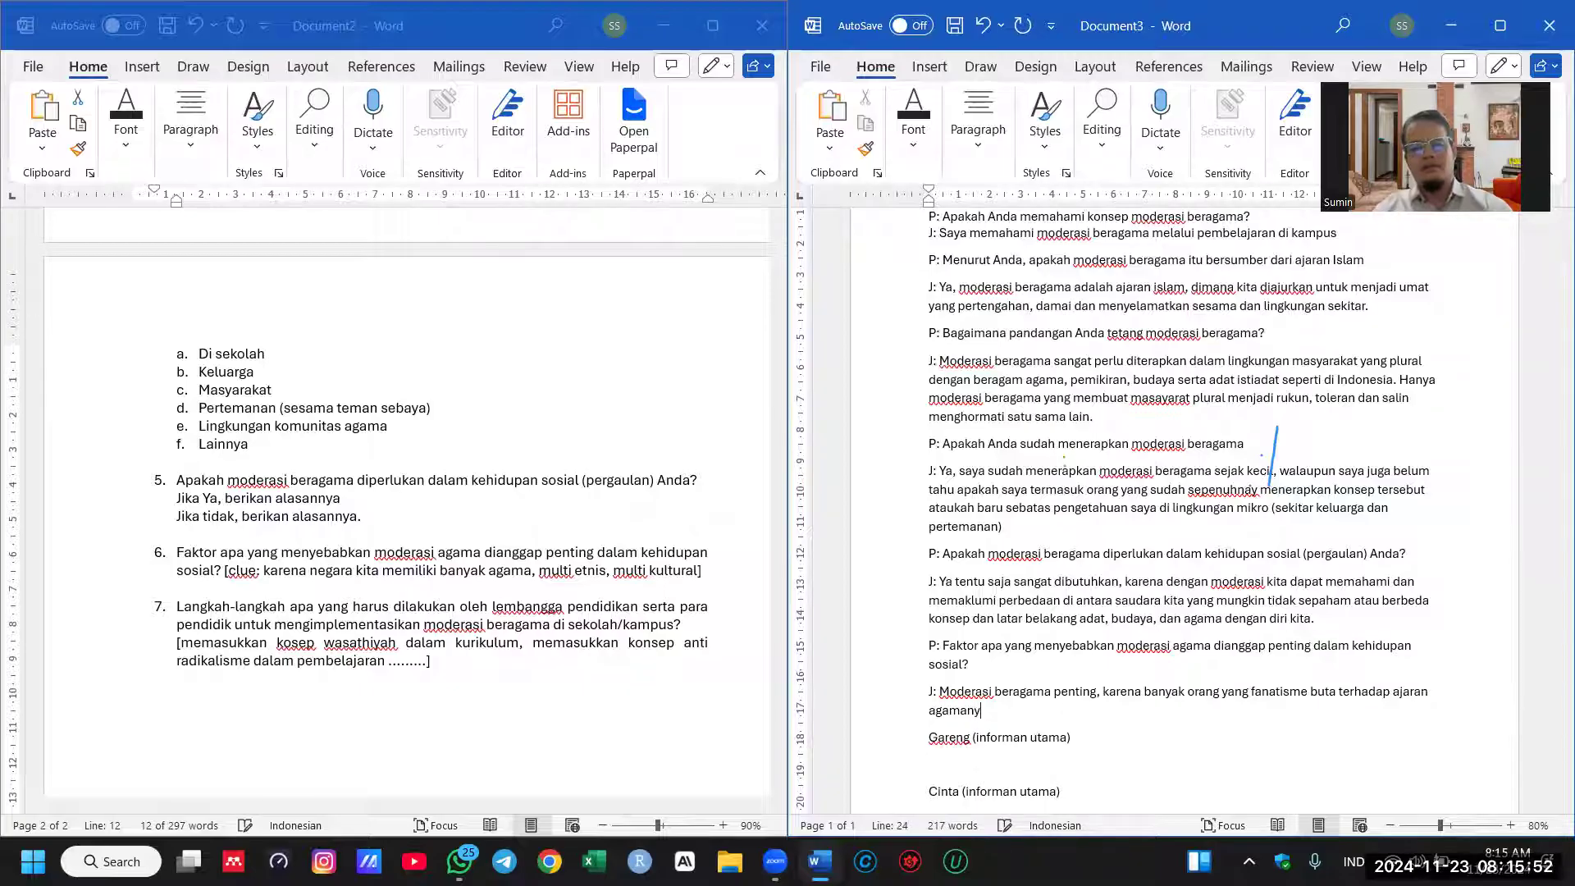
{"action": "type", "text": "a, dan p"}
Step: Continue the sixth answer with "hal ini penting mengingat kita hidup di Indonesia yang"
{"action": "type", "text": "e"}
{"action": "key", "text": "BackSpace"}
{"action": "key", "text": "BackSpace"}
{"action": "type", "text": "hal ini penting mengingat"}
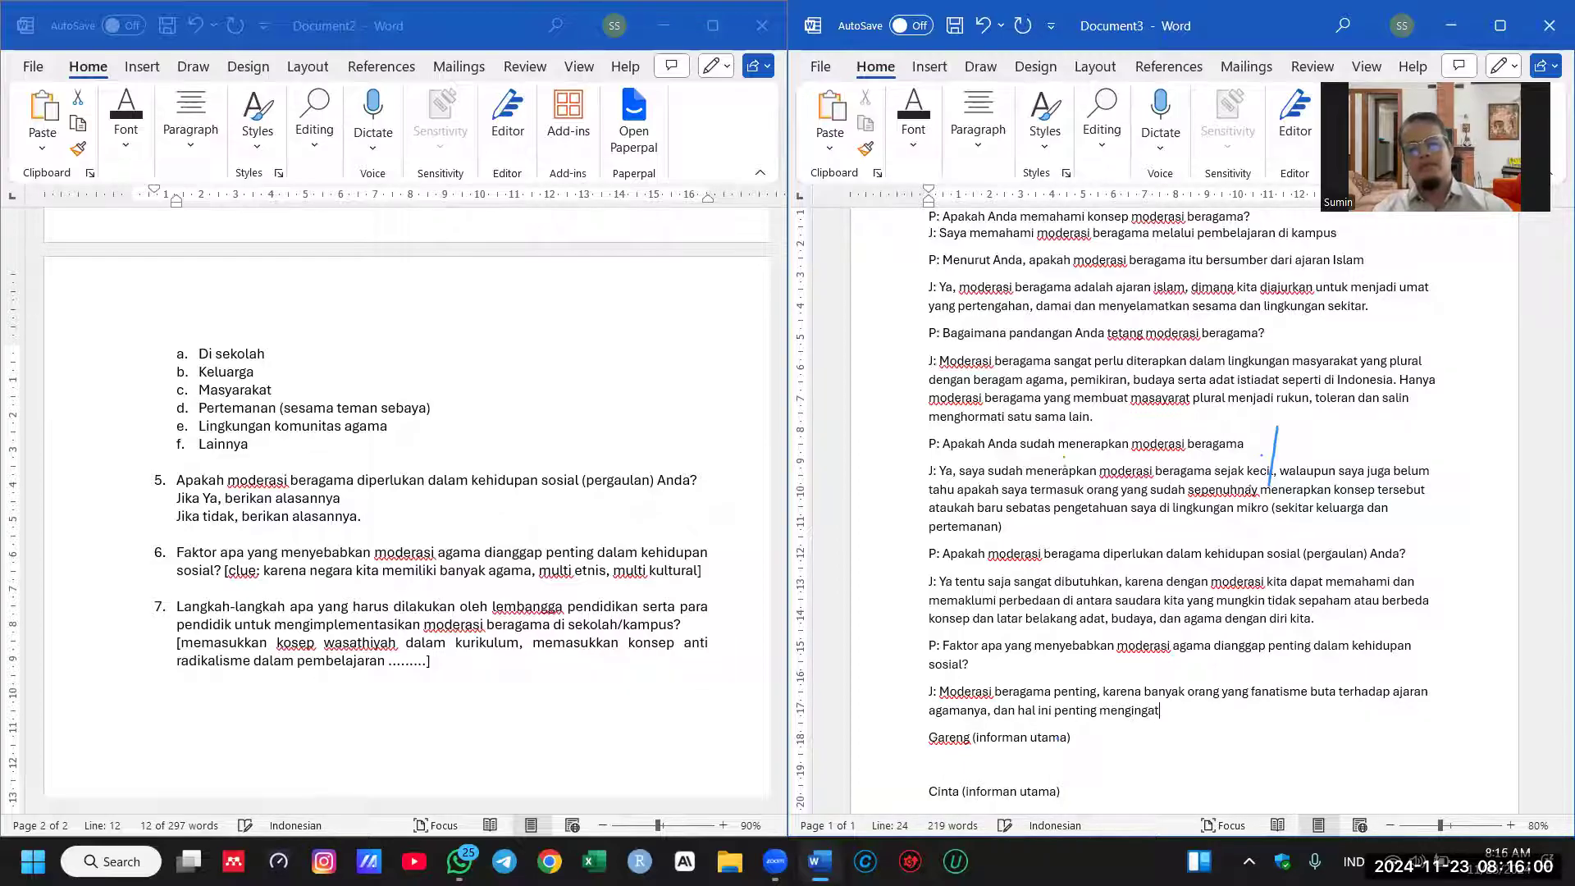
{"action": "type", "text": " kita di"}
{"action": "type", "text": "hidup di "}
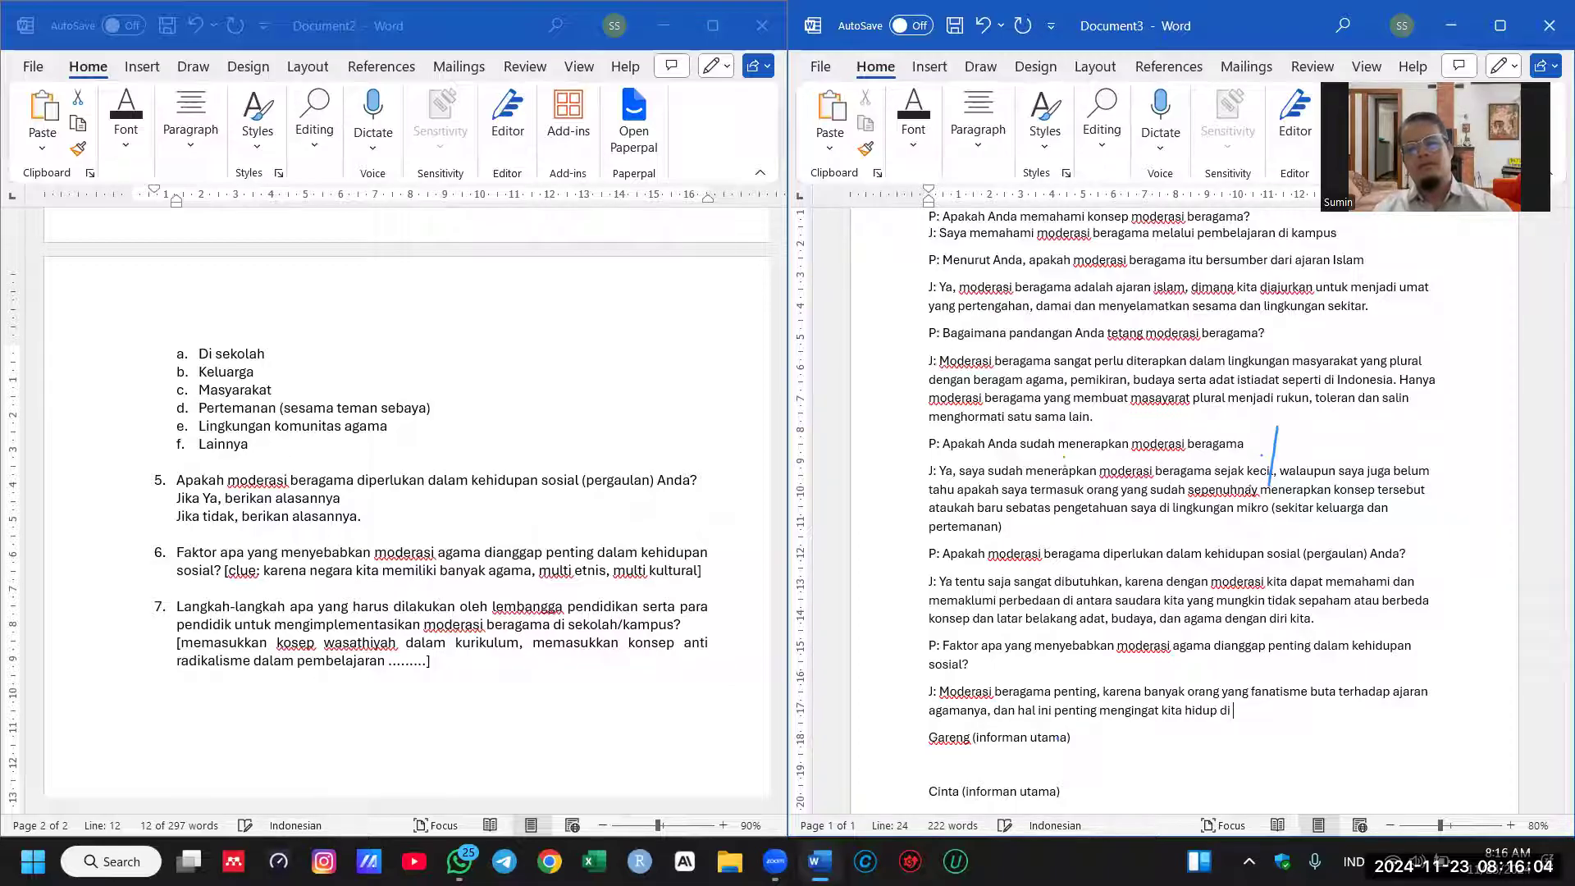
{"action": "type", "text": "Indonesia yang multi"}
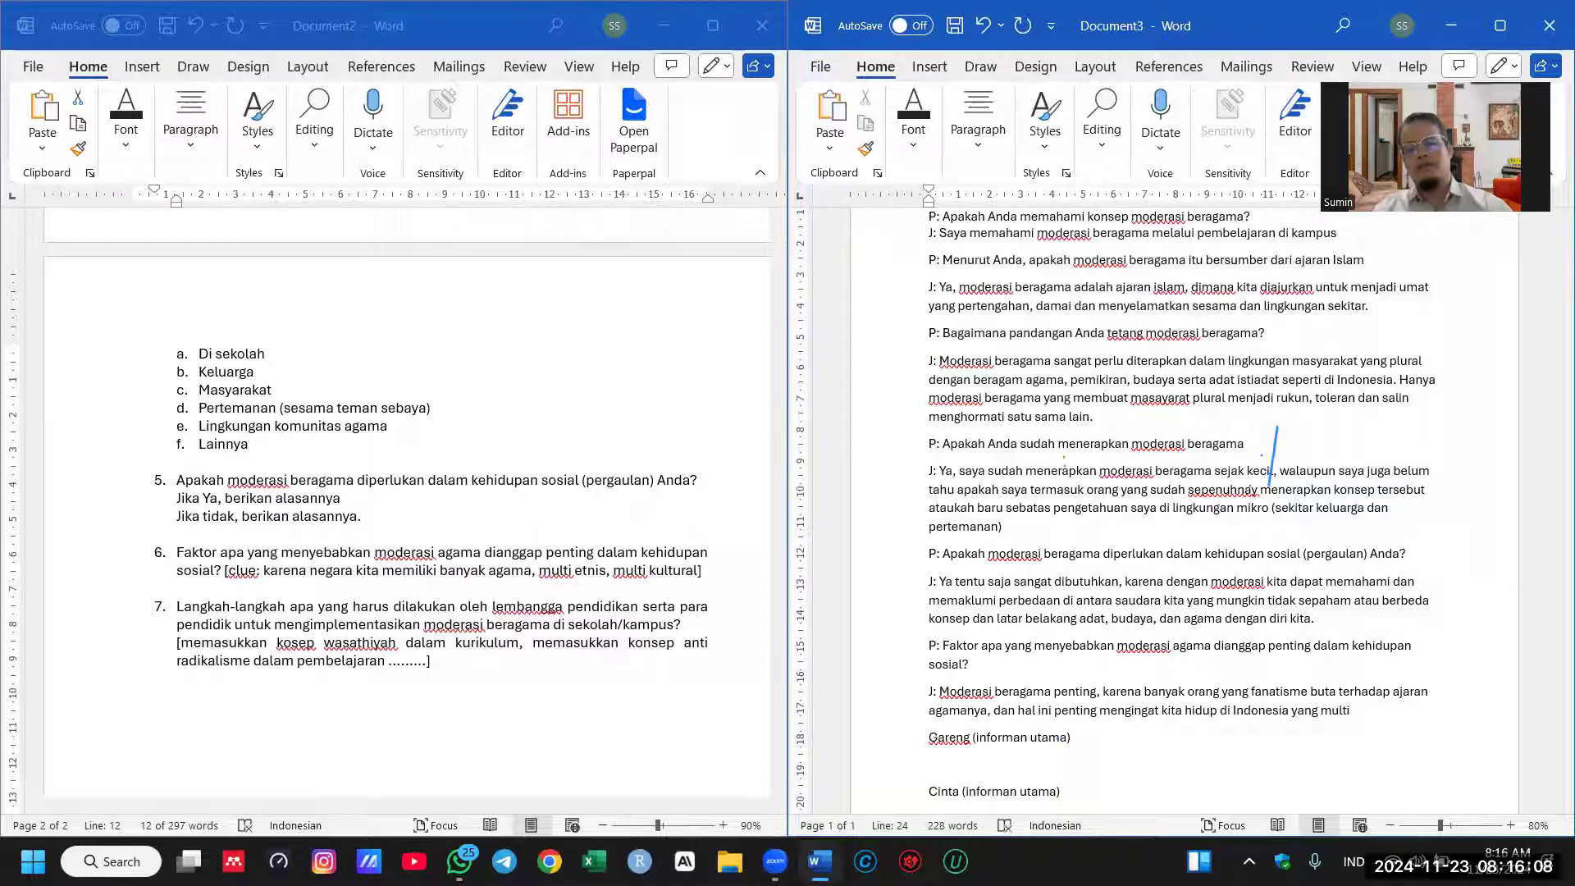
Step: Finish the sixth answer's description of Indonesia with "plural, multi agama, multi etnis dan multi kultural."
{"action": "key", "text": "BackSpace"}
{"action": "key", "text": "BackSpace"}
{"action": "key", "text": "BackSpace"}
{"action": "key", "text": "BackSpace"}
{"action": "key", "text": "BackSpace"}
{"action": "type", "text": "plu"}
{"action": "type", "text": "r"}
{"action": "type", "text": "al"}
{"action": "type", "text": ", mul"}
{"action": "type", "text": "ti"}
{"action": "type", "text": " agama, mul"}
{"action": "type", "text": "ti e"}
{"action": "type", "text": "tnis d"}
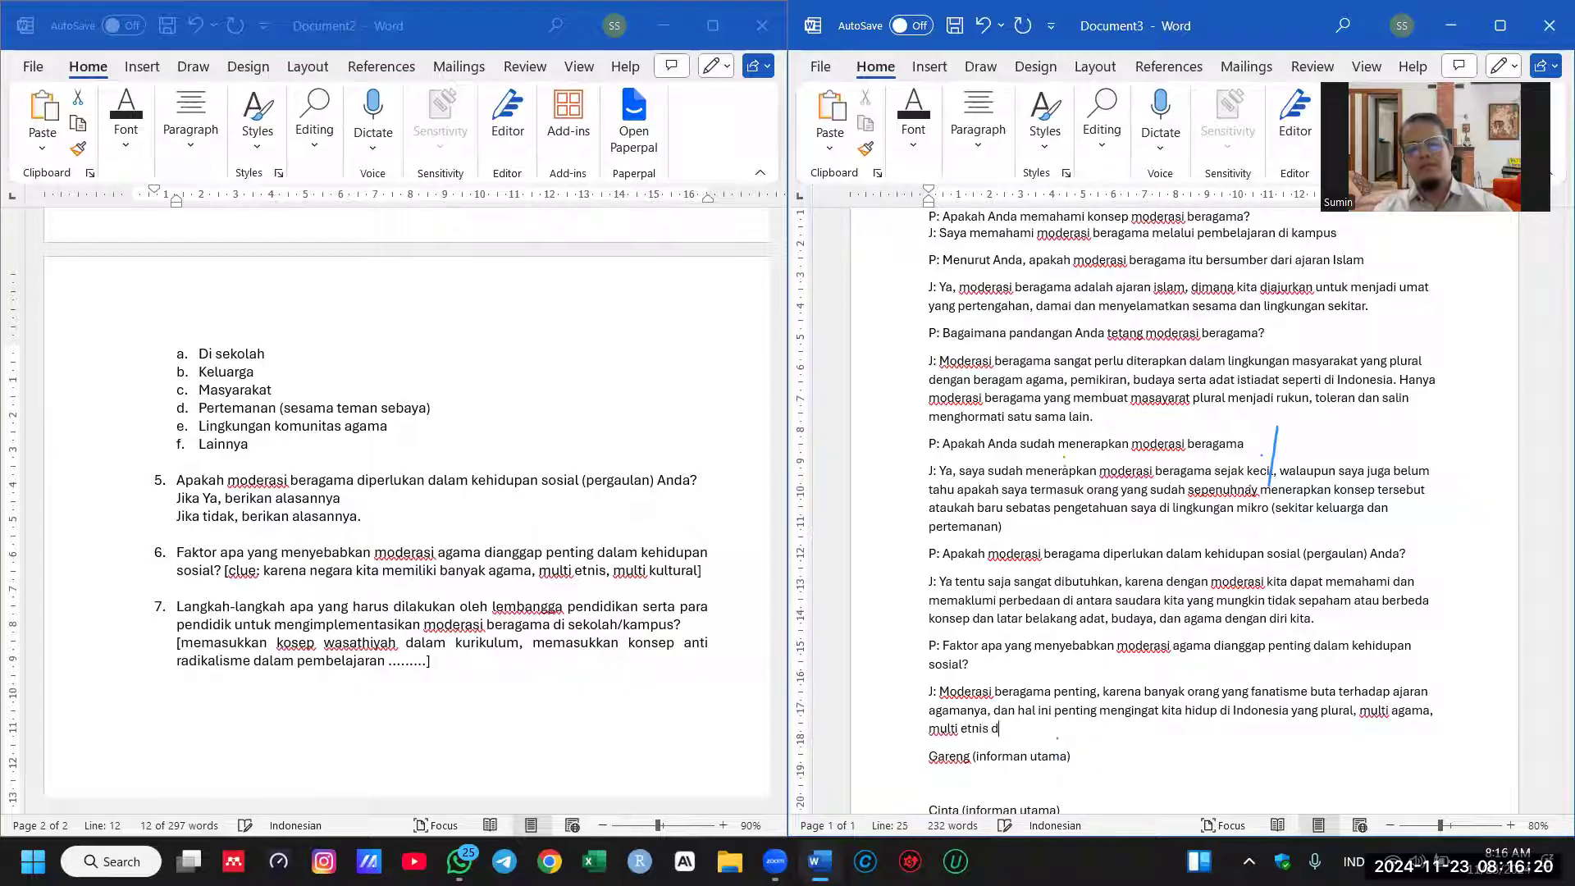
{"action": "type", "text": "an multi kultural."}
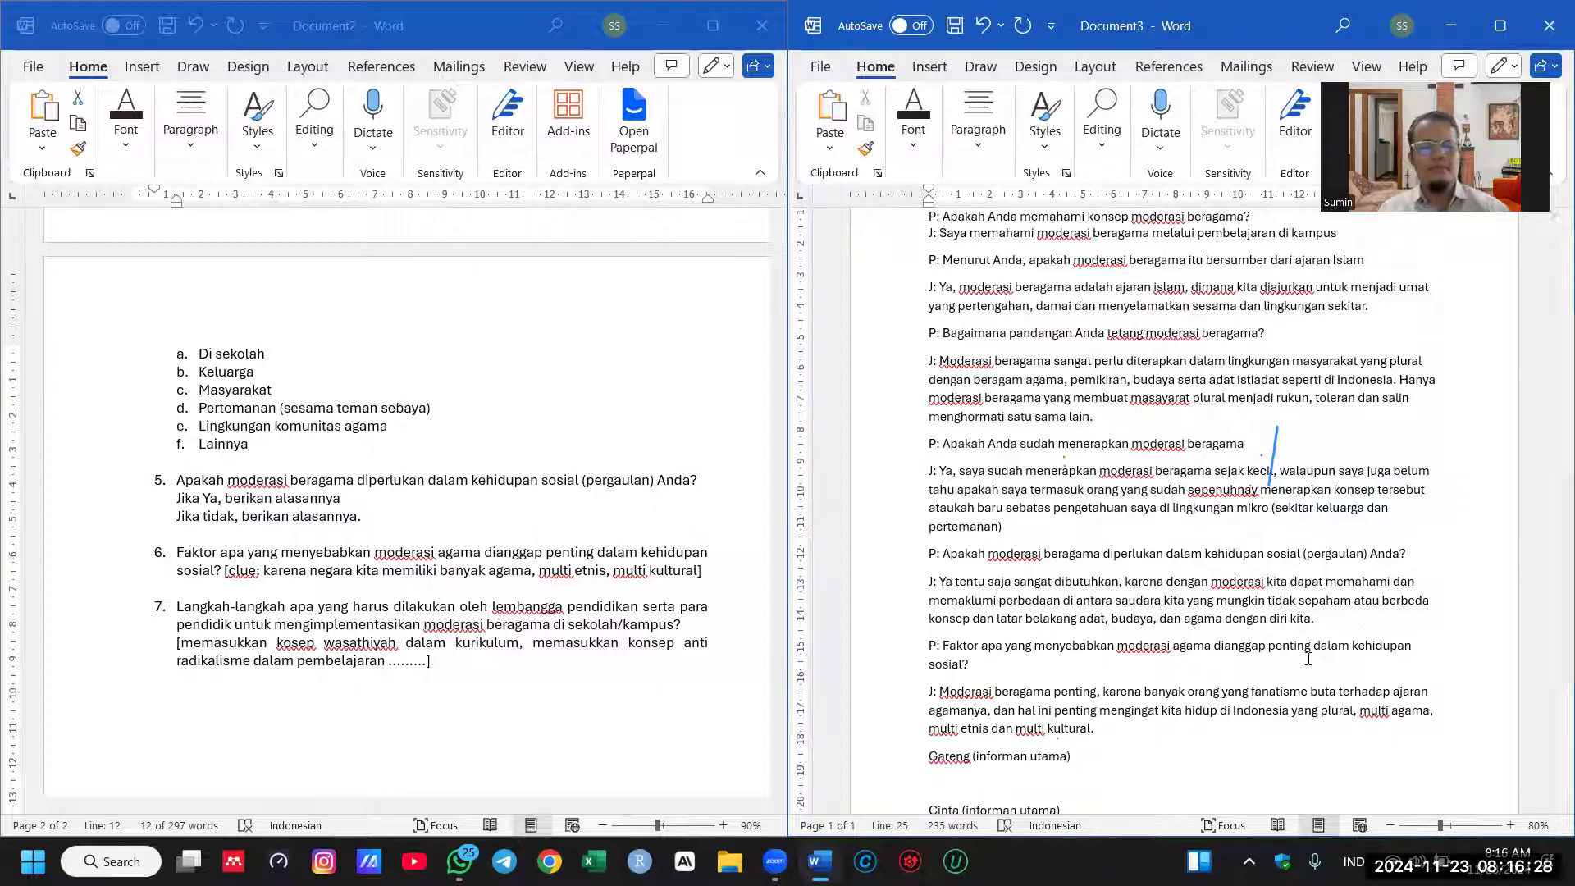
Step: Copy question 7 from the interview guide without its bracketed hint and paste it below the sixth answer as unnumbered plain text, prefixed with "P:"
{"action": "scroll", "coordinate": [447, 628], "scroll_direction": "down", "scroll_amount": 3}
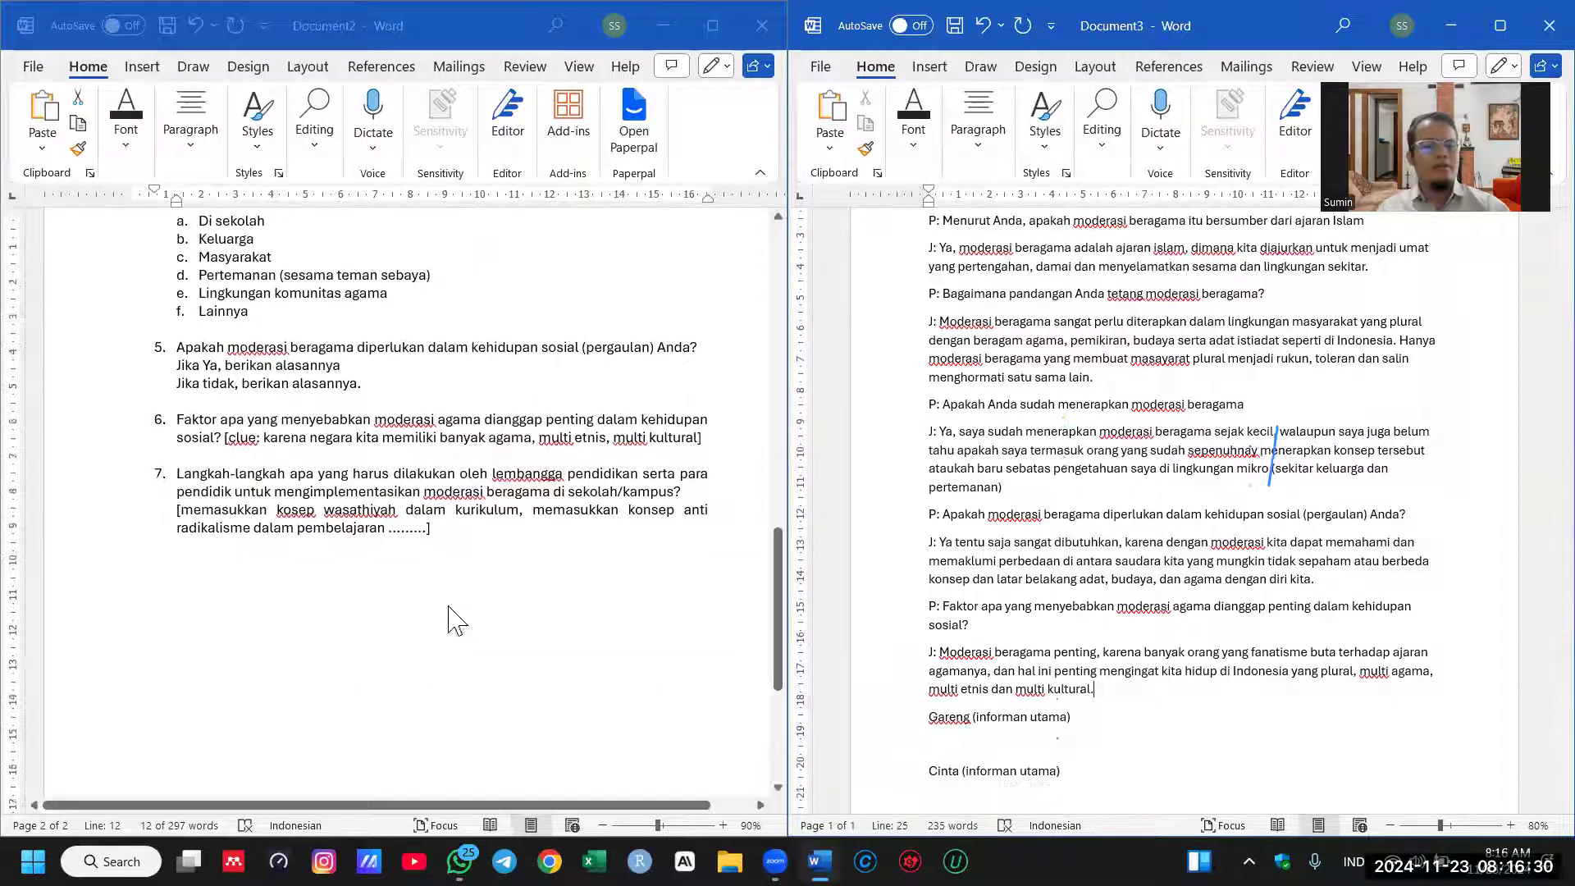
{"action": "left_click", "coordinate": [284, 486]}
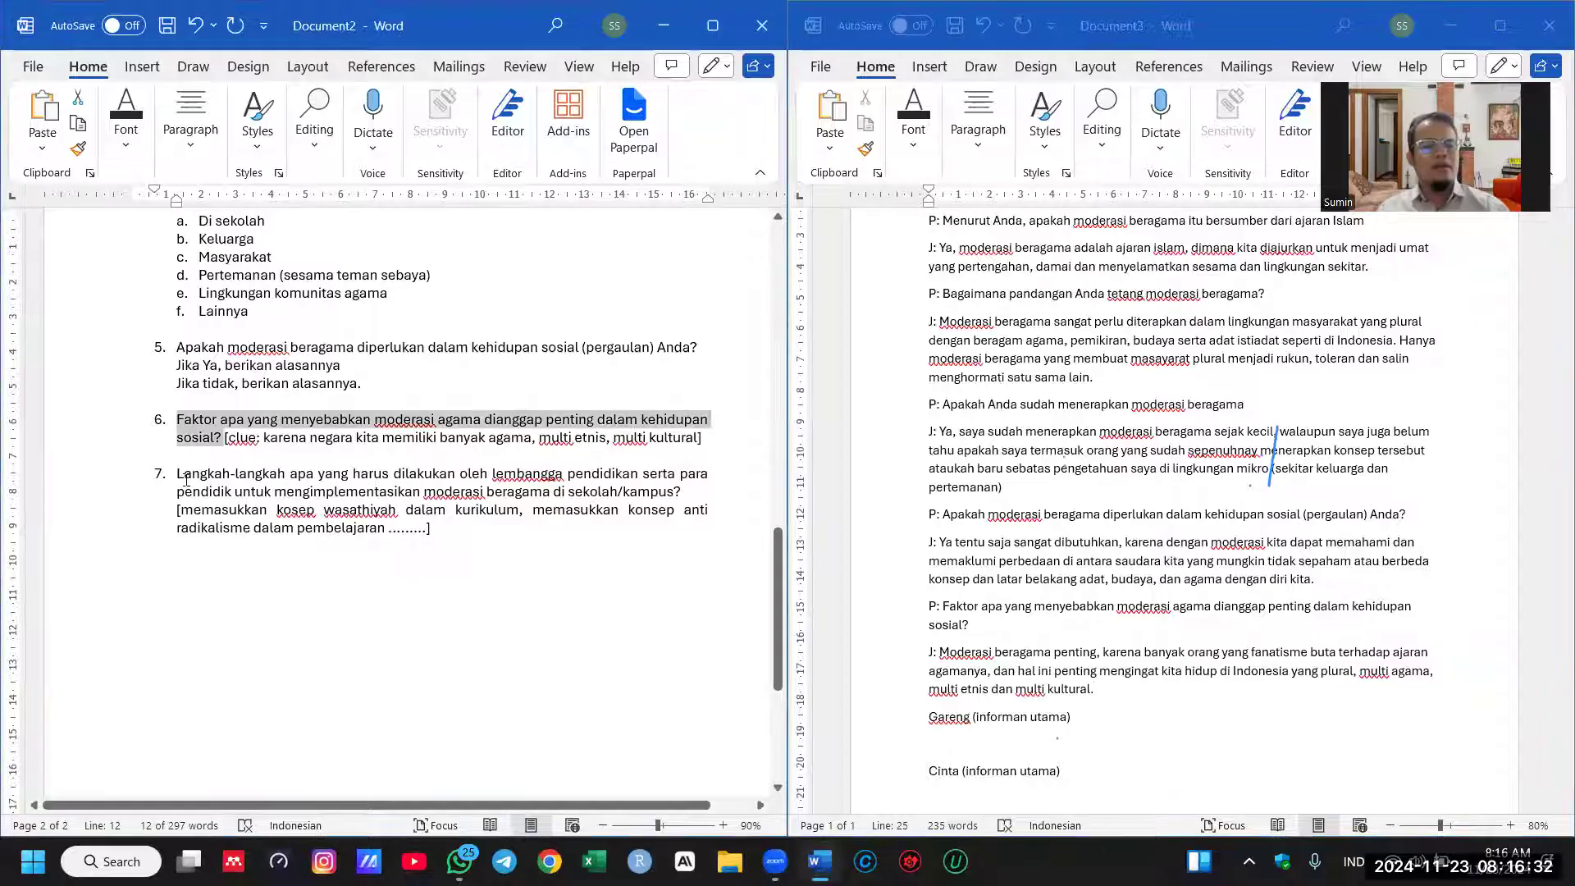
{"action": "left_click_drag", "start_coordinate": [177, 474], "coordinate": [225, 490]}
{"action": "left_click_drag", "start_coordinate": [343, 489], "coordinate": [700, 495]}
{"action": "key", "text": "ctrl+c"}
{"action": "scroll", "coordinate": [1182, 611], "scroll_direction": "down", "scroll_amount": 2}
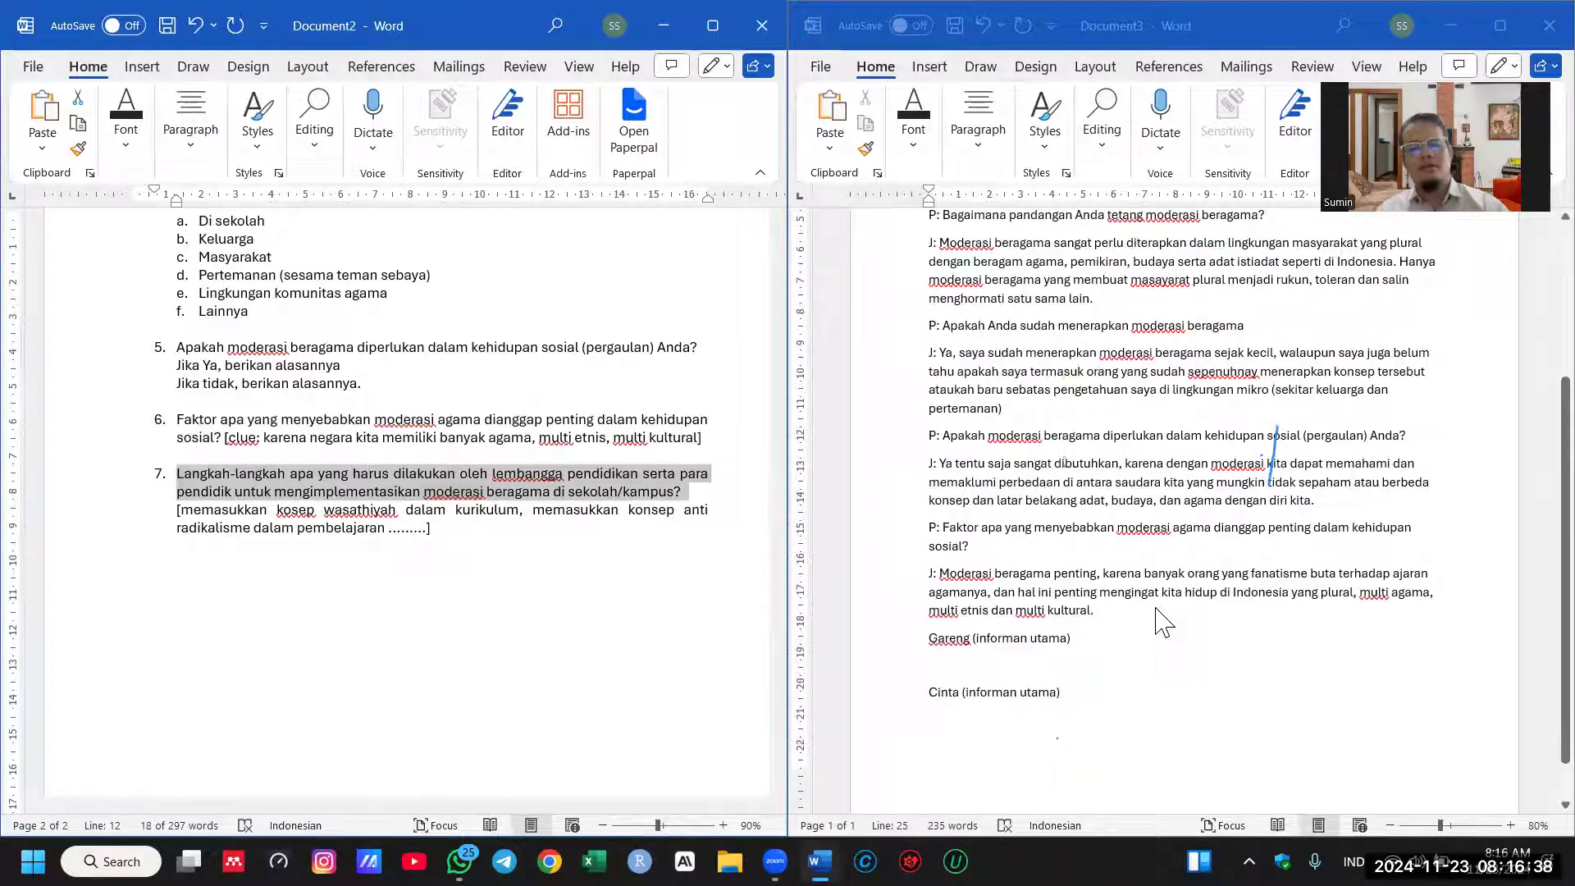
{"action": "left_click", "coordinate": [1173, 612]}
{"action": "key", "text": "Return"}
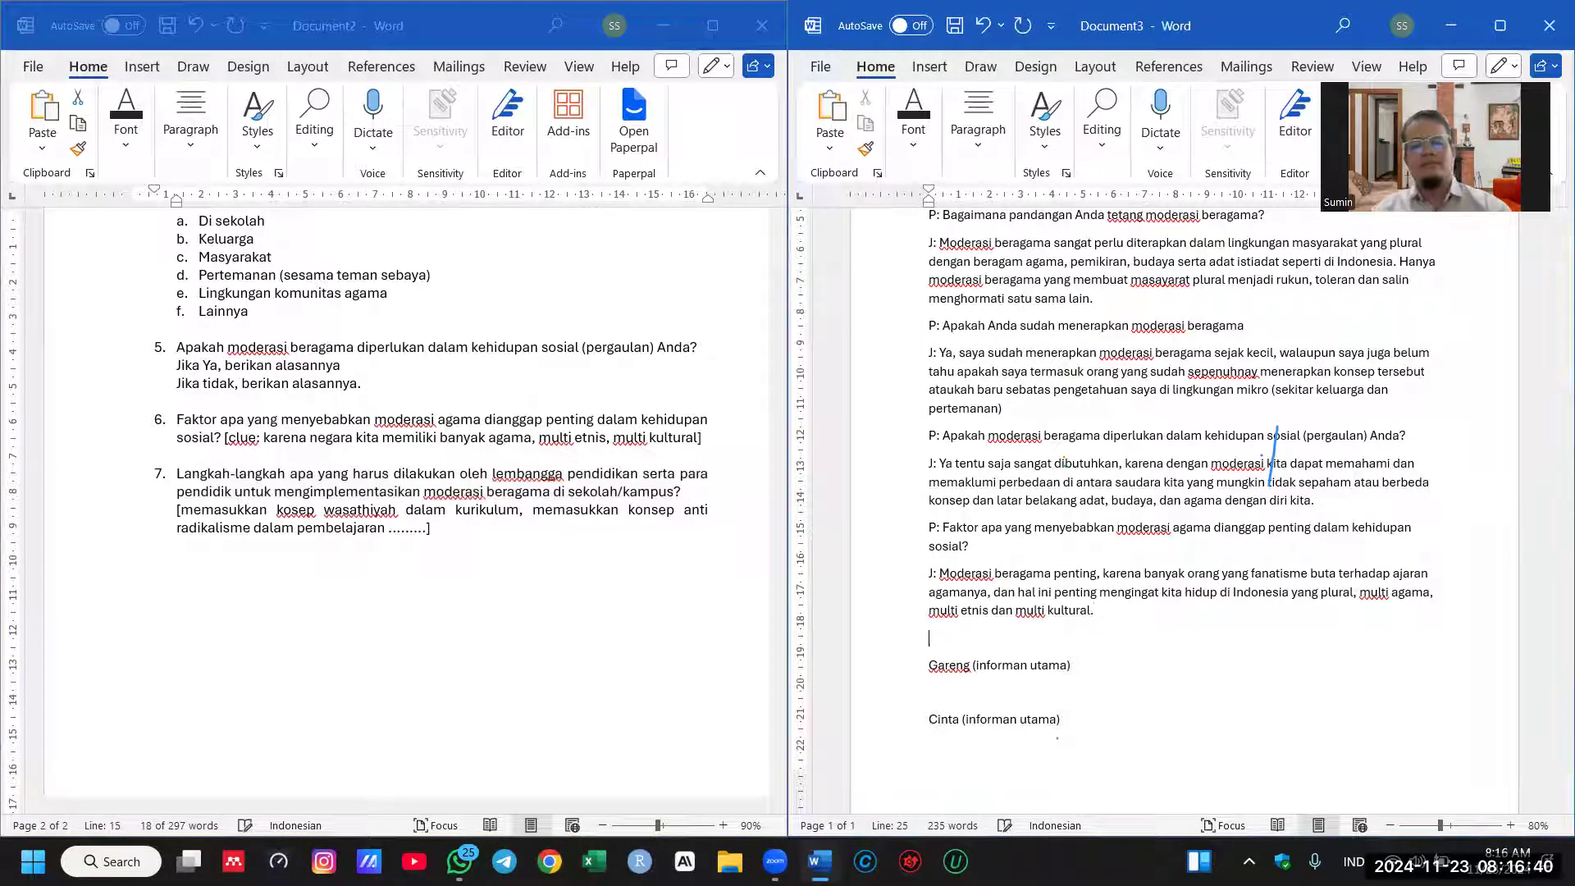
{"action": "type", "text": "P:"}
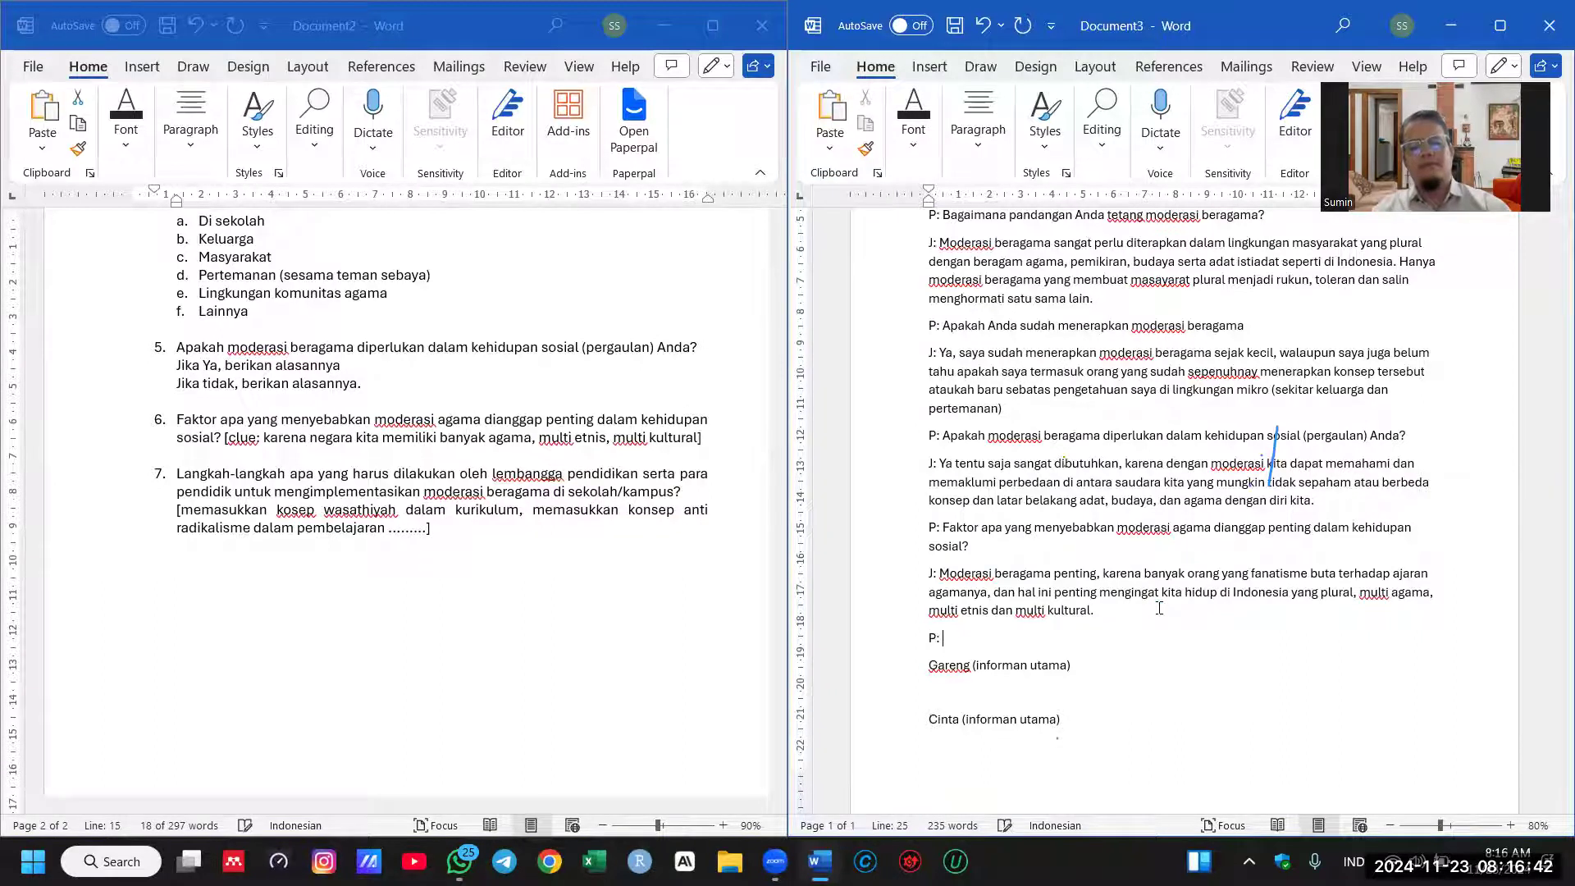
{"action": "key", "text": "ctrl+v"}
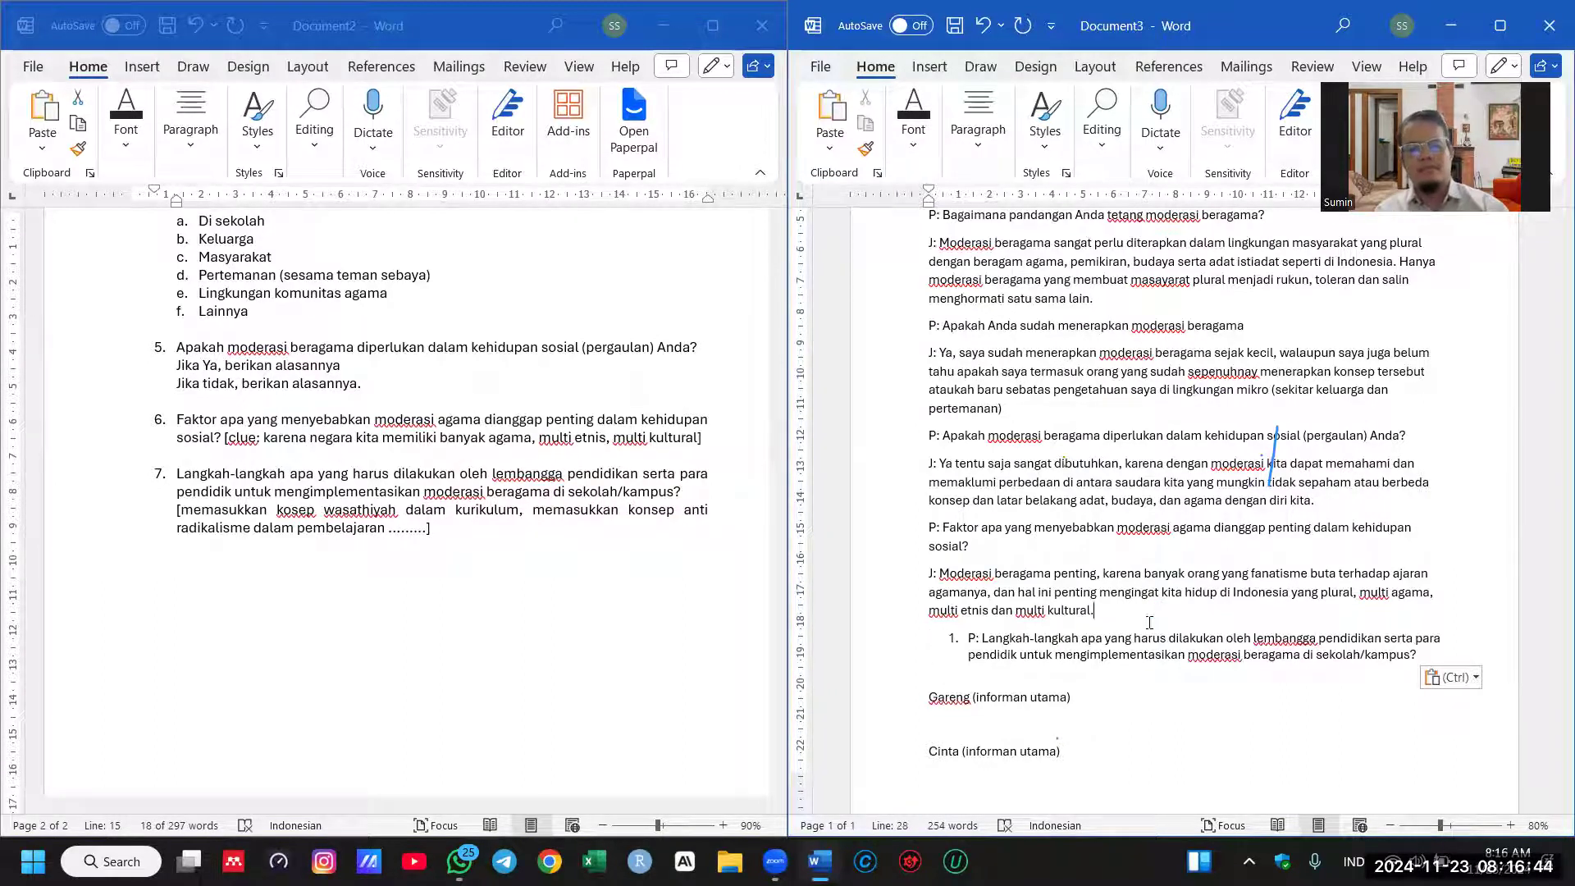
{"action": "left_click", "coordinate": [1362, 653]}
{"action": "key", "text": "ctrl+shift+v"}
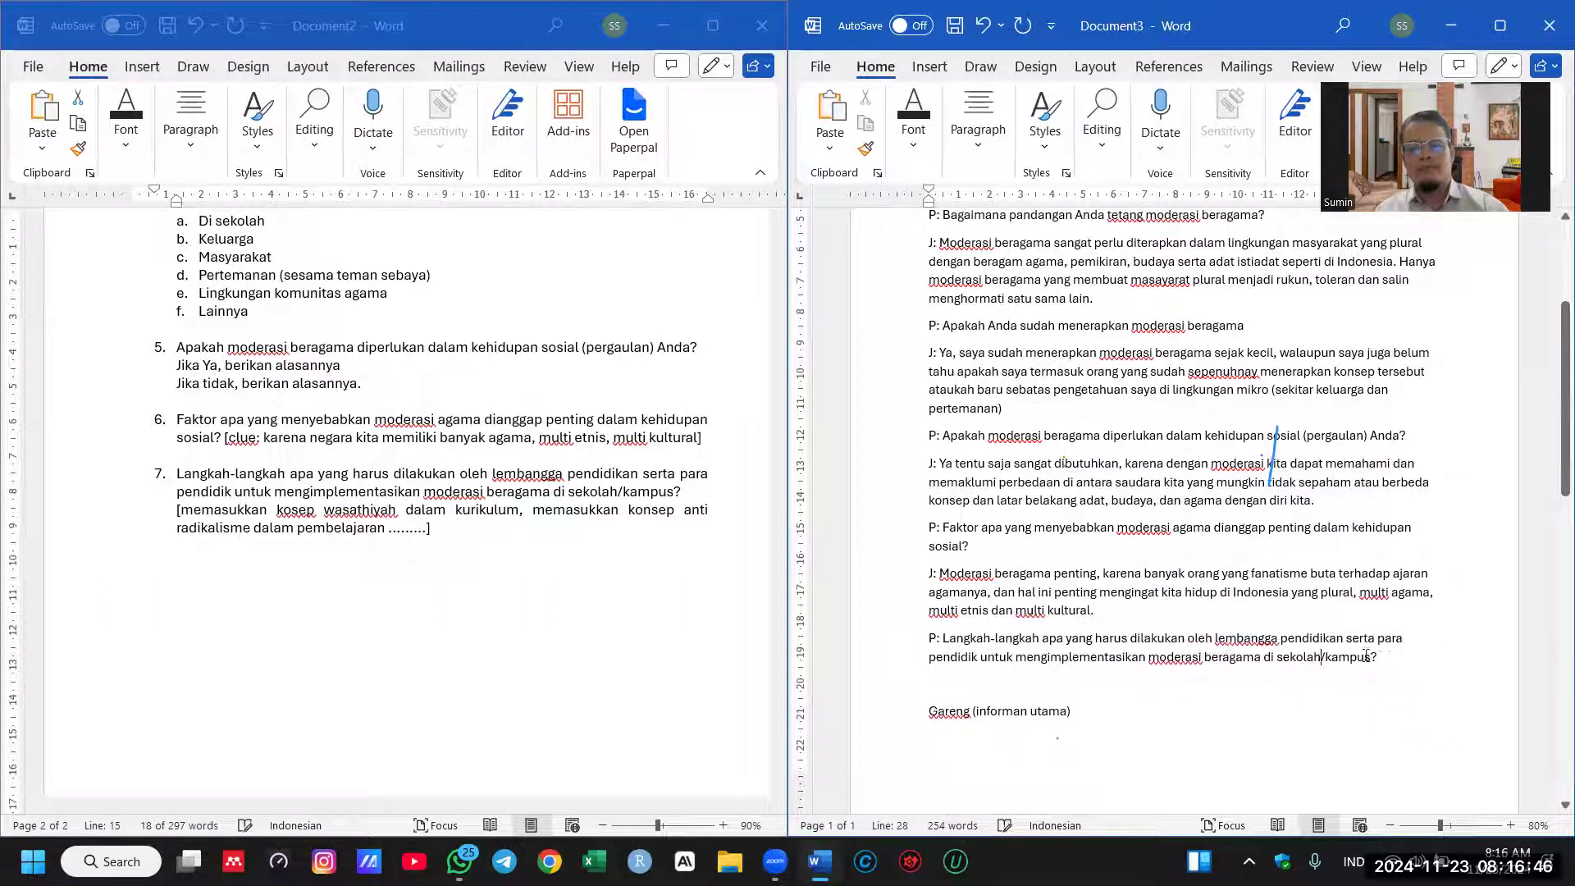
Step: Below question 7, start the seventh answer with "J: Pertama harus memasukkan program moderasi beragama dalam kurikulum"
{"action": "left_click", "coordinate": [1396, 658]}
{"action": "key", "text": "Return"}
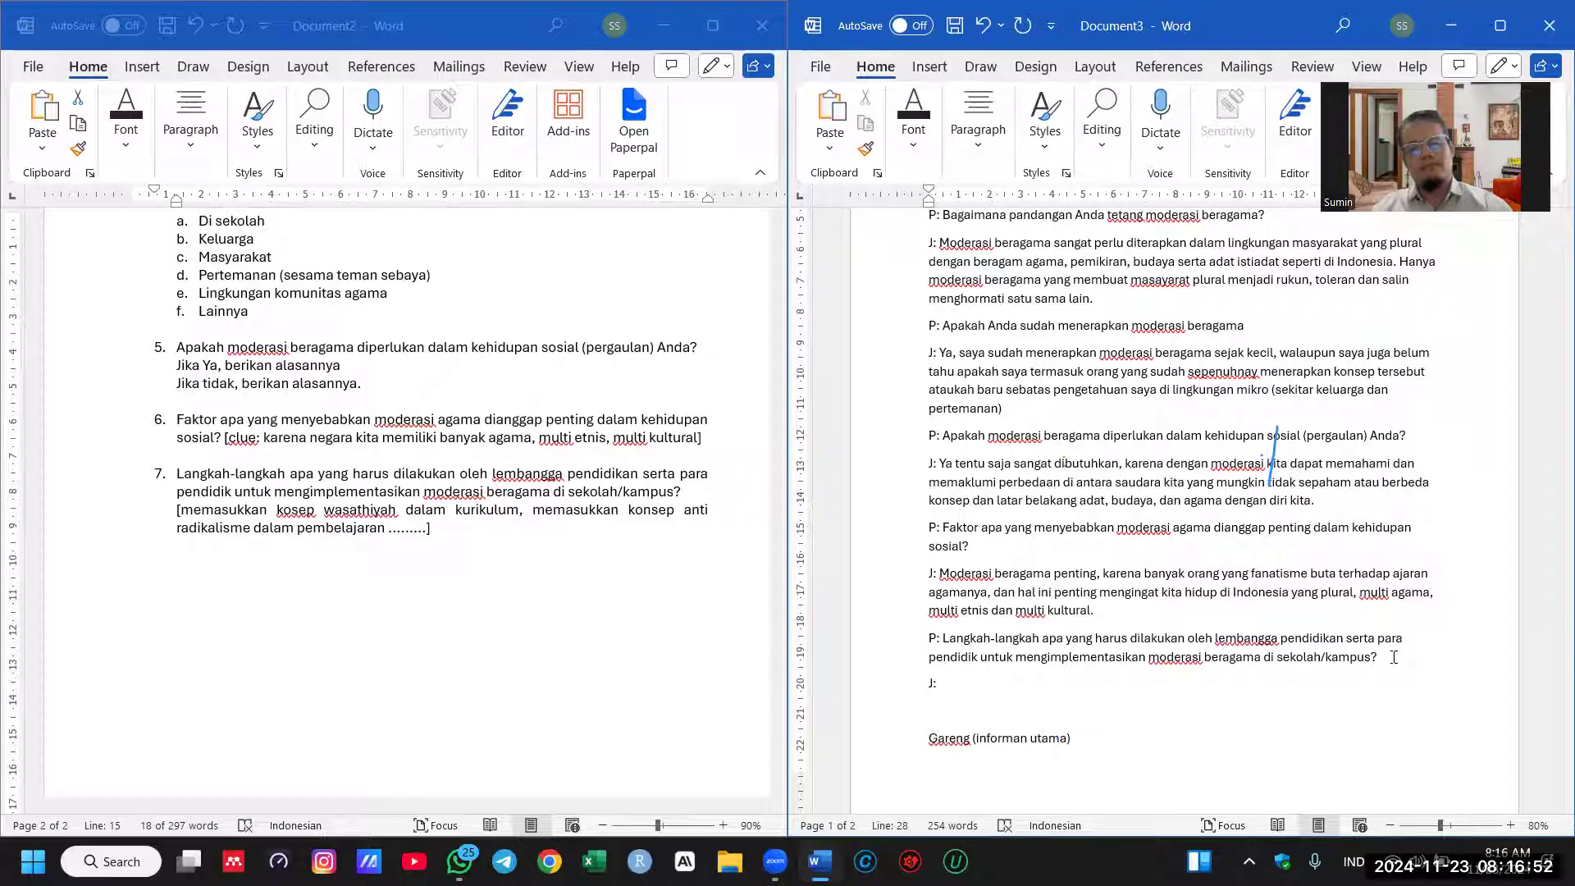
{"action": "type", "text": "J: Pertama harus memasukkan"}
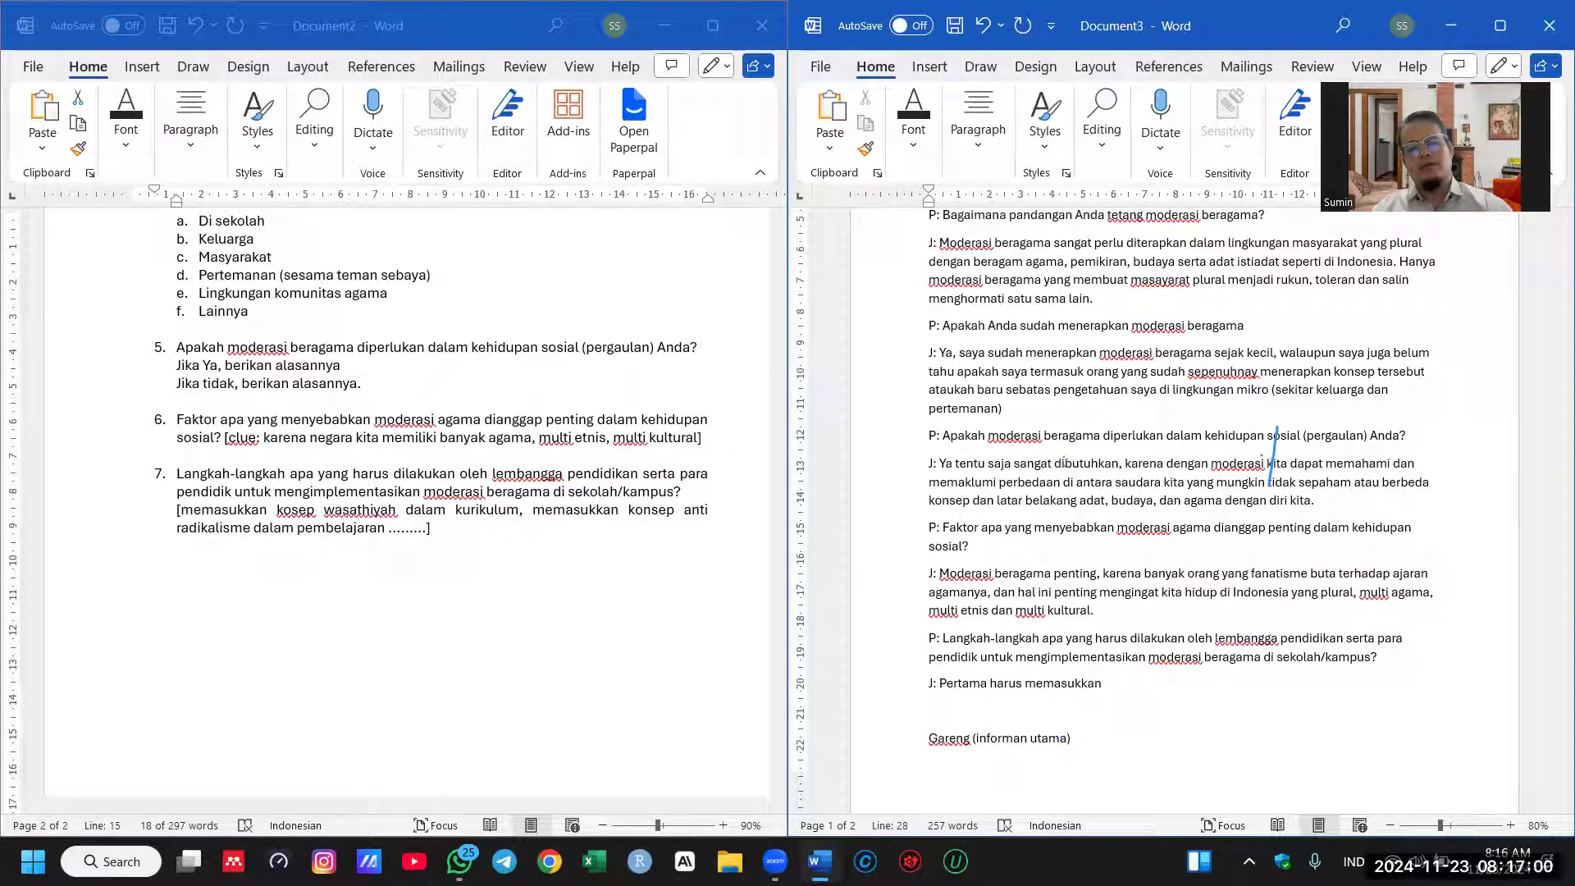
{"action": "type", "text": " program"}
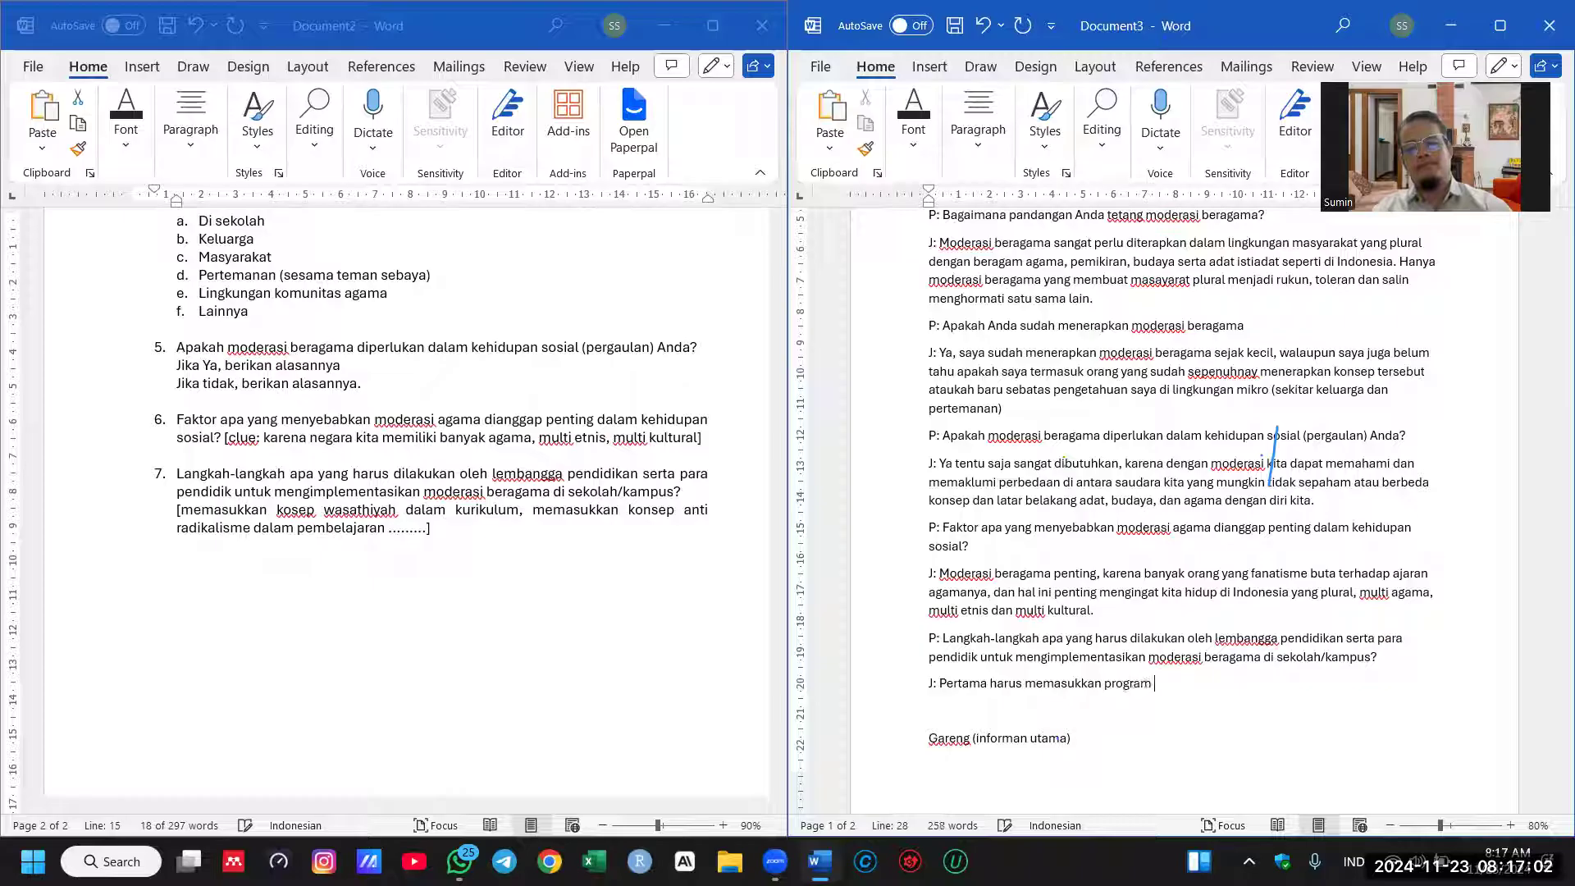
{"action": "type", "text": " moderasi be"}
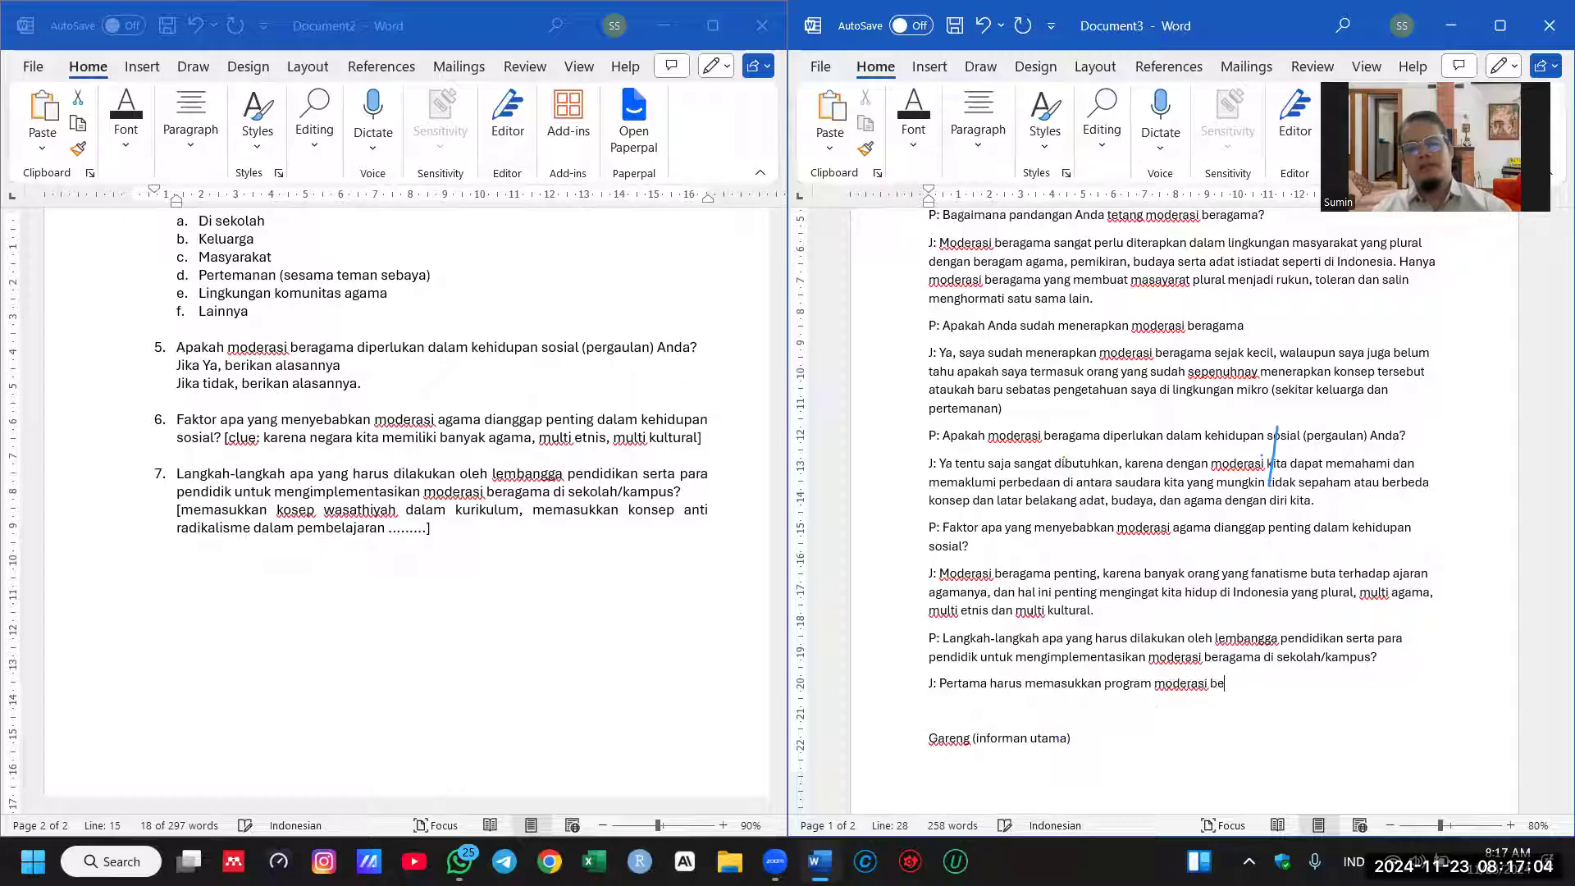
{"action": "type", "text": "ragama dalam"}
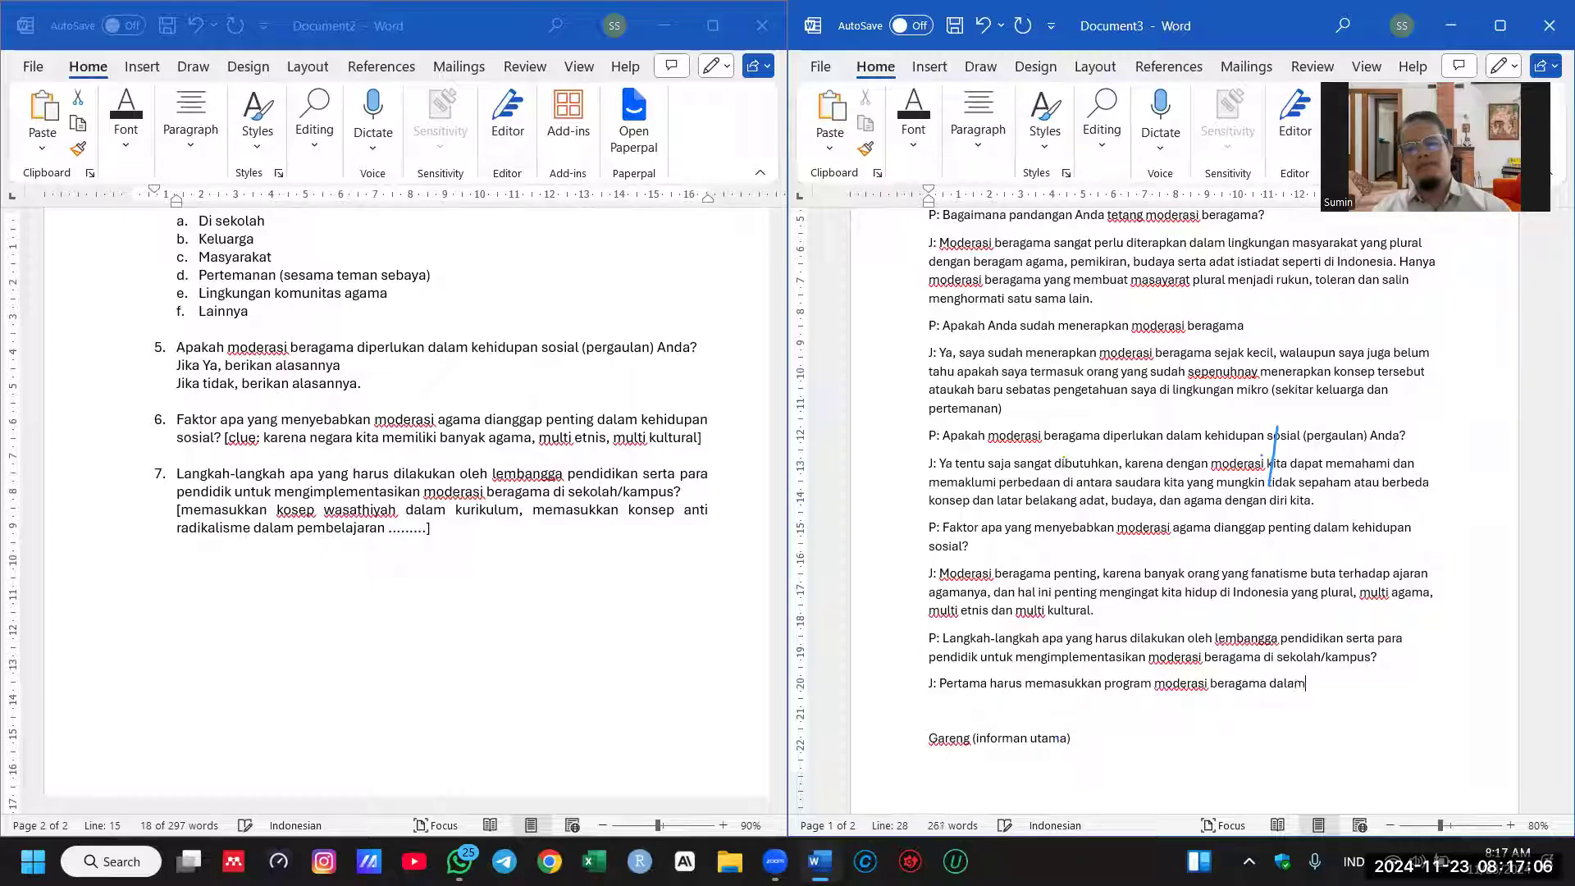
{"action": "type", "text": " kurikulum"}
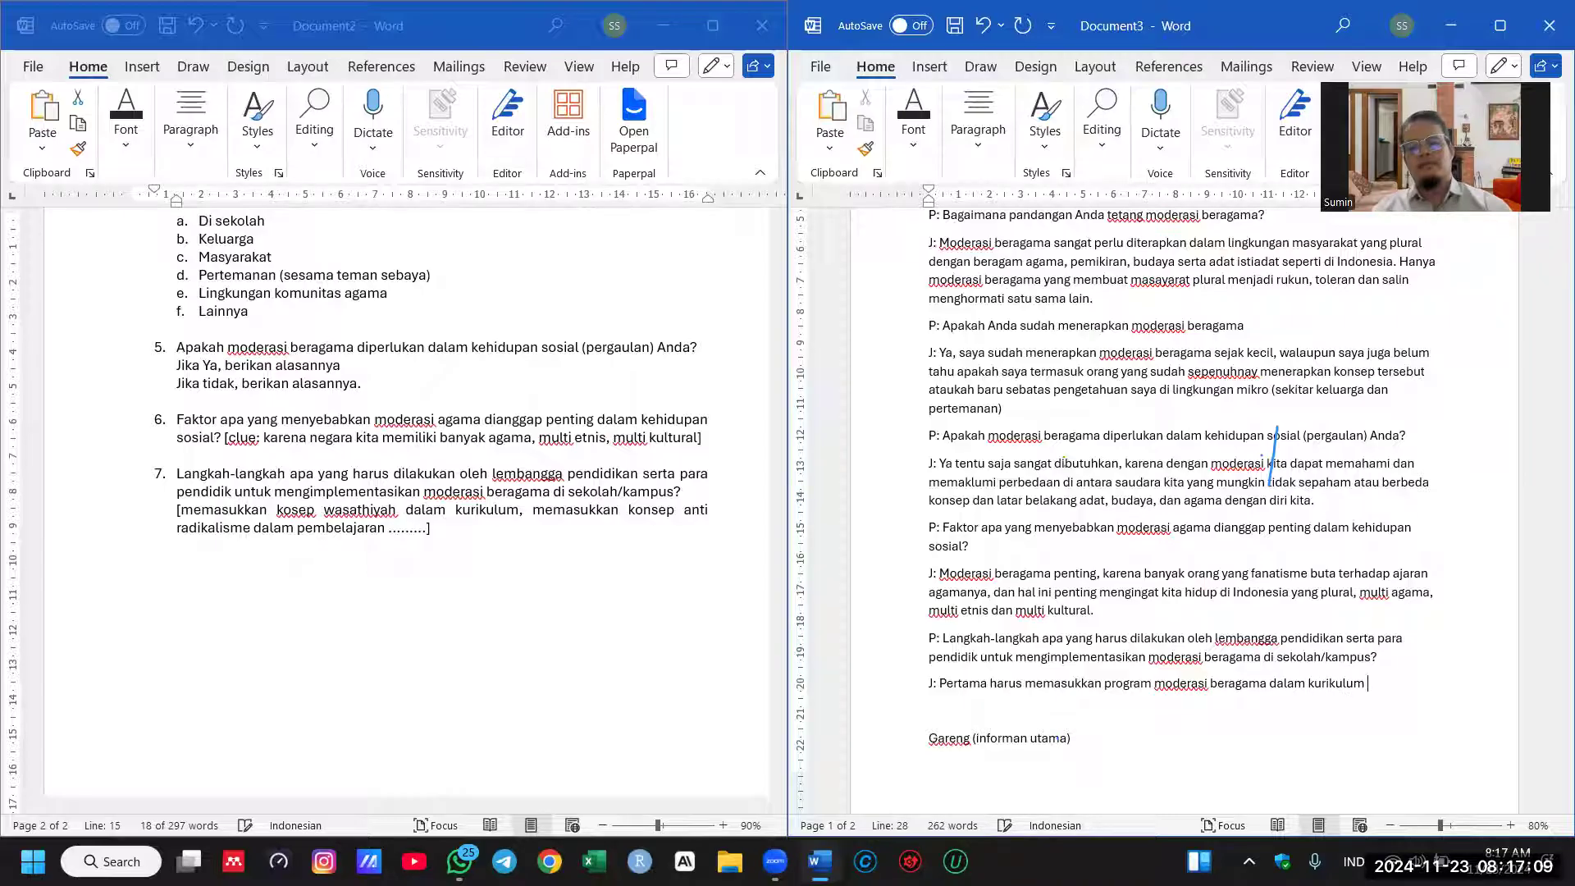
Step: Continue the seventh answer with ", kemudian memperbanyak literatur atau literasi tentang moderasi dan"
{"action": "key", "text": "BackSpace"}
{"action": "type", "text": ", kemudian"}
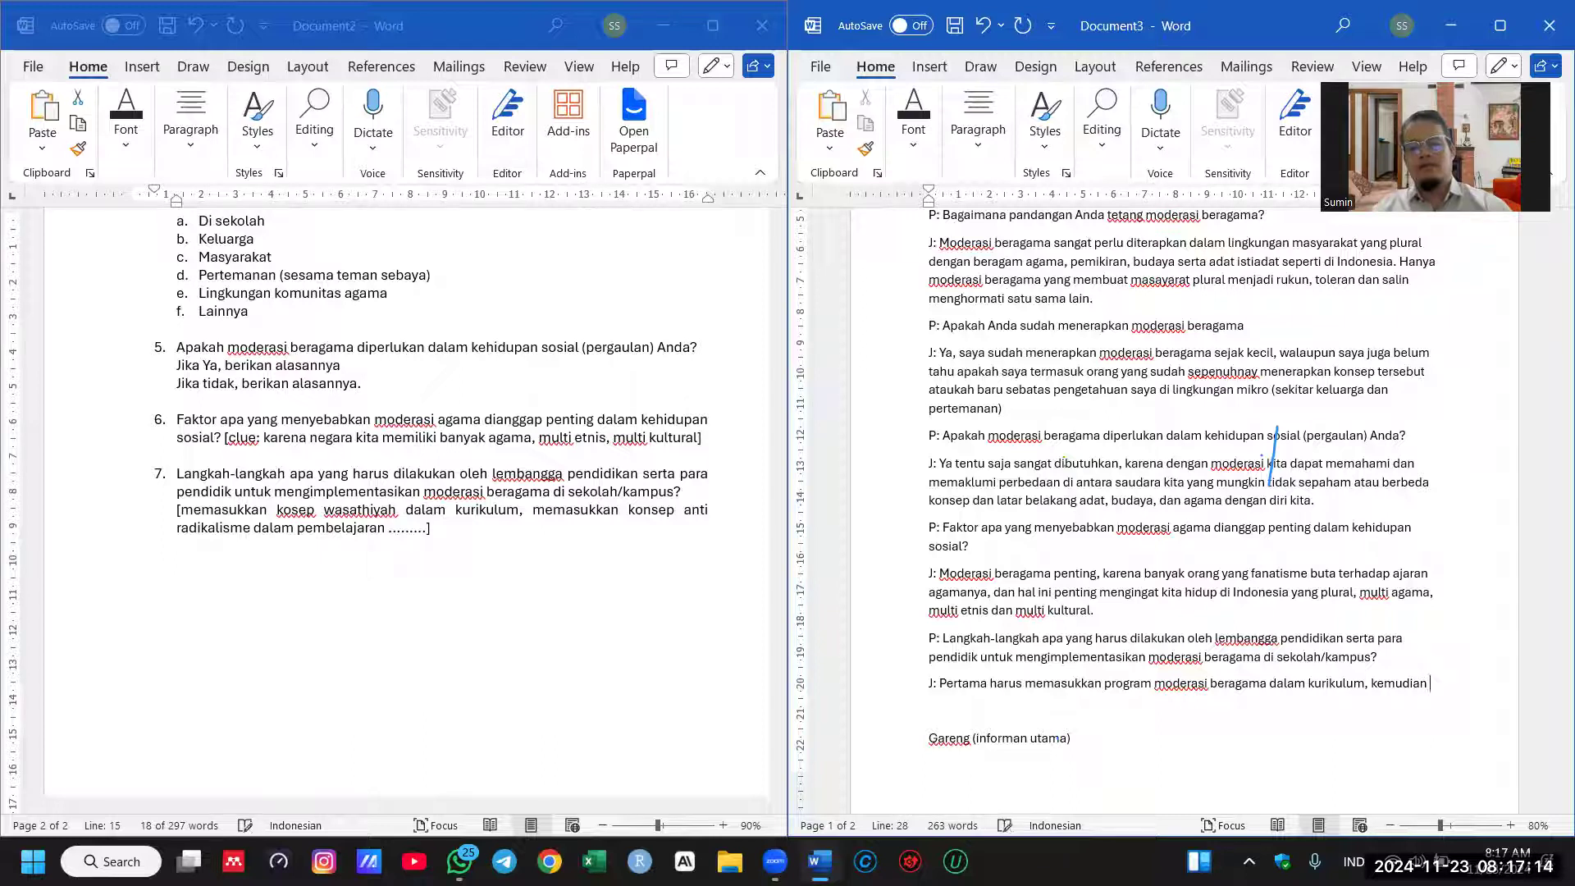
{"action": "type", "text": " memperbanya"}
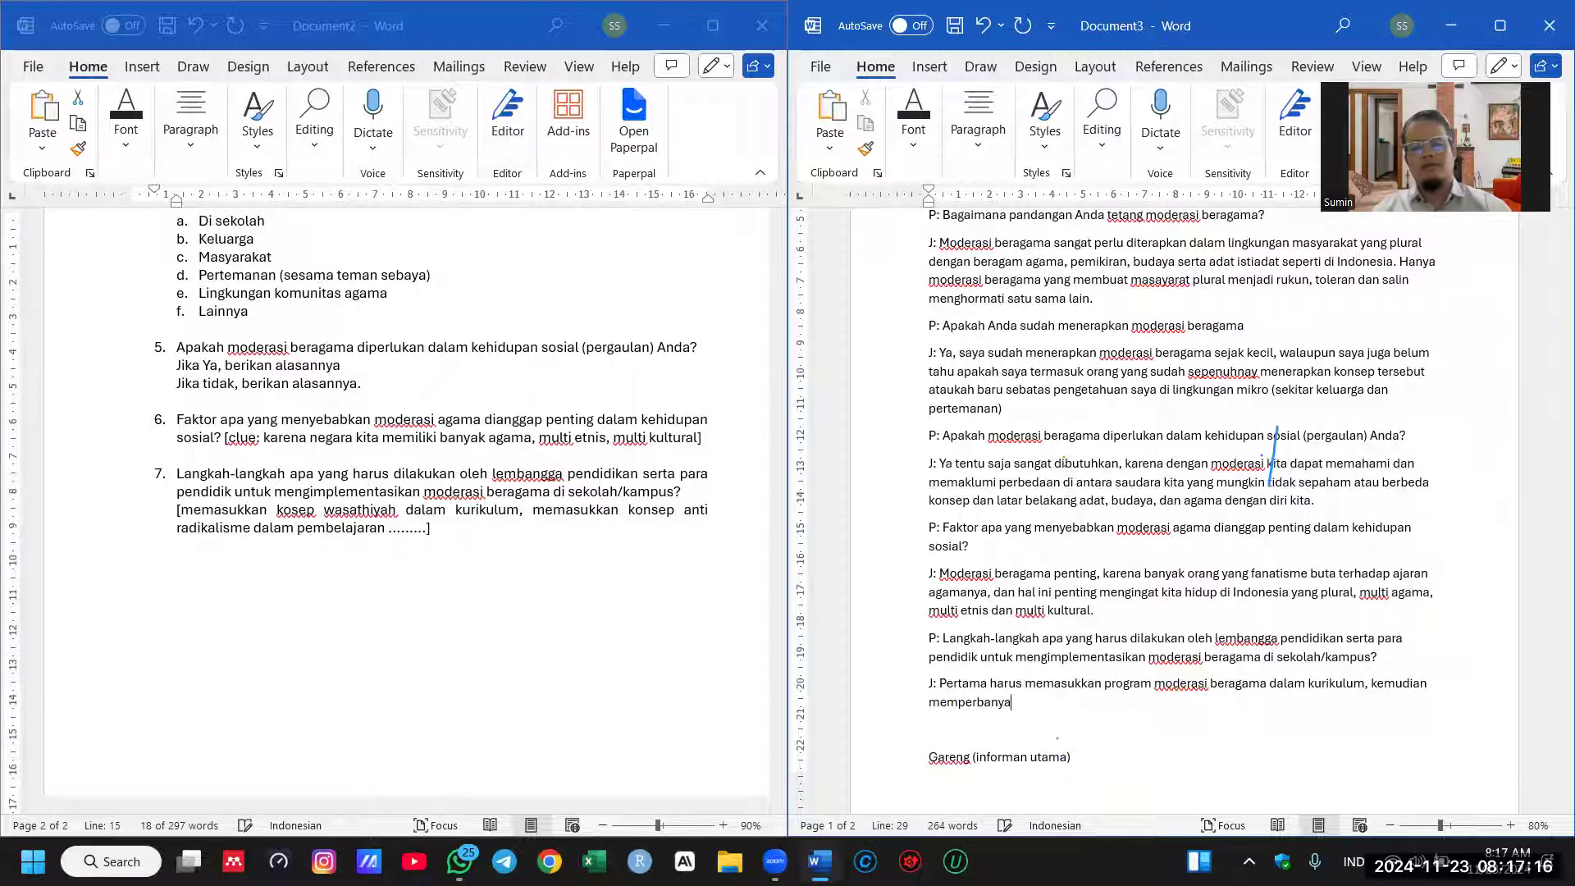
{"action": "type", "text": "k literatur atau ("}
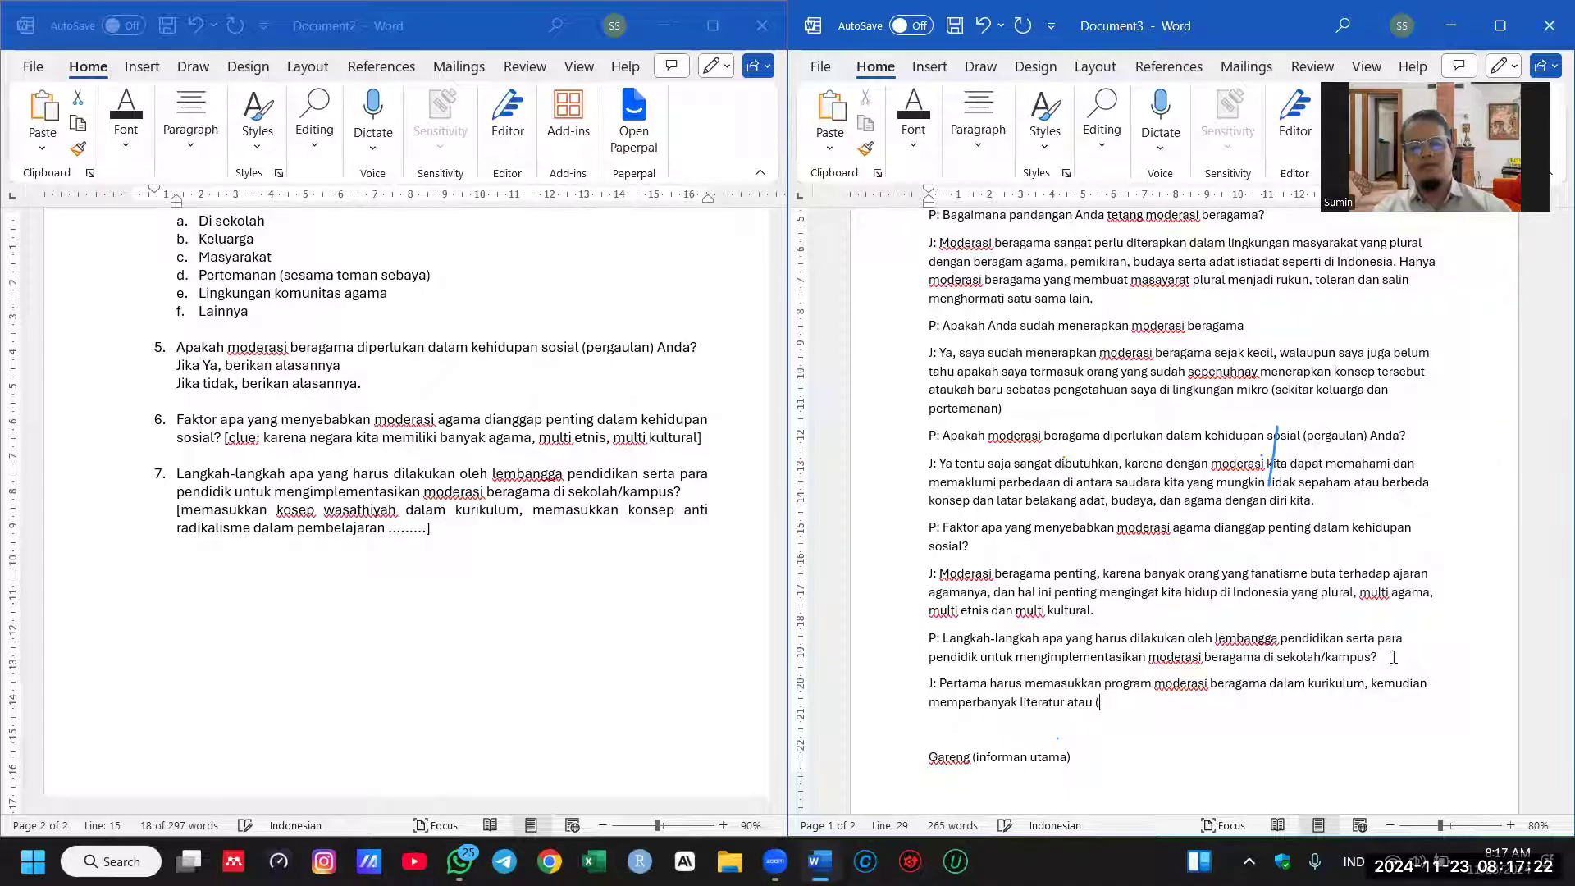
{"action": "type", "text": "li"}
{"action": "key", "text": "BackSpace"}
{"action": "key", "text": "BackSpace"}
{"action": "key", "text": "BackSpace"}
{"action": "type", "text": "literasi tentang moderasi dan "}
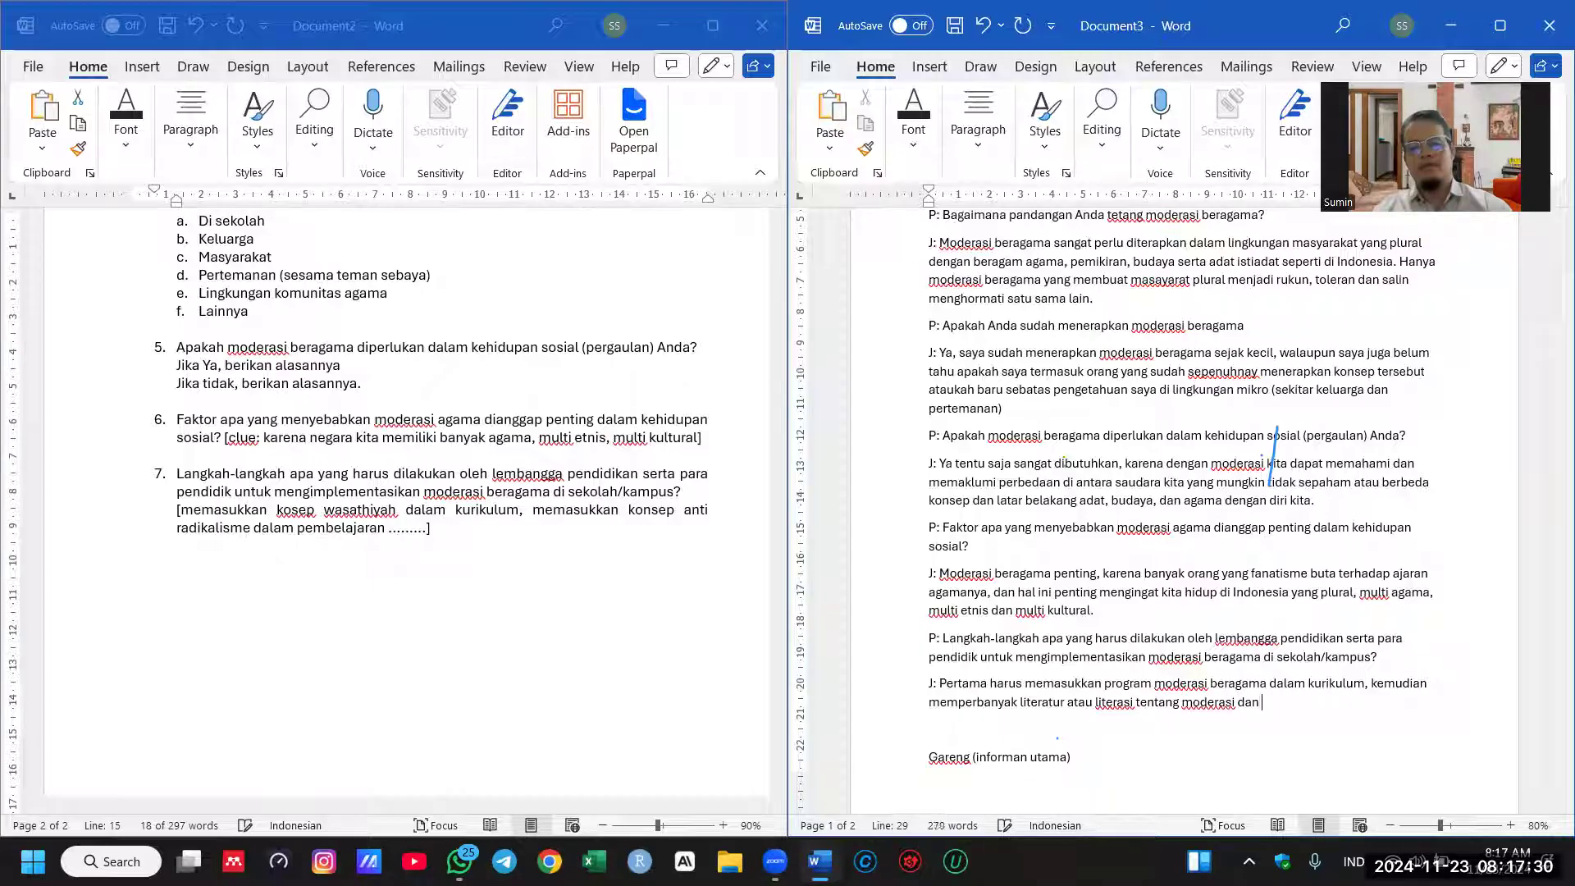
Step: Complete the literacy clause of the seventh answer with "manfaatnya bagi kehidupan siswa dan masyarakat secara umum"
{"action": "type", "text": "manfaatnya bagi kehidupan"}
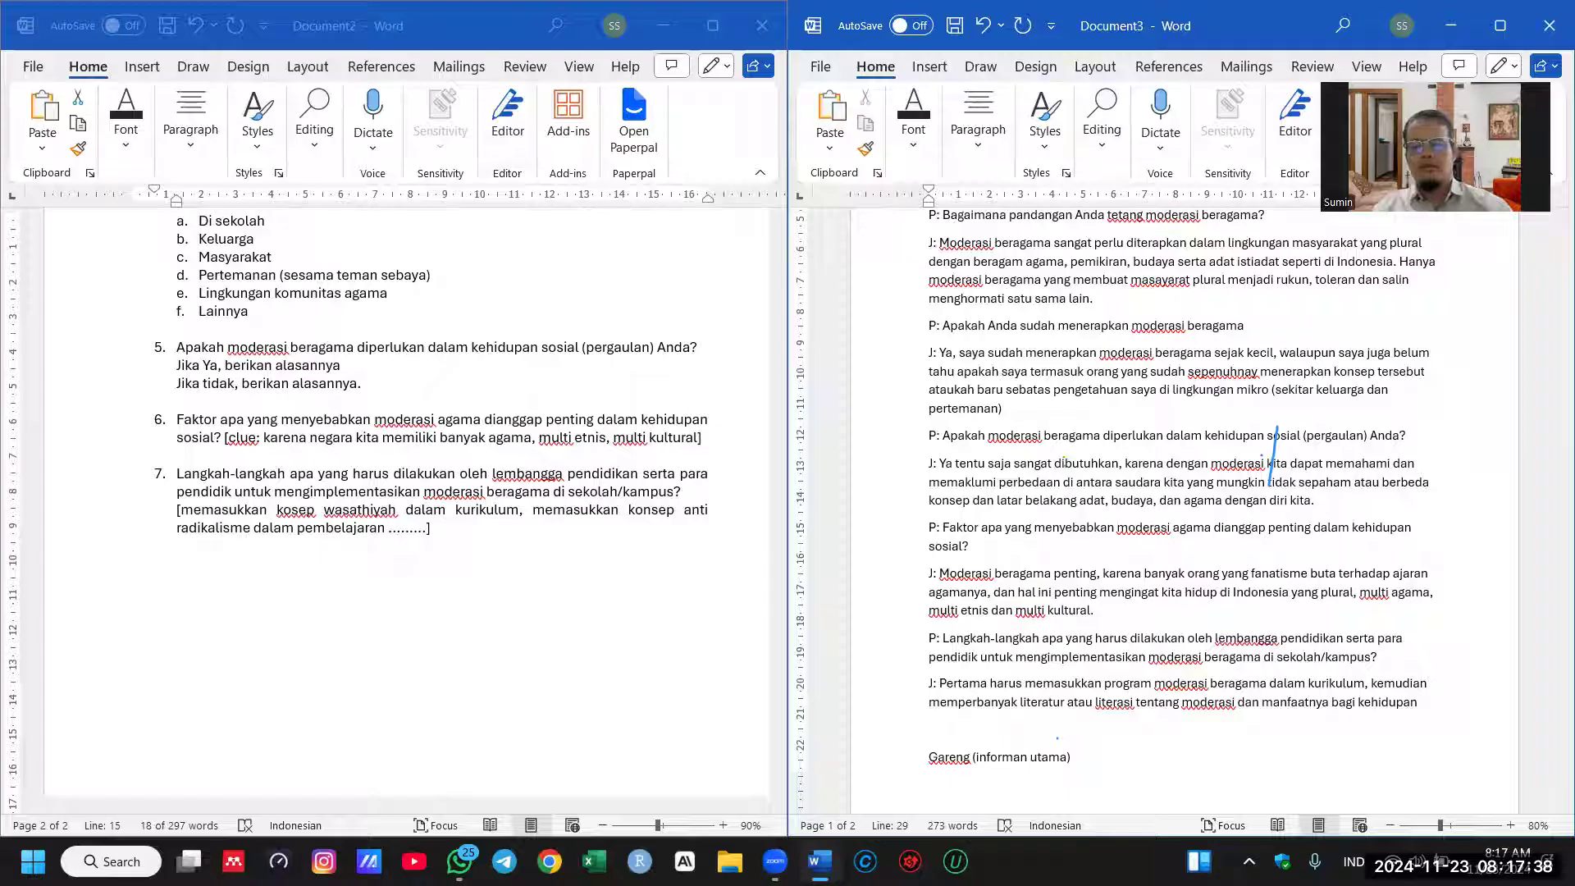
{"action": "type", "text": "siswa"}
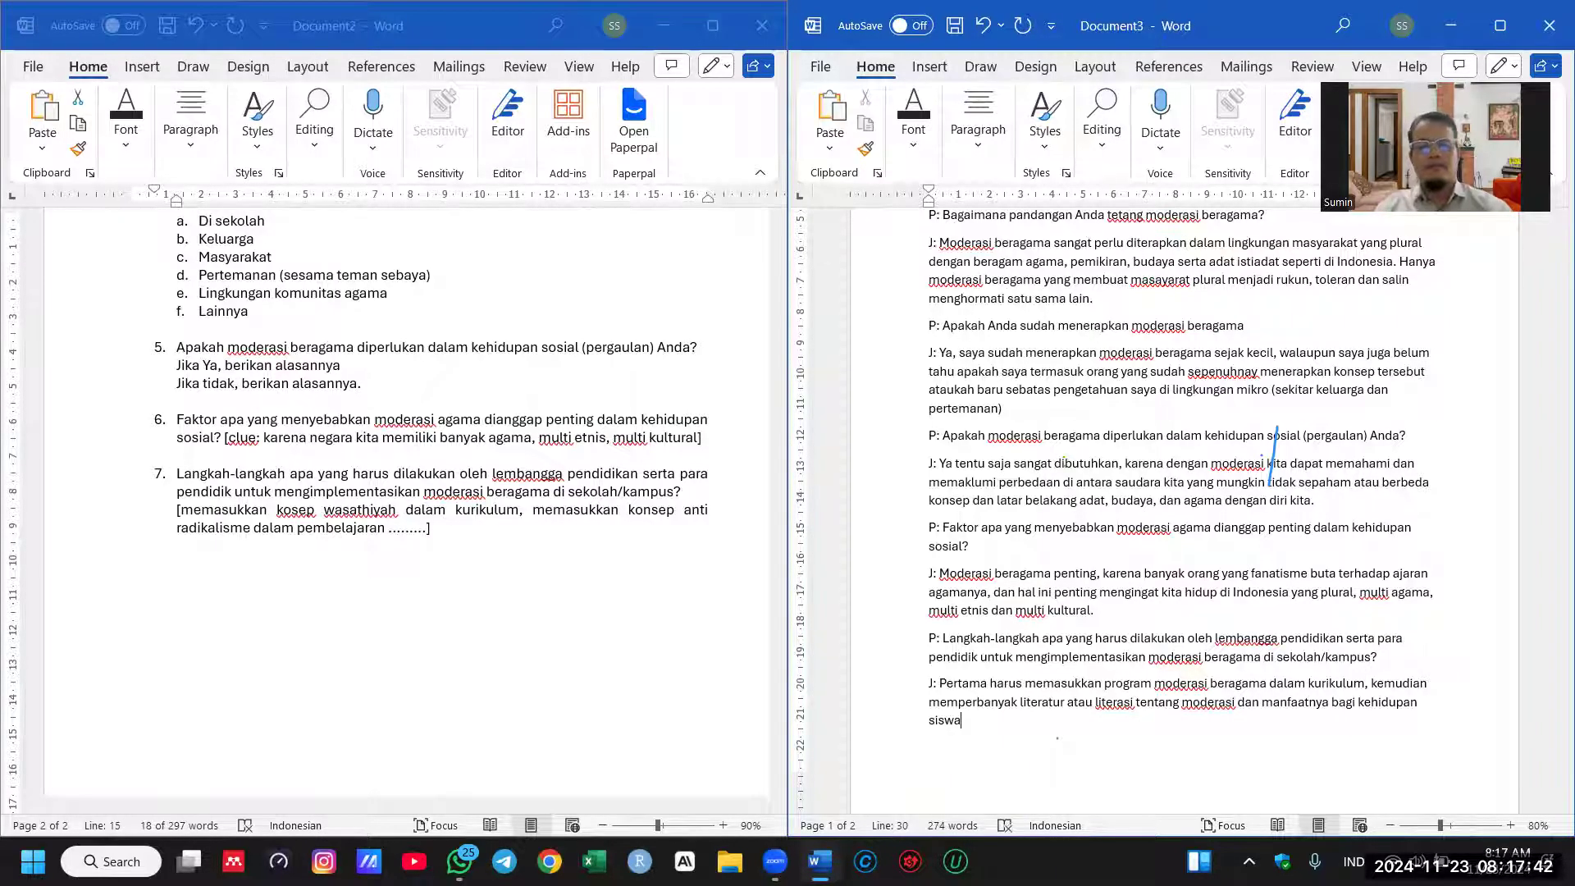
{"action": "type", "text": " dan"}
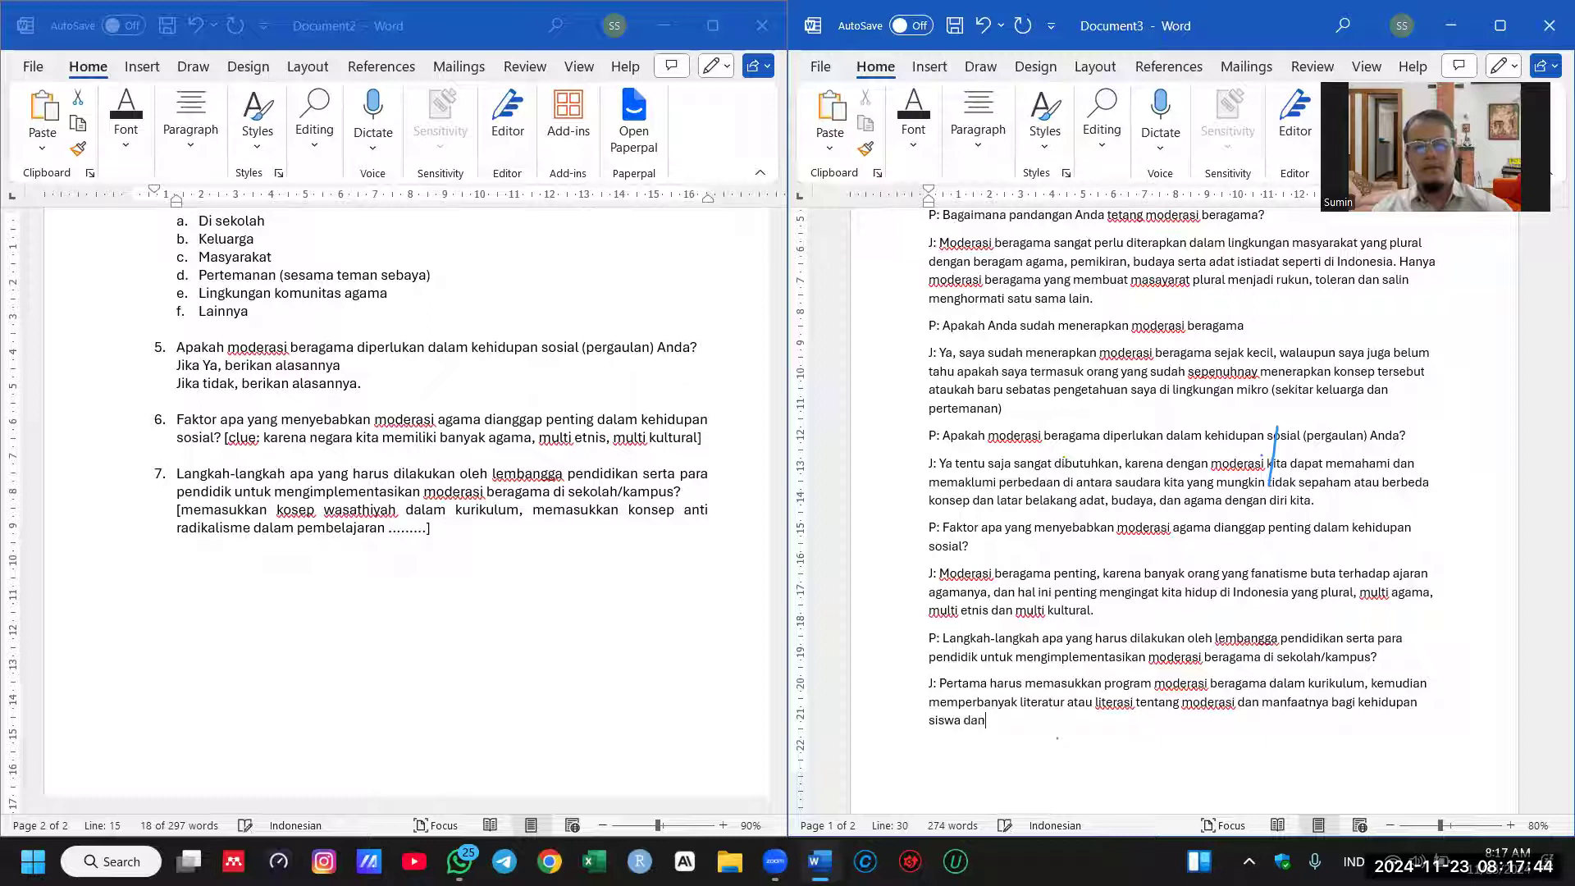
{"action": "type", "text": " masyarakat se"}
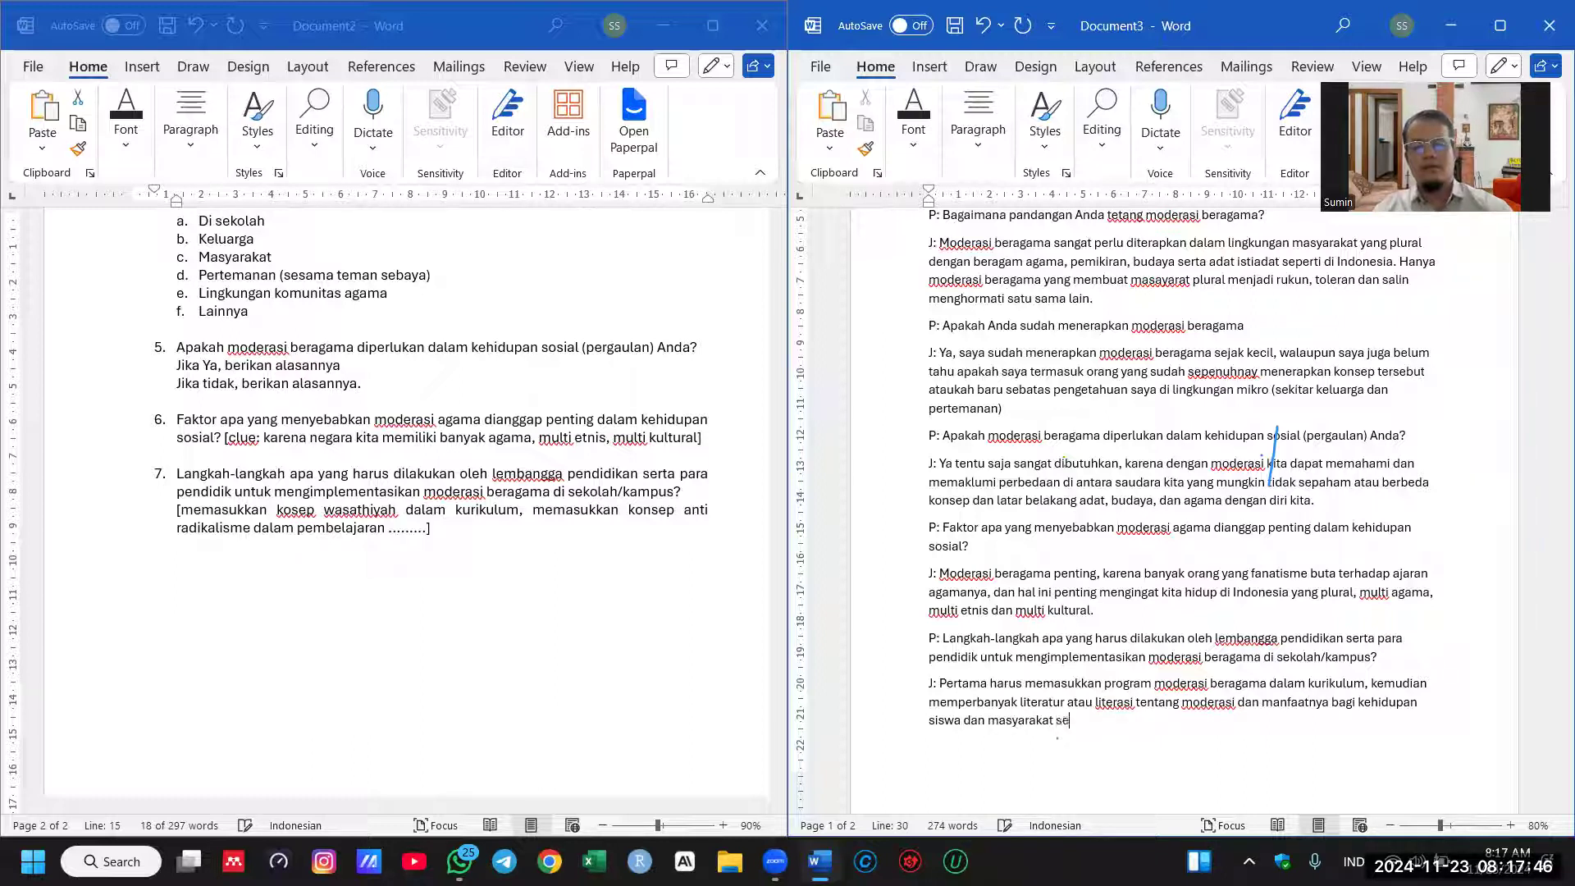
{"action": "type", "text": "cara umum"}
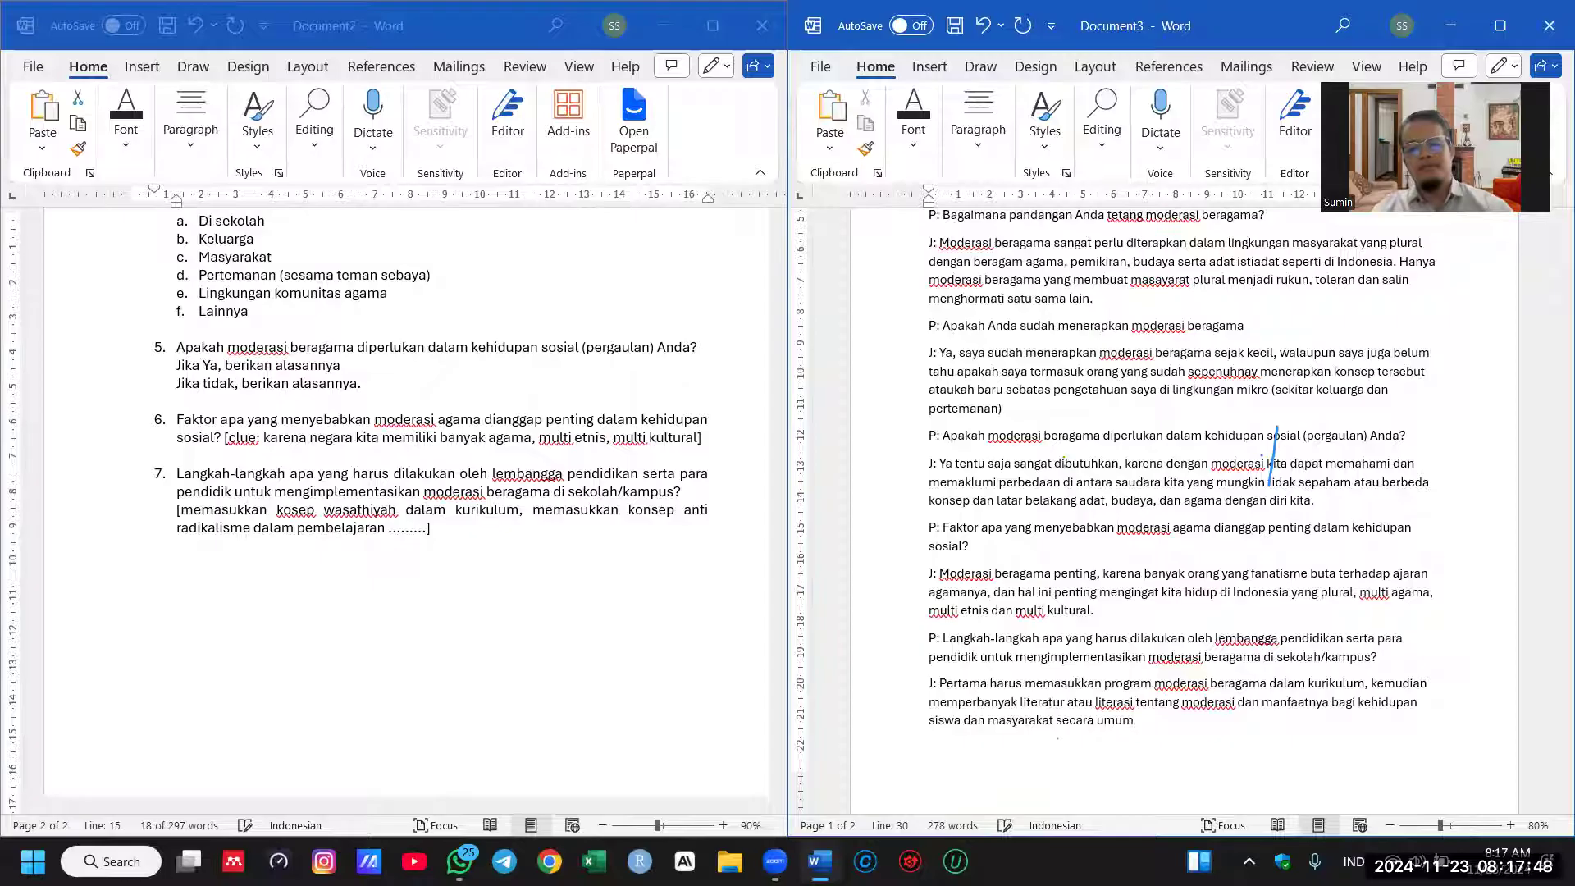
Step: End that sentence with a period and add "Kemudian mengevaluasi pelaksanaannya setiap semester" to the seventh answer
{"action": "type", "text": ". K"}
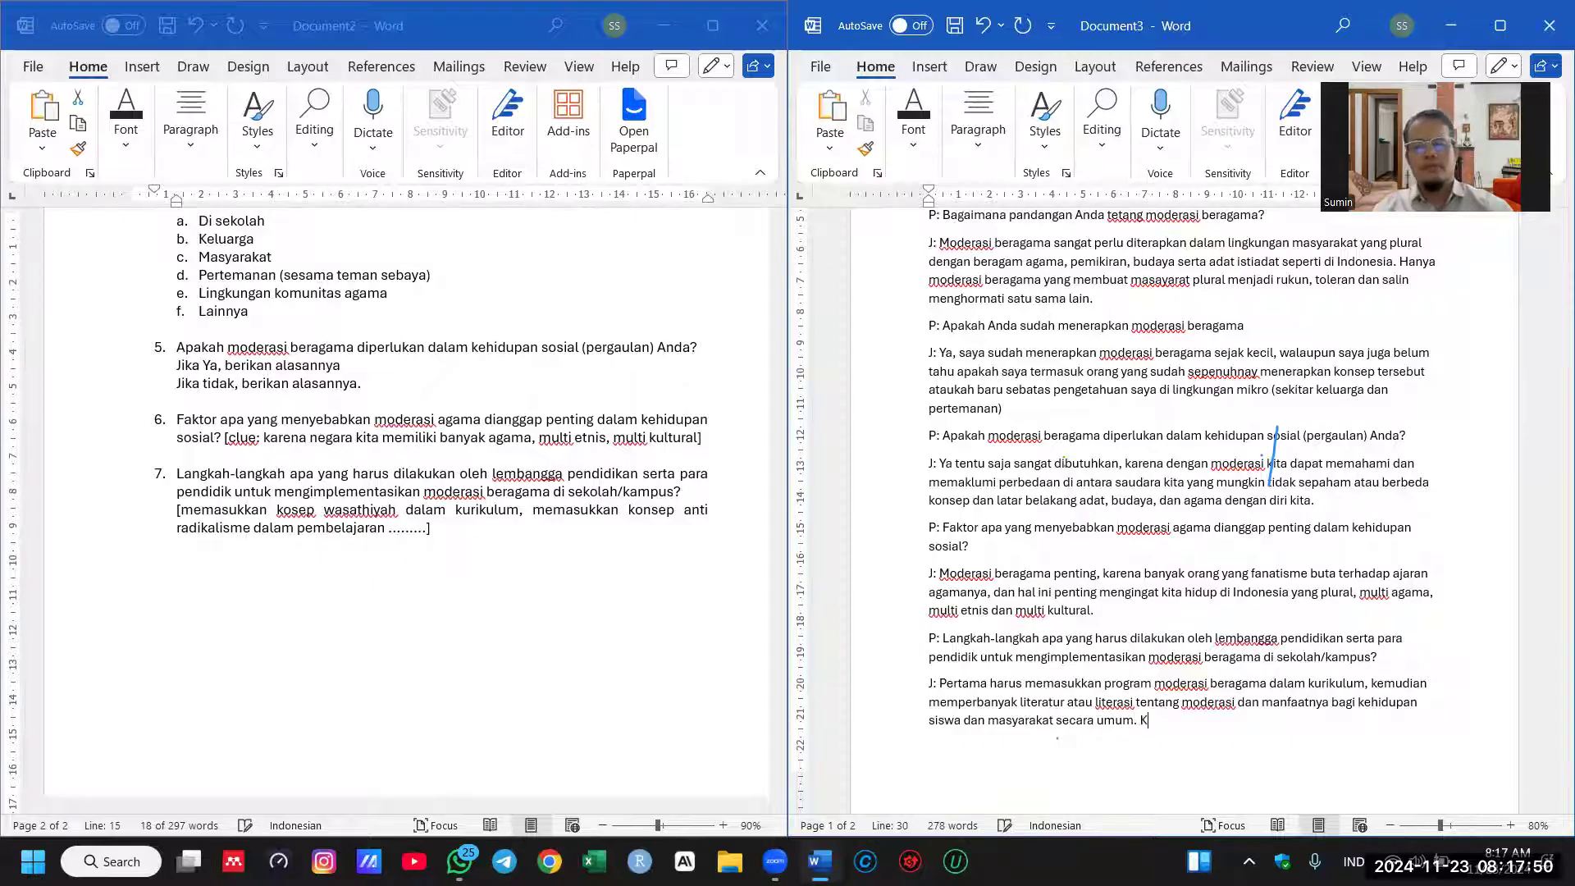
{"action": "type", "text": "emudian mengevaluasi "}
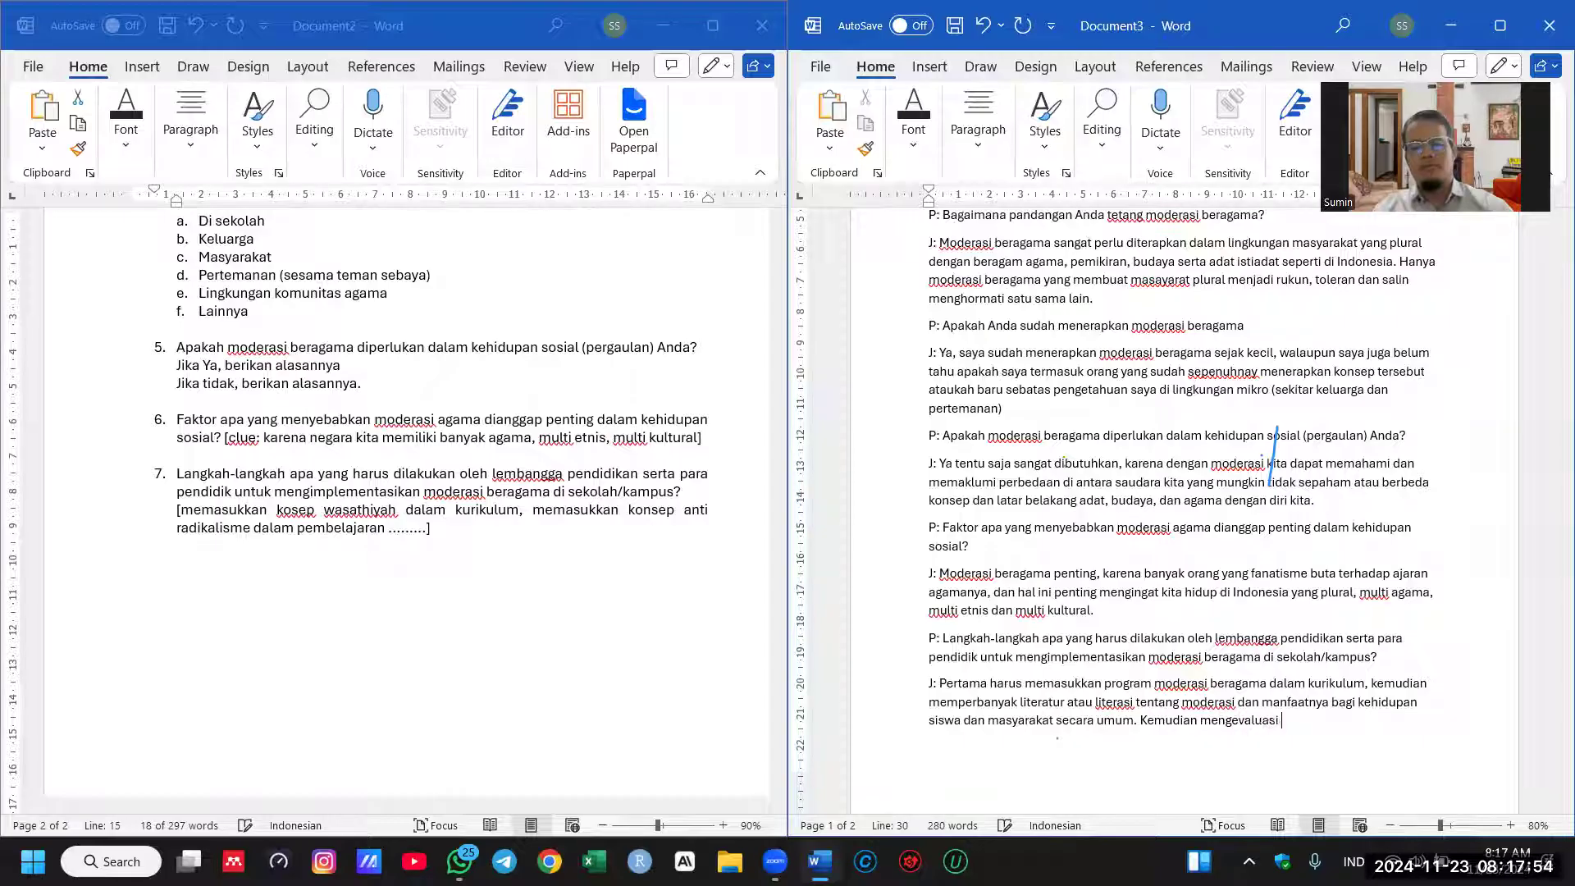
{"action": "type", "text": "pelaksanaannya setiap "}
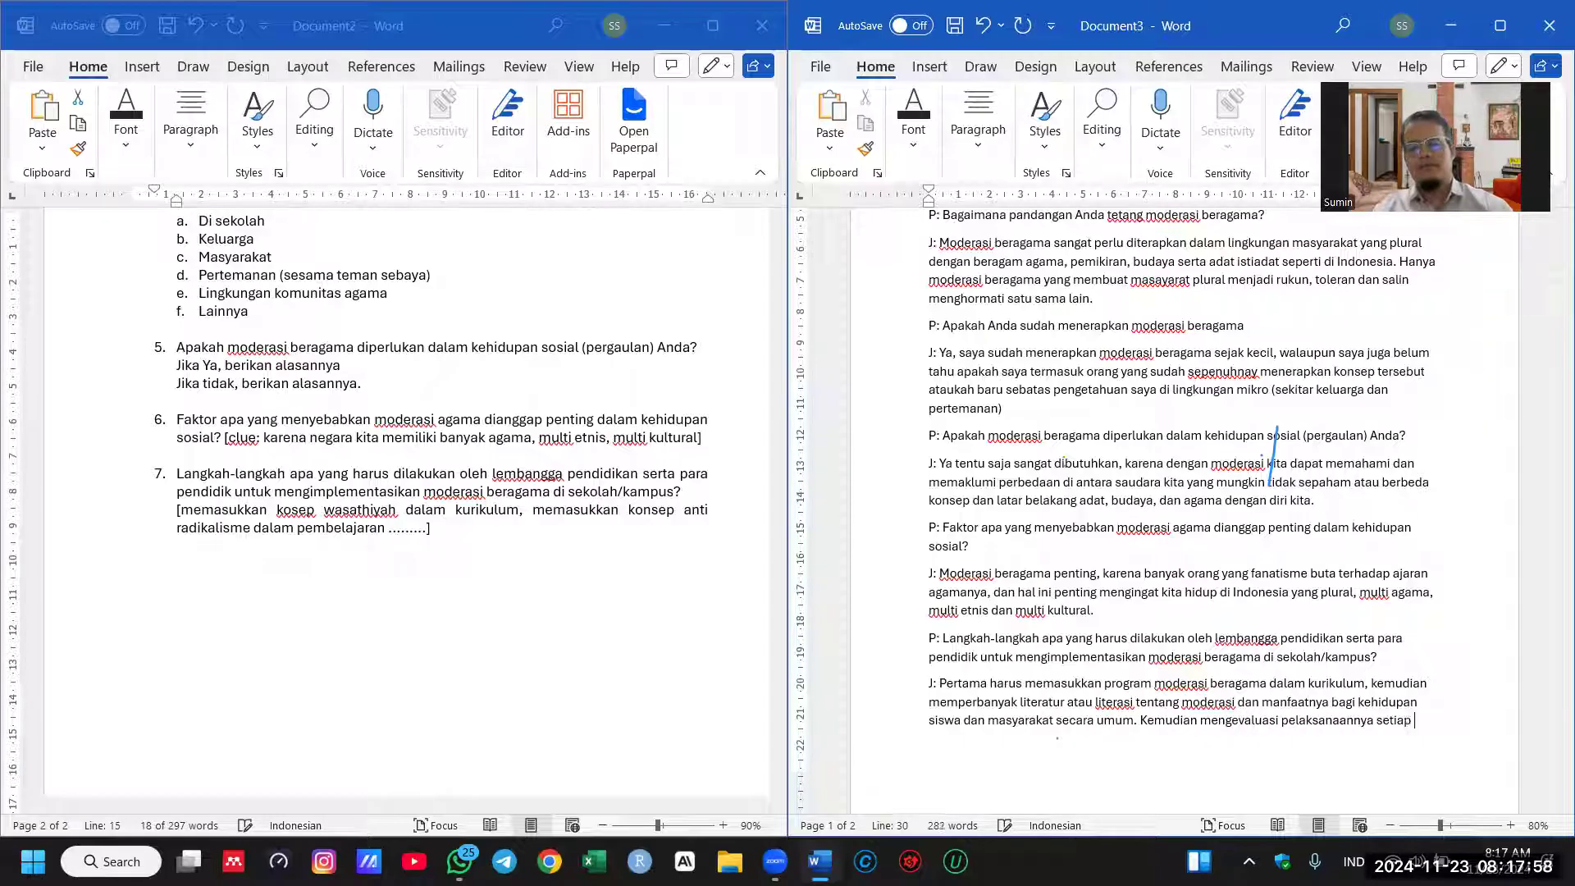
{"action": "type", "text": "semester"}
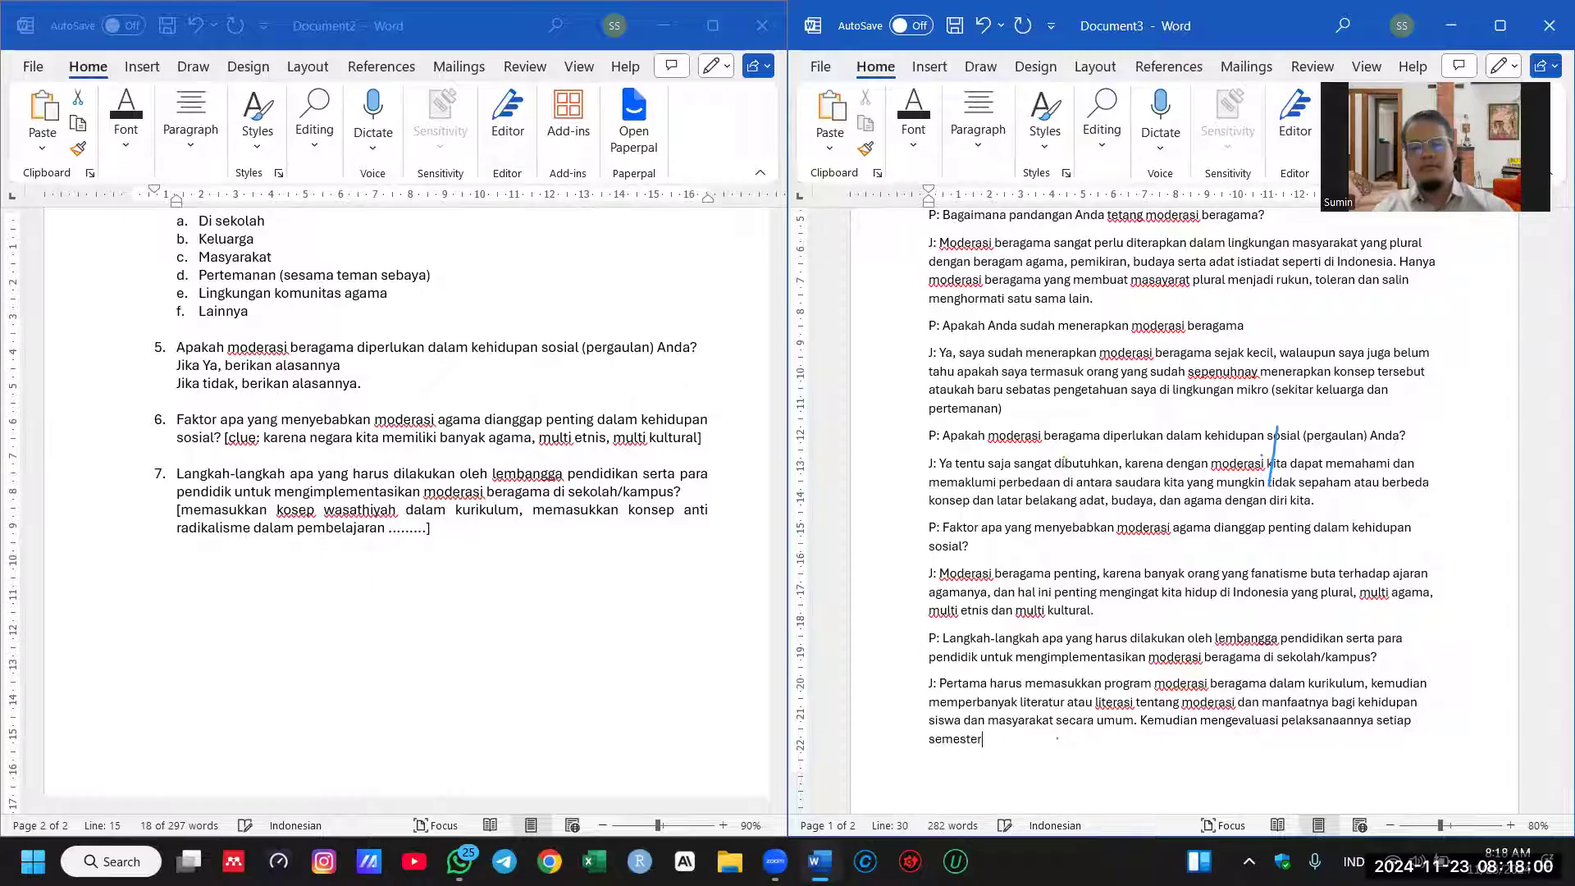
{"action": "key", "text": "Return"}
Step: Extend the evaluation sentence of the seventh answer with ", untuk memastikan moderasi beragama telah dimplementasikan"
{"action": "type", "text": ", untuk memastikan meodera"}
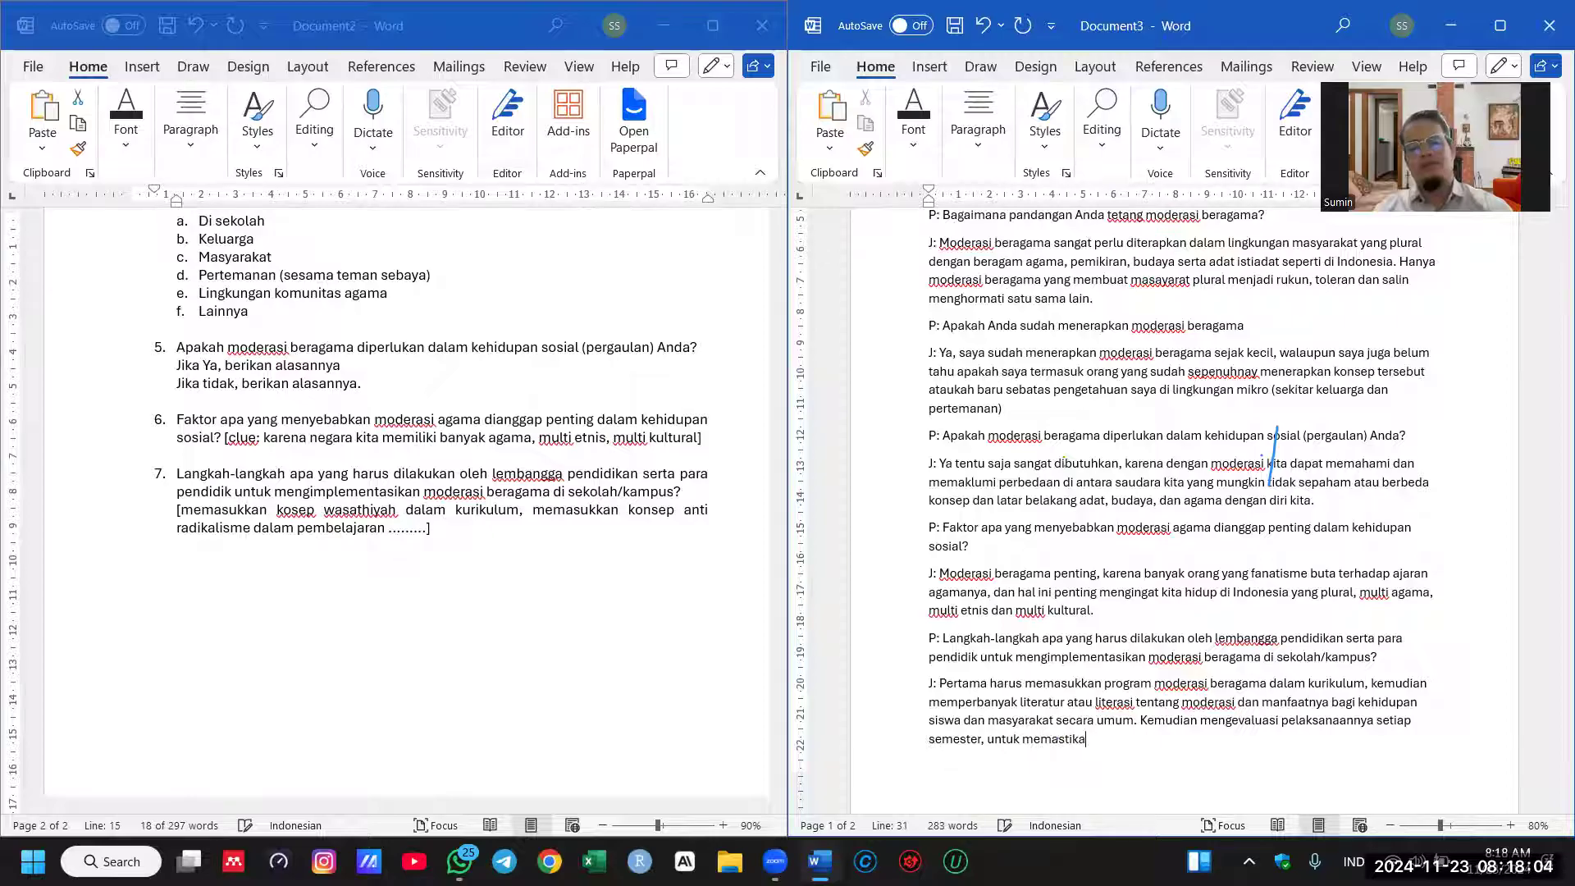
{"action": "key", "text": "BackSpace"}
{"action": "key", "text": "BackSpace"}
{"action": "key", "text": "BackSpace"}
{"action": "key", "text": "BackSpace"}
{"action": "key", "text": "BackSpace"}
{"action": "key", "text": "BackSpace"}
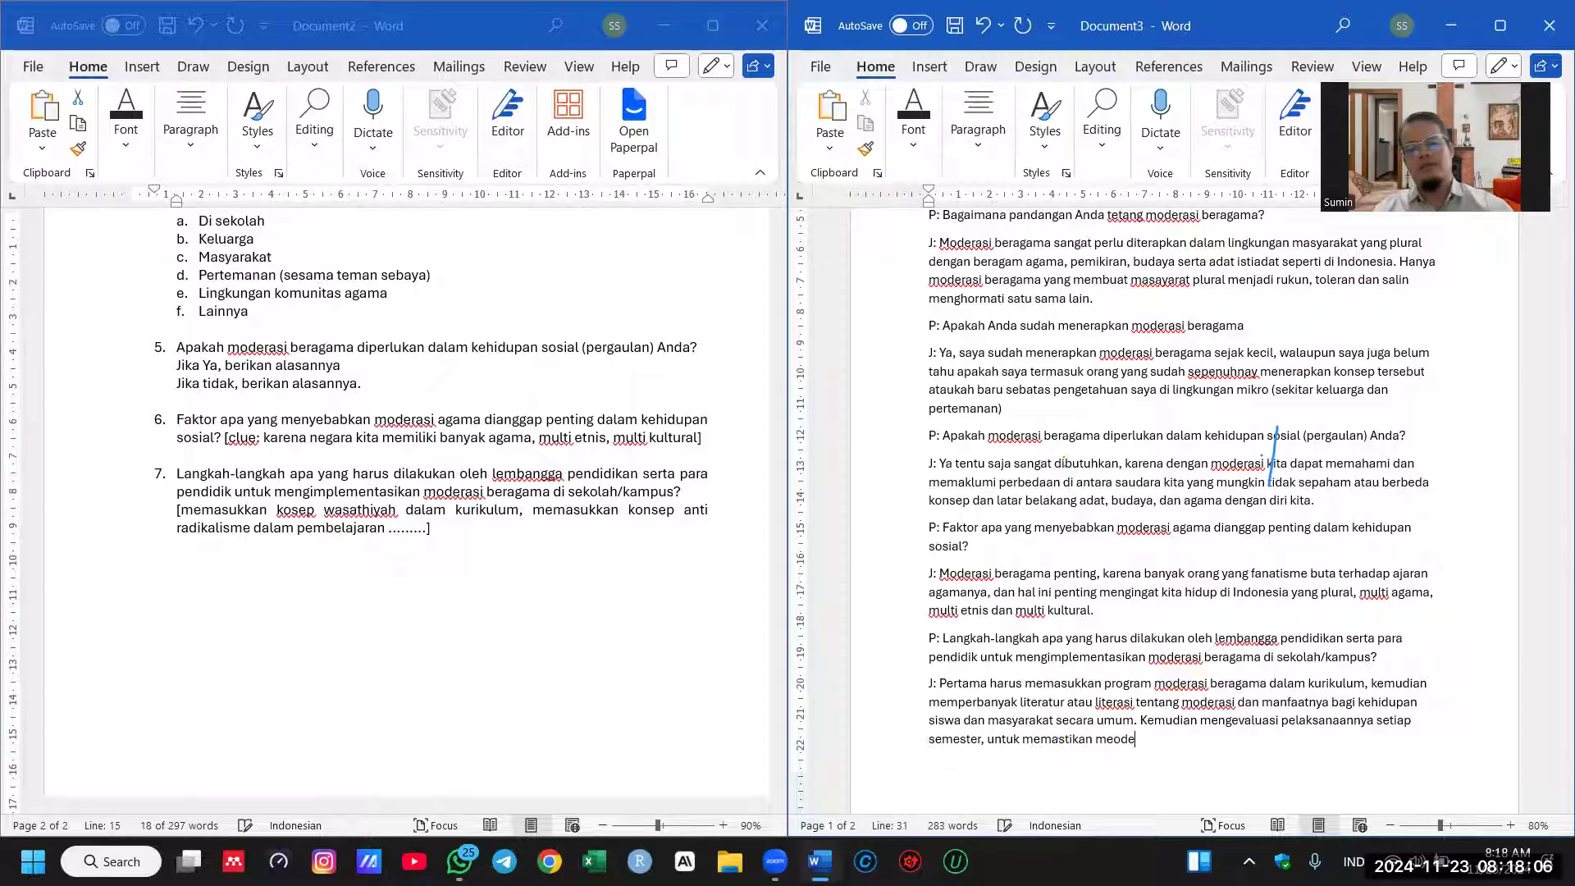
{"action": "type", "text": "oderasi"}
{"action": "type", "text": " beragama telah "}
{"action": "type", "text": "dimpl"}
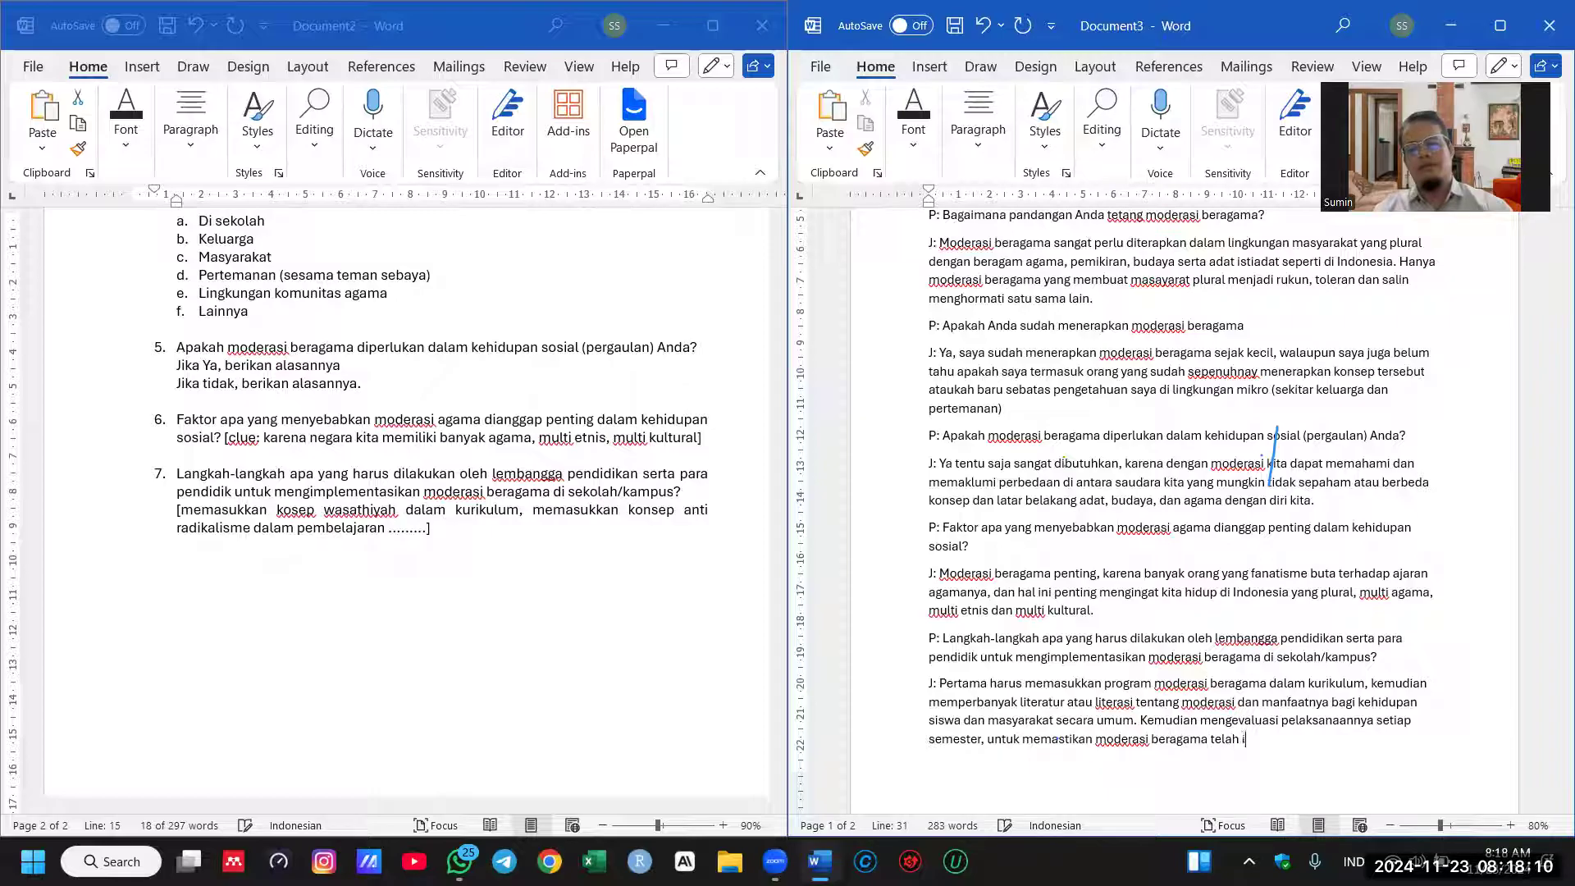
{"action": "type", "text": "ementasikan"}
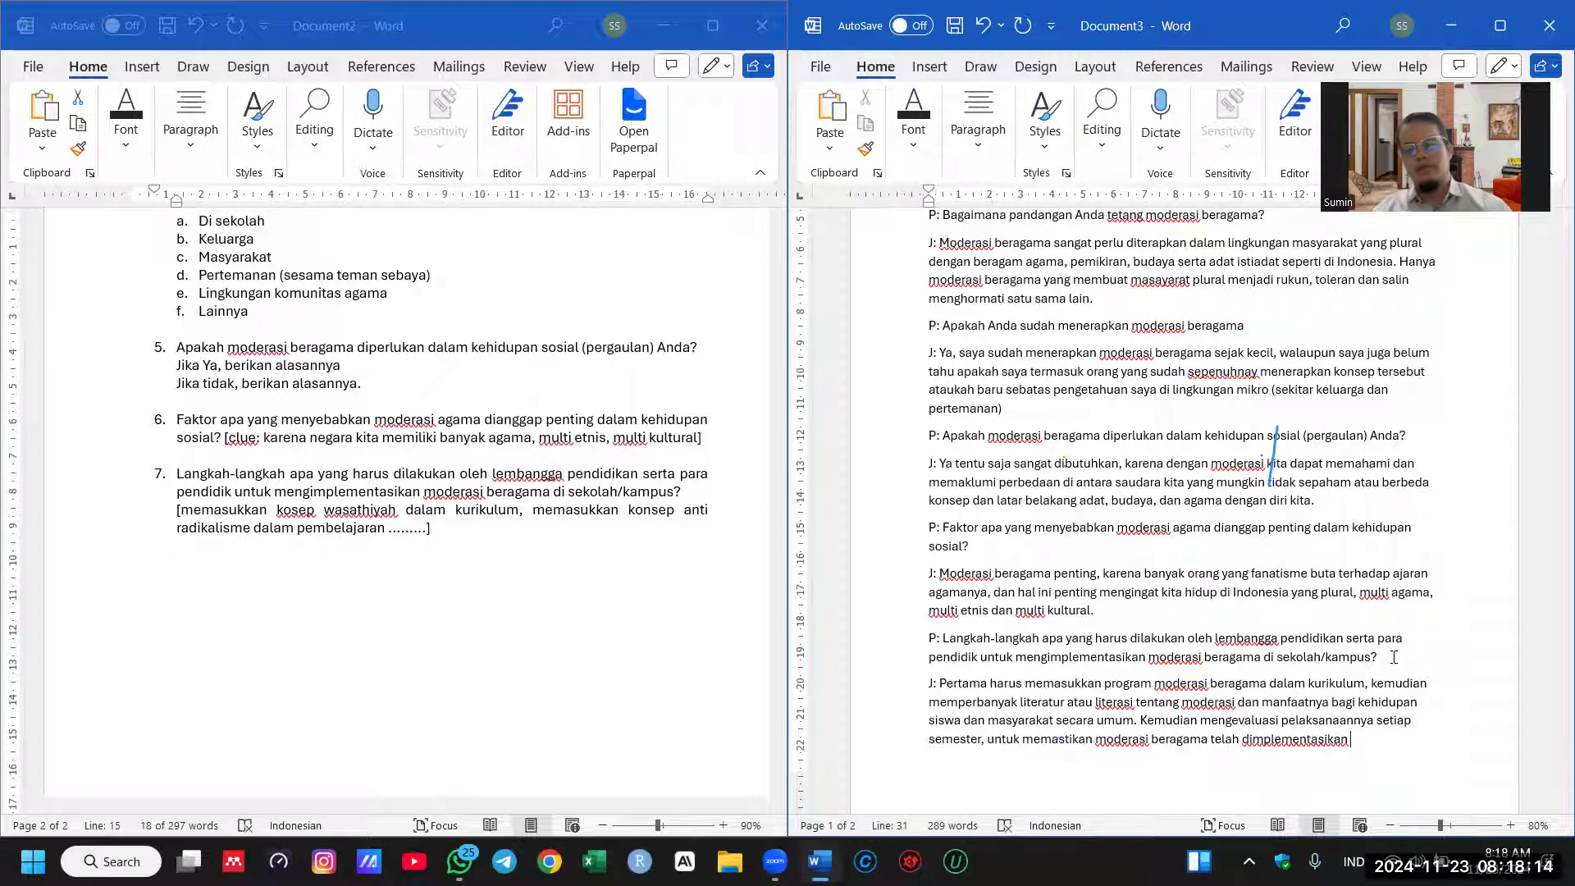
Step: Insert "dipahami, dan diinternalisasi oleh" before "dimplementasikan" in the last sentence of the seventh answer
{"action": "type", "text": "dipahami"}
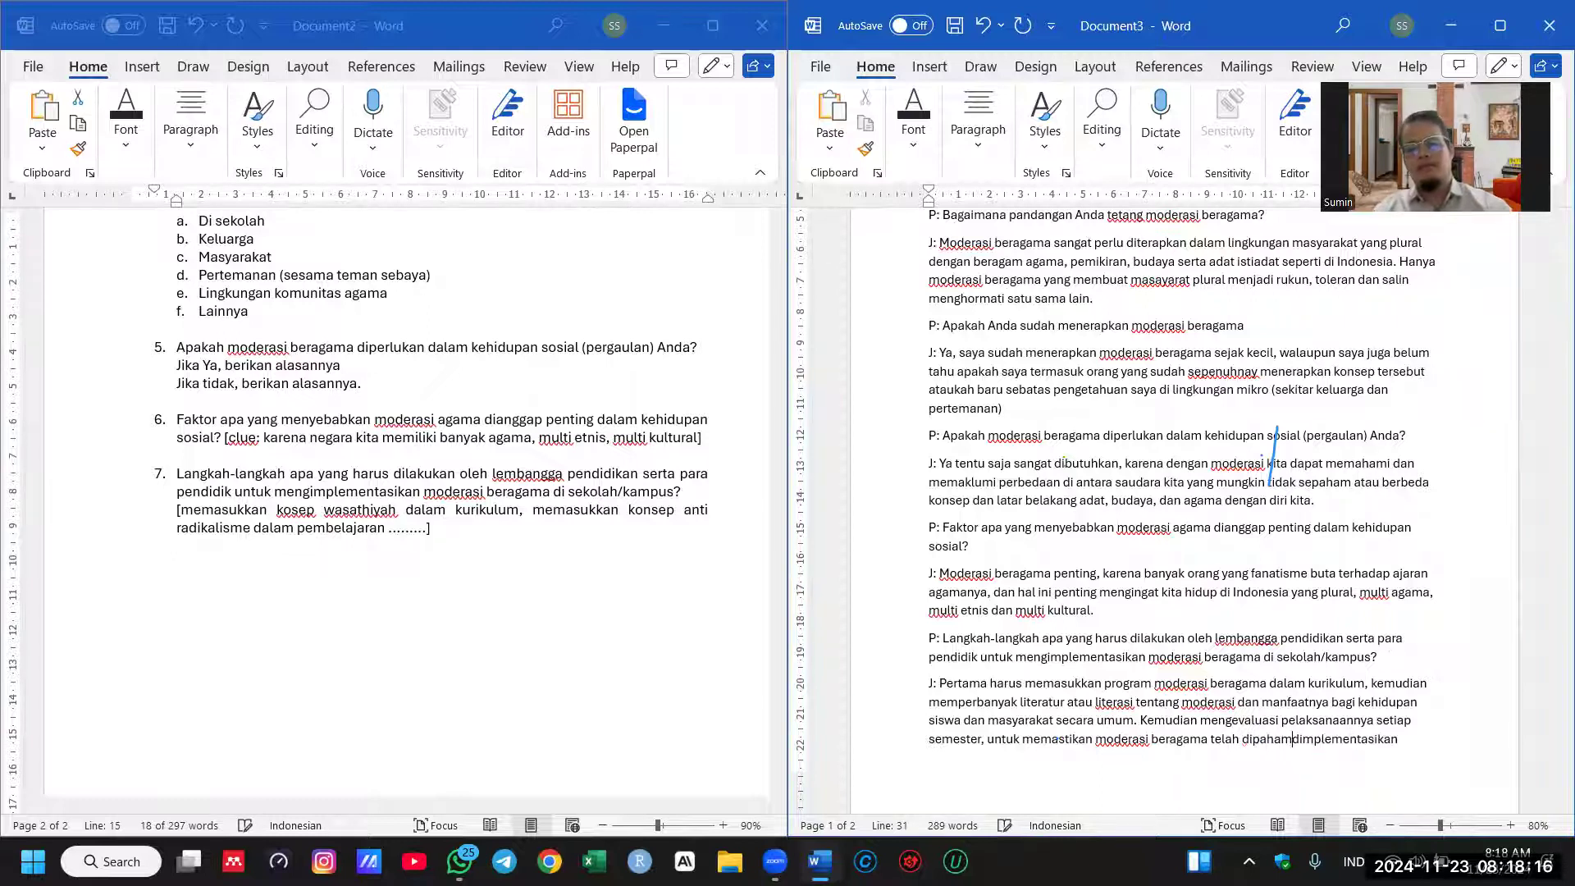
{"action": "type", "text": ", dan"}
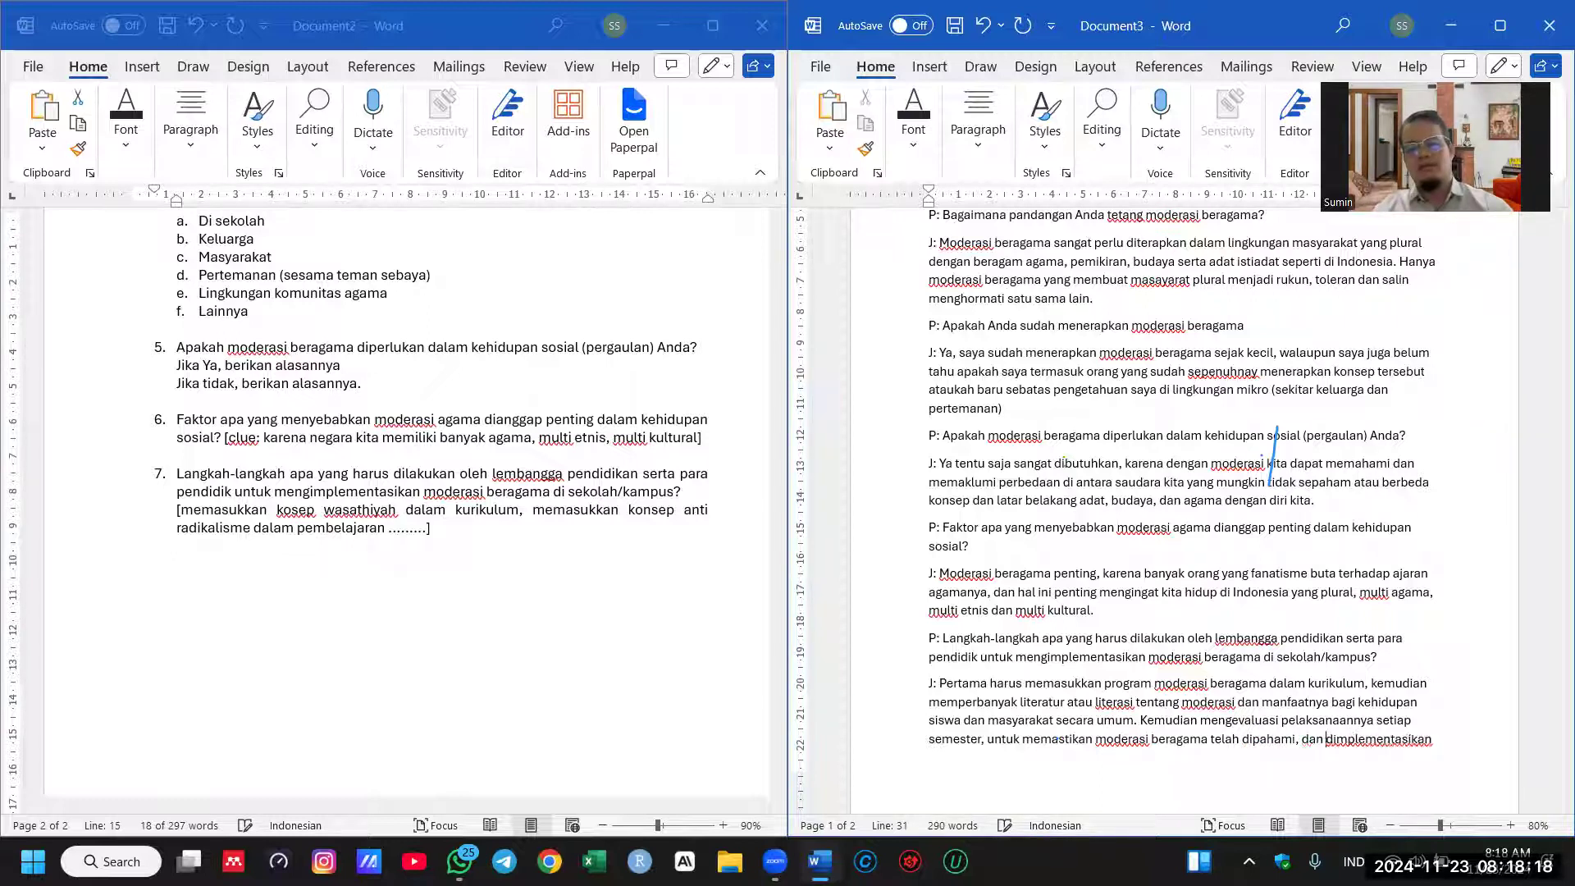
{"action": "type", "text": " diinternal"}
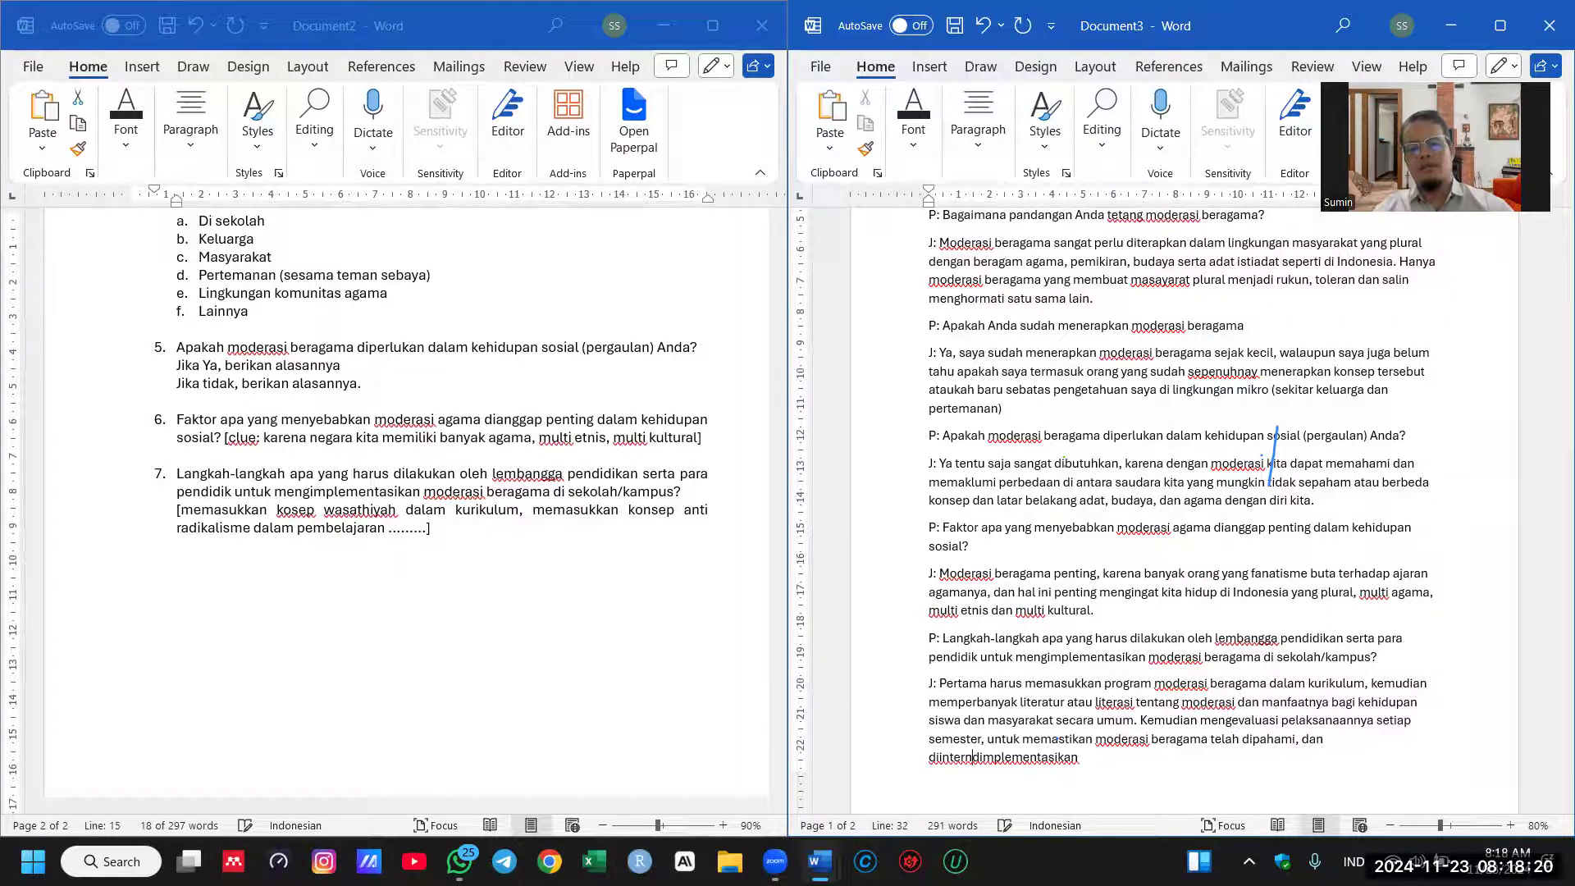
{"action": "type", "text": "isasi oleh pser"}
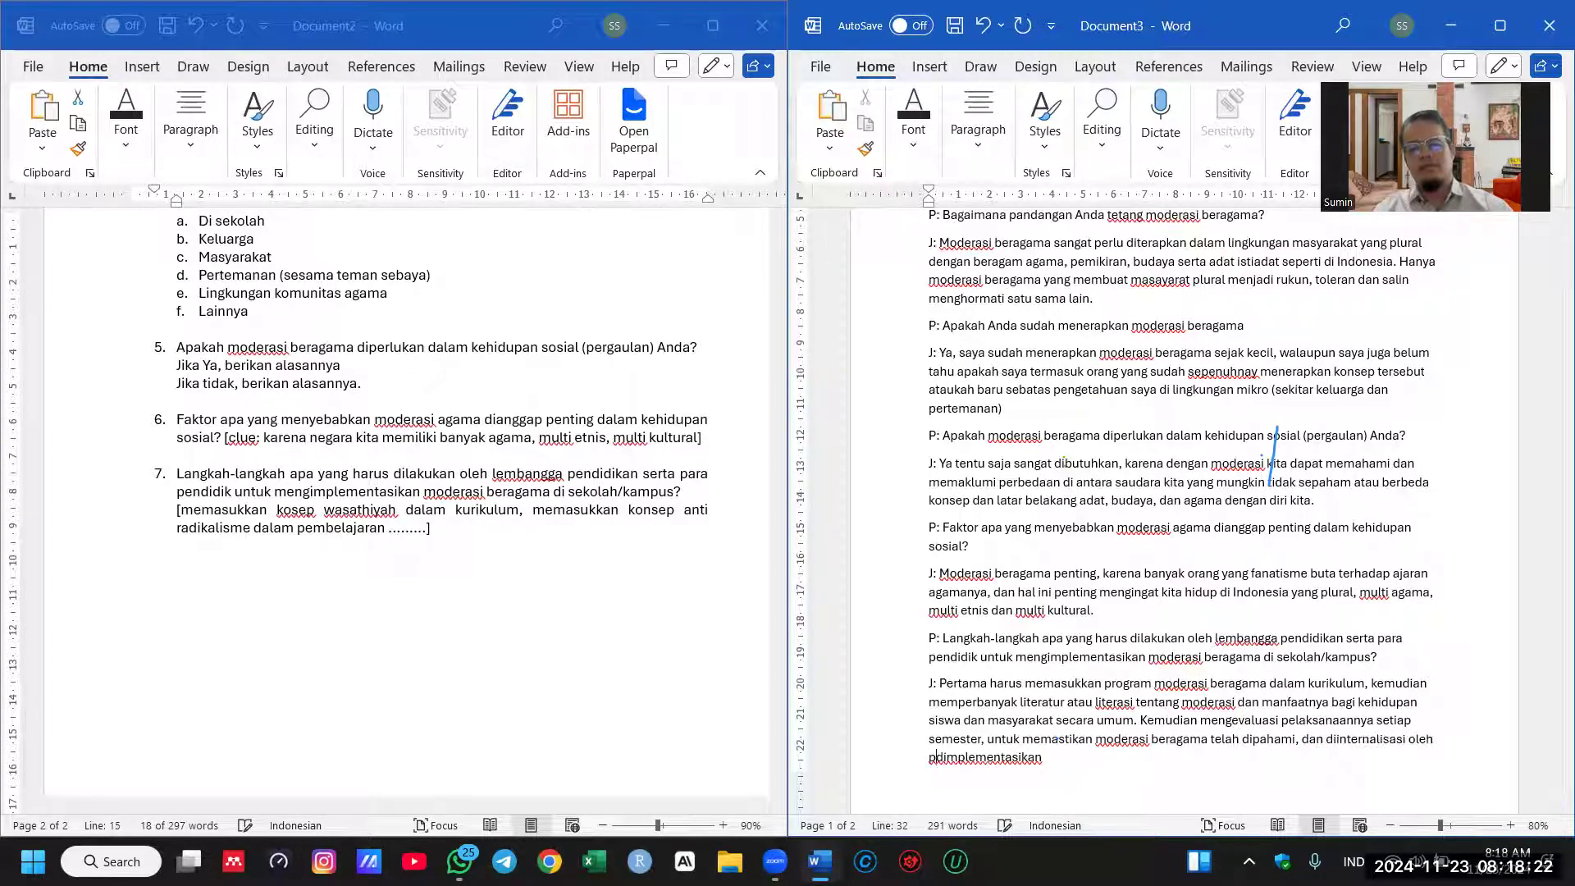
Step: Finish the seventh answer with "peserta didik", replacing the leftover word "dimplementasikan" with a period
{"action": "key", "text": "BackSpace"}
{"action": "key", "text": "BackSpace"}
{"action": "key", "text": "BackSpace"}
{"action": "type", "text": "eserta d"}
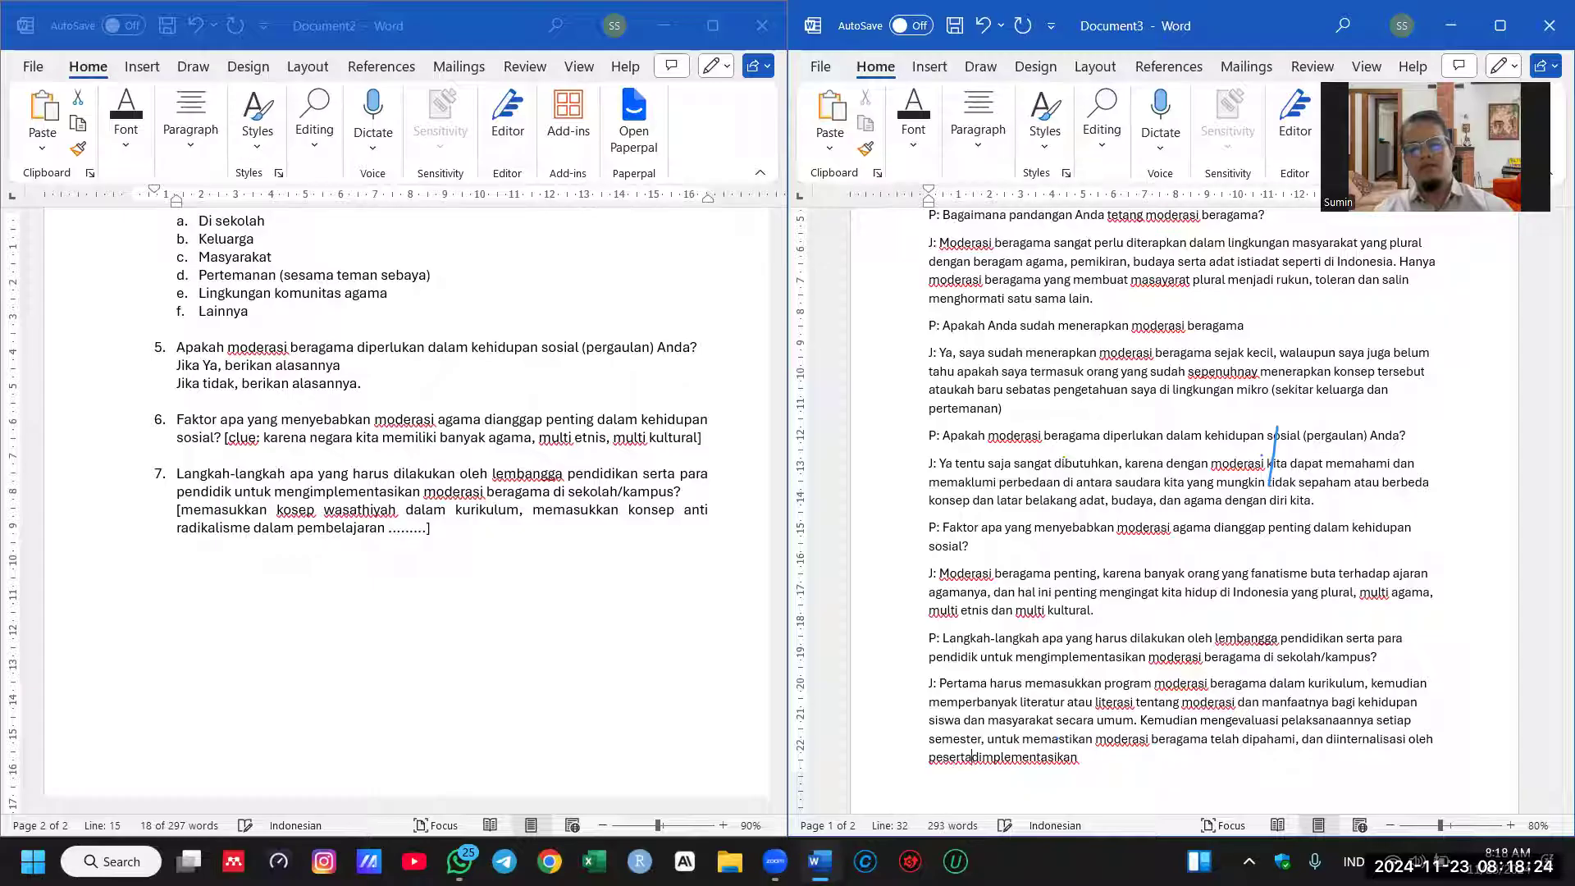
{"action": "type", "text": "idik"}
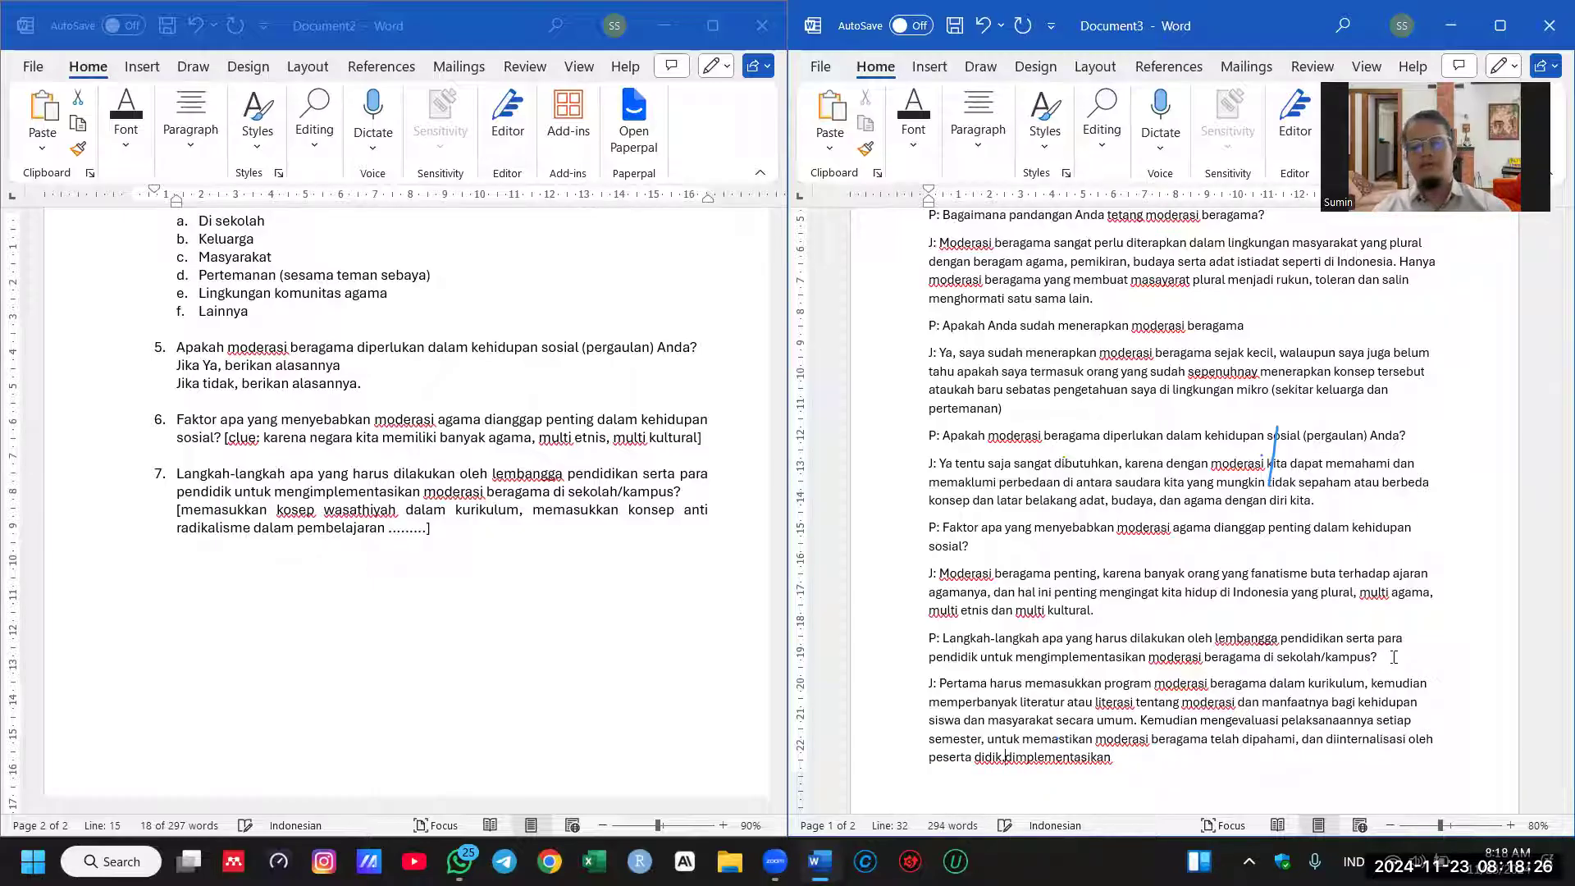
{"action": "key", "text": "BackSpace"}
{"action": "key", "text": "ctrl+Delete"}
{"action": "type", "text": "."}
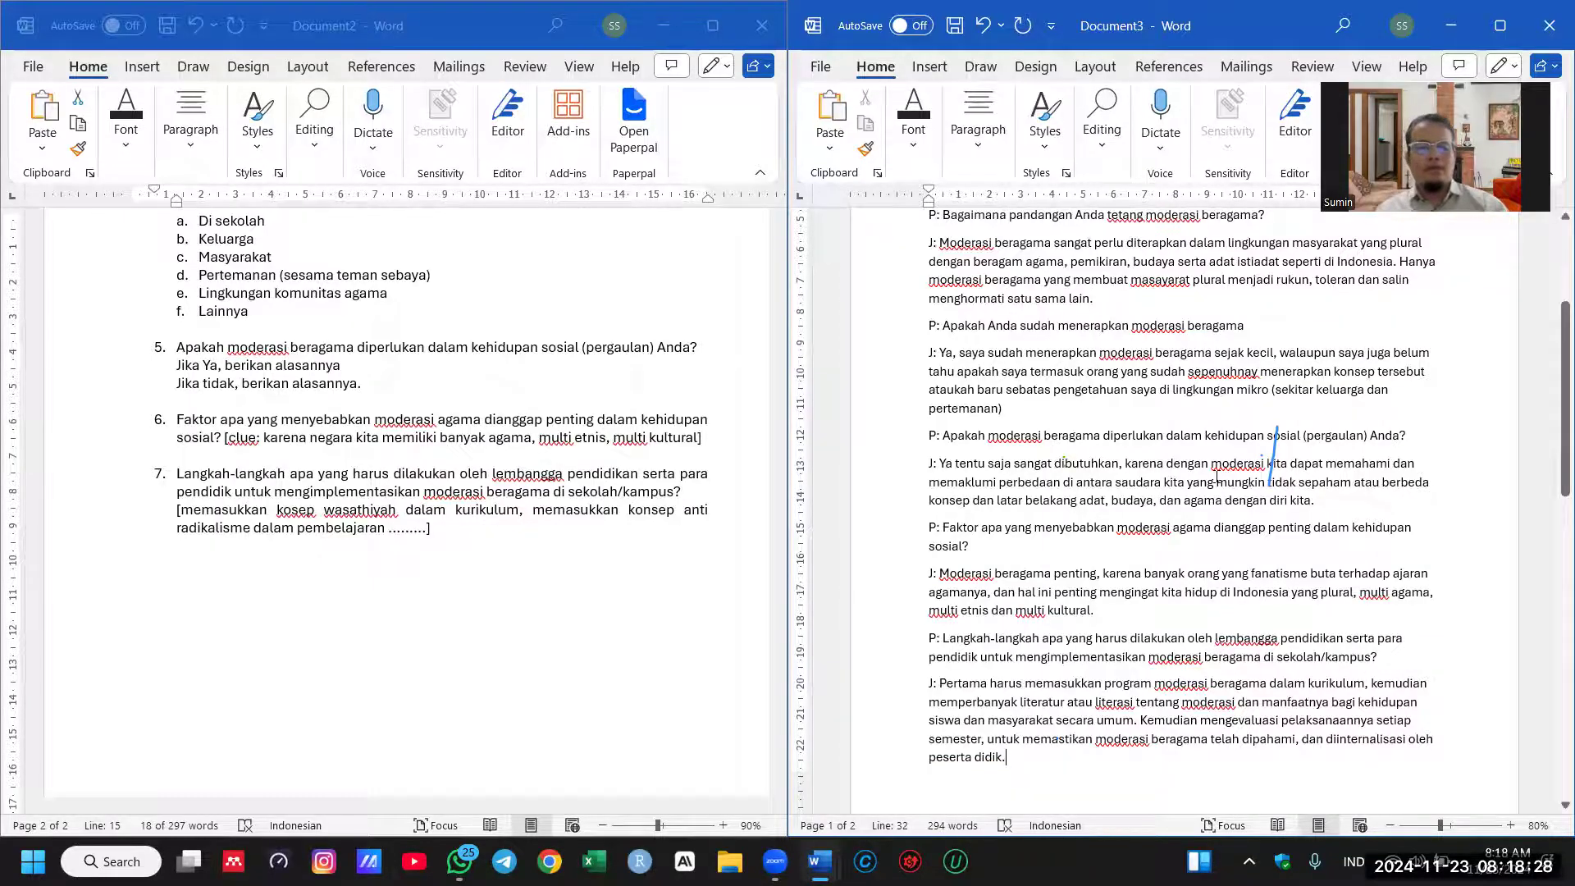
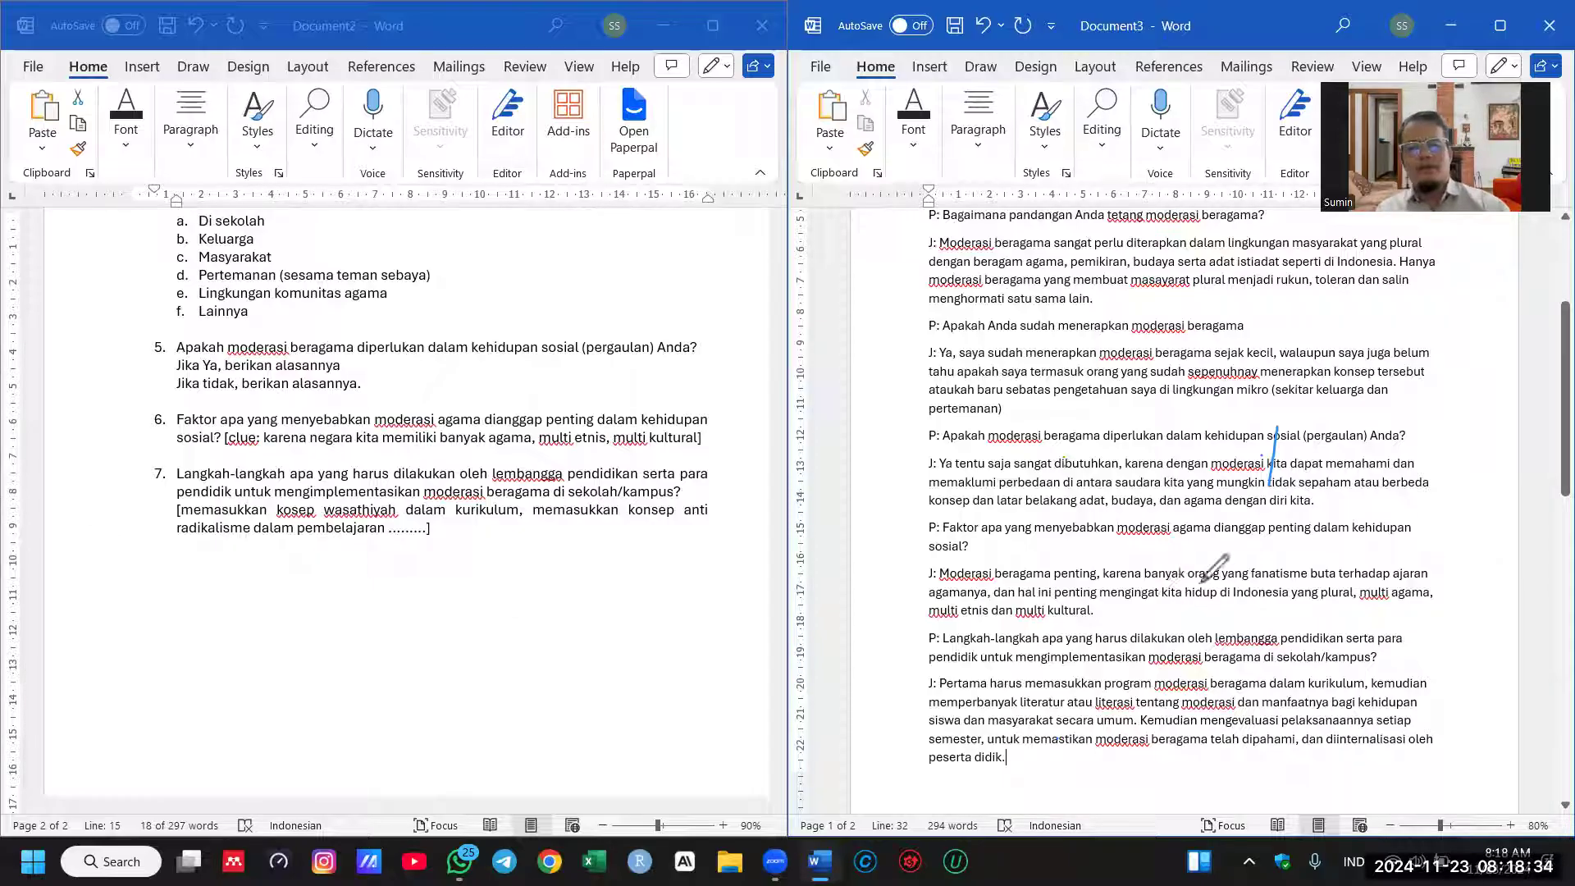
Step: Clear the annotation stroke drawn over the transcript and maximize the transcript document's window at its beginning
{"action": "left_click", "coordinate": [1196, 585]}
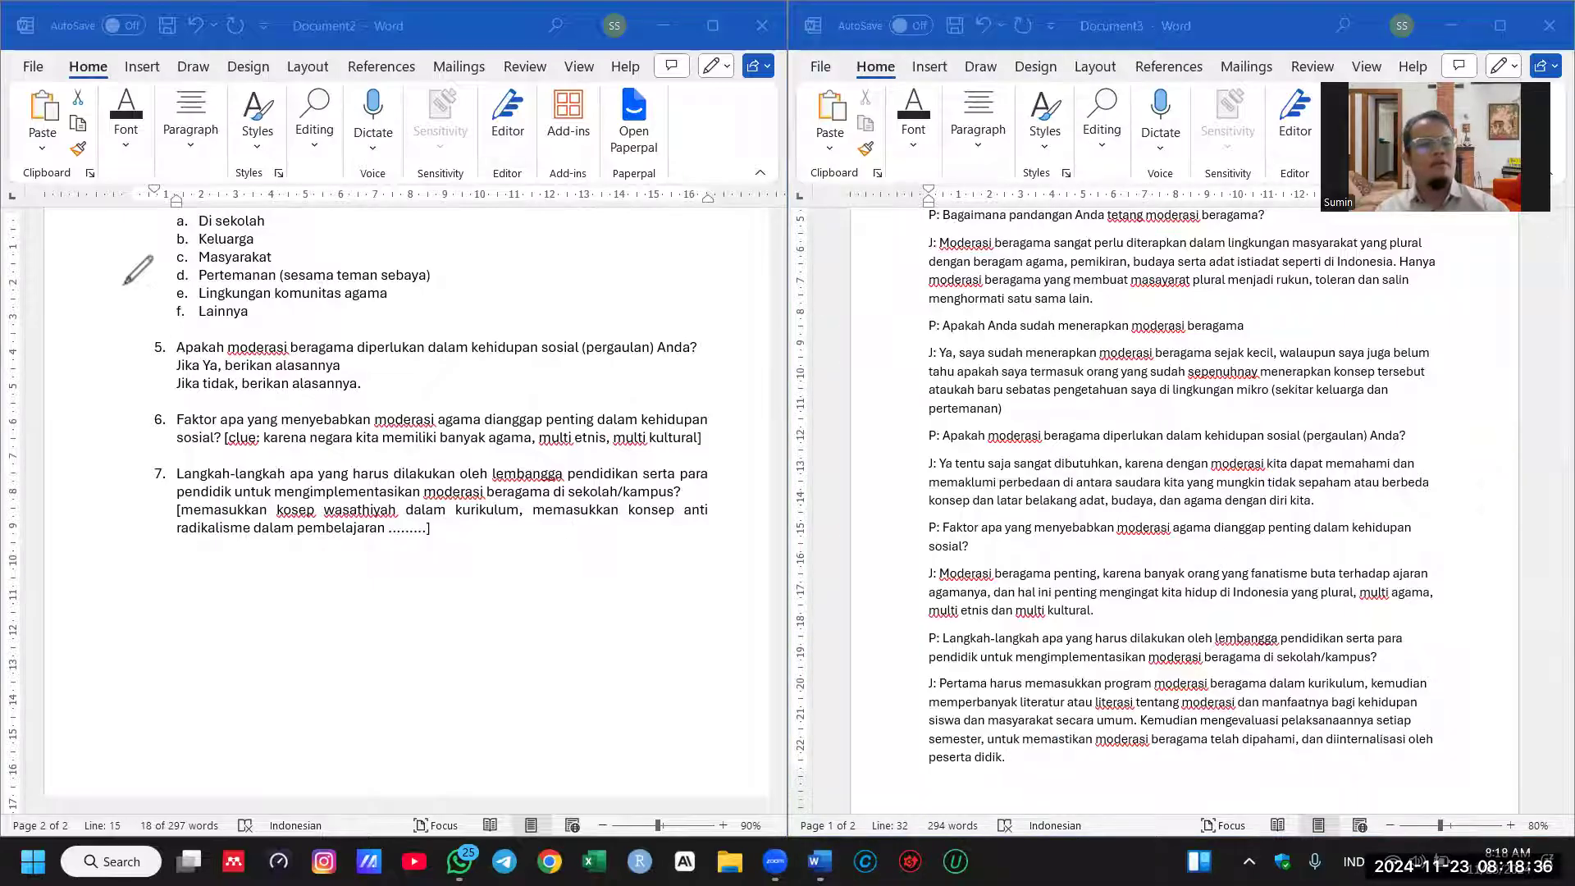
{"action": "left_click", "coordinate": [1094, 456]}
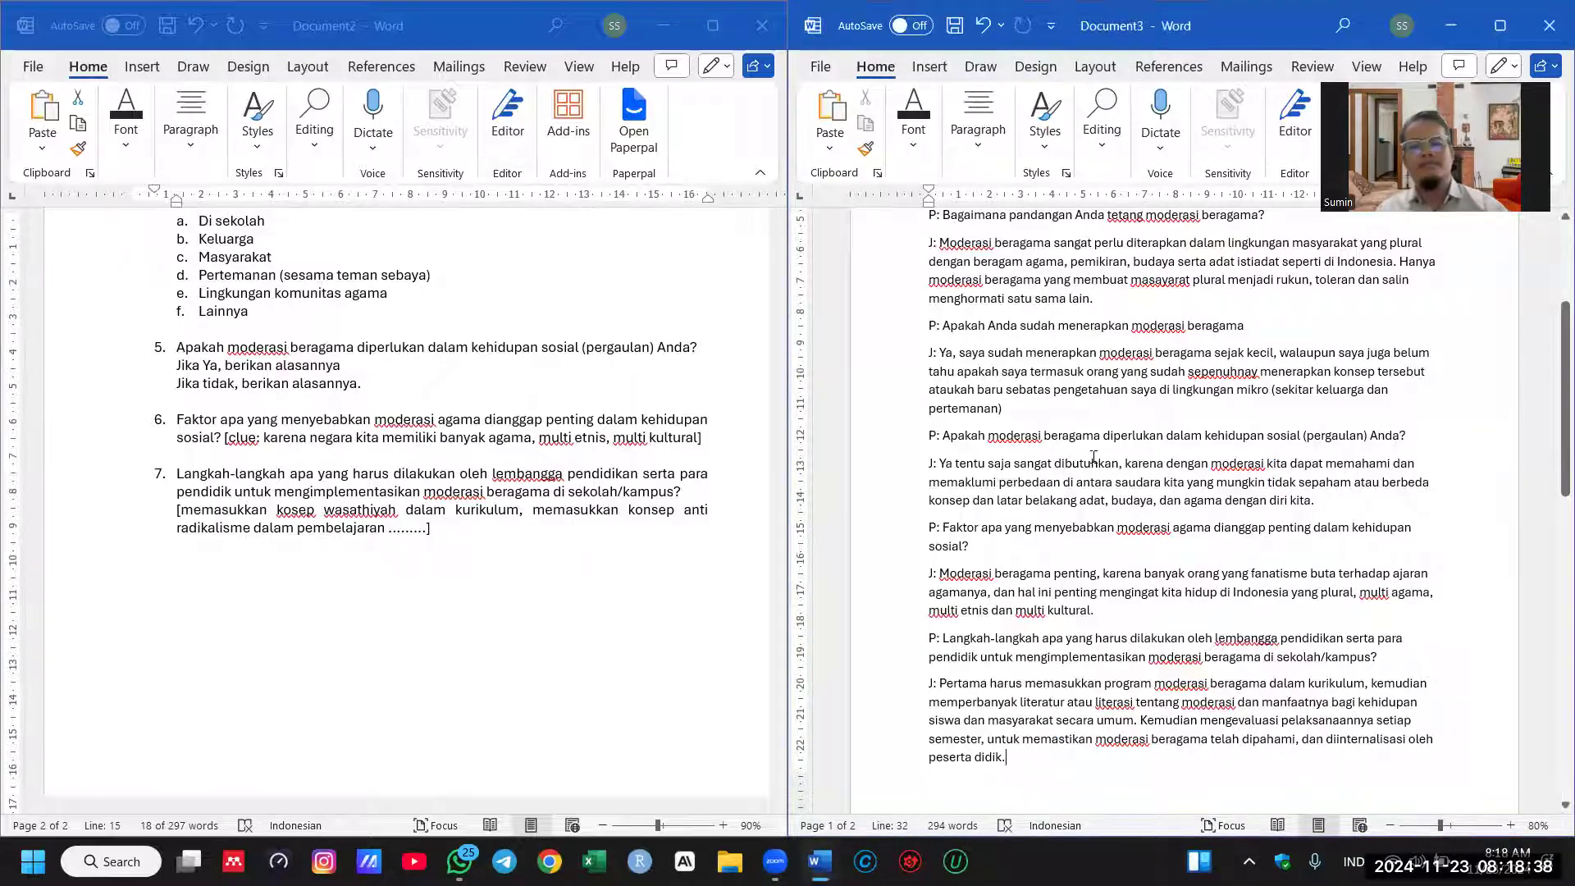
{"action": "scroll", "coordinate": [1094, 457], "scroll_direction": "up", "scroll_amount": 3}
{"action": "scroll", "coordinate": [1094, 456], "scroll_direction": "up", "scroll_amount": 3}
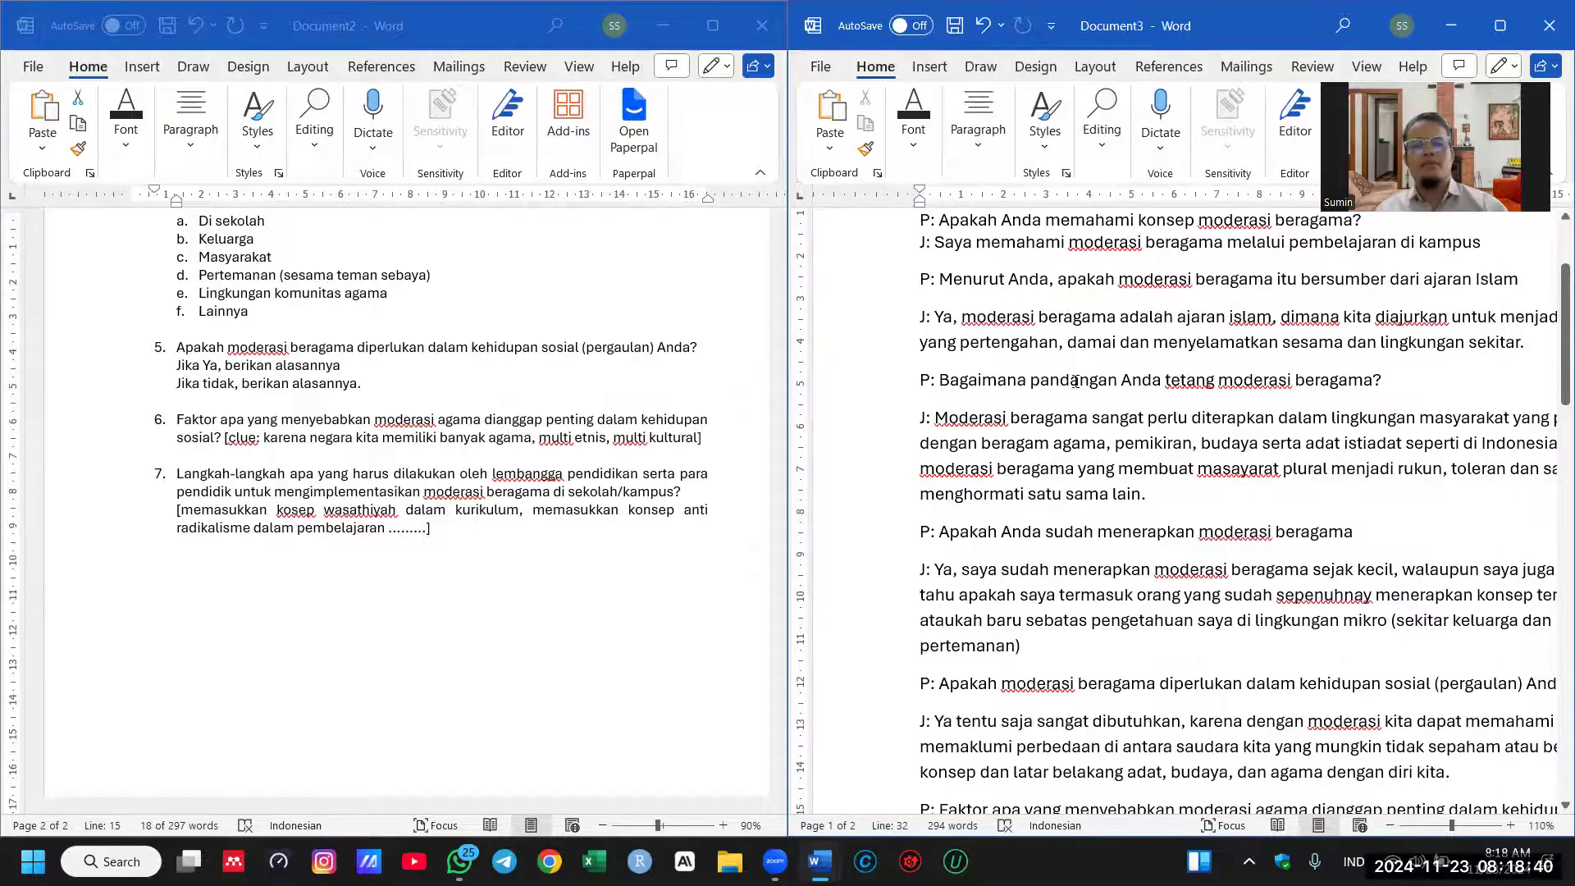
{"action": "scroll", "coordinate": [1075, 382], "scroll_direction": "up", "scroll_amount": 1}
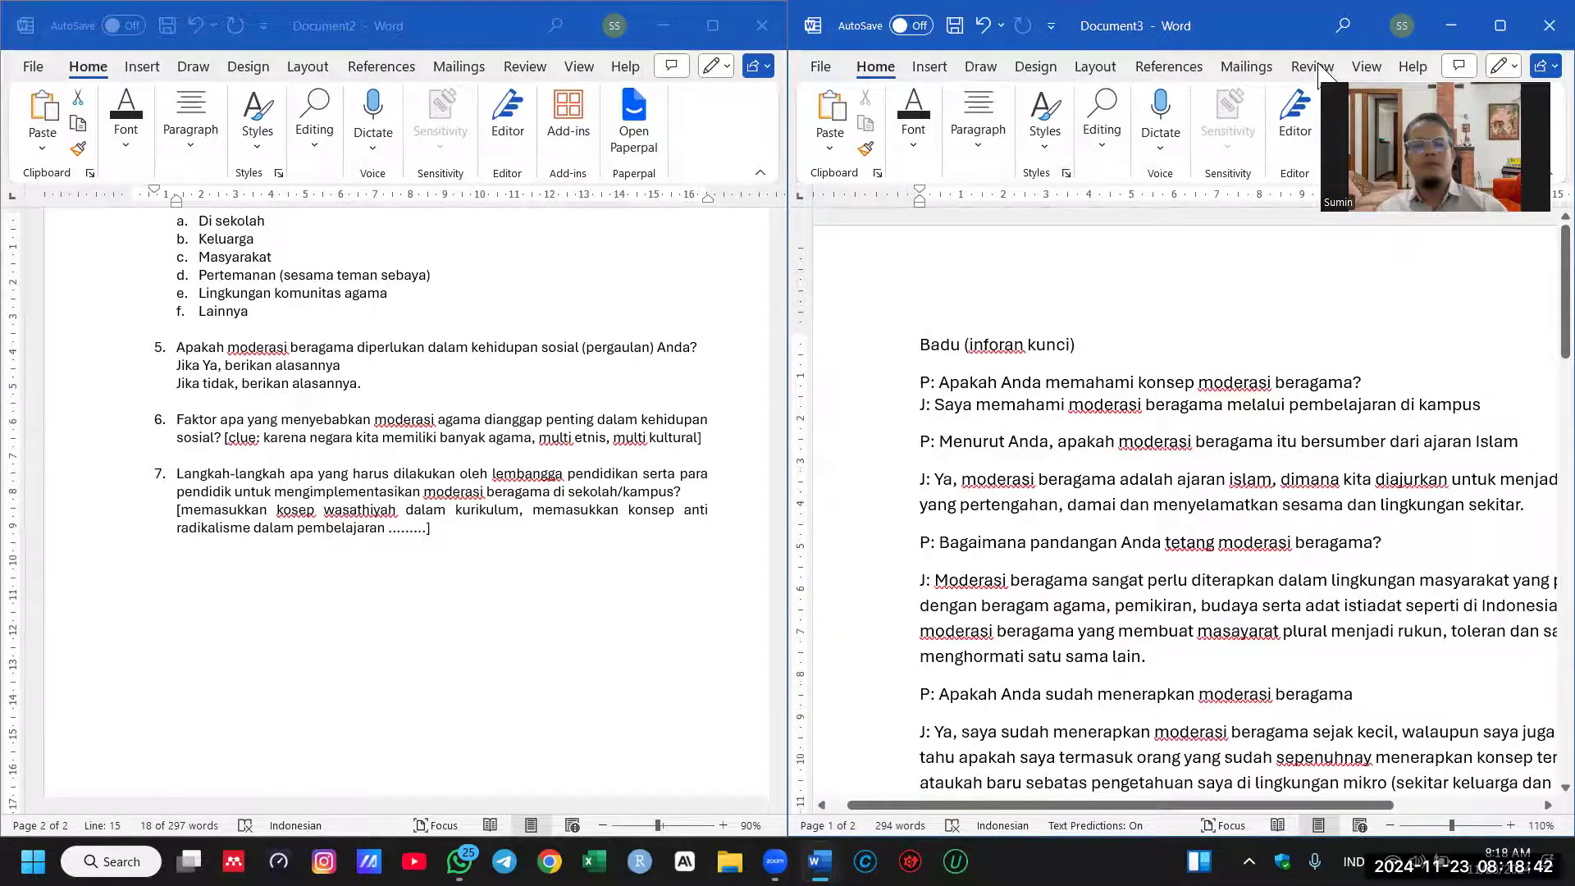
{"action": "left_click", "coordinate": [1500, 26]}
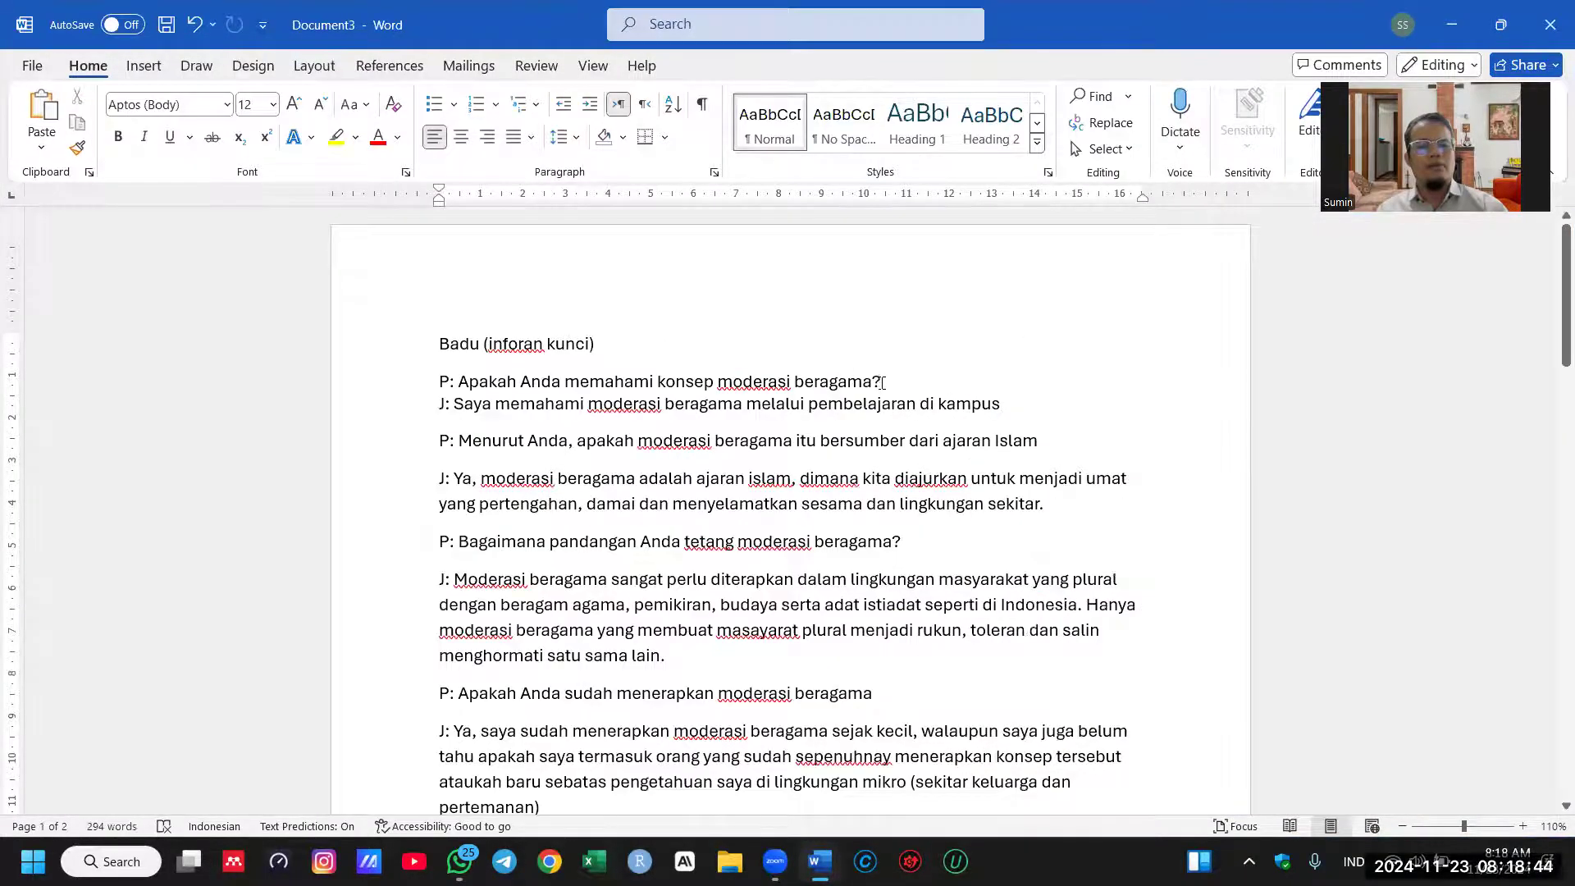
Step: Copy the key informant's complete set of P and J entries and paste it above the last informant's heading
{"action": "scroll", "coordinate": [881, 383], "scroll_direction": "up", "scroll_amount": 2}
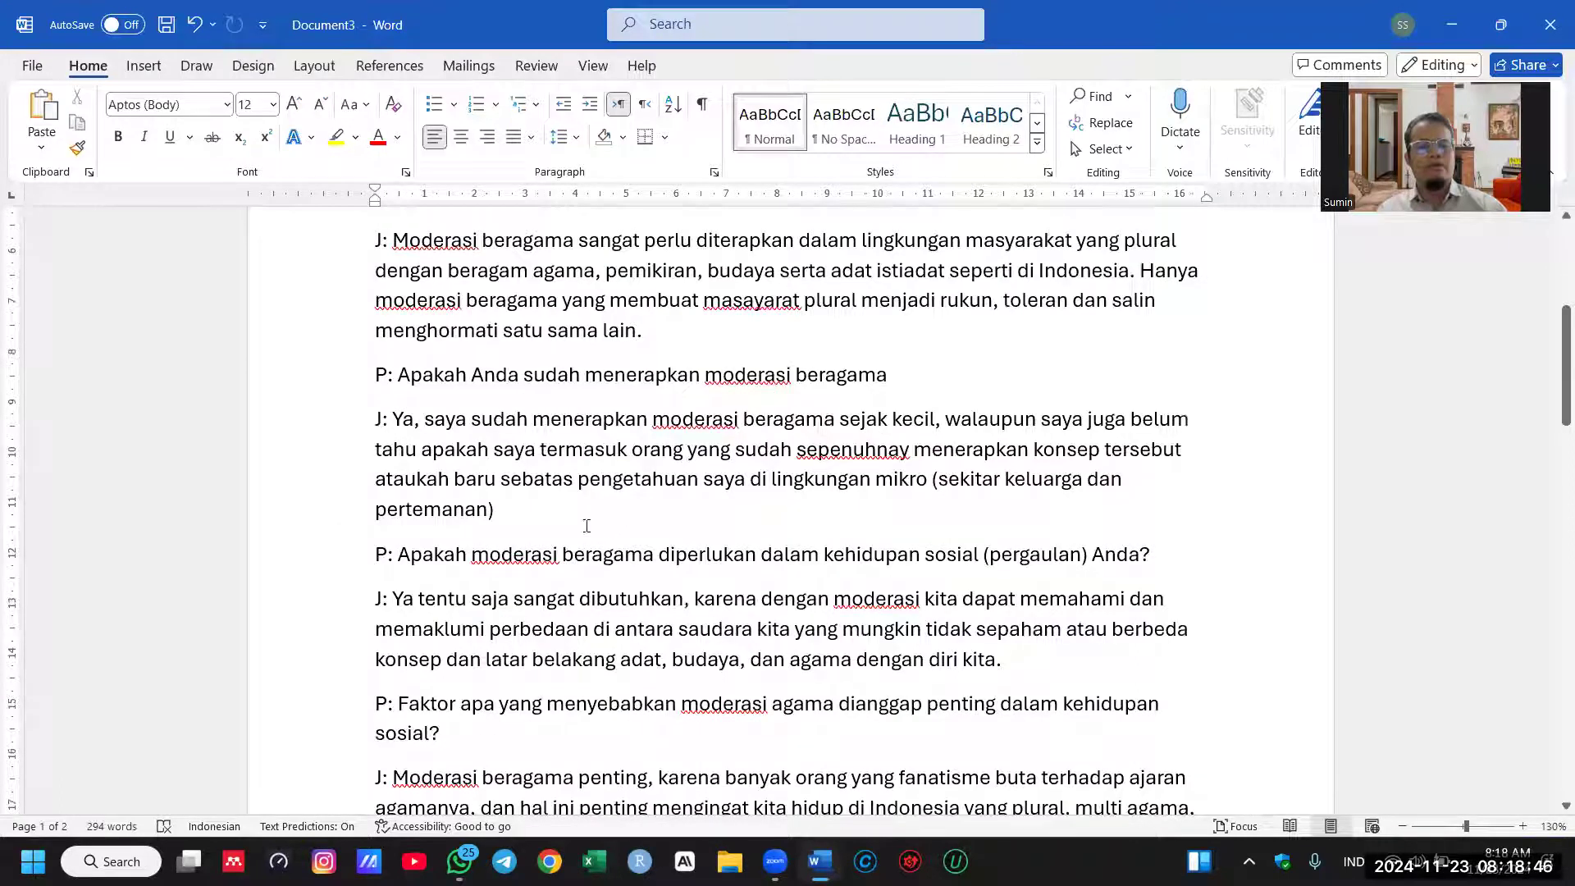
{"action": "scroll", "coordinate": [587, 526], "scroll_direction": "down", "scroll_amount": 1}
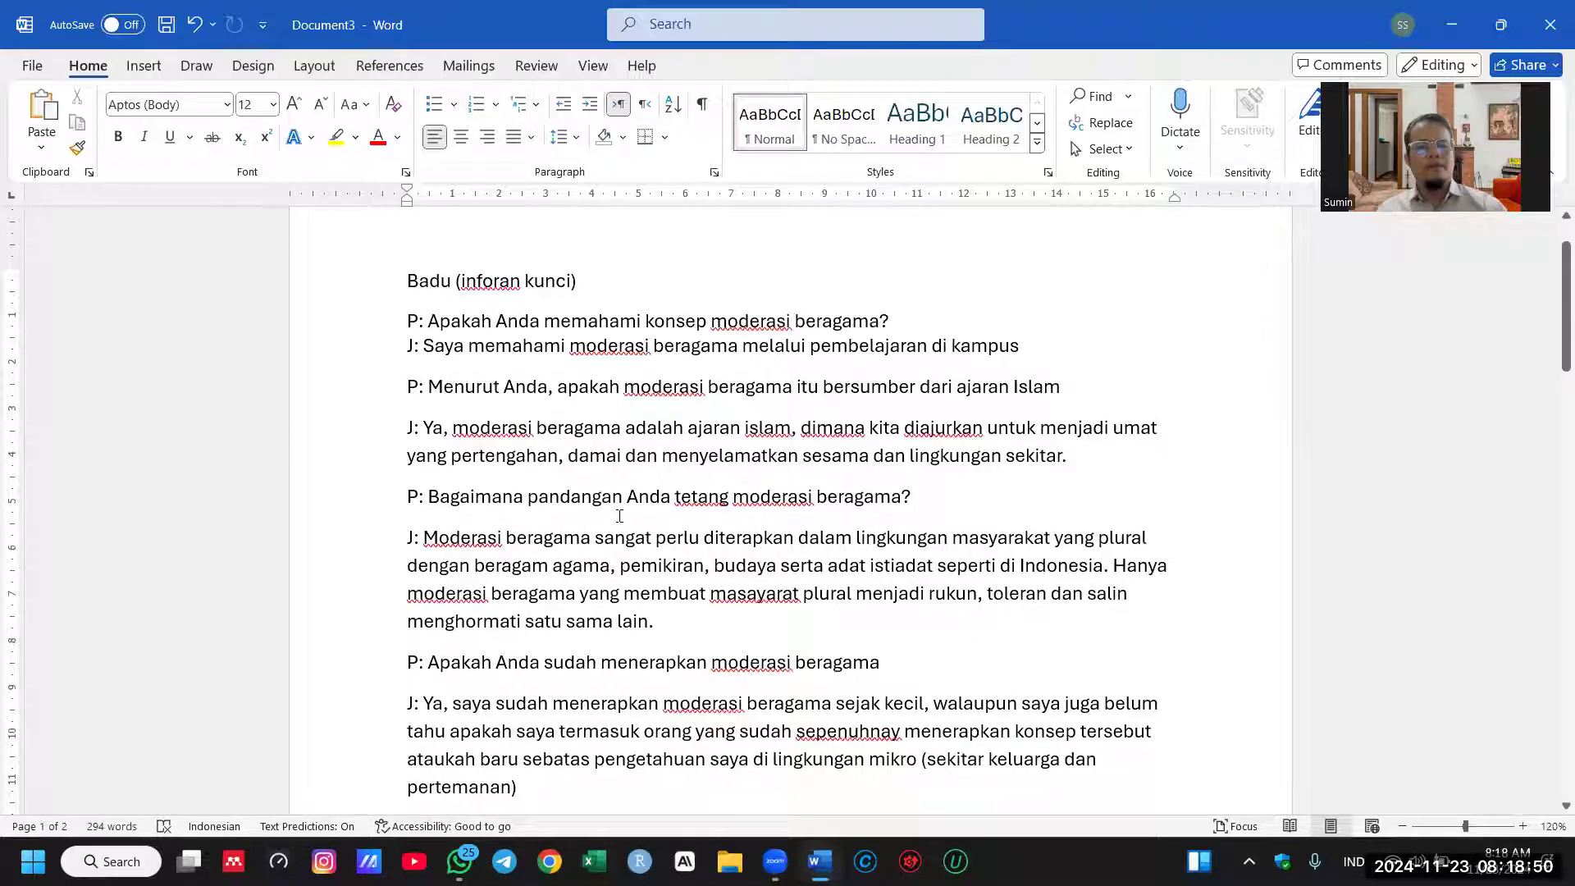
{"action": "scroll", "coordinate": [621, 516], "scroll_direction": "down", "scroll_amount": 2}
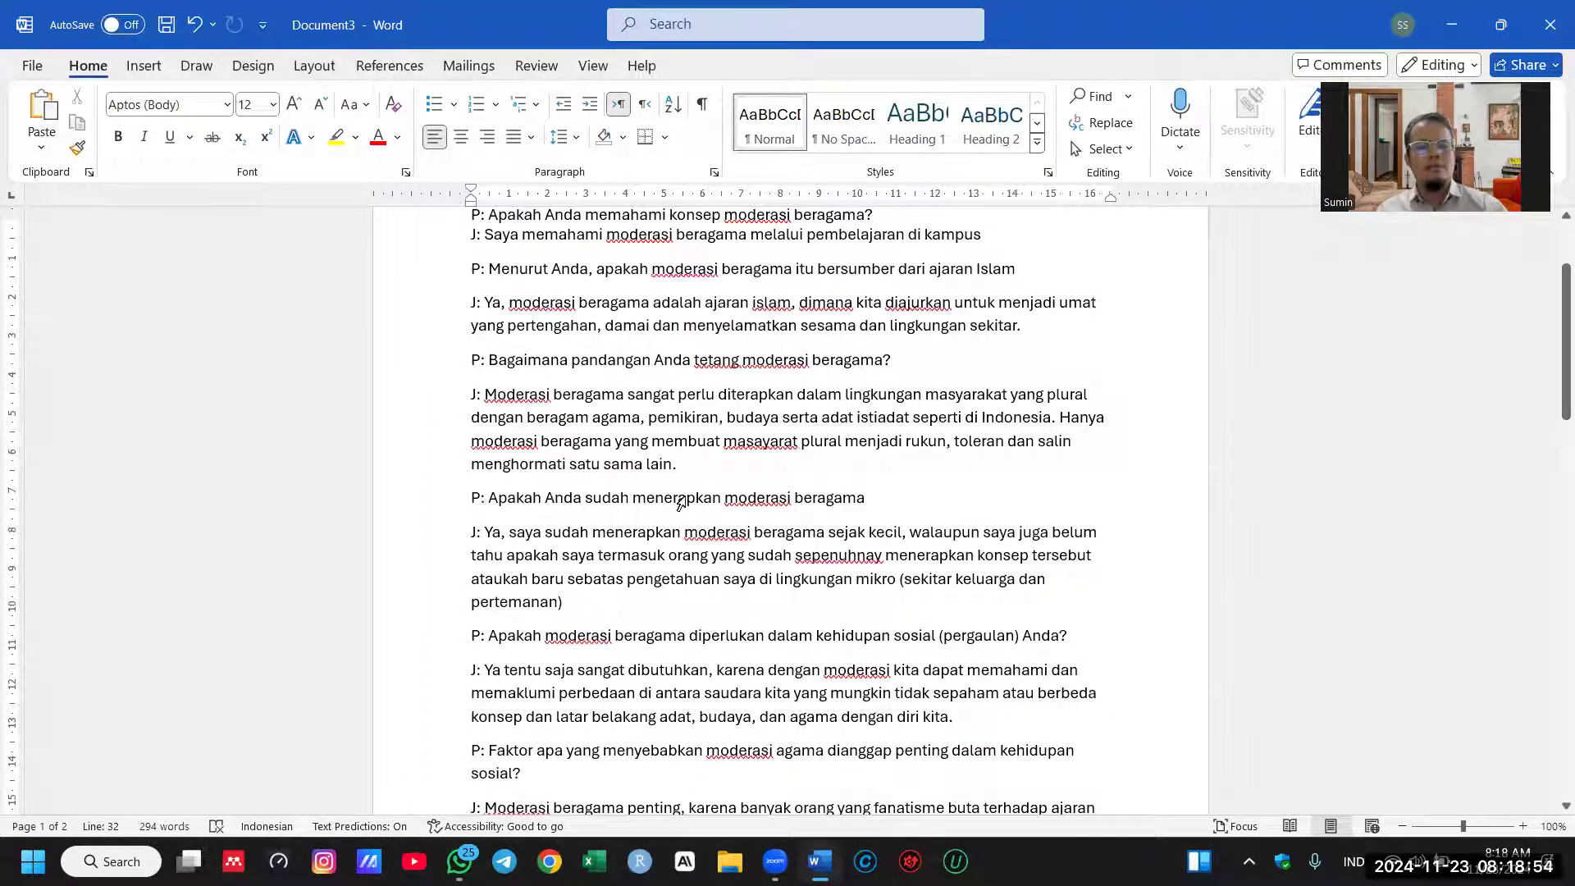
{"action": "key", "text": "ctrl+a"}
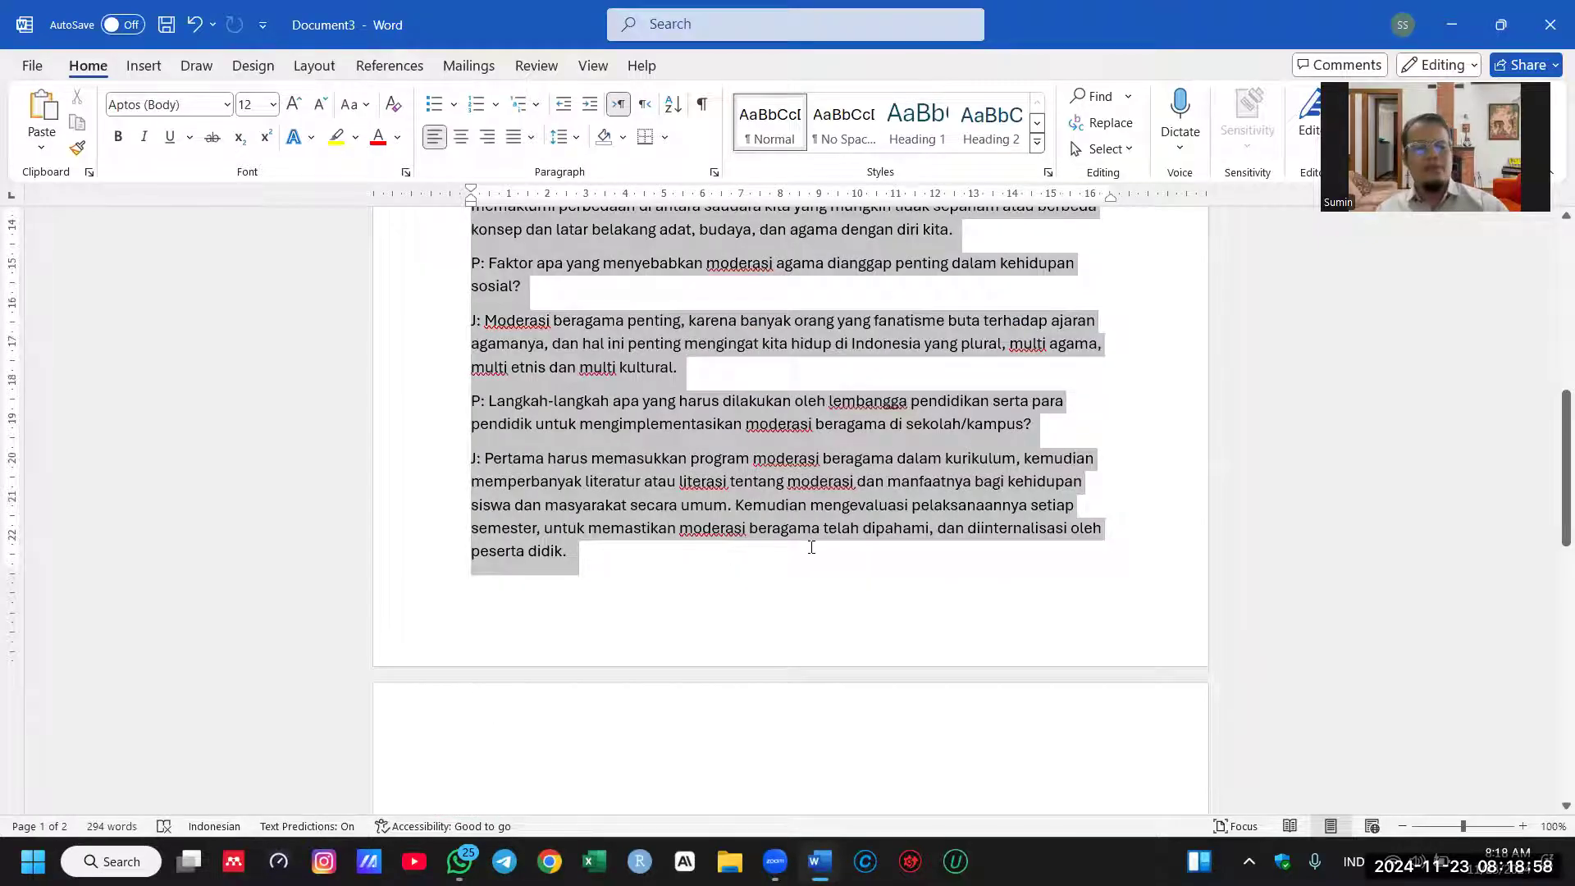
{"action": "key", "text": "ctrl+z"}
{"action": "key", "text": "ctrl+v"}
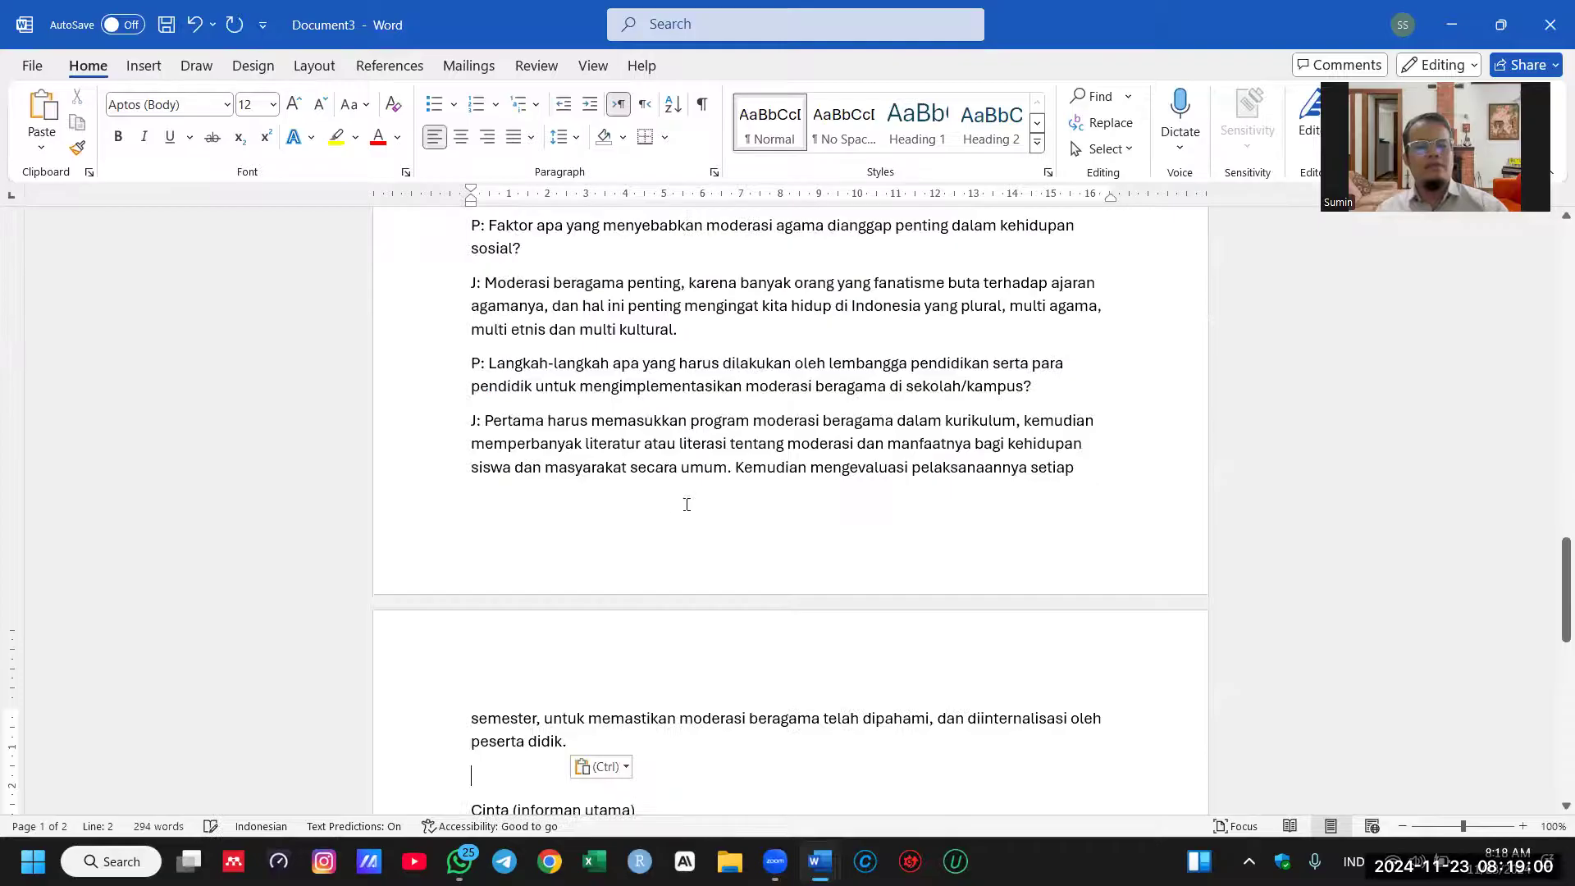
Step: Paste the same set of P and J entries on a new line below the last informant's heading
{"action": "scroll", "coordinate": [562, 536], "scroll_direction": "down", "scroll_amount": 4}
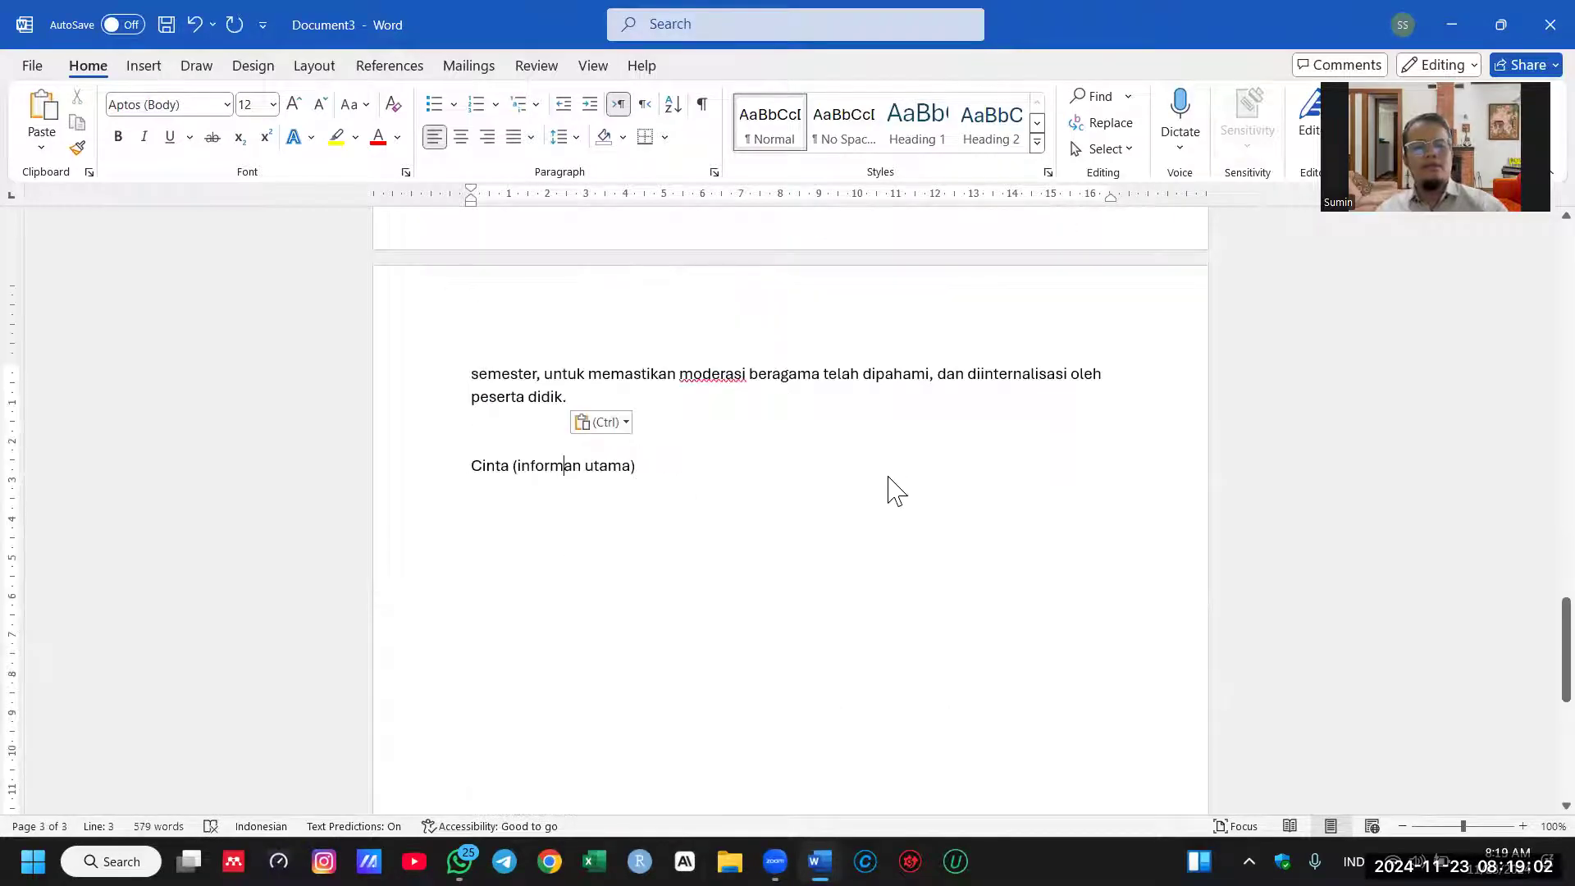
{"action": "left_click", "coordinate": [830, 481]}
{"action": "key", "text": "Return"}
{"action": "key", "text": "ctrl+v"}
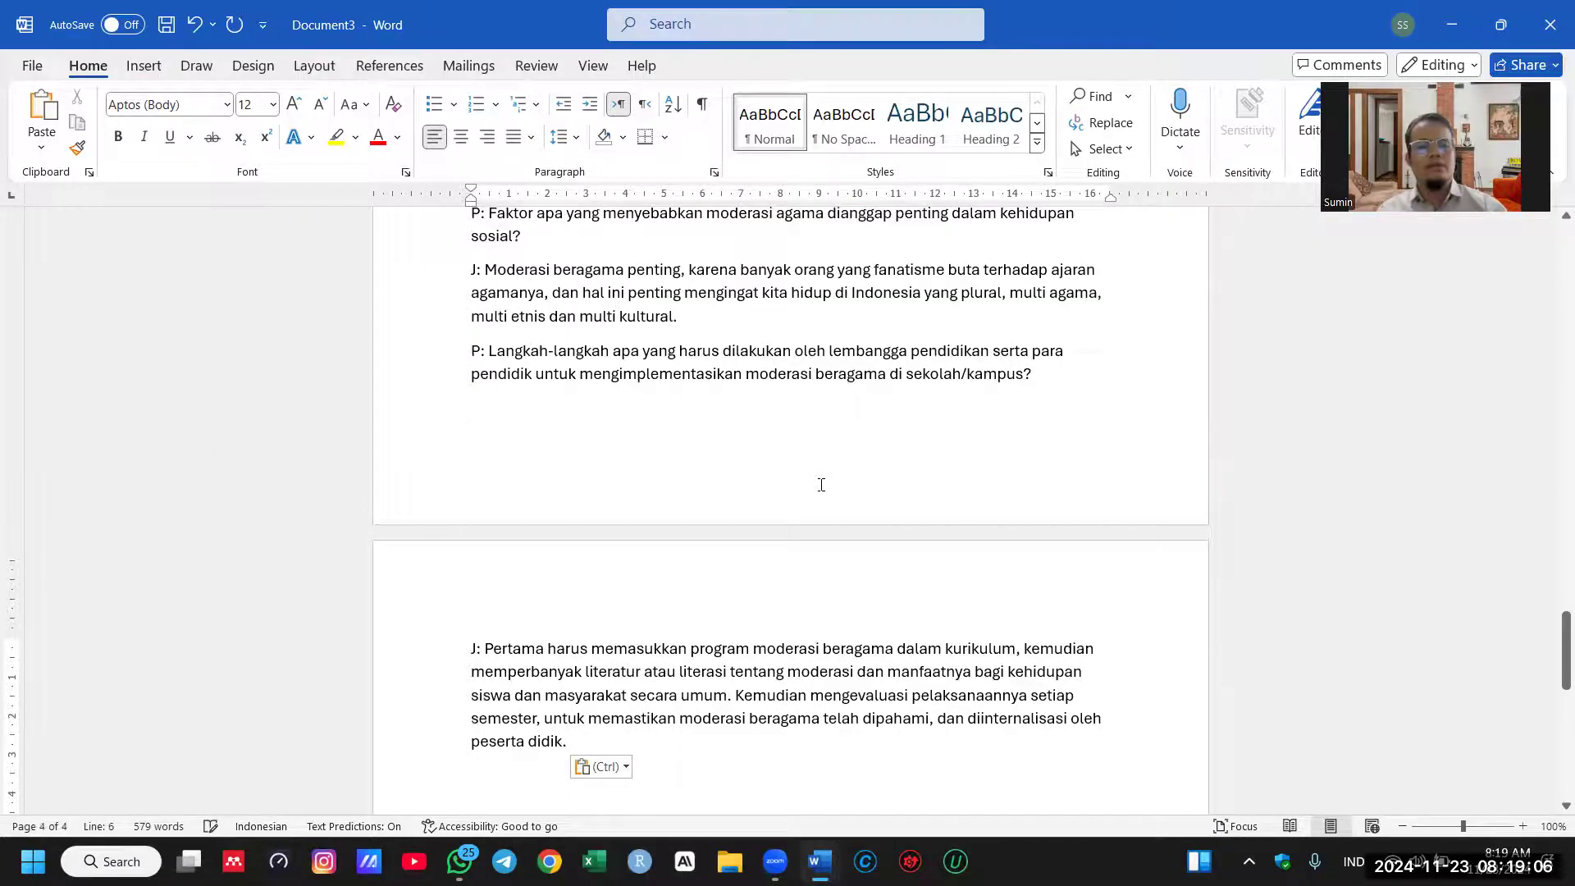
Step: In the last informant's first answer, replace "memahami moderasi beragama" with "paham"
{"action": "scroll", "coordinate": [812, 485], "scroll_direction": "up", "scroll_amount": 7}
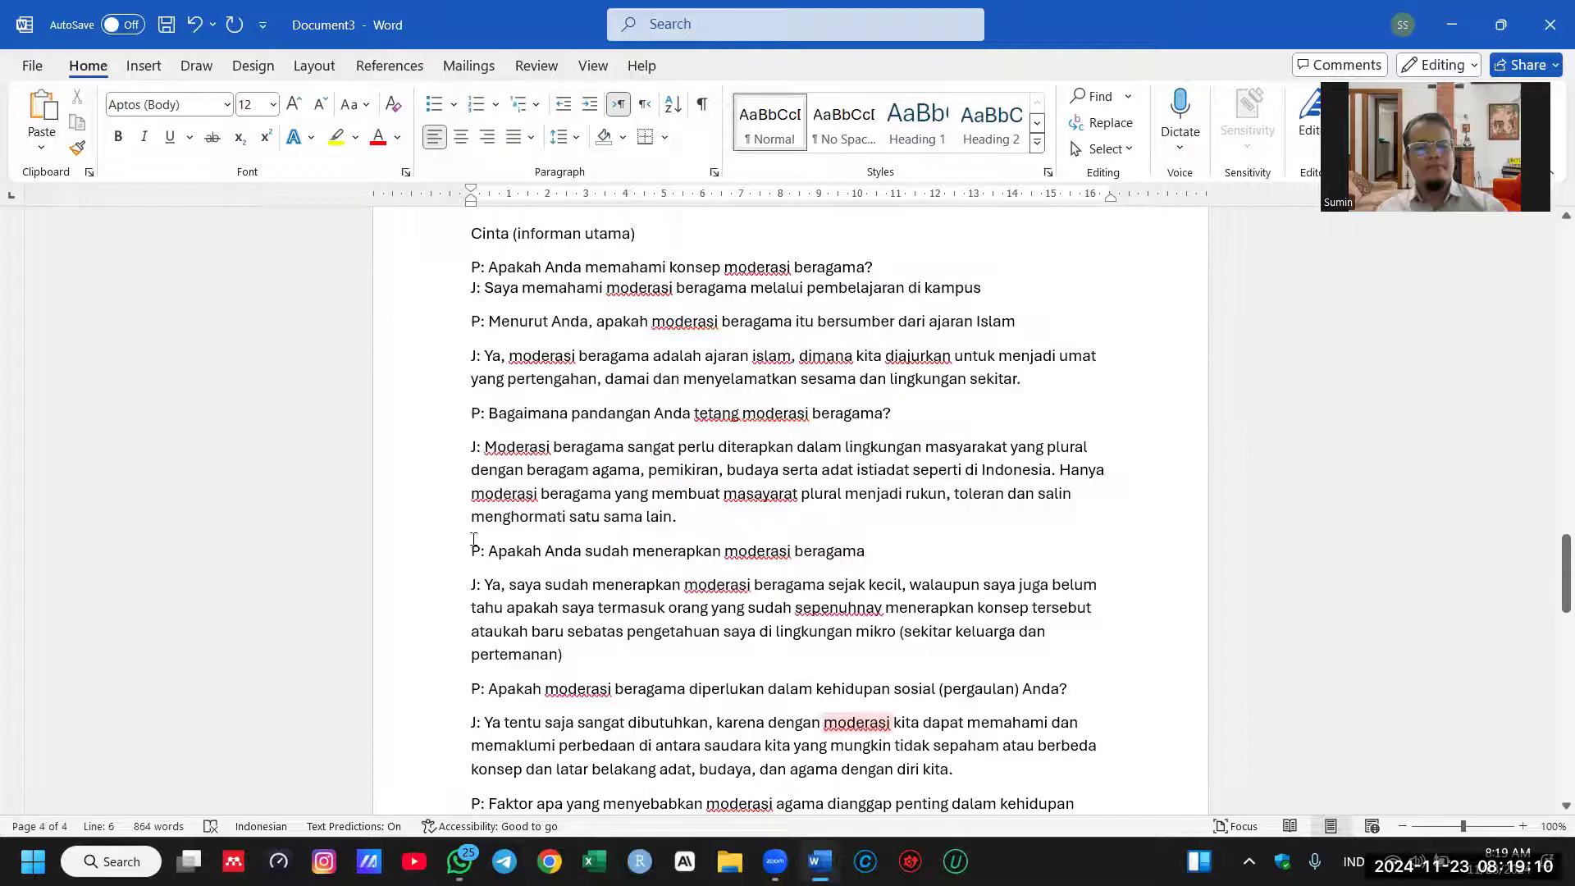
{"action": "scroll", "coordinate": [475, 539], "scroll_direction": "up", "scroll_amount": 2, "text": "ctrl"}
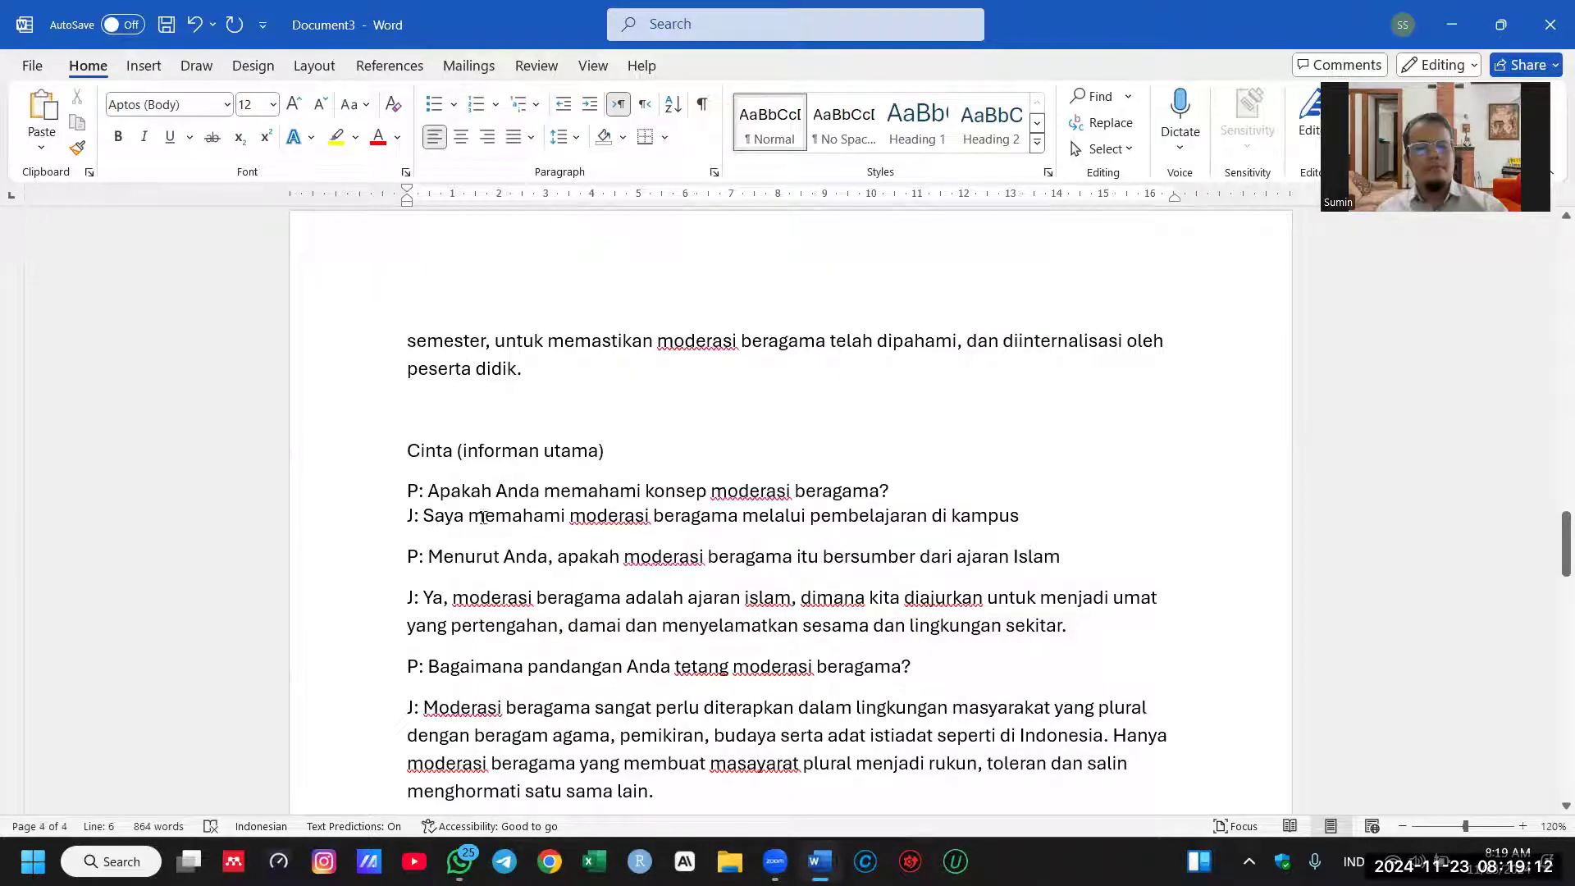
{"action": "double_click", "coordinate": [512, 517]}
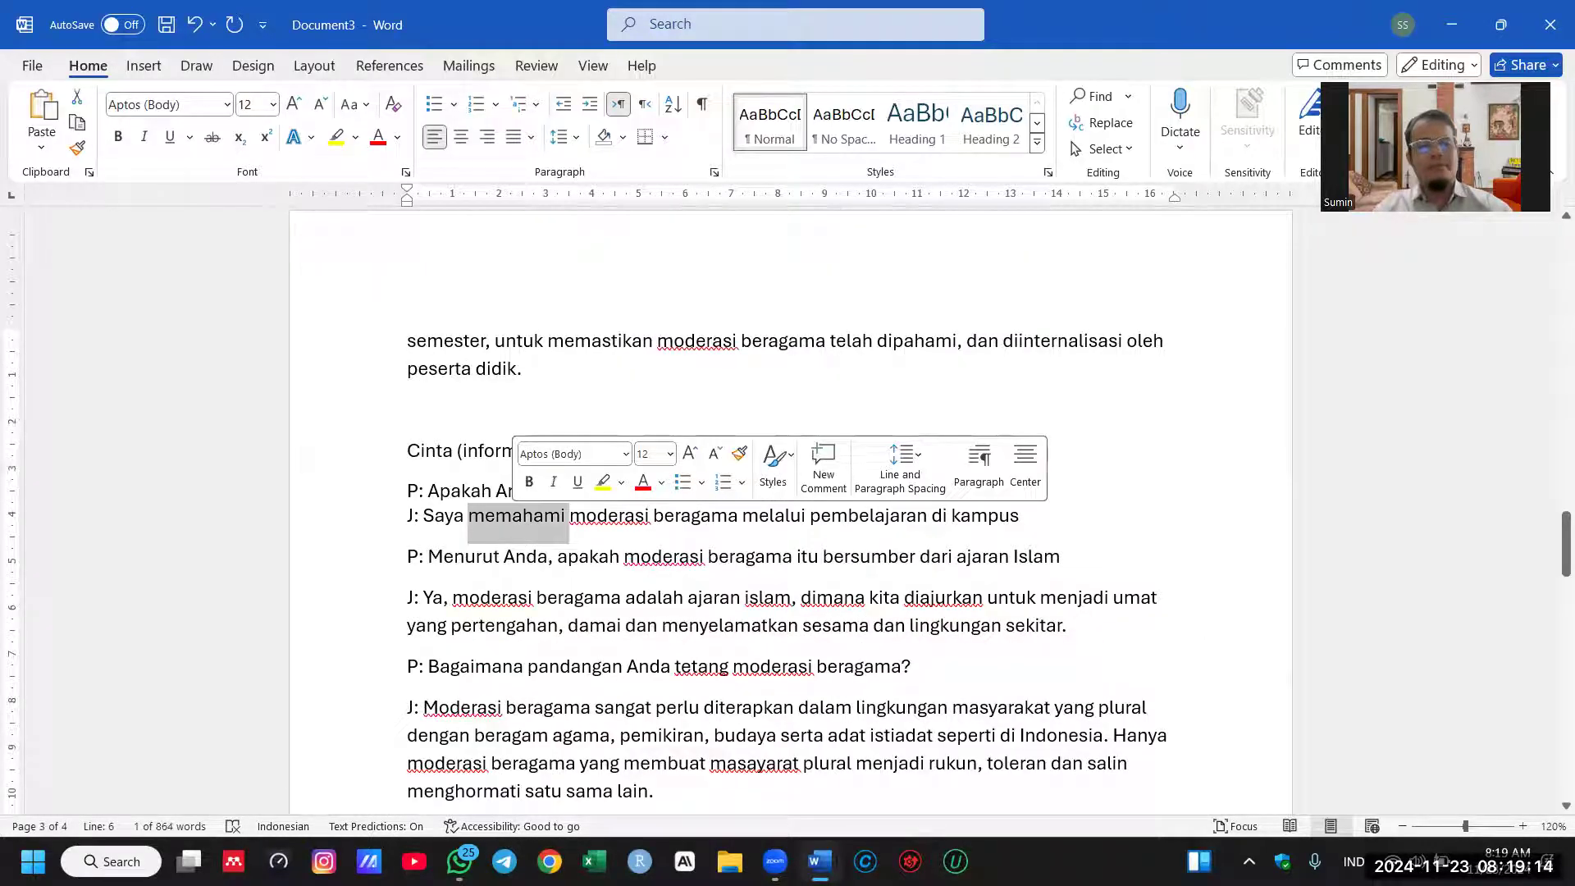
{"action": "type", "text": "paham"}
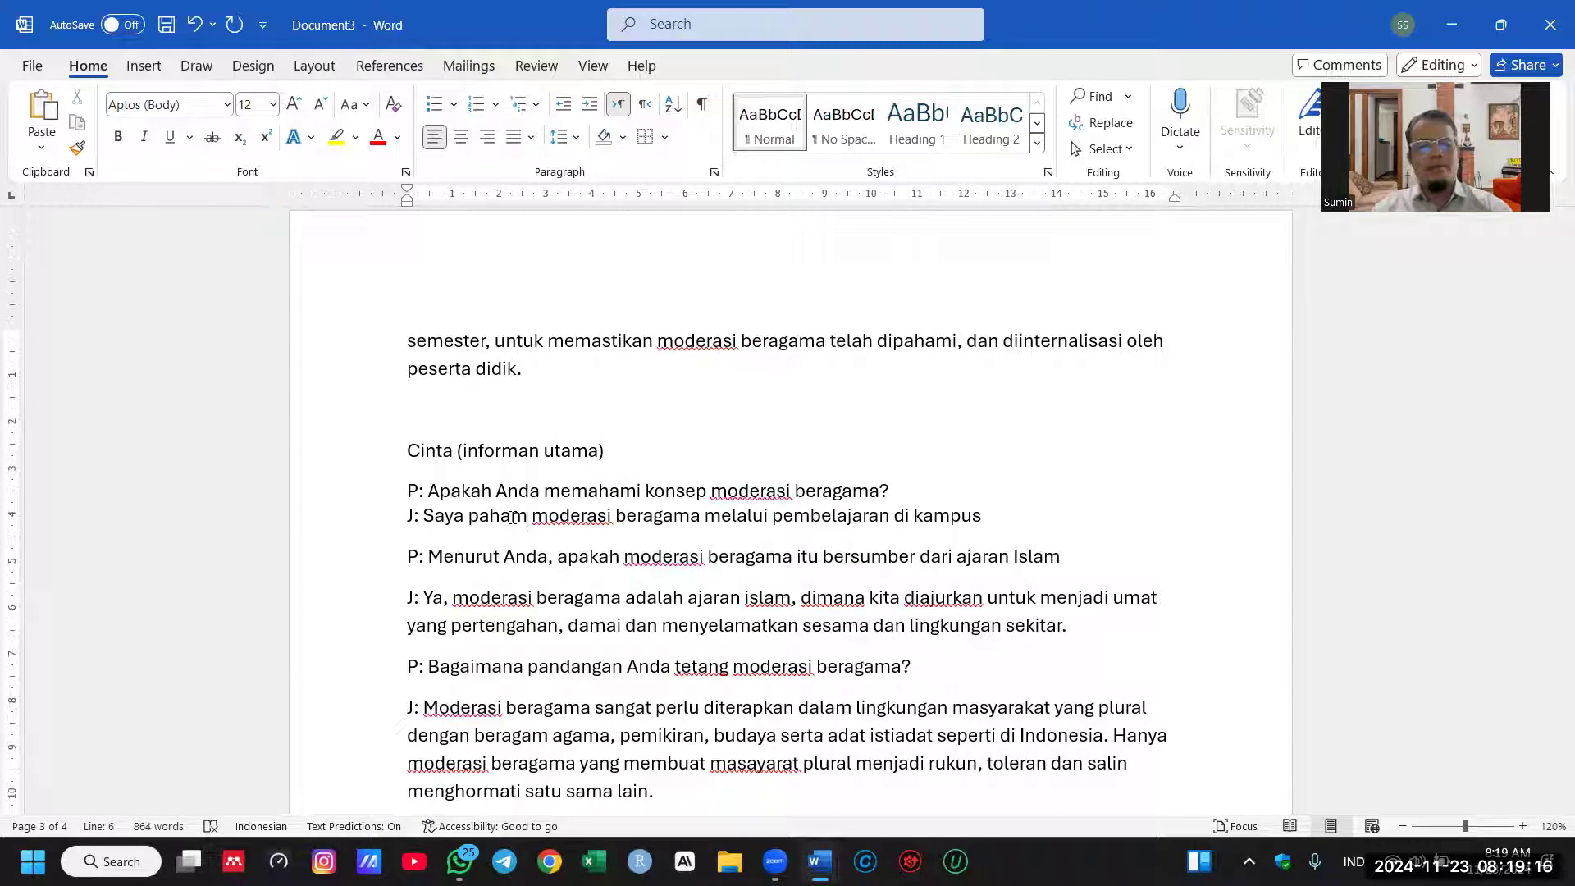
{"action": "key", "text": "ctrl+Delete"}
{"action": "key", "text": "ctrl+Delete"}
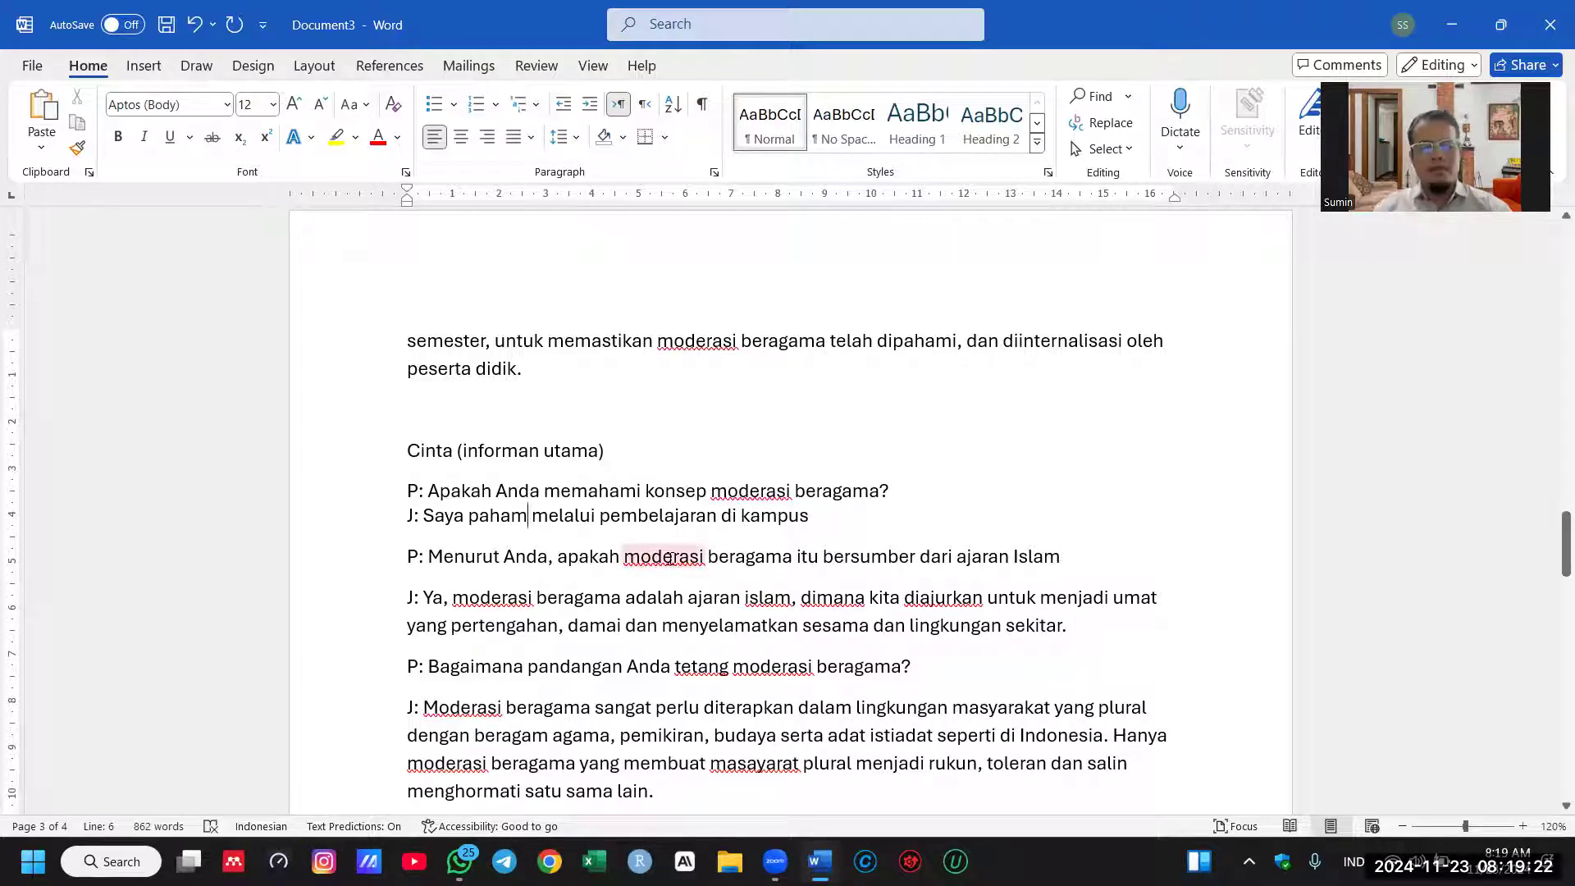
Step: Insert ", mendengar dari media sosial dan ceramah ustadz di pengajian saya." after "Saya paham" in that answer
{"action": "type", "text": ", "}
{"action": "type", "text": "mendengar dari me"}
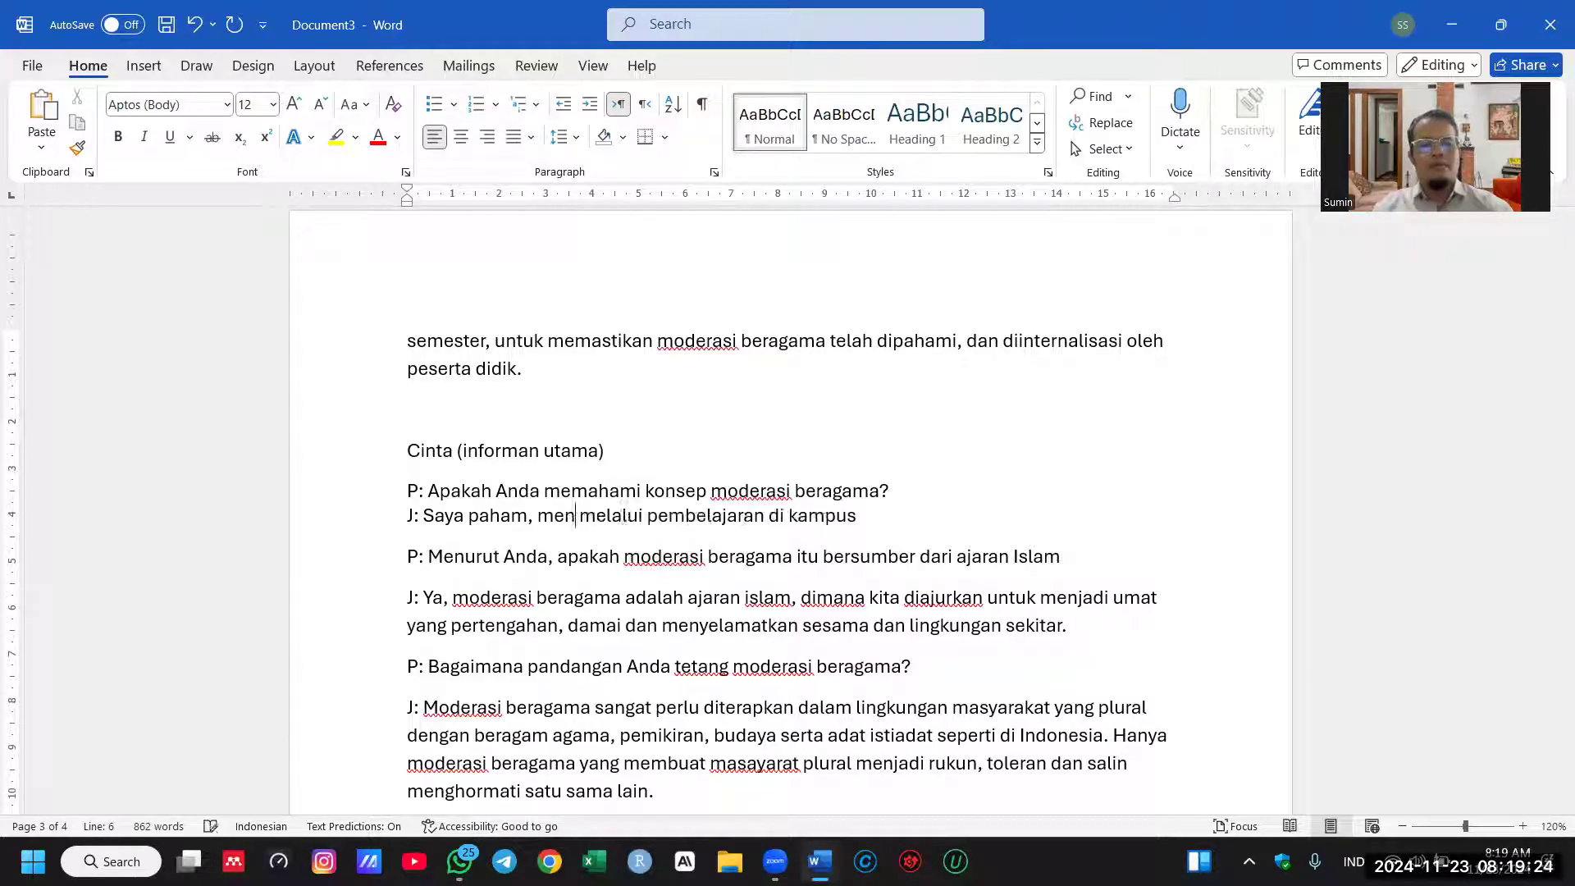
{"action": "type", "text": "dia "}
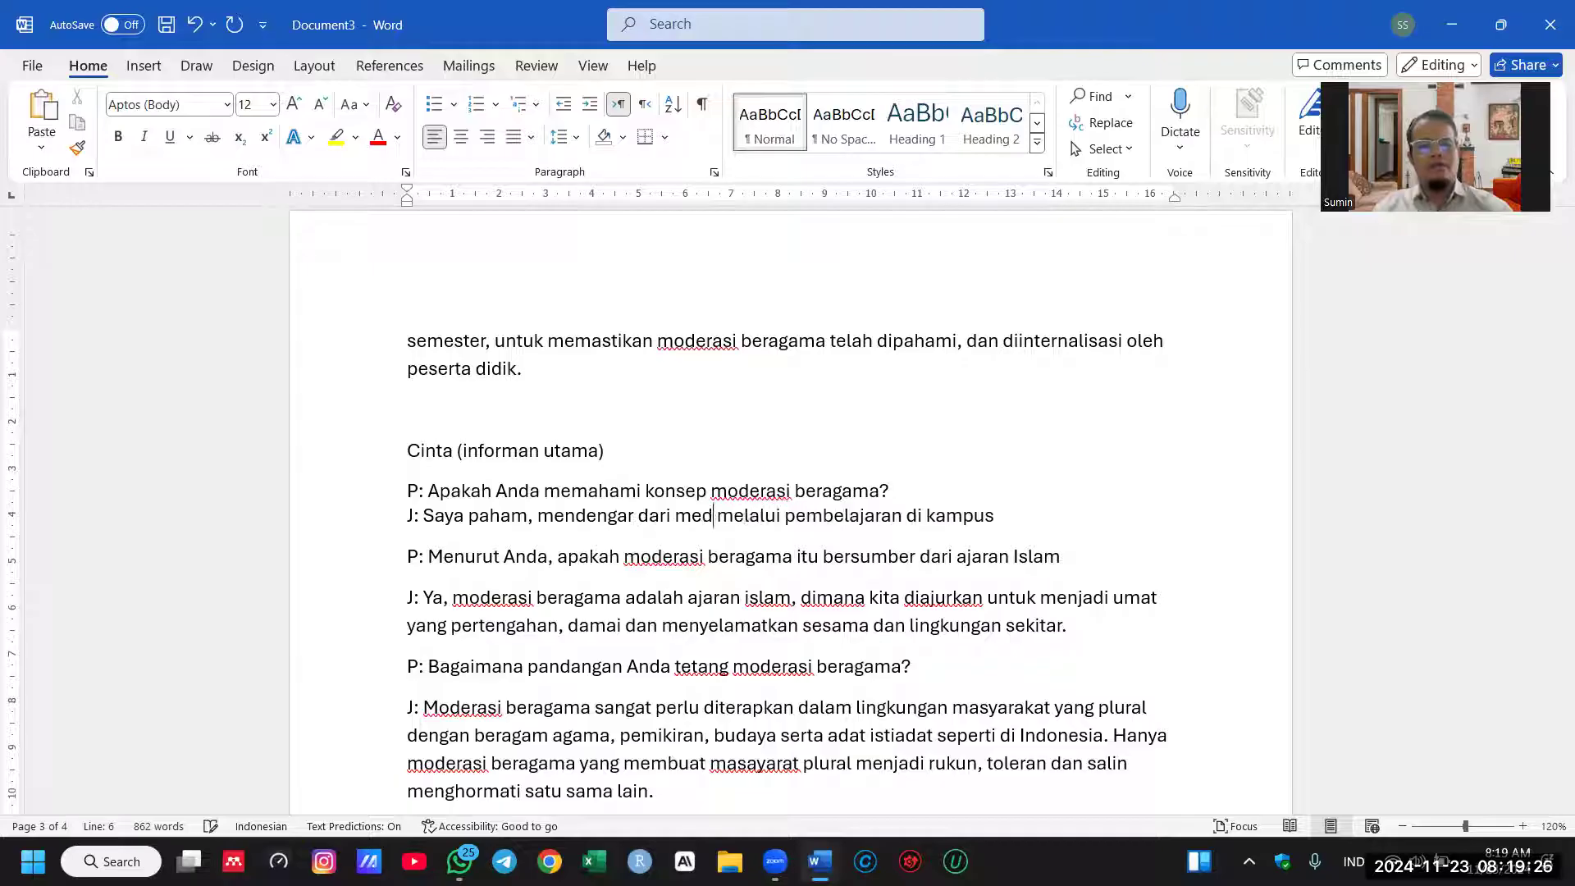
{"action": "type", "text": "s"}
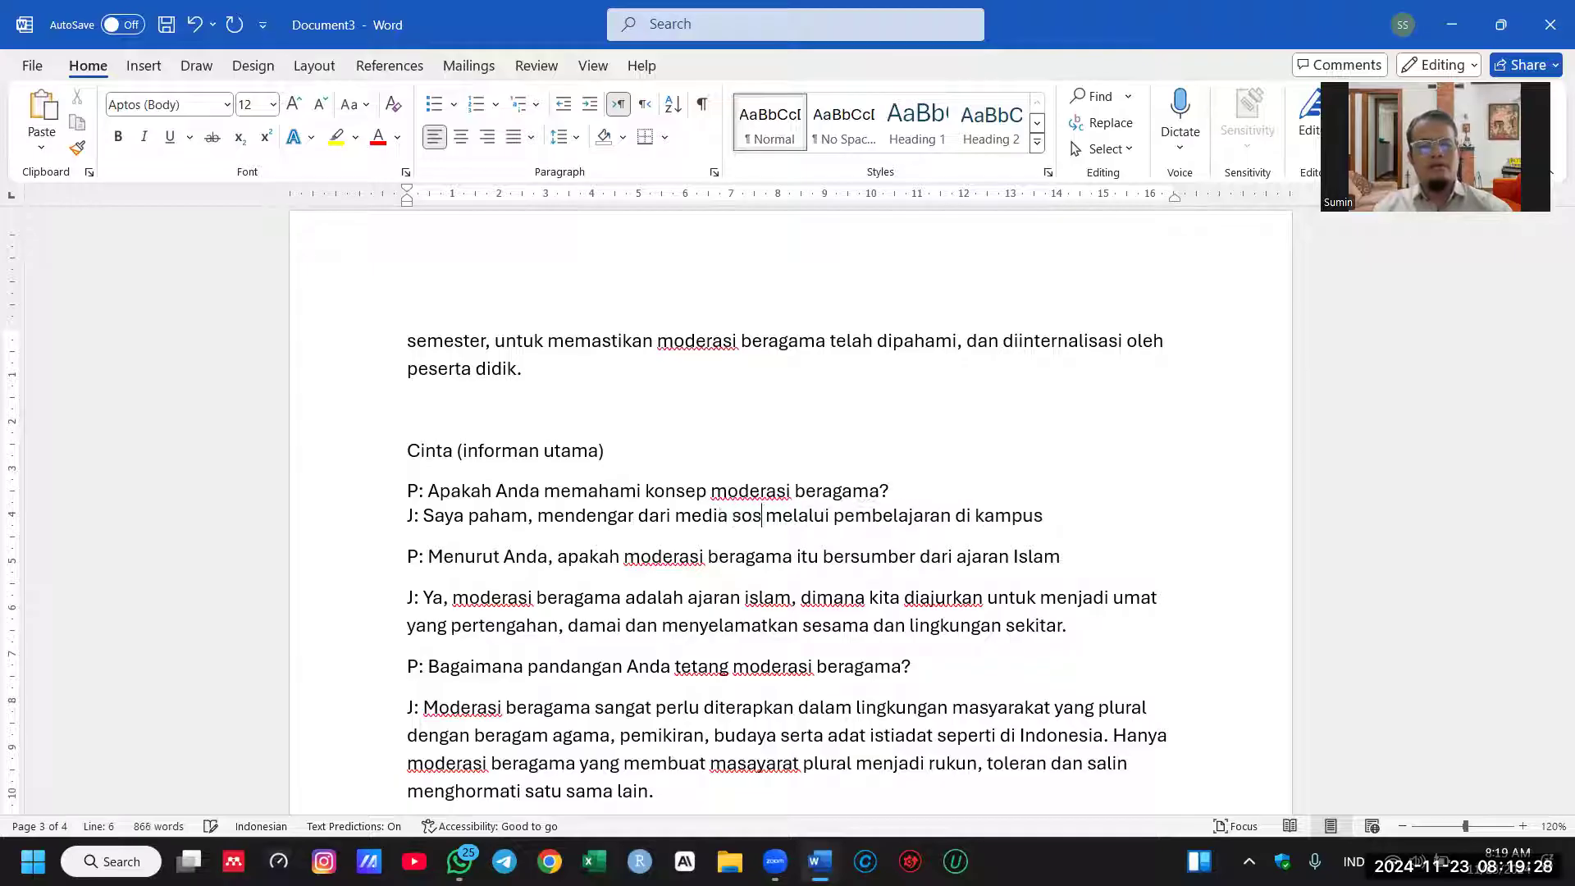
{"action": "type", "text": "osial dan ceramah  "}
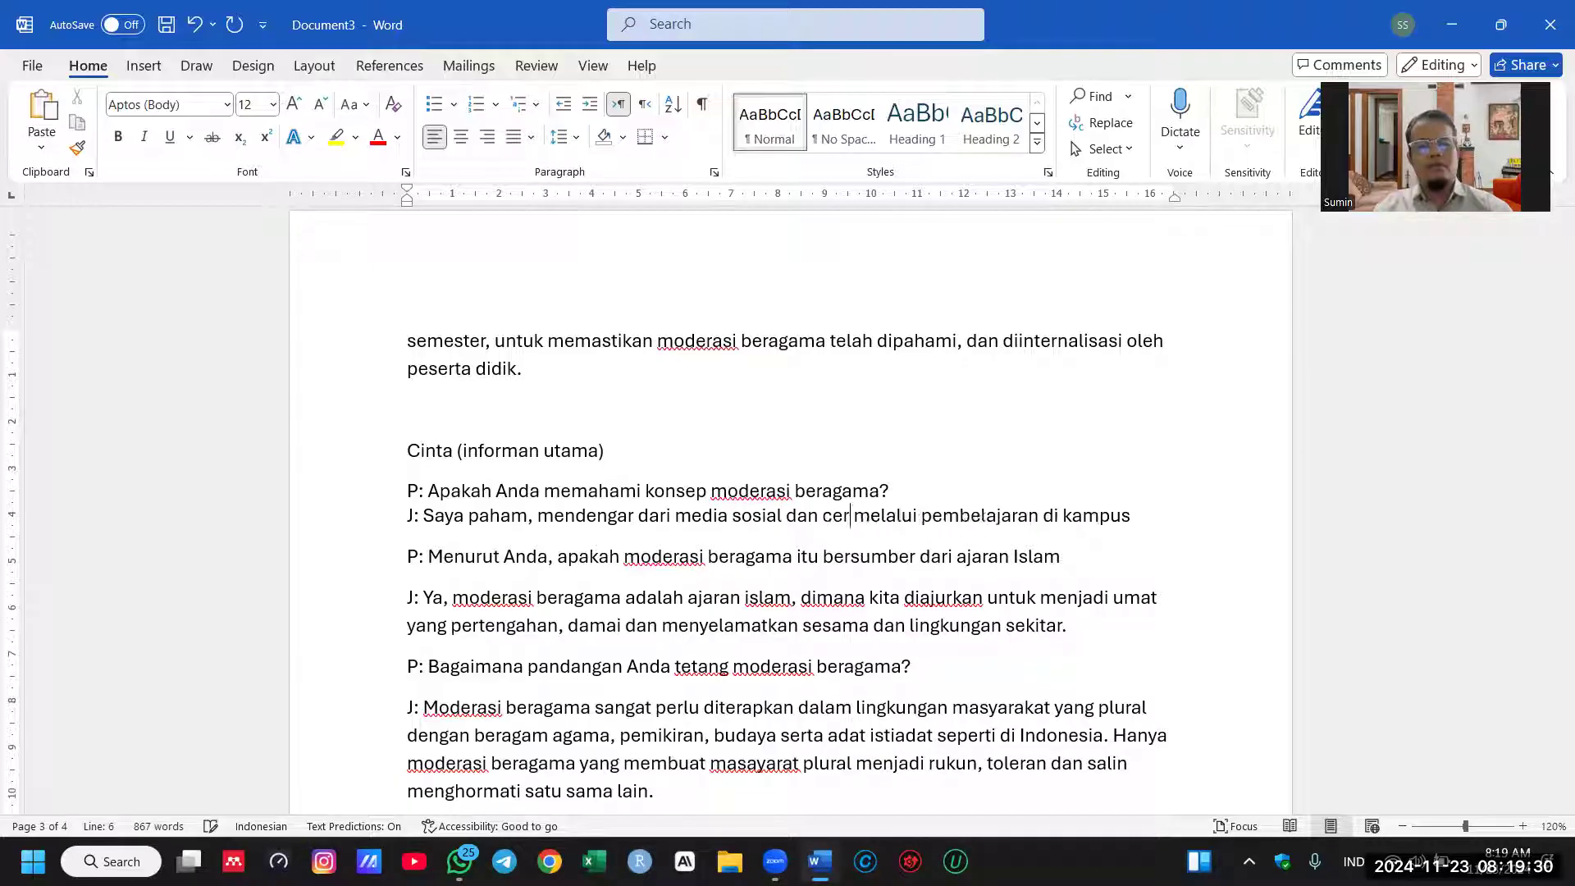
{"action": "type", "text": "ustadz di"}
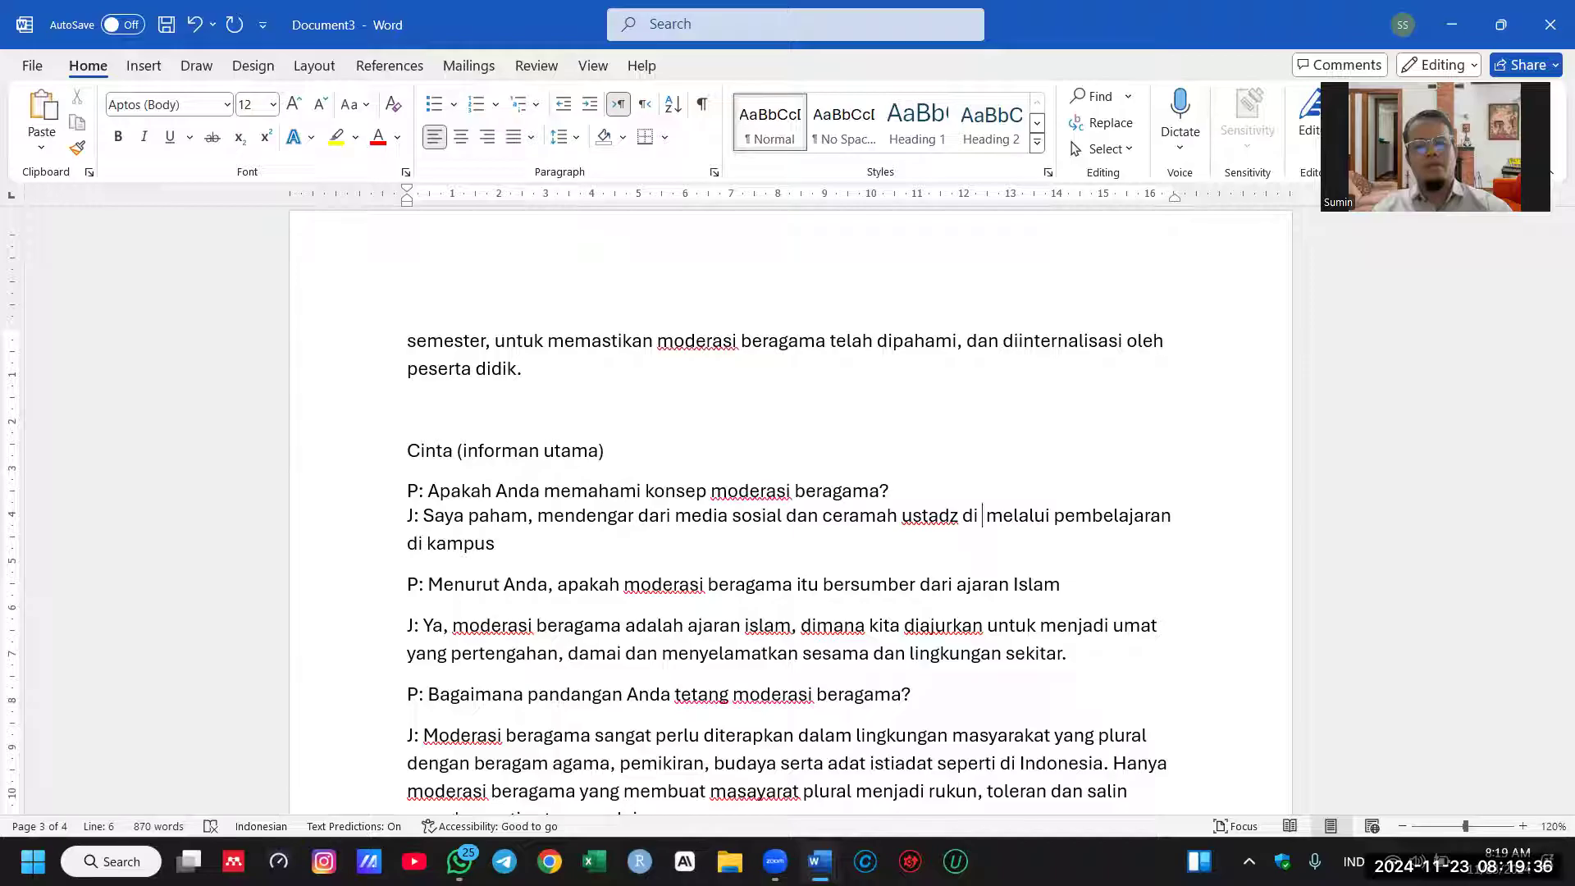
{"action": "type", "text": " pengajian saya."}
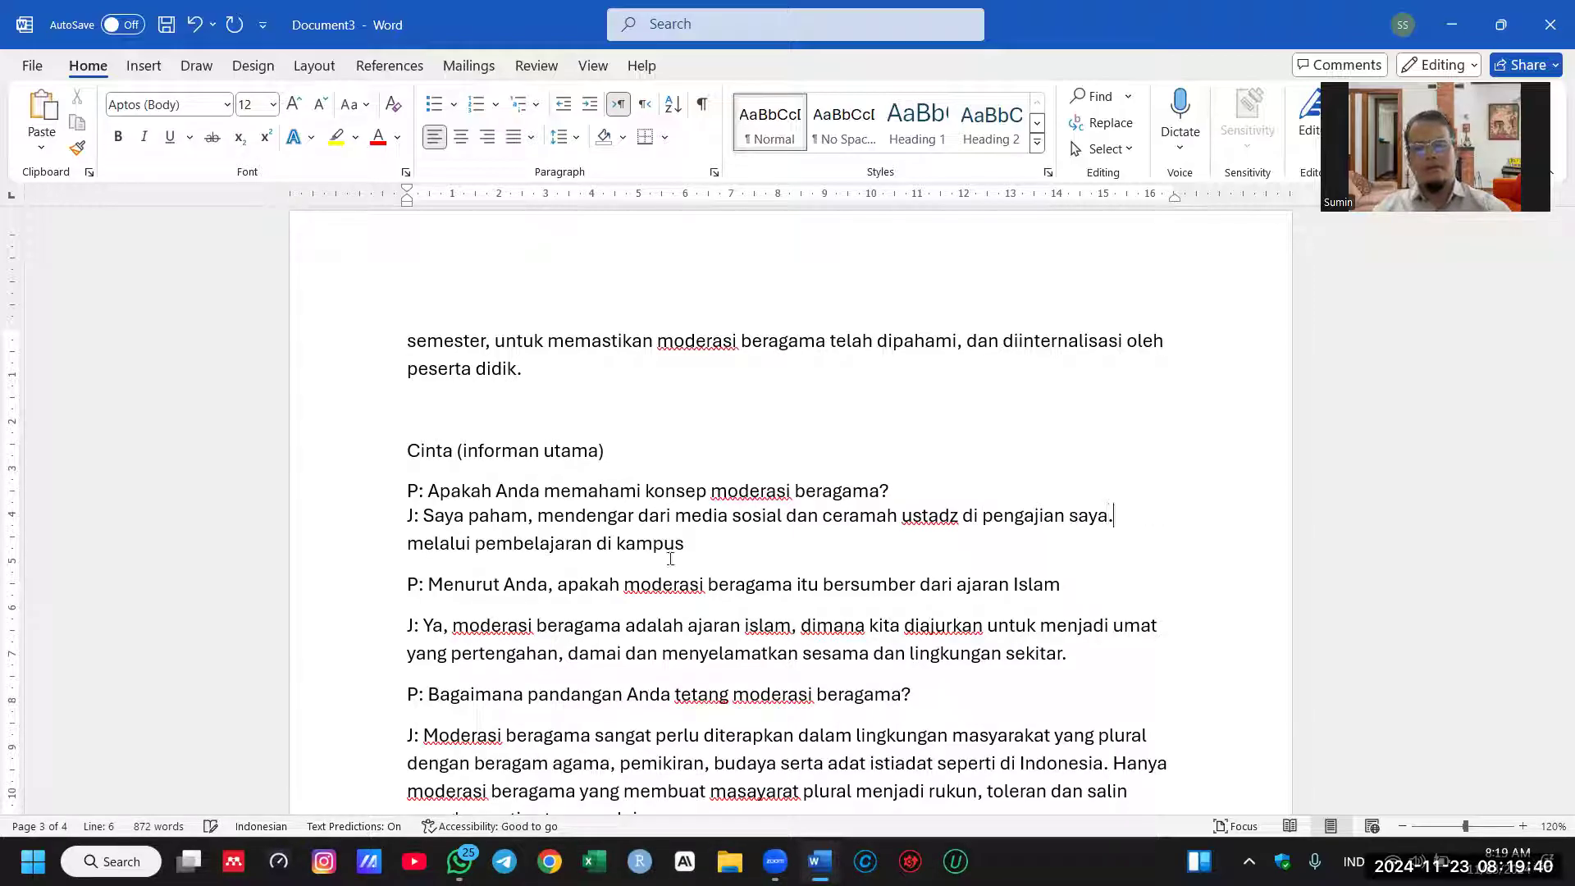
Step: Delete "melalui pembelajaran di kampus" from that answer and end it with ", serta penyampaian oleh guru agama Islam."
{"action": "key", "text": "ctrl+Delete"}
{"action": "key", "text": "ctrl+Delete"}
{"action": "key", "text": "ctrl+Delete"}
{"action": "key", "text": "ctrl+Delete"}
{"action": "key", "text": "BackSpace"}
{"action": "type", "text": ", serta "}
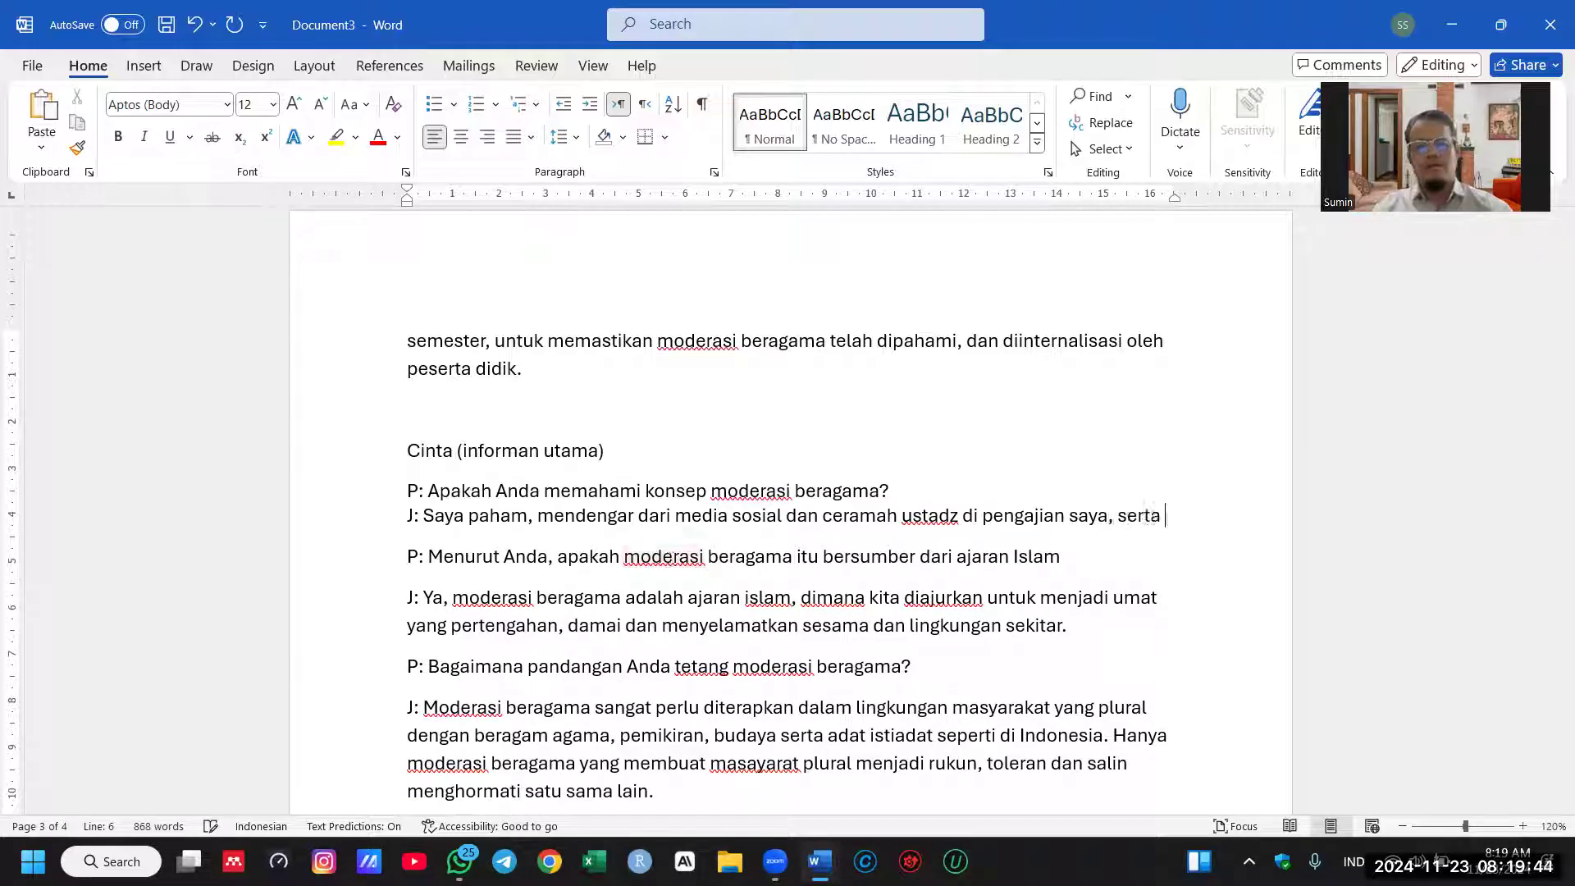
{"action": "type", "text": "penyampaian oleh guru agama Islam."}
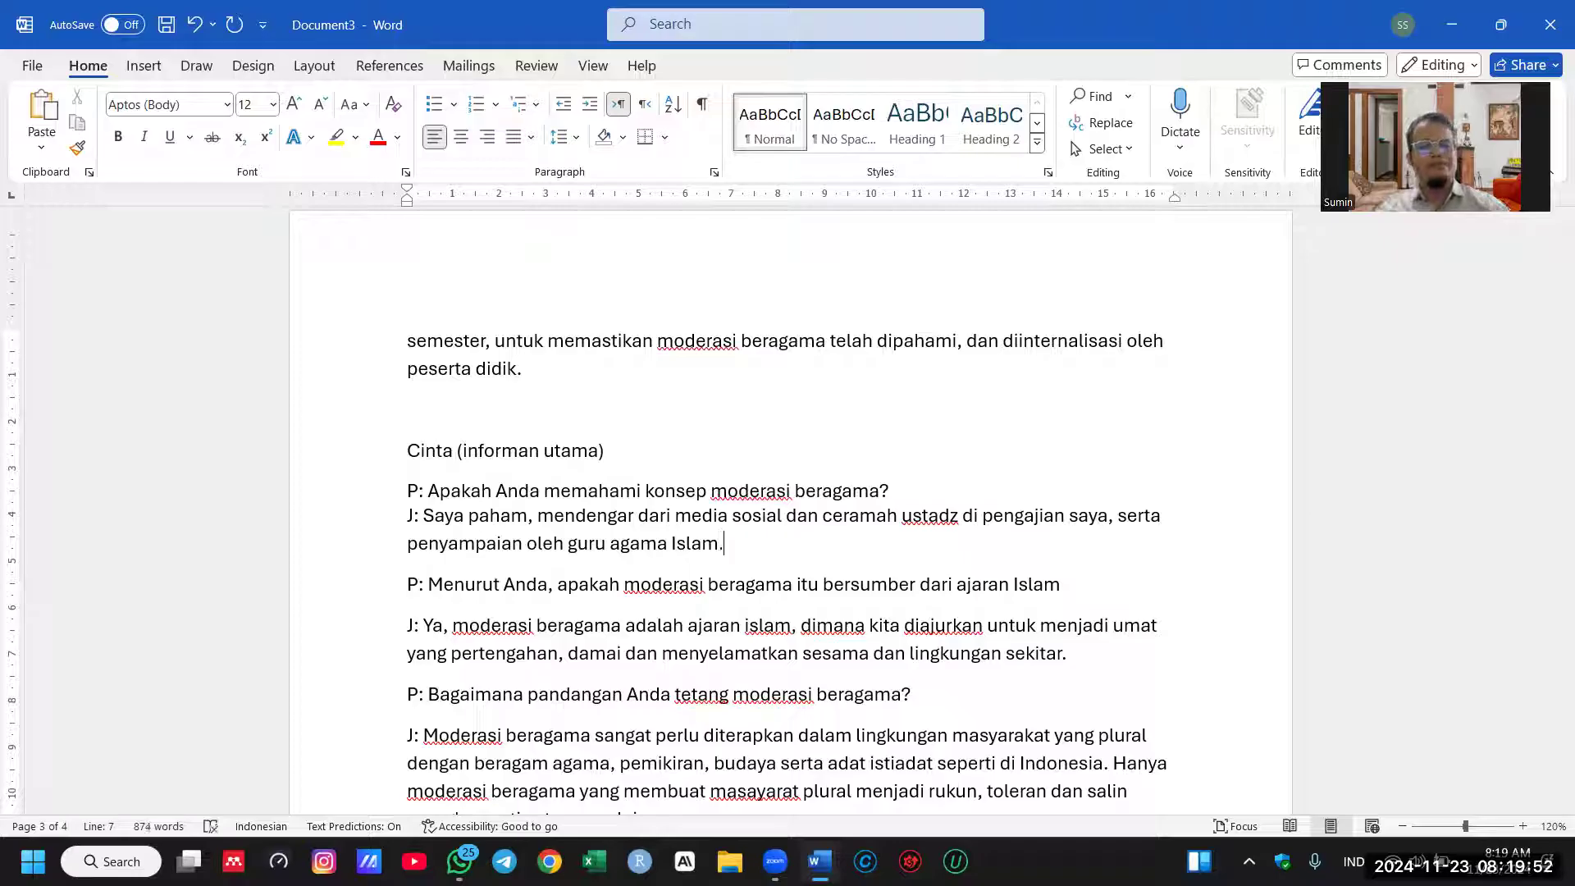
{"action": "scroll", "coordinate": [657, 544], "scroll_direction": "down", "scroll_amount": 1}
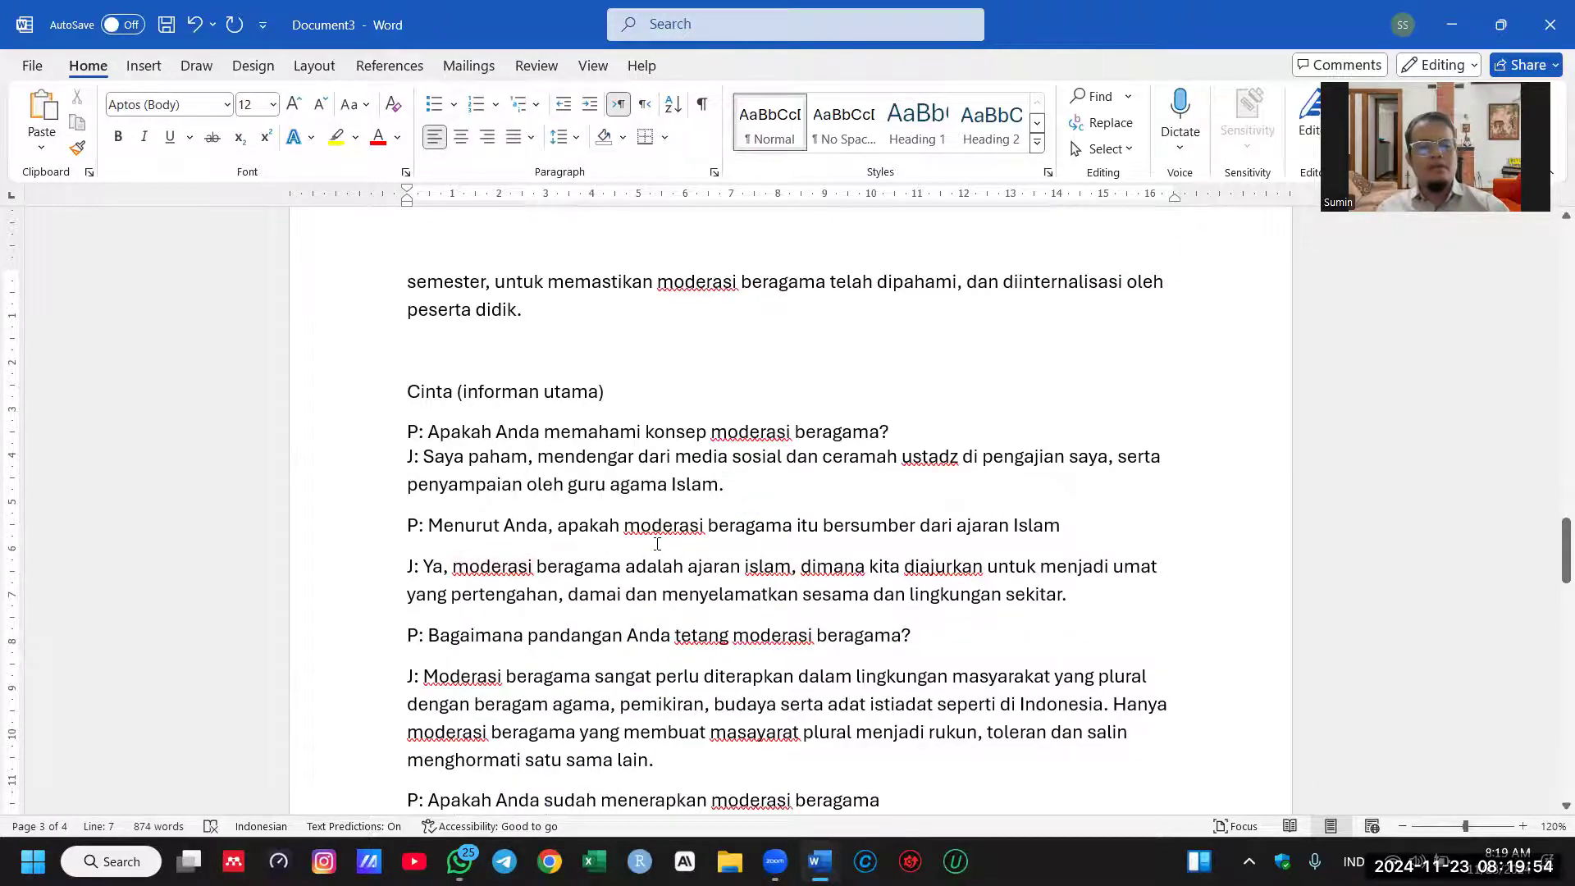
{"action": "scroll", "coordinate": [657, 544], "scroll_direction": "down", "scroll_amount": 1}
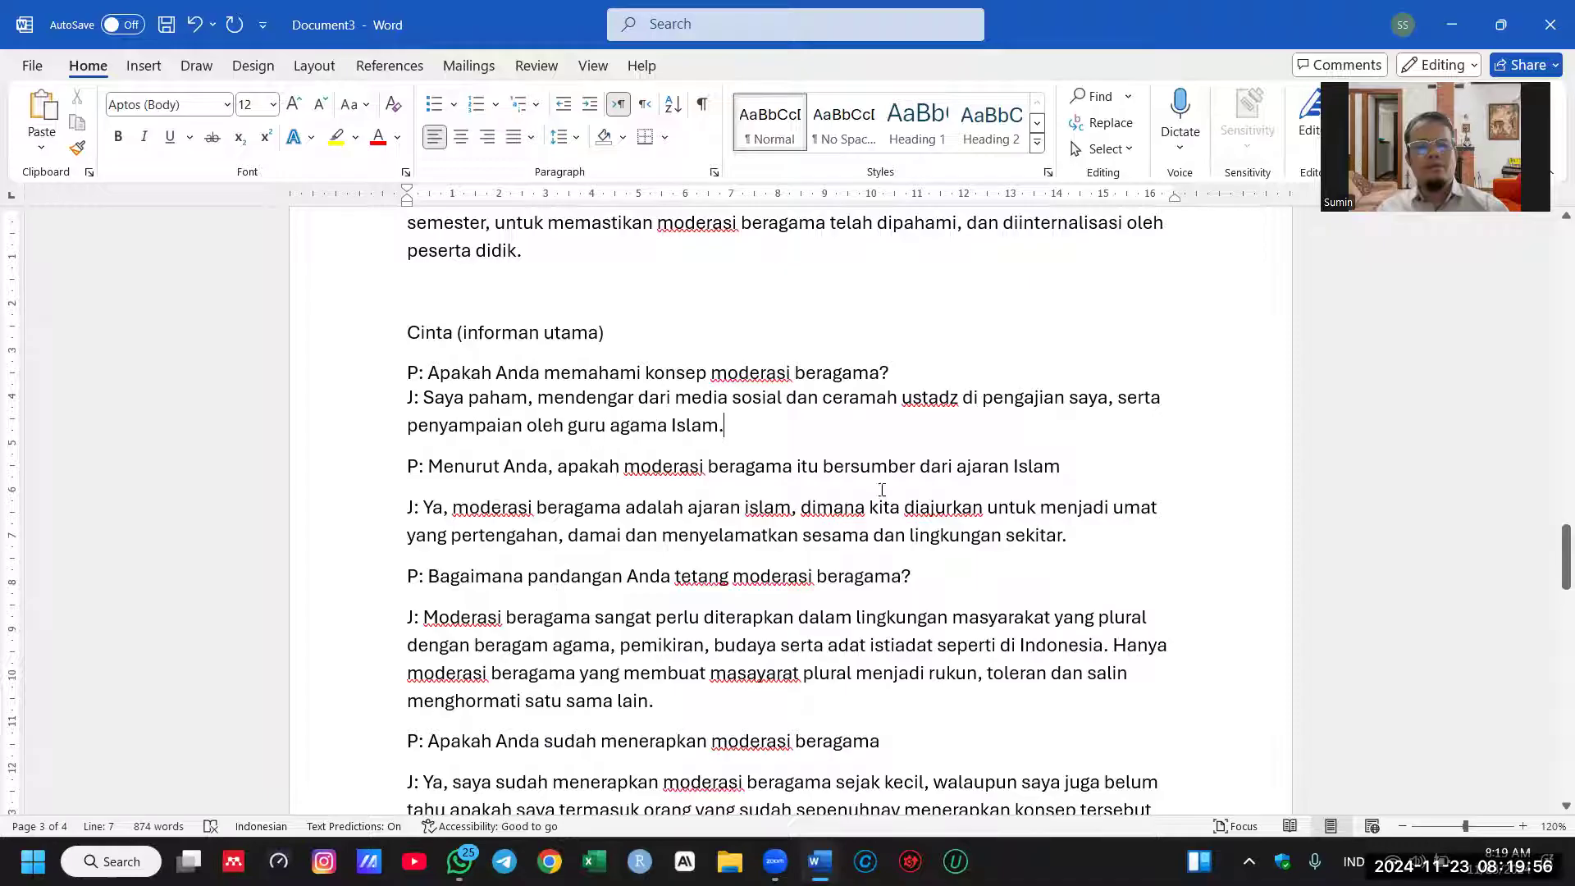
Step: In the last informant's second answer, replace "moderasi beragama adalah ajaran islam" with "sesuai dengan ajaran Islam"
{"action": "left_click", "coordinate": [433, 507]}
{"action": "left_click_drag", "start_coordinate": [577, 509], "coordinate": [763, 507]}
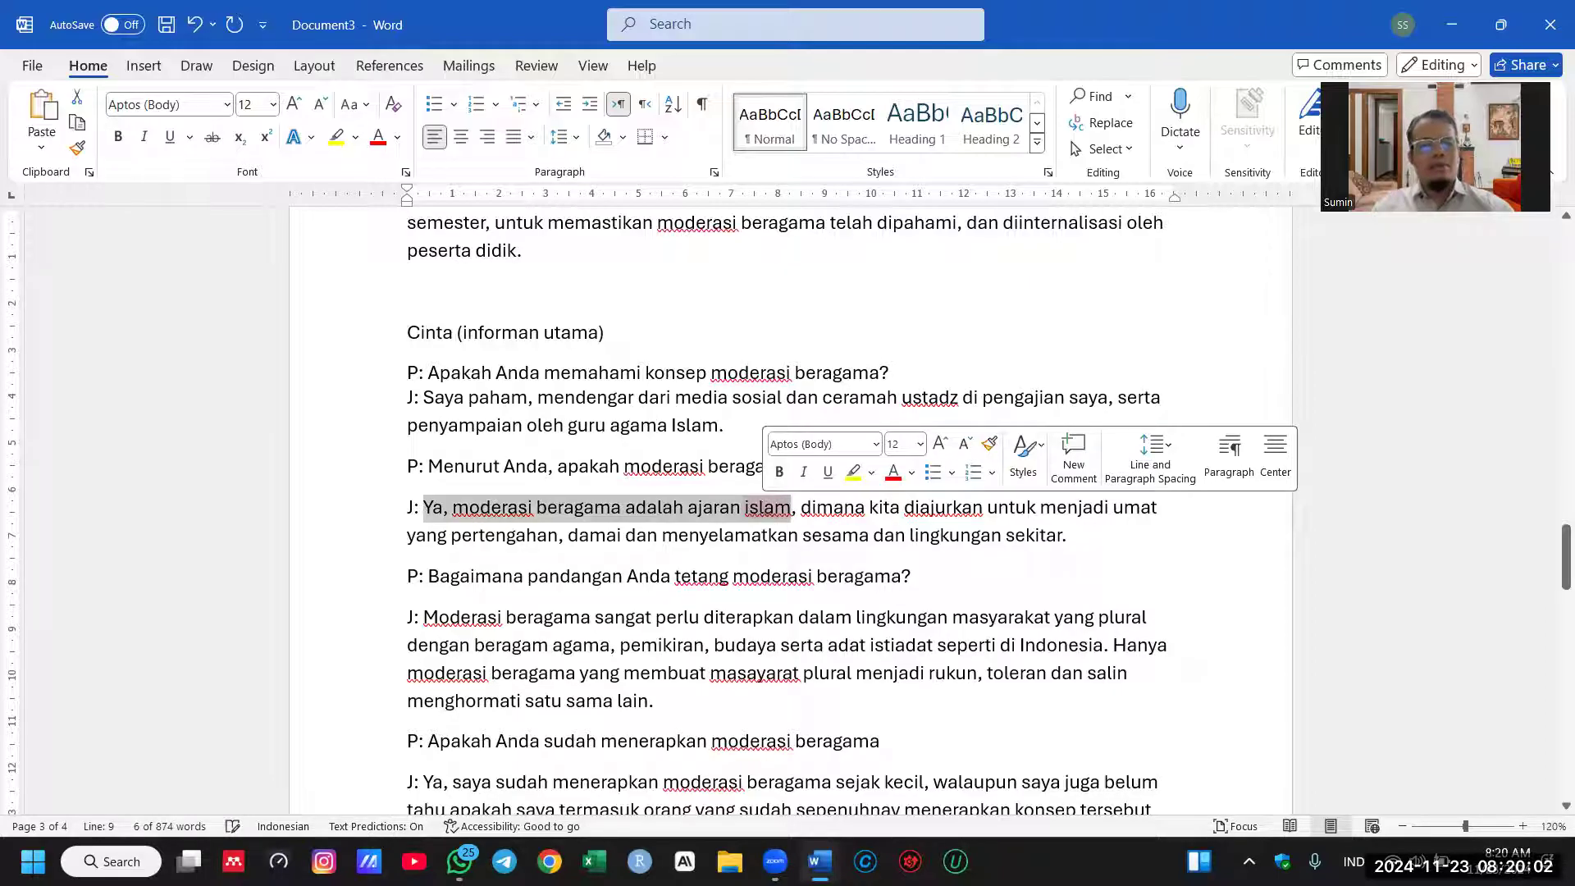
{"action": "key", "text": "Delete"}
{"action": "type", "text": "sesuai dengan ajaran"}
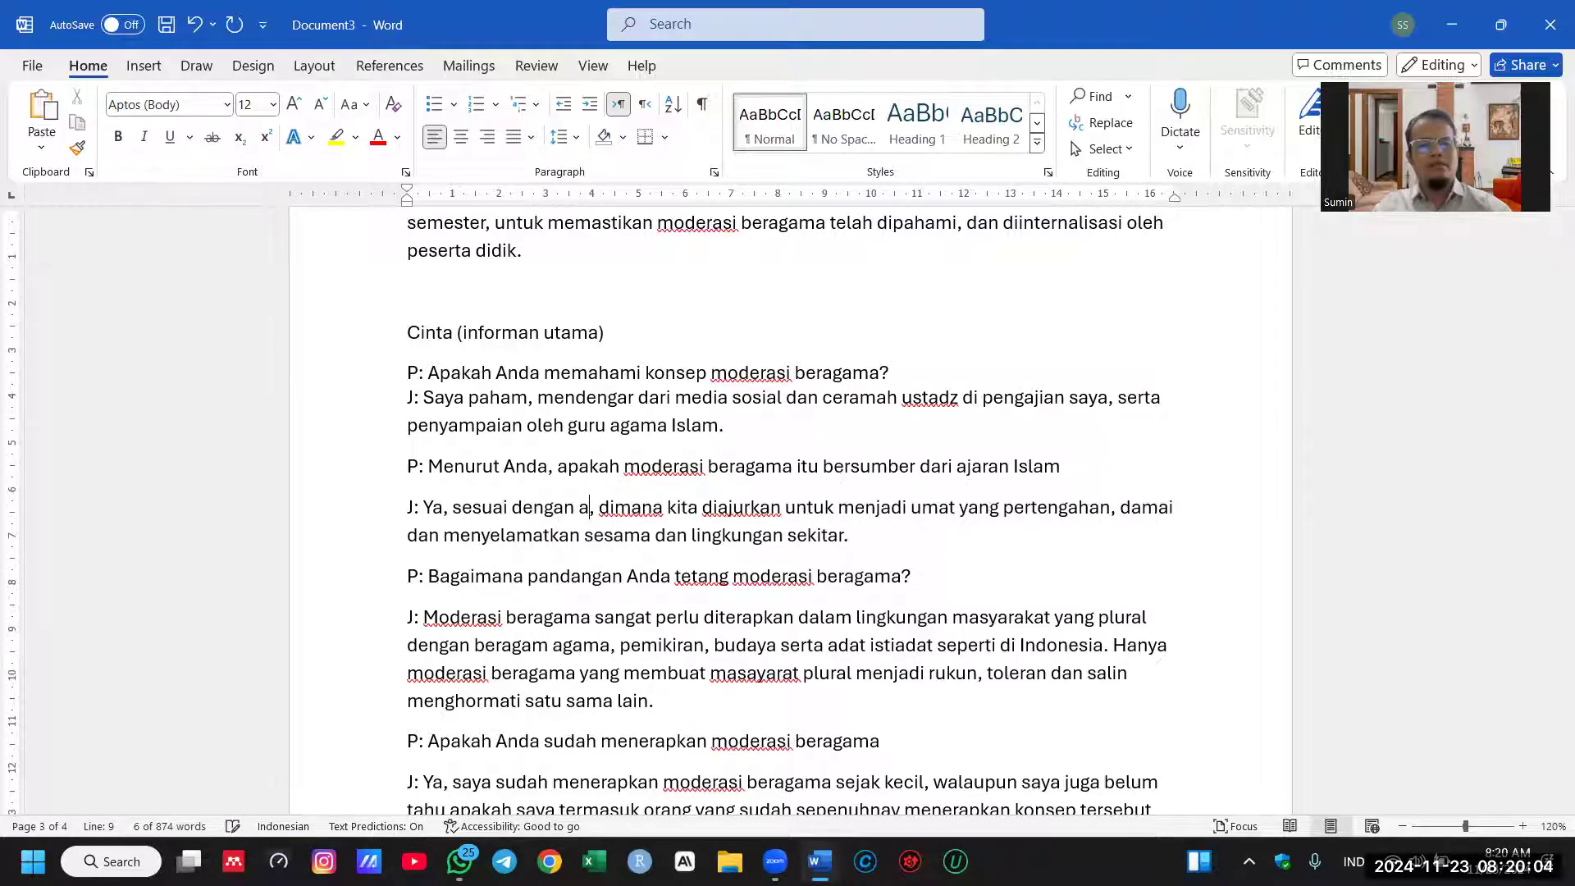
{"action": "type", "text": " Islam"}
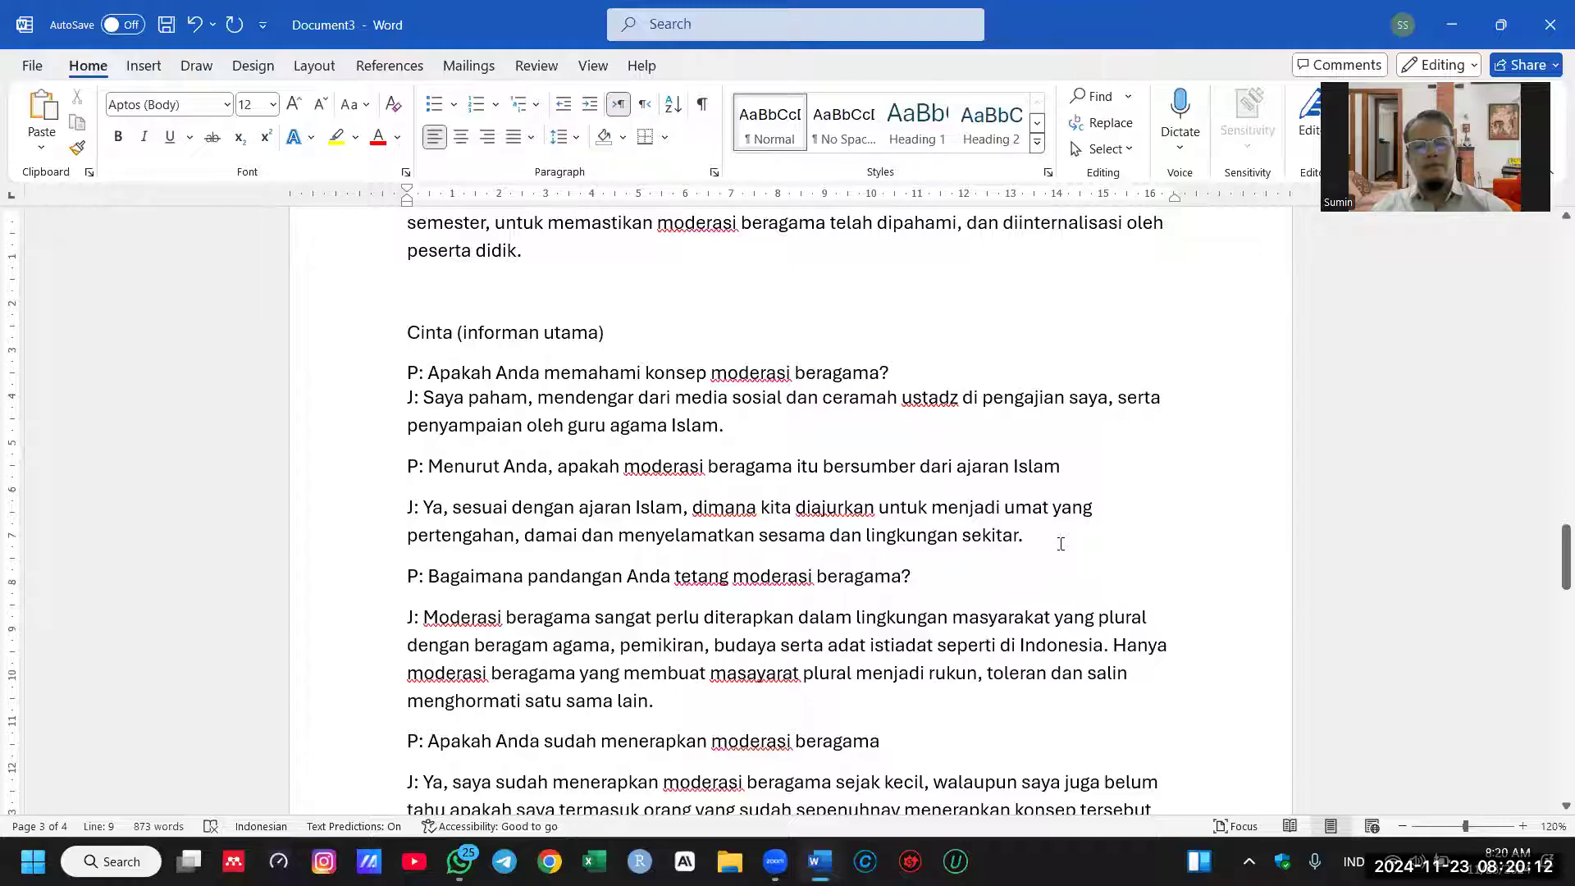
Step: Replace the text after "dimana kita diajurkan" in that answer with "untuk menjadi umat yang tidak liberral dan juga tidak ekstrim kanan, kita"
{"action": "key", "text": "ctrl+z"}
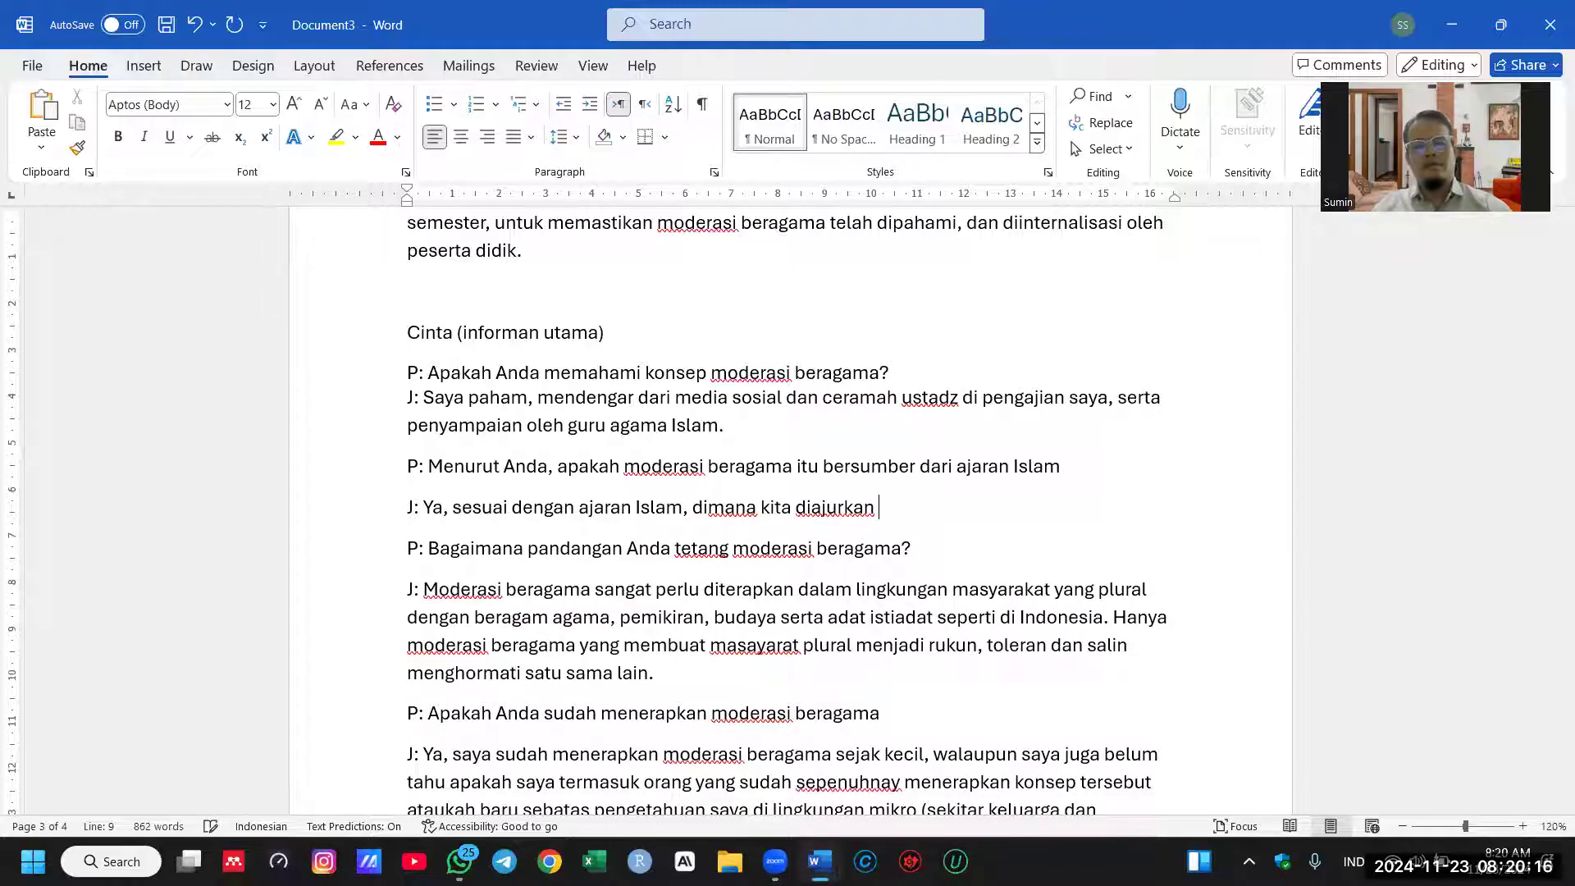
{"action": "type", "text": "untuk menjadi umat yang tidak liberral dan"}
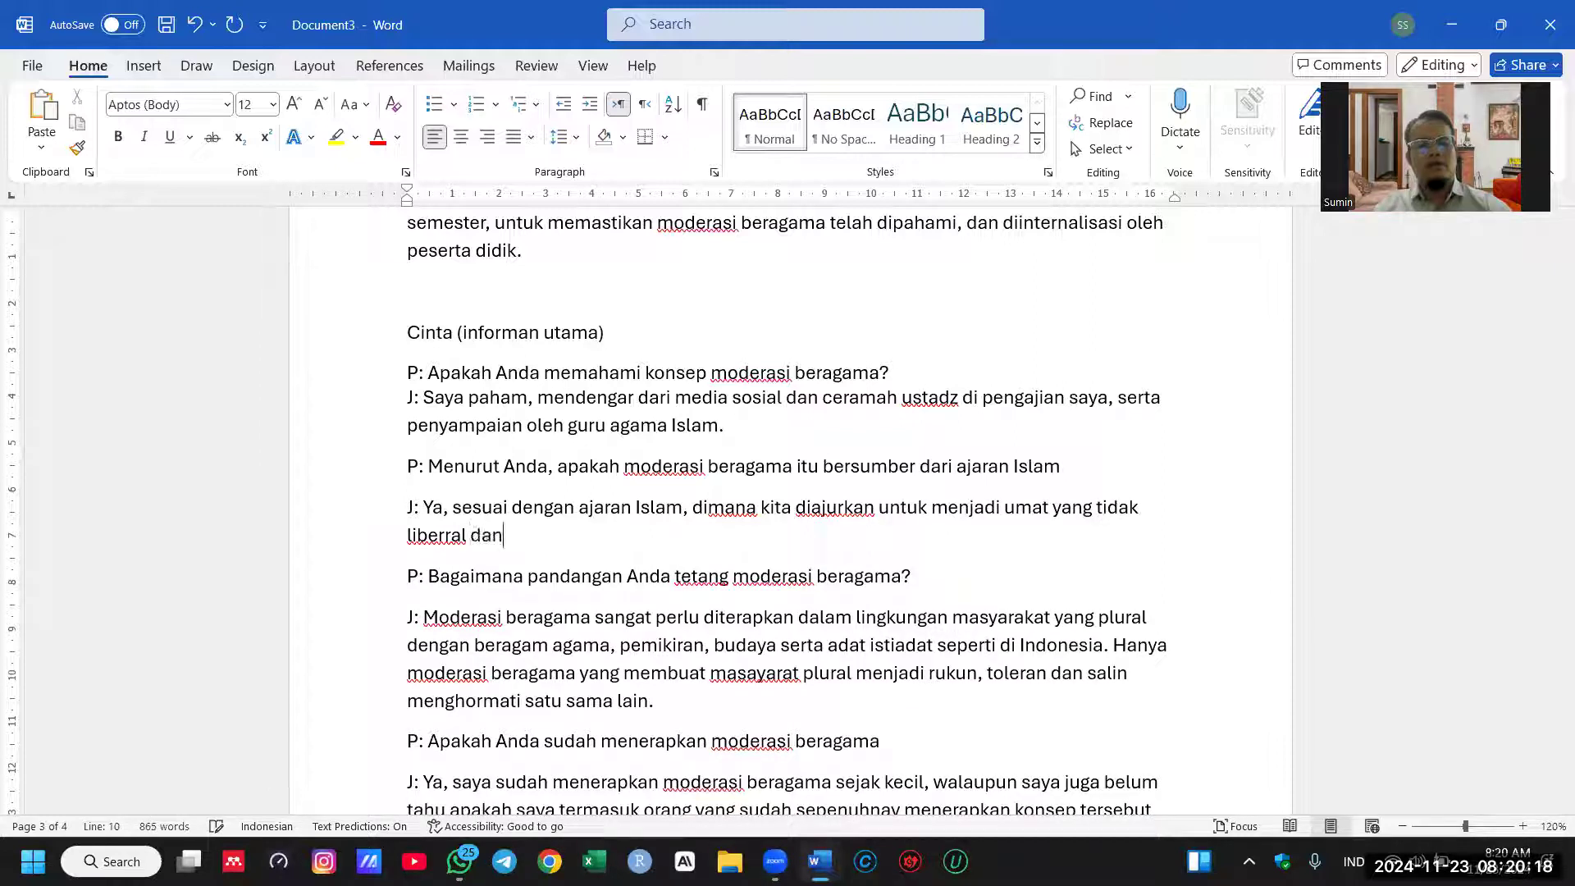
{"action": "type", "text": " juga ti"}
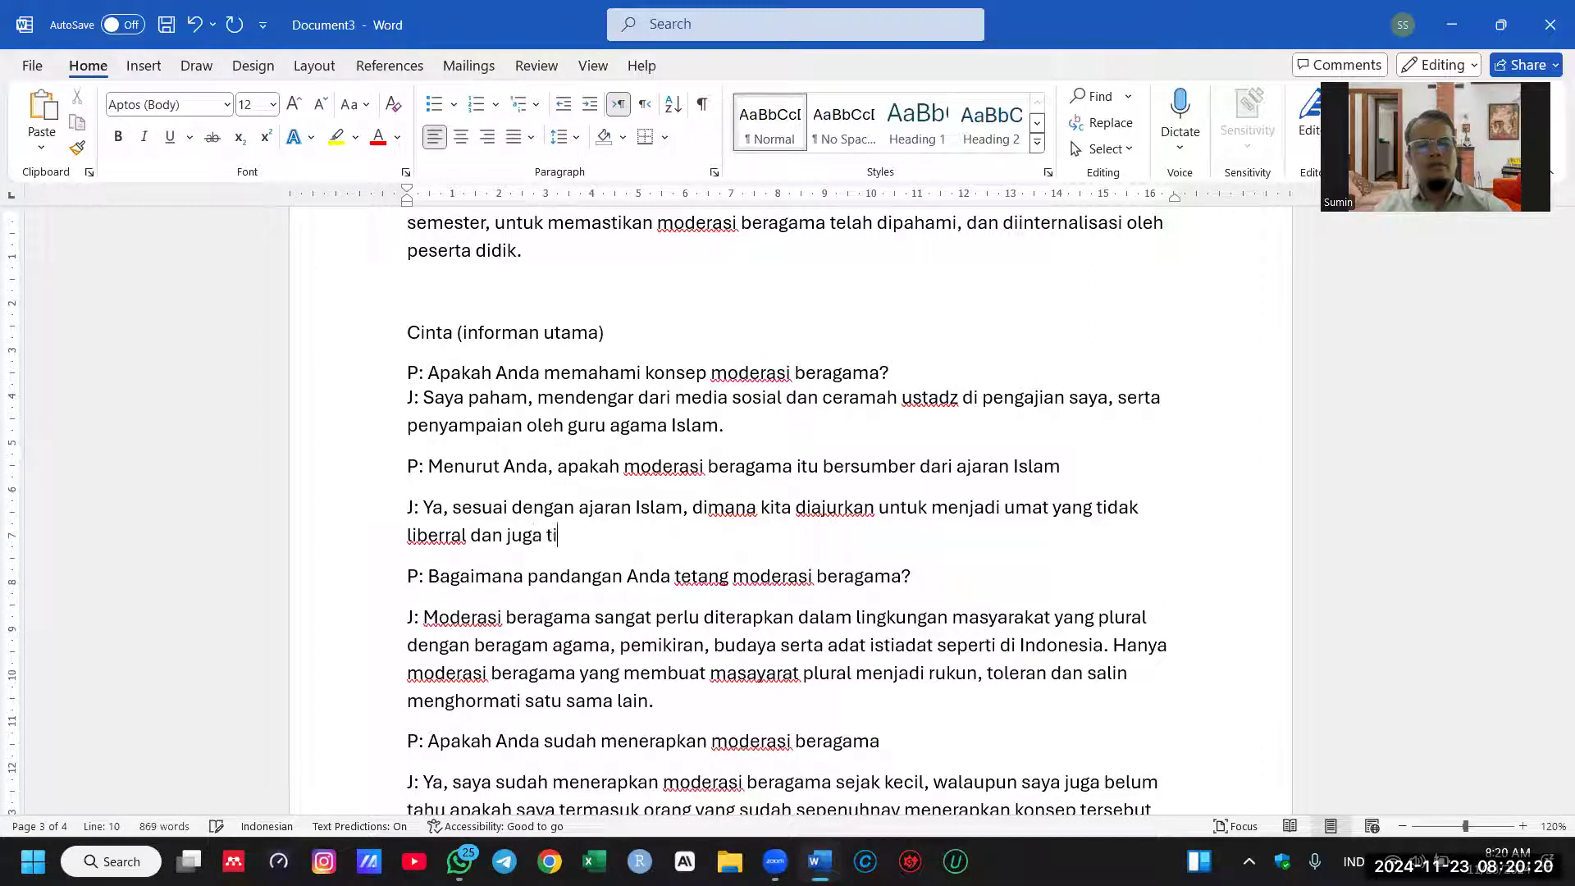
{"action": "type", "text": "dak ekstrim ka"}
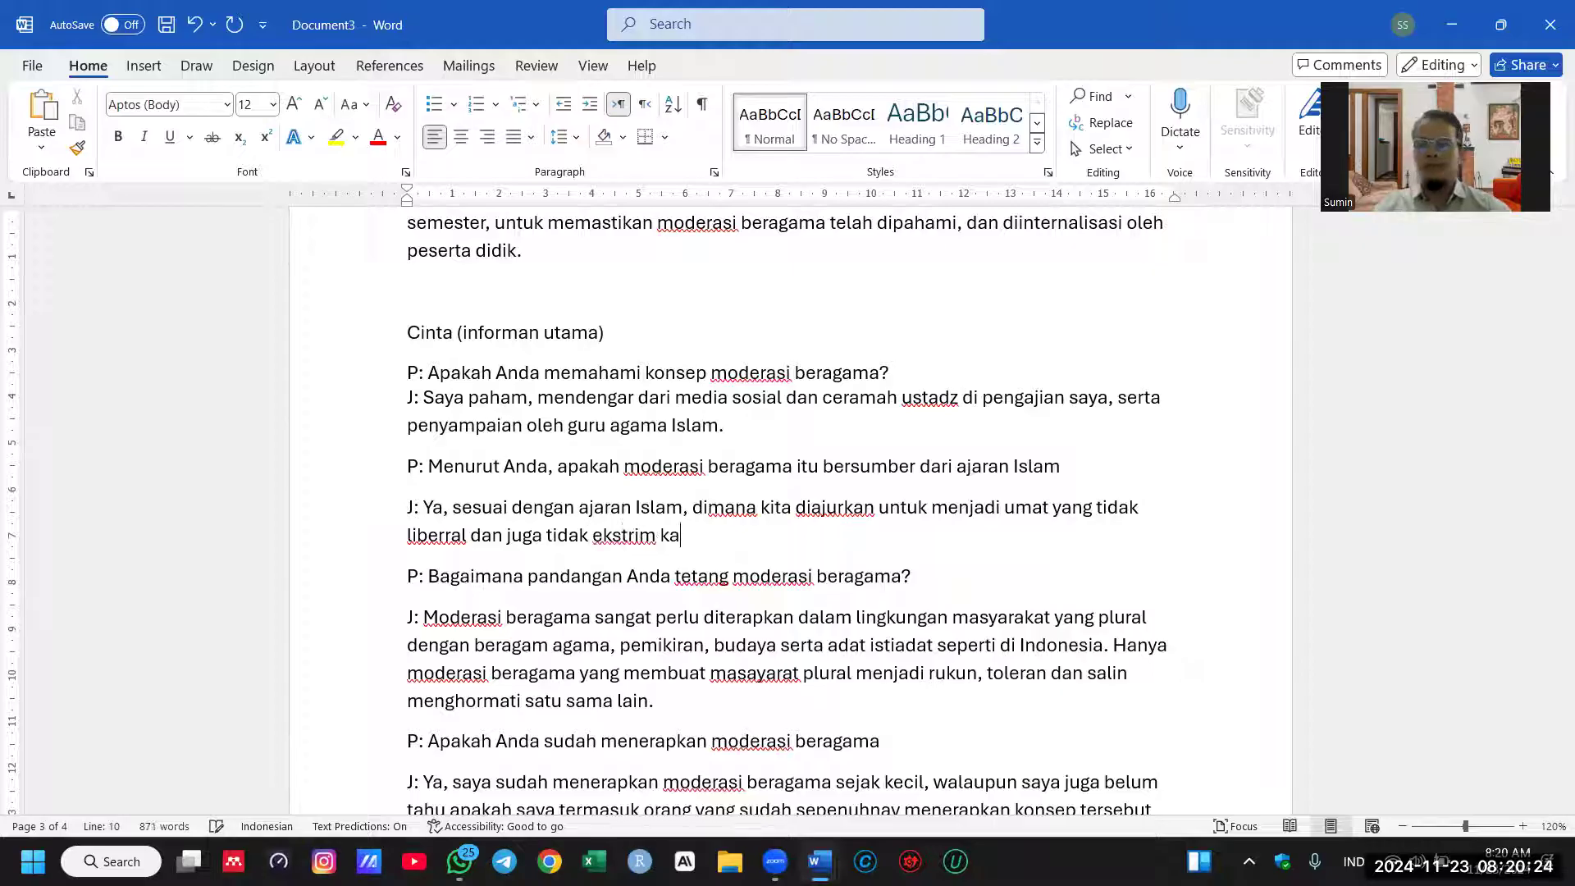
{"action": "type", "text": "nan, kita"}
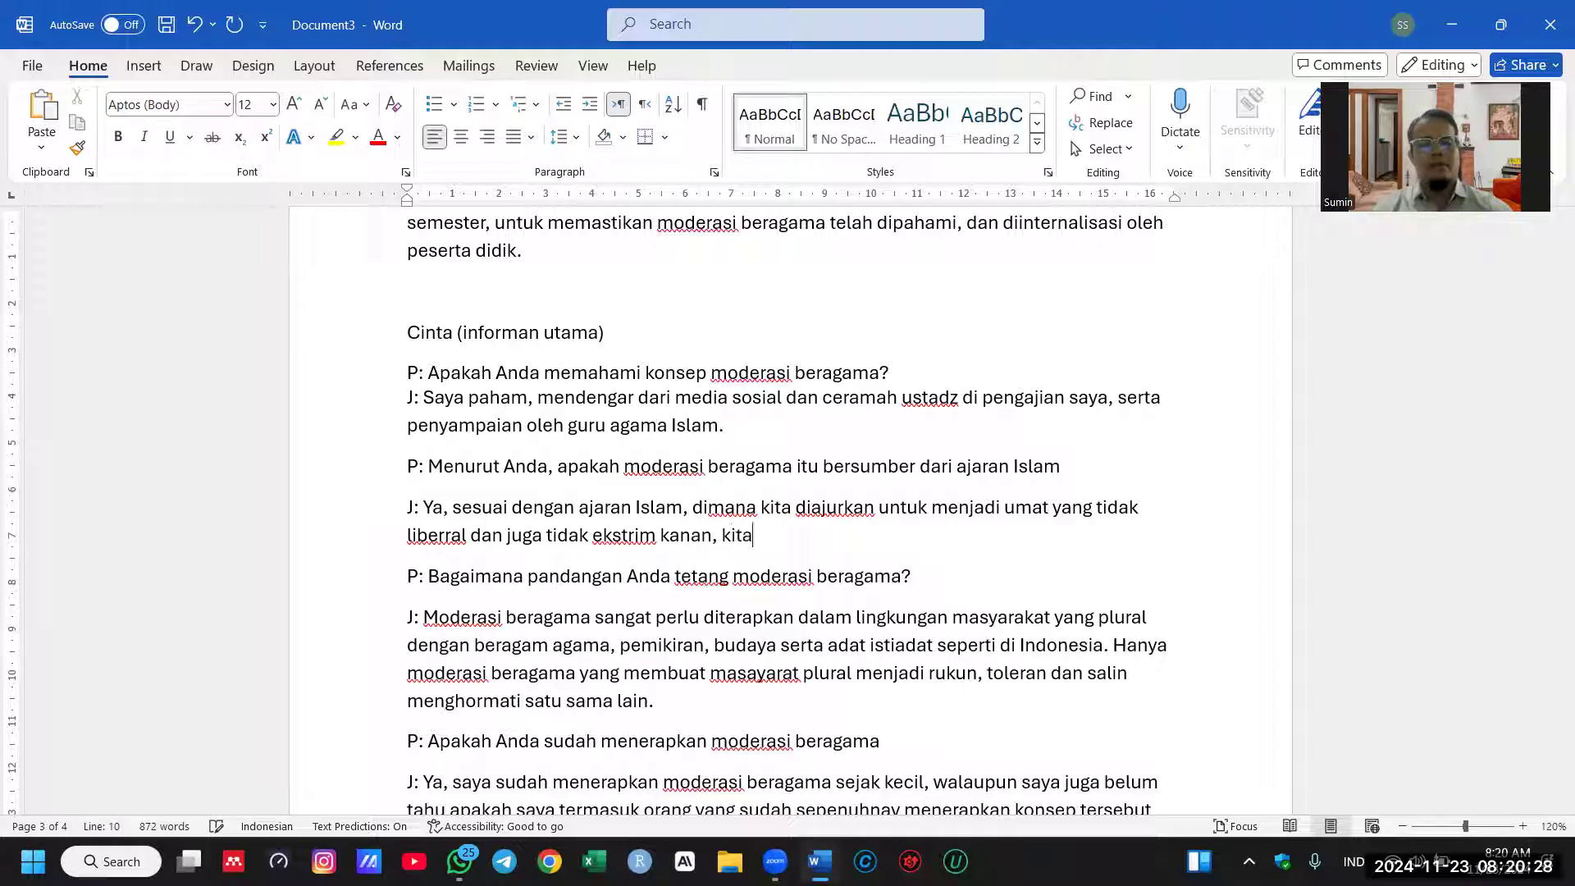
Step: Continue the second answer with "dianjurkan untuk menjadi rahmat bagi seluruh alam"
{"action": "type", "text": " dianjurkan untu"}
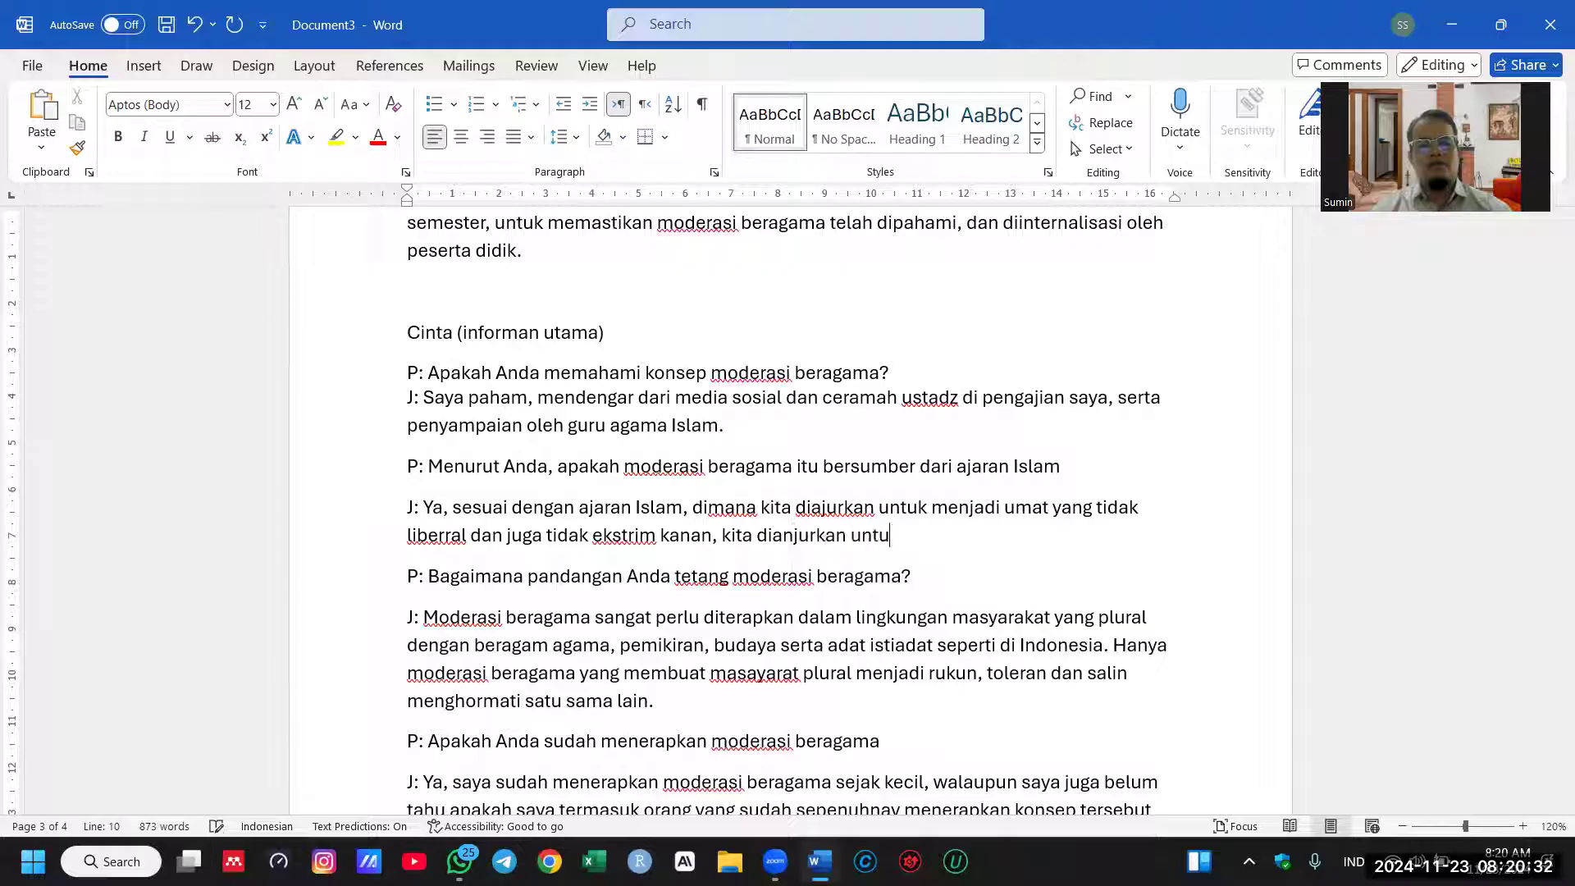
{"action": "type", "text": "k menjadi rahmat bagis"}
{"action": "key", "text": "BackSpace"}
{"action": "type", "text": "se"}
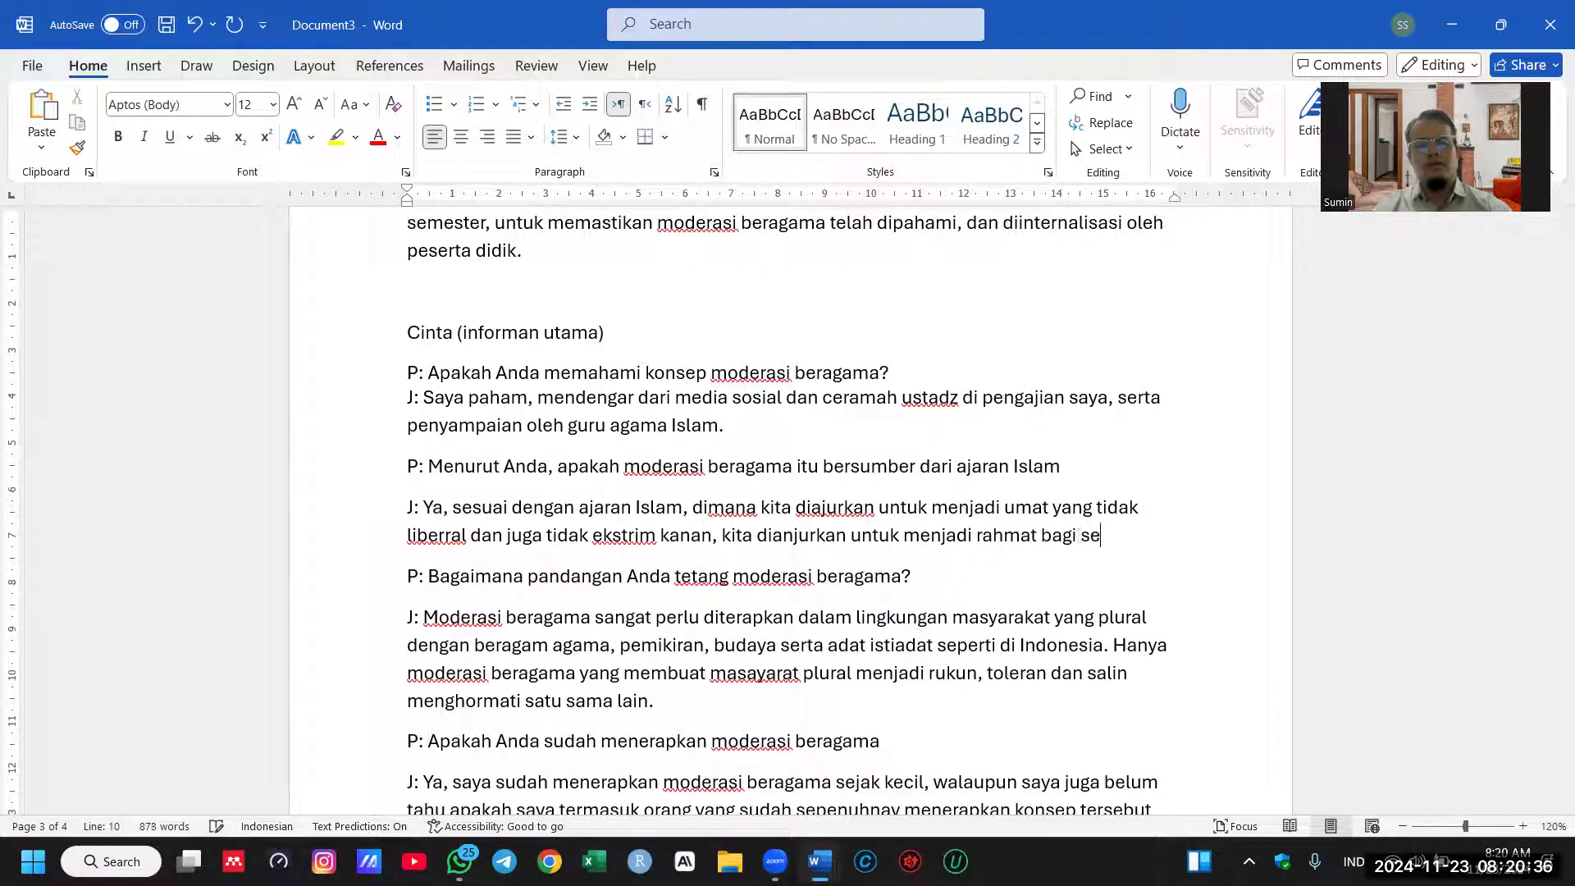
{"action": "type", "text": "luruh alam d"}
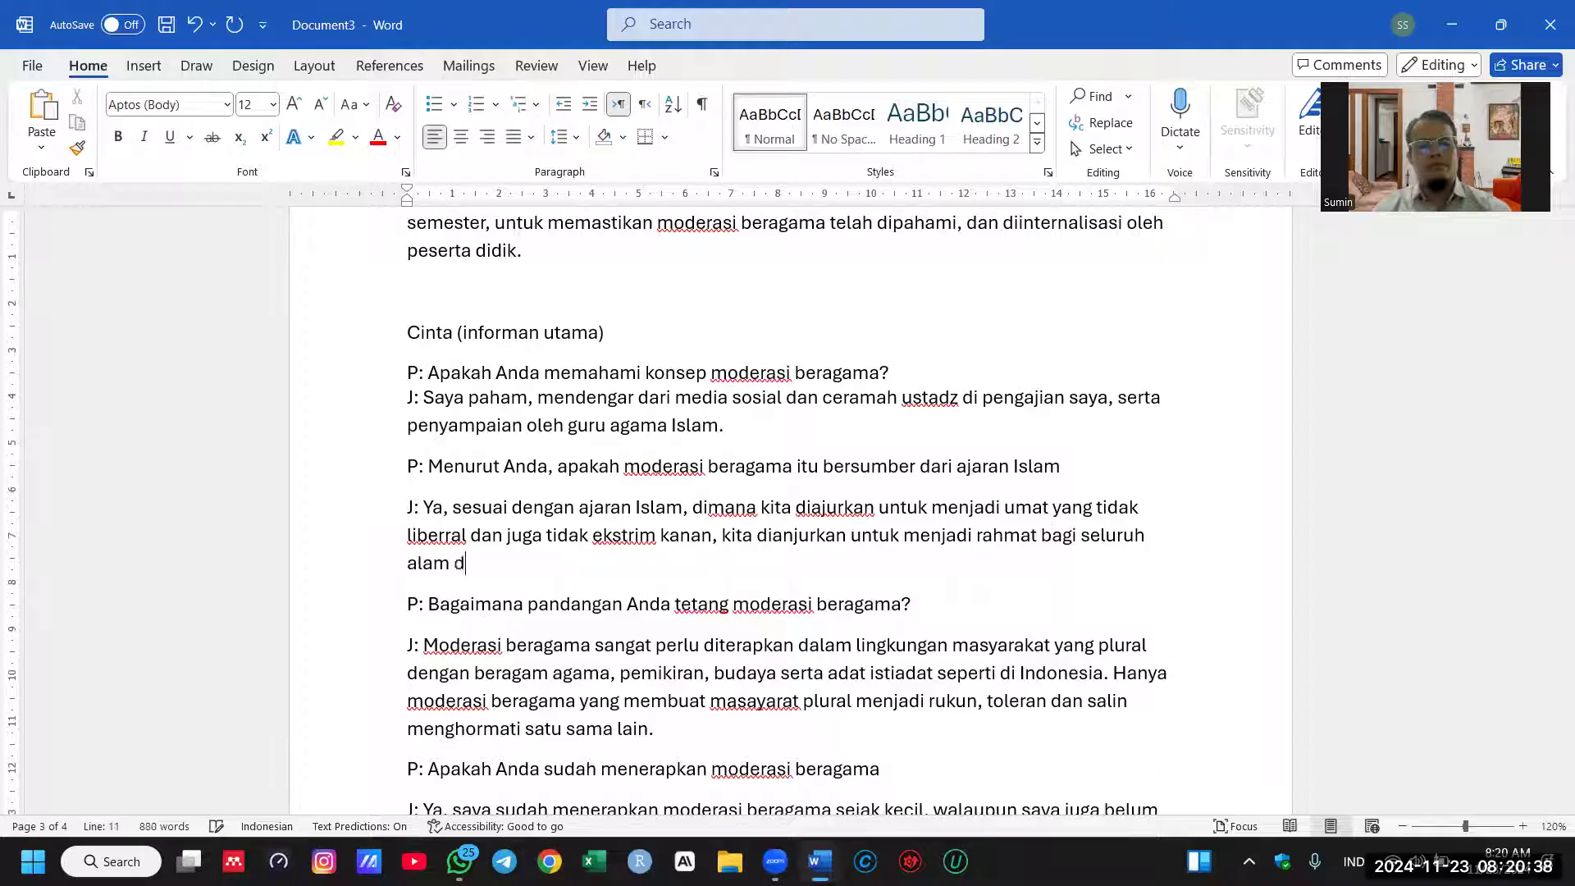
{"action": "key", "text": "BackSpace"}
{"action": "key", "text": "BackSpace"}
Step: Add "dengan menebarkan konsep “alama, yuslimu”" after "seluruh alam" in the second answer
{"action": "type", "text": "dengan mene"}
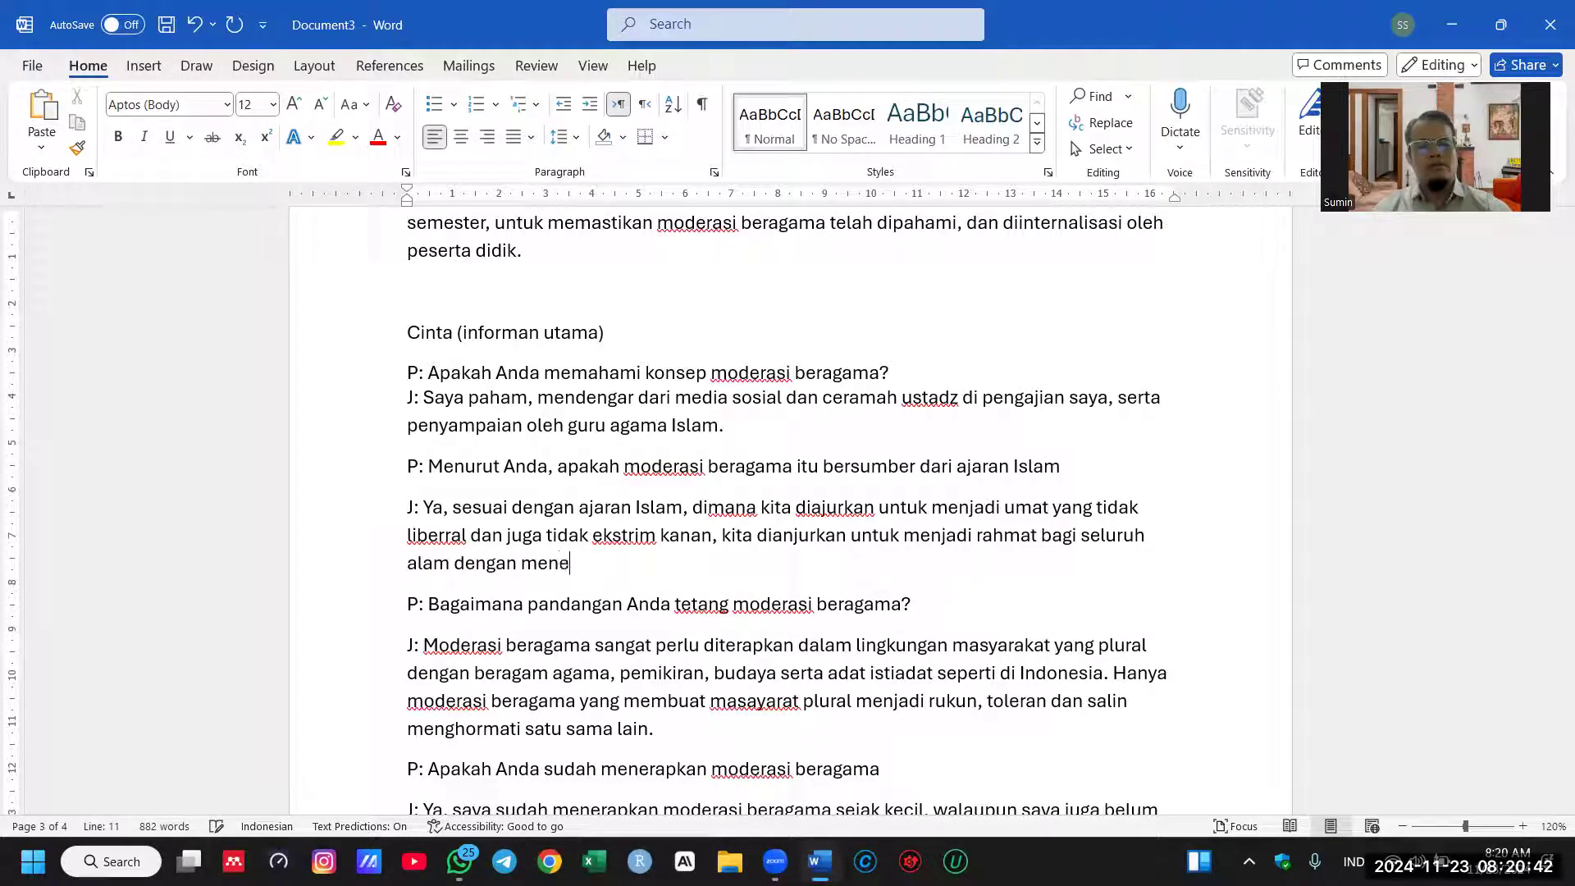
{"action": "type", "text": "barkan kos"}
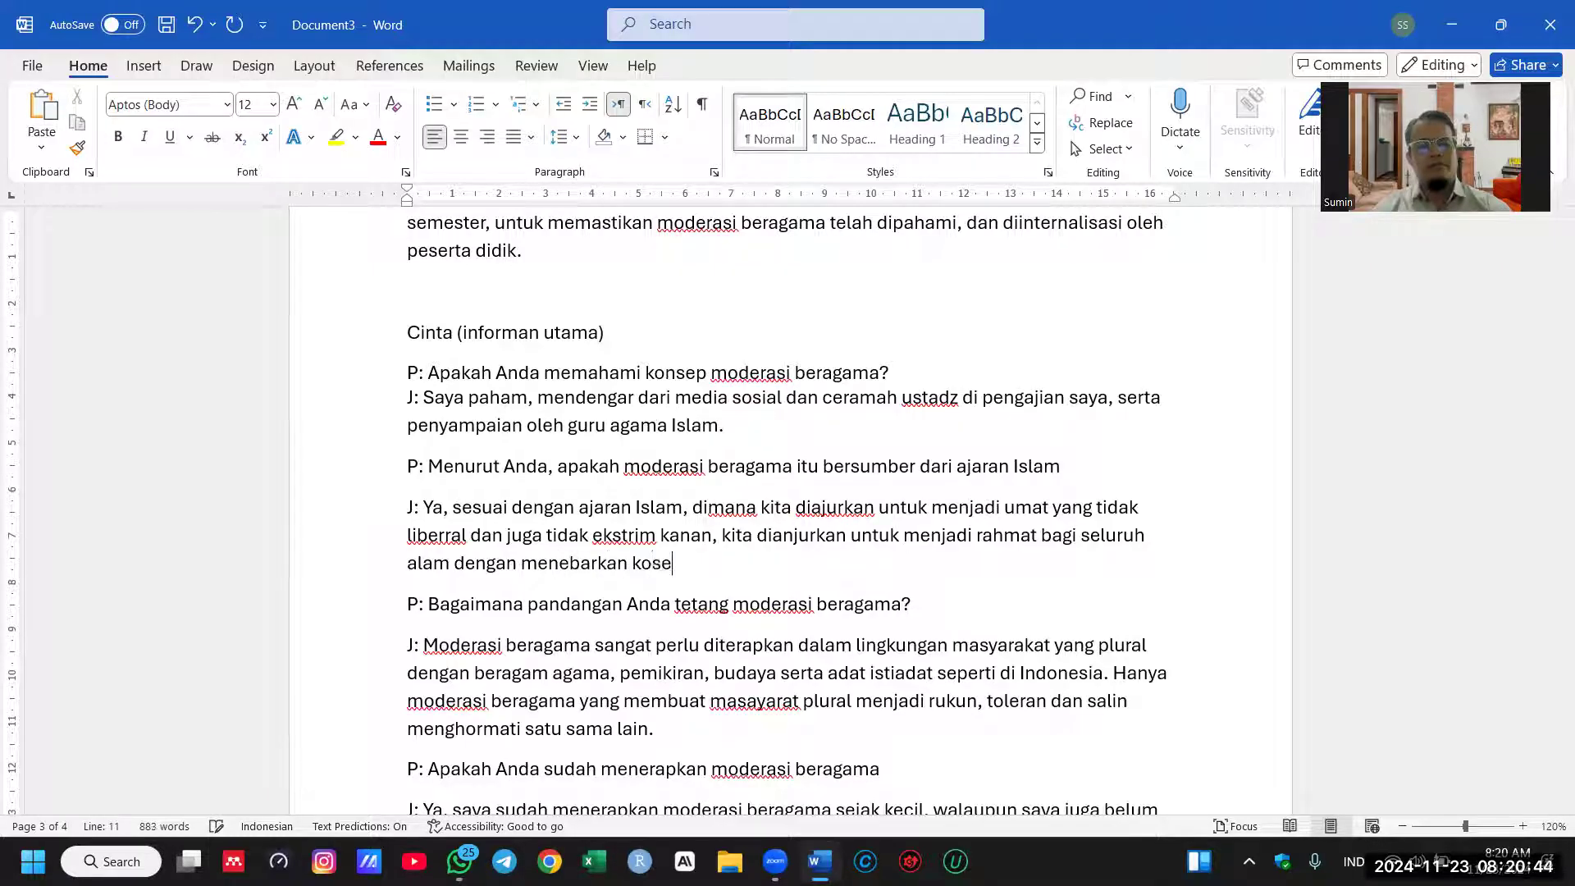
{"action": "key", "text": "BackSpace"}
{"action": "type", "text": "nsep \"alama"}
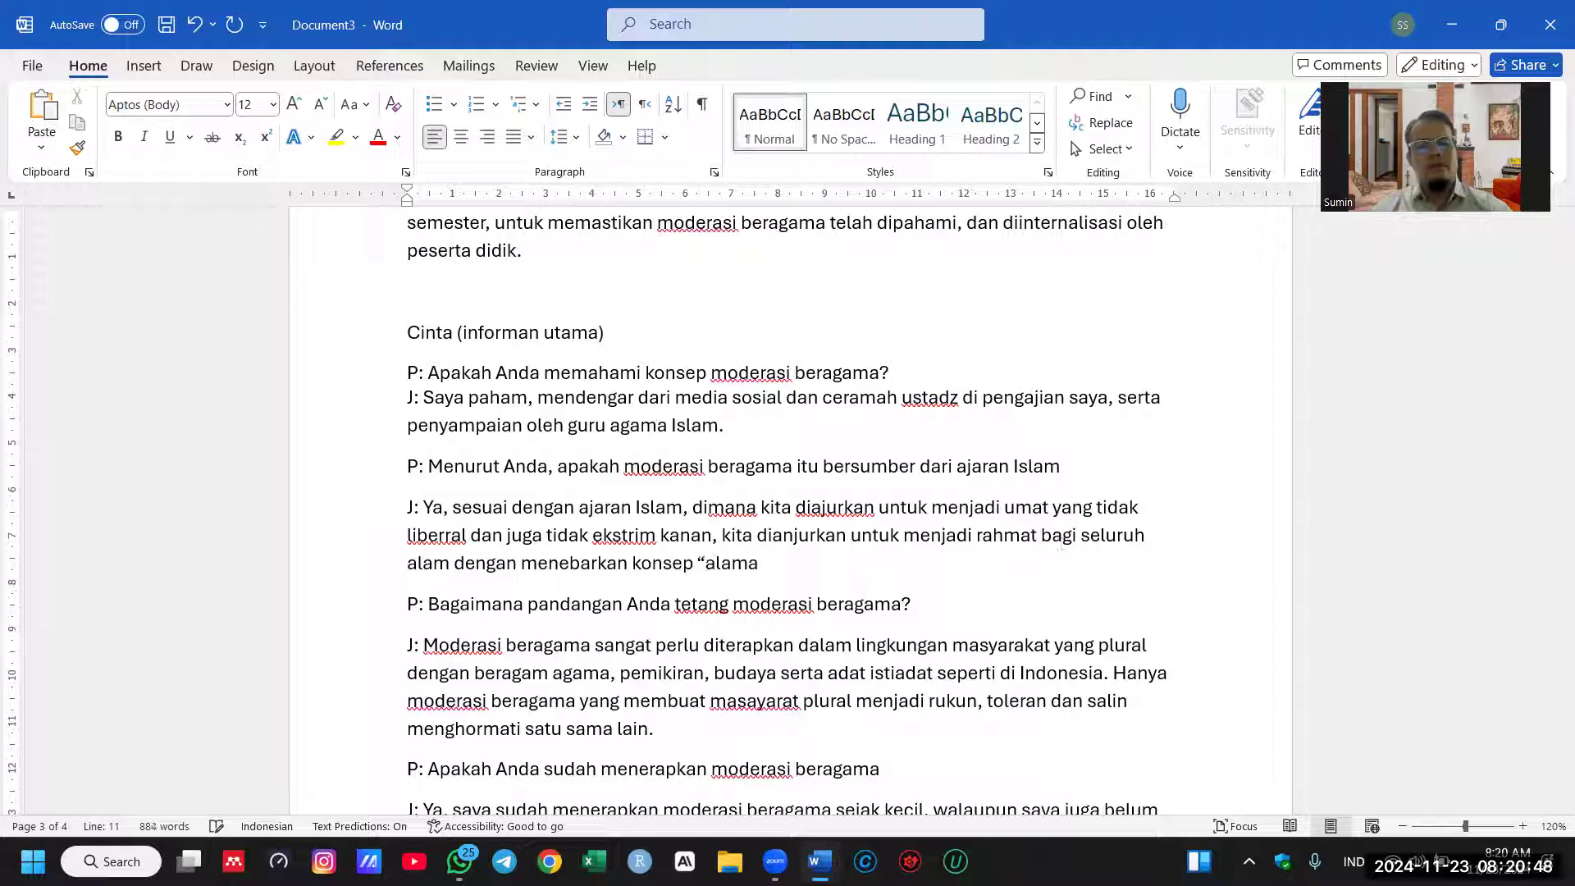
{"action": "type", "text": ", yuslima"}
{"action": "key", "text": "BackSpace"}
{"action": "key", "text": "BackSpace"}
{"action": "type", "text": "mu\" "}
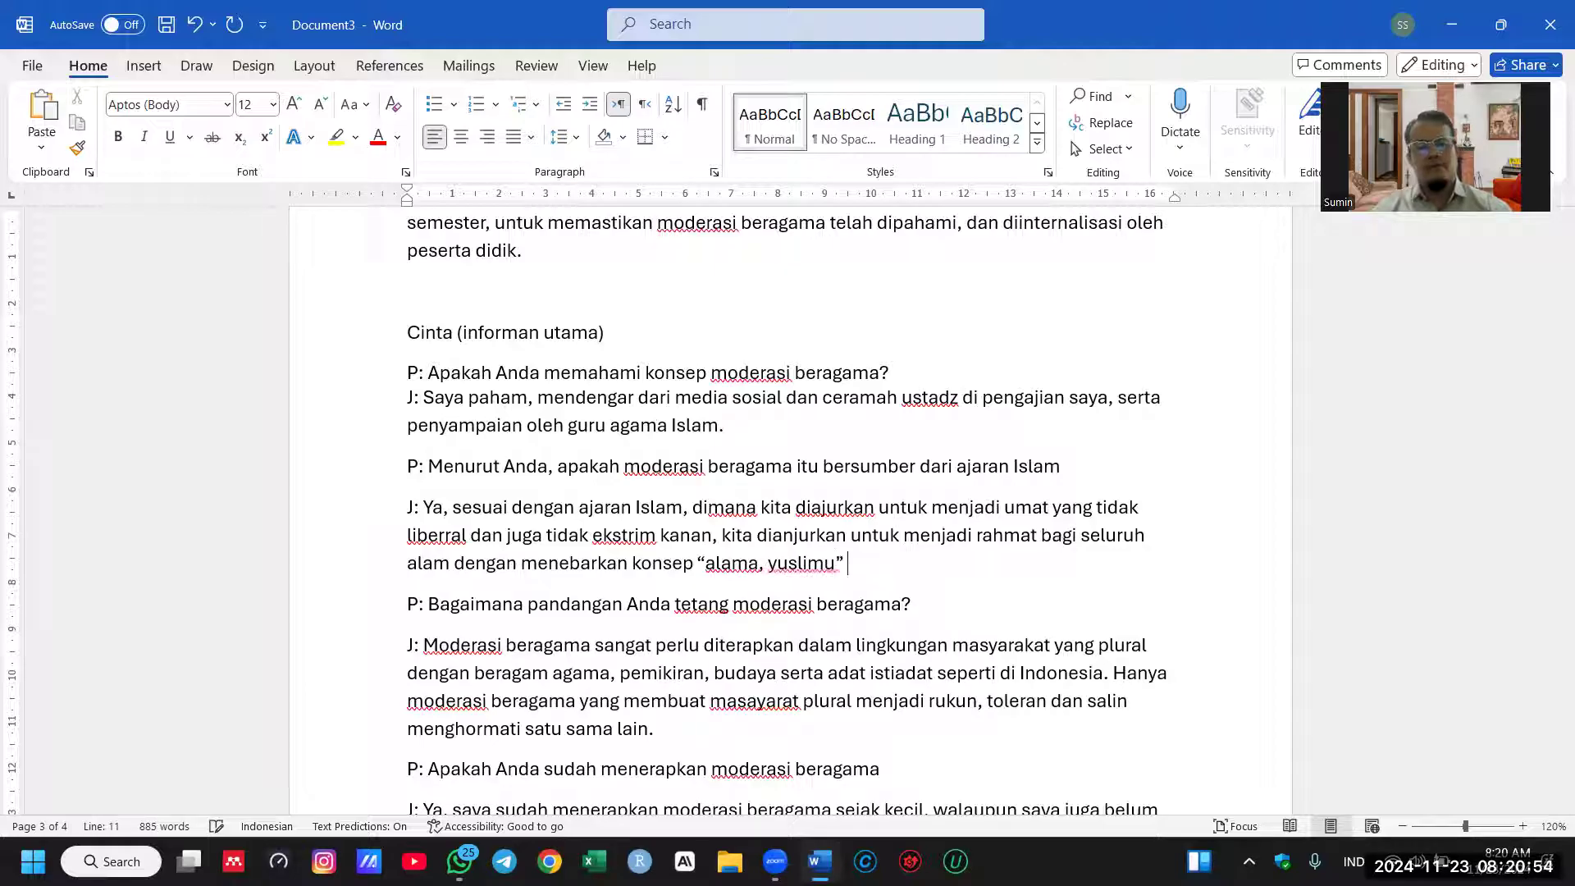
Step: End the second answer with "yaitu kesalamatan dan penebar keselamatan (kebaikan) bagi sesama."
{"action": "type", "text": "yaitu"}
{"action": "key", "text": "BackSpace"}
{"action": "key", "text": "BackSpace"}
{"action": "type", "text": "kesalaman dan"}
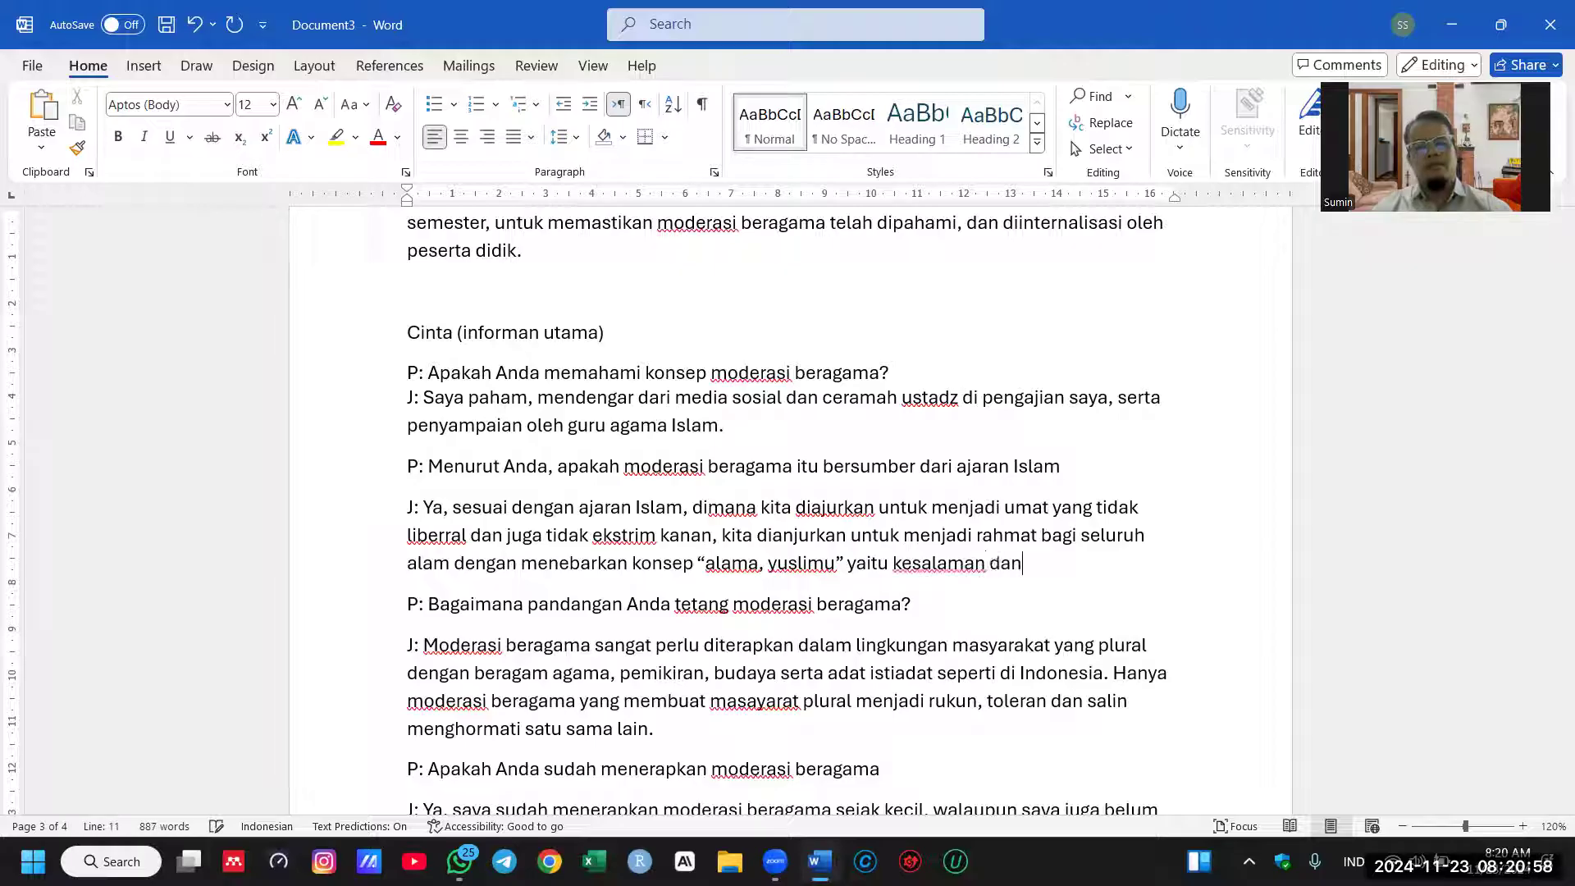
{"action": "key", "text": "BackSpace"}
{"action": "key", "text": "BackSpace"}
{"action": "key", "text": "BackSpace"}
{"action": "key", "text": "BackSpace"}
{"action": "type", "text": "tan "}
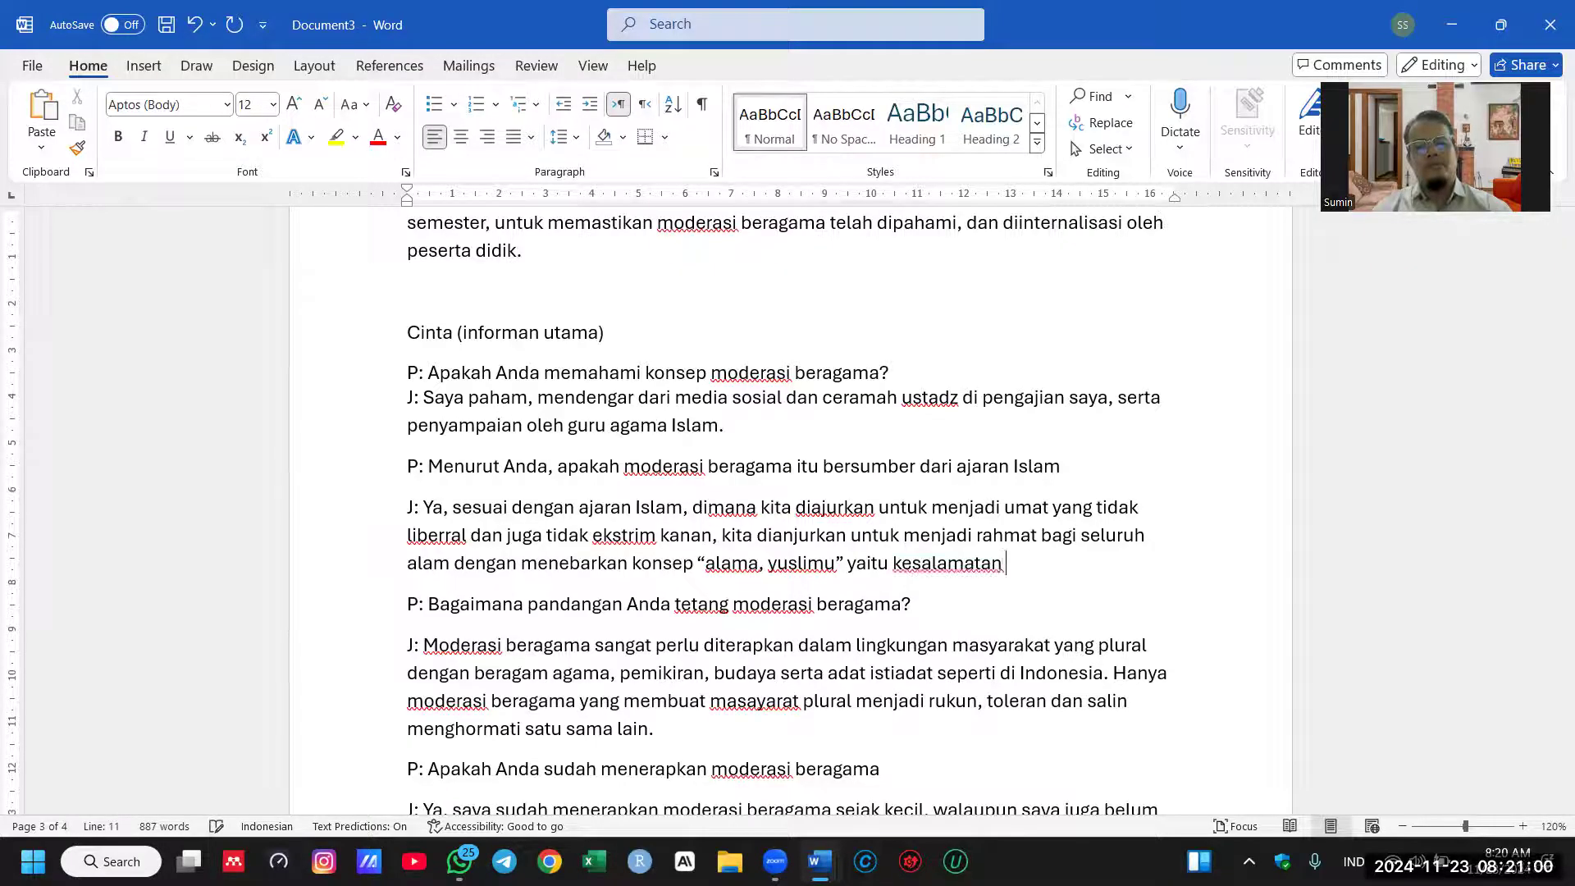
{"action": "type", "text": "dan penebar ke"}
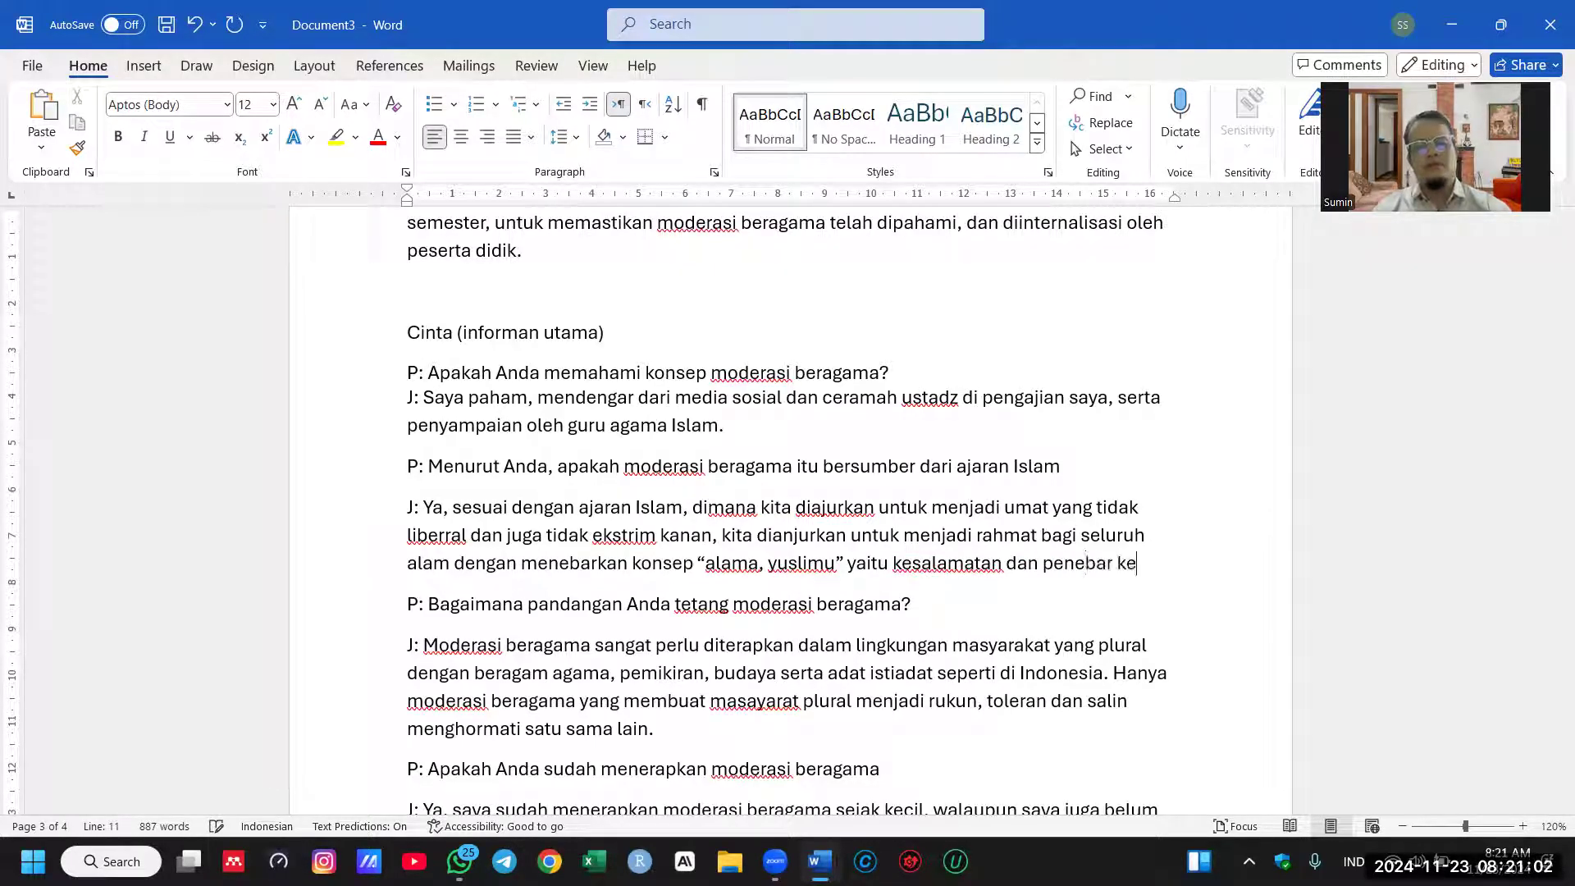
{"action": "type", "text": "sel"}
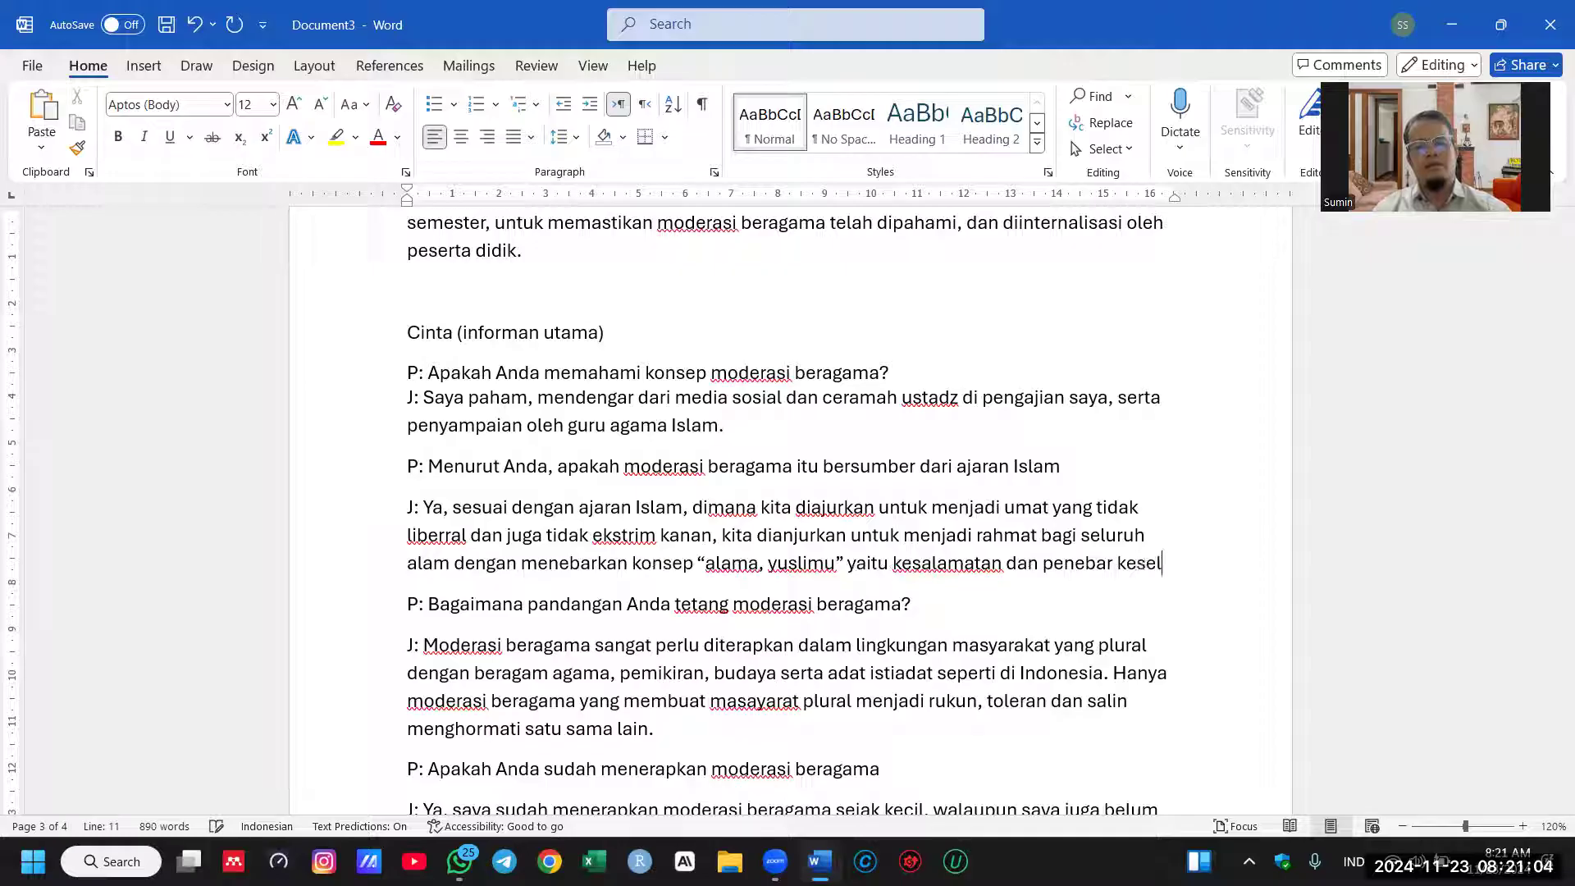
{"action": "type", "text": "amatan (kebaik"}
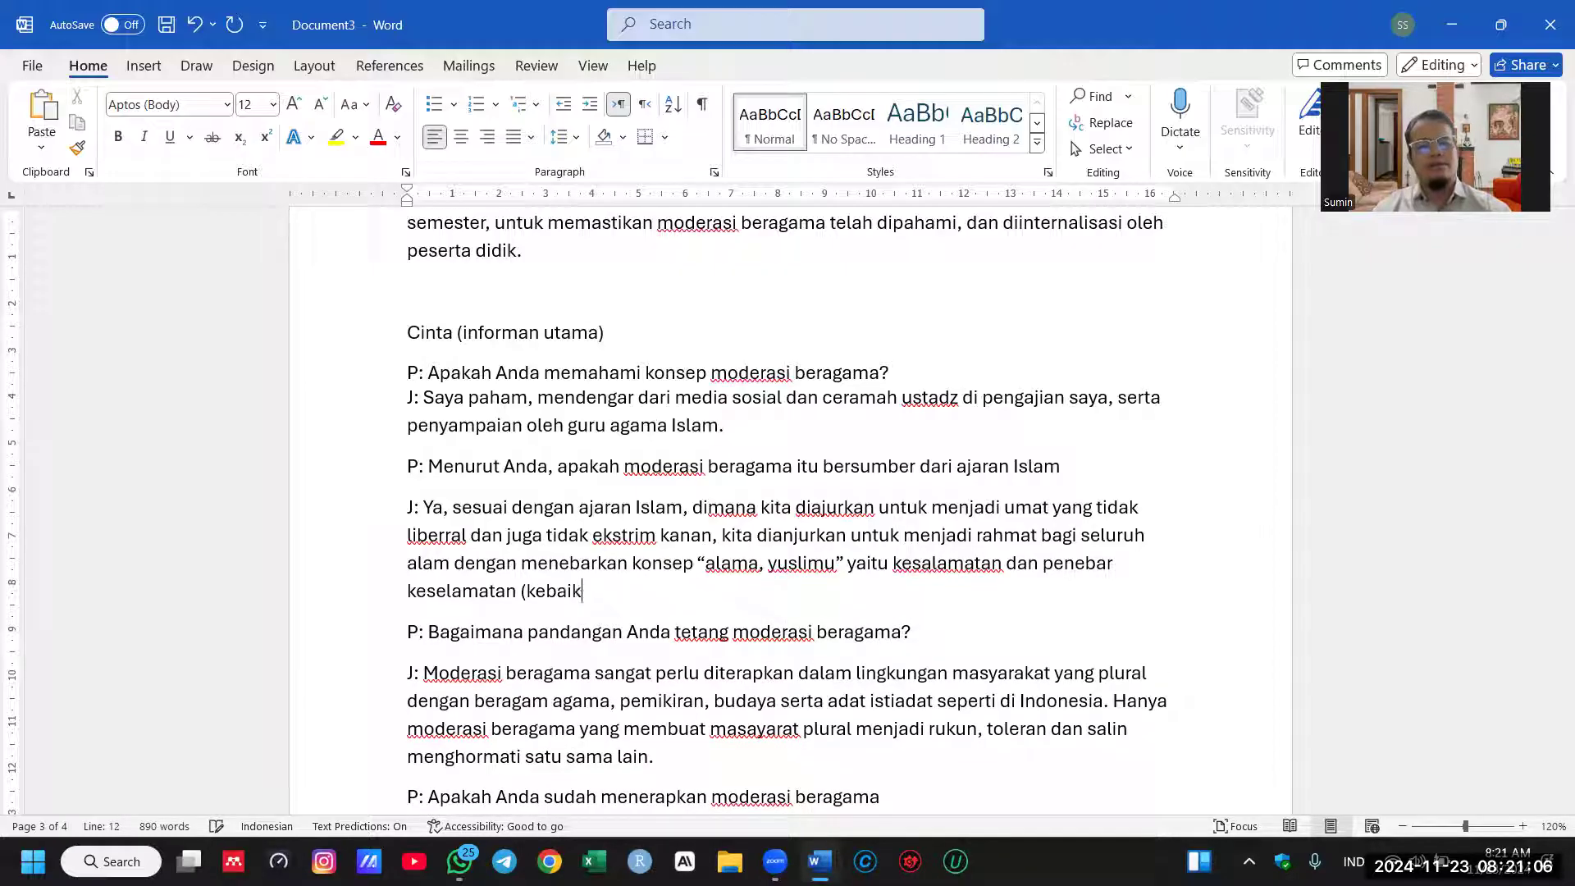
{"action": "type", "text": "an) bagi sesama."}
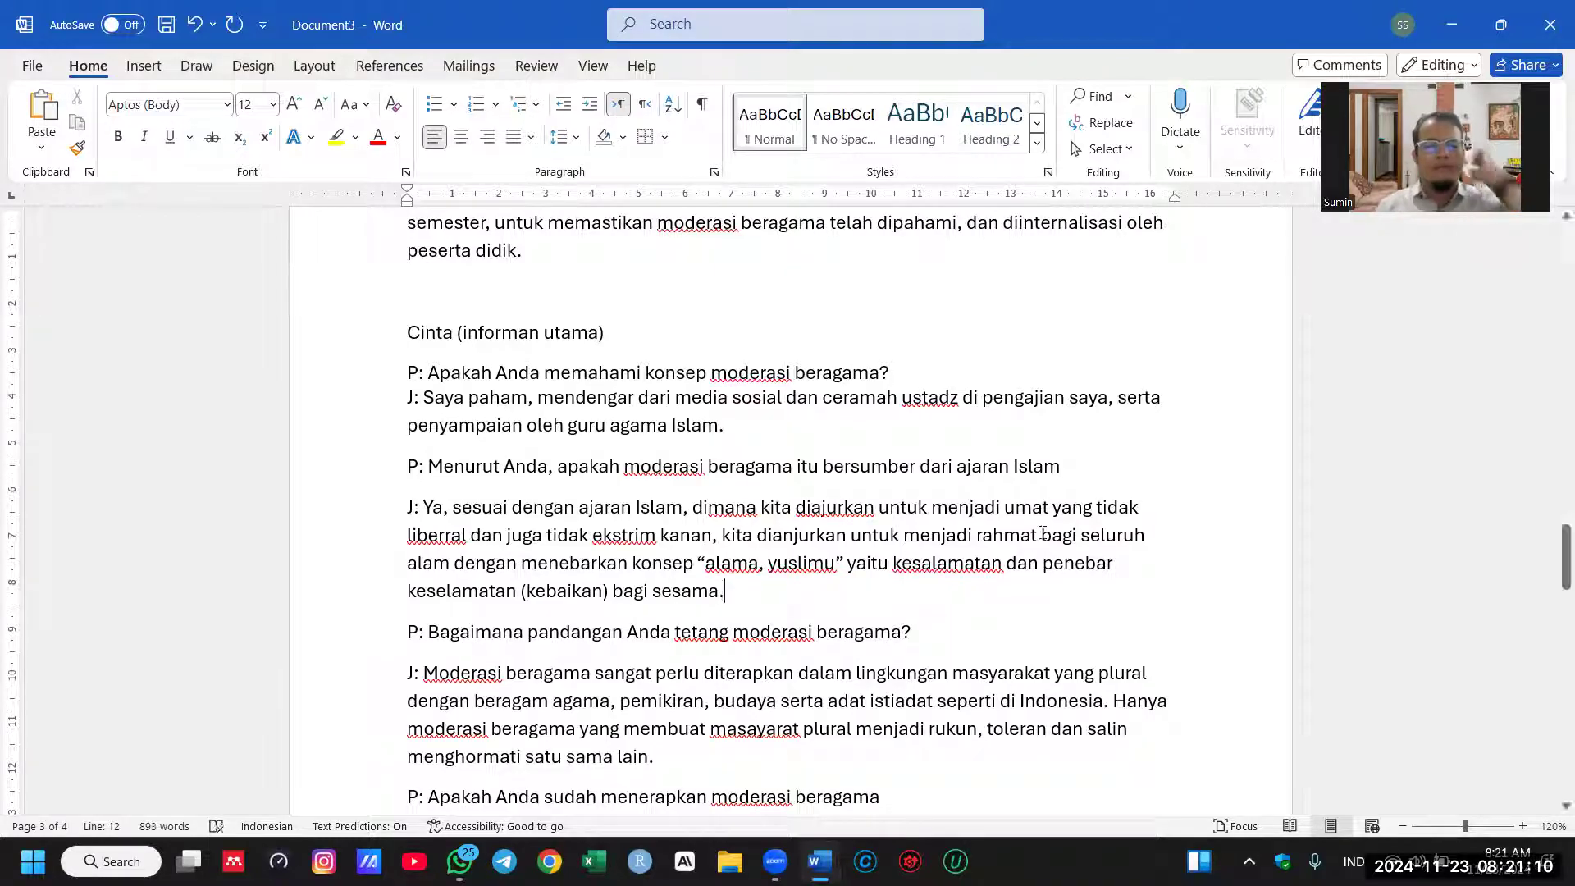
Step: Replace the whole third answer, on the informant's view of moderation, with "Moderasi beragama merupakan kosep yang sangat baik,"
{"action": "scroll", "coordinate": [595, 606], "scroll_direction": "down", "scroll_amount": 2}
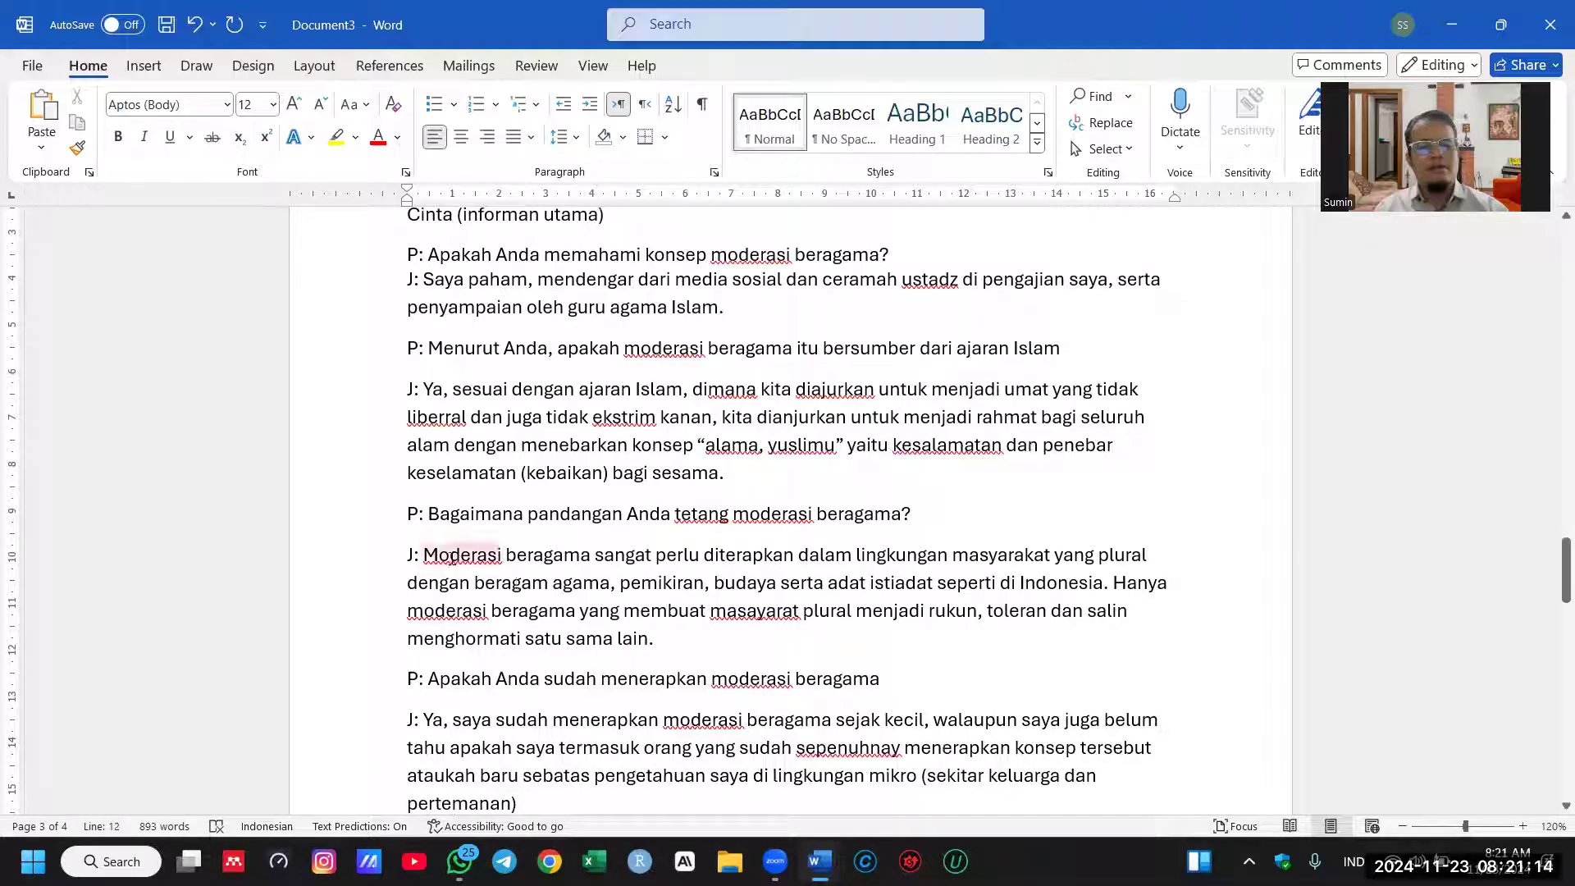
{"action": "left_click_drag", "start_coordinate": [451, 555], "coordinate": [695, 637]}
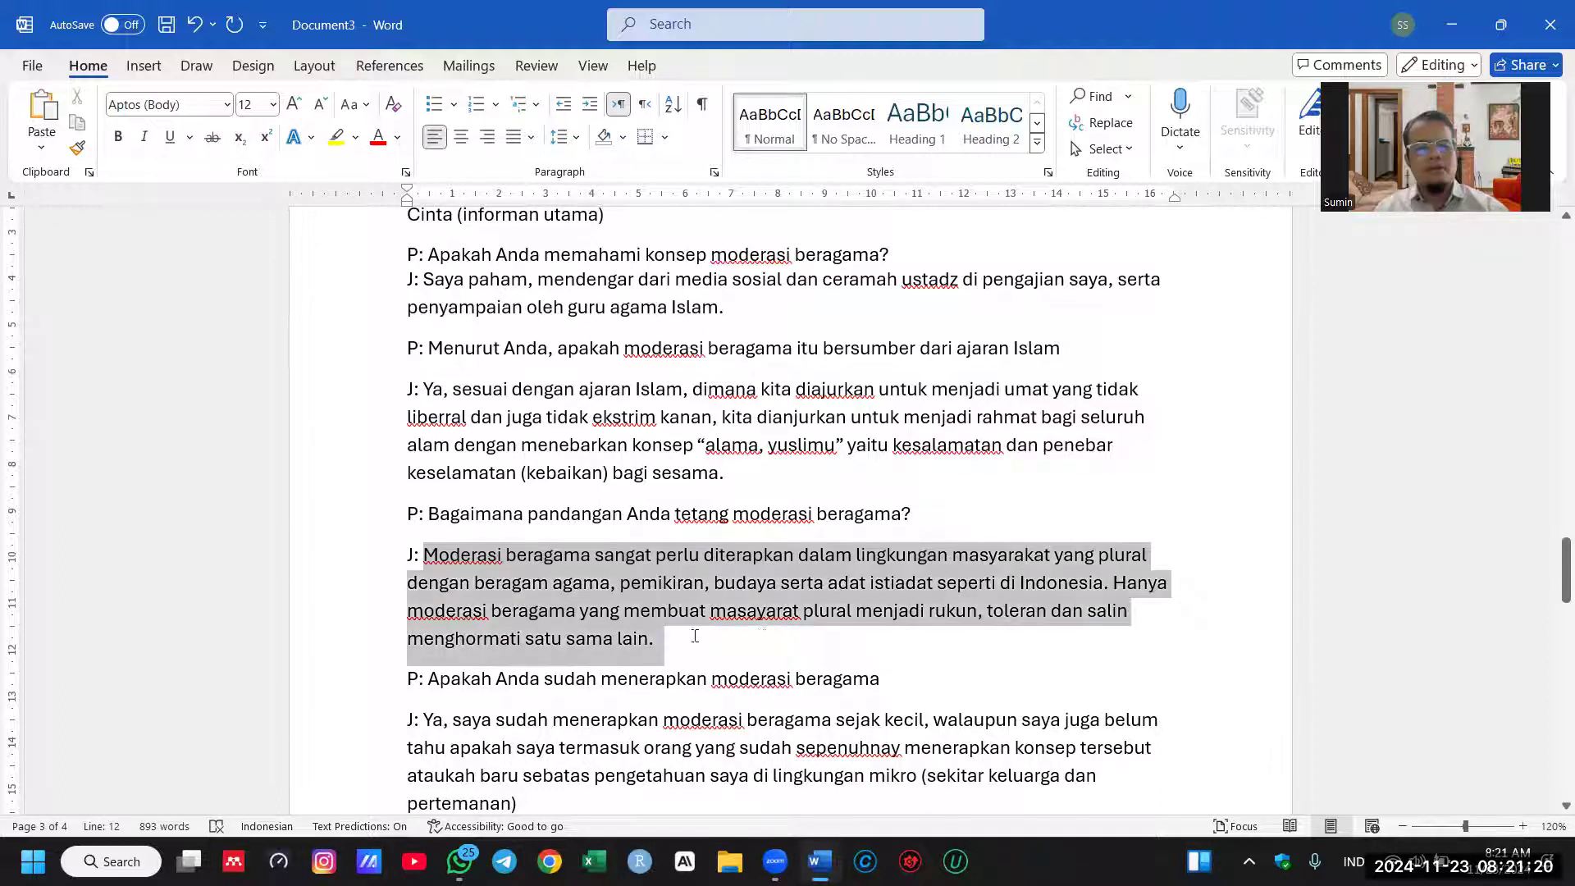
{"action": "key", "text": "BackSpace"}
{"action": "type", "text": "Moderasi beragama "}
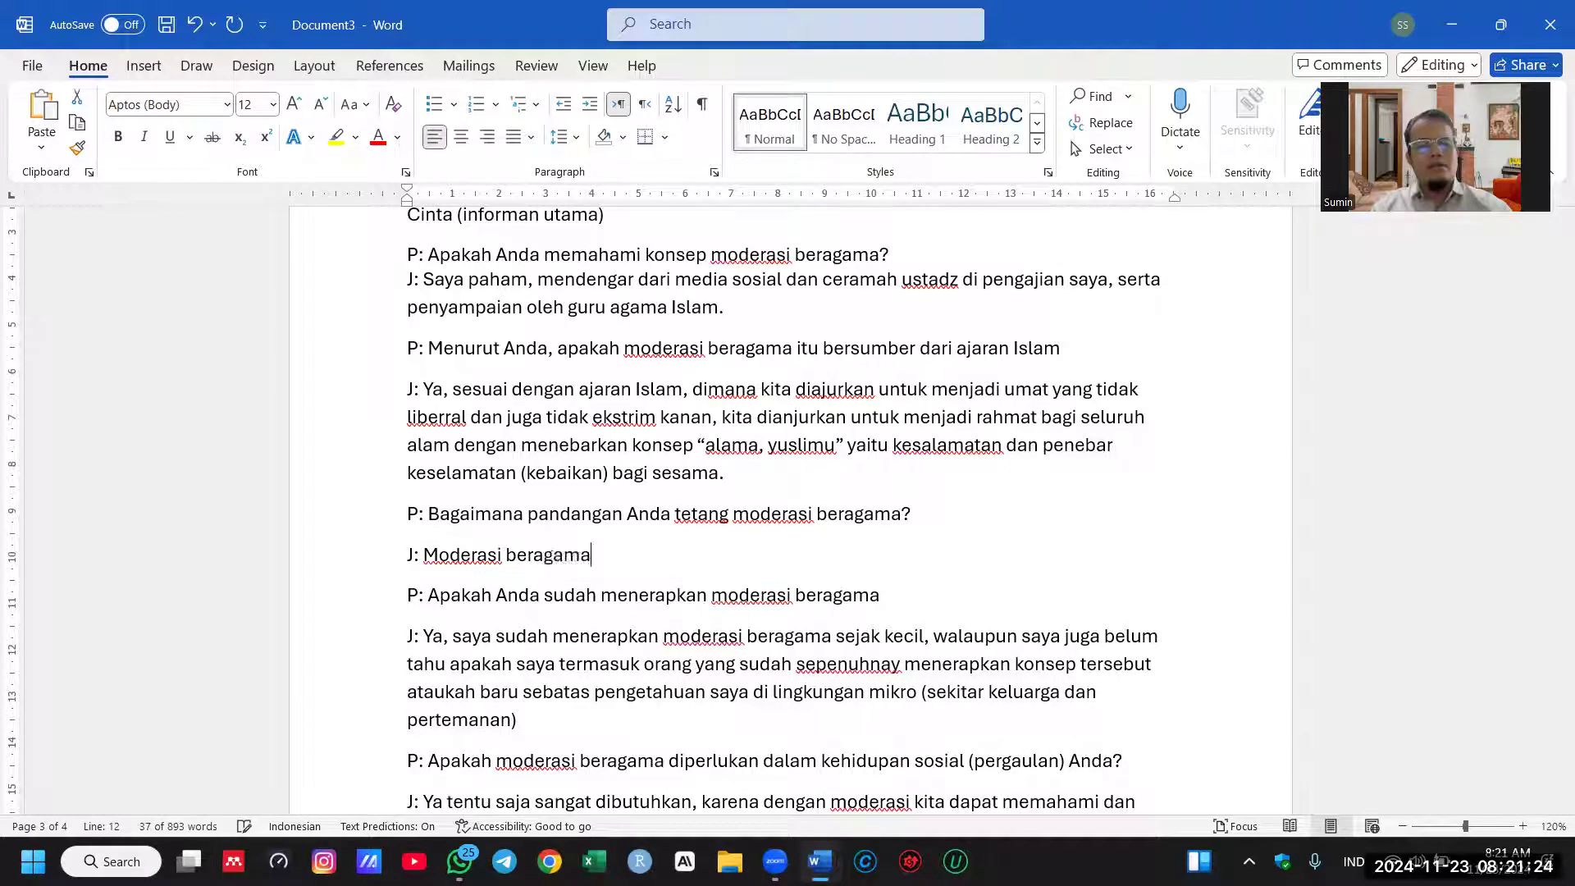
{"action": "type", "text": "merupakan kose"}
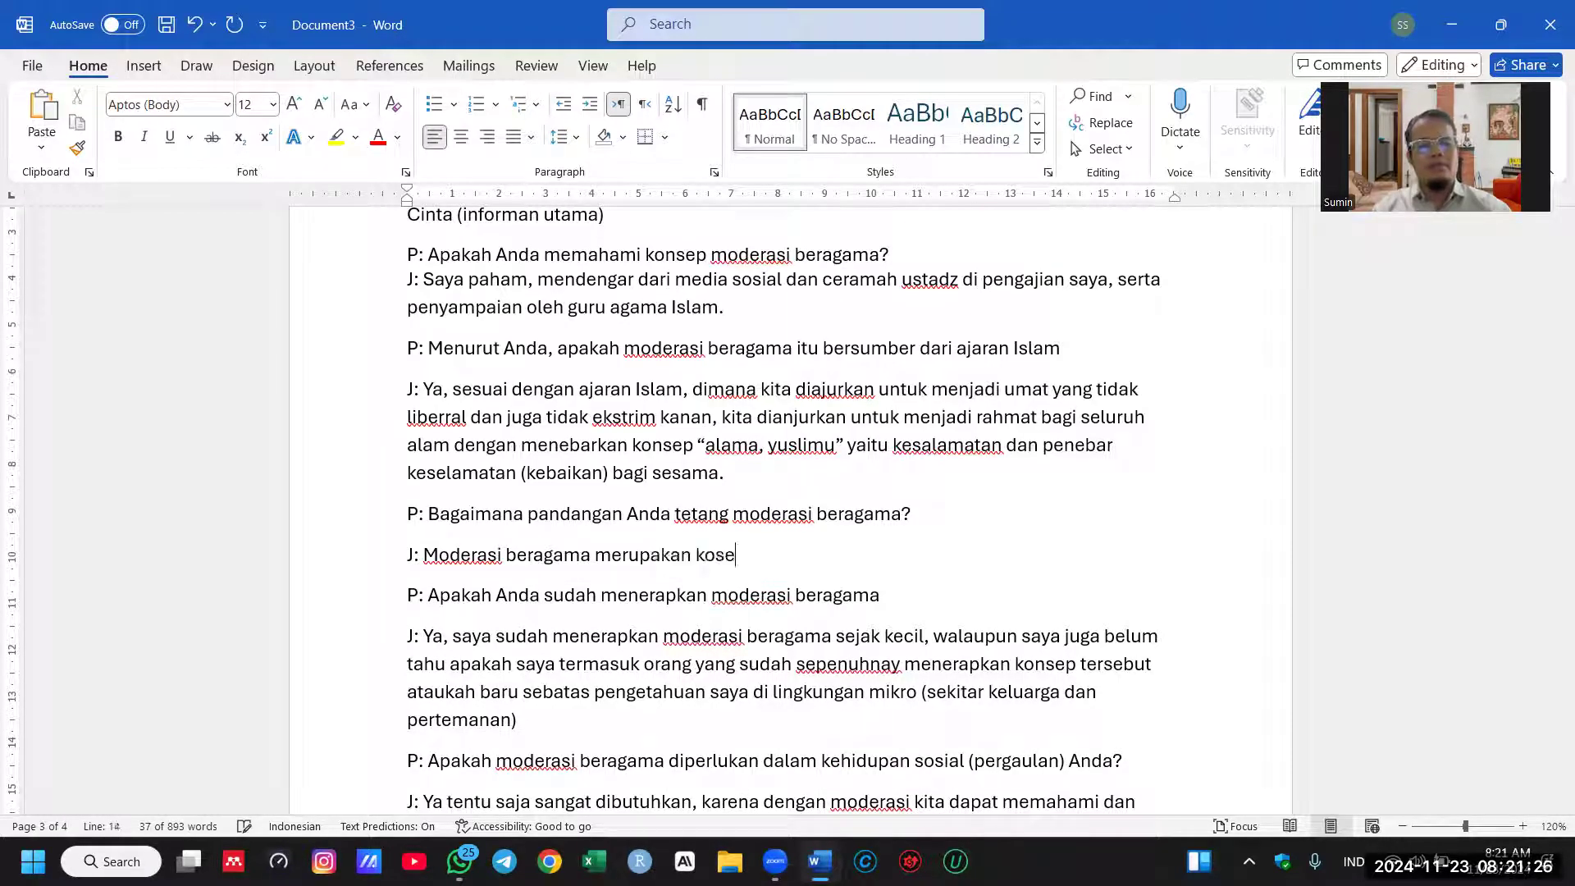
{"action": "type", "text": "p yang sangat "}
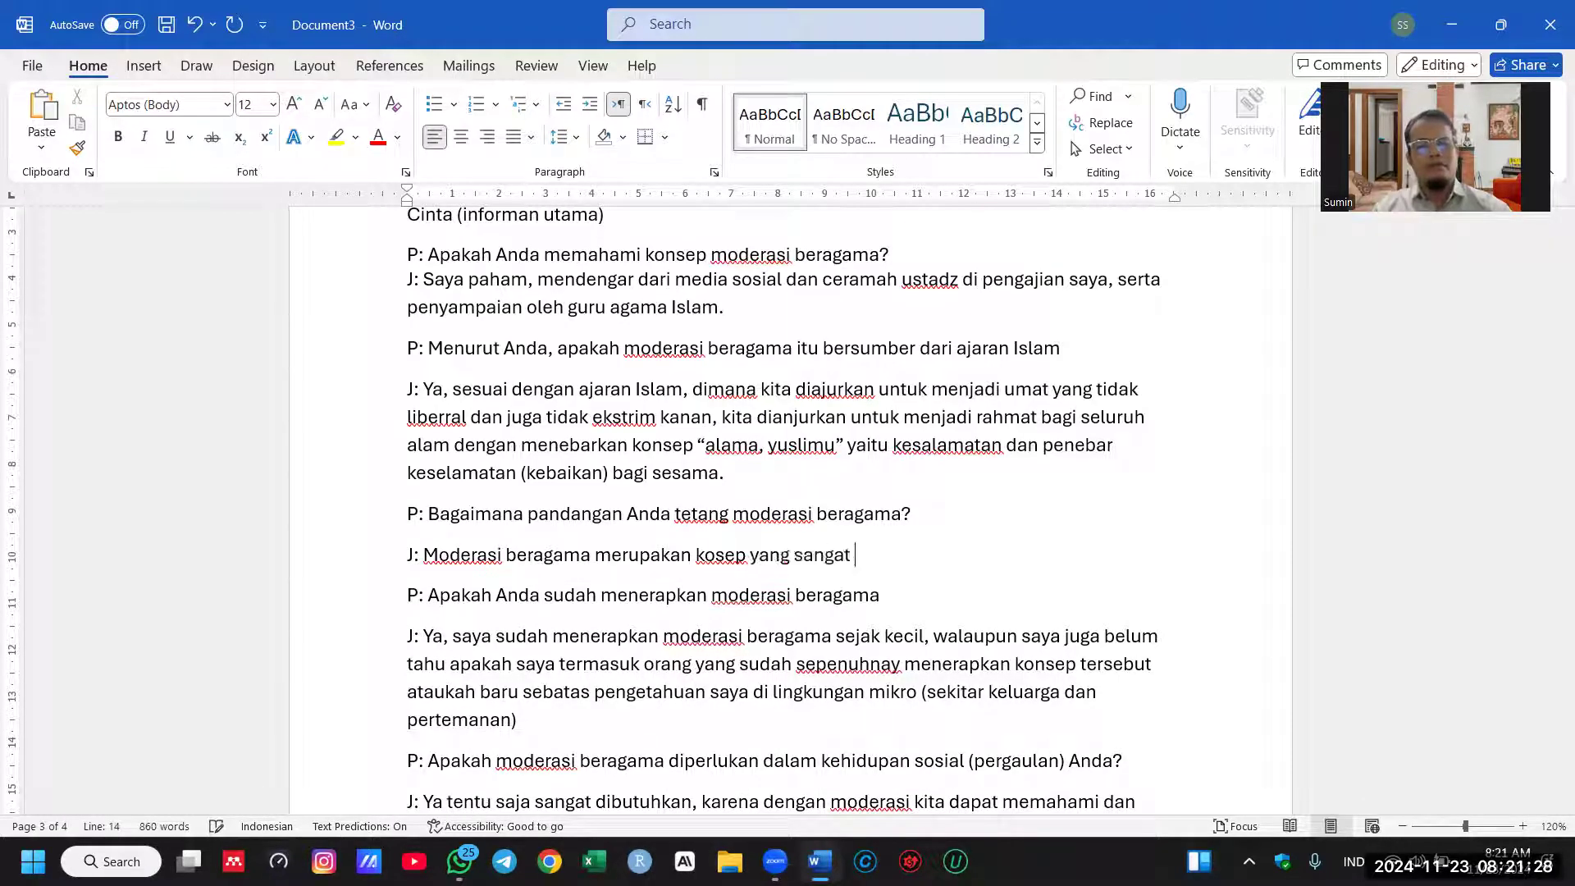
{"action": "type", "text": "baik, di"}
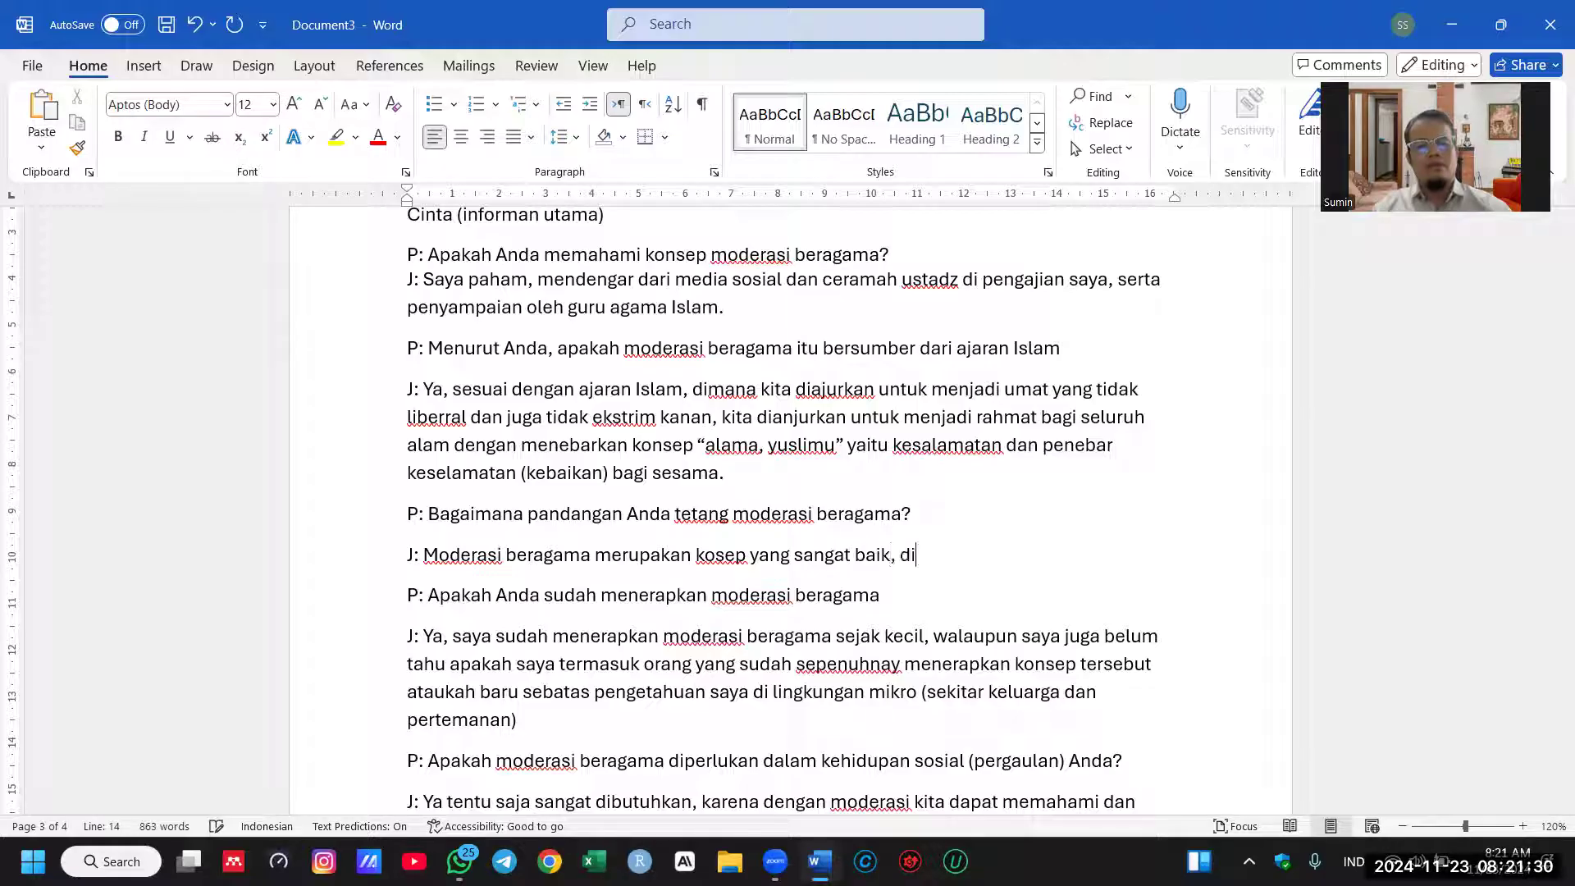
Step: Continue the third answer with "dimana akhir-akhir ini kita lebih banyak mengedepankan kelompok, golongan, budaya, atau agama kita"
{"action": "type", "text": "mana akhir-akhir in"}
{"action": "type", "text": "i kita lebih banya"}
{"action": "type", "text": "k mengedepankan"}
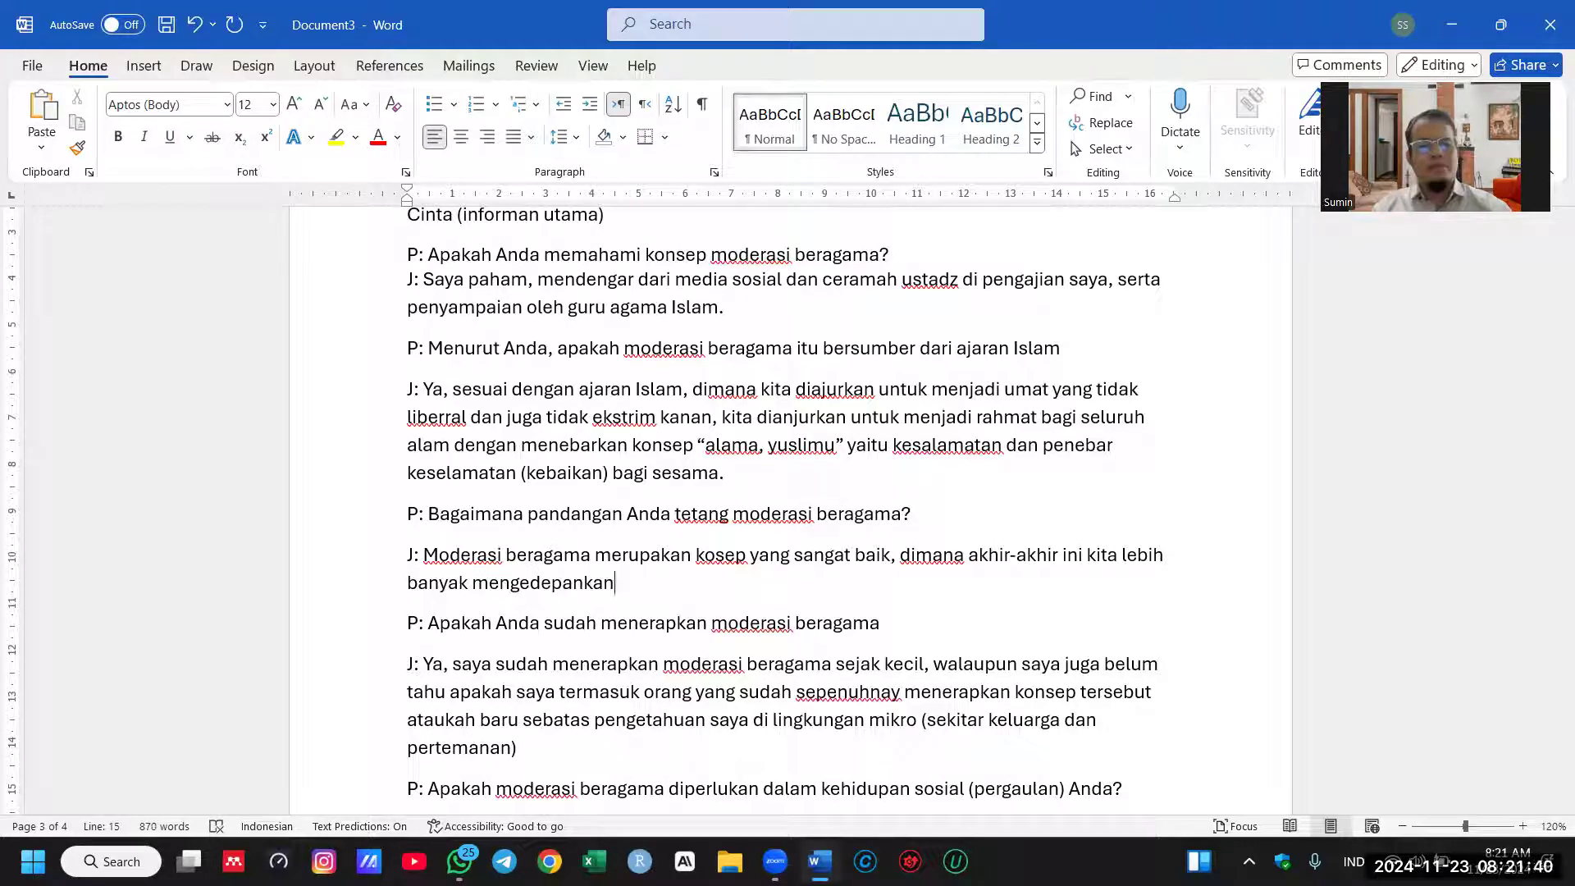
{"action": "type", "text": " kelompok, golongan, bu"}
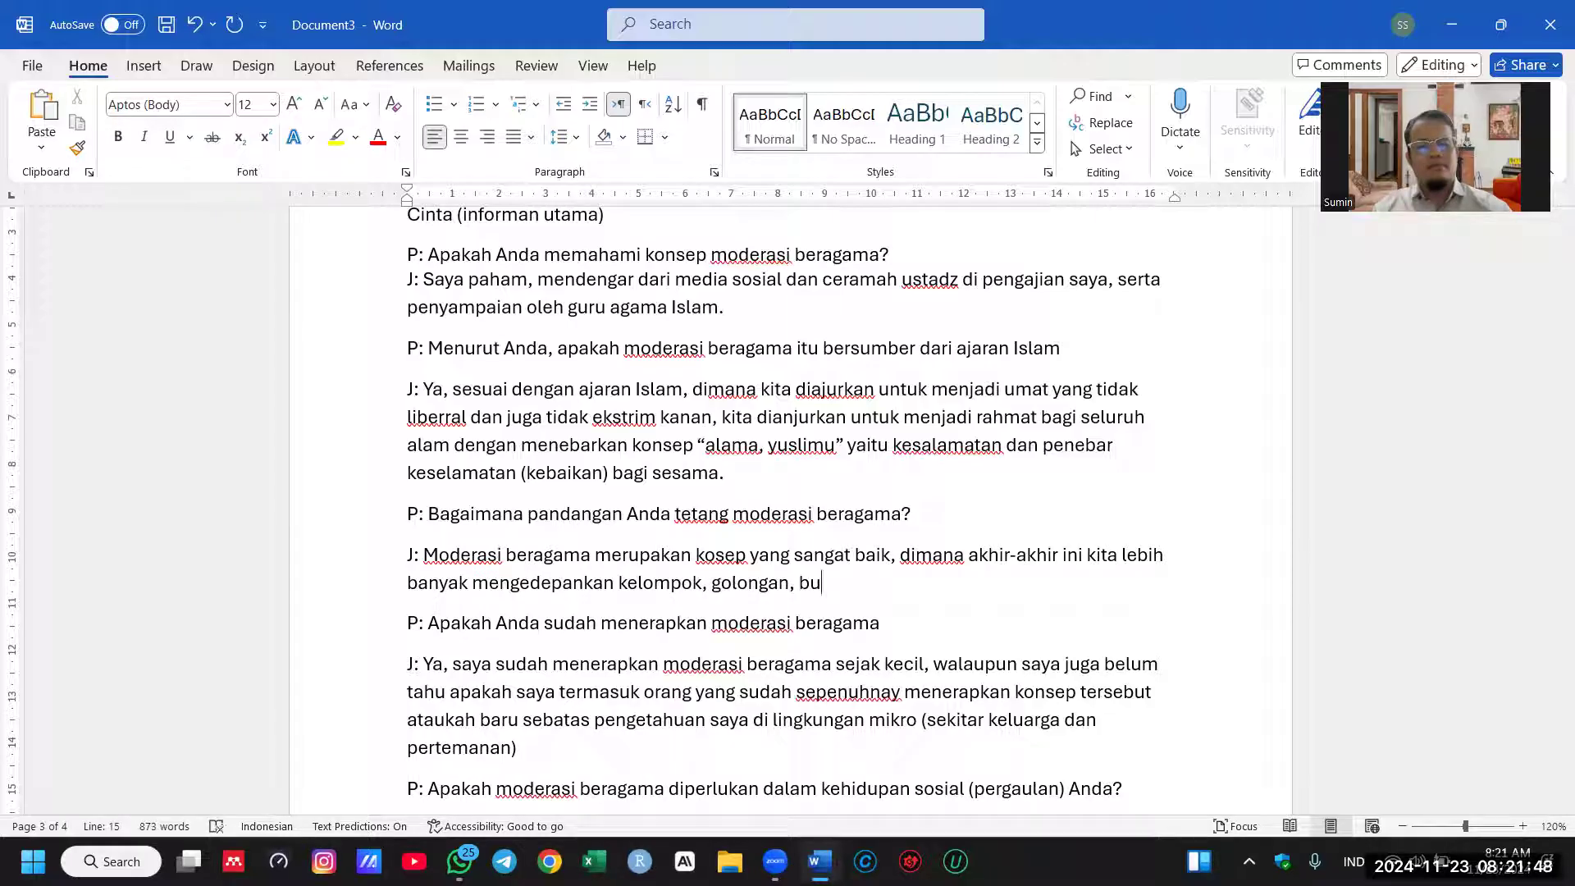
{"action": "type", "text": "daya, atau agama"}
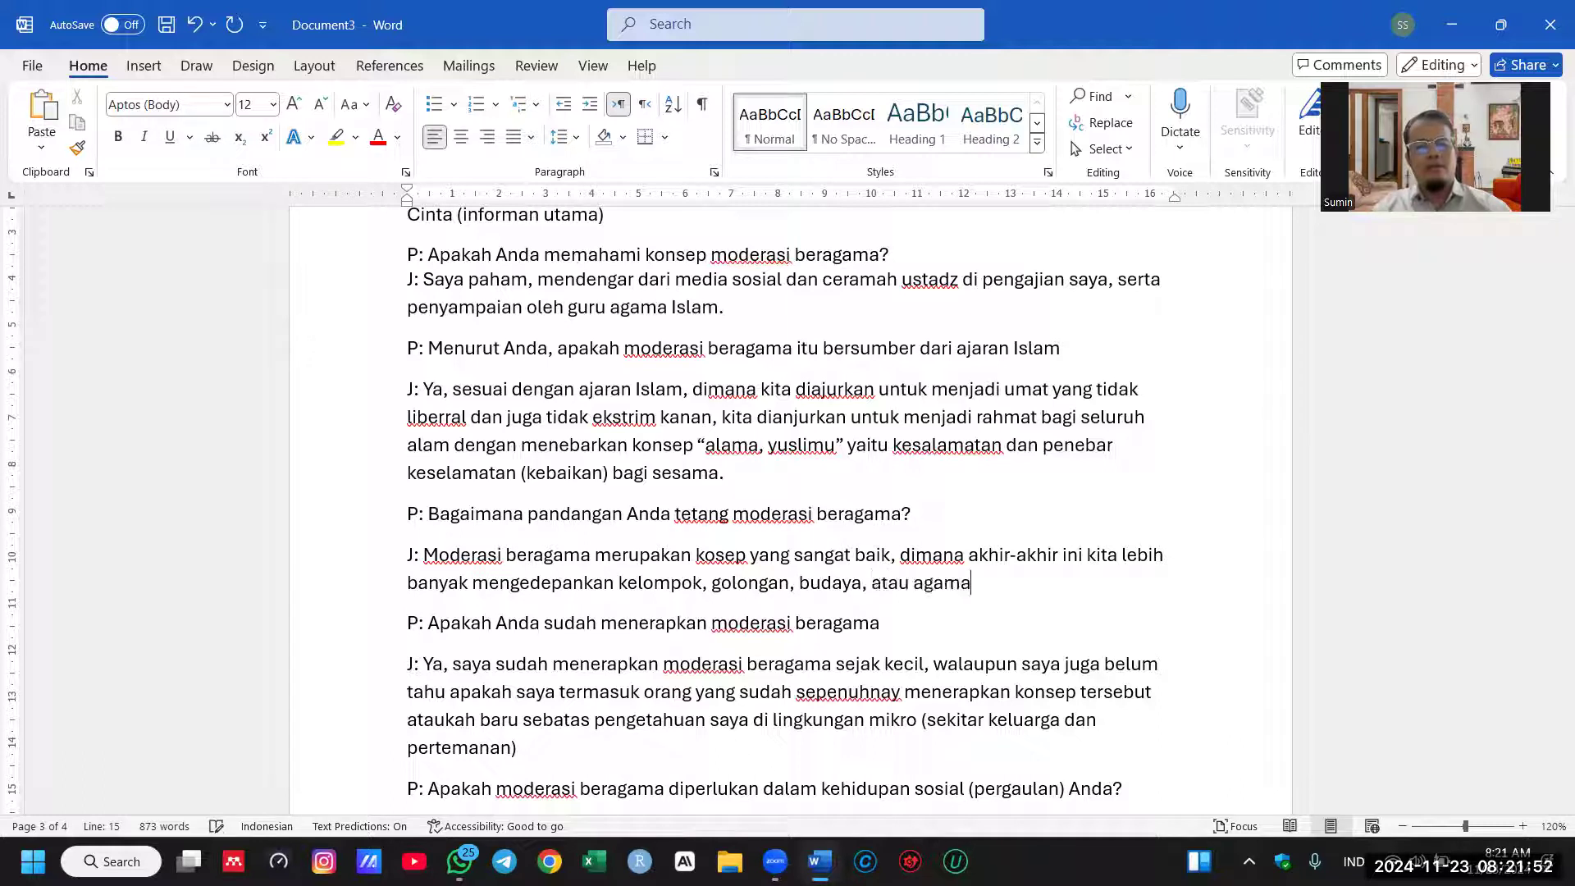
{"action": "type", "text": " kita di"}
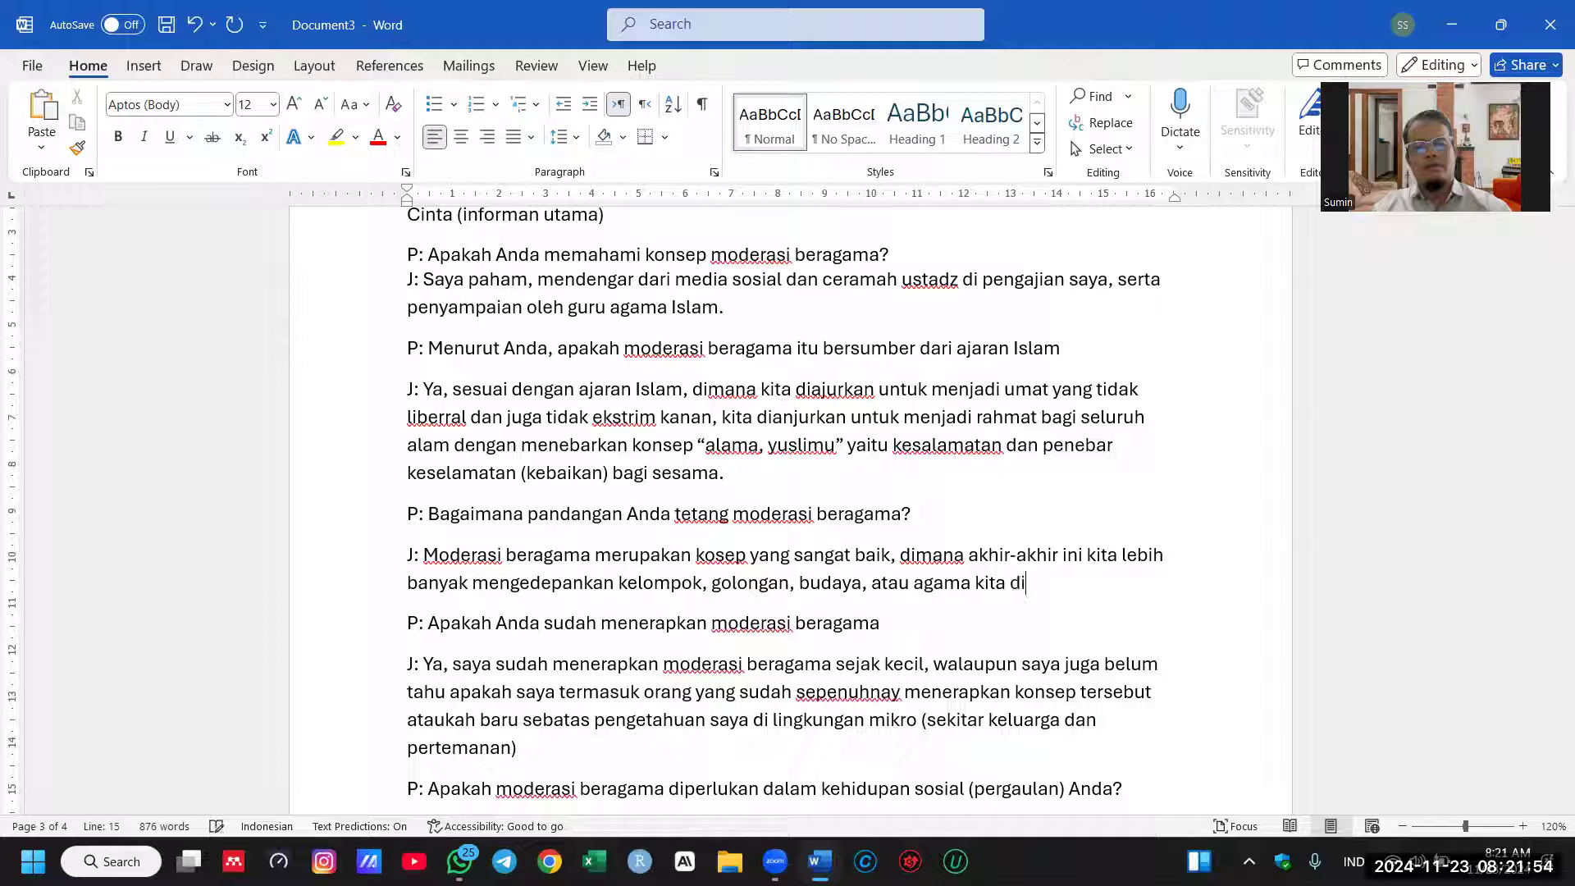
Step: Continue the third answer with "dibandingkan dengan menghormati atau toleransi kepada orang berbeda, artinya"
{"action": "type", "text": "bandingkan deng"}
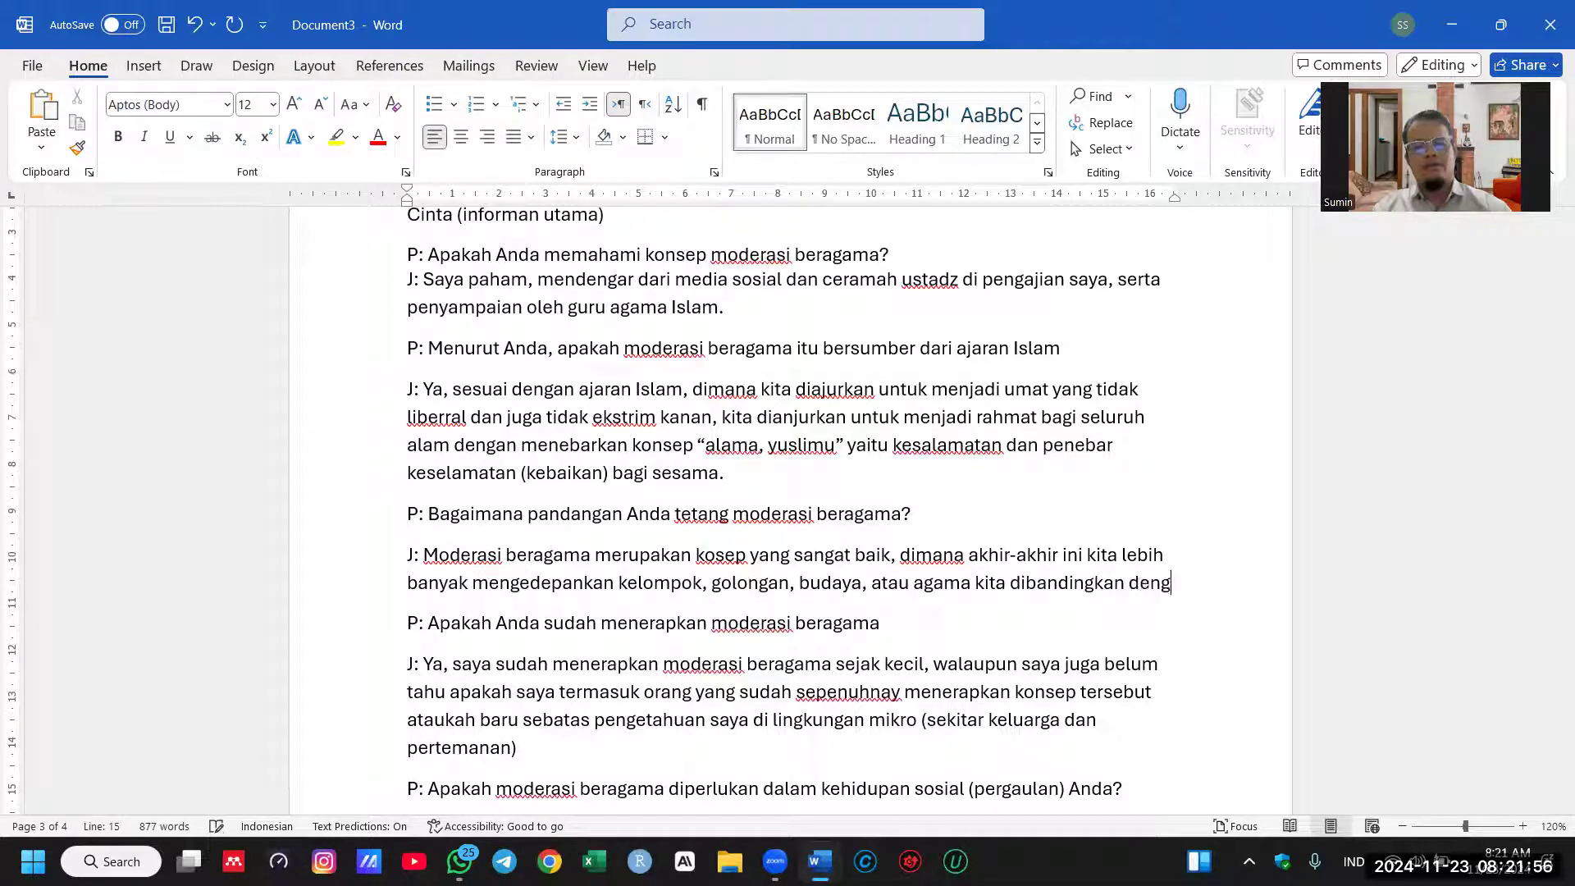
{"action": "type", "text": "an menghormati "}
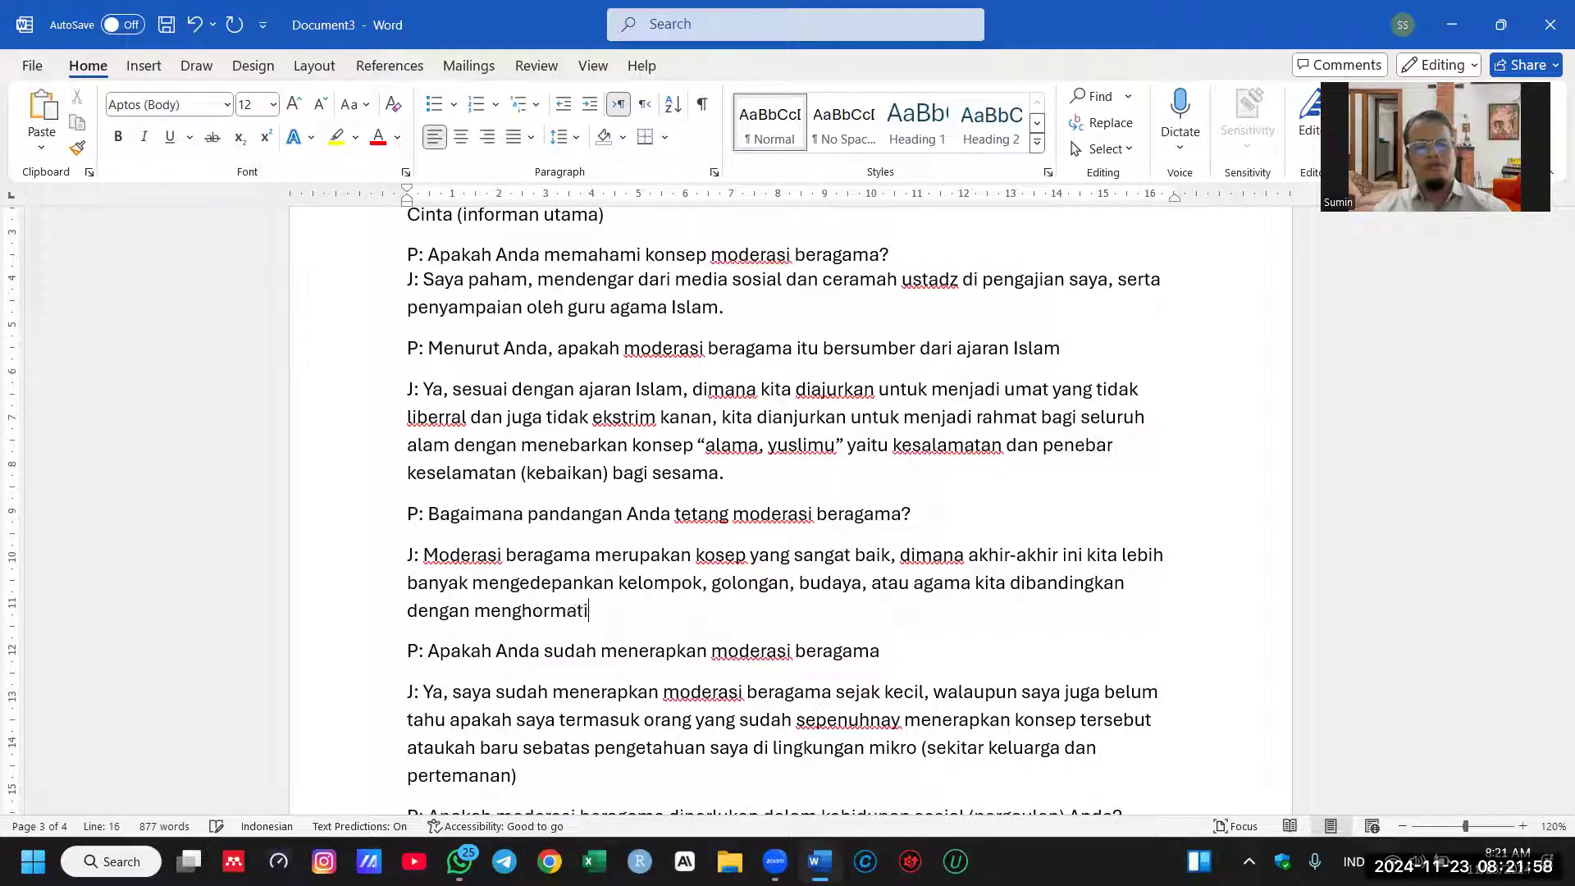
{"action": "type", "text": "atau toleransi kepada orang berbeda, artinya"}
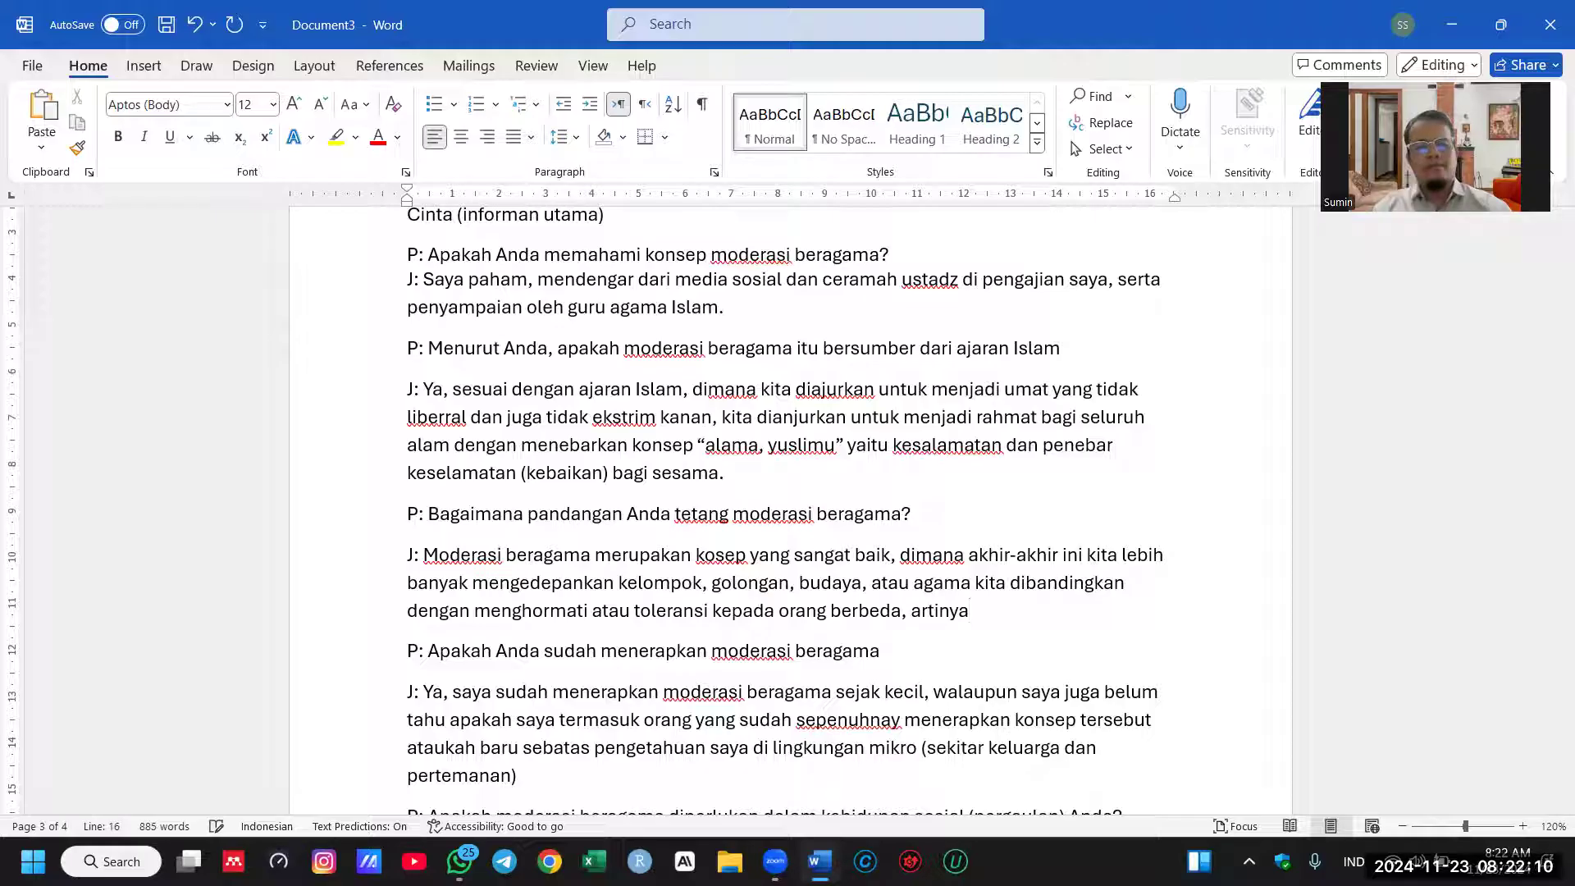
Step: End the third answer with "moderasi hadir untuk menjebatani perbedaan sehingga kita menjadi rukun."
{"action": "type", "text": " moderasi h"}
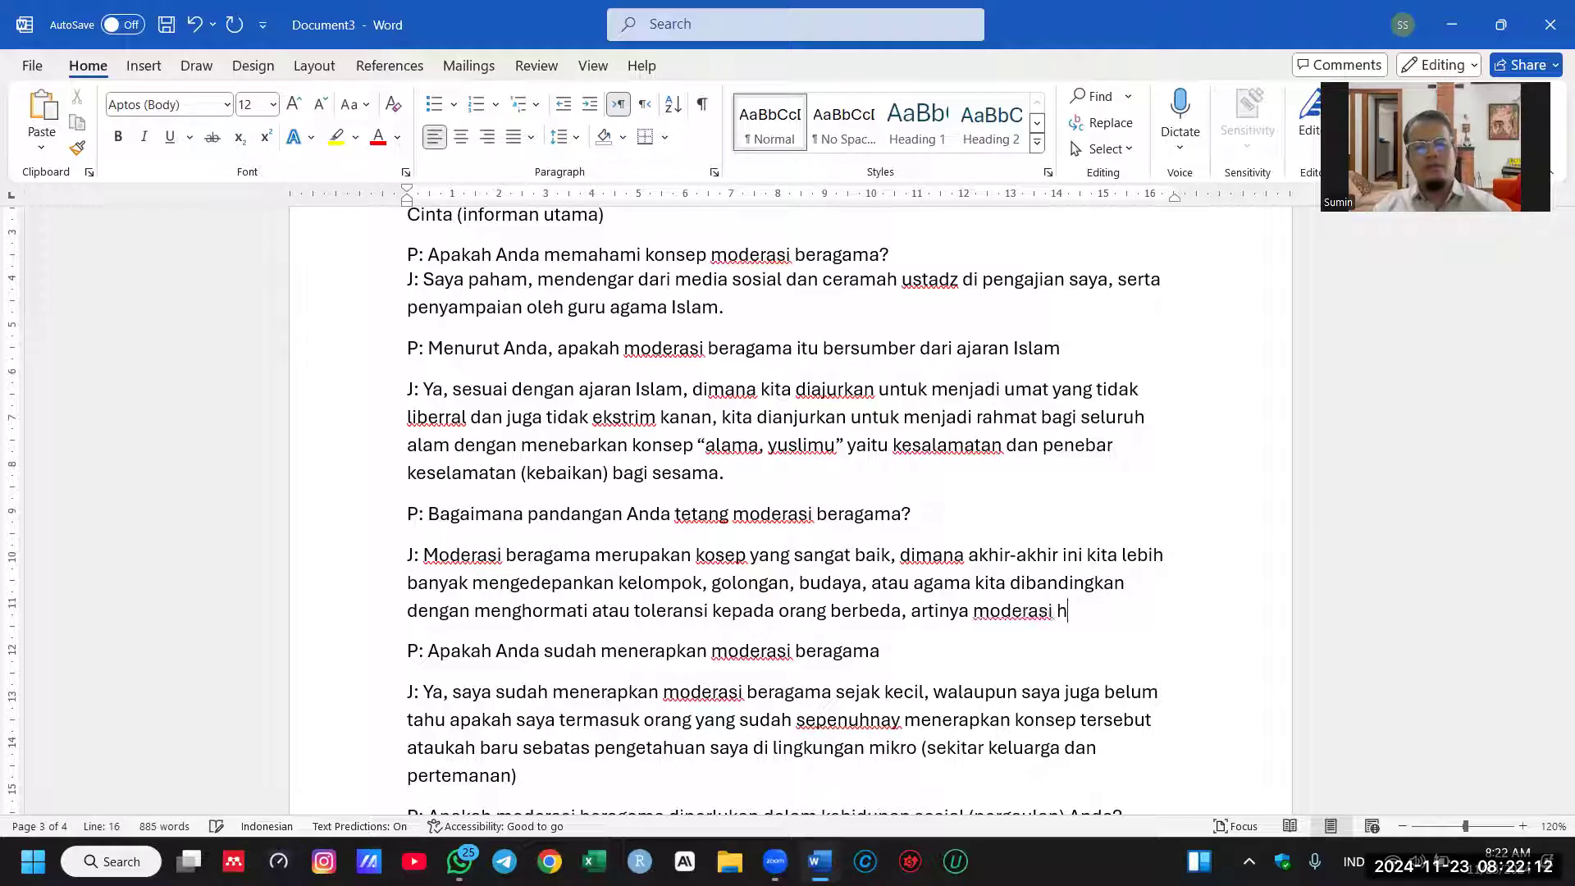
{"action": "type", "text": "adir untuk "}
{"action": "type", "text": "menjebatn"}
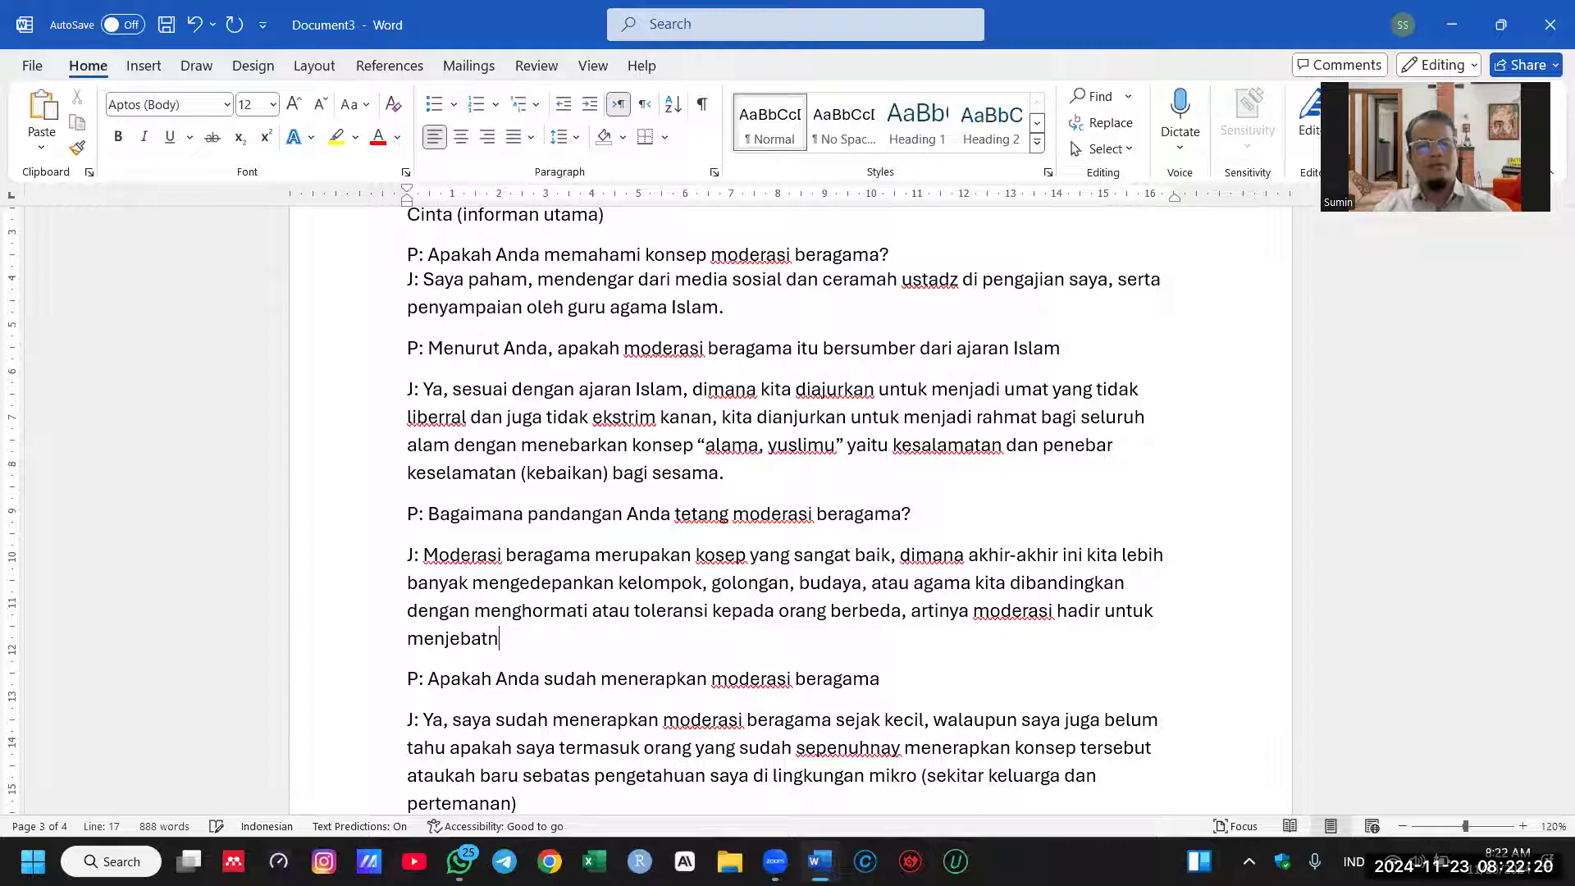
{"action": "key", "text": "BackSpace"}
{"action": "type", "text": "ani perbedaan sehingga "}
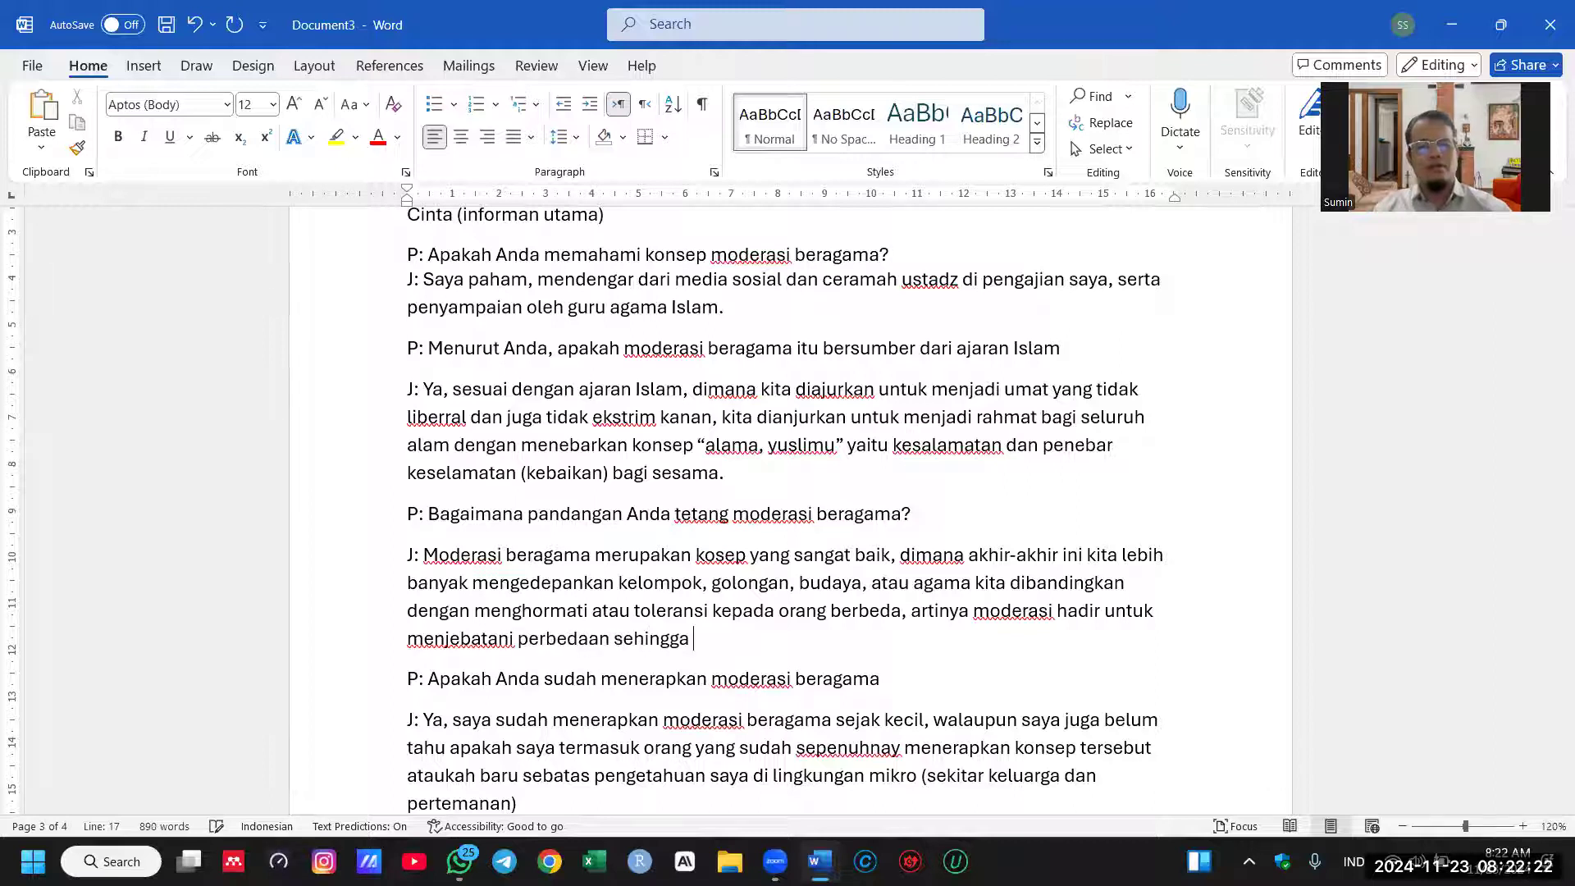
{"action": "type", "text": "kita menjadi rukun."}
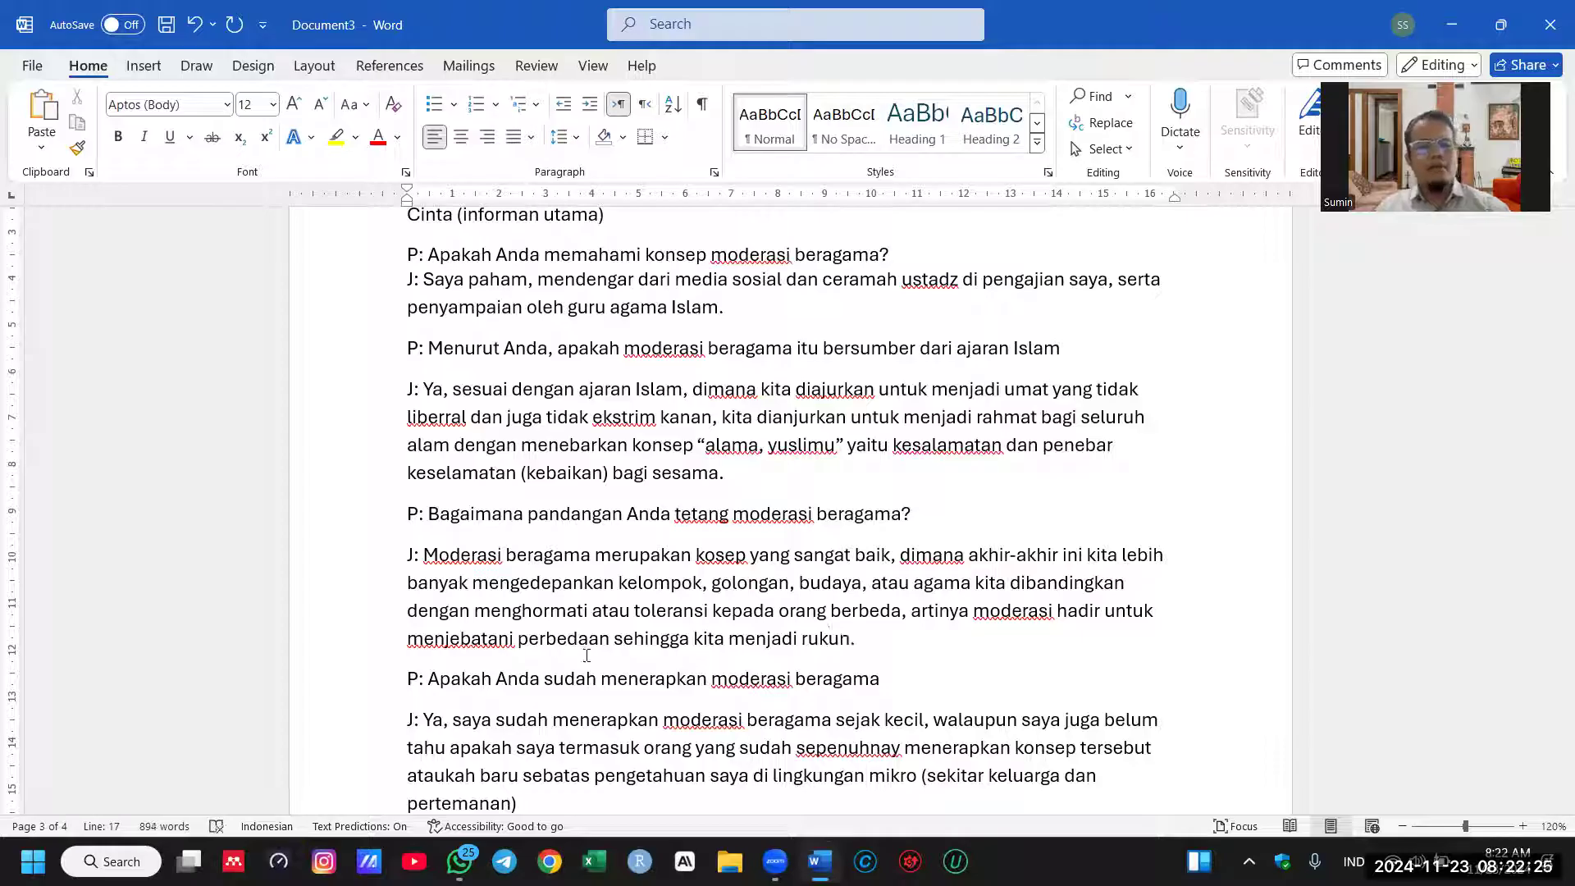
Step: Replace the fourth answer after "Ya," with "saya sudah berusaha menerapkan moderasi beragama, dilingkungan masyarakat sekitar,"
{"action": "scroll", "coordinate": [562, 615], "scroll_direction": "down", "scroll_amount": 3}
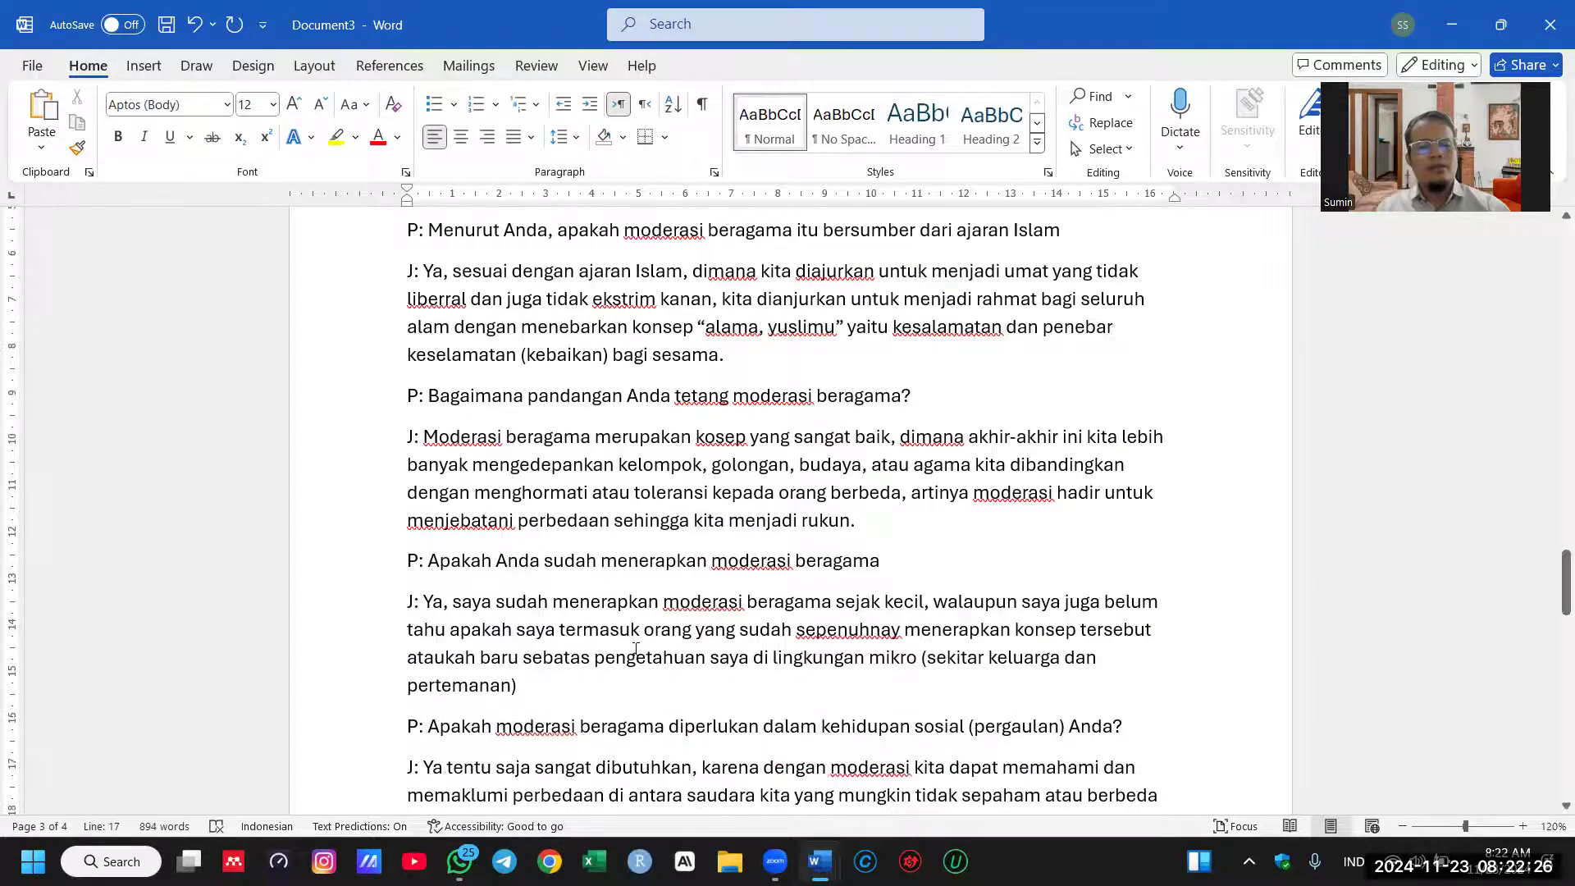
{"action": "left_click_drag", "start_coordinate": [474, 552], "coordinate": [531, 639]}
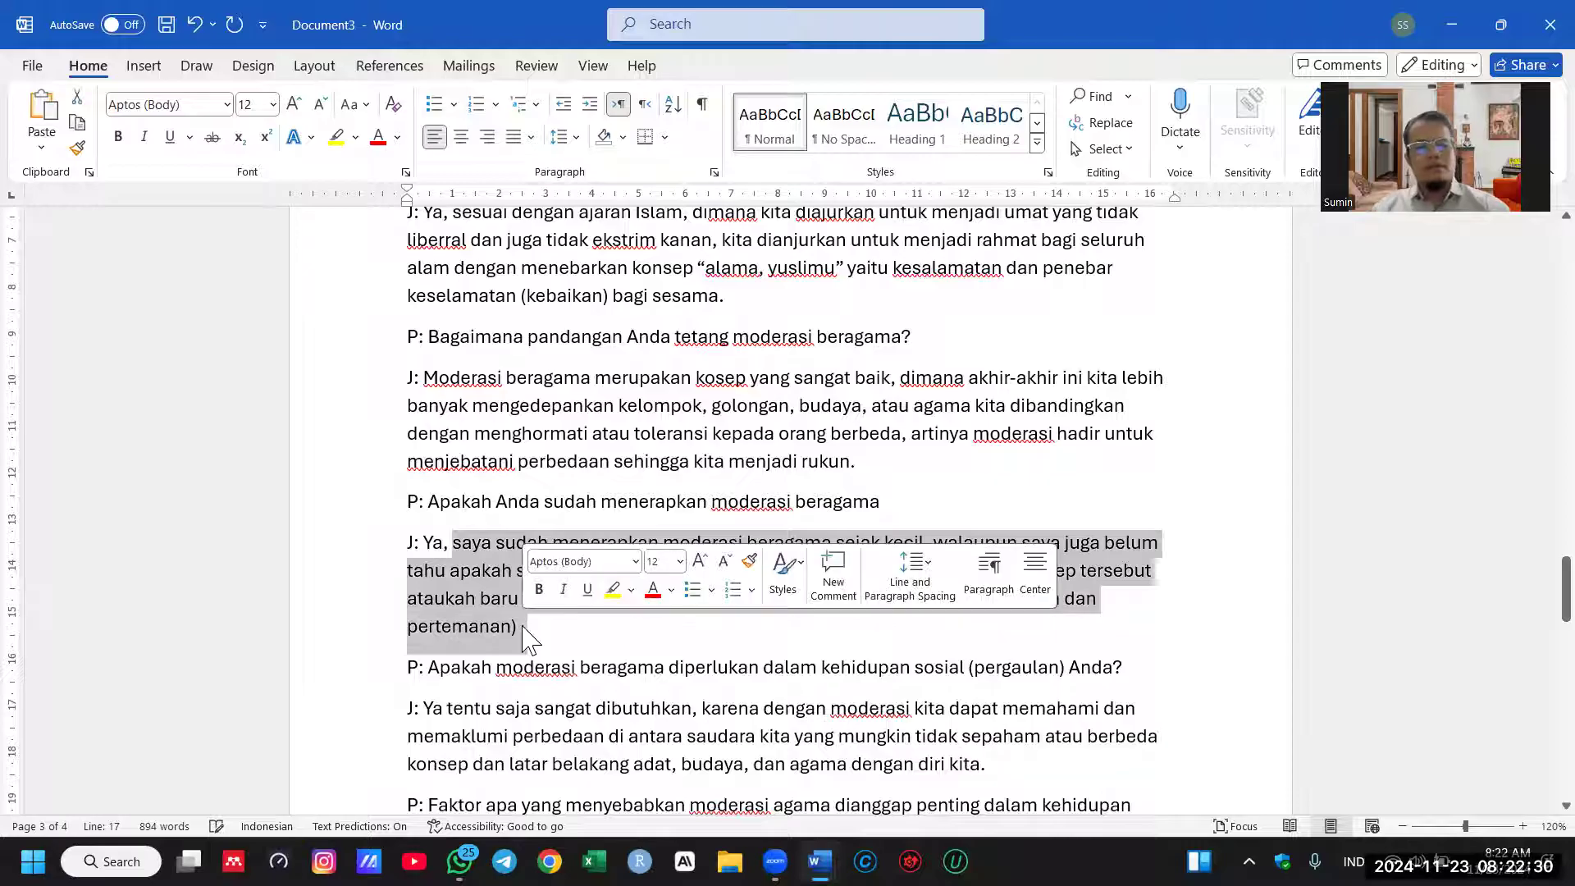
{"action": "type", "text": "saya sudah berusa"}
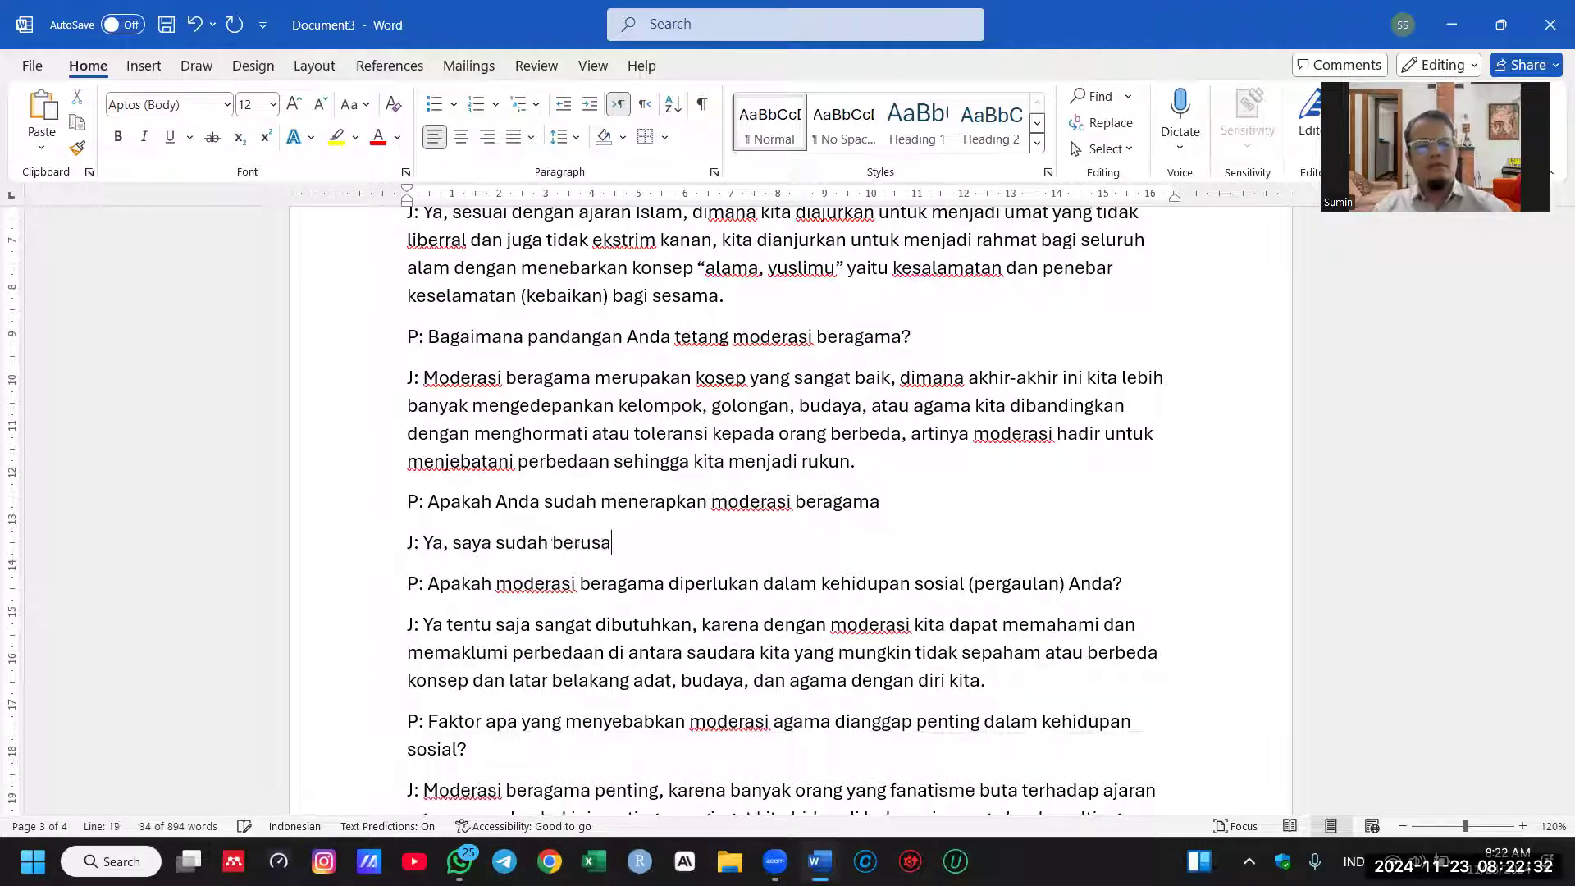
{"action": "type", "text": "ha menerapkan m"}
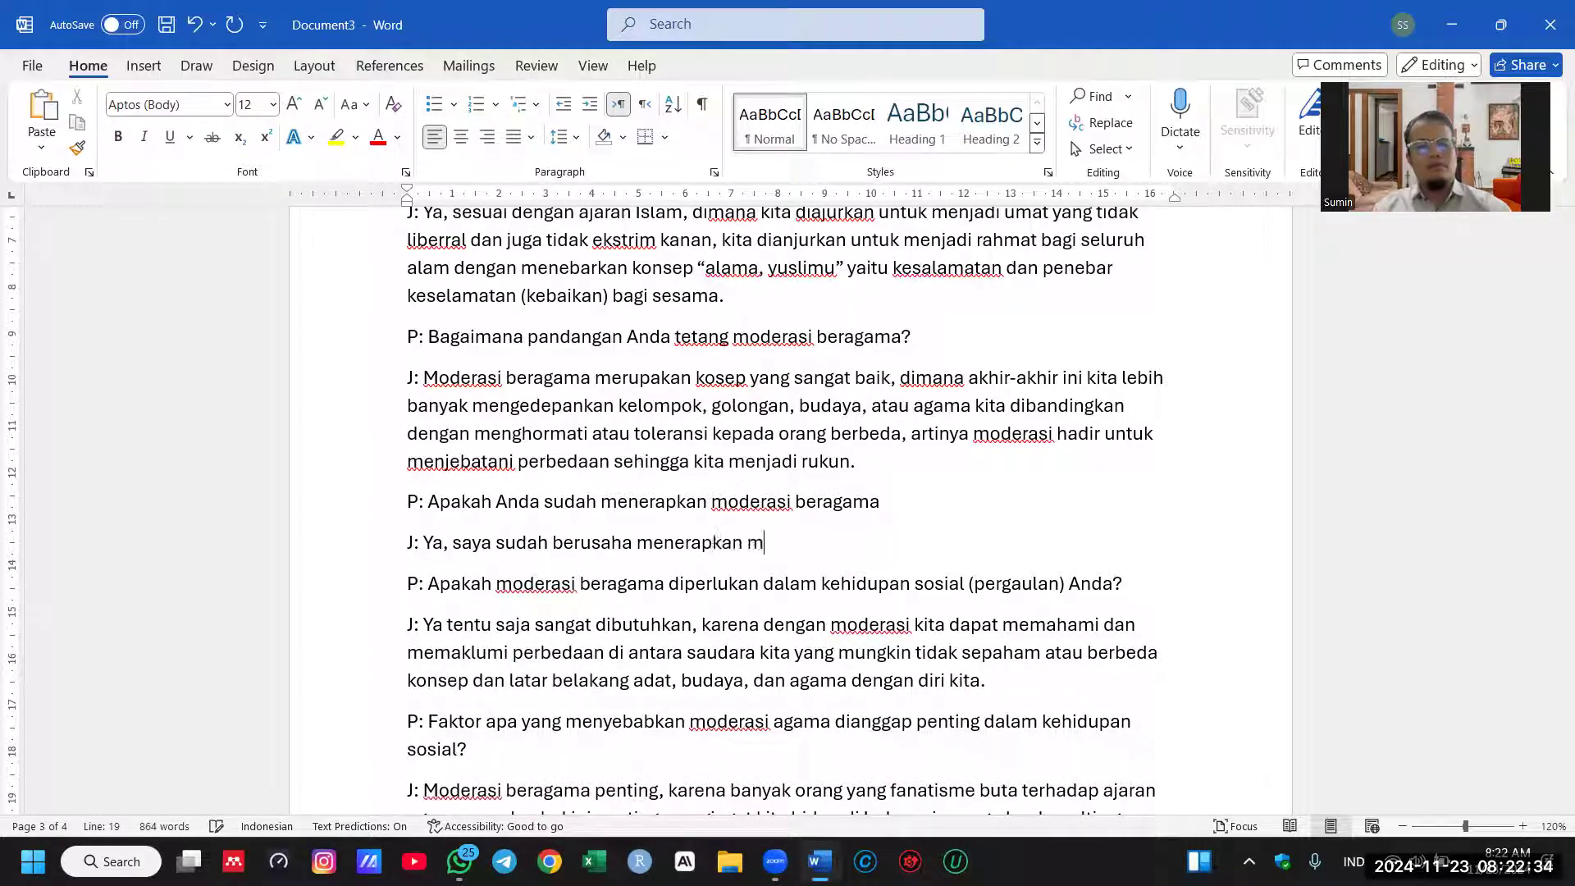
{"action": "type", "text": "oderasi beragama"}
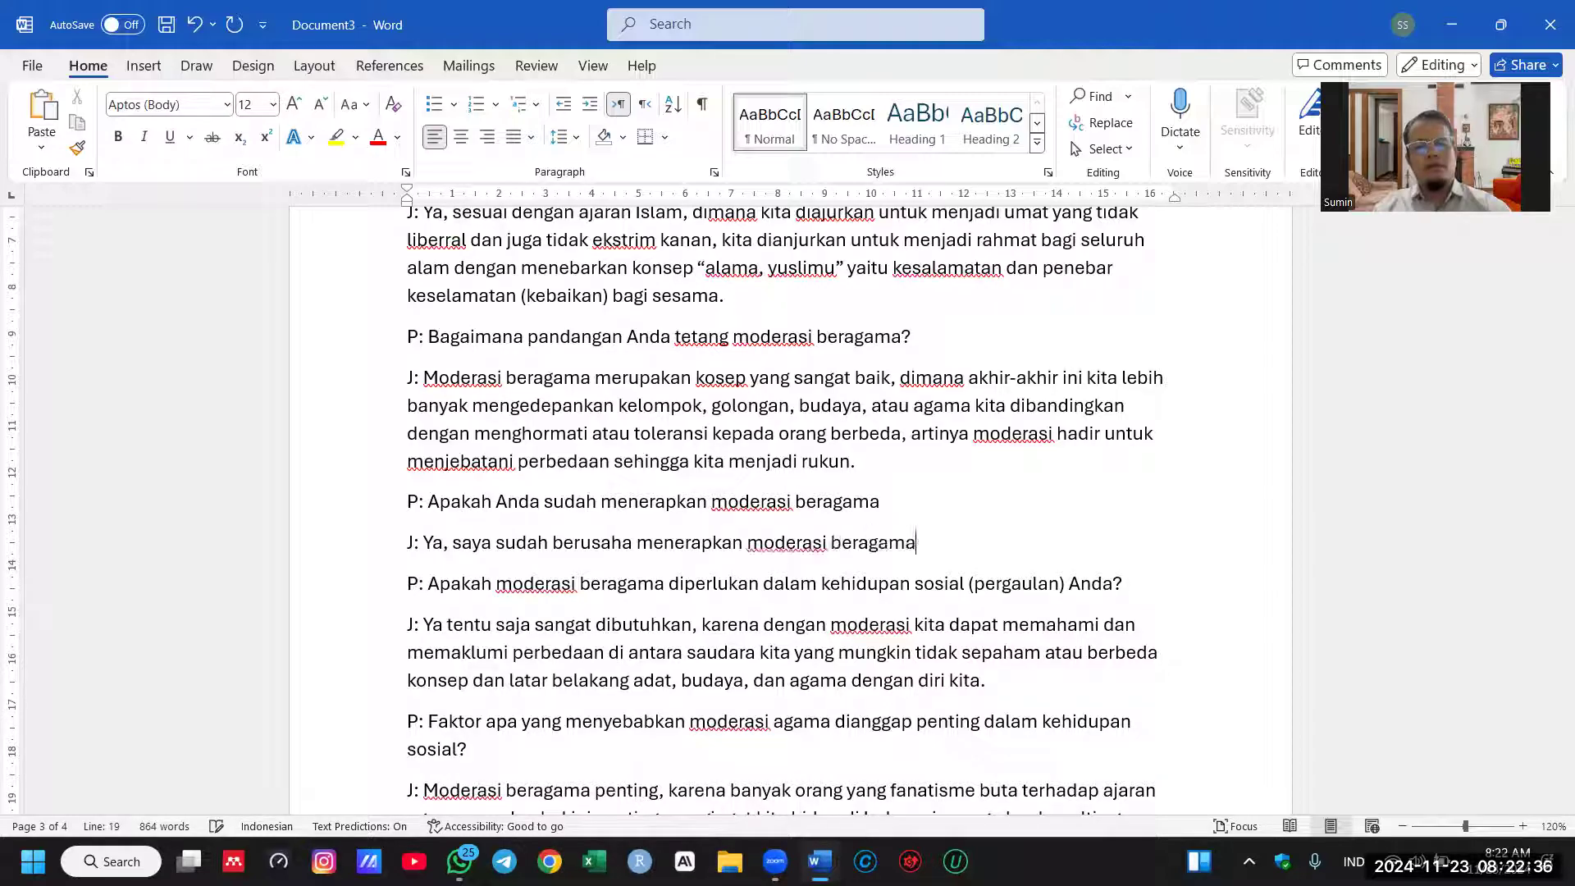
{"action": "type", "text": ", dilingkungan masyarakat ks"}
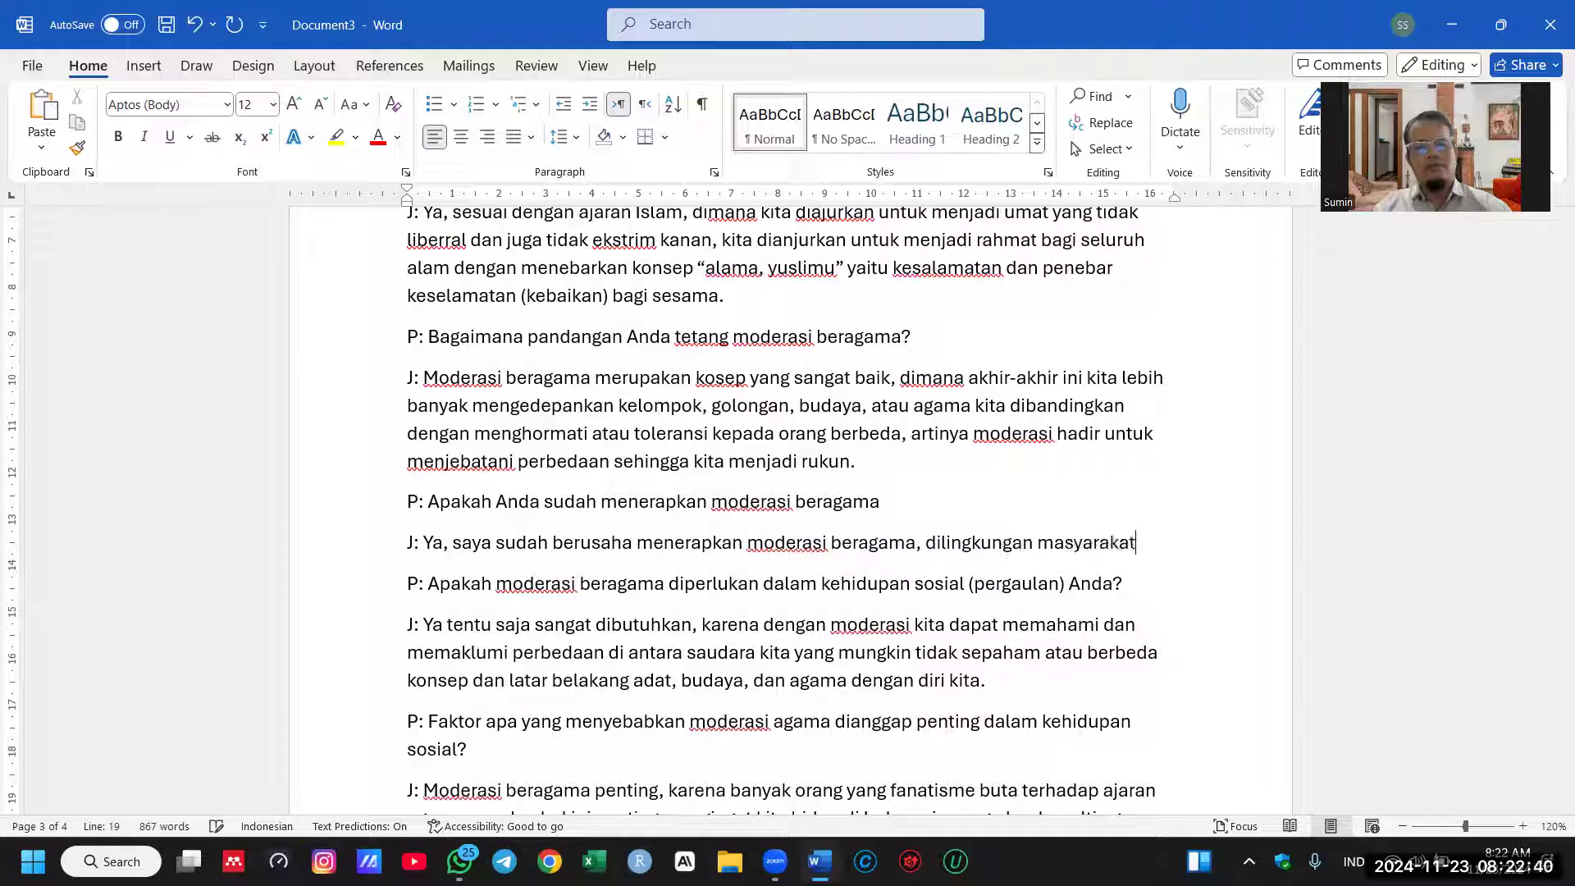
{"action": "key", "text": "BackSpace"}
{"action": "key", "text": "BackSpace"}
{"action": "type", "text": "sekitar, "}
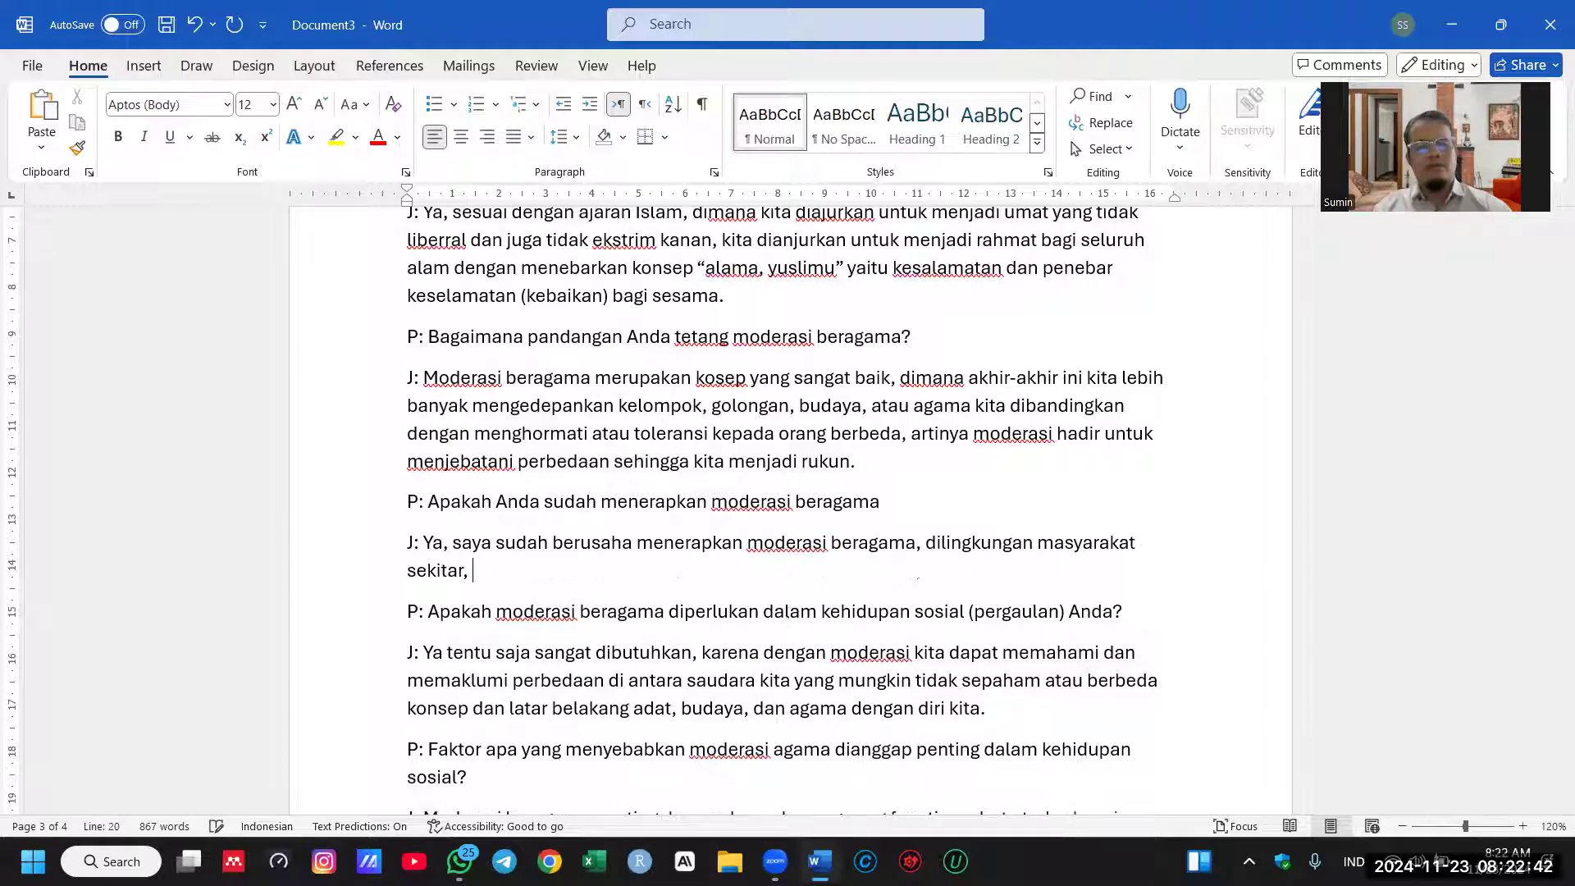
Step: End the fourth answer with "kebetulan teman-teman dan tetangga saya berbeda etnis dan agama dengan saya."
{"action": "type", "text": "kebetulan "}
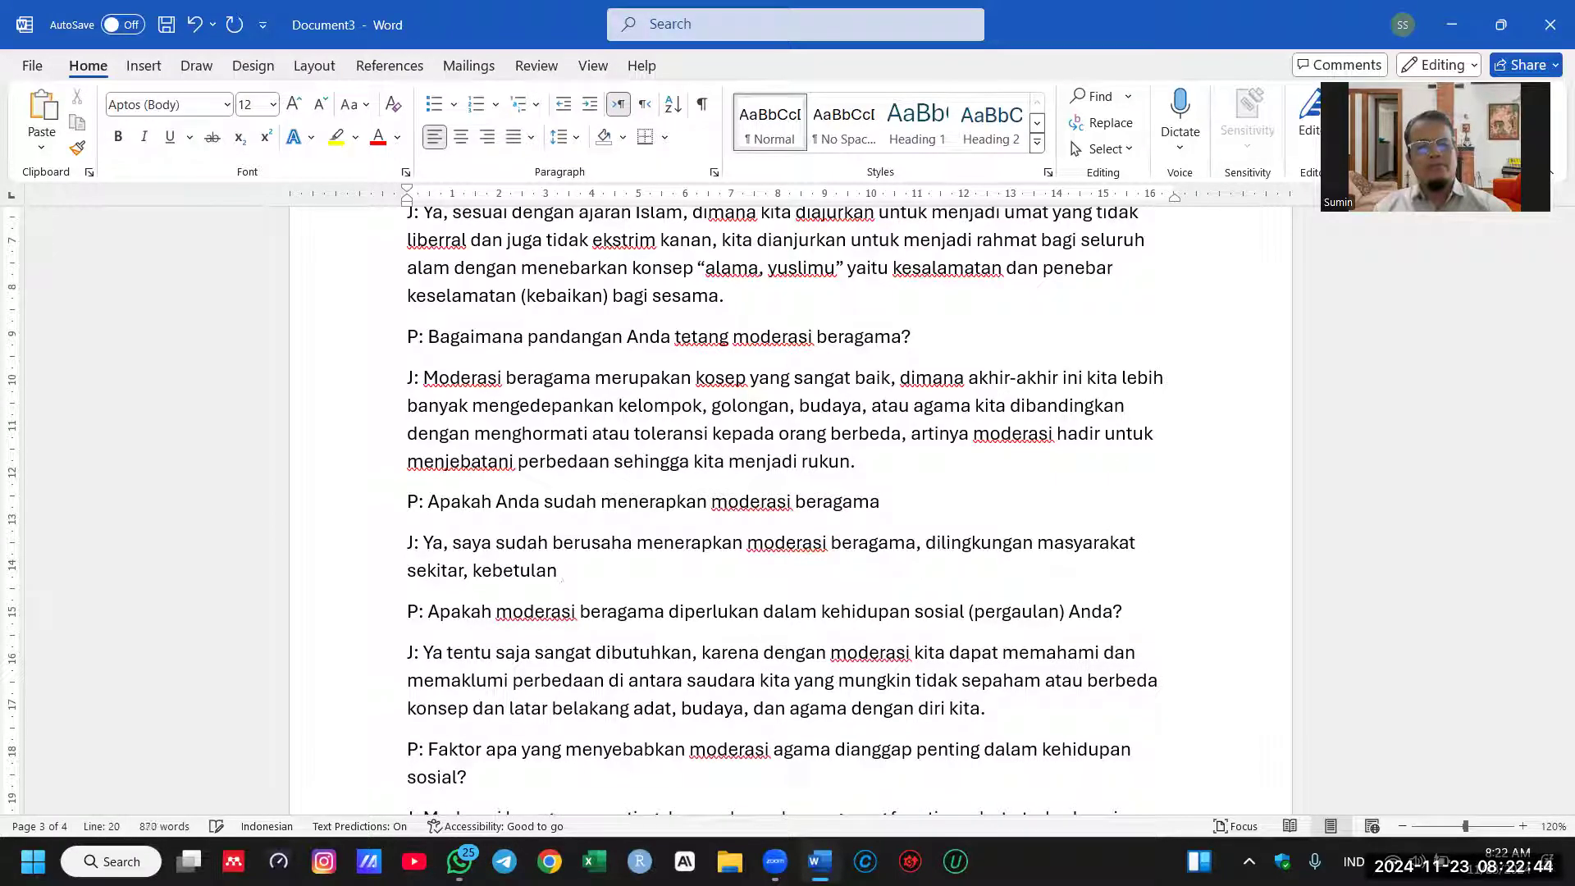
{"action": "type", "text": "teman-tem"}
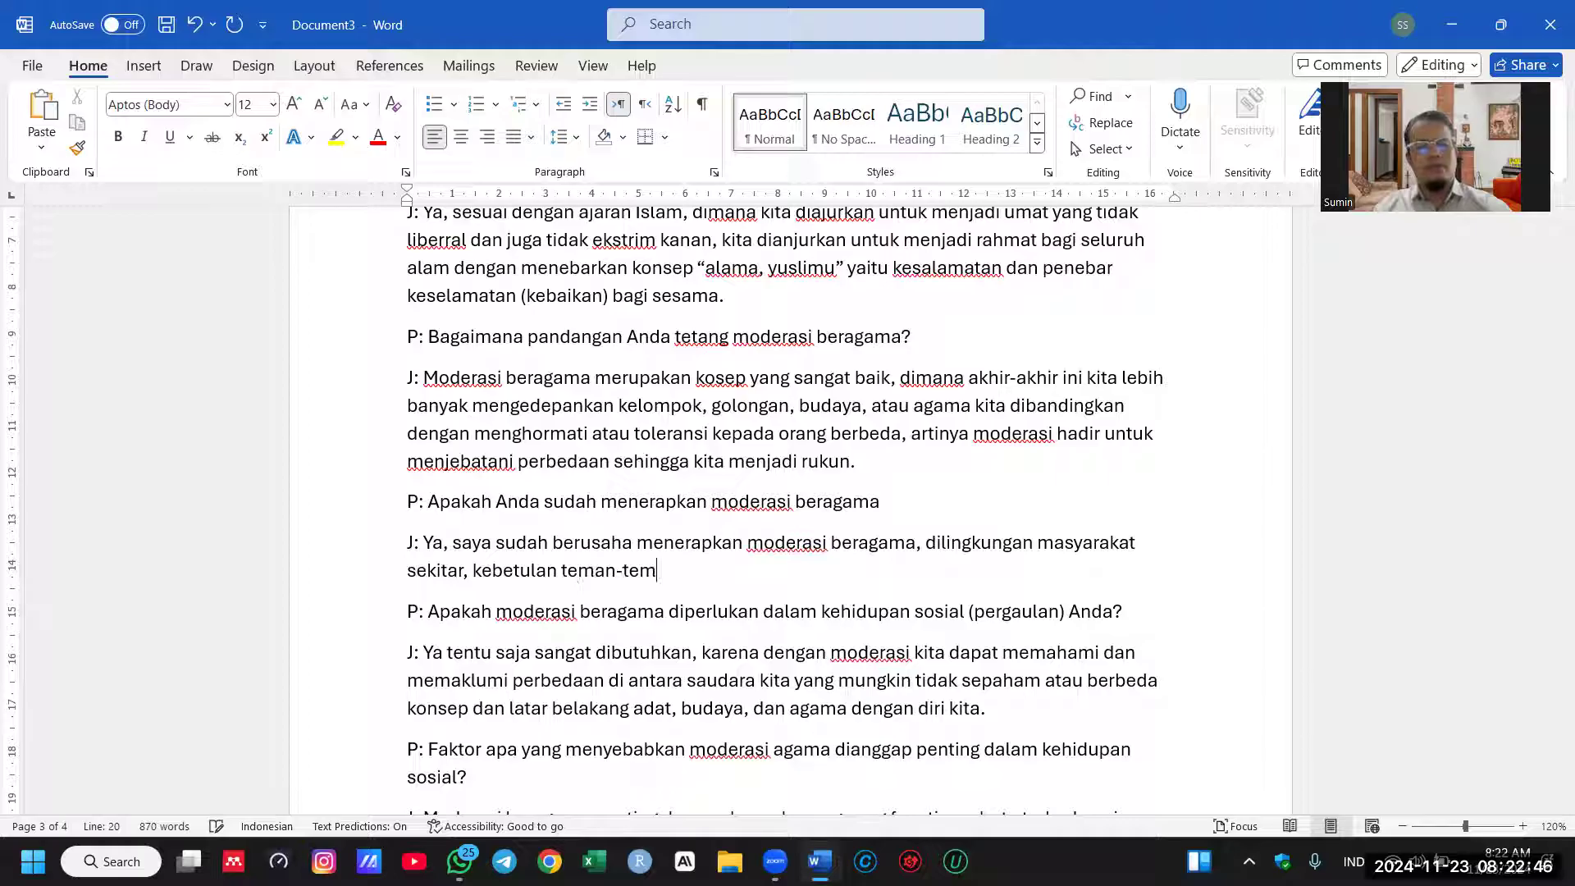
{"action": "type", "text": "an dan tetangga"}
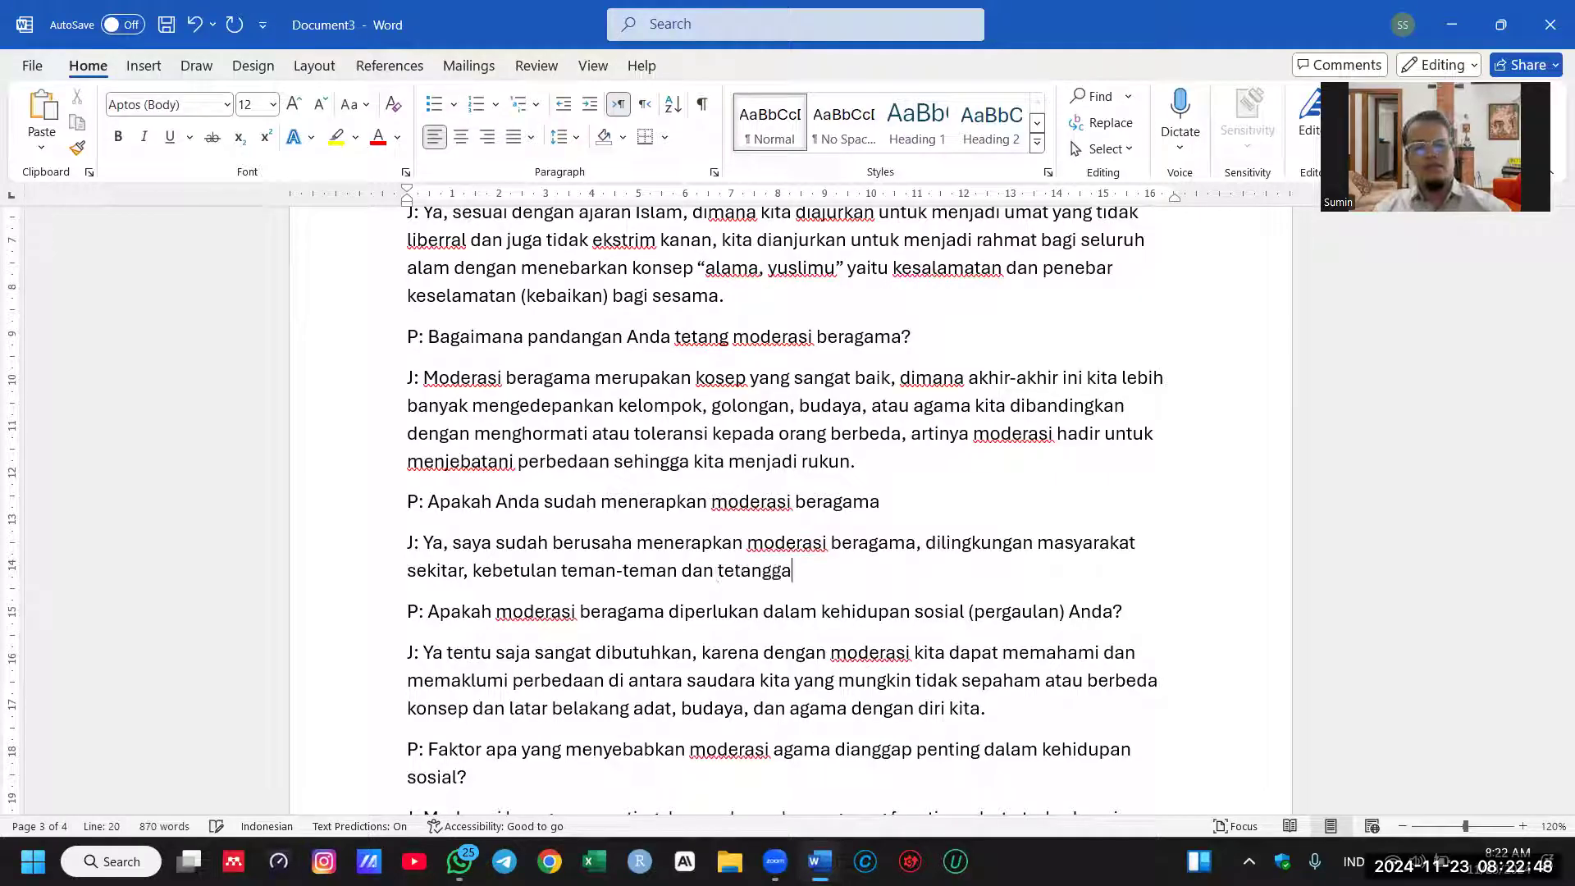
{"action": "type", "text": " saya berbe"}
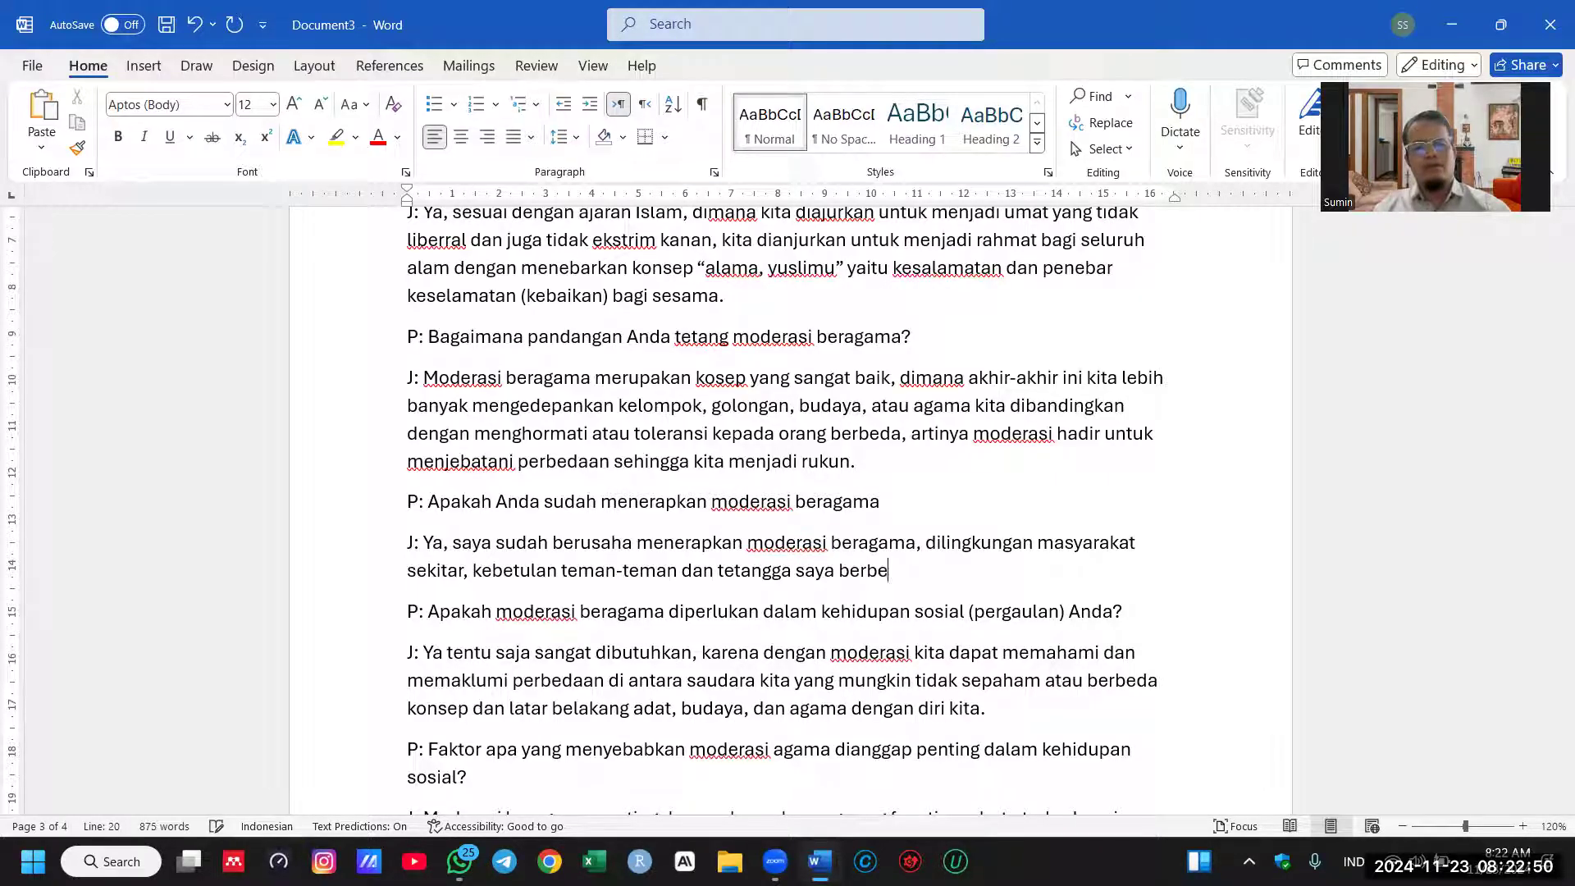
{"action": "type", "text": "da etnis dan aga"}
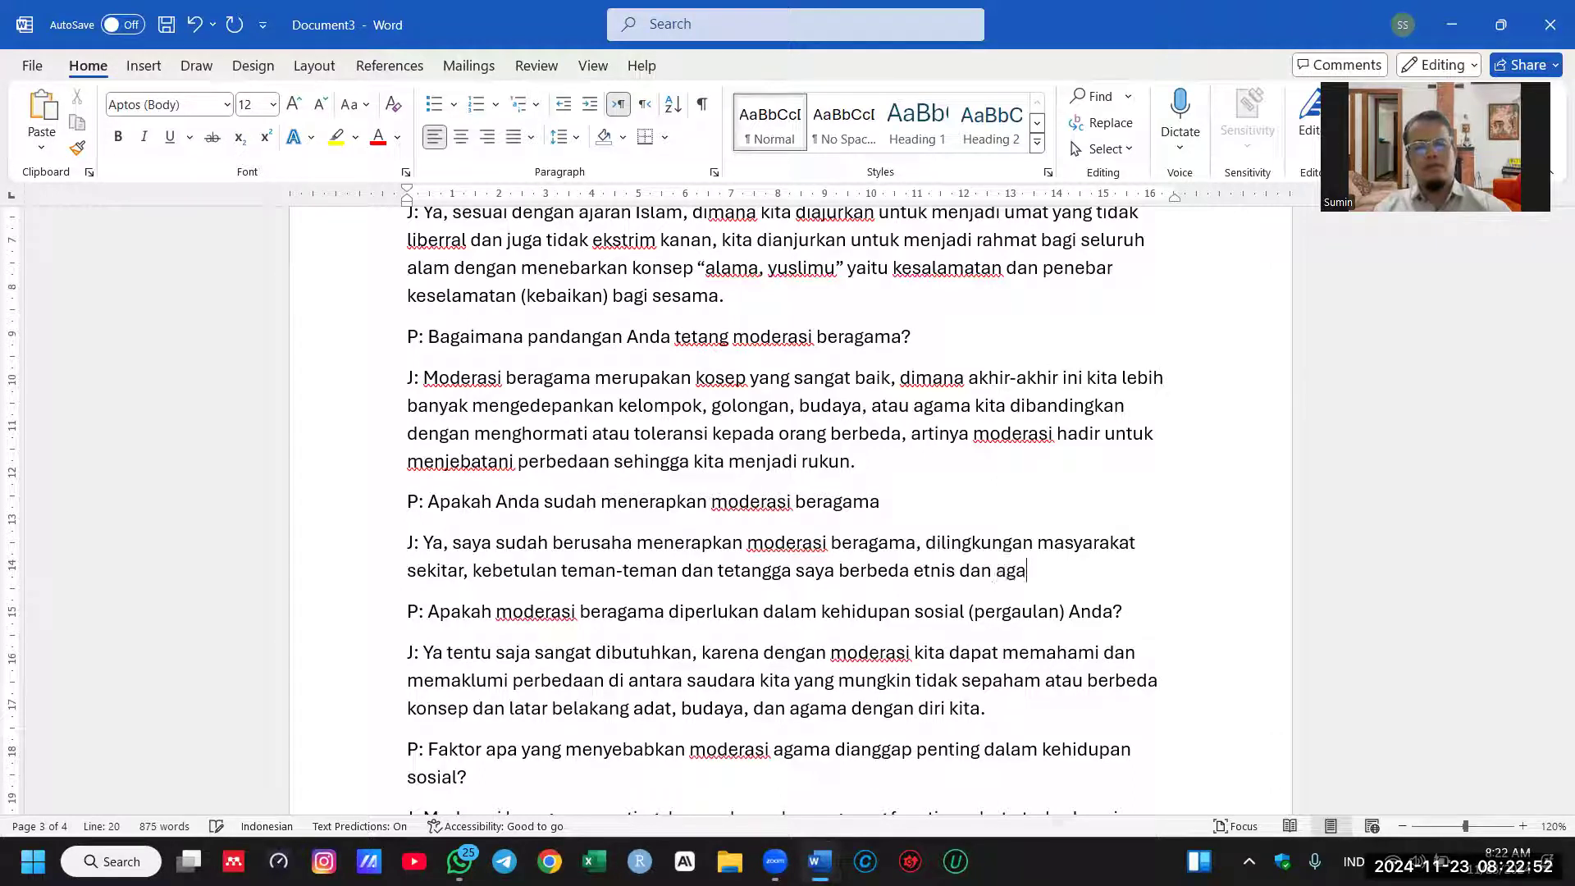
{"action": "type", "text": "ma dengan saya"}
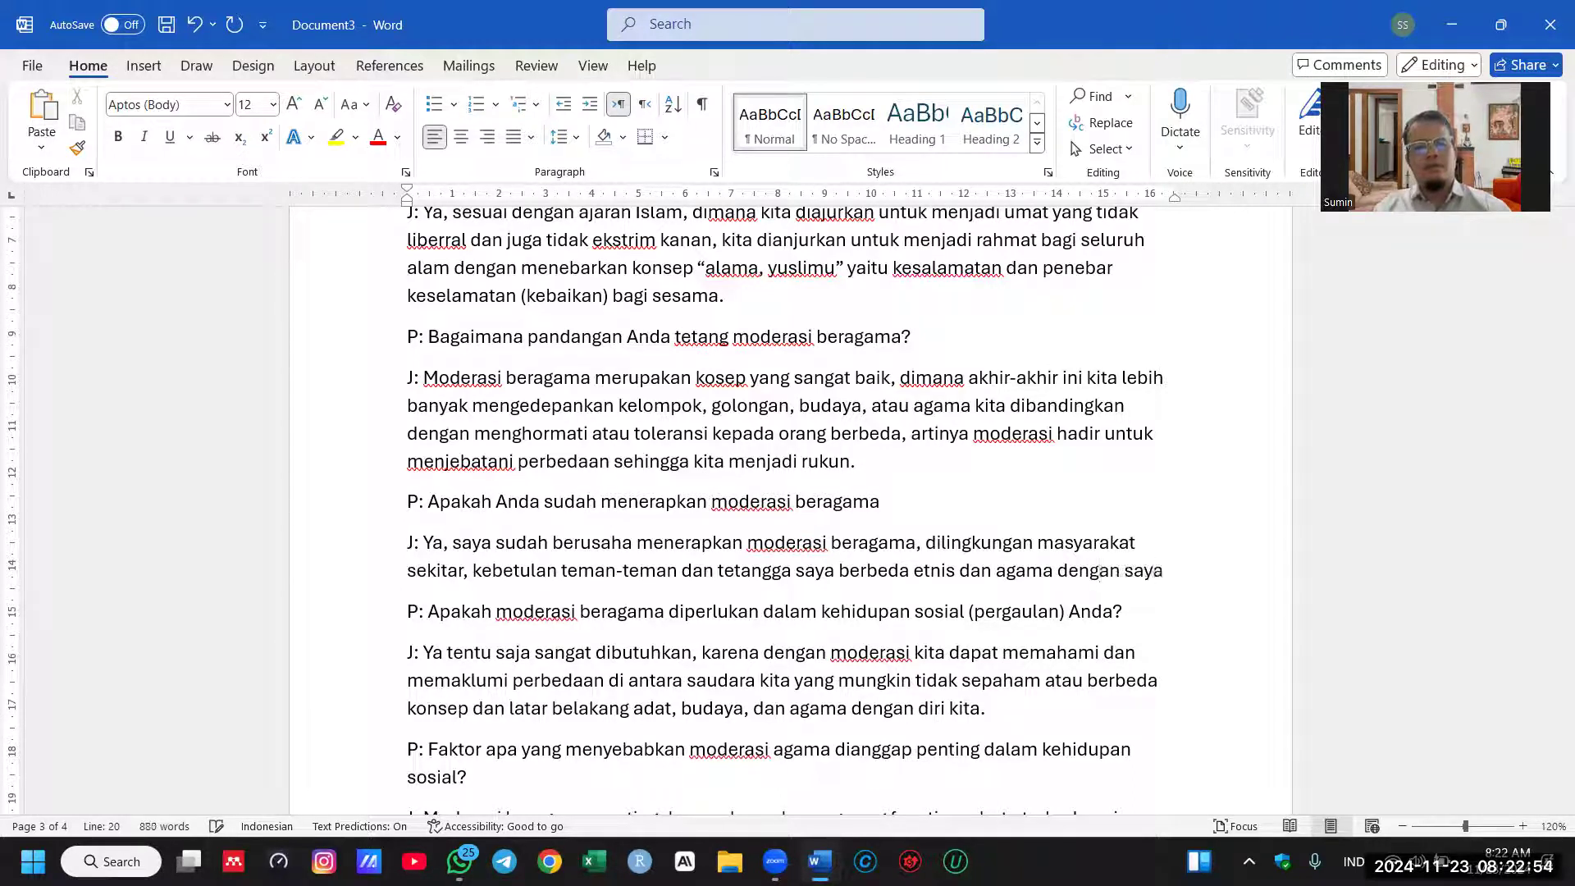
{"action": "type", "text": "."}
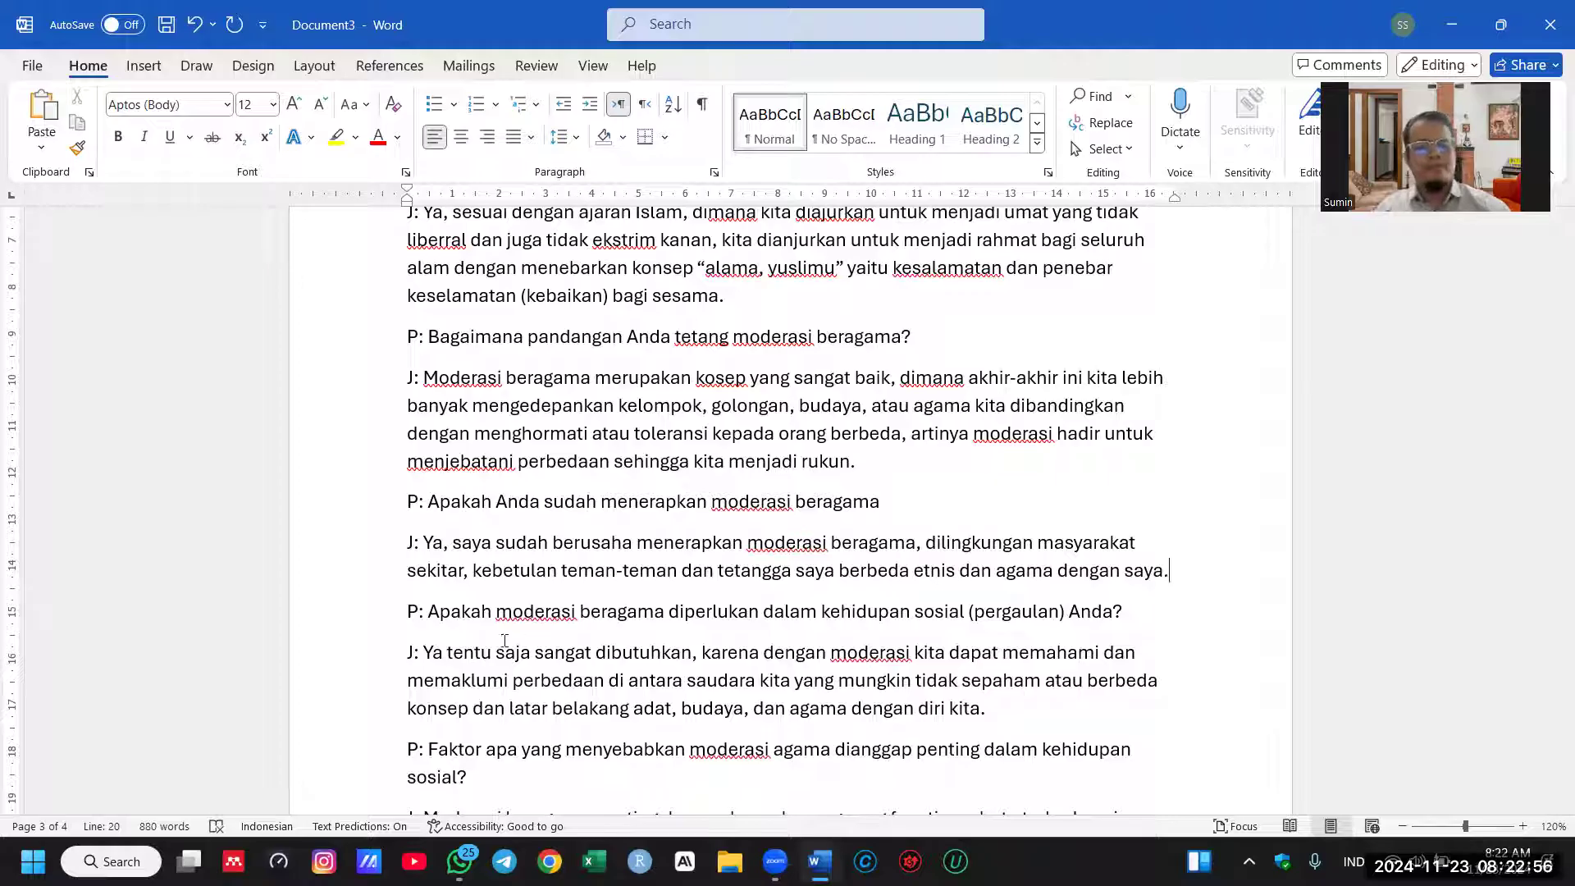
Step: Replace the fifth answer, on the need for moderation in social life, after "Ya" with ", melalui moderasi beragama pergaulan kita akan terasa lebih akrab"
{"action": "scroll", "coordinate": [536, 659], "scroll_direction": "down", "scroll_amount": 1}
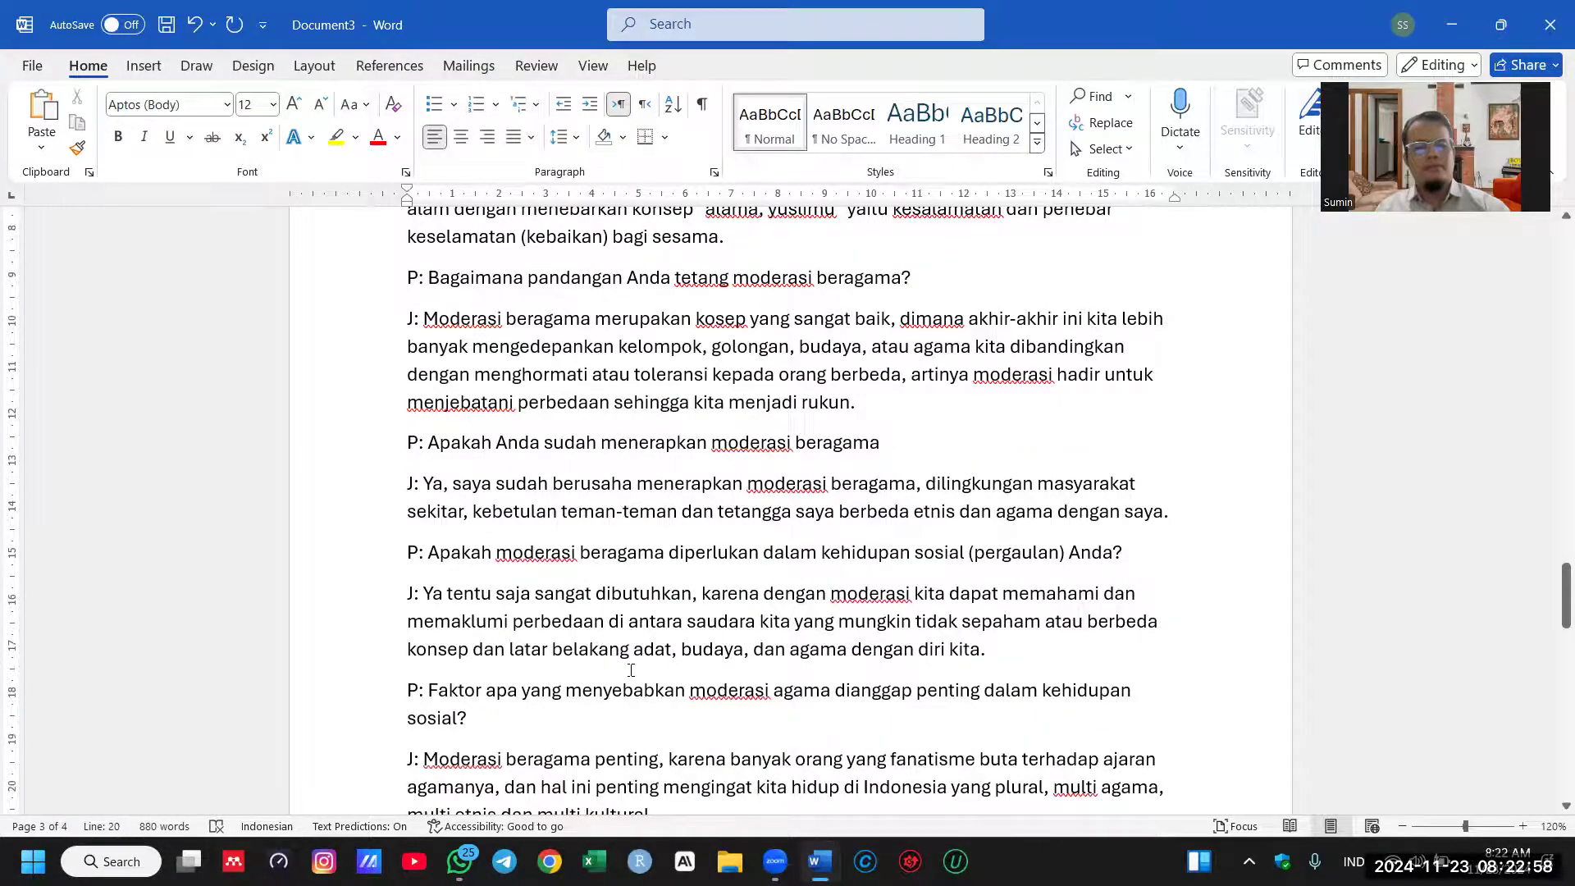
{"action": "scroll", "coordinate": [580, 566], "scroll_direction": "down", "scroll_amount": 1}
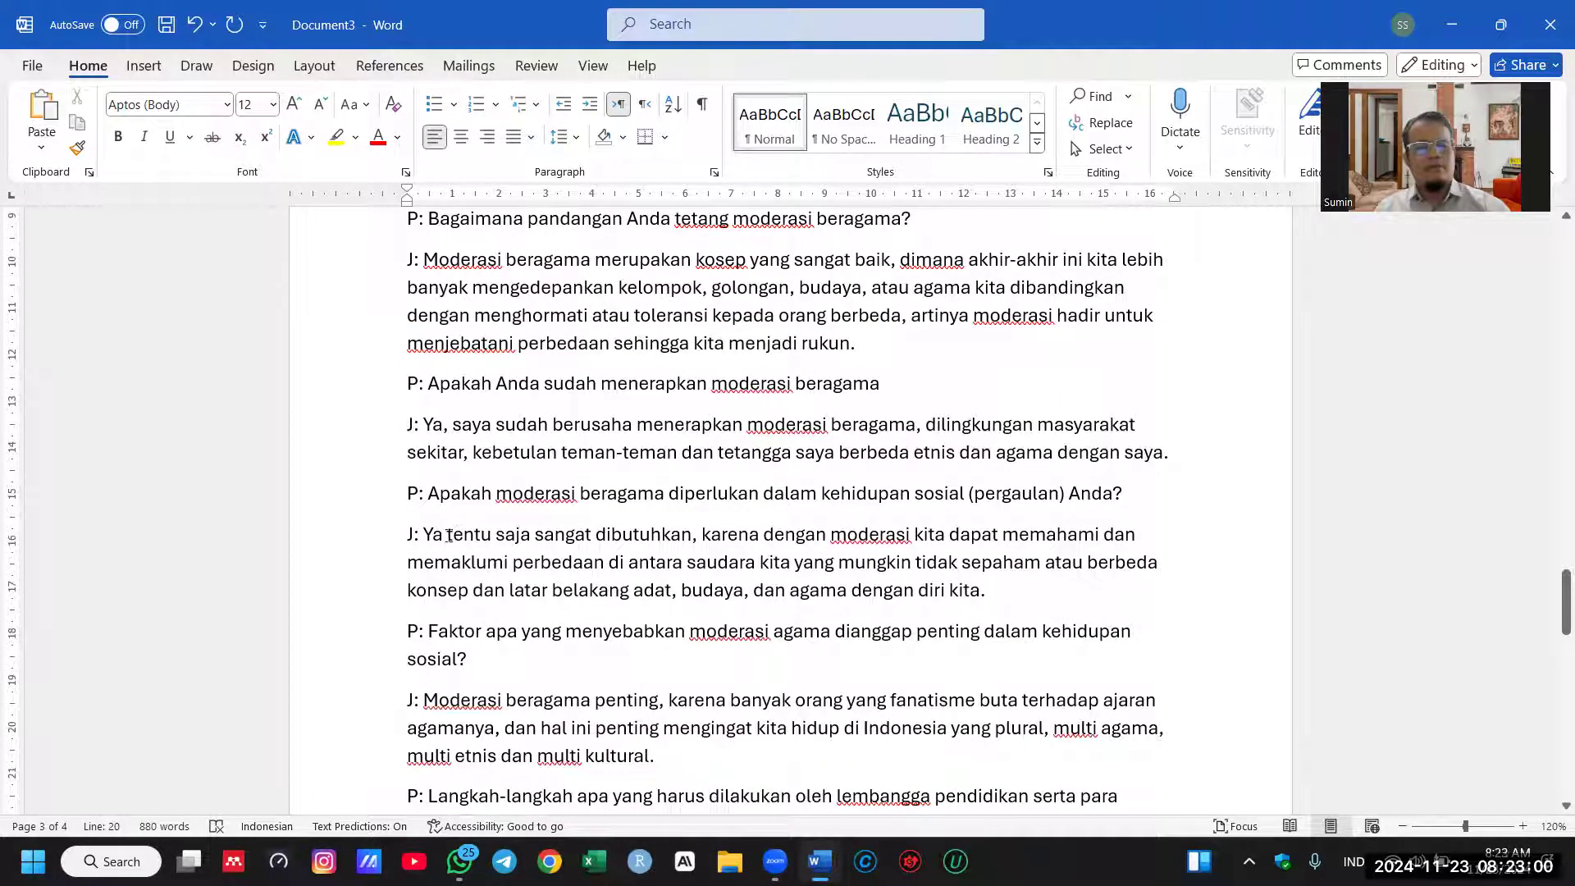
{"action": "left_click_drag", "start_coordinate": [444, 535], "coordinate": [685, 534]}
{"action": "key", "text": "BackSpace"}
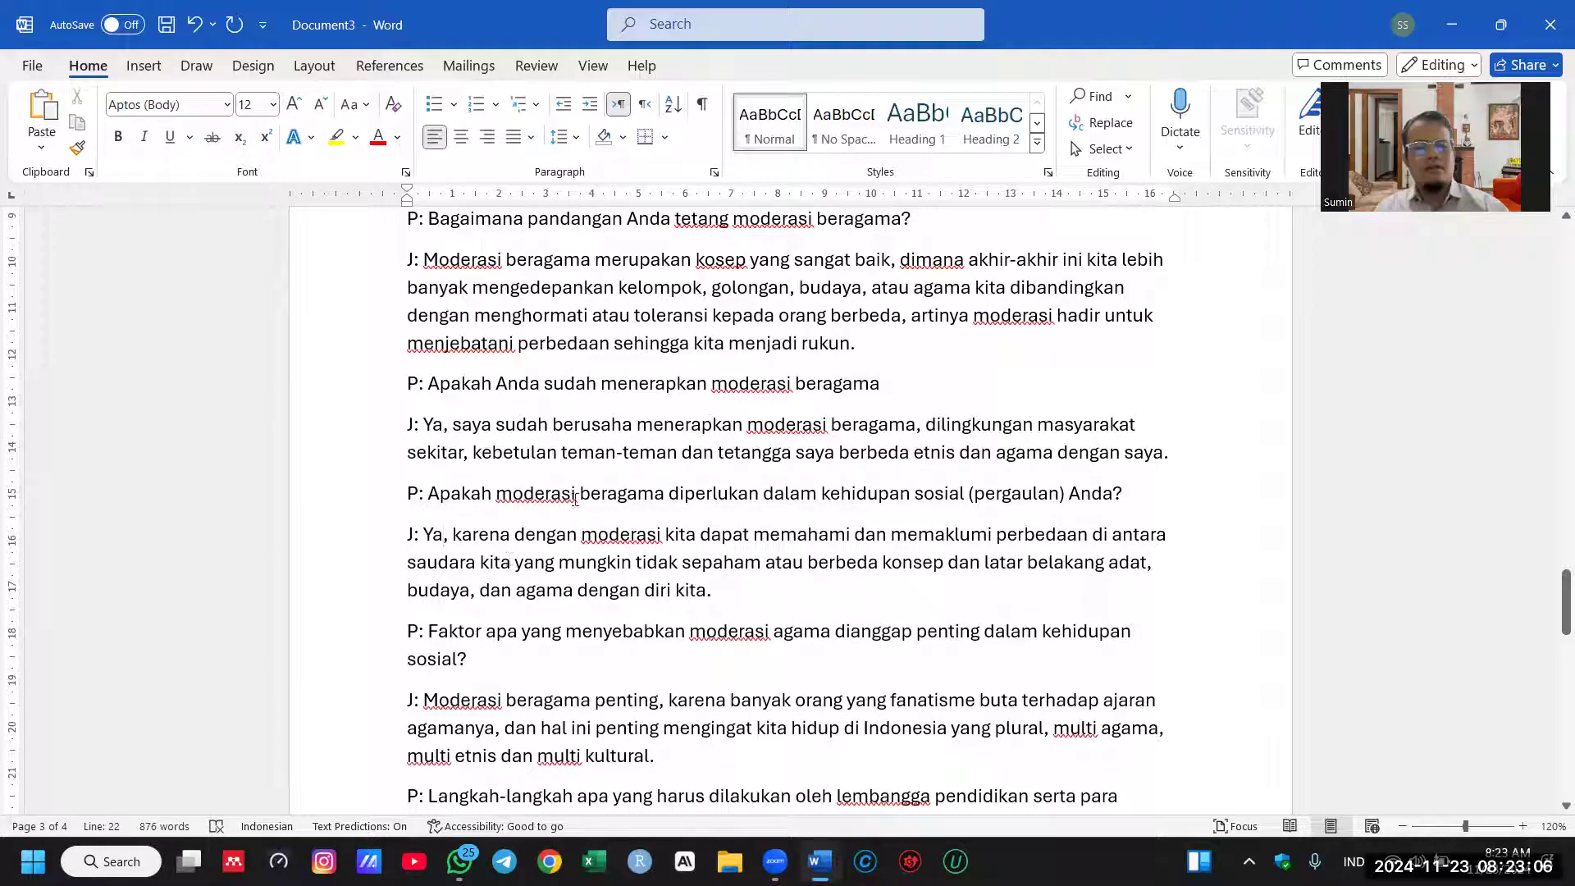
{"action": "left_click_drag", "start_coordinate": [615, 565], "coordinate": [699, 596]}
{"action": "type", "text": "melalui moderasi berag"}
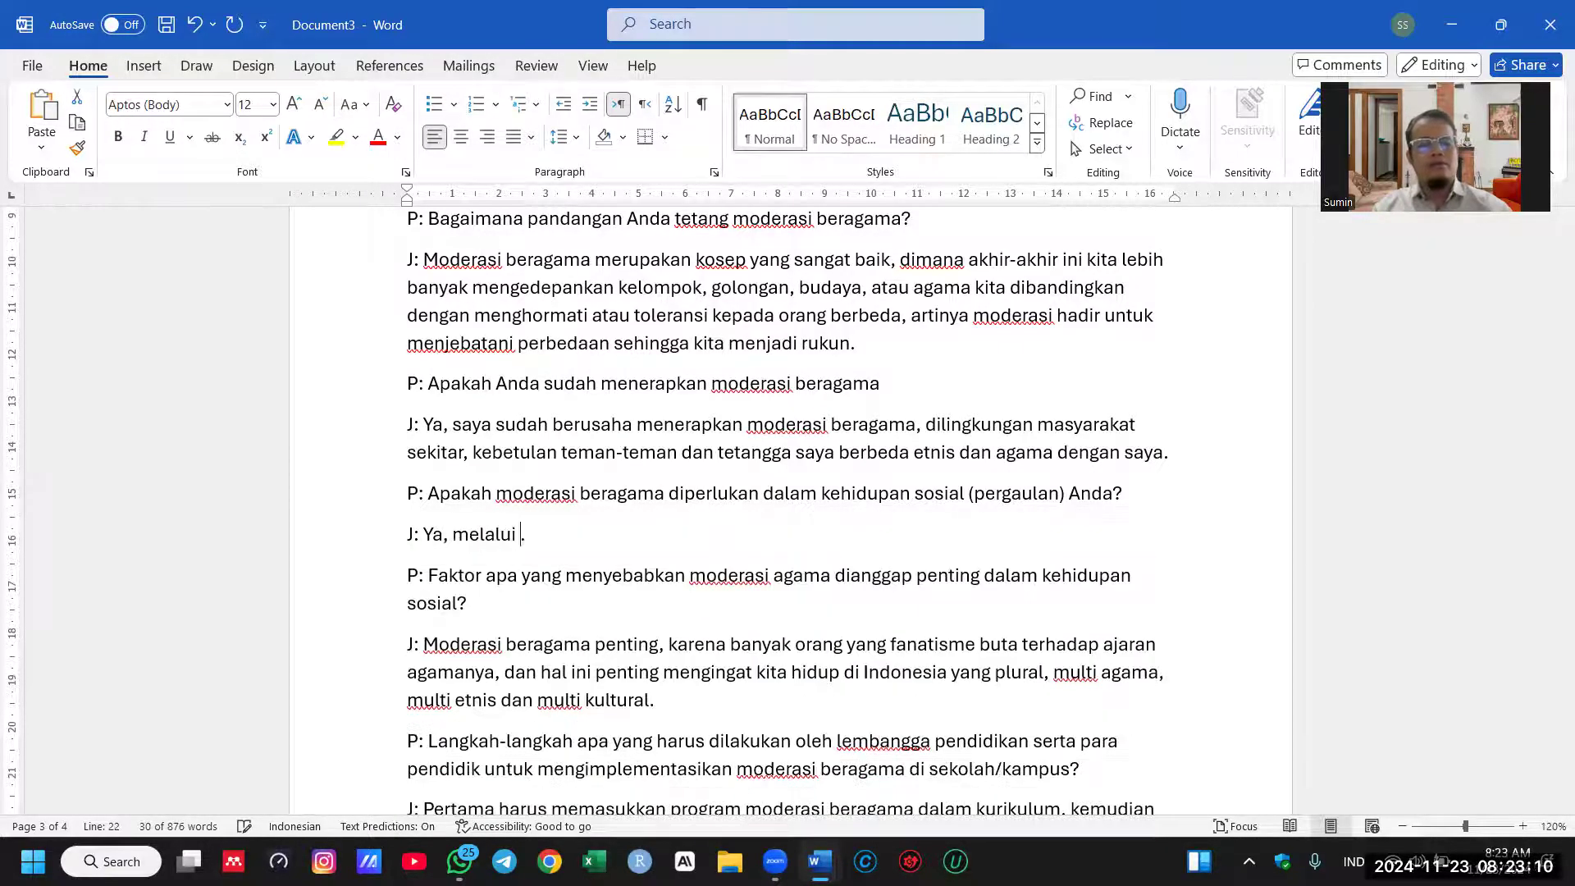
{"action": "type", "text": "ama"}
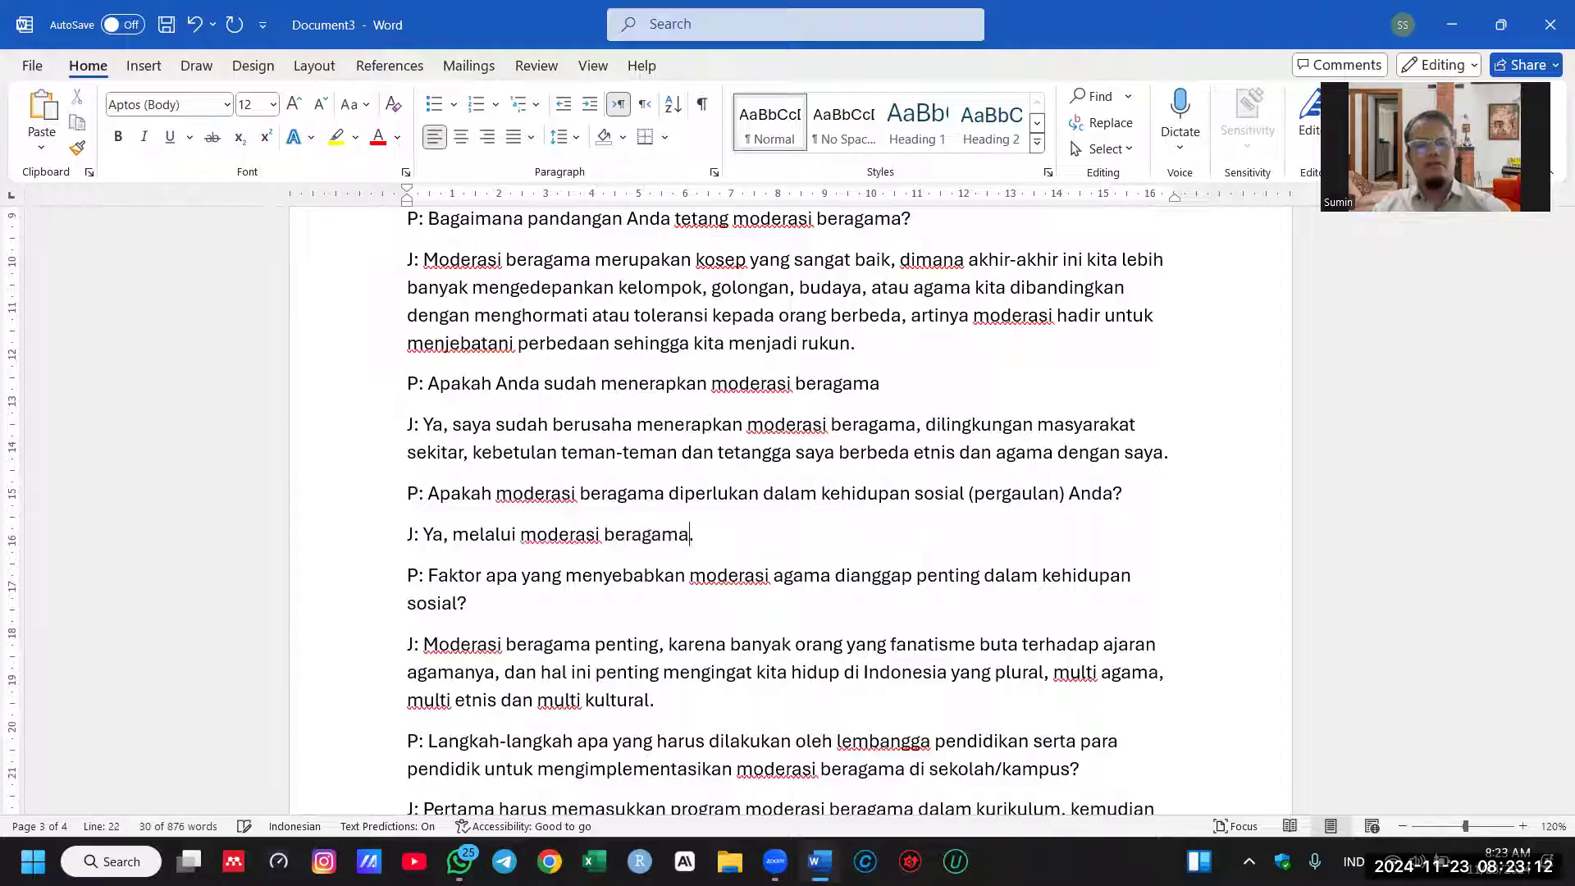
{"action": "type", "text": " pergaulan kita"}
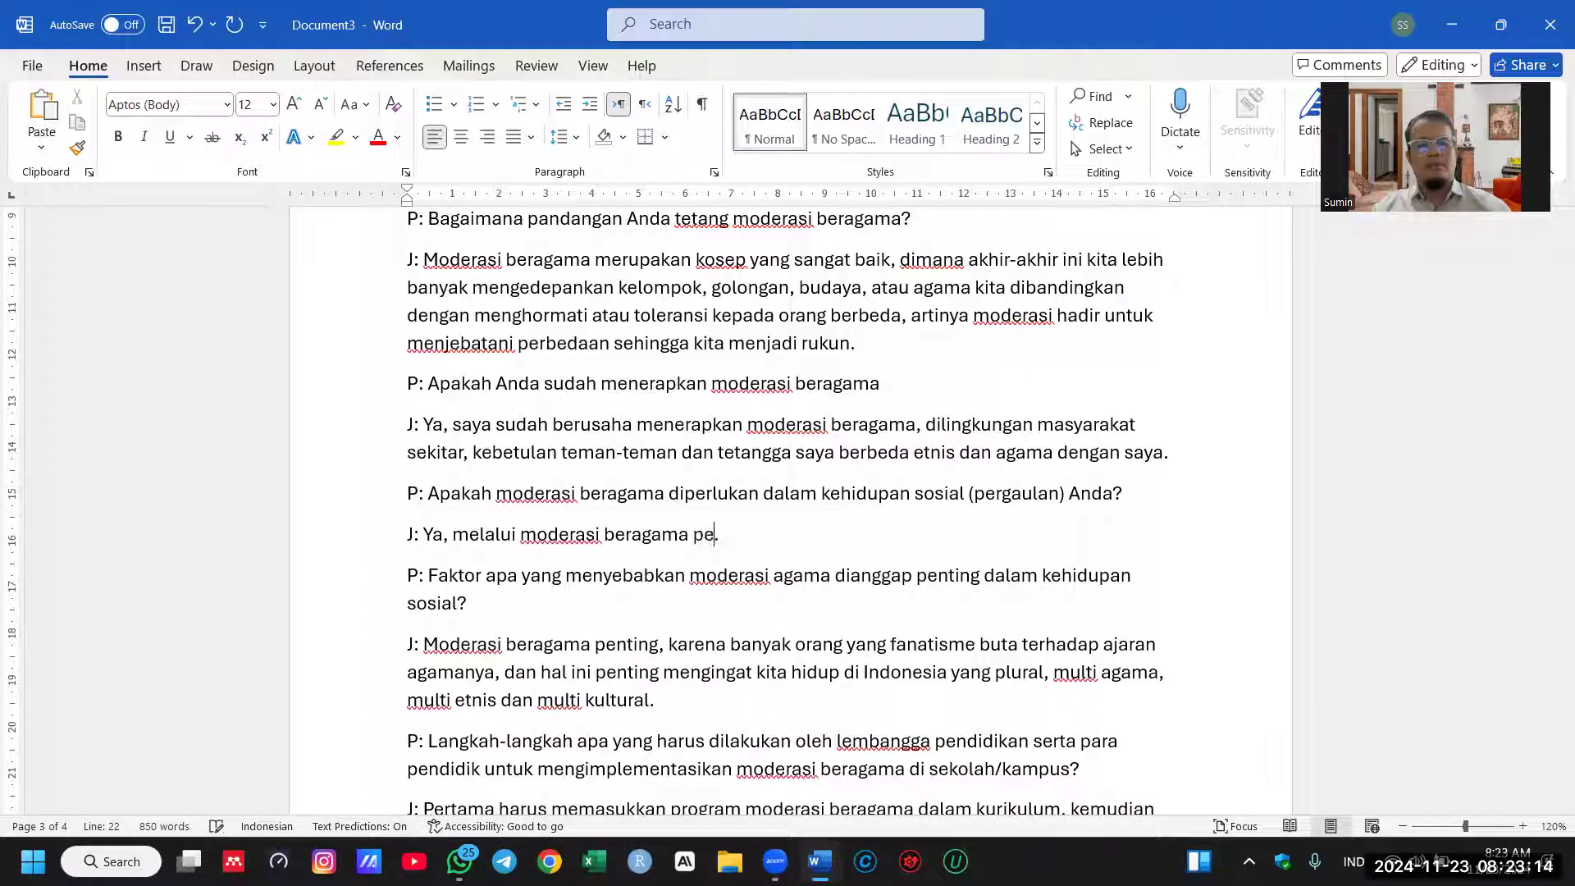
{"action": "type", "text": " akan terasa"}
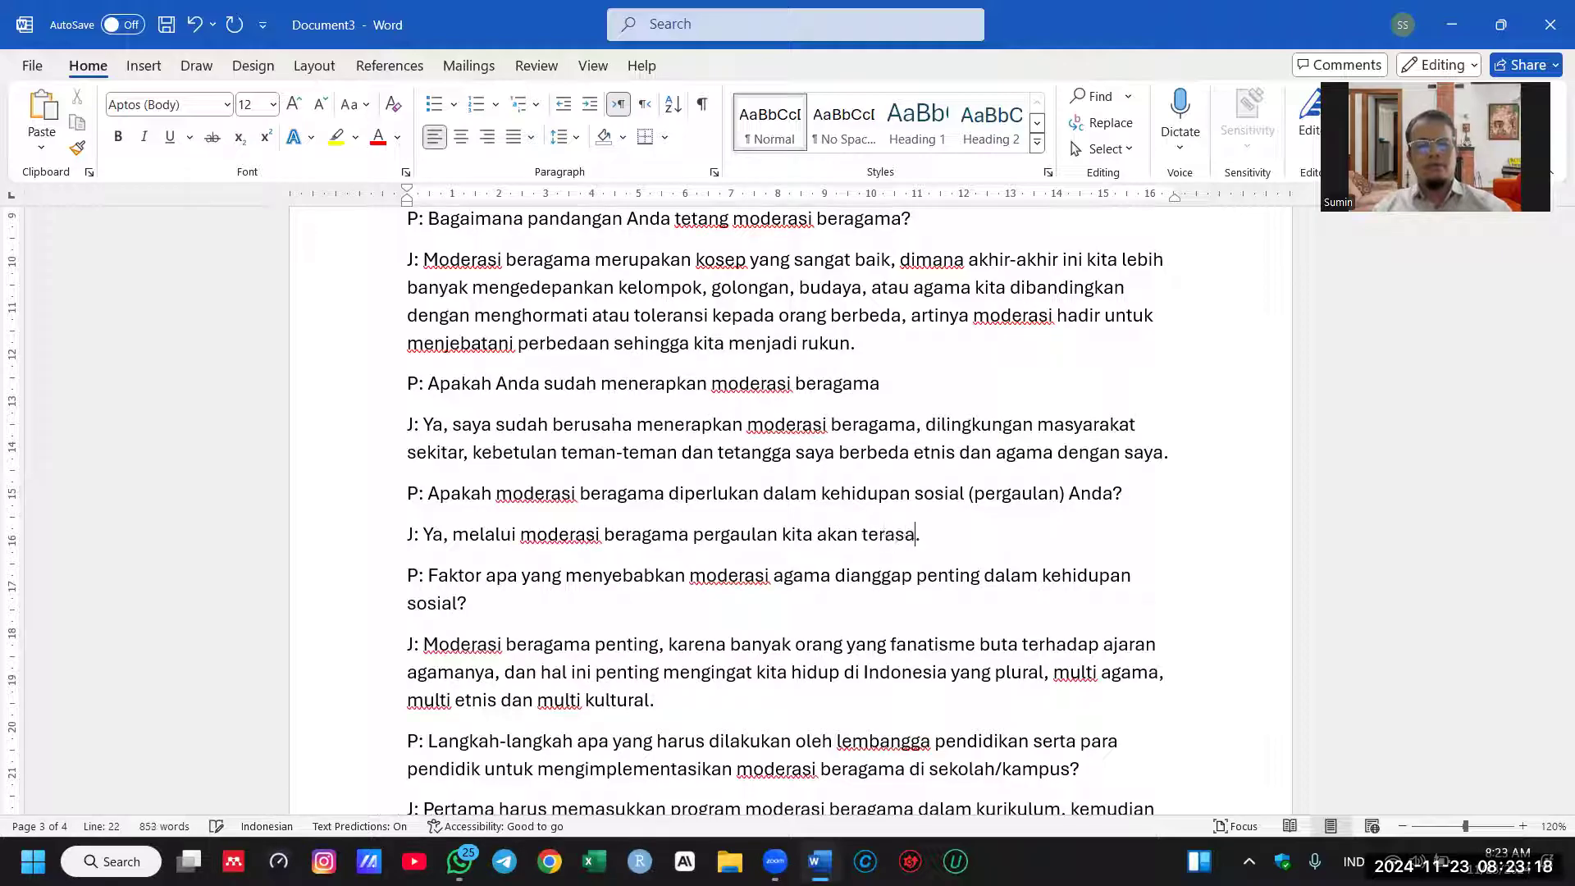
{"action": "type", "text": " lebih akrab"}
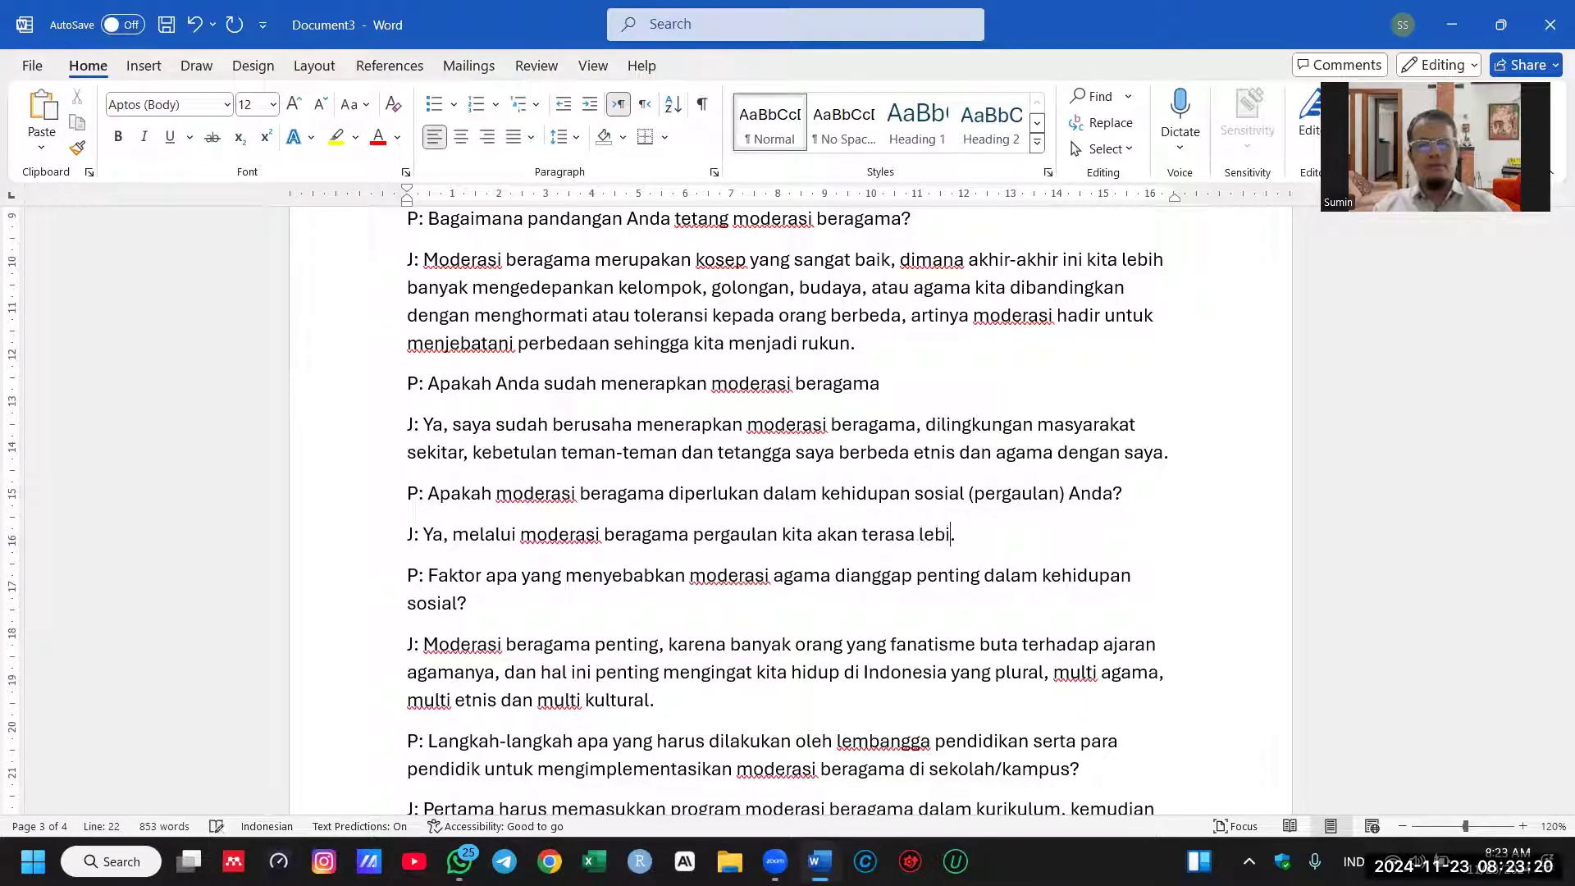
Step: Continue the fifth answer with ", tidak saling curiga dan tidak saling merasa lebih baik, dan merasa lebih unggul, moderasi"
{"action": "type", "text": ", tidak saling"}
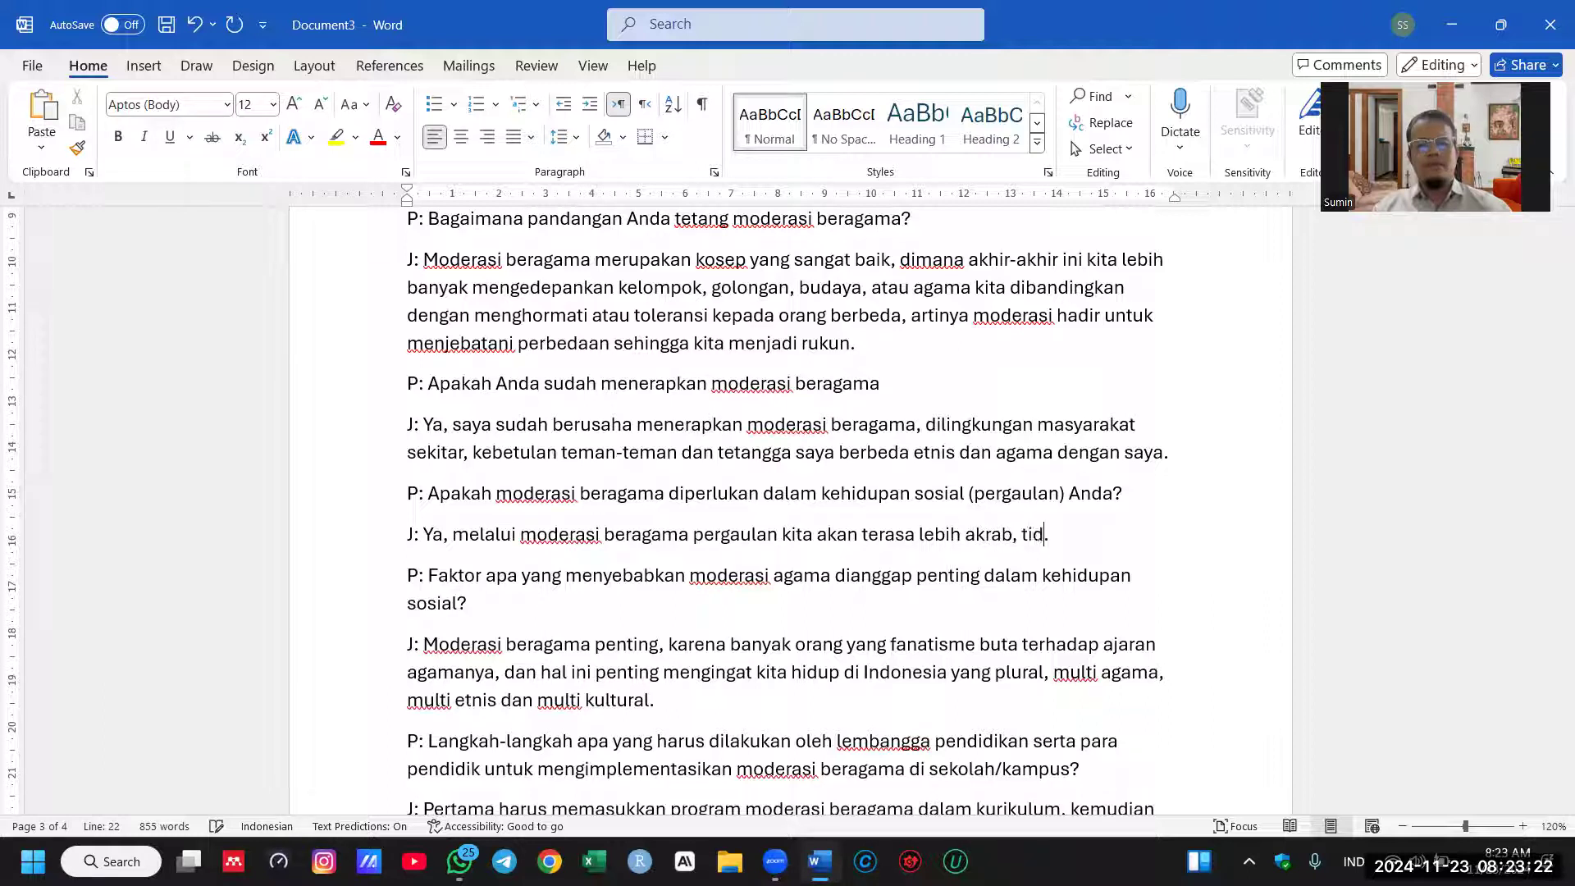
{"action": "type", "text": " curi"}
{"action": "type", "text": "ga dan tida"}
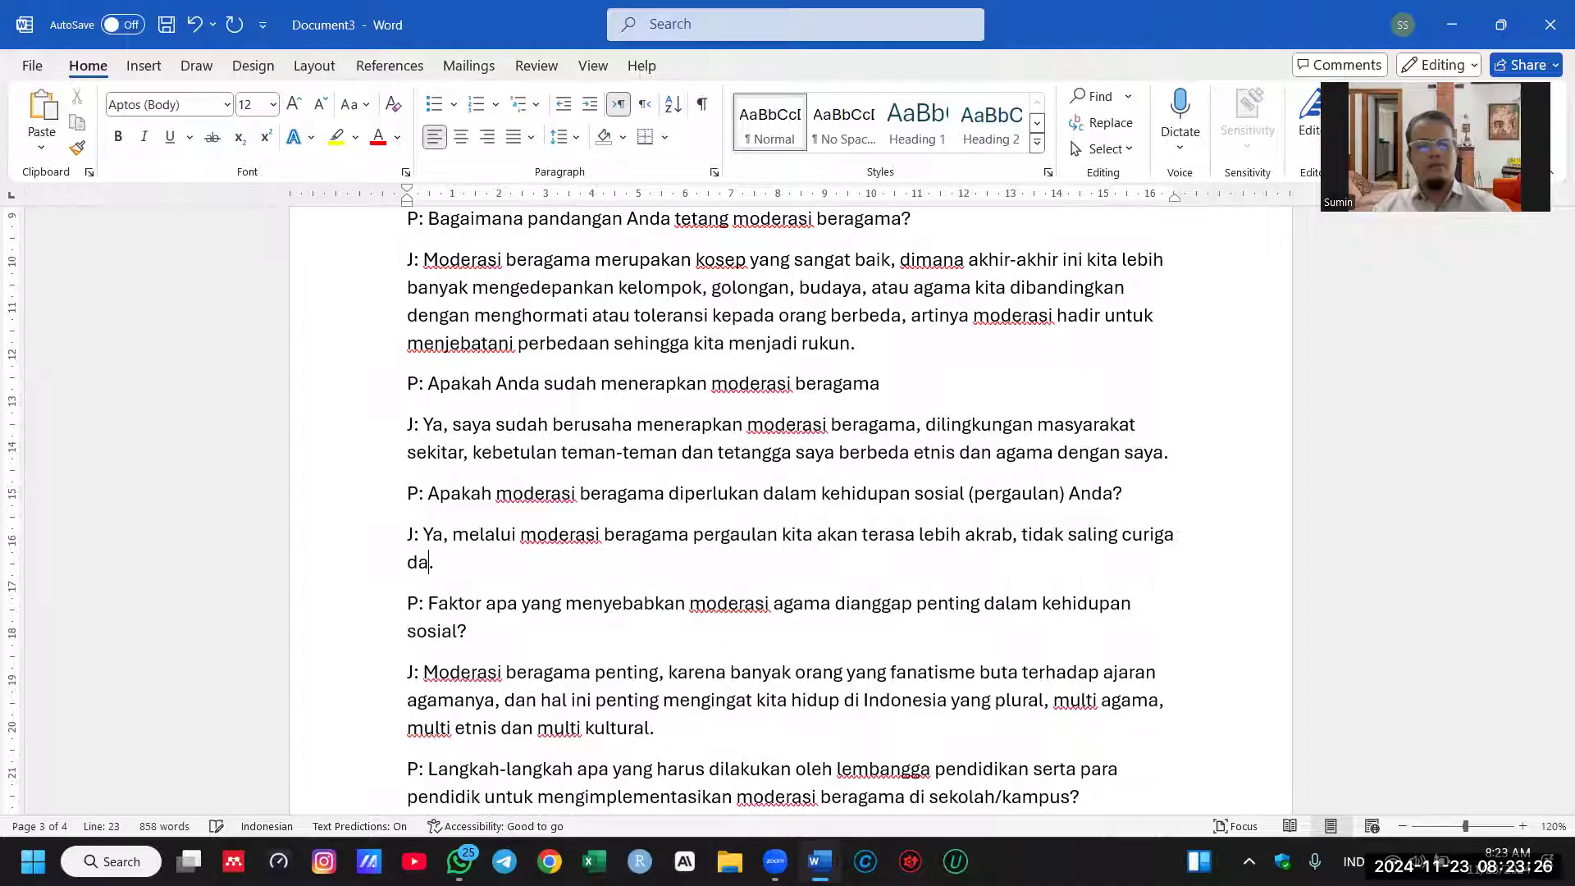
{"action": "type", "text": "k saling "}
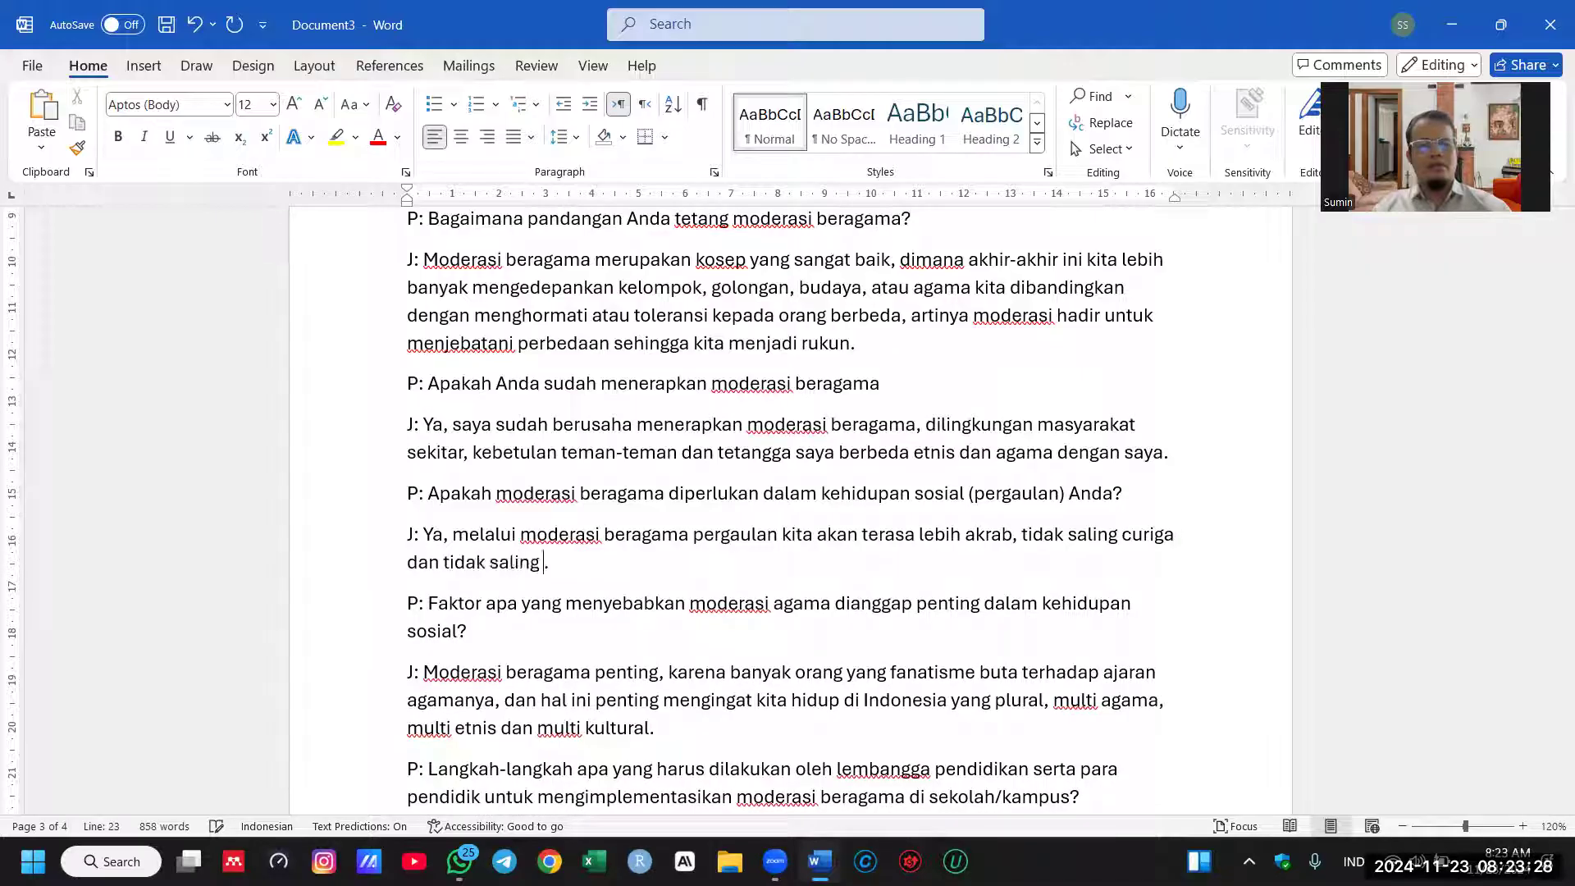
{"action": "type", "text": "me"}
{"action": "type", "text": "rasa lebih bai"}
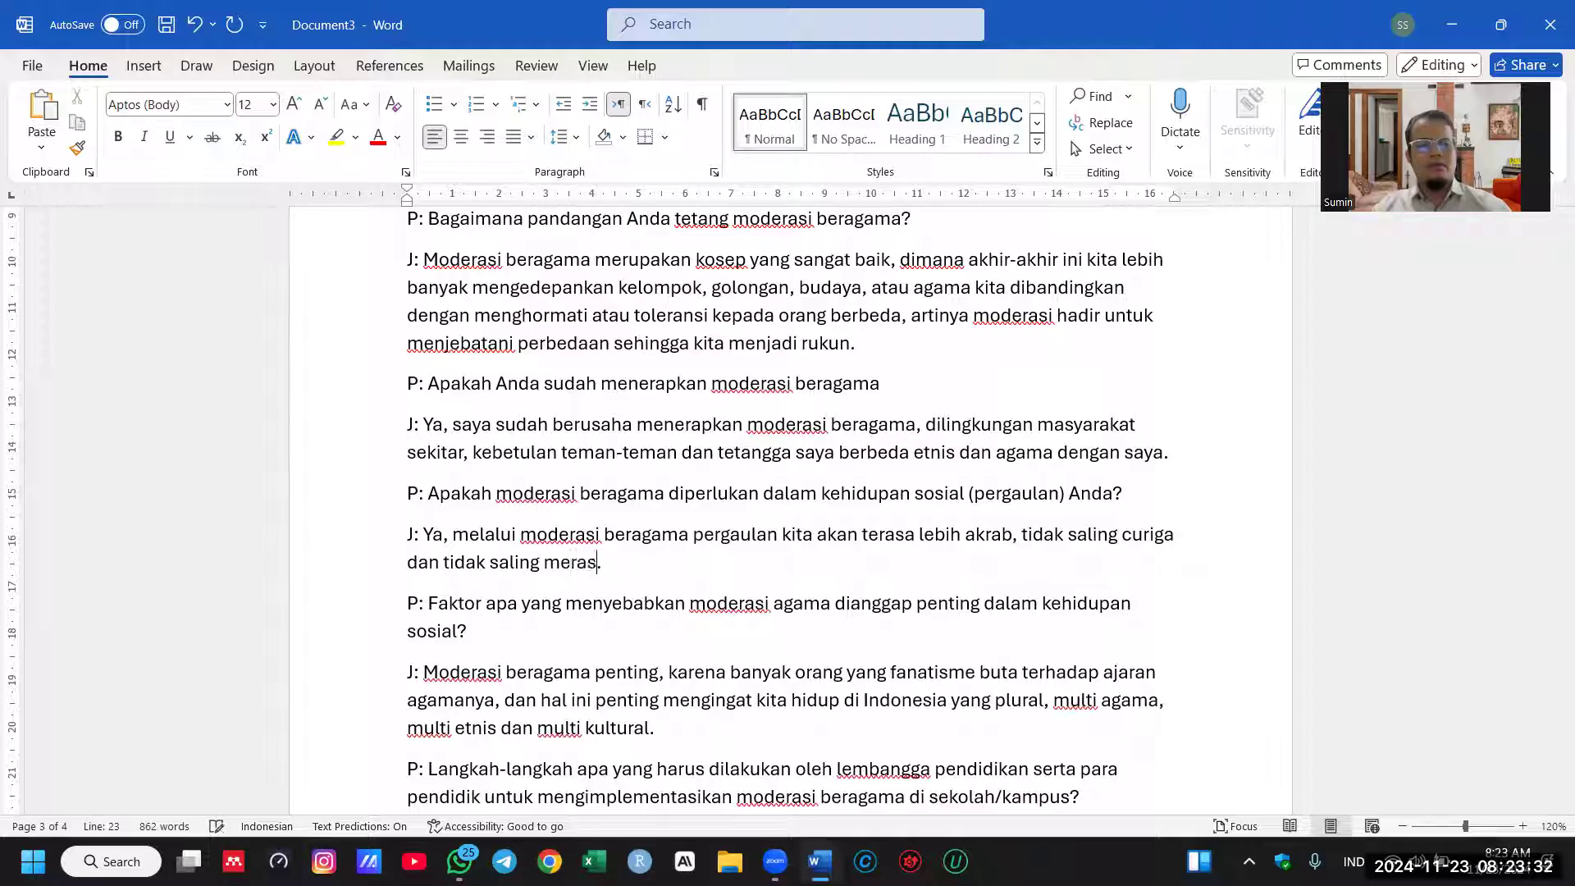
{"action": "type", "text": "k, dan mera"}
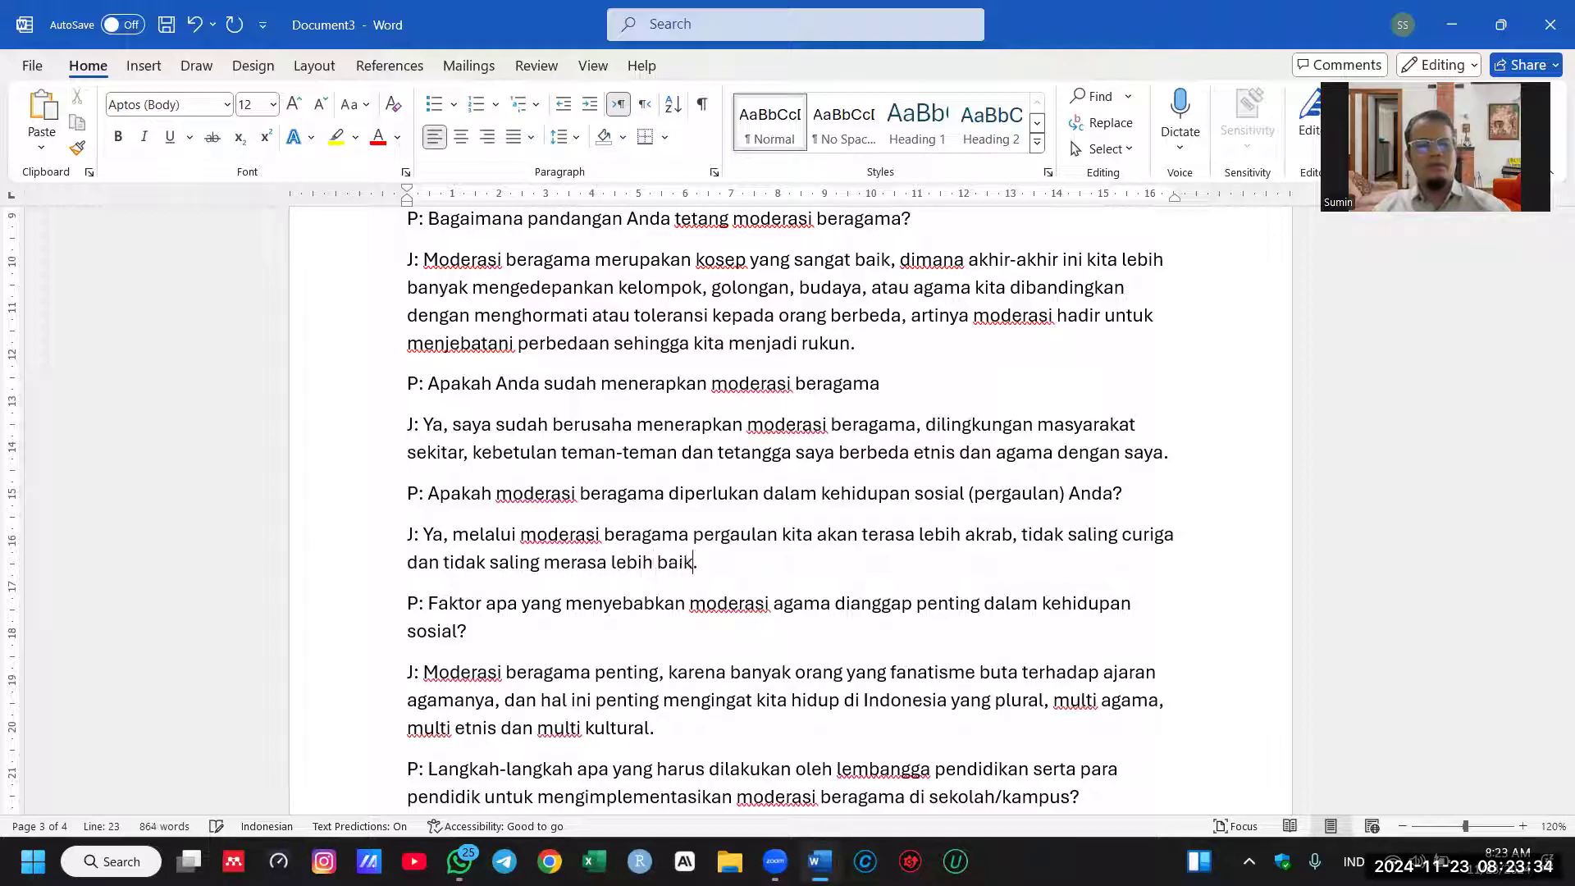
{"action": "type", "text": "sa lebih ung"}
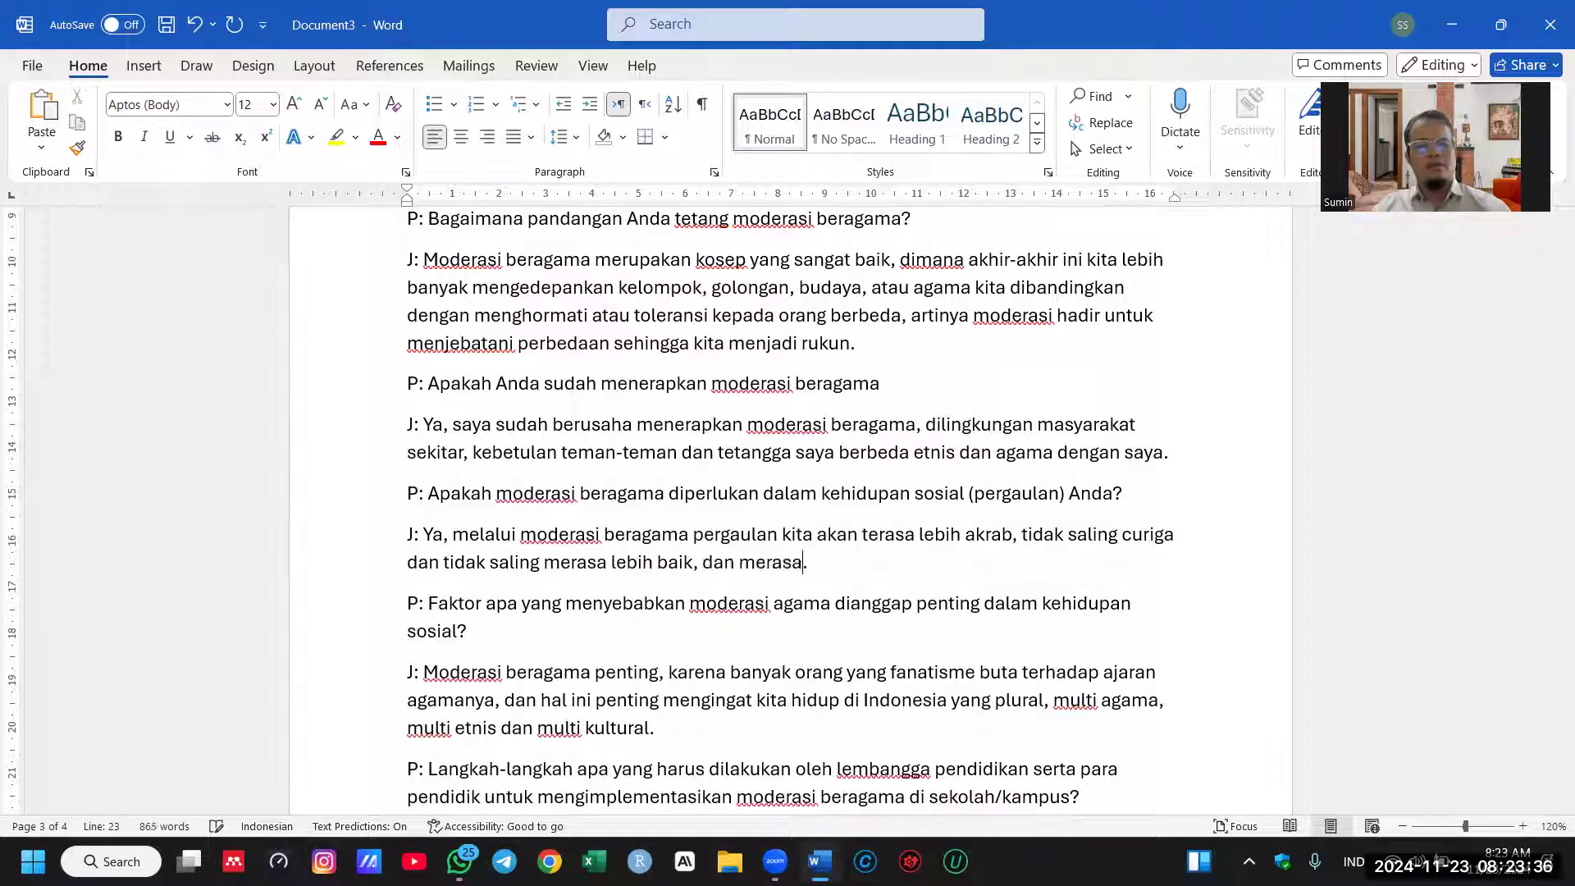
{"action": "type", "text": "gul, moderasi"}
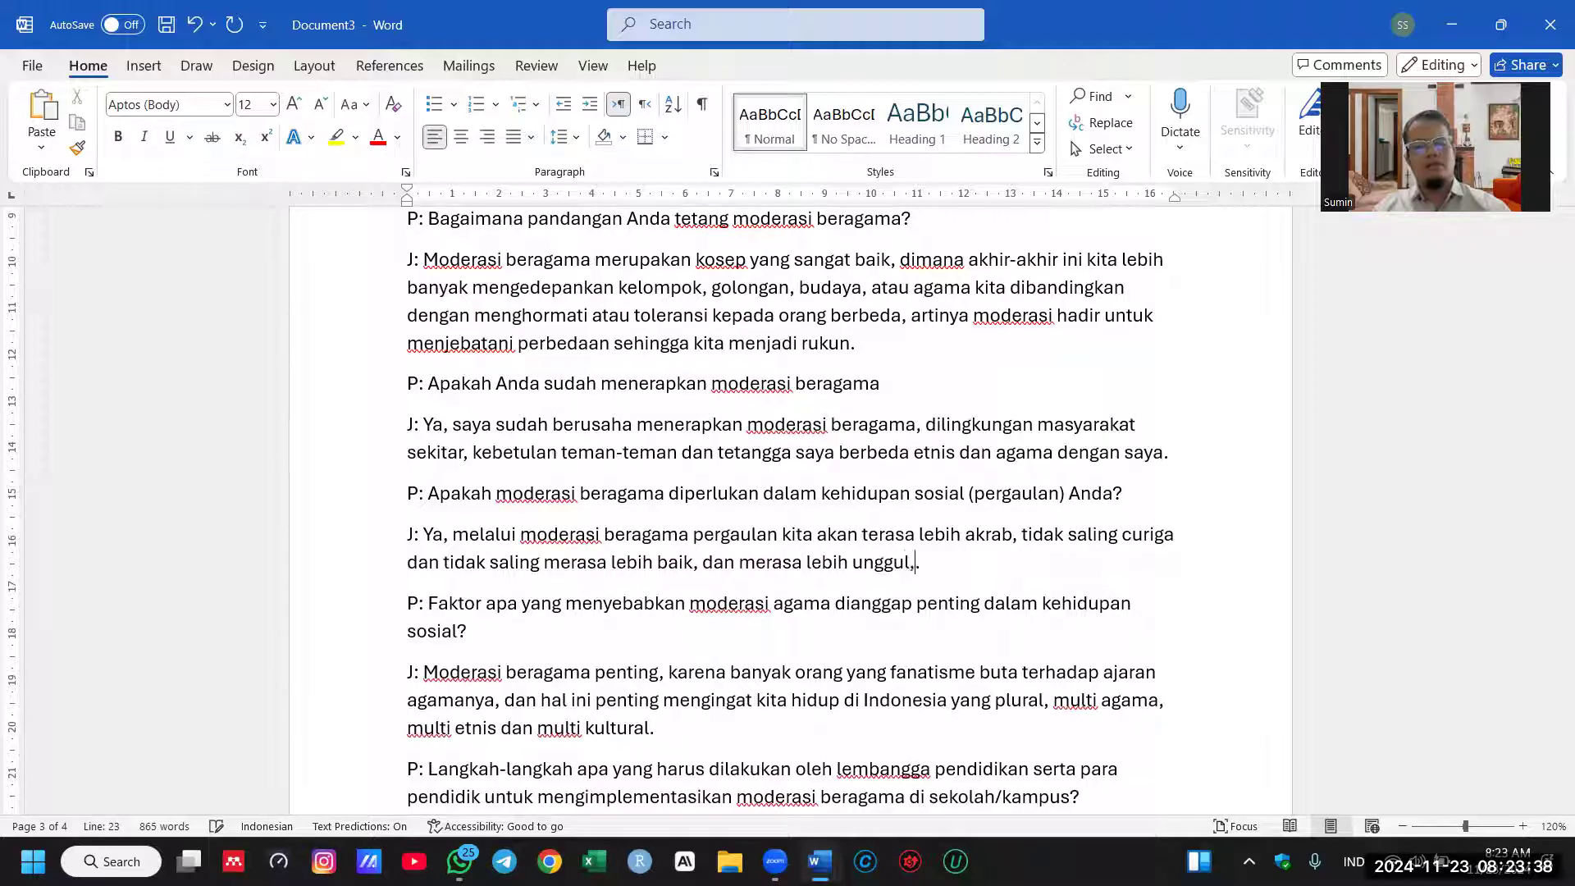
Step: Extend the fifth answer with "menjadi penengah di antara perbedaan, moderasi"
{"action": "type", "text": " me"}
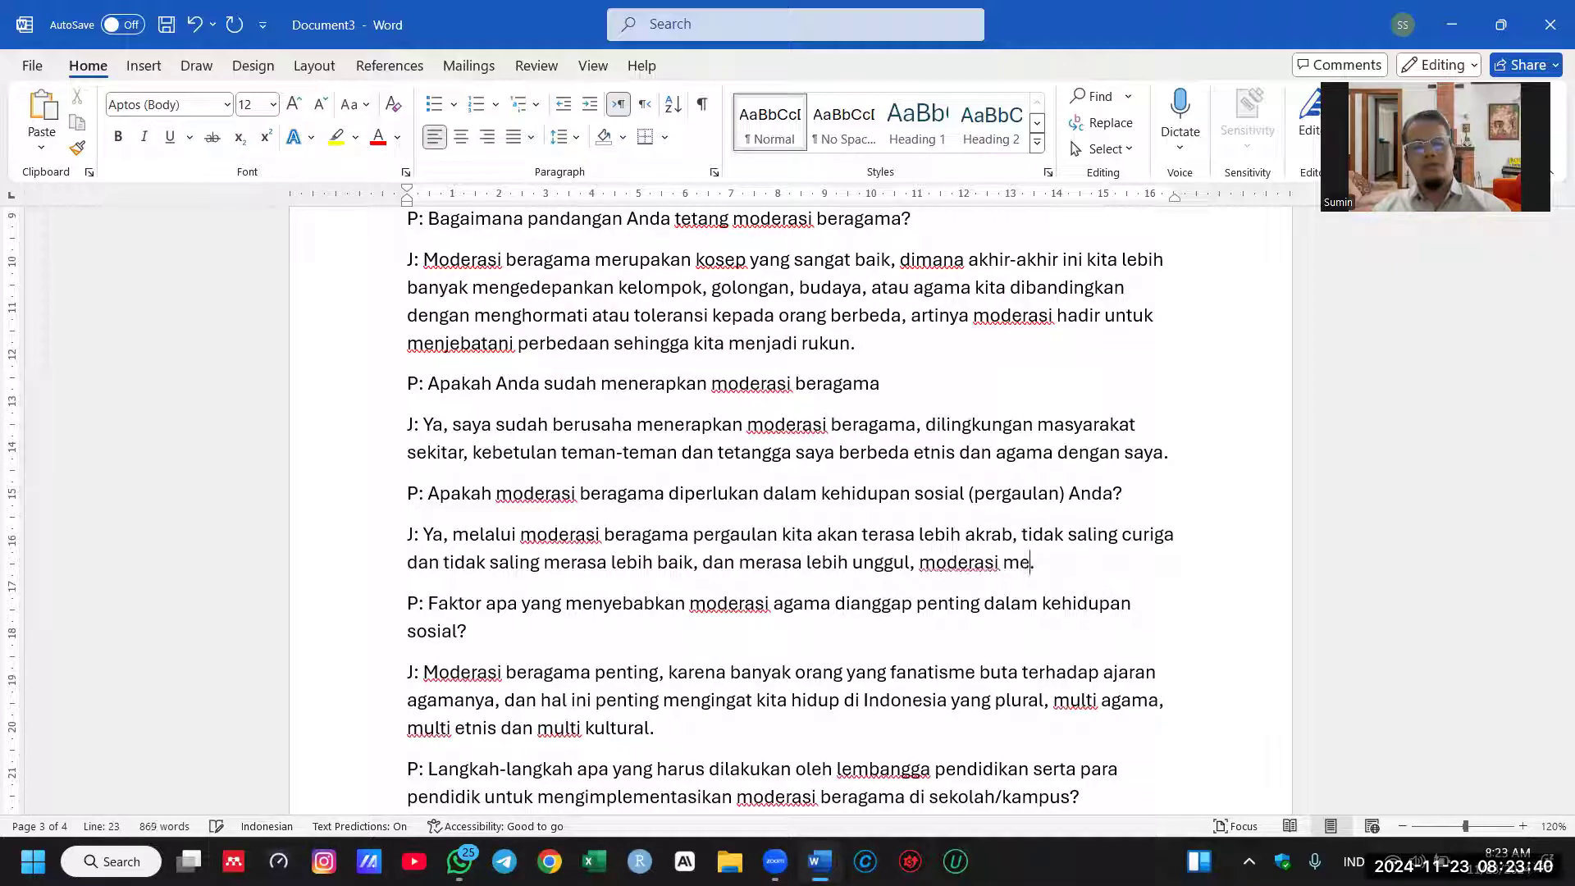
{"action": "type", "text": "njadi p"}
{"action": "type", "text": "enen"}
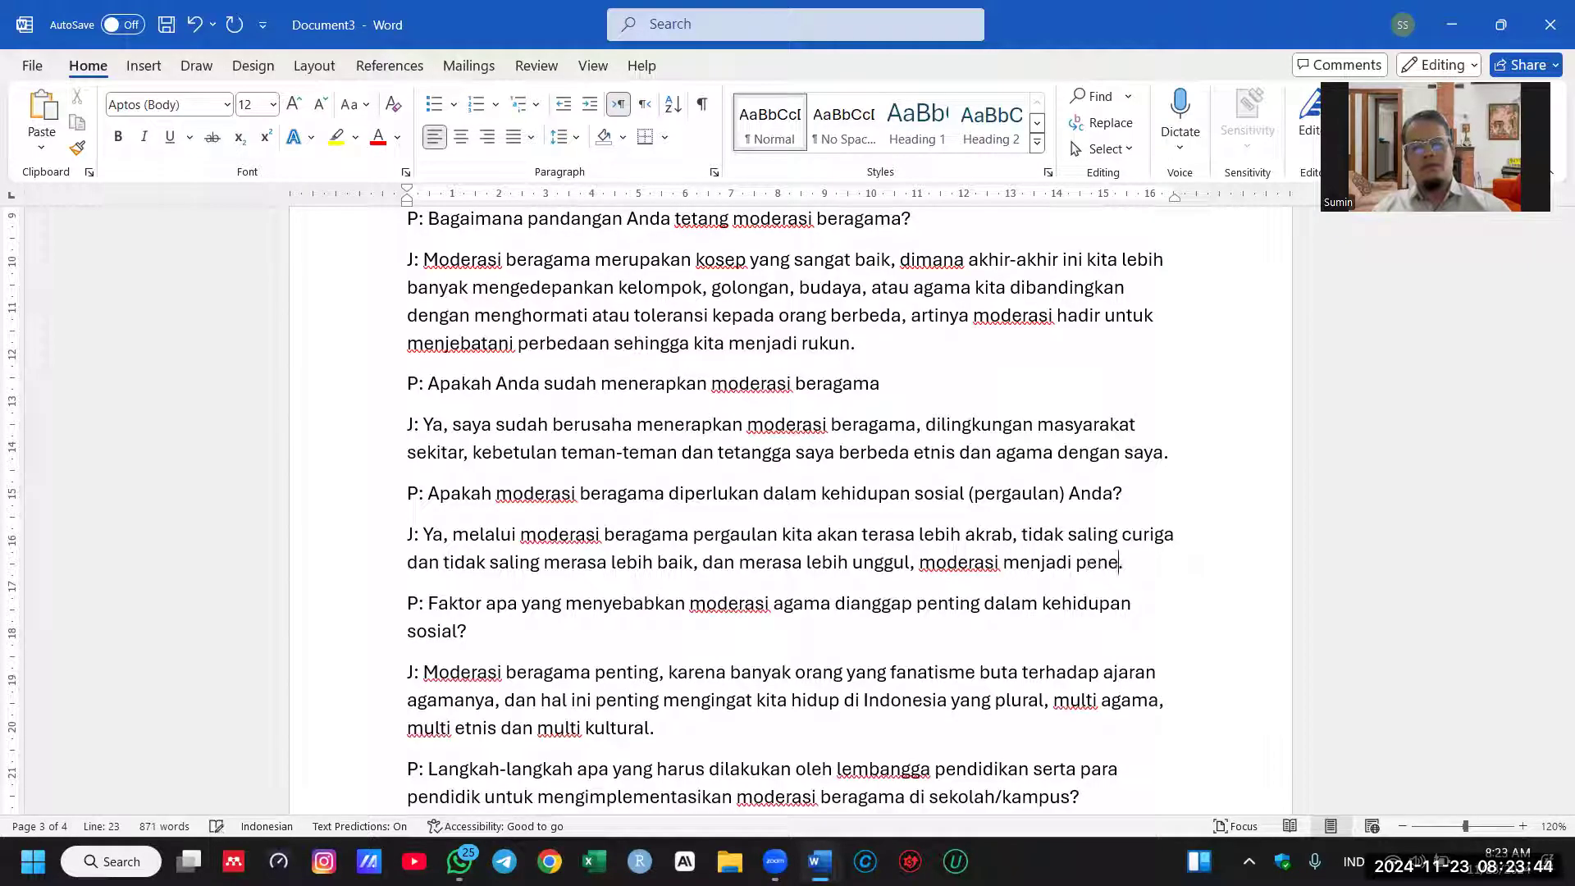
{"action": "type", "text": "gah "}
{"action": "type", "text": "d"}
{"action": "type", "text": "i antara perbe"}
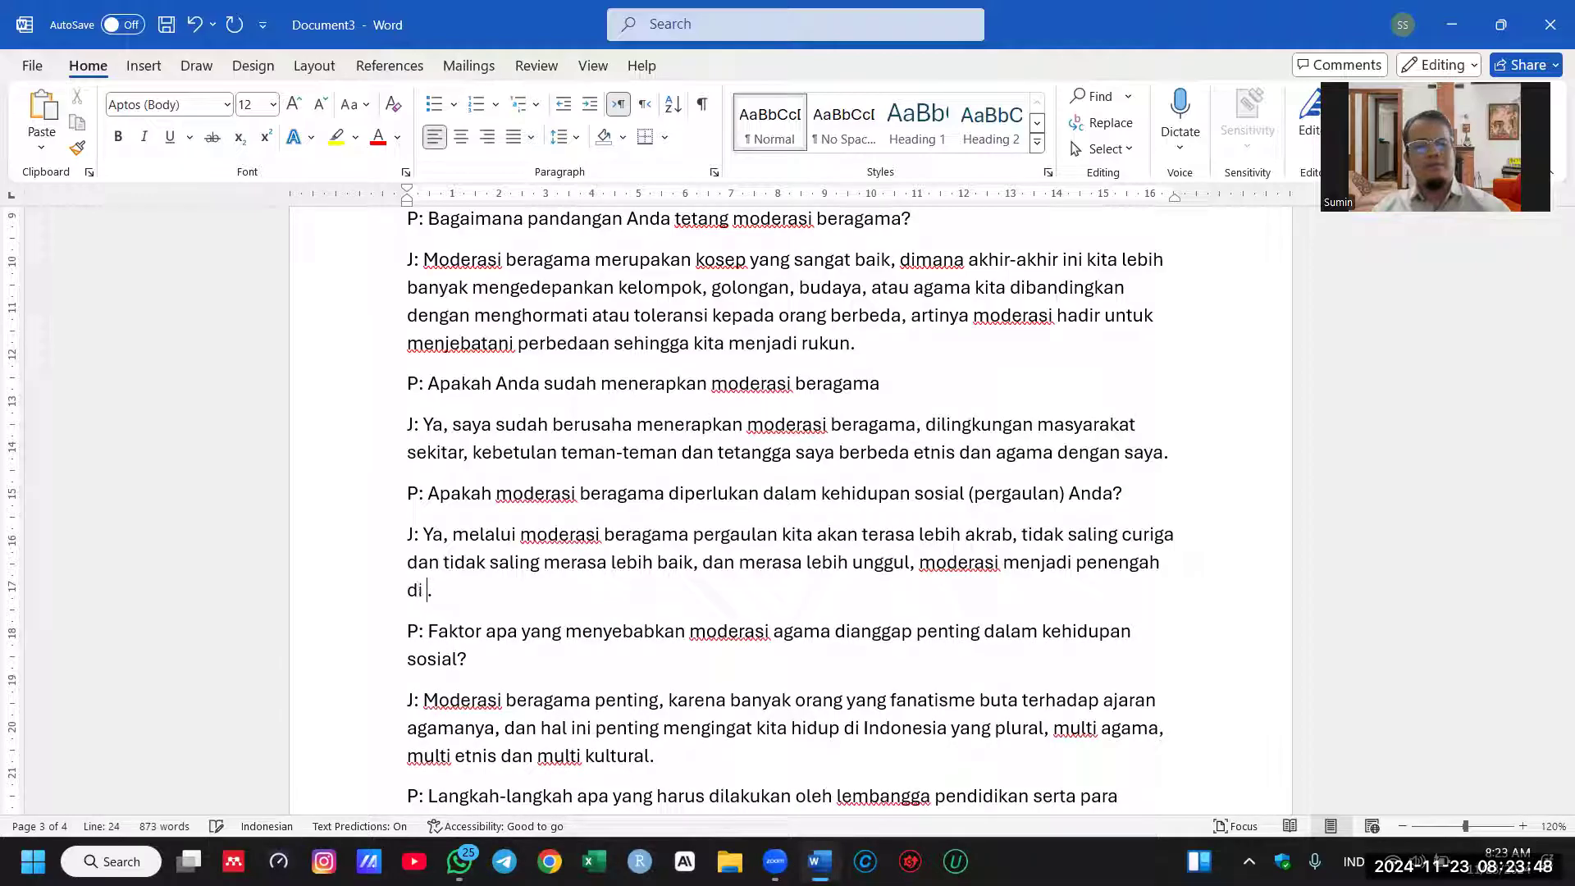
{"action": "type", "text": "daan, moderasi"}
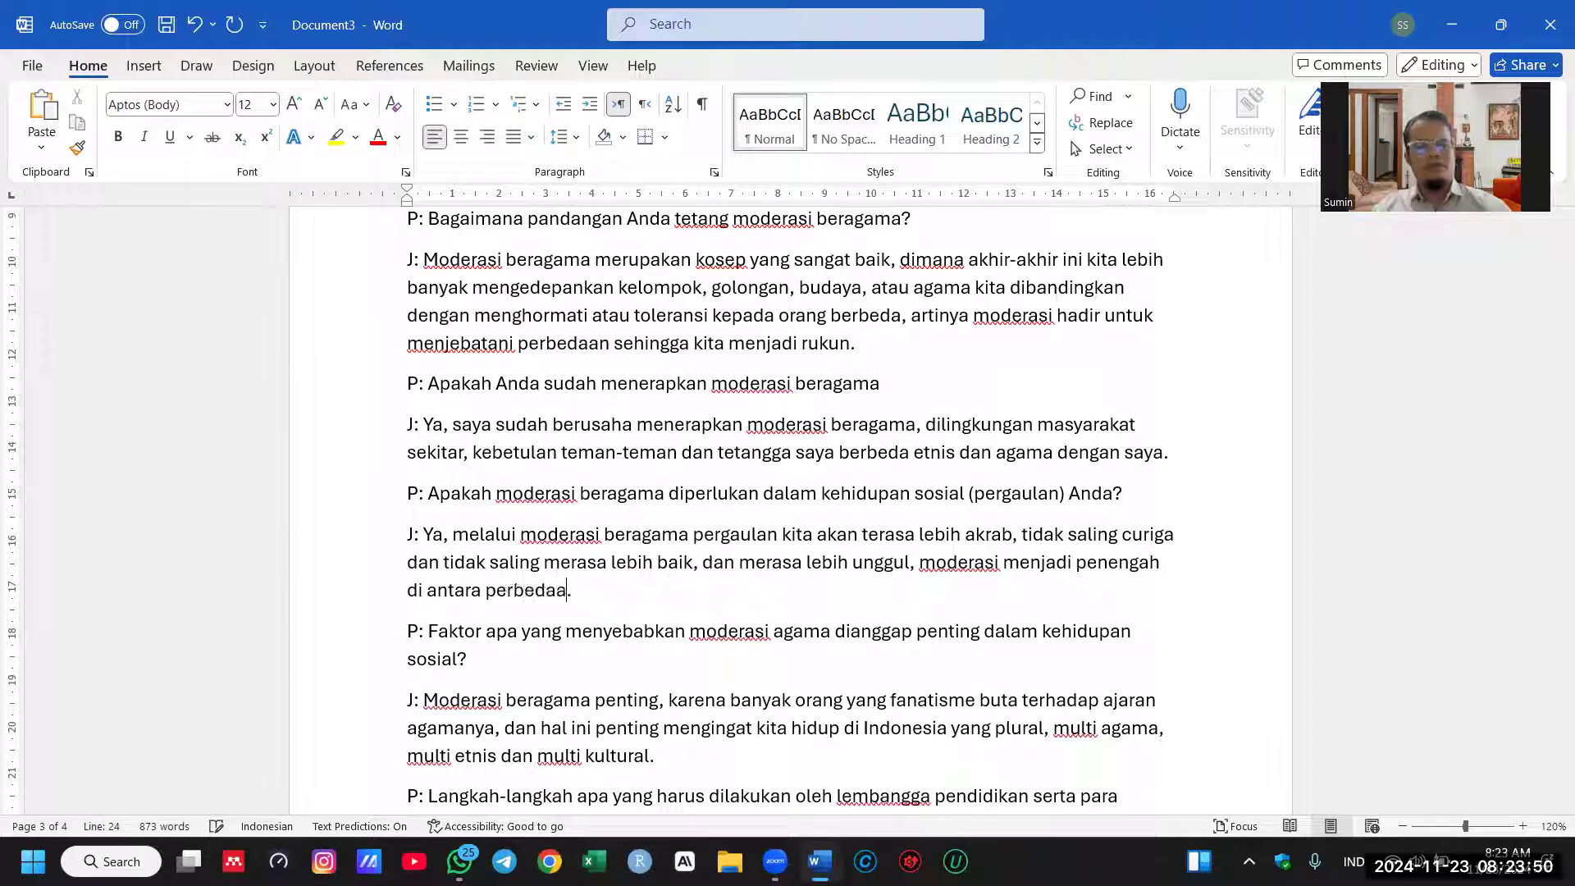
Step: Add "juga dapat meredam sifat-sifat buruk seperti ekstrimisme dan terorisme" to the fifth answer
{"action": "type", "text": " juga da"}
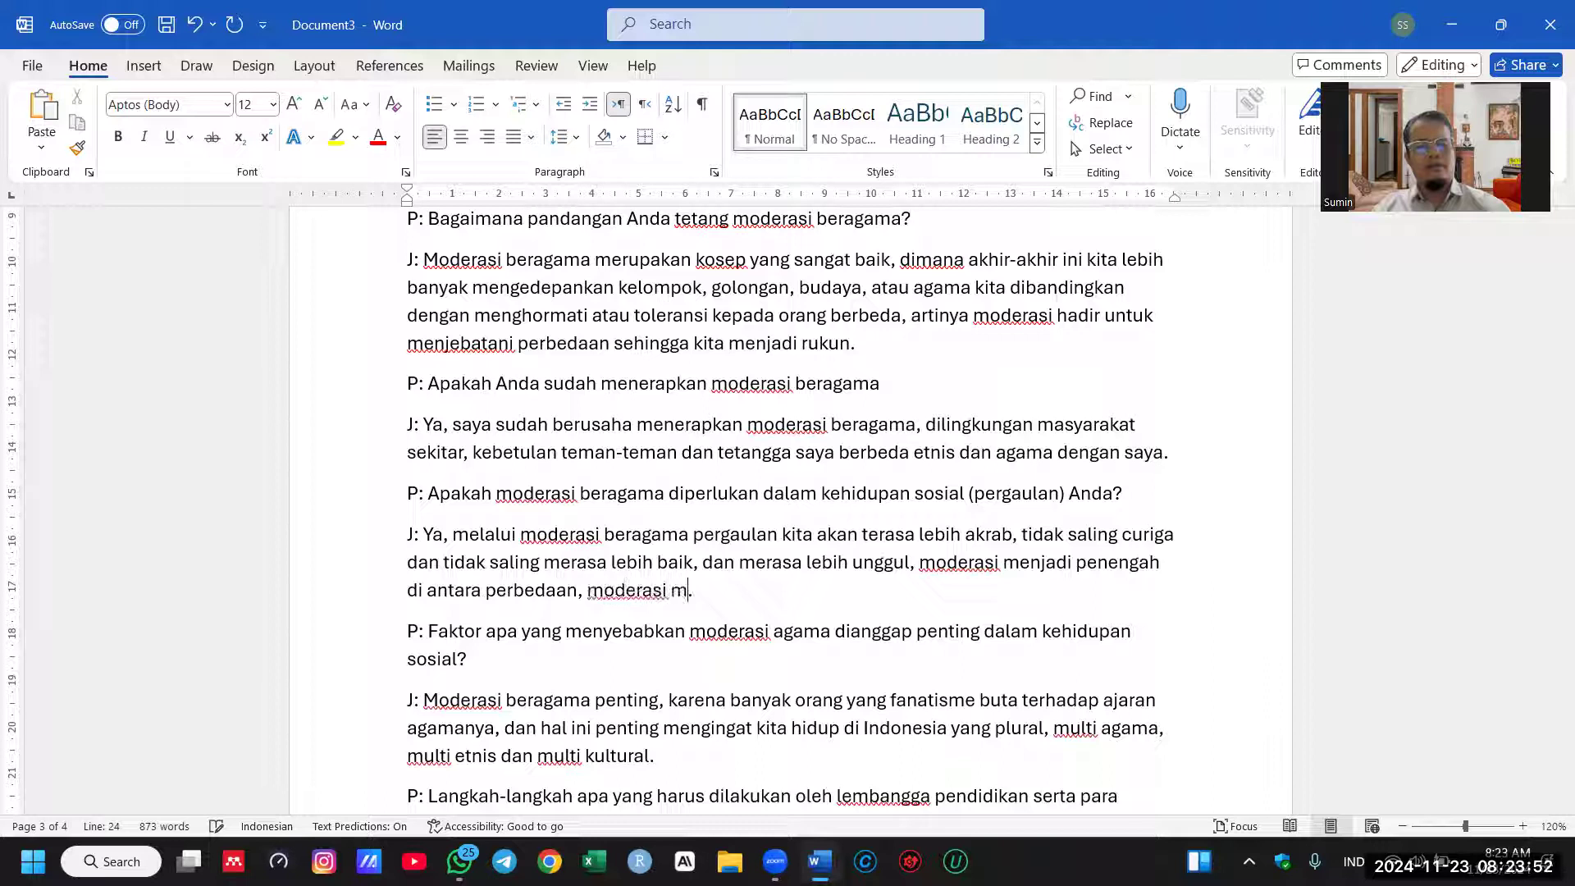
{"action": "type", "text": "pat mered"}
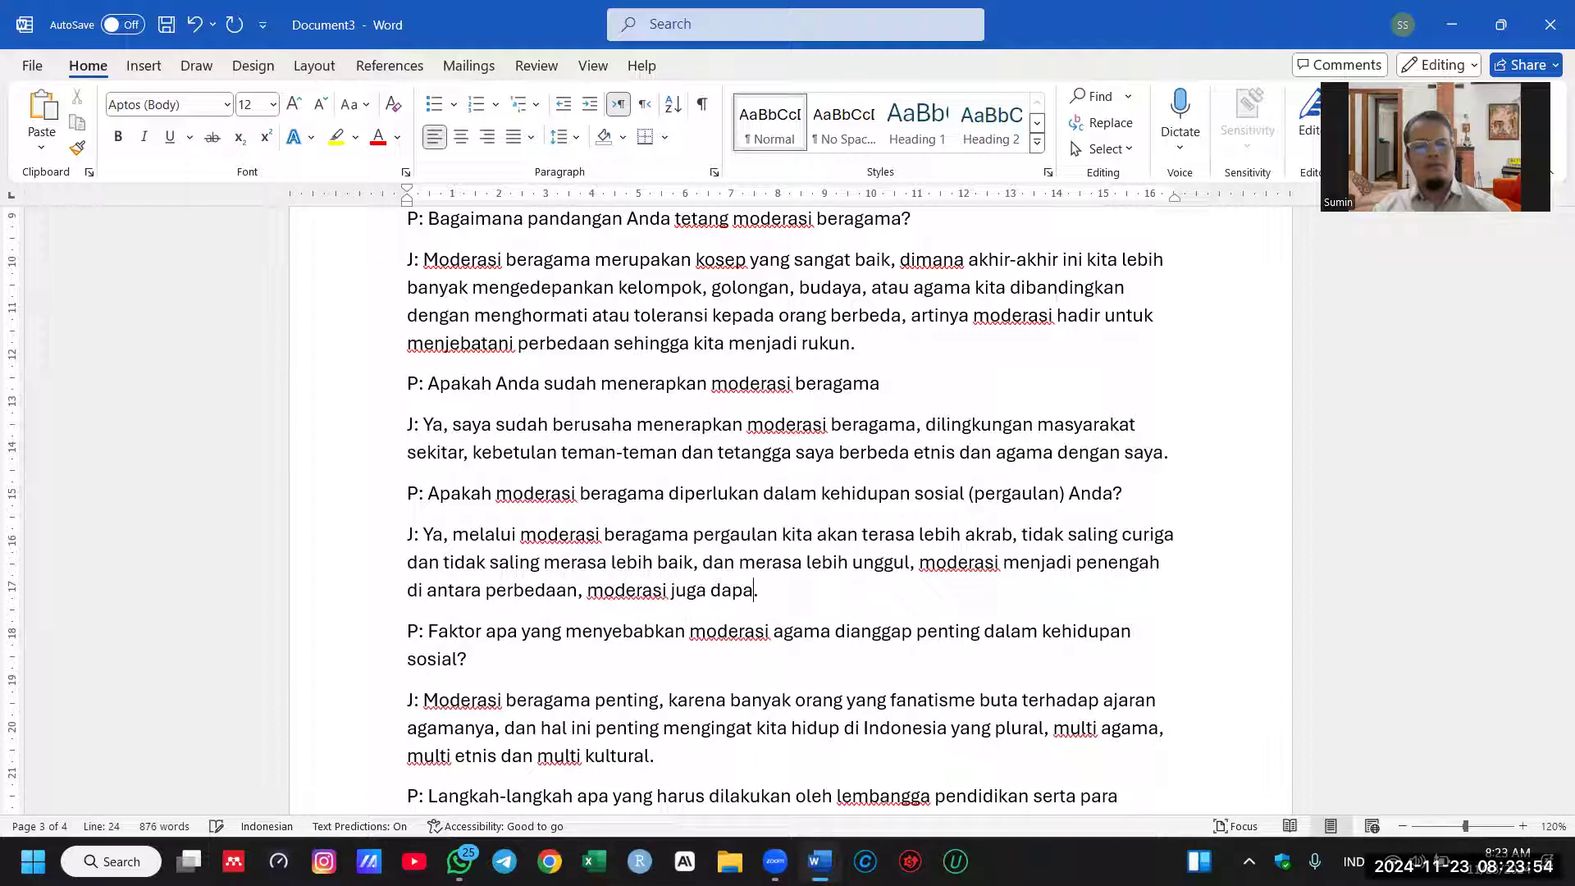
{"action": "type", "text": "am si"}
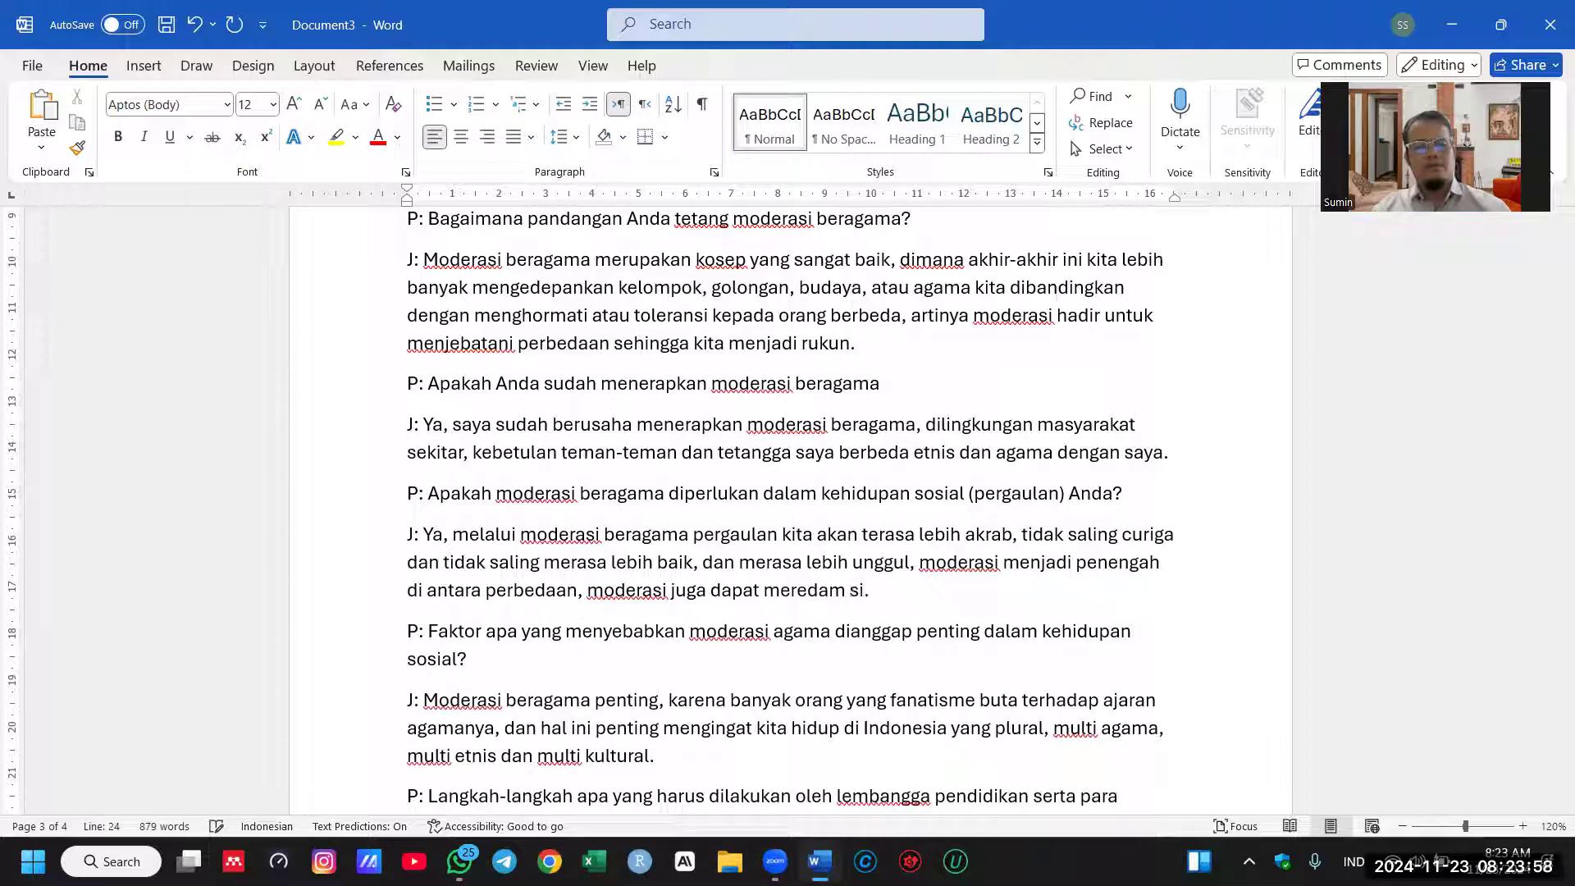
{"action": "type", "text": "fat-sifa"}
{"action": "type", "text": "t buru"}
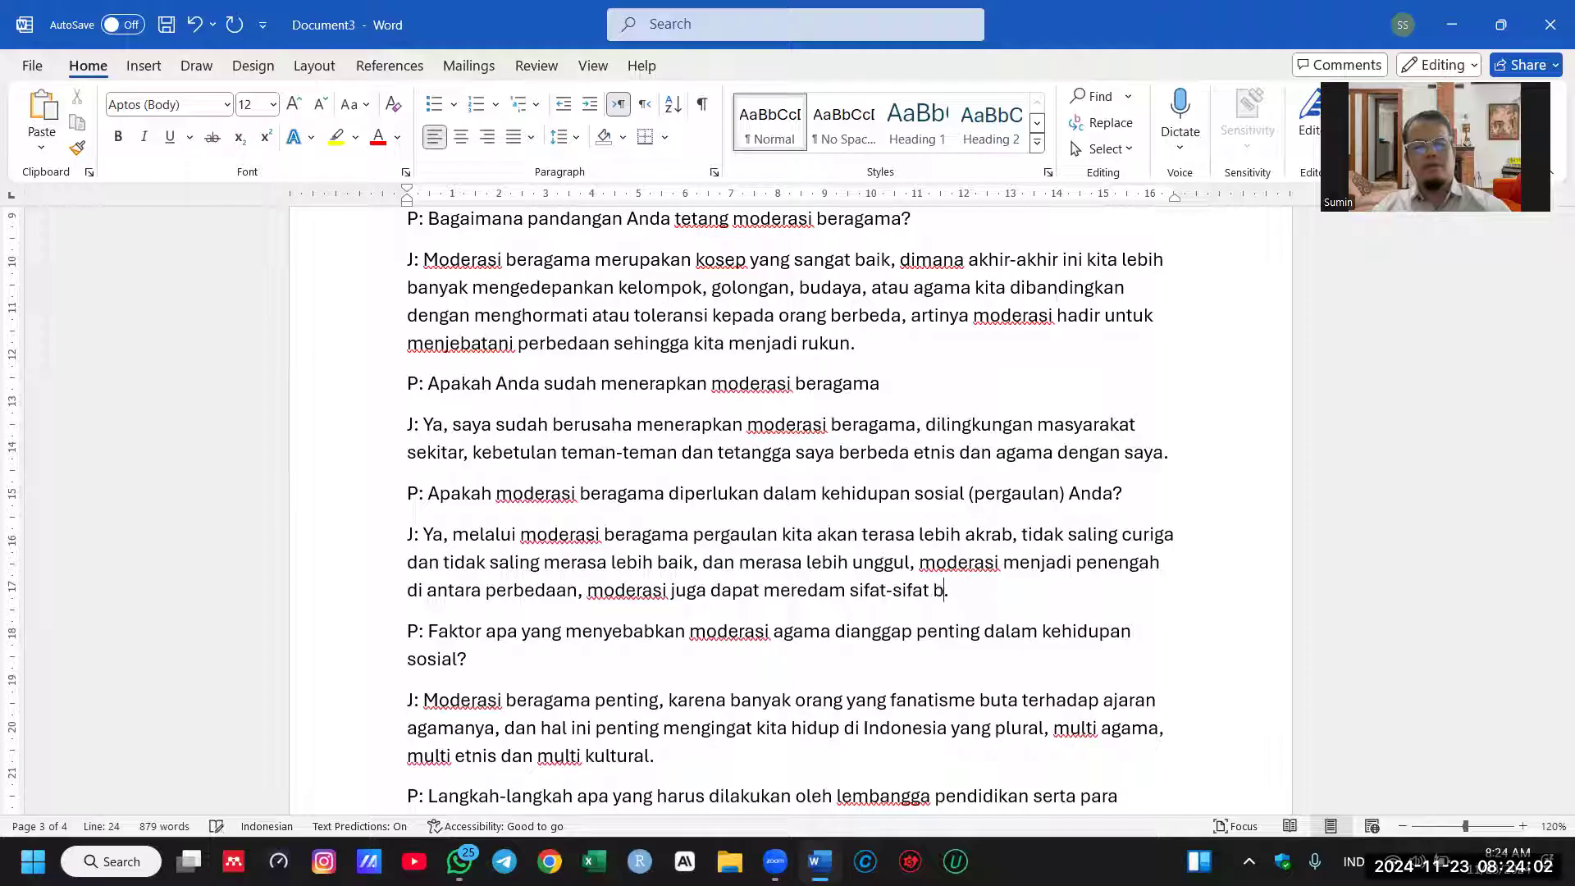
{"action": "type", "text": "k seperti"}
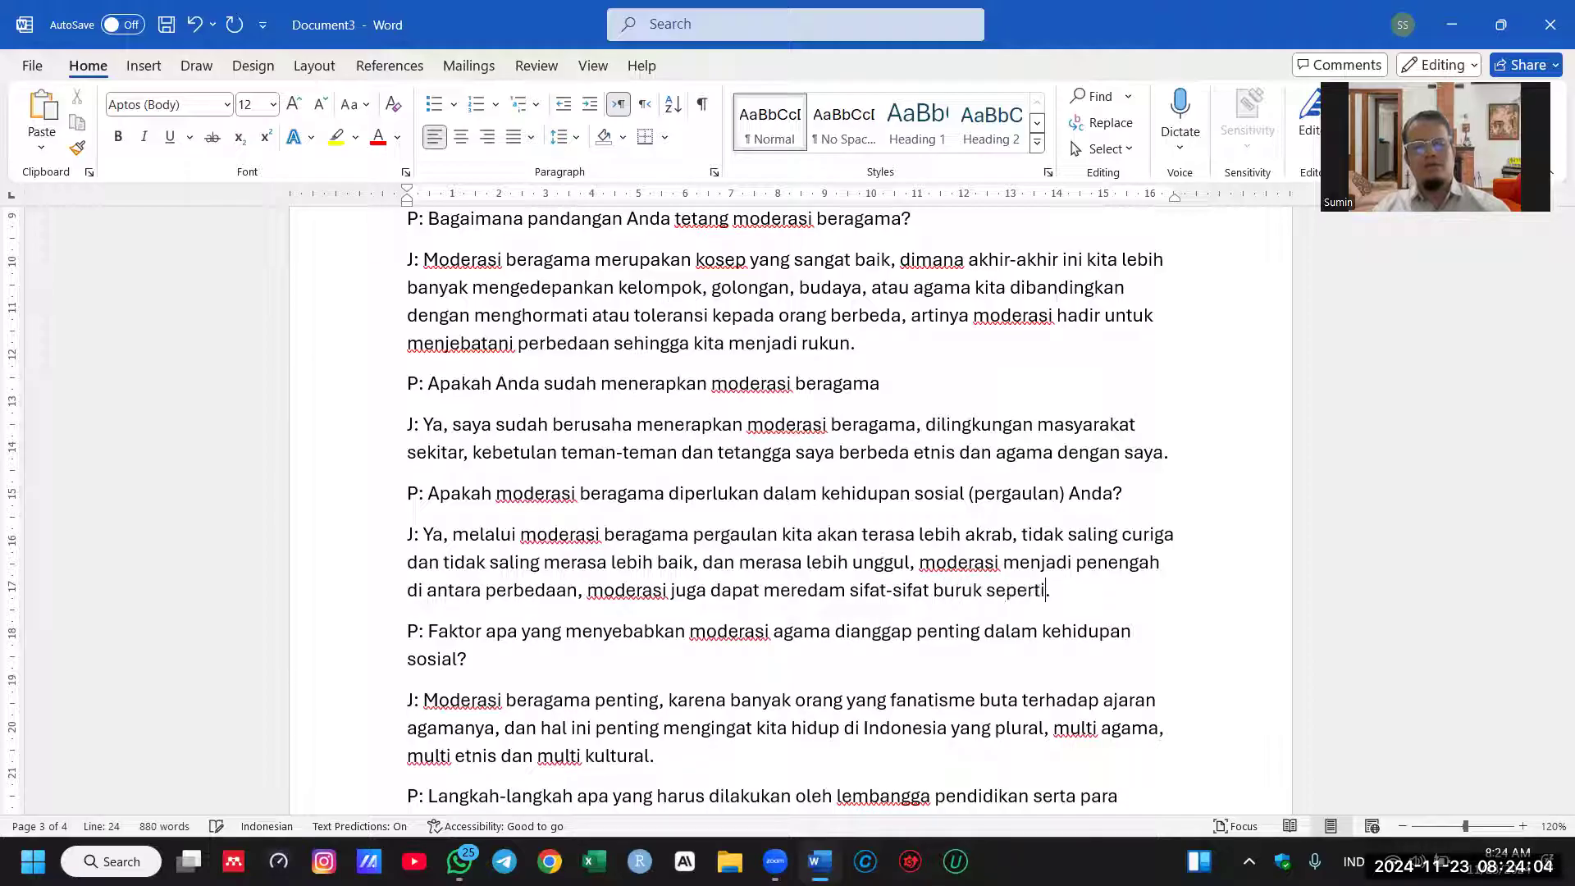
{"action": "type", "text": " ekstrime"}
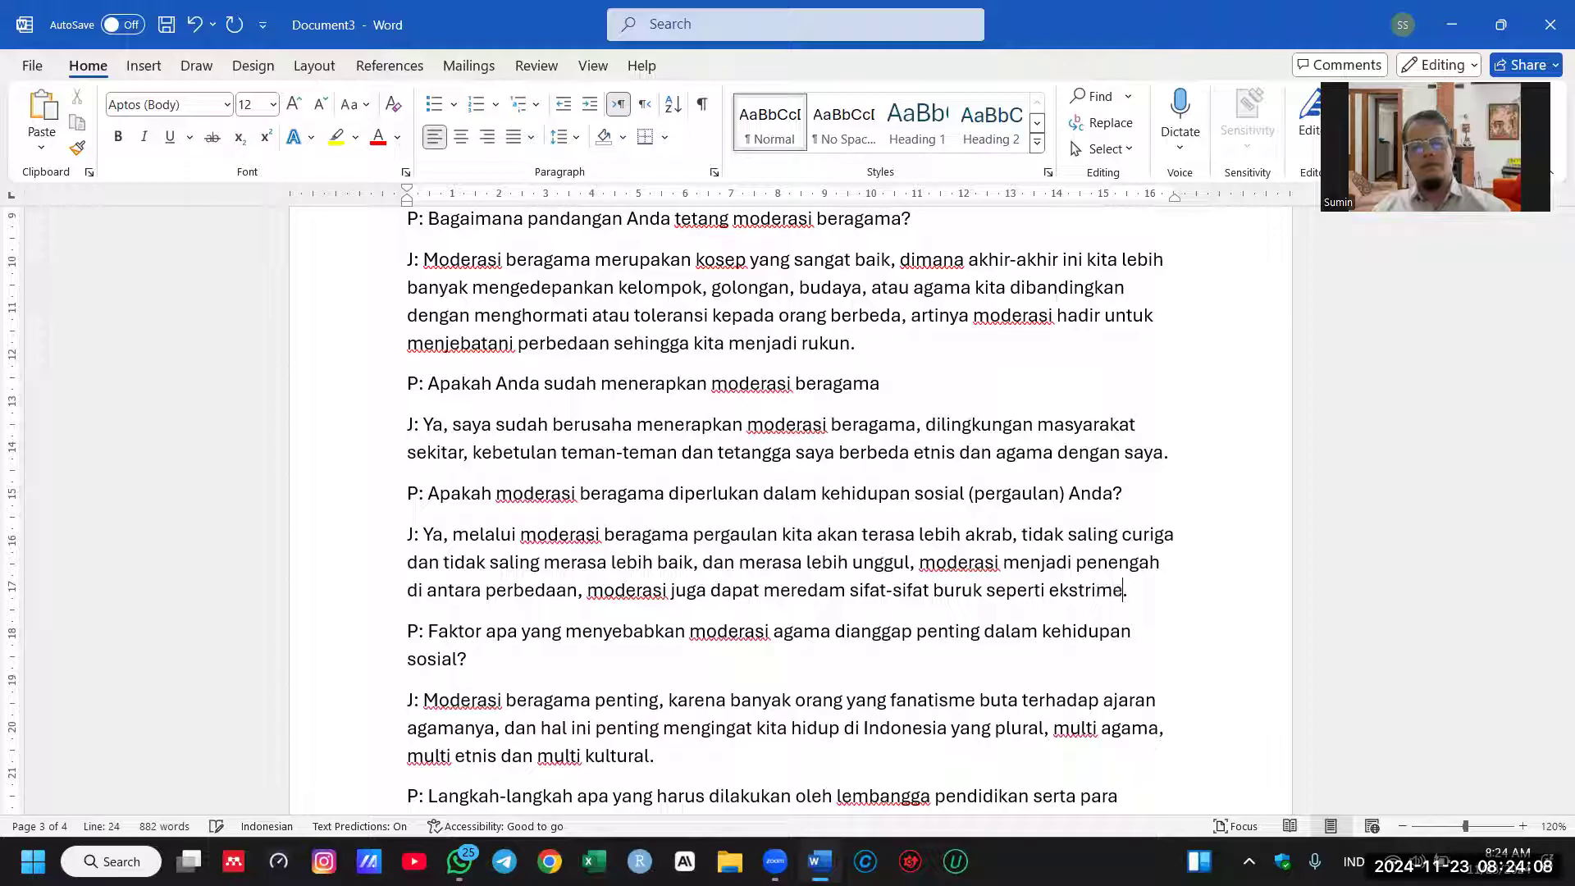
{"action": "key", "text": "BackSpace"}
{"action": "type", "text": "ism"}
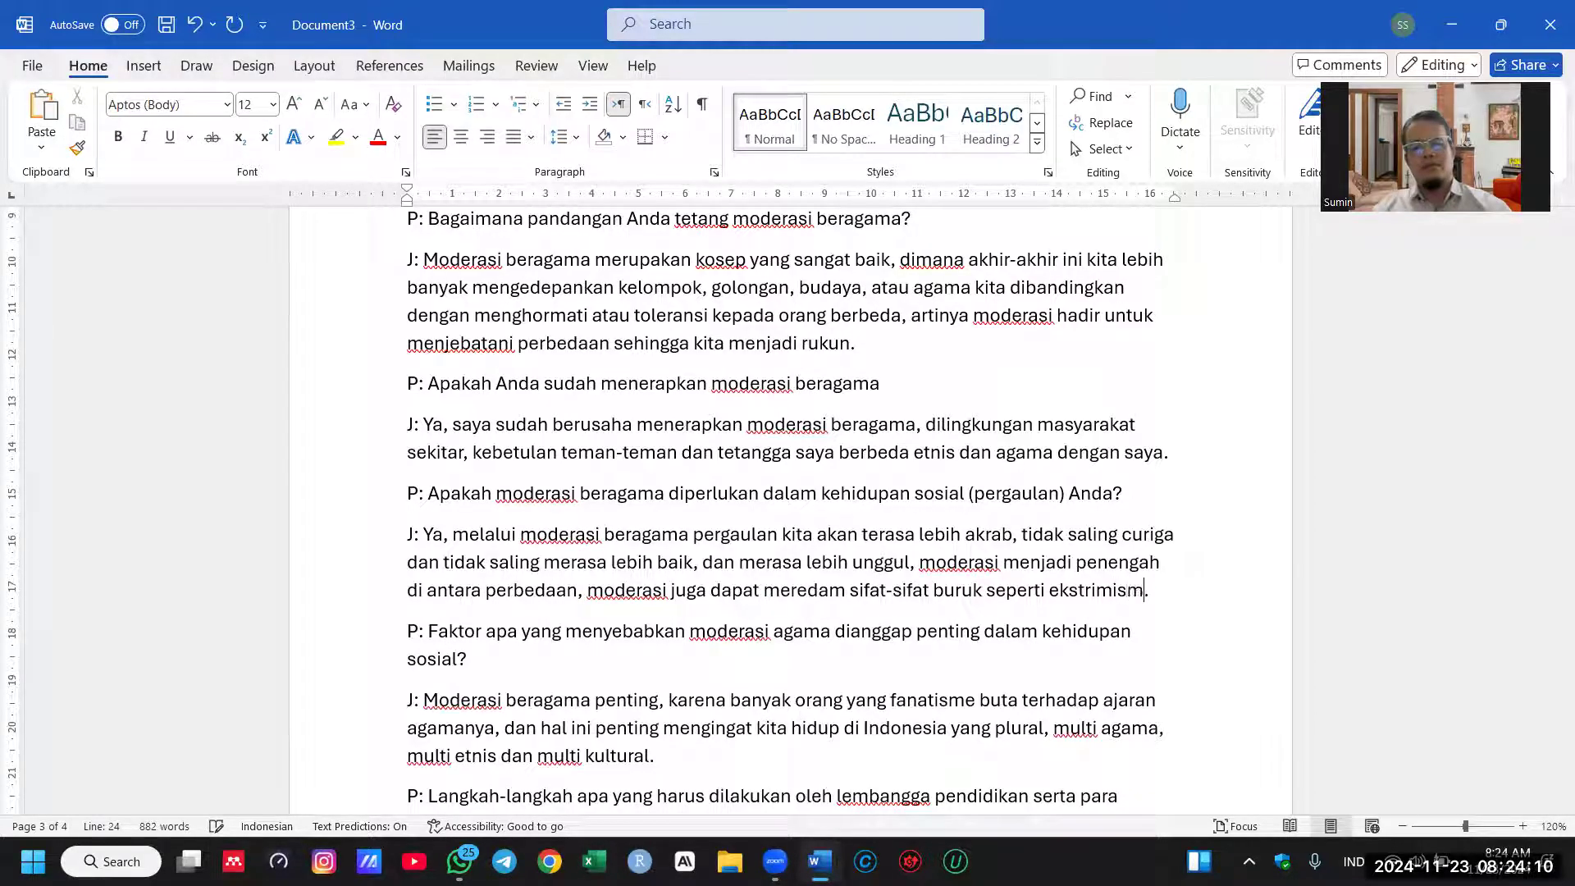
{"action": "type", "text": "e dan "}
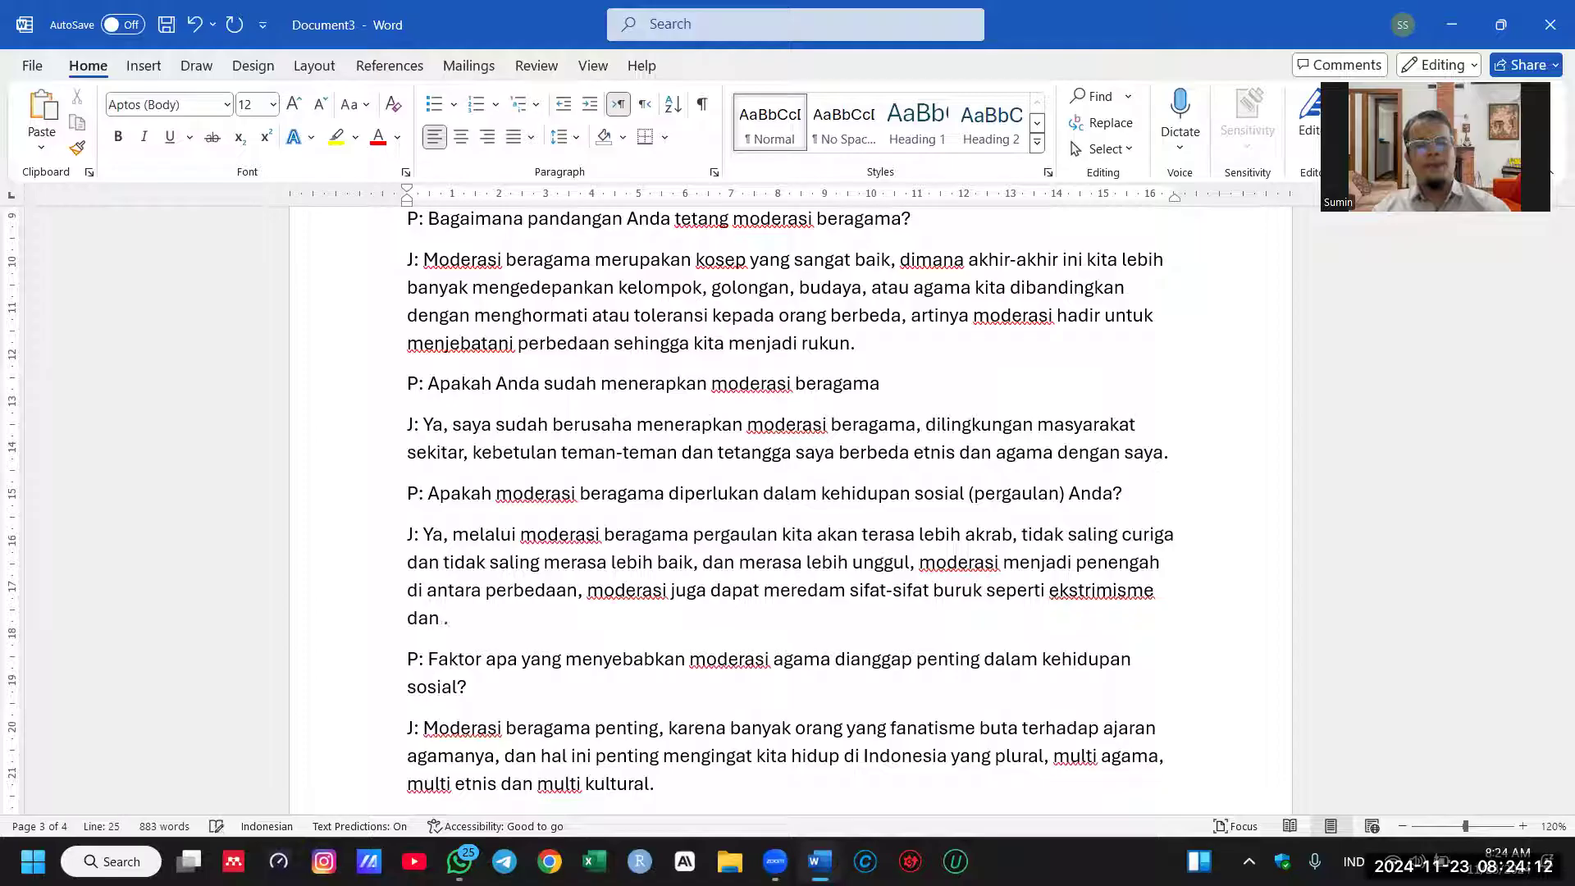
{"action": "type", "text": "te"}
{"action": "type", "text": "rorisme"}
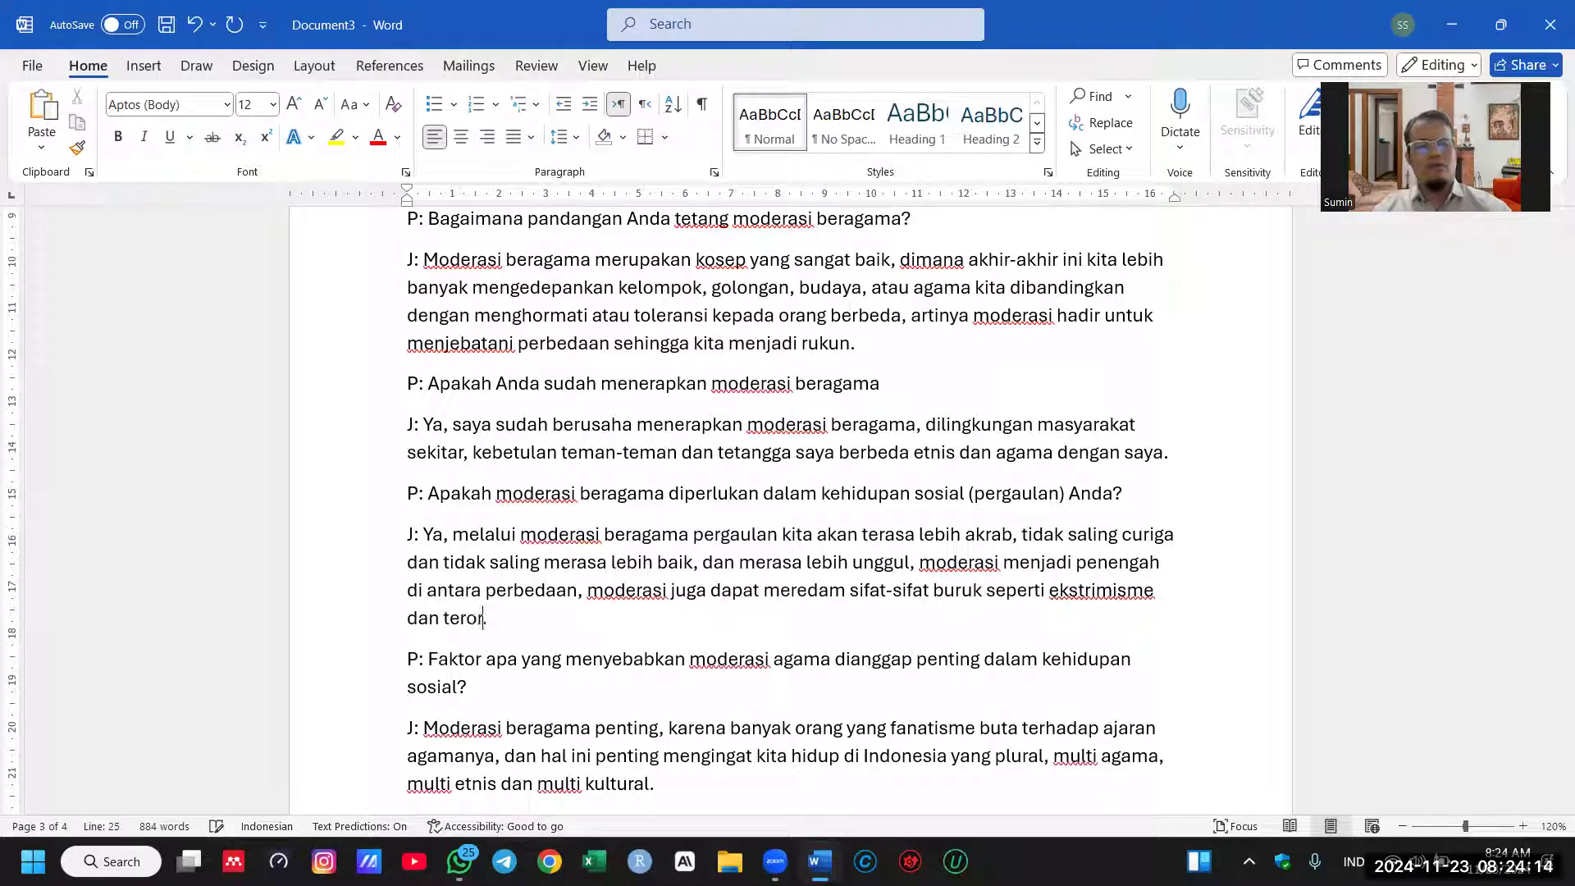
Step: End the fifth answer with "yang berakar dari kesalahpahaman terhadap ajaran agamanya"
{"action": "type", "text": "ng berakar dari s"}
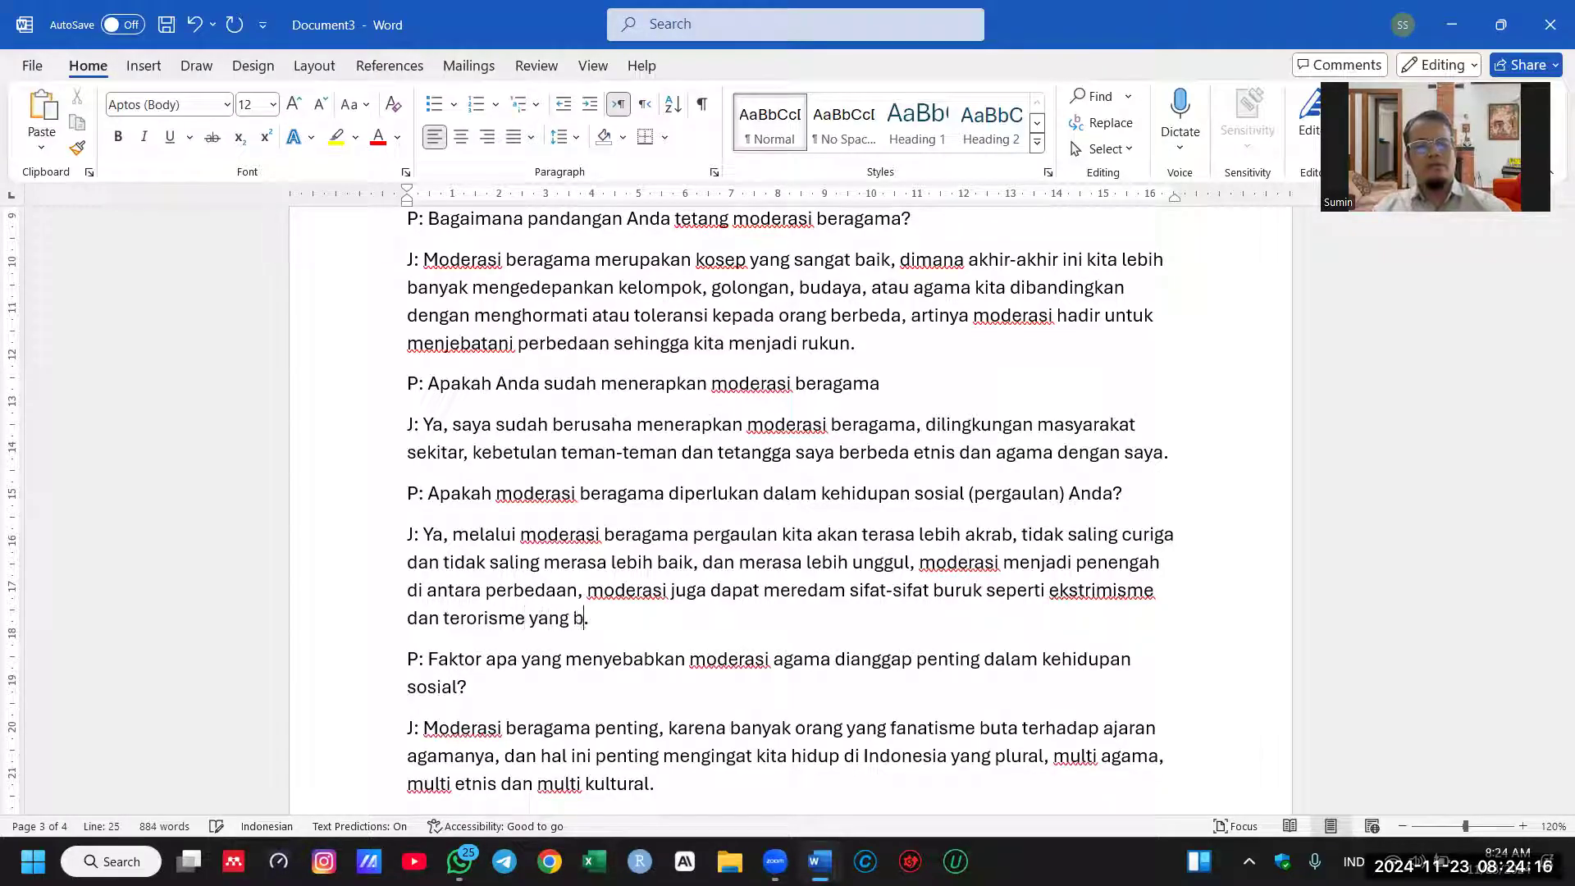
{"action": "key", "text": "BackSpace"}
{"action": "type", "text": "kesalah"}
{"action": "type", "text": "pahaman terhada"}
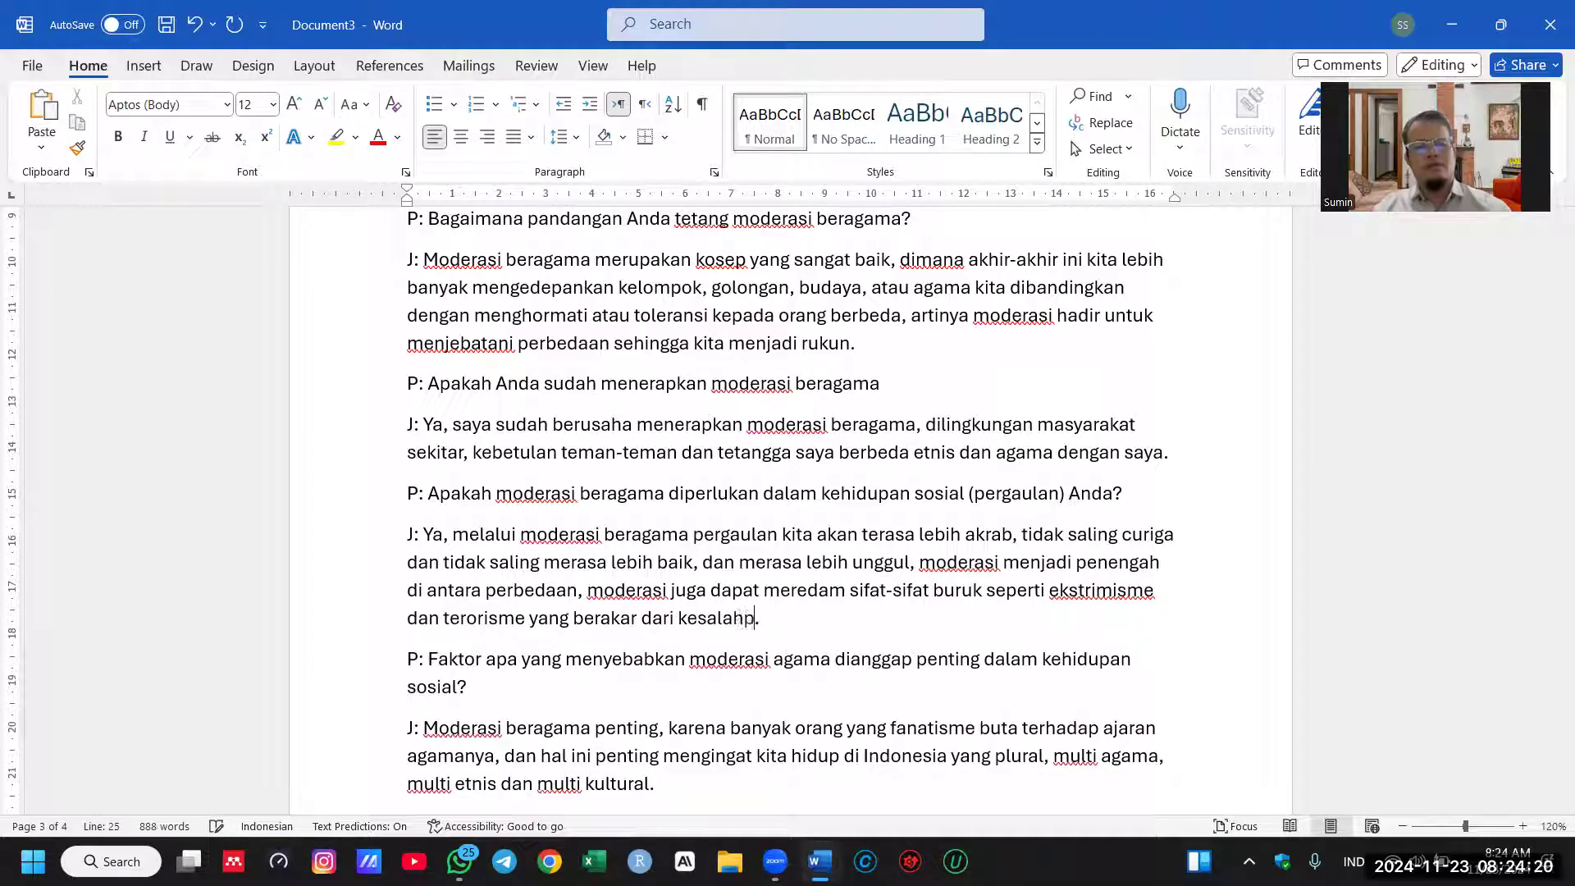
{"action": "type", "text": "p ajaran agama"}
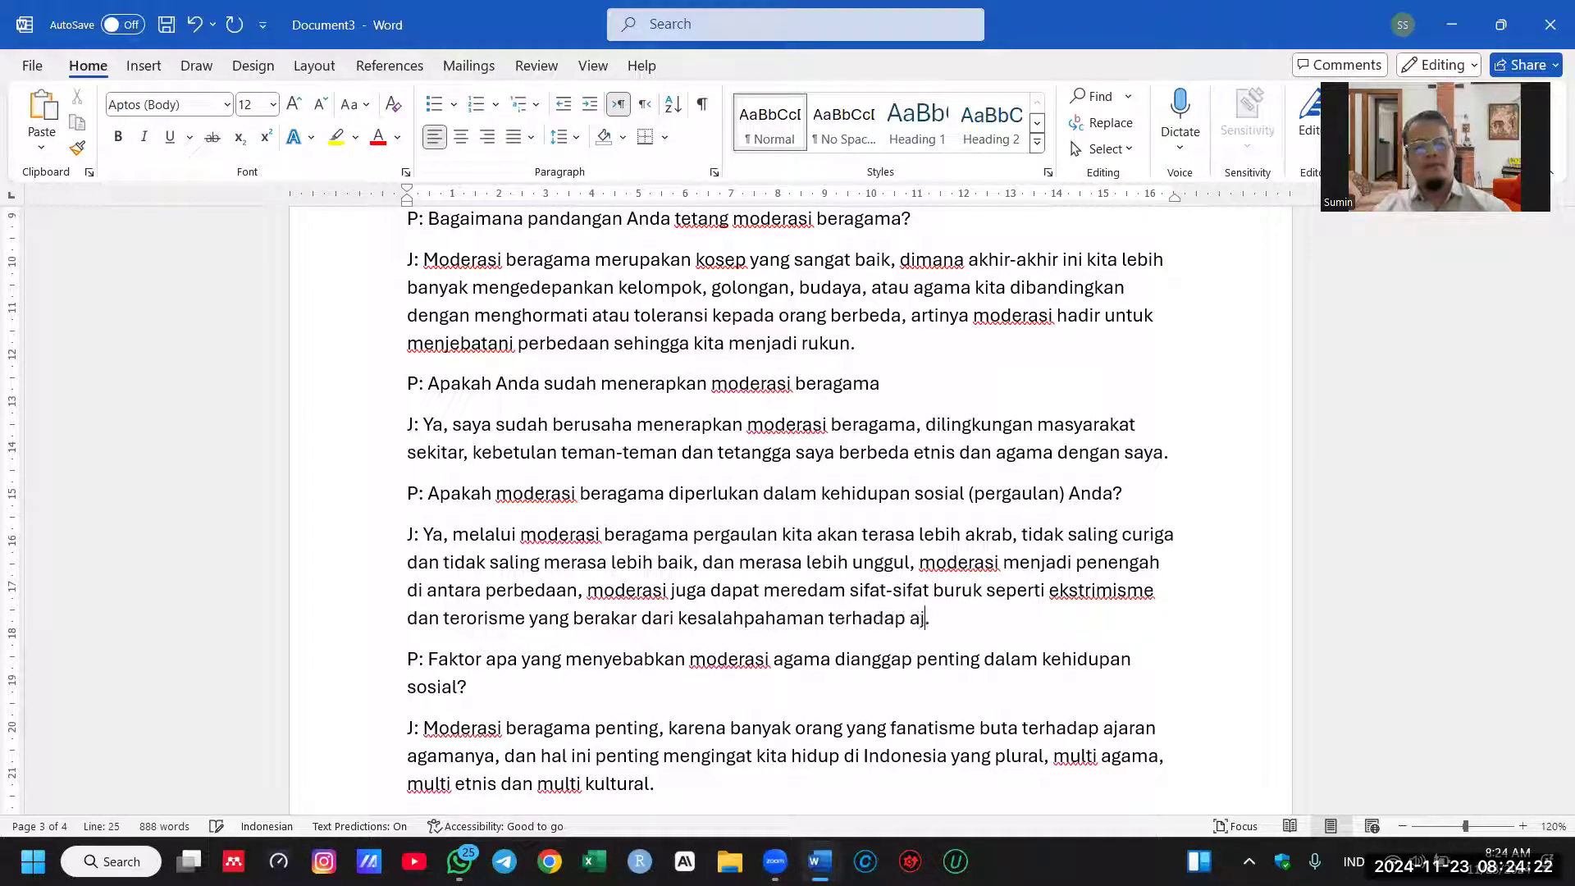
{"action": "type", "text": "nya"}
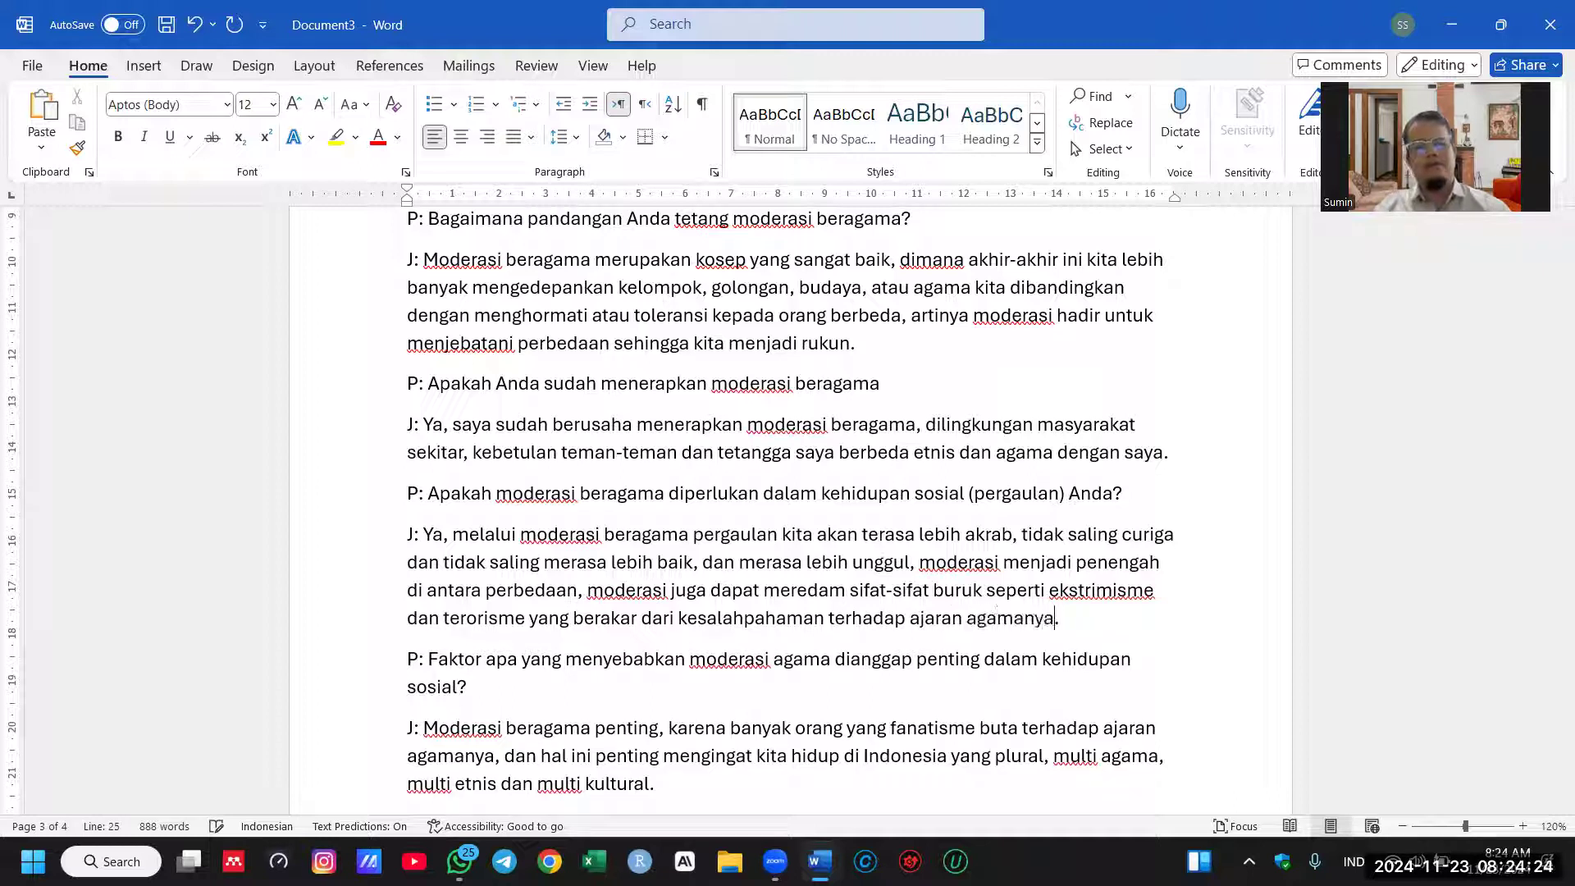
Step: Replace the sixth answer, on why religious moderation matters in social life, with "salahtunya adalah karena negara kita mengakui"
{"action": "scroll", "coordinate": [763, 514], "scroll_direction": "down", "scroll_amount": 3}
{"action": "scroll", "coordinate": [880, 615], "scroll_direction": "down", "scroll_amount": 5}
{"action": "scroll", "coordinate": [881, 614], "scroll_direction": "down", "scroll_amount": 2}
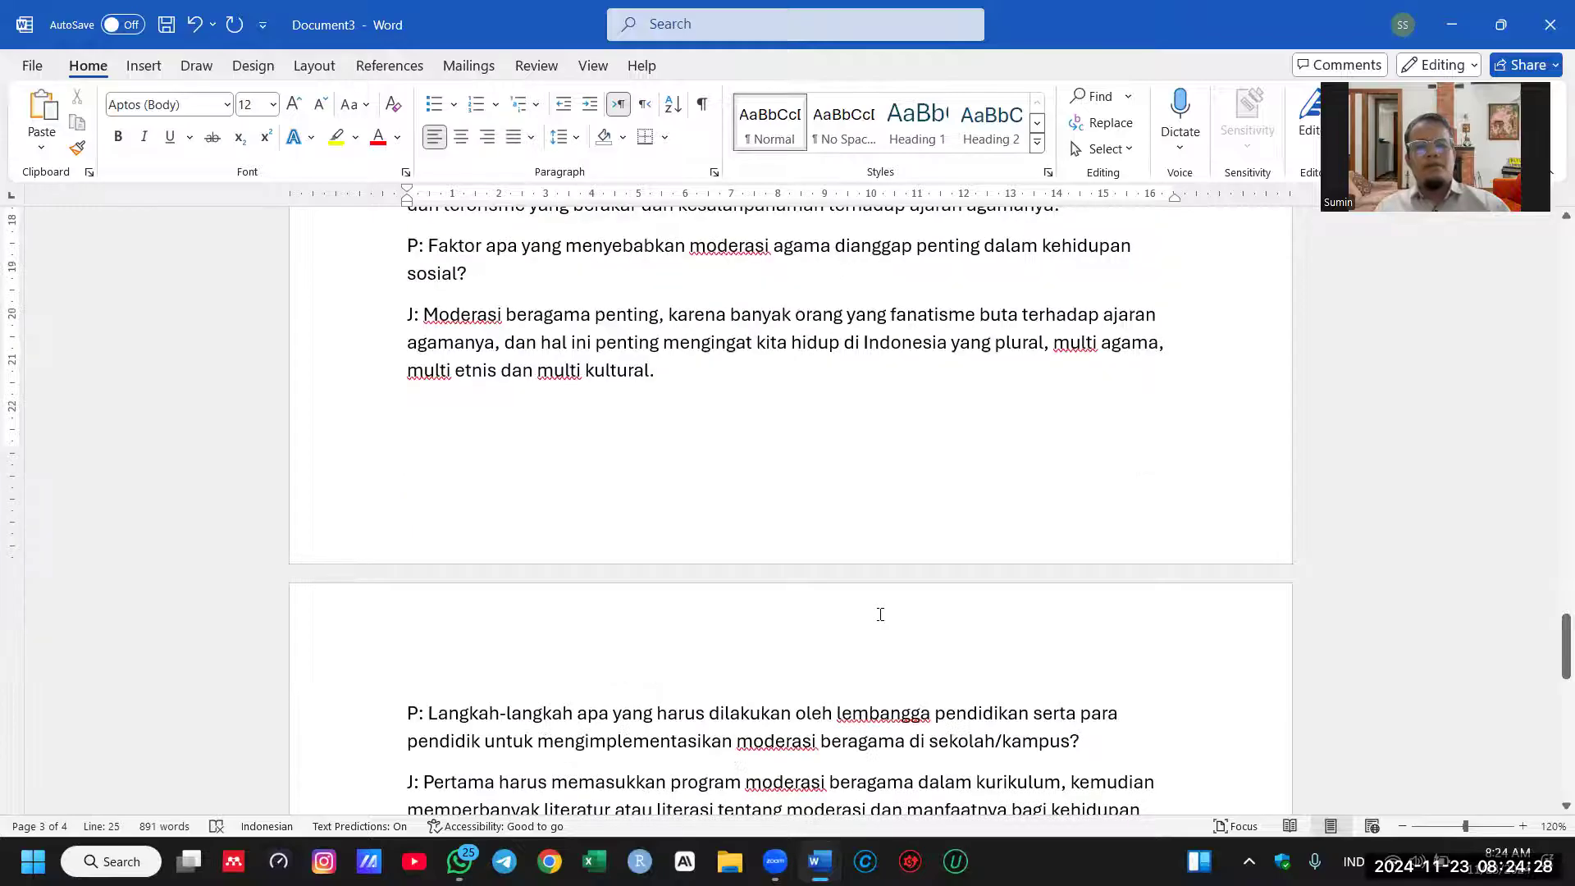
{"action": "scroll", "coordinate": [883, 609], "scroll_direction": "up", "scroll_amount": 1}
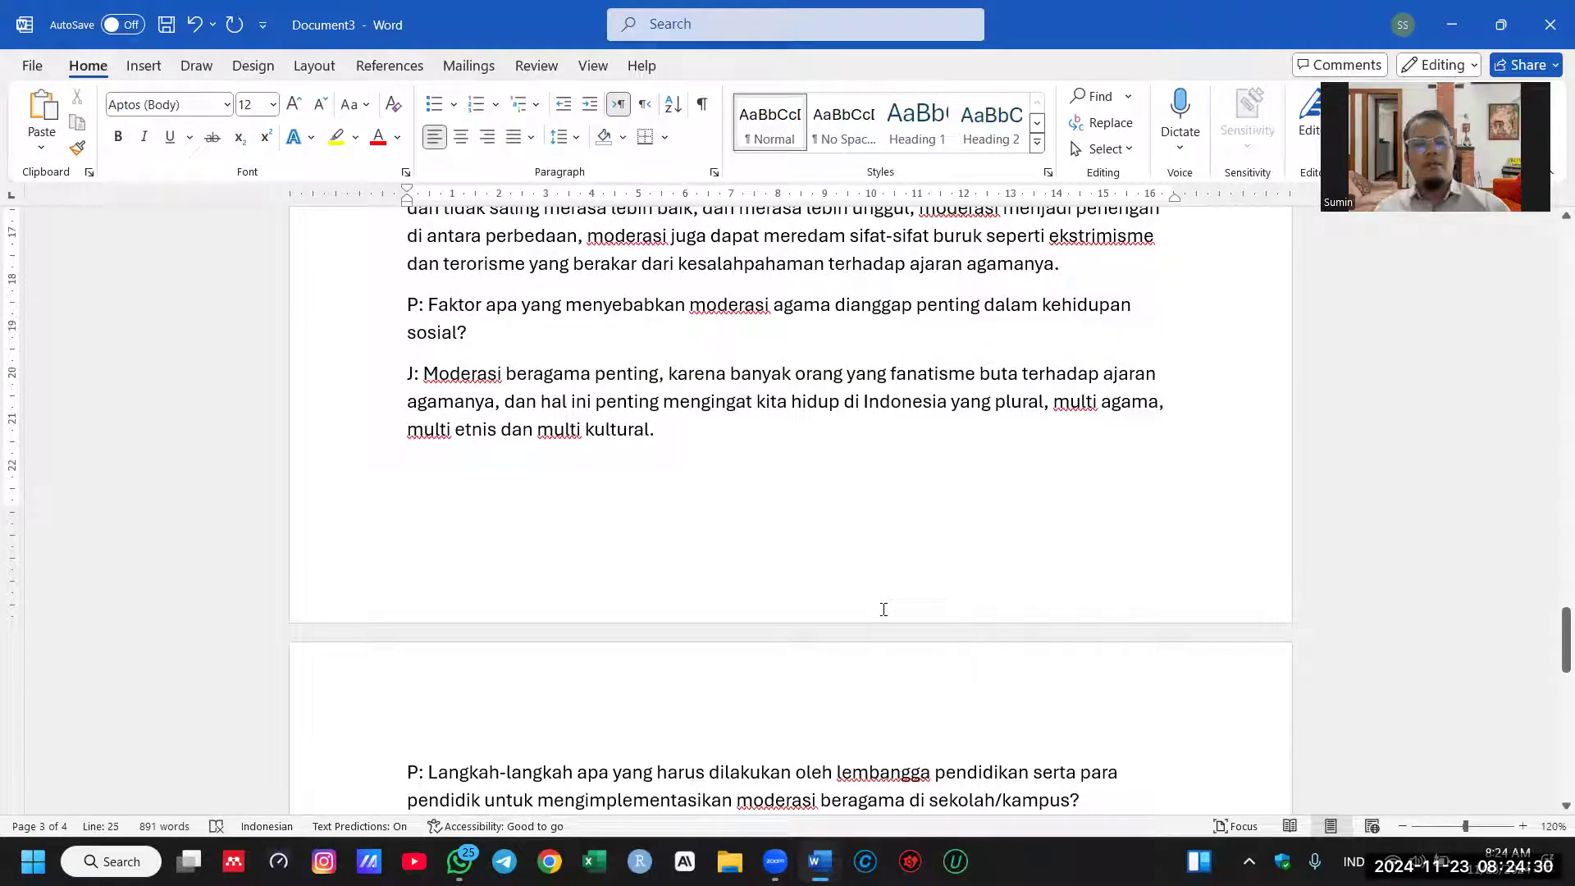
{"action": "left_click_drag", "start_coordinate": [424, 373], "coordinate": [614, 367]}
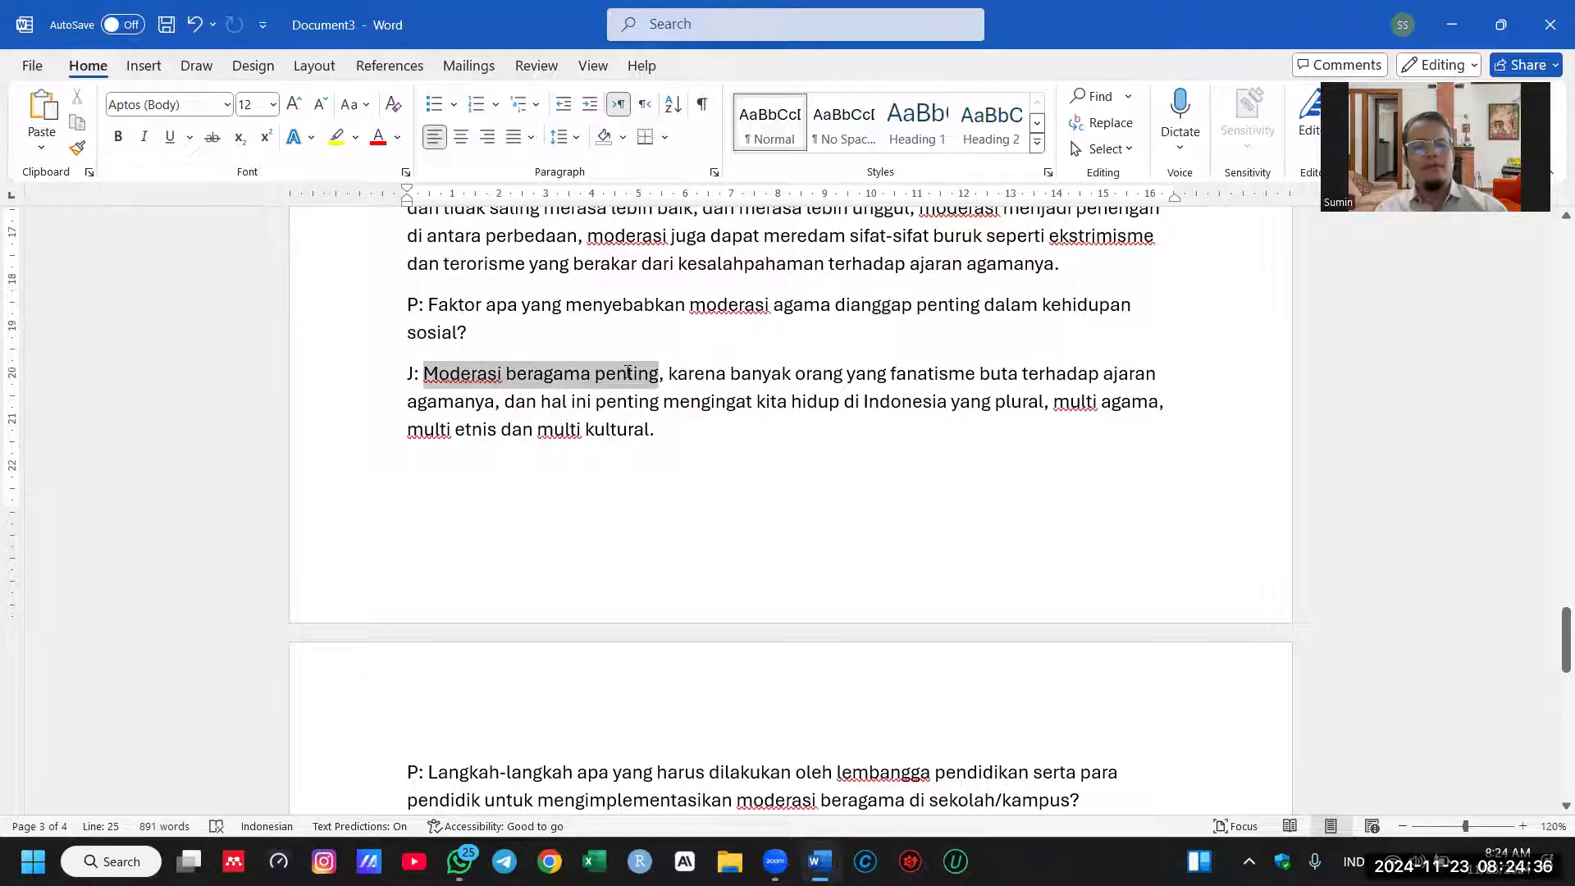
{"action": "left_click_drag", "start_coordinate": [654, 373], "coordinate": [672, 374]}
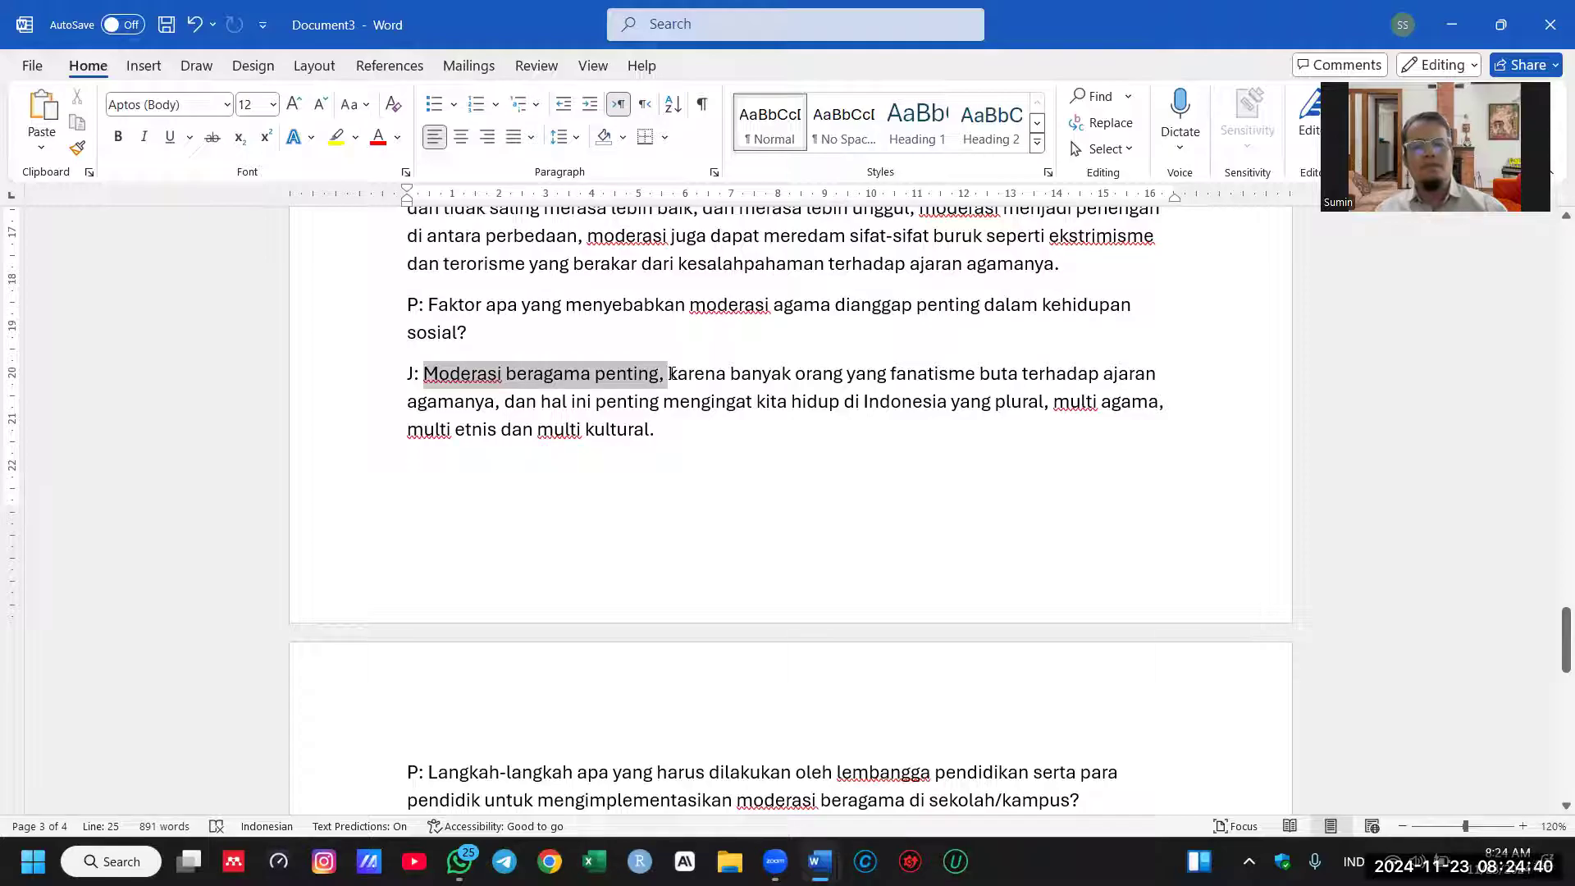
{"action": "left_click_drag", "start_coordinate": [671, 374], "coordinate": [701, 431]}
{"action": "type", "text": "sala"}
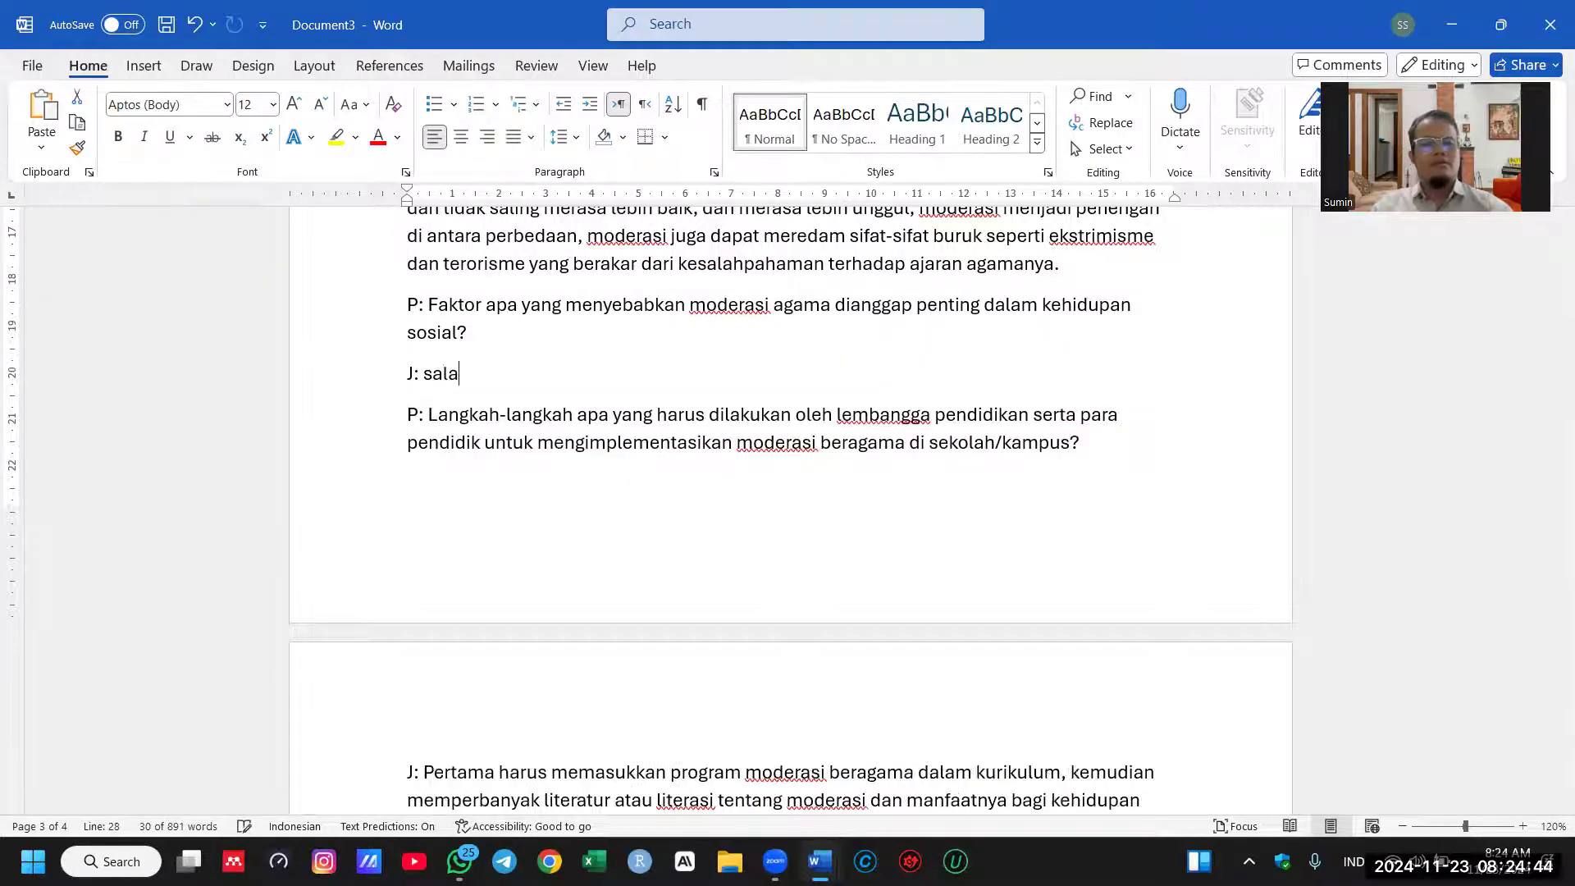
{"action": "type", "text": "htunya aaah"}
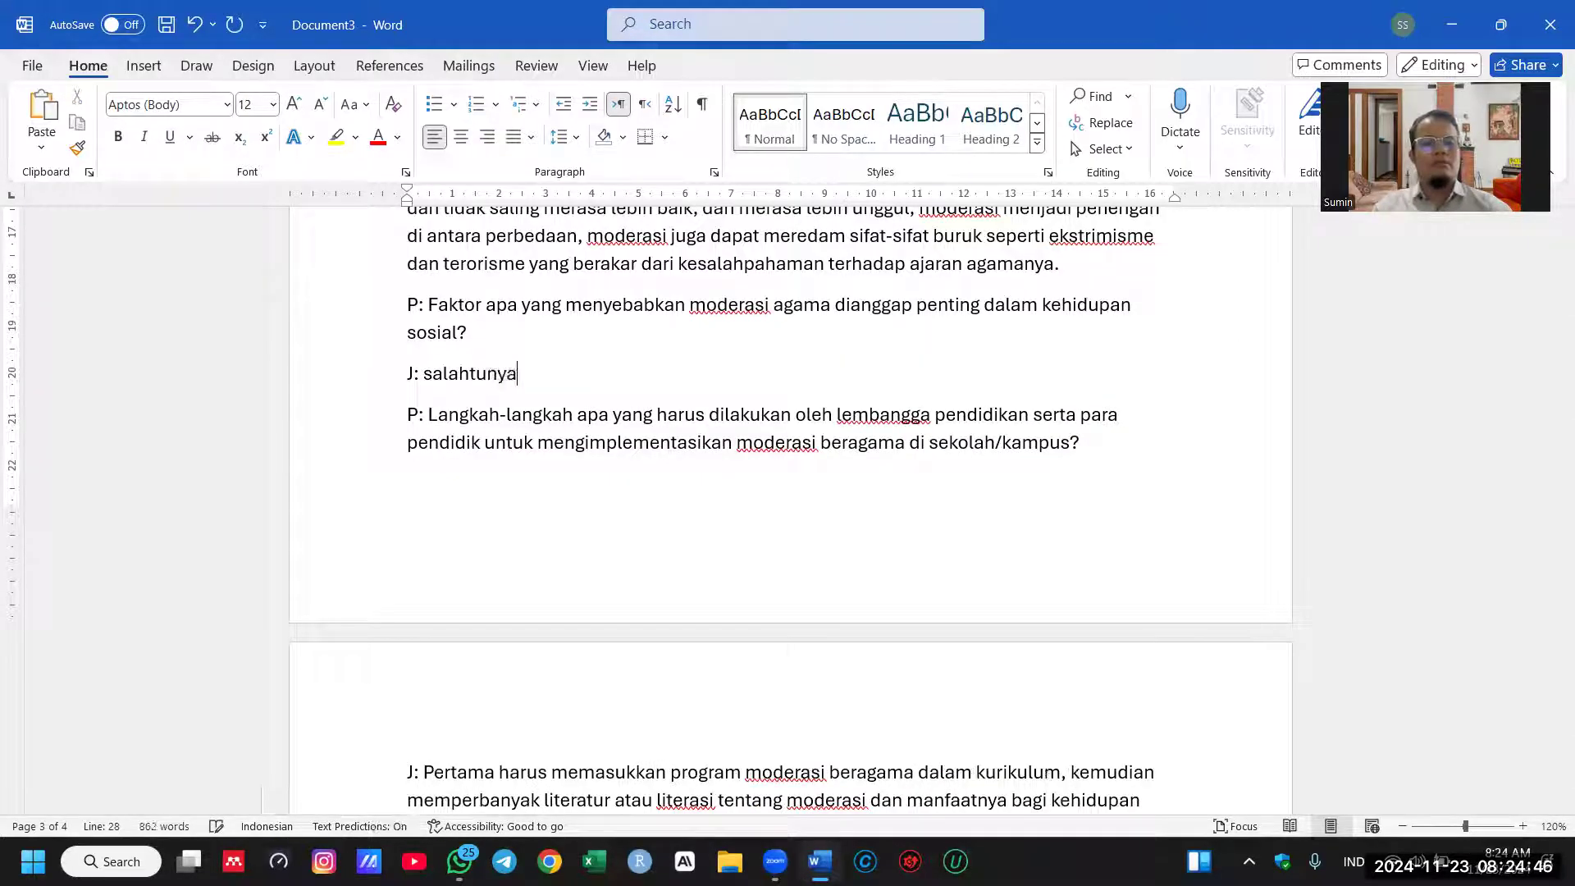
{"action": "key", "text": "BackSpace"}
{"action": "key", "text": "BackSpace"}
{"action": "type", "text": "alah karena neg"}
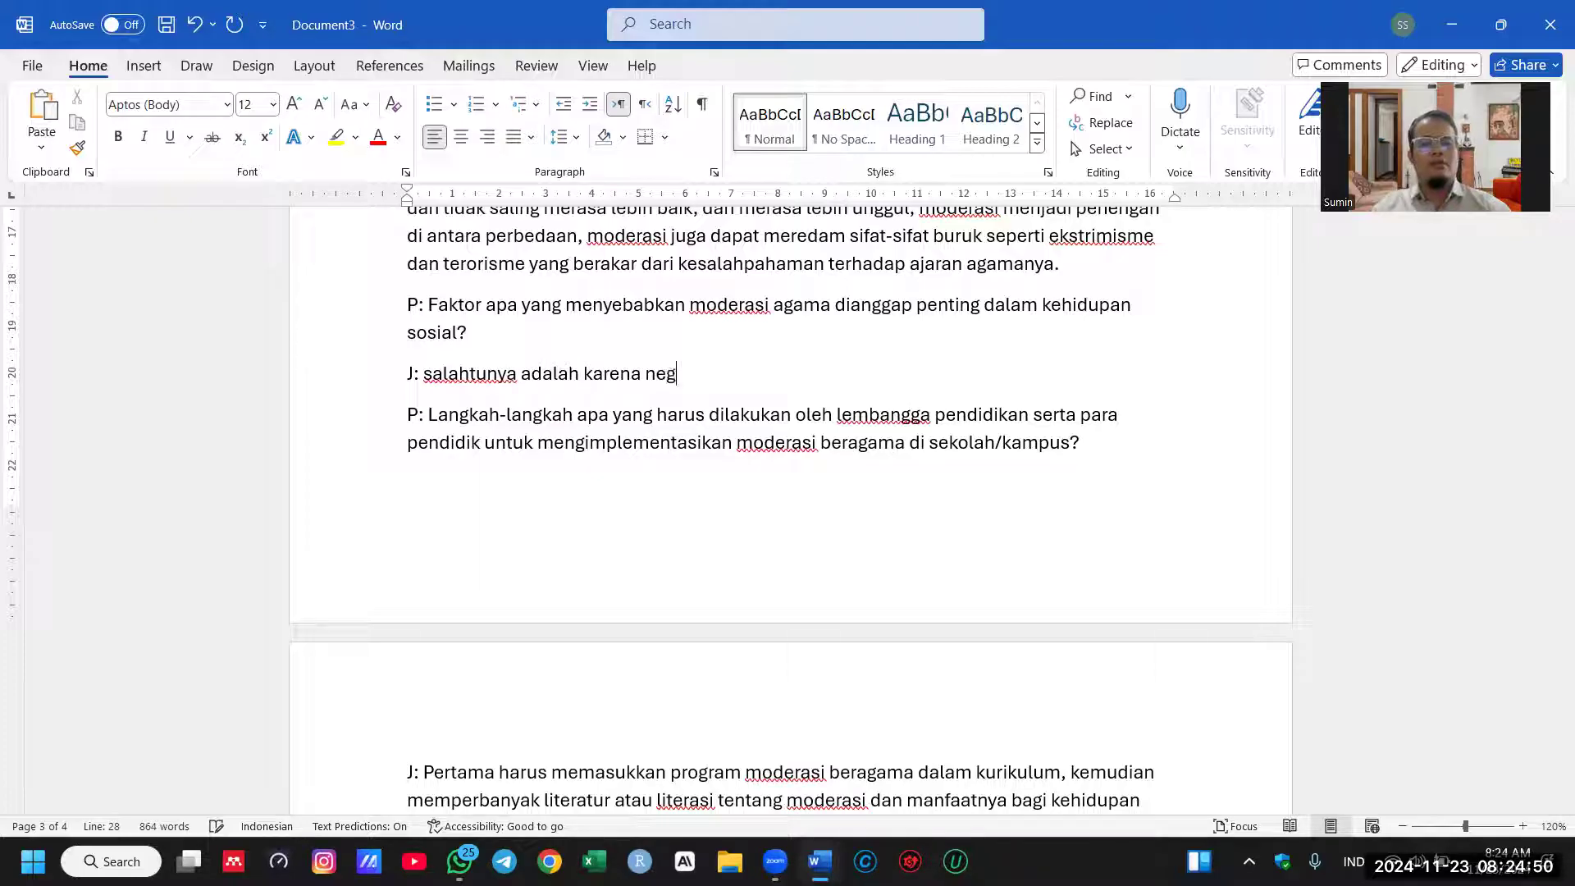
{"action": "type", "text": "ara kita mengakui"}
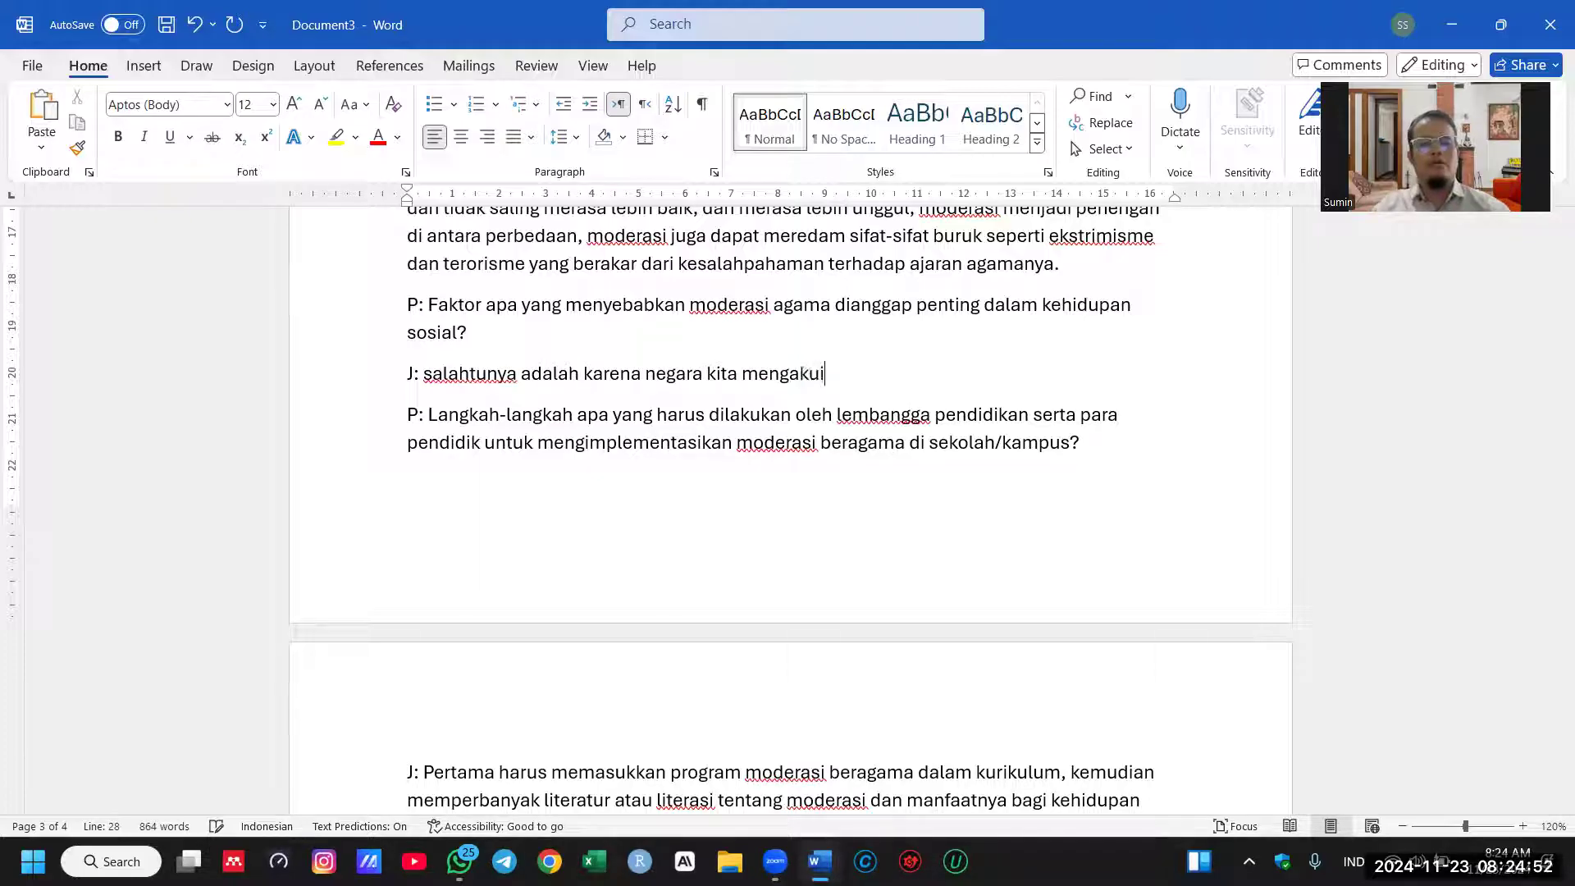
Step: Continue the sixth answer with "adanya 6 agama, ribuan suku, ribuan bahasa dan adat, jika kita mengedepankan ego kita"
{"action": "type", "text": " adanya 6 agama"}
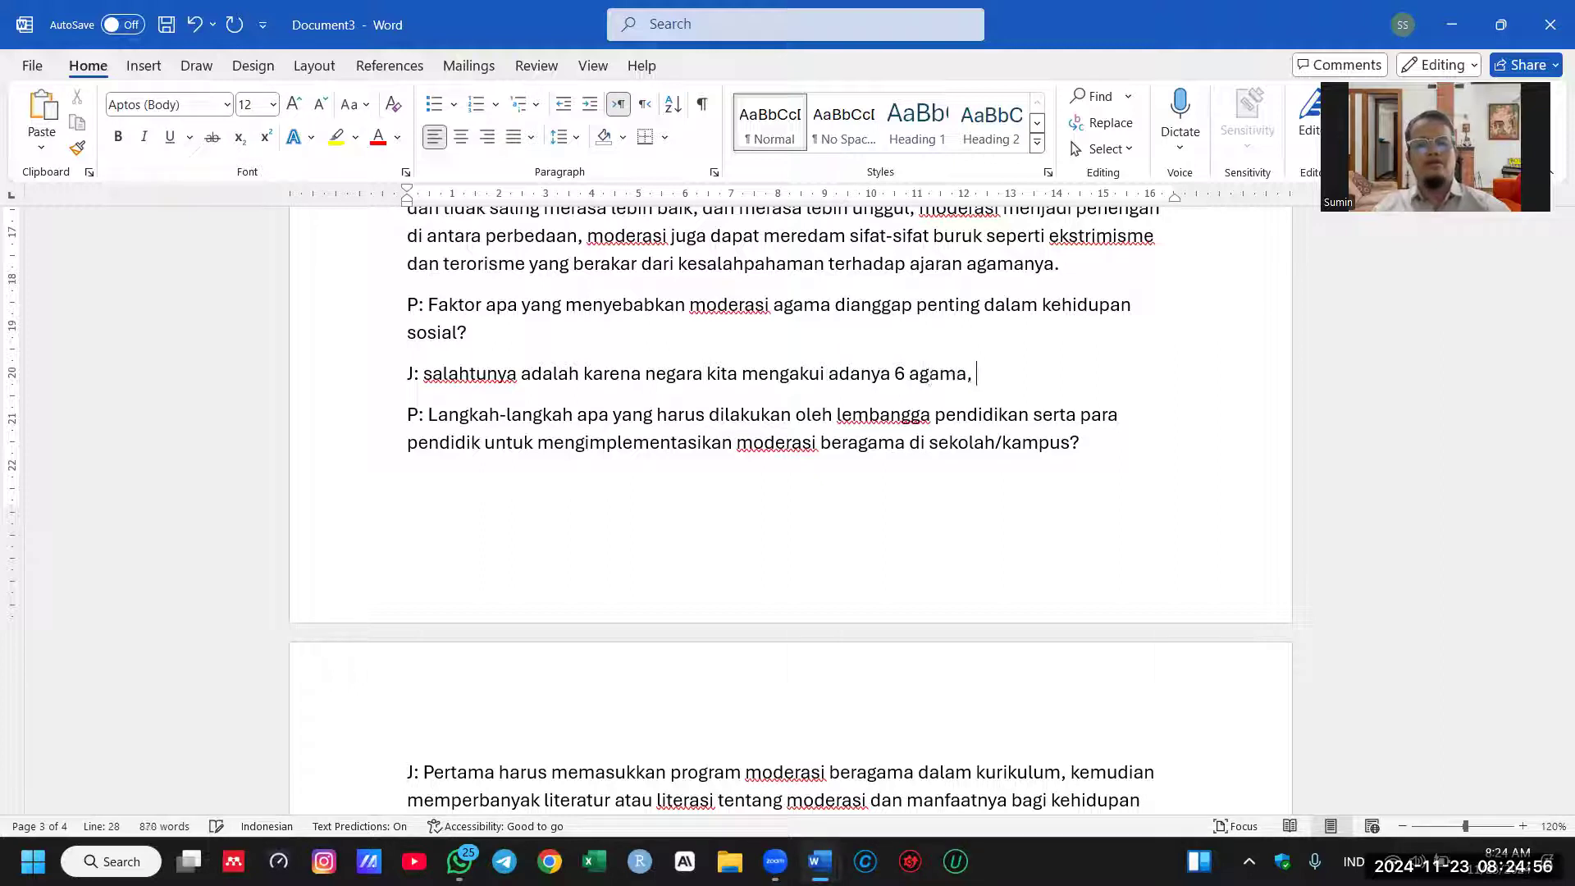
{"action": "type", "text": ", ribu"}
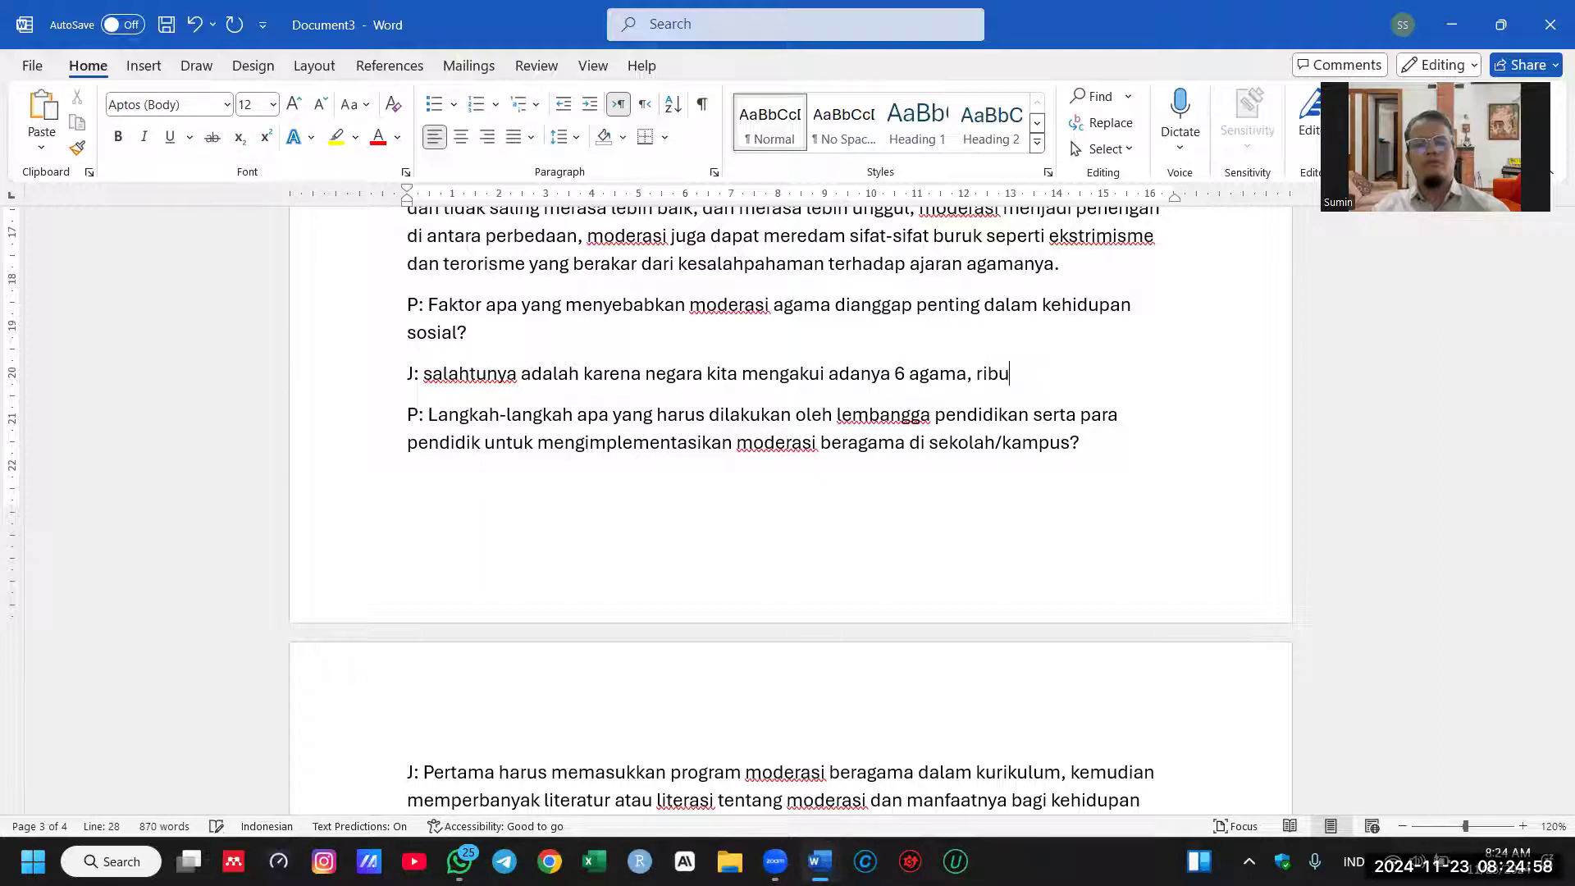
{"action": "type", "text": "an suku, r"}
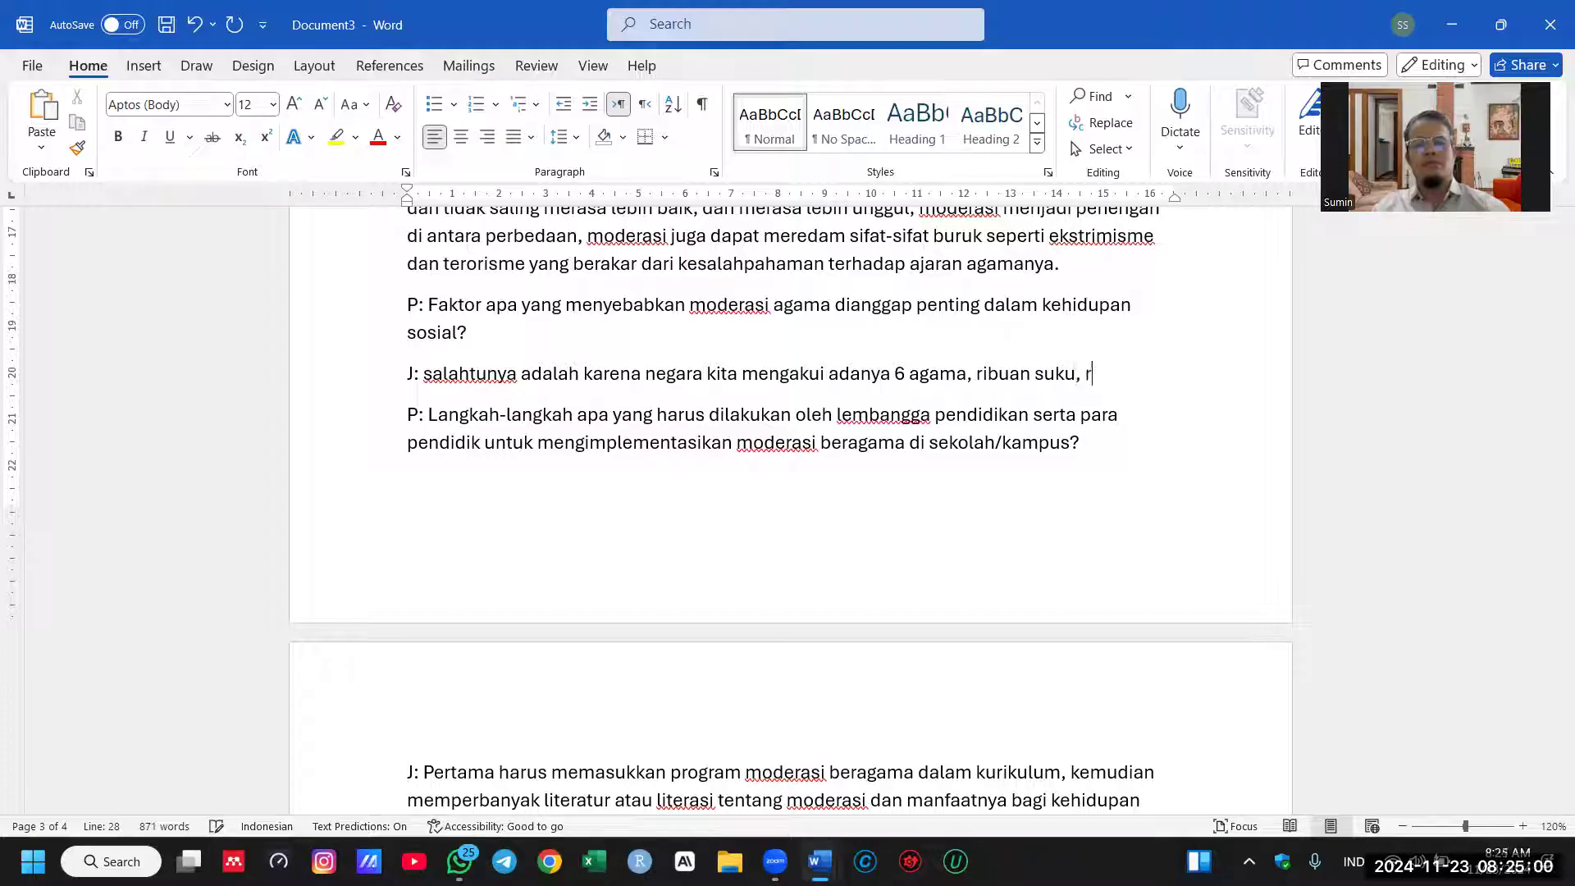
{"action": "type", "text": "ibuan bahasasa"}
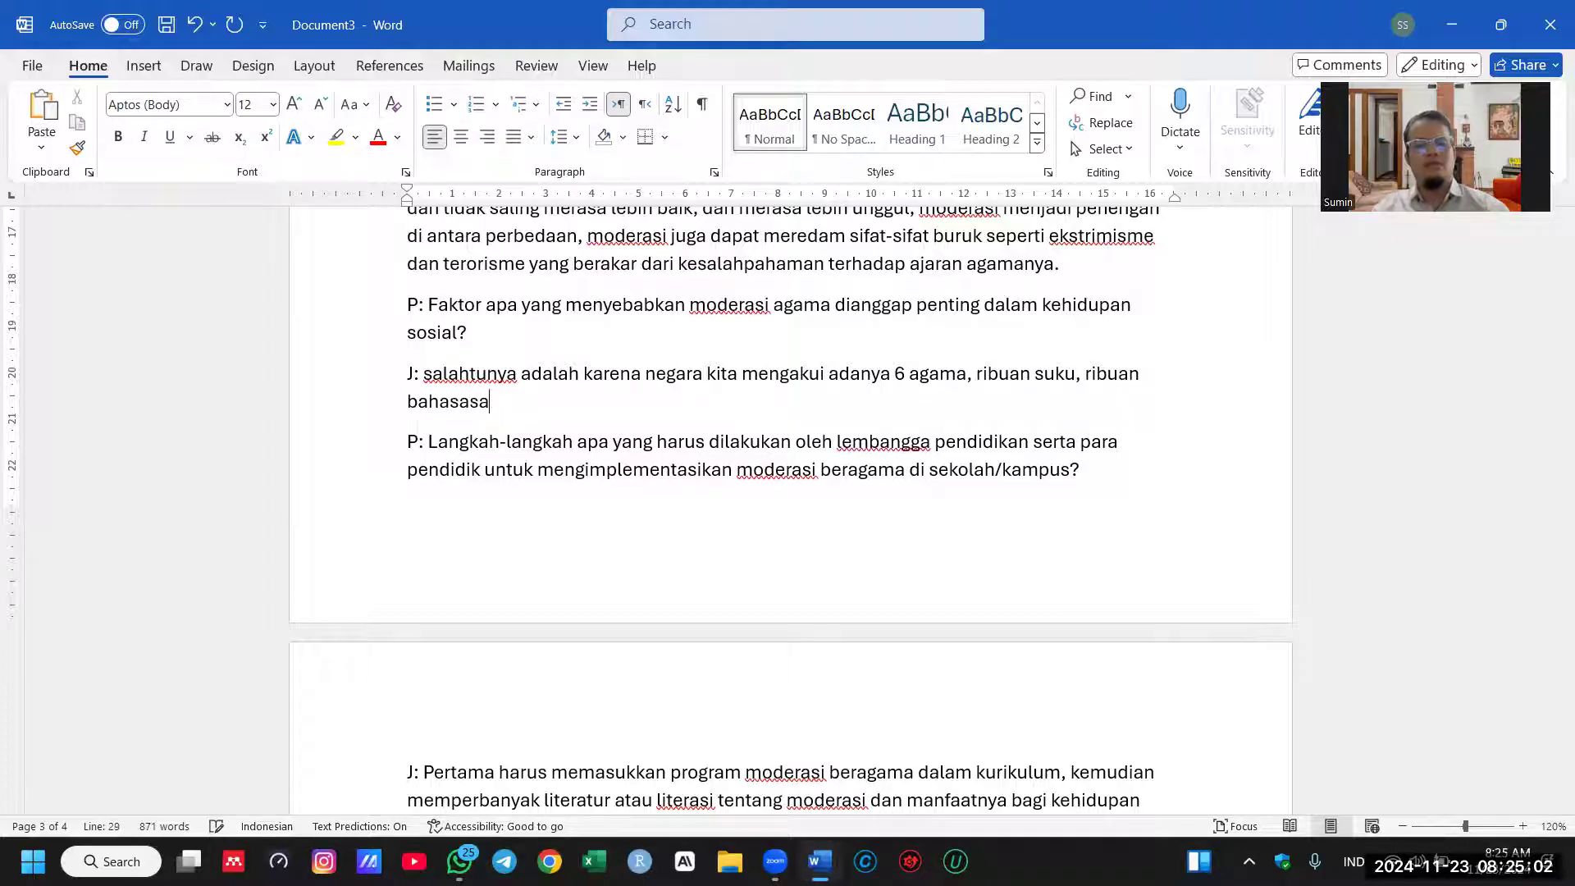
{"action": "type", "text": "a dan adat, jika kita mengedepankan"}
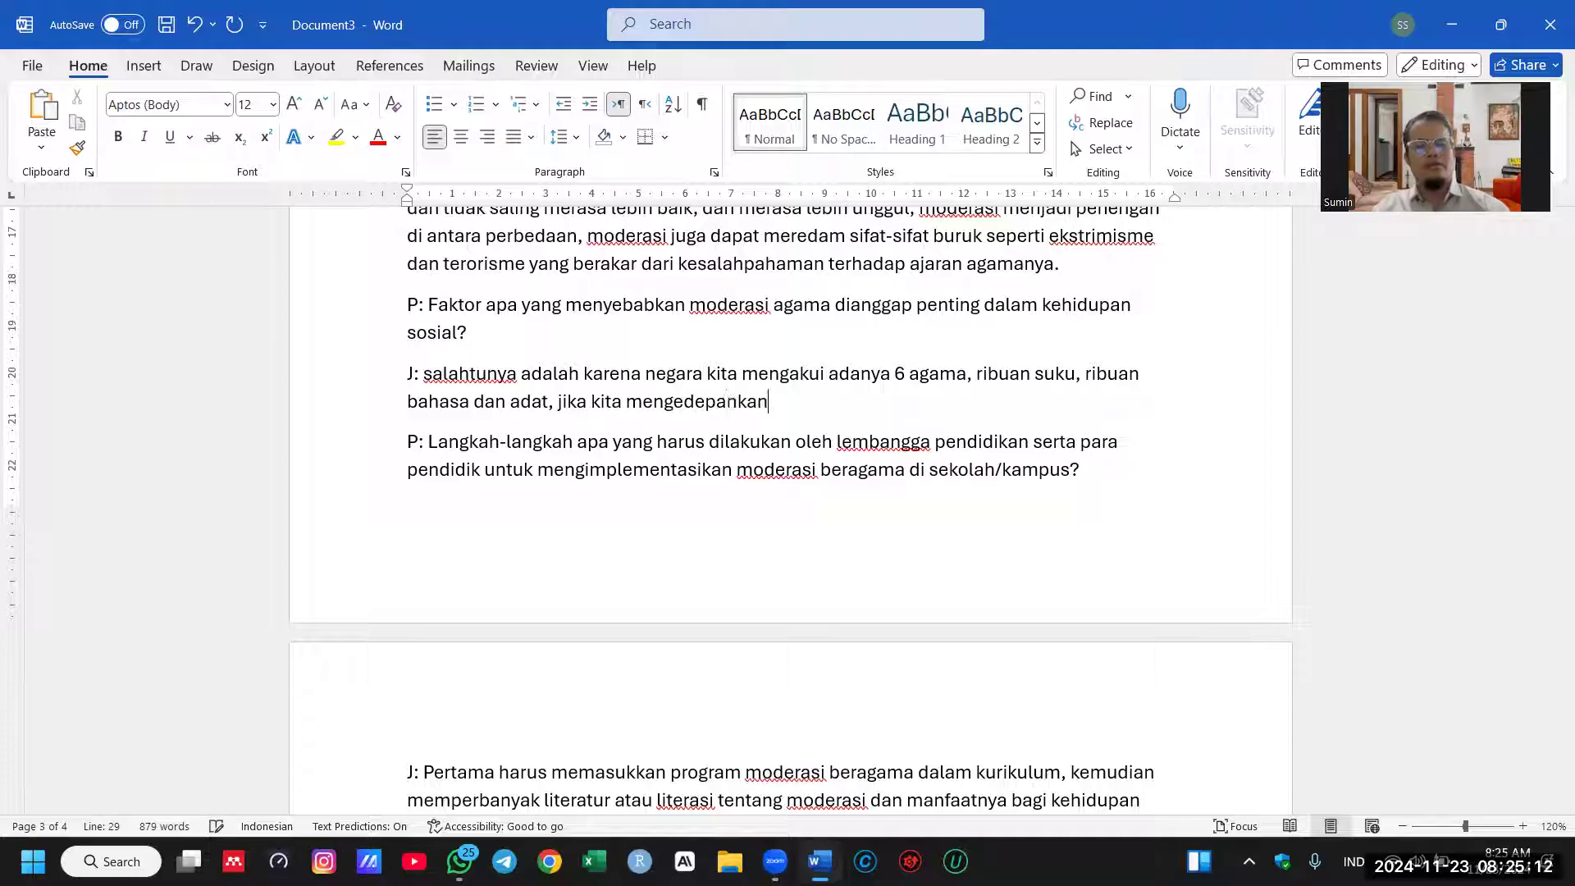
{"action": "type", "text": " ego kia"}
{"action": "key", "text": "BackSpace"}
{"action": "key", "text": "BackSpace"}
{"action": "type", "text": "ta"}
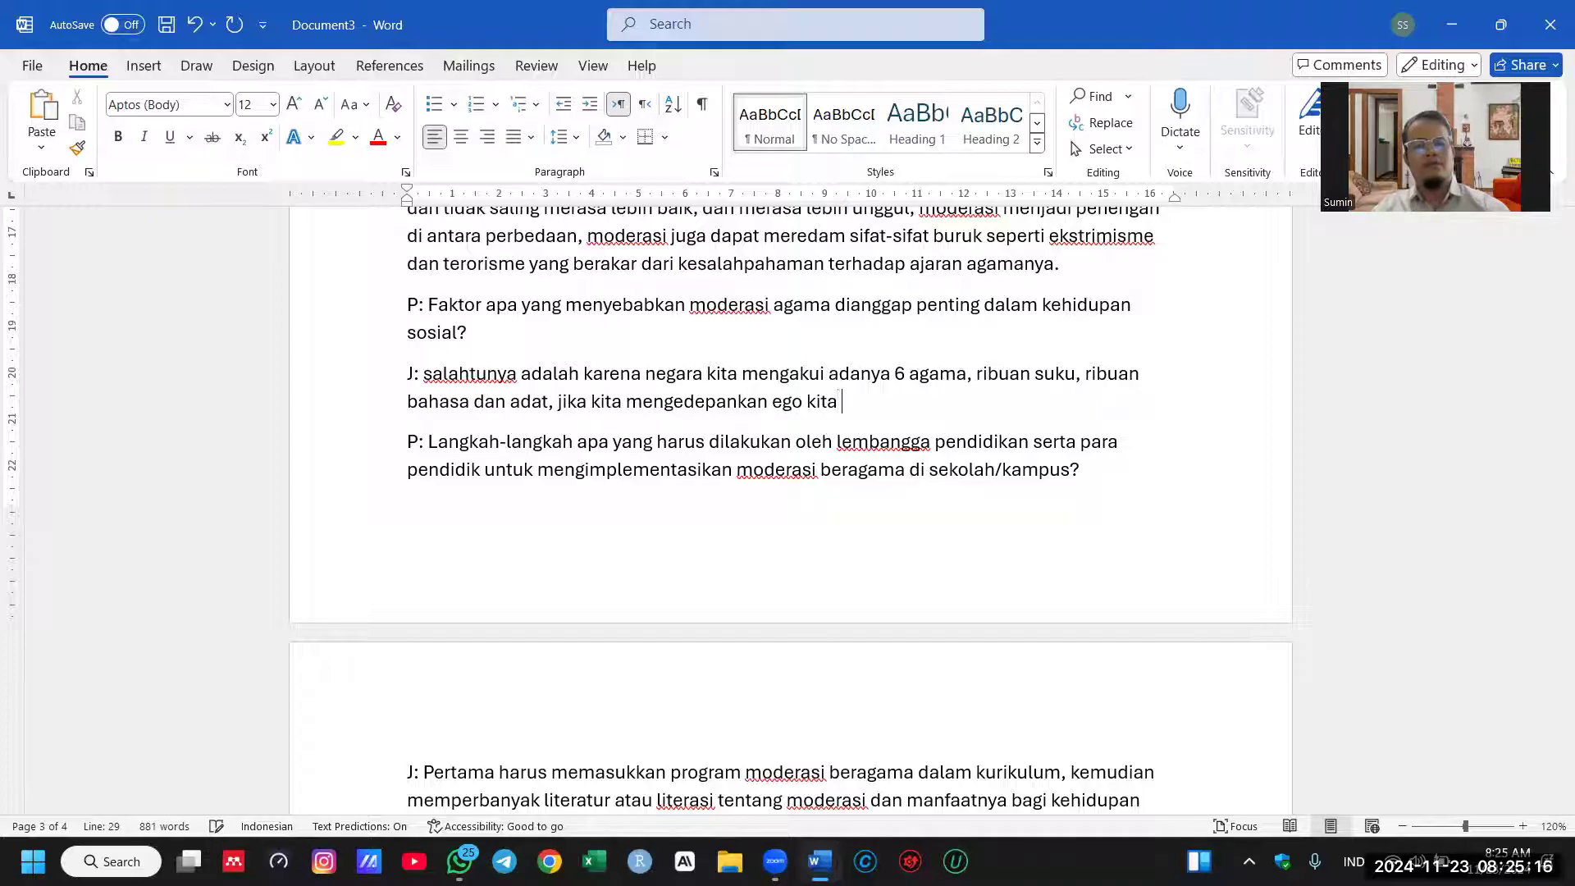
Step: End the sixth answer with ", yang terjadi adalah kekacauan dan permusuhan yang menyebabkan disitegrasi bangsa."
{"action": "type", "text": ", yang terjadi ada"}
{"action": "type", "text": "lahh"}
{"action": "key", "text": "BackSpace"}
{"action": "key", "text": "BackSpace"}
{"action": "type", "text": "kekacaua"}
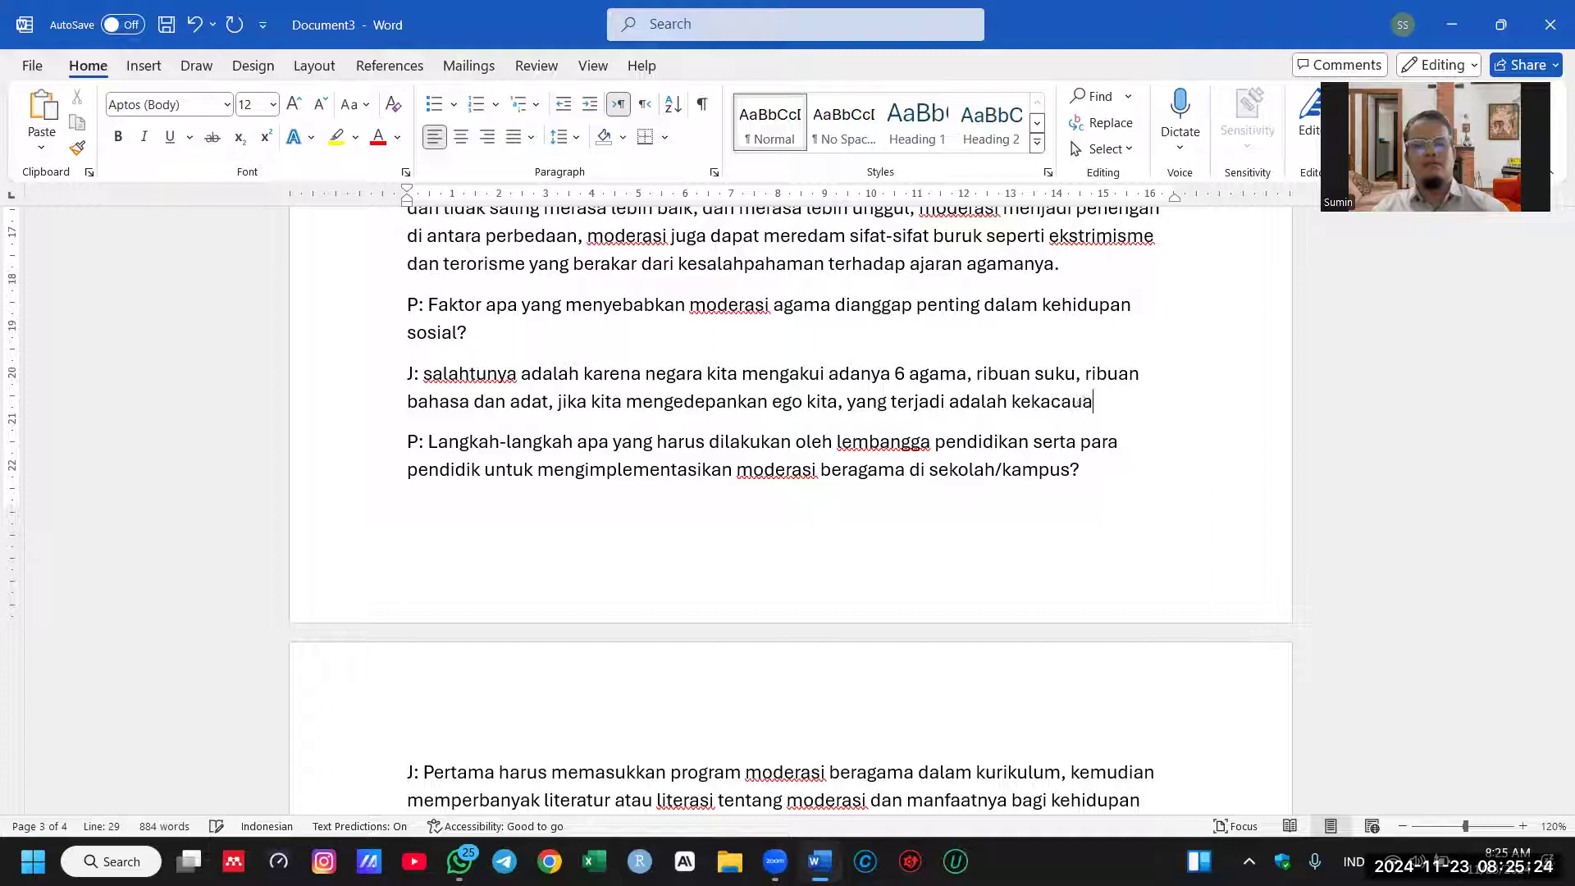
{"action": "type", "text": "n dan per"}
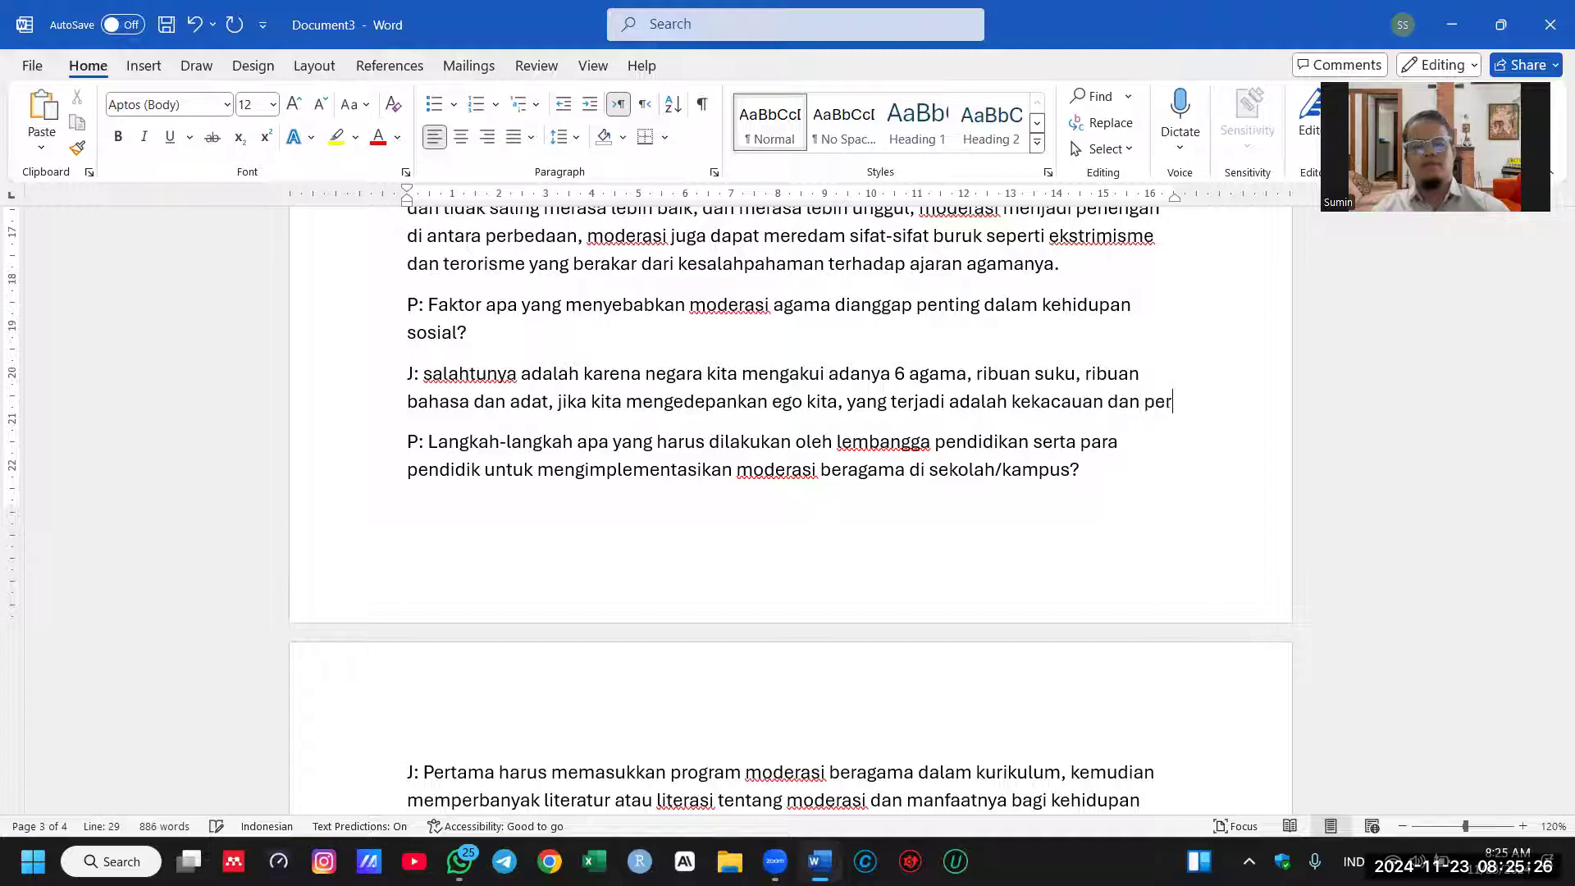
{"action": "type", "text": "musuhan yang men"}
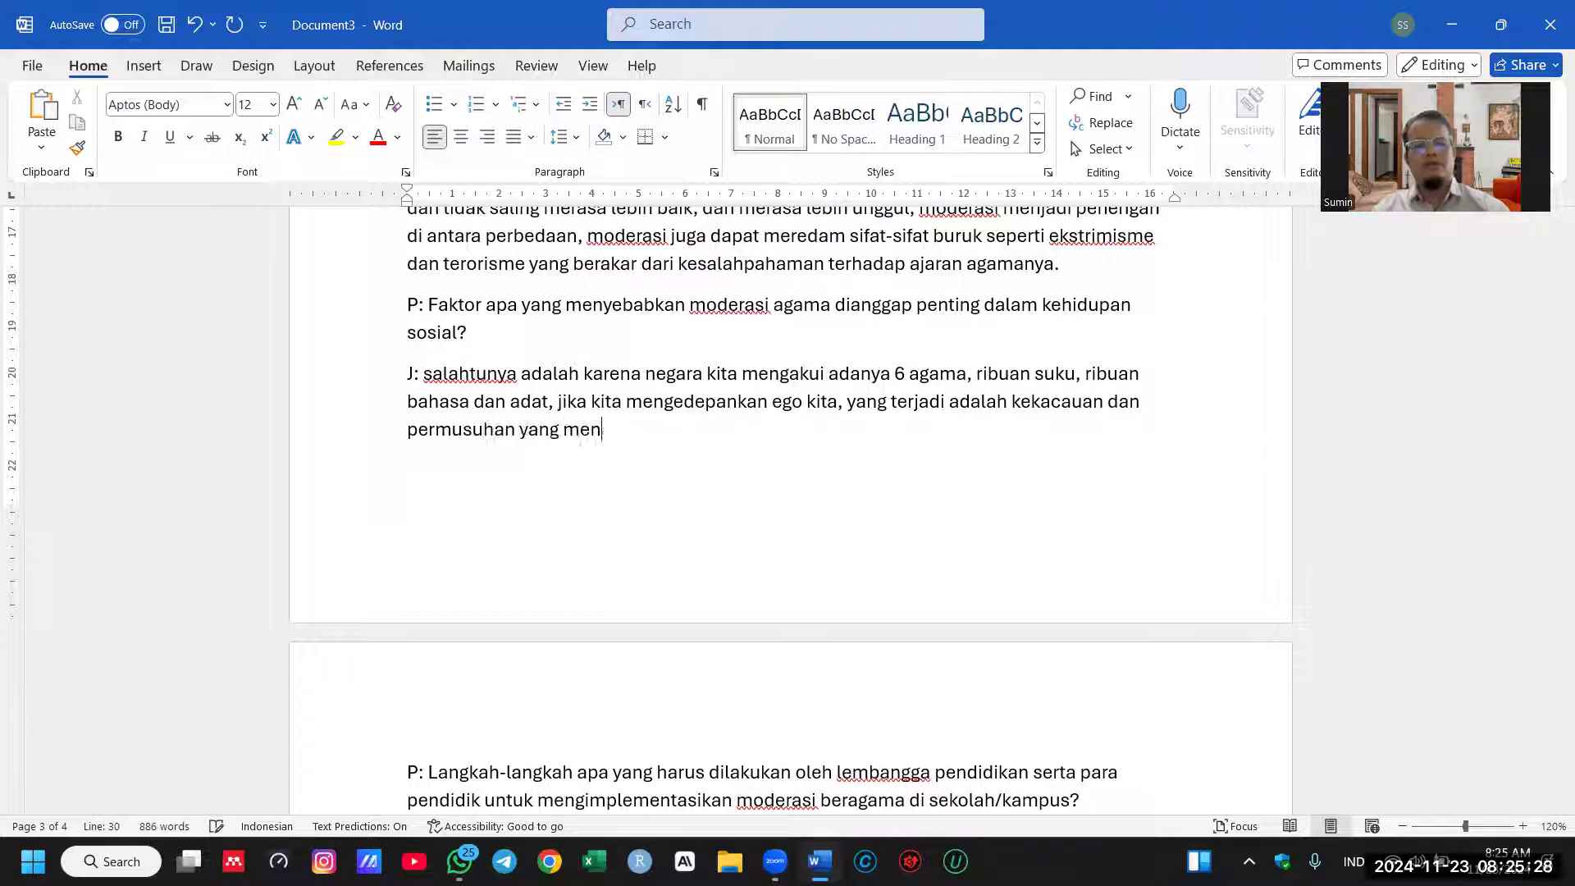
{"action": "type", "text": "yebabkan "}
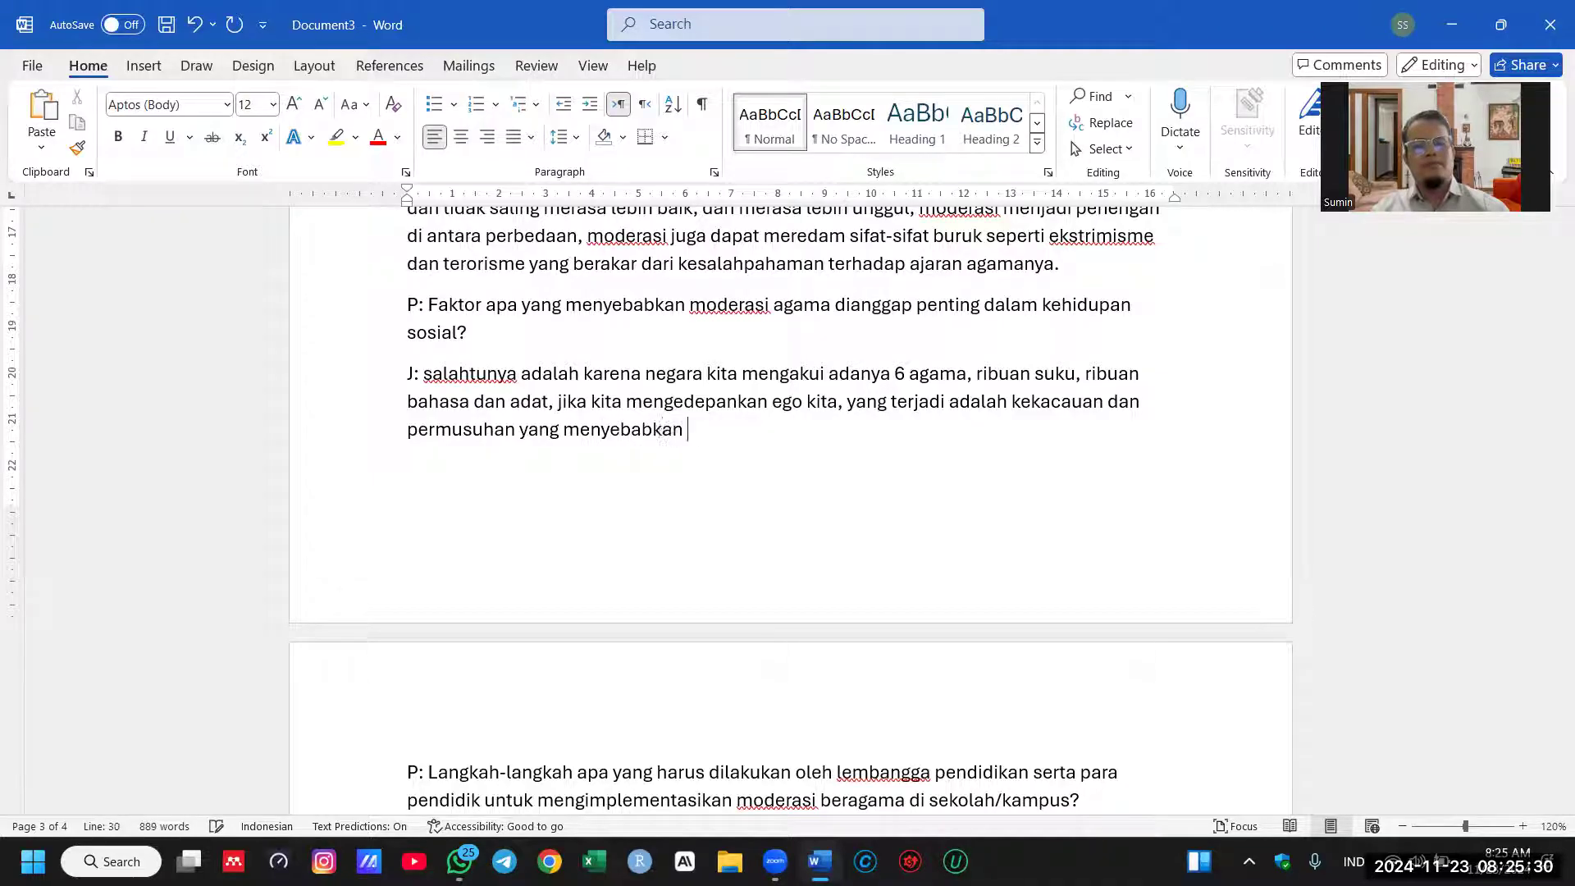
{"action": "type", "text": "disitegrasi"}
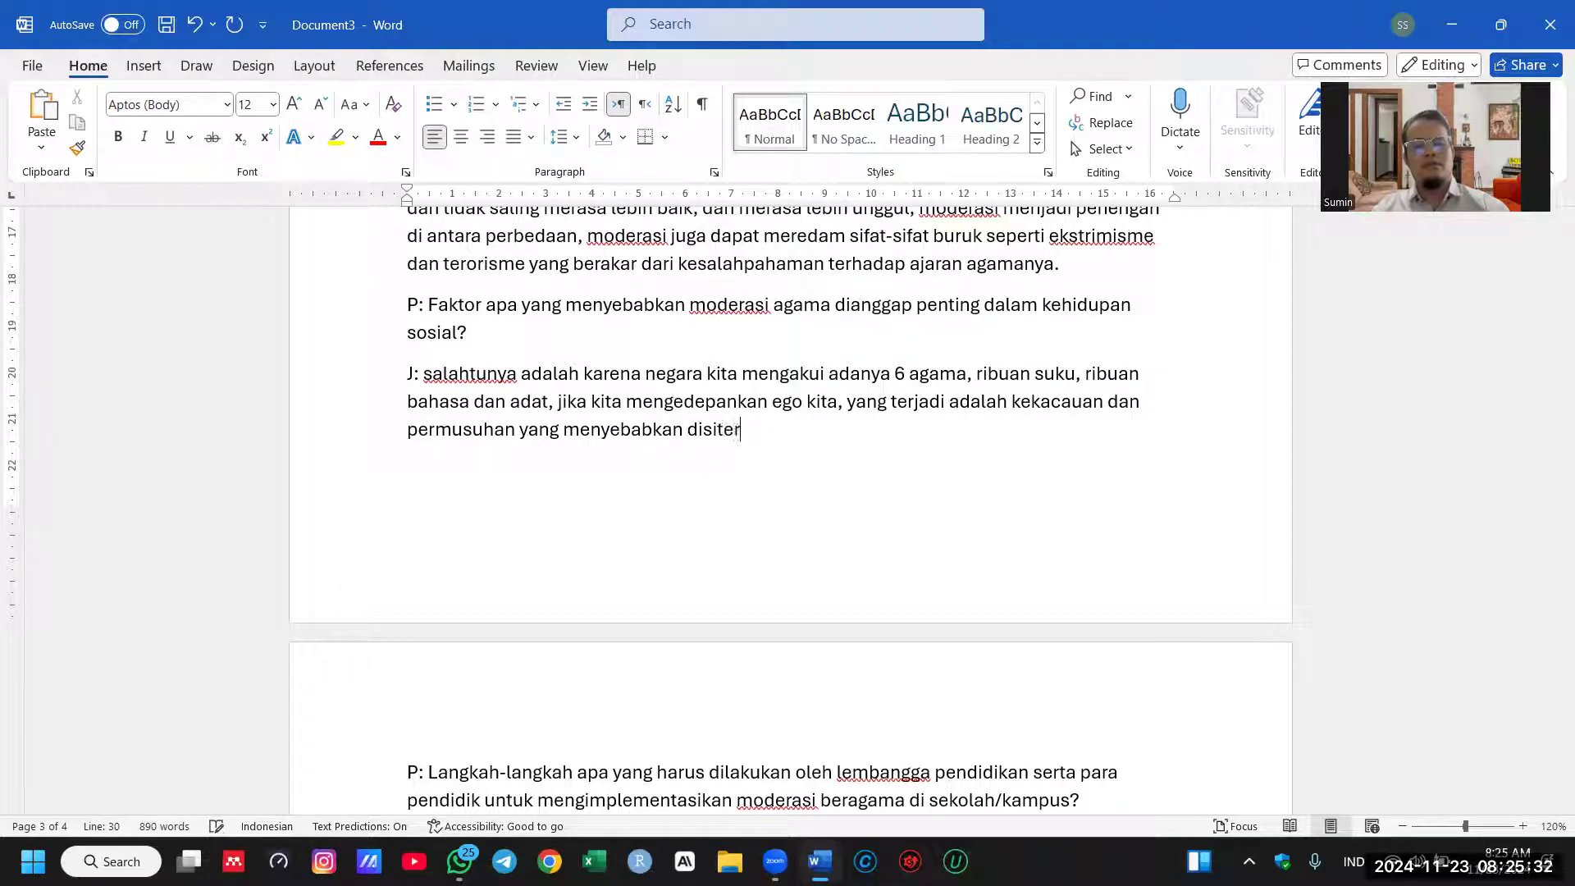
{"action": "type", "text": " bangsa"}
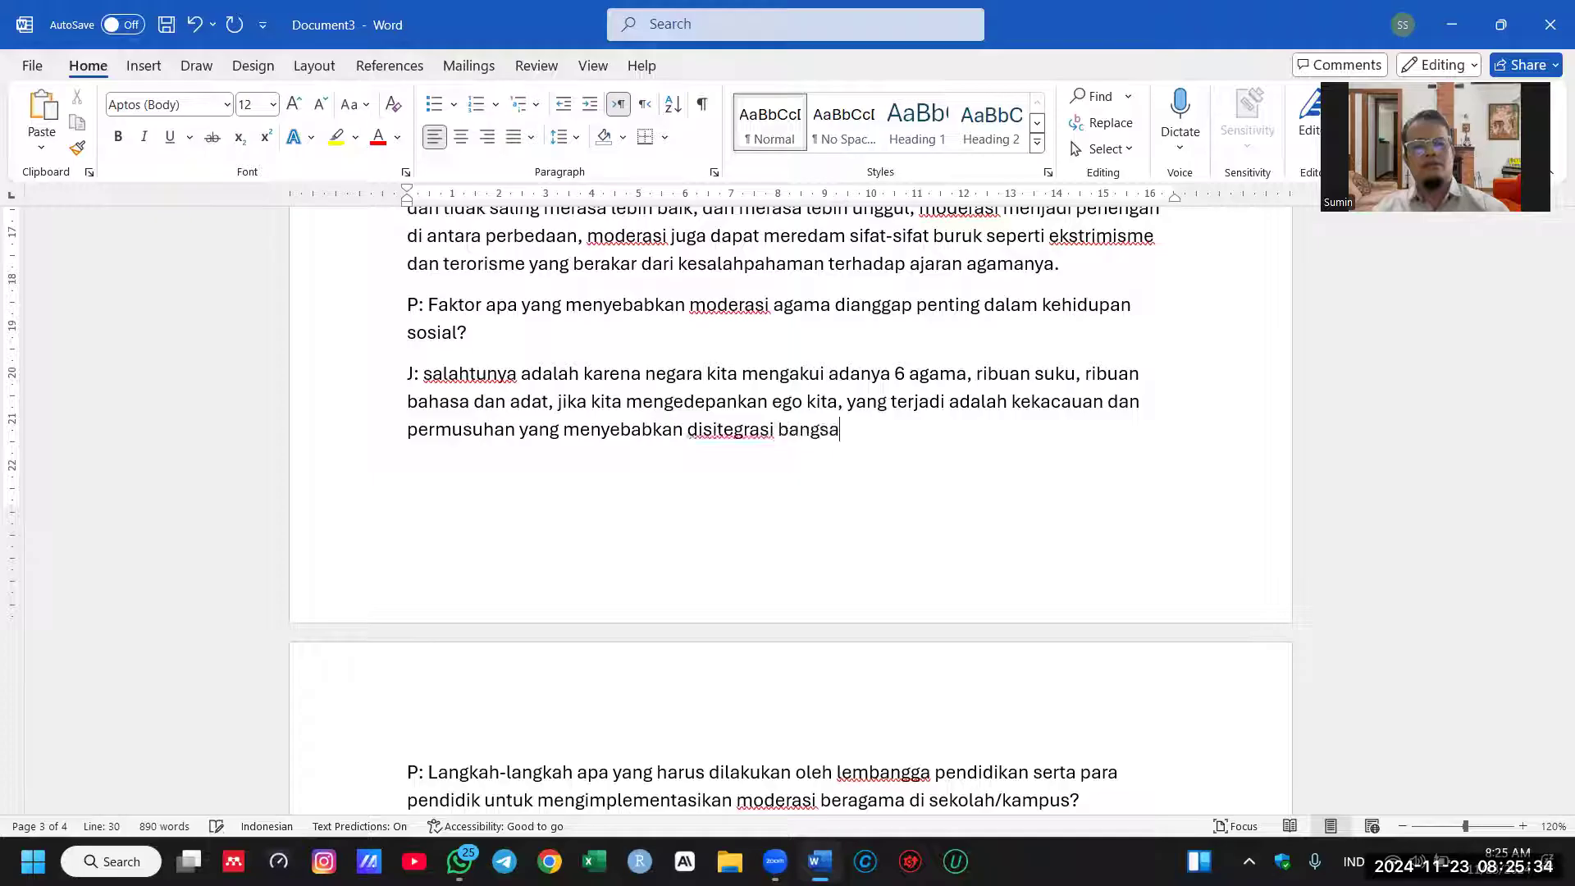
{"action": "type", "text": "."}
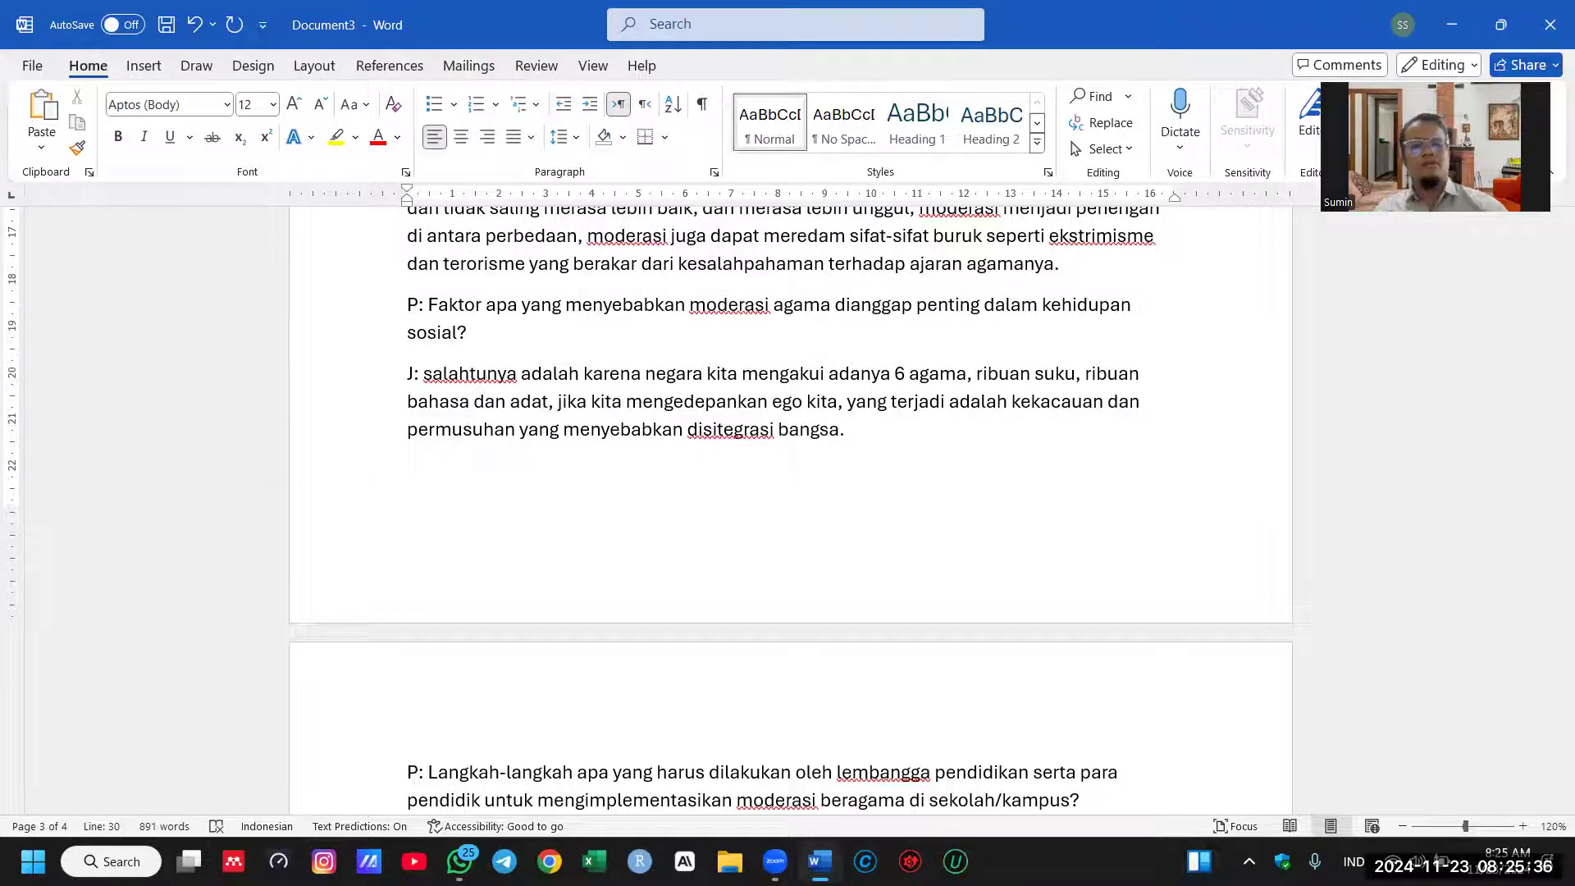
Step: Remove the extra "g" from "lembangga" in the document's last interview question
{"action": "scroll", "coordinate": [764, 447], "scroll_direction": "down", "scroll_amount": 3}
{"action": "scroll", "coordinate": [766, 460], "scroll_direction": "down", "scroll_amount": 2}
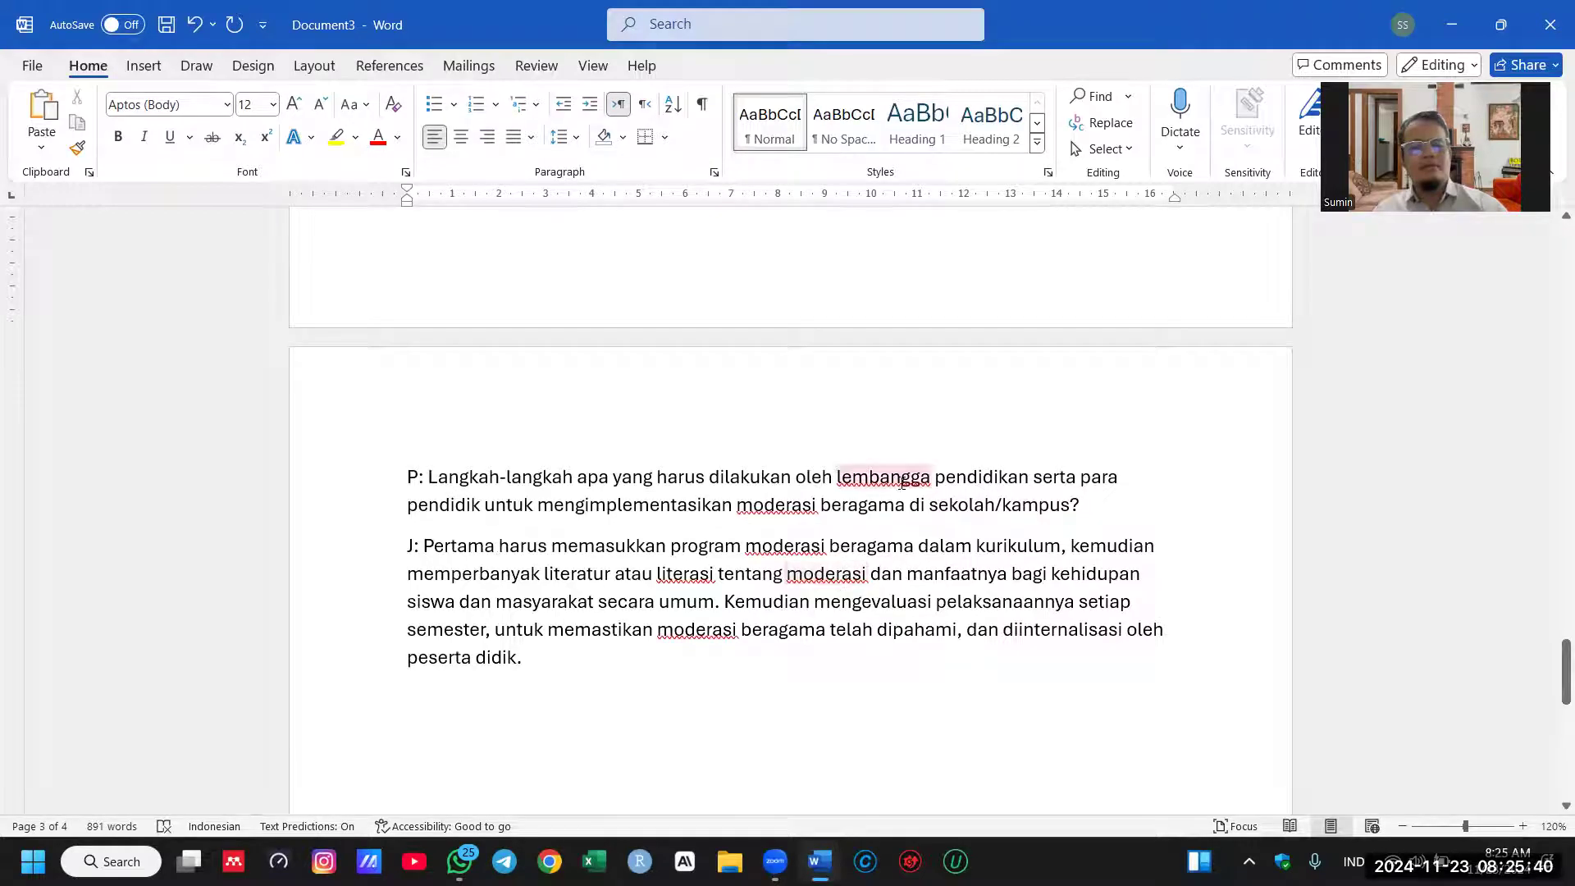
{"action": "left_click", "coordinate": [916, 484]}
{"action": "left_click", "coordinate": [845, 616]}
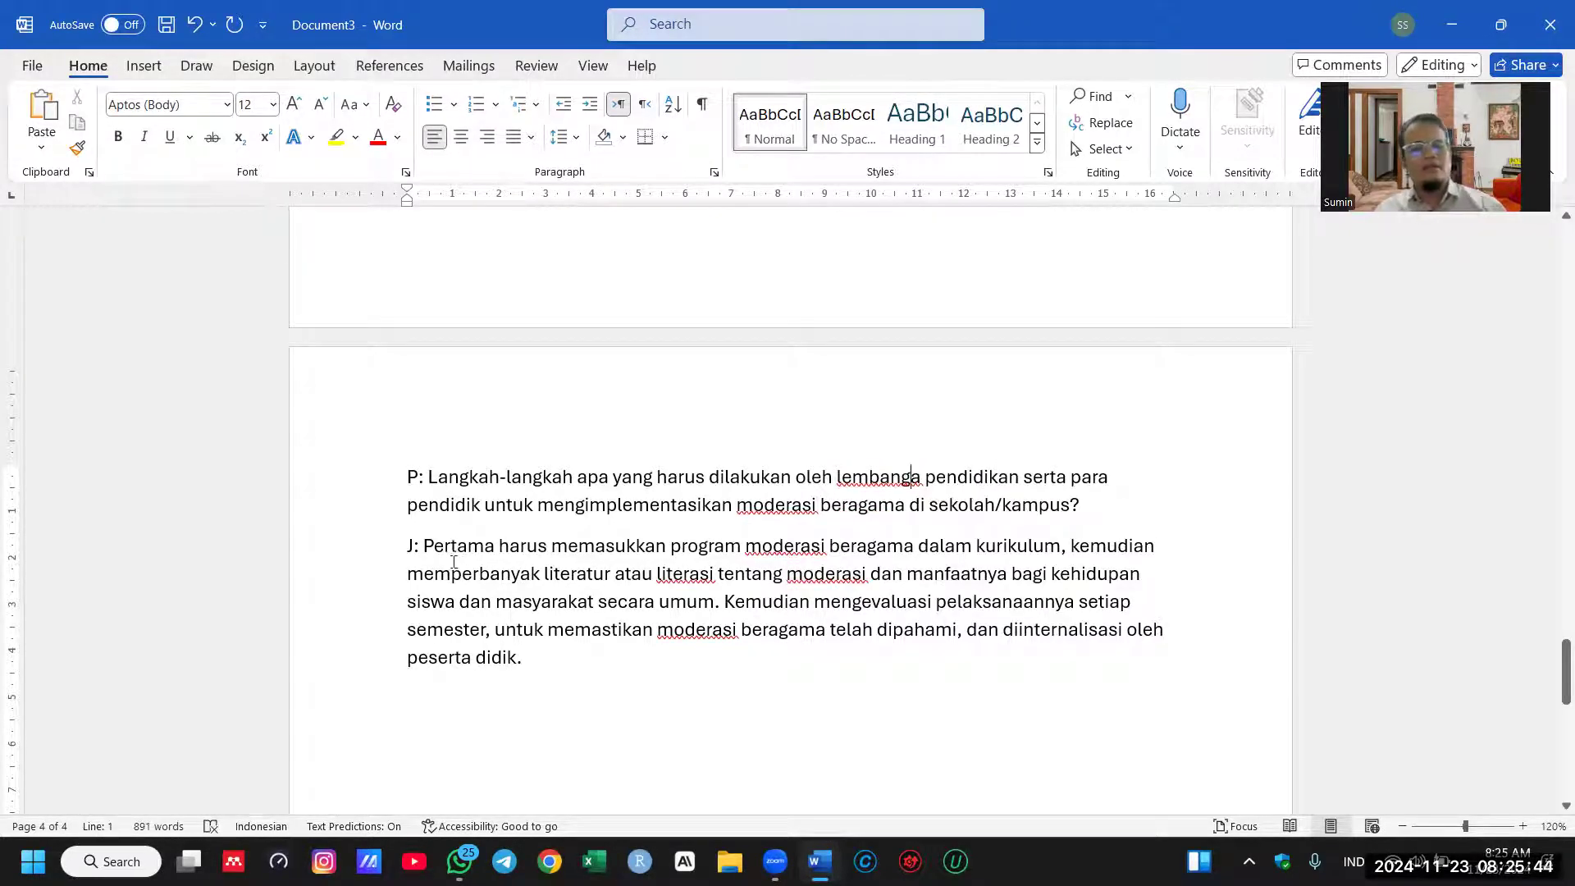
Step: Replace the last question's answer with text beginning "Guru-guru harus mencotohkan toleransi di lingkungan belajar,", keeping the "J:" prefix
{"action": "left_click_drag", "start_coordinate": [424, 548], "coordinate": [535, 659]}
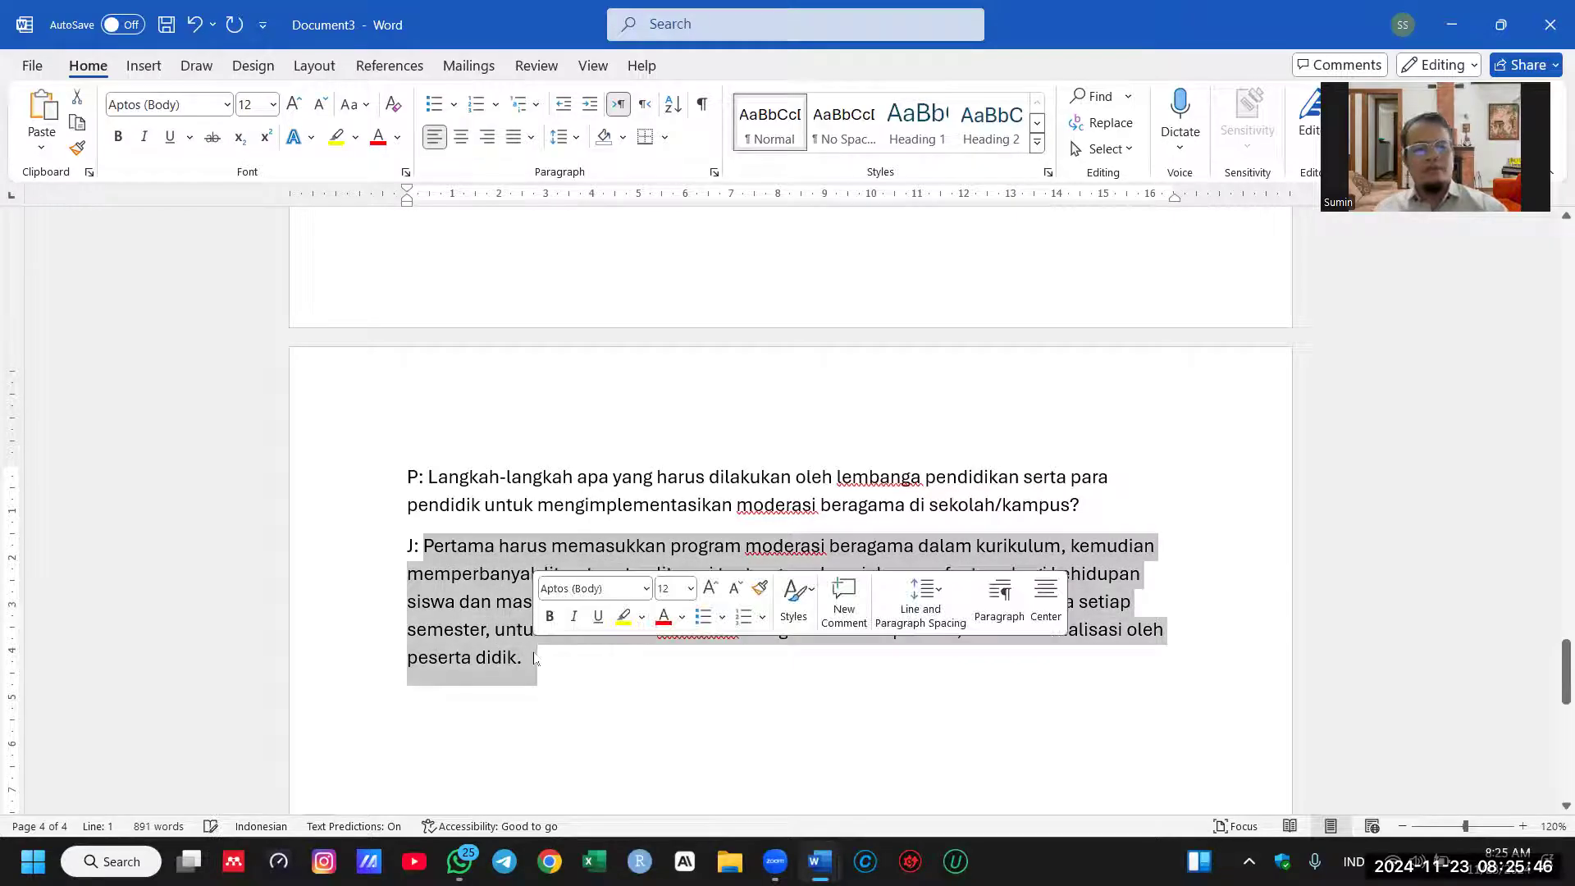
{"action": "type", "text": "Guru-"}
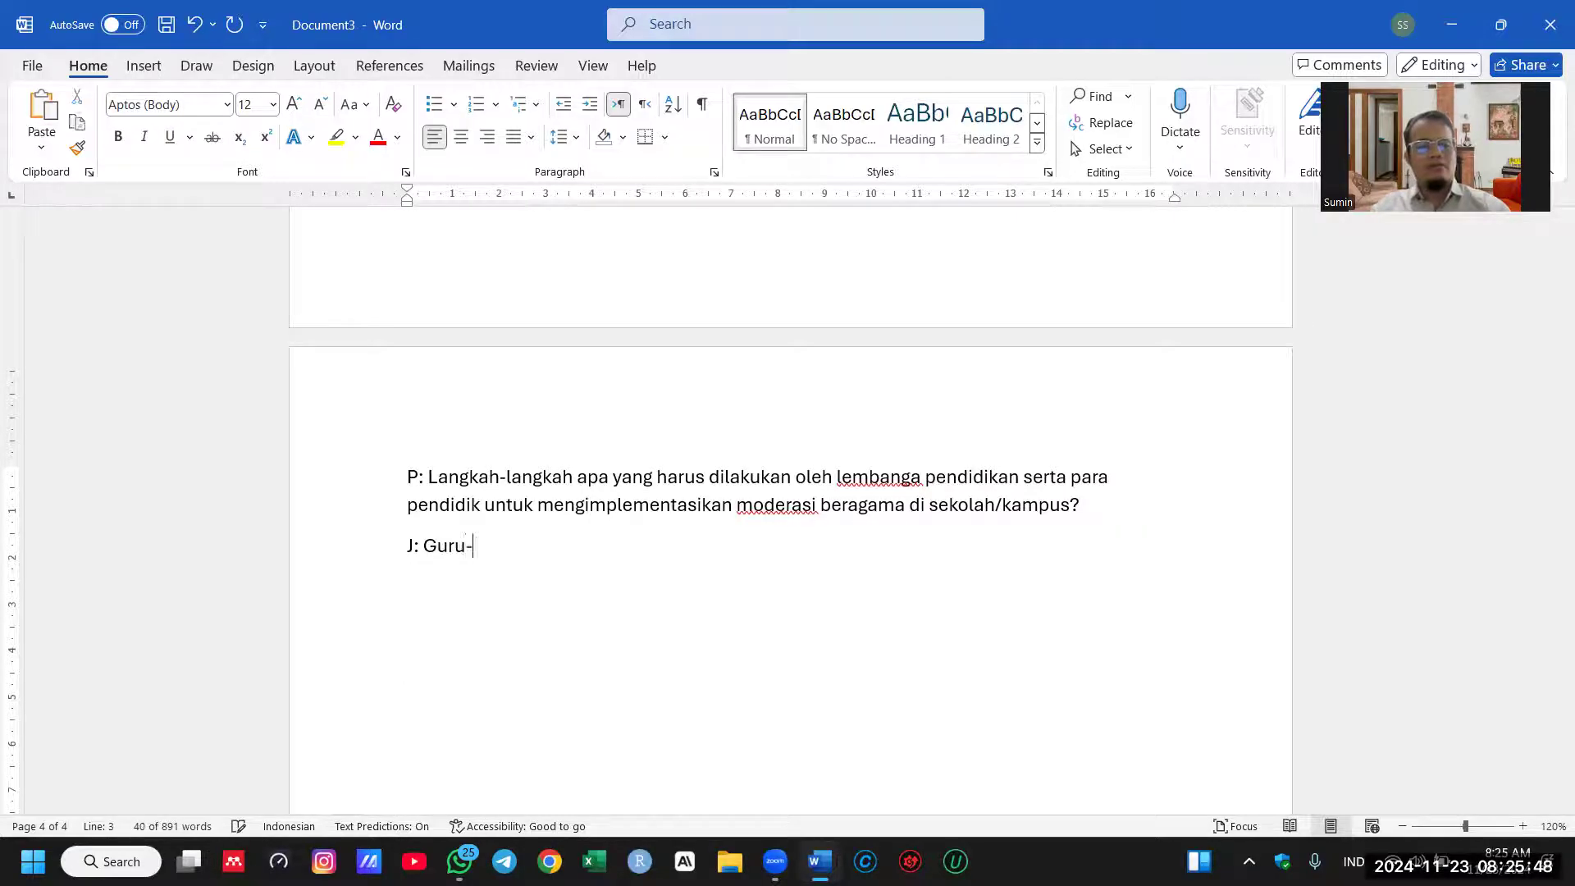
{"action": "type", "text": "guru harus mener"}
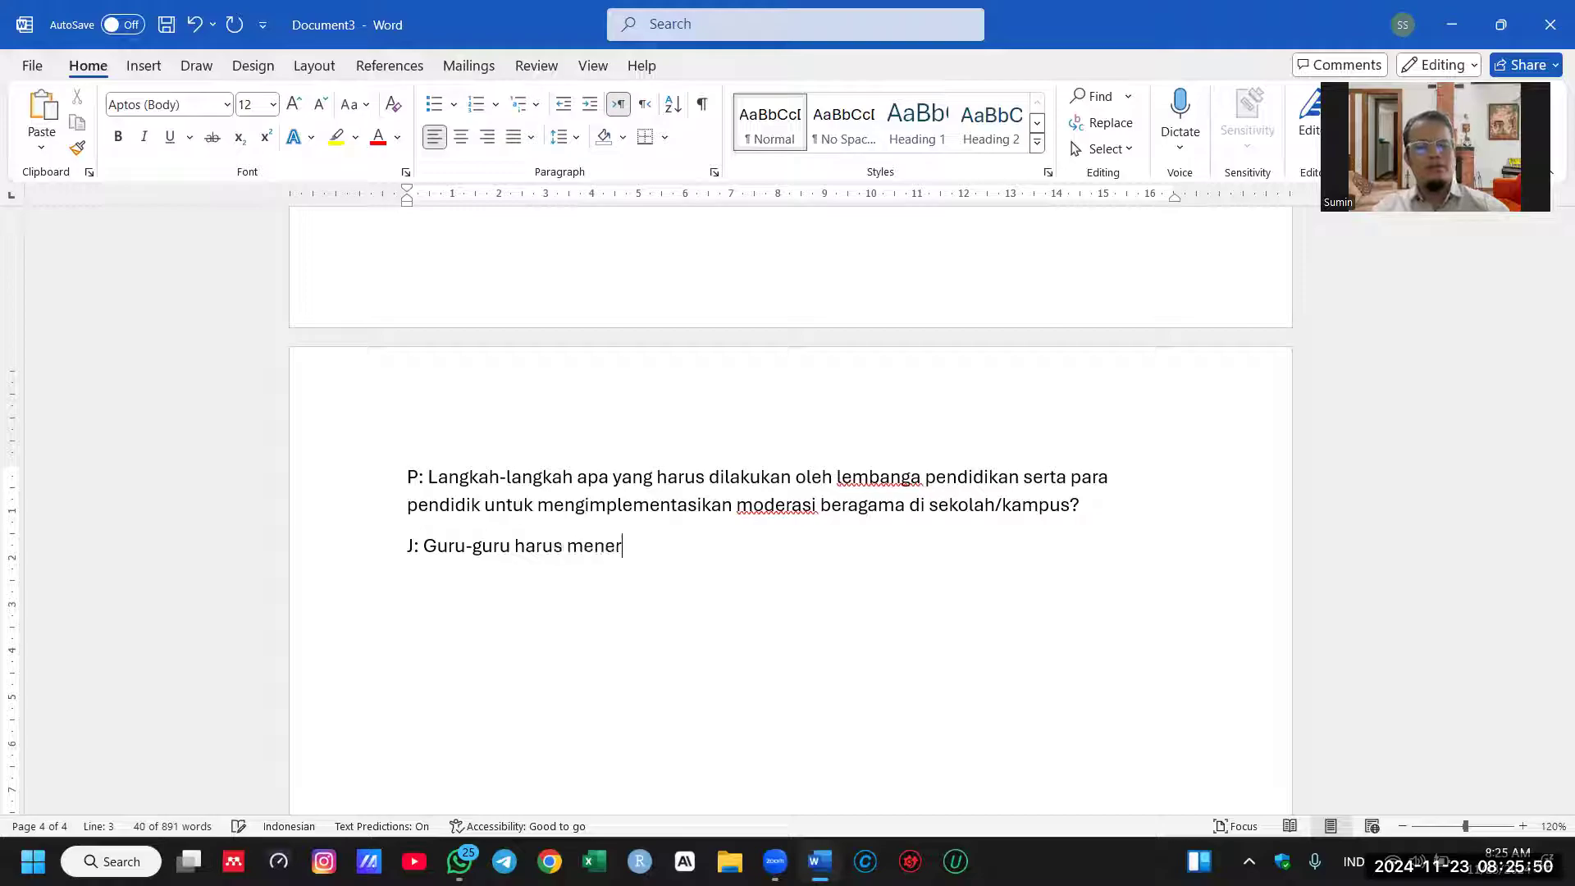
{"action": "type", "text": "apkan toelera"}
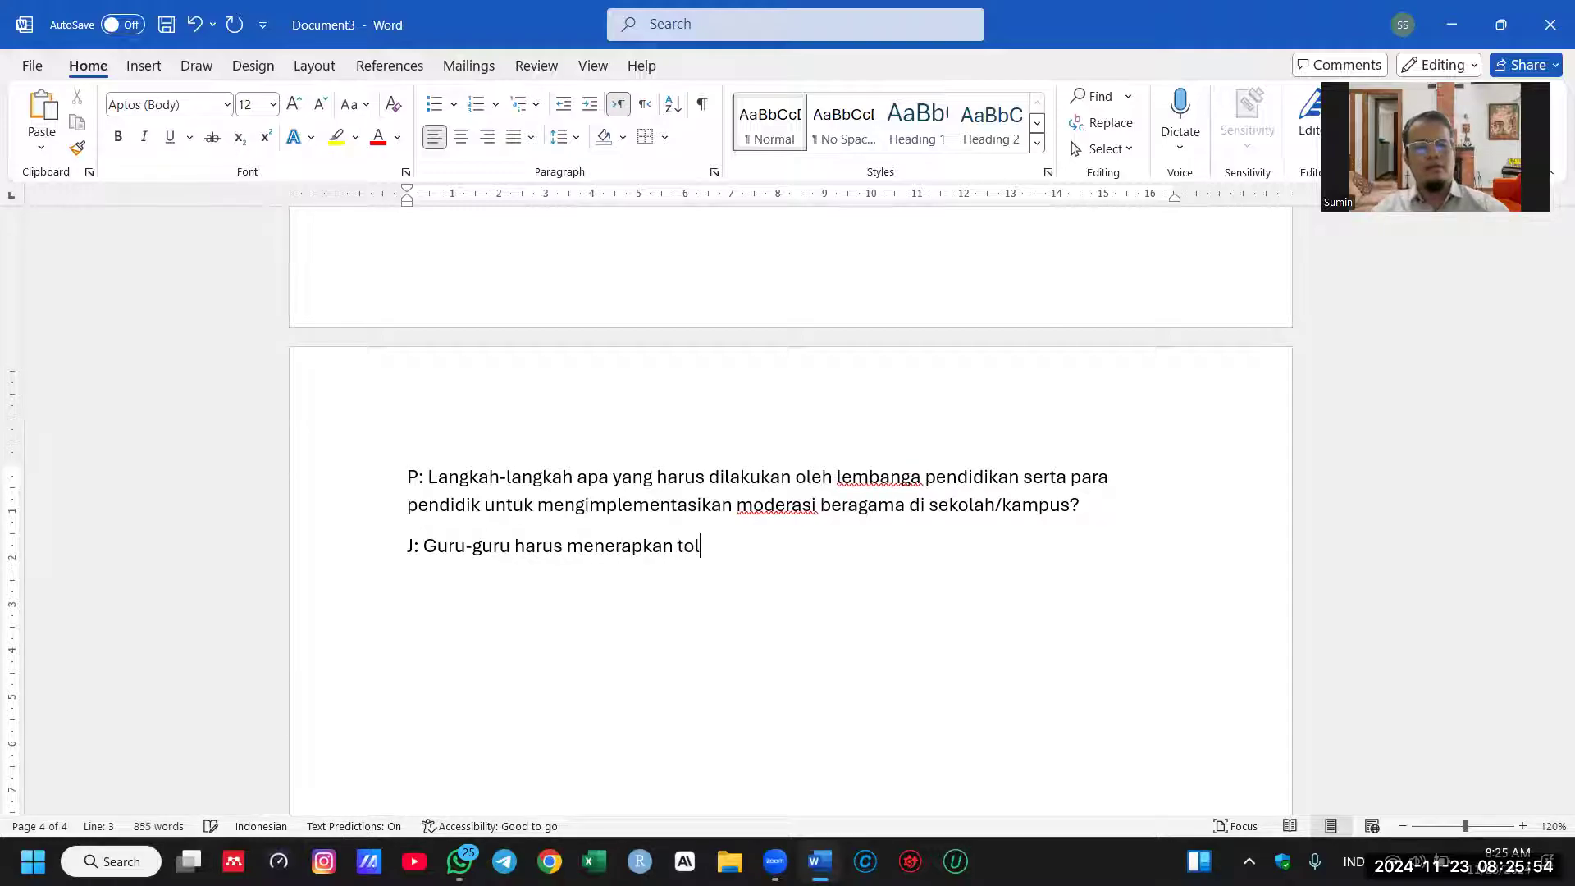
{"action": "key", "text": "ctrl+BackSpace"}
{"action": "key", "text": "ctrl+BackSpace"}
{"action": "type", "text": "mencotohkan t"}
{"action": "type", "text": "oleransi di"}
{"action": "type", "text": "lin"}
{"action": "type", "text": "lingkungan sek"}
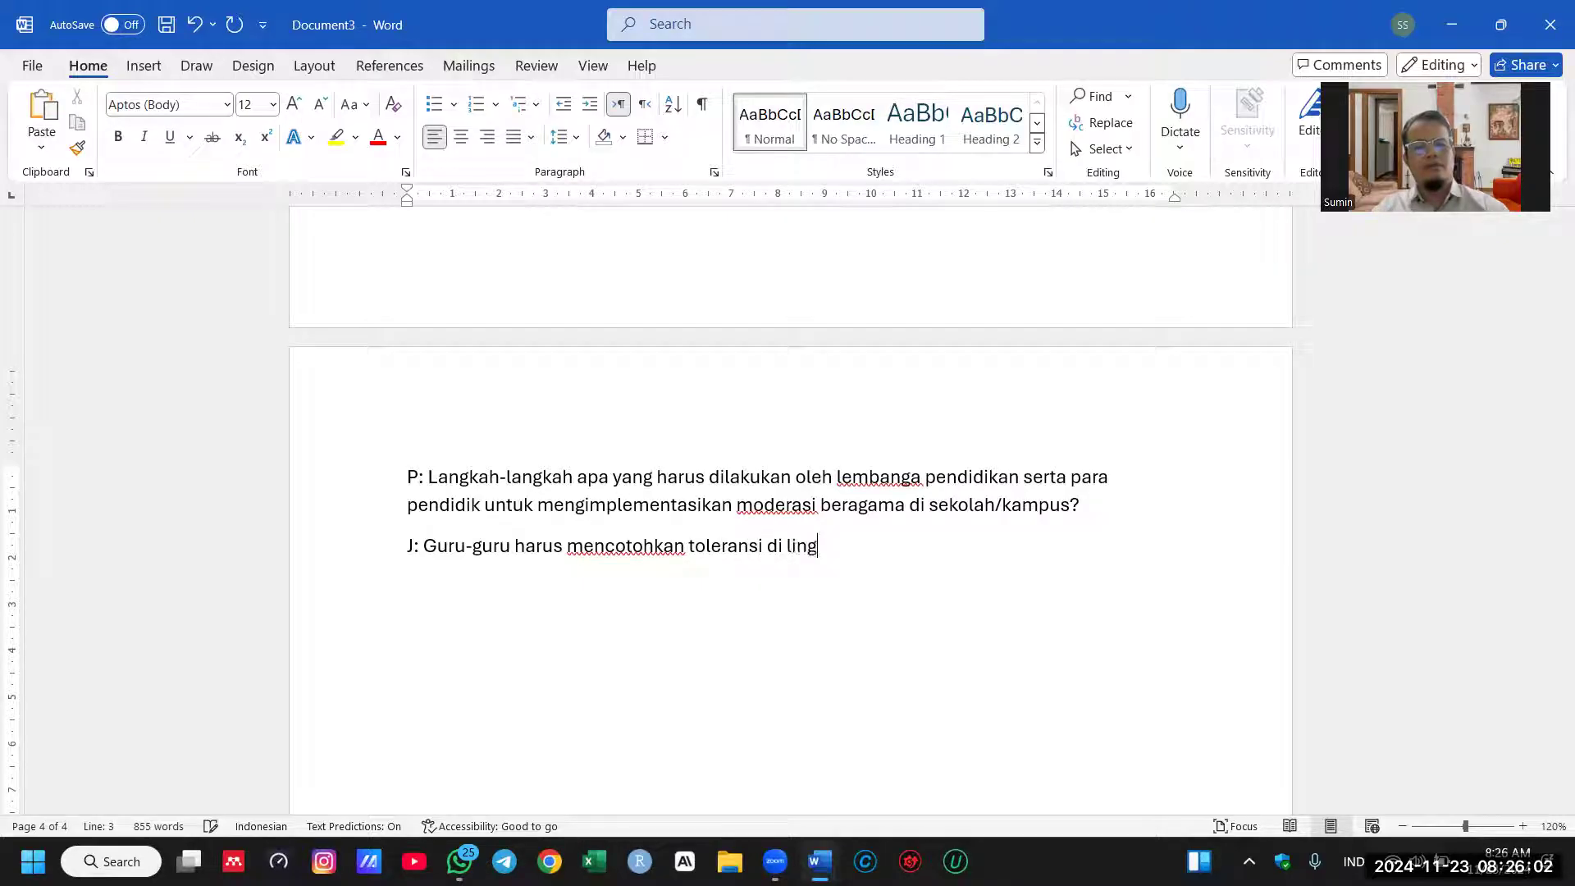
{"action": "key", "text": "BackSpace"}
{"action": "key", "text": "BackSpace"}
{"action": "type", "text": "belajar, m"}
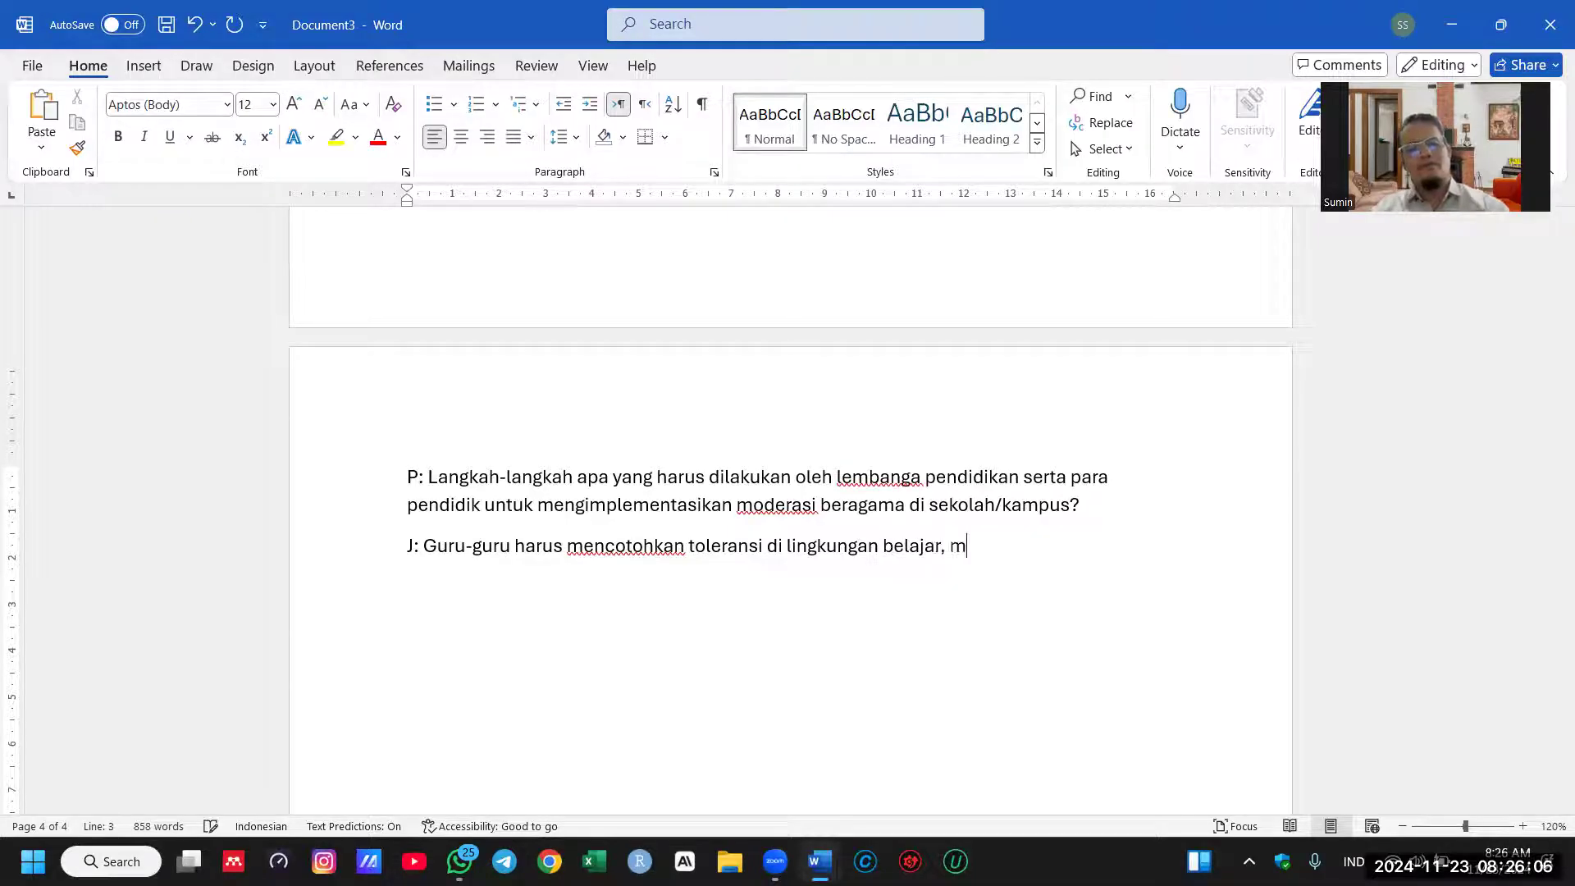
{"action": "type", "text": "engadopsi k"}
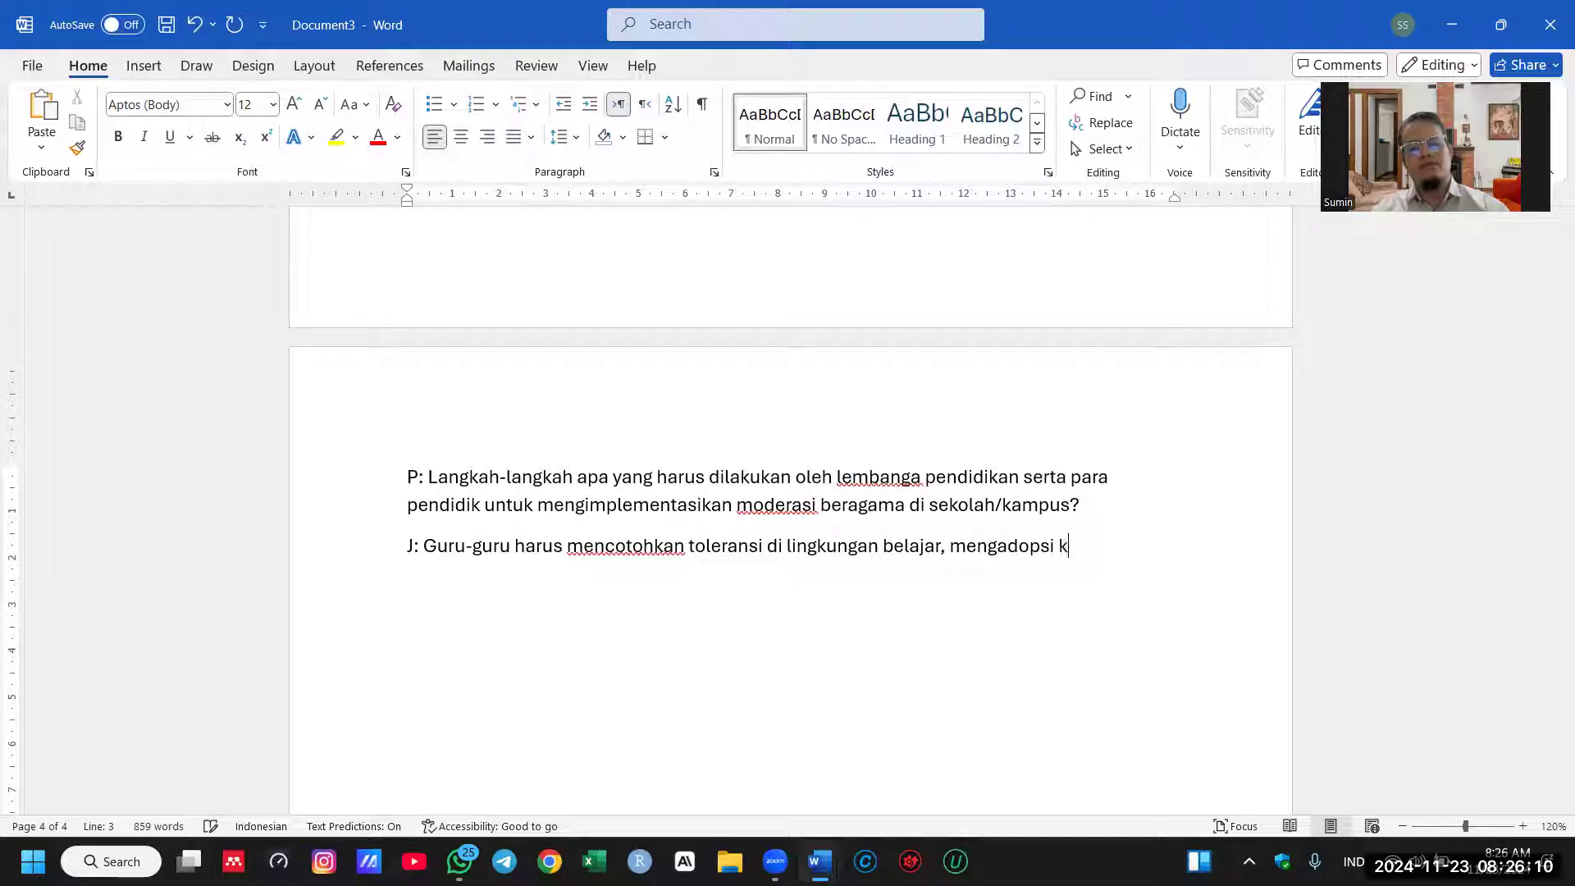
{"action": "type", "text": "iku"}
{"action": "key", "text": "BackSpace"}
{"action": "key", "text": "BackSpace"}
{"action": "key", "text": "BackSpace"}
{"action": "key", "text": "BackSpace"}
{"action": "key", "text": "BackSpace"}
{"action": "key", "text": "BackSpace"}
{"action": "key", "text": "BackSpace"}
{"action": "key", "text": "BackSpace"}
{"action": "key", "text": "BackSpace"}
{"action": "key", "text": "BackSpace"}
{"action": "key", "text": "BackSpace"}
{"action": "key", "text": "BackSpace"}
{"action": "key", "text": "BackSpace"}
{"action": "key", "text": "BackSpace"}
{"action": "key", "text": "BackSpace"}
{"action": "key", "text": "BackSpace"}
{"action": "key", "text": "BackSpace"}
{"action": "key", "text": "BackSpace"}
{"action": "key", "text": "BackSpace"}
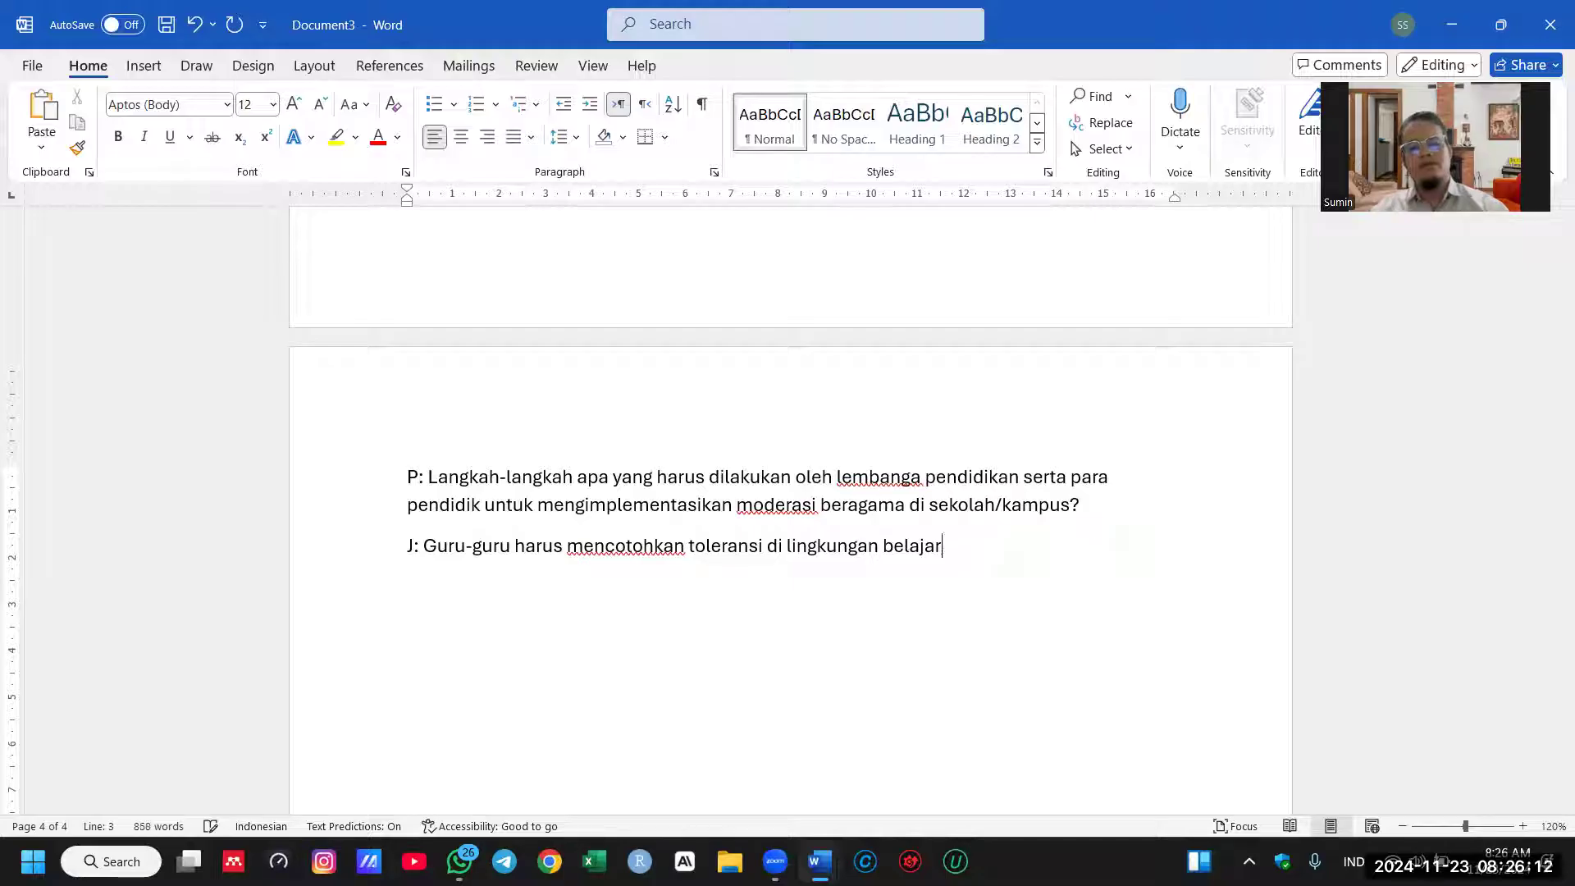
{"action": "type", "text": "m"}
{"action": "key", "text": "BackSpace"}
{"action": "key", "text": "BackSpace"}
{"action": "type", "text": ", "}
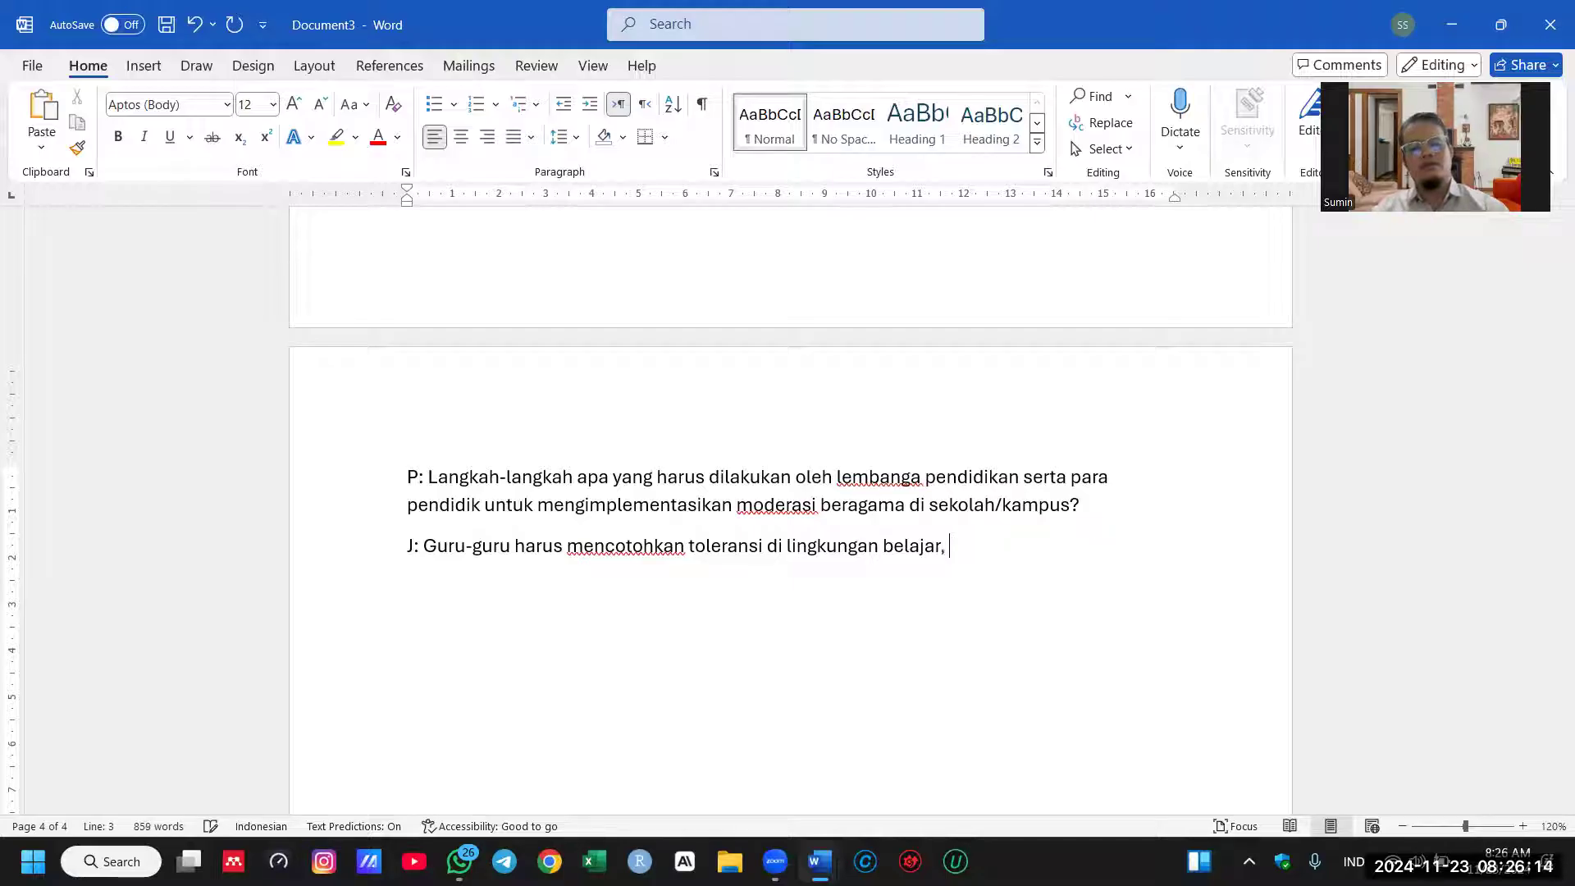
Step: Continue the last answer with "memasukkan muatan moderasi di dalam kurikulum"
{"action": "type", "text": "memasukkan kurikulu"}
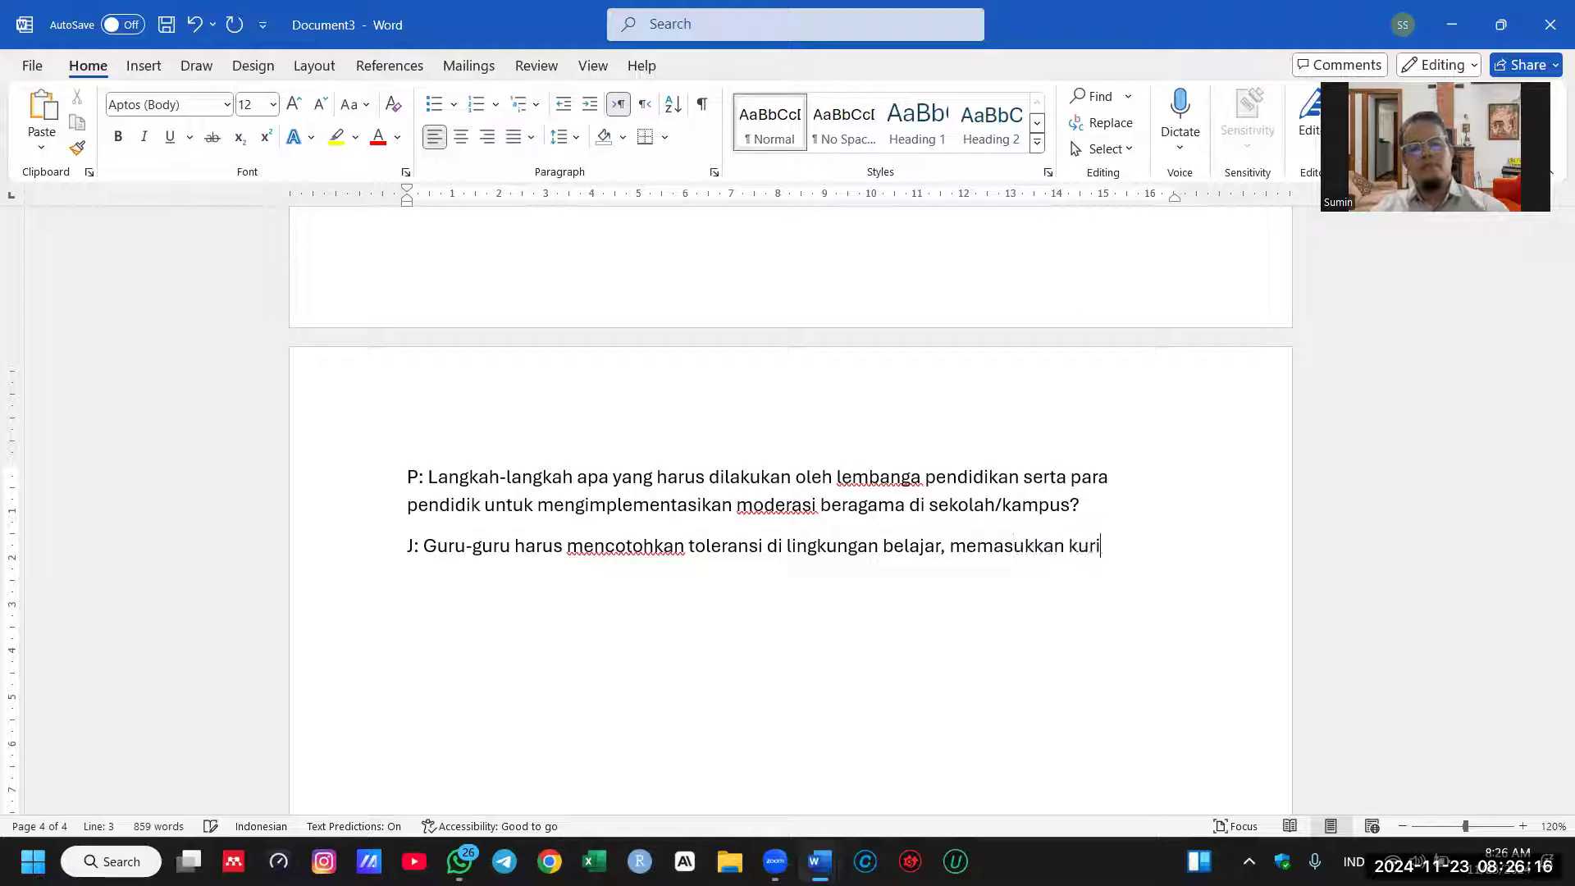
{"action": "key", "text": "BackSpace"}
{"action": "key", "text": "BackSpace"}
{"action": "key", "text": "BackSpace"}
{"action": "key", "text": "BackSpace"}
{"action": "key", "text": "BackSpace"}
{"action": "key", "text": "BackSpace"}
{"action": "key", "text": "BackSpace"}
{"action": "key", "text": "BackSpace"}
{"action": "type", "text": "masukka"}
{"action": "key", "text": "BackSpace"}
{"action": "key", "text": "BackSpace"}
{"action": "key", "text": "BackSpace"}
{"action": "key", "text": "BackSpace"}
{"action": "key", "text": "BackSpace"}
{"action": "type", "text": "memasukkan muatan mo"}
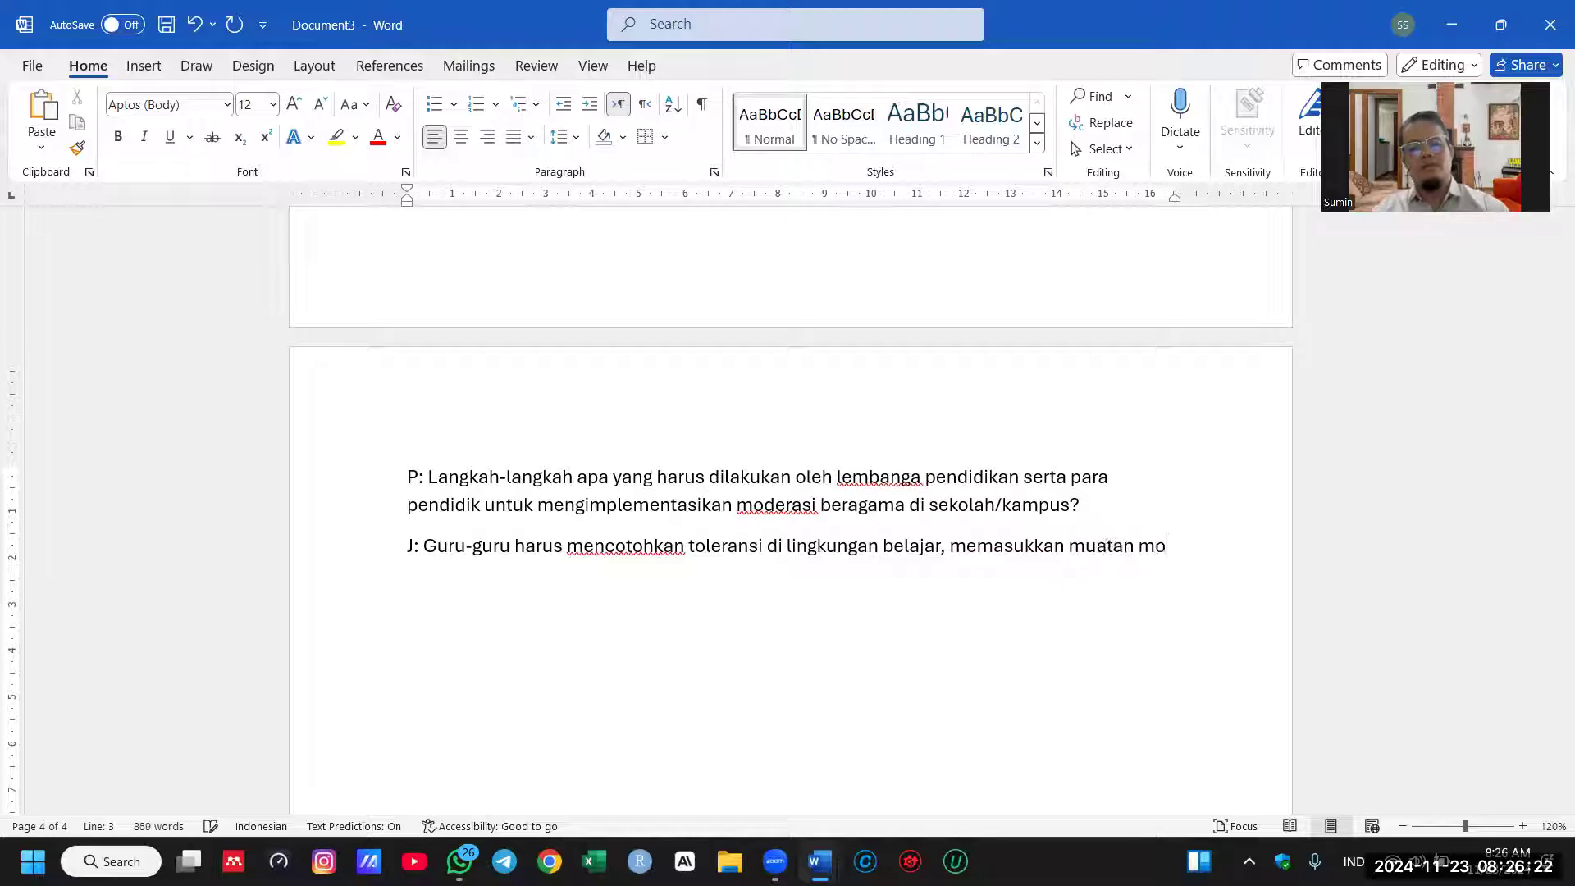
{"action": "type", "text": "derasi di d"}
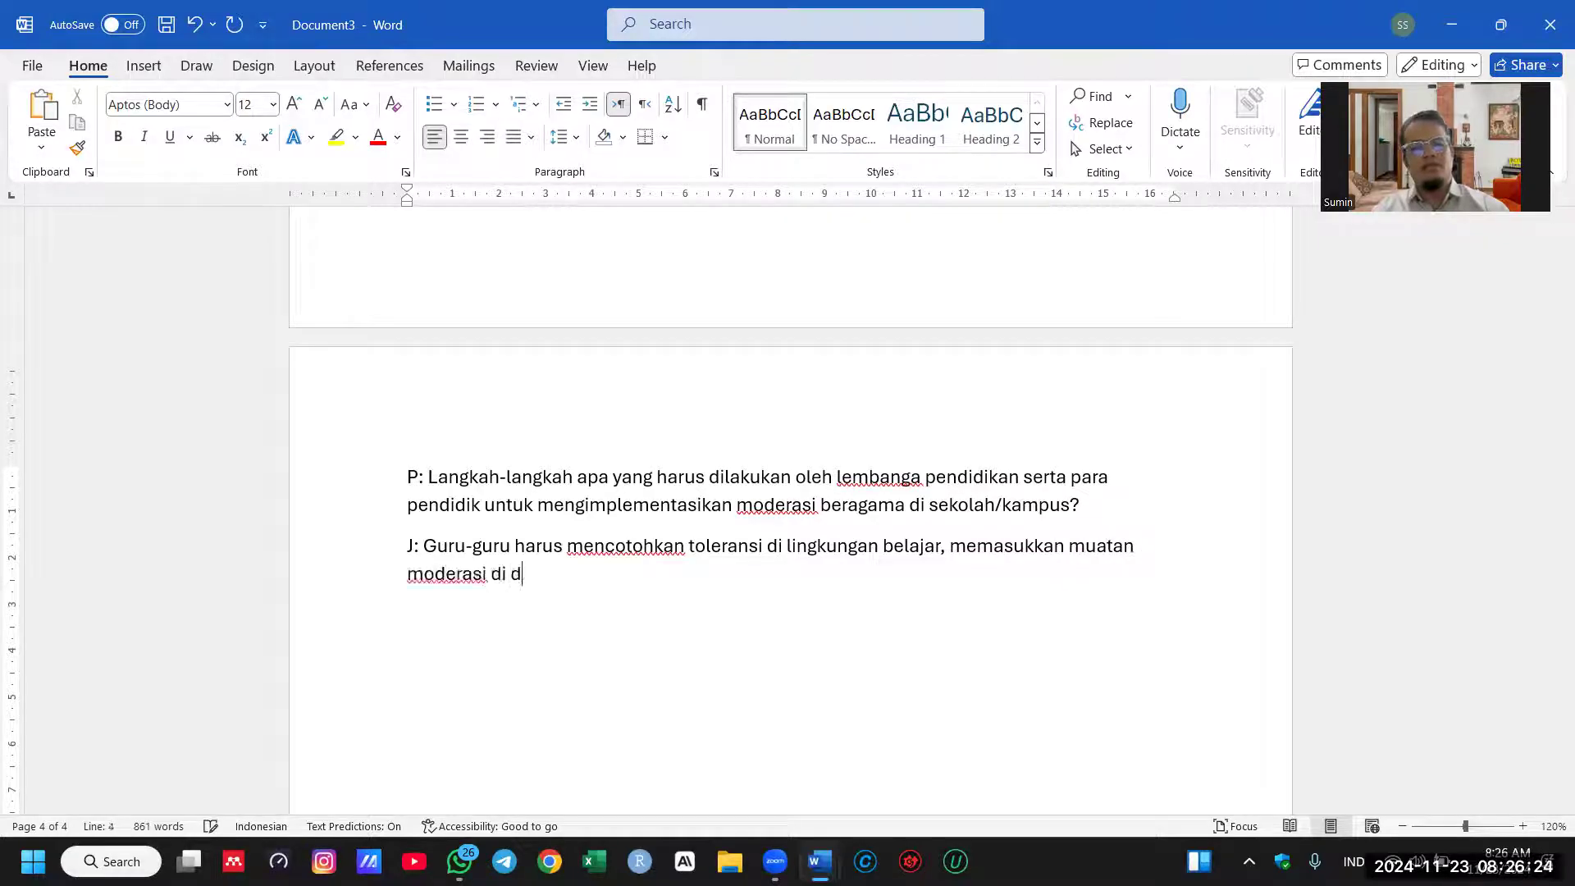
{"action": "type", "text": "alam kurikulum"}
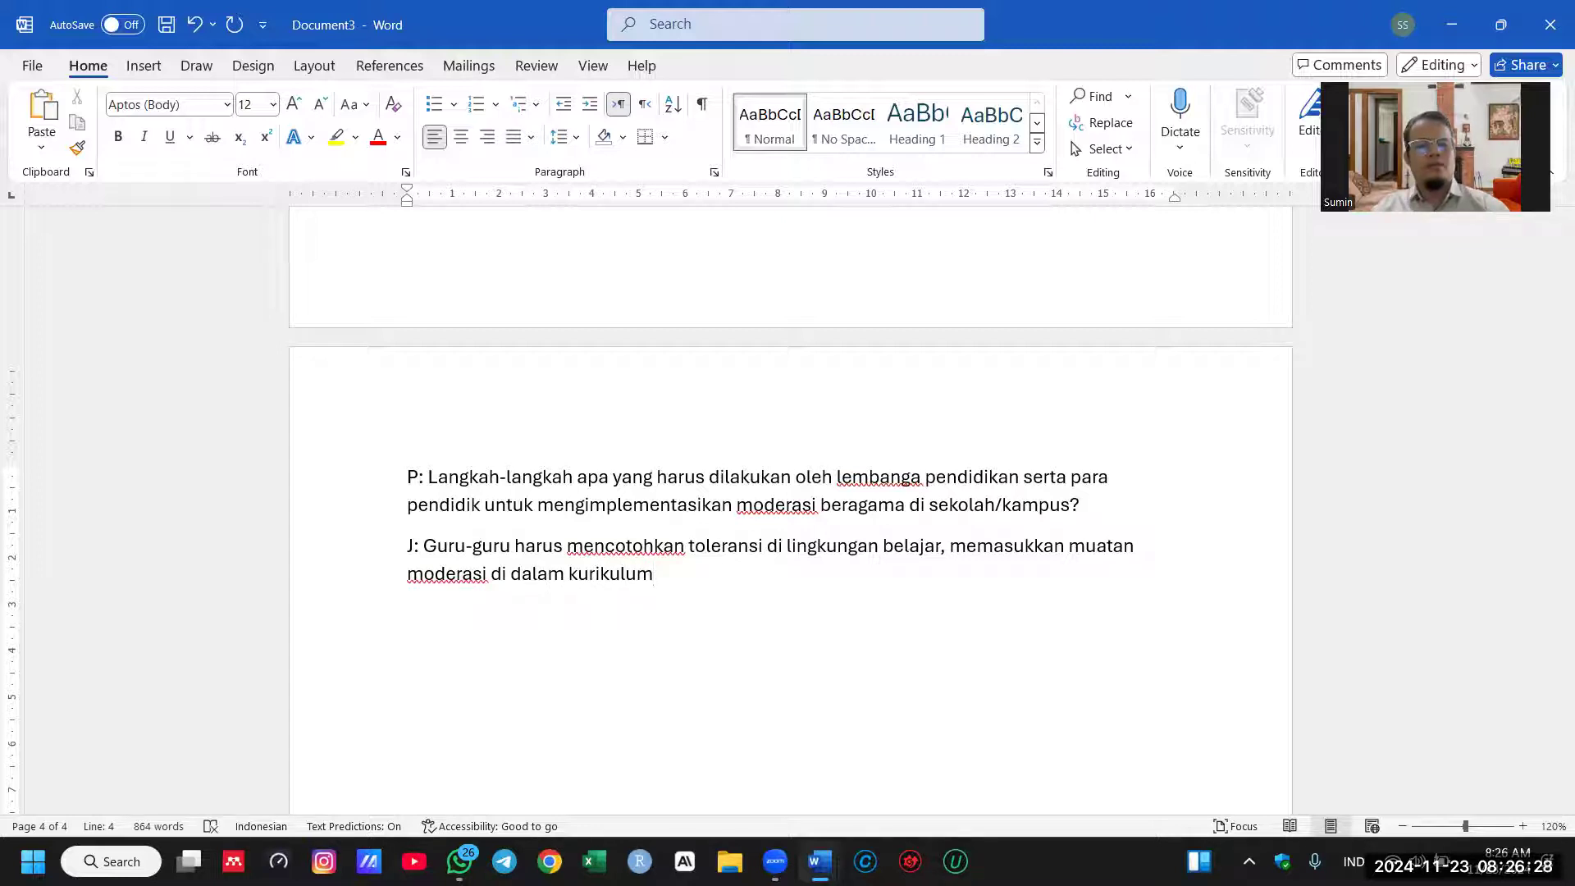
Step: Finish the last answer with ", mengawasi pelaksanaannya secara periodik."
{"action": "type", "text": ", mengawasi pelak"}
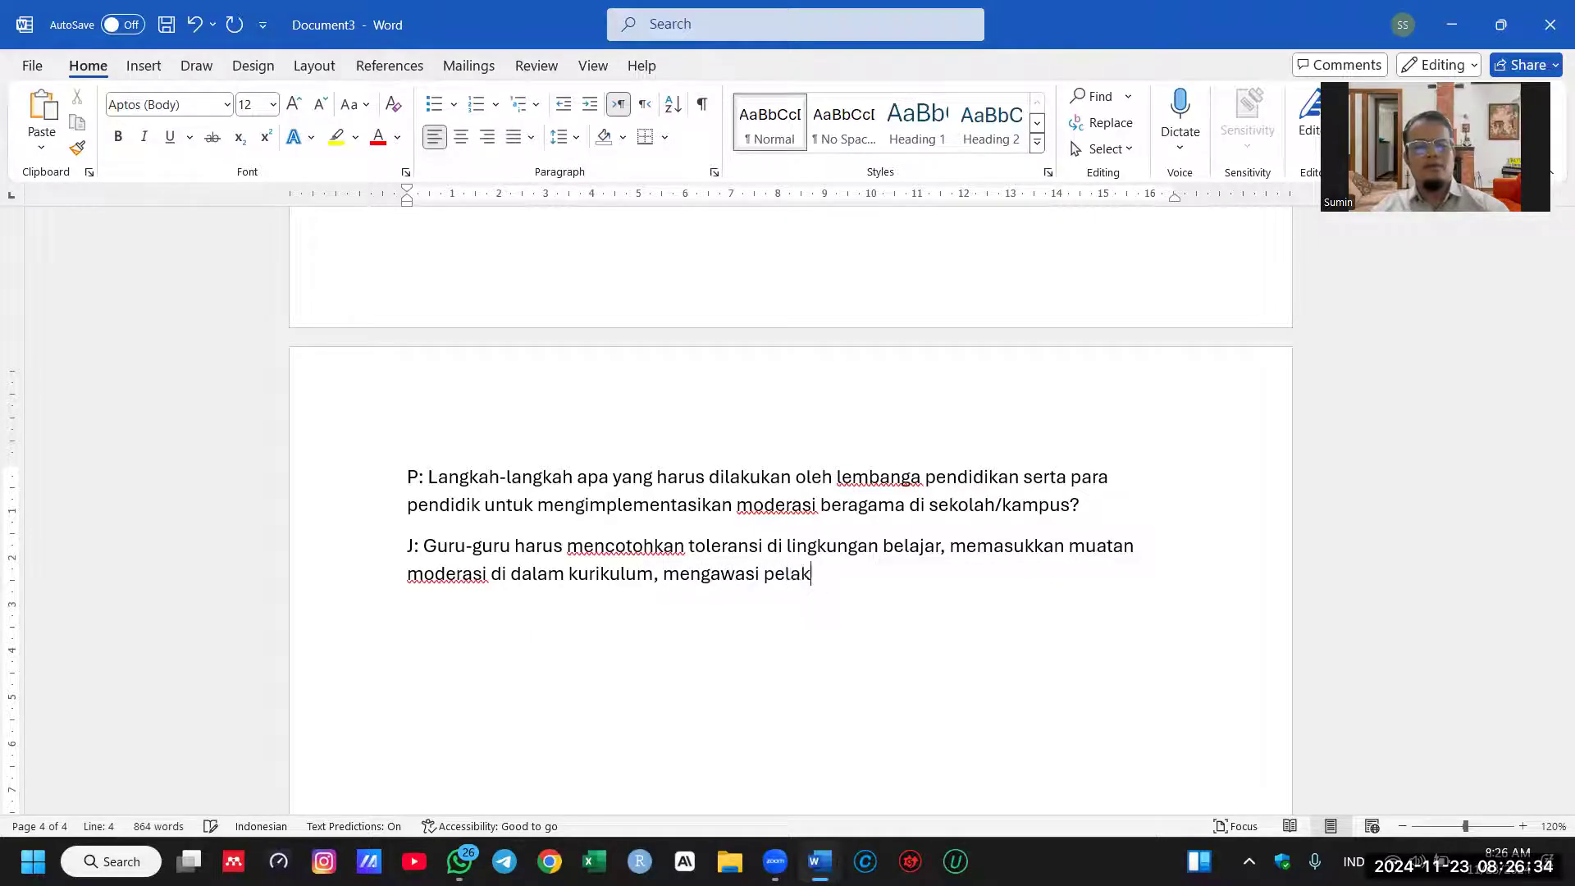
{"action": "type", "text": "sanaannya dan"}
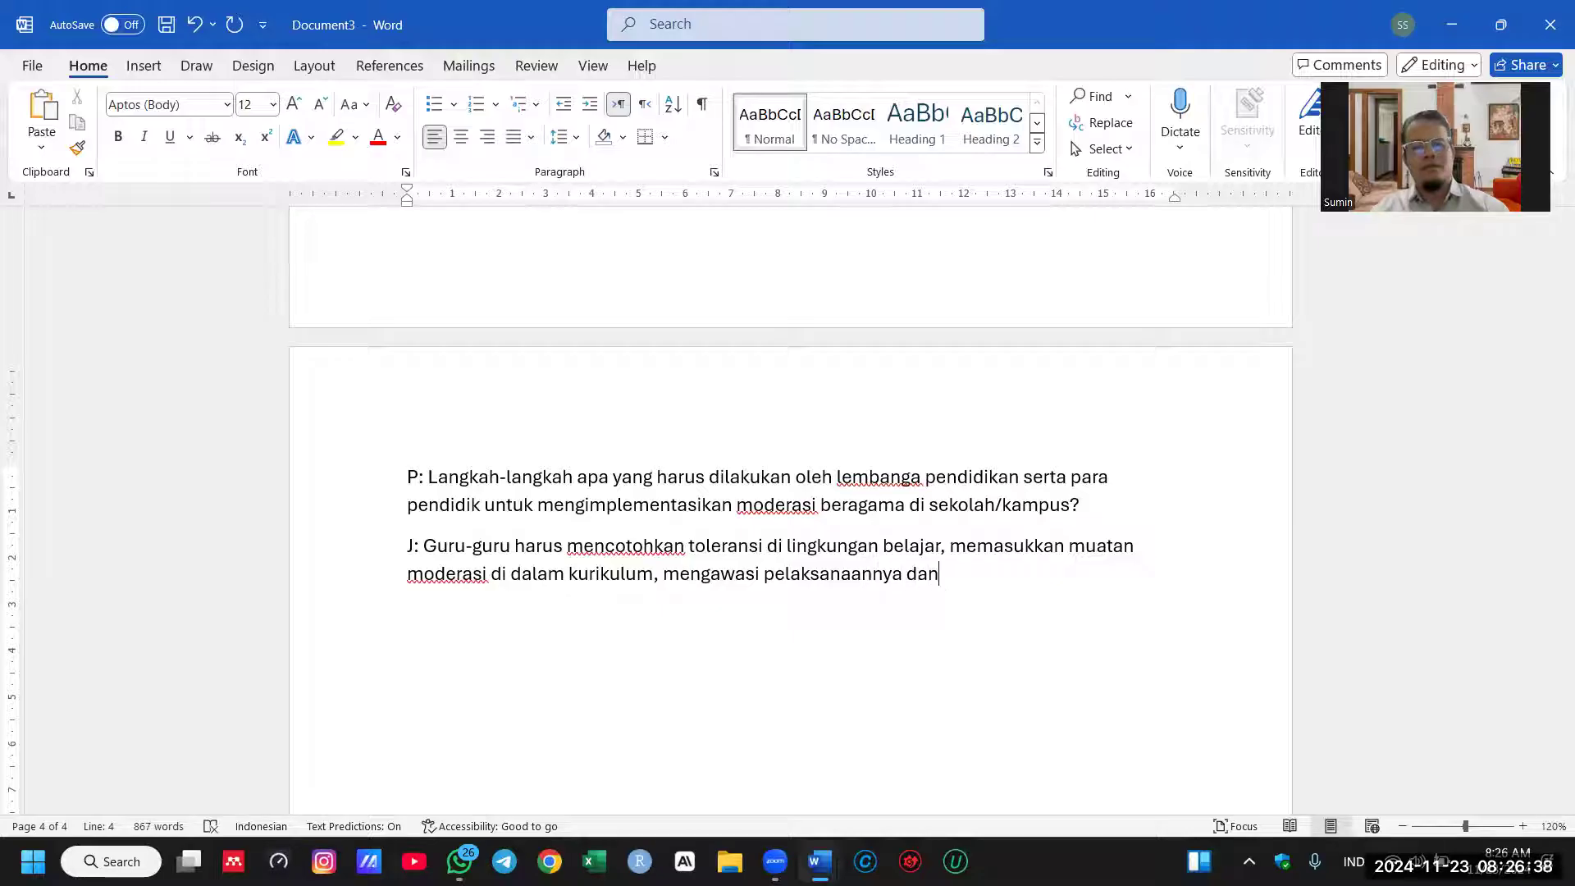
{"action": "key", "text": "BackSpace"}
{"action": "key", "text": "BackSpace"}
{"action": "key", "text": "BackSpace"}
{"action": "type", "text": "secara periodik."}
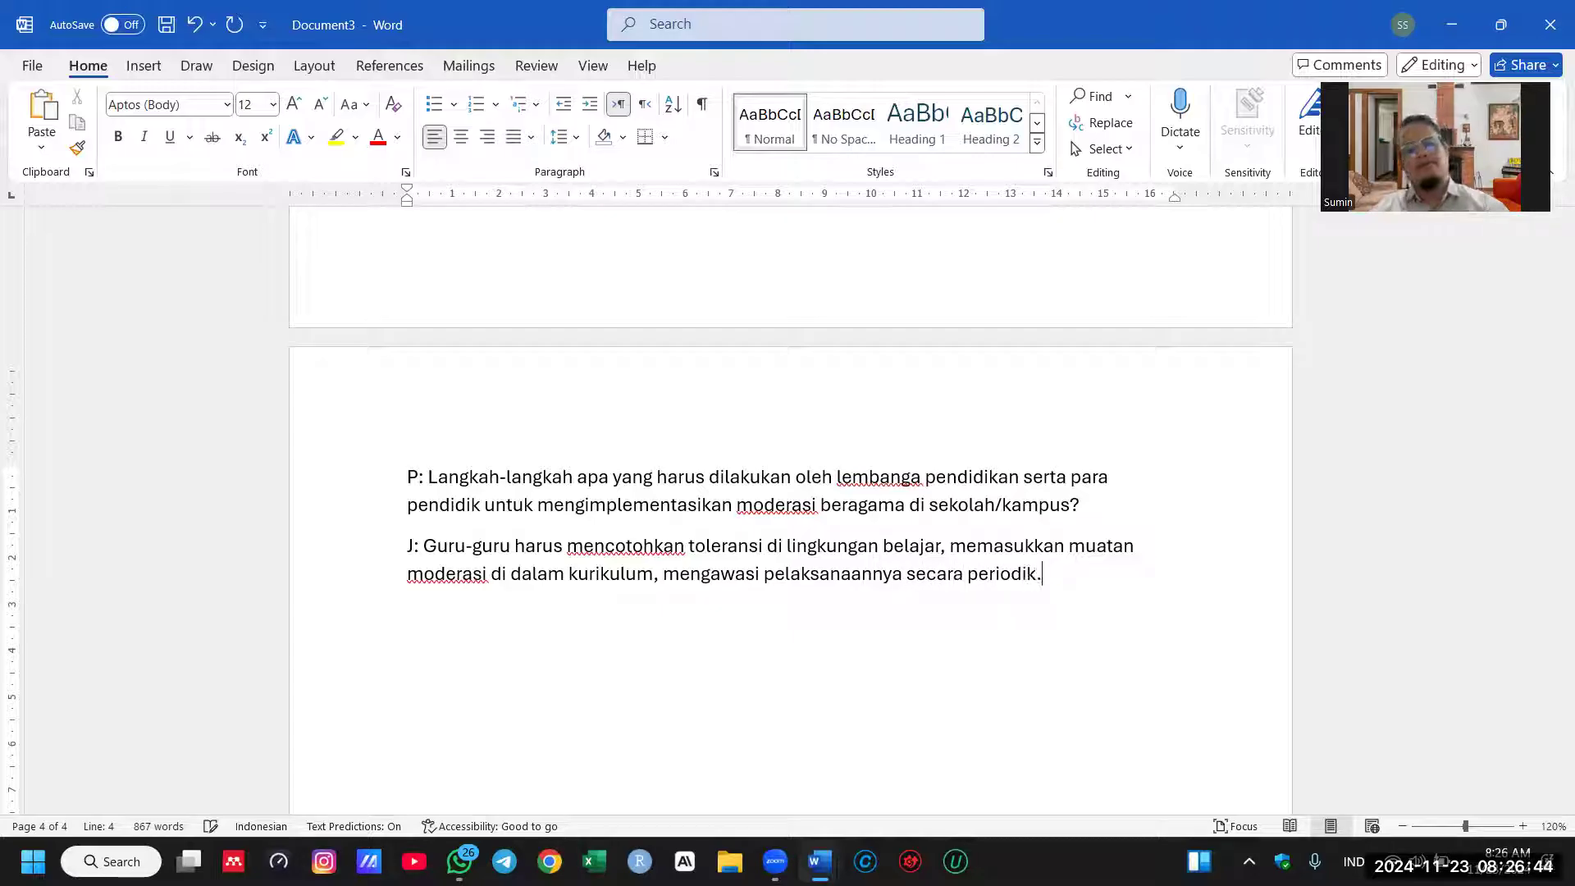
Step: Delete the descriptor that follows the first informant's name at the start of the document
{"action": "scroll", "coordinate": [623, 547], "scroll_direction": "up", "scroll_amount": 12}
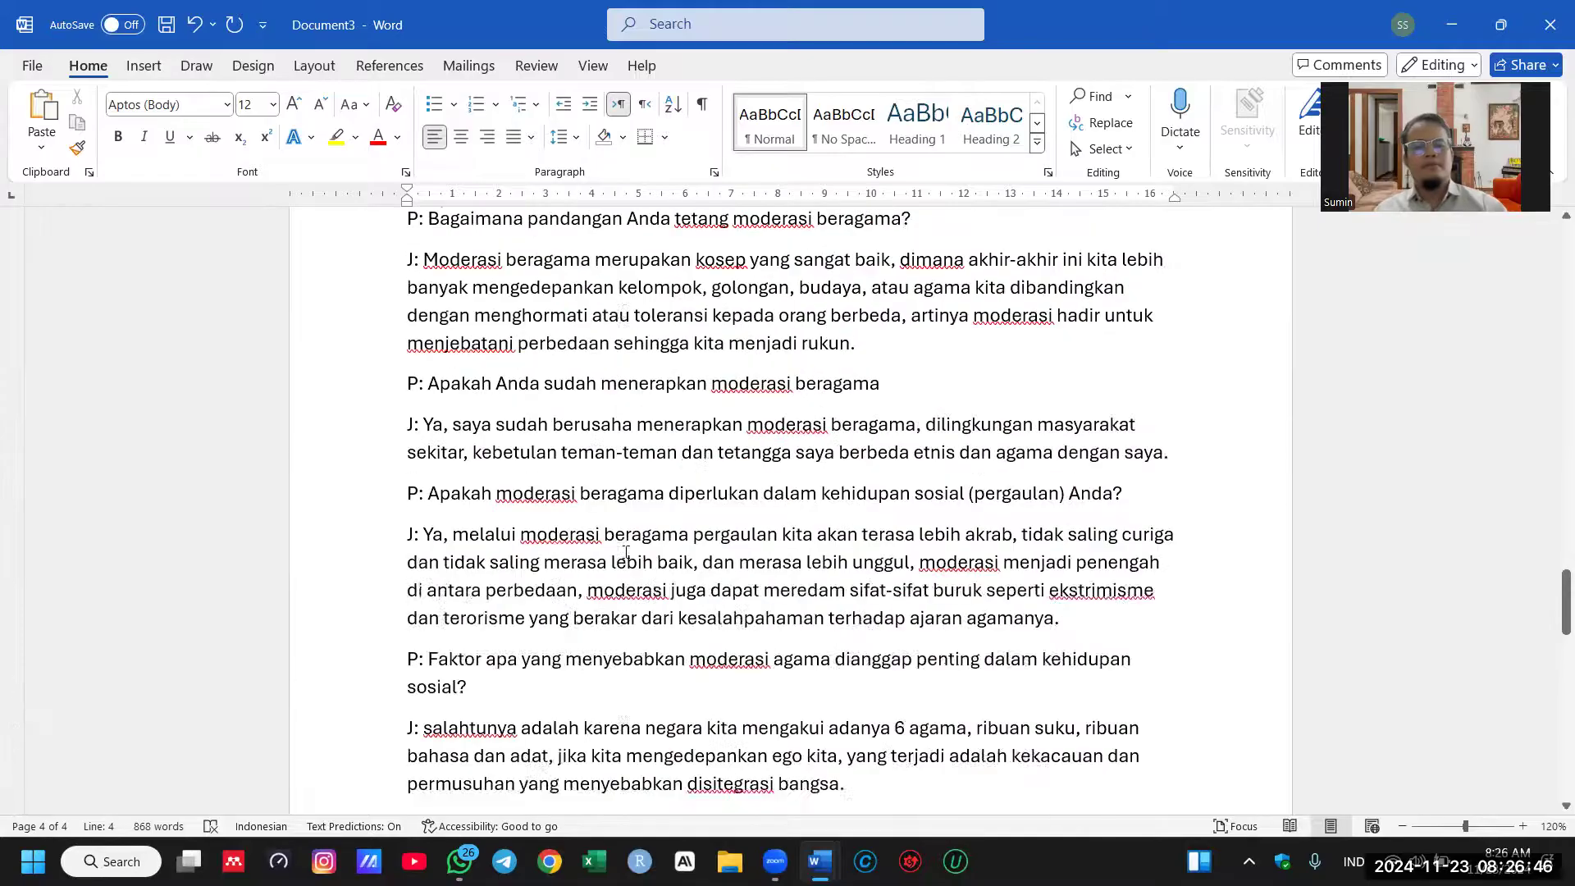
{"action": "scroll", "coordinate": [623, 548], "scroll_direction": "up", "scroll_amount": 20}
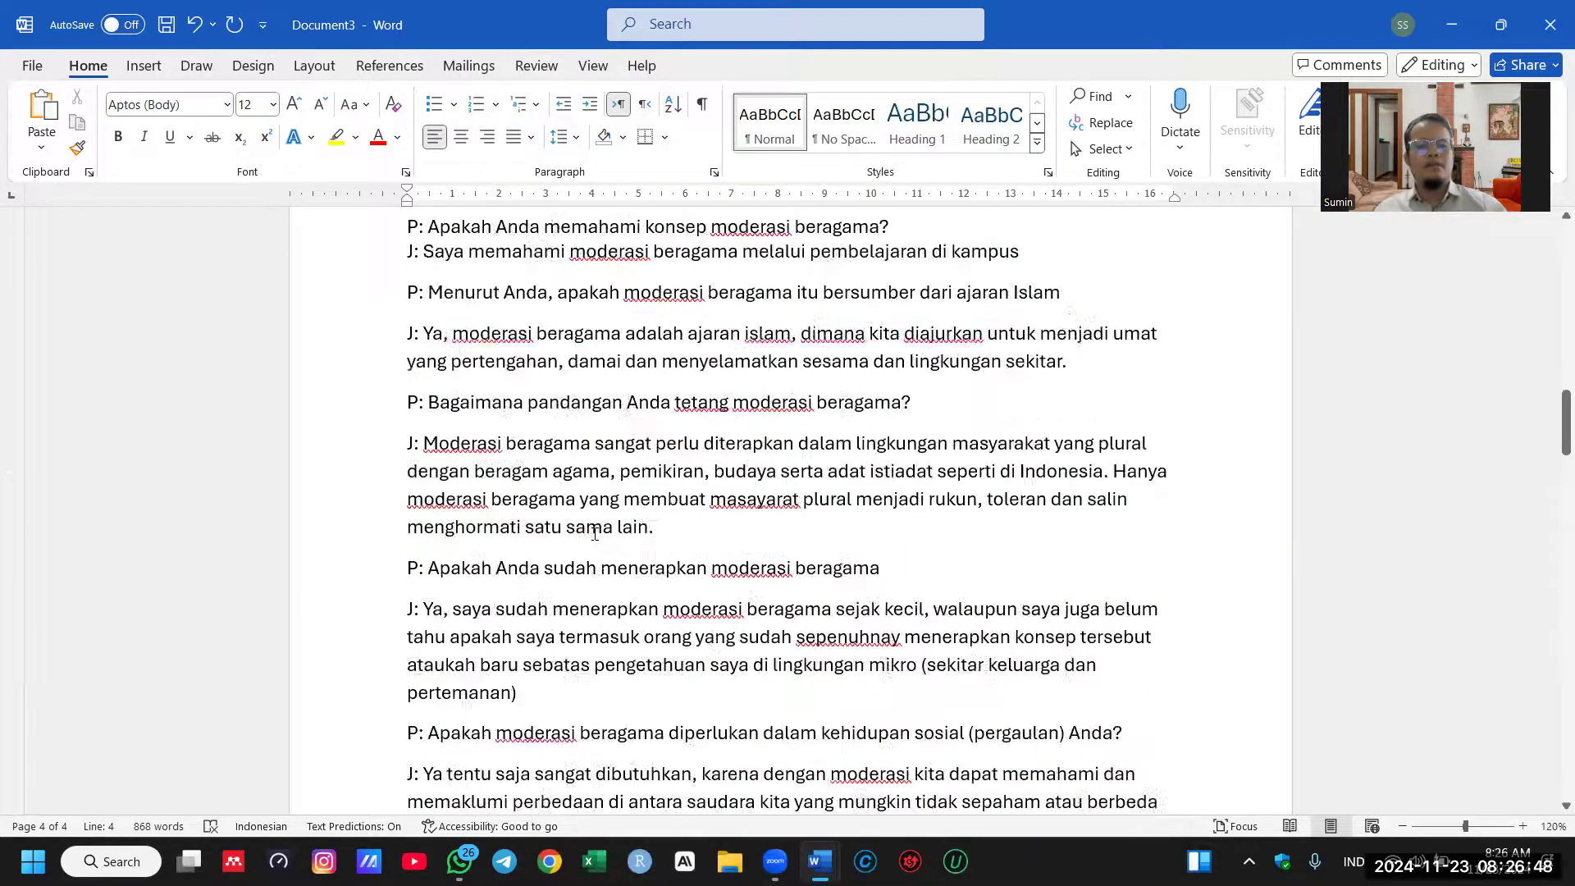
{"action": "scroll", "coordinate": [591, 531], "scroll_direction": "down", "scroll_amount": 6}
{"action": "scroll", "coordinate": [583, 537], "scroll_direction": "up", "scroll_amount": 4}
{"action": "scroll", "coordinate": [566, 550], "scroll_direction": "down", "scroll_amount": 8}
{"action": "scroll", "coordinate": [554, 557], "scroll_direction": "up", "scroll_amount": 20}
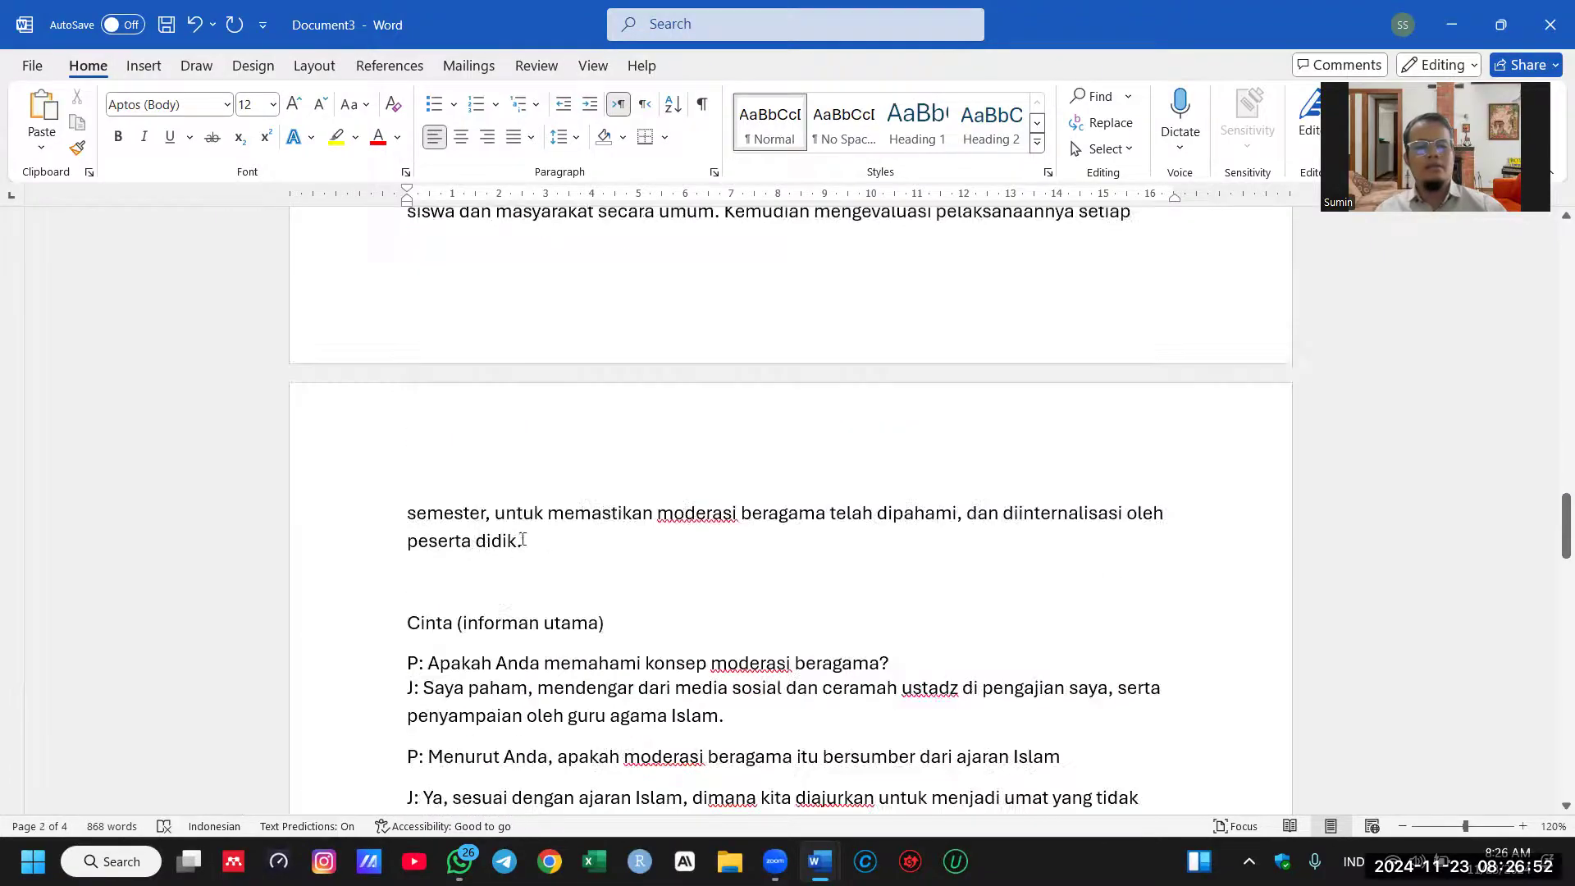
{"action": "scroll", "coordinate": [613, 522], "scroll_direction": "down", "scroll_amount": 20}
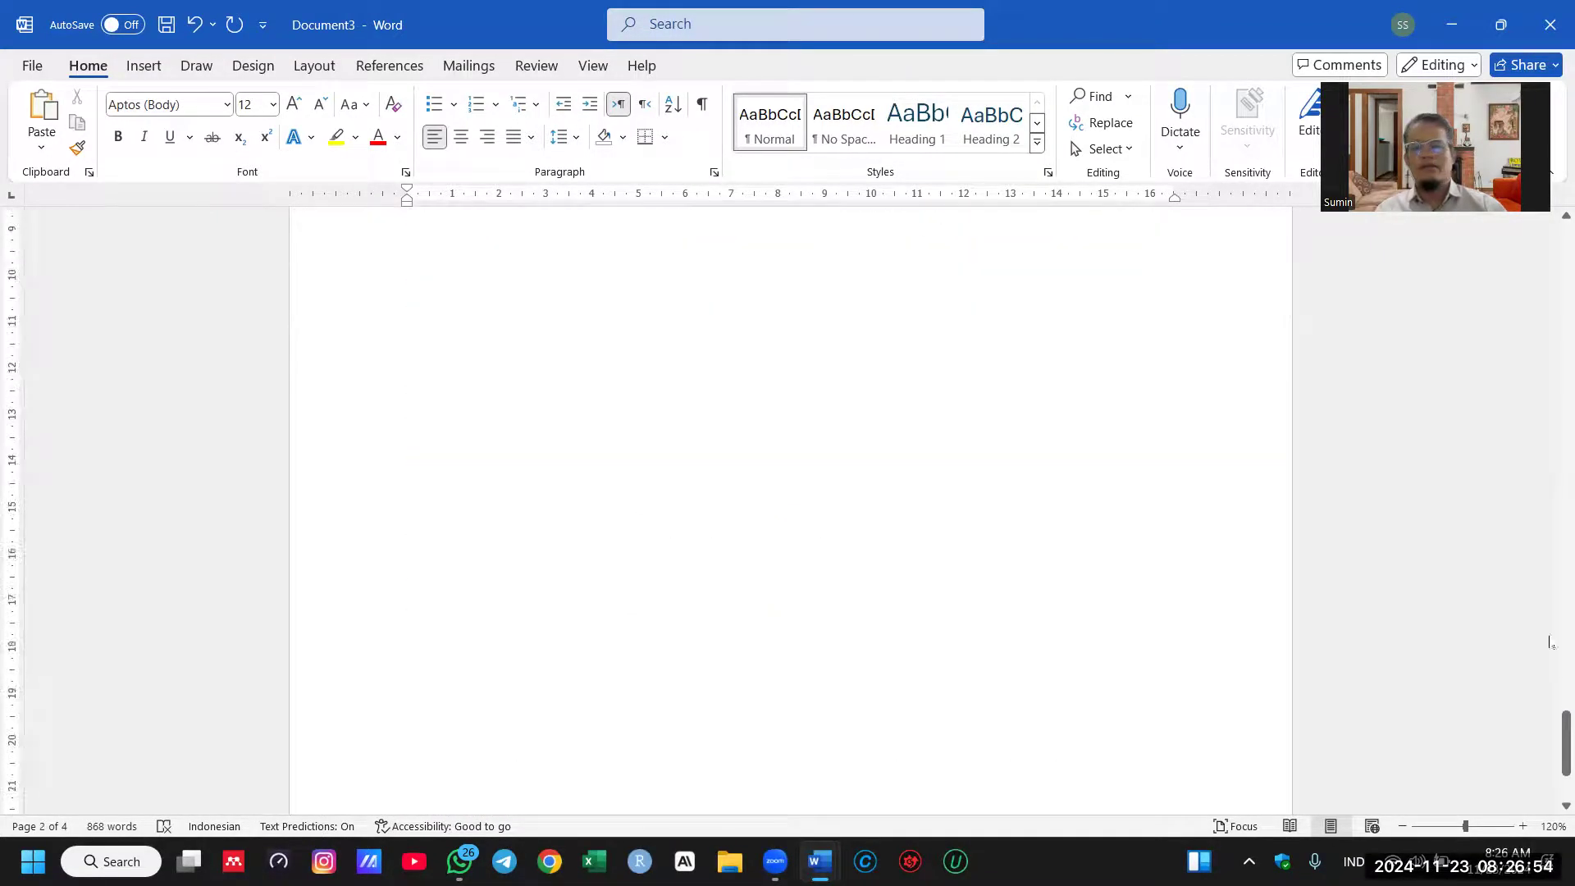
{"action": "left_click_drag", "start_coordinate": [1550, 737], "coordinate": [1564, 248]}
{"action": "left_click_drag", "start_coordinate": [606, 356], "coordinate": [456, 360]}
{"action": "key", "text": "BackSpace"}
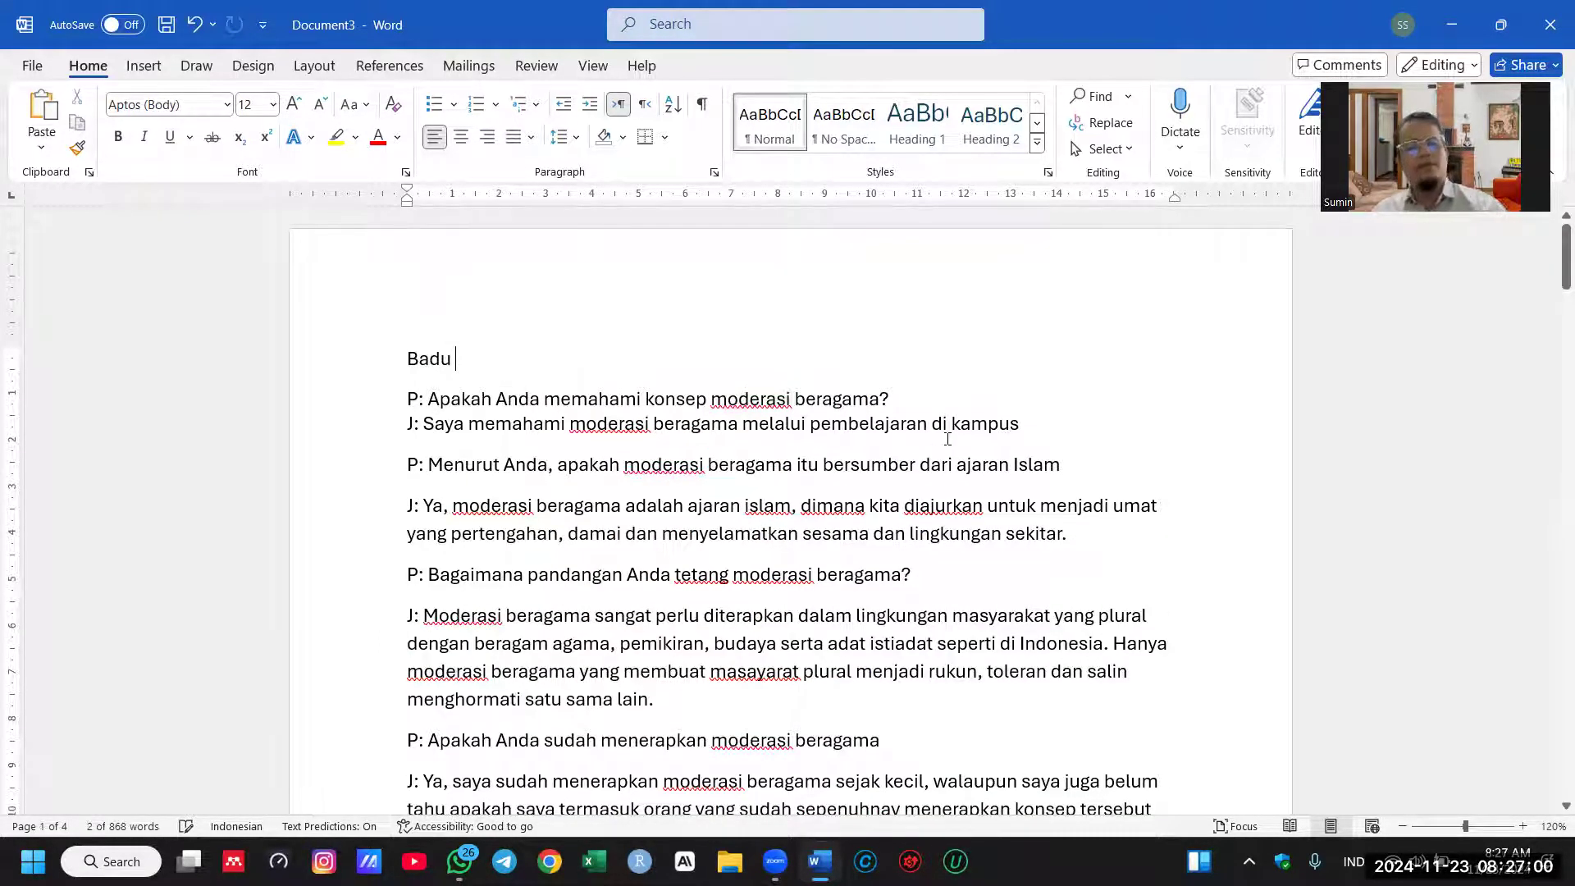
Step: Add the line "Tempat Wawancara: Sambas" directly below the first informant's name
{"action": "scroll", "coordinate": [908, 415], "scroll_direction": "down", "scroll_amount": 1}
{"action": "scroll", "coordinate": [908, 414], "scroll_direction": "down", "scroll_amount": 1}
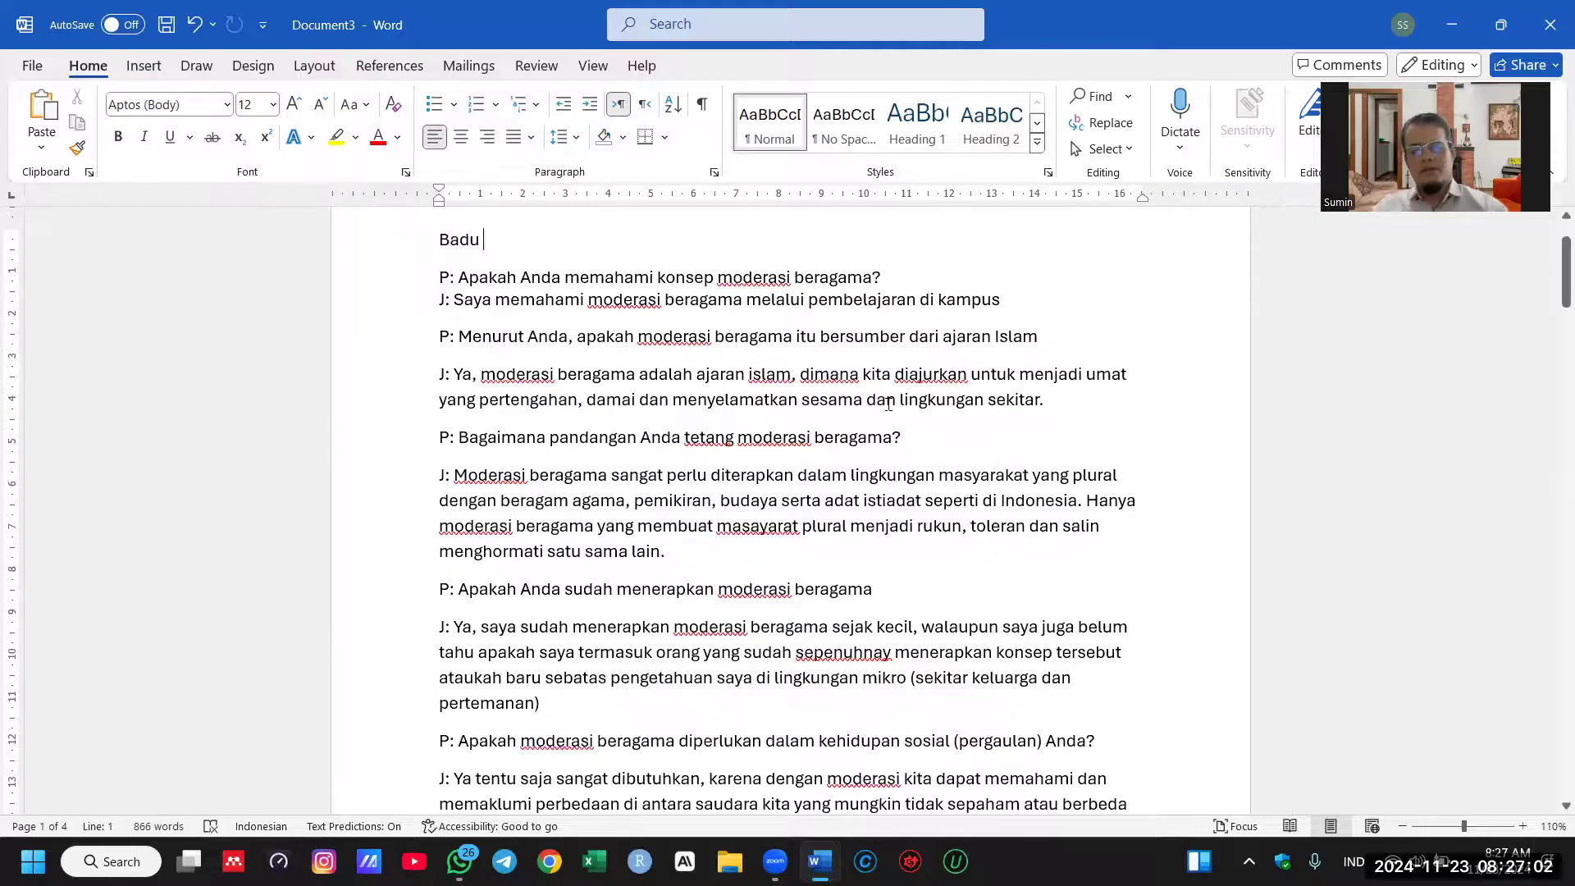
{"action": "key", "text": "Return"}
{"action": "type", "text": "T"}
{"action": "key", "text": "BackSpace"}
{"action": "type", "text": "Tempat Wawancara"}
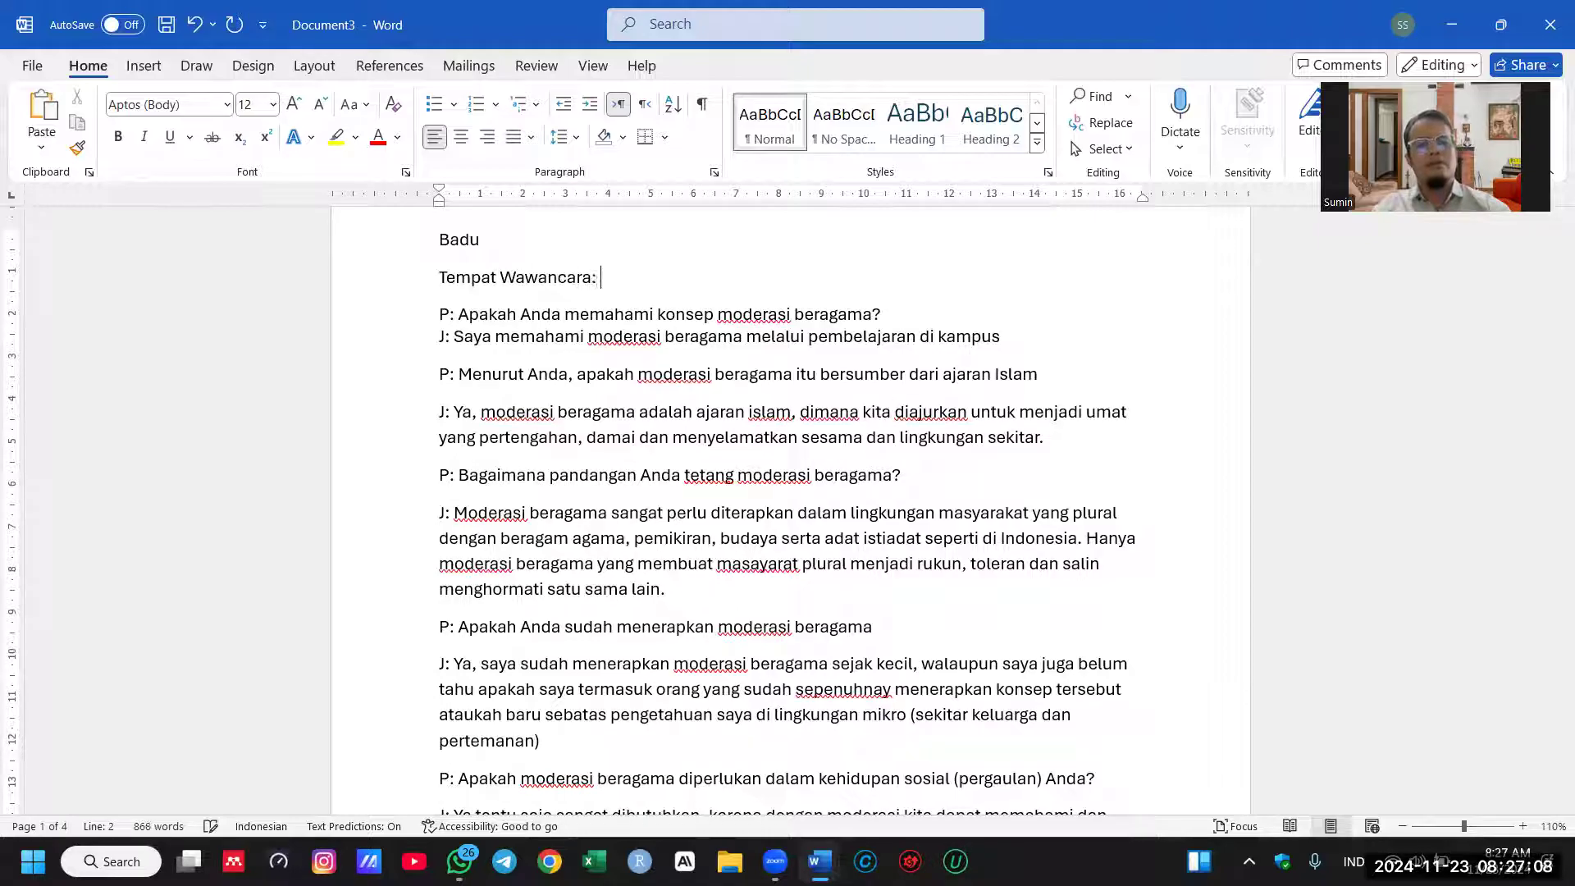
{"action": "type", "text": ": Sambas"}
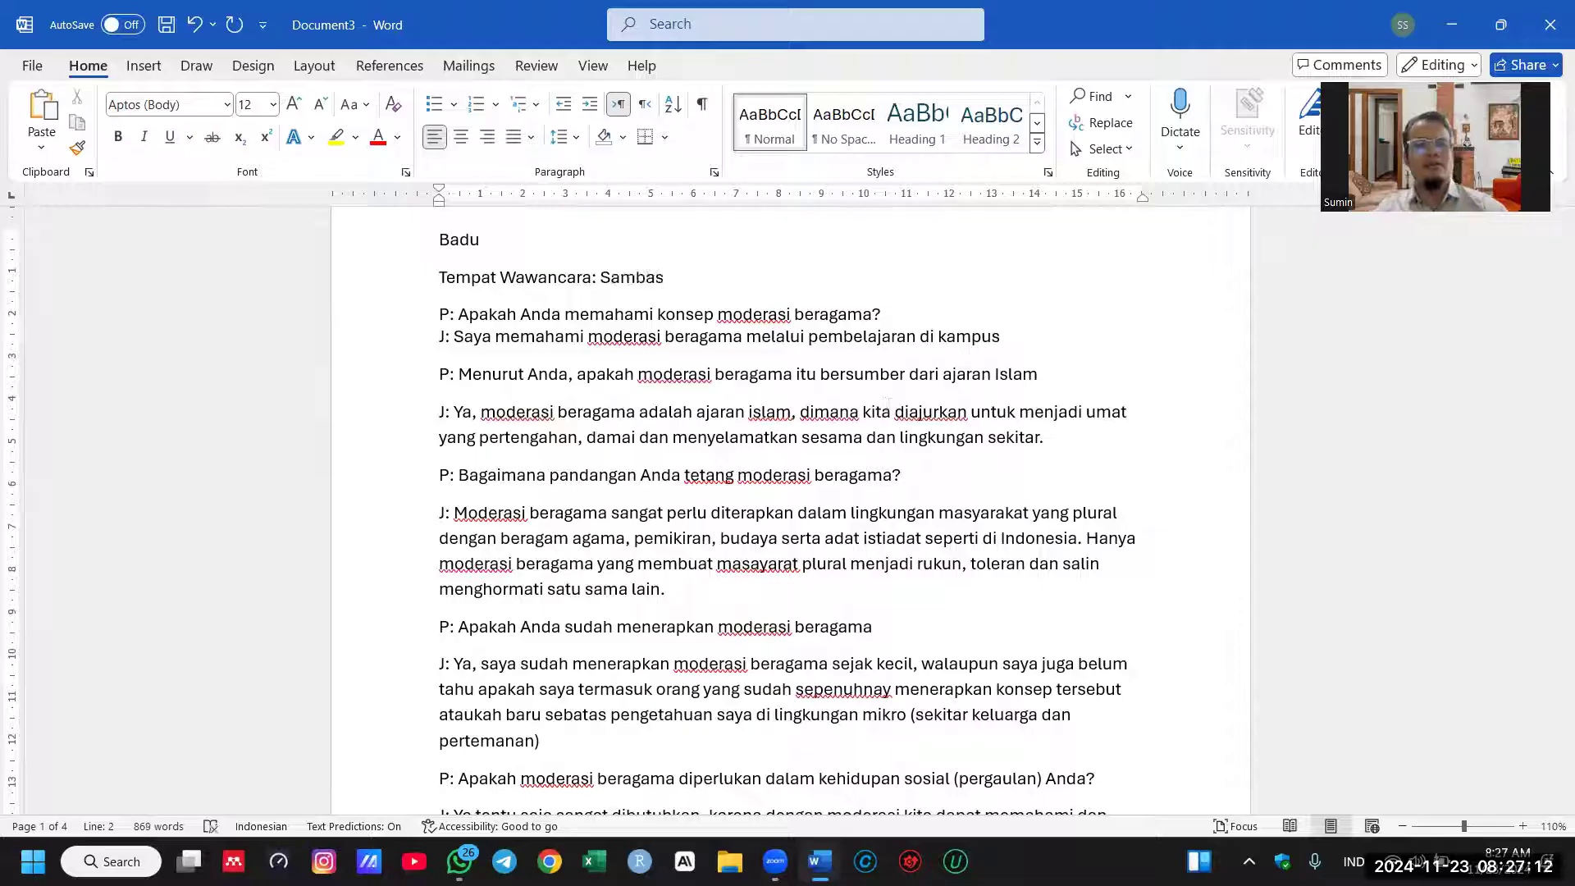
Step: Add the line "Tangggal Wawancara: 23 November 2024." below the interview place, followed by an empty line
{"action": "key", "text": "Return"}
{"action": "type", "text": "Tangggal Wawancara"}
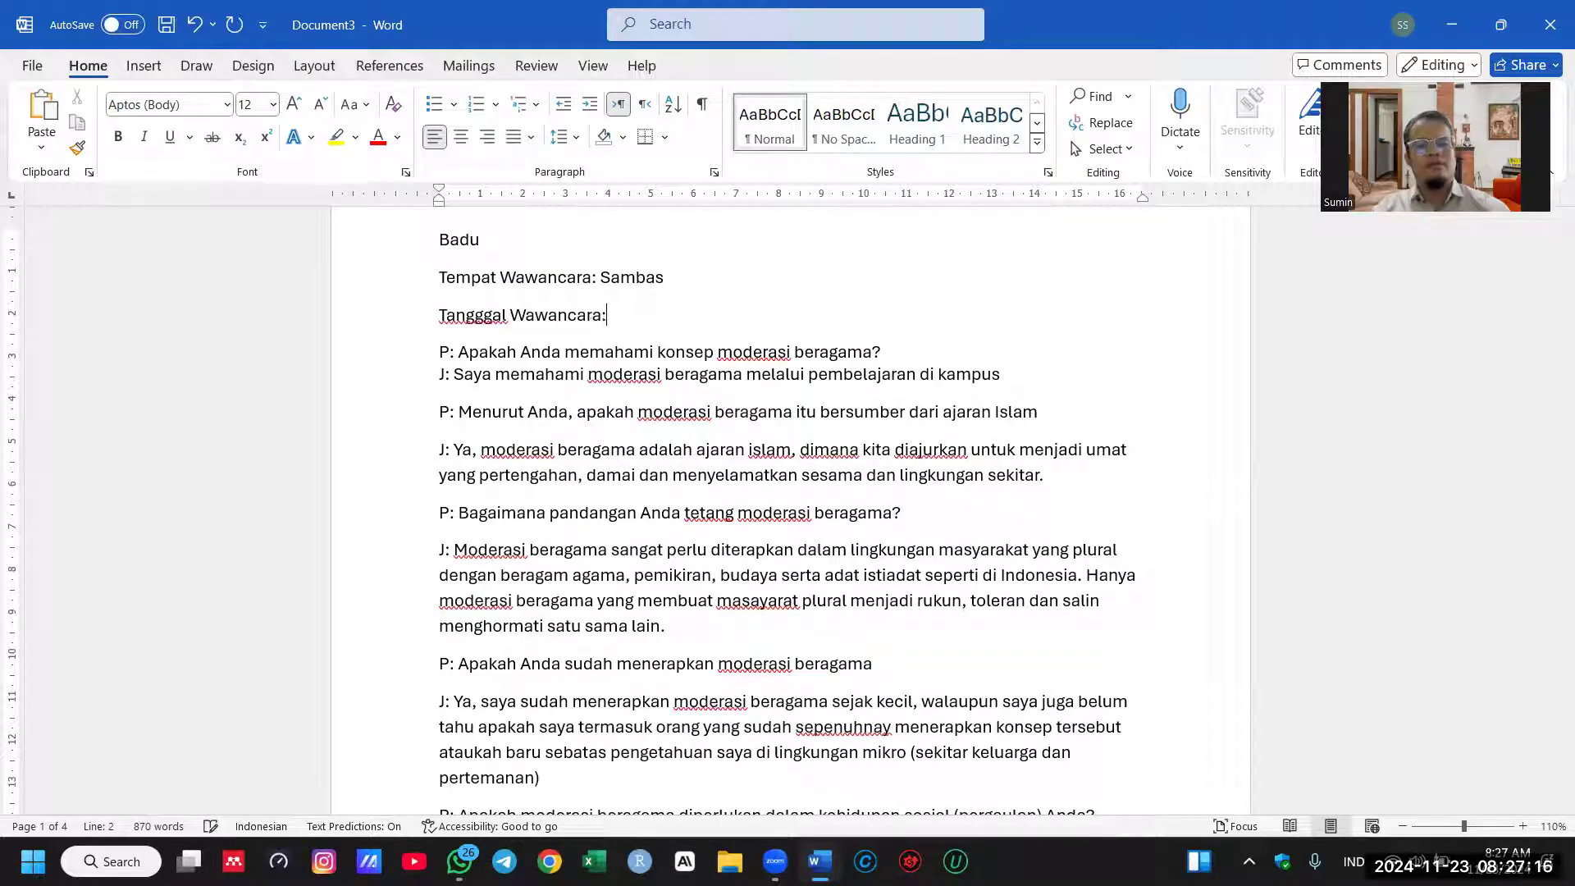
{"action": "type", "text": ": 11"}
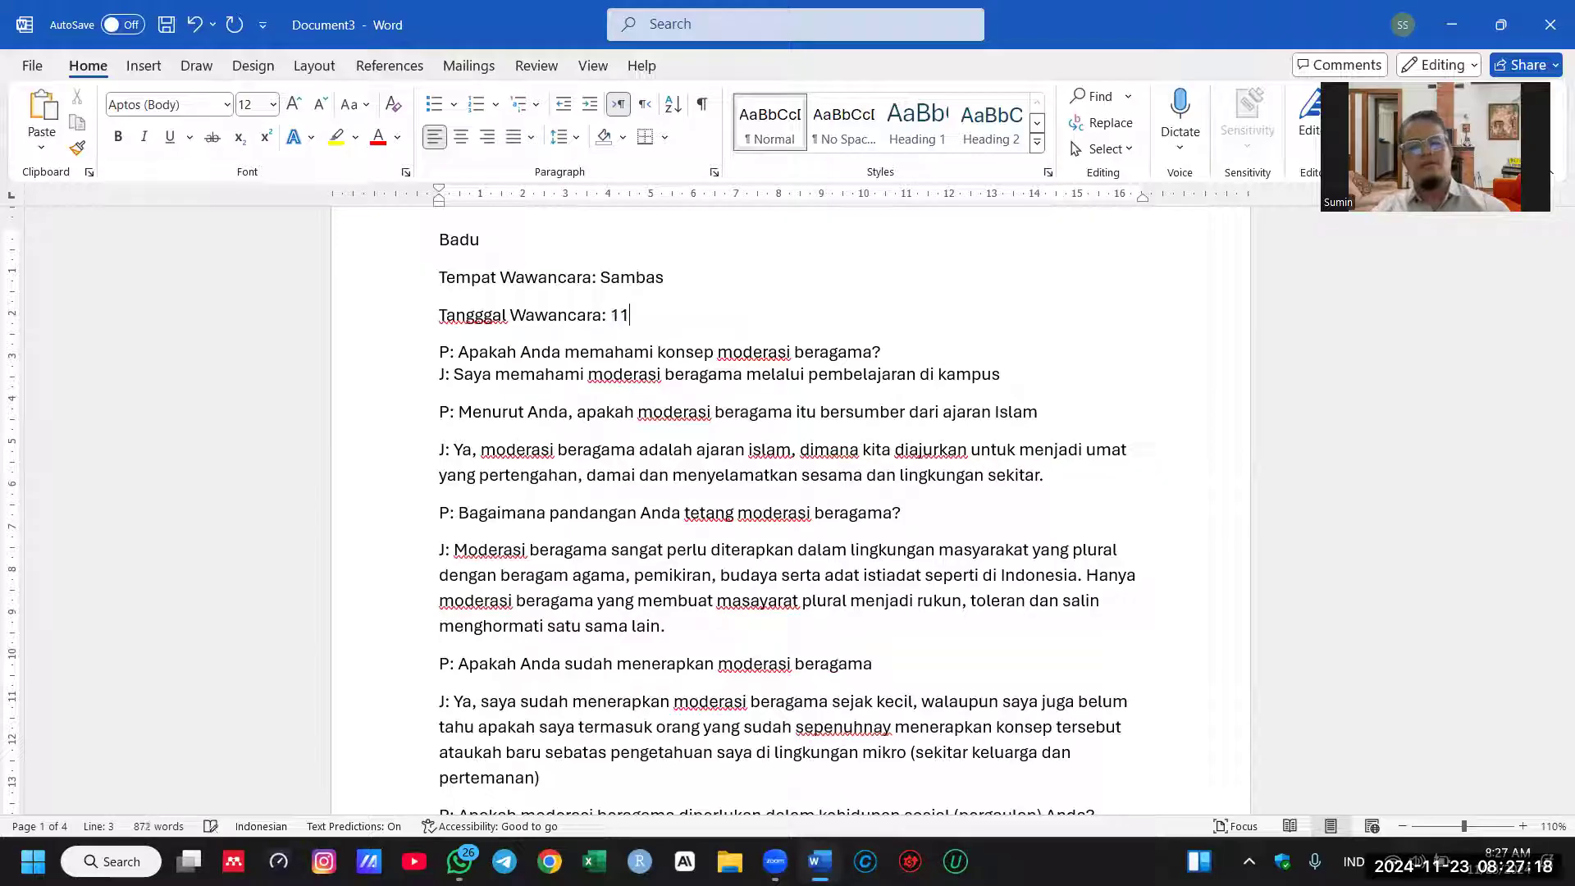
{"action": "key", "text": "BackSpace"}
{"action": "key", "text": "BackSpace"}
{"action": "type", "text": "23"}
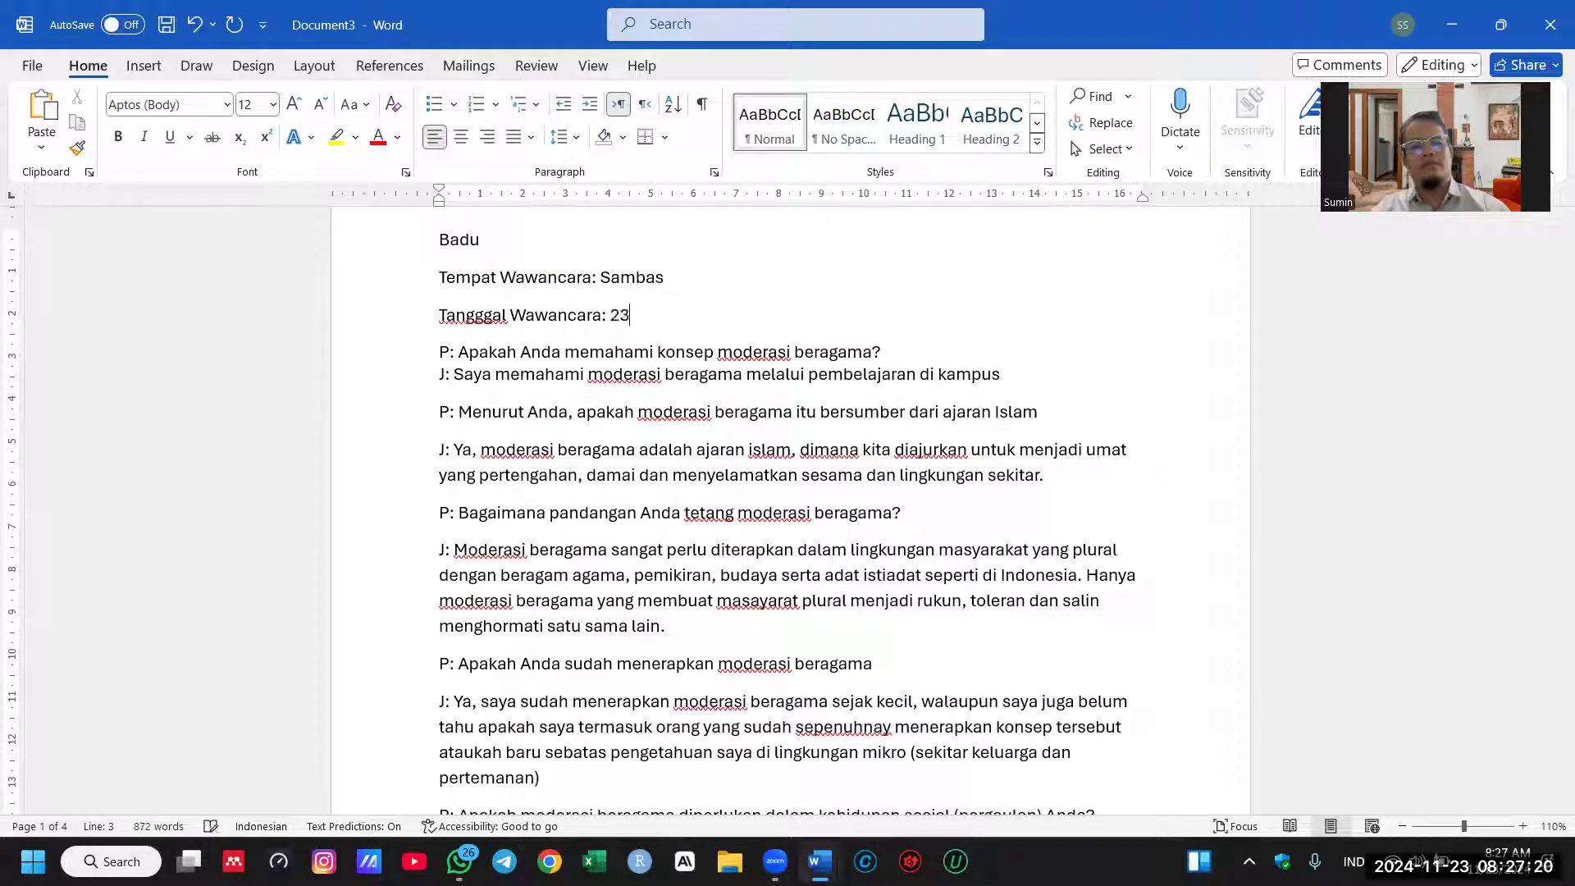
{"action": "type", "text": " November 2024"}
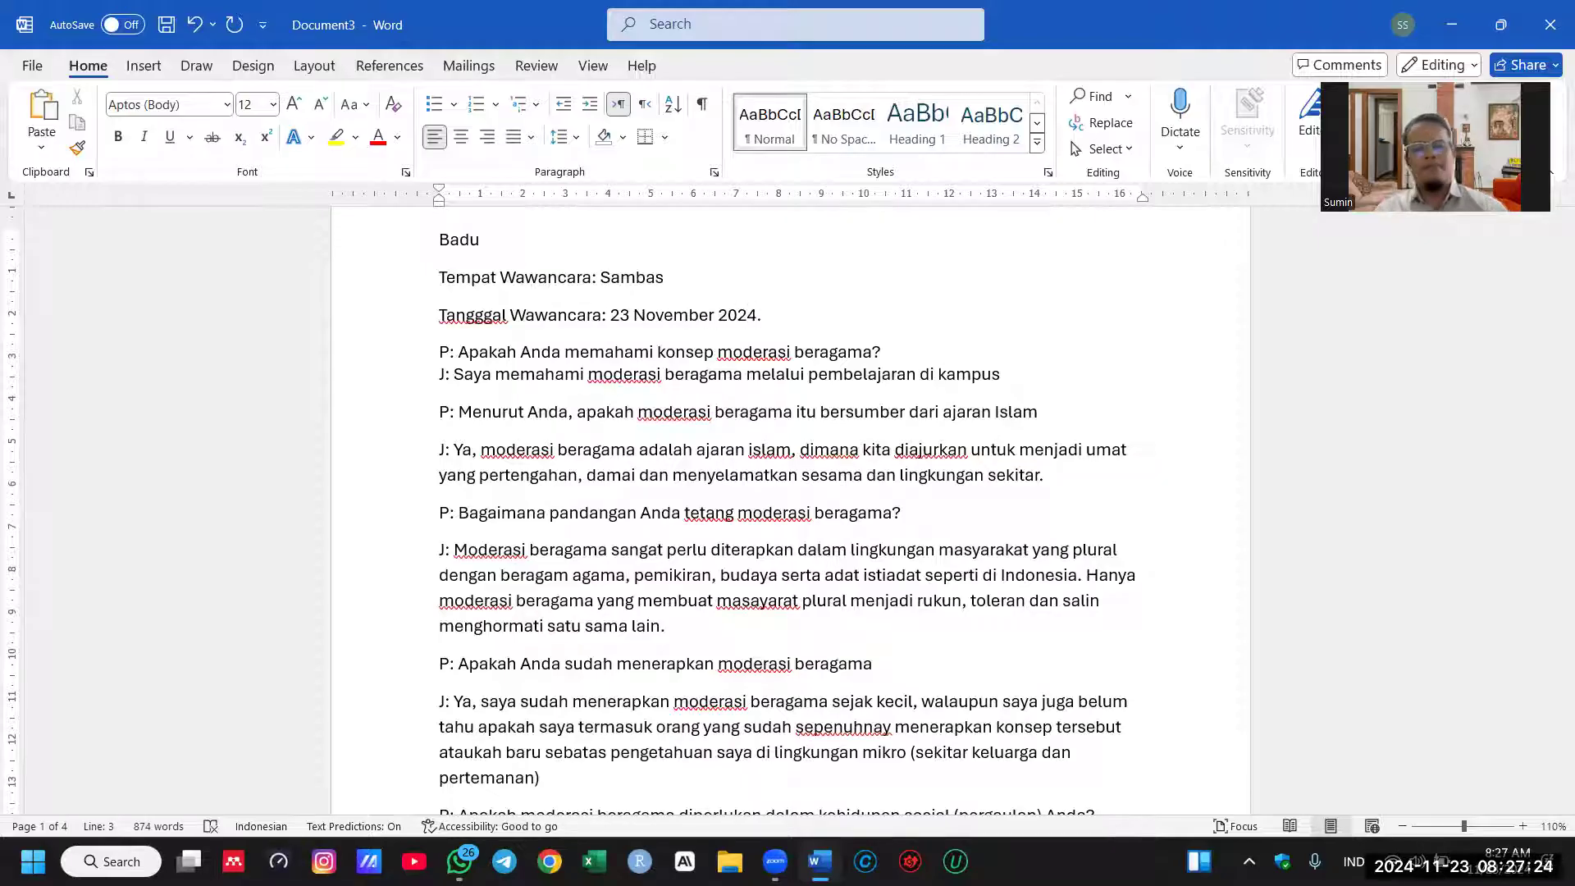
{"action": "type", "text": "."}
{"action": "key", "text": "Return"}
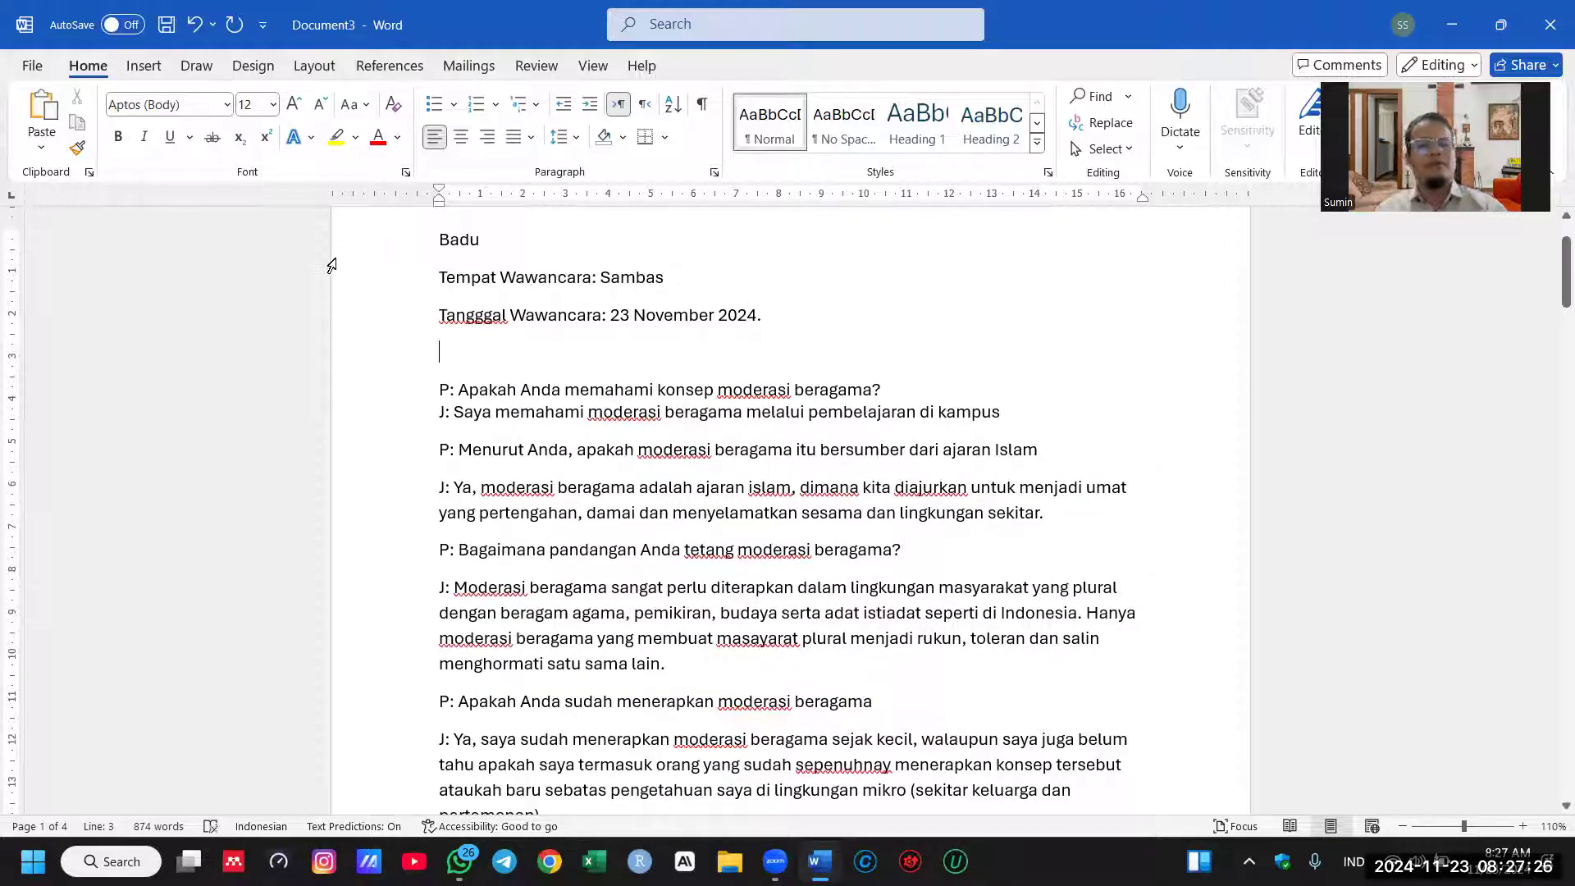
Step: Copy the interview place and date lines below the second informant's heading and change the copied place to Pontianak
{"action": "left_click_drag", "start_coordinate": [333, 297], "coordinate": [337, 333]}
{"action": "key", "text": "ctrl+c"}
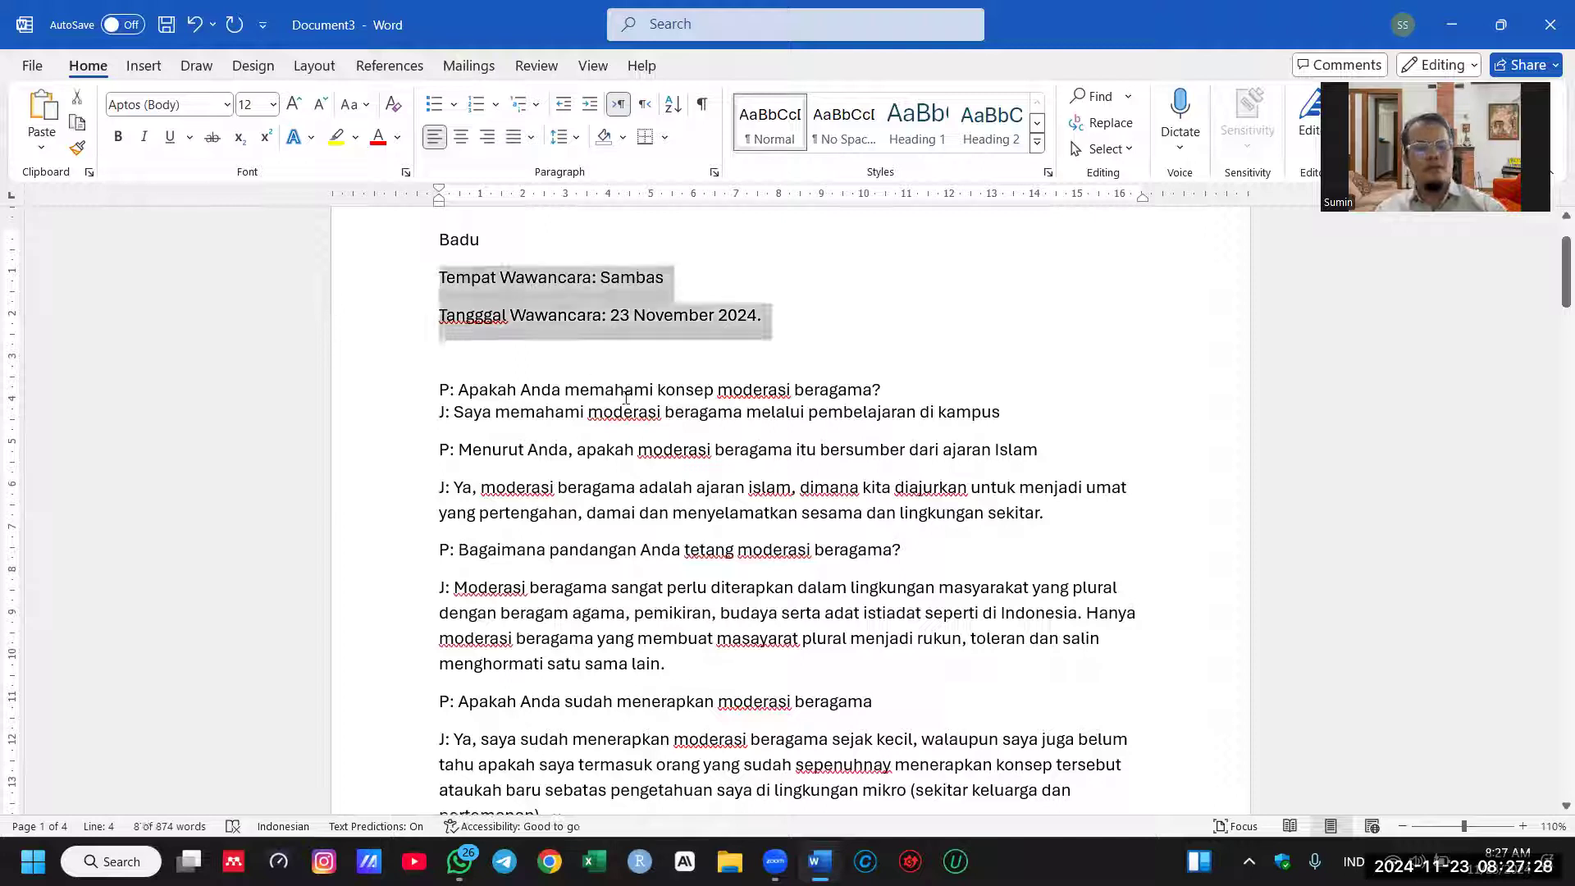
{"action": "scroll", "coordinate": [730, 469], "scroll_direction": "down", "scroll_amount": 3}
{"action": "scroll", "coordinate": [850, 443], "scroll_direction": "down", "scroll_amount": 10}
{"action": "left_click", "coordinate": [724, 342]}
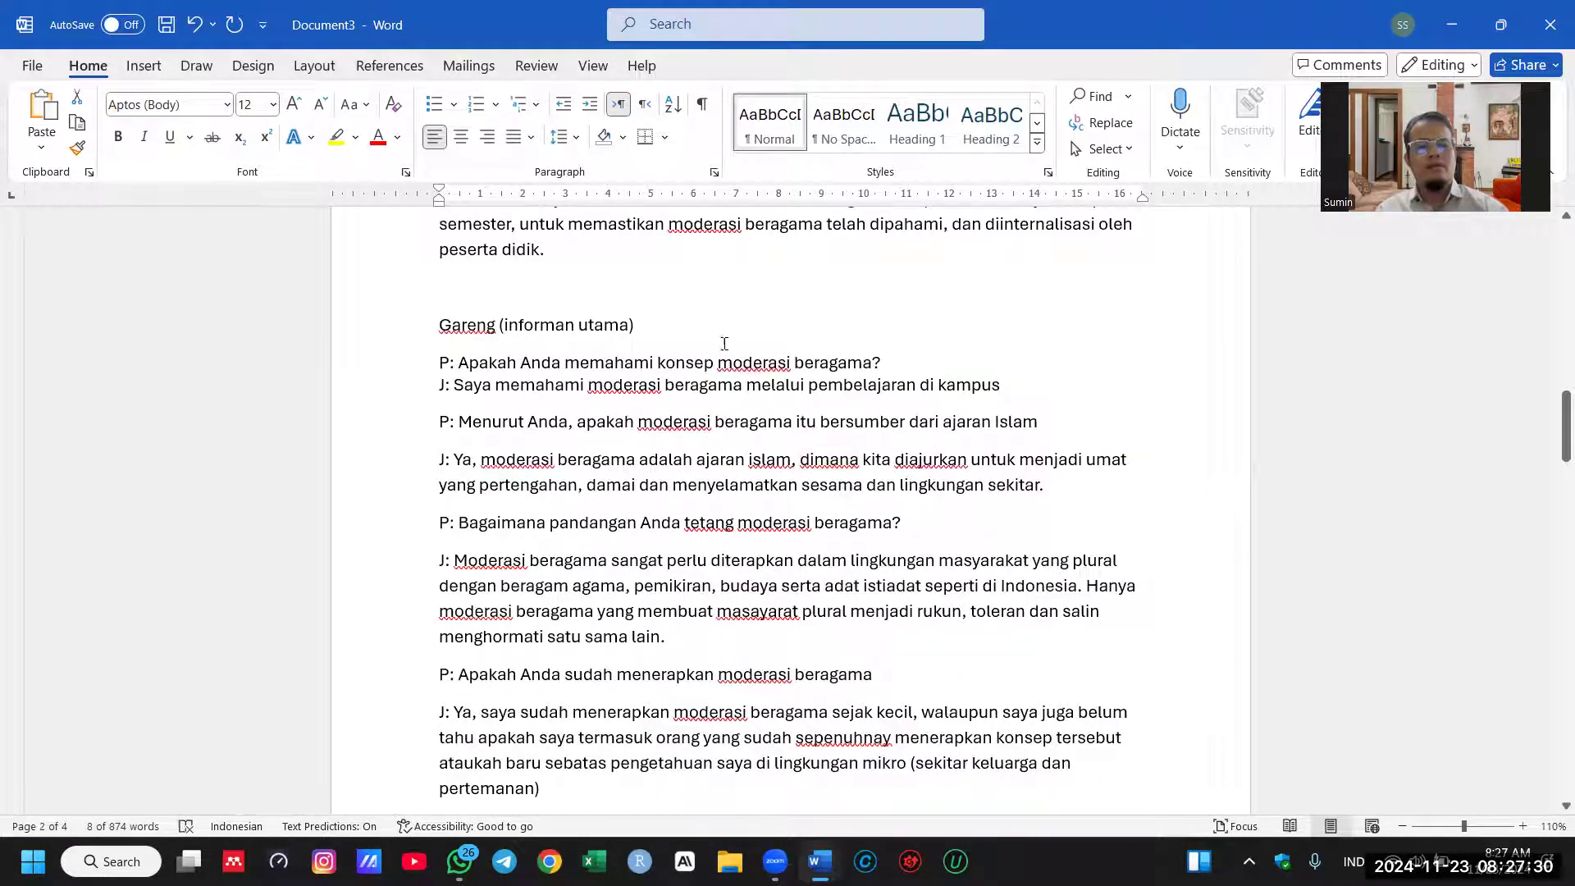
{"action": "key", "text": "Return"}
{"action": "key", "text": "ctrl+v"}
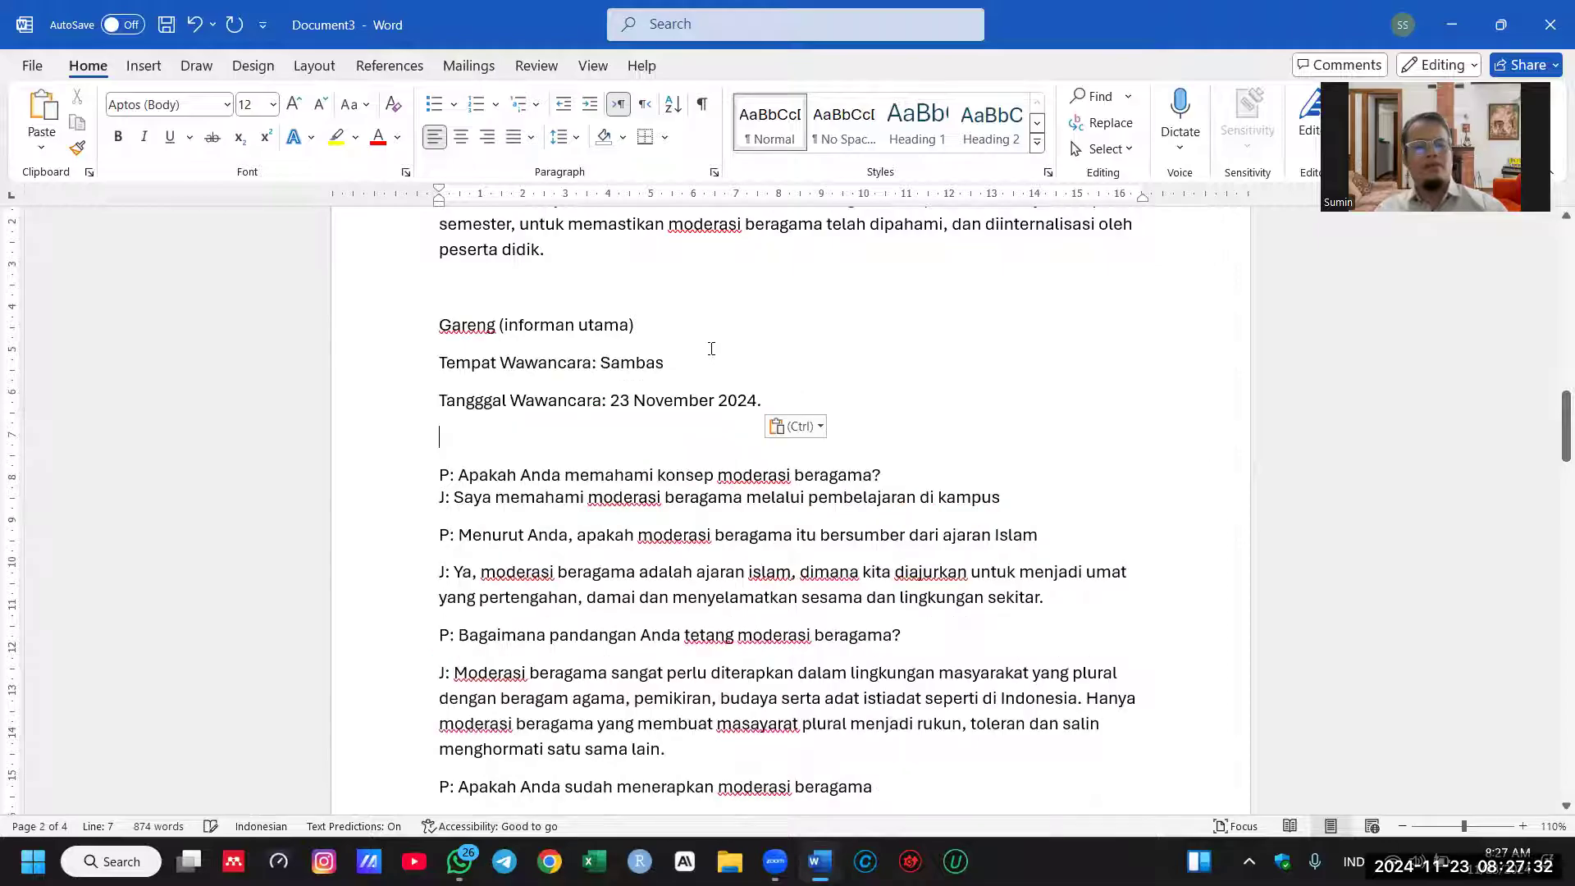
{"action": "double_click", "coordinate": [611, 367]}
{"action": "type", "text": "Pontianak"}
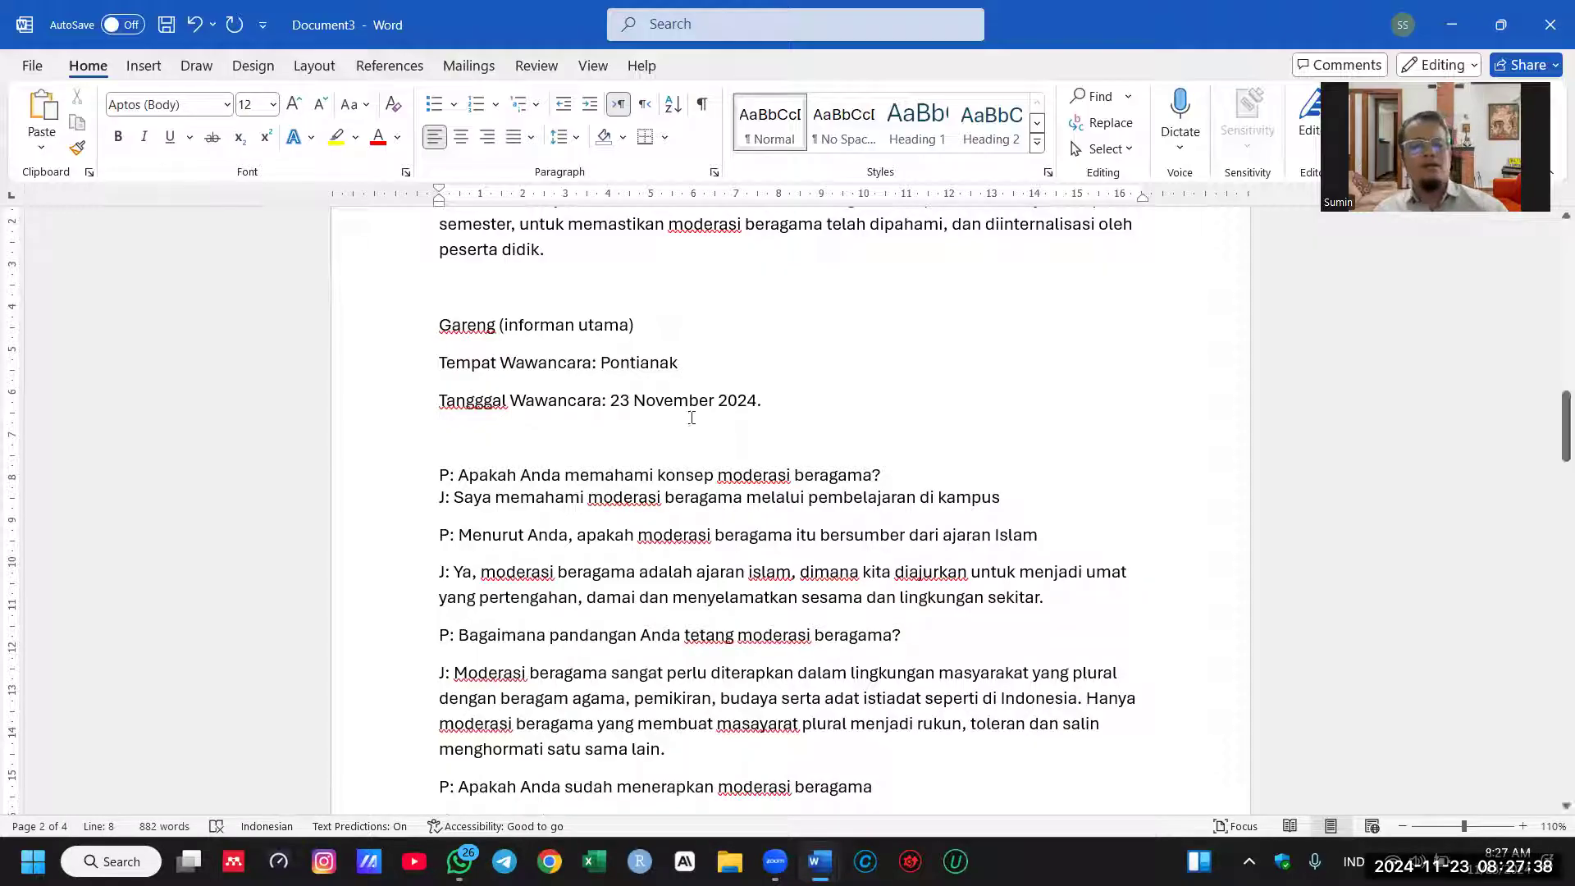
Step: Change the interview date under the second informant's heading to 10 November 2024
{"action": "double_click", "coordinate": [620, 400]}
{"action": "type", "text": "1"}
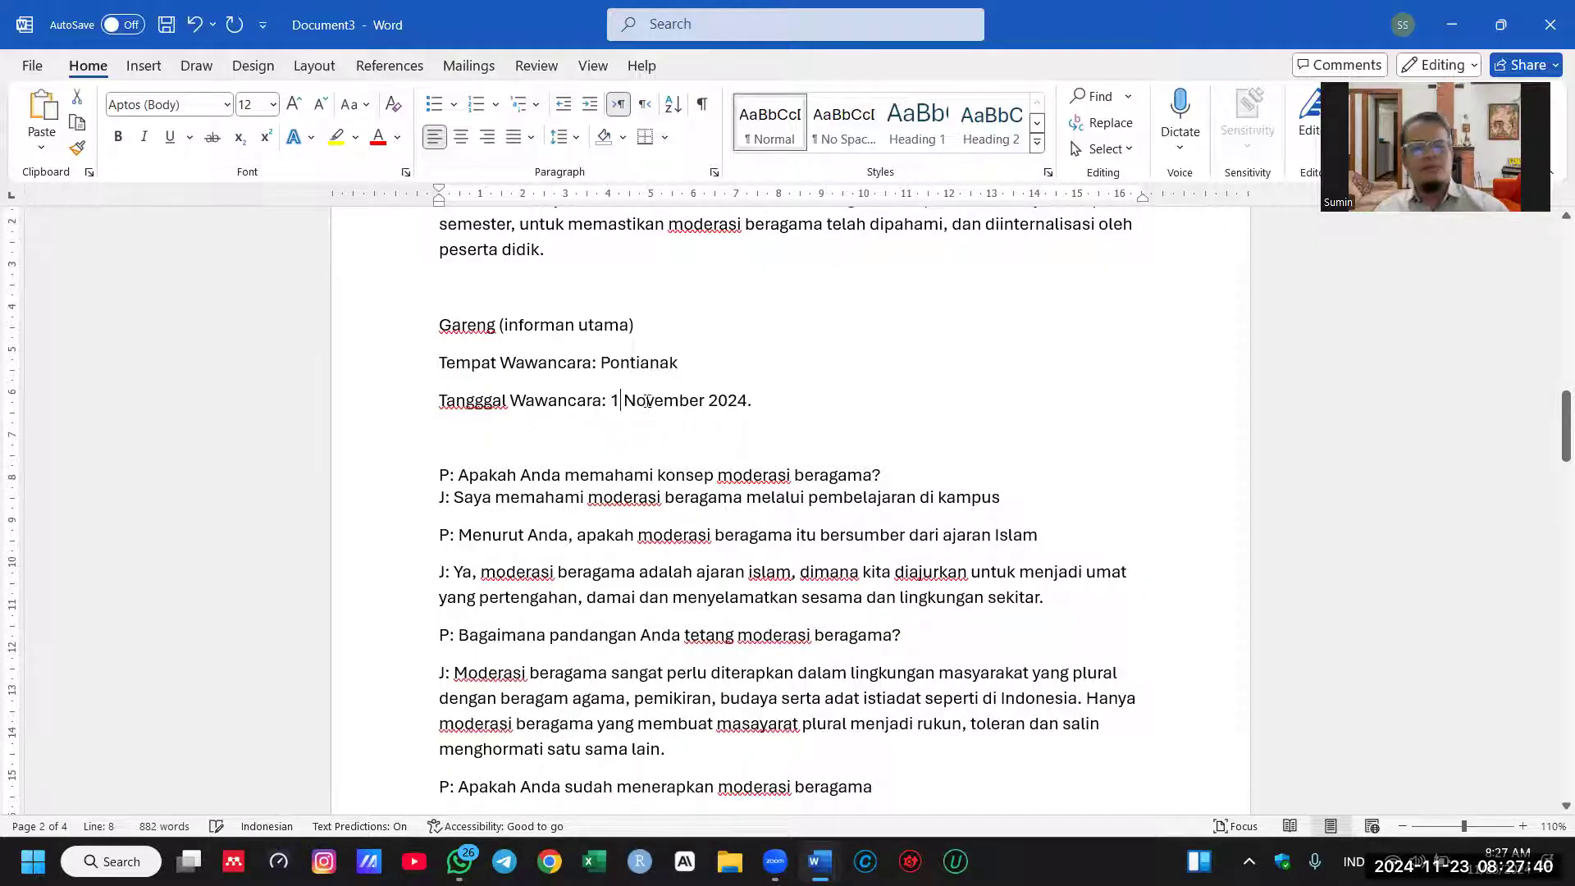
{"action": "type", "text": "0"}
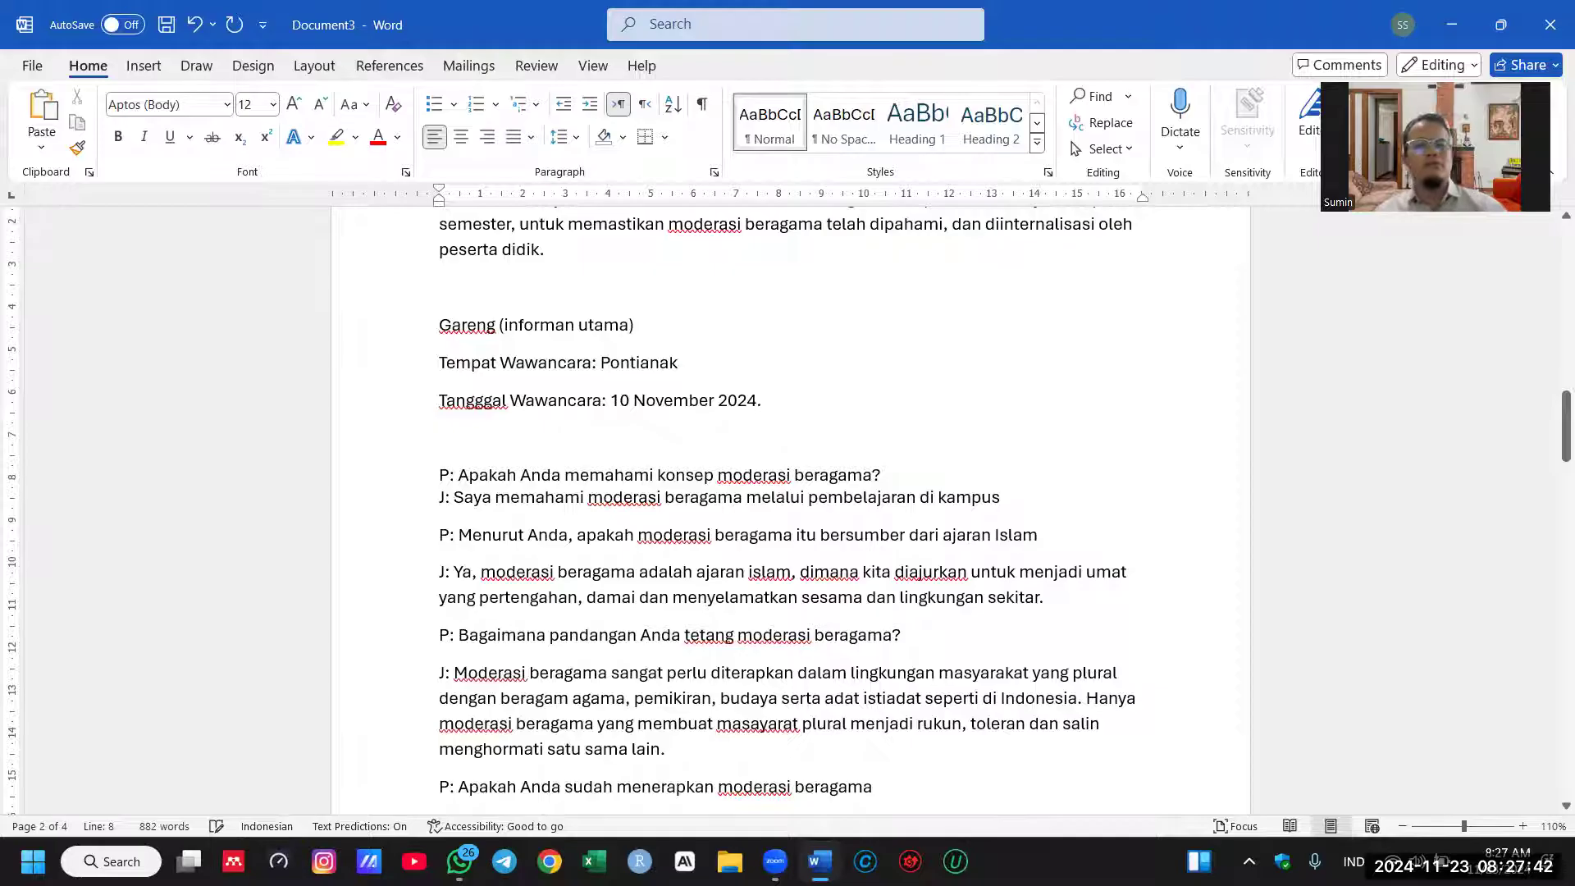
{"action": "scroll", "coordinate": [815, 406], "scroll_direction": "up", "scroll_amount": 2}
{"action": "scroll", "coordinate": [814, 406], "scroll_direction": "up", "scroll_amount": 2}
{"action": "scroll", "coordinate": [814, 406], "scroll_direction": "down", "scroll_amount": 10}
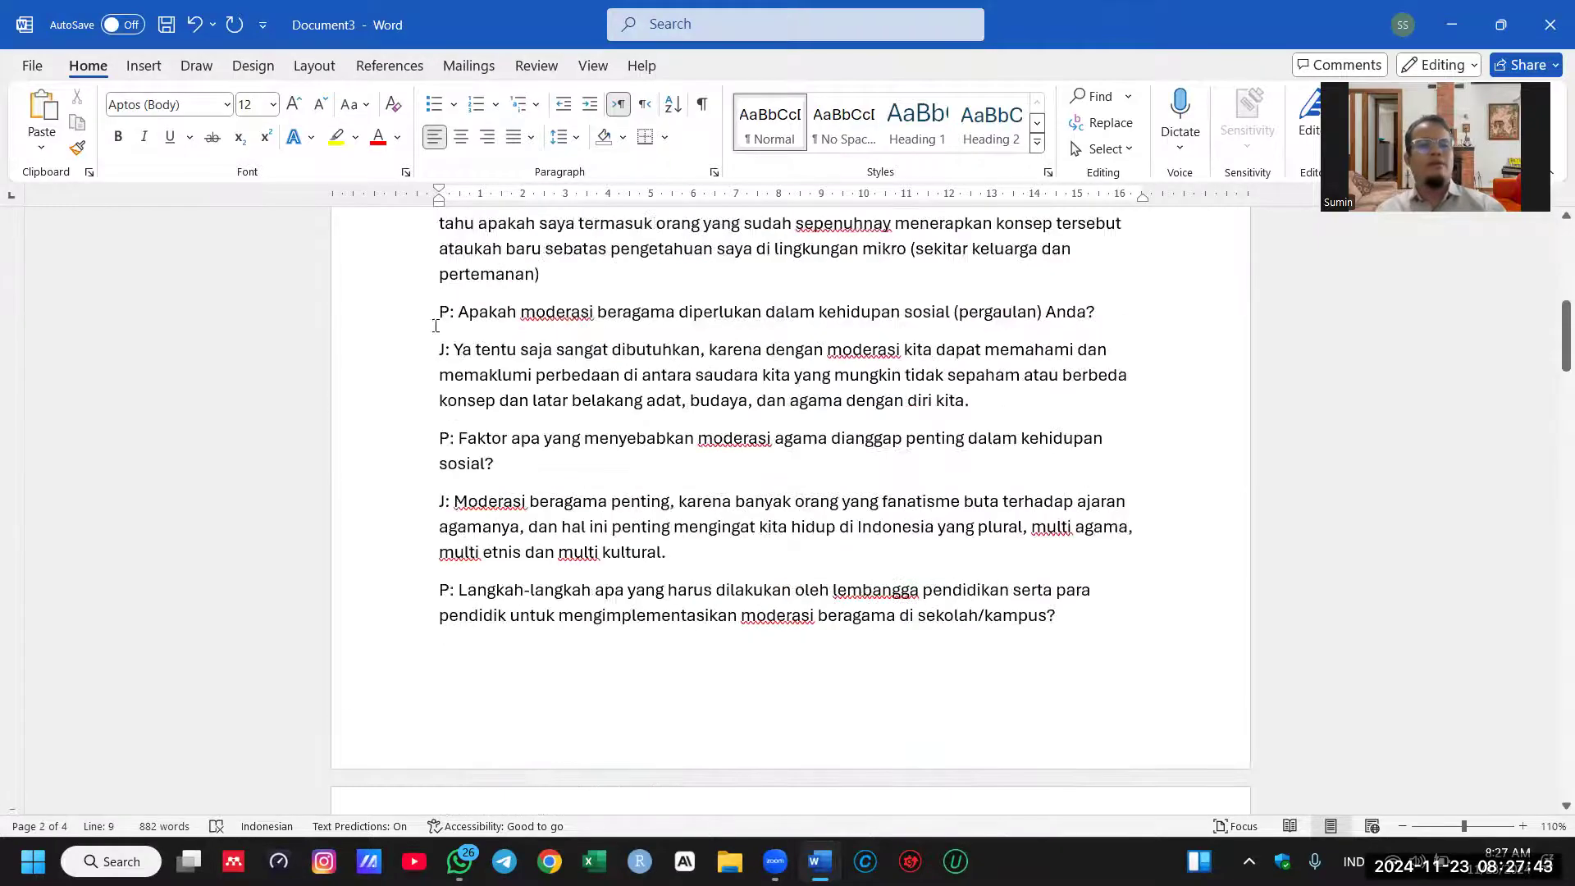
Step: Save the document as a Word document named "TRANSKRIP AWAL" in the Mengajar Analisis Data folder
{"action": "left_click", "coordinate": [32, 66]}
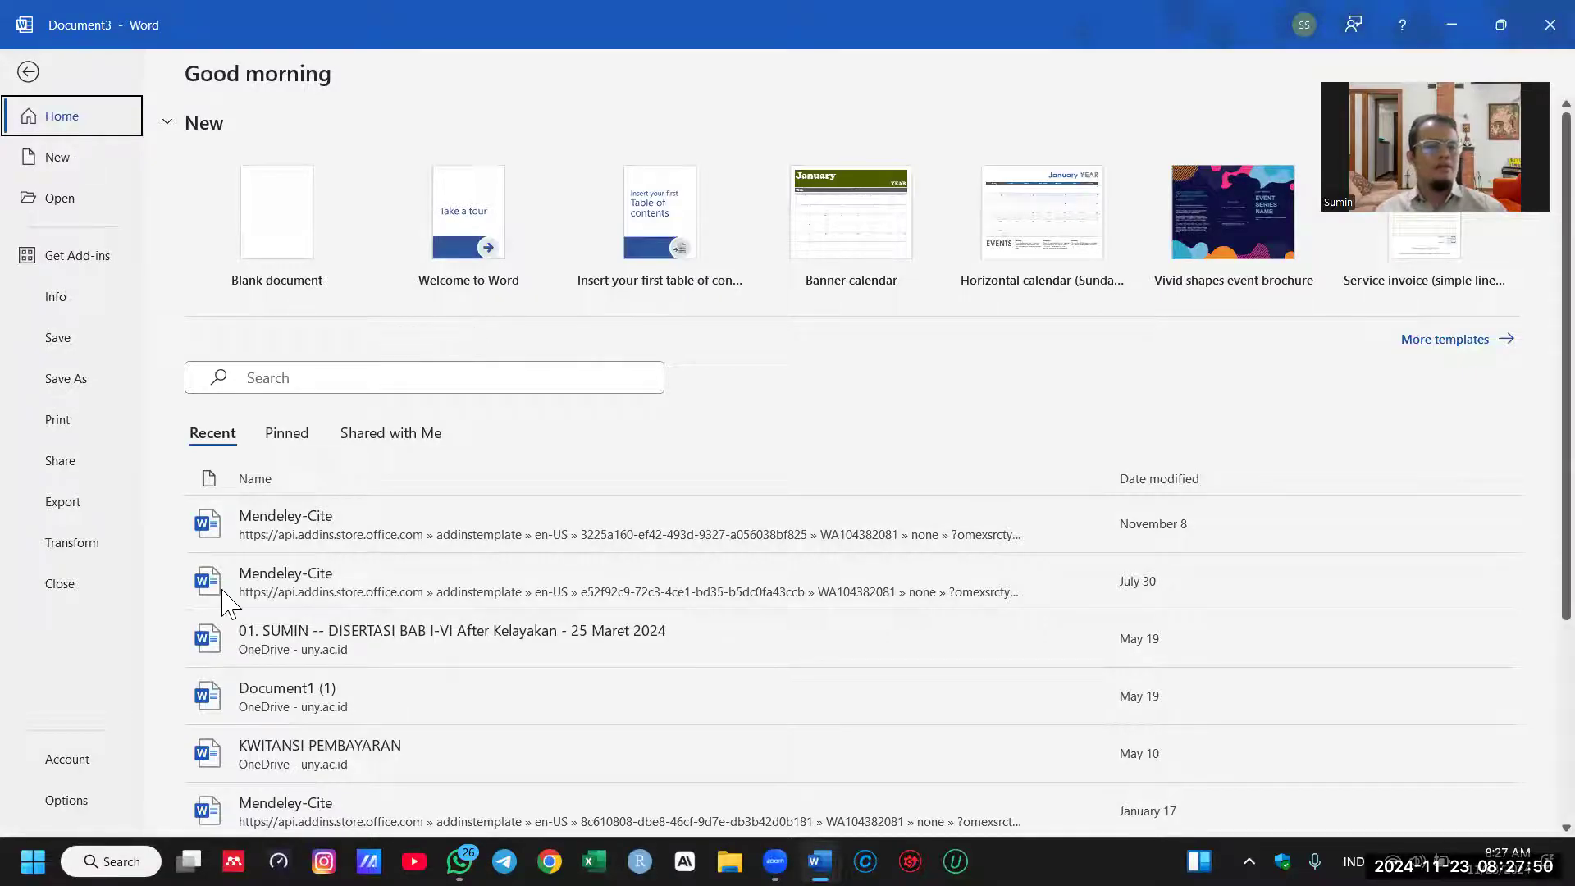
{"action": "left_click", "coordinate": [77, 378]}
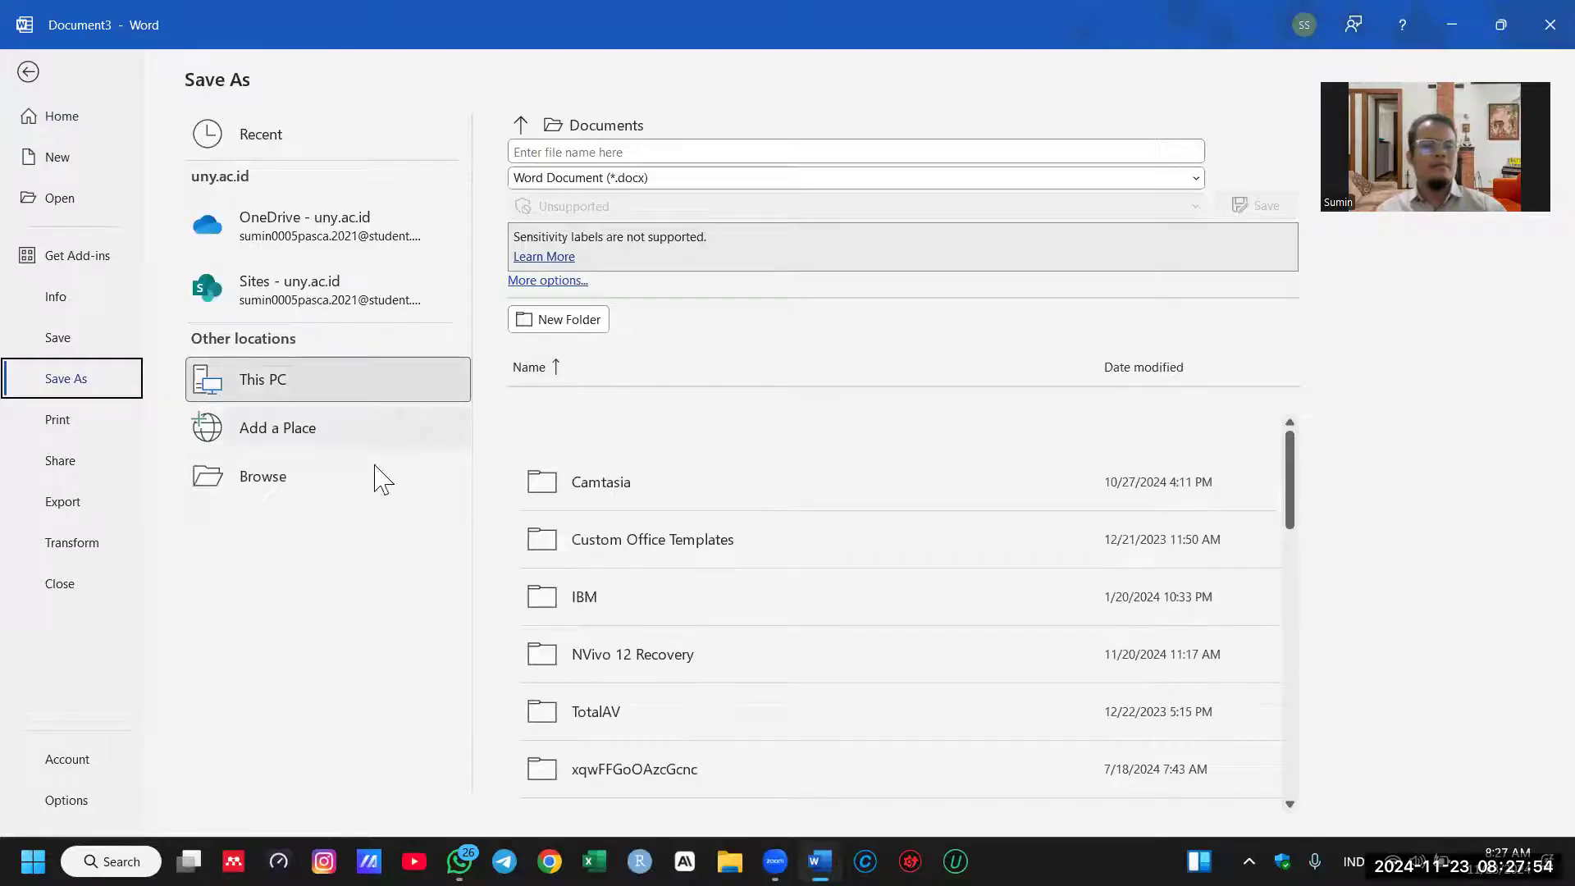
{"action": "left_click", "coordinate": [277, 479]}
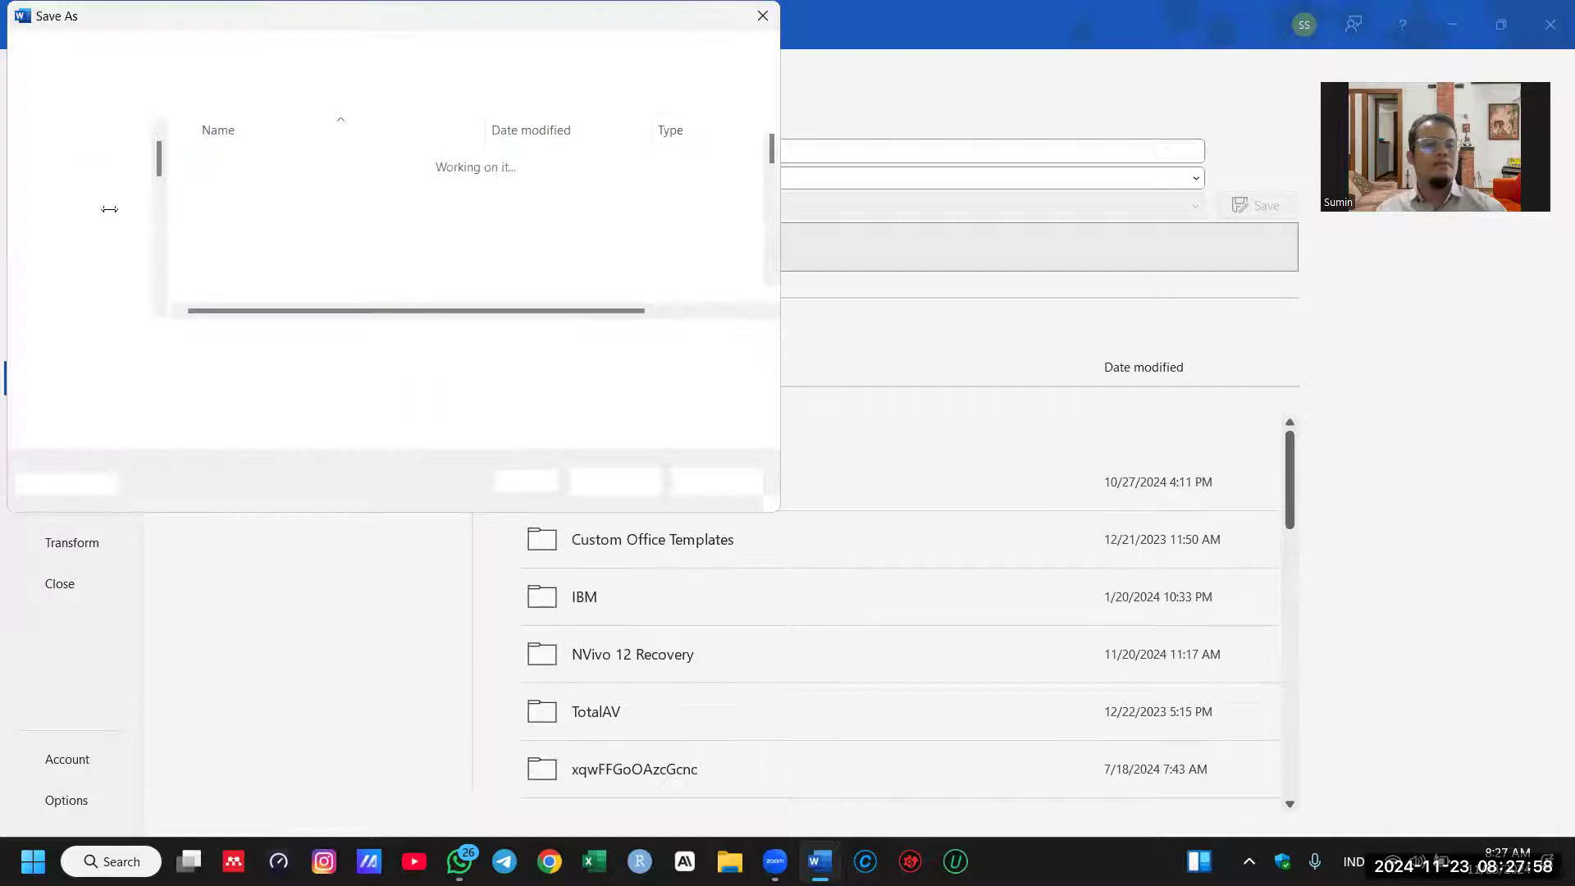
{"action": "scroll", "coordinate": [105, 222], "scroll_direction": "down", "scroll_amount": 5}
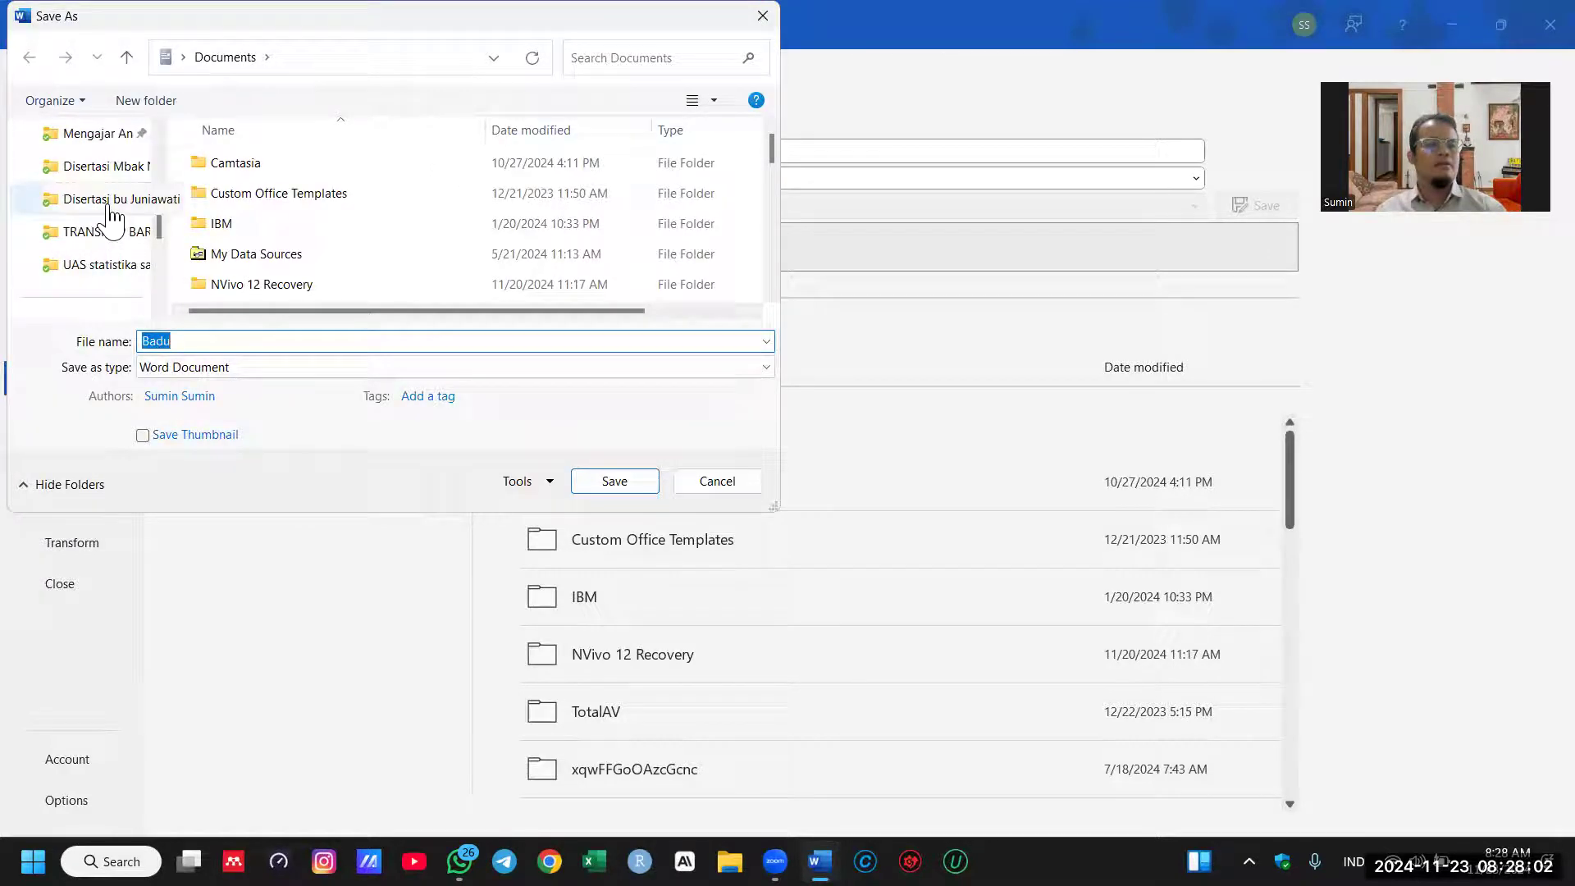
{"action": "scroll", "coordinate": [114, 174], "scroll_direction": "up", "scroll_amount": 1}
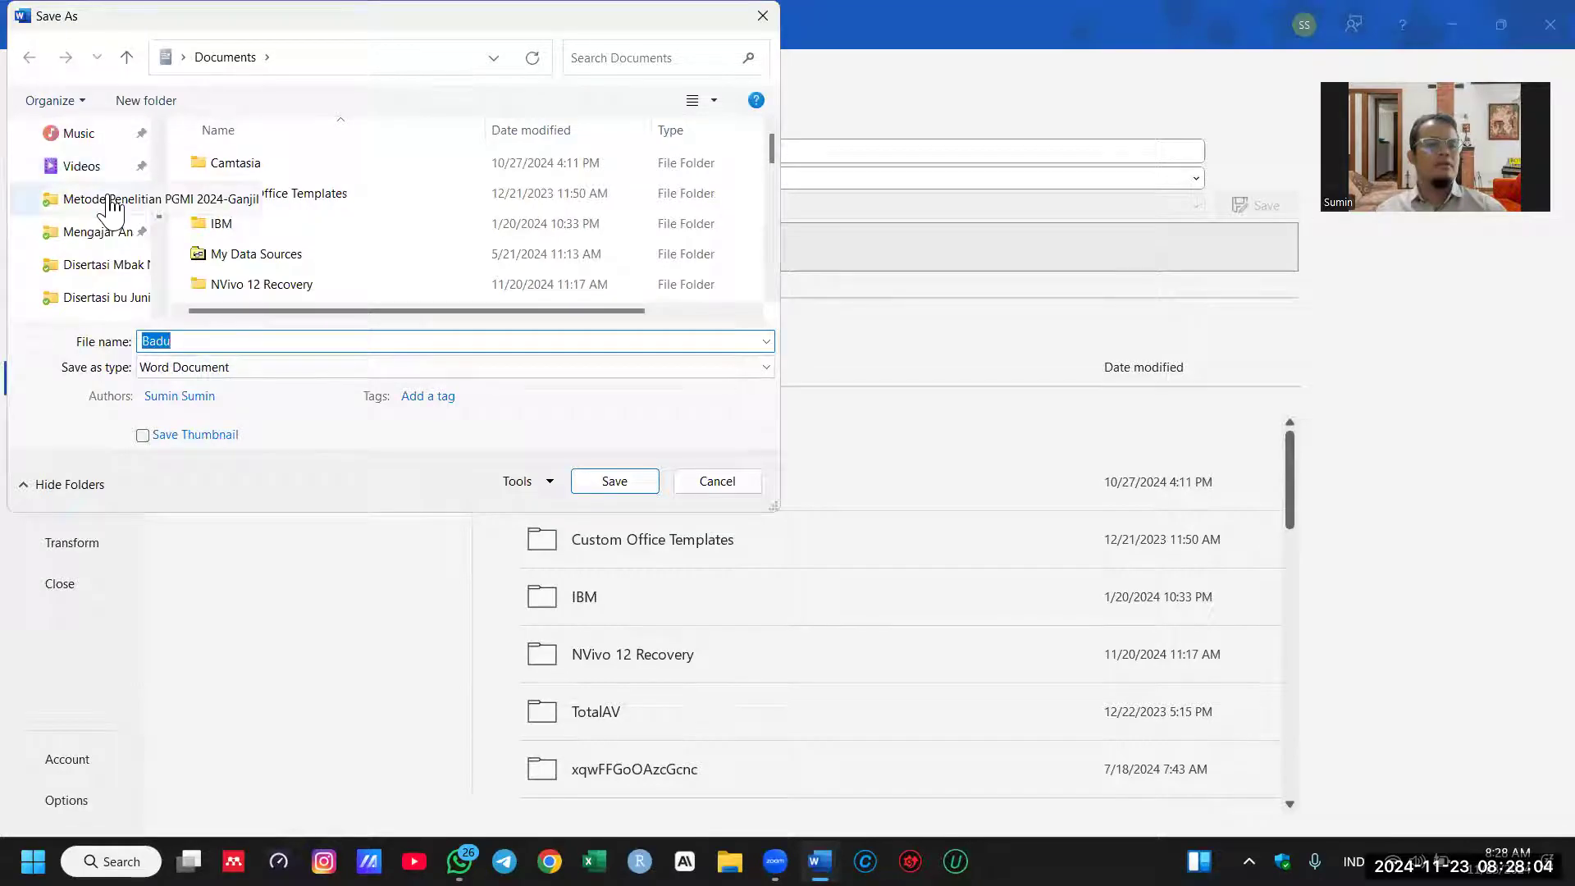
{"action": "left_click", "coordinate": [107, 232]}
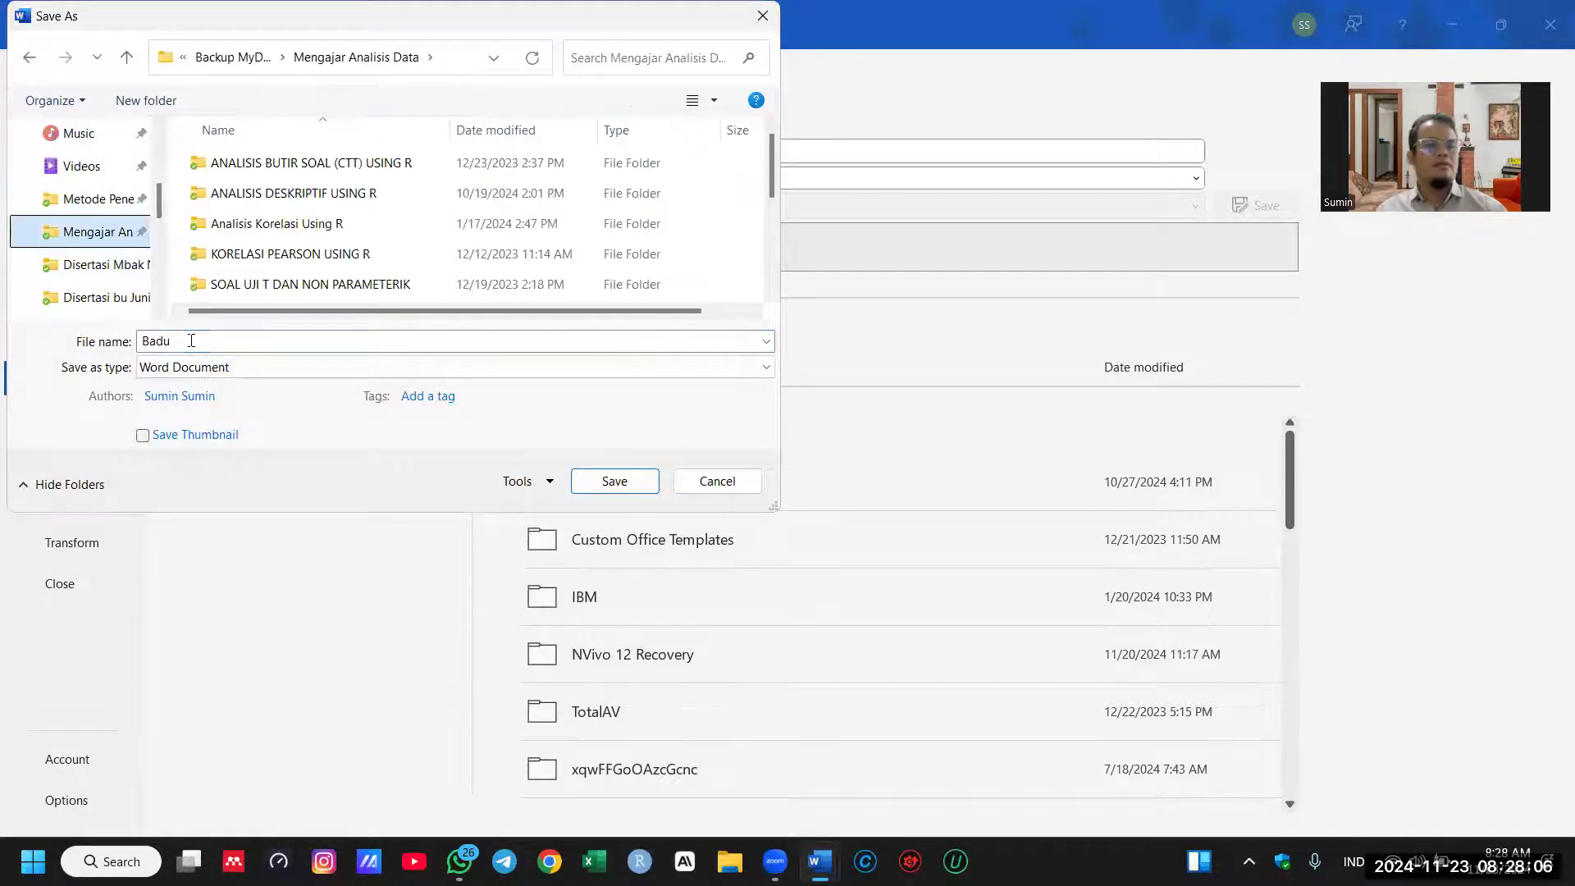
{"action": "type", "text": "TRANSKRIP AWAL"}
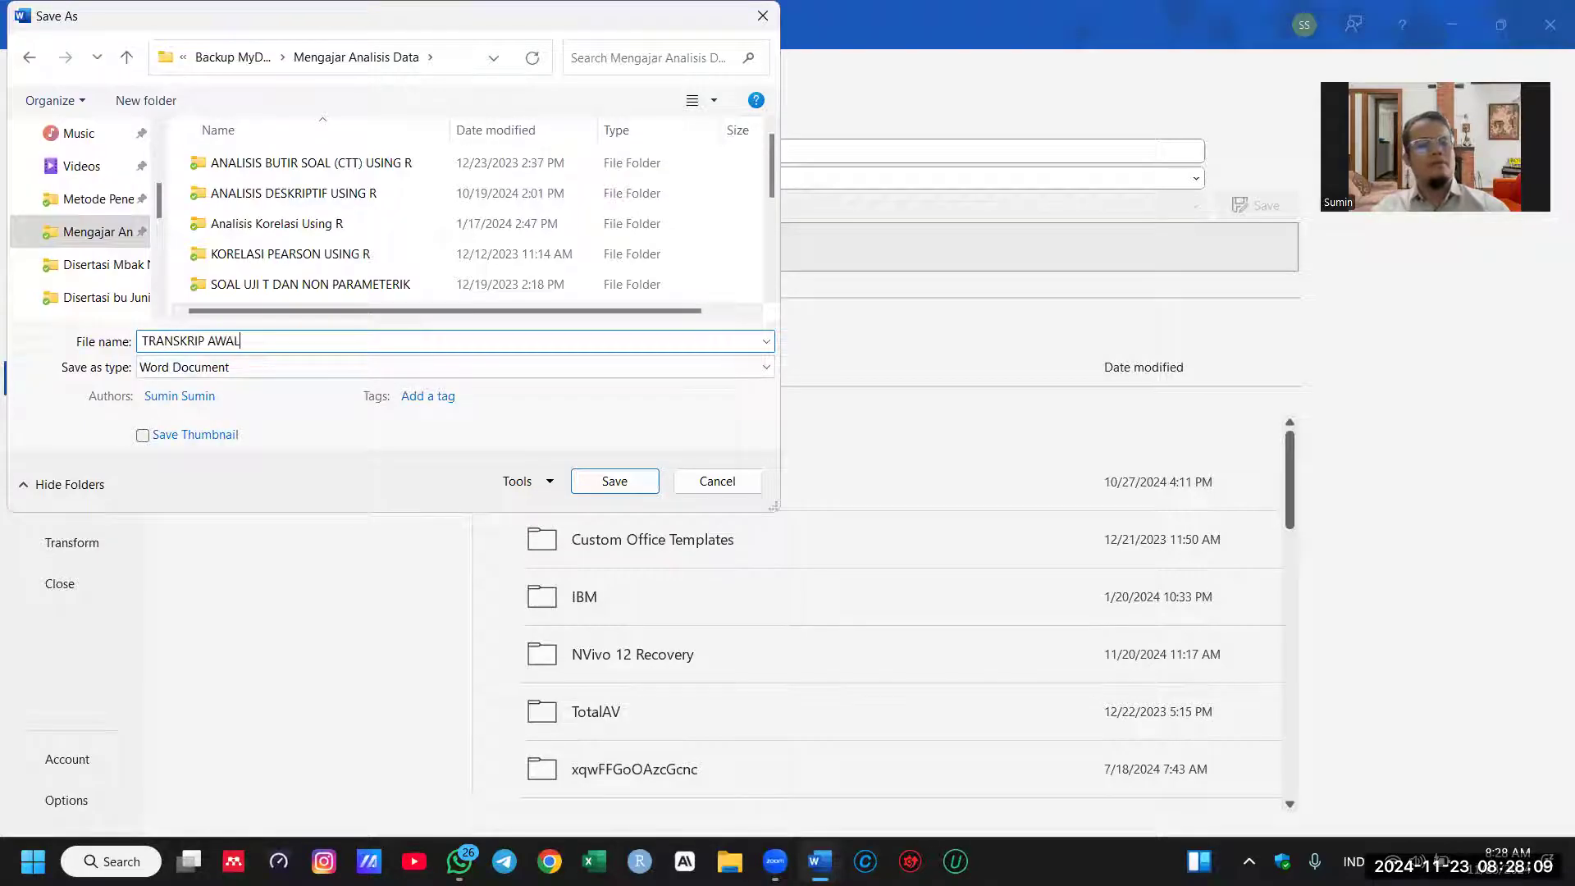
{"action": "key", "text": "Return"}
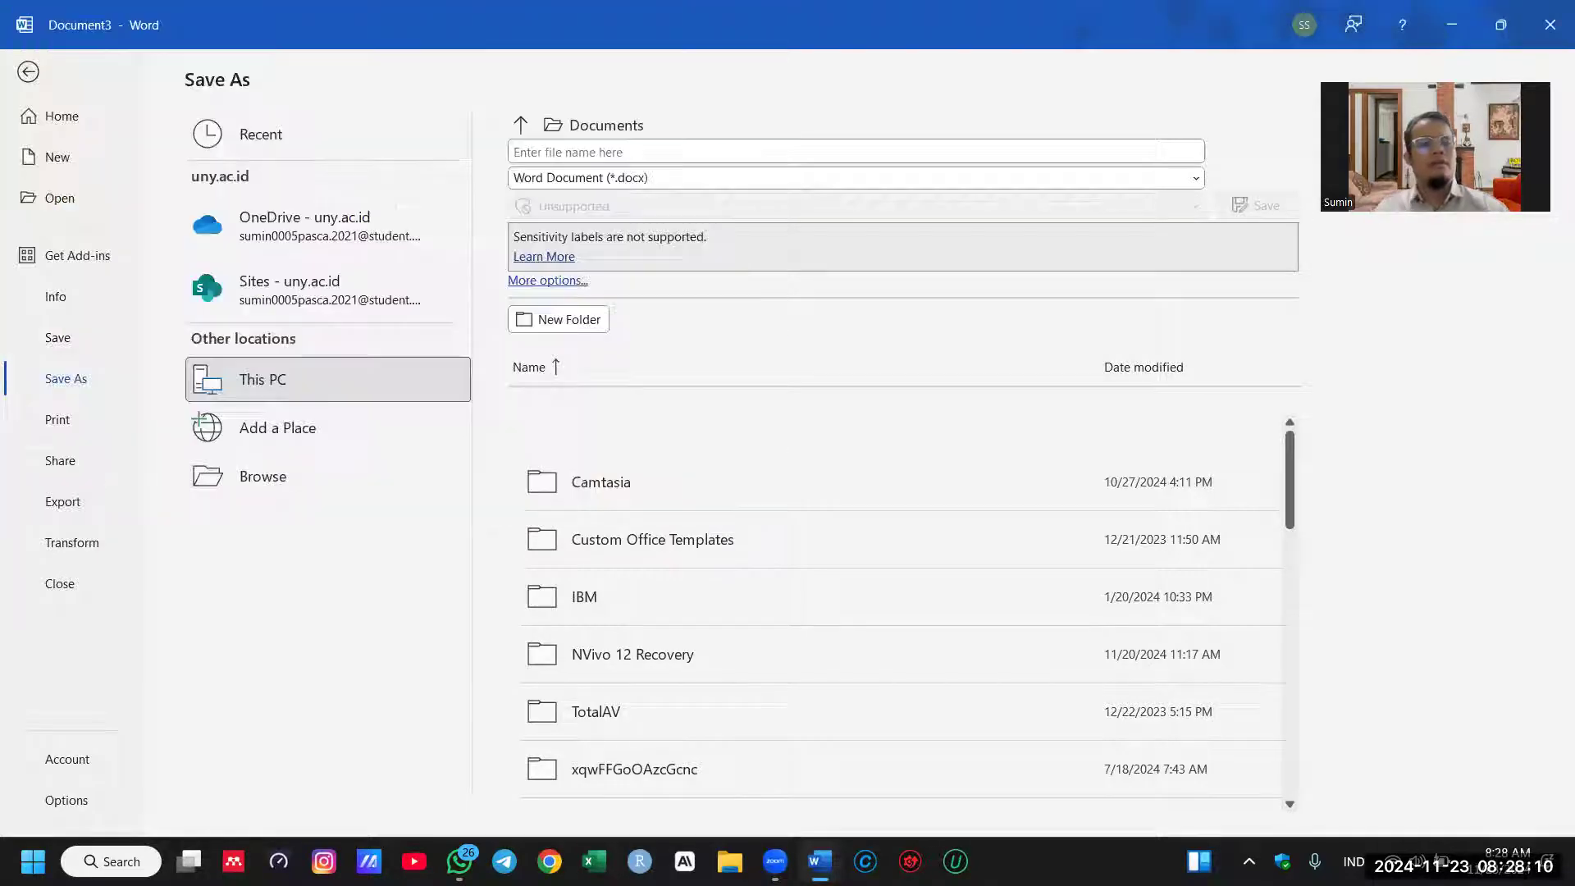
Step: Copy the entire content of TRANSKRIP AWAL into a new blank document
{"action": "scroll", "coordinate": [775, 532], "scroll_direction": "up", "scroll_amount": 3}
{"action": "scroll", "coordinate": [776, 531], "scroll_direction": "up", "scroll_amount": 3}
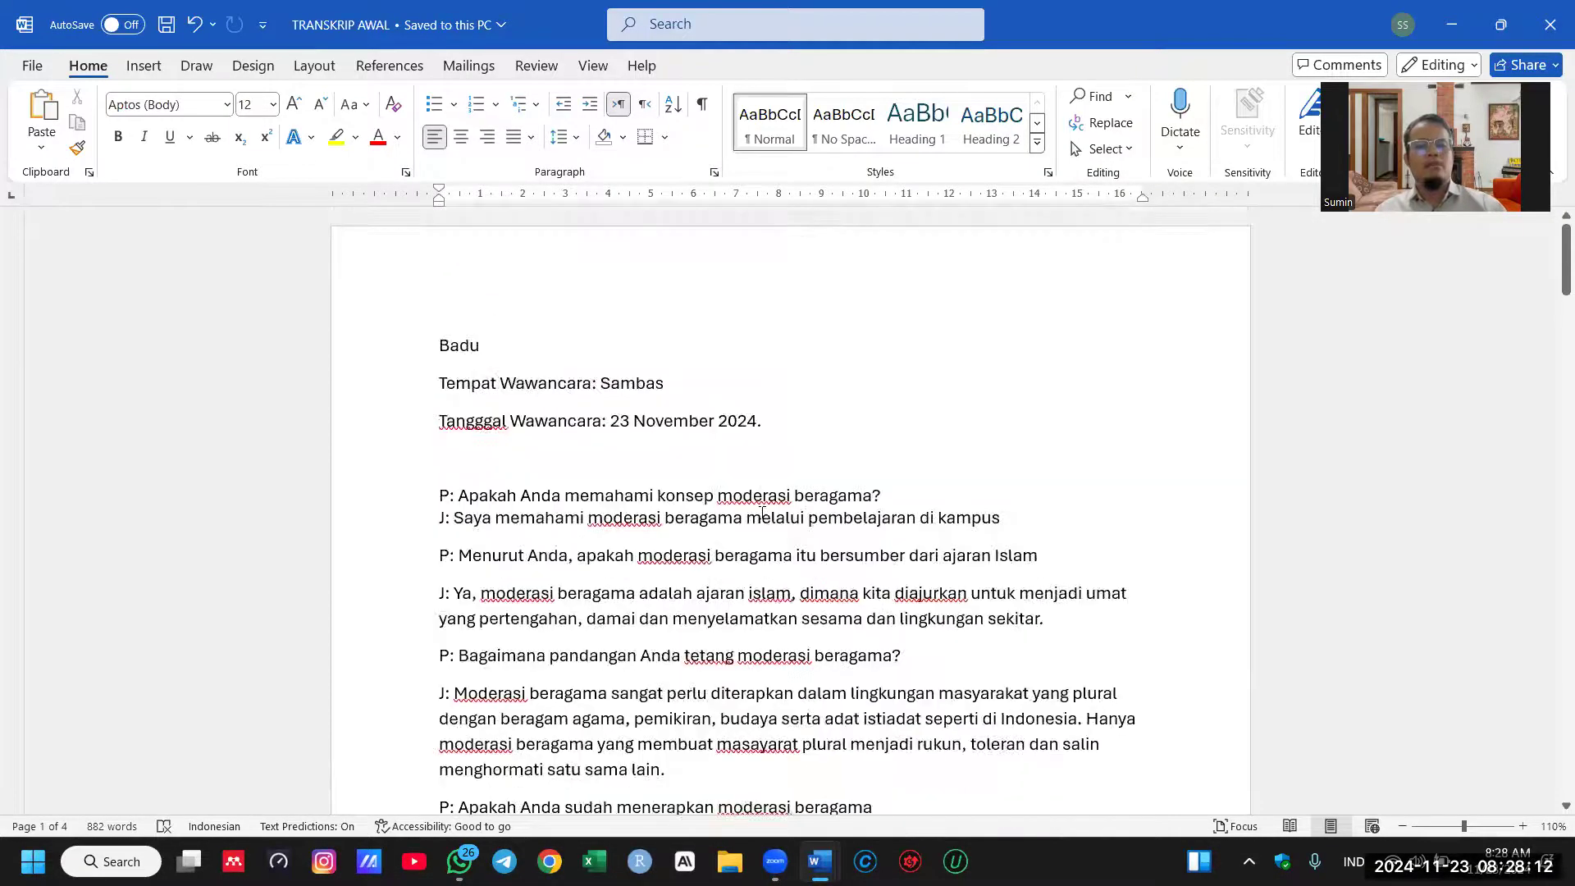
{"action": "scroll", "coordinate": [387, 432], "scroll_direction": "down", "scroll_amount": 3}
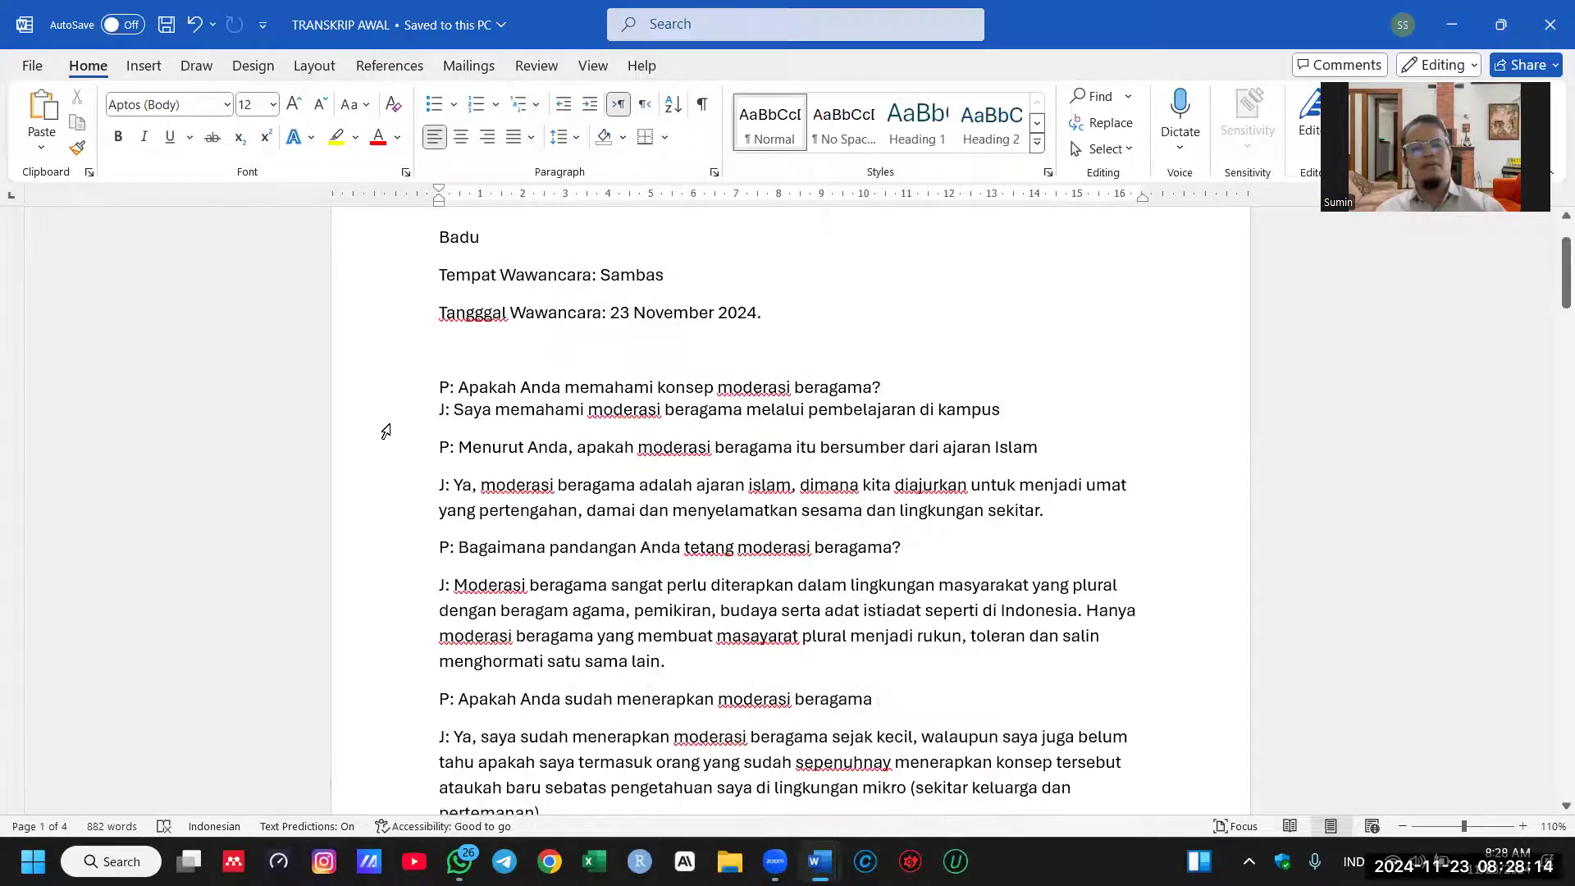
{"action": "scroll", "coordinate": [387, 431], "scroll_direction": "up", "scroll_amount": 3}
{"action": "scroll", "coordinate": [377, 424], "scroll_direction": "up", "scroll_amount": 2, "text": "ctrl"}
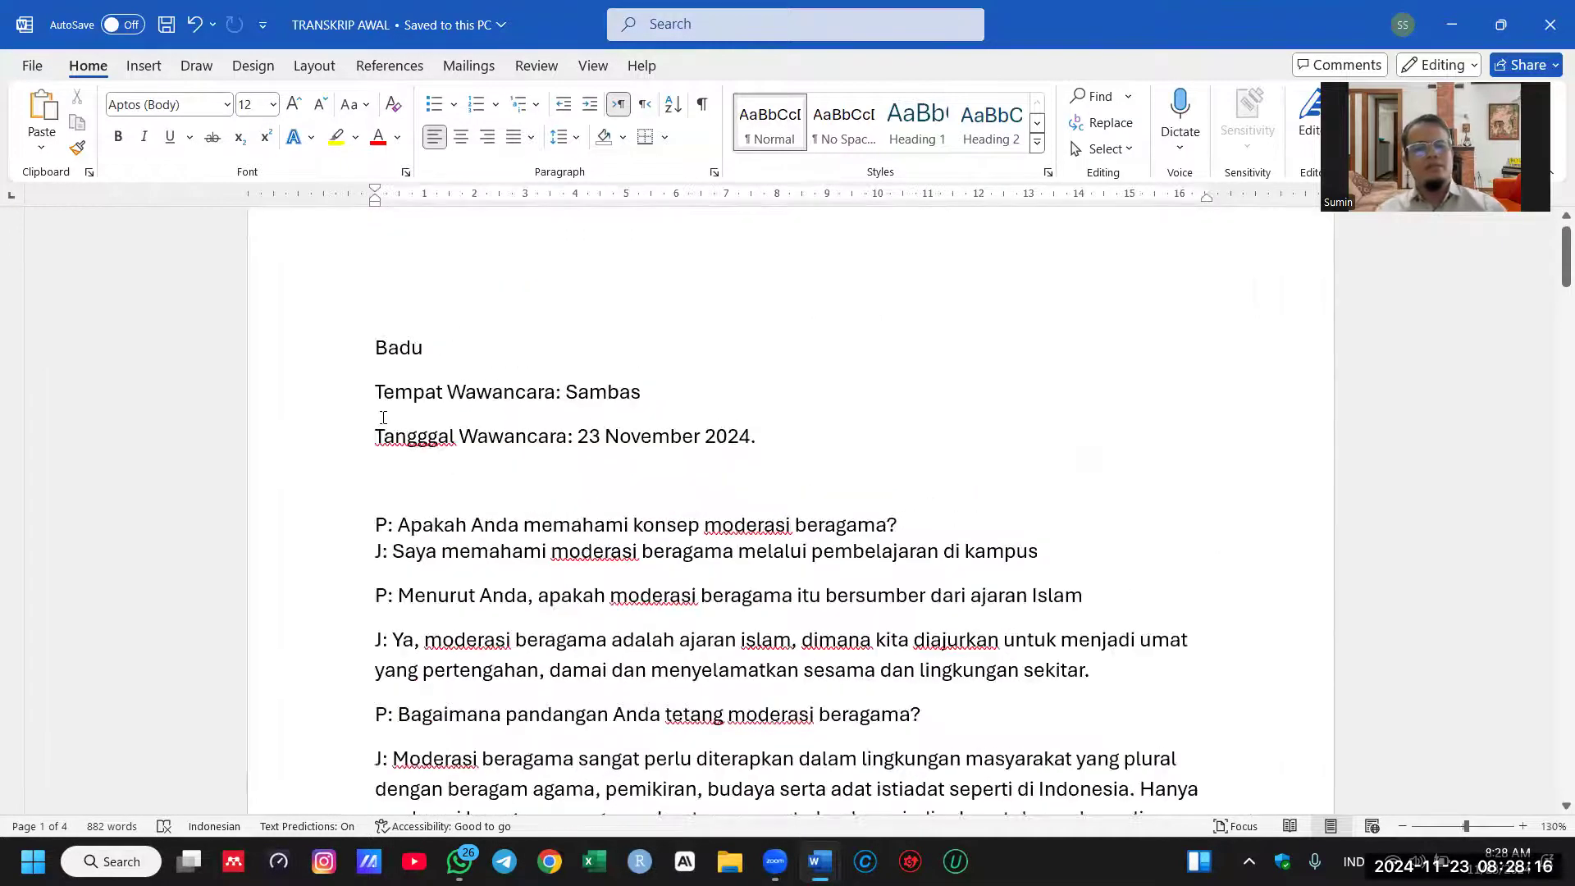
{"action": "scroll", "coordinate": [383, 417], "scroll_direction": "down", "scroll_amount": 2, "text": "ctrl"}
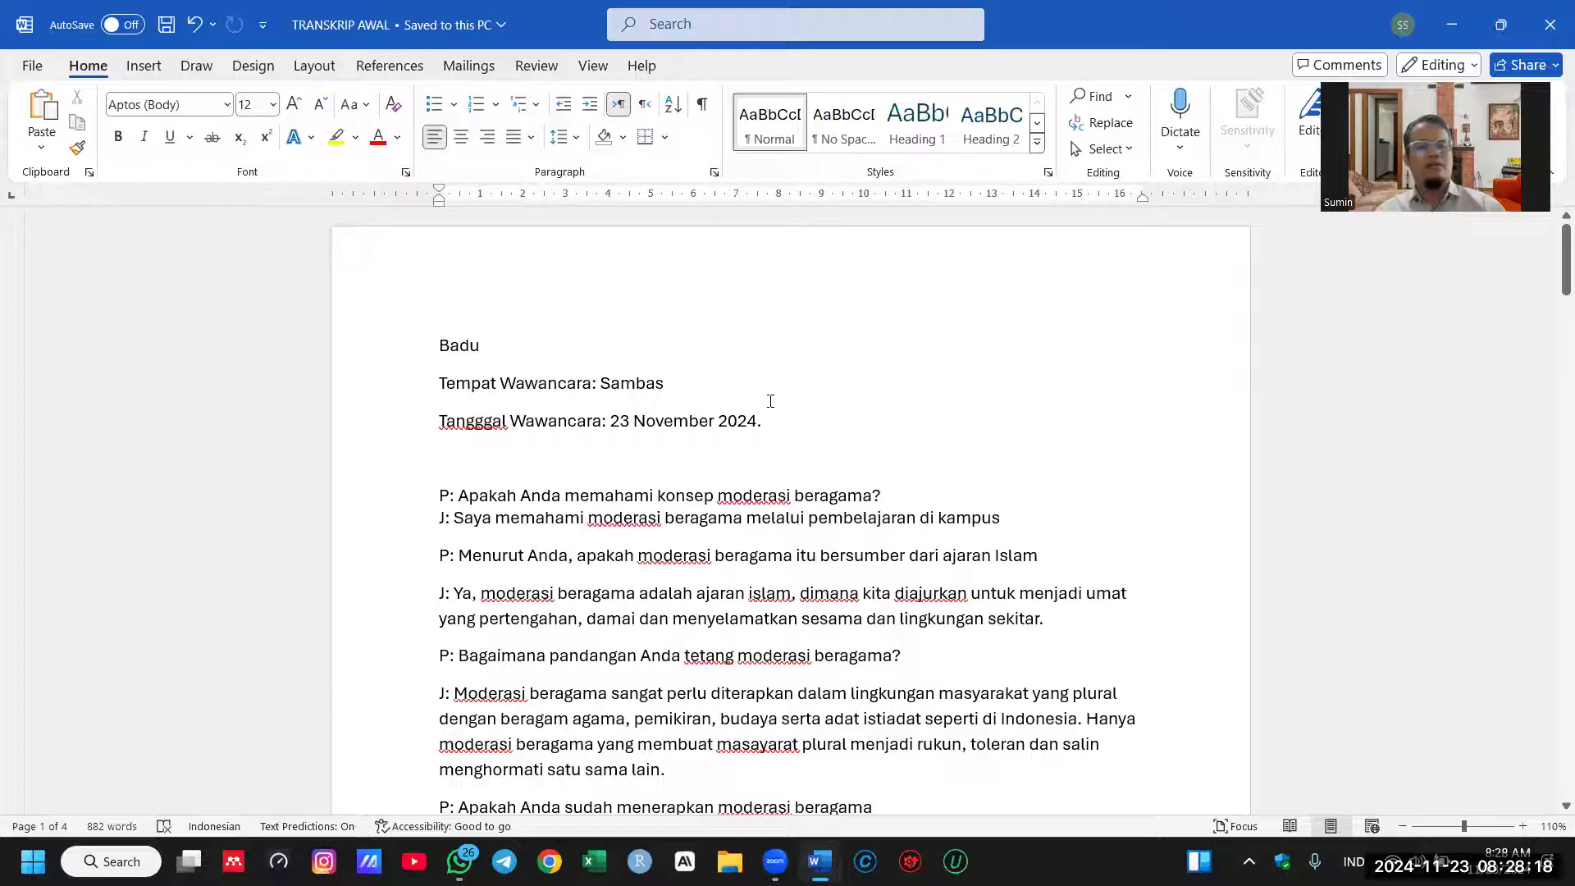
{"action": "scroll", "coordinate": [815, 398], "scroll_direction": "up", "scroll_amount": 3, "text": "ctrl"}
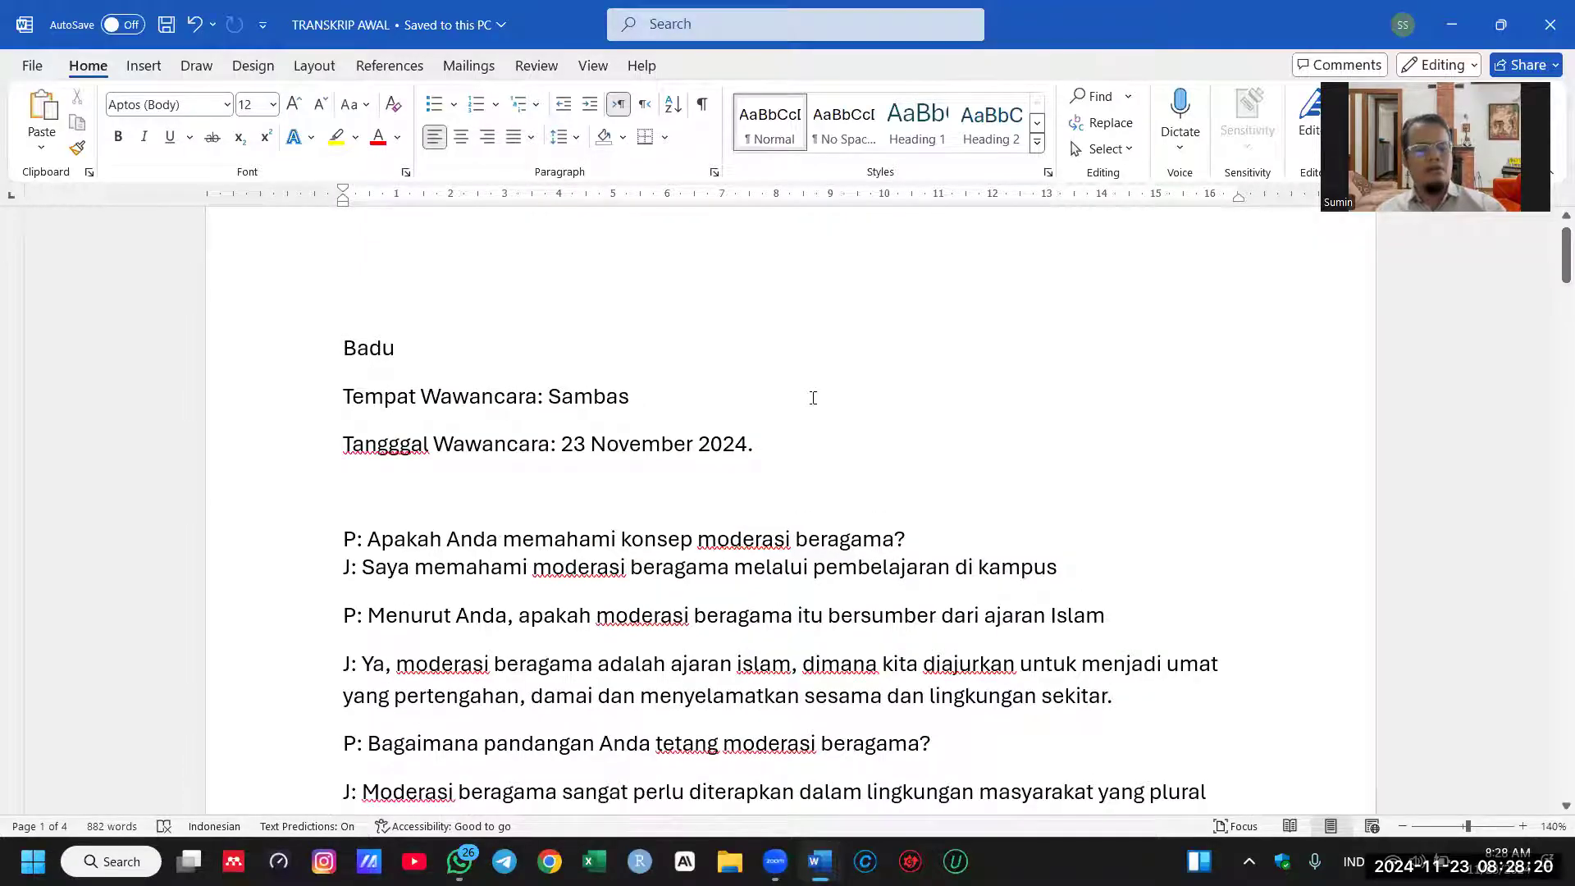
{"action": "key", "text": "ctrl+a"}
{"action": "key", "text": "ctrl+c"}
{"action": "key", "text": "ctrl+n"}
{"action": "key", "text": "ctrl+v"}
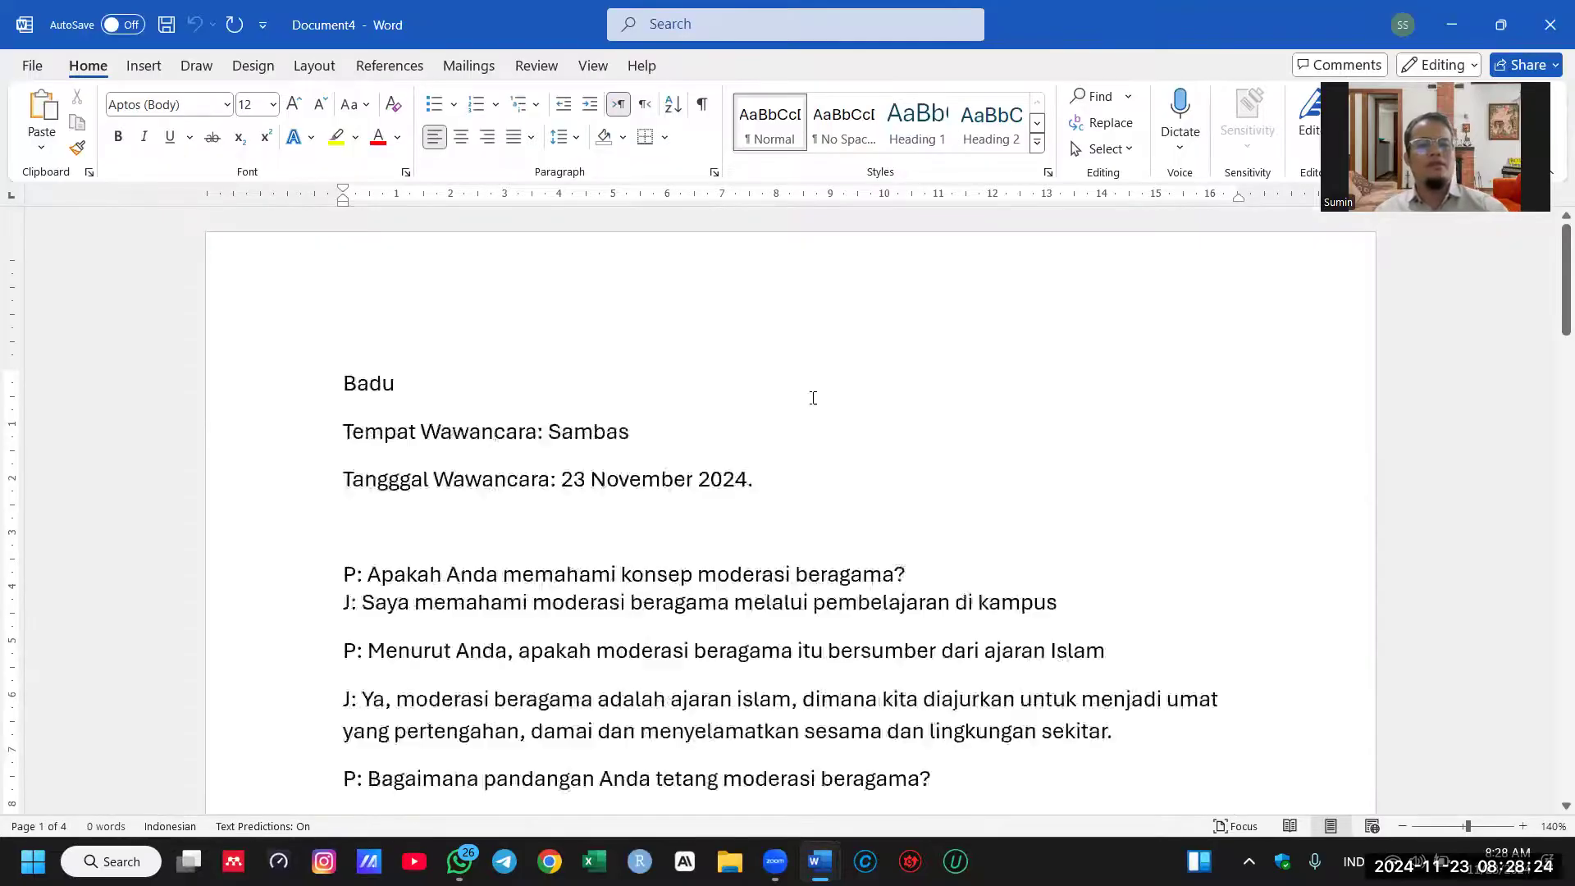
Step: Cut the third informant's whole interview out of the copied transcript and paste it into another new document
{"action": "scroll", "coordinate": [802, 433], "scroll_direction": "up", "scroll_amount": 15}
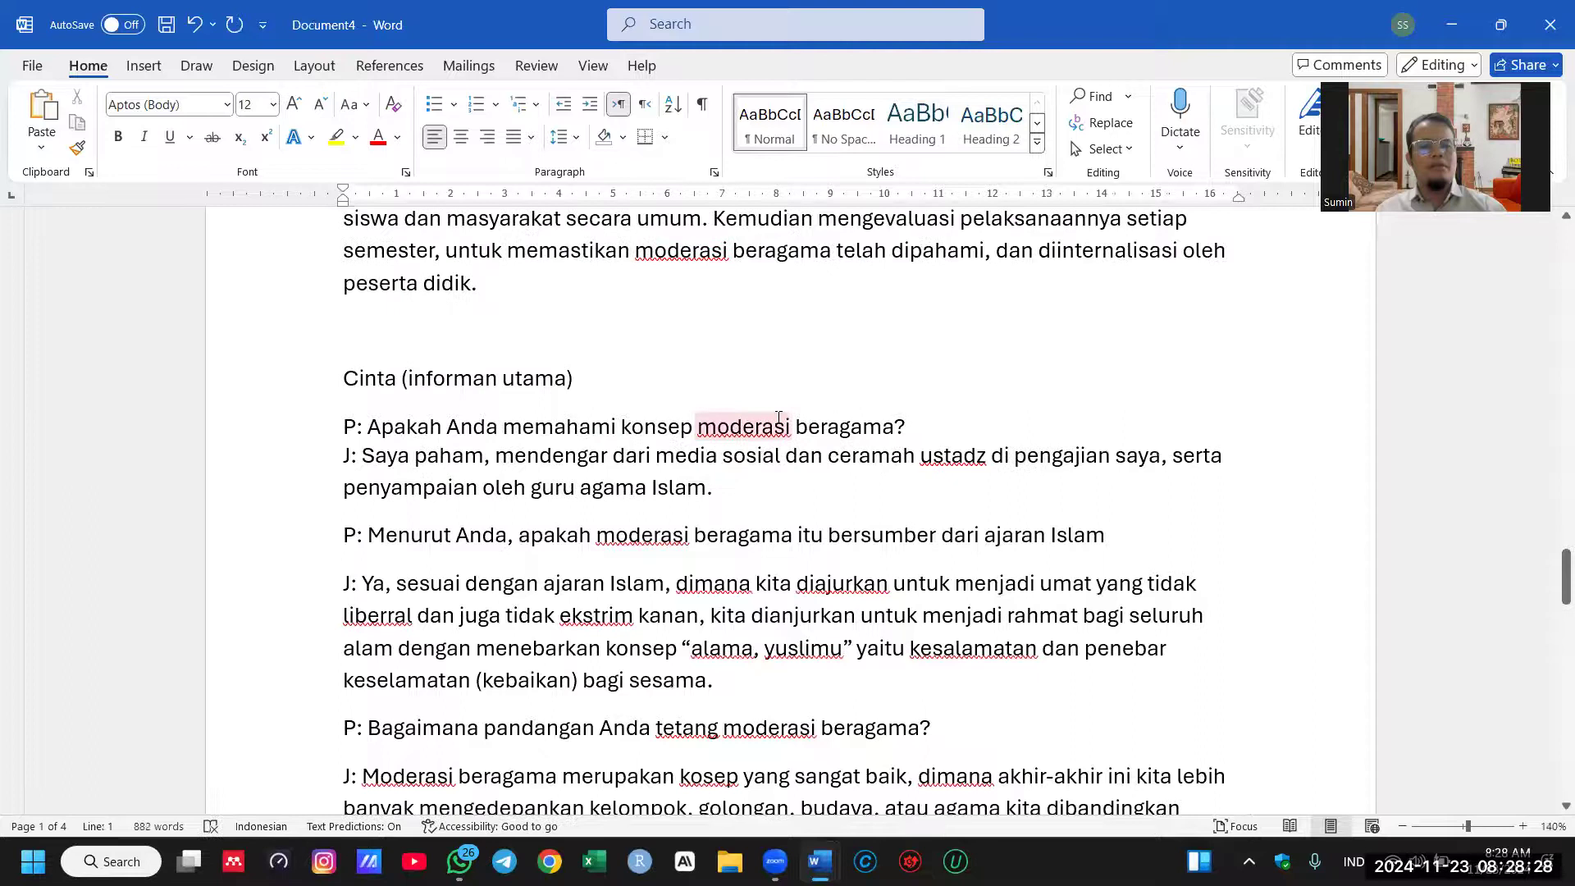
{"action": "left_click_drag", "start_coordinate": [306, 377], "coordinate": [596, 851]}
{"action": "key", "text": "ctrl+x"}
{"action": "key", "text": "ctrl+n"}
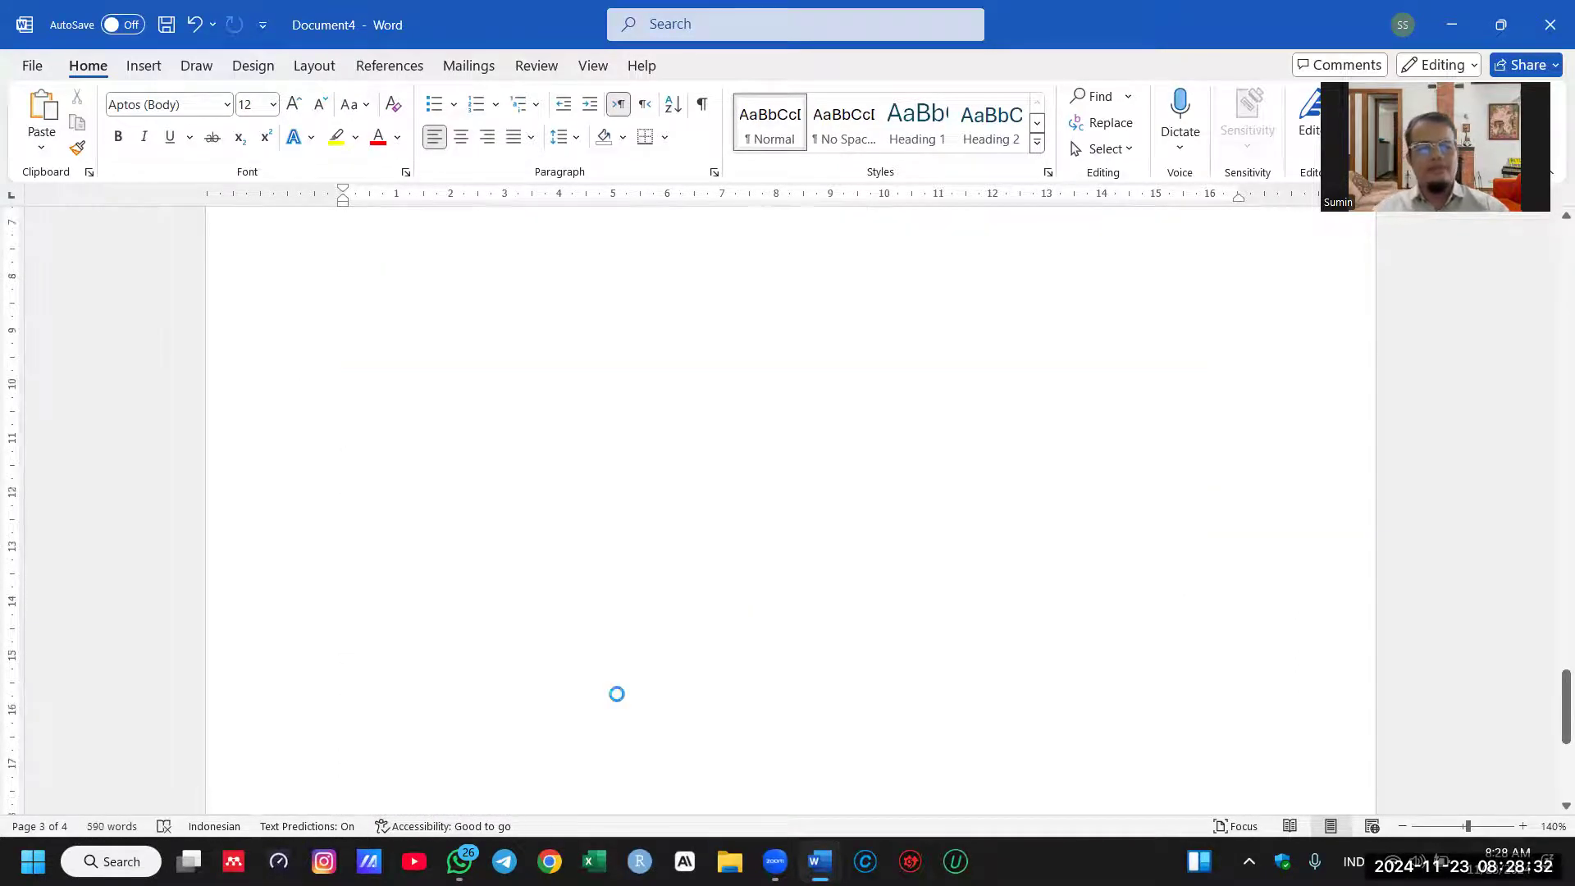
{"action": "key", "text": "ctrl+v"}
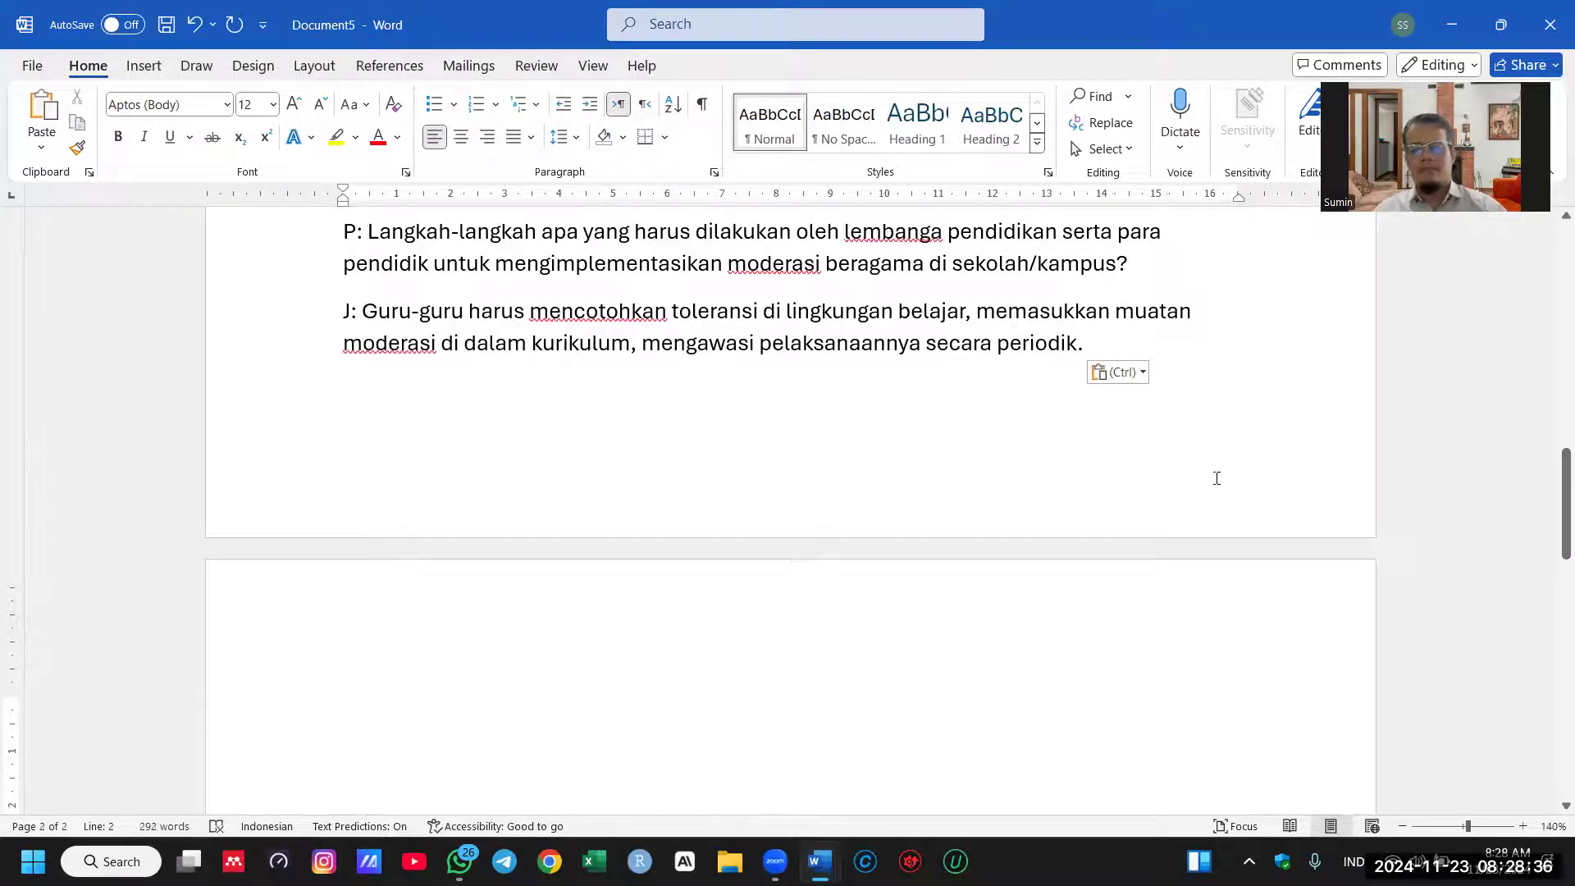
Step: Arrange the Document4 and Document5 windows side by side and zoom Document4 out to 90%
{"action": "key", "text": "super+Right"}
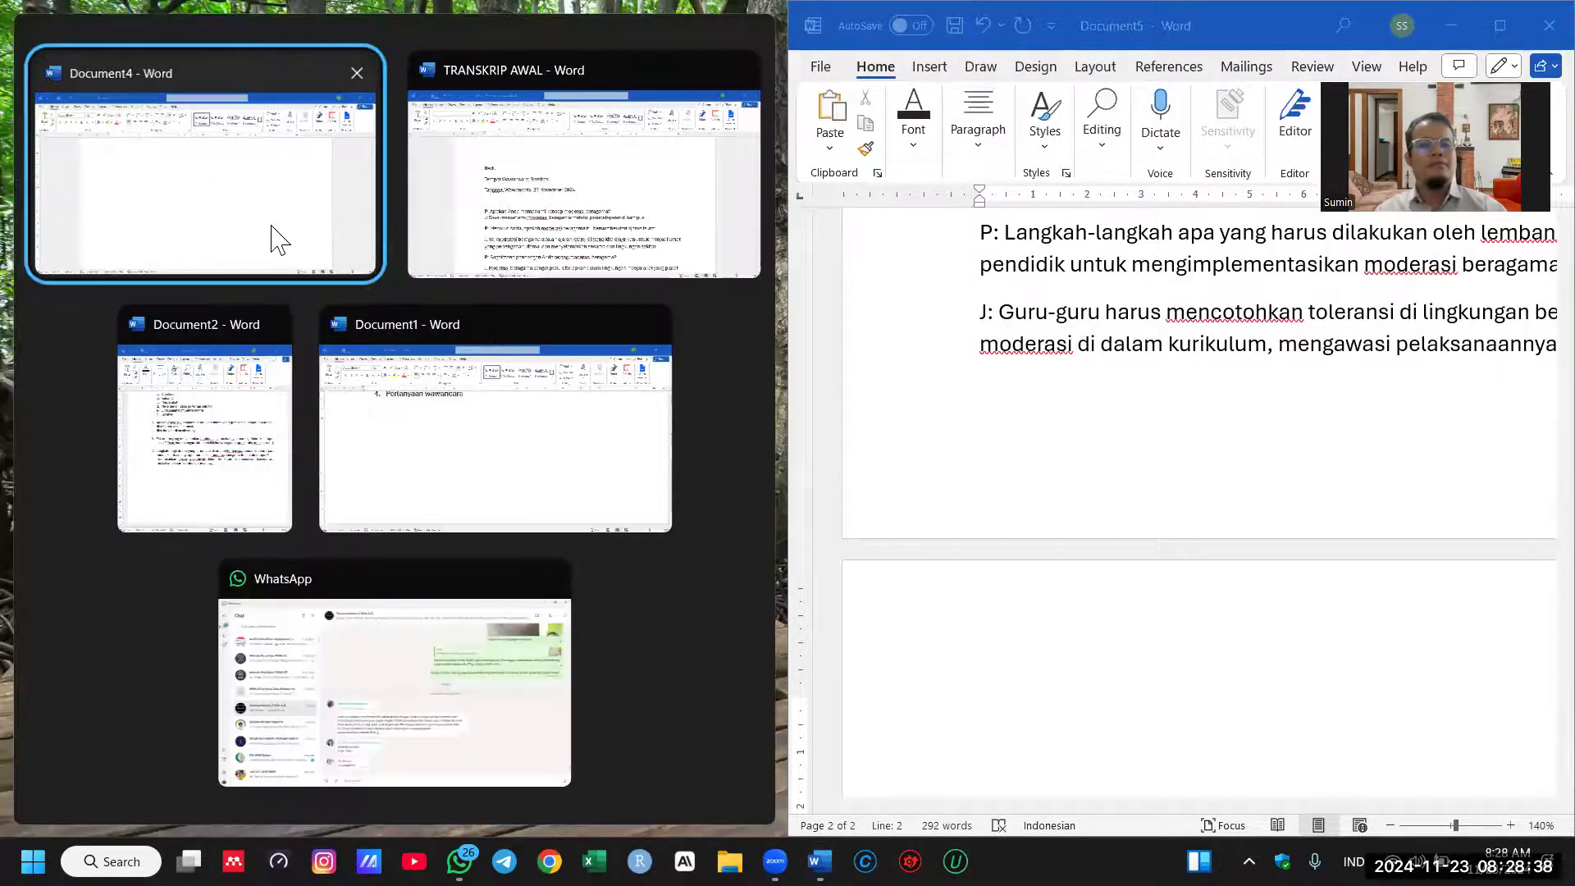
{"action": "key", "text": "Return"}
{"action": "scroll", "coordinate": [581, 433], "scroll_direction": "down", "scroll_amount": 4, "text": "ctrl"}
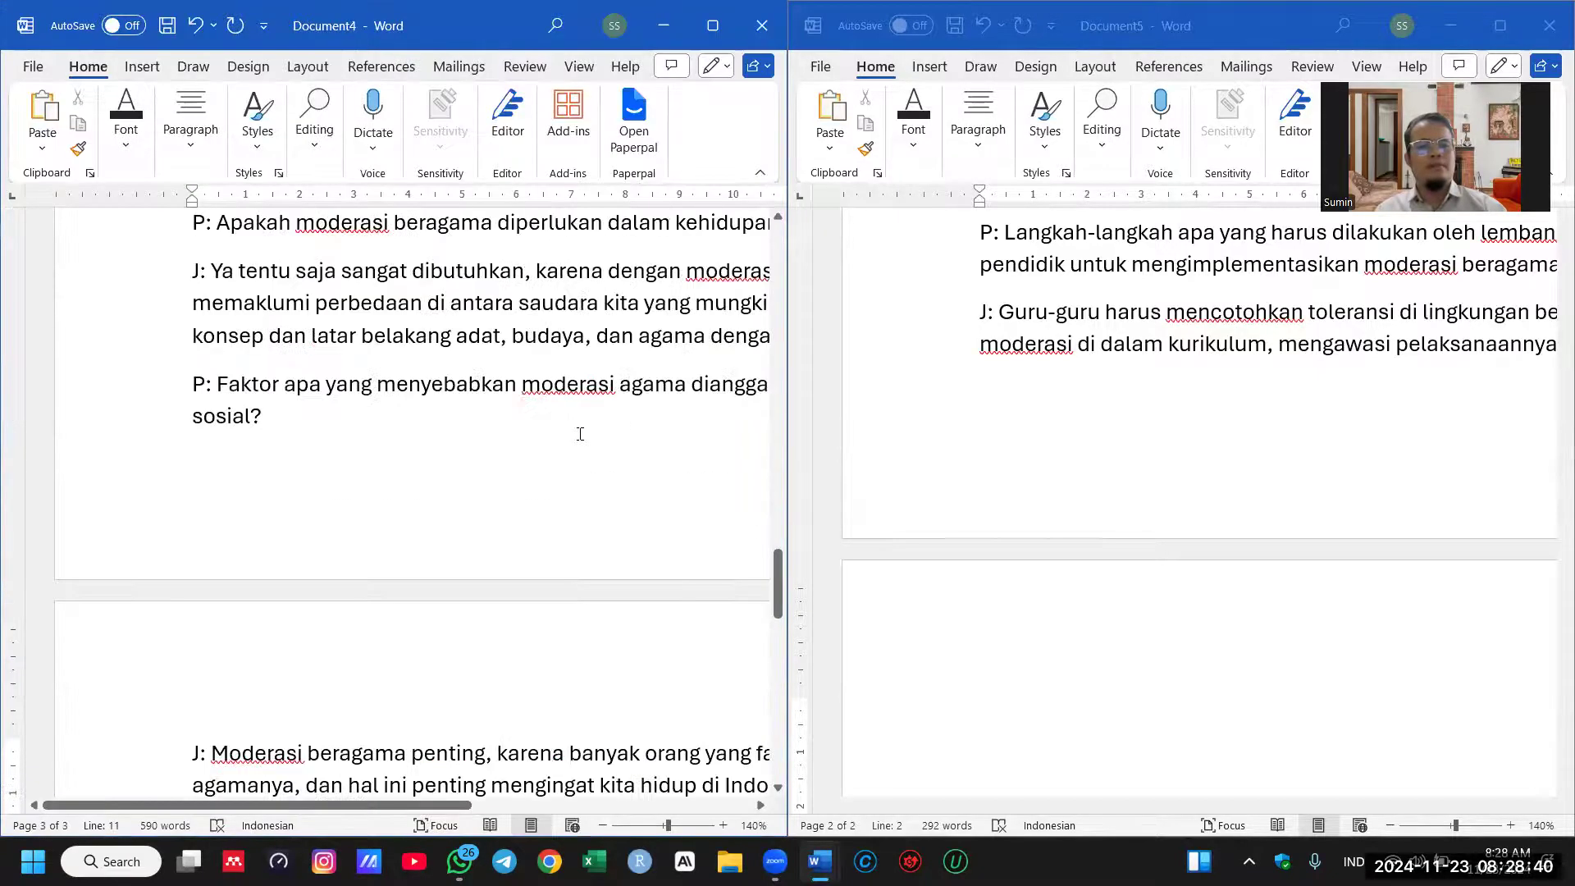
{"action": "scroll", "coordinate": [587, 421], "scroll_direction": "down", "scroll_amount": 1, "text": "ctrl"}
Step: Delete the second informant's whole interview from Document4, from its heading to the end of the document
{"action": "scroll", "coordinate": [601, 508], "scroll_direction": "up", "scroll_amount": 13}
{"action": "scroll", "coordinate": [603, 508], "scroll_direction": "up", "scroll_amount": 10}
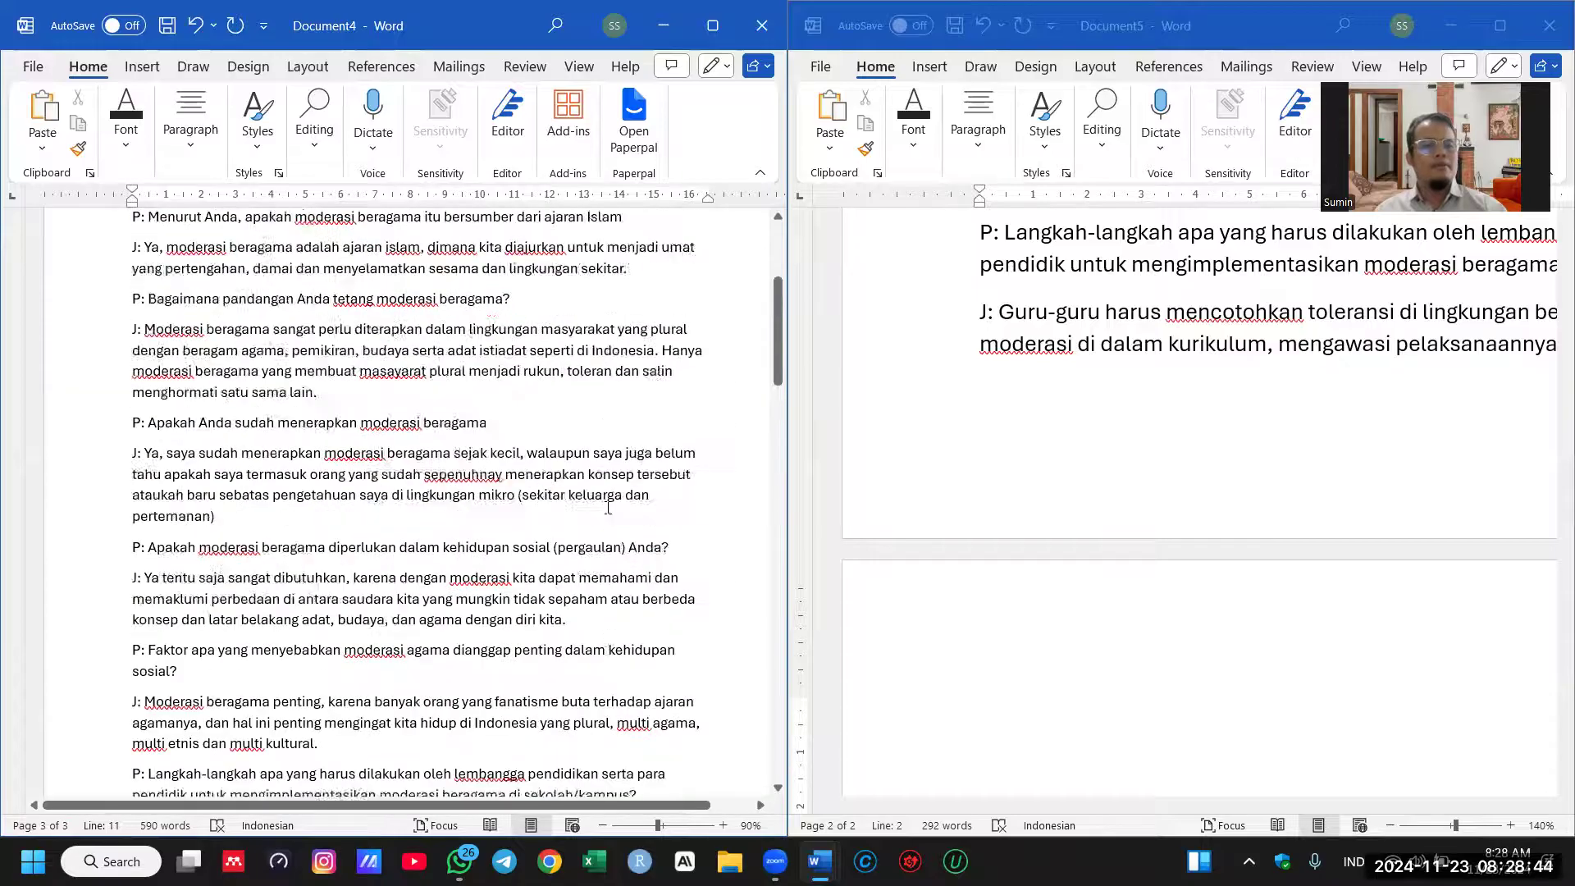
{"action": "scroll", "coordinate": [605, 507], "scroll_direction": "down", "scroll_amount": 7}
{"action": "scroll", "coordinate": [607, 507], "scroll_direction": "down", "scroll_amount": 7}
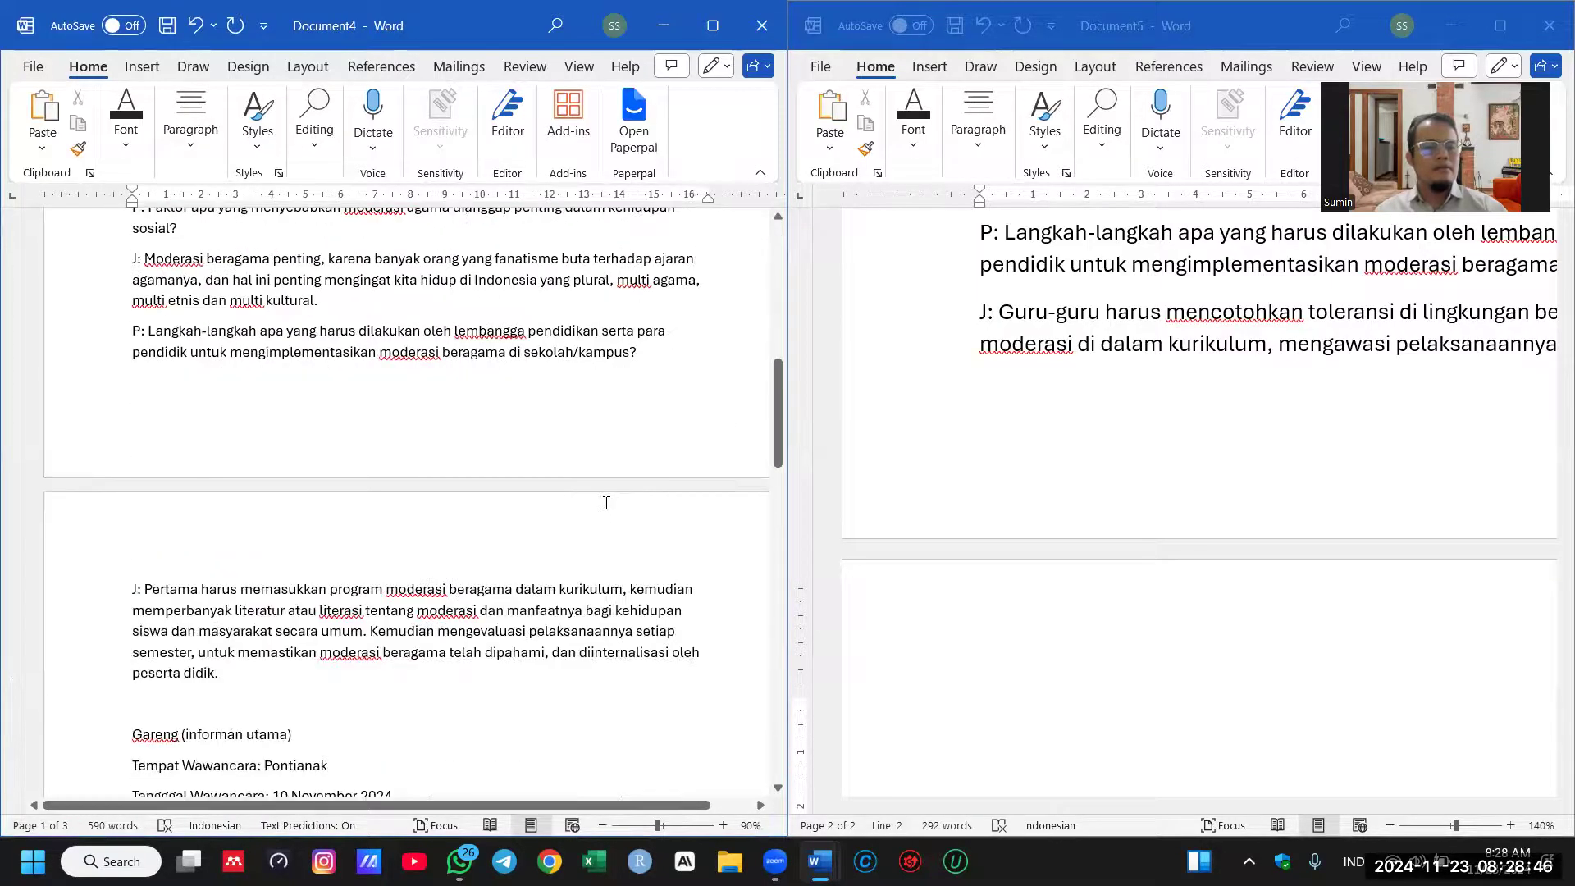
{"action": "scroll", "coordinate": [128, 639], "scroll_direction": "down", "scroll_amount": 5}
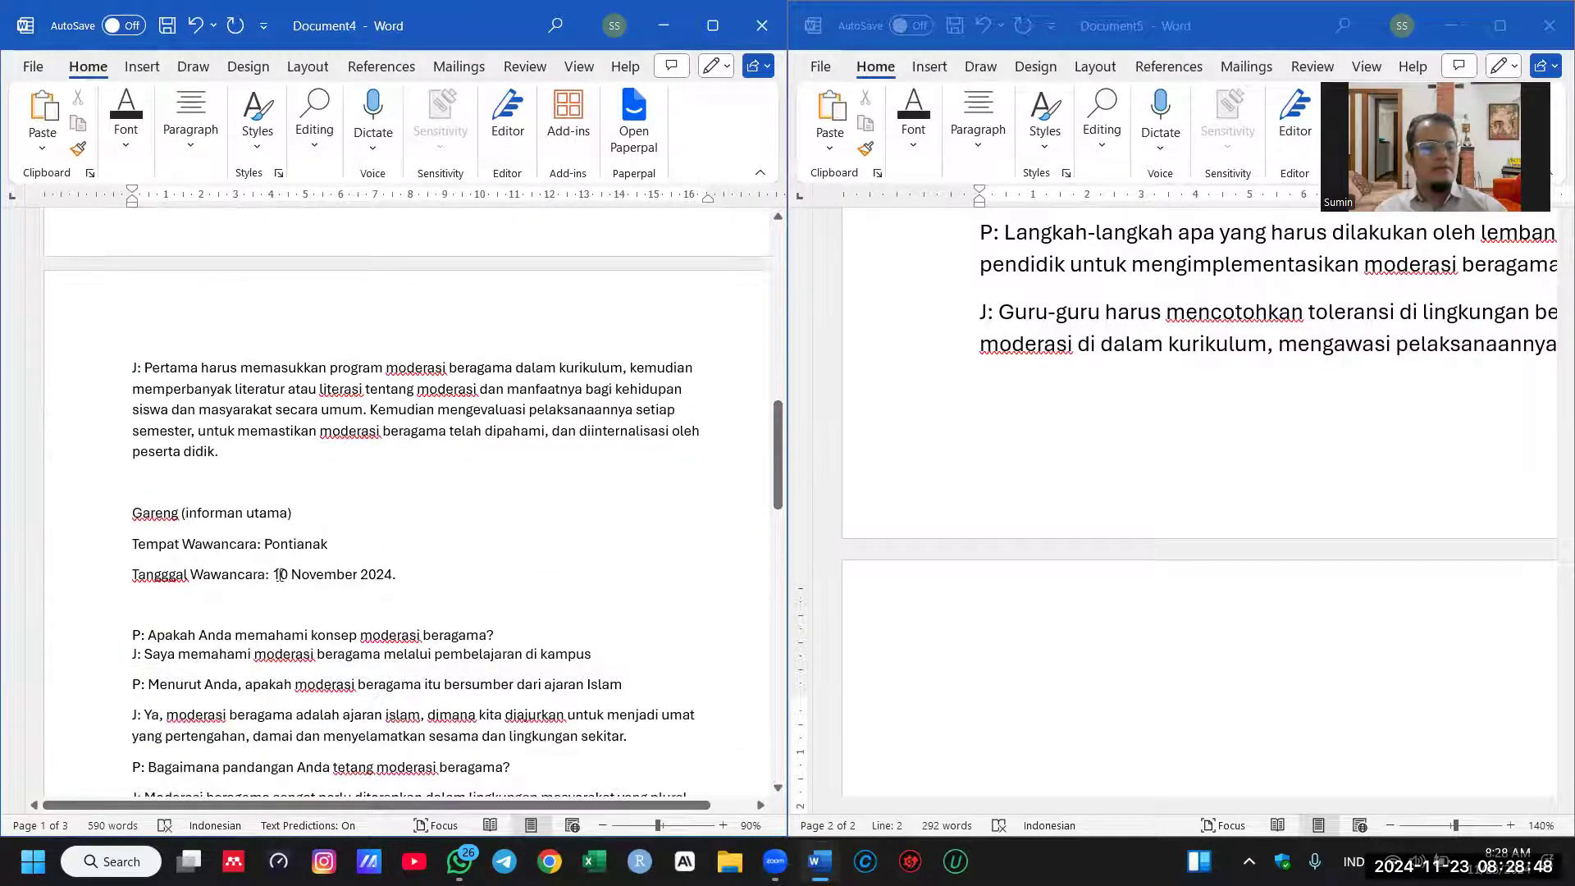
{"action": "scroll", "coordinate": [286, 566], "scroll_direction": "up", "scroll_amount": 14}
{"action": "scroll", "coordinate": [334, 565], "scroll_direction": "up", "scroll_amount": 8}
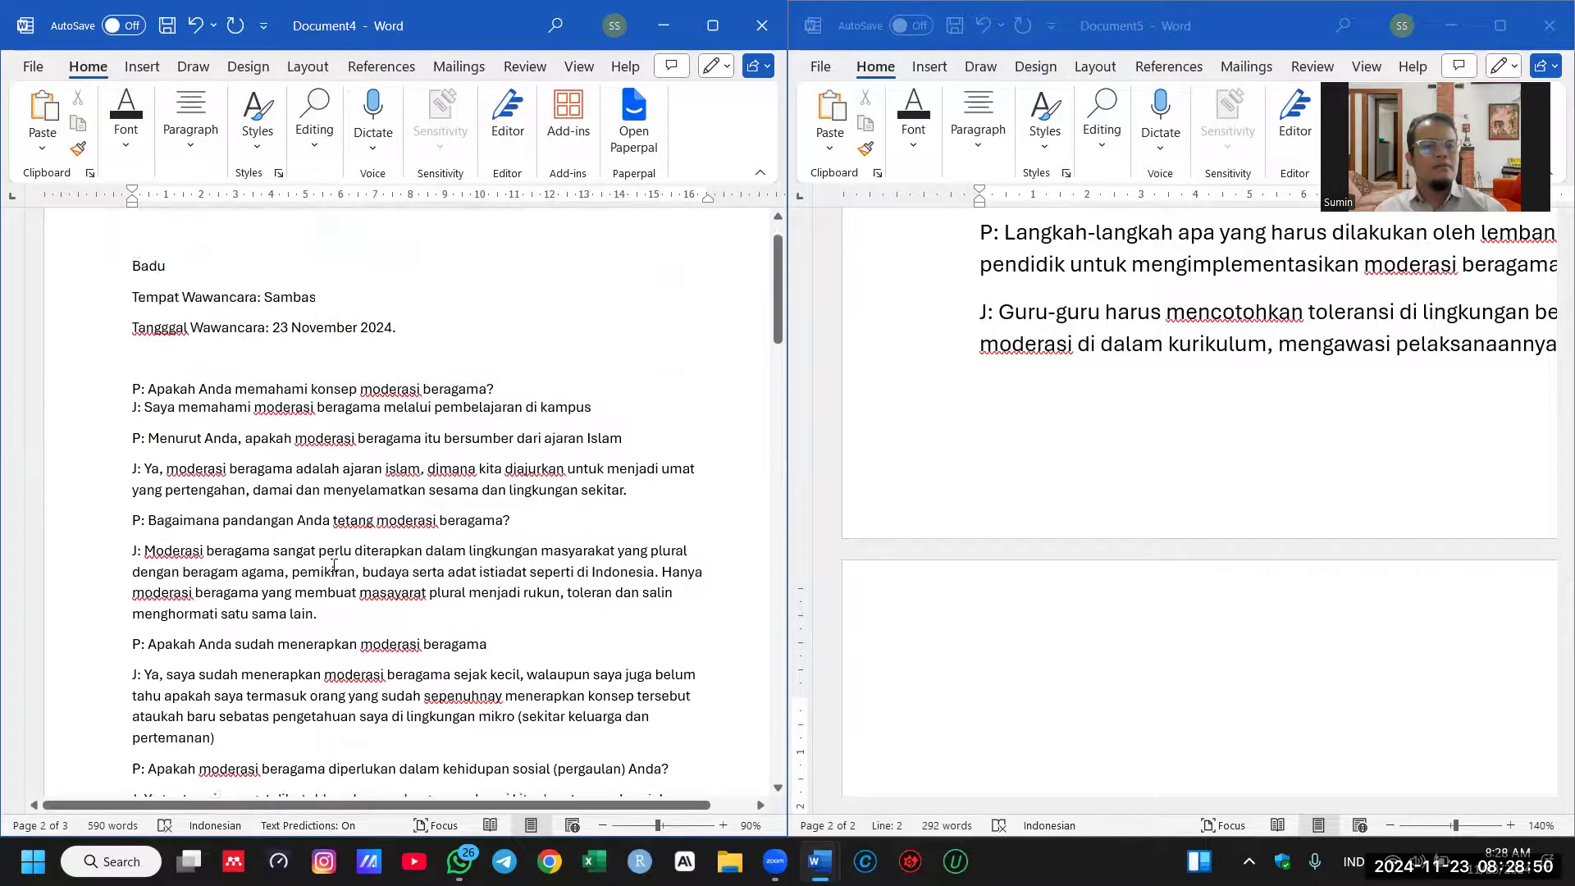
{"action": "scroll", "coordinate": [336, 563], "scroll_direction": "down", "scroll_amount": 14}
{"action": "scroll", "coordinate": [336, 563], "scroll_direction": "down", "scroll_amount": 20}
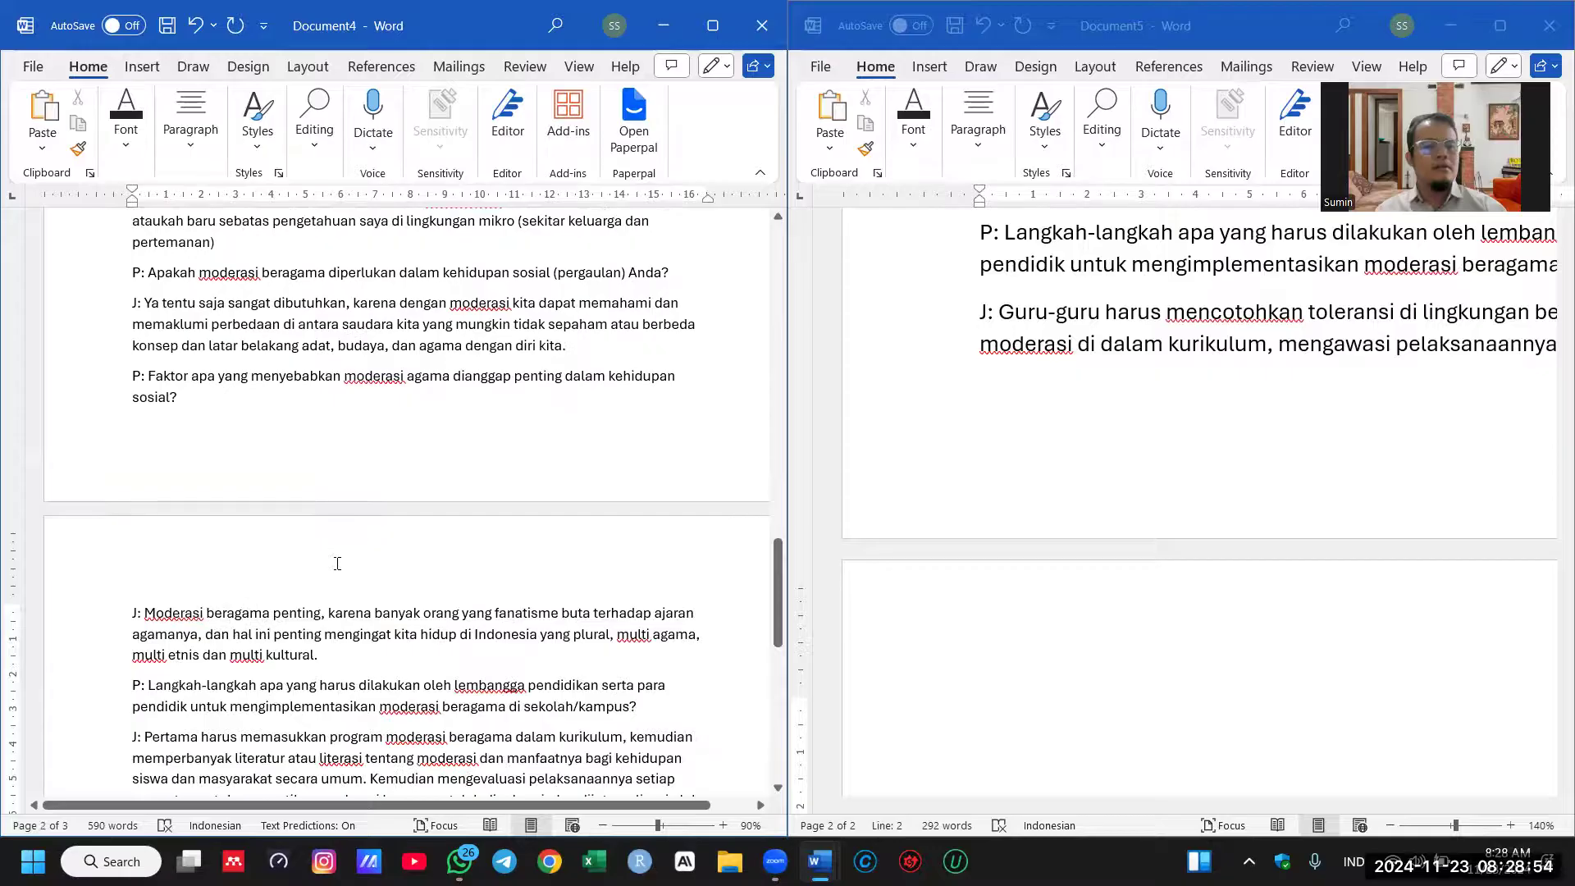
{"action": "scroll", "coordinate": [337, 564], "scroll_direction": "down", "scroll_amount": 20}
{"action": "scroll", "coordinate": [337, 564], "scroll_direction": "up", "scroll_amount": 8}
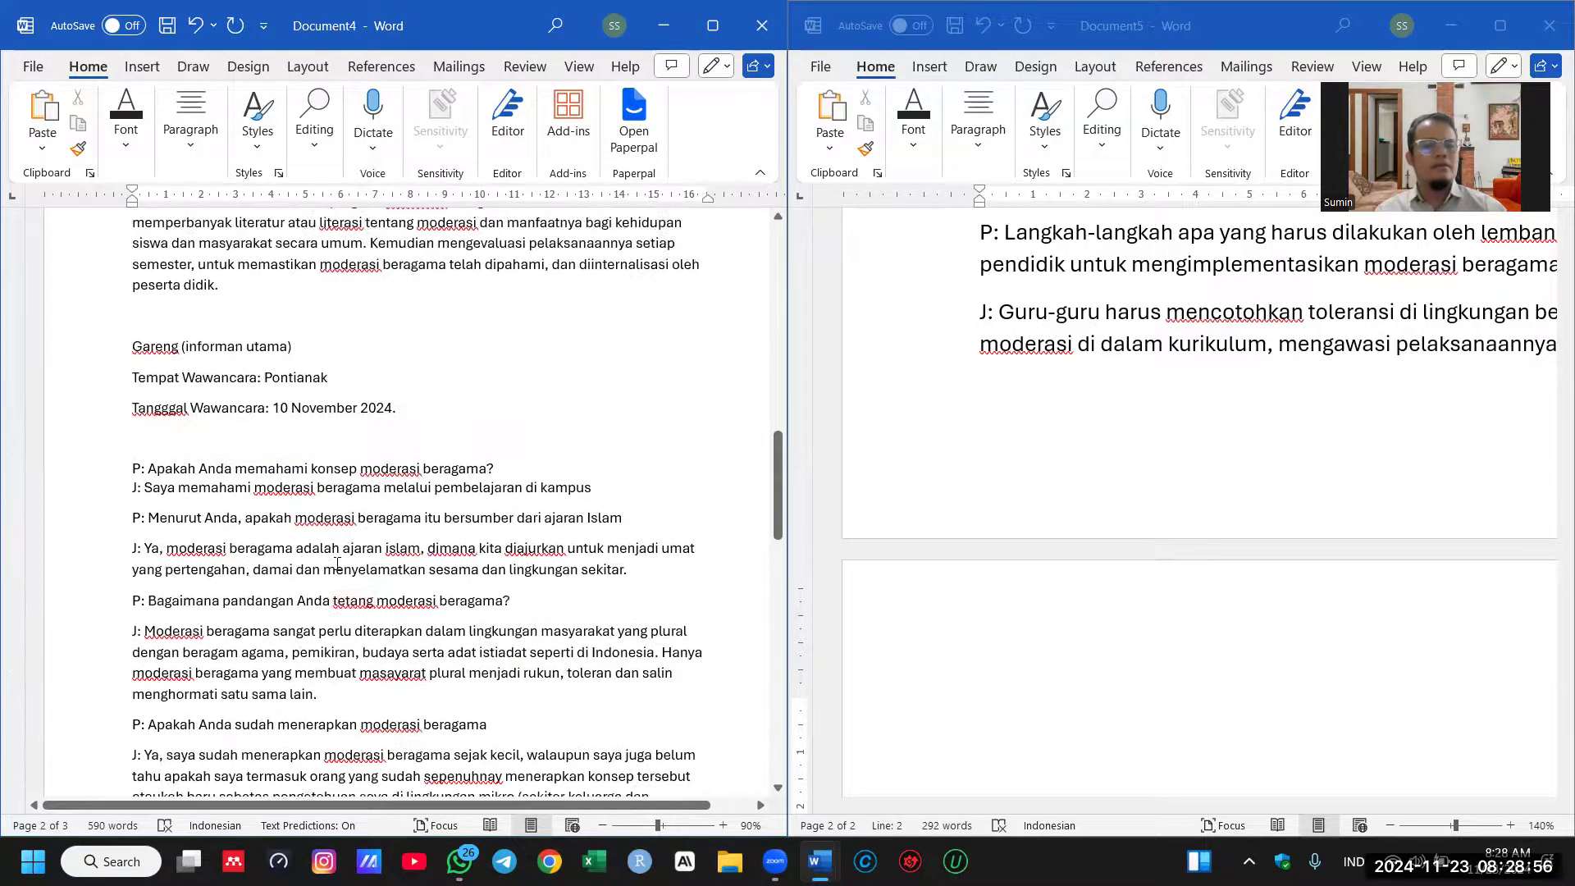
{"action": "left_click_drag", "start_coordinate": [133, 348], "coordinate": [238, 808]}
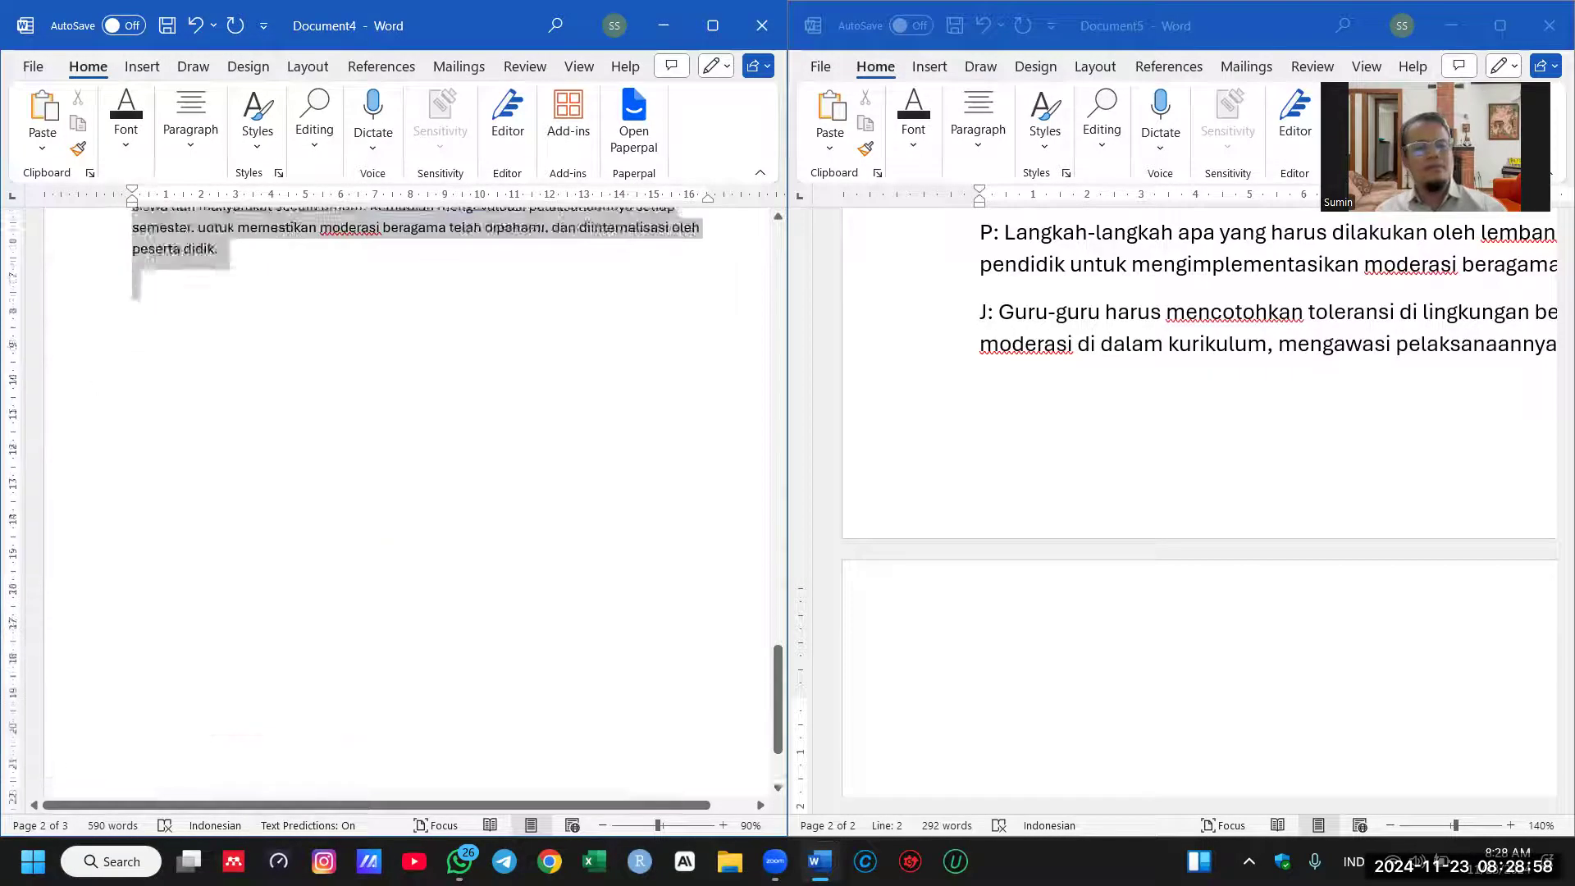
{"action": "key", "text": "Delete"}
Step: Remove the labels "Tempat Wawancara:" and "Tangggal Wawancara:" below the first informant's name, keeping only the place and date
{"action": "scroll", "coordinate": [505, 484], "scroll_direction": "up", "scroll_amount": 10}
{"action": "scroll", "coordinate": [504, 484], "scroll_direction": "up", "scroll_amount": 4}
{"action": "scroll", "coordinate": [301, 437], "scroll_direction": "up", "scroll_amount": 3, "text": "ctrl"}
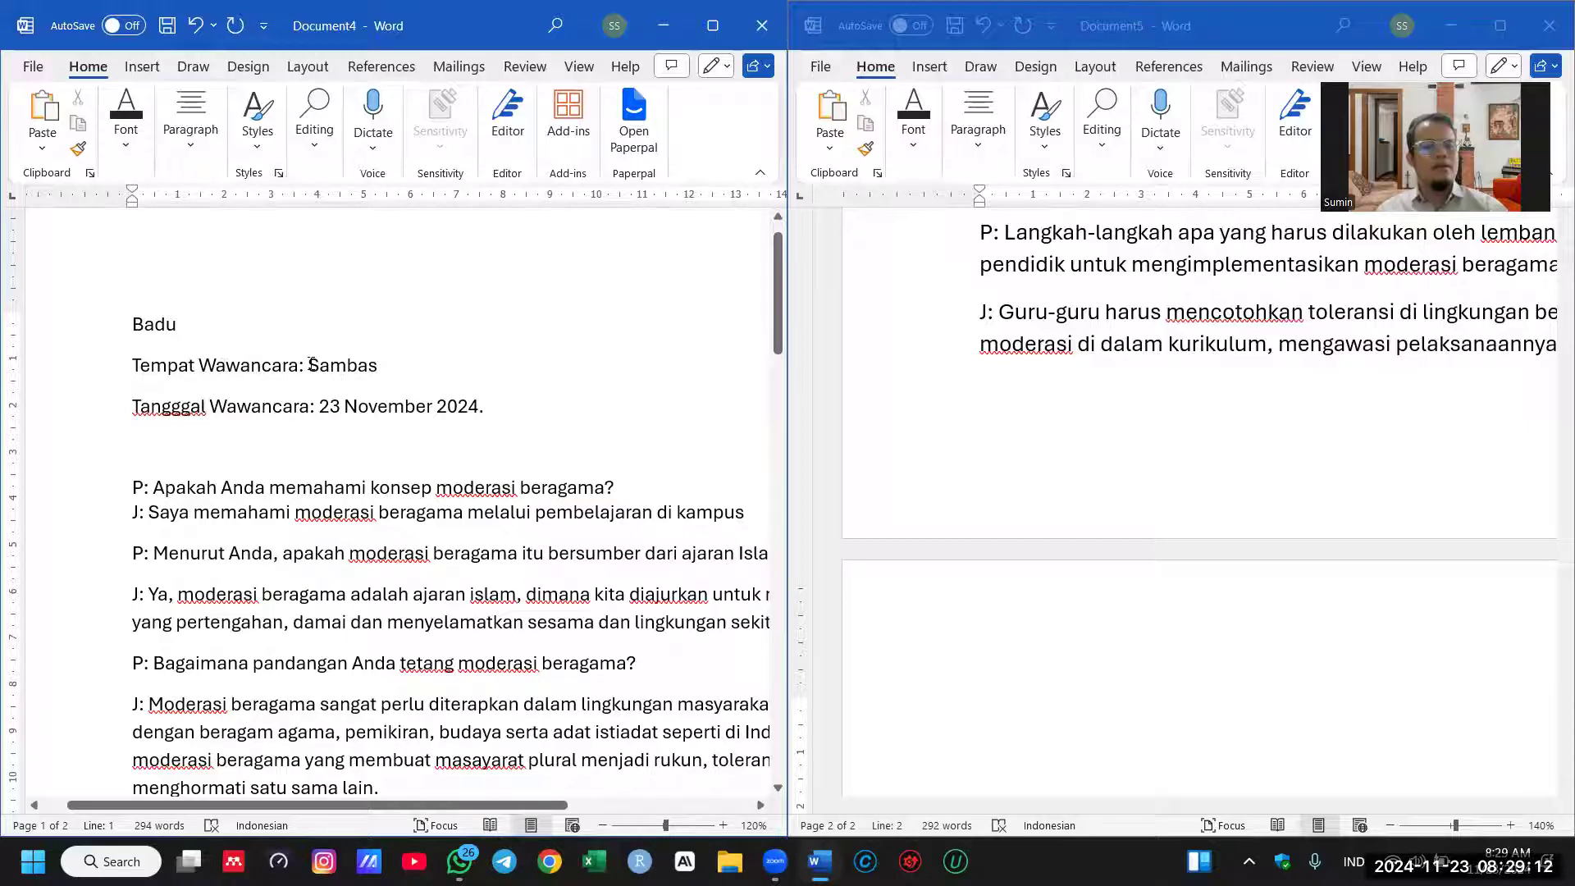
{"action": "left_click_drag", "start_coordinate": [309, 363], "coordinate": [132, 365]}
{"action": "key", "text": "BackSpace"}
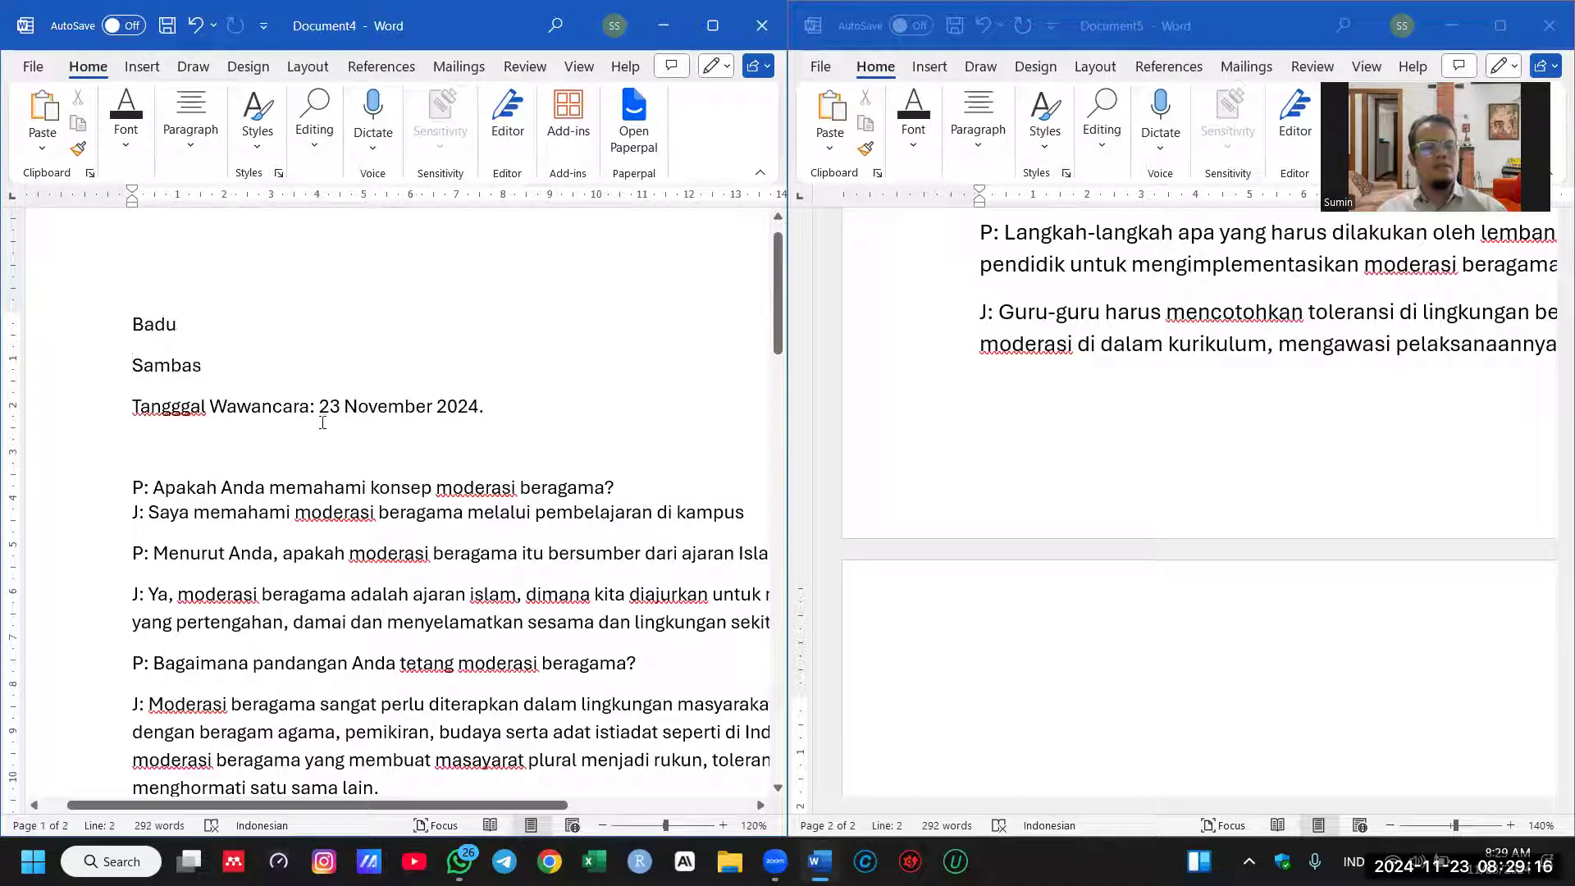
{"action": "left_click_drag", "start_coordinate": [317, 408], "coordinate": [132, 408]}
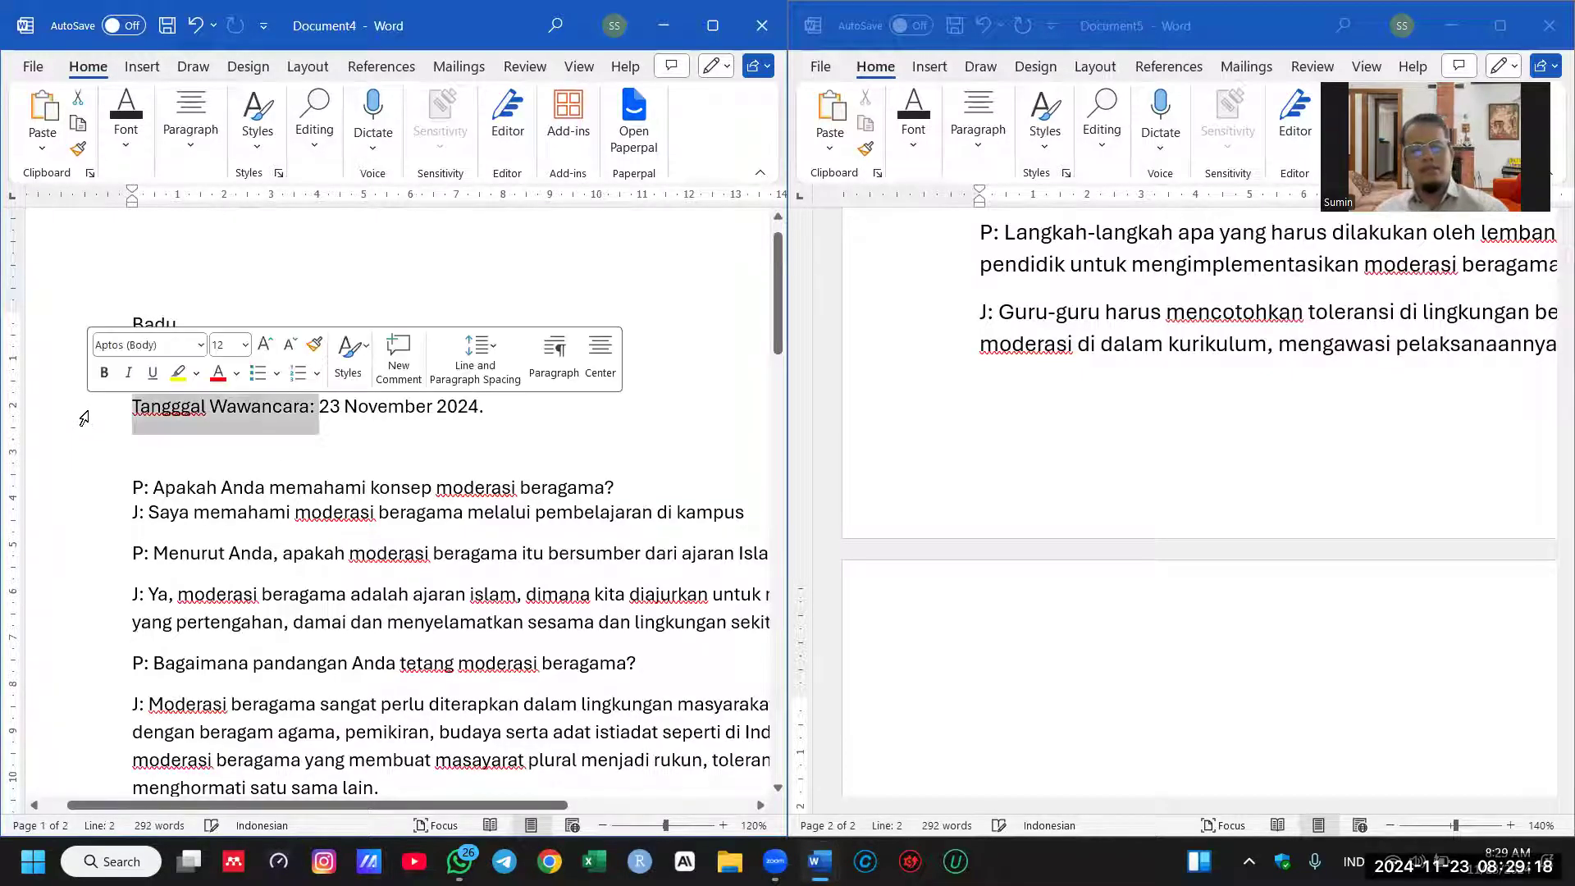
{"action": "key", "text": "BackSpace"}
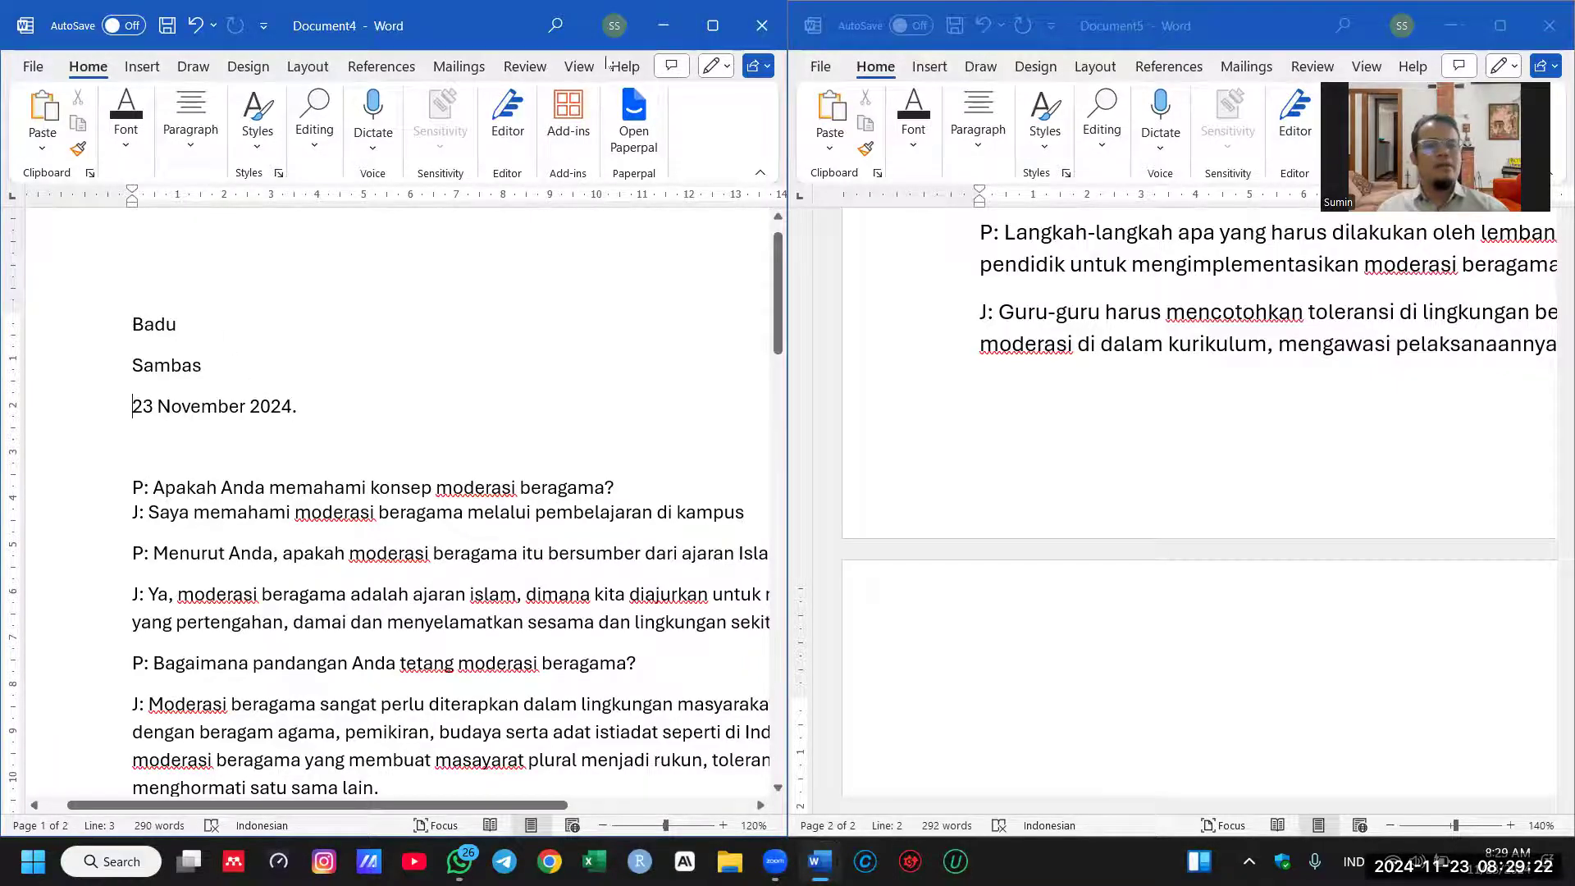
Step: Maximize the Document4 window and apply the Heading 1 style to the interview date line
{"action": "left_click", "coordinate": [713, 27]}
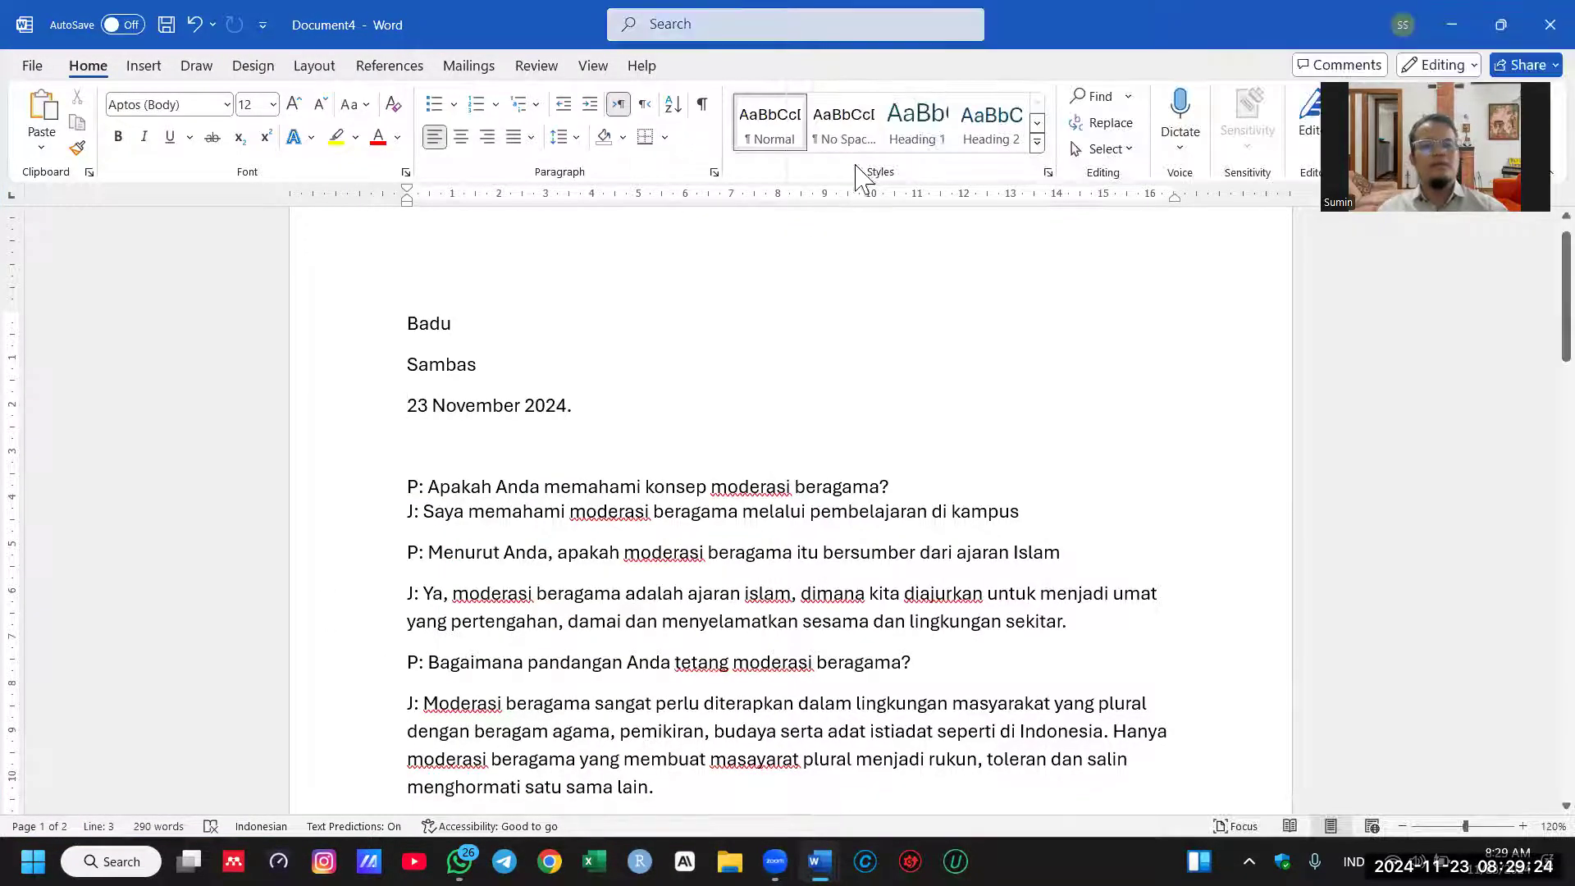
{"action": "left_click", "coordinate": [917, 121]}
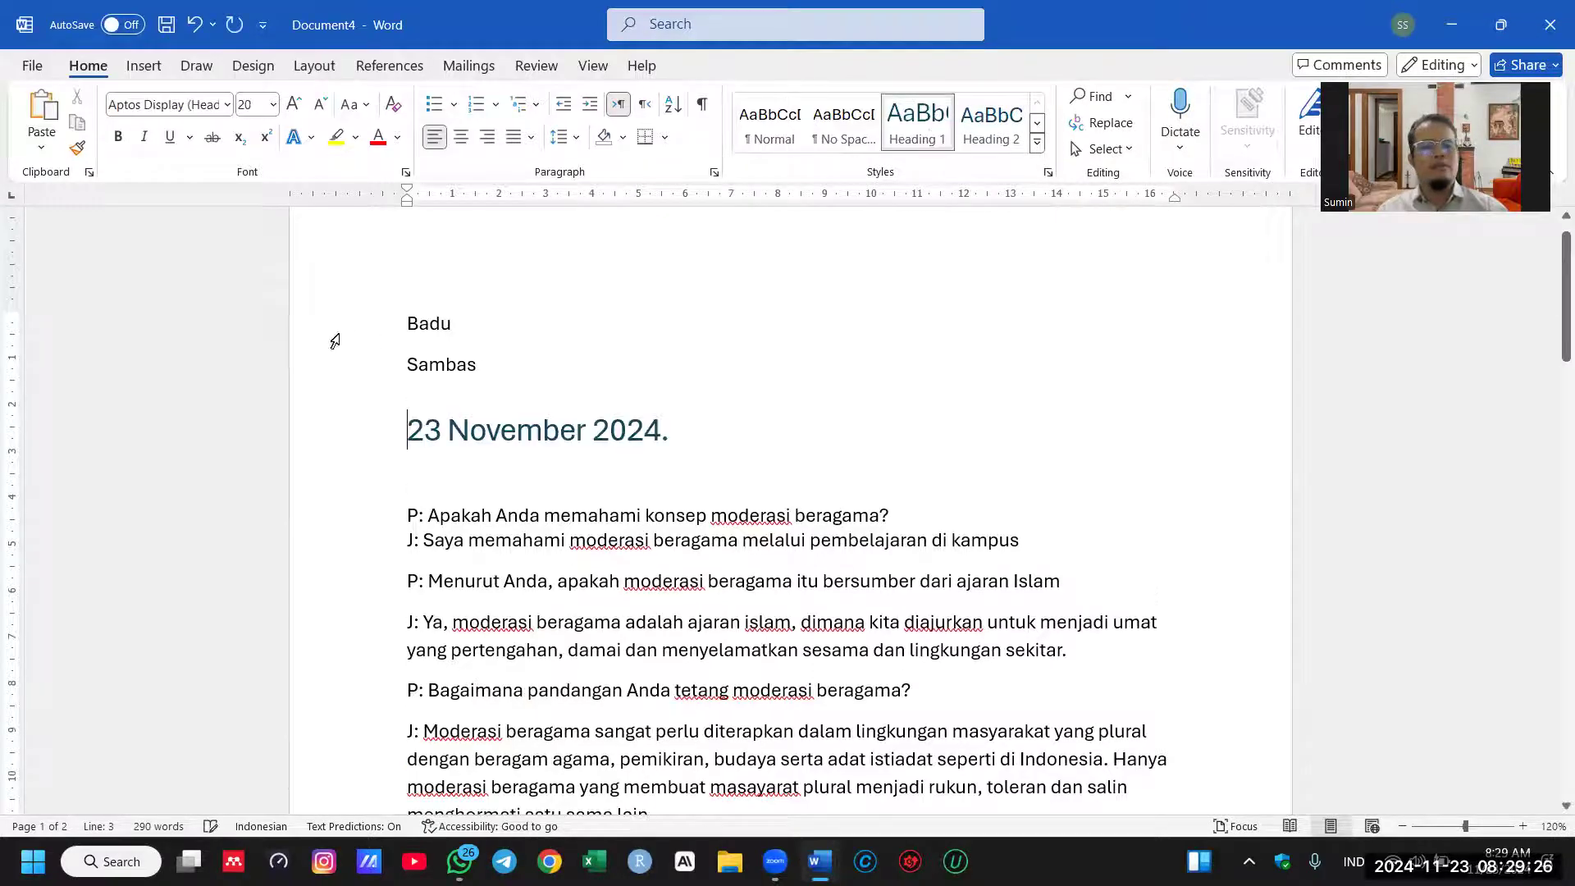
Step: Apply the Heading 1 style to the informant's name, interview place and interview date lines
{"action": "left_click_drag", "start_coordinate": [334, 336], "coordinate": [351, 430]}
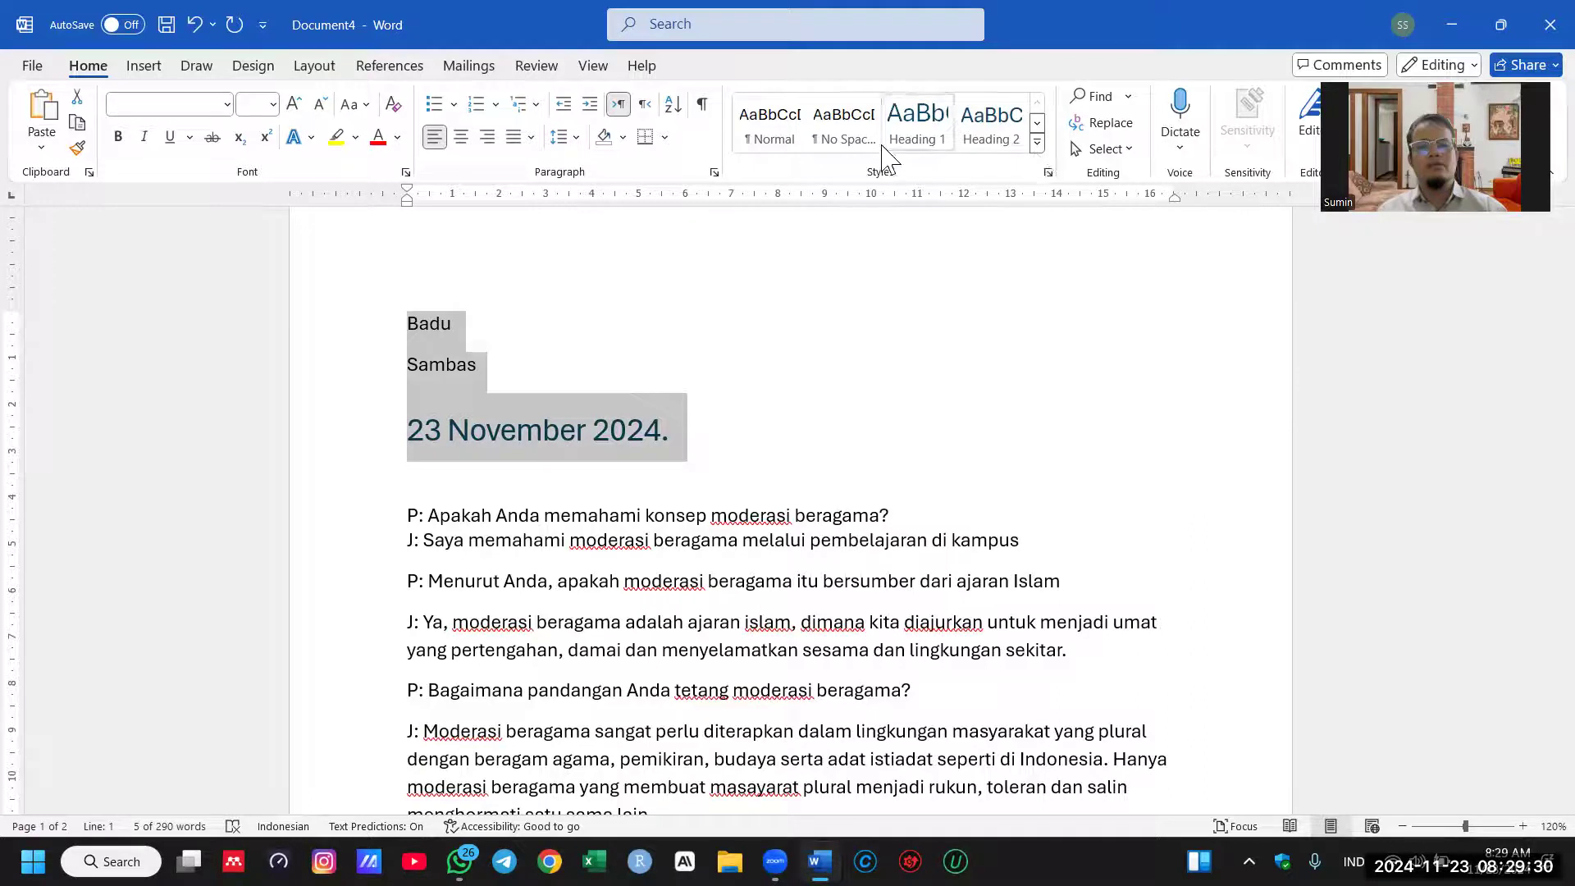
{"action": "left_click", "coordinate": [919, 123]}
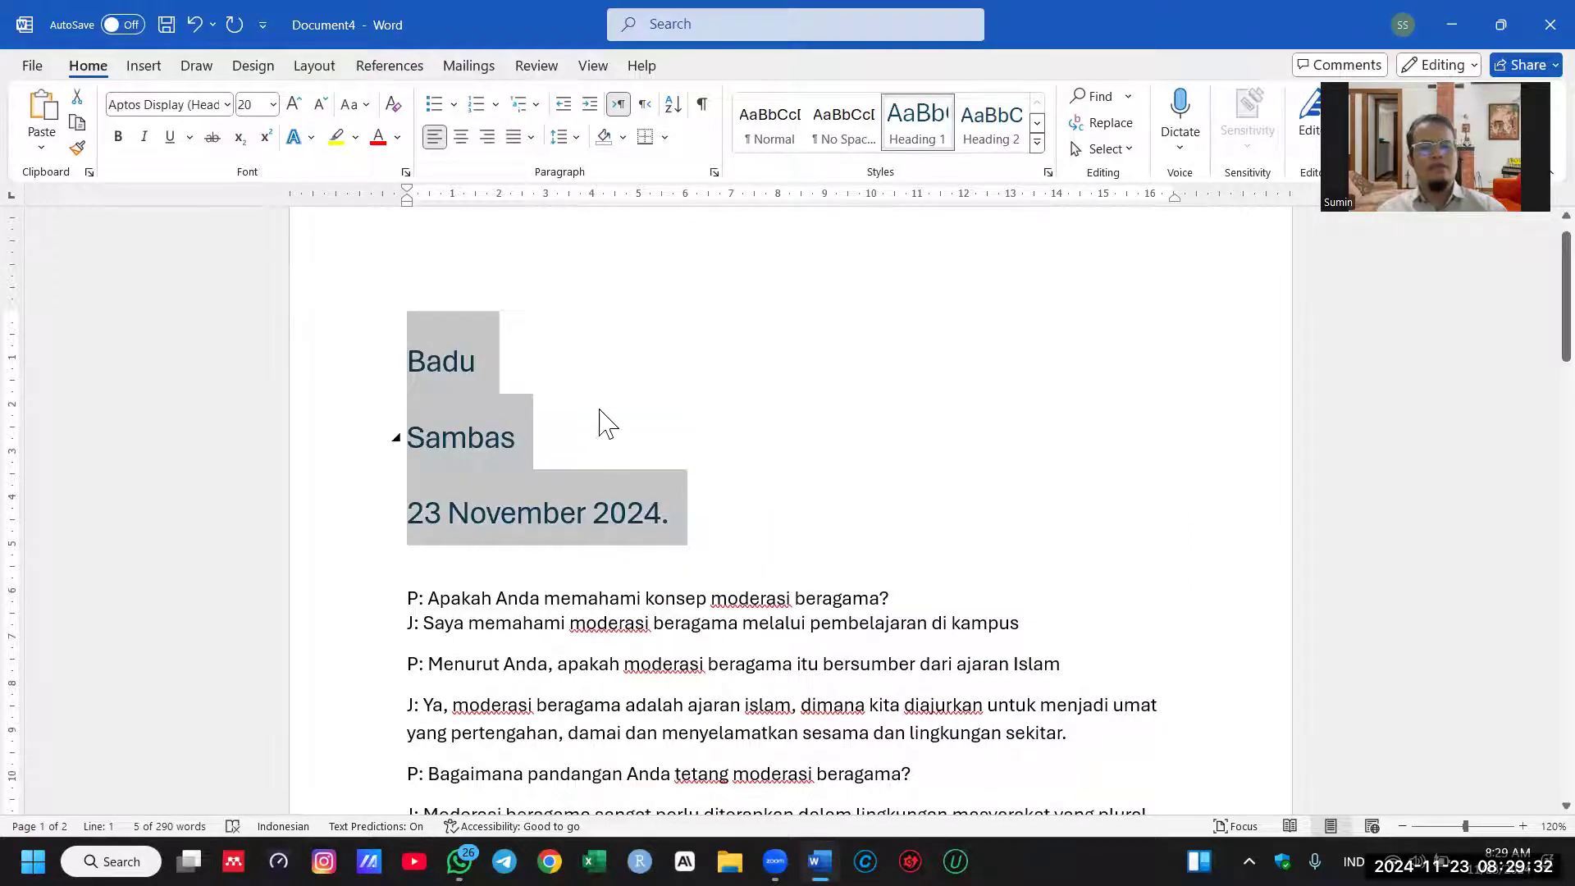
Step: Set the whole document's paragraph spacing to 0 before and after with Single line spacing, and justify the text
{"action": "scroll", "coordinate": [796, 394], "scroll_direction": "down", "scroll_amount": 2}
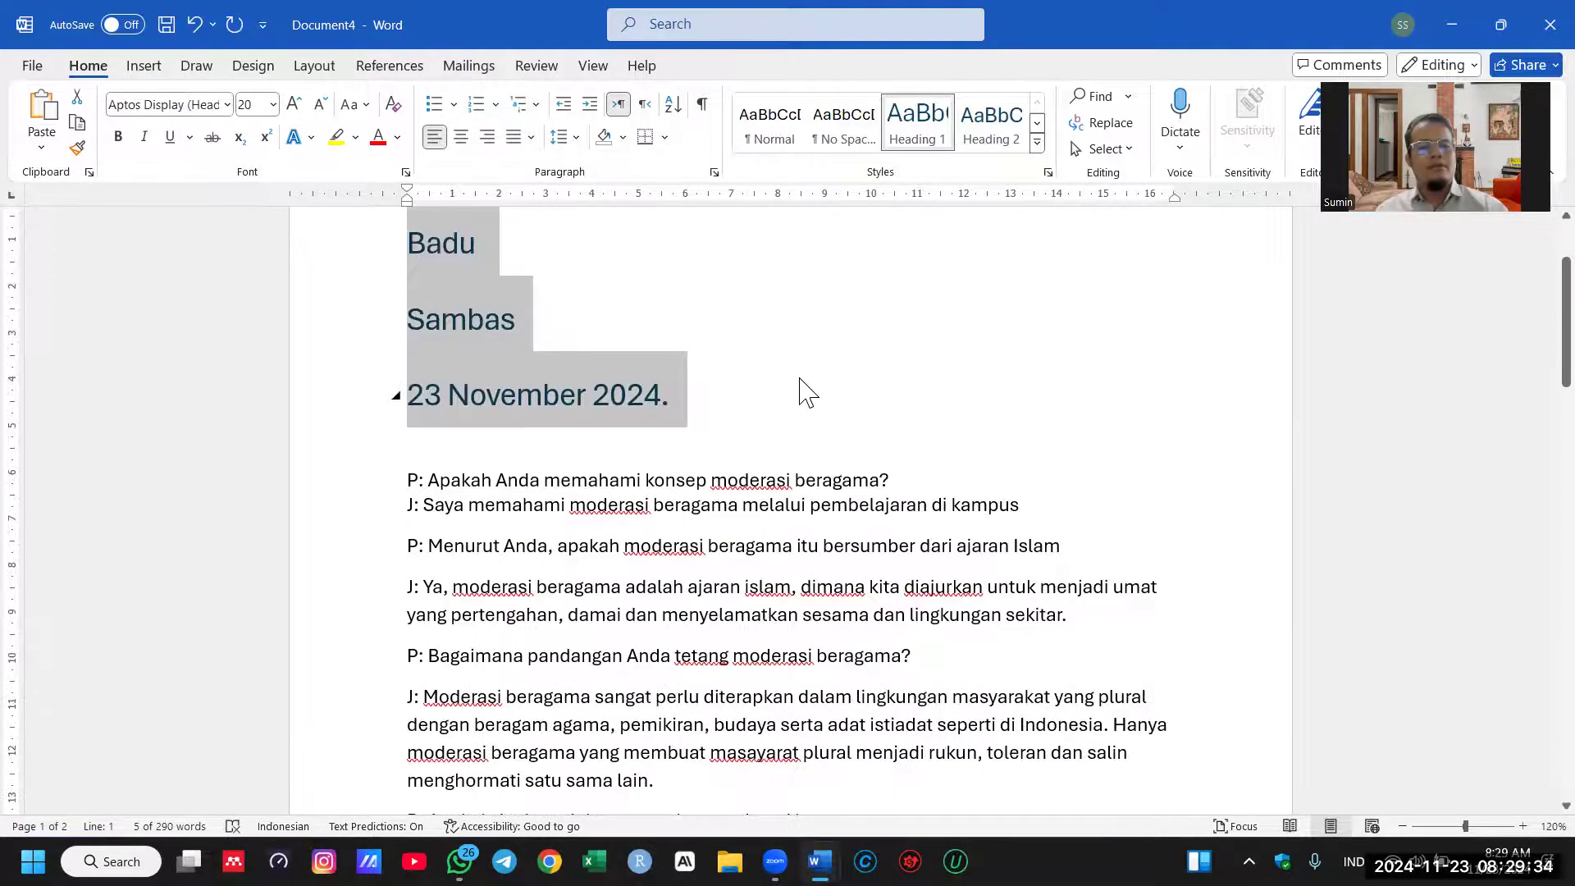
{"action": "key", "text": "ctrl+a"}
{"action": "left_click", "coordinate": [714, 172]}
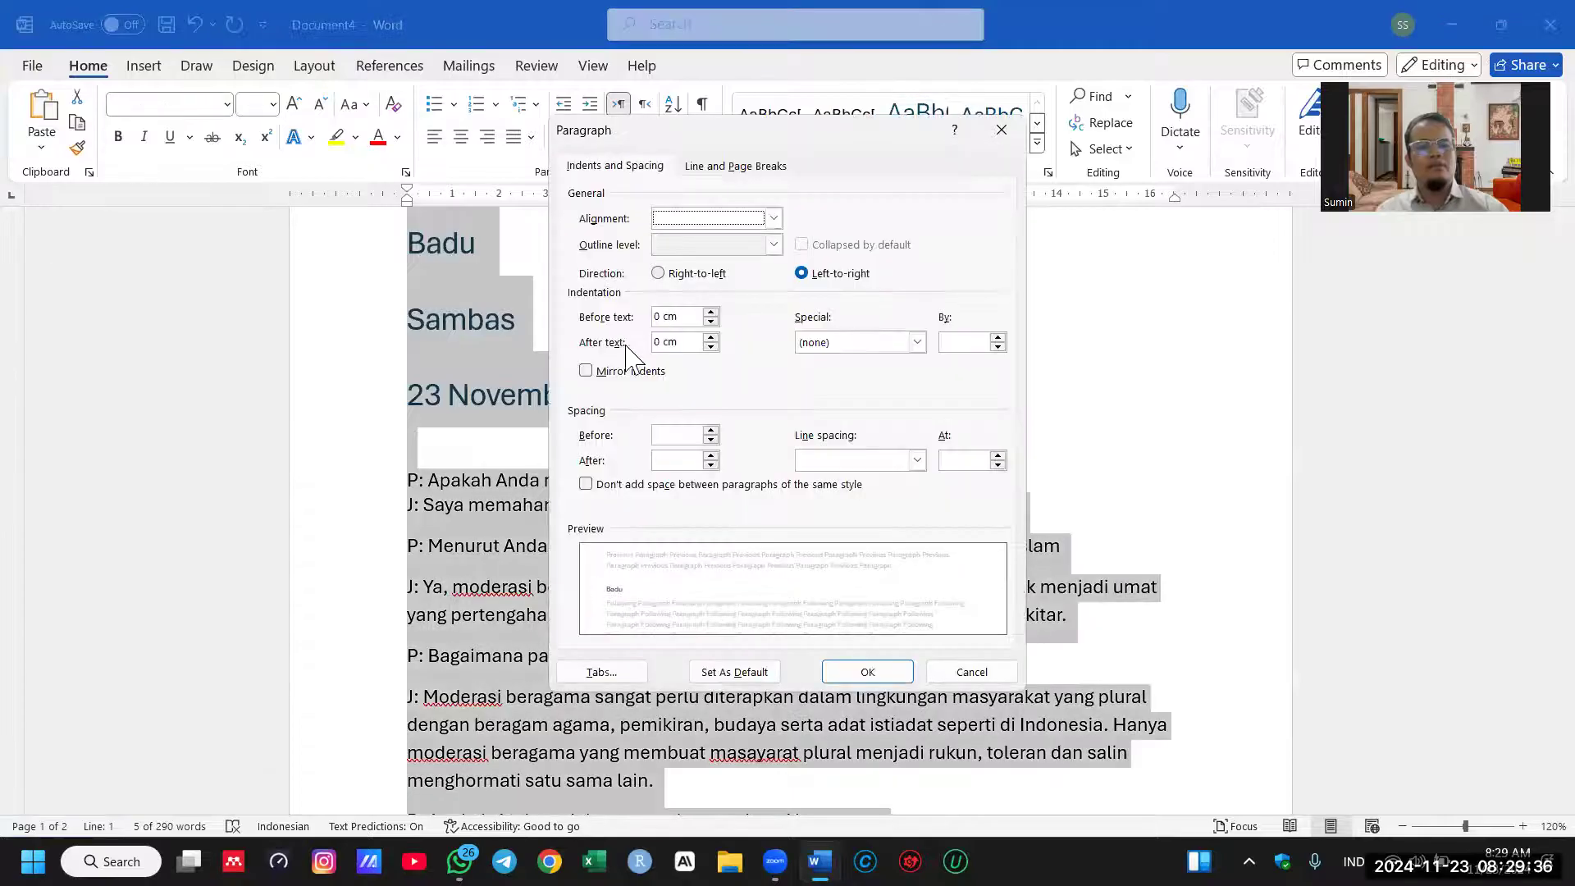
{"action": "left_click", "coordinate": [680, 441]}
{"action": "type", "text": "0"}
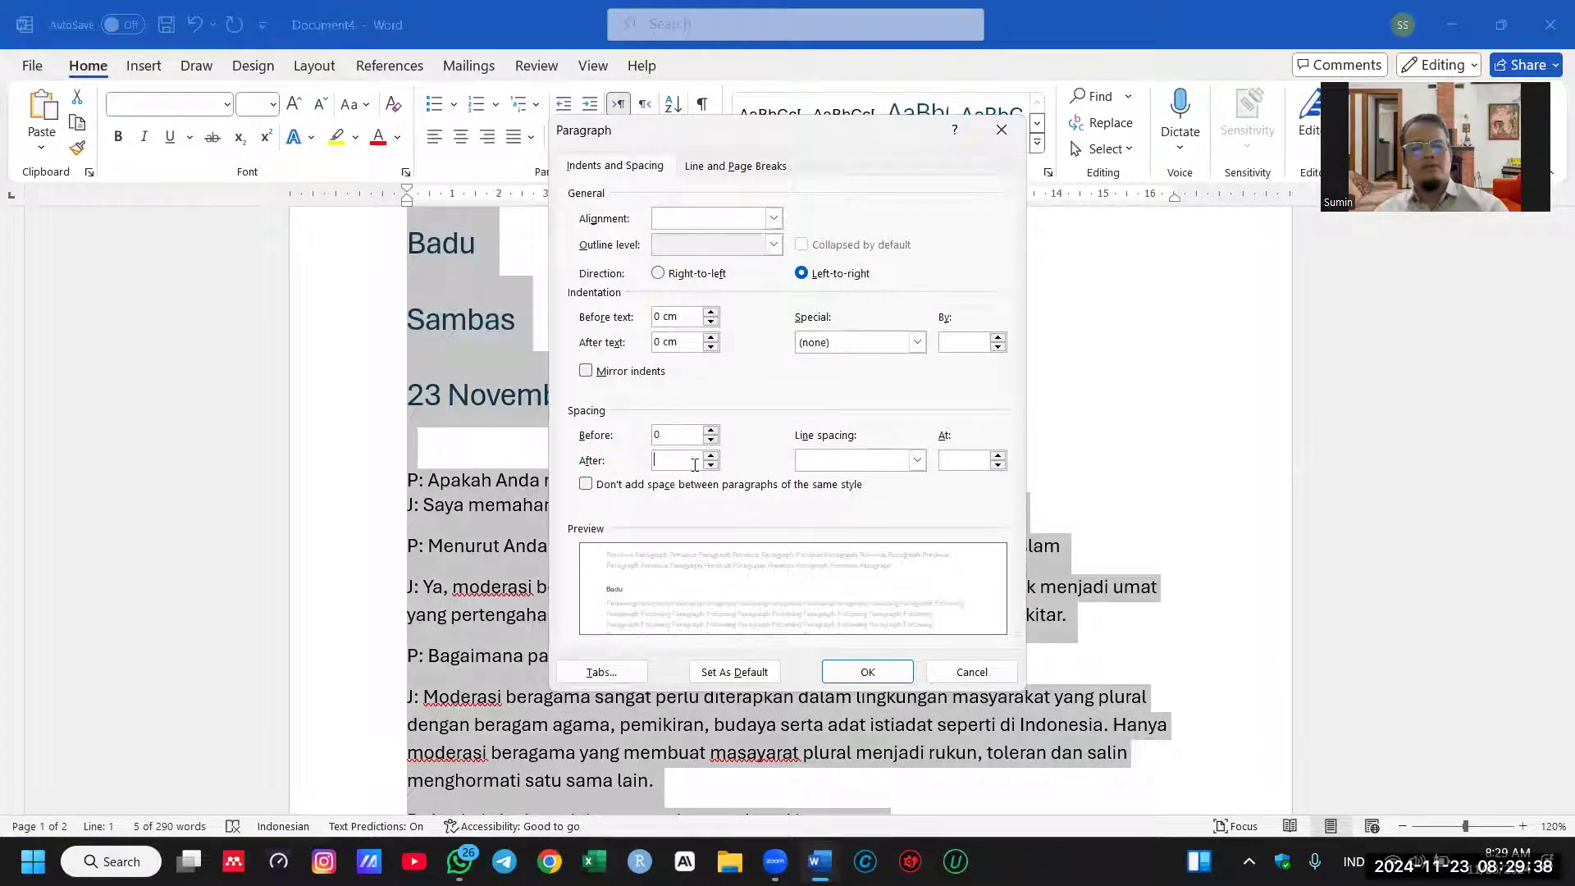
{"action": "type", "text": "0"}
{"action": "left_click", "coordinate": [916, 460]}
{"action": "left_click", "coordinate": [828, 479]}
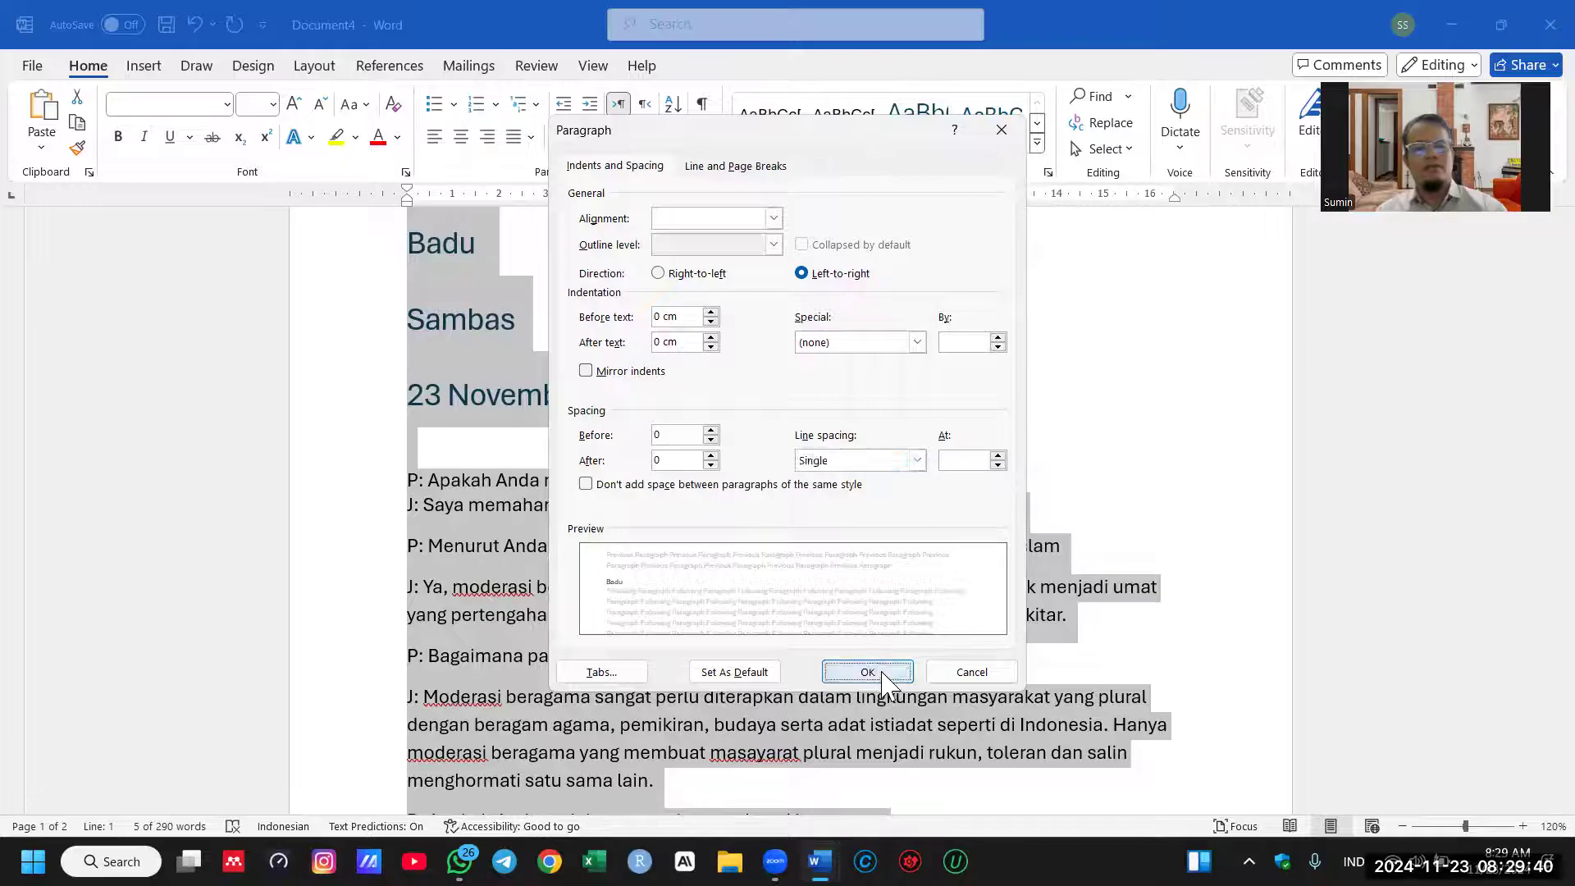
{"action": "left_click", "coordinate": [868, 672]}
{"action": "key", "text": "ctrl+j"}
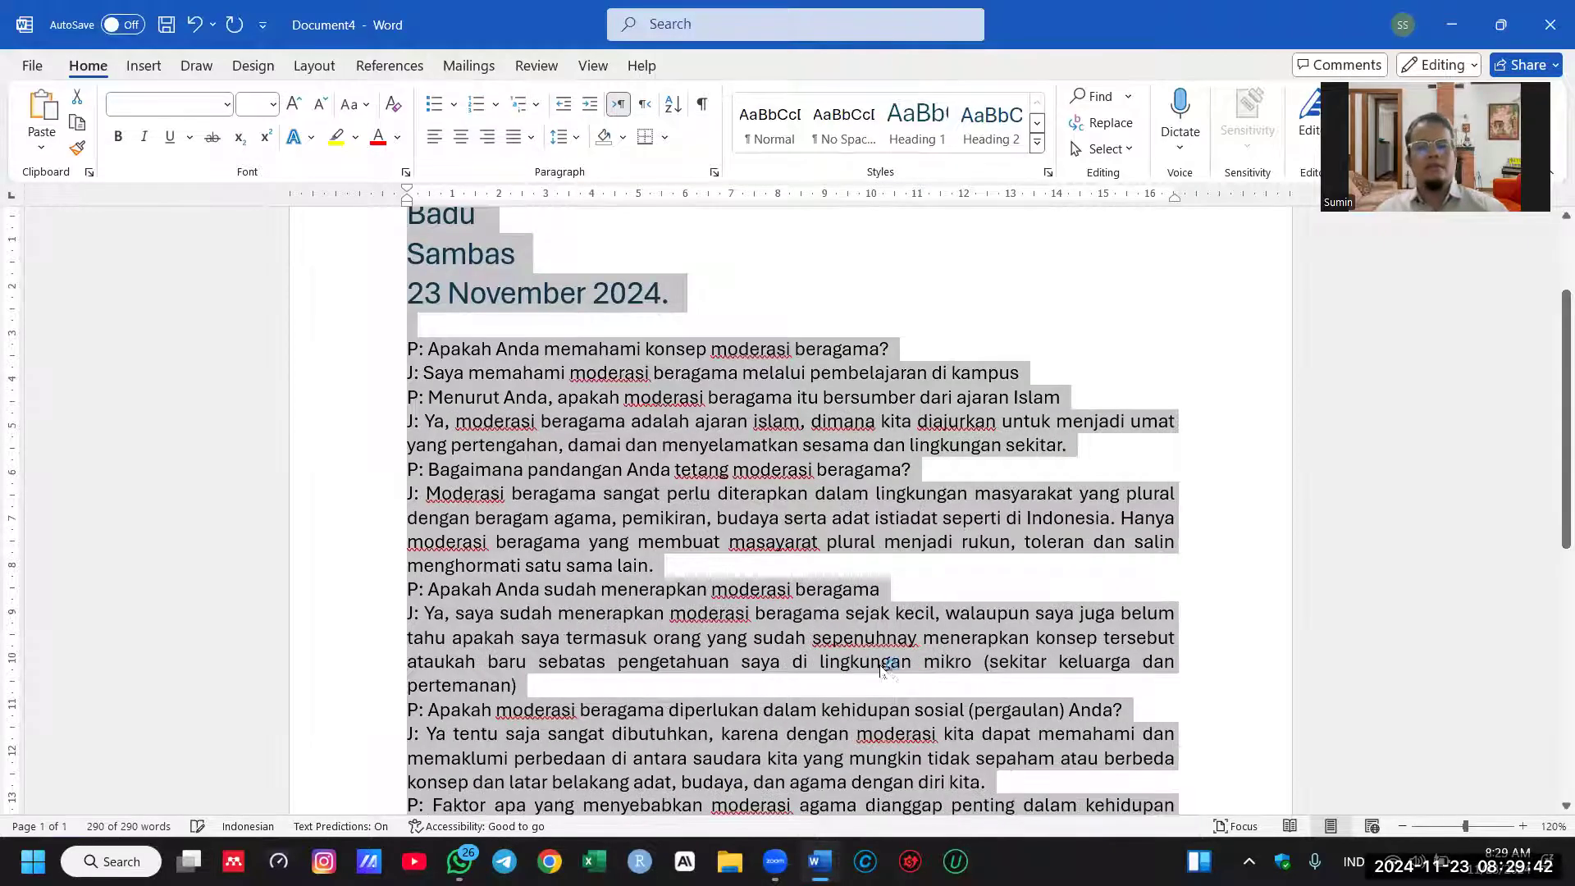
{"action": "scroll", "coordinate": [813, 504], "scroll_direction": "up", "scroll_amount": 2}
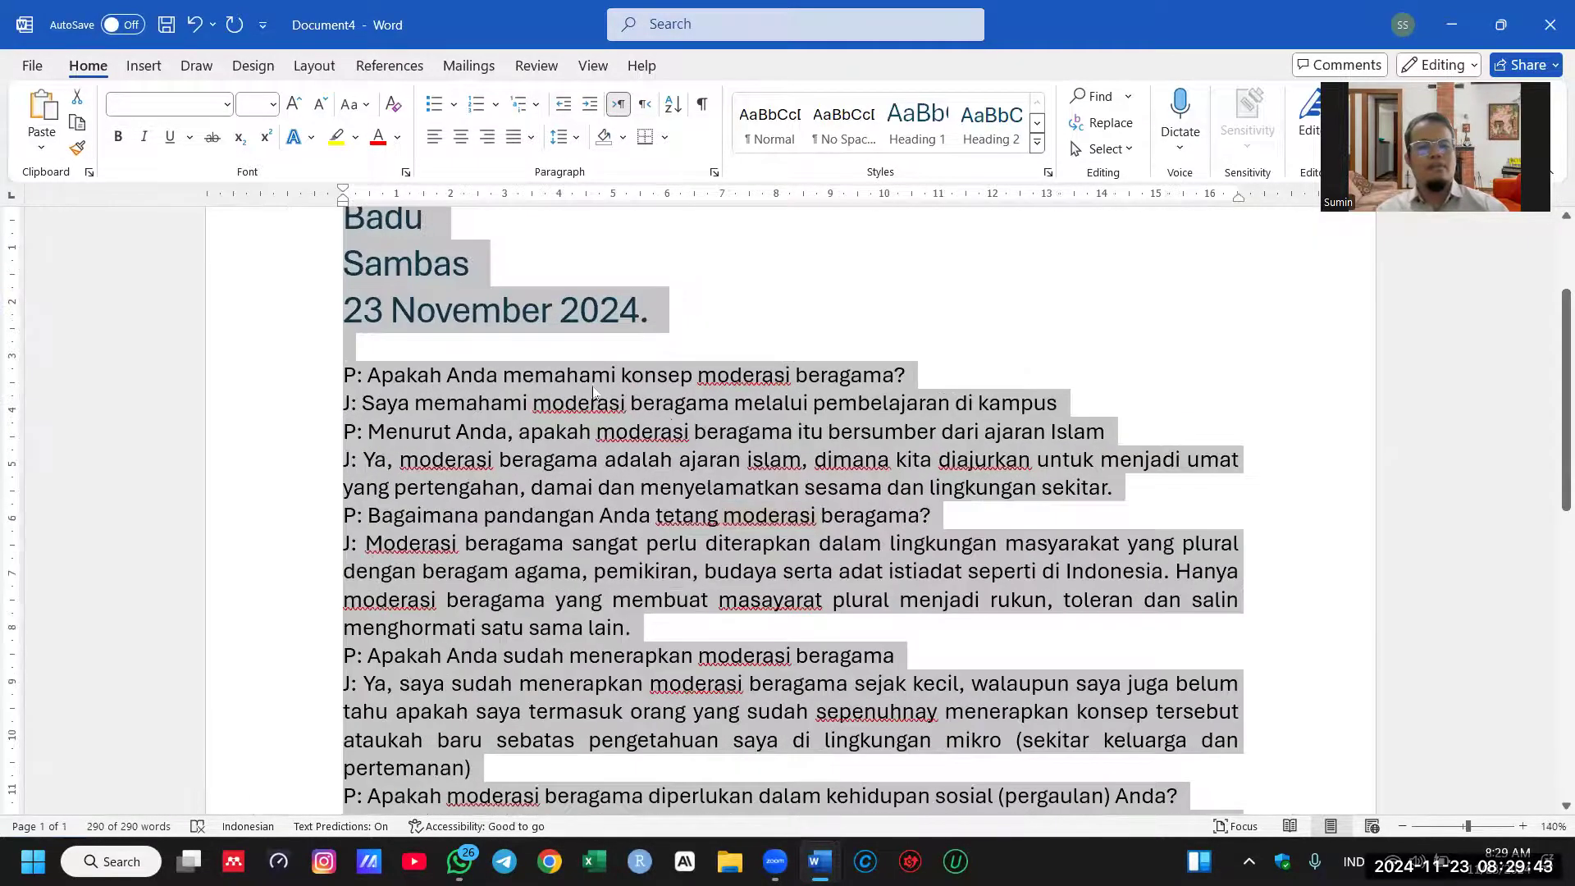
{"action": "left_click", "coordinate": [562, 351]}
{"action": "scroll", "coordinate": [562, 351], "scroll_direction": "up", "scroll_amount": 1}
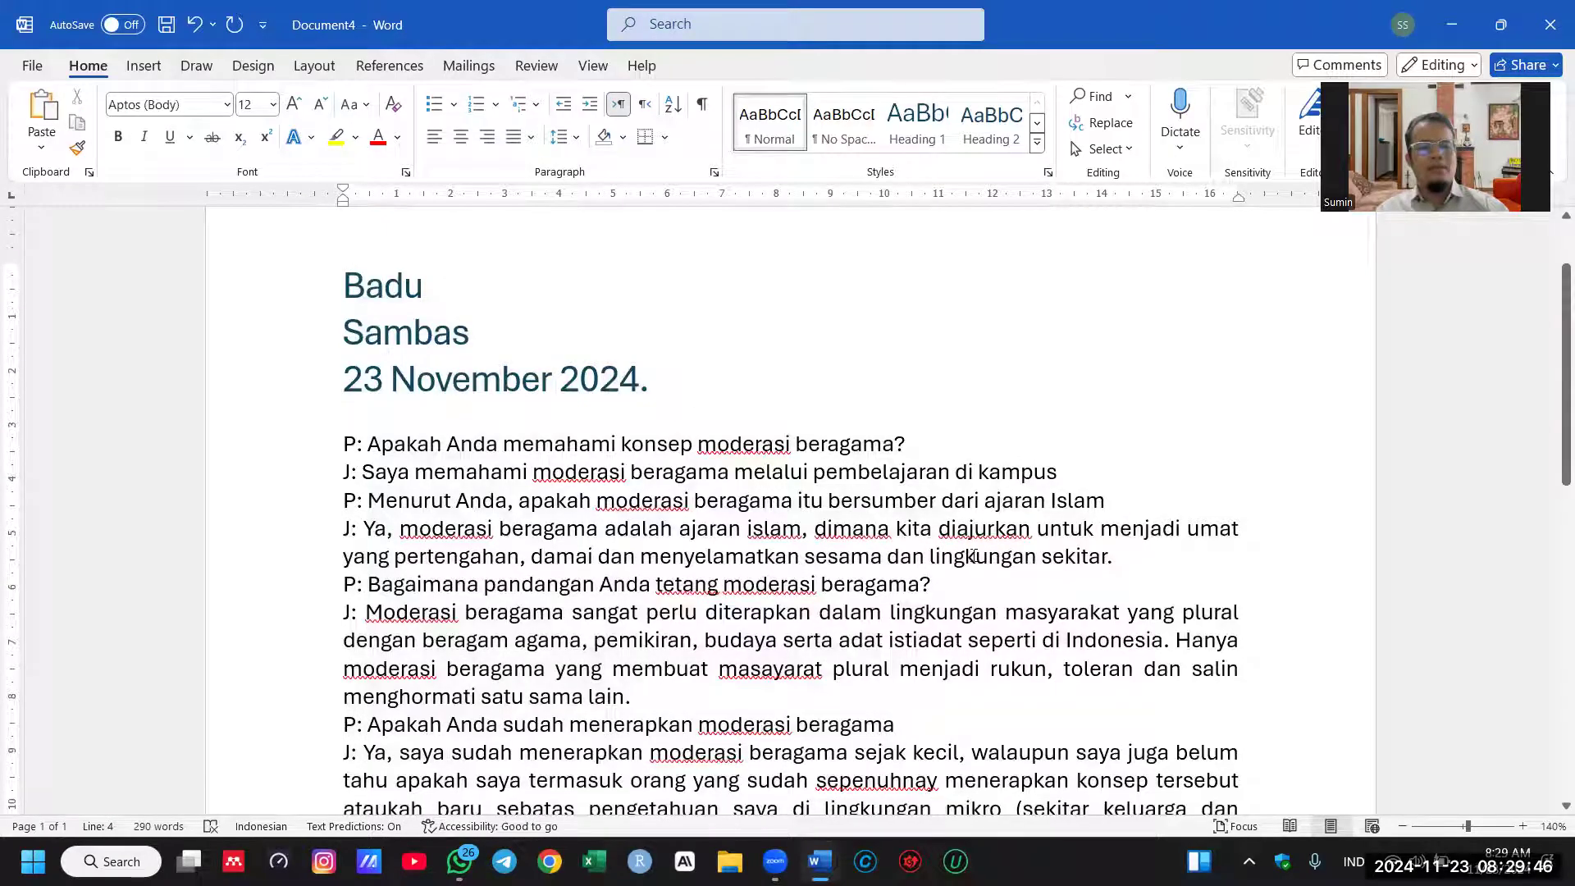
Step: Replace the first question with "Pemahaman Kosep Moderasi Beragama" and apply the Heading 2 style to that line
{"action": "left_click_drag", "start_coordinate": [911, 444], "coordinate": [327, 455]}
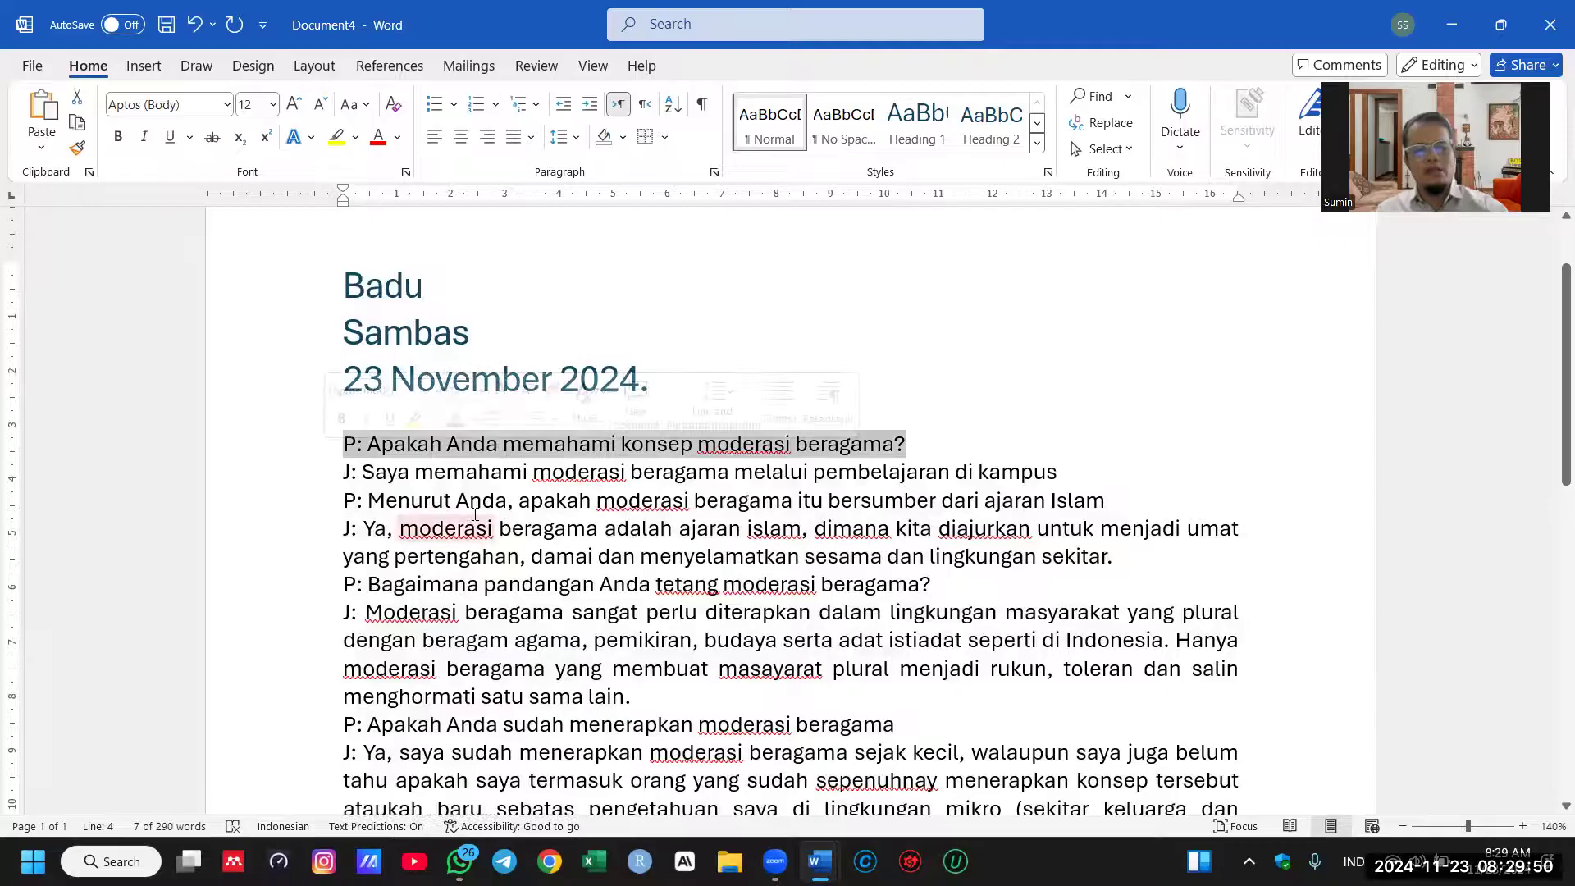
{"action": "type", "text": "kONS"}
{"action": "key", "text": "BackSpace"}
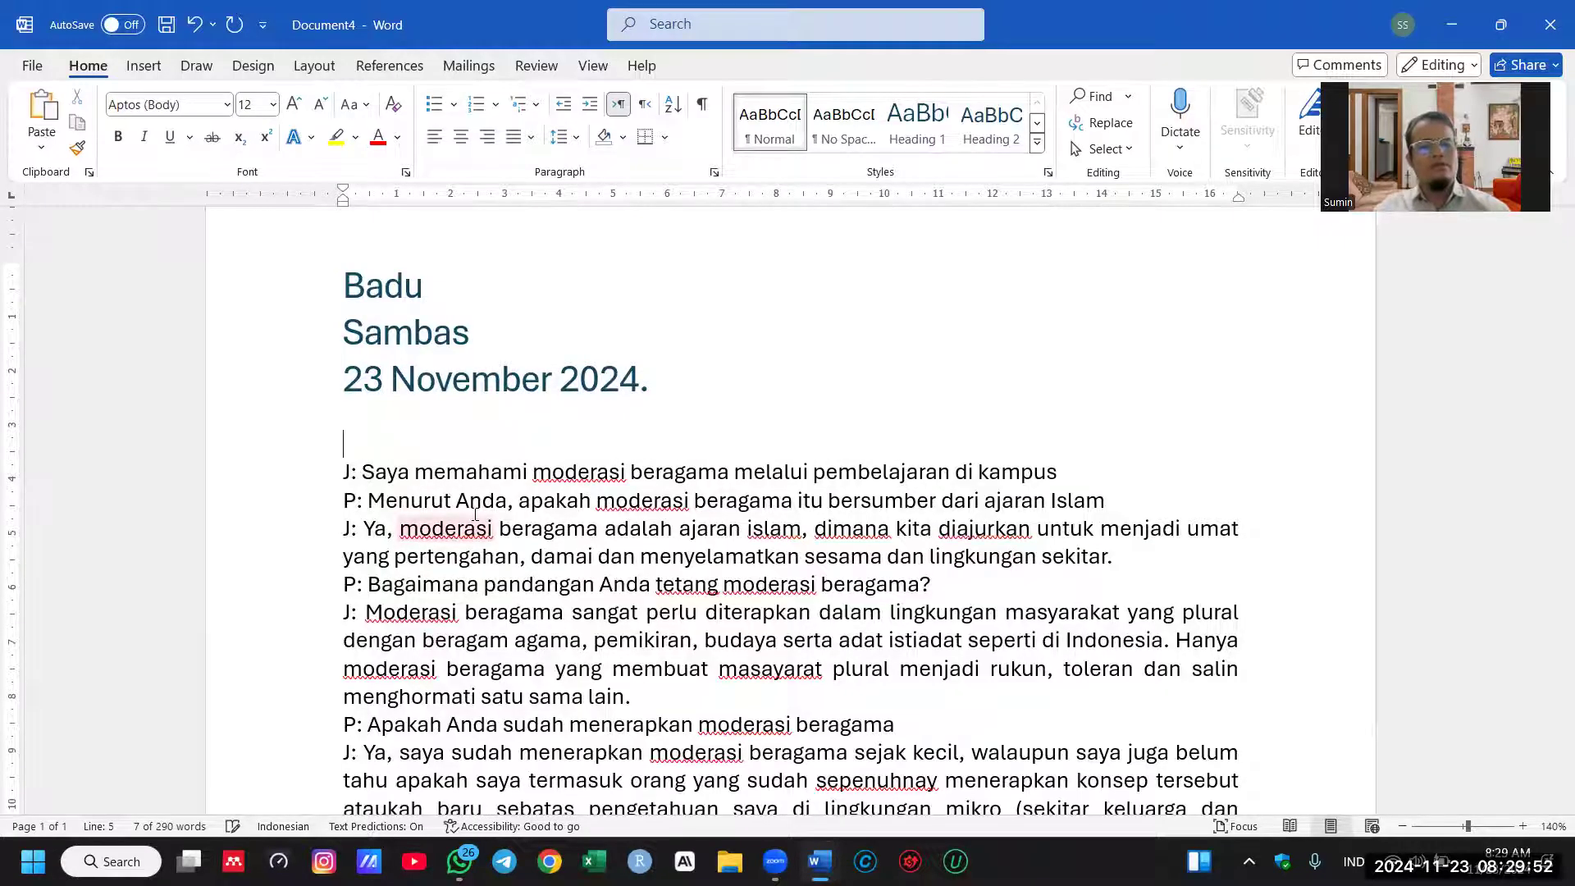
{"action": "key", "text": "BackSpace"}
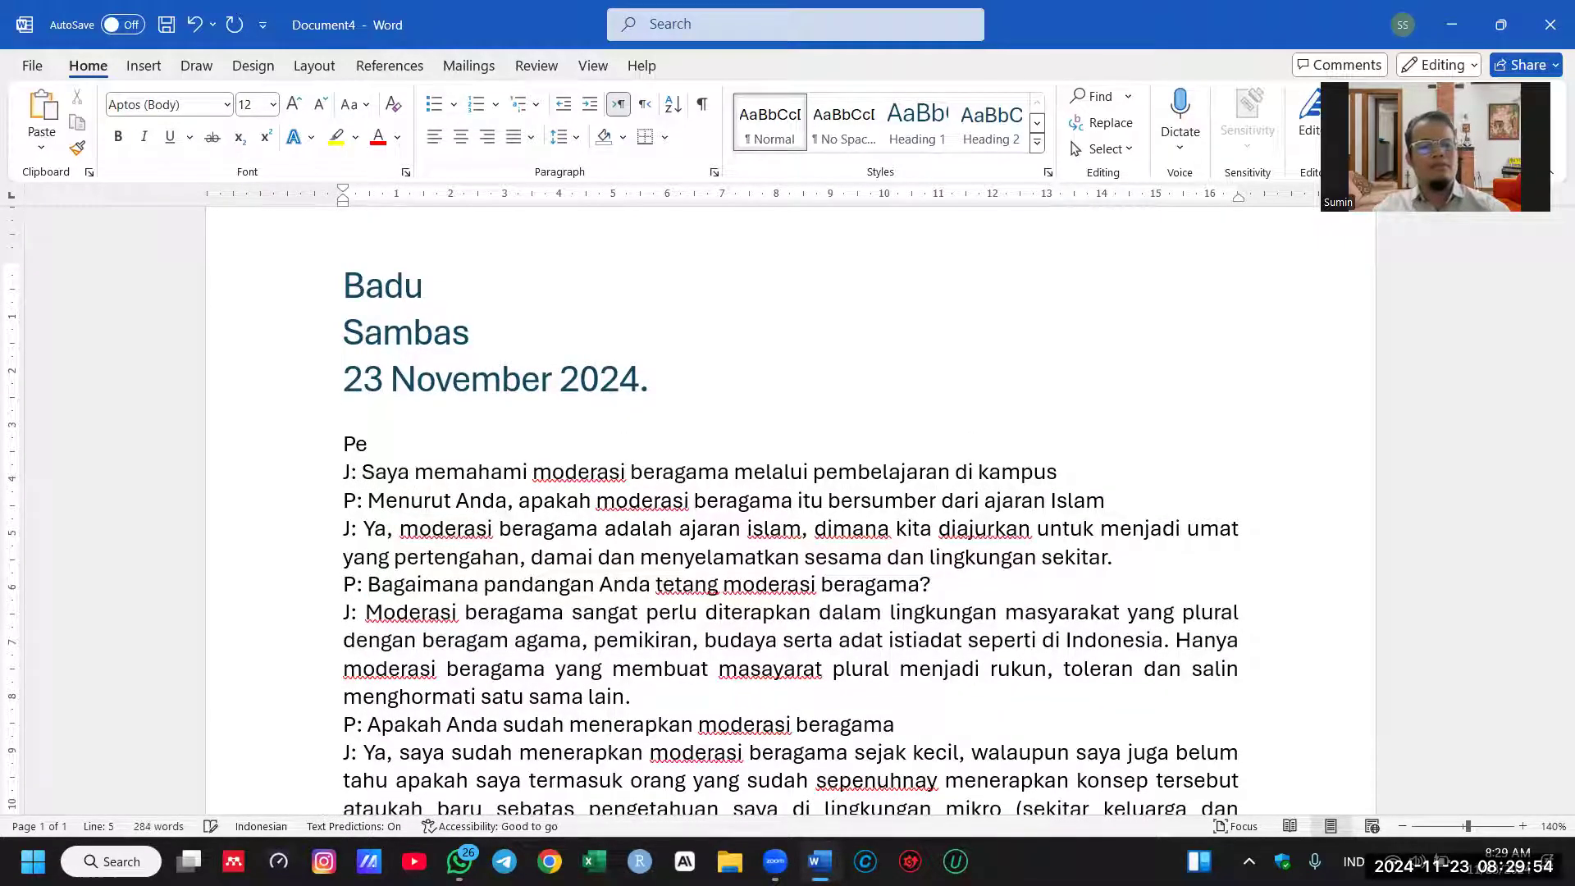
{"action": "type", "text": "Pemahaman "}
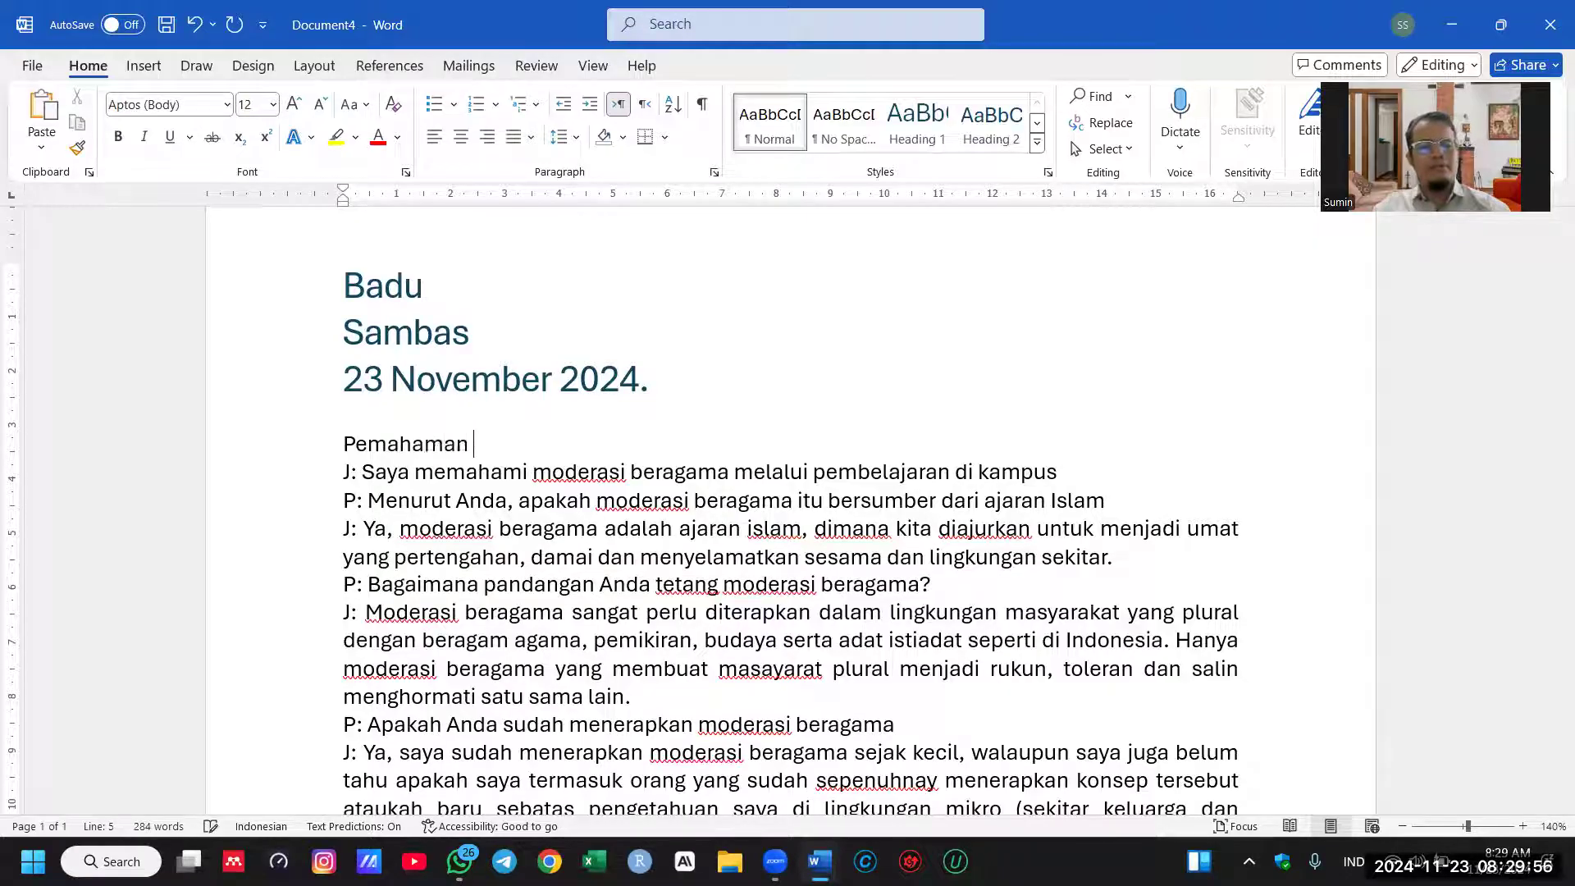
{"action": "type", "text": "Kosep Moderasi Beragama"}
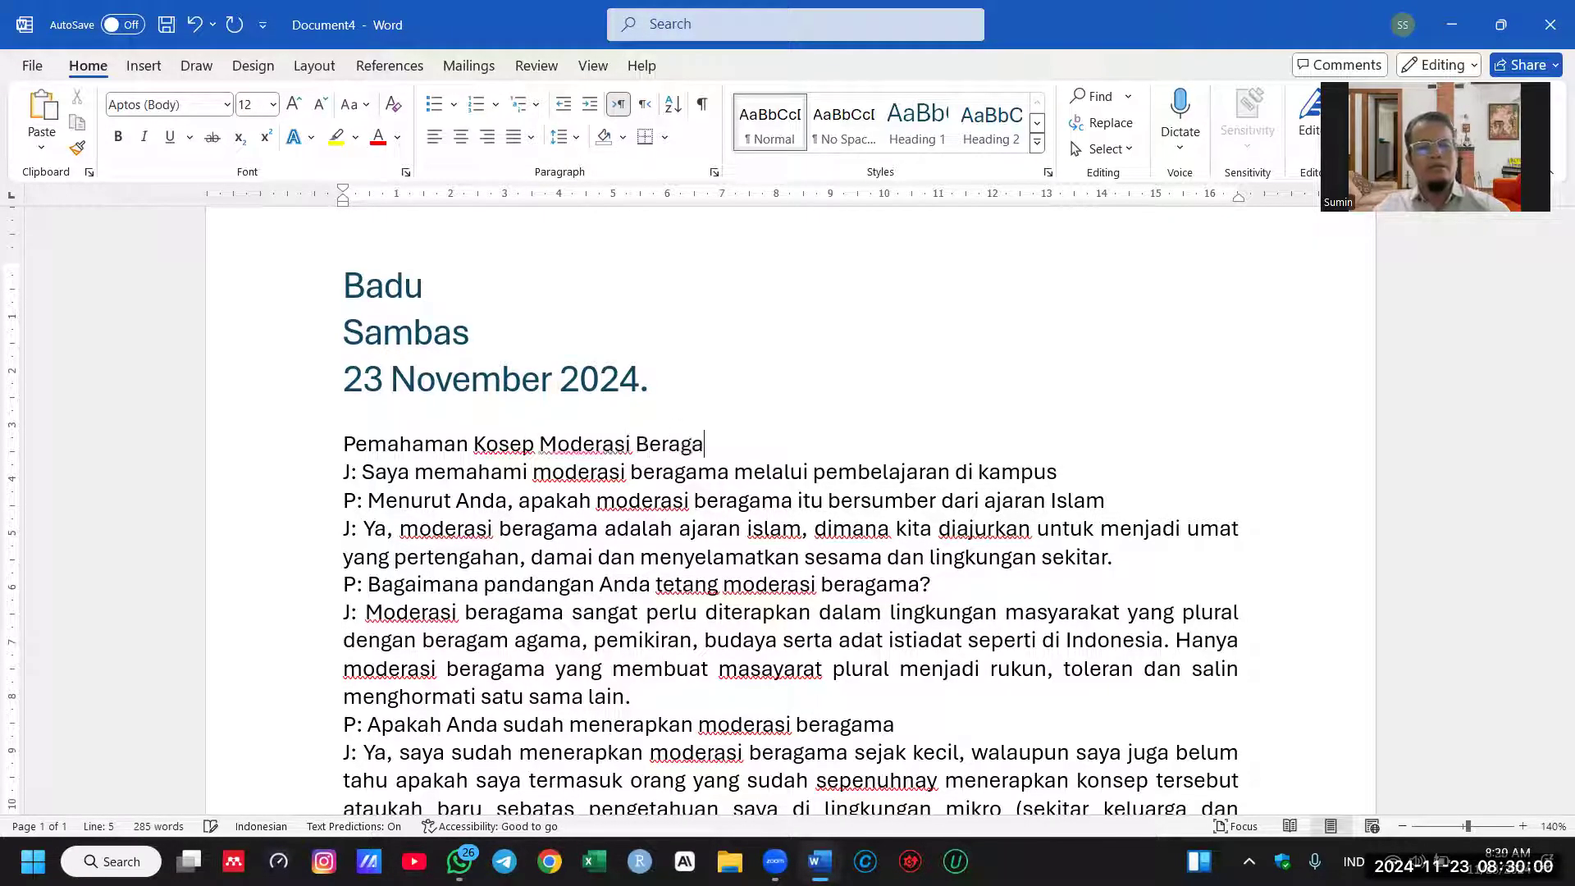
{"action": "left_click", "coordinate": [228, 458]}
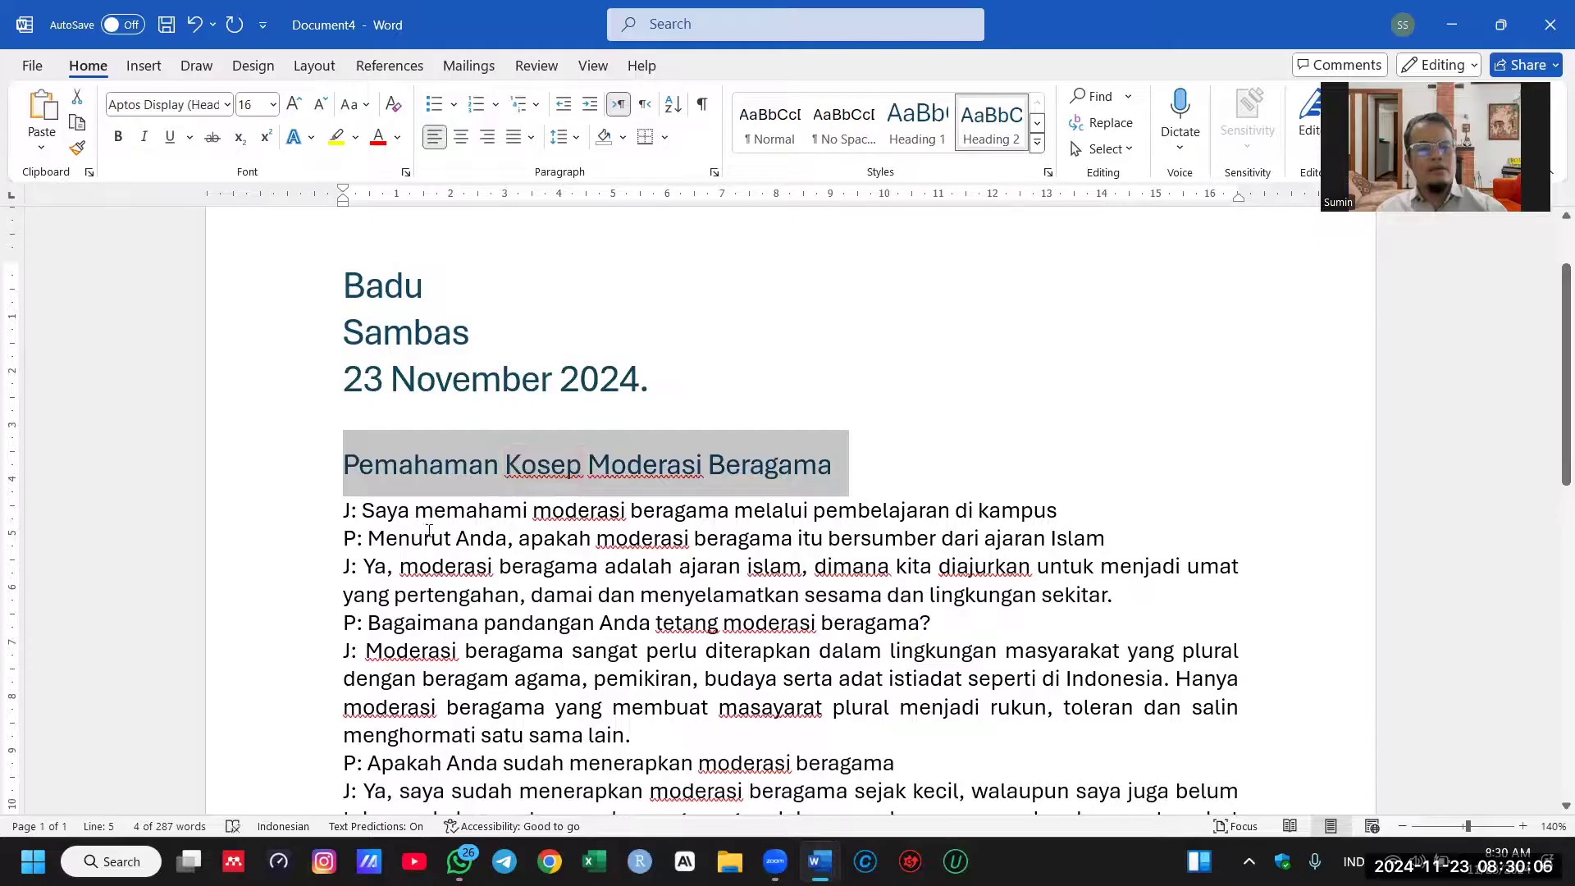
Step: Remove the "J:" label from the first answer and insert two blank lines below that answer
{"action": "left_click_drag", "start_coordinate": [361, 513], "coordinate": [343, 512]}
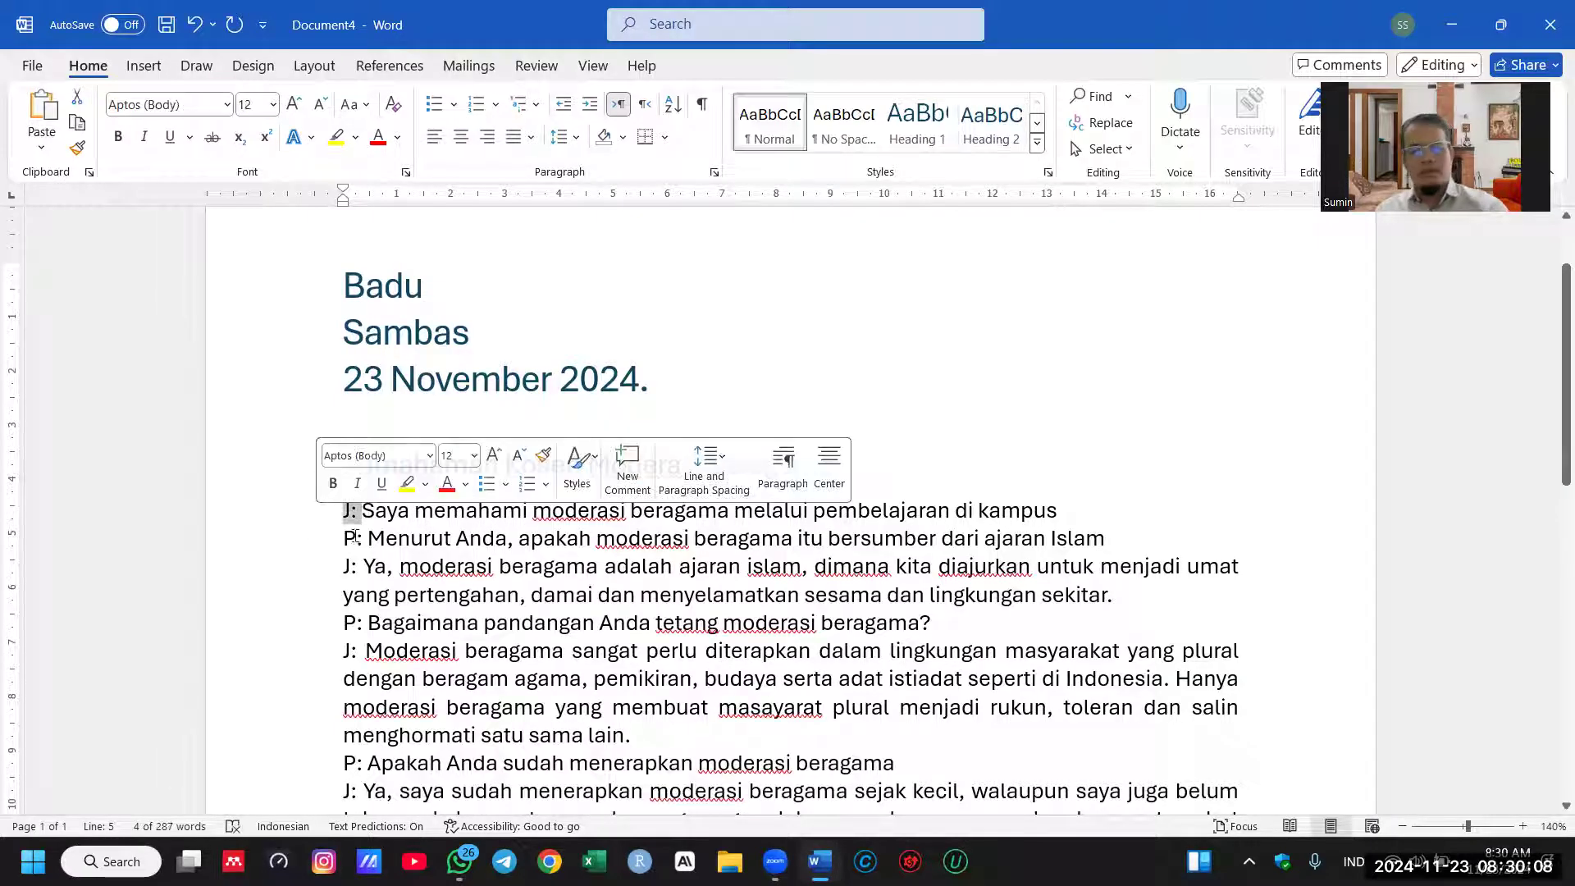
{"action": "key", "text": "BackSpace"}
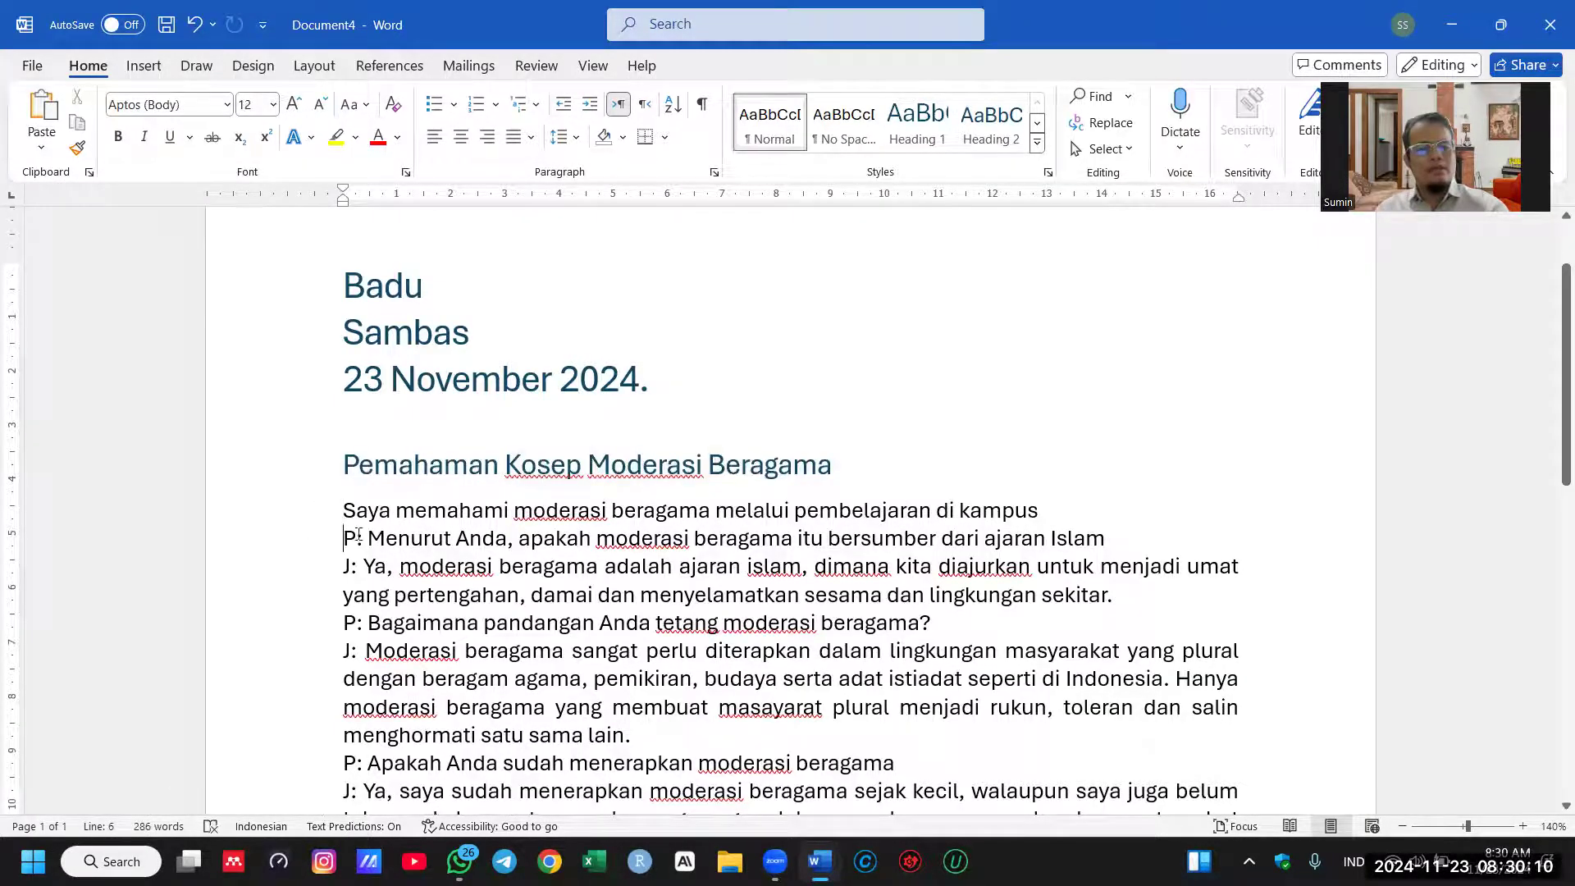
{"action": "key", "text": "Return"}
{"action": "key", "text": "Return"}
{"action": "scroll", "coordinate": [455, 531], "scroll_direction": "down", "scroll_amount": 1}
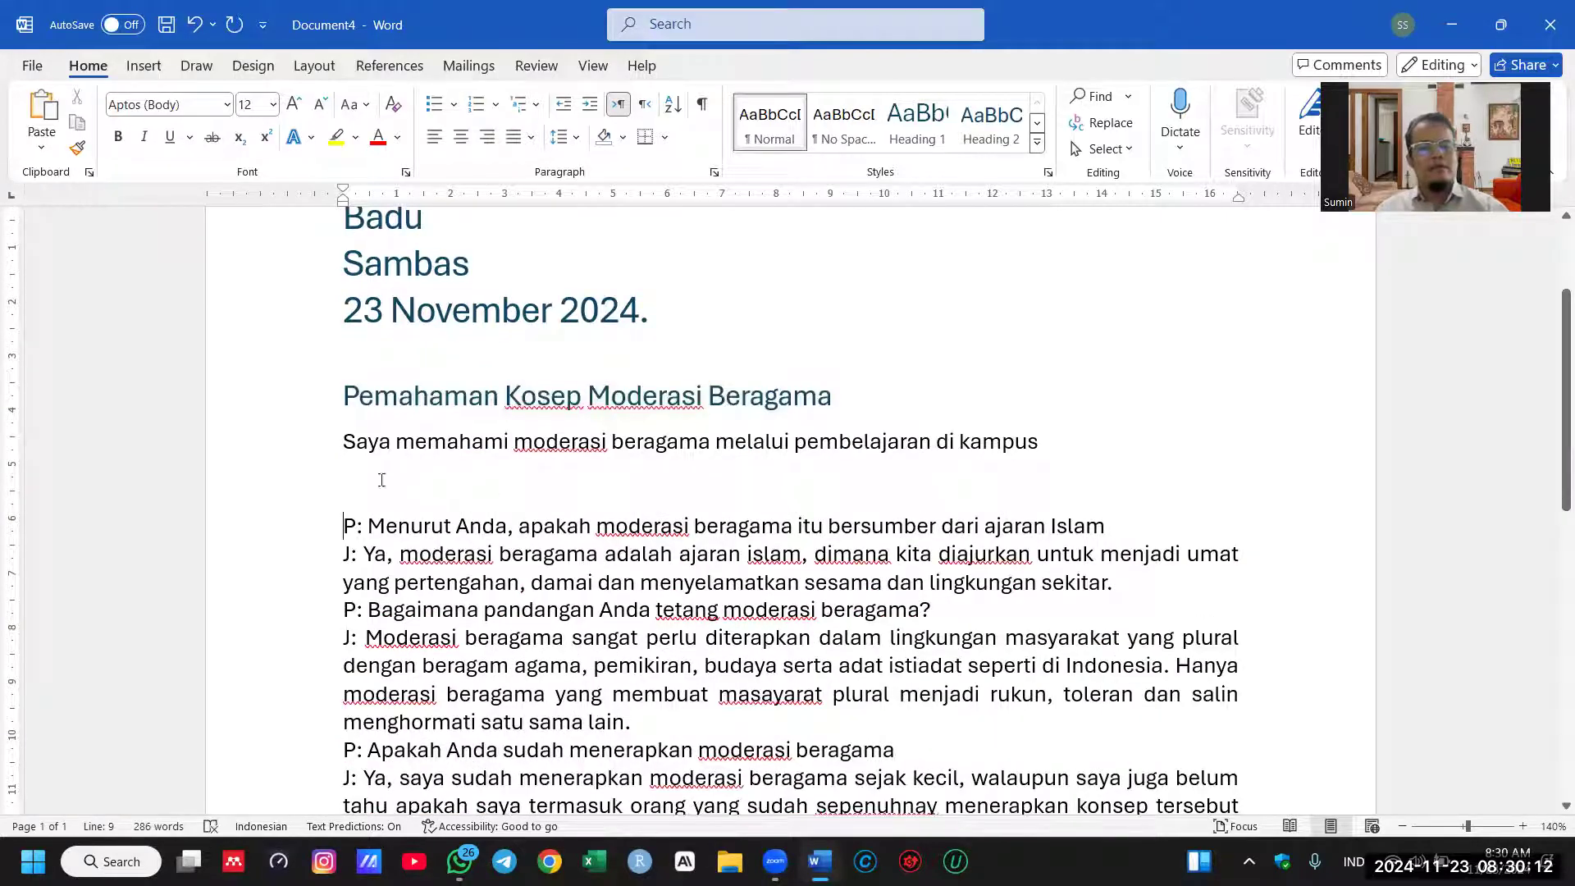
Step: Delete the question "P: Menurut Anda, apakah moderasi beragama itu bersumber dari ajaran Islam" and the "J:" label of its answer
{"action": "double_click", "coordinate": [650, 525]}
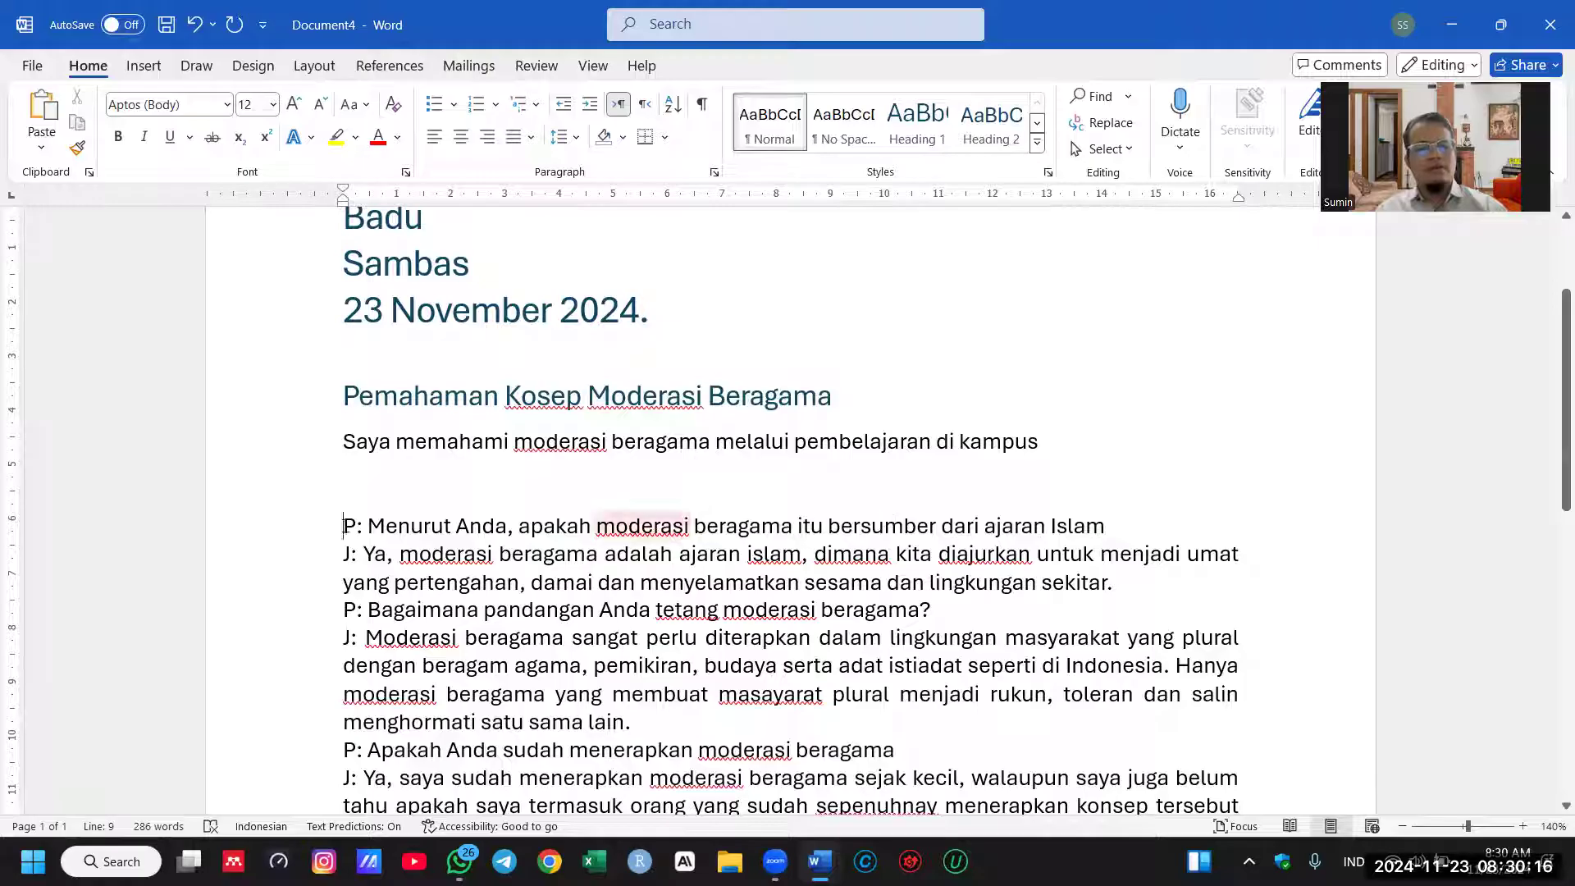
{"action": "left_click", "coordinate": [284, 538]}
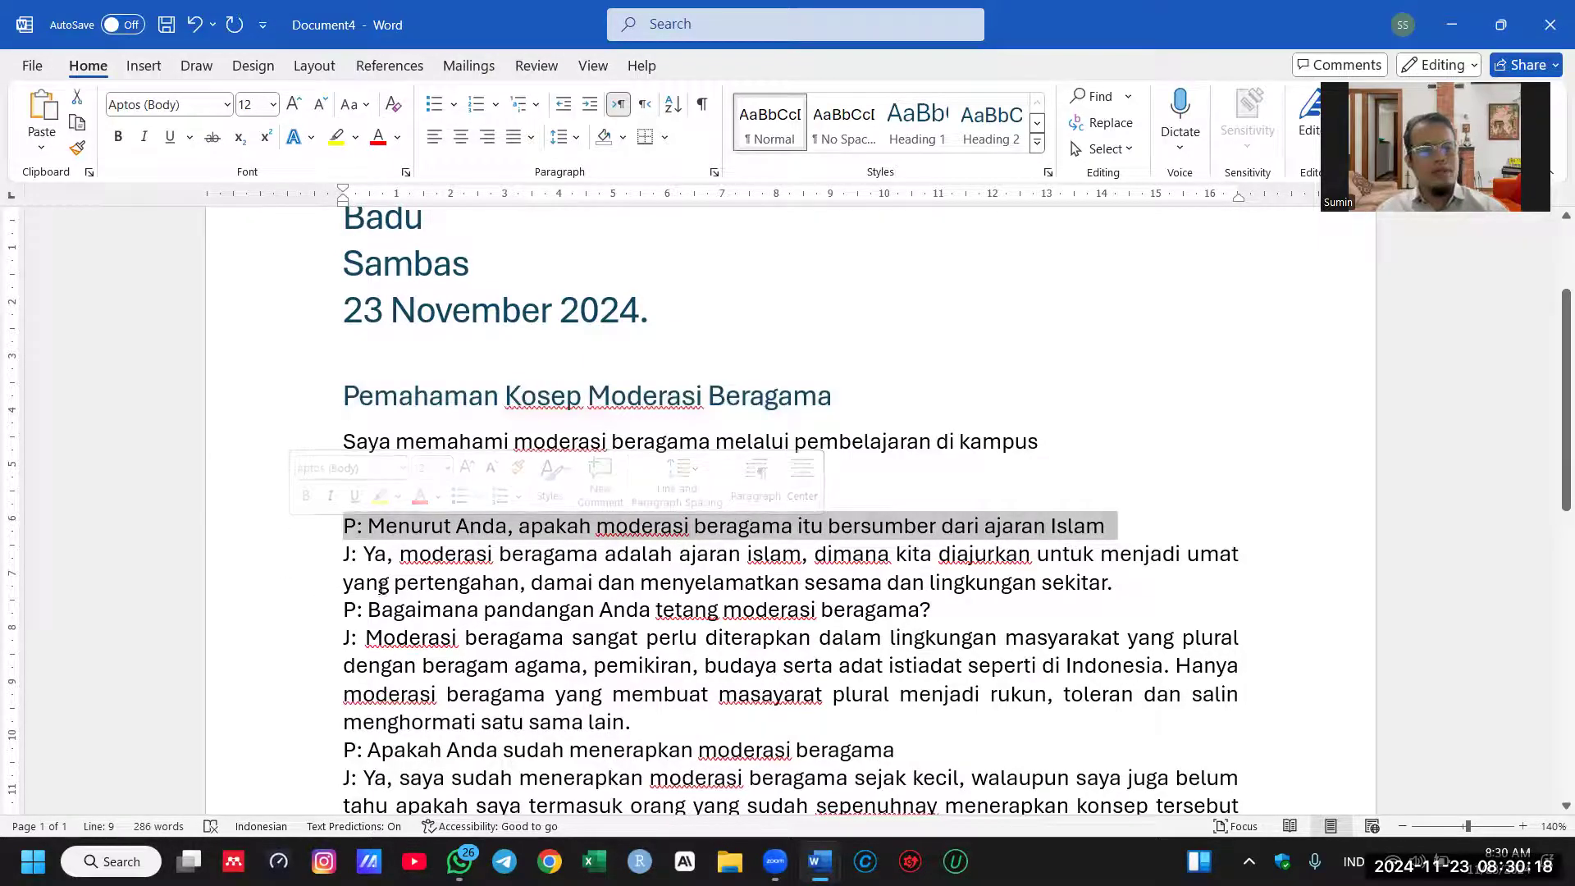
{"action": "key", "text": "Delete"}
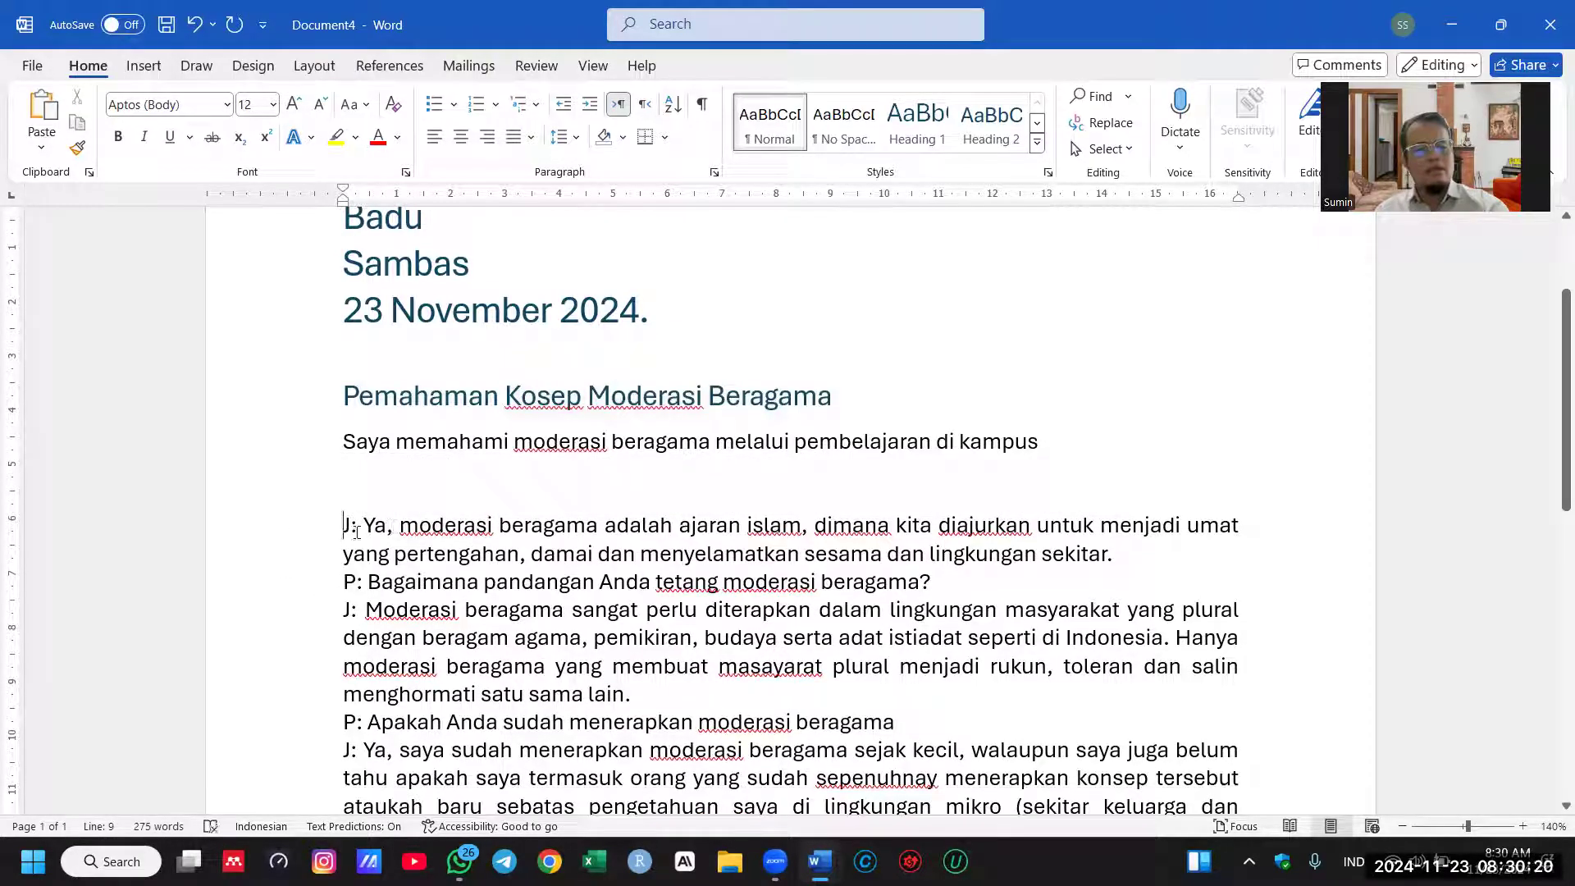
{"action": "left_click_drag", "start_coordinate": [359, 528], "coordinate": [342, 529]}
{"action": "key", "text": "Delete"}
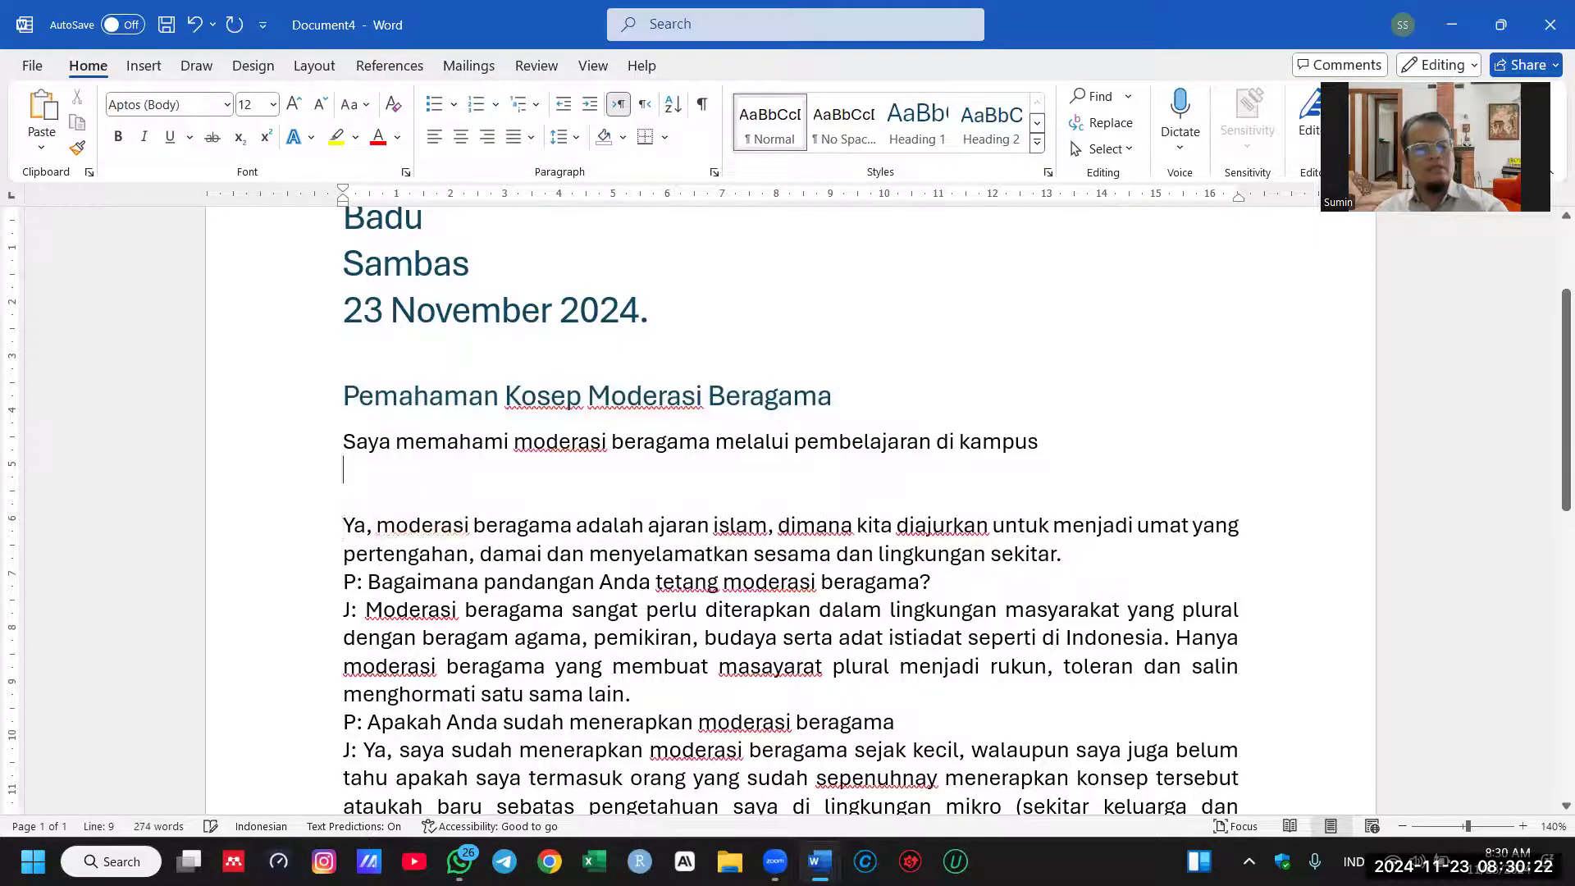
Step: Remove the blank lines between the first two answers and add one blank line after the second answer
{"action": "key", "text": "Delete"}
{"action": "key", "text": "Delete"}
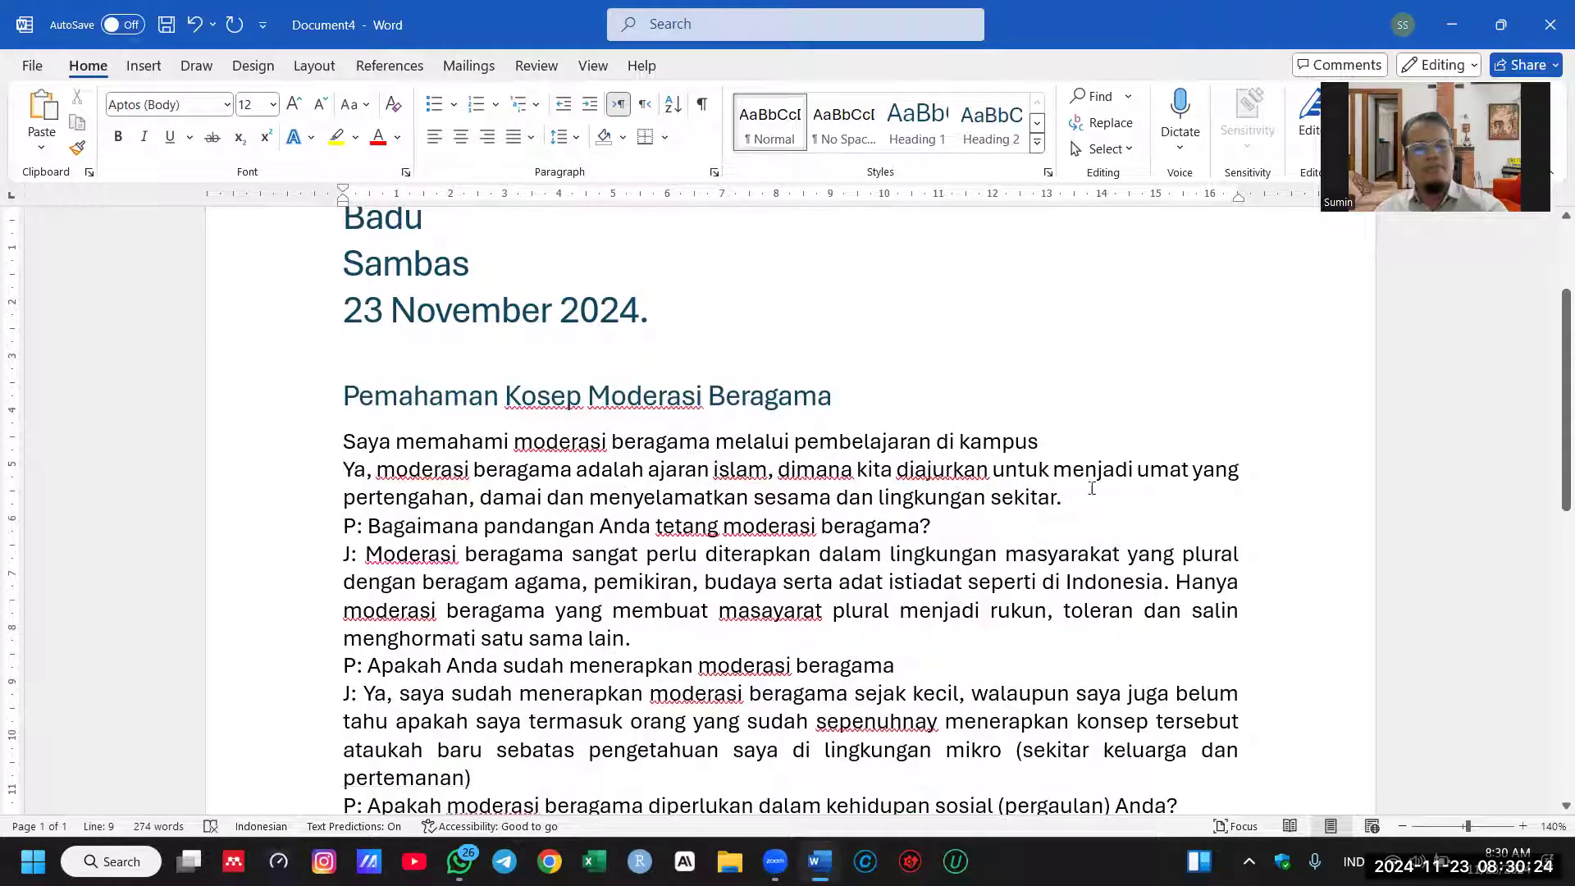
{"action": "left_click", "coordinate": [1101, 490]}
{"action": "key", "text": "Return"}
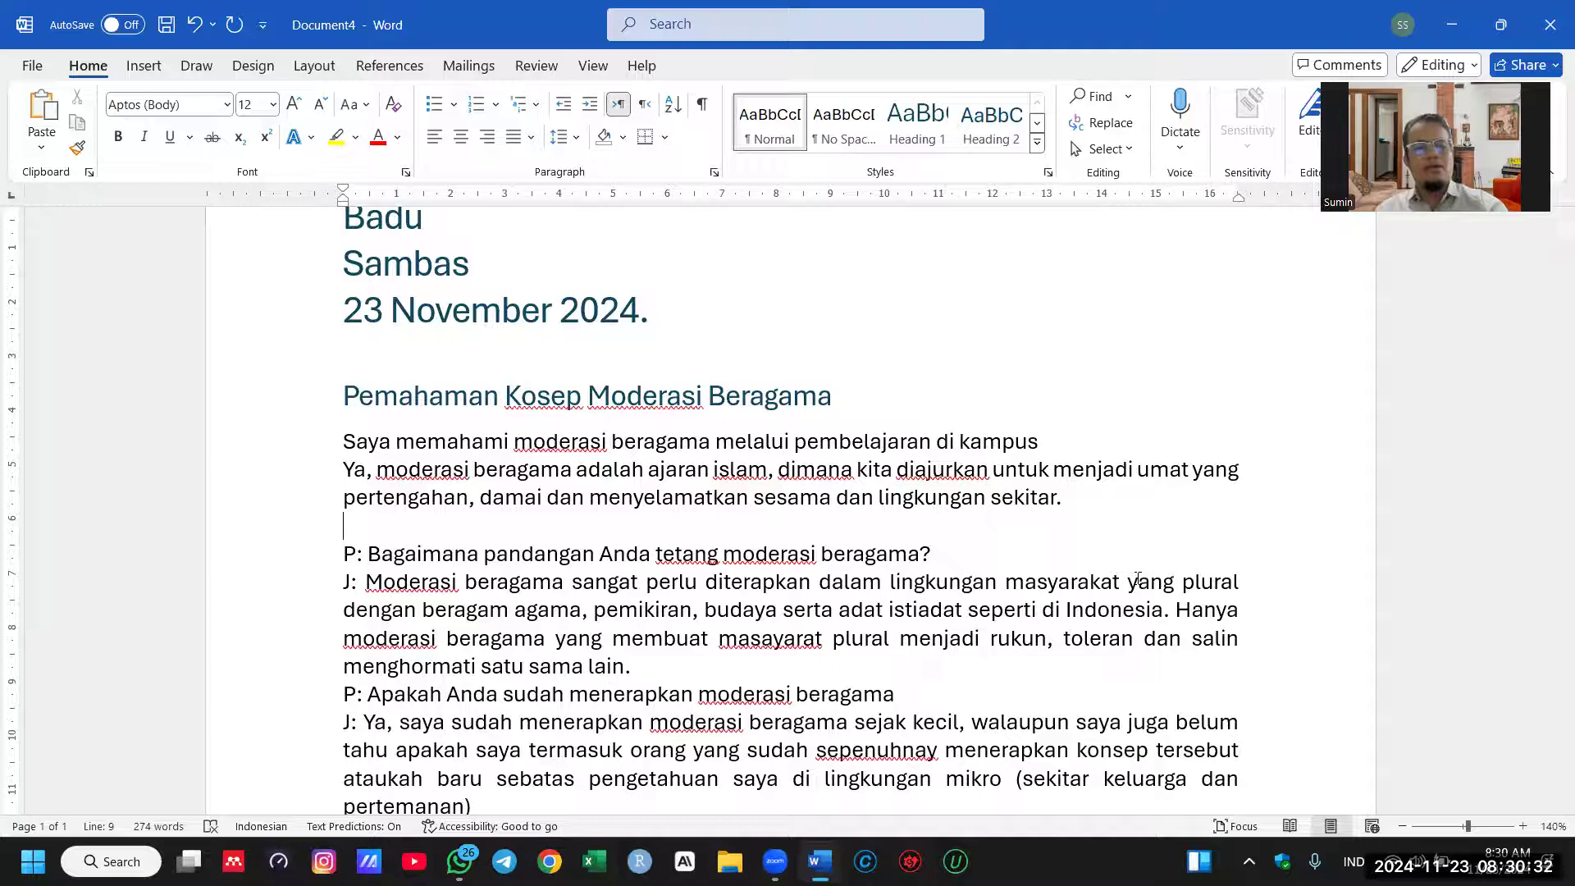
{"action": "left_click", "coordinate": [280, 566]}
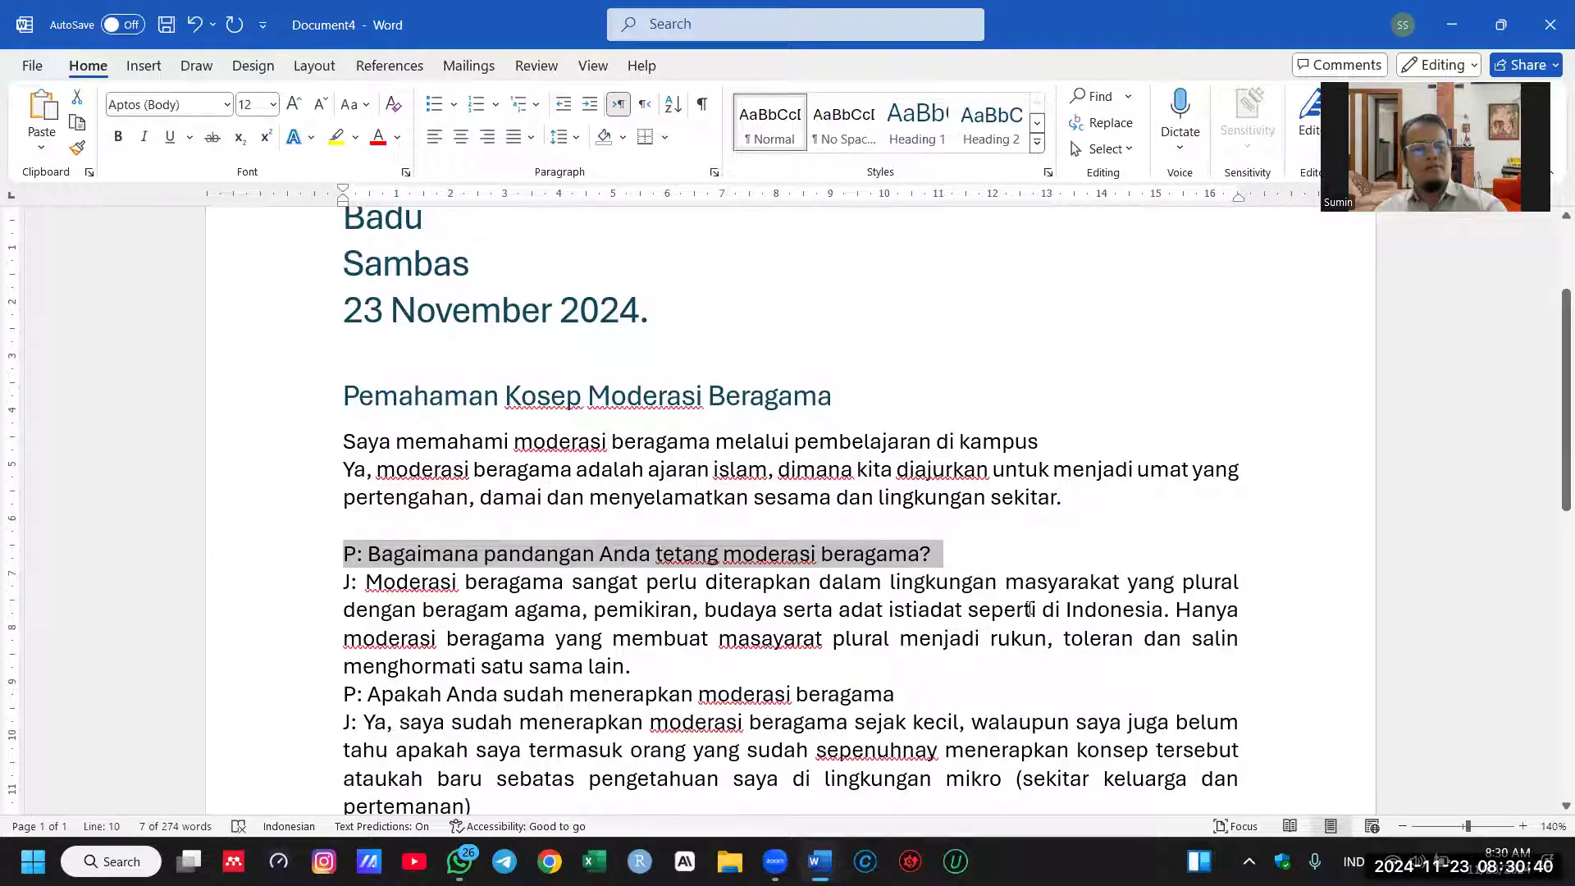
{"action": "key", "text": "Delete"}
{"action": "left_click_drag", "start_coordinate": [365, 555], "coordinate": [338, 557]}
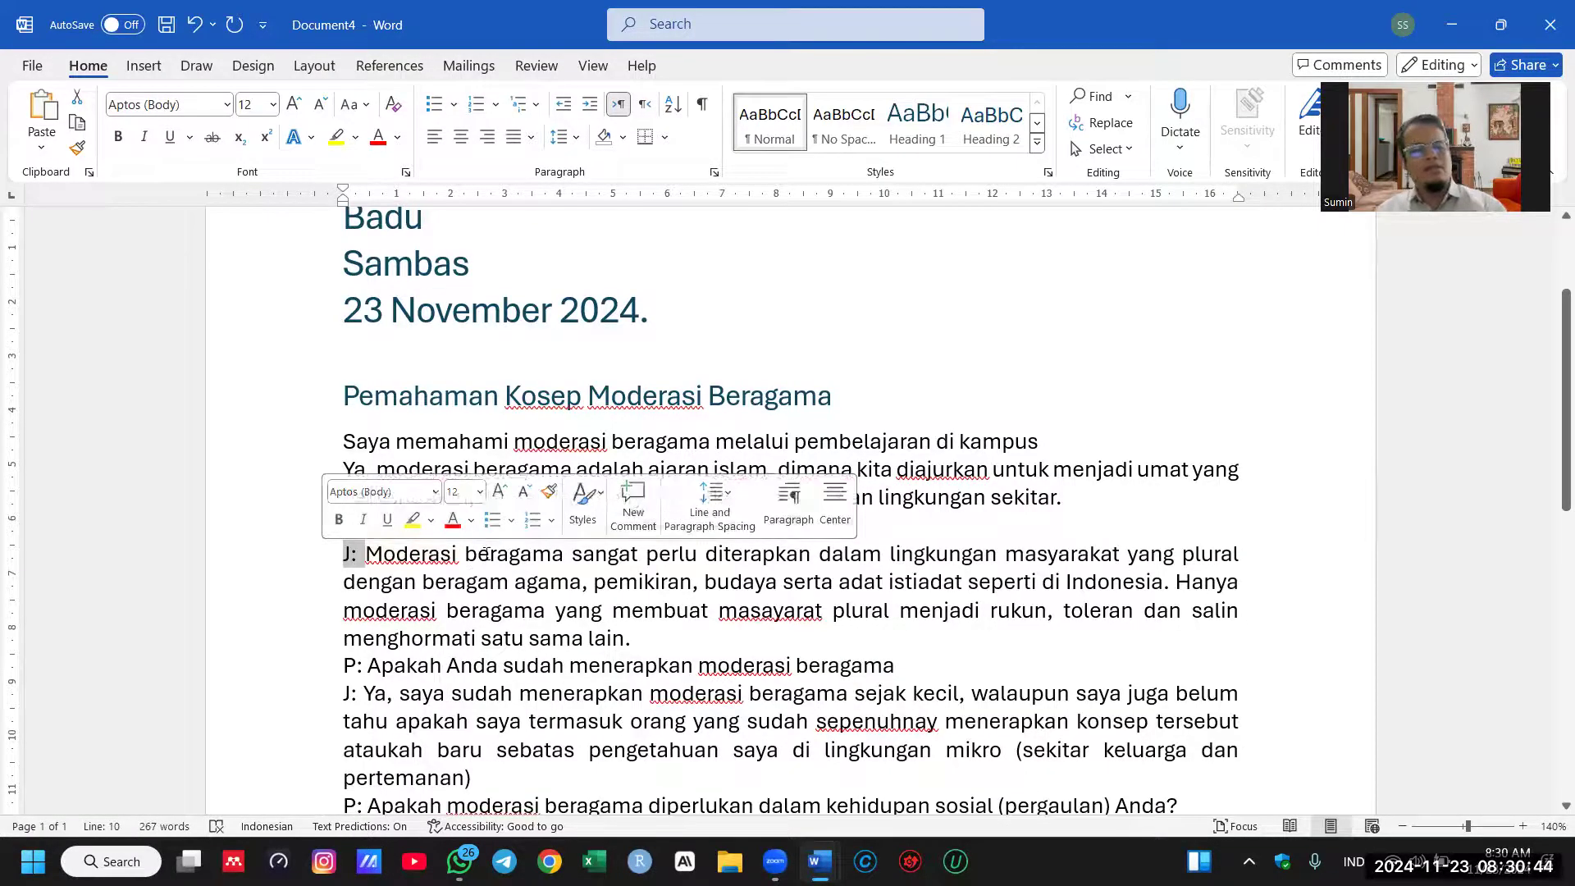
{"action": "key", "text": "ctrl+z"}
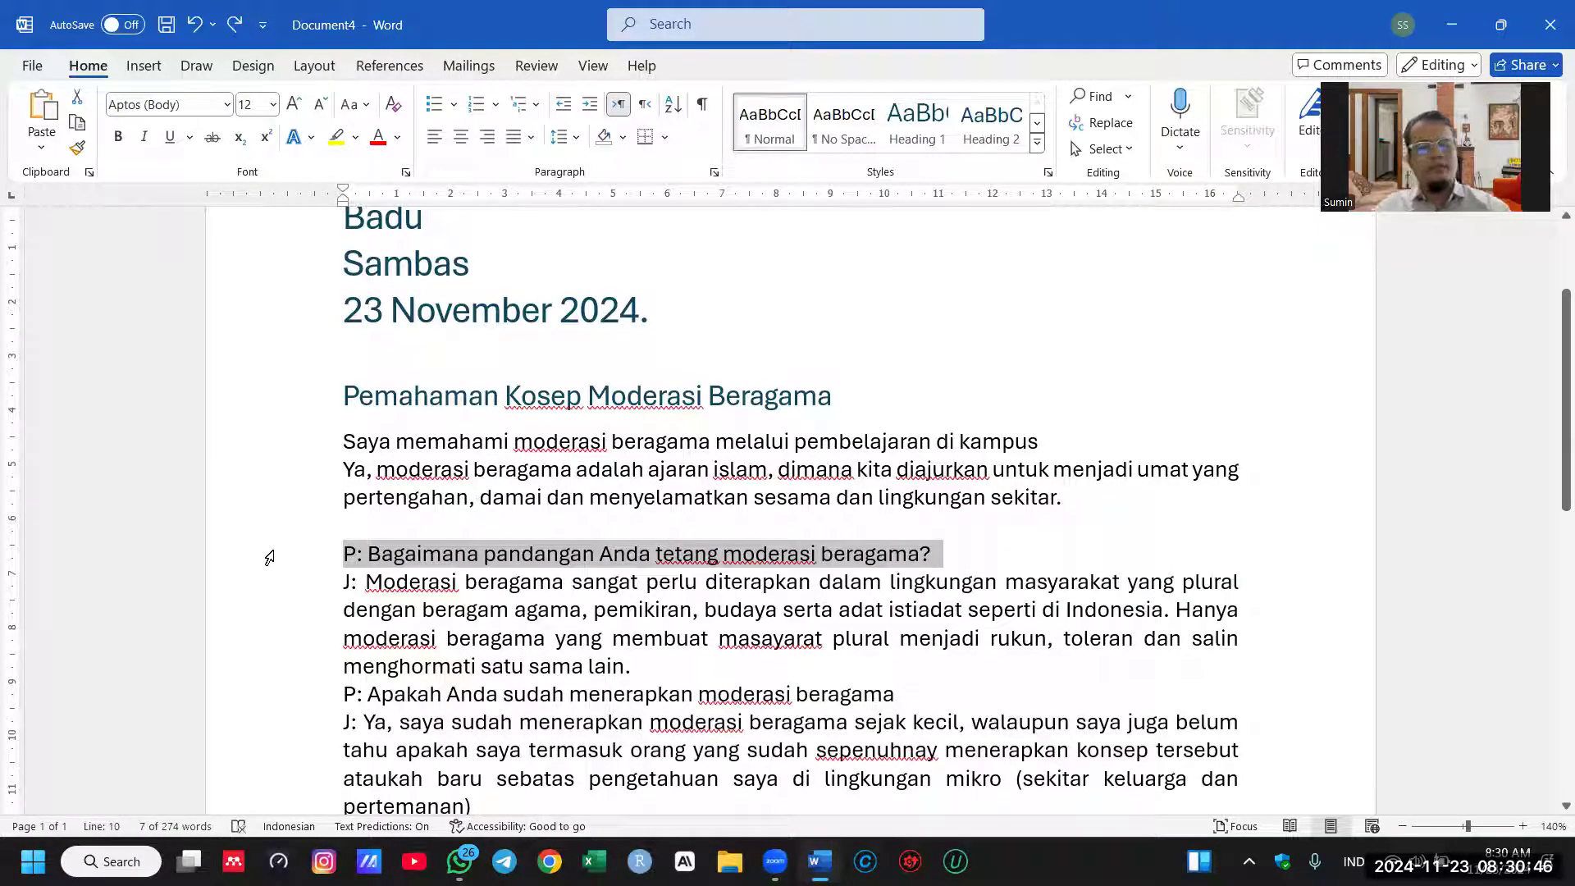
Step: Replace the question "P: Bagaimana pandangan Anda tetang moderasi beragama?" with "Persepsi tentang Moderasi Beragama" in the Heading 2 style
{"action": "type", "text": "Persepsi tentang Moderasi Beragama"}
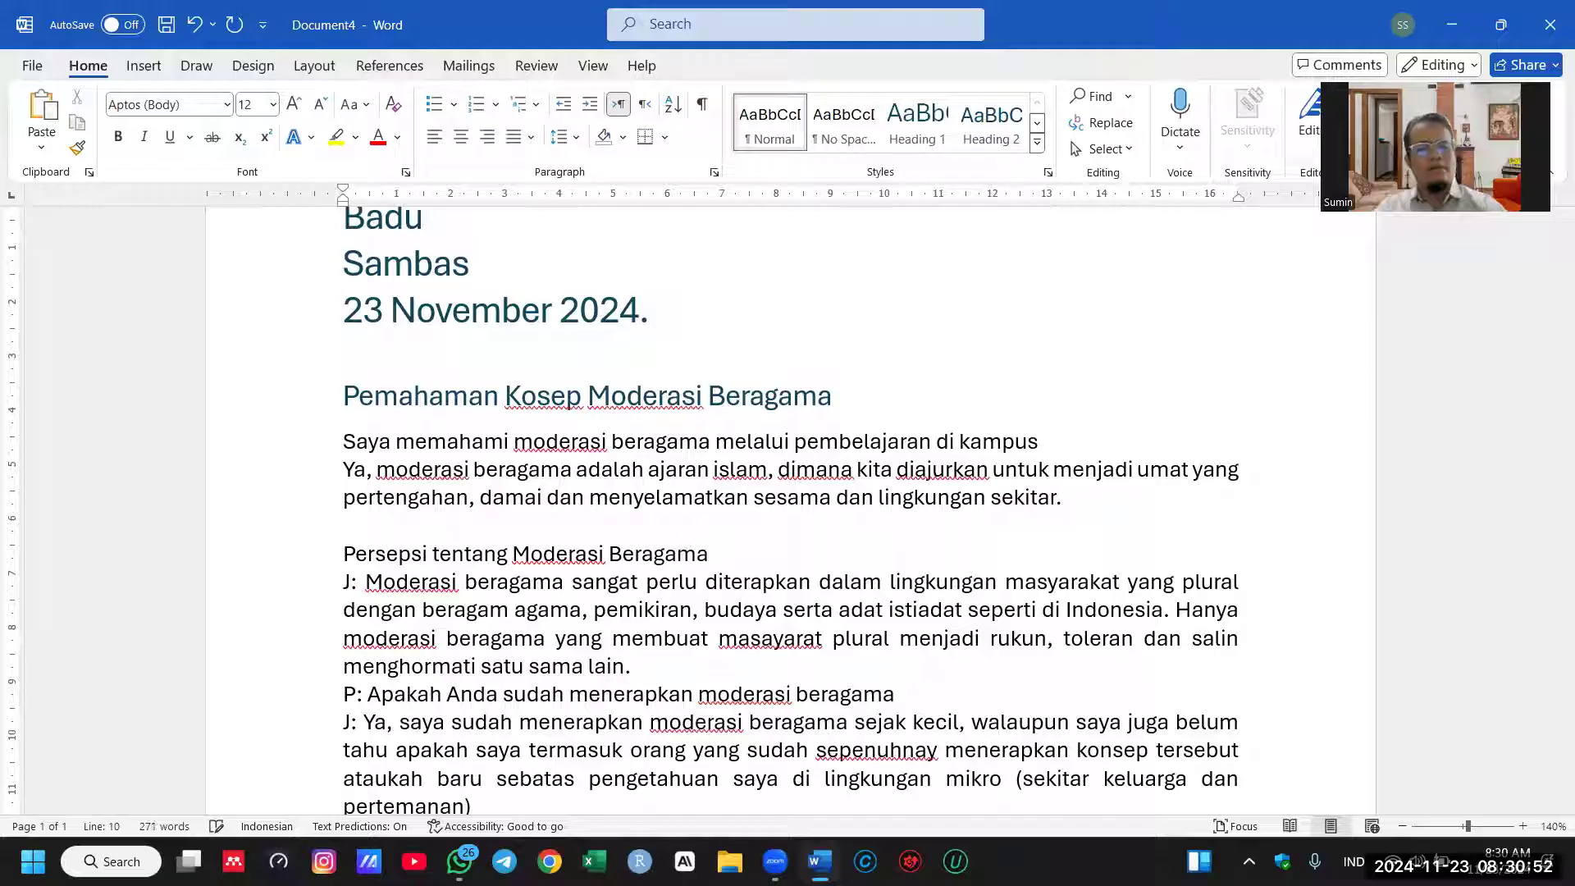
{"action": "left_click", "coordinate": [169, 581]}
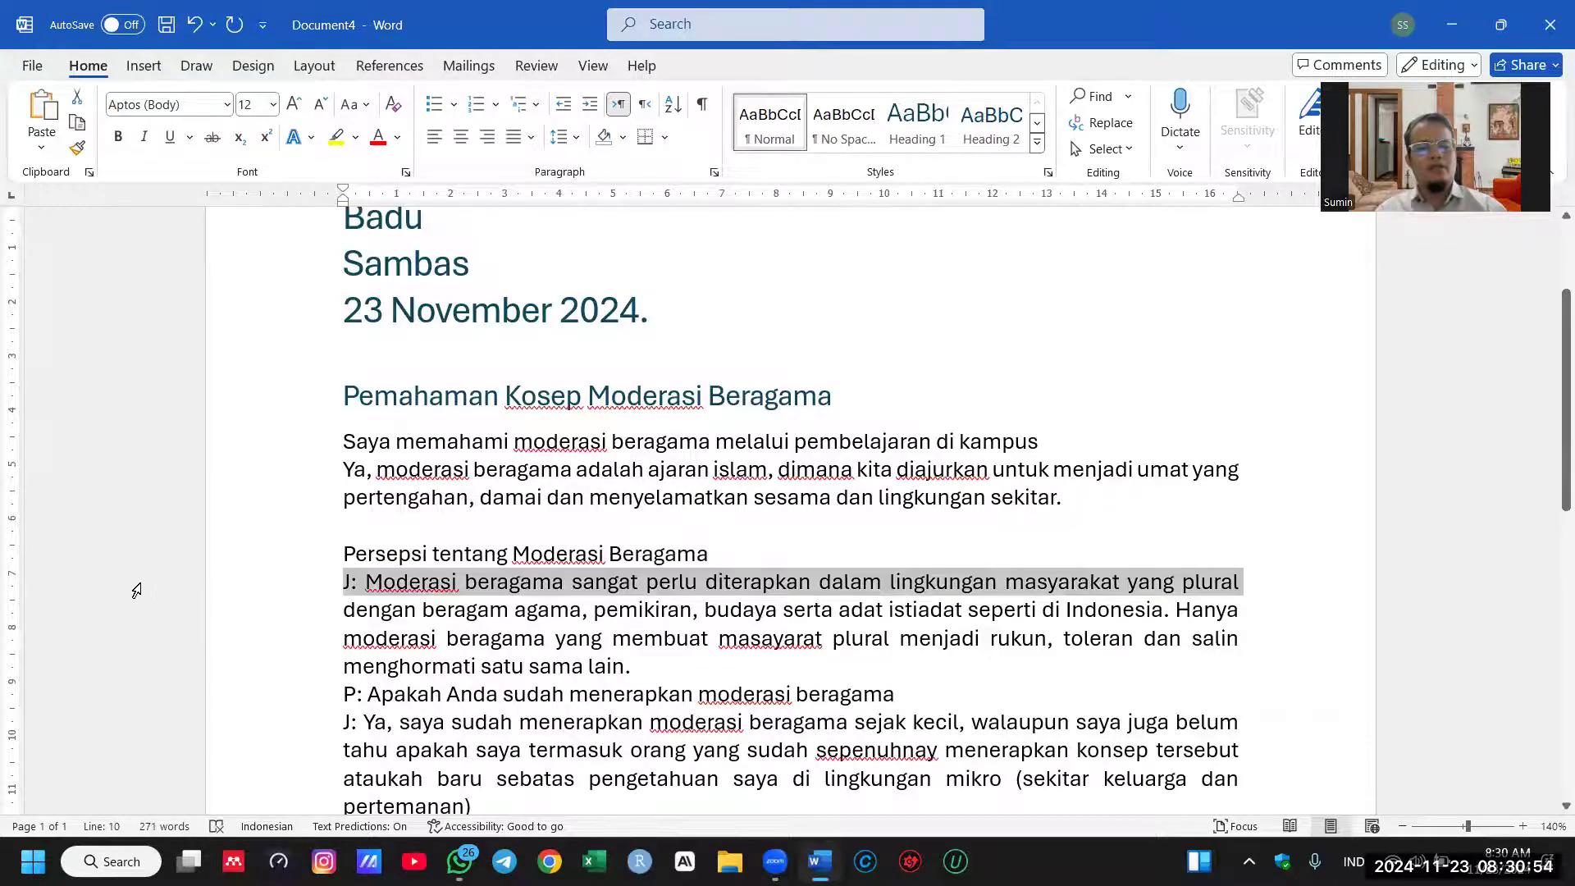
{"action": "left_click", "coordinate": [992, 131]}
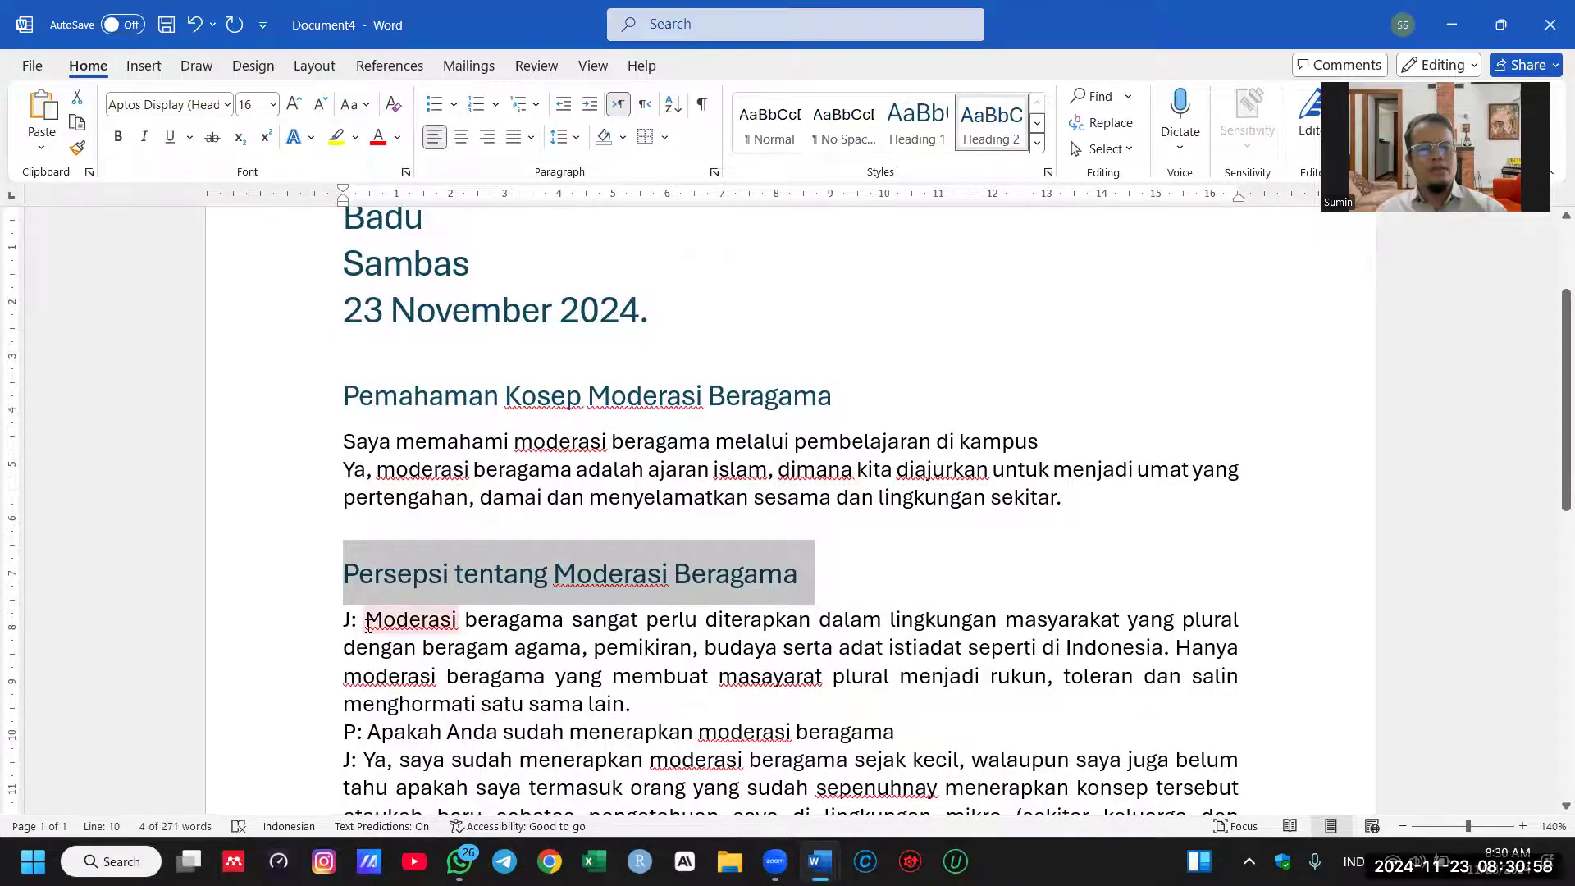
Step: Remove the "J:" label from the answer under "Persepsi tentang Moderasi Beragama" and add a blank line after that answer
{"action": "left_click_drag", "start_coordinate": [366, 621], "coordinate": [343, 622]}
{"action": "key", "text": "BackSpace"}
{"action": "scroll", "coordinate": [663, 578], "scroll_direction": "down", "scroll_amount": 2}
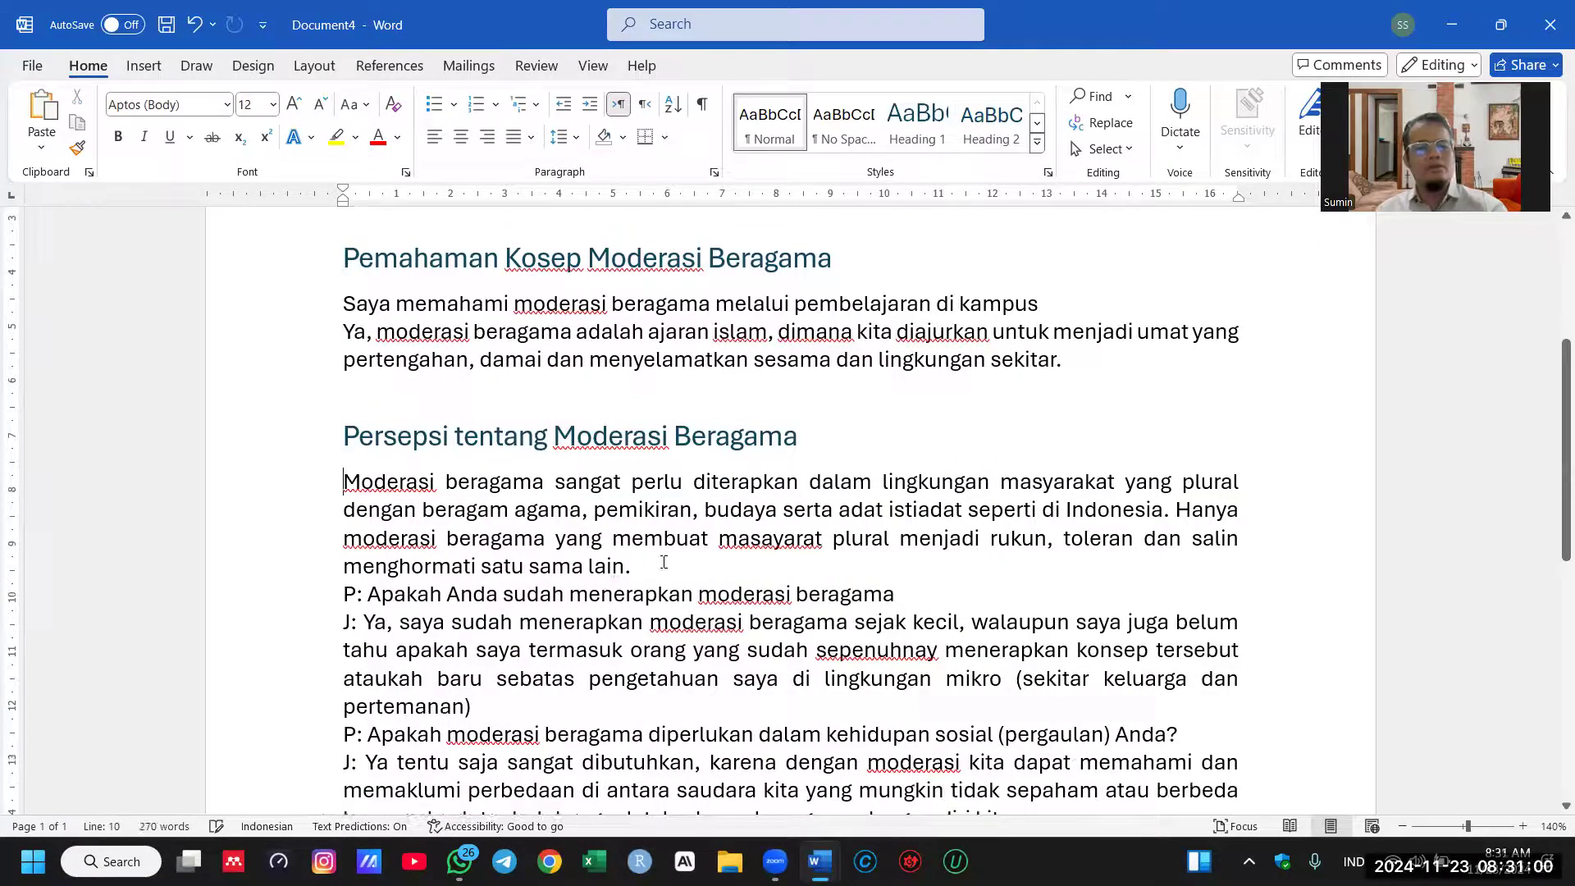
{"action": "key", "text": "Return"}
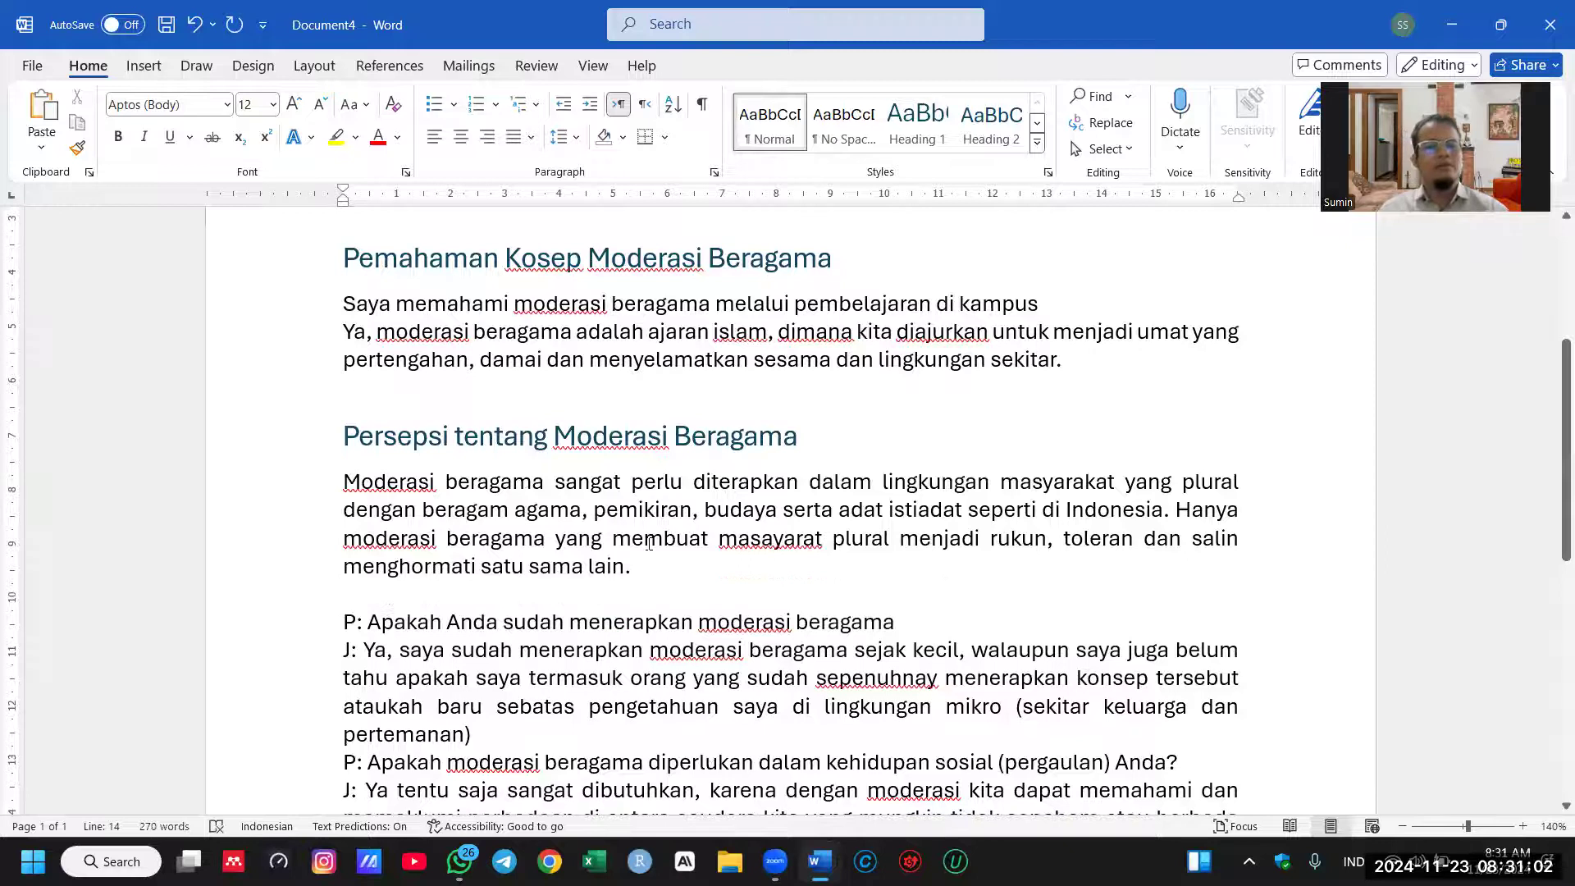
Step: Apply the Normal style to the answer under "Persepsi tentang Moderasi Beragama", and place the cursor in the second answer under "Pemahaman Kosep Moderasi Beragama"
{"action": "scroll", "coordinate": [660, 554], "scroll_direction": "down", "scroll_amount": 1}
{"action": "left_click_drag", "start_coordinate": [343, 440], "coordinate": [599, 499]}
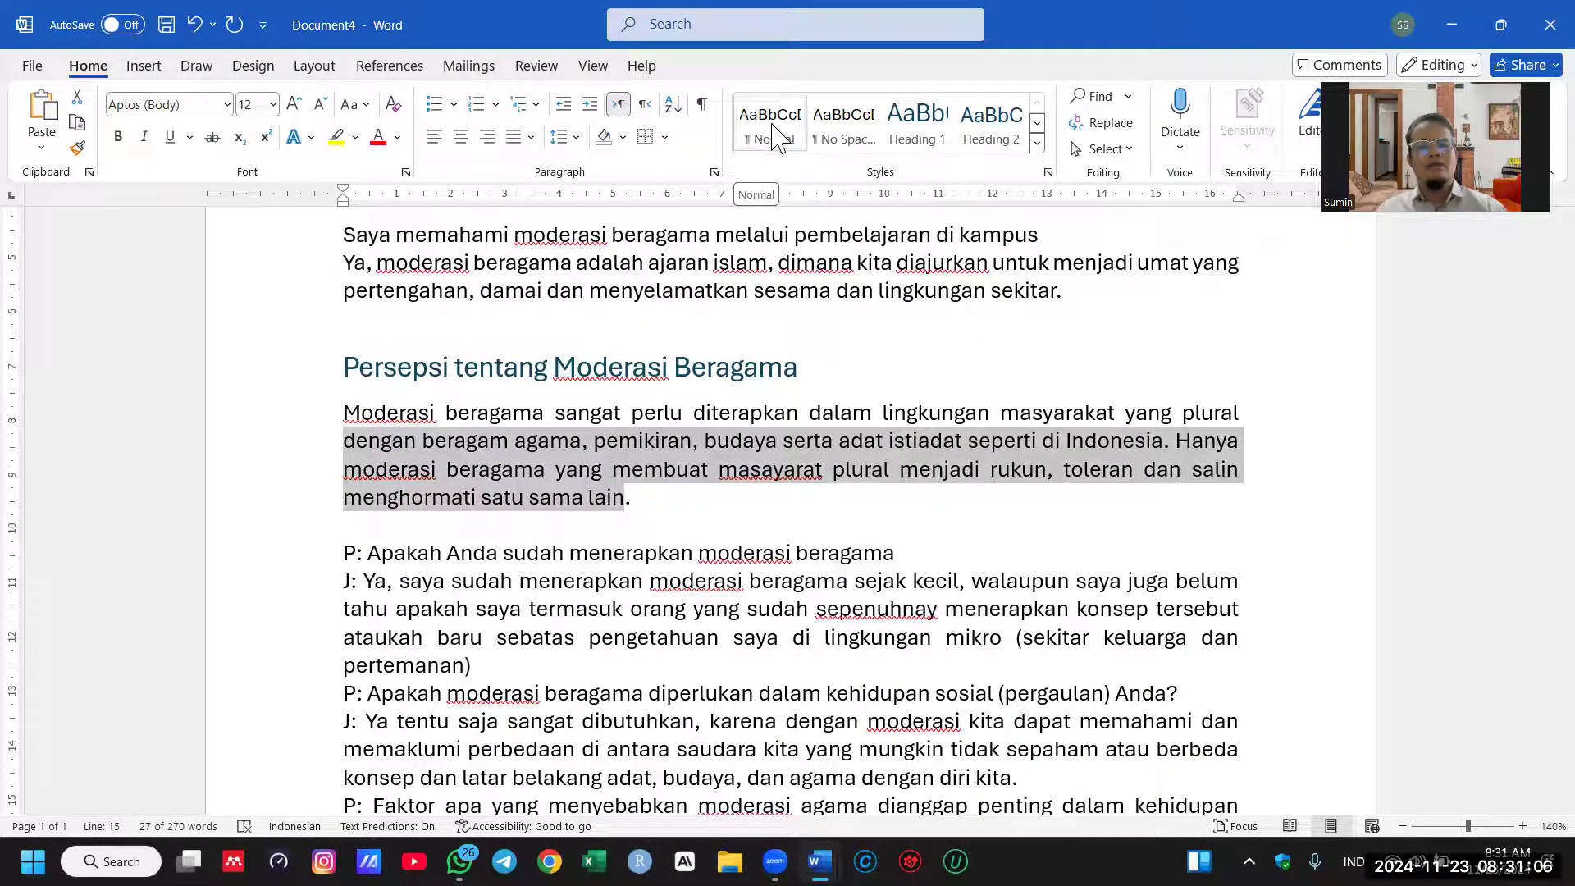
{"action": "left_click", "coordinate": [769, 131]}
{"action": "left_click", "coordinate": [681, 519]}
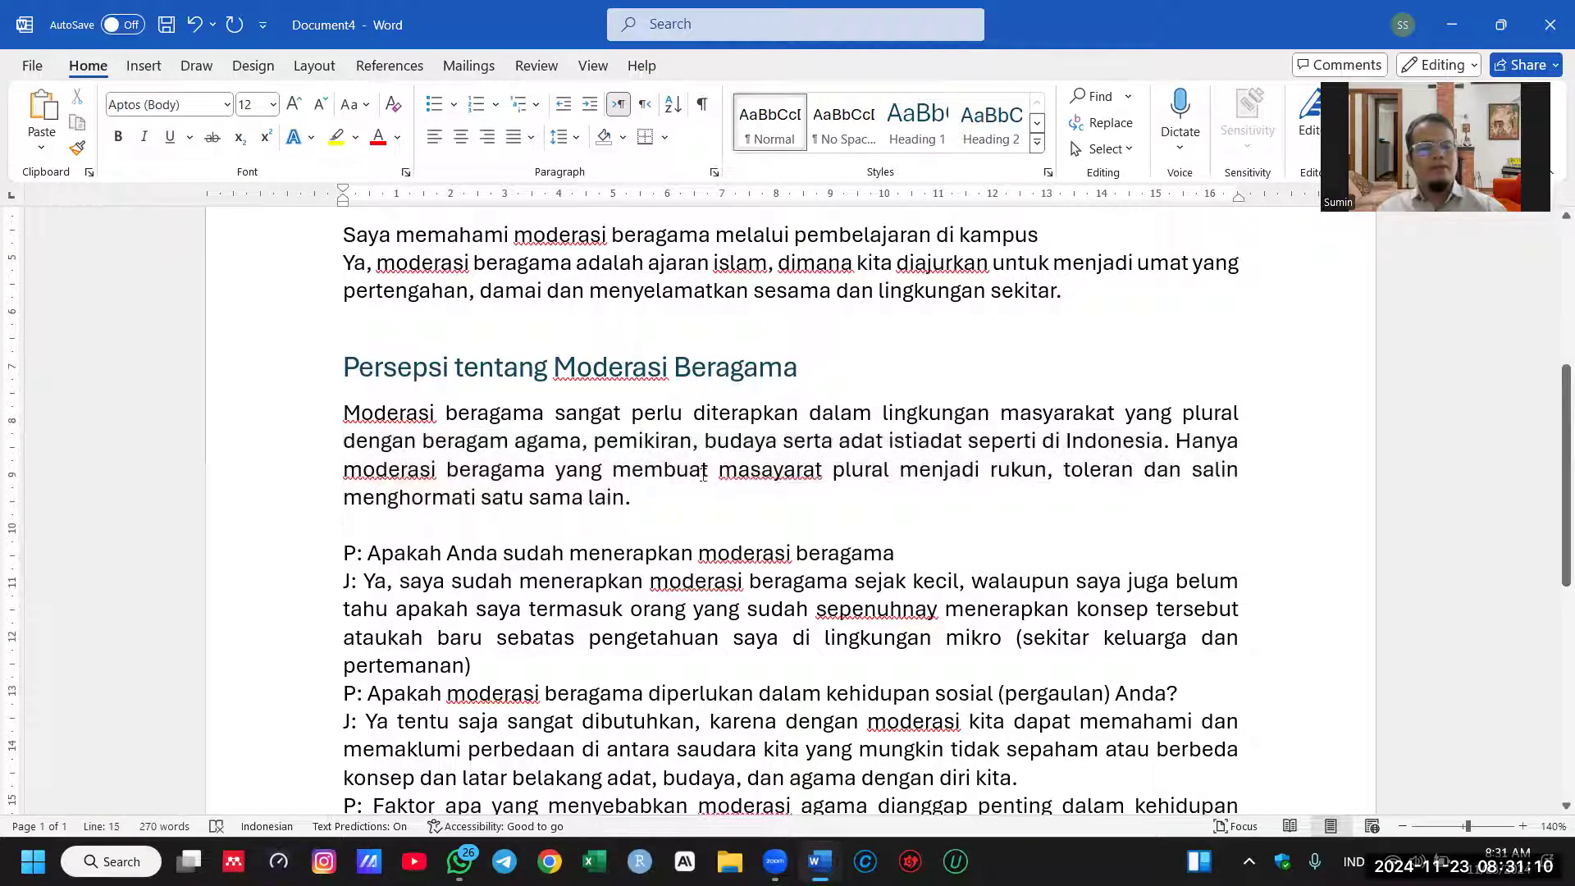
{"action": "scroll", "coordinate": [499, 337], "scroll_direction": "up", "scroll_amount": 2}
{"action": "left_click", "coordinate": [478, 410]}
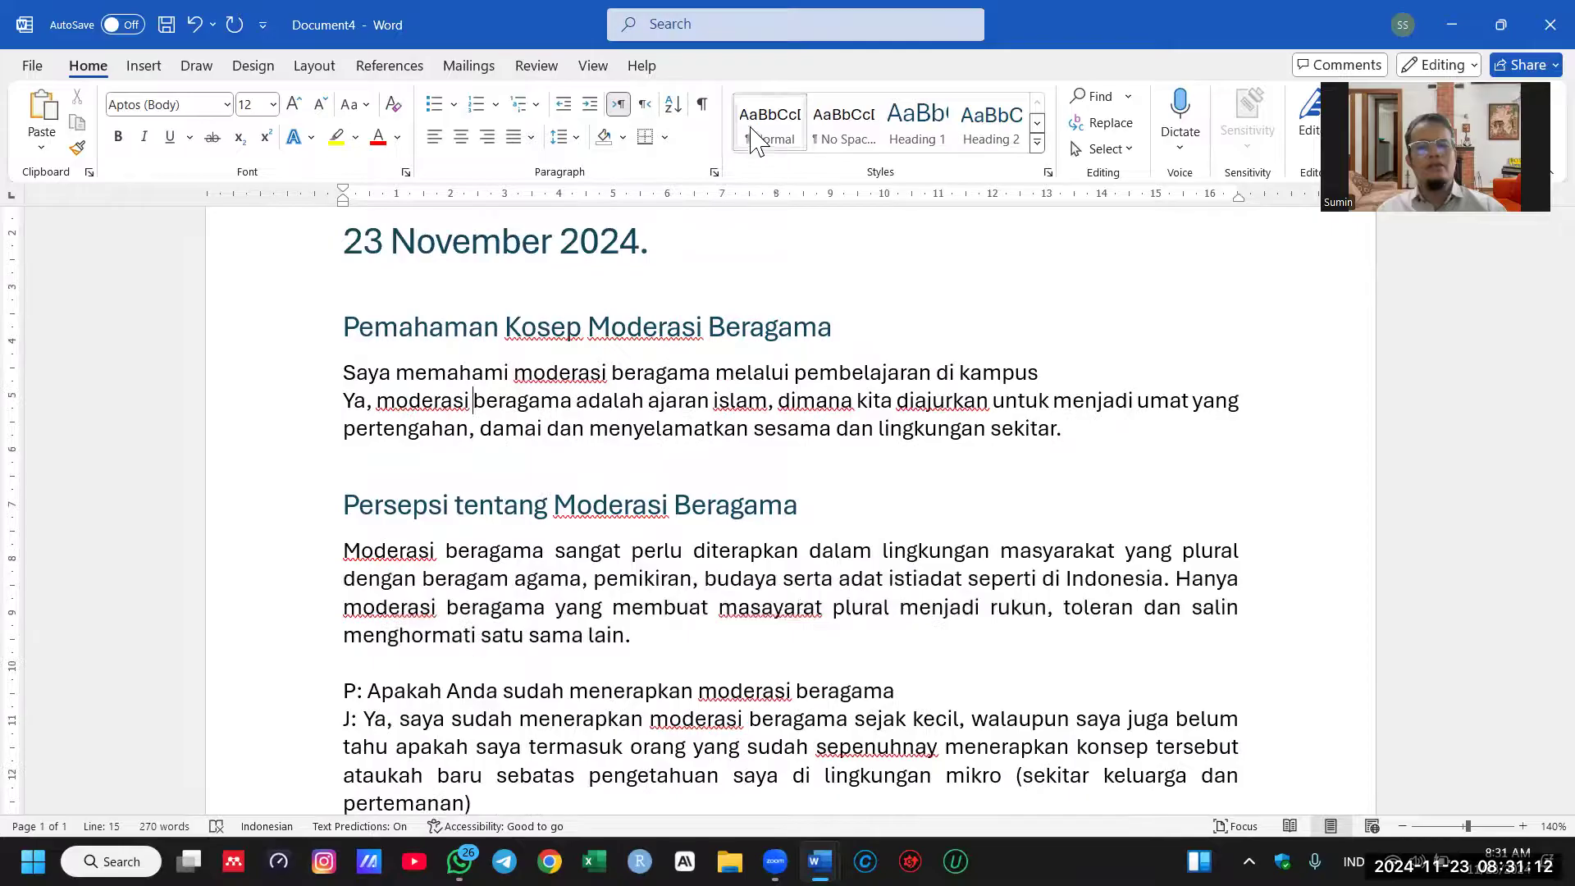
Step: Replace the question "P: Apakah Anda sudah menerapkan moderasi beragama" with "Implementasi Moderasi Beragama" in the Heading 2 style
{"action": "scroll", "coordinate": [534, 516], "scroll_direction": "down", "scroll_amount": 2}
{"action": "scroll", "coordinate": [494, 531], "scroll_direction": "down", "scroll_amount": 1}
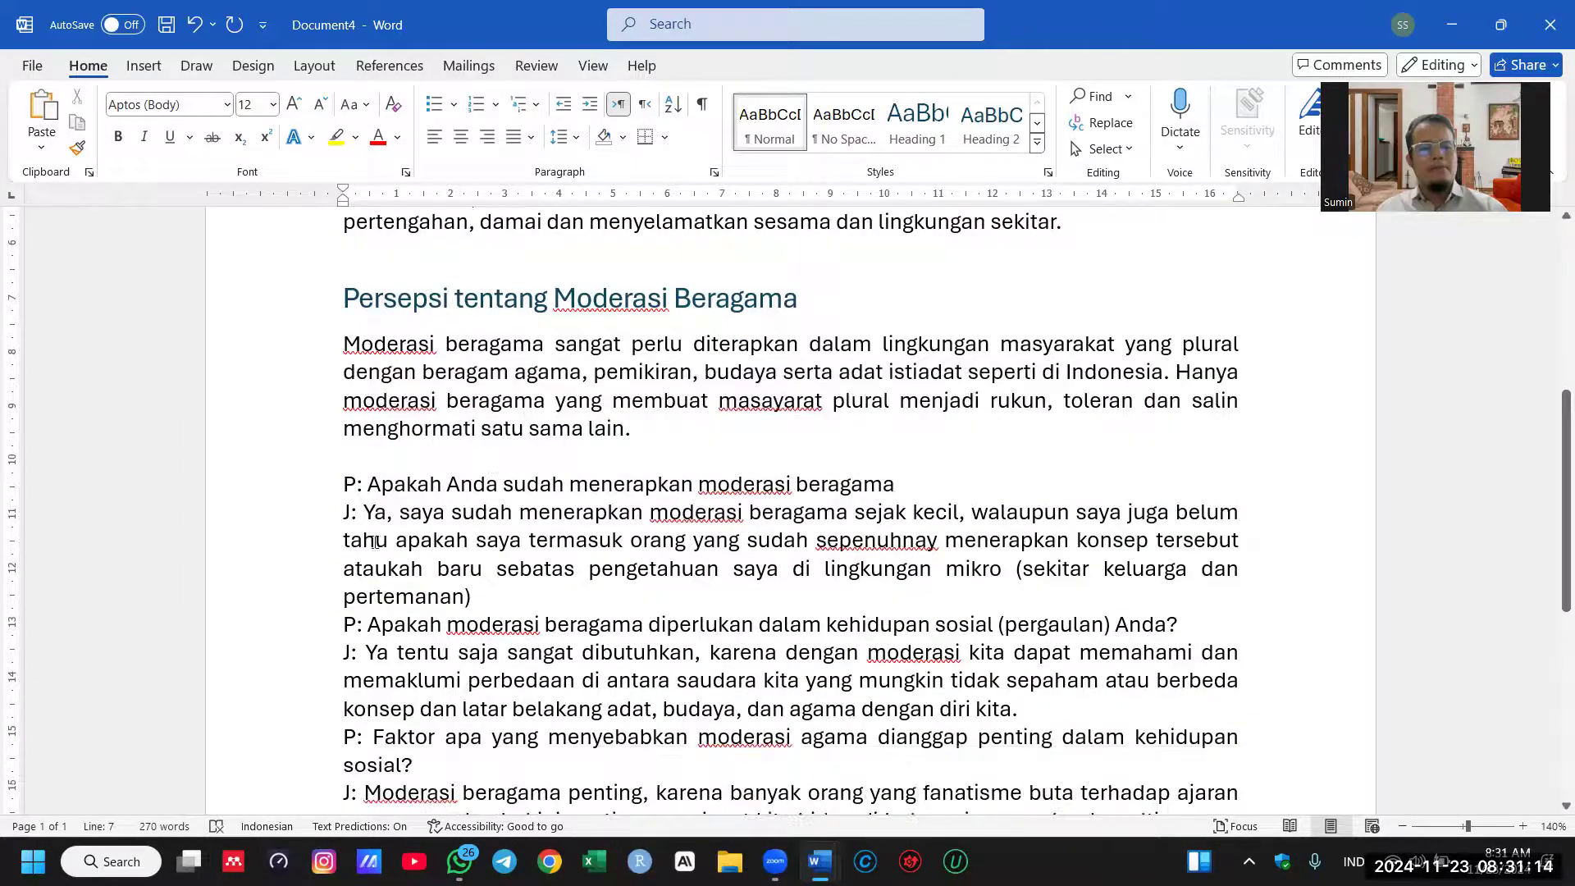
{"action": "left_click_drag", "start_coordinate": [921, 482], "coordinate": [319, 495]}
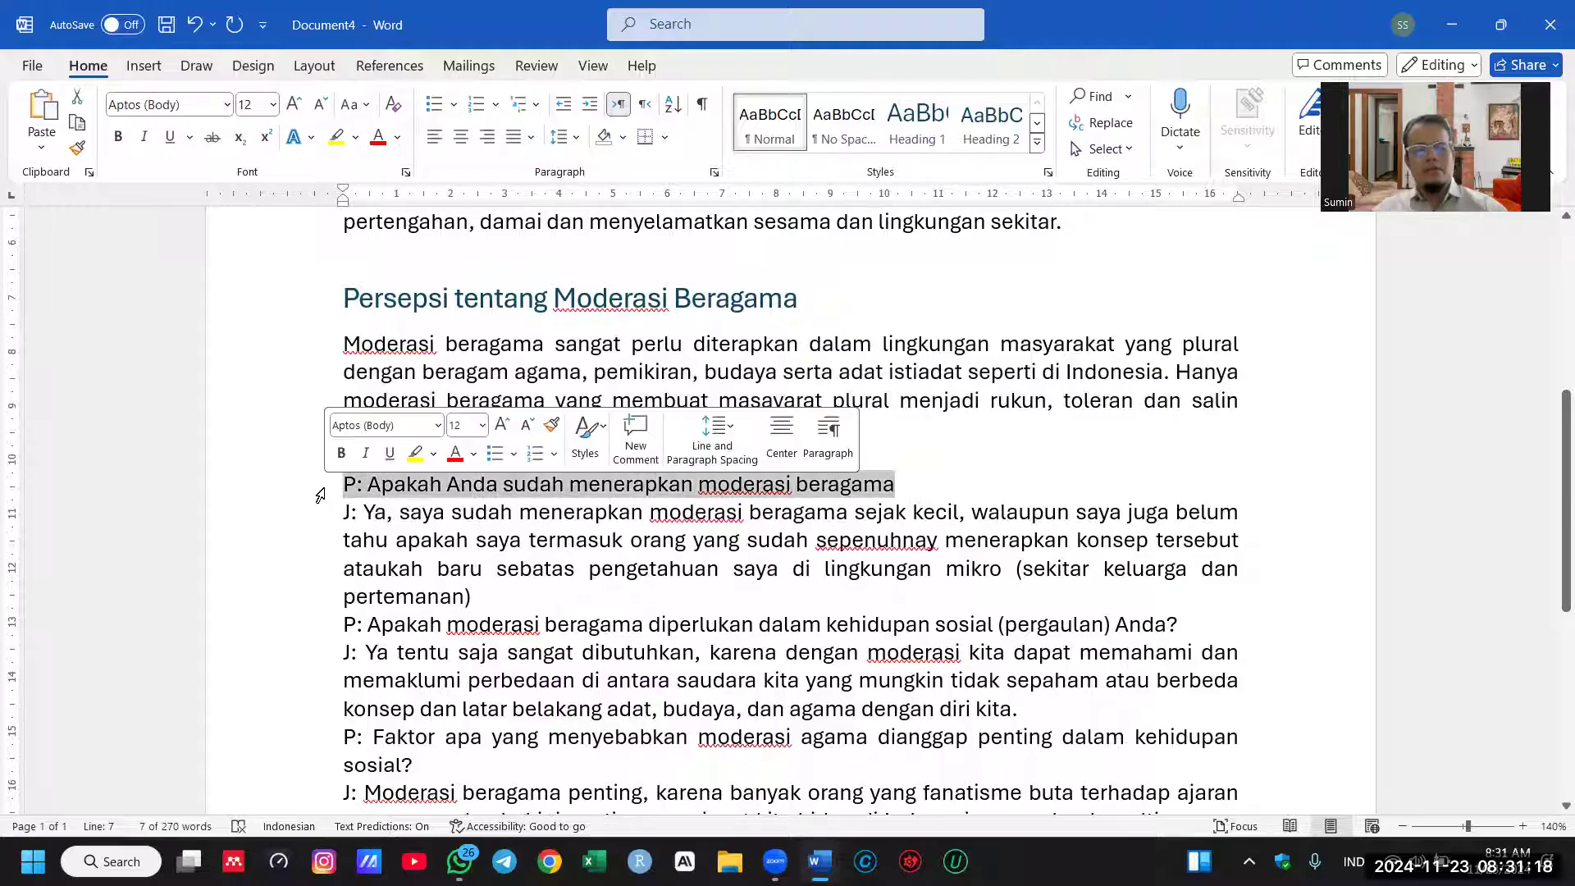
{"action": "type", "text": "Implementasi "}
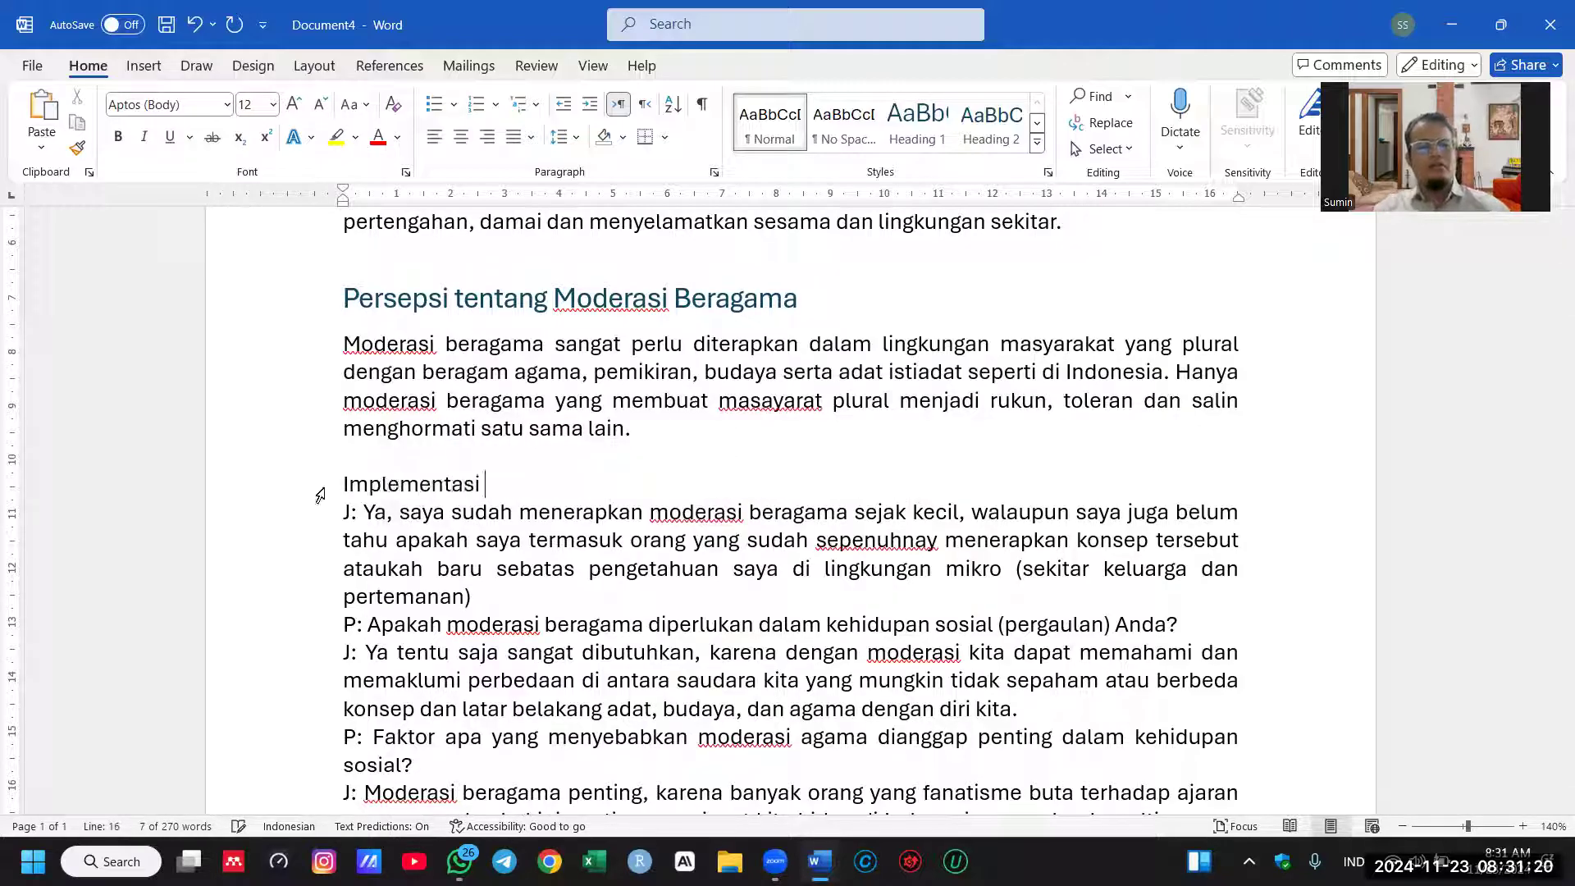
{"action": "type", "text": "Moderasi Beragama"}
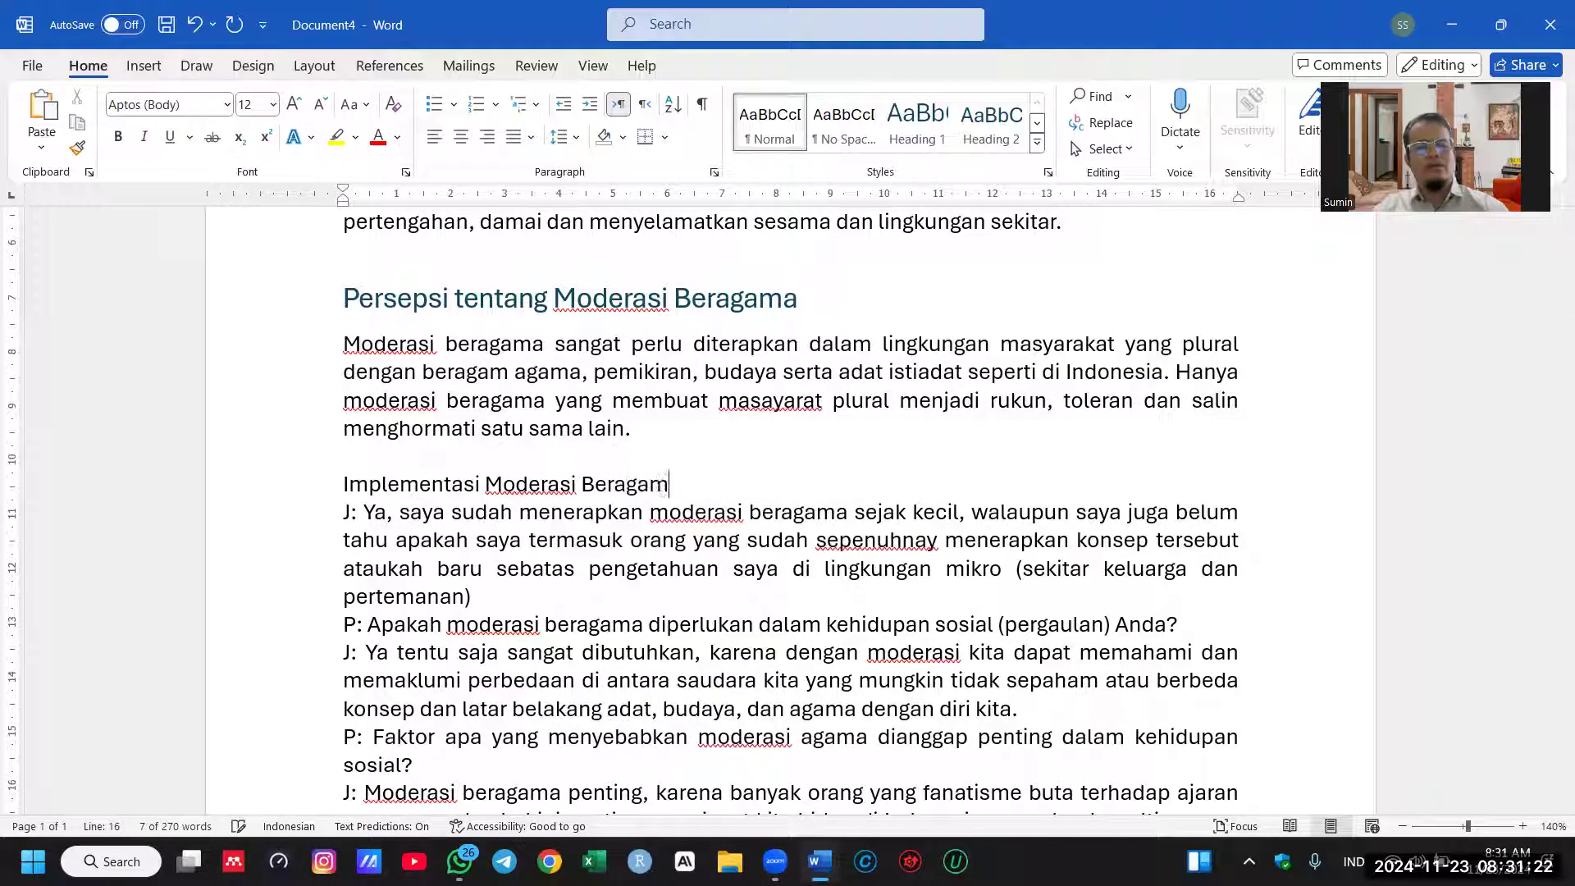
{"action": "left_click", "coordinate": [266, 490]}
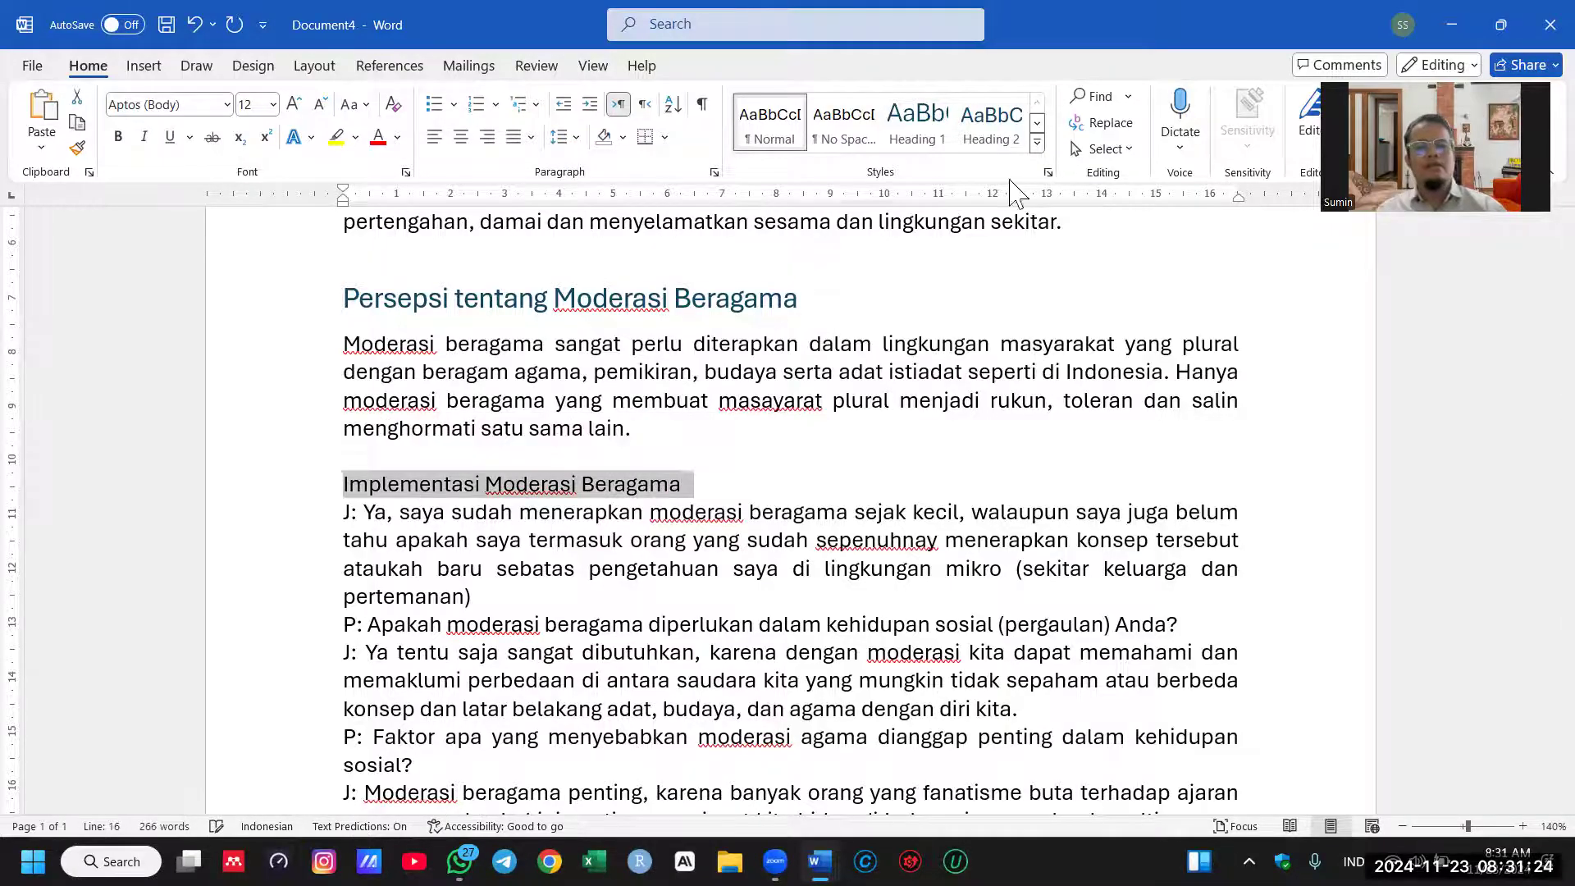
{"action": "left_click", "coordinate": [977, 148]}
Step: Remove the "J:" label from the answer under "Implementasi Moderasi Beragama" and add two blank lines after that answer
{"action": "left_click_drag", "start_coordinate": [365, 552], "coordinate": [337, 555]}
{"action": "key", "text": "Delete"}
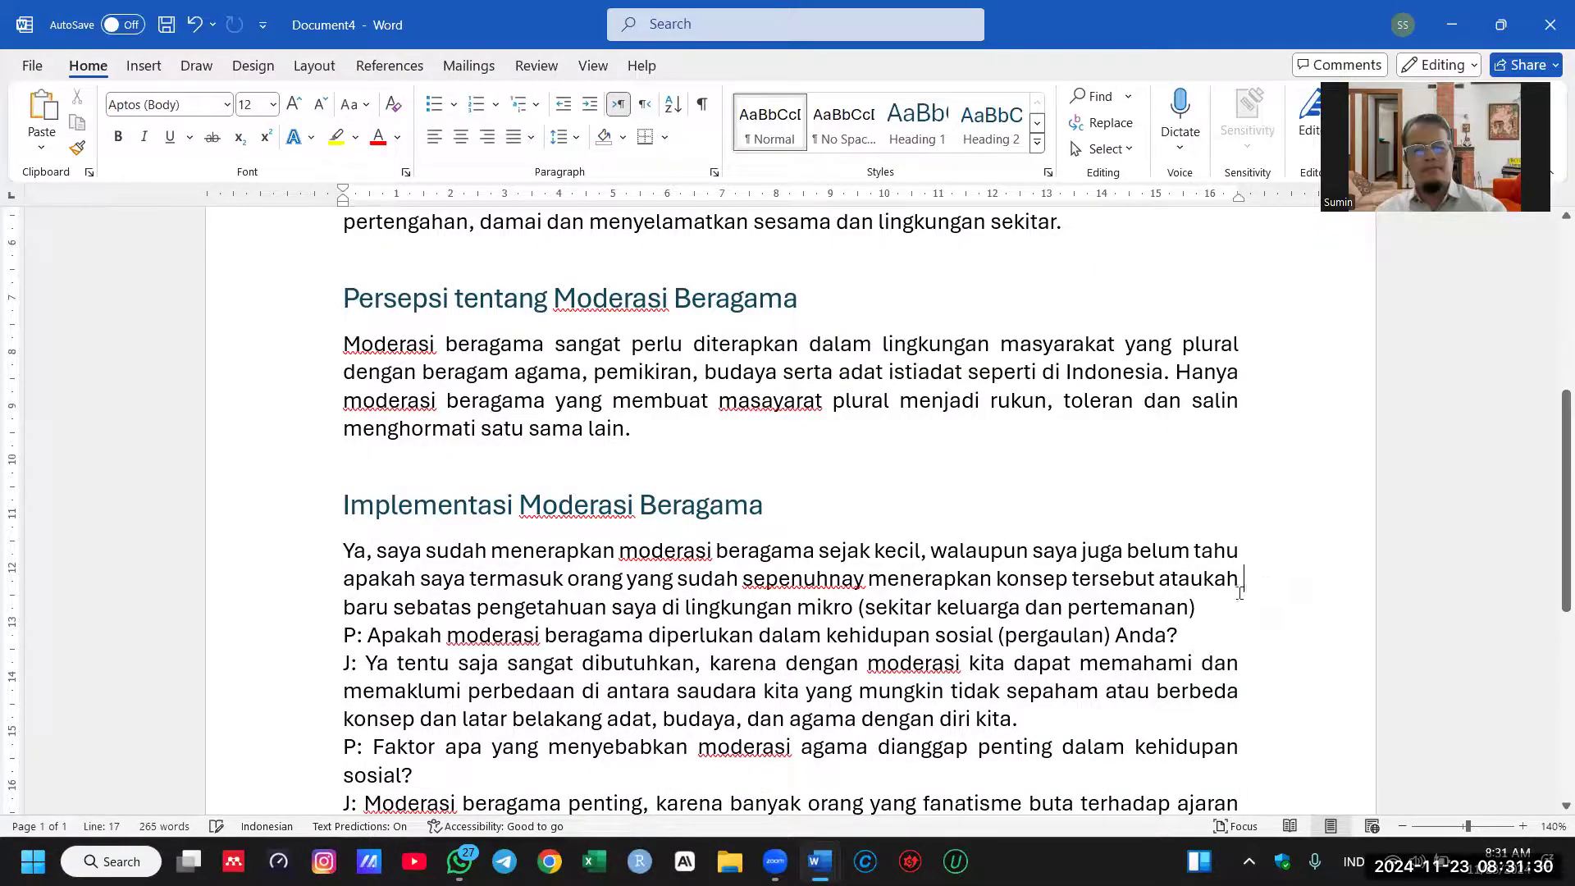
{"action": "key", "text": "Return"}
{"action": "key", "text": "Return"}
{"action": "scroll", "coordinate": [1247, 599], "scroll_direction": "down", "scroll_amount": 3}
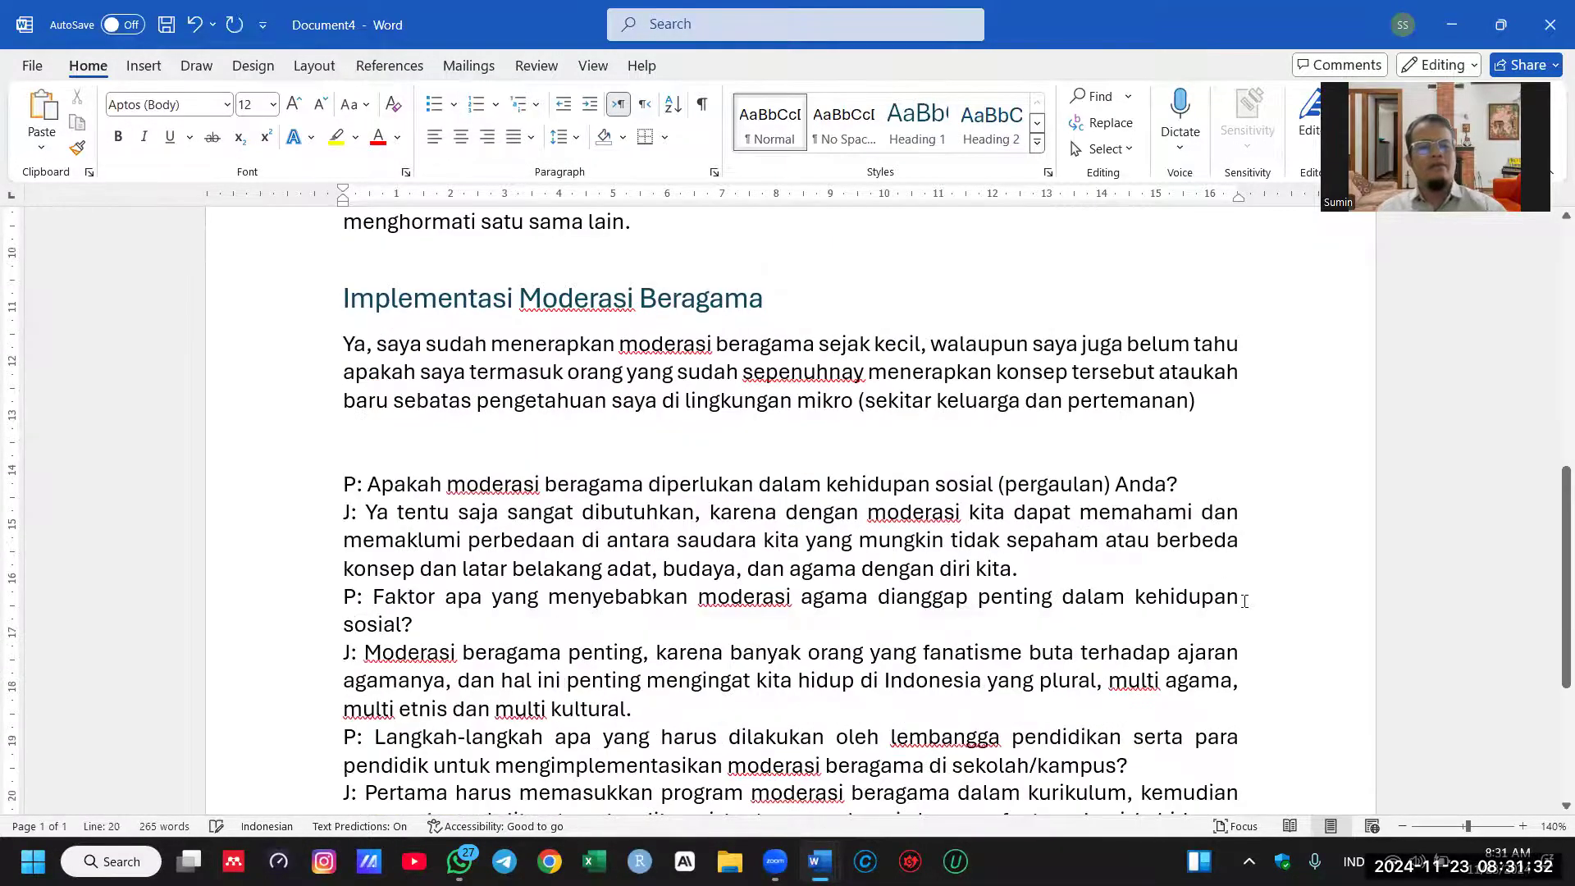
Step: Move the answer starting "Ya tentu saja sangat dibutuhkan" below the answer under "Persepsi tentang Moderasi Beragama", deleting its question and "J:" label
{"action": "scroll", "coordinate": [1235, 602], "scroll_direction": "up", "scroll_amount": 4}
{"action": "scroll", "coordinate": [1235, 601], "scroll_direction": "down", "scroll_amount": 4}
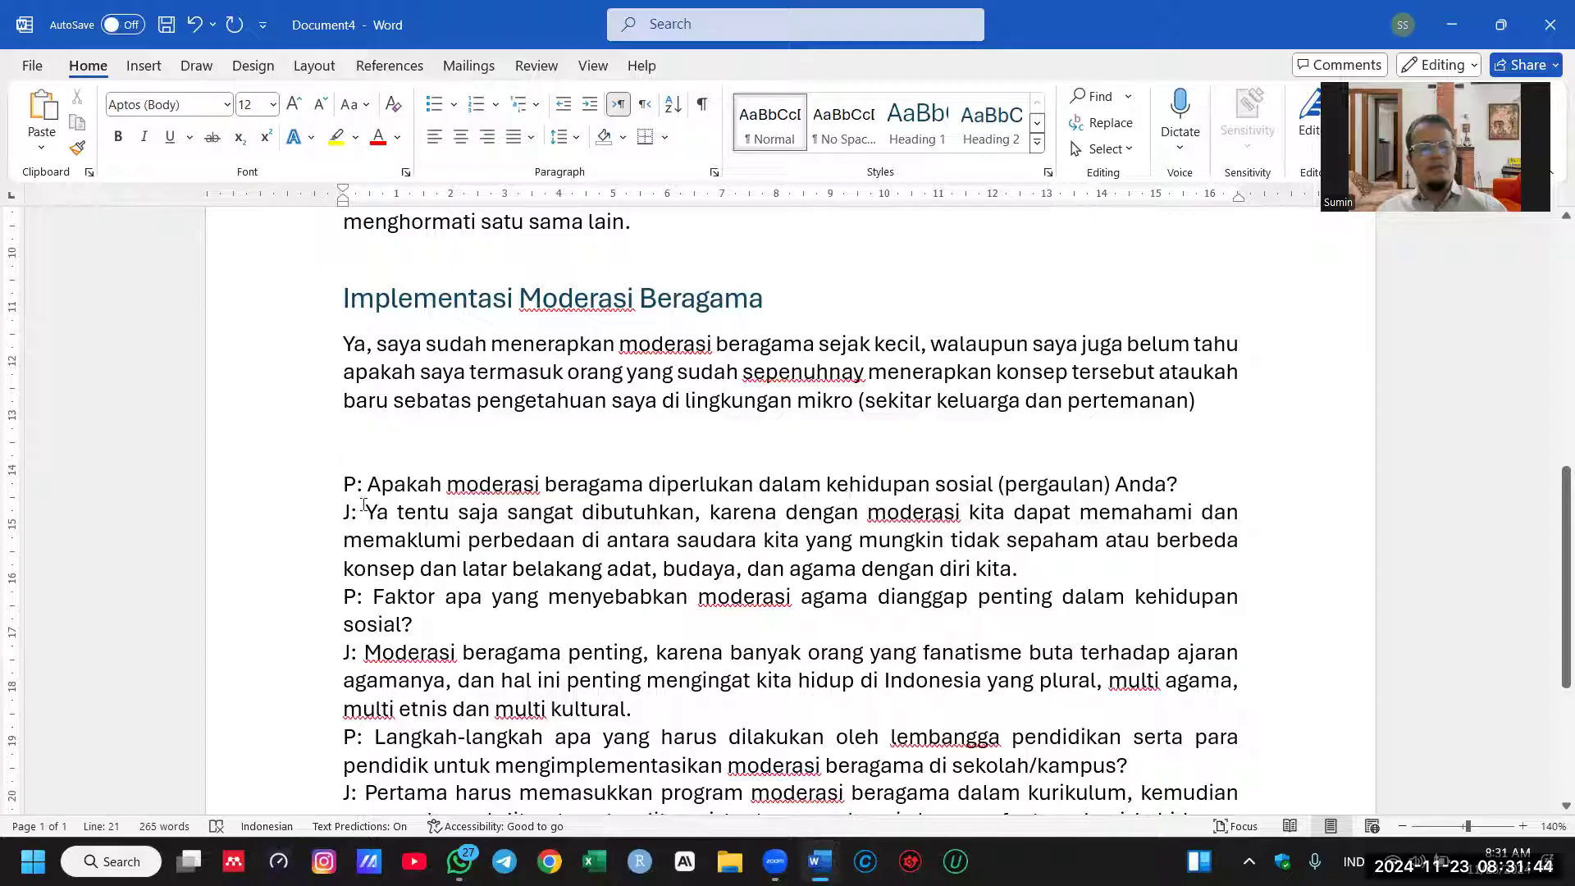
{"action": "left_click_drag", "start_coordinate": [383, 515], "coordinate": [1063, 568]}
{"action": "key", "text": "ctrl+c"}
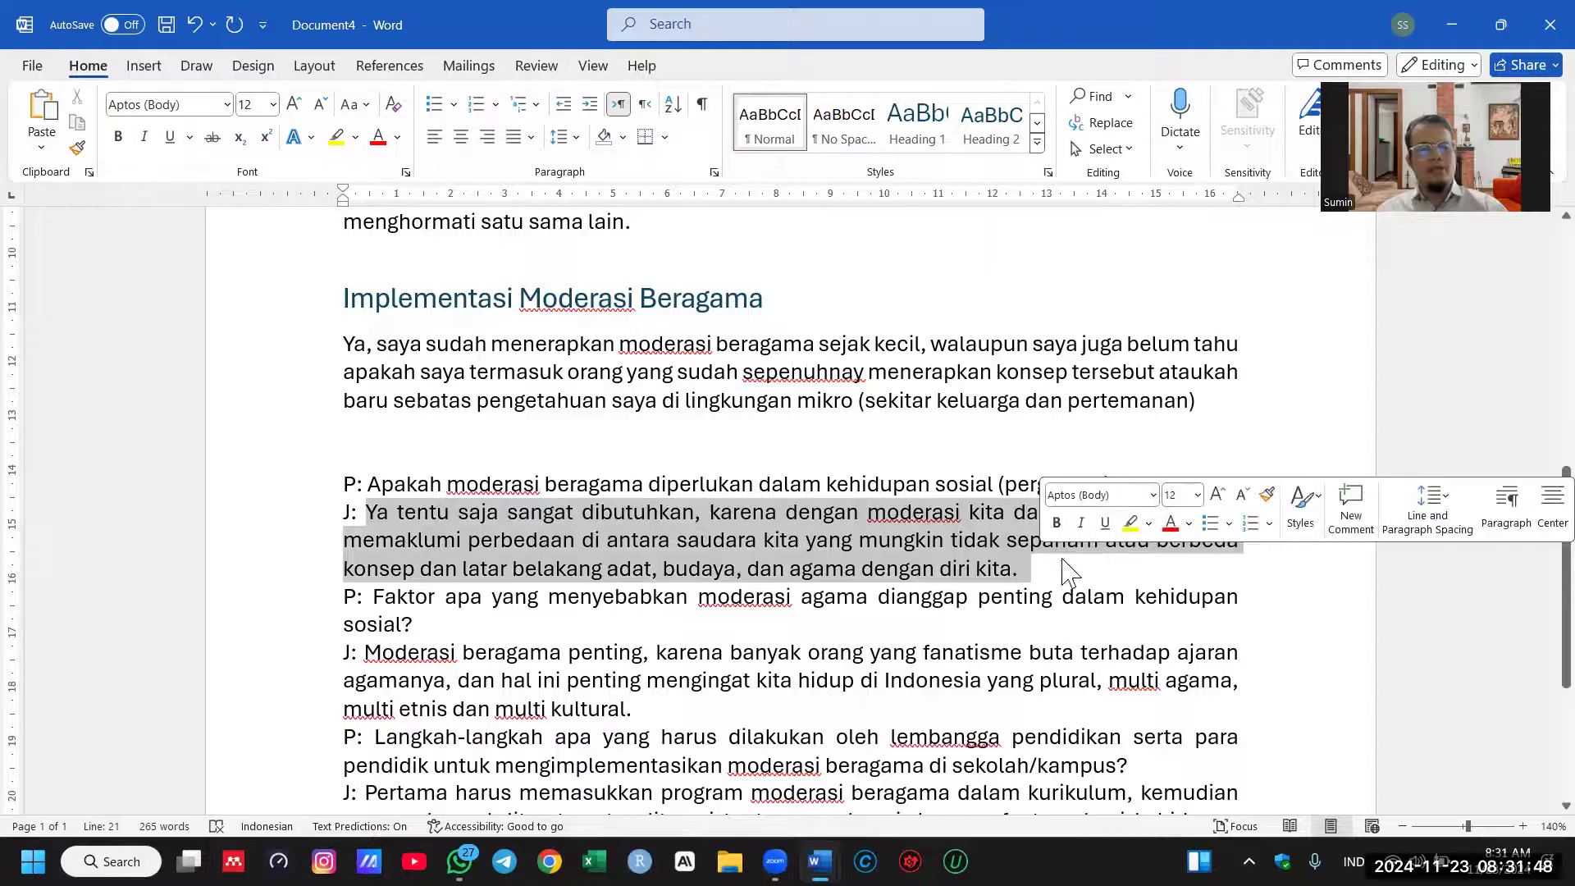
{"action": "key", "text": "BackSpace"}
{"action": "left_click", "coordinate": [259, 525]}
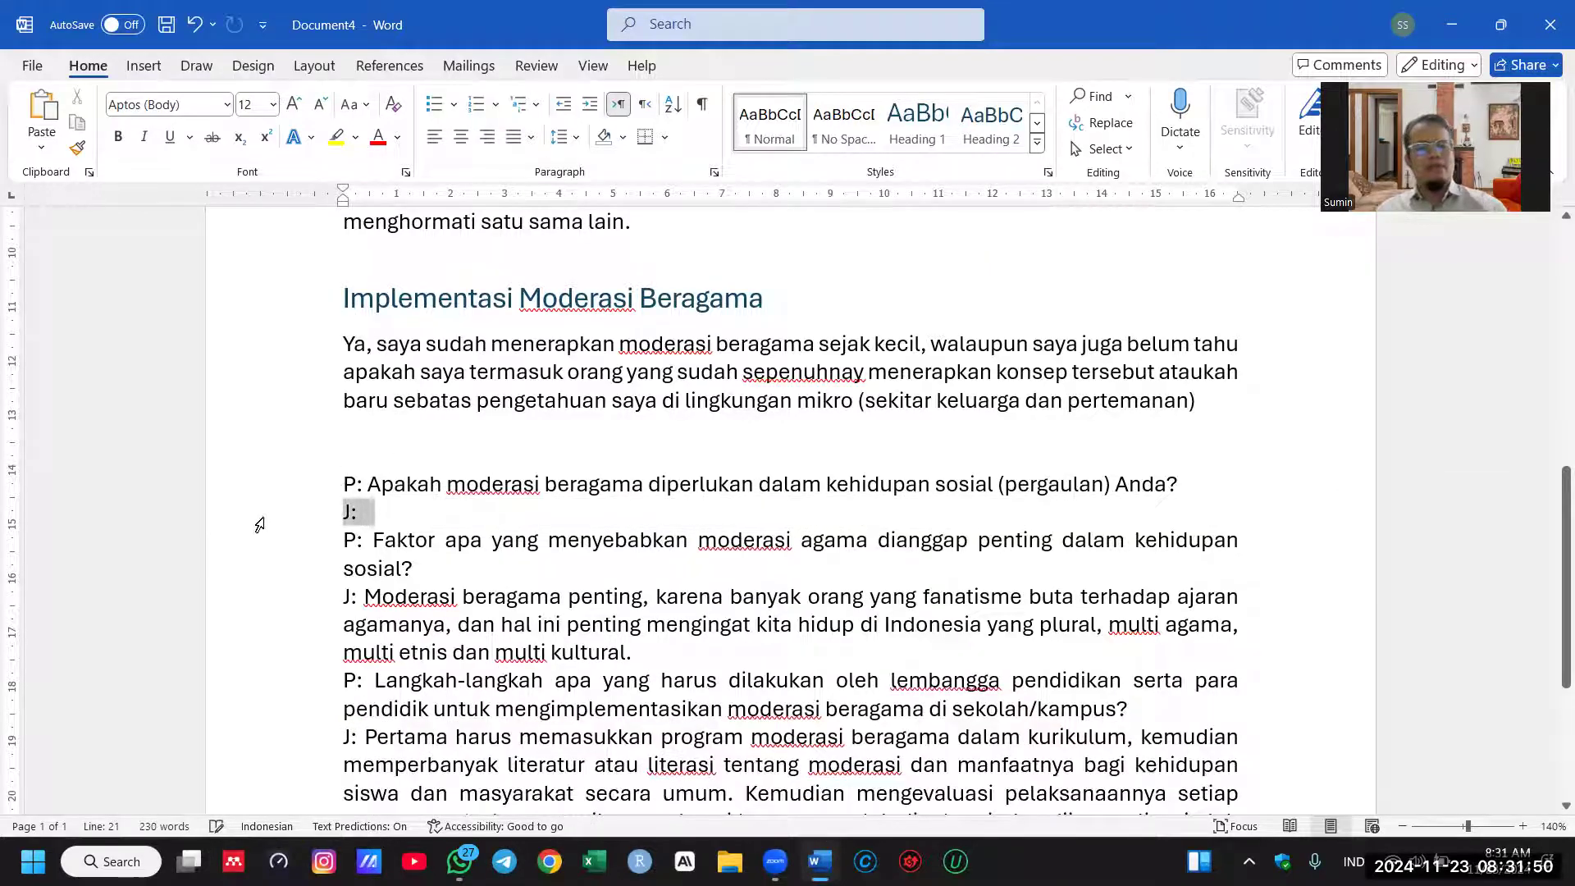
{"action": "left_click_drag", "start_coordinate": [259, 525], "coordinate": [263, 495]}
{"action": "key", "text": "BackSpace"}
{"action": "scroll", "coordinate": [550, 406], "scroll_direction": "up", "scroll_amount": 2}
{"action": "left_click", "coordinate": [550, 406]}
{"action": "key", "text": "ctrl+v"}
Step: Enter the line "Faktor-Faktor yang Menyebabkan Moderasi Beragama di anggap penting" directly above the question starting "P: Faktor apa"
{"action": "scroll", "coordinate": [598, 426], "scroll_direction": "down", "scroll_amount": 1}
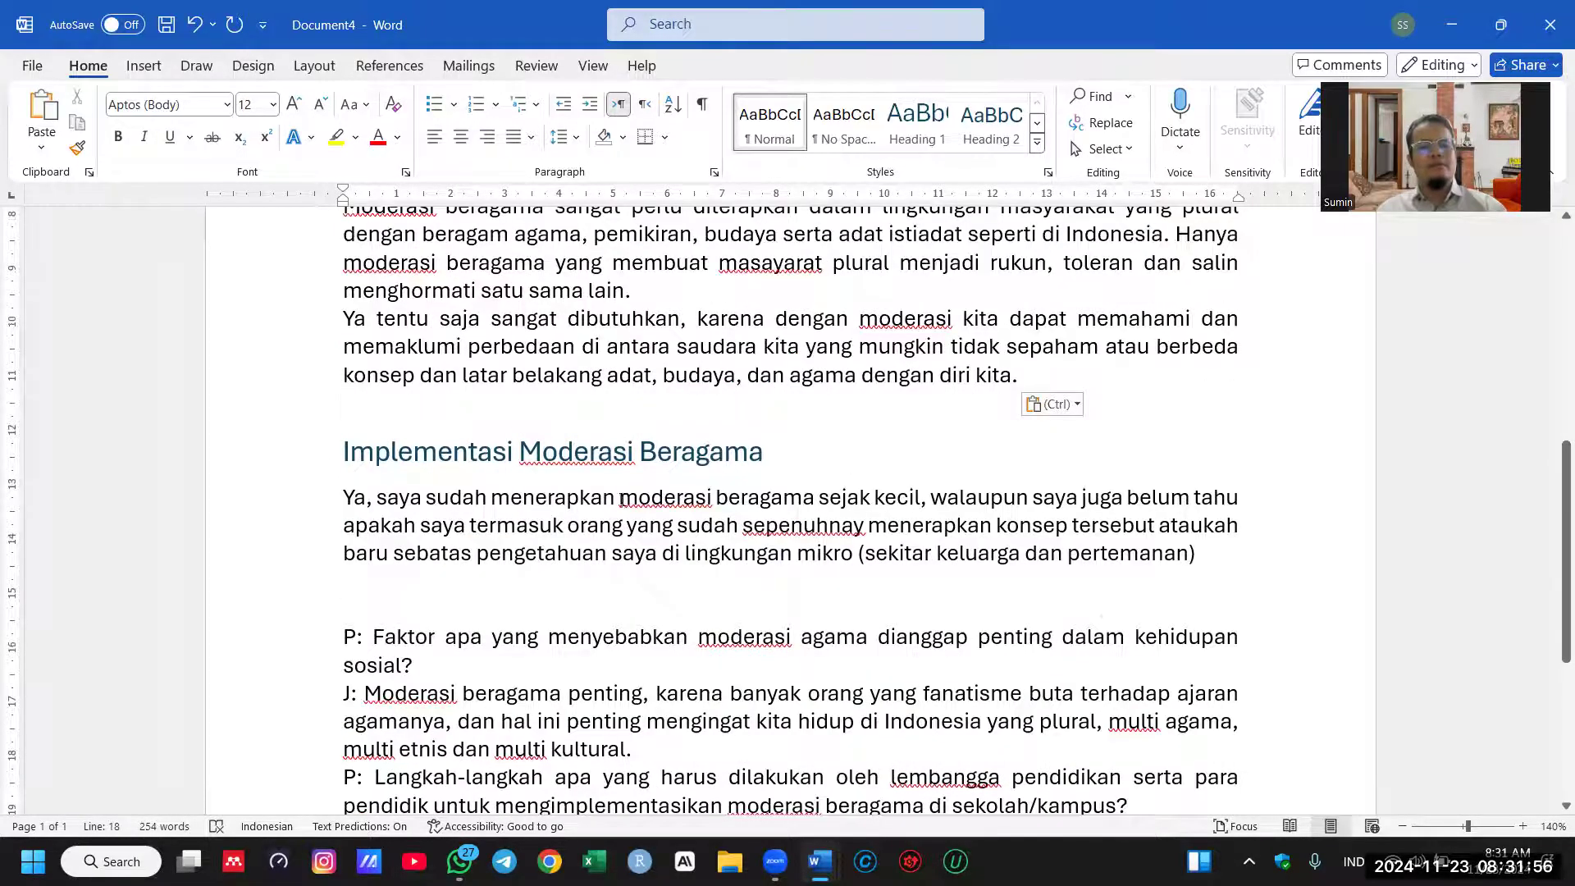
{"action": "scroll", "coordinate": [624, 498], "scroll_direction": "down", "scroll_amount": 2}
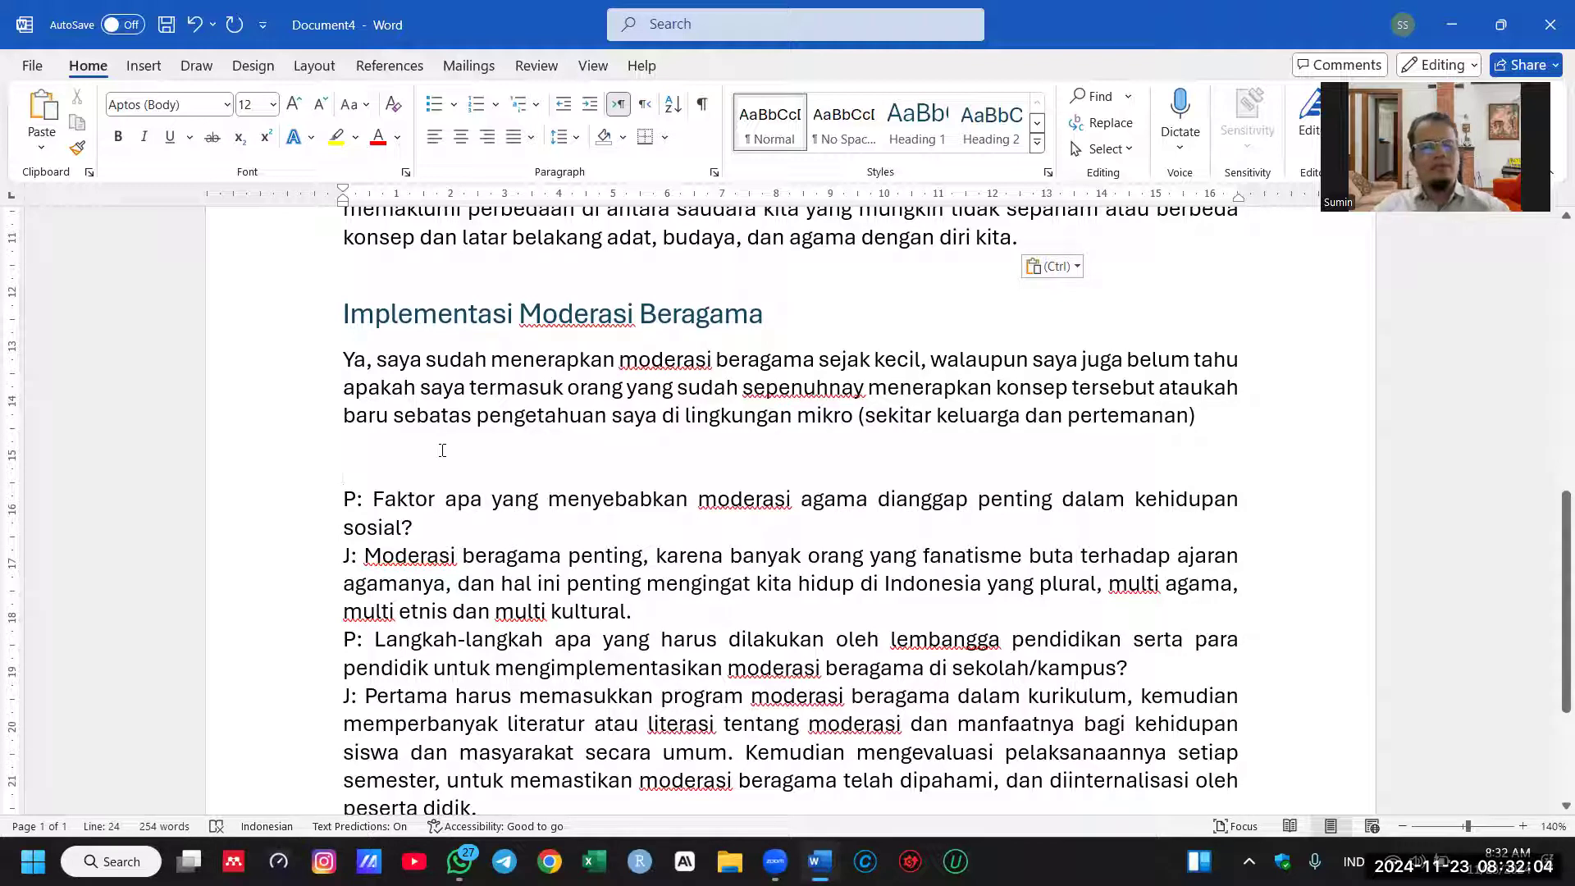
{"action": "type", "text": "Urga"}
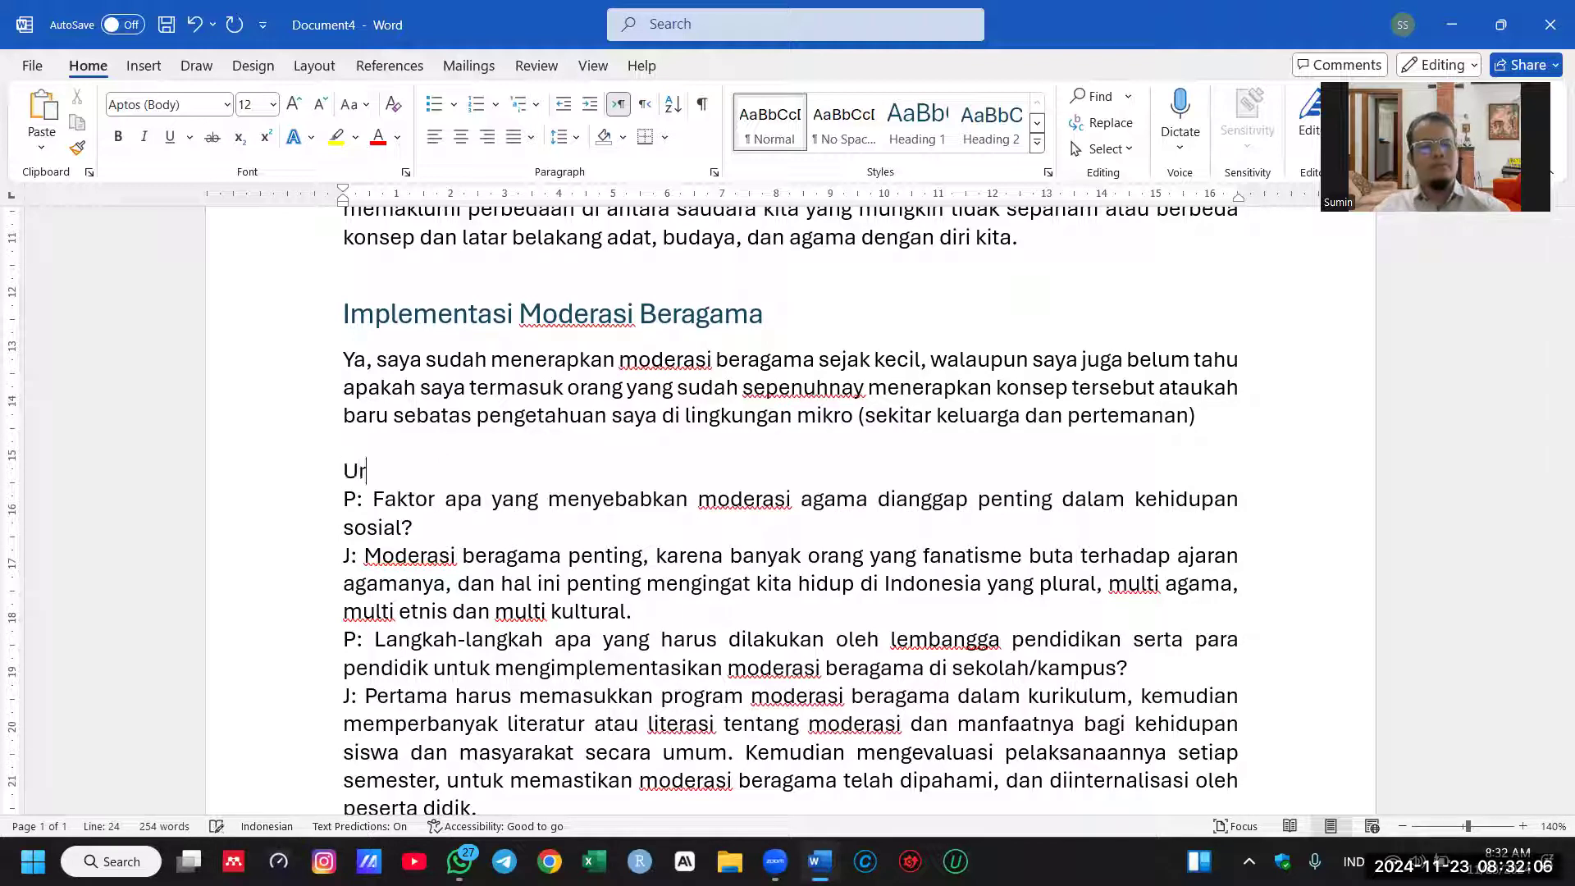
{"action": "key", "text": "BackSpace"}
{"action": "key", "text": "BackSpace"}
{"action": "type", "text": "Faktor-Faktor yang "}
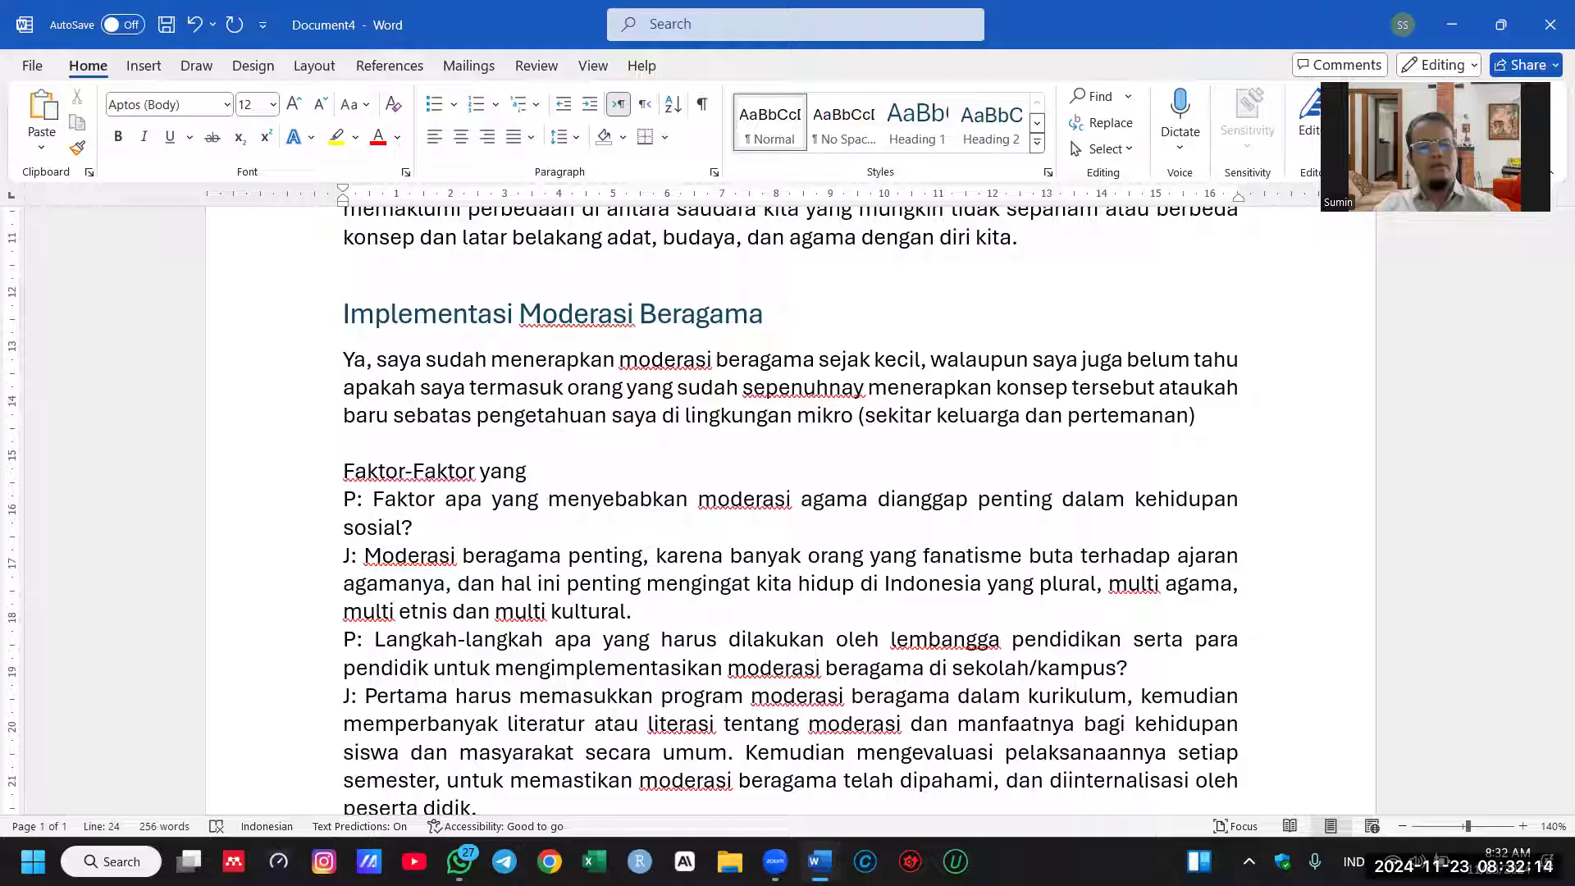
{"action": "type", "text": "Menyea"}
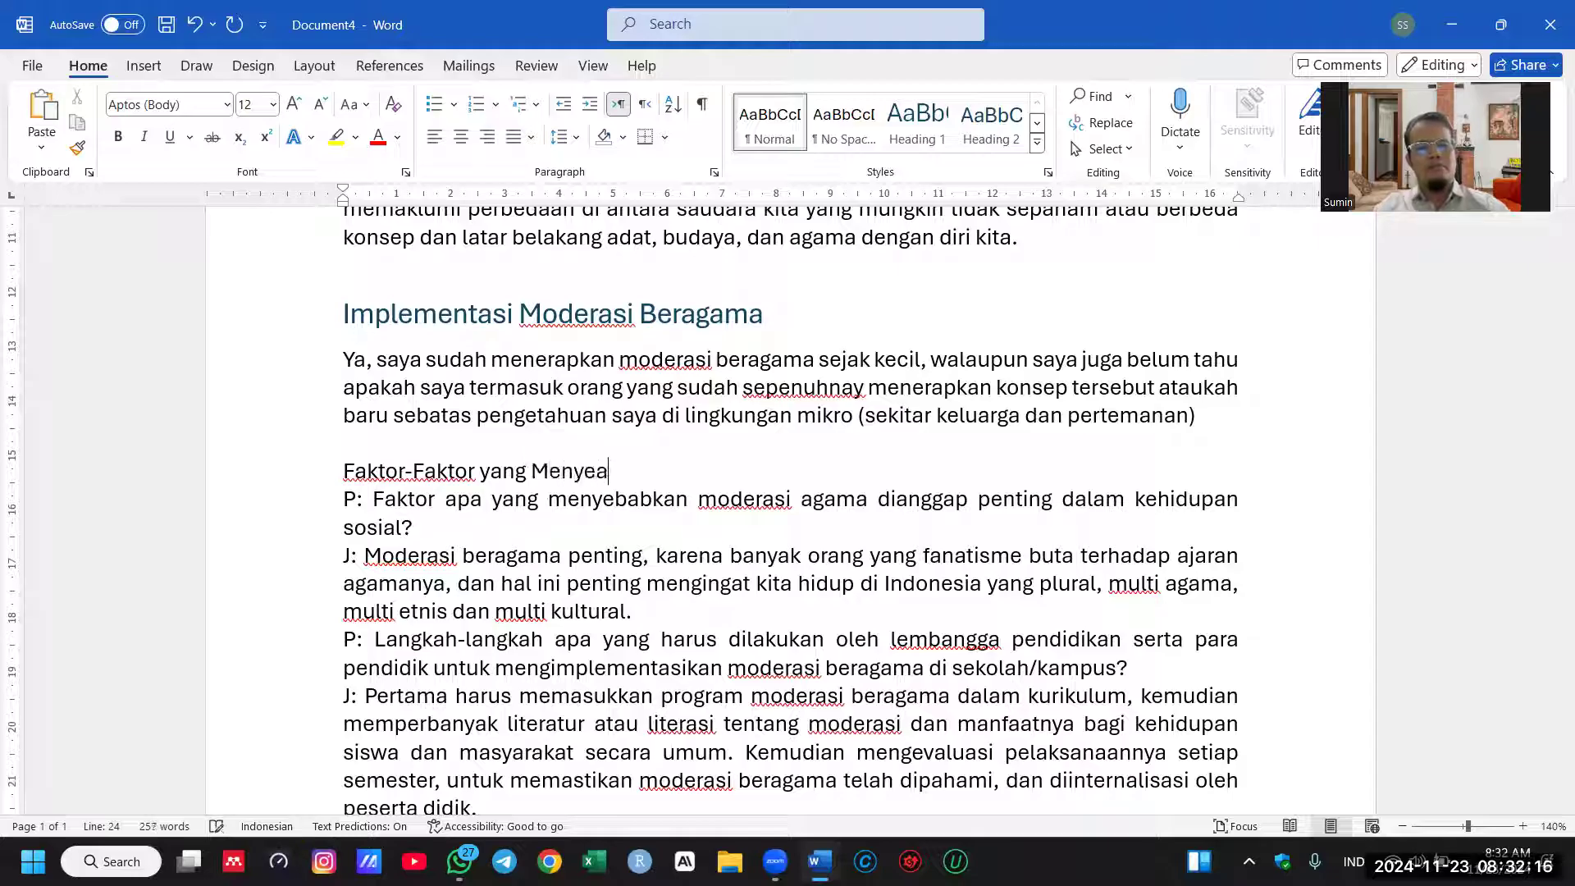
{"action": "key", "text": "BackSpace"}
{"action": "type", "text": "babkan"}
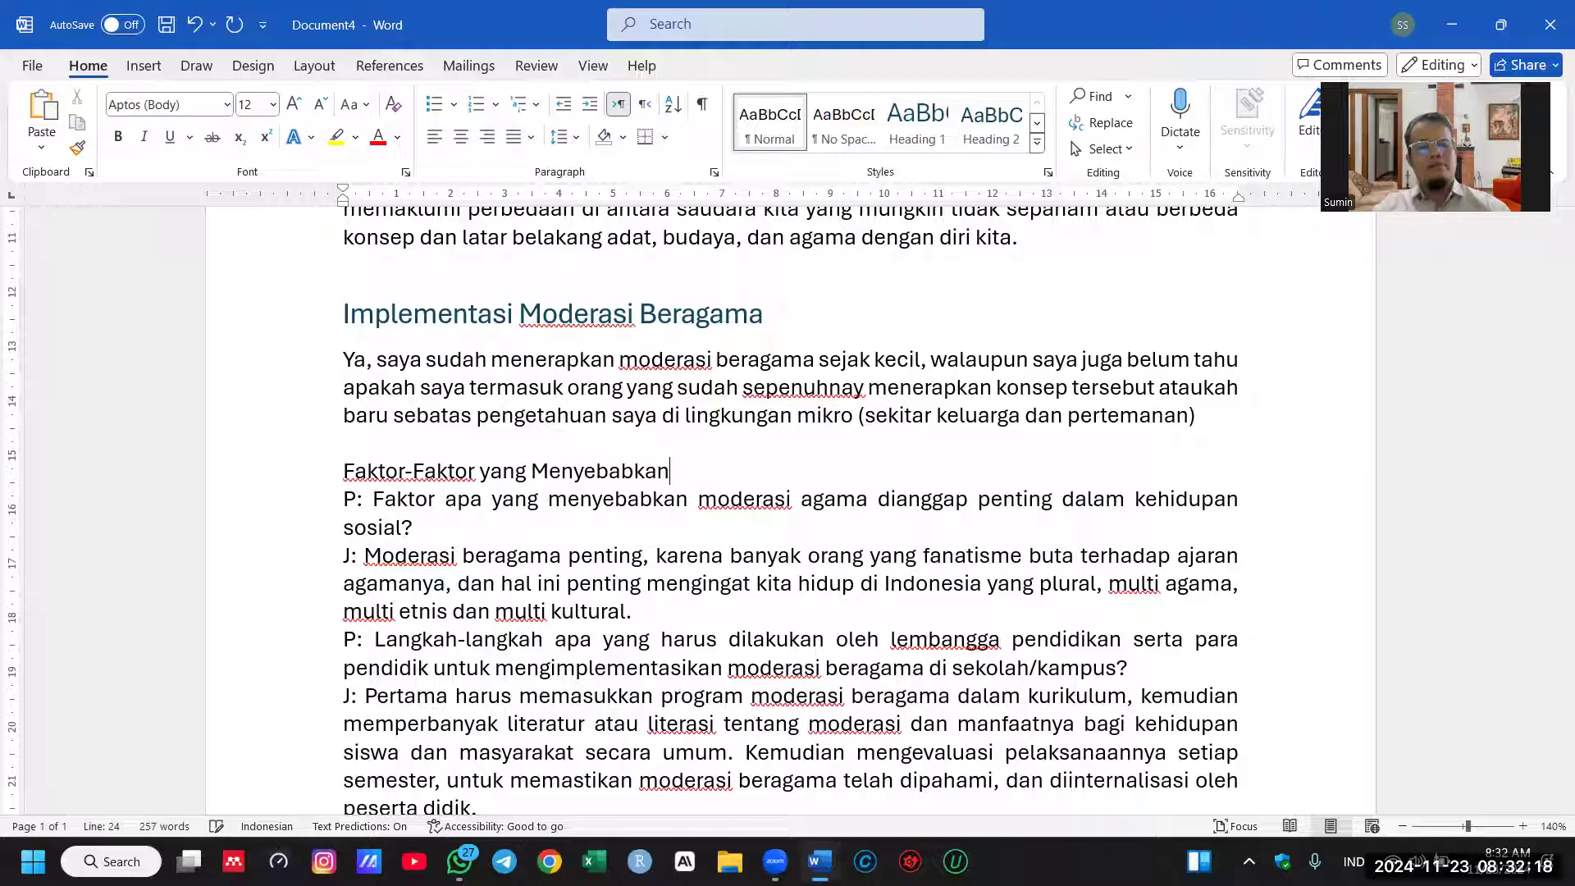
{"action": "type", "text": " Moderasi B"}
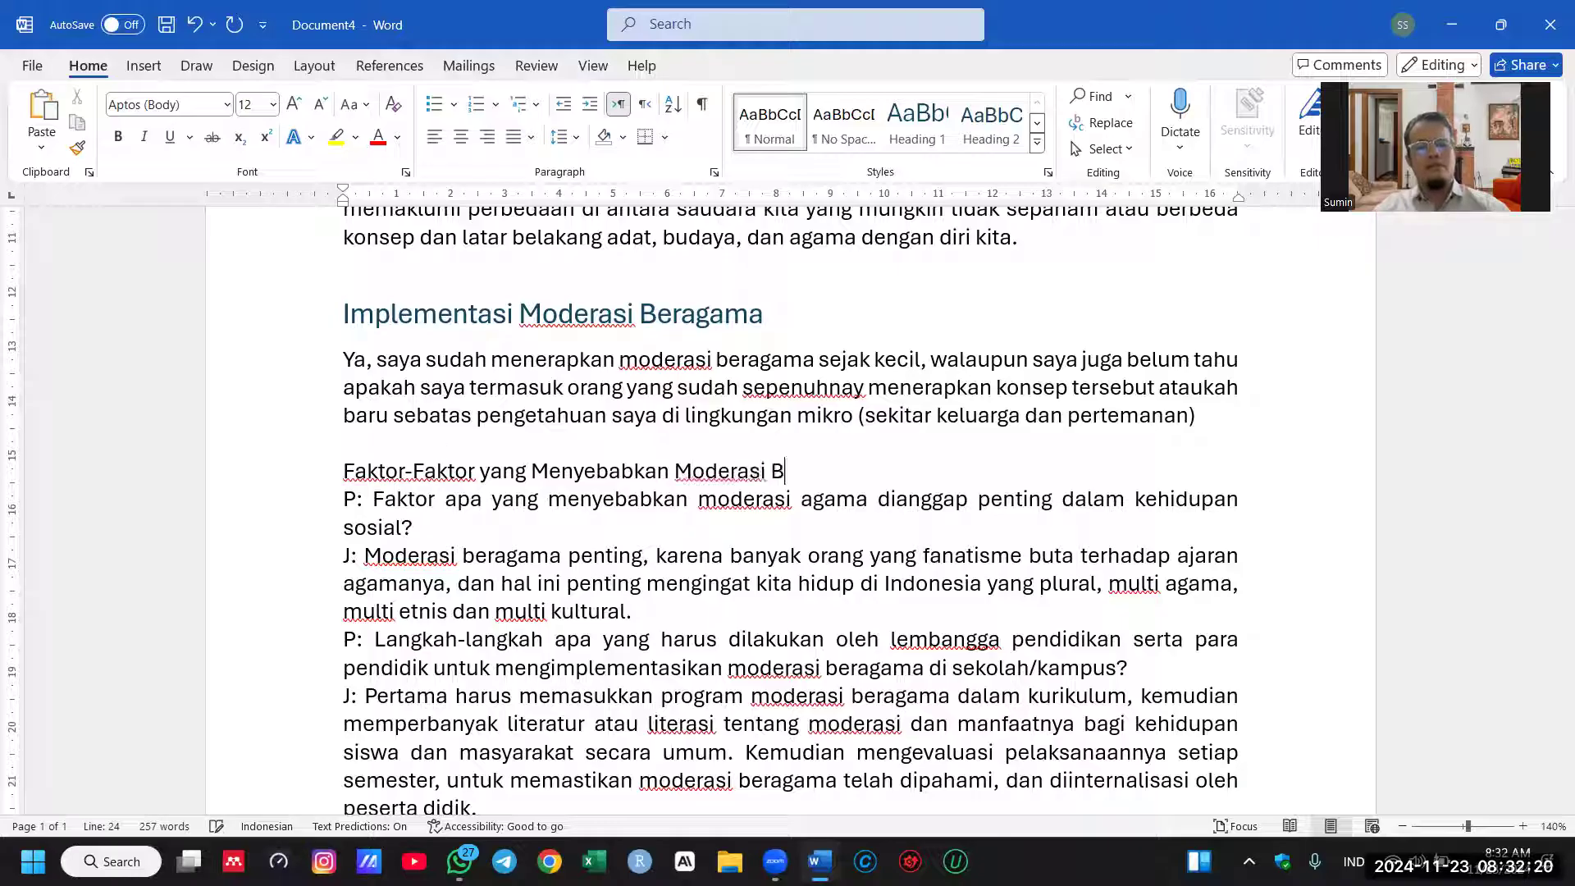
{"action": "type", "text": "eragama di a"}
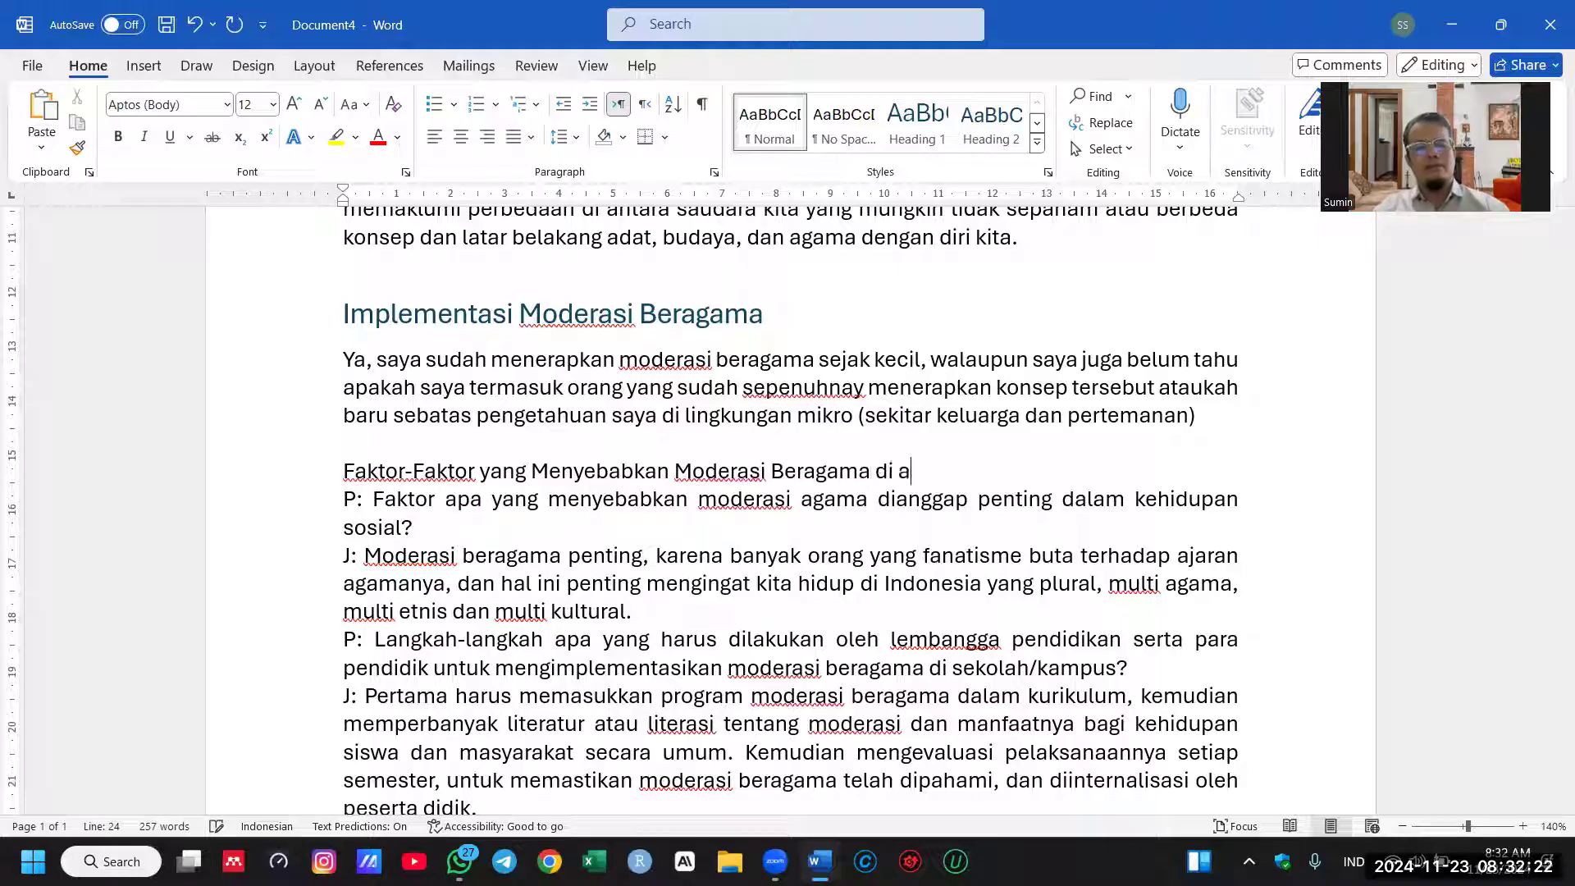
{"action": "type", "text": "nggap penting"}
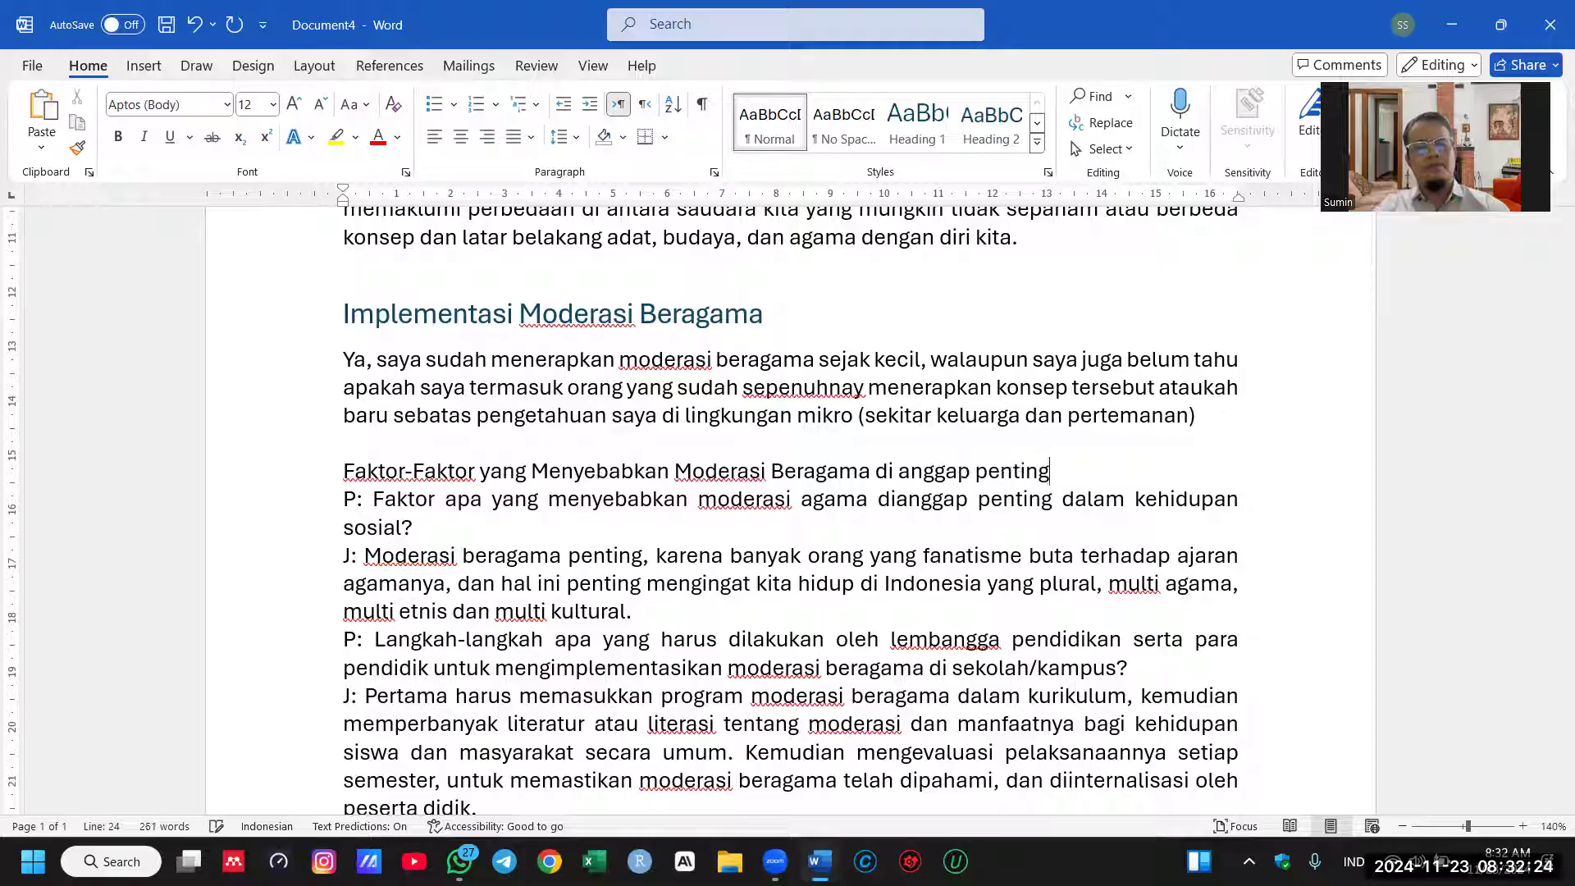
Step: Capitalize each word of "Menyebabkan Moderasi Beragama di anggap penting" in the new "Faktor-Faktor" line
{"action": "left_click_drag", "start_coordinate": [533, 471], "coordinate": [1068, 461]}
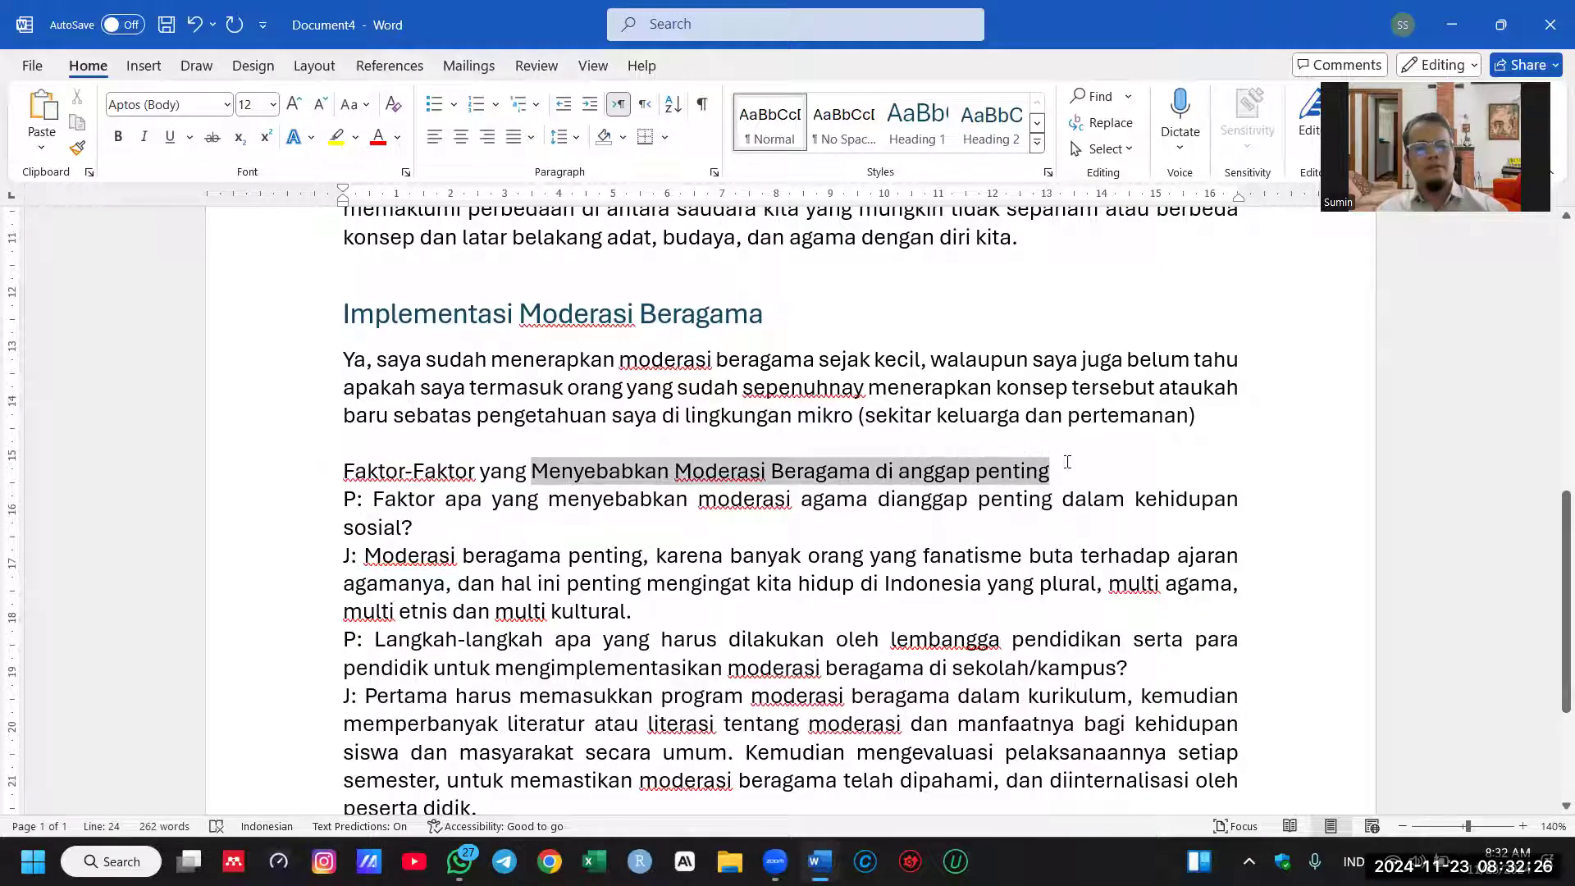
{"action": "key", "text": "shift+F3"}
{"action": "key", "text": "shift+F3"}
{"action": "key", "text": "shift+F3"}
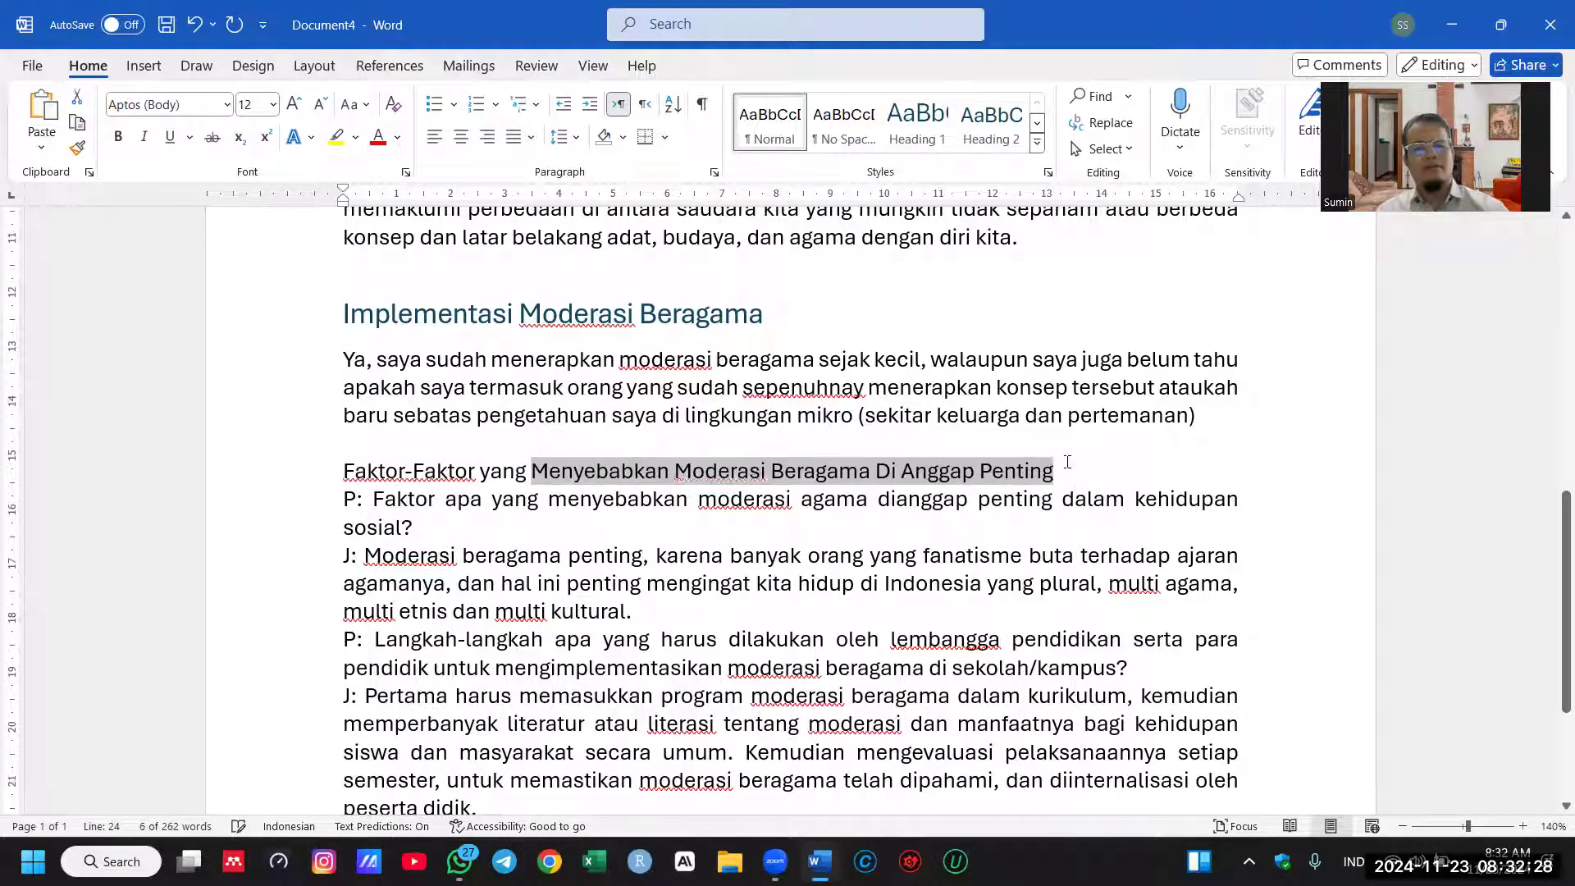
Step: Delete the question starting "P: Faktor apa" and its answer's "J:" label, and add a blank line after that answer
{"action": "double_click", "coordinate": [316, 512]}
{"action": "key", "text": "Delete"}
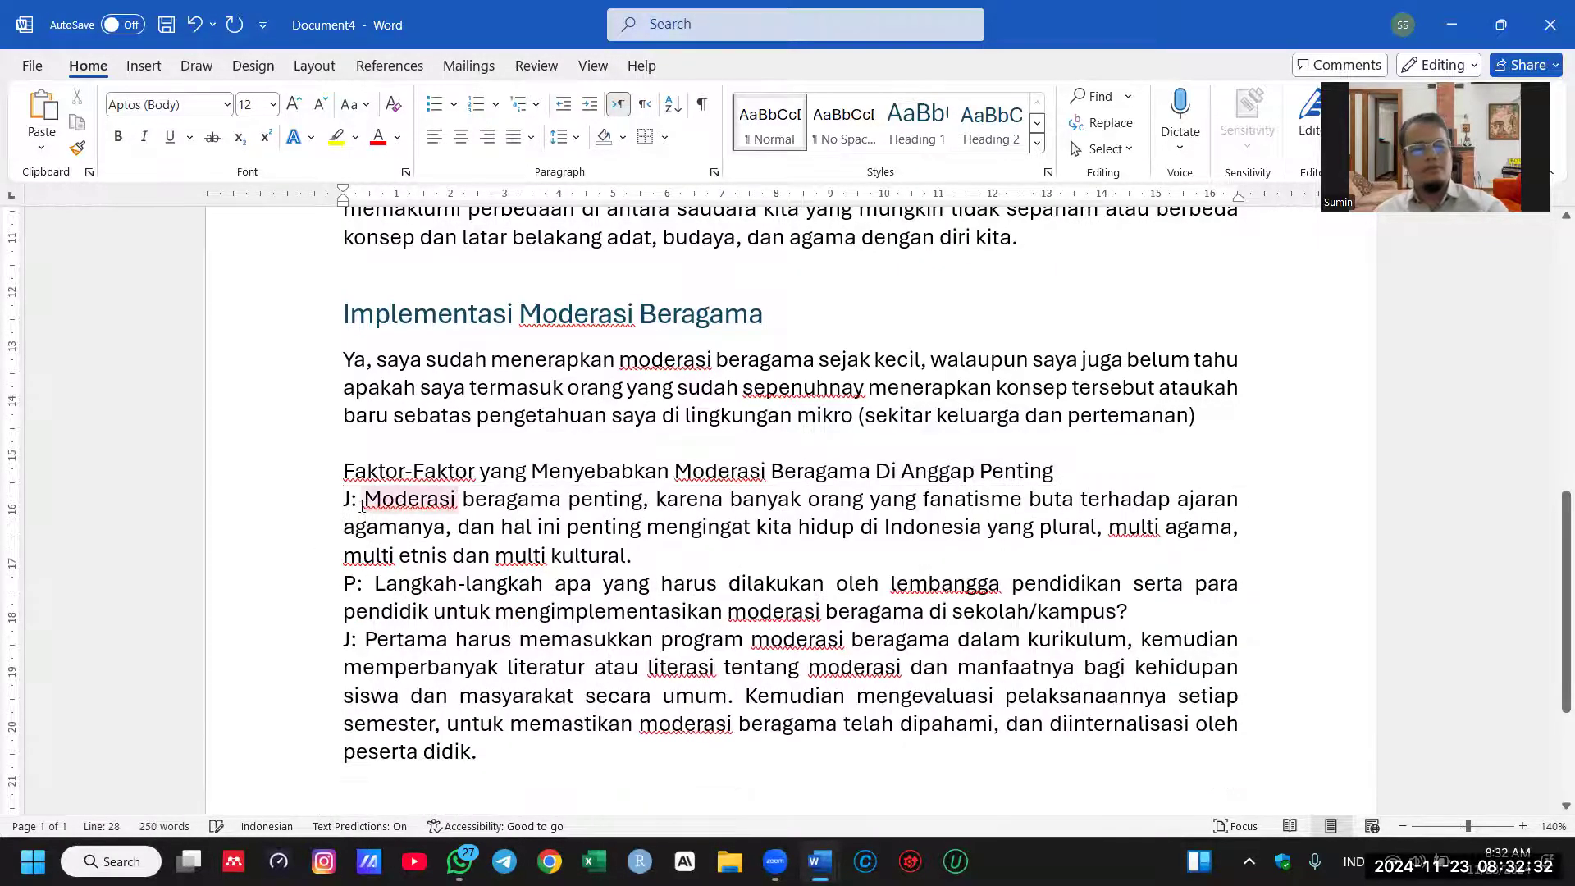
{"action": "left_click", "coordinate": [362, 501]}
{"action": "key", "text": "BackSpace"}
{"action": "key", "text": "BackSpace"}
{"action": "key", "text": "BackSpace"}
{"action": "left_click", "coordinate": [701, 546]}
{"action": "key", "text": "Return"}
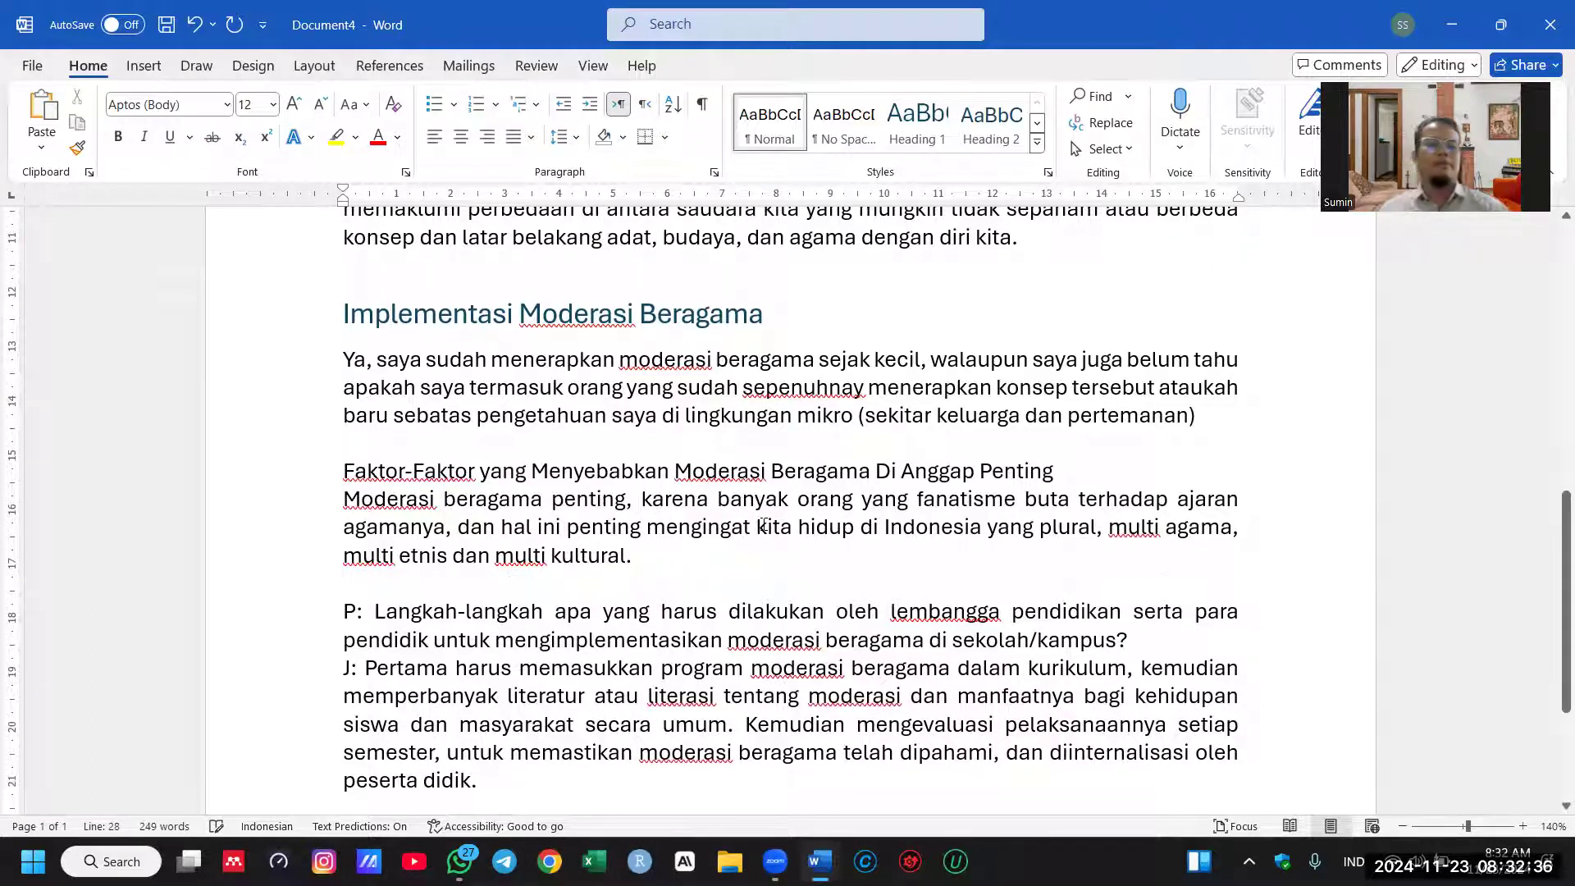
Step: Apply the Heading 2 style to the line "Faktor-Faktor yang Menyebabkan Moderasi Beragama Di Anggap Penting"
{"action": "left_click", "coordinate": [308, 486]}
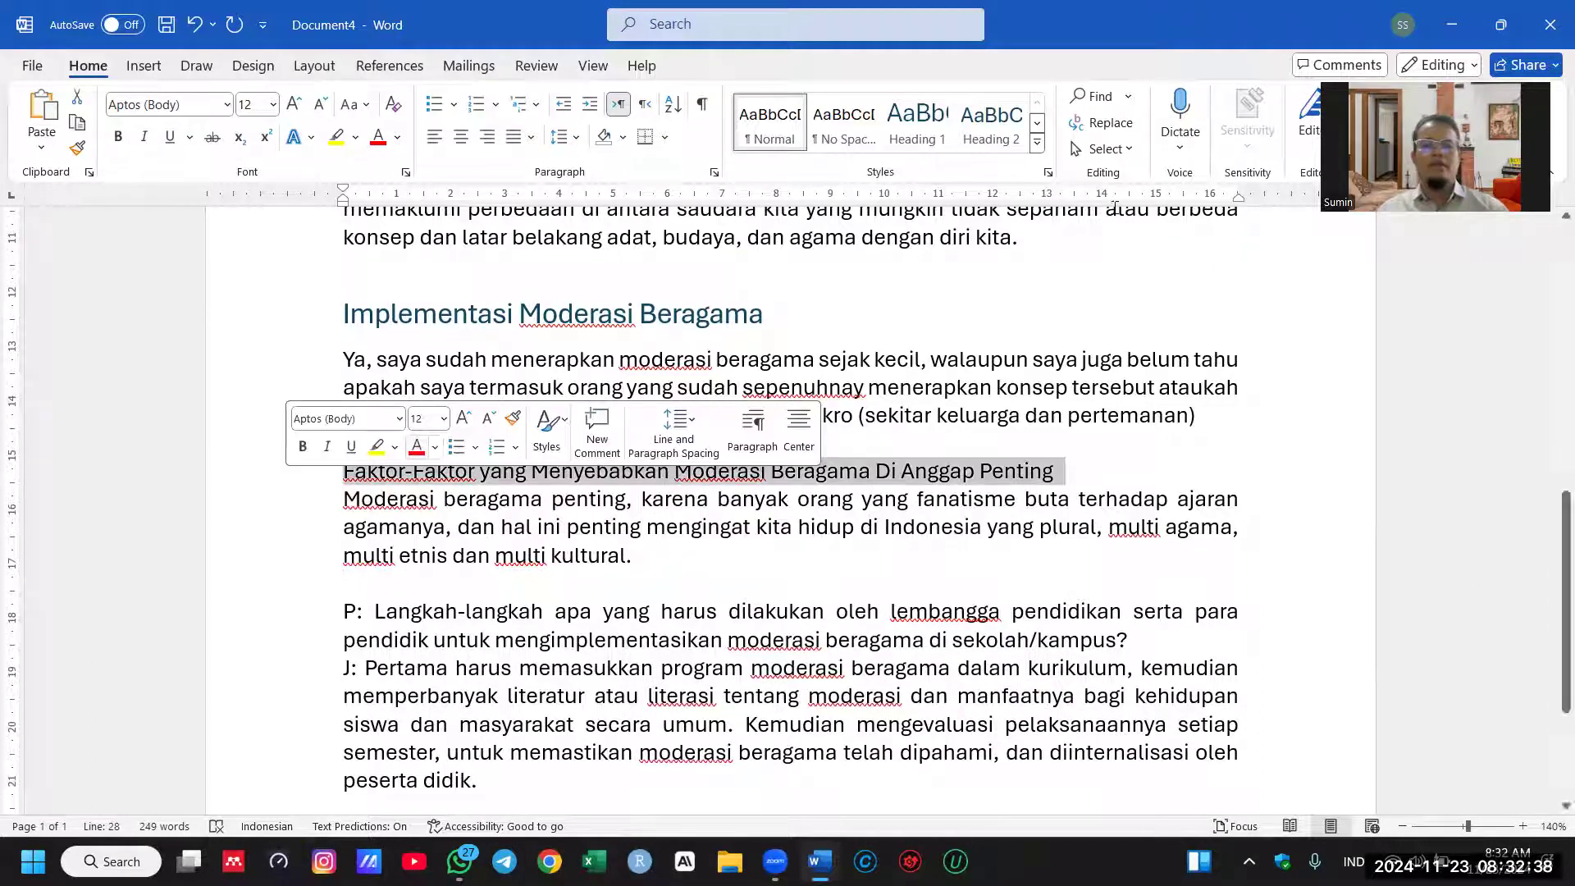
{"action": "left_click", "coordinate": [991, 123]}
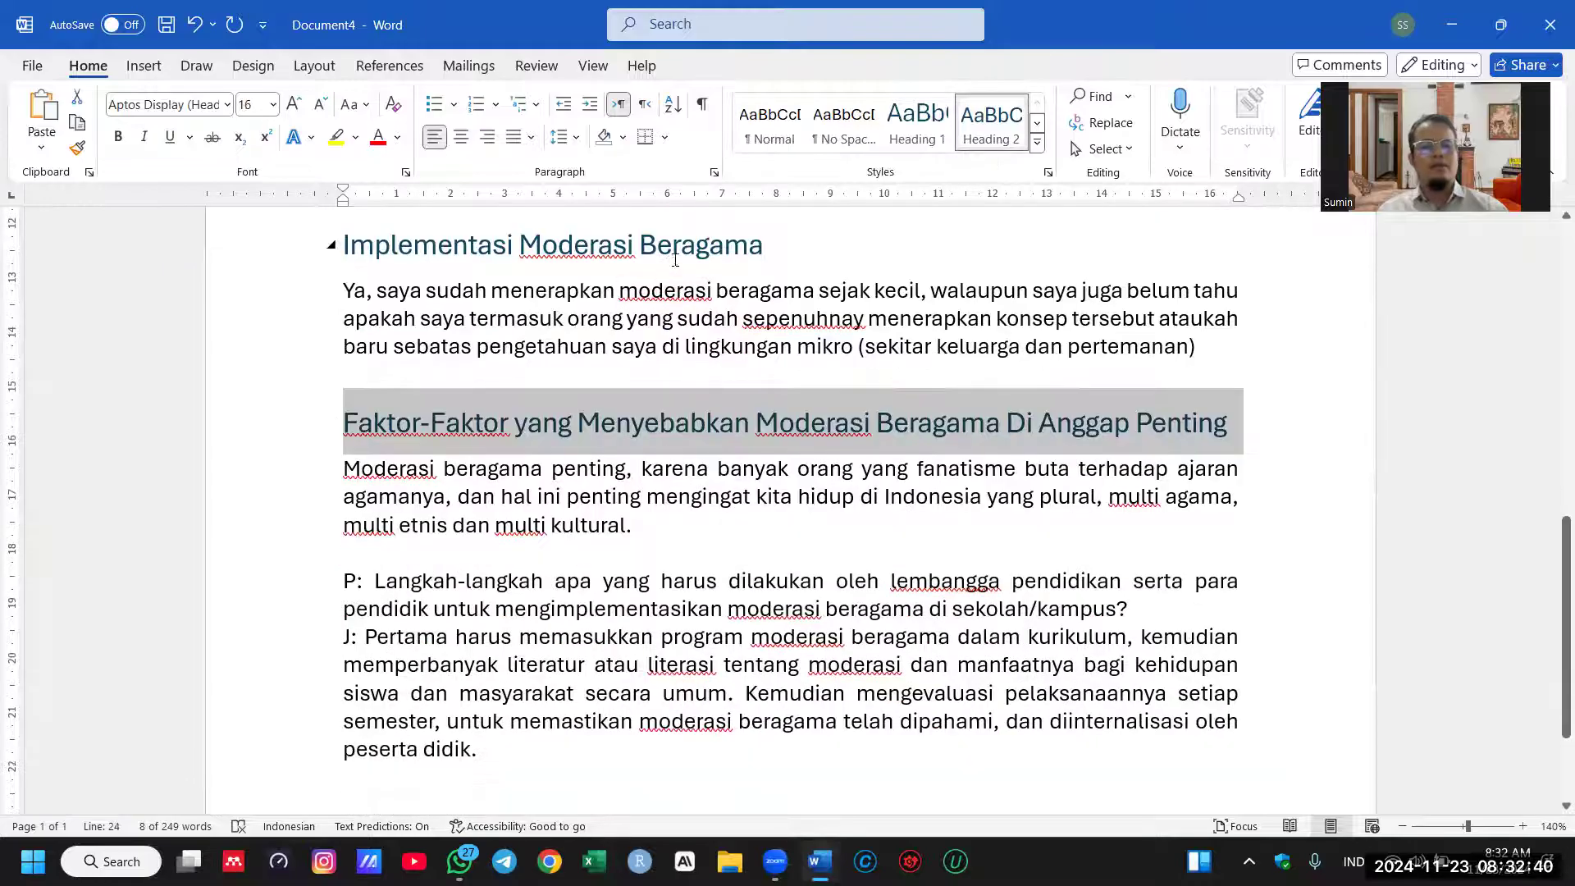
{"action": "left_click", "coordinate": [930, 404]}
Step: Enter the line "Langkah-langkah Pendidikan Moderasi Beragama" above the last question, keeping one blank line before it
{"action": "scroll", "coordinate": [930, 404], "scroll_direction": "down", "scroll_amount": 2}
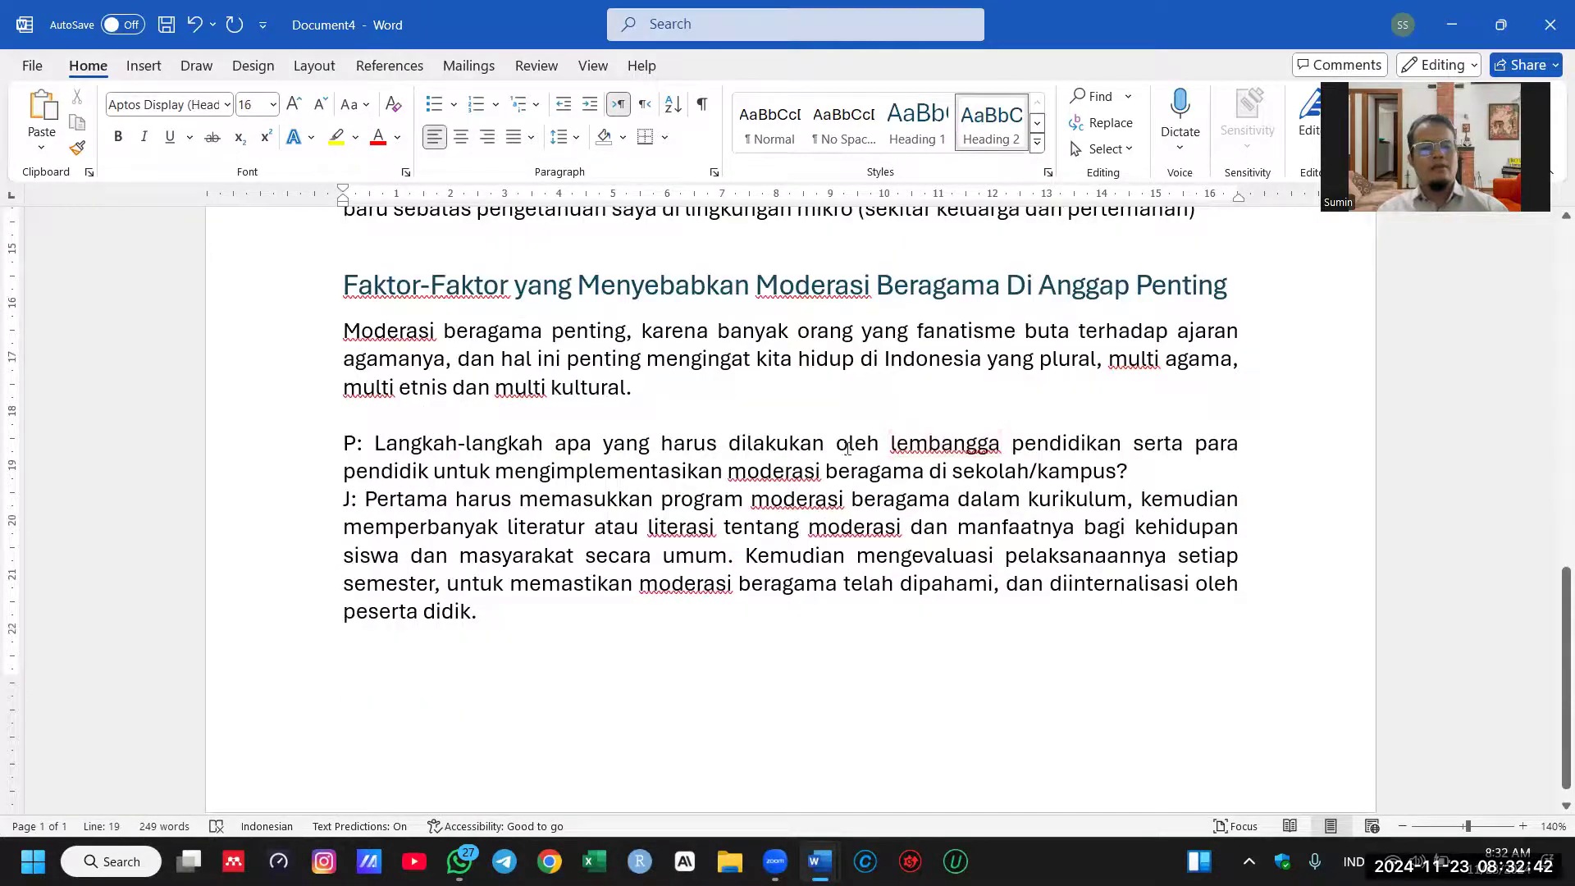
{"action": "scroll", "coordinate": [847, 449], "scroll_direction": "up", "scroll_amount": 1}
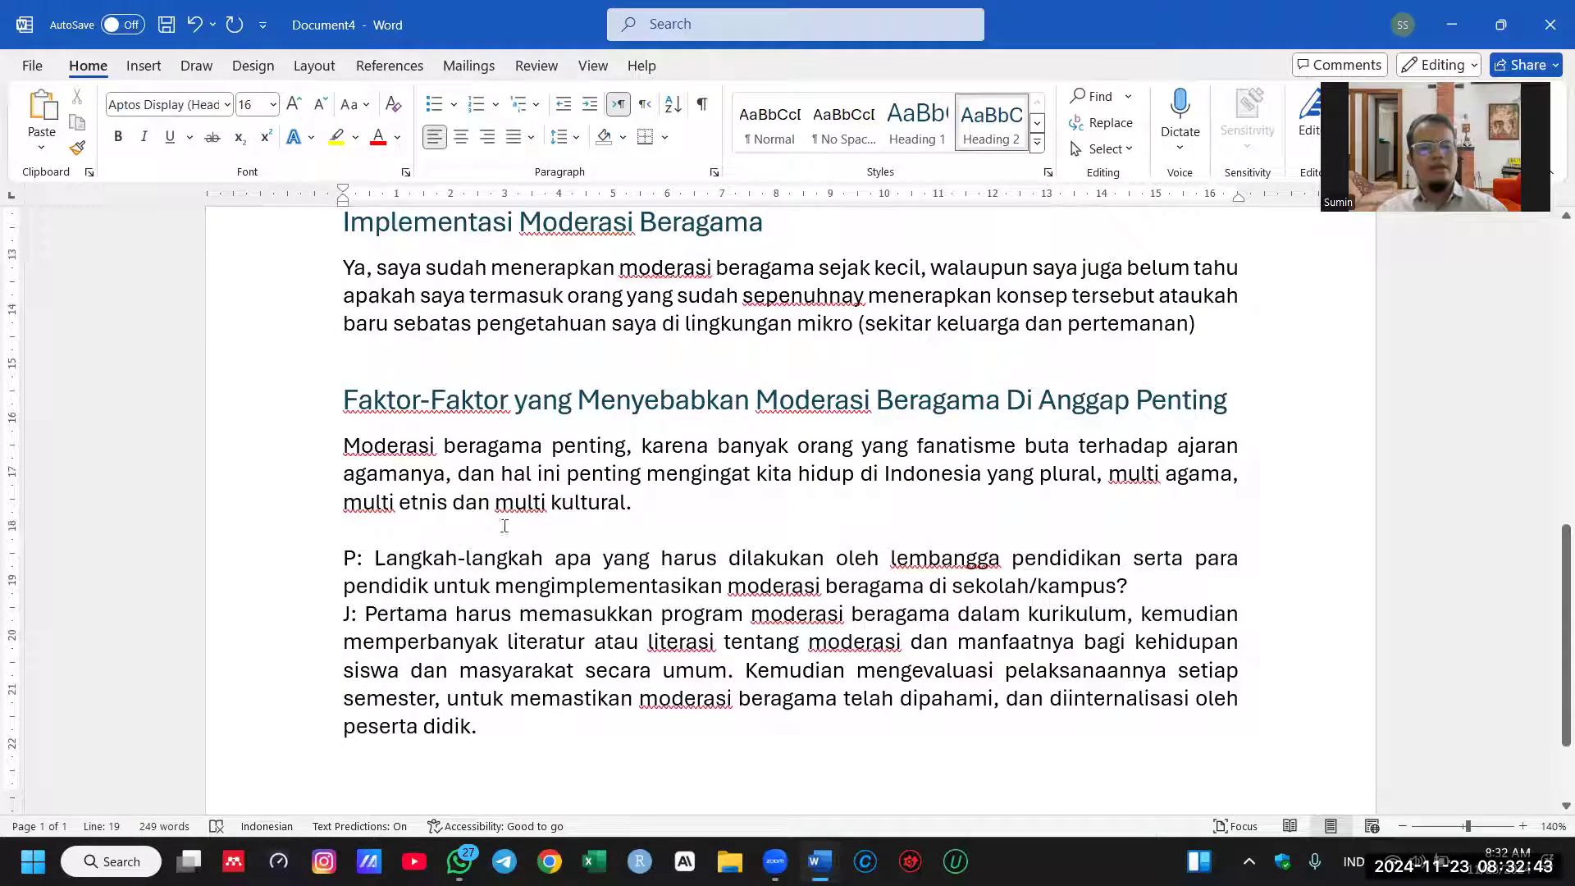
{"action": "left_click", "coordinate": [448, 544]}
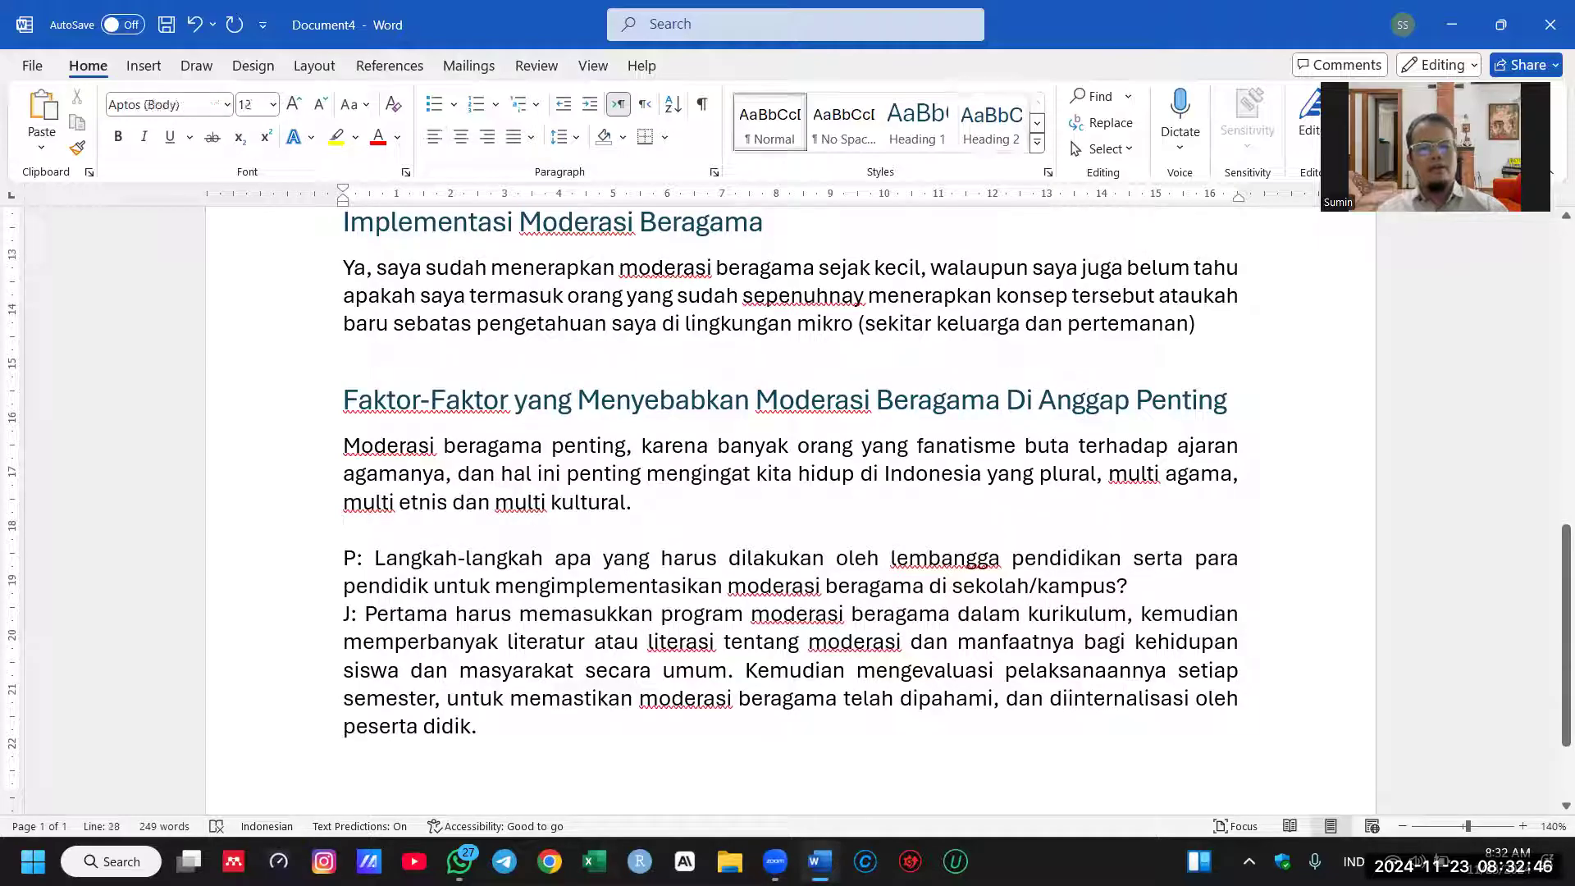
{"action": "key", "text": "Return"}
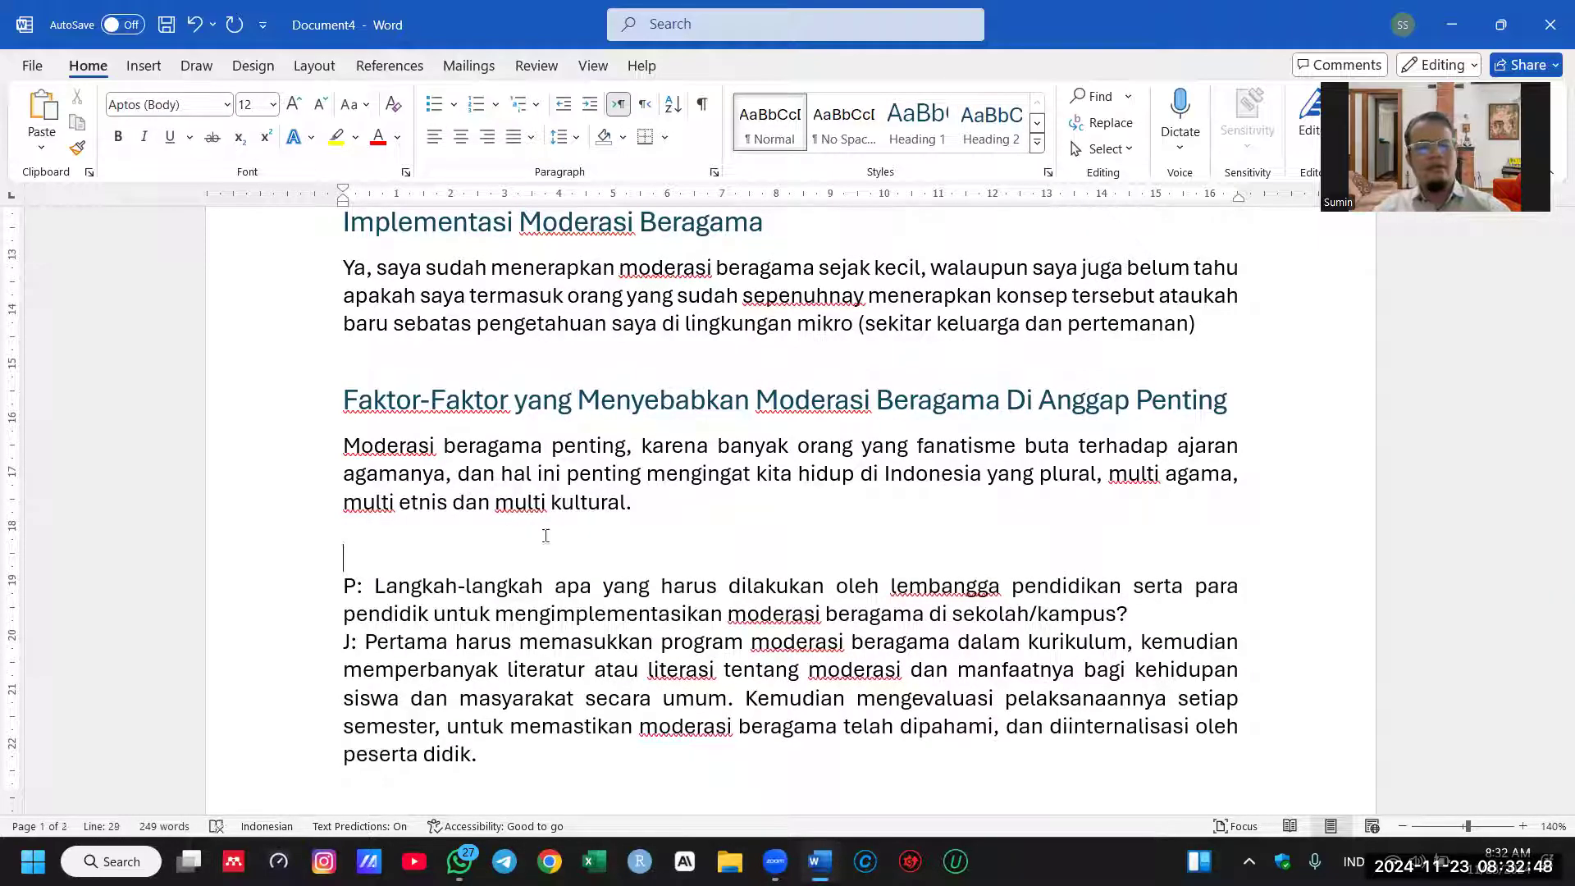
{"action": "type", "text": "Langkah-langkah"}
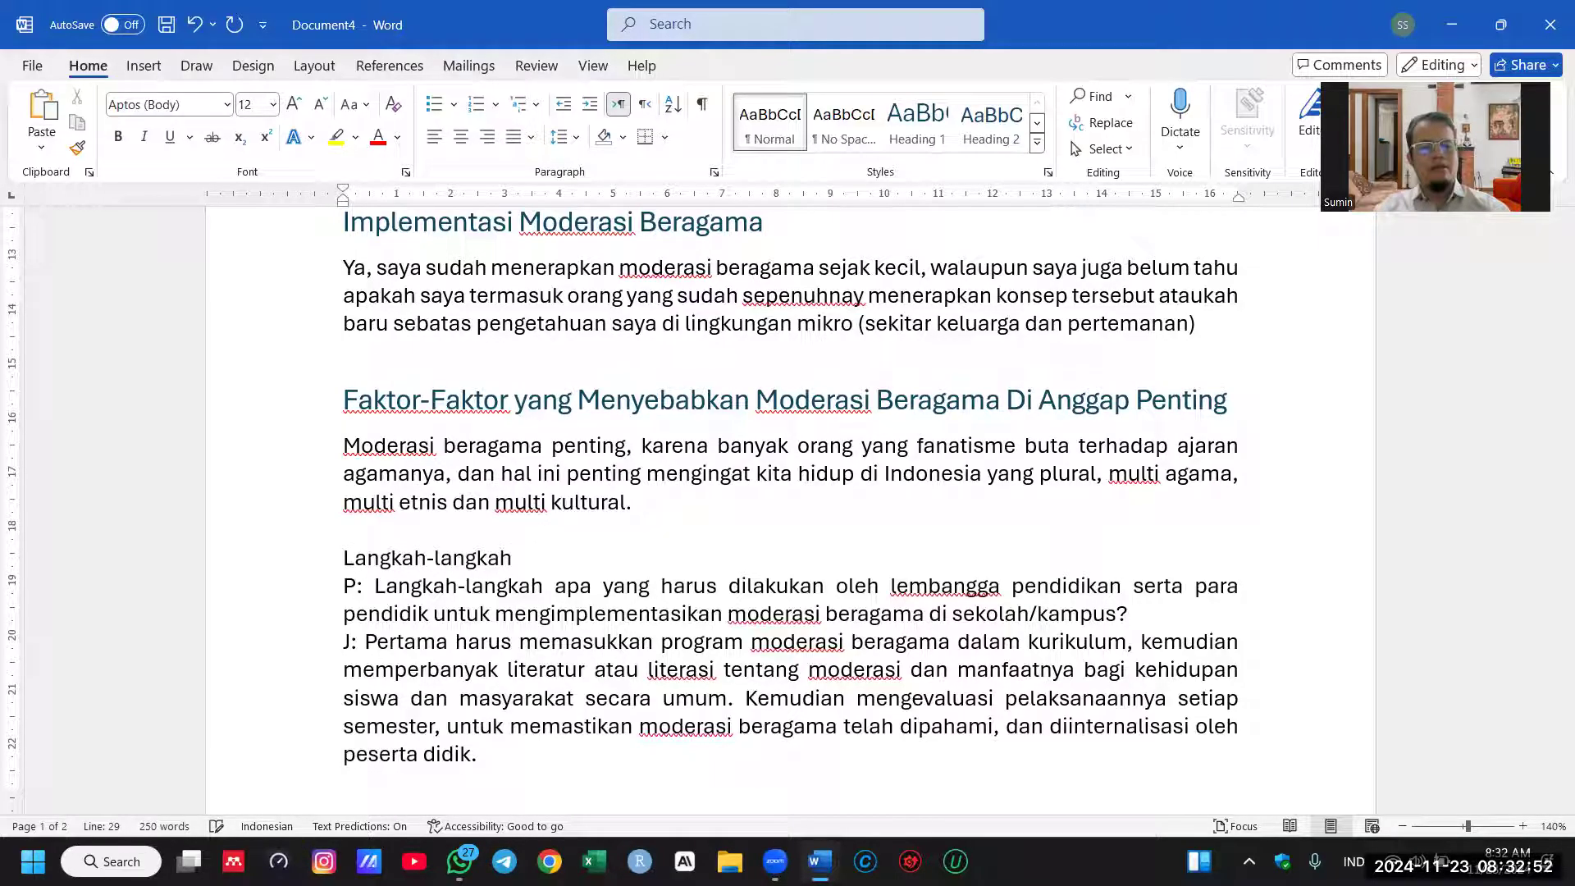
{"action": "type", "text": " Pendidikan Moderasi Beragama"}
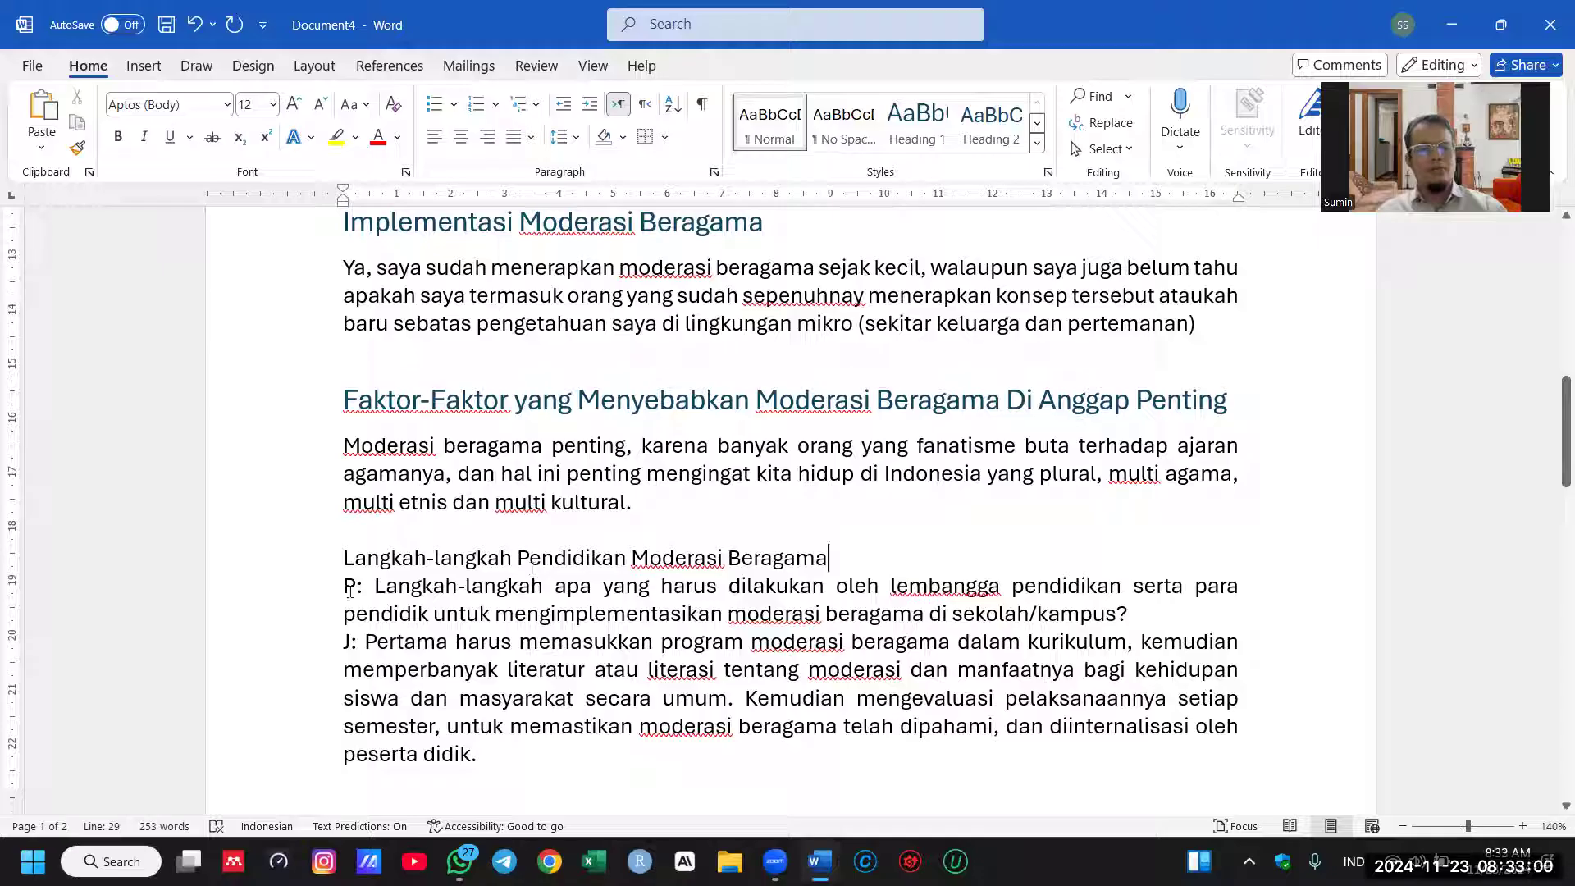
Step: Delete the question starting "P: Langkah-langkah apa" and the "J:" label of its answer
{"action": "left_click_drag", "start_coordinate": [305, 594], "coordinate": [301, 625]}
{"action": "key", "text": "Delete"}
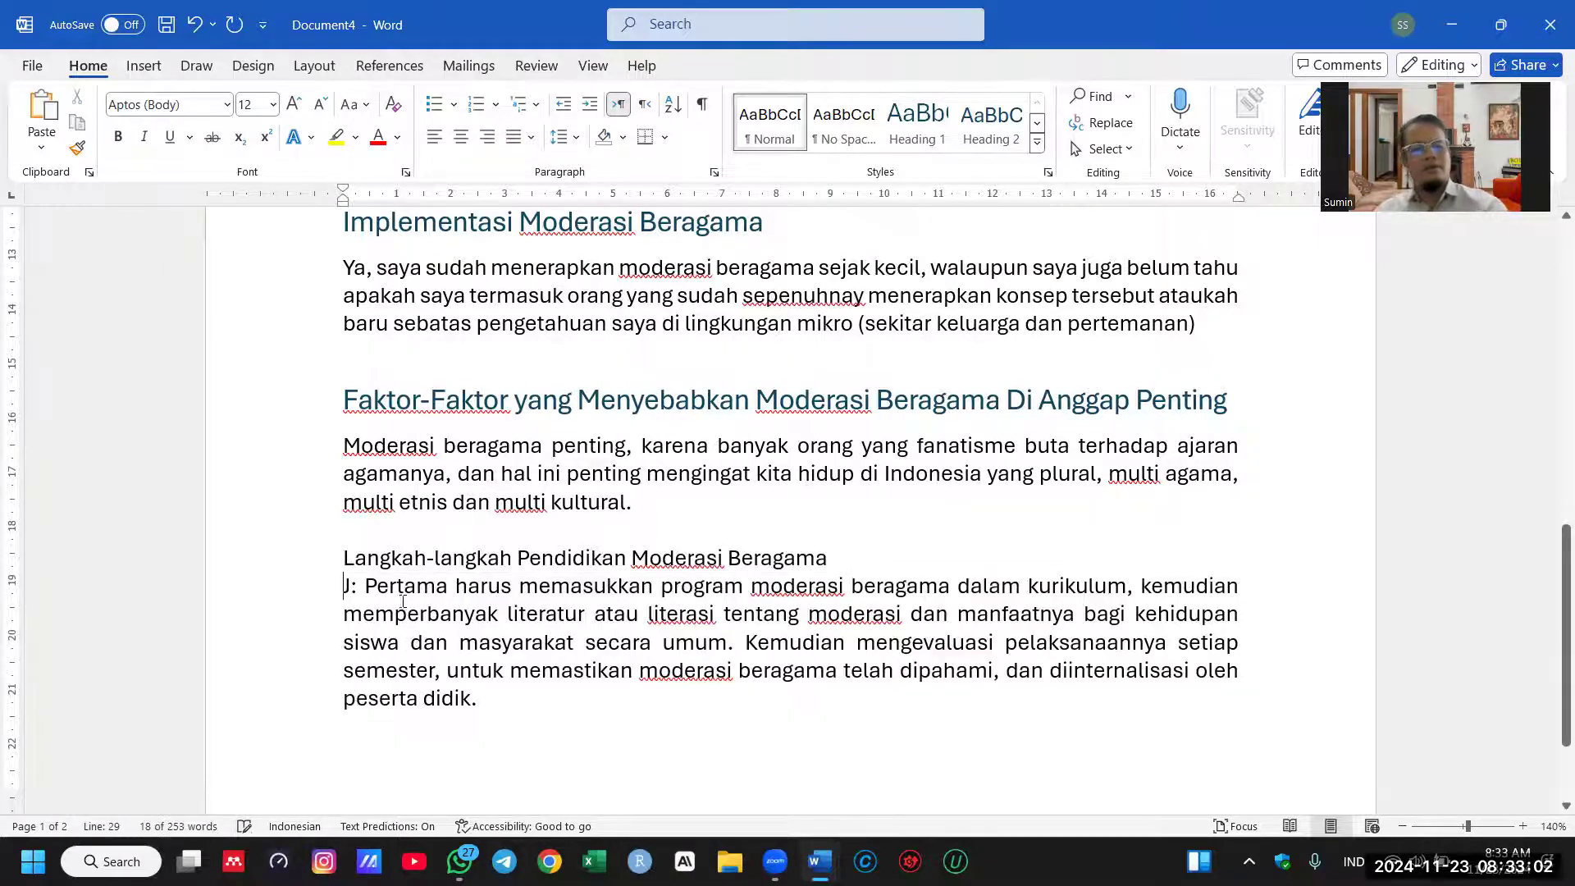
{"action": "left_click_drag", "start_coordinate": [365, 584], "coordinate": [343, 585]}
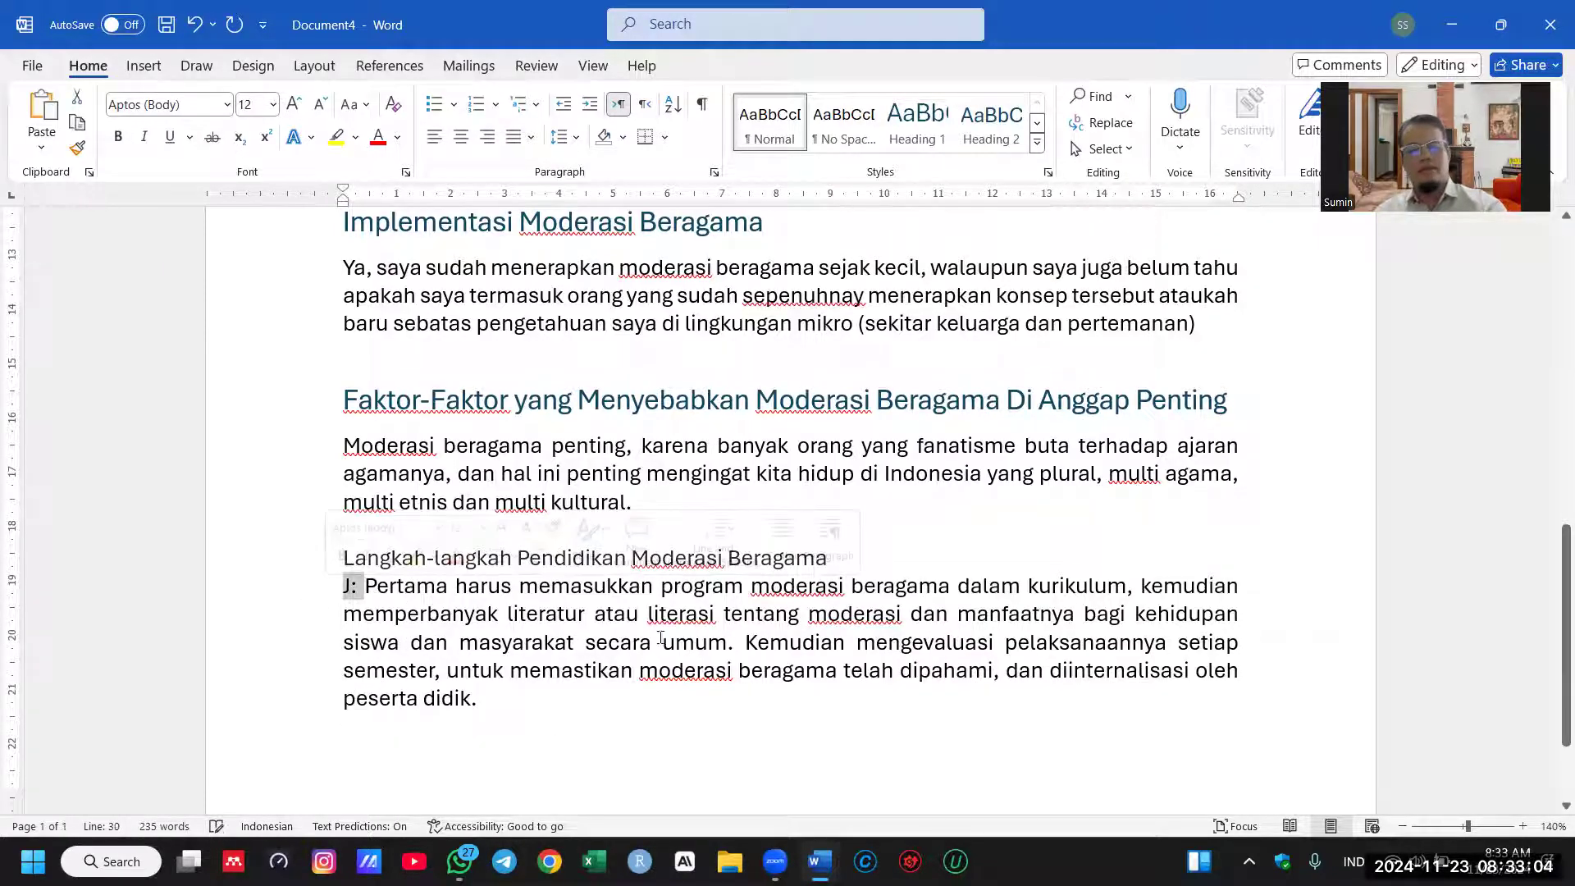
{"action": "key", "text": "Delete"}
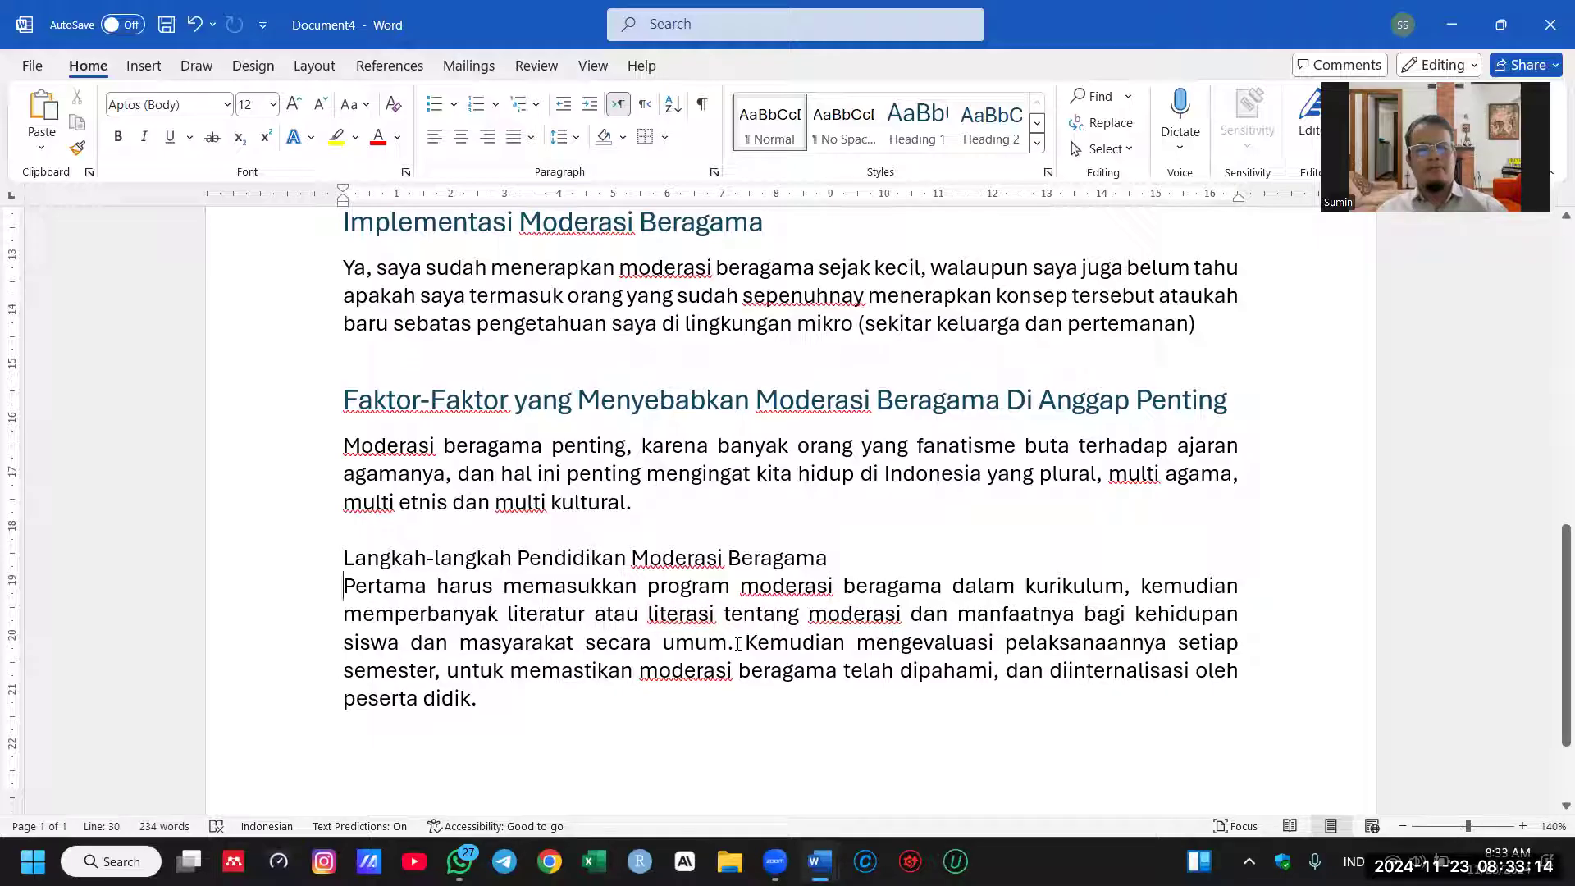
Step: In the last answer, replace "Kemudian" before "mengevaluasi" with "Kedua;" and add a semicolon after "Pertama"
{"action": "type", "text": "Kedua"}
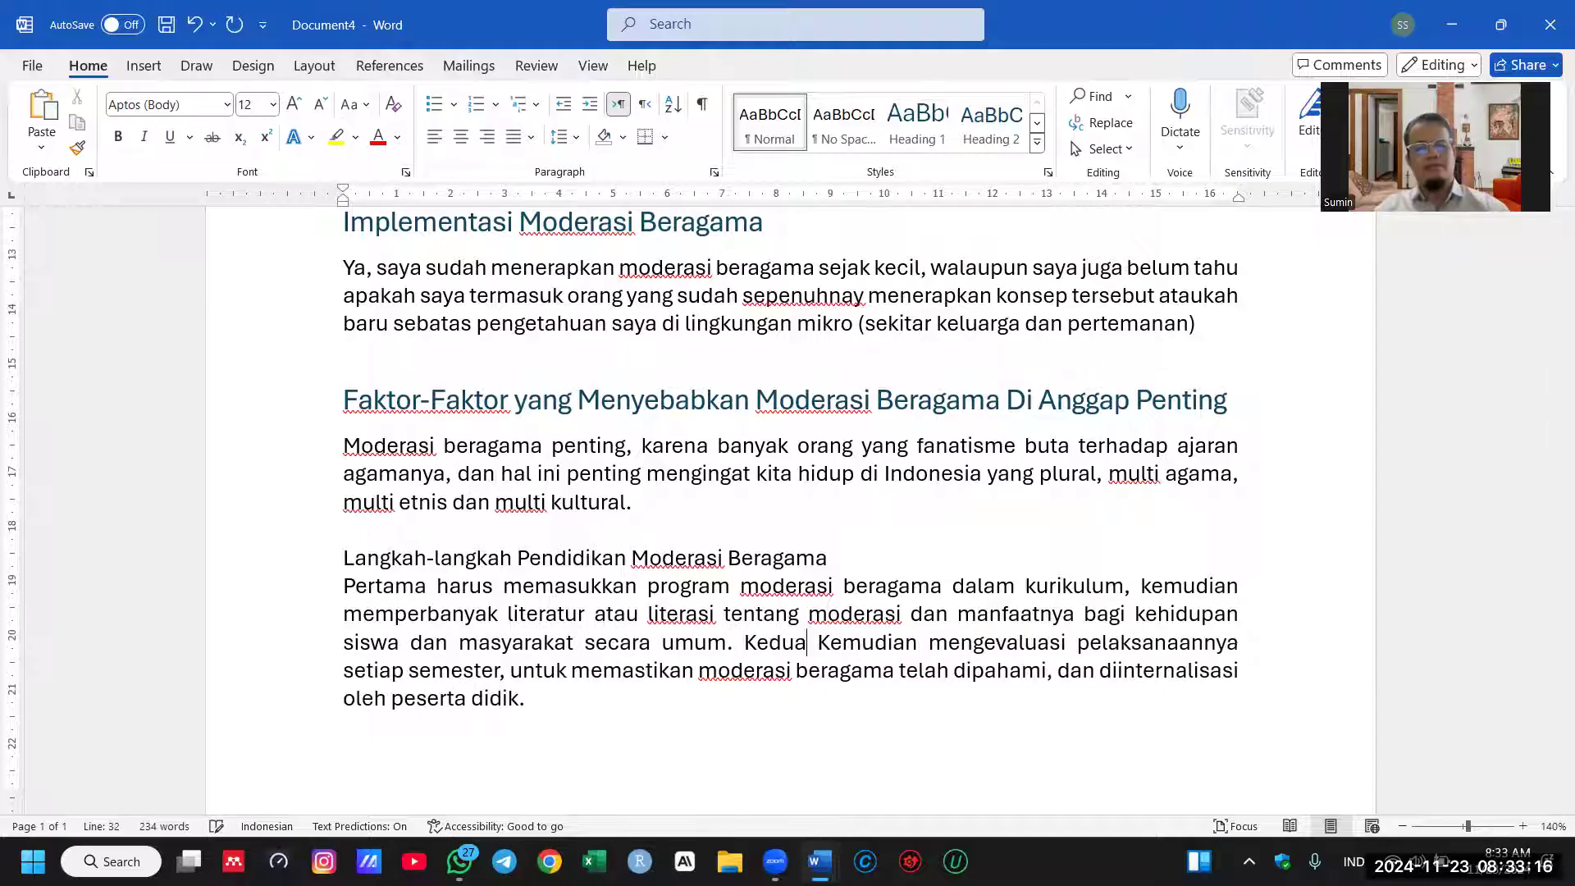
{"action": "type", "text": ";"}
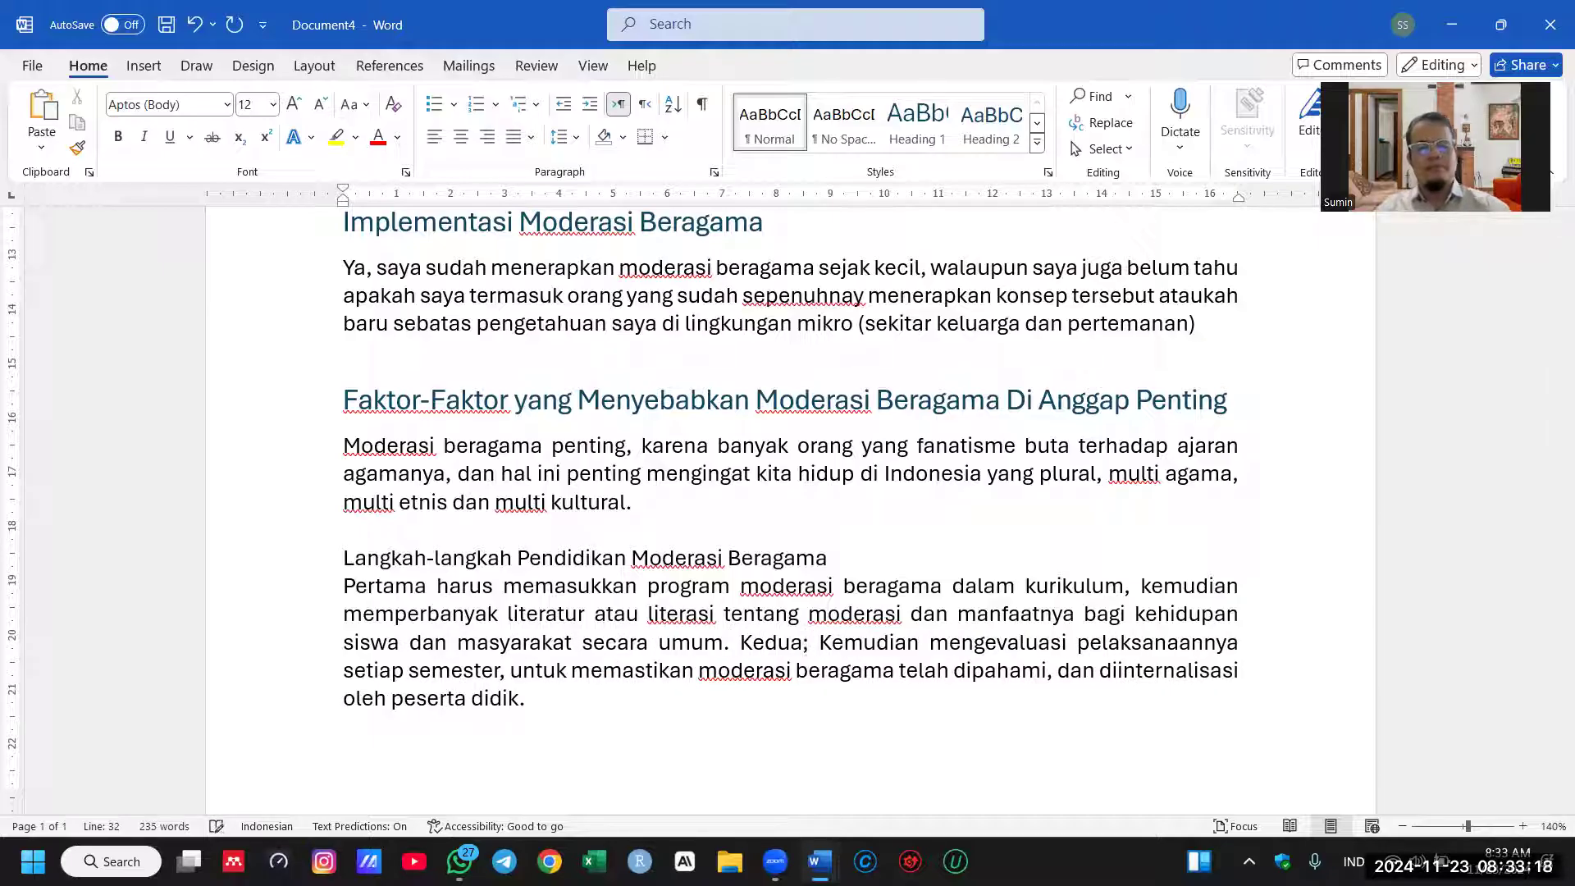
{"action": "double_click", "coordinate": [868, 644]}
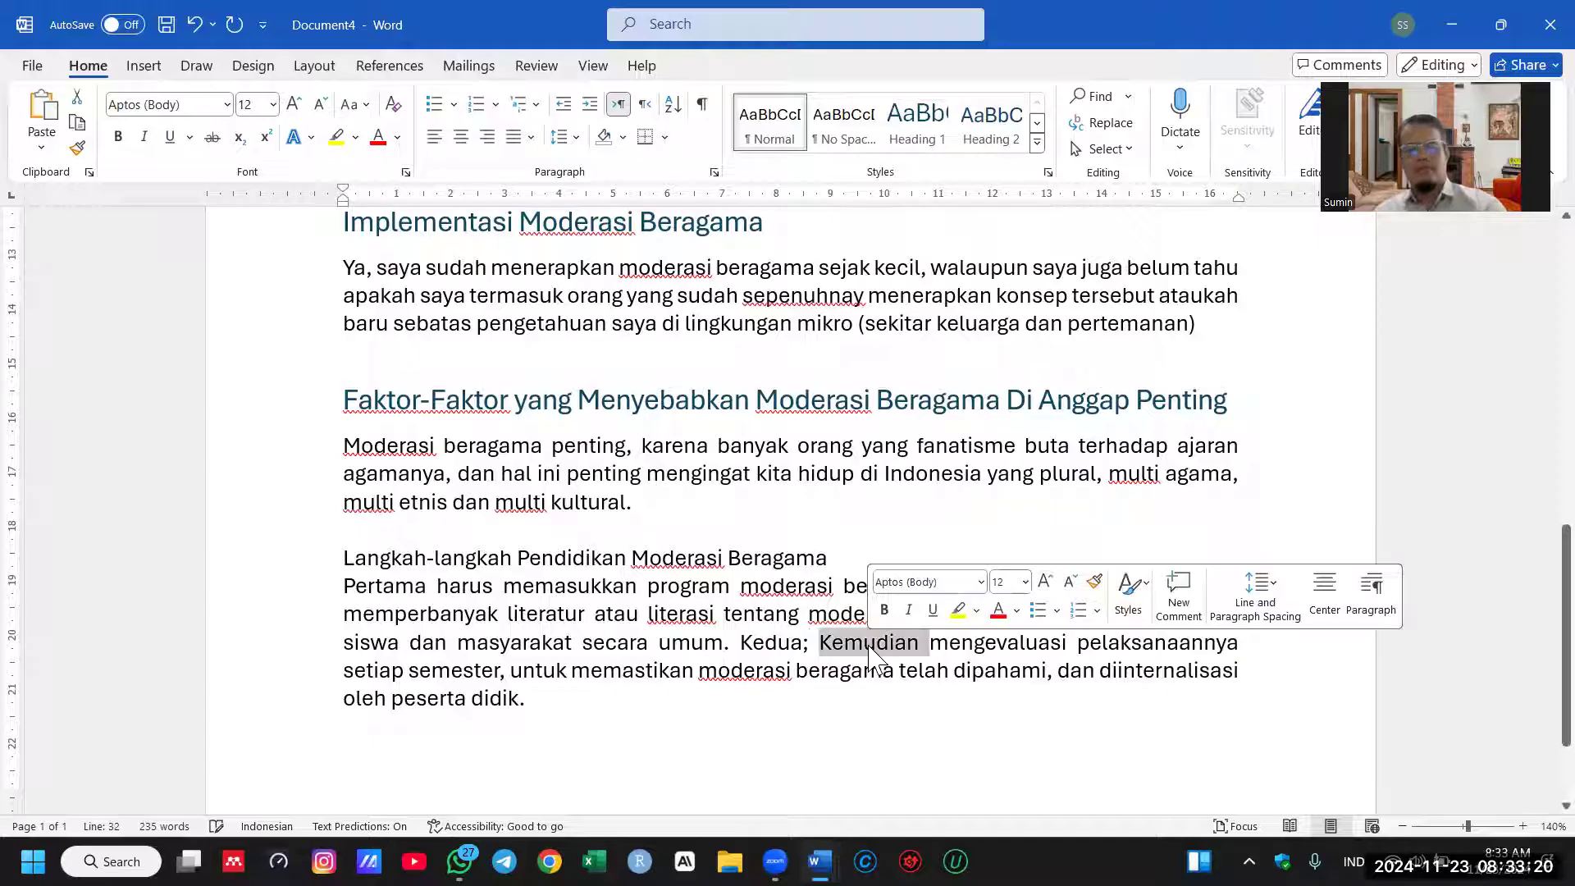
{"action": "key", "text": "BackSpace"}
{"action": "left_click", "coordinate": [434, 586]}
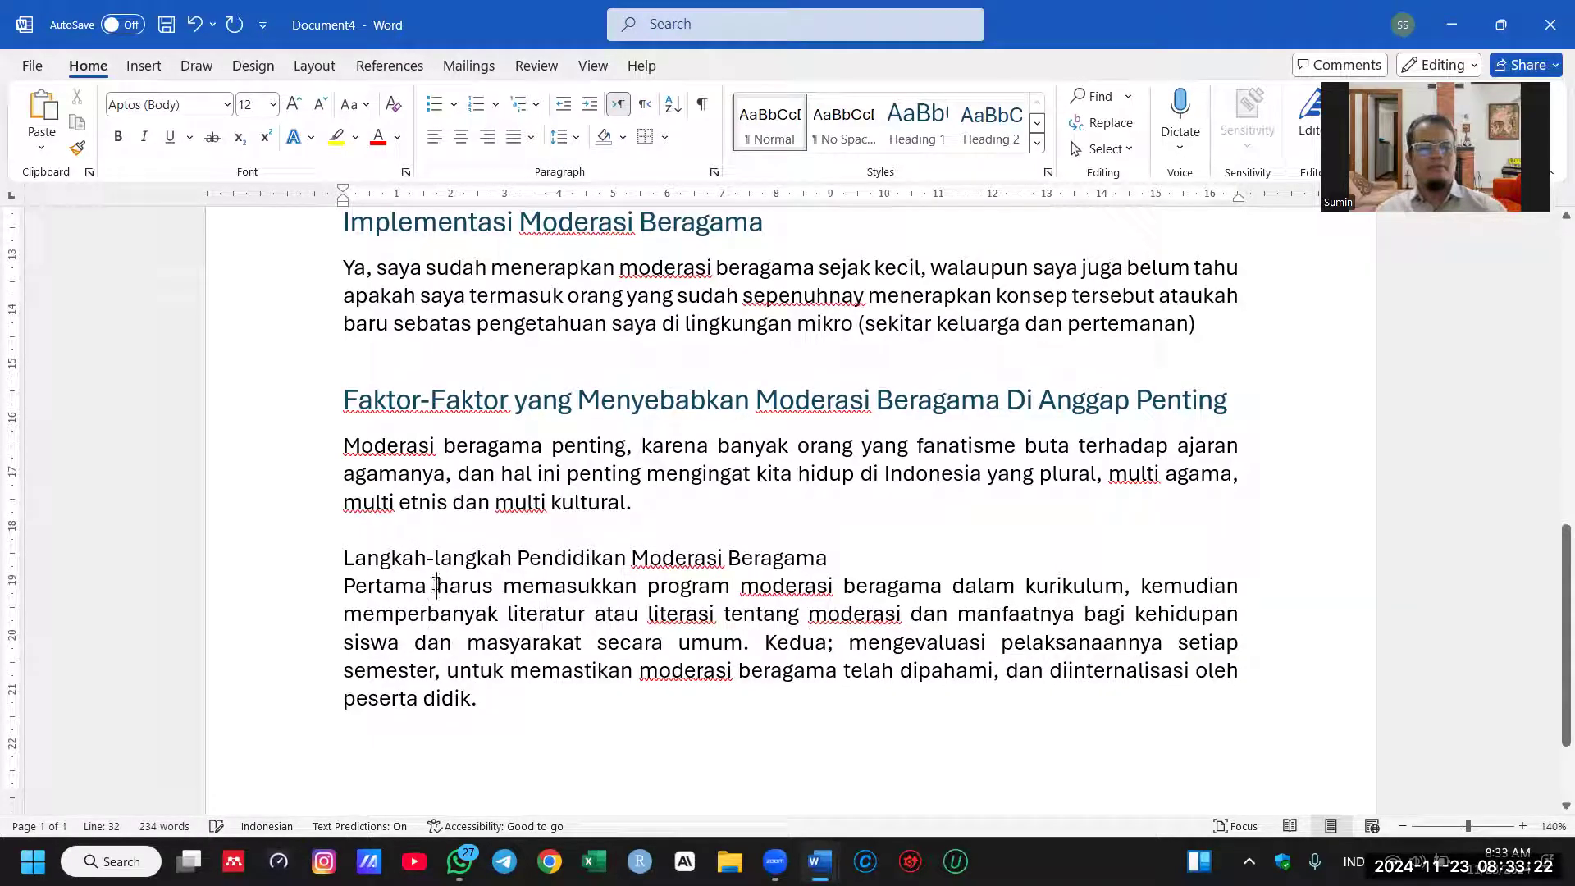
{"action": "type", "text": ";"}
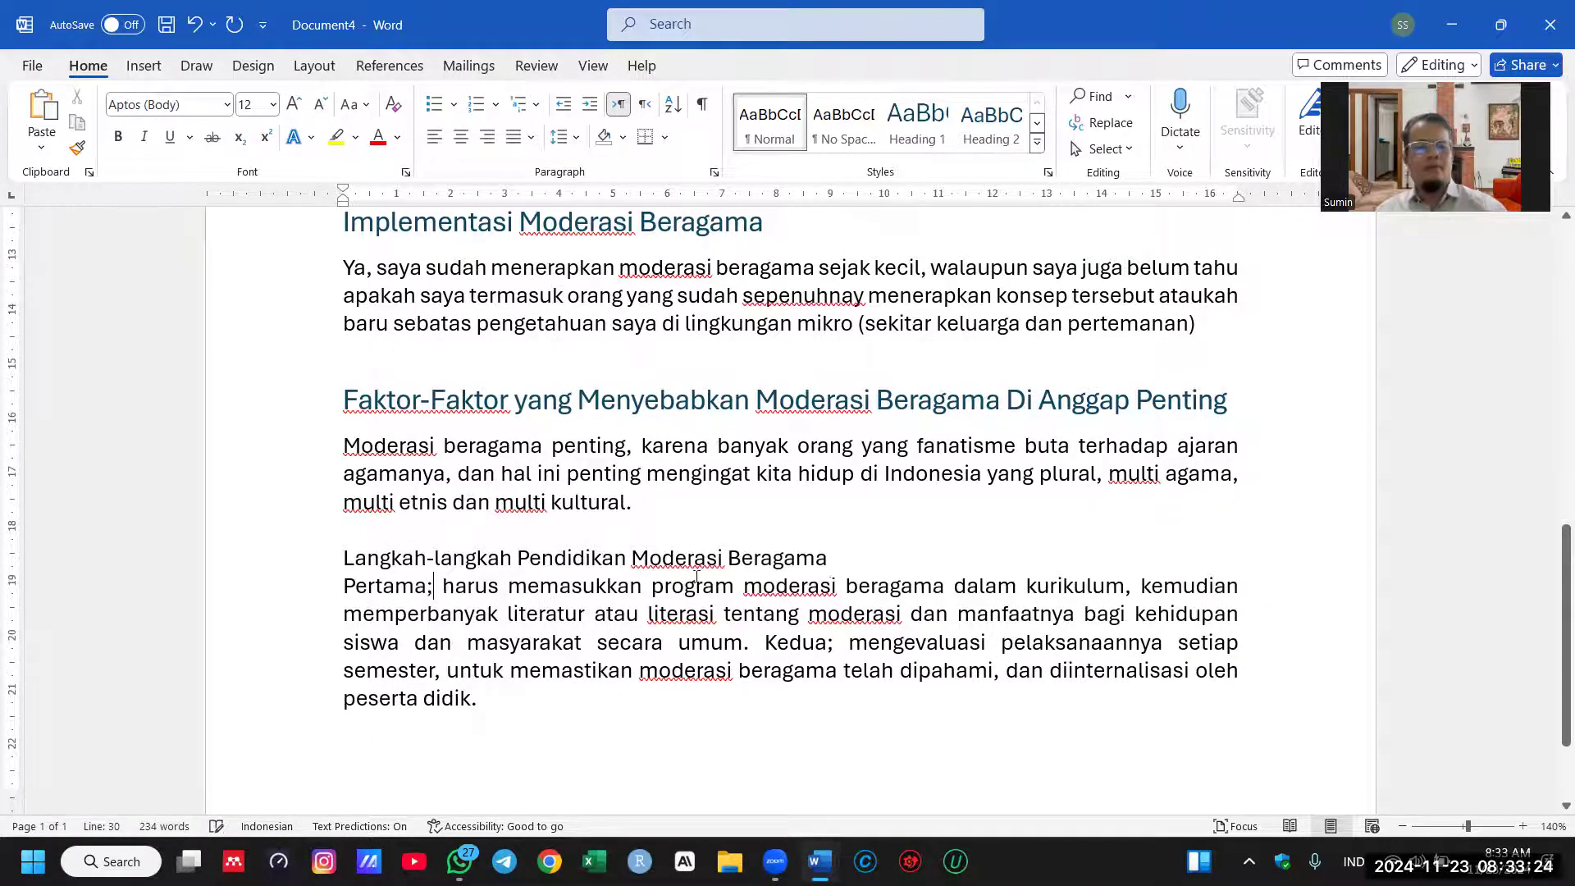
Step: Review the transcript's identity lines, topic headings and answers from start to end
{"action": "scroll", "coordinate": [819, 582], "scroll_direction": "up", "scroll_amount": 1}
{"action": "scroll", "coordinate": [820, 582], "scroll_direction": "up", "scroll_amount": 9}
{"action": "scroll", "coordinate": [416, 577], "scroll_direction": "down", "scroll_amount": 2}
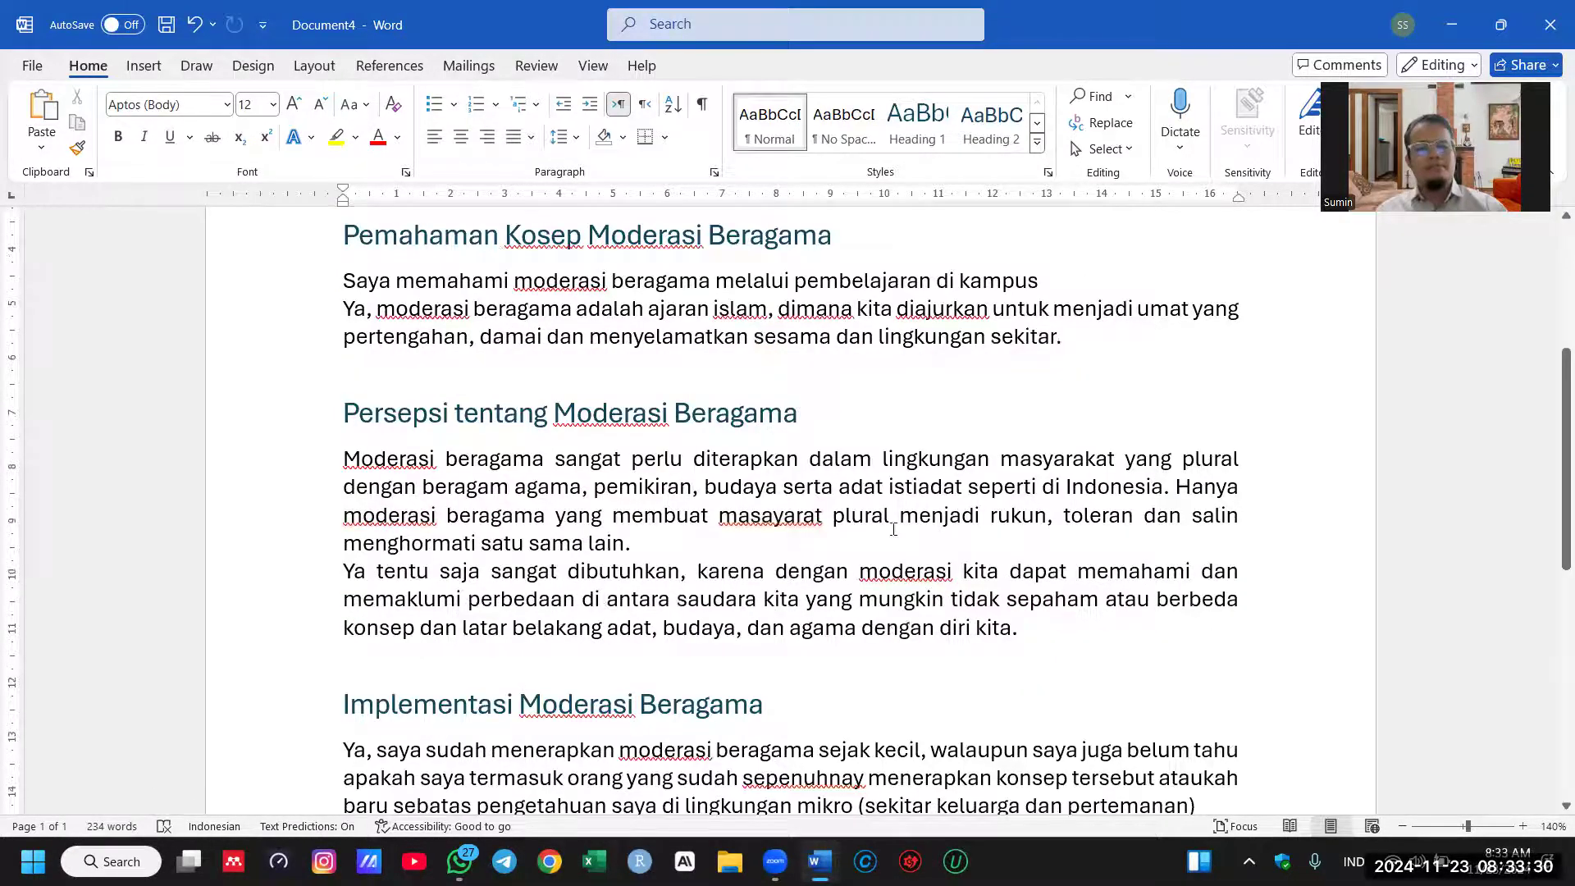
{"action": "scroll", "coordinate": [893, 530], "scroll_direction": "up", "scroll_amount": 2}
{"action": "left_click_drag", "start_coordinate": [164, 423], "coordinate": [181, 480]}
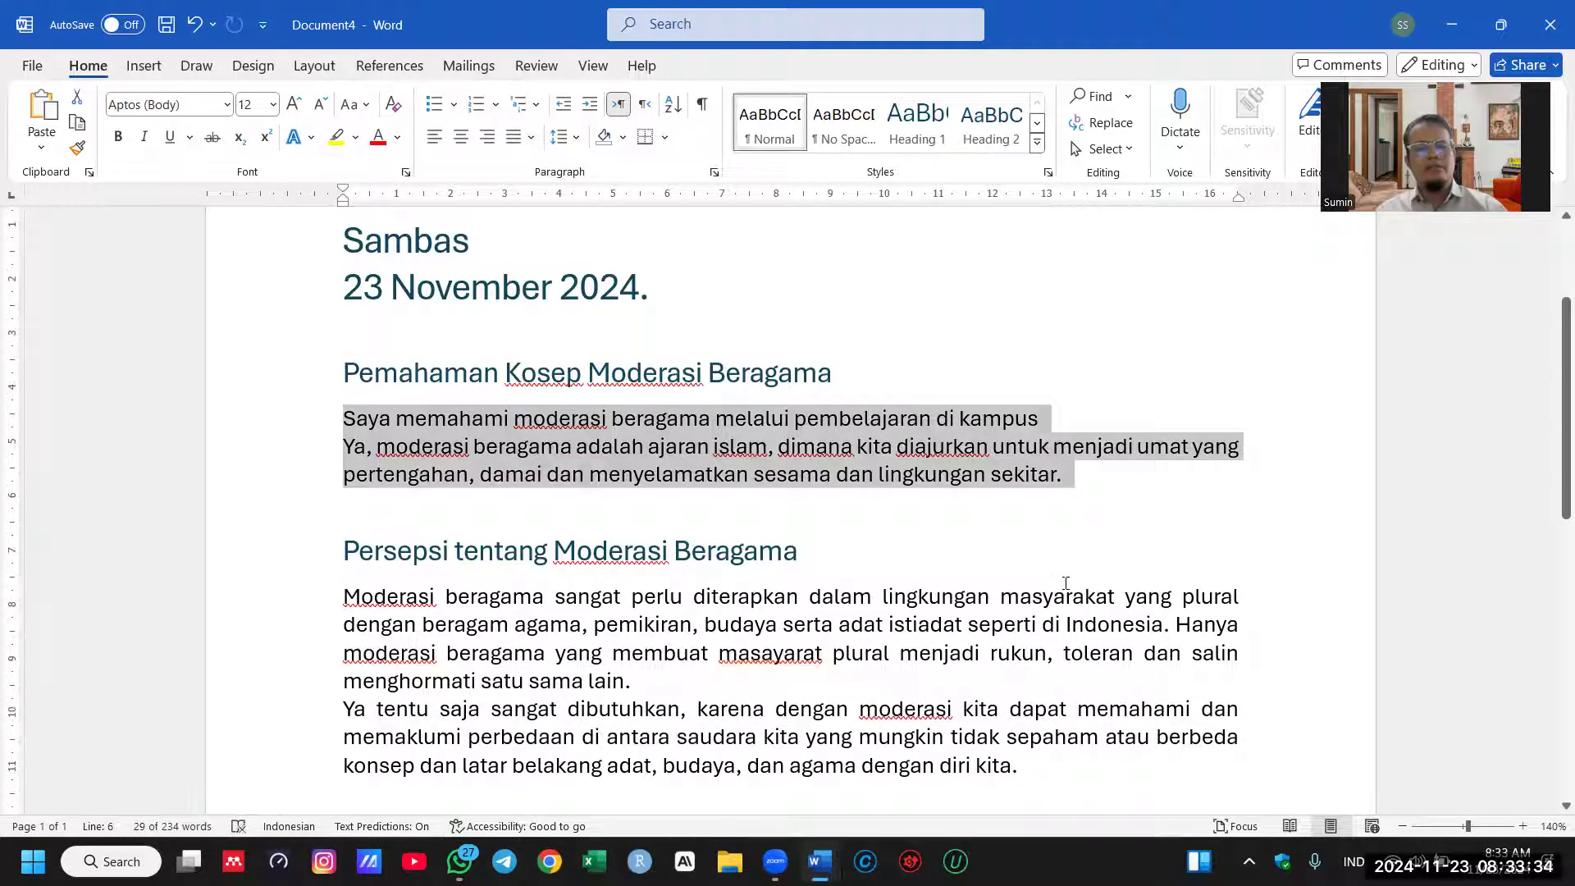
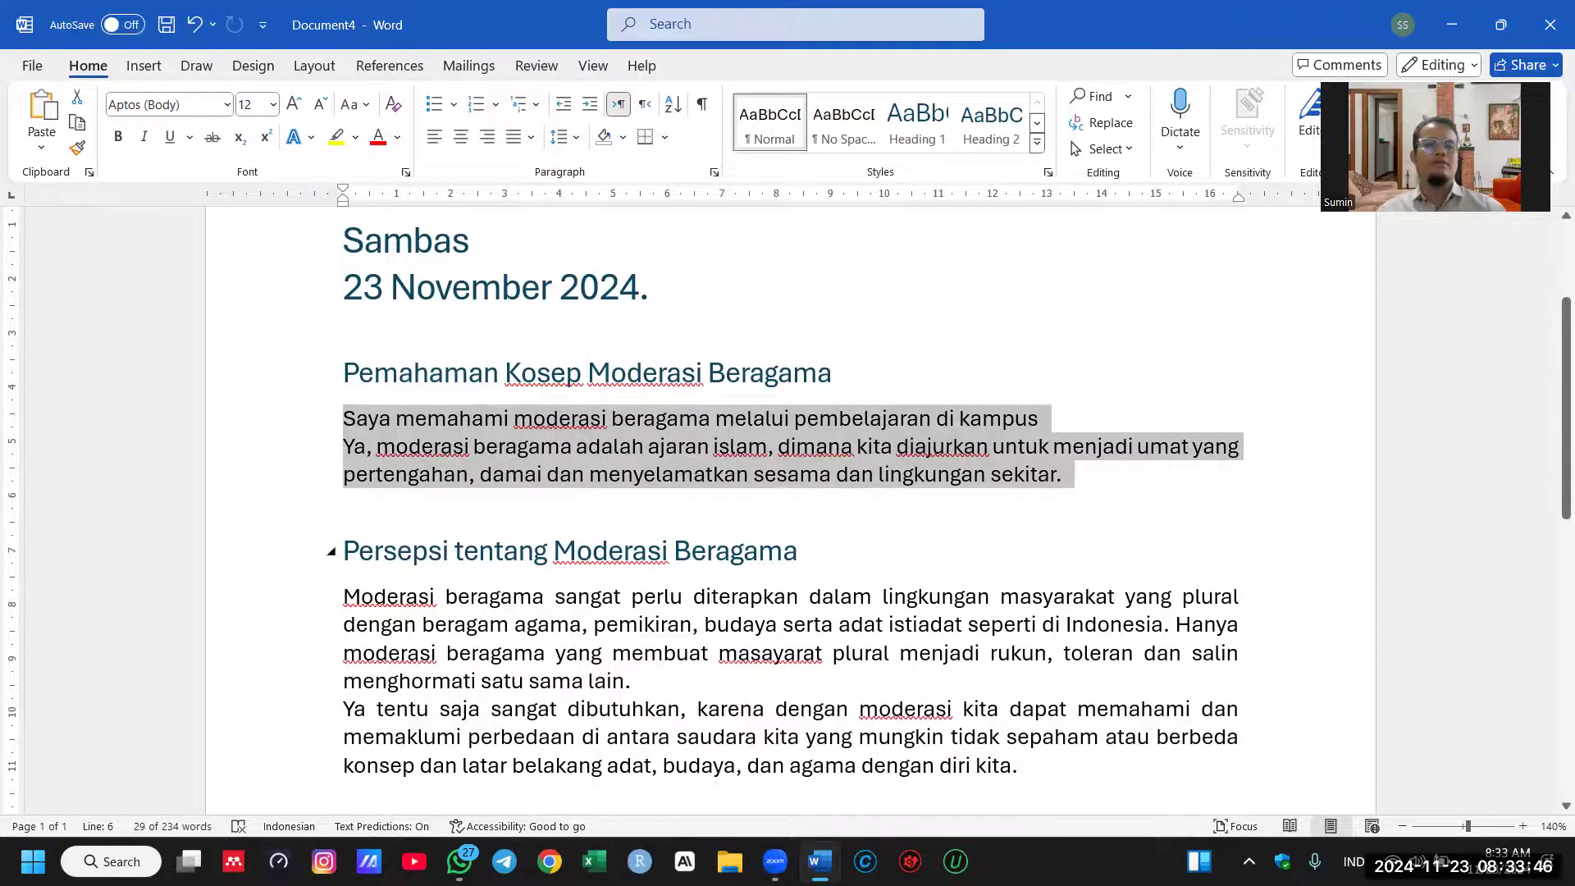
{"action": "scroll", "coordinate": [1120, 492], "scroll_direction": "up", "scroll_amount": 3}
{"action": "scroll", "coordinate": [1117, 495], "scroll_direction": "down", "scroll_amount": 4}
{"action": "scroll", "coordinate": [1116, 495], "scroll_direction": "down", "scroll_amount": 7}
{"action": "scroll", "coordinate": [1103, 508], "scroll_direction": "up", "scroll_amount": 3}
{"action": "scroll", "coordinate": [1102, 513], "scroll_direction": "up", "scroll_amount": 7}
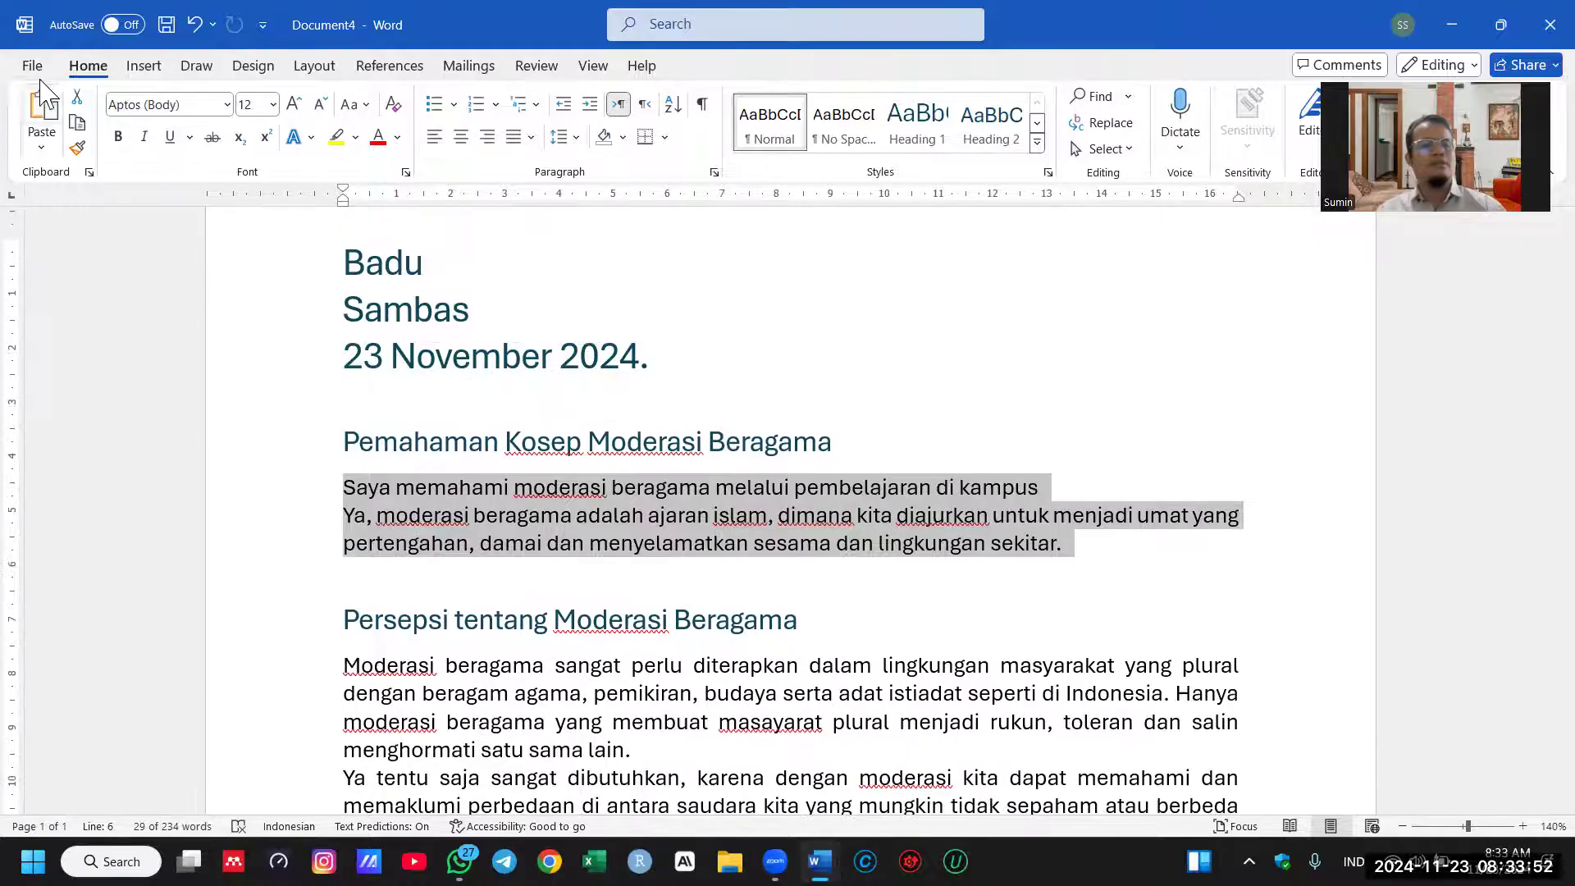
Step: Save the document in the Mengajar Analisis Data folder, named "Transkrip" followed by the informant's name in capitals
{"action": "left_click", "coordinate": [35, 67]}
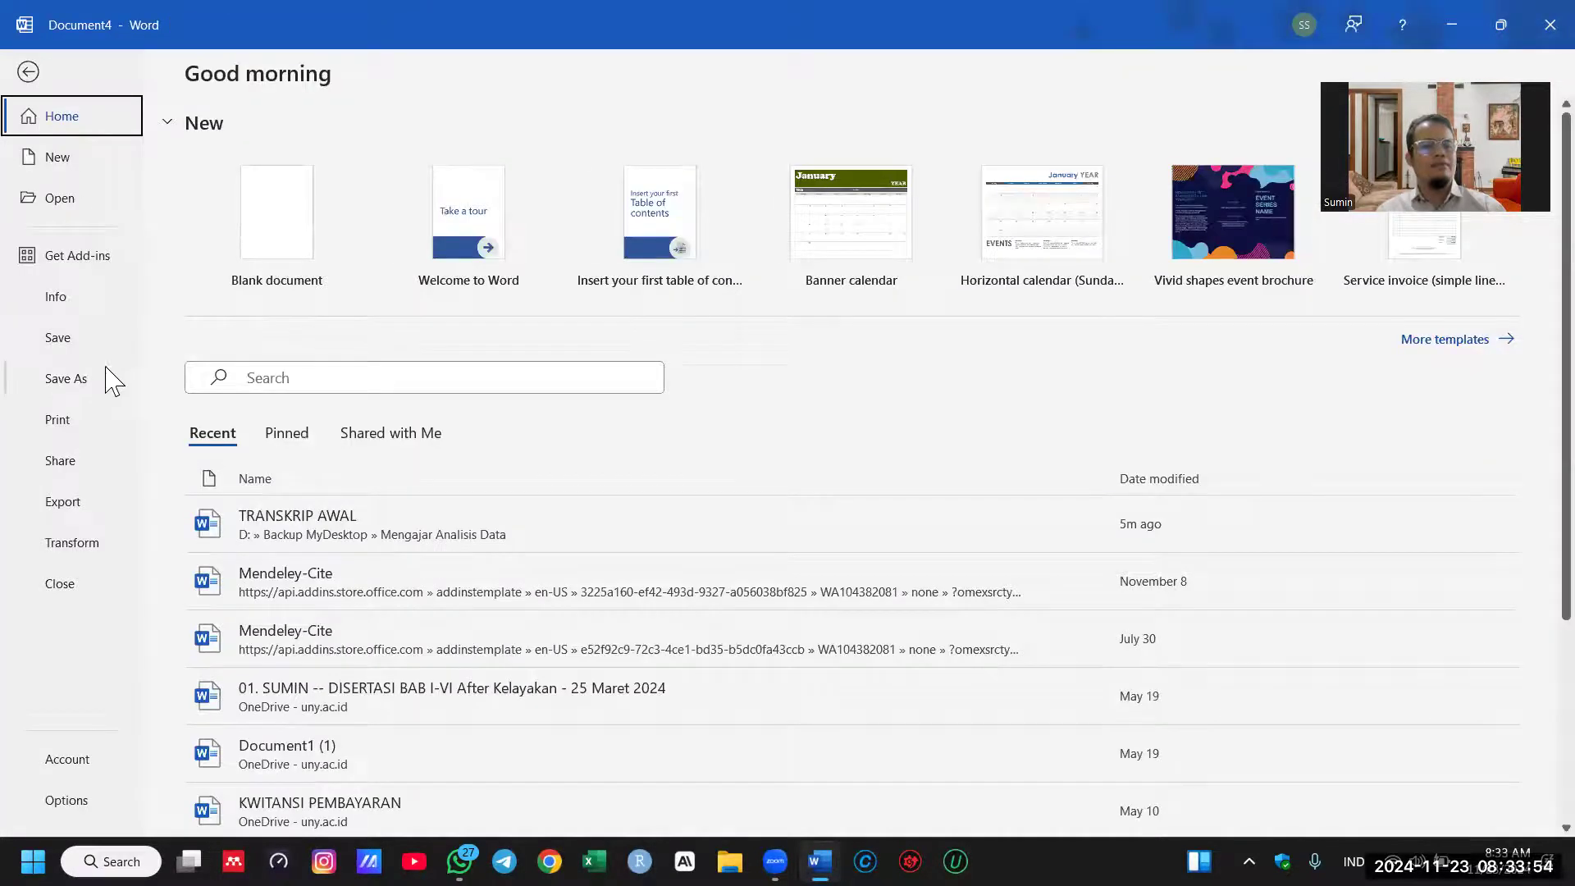
{"action": "left_click", "coordinate": [95, 386]}
{"action": "left_click", "coordinate": [259, 476]}
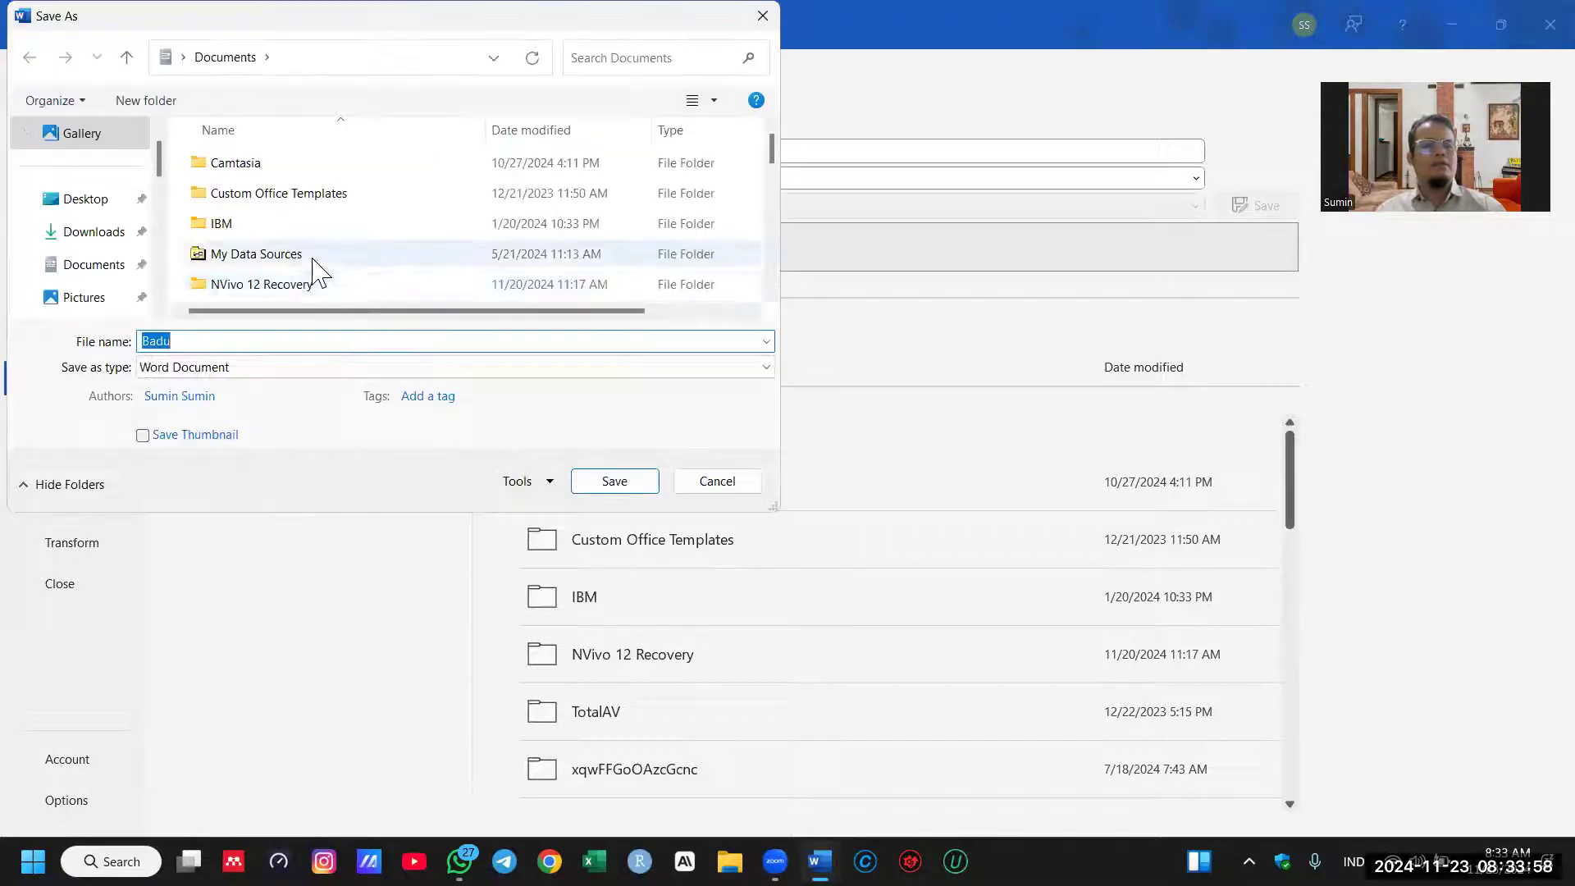
{"action": "scroll", "coordinate": [118, 249], "scroll_direction": "up", "scroll_amount": 1}
{"action": "scroll", "coordinate": [121, 259], "scroll_direction": "down", "scroll_amount": 3}
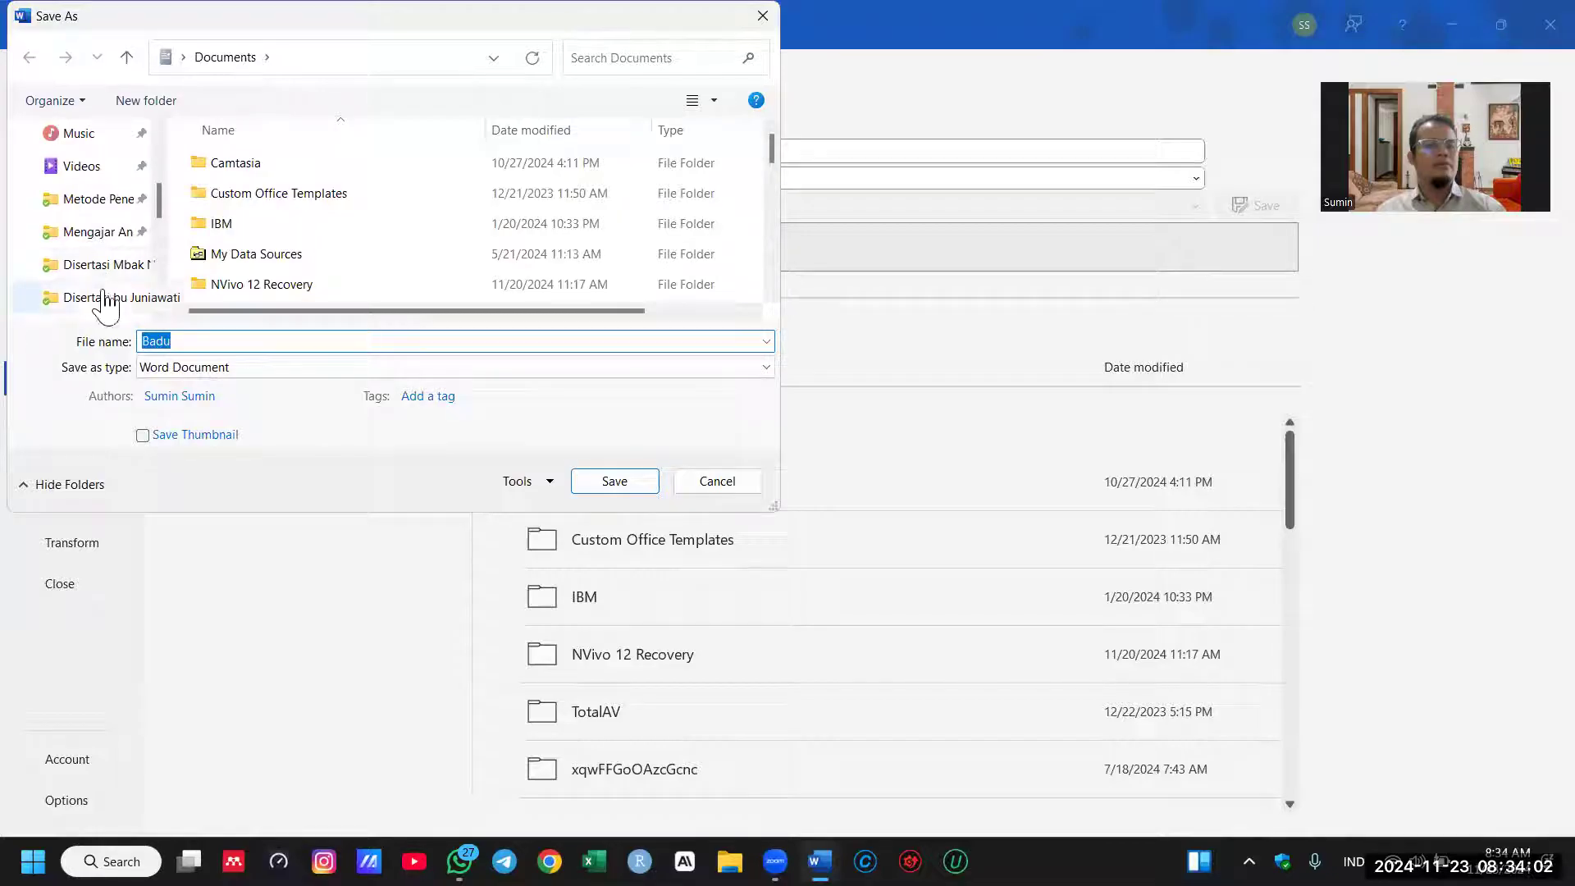
{"action": "left_click", "coordinate": [99, 231]}
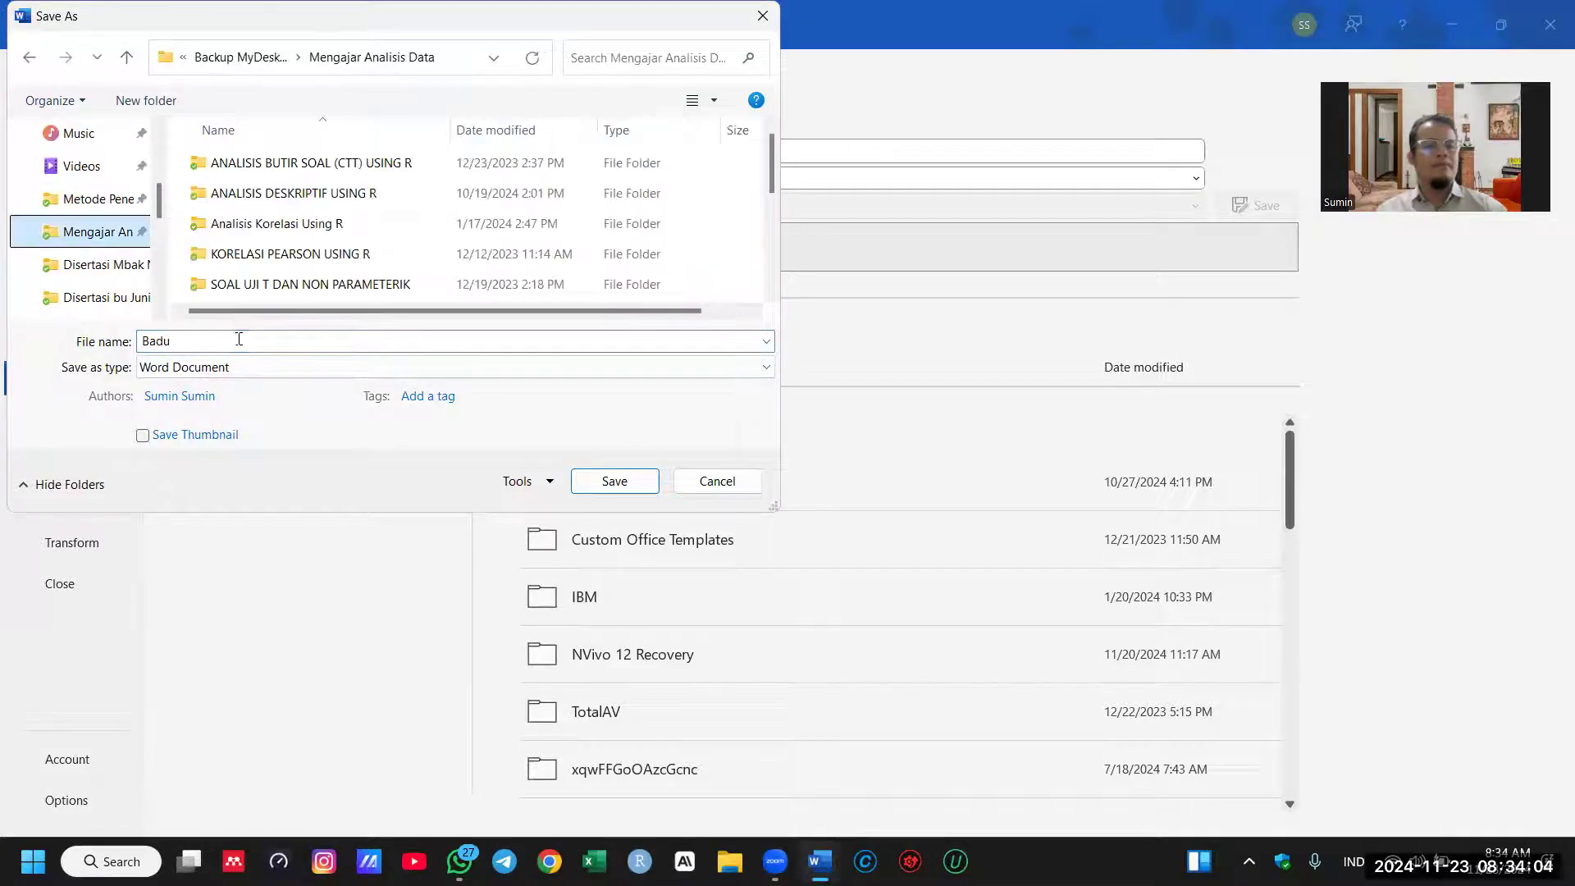
{"action": "double_click", "coordinate": [239, 338]}
{"action": "type", "text": "Transsk"}
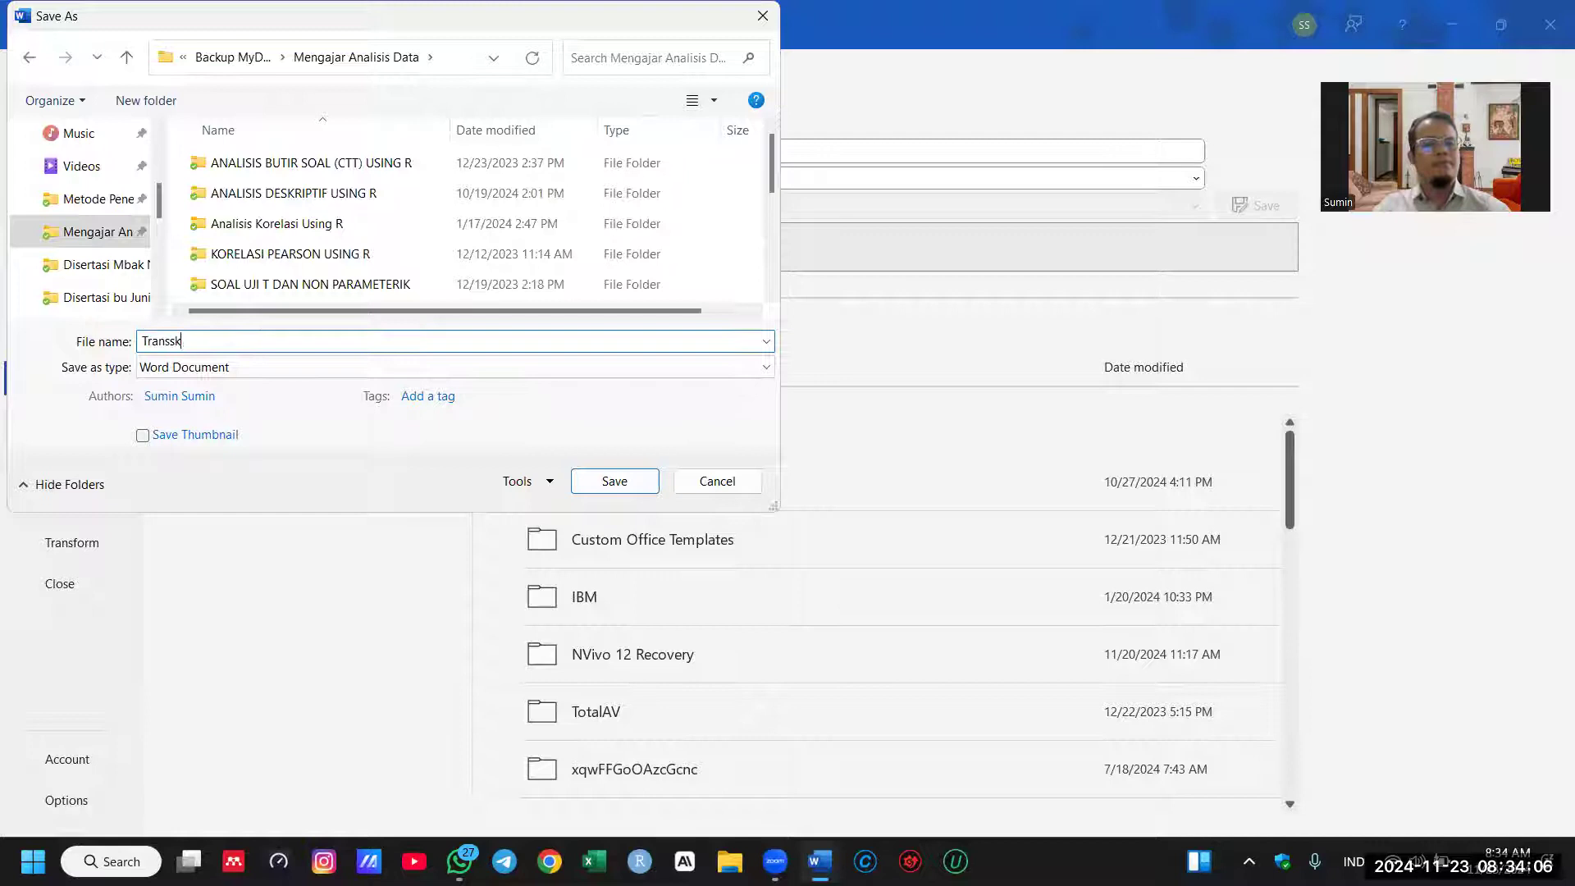
{"action": "type", "text": "rip"}
{"action": "key", "text": "BackSpace"}
{"action": "key", "text": "BackSpace"}
{"action": "type", "text": "krip B"}
{"action": "key", "text": "Return"}
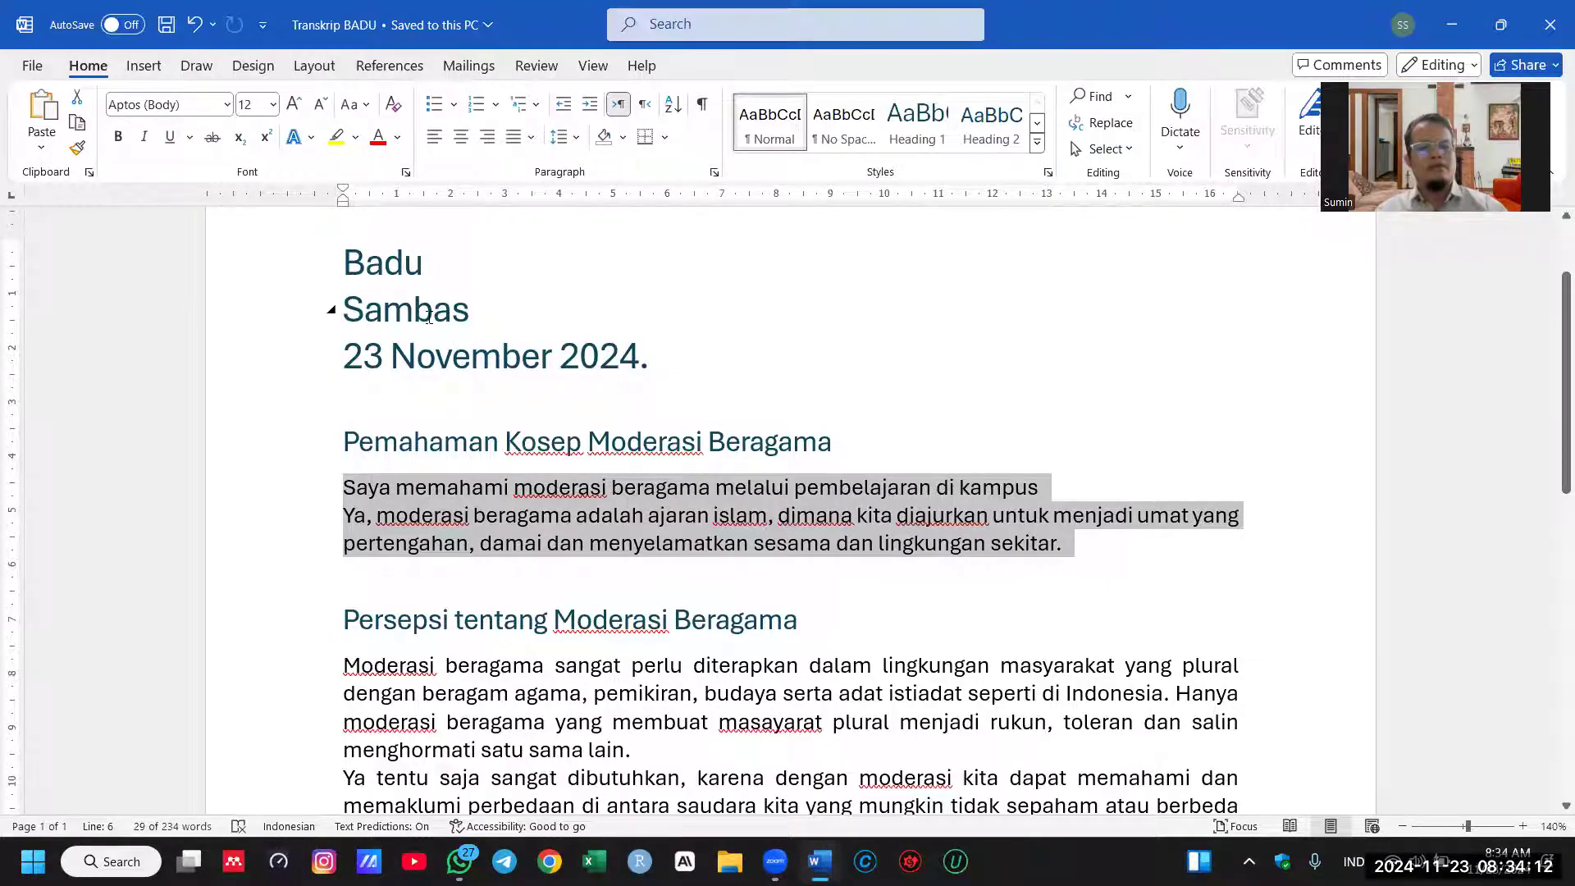
{"action": "scroll", "coordinate": [328, 377], "scroll_direction": "down", "scroll_amount": 1}
{"action": "left_click", "coordinate": [240, 391]}
{"action": "left_click", "coordinate": [279, 554], "text": "ctrl"}
{"action": "scroll", "coordinate": [435, 519], "scroll_direction": "down", "scroll_amount": 4}
{"action": "left_click", "coordinate": [274, 589], "text": "ctrl"}
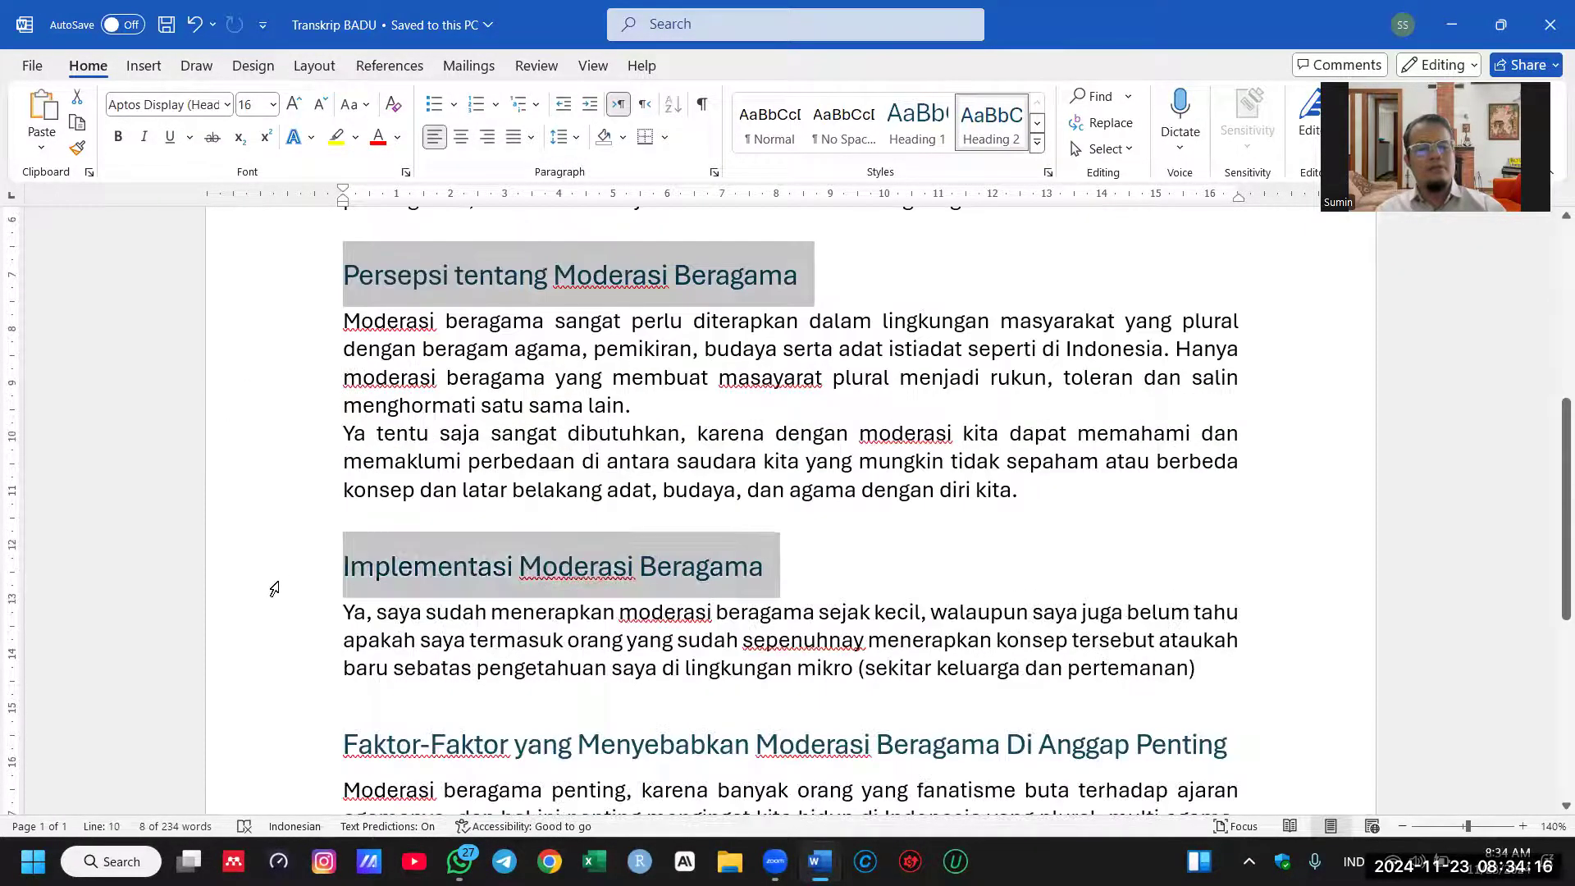
{"action": "scroll", "coordinate": [279, 595], "scroll_direction": "down", "scroll_amount": 2}
{"action": "left_click", "coordinate": [287, 623], "text": "ctrl"}
{"action": "scroll", "coordinate": [499, 579], "scroll_direction": "down", "scroll_amount": 1}
{"action": "scroll", "coordinate": [591, 567], "scroll_direction": "down", "scroll_amount": 3}
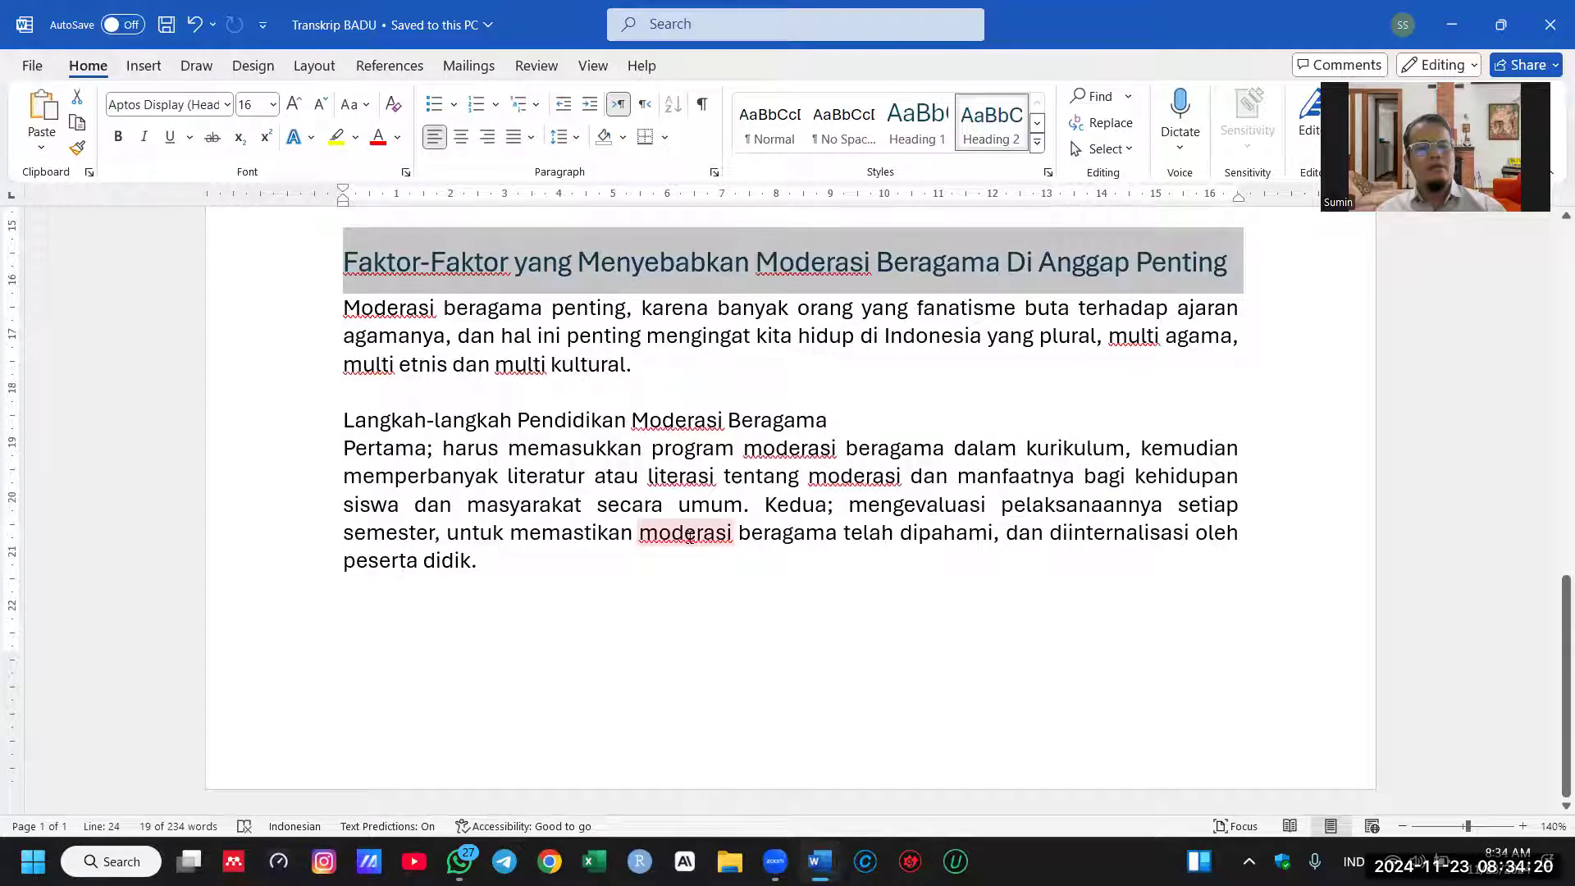
Step: Apply the Heading 2 style to the line "Langkah-langkah Pendidikan Moderasi Beragama"
{"action": "left_click", "coordinate": [262, 426]}
{"action": "left_click", "coordinate": [991, 123]}
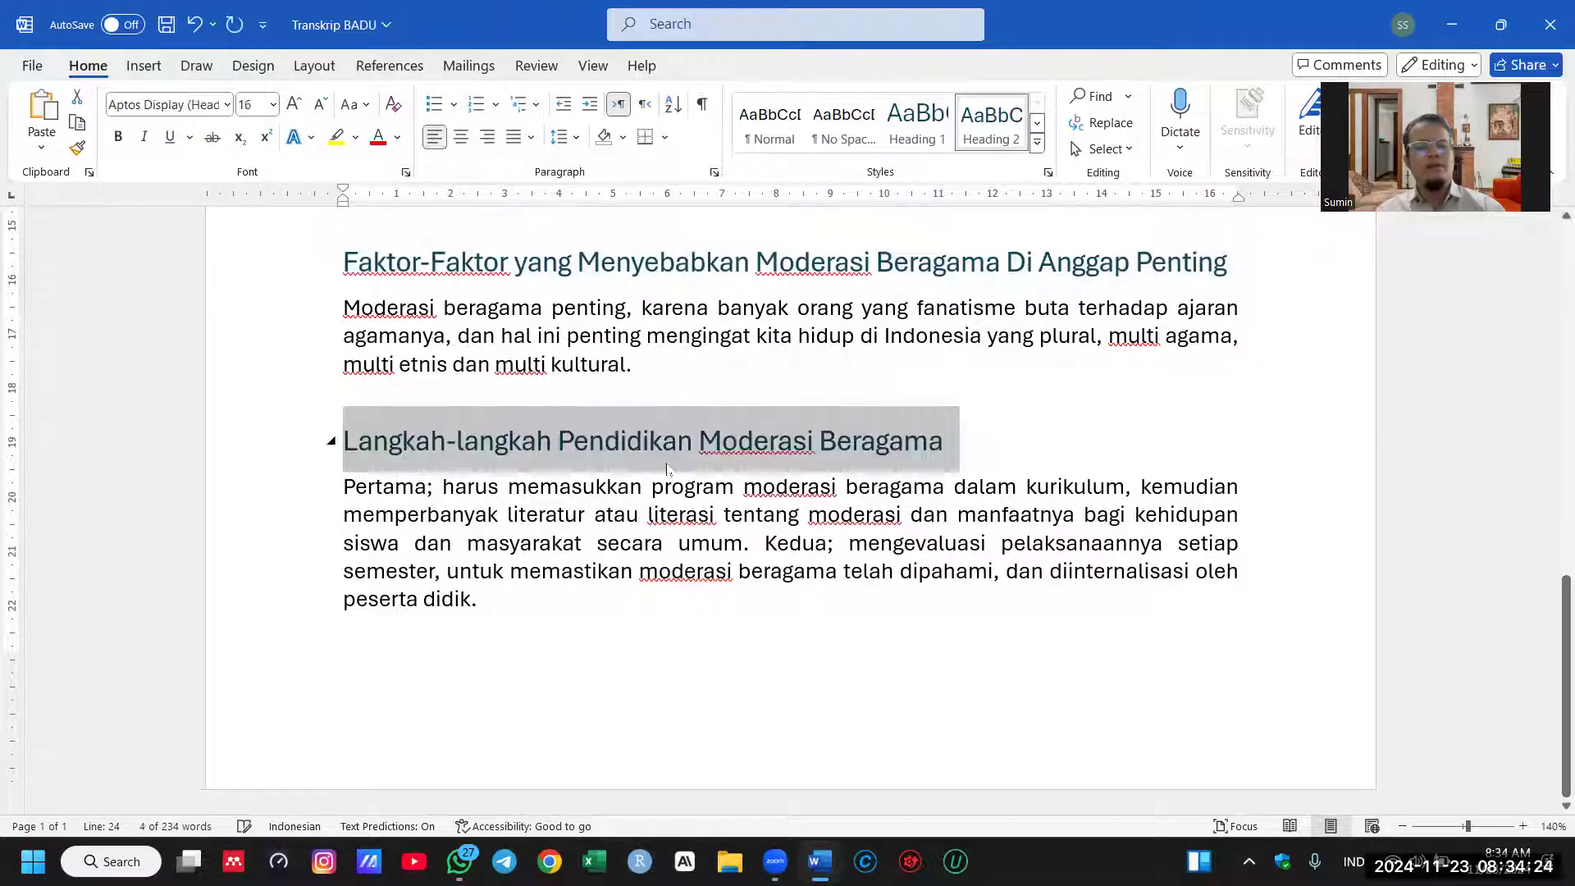
Step: Select all five Heading 2 topic headings together, without their answers, and copy them
{"action": "scroll", "coordinate": [491, 499], "scroll_direction": "up", "scroll_amount": 4}
{"action": "scroll", "coordinate": [491, 515], "scroll_direction": "down", "scroll_amount": 2}
{"action": "left_click", "coordinate": [237, 417], "text": "ctrl"}
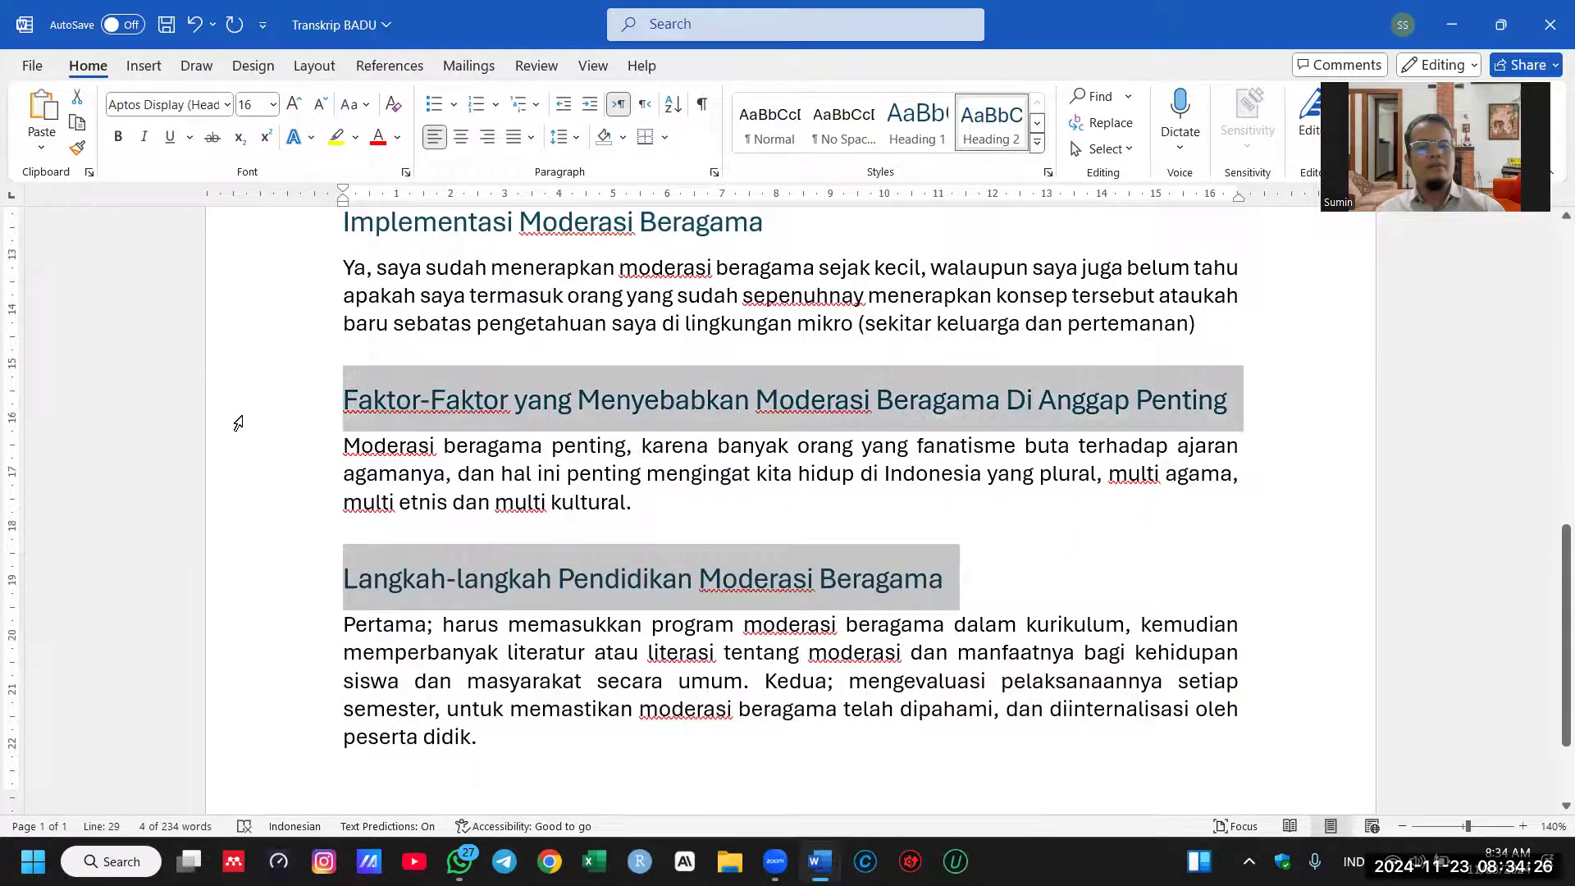
{"action": "scroll", "coordinate": [347, 441], "scroll_direction": "up", "scroll_amount": 3}
{"action": "left_click", "coordinate": [268, 510], "text": "ctrl"}
{"action": "scroll", "coordinate": [315, 450], "scroll_direction": "up", "scroll_amount": 2}
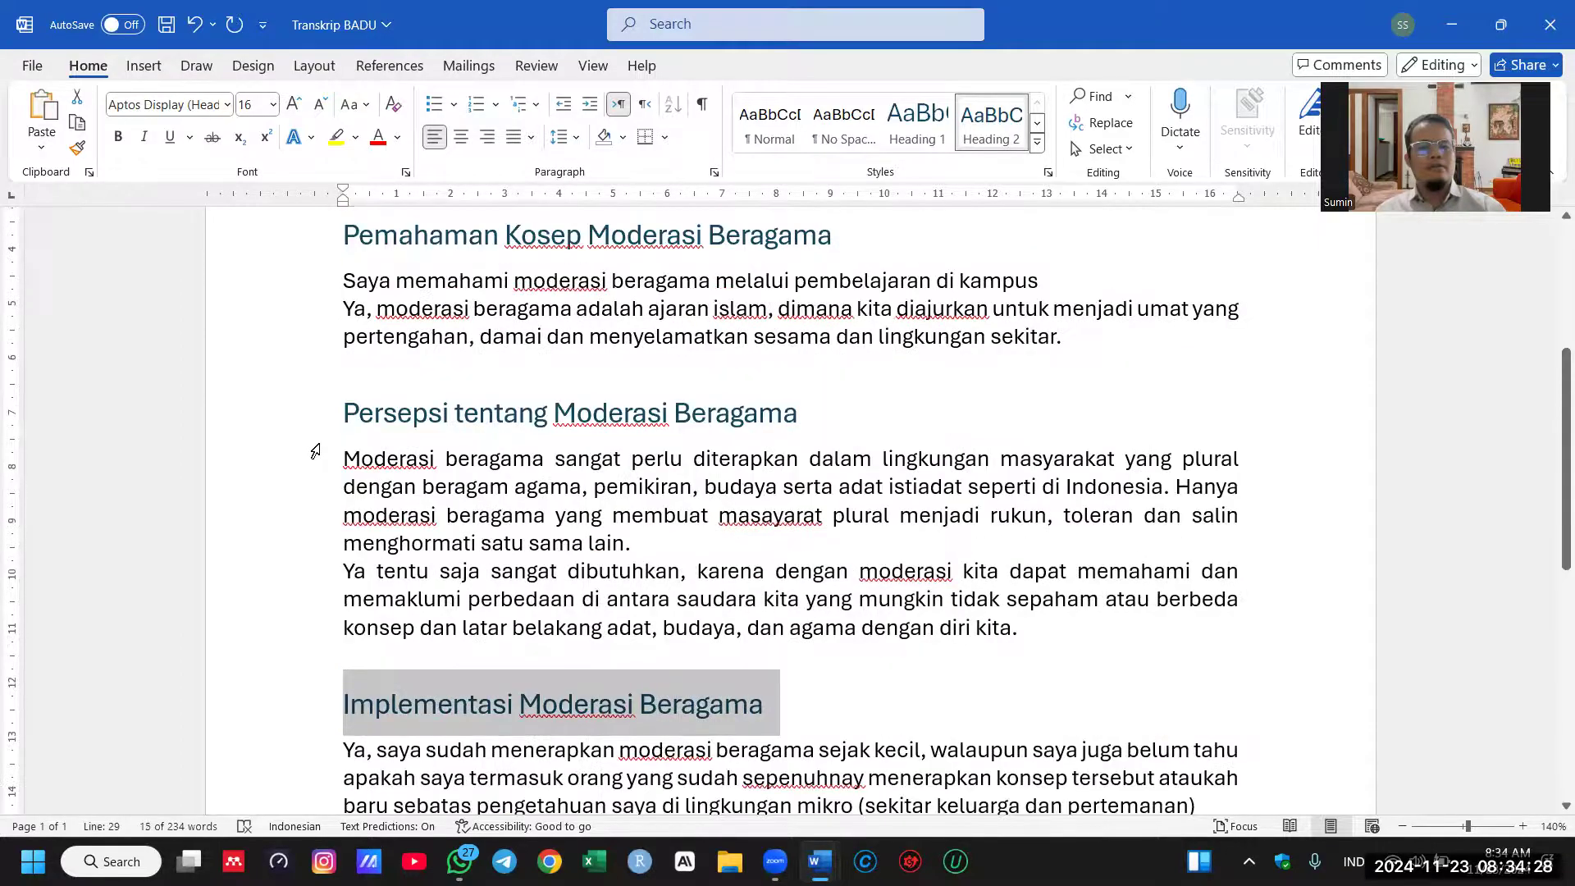
{"action": "left_click", "coordinate": [290, 422], "text": "ctrl"}
{"action": "scroll", "coordinate": [291, 422], "scroll_direction": "up", "scroll_amount": 2}
{"action": "left_click", "coordinate": [269, 465], "text": "ctrl"}
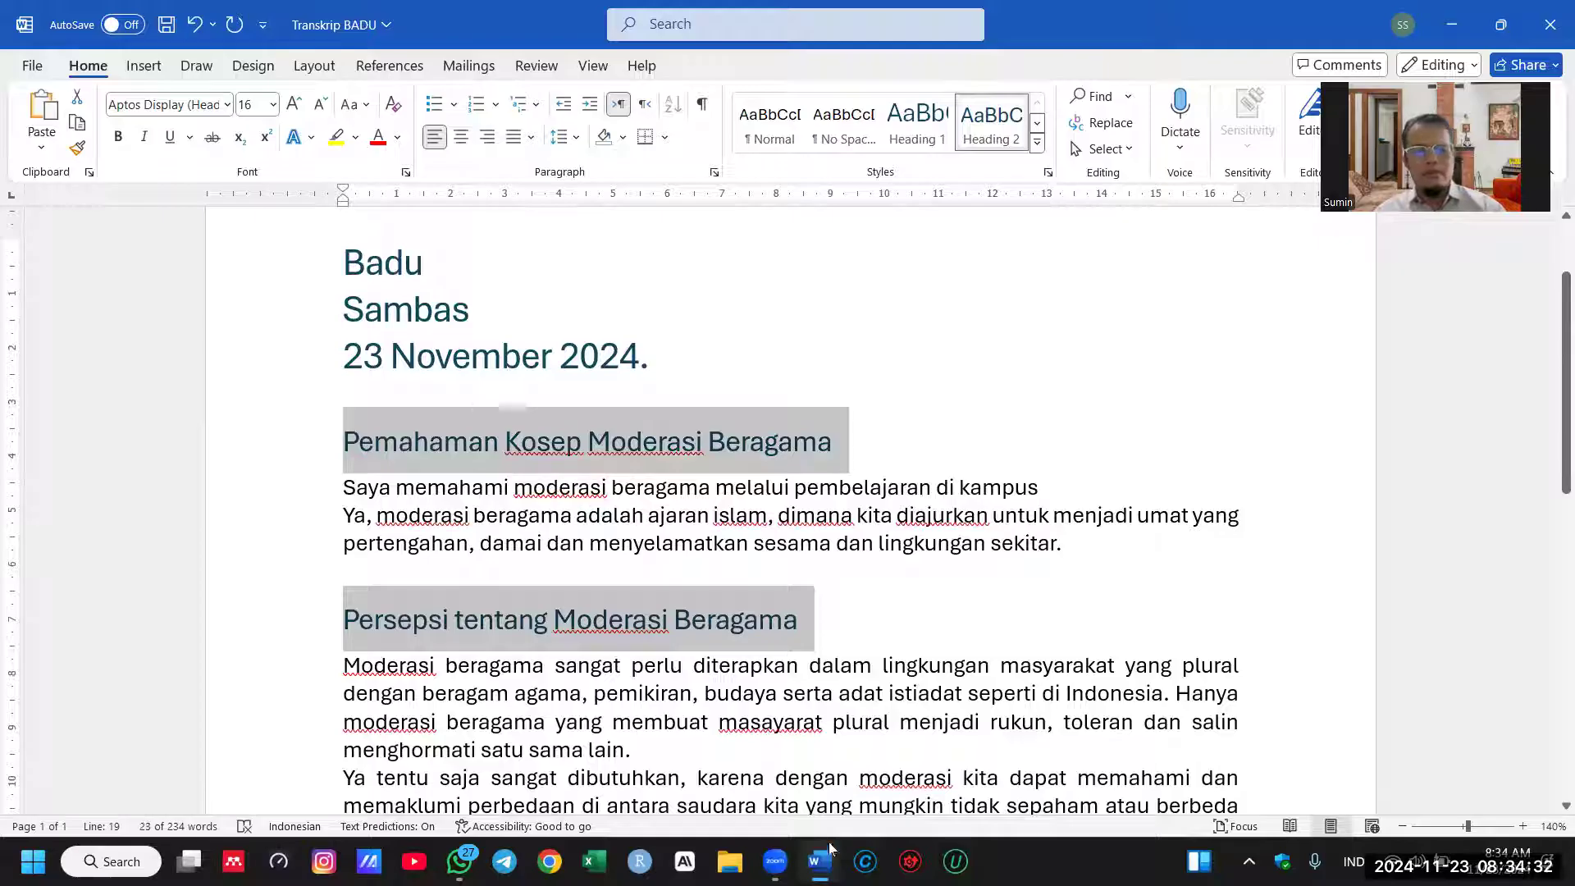
Step: Switch to the Document5 window with the next informant's raw transcript and maximize it
{"action": "left_click", "coordinate": [1531, 25]}
{"action": "left_click", "coordinate": [775, 703]}
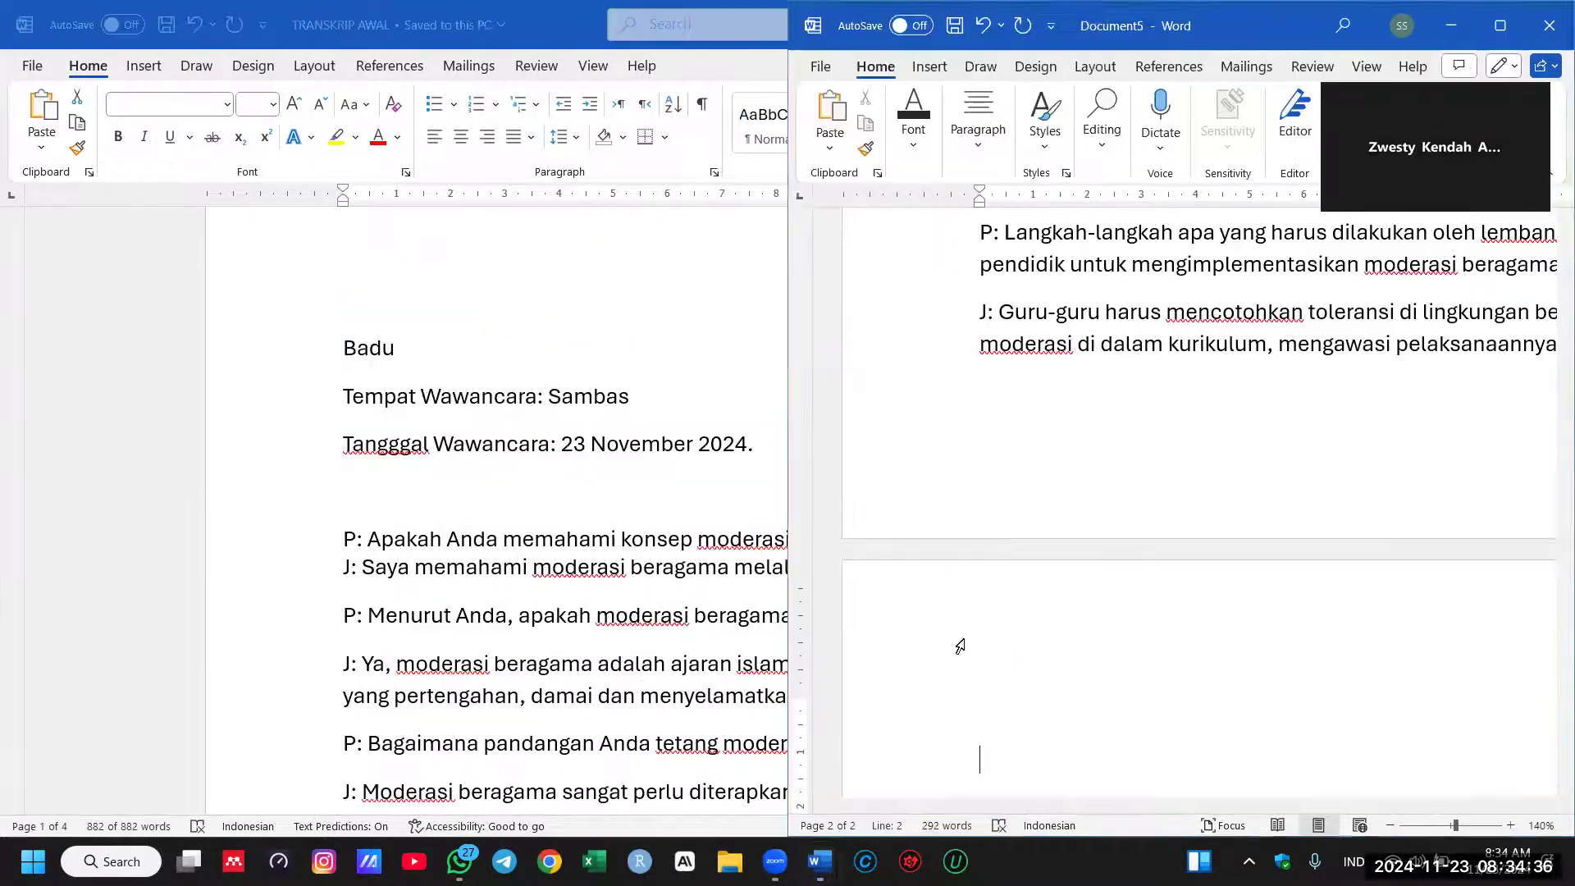
{"action": "left_click", "coordinate": [1498, 20]}
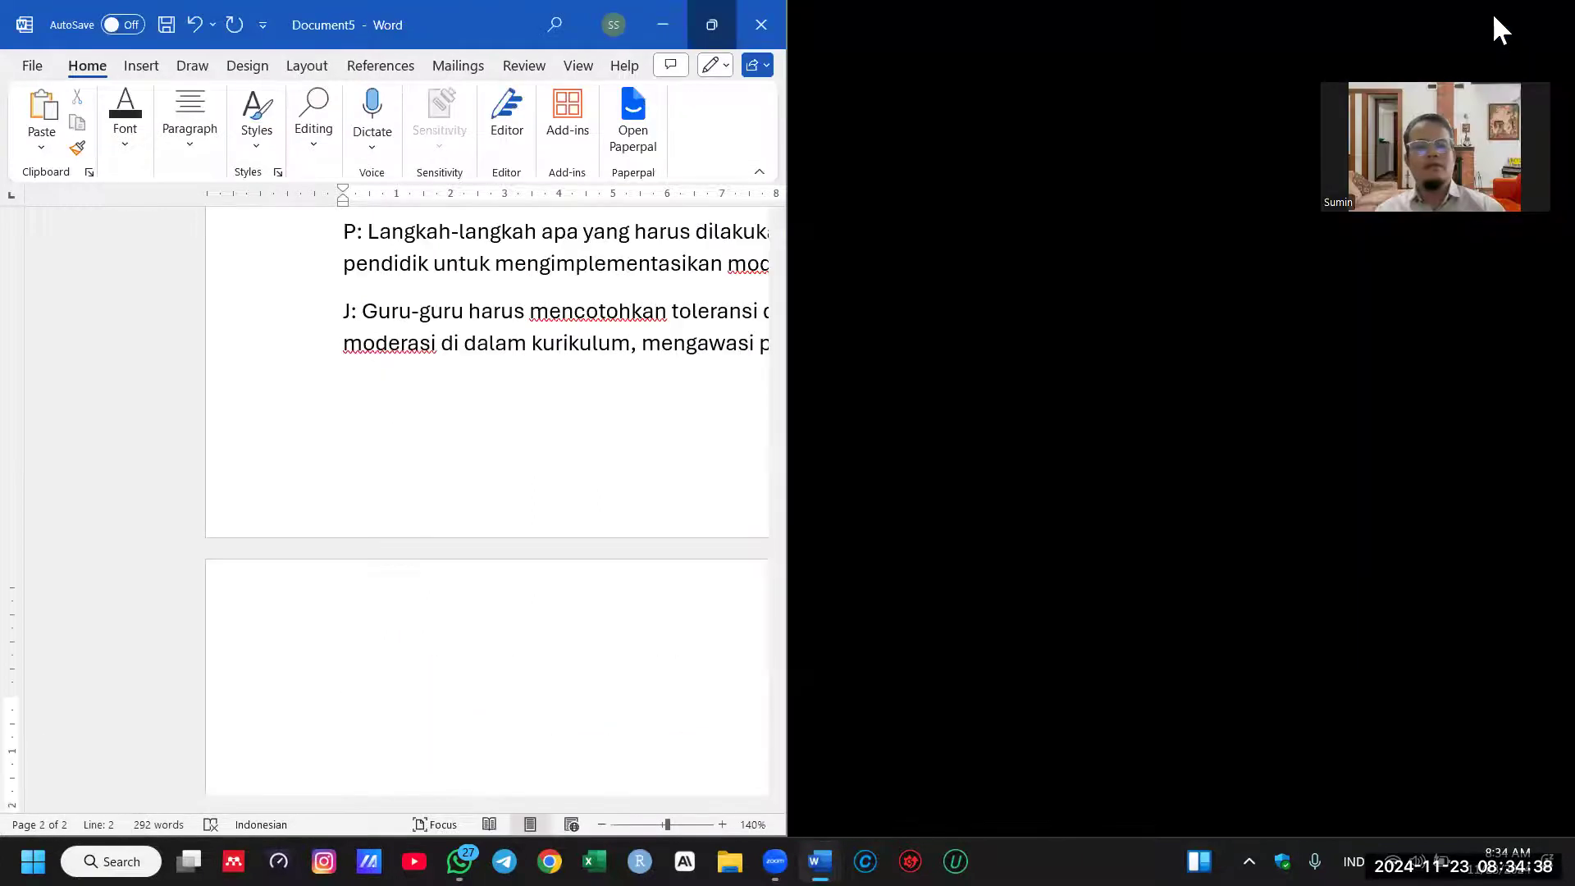
{"action": "left_click", "coordinate": [711, 25]}
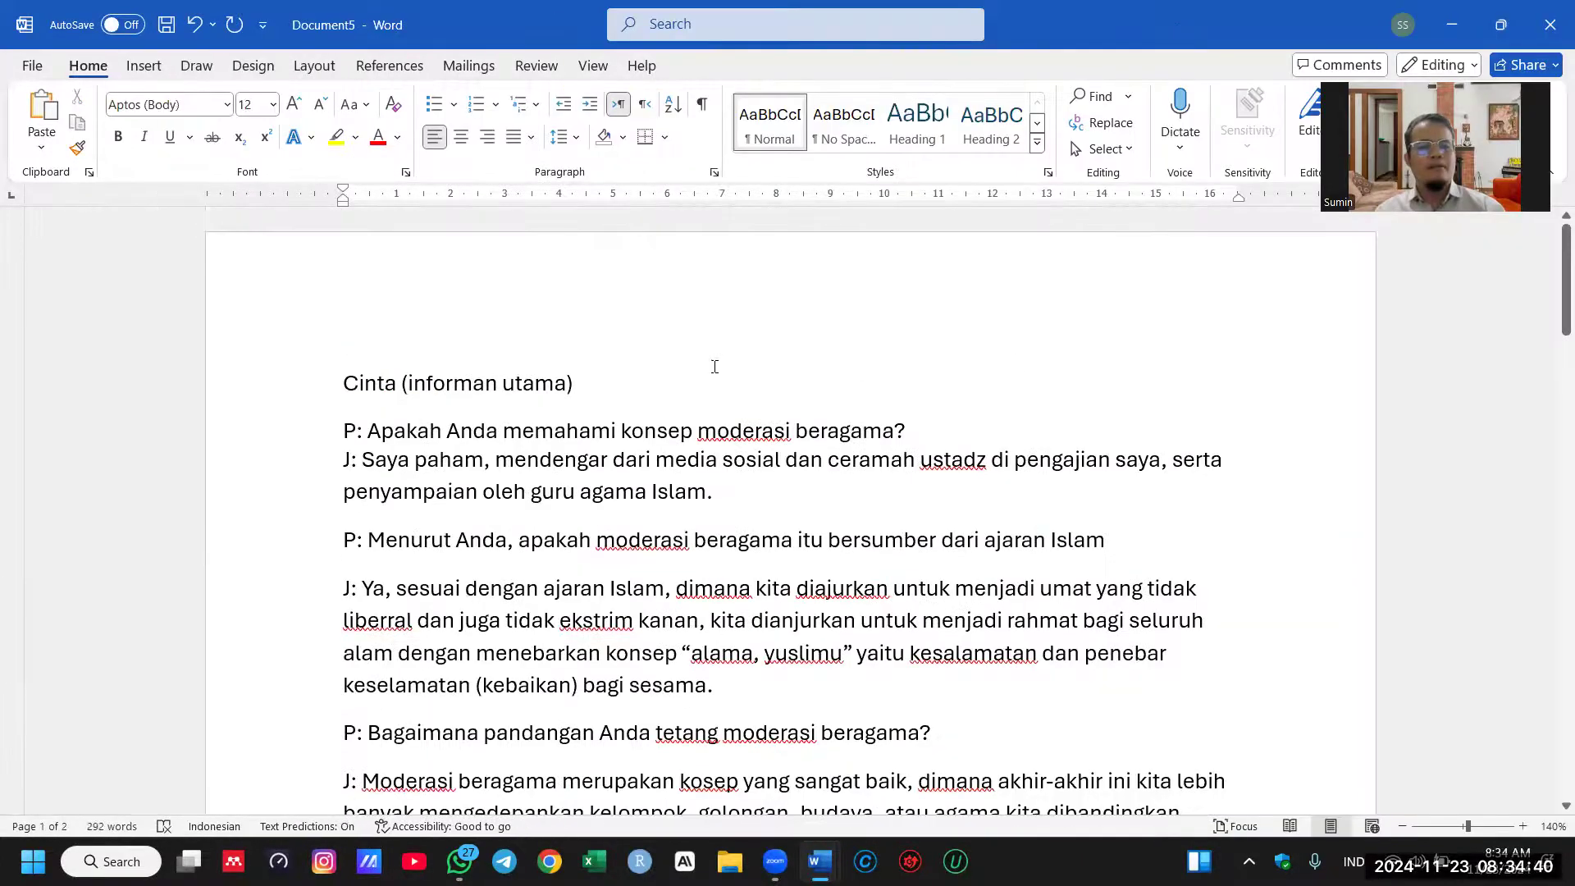
Step: Paste the five copied topic headings above the informant's name line and remove the blank lines between them
{"action": "left_click", "coordinate": [341, 386]}
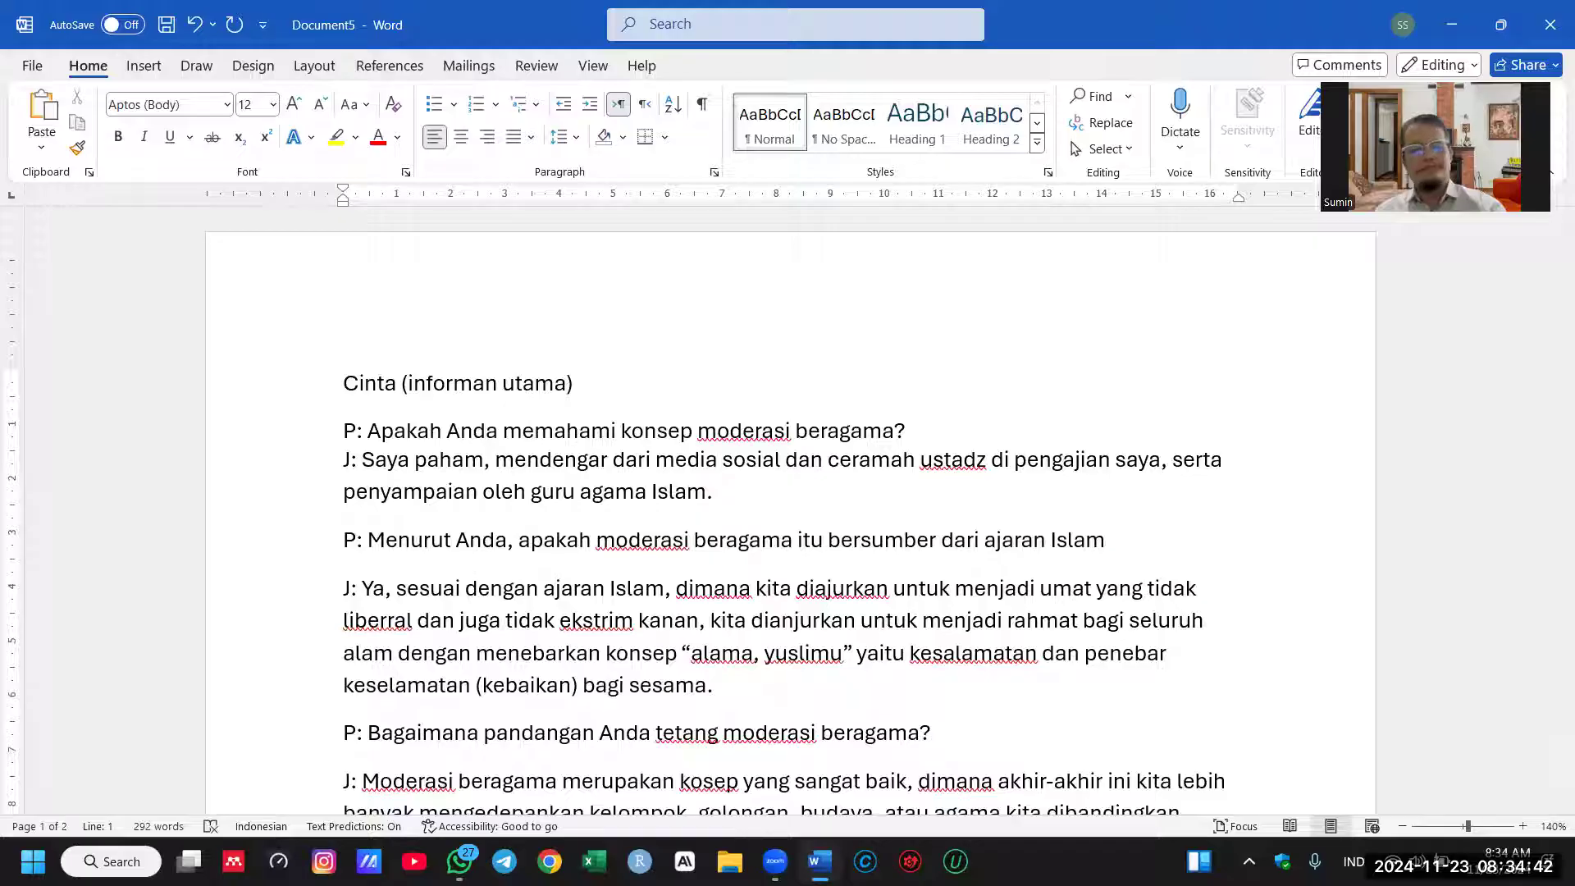
{"action": "key", "text": "Return"}
{"action": "key", "text": "Return"}
{"action": "key", "text": "Up"}
{"action": "key", "text": "Up"}
{"action": "type", "text": "Pemahaman Kosep Moderasi Beragama Persepsi tentang Moderasi Beragama Implementasi Moderasi Beragama Faktor-Faktor yang Menyebabkan Moderasi Beragama Di Anggap Penting Langkah-langkah Pendidikan Moderasi Beragama"}
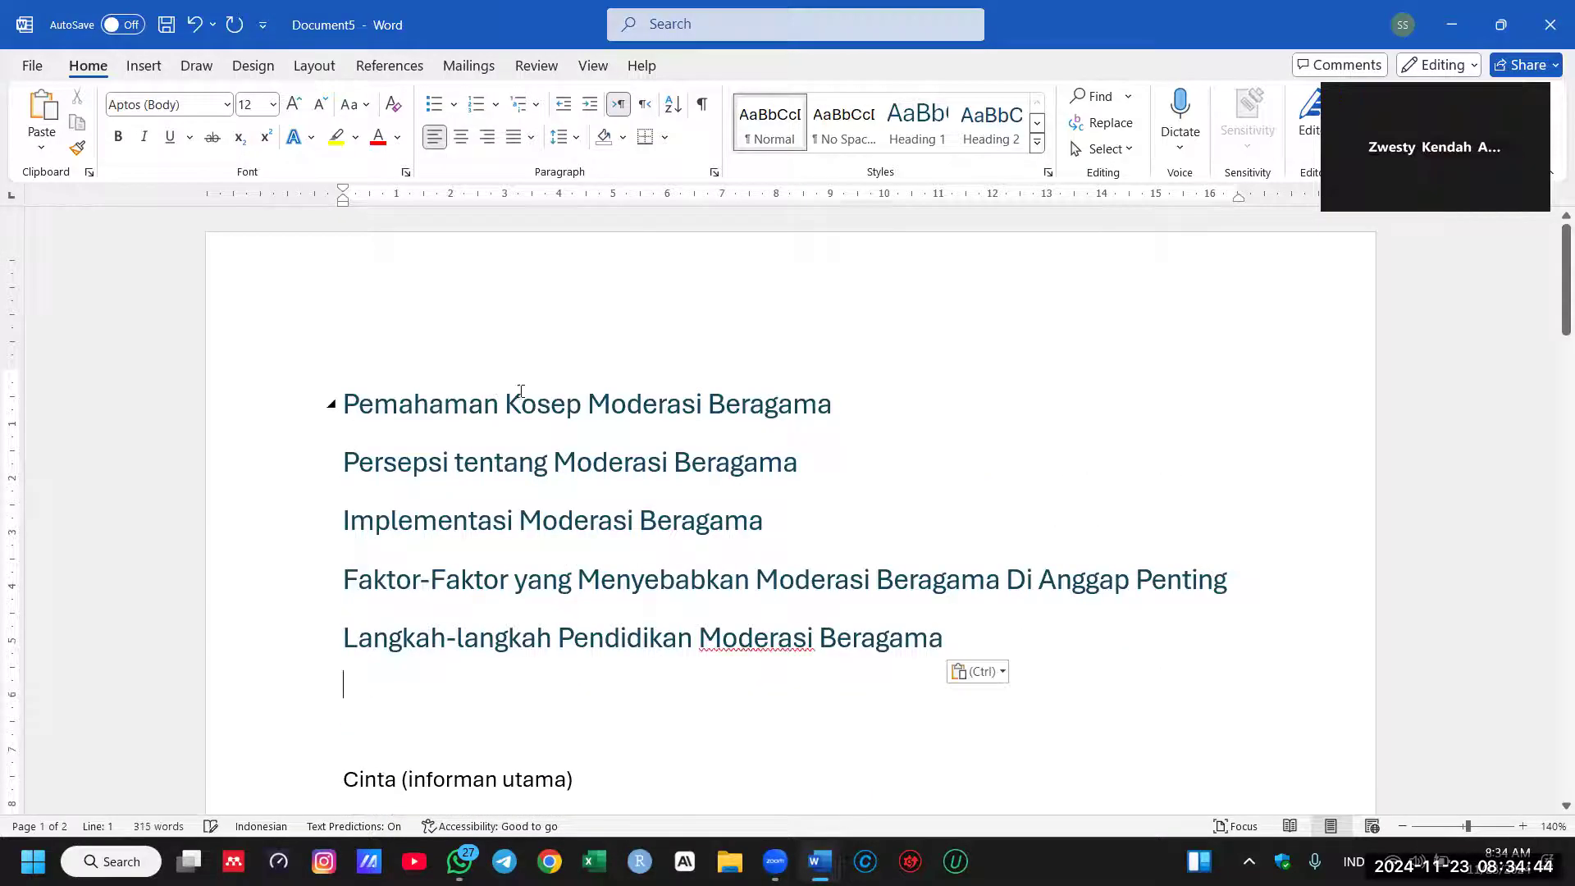
{"action": "scroll", "coordinate": [520, 391], "scroll_direction": "down", "scroll_amount": 2}
{"action": "key", "text": "Delete"}
{"action": "key", "text": "Delete"}
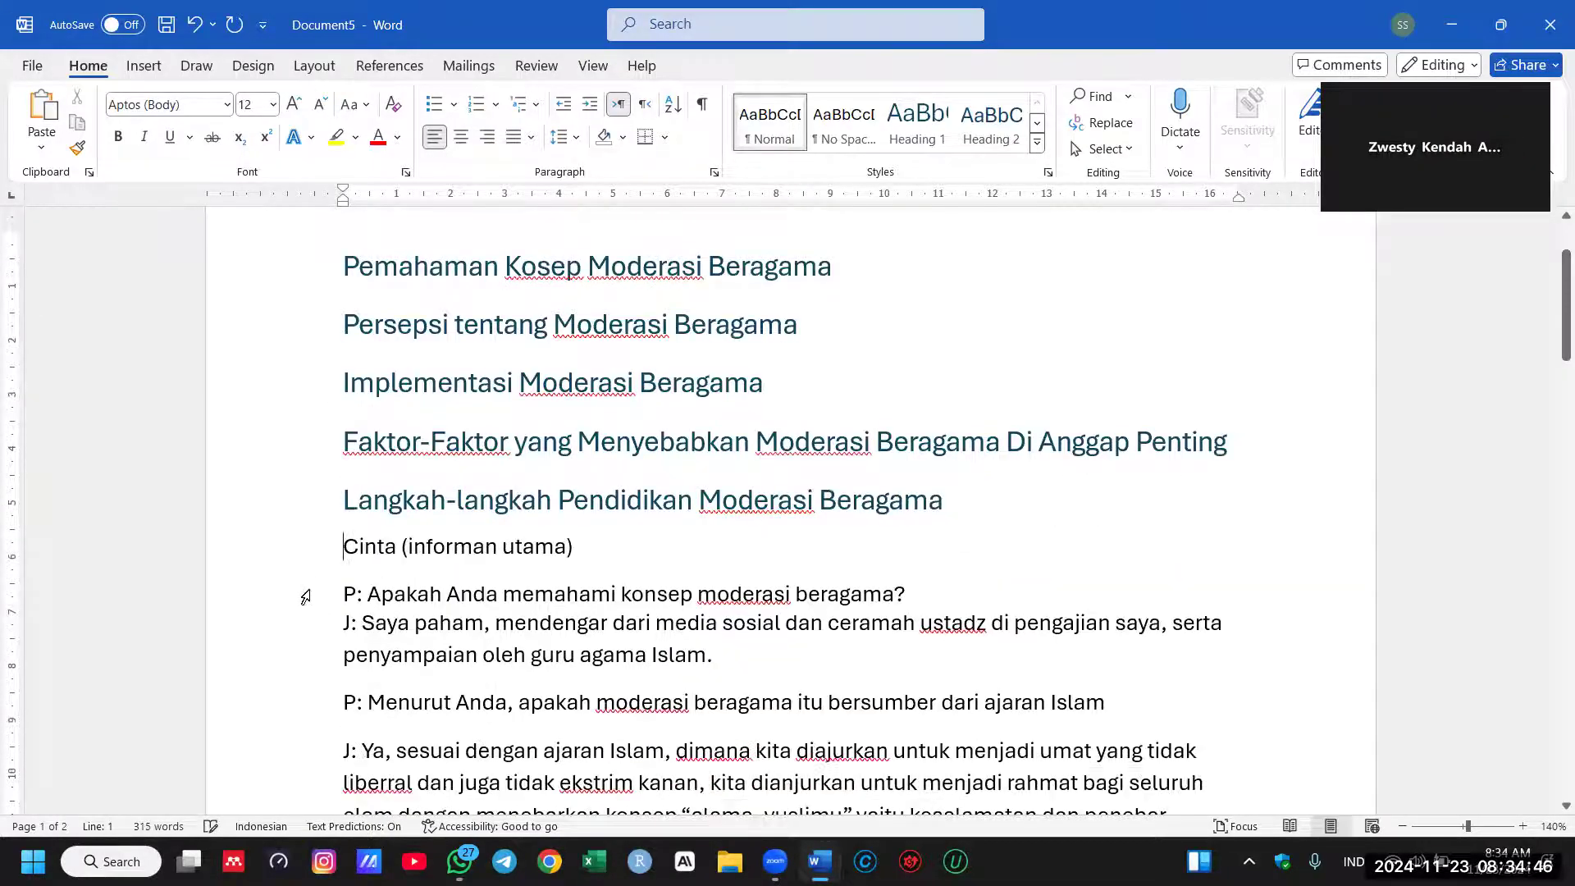
Step: Move the informant's name line from below the pasted headings to the start of the document, leaving blank lines before the first heading
{"action": "left_click", "coordinate": [309, 554]}
{"action": "key", "text": "ctrl+c"}
{"action": "key", "text": "Delete"}
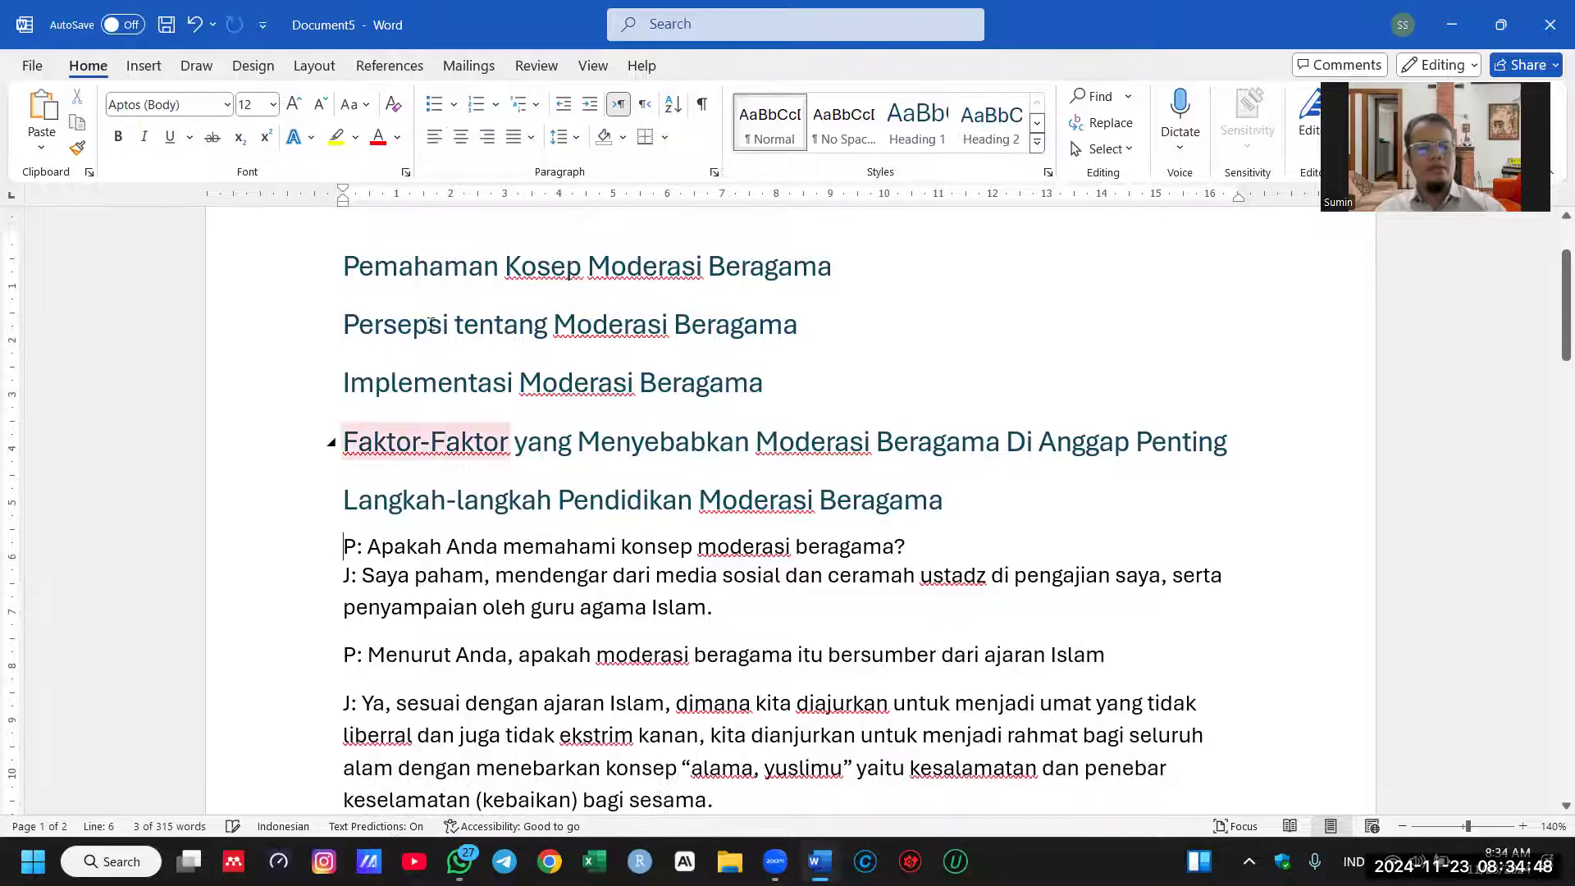
{"action": "left_click", "coordinate": [357, 250]}
{"action": "key", "text": "Return"}
{"action": "key", "text": "Return"}
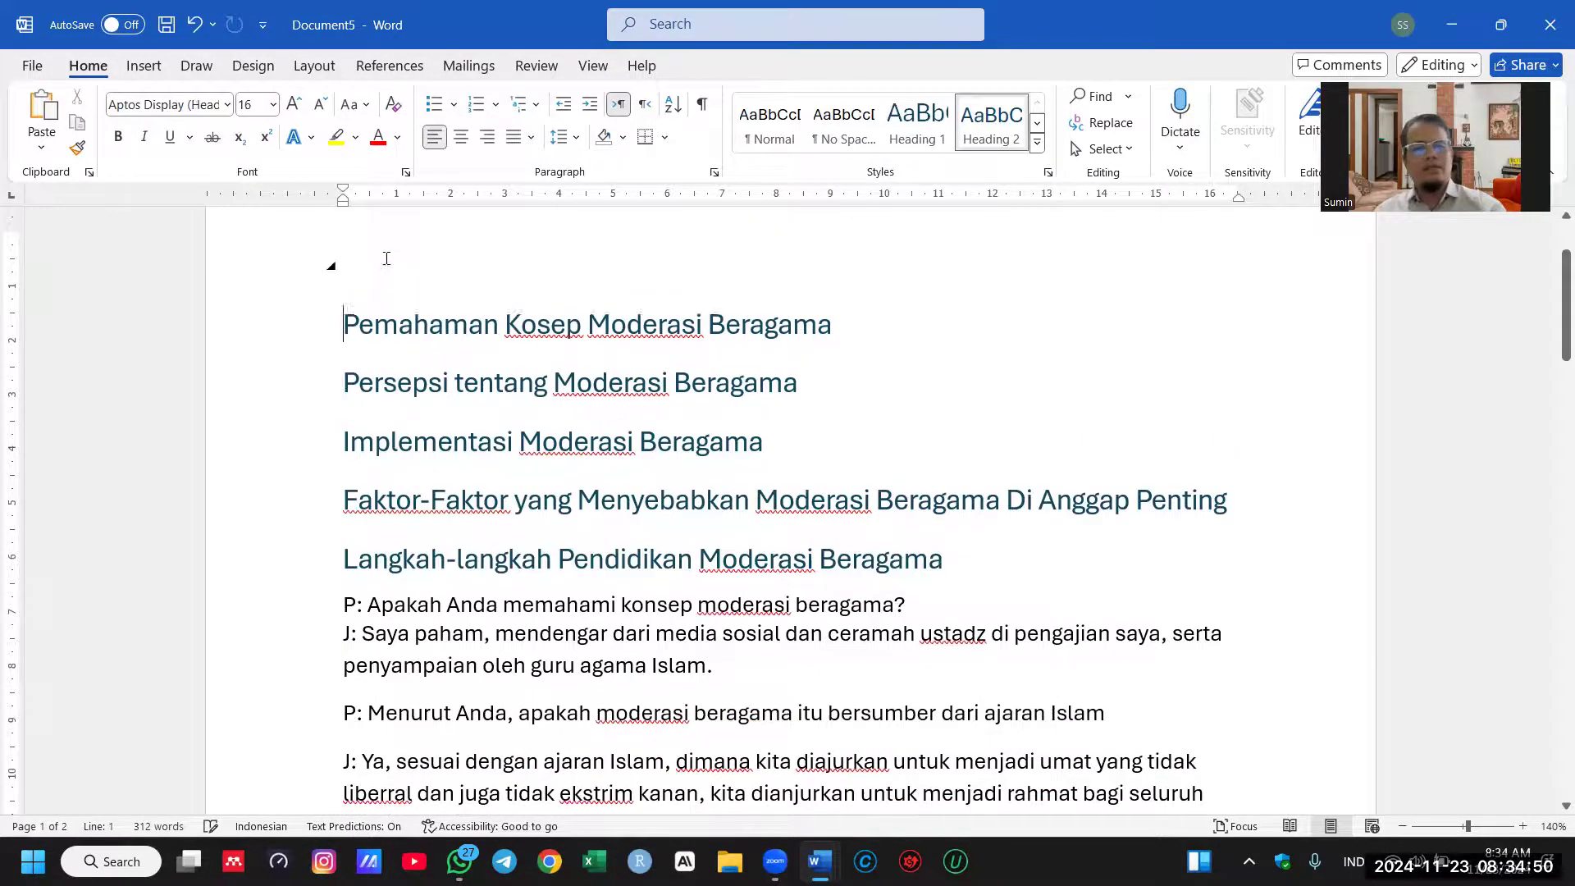
{"action": "left_click", "coordinate": [413, 268]}
{"action": "key", "text": "ctrl+v"}
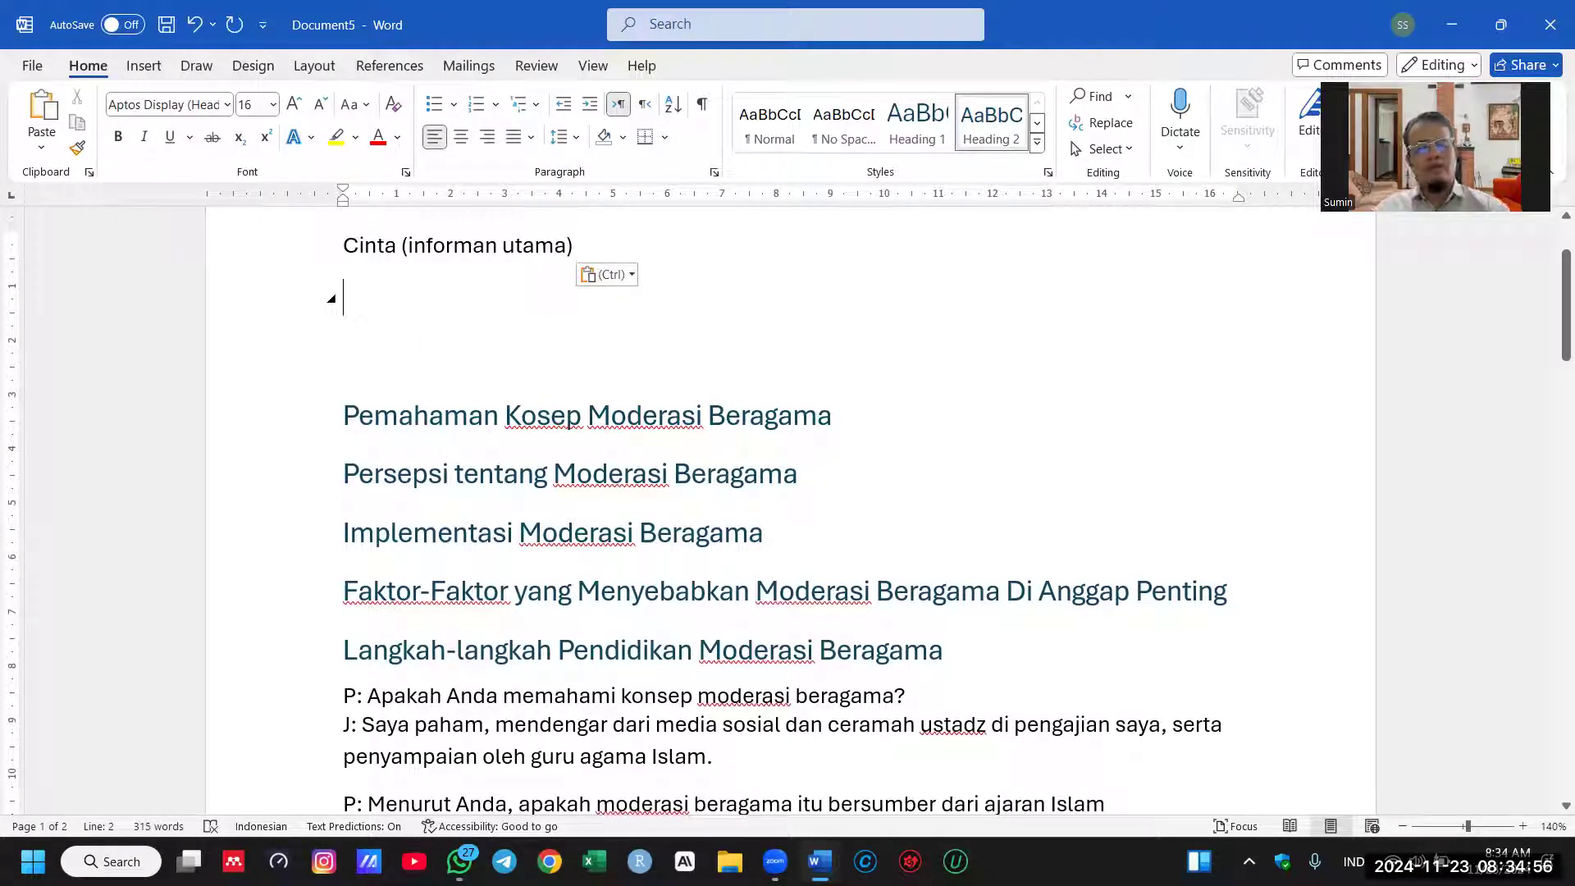
Step: Below the informant's name, enter the interview place "Pontianak" and the date "10 November 2023" on separate lines
{"action": "type", "text": "PON"}
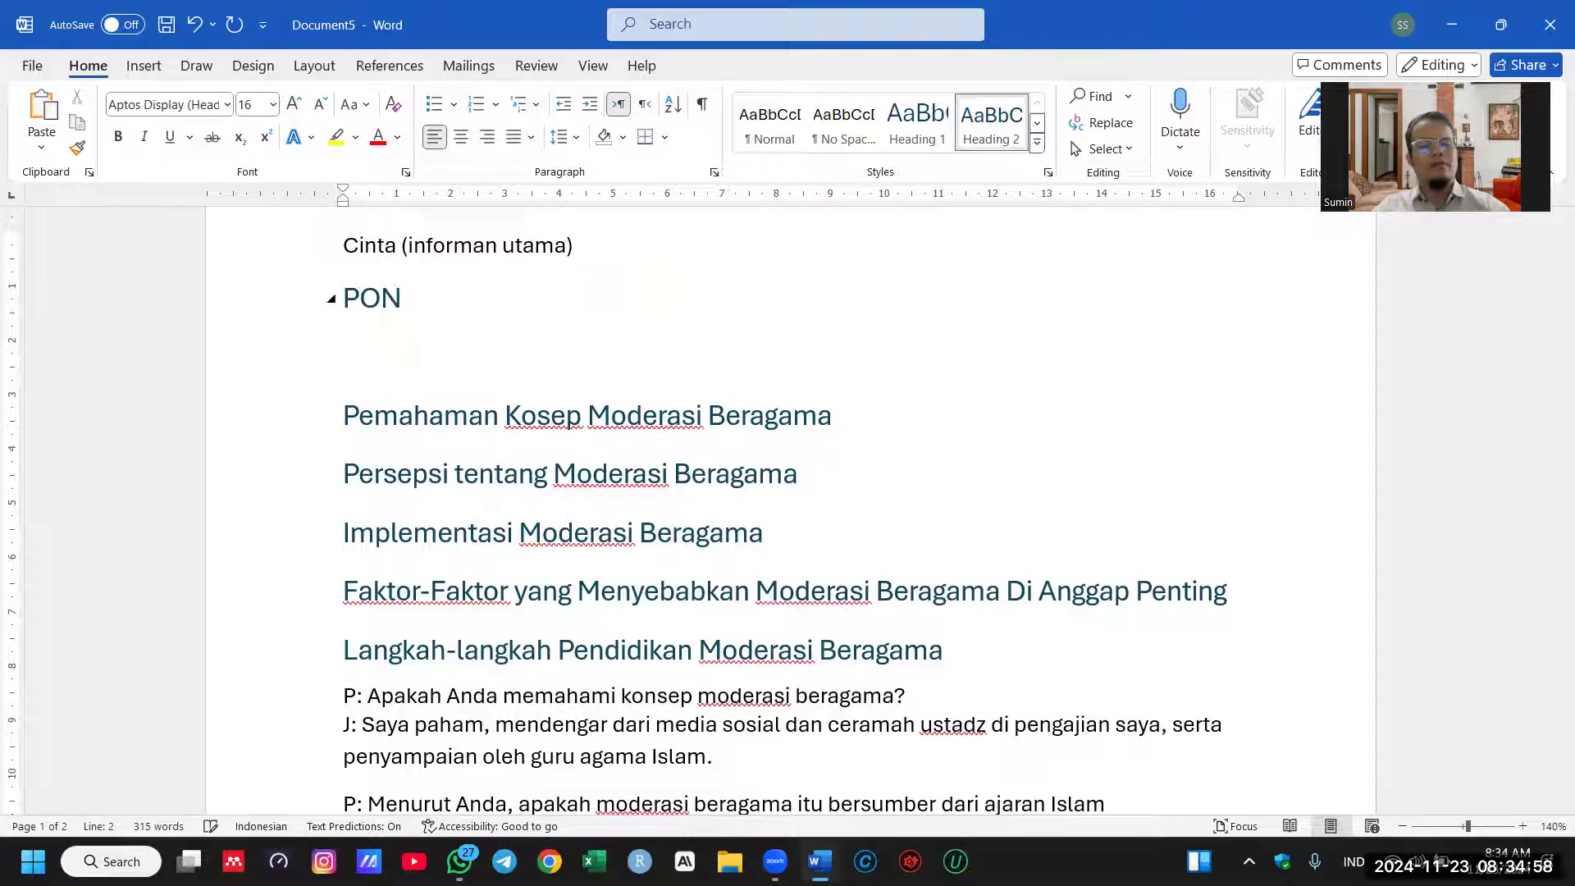
{"action": "type", "text": "TIANA"}
{"action": "key", "text": "BackSpace"}
{"action": "type", "text": "tianak"}
{"action": "key", "text": "Return"}
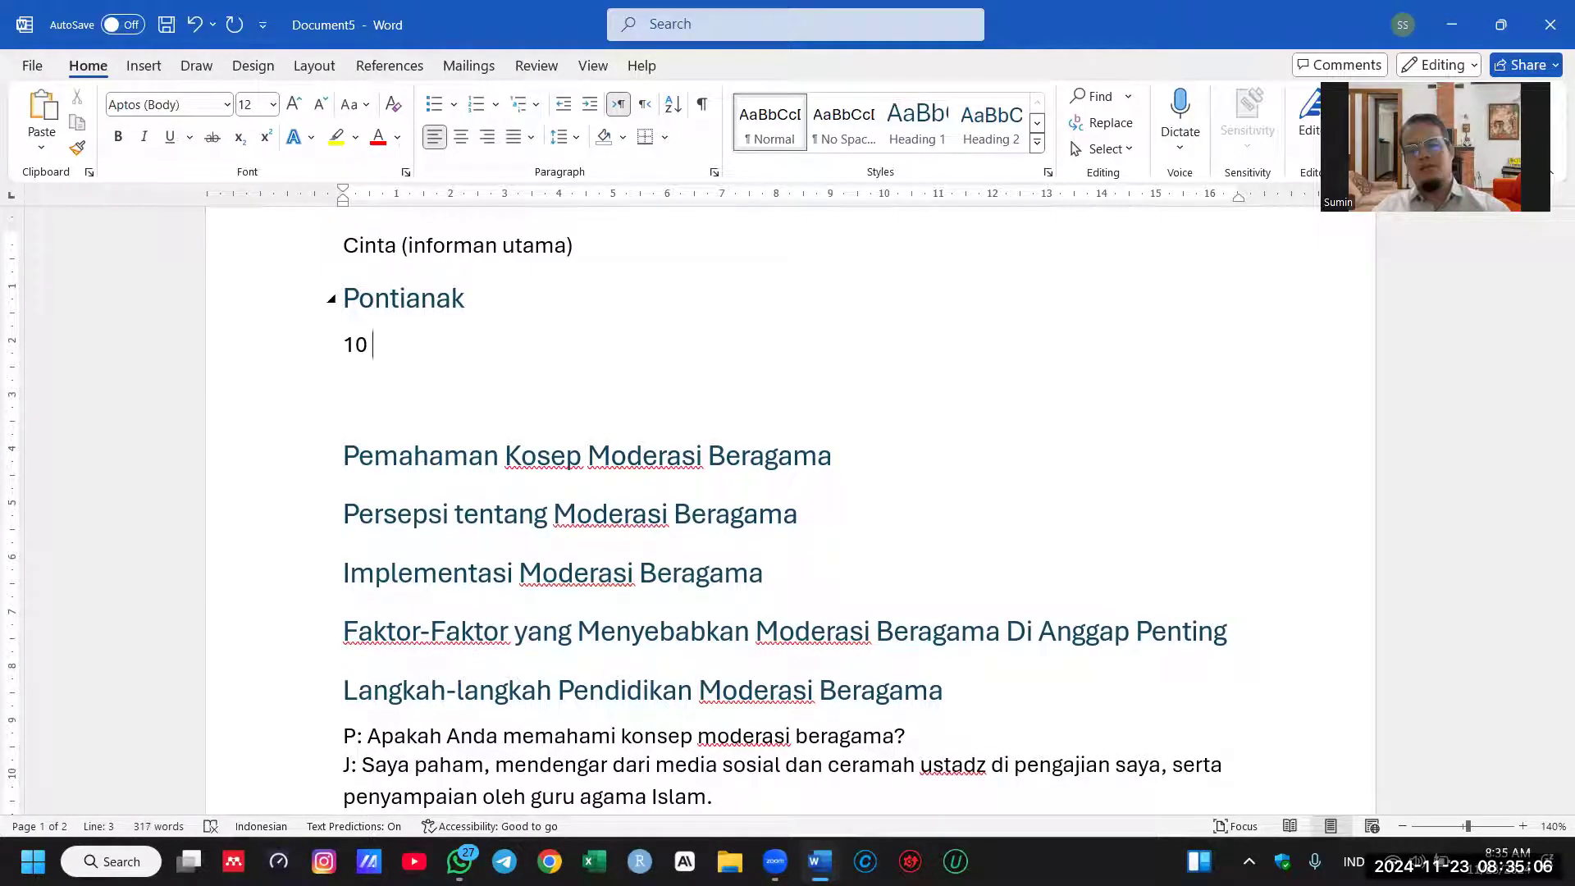
{"action": "type", "text": "10 November 2023"}
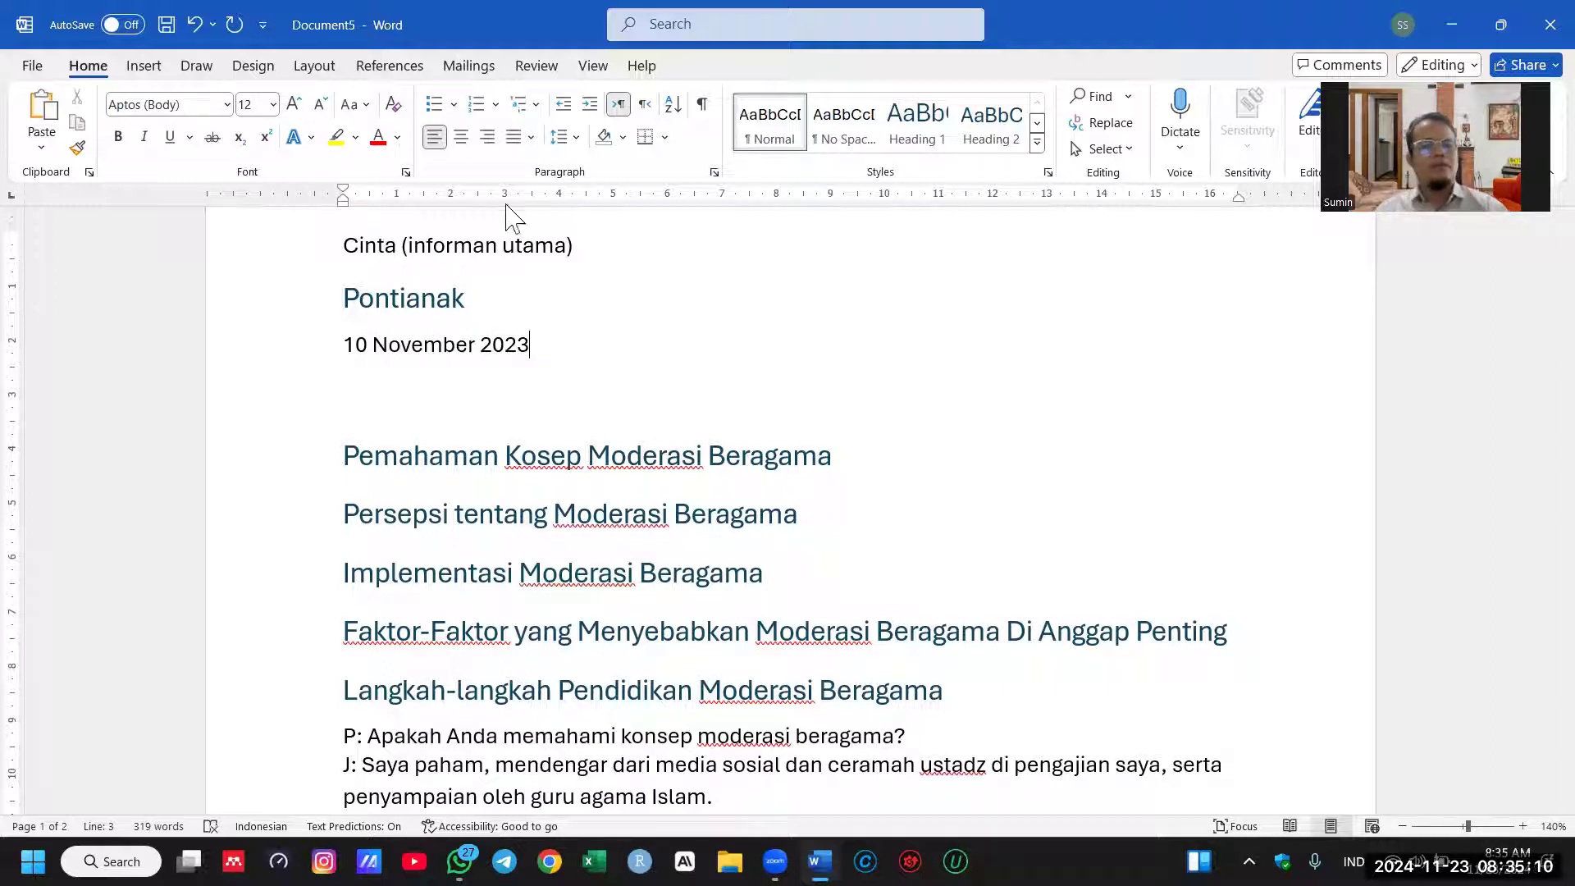
Step: Apply the Heading 1 style to the place, interview date and informant's name lines
{"action": "left_click", "coordinate": [231, 304]}
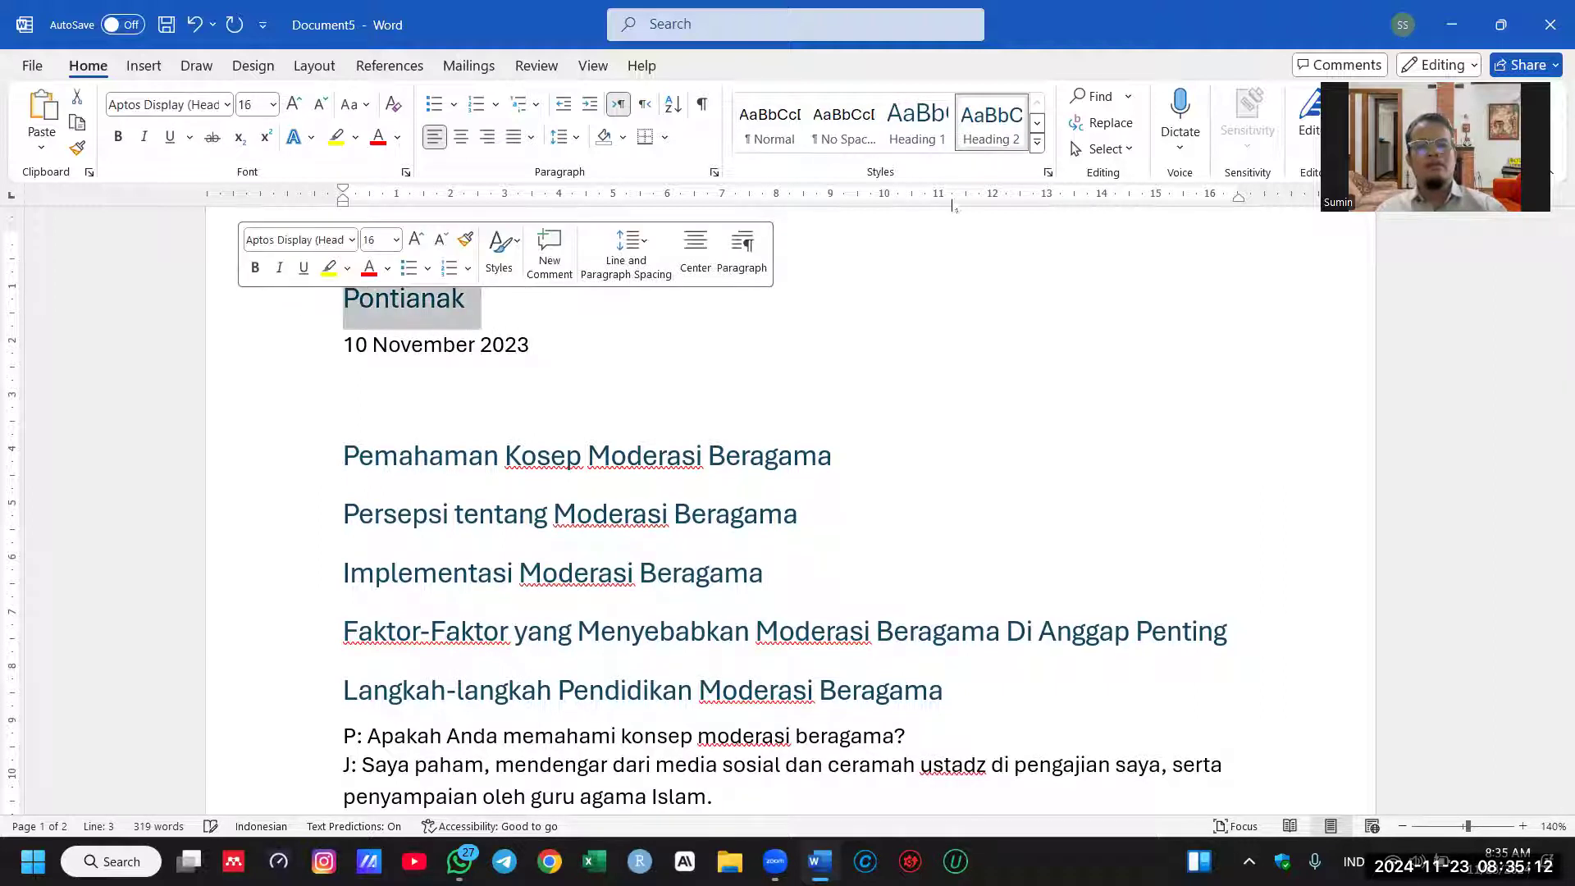
{"action": "left_click", "coordinate": [917, 119]}
{"action": "left_click", "coordinate": [277, 373]}
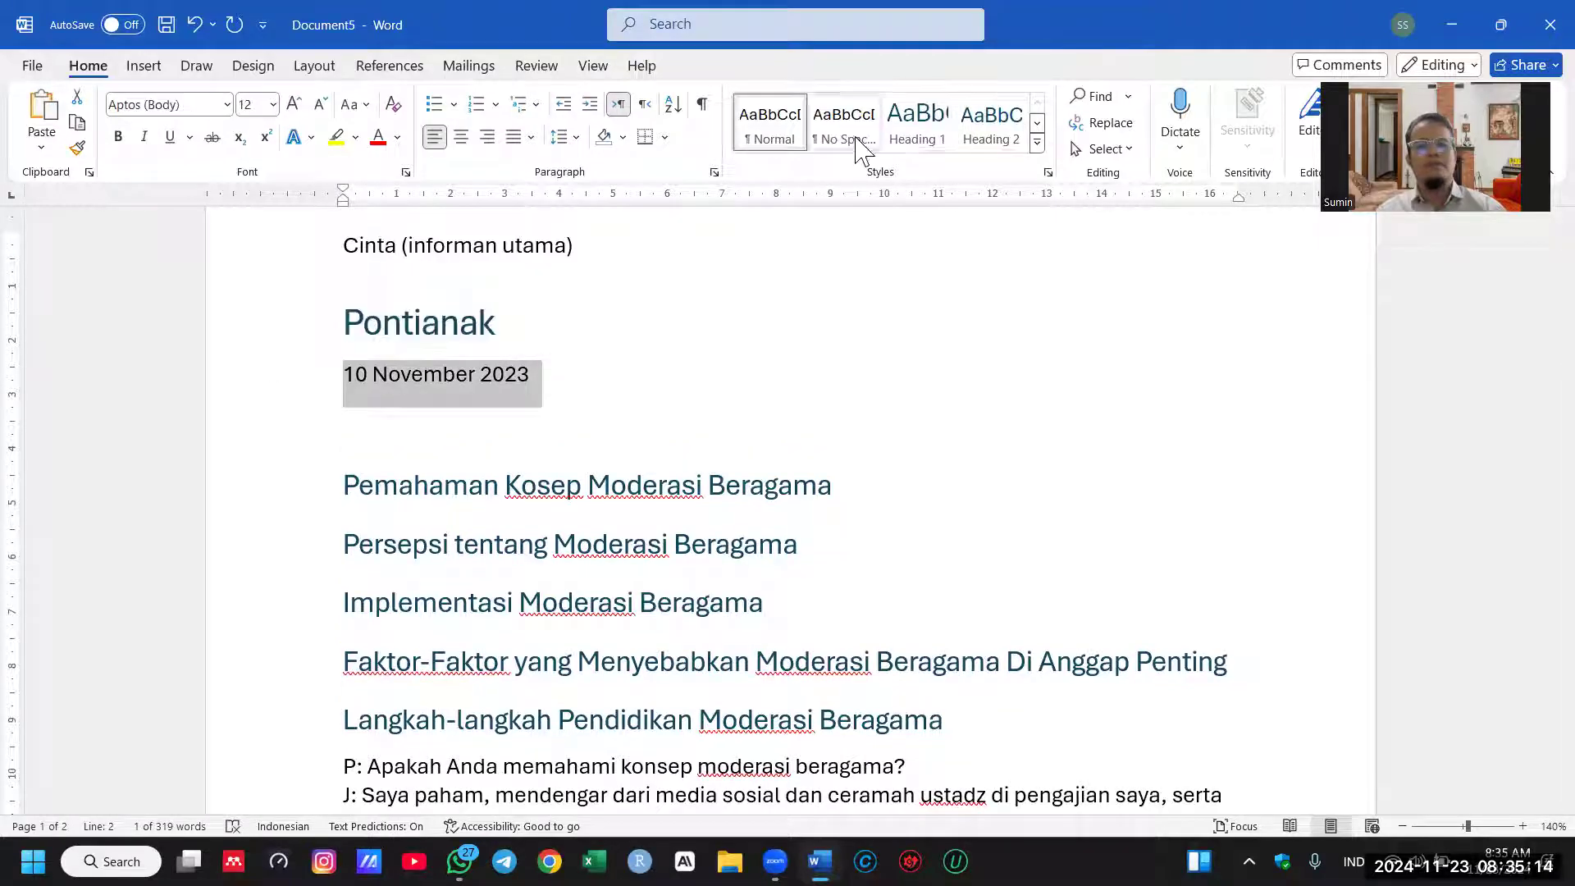
{"action": "left_click", "coordinate": [918, 119]}
{"action": "left_click", "coordinate": [267, 250]}
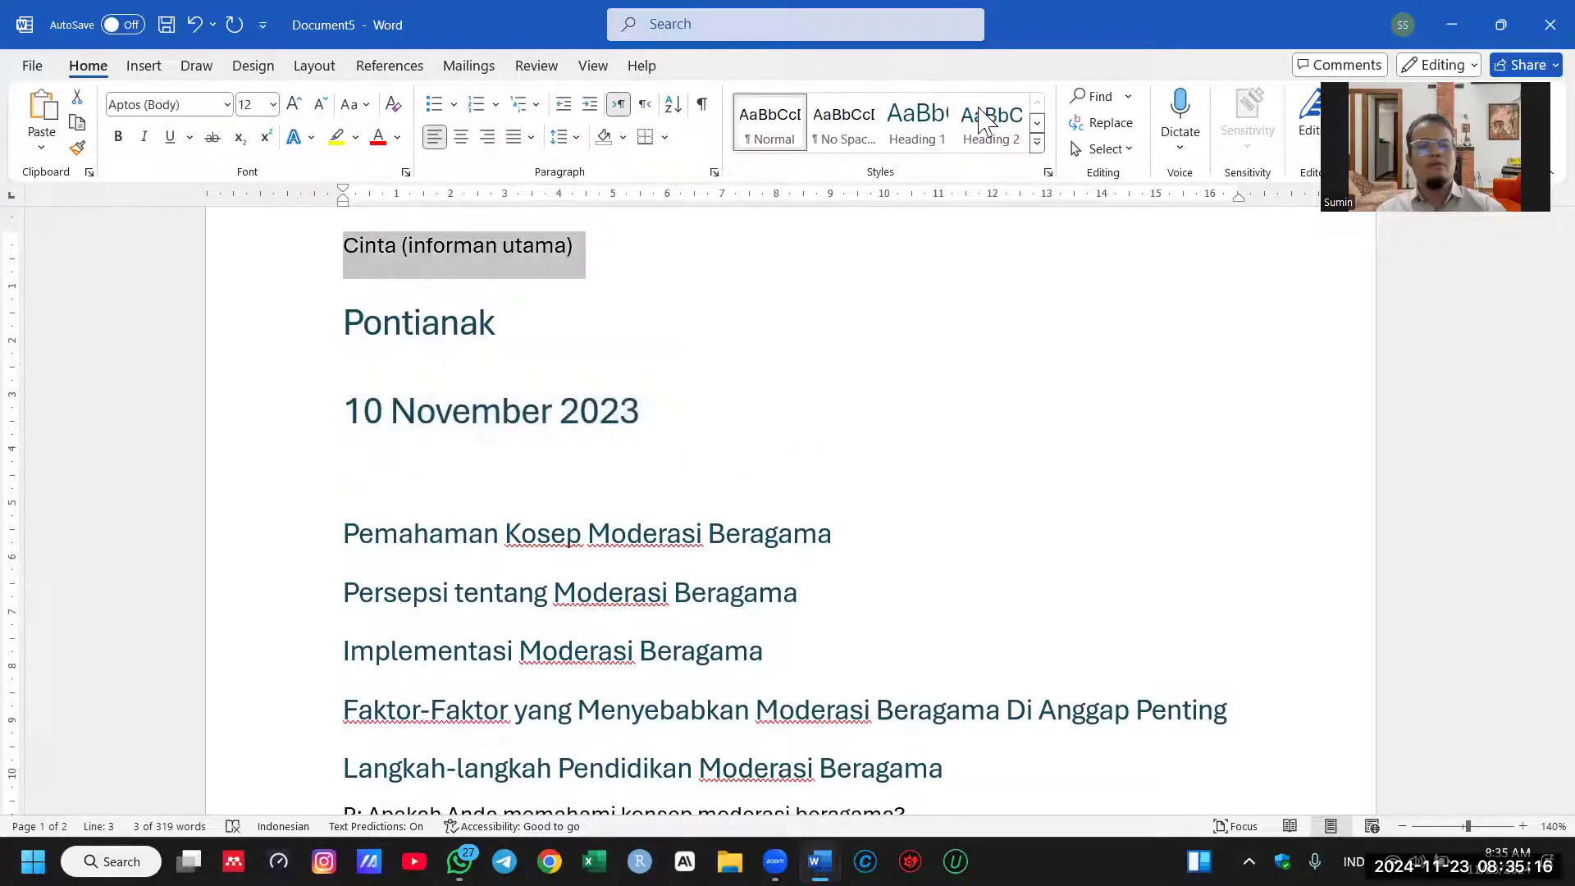
{"action": "left_click", "coordinate": [917, 119]}
Step: Delete "(informan utama)" from the informant's name heading
{"action": "left_click", "coordinate": [467, 285]}
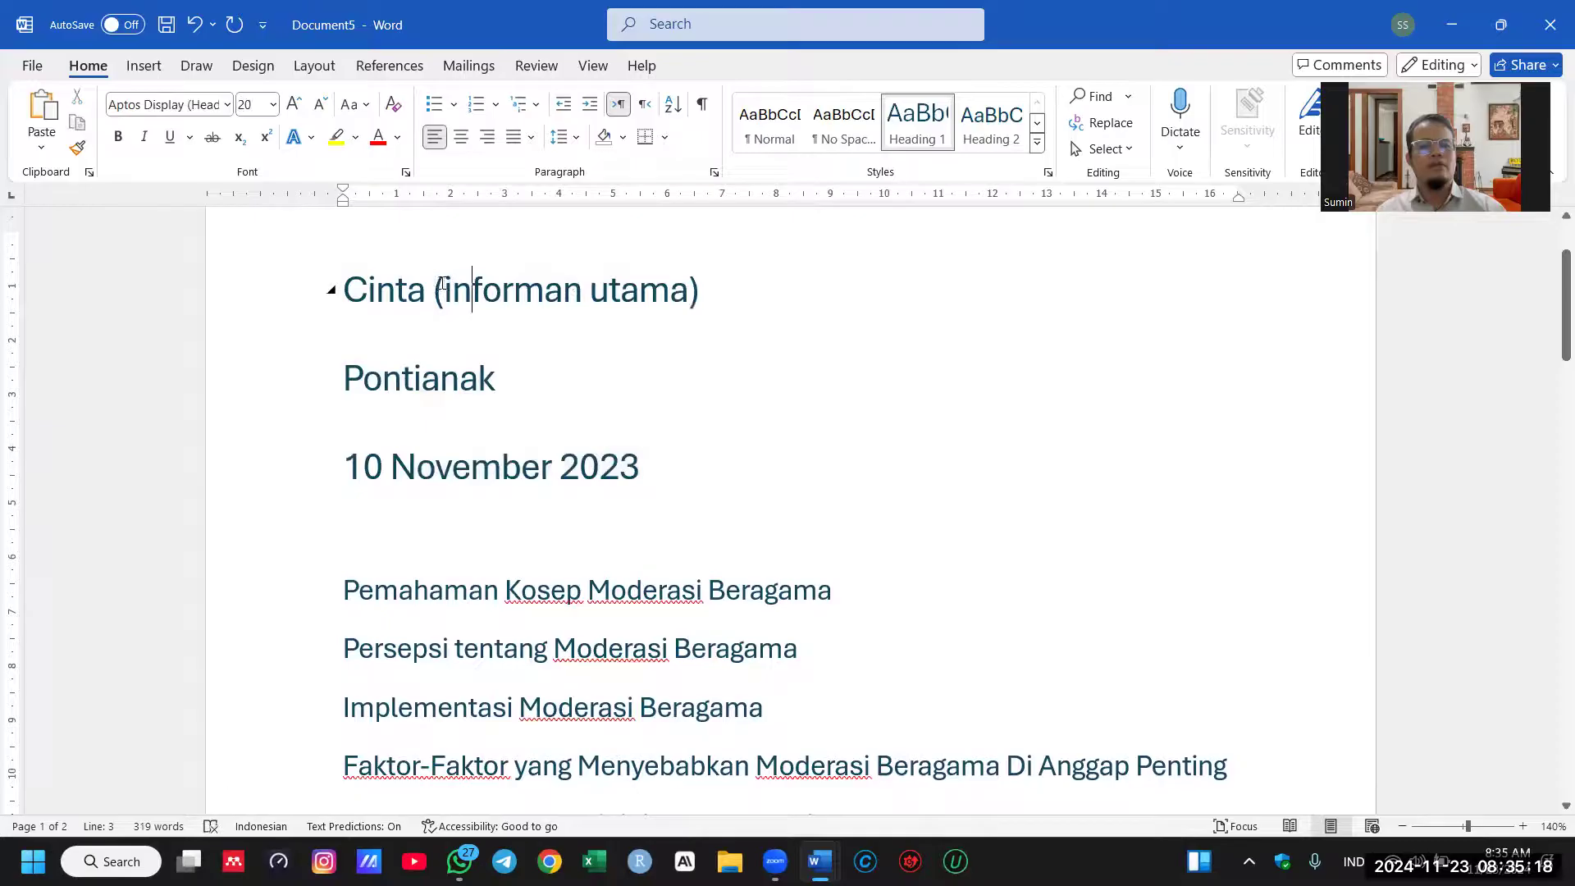
{"action": "left_click_drag", "start_coordinate": [434, 287], "coordinate": [774, 271]}
{"action": "key", "text": "BackSpace"}
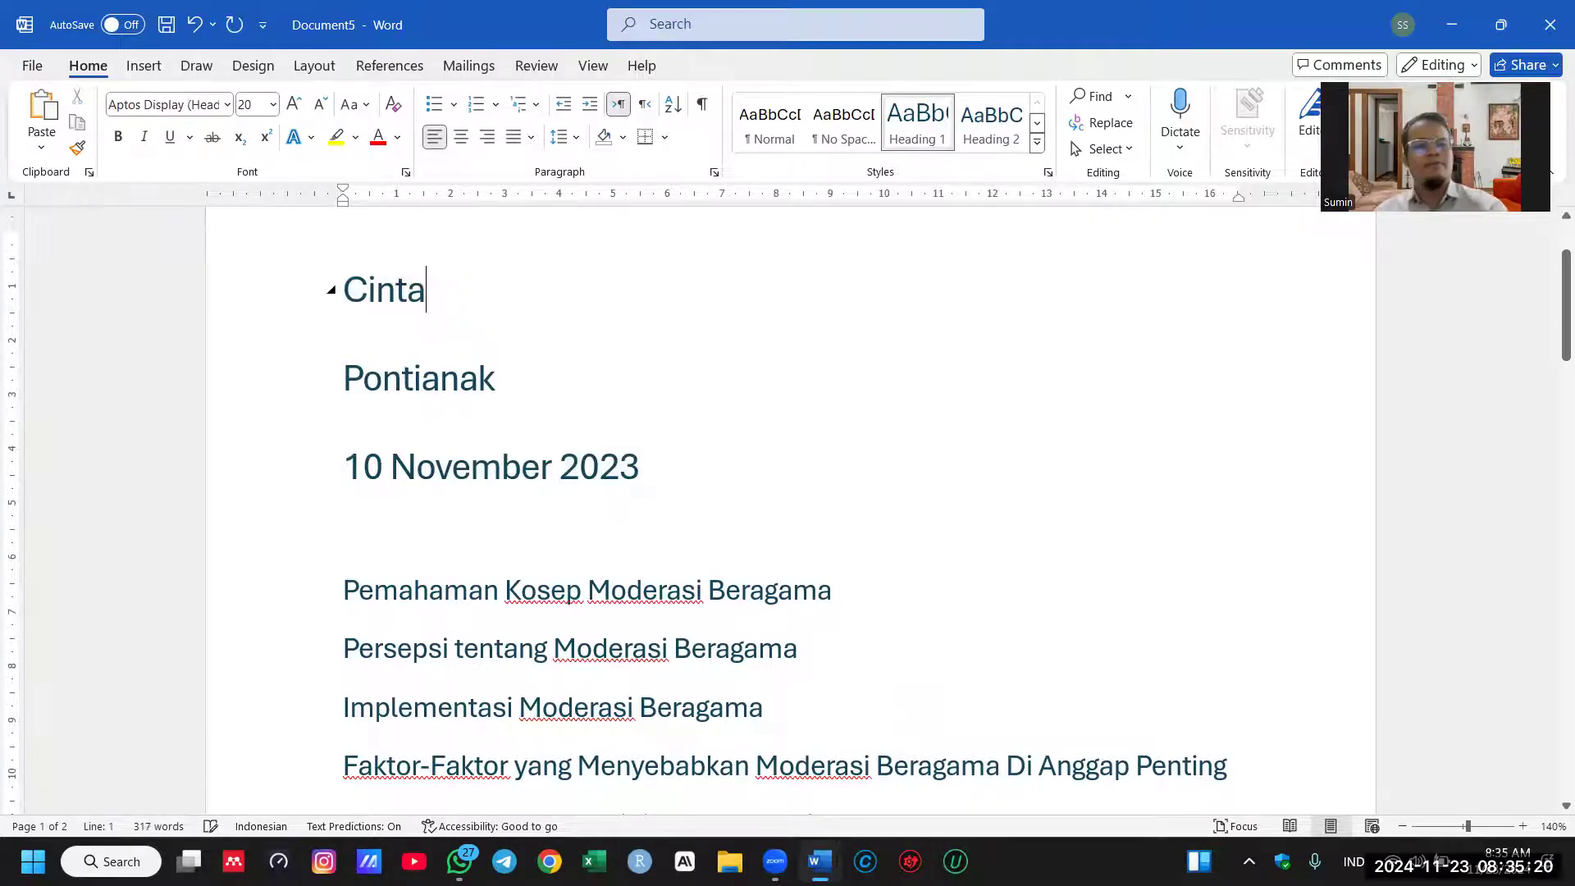
Step: Take the four headings below "Pemahaman Kosep Moderasi Beragama" out for reuse, closing the gap above the first question
{"action": "scroll", "coordinate": [731, 302], "scroll_direction": "down", "scroll_amount": 3}
{"action": "scroll", "coordinate": [731, 302], "scroll_direction": "down", "scroll_amount": 1}
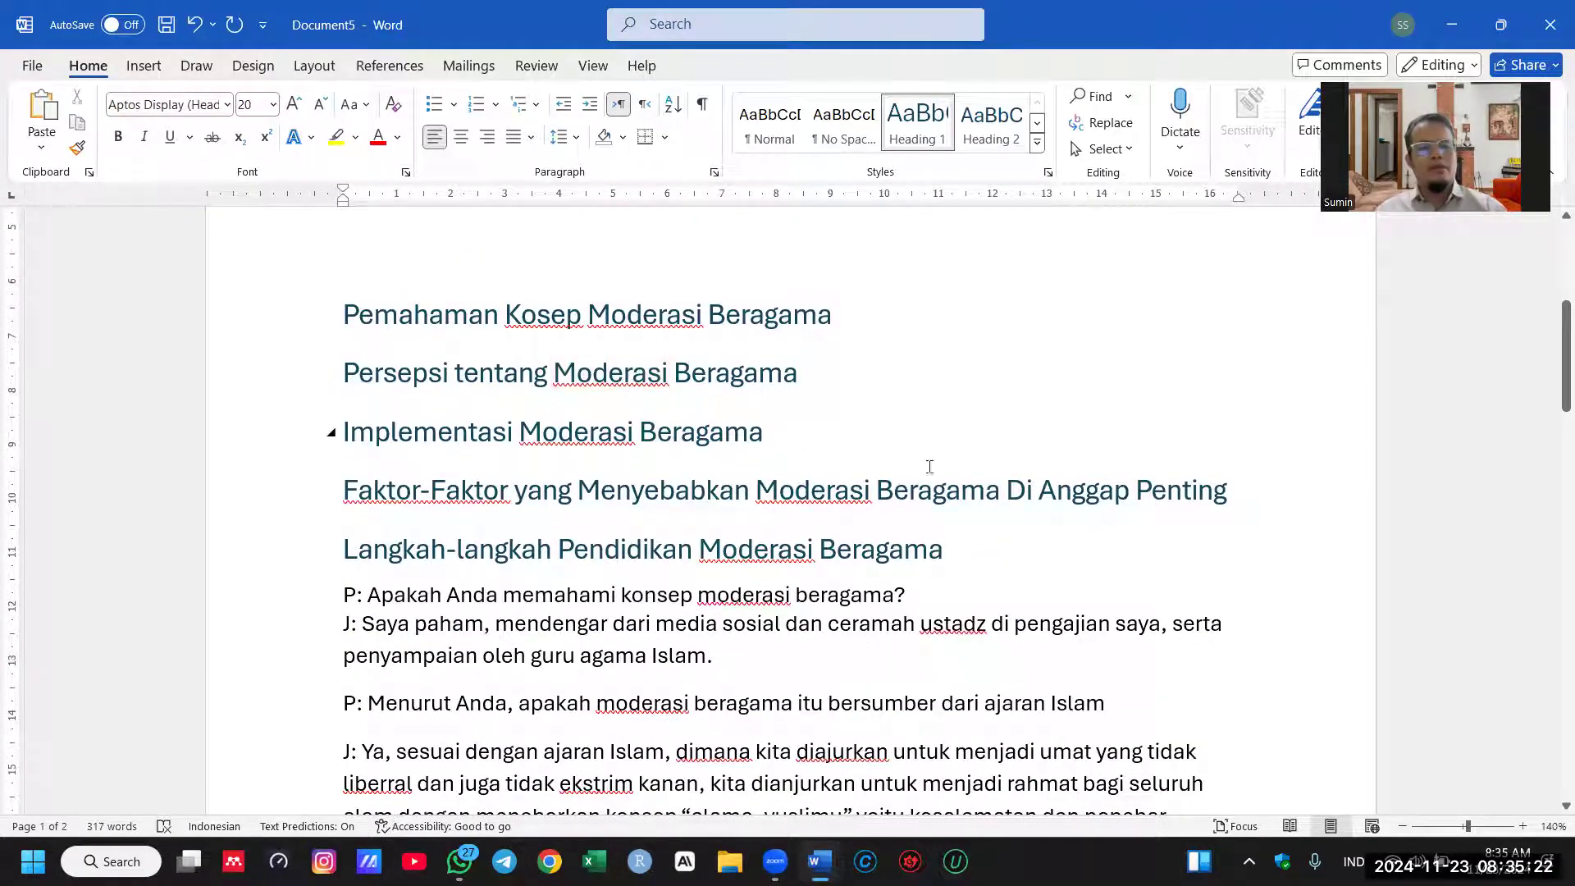
{"action": "left_click", "coordinate": [986, 546]}
{"action": "key", "text": "Return"}
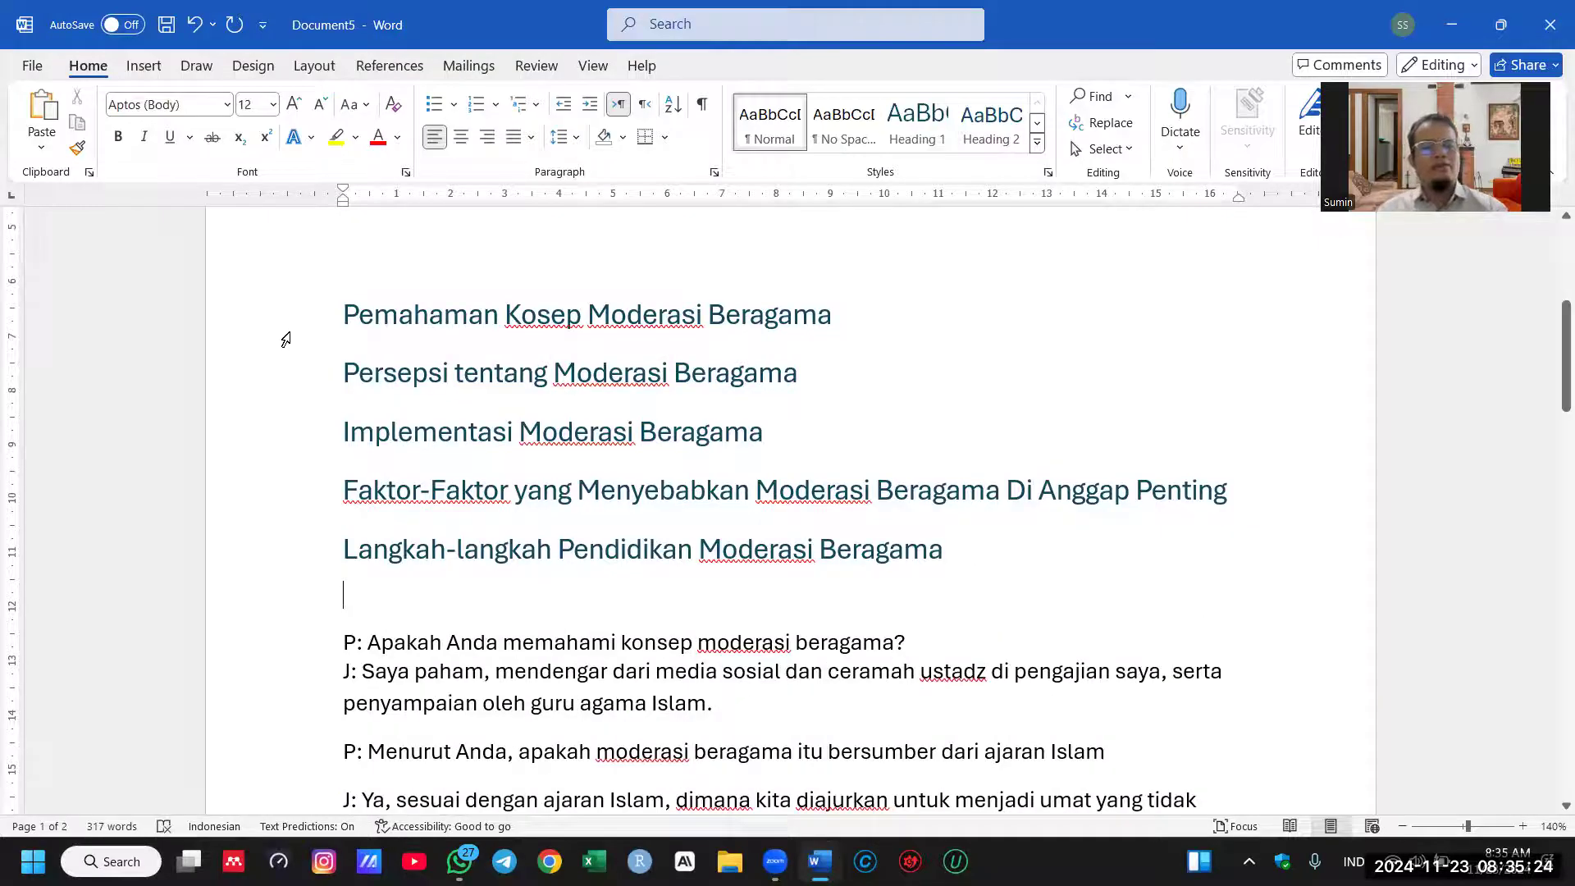
{"action": "left_click", "coordinate": [285, 339]}
{"action": "left_click_drag", "start_coordinate": [302, 387], "coordinate": [336, 545]}
{"action": "key", "text": "ctrl+c"}
{"action": "key", "text": "Delete"}
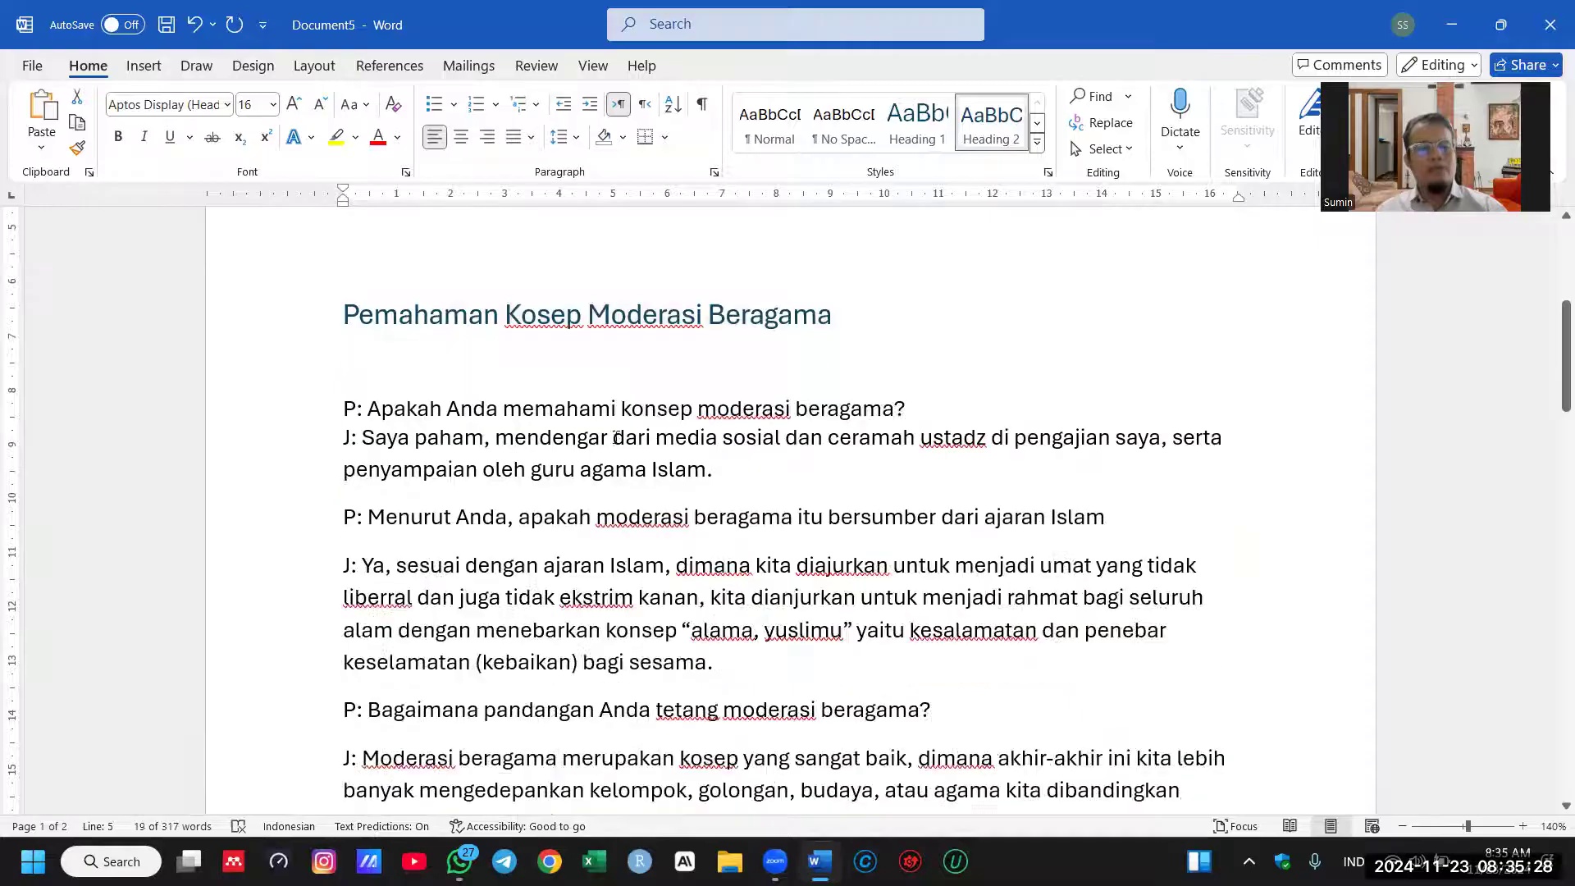
{"action": "key", "text": "Delete"}
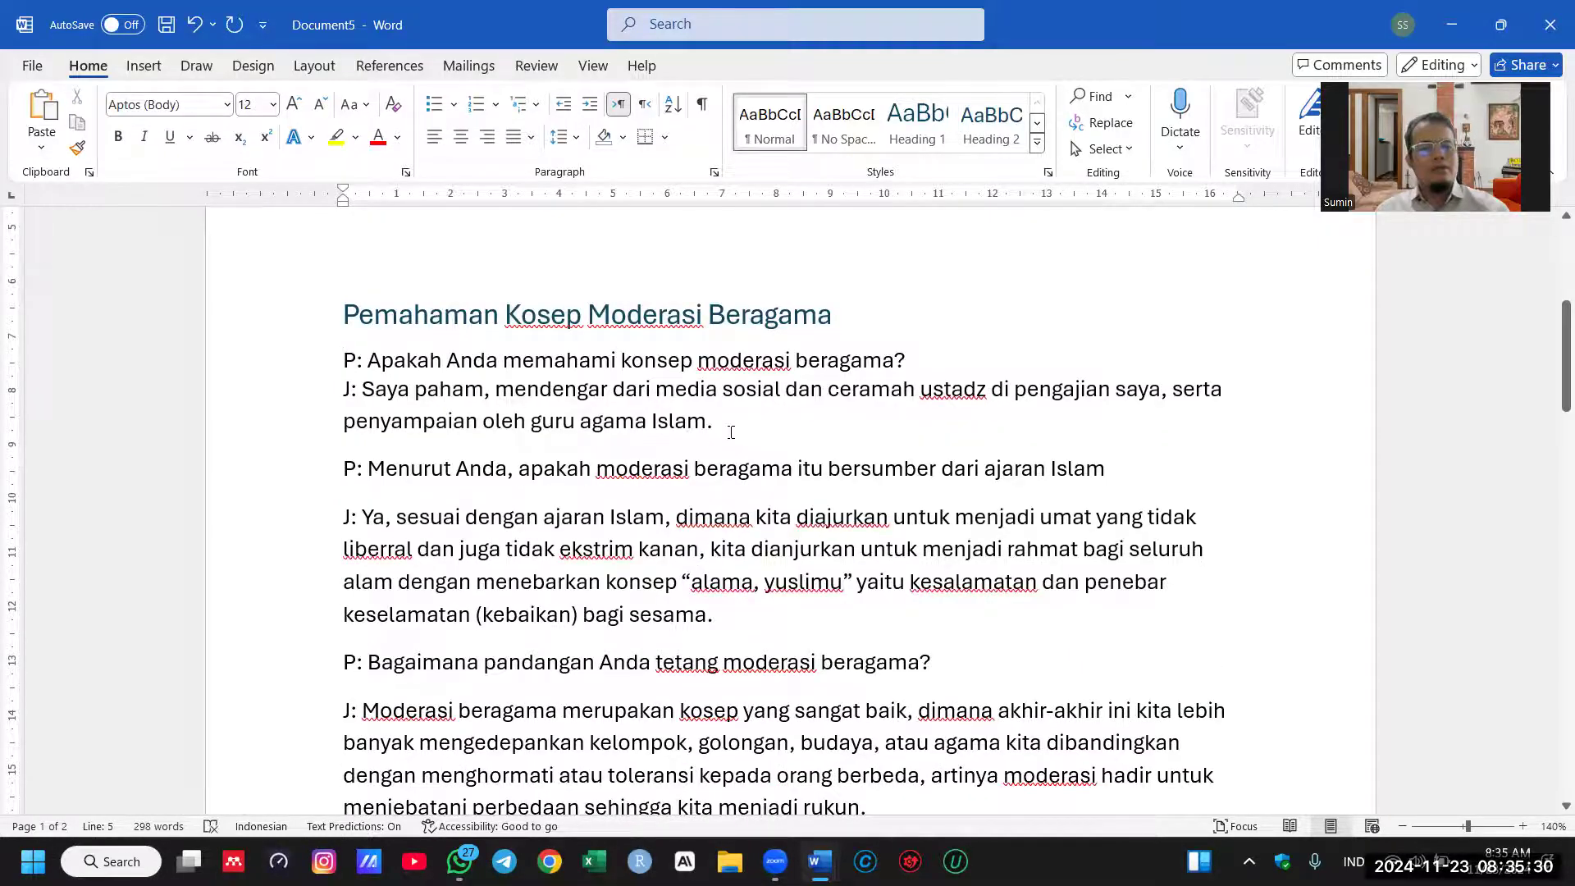
Step: Delete the two questions under "Pemahaman Kosep Moderasi Beragama", keeping only their answers
{"action": "left_click", "coordinate": [768, 427]}
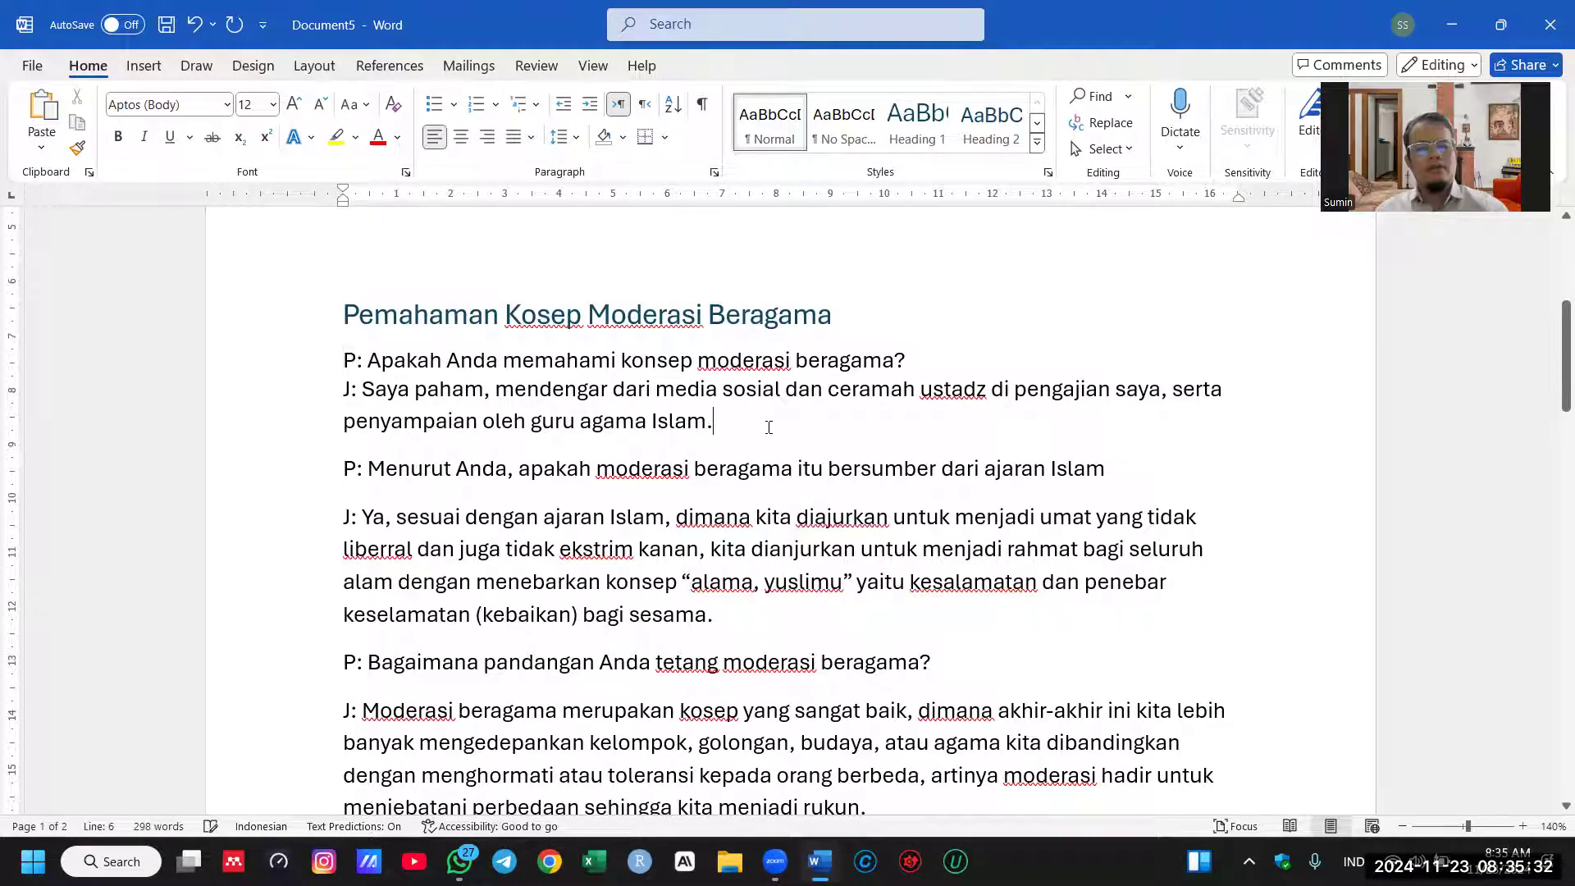
{"action": "key", "text": "Return"}
{"action": "key", "text": "Return"}
{"action": "left_click", "coordinate": [268, 580], "text": "shift"}
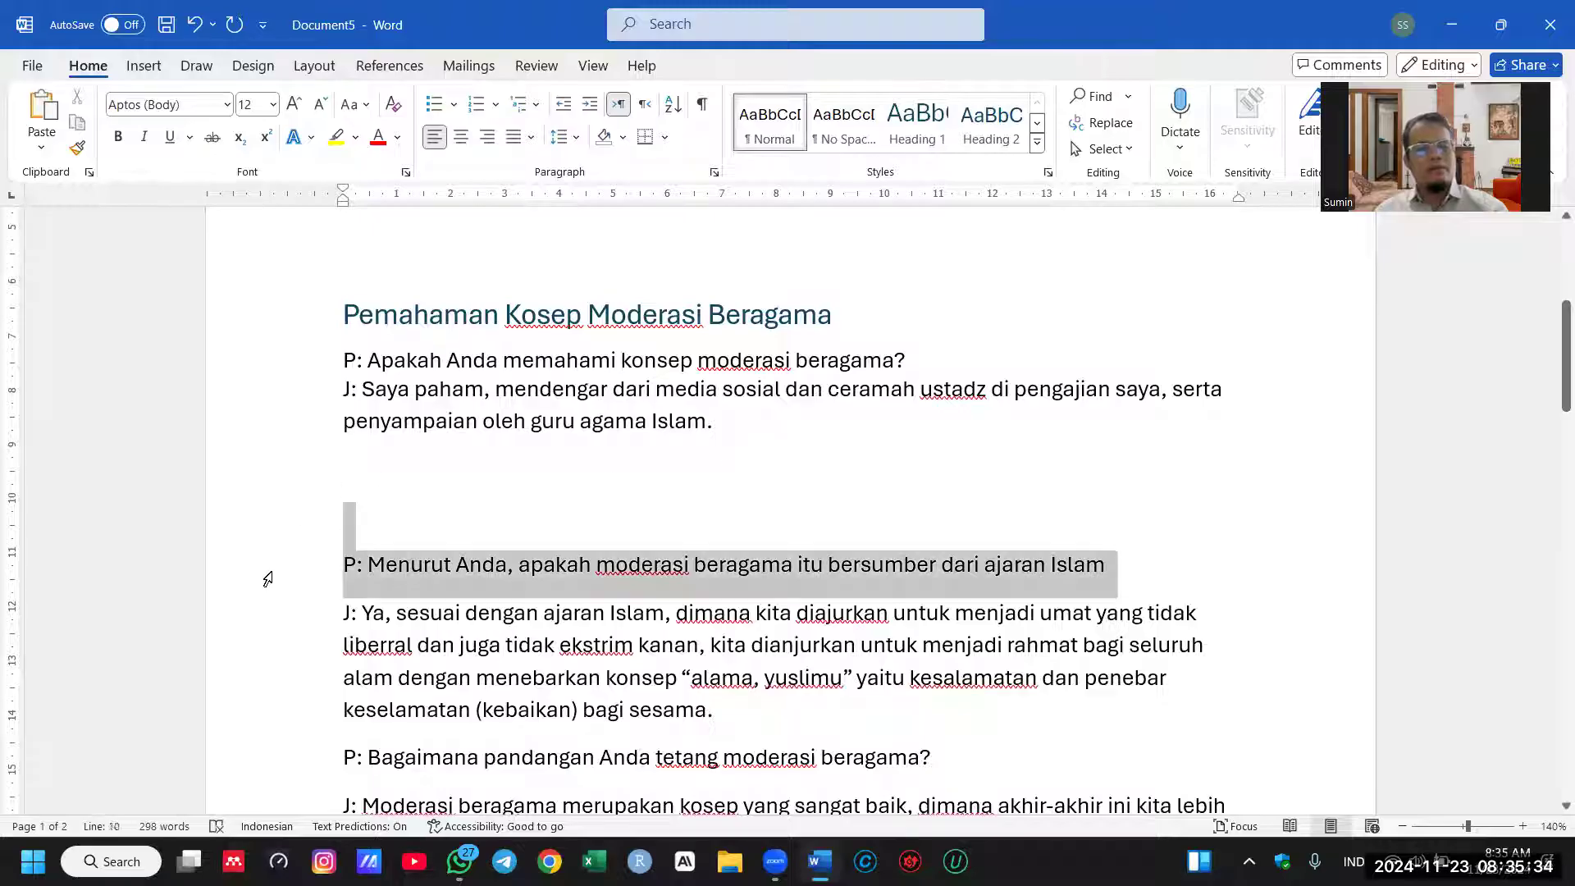
{"action": "key", "text": "Delete"}
{"action": "key", "text": "Delete"}
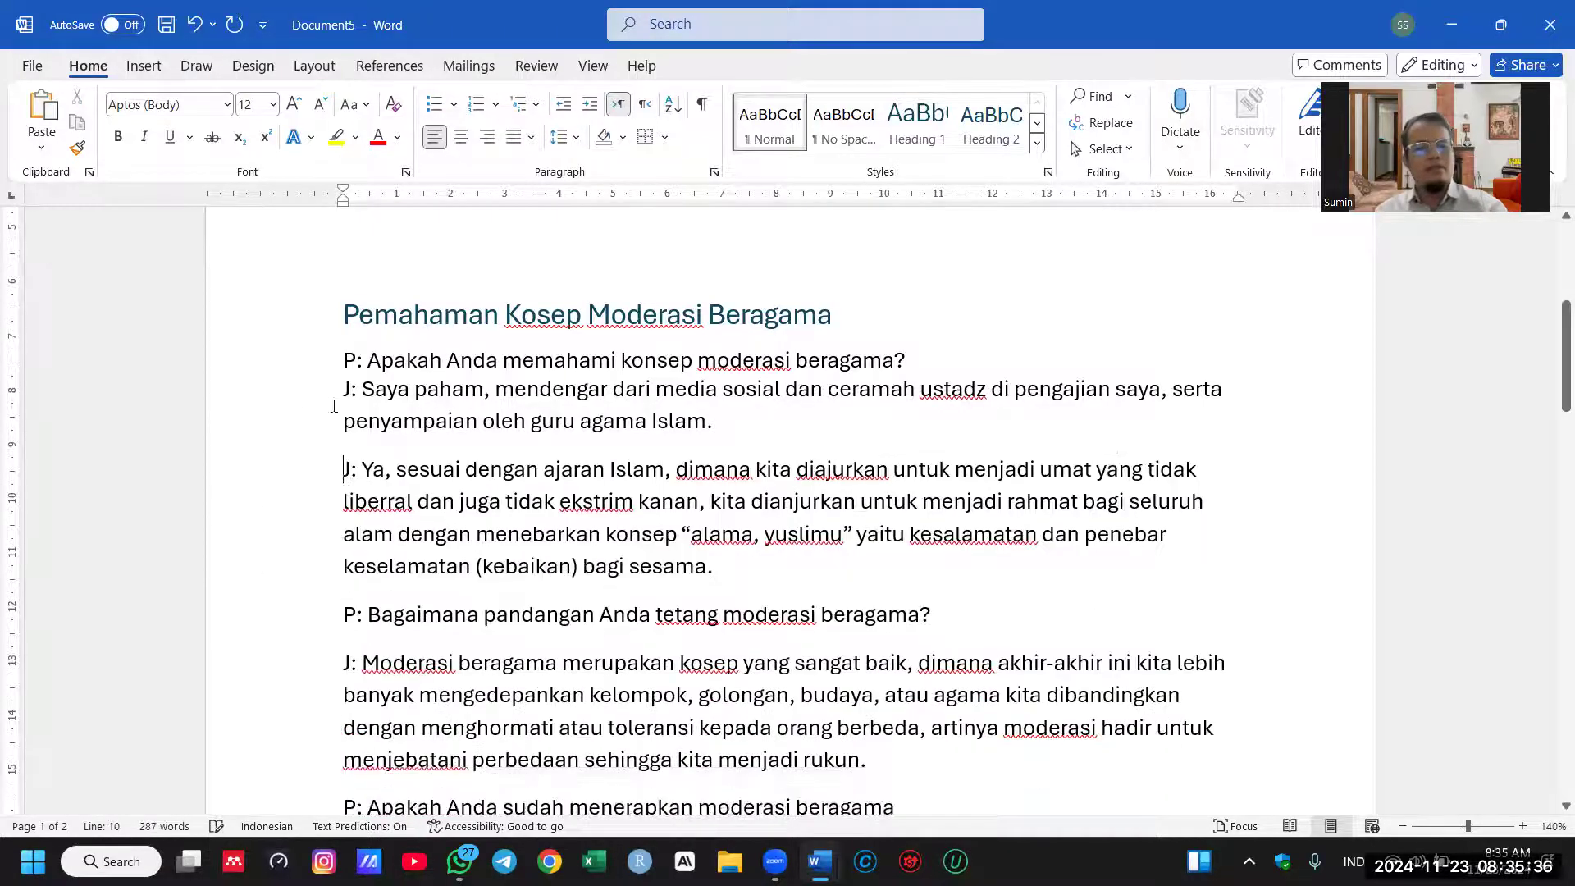
{"action": "left_click", "coordinate": [299, 387]}
{"action": "left_click", "coordinate": [287, 362]}
{"action": "key", "text": "Delete"}
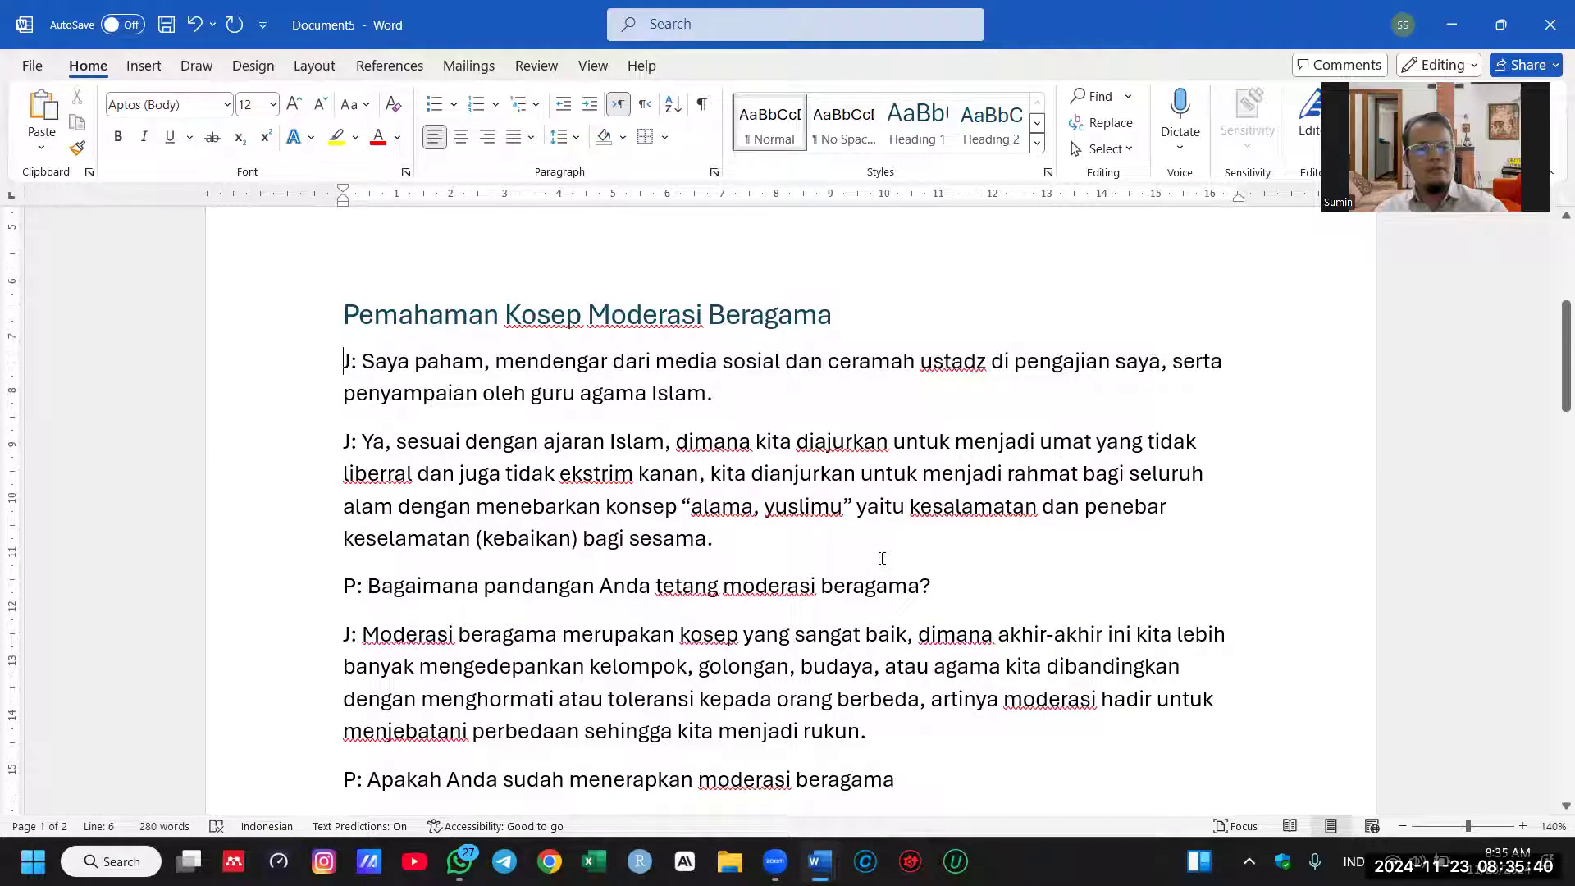
Step: Paste the four removed topic headings below the second answer, after a blank line
{"action": "key", "text": "Return"}
{"action": "key", "text": "Return"}
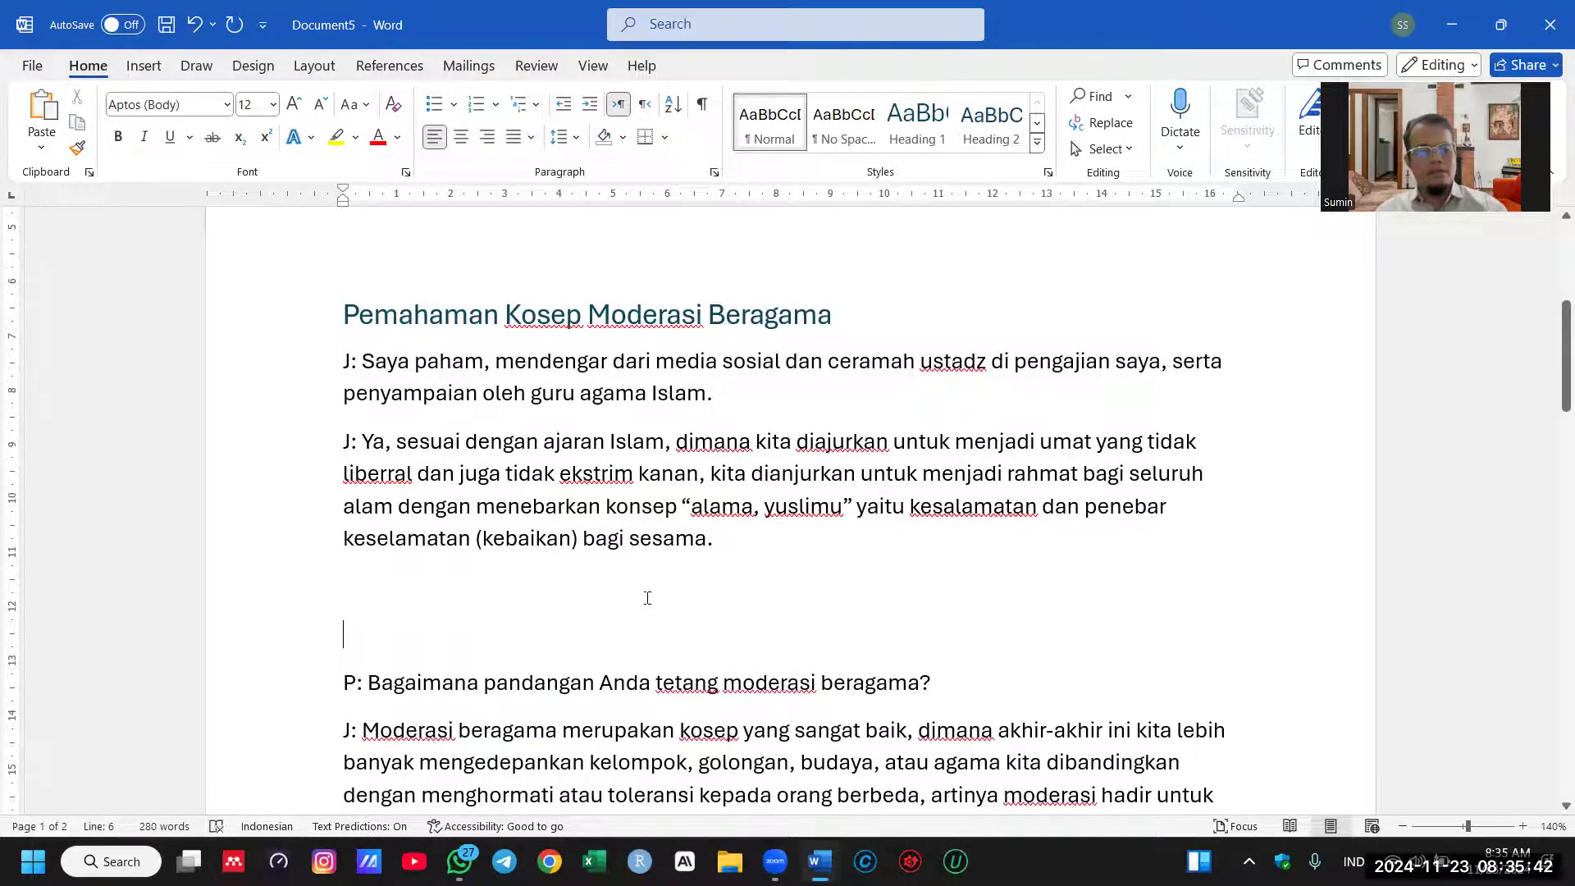
{"action": "key", "text": "ctrl+v"}
Step: Copy and remove the three headings below "Persepsi tentang Moderasi Beragama", and delete the "Bagaimana pandangan Anda" question and blank lines beneath it
{"action": "left_click_drag", "start_coordinate": [259, 605], "coordinate": [315, 725]}
{"action": "key", "text": "ctrl+c"}
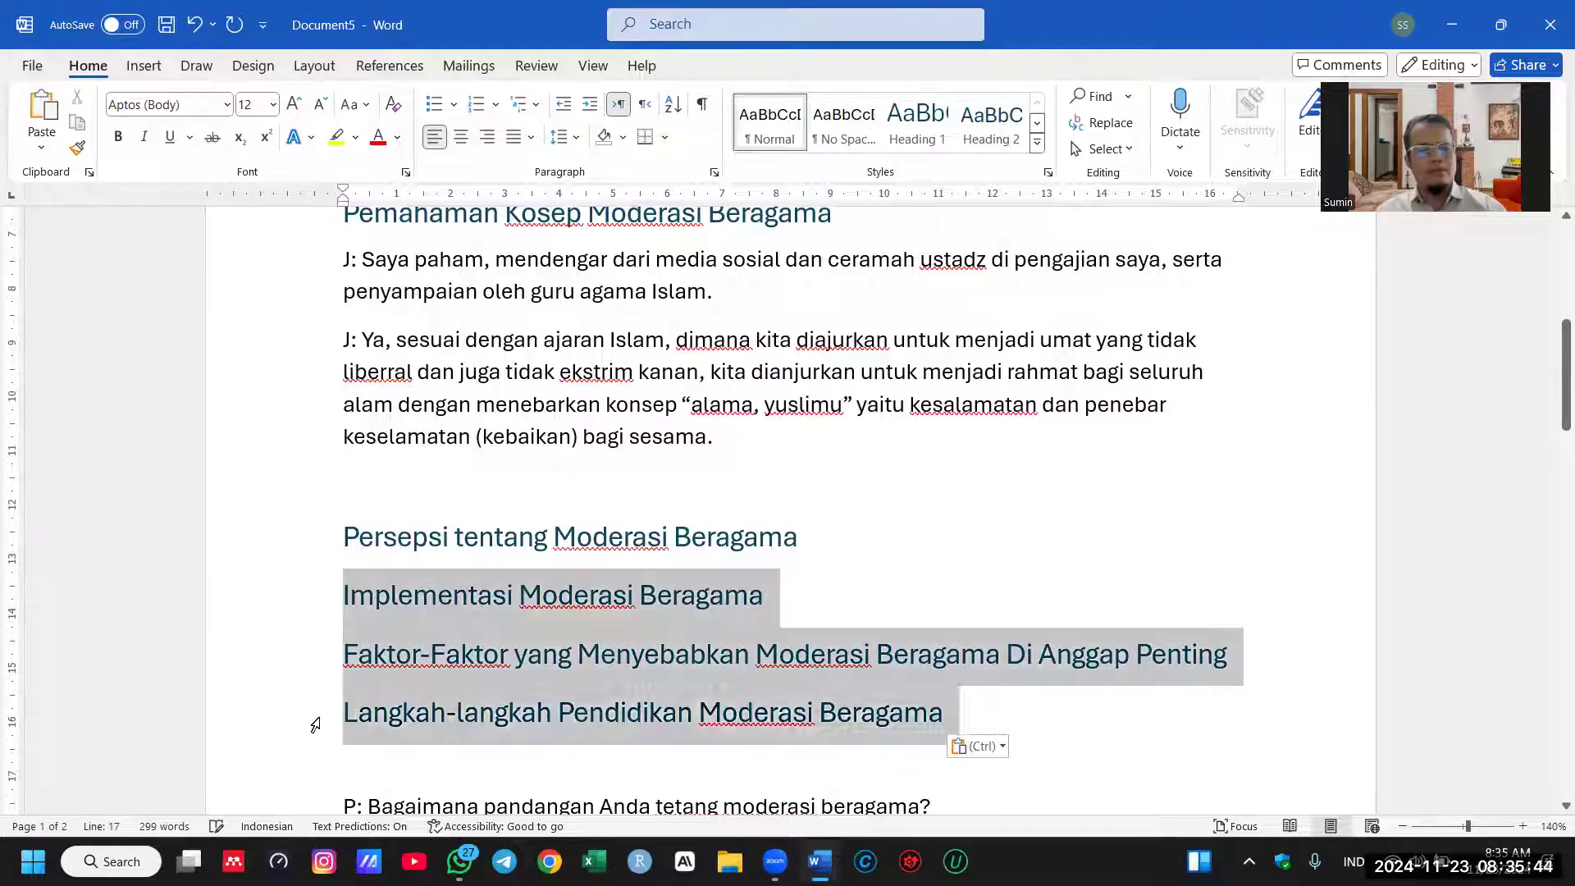
{"action": "key", "text": "Delete"}
{"action": "key", "text": "Delete"}
{"action": "key", "text": "Delete"}
{"action": "left_click", "coordinate": [257, 605]}
{"action": "key", "text": "Delete"}
Step: Paste the three copied headings below the answer in the "Persepsi tentang Moderasi Beragama" section
{"action": "scroll", "coordinate": [332, 568], "scroll_direction": "down", "scroll_amount": 2}
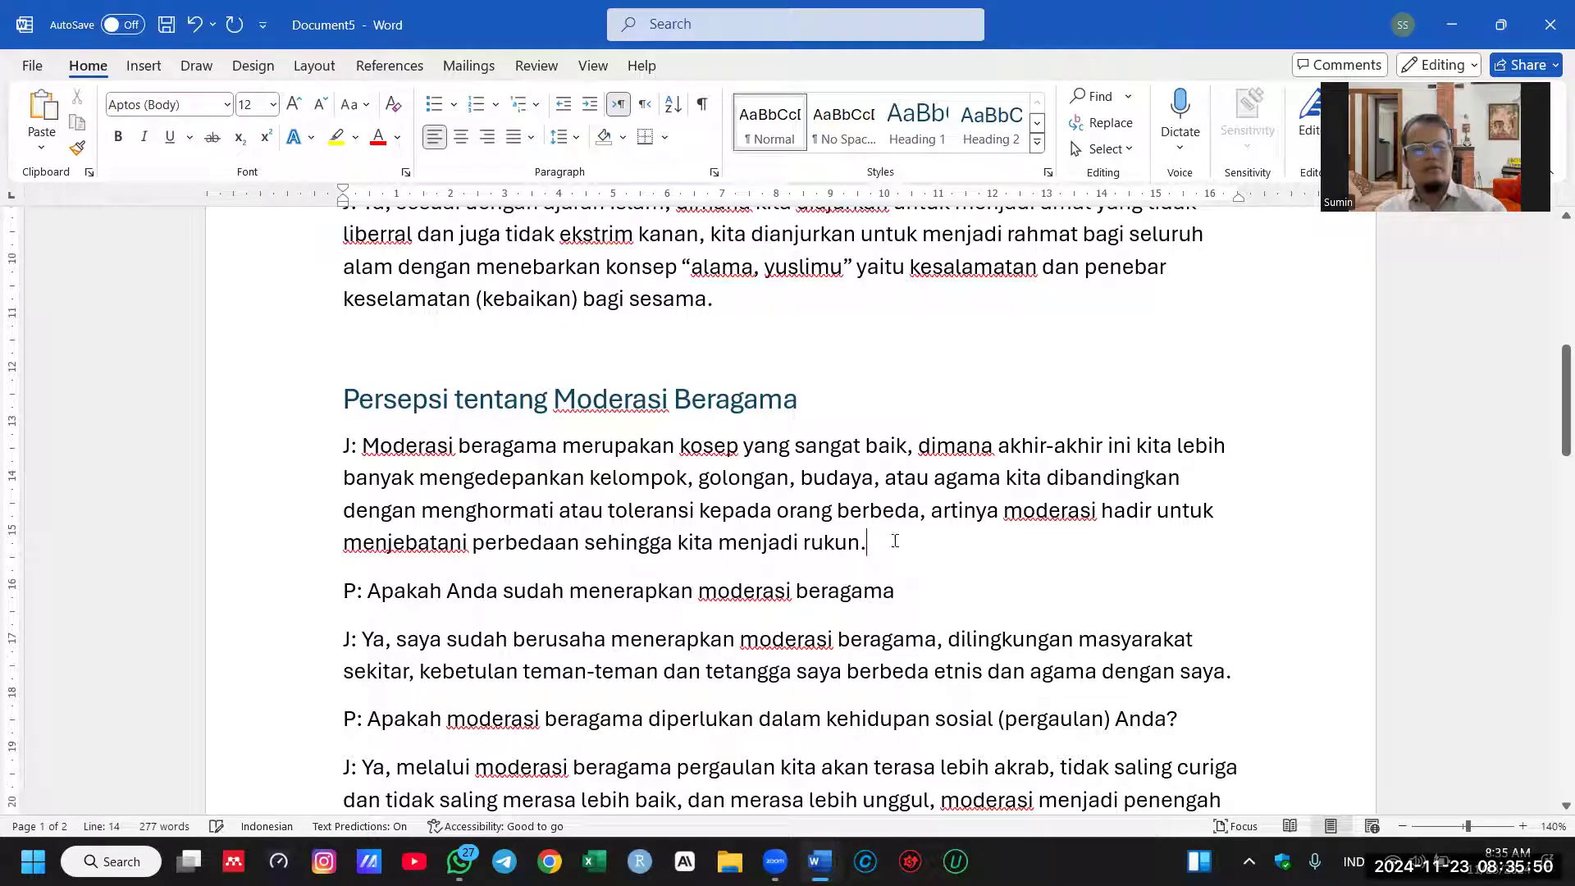
{"action": "key", "text": "Return"}
{"action": "scroll", "coordinate": [895, 540], "scroll_direction": "down", "scroll_amount": 1}
{"action": "key", "text": "ctrl+v"}
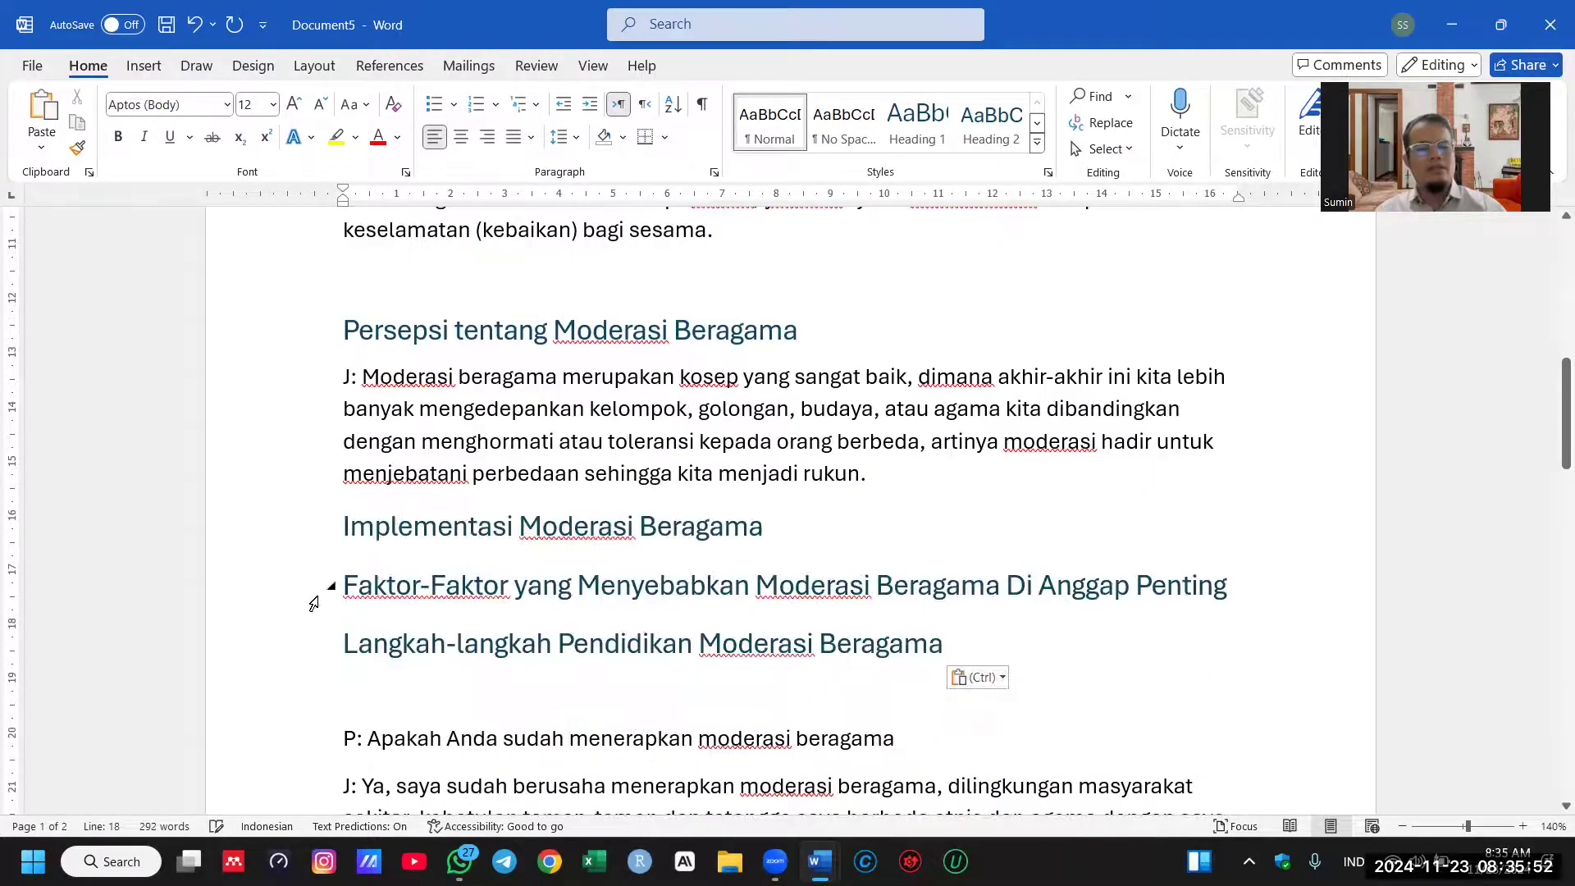
Step: Copy and remove the two headings below "Implementasi Moderasi Beragama", and delete the "Apakah Anda sudah menerapkan" question beneath it
{"action": "left_click_drag", "start_coordinate": [314, 605], "coordinate": [317, 651]}
{"action": "key", "text": "ctrl+c"}
{"action": "key", "text": "Delete"}
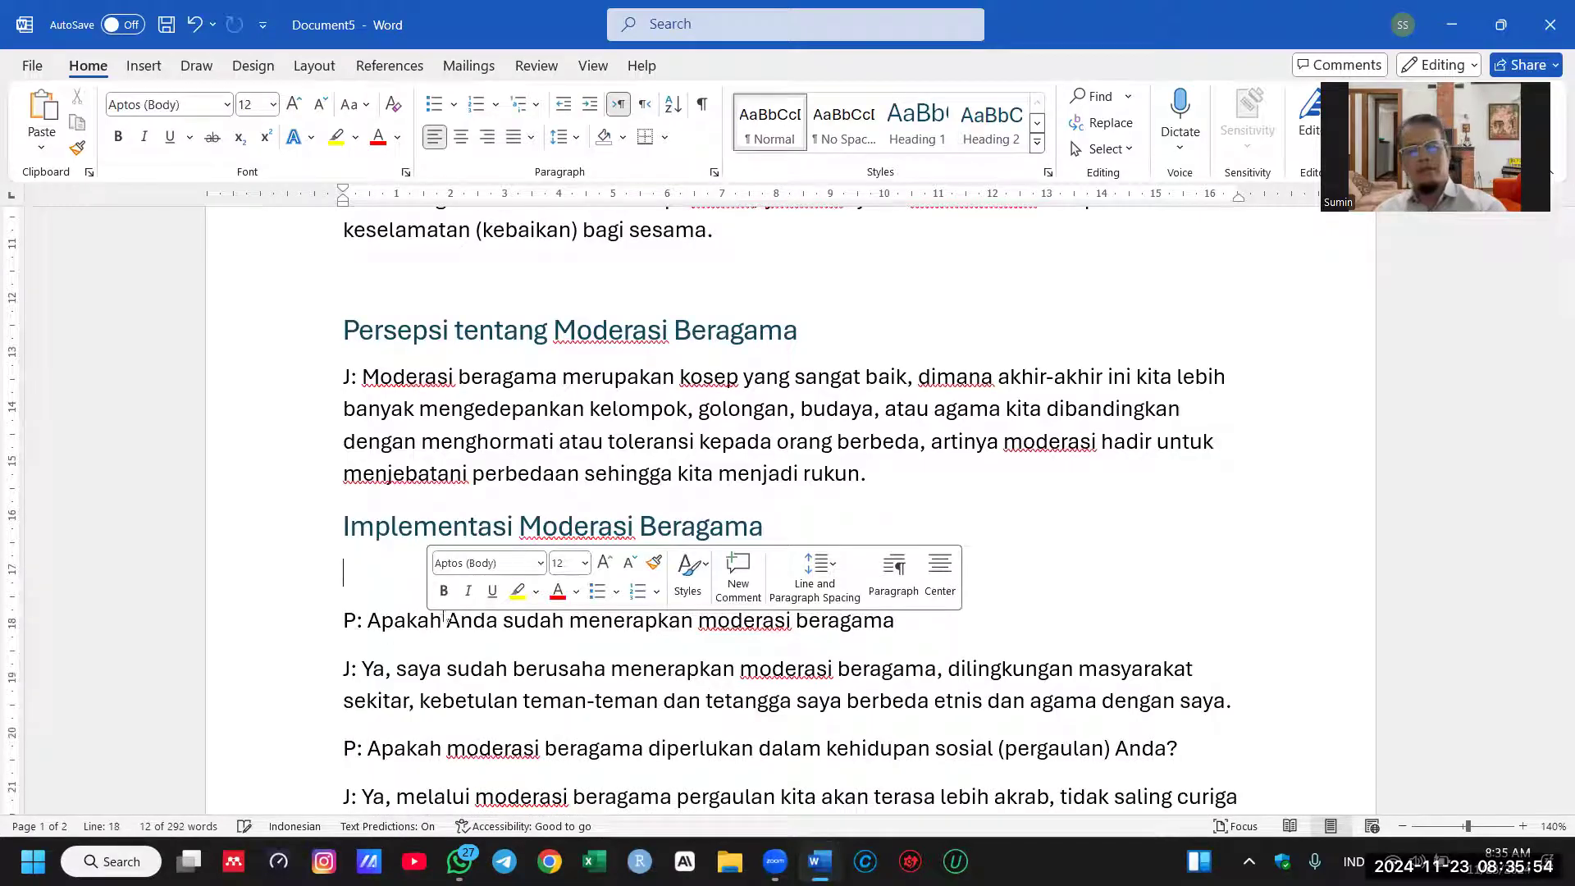
{"action": "key", "text": "Delete"}
{"action": "left_click", "coordinate": [259, 603]}
{"action": "key", "text": "Delete"}
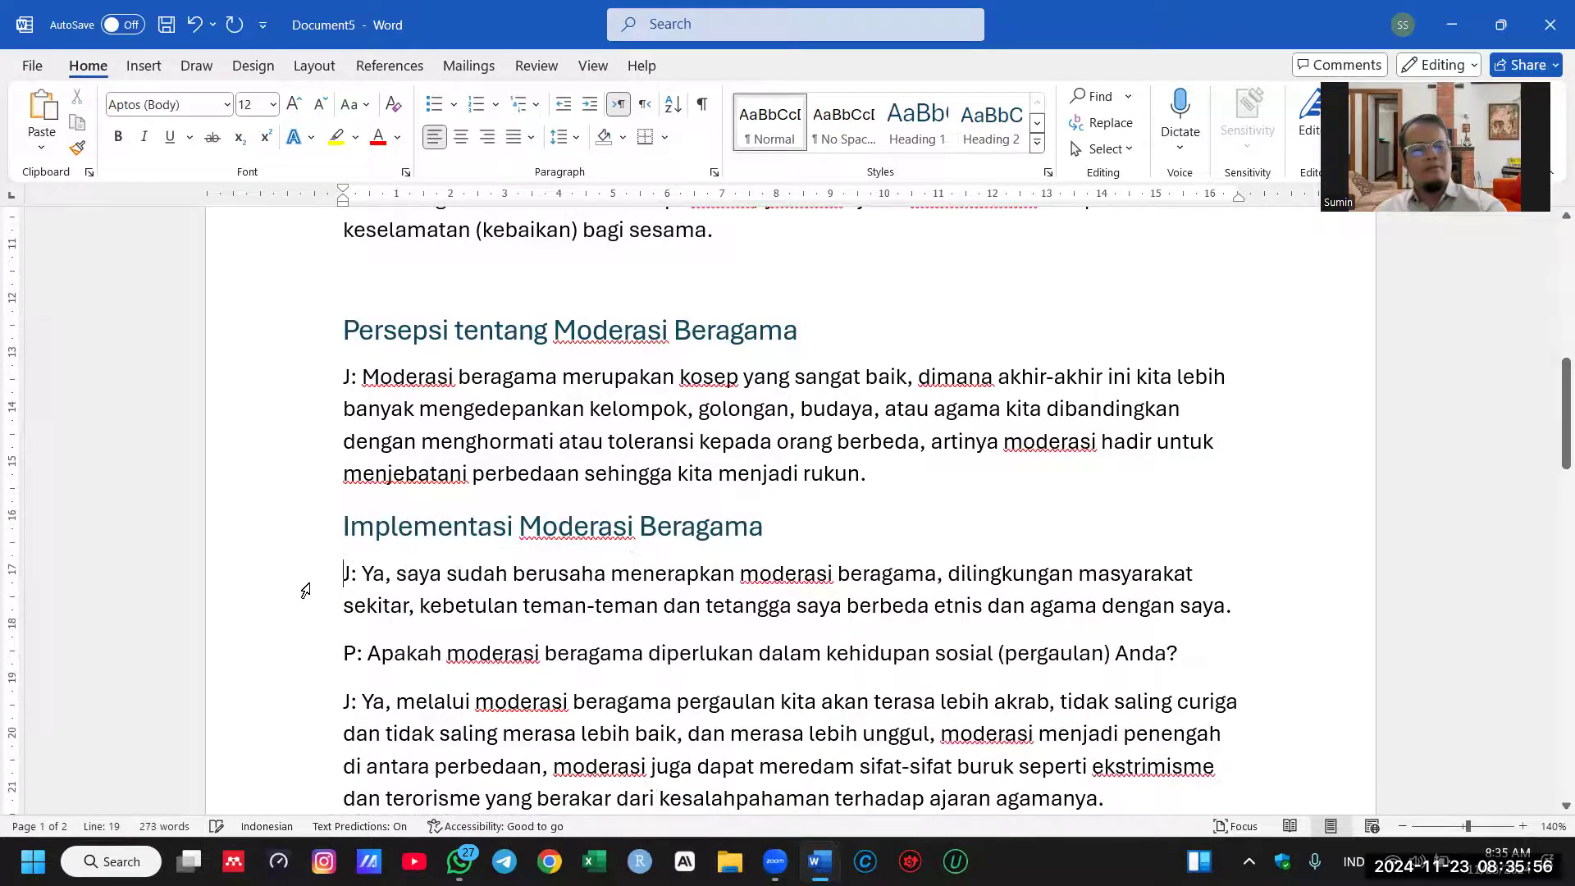
Step: Replace the "Apakah moderasi beragama diperlukan" question with the two copied headings, set off by a blank line from the answer above
{"action": "scroll", "coordinate": [352, 583], "scroll_direction": "down", "scroll_amount": 2}
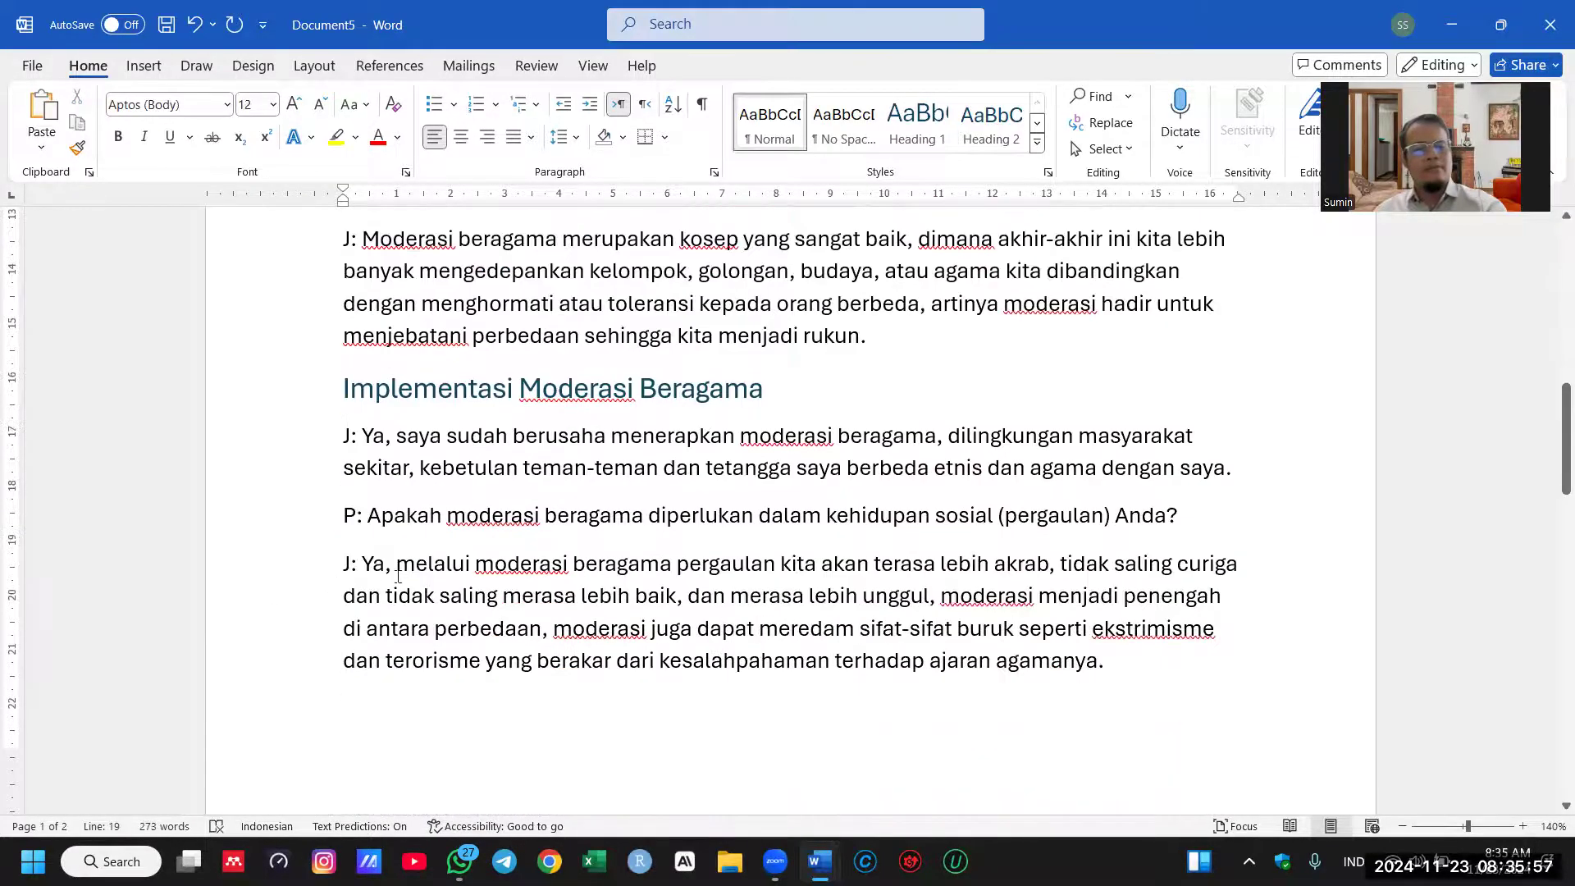
{"action": "left_click", "coordinate": [273, 529]}
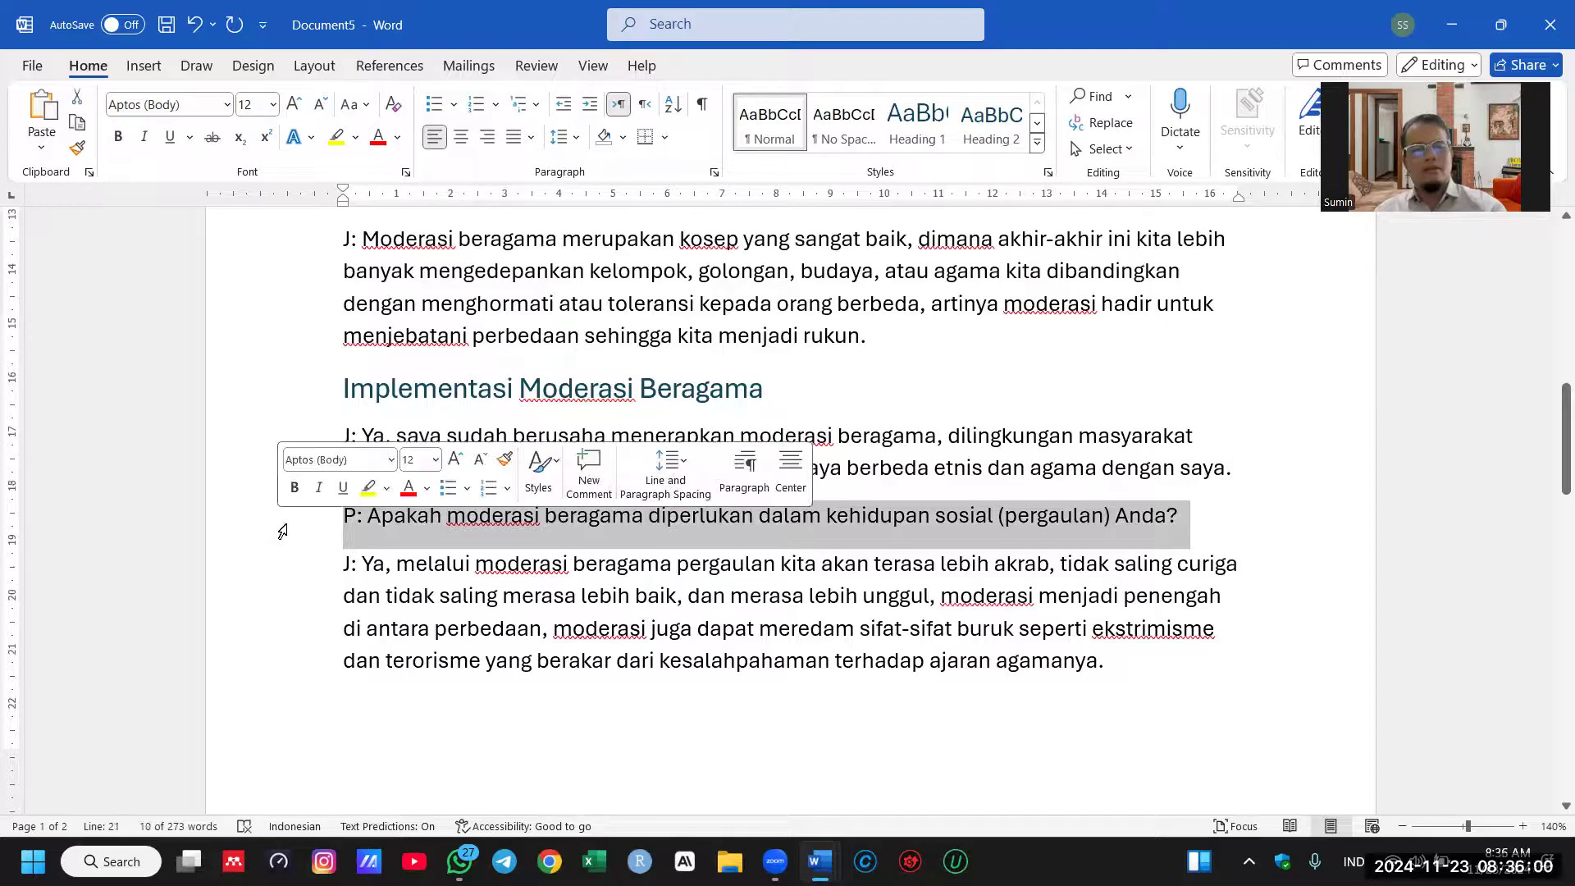
{"action": "scroll", "coordinate": [697, 489], "scroll_direction": "down", "scroll_amount": 6}
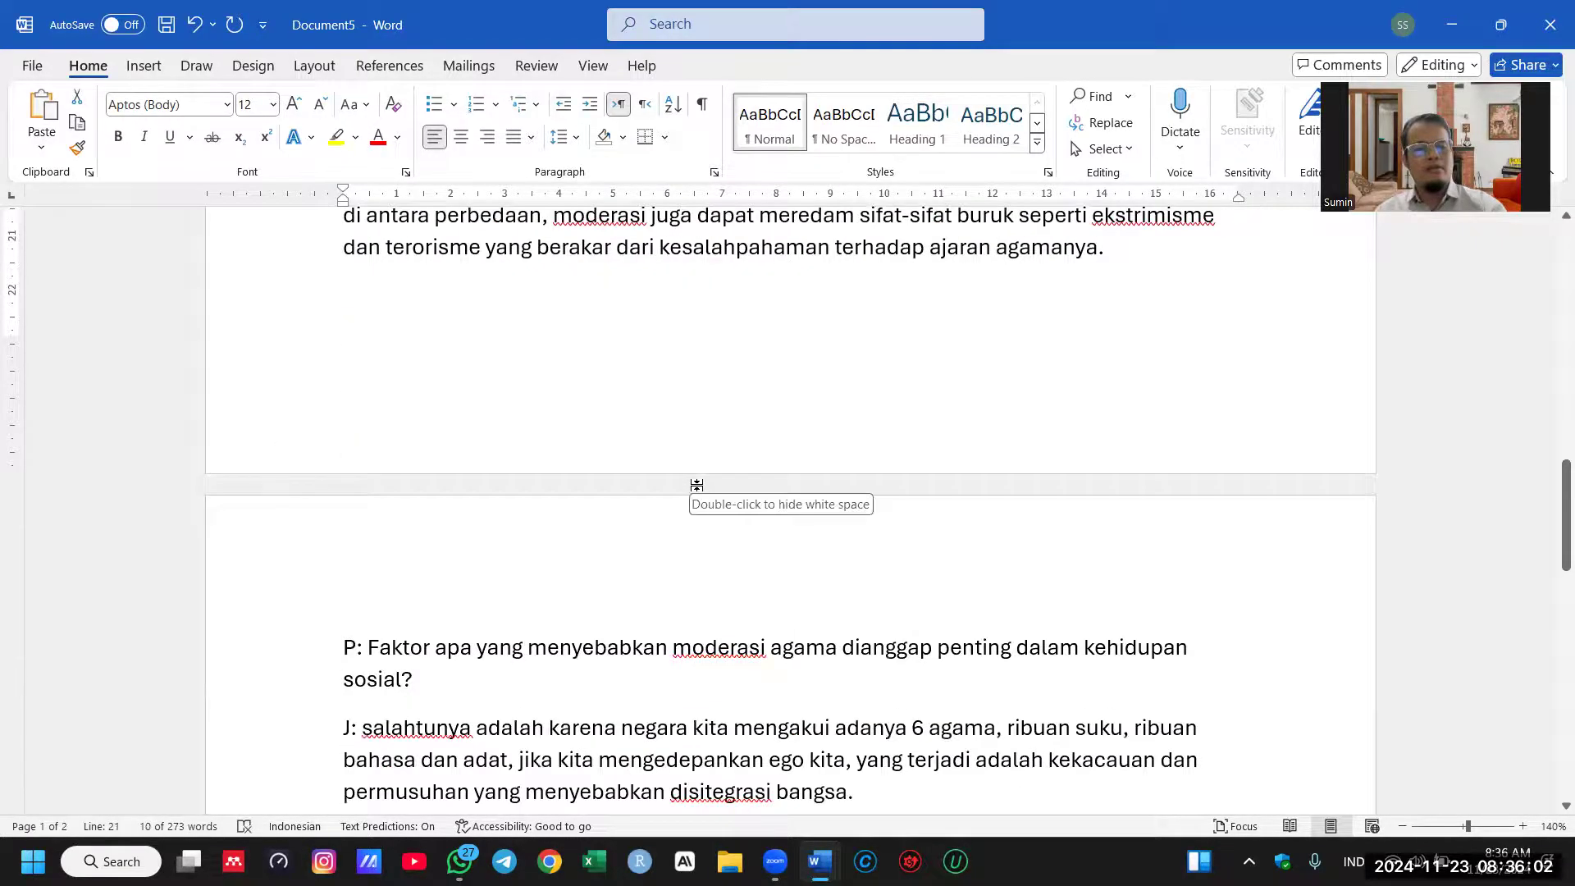
{"action": "scroll", "coordinate": [696, 485], "scroll_direction": "up", "scroll_amount": 4}
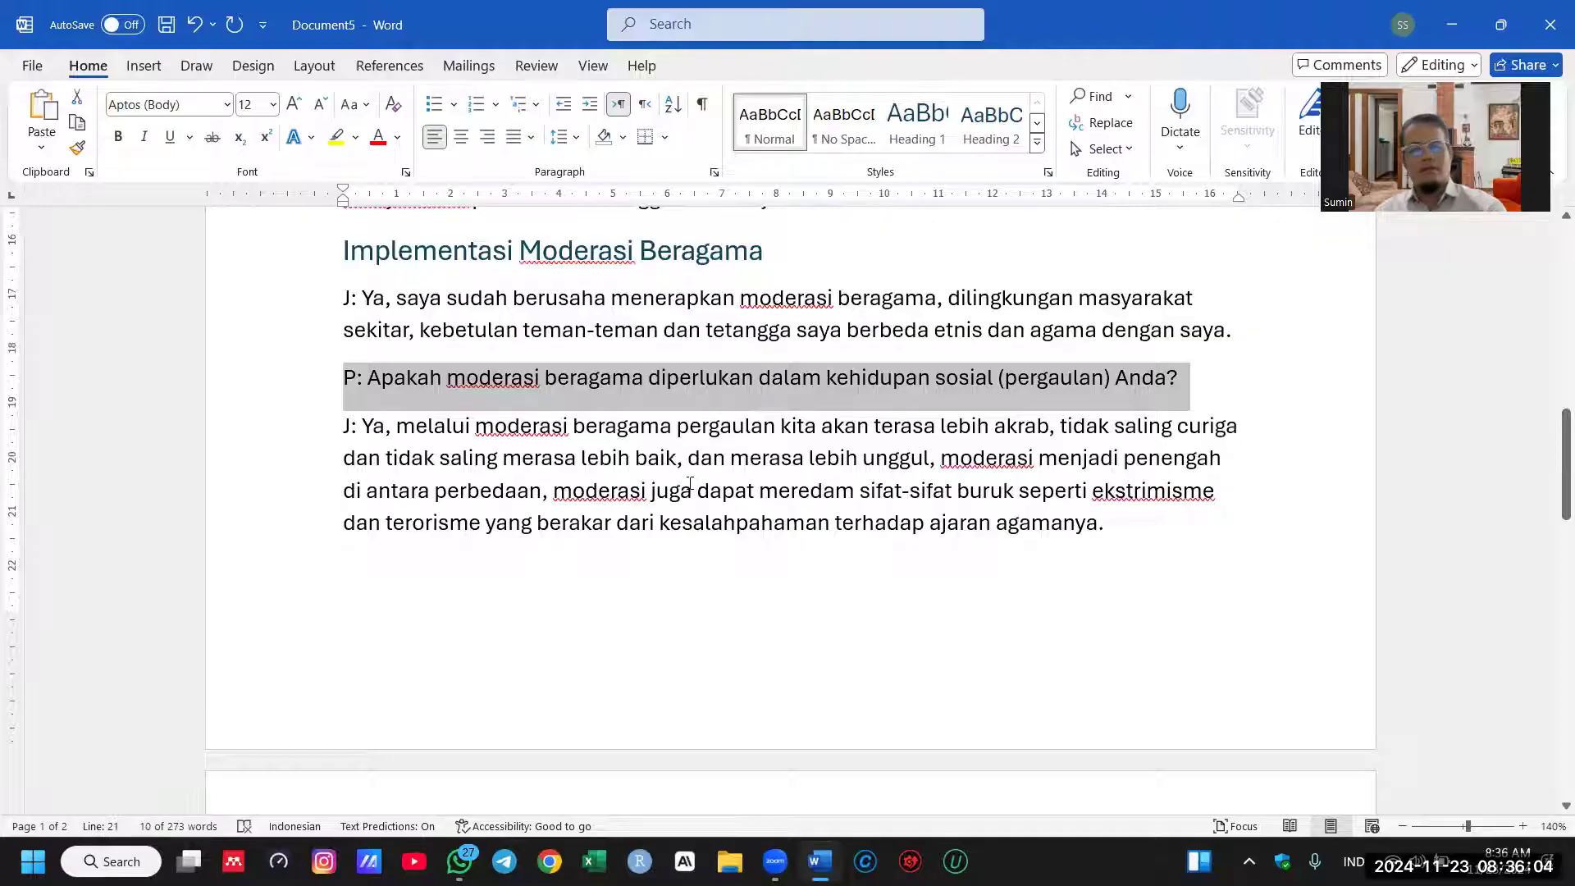
{"action": "key", "text": "Delete"}
{"action": "key", "text": "Return"}
{"action": "key", "text": "Return"}
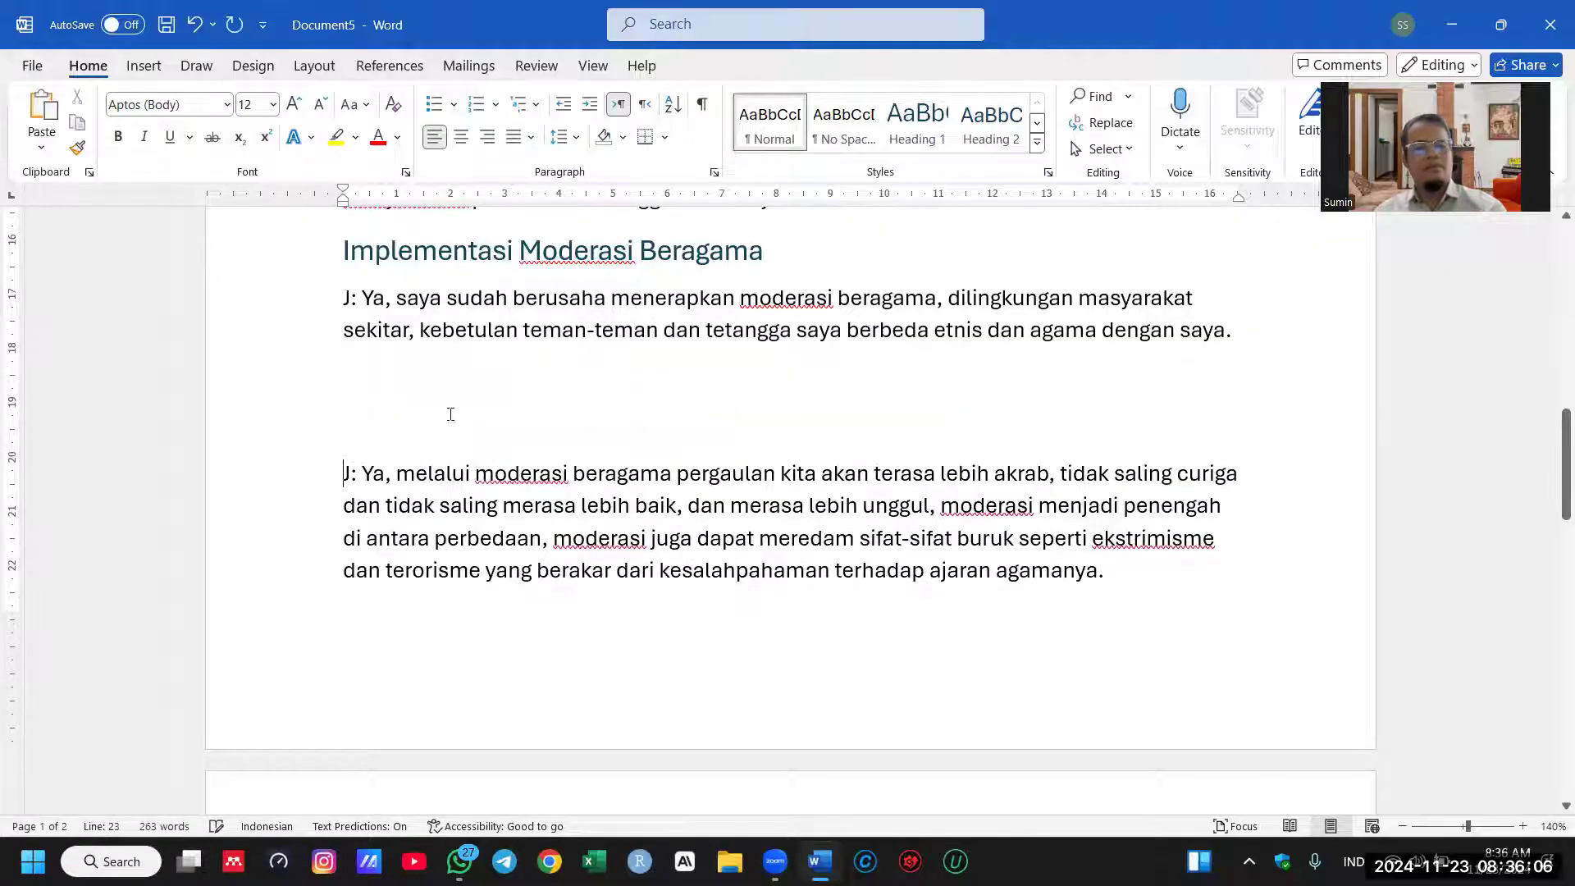
{"action": "key", "text": "ctrl+v"}
{"action": "scroll", "coordinate": [457, 422], "scroll_direction": "down", "scroll_amount": 1}
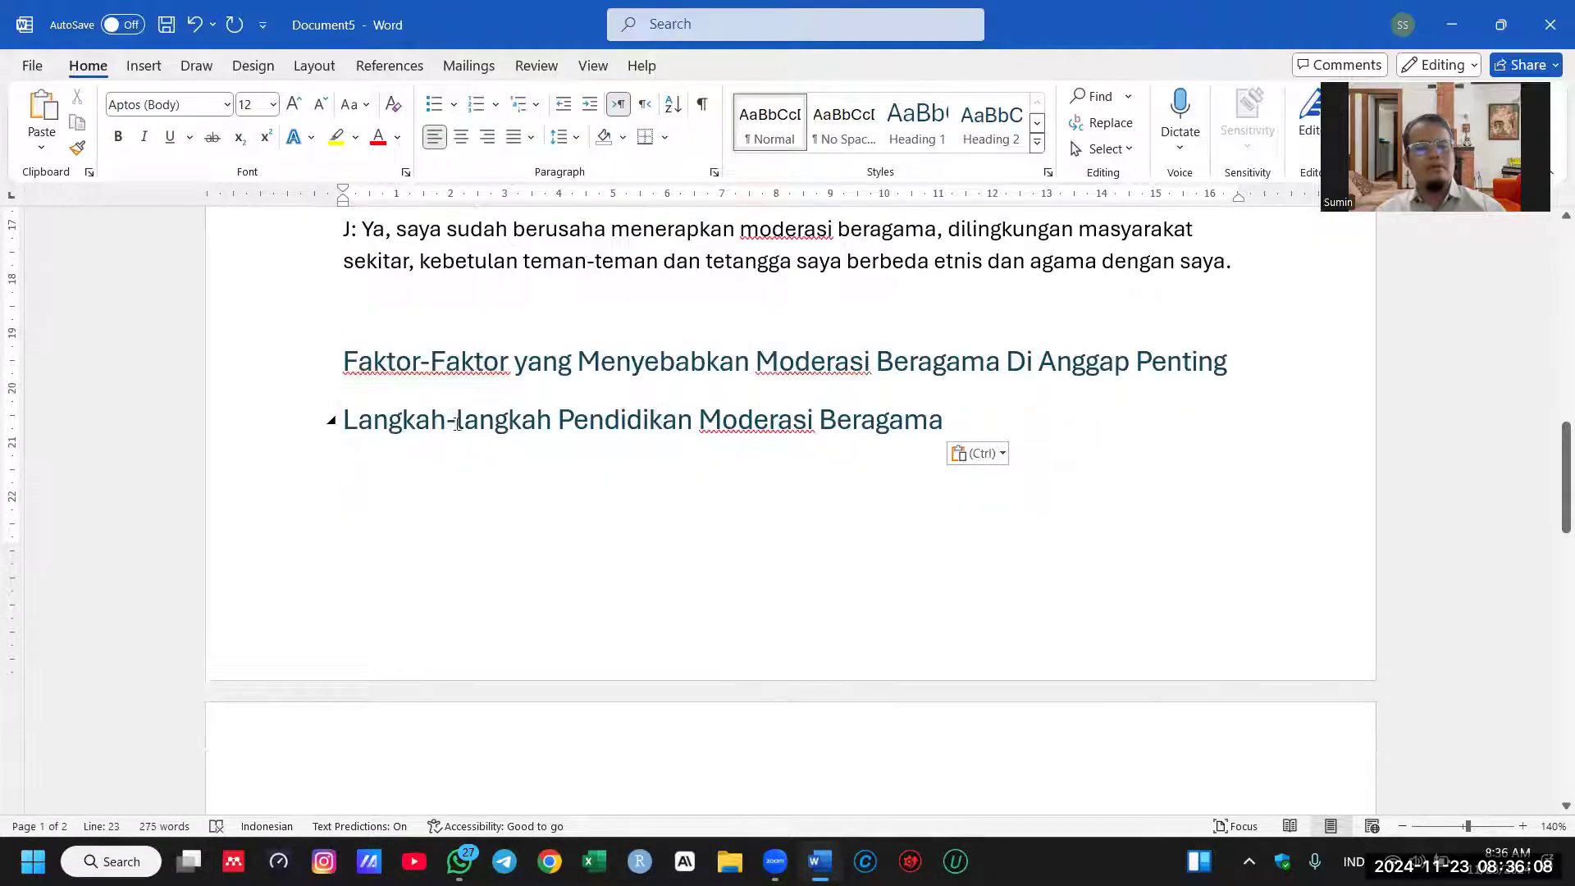
Step: Move the "Ya, melalui moderasi beragama" answer from page 2 to the end of the "Persepsi tentang Moderasi Beragama" section
{"action": "scroll", "coordinate": [457, 423], "scroll_direction": "down", "scroll_amount": 6}
{"action": "left_click_drag", "start_coordinate": [267, 450], "coordinate": [291, 546]}
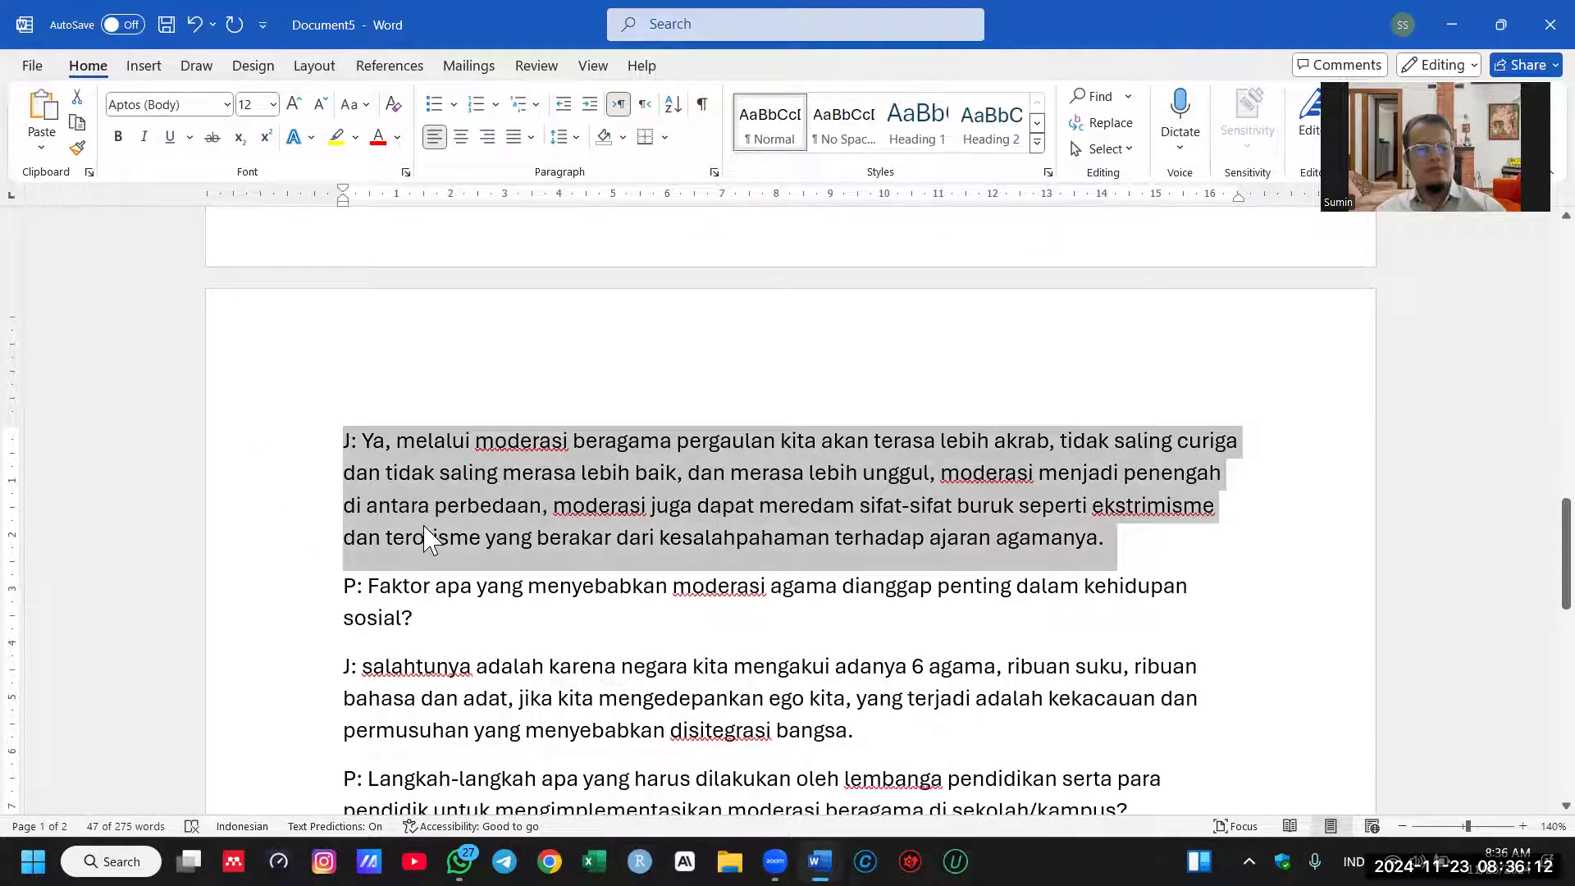
{"action": "key", "text": "ctrl+x"}
{"action": "scroll", "coordinate": [499, 472], "scroll_direction": "up", "scroll_amount": 8}
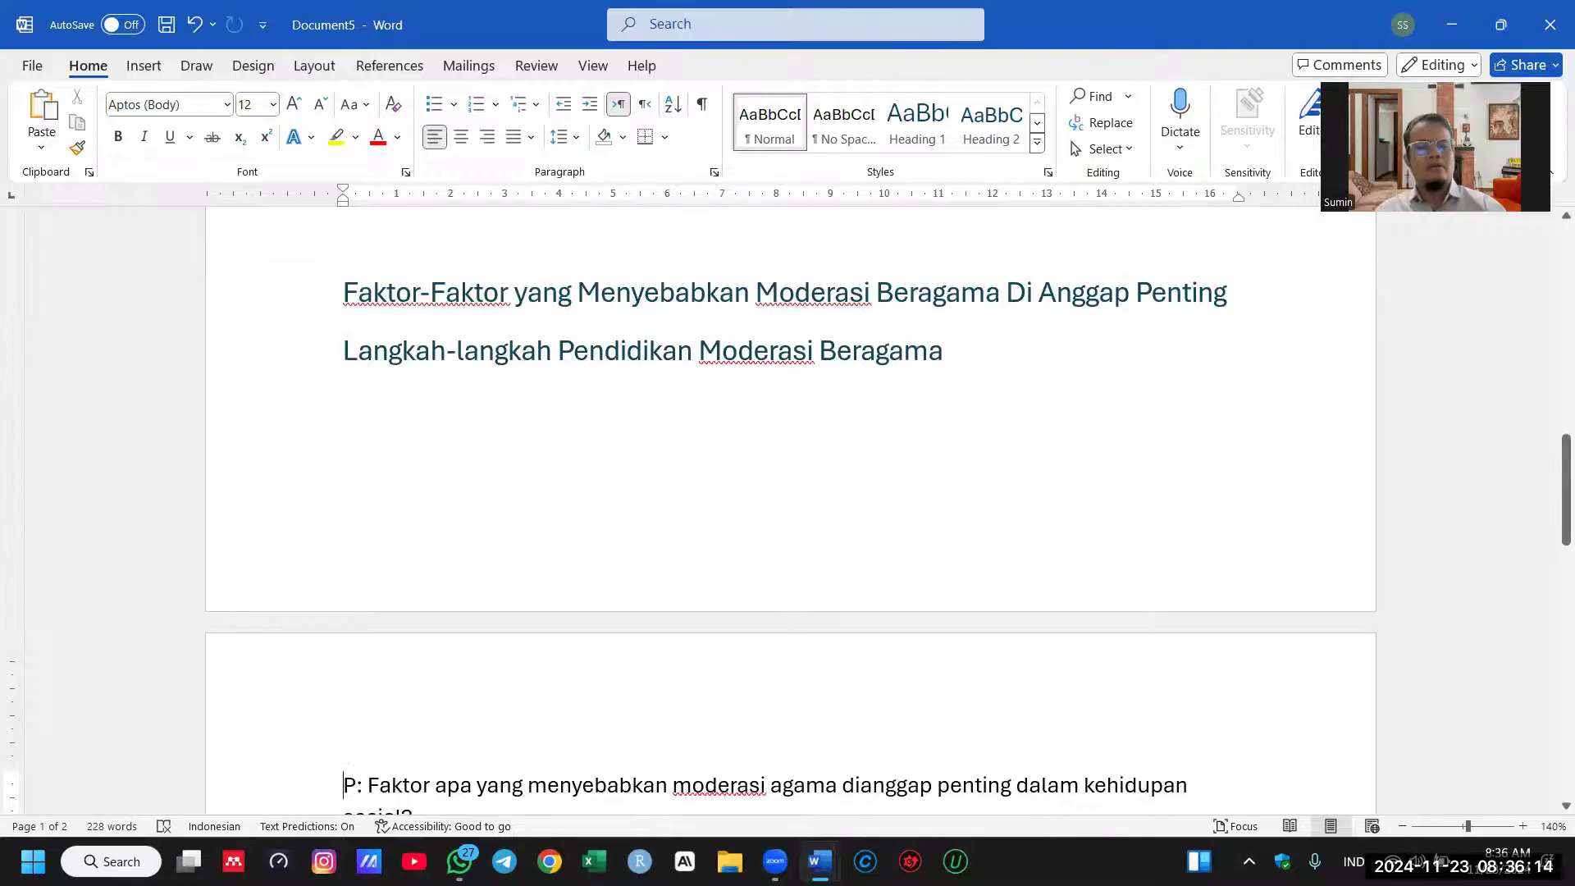
{"action": "scroll", "coordinate": [508, 468], "scroll_direction": "up", "scroll_amount": 3}
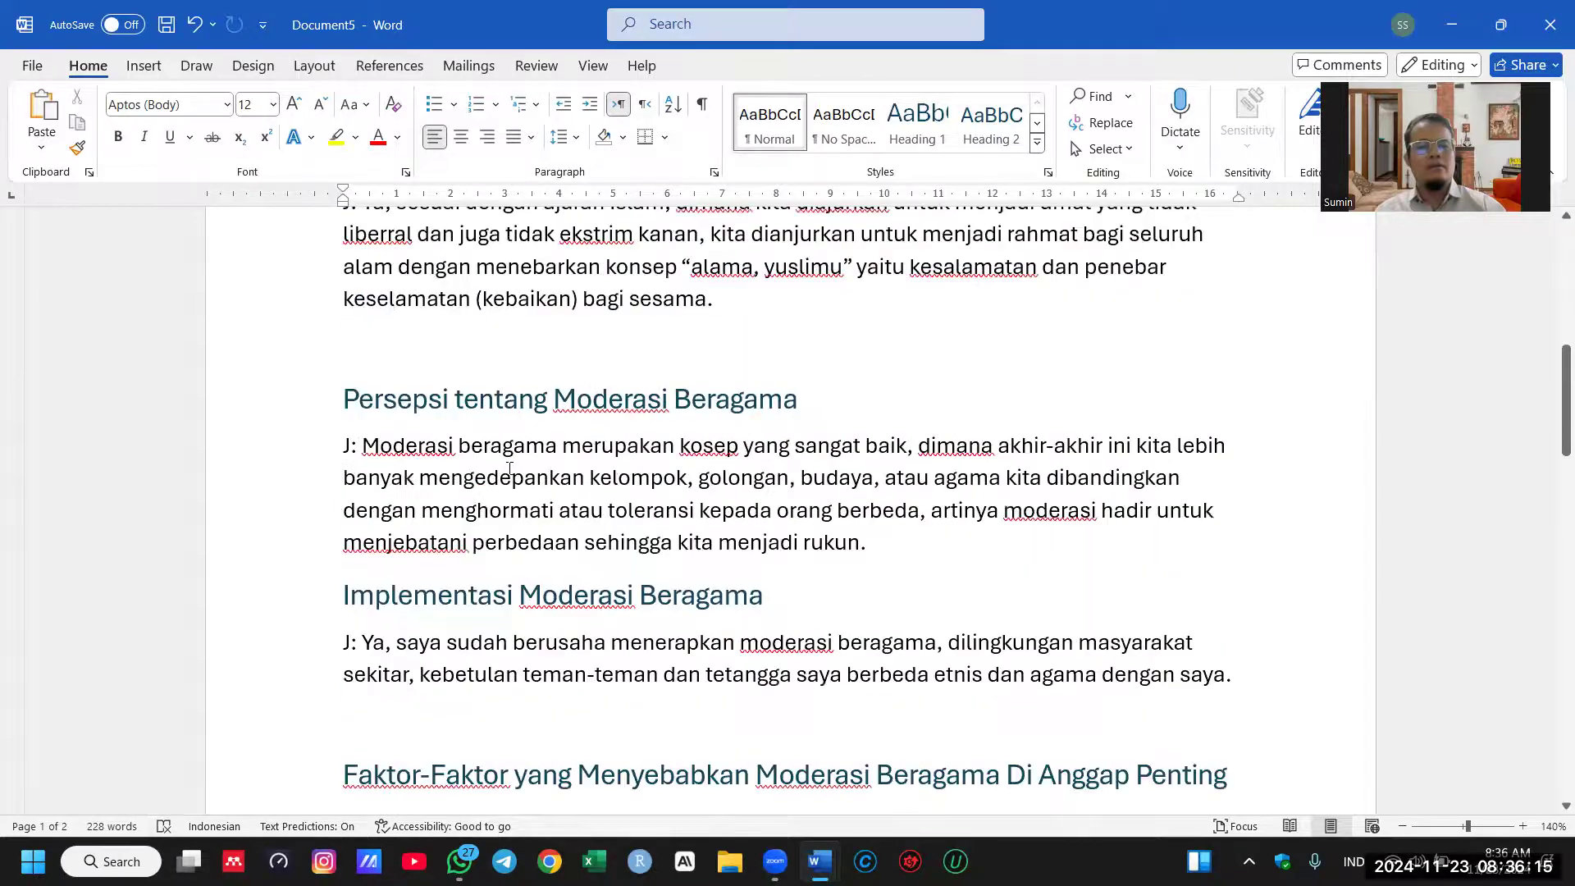
{"action": "left_click", "coordinate": [934, 529]}
{"action": "key", "text": "Return"}
{"action": "key", "text": "ctrl+v"}
{"action": "scroll", "coordinate": [668, 504], "scroll_direction": "down", "scroll_amount": 4}
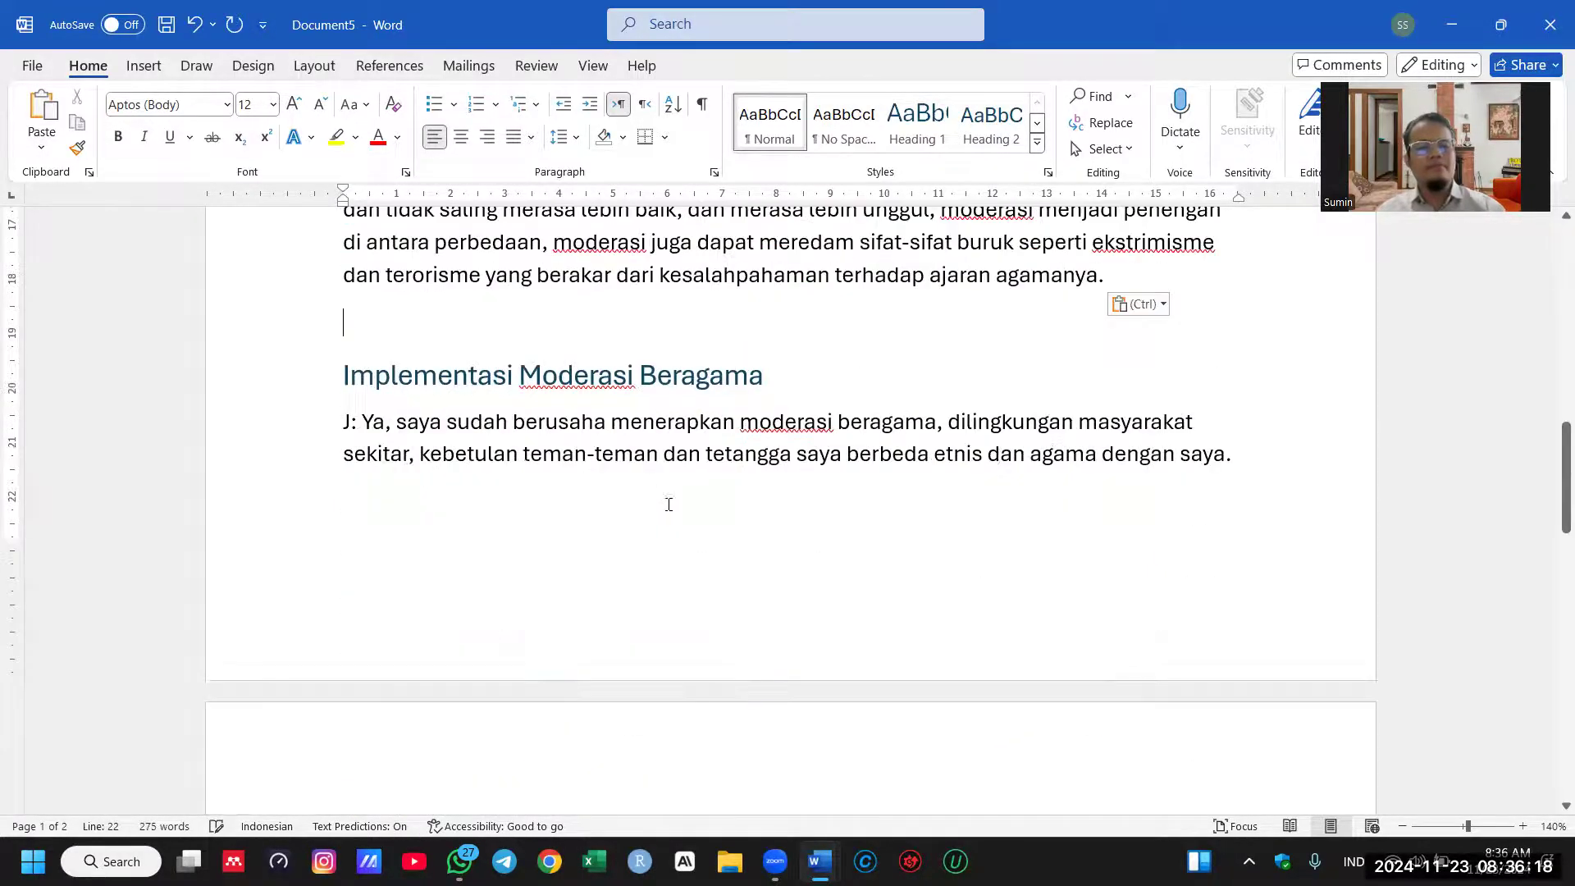
Step: Move the heading "Langkah-langkah Pendidikan Moderasi Beragama" down to replace the "Langkah-langkah apa" question
{"action": "scroll", "coordinate": [669, 504], "scroll_direction": "down", "scroll_amount": 2}
{"action": "left_click", "coordinate": [675, 495]}
{"action": "scroll", "coordinate": [675, 496], "scroll_direction": "down", "scroll_amount": 5}
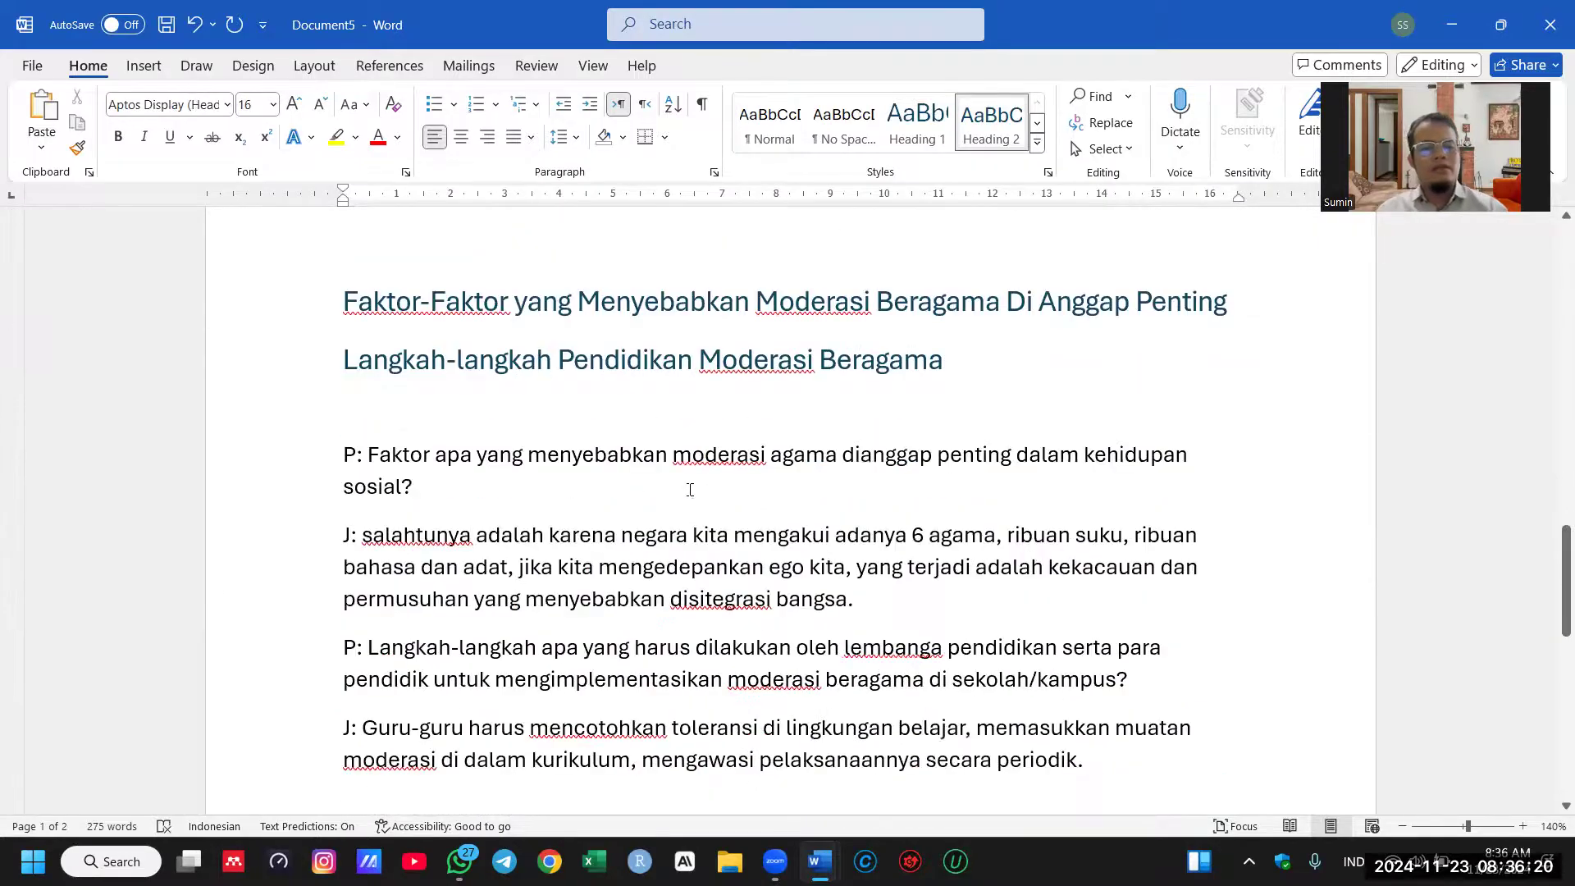
{"action": "left_click", "coordinate": [286, 363]}
{"action": "key", "text": "Delete"}
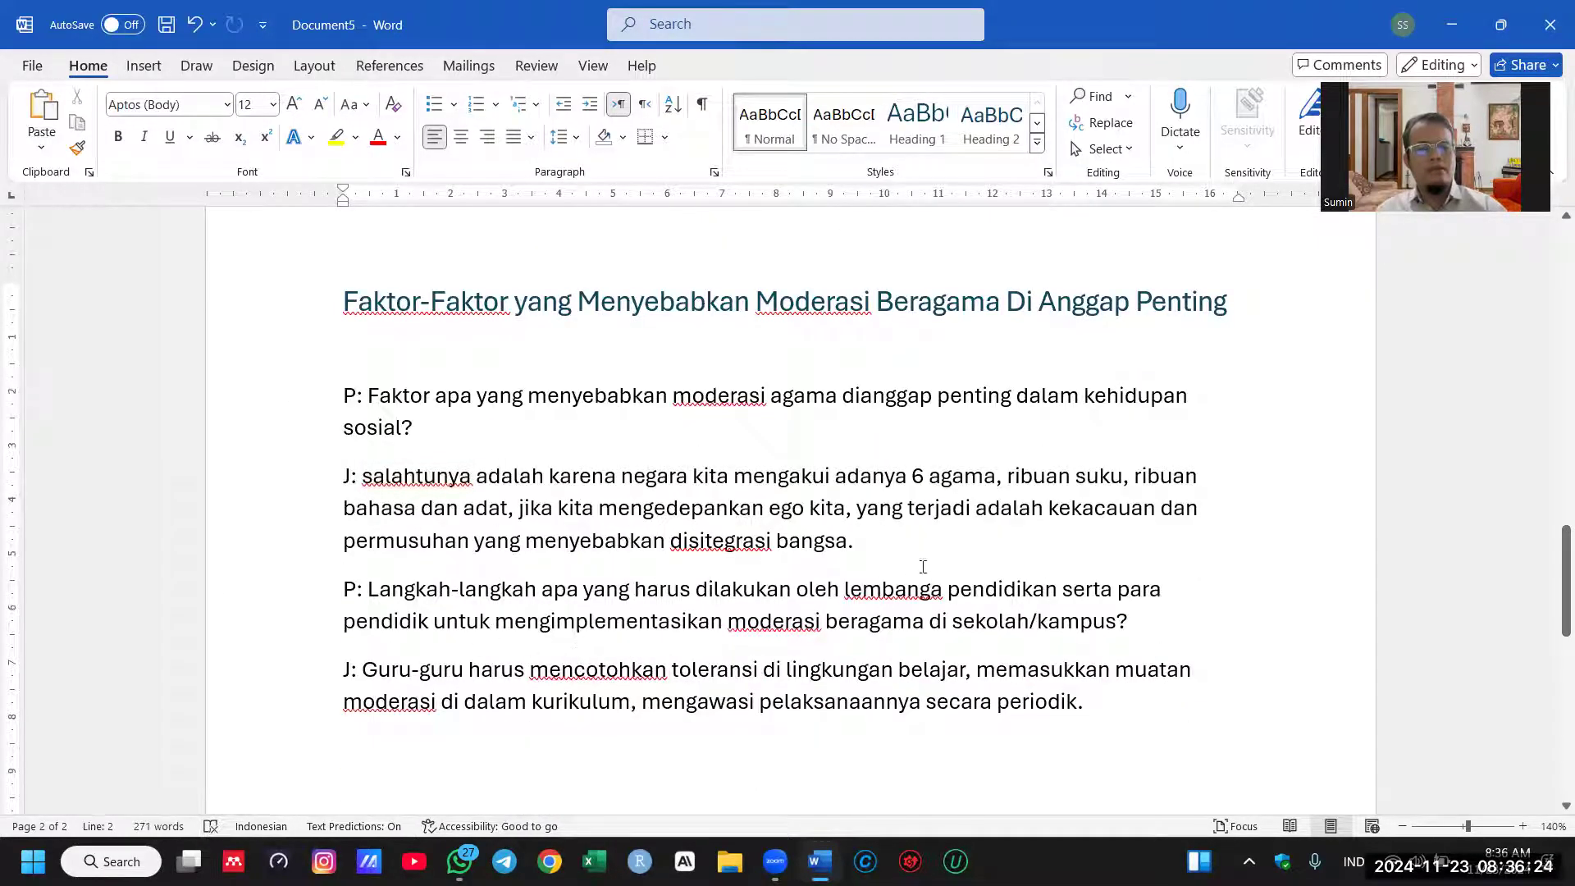
{"action": "double_click", "coordinate": [229, 628]}
{"action": "key", "text": "ctrl+v"}
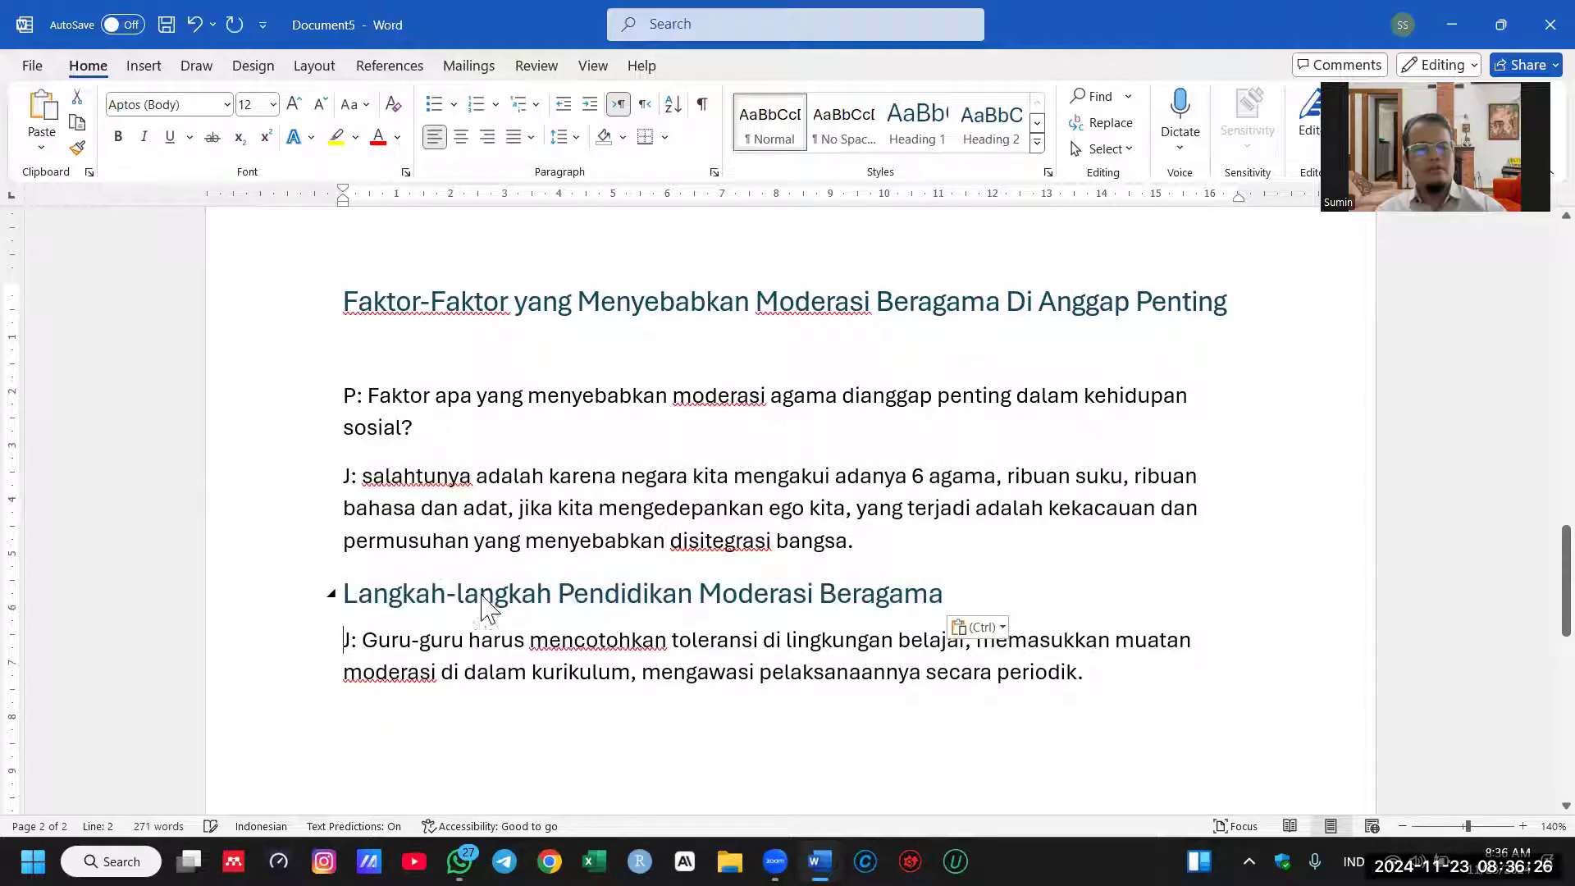
Step: Delete the "Faktor apa" question, the blank line under its heading, and the "J:" prefixes of the last two answers
{"action": "left_click_drag", "start_coordinate": [362, 641], "coordinate": [328, 652]}
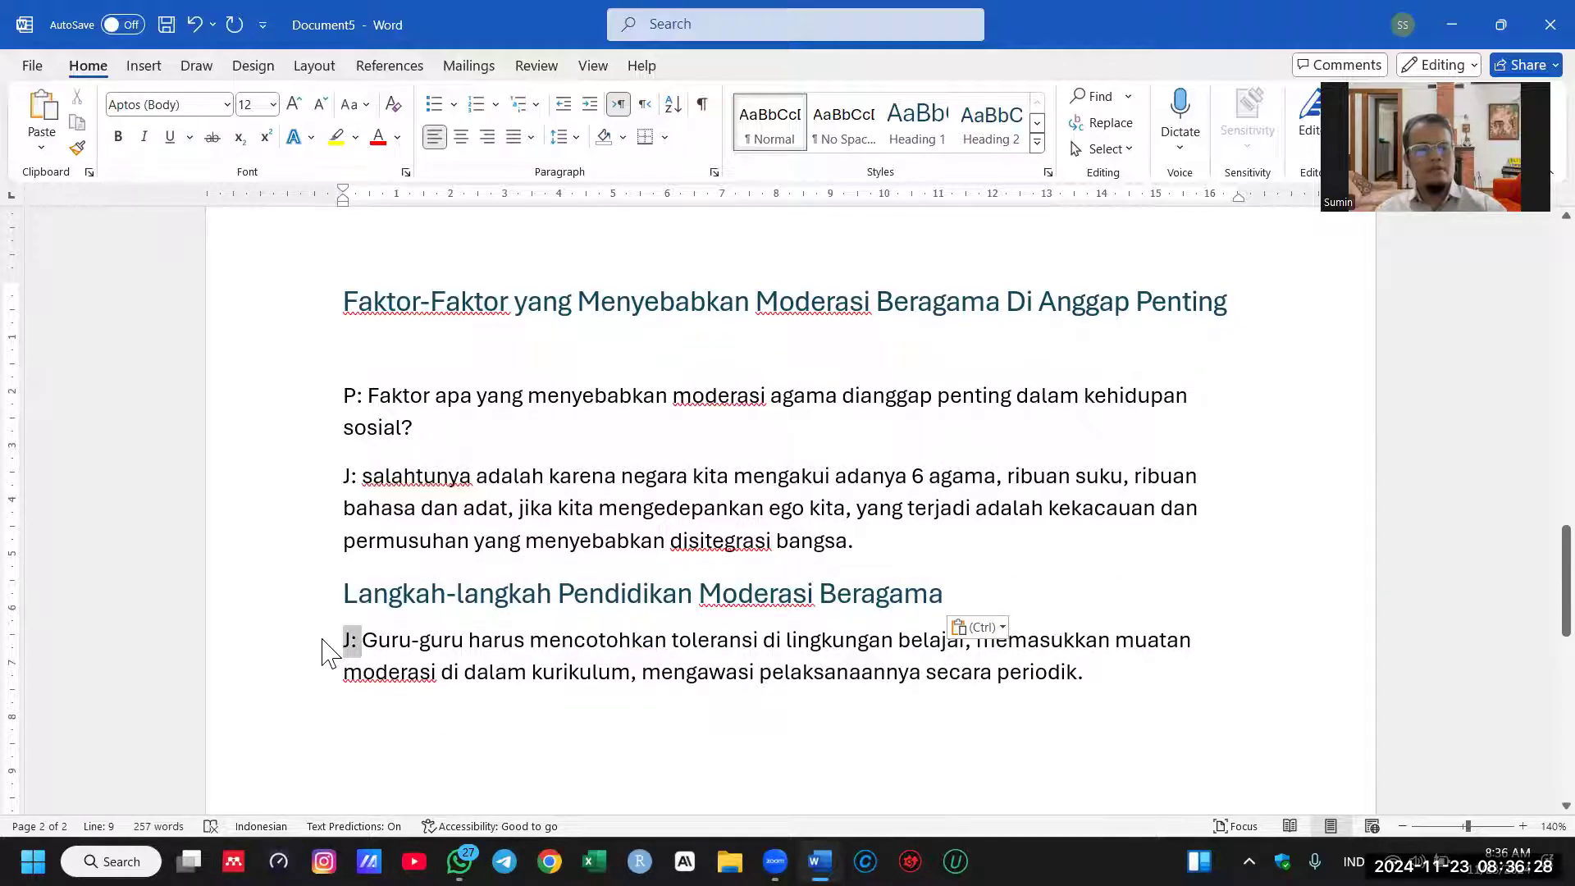
{"action": "key", "text": "Delete"}
{"action": "left_click_drag", "start_coordinate": [344, 406], "coordinate": [475, 450]}
{"action": "key", "text": "Delete"}
{"action": "left_click_drag", "start_coordinate": [362, 397], "coordinate": [336, 389]}
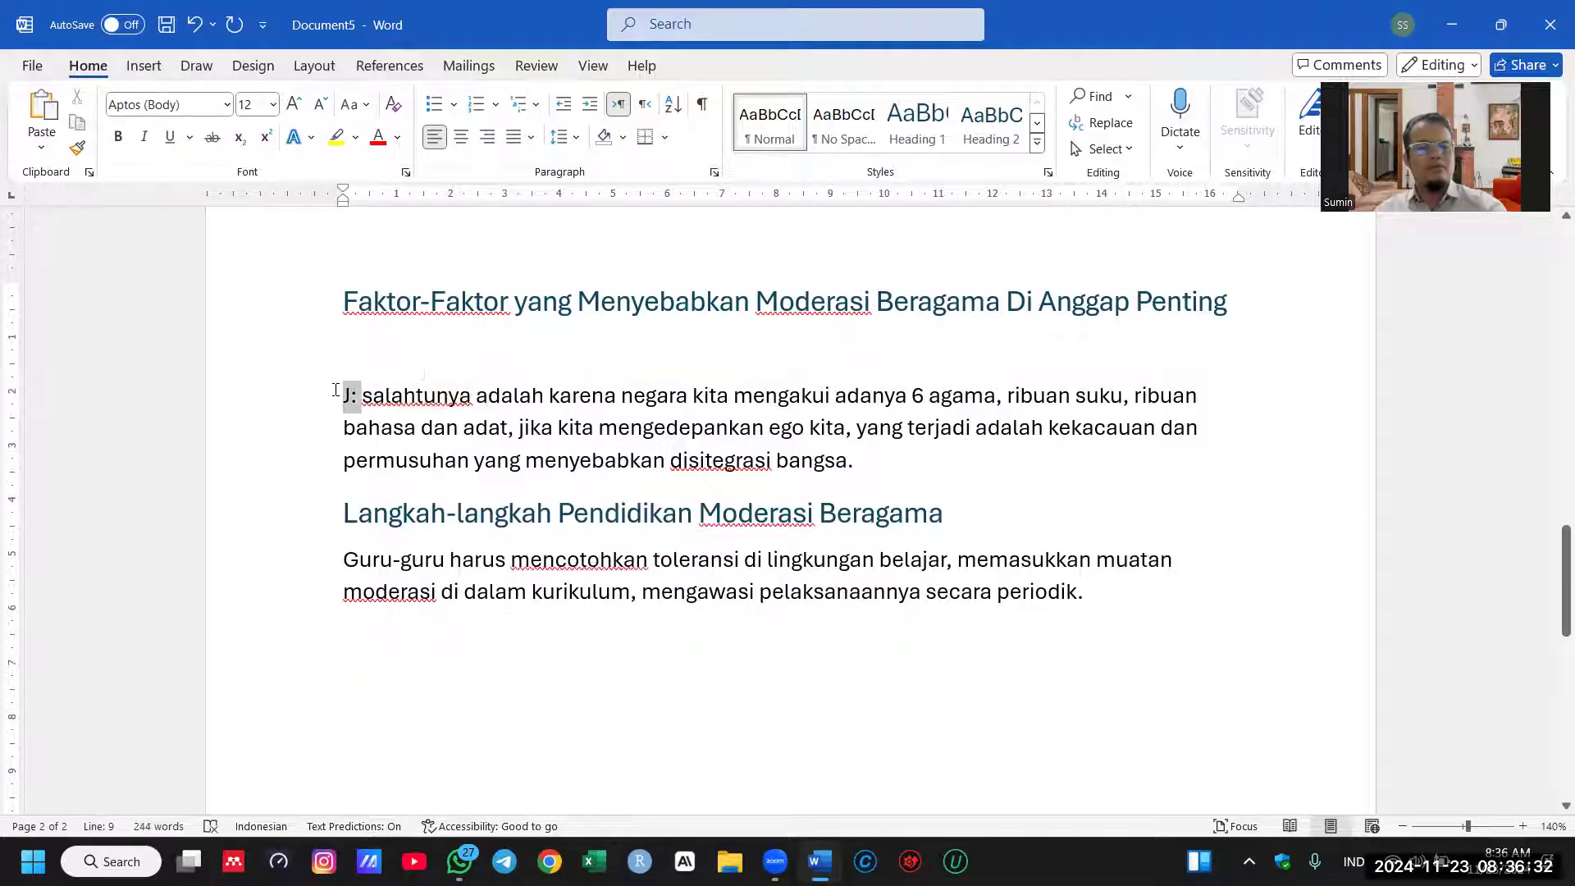
{"action": "key", "text": "Delete"}
{"action": "left_click", "coordinate": [396, 344]}
{"action": "key", "text": "Delete"}
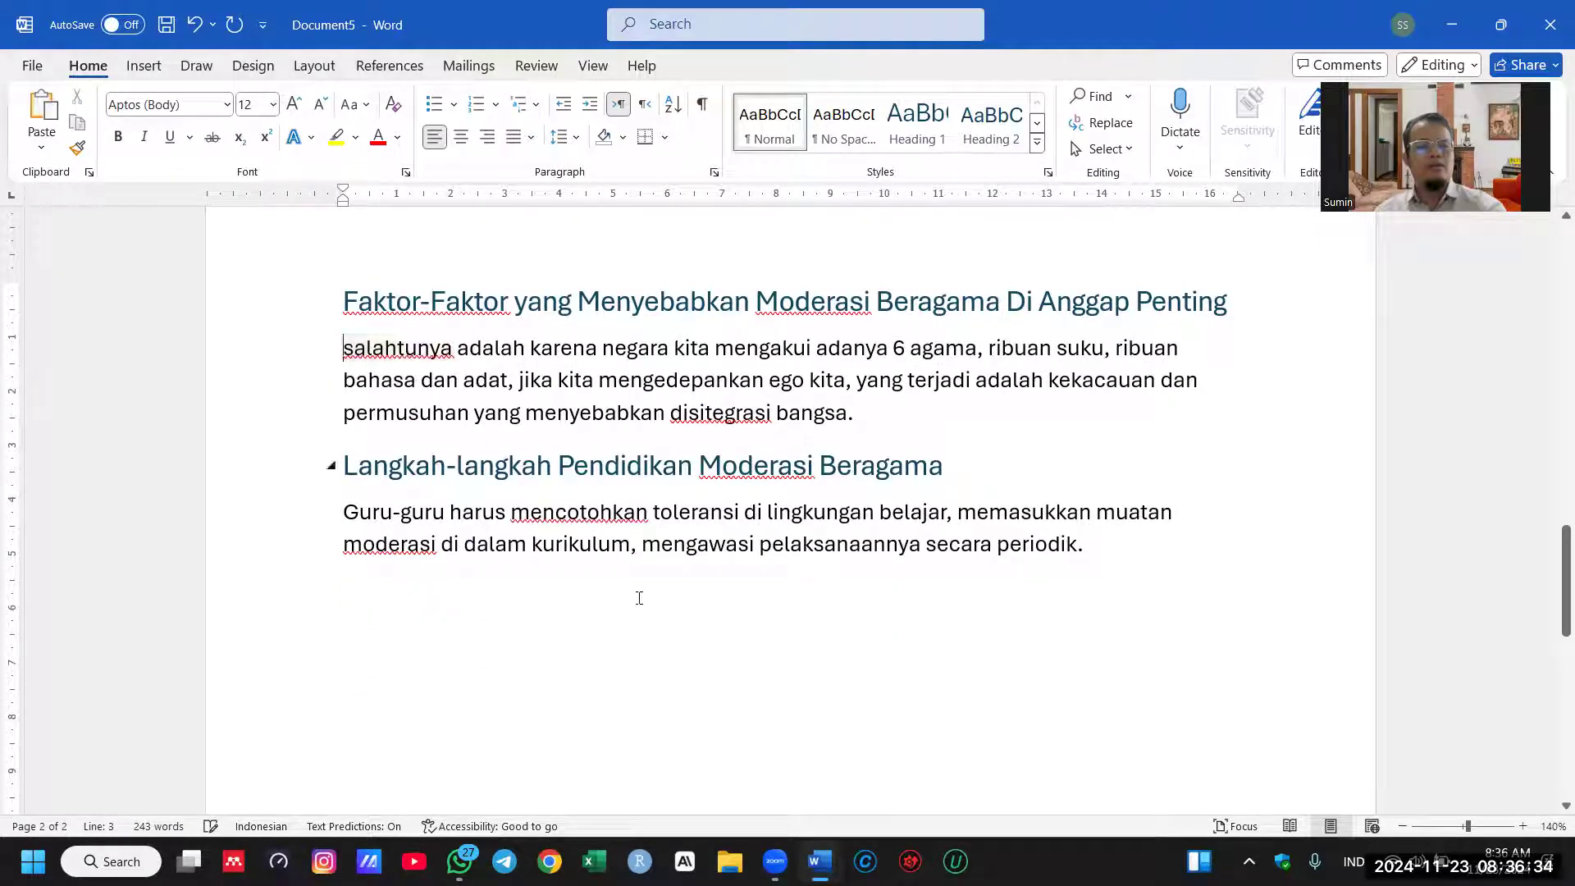
Step: Remove every "J:" prefix from the document by replacing all occurrences with nothing
{"action": "key", "text": "ctrl+h"}
{"action": "type", "text": "J:"}
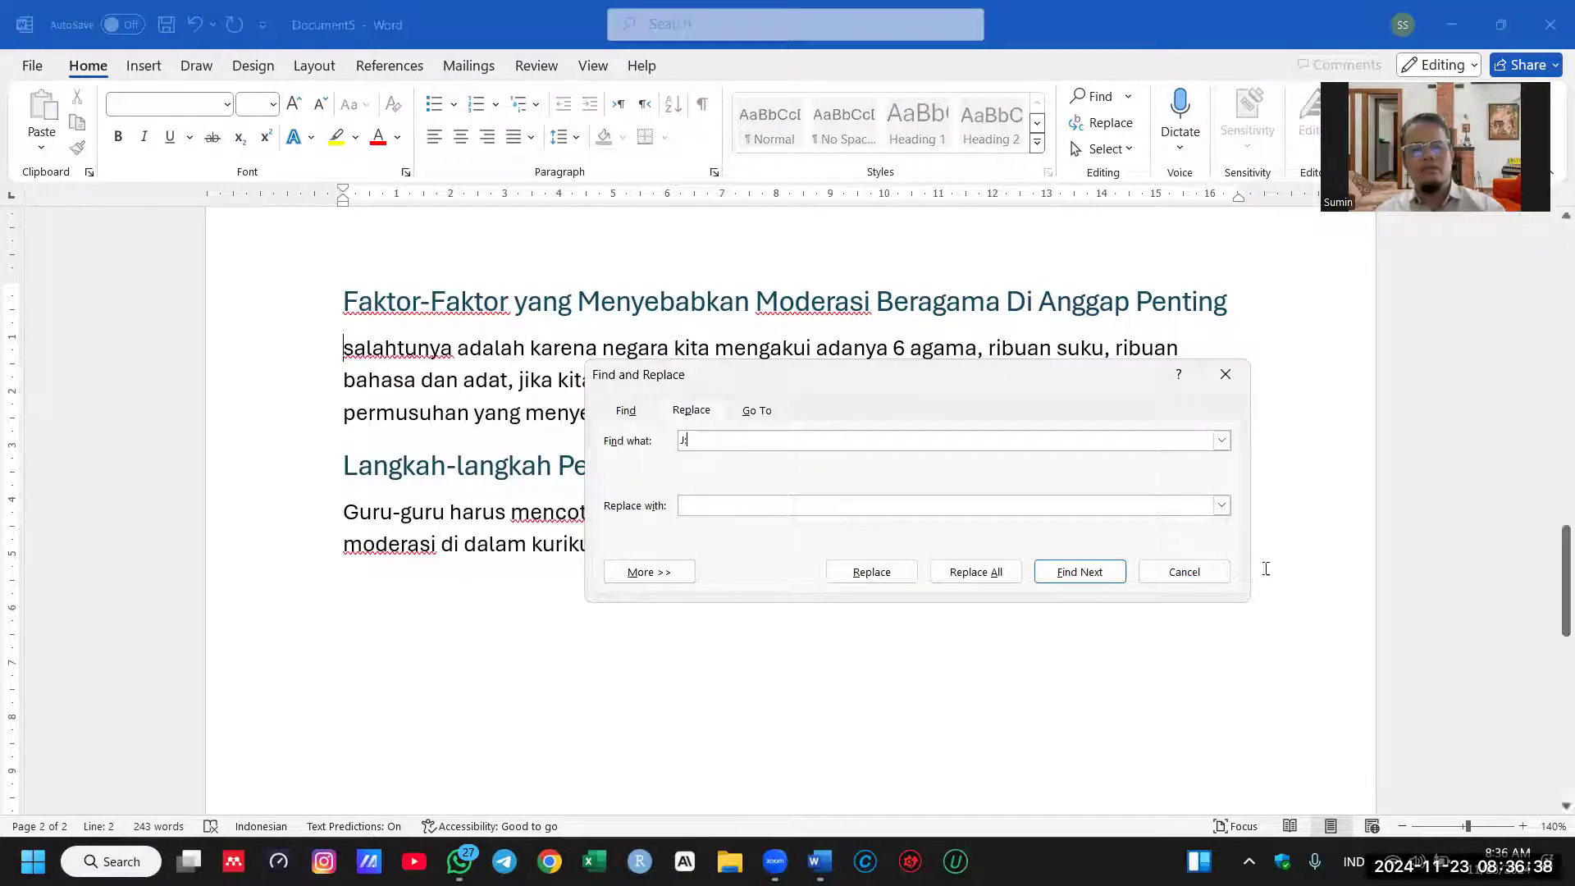
{"action": "left_click", "coordinate": [1006, 573]}
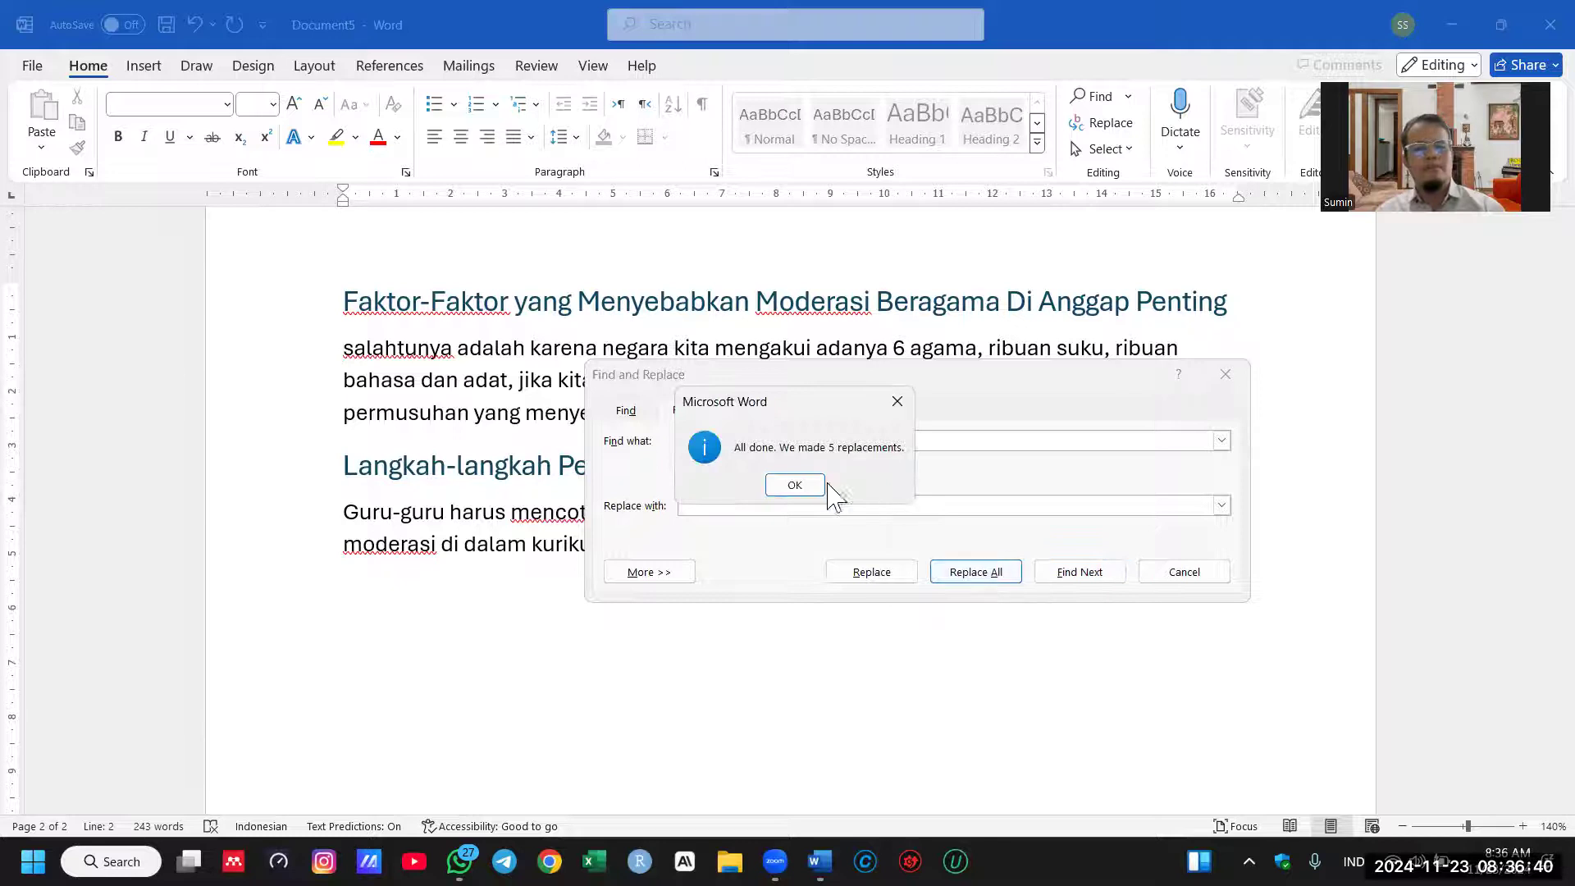
{"action": "left_click", "coordinate": [795, 485]}
{"action": "left_click", "coordinate": [1184, 571]}
Step: Delete the blank line above "Persepsi tentang Moderasi Beragama" and the leading spaces of its two answers and of the "Ya, sesuai dengan ajaran Islam" answer
{"action": "scroll", "coordinate": [927, 509], "scroll_direction": "up", "scroll_amount": 8}
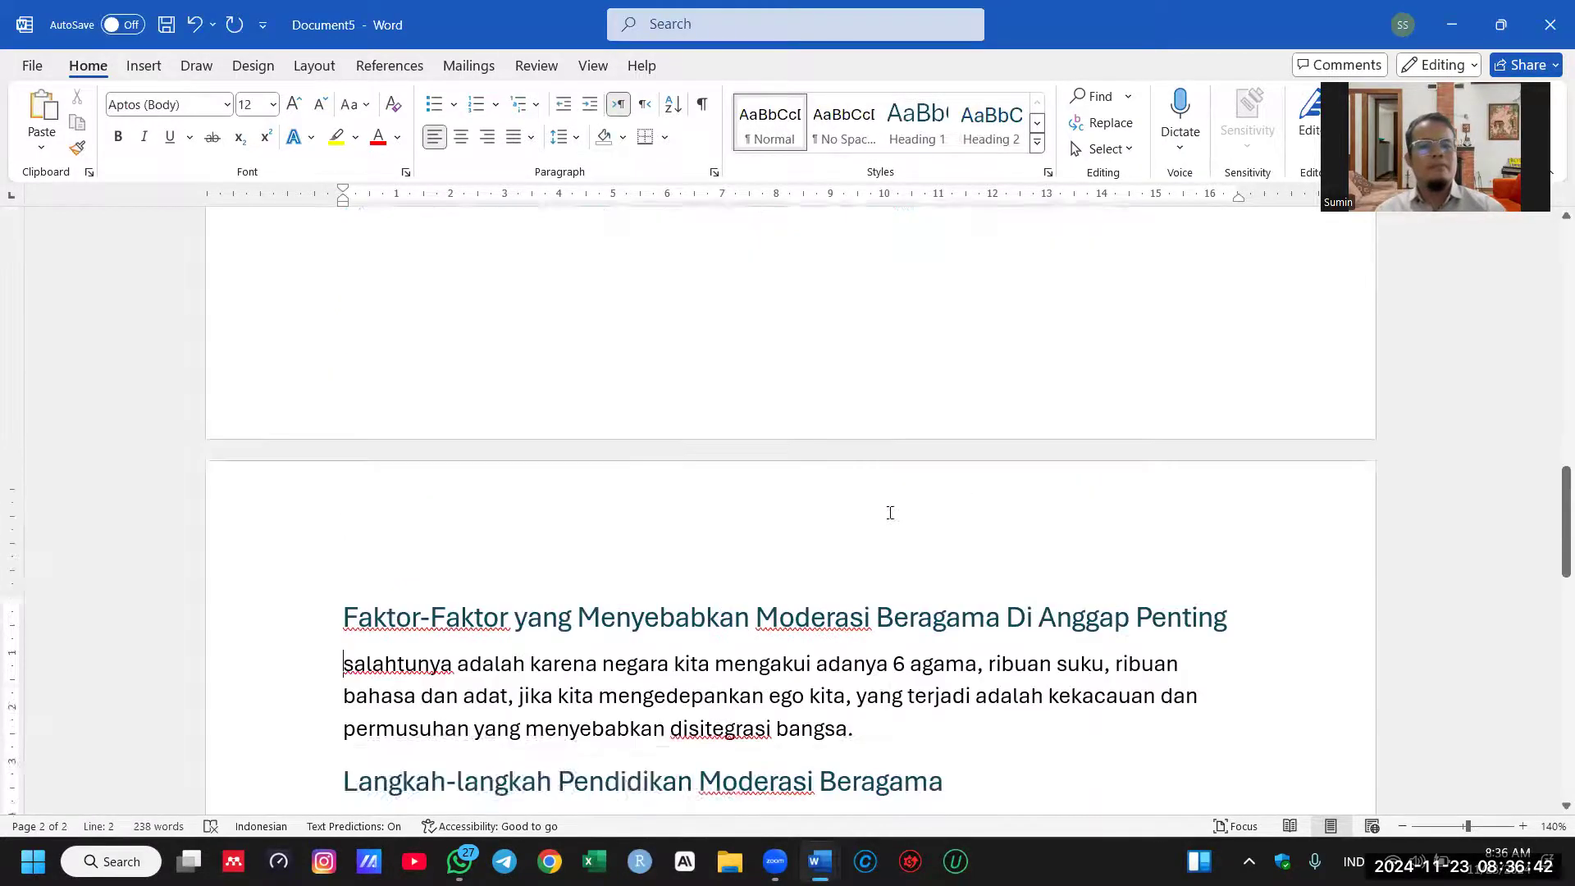
{"action": "scroll", "coordinate": [539, 516], "scroll_direction": "up", "scroll_amount": 5}
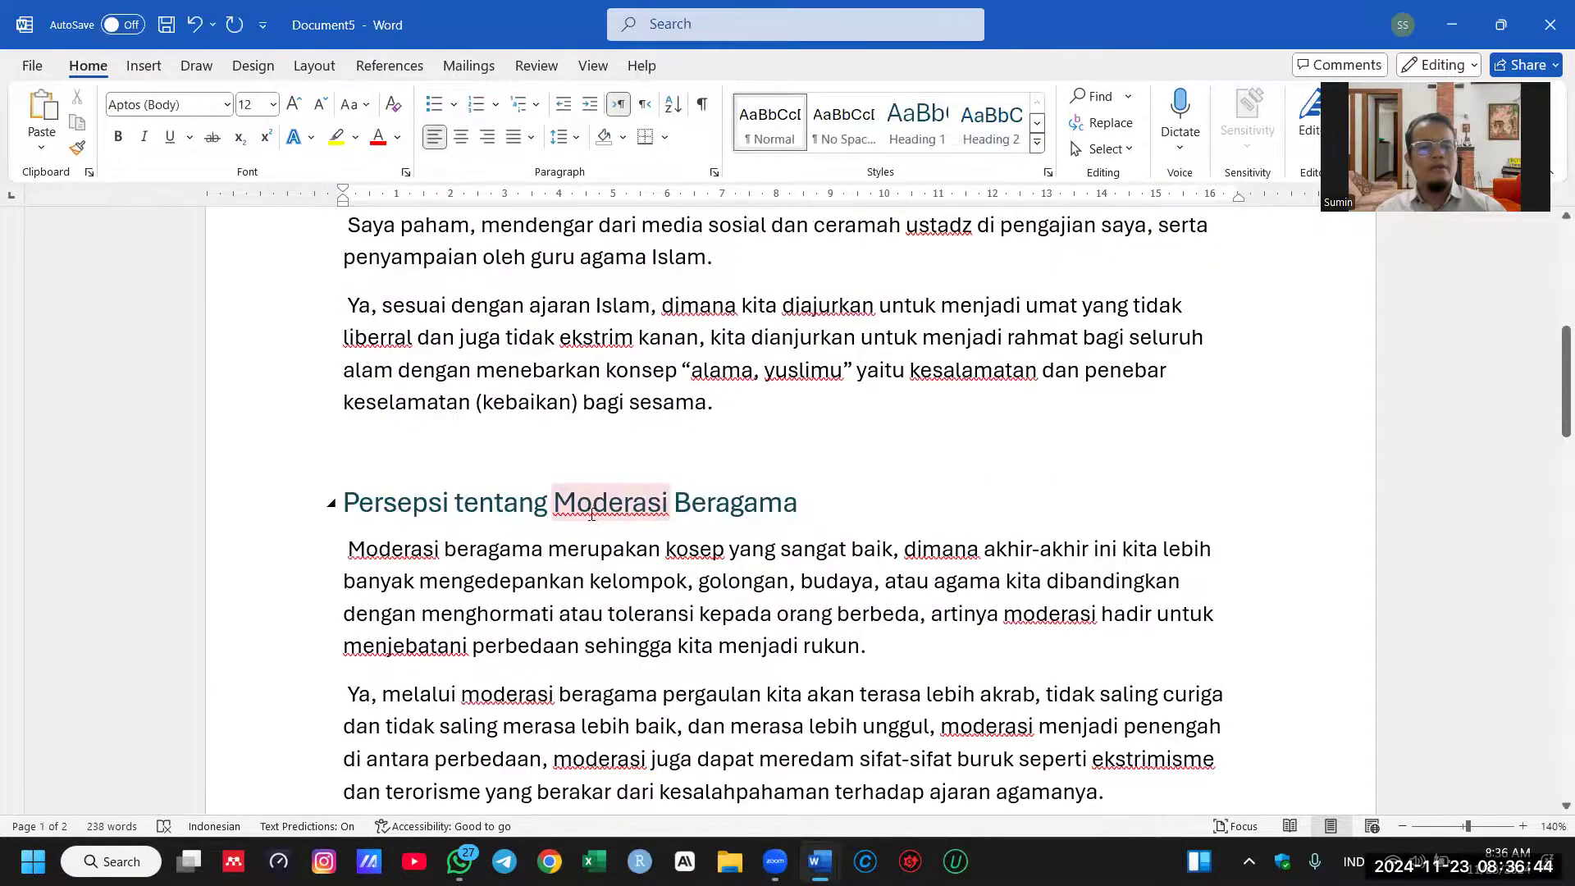
{"action": "left_click", "coordinate": [458, 464]}
{"action": "key", "text": "Delete"}
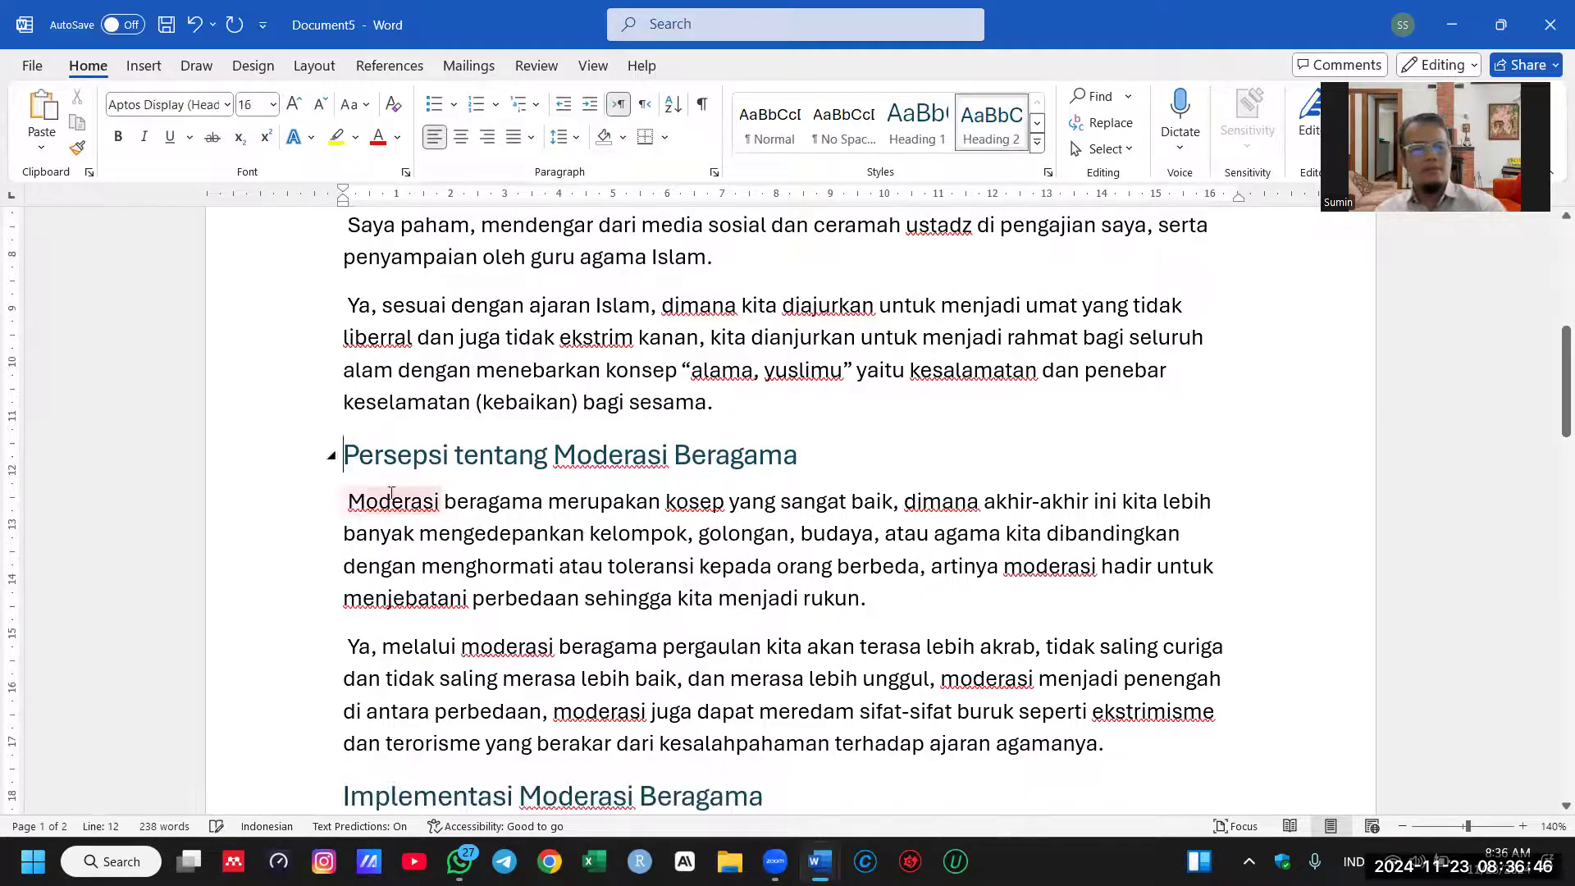
{"action": "left_click", "coordinate": [342, 499]}
{"action": "key", "text": "Delete"}
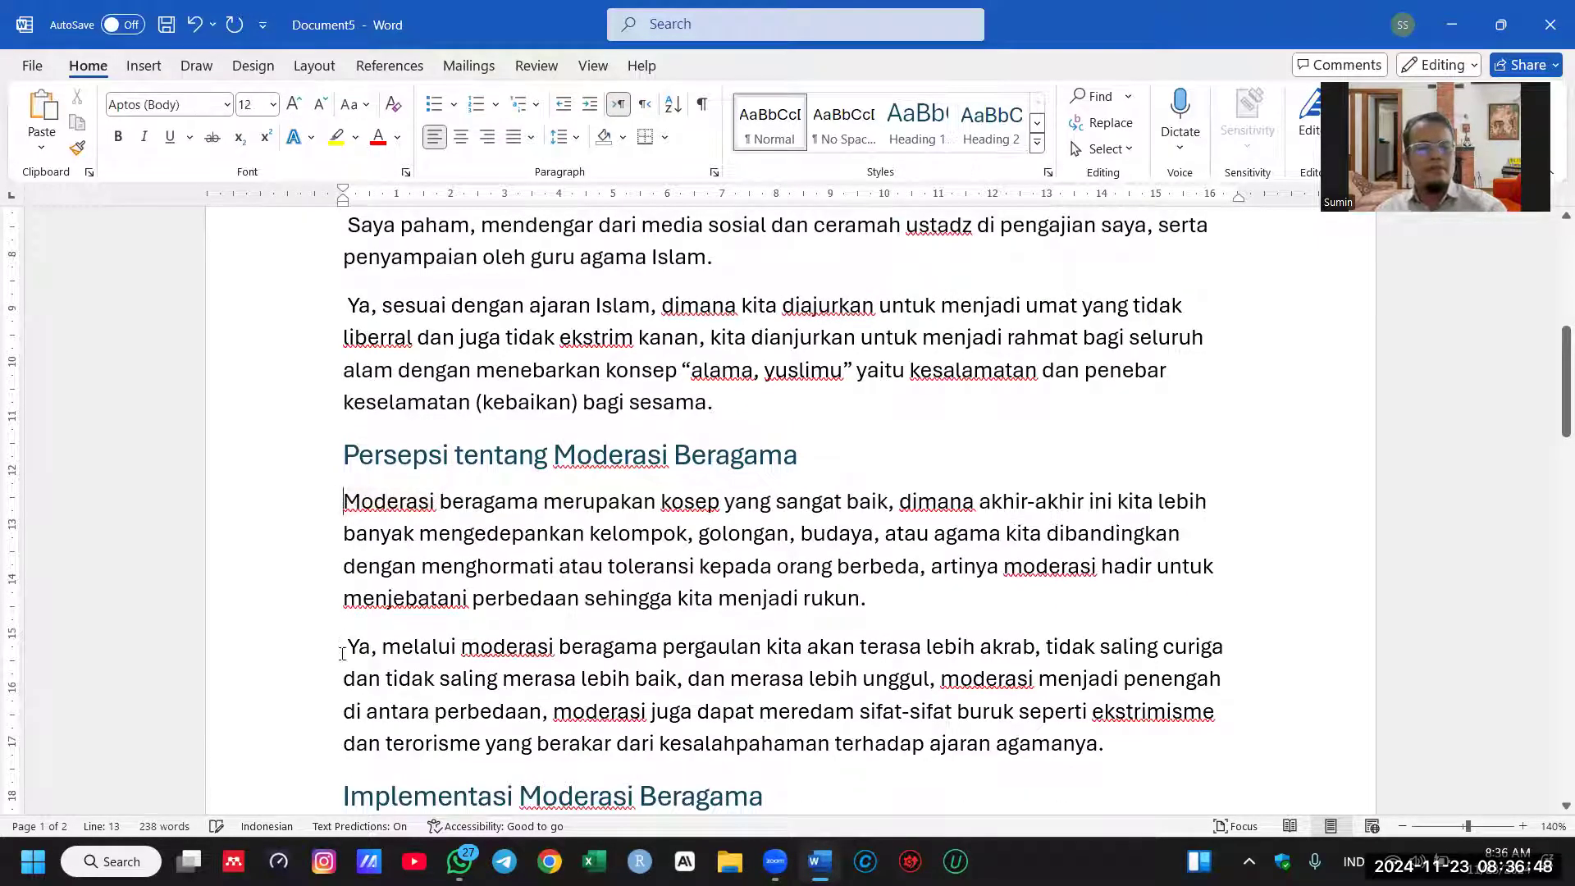
{"action": "key", "text": "Delete"}
{"action": "scroll", "coordinate": [393, 459], "scroll_direction": "up", "scroll_amount": 4}
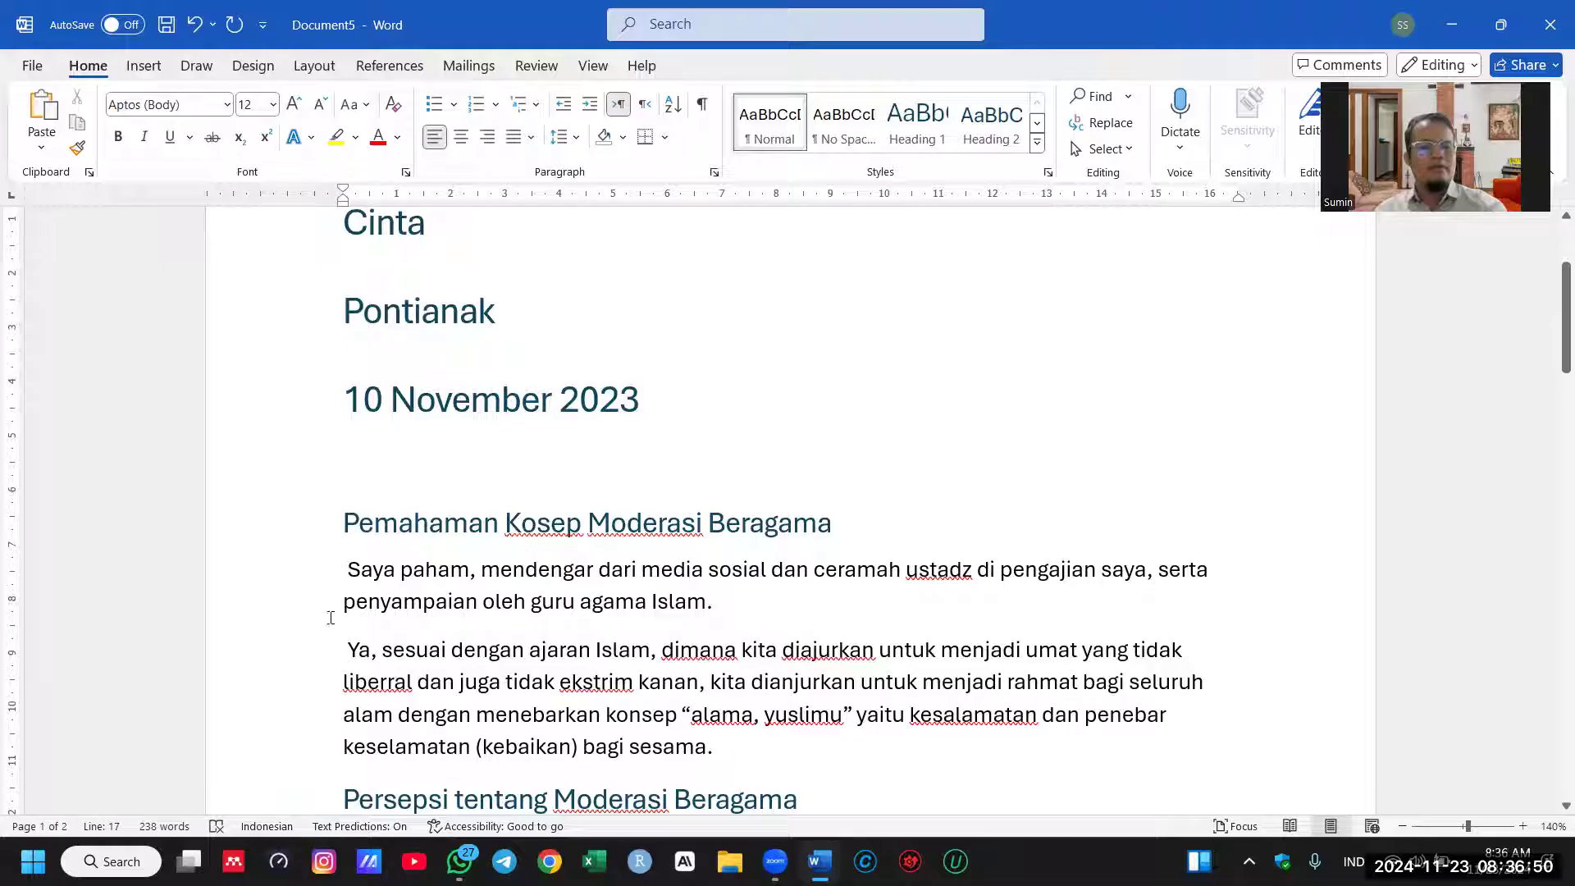
{"action": "key", "text": "Delete"}
{"action": "scroll", "coordinate": [392, 626], "scroll_direction": "down", "scroll_amount": 2}
{"action": "scroll", "coordinate": [369, 493], "scroll_direction": "up", "scroll_amount": 2}
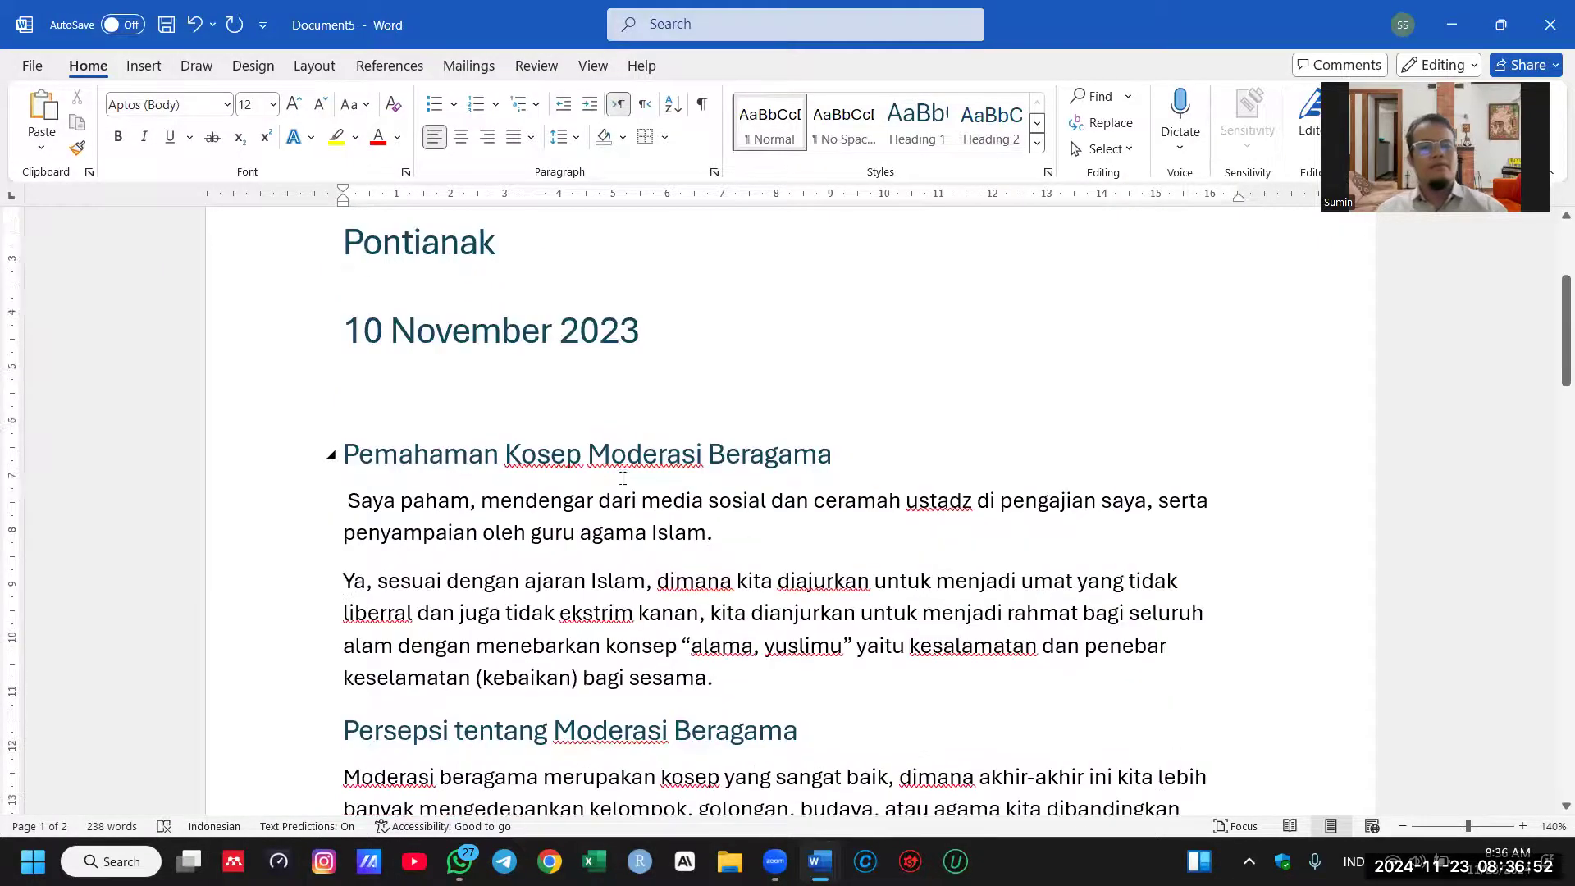
Step: Set the whole document's paragraph spacing to 0 before and 0 after, with single line spacing
{"action": "key", "text": "ctrl+a"}
{"action": "left_click", "coordinate": [714, 172]}
{"action": "left_click", "coordinate": [678, 440]}
{"action": "left_click", "coordinate": [681, 460]}
{"action": "type", "text": "0"}
{"action": "left_click", "coordinate": [917, 460]}
{"action": "left_click", "coordinate": [853, 477]}
{"action": "left_click", "coordinate": [871, 671]}
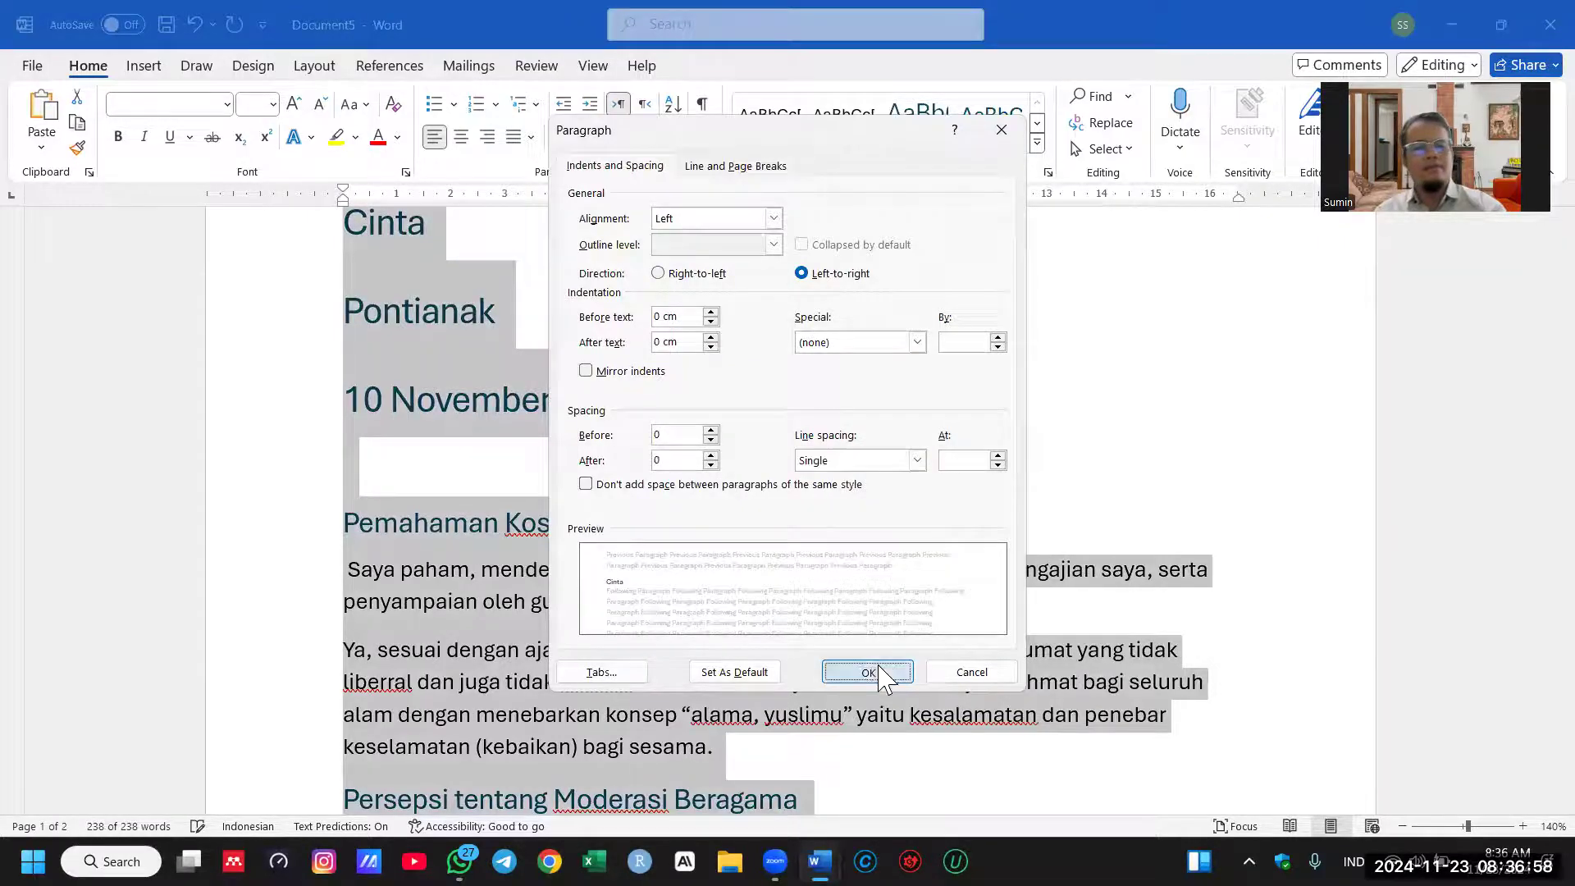
{"action": "left_click", "coordinate": [806, 320]}
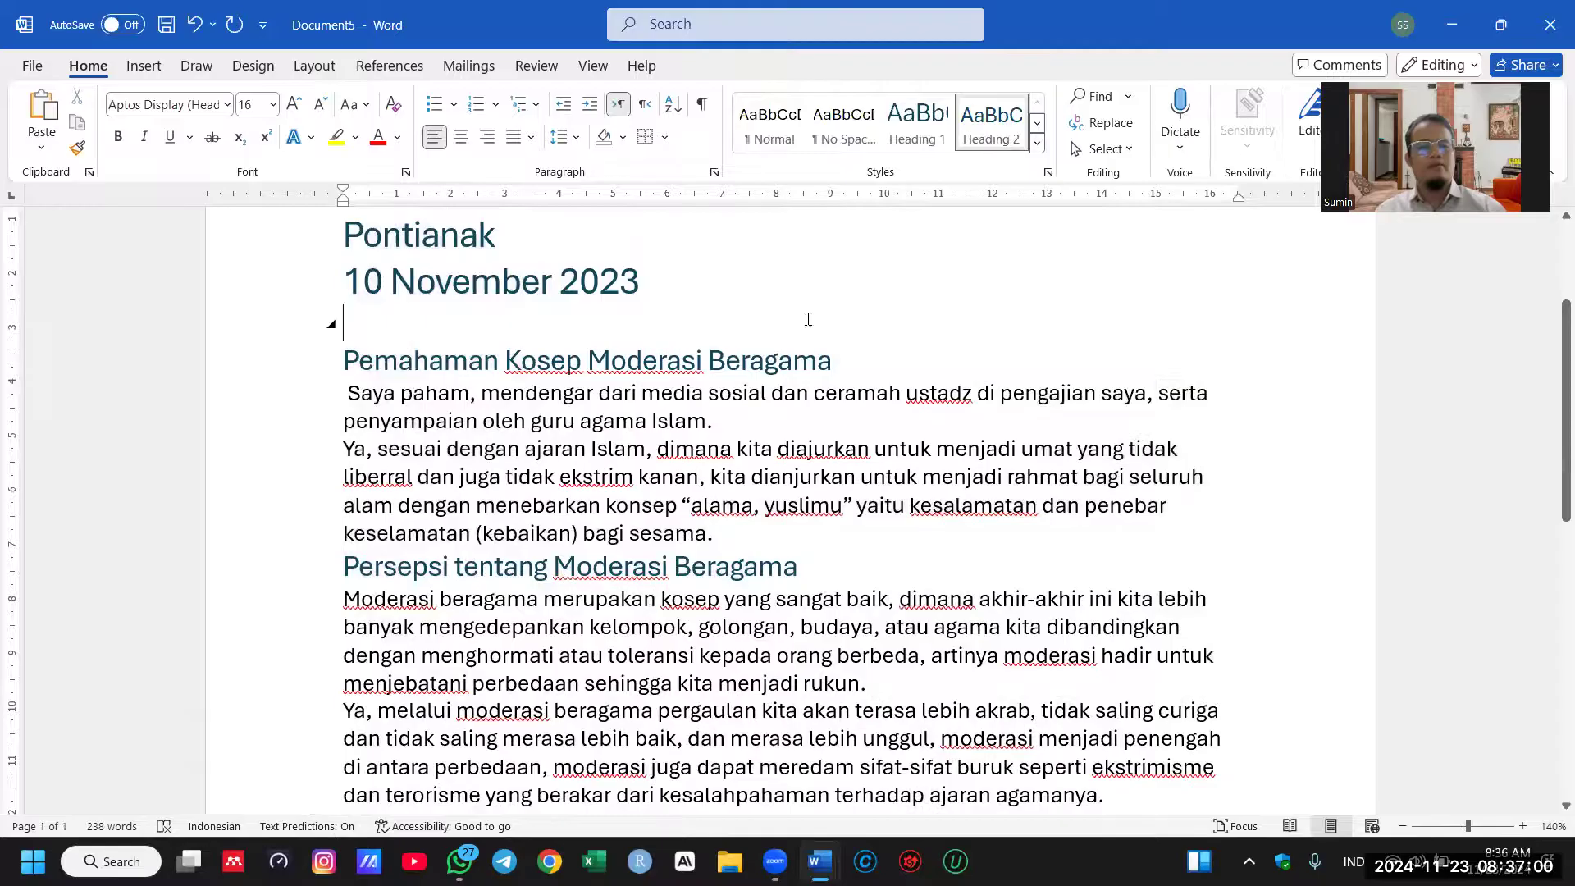
Step: Save the document in the Mengajar Analisis Data folder as "TRANSKRIP" plus the informant's first name, and close it
{"action": "scroll", "coordinate": [805, 320], "scroll_direction": "up", "scroll_amount": 3}
{"action": "key", "text": "alt+f"}
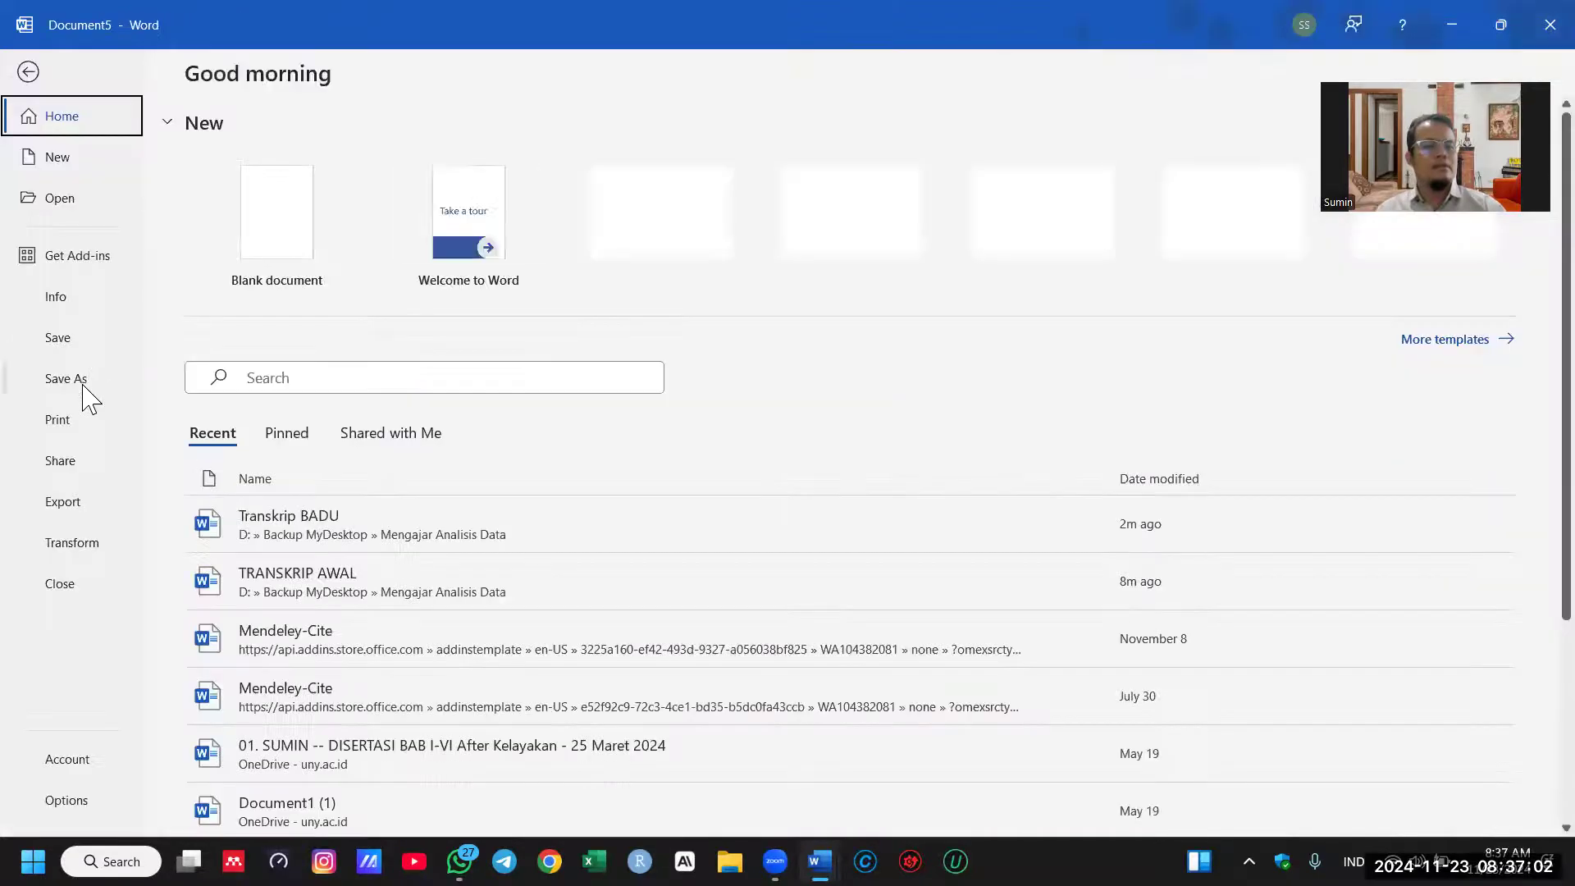
{"action": "left_click", "coordinate": [97, 386]}
{"action": "left_click", "coordinate": [267, 475]}
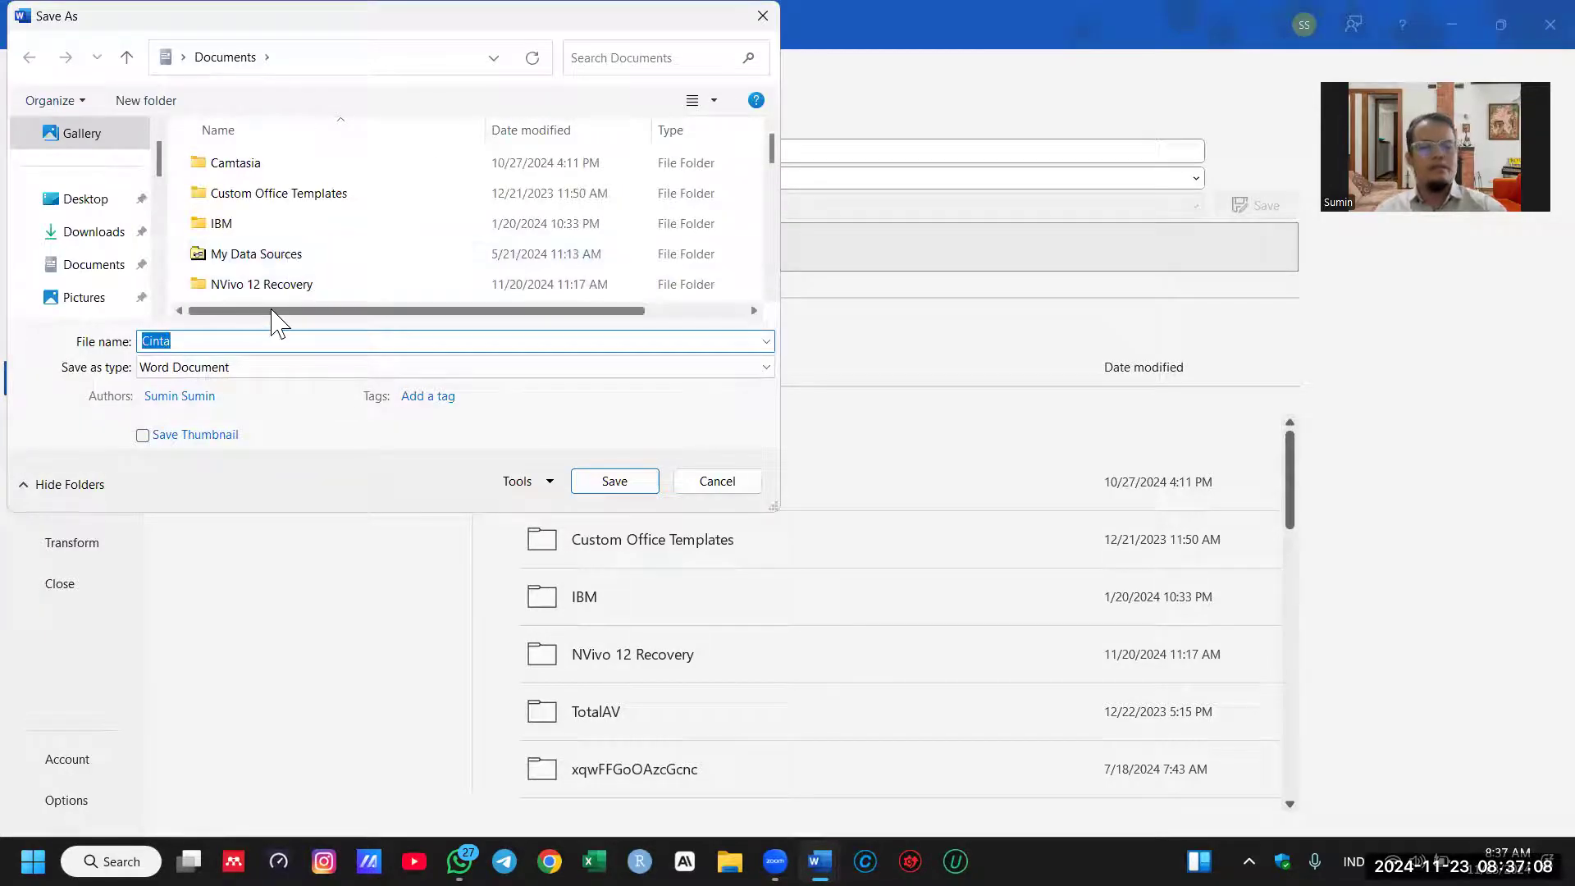
{"action": "scroll", "coordinate": [72, 262], "scroll_direction": "up", "scroll_amount": 1}
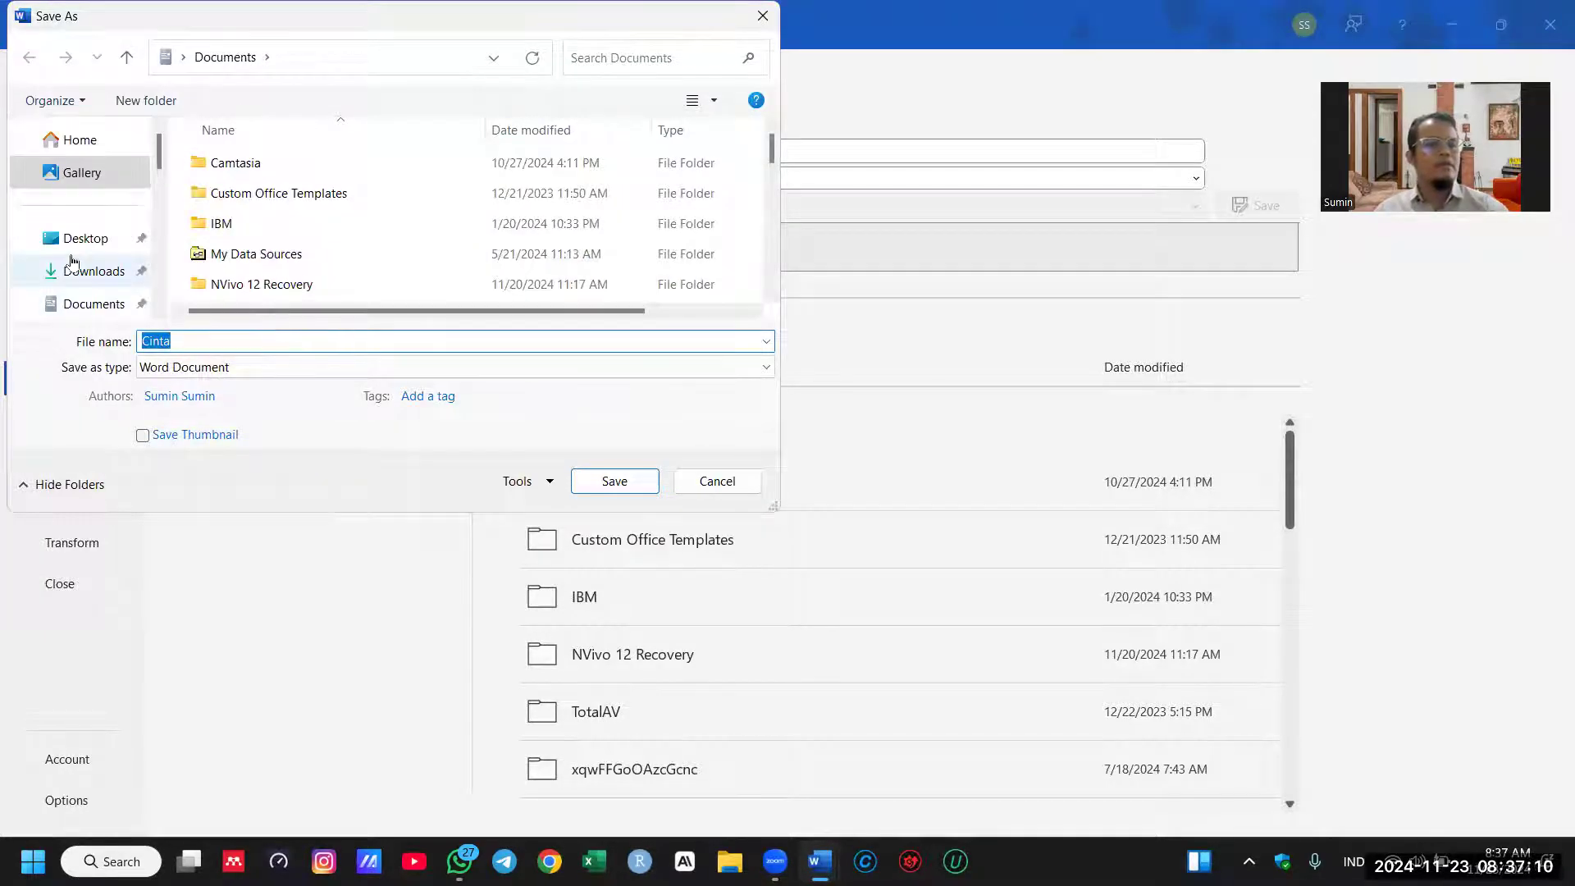
{"action": "scroll", "coordinate": [82, 246], "scroll_direction": "down", "scroll_amount": 3}
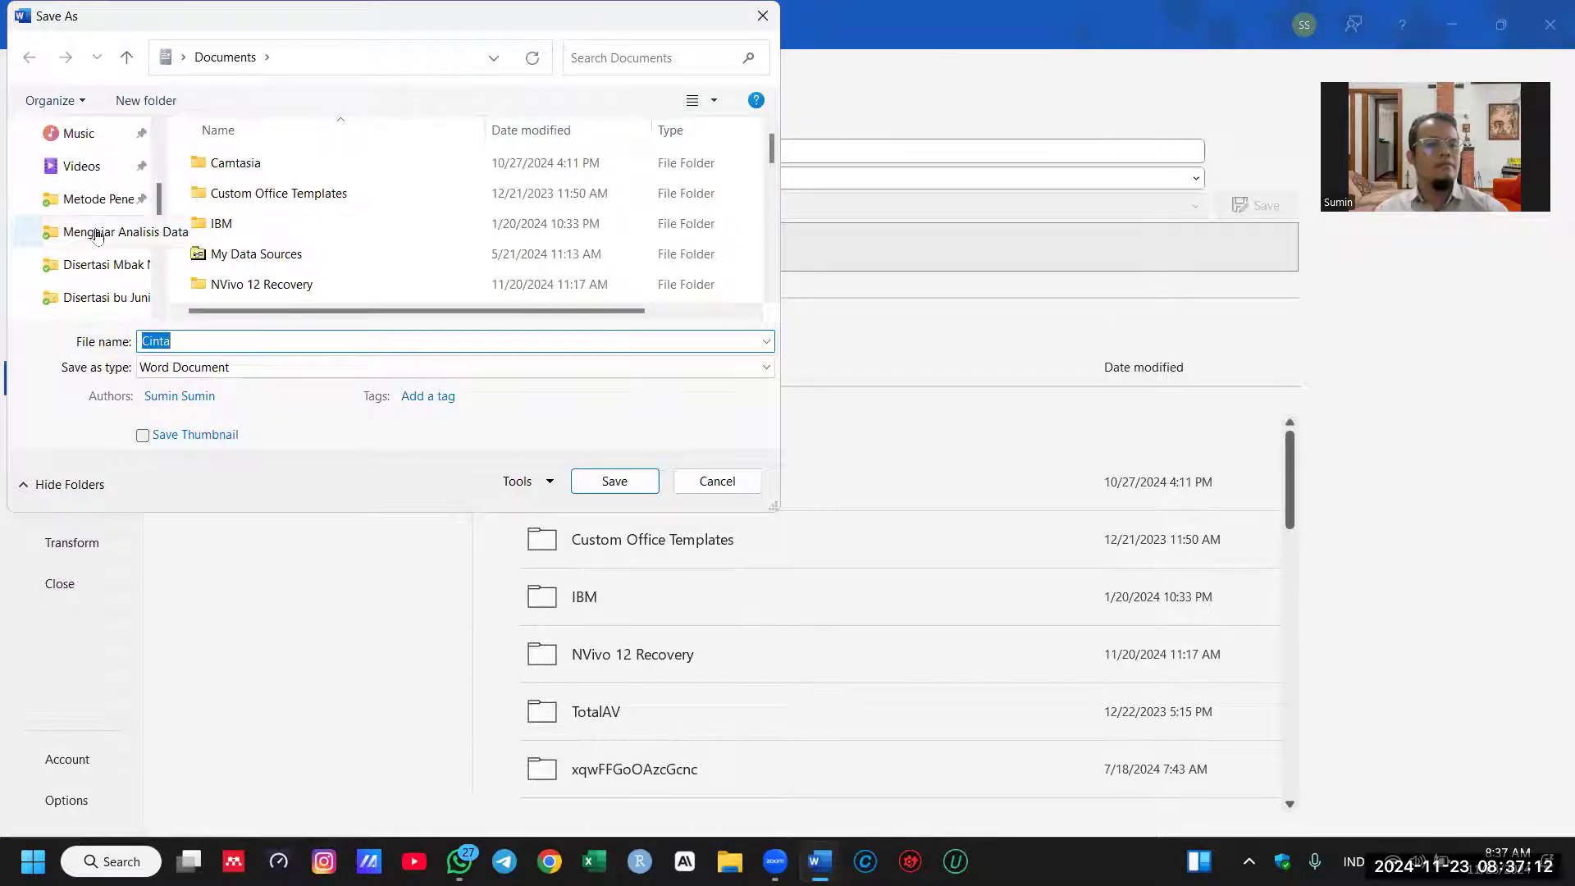
{"action": "left_click", "coordinate": [96, 236]}
{"action": "type", "text": "TR"}
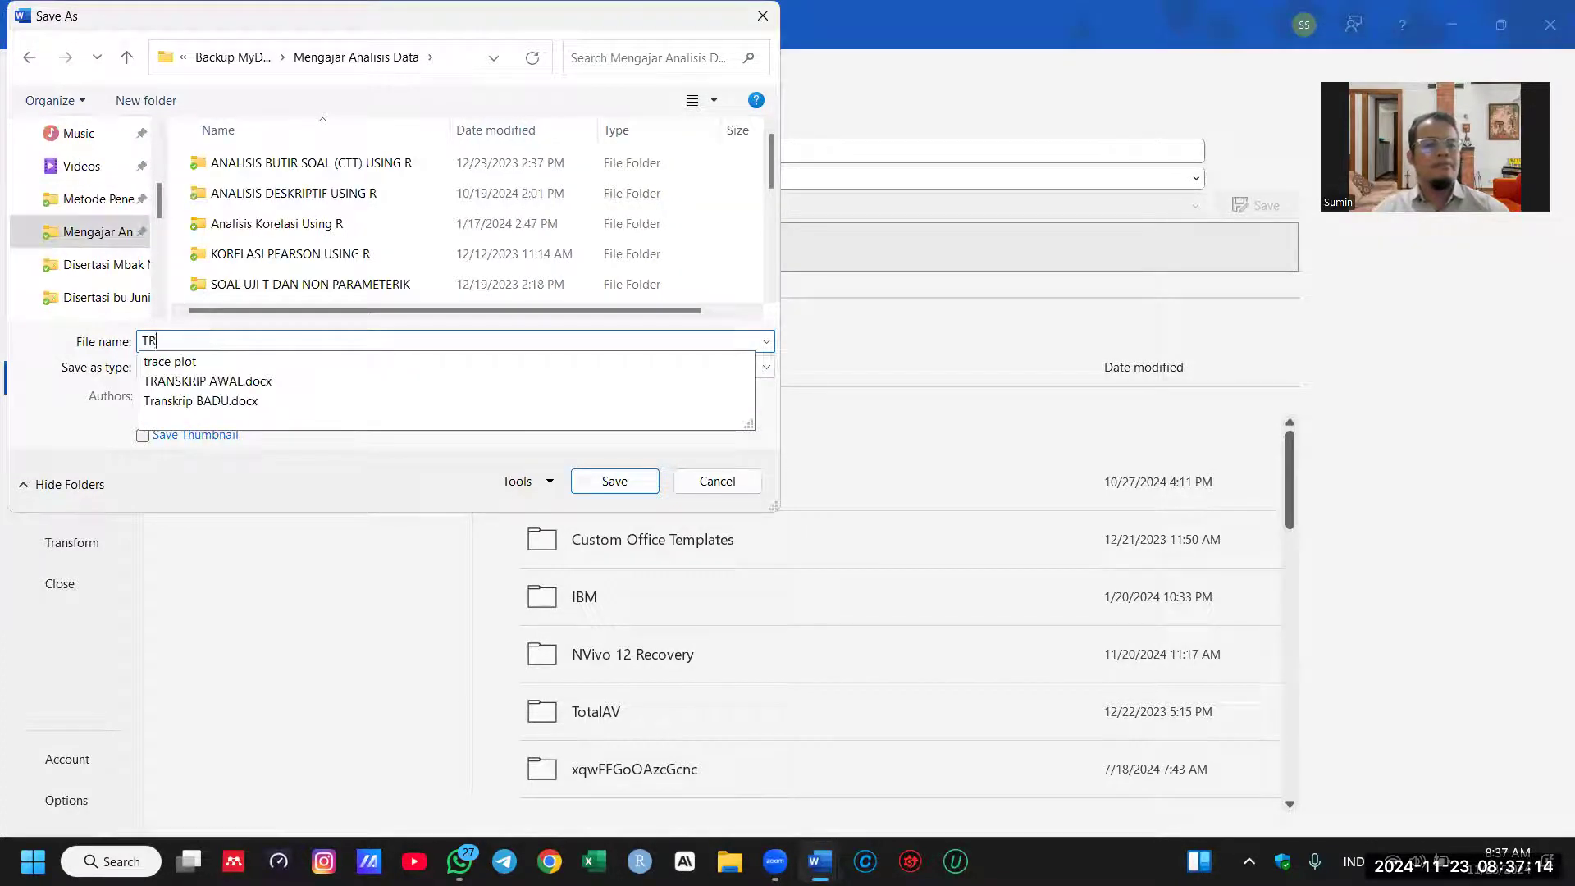
{"action": "type", "text": "ANSKRIP "}
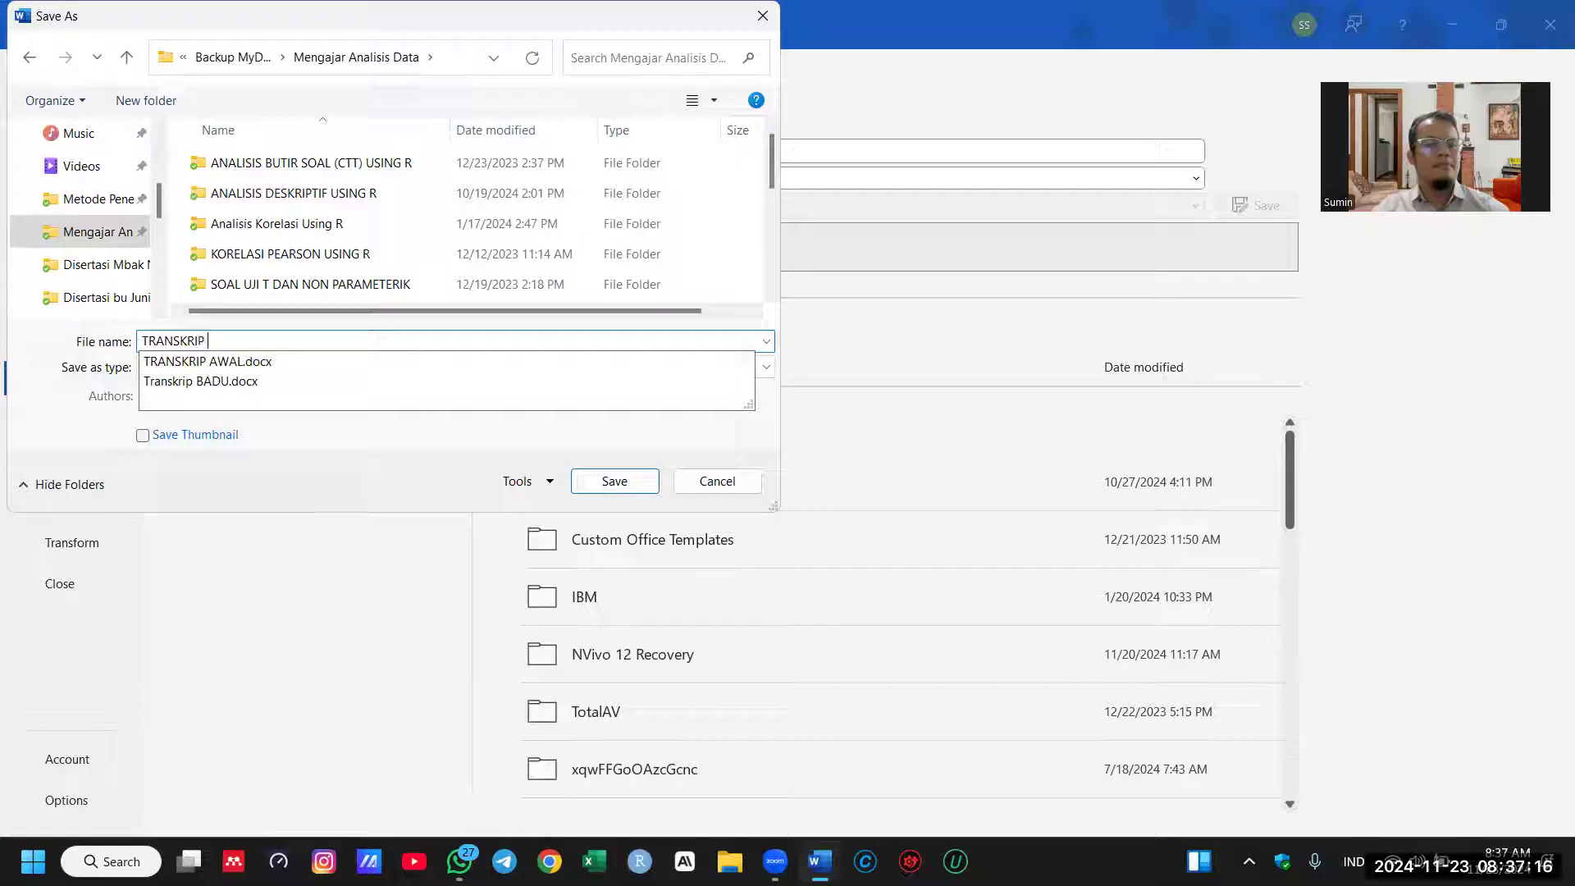
{"action": "type", "text": "CINTA"}
{"action": "key", "text": "Return"}
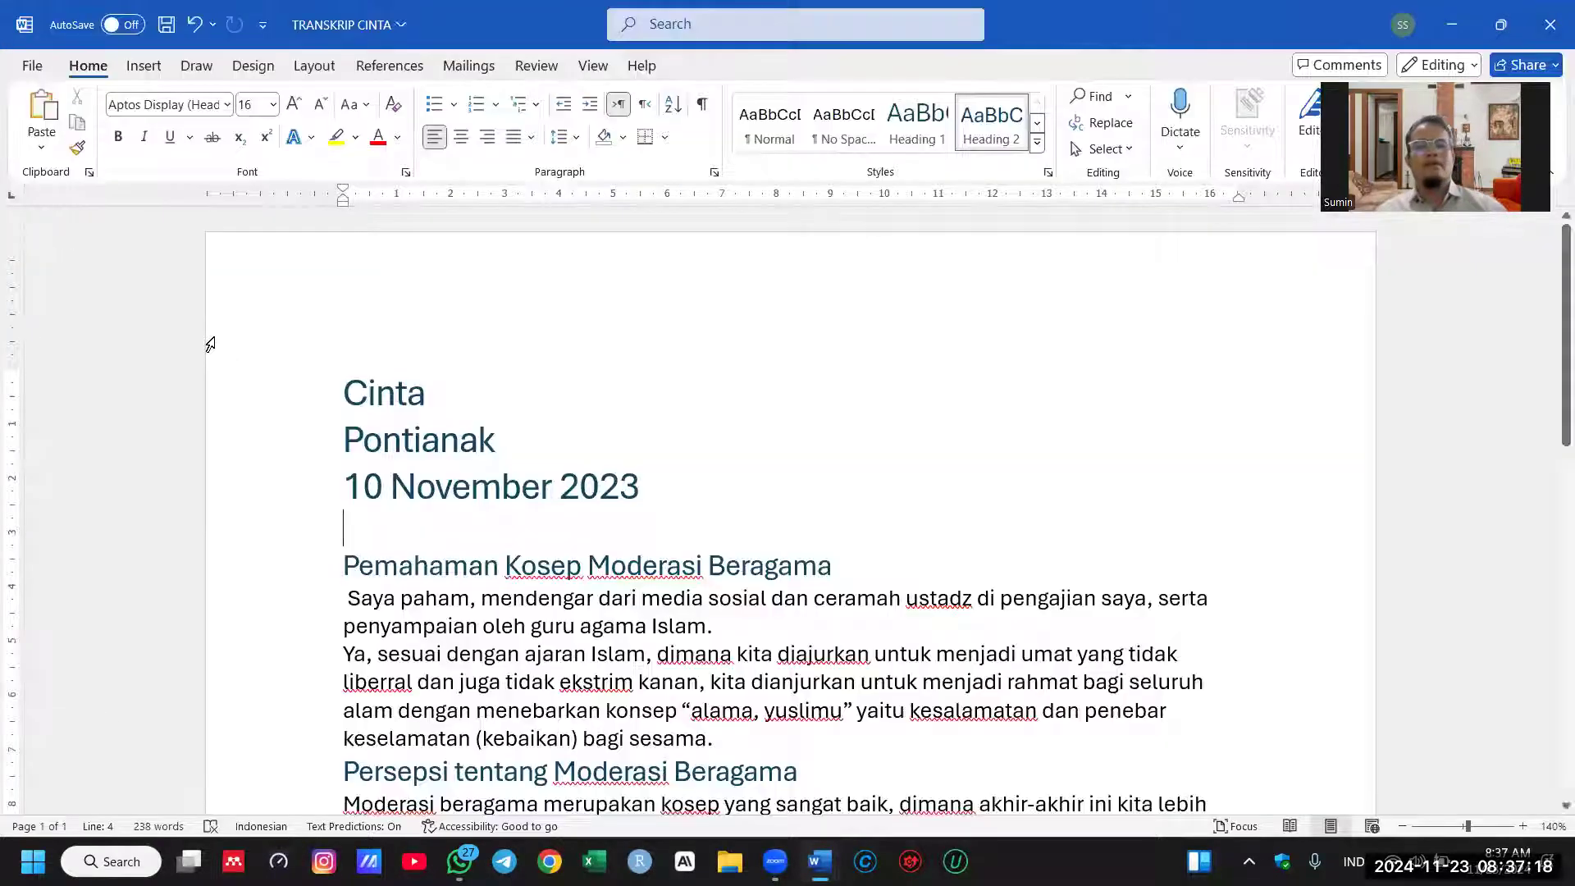
{"action": "left_click", "coordinate": [1549, 27]}
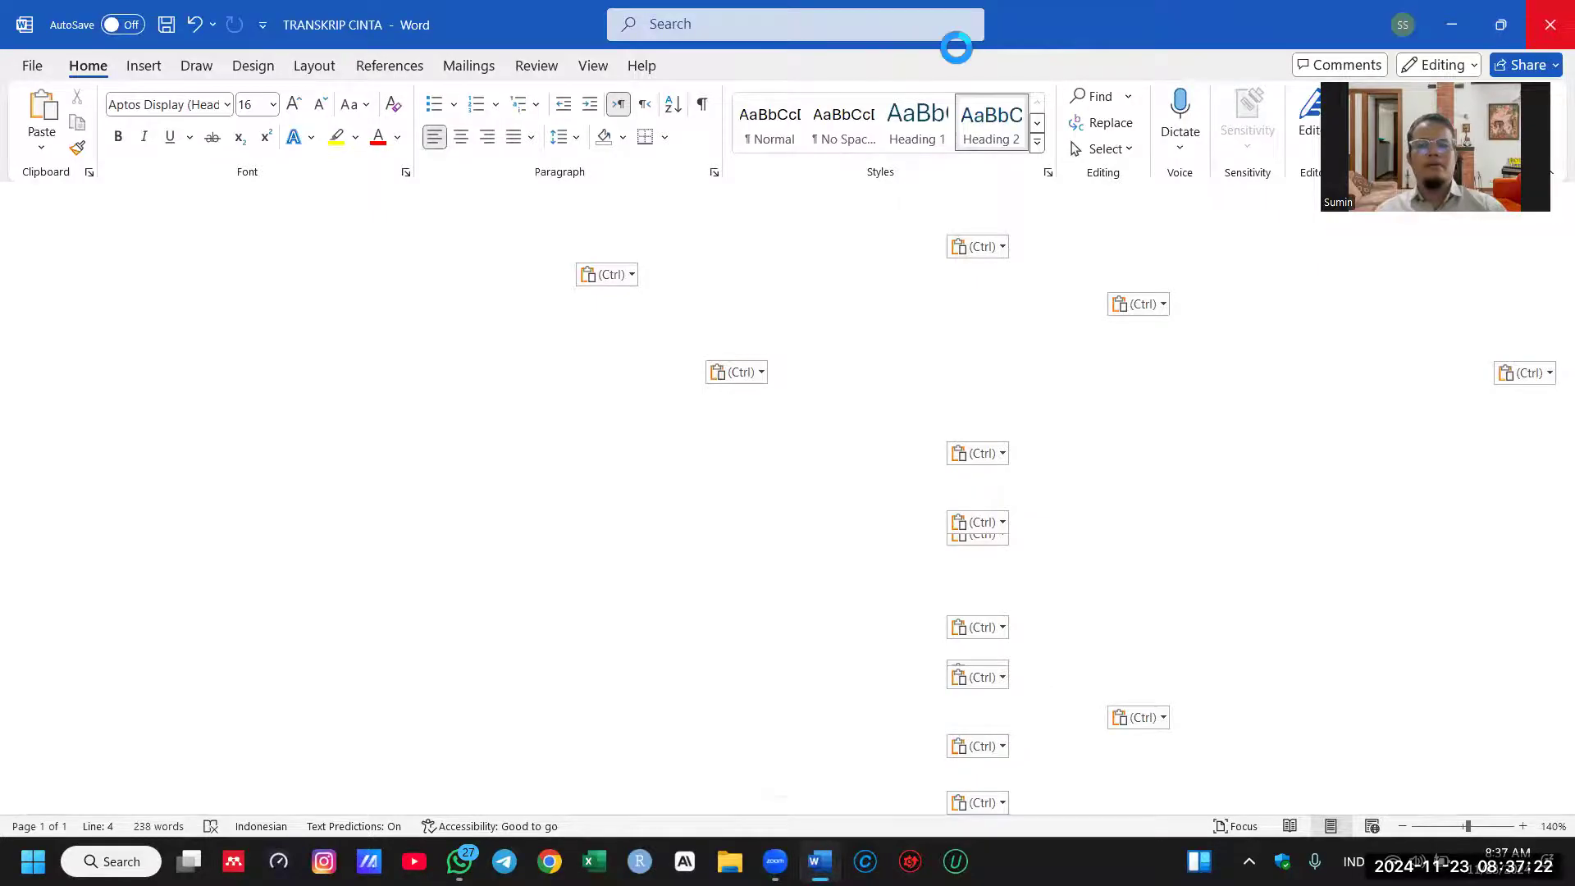
Step: Save the open interview guide document as PEDOMAN WAWANCARA in the Mengajar Analisis Data folder
{"action": "left_click", "coordinate": [33, 66]}
{"action": "left_click", "coordinate": [74, 379]}
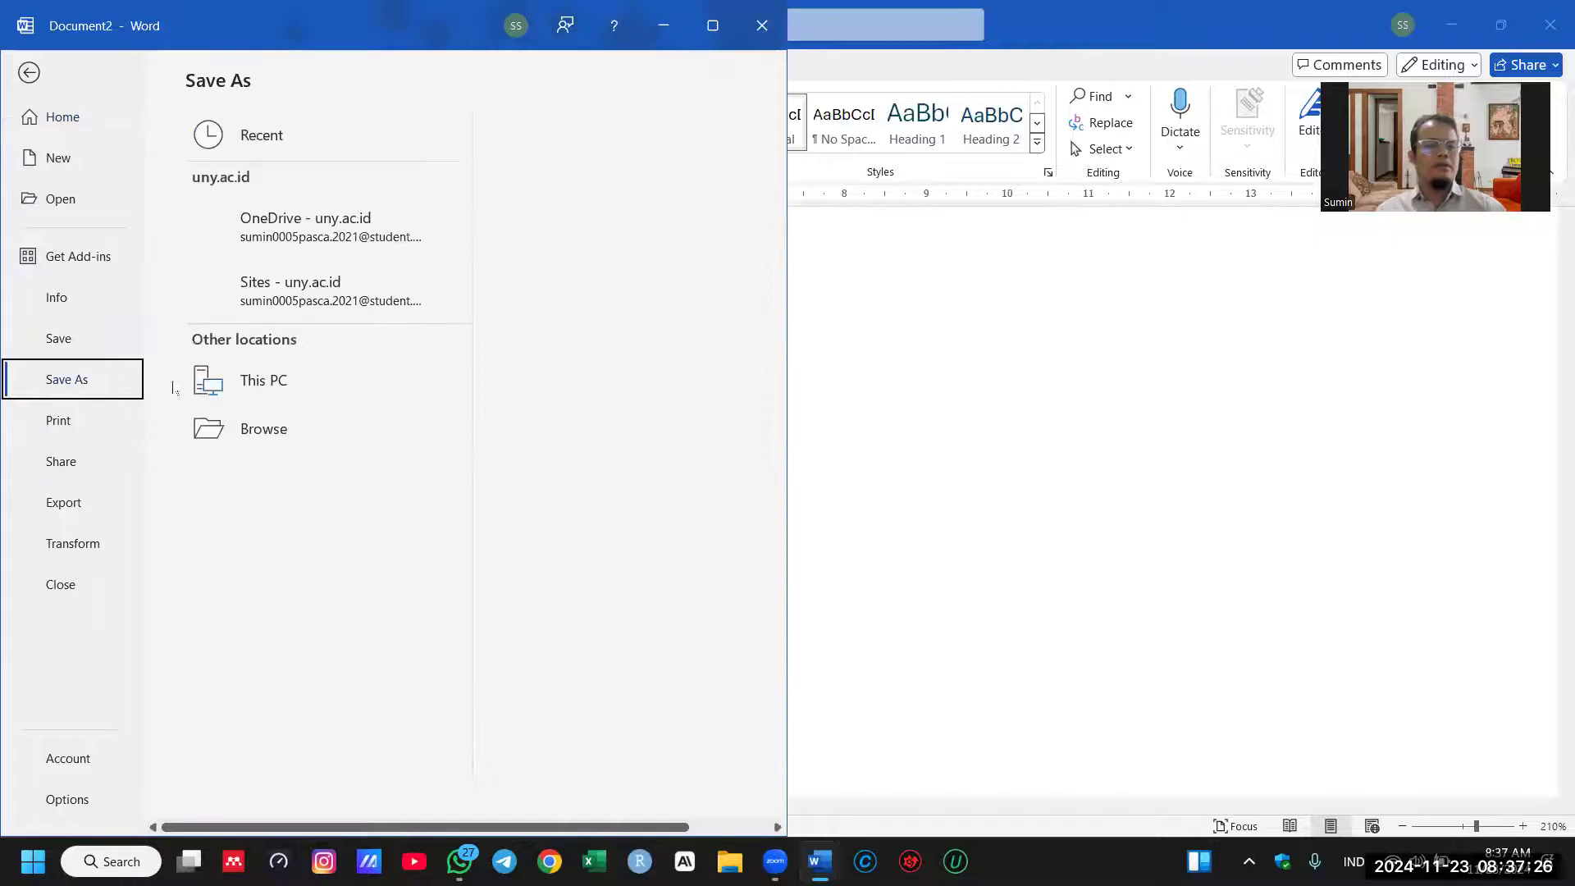
{"action": "left_click", "coordinate": [264, 479]}
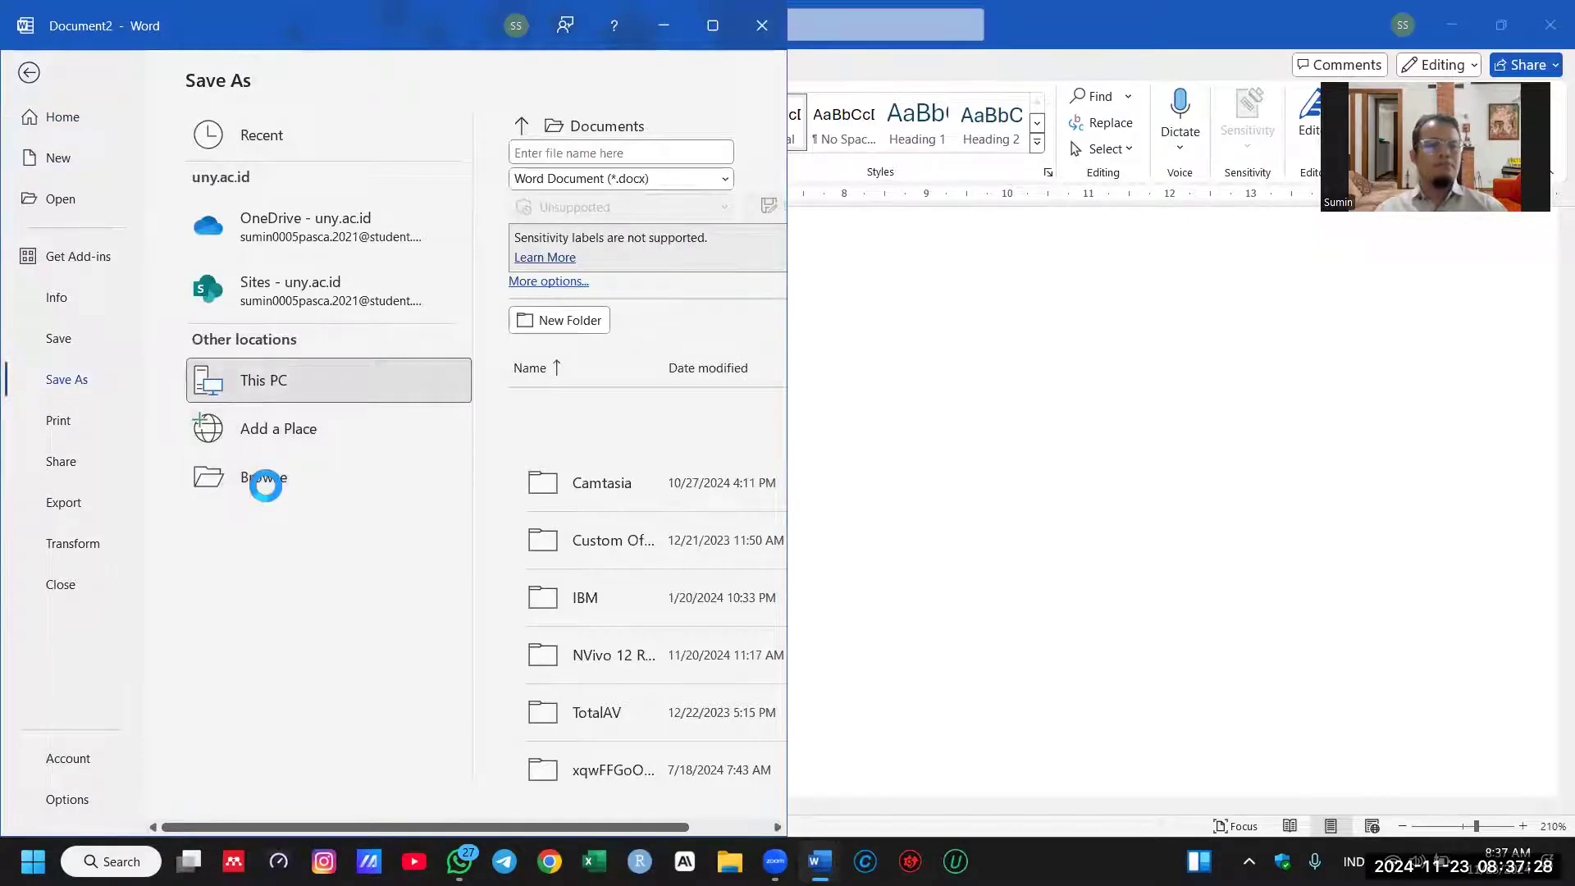
{"action": "scroll", "coordinate": [111, 250], "scroll_direction": "down", "scroll_amount": 5}
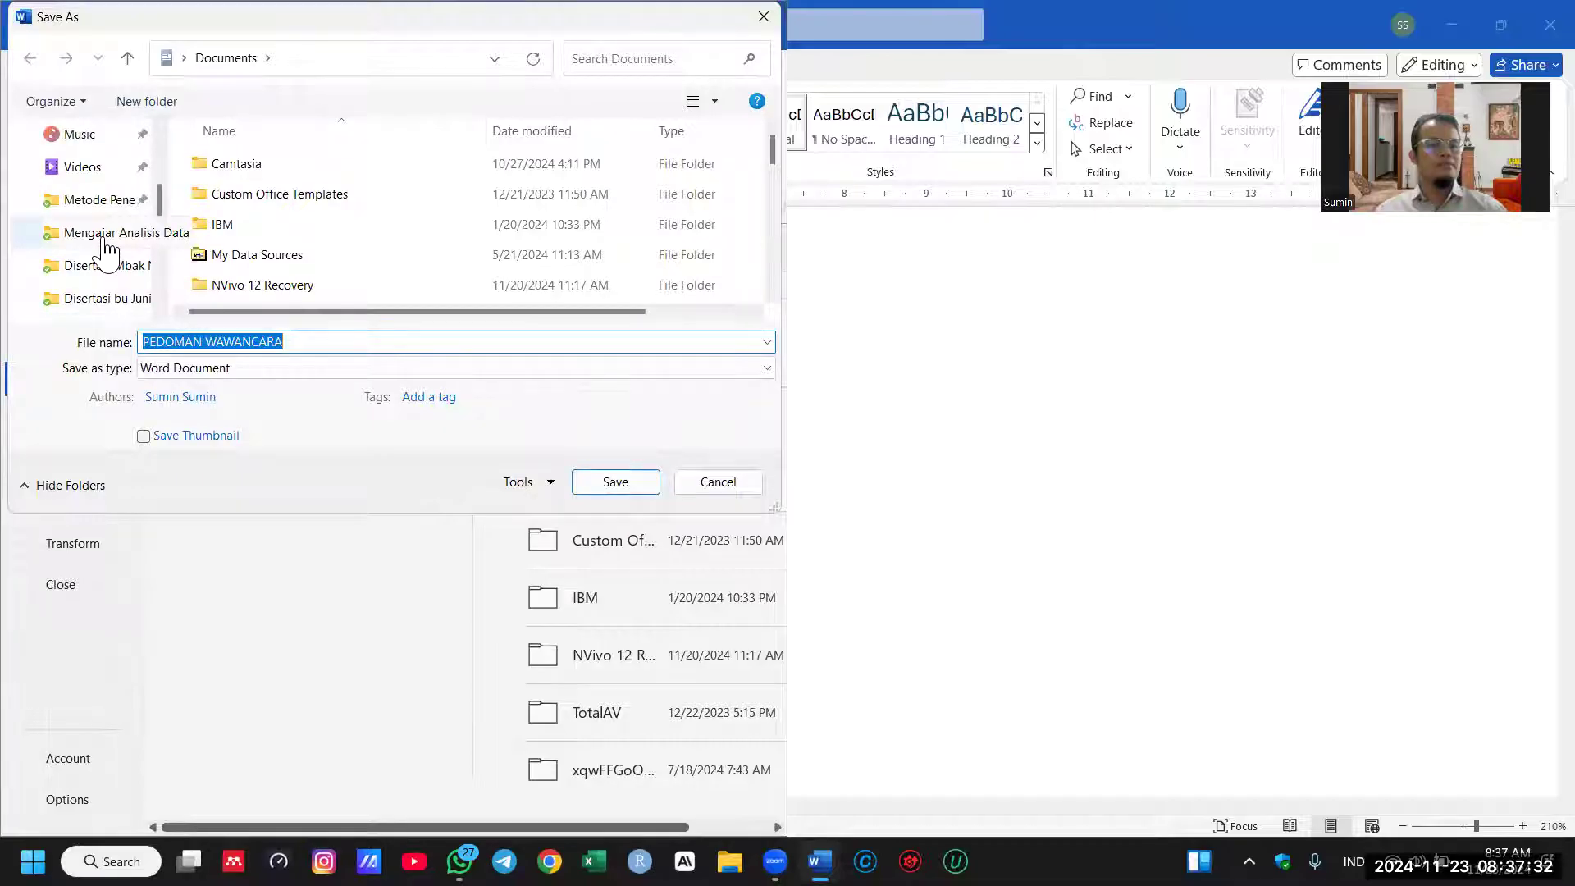
{"action": "left_click", "coordinate": [106, 236]}
{"action": "left_click", "coordinate": [615, 481]}
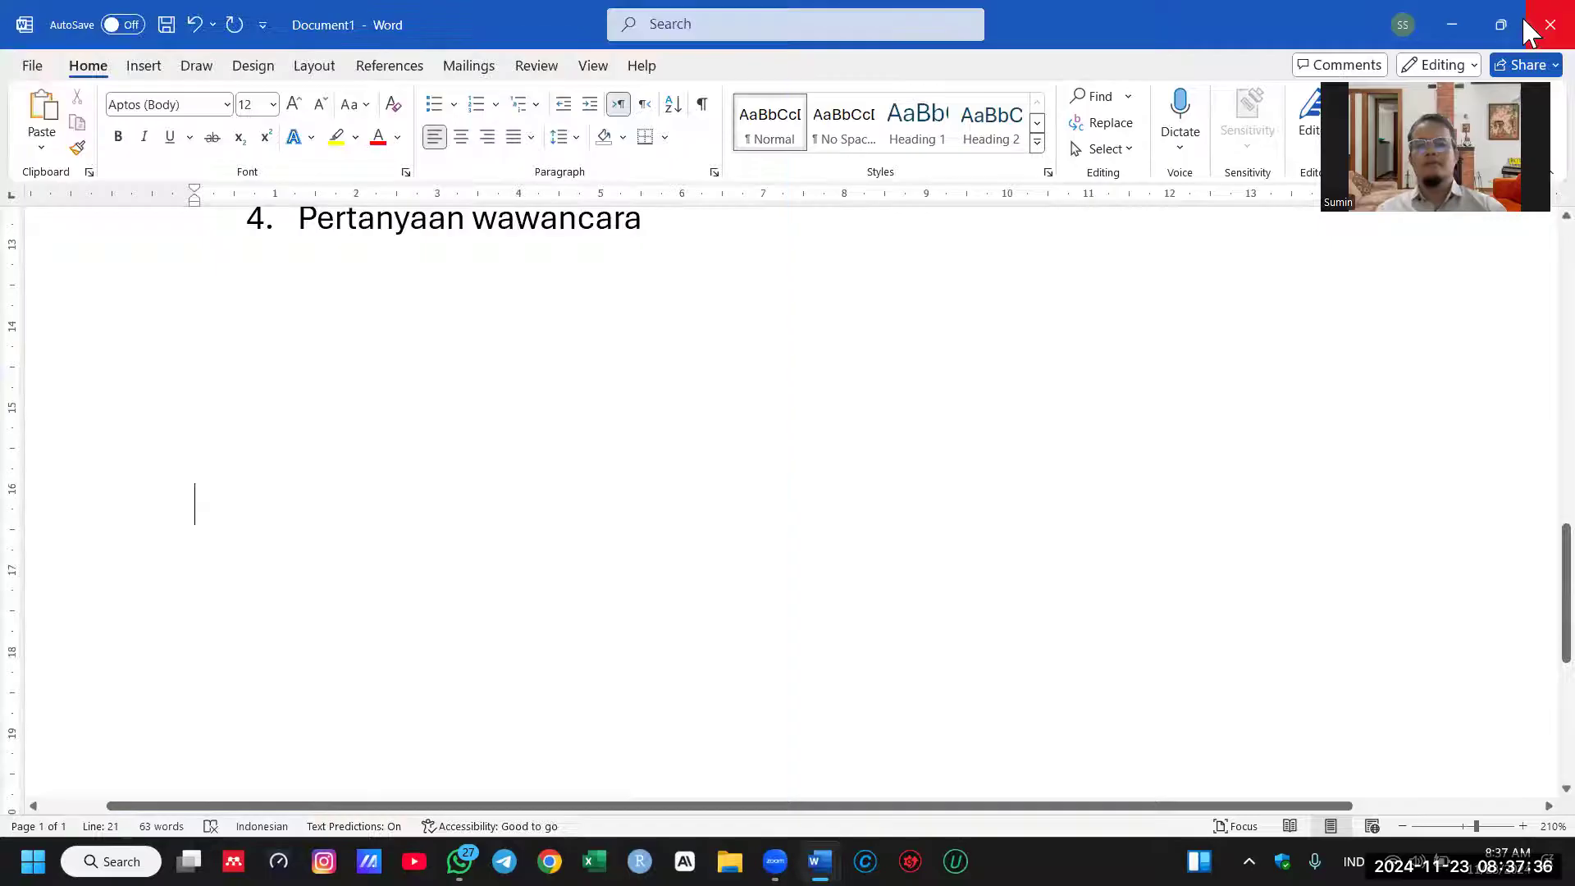
{"action": "left_click", "coordinate": [1524, 24]}
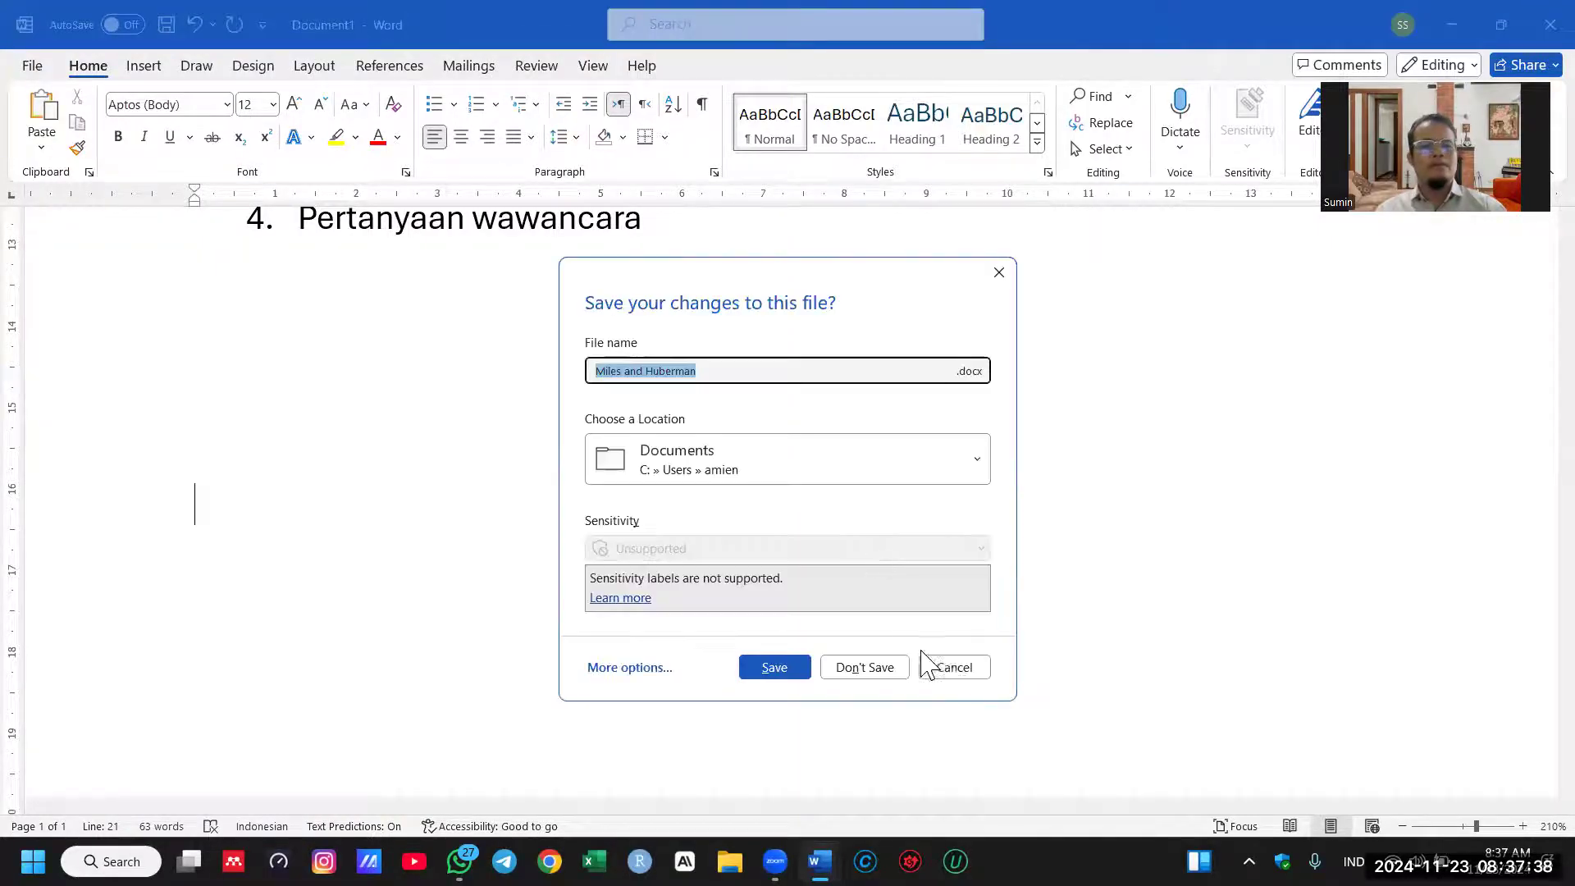
{"action": "left_click", "coordinate": [954, 665]}
{"action": "scroll", "coordinate": [952, 427], "scroll_direction": "up", "scroll_amount": 10}
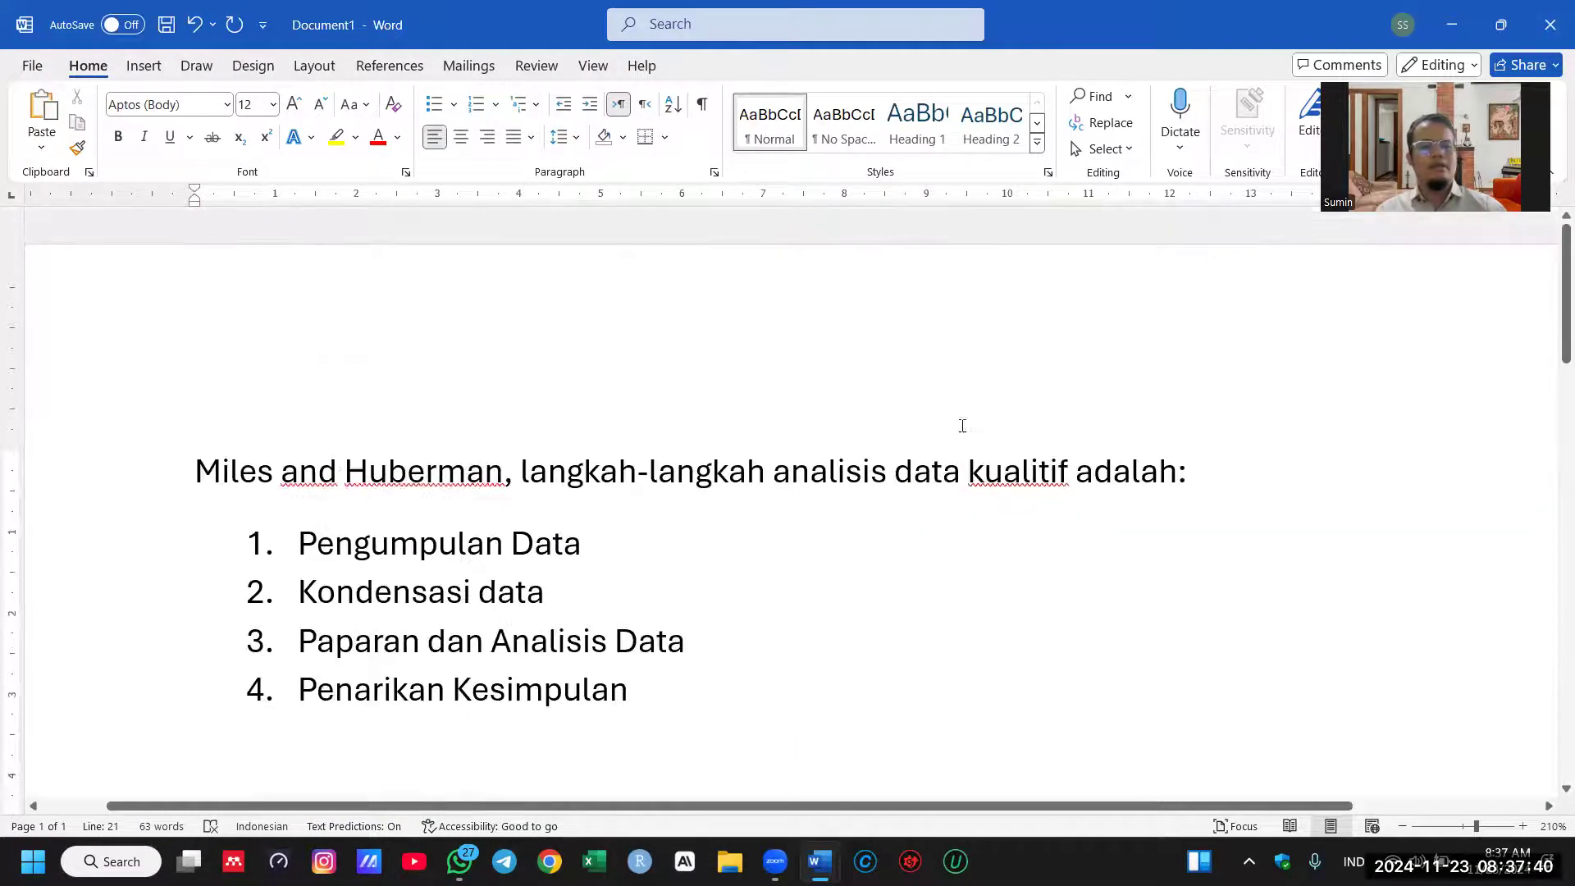
{"action": "scroll", "coordinate": [959, 400], "scroll_direction": "down", "scroll_amount": 4}
{"action": "scroll", "coordinate": [959, 400], "scroll_direction": "down", "scroll_amount": 12}
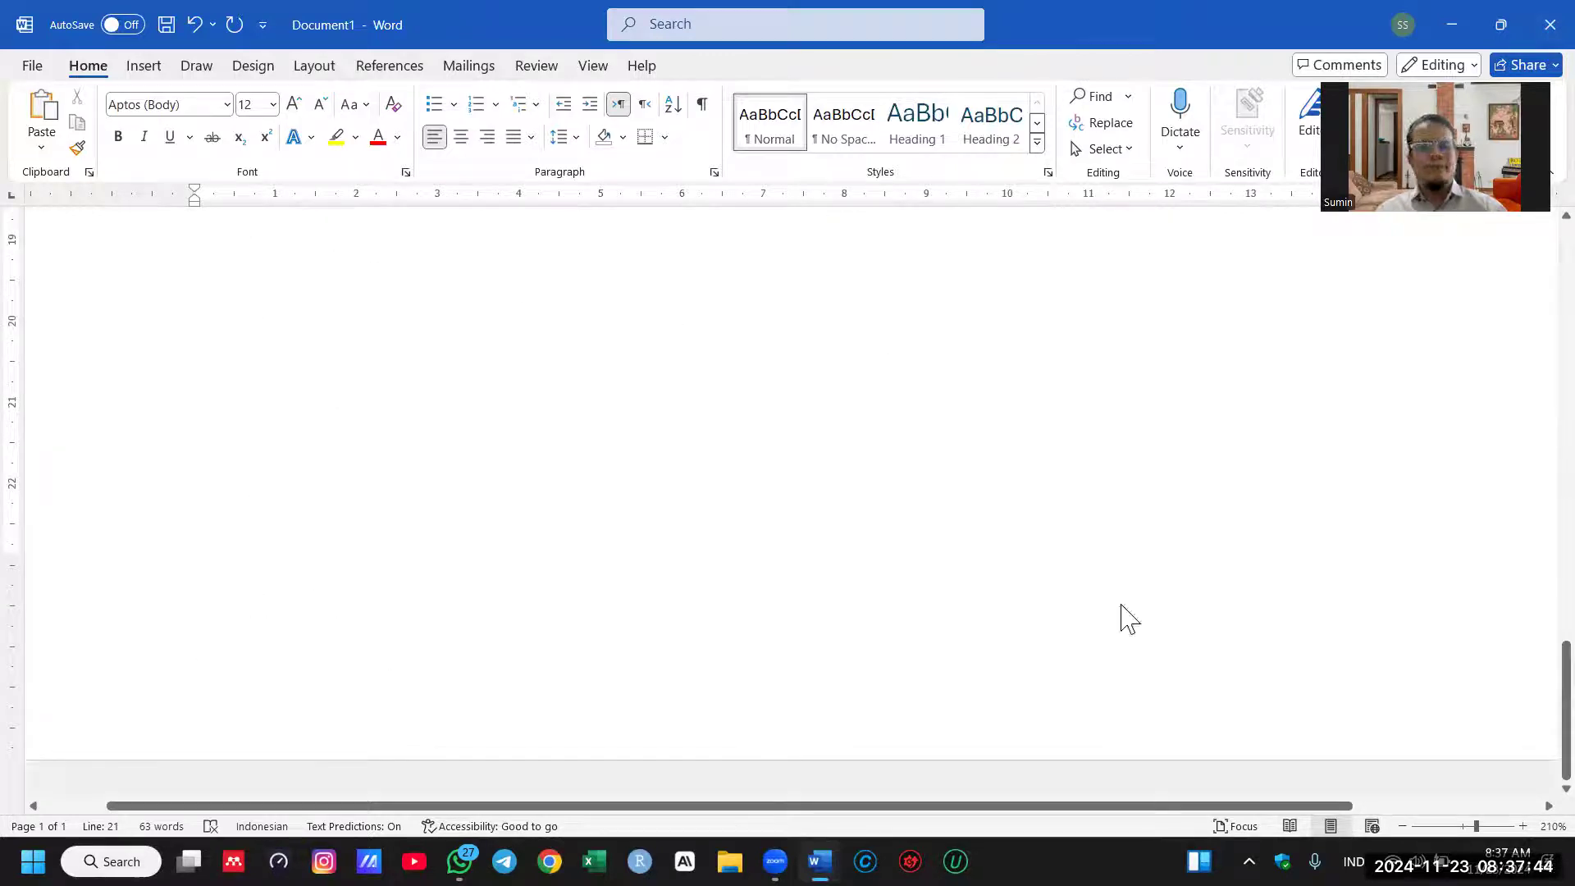
Step: Launch NVivo 12 from the desktop and approve the meeting participant's request to record
{"action": "key", "text": "super+d"}
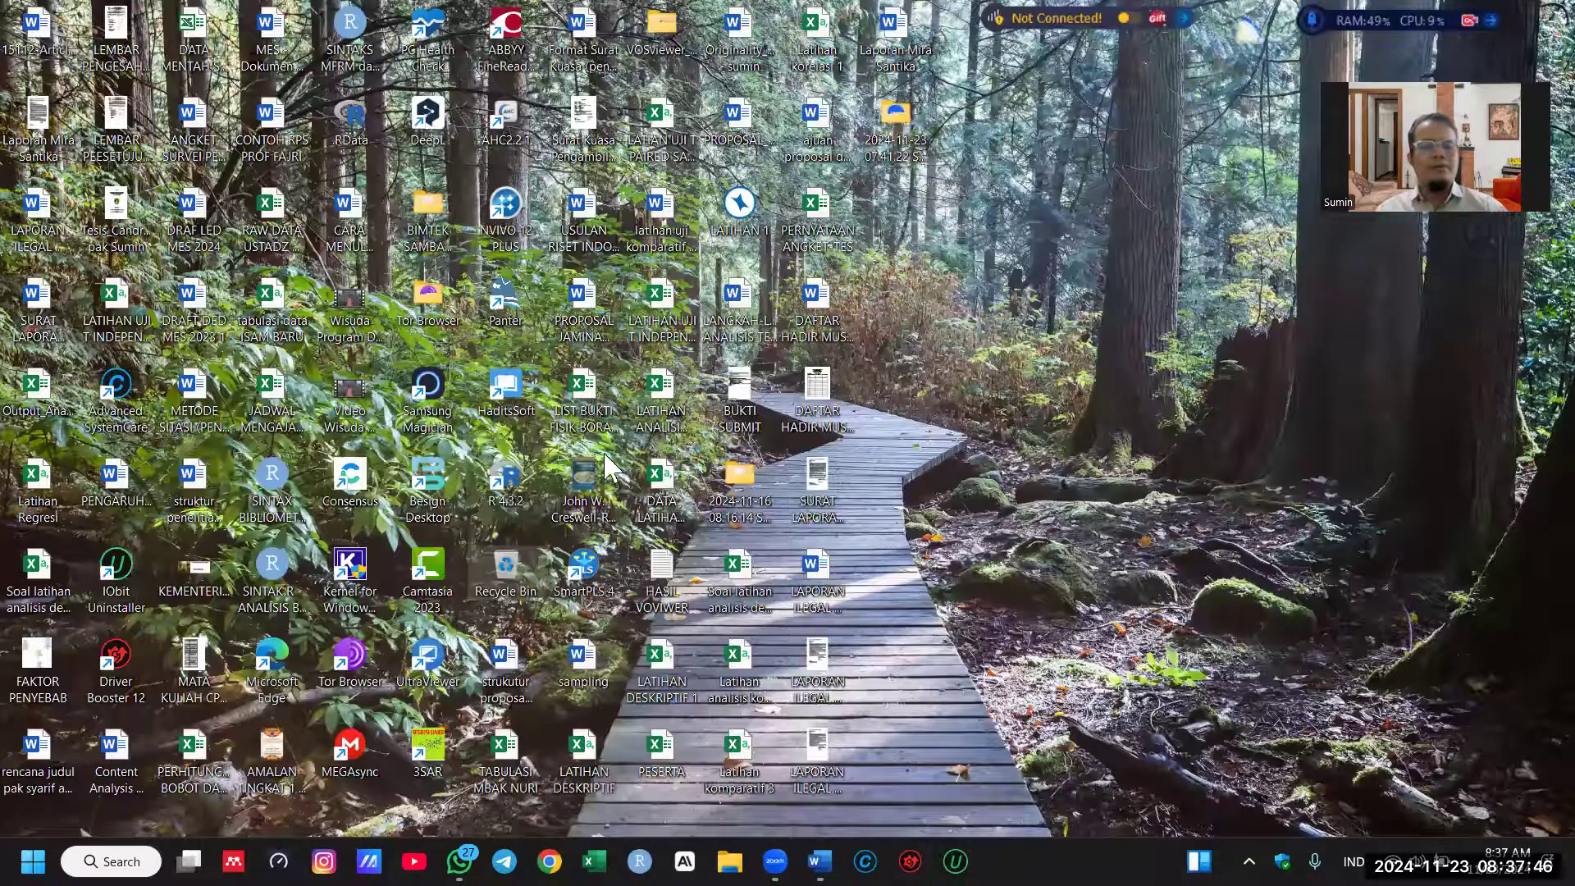
{"action": "left_click", "coordinate": [606, 575]}
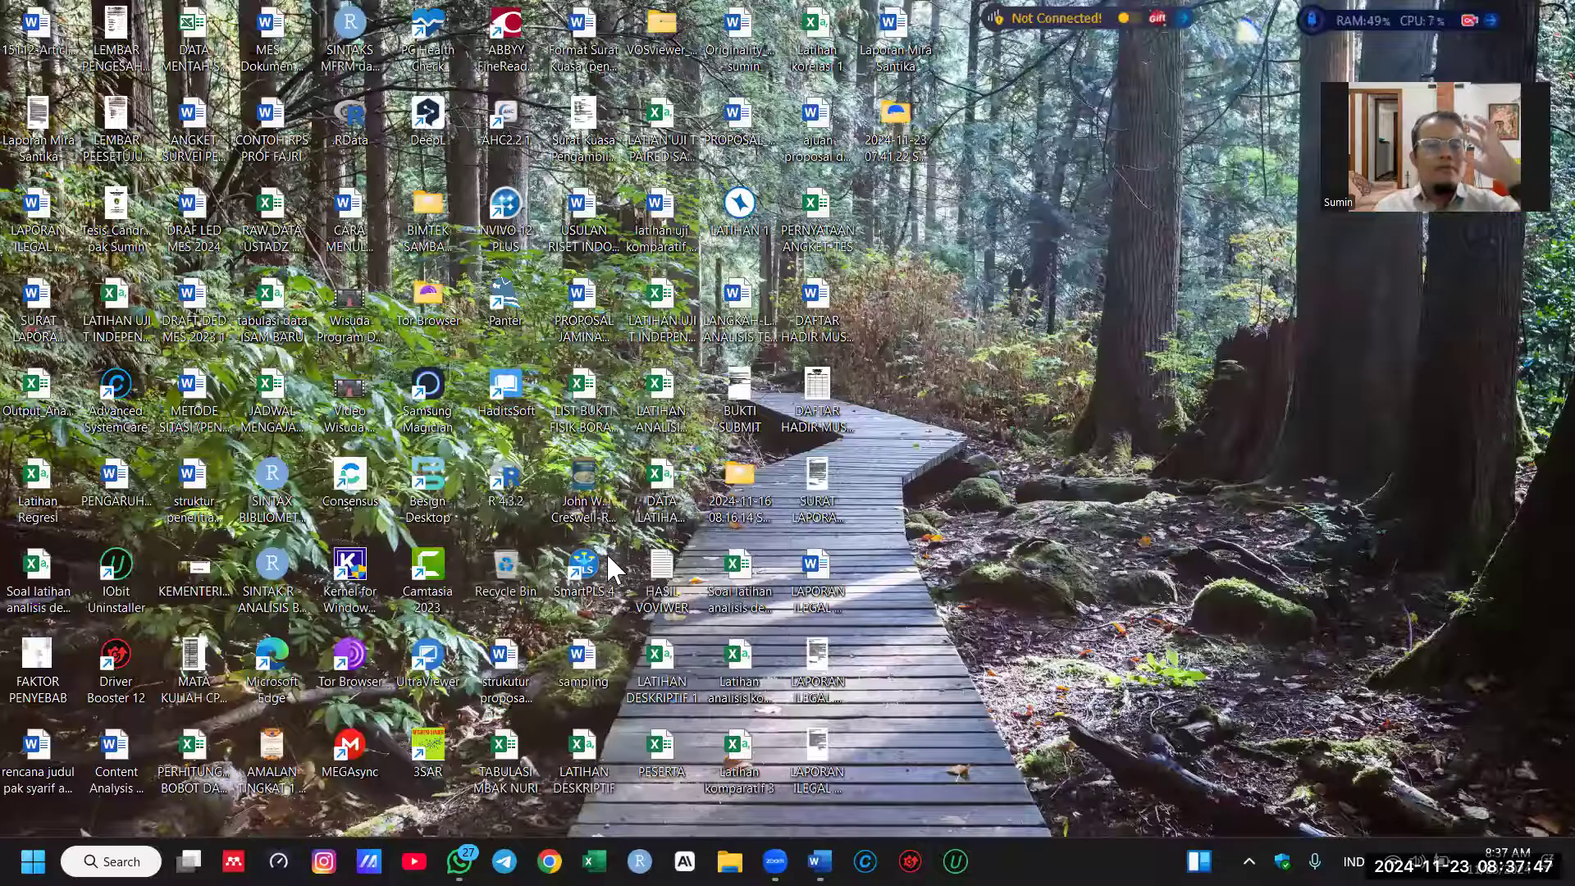
{"action": "double_click", "coordinate": [509, 209]}
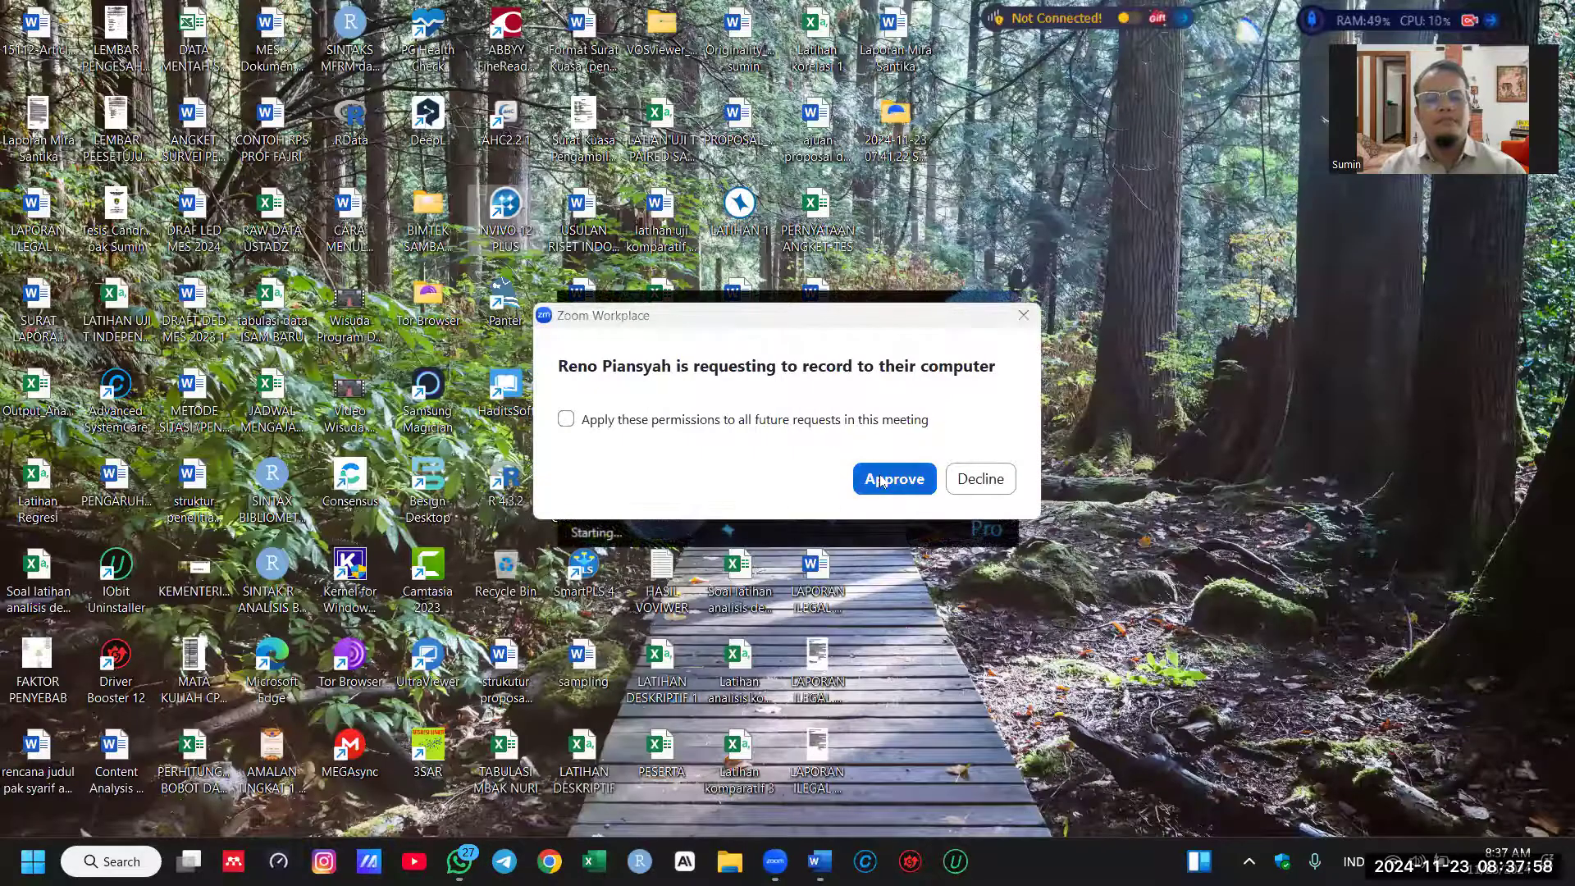
{"action": "left_click", "coordinate": [880, 476]}
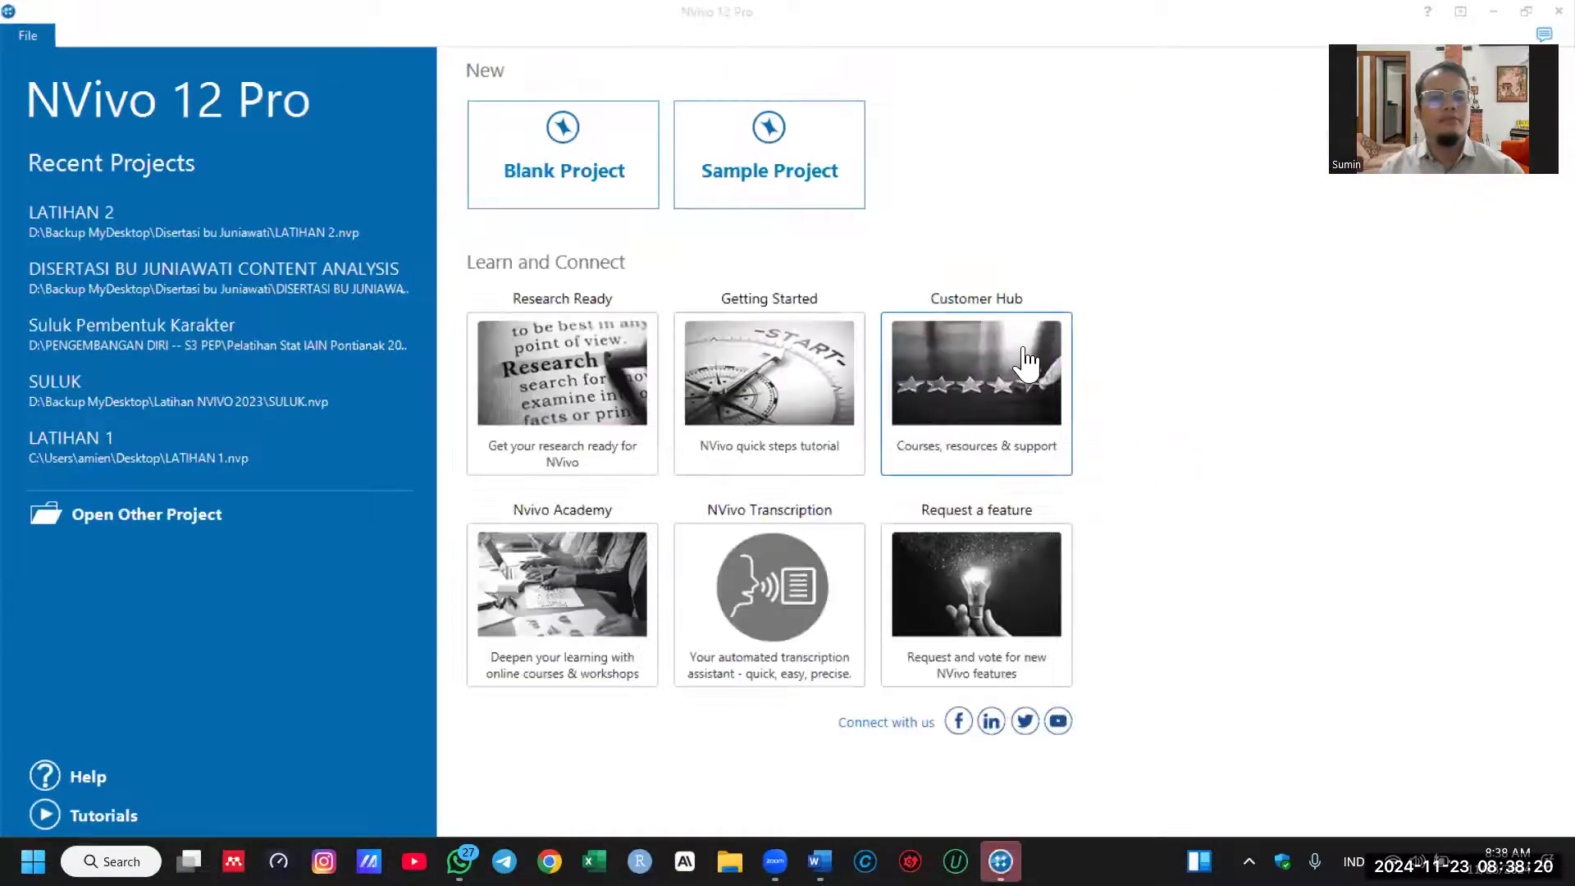
Step: Start a new blank project titled LATIHAN 2
{"action": "left_click", "coordinate": [566, 180]}
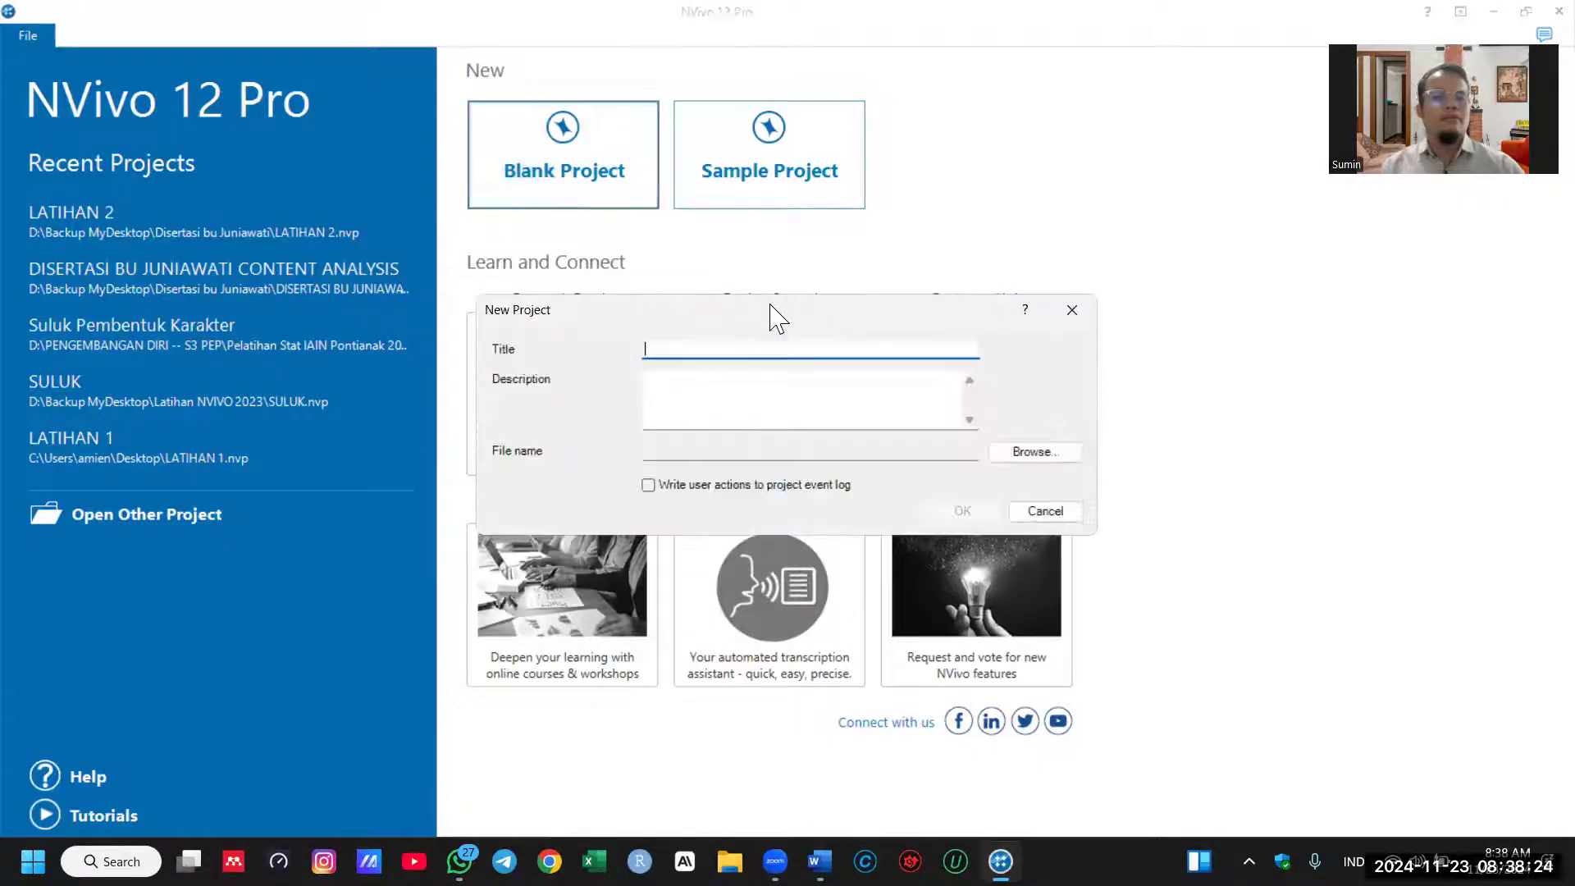
{"action": "left_click", "coordinate": [1058, 512]}
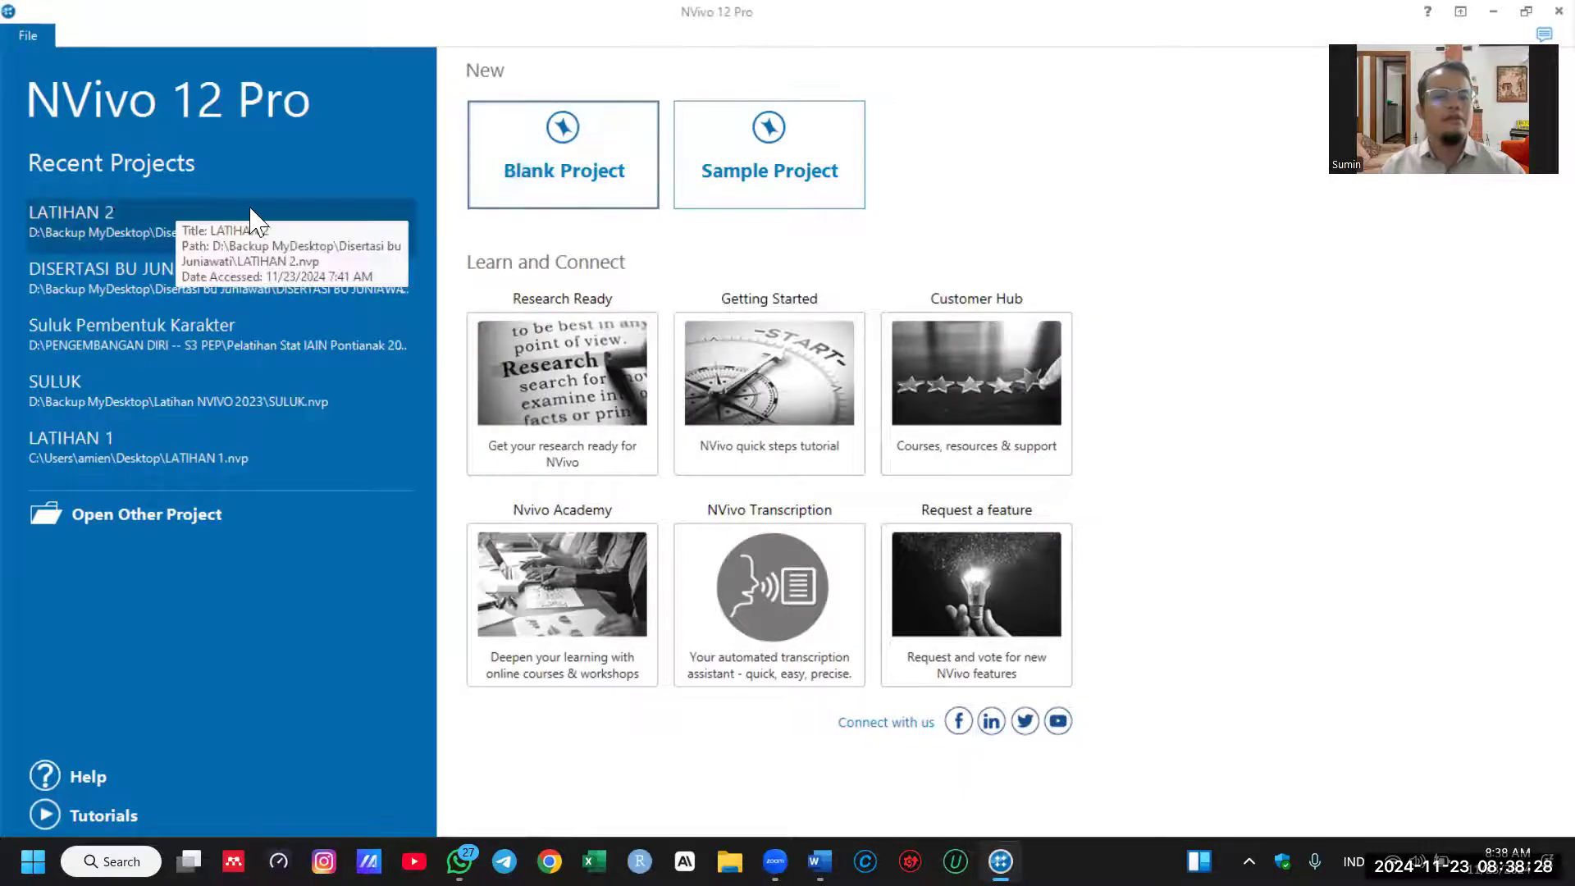
{"action": "left_click", "coordinate": [526, 170]}
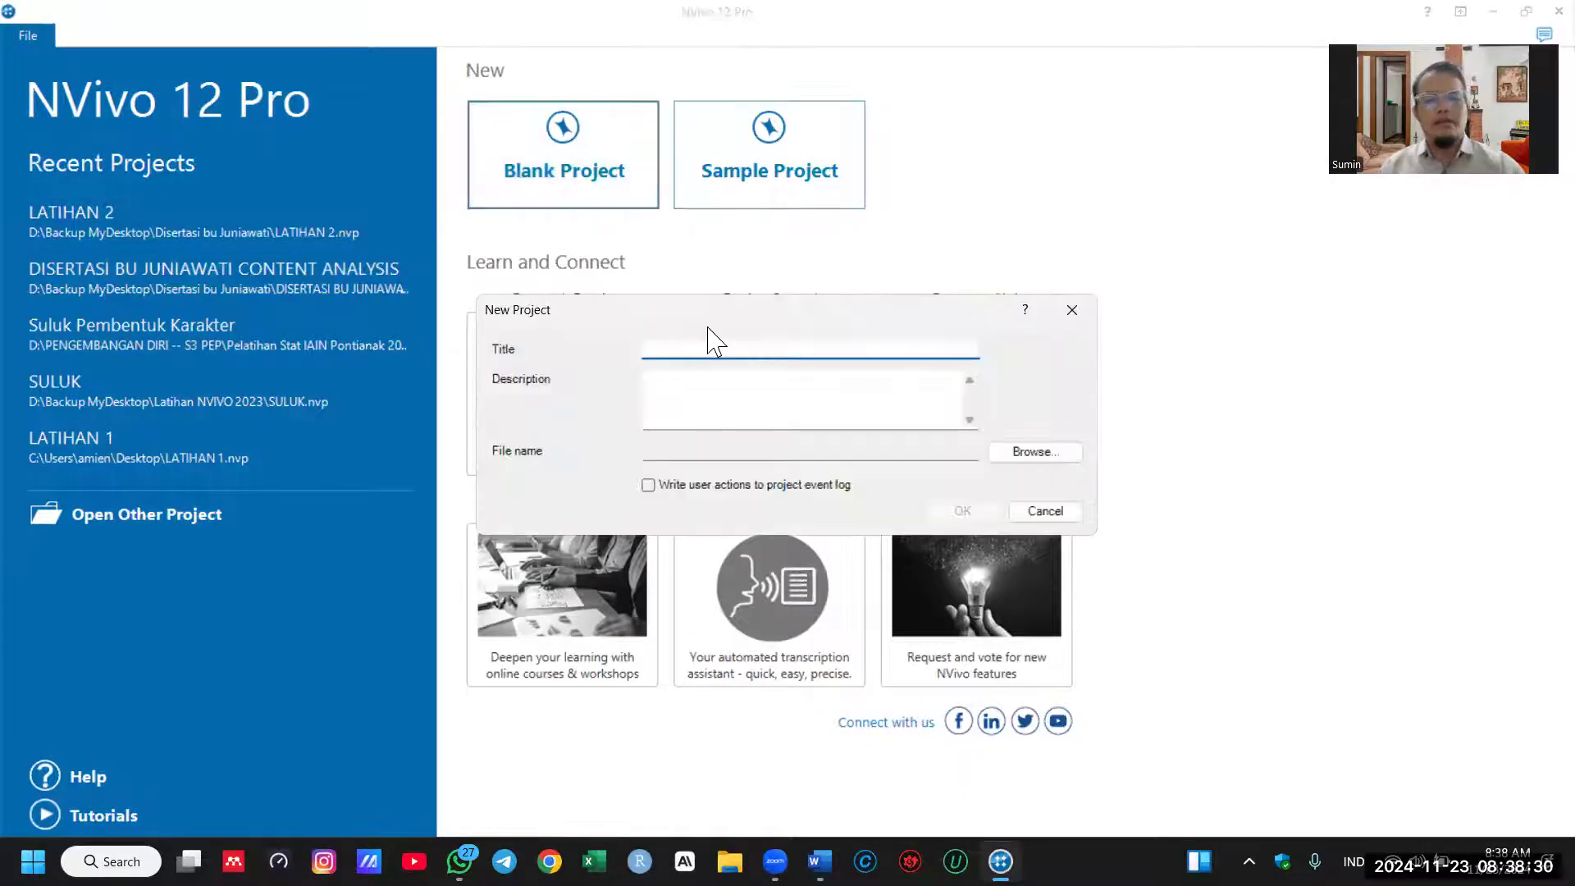
{"action": "type", "text": "LATIHAN 2"}
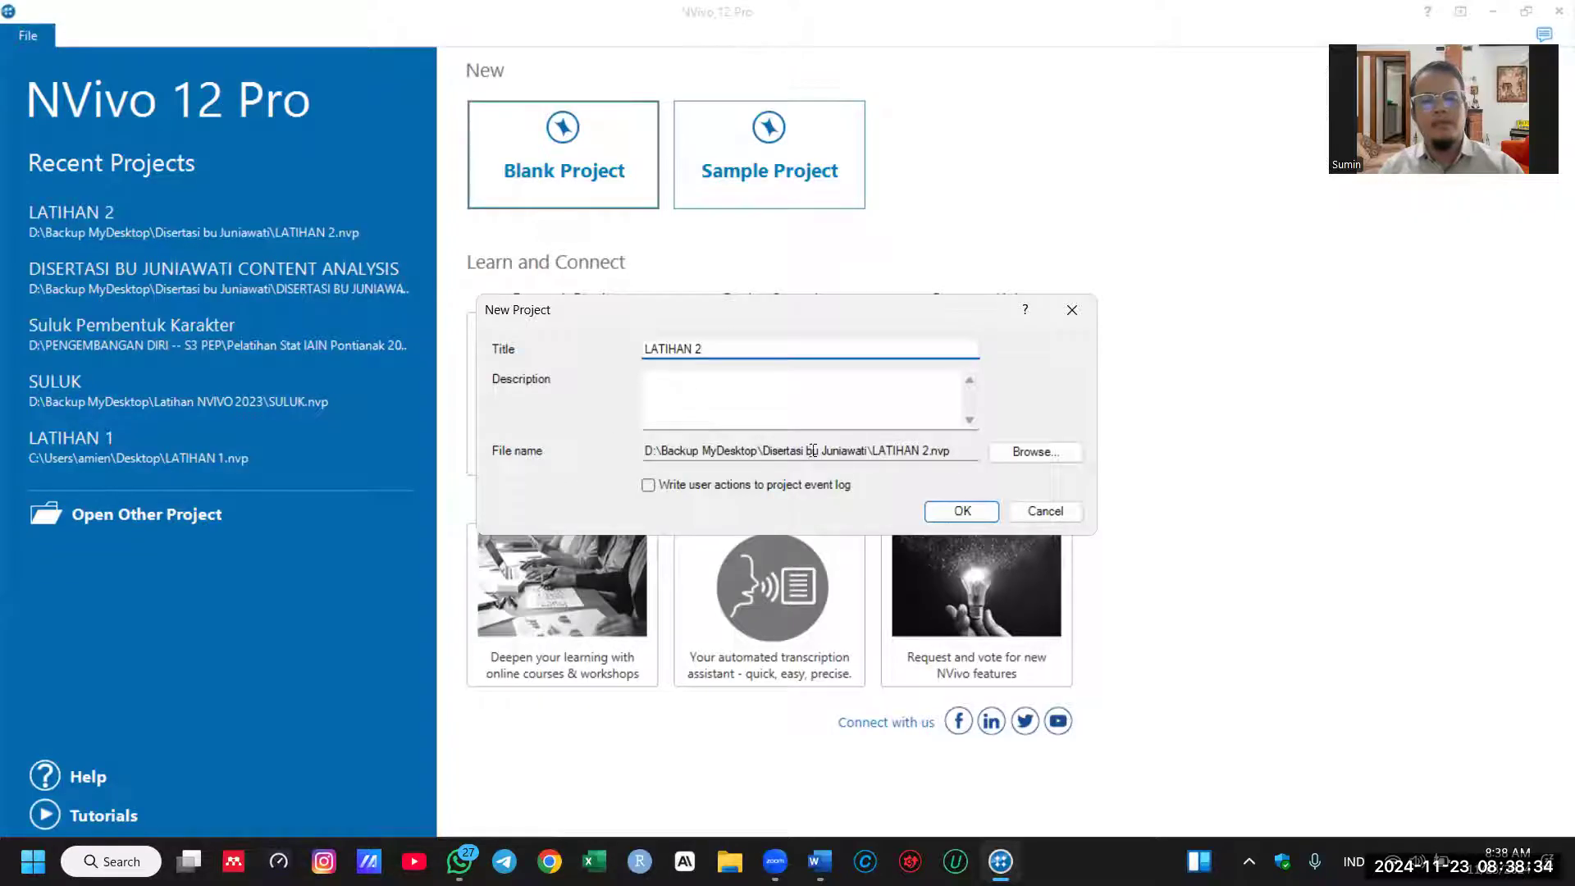
Step: Set the project file location to the Mengajar Analisis Data folder, create the project, and close the Quick Start Steps page
{"action": "left_click", "coordinate": [1037, 453]}
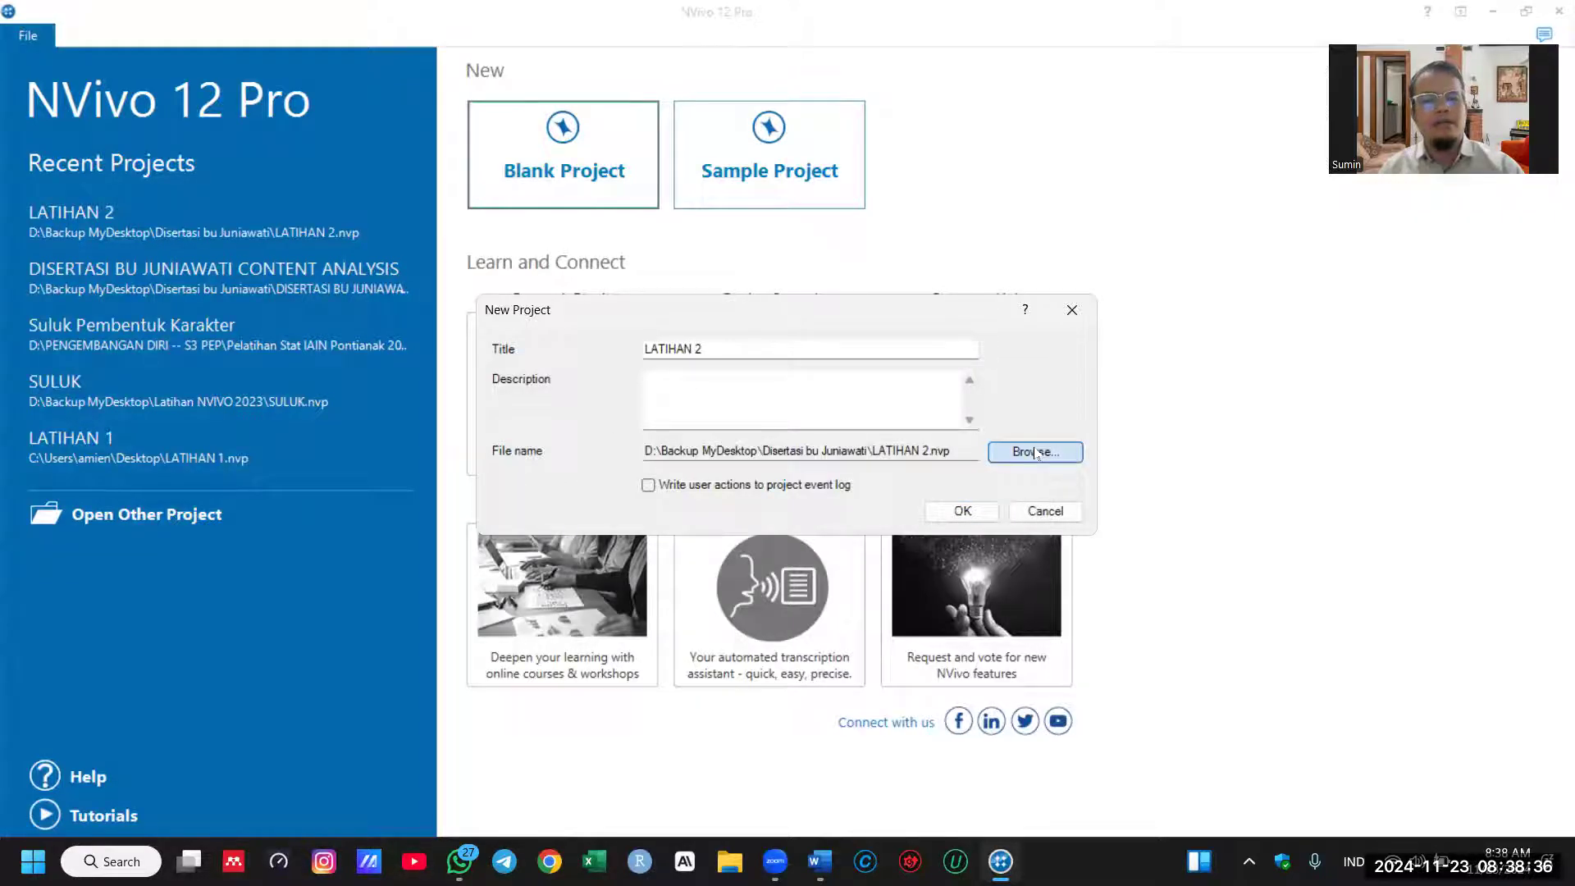
{"action": "left_click", "coordinate": [1038, 454]}
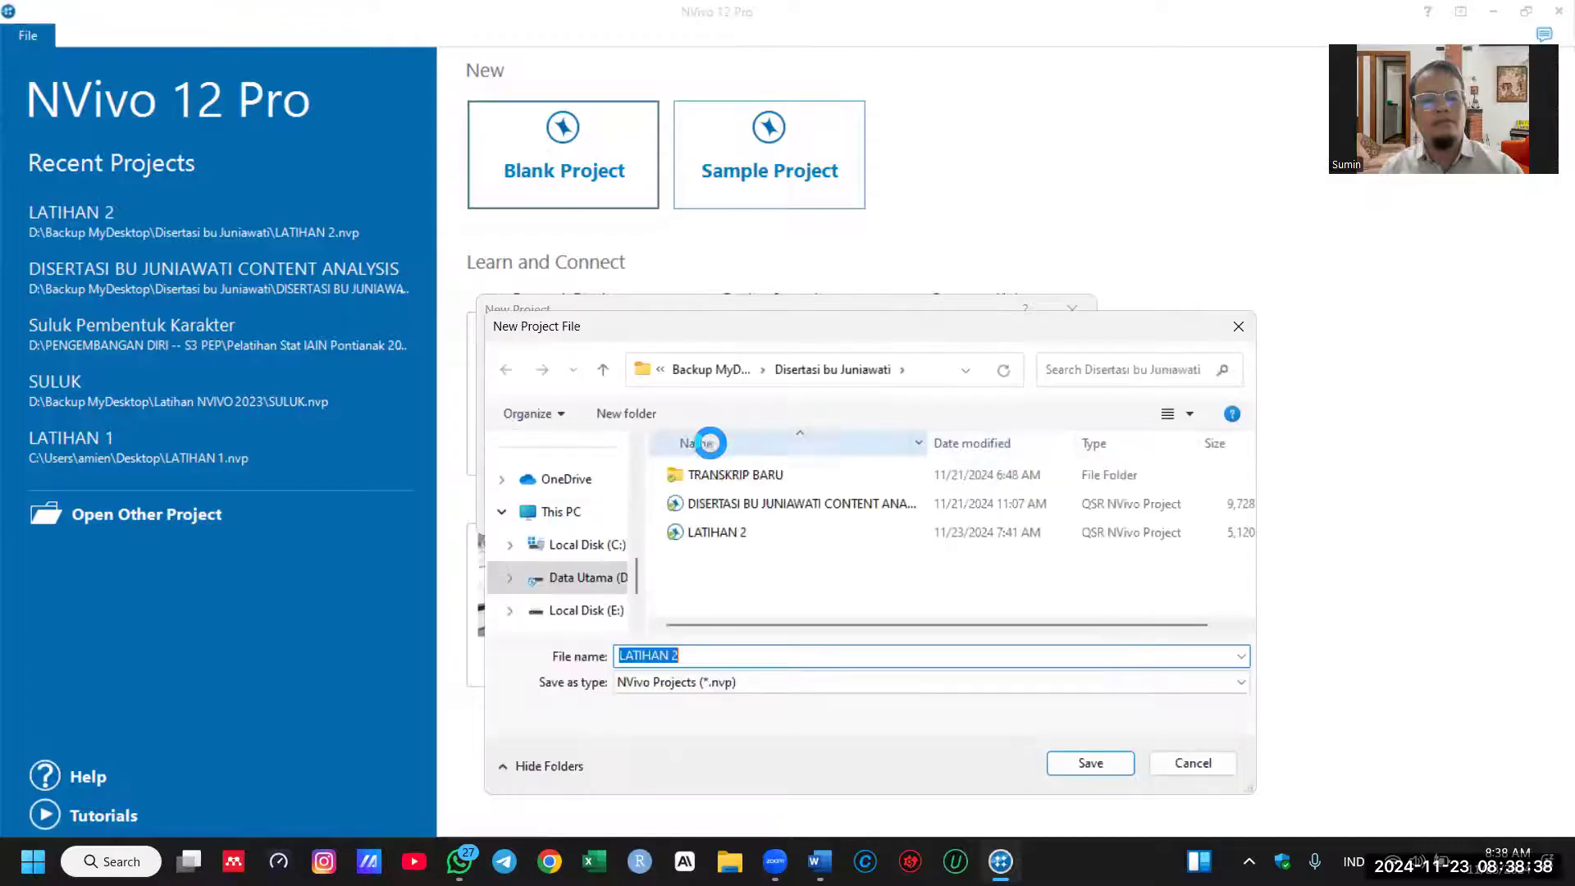
{"action": "scroll", "coordinate": [566, 542], "scroll_direction": "up", "scroll_amount": 5}
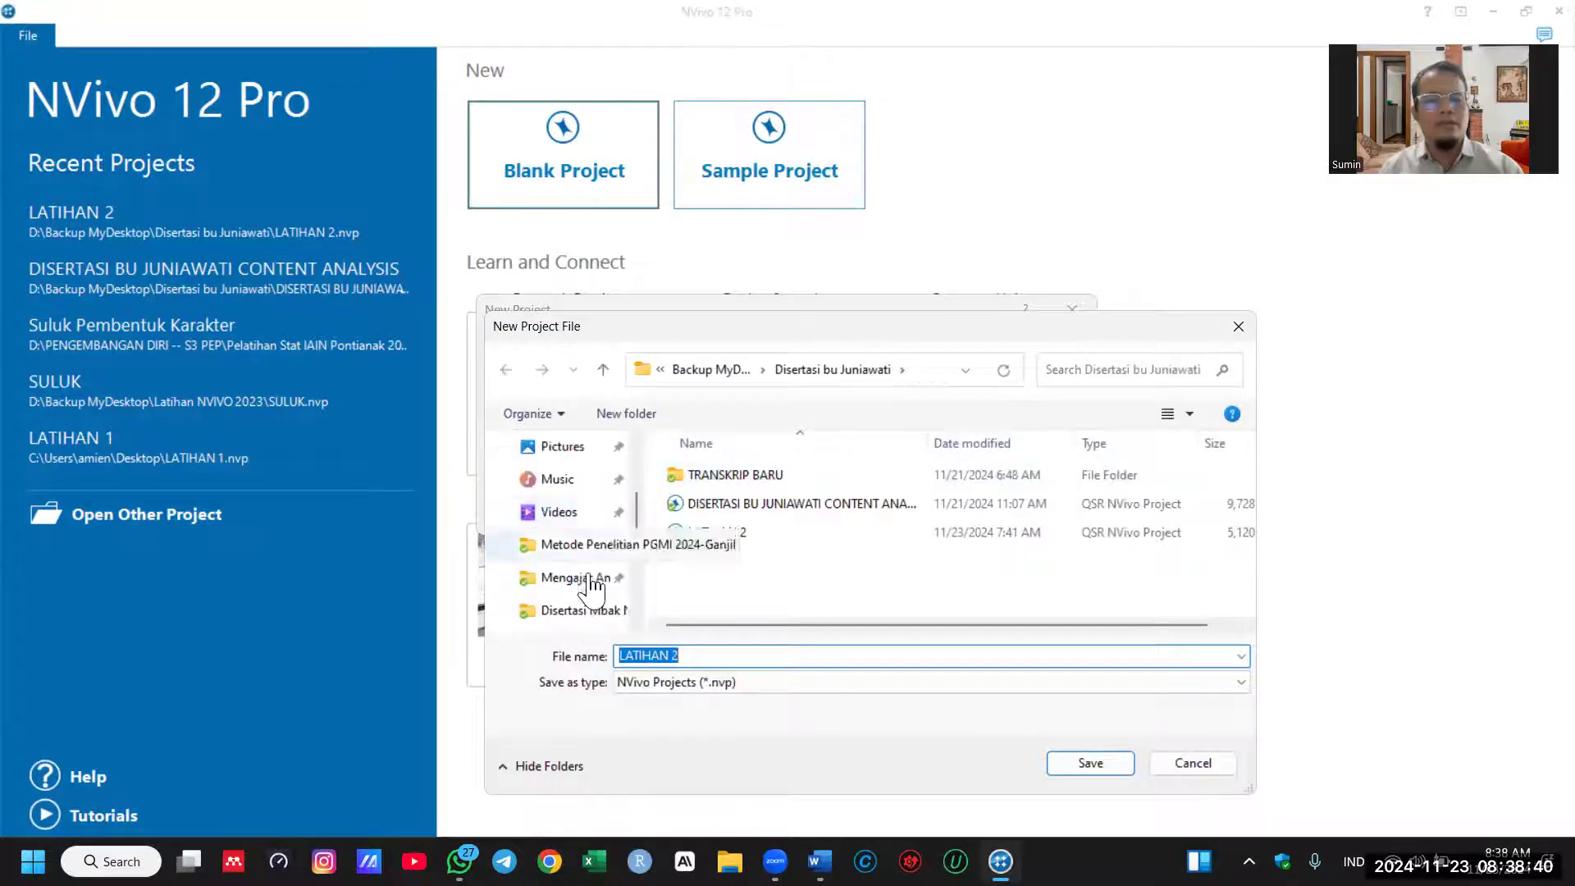
{"action": "scroll", "coordinate": [586, 574], "scroll_direction": "up", "scroll_amount": 2}
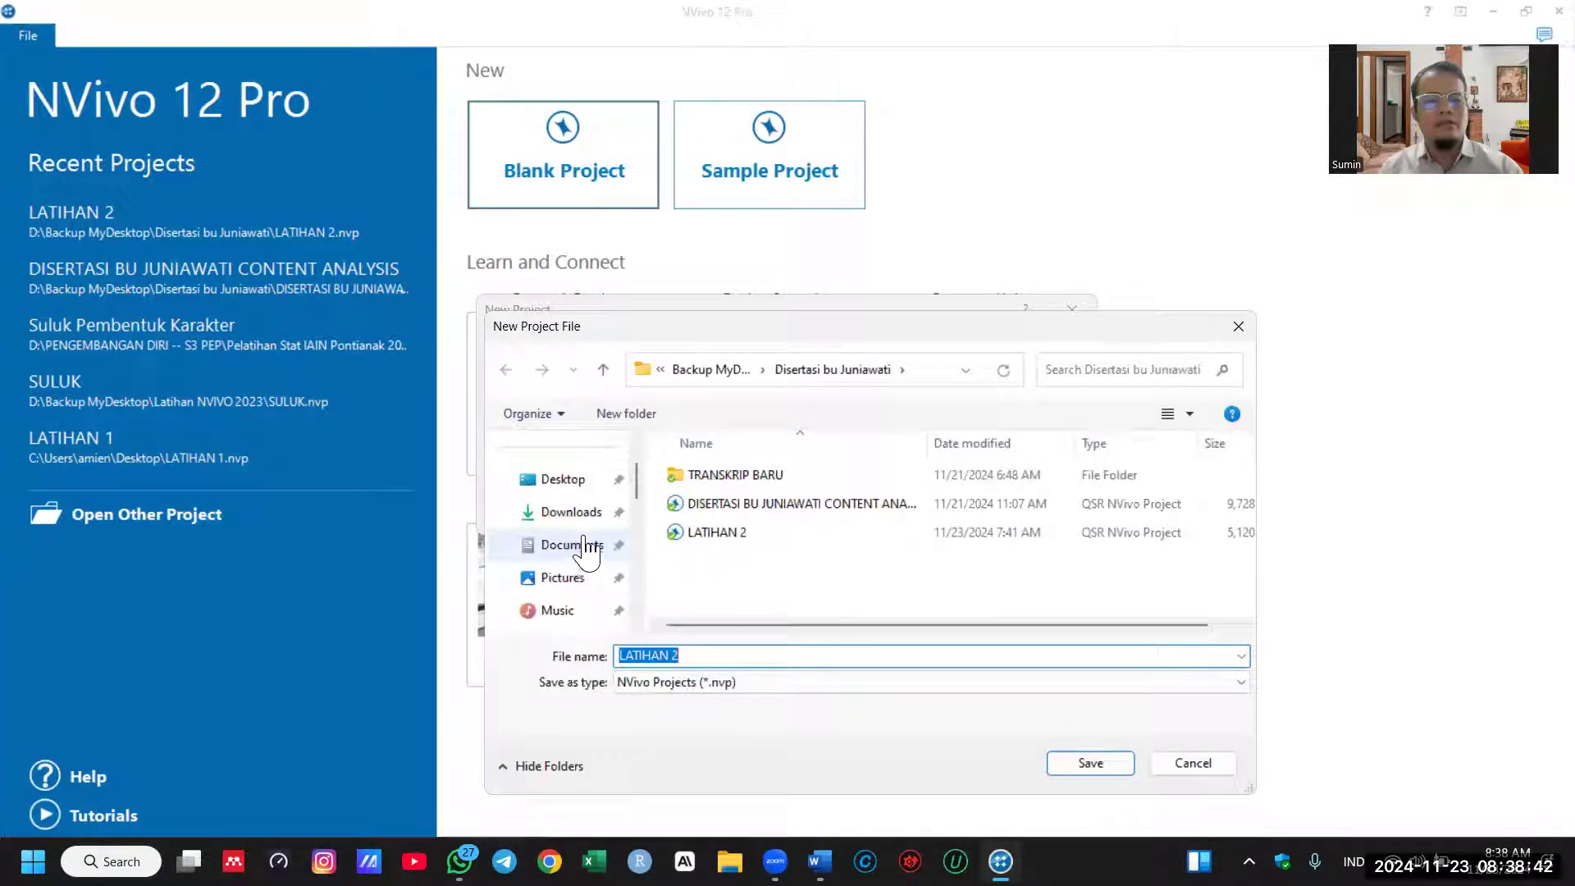
{"action": "scroll", "coordinate": [595, 562], "scroll_direction": "down", "scroll_amount": 1}
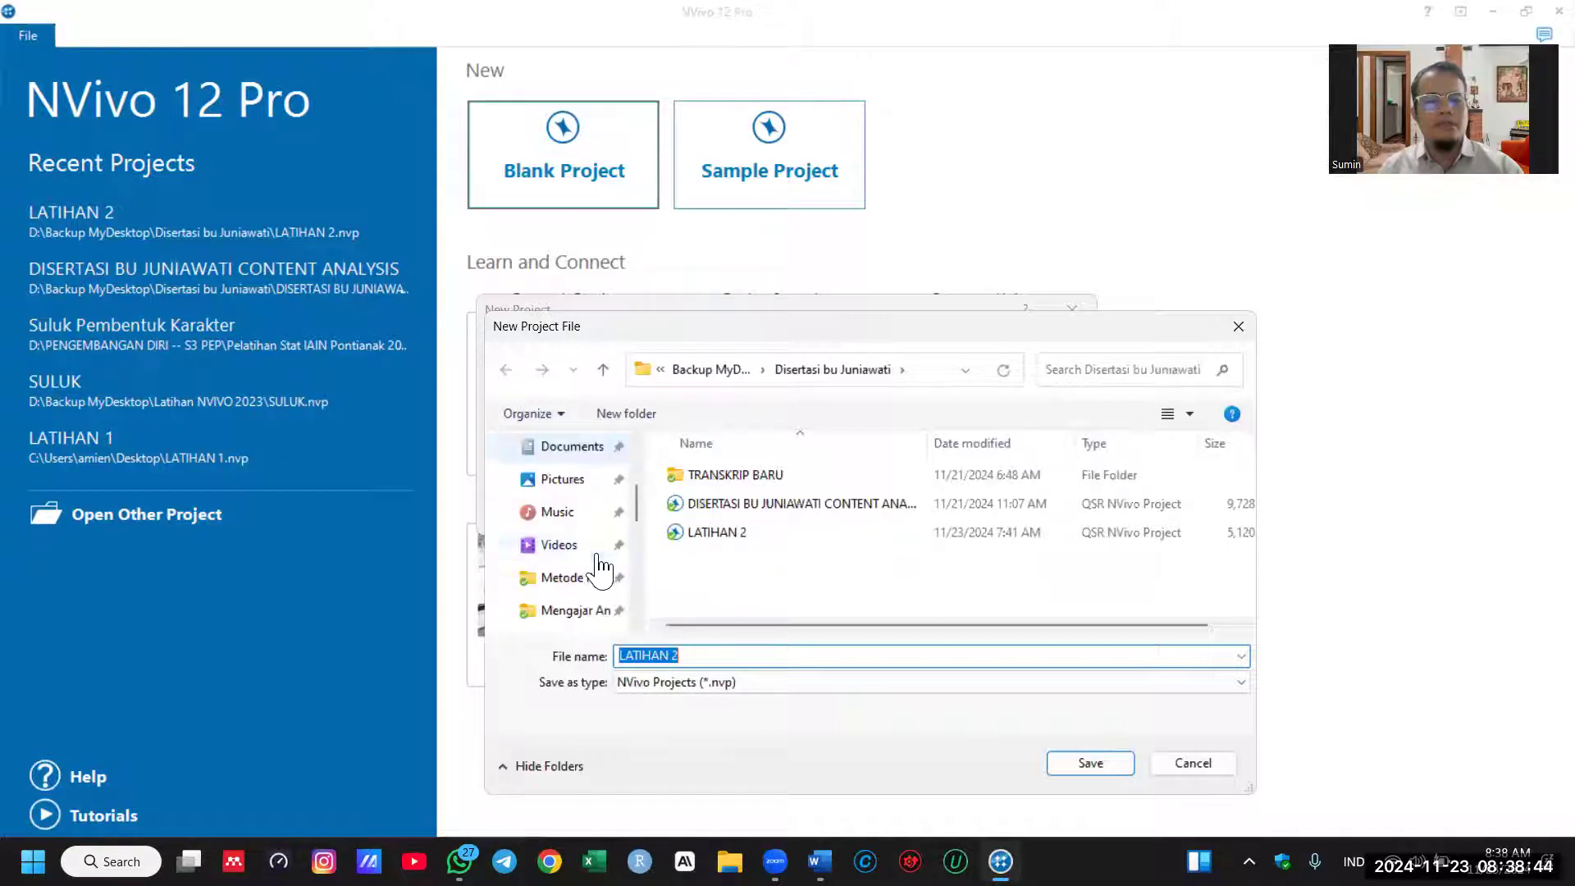
{"action": "scroll", "coordinate": [586, 595], "scroll_direction": "down", "scroll_amount": 1}
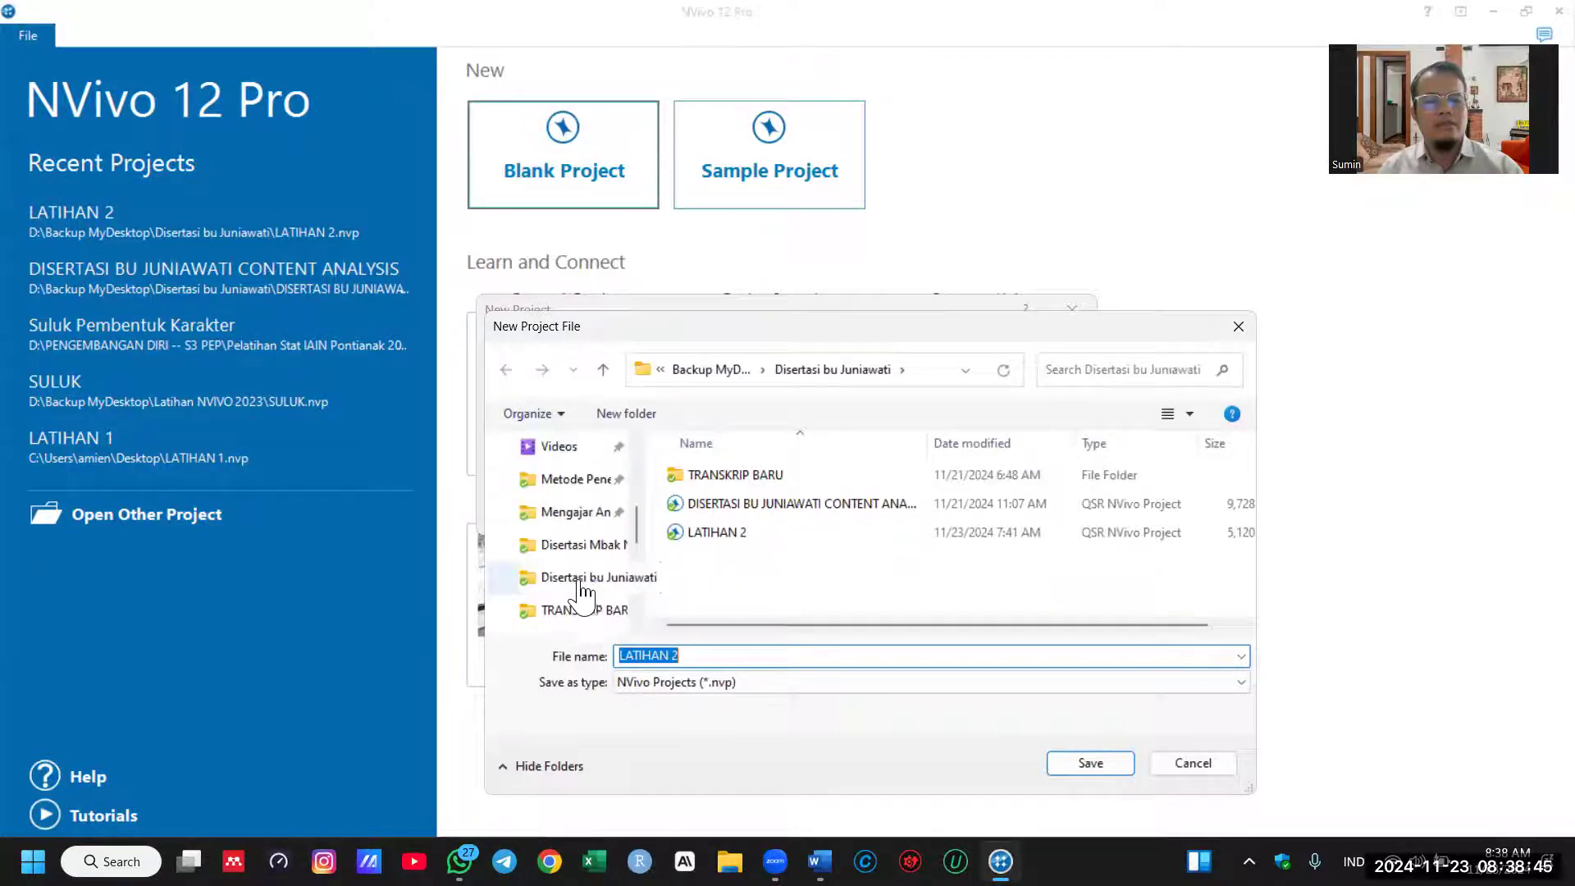
{"action": "left_click", "coordinate": [578, 512]}
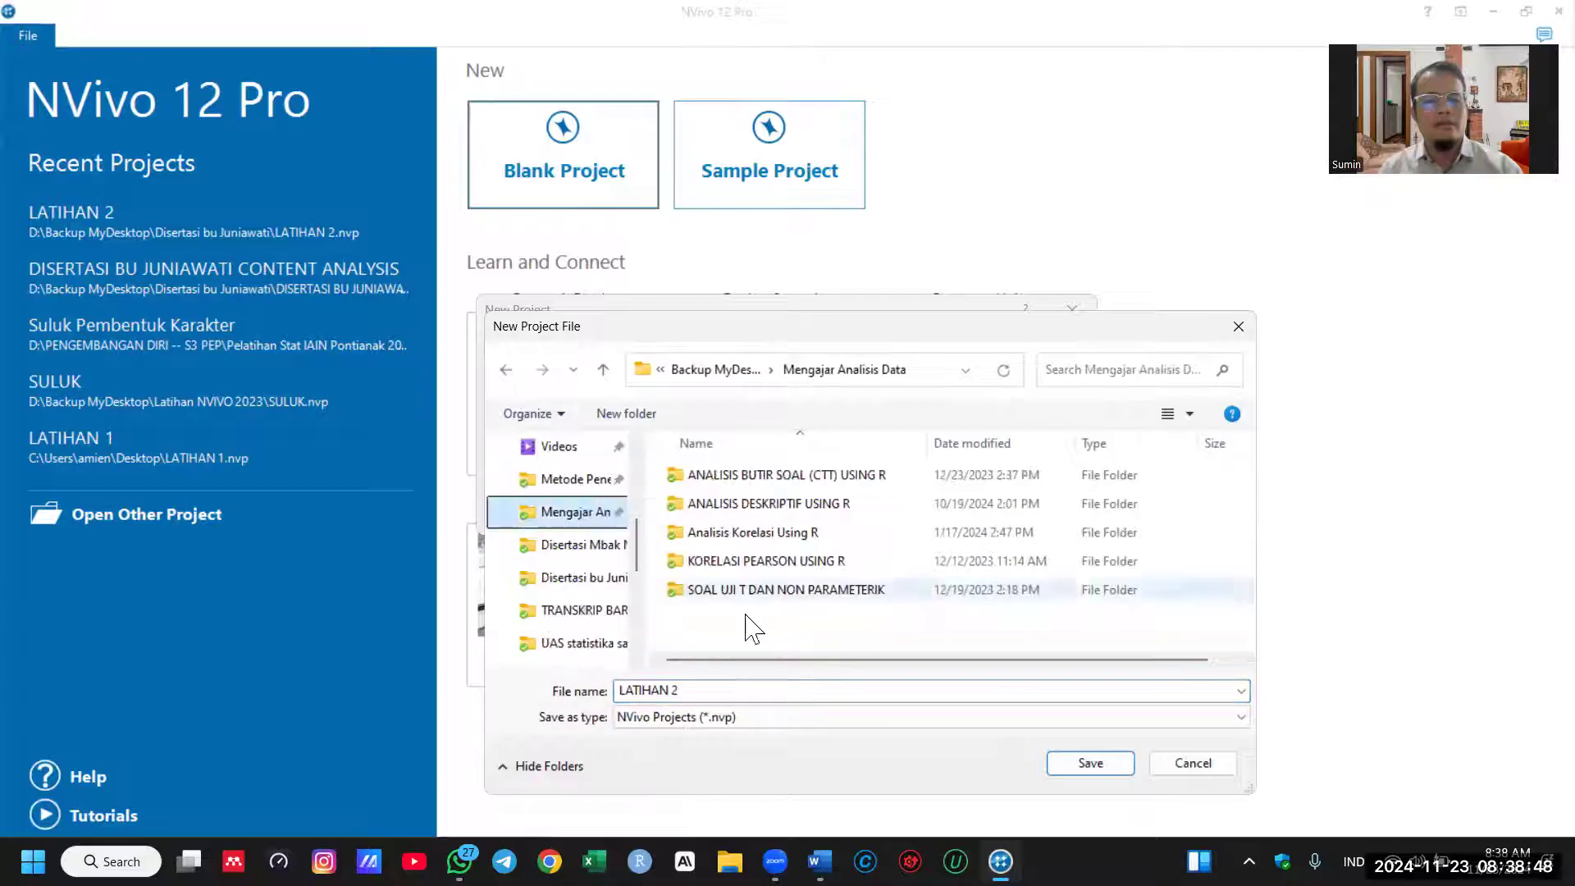
{"action": "left_click", "coordinate": [1063, 762]}
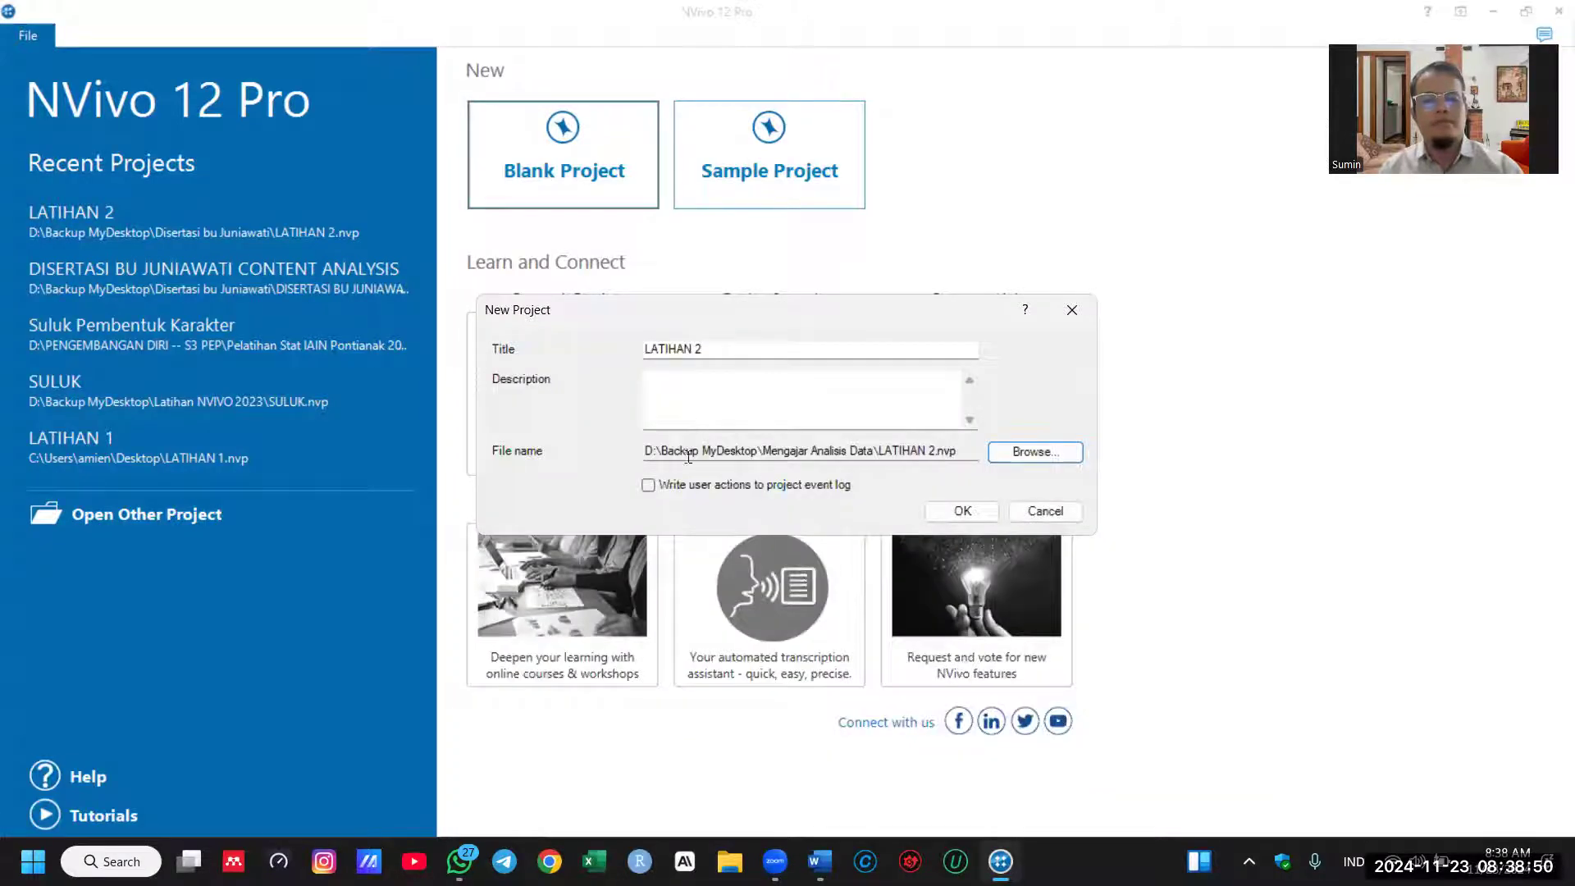
{"action": "left_click", "coordinate": [961, 511]}
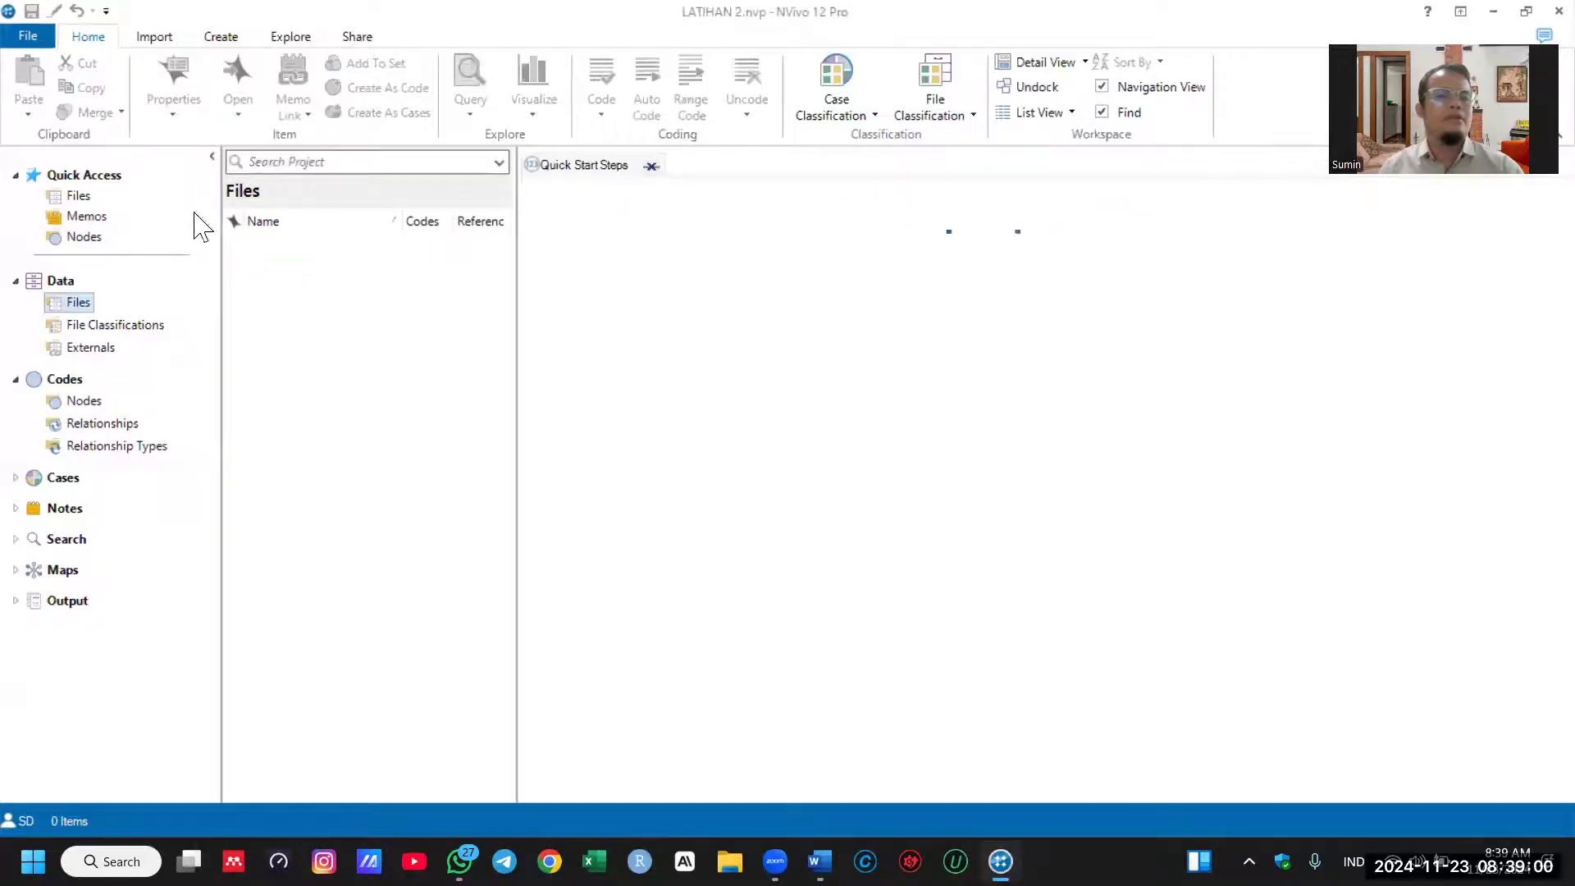
{"action": "left_click", "coordinate": [651, 165]}
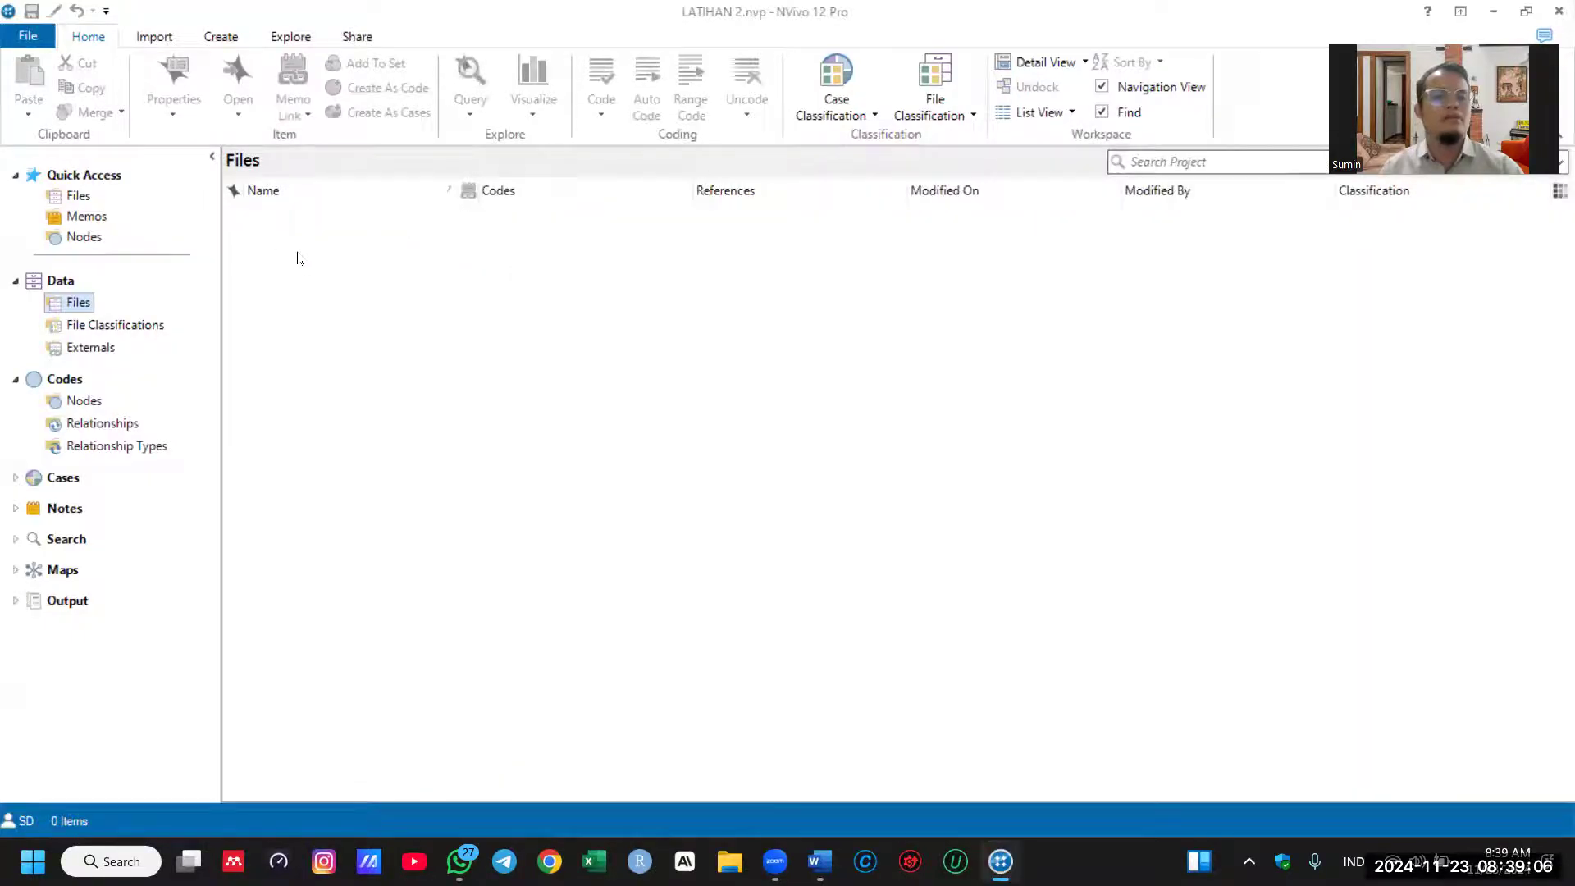
Step: Choose the two informants' transcript documents in the Mengajar Analisis Data folder as the files to import
{"action": "left_click", "coordinate": [155, 38]}
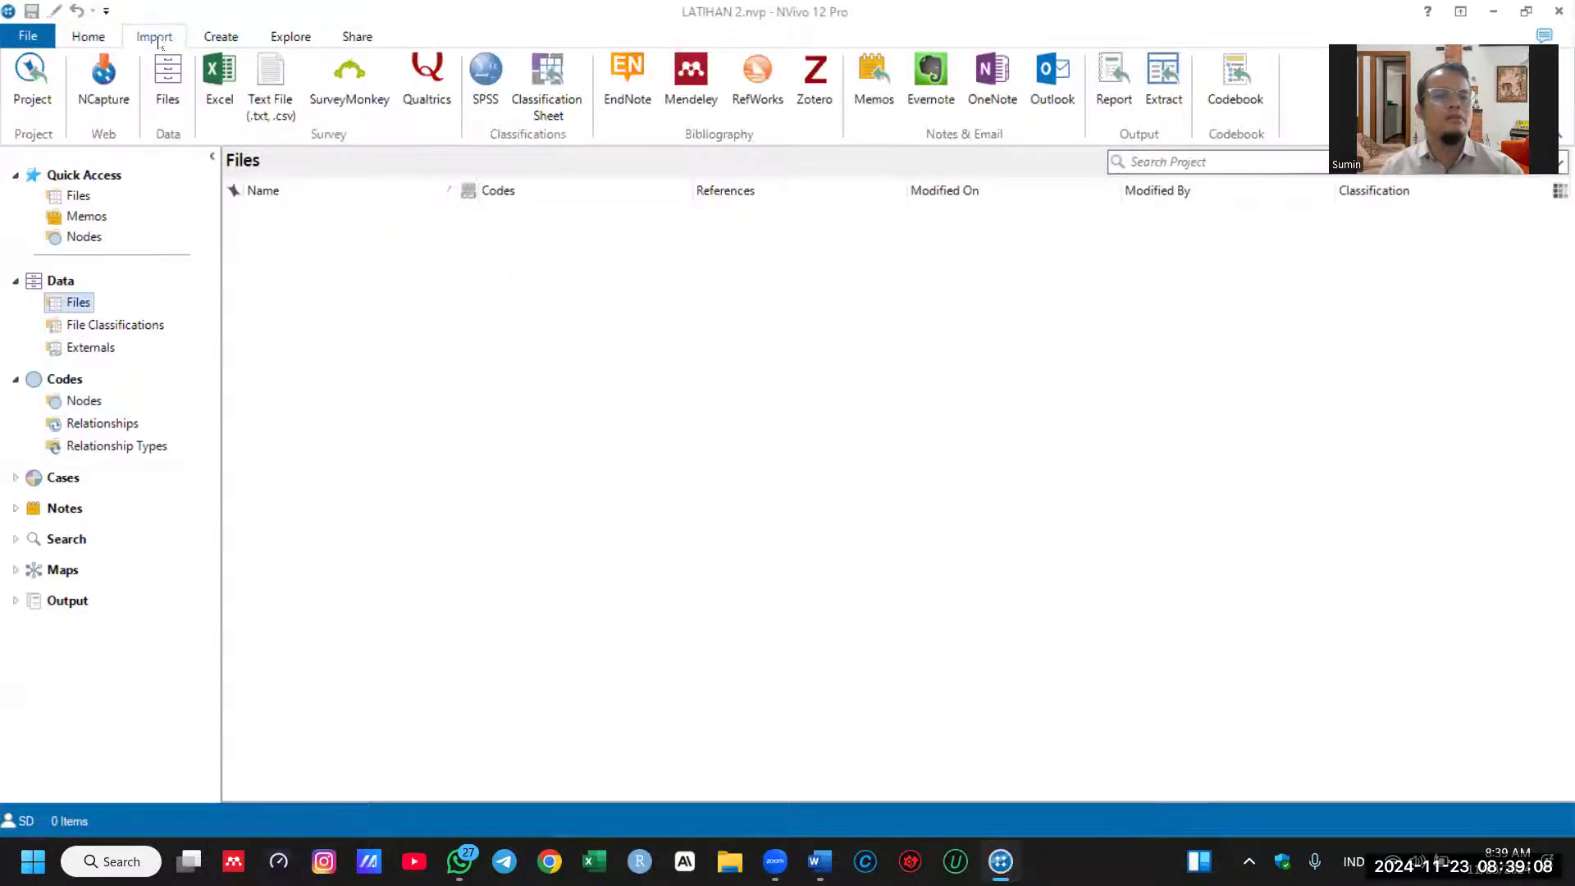
{"action": "left_click", "coordinate": [173, 97]}
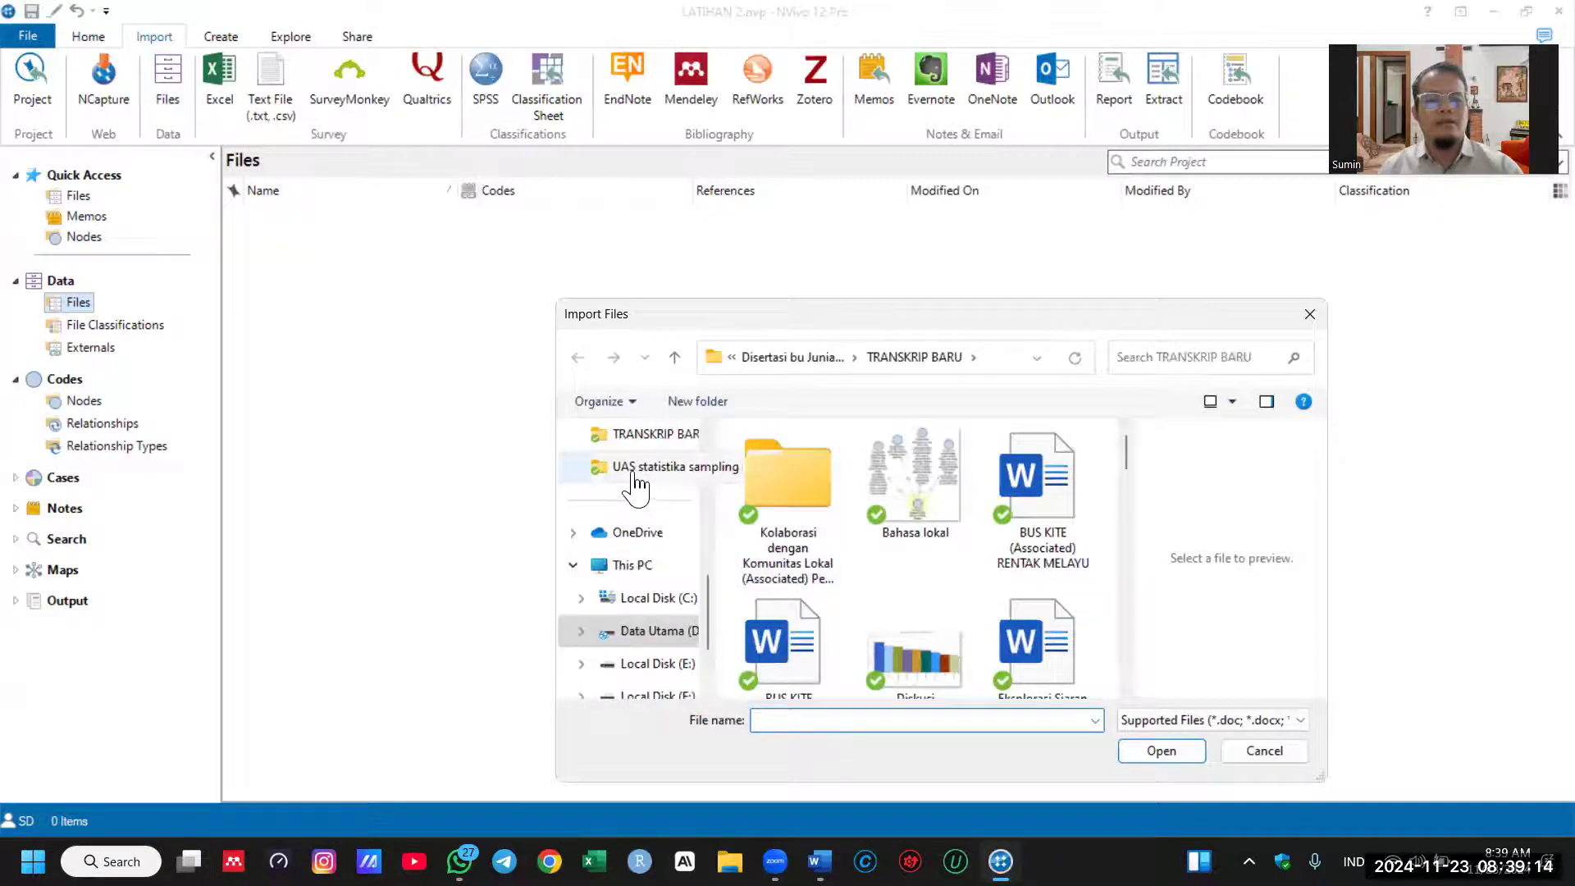
{"action": "scroll", "coordinate": [643, 479], "scroll_direction": "up", "scroll_amount": 1}
{"action": "scroll", "coordinate": [642, 479], "scroll_direction": "up", "scroll_amount": 1}
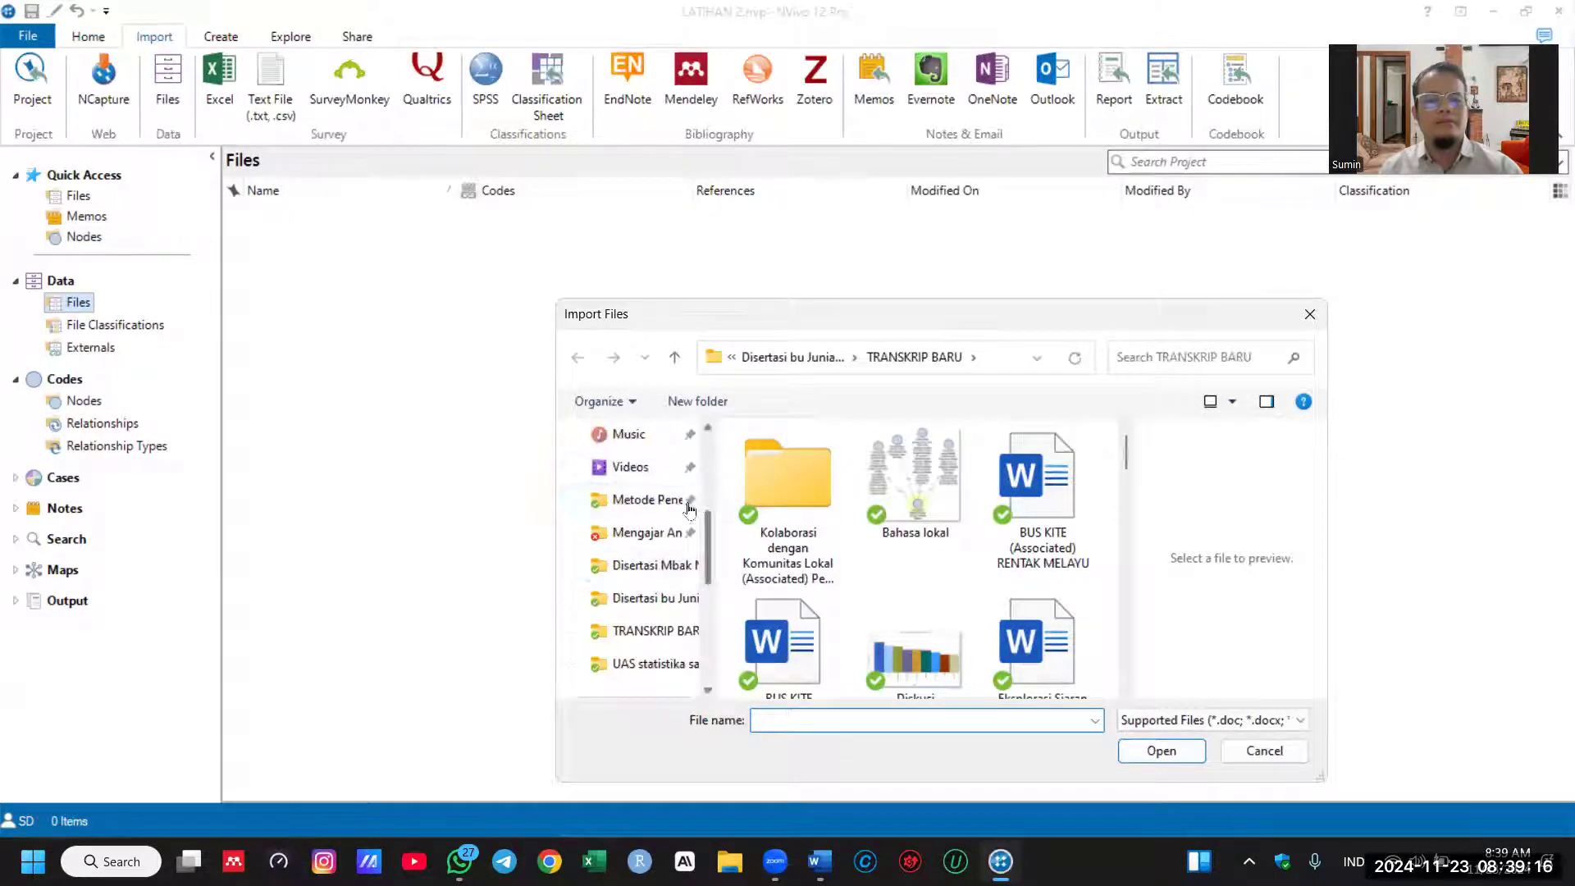
{"action": "left_click", "coordinate": [661, 534]}
{"action": "scroll", "coordinate": [903, 533], "scroll_direction": "down", "scroll_amount": 5}
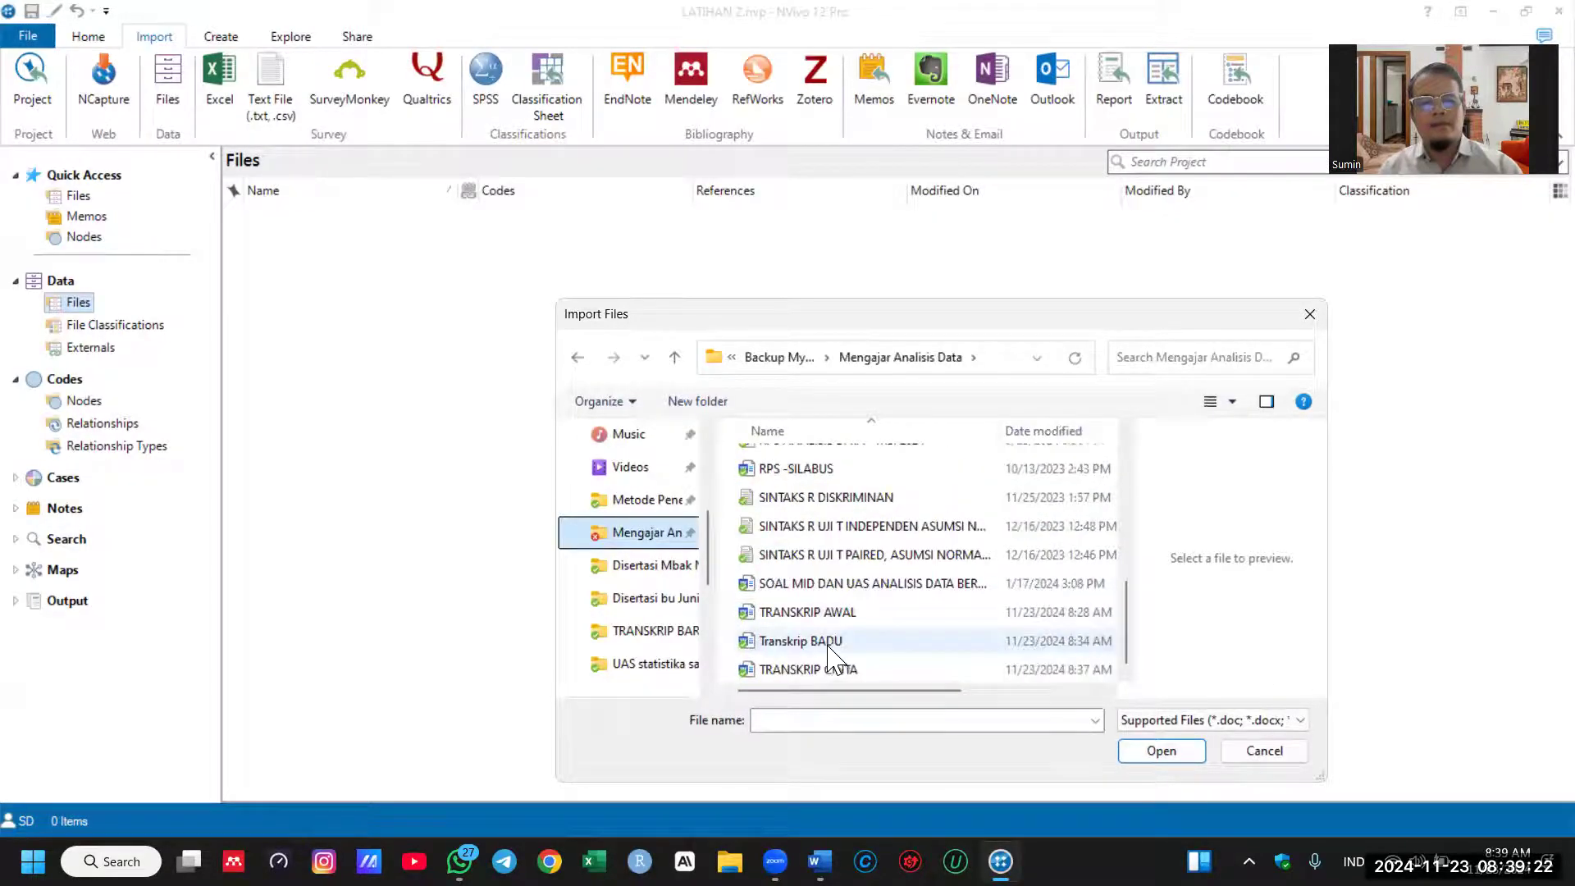
{"action": "left_click", "coordinate": [841, 644]}
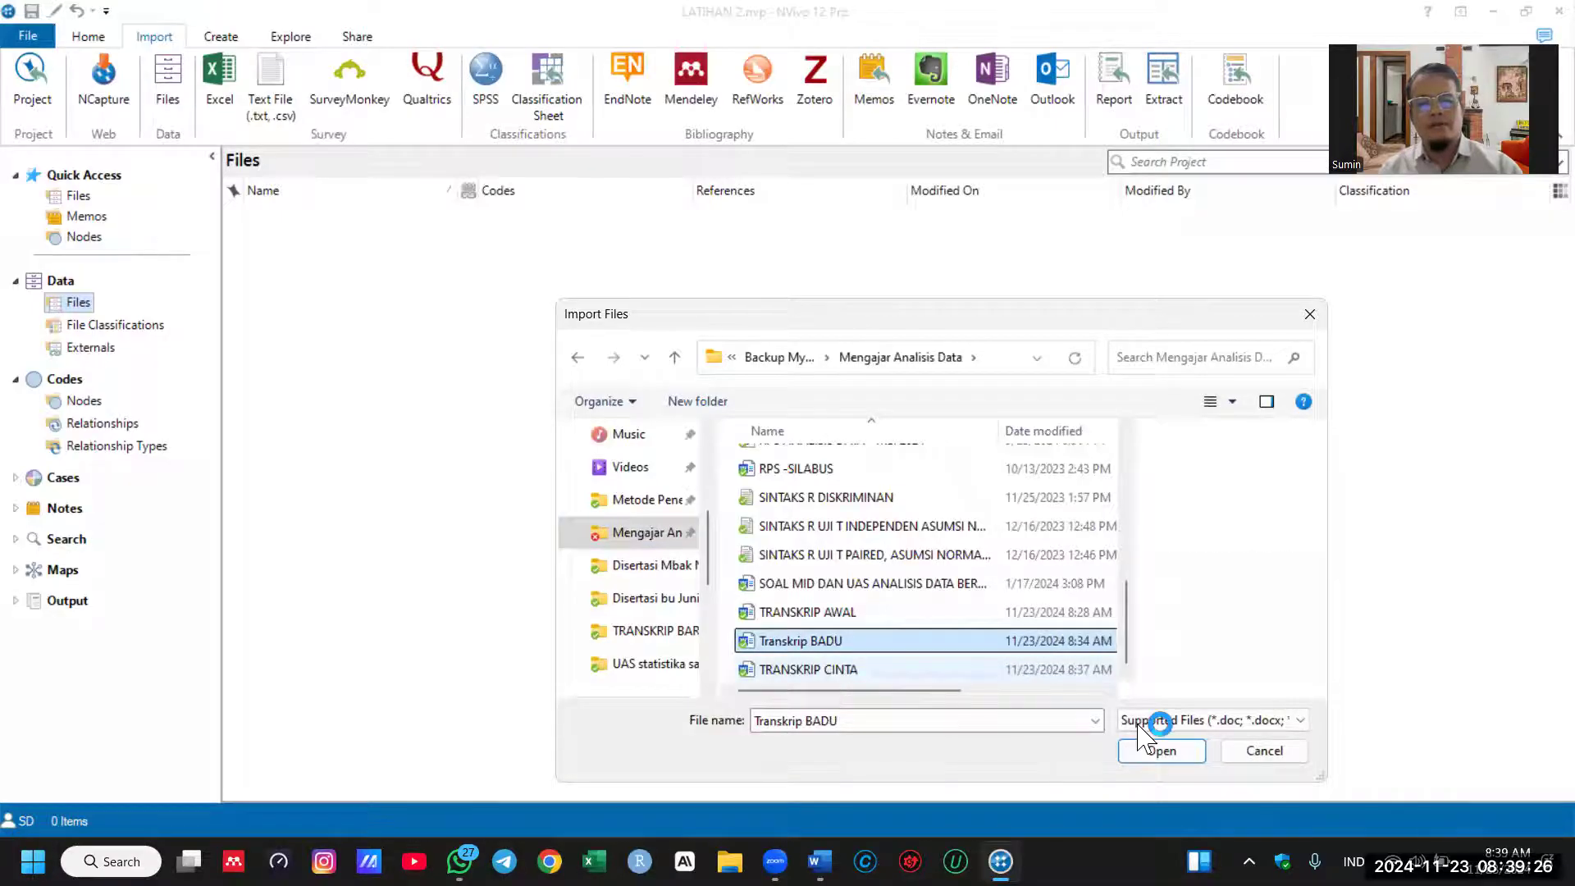
{"action": "key", "text": "shift+Down"}
{"action": "left_click", "coordinate": [1170, 755]}
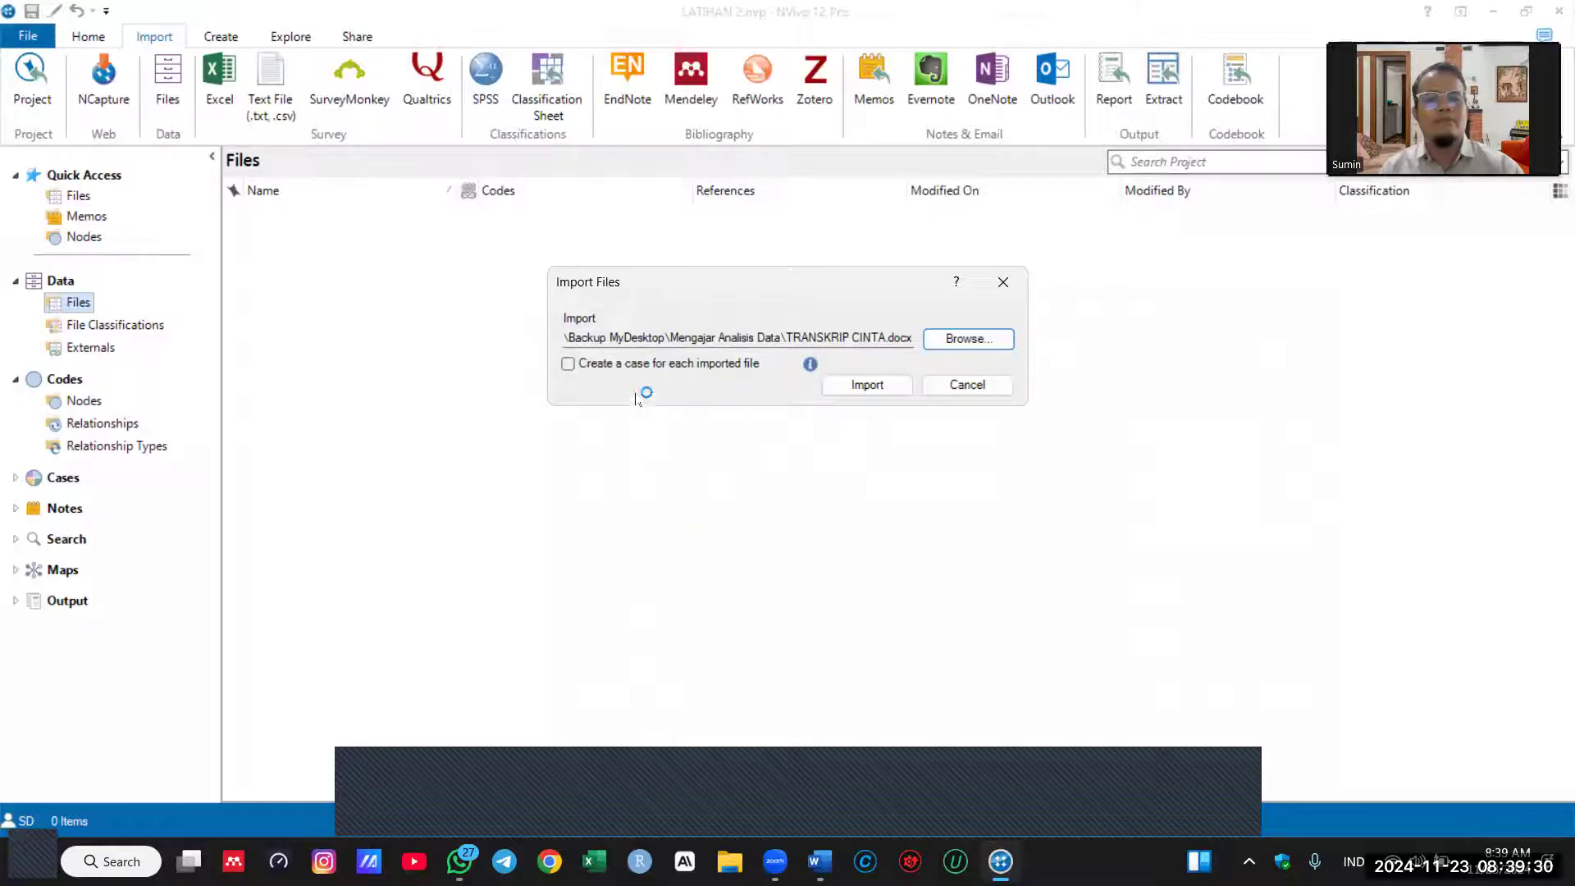
Step: Import the transcripts with a case created for each file, grouped in a new classification named INFORMAN
{"action": "left_click", "coordinate": [599, 369]}
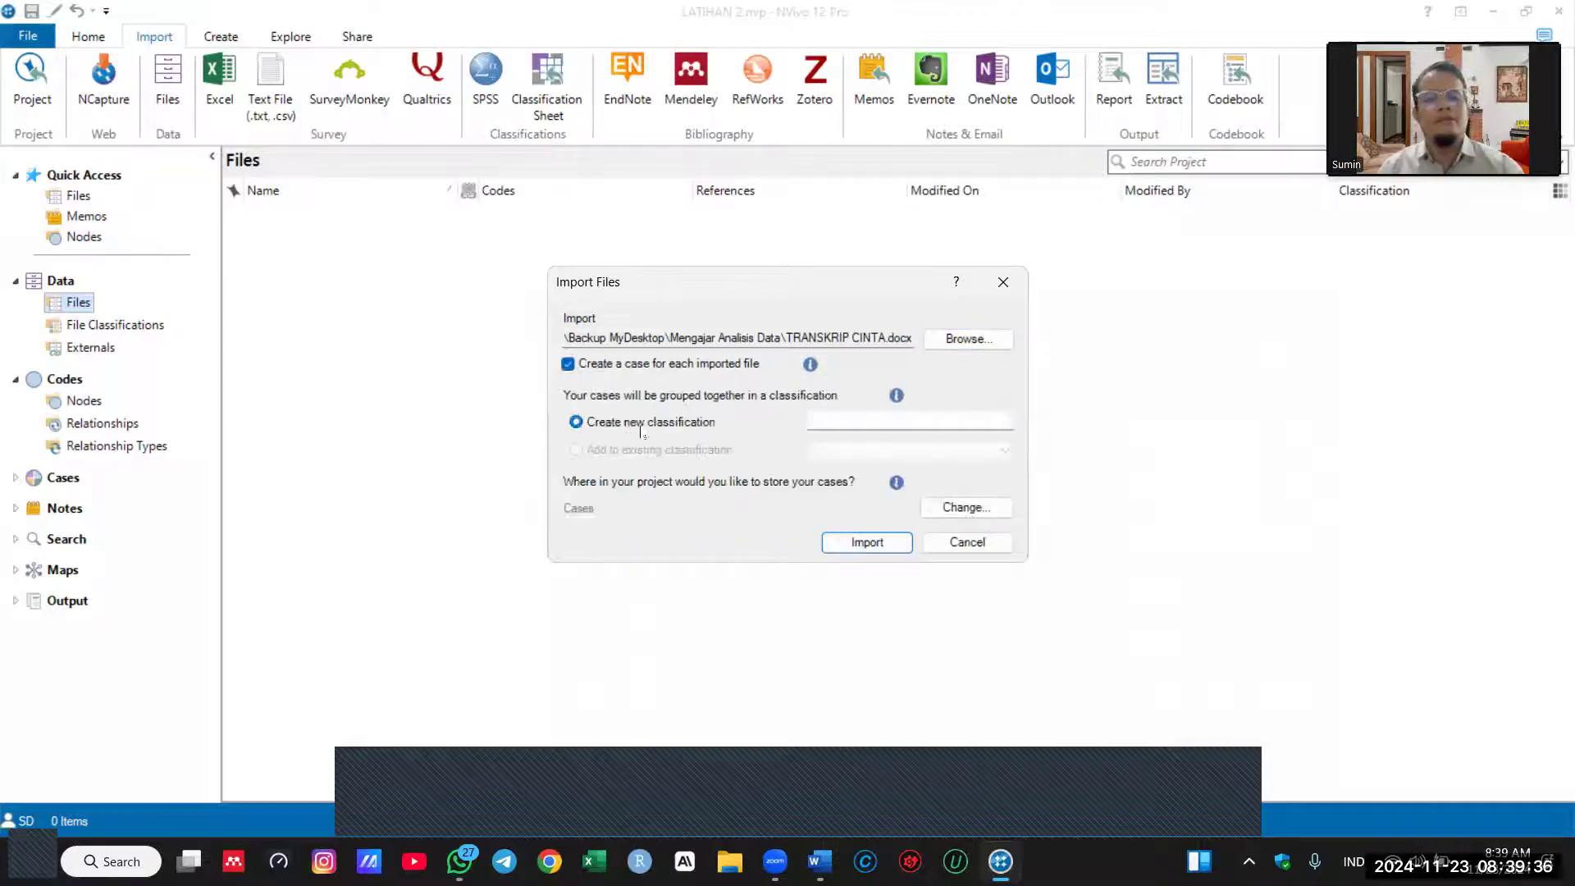
{"action": "left_click", "coordinate": [864, 420]}
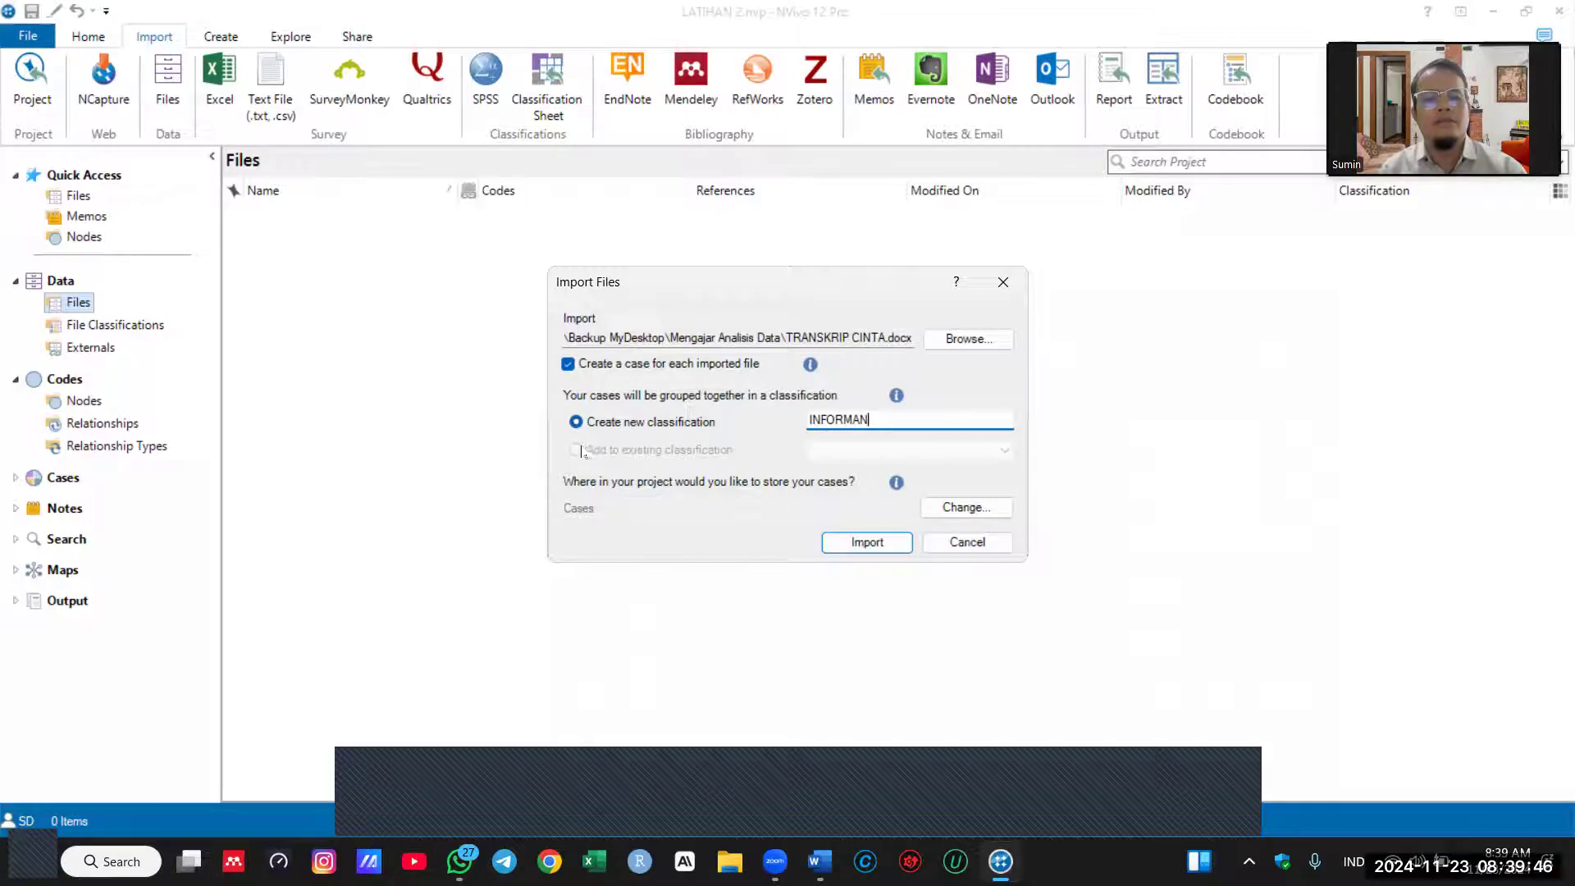
{"action": "left_click", "coordinate": [867, 543]}
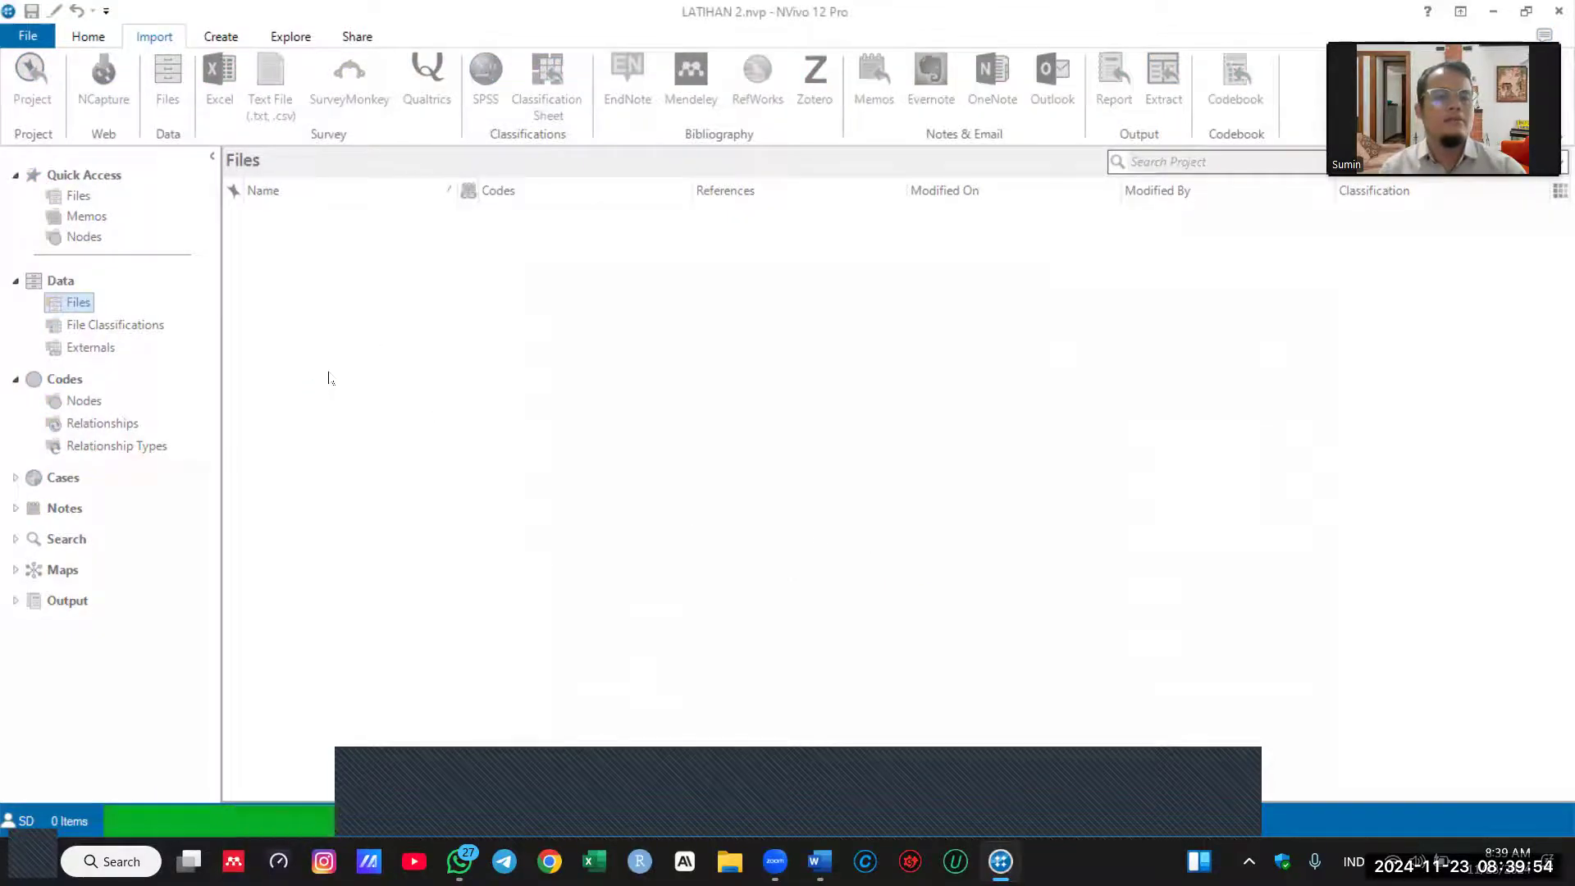
Step: In the project's cases, remove the word "Transkrip" from the first case's name, keeping only the informant's name
{"action": "left_click", "coordinate": [59, 477]}
{"action": "left_click", "coordinate": [80, 499]}
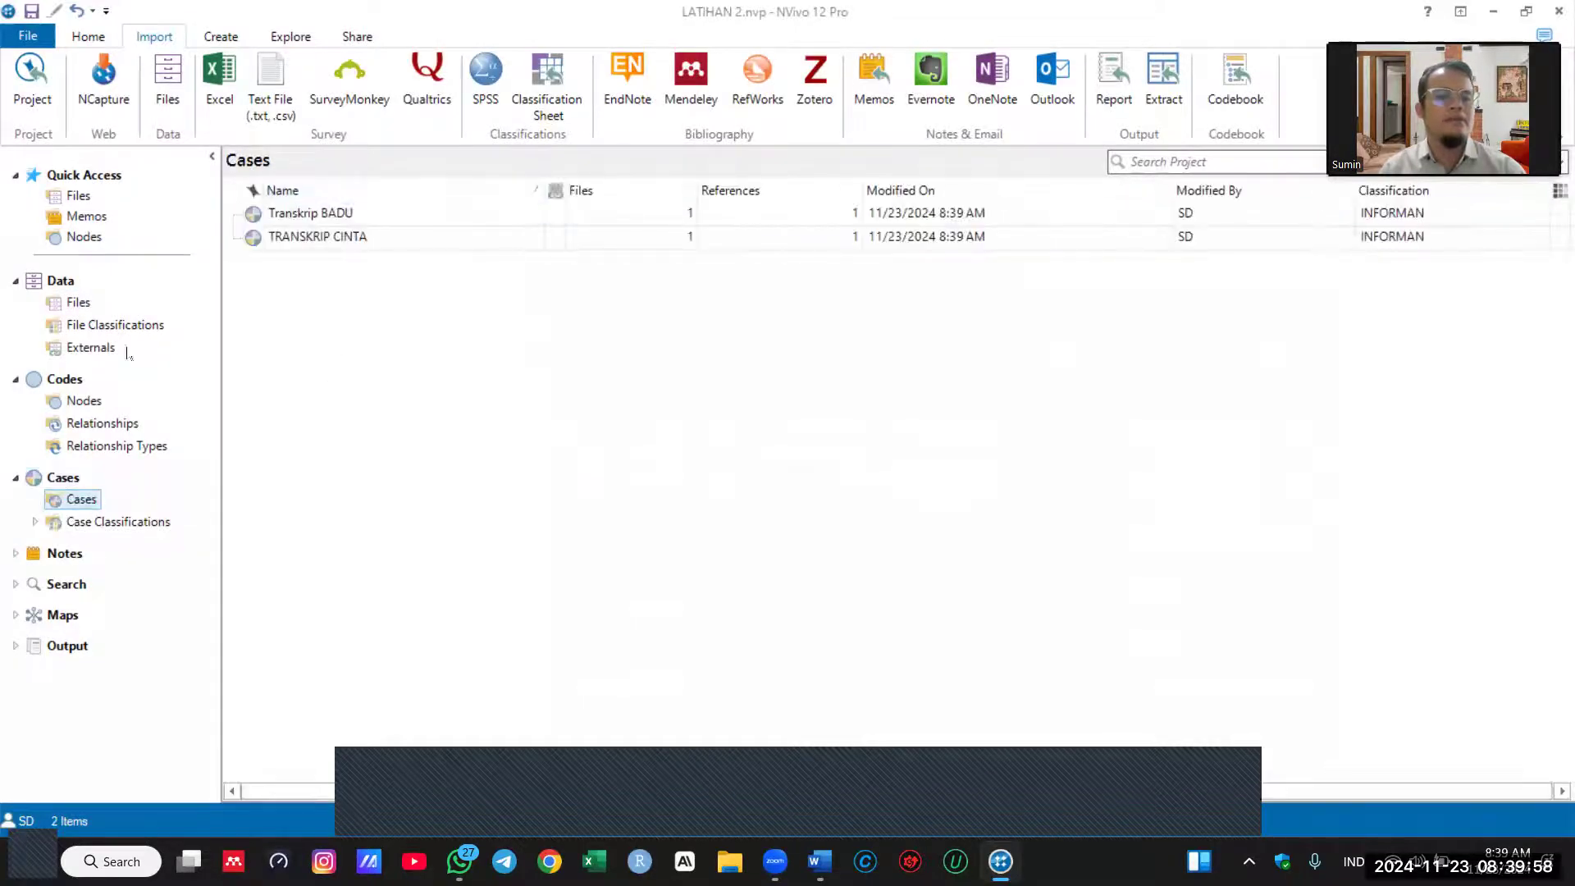
{"action": "left_click", "coordinate": [314, 215]}
{"action": "right_click", "coordinate": [314, 215]}
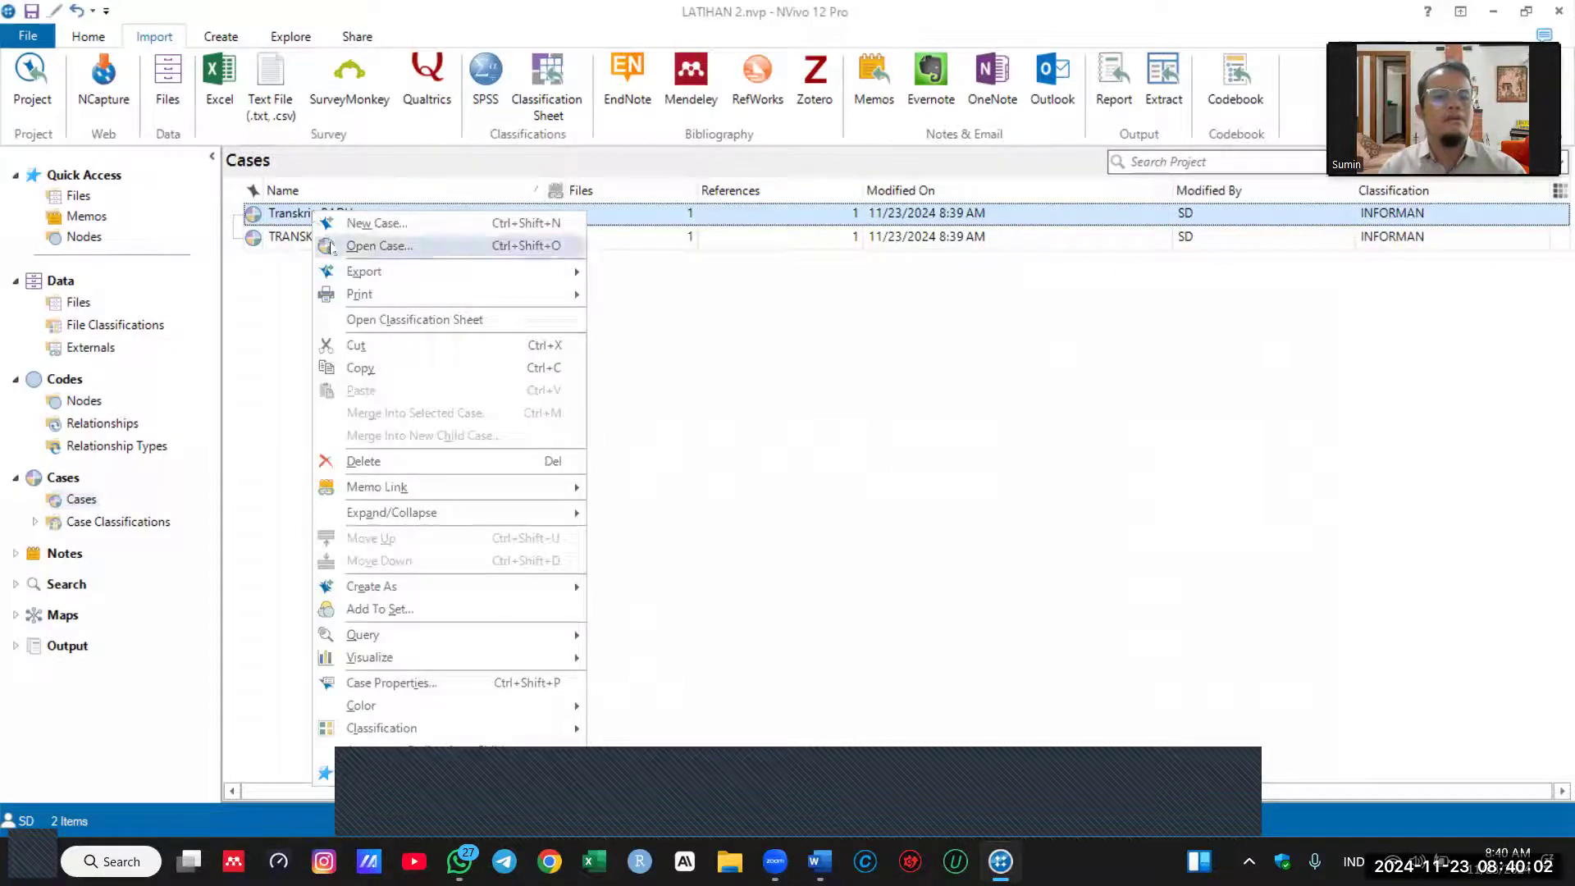
{"action": "left_click", "coordinate": [293, 214]}
{"action": "double_click", "coordinate": [300, 213]}
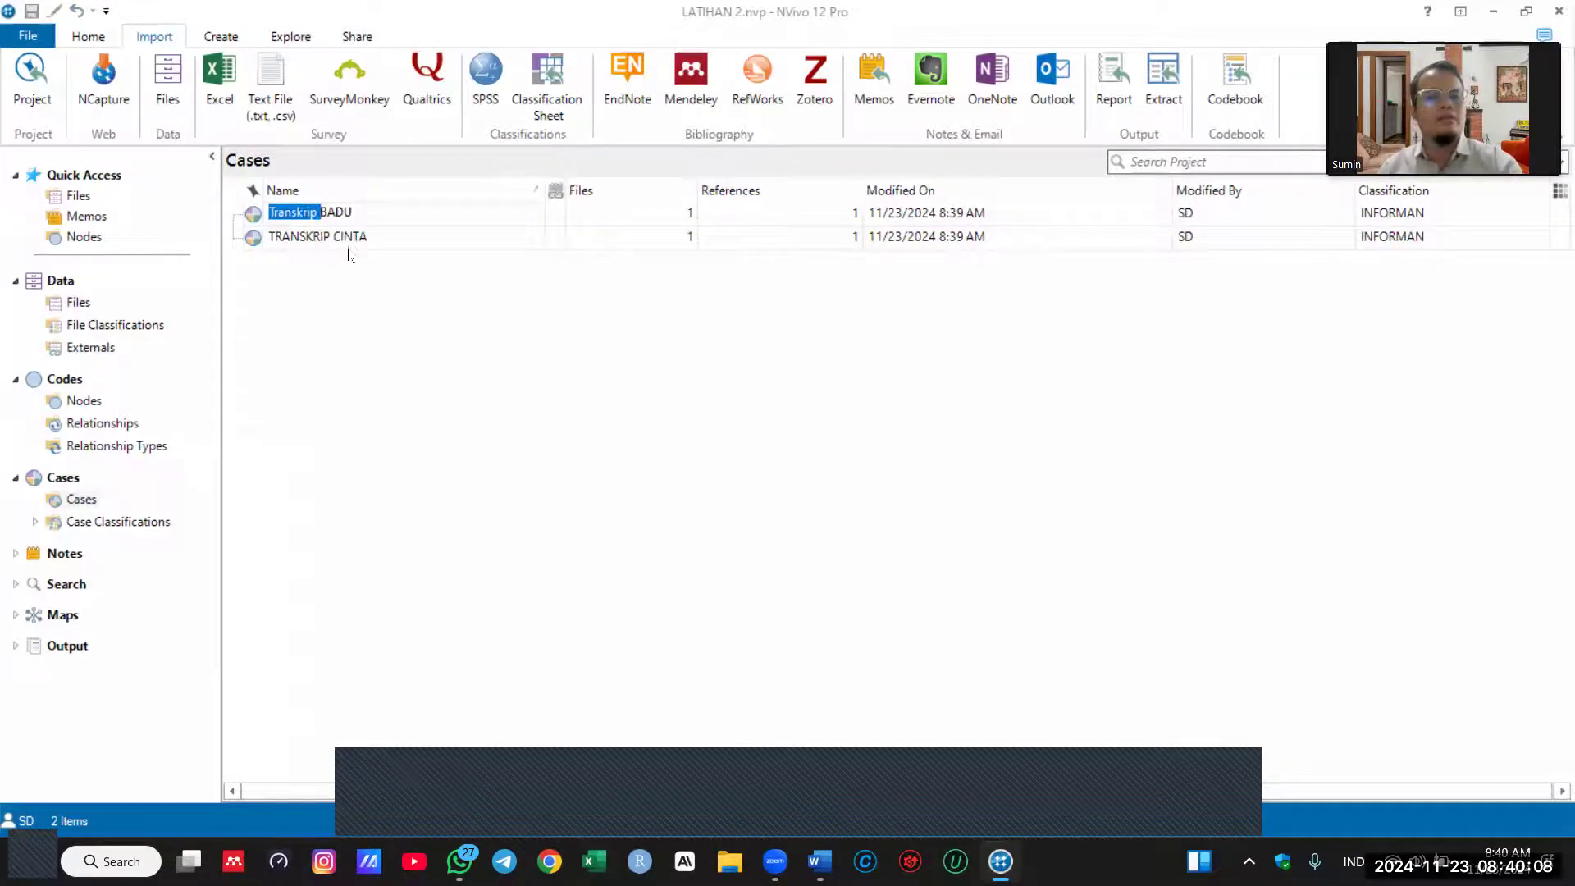
{"action": "key", "text": "BackSpace"}
Step: Remove the word "TRANSKRIP" from the second case's name, keeping only the informant's name
{"action": "left_click", "coordinate": [312, 240]}
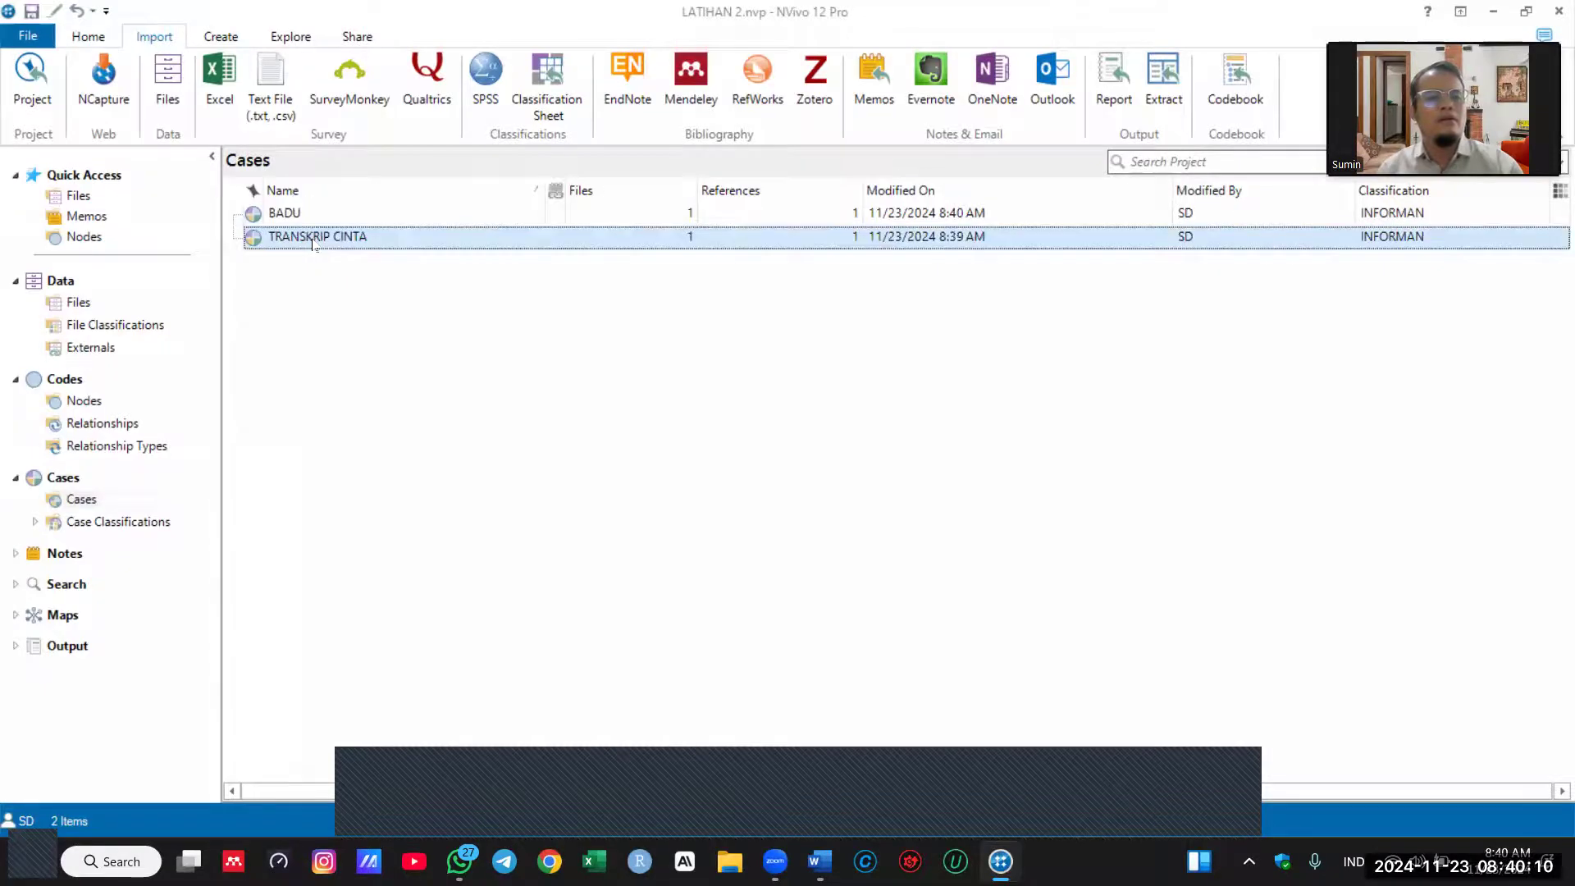
{"action": "left_click", "coordinate": [314, 237]}
{"action": "left_click_drag", "start_coordinate": [331, 236], "coordinate": [235, 247]}
{"action": "key", "text": "BackSpace"}
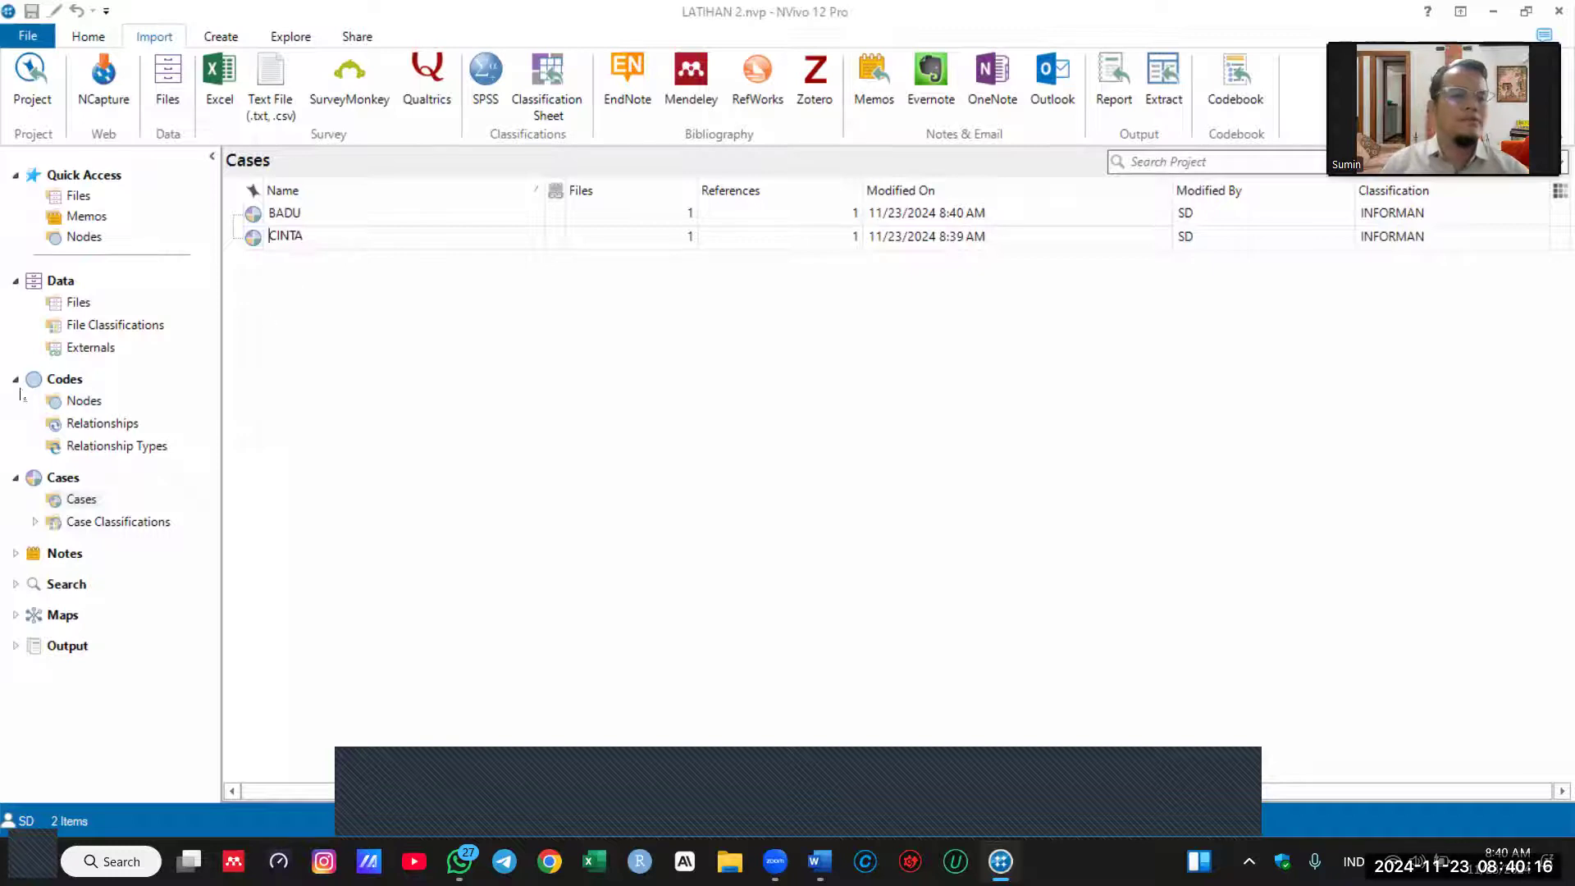
Step: Start auto coding both imported transcript files together, coding by paragraph styles
{"action": "left_click", "coordinate": [78, 195]}
{"action": "left_click", "coordinate": [325, 215]}
{"action": "left_click", "coordinate": [332, 243], "text": "shift"}
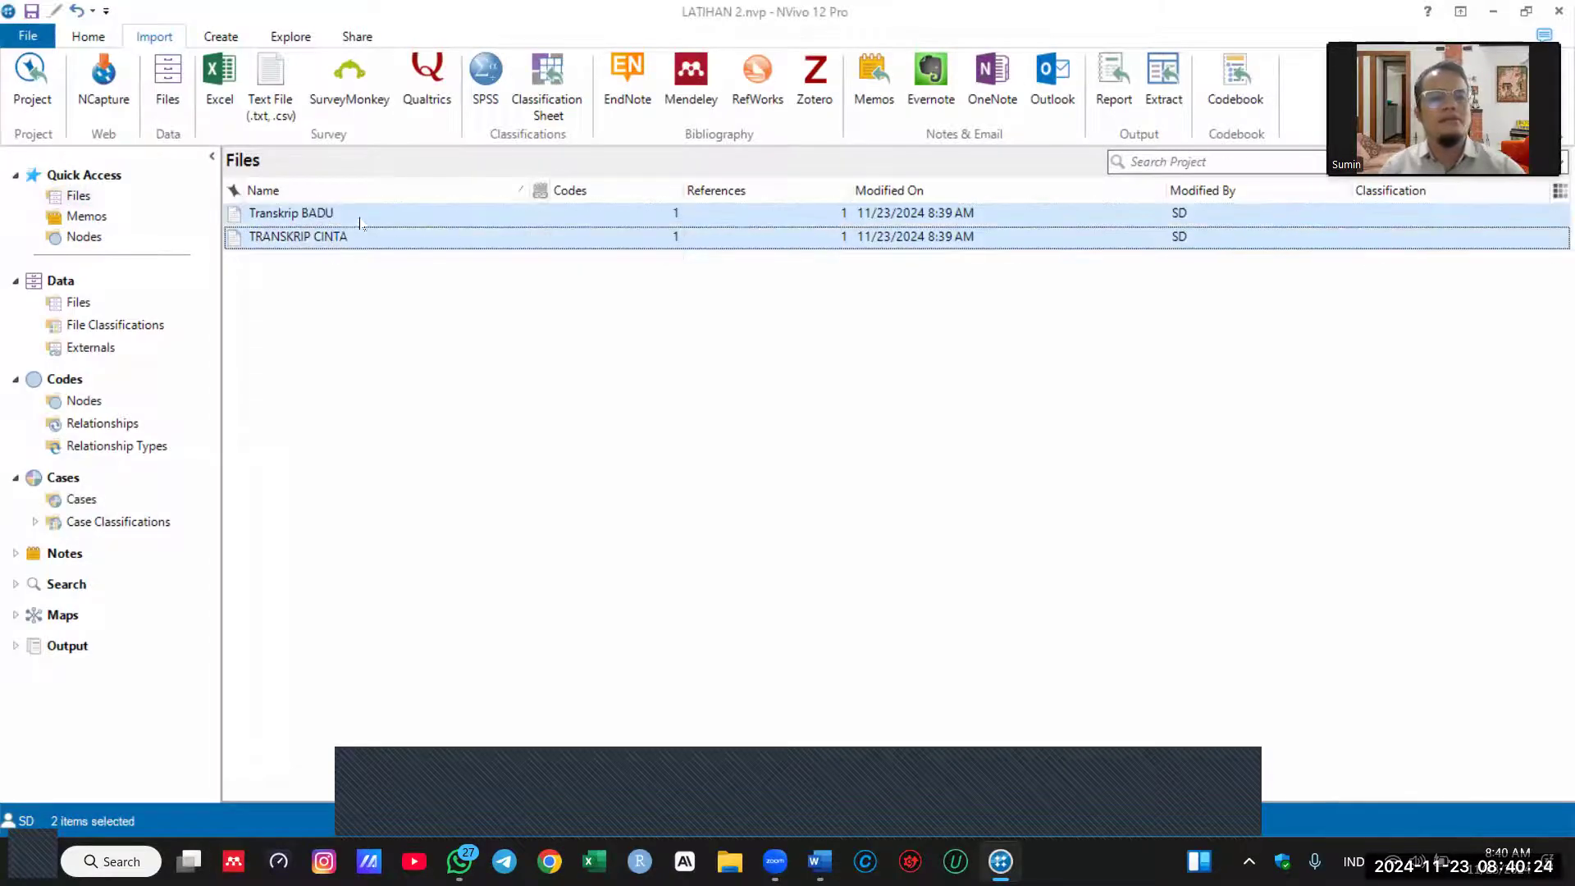
{"action": "right_click", "coordinate": [360, 222]}
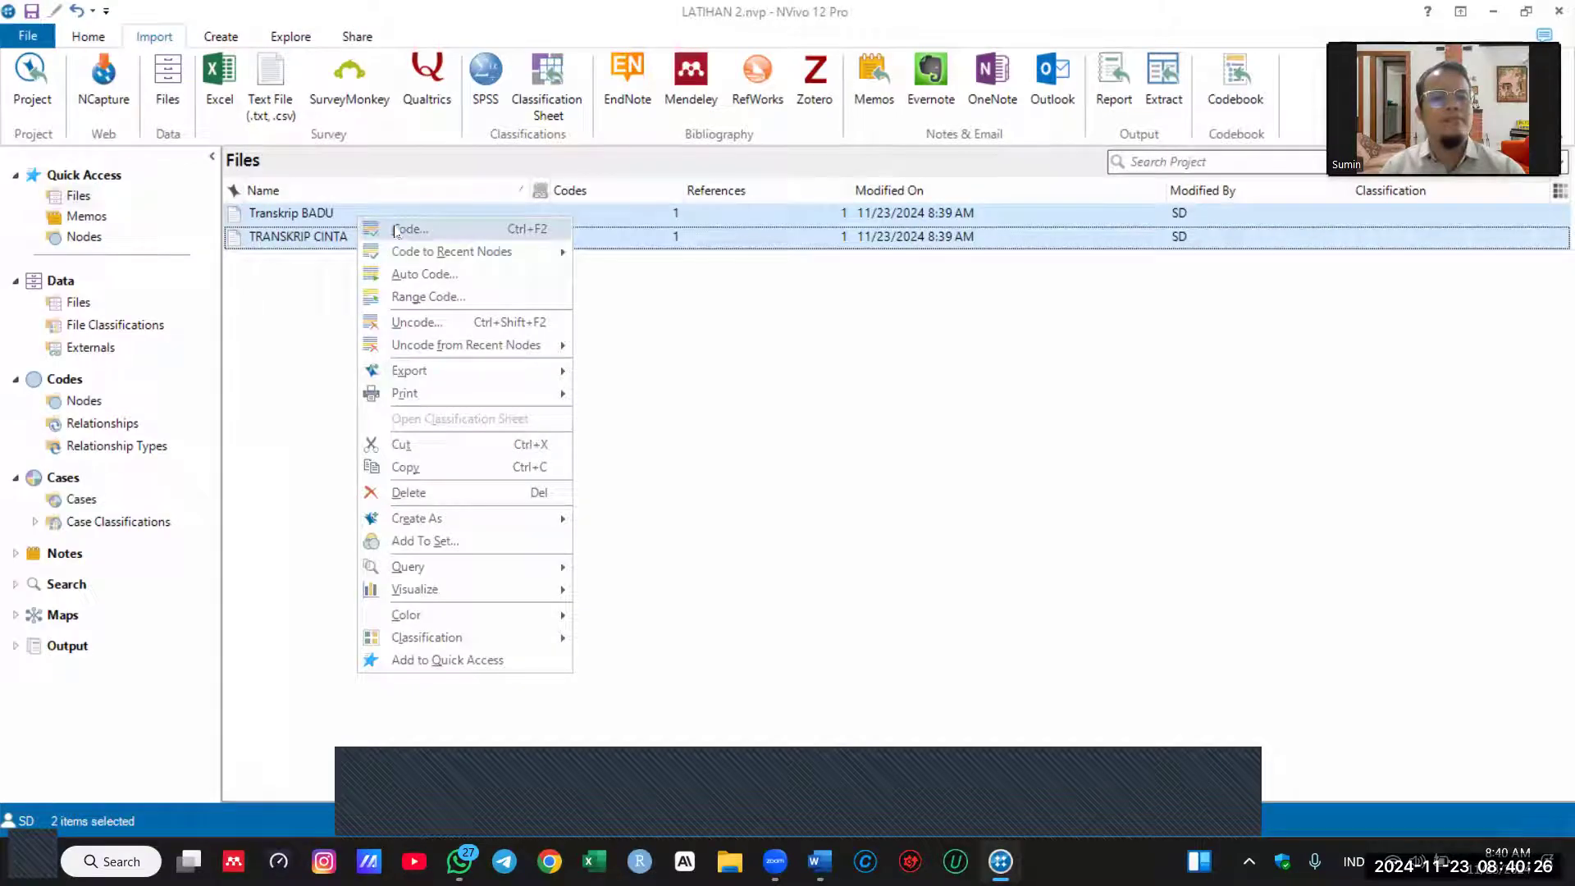
{"action": "left_click", "coordinate": [436, 276]}
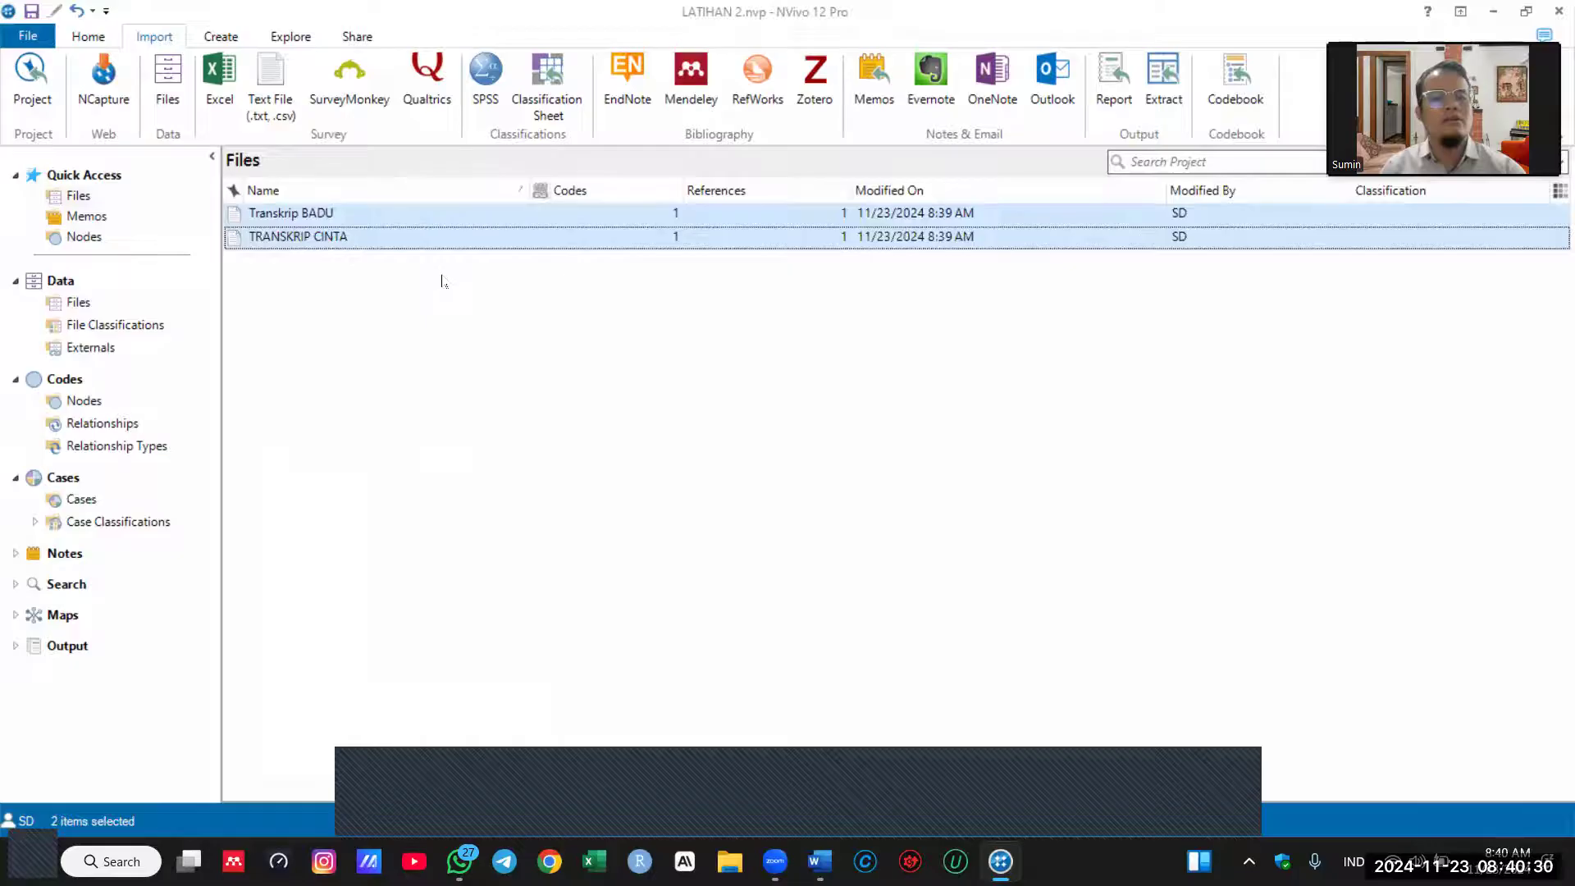
{"action": "left_click", "coordinate": [586, 295]}
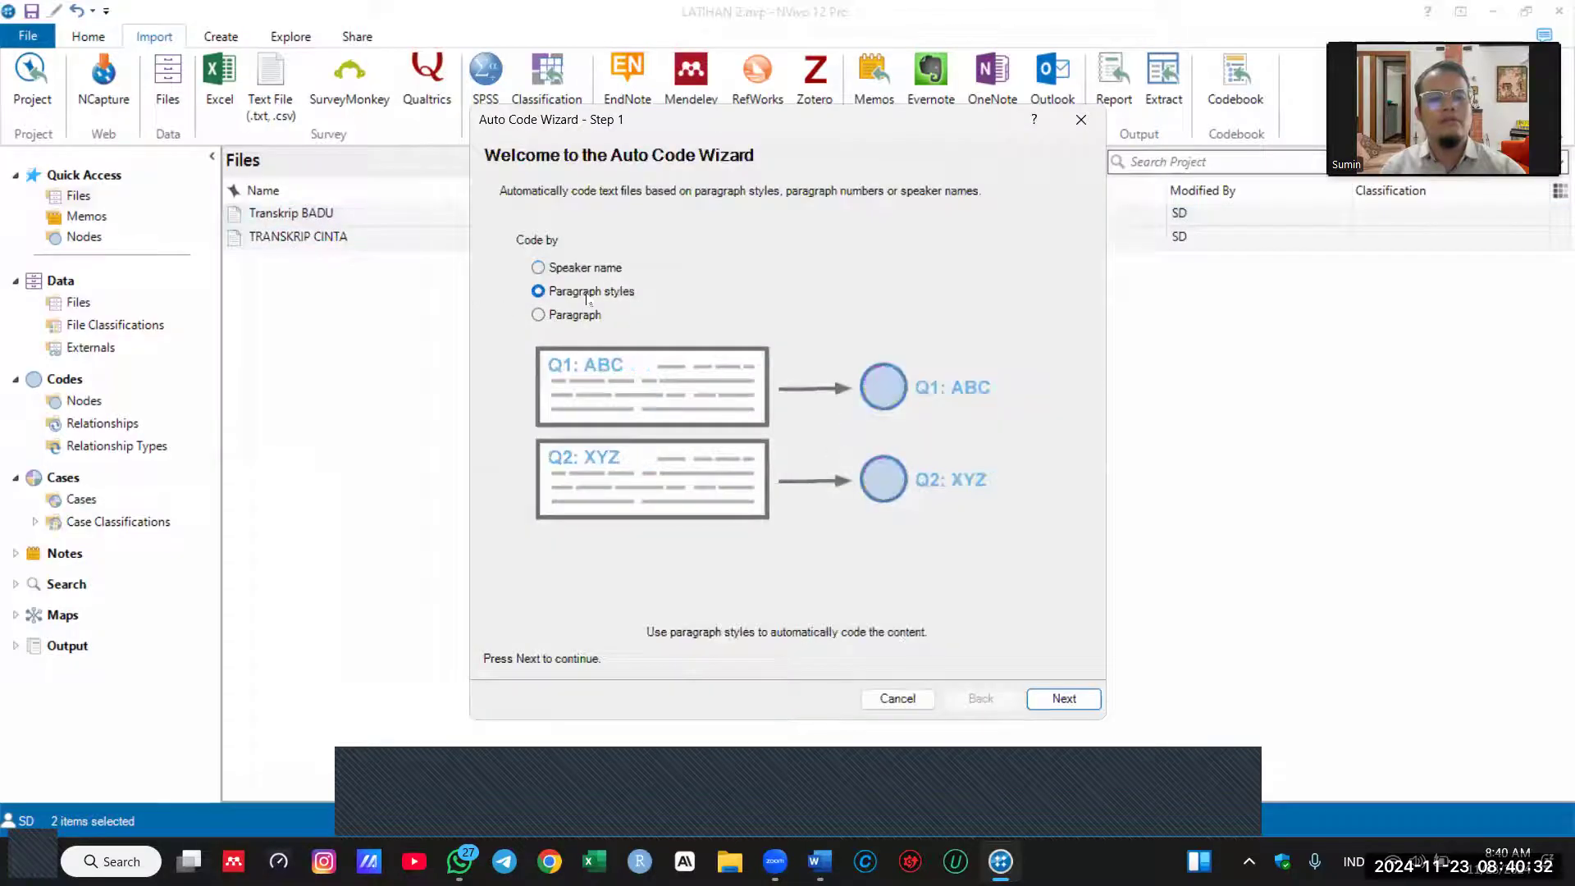
{"action": "left_click", "coordinate": [1058, 699]}
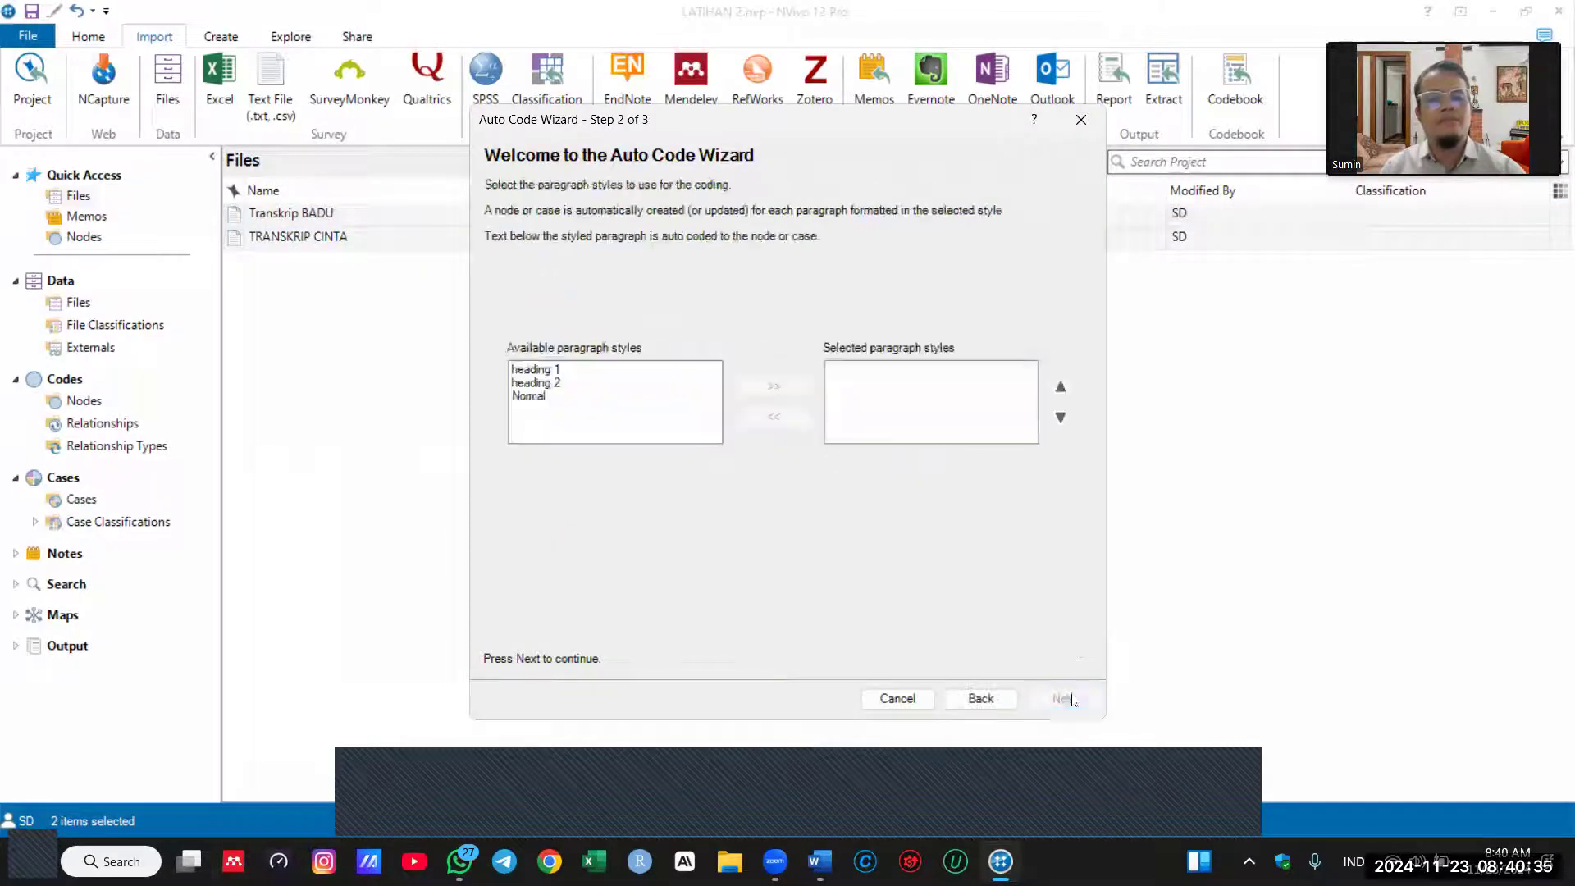
Step: Choose heading 2 and Normal, in that order, as the paragraph styles used for the auto coding
{"action": "left_click", "coordinate": [554, 384]}
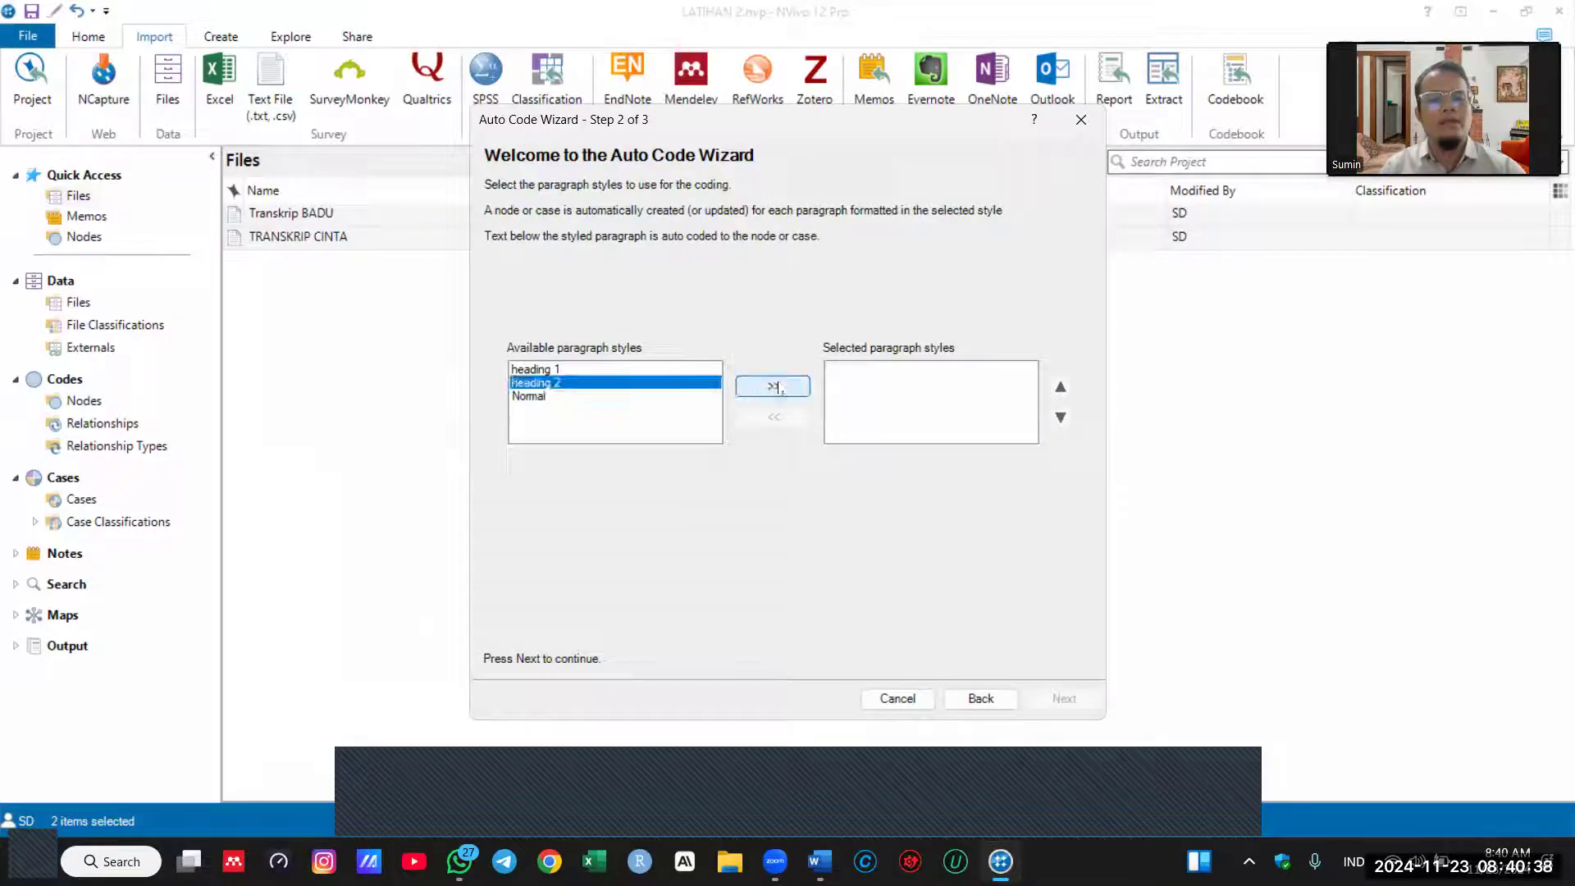
{"action": "left_click", "coordinate": [767, 389]}
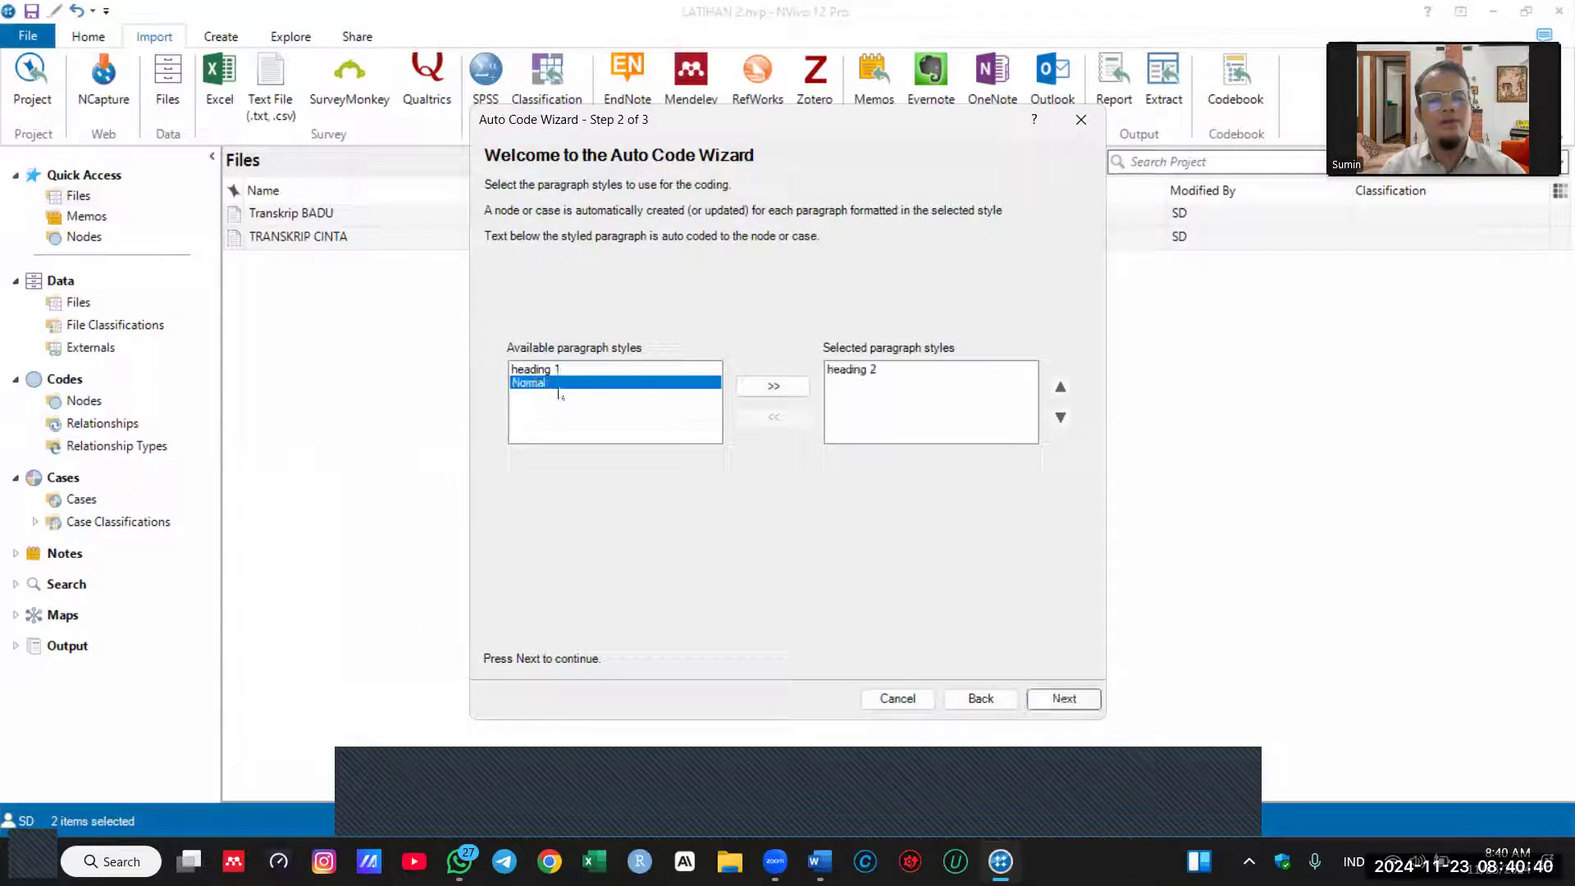
{"action": "left_click", "coordinate": [763, 392]}
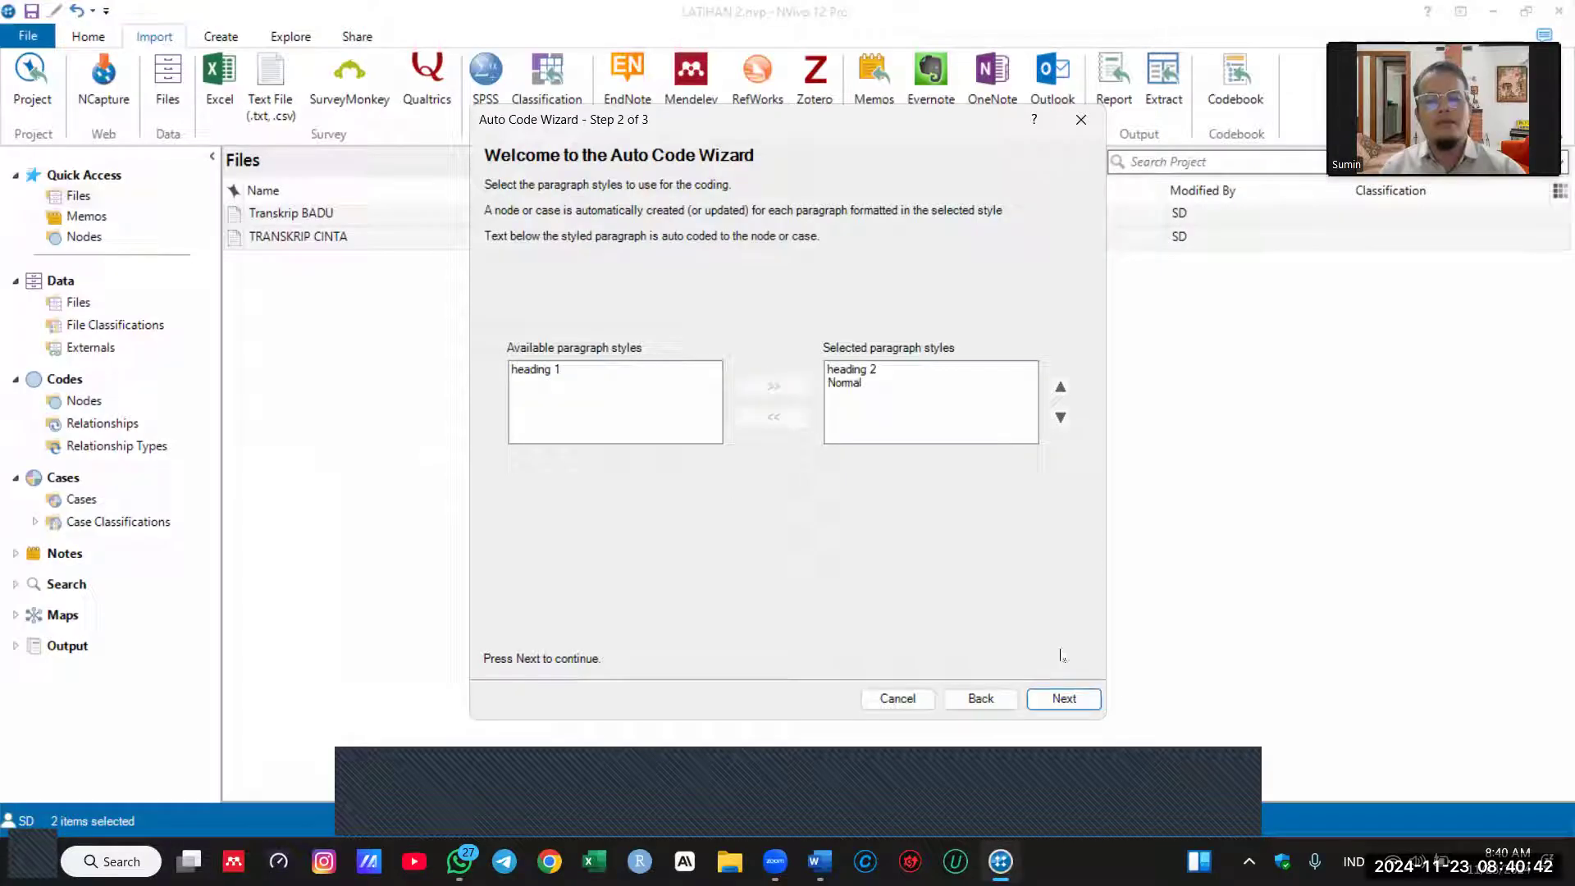
{"action": "left_click", "coordinate": [1062, 698]}
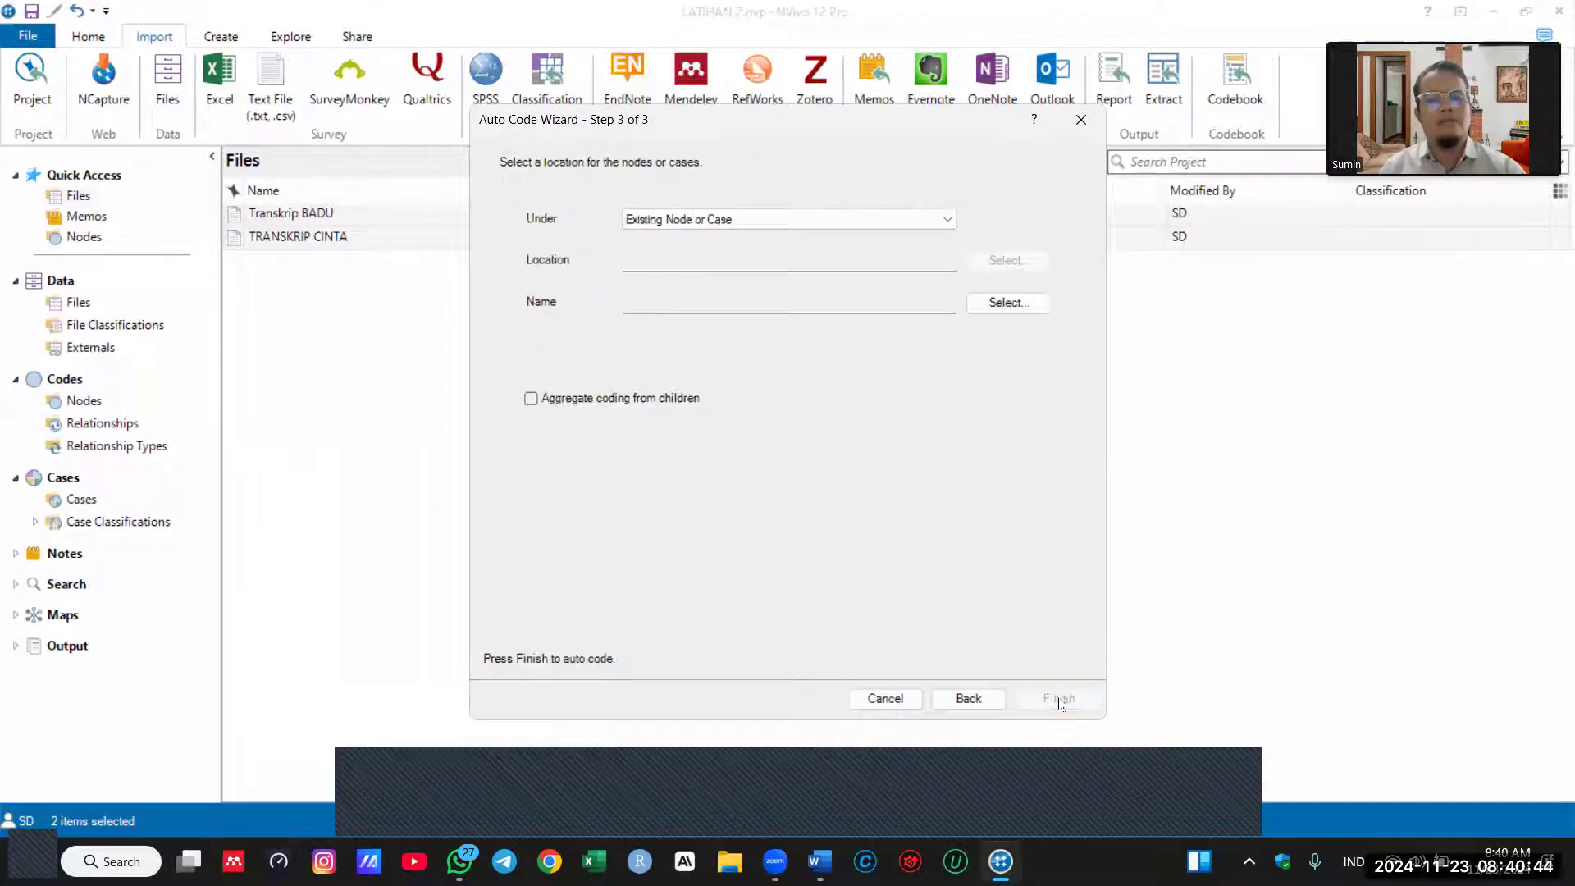
Step: Auto code into a new node named Moderasi Beragama under Nodes, with coding aggregated from its children
{"action": "left_click", "coordinate": [643, 219]}
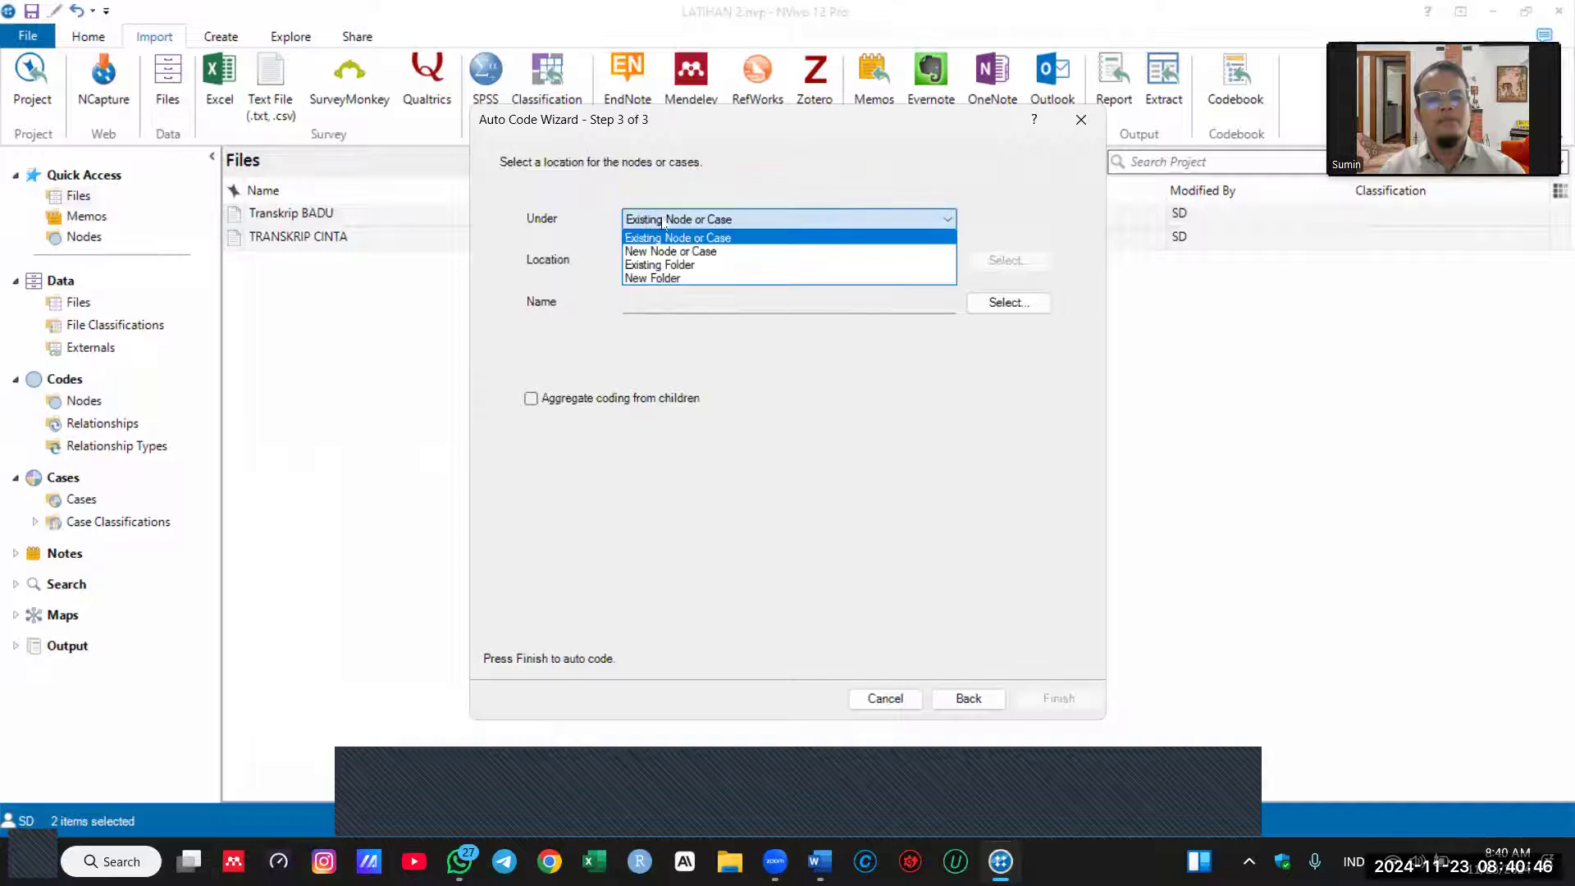
{"action": "left_click", "coordinate": [686, 255]}
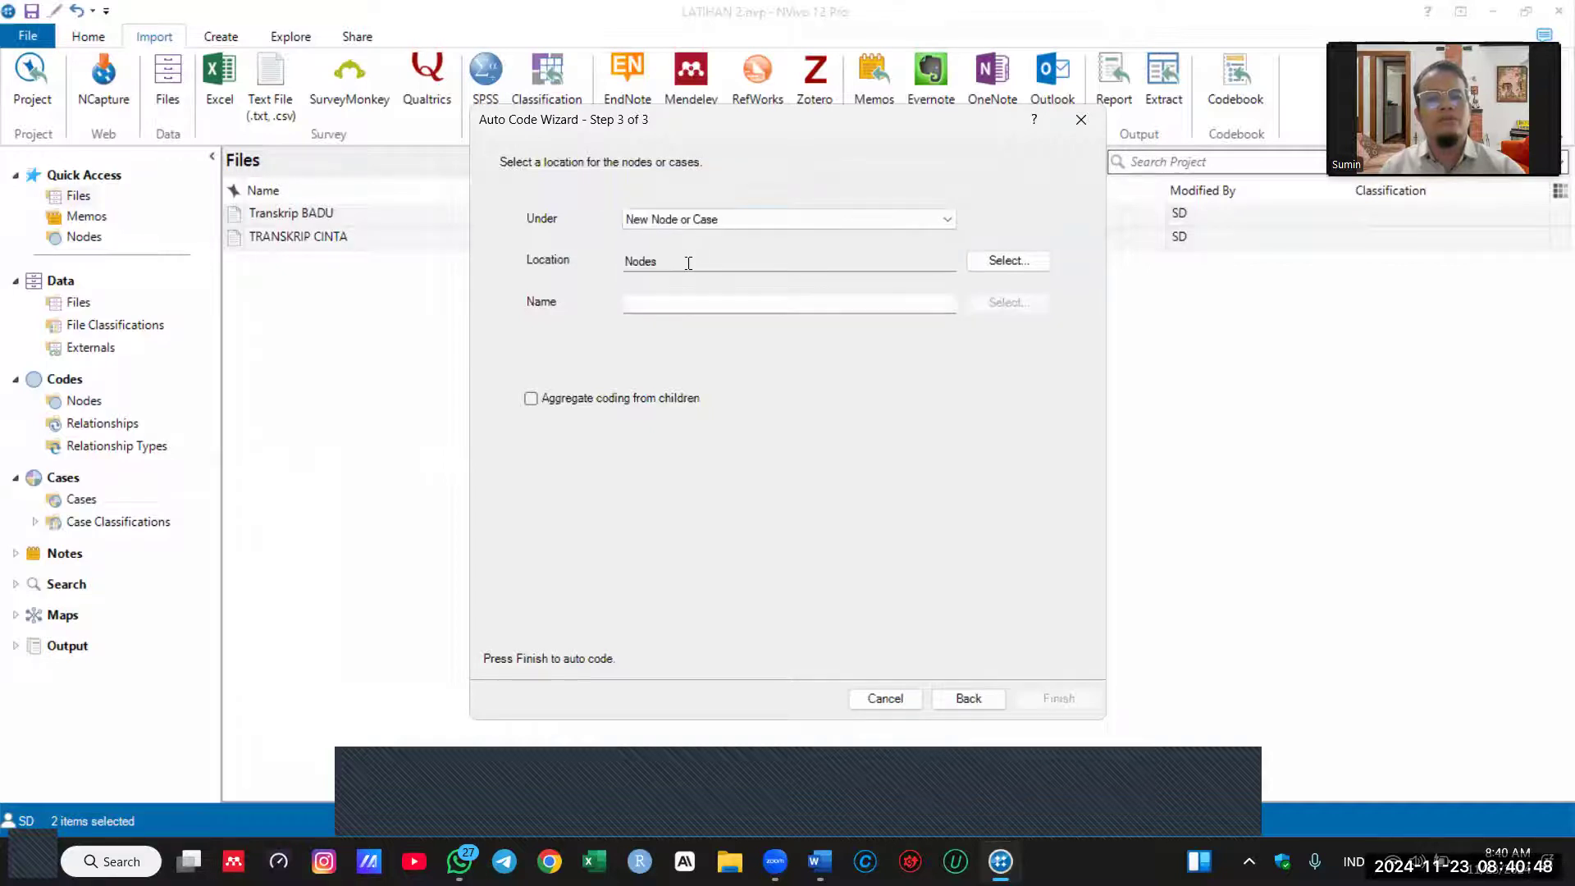
{"action": "left_click", "coordinate": [675, 303]}
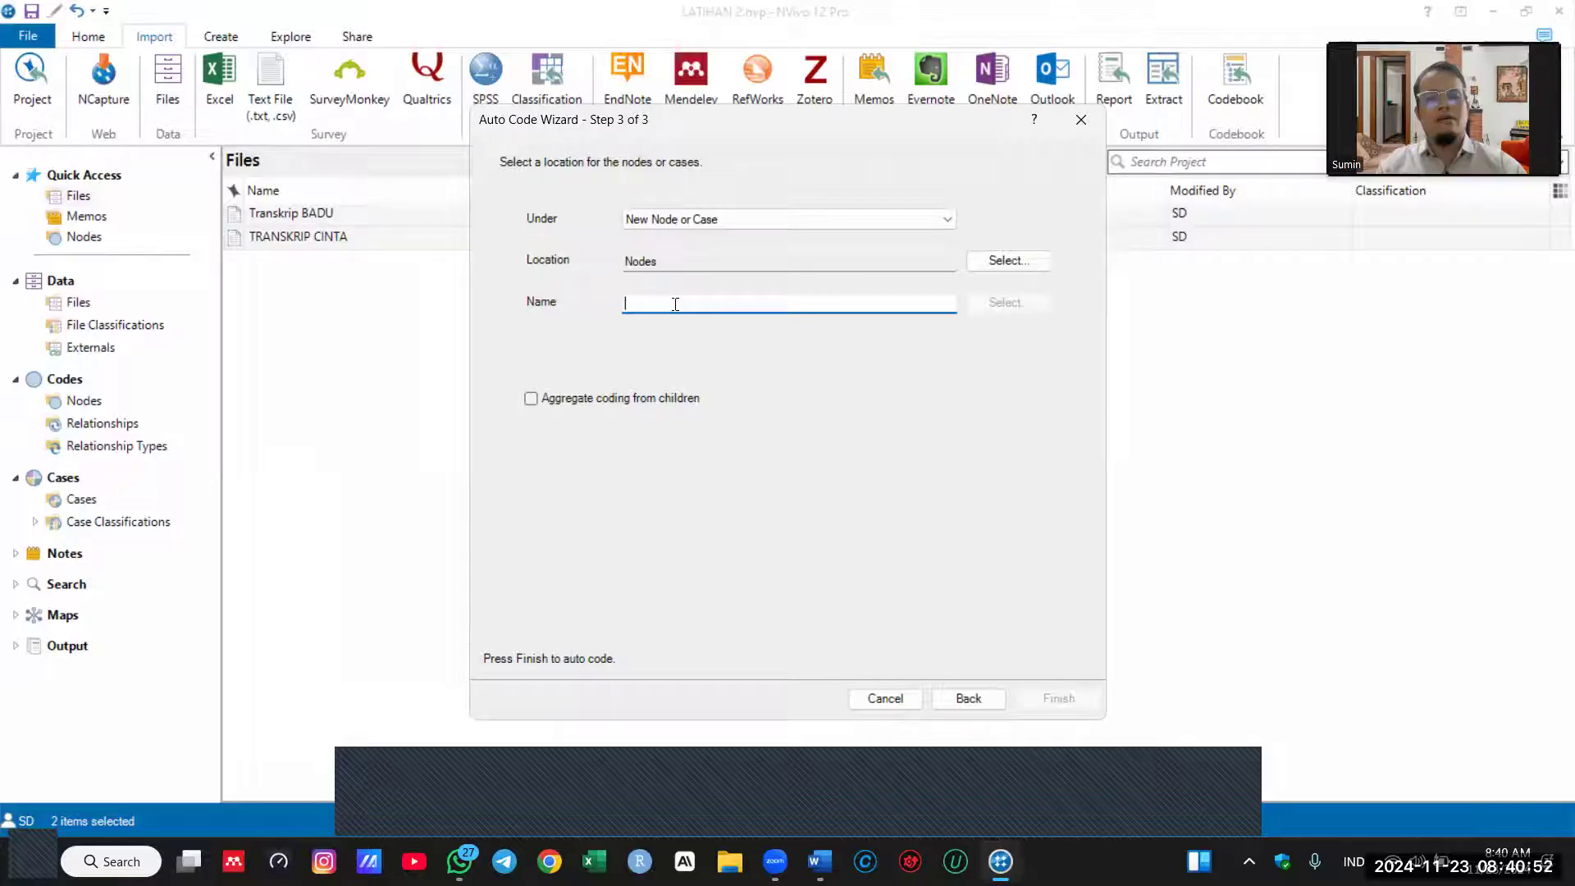
{"action": "type", "text": "M"}
{"action": "key", "text": "BackSpace"}
{"action": "type", "text": "M"}
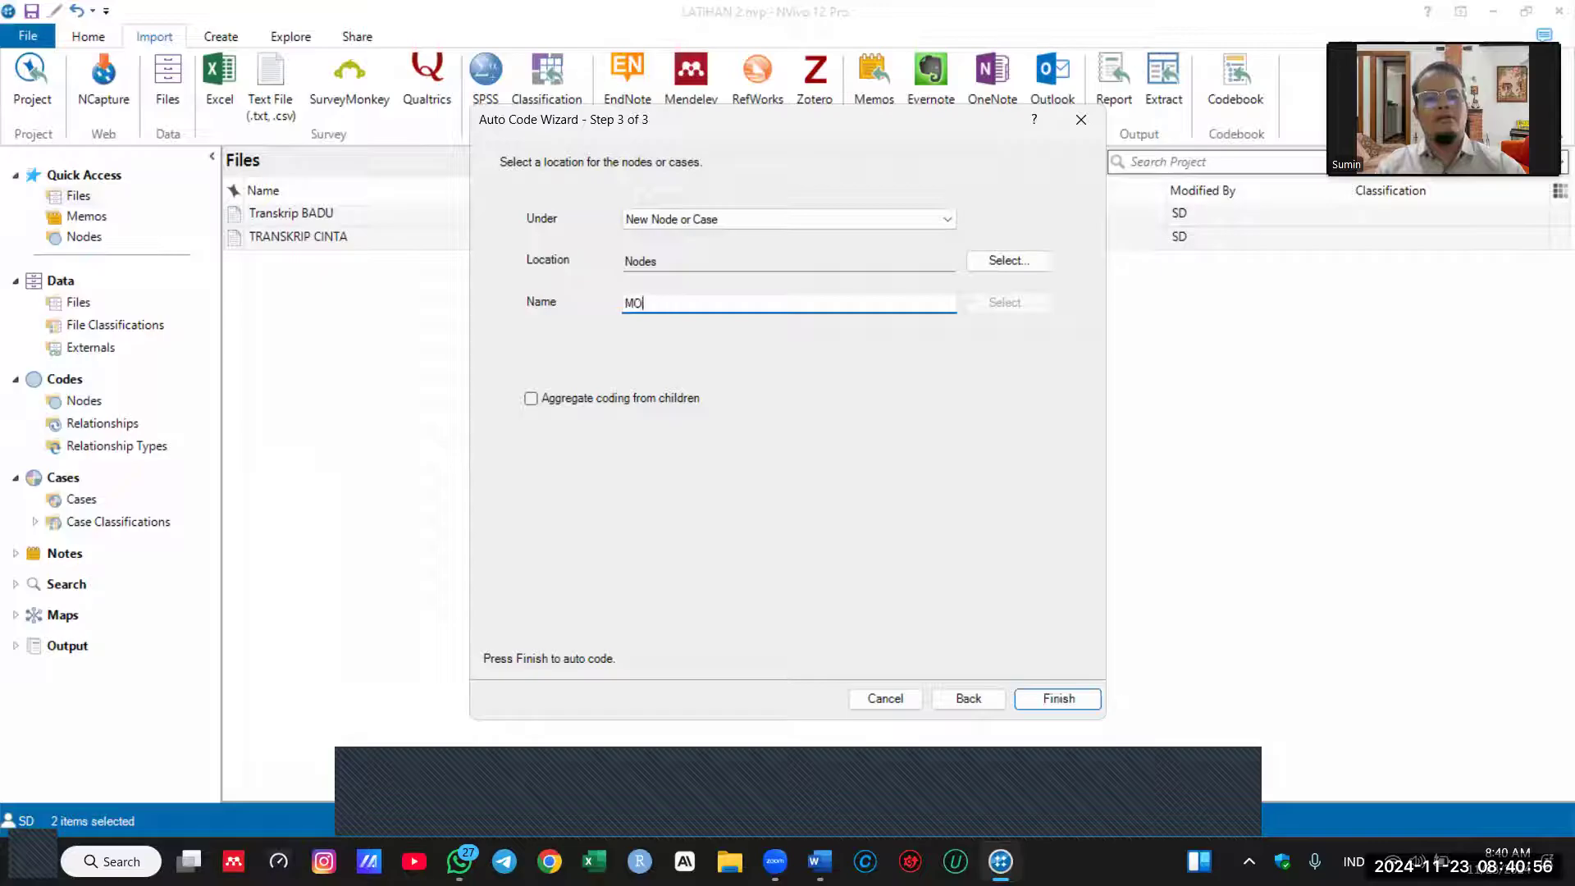
{"action": "type", "text": "oderasi Beragama"}
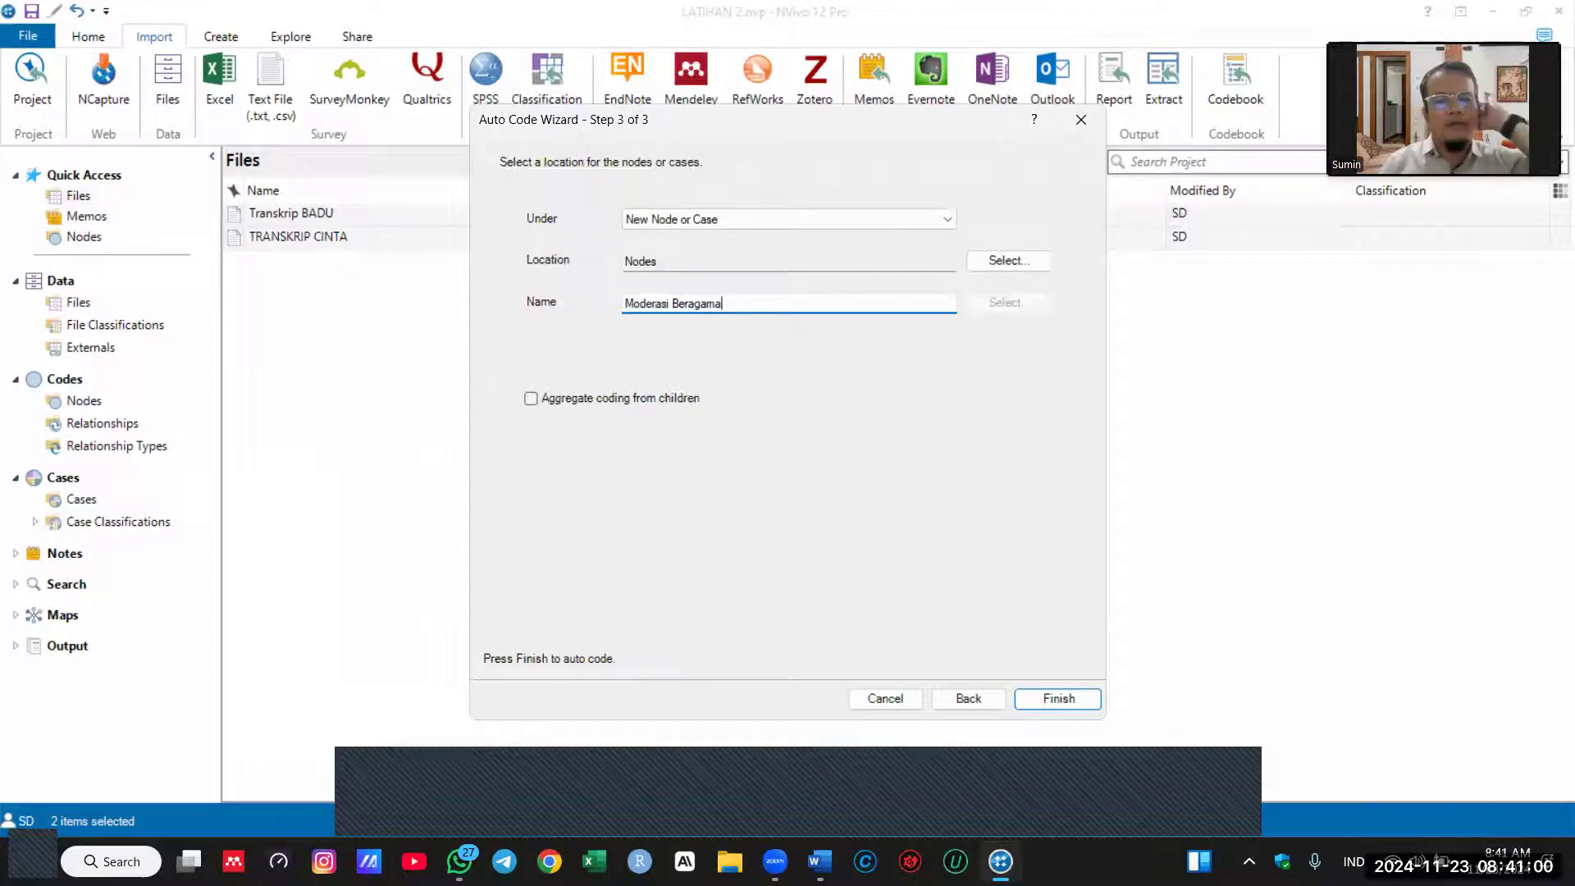
{"action": "left_click", "coordinate": [603, 403]}
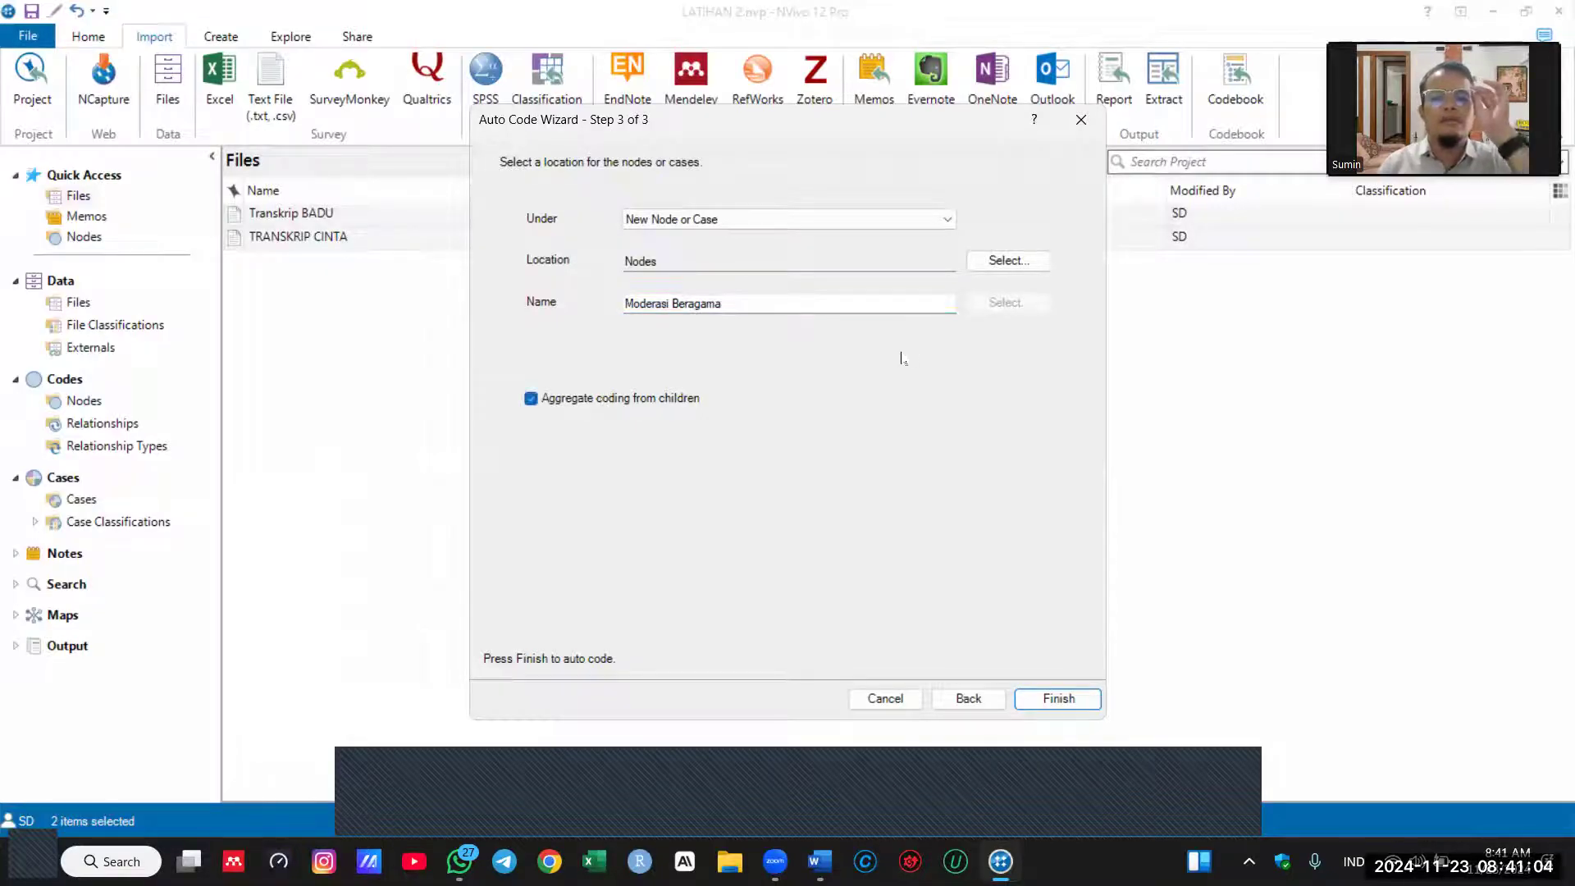
{"action": "left_click", "coordinate": [1067, 699]}
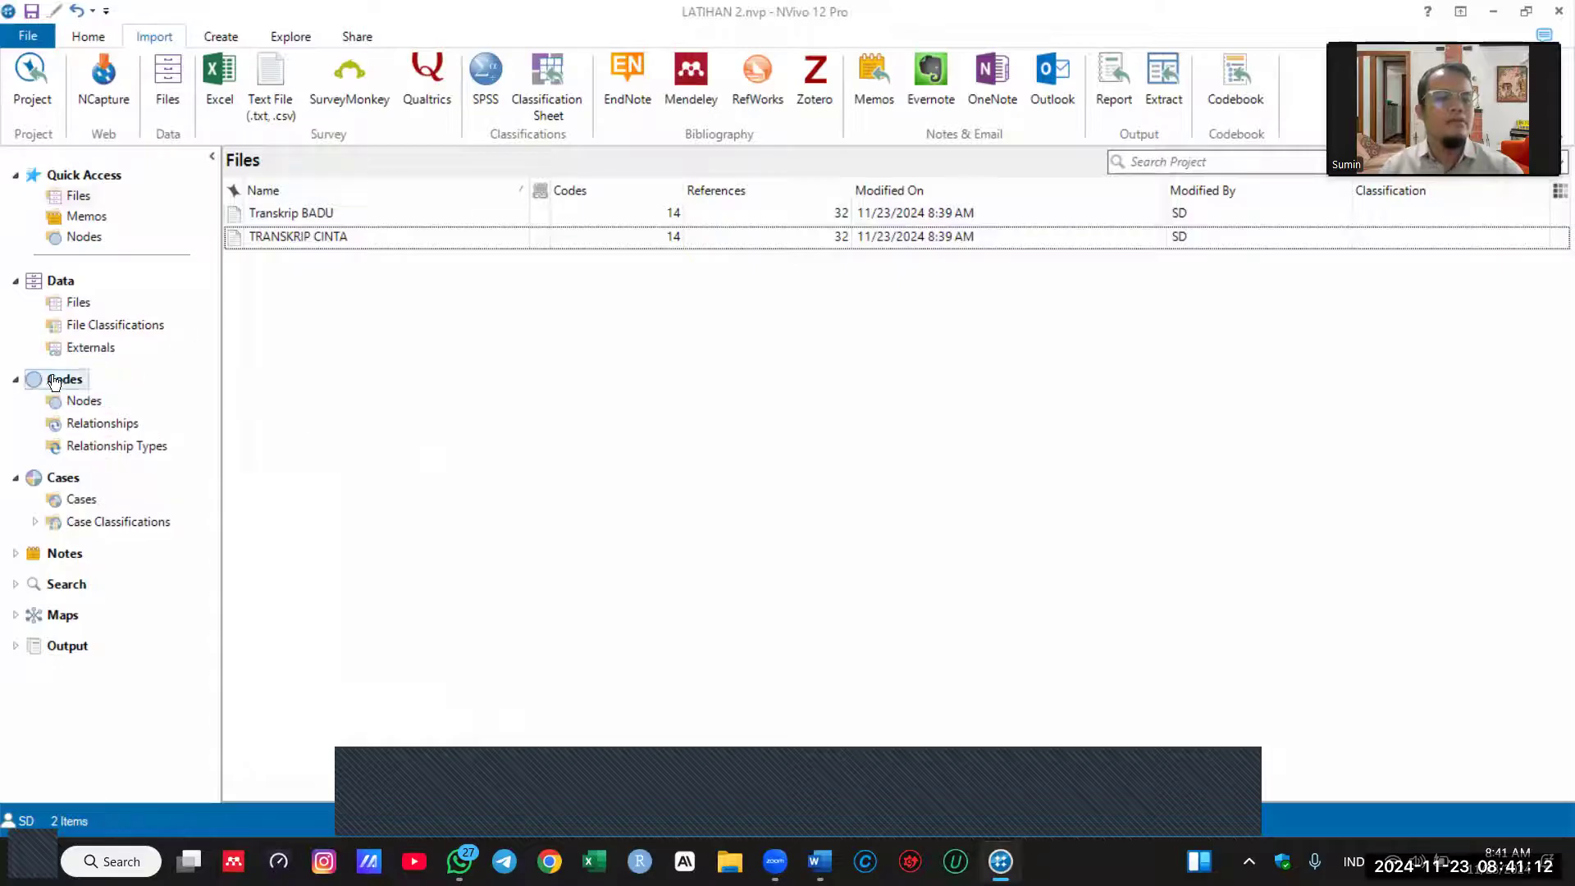
Step: In the project's nodes, delete the "---" node directly under Moderasi Beragama together with its child
{"action": "left_click", "coordinate": [82, 400]}
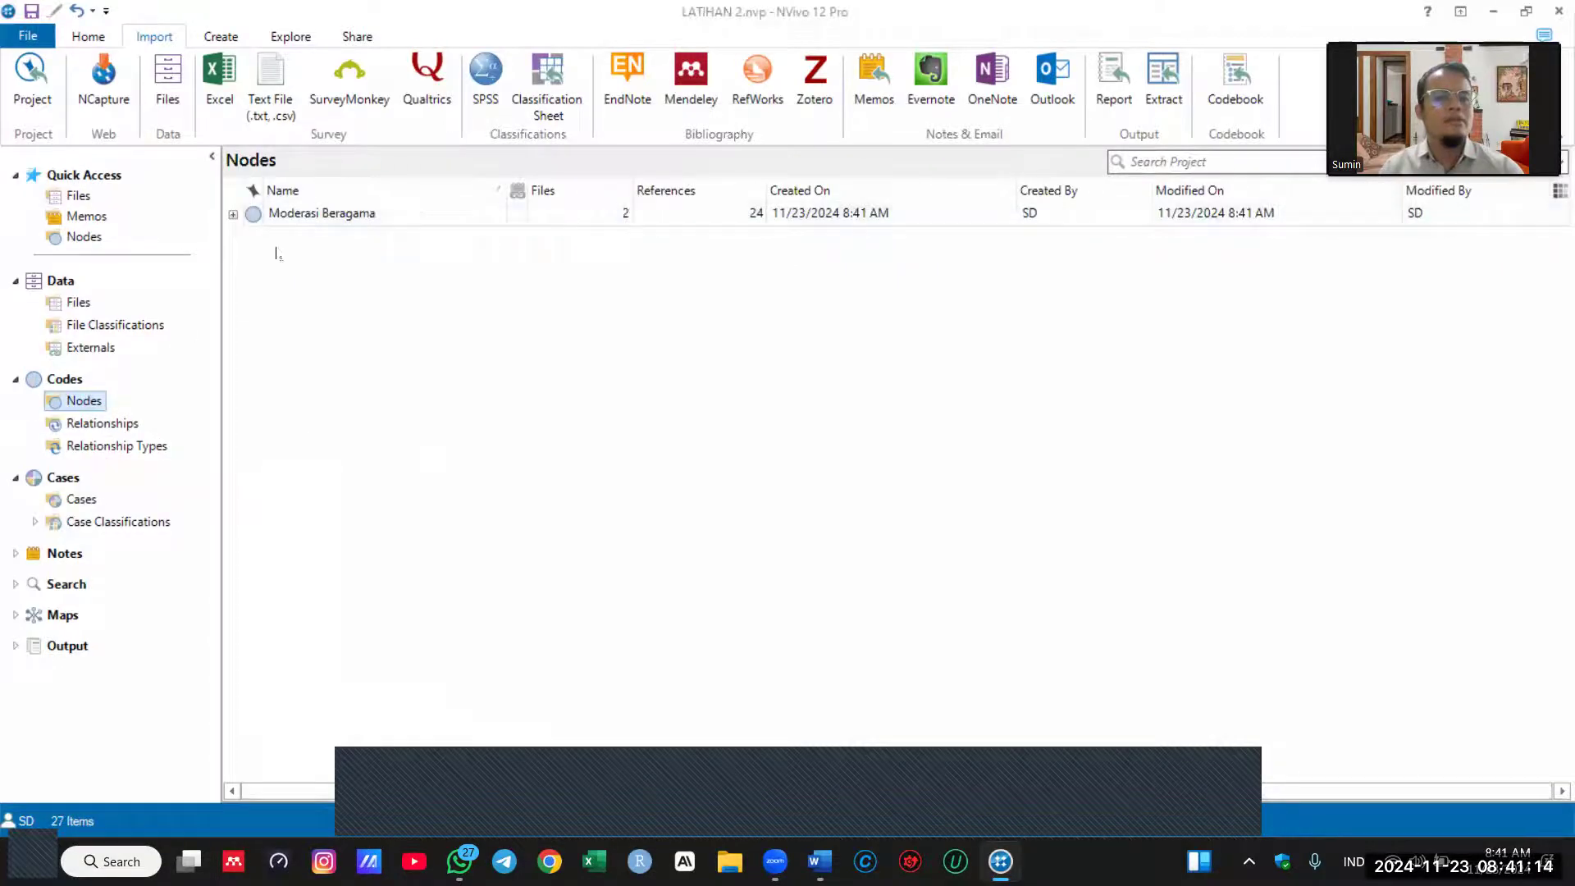
{"action": "left_click", "coordinate": [233, 215]}
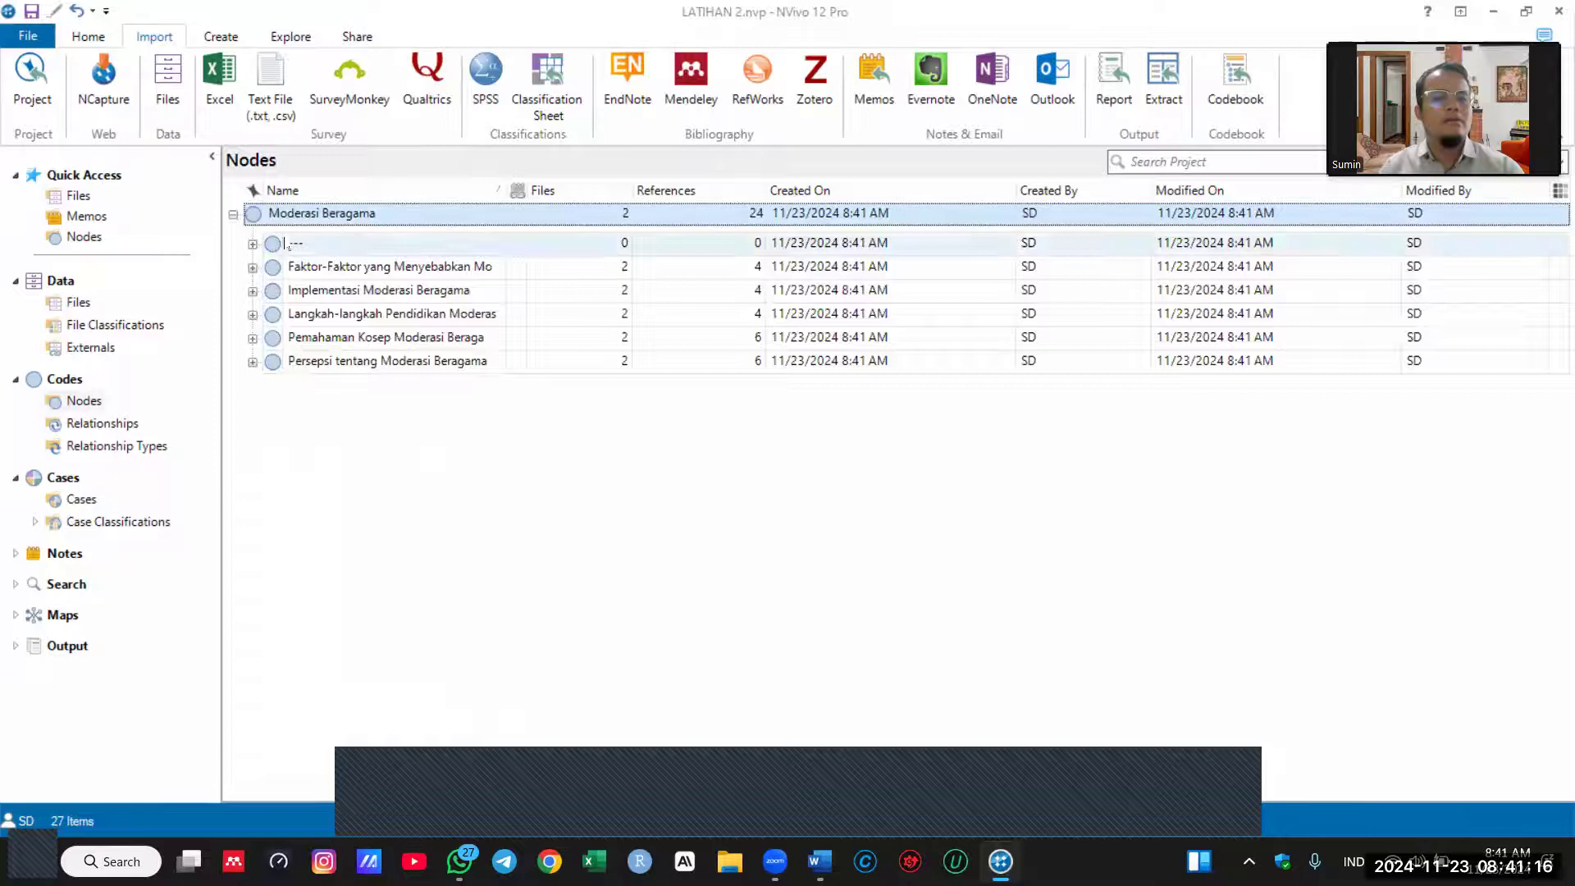
{"action": "left_click", "coordinate": [253, 244]}
{"action": "left_click", "coordinate": [294, 274]}
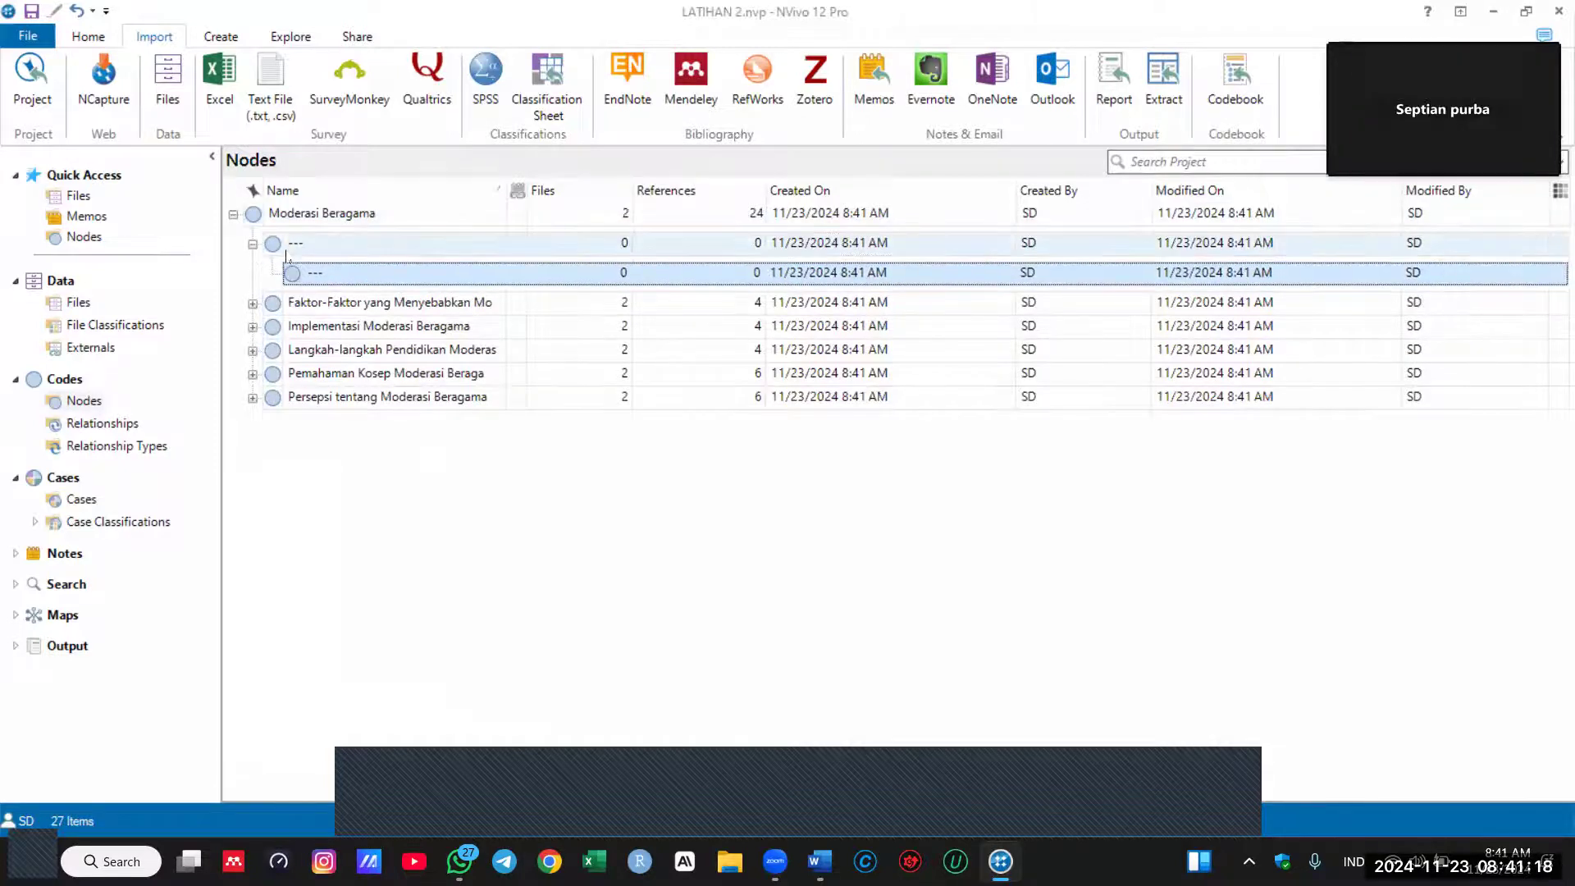
{"action": "left_click", "coordinate": [284, 246]}
{"action": "right_click", "coordinate": [294, 250]}
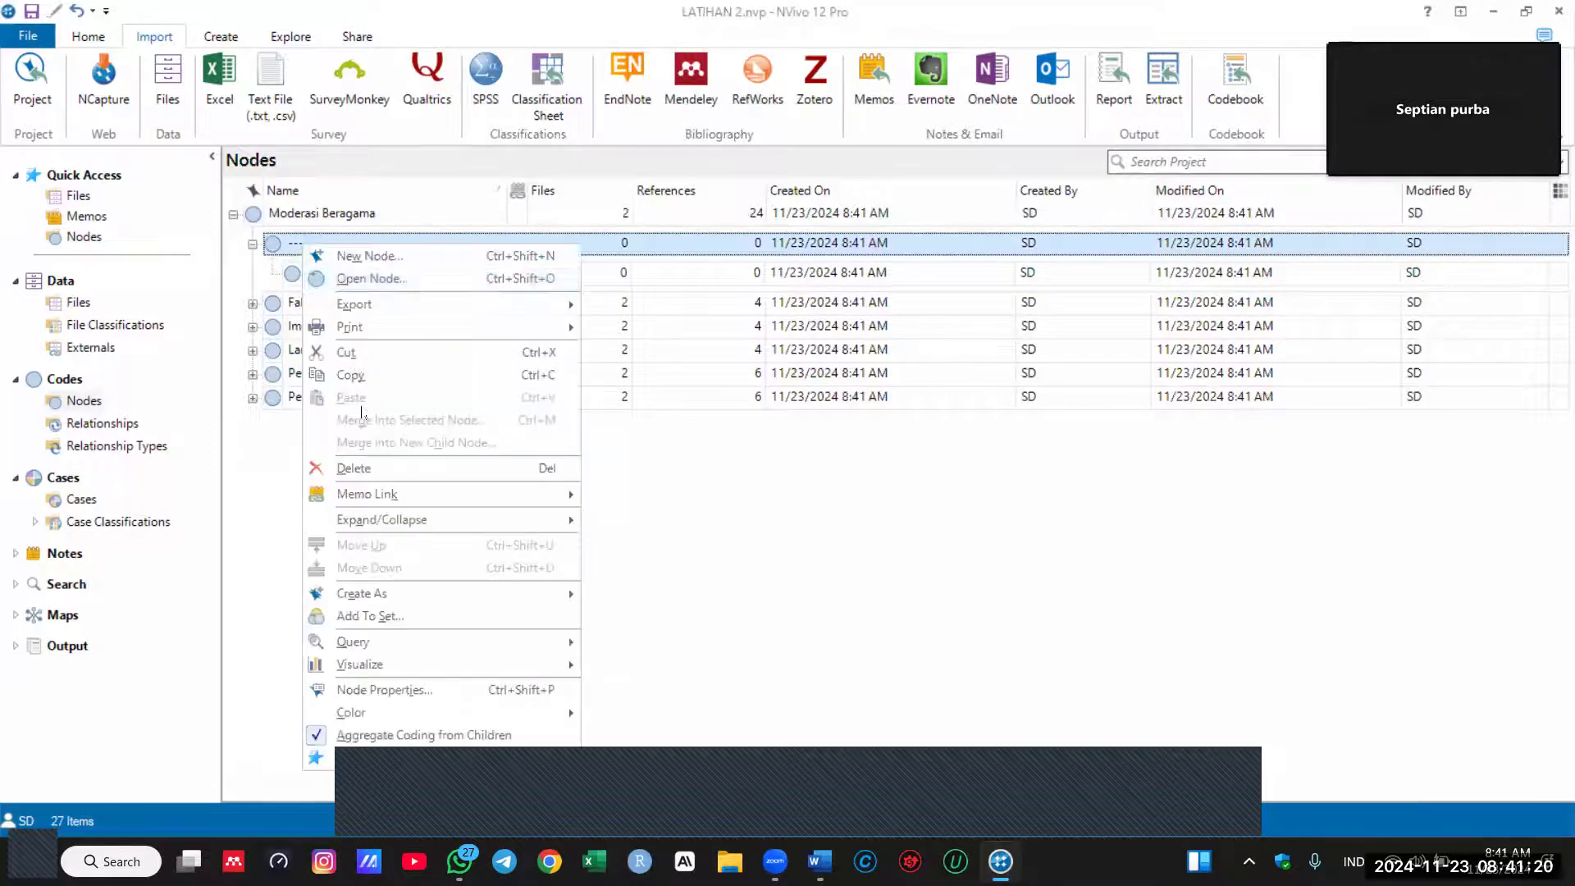
{"action": "left_click", "coordinate": [352, 468]}
{"action": "left_click", "coordinate": [838, 502]}
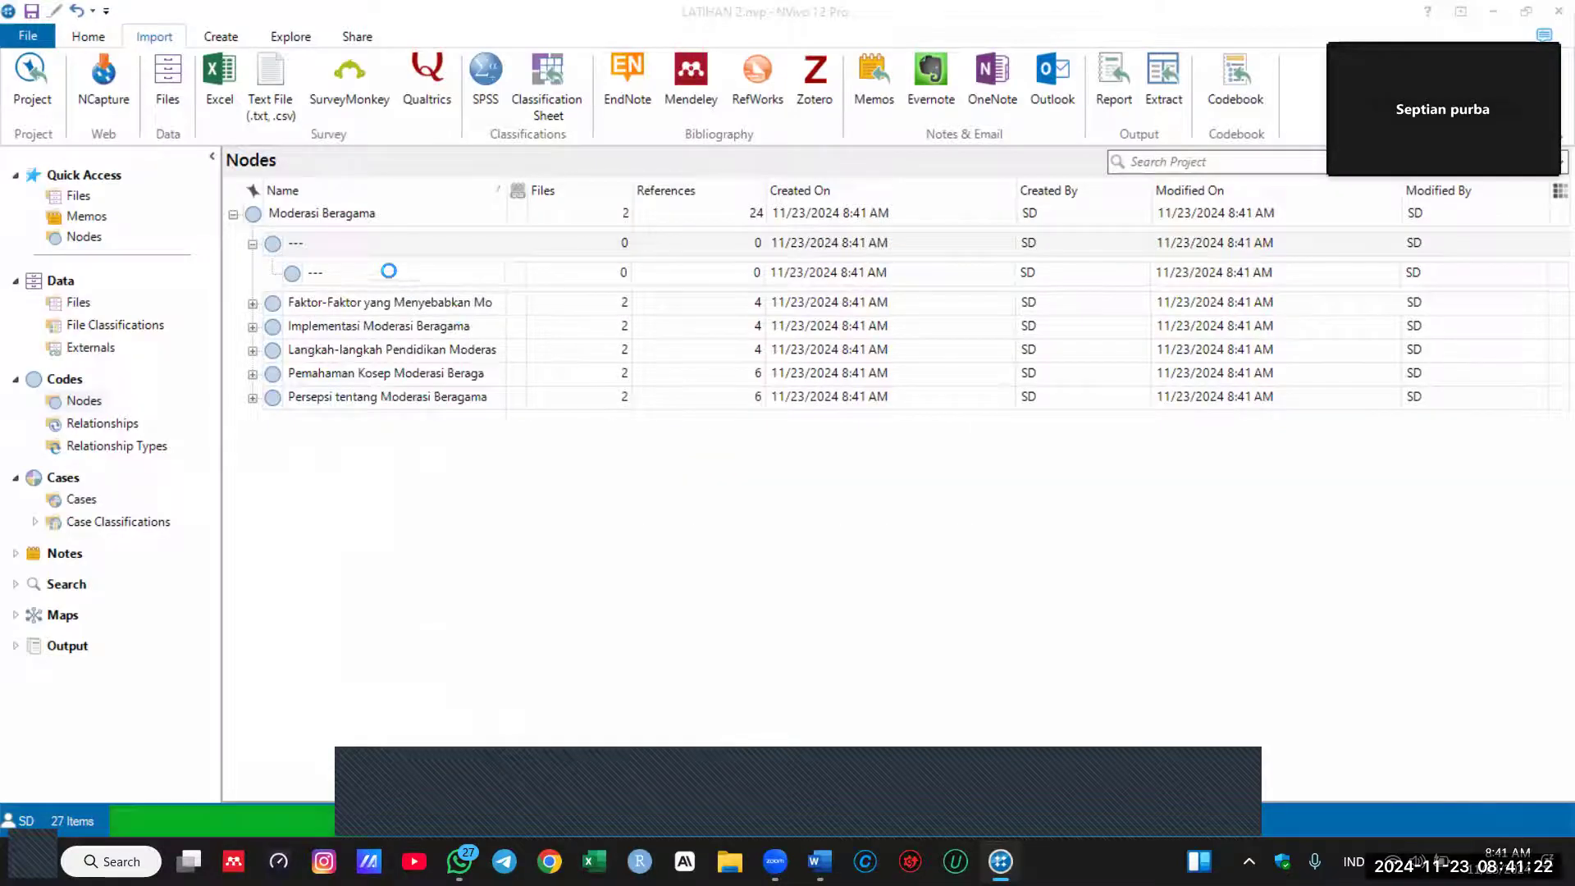
Step: Delete the "---" child node under the Faktor-Faktor node and collapse that branch
{"action": "left_click", "coordinate": [253, 244]}
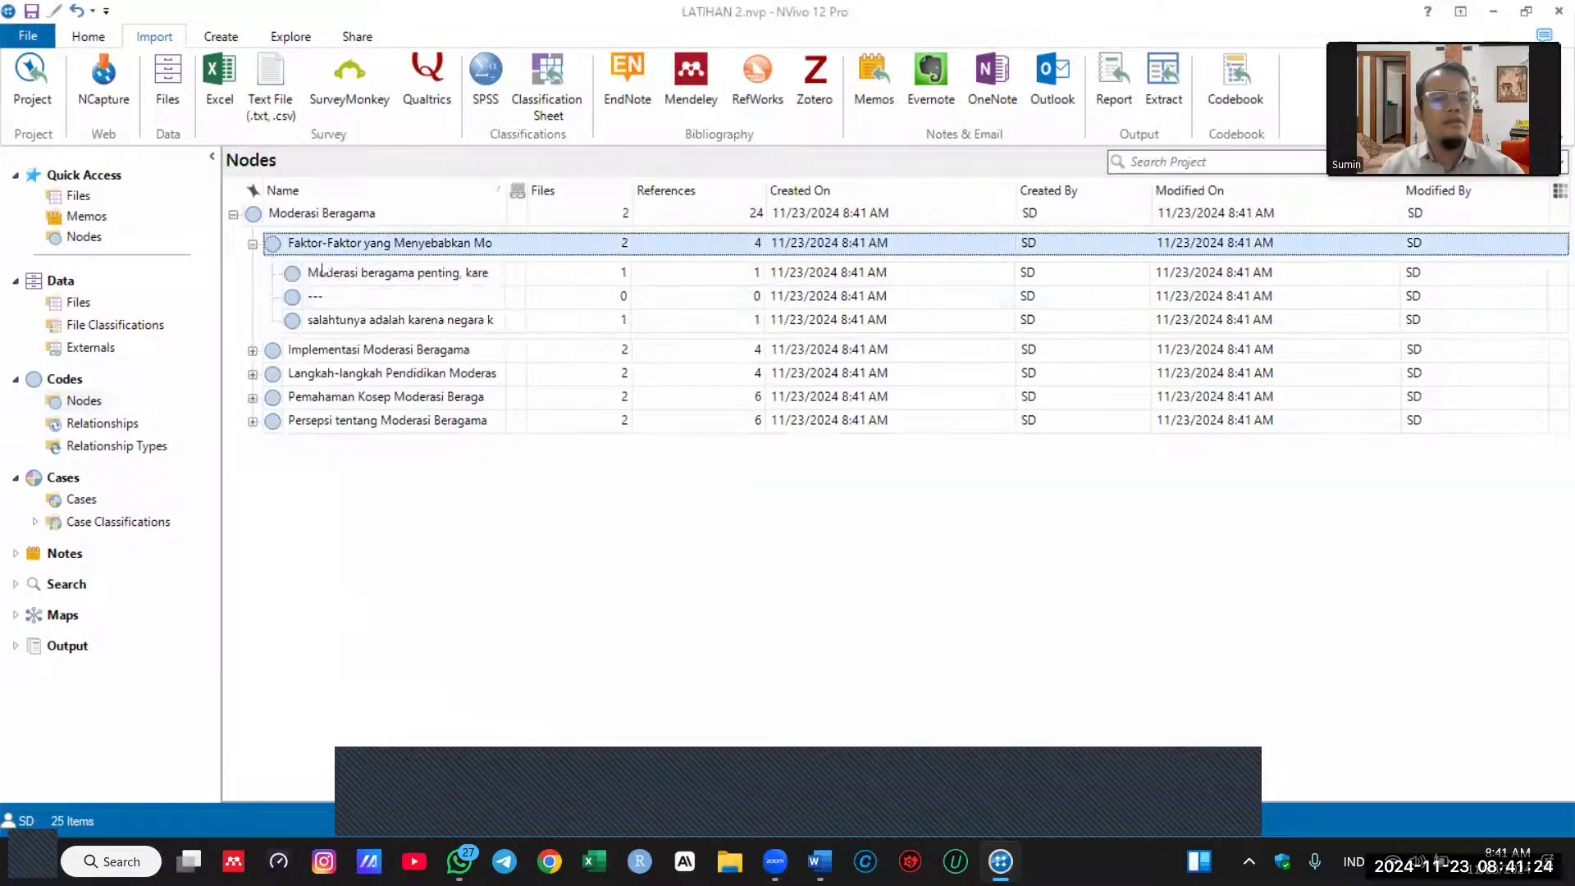
{"action": "left_click", "coordinate": [322, 297]}
{"action": "right_click", "coordinate": [327, 298]}
{"action": "left_click", "coordinate": [379, 521]}
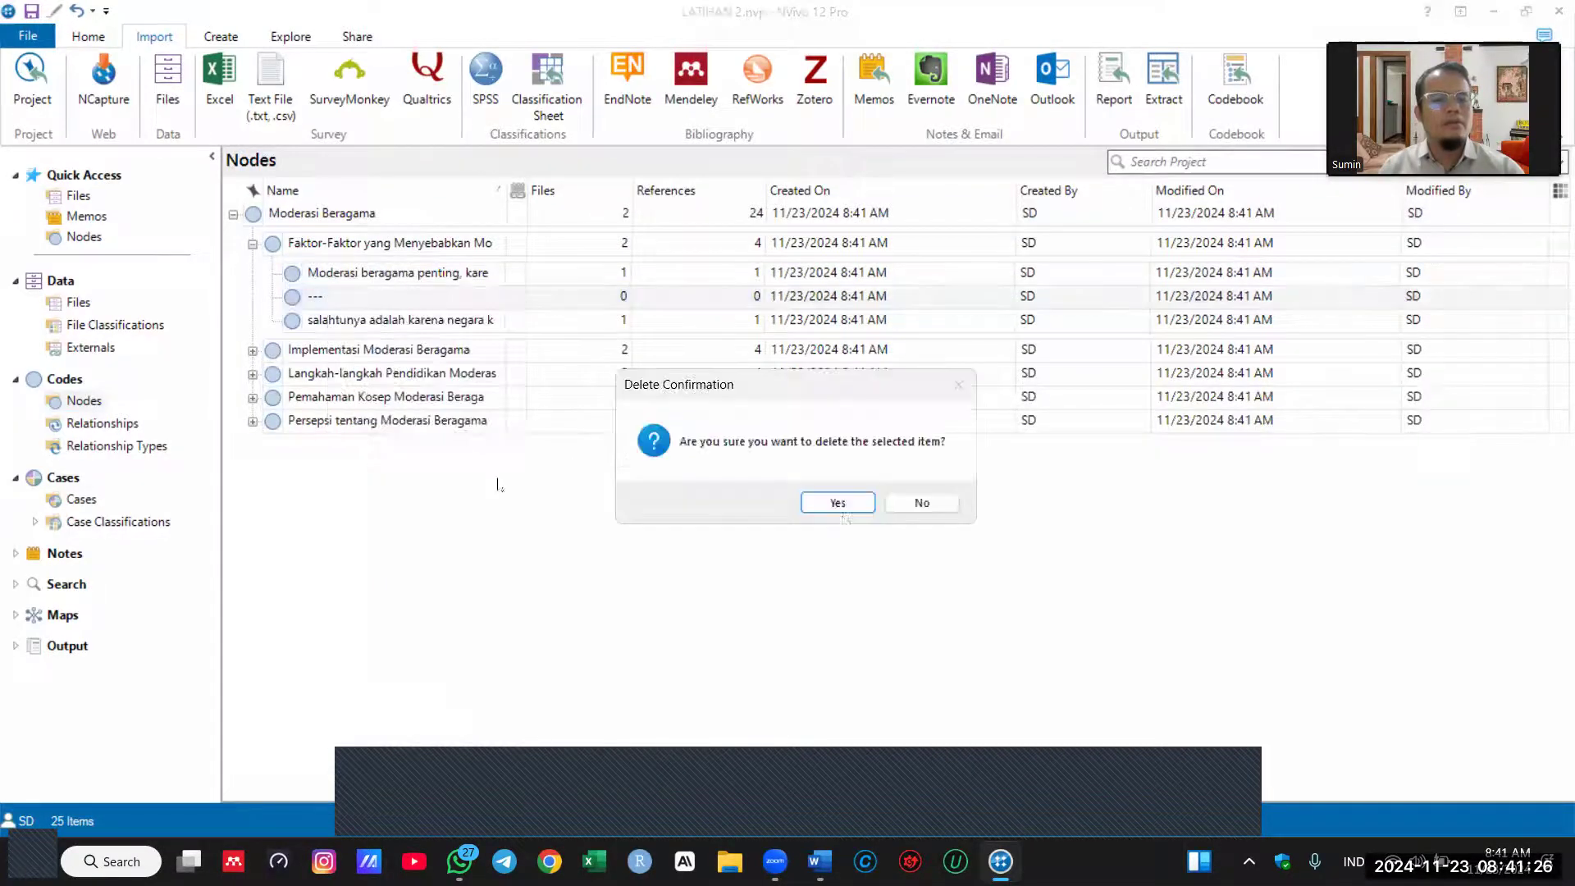
{"action": "left_click", "coordinate": [819, 504]}
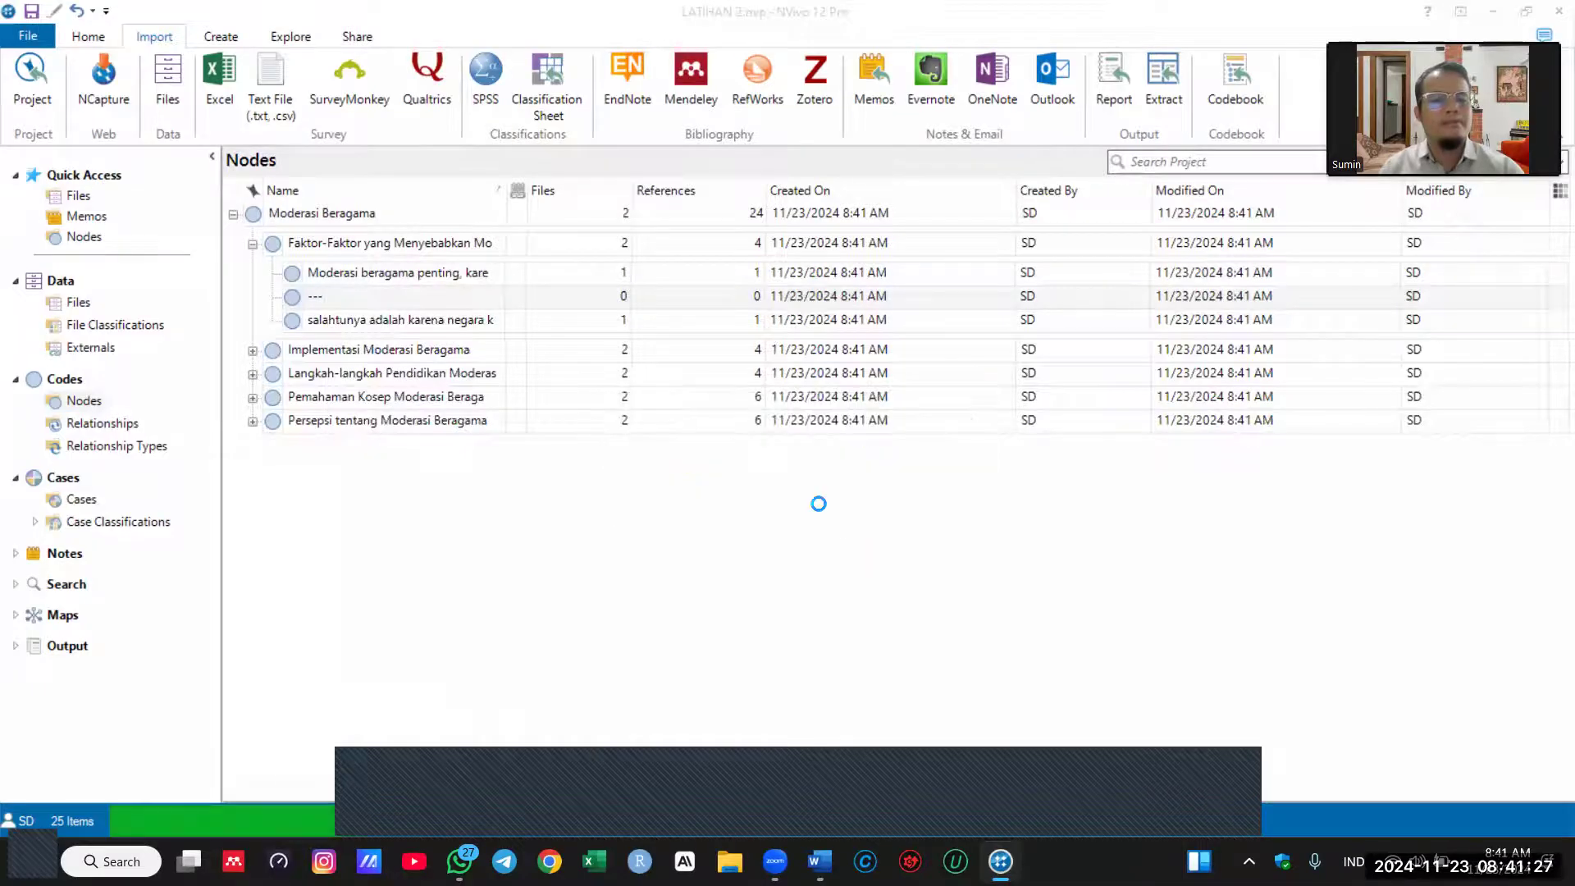
{"action": "left_click", "coordinate": [253, 243]}
Step: Delete the "---" child node under Implementasi Moderasi Beragama
{"action": "left_click", "coordinate": [253, 267]}
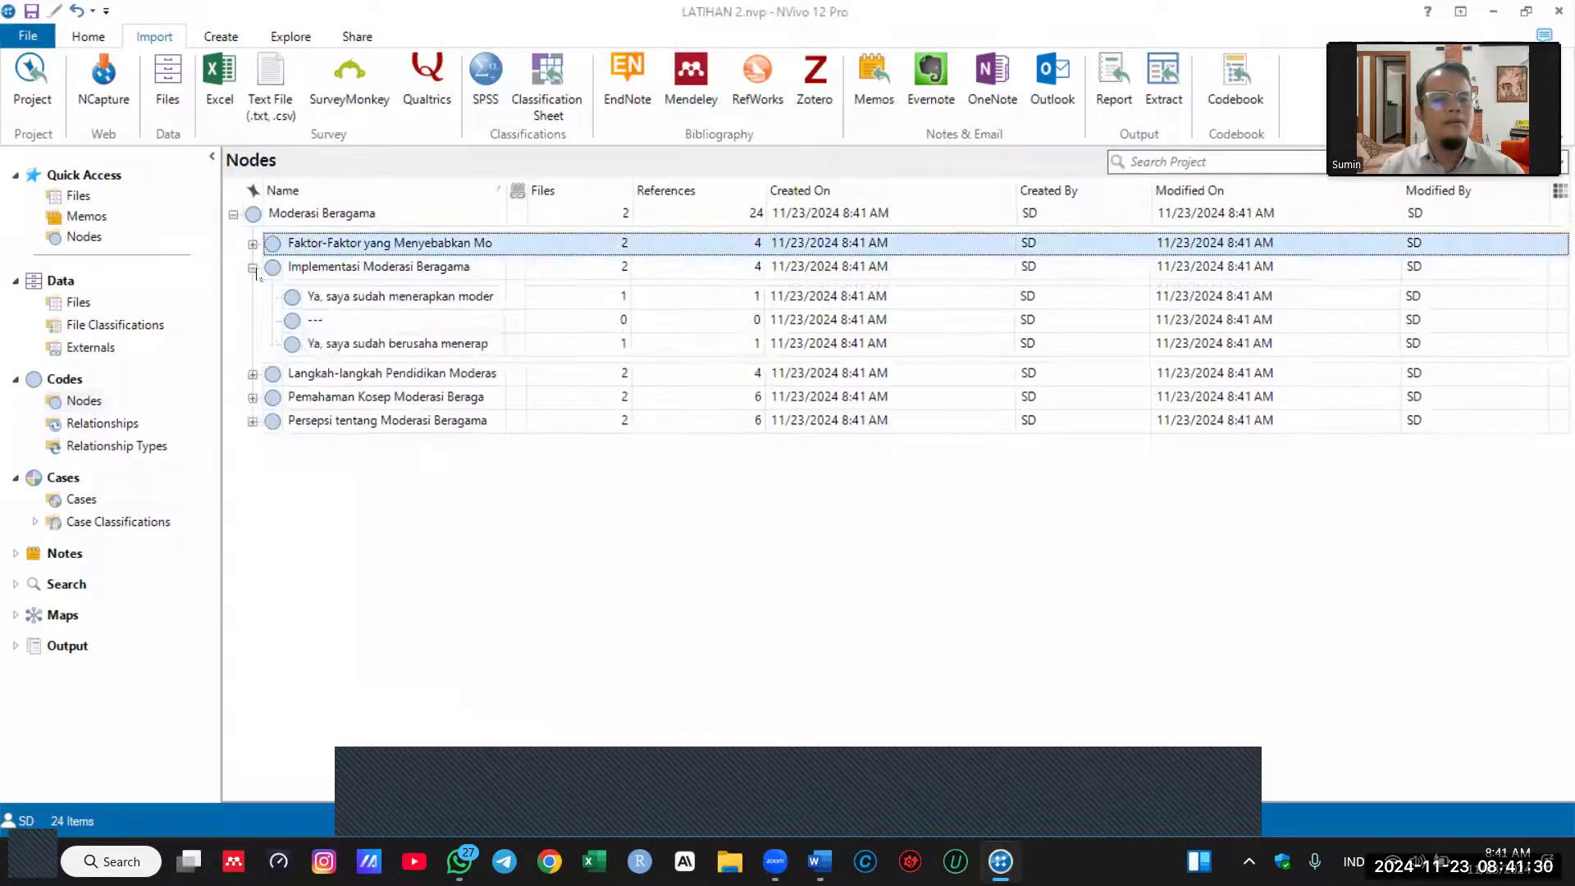
{"action": "right_click", "coordinate": [289, 318]}
{"action": "left_click", "coordinate": [366, 535]}
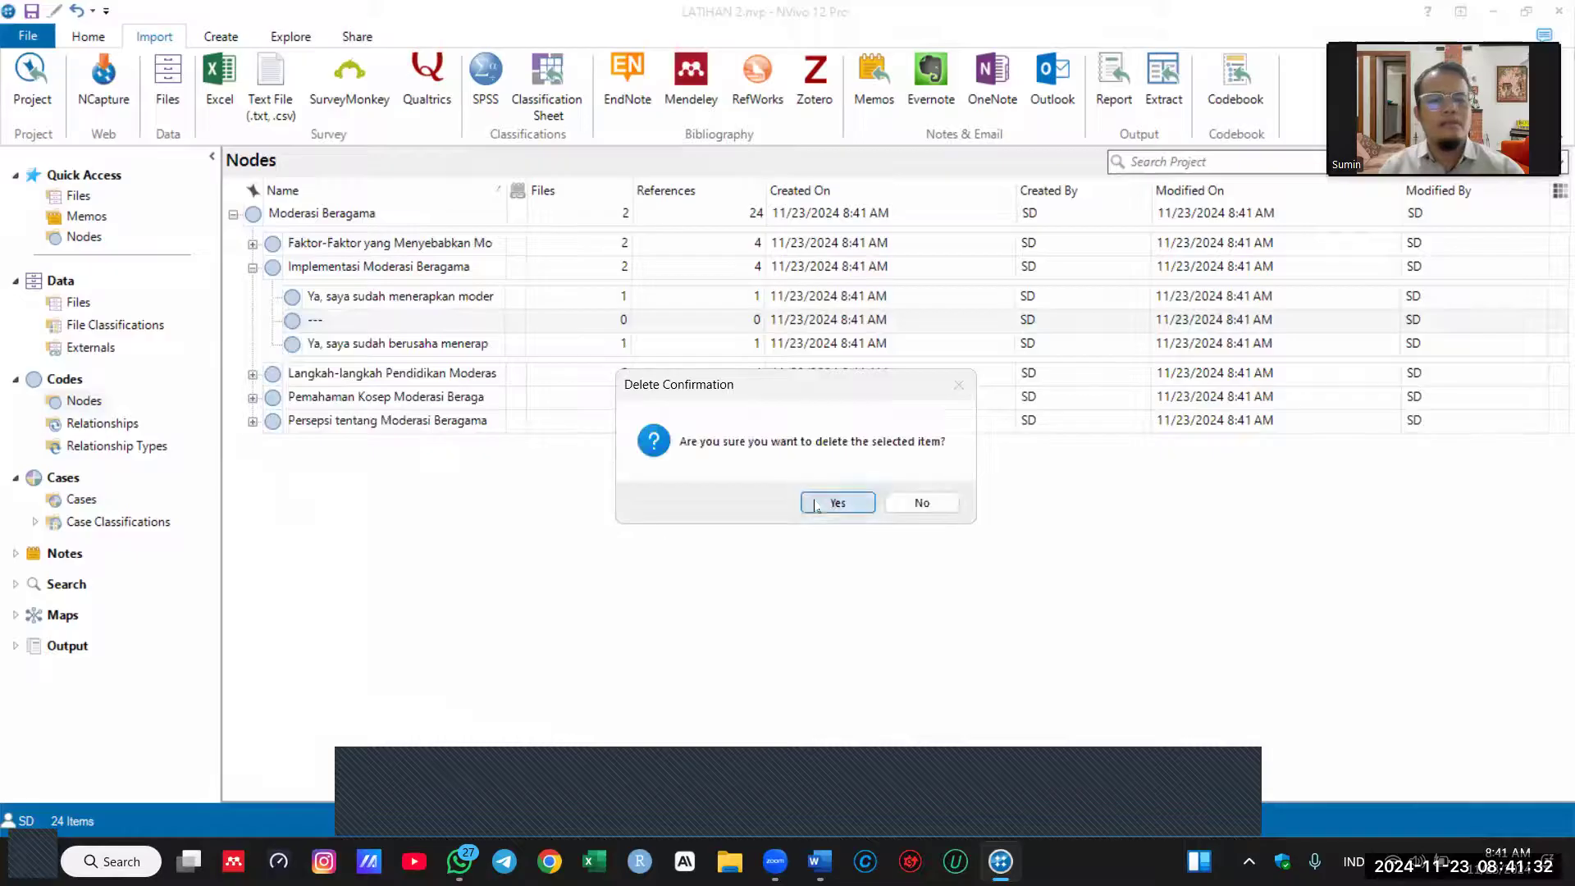
{"action": "left_click", "coordinate": [819, 504]}
Step: Delete the "---" child node under the Langkah-langkah Pendidikan node
{"action": "left_click", "coordinate": [252, 350]}
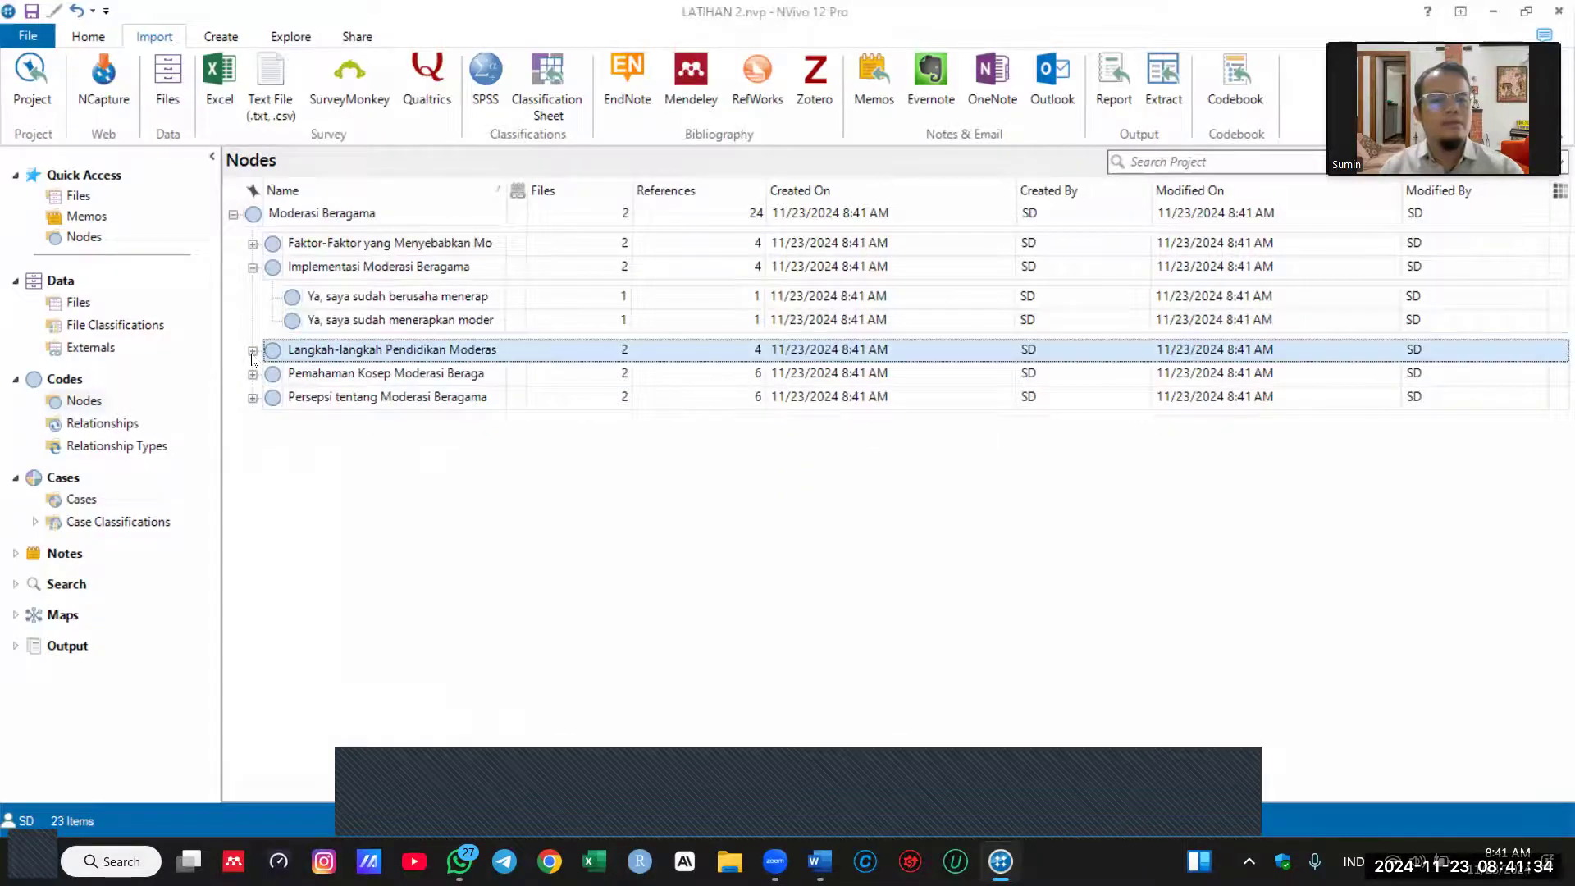
{"action": "right_click", "coordinate": [295, 379]}
{"action": "left_click", "coordinate": [343, 534]}
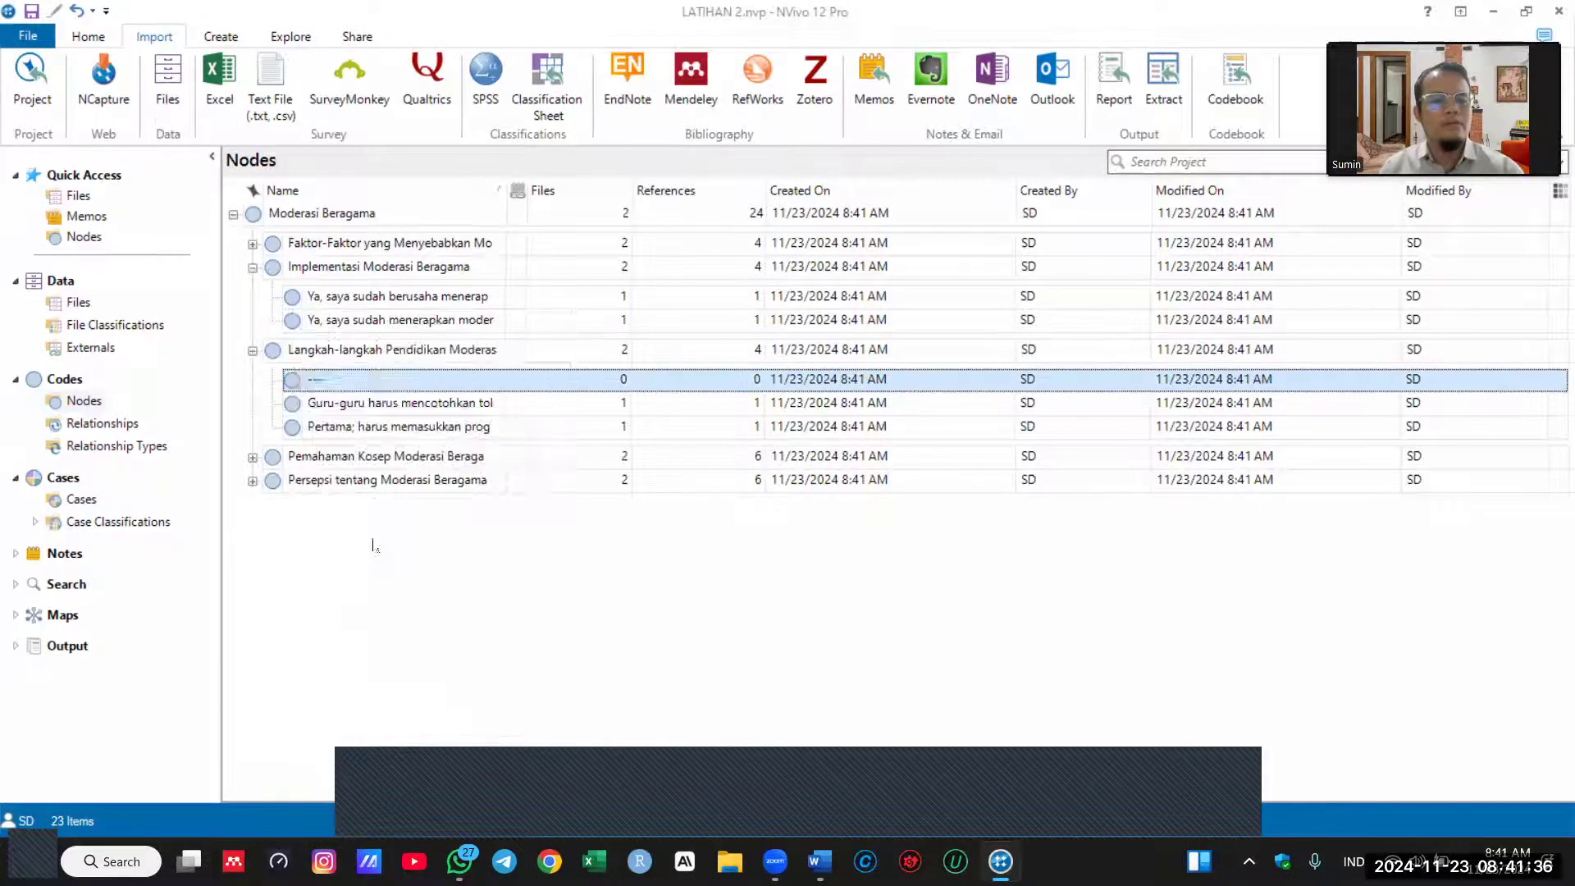
{"action": "left_click", "coordinate": [820, 504]}
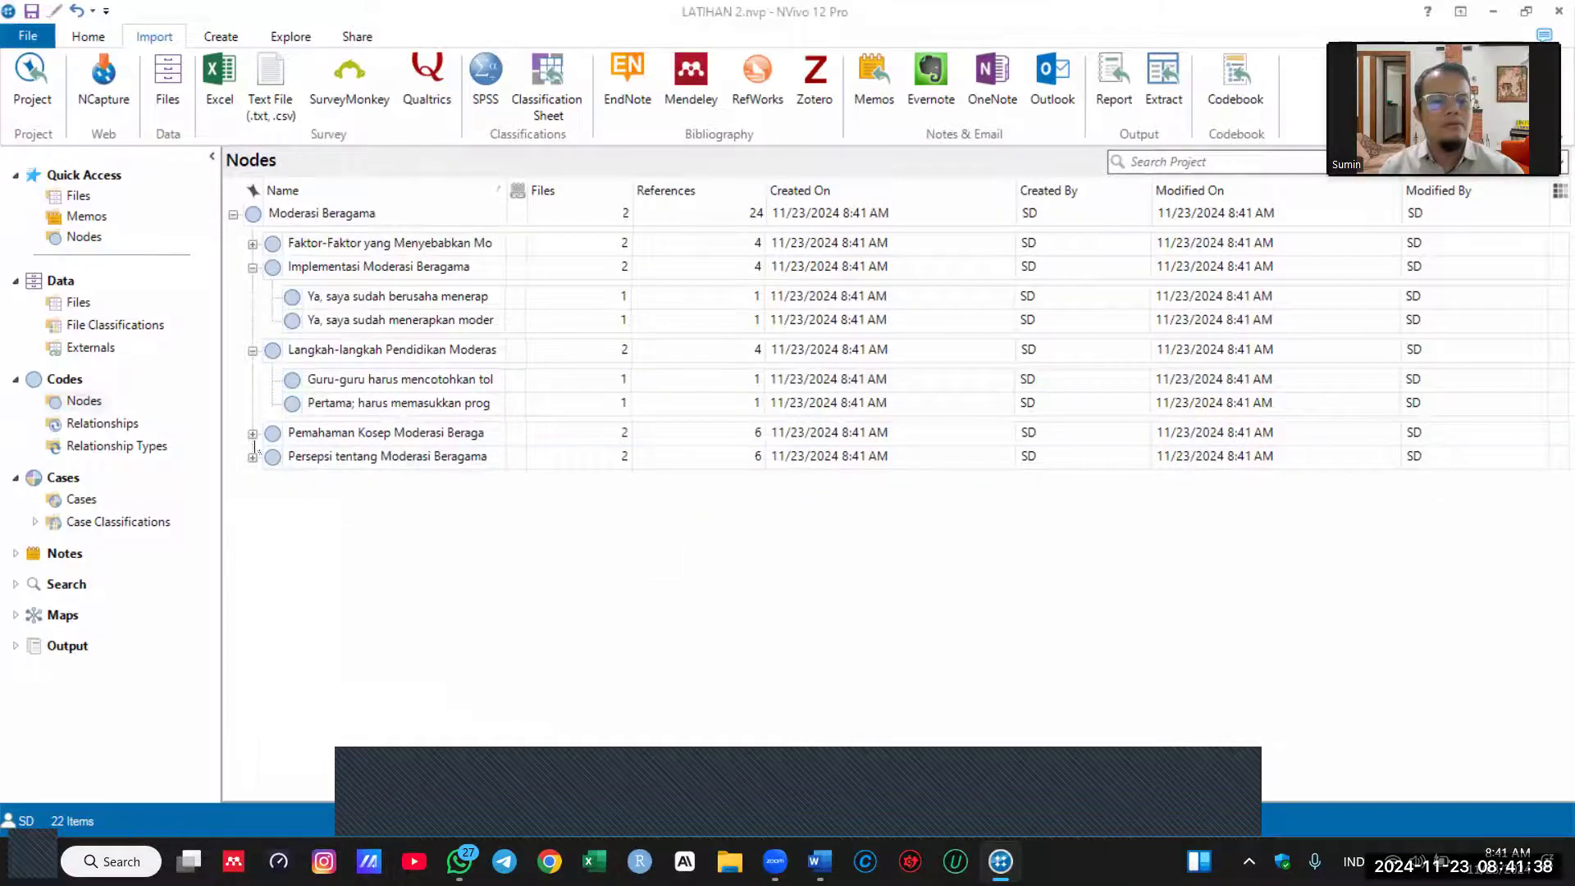
Step: Delete the "---" child node under the Pemahaman Kosep node
{"action": "left_click", "coordinate": [252, 433]}
{"action": "right_click", "coordinate": [304, 465]}
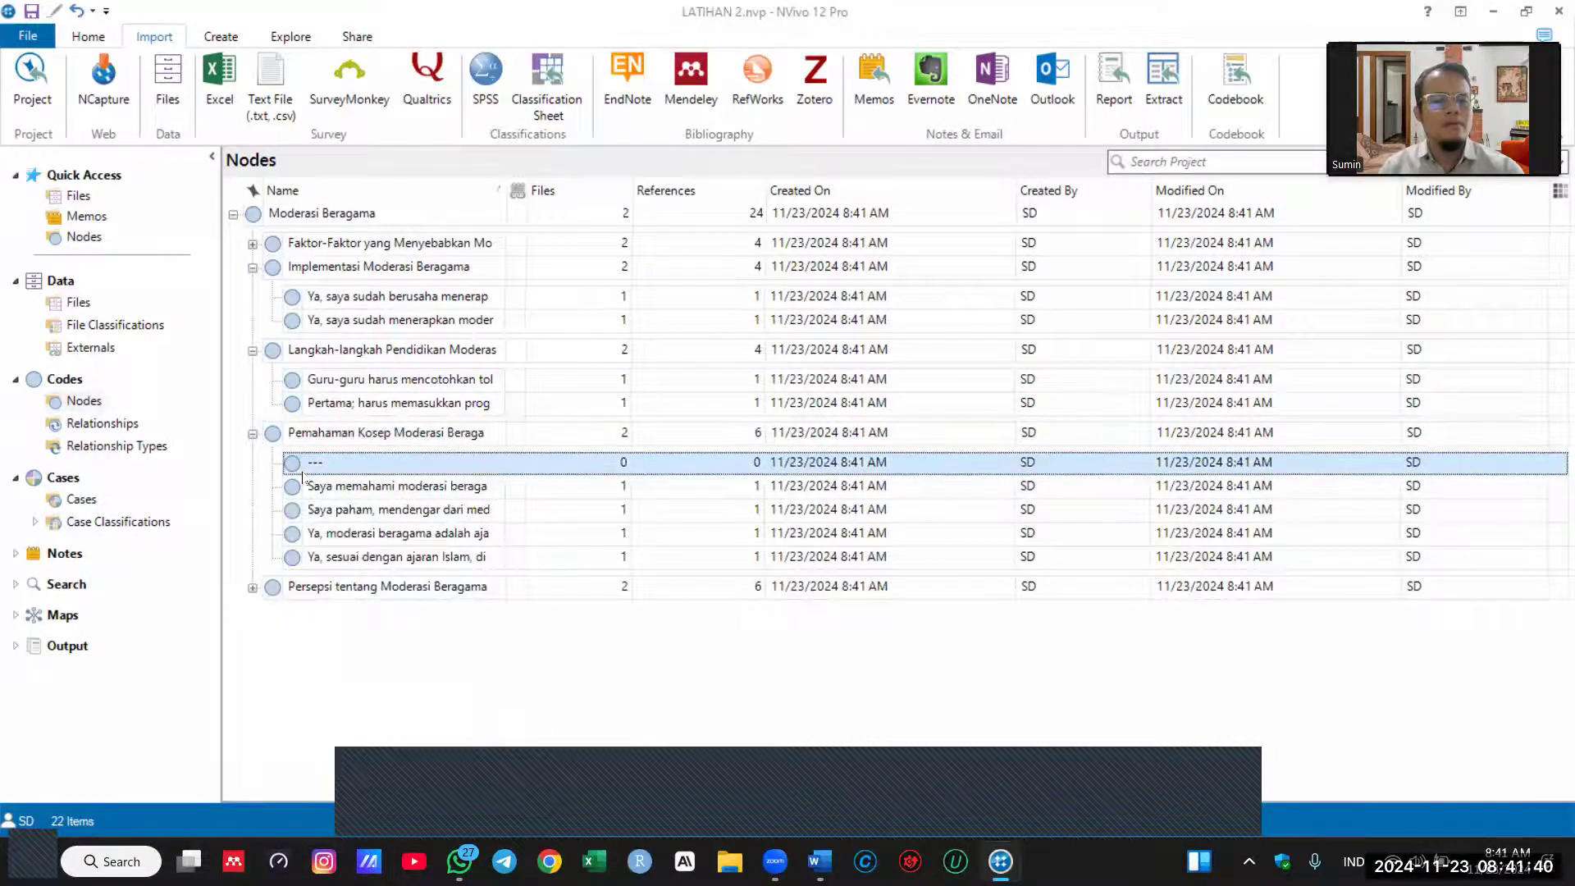
{"action": "left_click", "coordinate": [343, 534]}
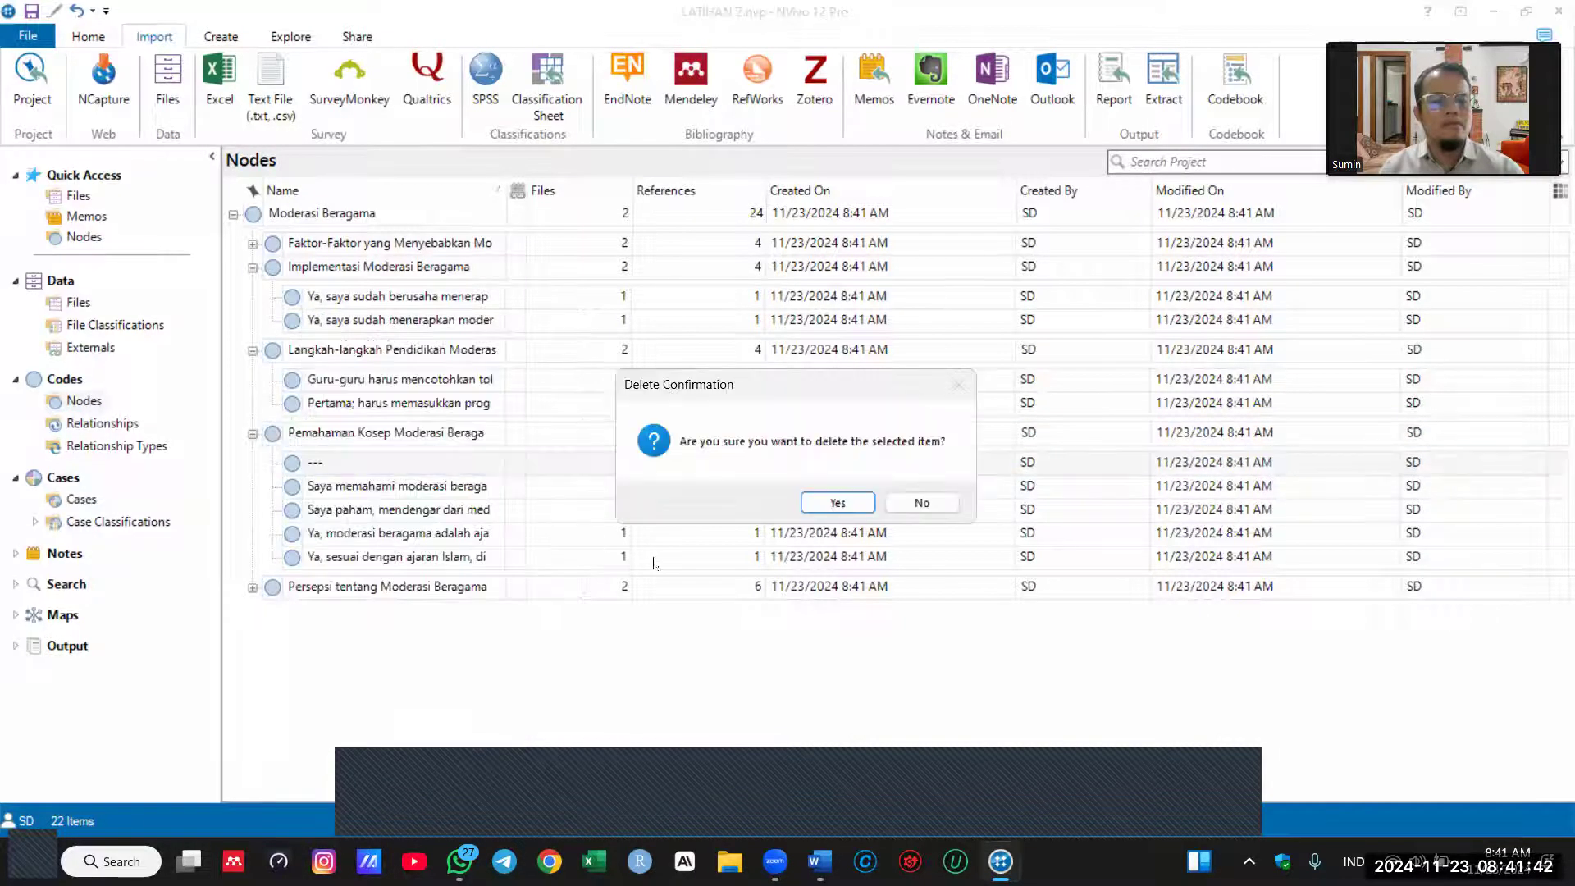
{"action": "left_click", "coordinate": [820, 503]}
Step: Delete the "---" child node under Persepsi tentang Moderasi Beragama
{"action": "left_click", "coordinate": [253, 564]}
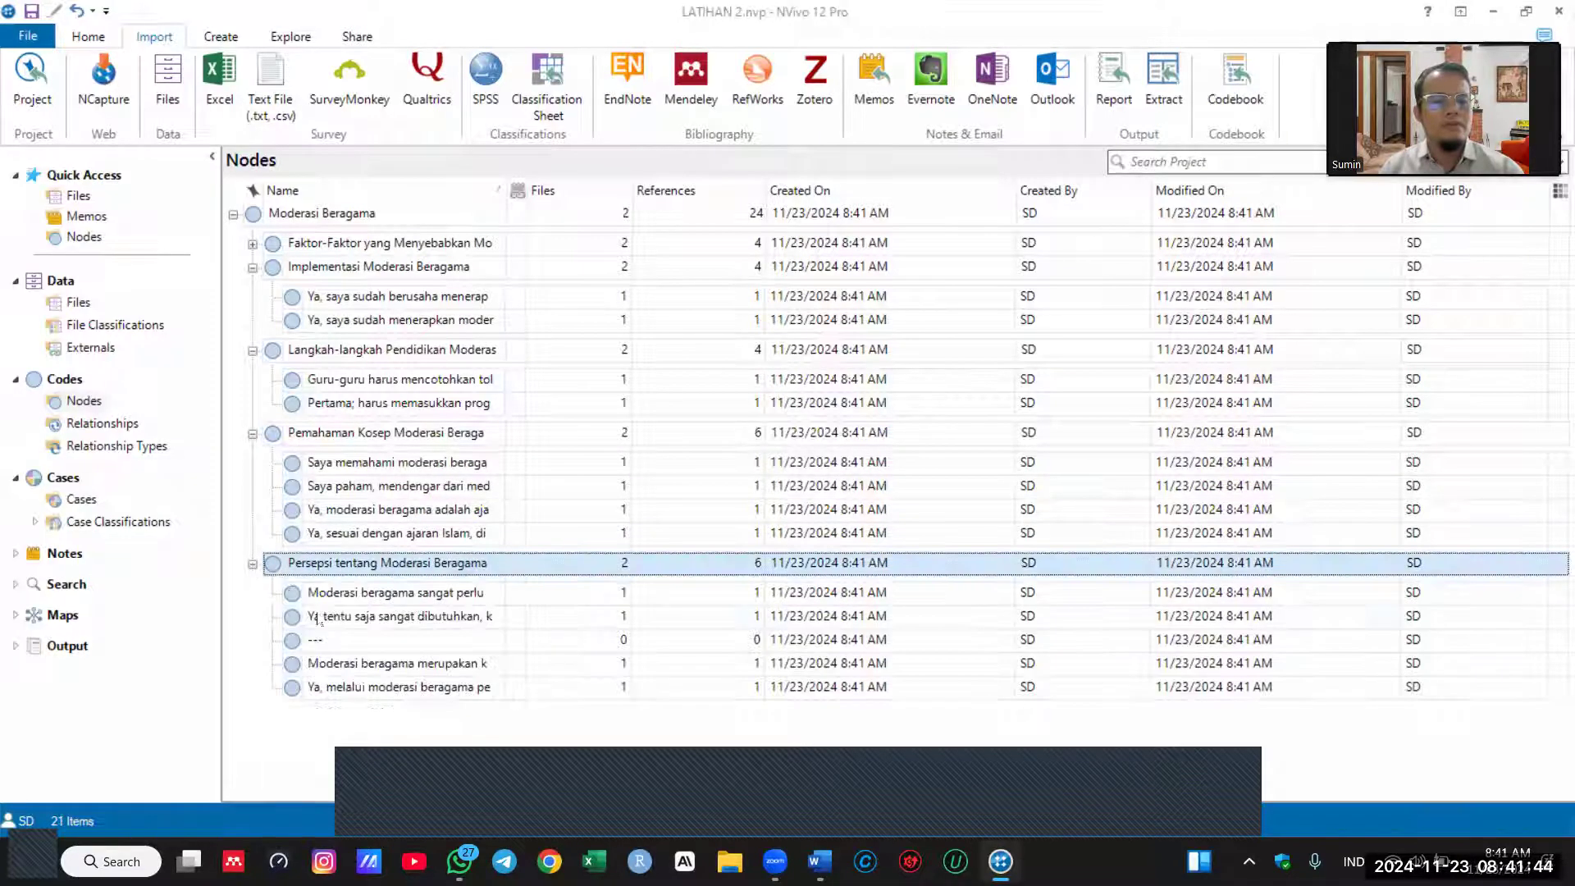
{"action": "right_click", "coordinate": [315, 639]}
{"action": "left_click", "coordinate": [369, 534]}
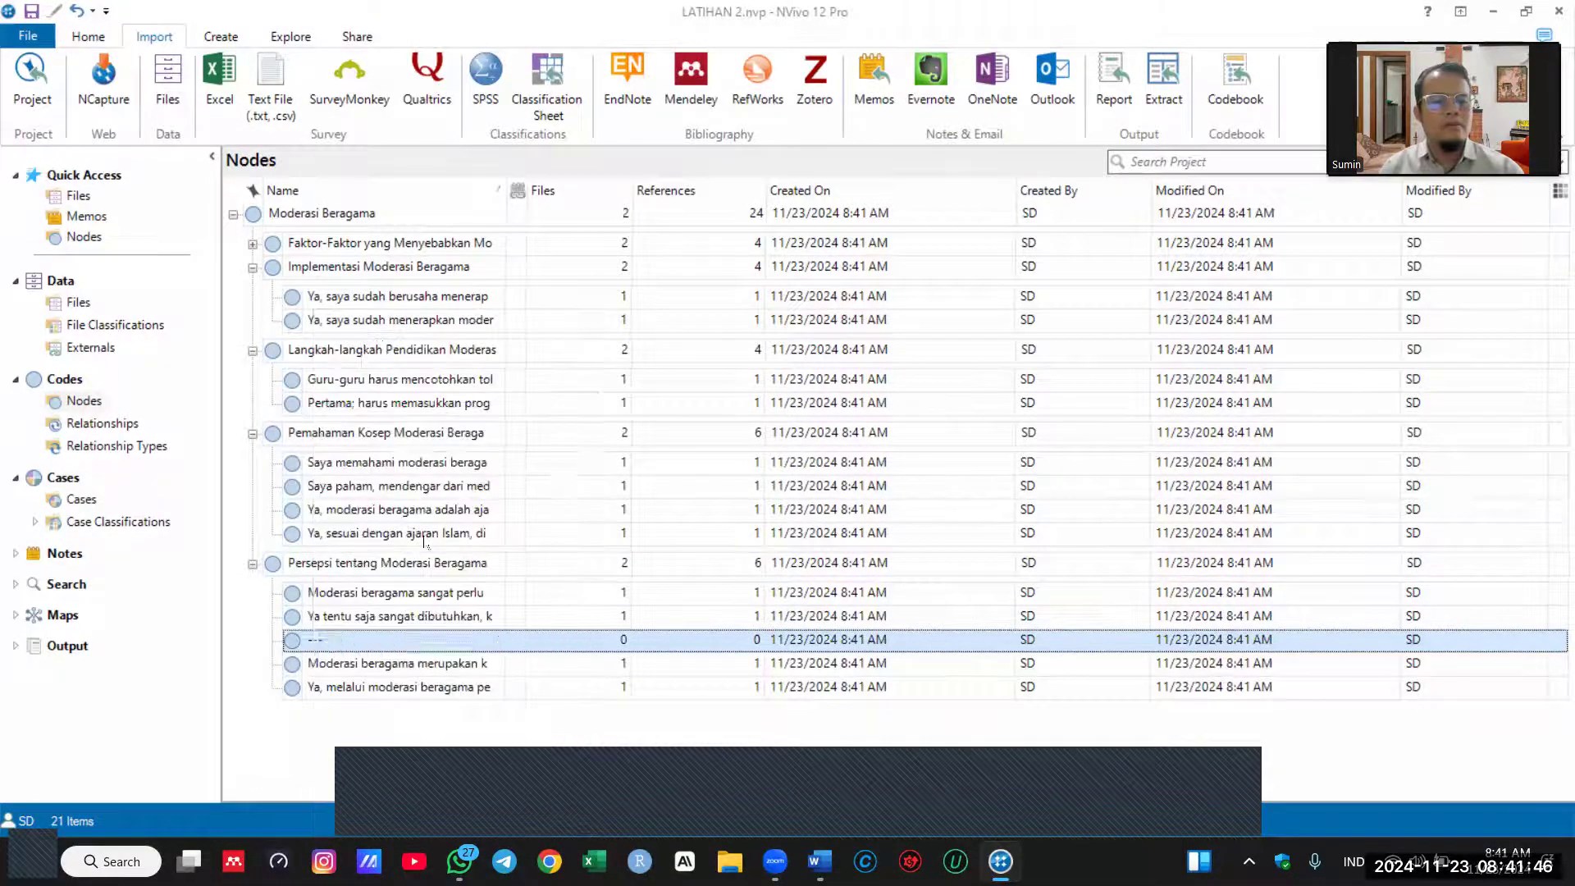
{"action": "left_click", "coordinate": [833, 506]}
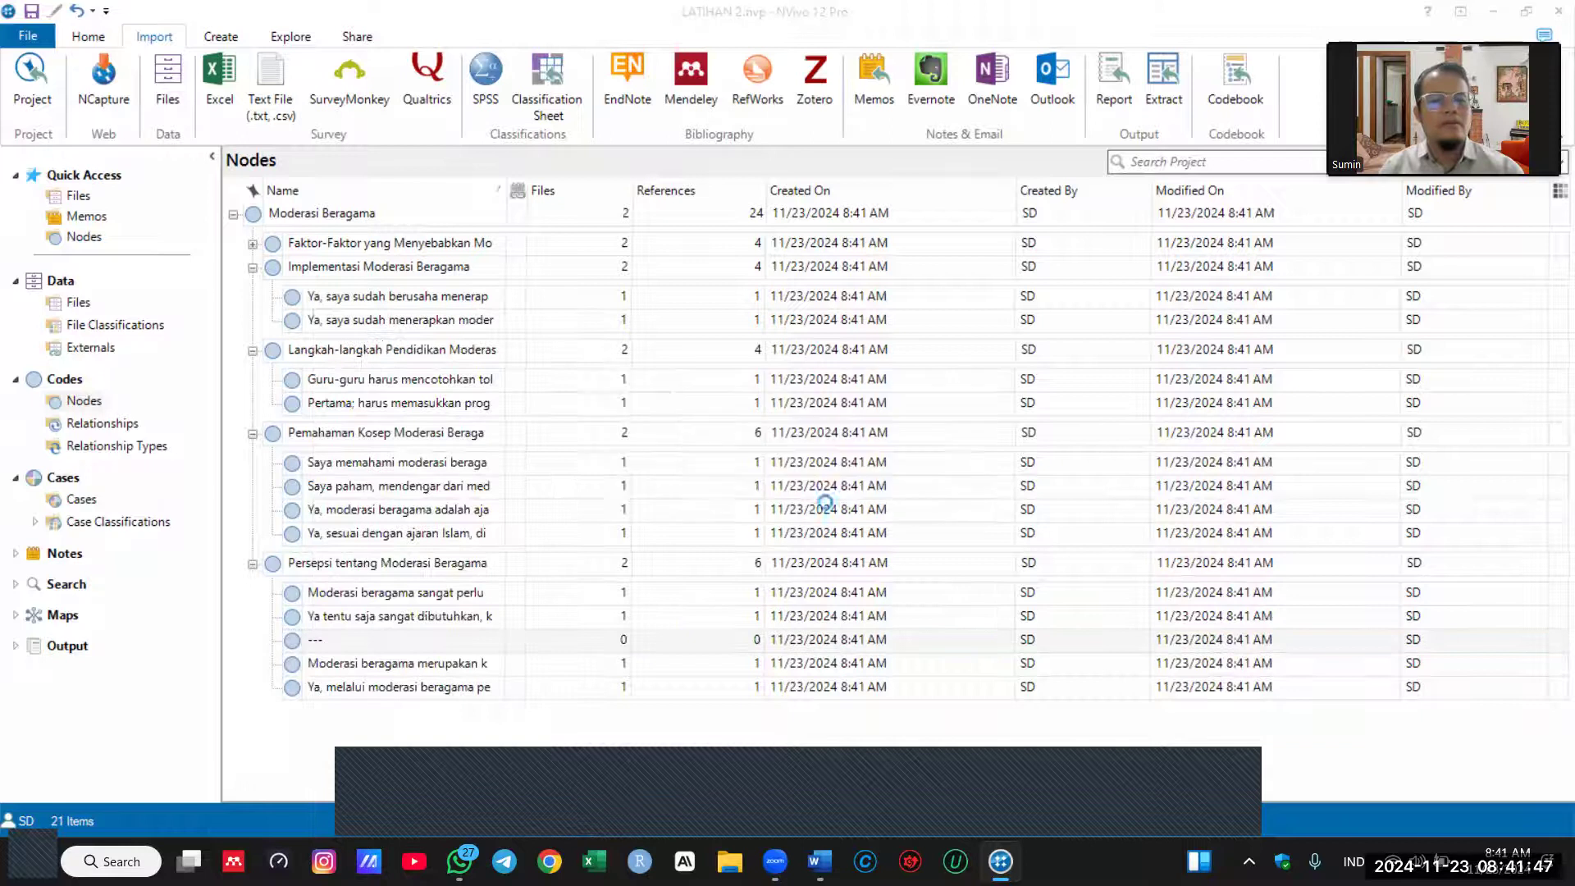
Step: Collapse the expanded theme nodes so that Moderasi Beragama lists only its first-level child nodes
{"action": "left_click", "coordinate": [302, 267]}
{"action": "left_click", "coordinate": [253, 267]}
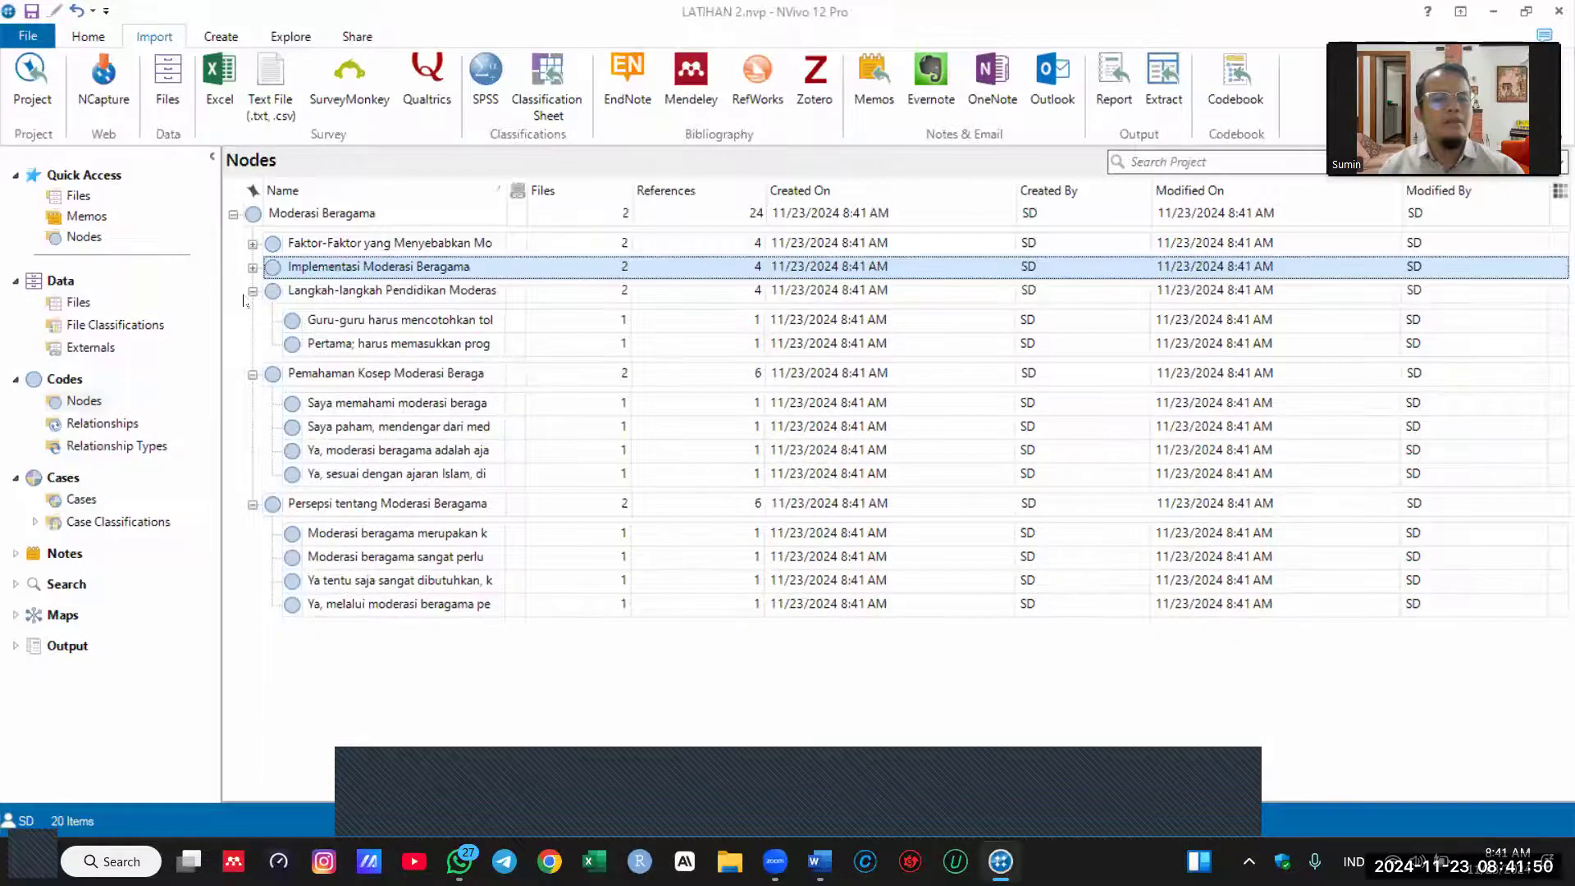
{"action": "left_click", "coordinate": [253, 291]}
{"action": "left_click", "coordinate": [252, 315]}
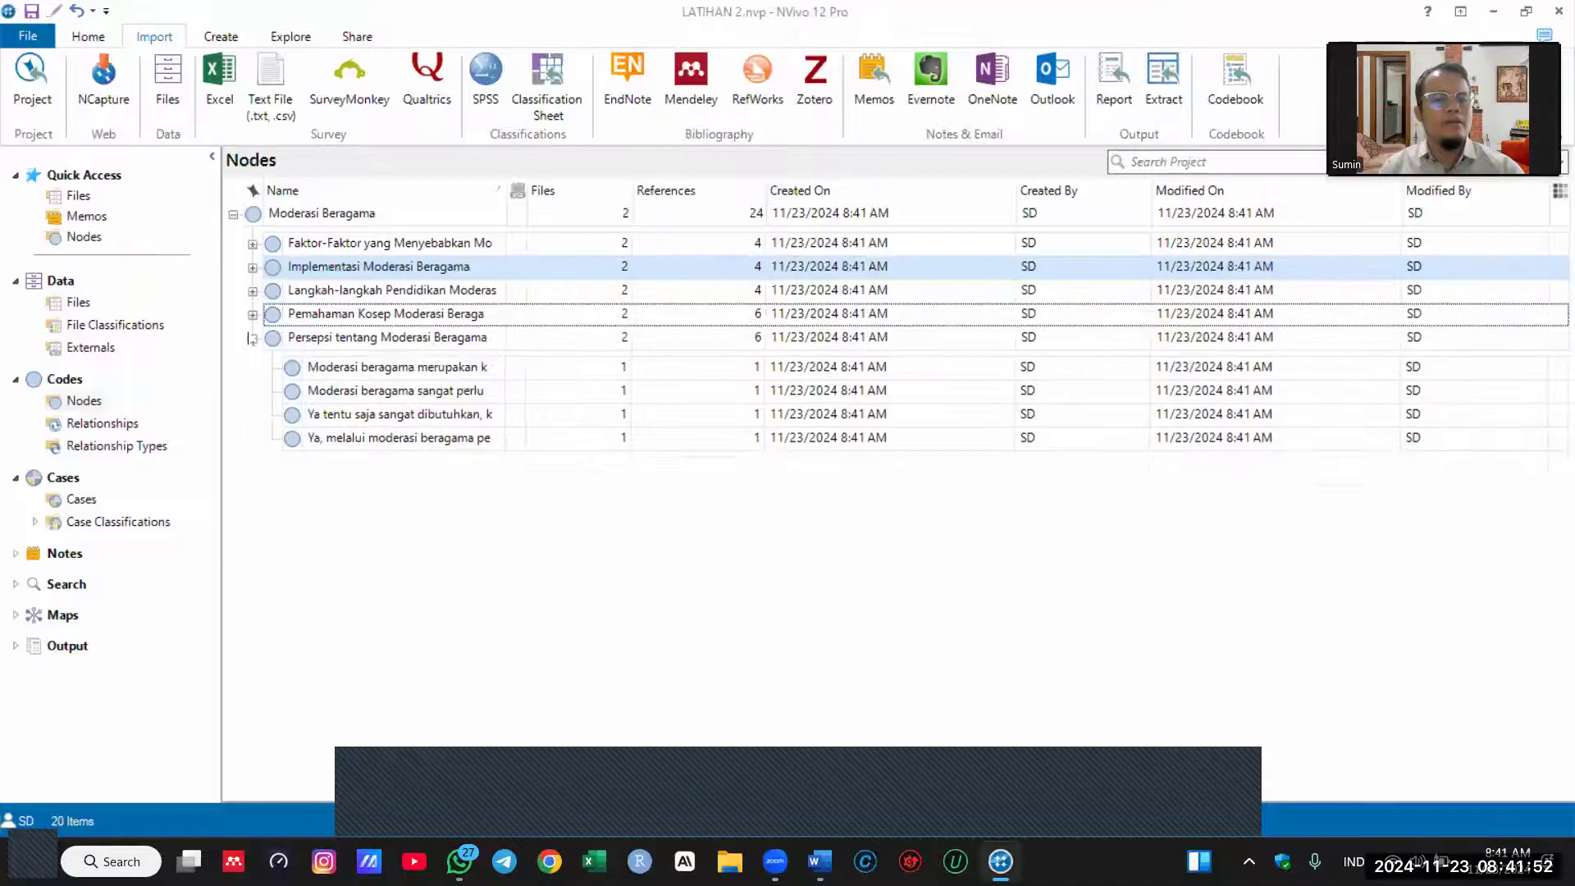
{"action": "left_click", "coordinate": [253, 339]}
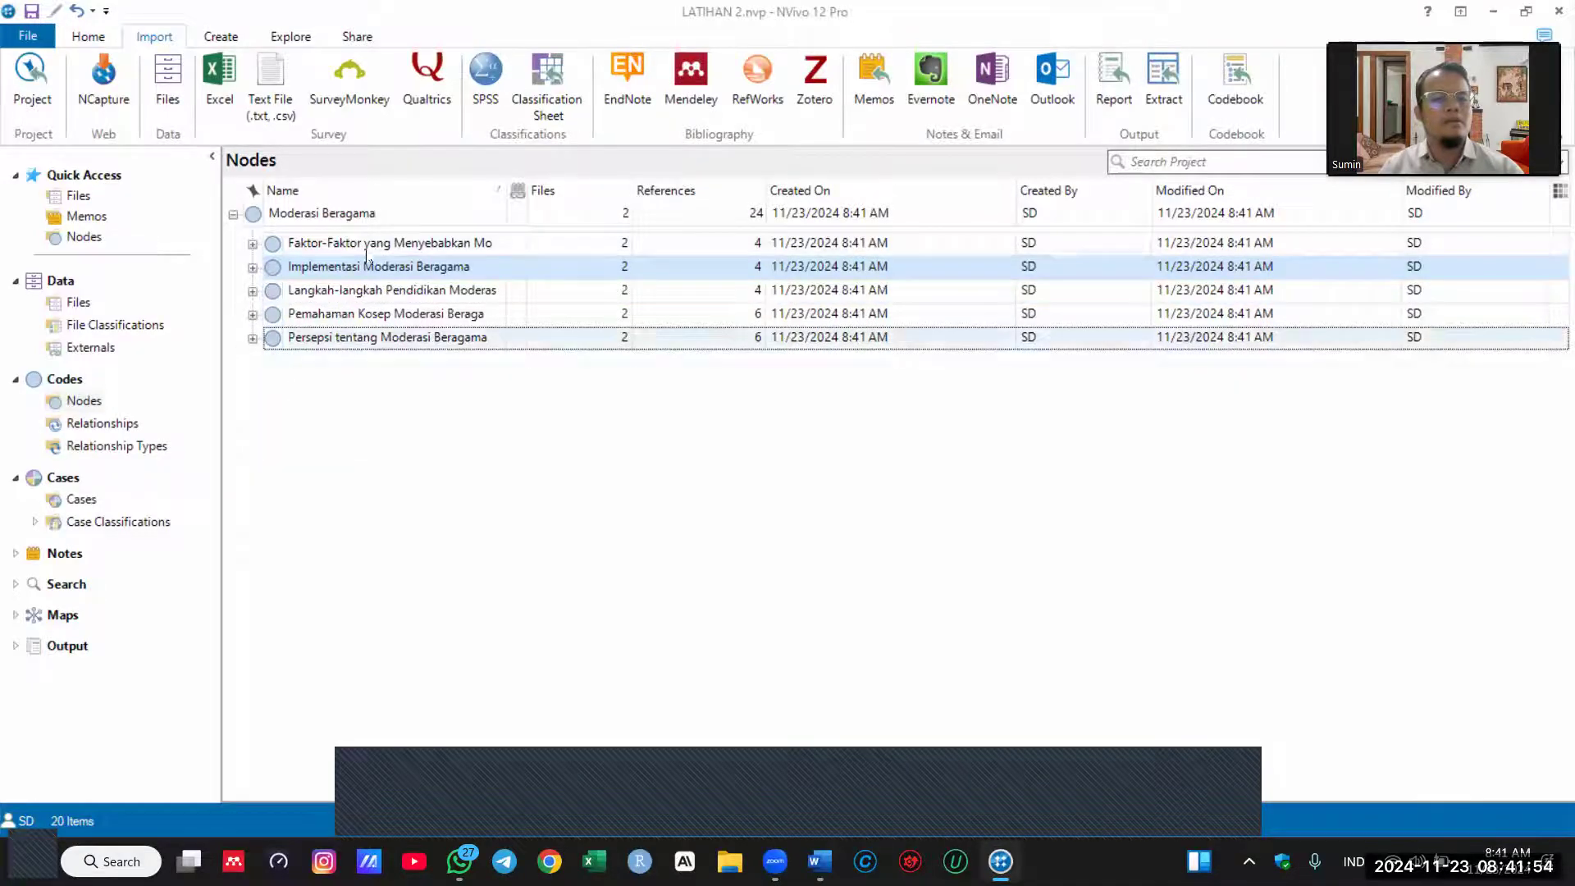
Step: Select both transcripts in the project's files, then switch to Microsoft Word
{"action": "left_click", "coordinate": [77, 195]}
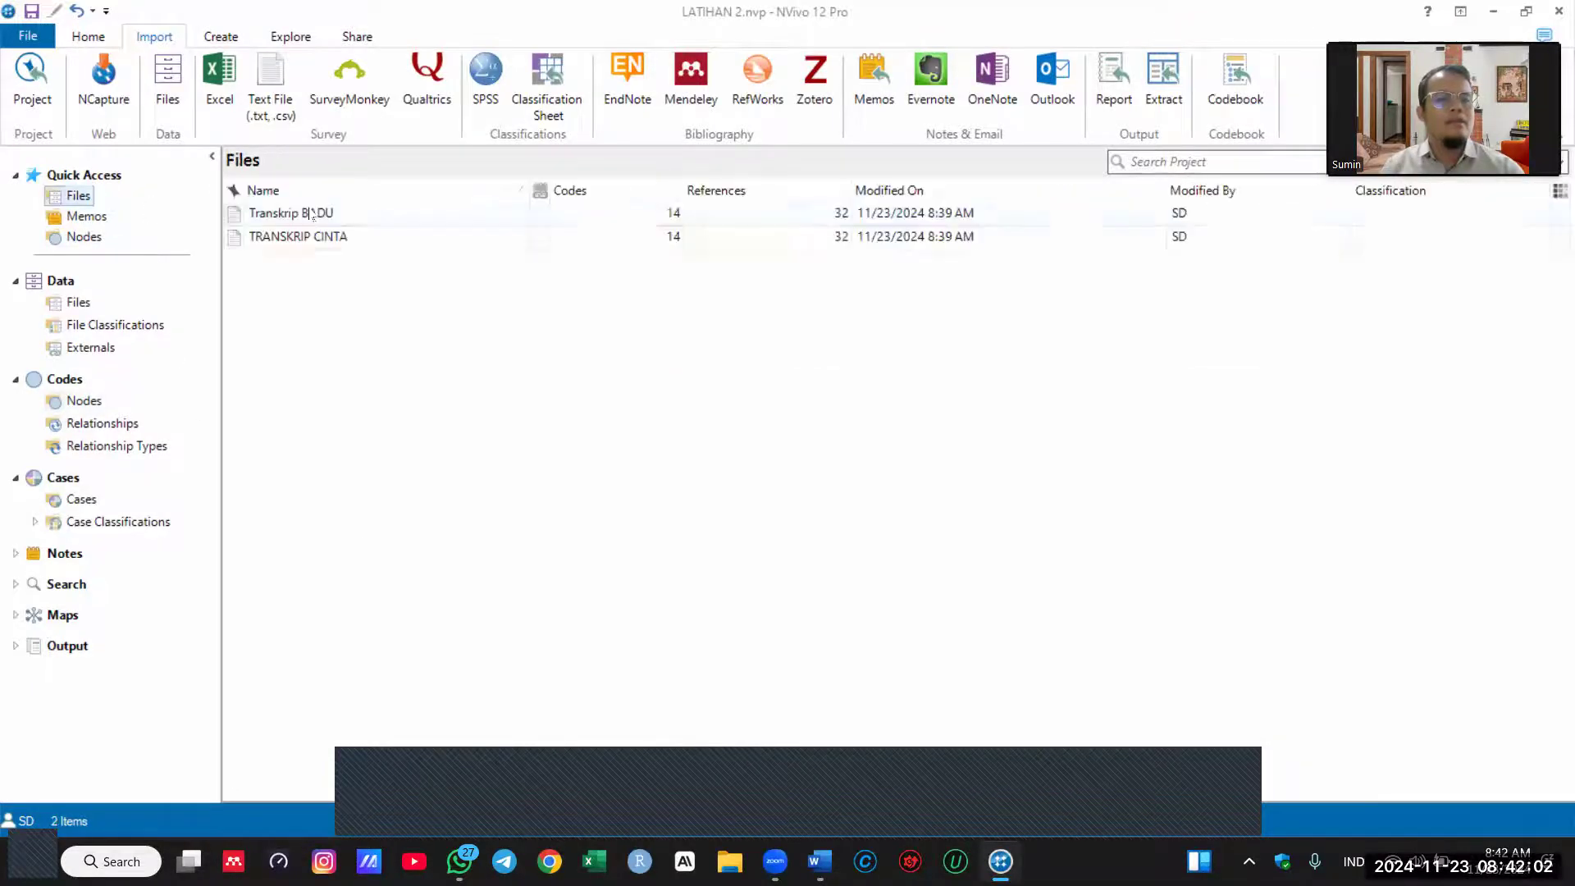
{"action": "left_click", "coordinate": [299, 215]}
{"action": "left_click", "coordinate": [331, 238], "text": "shift"}
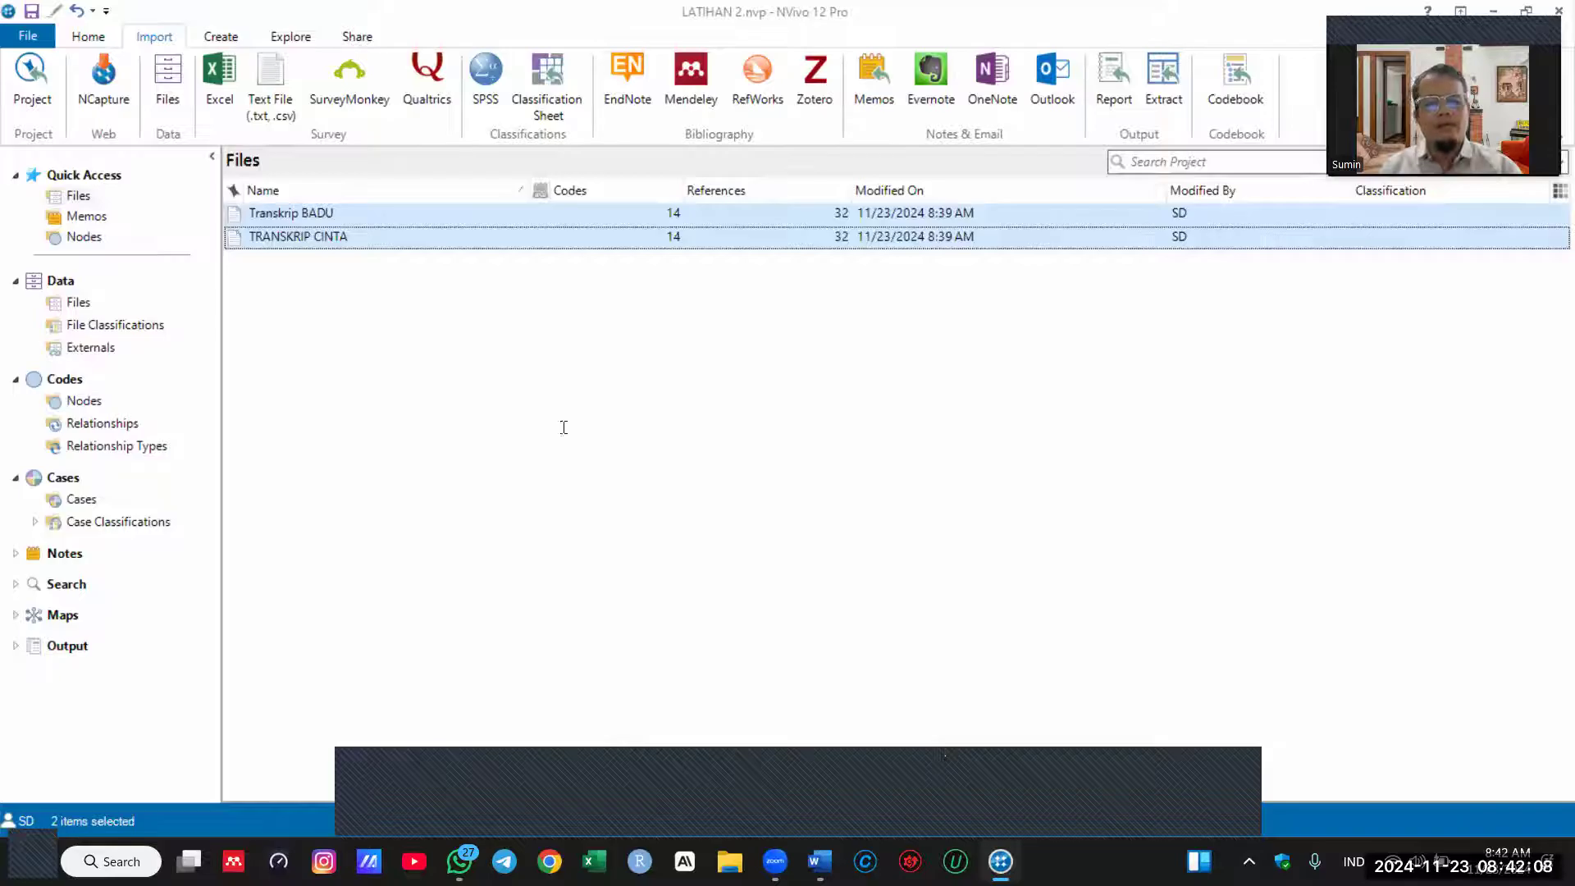
{"action": "key", "text": "alt+Tab"}
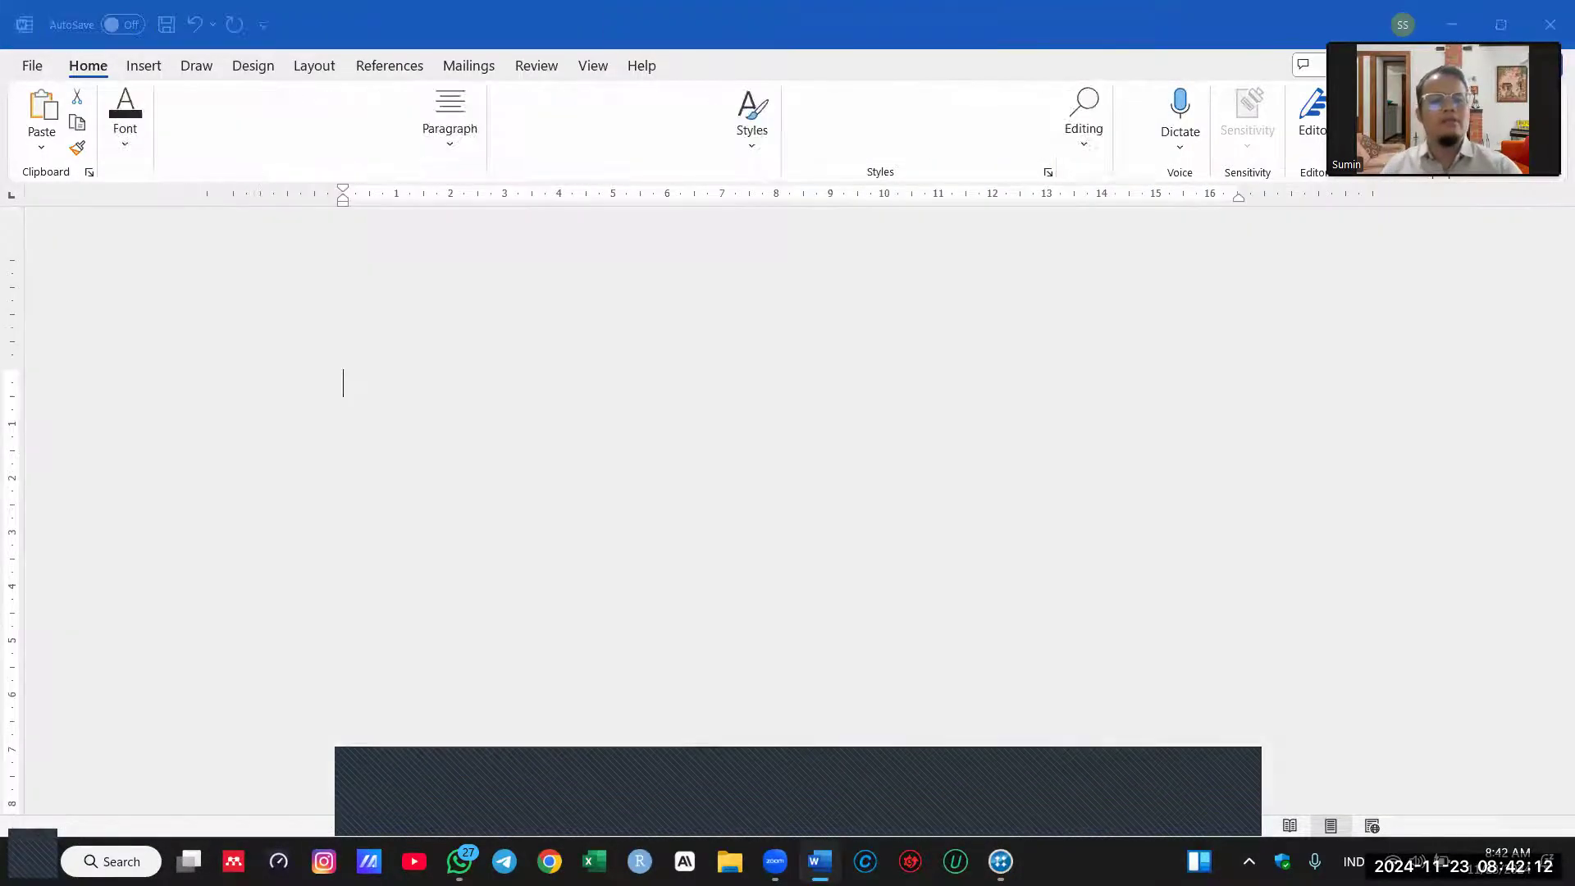
Step: Write the heading "ANALISIS KUALITATIF TEMATIK" and start a numbered list below it with "UJI KEABSAHAN DATA" as the first item
{"action": "type", "text": "ANALISIS KUALITATIF TEMATIK"}
{"action": "key", "text": "Return"}
{"action": "type", "text": "1. "}
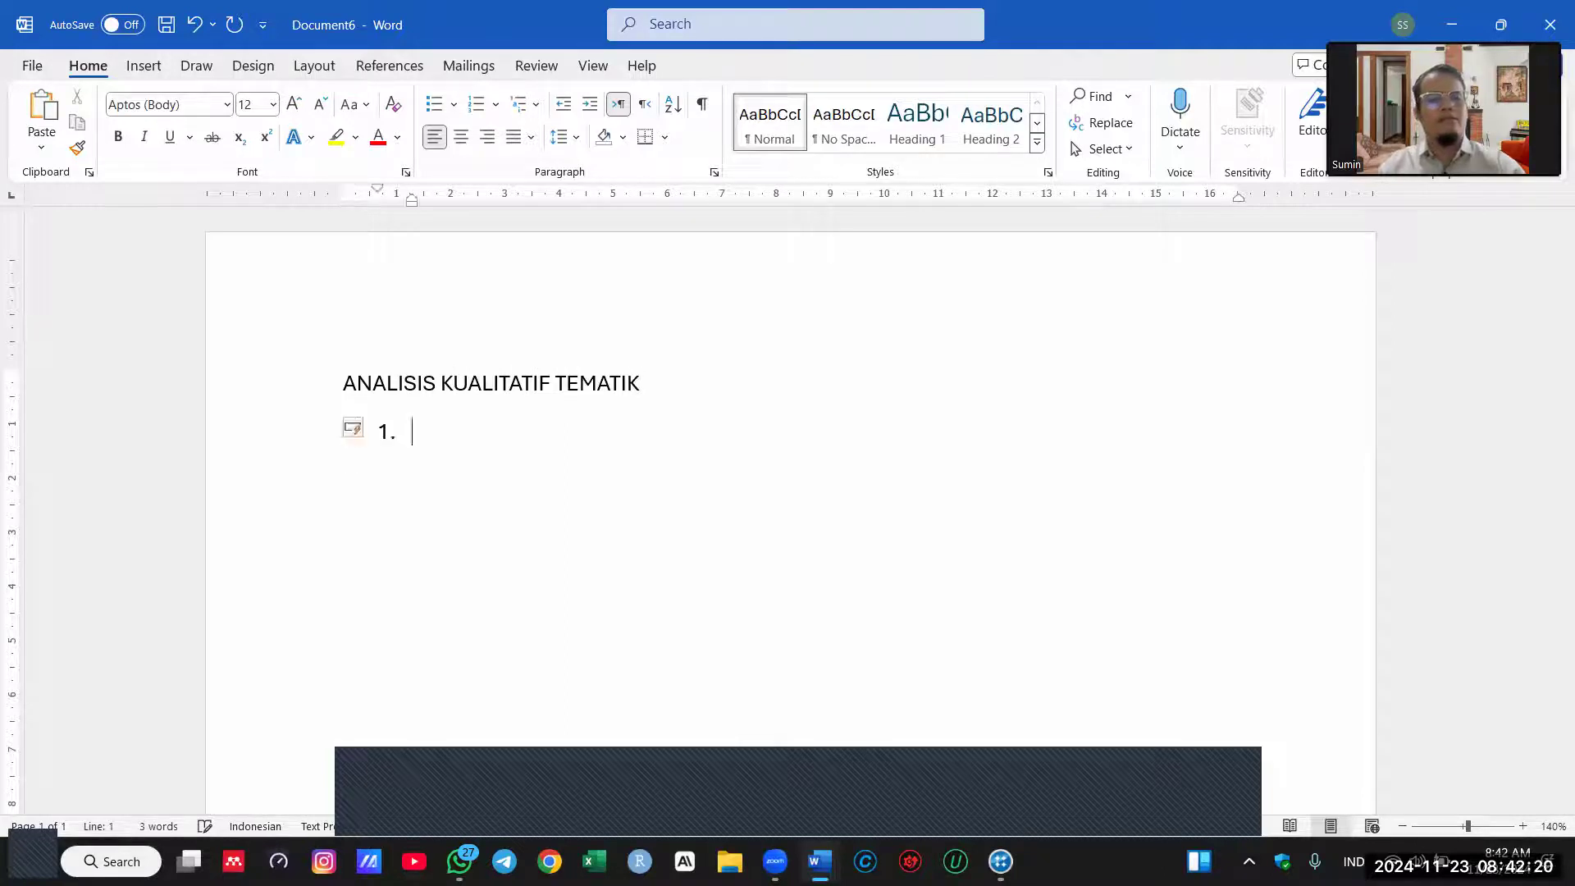
{"action": "type", "text": "MENENTUKAN"}
{"action": "key", "text": "ctrl+BackSpace"}
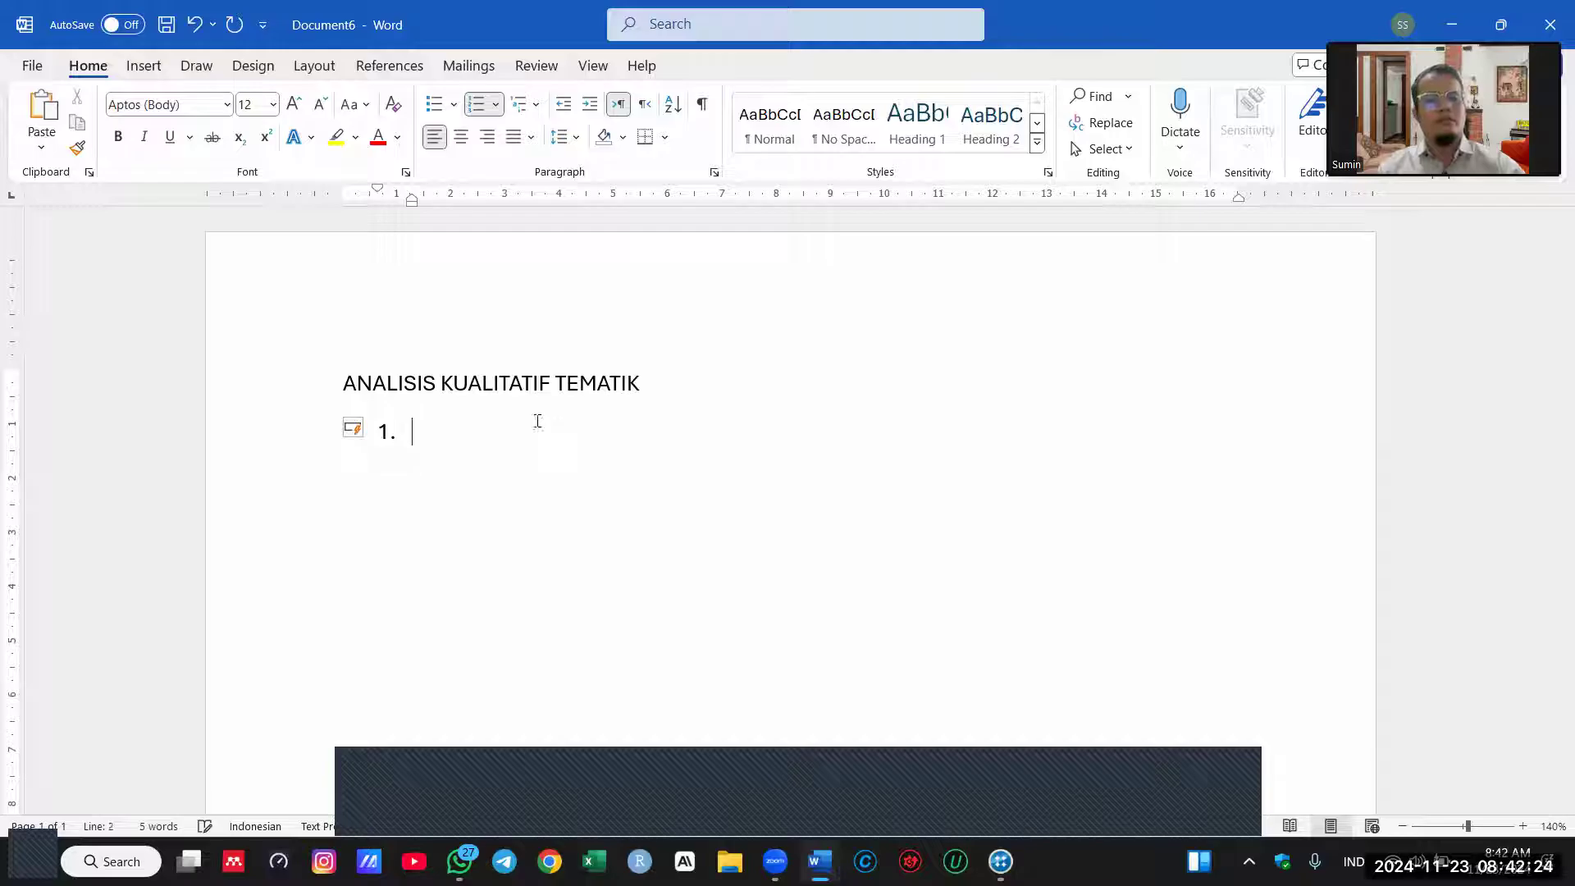
{"action": "type", "text": "UJI KEABSAHAN DATA"}
{"action": "key", "text": "Return"}
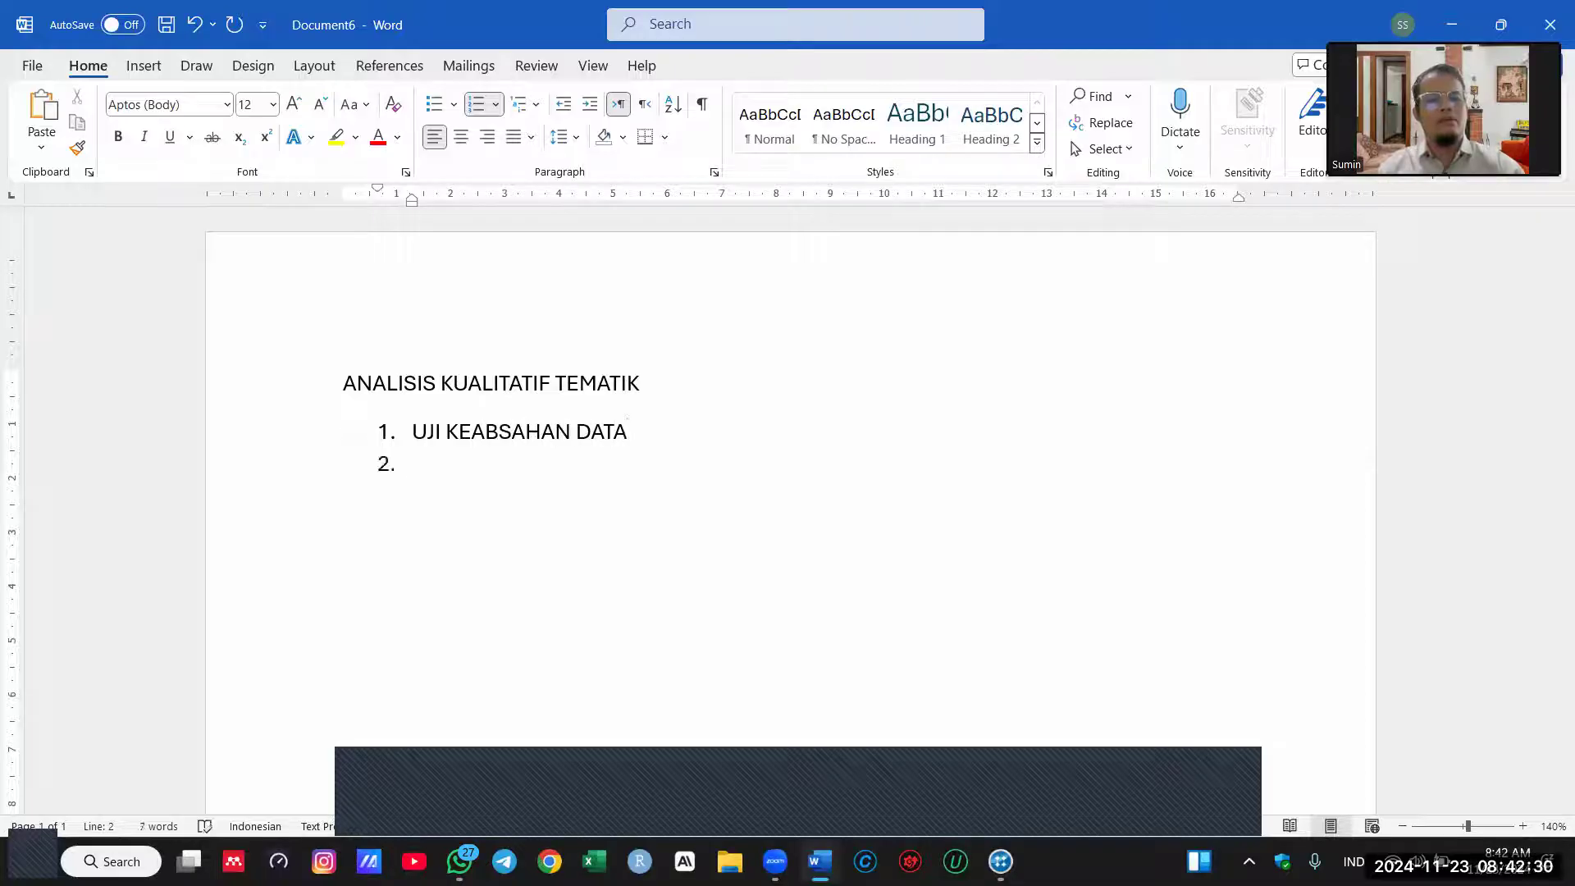
Step: Add "MENENTUKAN TEMA" and "PAPARAN DATA" as the second and third items of the numbered list
{"action": "type", "text": "MENENTUKAN TEMA"}
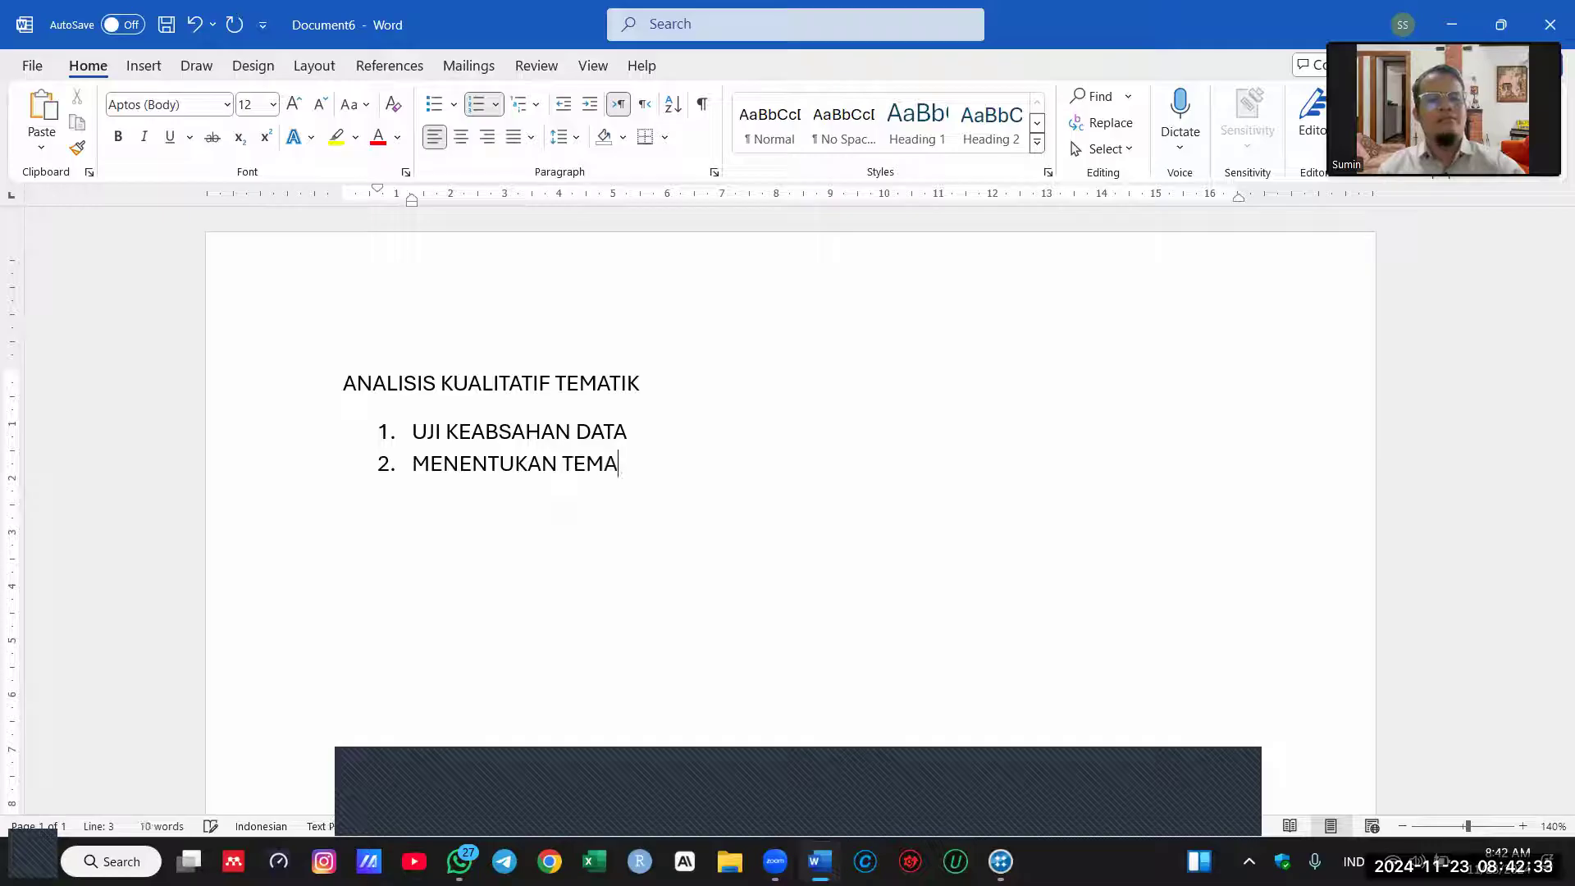
{"action": "key", "text": "Return"}
{"action": "type", "text": "PAPARAN DATA"}
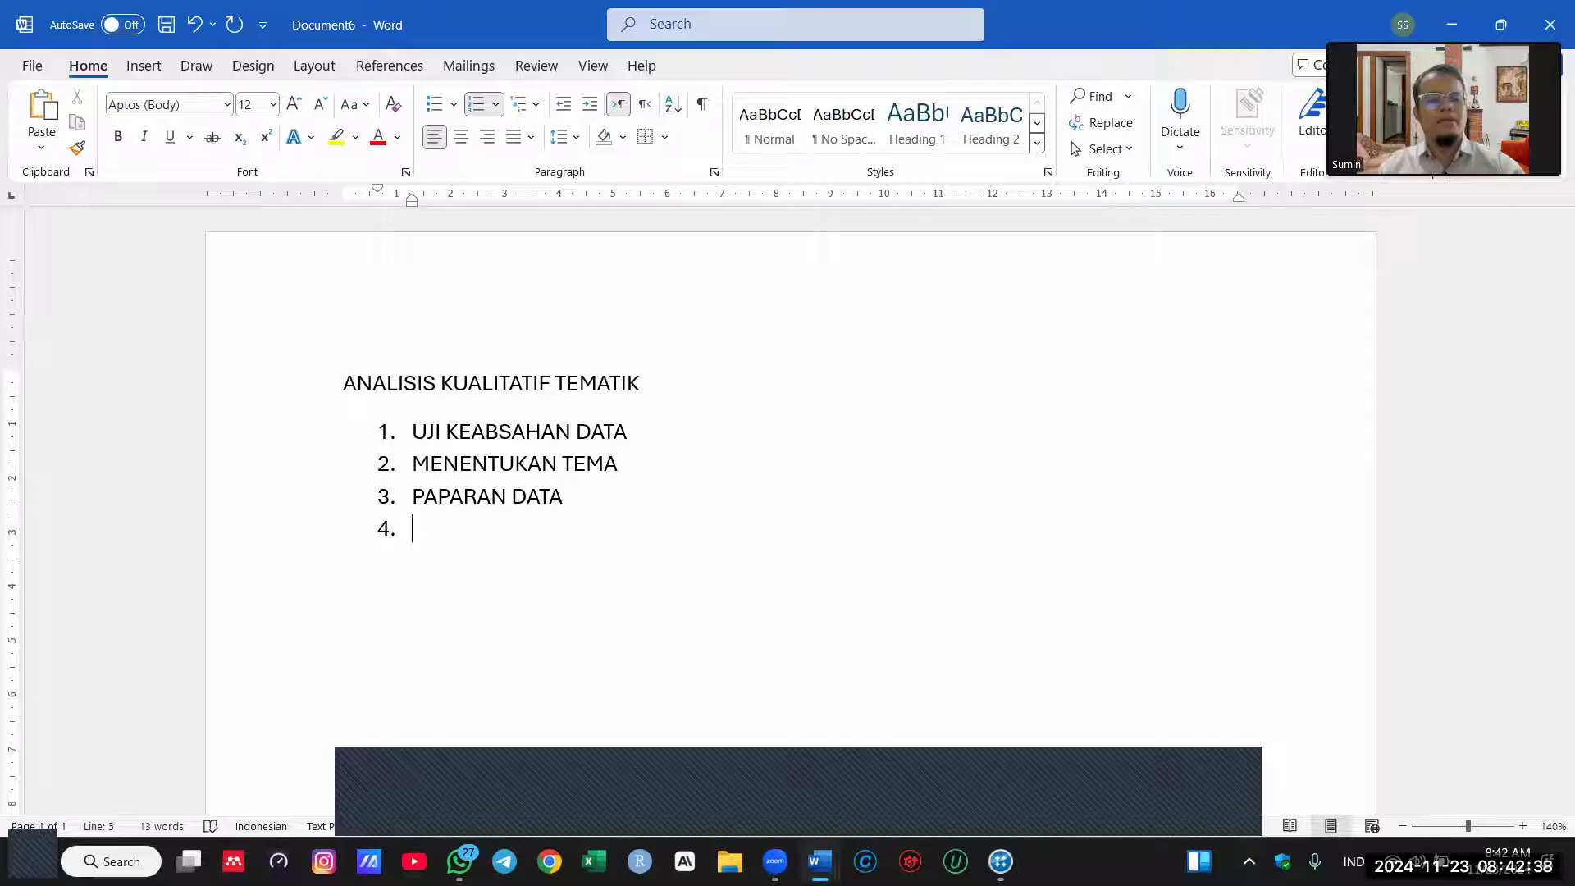
{"action": "type", "text": "PEMBA"}
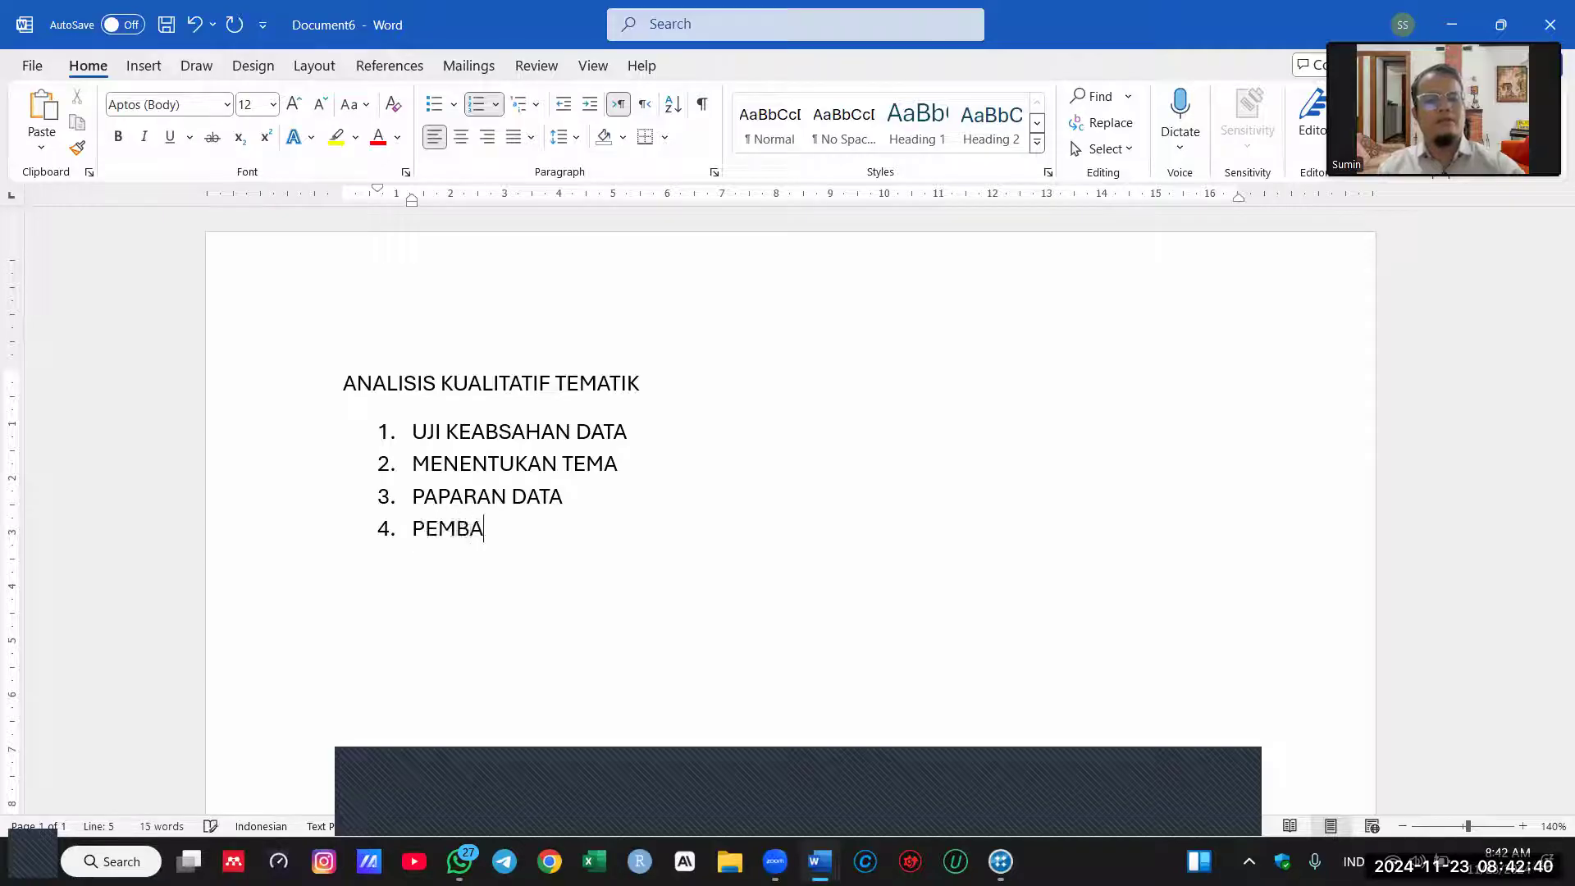
{"action": "type", "text": "HASAN/ANA"}
{"action": "key", "text": "BackSpace"}
{"action": "key", "text": "BackSpace"}
{"action": "key", "text": "BackSpace"}
{"action": "key", "text": "BackSpace"}
{"action": "key", "text": "BackSpace"}
{"action": "key", "text": "BackSpace"}
{"action": "key", "text": "BackSpace"}
{"action": "key", "text": "BackSpace"}
{"action": "key", "text": "BackSpace"}
{"action": "key", "text": "BackSpace"}
{"action": "key", "text": "BackSpace"}
{"action": "key", "text": "BackSpace"}
{"action": "key", "text": "BackSpace"}
{"action": "key", "text": "BackSpace"}
Step: Add "ANALISIS DAN PEMBAHASAN" and "KESIMPULAN" as the fourth and fifth items, and end the numbered list
{"action": "type", "text": "ANALISIS D"}
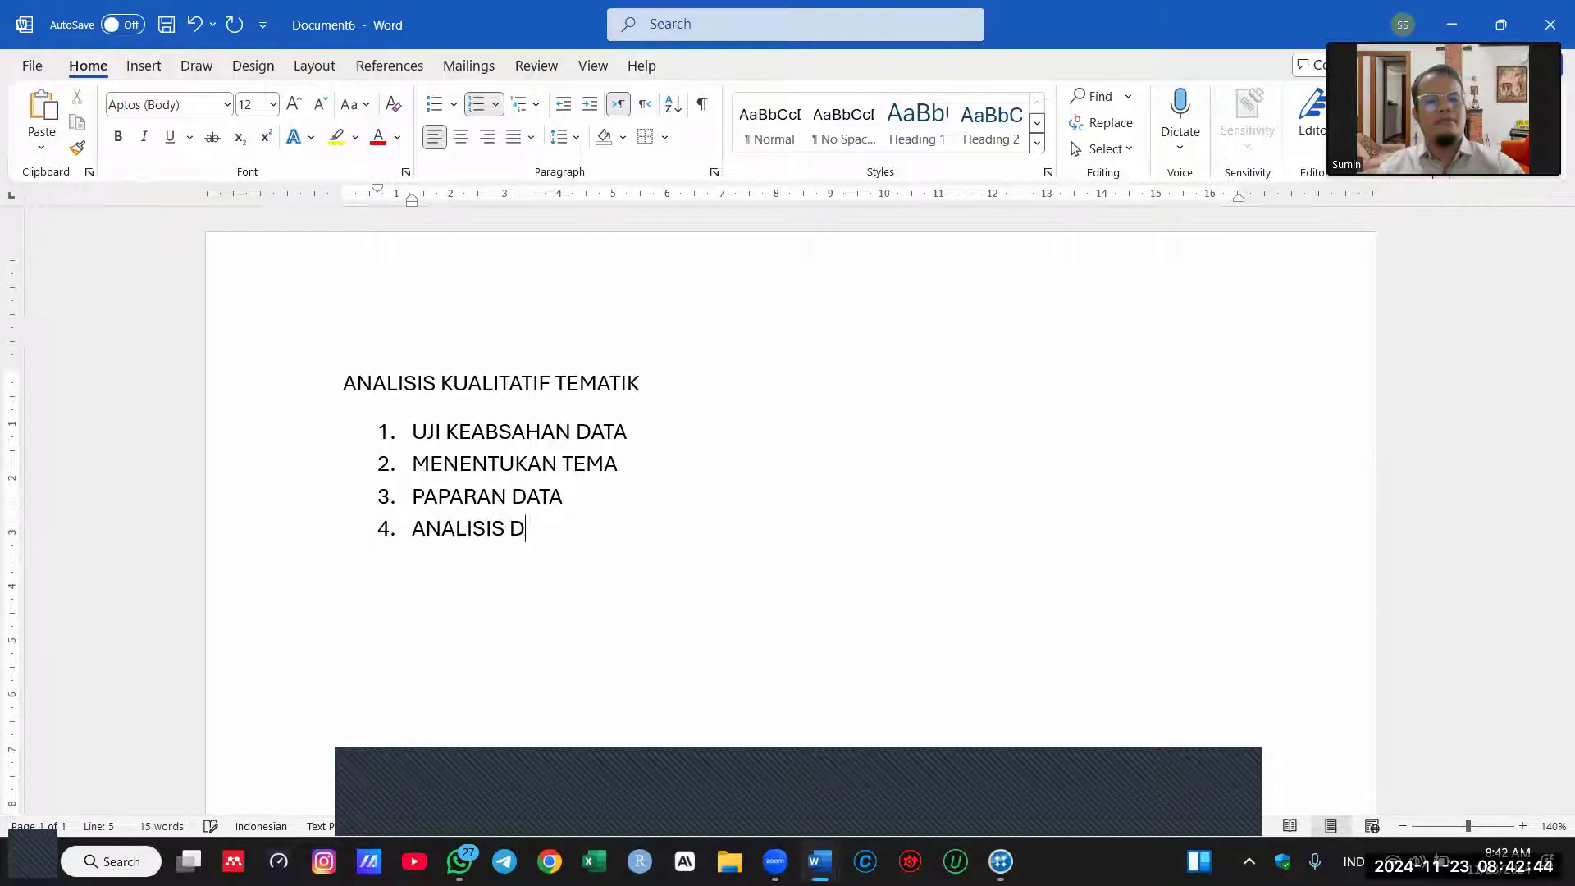
{"action": "type", "text": "AN PEMBAHASAN"}
{"action": "key", "text": "Return"}
{"action": "type", "text": "KESIMPULAN"}
{"action": "key", "text": "Return"}
{"action": "key", "text": "Return"}
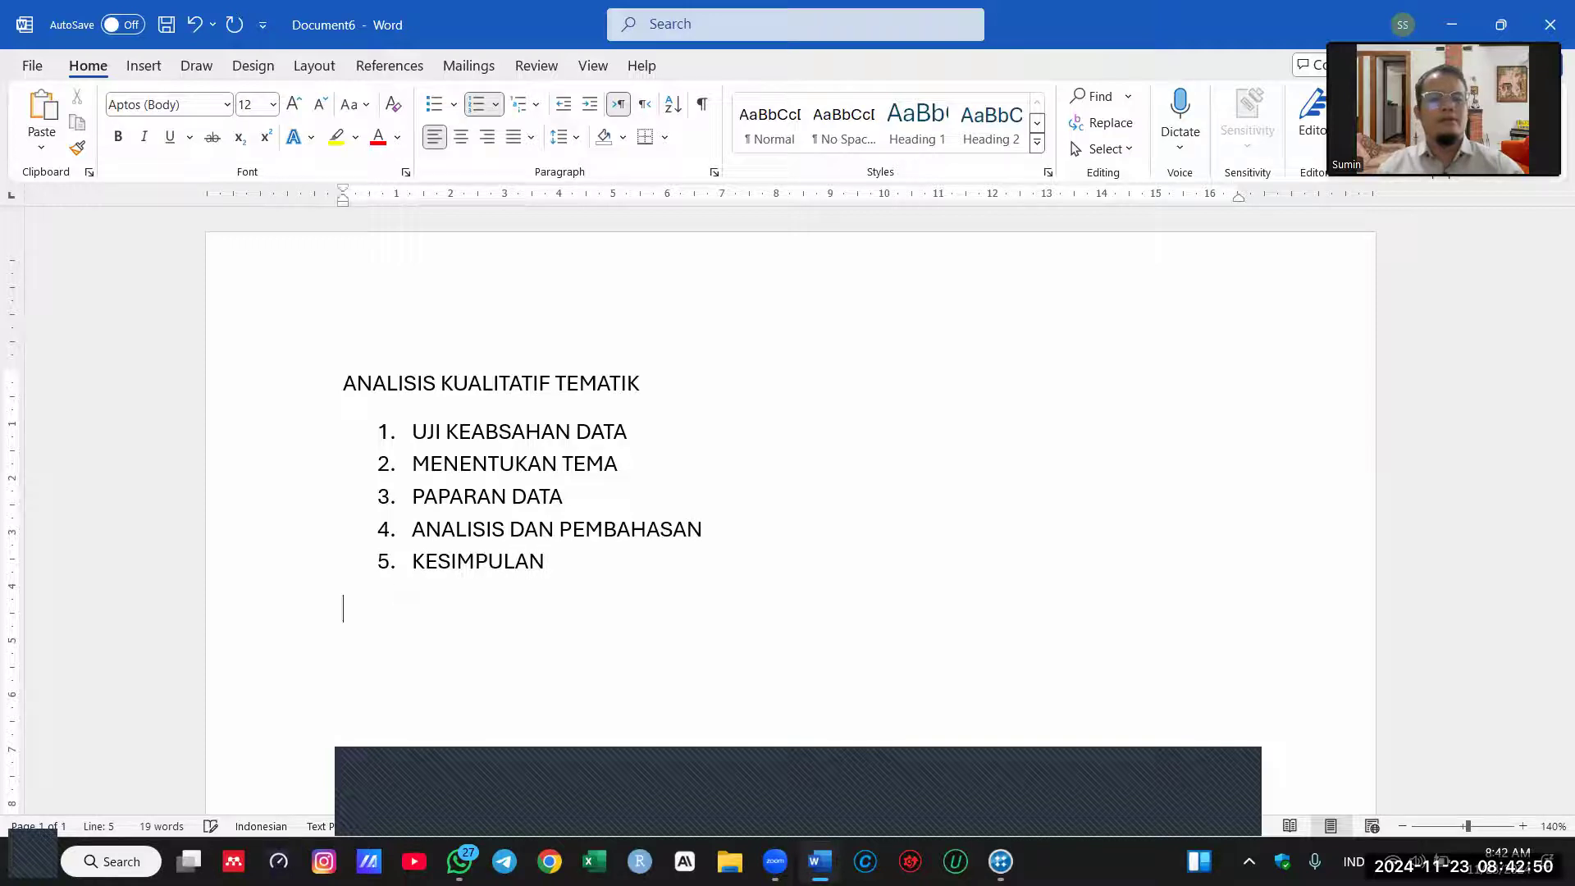
{"action": "left_click_drag", "start_coordinate": [488, 428], "coordinate": [583, 580]}
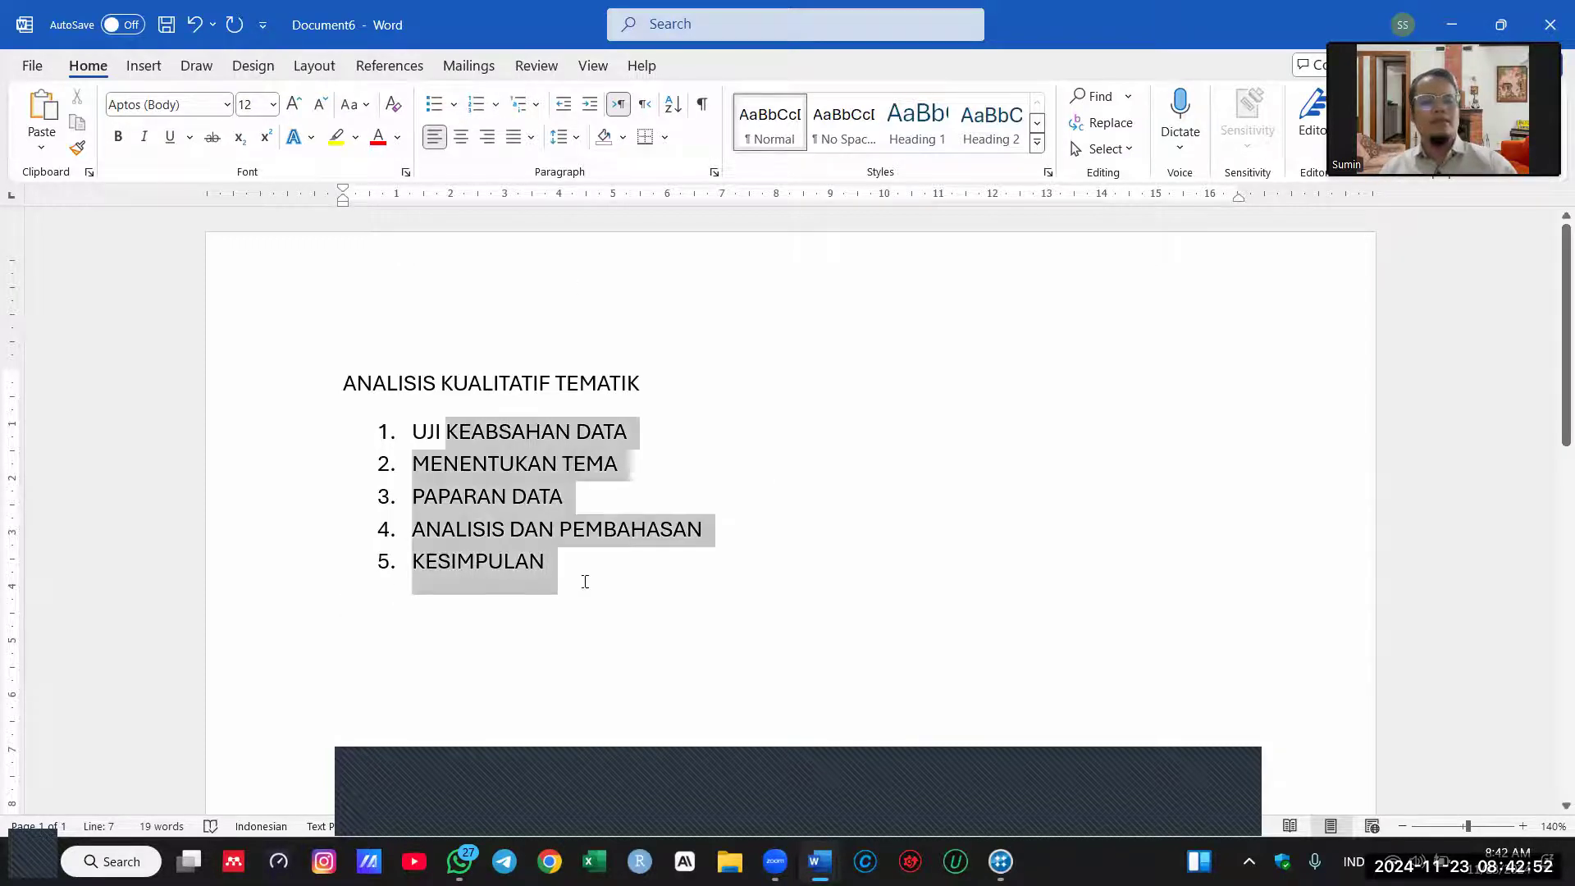
Step: Align the numbered list with the page margin and insert blank space below UJI KEABSAHAN DATA and MENENTUKAN TEMA
{"action": "mouse_move", "coordinate": [412, 207]}
{"action": "left_mouse_down"}
{"action": "mouse_move", "coordinate": [370, 220]}
{"action": "mouse_move", "coordinate": [342, 194]}
{"action": "left_mouse_up"}
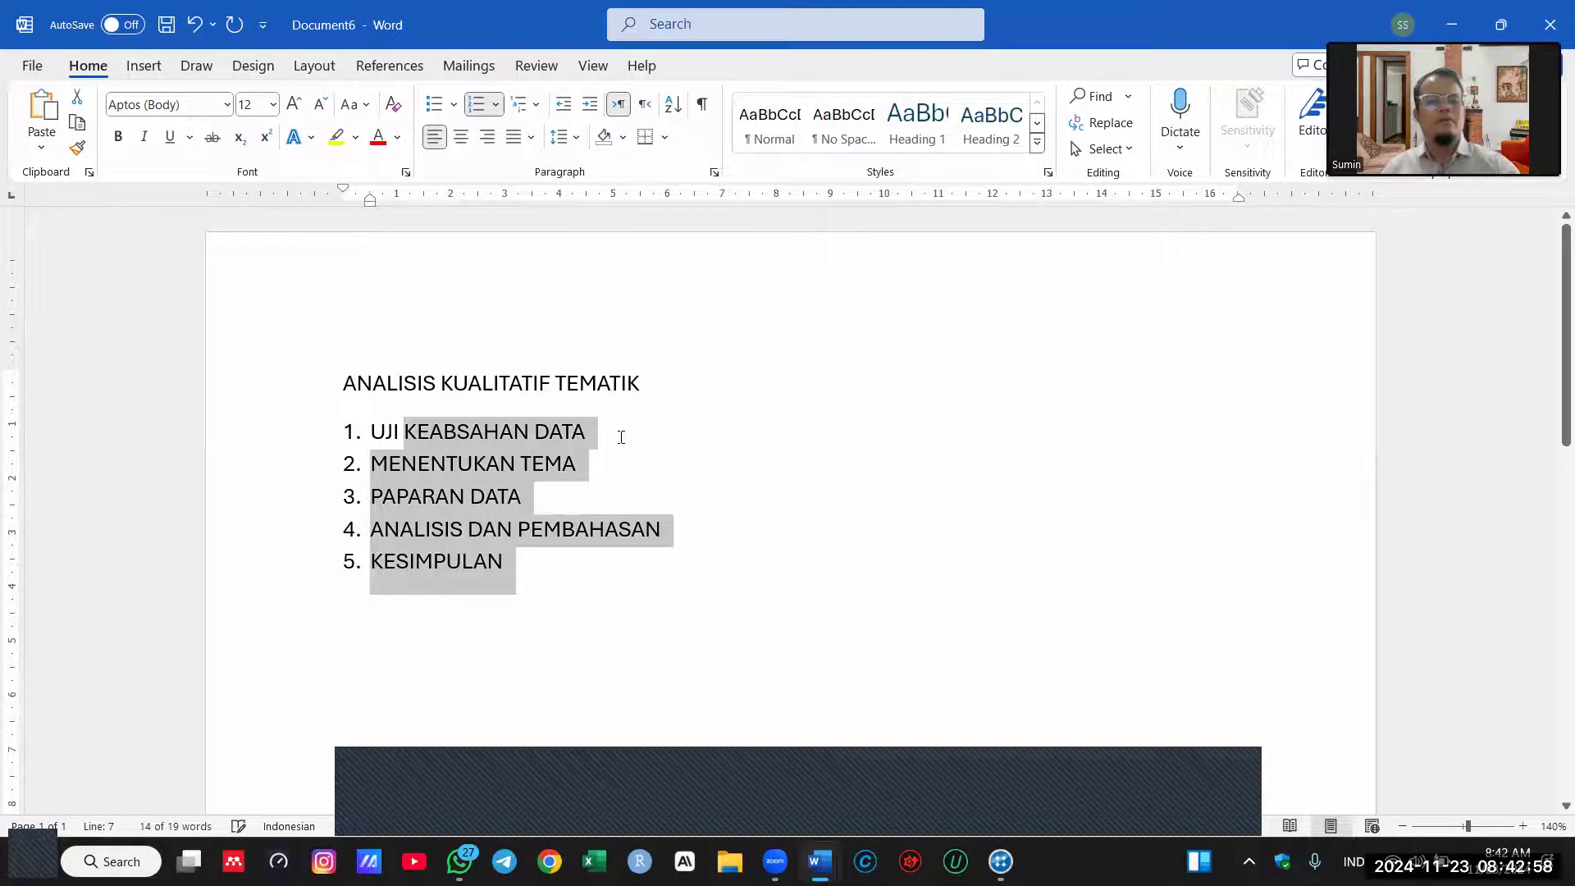
{"action": "left_click", "coordinate": [627, 439]}
{"action": "key", "text": "Return"}
{"action": "key", "text": "BackSpace"}
{"action": "left_click", "coordinate": [672, 507]}
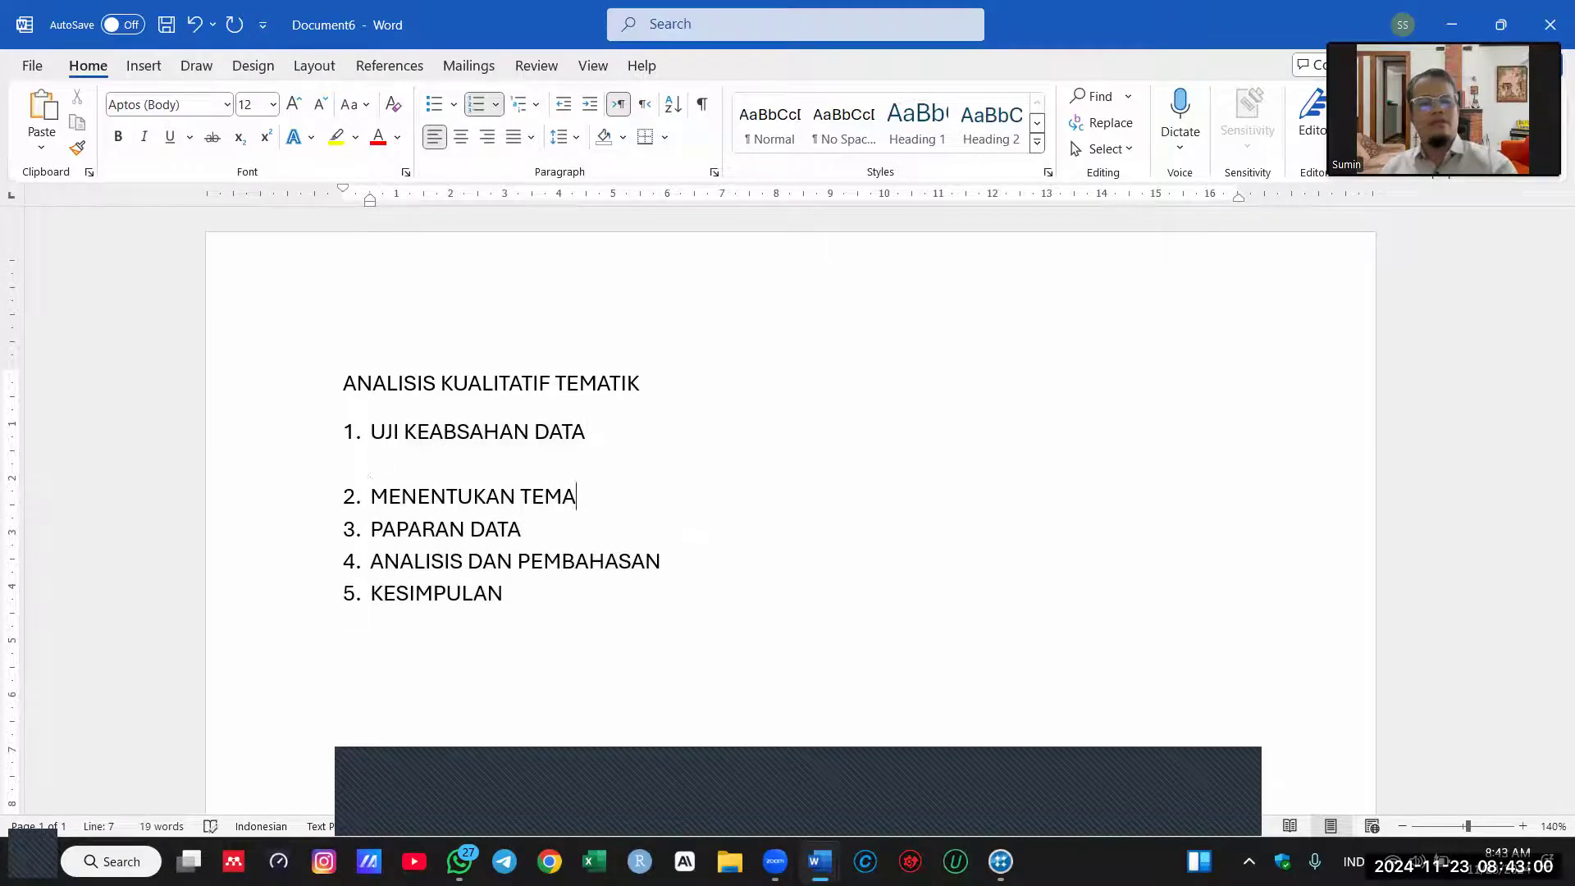
{"action": "key", "text": "shift+Return"}
{"action": "key", "text": "Return"}
{"action": "key", "text": "BackSpace"}
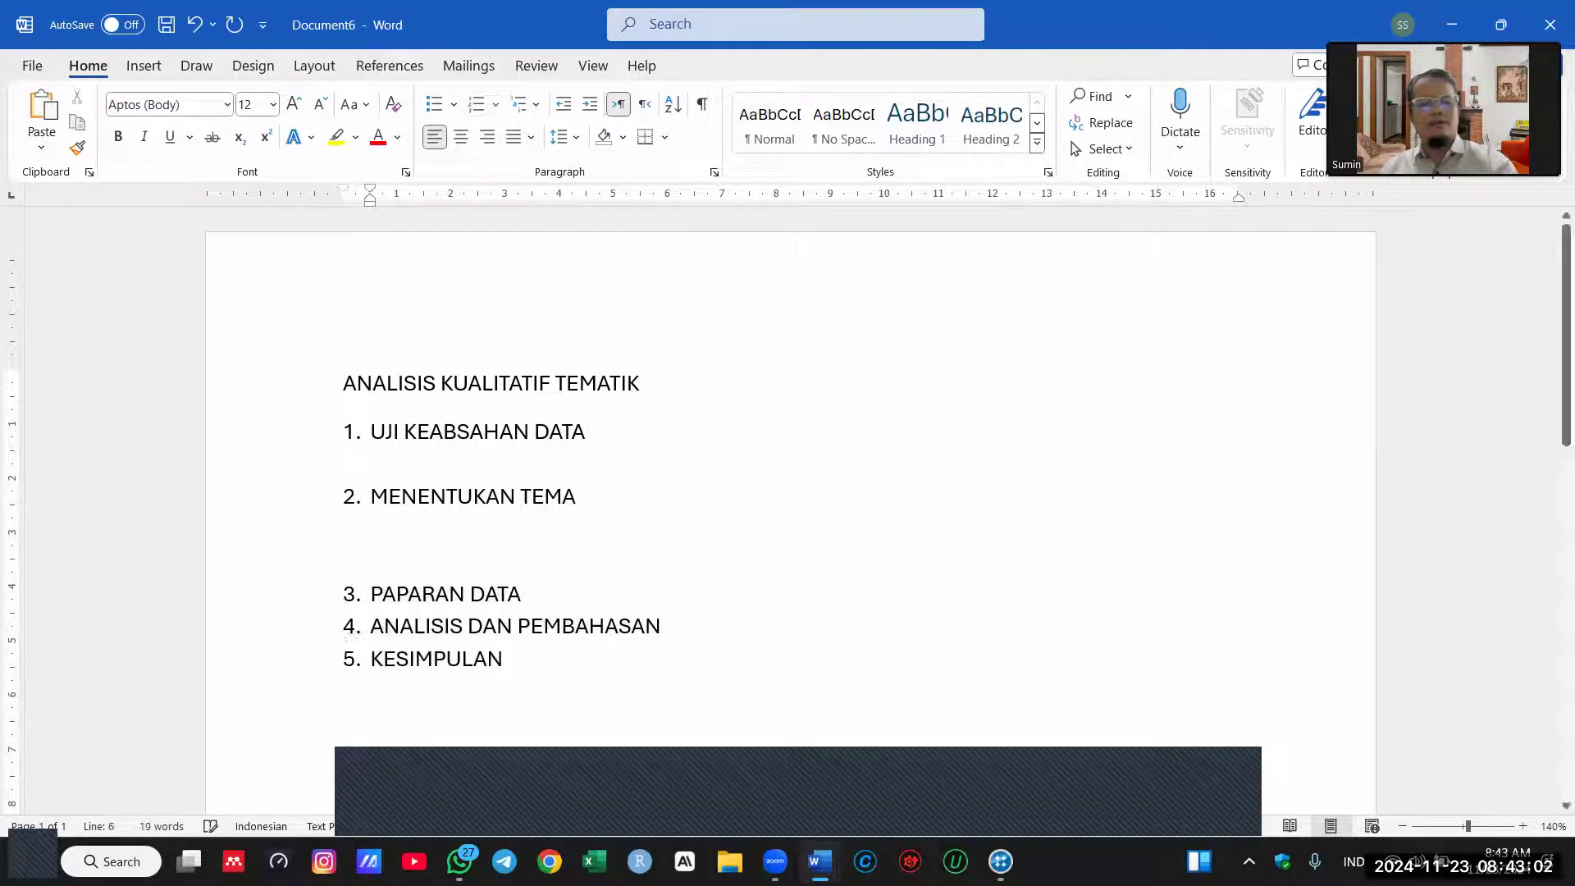
Step: Insert an unnumbered blank line below each of the PAPARAN DATA and ANALISIS DAN PEMBAHASAN list items
{"action": "left_click", "coordinate": [590, 595]}
{"action": "key", "text": "Return"}
{"action": "key", "text": "Delete"}
{"action": "left_click", "coordinate": [621, 608]}
{"action": "key", "text": "Return"}
{"action": "key", "text": "BackSpace"}
{"action": "left_click", "coordinate": [670, 650]}
{"action": "key", "text": "Return"}
{"action": "key", "text": "BackSpace"}
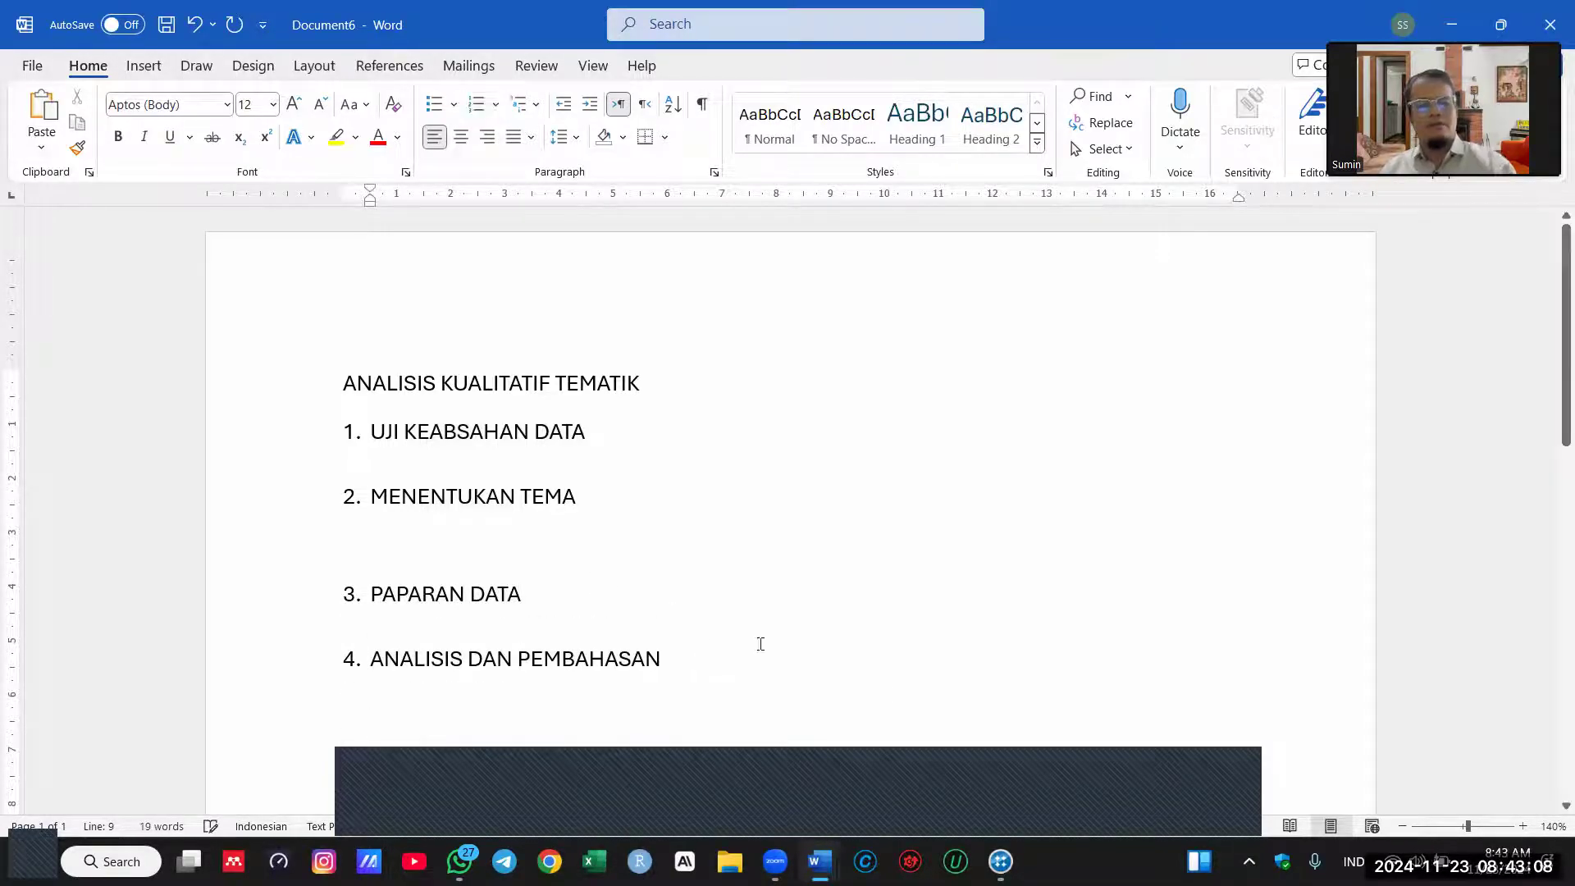
Step: Switch to the NVivo project LATIHAN 2 and review its transcript files, the child nodes of Moderasi Beragama, and the cases
{"action": "left_click", "coordinate": [1000, 860]}
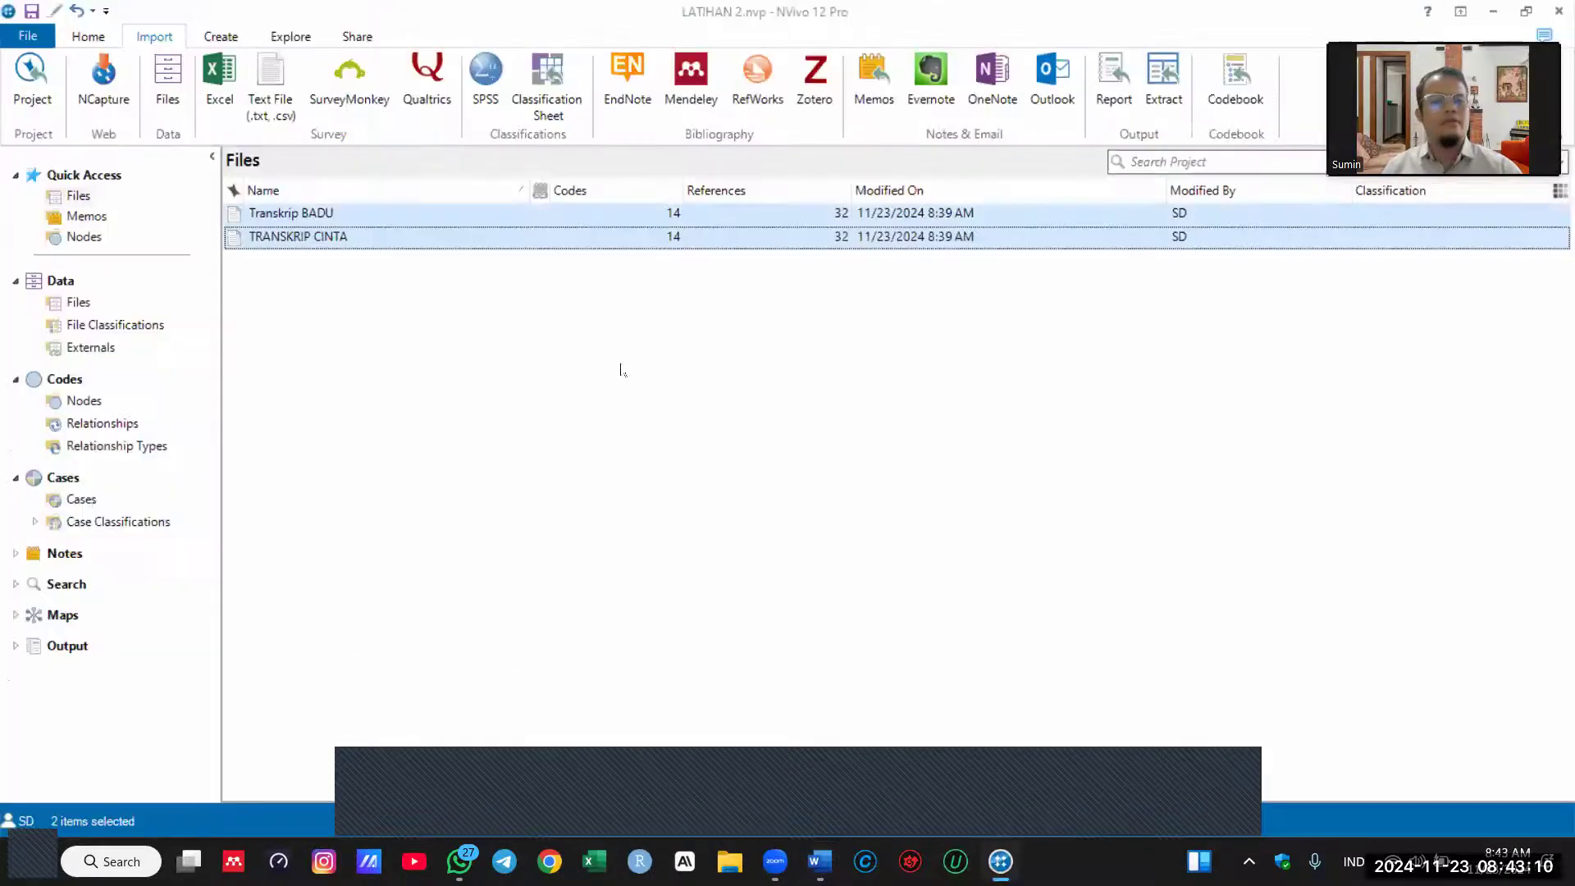
{"action": "left_click", "coordinate": [383, 340]}
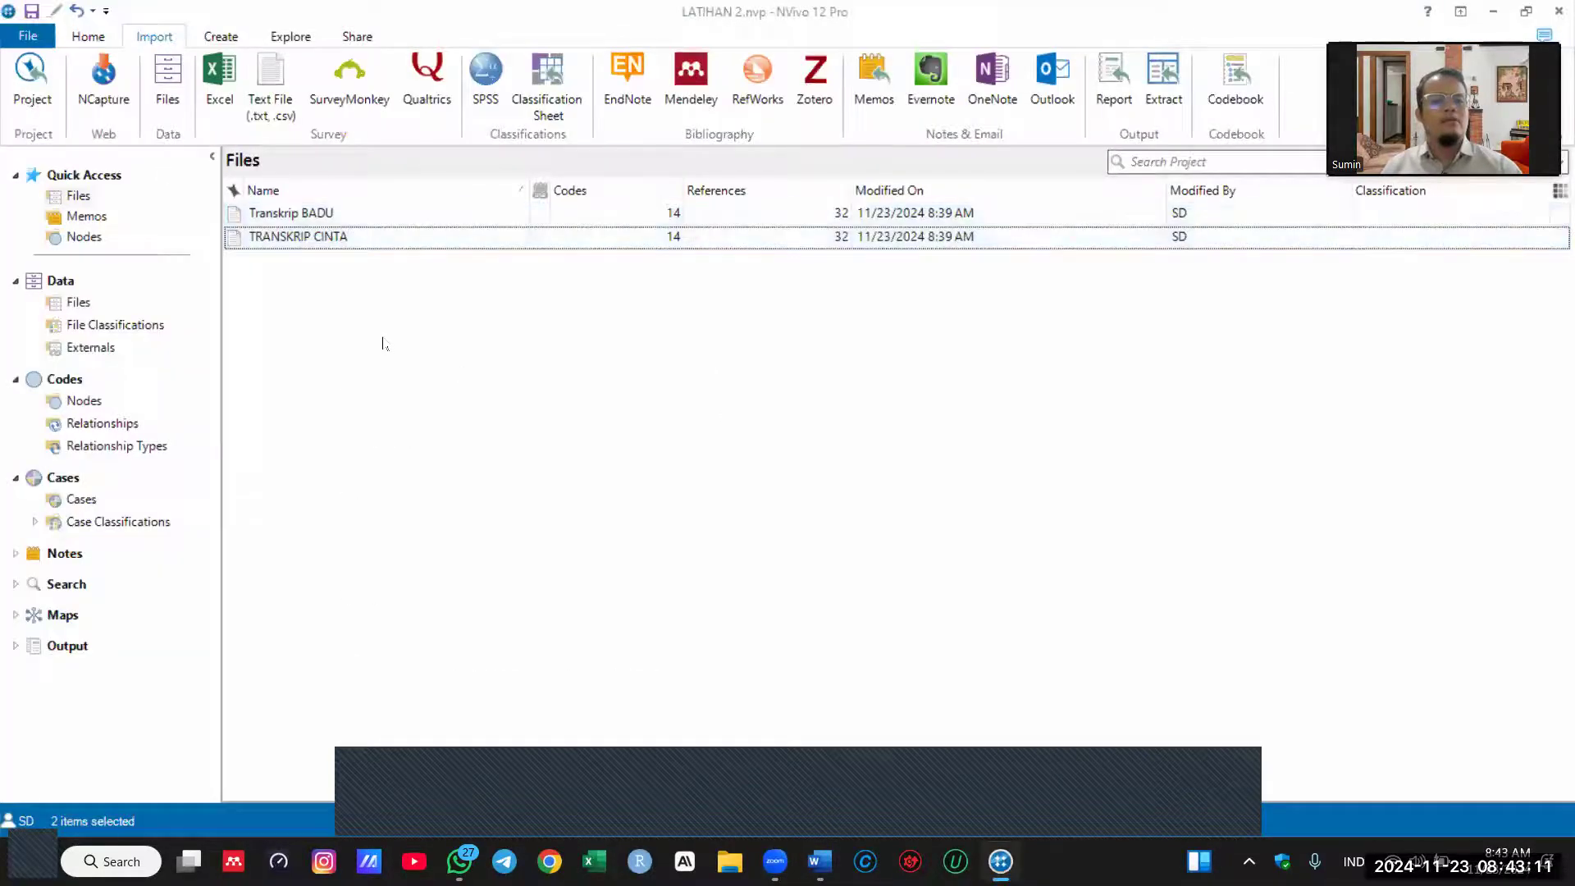
{"action": "left_click", "coordinate": [303, 215]}
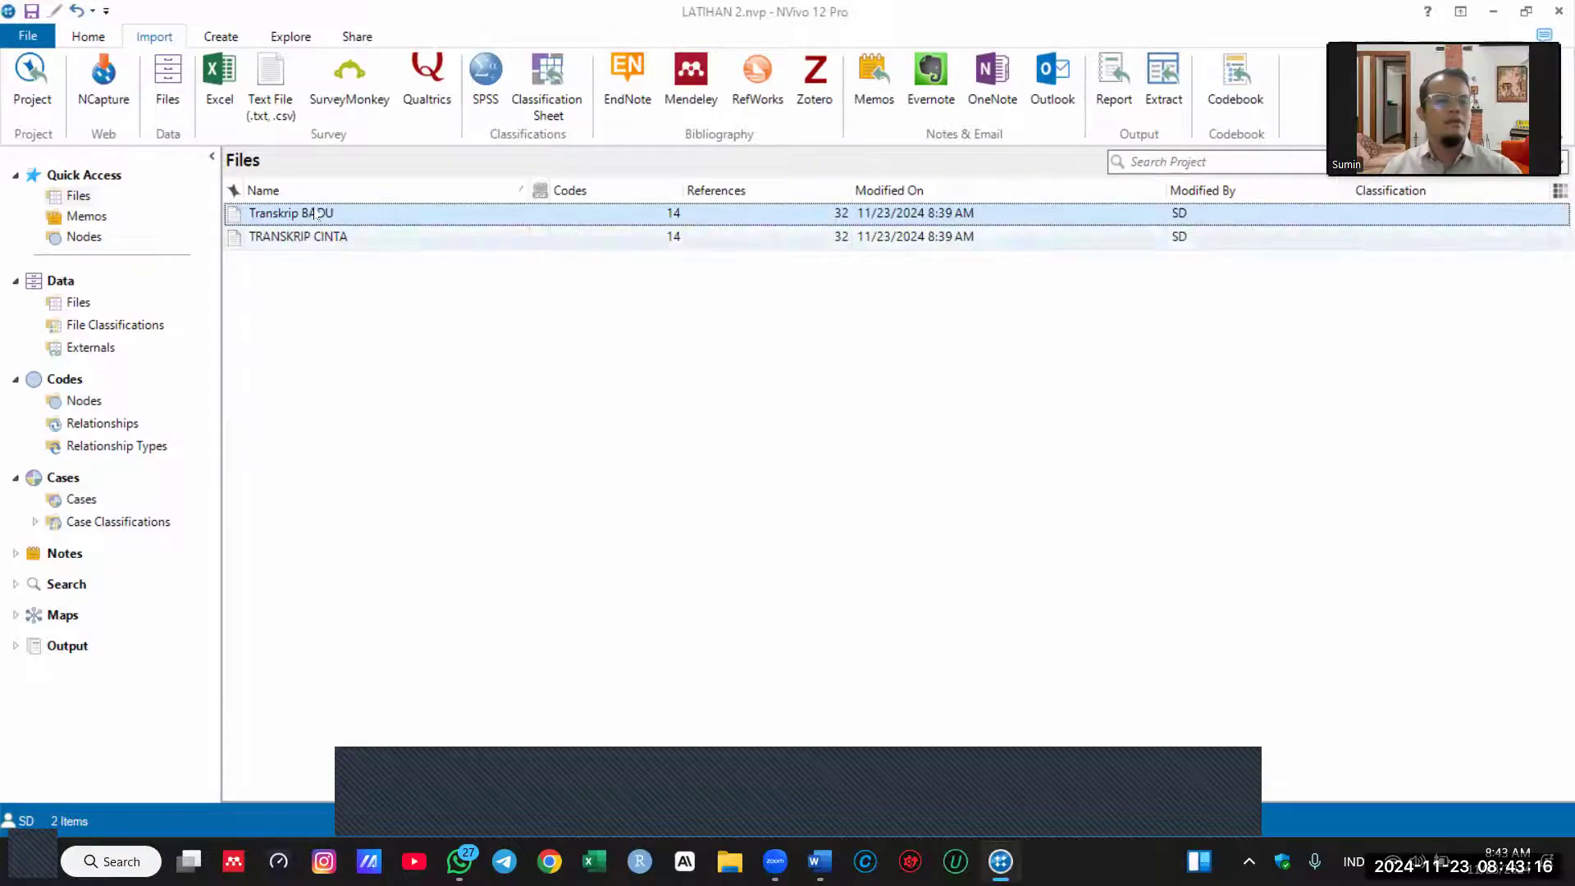
{"action": "left_click", "coordinate": [85, 402]}
{"action": "left_click", "coordinate": [352, 247]}
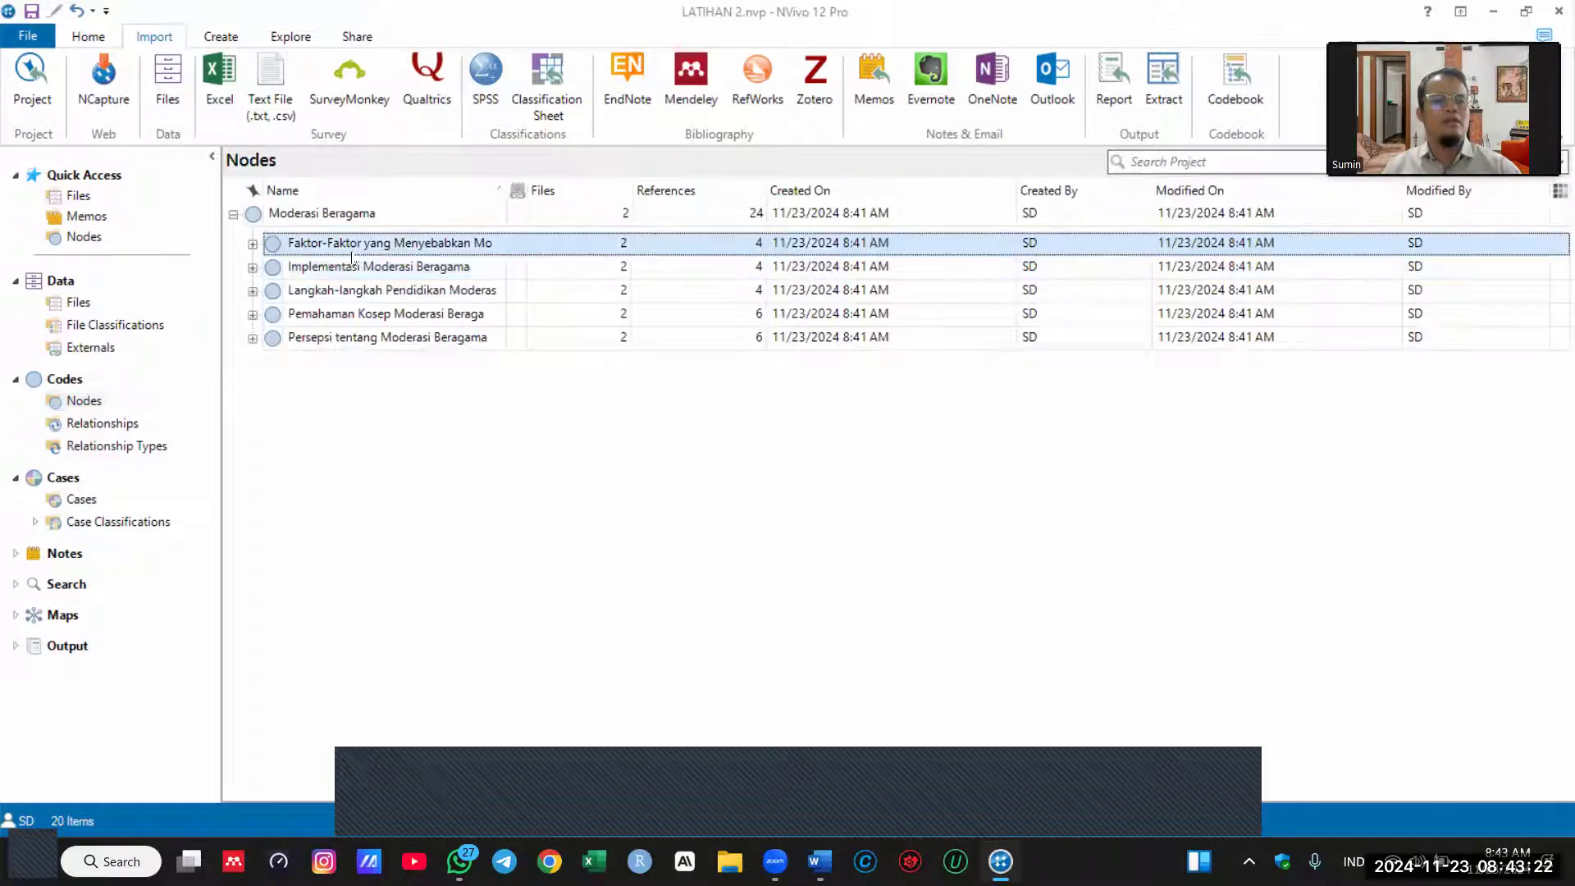
{"action": "left_click", "coordinate": [375, 338], "text": "shift"}
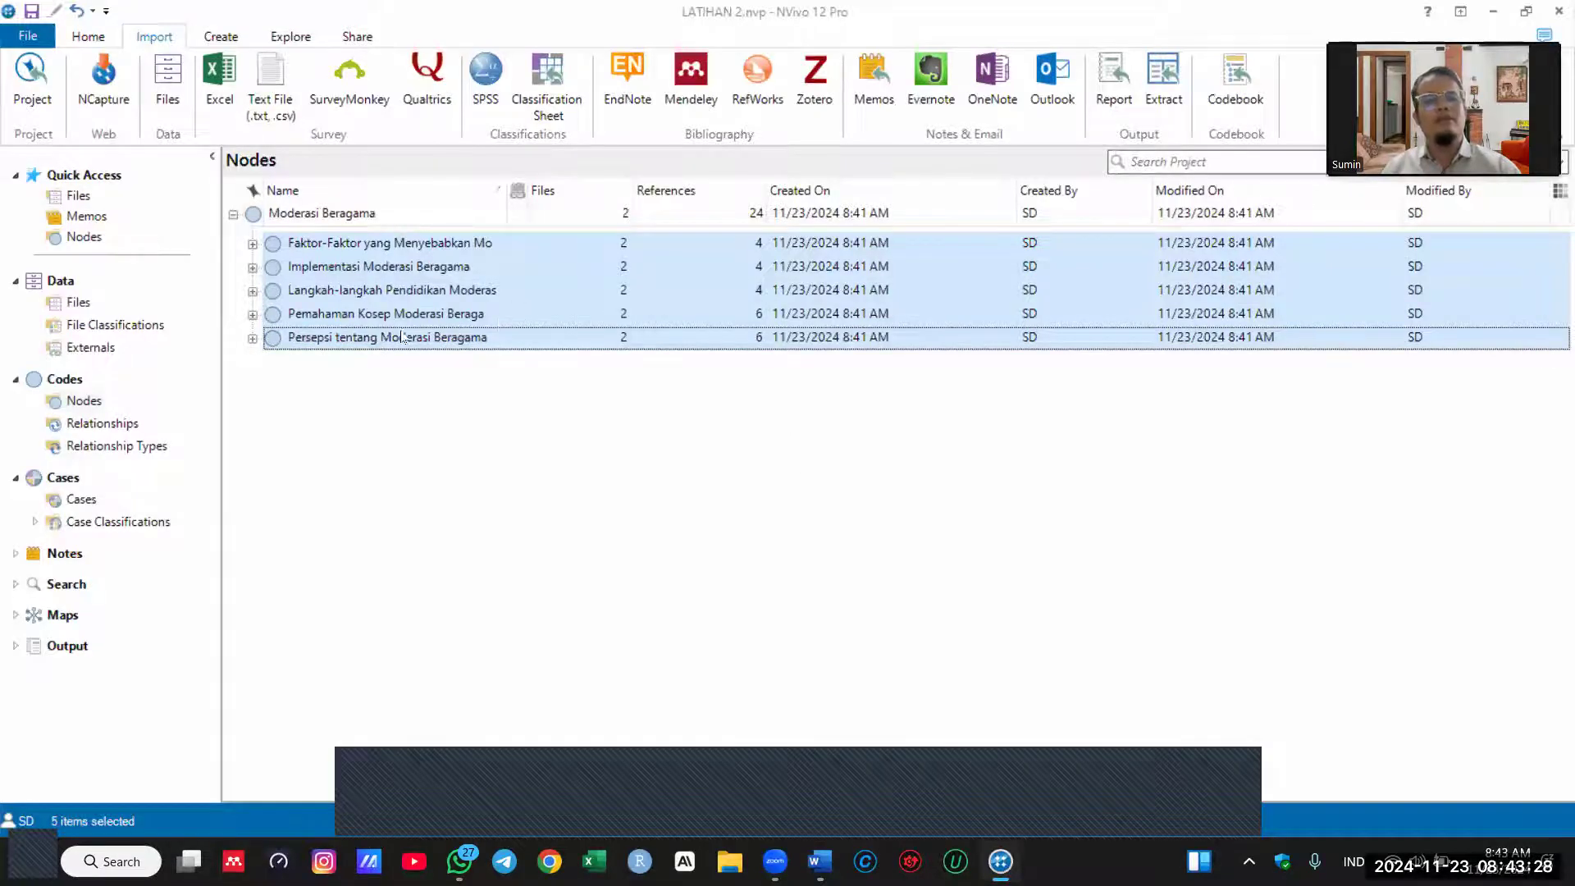
{"action": "left_click", "coordinate": [82, 500]}
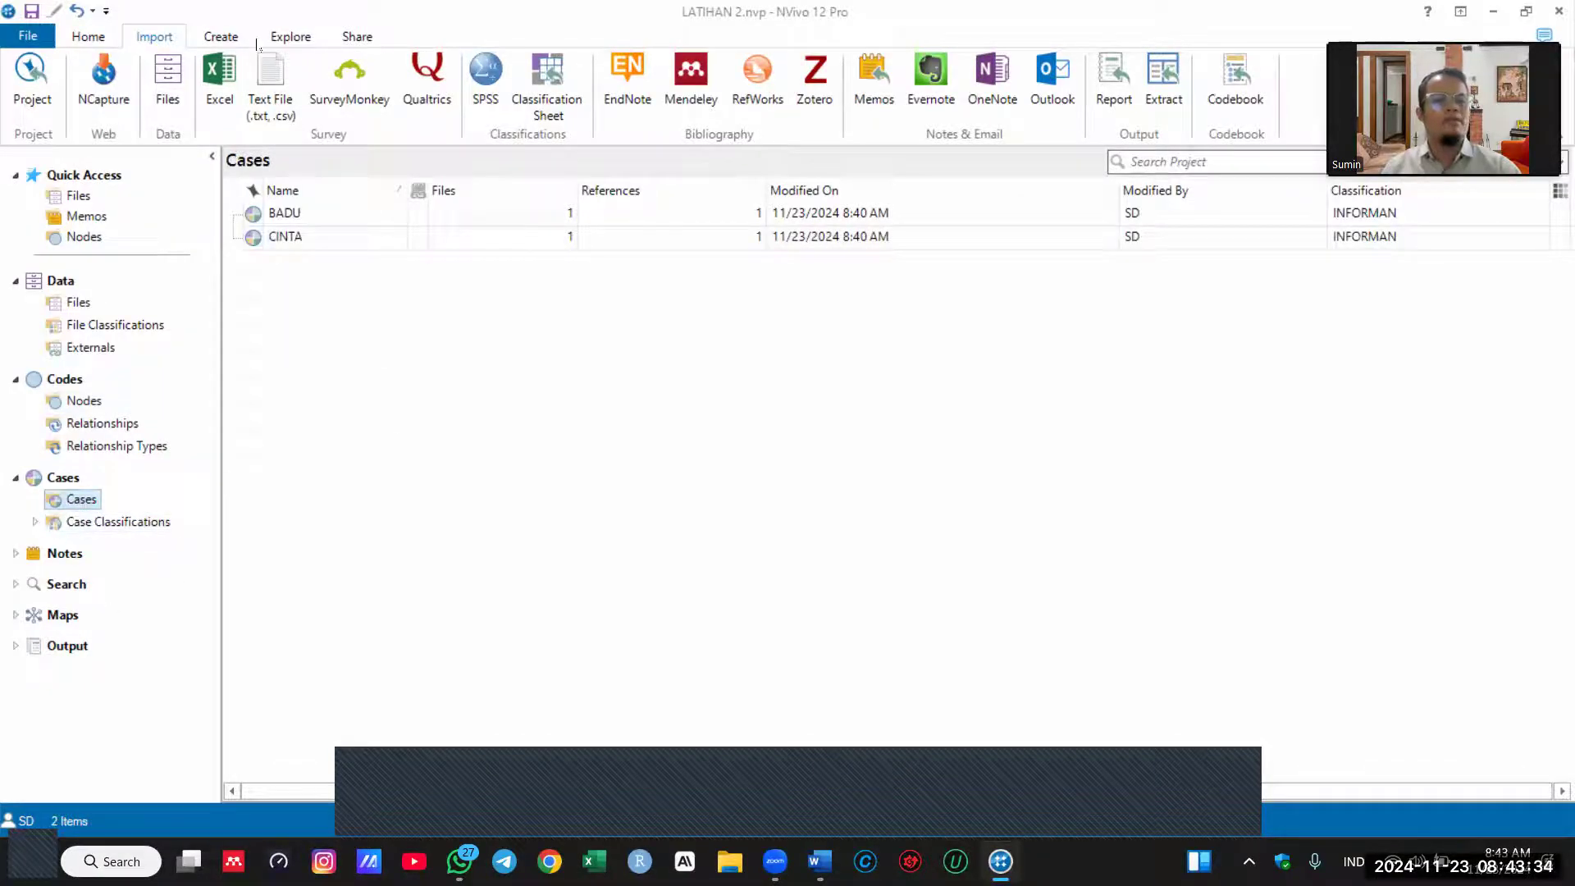
Step: Create a new project map named Triangulasi Sumber
{"action": "left_click", "coordinate": [284, 39]}
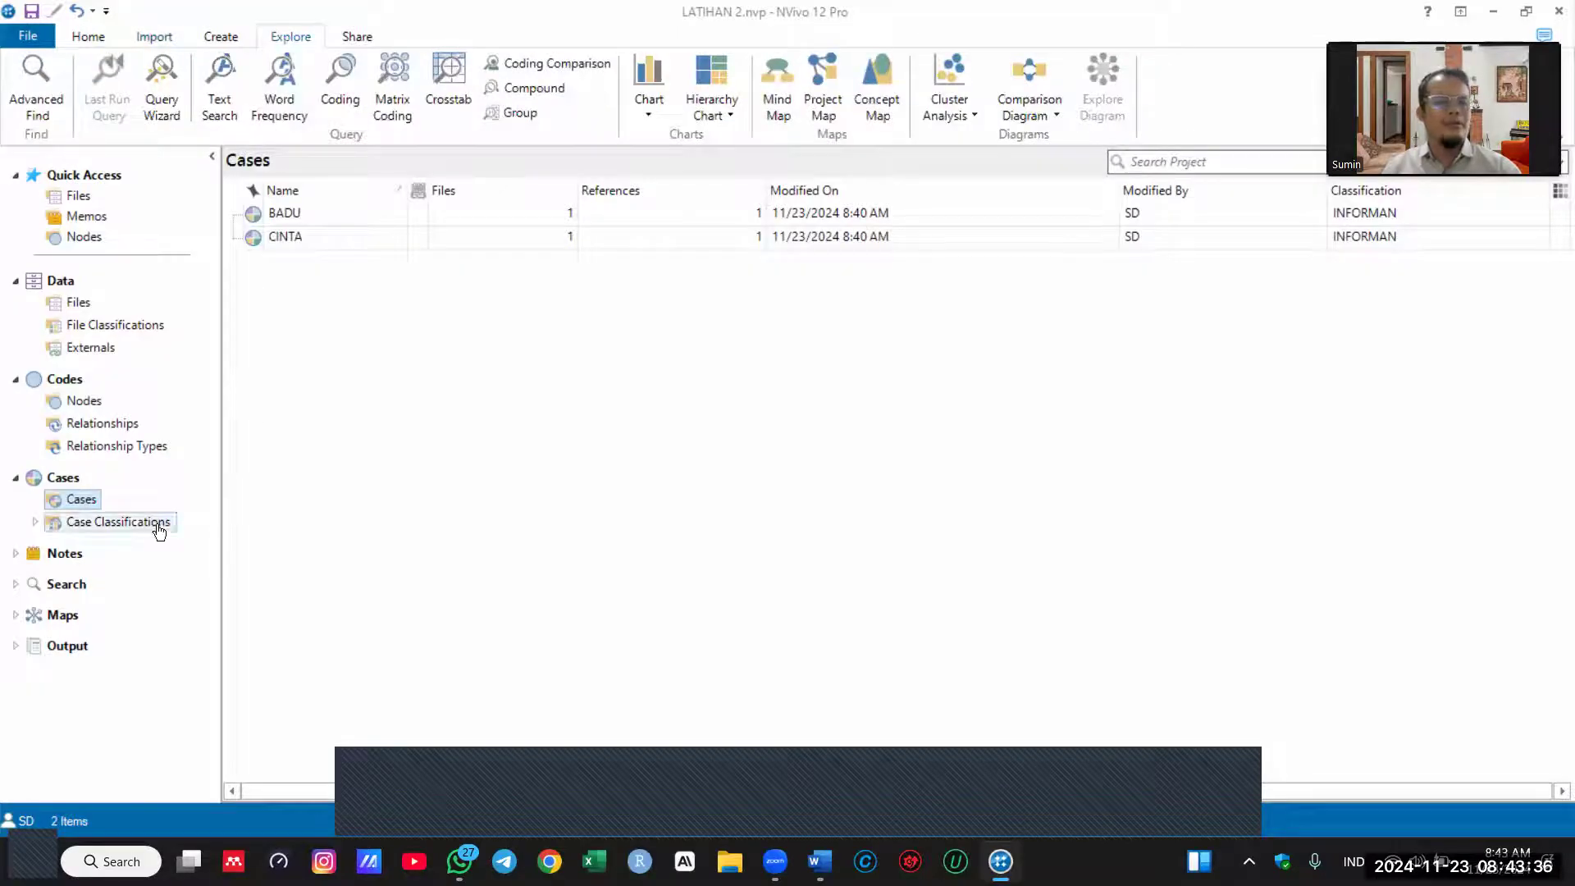
{"action": "left_click", "coordinate": [46, 617]}
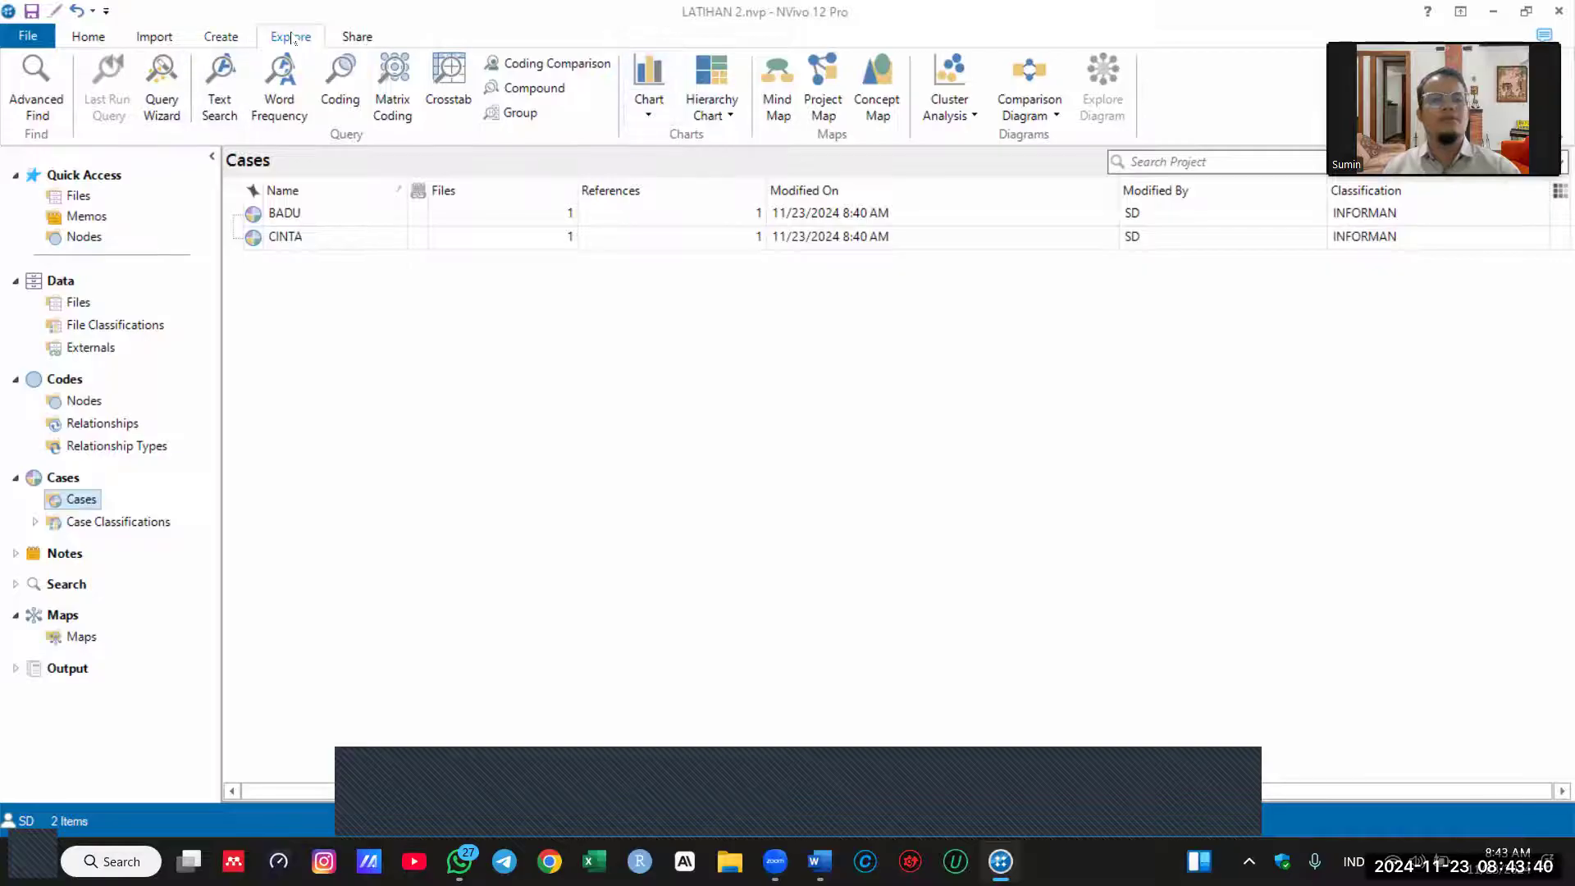
{"action": "left_click", "coordinate": [820, 104]}
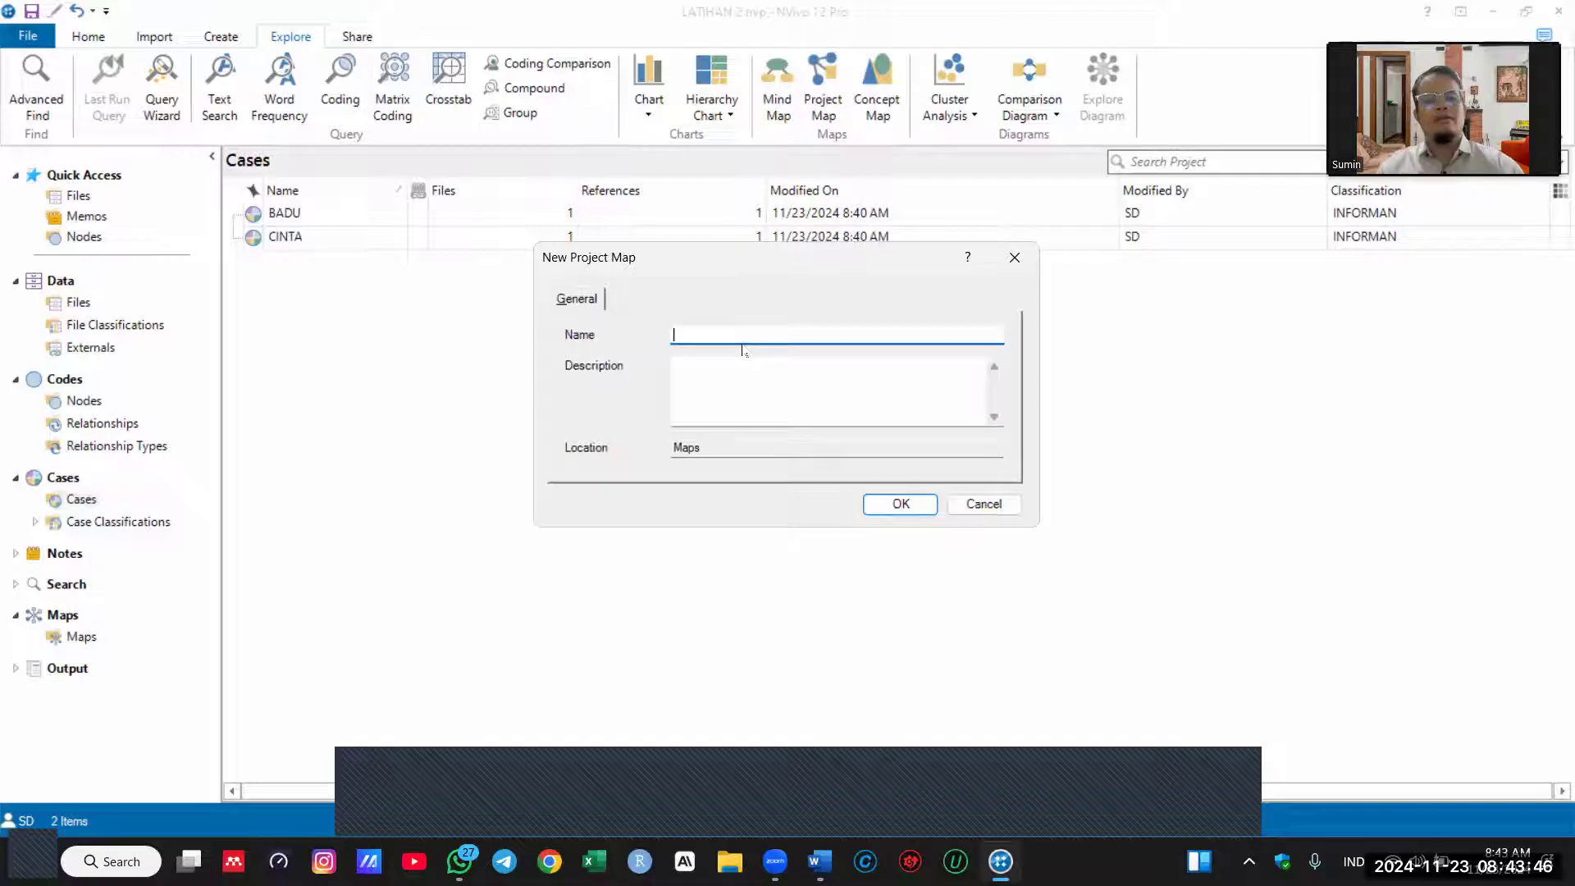
{"action": "type", "text": "t"}
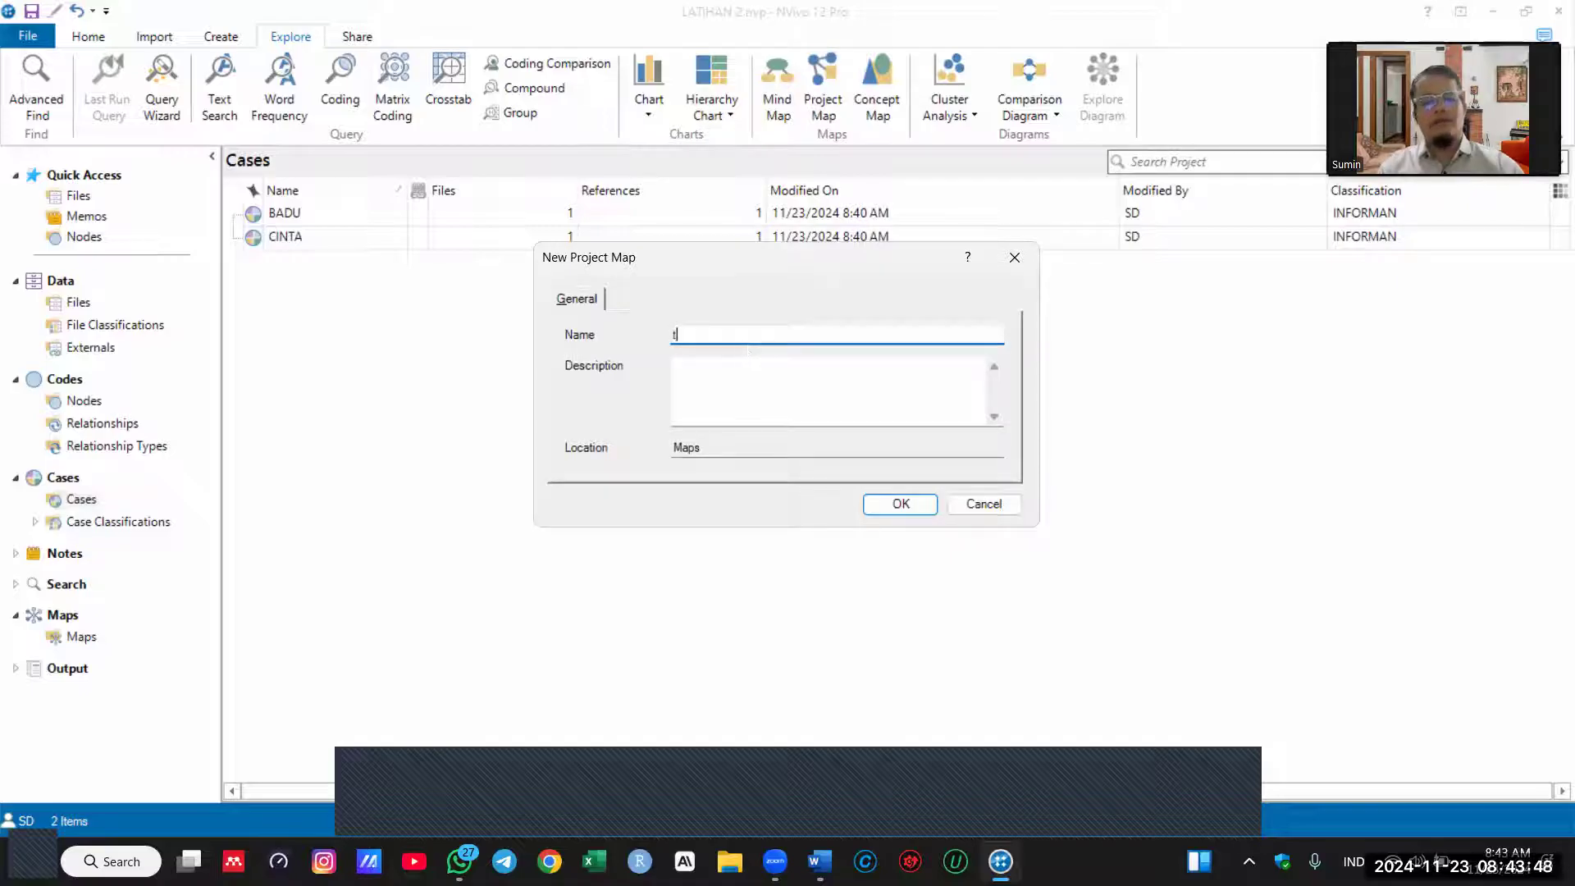
{"action": "type", "text": "Triangulasi Sumber"}
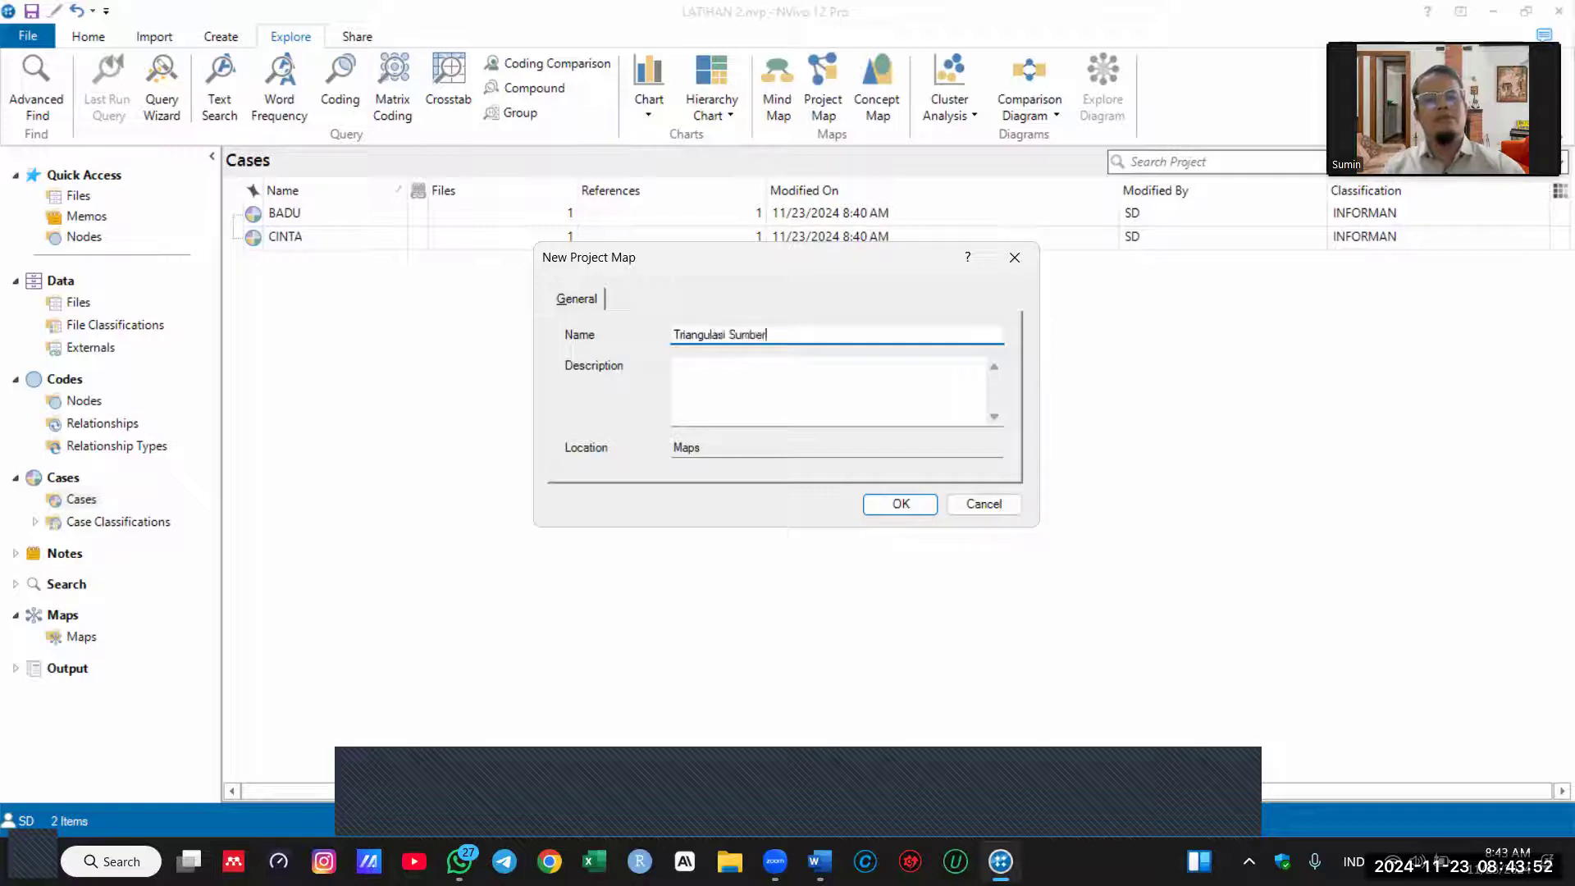
{"action": "left_click", "coordinate": [909, 506]}
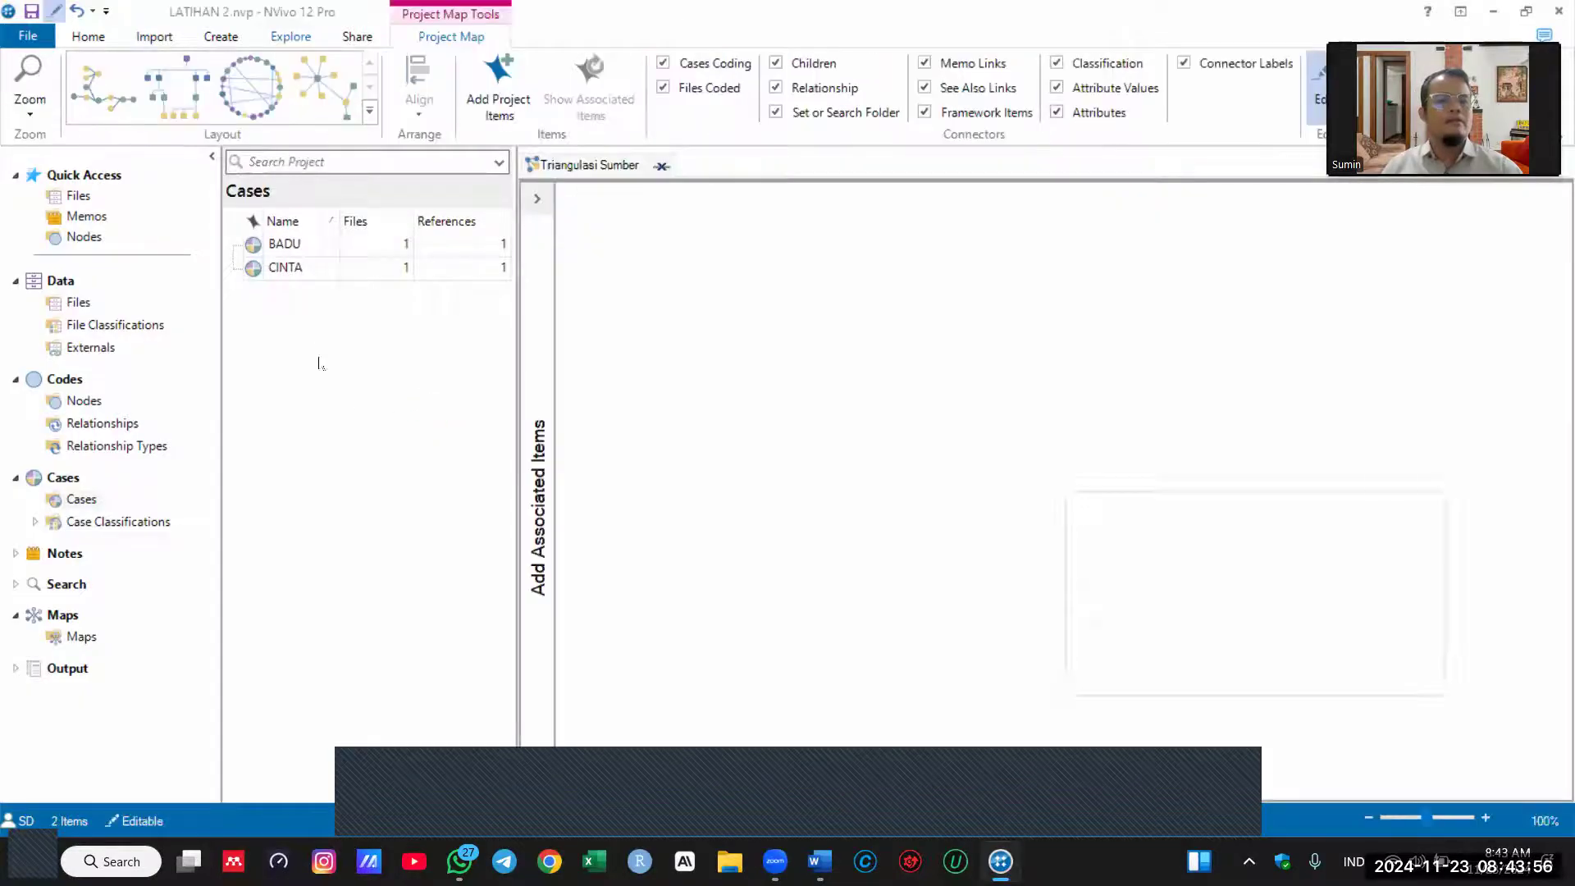
Step: Add the five child nodes of Moderasi Beragama and both informant cases to the Triangulasi Sumber map
{"action": "left_click", "coordinate": [85, 401]}
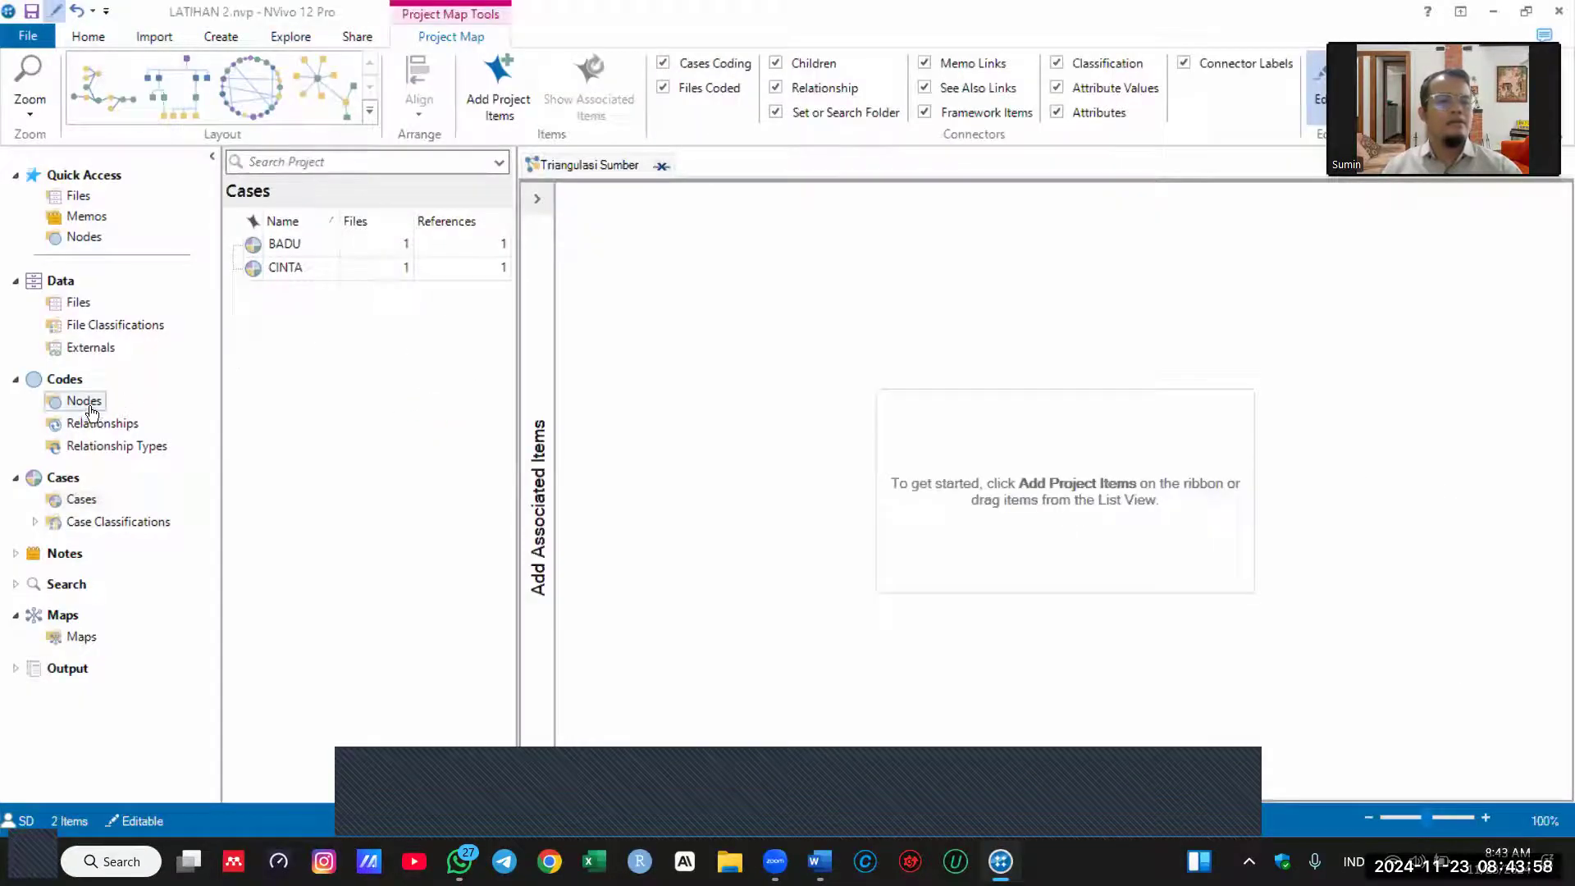
{"action": "left_click_drag", "start_coordinate": [319, 310], "coordinate": [1111, 478]}
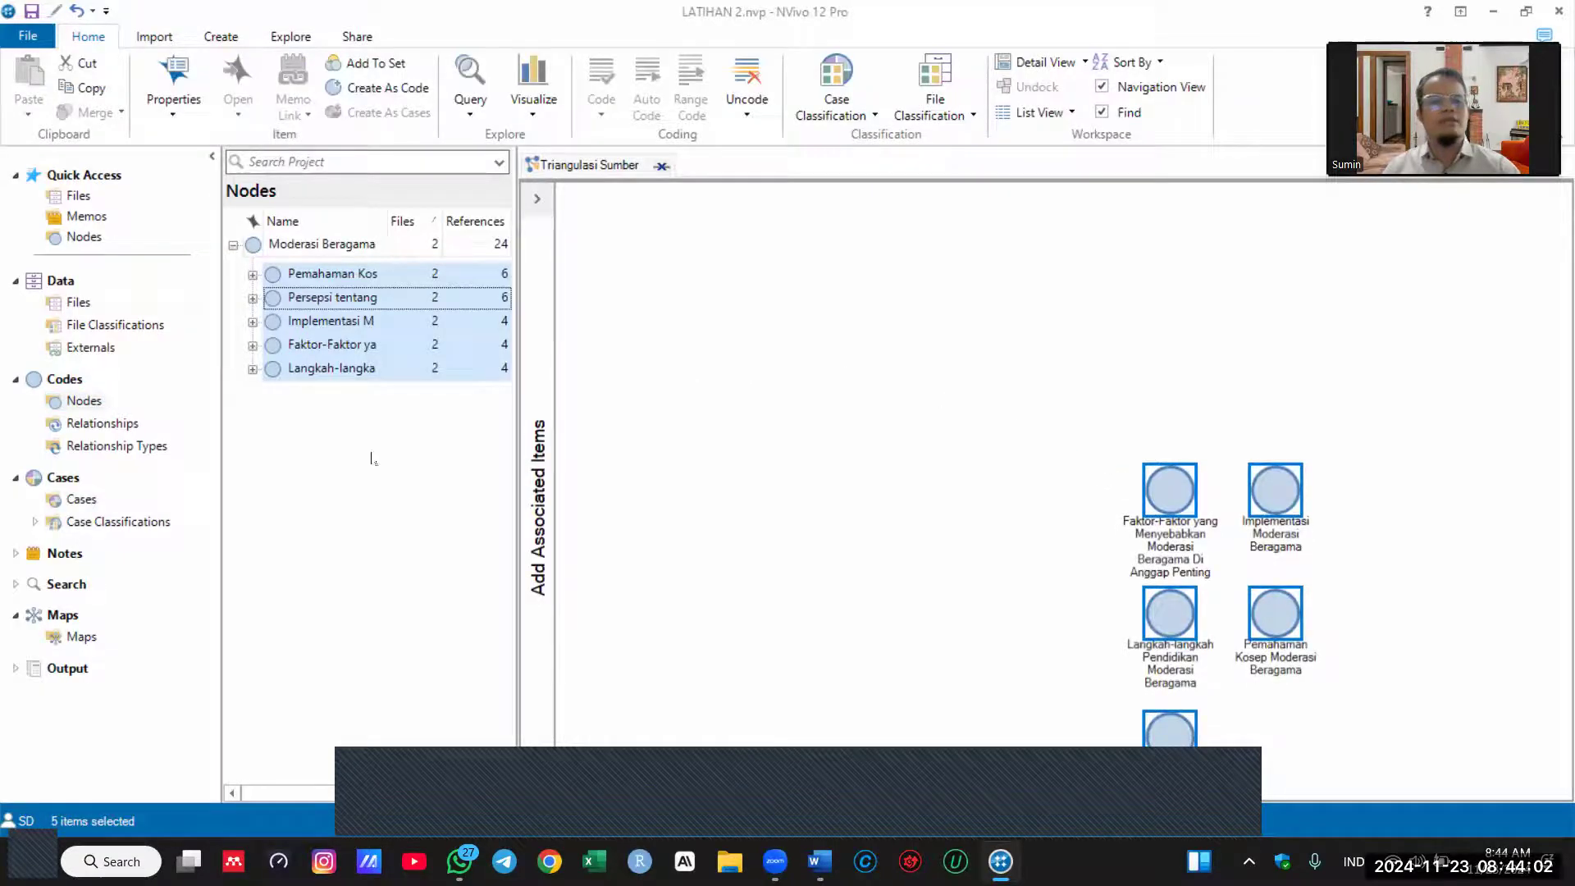
{"action": "left_click", "coordinate": [81, 499]}
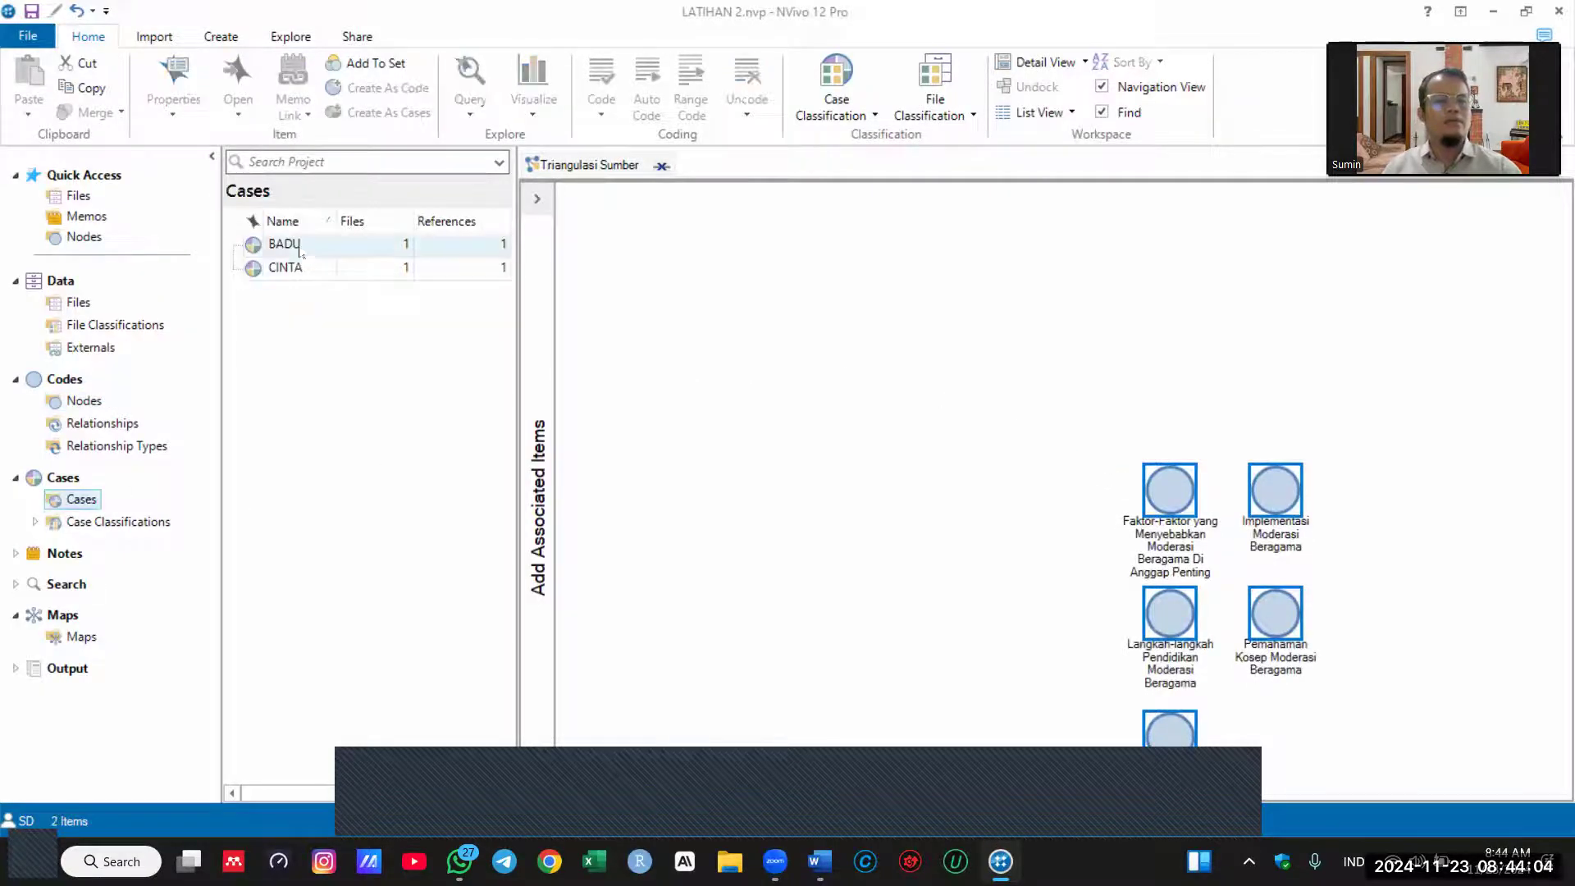
{"action": "left_click", "coordinate": [301, 274], "text": "shift"}
{"action": "left_click_drag", "start_coordinate": [301, 274], "coordinate": [823, 425]}
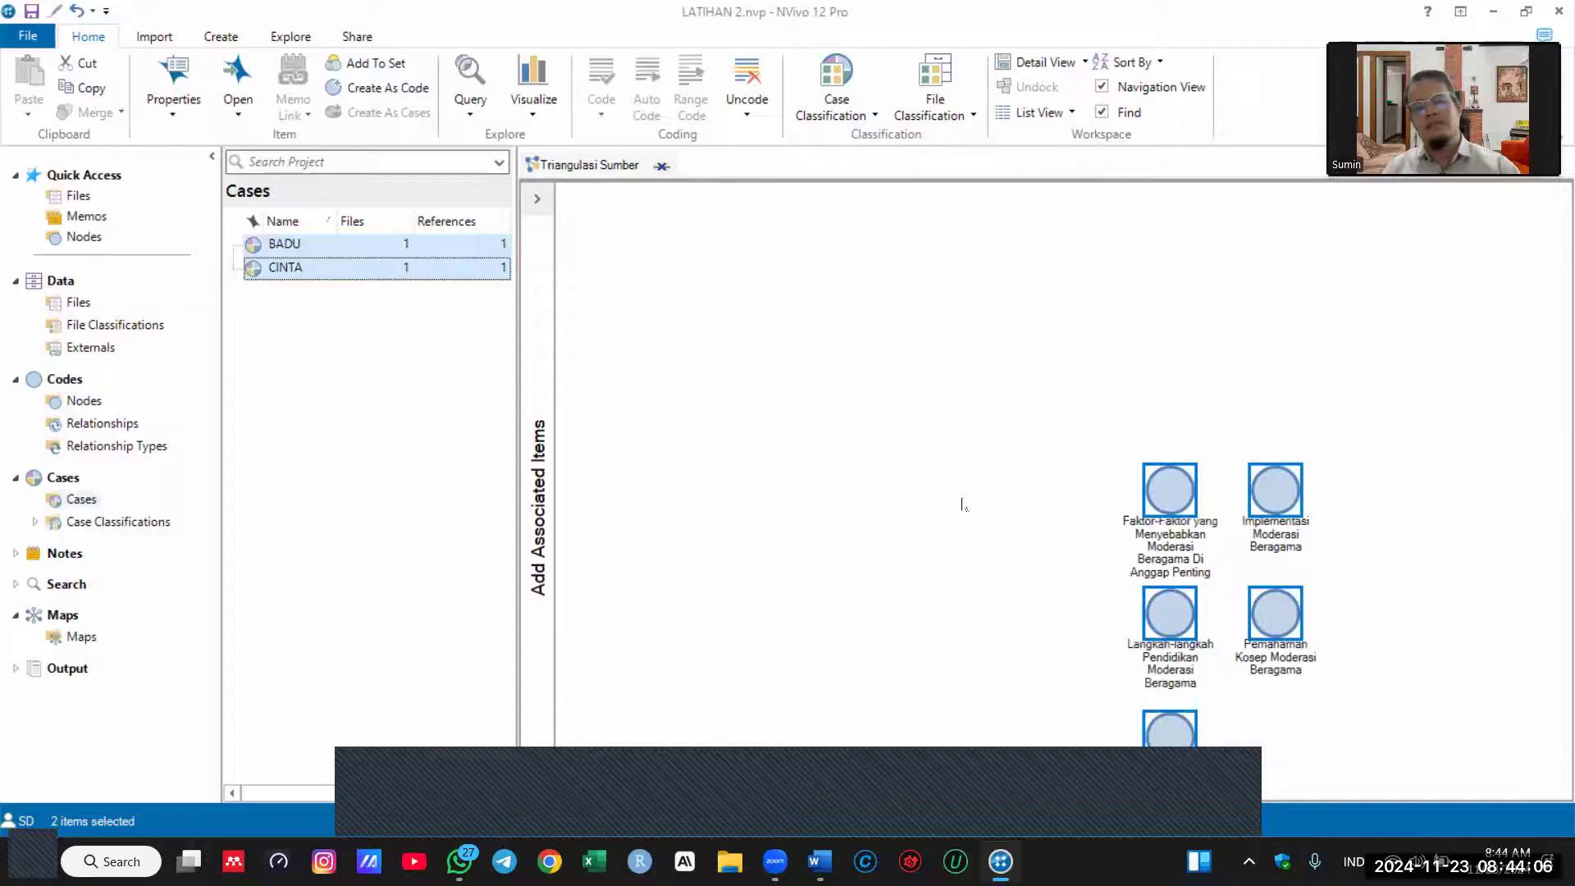
Step: Apply the circle layout to the map, and move the Persepsi tentang Moderasi Beragama node and both cases outward
{"action": "left_click_drag", "start_coordinate": [1179, 493], "coordinate": [1172, 437]}
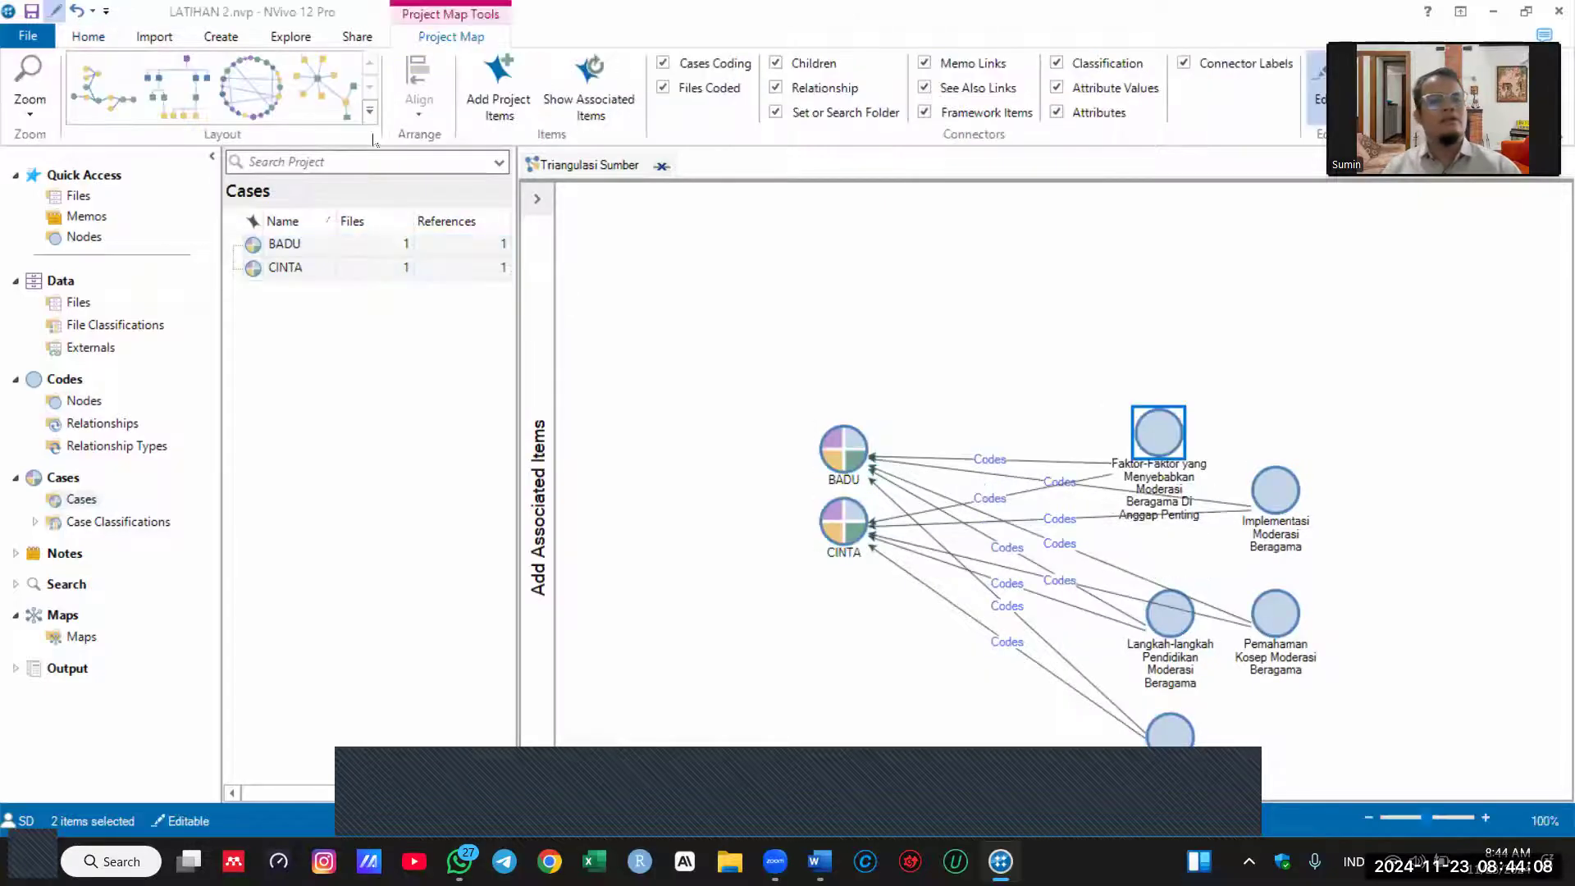
{"action": "left_click", "coordinate": [266, 103]}
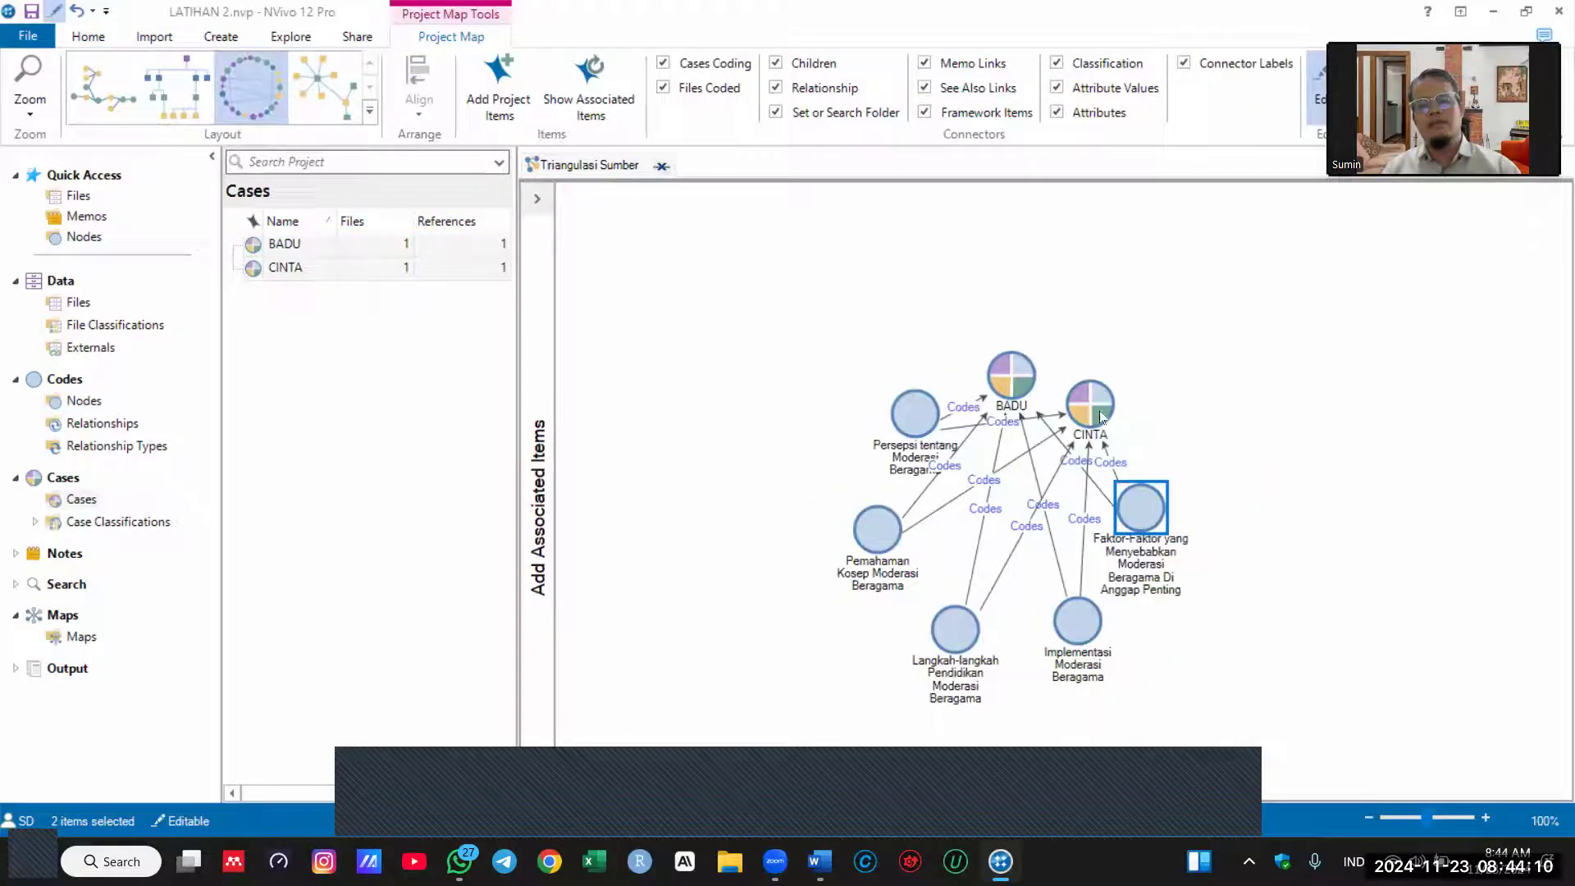
{"action": "left_click_drag", "start_coordinate": [914, 413], "coordinate": [809, 380]}
{"action": "left_click", "coordinate": [1010, 361]}
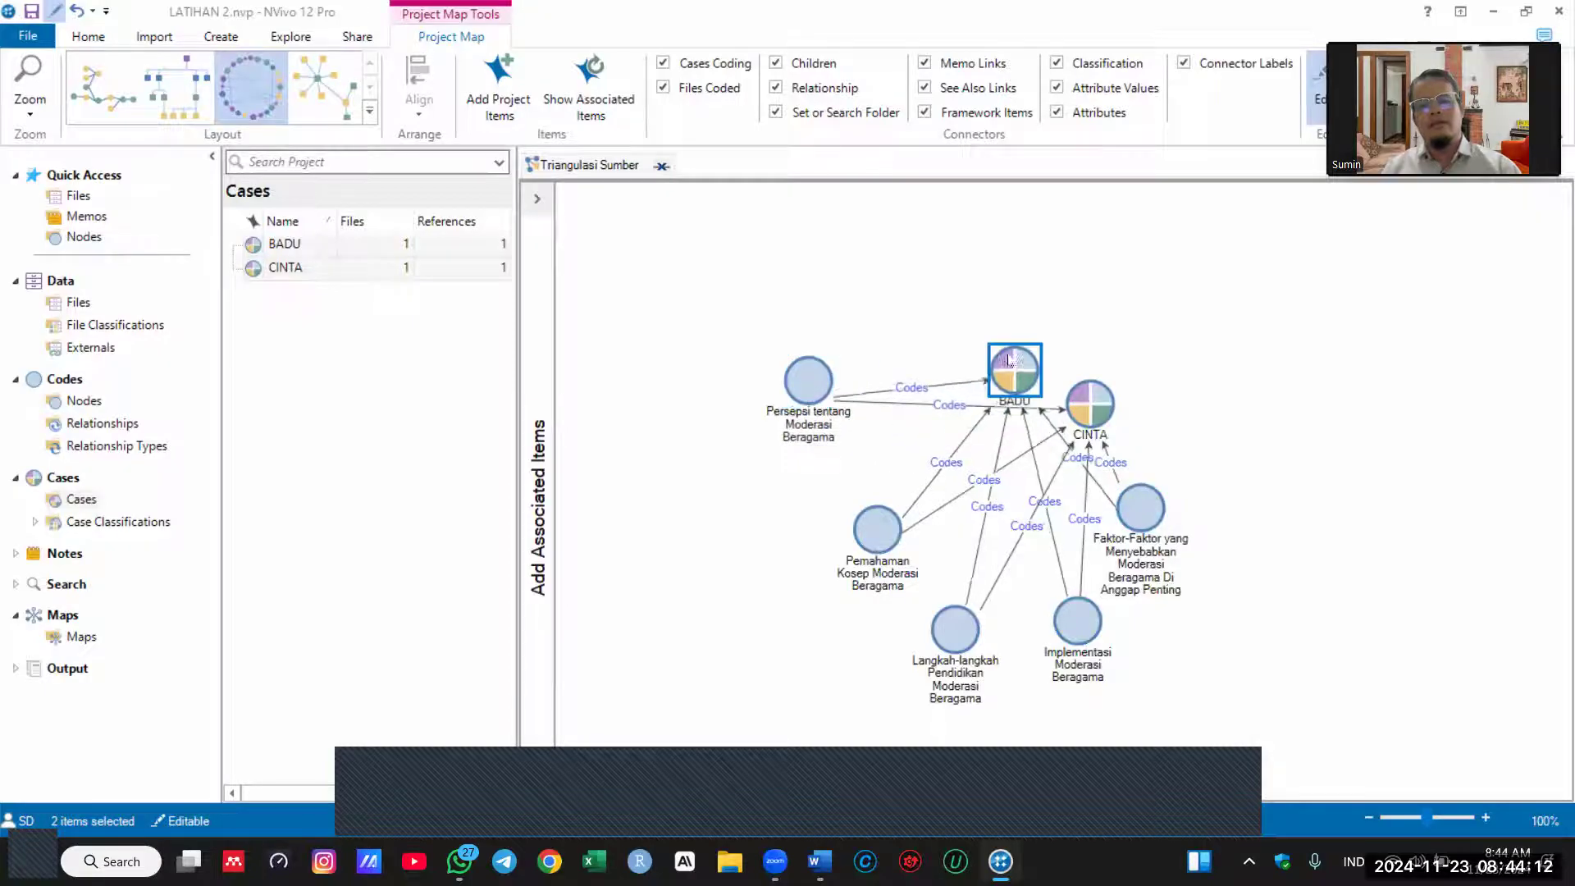
{"action": "left_click_drag", "start_coordinate": [1010, 361], "coordinate": [1014, 322]}
{"action": "left_click_drag", "start_coordinate": [1105, 404], "coordinate": [1162, 343]}
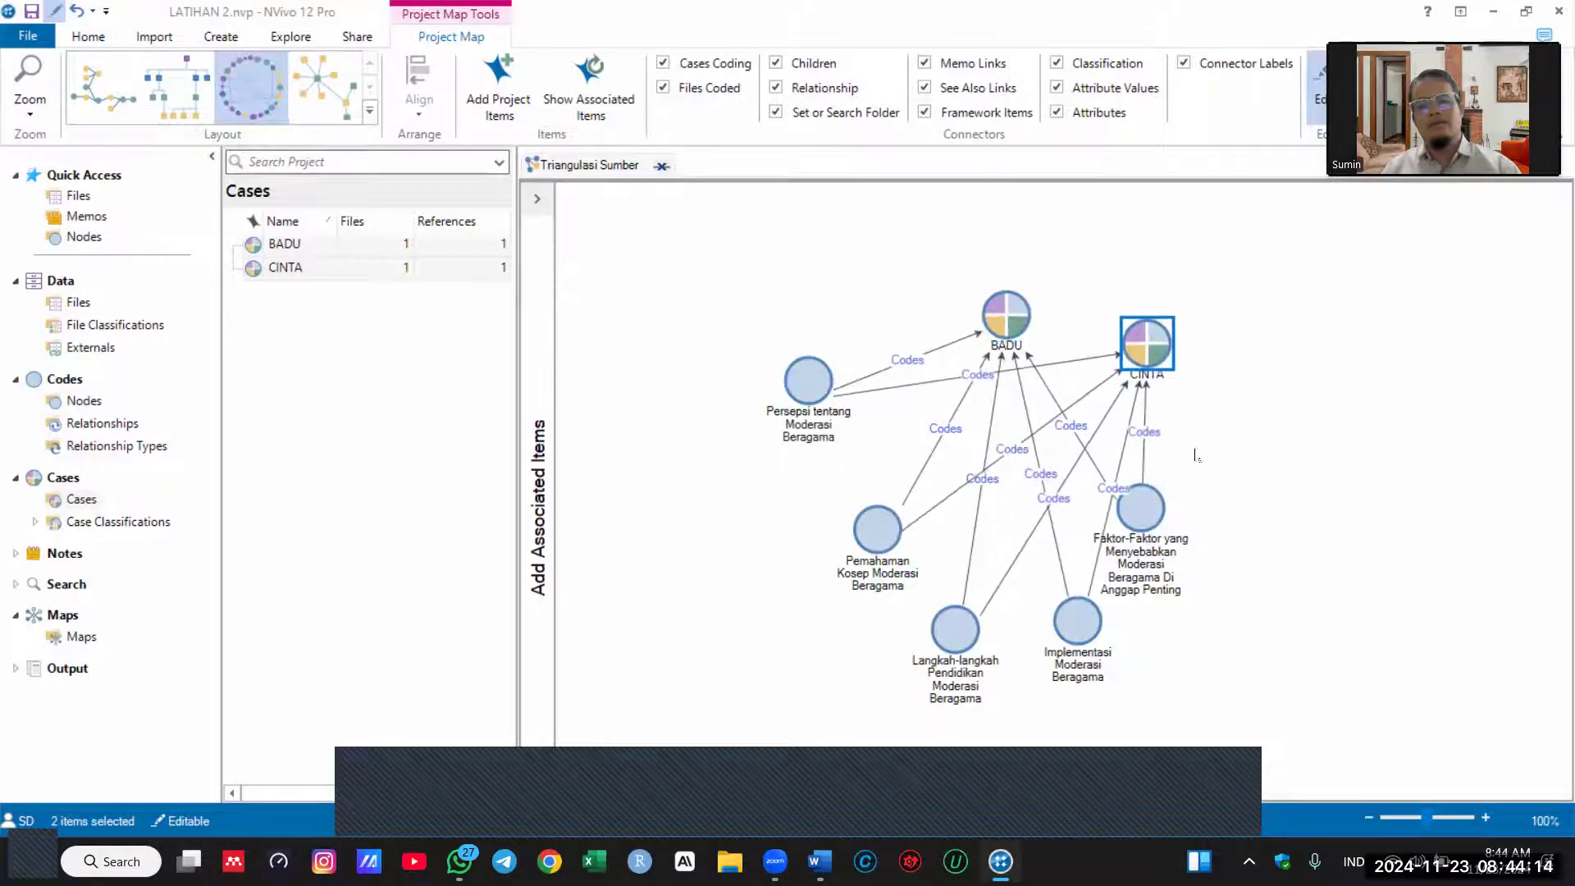
Step: Spread the four other theme nodes across the lower part of the map and move the two cases farther apart above them
{"action": "left_click_drag", "start_coordinate": [1158, 525], "coordinate": [1269, 521]}
{"action": "left_click_drag", "start_coordinate": [1077, 621], "coordinate": [1146, 629]}
{"action": "left_click_drag", "start_coordinate": [882, 544], "coordinate": [732, 546]}
{"action": "left_click_drag", "start_coordinate": [956, 641], "coordinate": [860, 641]}
{"action": "left_click_drag", "start_coordinate": [1151, 624], "coordinate": [1100, 650]}
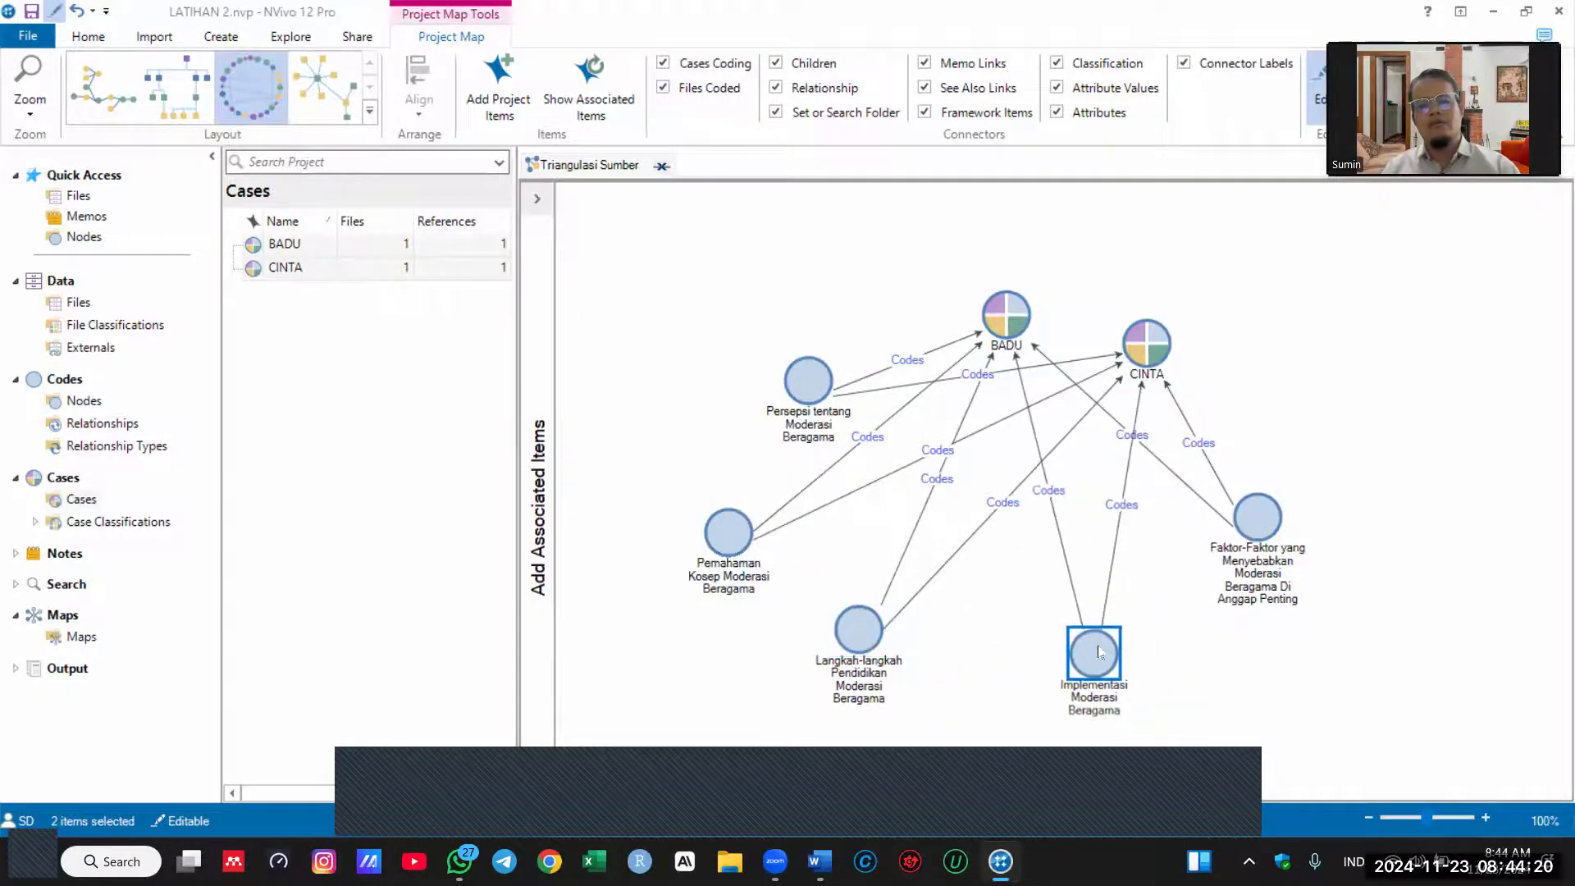
{"action": "left_click_drag", "start_coordinate": [1149, 361], "coordinate": [1207, 365]}
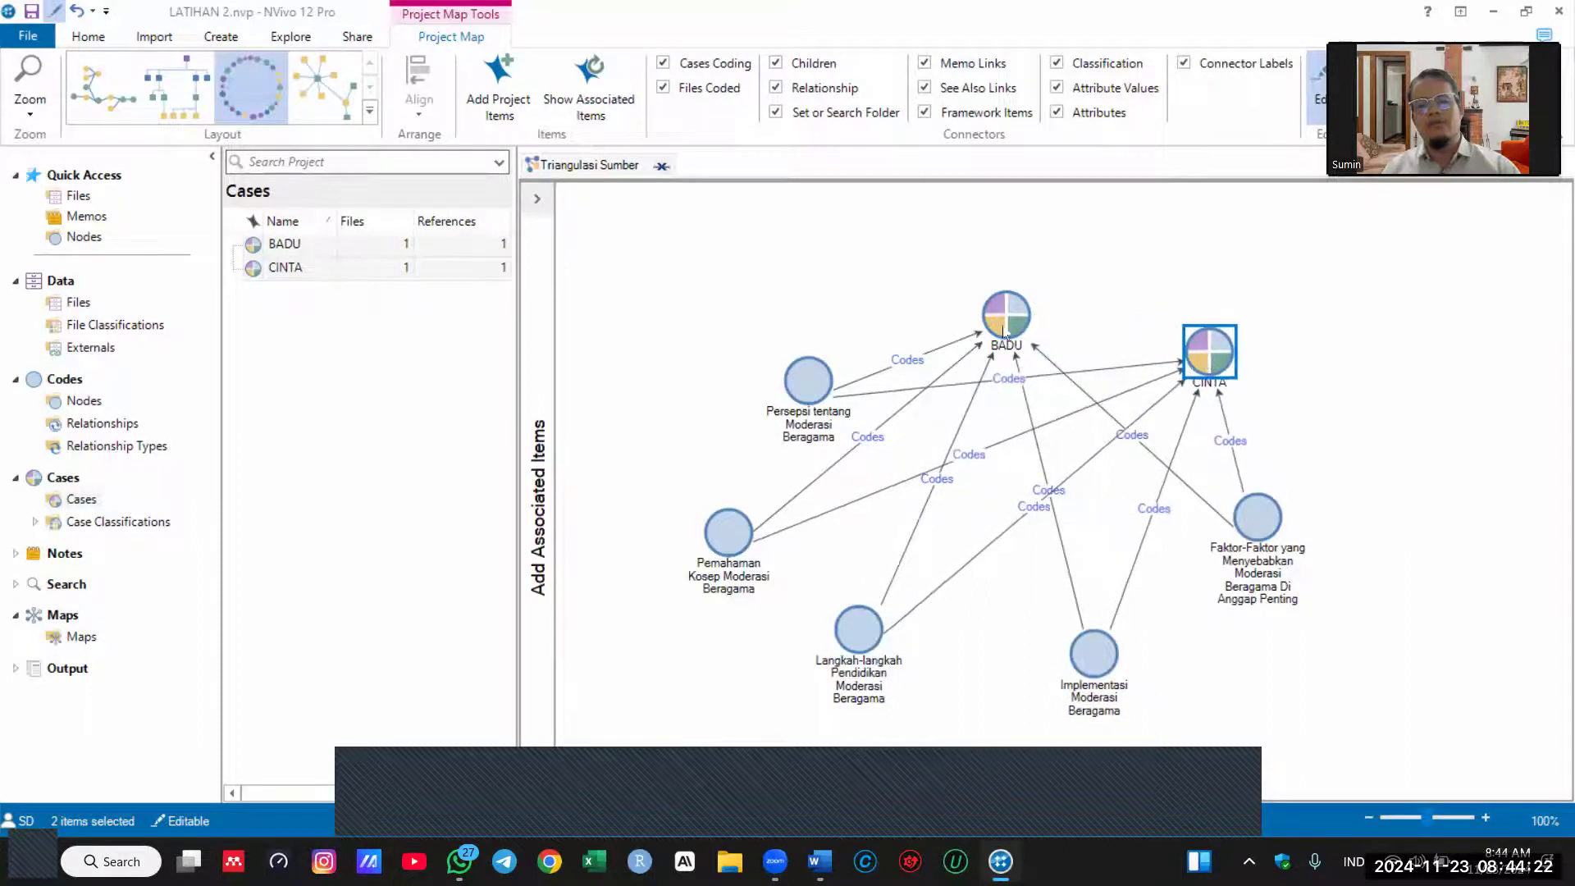
{"action": "left_click_drag", "start_coordinate": [1003, 331], "coordinate": [1018, 304]}
{"action": "left_click_drag", "start_coordinate": [1202, 363], "coordinate": [1214, 346]}
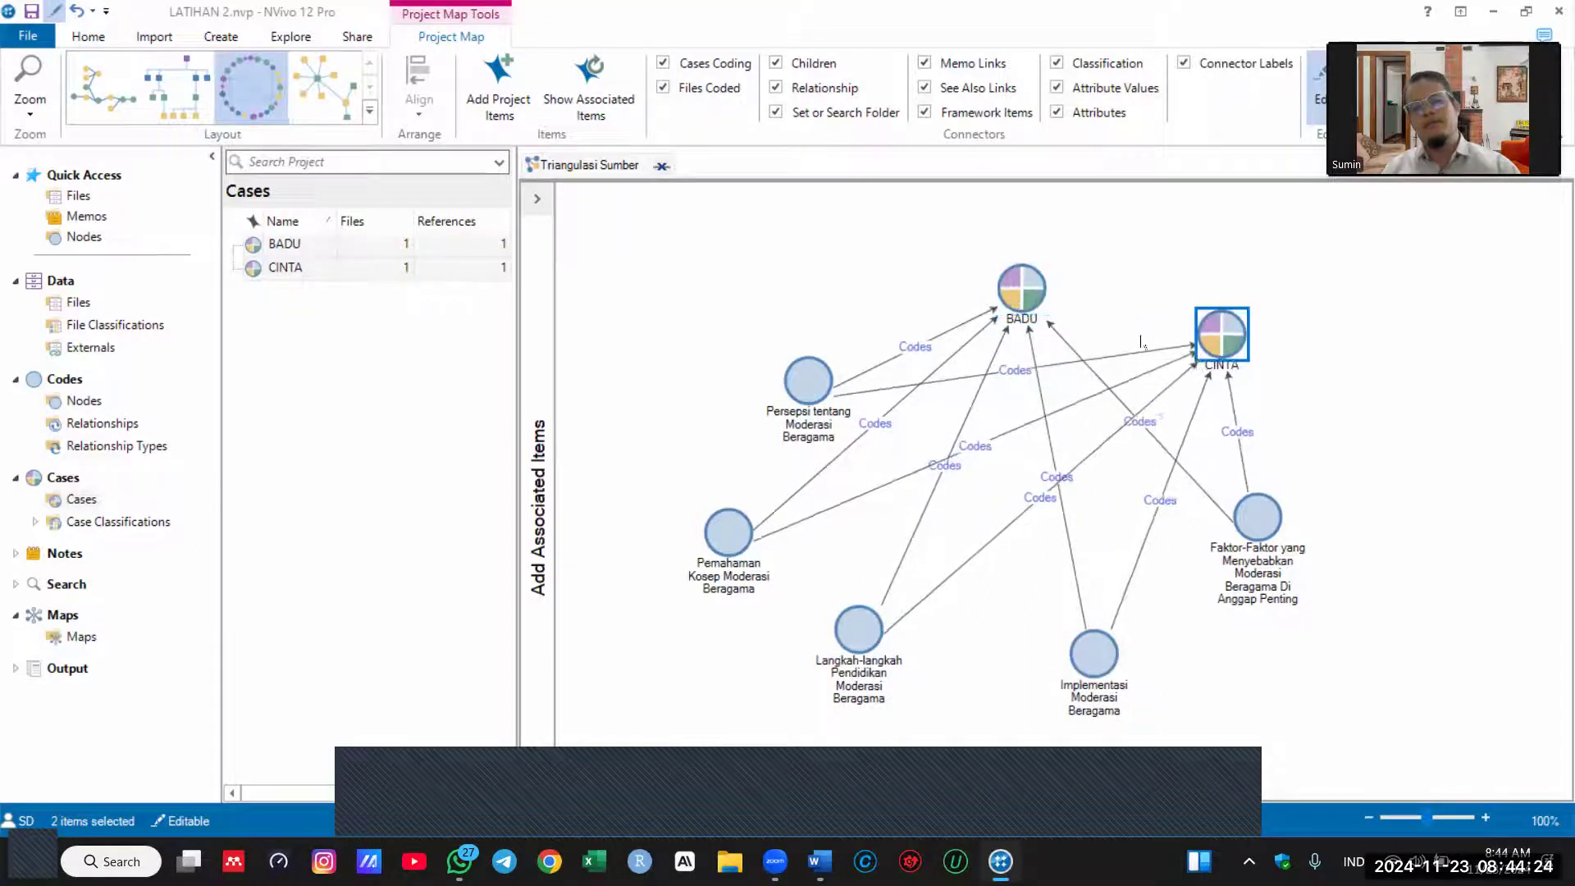
Step: Lower the Faktor-Faktor node, shift the Implementasi and Persepsi nodes left, and fine-tune the positions of both cases
{"action": "left_click_drag", "start_coordinate": [1262, 543], "coordinate": [1255, 592]}
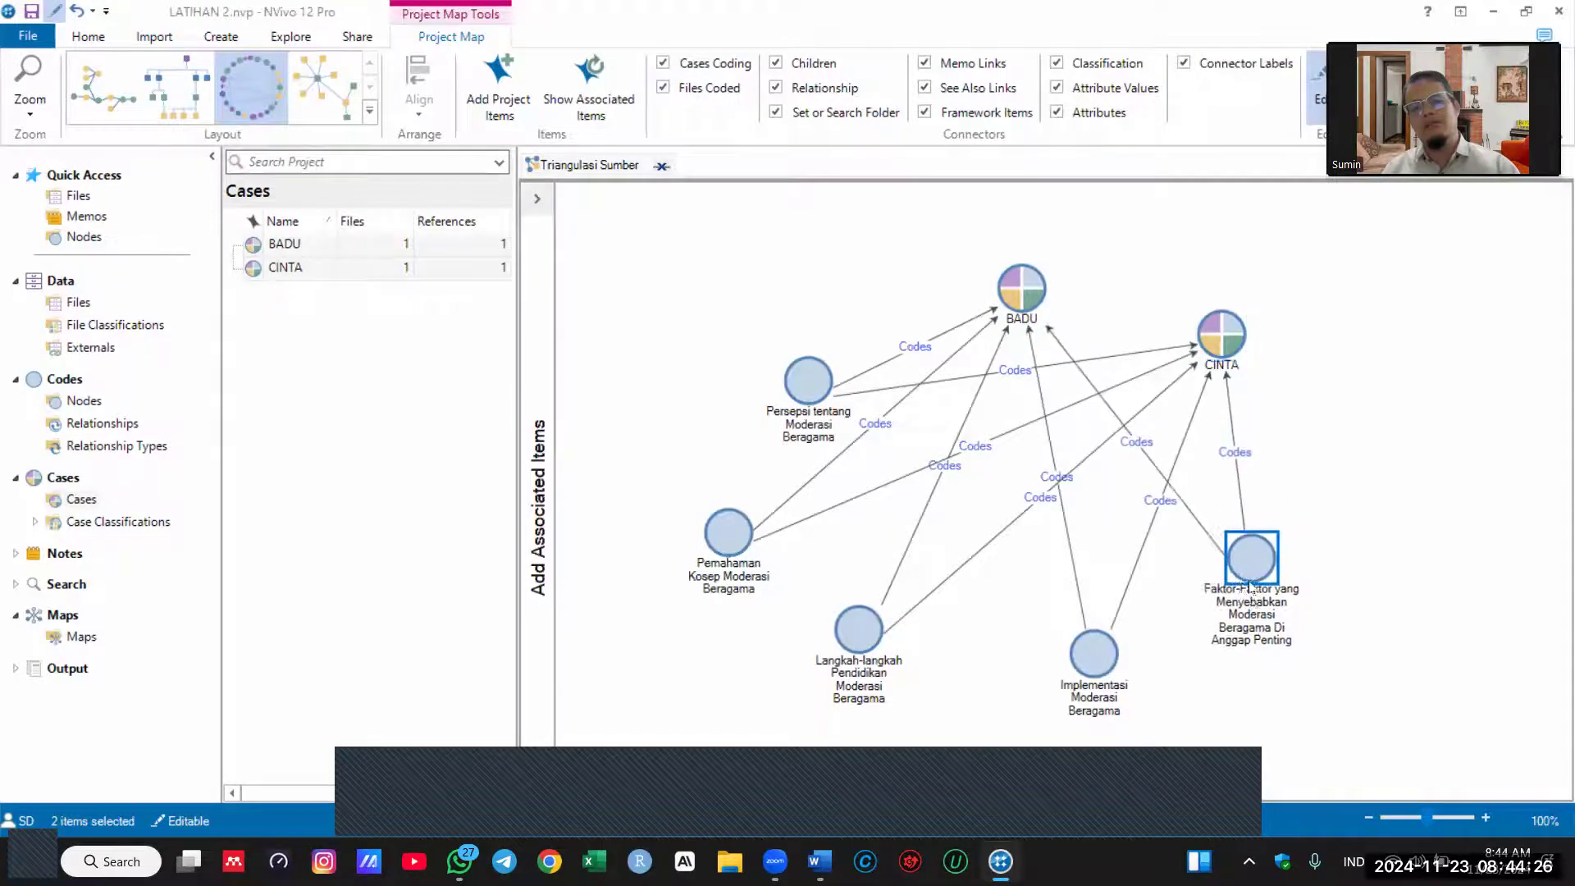
{"action": "left_click_drag", "start_coordinate": [1107, 658], "coordinate": [1038, 665]}
{"action": "left_click_drag", "start_coordinate": [1284, 603], "coordinate": [1256, 649]}
{"action": "left_click_drag", "start_coordinate": [791, 377], "coordinate": [741, 379]}
{"action": "left_click_drag", "start_coordinate": [1019, 304], "coordinate": [1031, 296]}
{"action": "mouse_move", "coordinate": [1210, 342]}
{"action": "left_mouse_down"}
{"action": "mouse_move", "coordinate": [1216, 358]}
{"action": "mouse_move", "coordinate": [1215, 320]}
{"action": "left_mouse_up"}
{"action": "left_click_drag", "start_coordinate": [1055, 297], "coordinate": [1038, 307]}
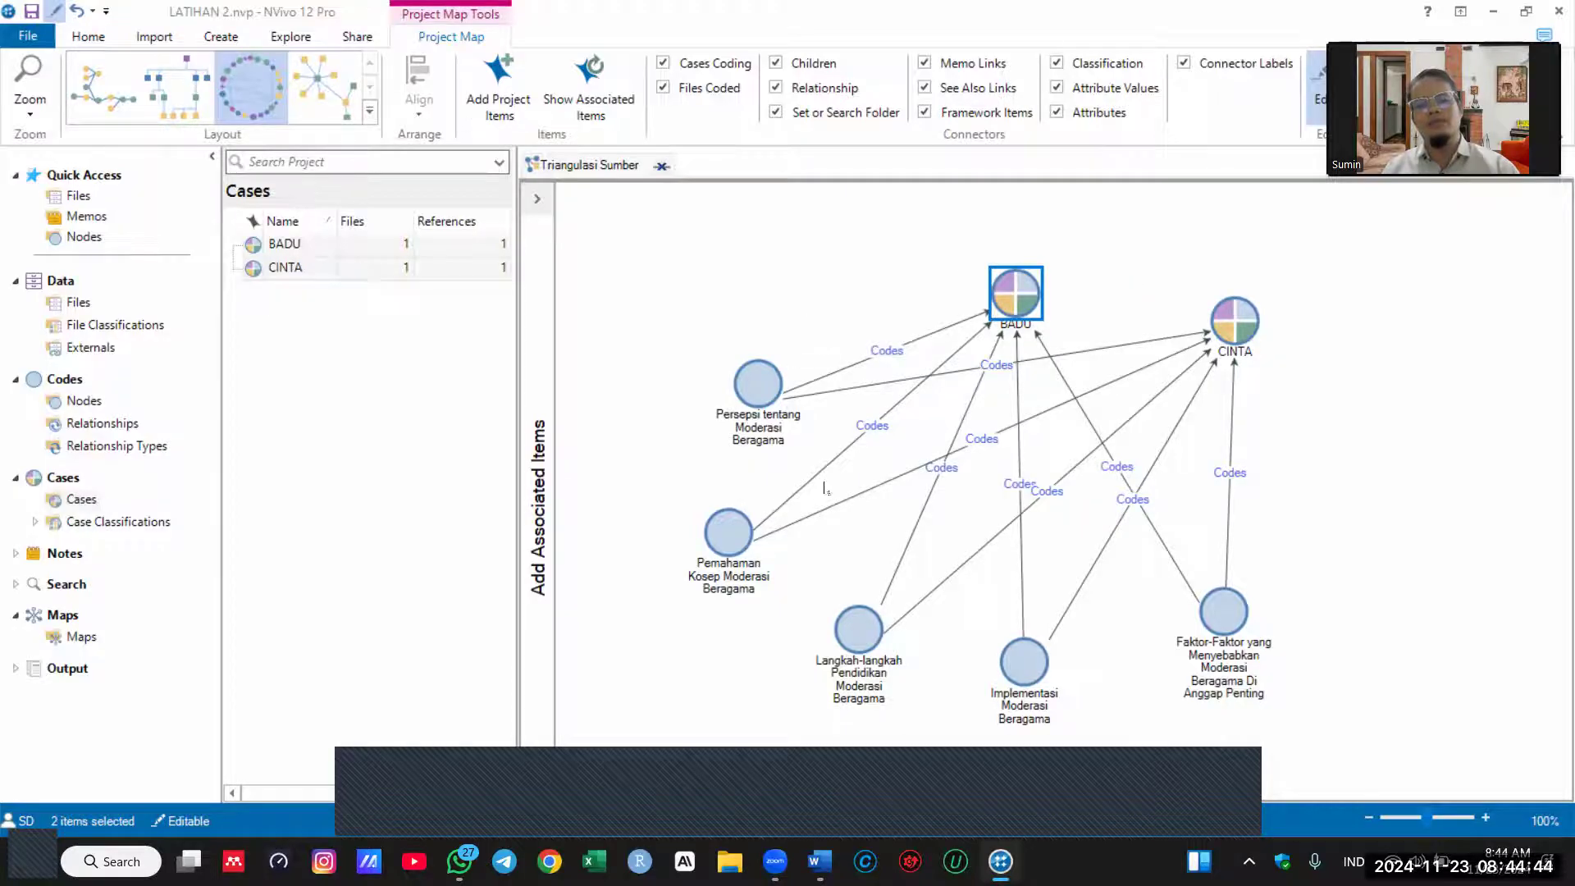
Step: Shift both cases toward the map's right side, the second one lower, and move the Faktor-Faktor node slightly left
{"action": "left_click", "coordinate": [1306, 395]}
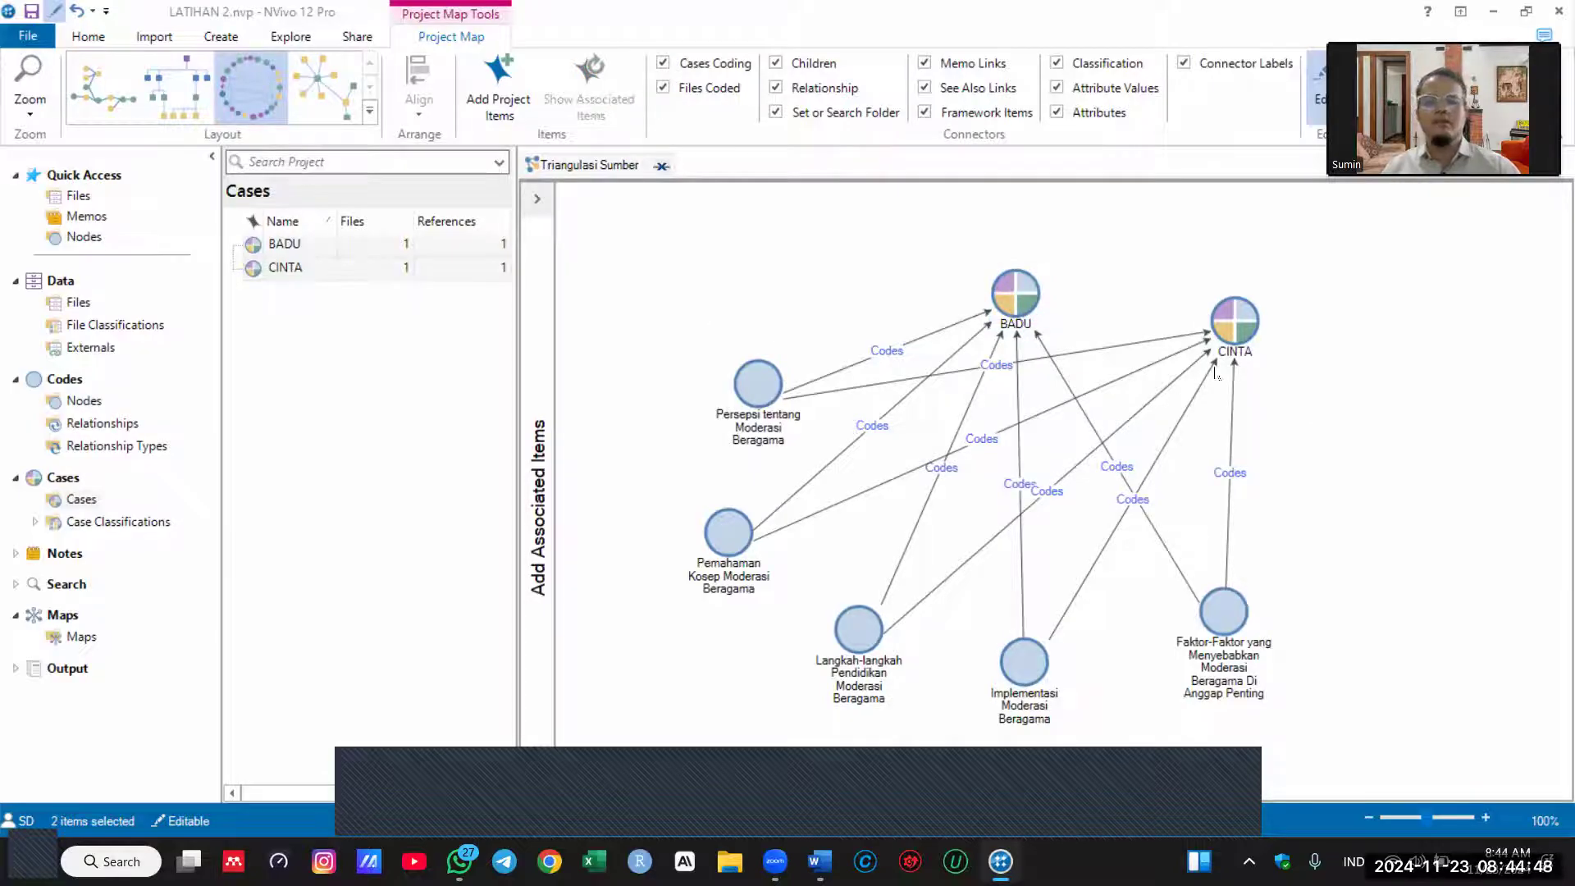
{"action": "left_click_drag", "start_coordinate": [1251, 351], "coordinate": [1280, 445]}
{"action": "left_click_drag", "start_coordinate": [1032, 308], "coordinate": [1124, 304]}
{"action": "left_click_drag", "start_coordinate": [1235, 597], "coordinate": [1197, 609]}
{"action": "left_click_drag", "start_coordinate": [1276, 432], "coordinate": [1270, 382]}
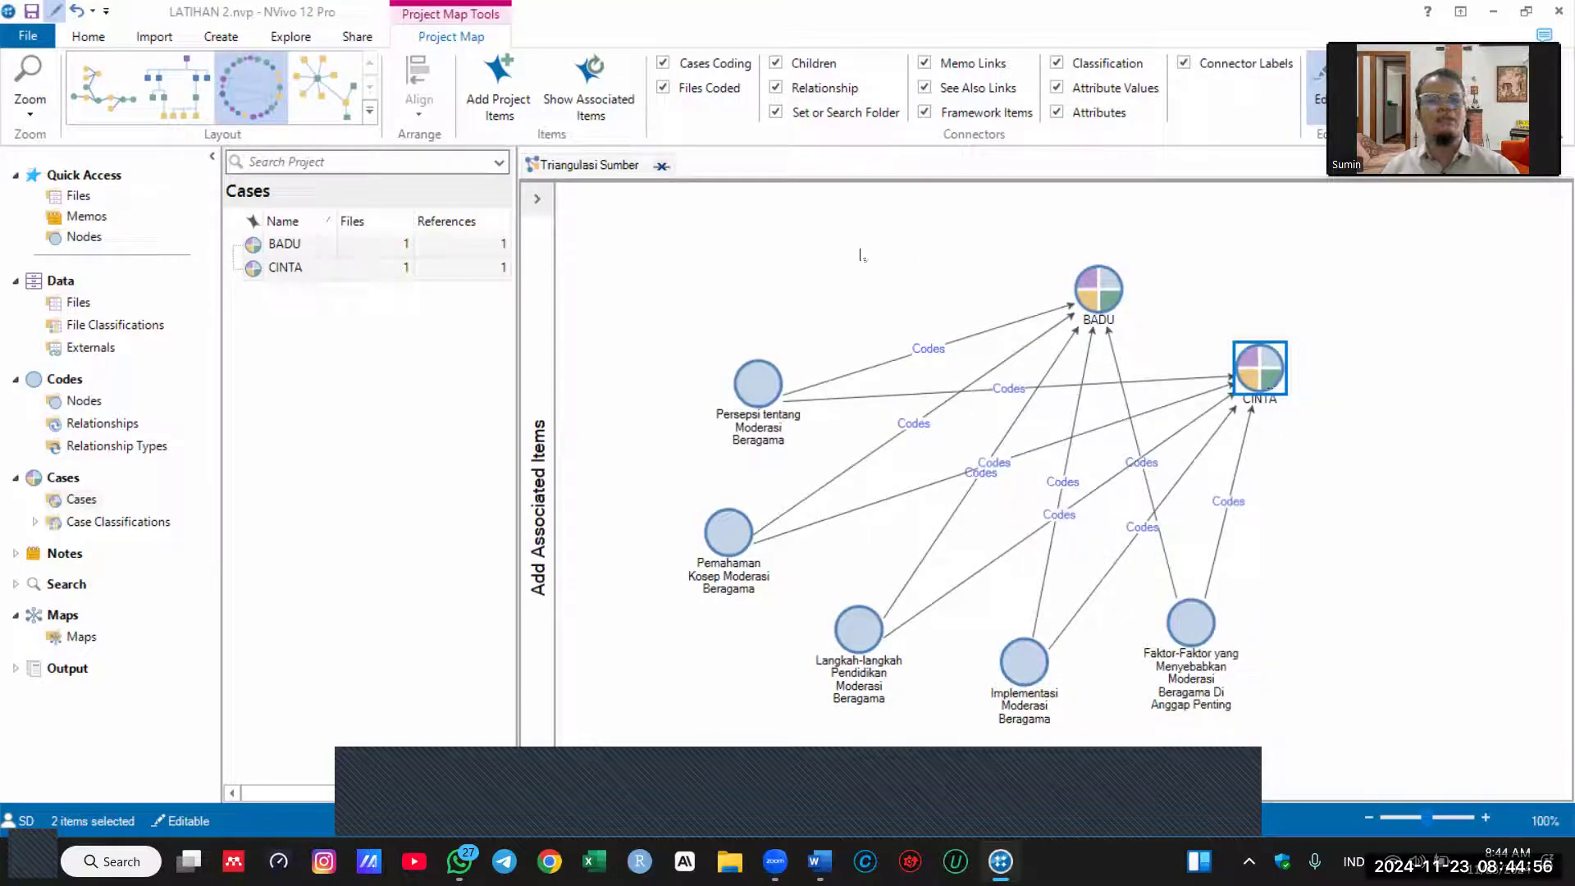
Step: Hide the map's Files Coded, Classification, Attribute Values and Attributes connectors and its connector labels, keeping Cases Coding shown
{"action": "left_click", "coordinate": [664, 88]}
{"action": "left_click", "coordinate": [669, 65]}
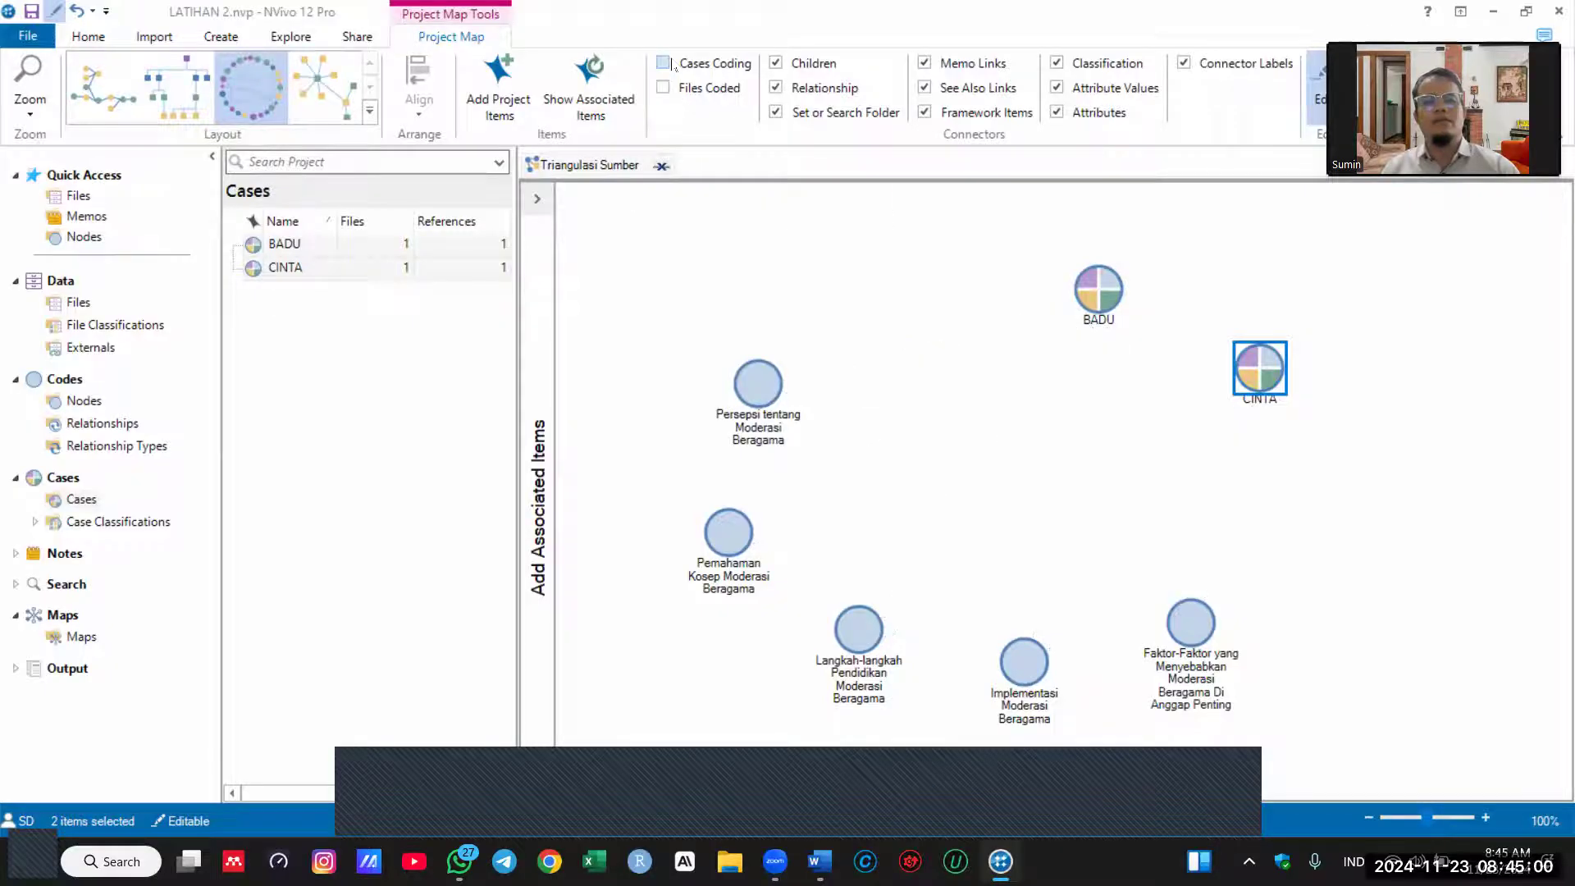
{"action": "left_click", "coordinate": [675, 65]}
{"action": "left_click", "coordinate": [806, 72]}
{"action": "left_click", "coordinate": [807, 71]}
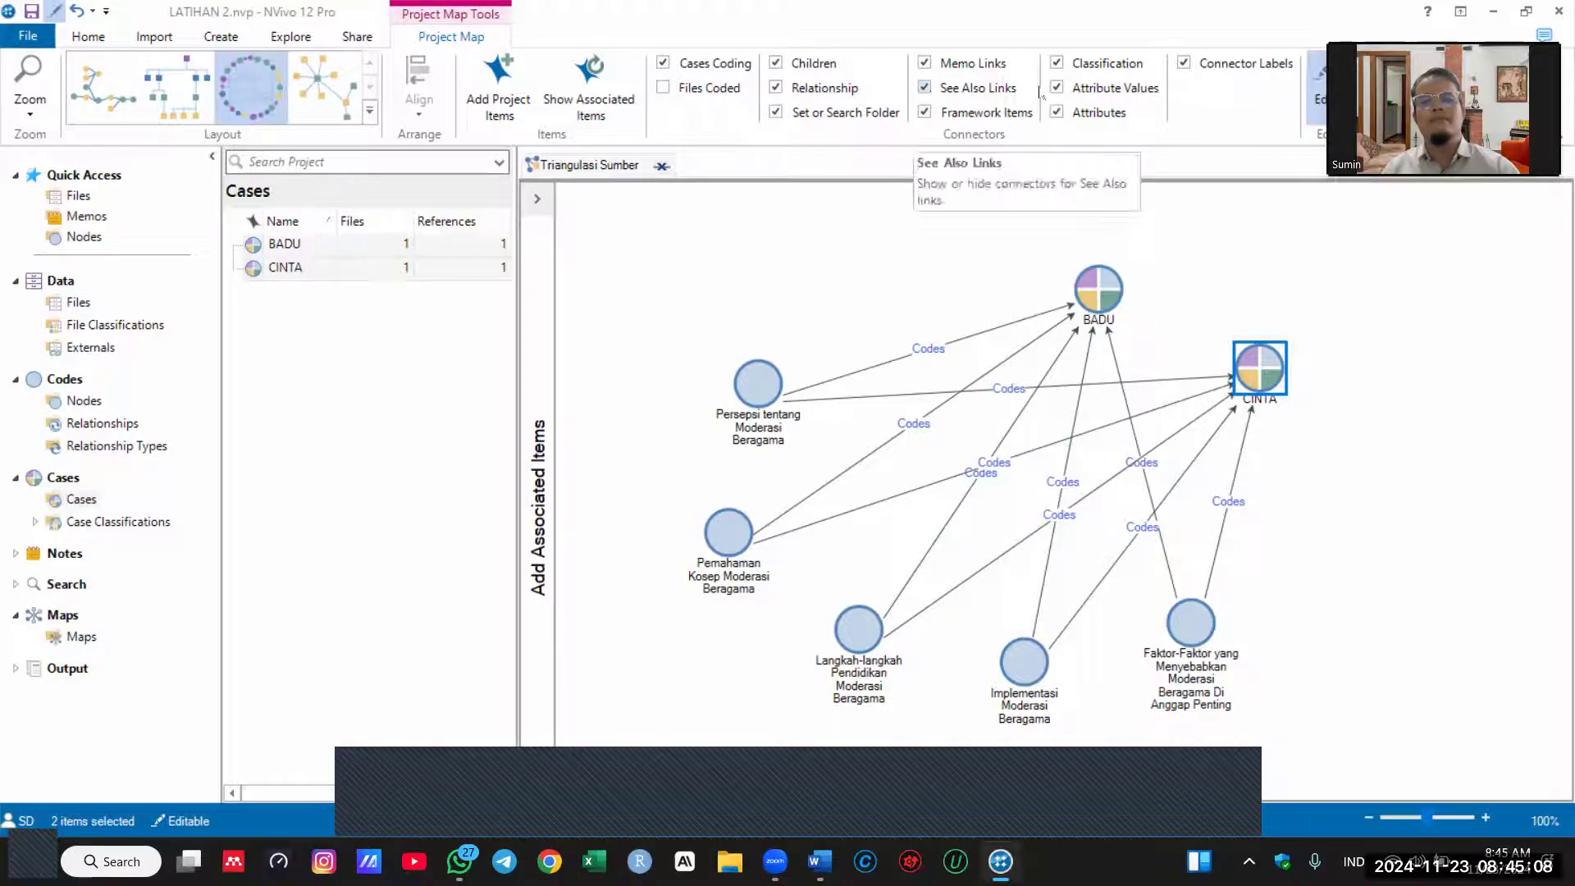
{"action": "left_click", "coordinate": [1056, 63]}
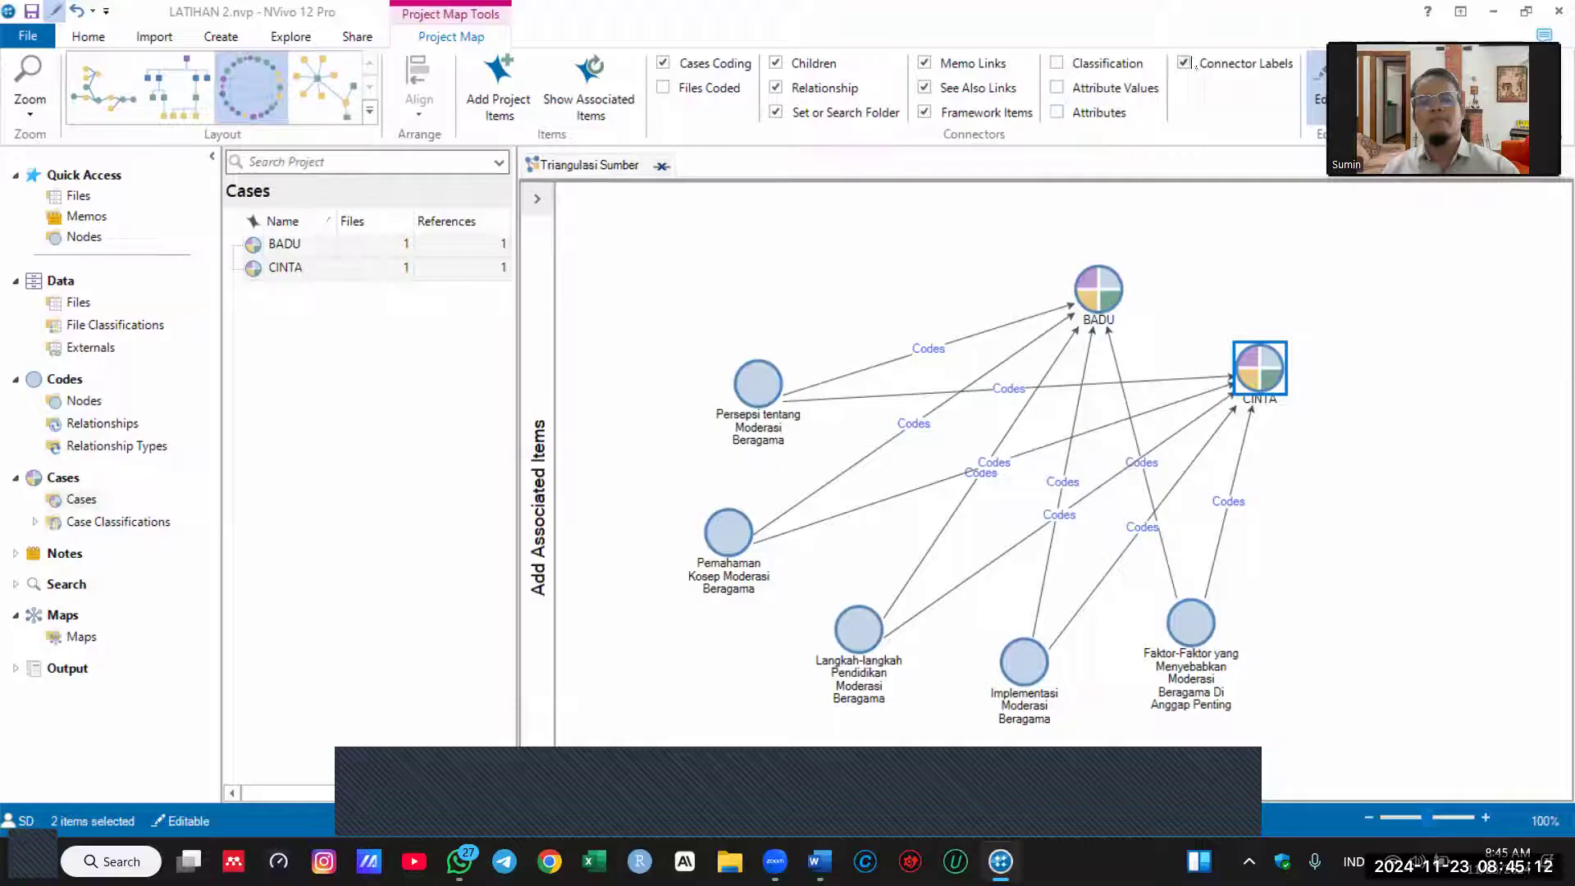
{"action": "left_click", "coordinate": [1185, 63]}
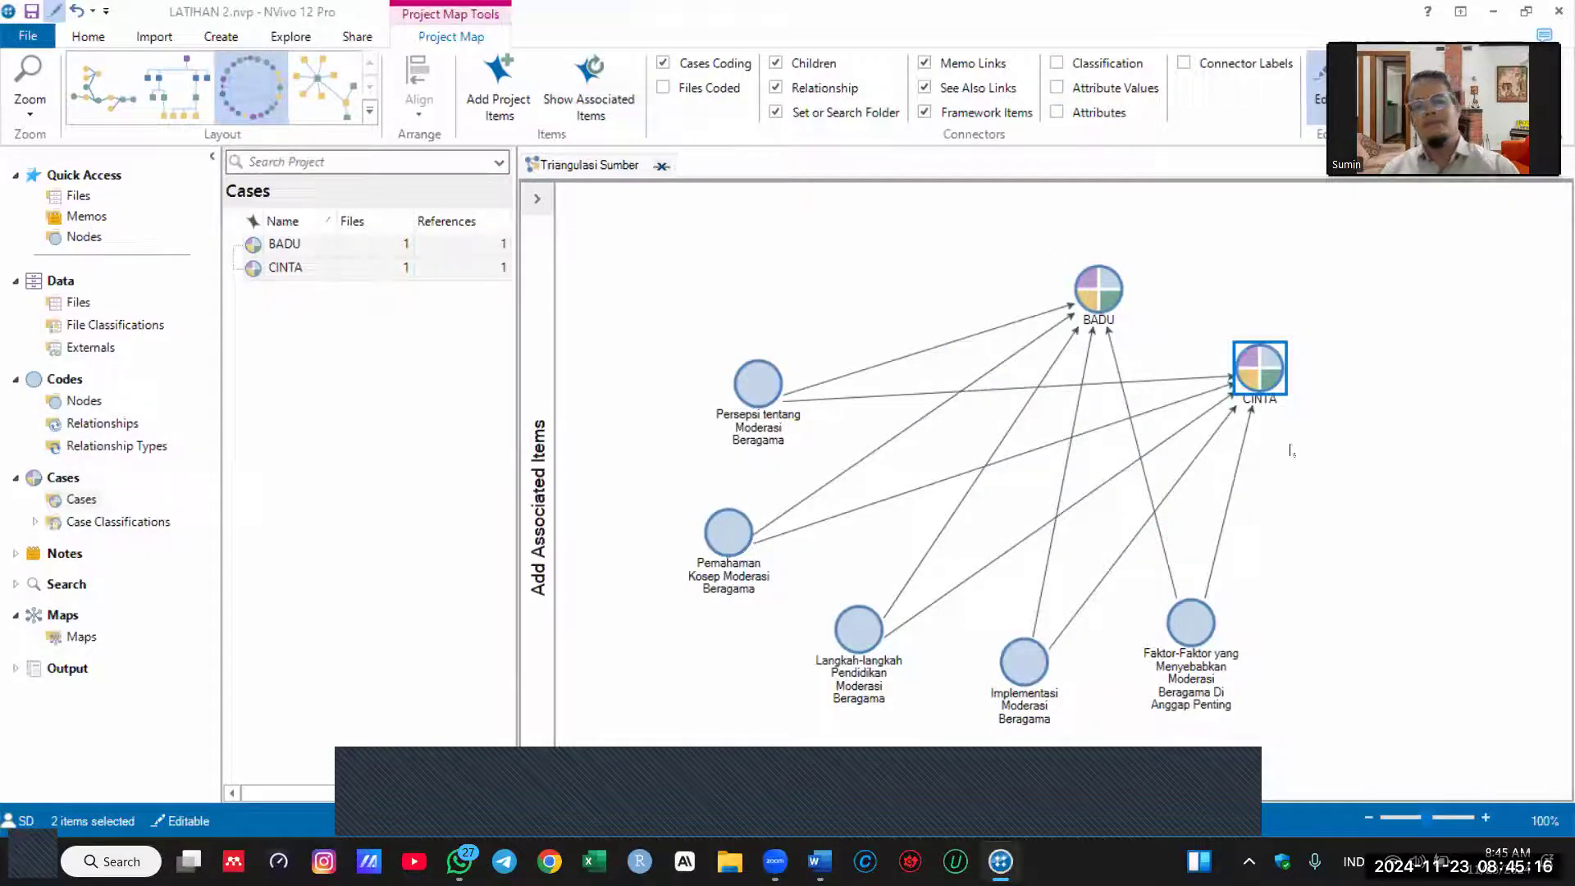
Step: Nudge the Faktor-Faktor node slightly left and export the map as JPEG file Triangulasi Sumber into the Mengajar Analisis Data folder
{"action": "left_click_drag", "start_coordinate": [1199, 636], "coordinate": [1185, 639]}
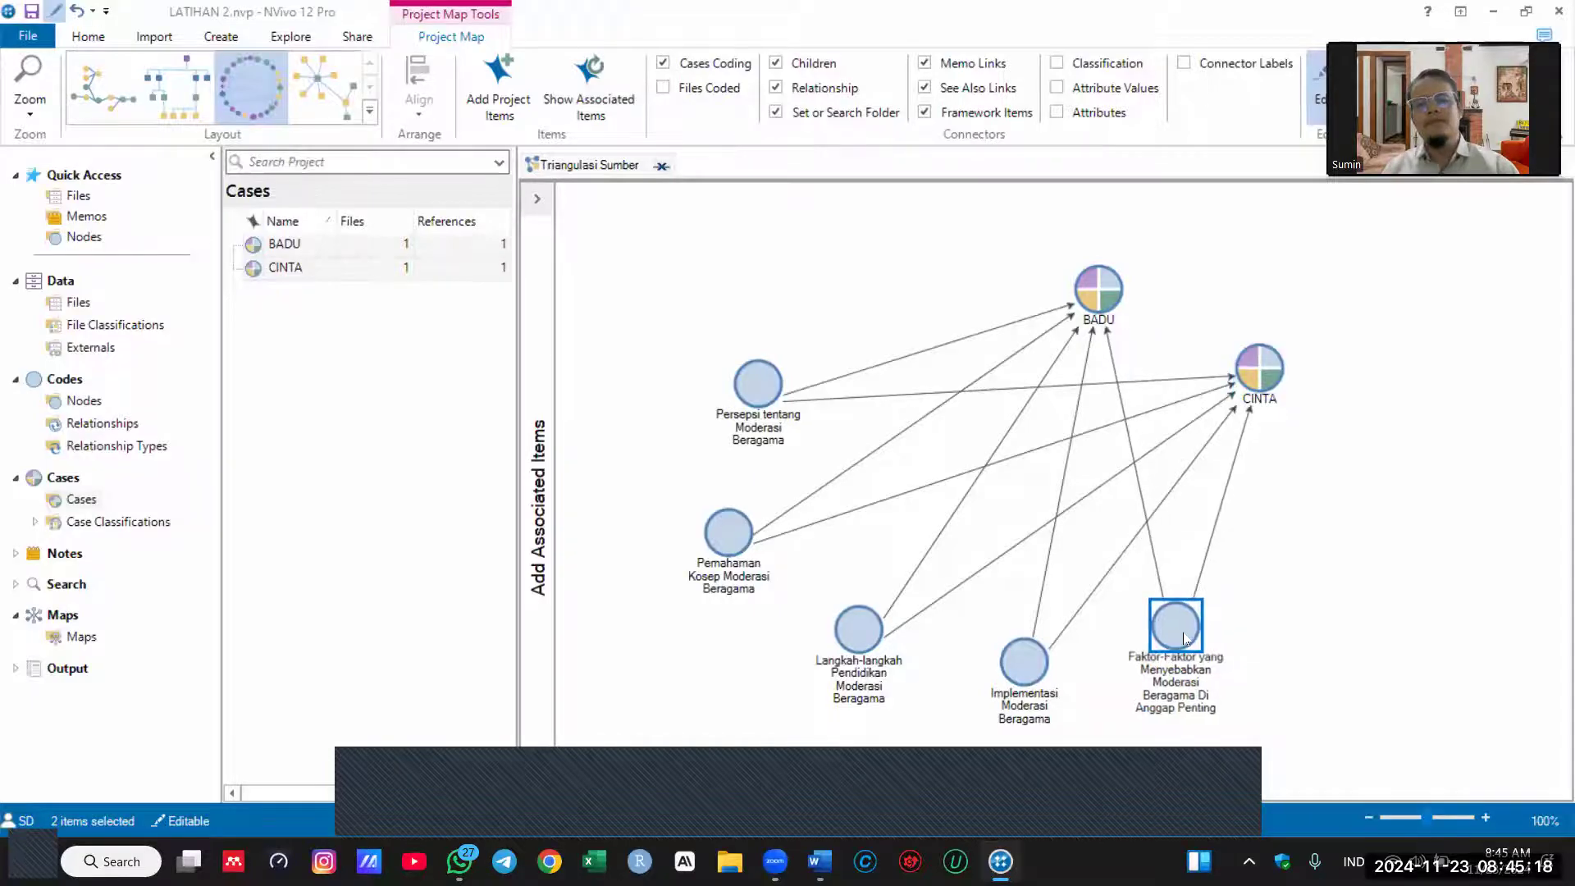
{"action": "right_click", "coordinate": [894, 283]}
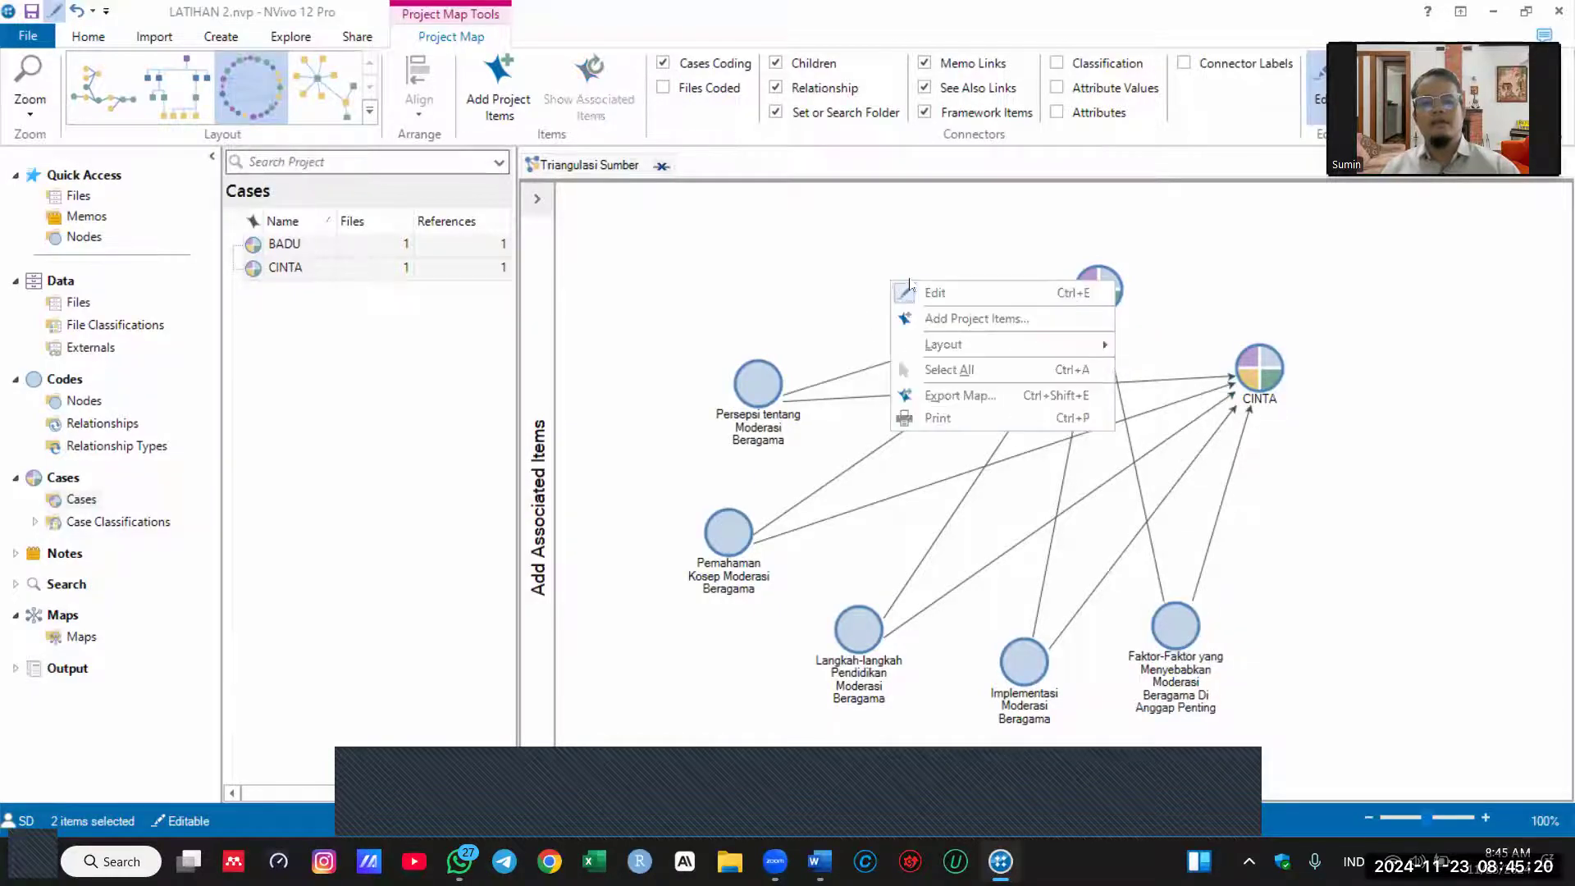
{"action": "left_click", "coordinate": [982, 399]}
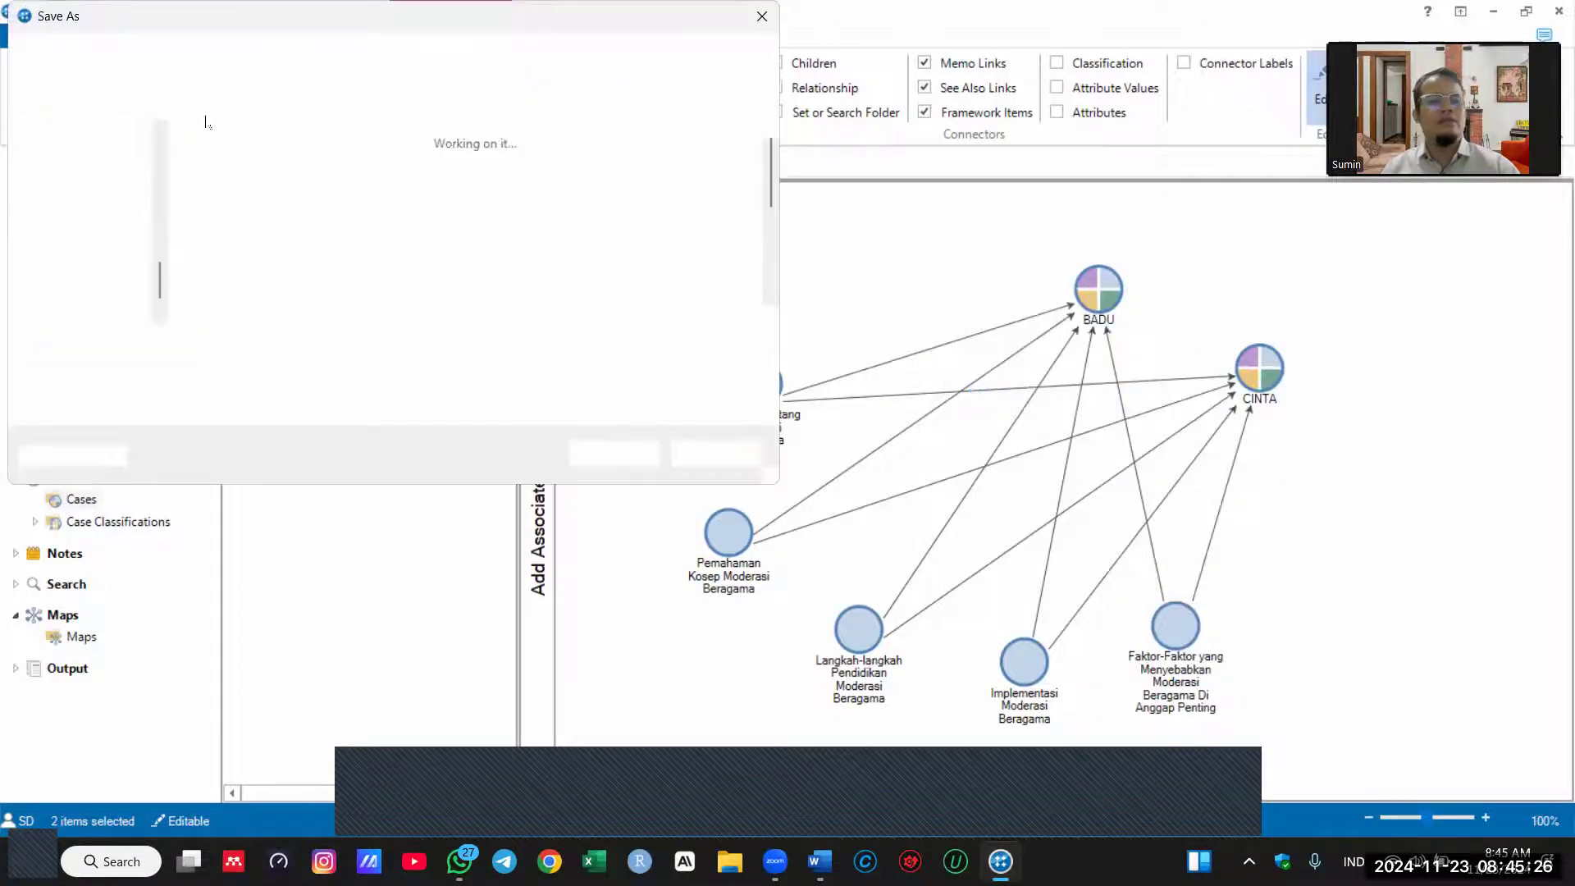
{"action": "scroll", "coordinate": [123, 197], "scroll_direction": "up", "scroll_amount": 5}
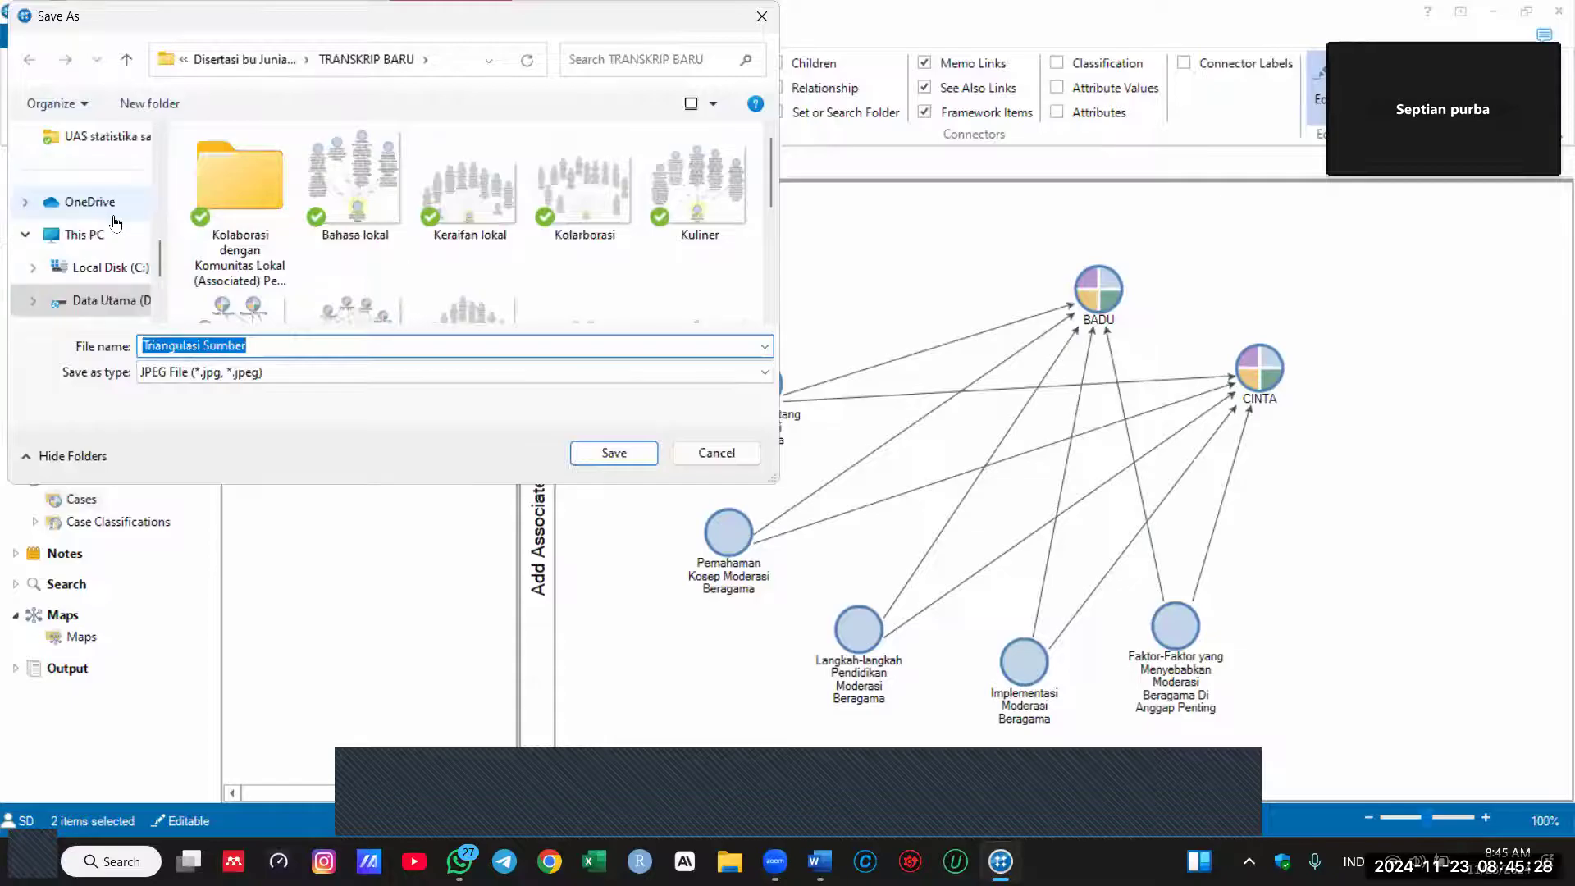
{"action": "left_click", "coordinate": [96, 199]}
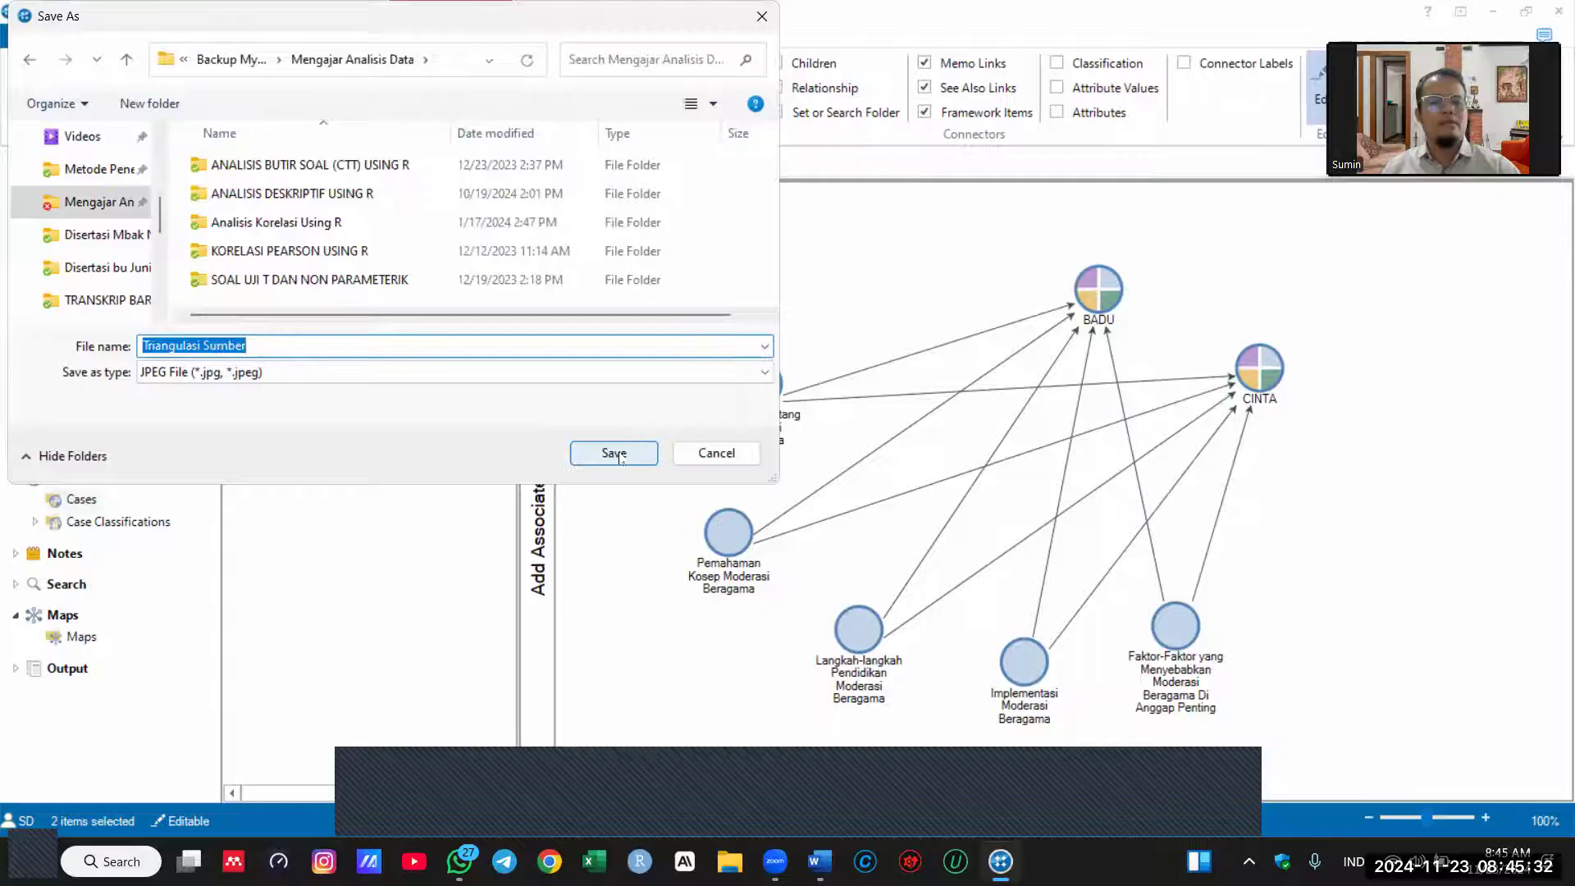
{"action": "left_click", "coordinate": [328, 345]}
{"action": "left_click", "coordinate": [614, 454]}
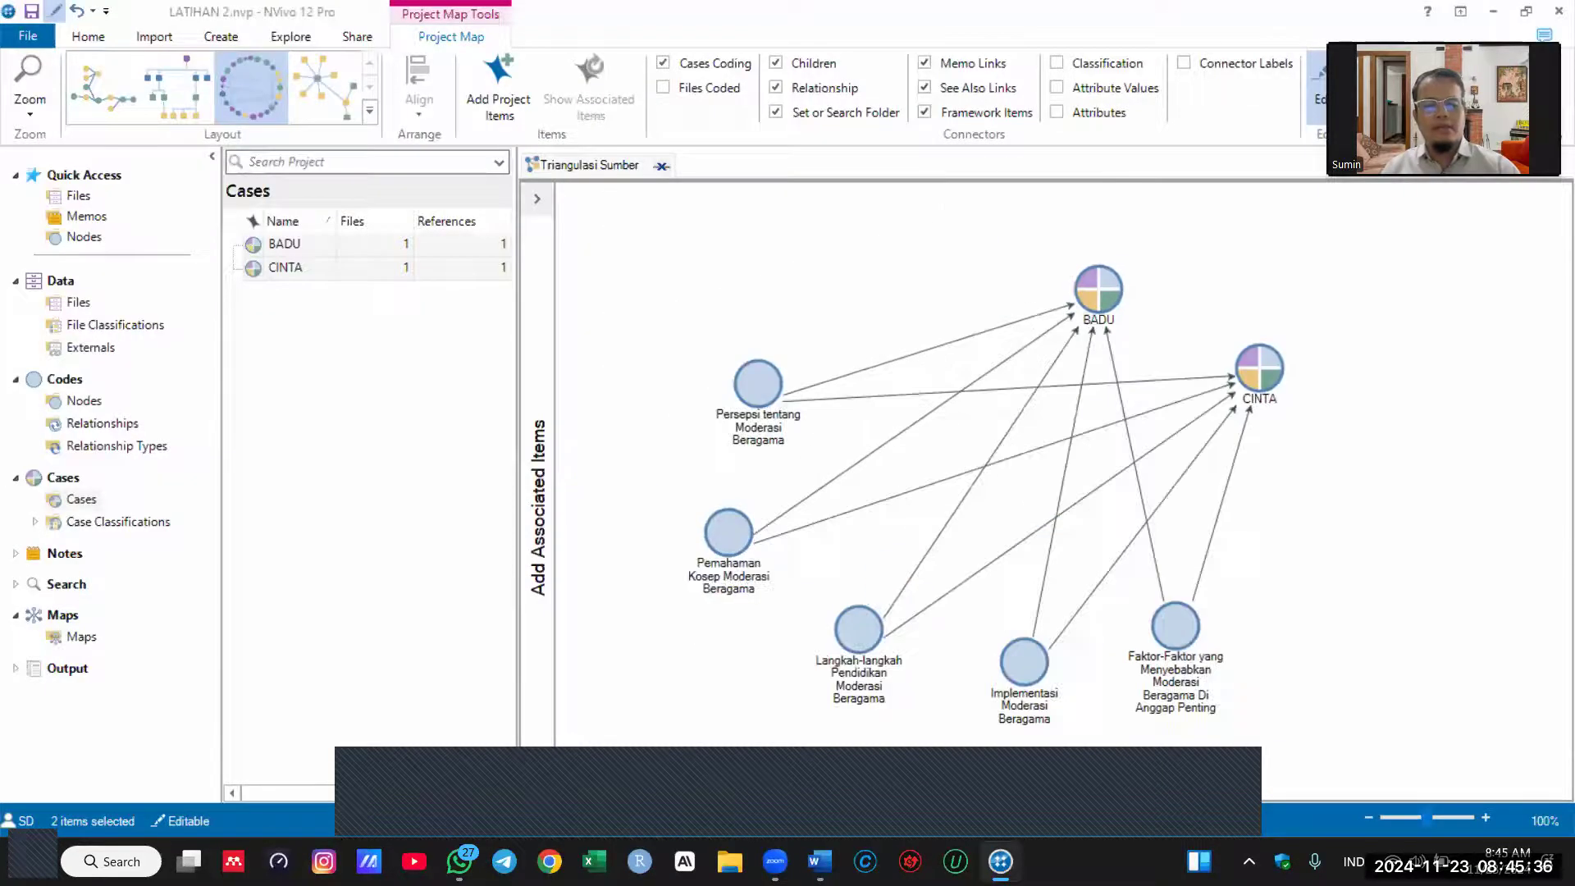
Step: Switch to Word and insert the Triangulasi Sumber picture from the Mengajar Analisis Data folder under the heading UJI KEABSAHAN DATA
{"action": "key", "text": "alt+Tab"}
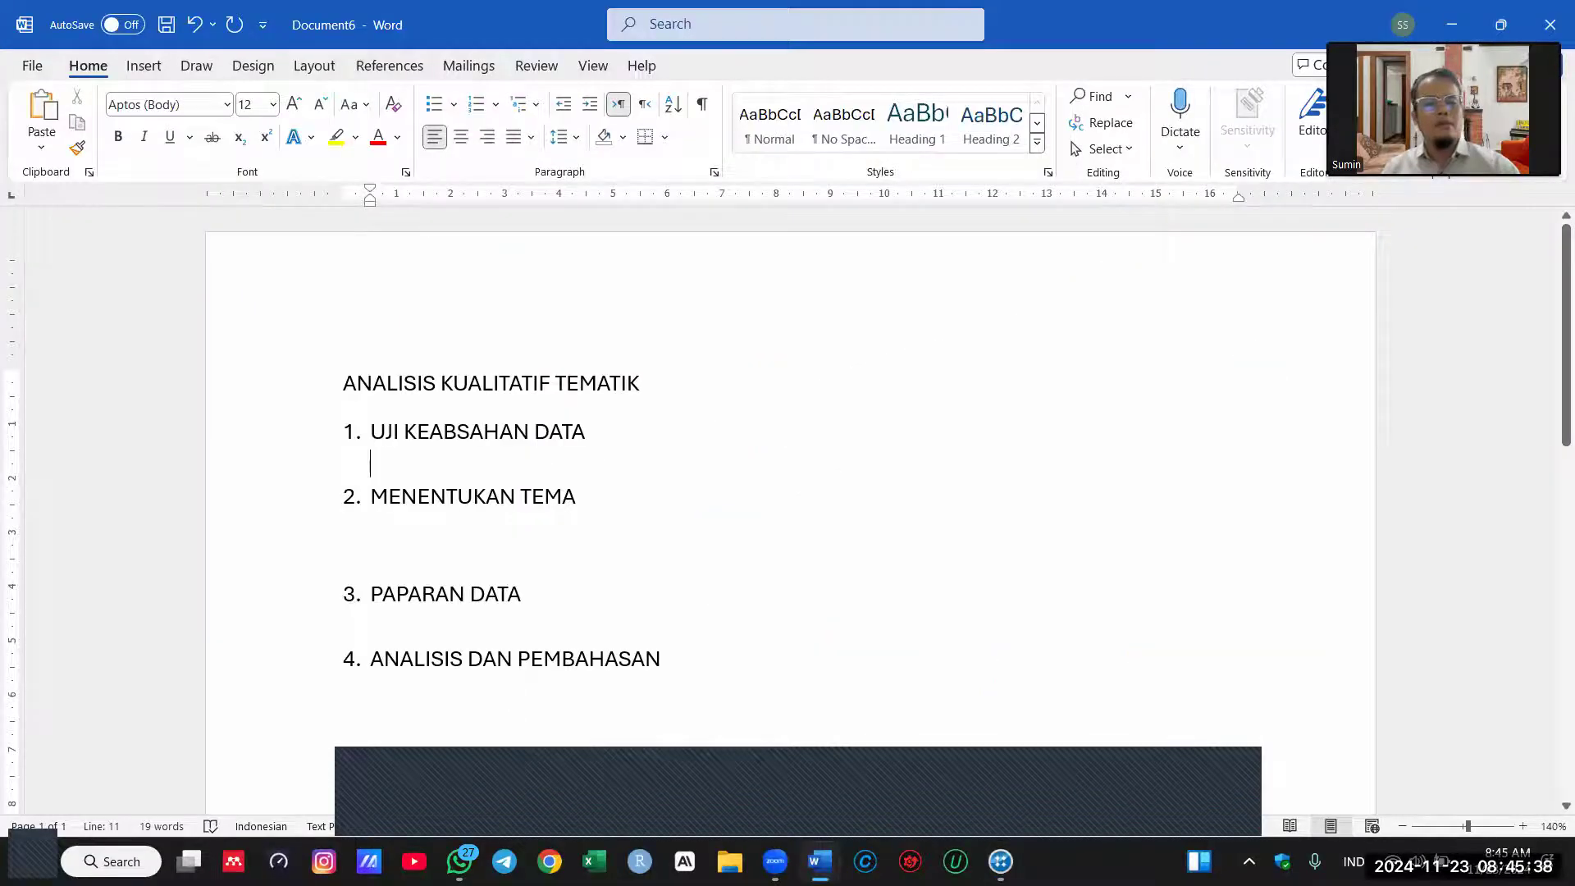
{"action": "key", "text": "Return"}
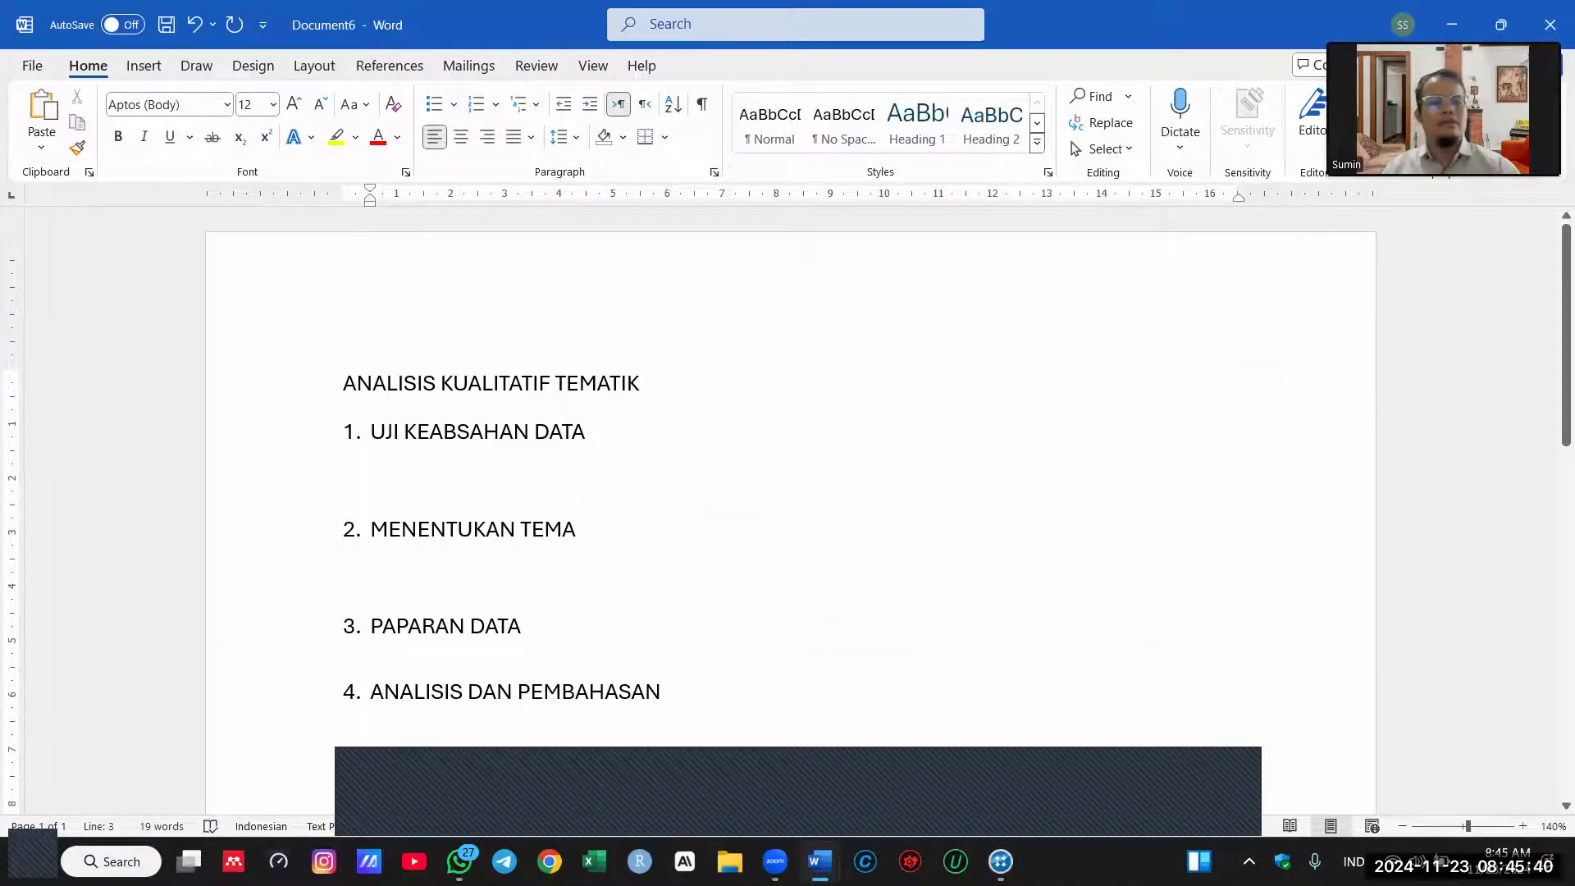
{"action": "left_click", "coordinate": [143, 66]}
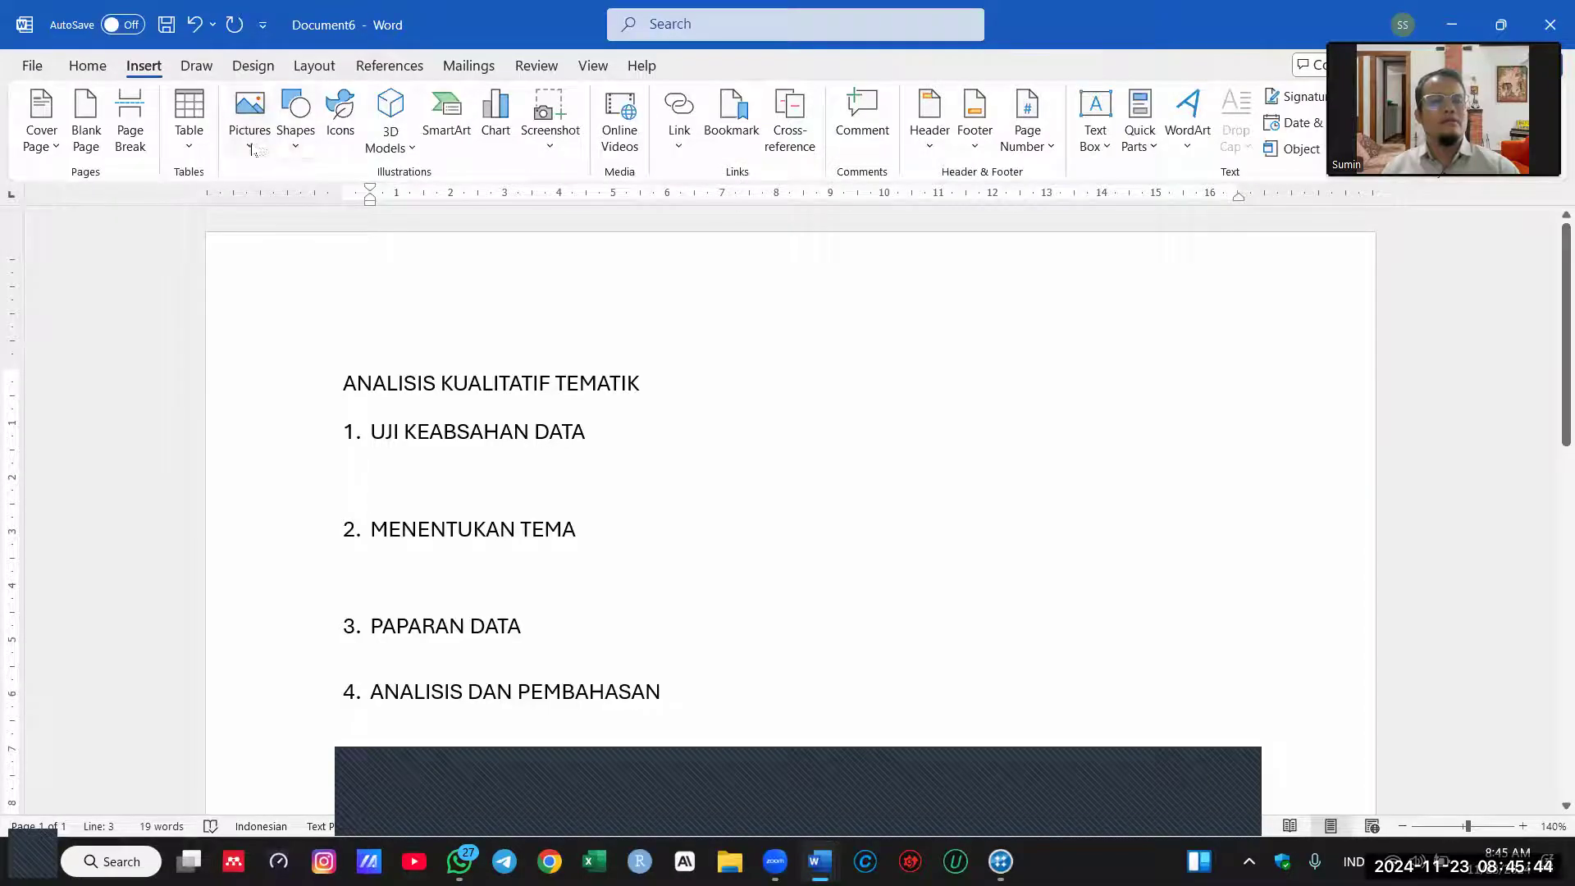
{"action": "left_click", "coordinate": [250, 146]}
{"action": "left_click", "coordinate": [287, 213]}
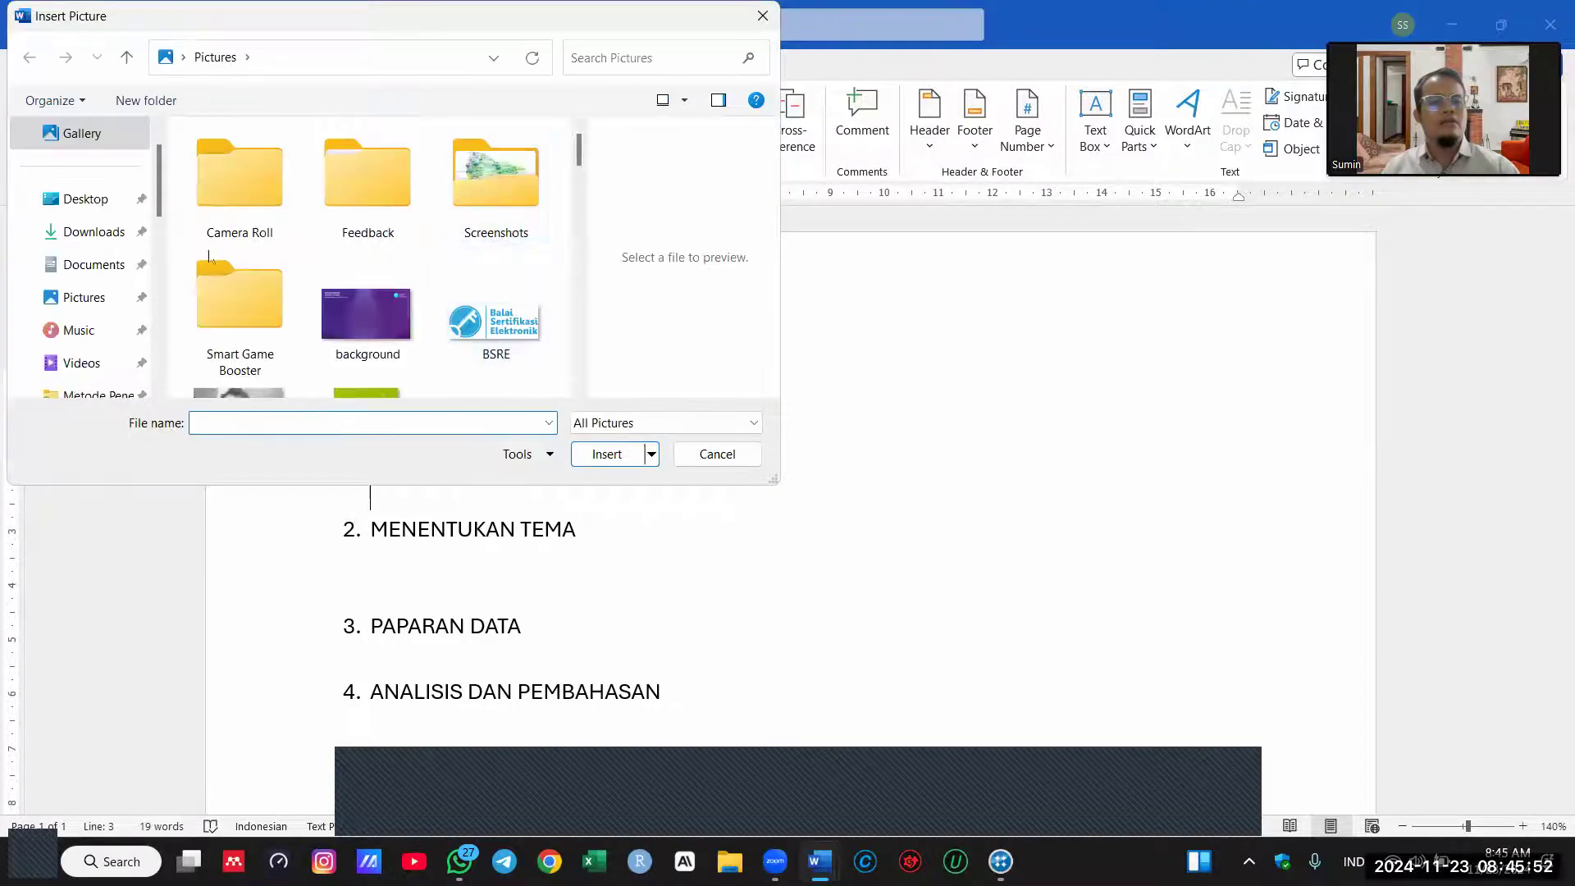
{"action": "scroll", "coordinate": [102, 242], "scroll_direction": "up", "scroll_amount": 1}
{"action": "scroll", "coordinate": [116, 303], "scroll_direction": "down", "scroll_amount": 2}
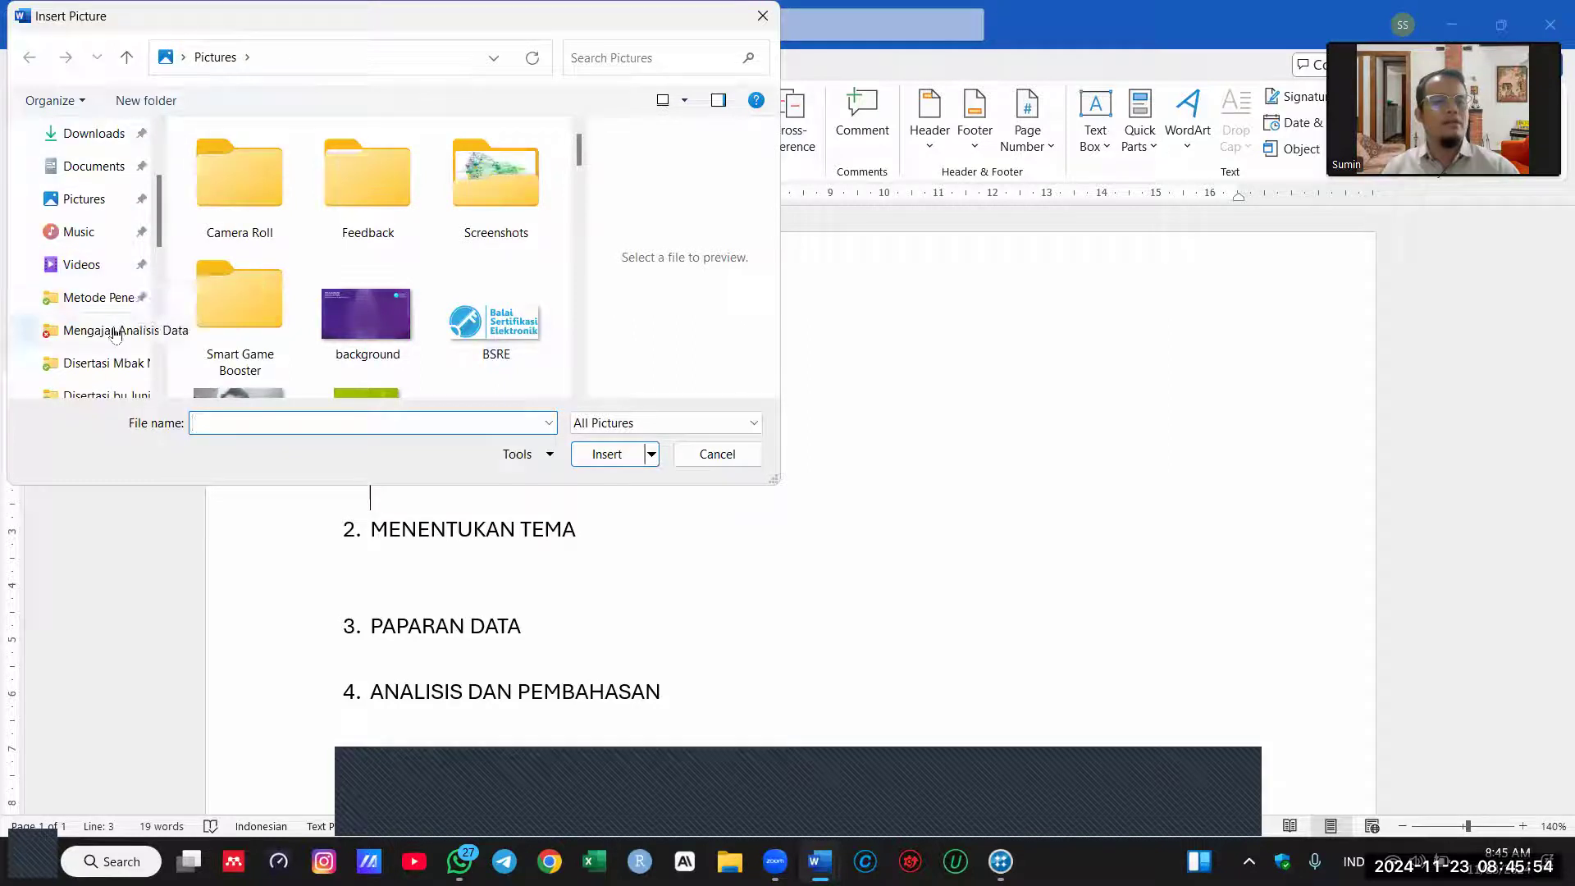
{"action": "scroll", "coordinate": [116, 334], "scroll_direction": "down", "scroll_amount": 3}
{"action": "left_click", "coordinate": [99, 232]}
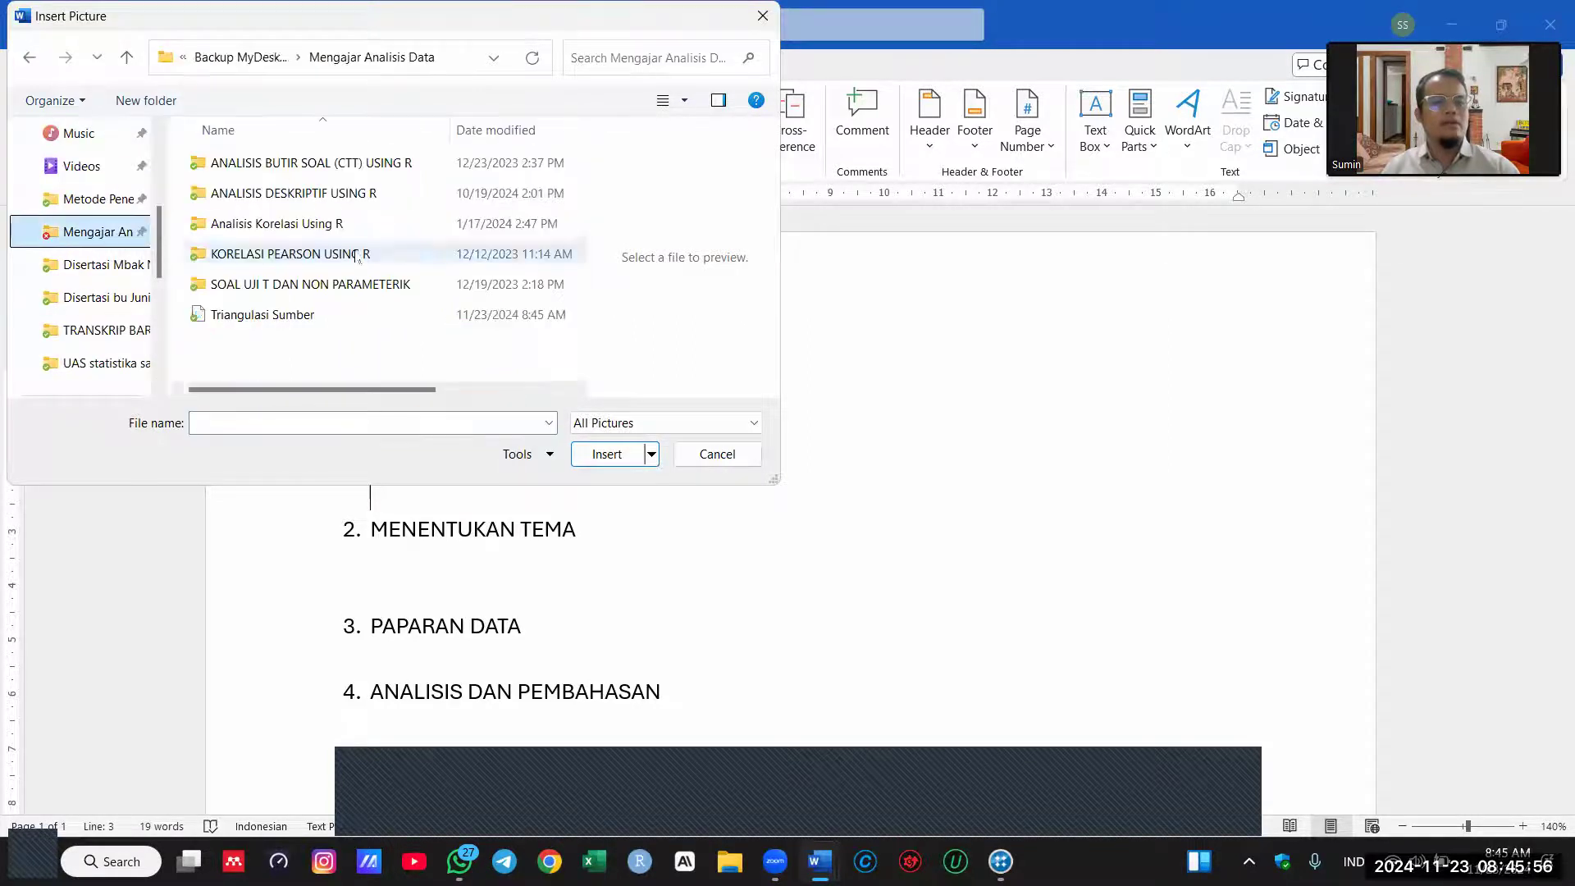
{"action": "left_click", "coordinate": [262, 315]}
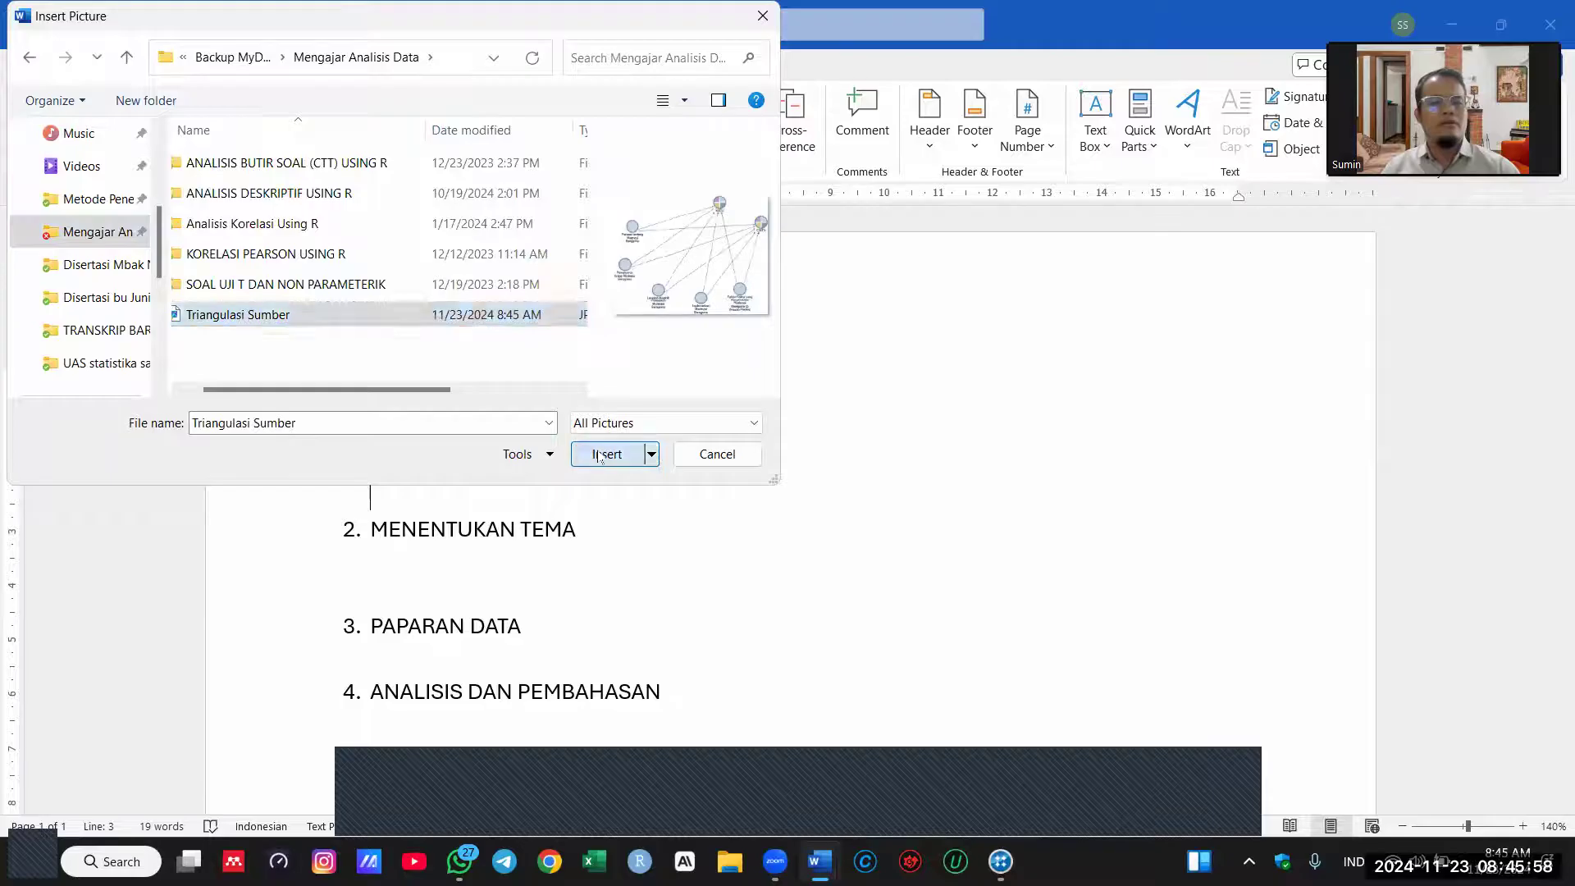
{"action": "left_click", "coordinate": [607, 454]}
Step: Shrink the inserted map picture proportionally to about 11 cm wide
{"action": "scroll", "coordinate": [1119, 578], "scroll_direction": "down", "scroll_amount": 2}
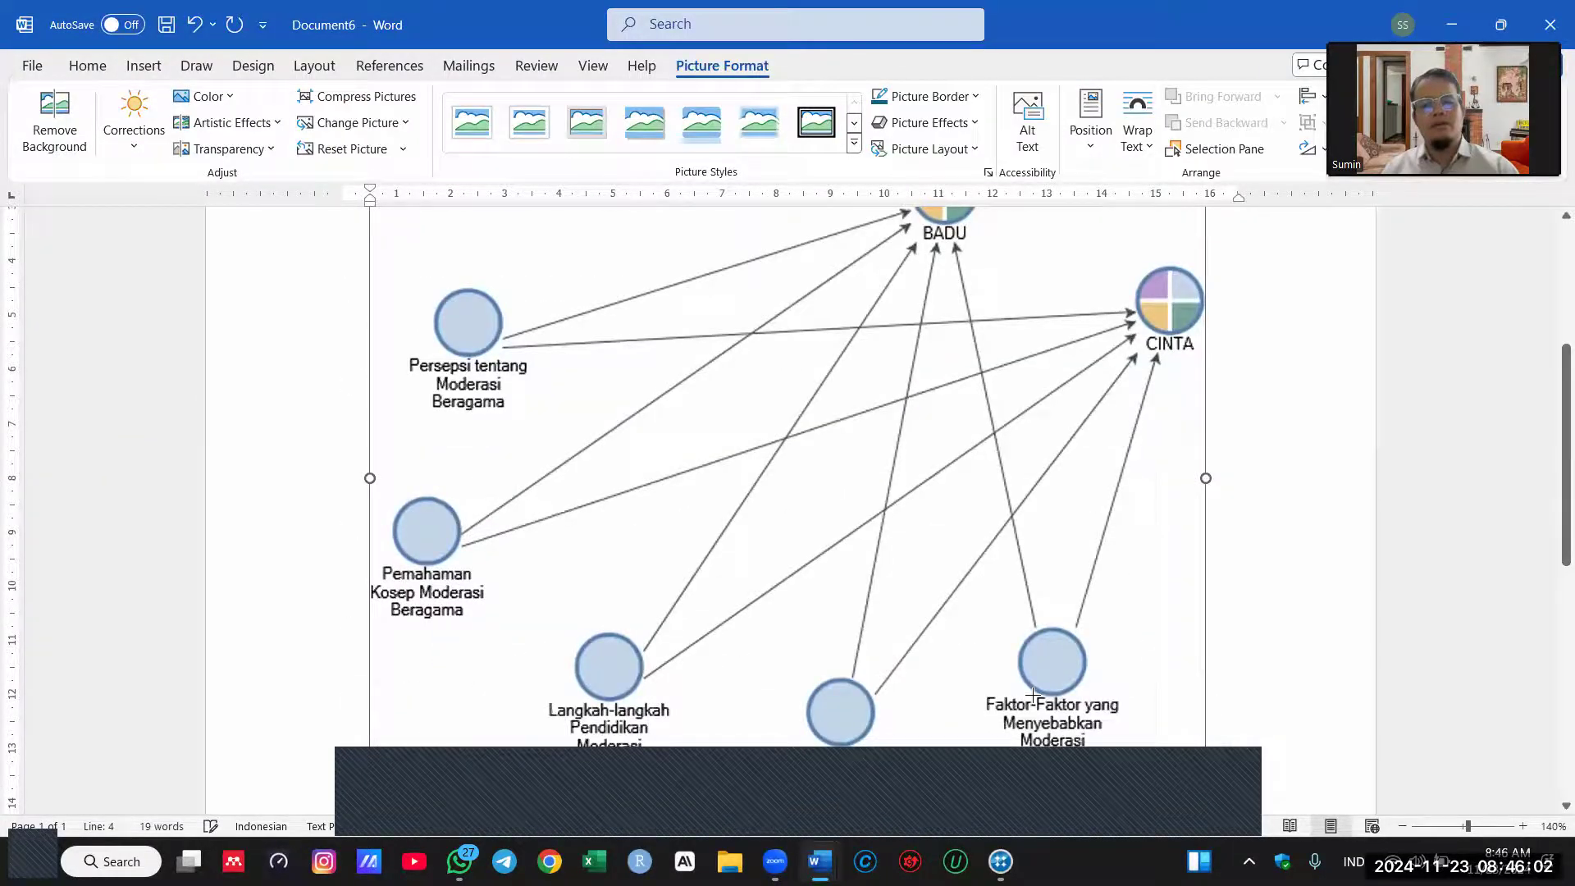
{"action": "left_click_drag", "start_coordinate": [1033, 694], "coordinate": [954, 621]}
{"action": "left_click", "coordinate": [1037, 478]}
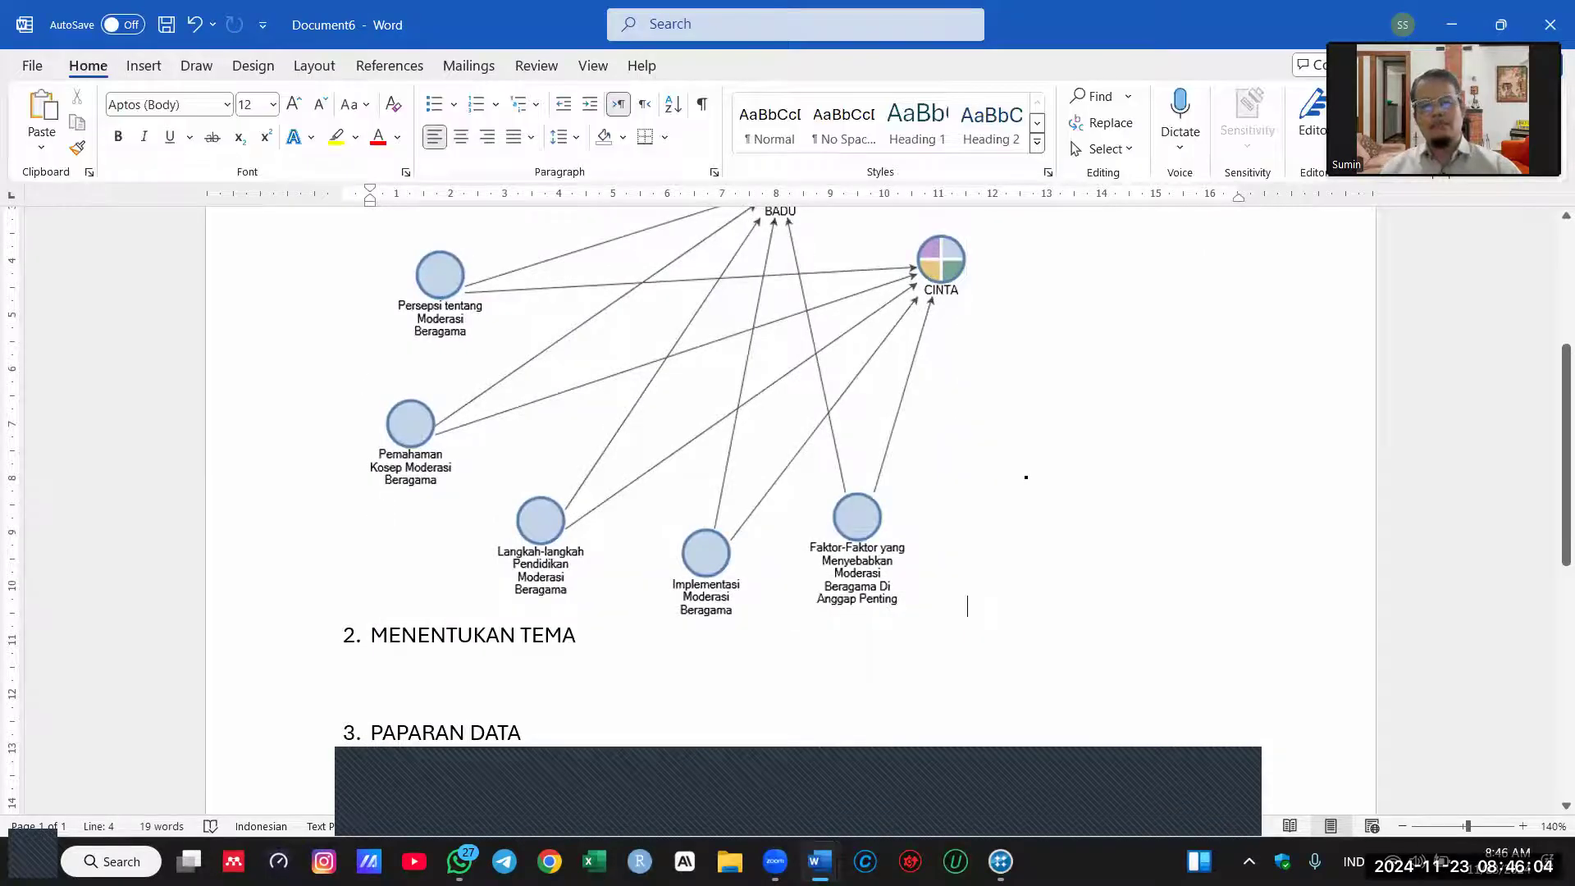
Step: Add the caption "Gambar 1. Triangulasi Sumber Menggunakan Keterkaitan antar Kode" below the picture, followed by a new empty line
{"action": "key", "text": "Return"}
{"action": "type", "text": "Gambar 1"}
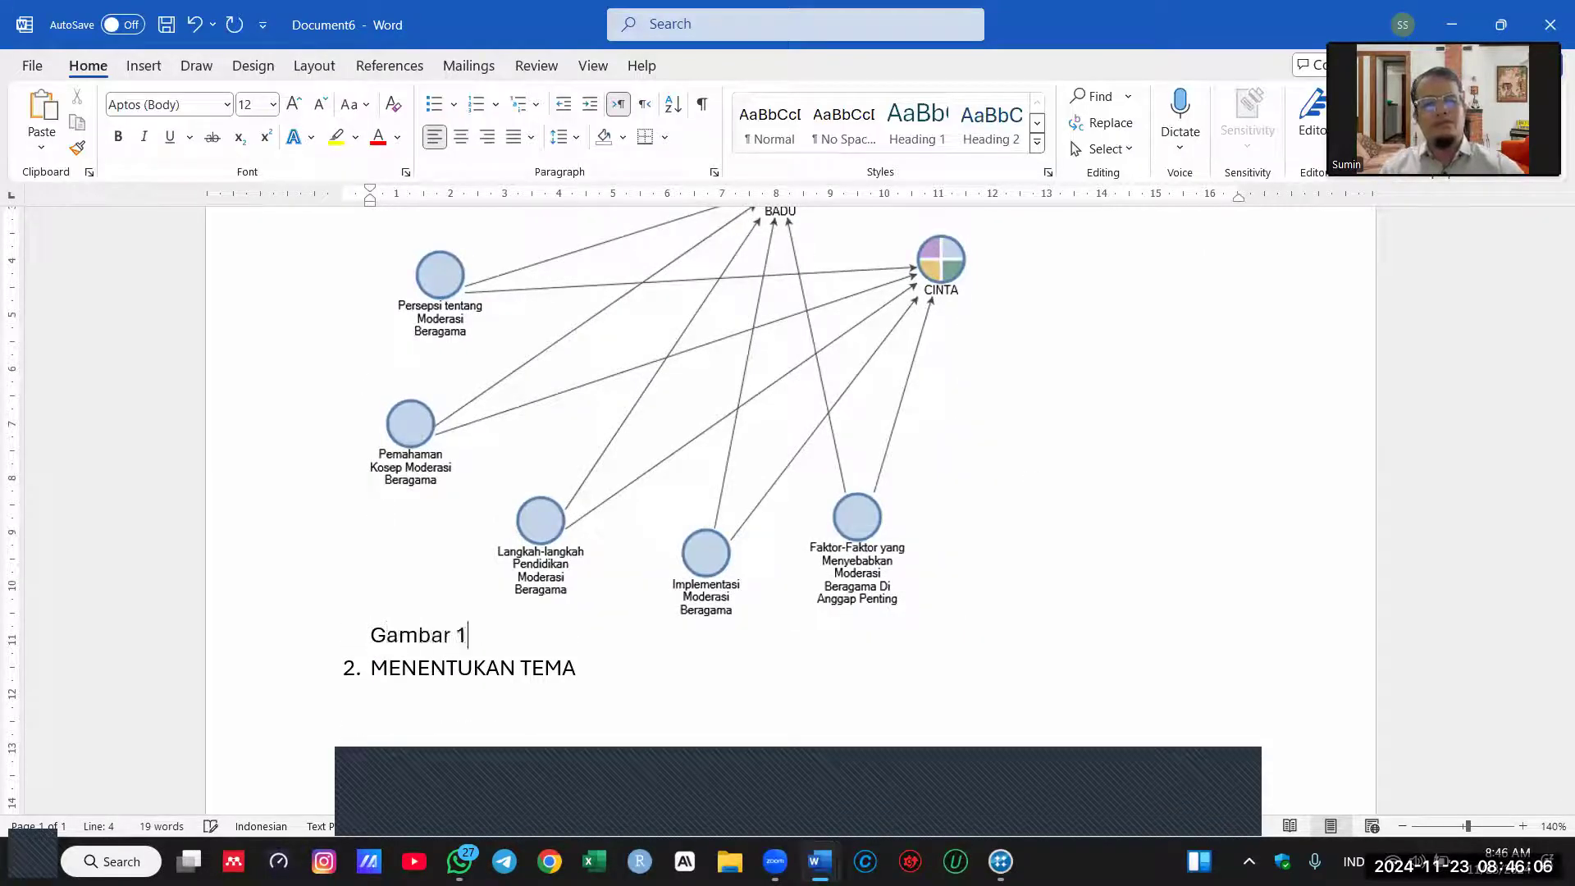
{"action": "type", "text": ". Triangulasi Sumber Mengg"}
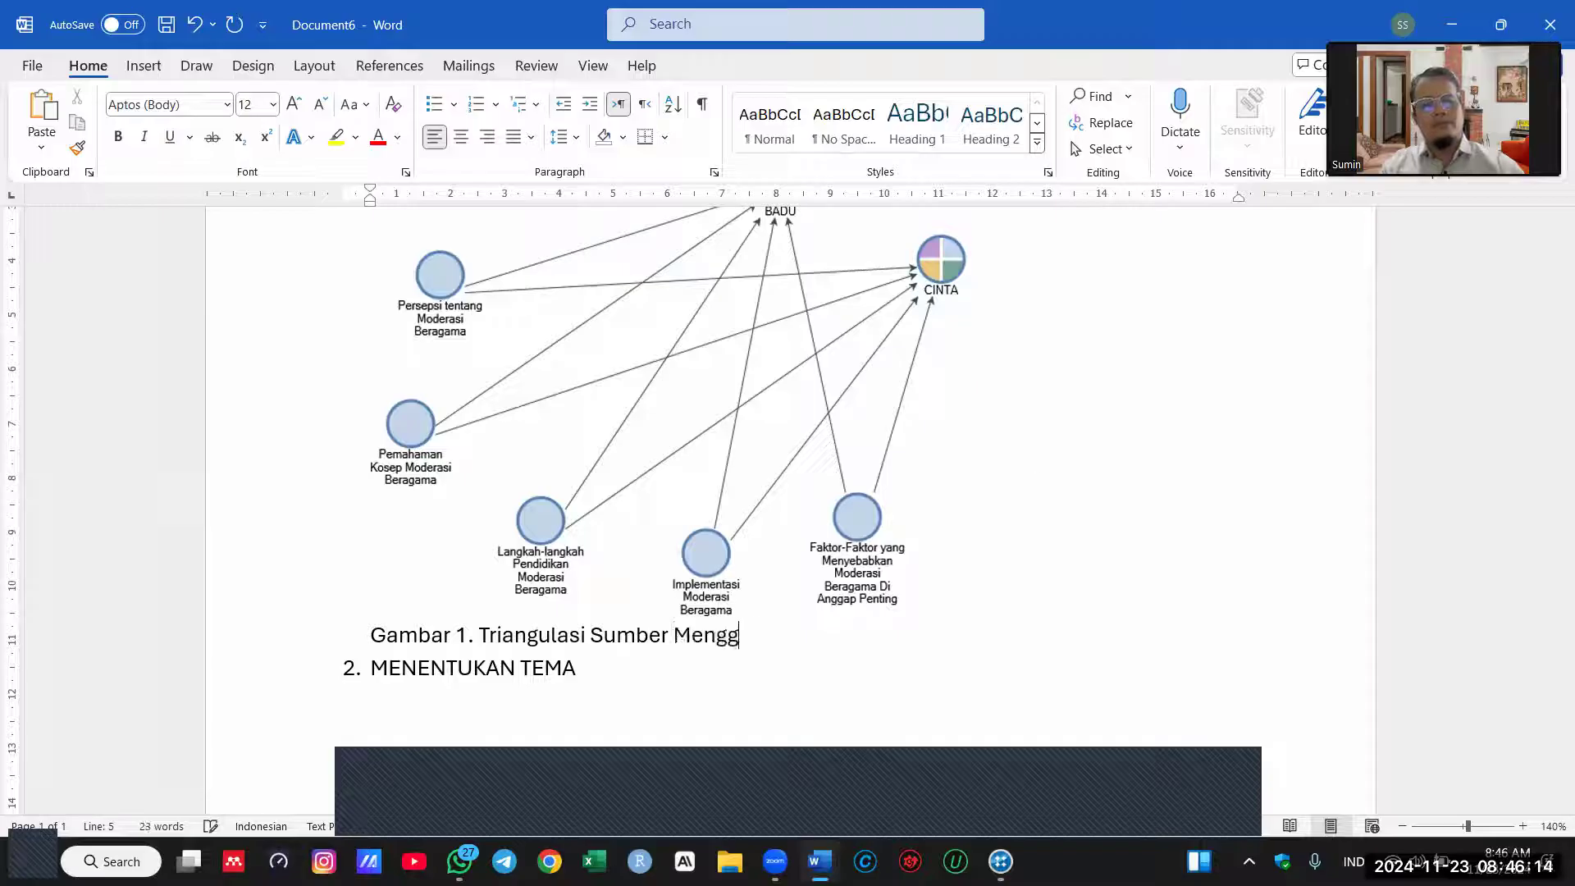
{"action": "type", "text": "unakan Keter"}
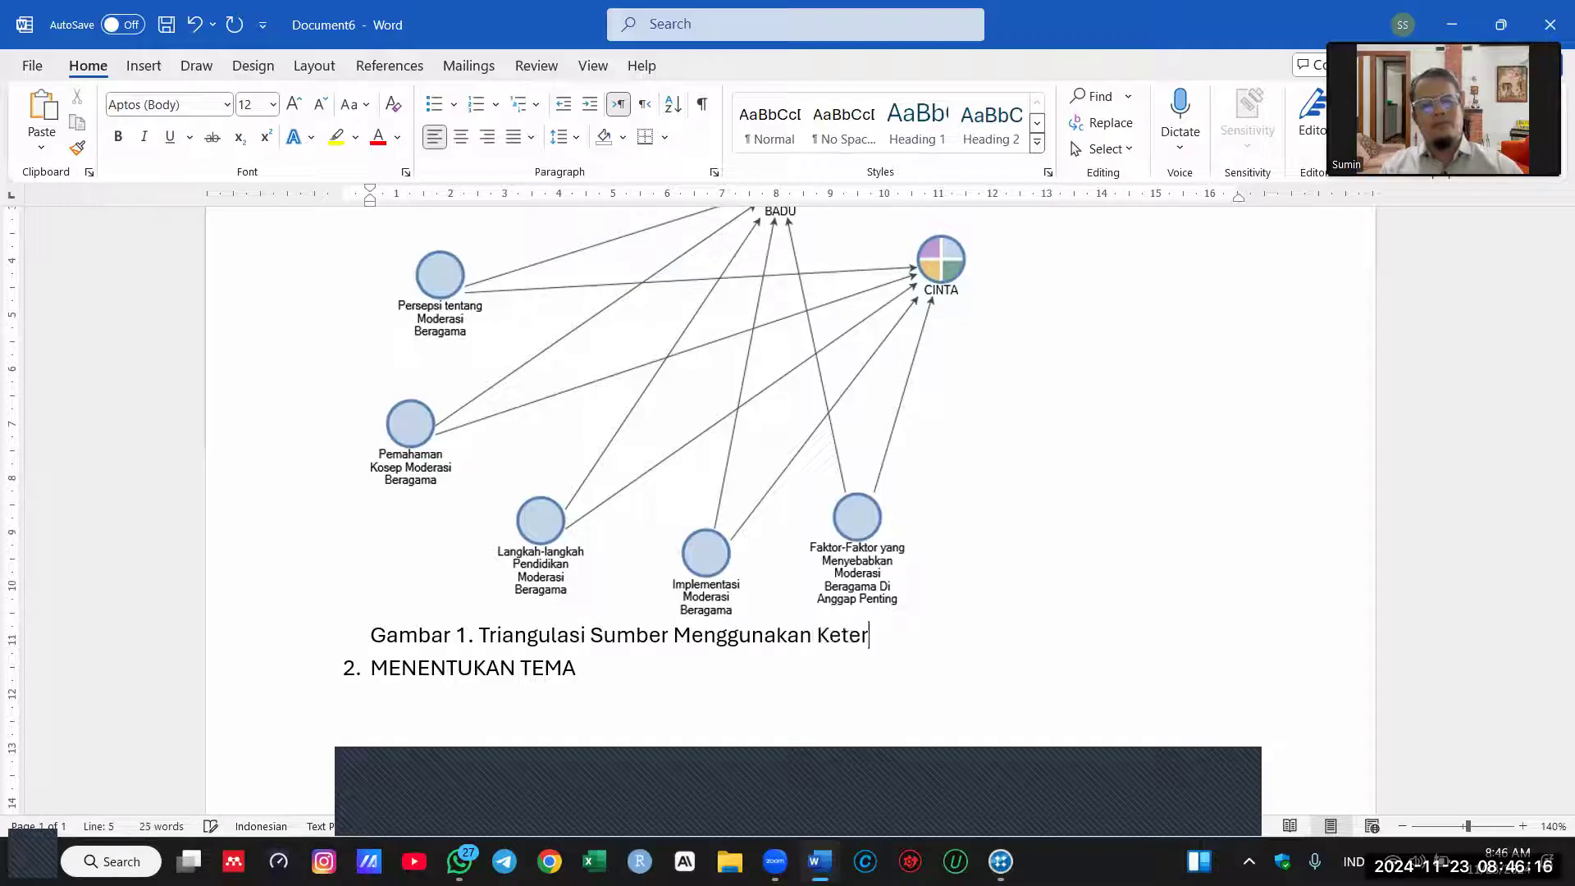
{"action": "type", "text": "kaitan antar"}
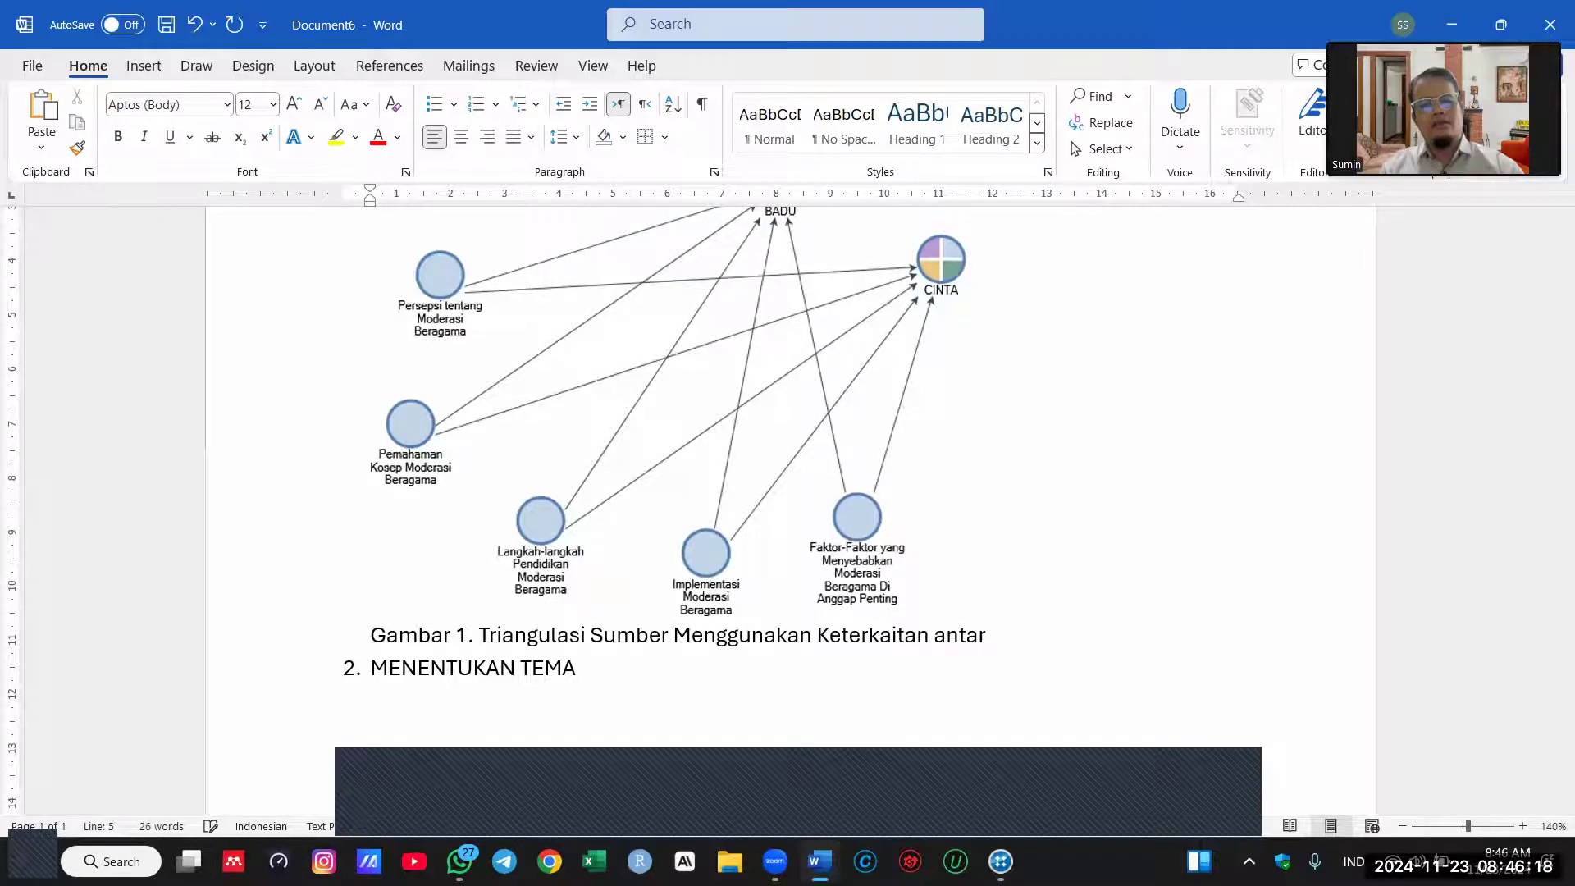
{"action": "type", "text": " Kode"}
{"action": "key", "text": "Return"}
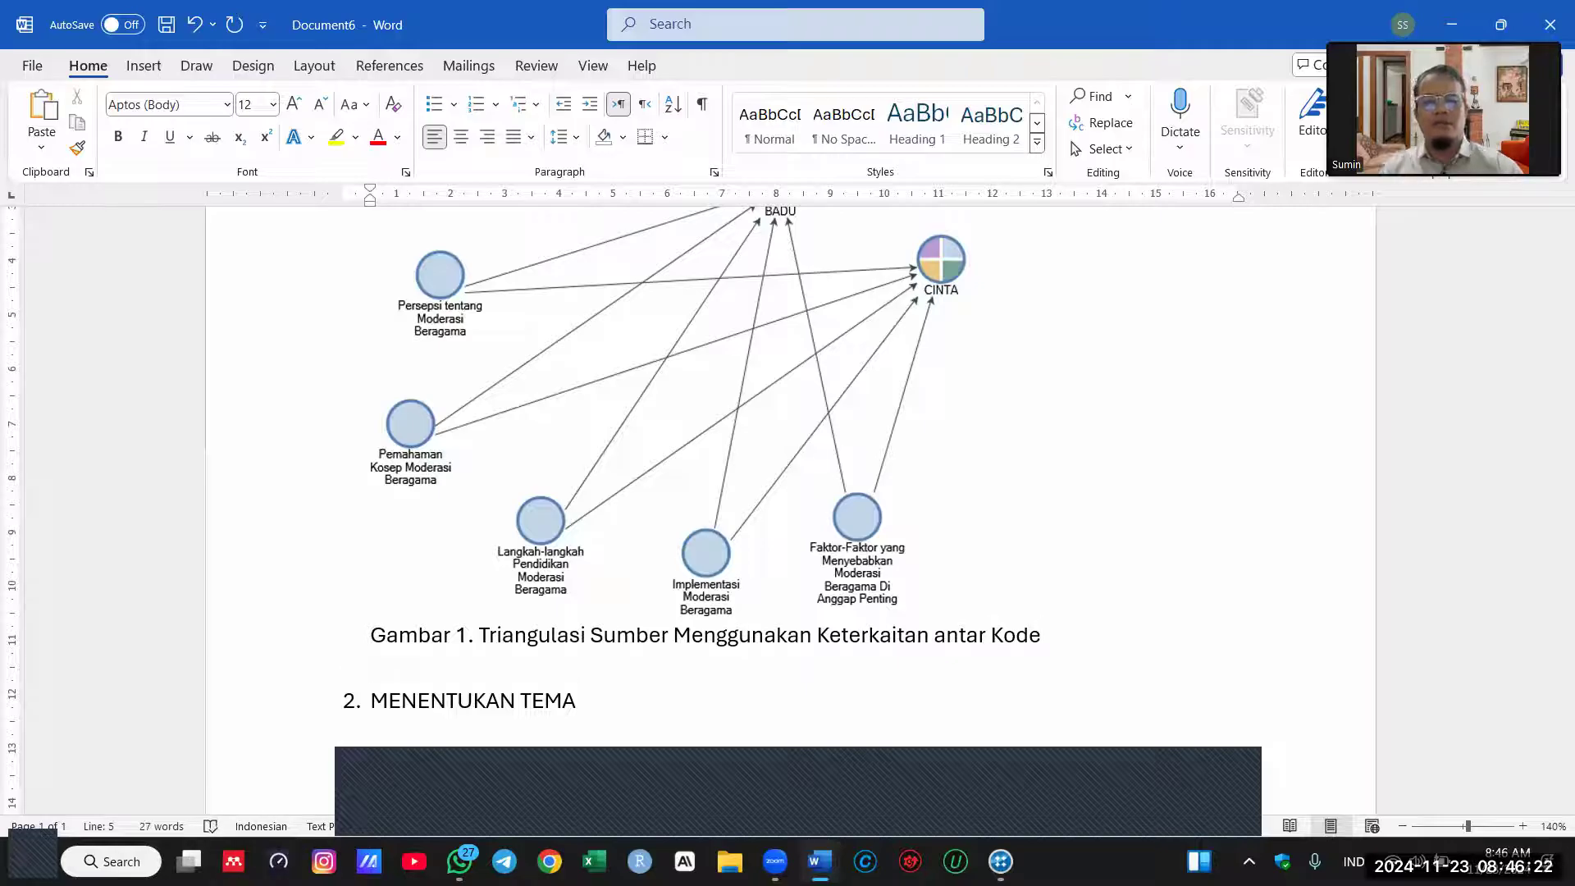
{"action": "scroll", "coordinate": [1062, 435], "scroll_direction": "up", "scroll_amount": 3}
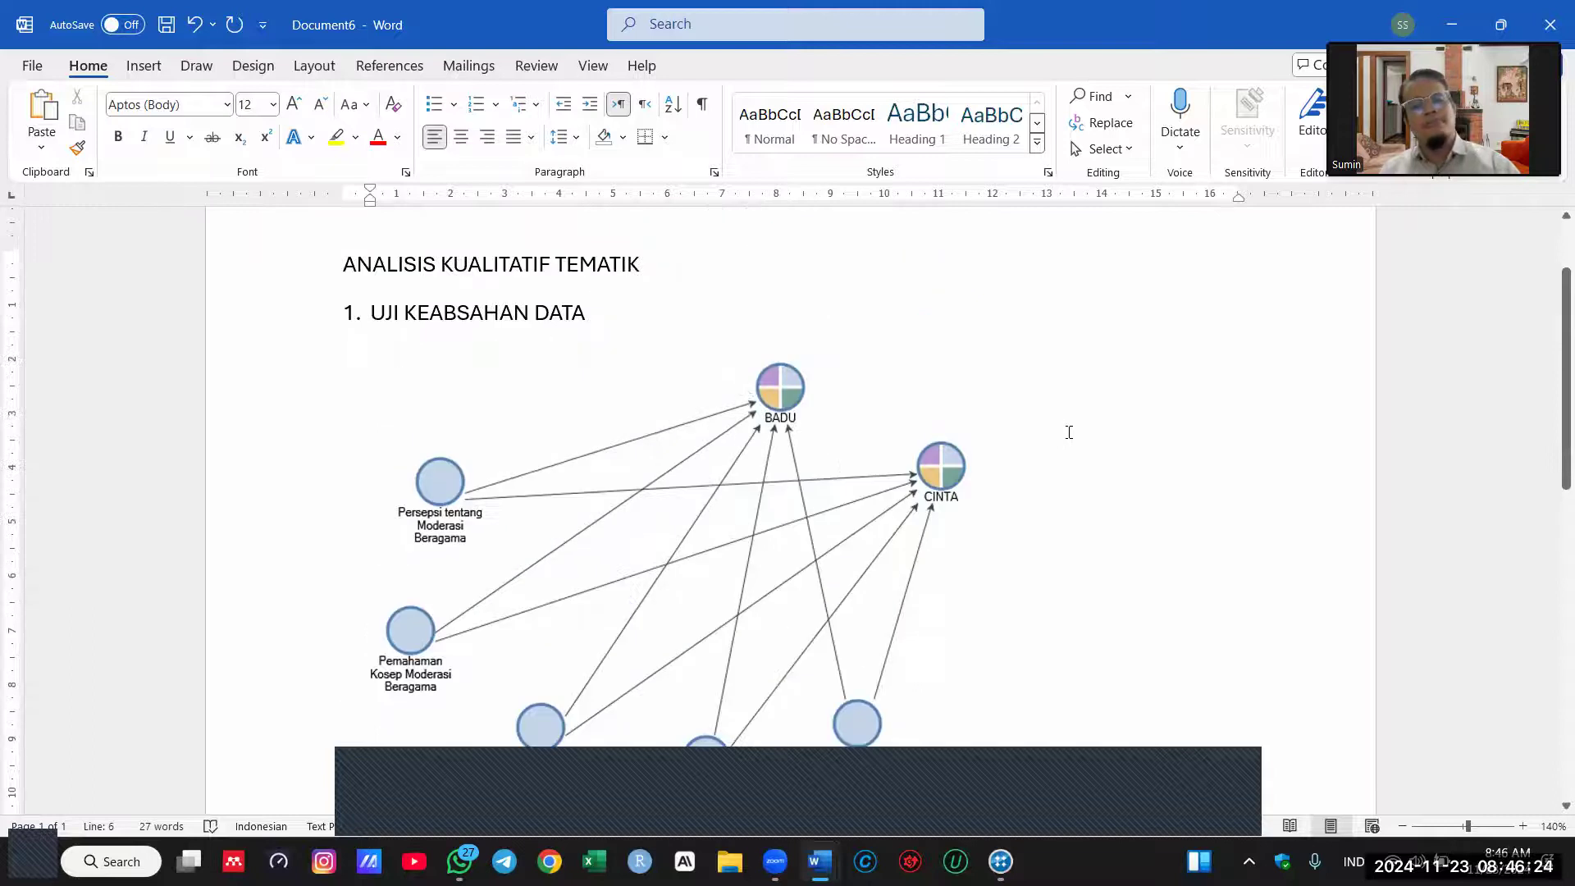
{"action": "scroll", "coordinate": [1069, 432], "scroll_direction": "down", "scroll_amount": 1, "text": "ctrl"}
{"action": "scroll", "coordinate": [1091, 475], "scroll_direction": "down", "scroll_amount": 3}
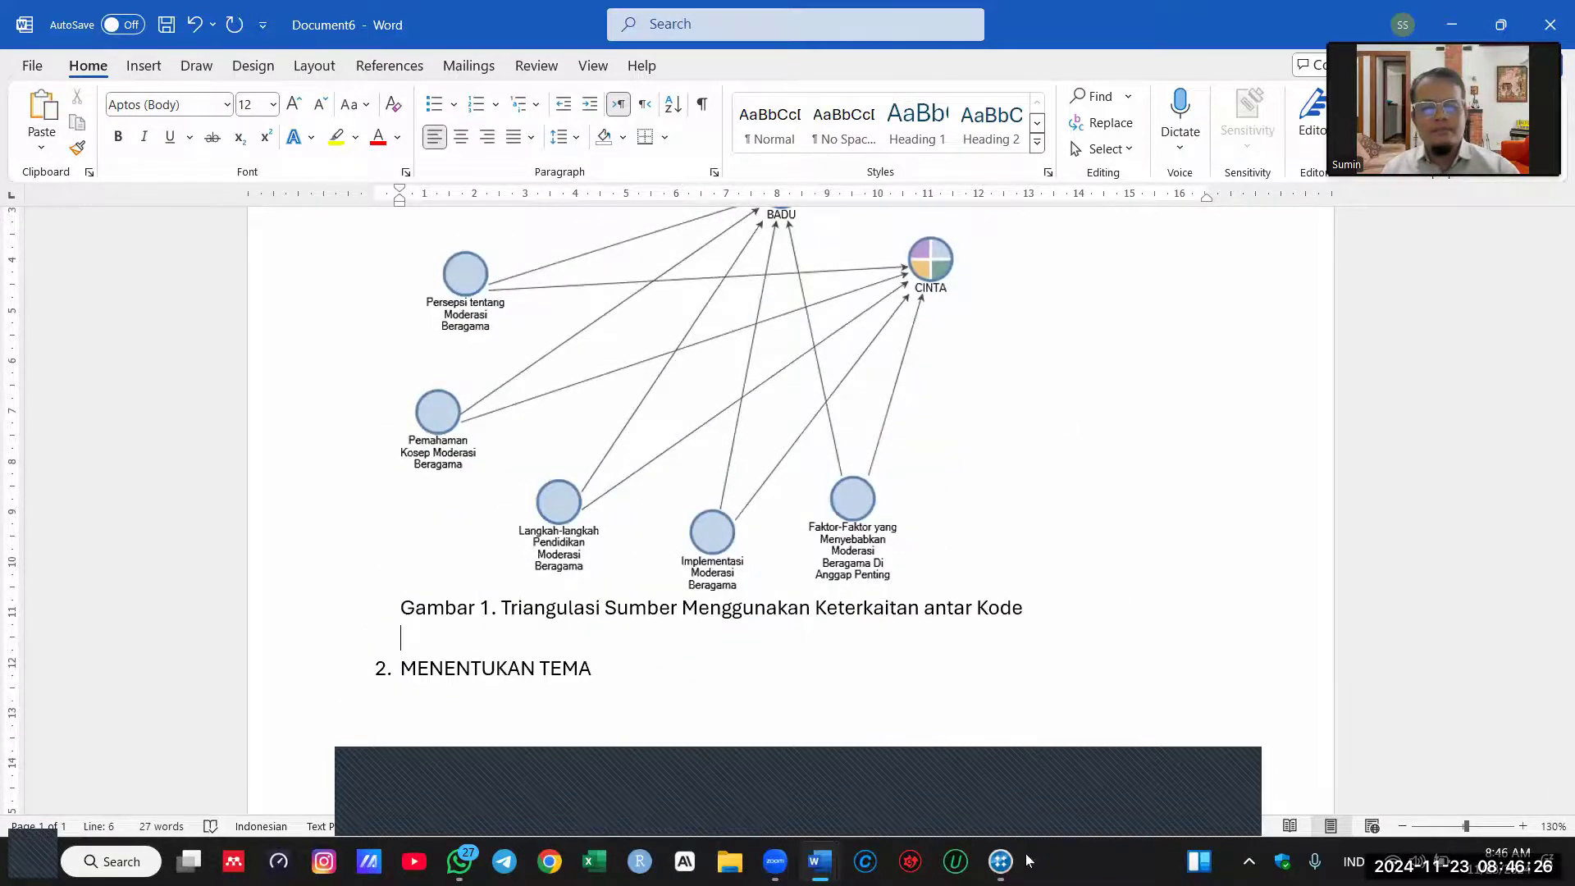
Step: Switch to NVivo, list the project's nodes and close the Triangulasi Sumber map
{"action": "key", "text": "alt+Tab"}
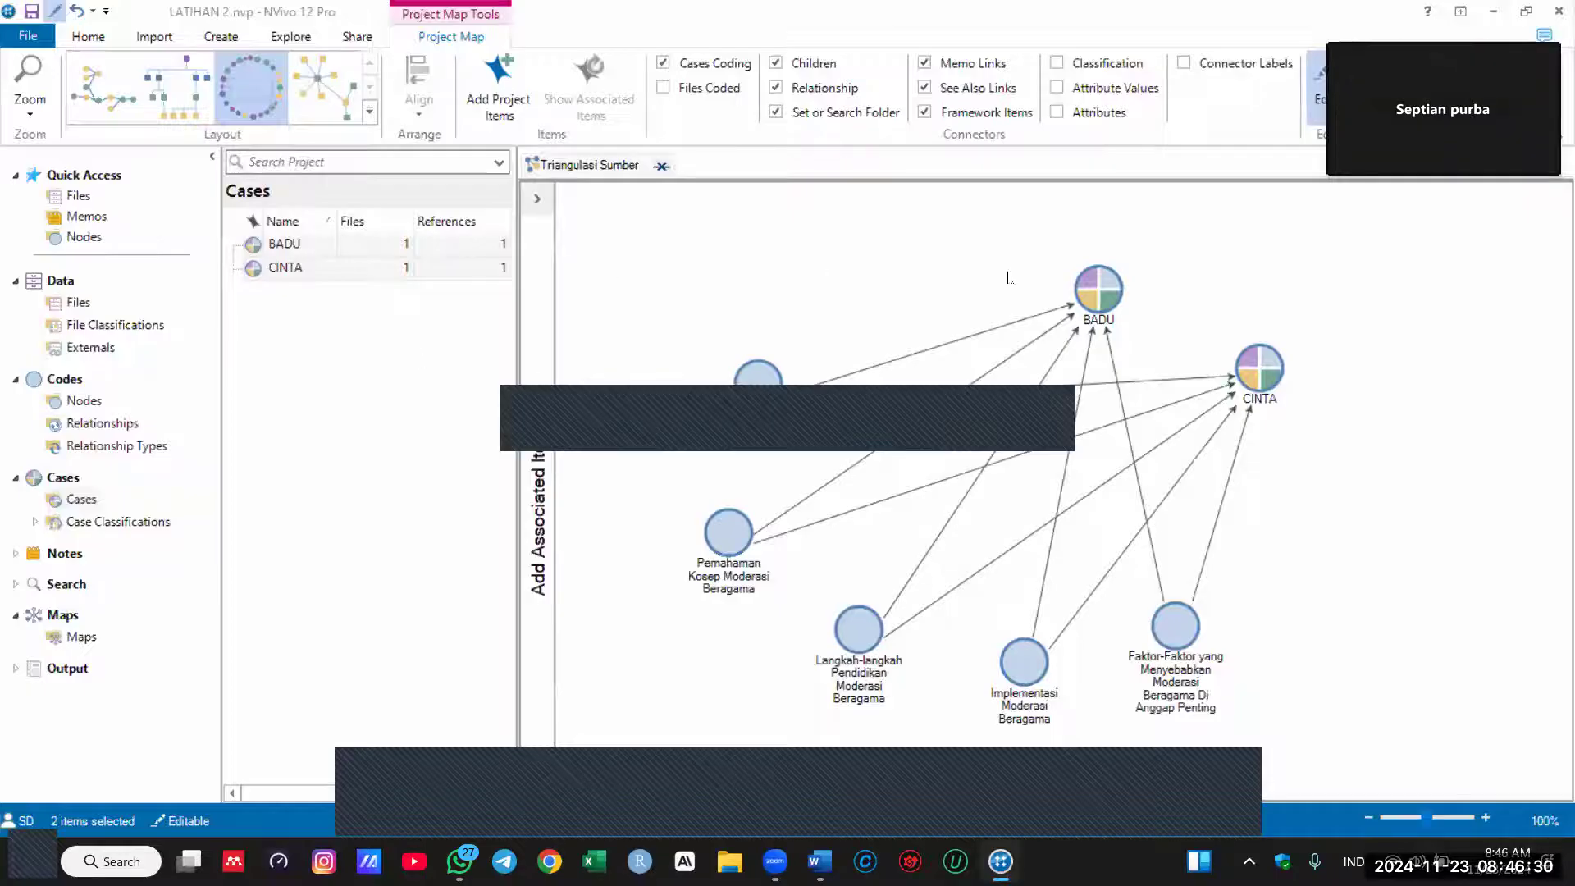
{"action": "left_click", "coordinate": [93, 404]}
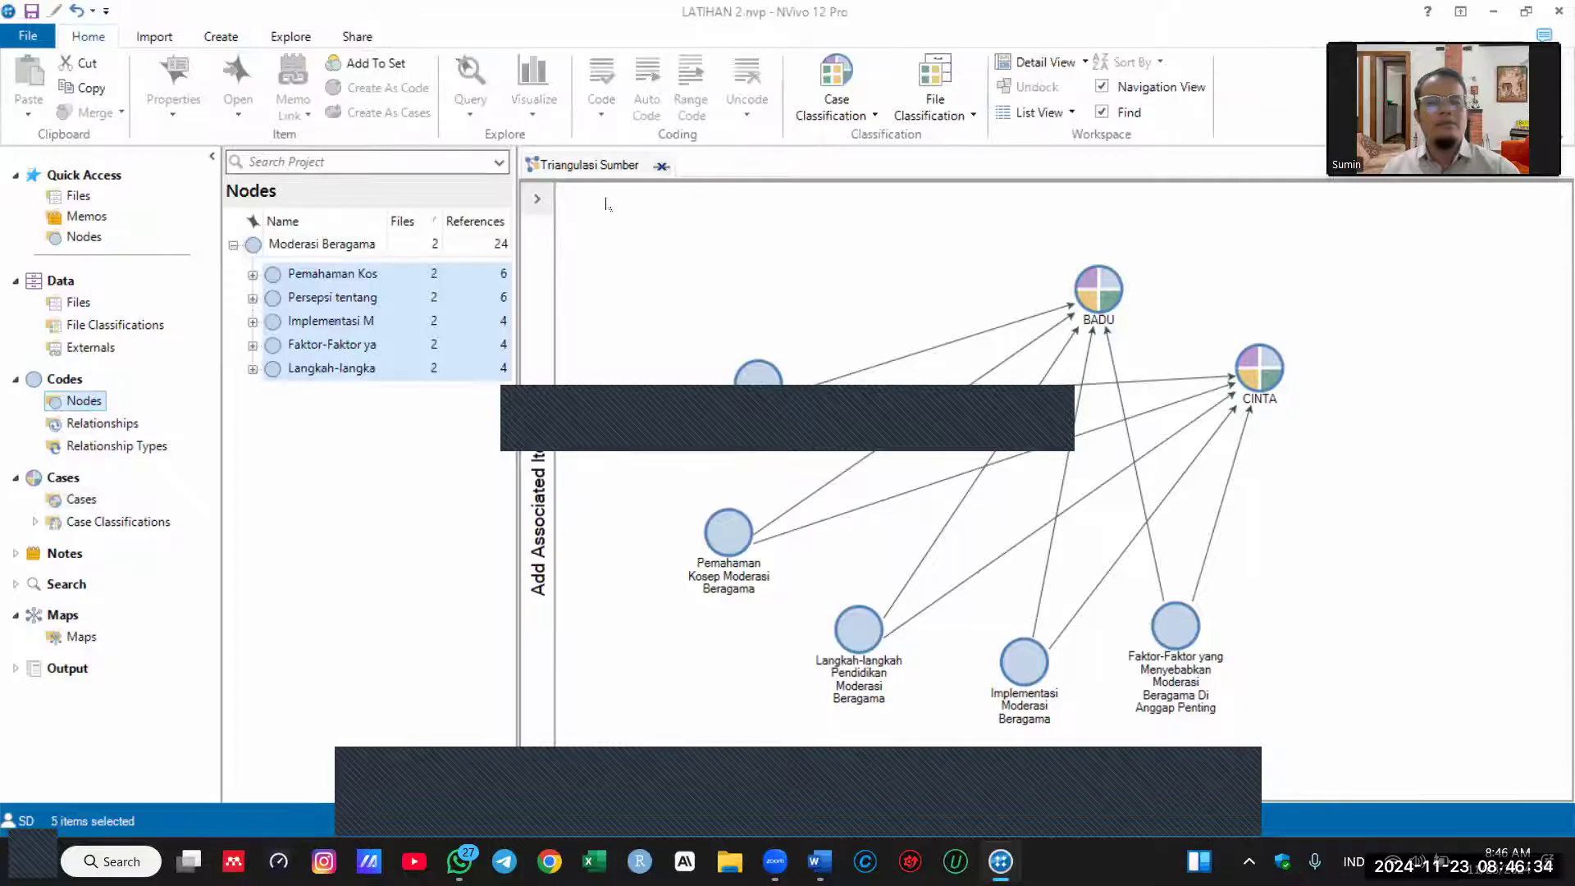
{"action": "left_click", "coordinate": [662, 166]}
Step: Run the Nodes Coded at These Nodes query on the five Moderasi Beragama theme nodes and request its connection map
{"action": "right_click", "coordinate": [444, 248]}
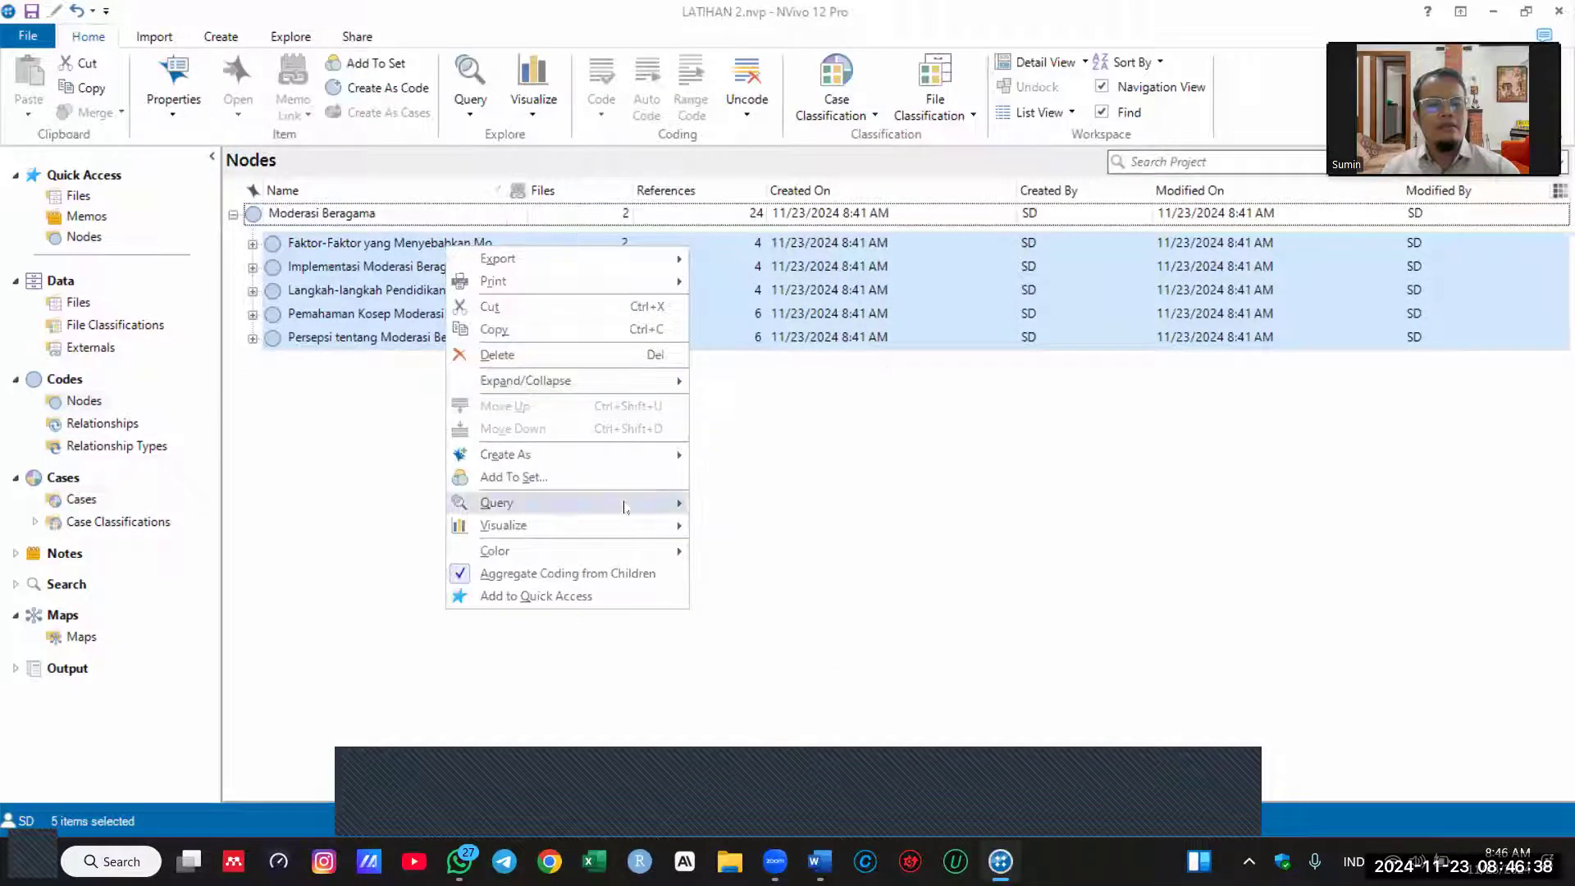
{"action": "mouse_move", "coordinate": [647, 505]}
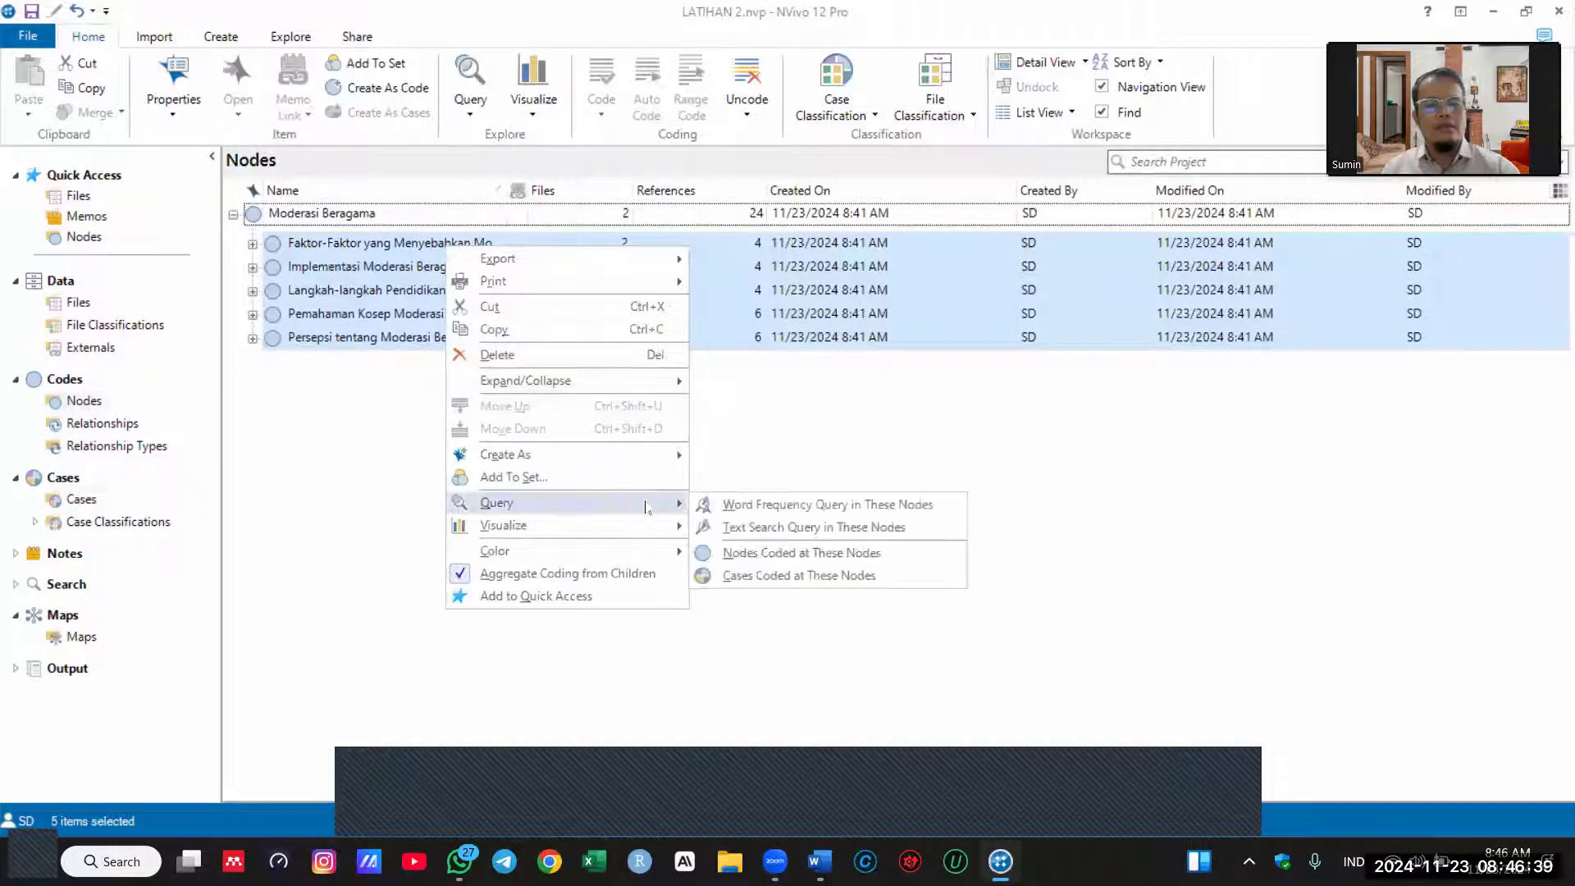
{"action": "left_click", "coordinate": [854, 555]}
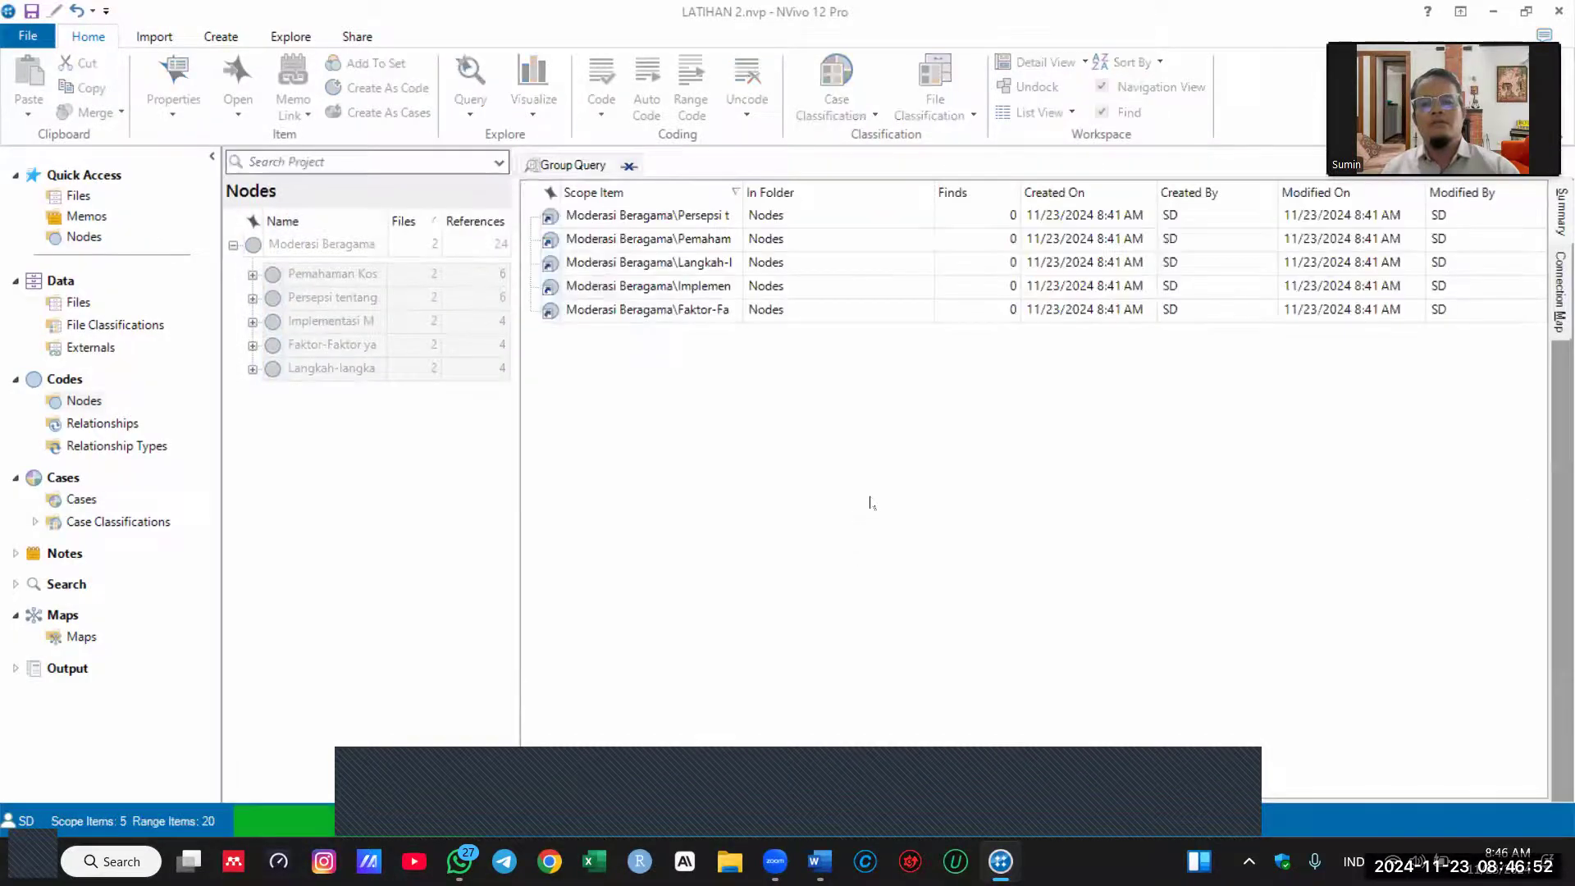
{"action": "left_click", "coordinate": [1556, 300]}
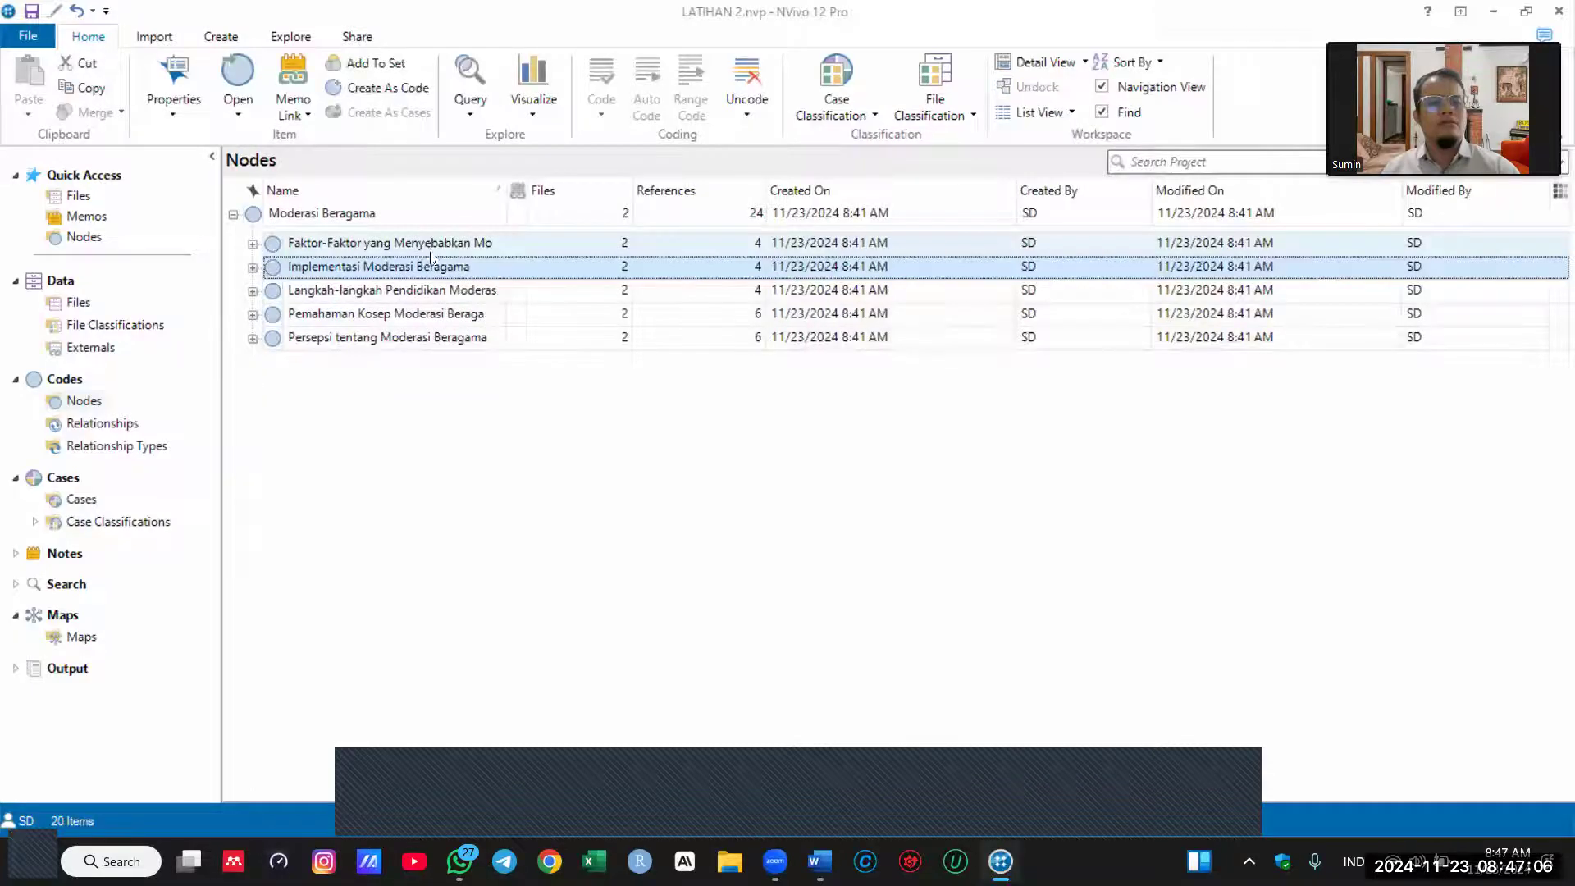
Step: Run the Cases Coded at These Nodes query on all five Moderasi Beragama theme nodes and show its connection map
{"action": "key", "text": "ctrl+a"}
{"action": "right_click", "coordinate": [435, 311]}
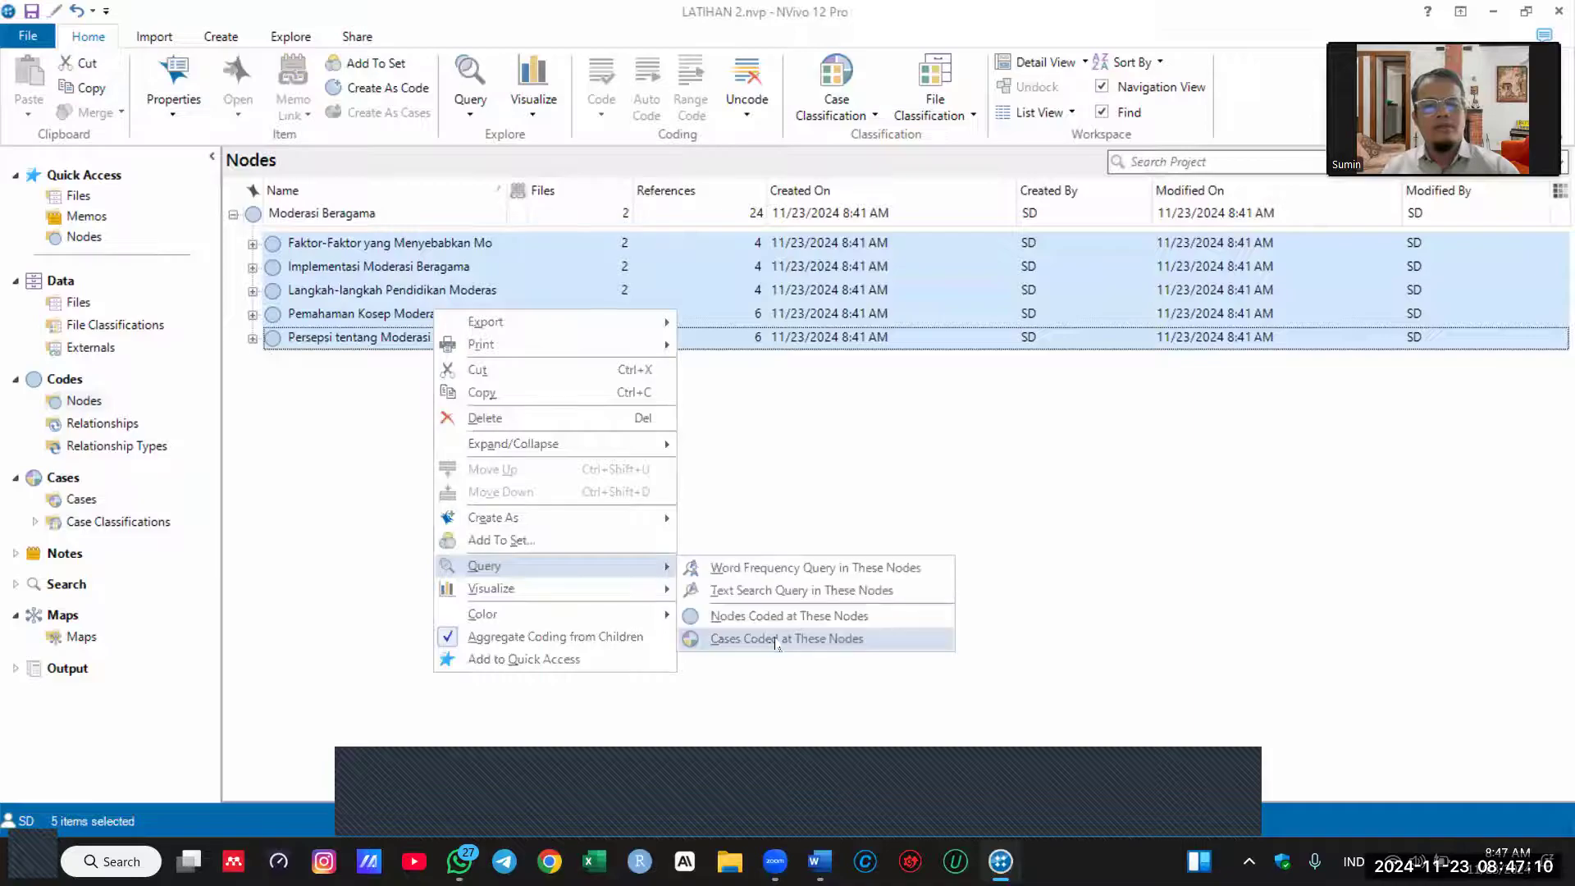
{"action": "left_click", "coordinate": [775, 638]}
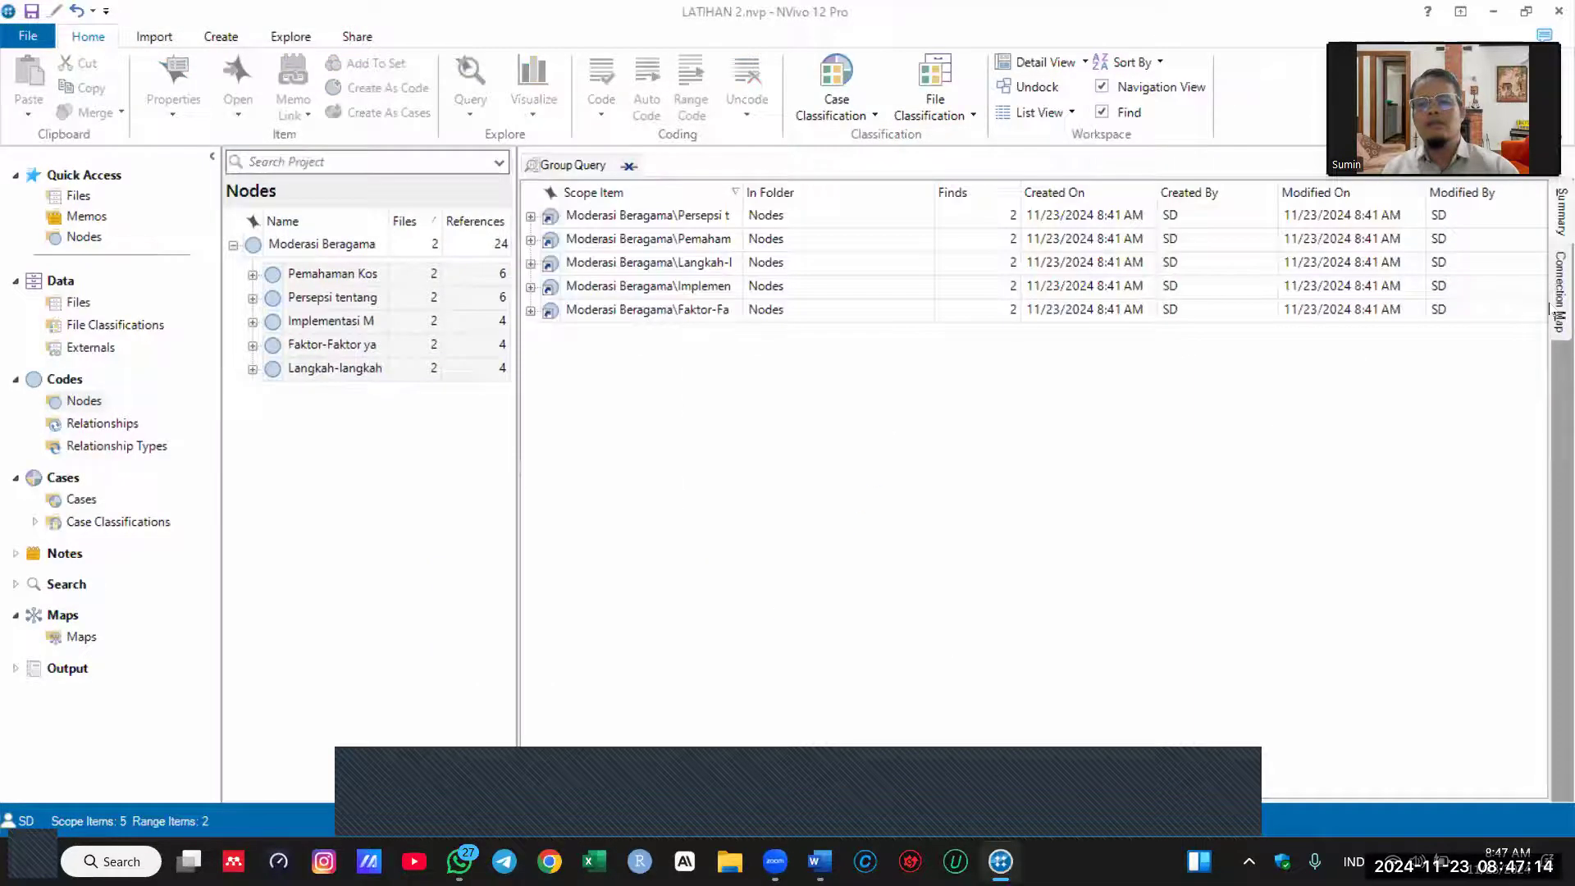
{"action": "left_click", "coordinate": [1557, 305]}
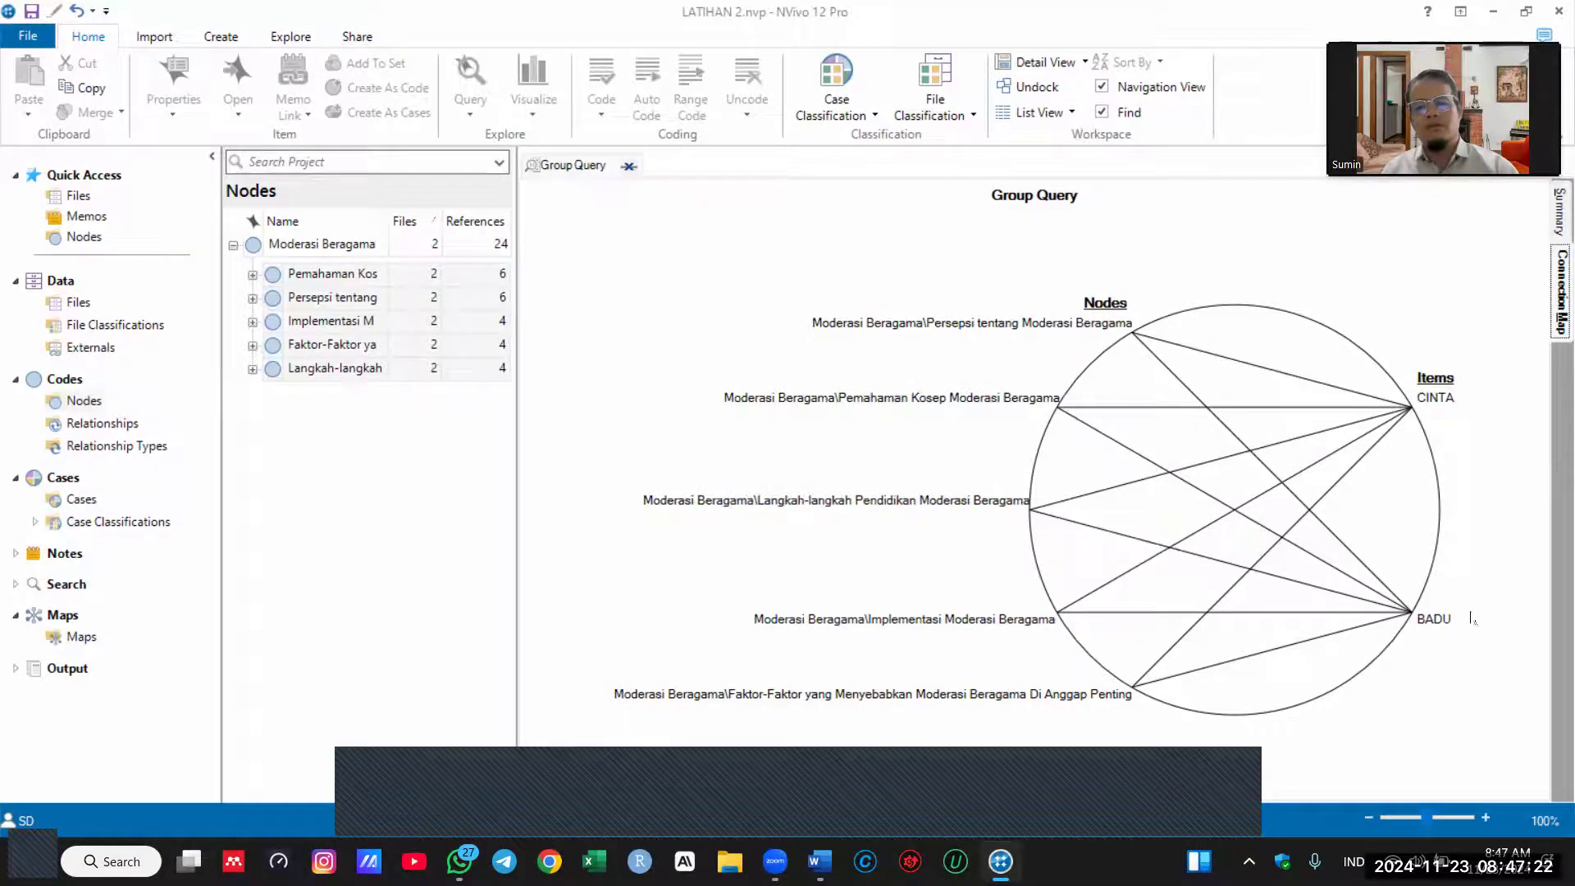
Step: Copy the Group Query connection map and paste it into the Word document below the Gambar 1 caption
{"action": "right_click", "coordinate": [931, 241]}
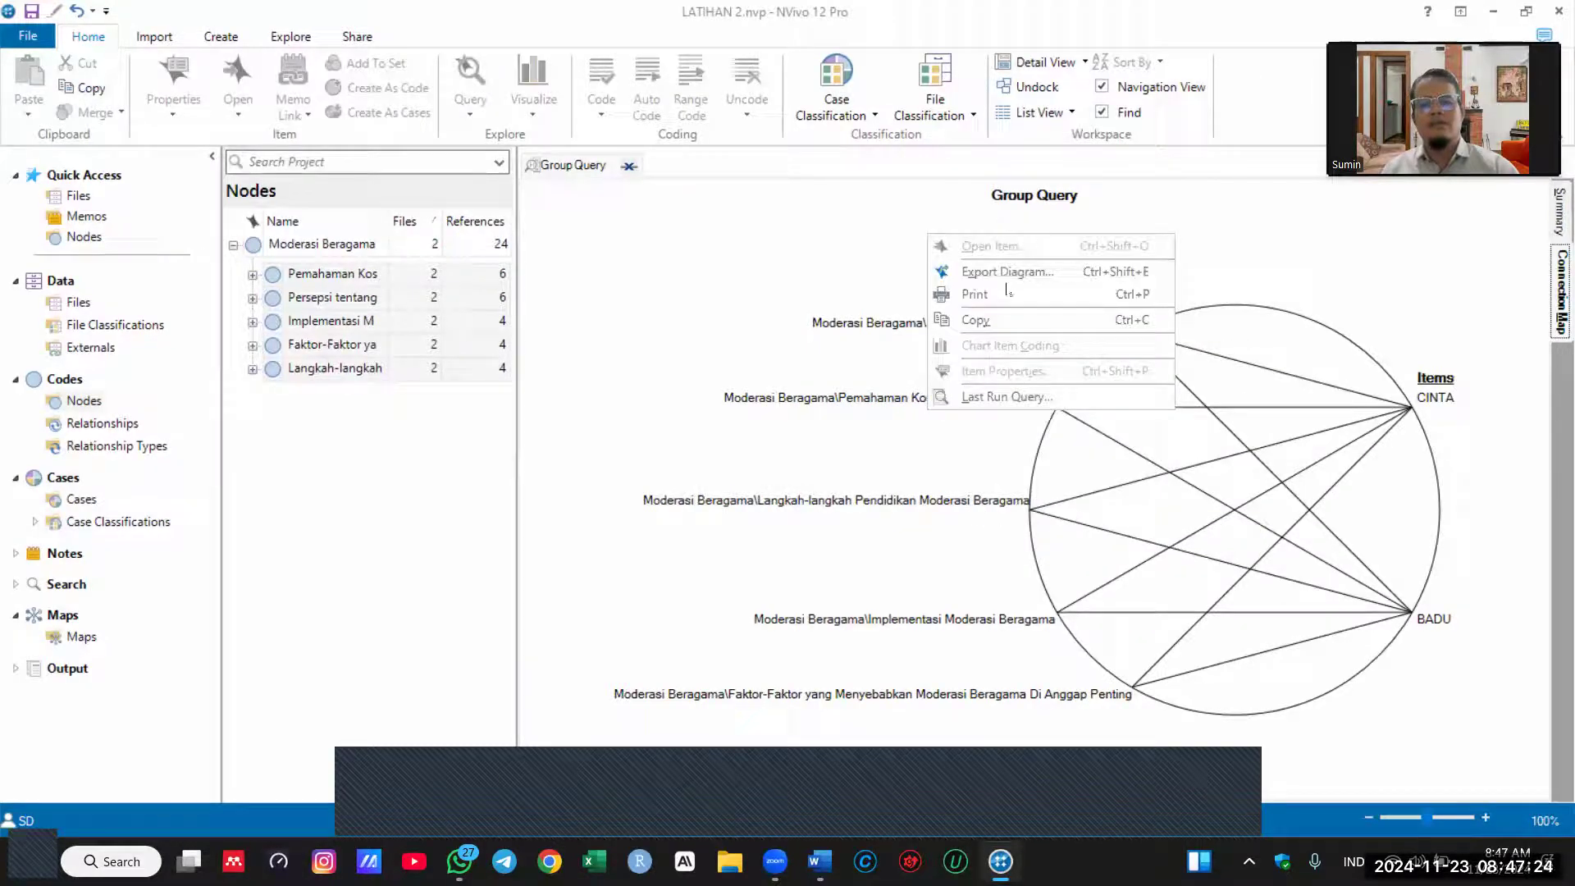
{"action": "left_click", "coordinate": [977, 320]}
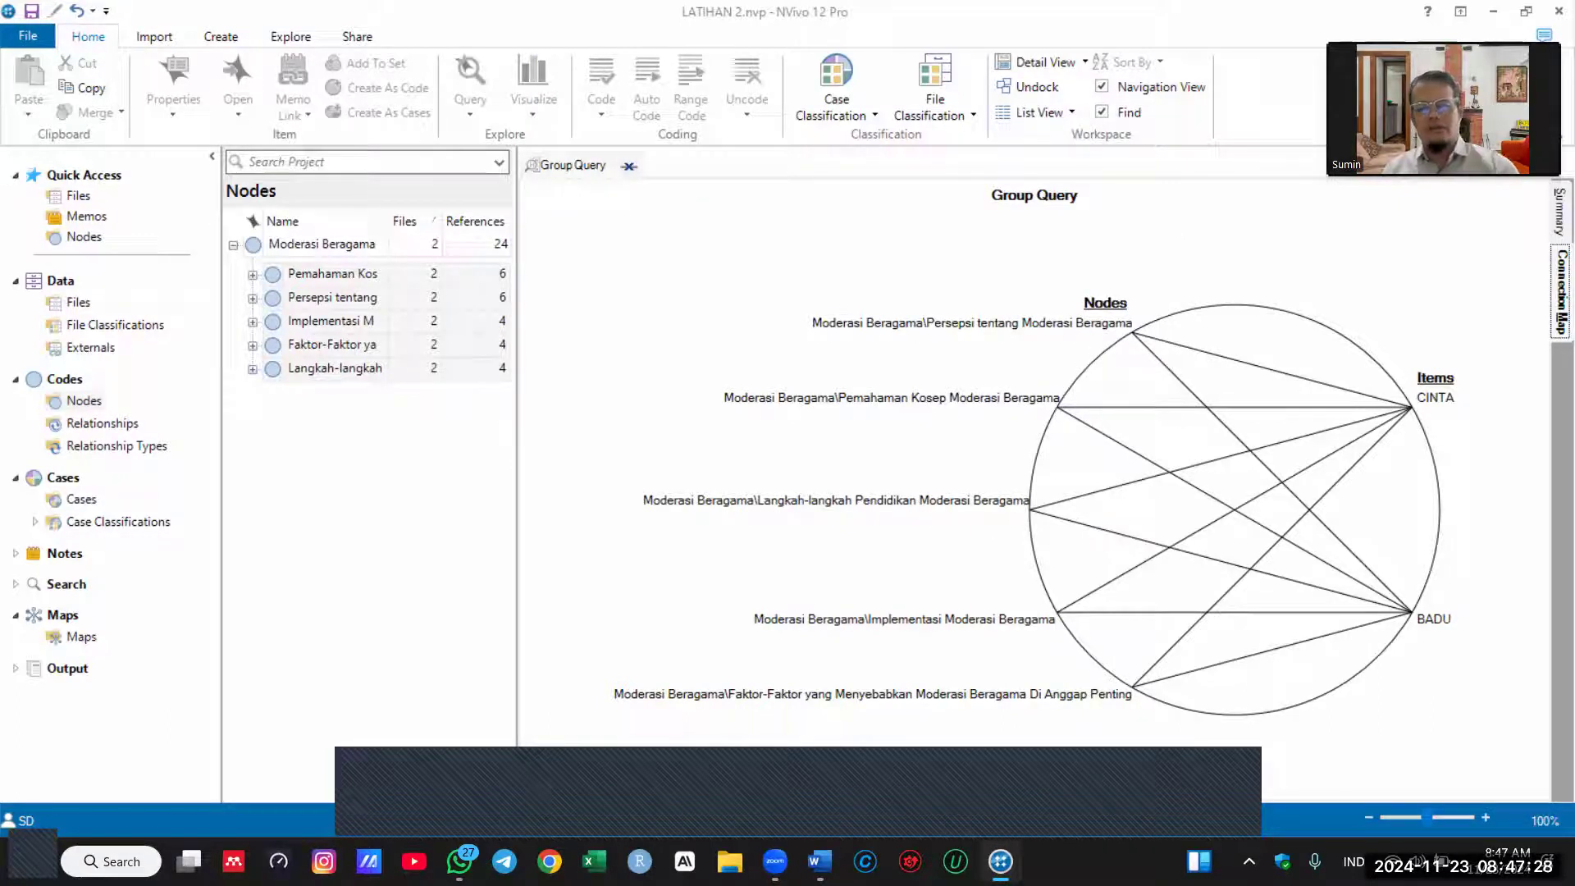
{"action": "key", "text": "alt+Tab"}
{"action": "key", "text": "Return"}
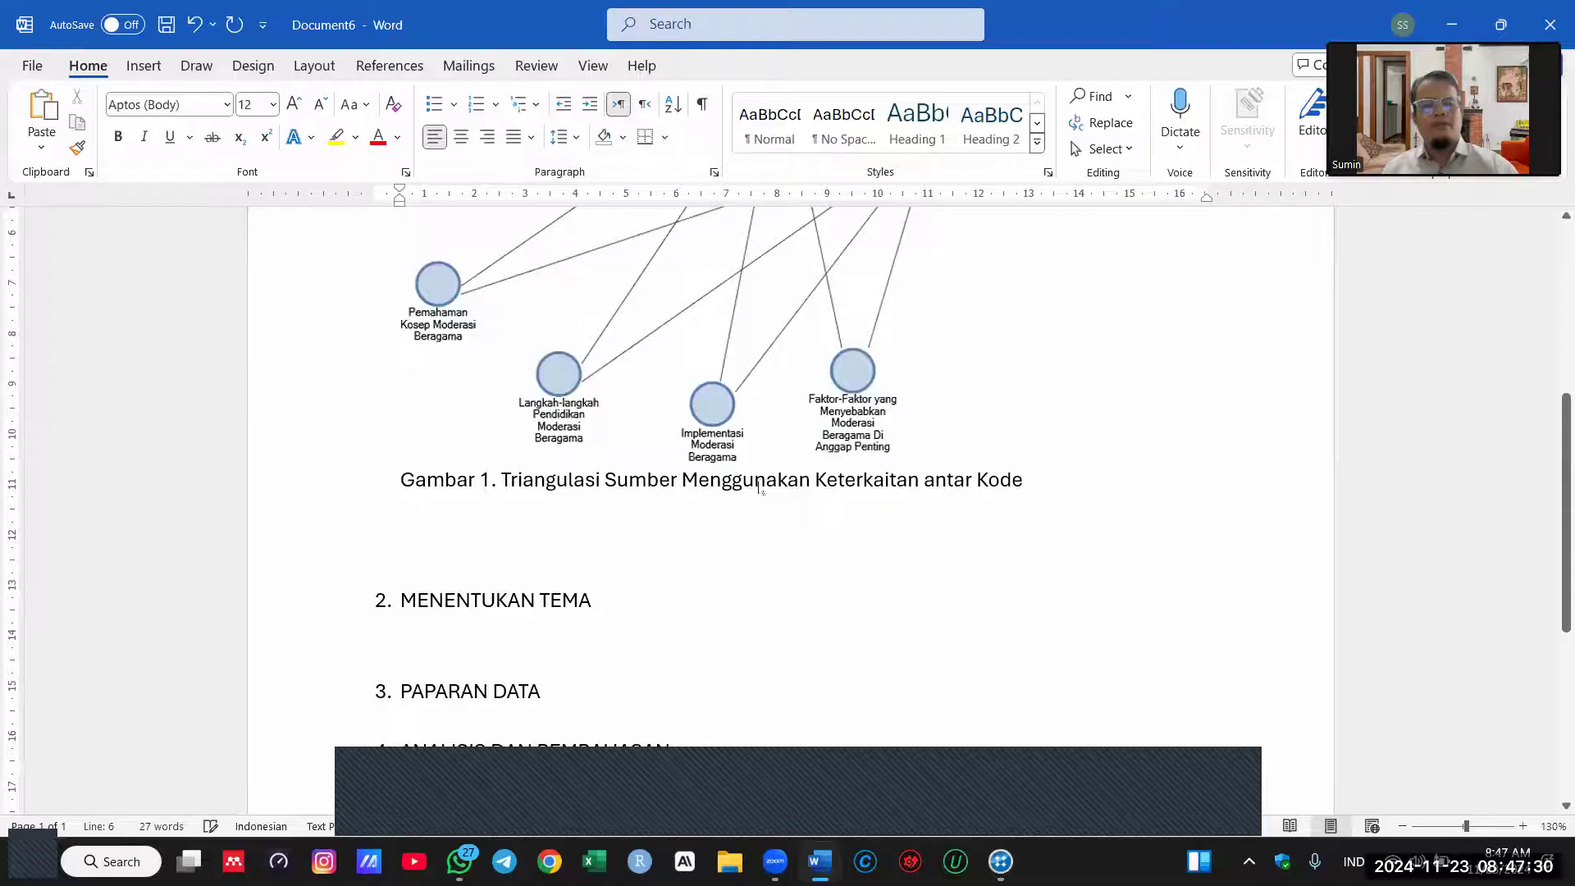
{"action": "key", "text": "ctrl+v"}
{"action": "left_click", "coordinate": [1231, 622]}
{"action": "scroll", "coordinate": [1247, 607], "scroll_direction": "down", "scroll_amount": 2}
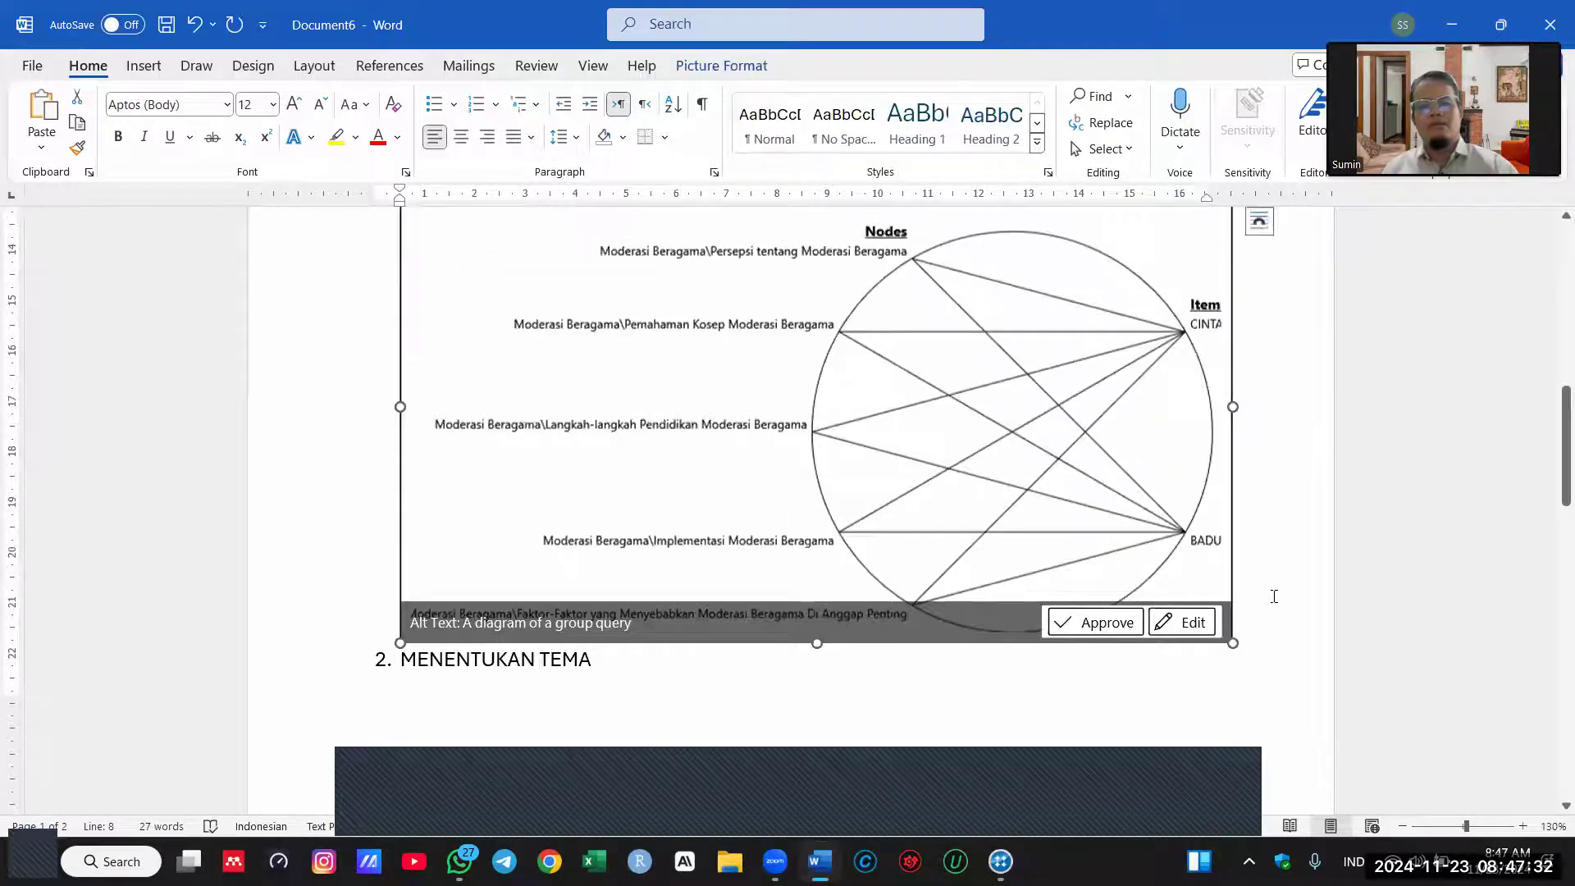
Step: Replace "Node" in the Gambar 2 caption with "Query Keterkaitan antara koding"
{"action": "left_click", "coordinate": [1276, 596]}
{"action": "scroll", "coordinate": [1276, 596], "scroll_direction": "down", "scroll_amount": 3}
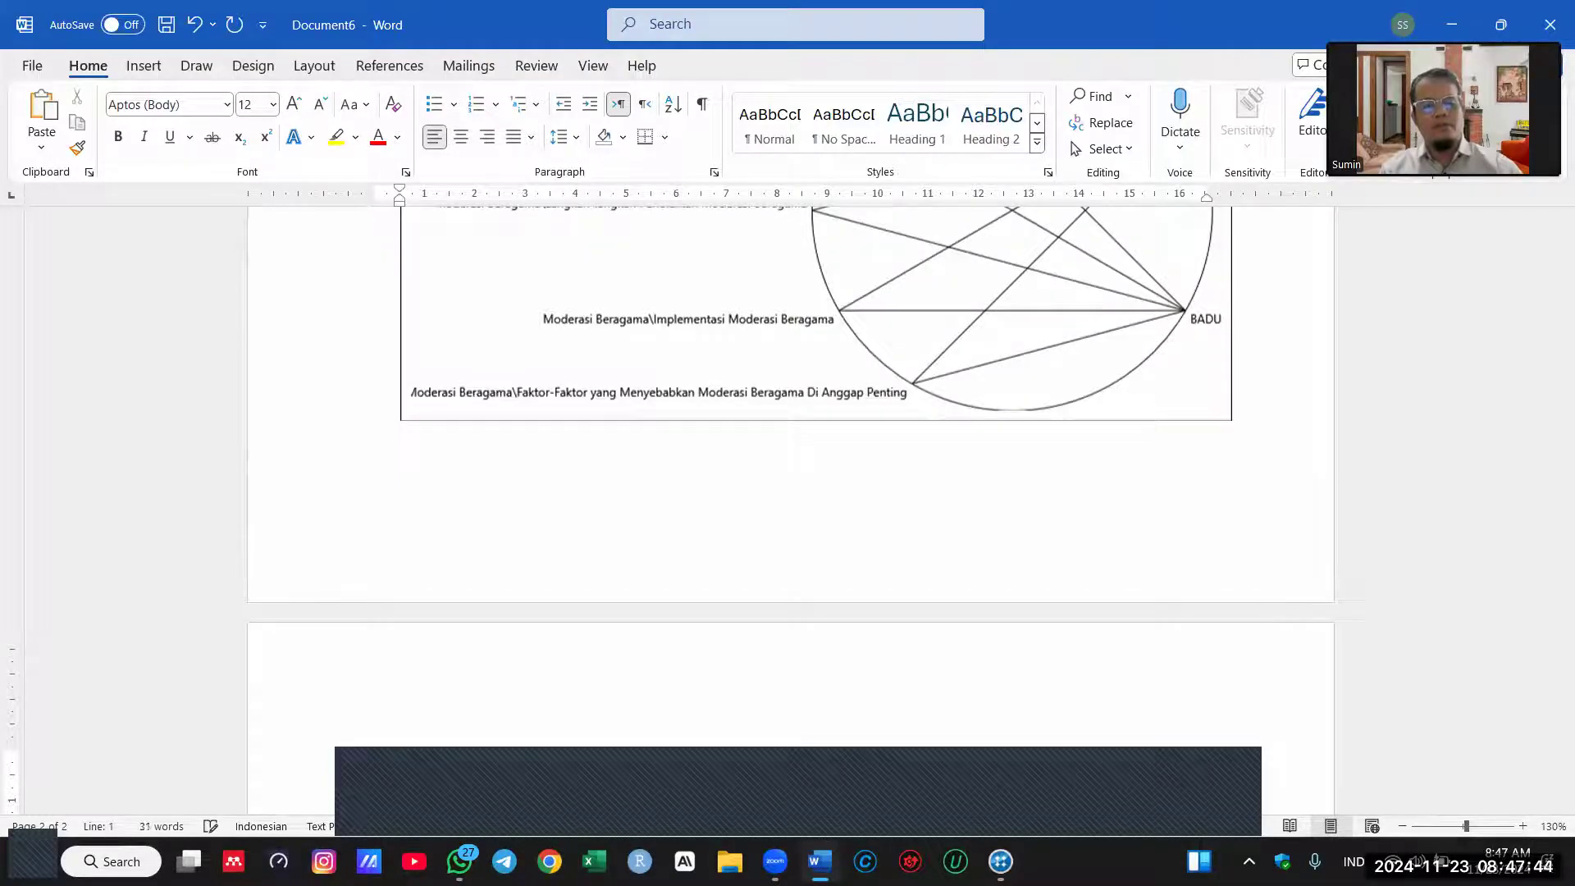
{"action": "scroll", "coordinate": [1259, 469], "scroll_direction": "up", "scroll_amount": 5}
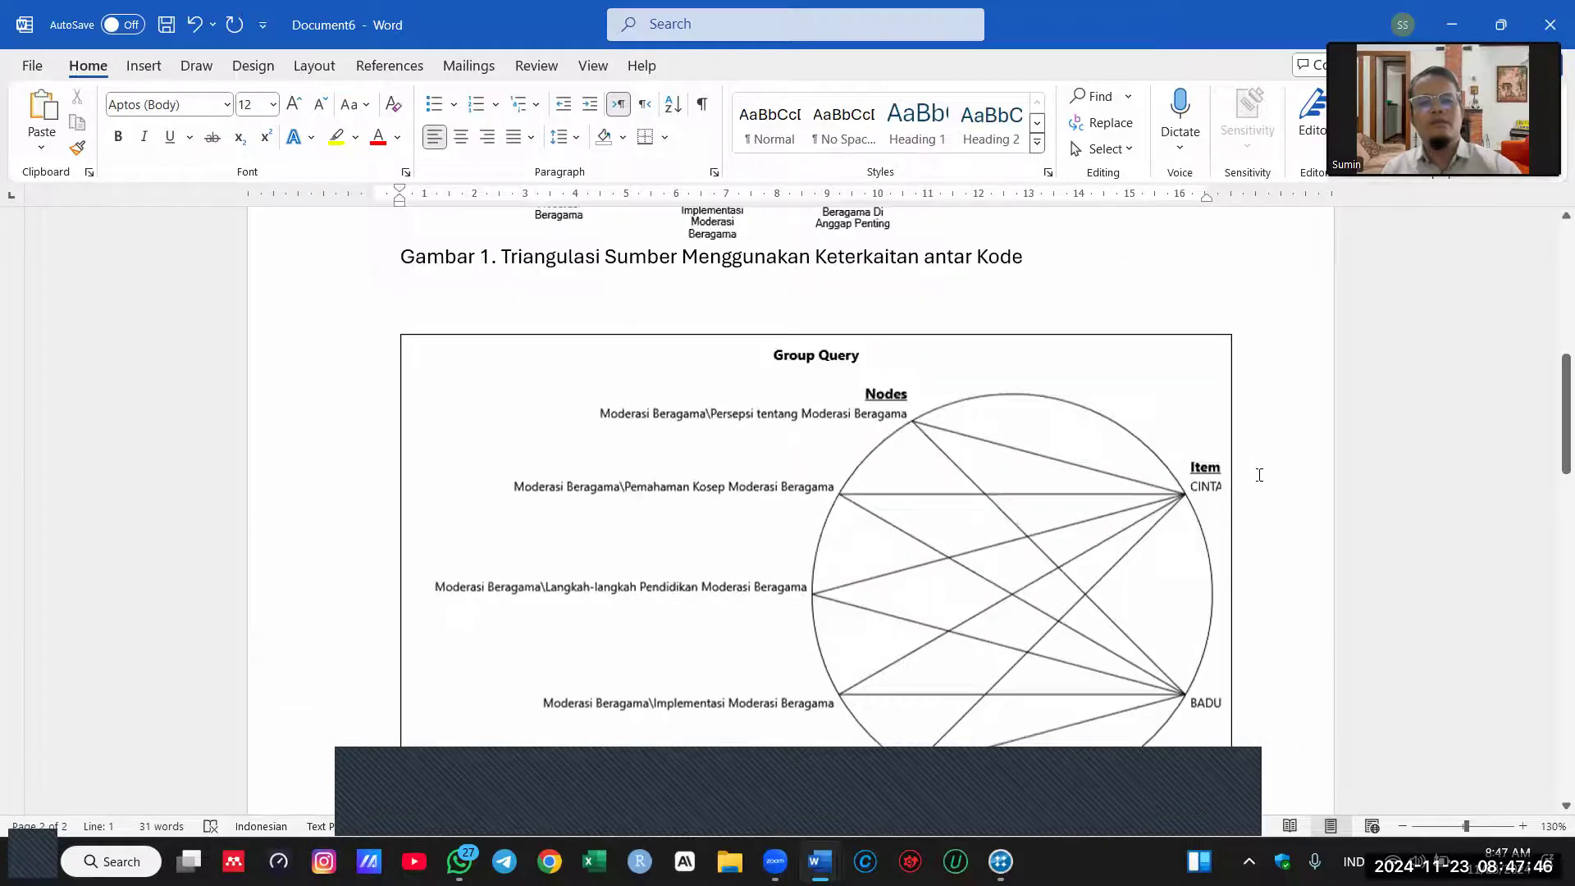
{"action": "scroll", "coordinate": [1258, 472], "scroll_direction": "down", "scroll_amount": 1}
{"action": "scroll", "coordinate": [1256, 468], "scroll_direction": "up", "scroll_amount": 3}
{"action": "scroll", "coordinate": [1253, 472], "scroll_direction": "down", "scroll_amount": 10}
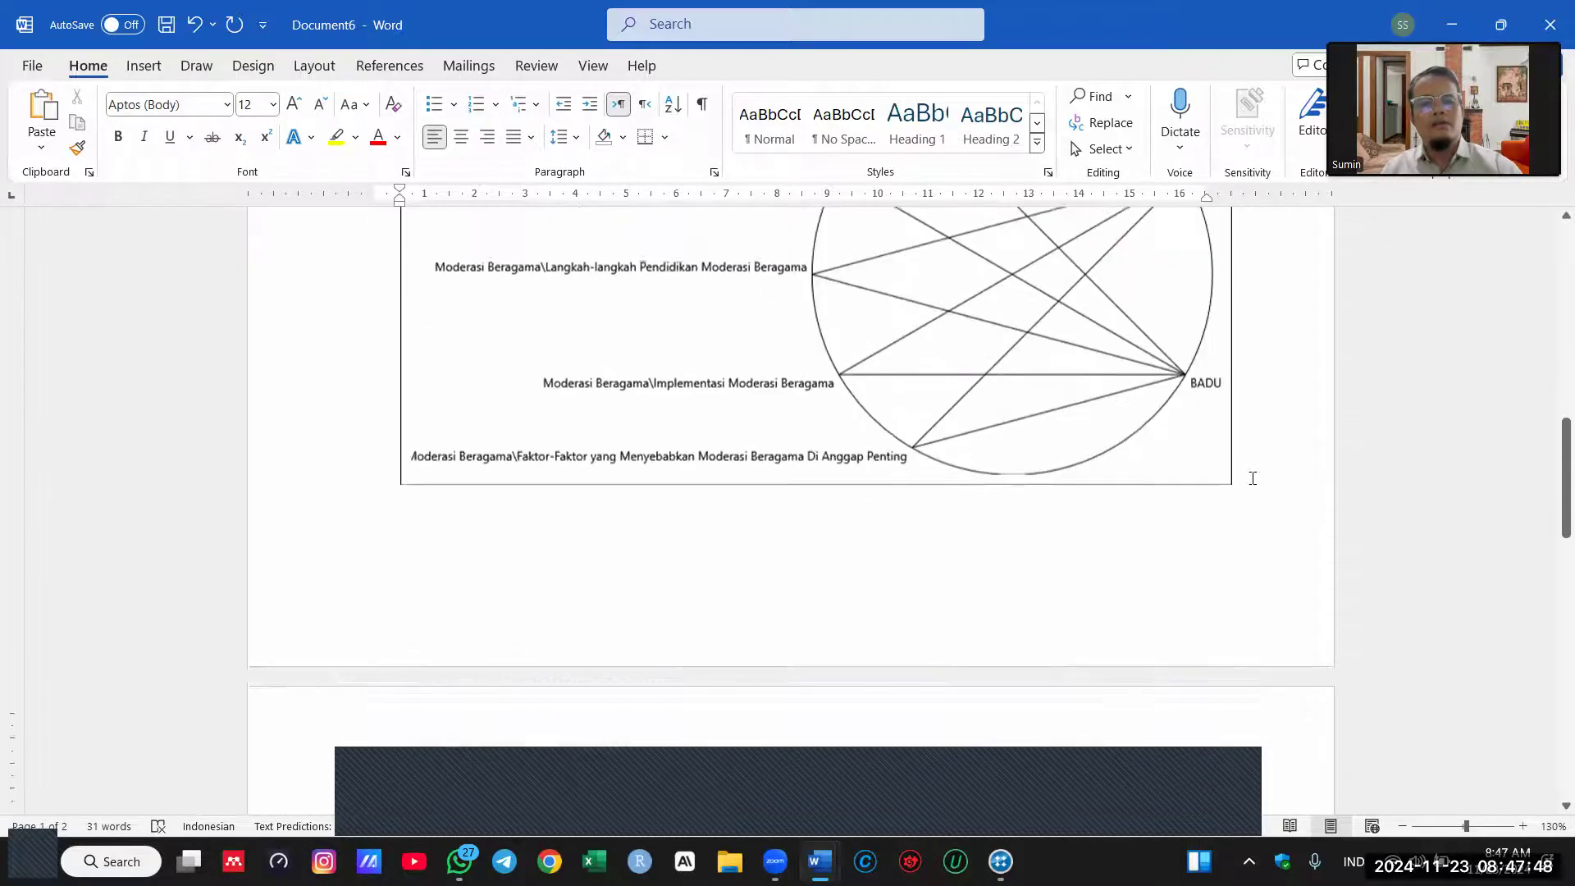
{"action": "left_click", "coordinate": [583, 574]}
{"action": "double_click", "coordinate": [582, 573]}
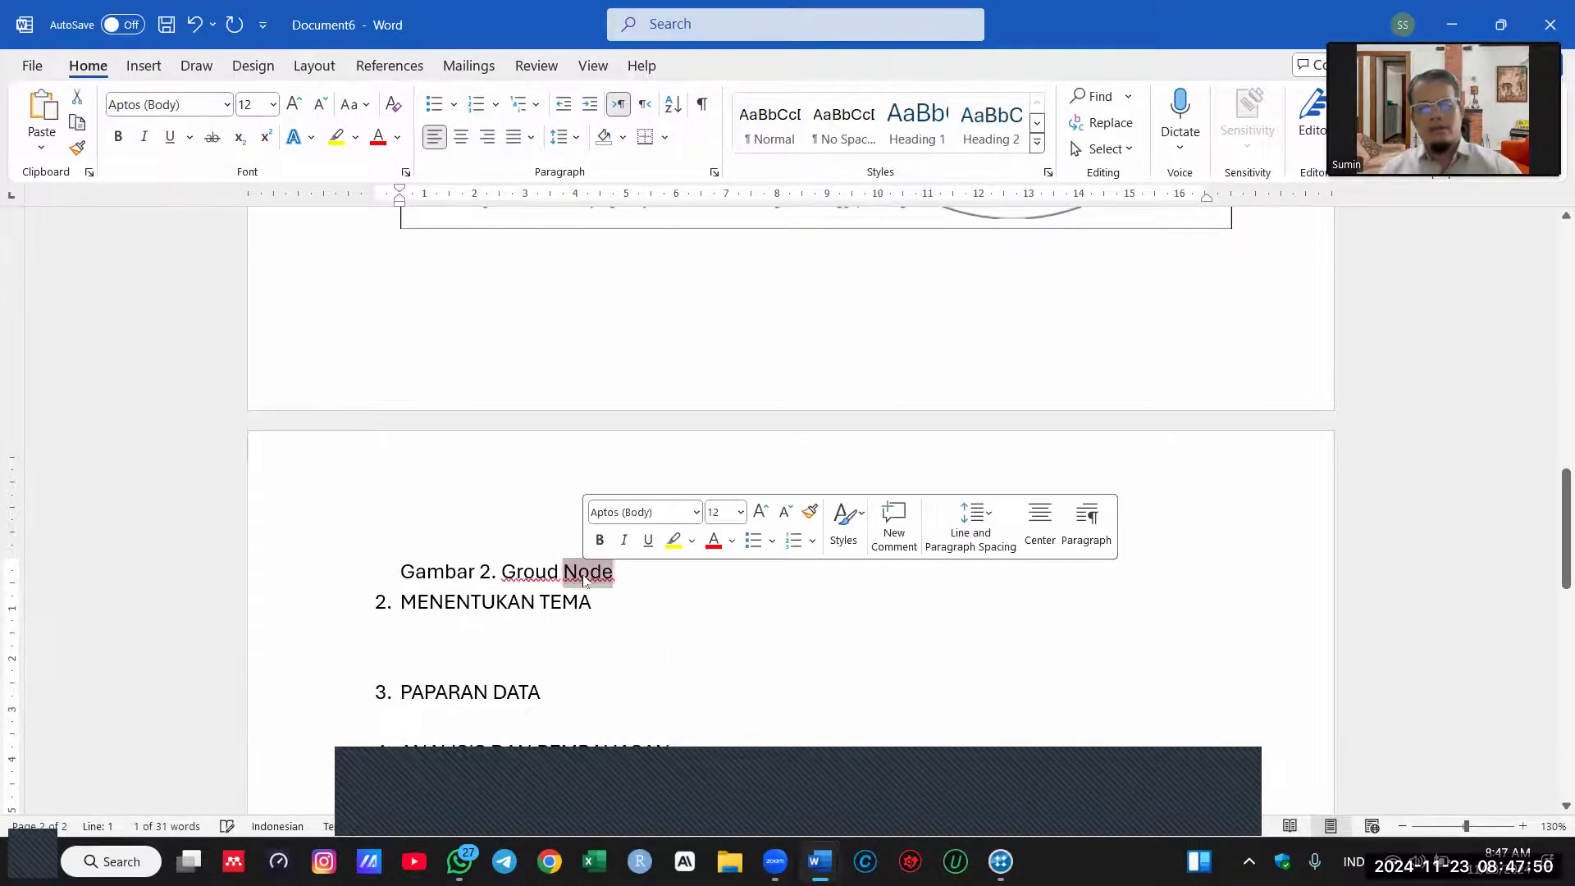
{"action": "type", "text": "Query"}
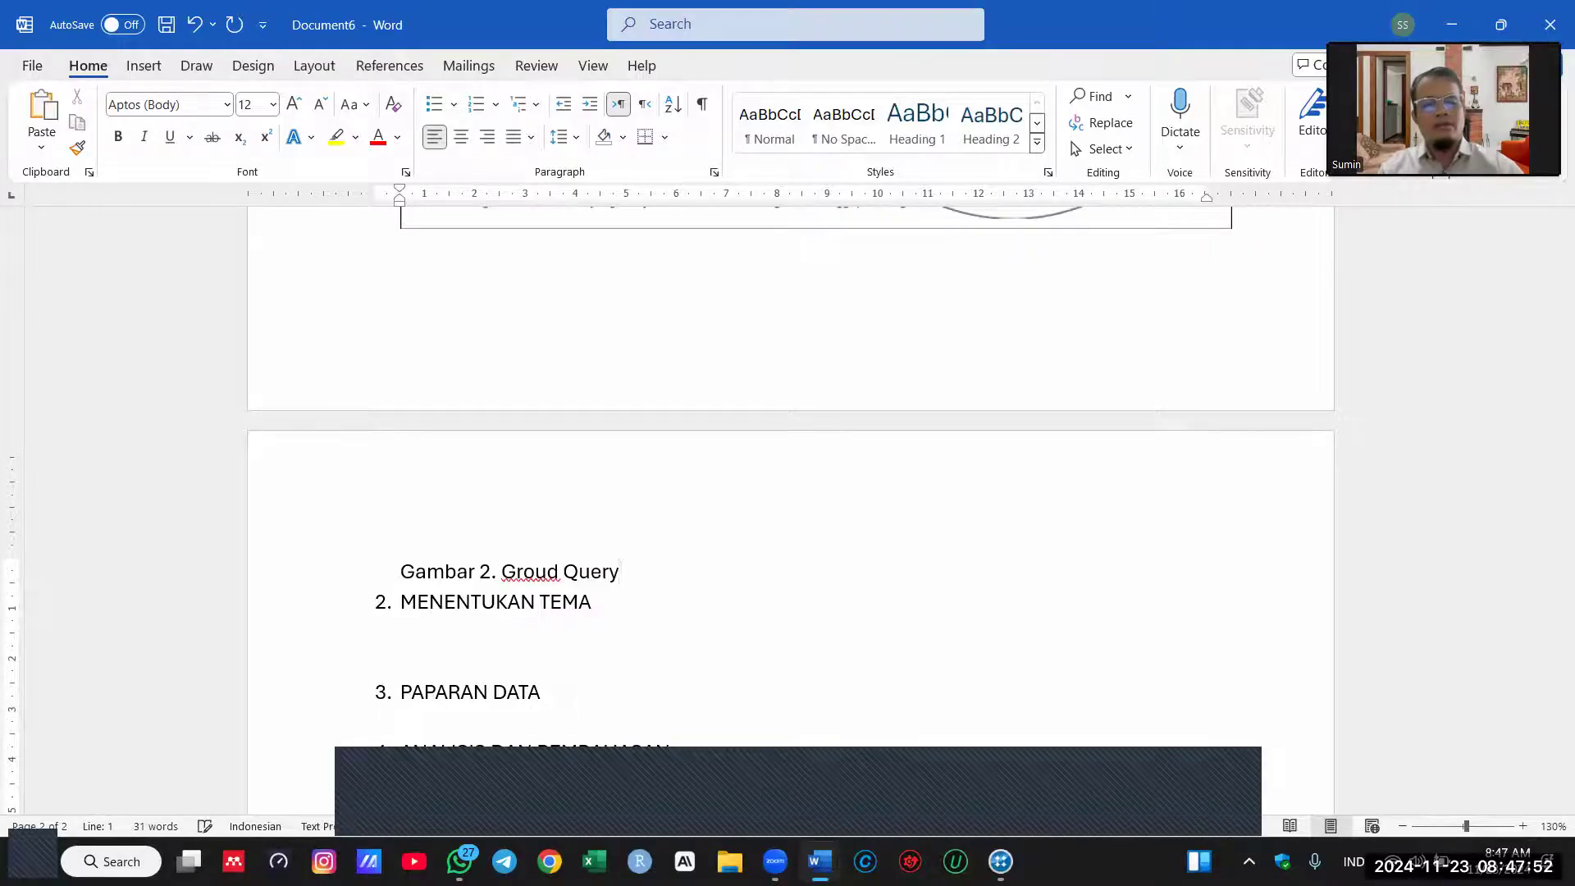
{"action": "type", "text": " Ke"}
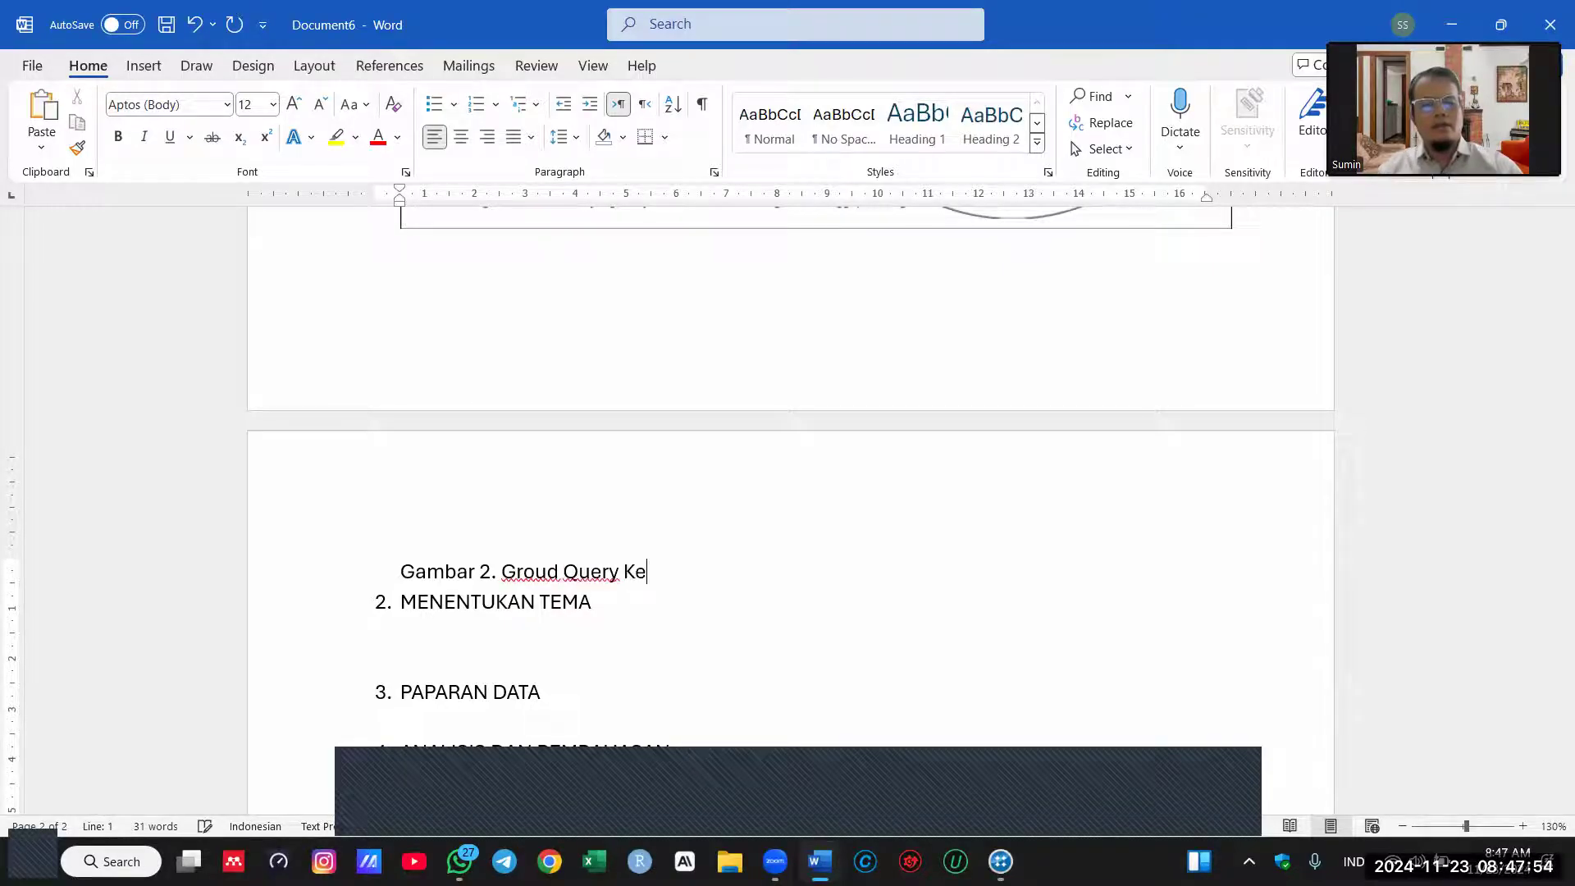
{"action": "type", "text": "terkaitan adan"}
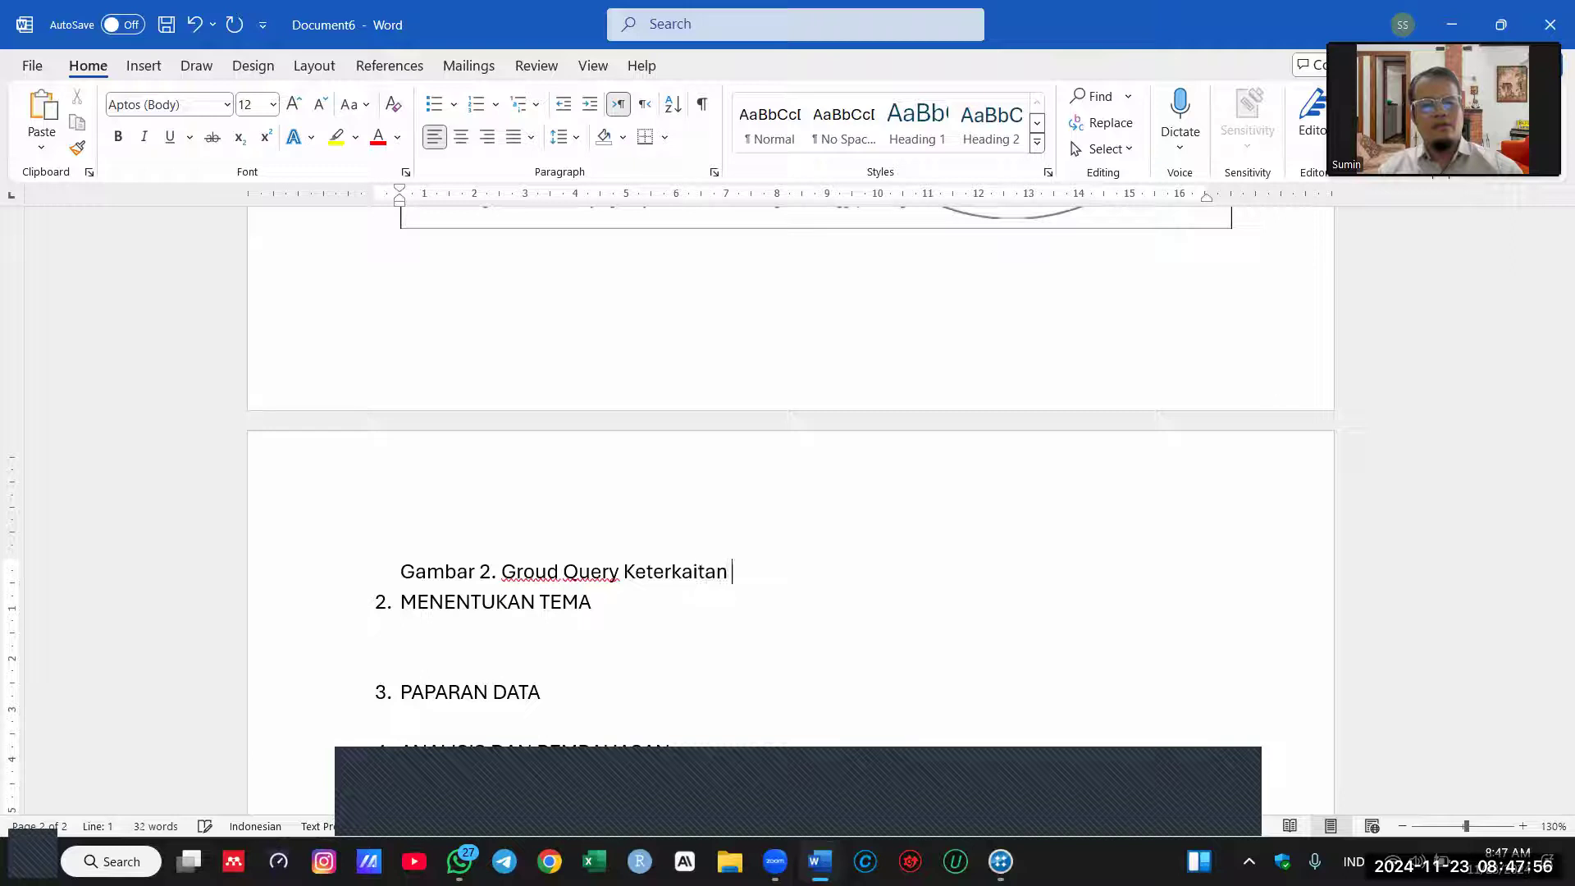
{"action": "key", "text": "BackSpace"}
{"action": "key", "text": "BackSpace"}
{"action": "type", "text": "tara koding"}
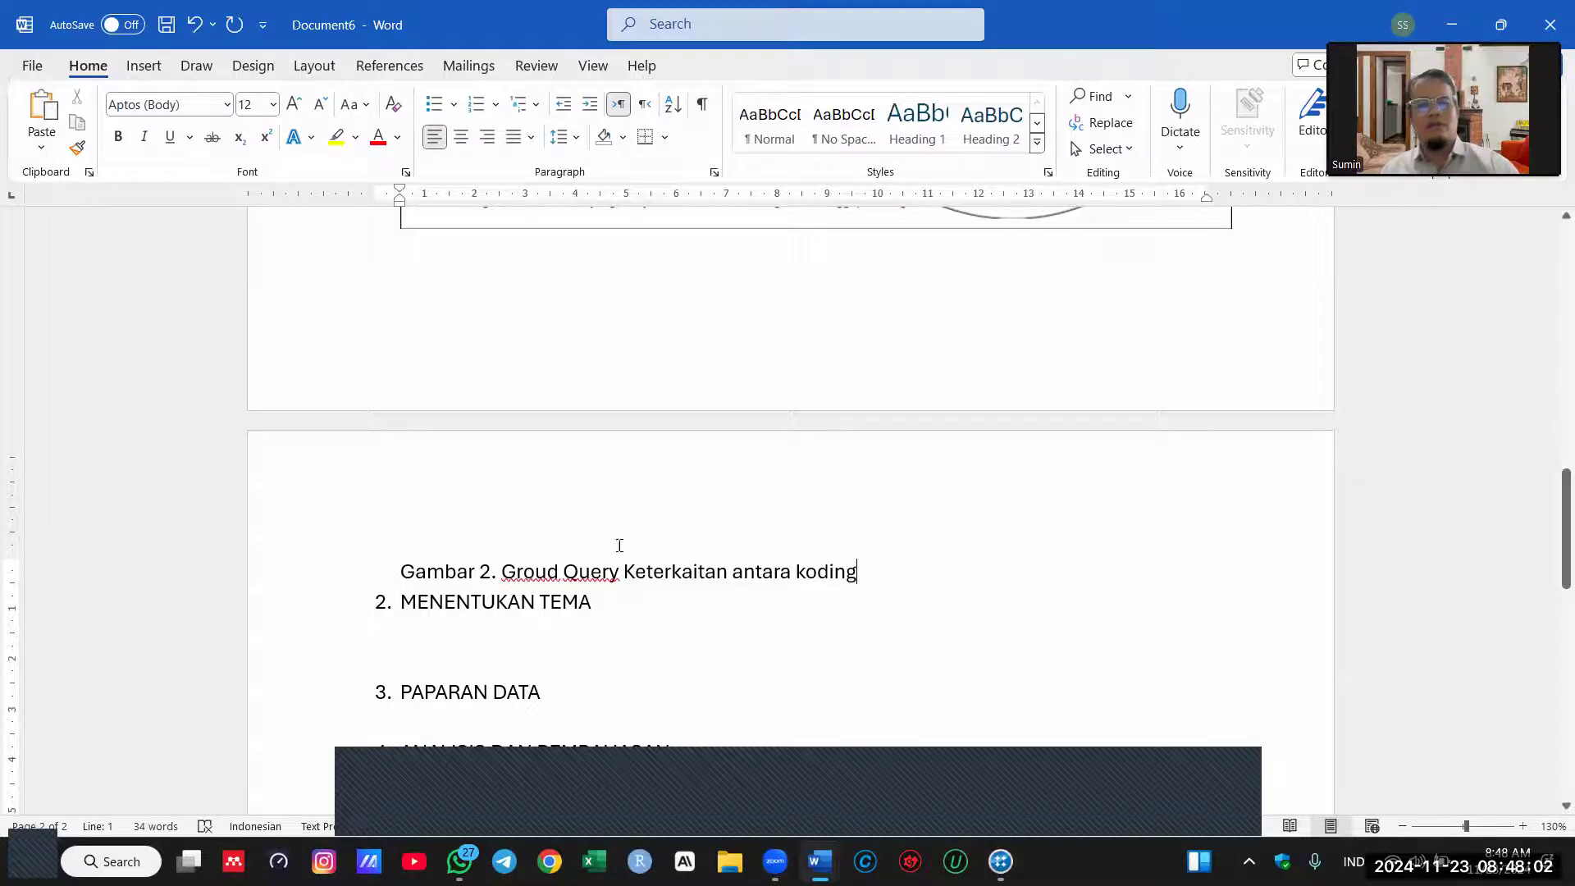
Step: Reword the end of the Gambar 2 caption to "antar kode" and add an empty line below it
{"action": "left_click", "coordinate": [783, 574]}
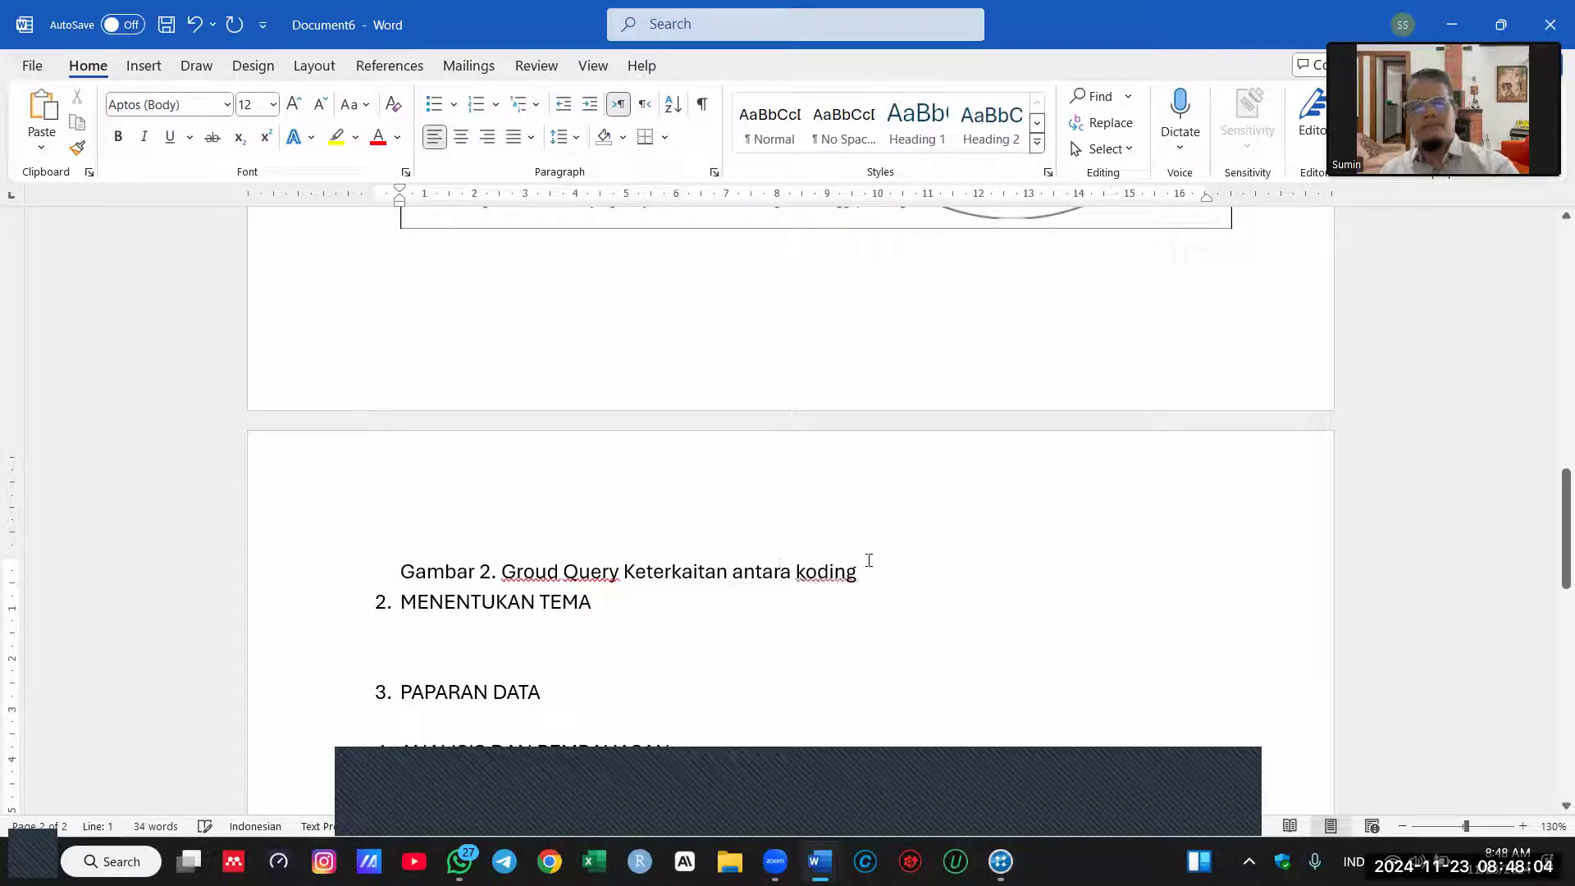
{"action": "key", "text": "Delete"}
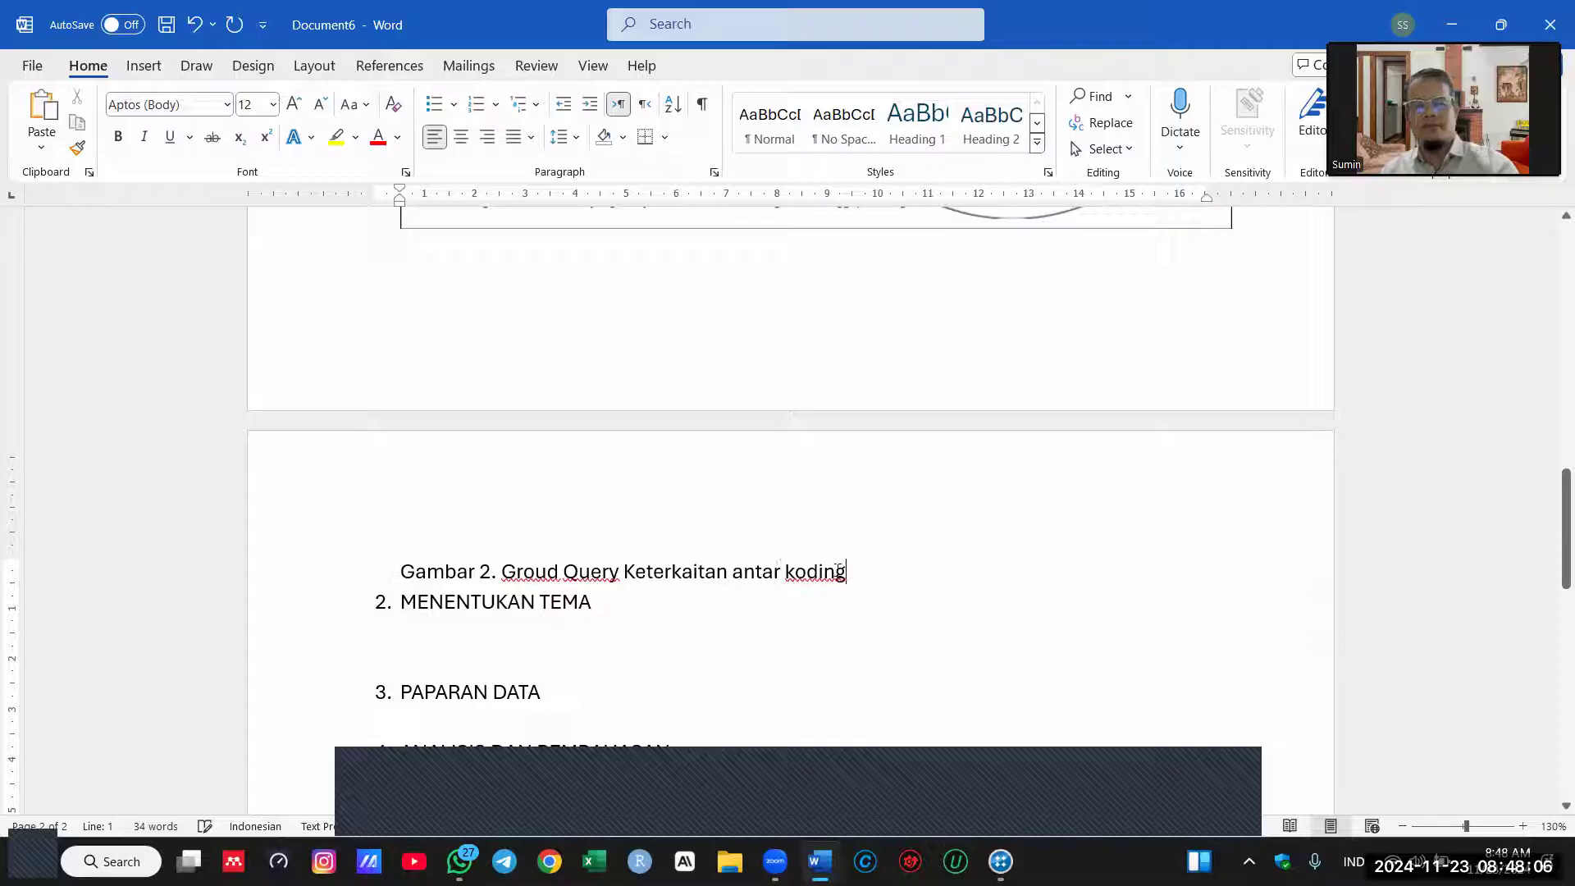
{"action": "double_click", "coordinate": [837, 572]}
{"action": "key", "text": "Right"}
{"action": "key", "text": "BackSpace"}
{"action": "key", "text": "BackSpace"}
{"action": "key", "text": "BackSpace"}
{"action": "type", "text": "e"}
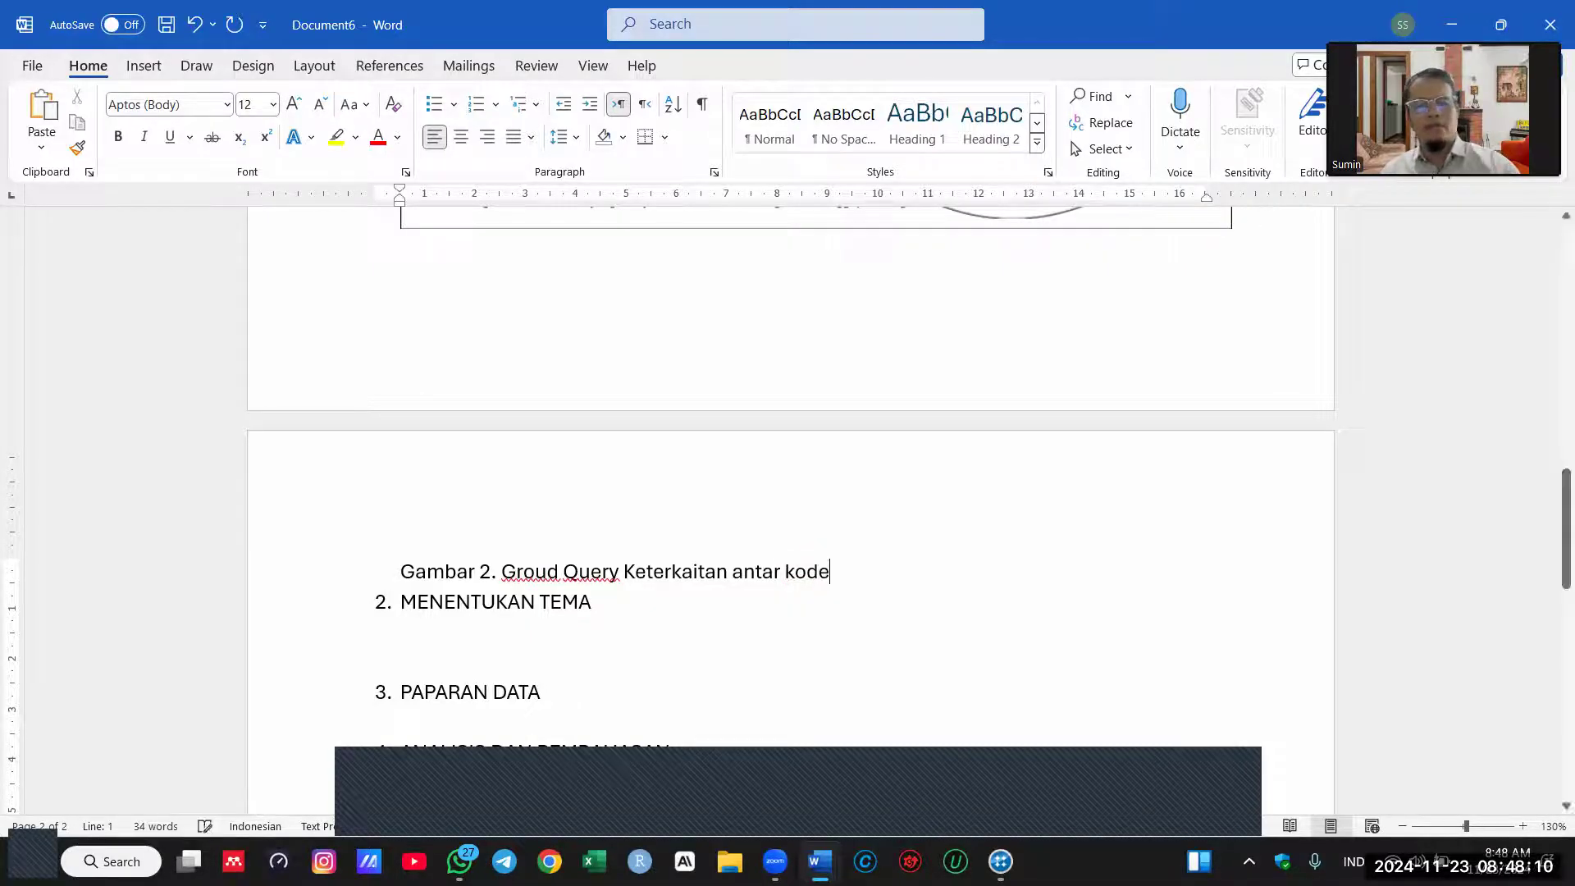
{"action": "key", "text": "Return"}
Step: Shrink the Group Query picture proportionally to about three quarters of its width and add another empty line below its Gambar 2 caption
{"action": "scroll", "coordinate": [900, 584], "scroll_direction": "up", "scroll_amount": 10}
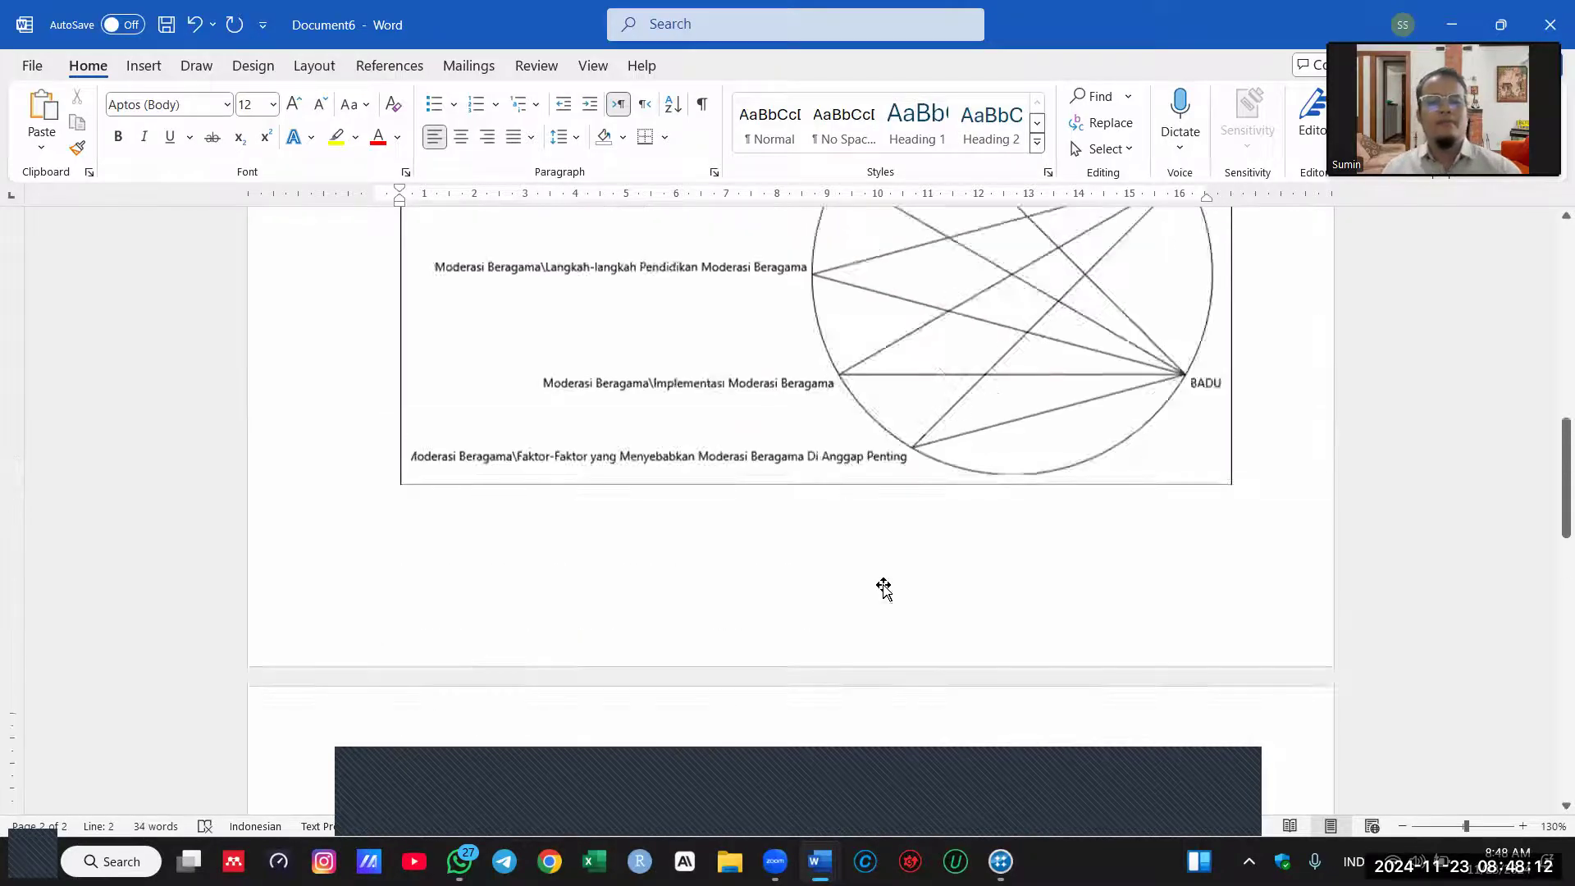
{"action": "scroll", "coordinate": [1056, 557], "scroll_direction": "down", "scroll_amount": 4}
{"action": "left_click", "coordinate": [1057, 558]}
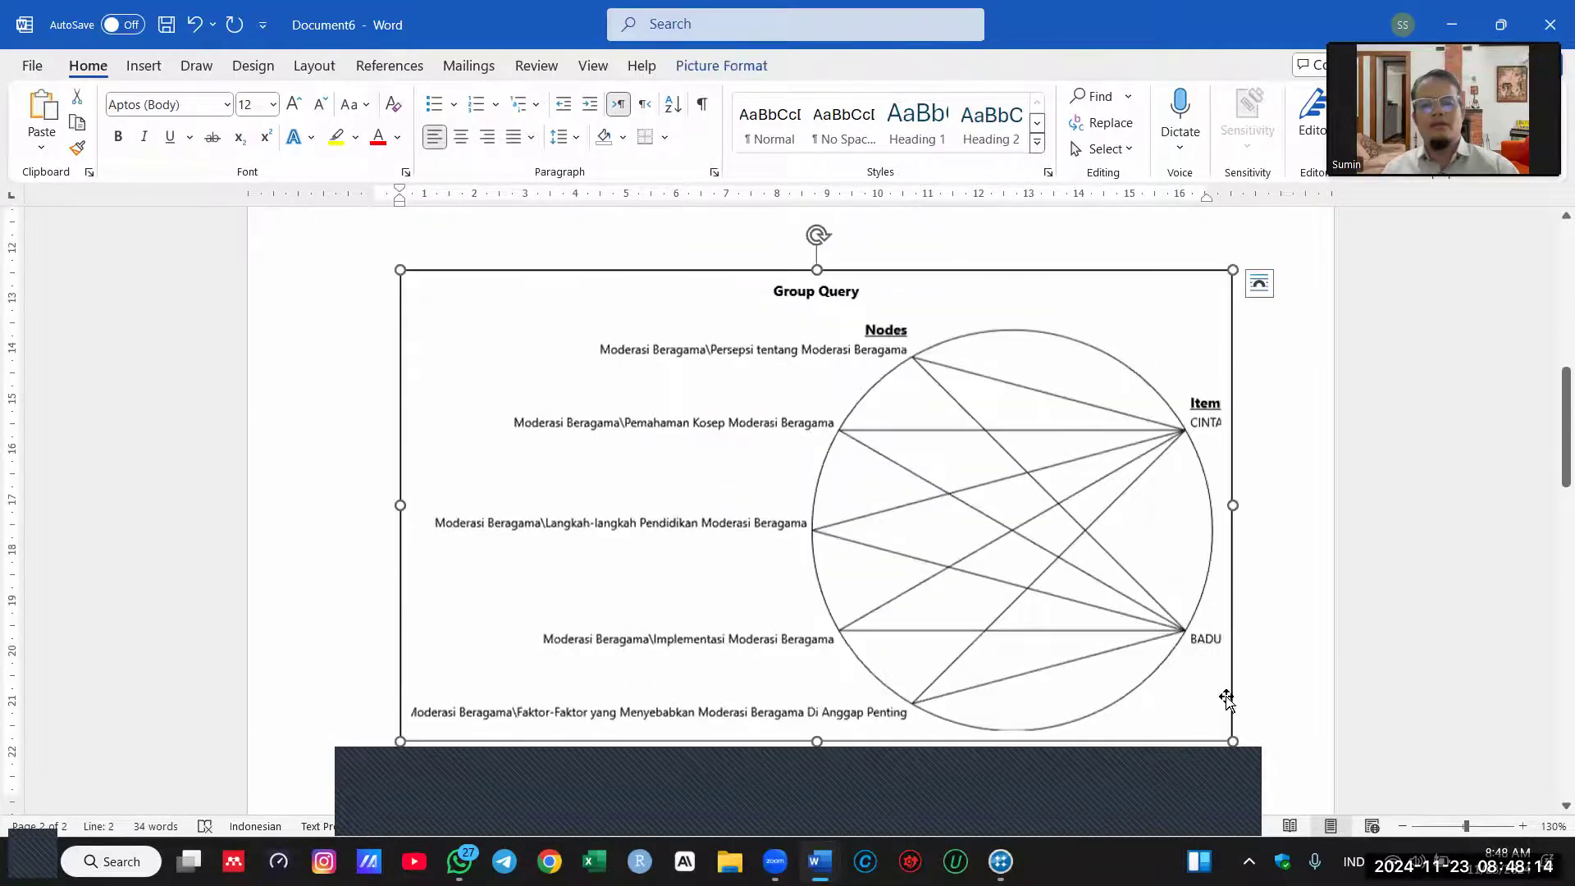
{"action": "left_click_drag", "start_coordinate": [1230, 738], "coordinate": [1054, 639]}
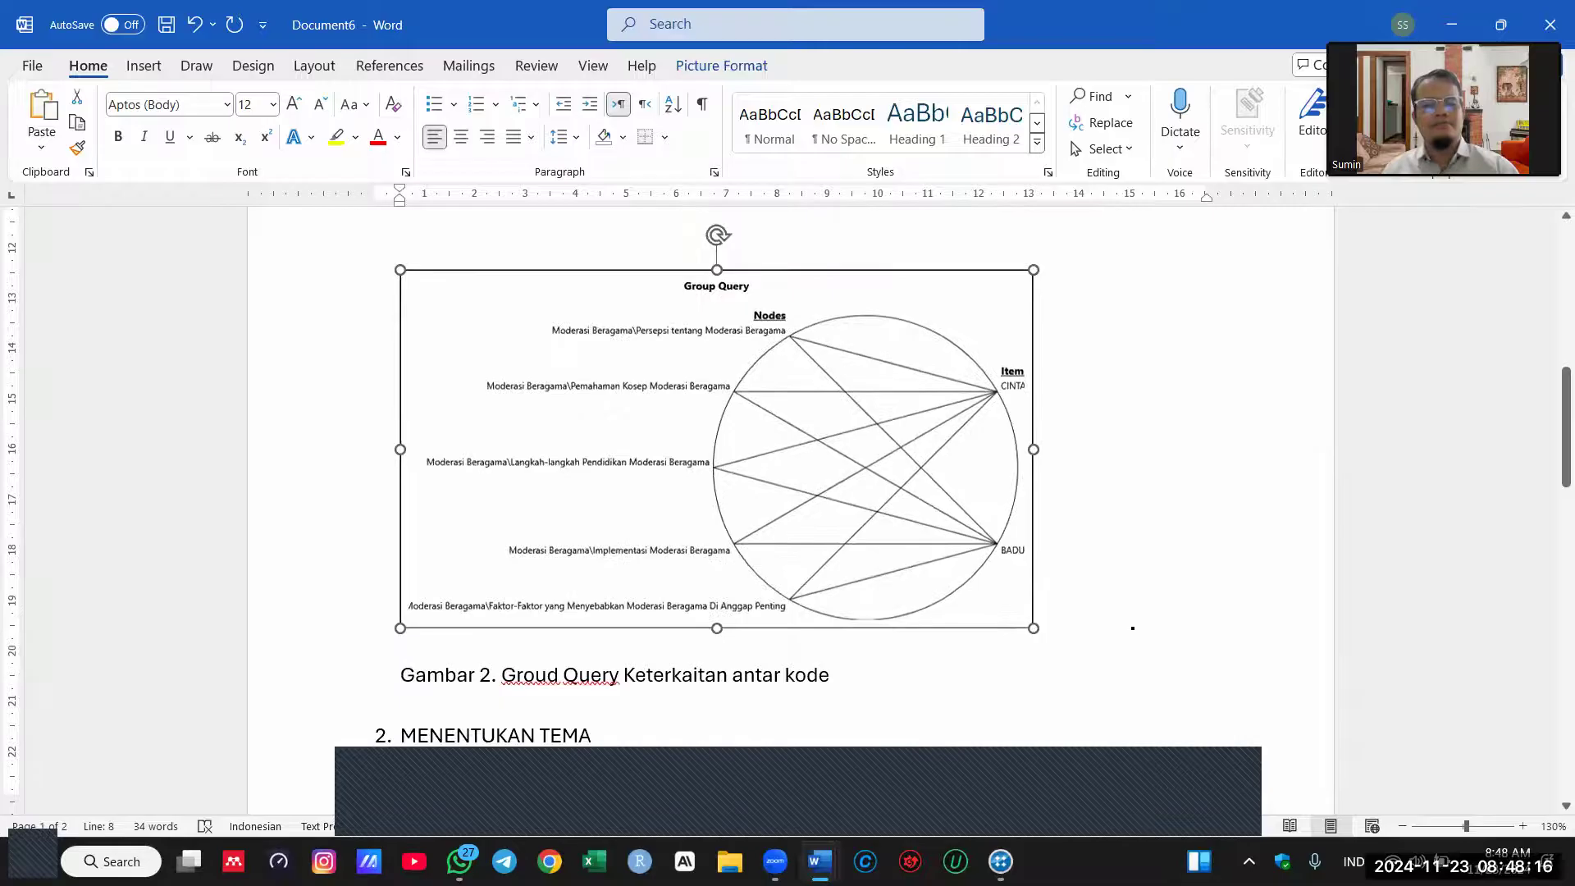
{"action": "scroll", "coordinate": [935, 633], "scroll_direction": "down", "scroll_amount": 1}
{"action": "left_click", "coordinate": [831, 612]}
{"action": "key", "text": "Return"}
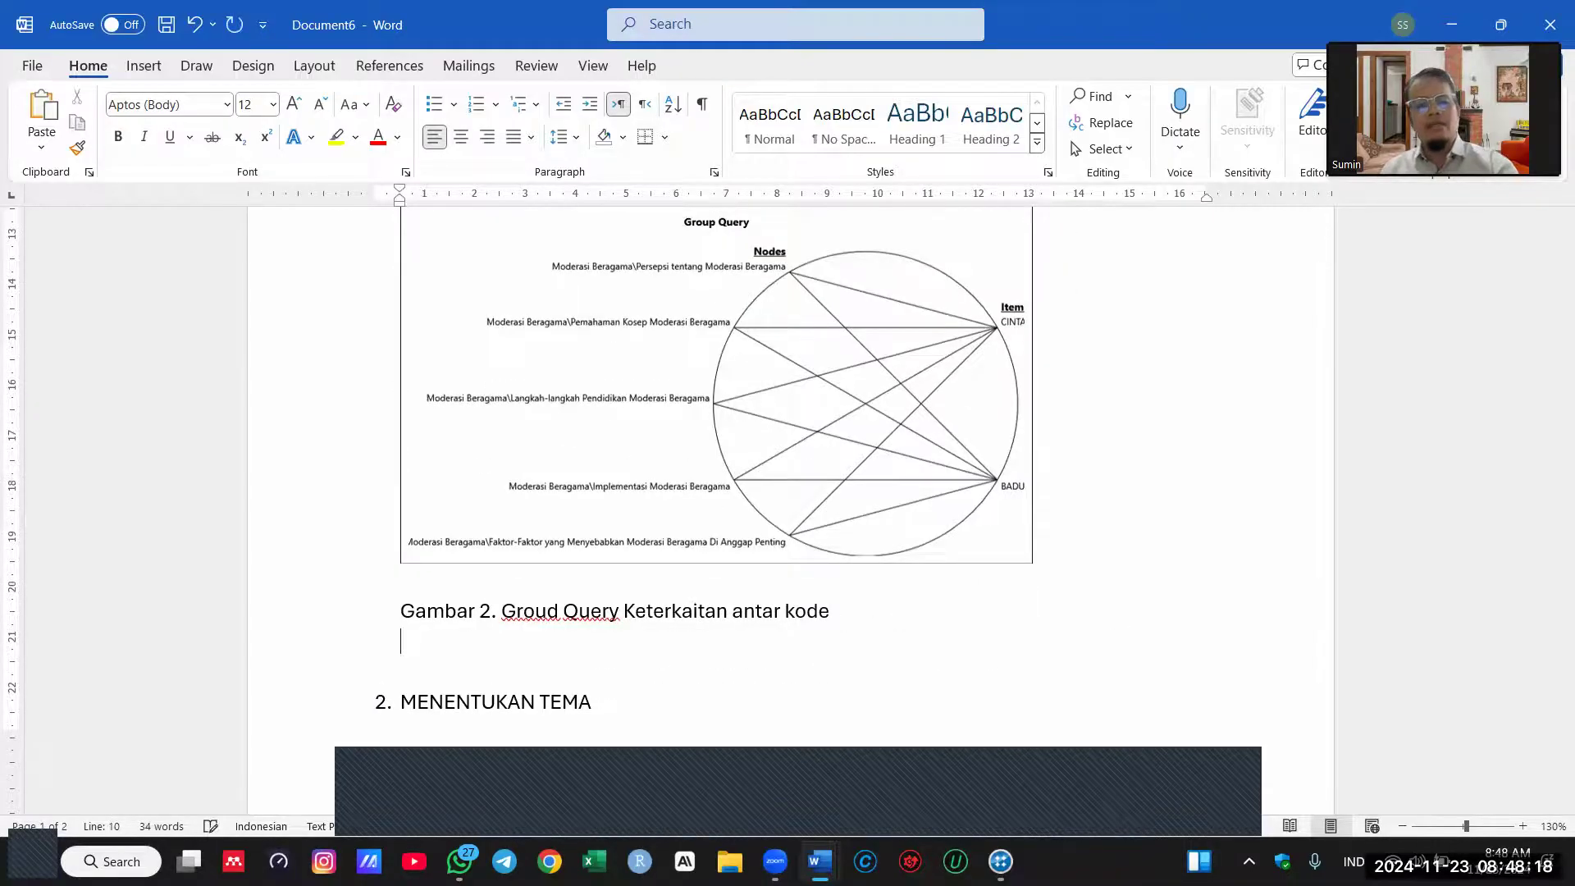
{"action": "scroll", "coordinate": [720, 460], "scroll_direction": "up", "scroll_amount": 3}
{"action": "scroll", "coordinate": [720, 460], "scroll_direction": "down", "scroll_amount": 1}
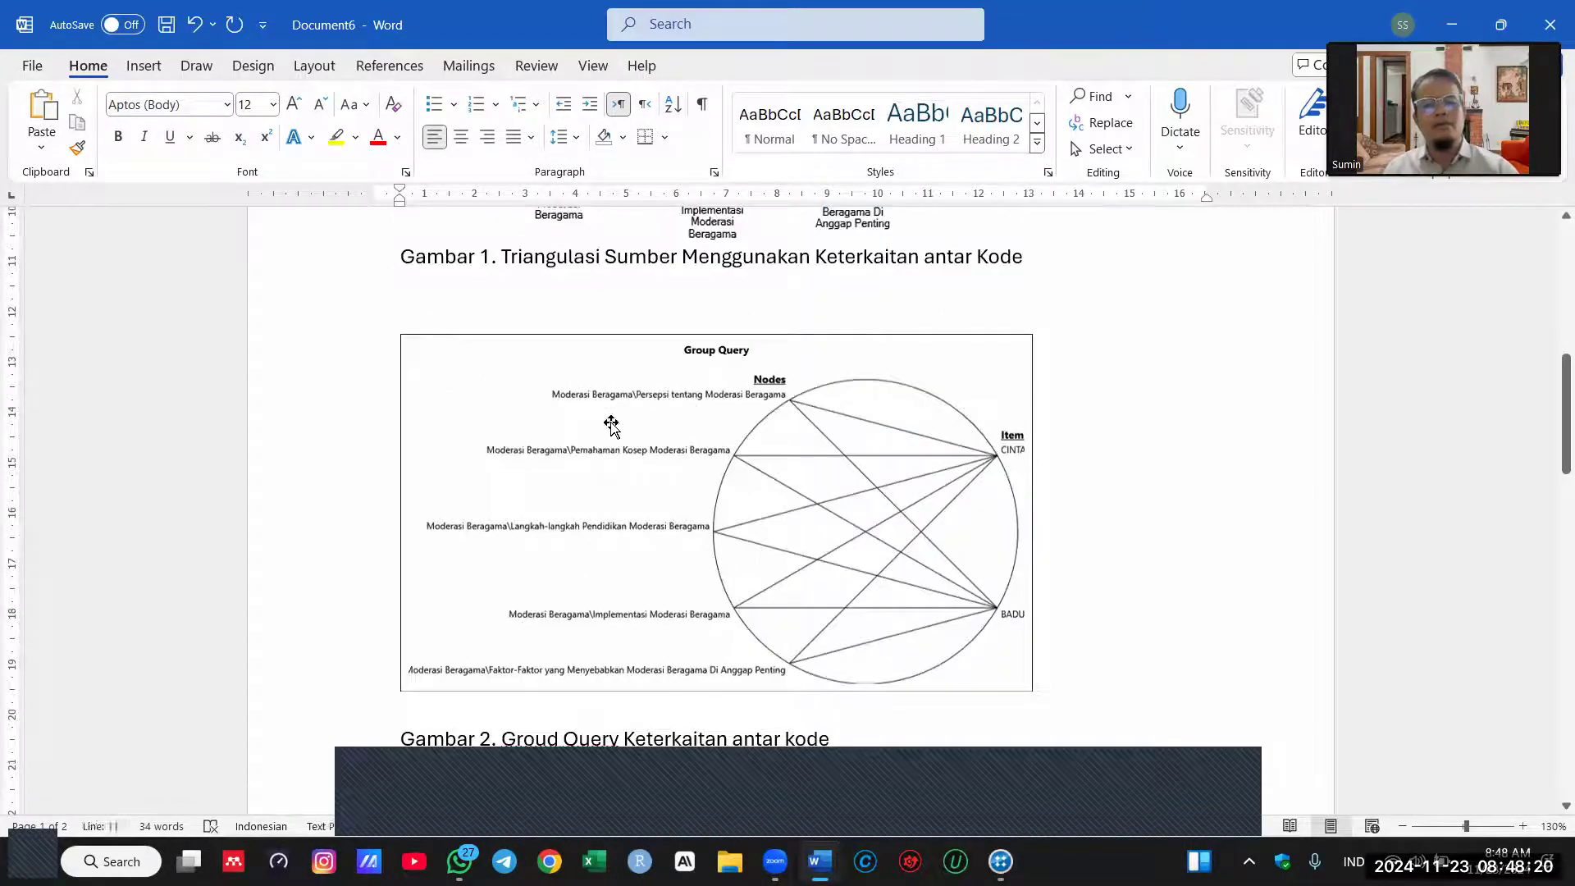
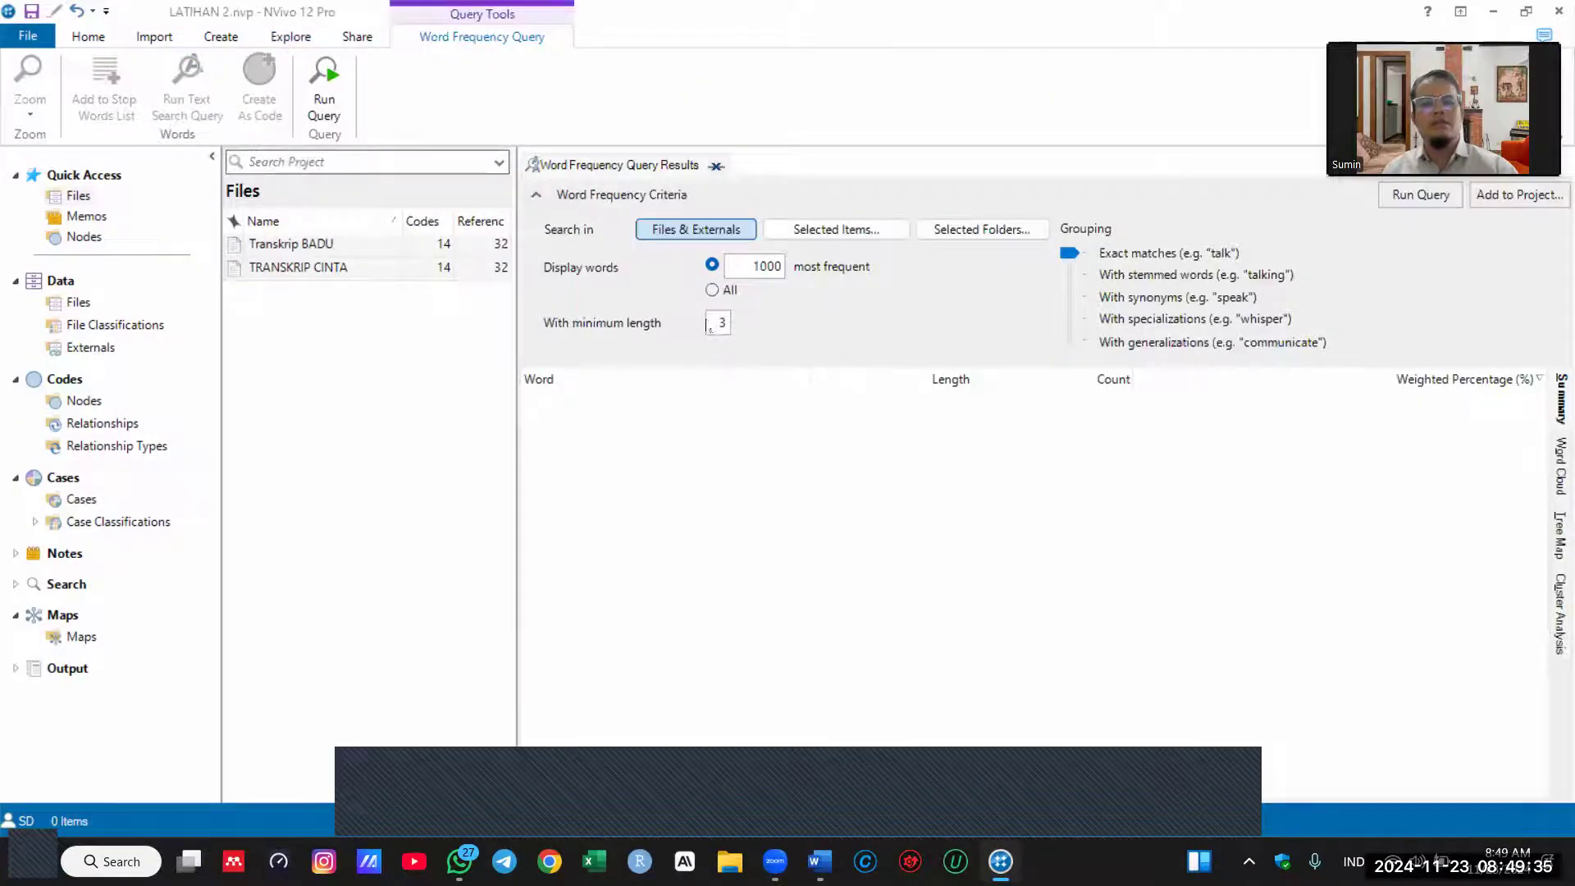
Step: Run the Word Frequency query on files and externals for all words with a minimum length of 7
{"action": "left_click_drag", "start_coordinate": [724, 320], "coordinate": [736, 327]}
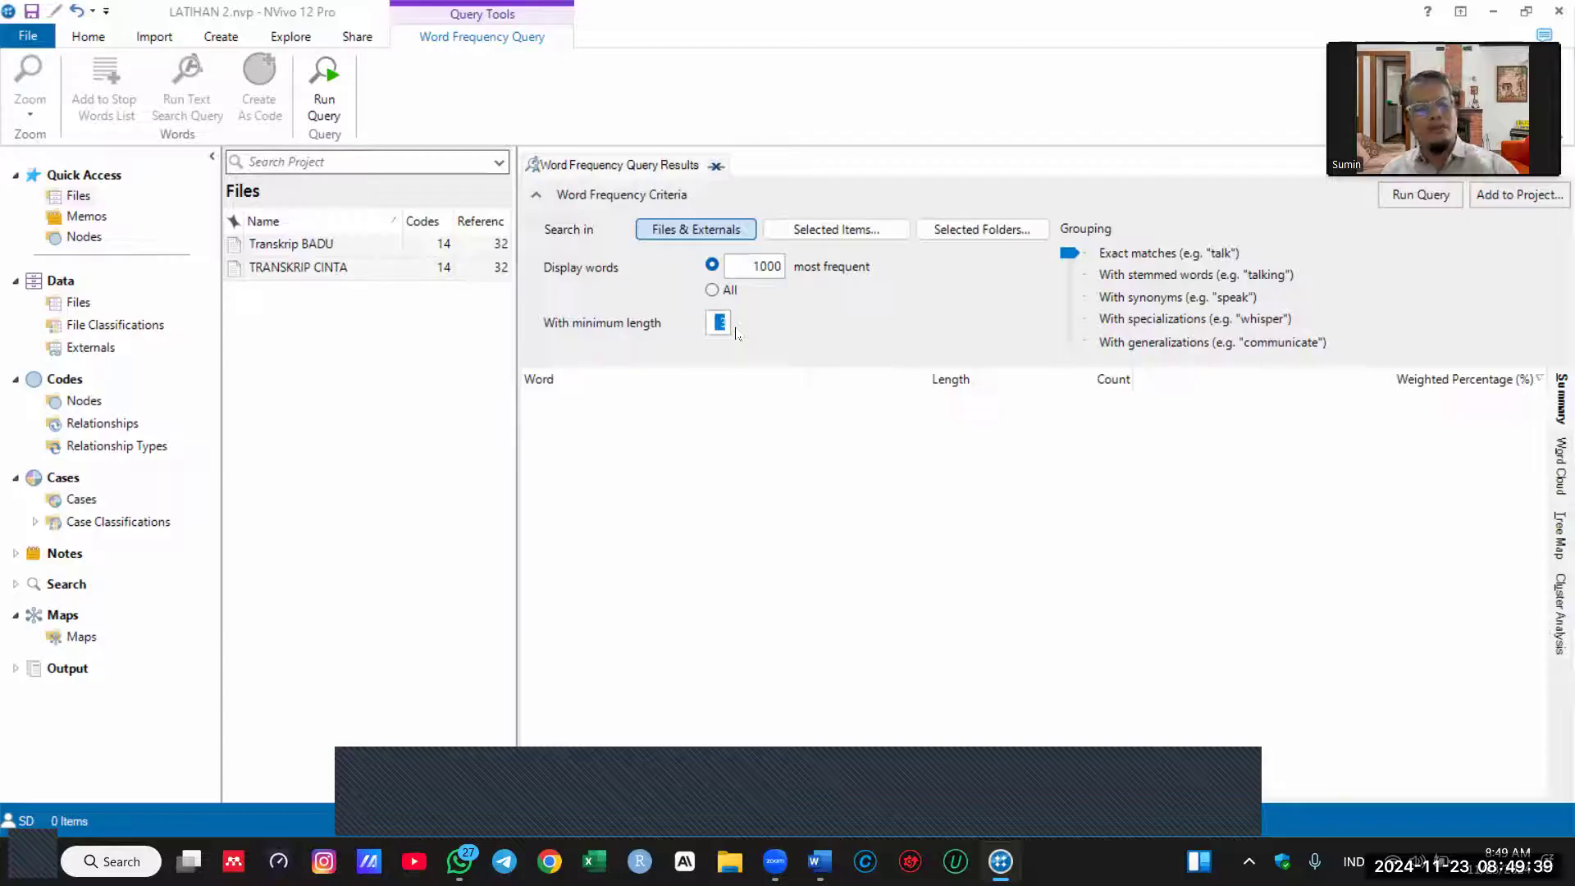
{"action": "type", "text": "7"}
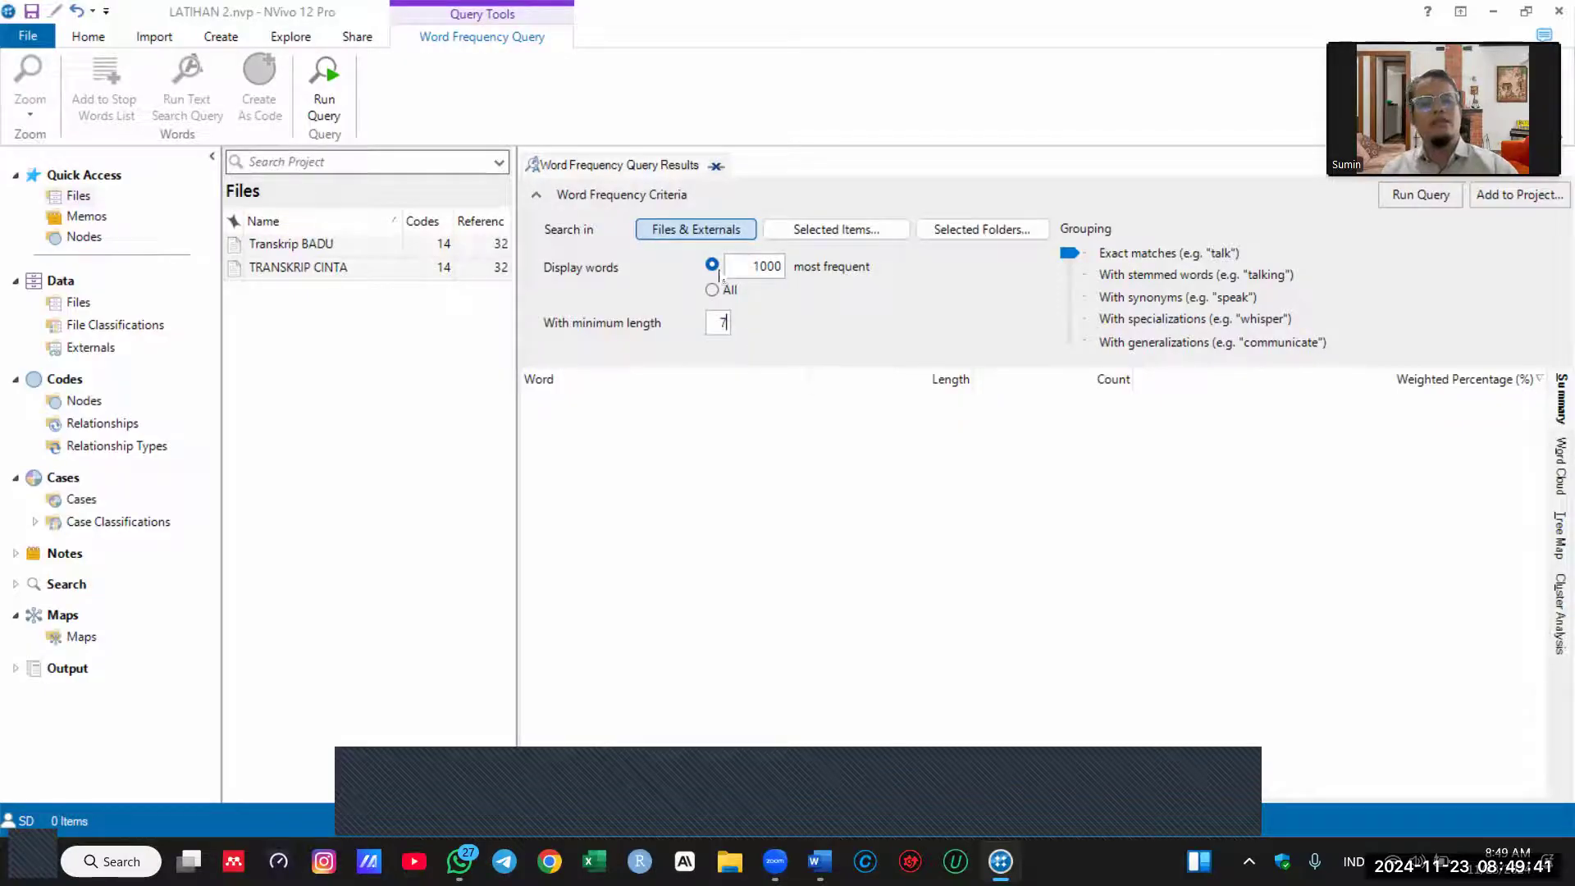
{"action": "left_click", "coordinate": [766, 264]}
{"action": "key", "text": "BackSpace"}
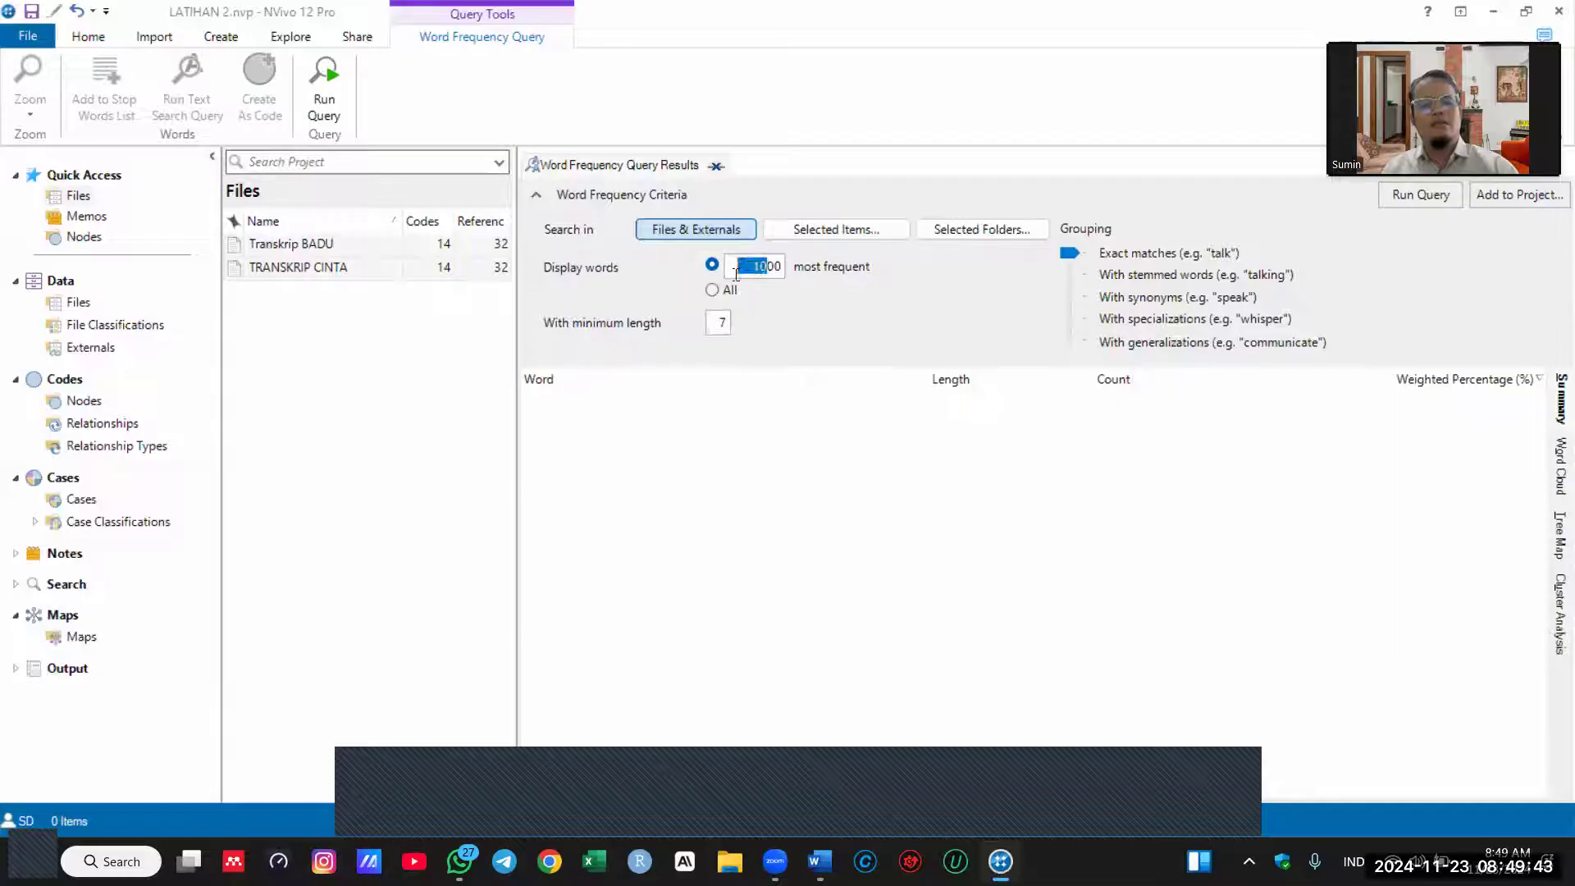
{"action": "left_click", "coordinate": [712, 290]}
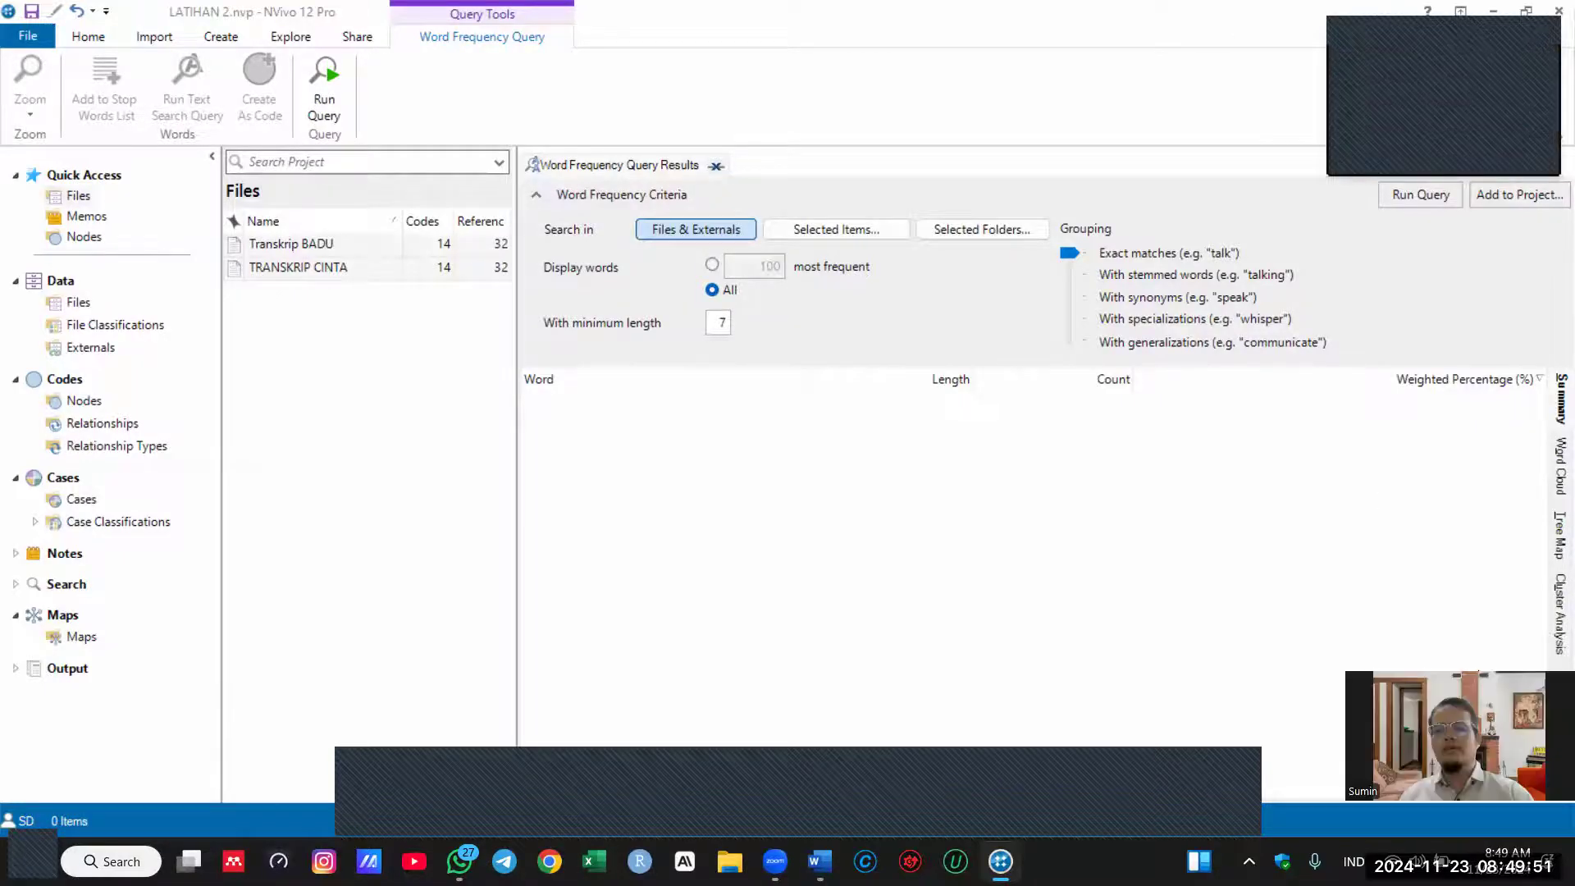
{"action": "left_click", "coordinate": [1425, 203]}
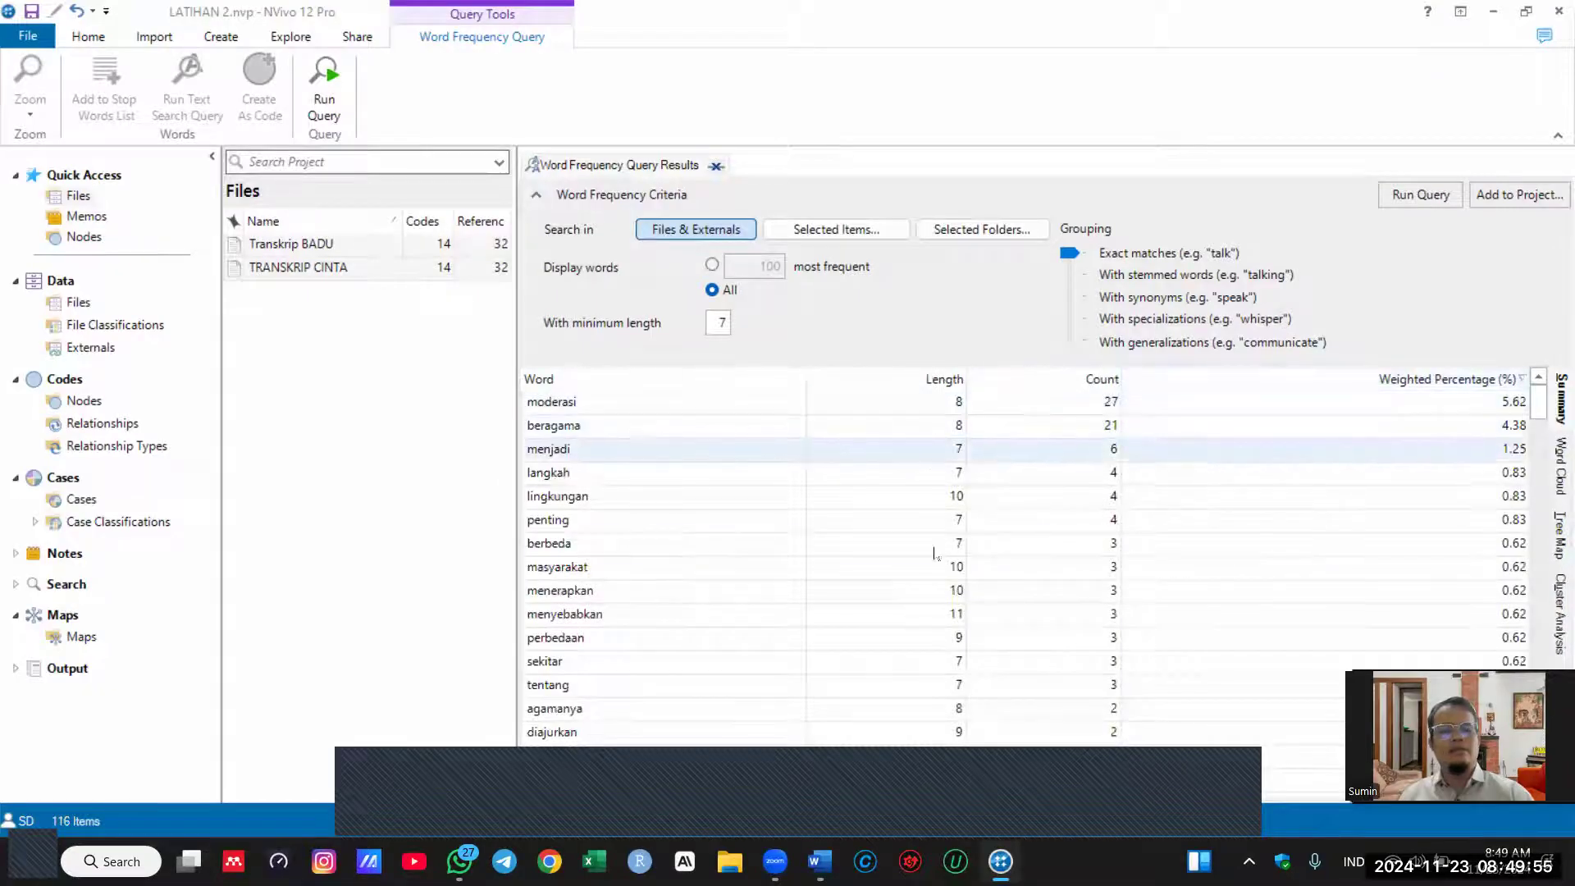
Step: Show the word frequency results as a word cloud and apply the blue and orange style on a white background
{"action": "left_click", "coordinate": [1558, 470]}
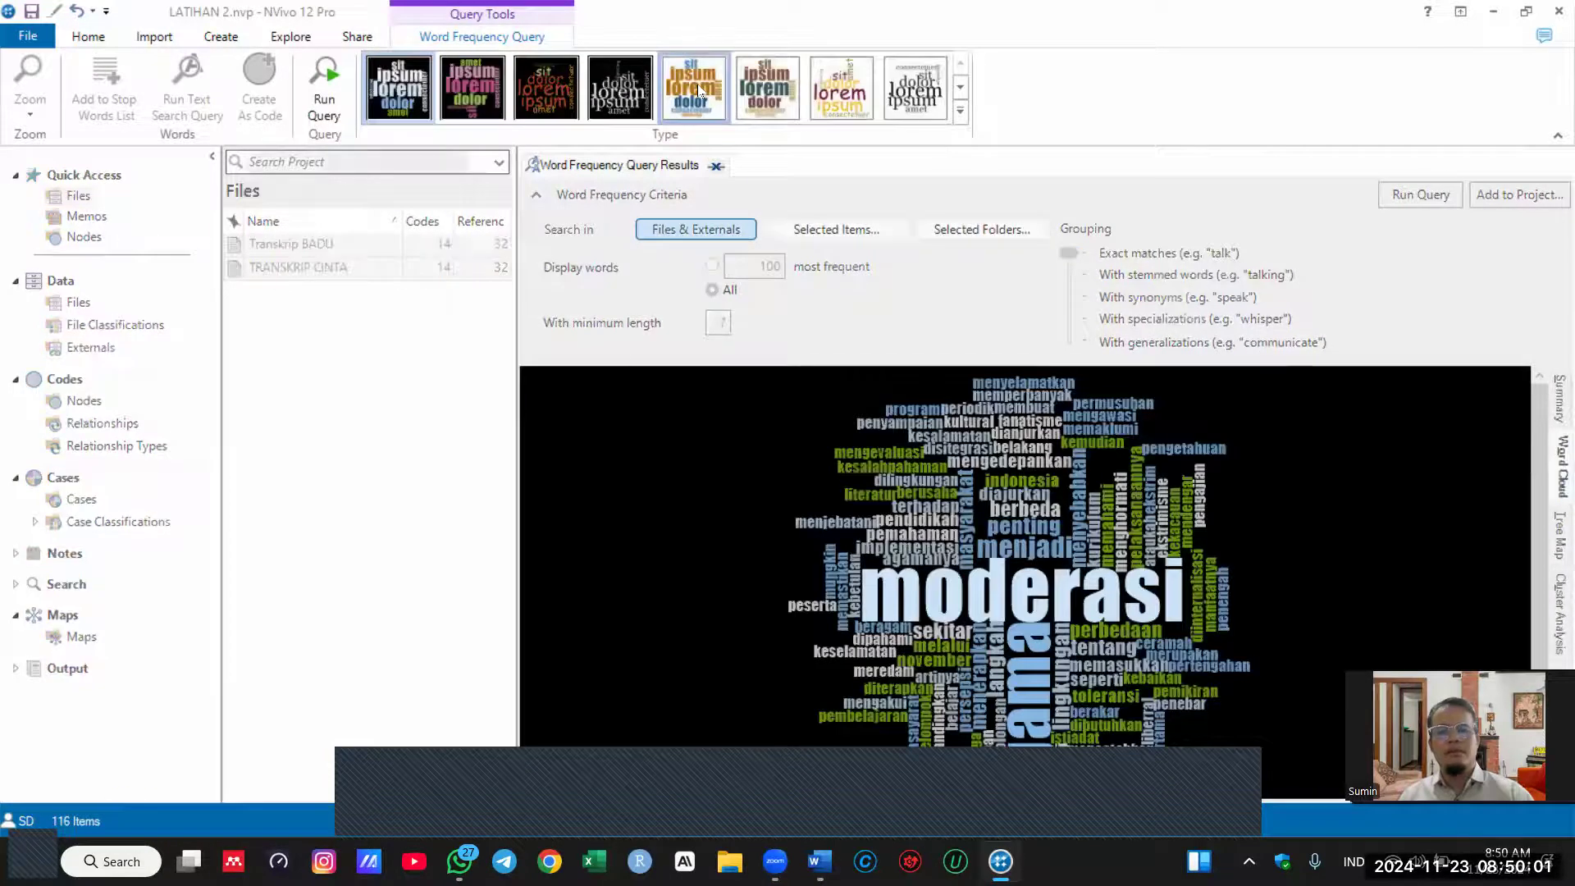
{"action": "left_click", "coordinate": [700, 91]}
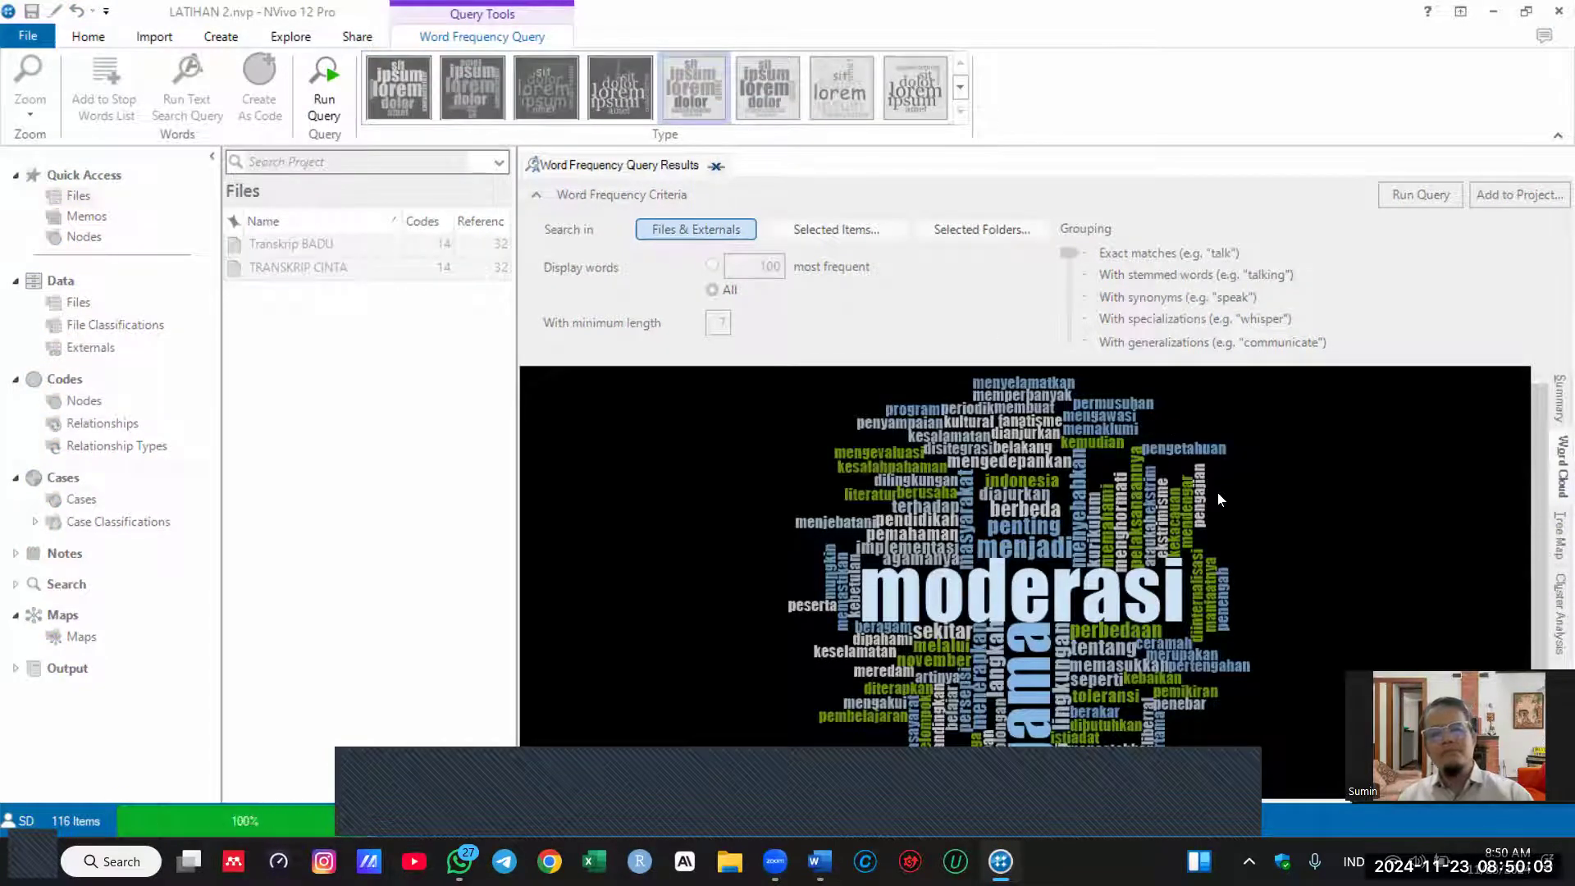
{"action": "scroll", "coordinate": [1215, 497], "scroll_direction": "down", "scroll_amount": 3}
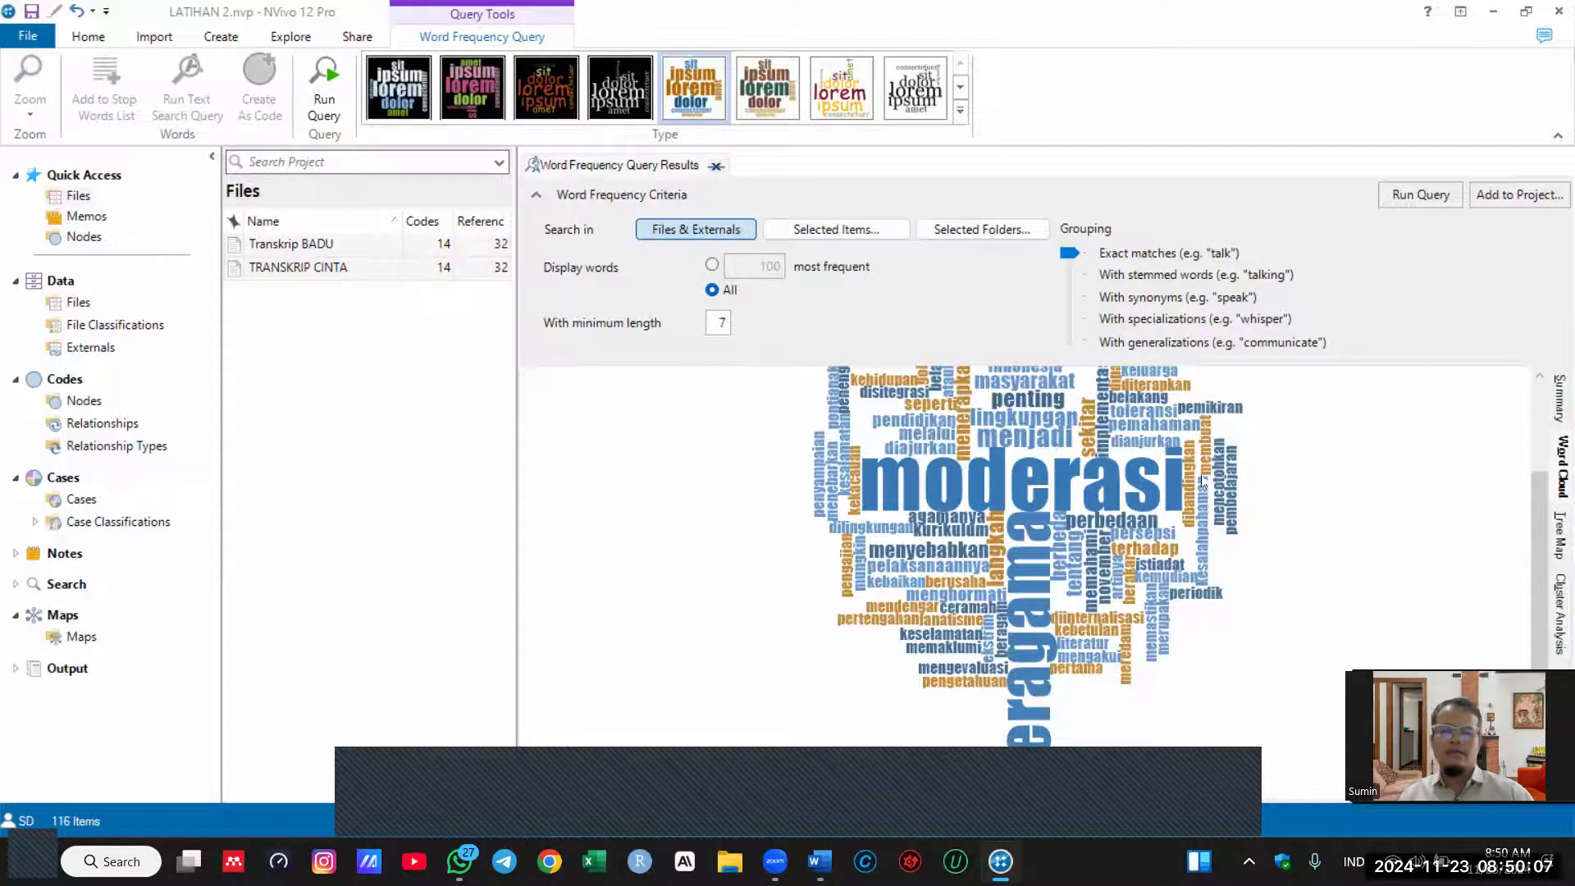
{"action": "scroll", "coordinate": [1215, 490], "scroll_direction": "up", "scroll_amount": 2}
Step: Set the minimum word length to 10 and rerun the word frequency query
{"action": "left_click_drag", "start_coordinate": [716, 323], "coordinate": [736, 329]}
{"action": "type", "text": "10"}
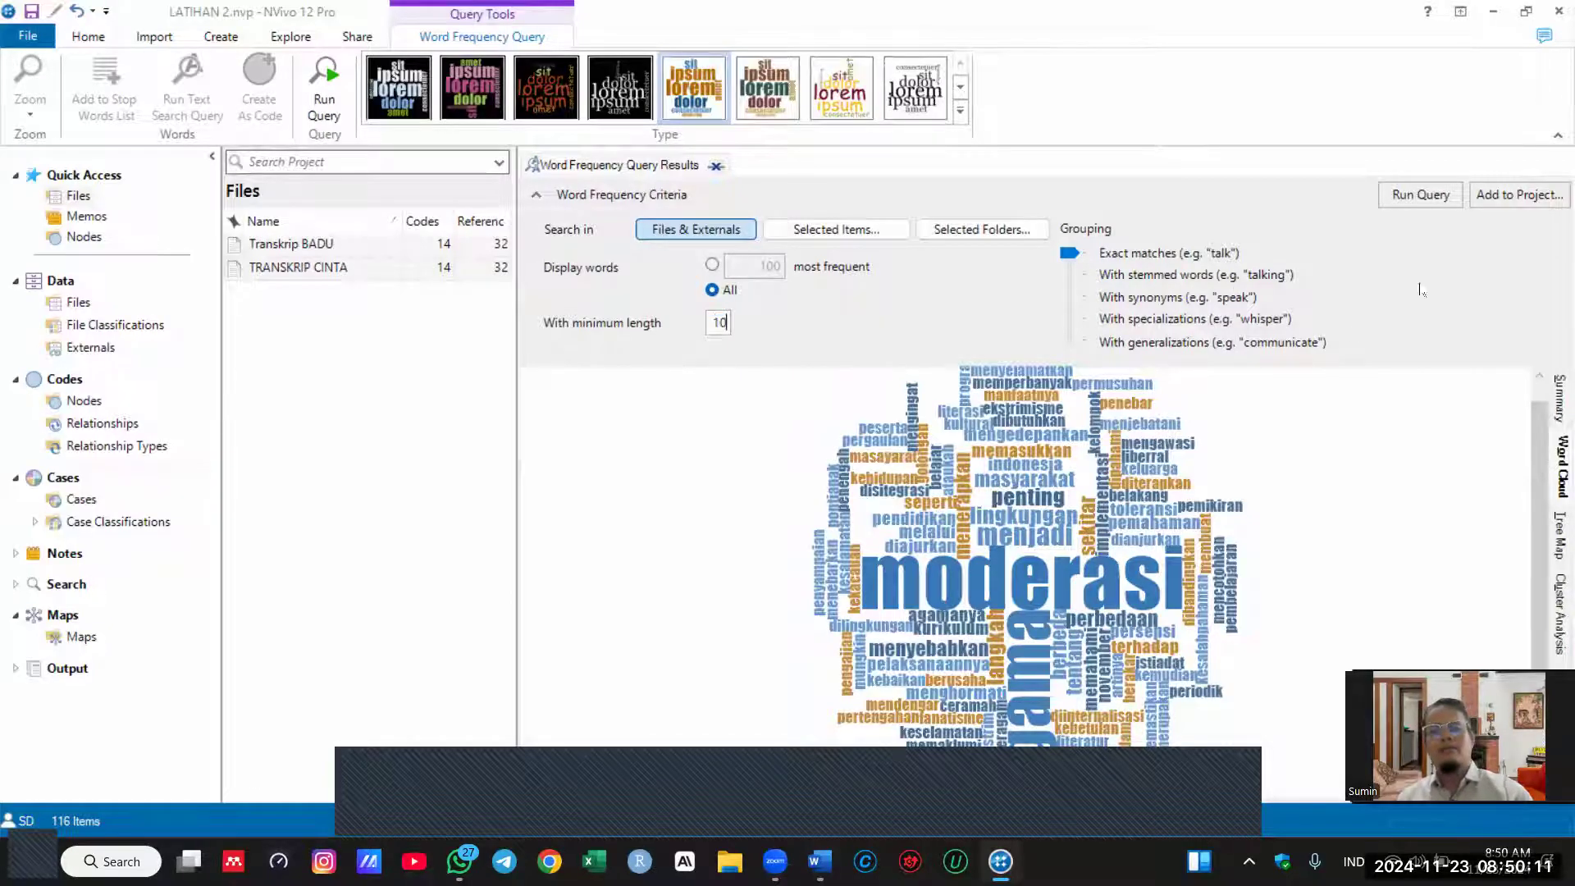
{"action": "left_click", "coordinate": [1420, 194]}
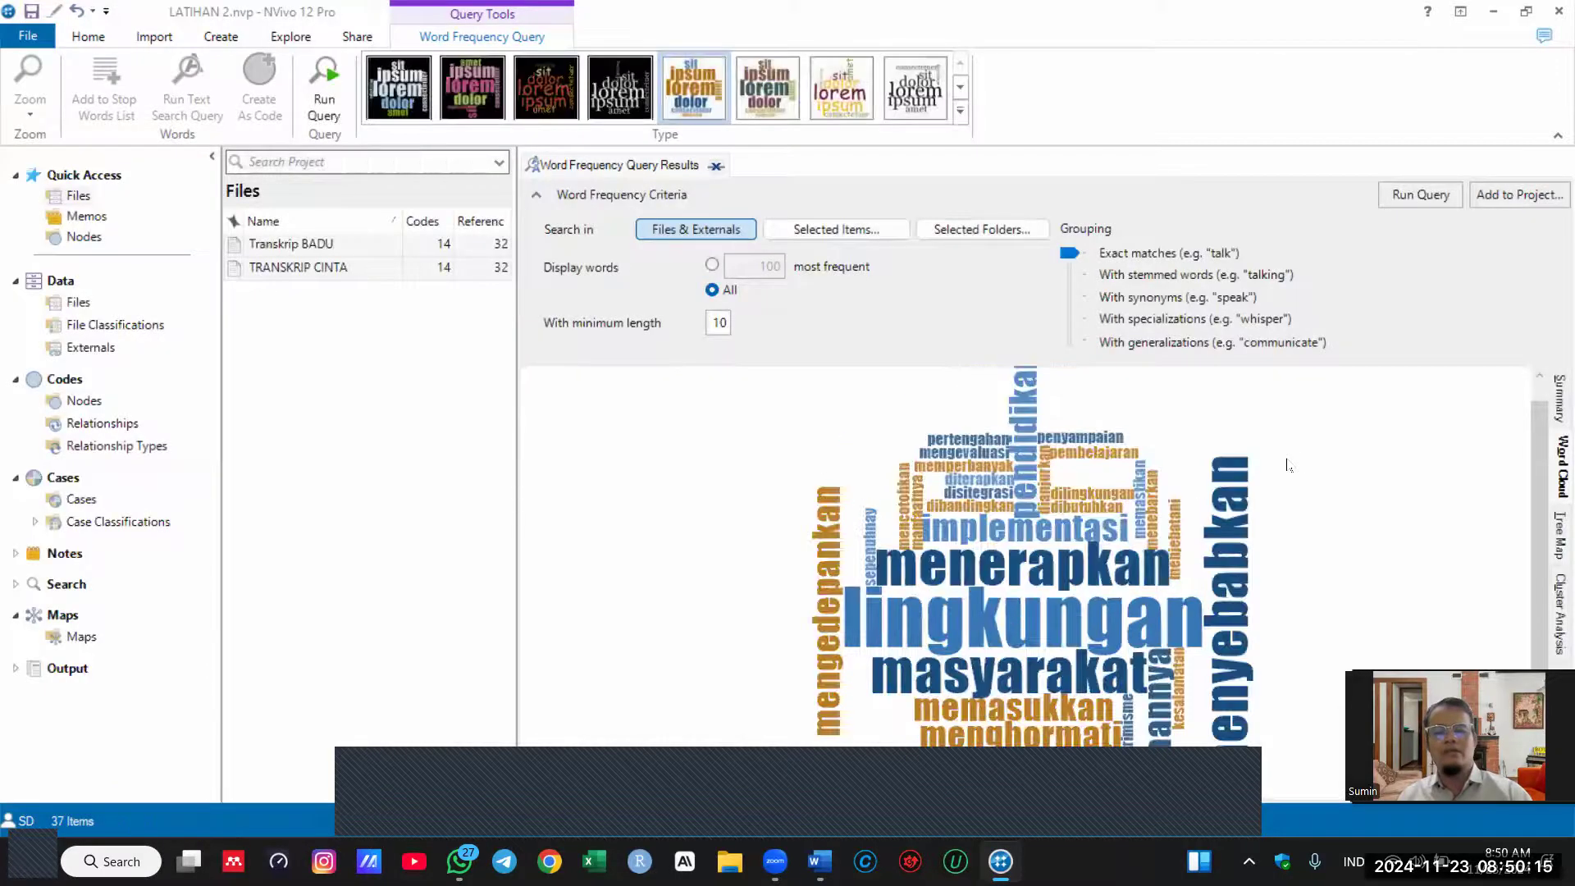
{"action": "scroll", "coordinate": [1288, 465], "scroll_direction": "down", "scroll_amount": 1}
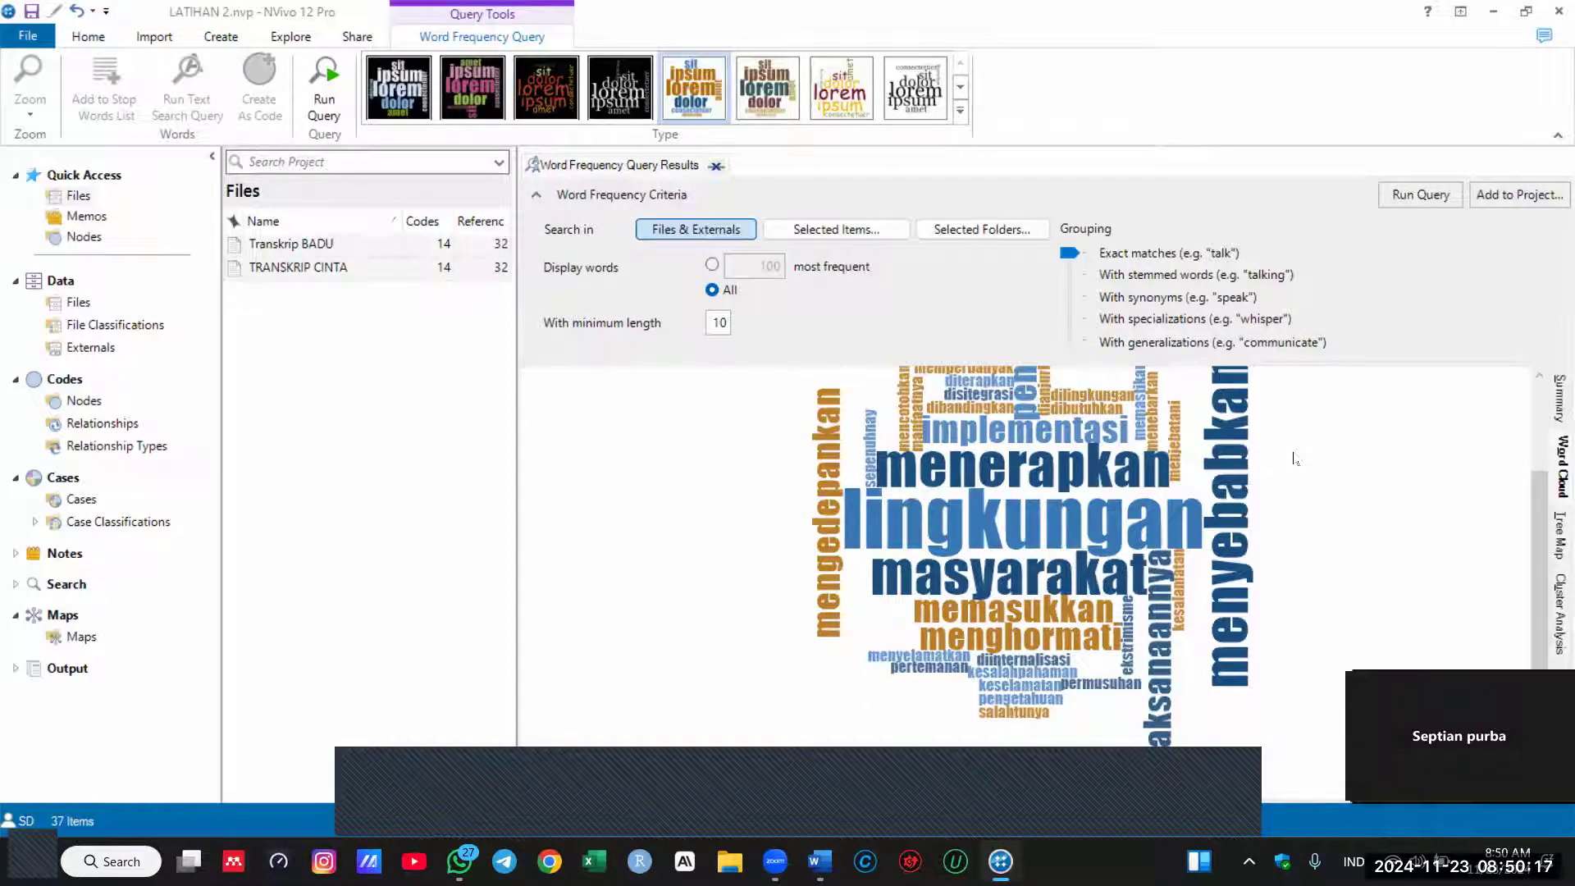
{"action": "scroll", "coordinate": [1293, 458], "scroll_direction": "up", "scroll_amount": 1}
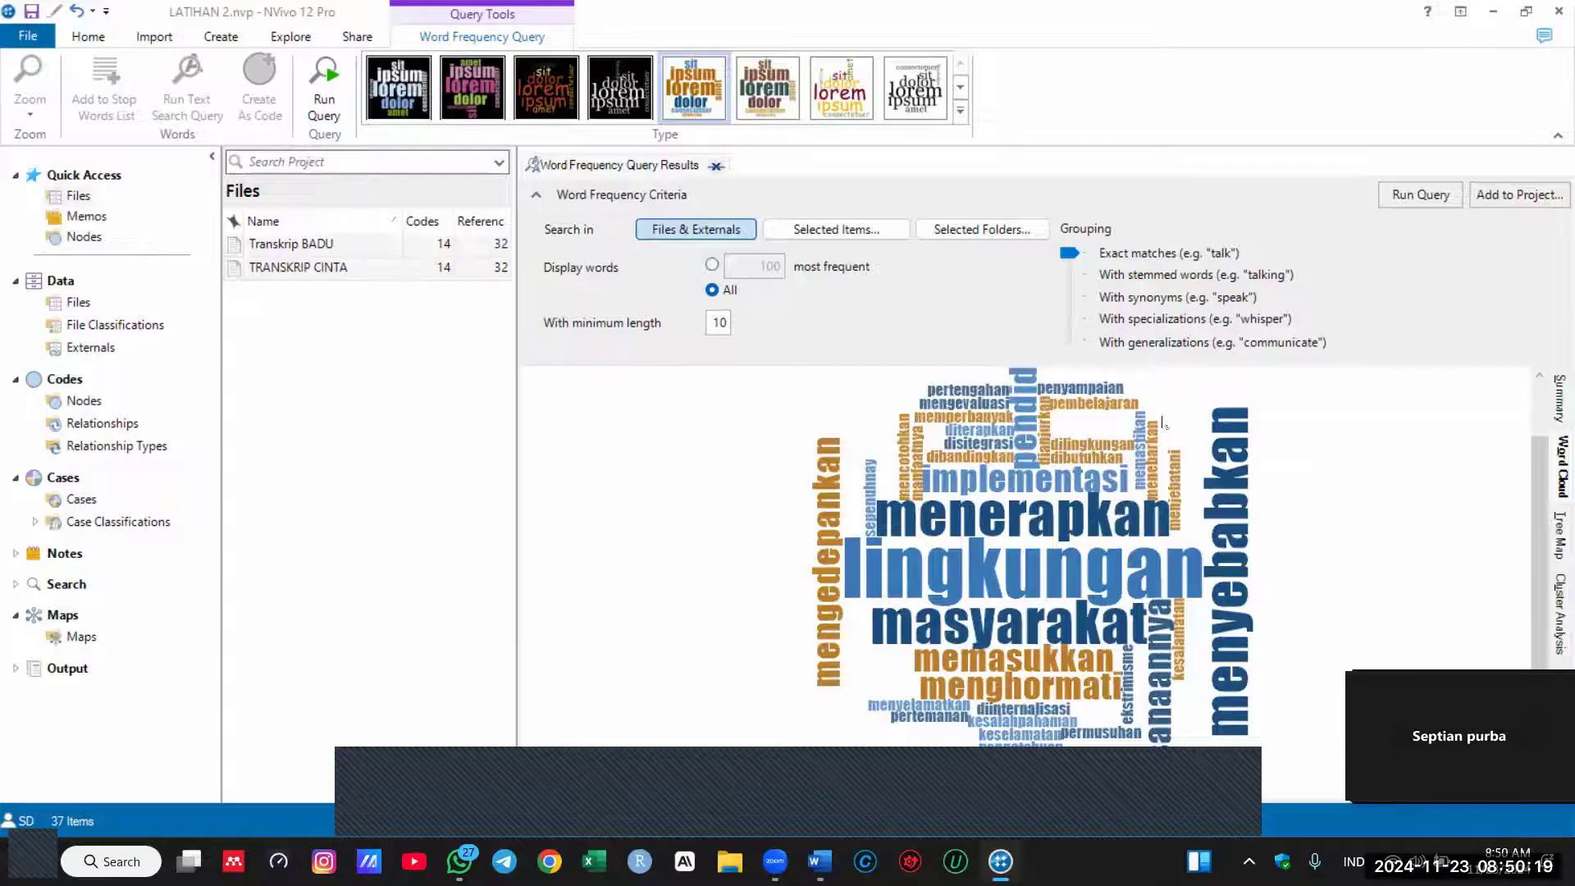
Step: Try the other word grouping levels, settle on grouping with synonyms and rerun the word frequency query
{"action": "left_click", "coordinate": [1137, 279]}
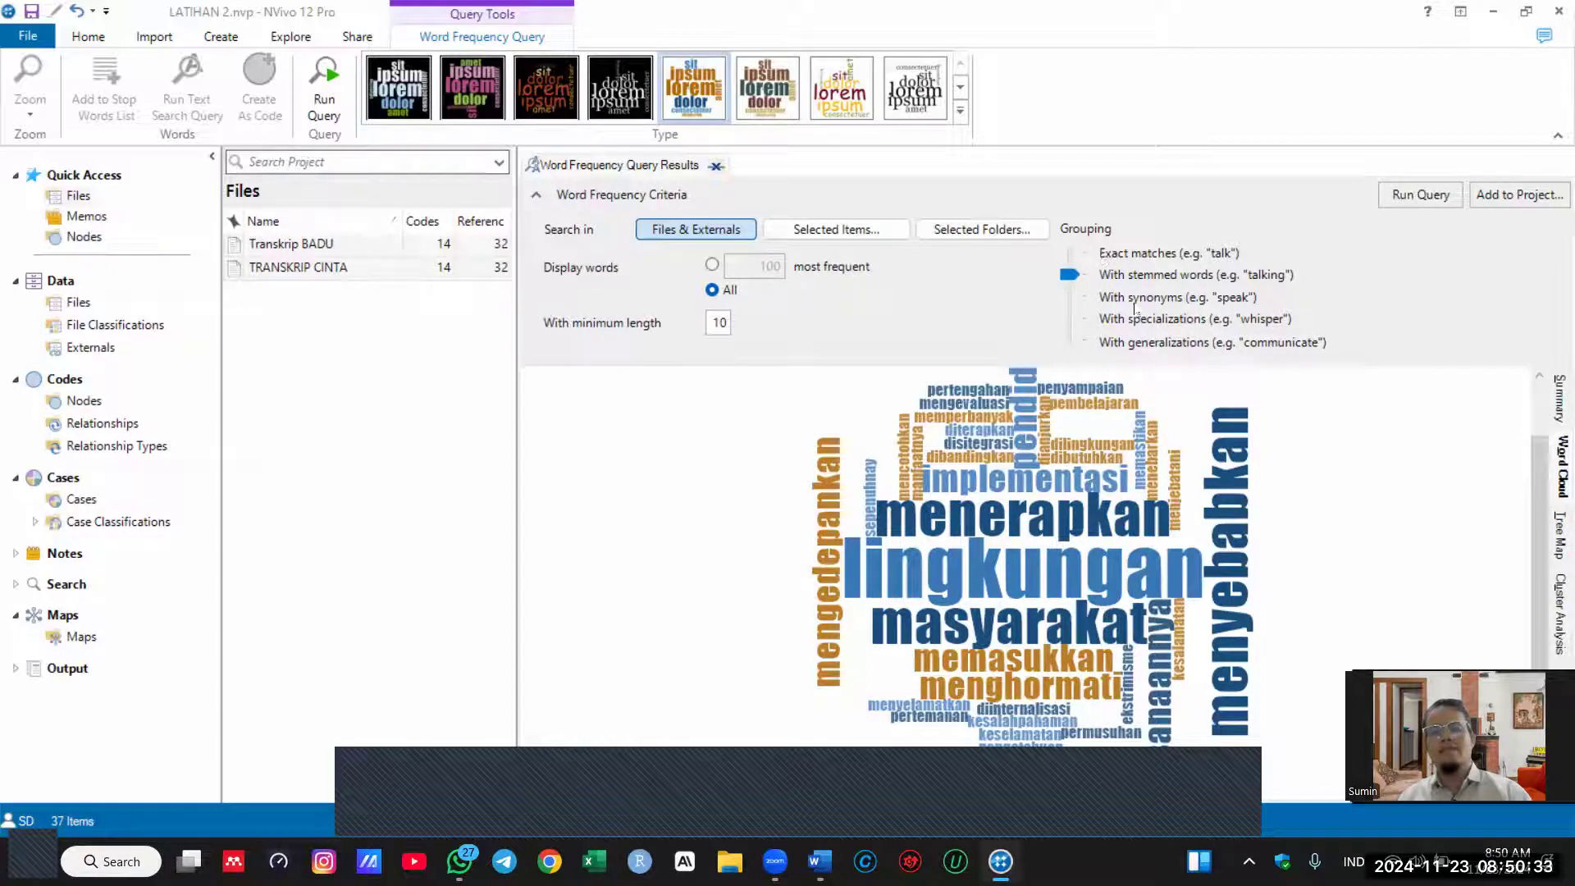
{"action": "left_click", "coordinate": [1109, 300]}
{"action": "left_click", "coordinate": [1117, 326]}
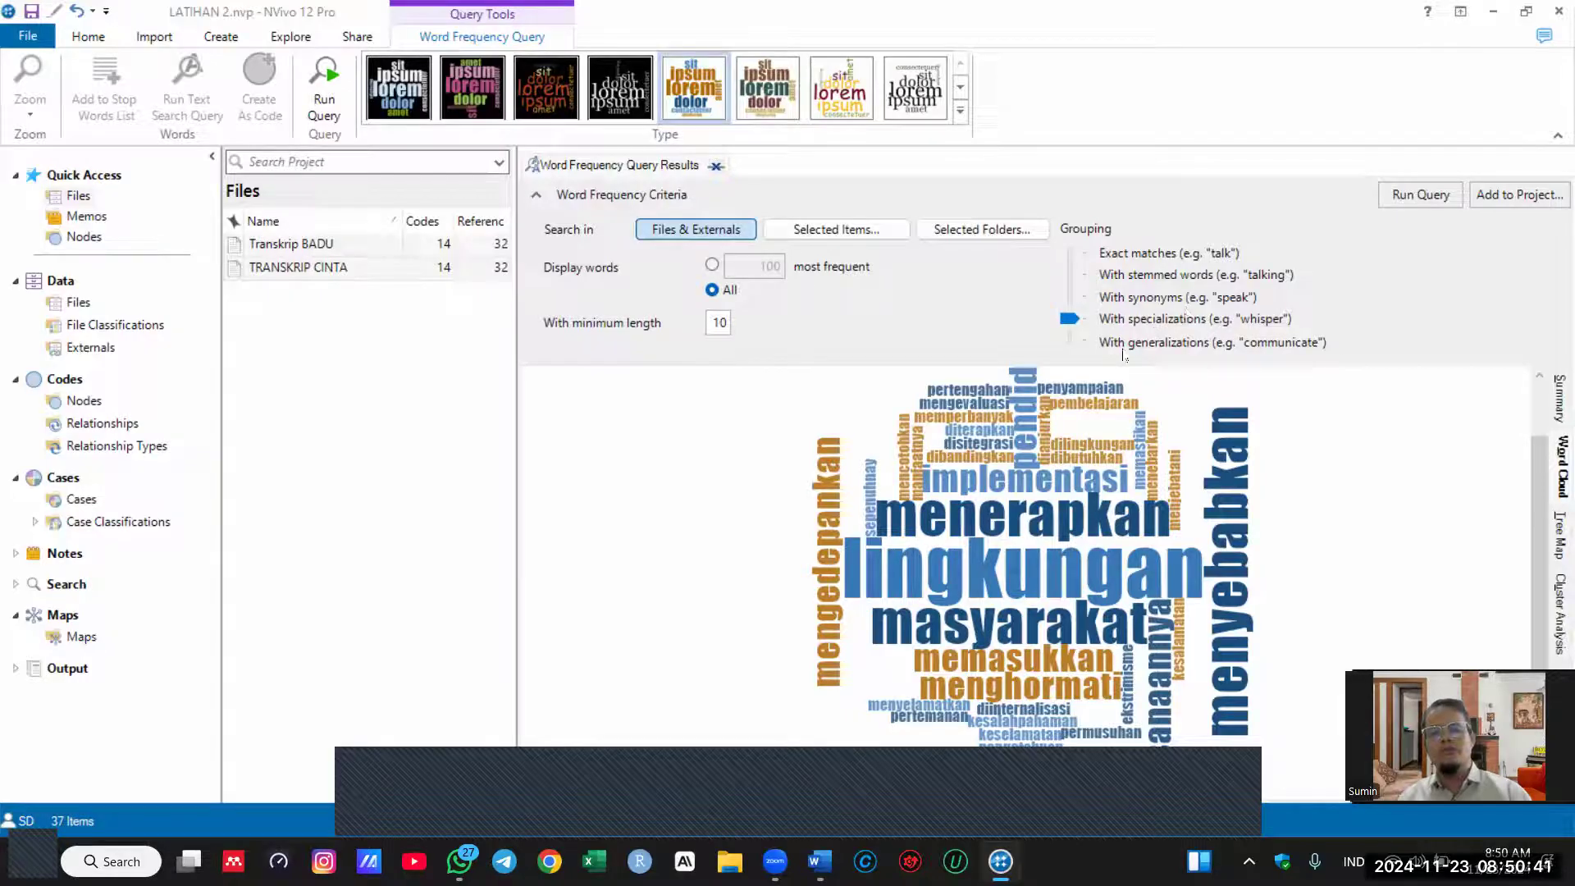
{"action": "left_click", "coordinate": [1116, 348]}
{"action": "left_click", "coordinate": [1142, 304]}
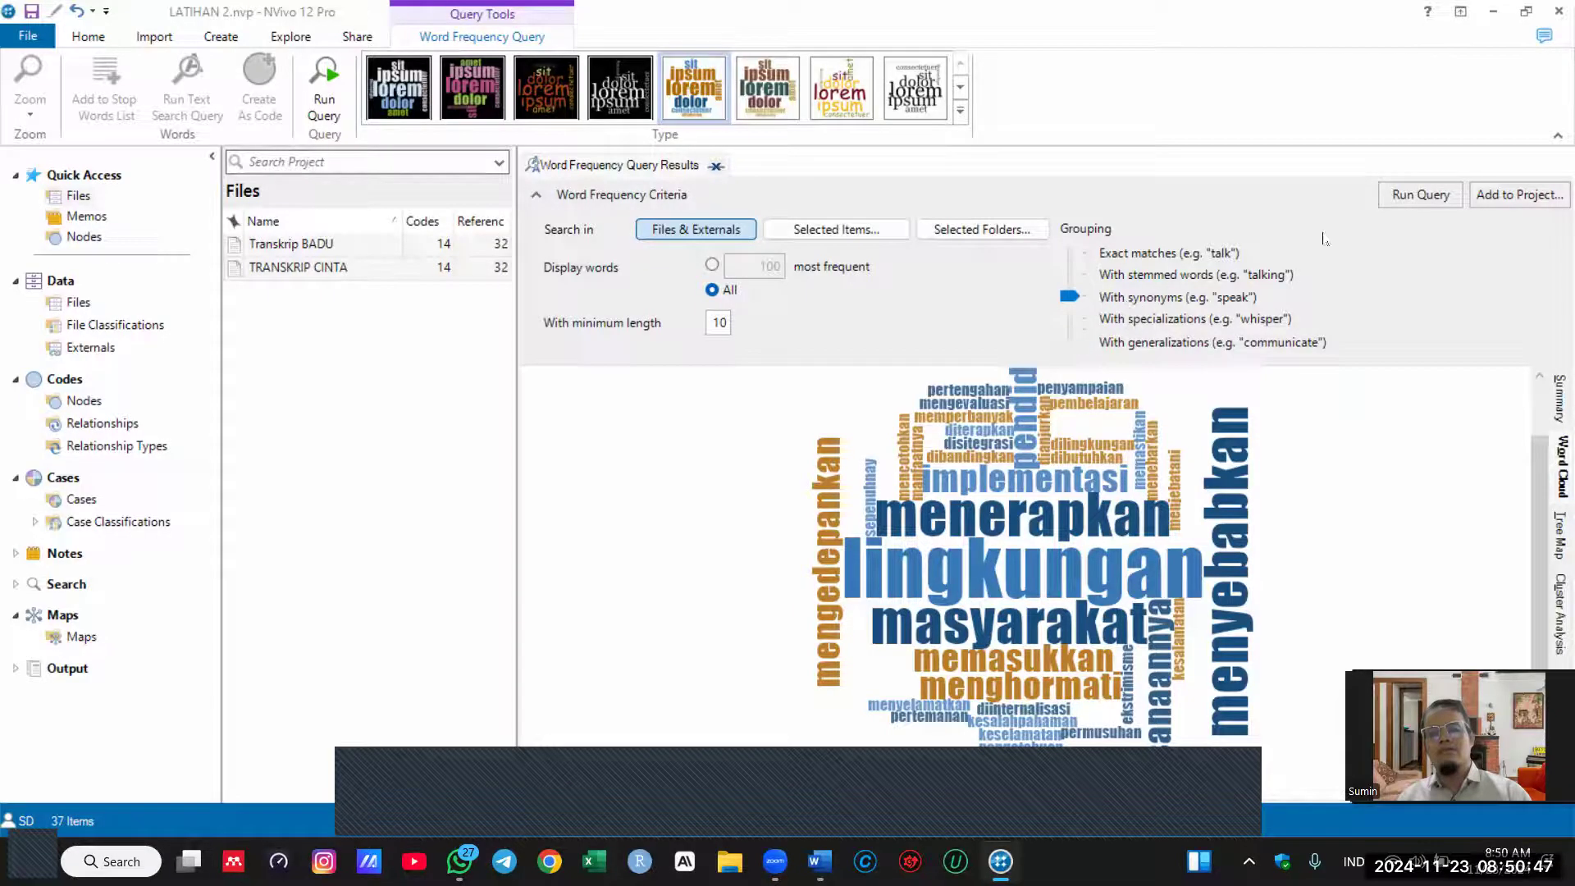
{"action": "left_click", "coordinate": [1407, 199]}
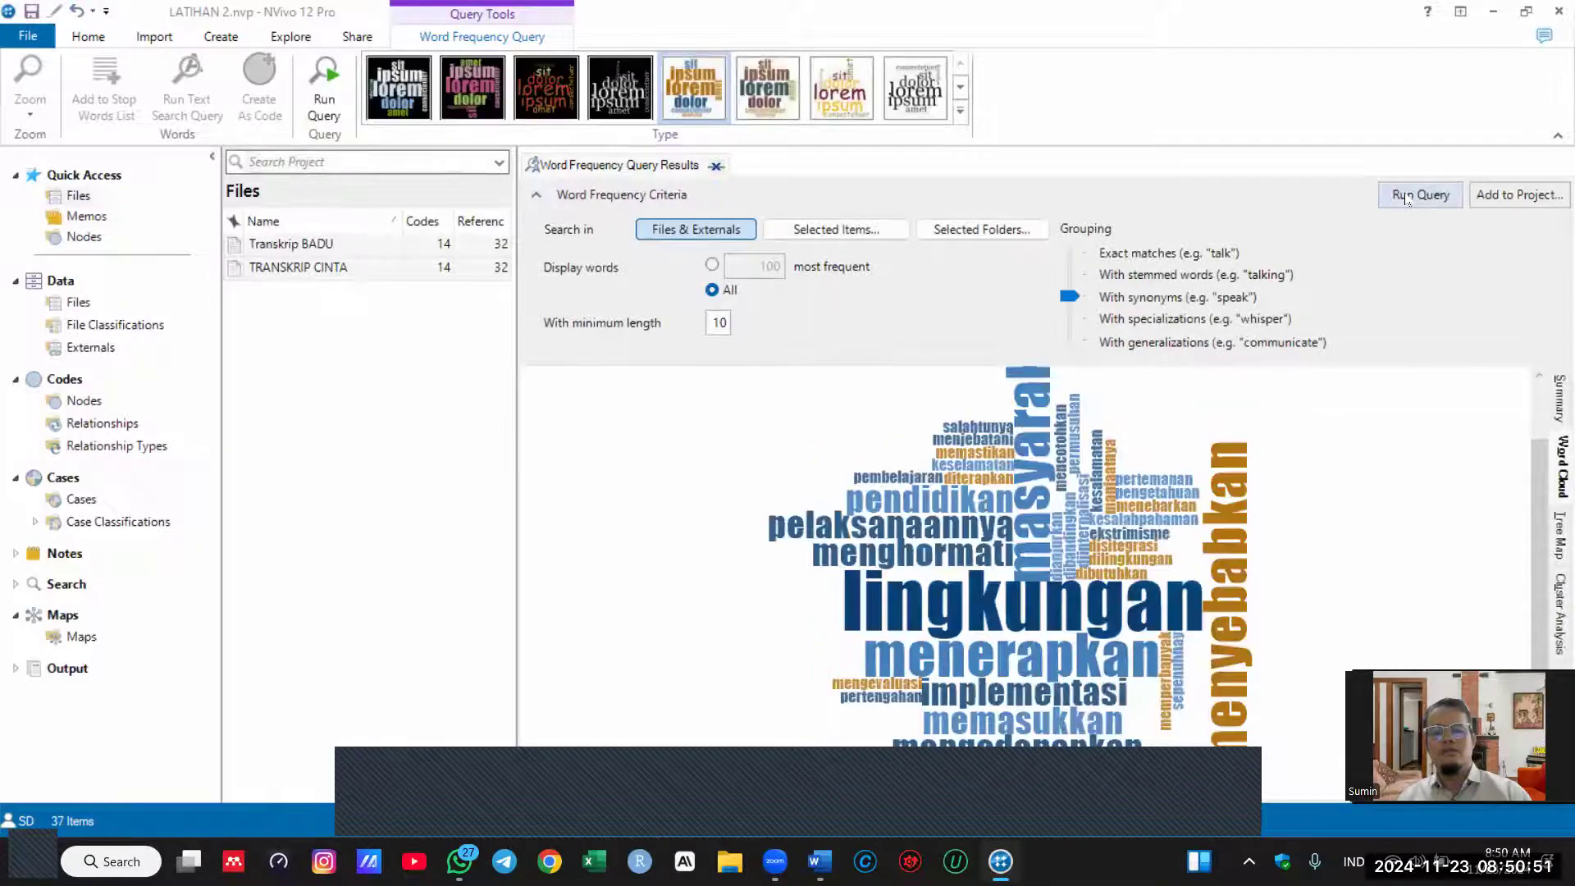
Step: Copy the word cloud, switch to Document6 in Word and paste it below the MENENTUKAN TEMA heading
{"action": "right_click", "coordinate": [1024, 465]}
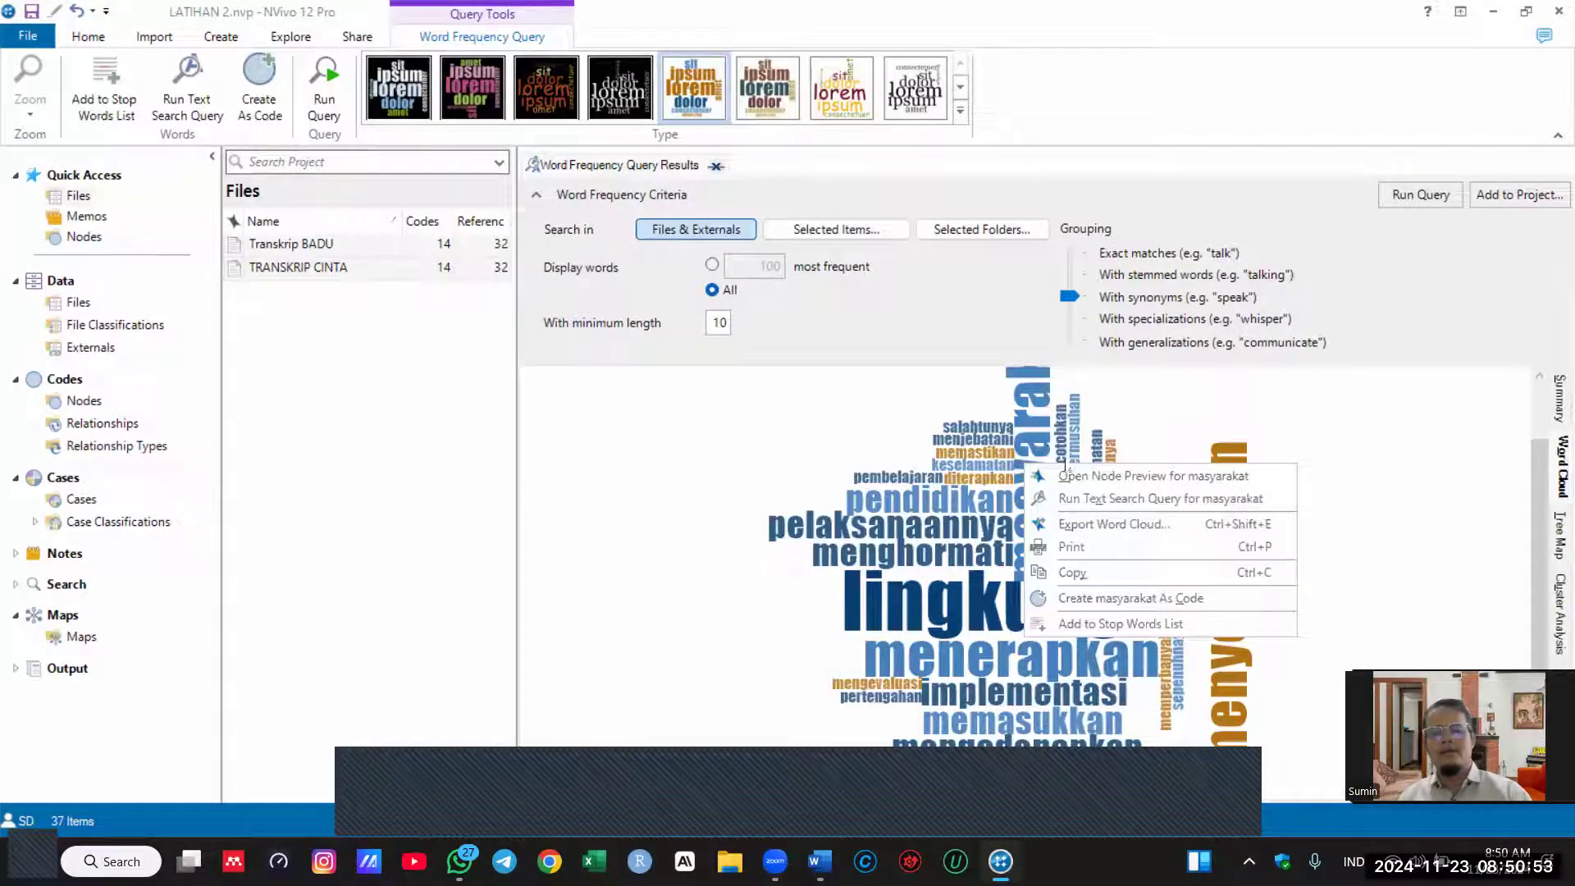
{"action": "left_click", "coordinate": [1104, 568]}
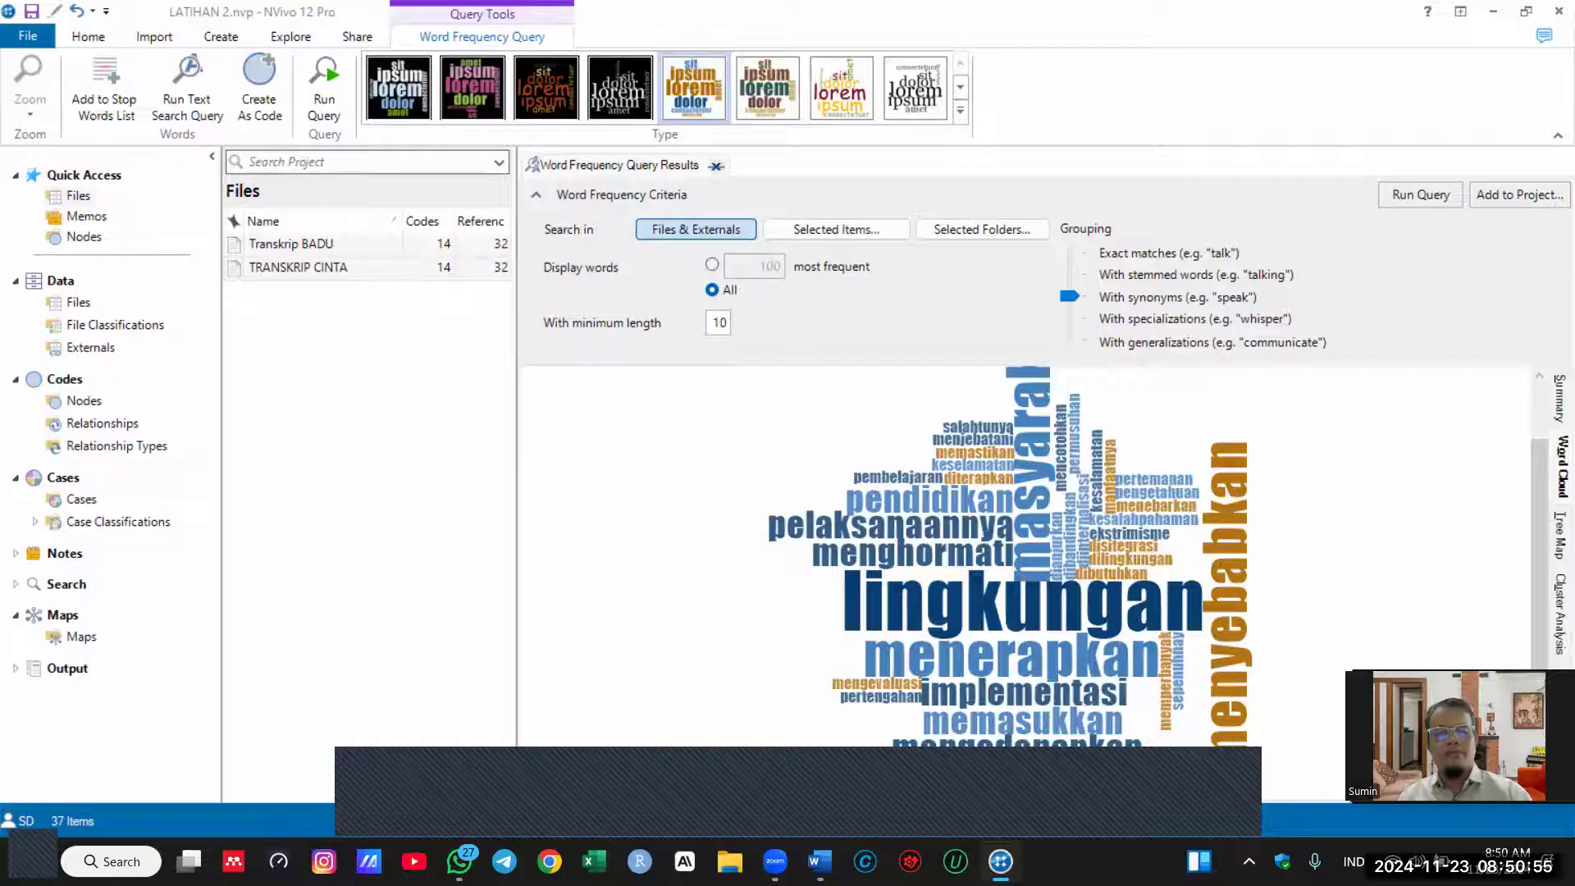
{"action": "mouse_move", "coordinate": [865, 760]}
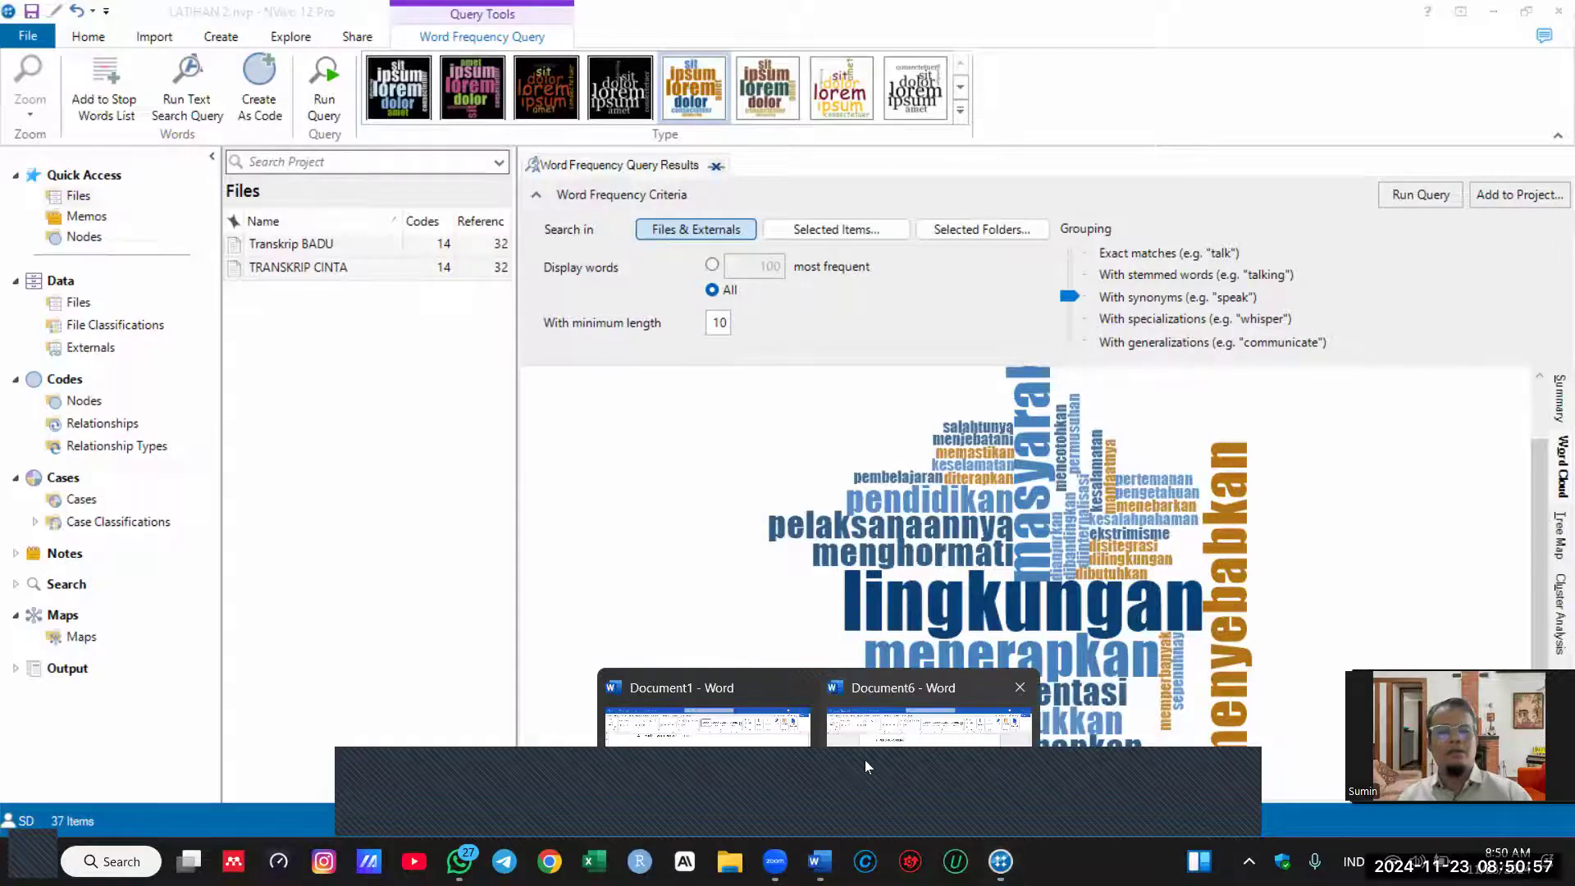
{"action": "left_click", "coordinate": [772, 772]}
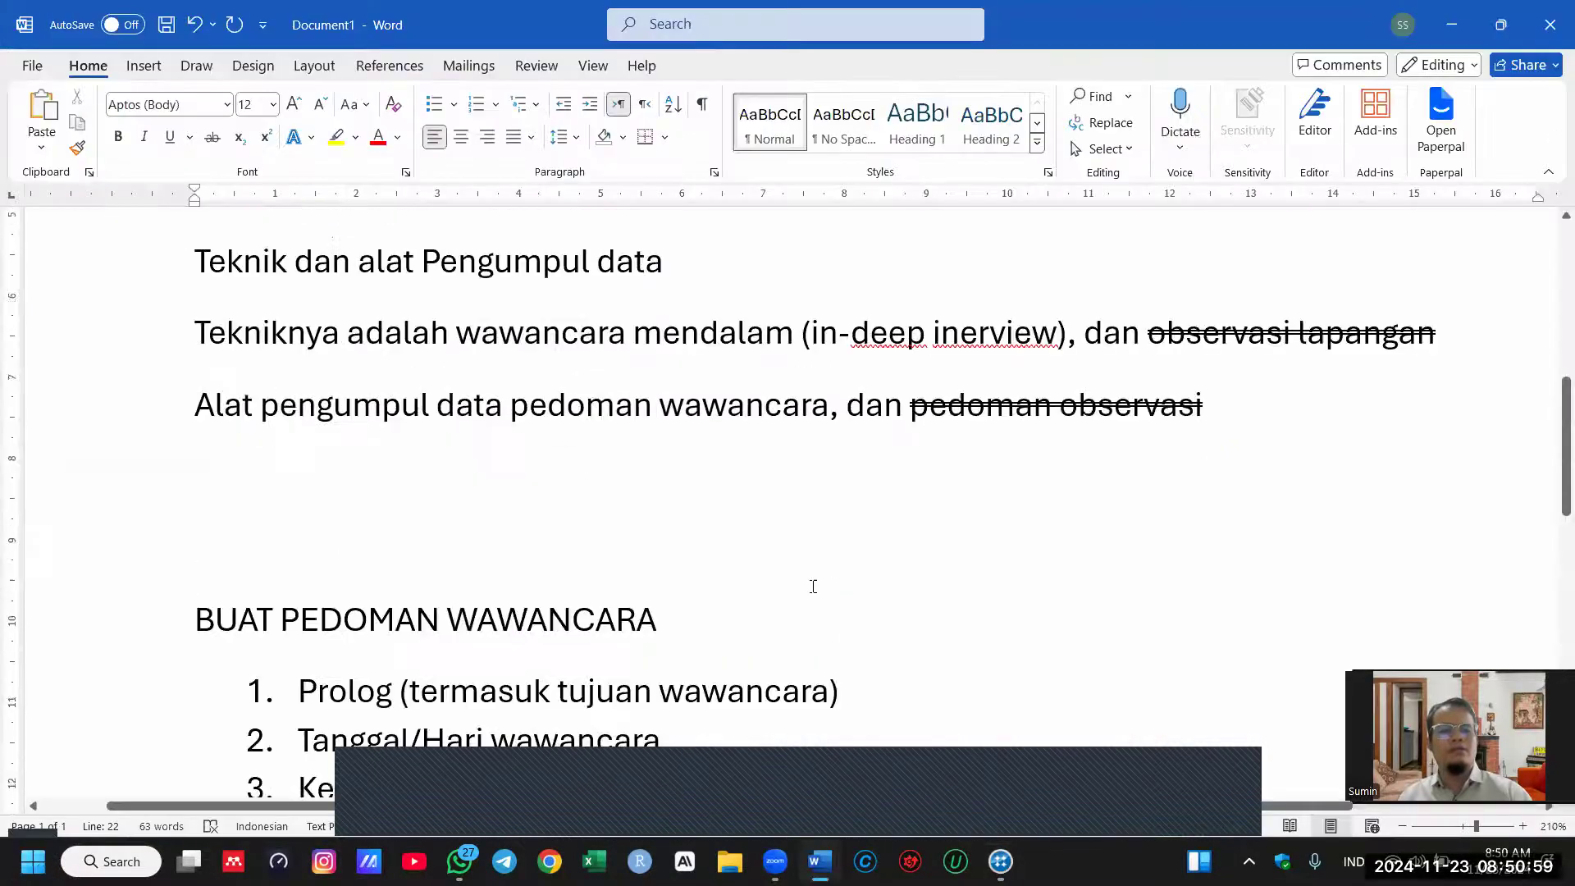
{"action": "scroll", "coordinate": [817, 388], "scroll_direction": "up", "scroll_amount": 5}
{"action": "mouse_move", "coordinate": [856, 845]}
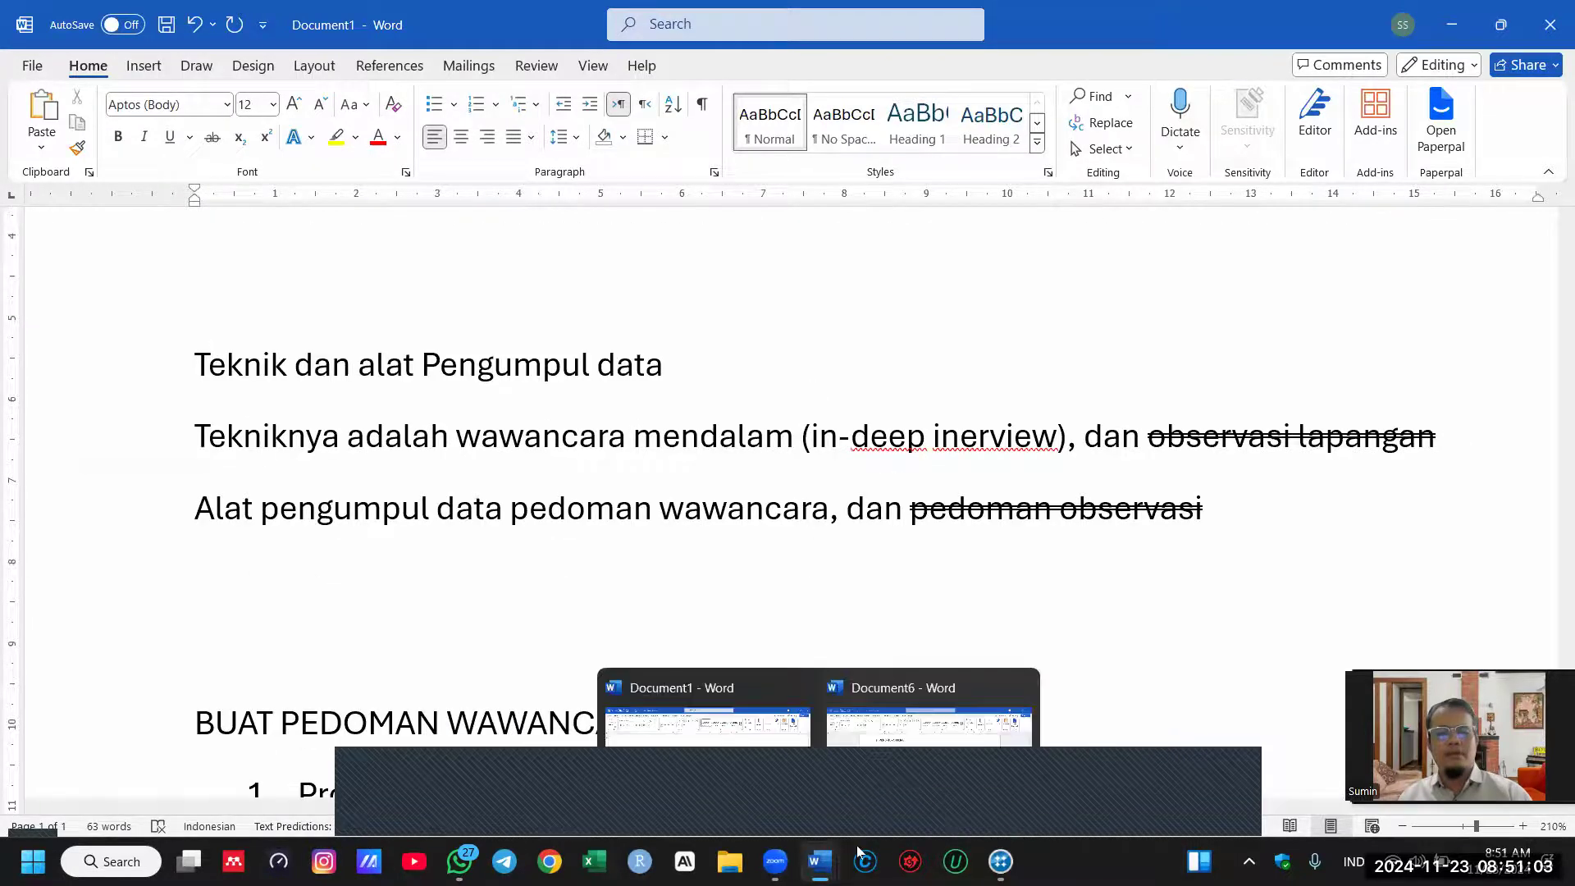
{"action": "left_click", "coordinate": [896, 752]}
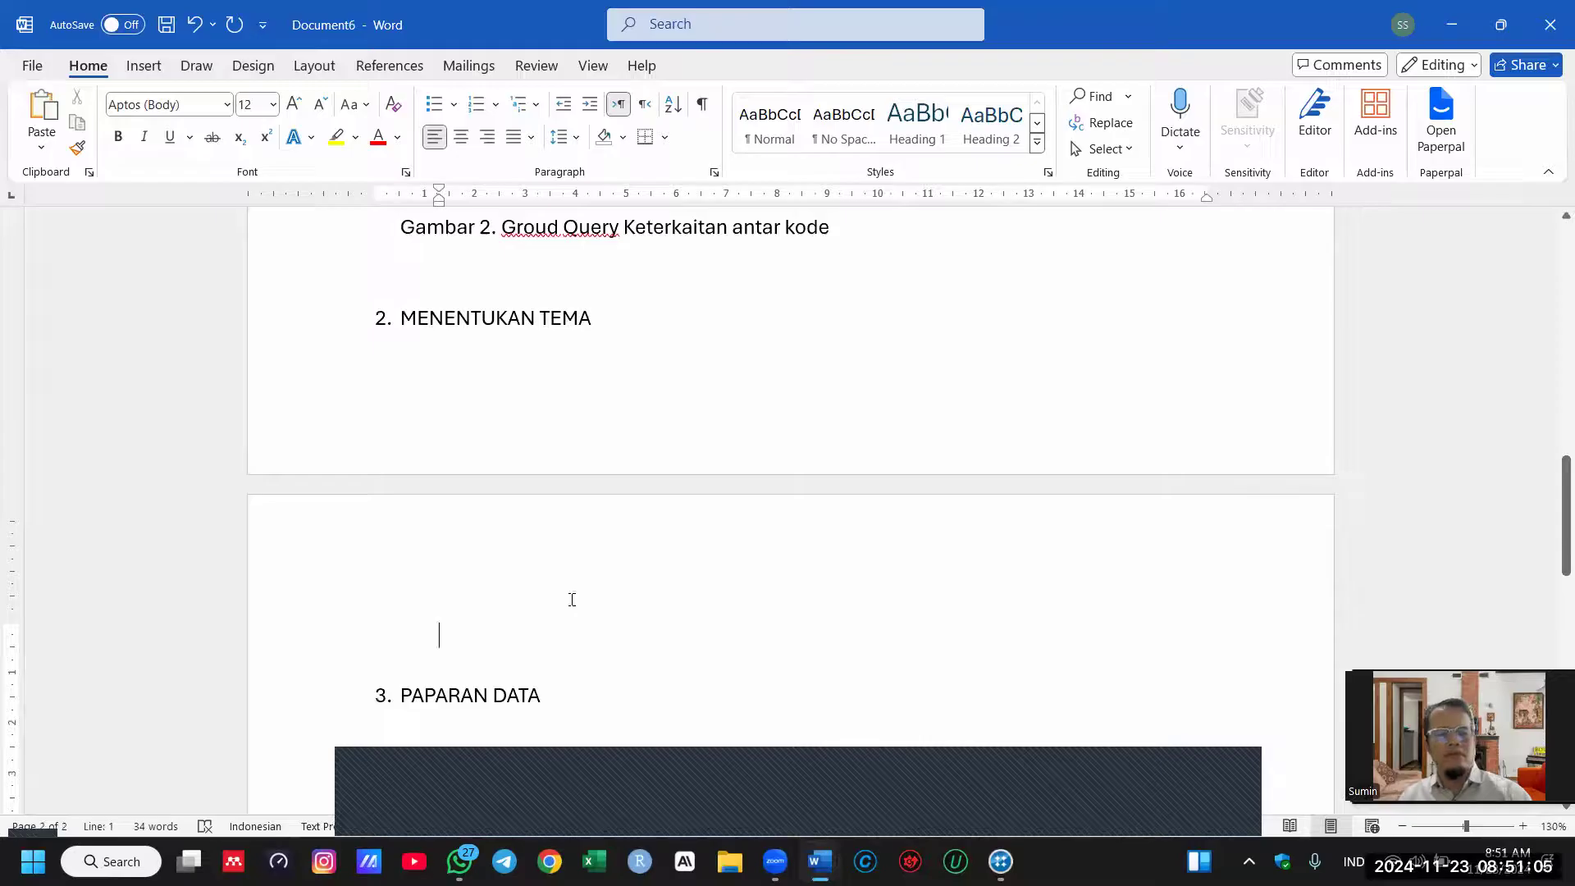
{"action": "key", "text": "ctrl+v"}
Step: Reduce the left indent of the pasted word cloud picture so it sits closer to the page's left margin
{"action": "left_click", "coordinate": [1203, 429]}
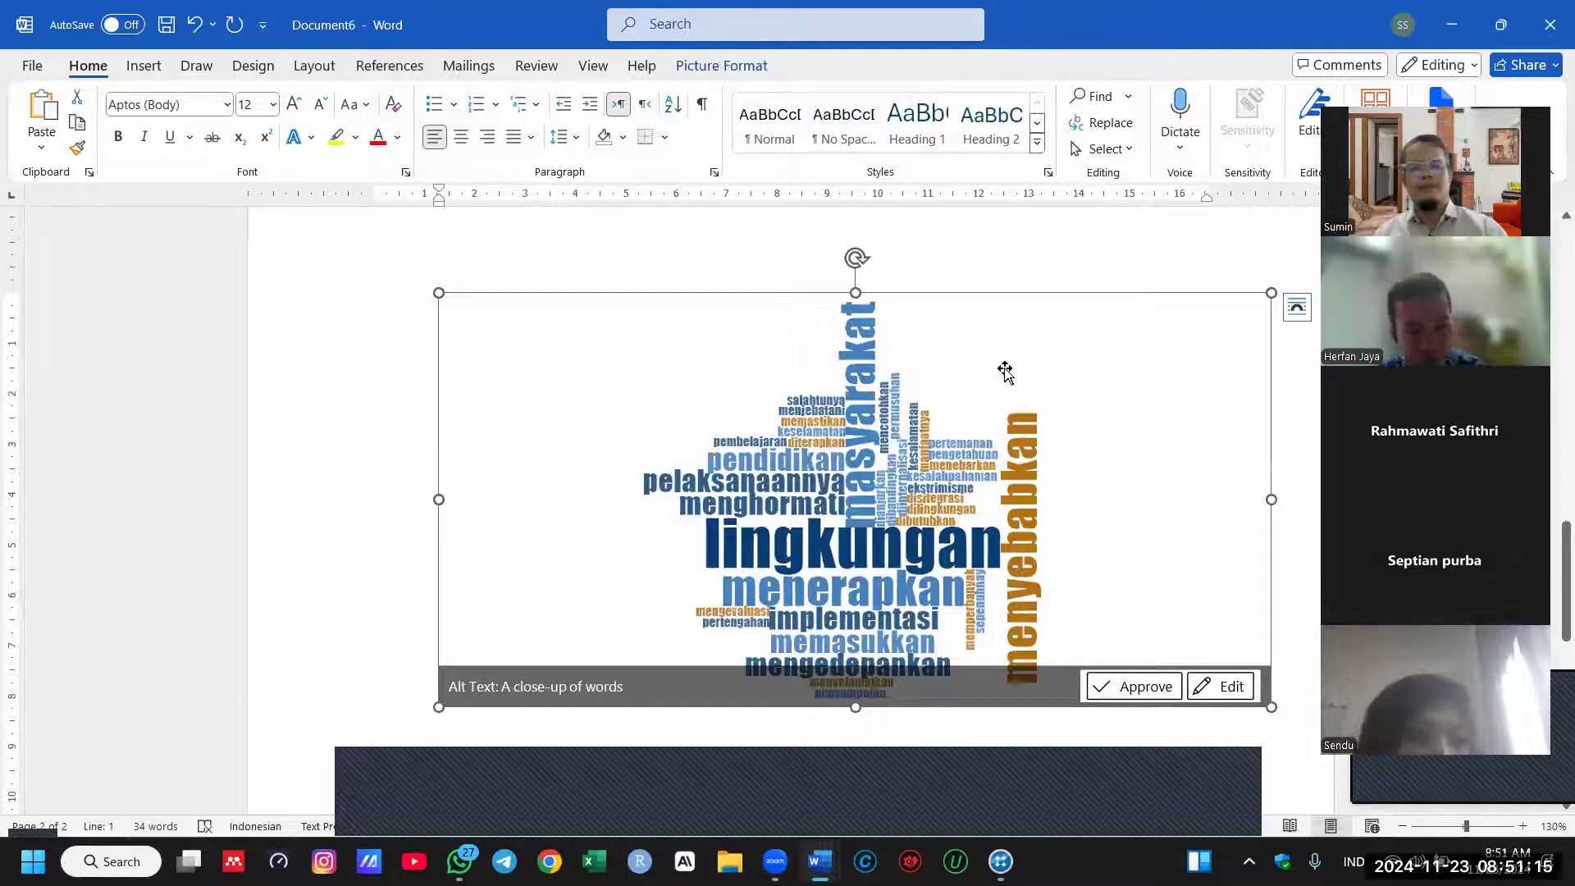
{"action": "left_click", "coordinate": [1255, 314]}
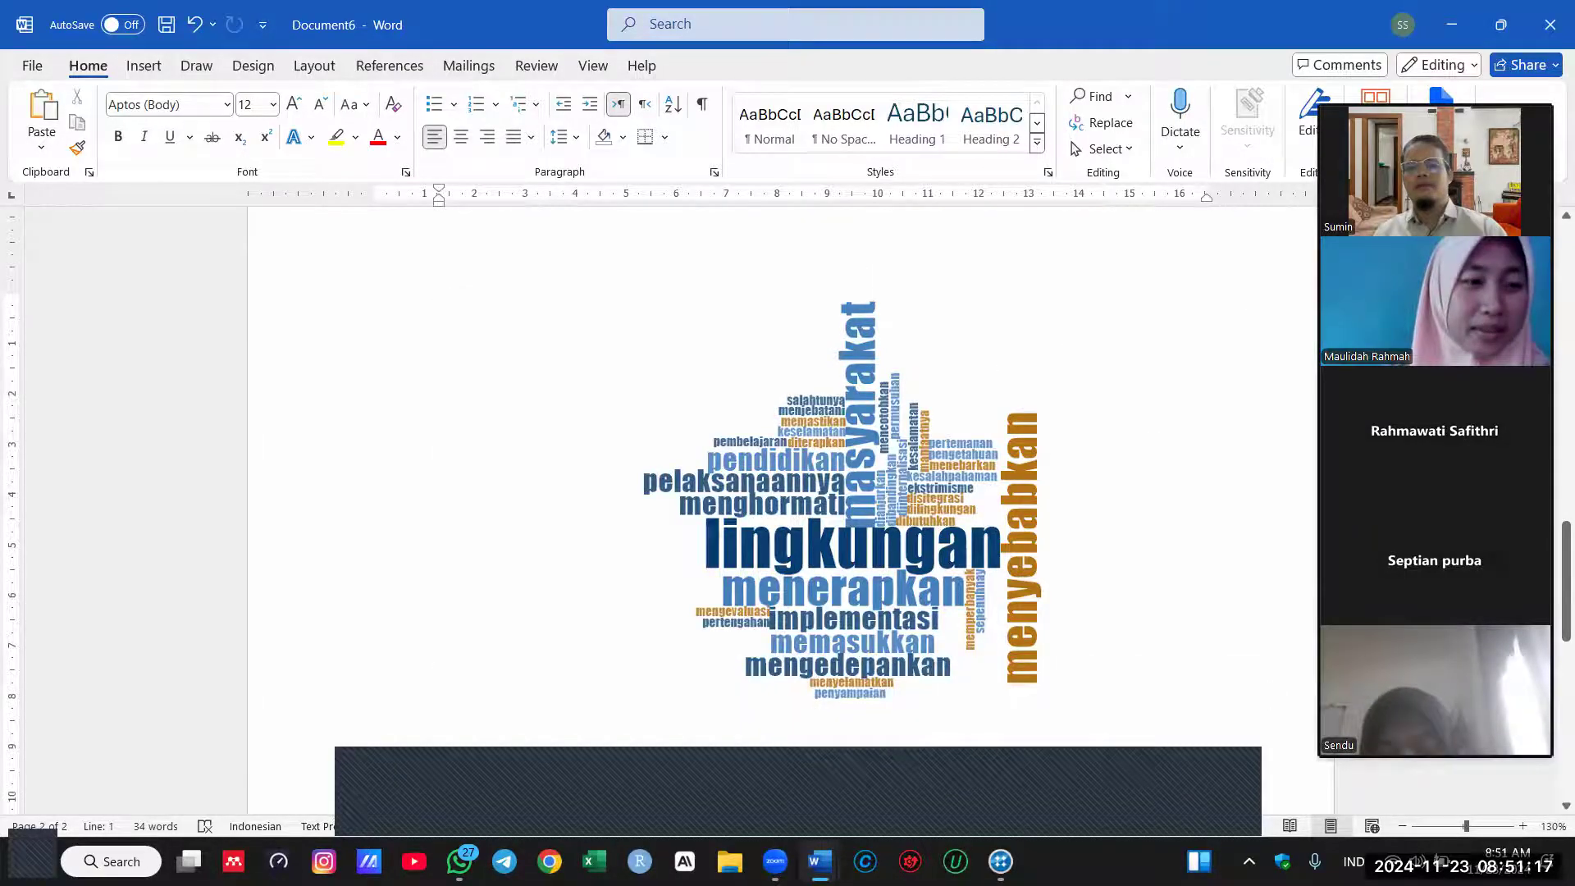
{"action": "left_click", "coordinate": [1161, 399]}
{"action": "scroll", "coordinate": [1161, 400], "scroll_direction": "down", "scroll_amount": 1}
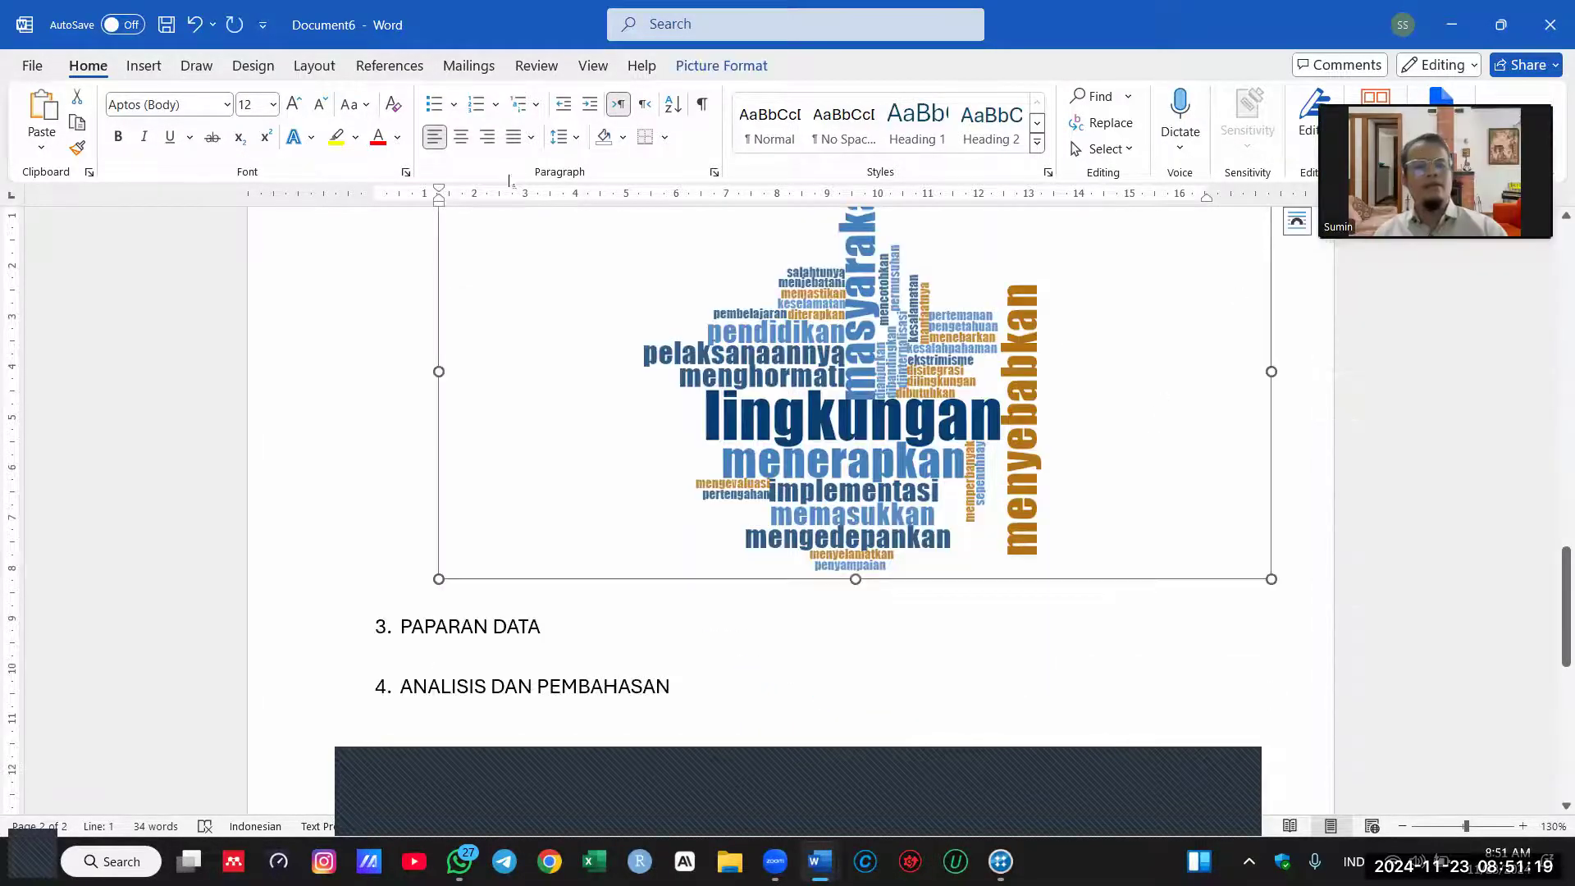
{"action": "left_click_drag", "start_coordinate": [440, 201], "coordinate": [387, 200]}
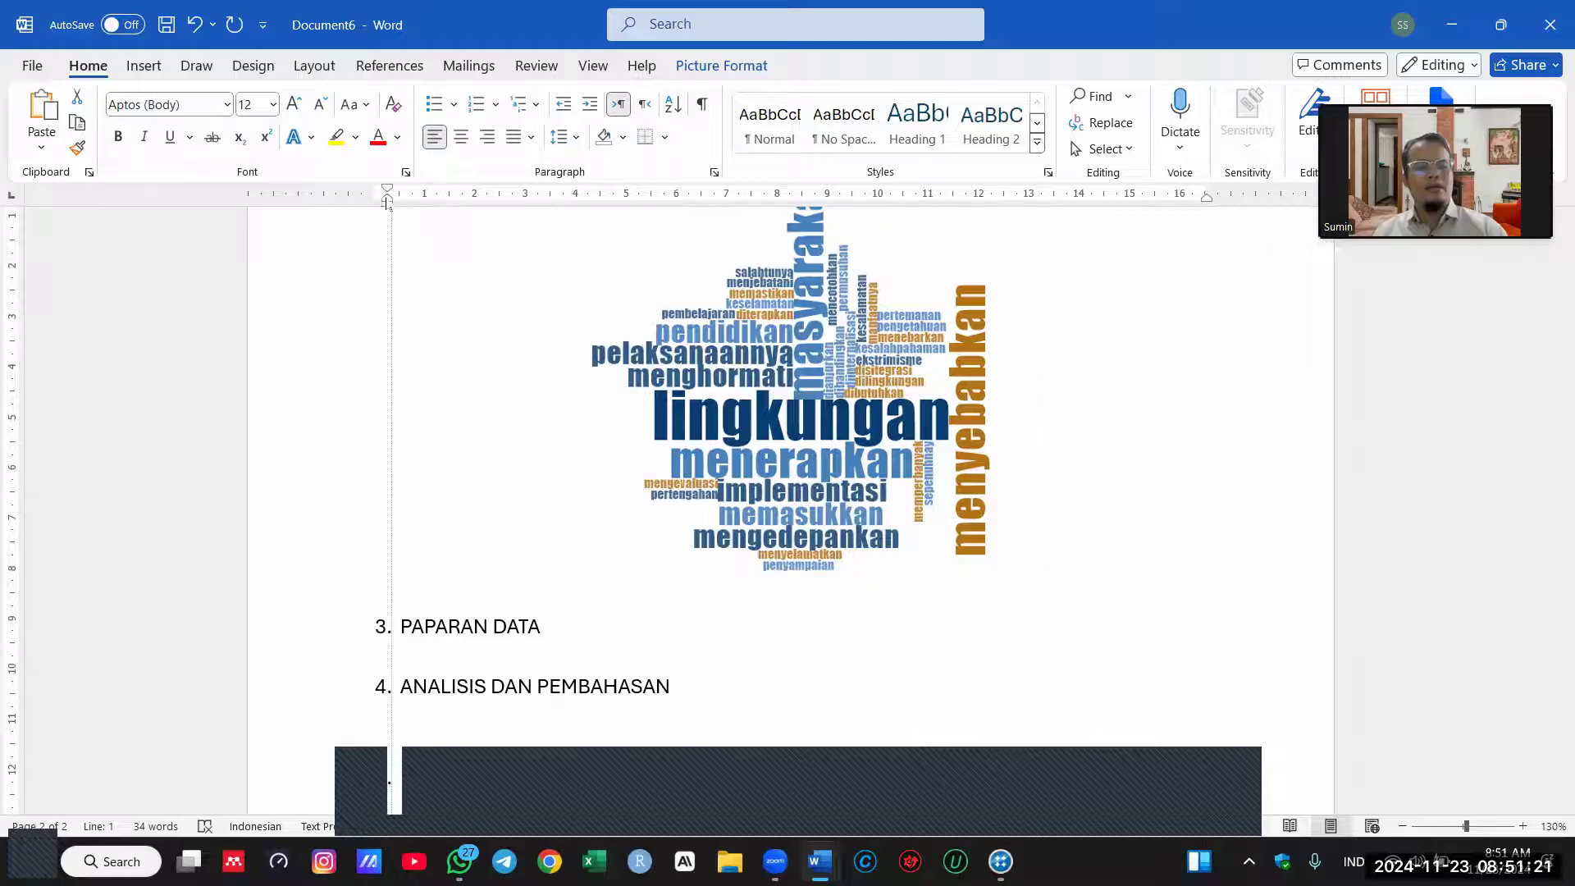
Step: Add an unnumbered blank line beneath the PAPARAN DATA heading
{"action": "left_click", "coordinate": [642, 640]}
{"action": "scroll", "coordinate": [642, 640], "scroll_direction": "down", "scroll_amount": 1}
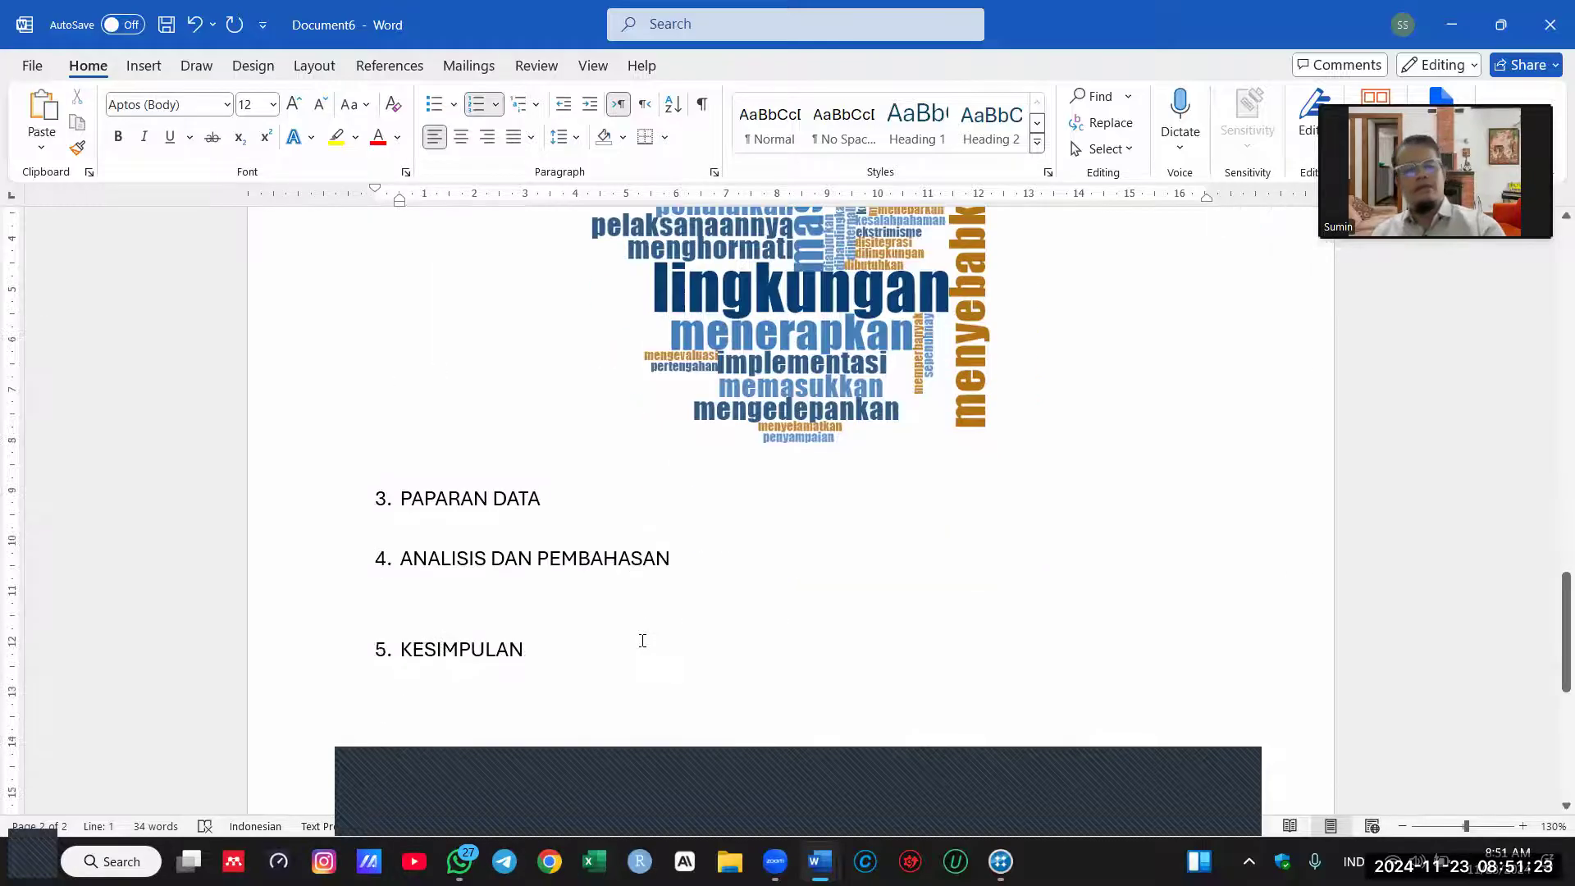
{"action": "key", "text": "Return"}
{"action": "key", "text": "BackSpace"}
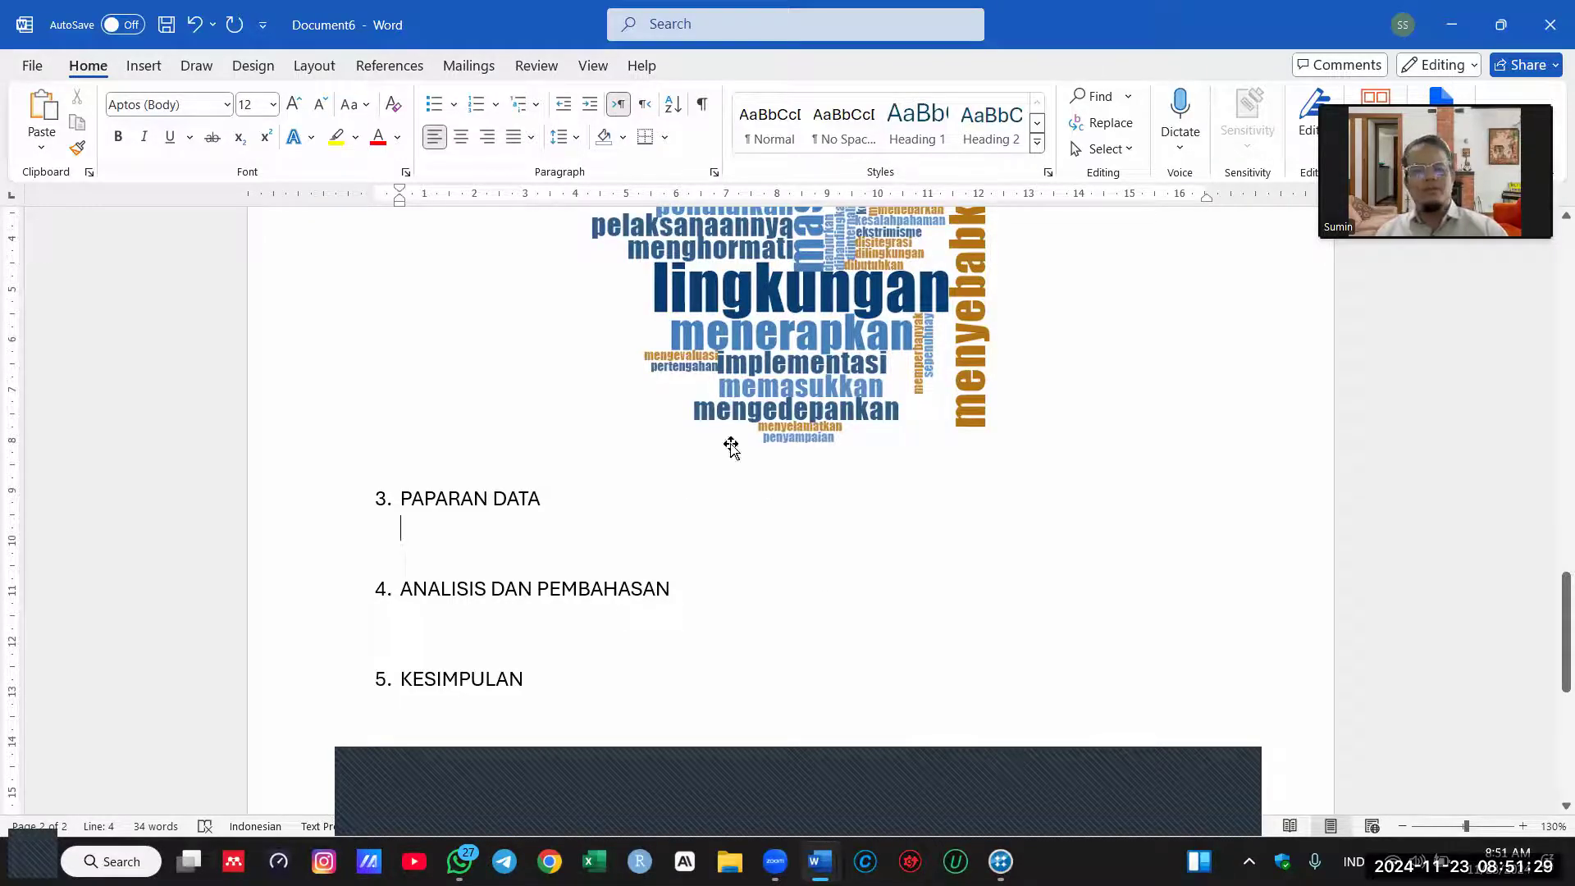
{"action": "scroll", "coordinate": [907, 457], "scroll_direction": "up", "scroll_amount": 3}
{"action": "scroll", "coordinate": [909, 457], "scroll_direction": "down", "scroll_amount": 1}
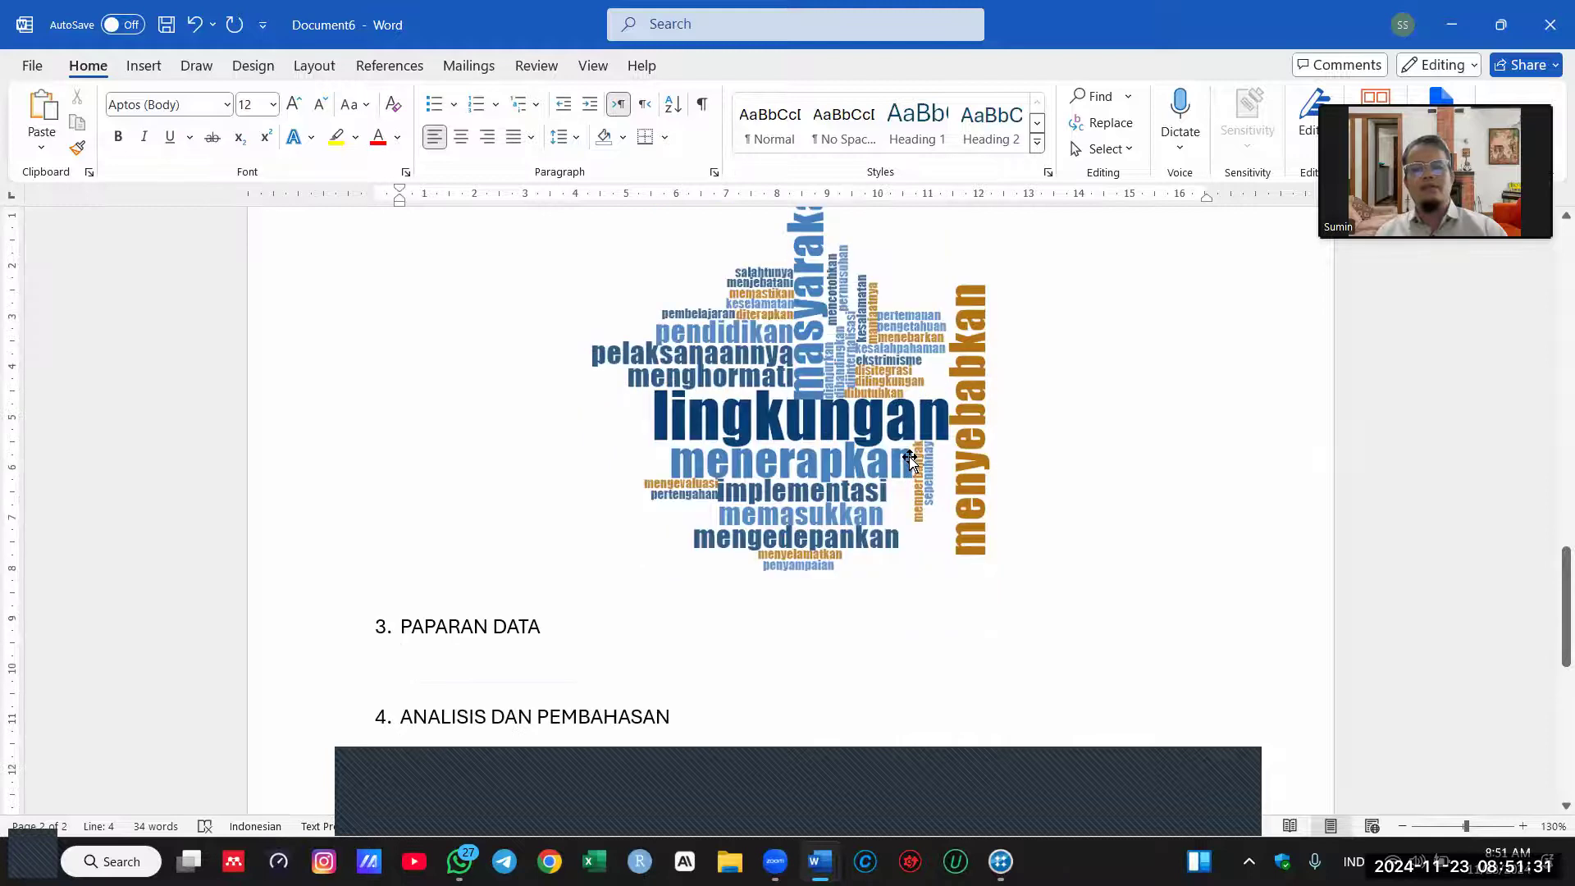
{"action": "scroll", "coordinate": [693, 570], "scroll_direction": "up", "scroll_amount": 1}
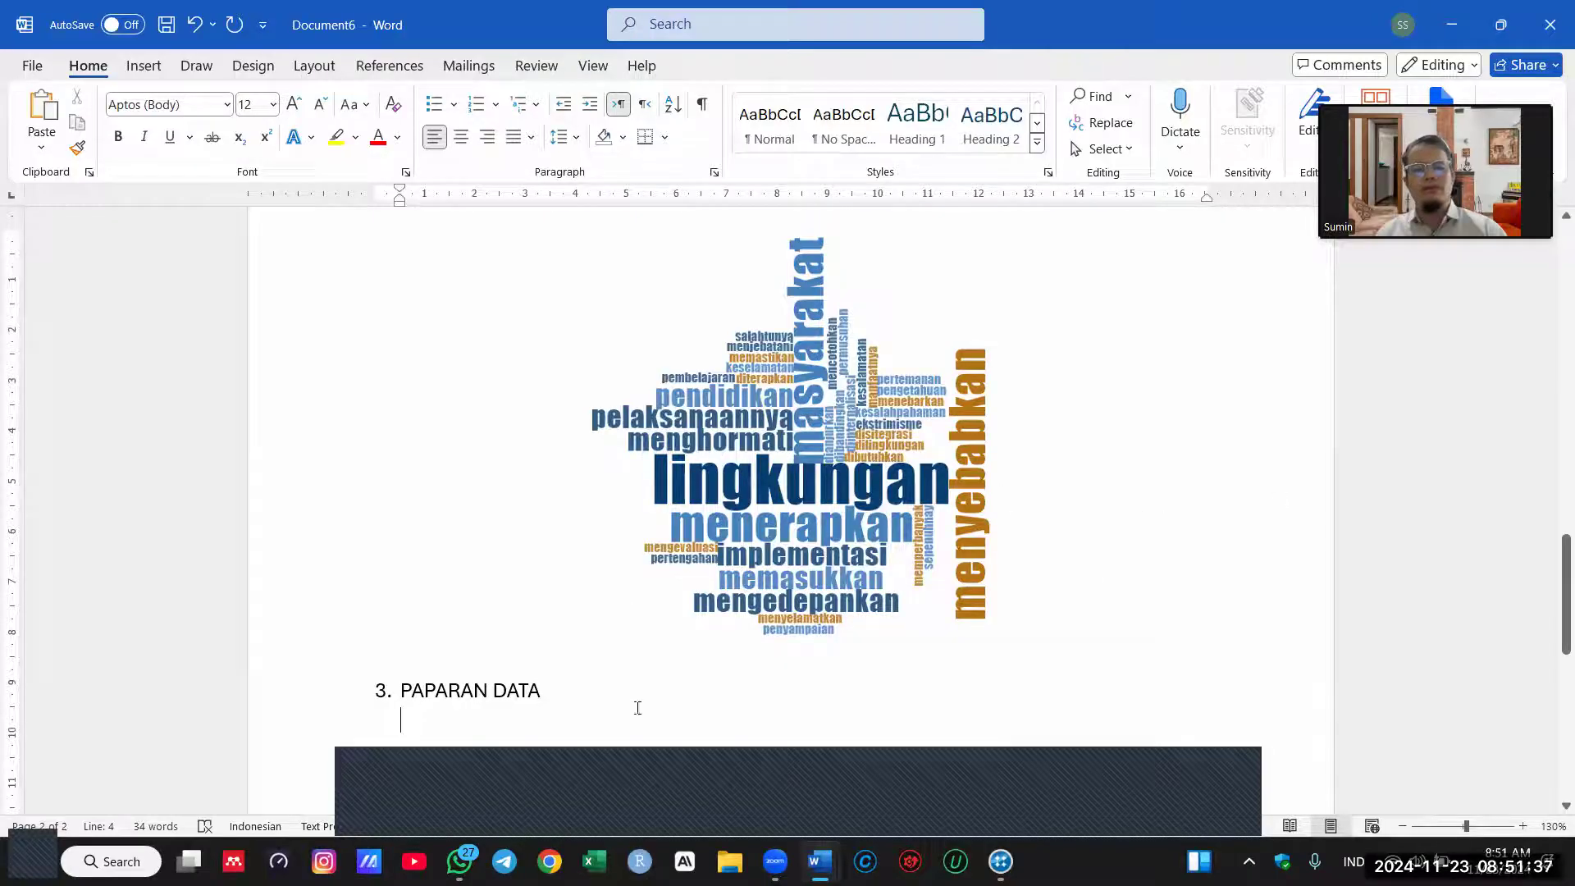
{"action": "scroll", "coordinate": [790, 542], "scroll_direction": "down", "scroll_amount": 2}
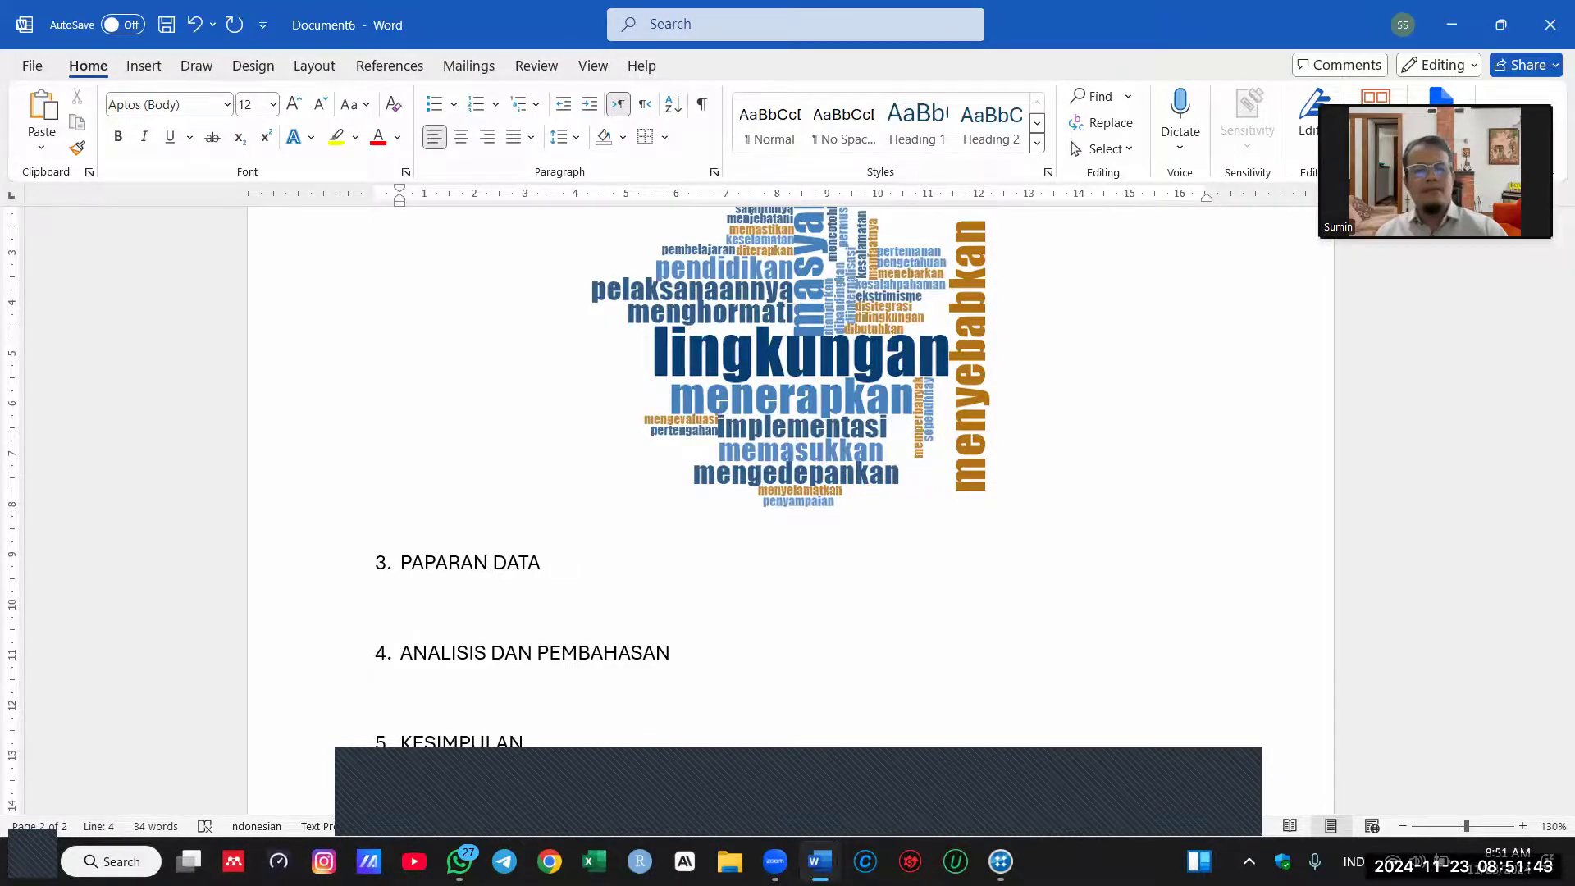
Step: Switch to NVivo's nodes list, close the word frequency results and examine the child nodes of the Faktor-Faktor node
{"action": "key", "text": "alt+Tab"}
{"action": "left_click", "coordinate": [83, 400]}
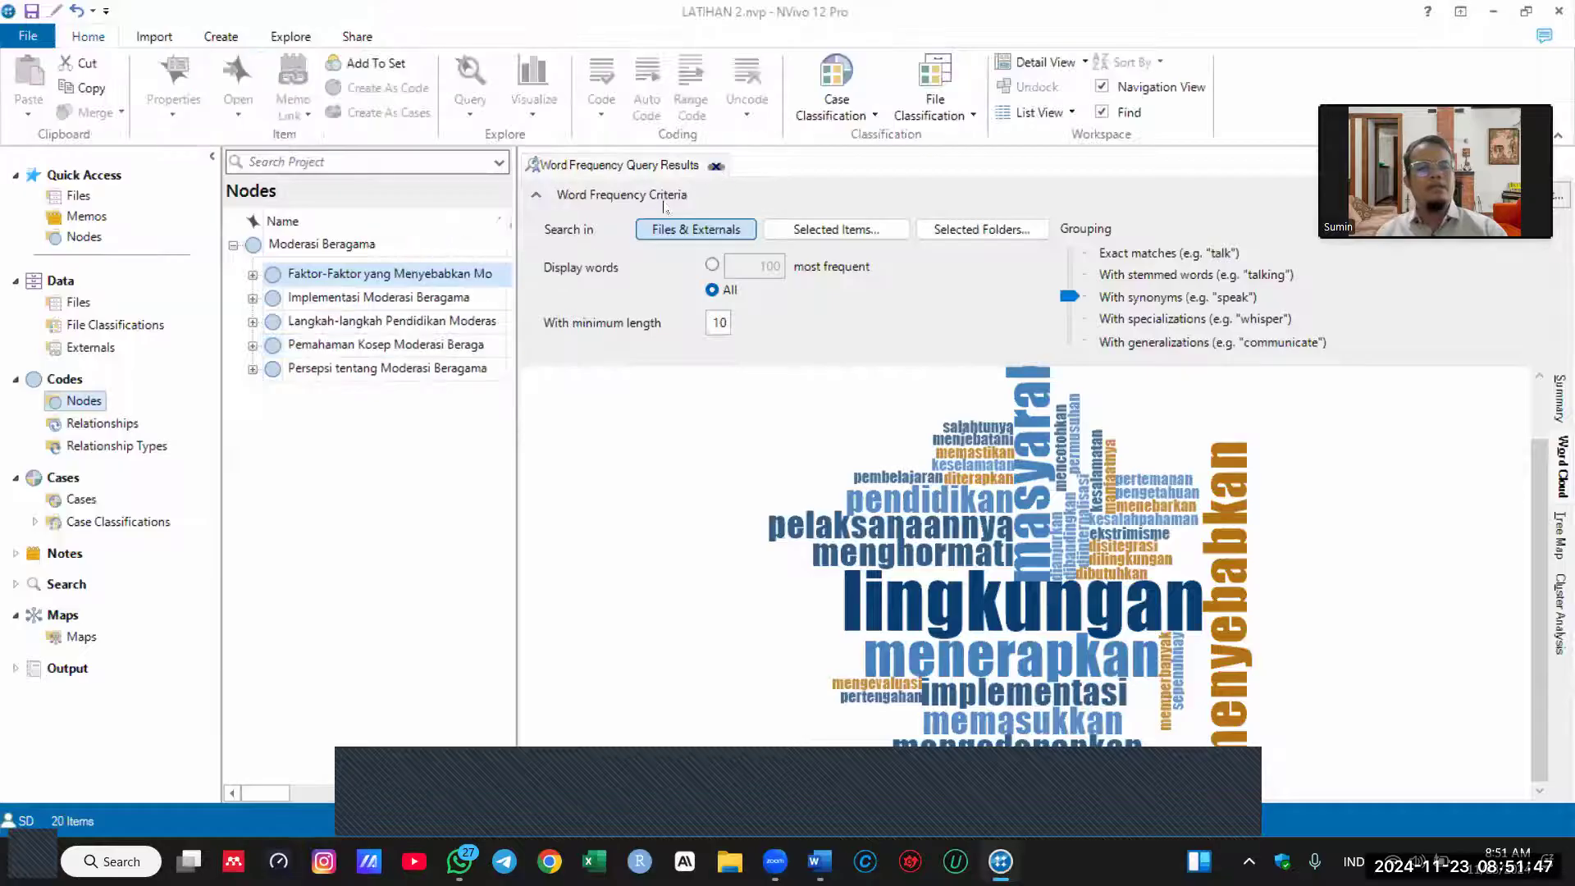
{"action": "left_click", "coordinate": [717, 166]}
{"action": "left_click", "coordinate": [386, 243]}
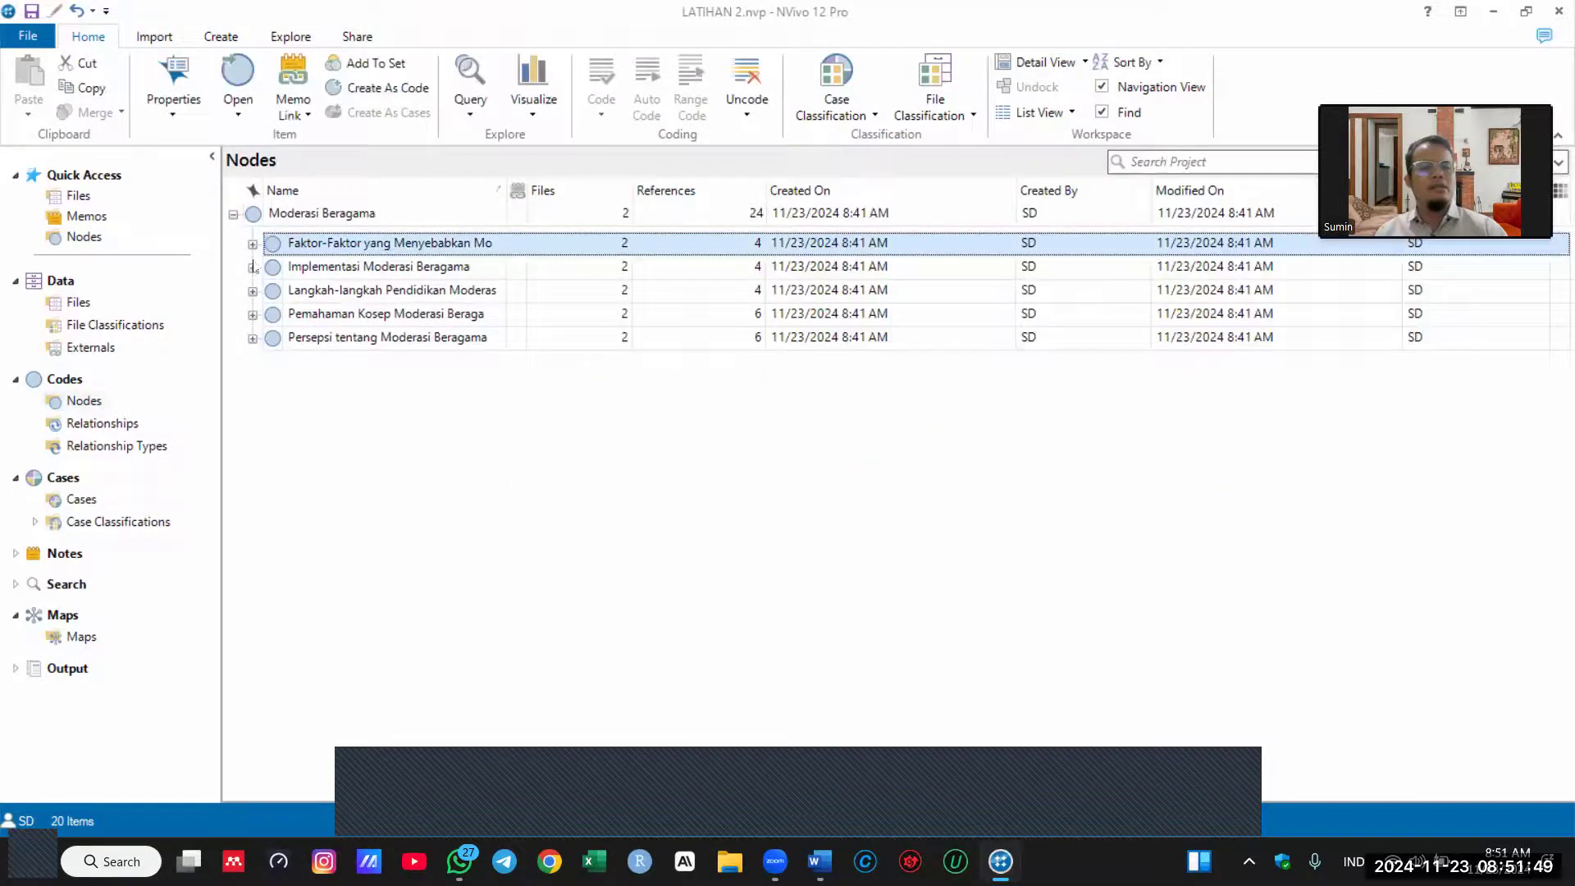
{"action": "left_click", "coordinate": [253, 244]}
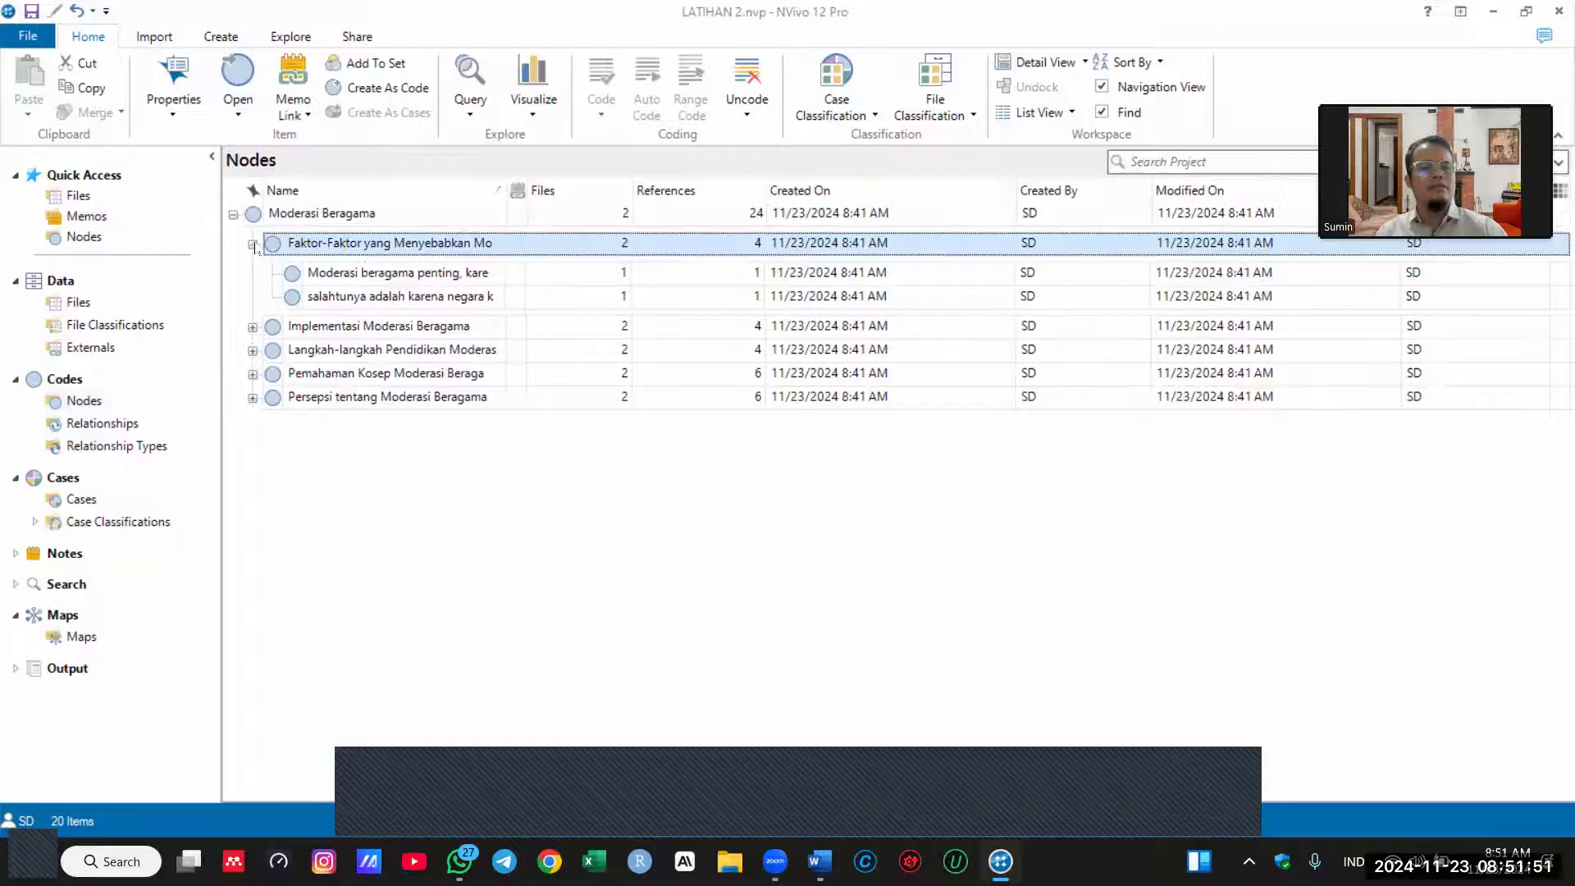
{"action": "left_click", "coordinate": [252, 244]}
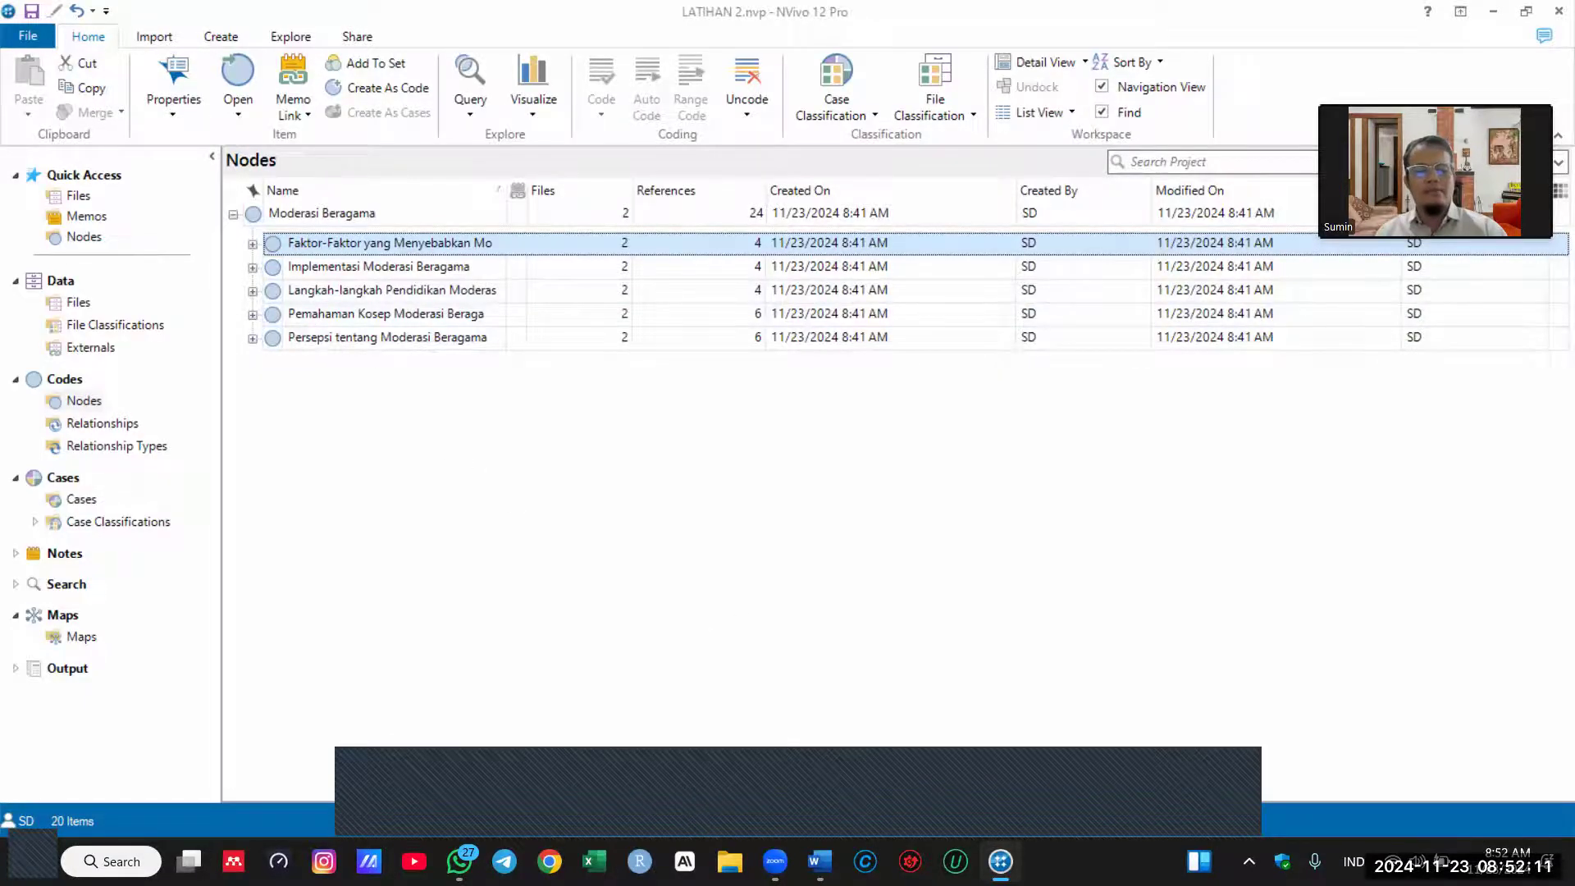
Step: Return to Document6 in Word and open the recent document TRANSKRIP CINTA
{"action": "left_click", "coordinate": [821, 860]}
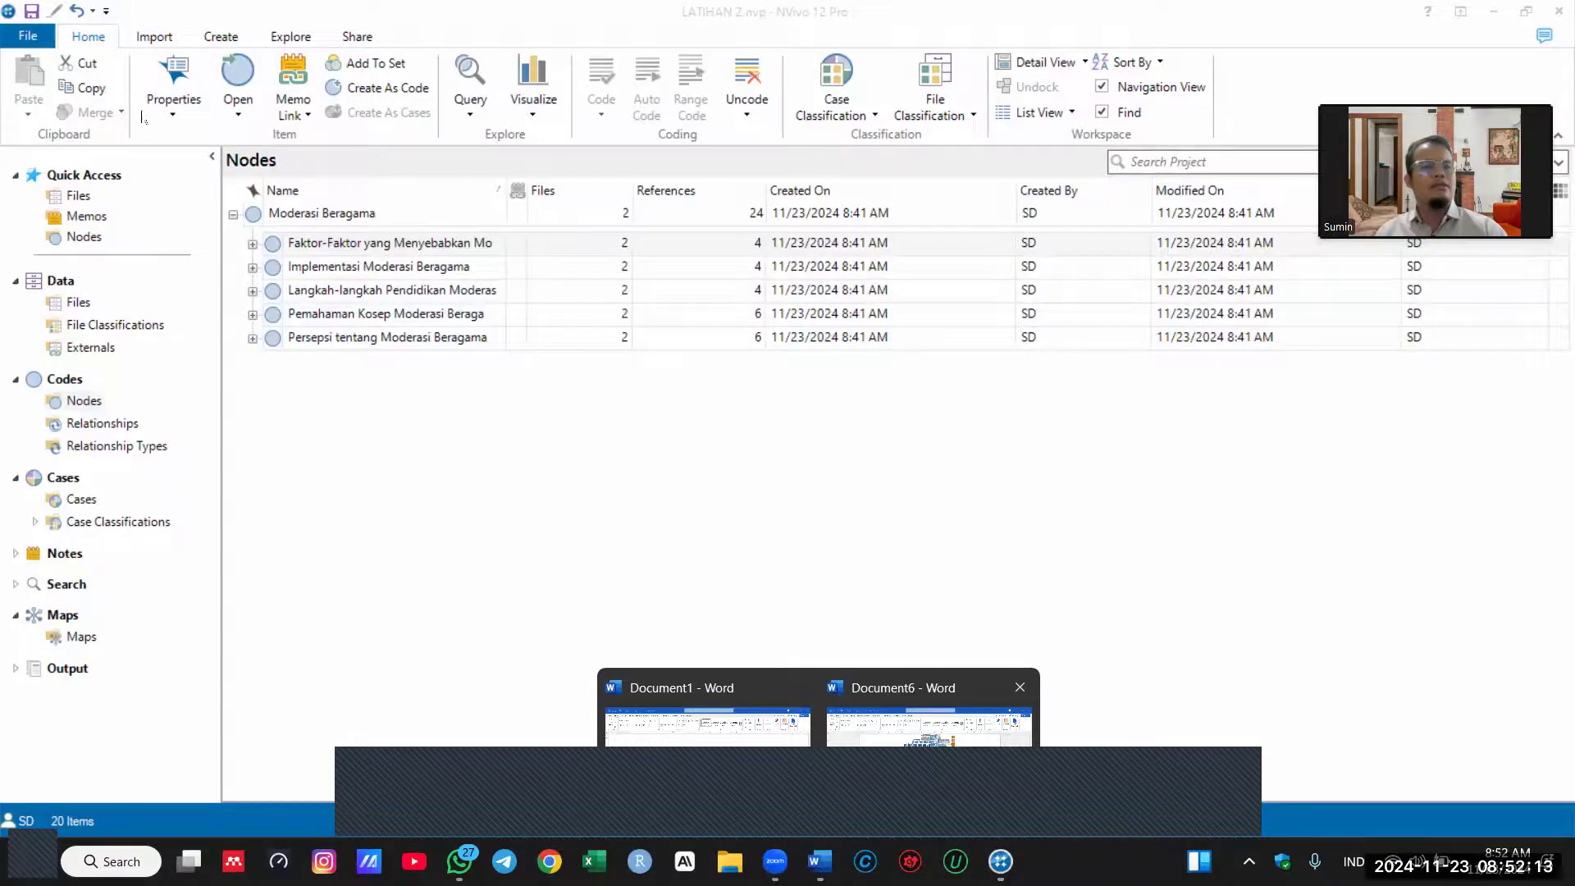
{"action": "left_click", "coordinate": [914, 735]}
{"action": "left_click", "coordinate": [31, 75]}
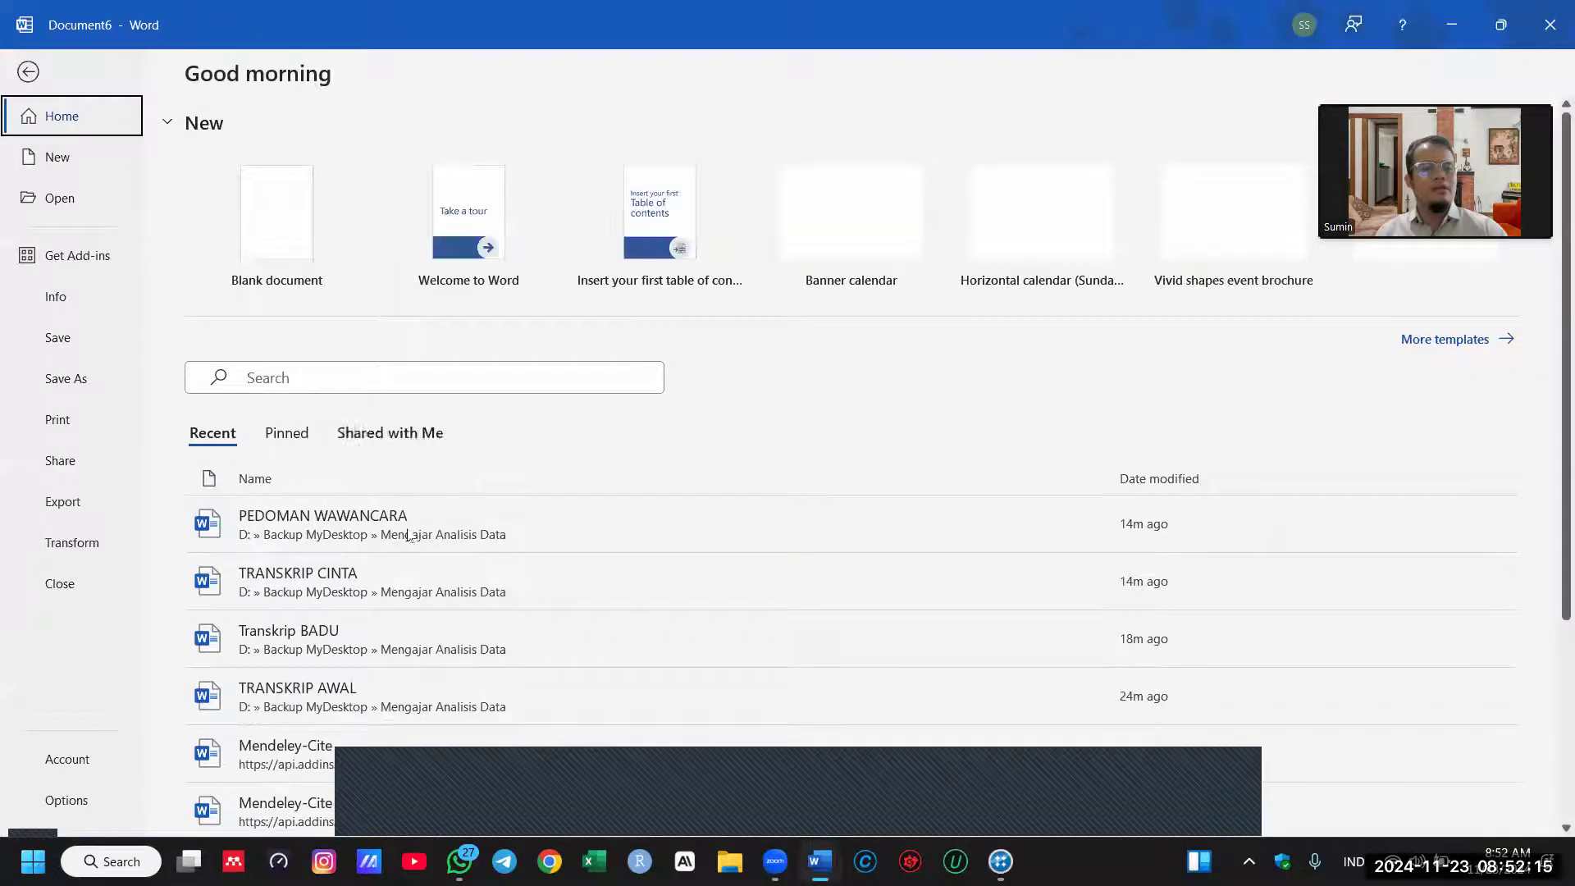
{"action": "left_click", "coordinate": [371, 596]}
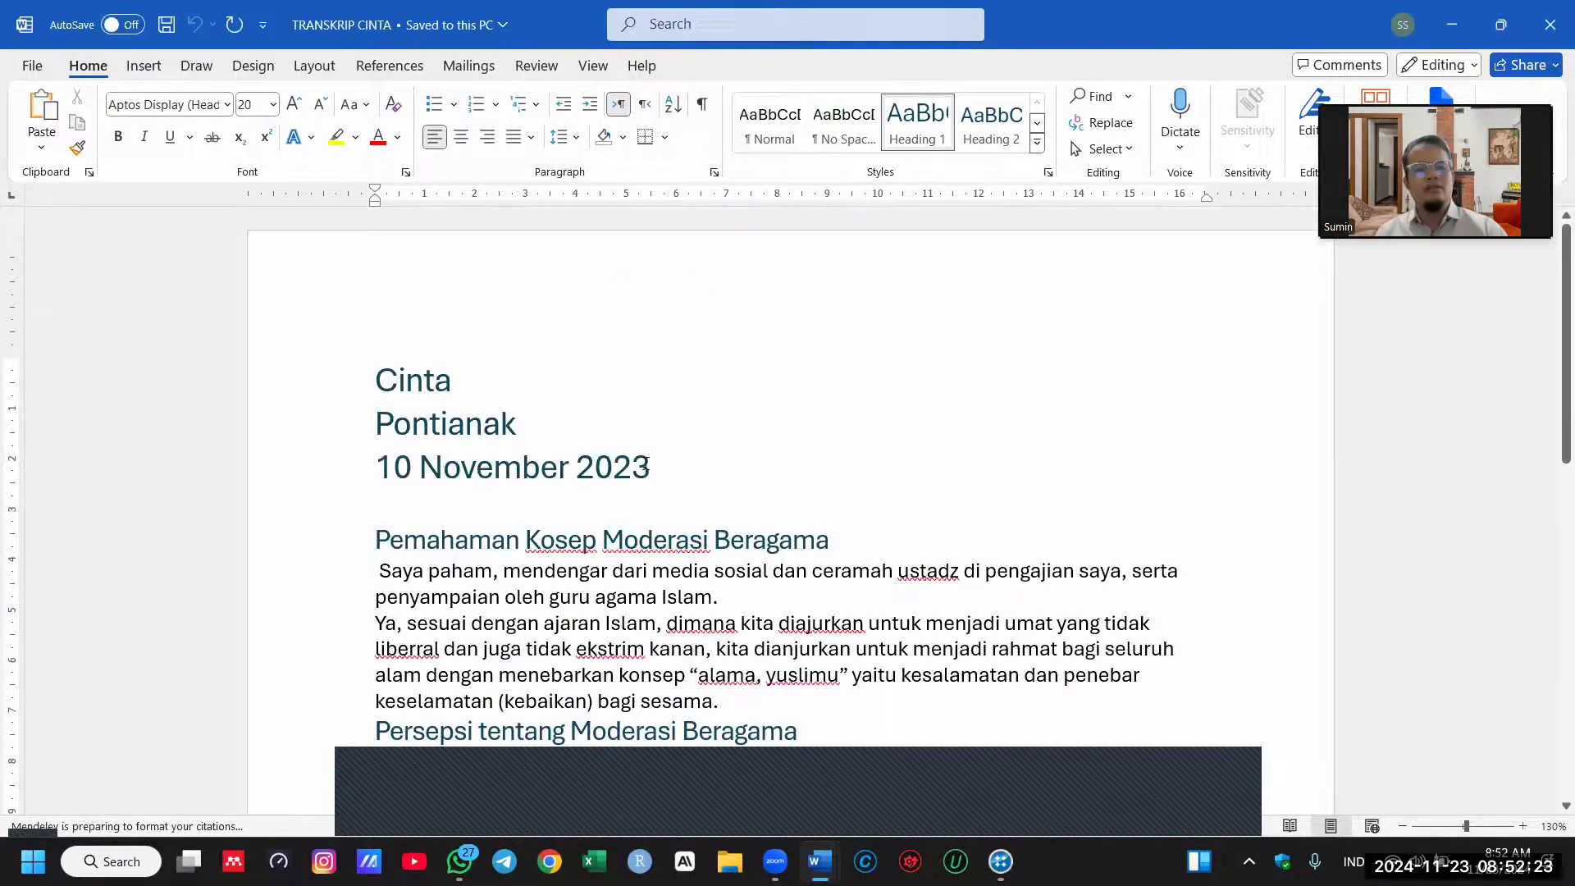
Step: Select the transcript's five theme headings together, from Pemahaman Kosep Moderasi Beragama to Langkah-langkah Pendidikan Moderasi Beragama, for copying
{"action": "scroll", "coordinate": [333, 338], "scroll_direction": "down", "scroll_amount": 2}
{"action": "left_click", "coordinate": [304, 352]}
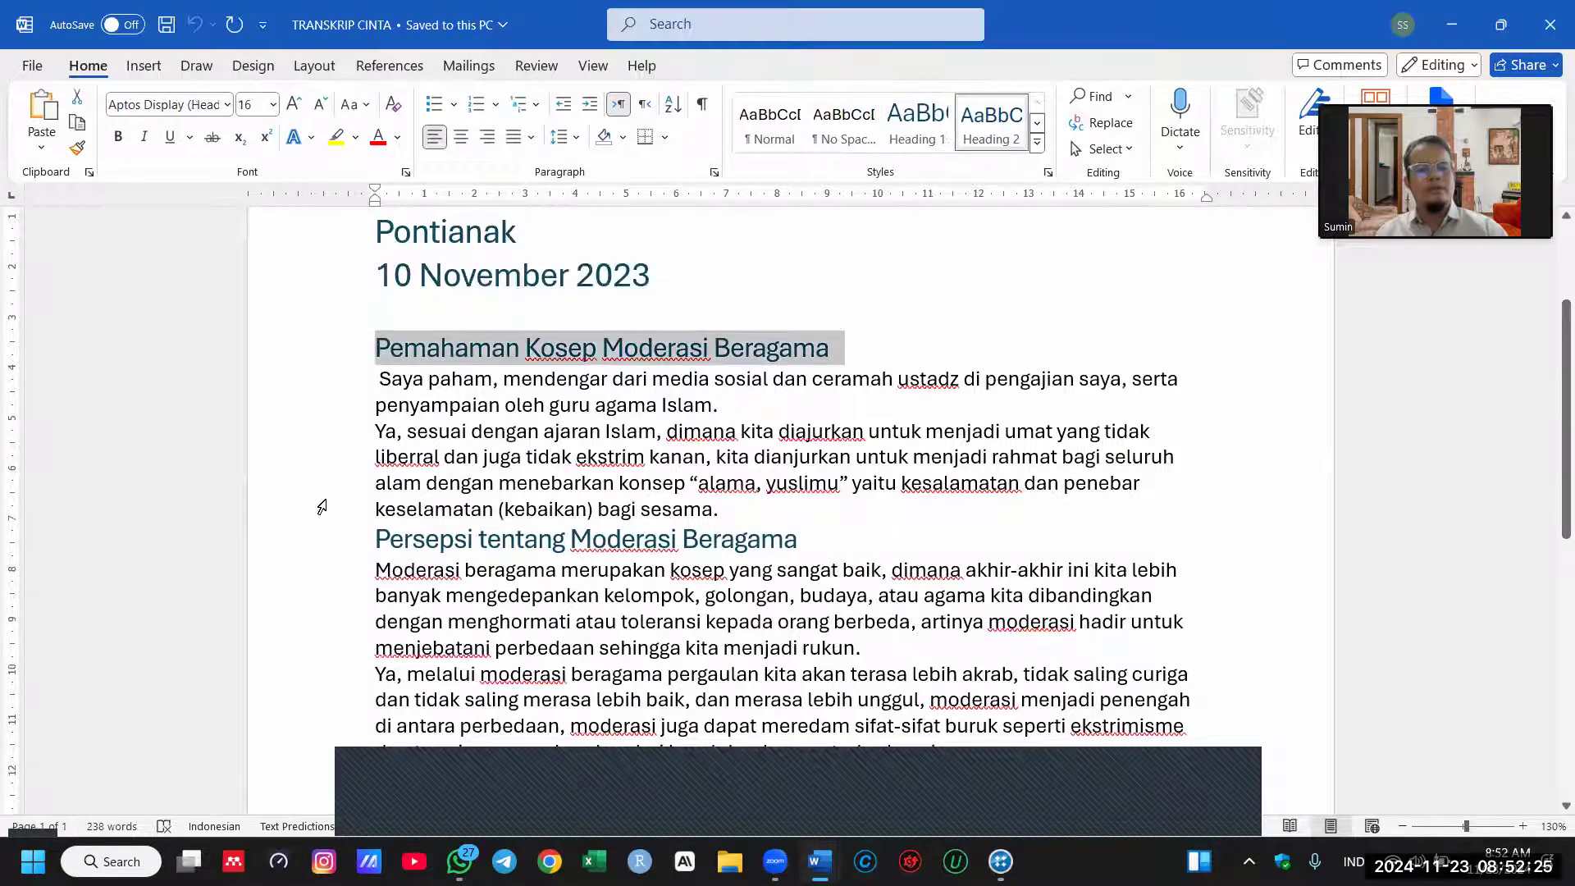
{"action": "left_click", "coordinate": [303, 538]}
{"action": "scroll", "coordinate": [339, 614], "scroll_direction": "down", "scroll_amount": 2}
{"action": "left_click", "coordinate": [340, 603], "text": "ctrl"}
{"action": "scroll", "coordinate": [340, 608], "scroll_direction": "down", "scroll_amount": 2}
{"action": "left_click", "coordinate": [340, 603], "text": "ctrl"}
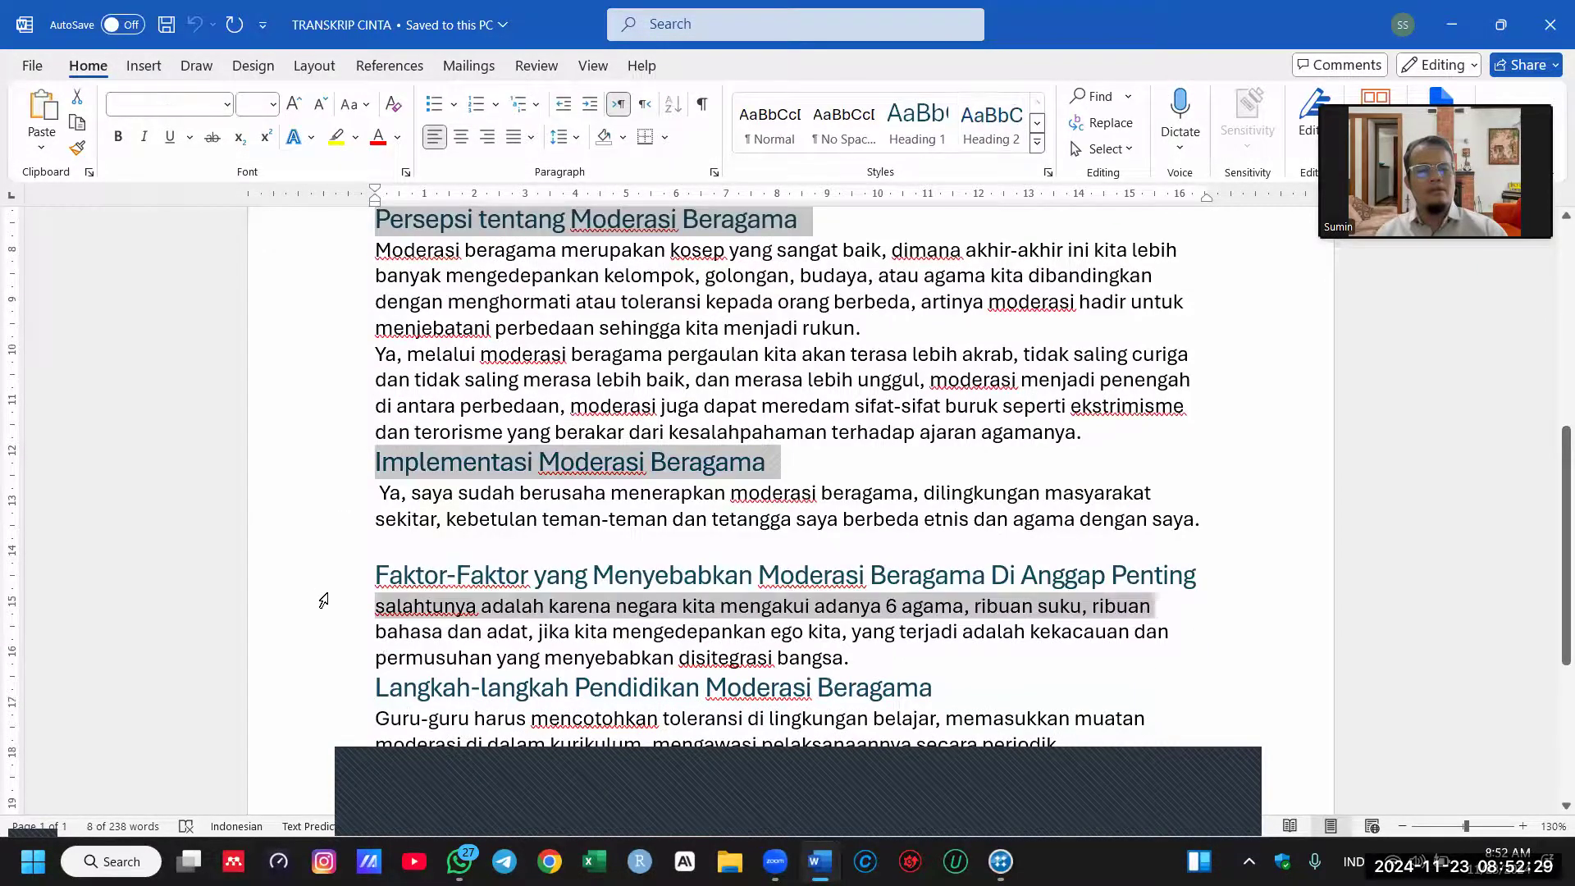
{"action": "left_click", "coordinate": [328, 694], "text": "ctrl"}
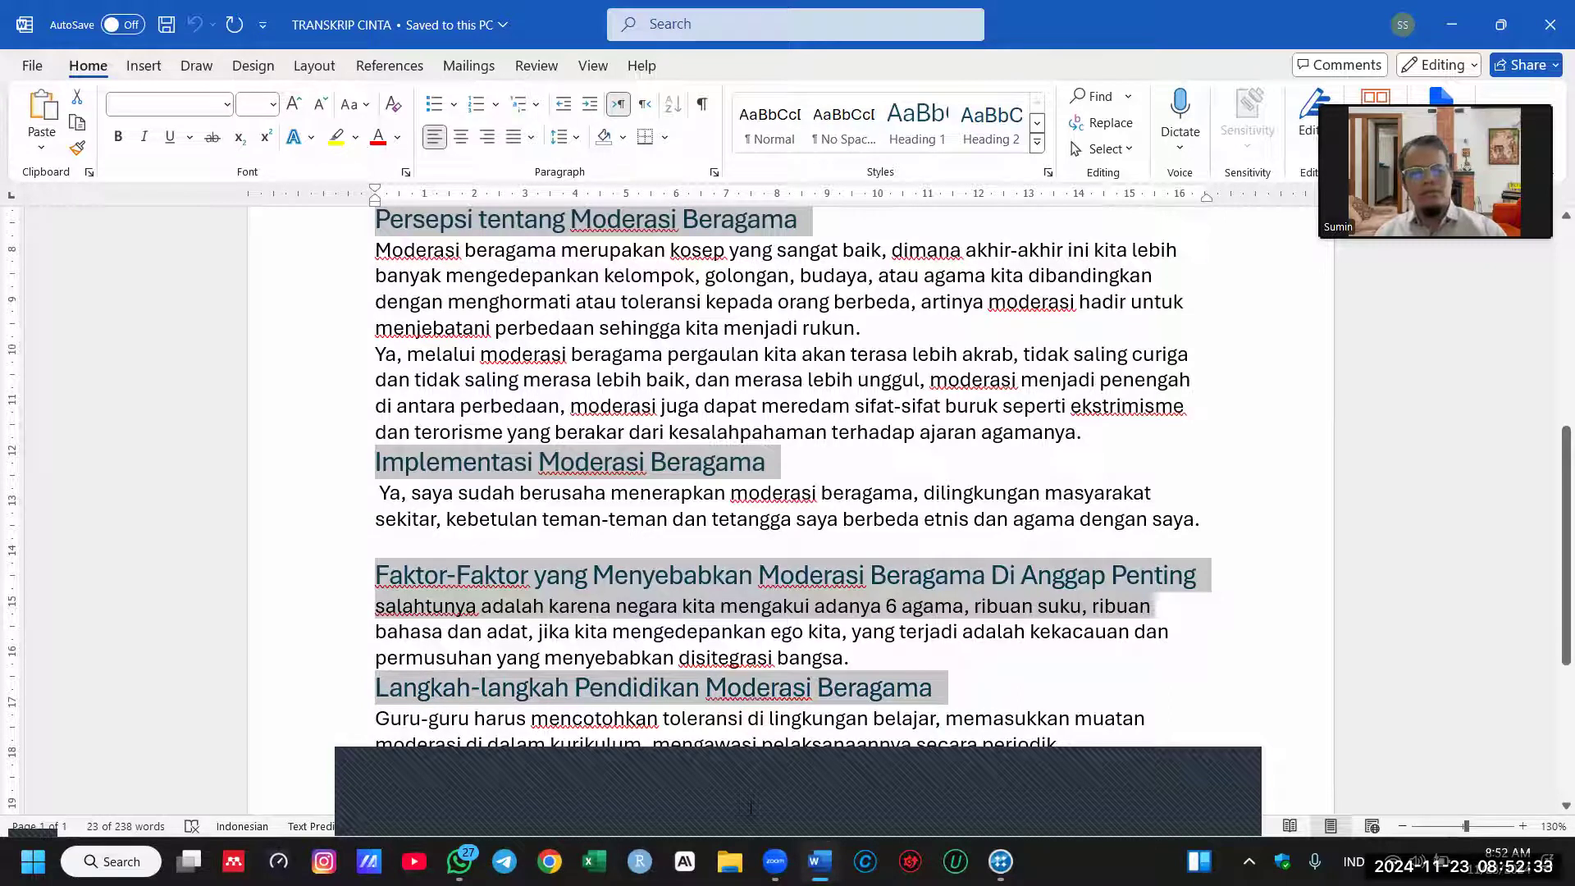
Step: Paste the theme headings under PAPARAN DATA in Document6 and delete the stray body-text line below the Faktor-Faktor heading
{"action": "left_click", "coordinate": [857, 782]}
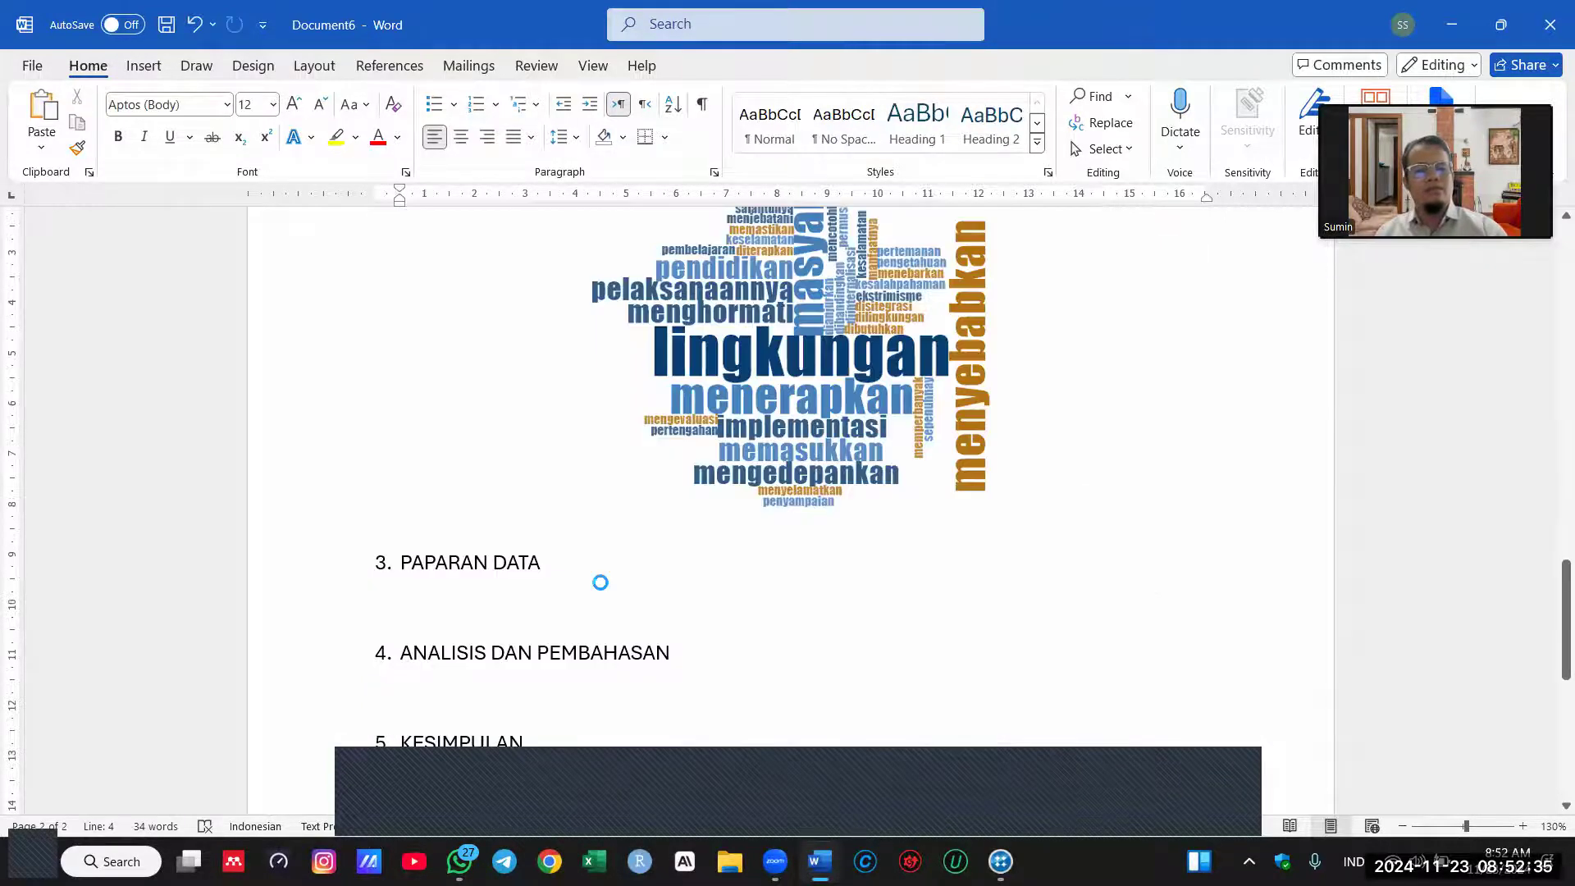
{"action": "type", "text": "Pemahaman Kosep Moderasi Beragama Persepsi tentang Moderasi Beragama Implementasi Moderasi Beragama Faktor-Faktor yang Menyebabkan Moderasi Beragama Di Anggap Penting salahtunya adalah karena negara kita mengakui adanya 6 agama, ribuan suku, ribuan Langkah-langkah Pendidikan Moderasi Beragama"}
{"action": "left_click", "coordinate": [332, 691]}
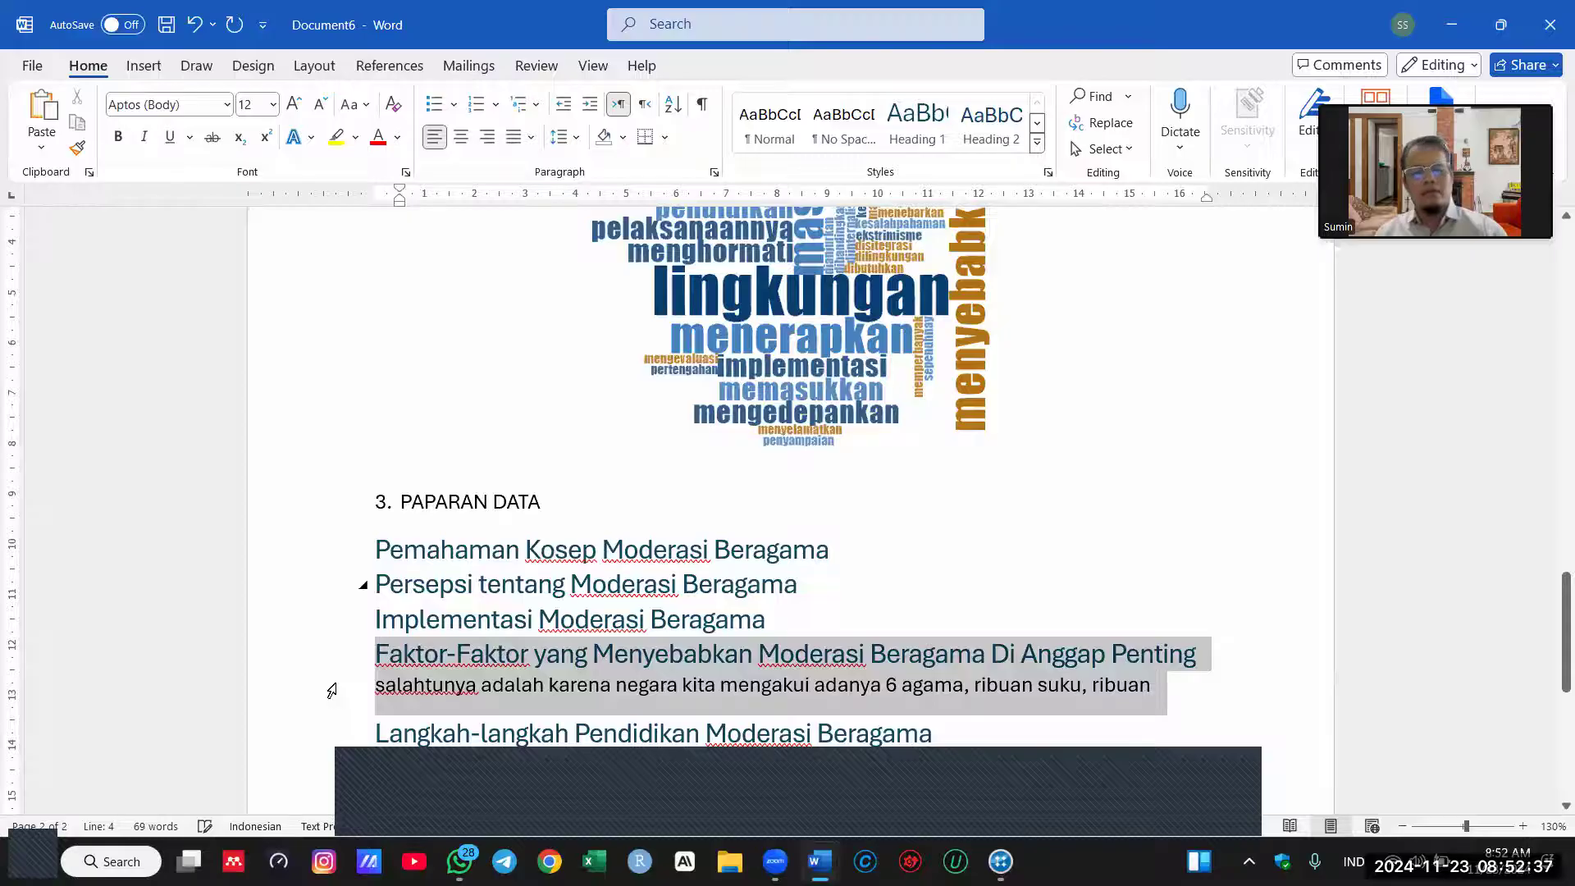
{"action": "left_click", "coordinate": [333, 691]}
{"action": "key", "text": "Delete"}
{"action": "scroll", "coordinate": [406, 503], "scroll_direction": "down", "scroll_amount": 1}
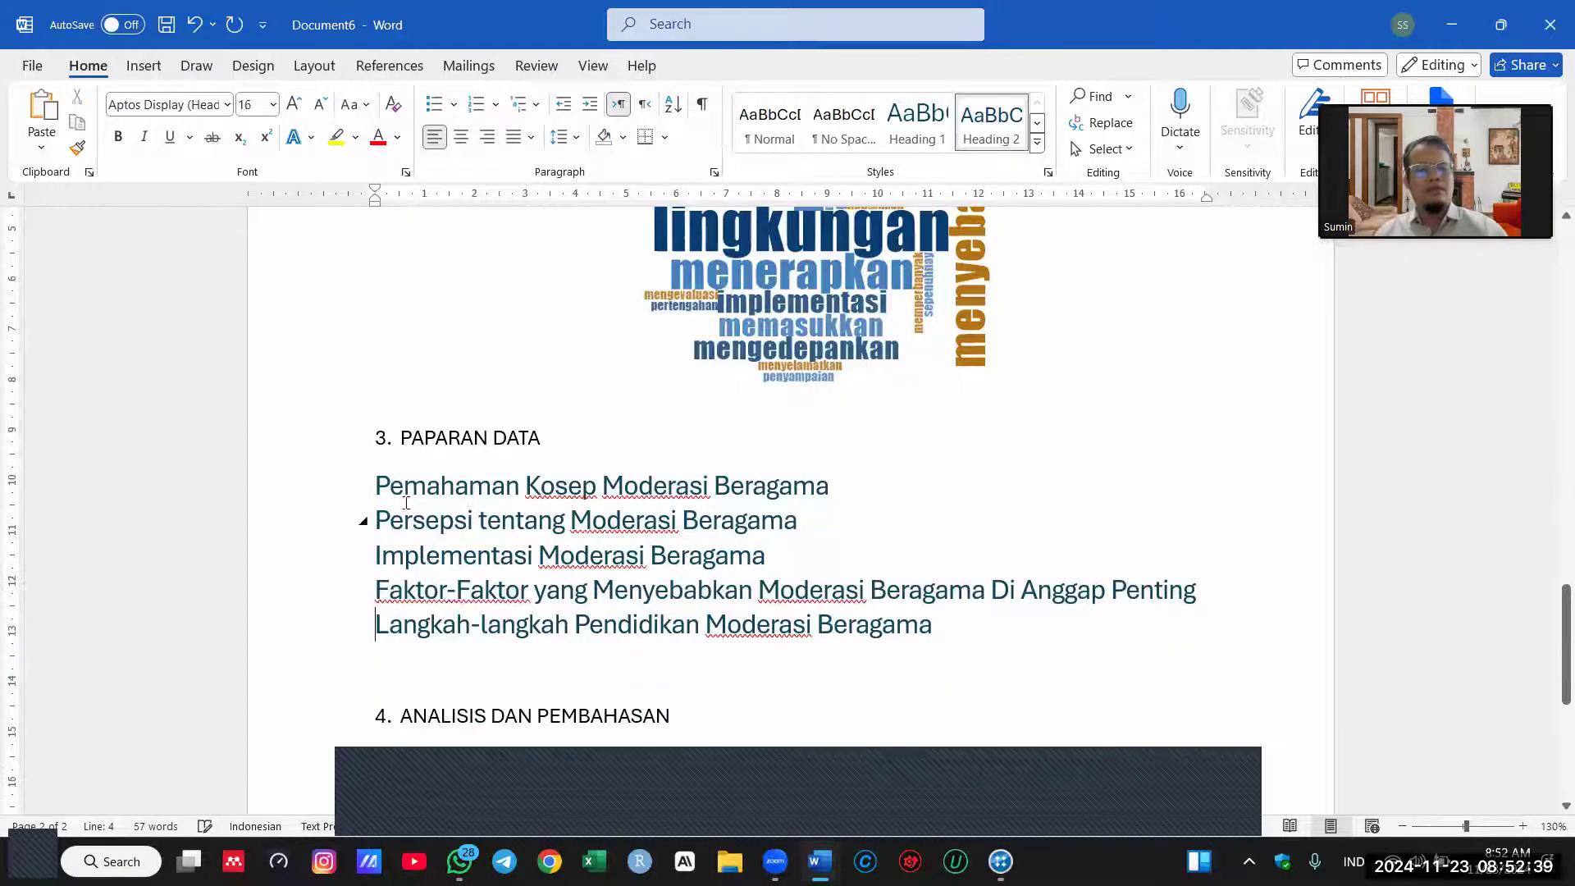
Step: Letter the five theme headings under PAPARAN DATA as a list from a to e
{"action": "left_click", "coordinate": [394, 485]}
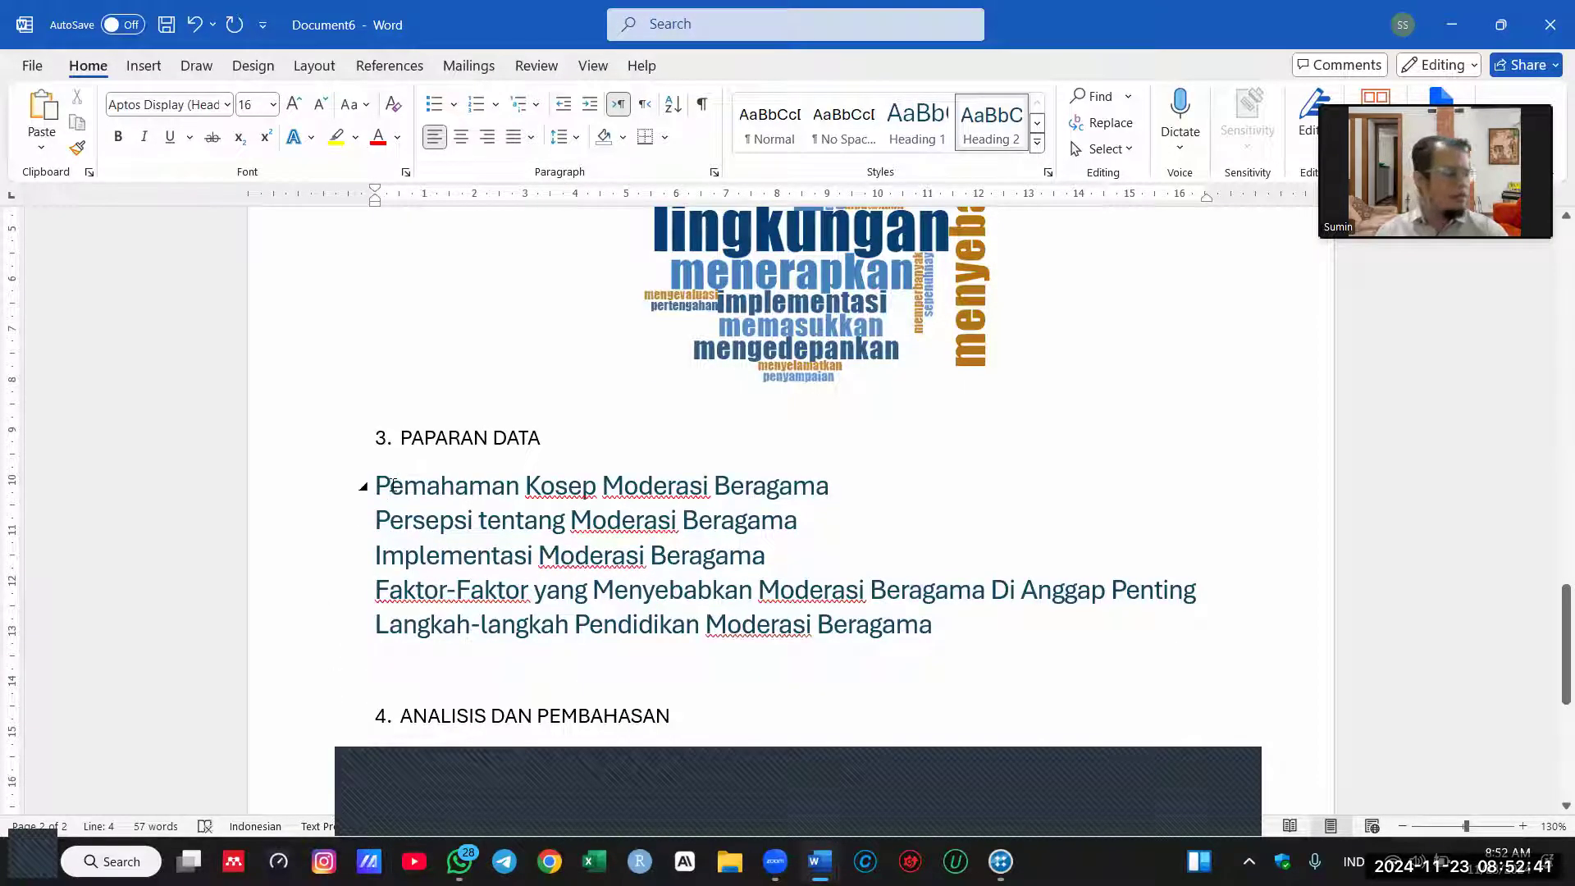
{"action": "type", "text": "a."}
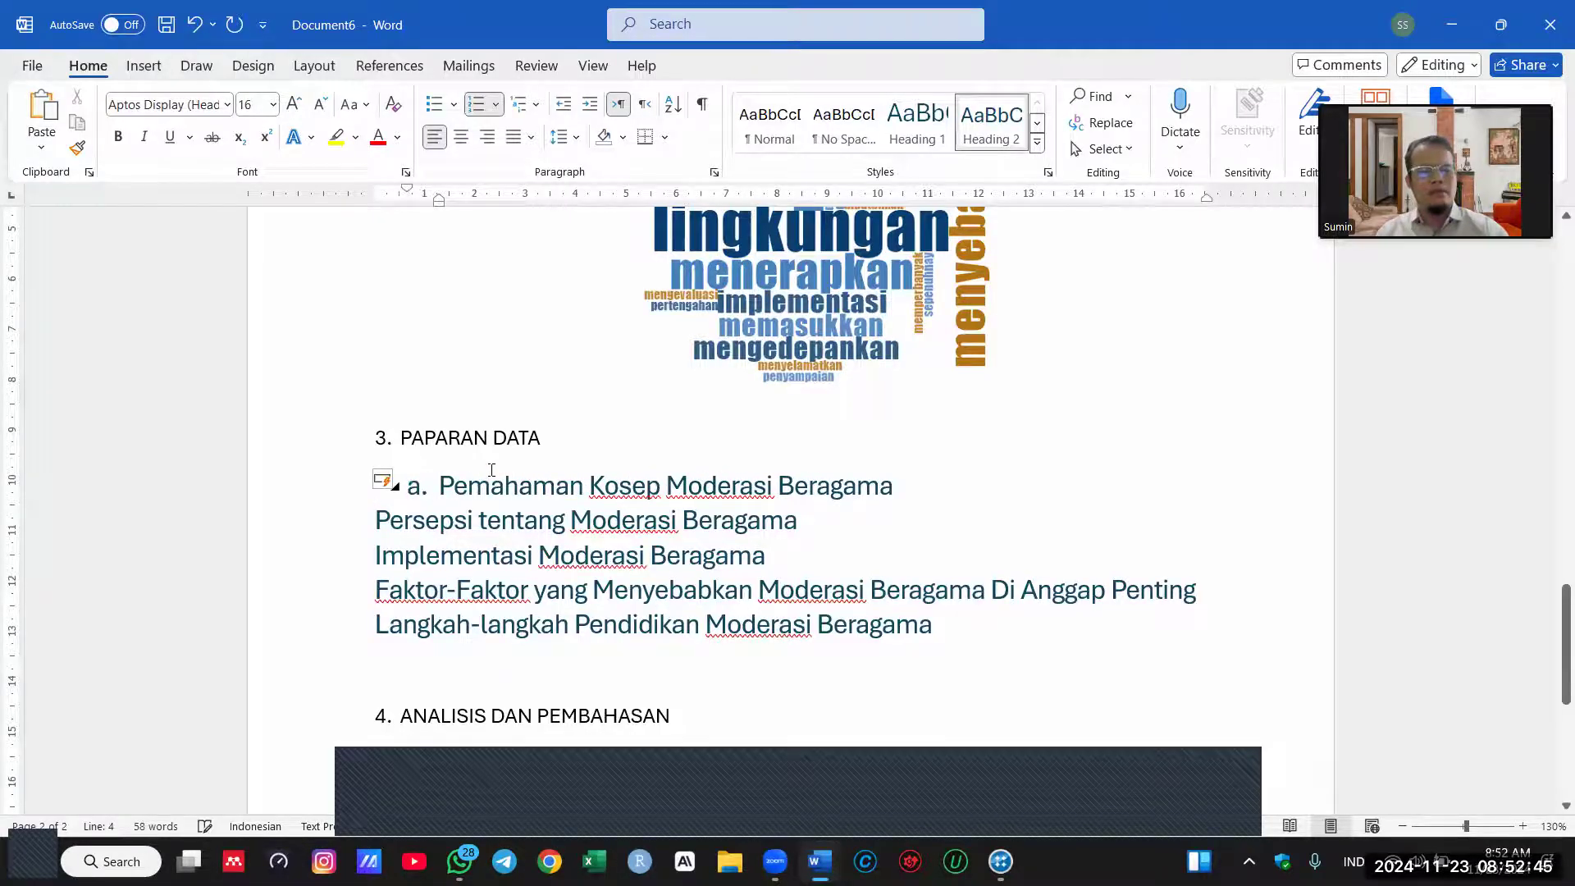
{"action": "left_click", "coordinate": [412, 520]}
{"action": "key", "text": "ctrl+y"}
{"action": "left_click", "coordinate": [413, 554], "text": "ctrl"}
{"action": "key", "text": "ctrl+y"}
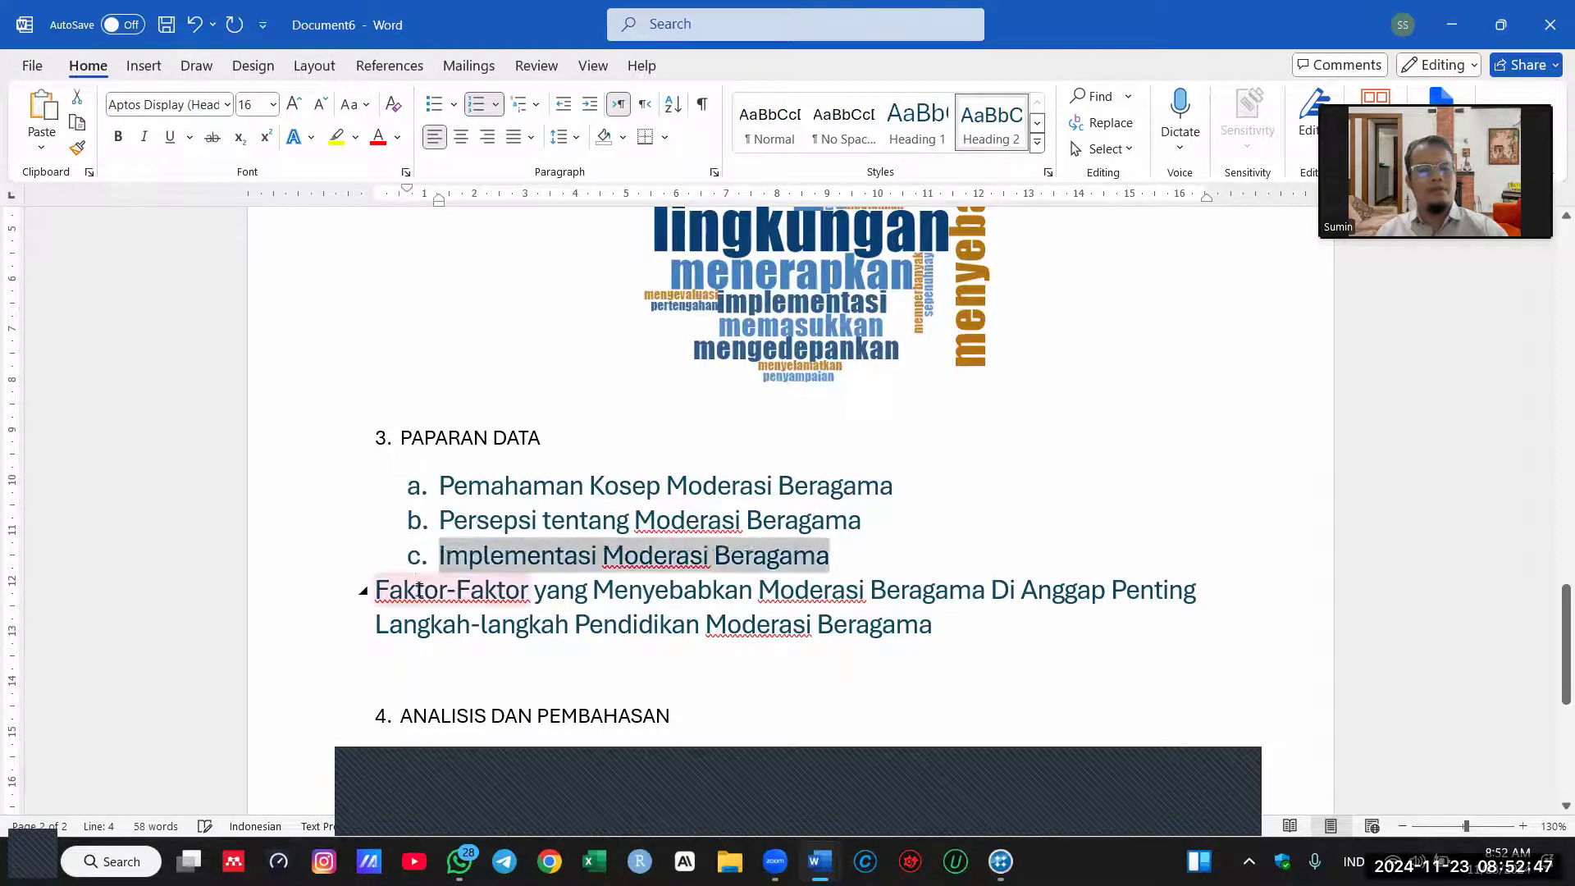
{"action": "left_click", "coordinate": [420, 589]}
{"action": "key", "text": "ctrl+y"}
{"action": "left_click", "coordinate": [484, 659]}
{"action": "key", "text": "ctrl+y"}
Step: Insert an unnumbered blank line below each of the lettered headings a to d
{"action": "left_click", "coordinate": [899, 476]}
{"action": "key", "text": "Return"}
{"action": "key", "text": "BackSpace"}
{"action": "left_click", "coordinate": [890, 566]}
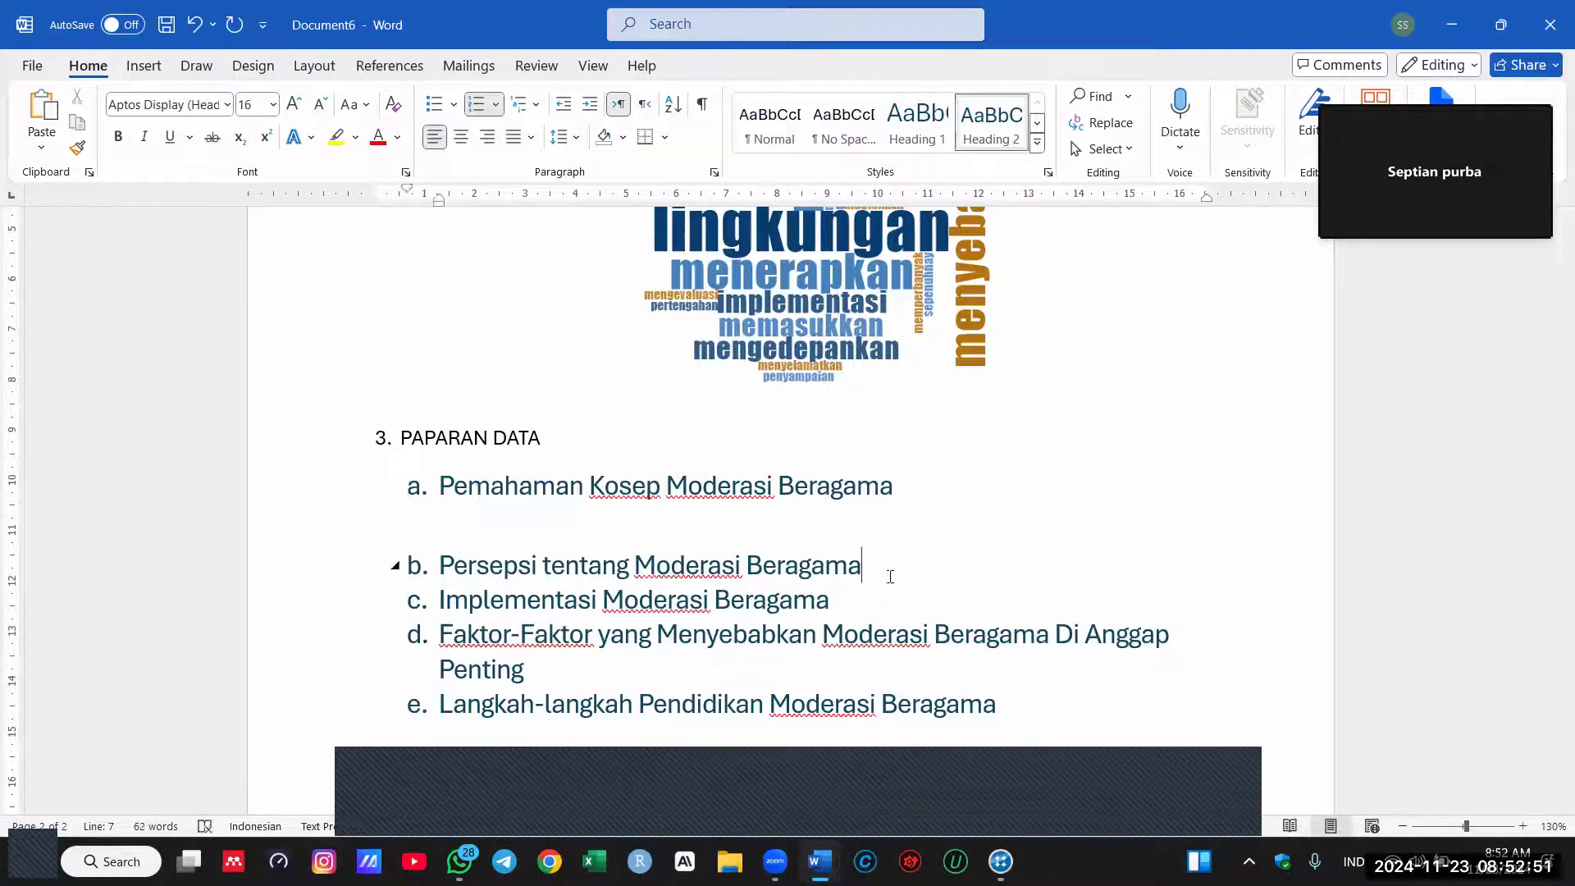
{"action": "key", "text": "Return"}
{"action": "key", "text": "BackSpace"}
{"action": "left_click", "coordinate": [881, 648]}
{"action": "key", "text": "Return"}
{"action": "key", "text": "BackSpace"}
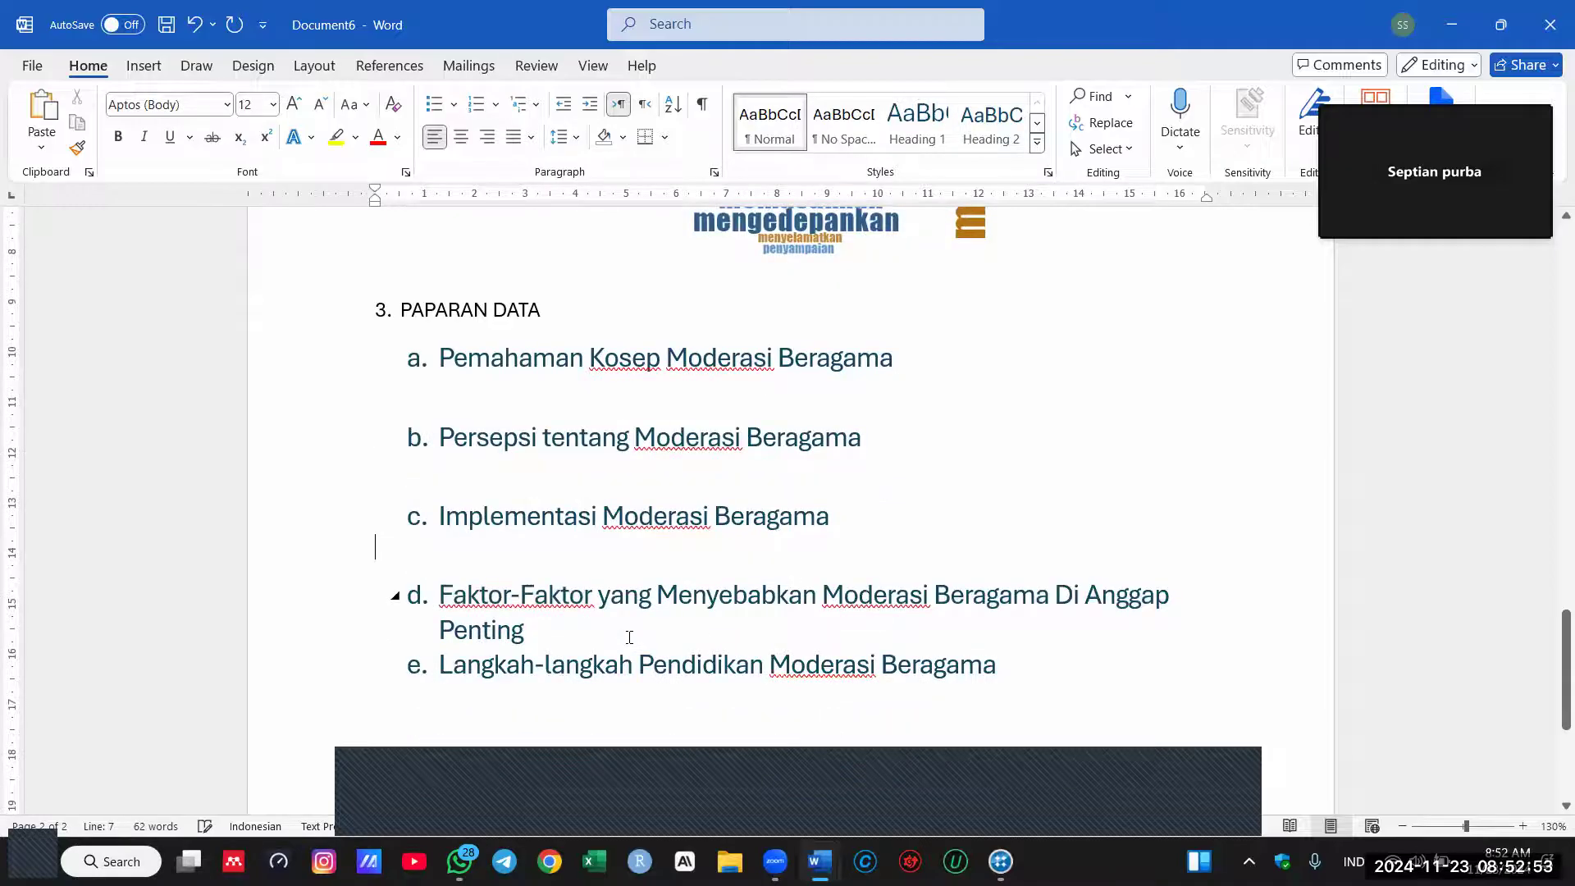
{"action": "left_click", "coordinate": [630, 637]}
{"action": "key", "text": "Return"}
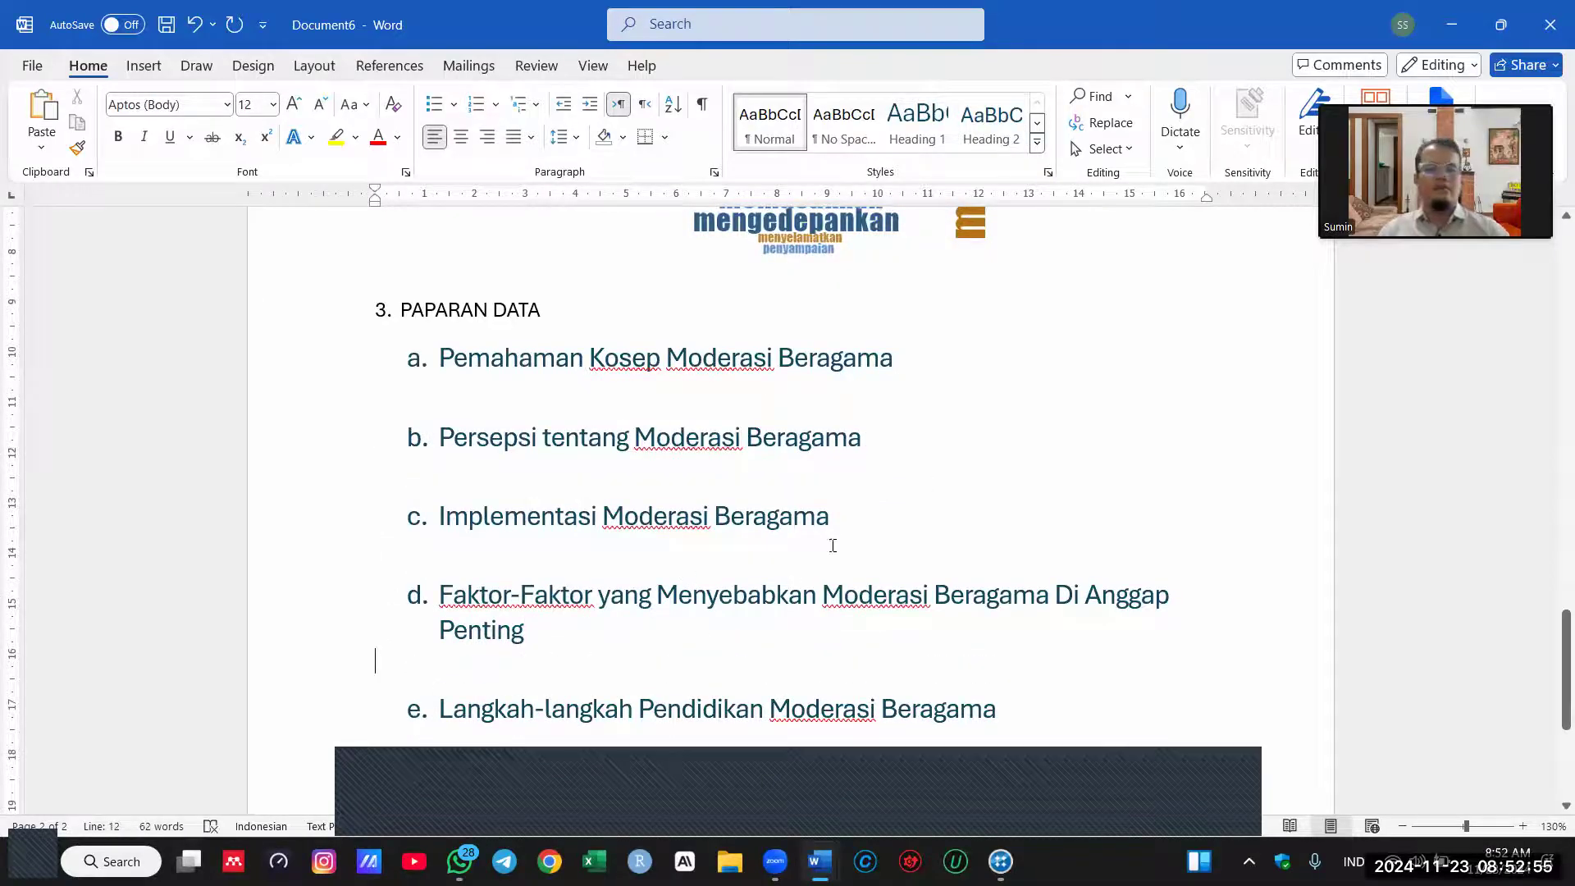
Step: Switch to NVivo and create an Explore Diagram of the Pemahaman Kosep Moderasi Beragama node
{"action": "left_click", "coordinate": [1001, 862]}
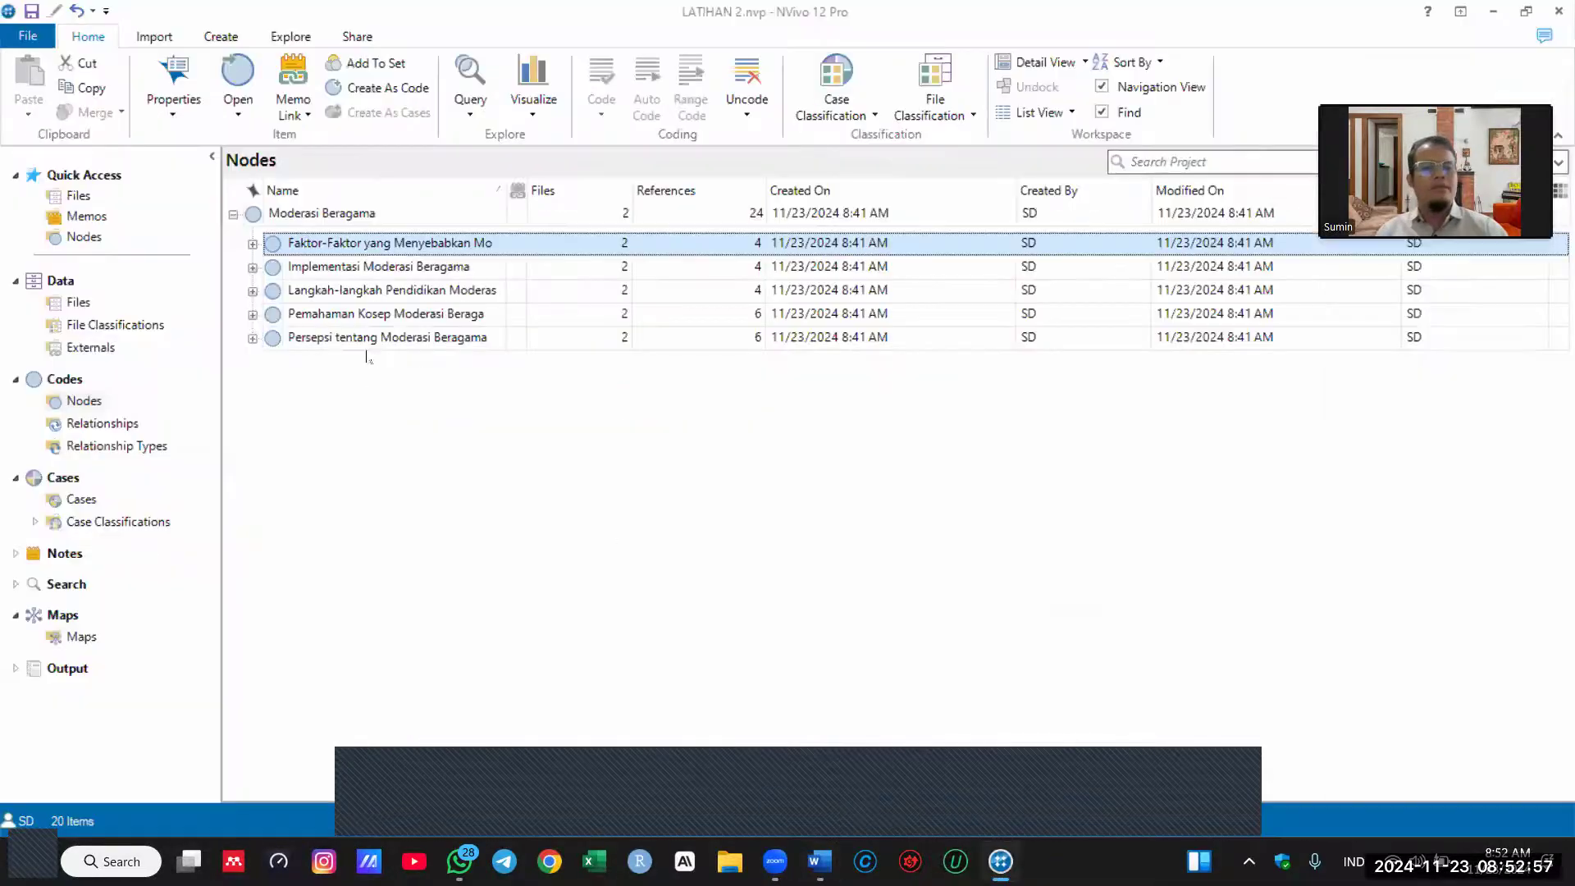
{"action": "left_click", "coordinate": [281, 317]}
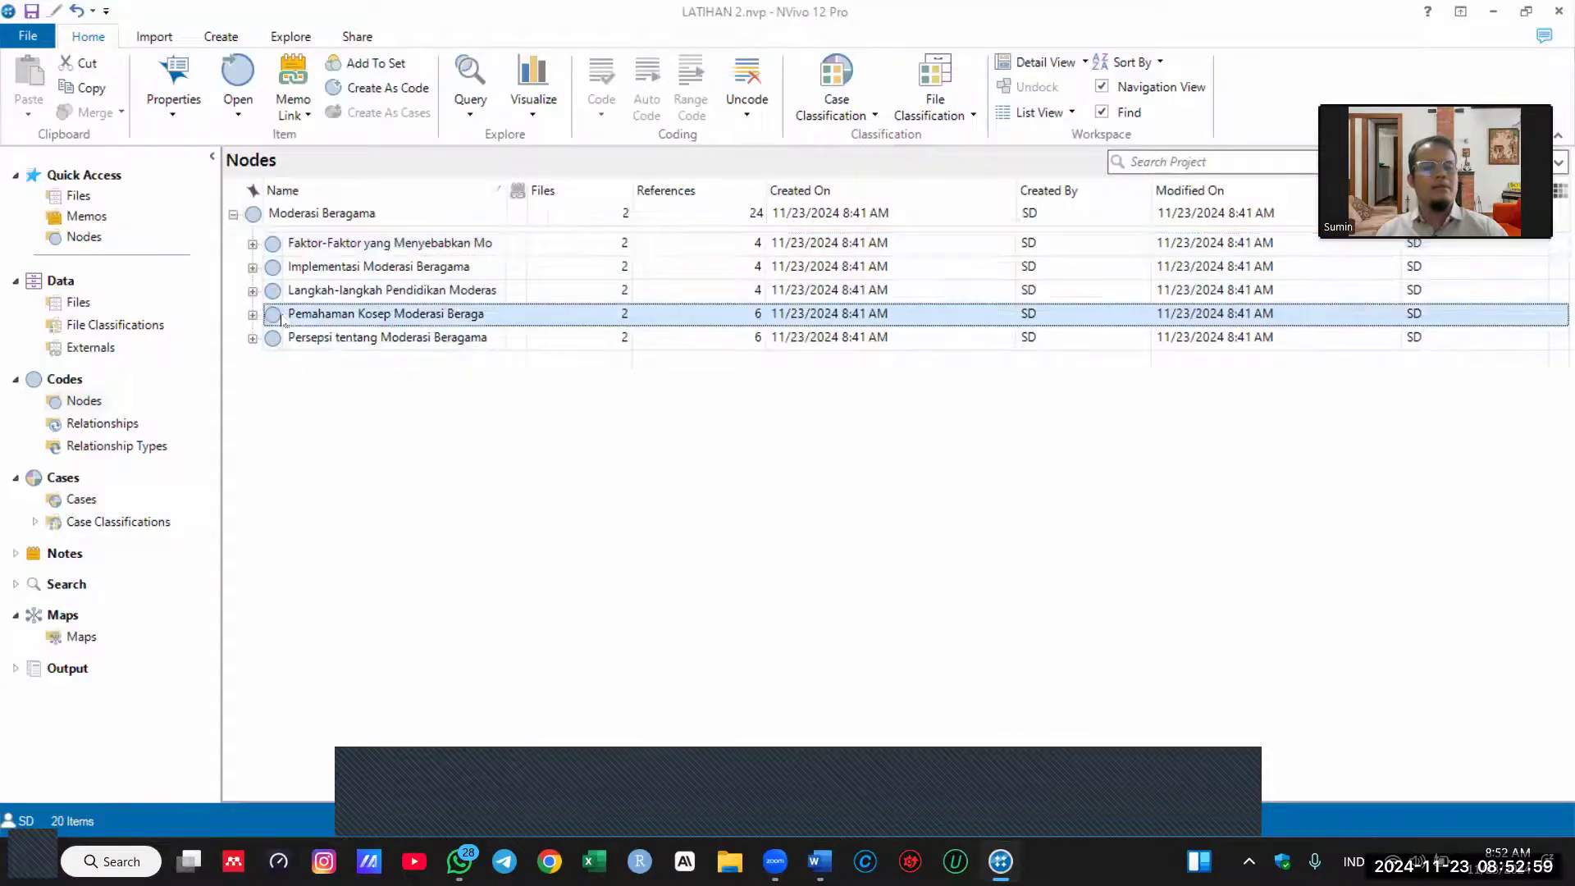
{"action": "left_click", "coordinate": [253, 315]}
{"action": "right_click", "coordinate": [317, 315]}
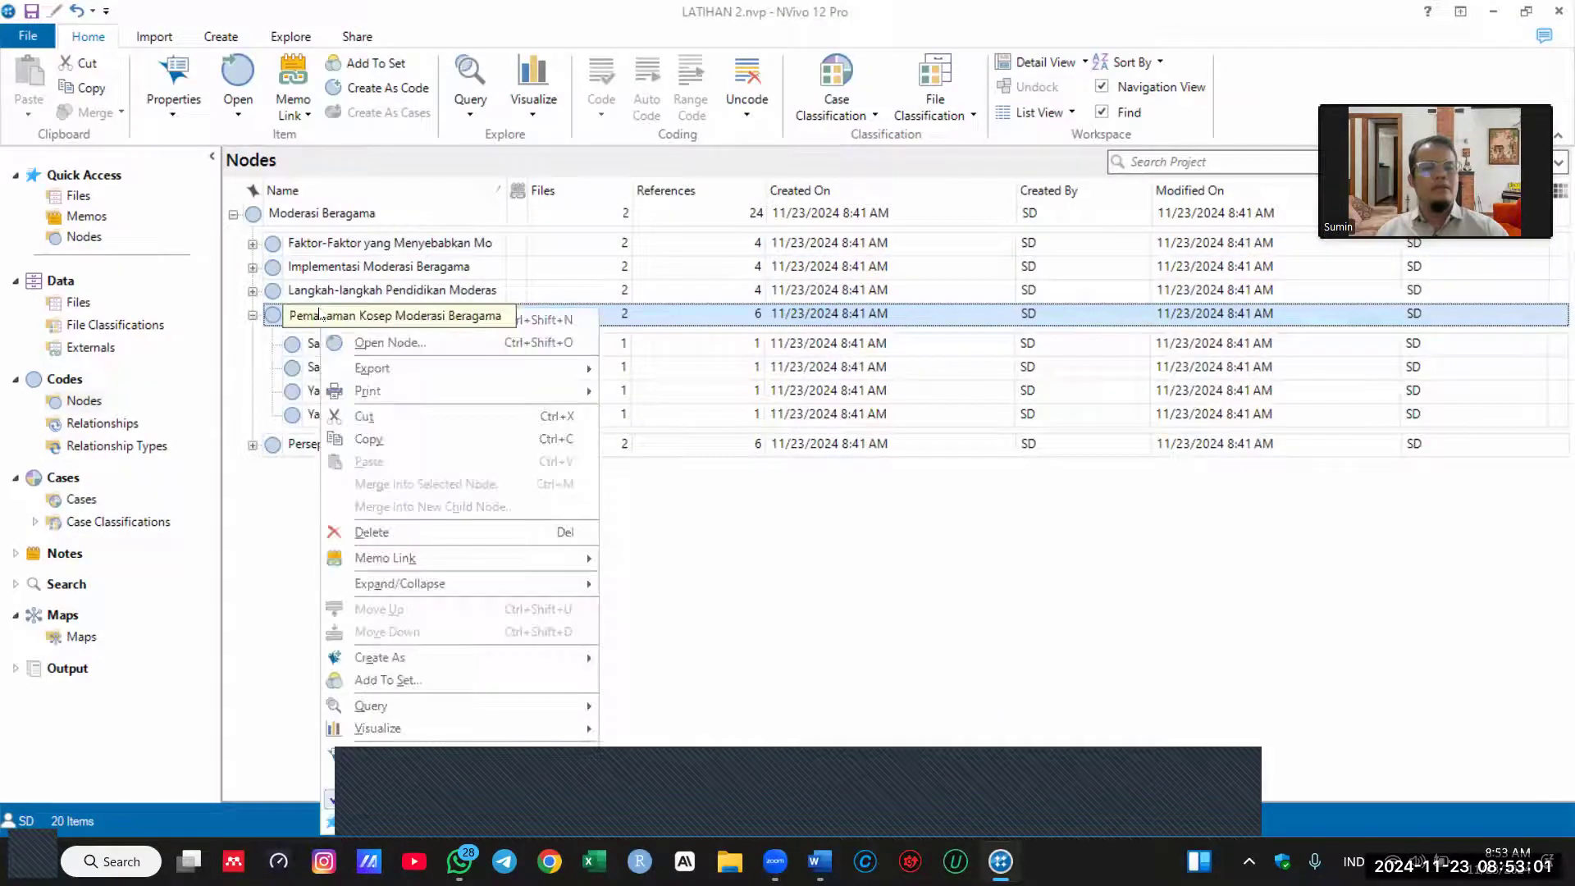
{"action": "mouse_move", "coordinate": [565, 731]}
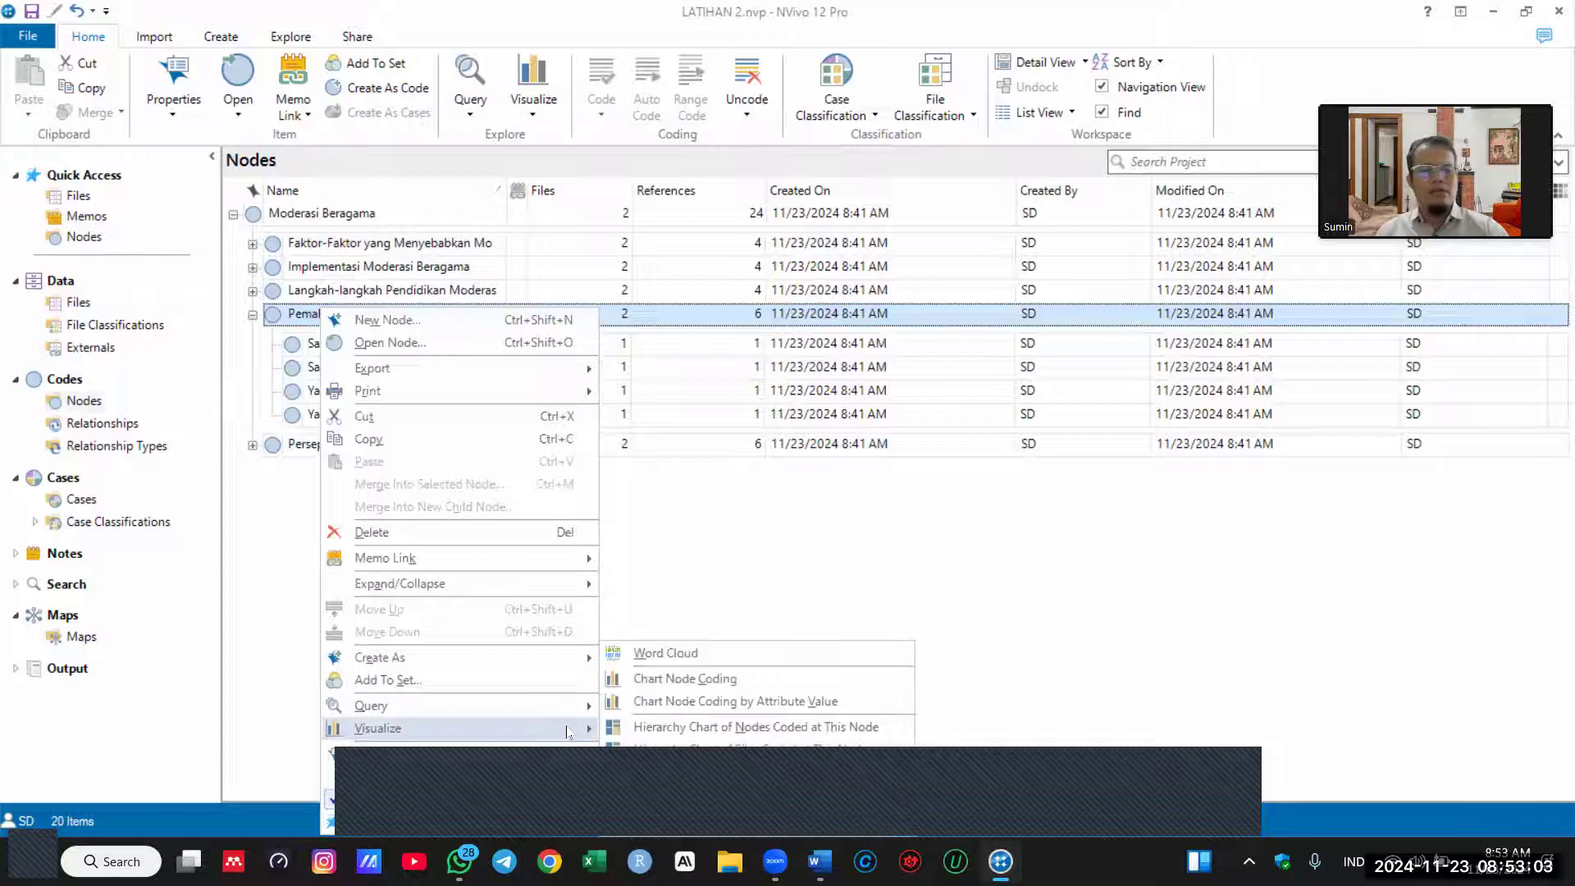
{"action": "left_click", "coordinate": [702, 799]}
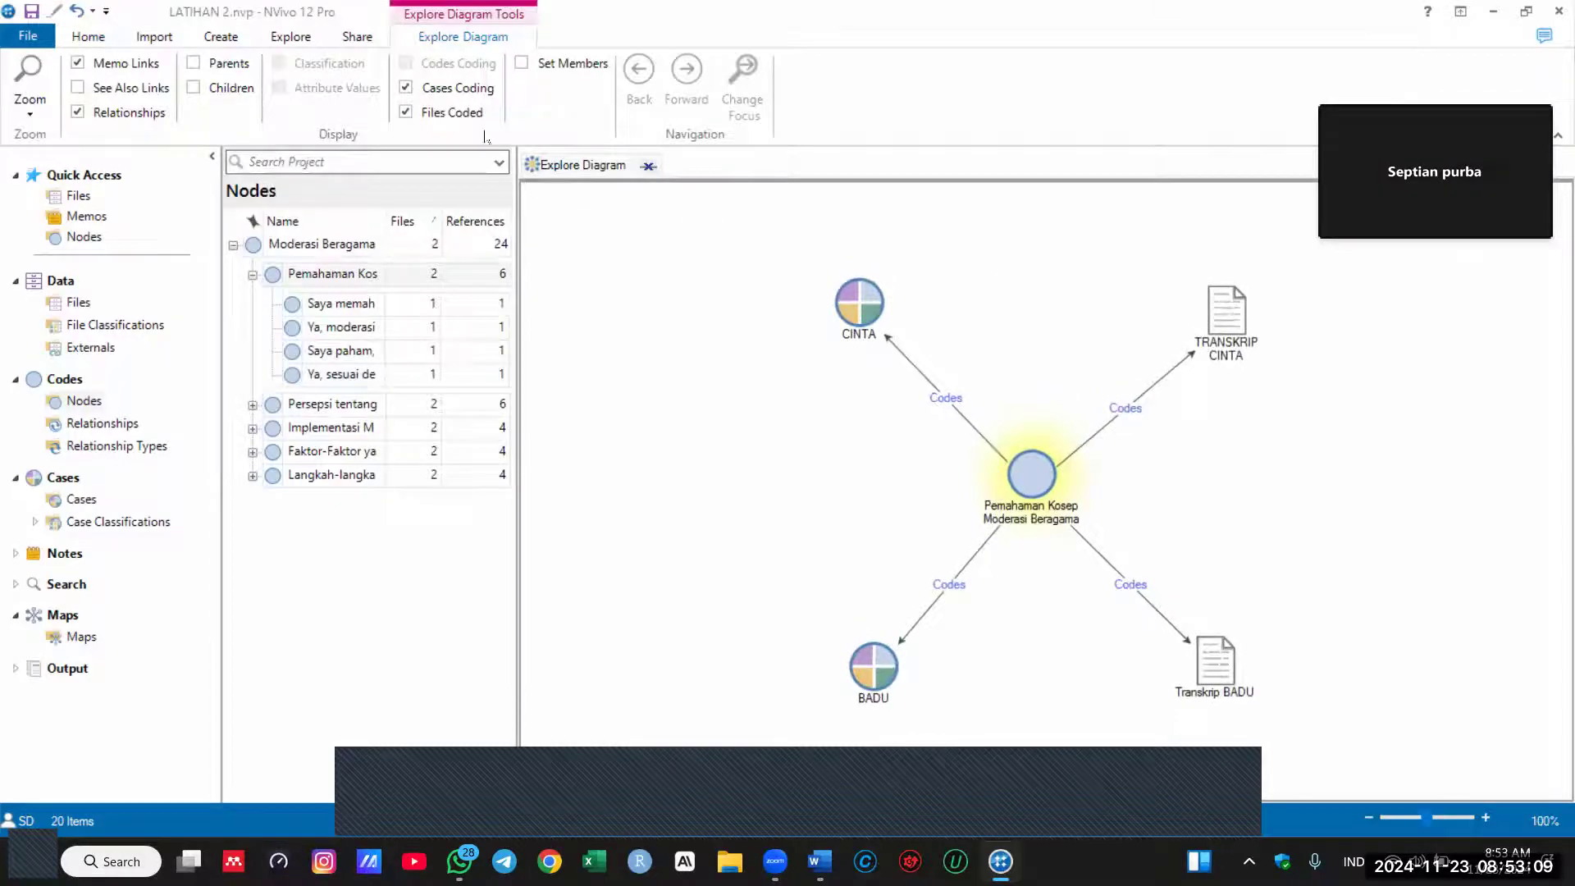
Step: Show only the node's children in the Explore Diagram, without parents, cases coding or files coded
{"action": "left_click", "coordinate": [433, 90]}
{"action": "left_click", "coordinate": [408, 113]}
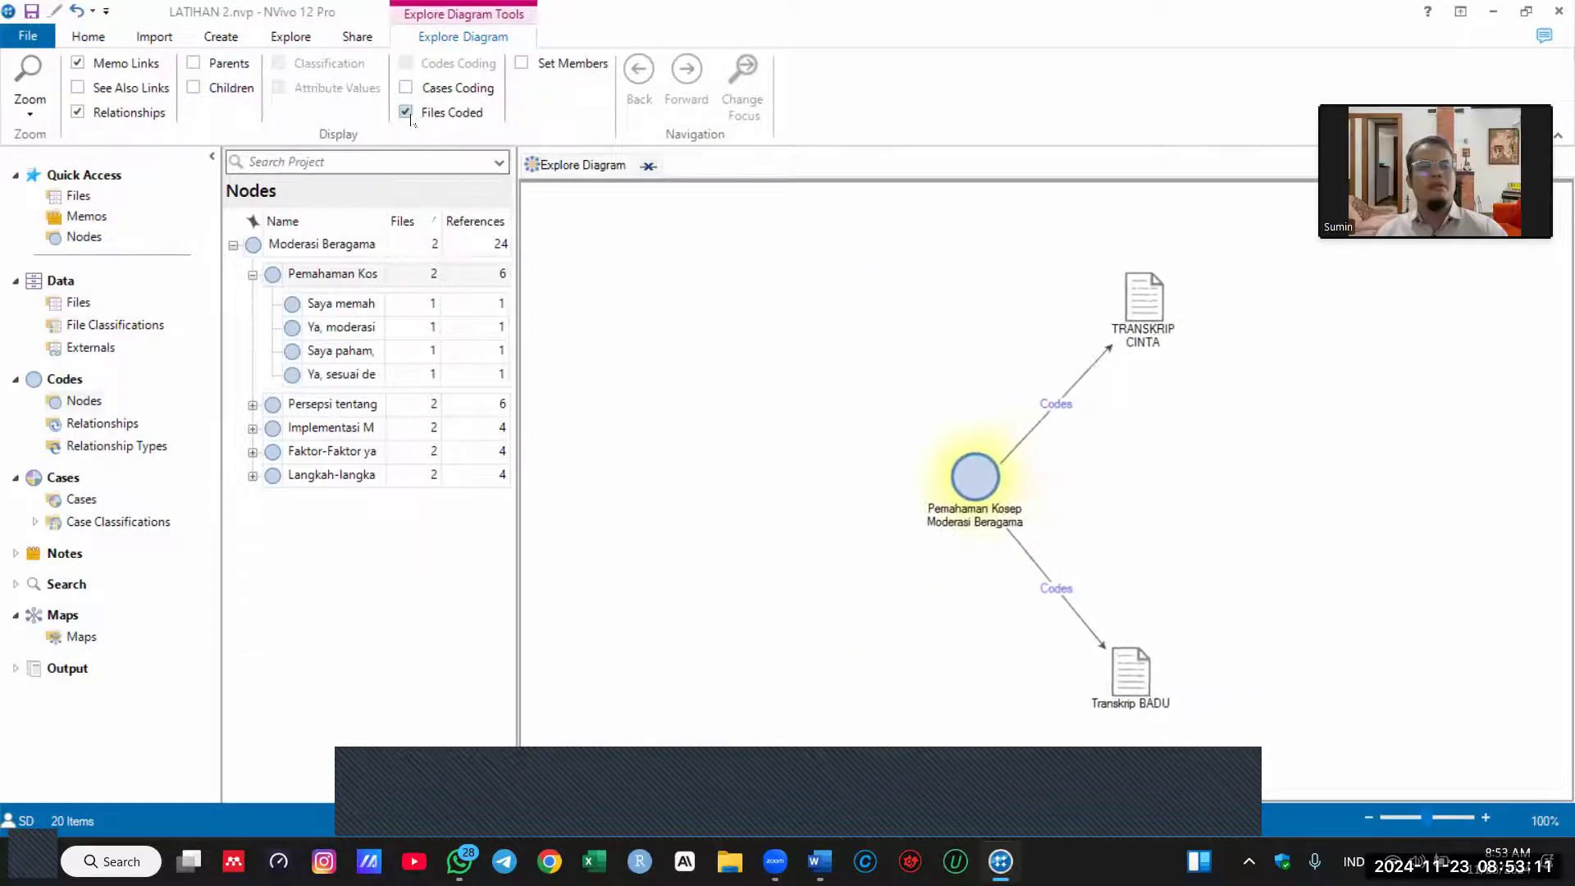
{"action": "left_click", "coordinate": [194, 64]}
{"action": "left_click", "coordinate": [196, 88]}
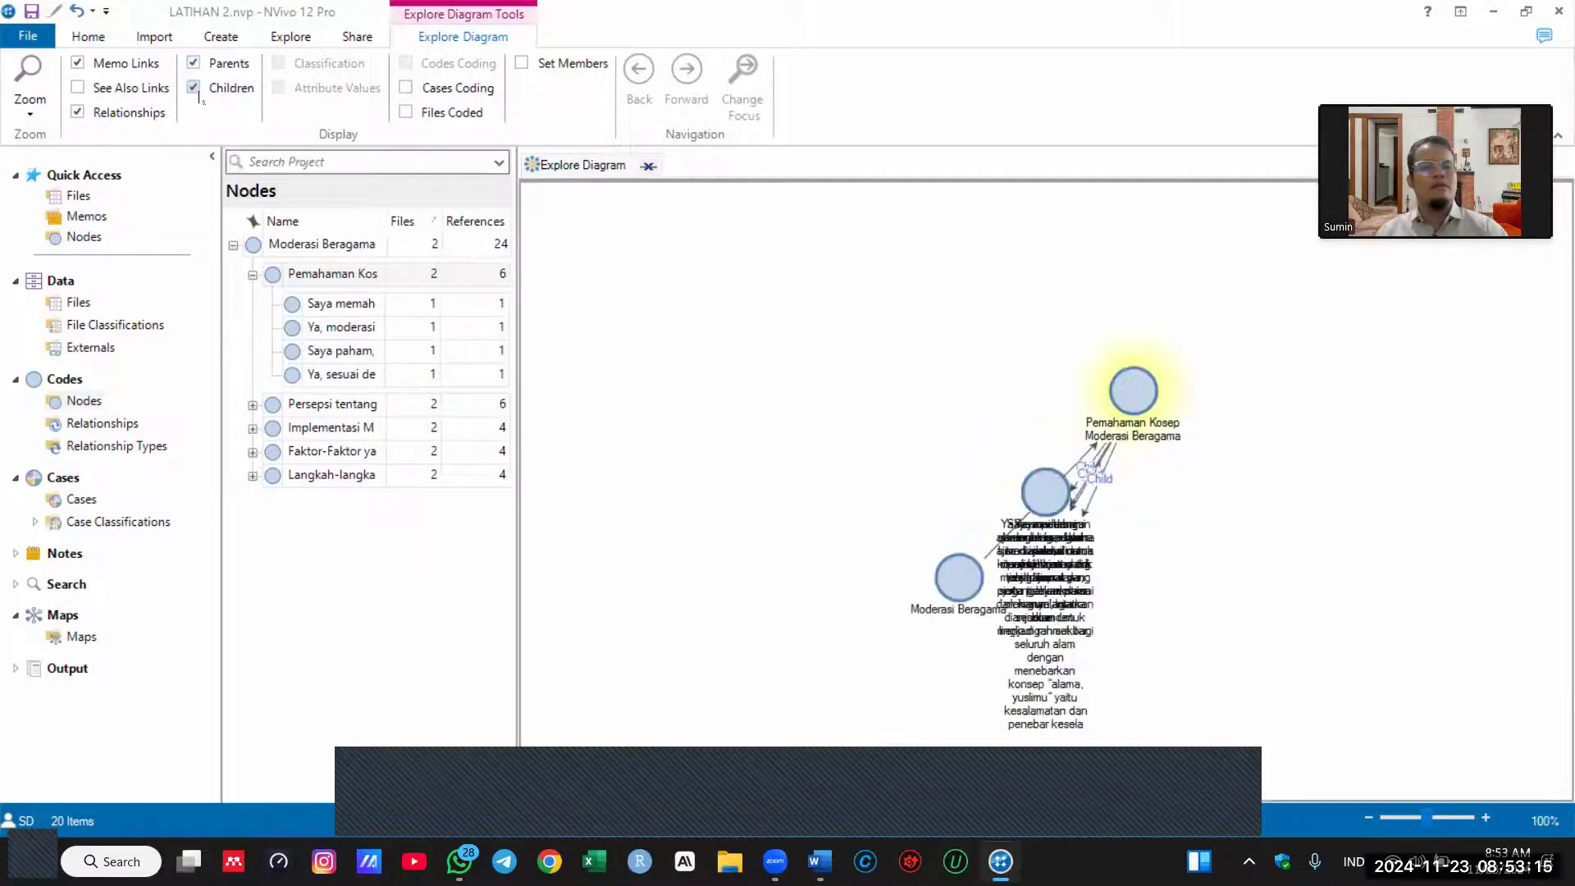
{"action": "left_click", "coordinate": [195, 65]}
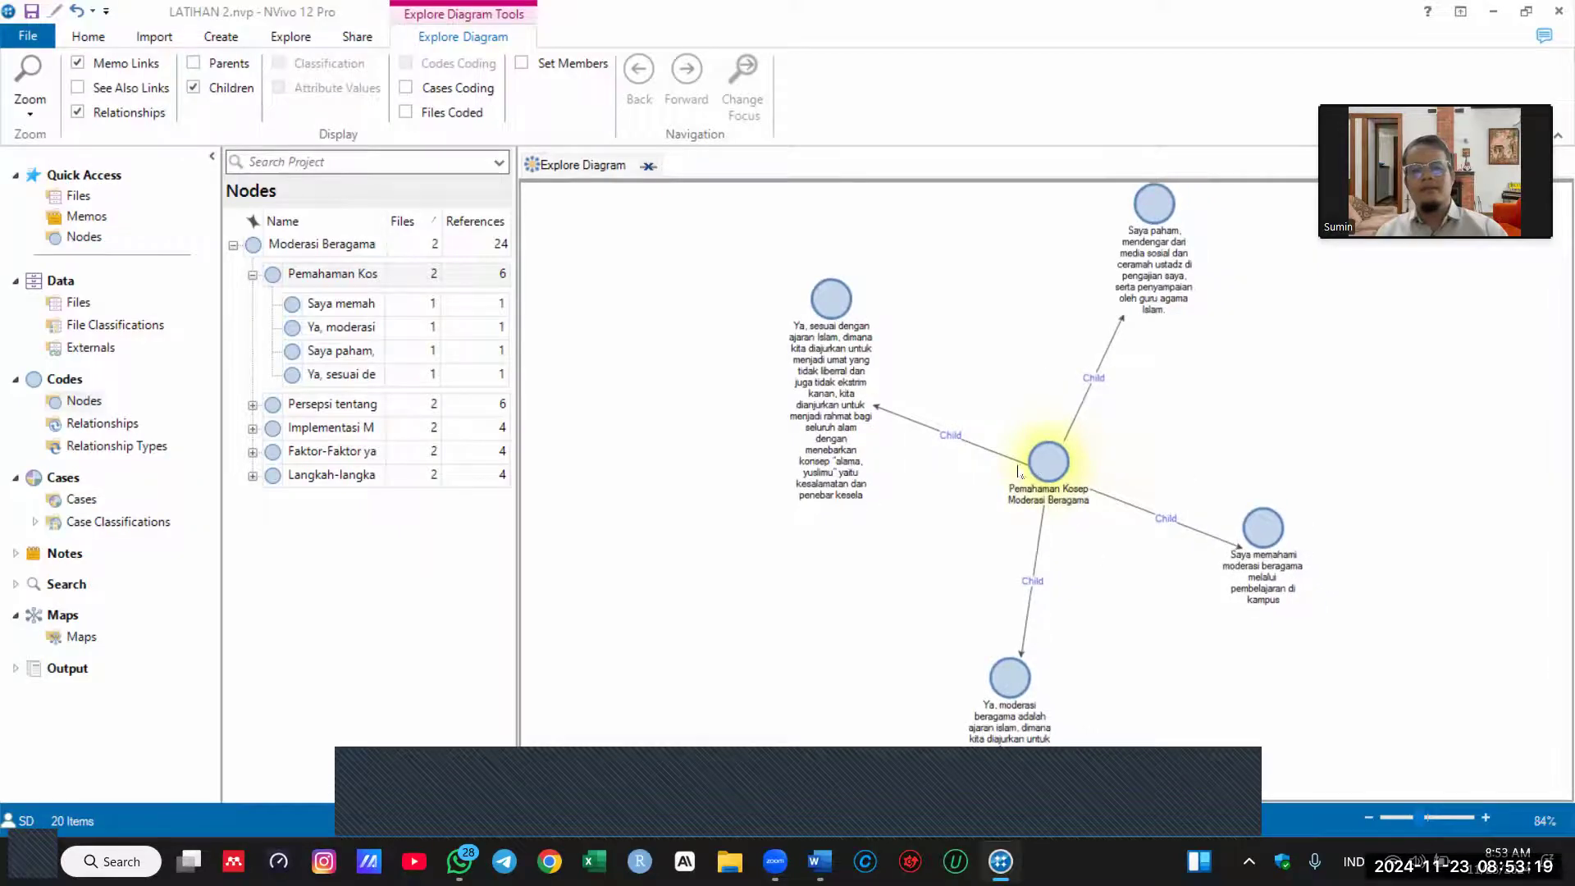
Step: Arrange the four child nodes side by side in a fan above the Pemahaman Kosep Moderasi Beragama node
{"action": "left_click_drag", "start_coordinate": [1049, 470], "coordinate": [1085, 526]}
{"action": "left_click_drag", "start_coordinate": [1272, 533], "coordinate": [1208, 373]}
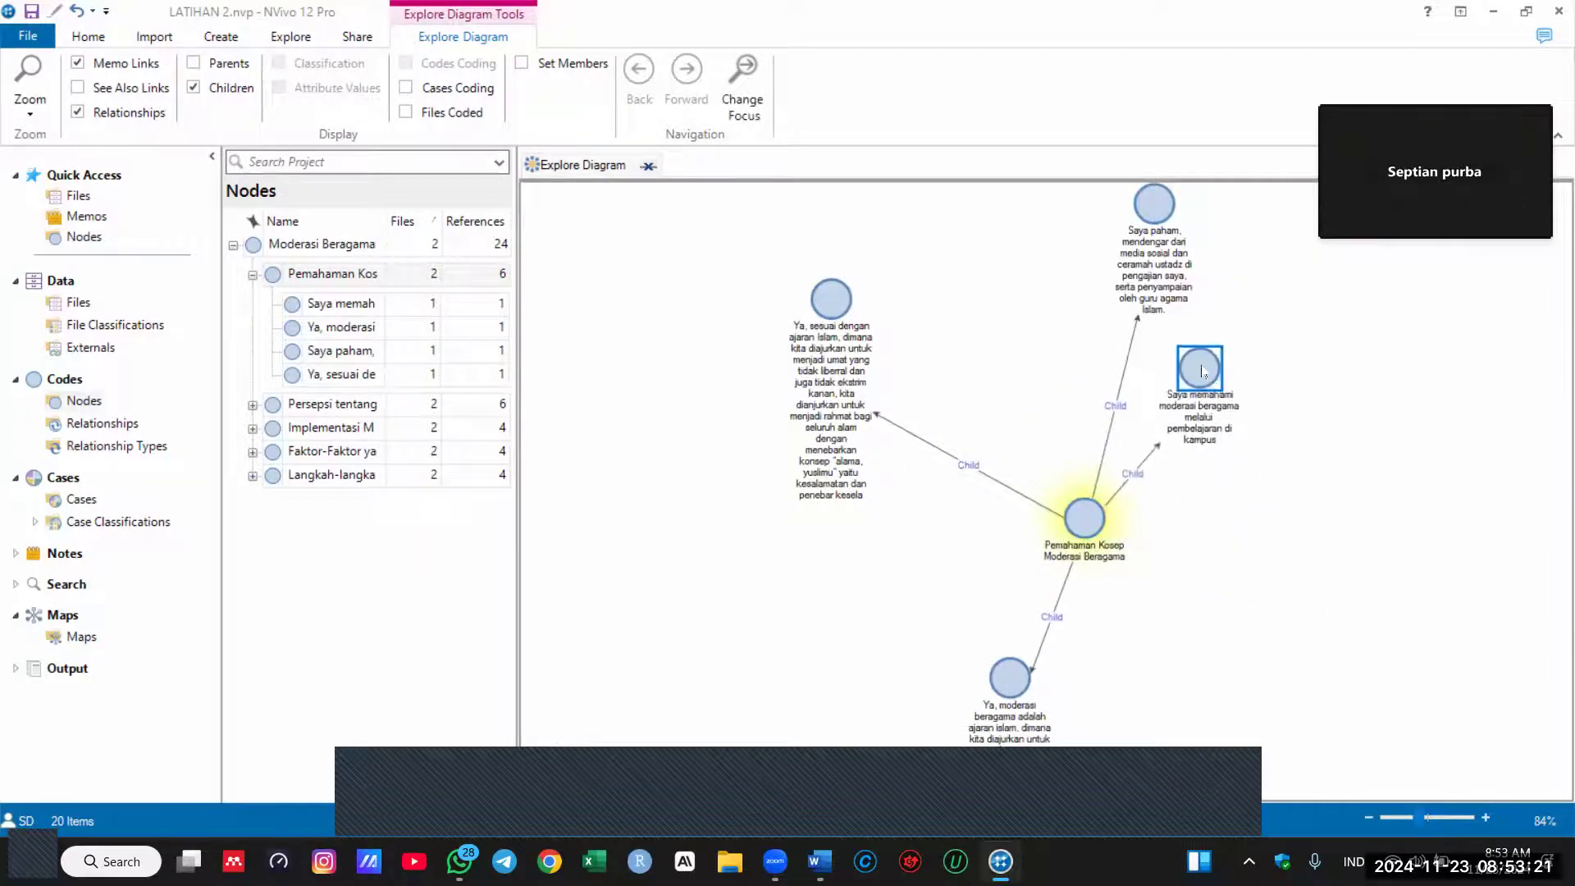
{"action": "left_click_drag", "start_coordinate": [1179, 221], "coordinate": [1109, 305]}
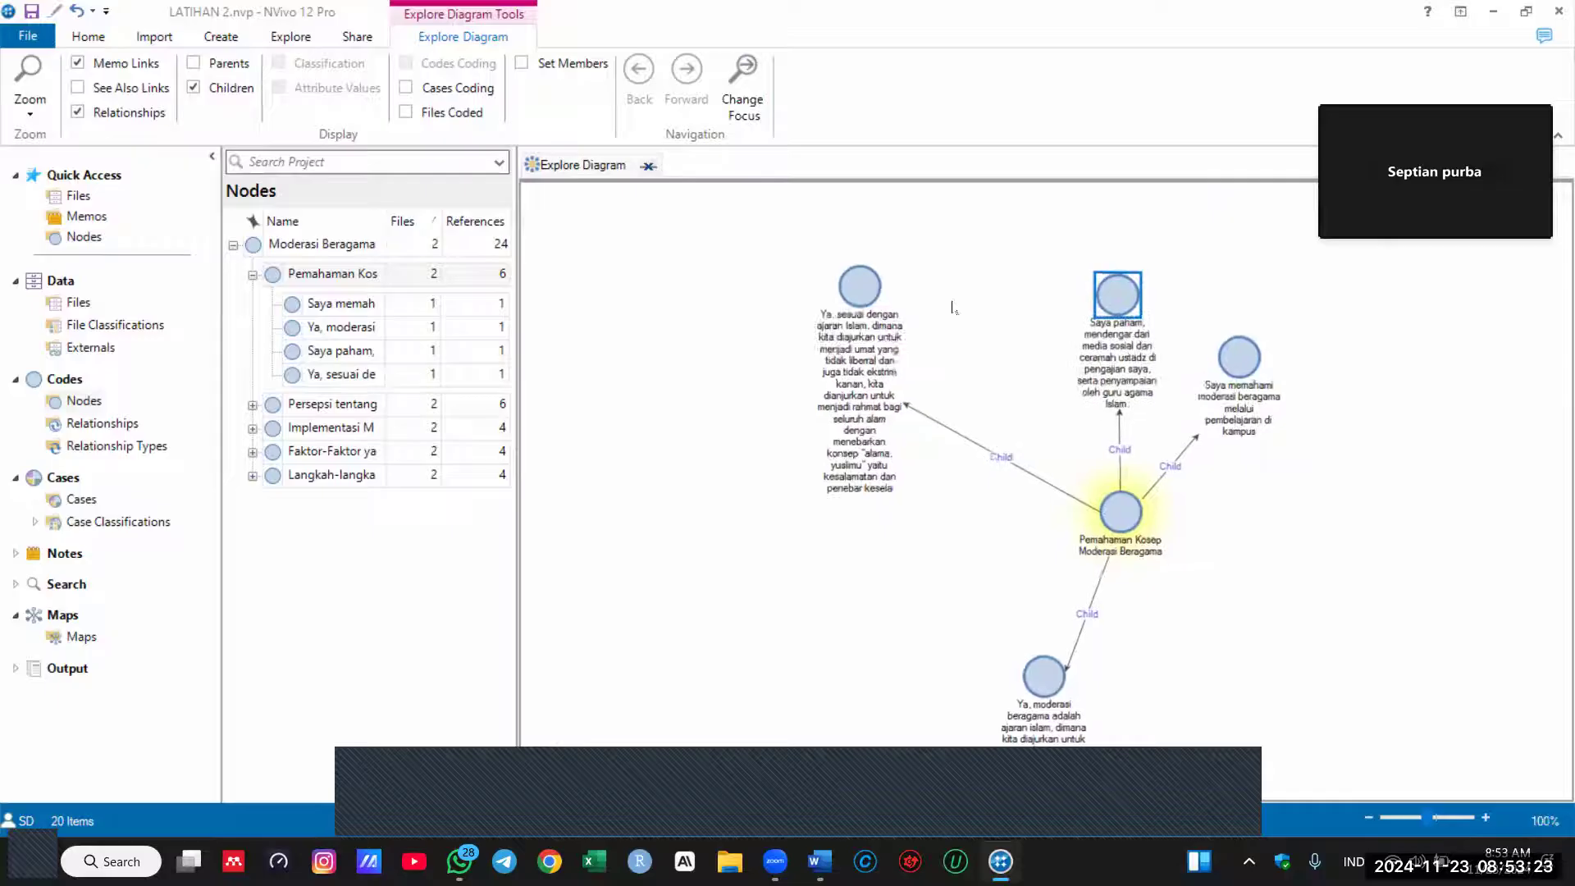
{"action": "left_click_drag", "start_coordinate": [1051, 673], "coordinate": [702, 448]}
{"action": "left_click_drag", "start_coordinate": [914, 343], "coordinate": [1055, 322]}
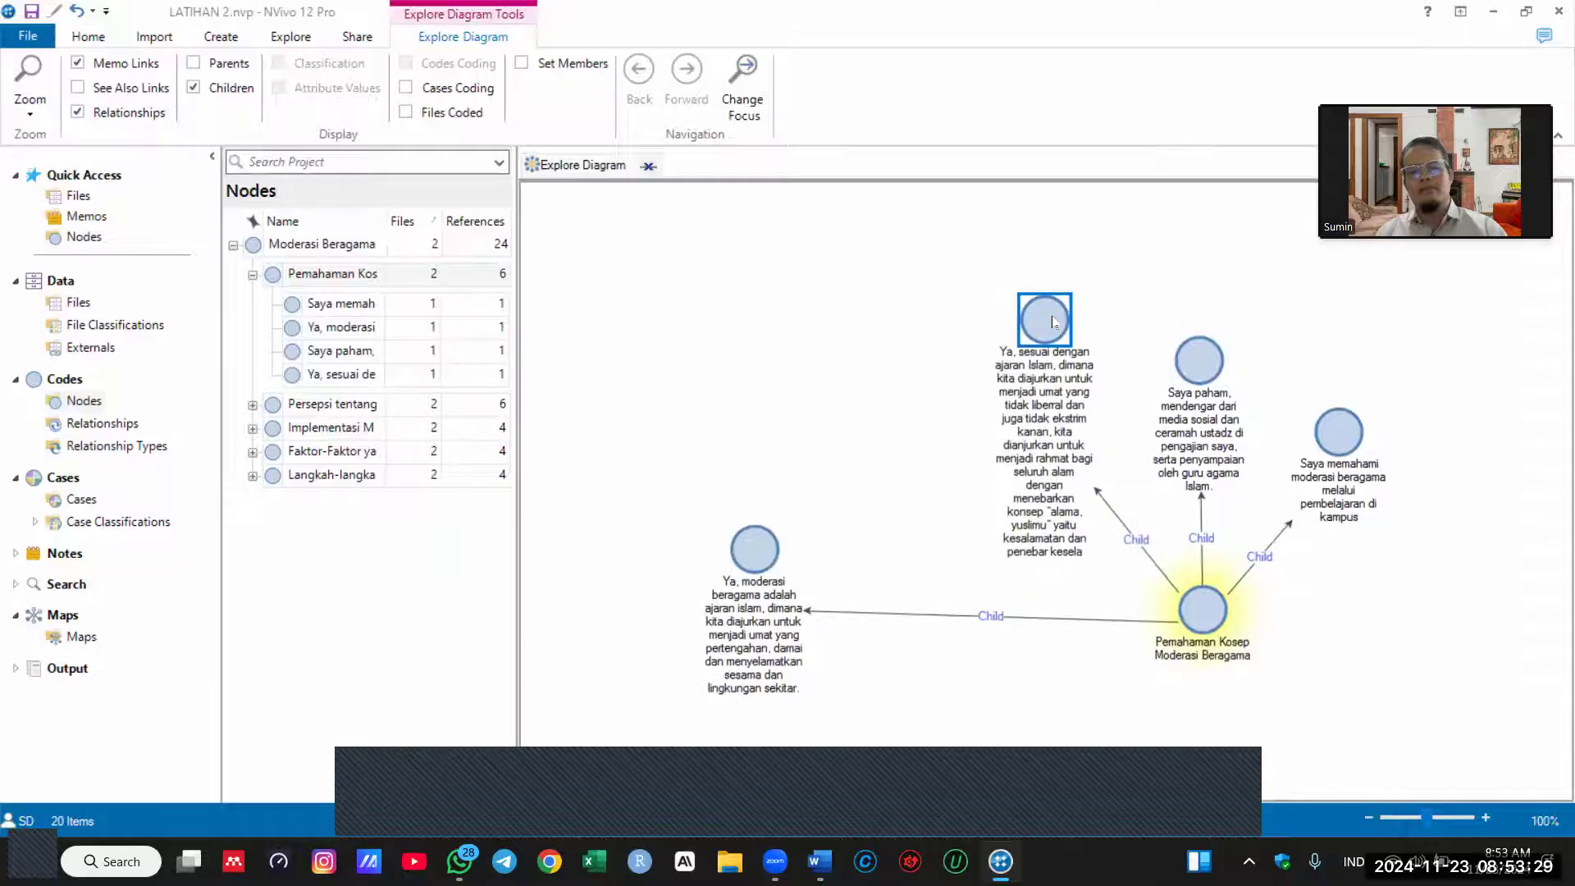
{"action": "left_click_drag", "start_coordinate": [755, 548], "coordinate": [1092, 336]}
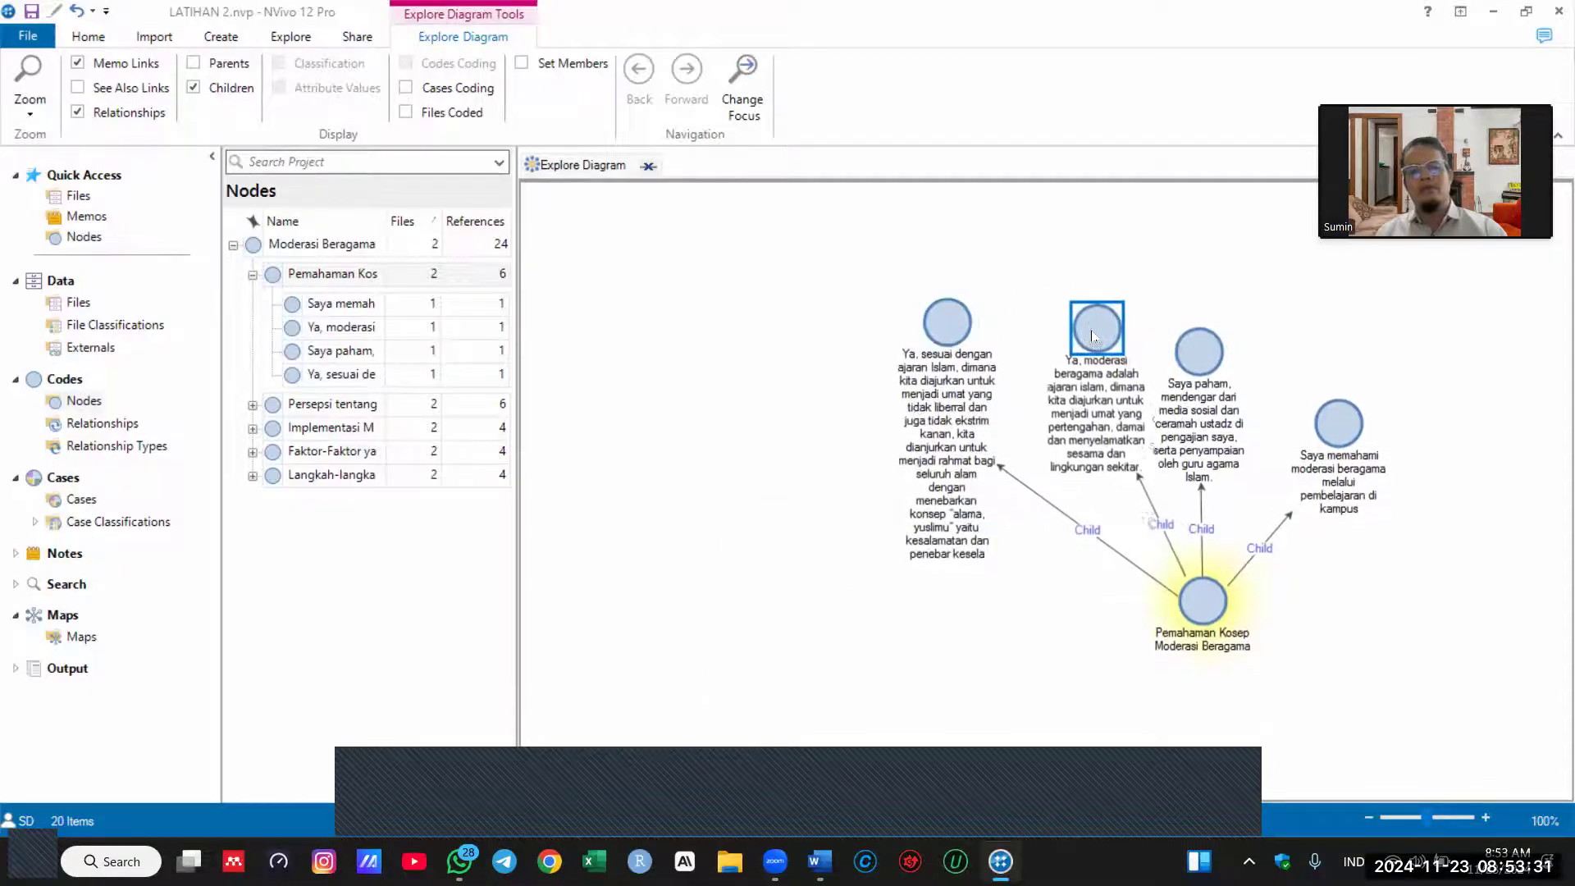
{"action": "left_click", "coordinate": [859, 333]}
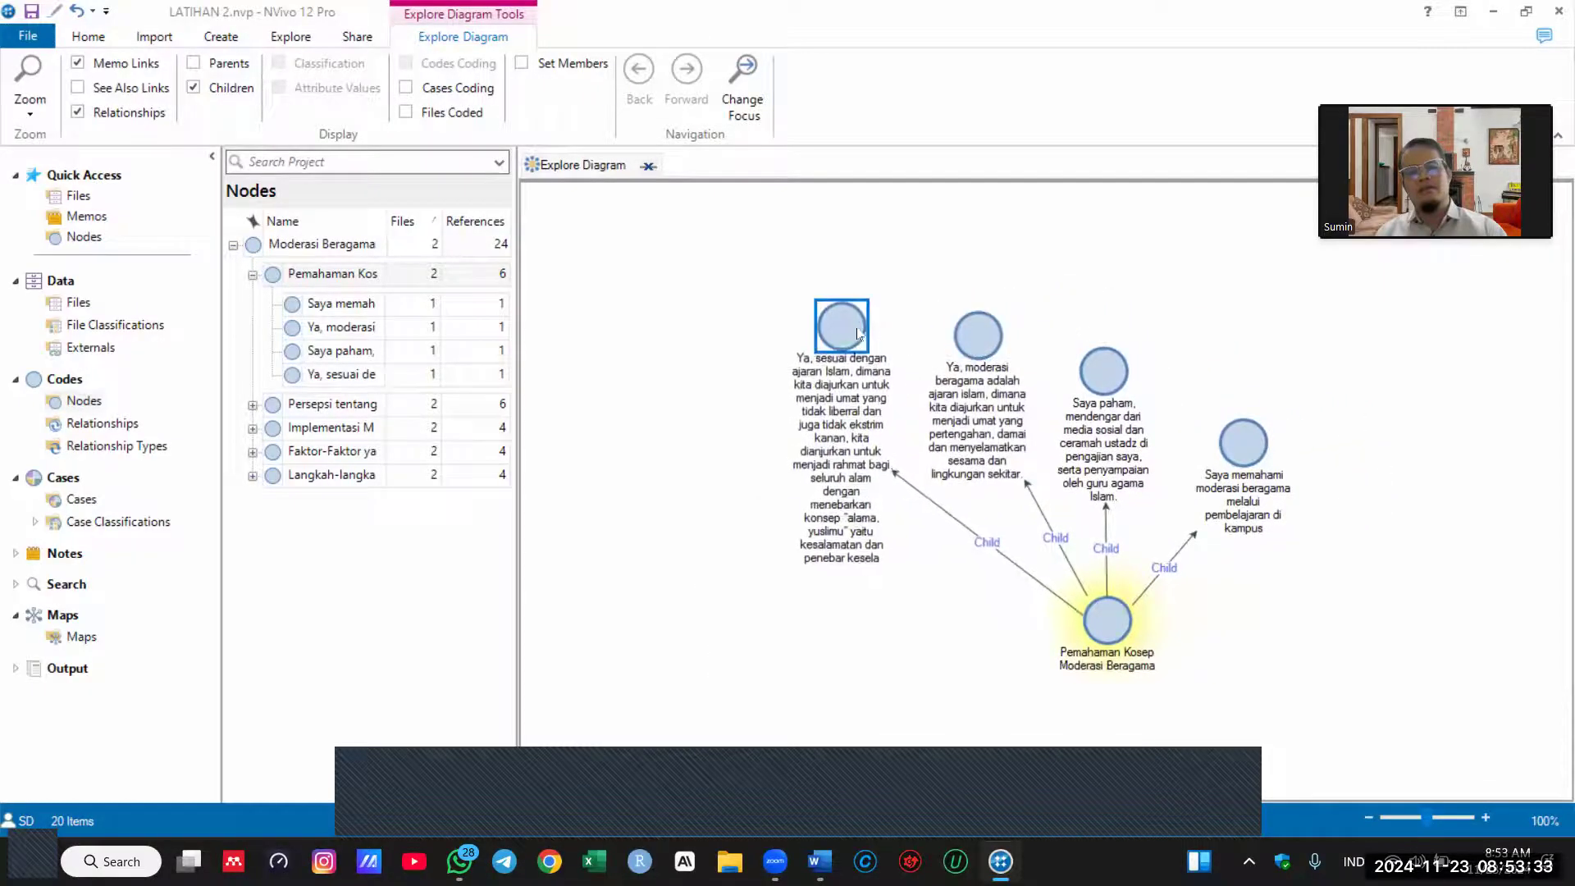
{"action": "left_click", "coordinate": [1108, 382]}
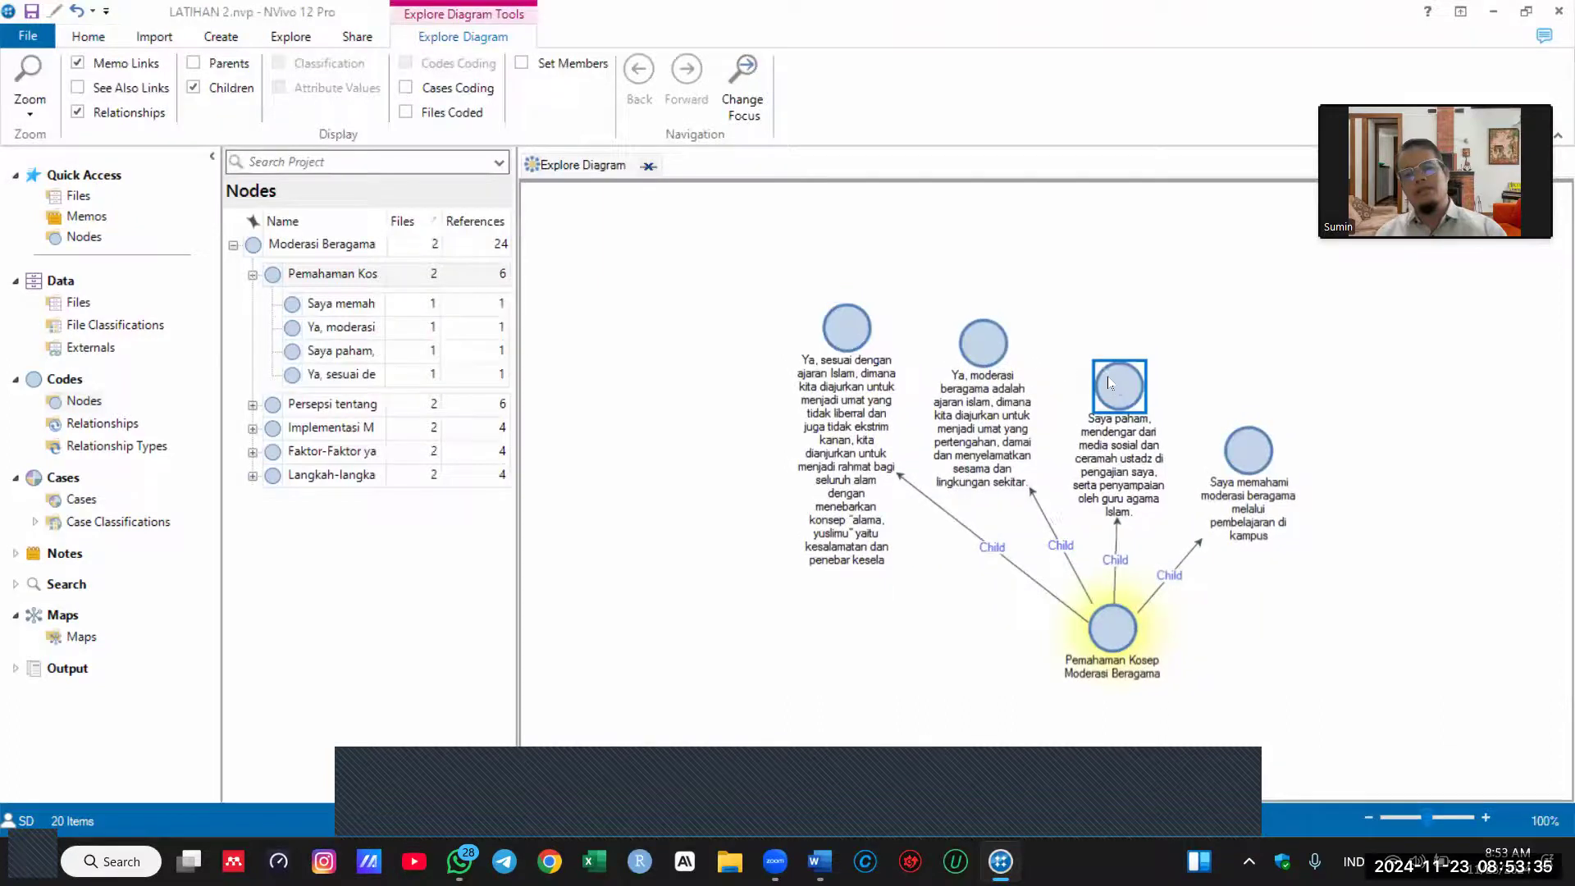
{"action": "left_click", "coordinate": [1247, 439]}
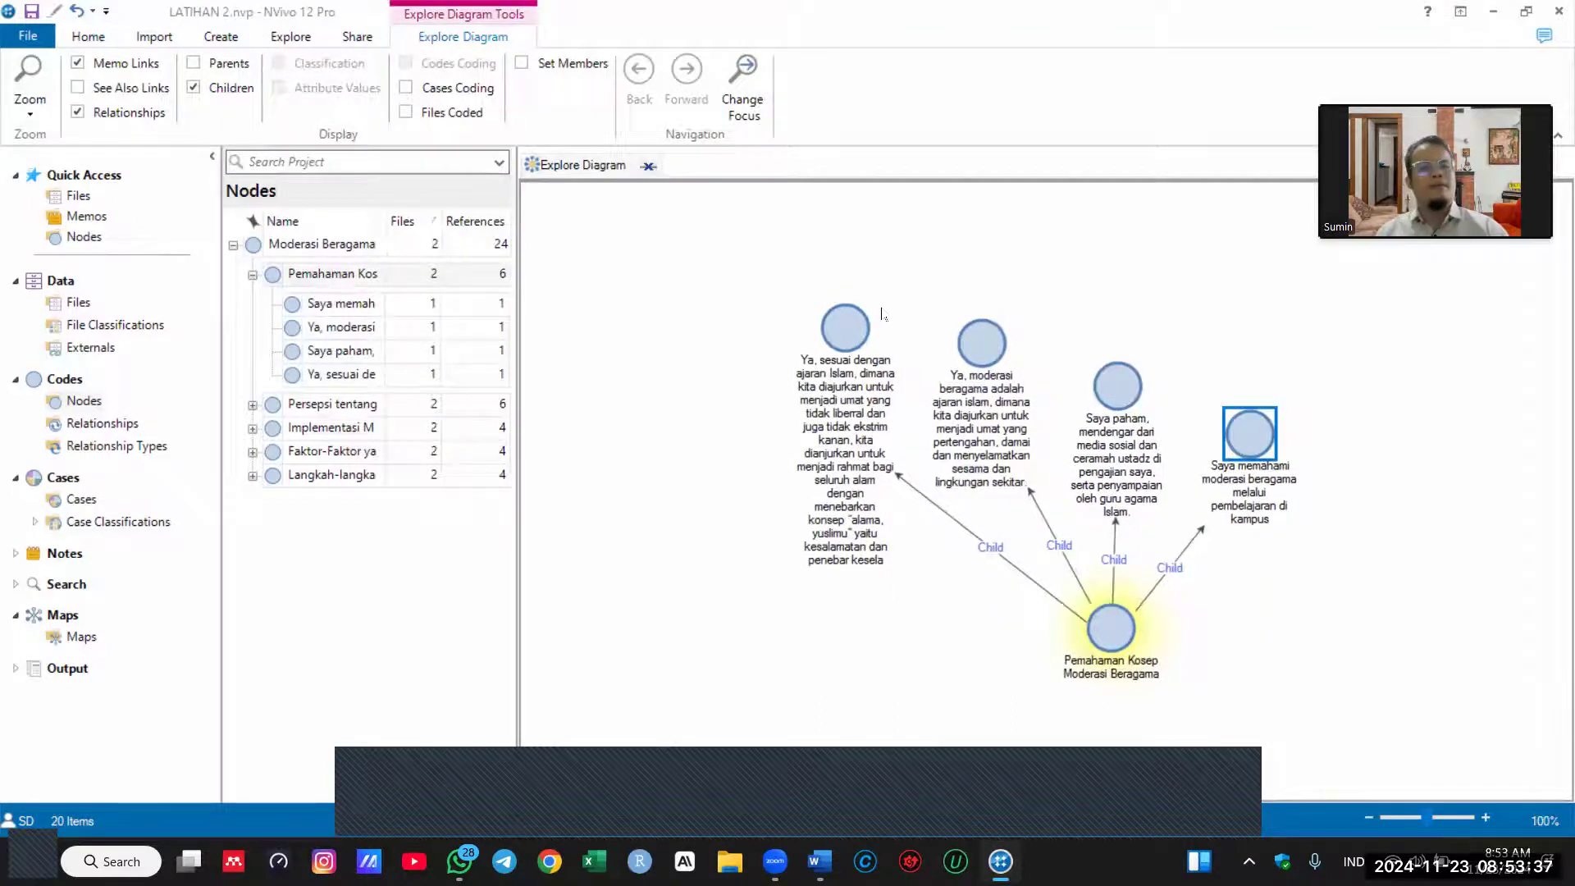
Step: Export the diagram as a JPEG named Pemahaman konsep in the Mengajar Analisis Data folder
{"action": "right_click", "coordinate": [853, 271]}
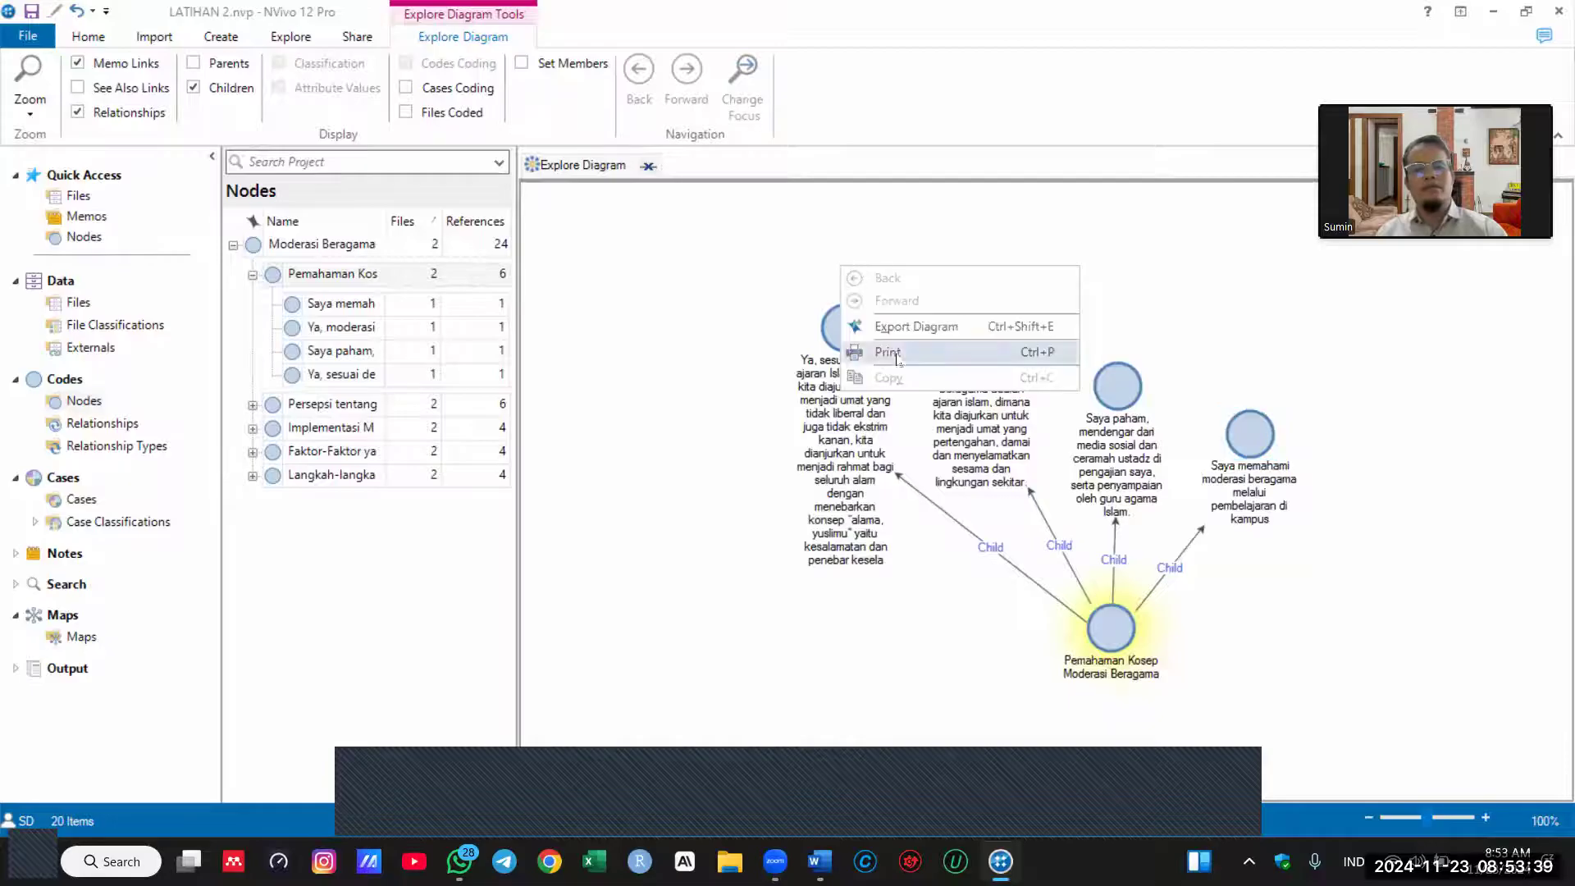
{"action": "left_click", "coordinate": [1004, 335]}
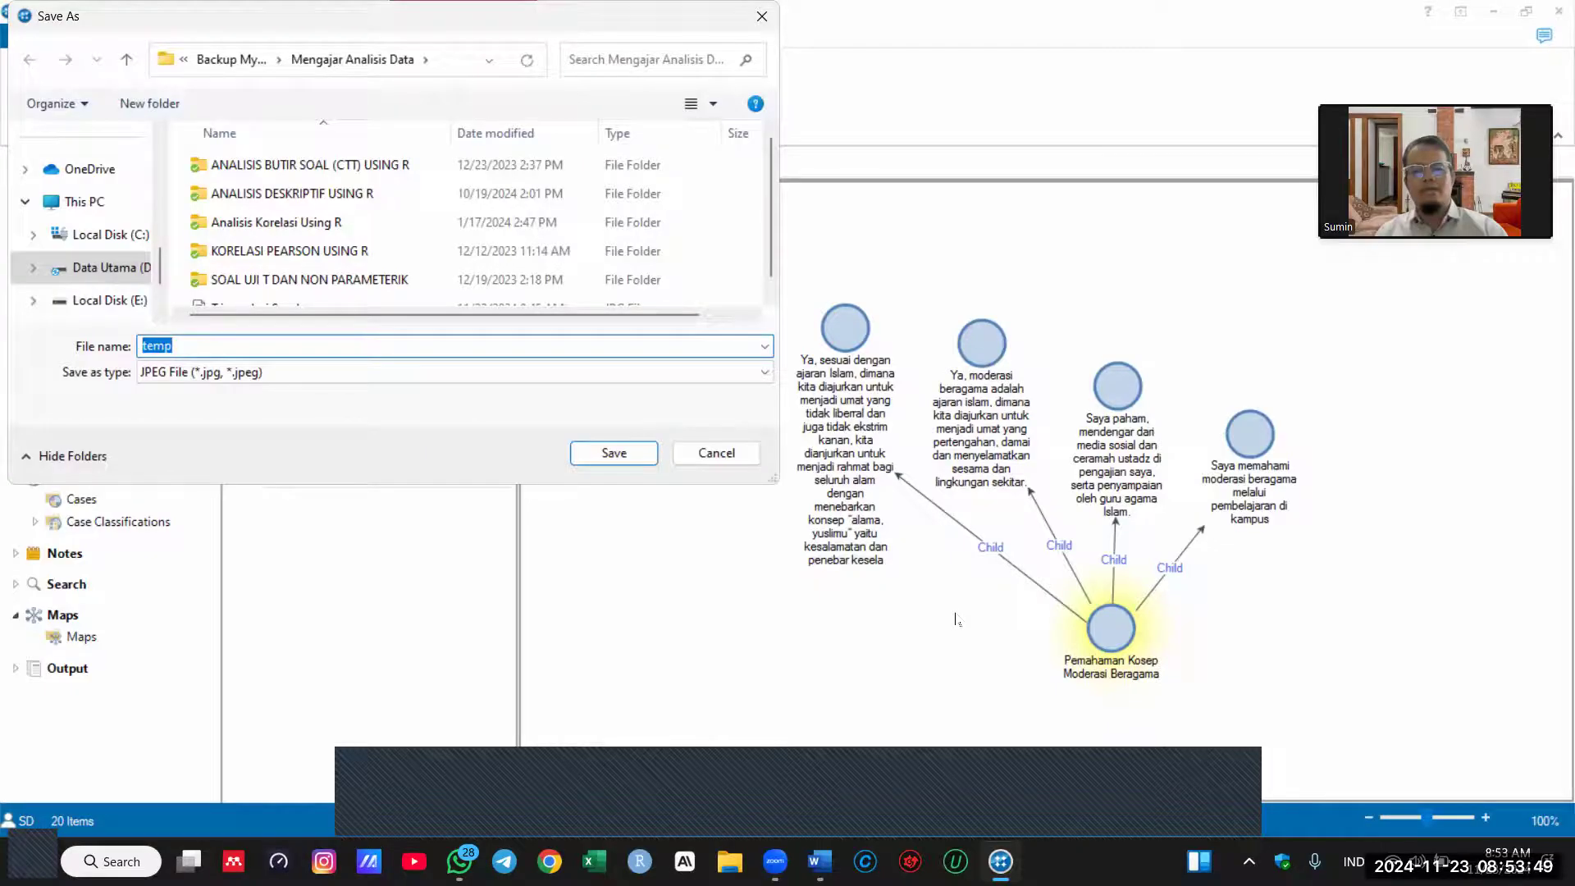
{"action": "scroll", "coordinate": [90, 271], "scroll_direction": "up", "scroll_amount": 3}
{"action": "left_click", "coordinate": [100, 269]}
{"action": "type", "text": "Pemahamana"}
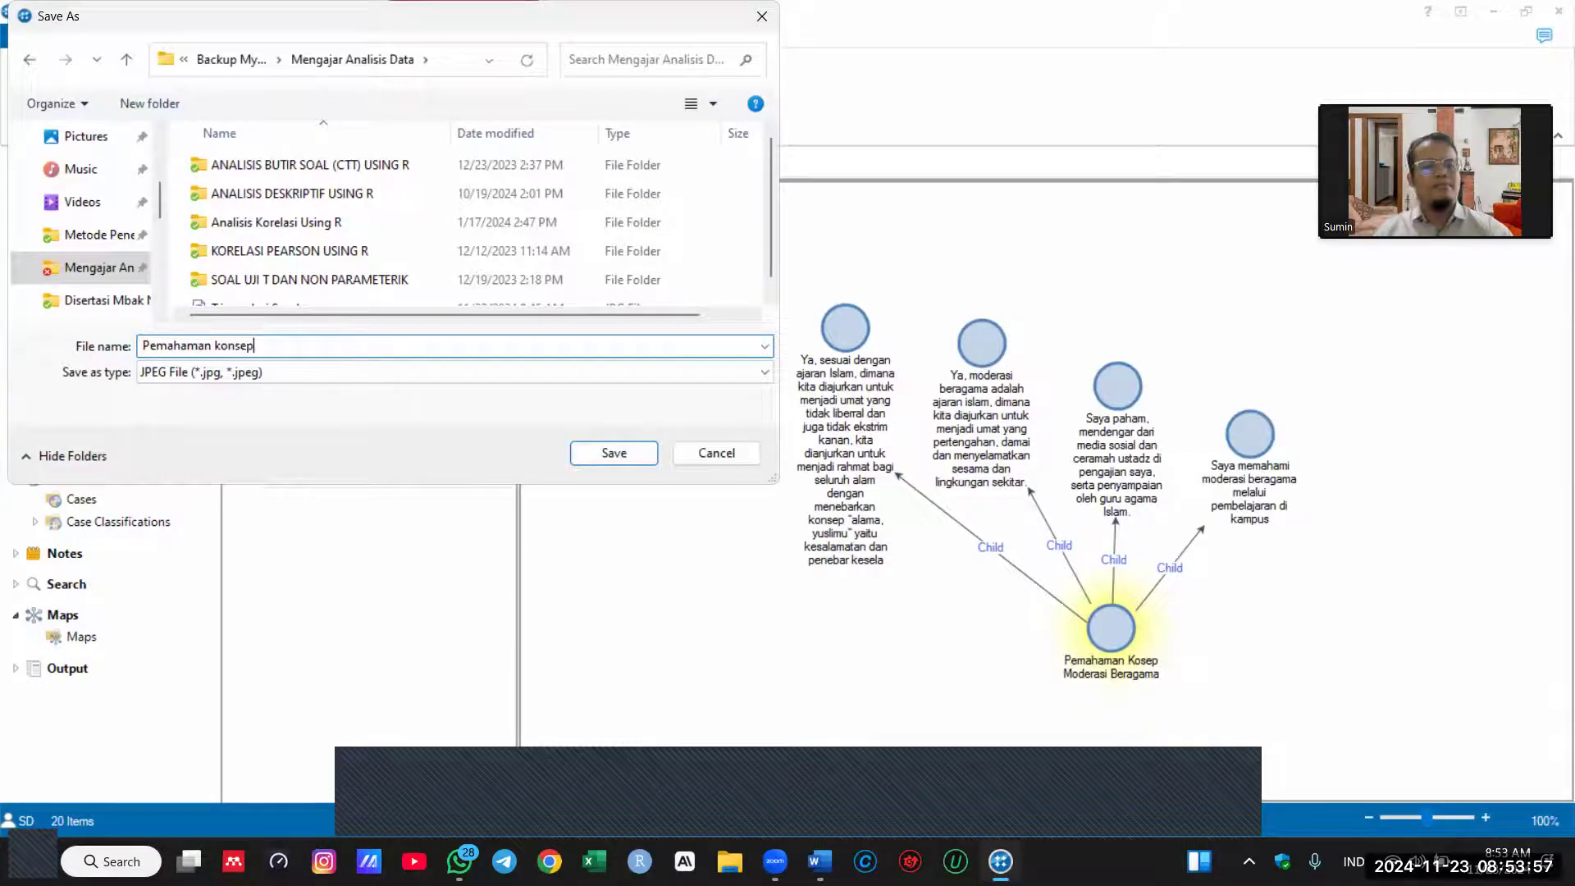
{"action": "left_click", "coordinate": [613, 453]}
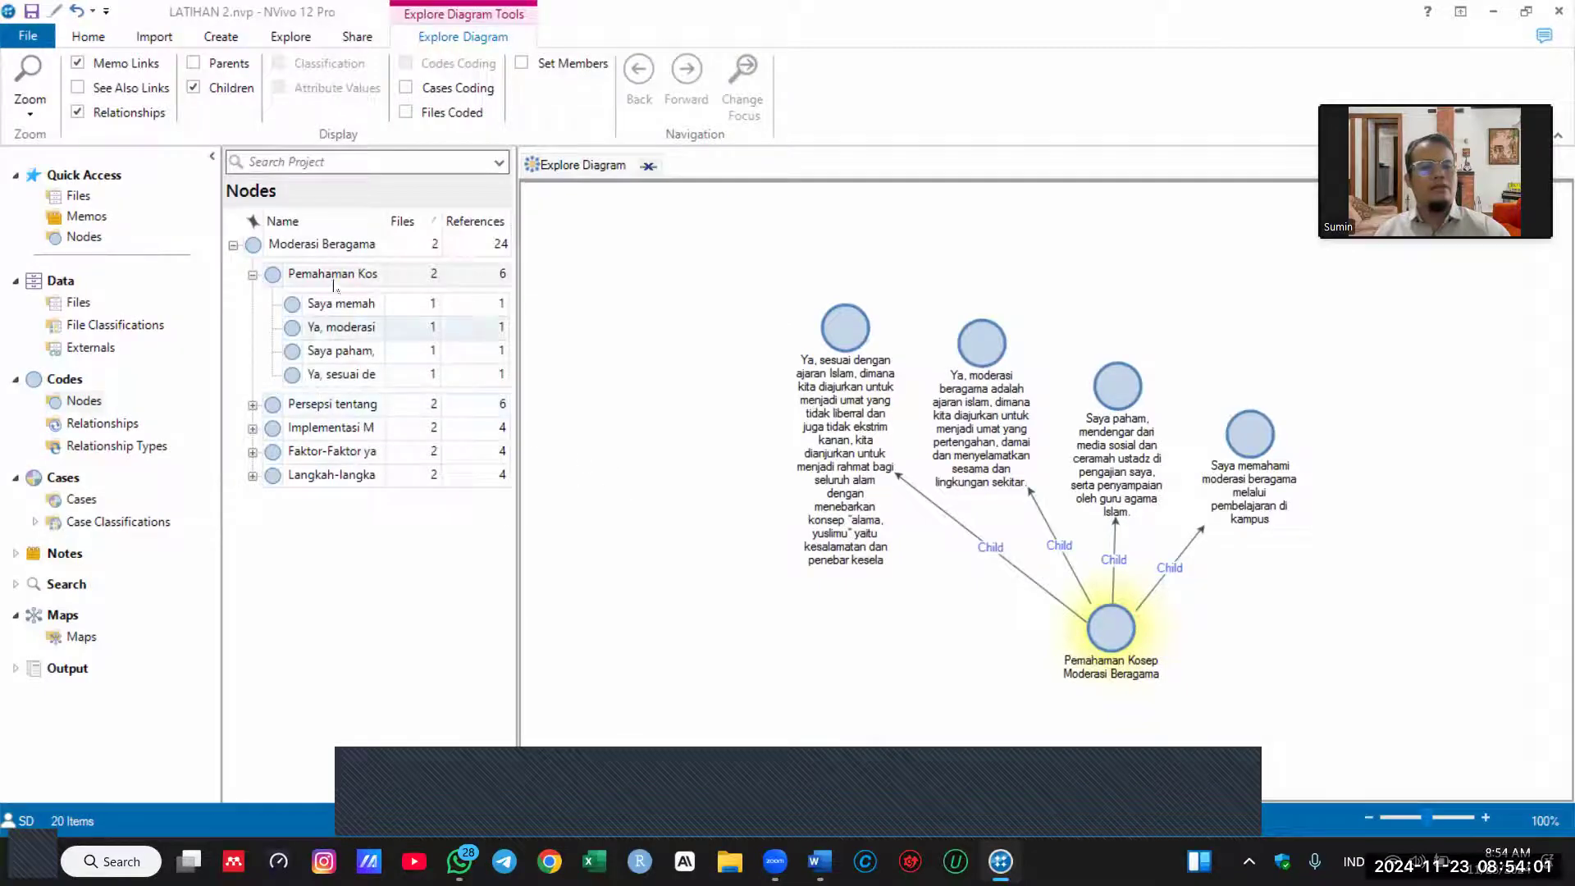
Step: Create an Explore Diagram of the Persepsi tentang Moderasi Beragama node, showing its children without cases coding or files coded
{"action": "left_click", "coordinate": [351, 406]}
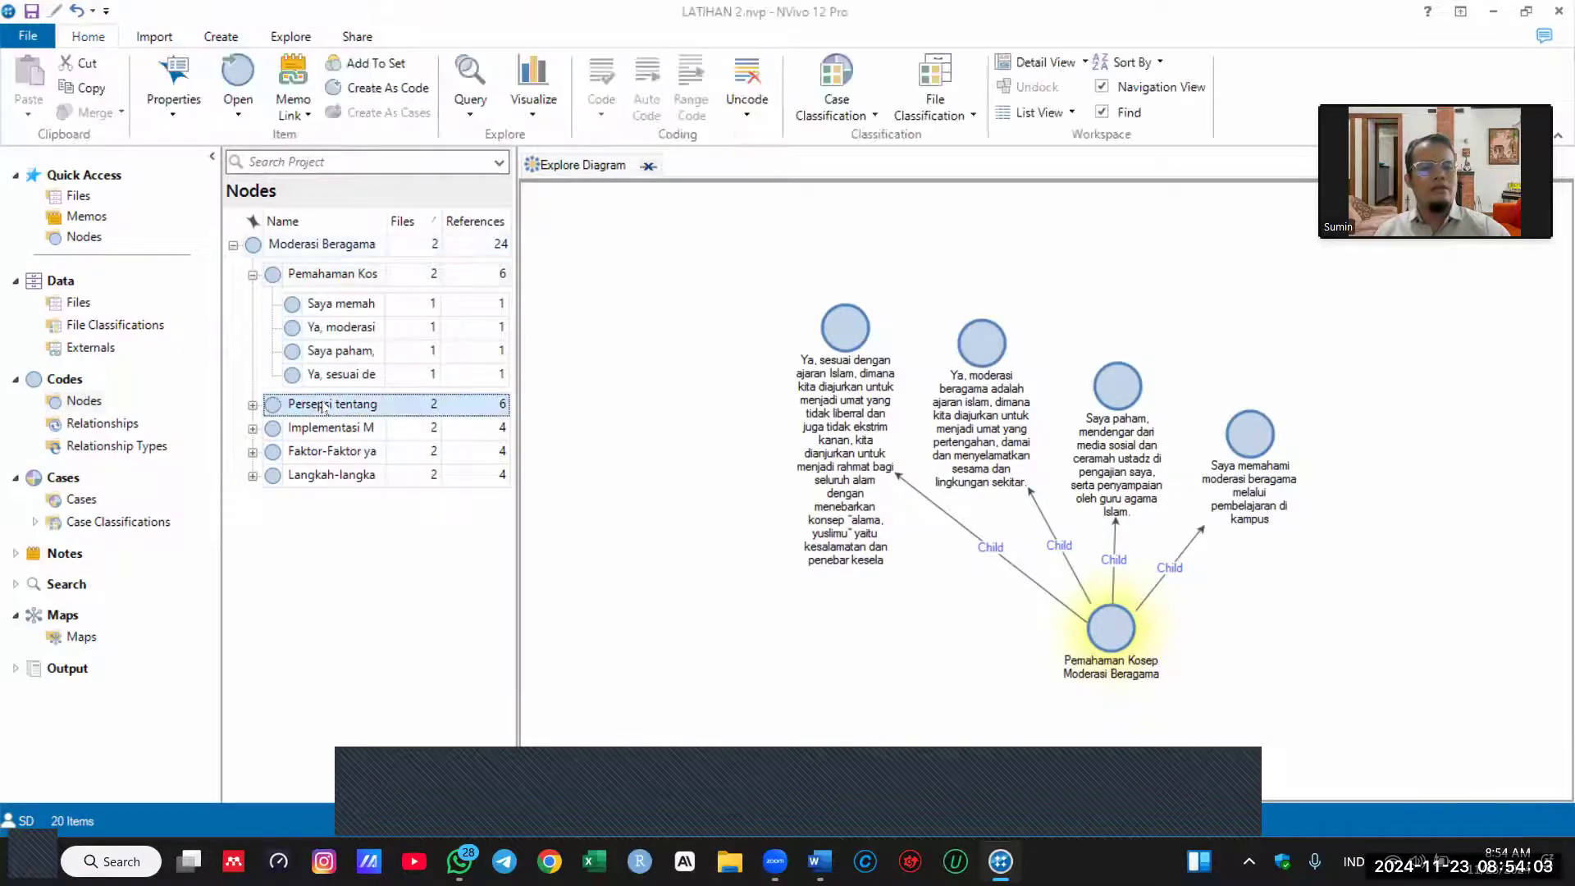
{"action": "right_click", "coordinate": [351, 408]}
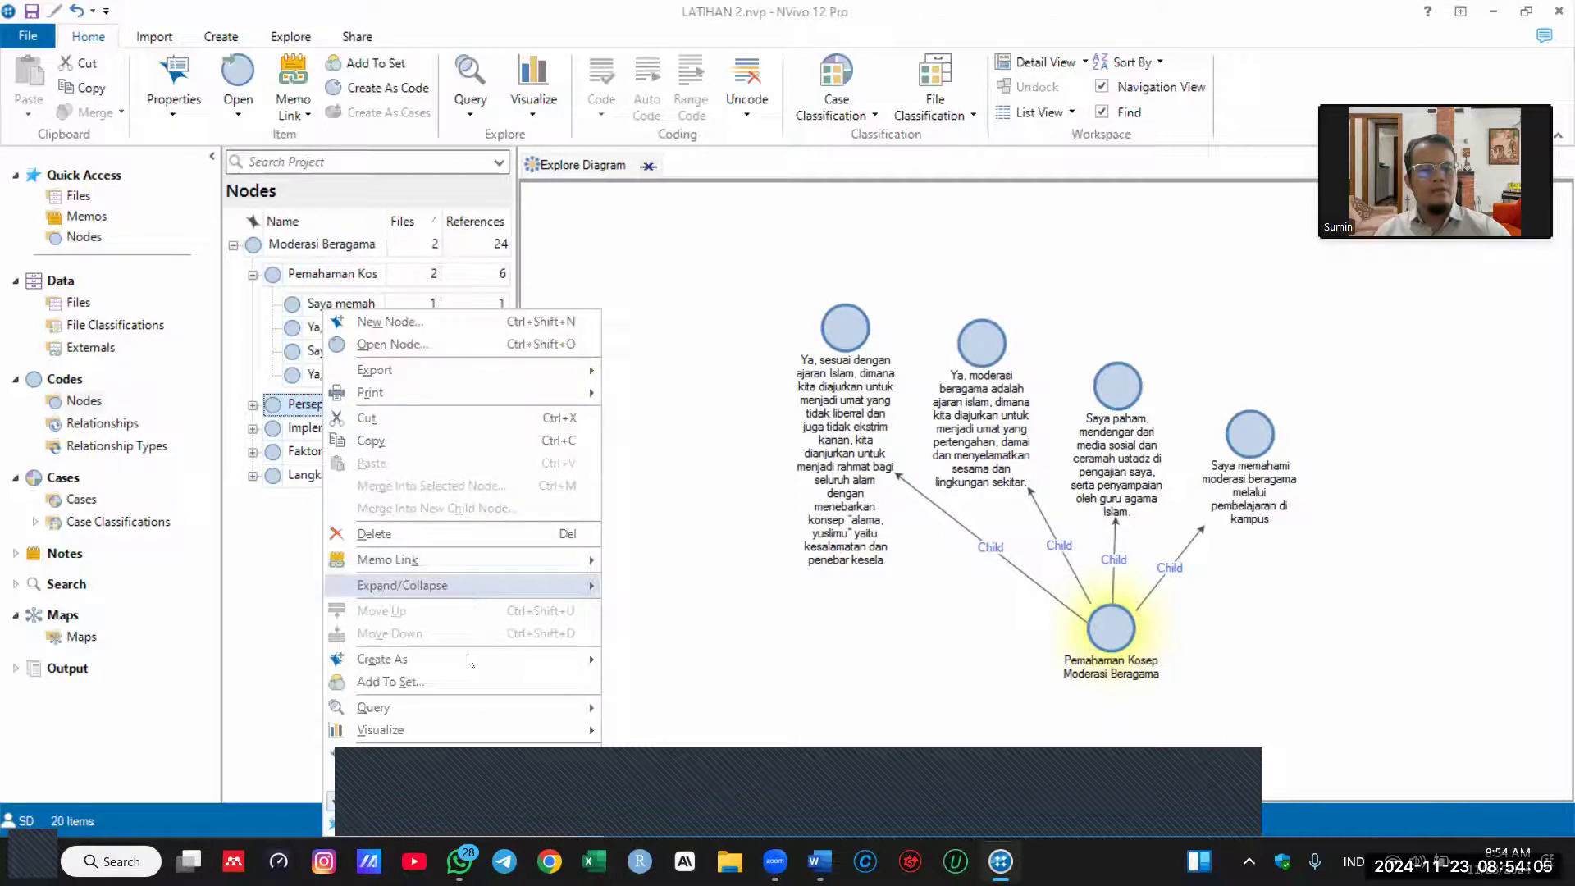
{"action": "mouse_move", "coordinate": [542, 730]}
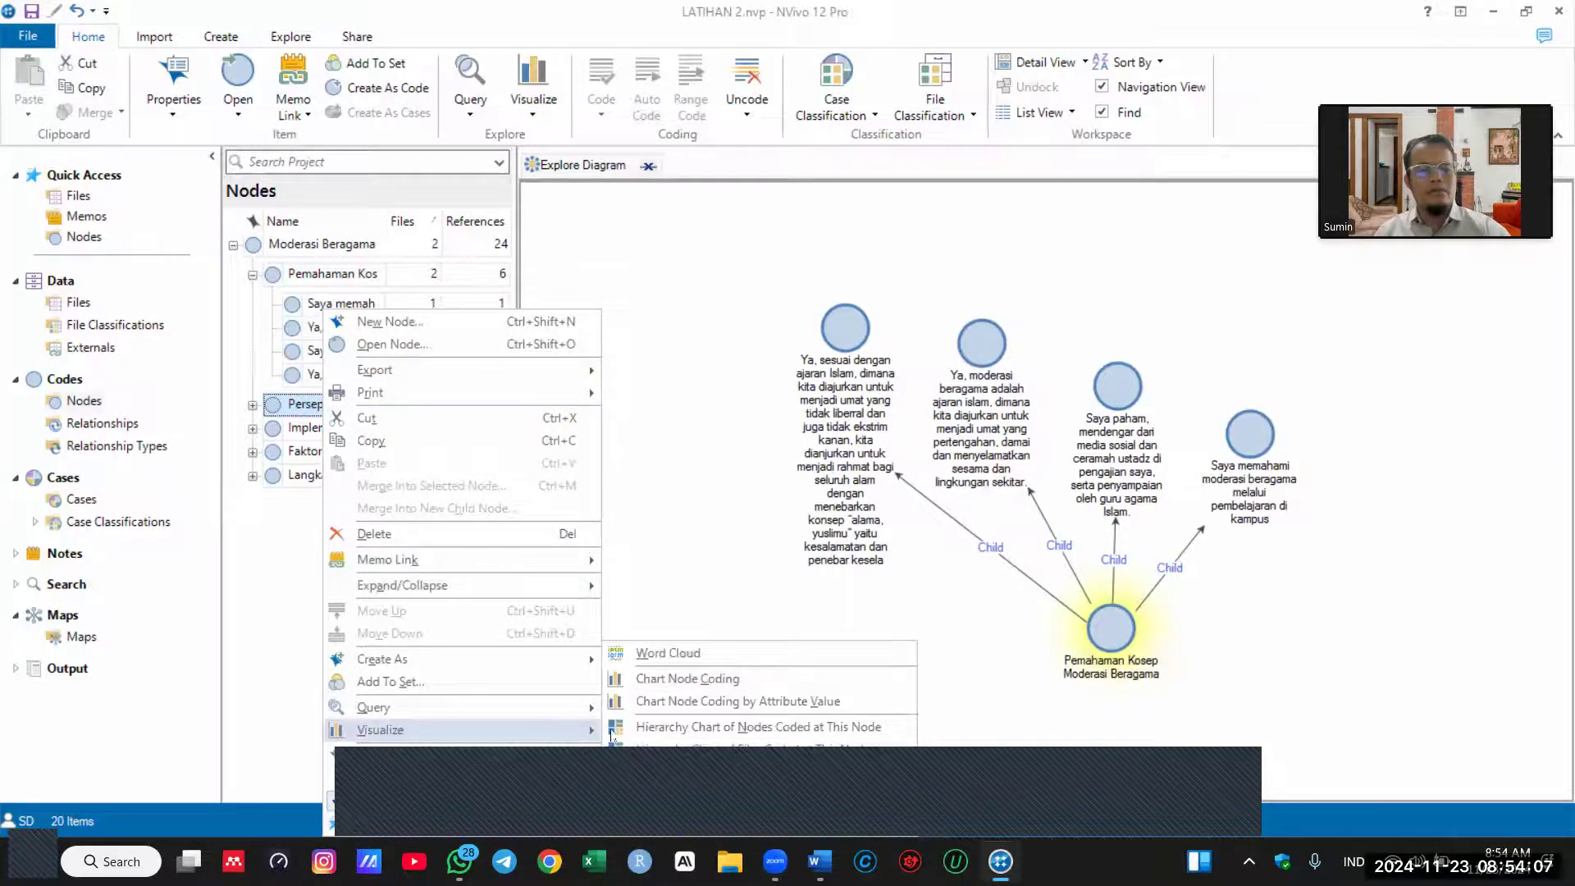
{"action": "left_click", "coordinate": [690, 790]}
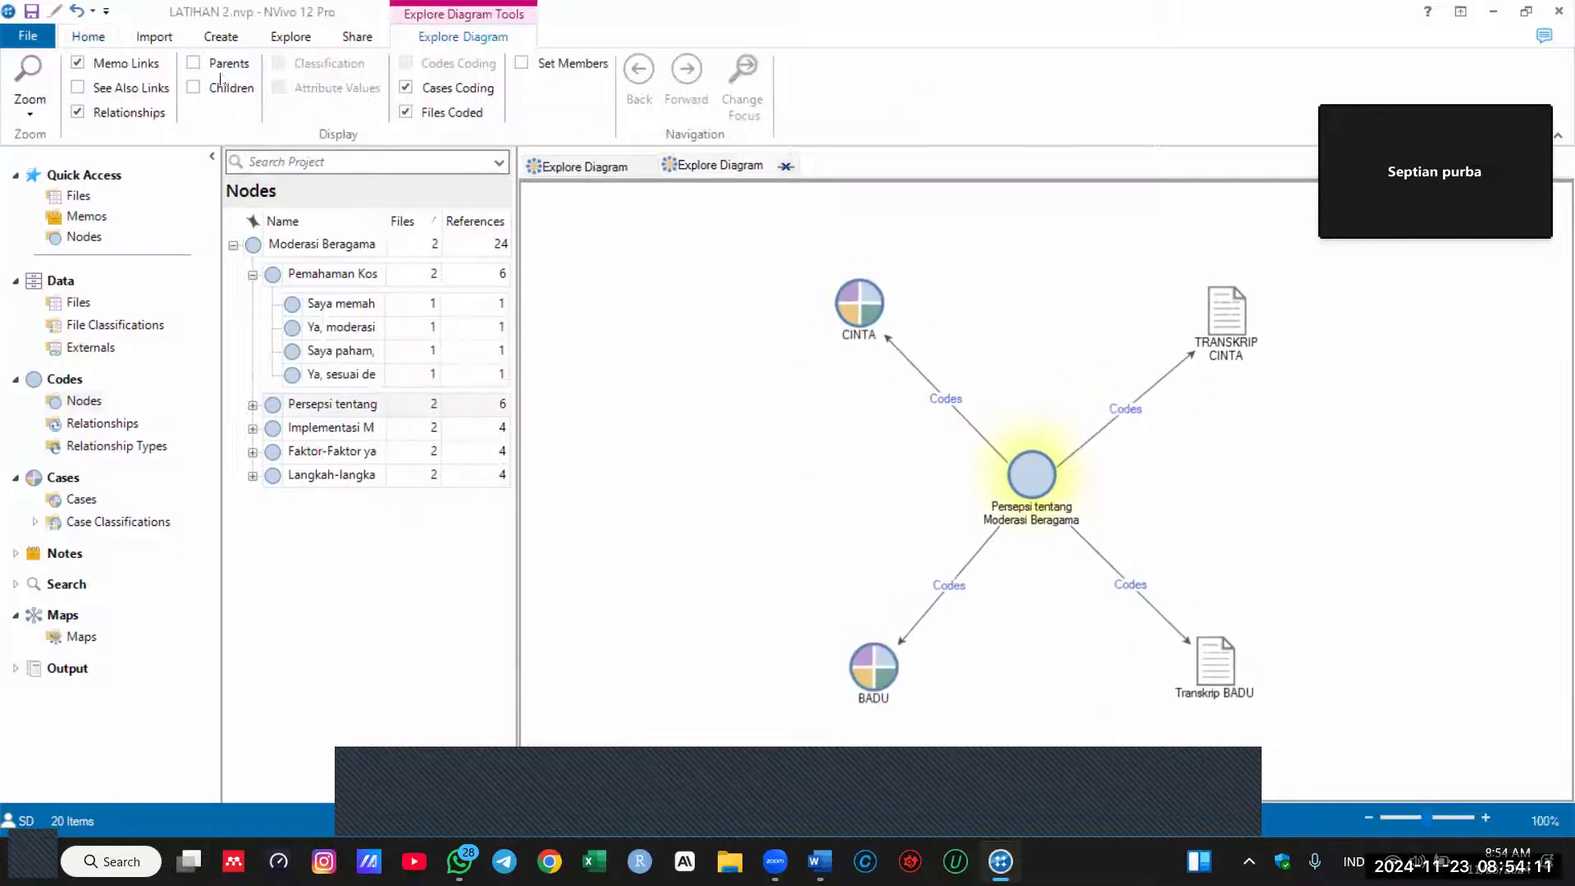
{"action": "left_click", "coordinate": [194, 87]}
{"action": "left_click", "coordinate": [405, 87]}
{"action": "left_click", "coordinate": [405, 112]}
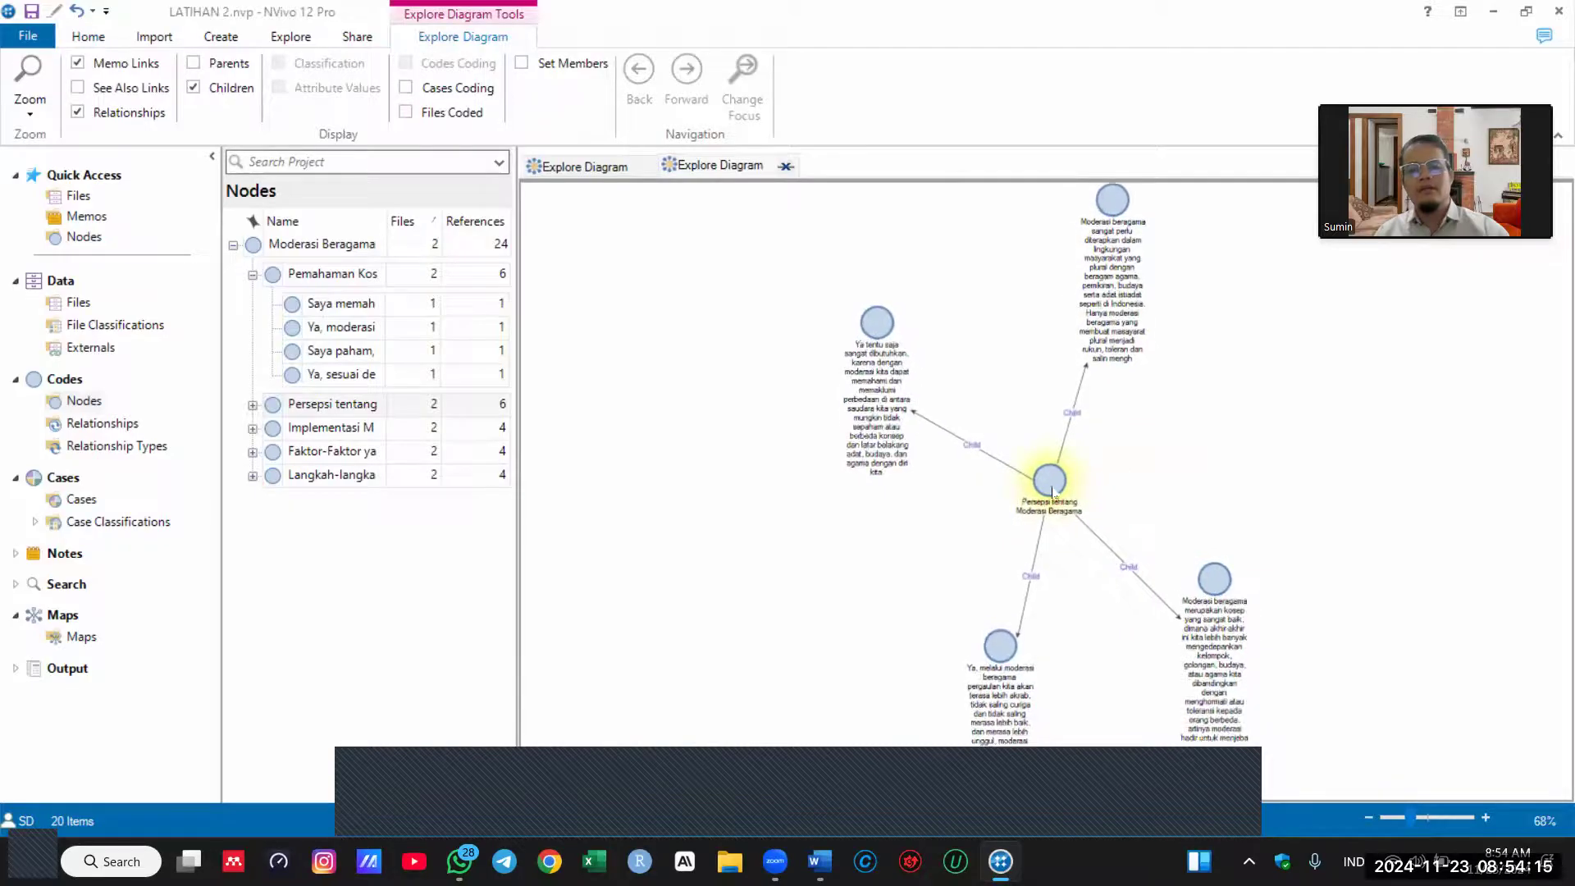
Step: Arrange the four child nodes in a rising arc above the Persepsi tentang Moderasi Beragama node
{"action": "left_click_drag", "start_coordinate": [1208, 584], "coordinate": [1006, 222]}
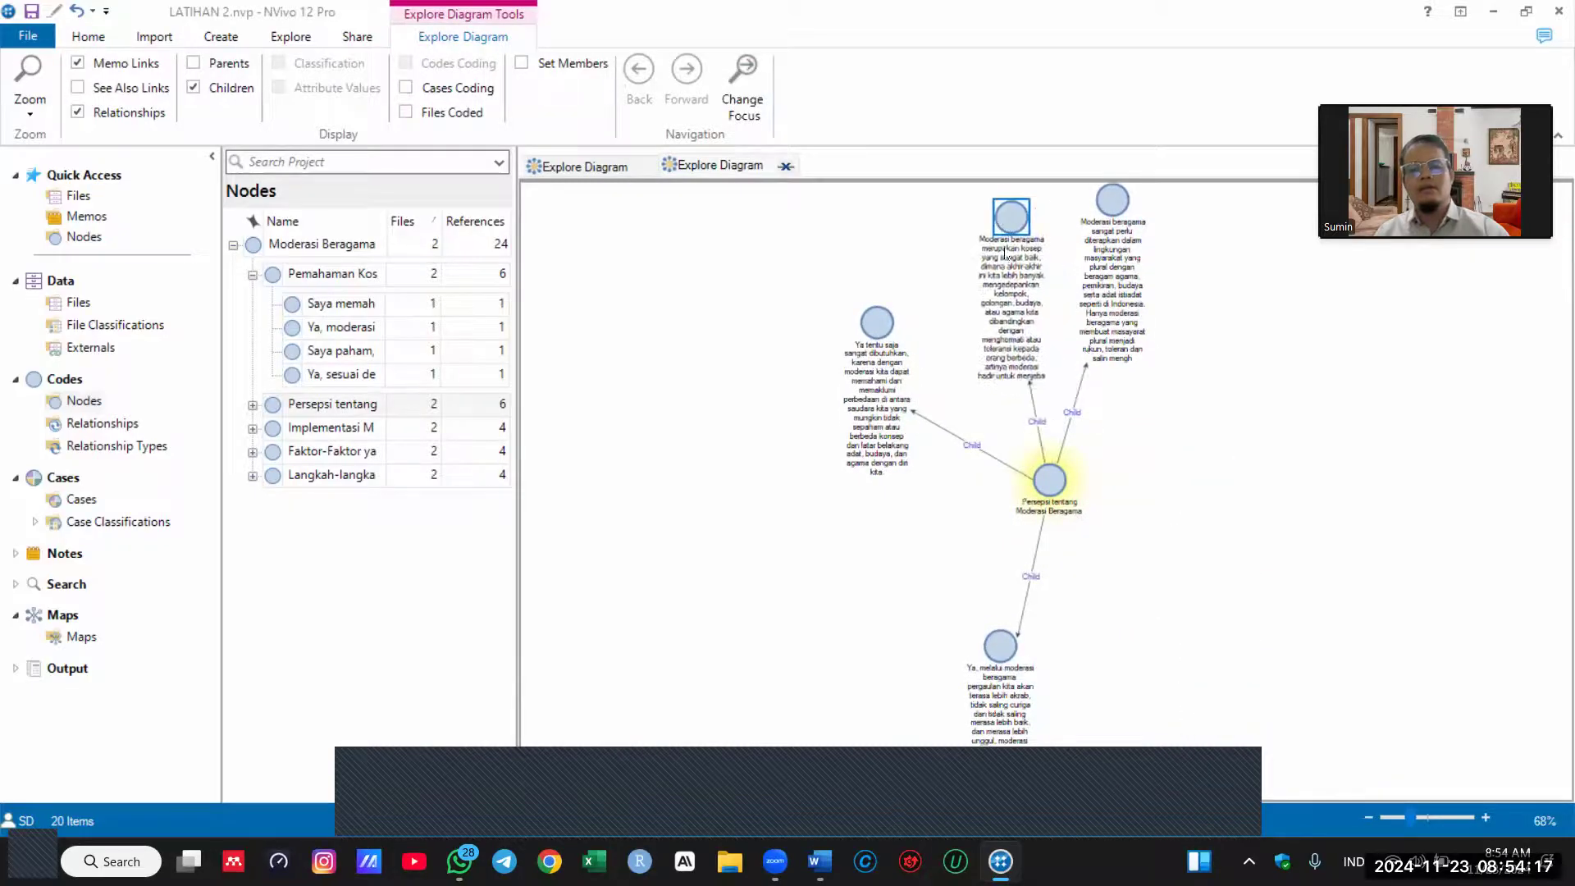
{"action": "left_click_drag", "start_coordinate": [1052, 645], "coordinate": [985, 289]}
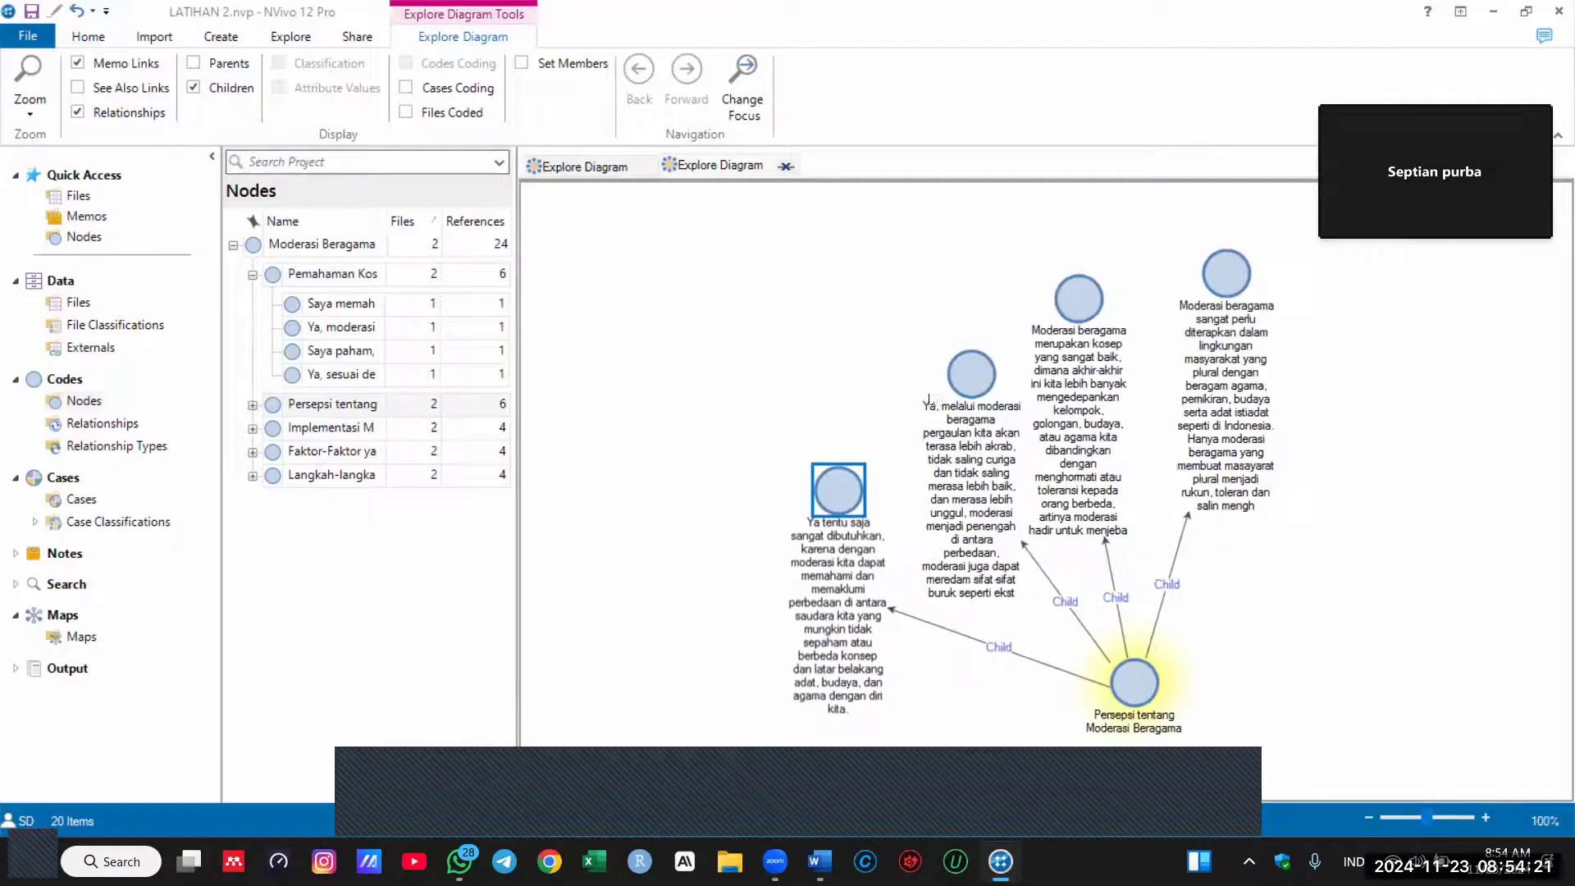
{"action": "right_click", "coordinate": [841, 302]}
Step: Export the Persepsi diagram as a JPEG named Perspesi moderasi in the Mengajar Analisis Data folder
{"action": "right_click", "coordinate": [760, 258]}
{"action": "right_click", "coordinate": [760, 257]}
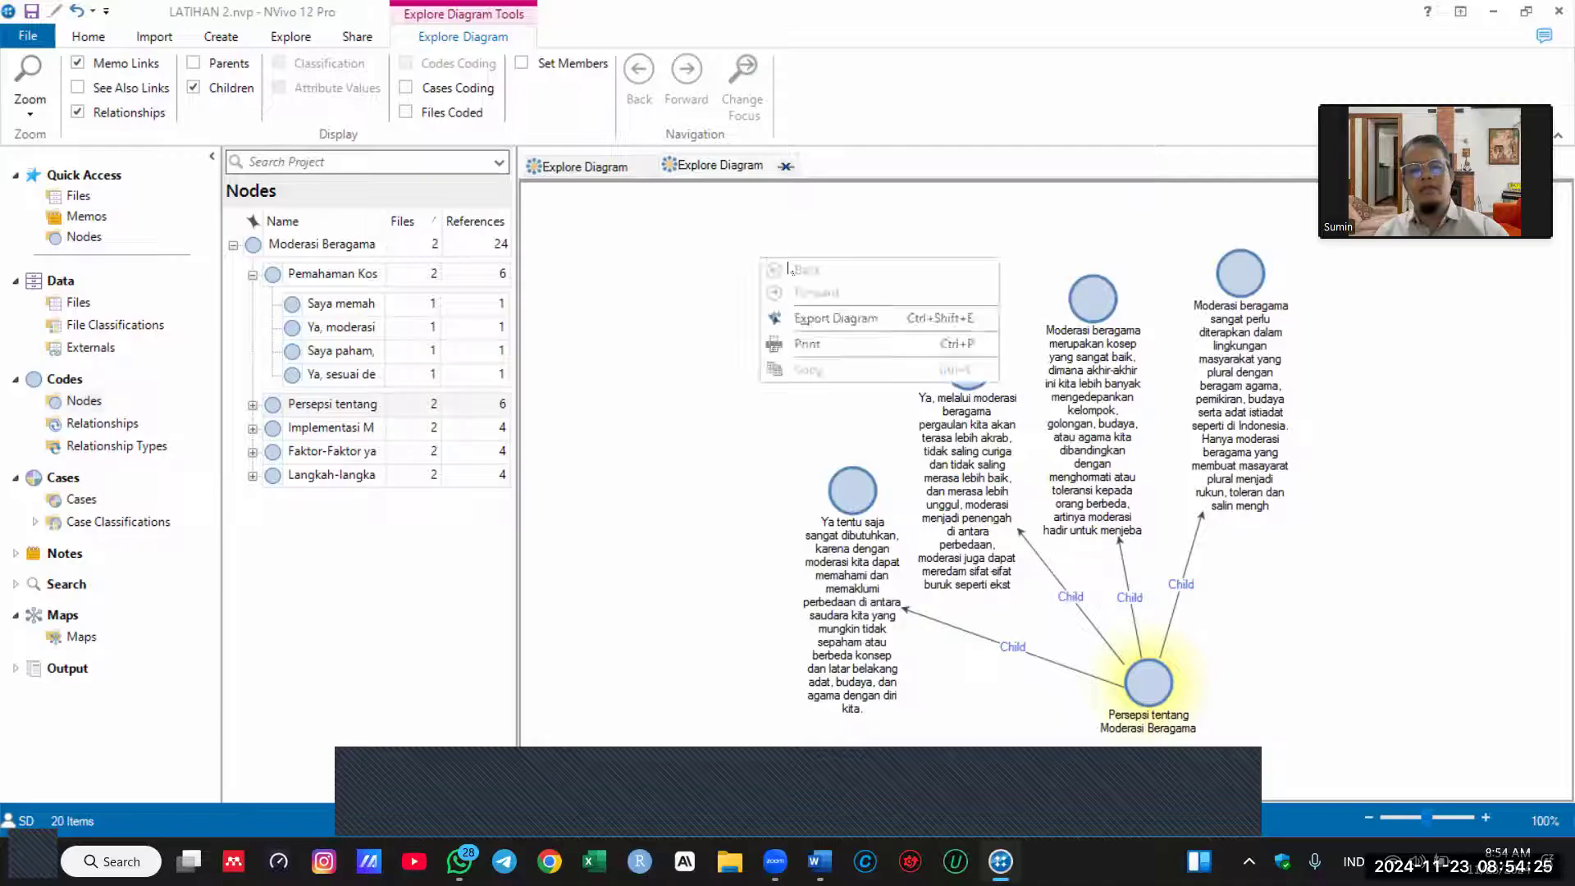
{"action": "left_click", "coordinate": [862, 320]}
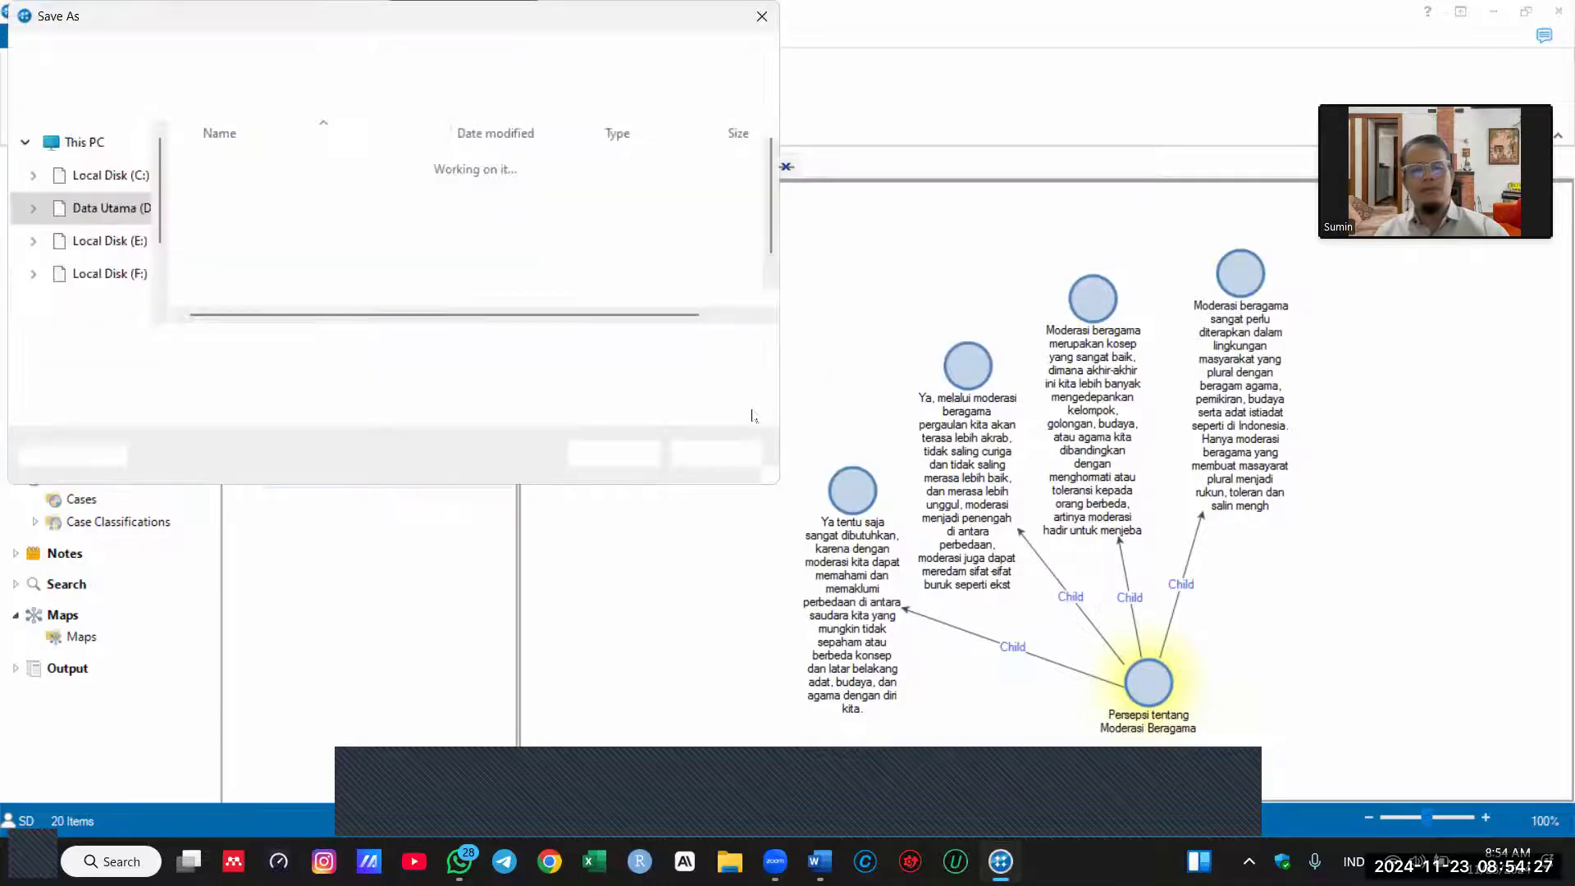
{"action": "type", "text": "P"}
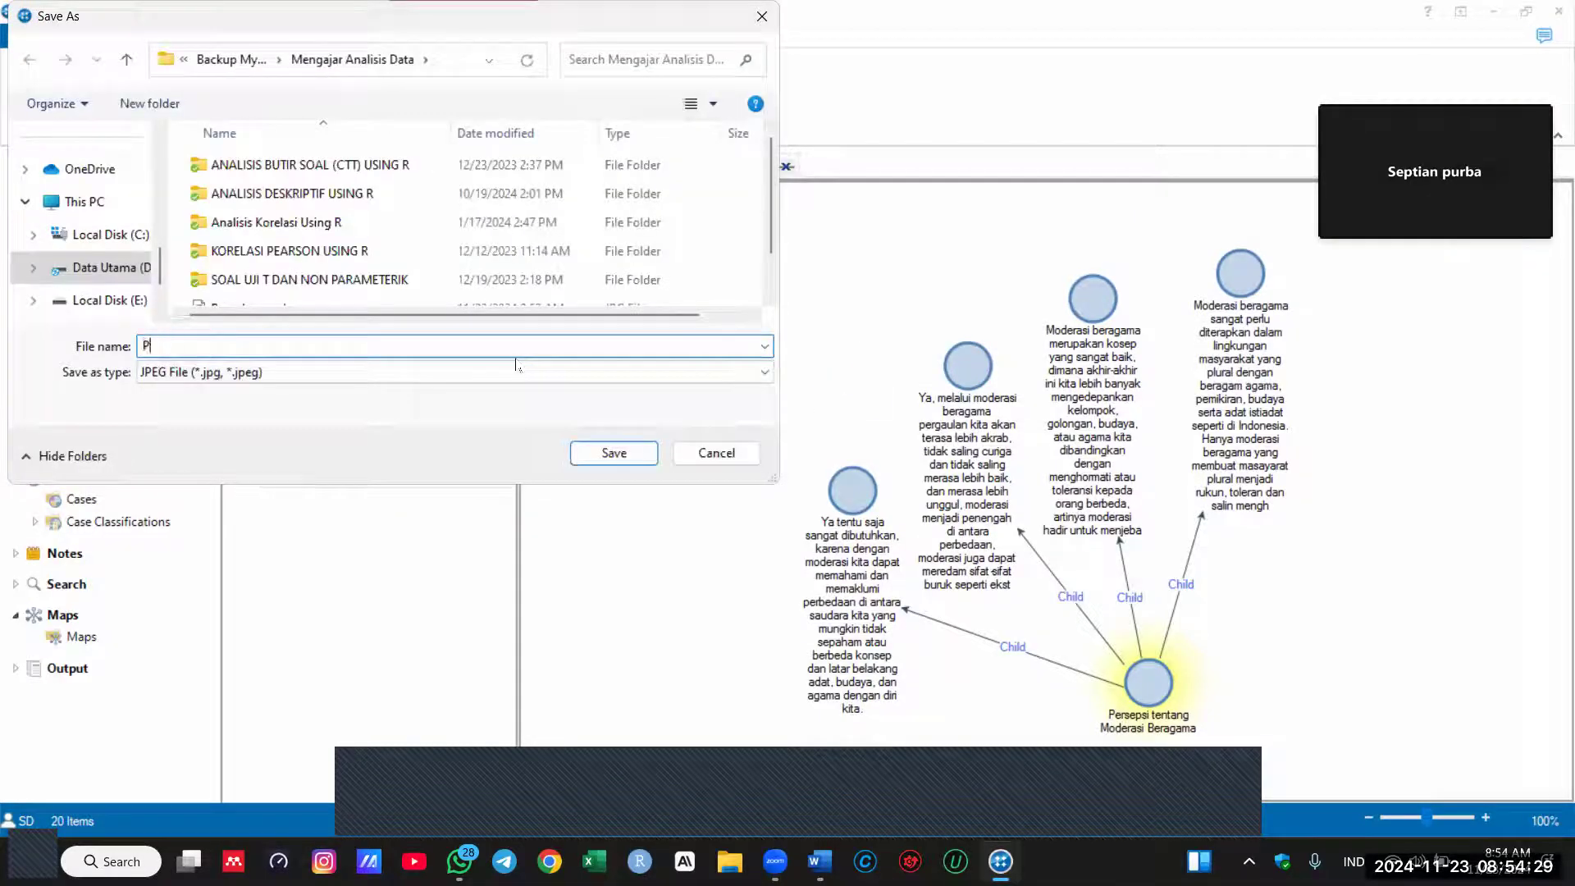
{"action": "type", "text": "erspesi moderasi"}
{"action": "left_click", "coordinate": [613, 452]}
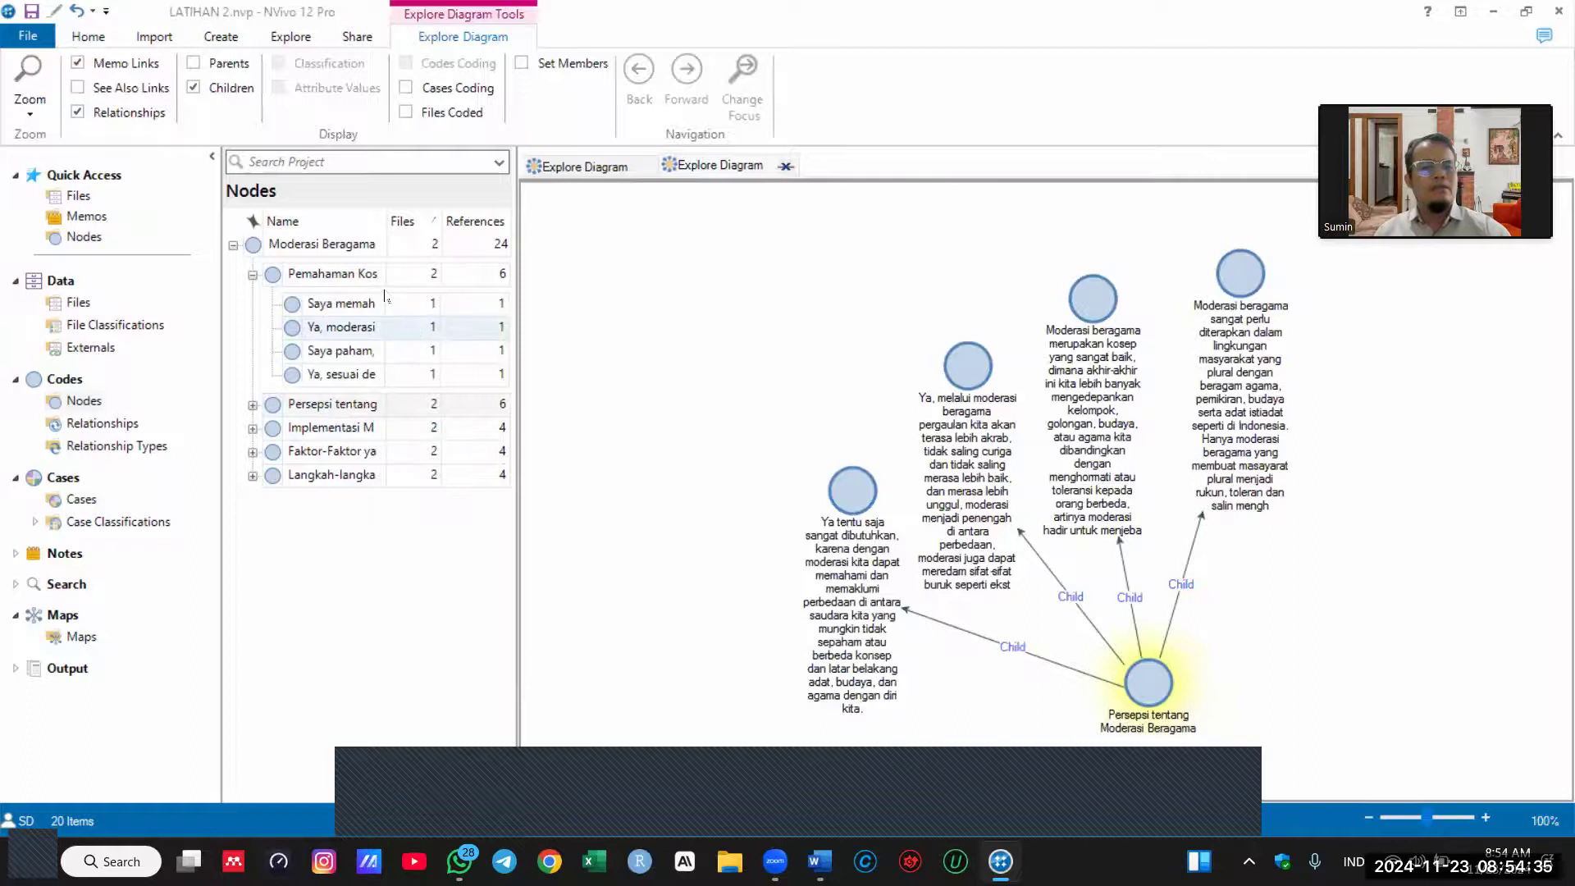
Step: Create an Explore Diagram of the Implementasi Moderasi Beragama node, showing its children without cases coding or files coded
{"action": "left_click", "coordinate": [304, 431]}
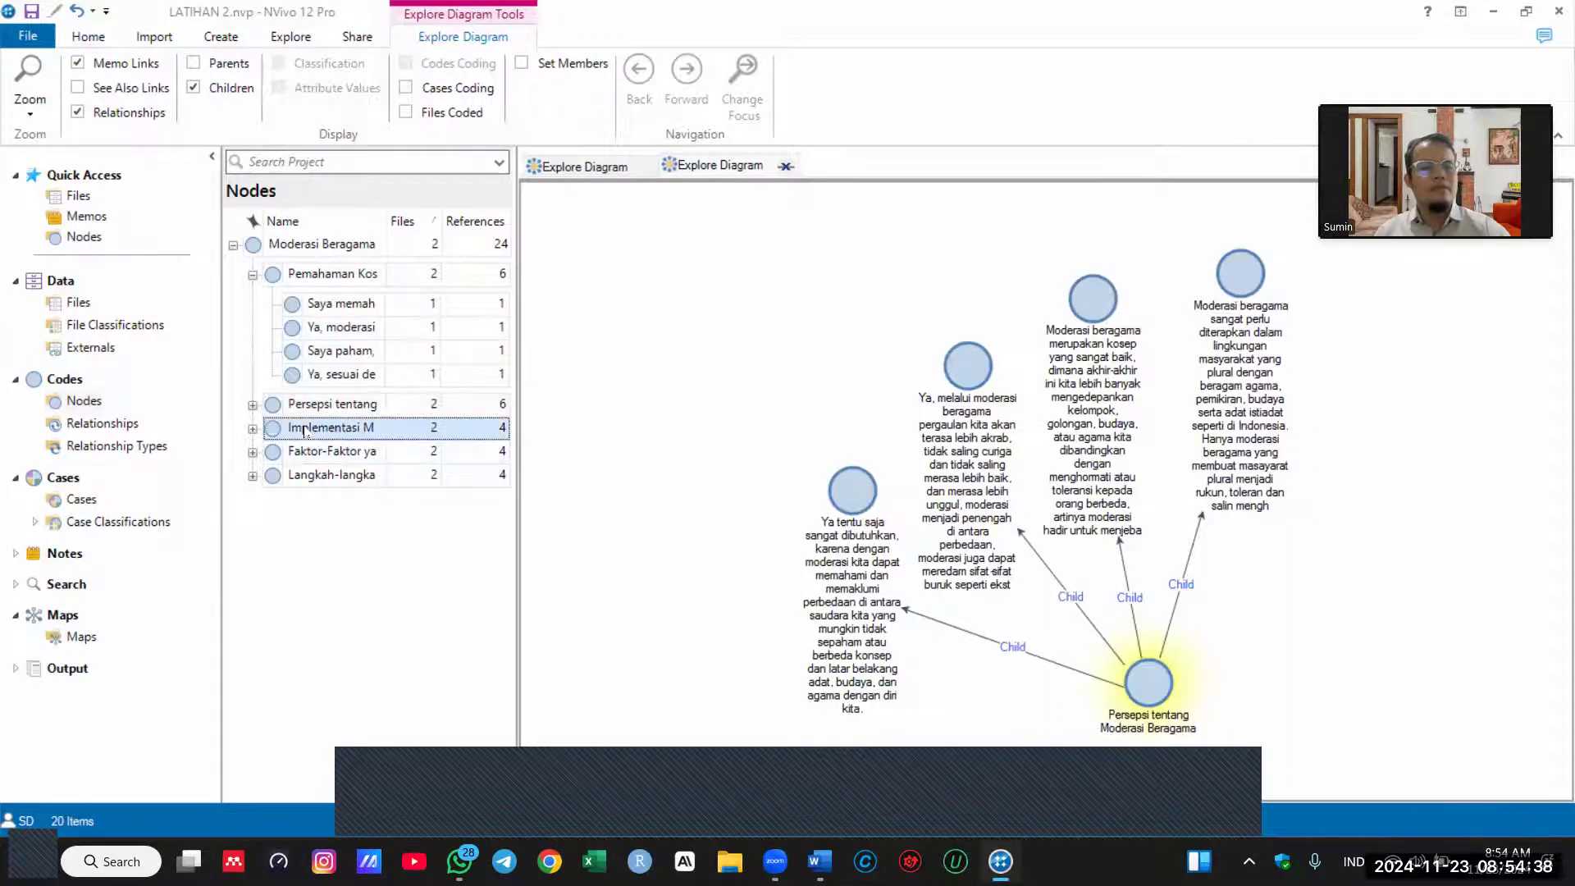
{"action": "left_click", "coordinate": [252, 276]}
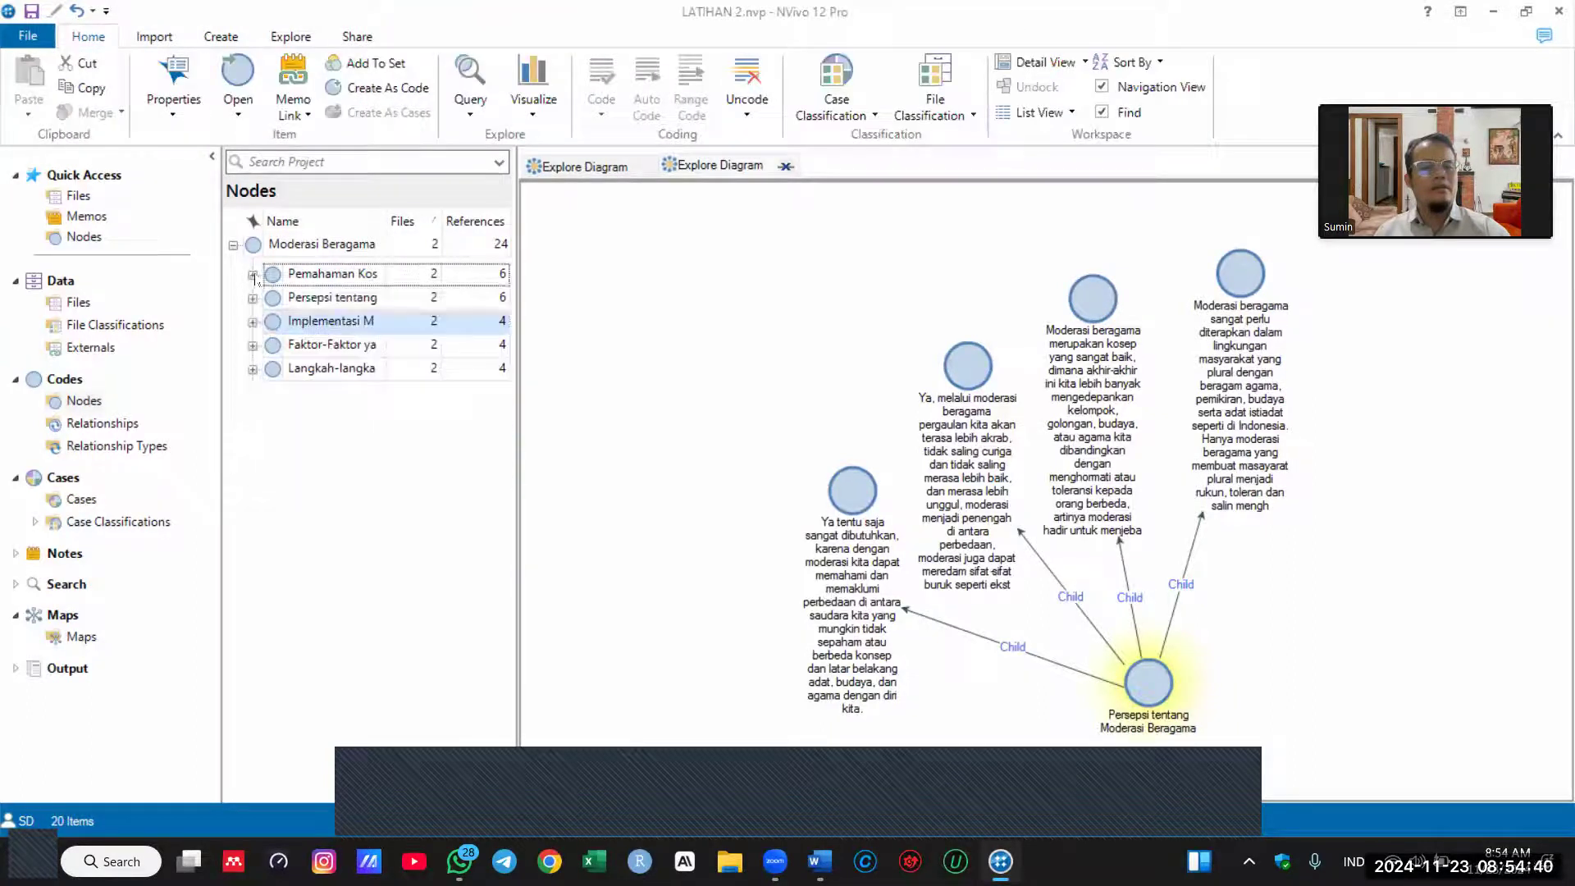
{"action": "left_click", "coordinate": [328, 321]}
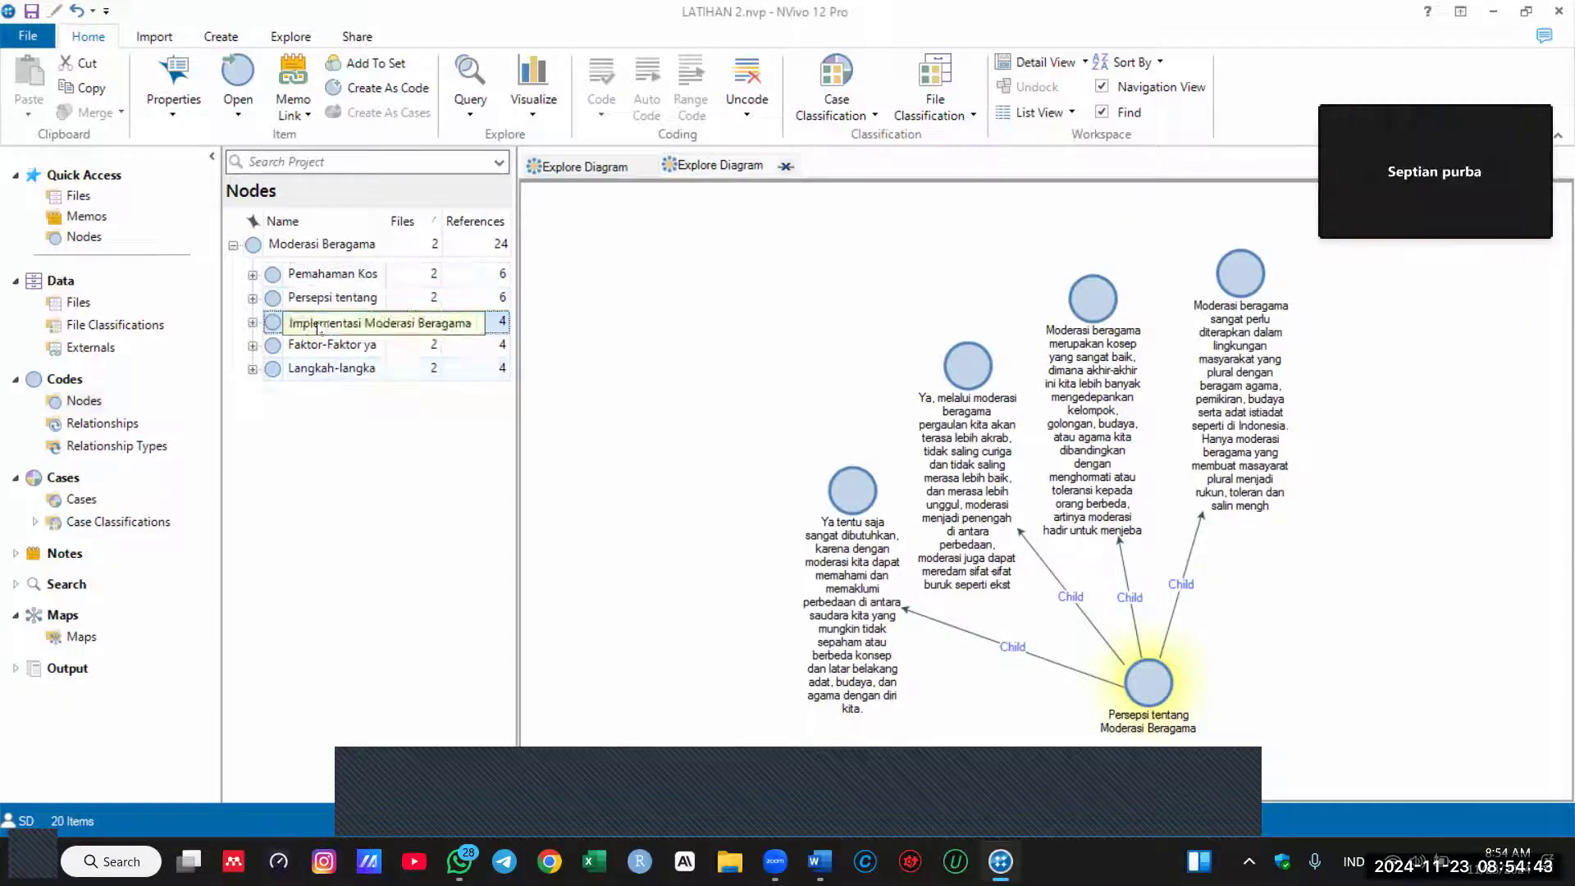
{"action": "right_click", "coordinate": [324, 319]}
{"action": "left_click", "coordinate": [275, 322]}
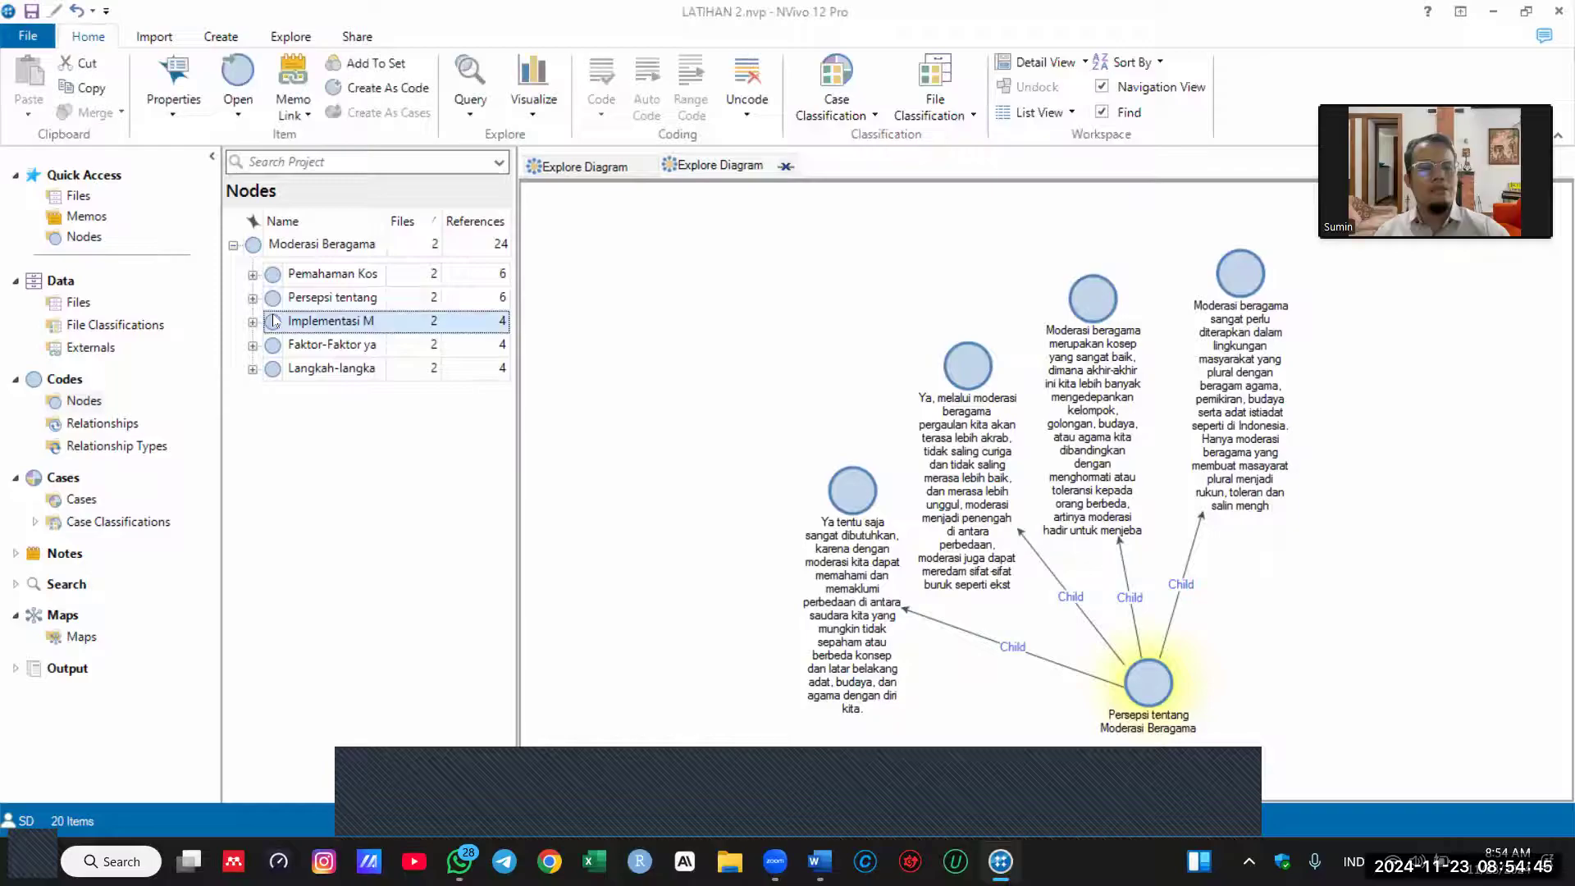
{"action": "right_click", "coordinate": [275, 322]}
{"action": "mouse_move", "coordinate": [464, 730]}
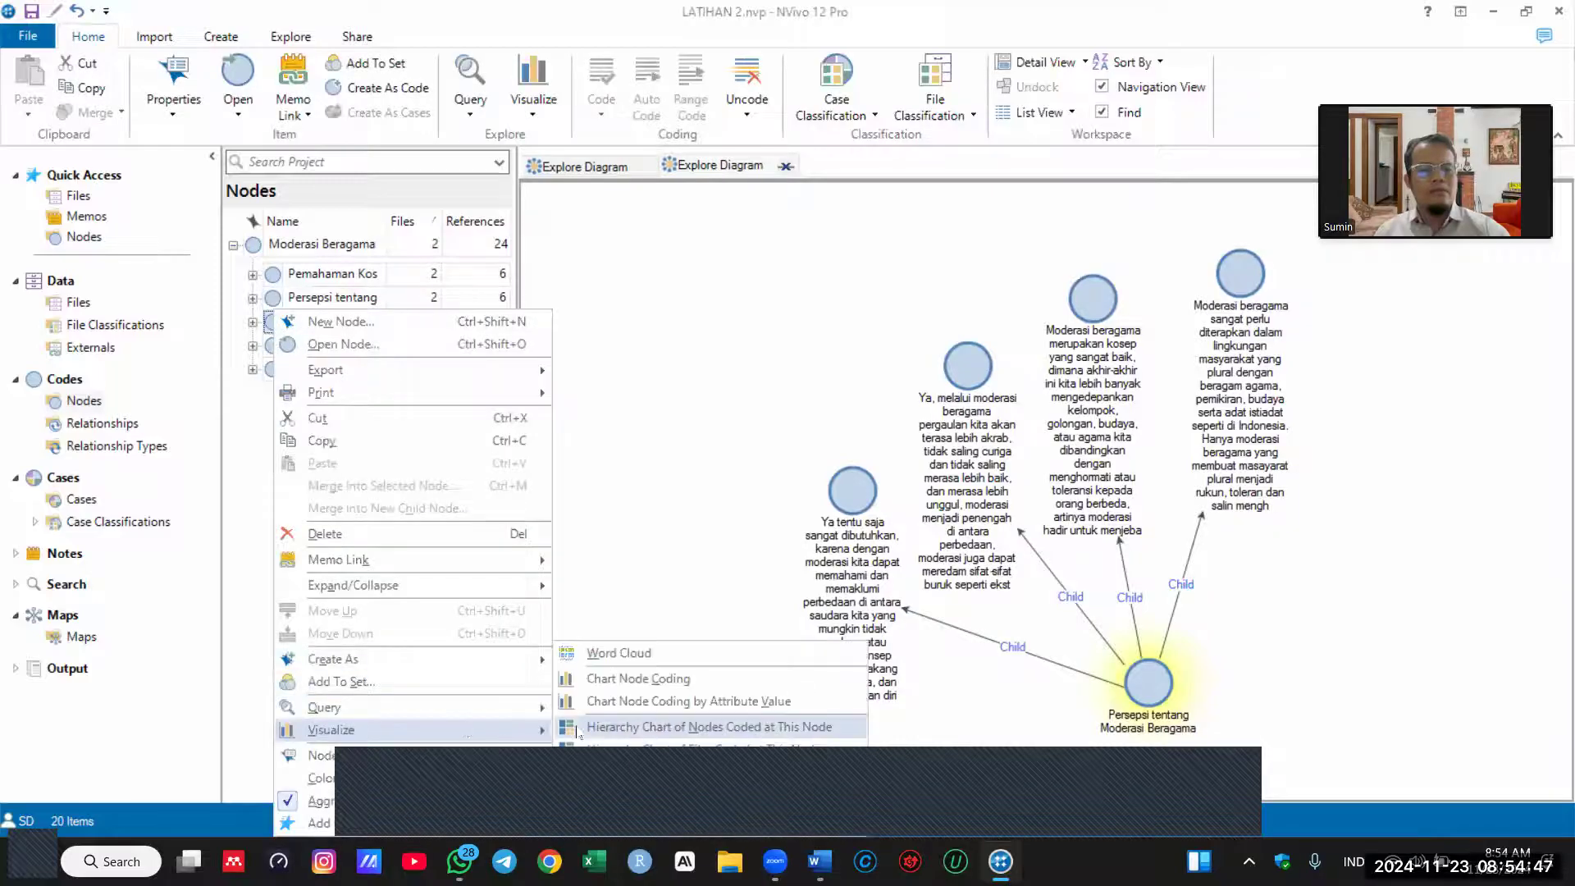
{"action": "left_click", "coordinate": [658, 798]}
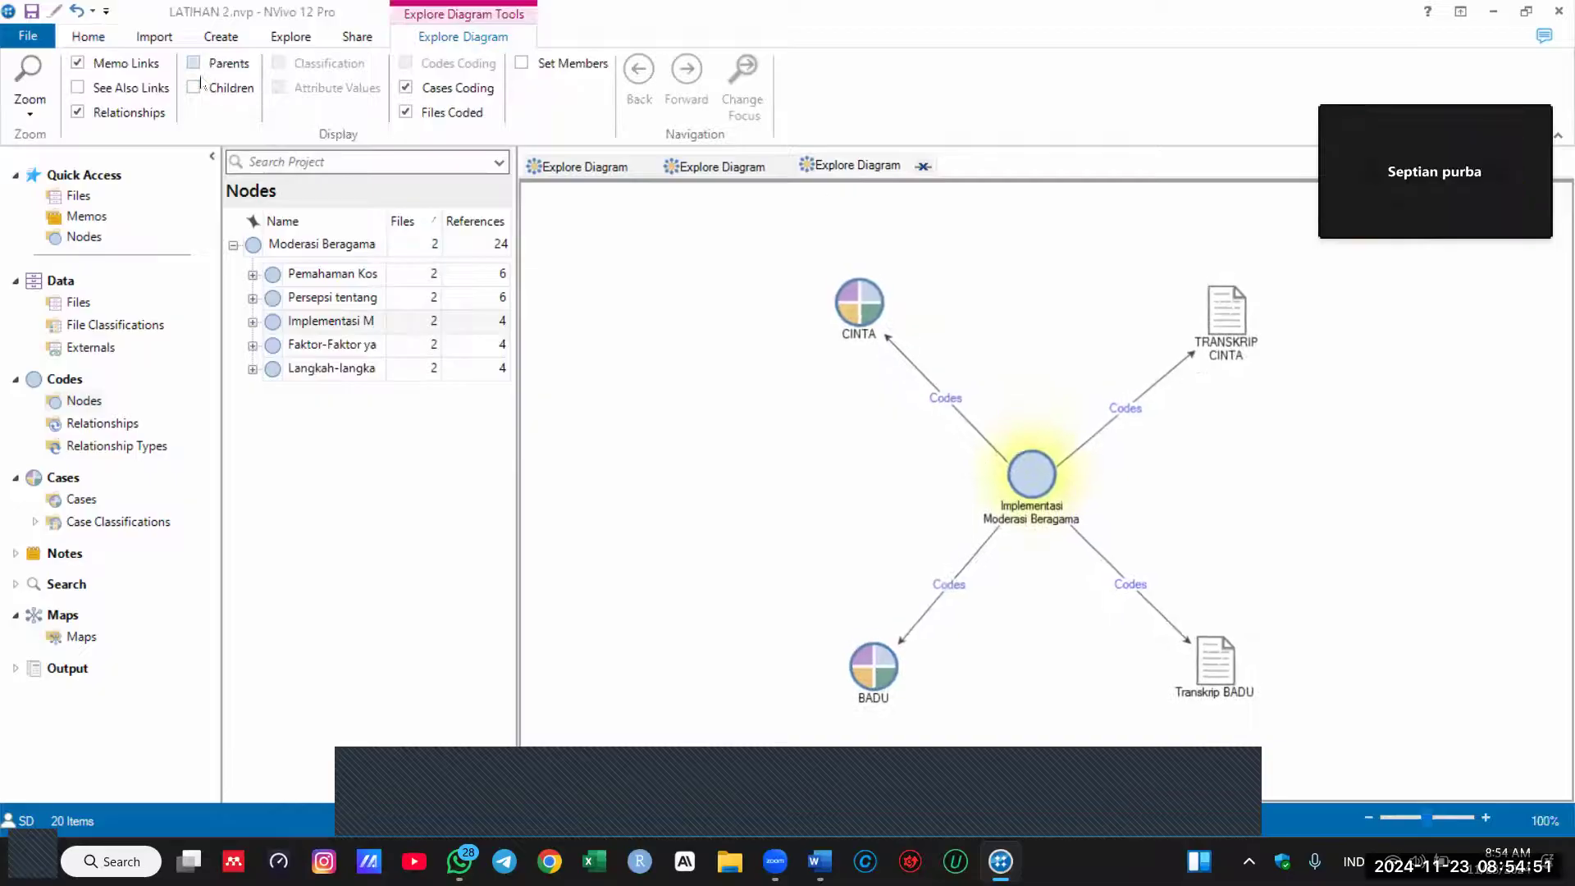
{"action": "left_click", "coordinate": [194, 88]}
{"action": "left_click", "coordinate": [405, 88]}
{"action": "left_click", "coordinate": [406, 113]}
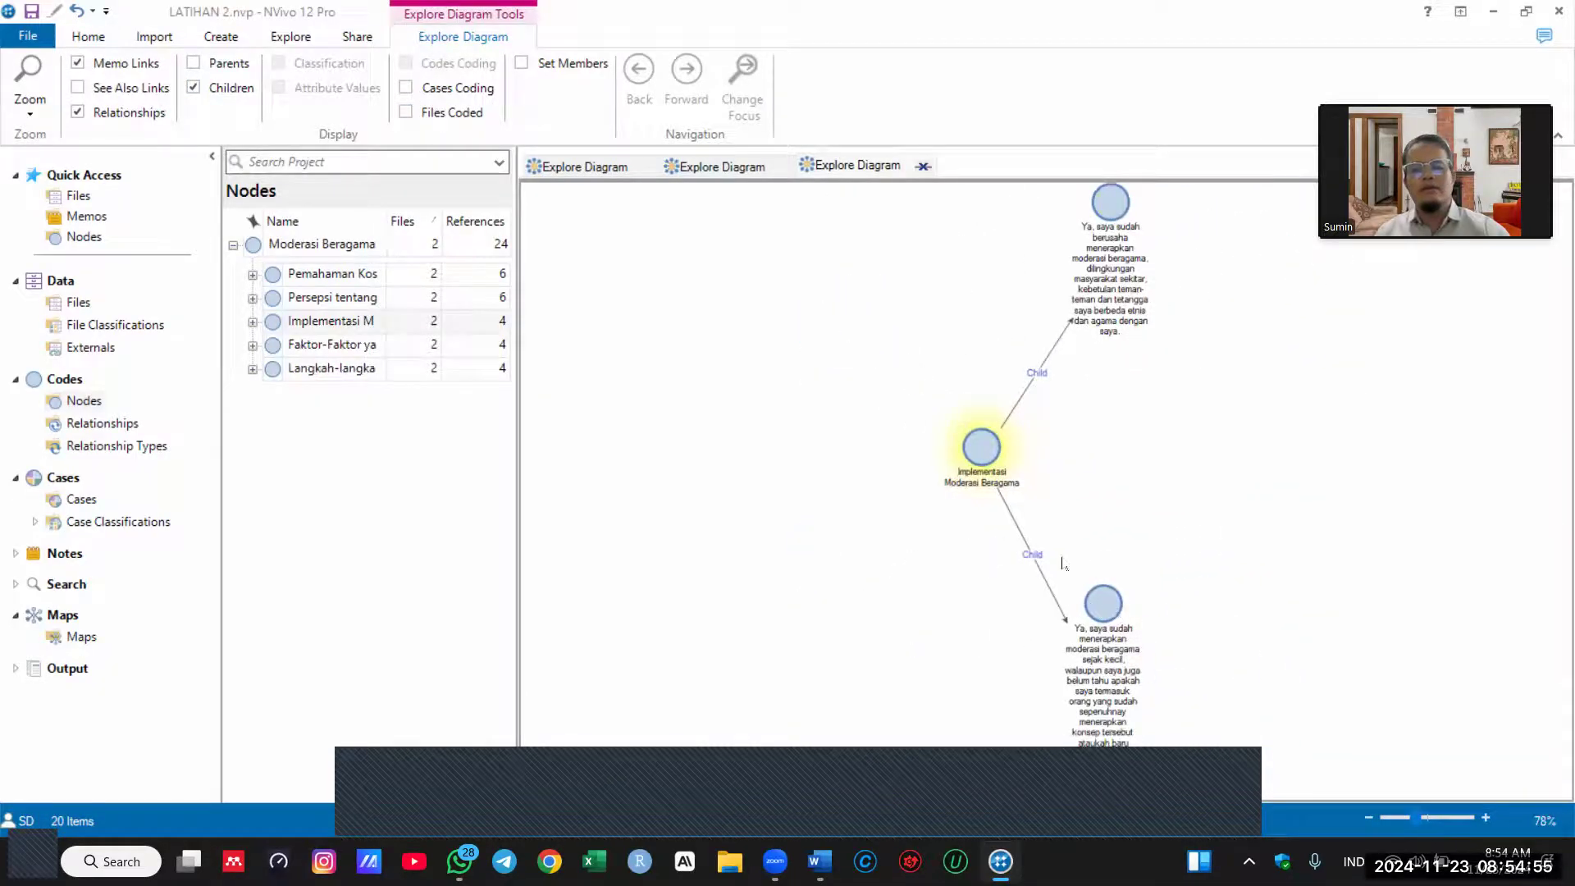
Step: Arrange the two child nodes side by side above the Implementasi Moderasi Beragama node
{"action": "left_click_drag", "start_coordinate": [1203, 328], "coordinate": [1026, 271]}
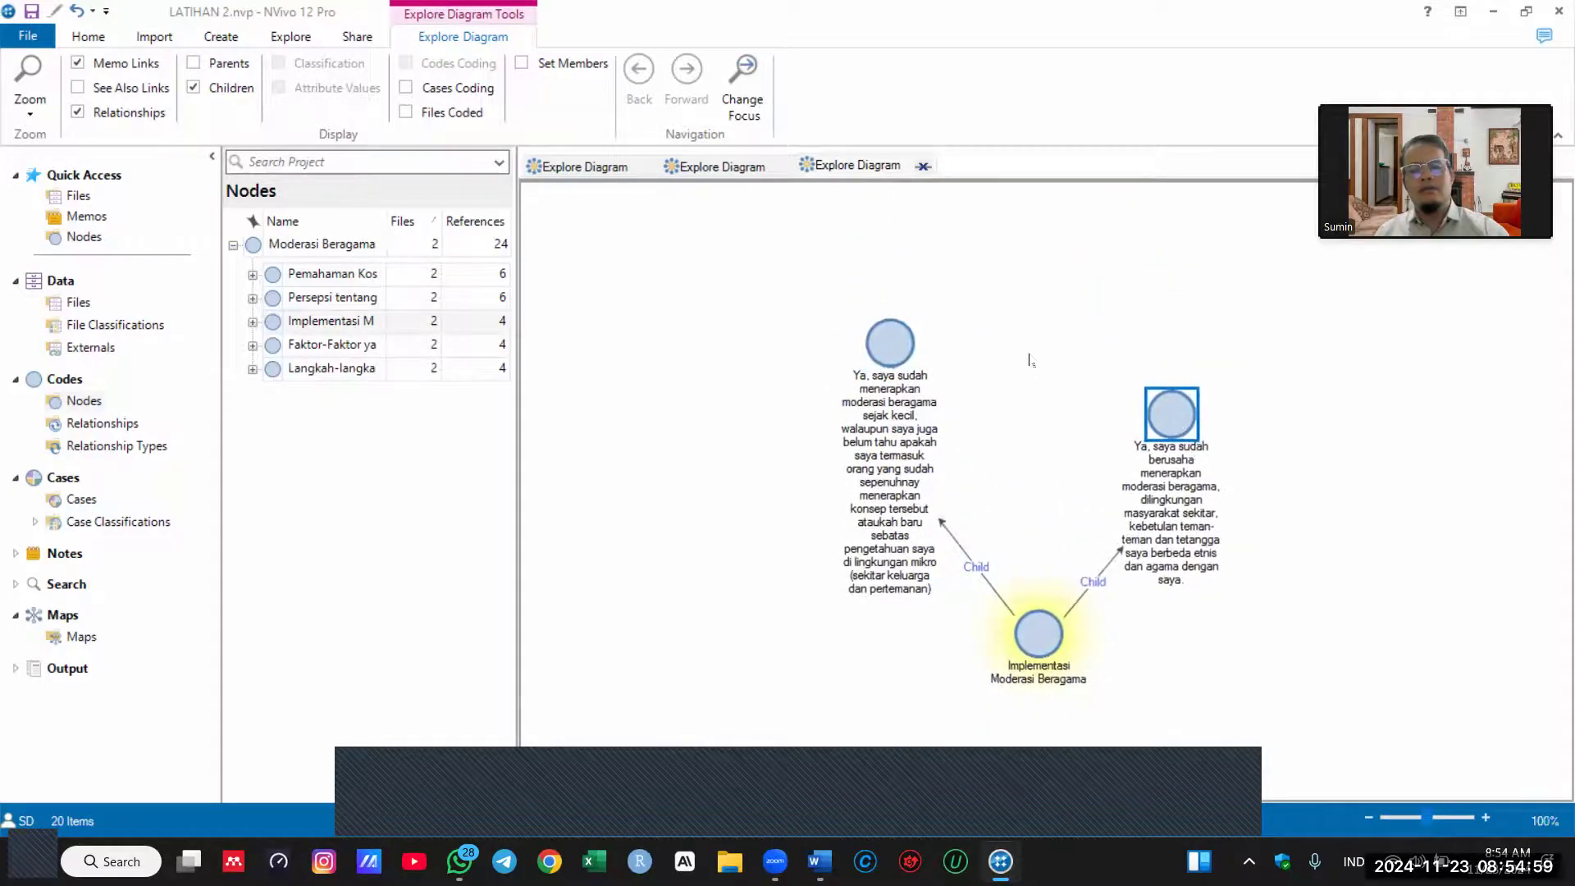
{"action": "left_click_drag", "start_coordinate": [903, 335], "coordinate": [896, 391]}
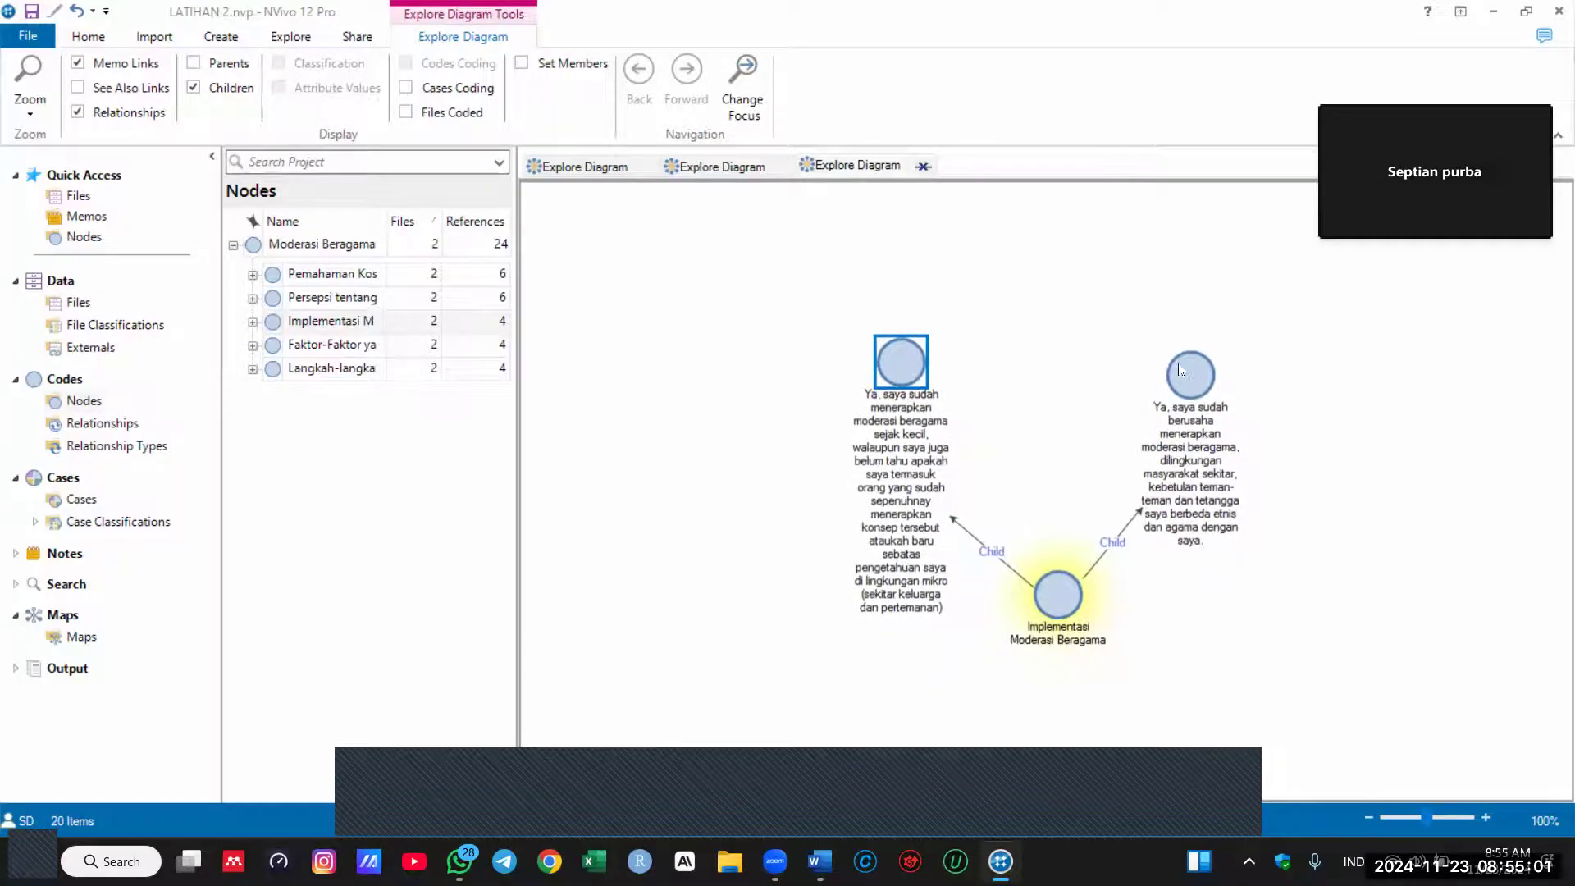
{"action": "left_click_drag", "start_coordinate": [1179, 370], "coordinate": [1005, 312]}
{"action": "left_click_drag", "start_coordinate": [1125, 617], "coordinate": [1230, 534]}
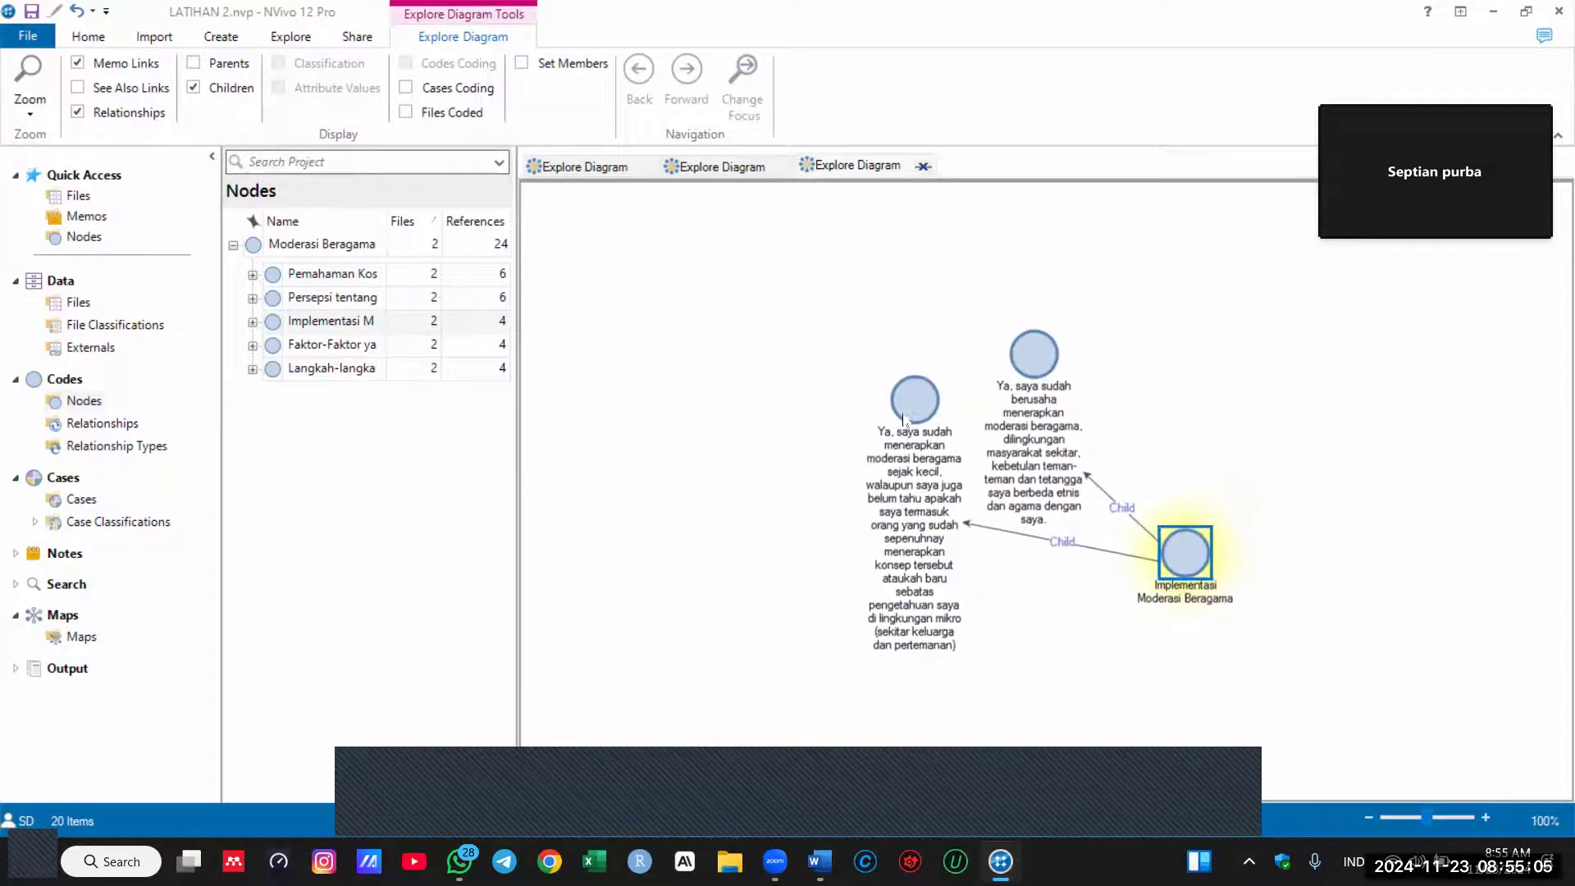
{"action": "left_click_drag", "start_coordinate": [904, 415], "coordinate": [852, 399]}
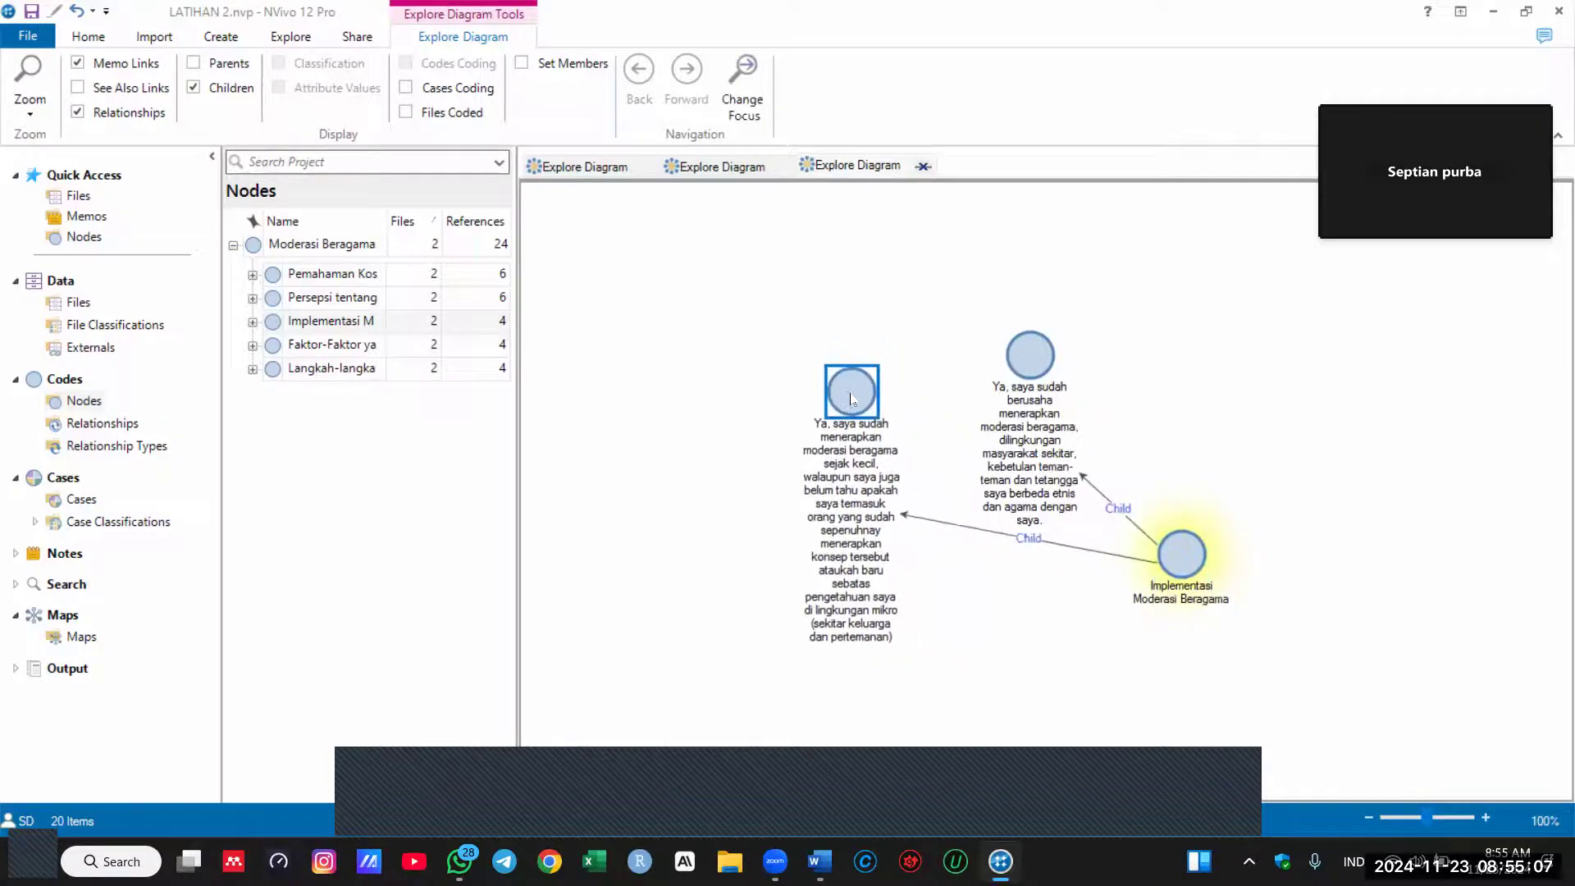
{"action": "left_click_drag", "start_coordinate": [1055, 359], "coordinate": [1029, 320]}
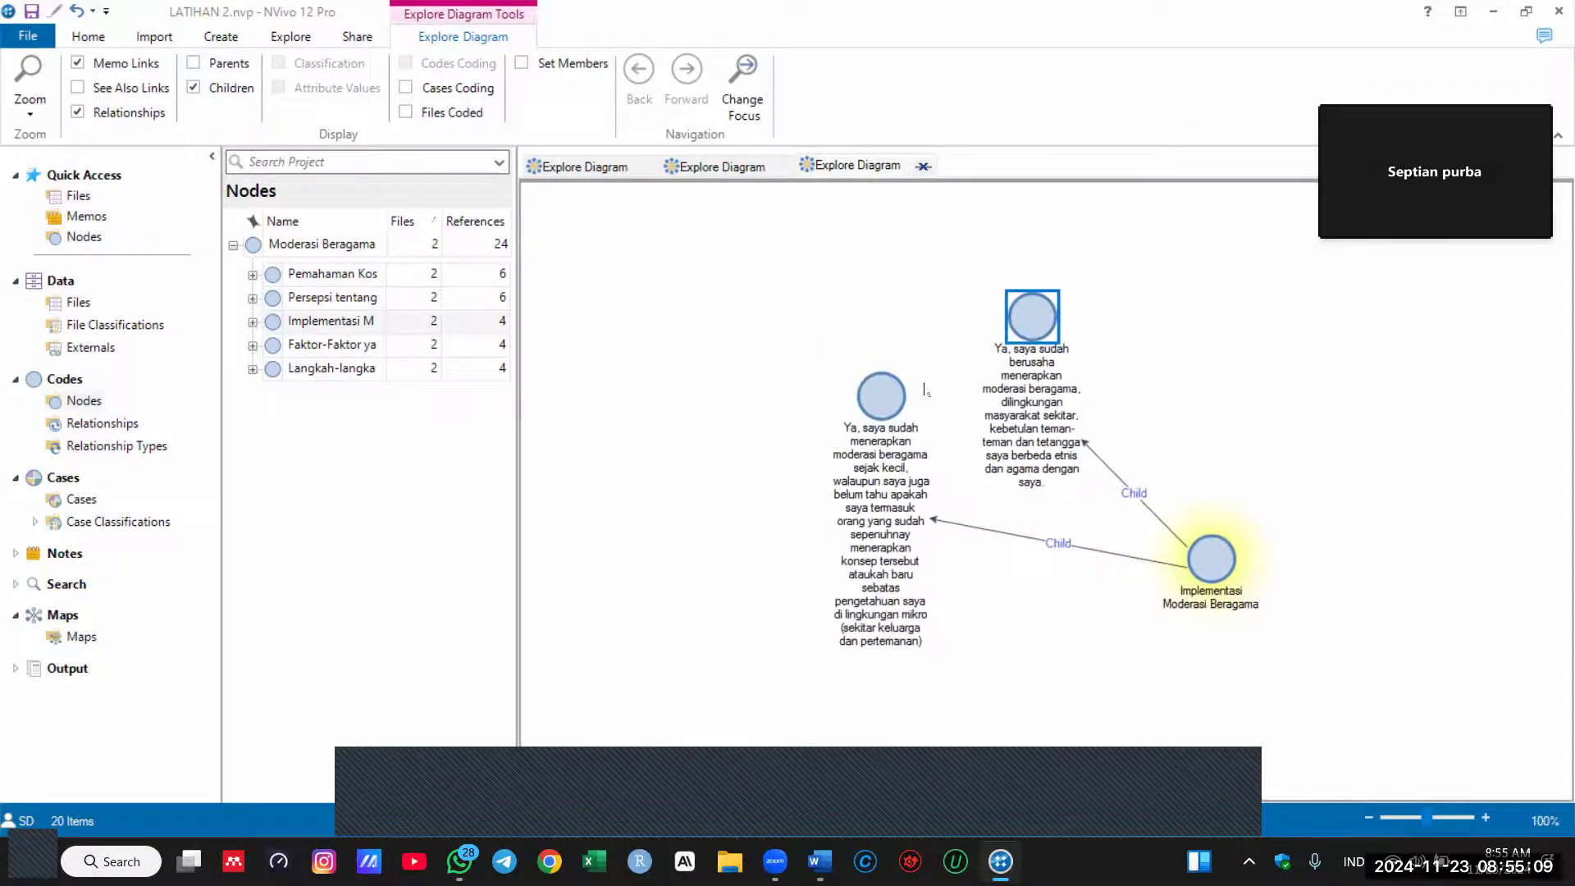
{"action": "left_click_drag", "start_coordinate": [871, 409], "coordinate": [1121, 288]}
{"action": "left_click_drag", "start_coordinate": [961, 395], "coordinate": [1214, 374]}
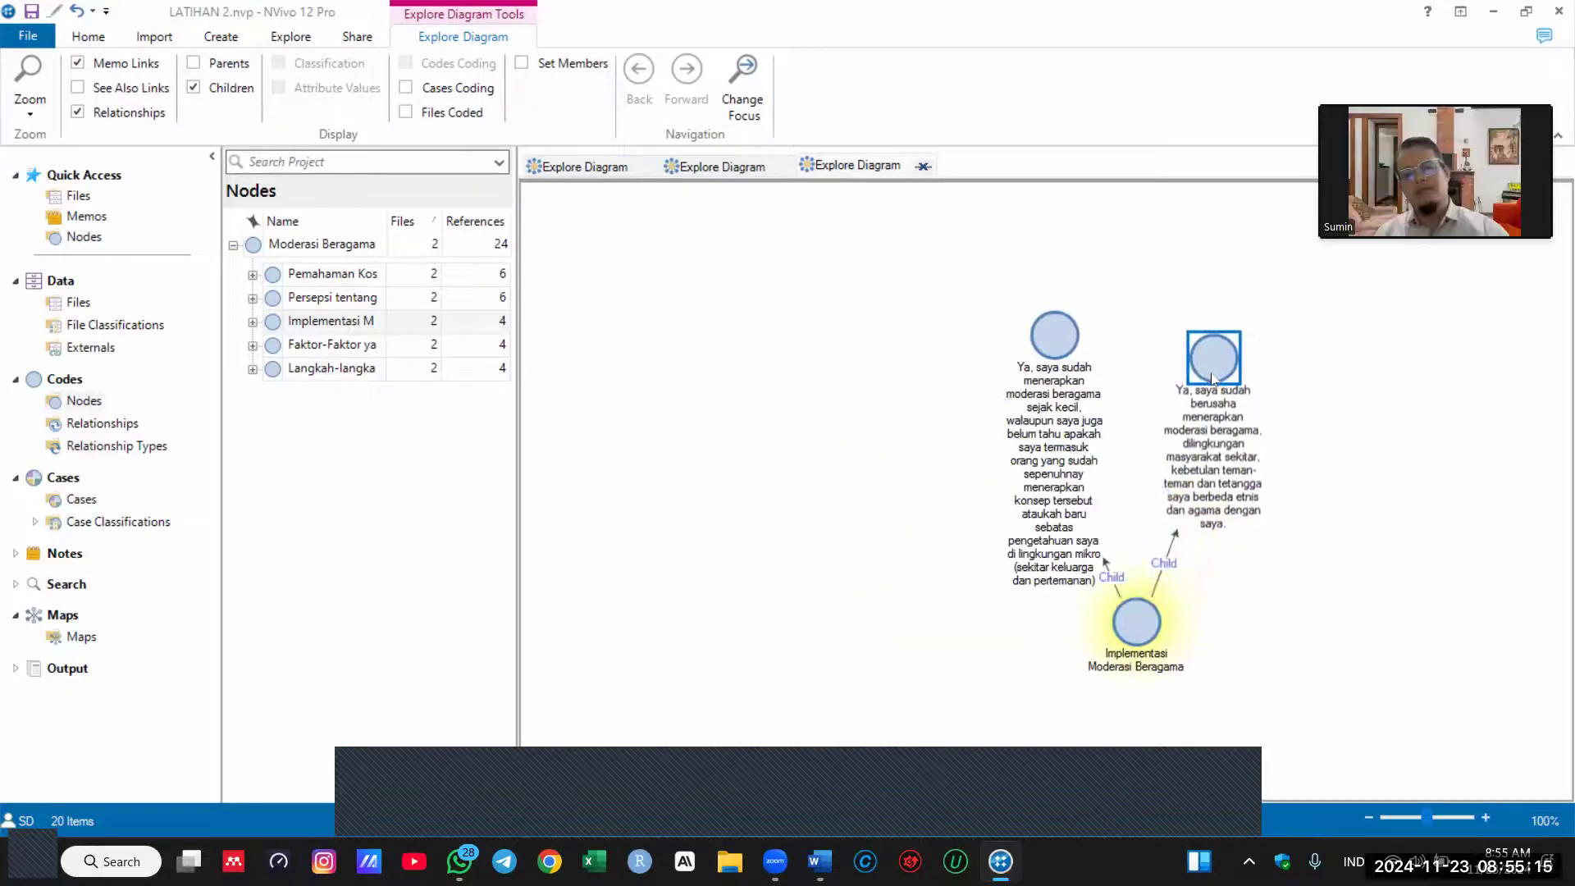
Step: Export the Implementasi diagram as a JPEG in the Mengajar Analisis Data folder, with a file name starting with Impleme
{"action": "right_click", "coordinate": [1240, 533]}
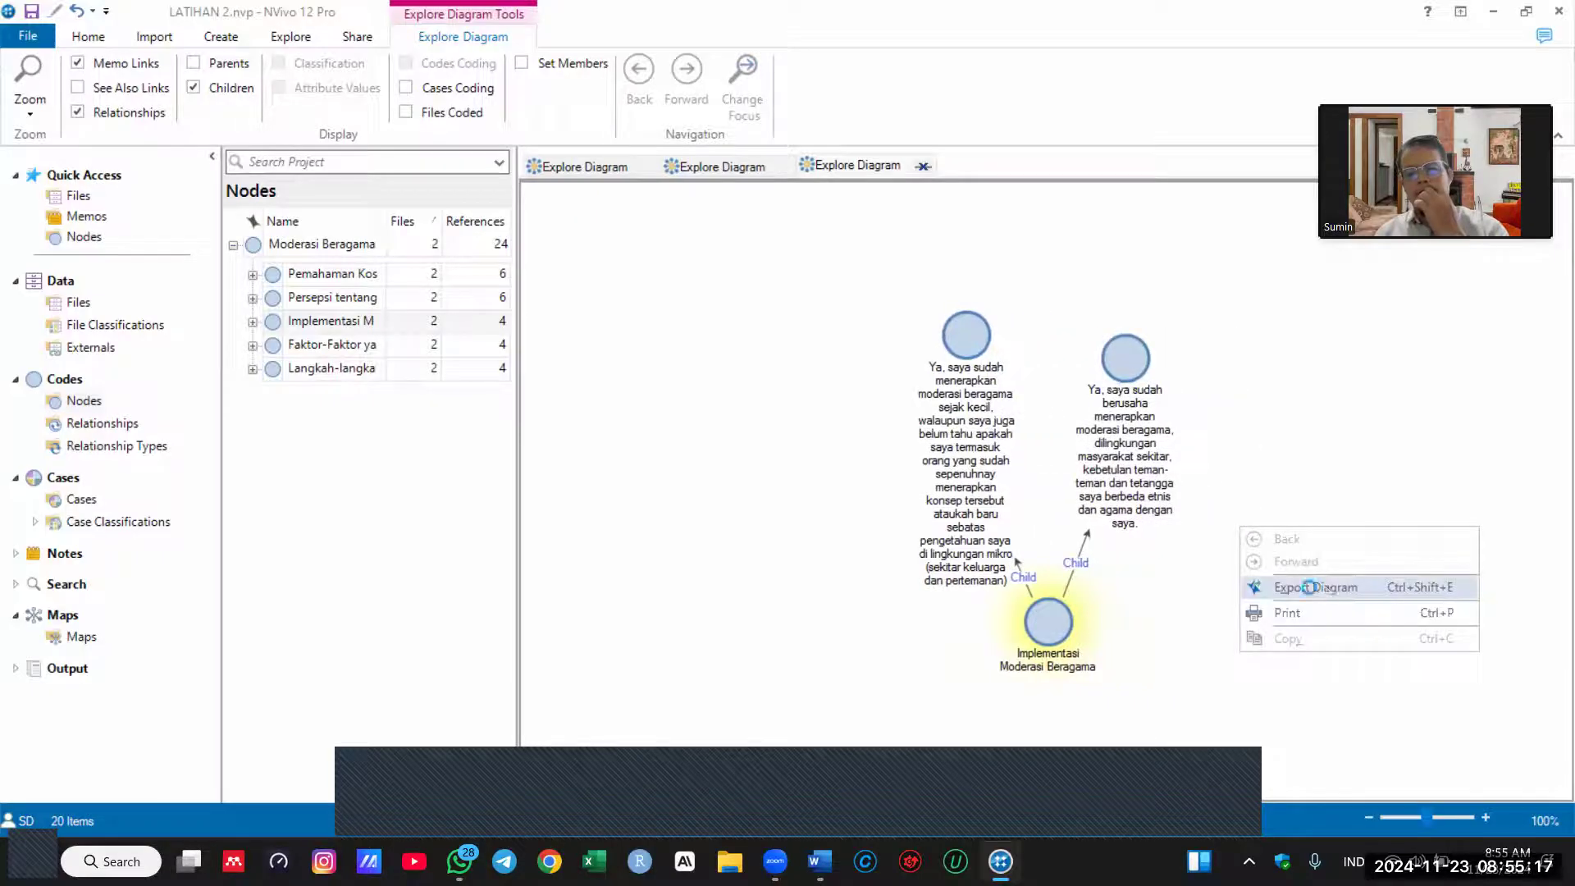
{"action": "left_click", "coordinate": [1312, 583]}
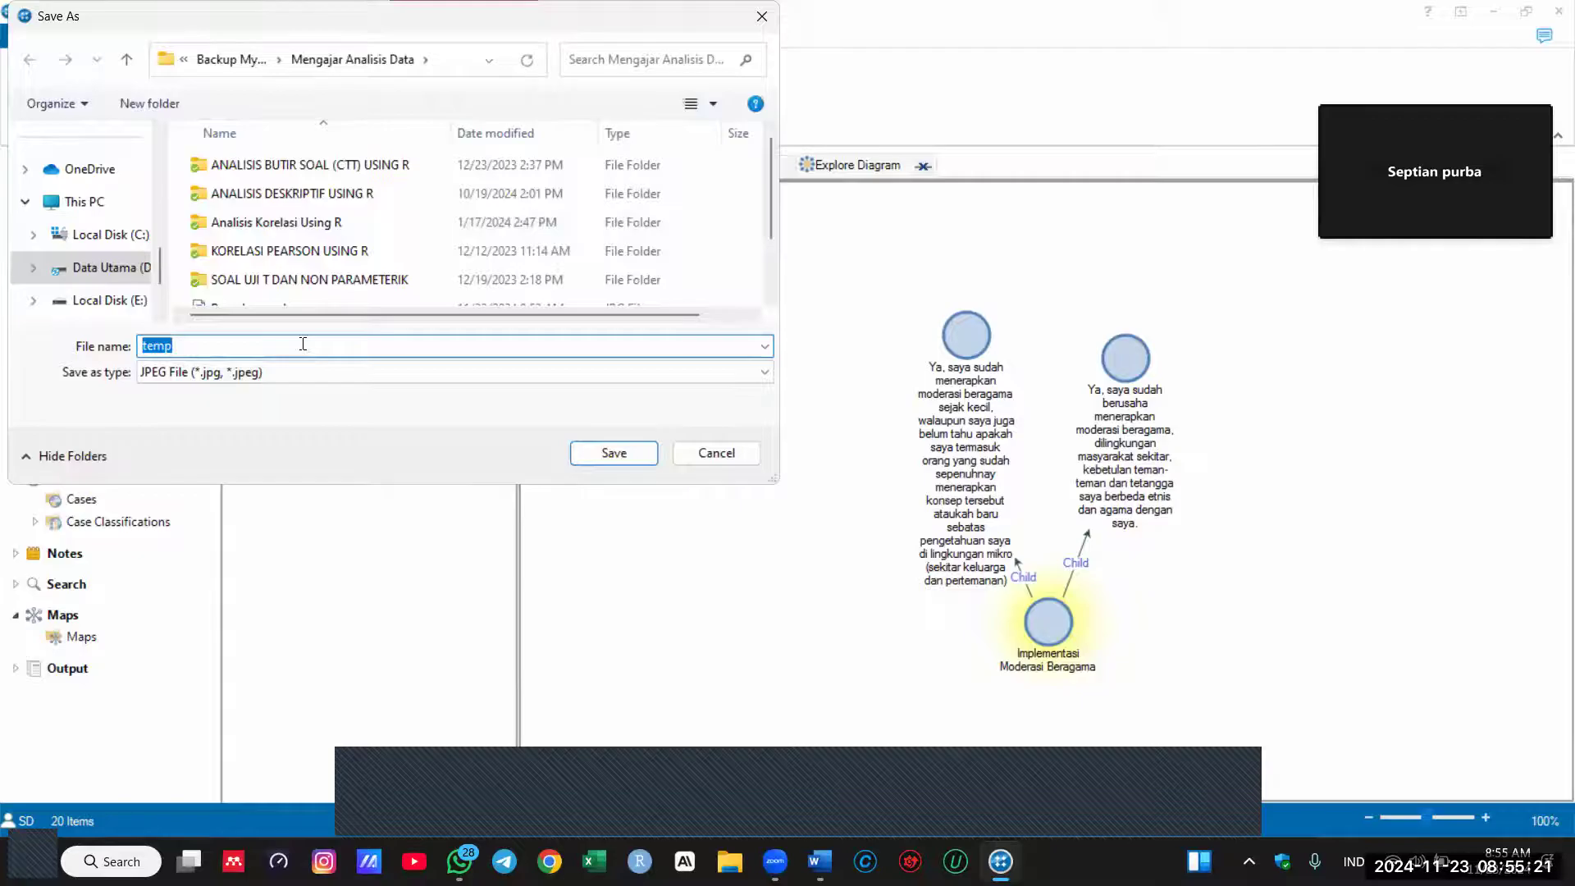
{"action": "type", "text": "Impl"}
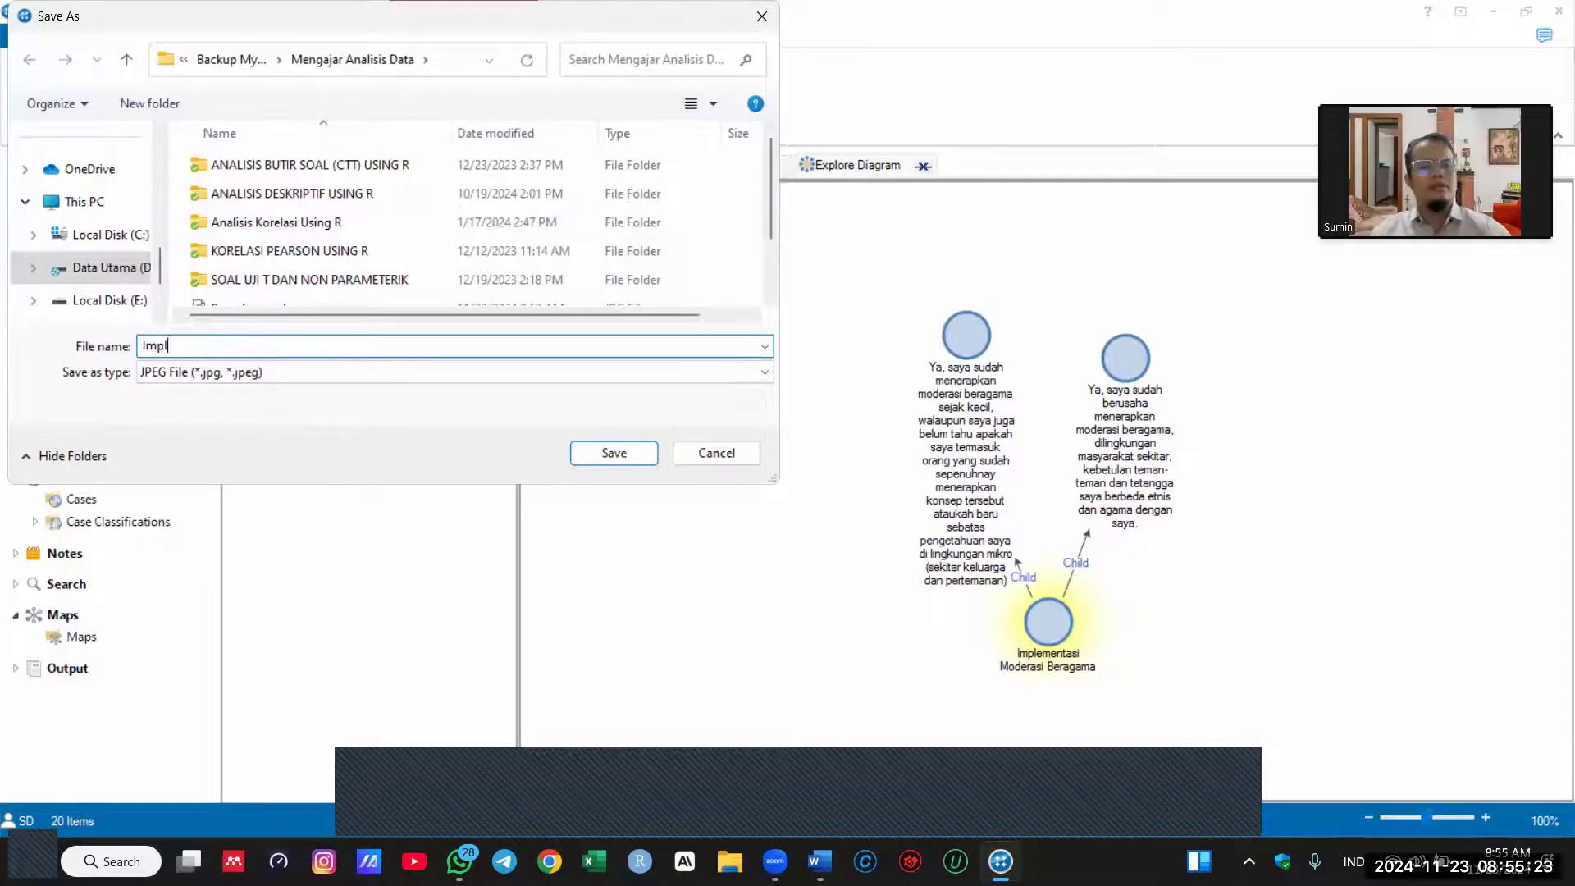
{"action": "type", "text": "eme"}
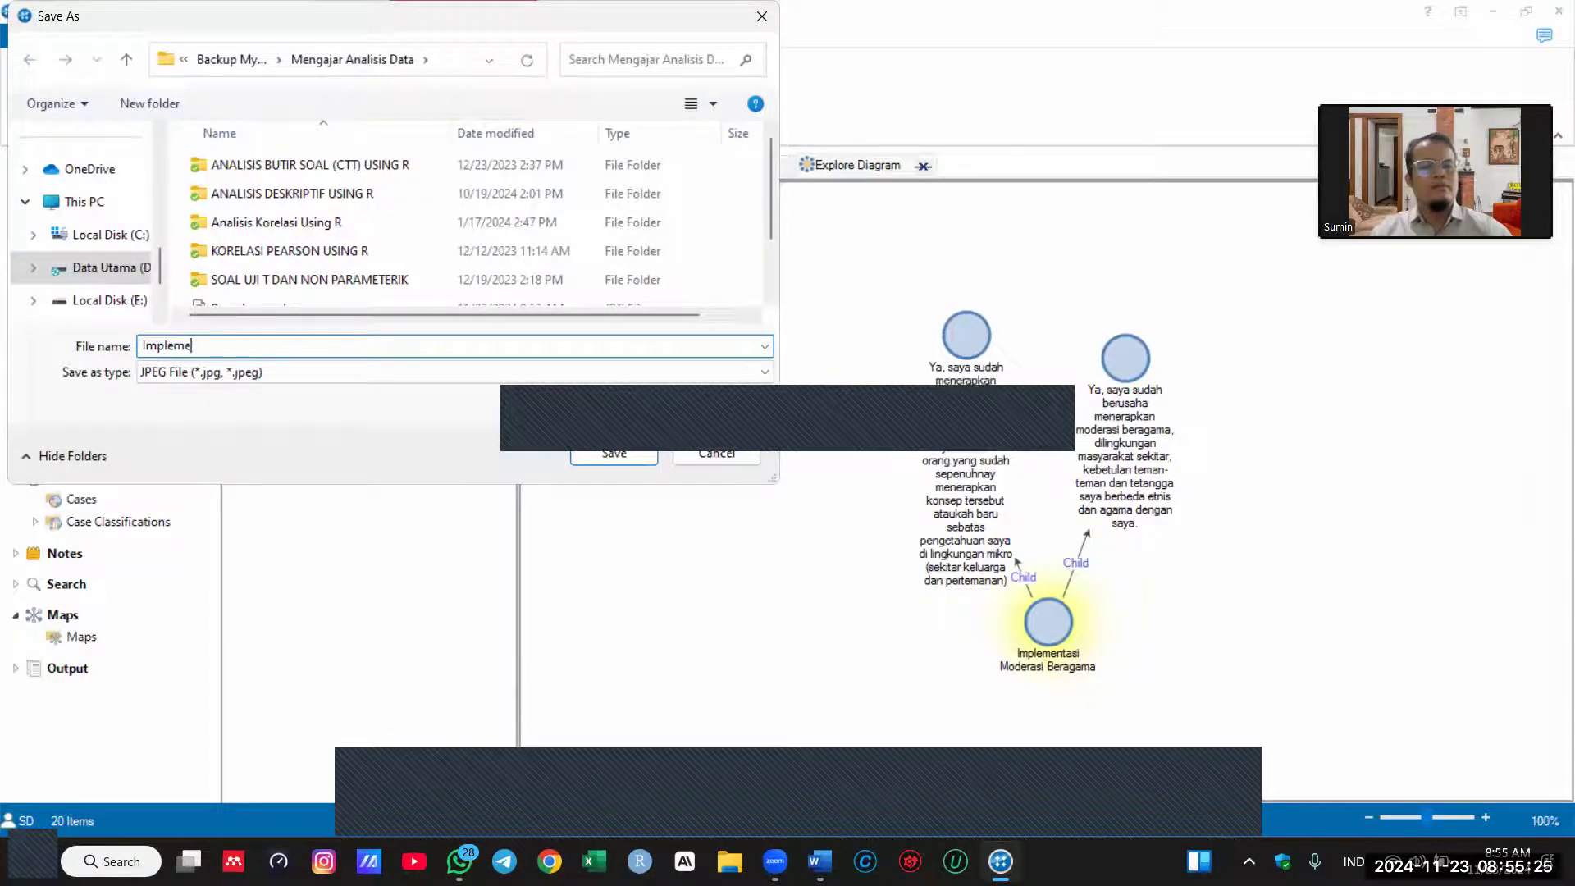
{"action": "key", "text": "Return"}
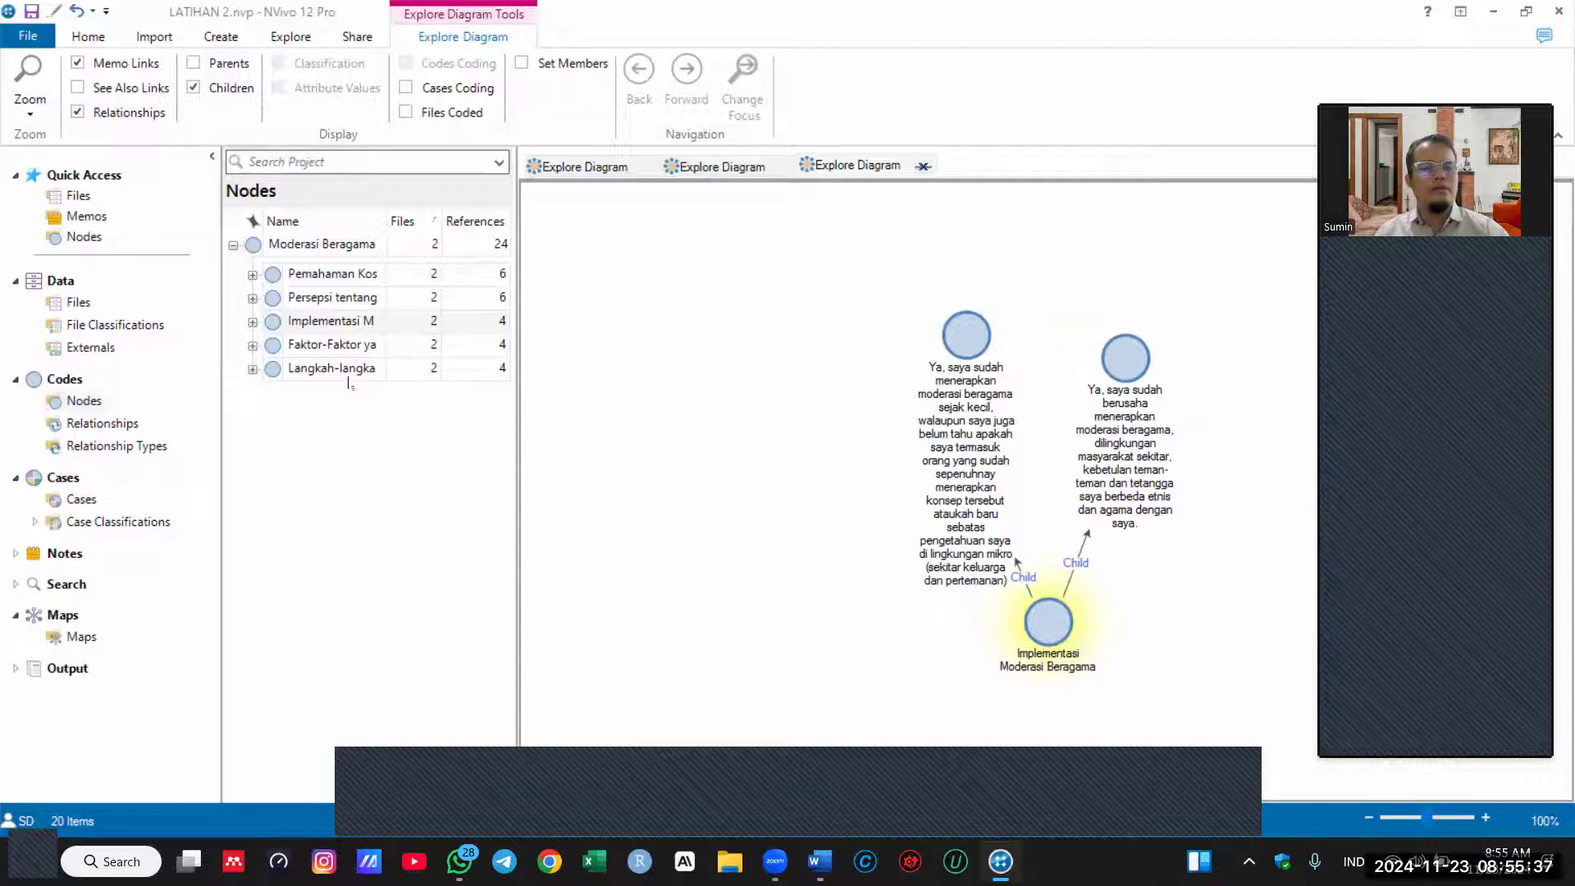
Step: Create an Explore Diagram of the Faktor-Faktor yang Menyebabkan Moderasi Beragama Di Anggap Penting node, showing children but no cases coding or files coded
{"action": "left_click", "coordinate": [340, 348]}
{"action": "right_click", "coordinate": [340, 348]}
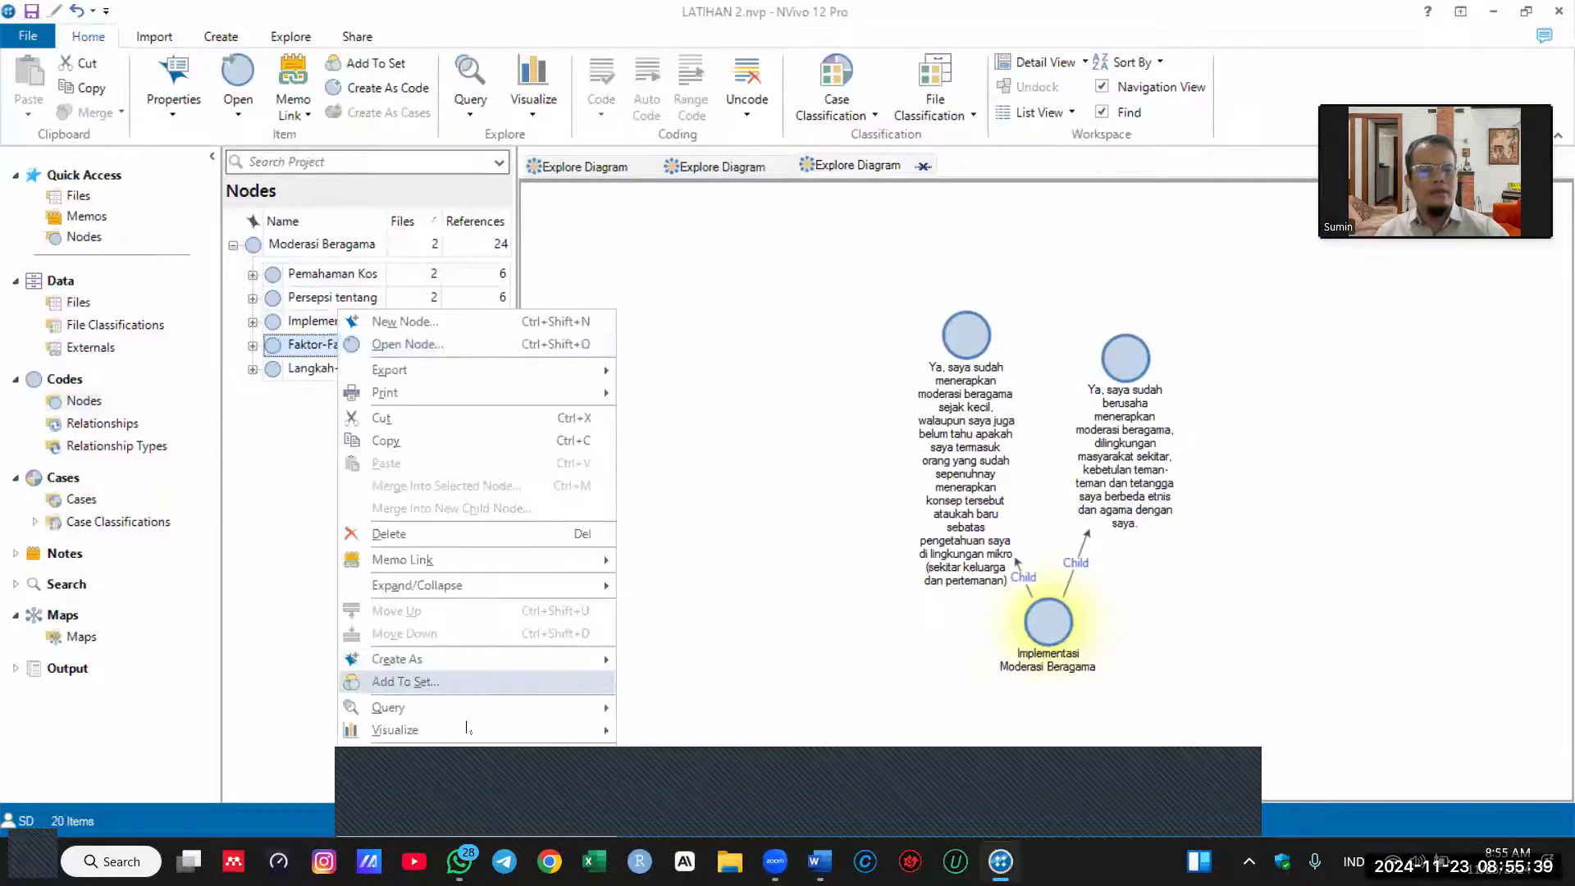
{"action": "mouse_move", "coordinate": [393, 730]}
{"action": "left_click", "coordinate": [704, 793]}
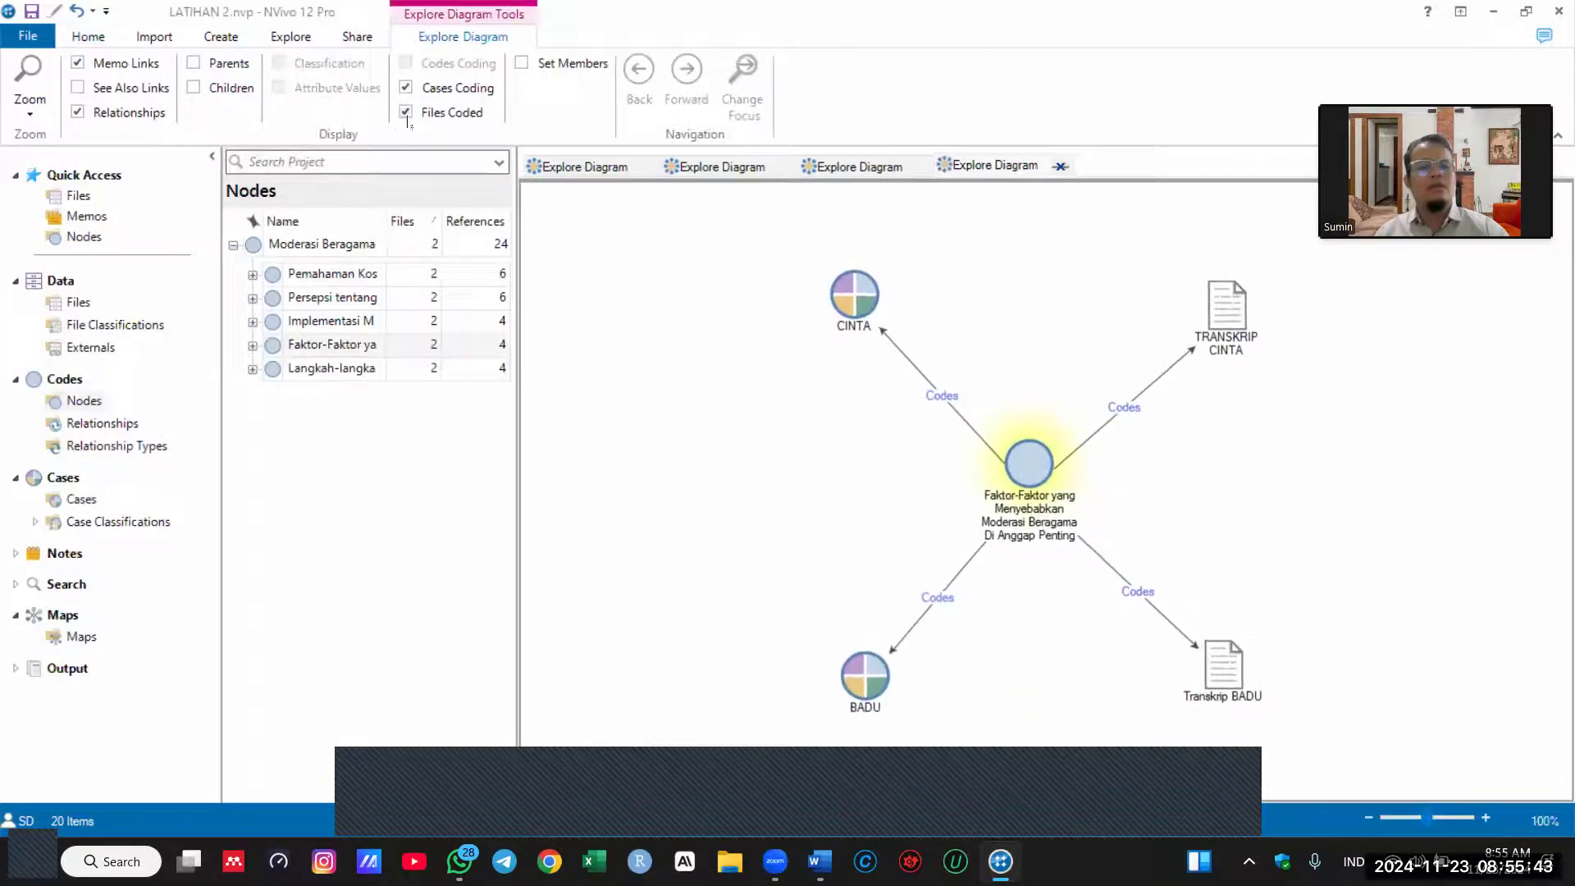
{"action": "left_click", "coordinate": [406, 112]}
{"action": "left_click", "coordinate": [406, 87]}
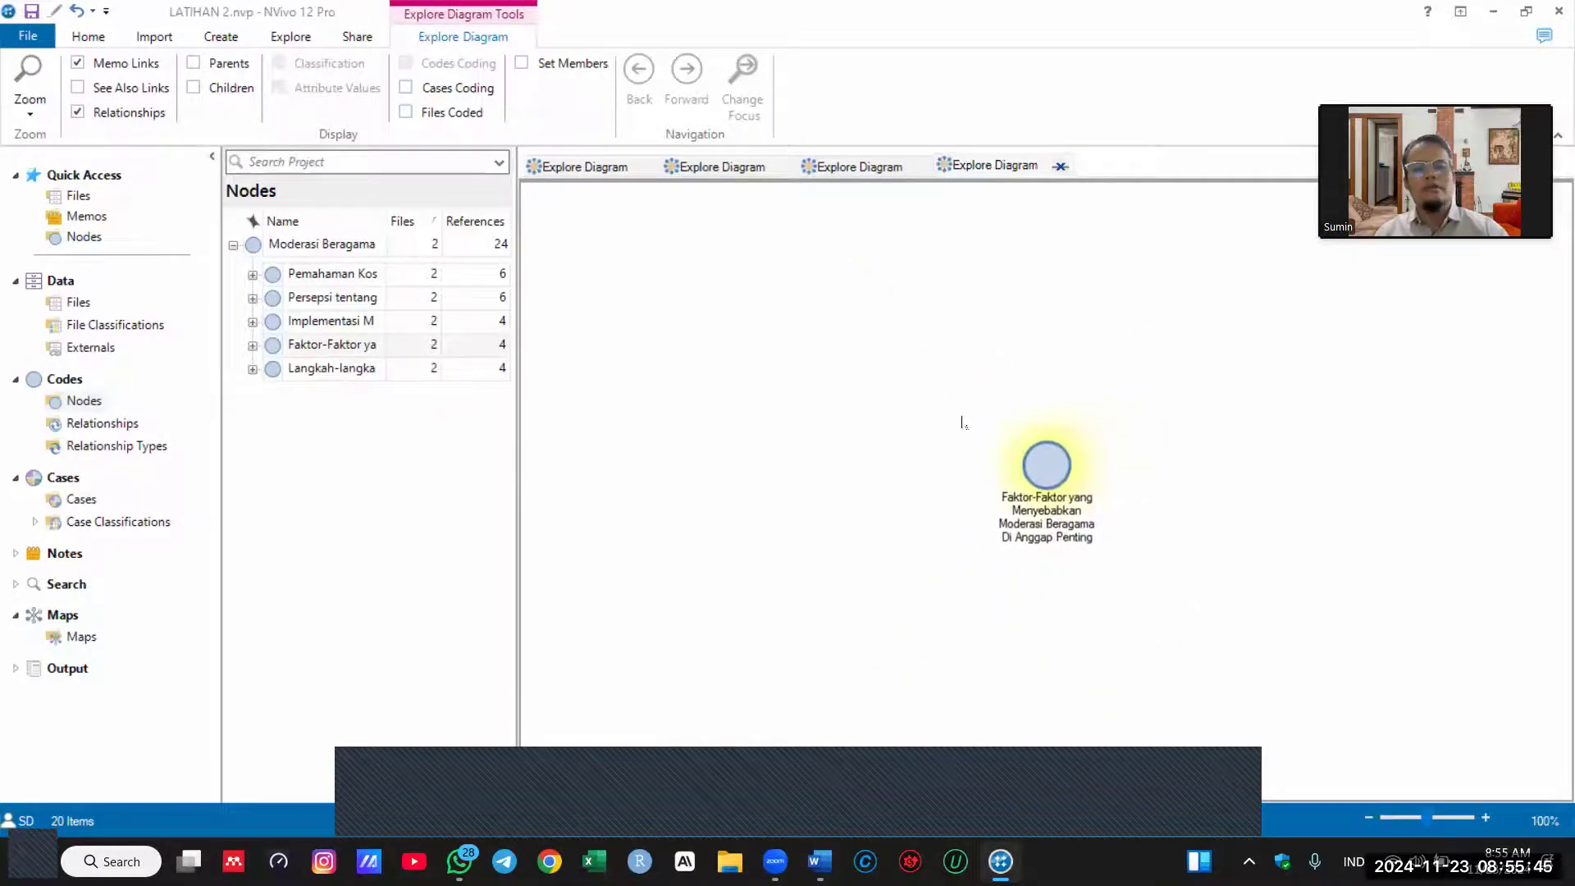
{"action": "left_click", "coordinate": [194, 87]}
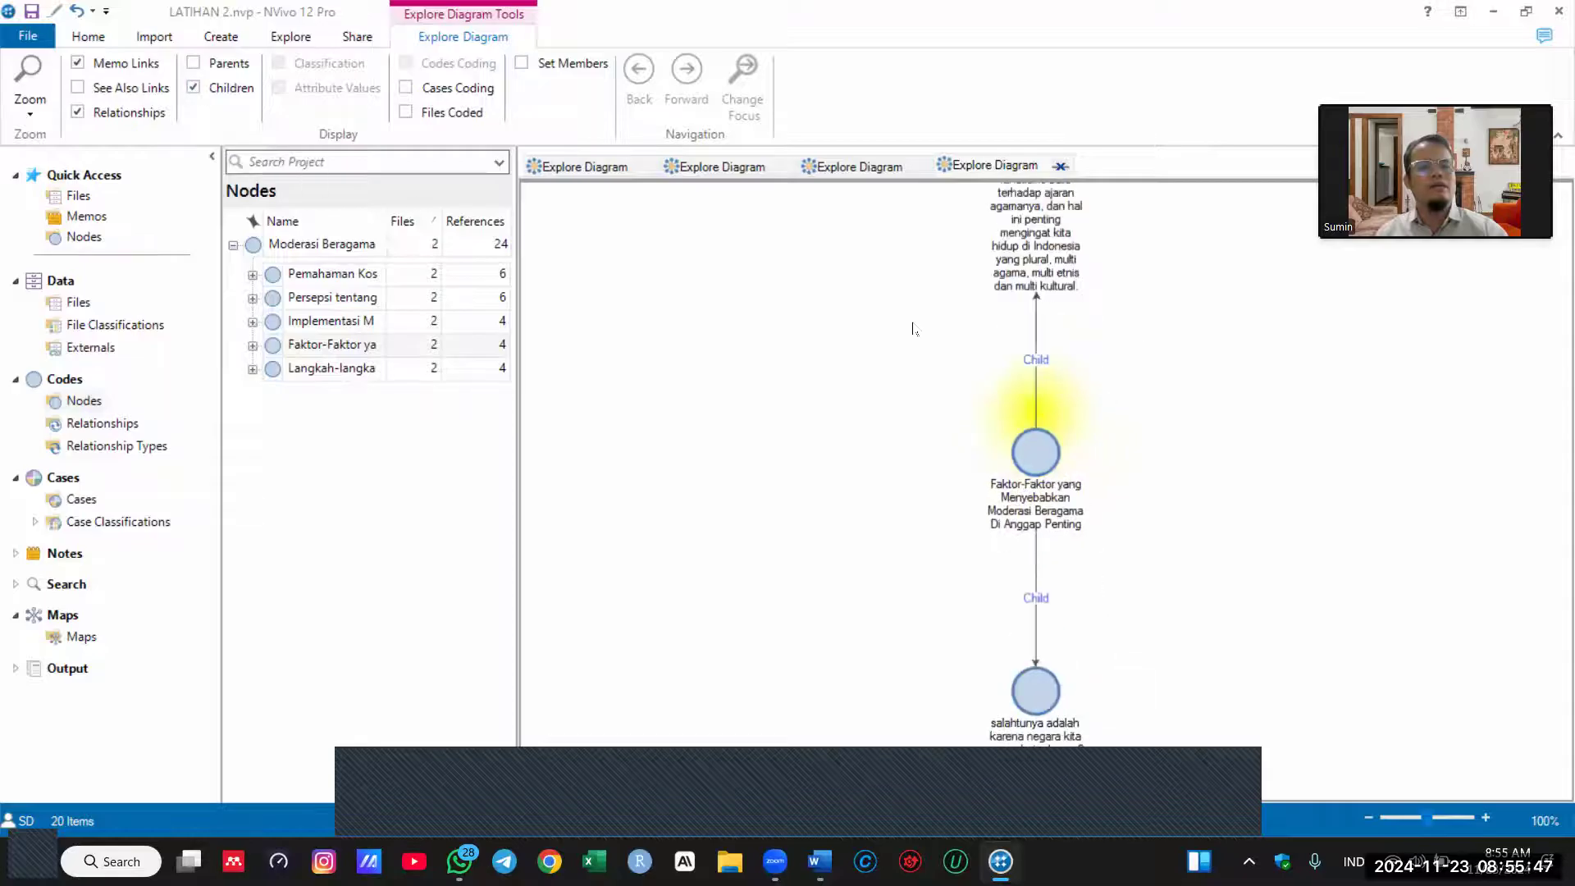
Step: Spread the two child nodes apart above the Faktor-Faktor node
{"action": "left_click_drag", "start_coordinate": [1042, 654], "coordinate": [932, 230]}
{"action": "left_click", "coordinate": [1101, 574]}
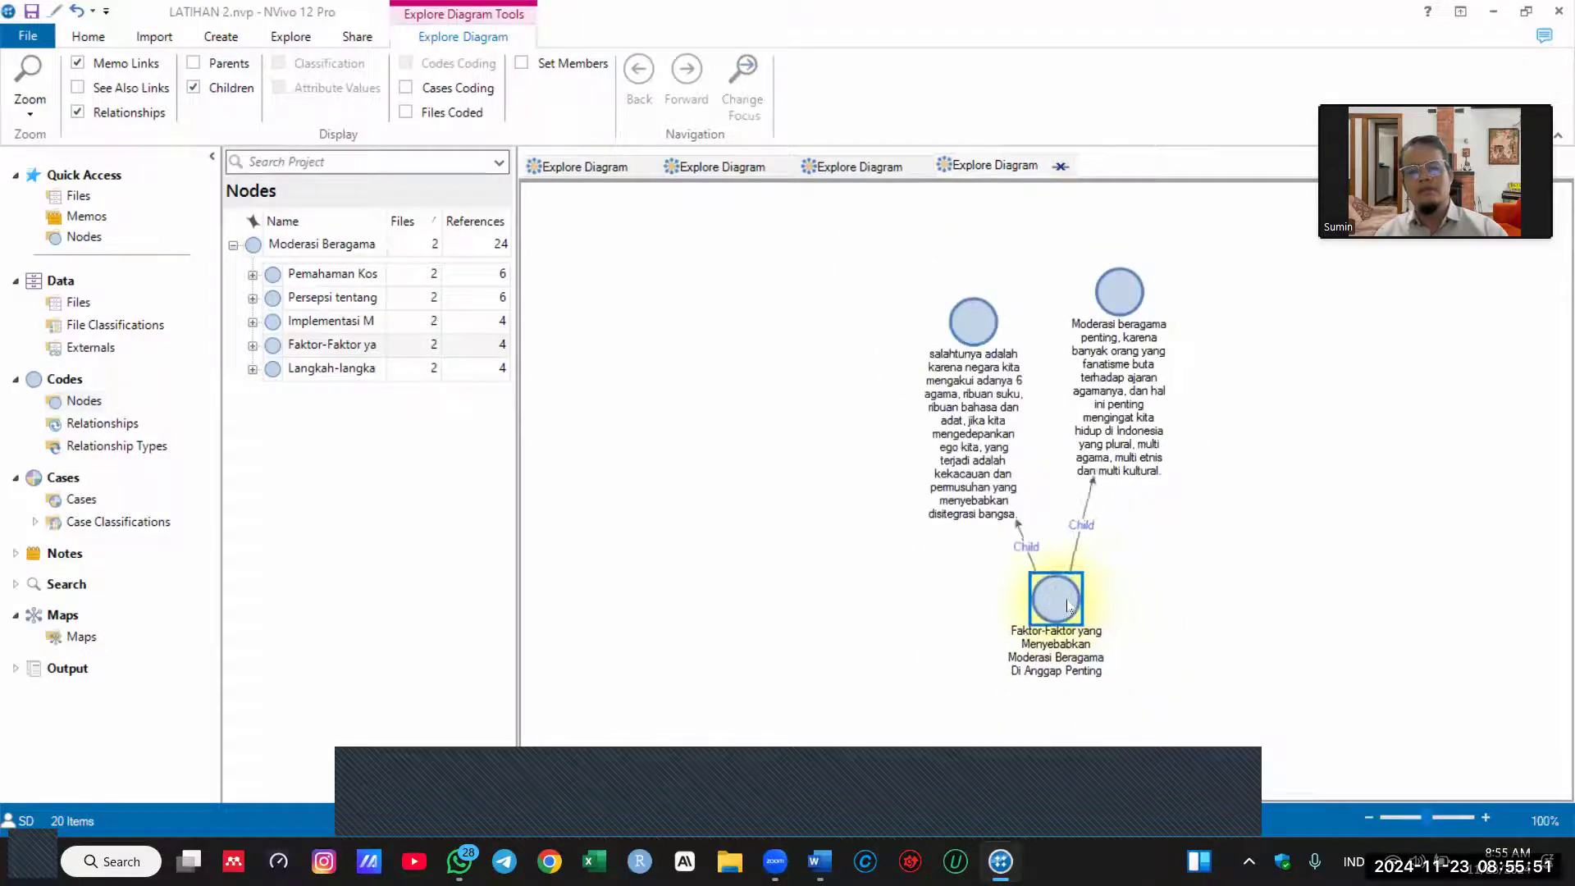
{"action": "left_click_drag", "start_coordinate": [1122, 315], "coordinate": [1165, 357]}
{"action": "left_click_drag", "start_coordinate": [960, 360], "coordinate": [946, 389]}
{"action": "left_click", "coordinate": [869, 235]}
Step: Export the Faktor-Faktor diagram as a JPEG named Faktor-faktor in the Mengajar Analisis Data folder
{"action": "right_click", "coordinate": [804, 293]}
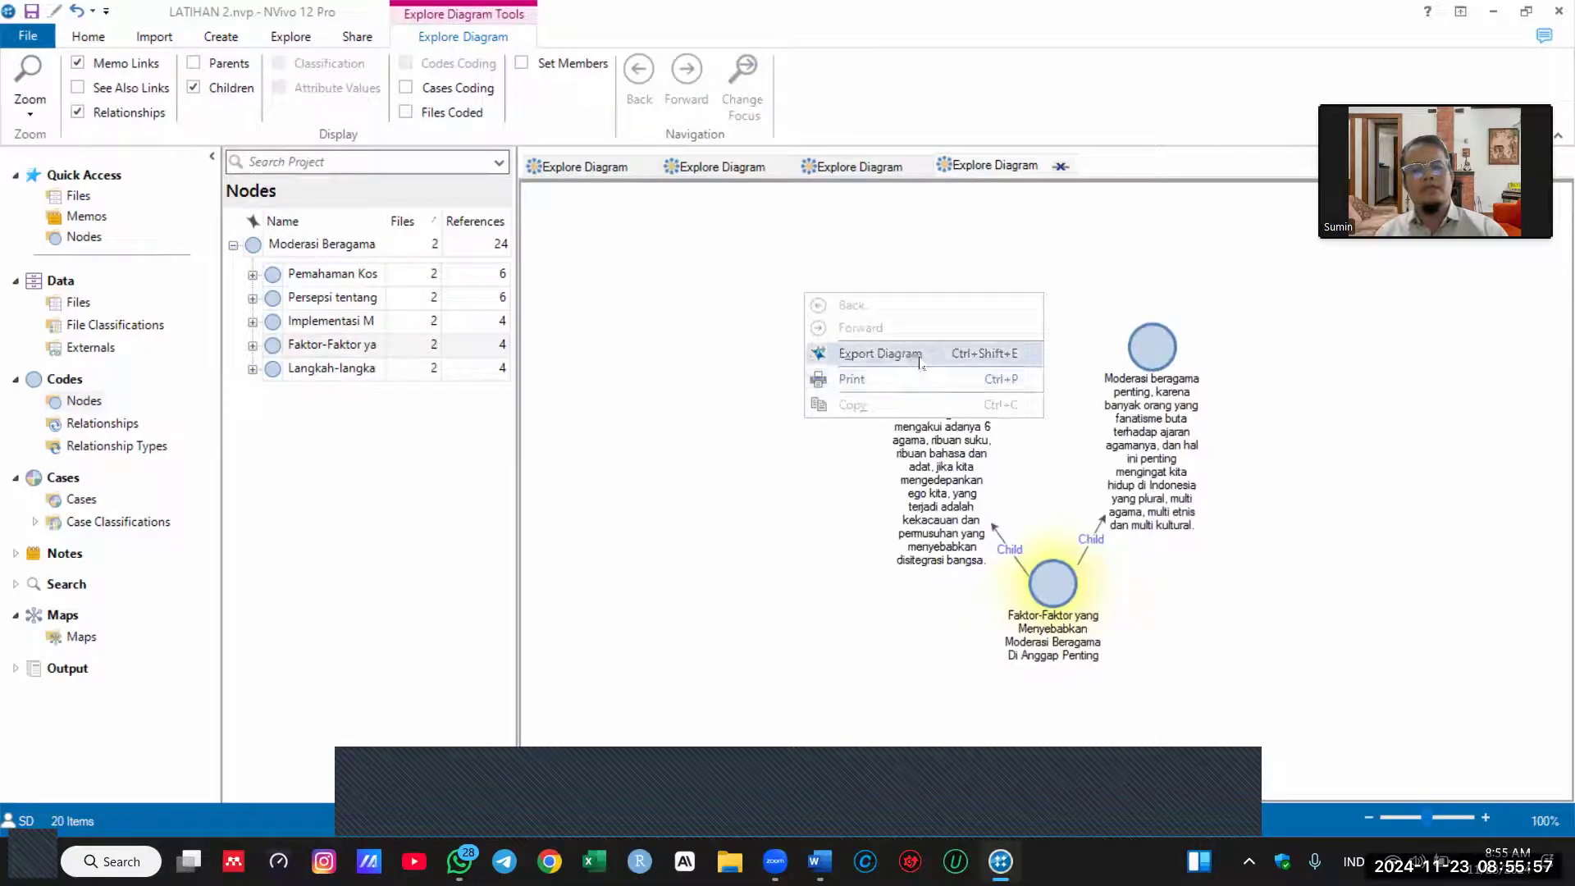
{"action": "left_click", "coordinate": [838, 453]}
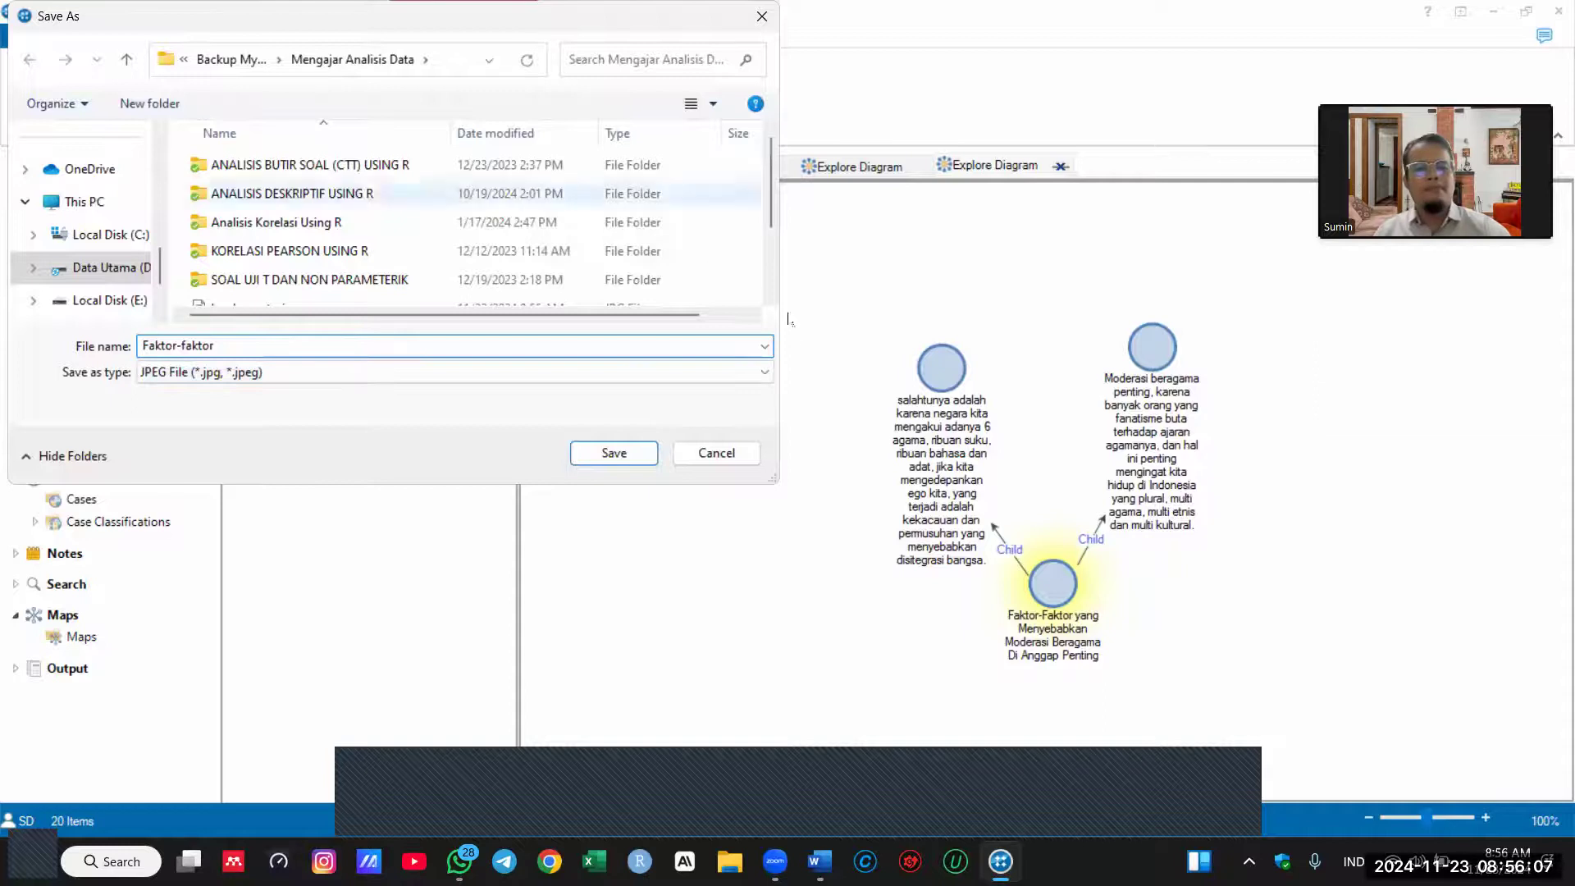
{"action": "left_click", "coordinate": [631, 453]}
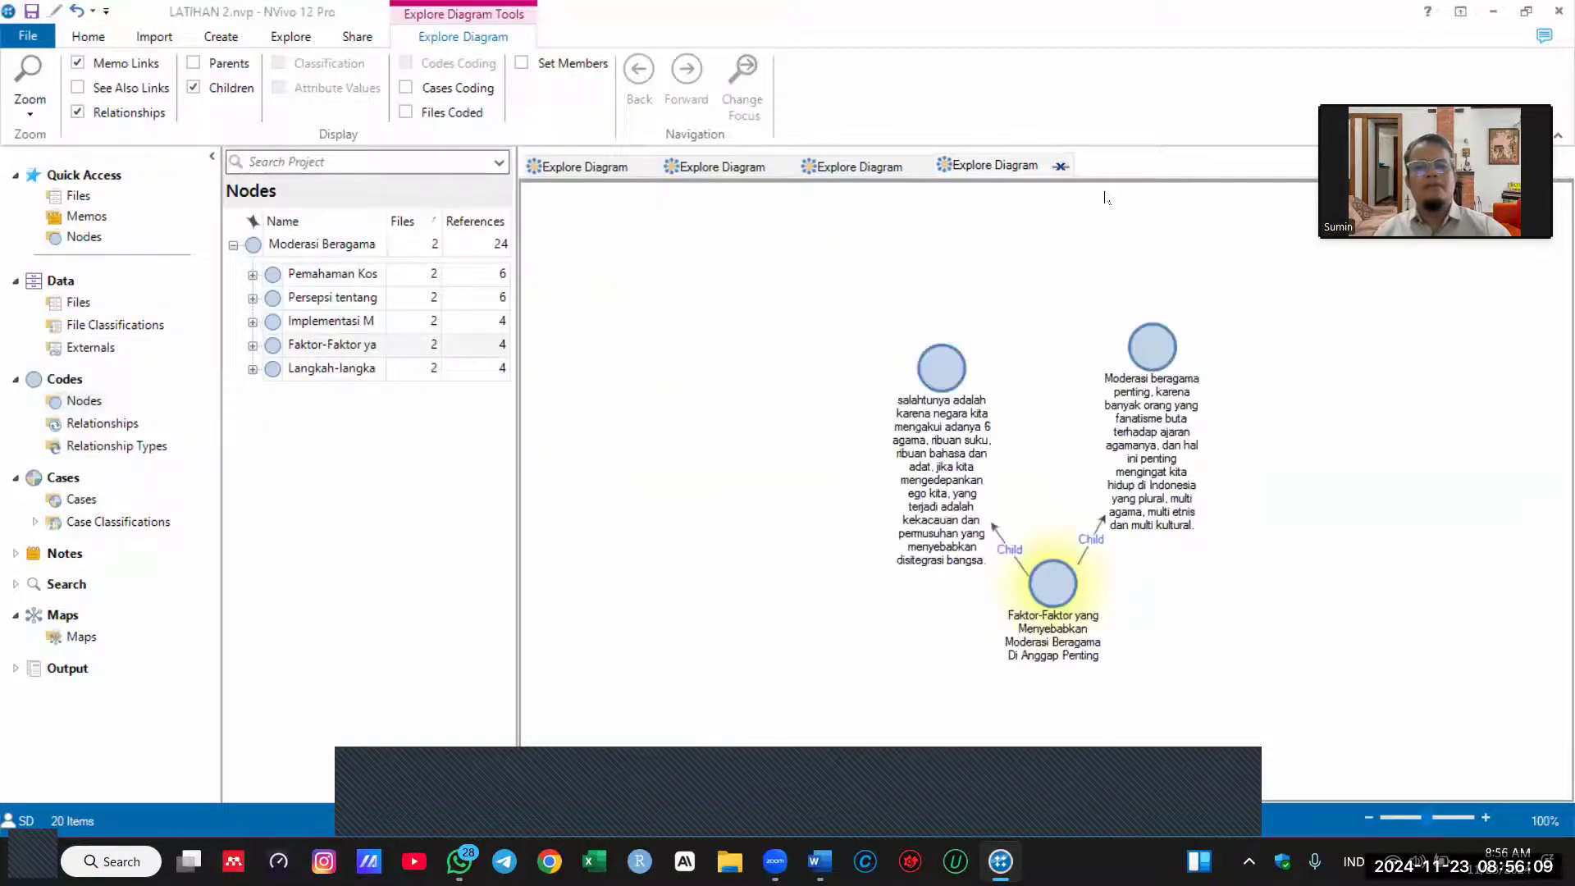
Step: Close all the open Explore Diagrams
{"action": "left_click", "coordinate": [1060, 166]}
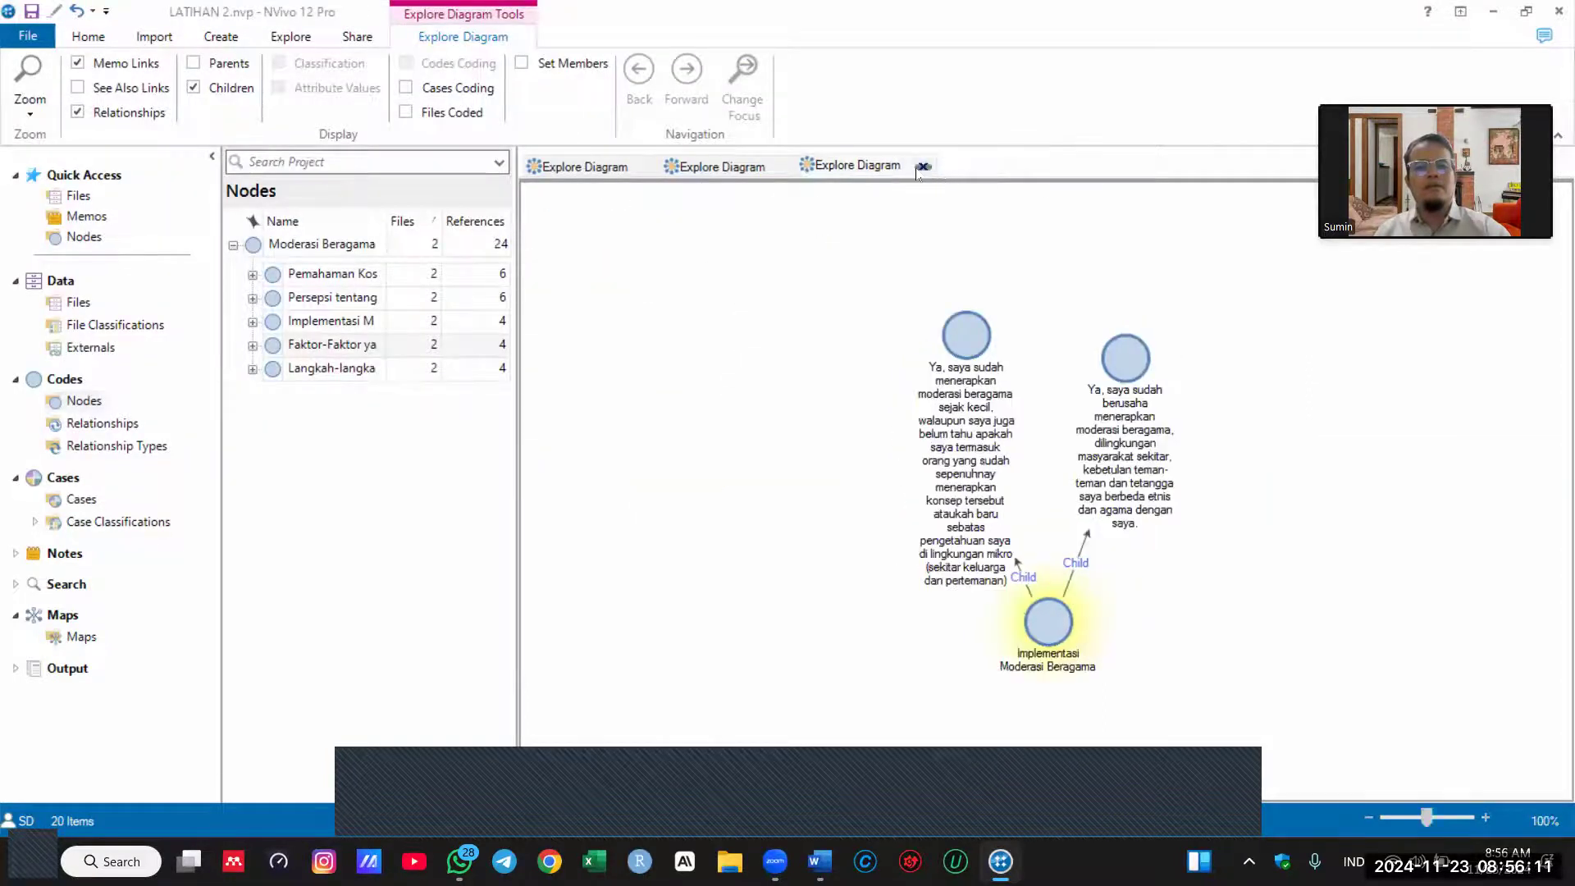
{"action": "left_click", "coordinate": [924, 167]}
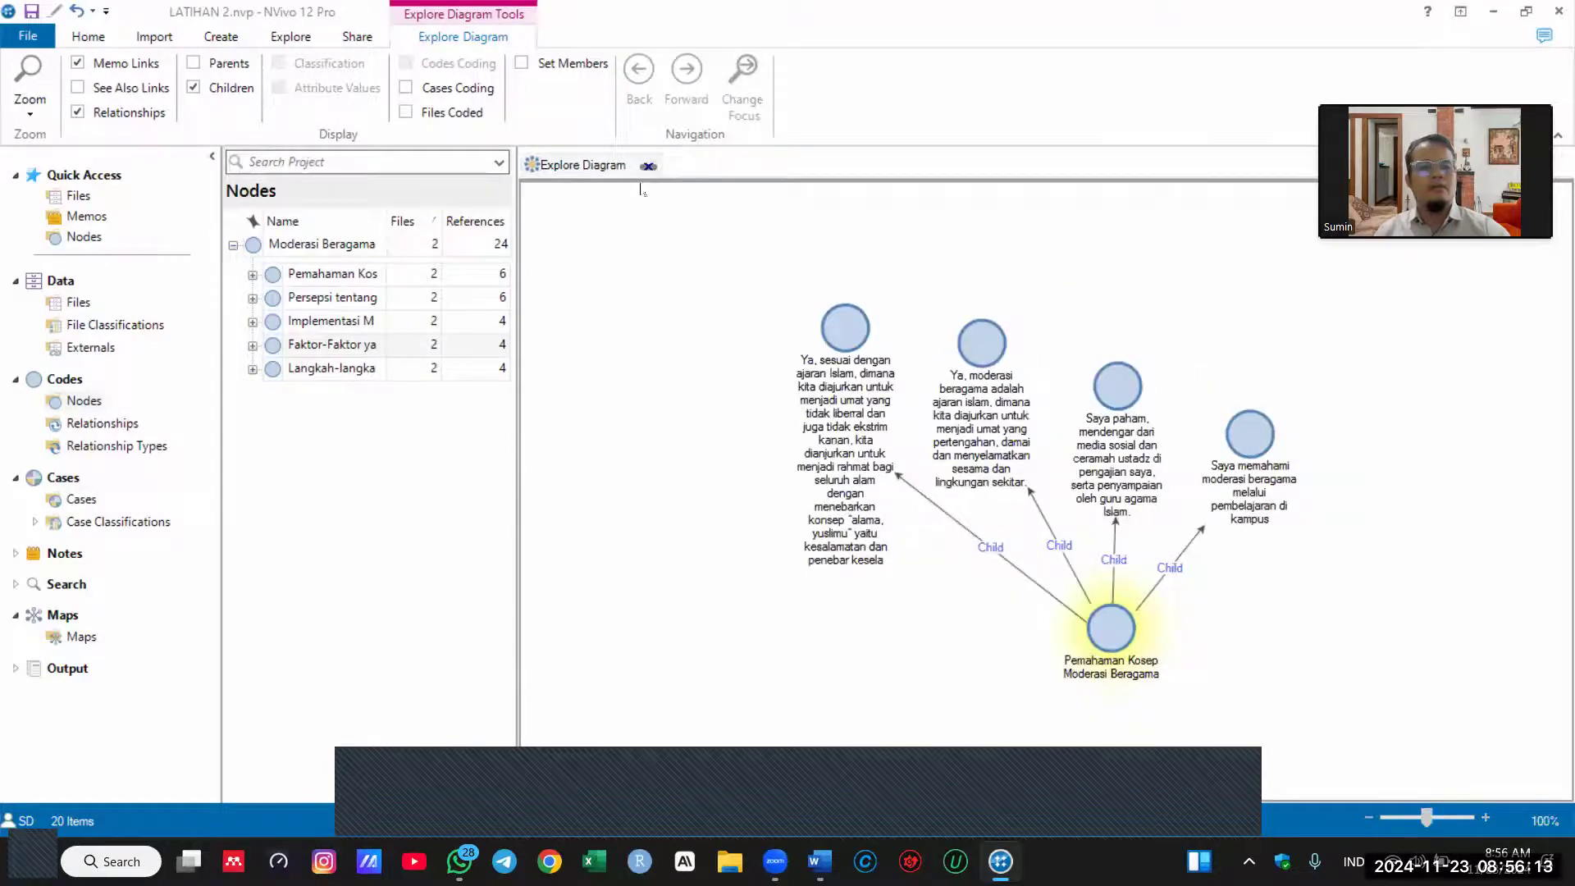
{"action": "left_click", "coordinate": [649, 166]}
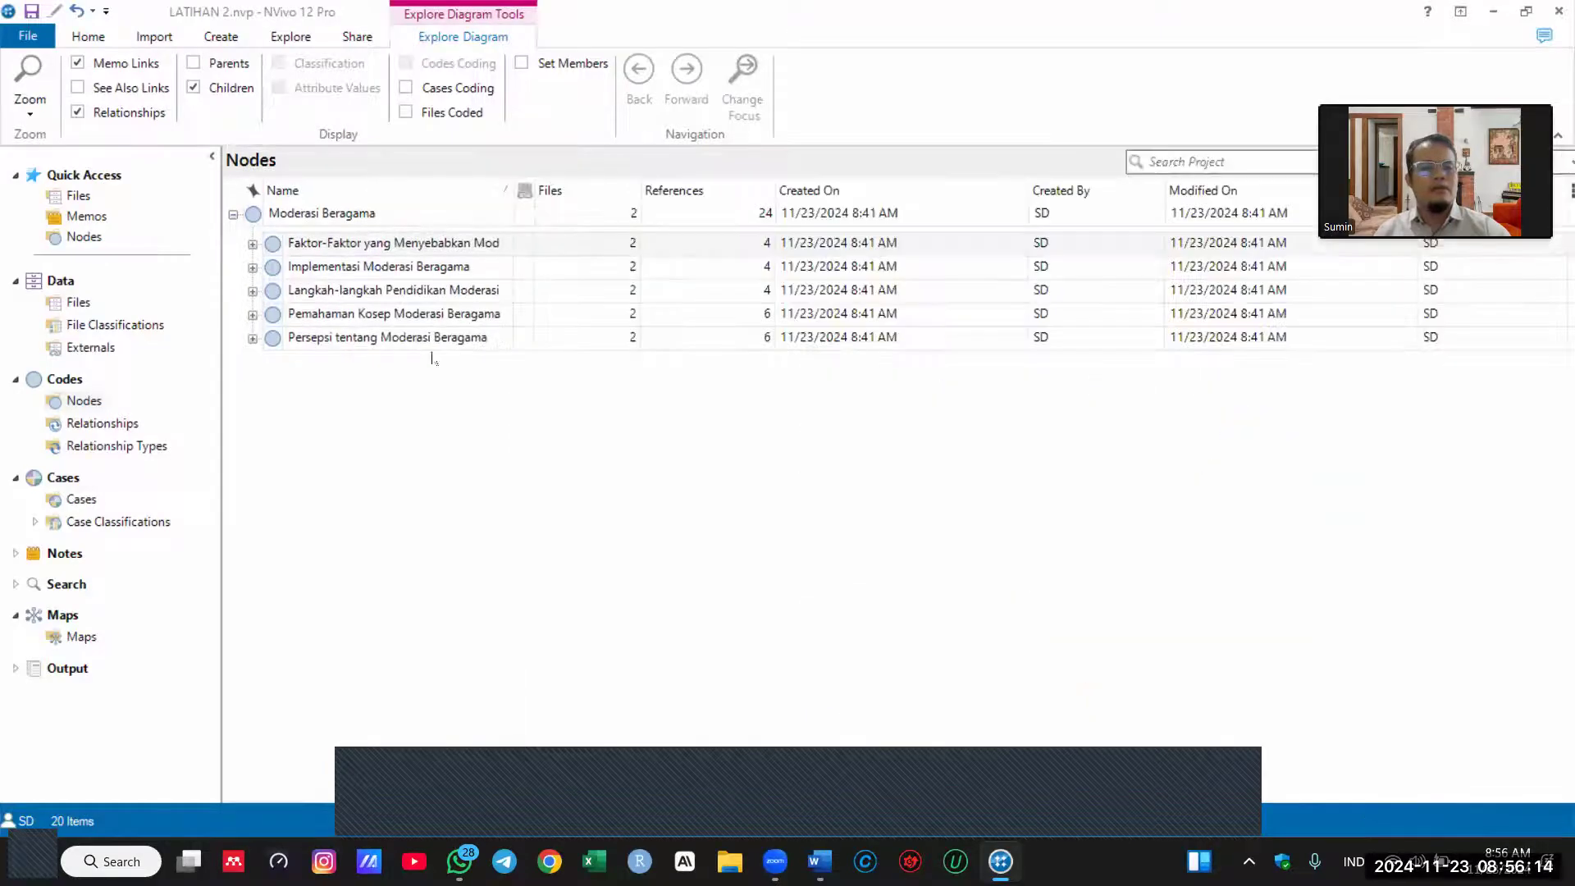
Step: Create an Explore Diagram of the Langkah-langkah Pendidikan Moderasi Beragama node with only its children shown, and arrange both child nodes above it
{"action": "left_click", "coordinate": [375, 290]}
{"action": "right_click", "coordinate": [375, 292]}
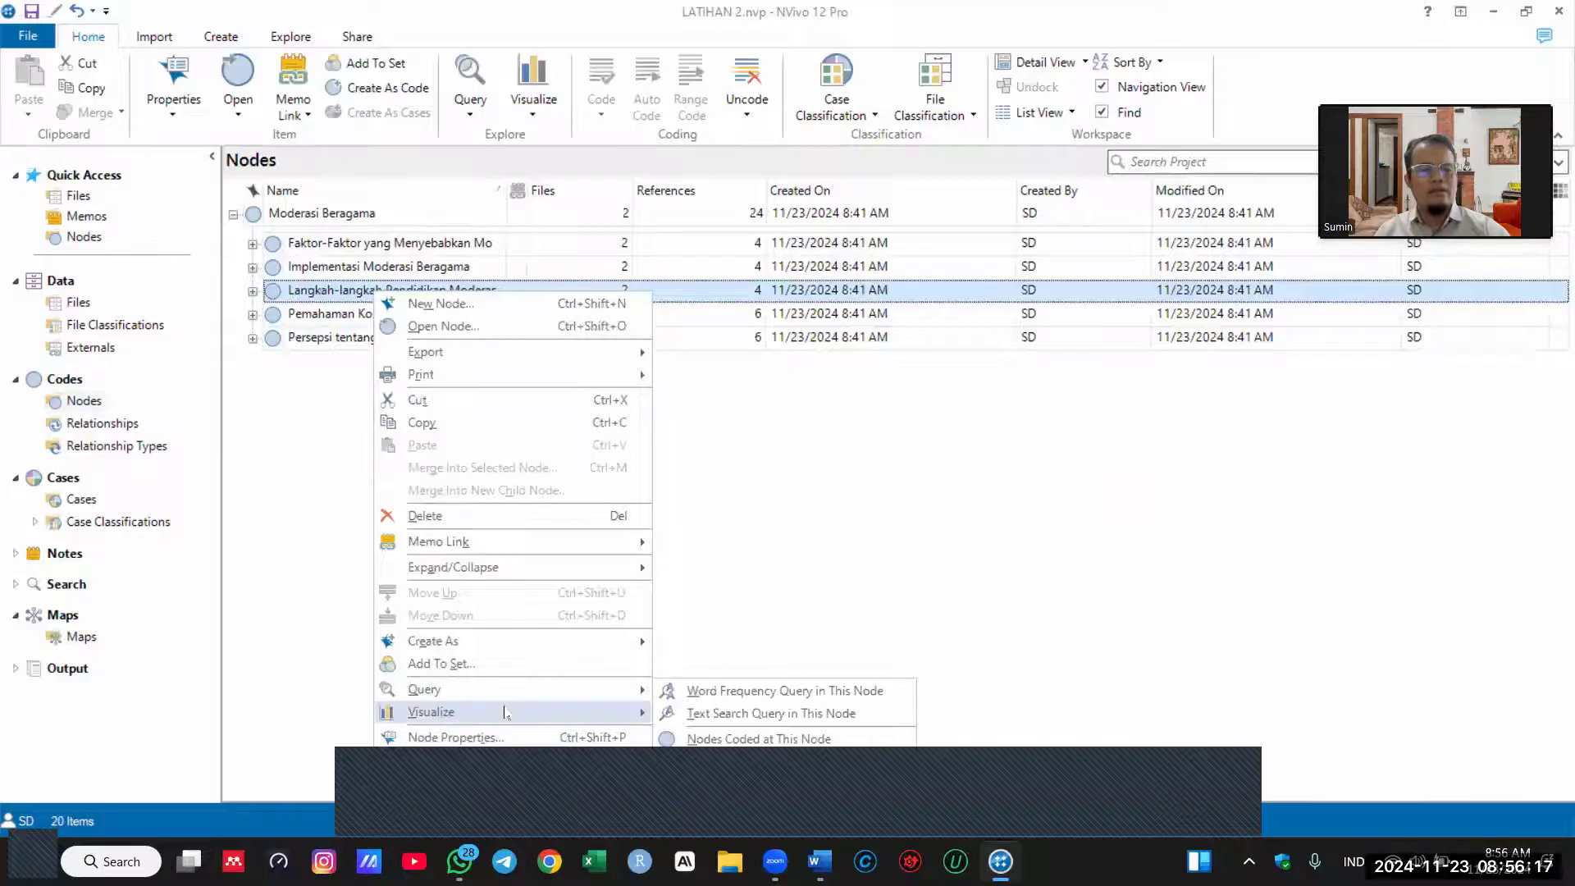
{"action": "left_click", "coordinate": [741, 790]}
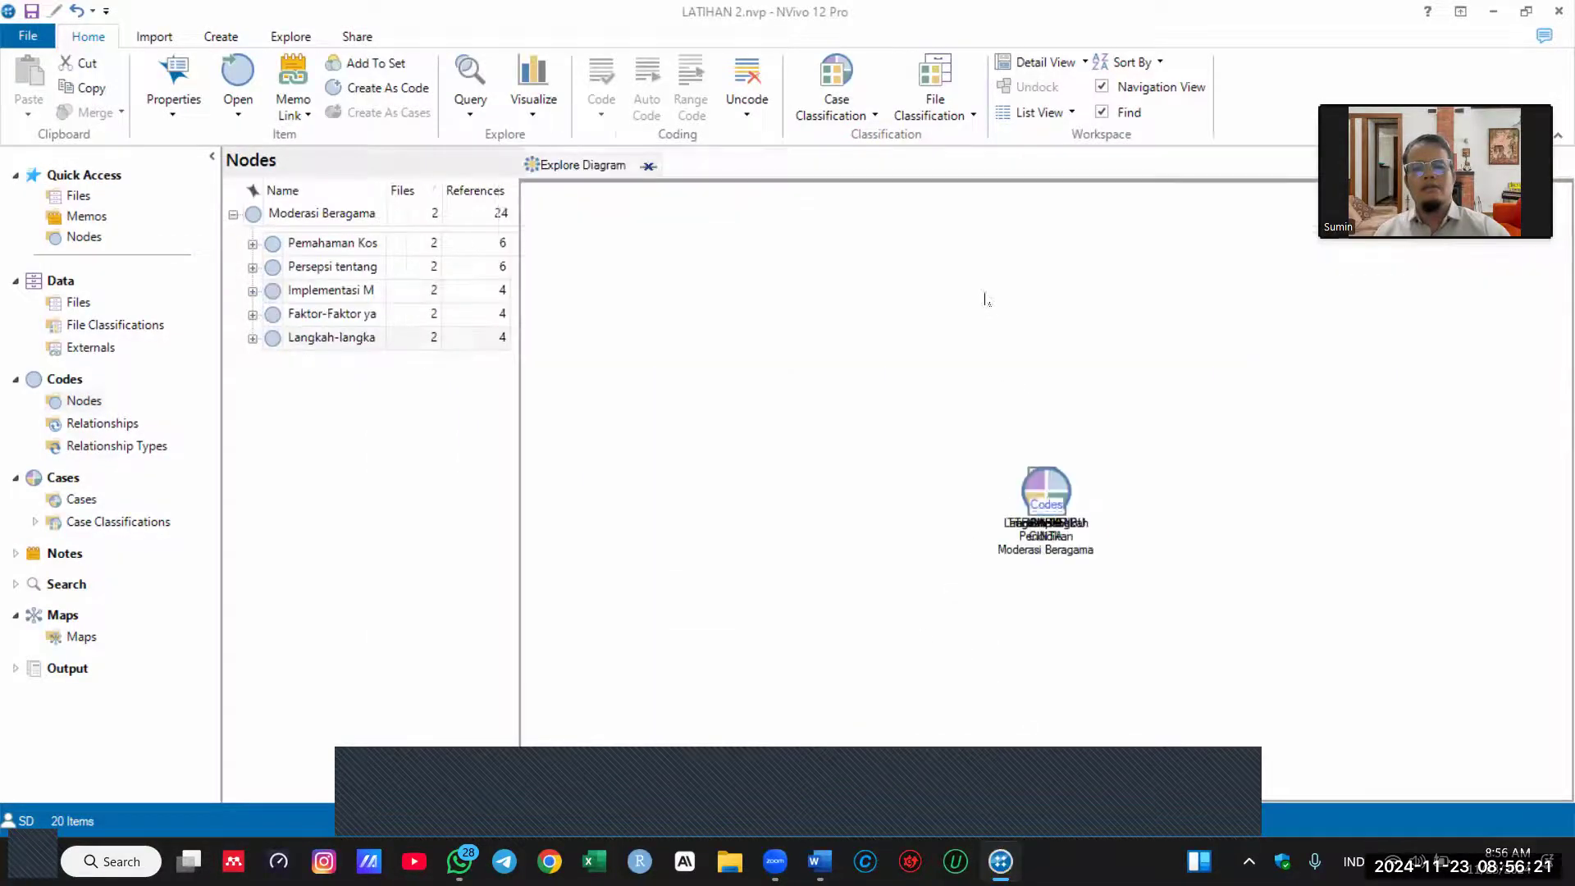
{"action": "left_click", "coordinate": [222, 92]}
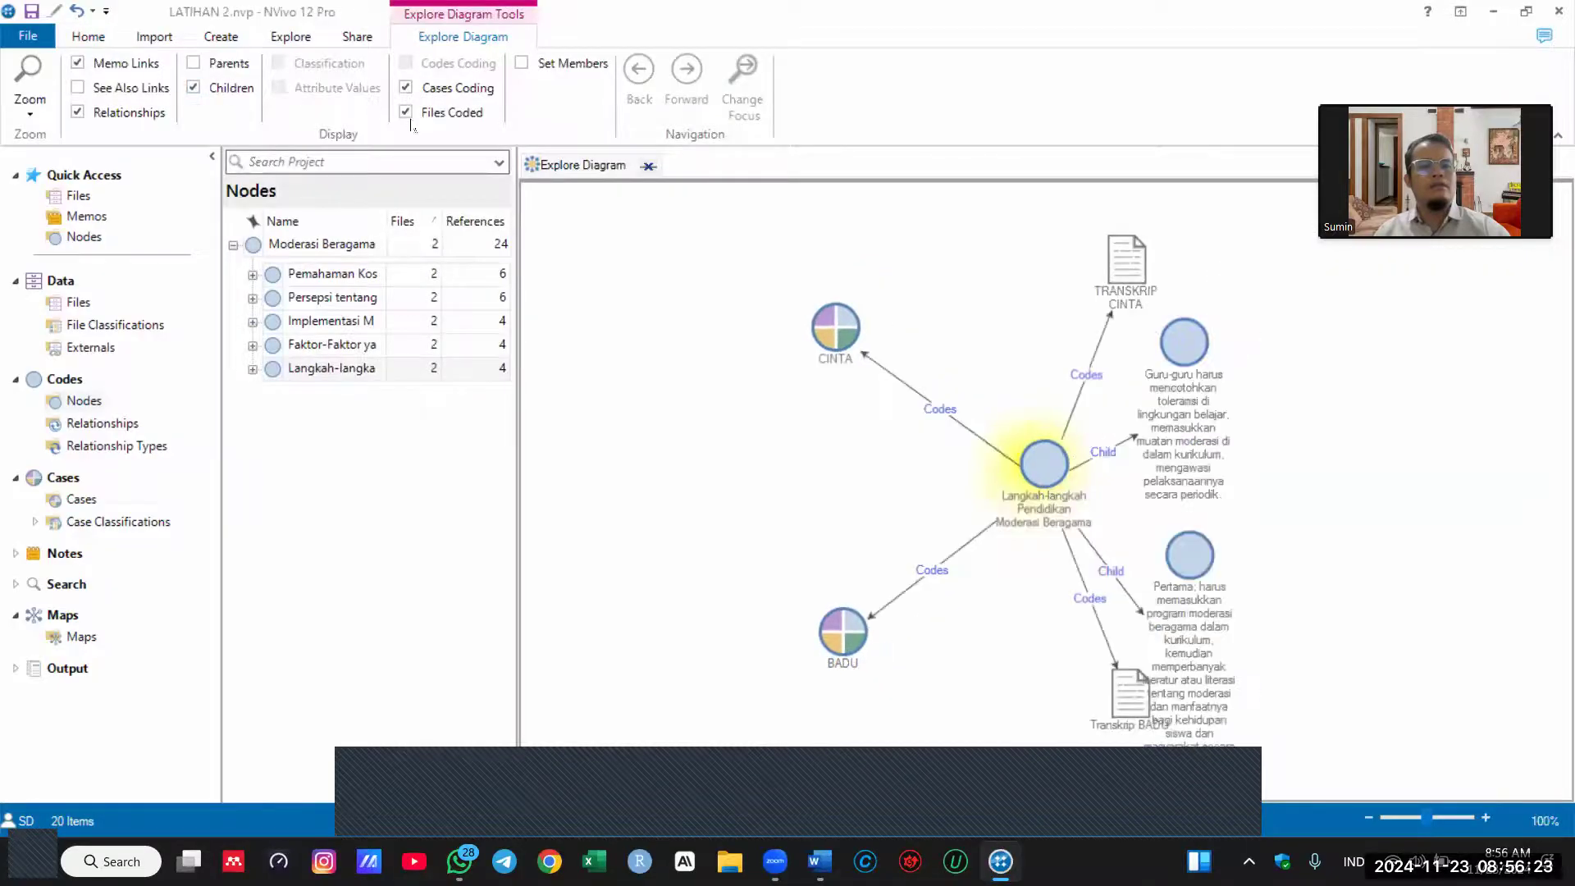
{"action": "left_click", "coordinate": [407, 114]}
{"action": "left_click", "coordinate": [406, 89]}
{"action": "left_click_drag", "start_coordinate": [1097, 602], "coordinate": [866, 240]}
{"action": "left_click_drag", "start_coordinate": [1174, 328], "coordinate": [986, 309]}
Step: Export the diagram as a JPEG named Langkah-langkah in the Mengajar Analisis Data folder and close it
{"action": "right_click", "coordinate": [1192, 494]}
{"action": "left_click", "coordinate": [1292, 536]}
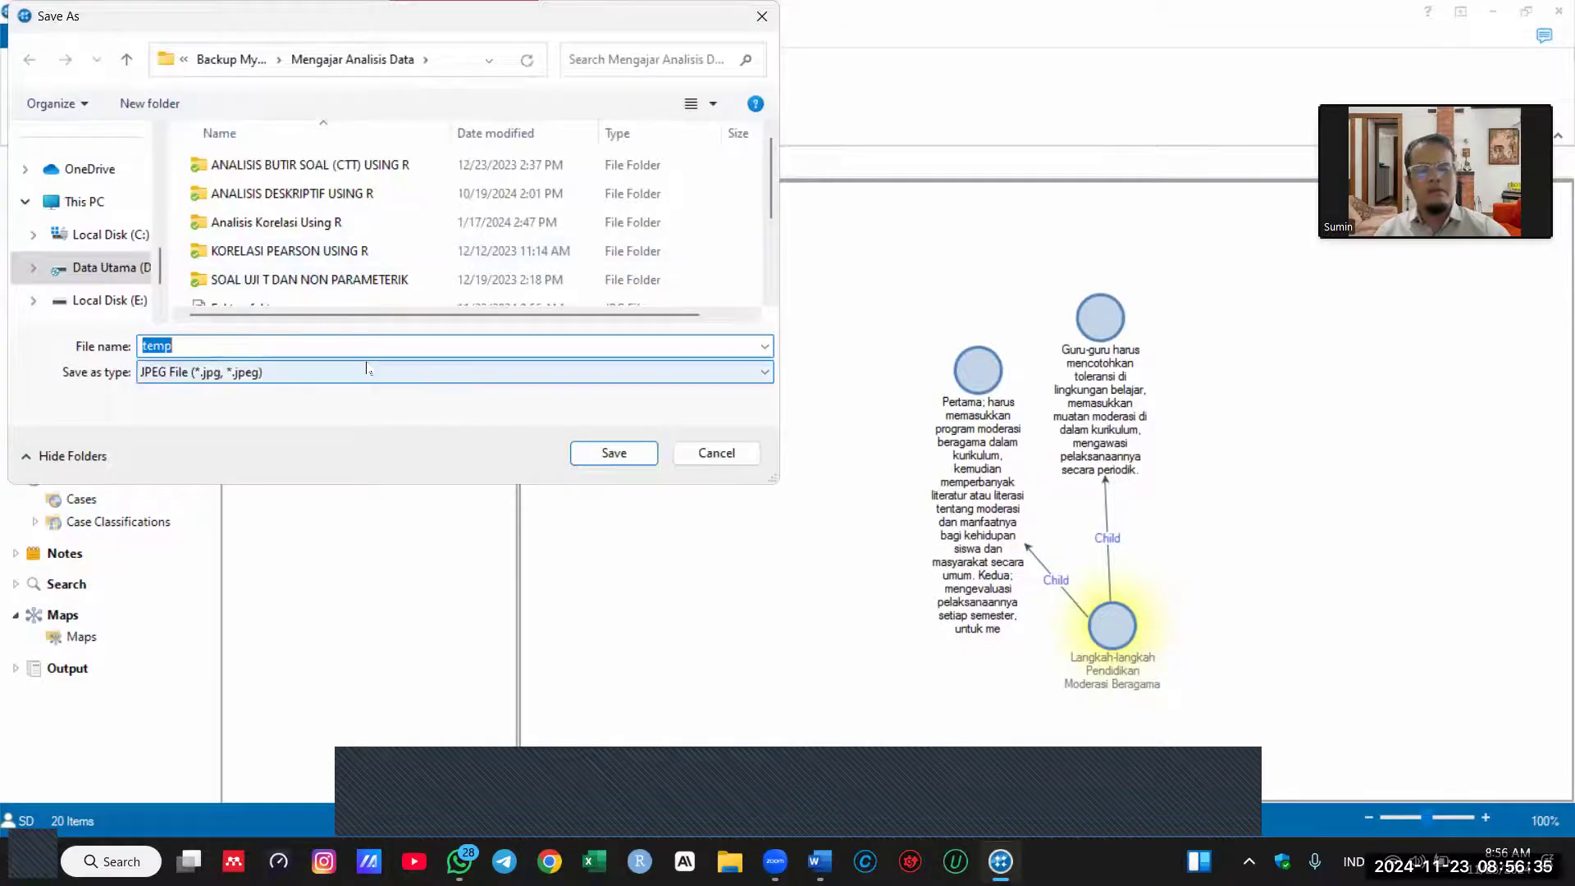
{"action": "type", "text": "Langkah-langkah"}
{"action": "key", "text": "Return"}
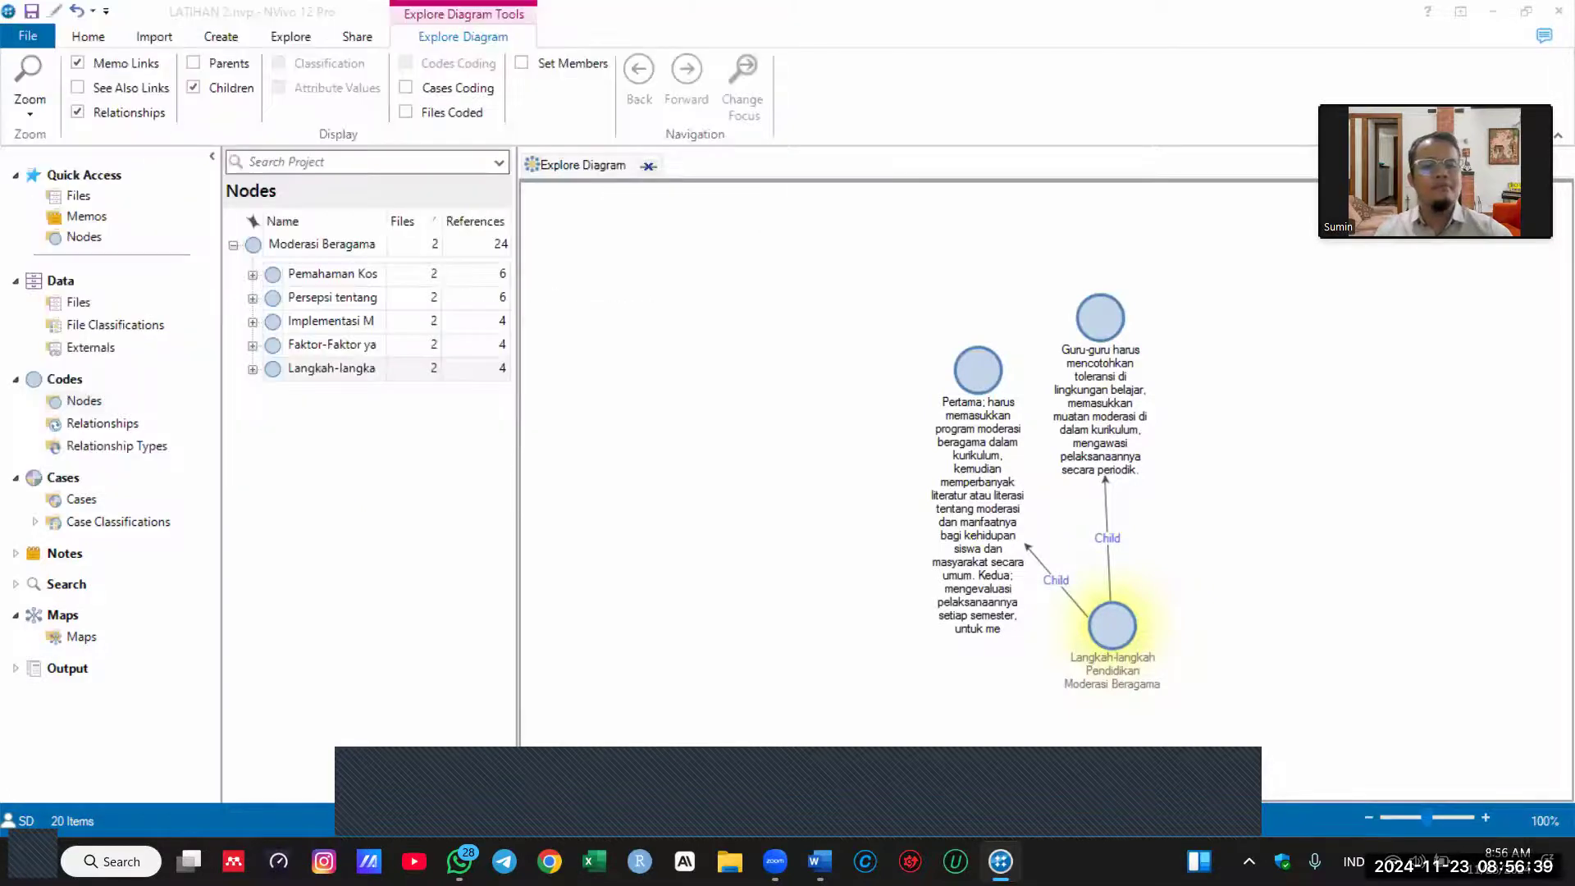
{"action": "left_click", "coordinate": [648, 165]}
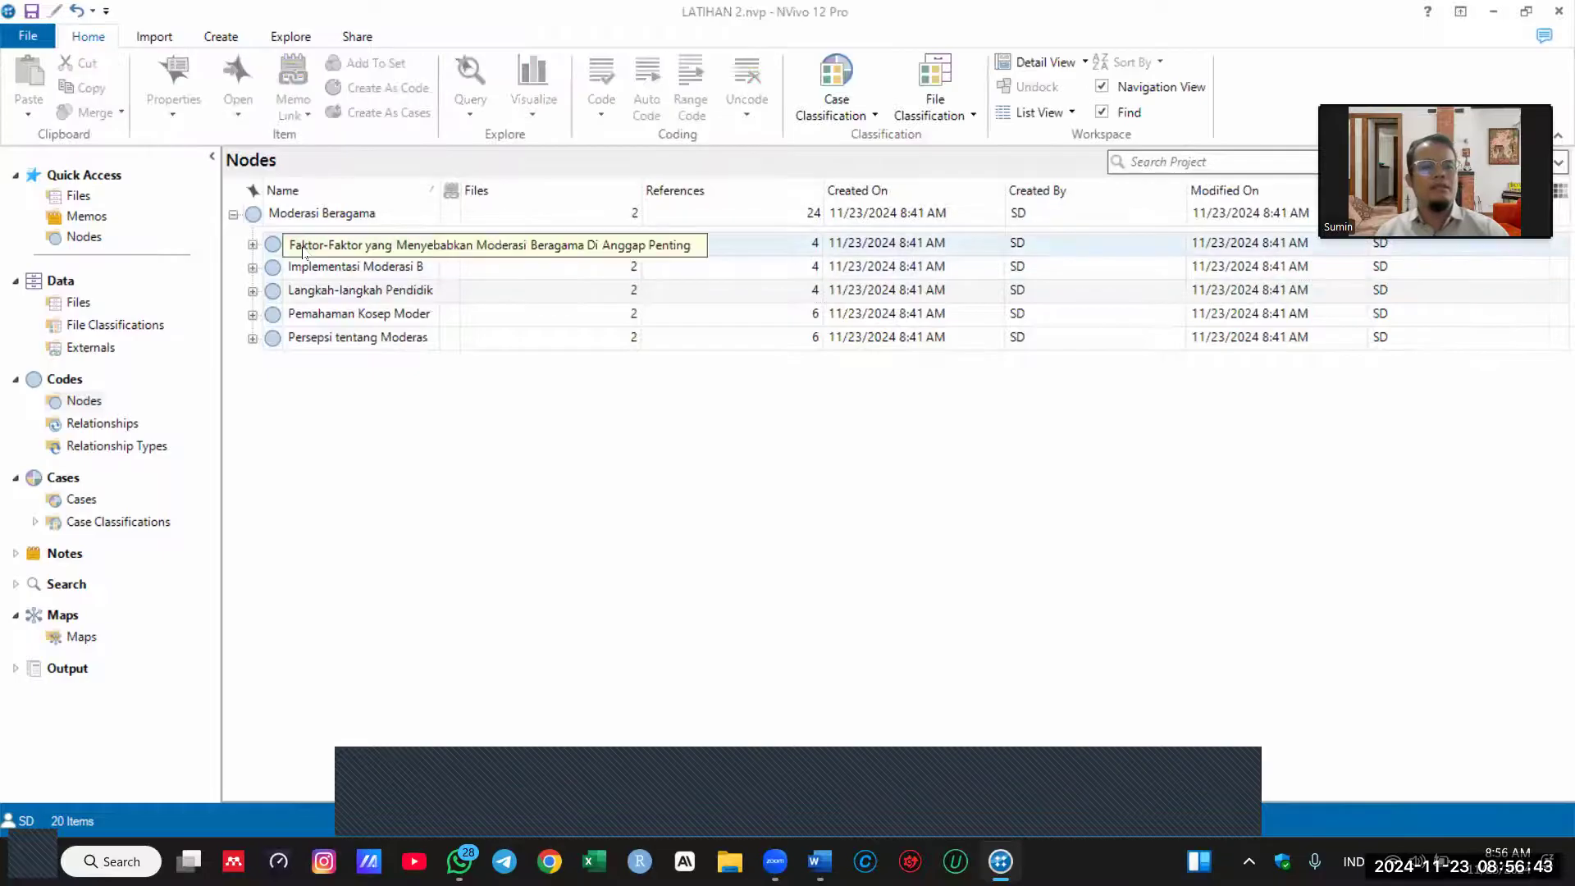
Step: Chart the node coding of the Faktor-Faktor node by file, review the chart, and close it
{"action": "left_click", "coordinate": [303, 246]}
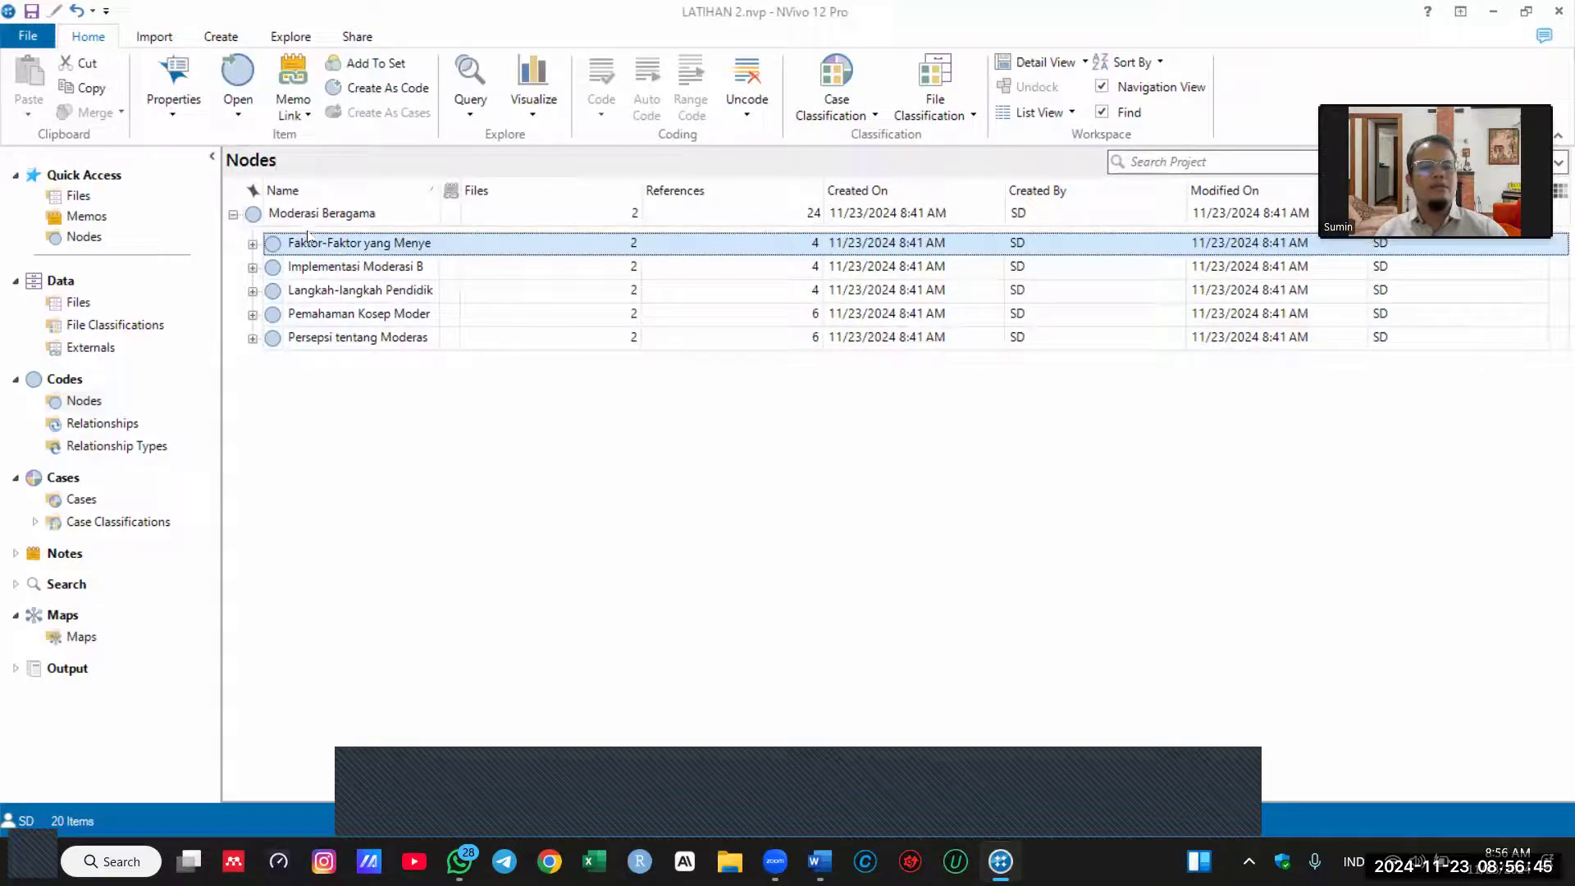
{"action": "right_click", "coordinate": [342, 249]}
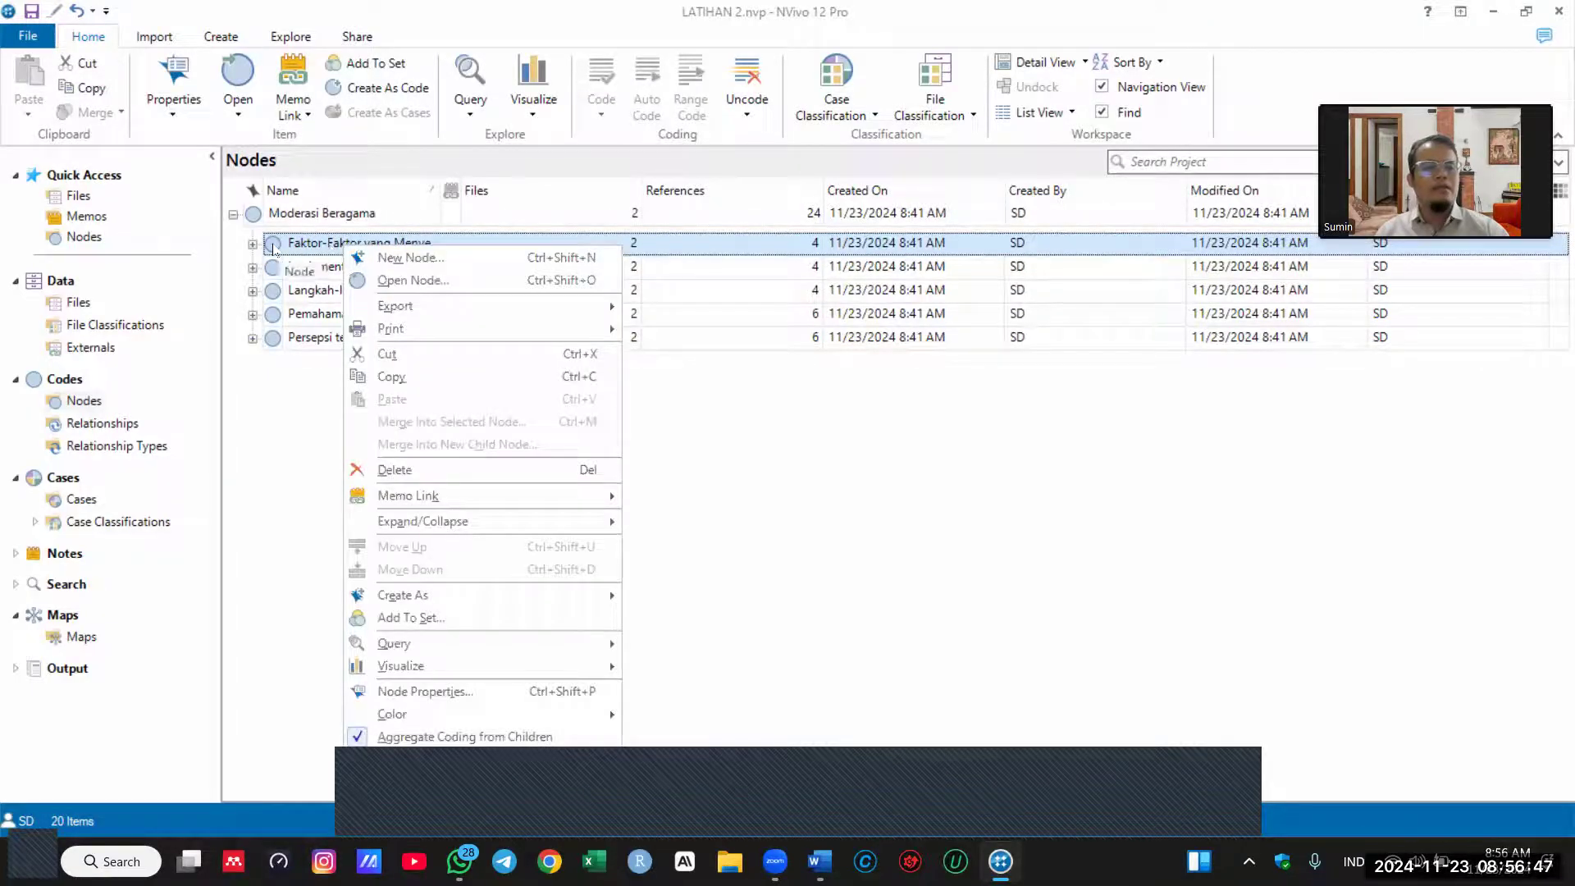
{"action": "left_click", "coordinate": [313, 246]}
{"action": "right_click", "coordinate": [312, 246]}
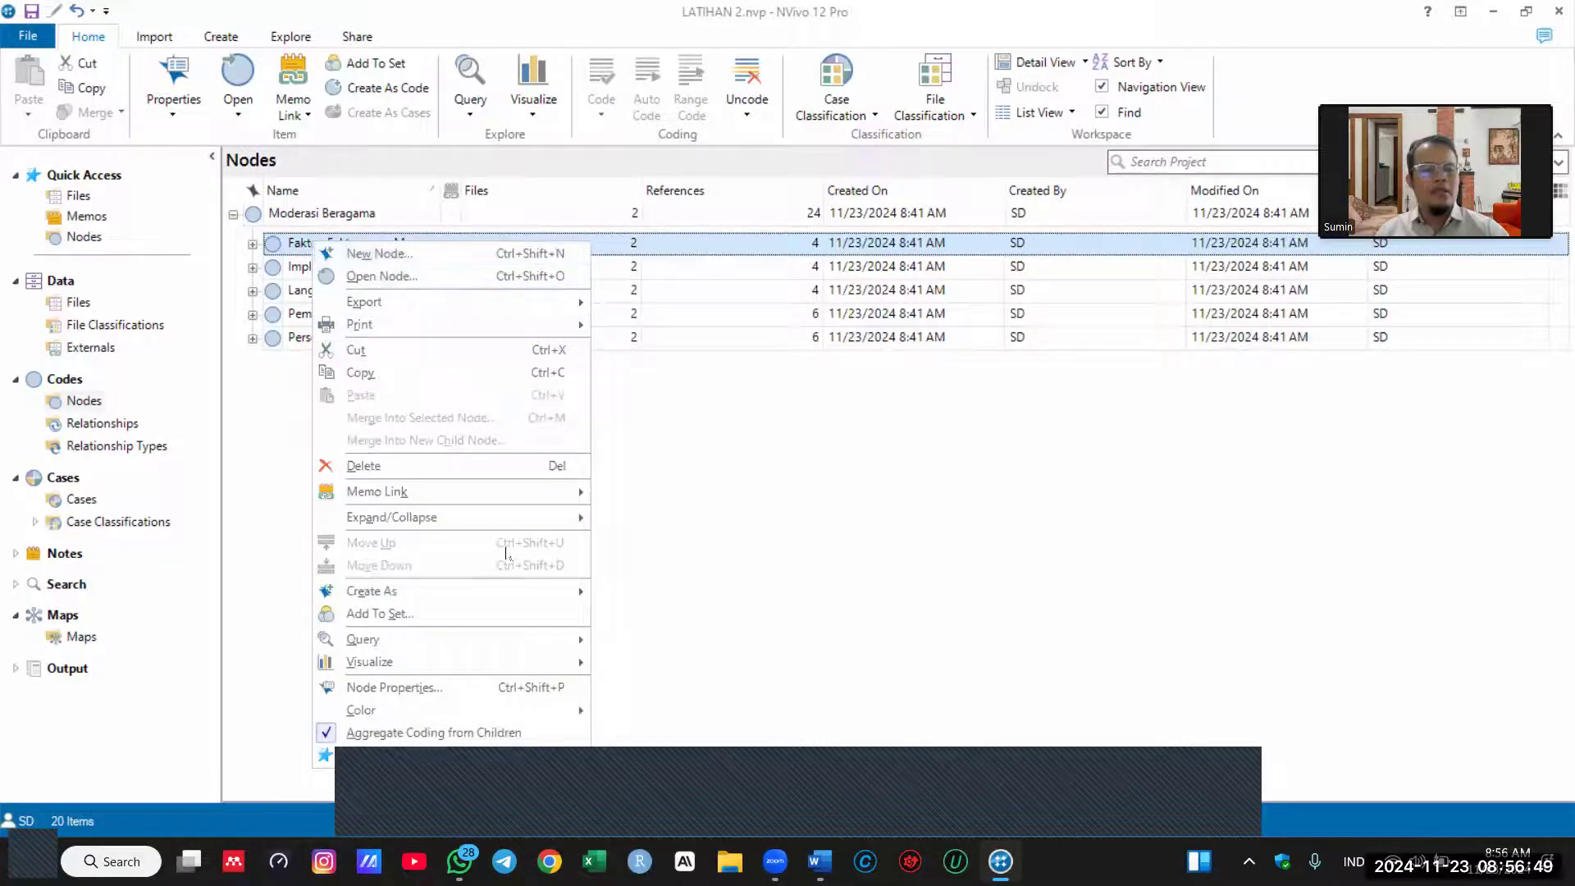
{"action": "mouse_move", "coordinate": [518, 649]}
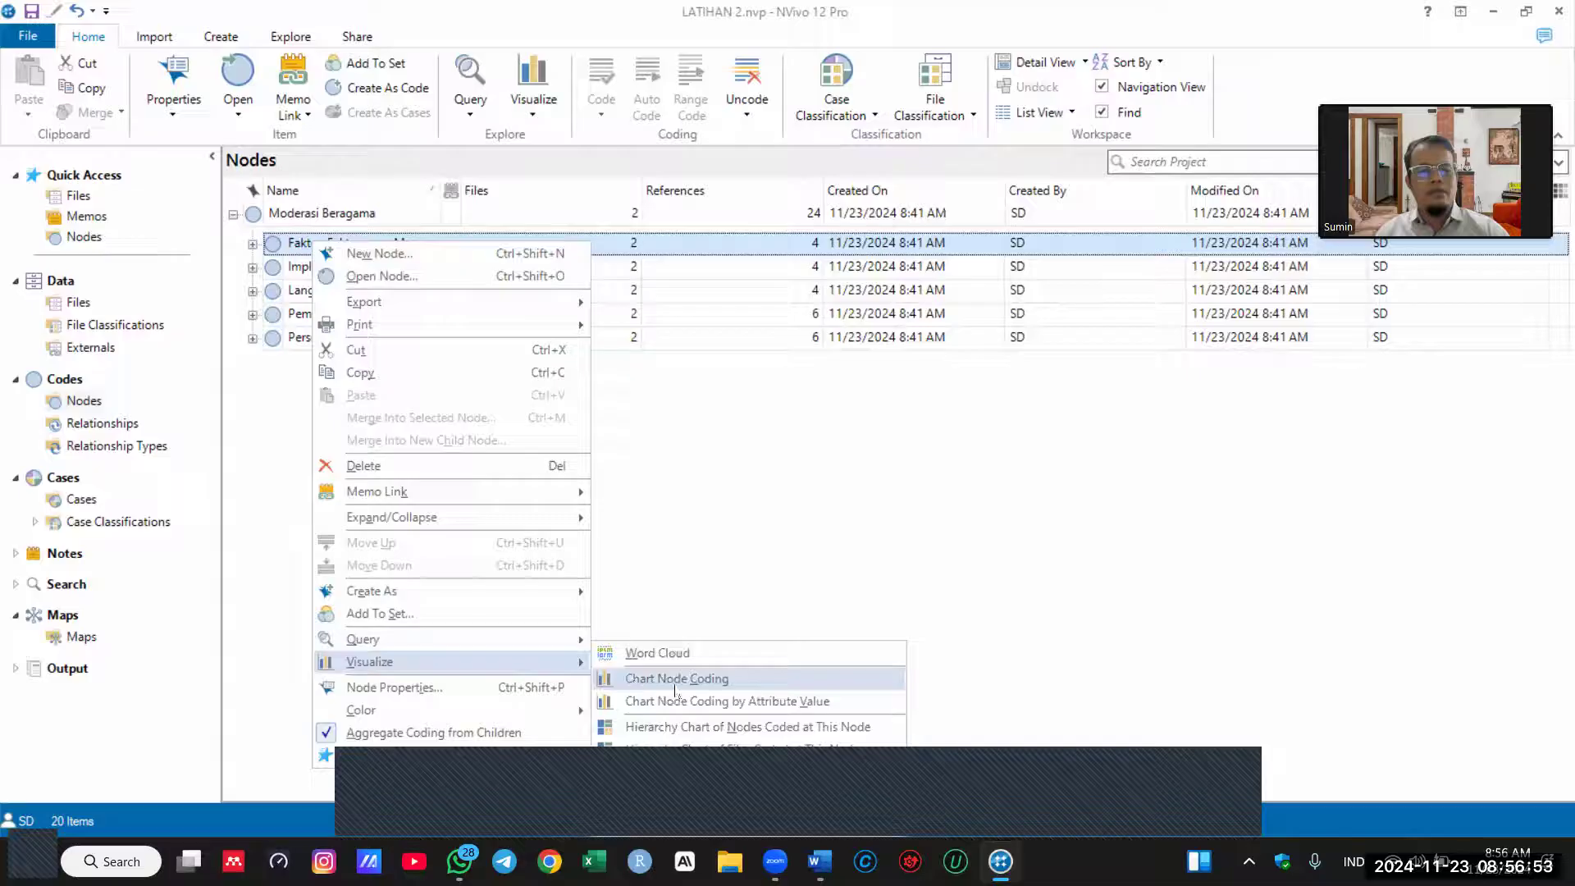
{"action": "left_click", "coordinate": [725, 680]}
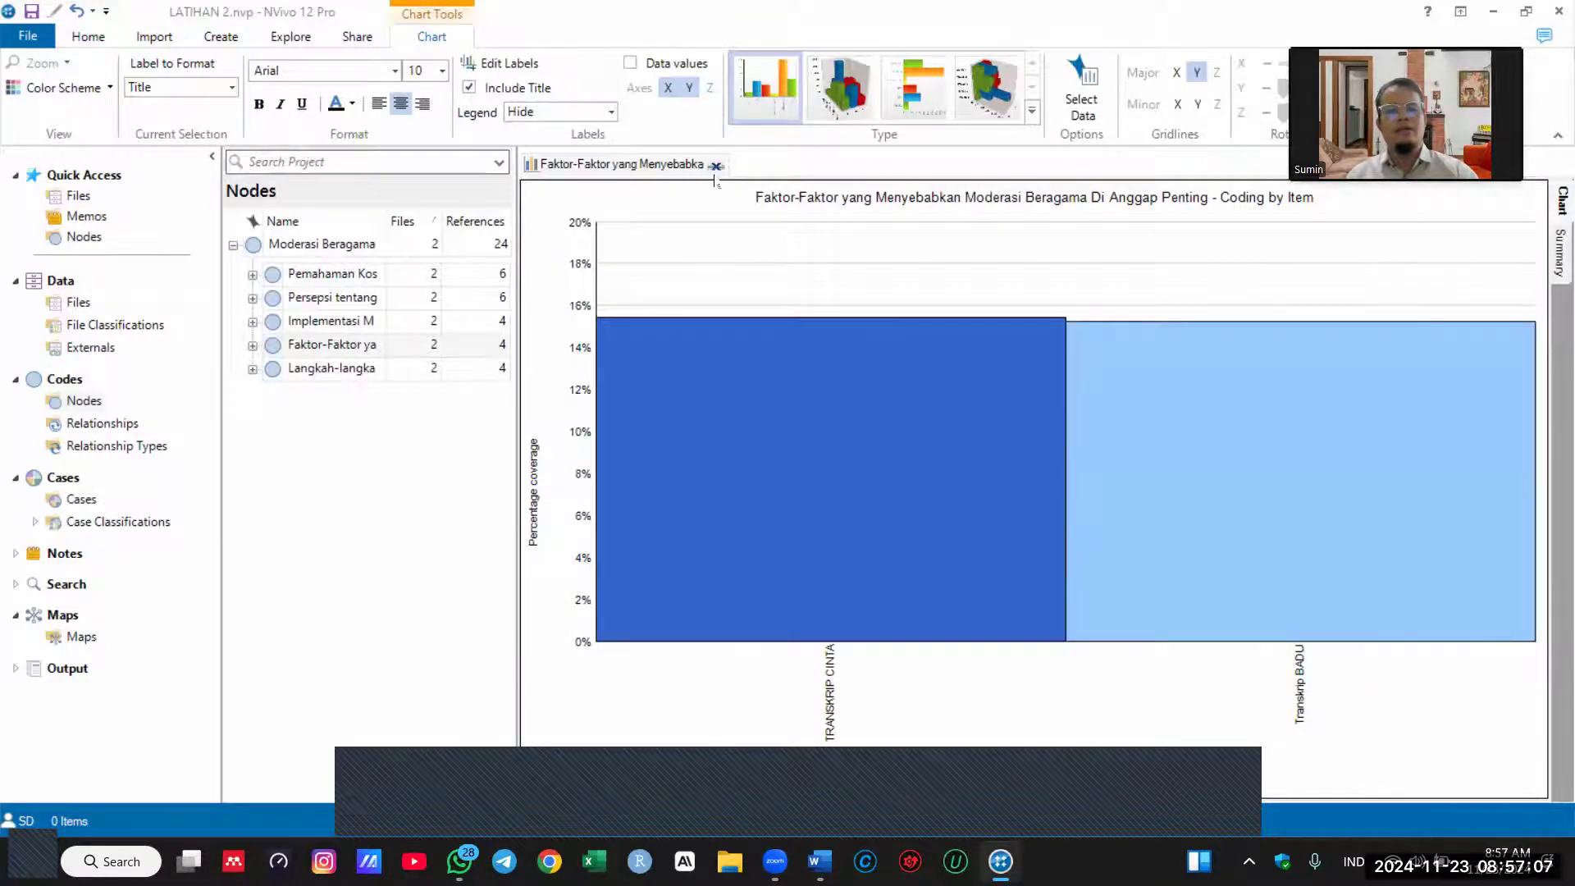
{"action": "left_click", "coordinate": [717, 167]}
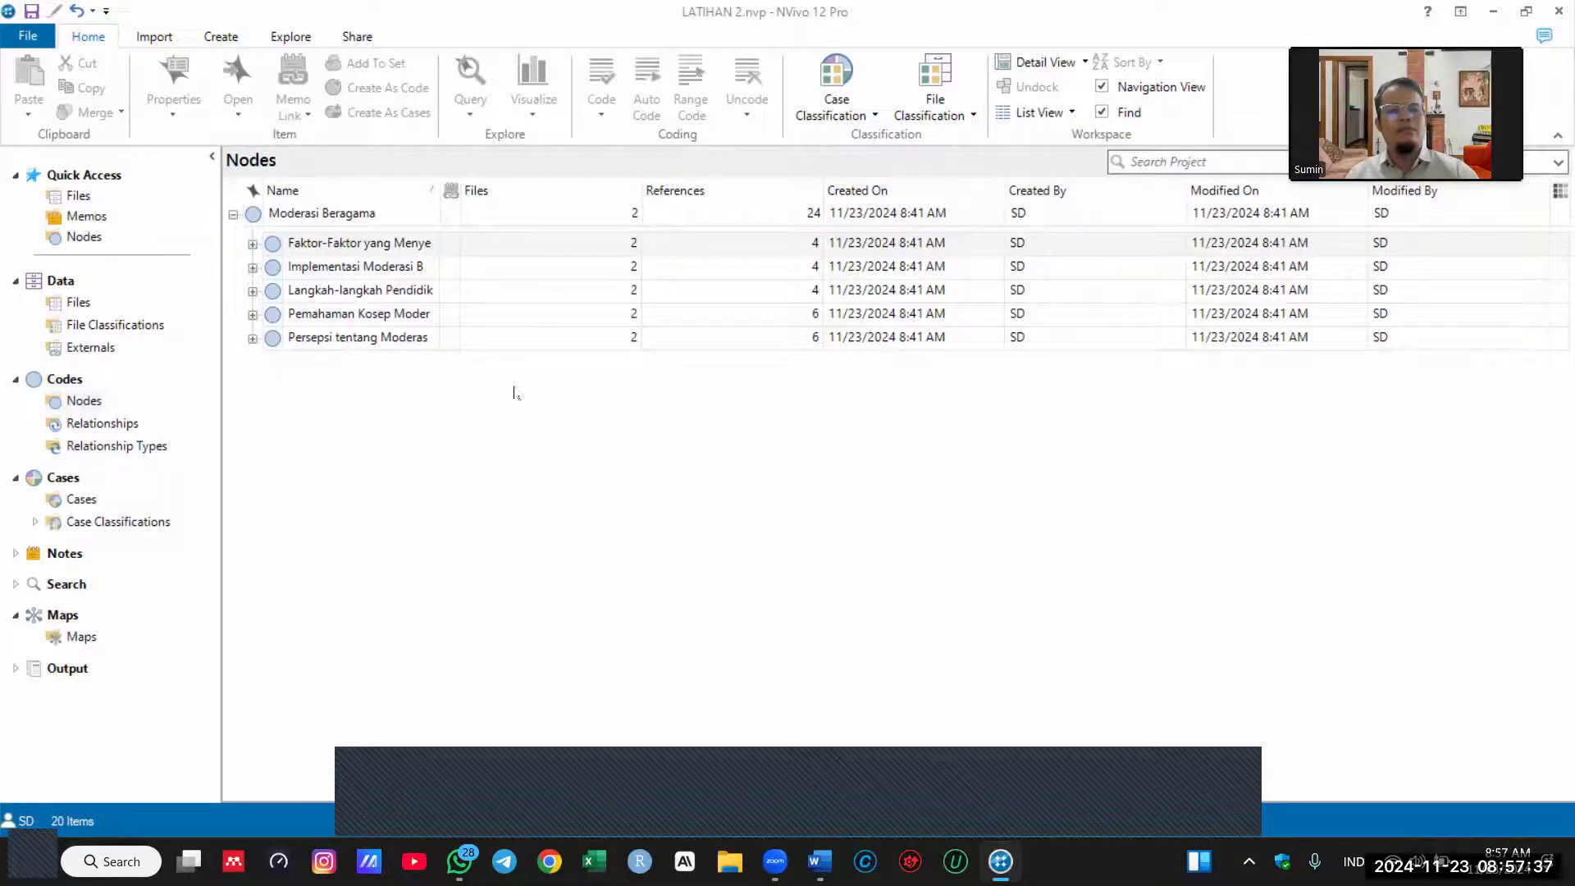
{"action": "right_click", "coordinate": [318, 246]}
{"action": "mouse_move", "coordinate": [563, 663]}
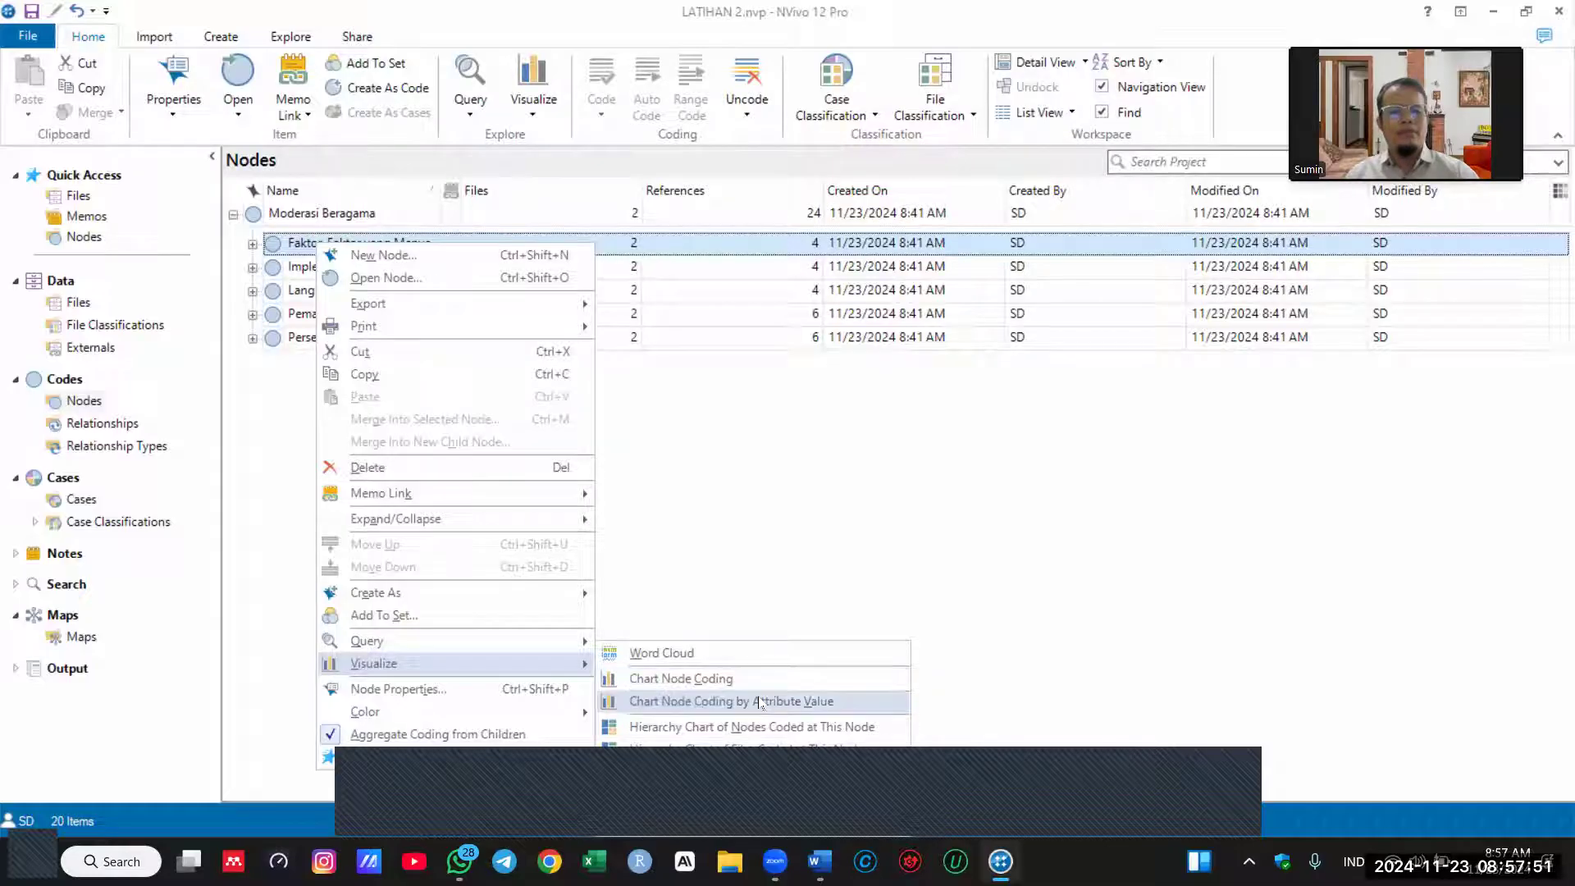
{"action": "left_click", "coordinate": [779, 469]}
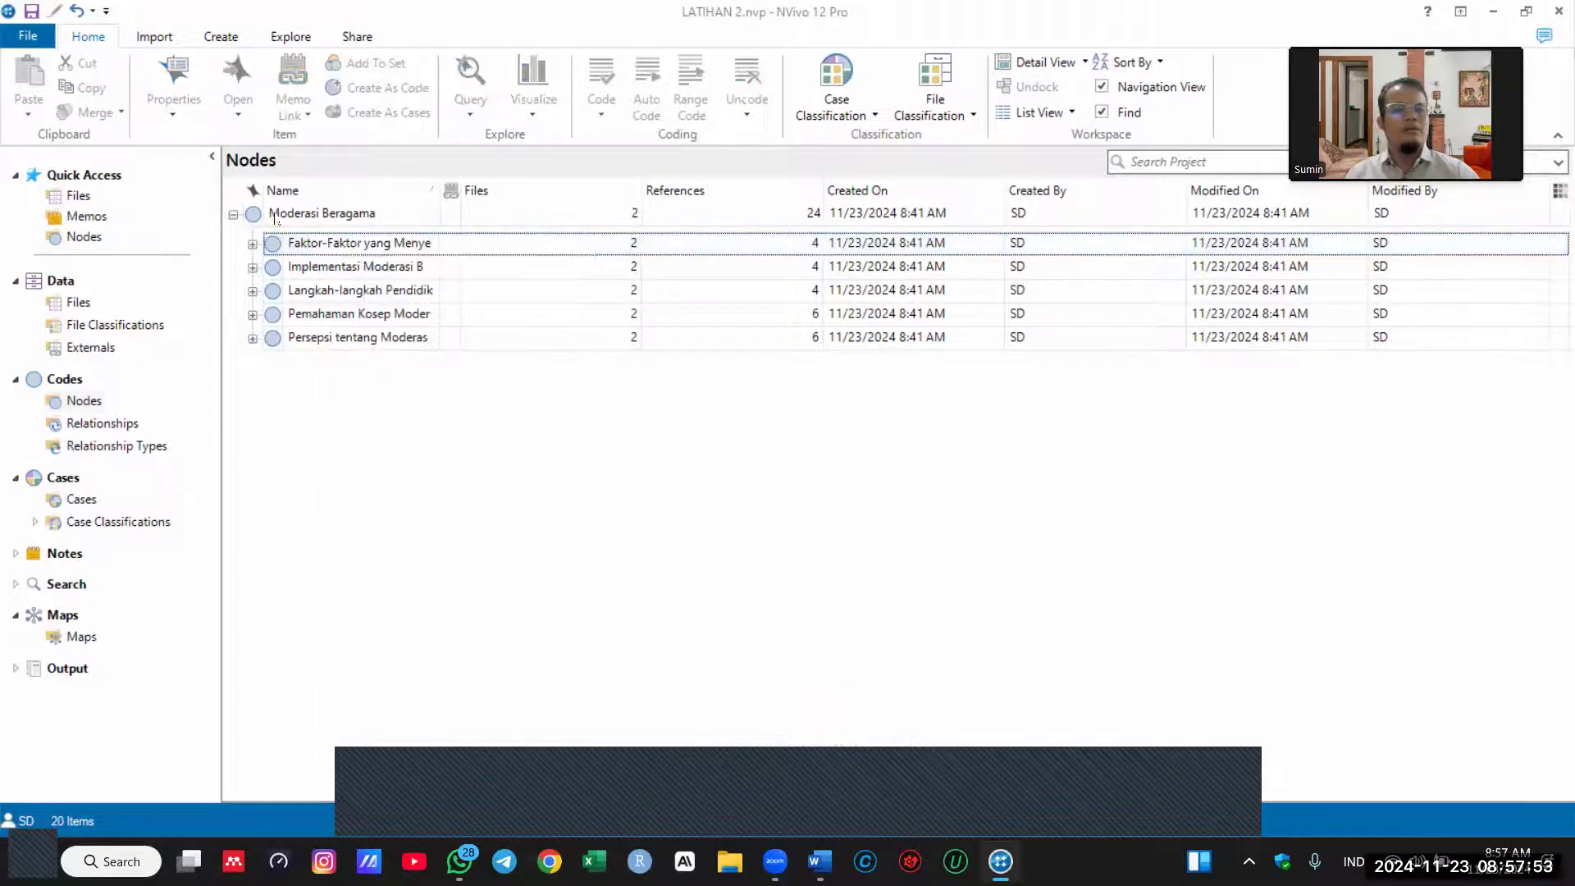
Step: Run a Text Search query for "Pemahaman" in files and externals and display its results as a word tree
{"action": "left_click", "coordinate": [279, 243]}
{"action": "left_click", "coordinate": [283, 37]}
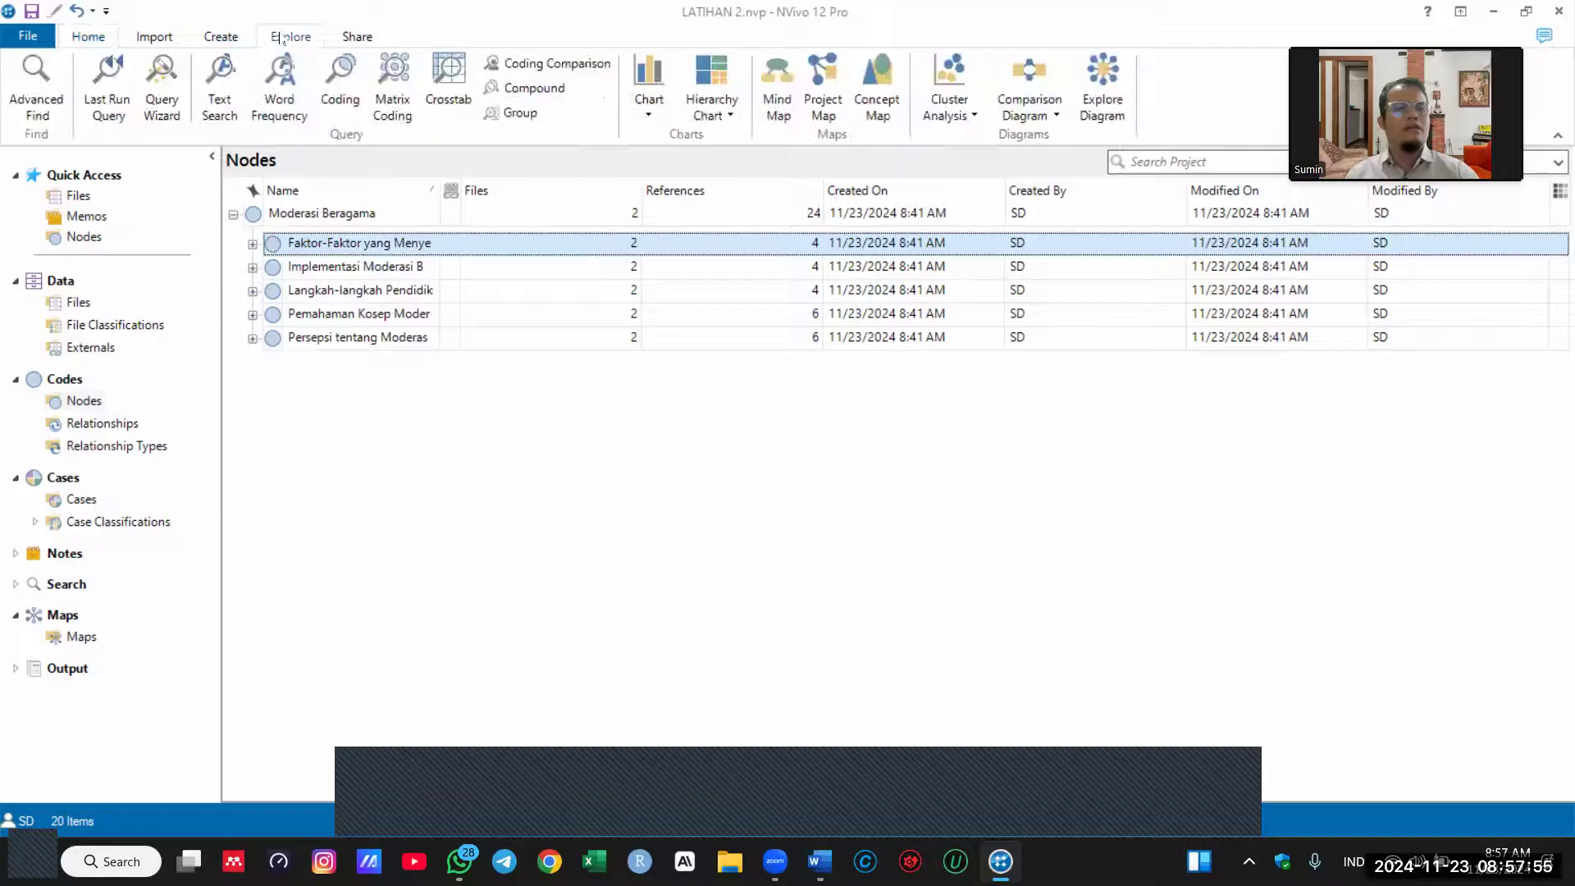
{"action": "left_click", "coordinate": [223, 107]}
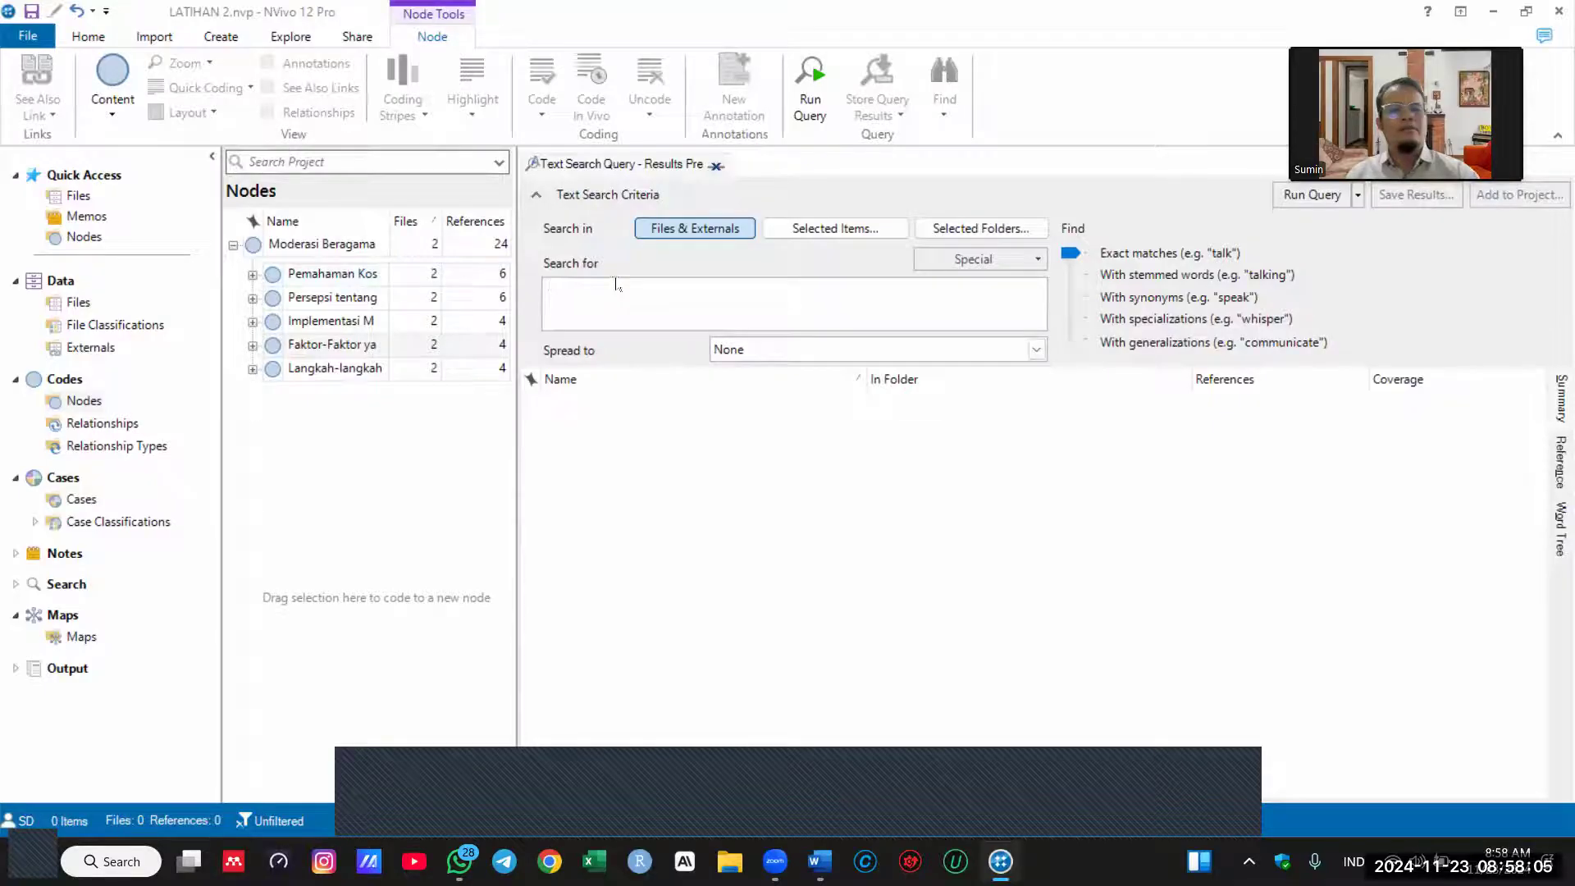
{"action": "type", "text": "pemahaman"}
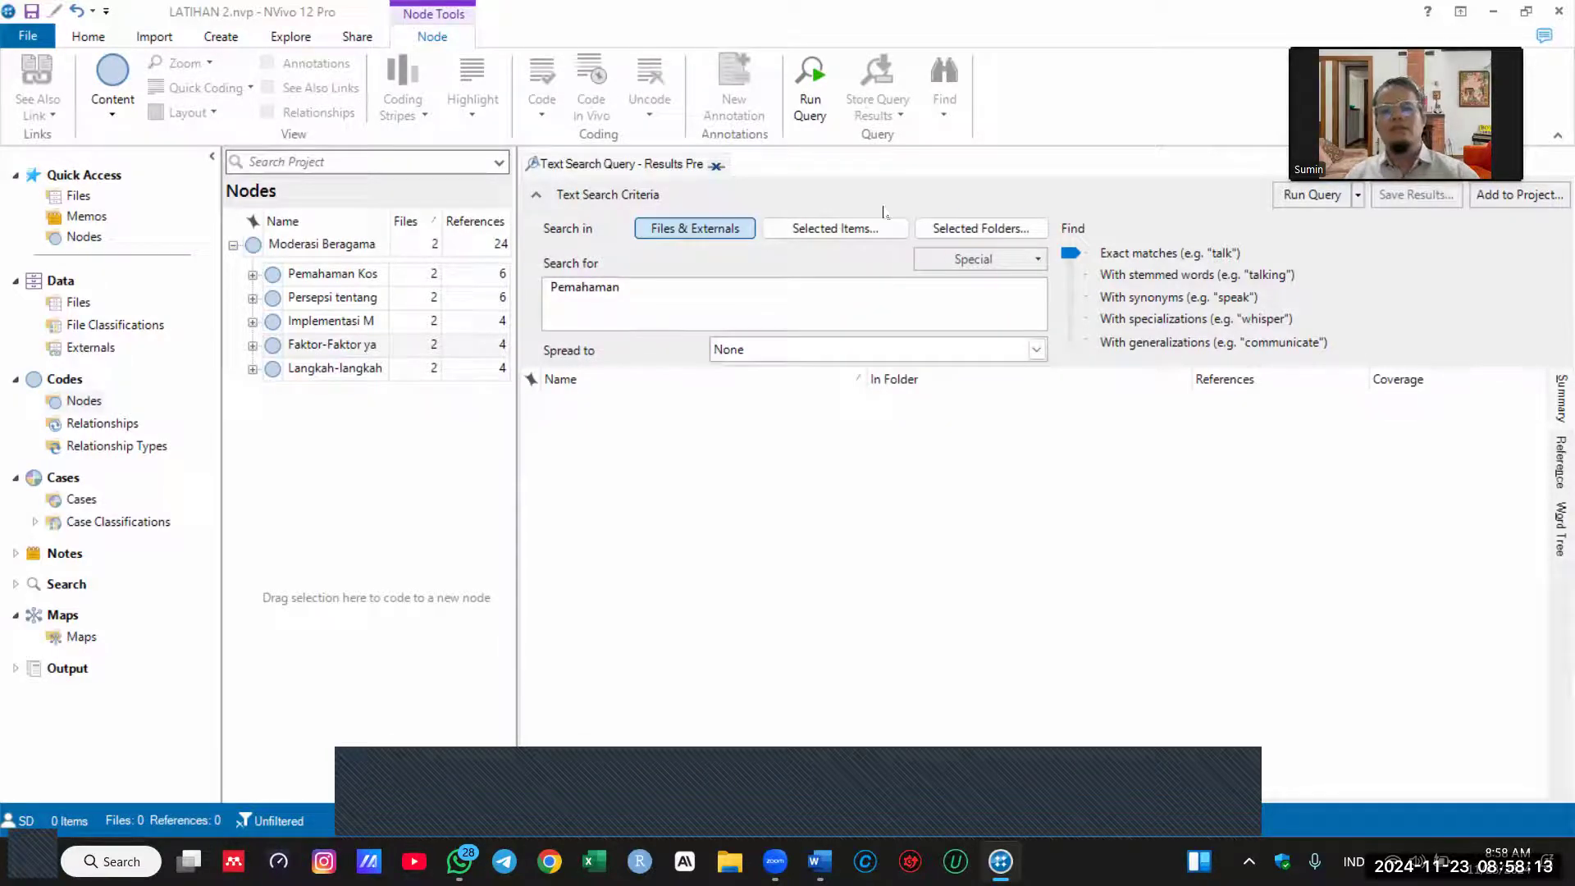
{"action": "left_click", "coordinate": [1311, 195]}
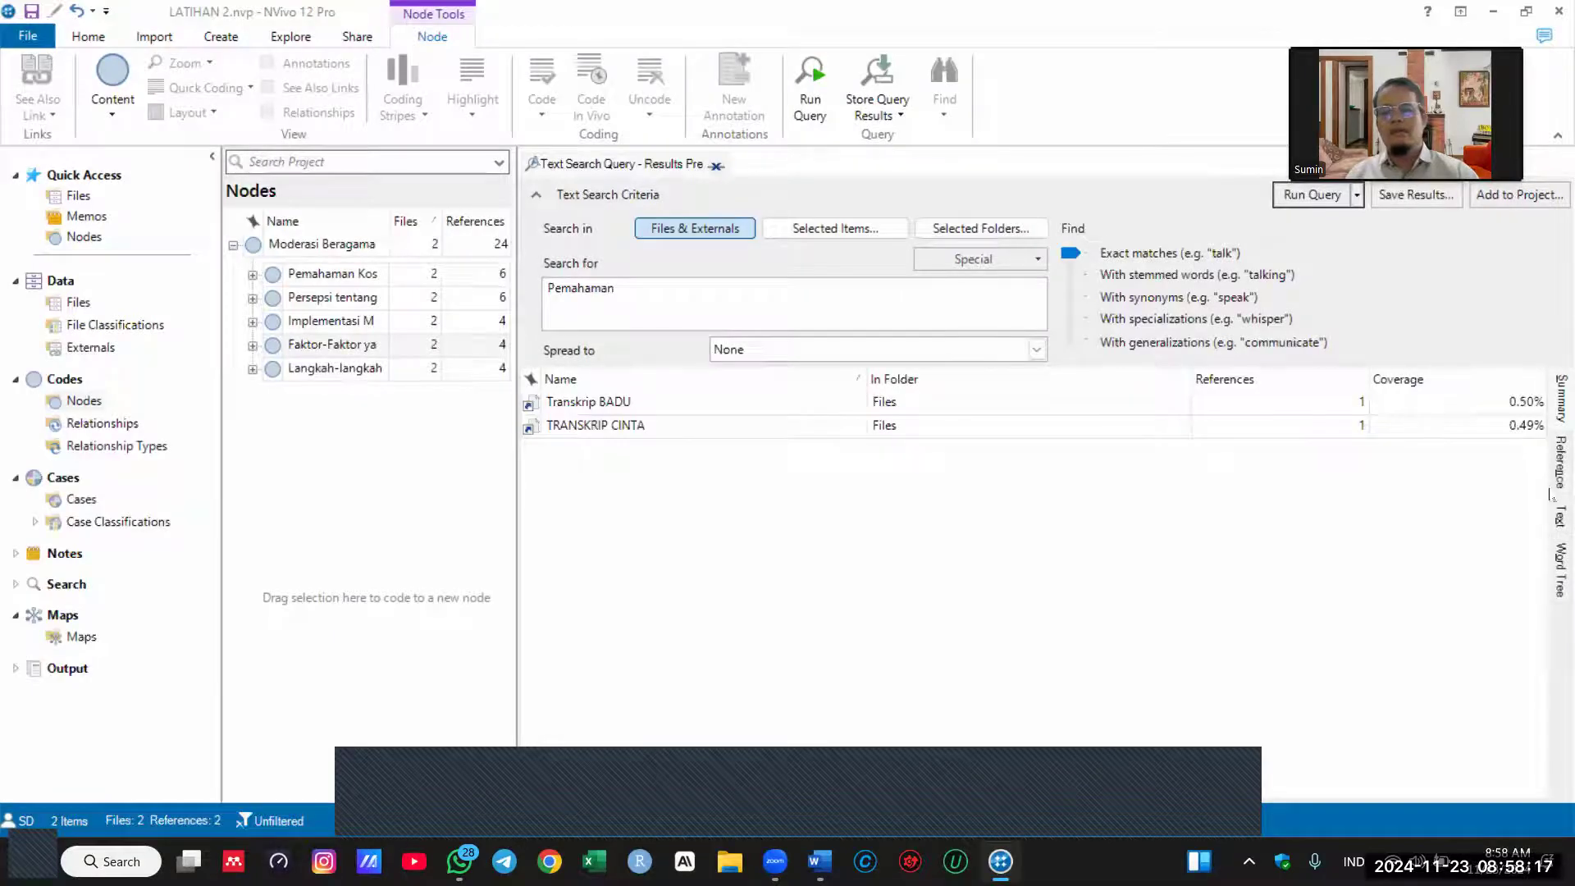
{"action": "left_click", "coordinate": [1558, 572]}
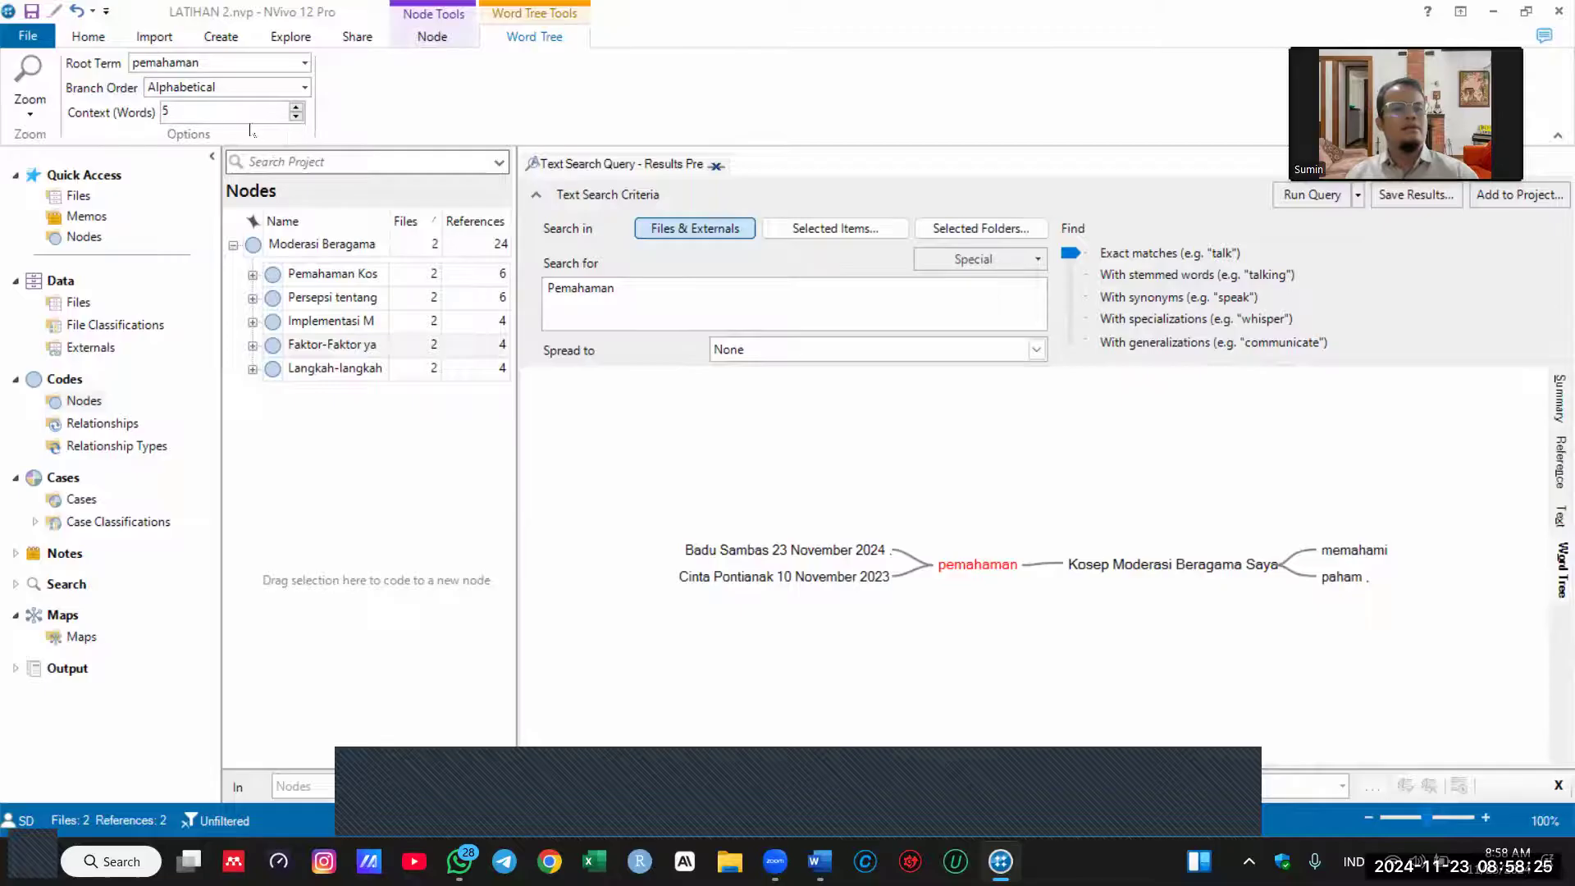
Step: Order the word tree's branches by number of matches, set its context to 7 words, and rerun the query
{"action": "left_click", "coordinate": [107, 116]}
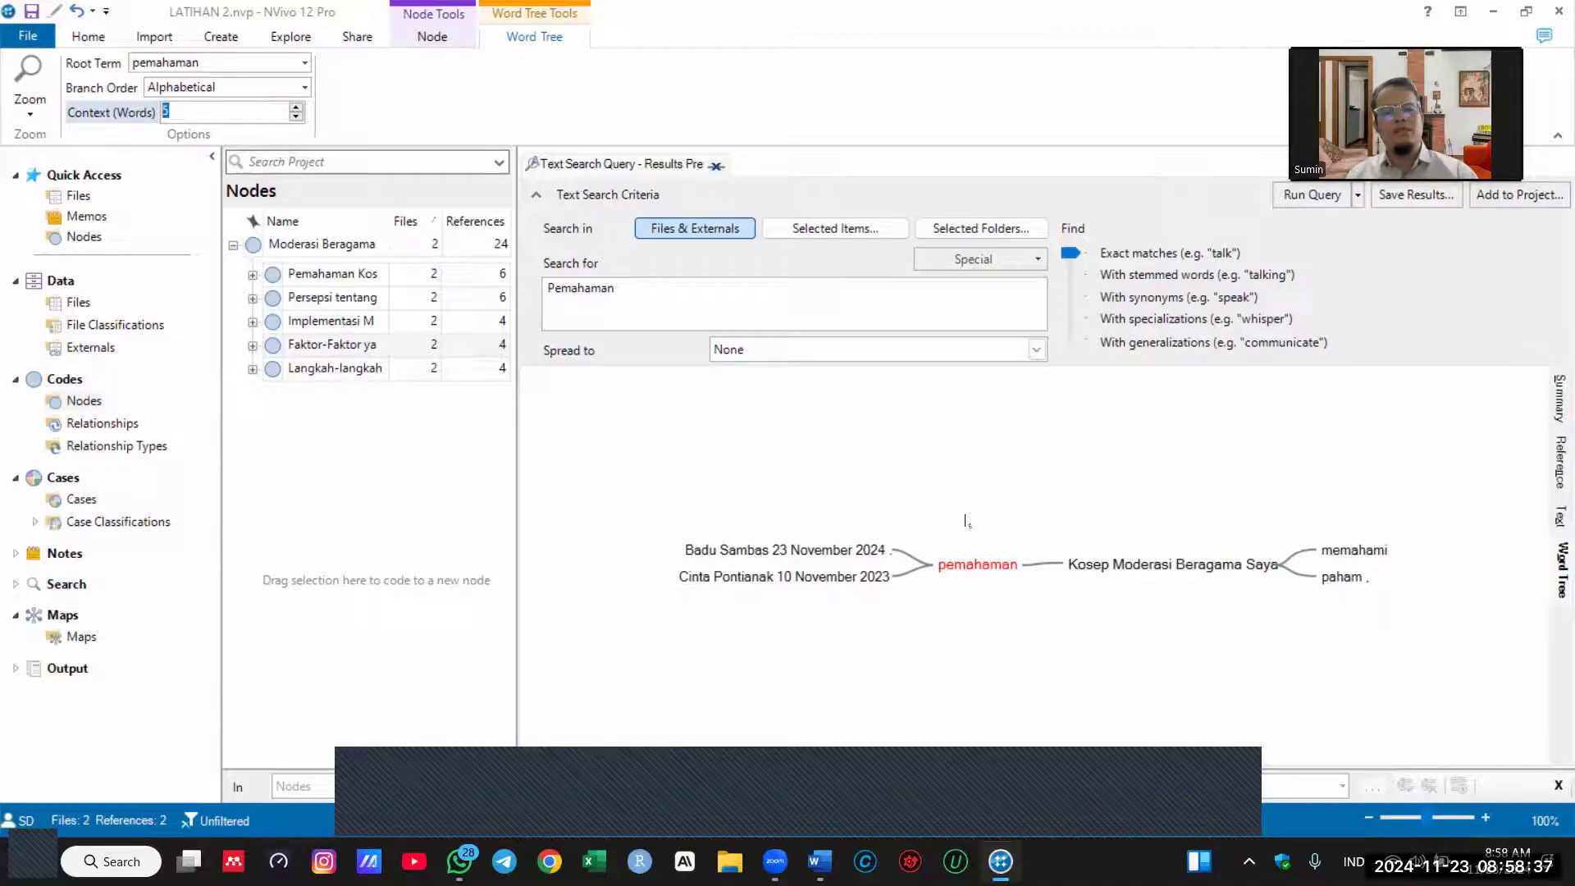
{"action": "left_click", "coordinate": [262, 88]}
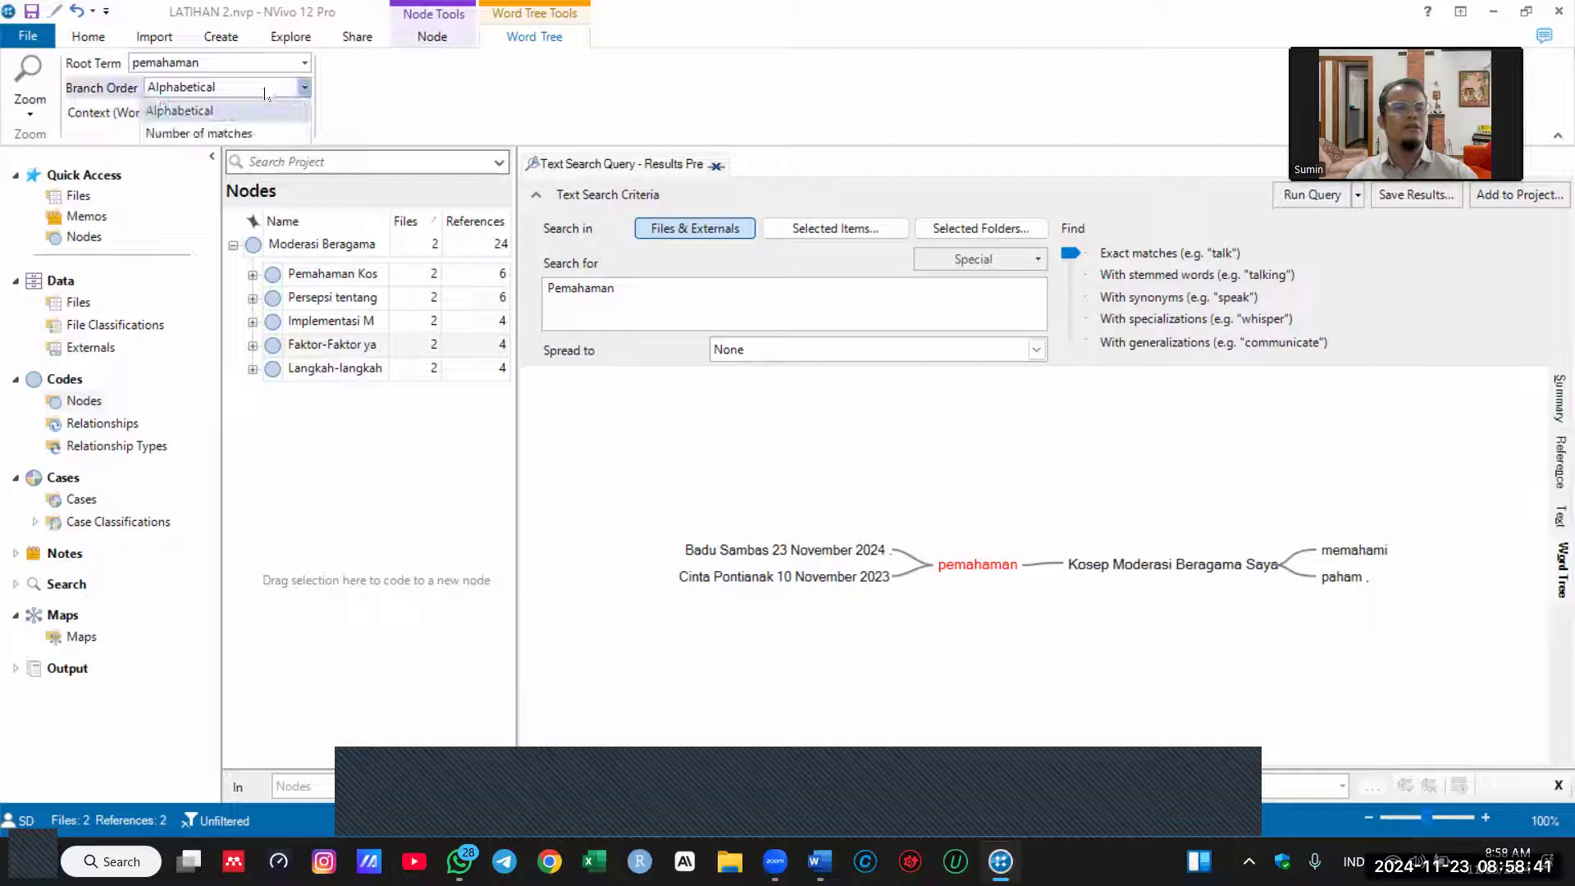
{"action": "left_click", "coordinate": [240, 133]}
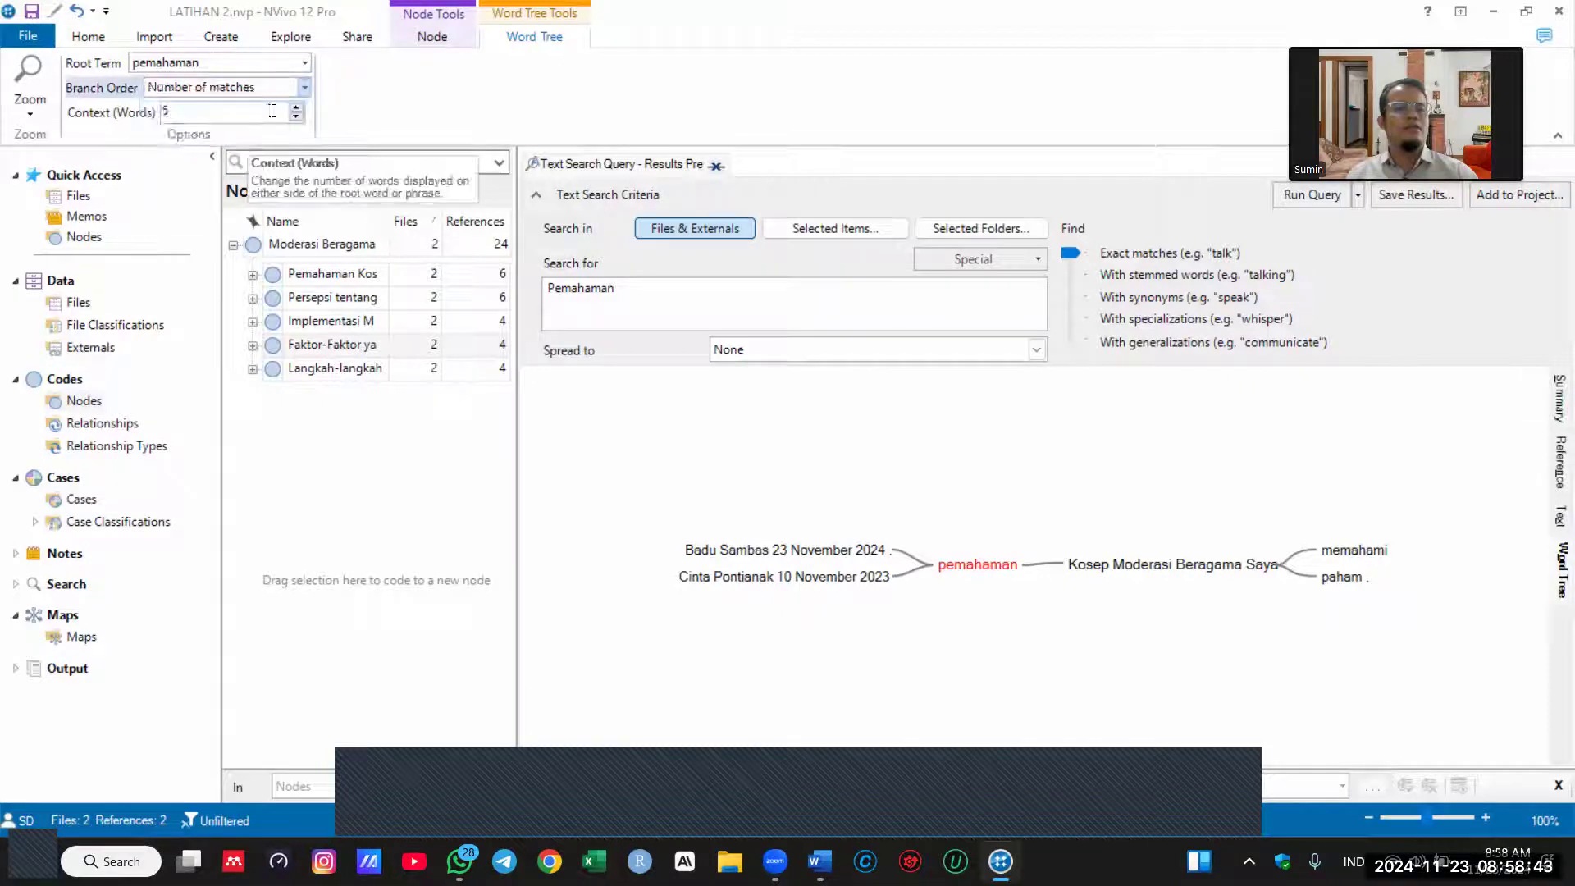
{"action": "double_click", "coordinate": [165, 111]}
{"action": "type", "text": "7"}
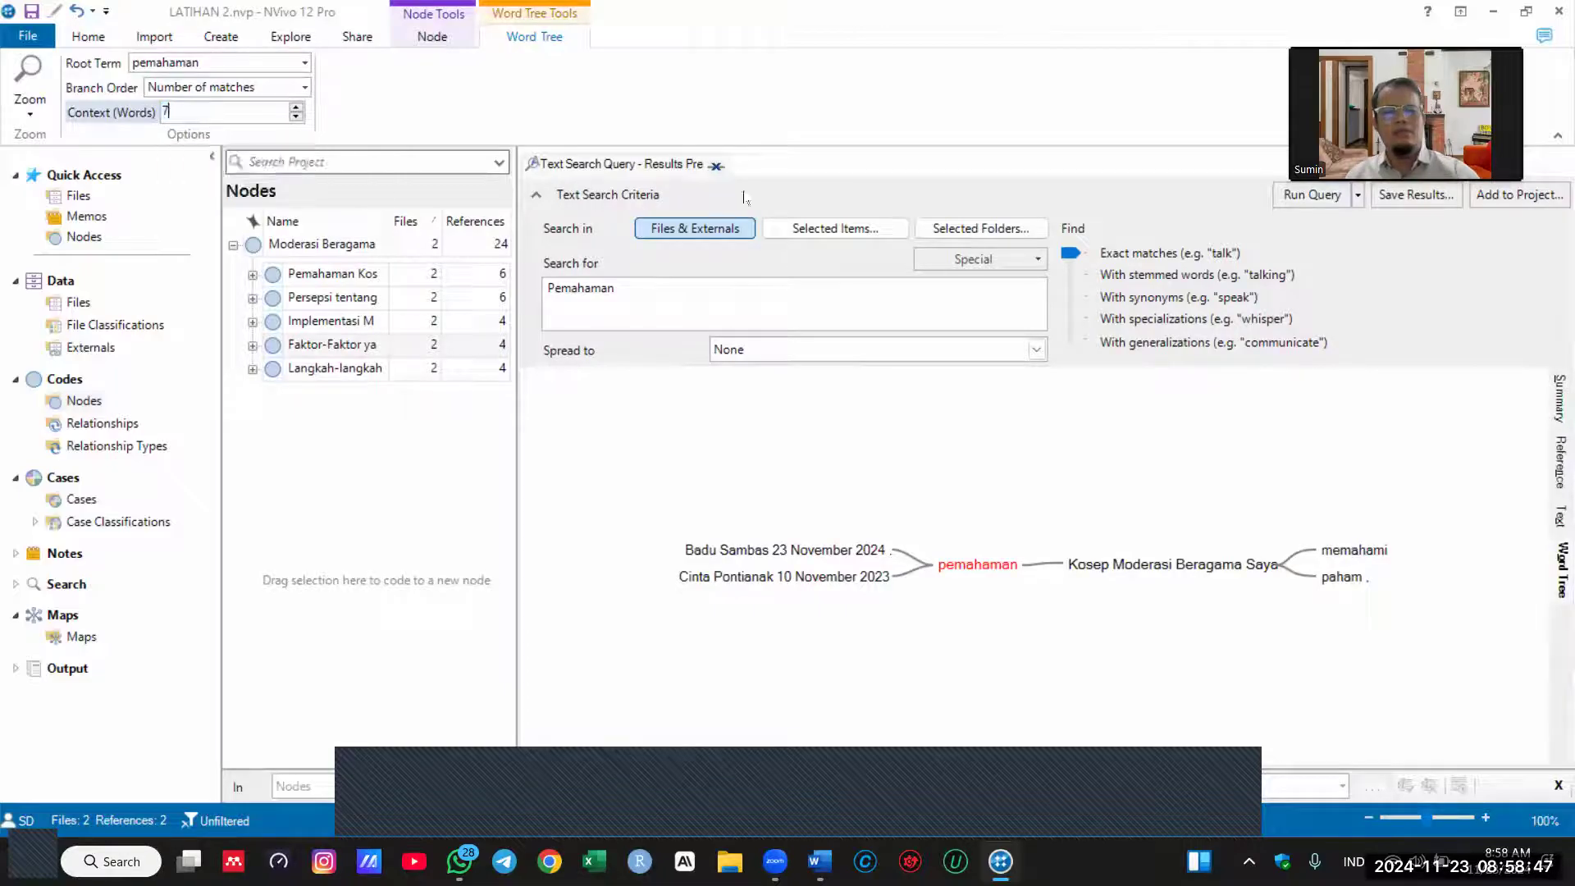
{"action": "left_click", "coordinate": [1312, 195]}
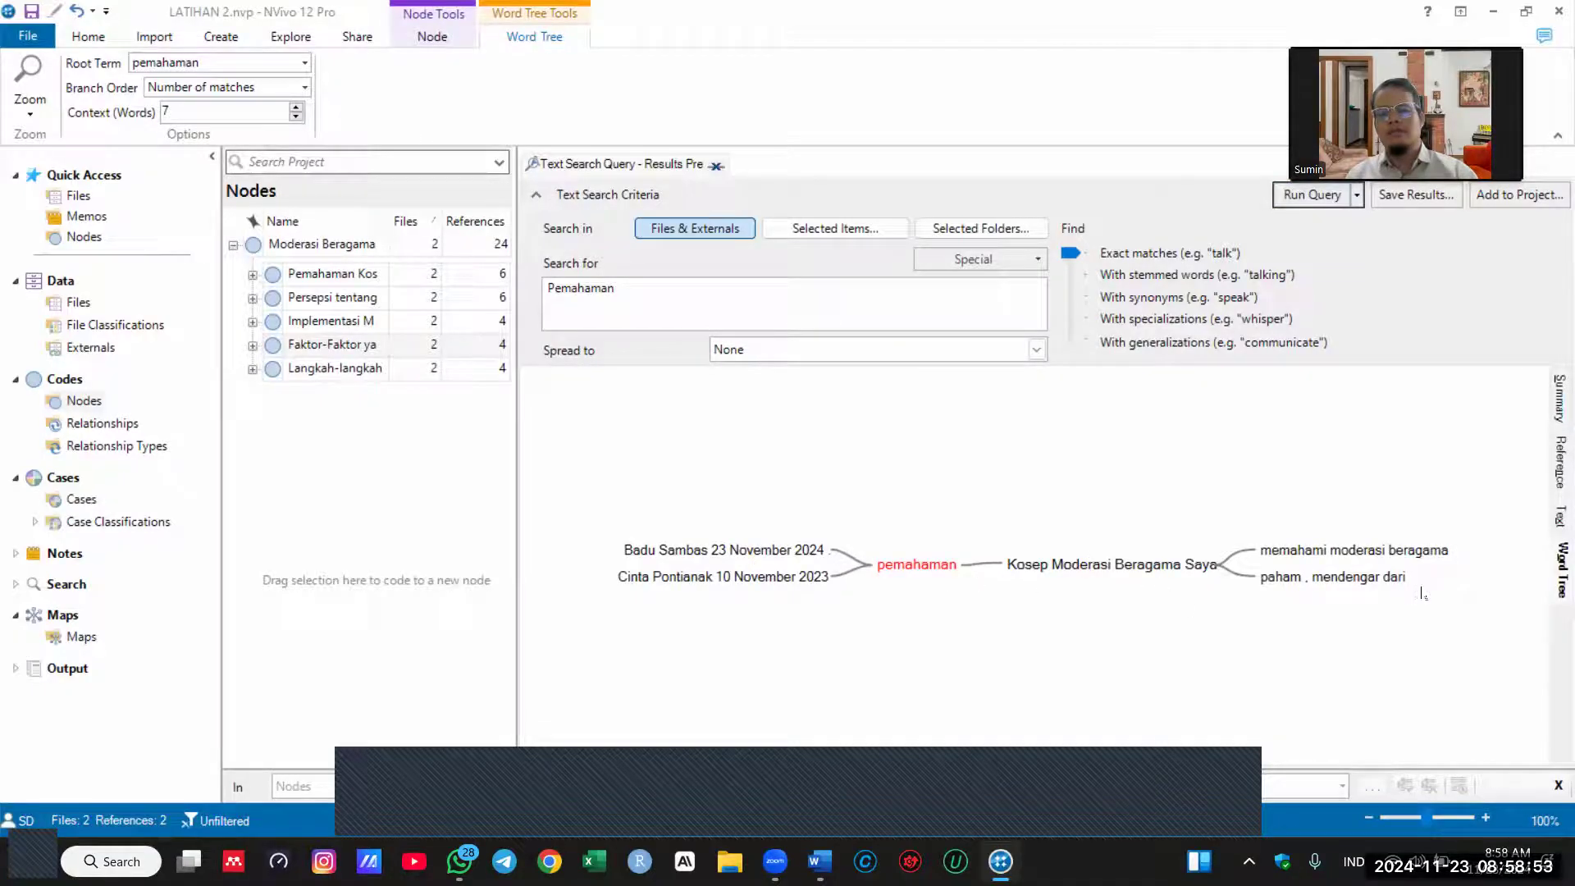
{"action": "right_click", "coordinate": [1075, 543]}
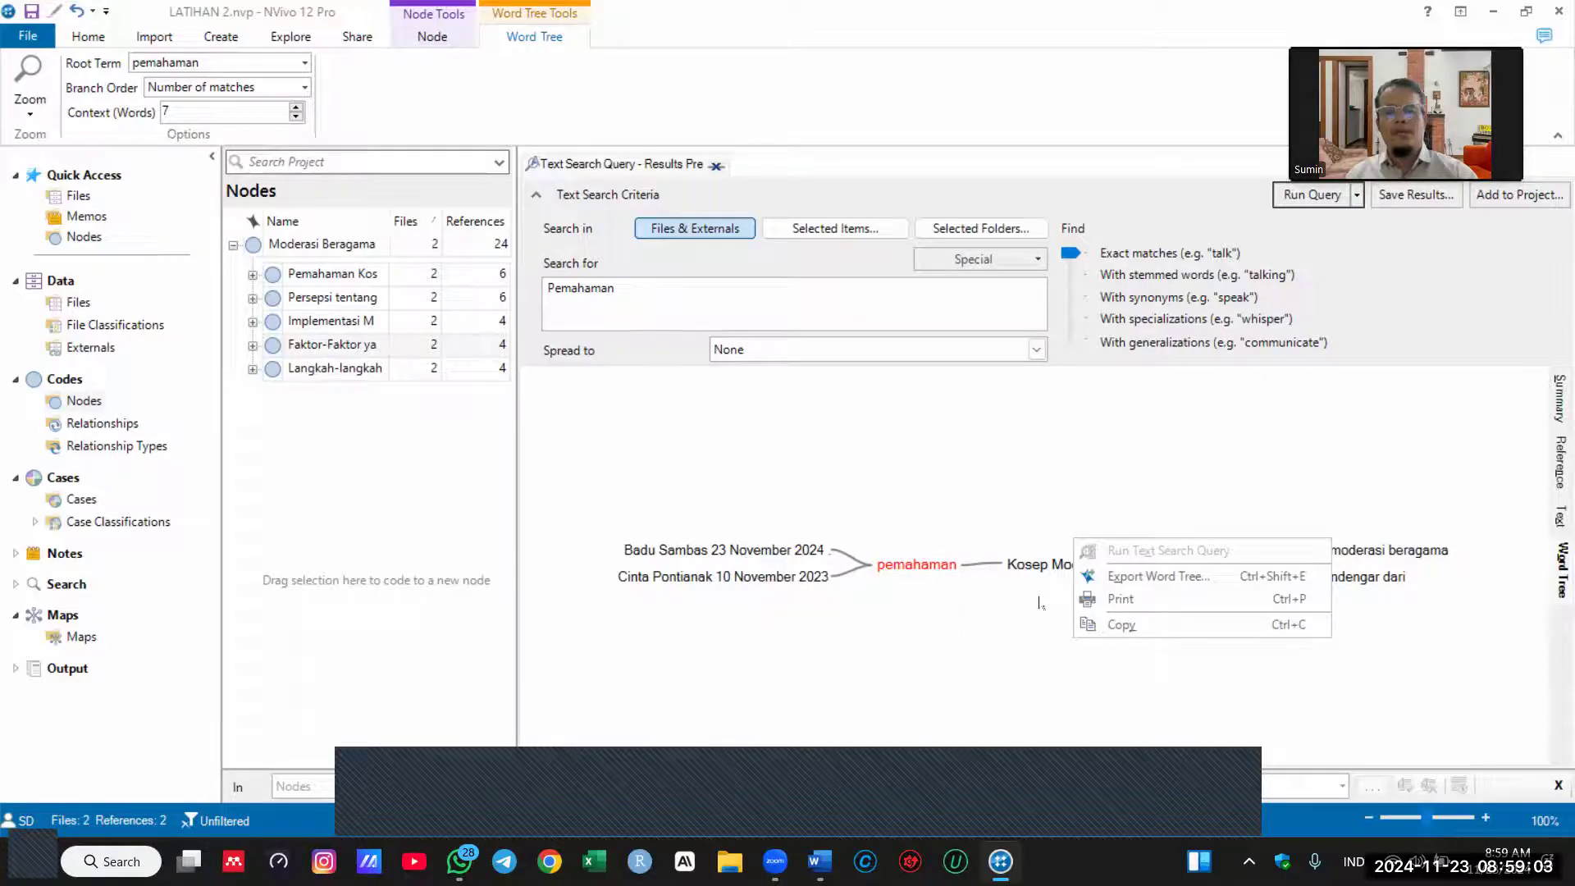
{"action": "left_click", "coordinate": [941, 602]}
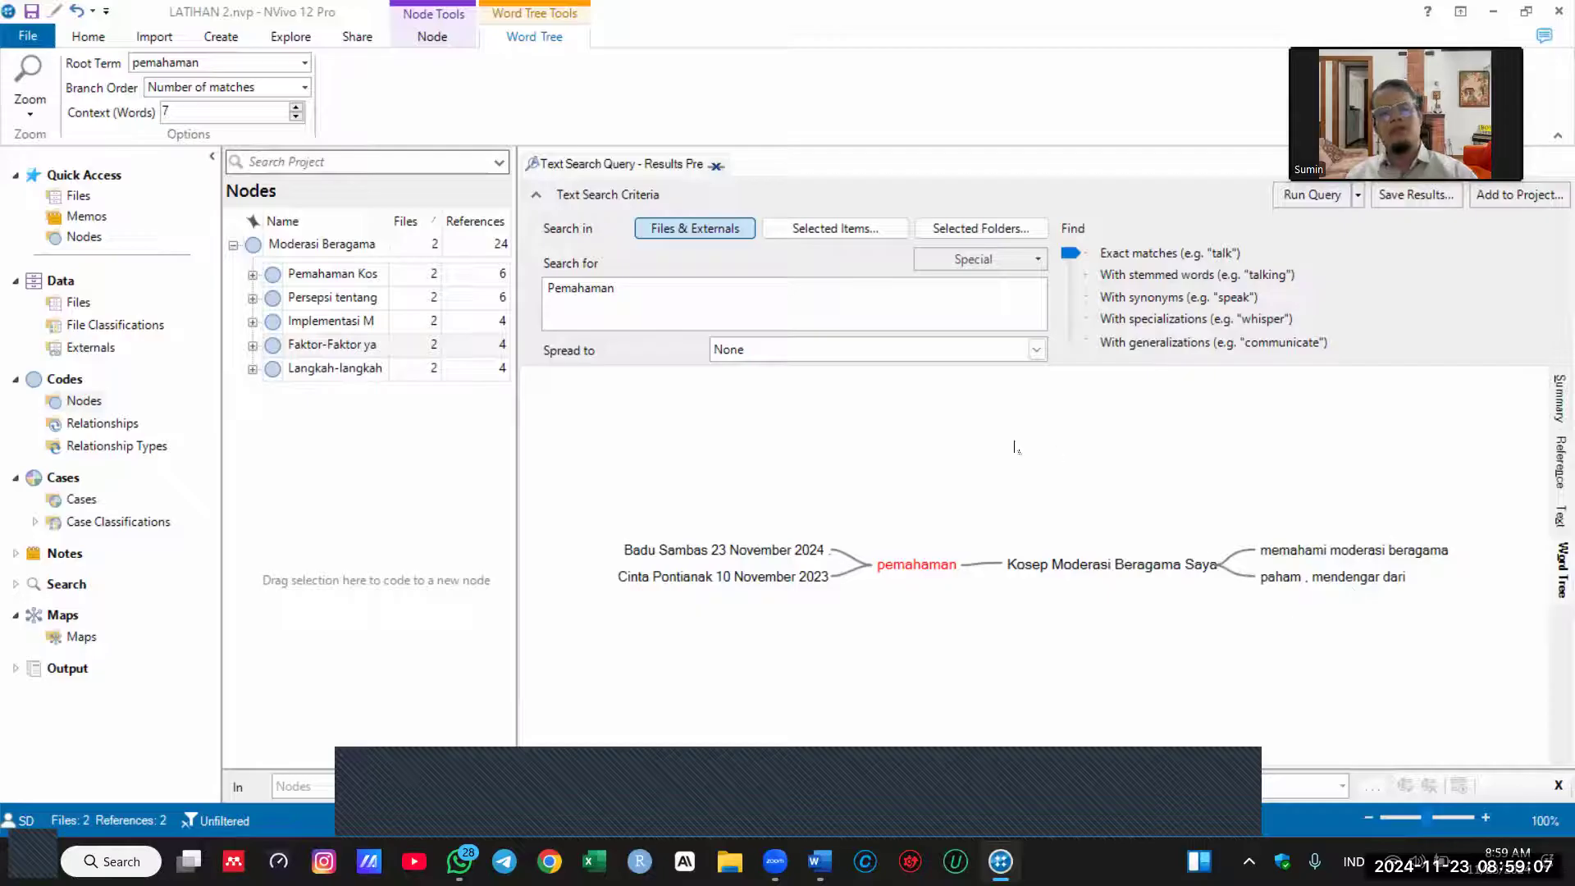
{"action": "right_click", "coordinate": [981, 449]}
{"action": "left_click", "coordinate": [838, 525]}
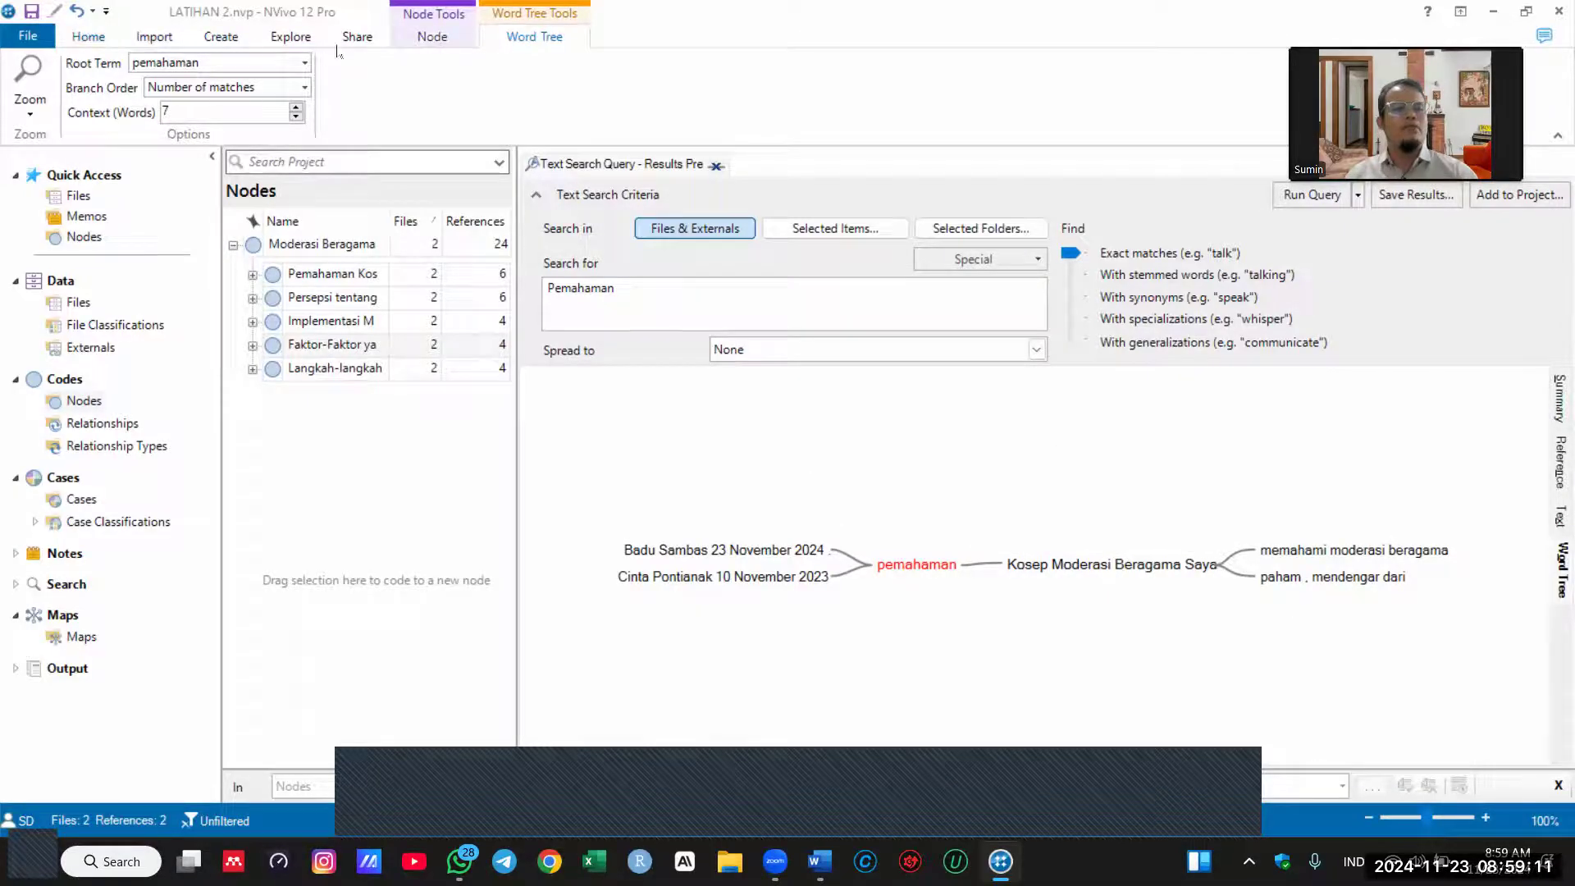
Step: Start a new Crosstab query and check its available classifications, keeping INFORMAN
{"action": "left_click", "coordinate": [290, 36]}
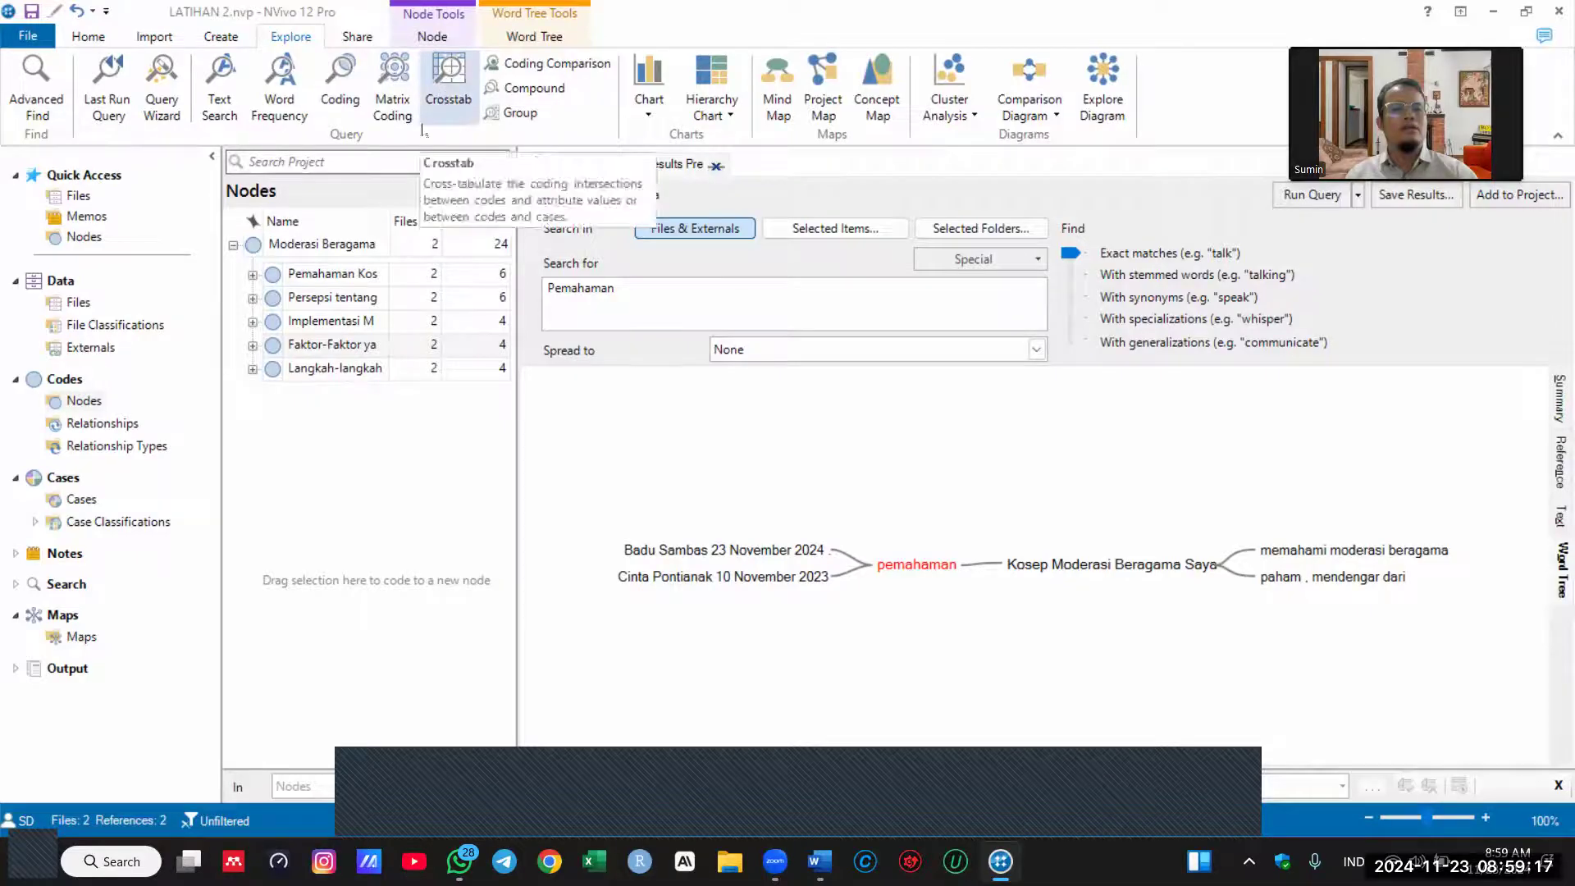
{"action": "left_click", "coordinate": [450, 94]}
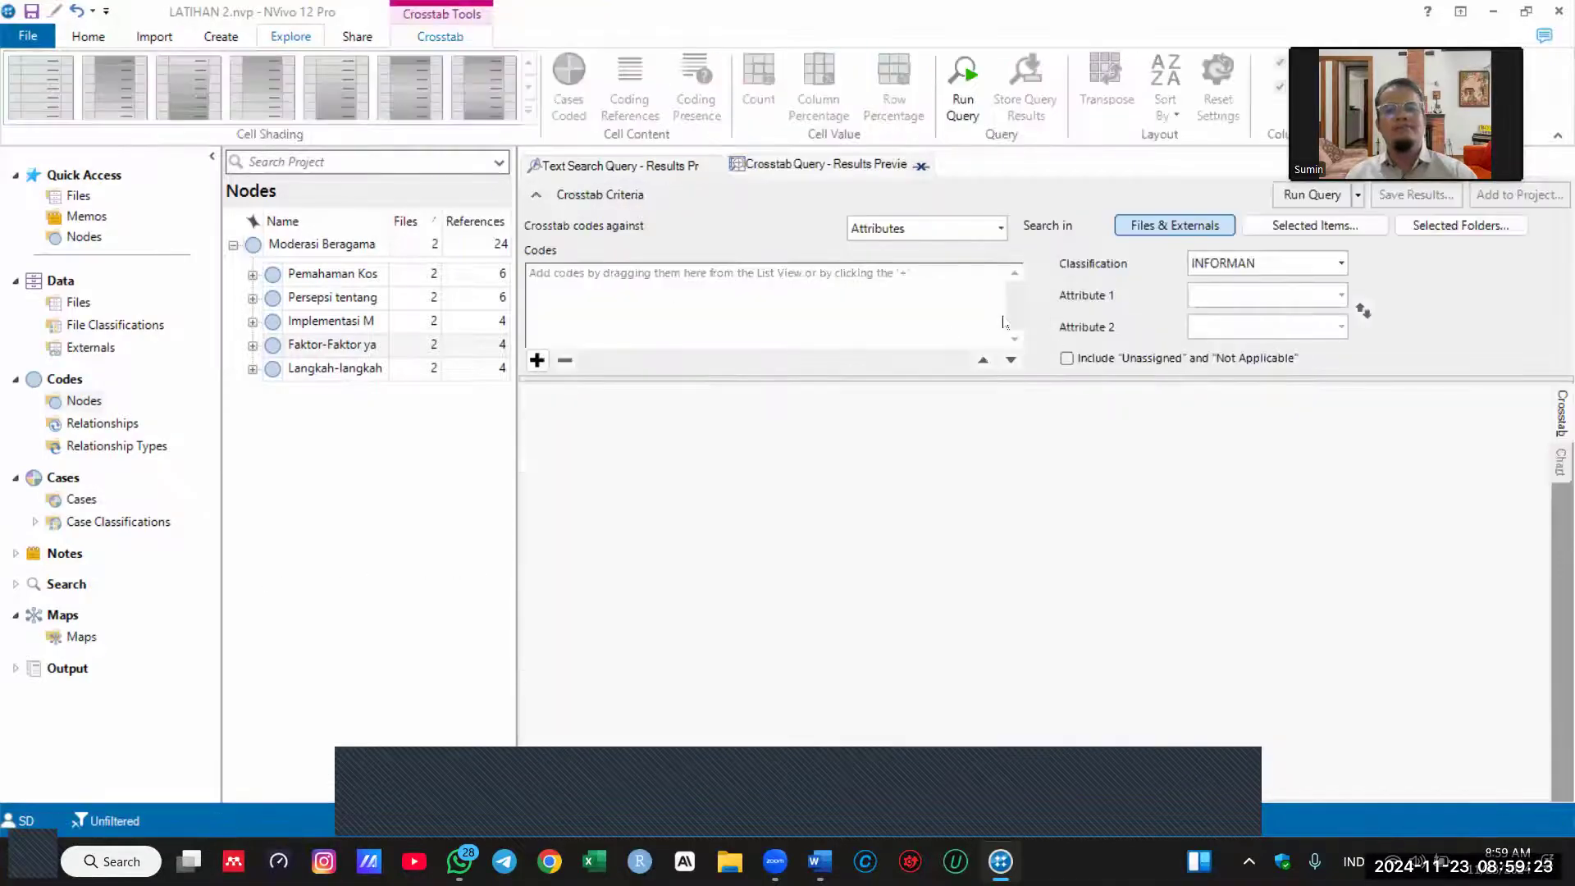
{"action": "left_click", "coordinate": [1255, 267]}
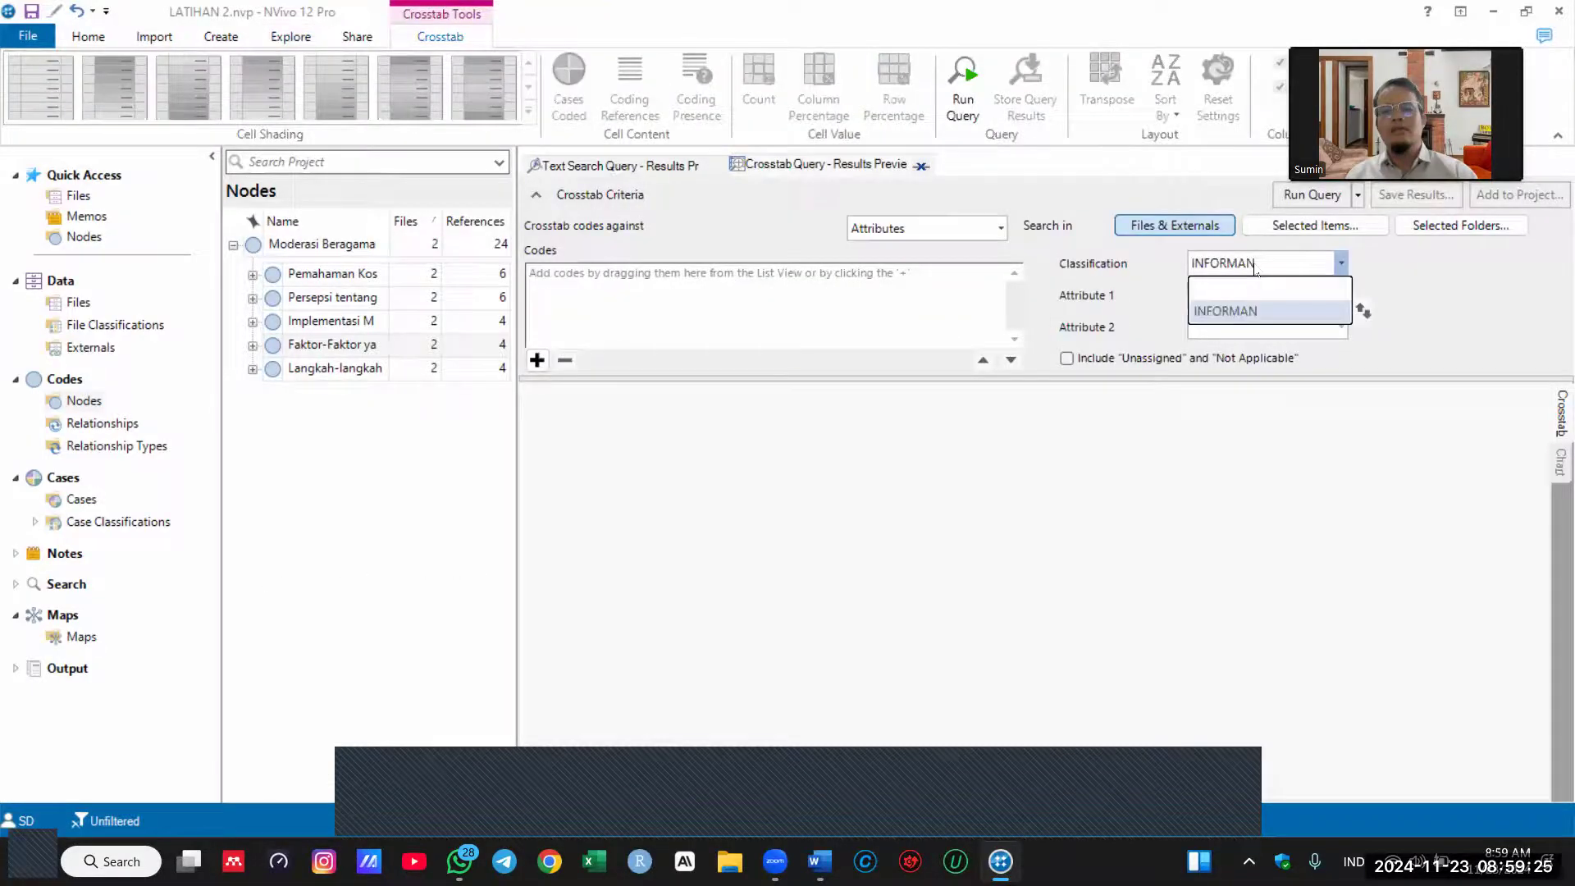
{"action": "left_click", "coordinate": [1255, 266]}
{"action": "left_click", "coordinate": [1274, 269]}
{"action": "left_click", "coordinate": [1274, 269]}
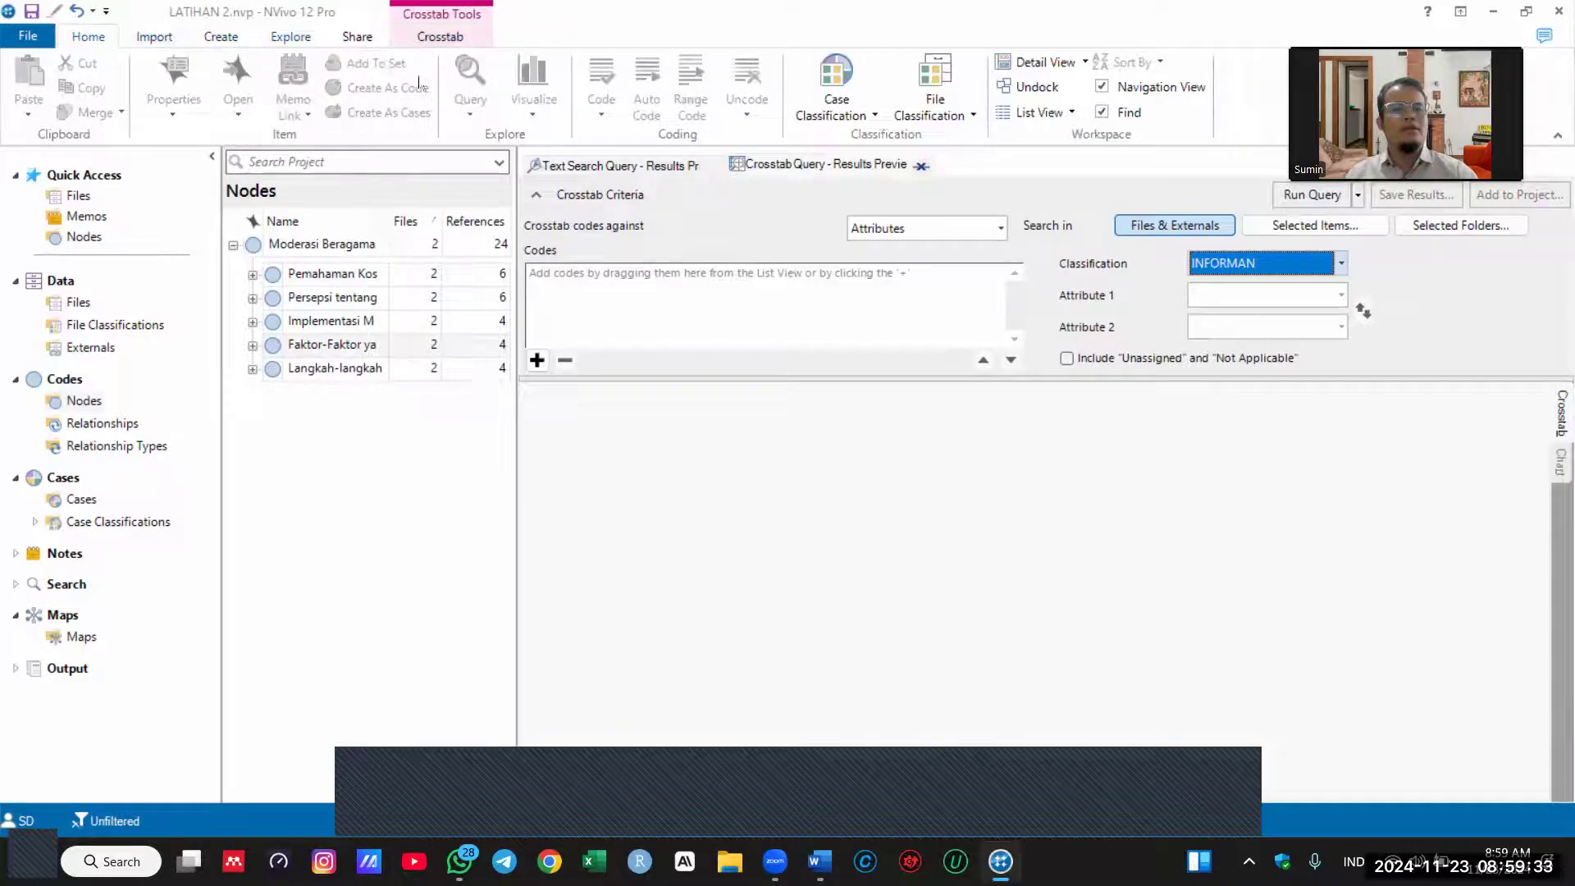
Step: Collapse the ribbon and set the Crosstab query to compare codes against Cases
{"action": "left_click", "coordinate": [289, 37]}
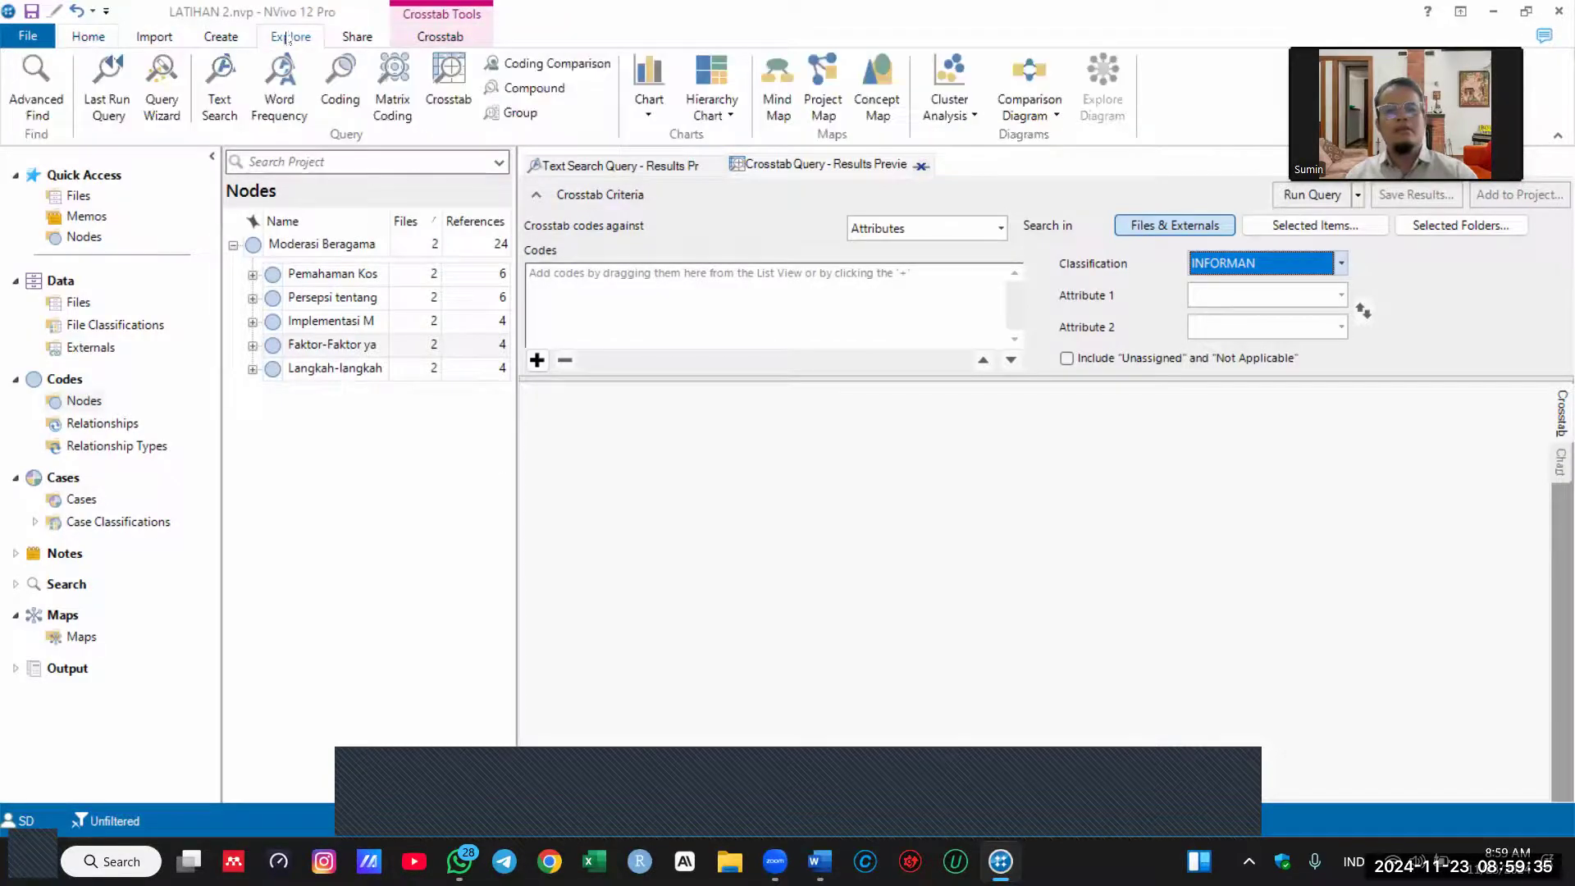
{"action": "double_click", "coordinate": [289, 37]}
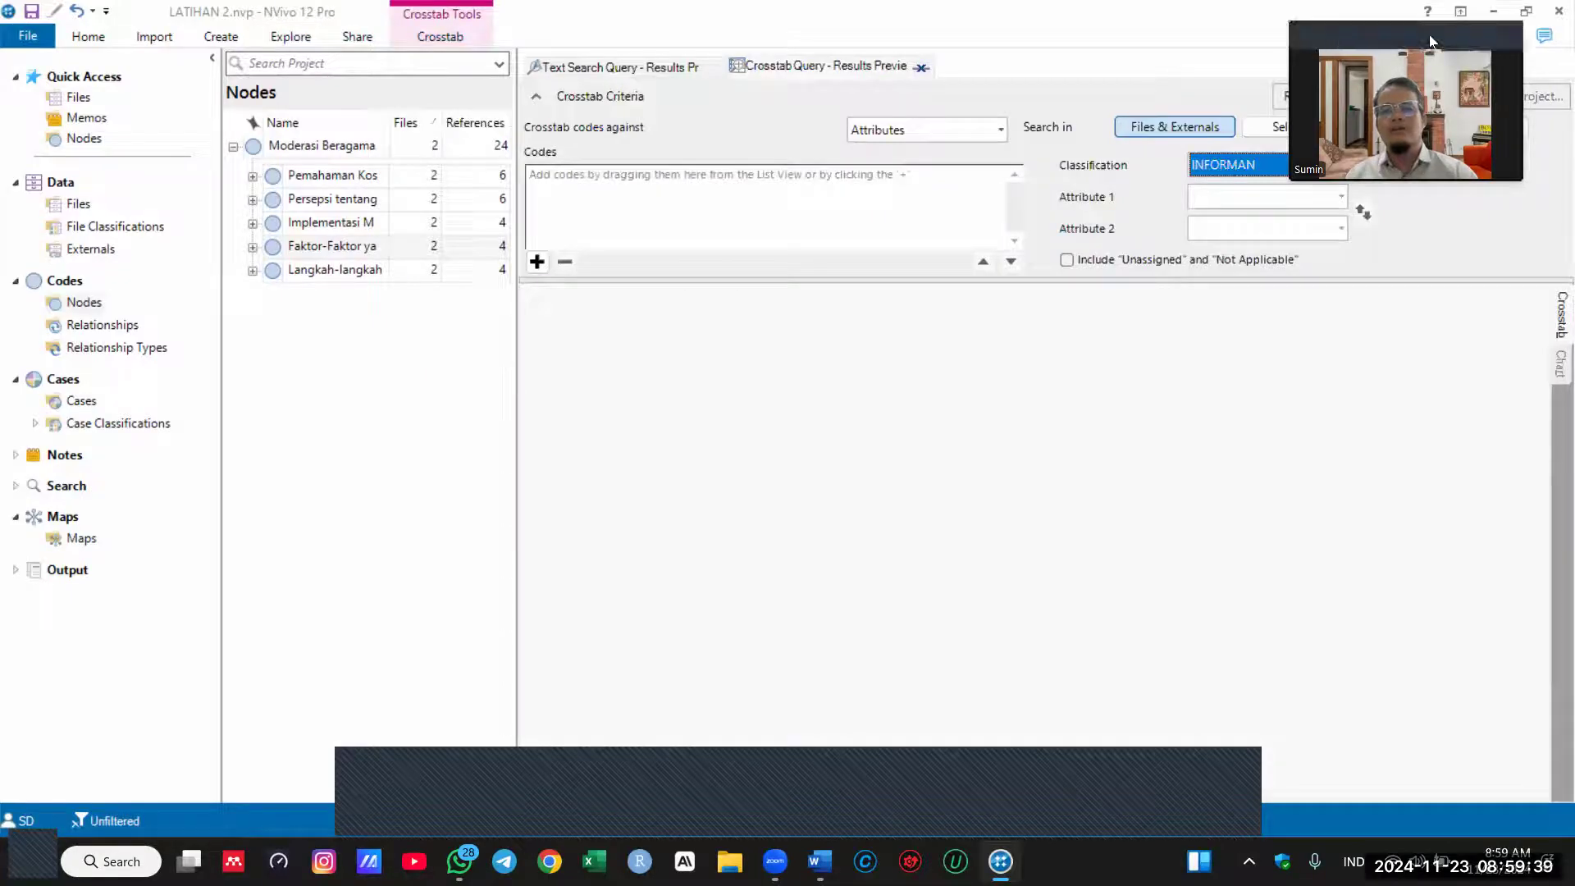
{"action": "left_click_drag", "start_coordinate": [1430, 41], "coordinate": [1544, 188]}
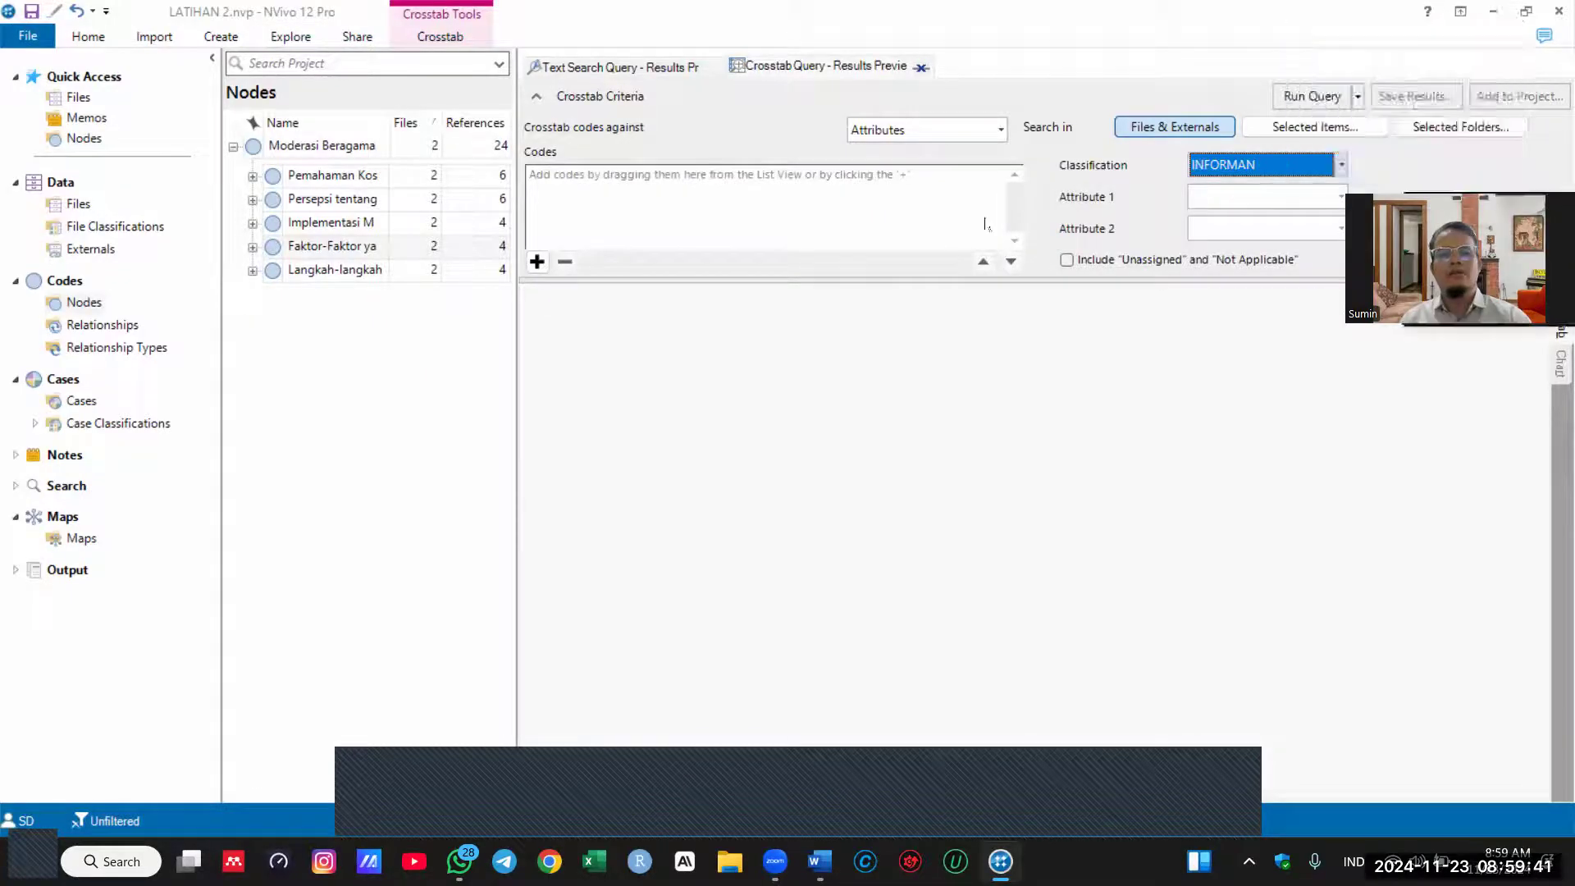
{"action": "left_click", "coordinate": [928, 131]}
{"action": "left_click", "coordinate": [867, 179]}
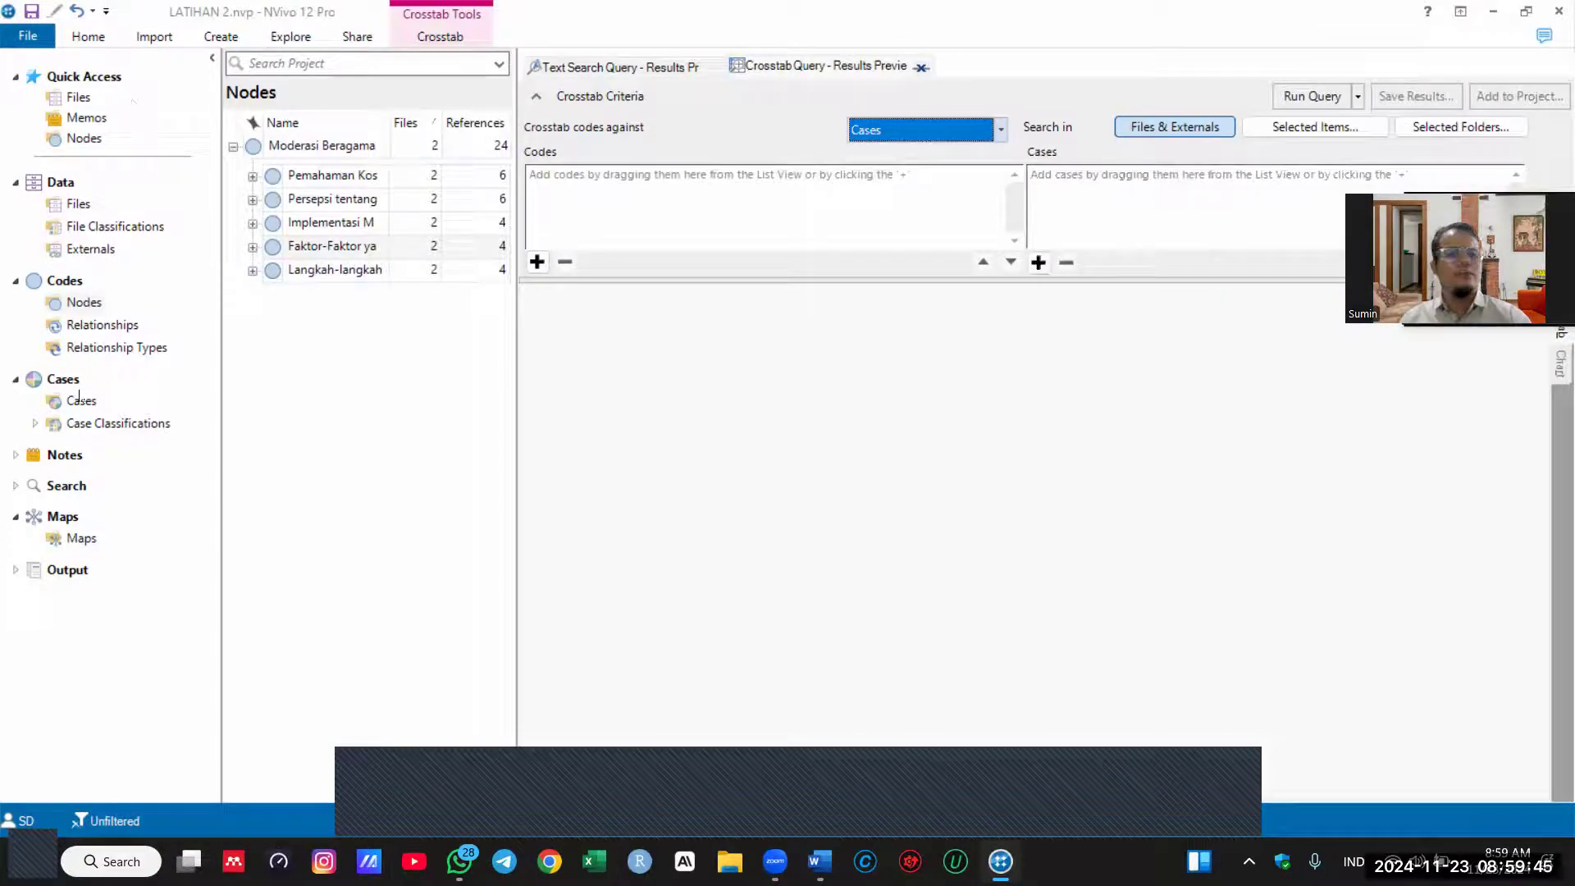
Step: Add both informant cases from the project's Cases folder to the Crosstab query's cases list
{"action": "left_click", "coordinate": [59, 404]}
{"action": "left_click_drag", "start_coordinate": [324, 153], "coordinate": [358, 221]}
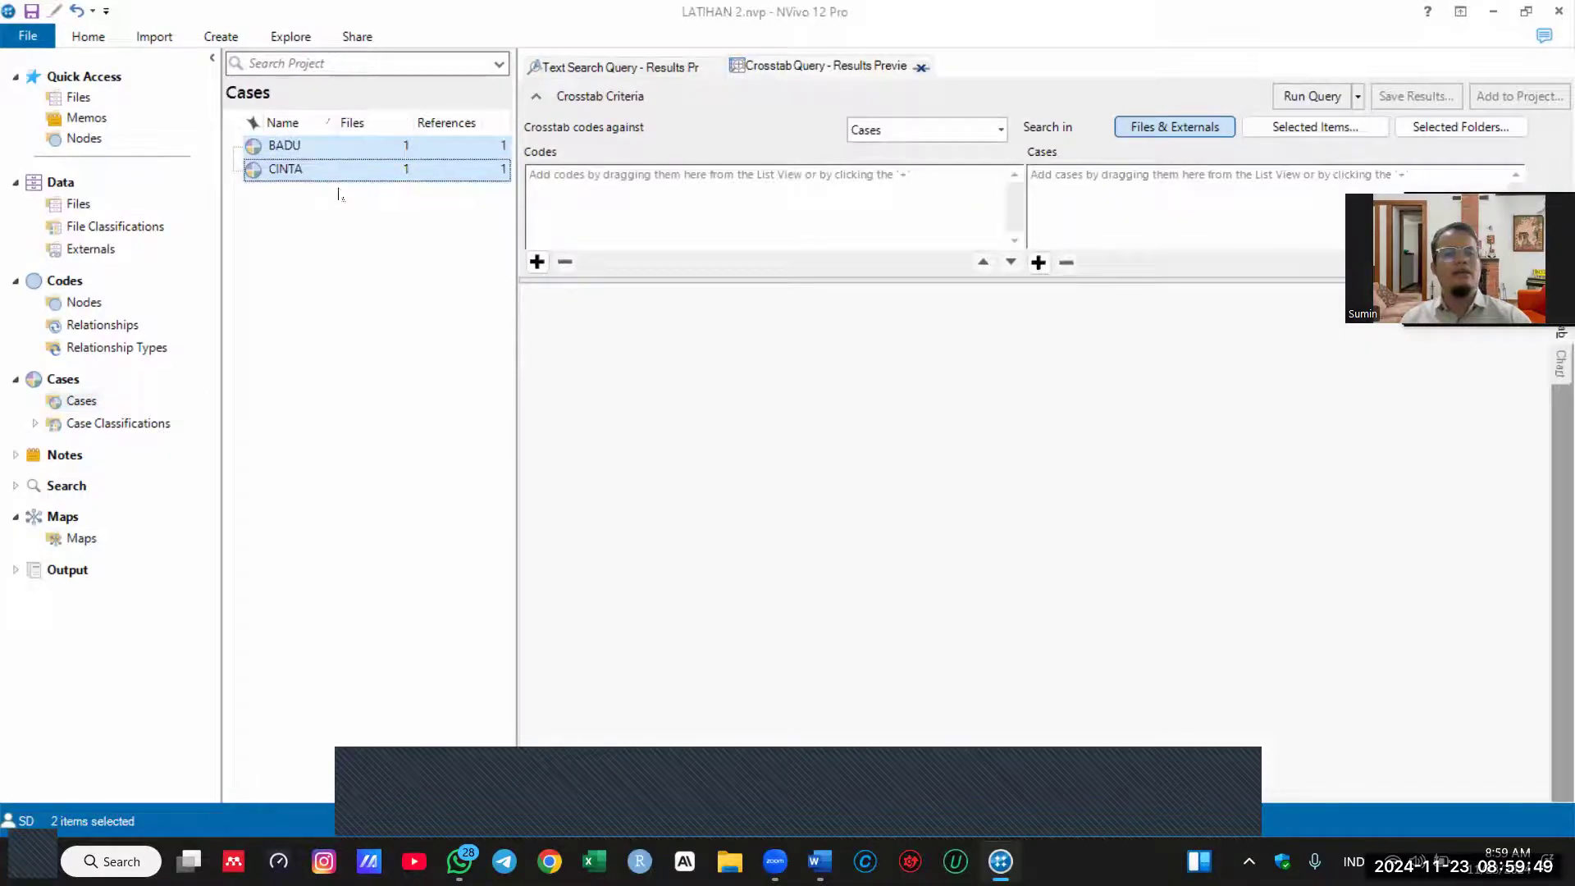
{"action": "left_click_drag", "start_coordinate": [484, 171], "coordinate": [431, 185]}
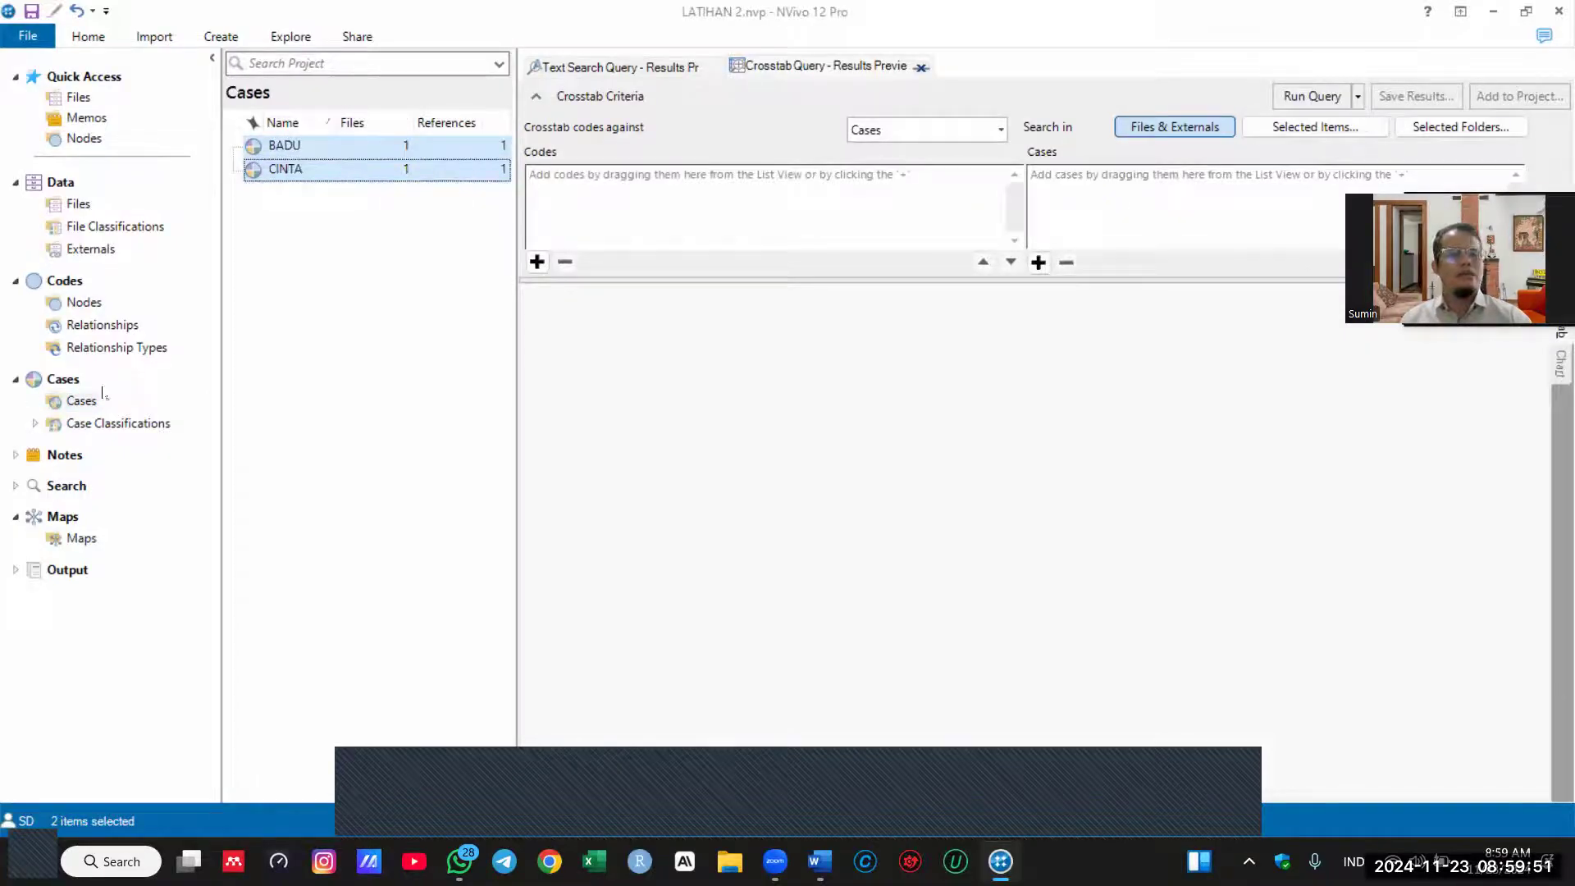
{"action": "left_click", "coordinate": [74, 384]}
{"action": "left_click", "coordinate": [15, 380]}
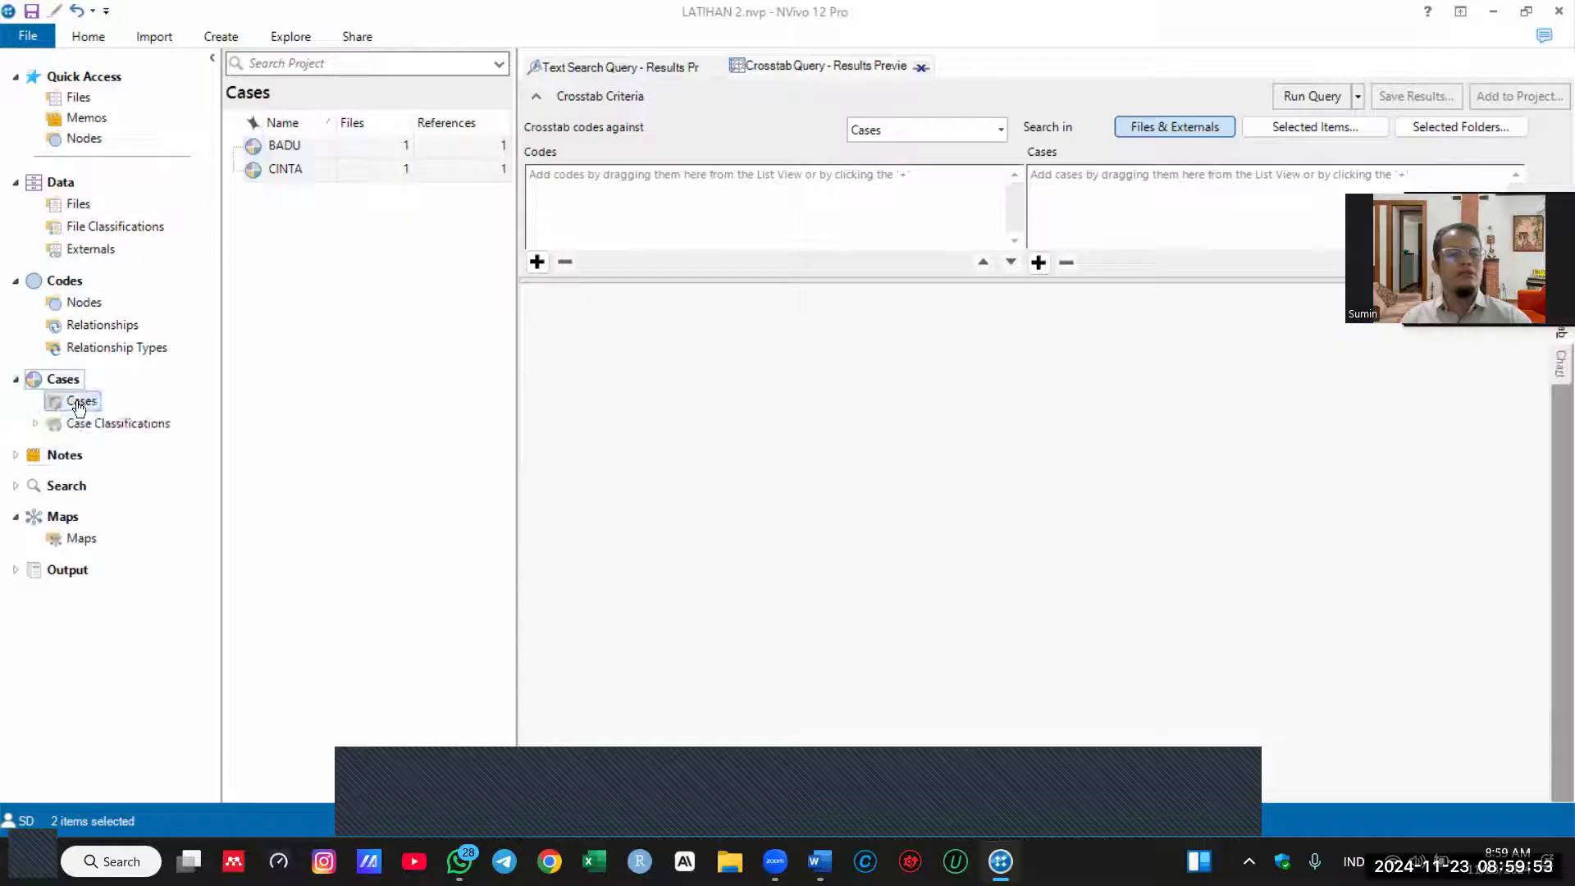
{"action": "left_click", "coordinate": [299, 155]}
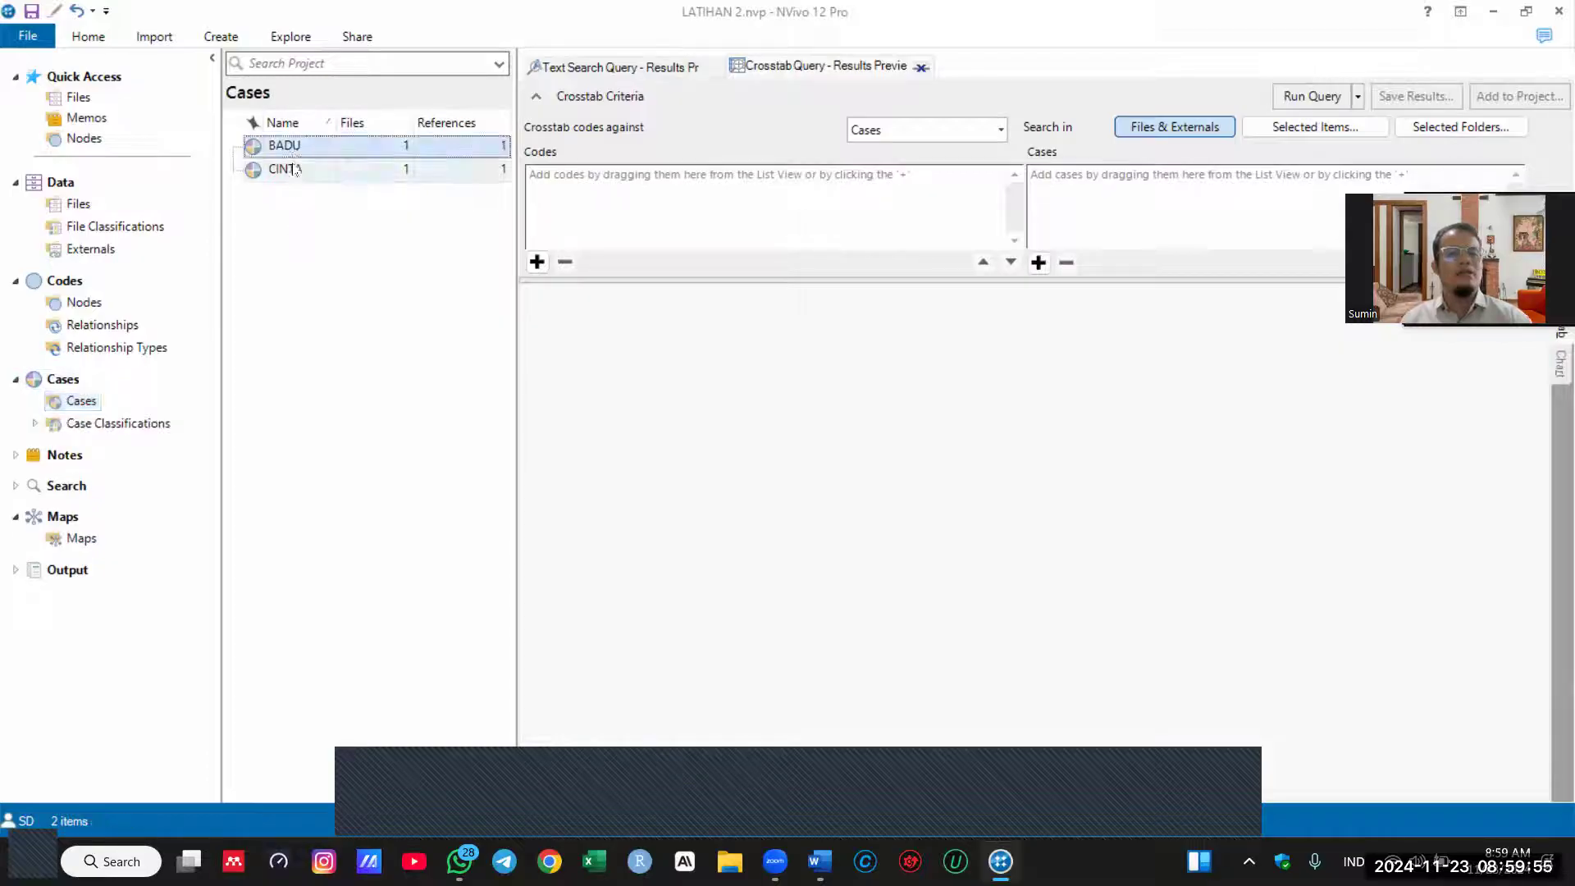
{"action": "left_click", "coordinate": [310, 170], "text": "shift"}
{"action": "left_click_drag", "start_coordinate": [328, 156], "coordinate": [1127, 185]}
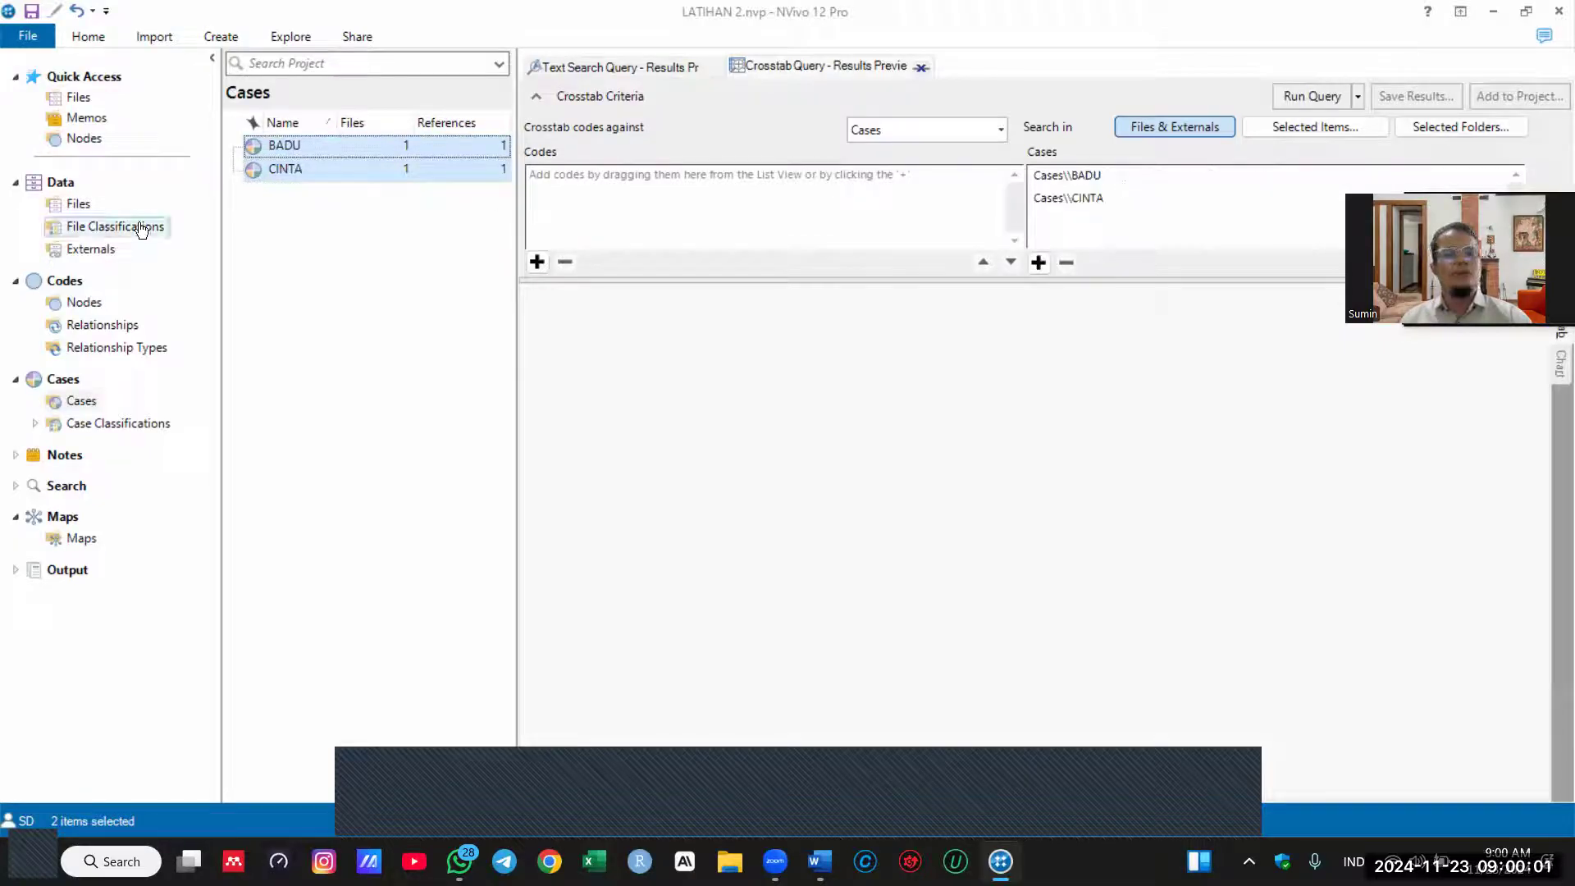
Step: Add the five theme nodes under Moderasi Beragama to the Crosstab's codes, run the query, and close both open query results
{"action": "left_click", "coordinate": [84, 303]}
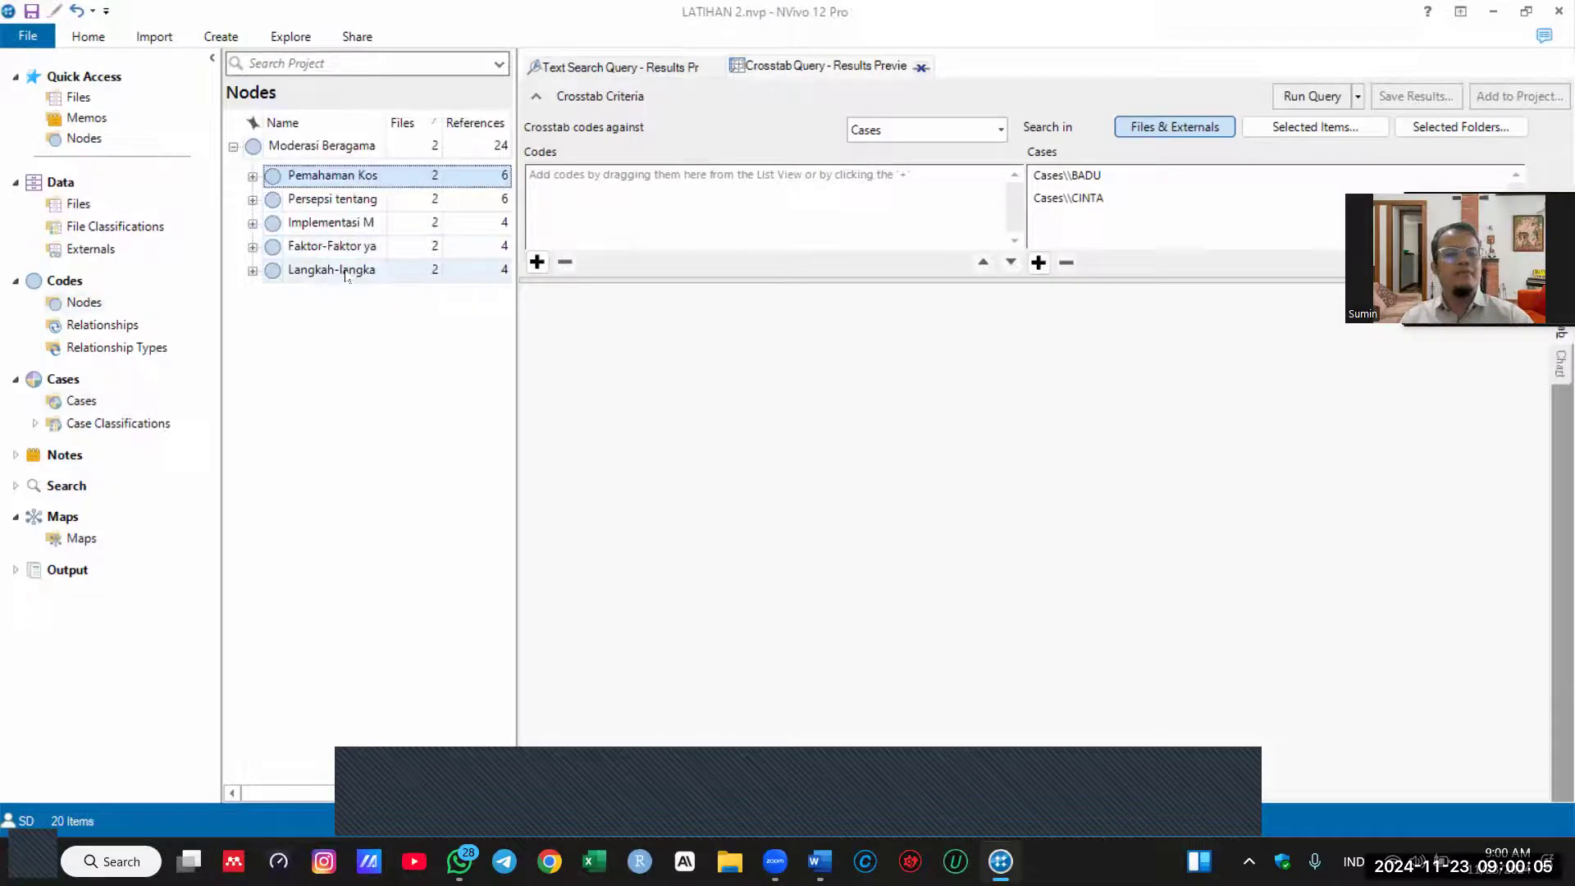
{"action": "left_click", "coordinate": [336, 270], "text": "shift"}
{"action": "left_click_drag", "start_coordinate": [465, 203], "coordinate": [763, 205]}
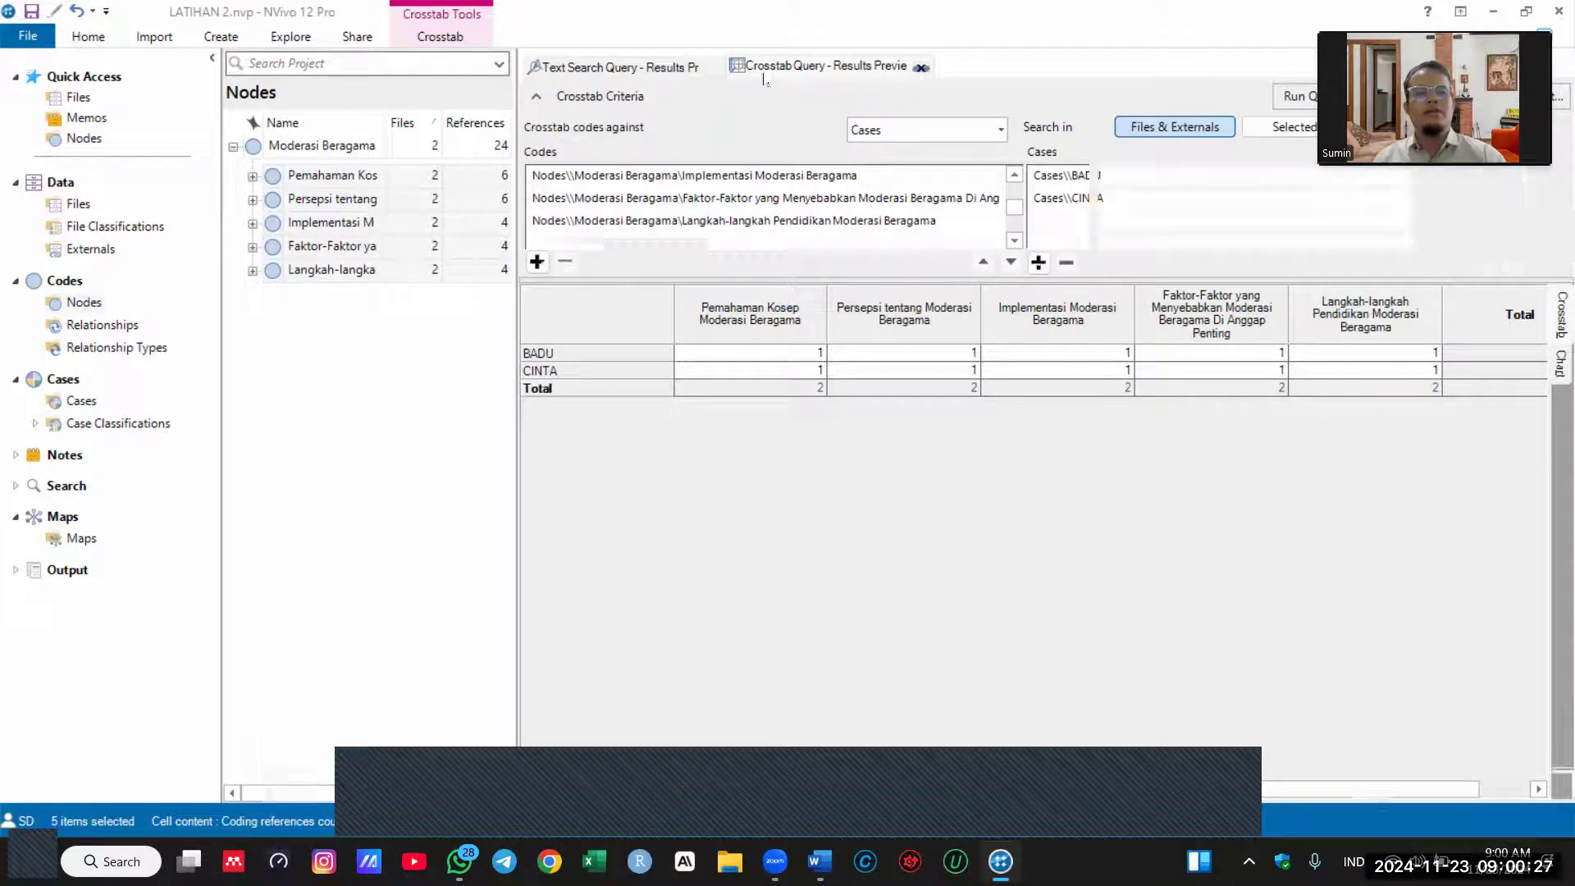
{"action": "left_click", "coordinate": [922, 66]}
{"action": "left_click", "coordinate": [717, 66]}
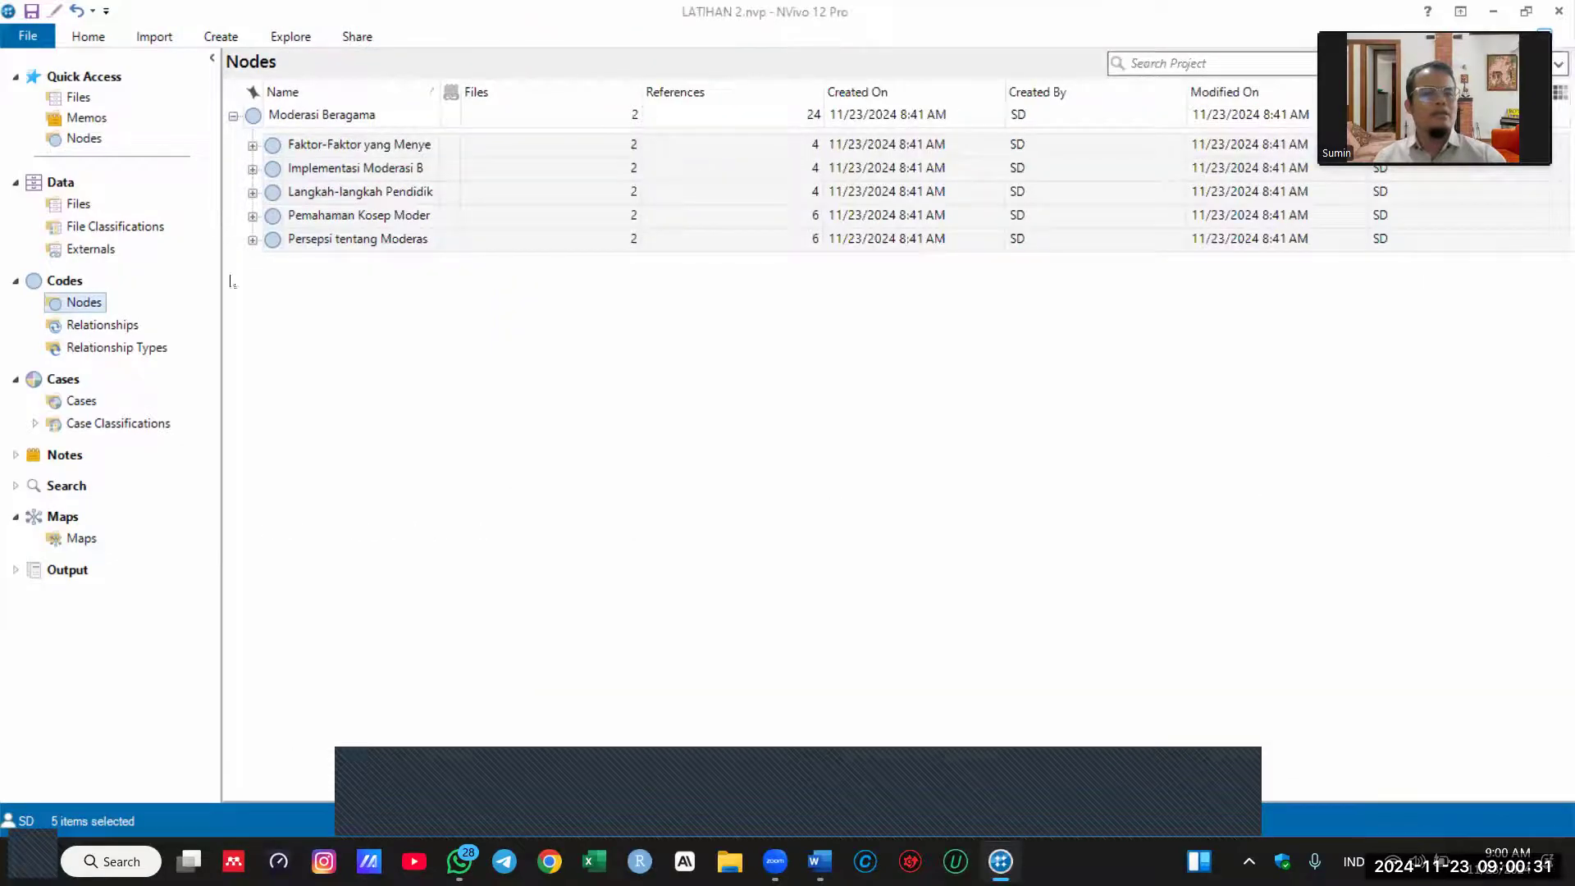
Step: Expand the Faktor-Faktor theme node to check its child codes, and open the first informant's transcript file
{"action": "left_click", "coordinate": [253, 146]}
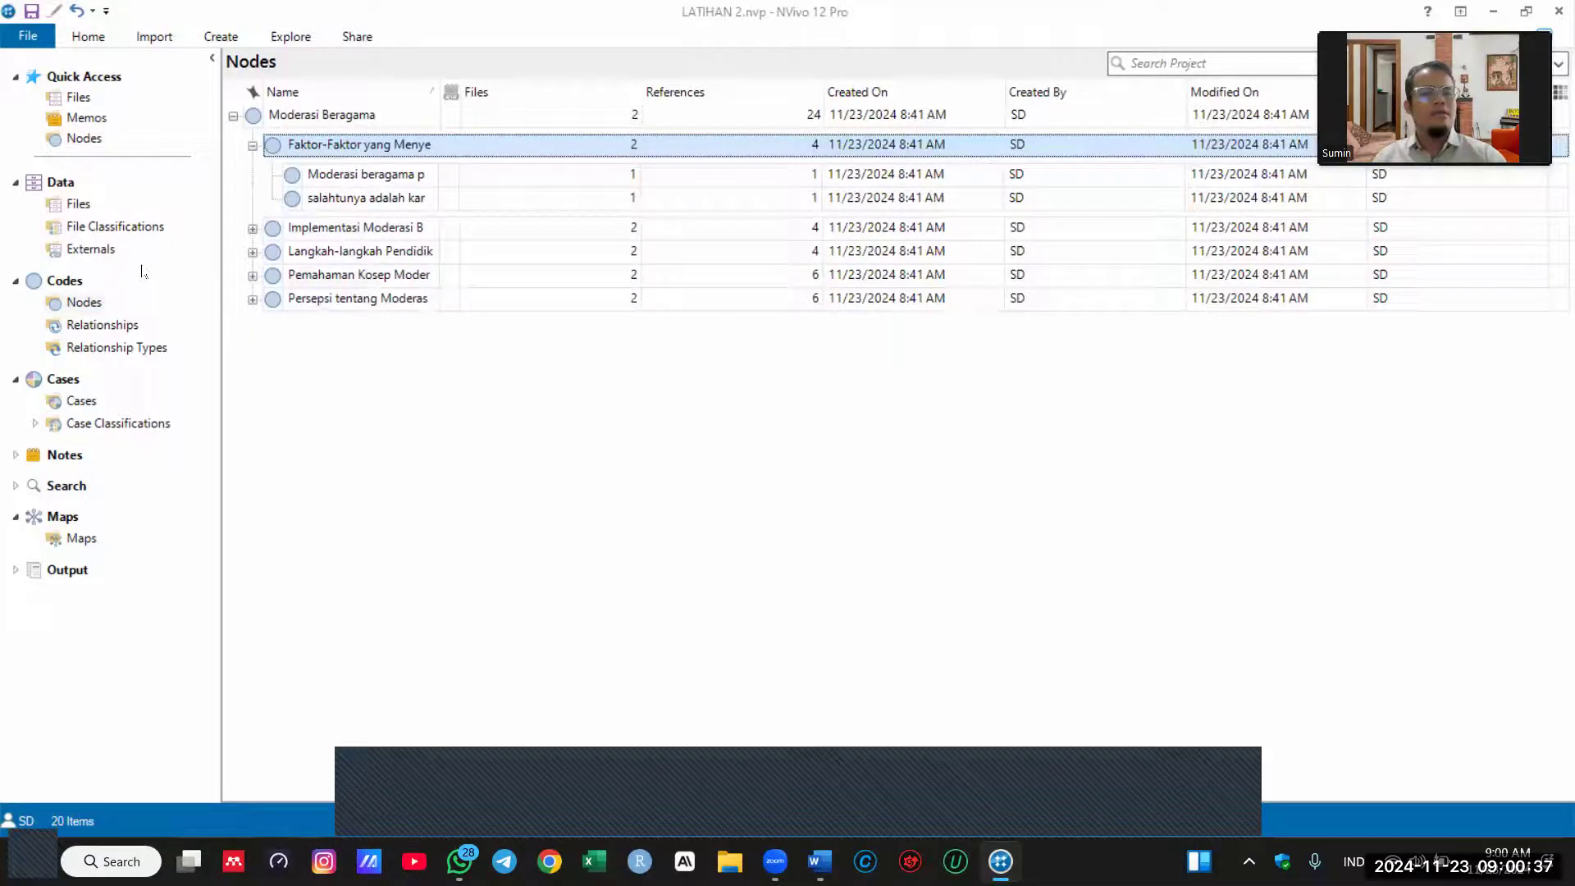
{"action": "left_click", "coordinate": [82, 102]}
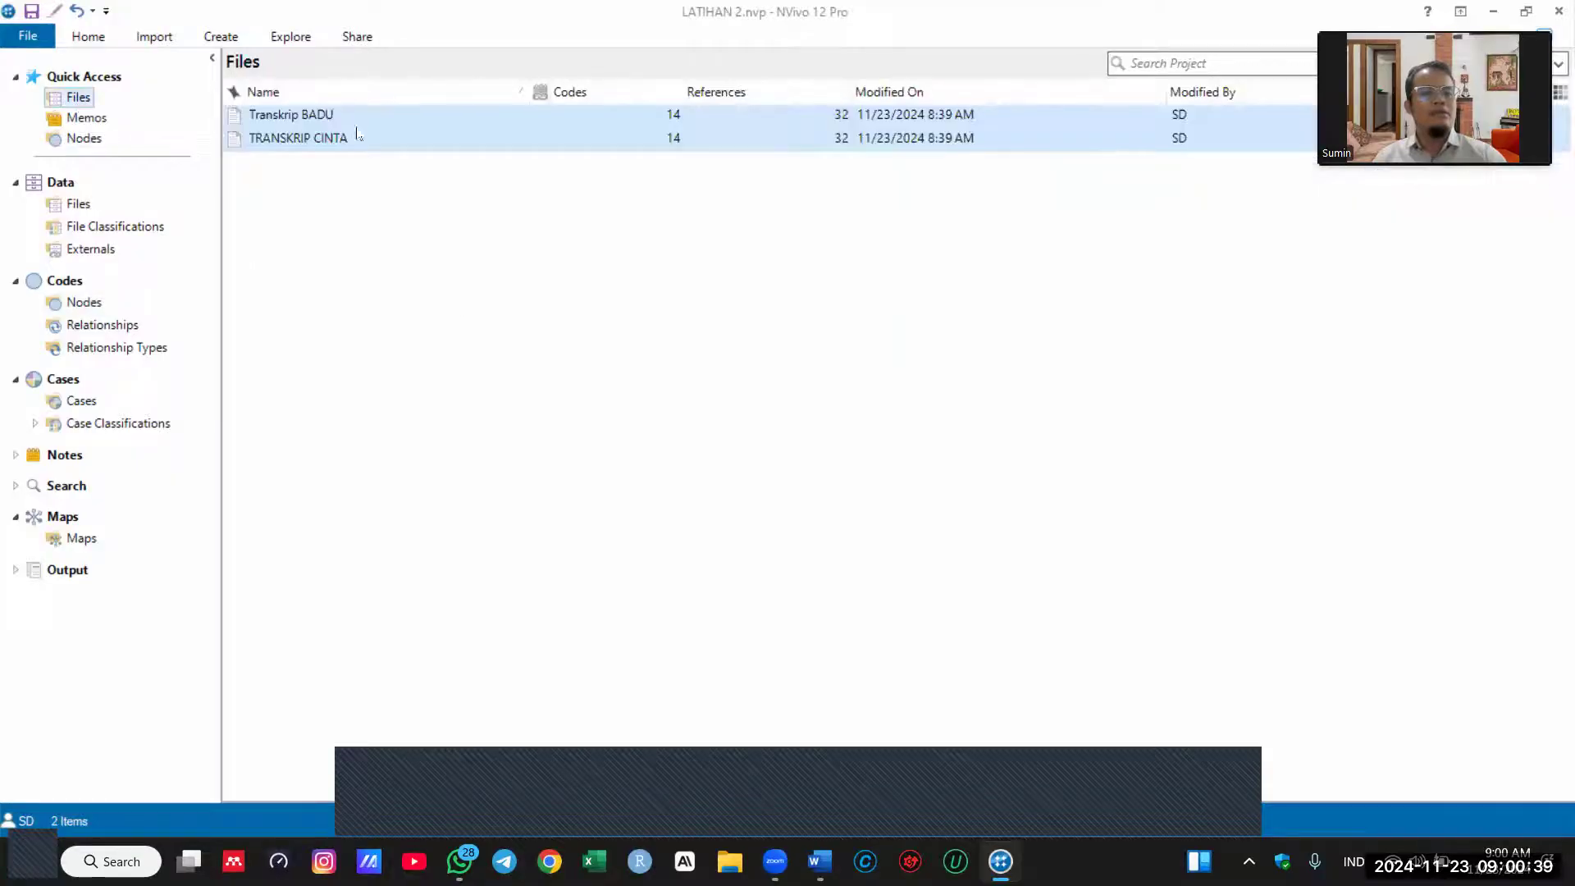
{"action": "left_click", "coordinate": [326, 121]}
{"action": "double_click", "coordinate": [325, 121]}
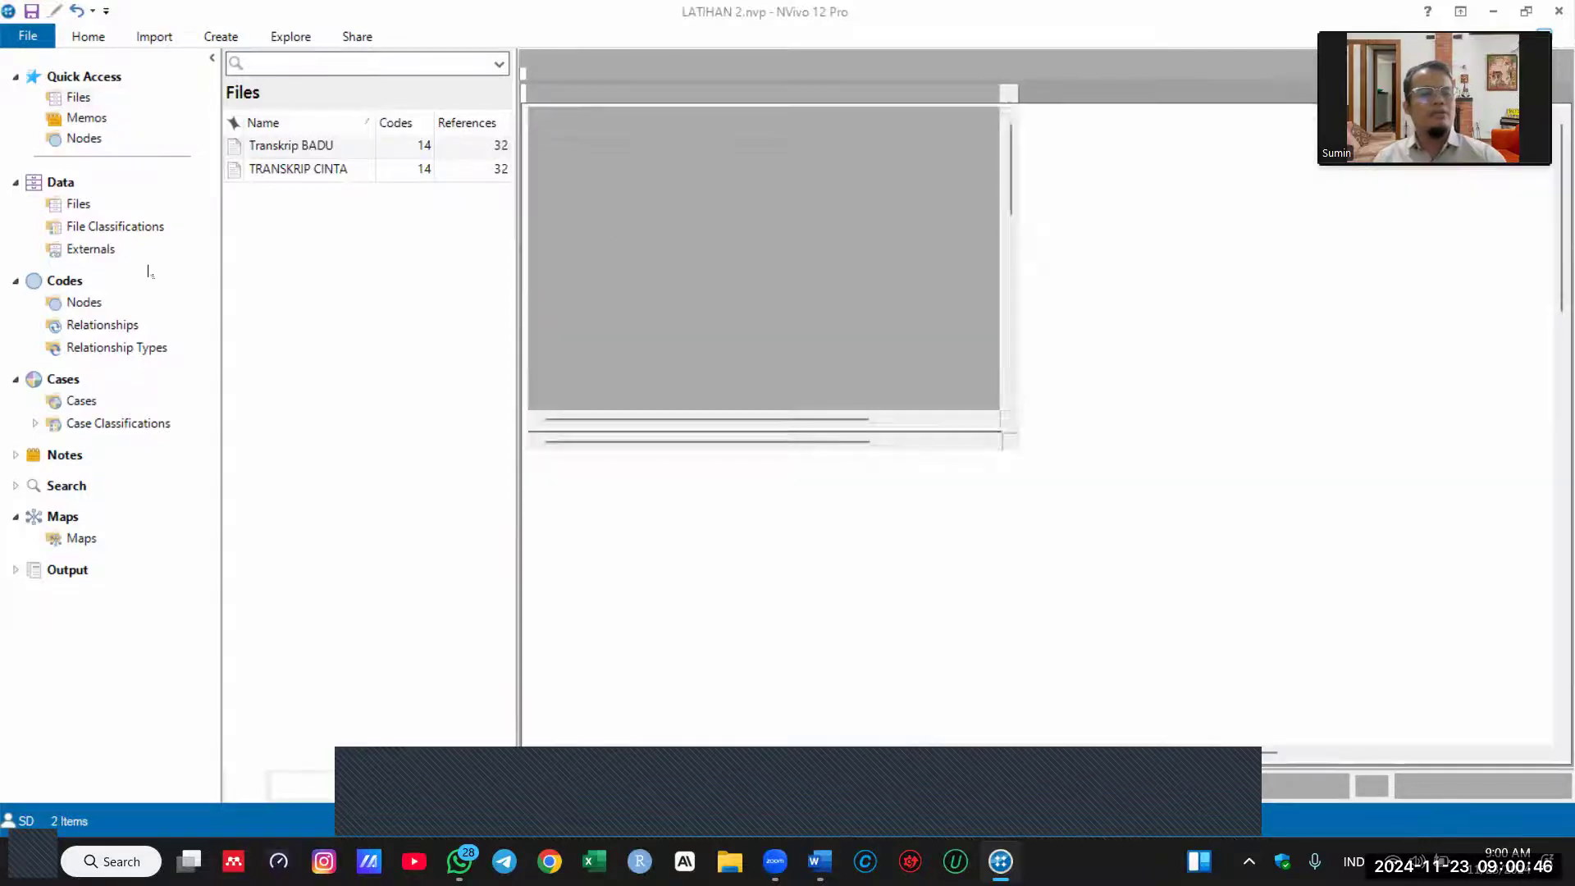
Step: Compare the first child code of the Pemahaman Kosep node with the open transcript, and close the transcript
{"action": "left_click", "coordinate": [84, 302]}
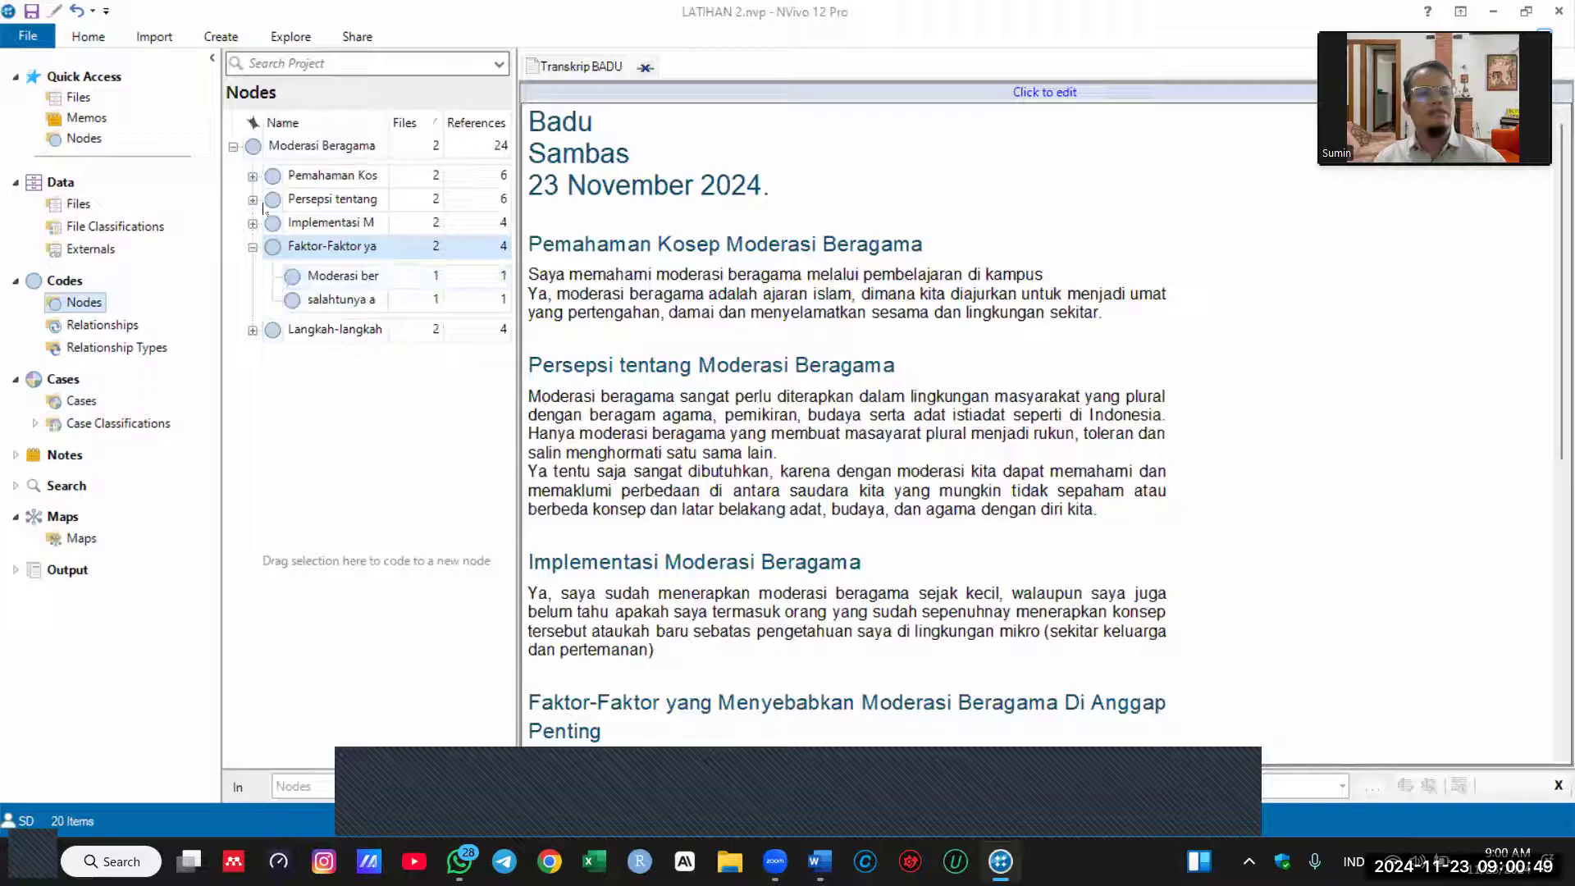
{"action": "left_click", "coordinate": [253, 175]}
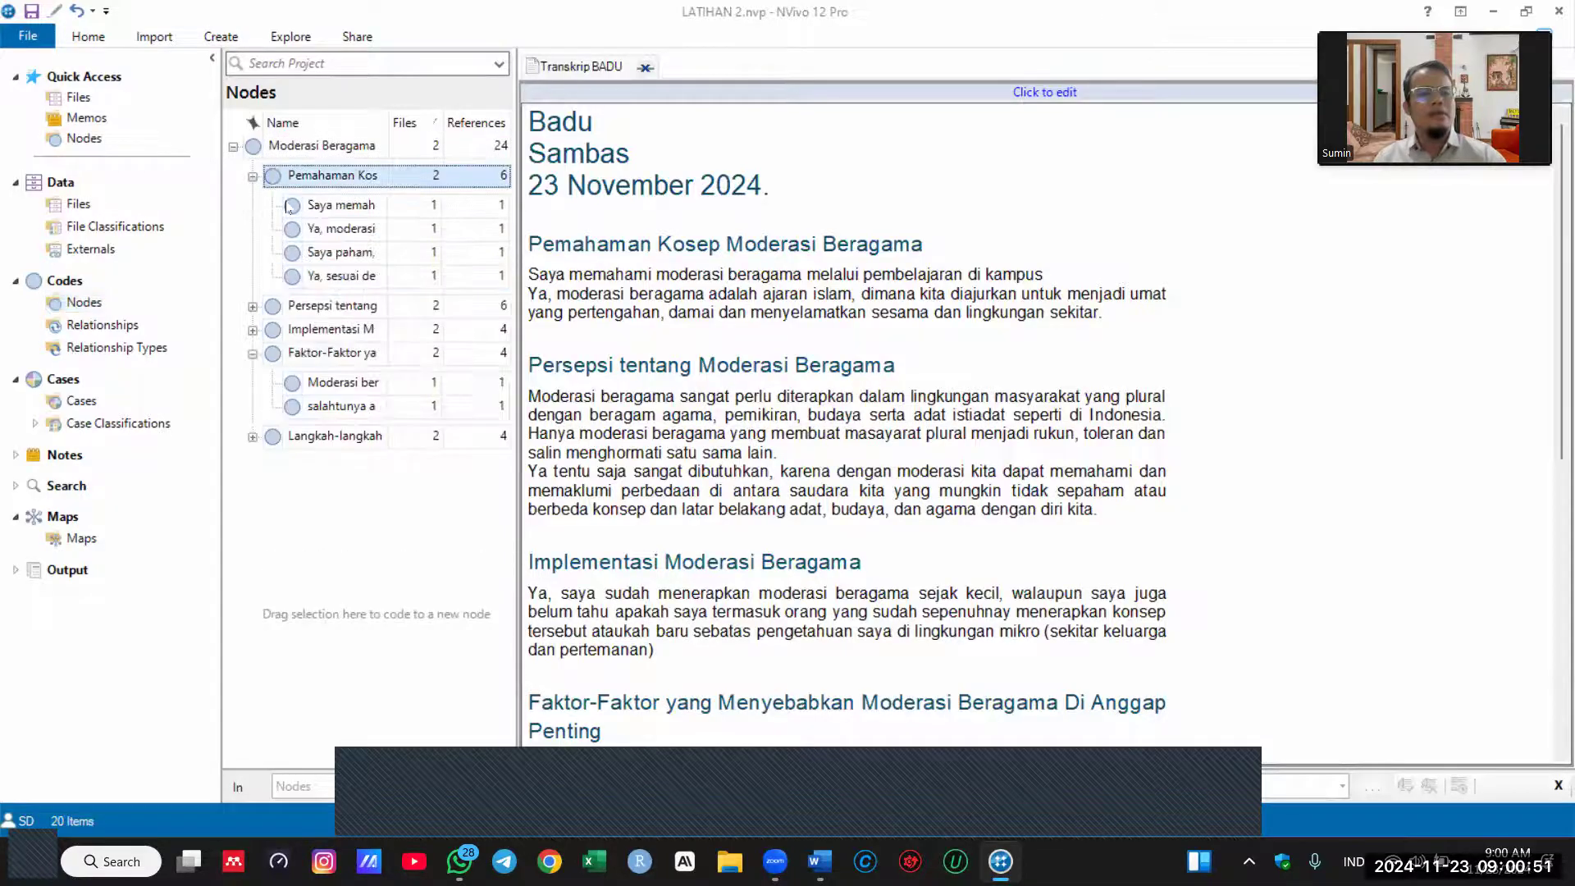
{"action": "left_click", "coordinate": [339, 205]}
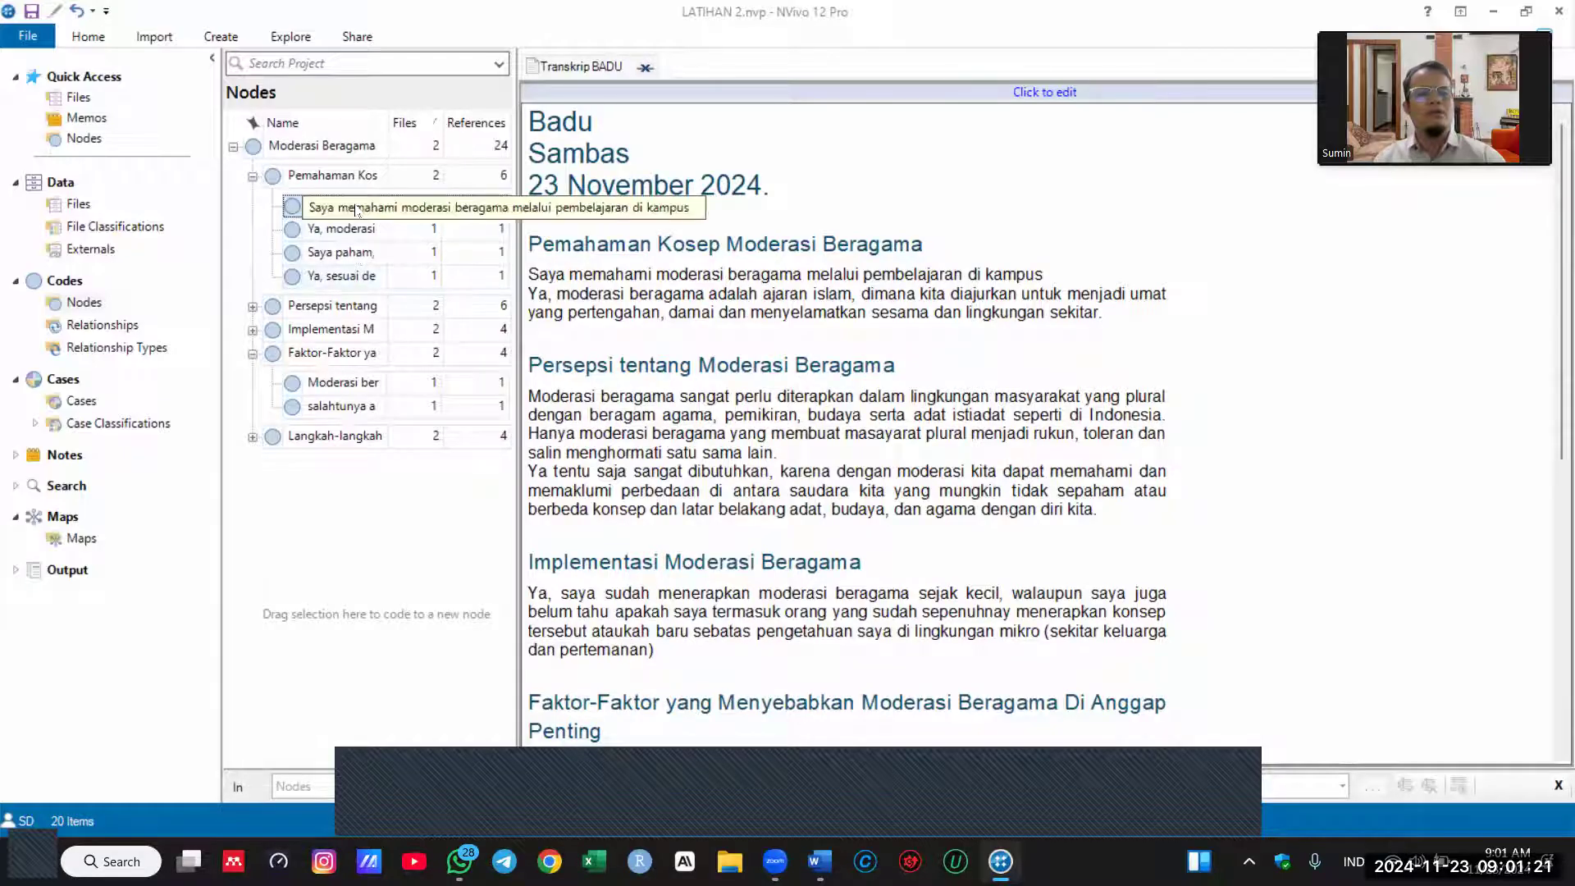
{"action": "left_click", "coordinate": [646, 71]}
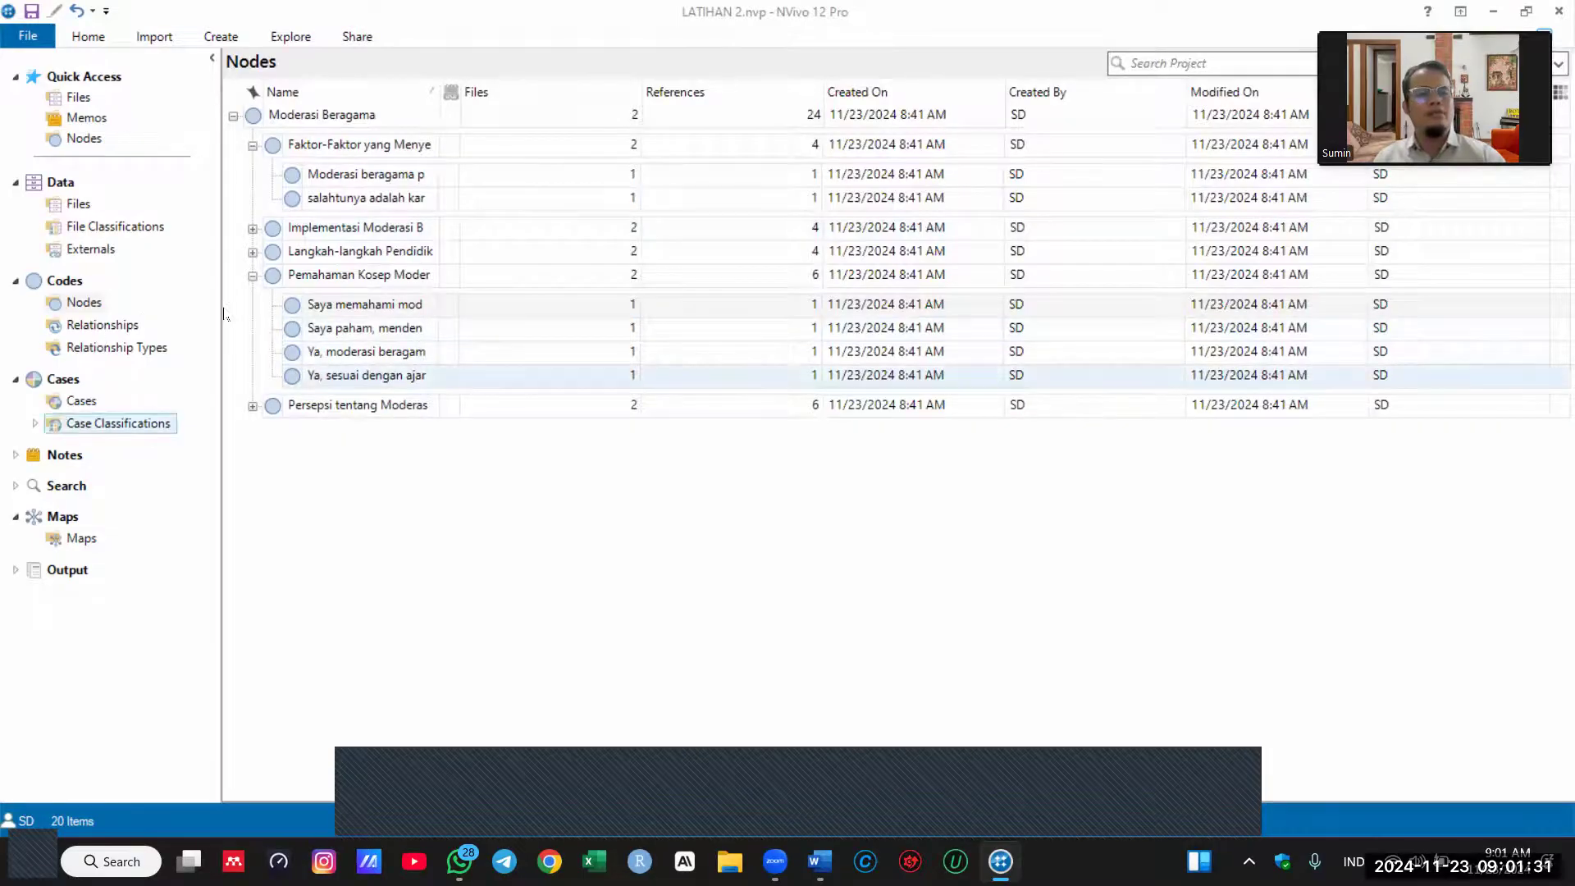
Step: Start a new relationship in the Relationships folder and set the first informant's transcript as its From item
{"action": "left_click", "coordinate": [134, 327]}
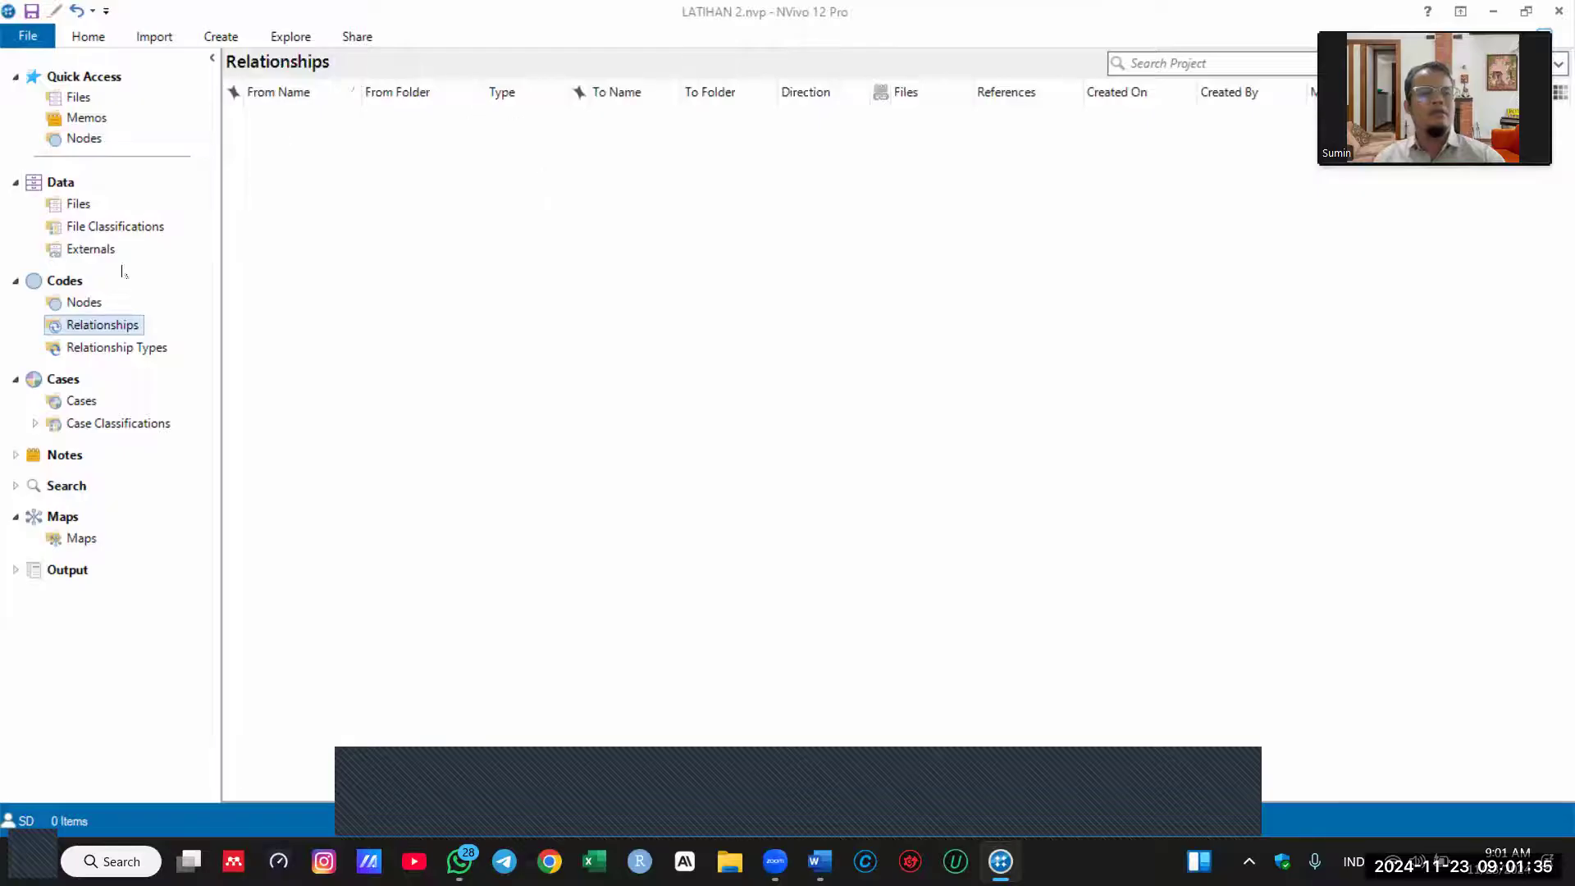
{"action": "right_click", "coordinate": [116, 328]}
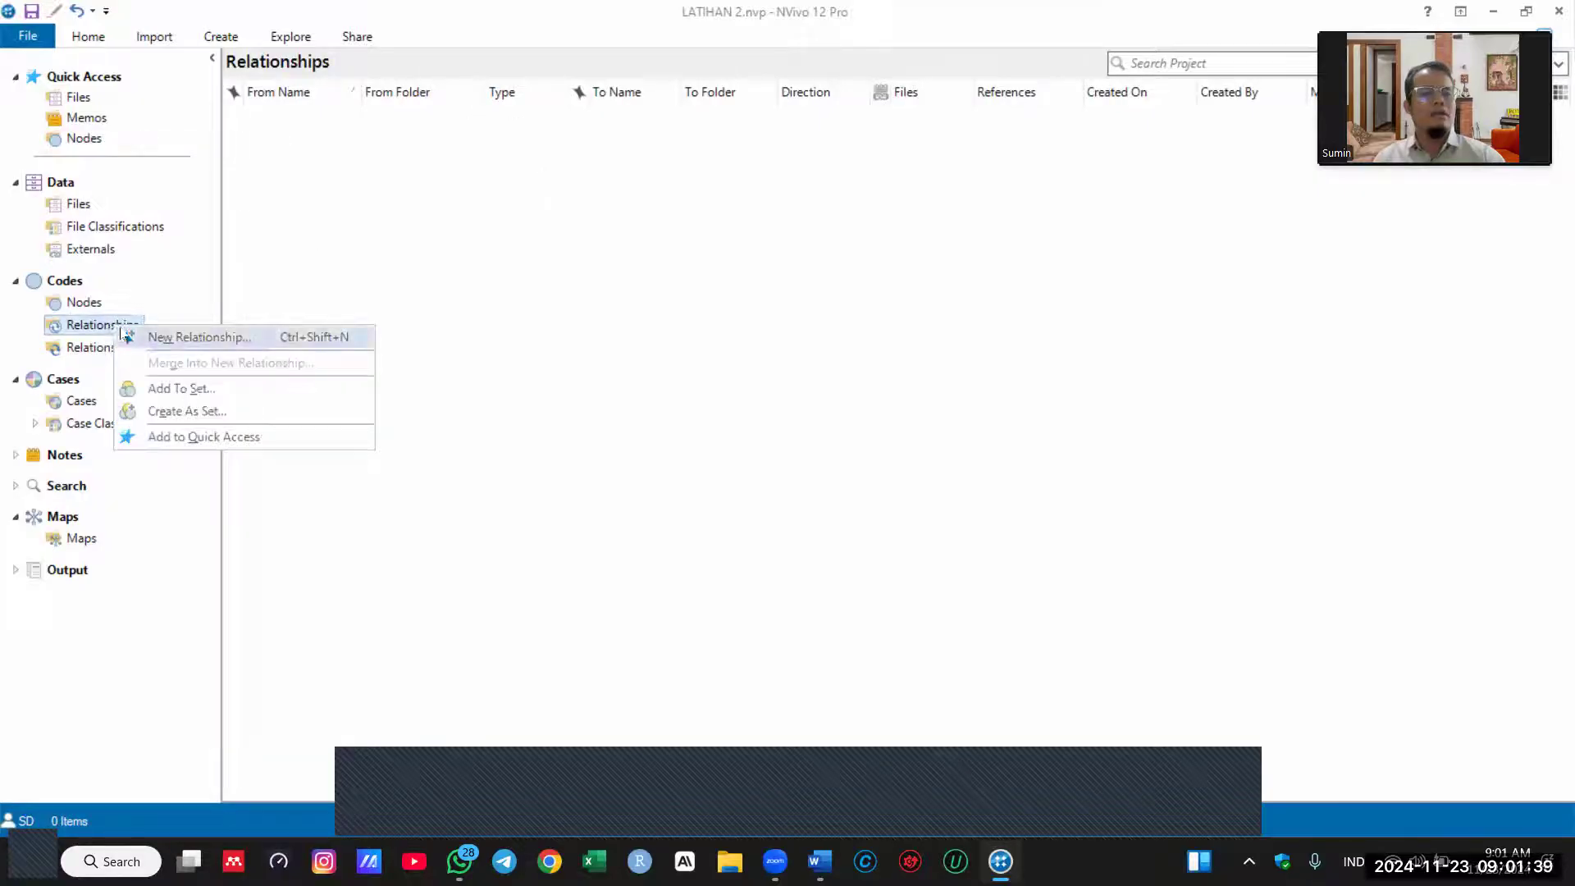
{"action": "left_click", "coordinate": [124, 336]}
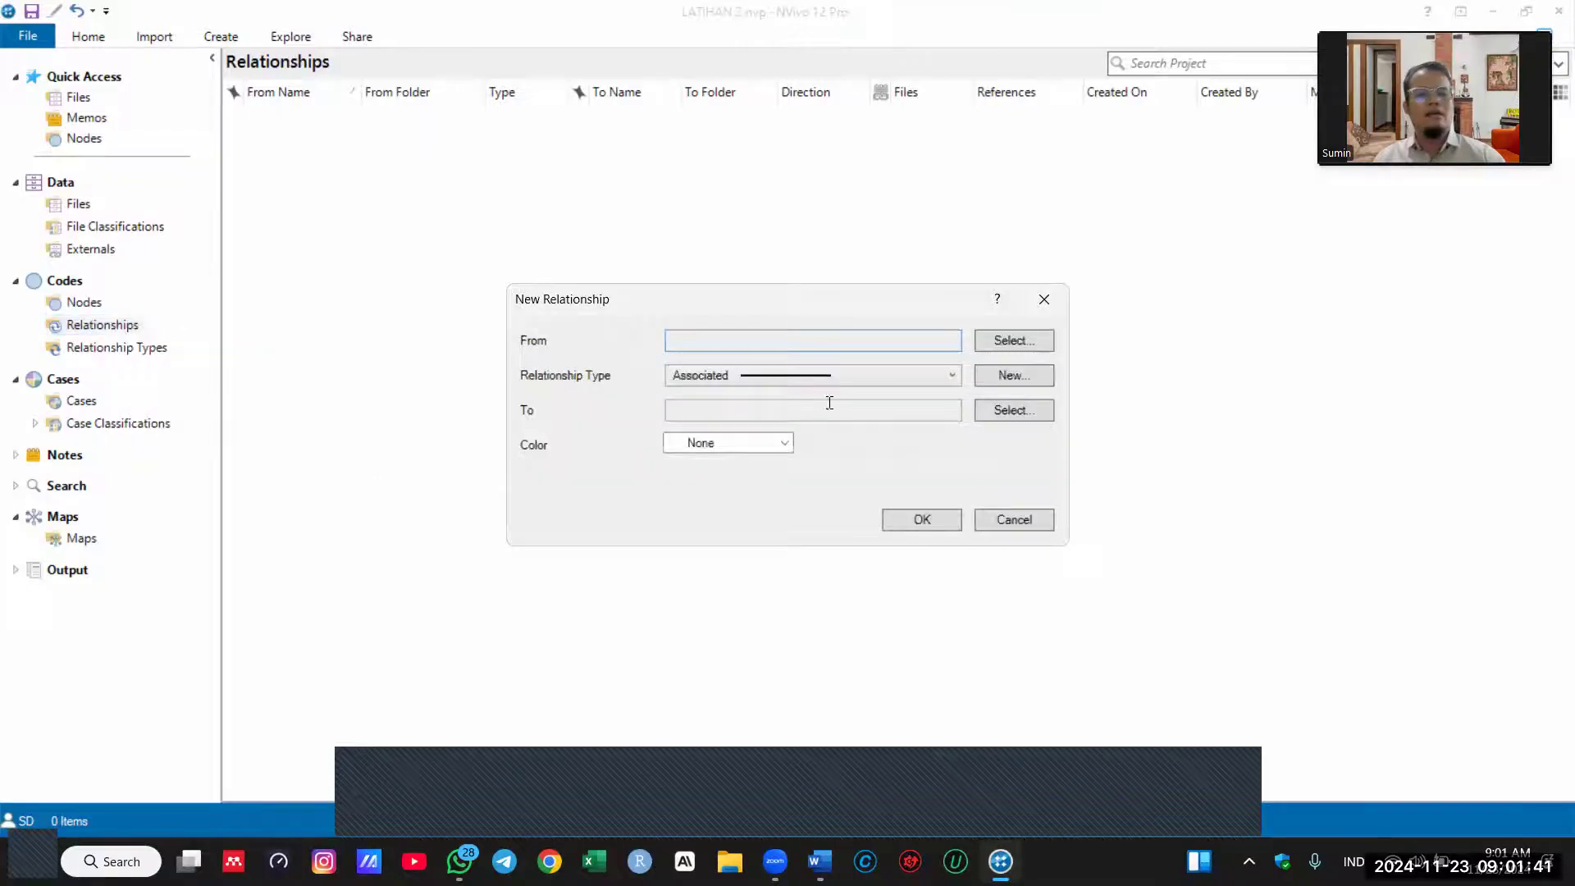
{"action": "left_click", "coordinate": [1009, 343]}
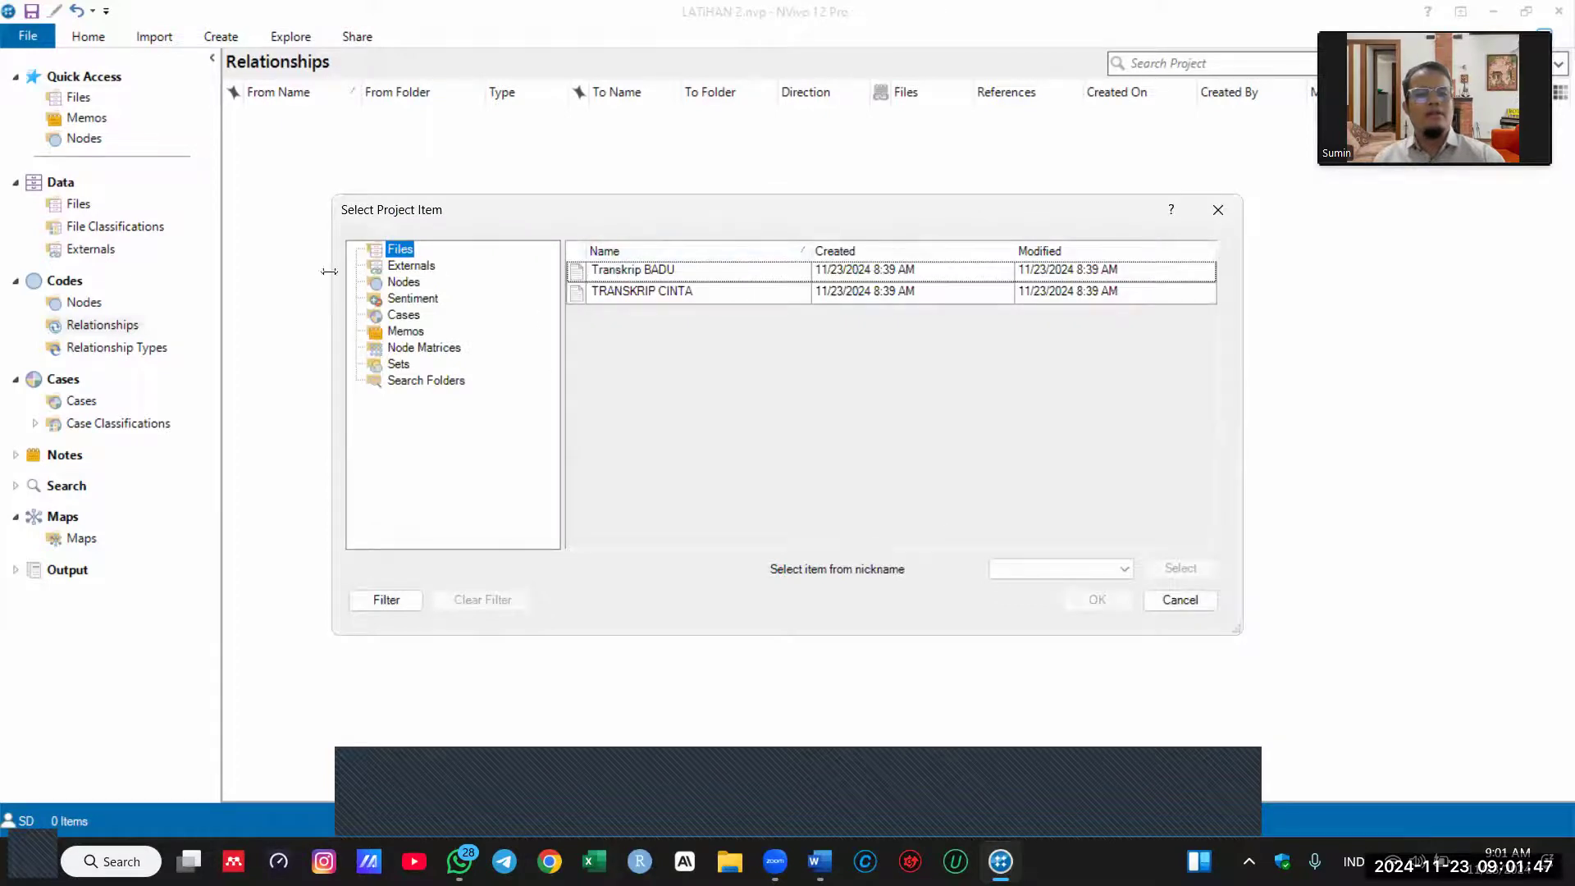
{"action": "left_click", "coordinate": [606, 278]}
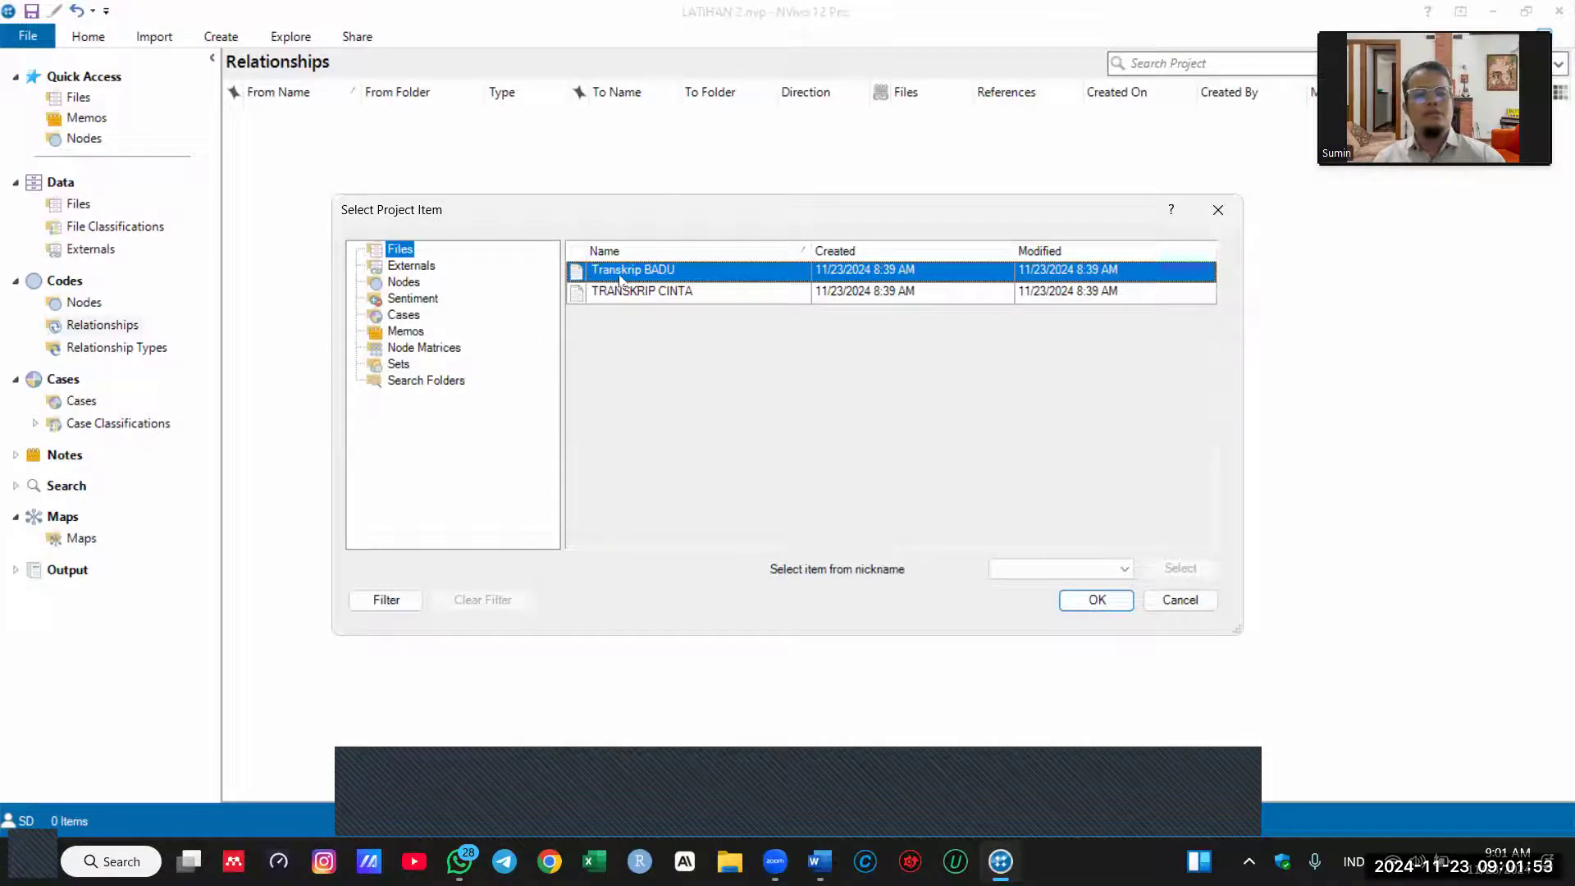
{"action": "left_click", "coordinate": [1096, 600]}
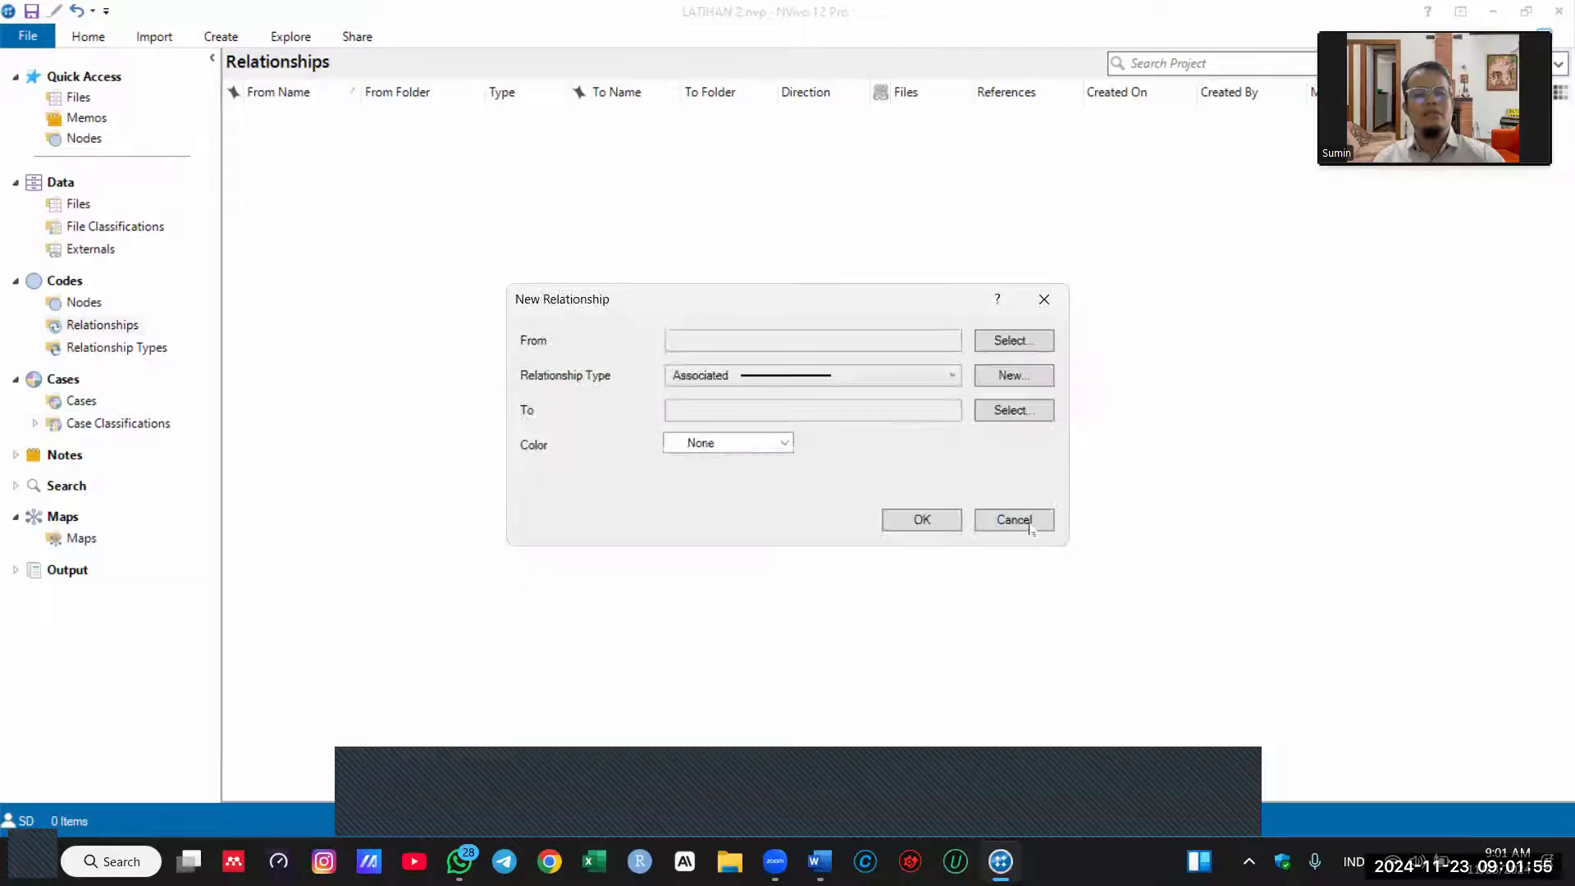
Step: Set the second informant's transcript as the To item, keep the Associated relationship type, and create the relationship
{"action": "left_click", "coordinate": [1009, 411]}
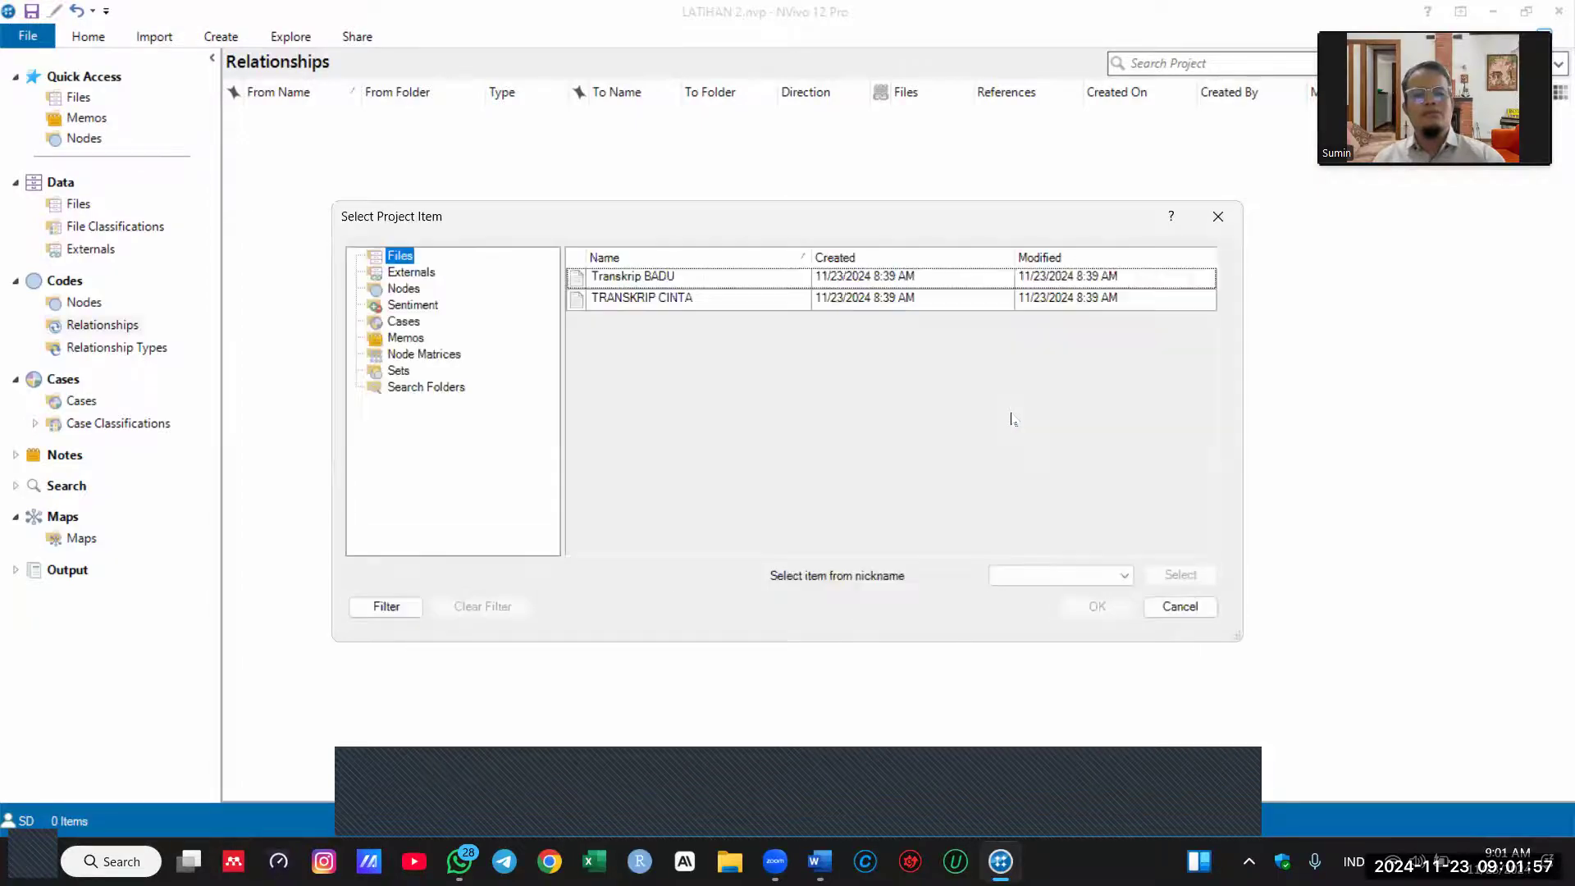
{"action": "left_click", "coordinate": [629, 300]}
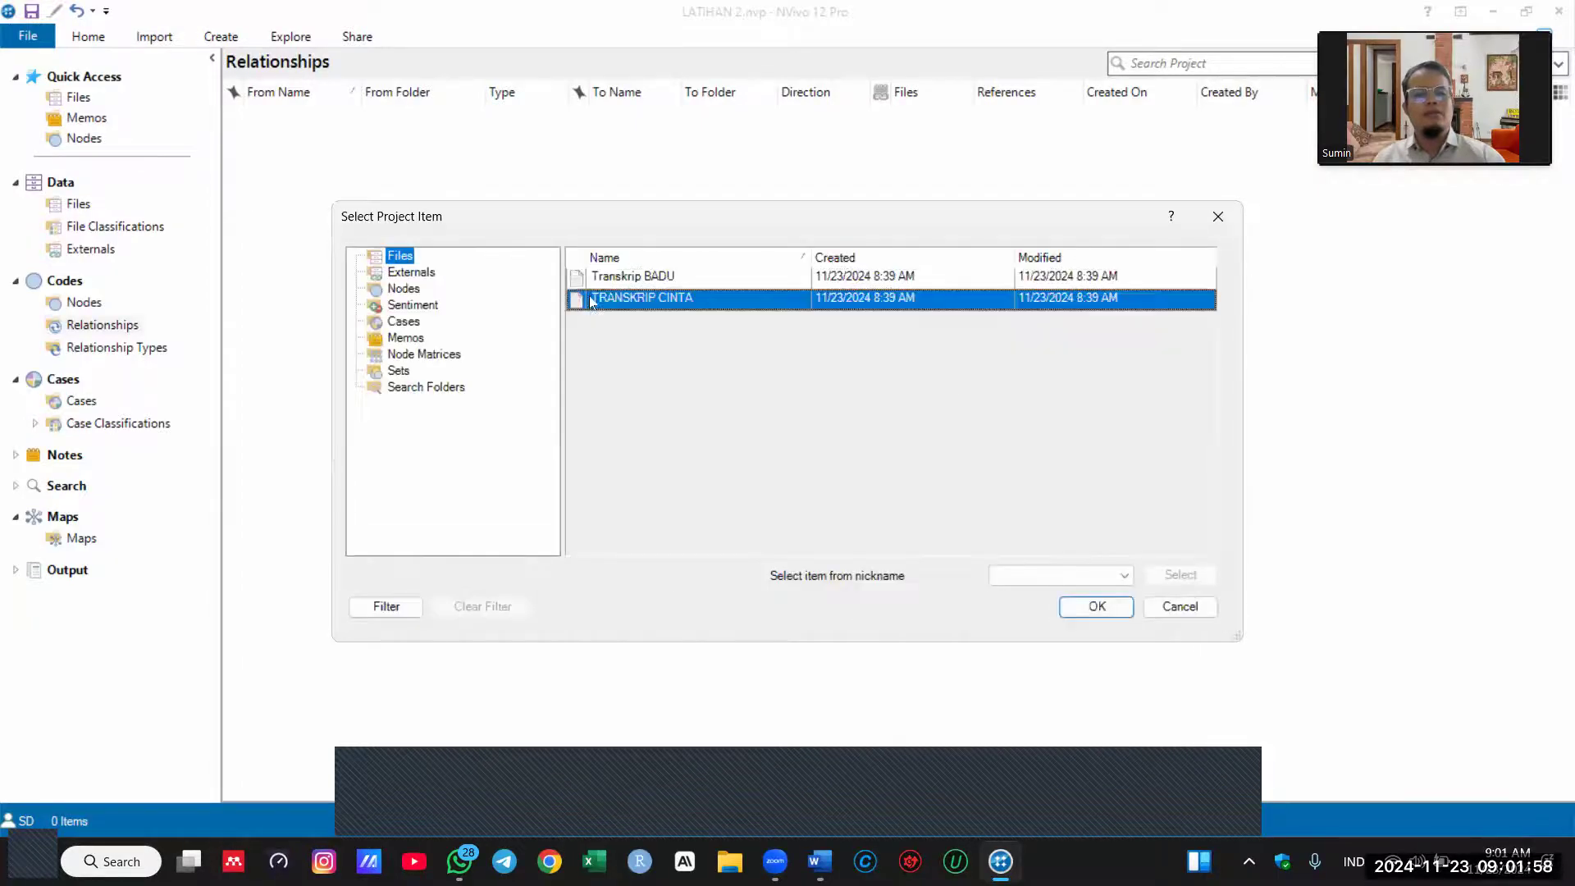
{"action": "left_click", "coordinate": [1107, 607]}
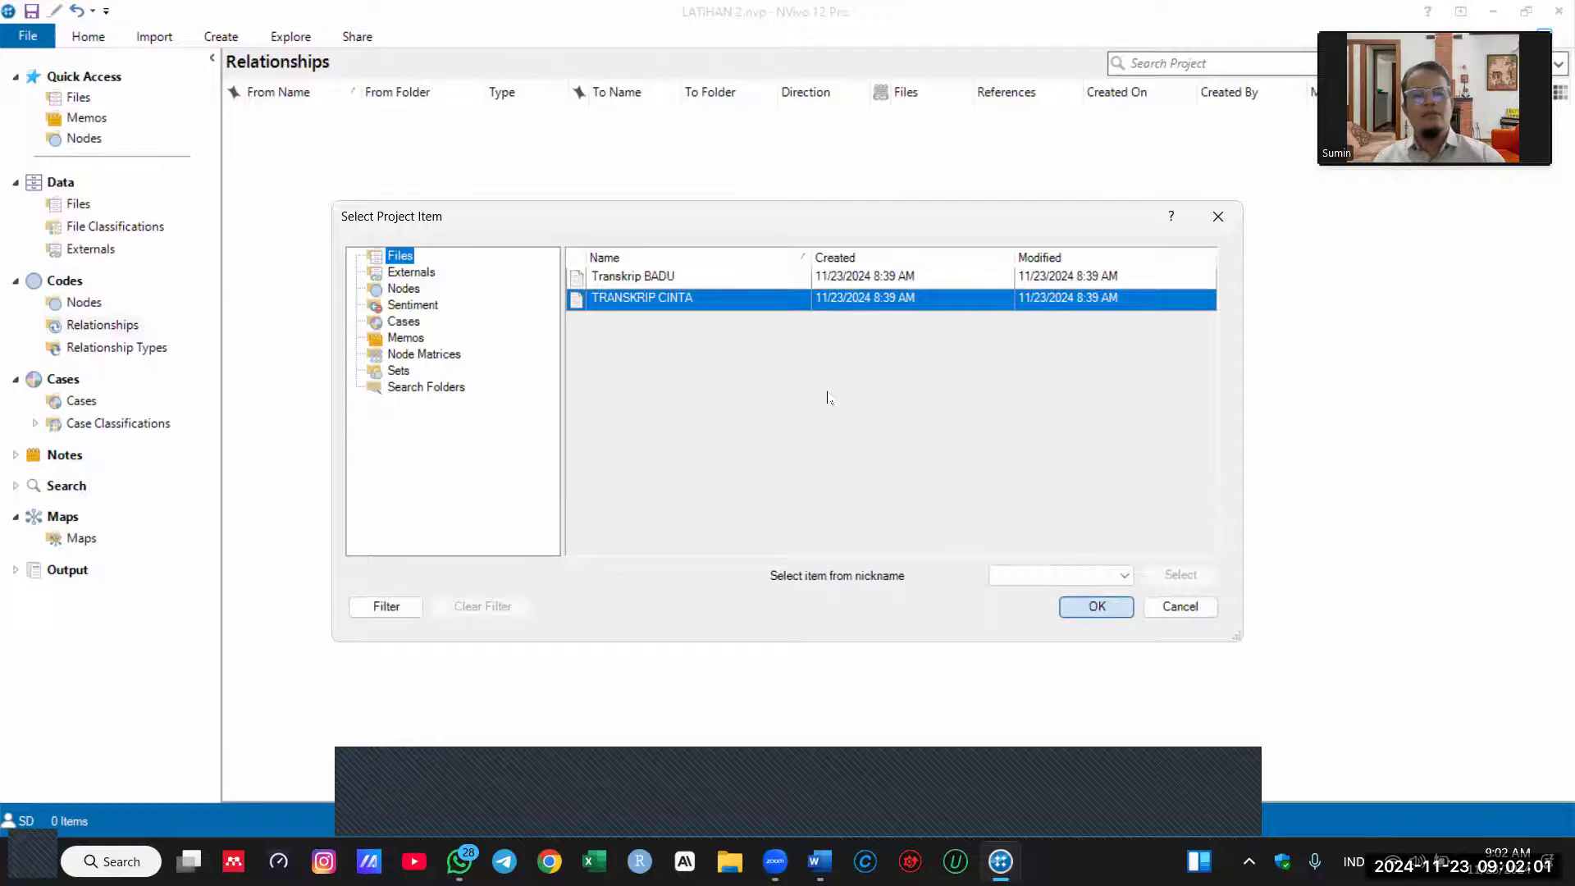
{"action": "left_click", "coordinate": [825, 380]}
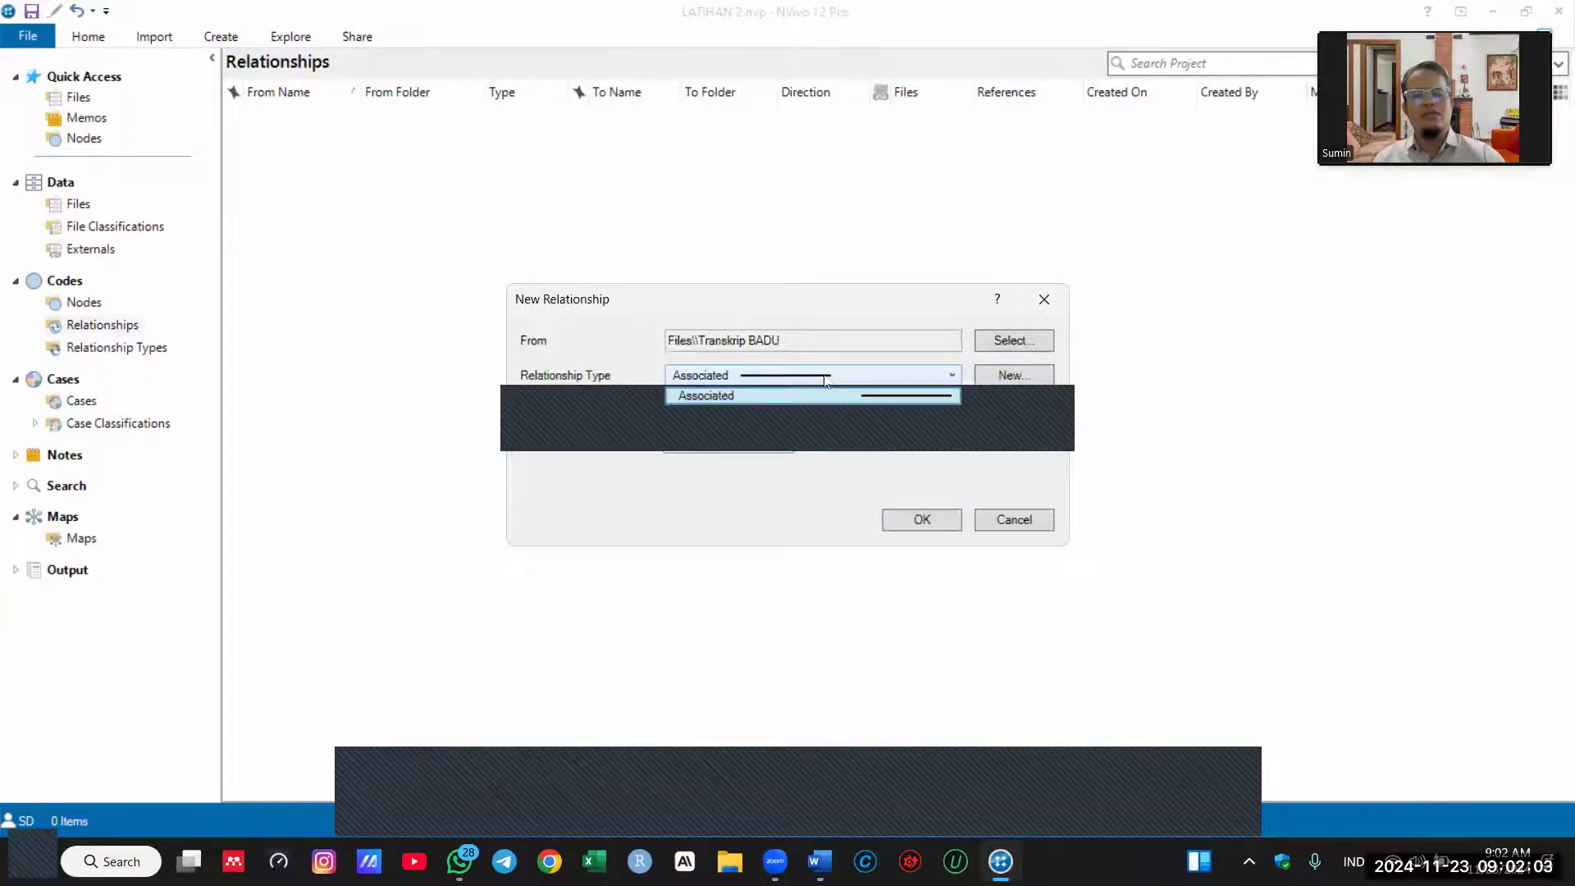
{"action": "left_click", "coordinate": [812, 396]}
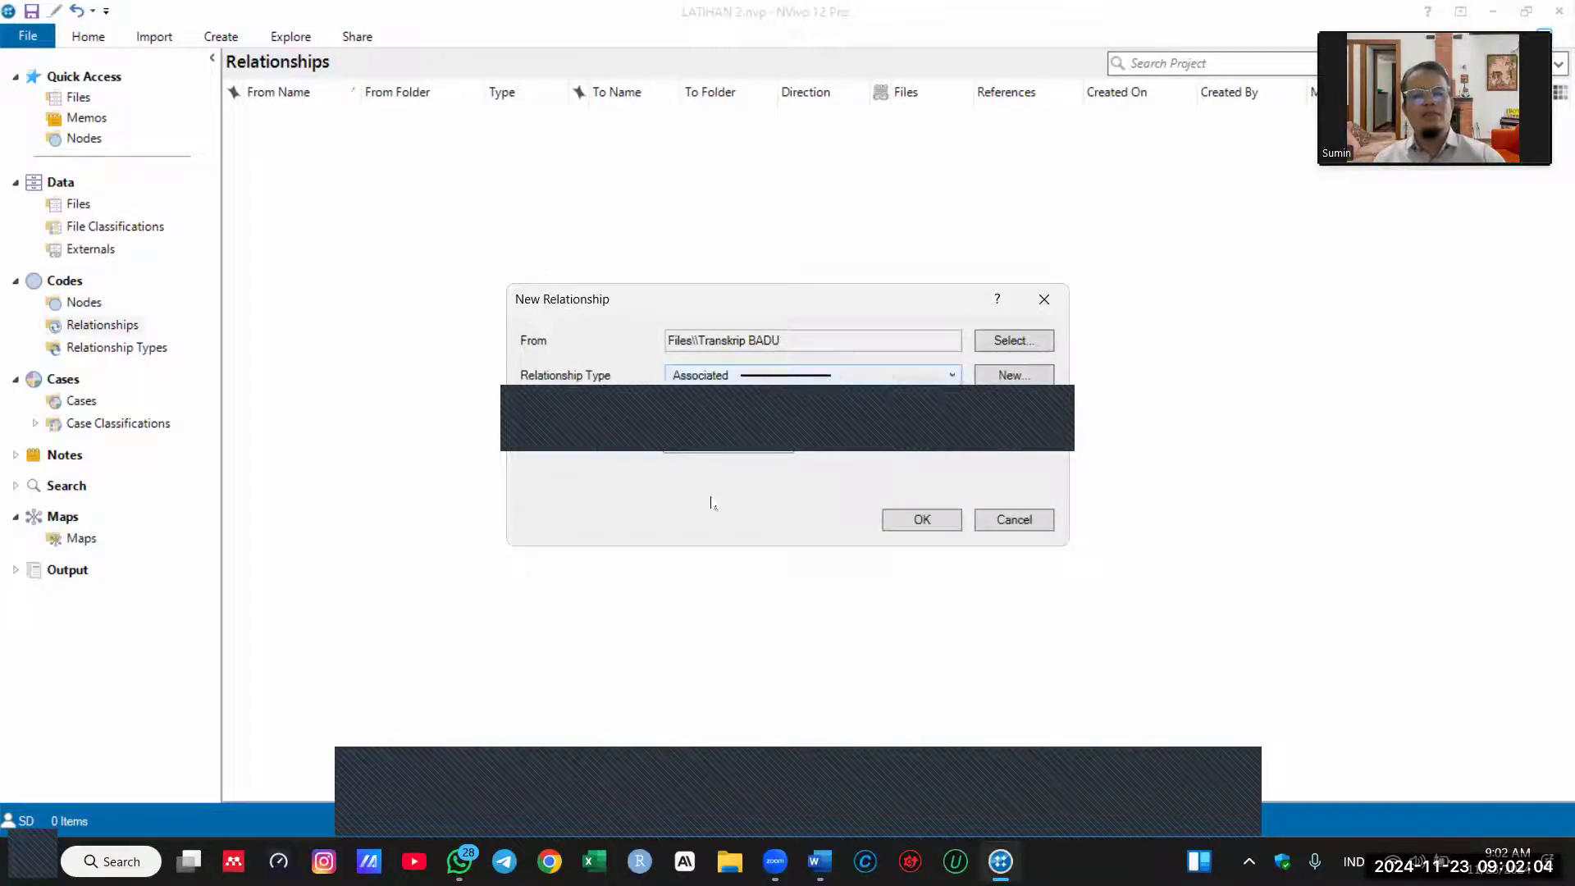
{"action": "left_click", "coordinate": [935, 522]}
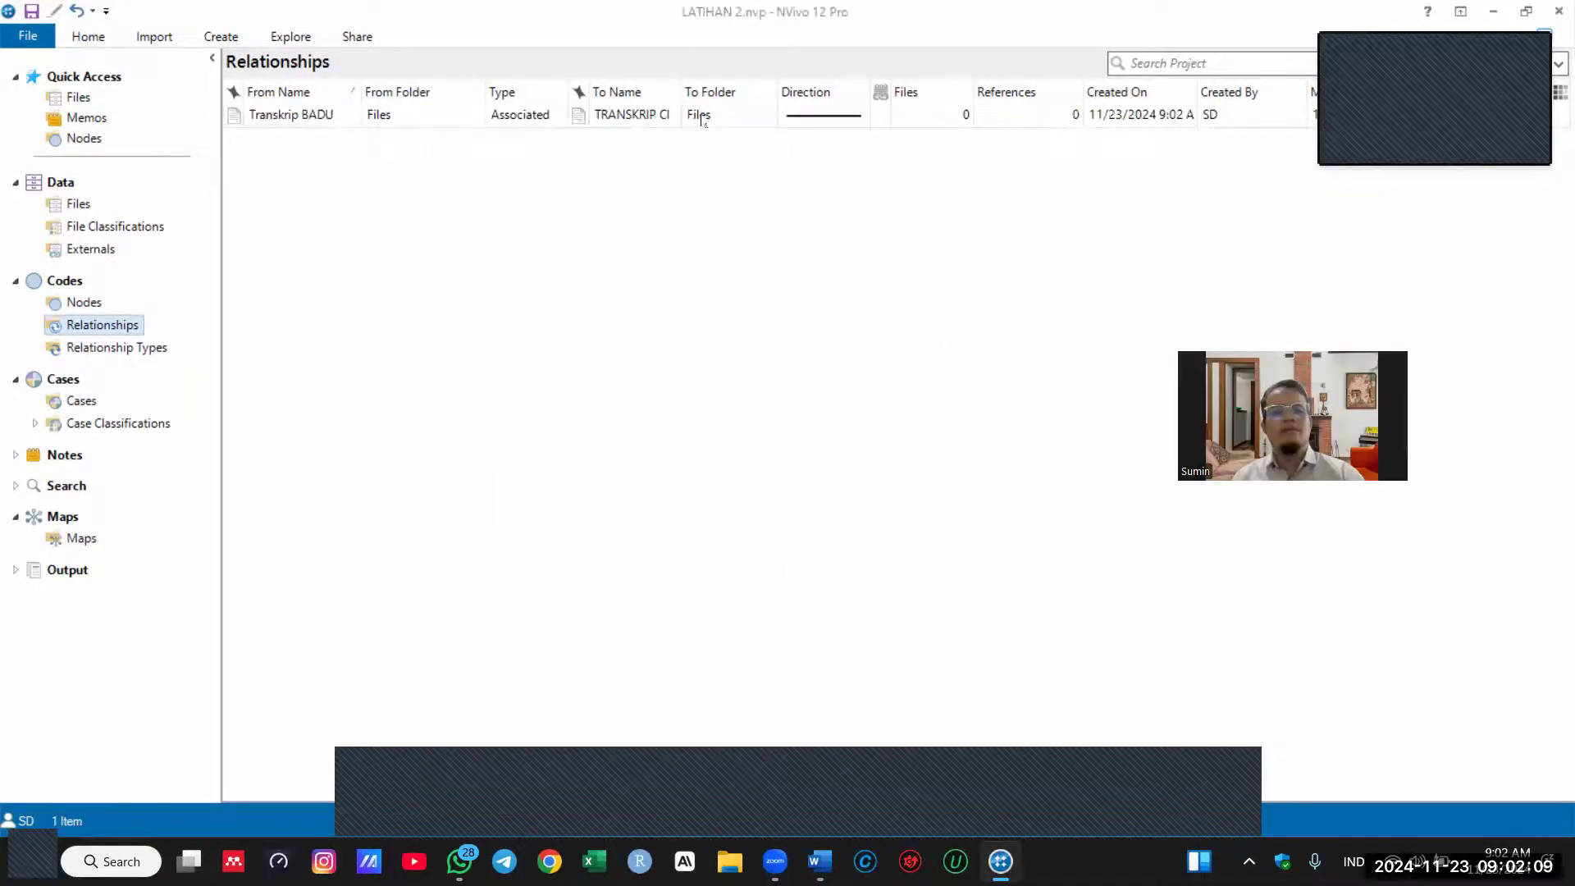
Step: Open the relationship between the two transcripts and run a Word Frequency query in it
{"action": "right_click", "coordinate": [704, 119]}
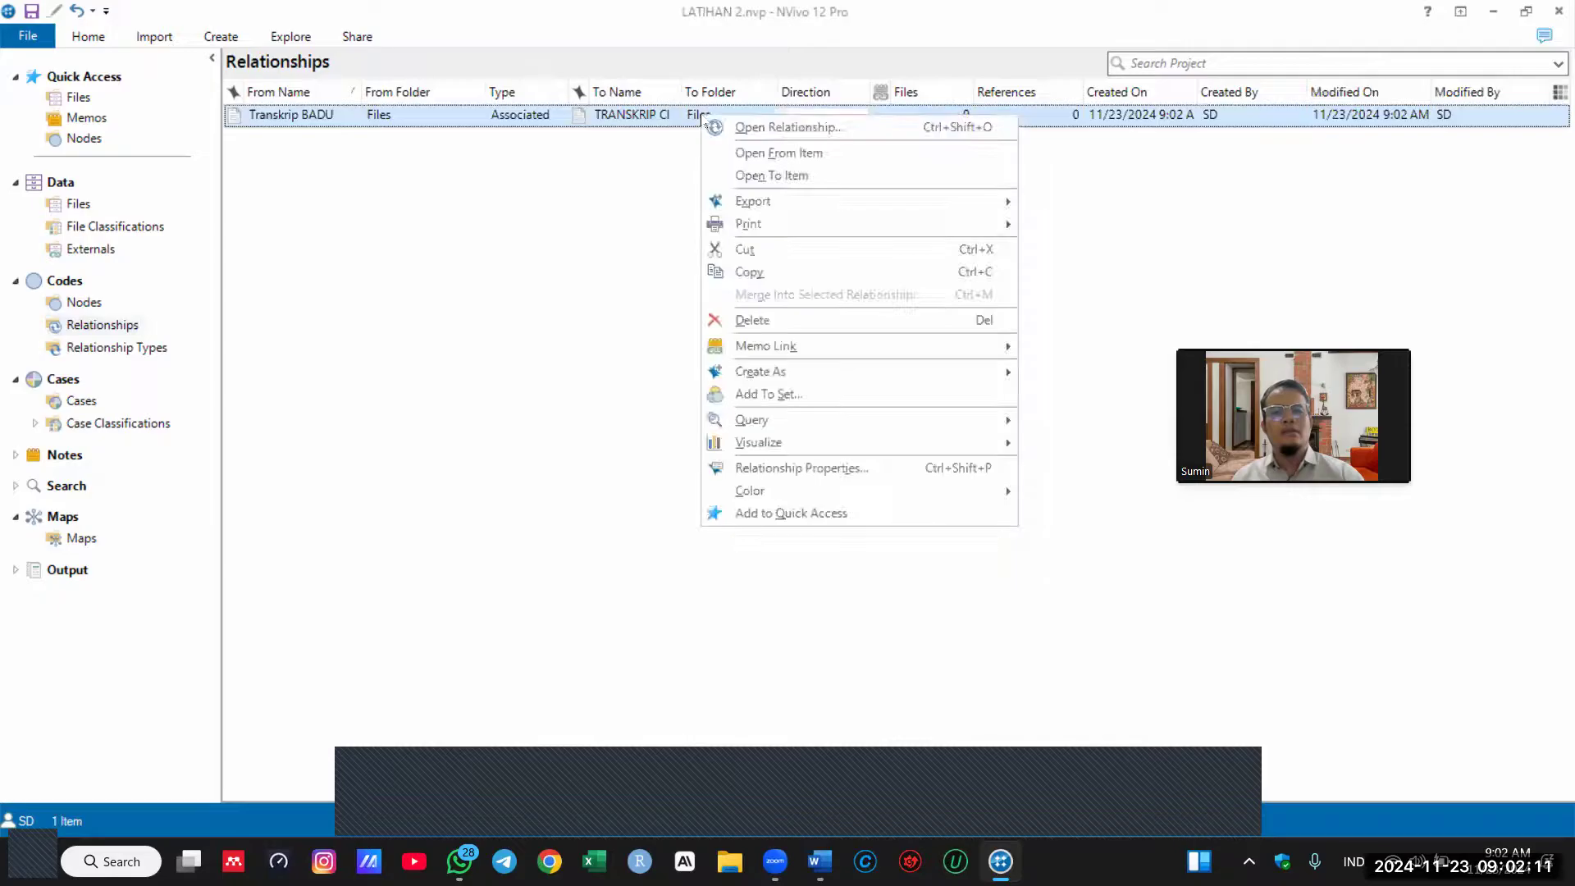
{"action": "left_click", "coordinate": [789, 128]}
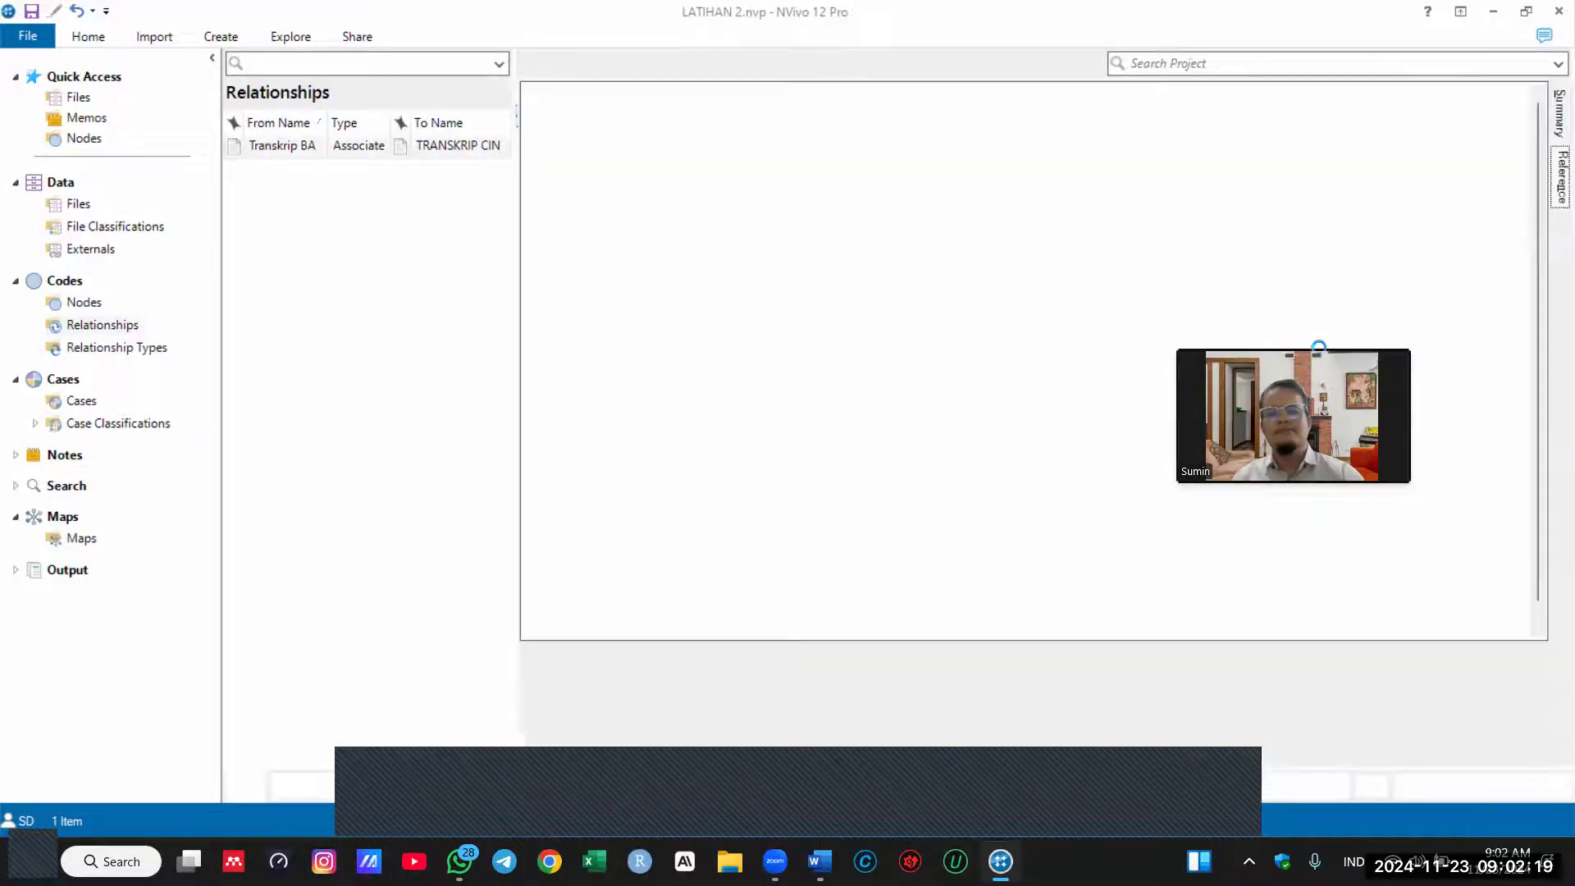
{"action": "left_click", "coordinate": [349, 147]}
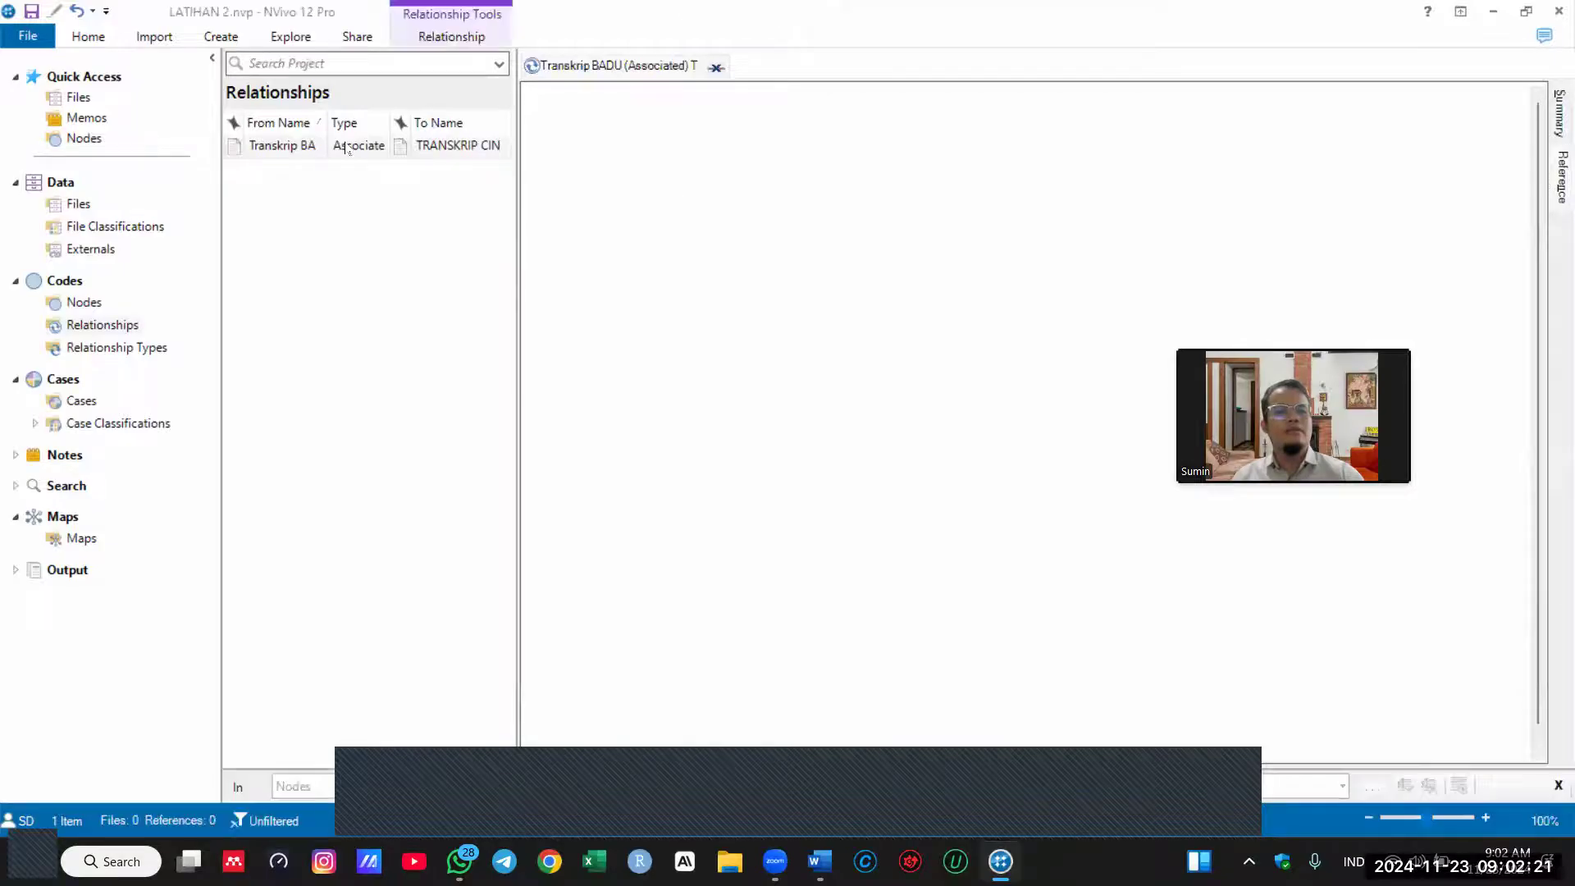
{"action": "left_click", "coordinate": [293, 146]}
{"action": "right_click", "coordinate": [292, 146]}
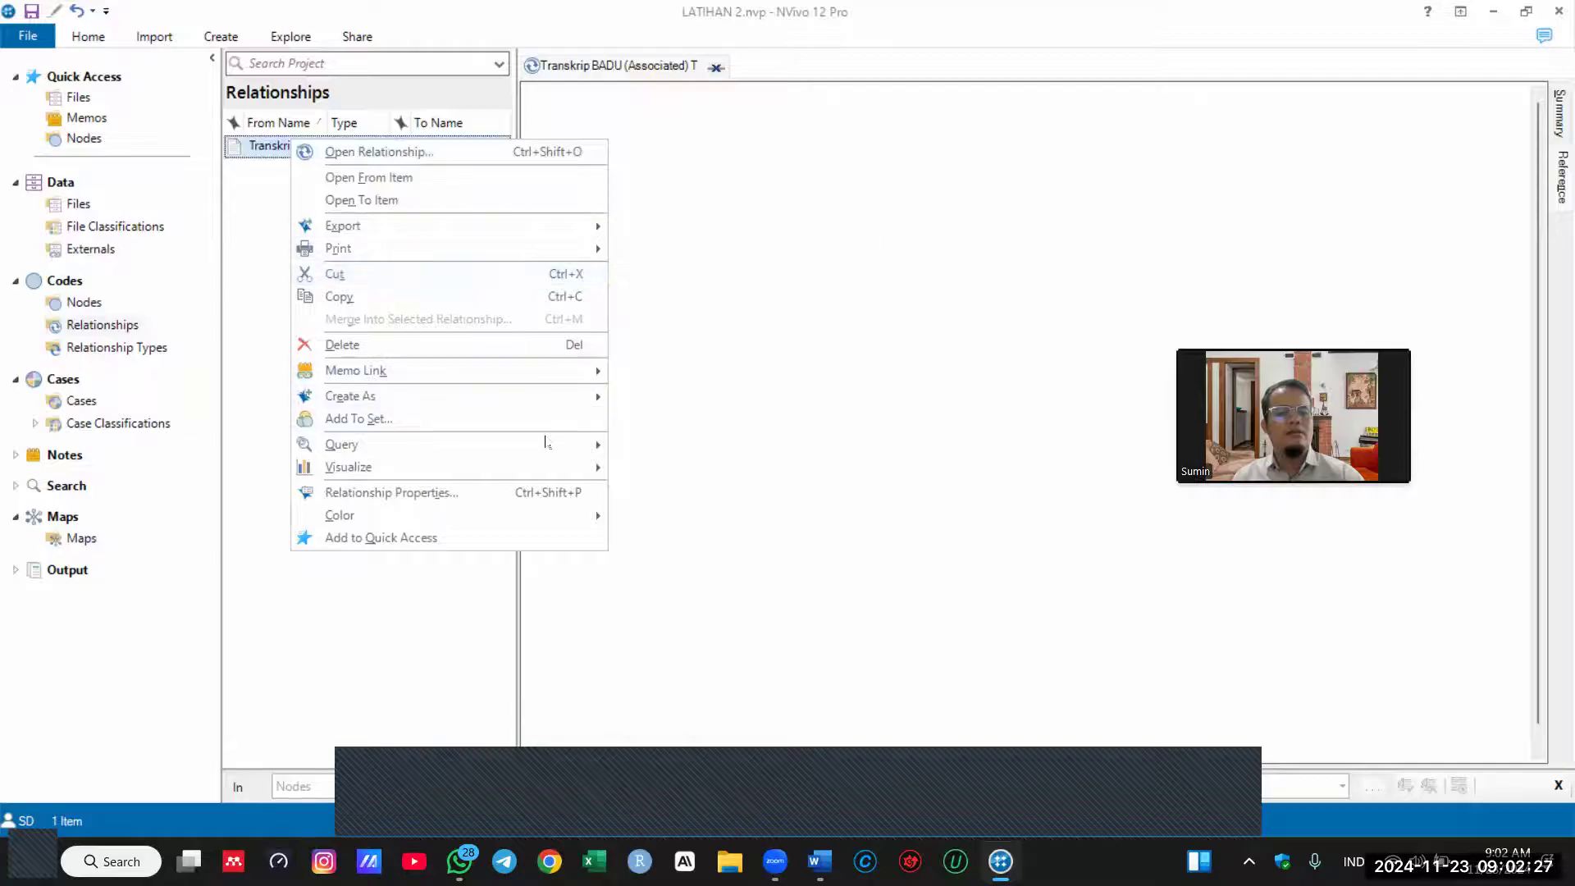
{"action": "mouse_move", "coordinate": [563, 465]}
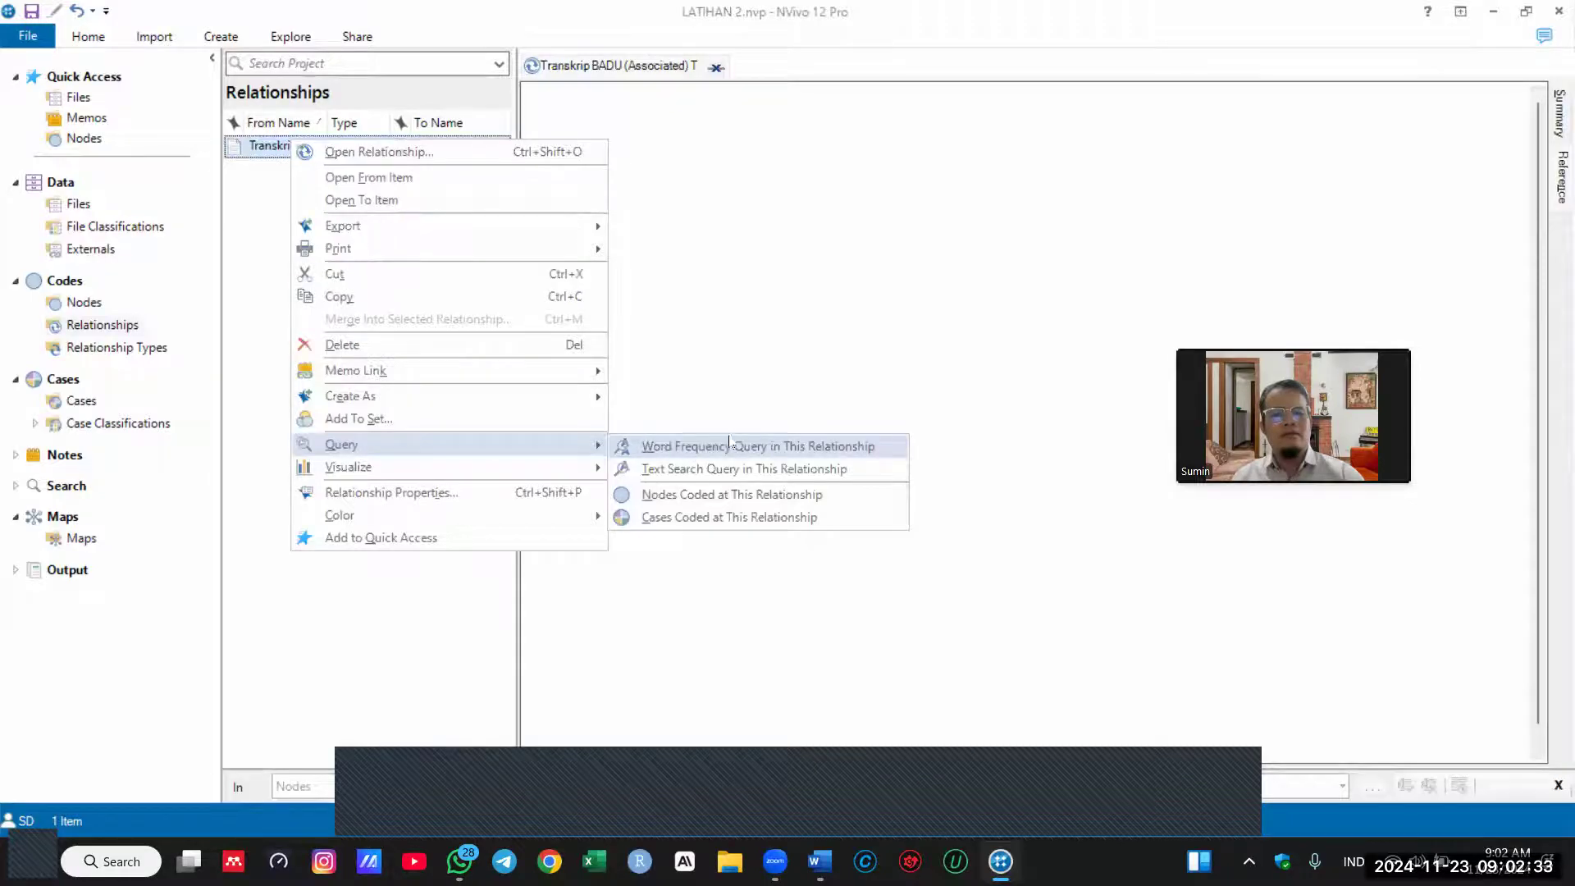
{"action": "left_click", "coordinate": [818, 453]}
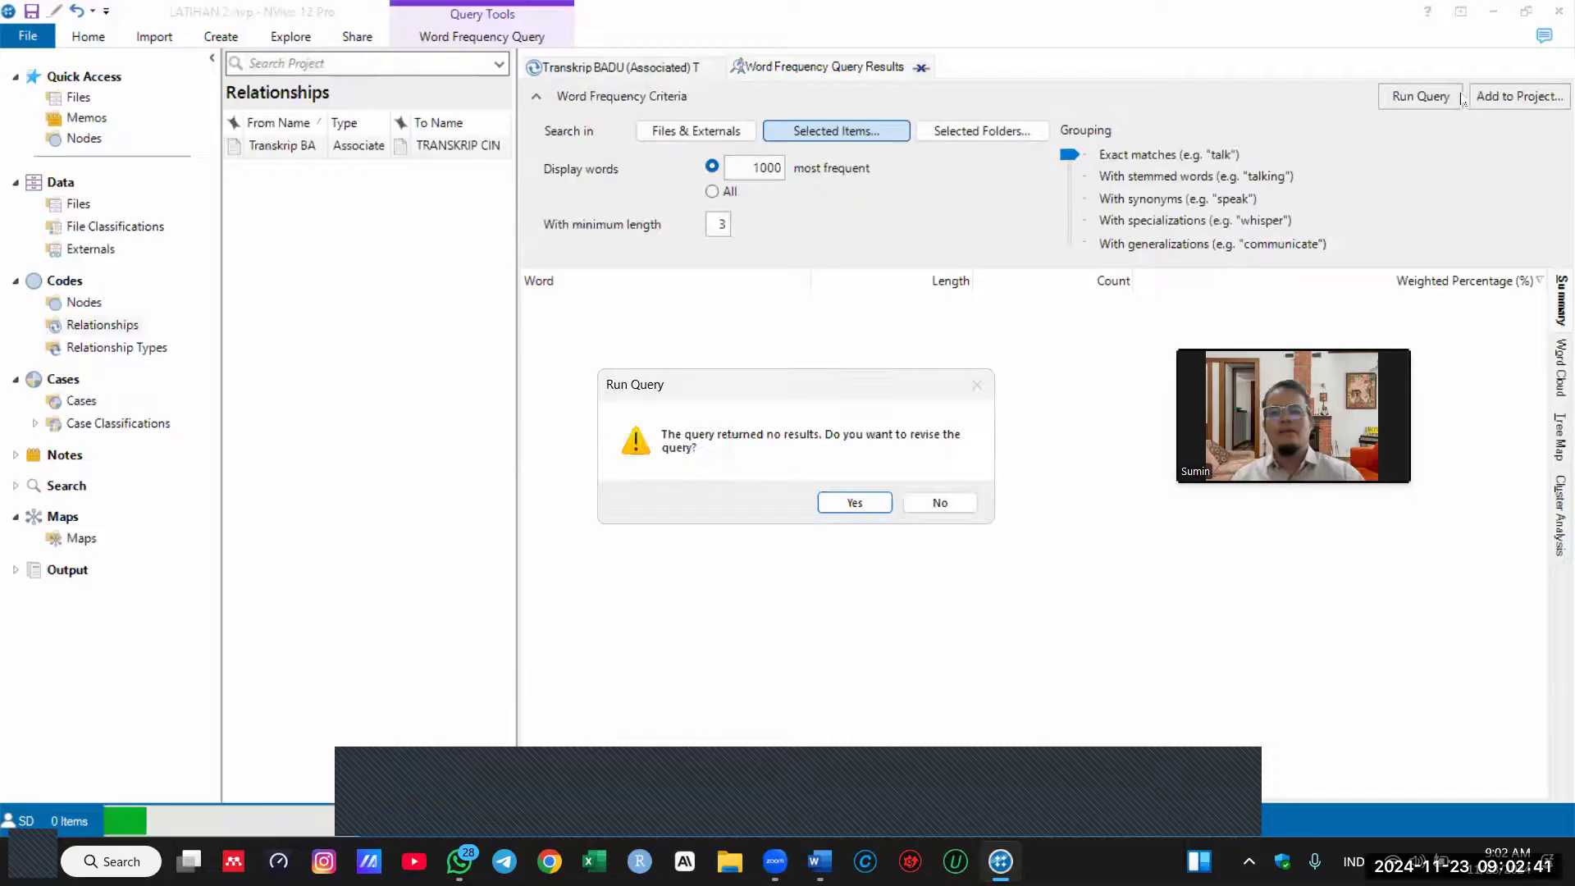
{"action": "left_click", "coordinate": [857, 503]}
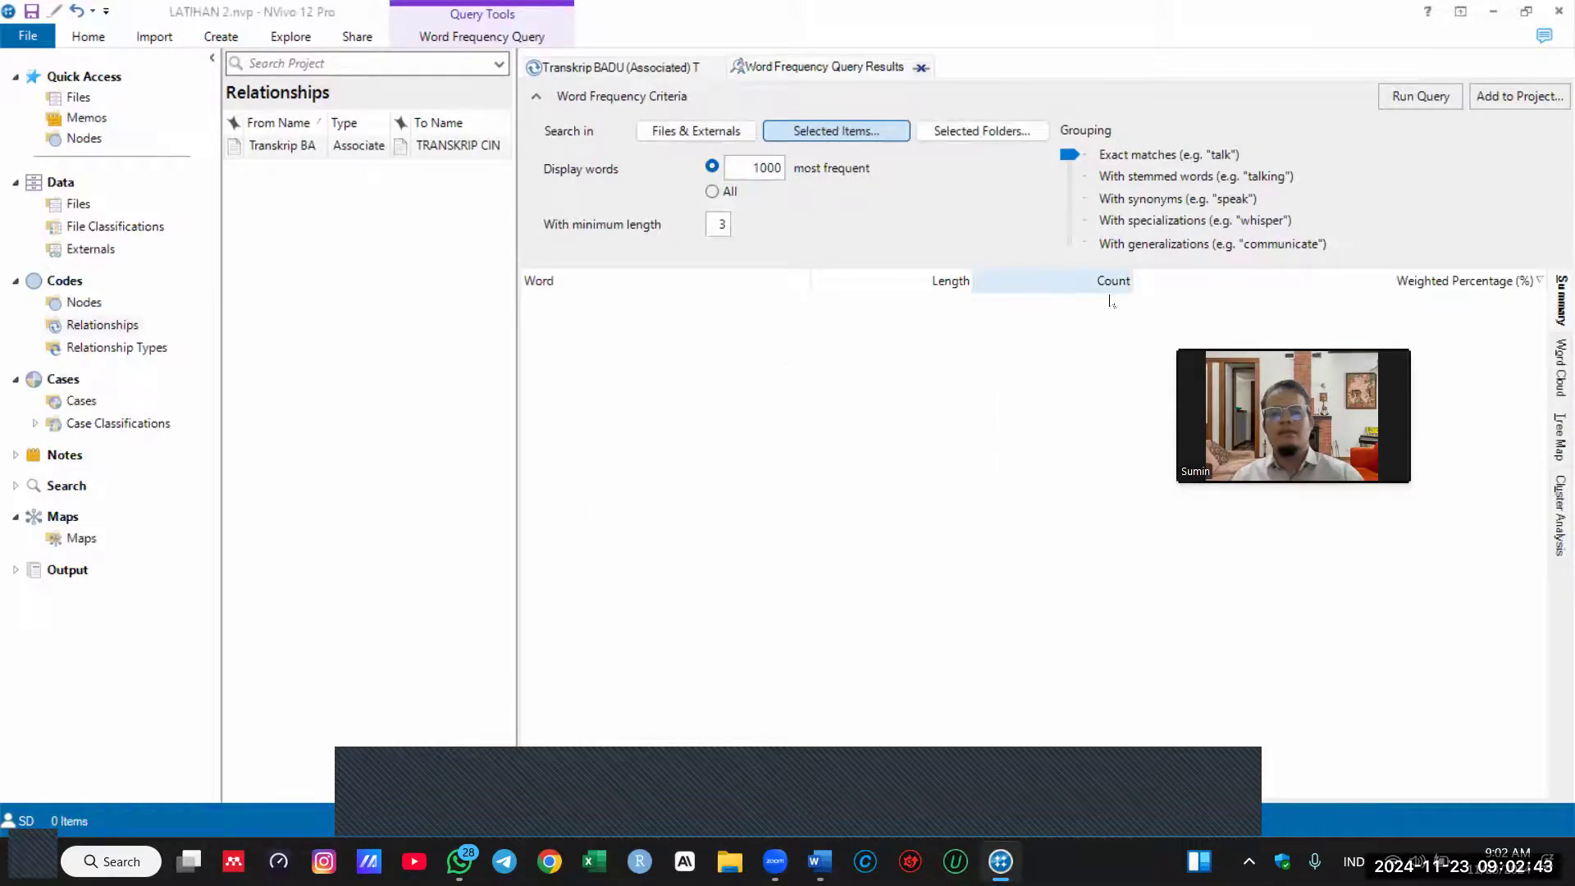
Step: Rerun the Word Frequency query, check its word cloud, tree map and cluster analysis views, and close the query results
{"action": "left_click", "coordinate": [1554, 371]}
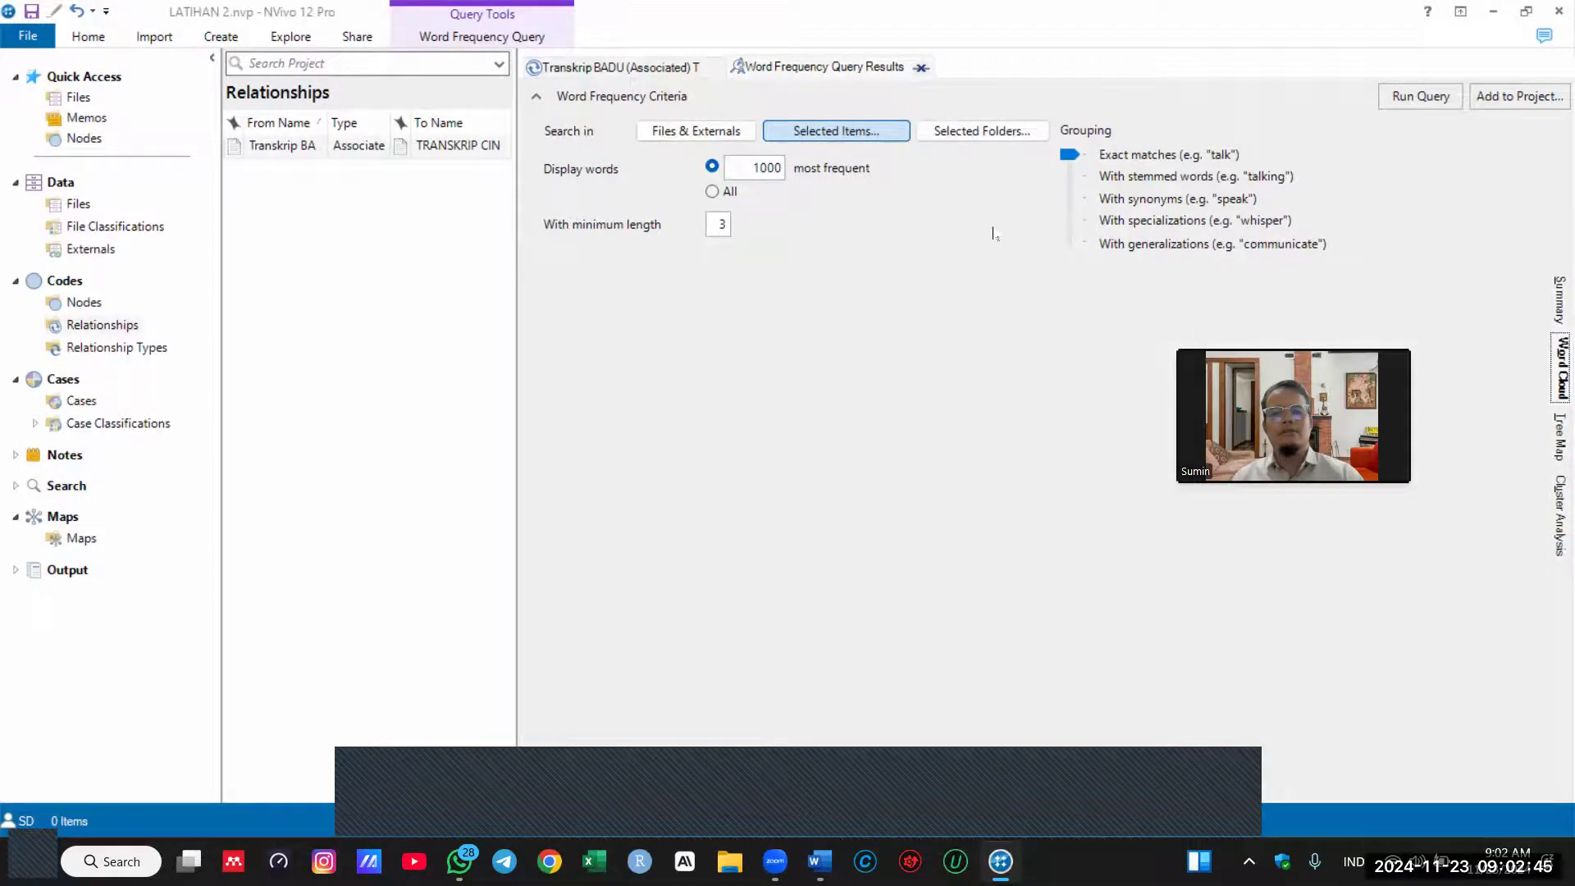
{"action": "left_click", "coordinate": [1420, 96]}
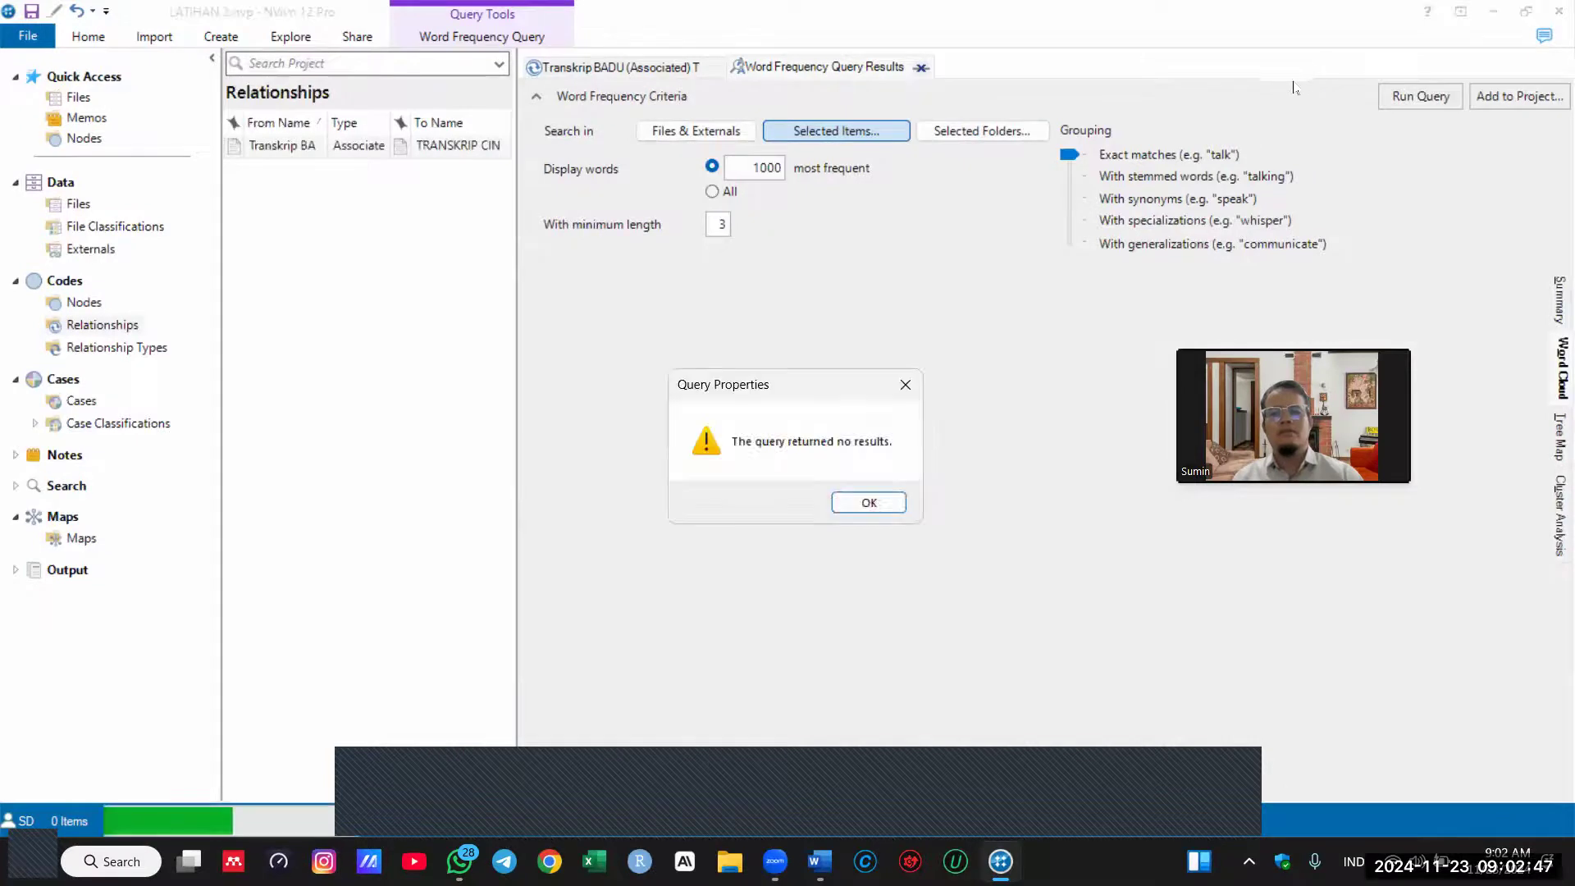
{"action": "left_click", "coordinate": [857, 502]}
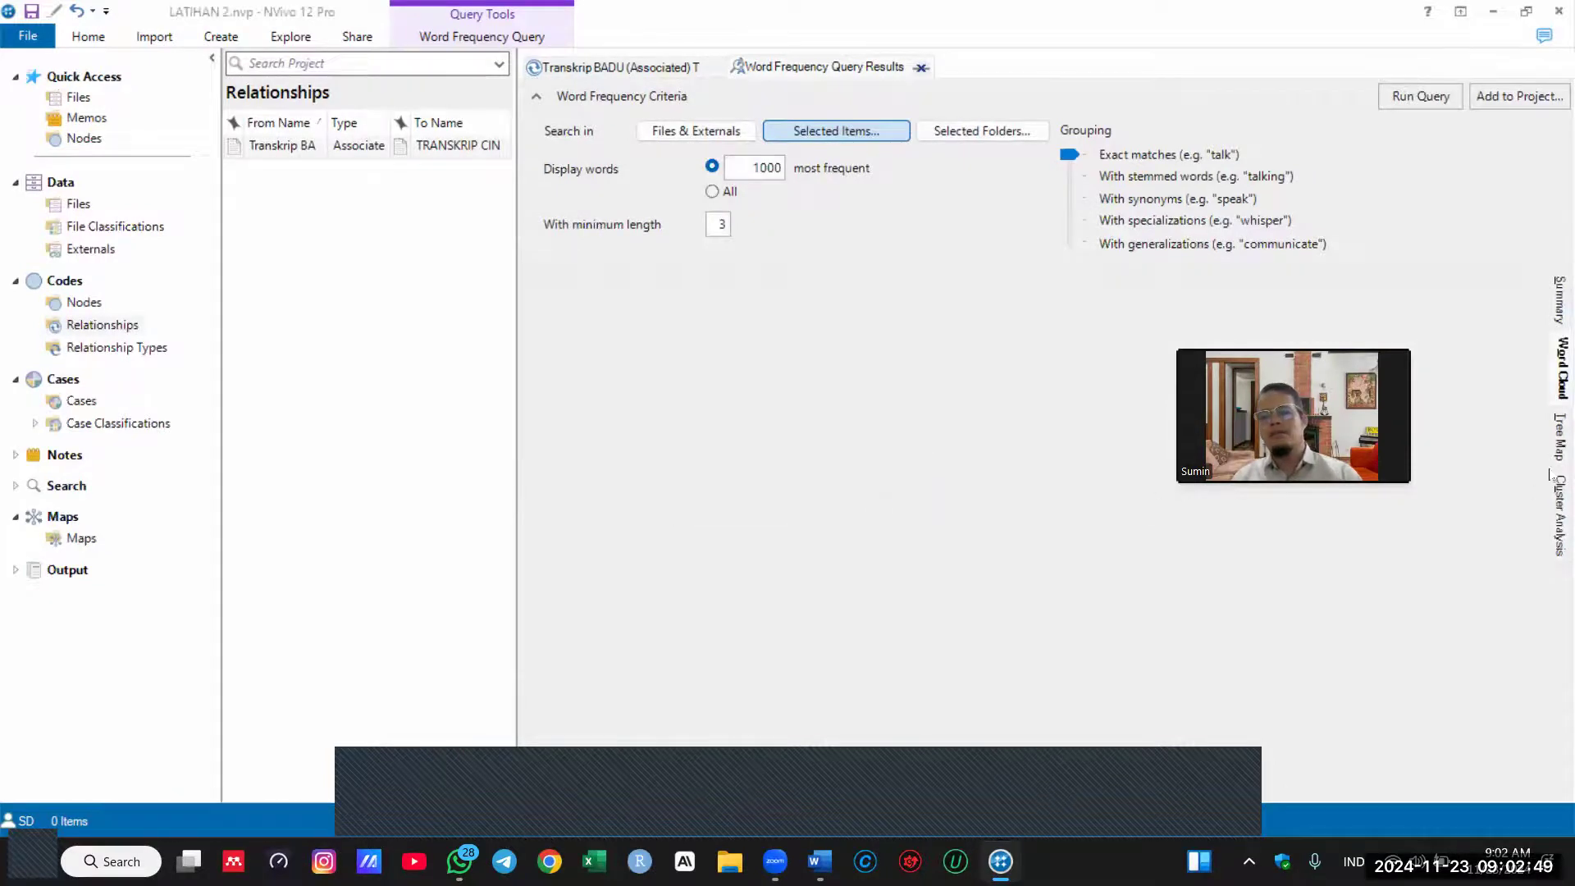
{"action": "left_click", "coordinate": [1553, 447]}
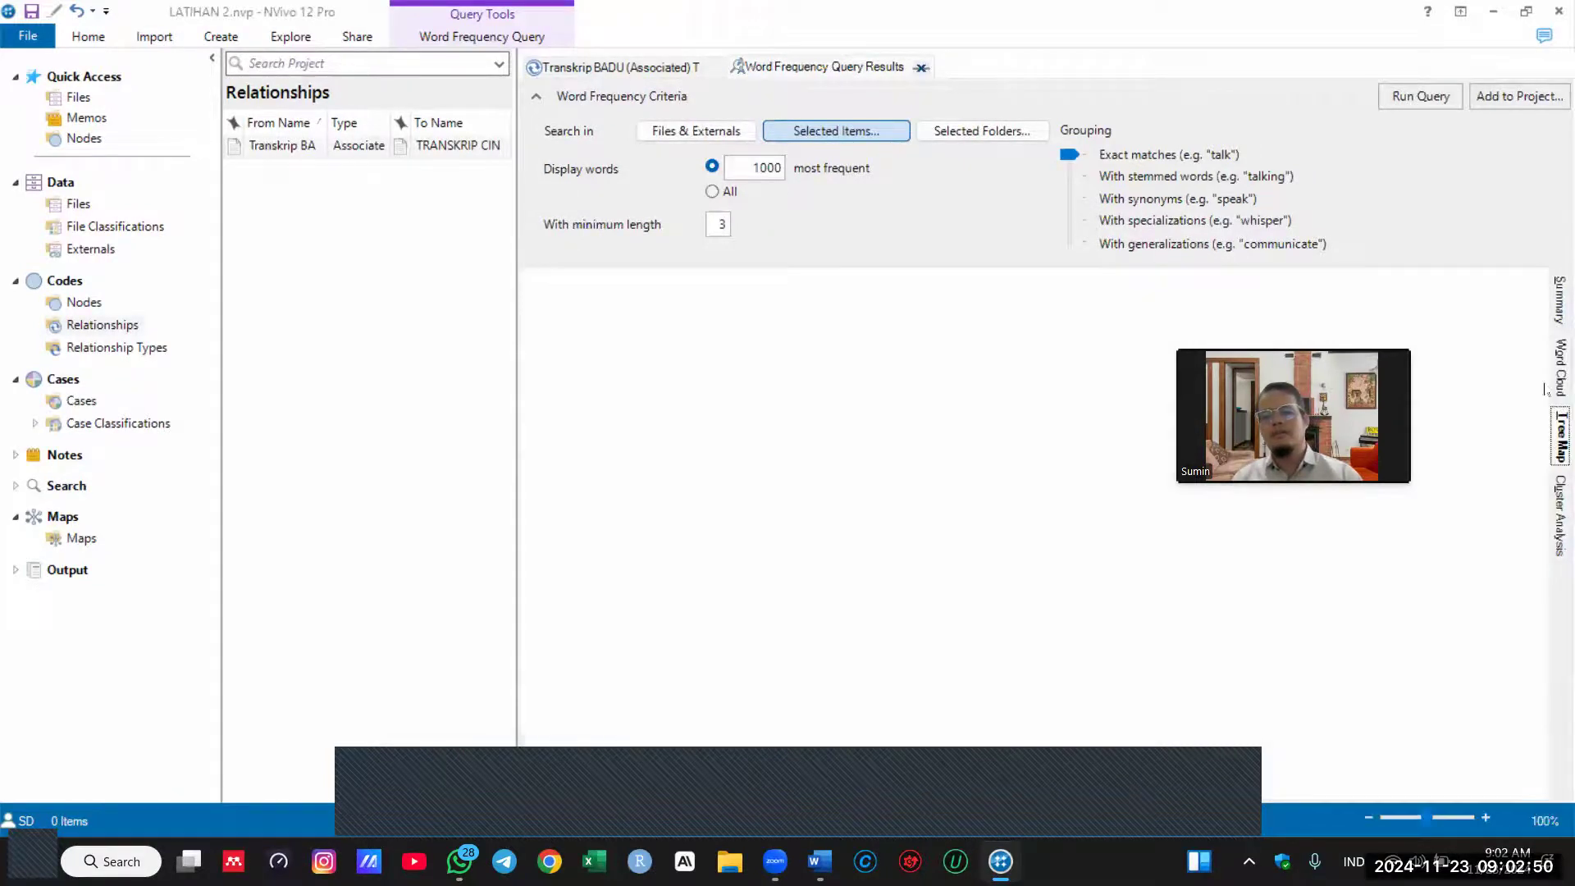
{"action": "left_click", "coordinate": [1552, 529]}
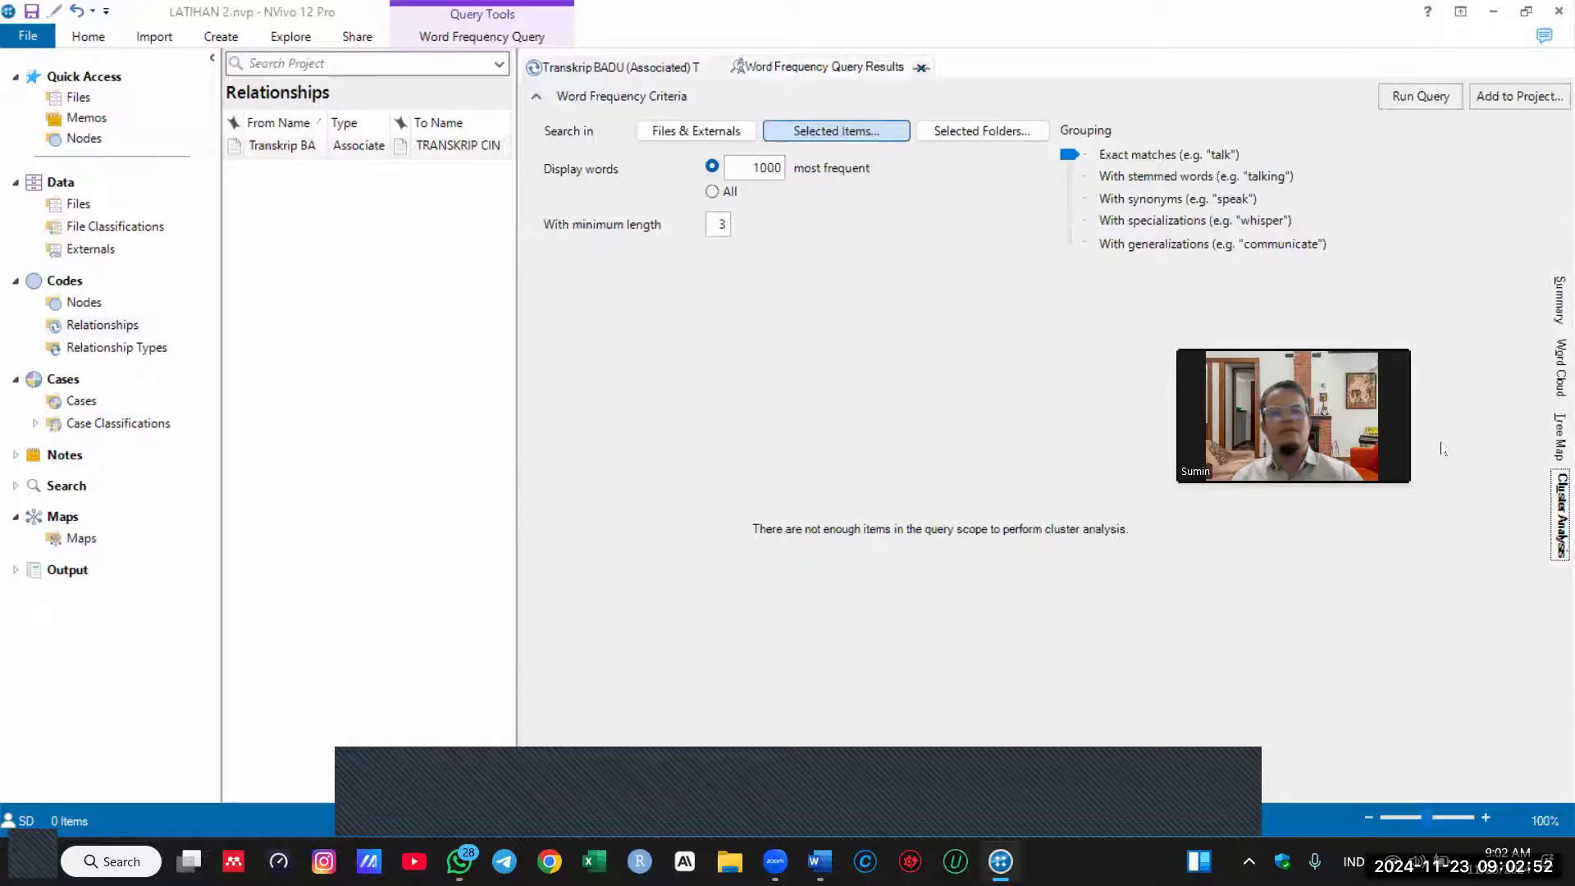
{"action": "left_click", "coordinate": [921, 69]}
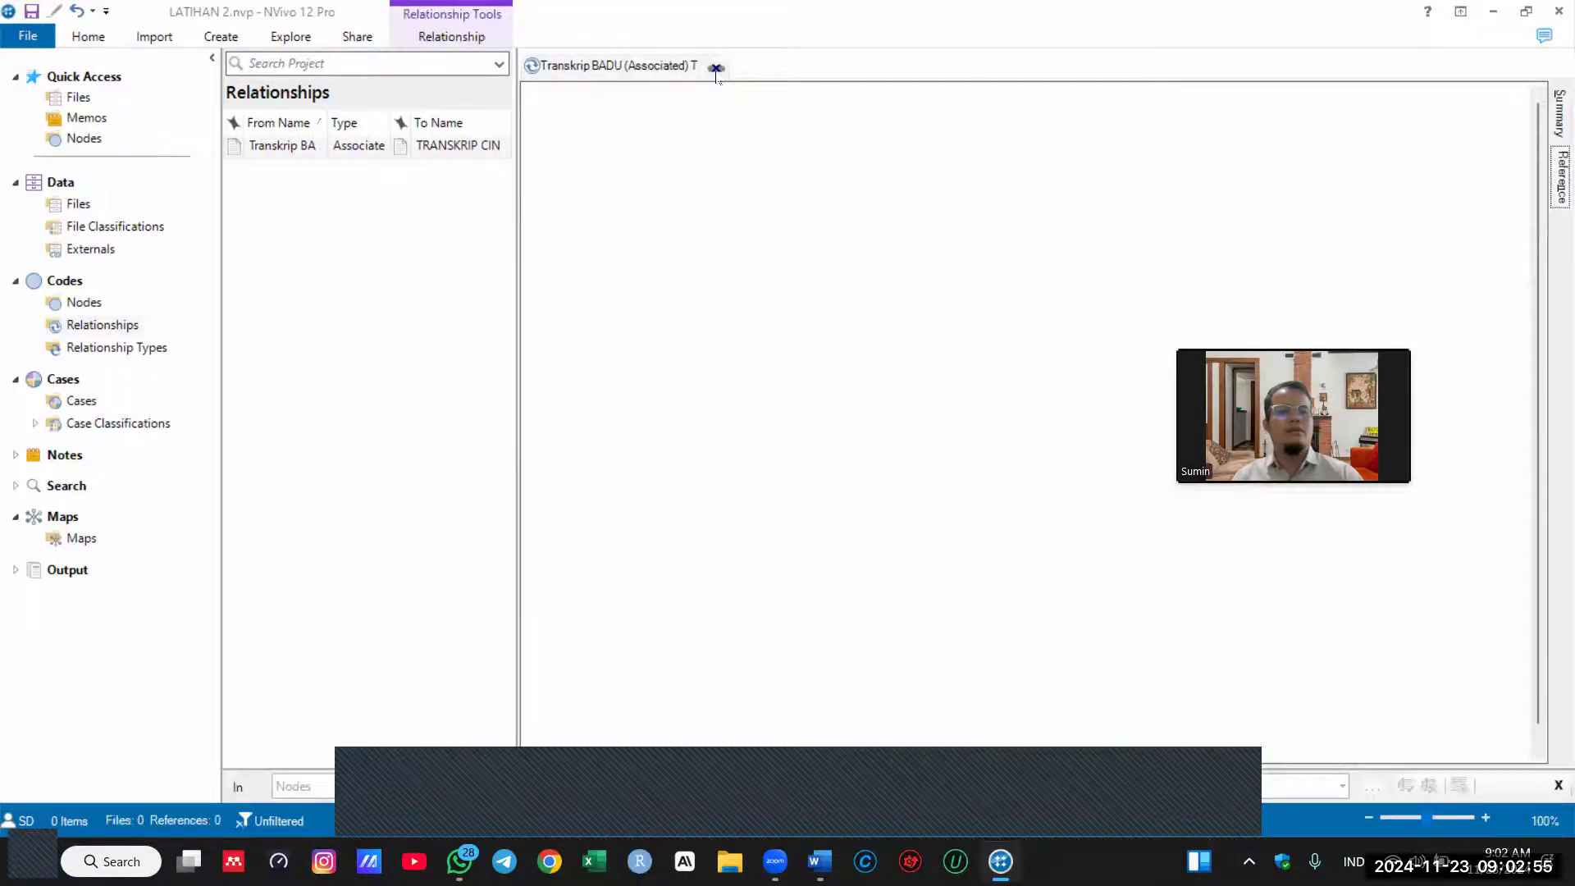
Step: Close the relationship's detail view and delete the relationship between the two transcripts from the Relationships folder
{"action": "left_click", "coordinate": [717, 68]}
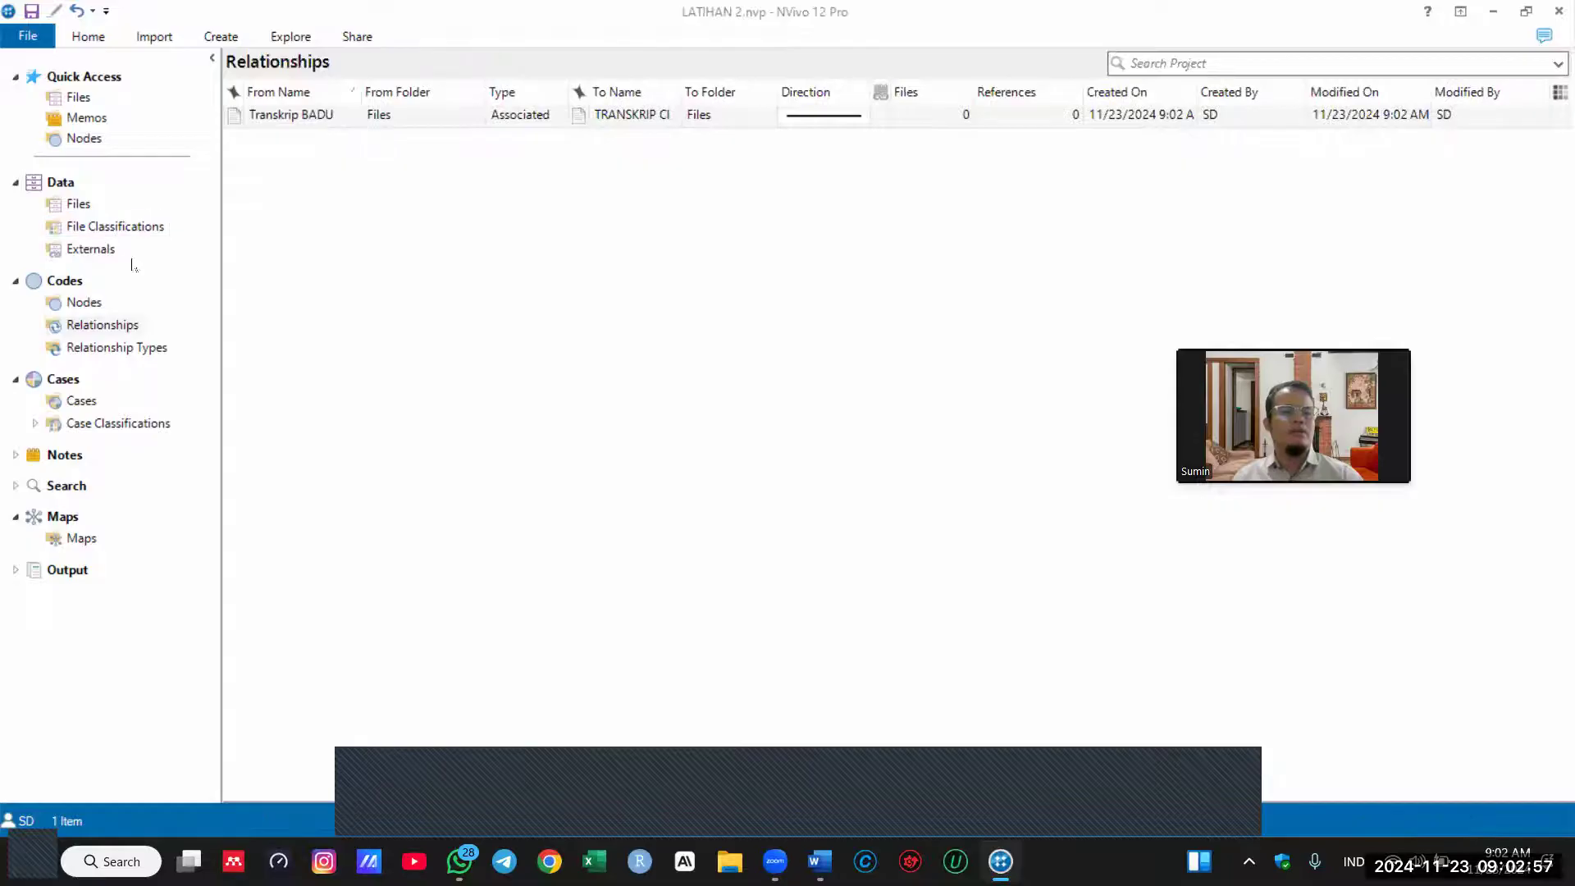
{"action": "left_click", "coordinate": [297, 114]}
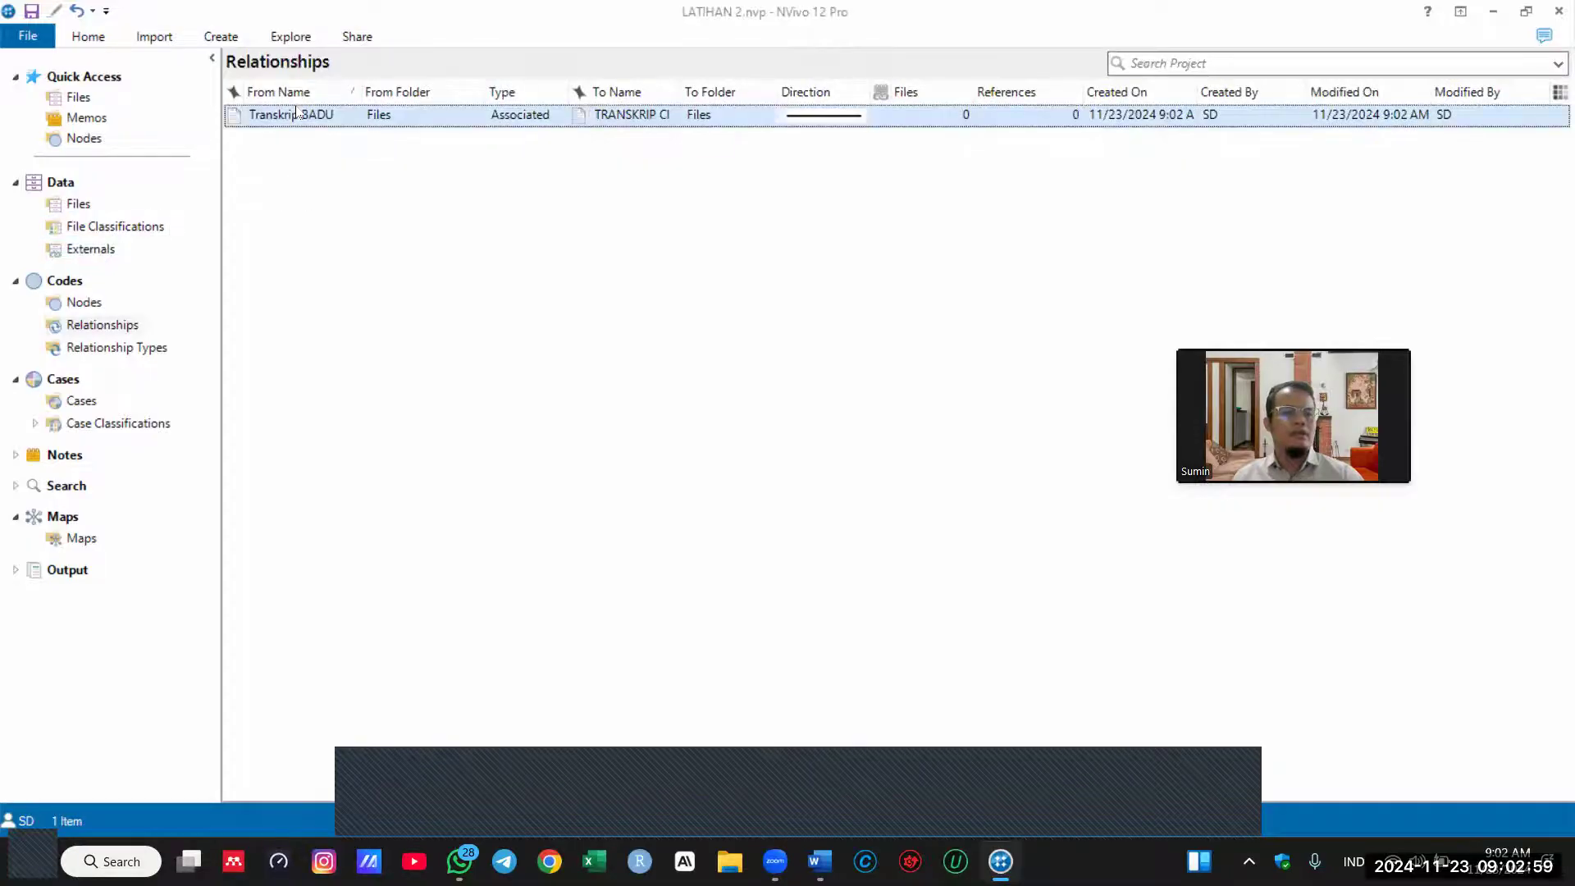
{"action": "right_click", "coordinate": [297, 114]}
{"action": "left_click", "coordinate": [357, 310]}
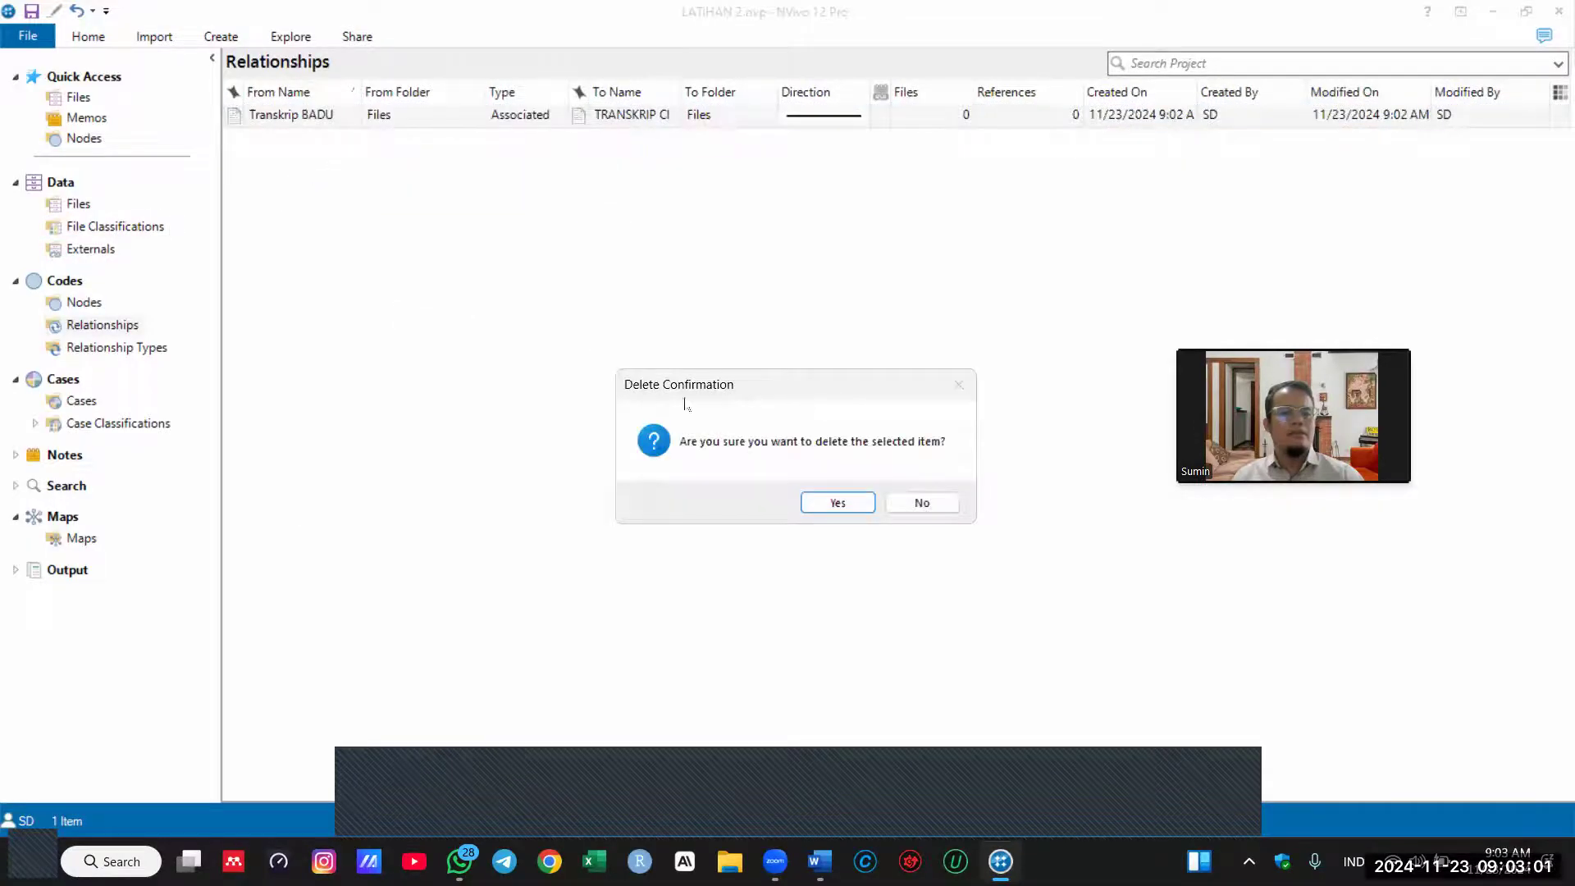
{"action": "left_click", "coordinate": [834, 501]}
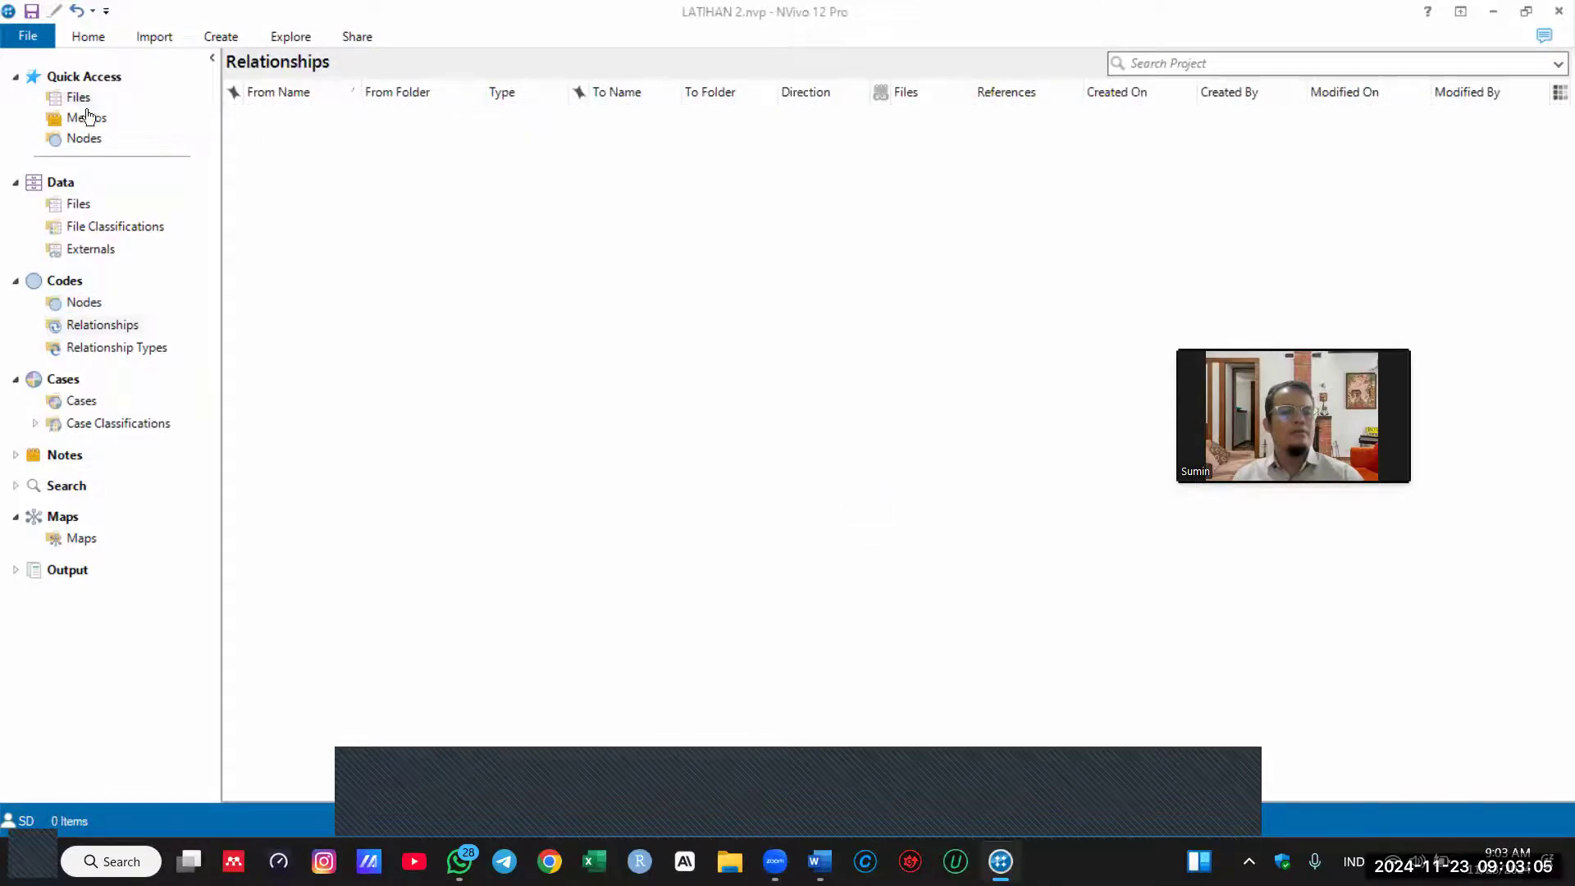
Step: Select both transcripts in the Files folder and run a Cluster Analysis of the selected items
{"action": "left_click", "coordinate": [85, 302]}
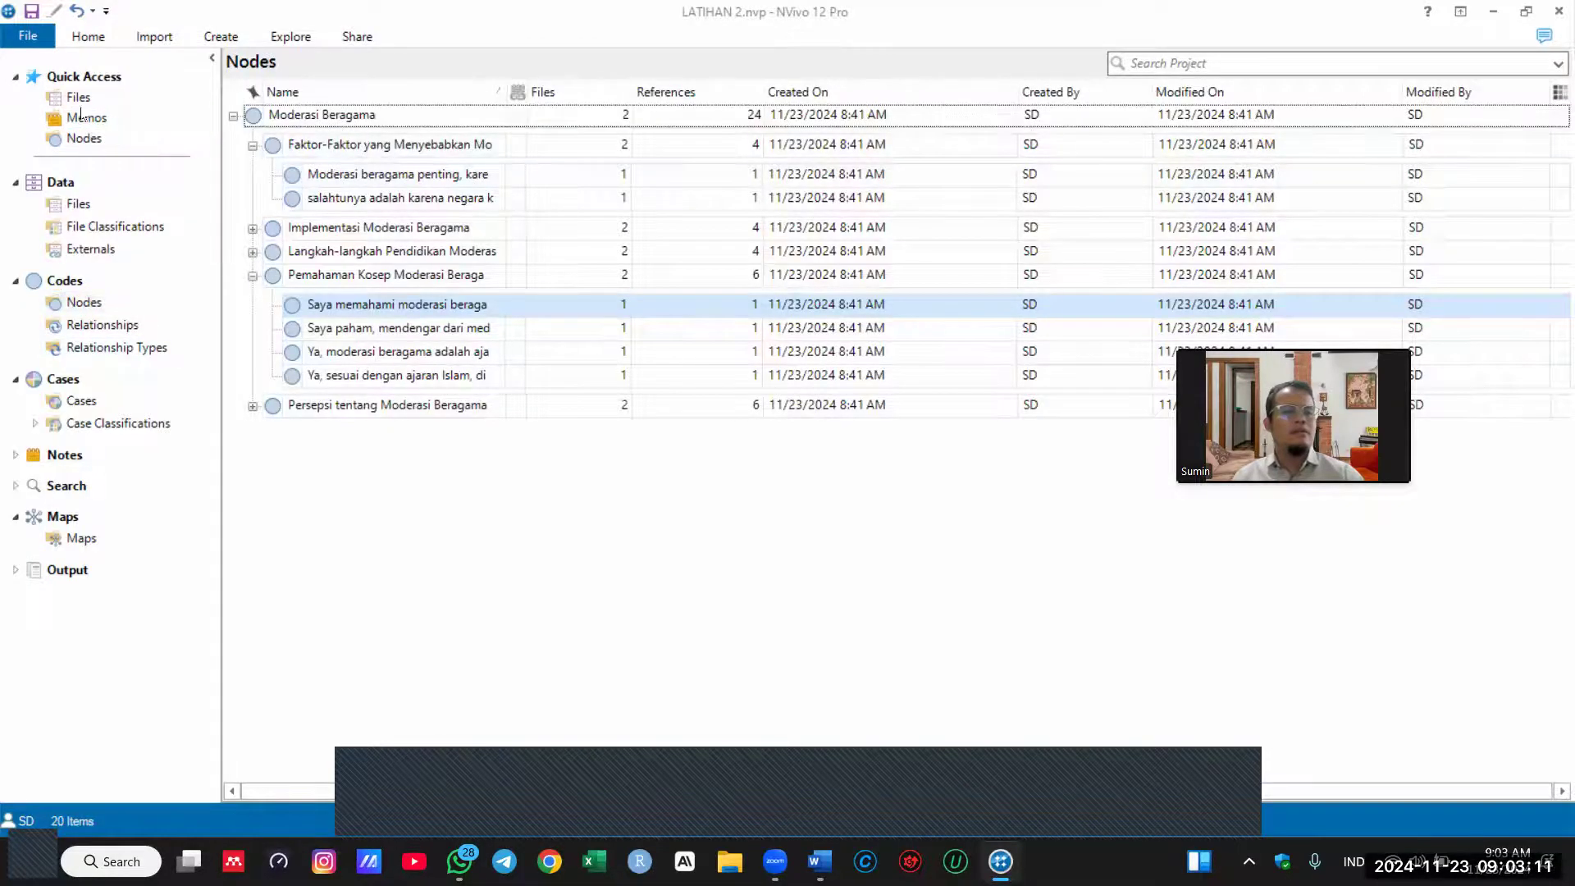
{"action": "left_click", "coordinate": [113, 97]}
{"action": "left_click", "coordinate": [318, 140], "text": "ctrl"}
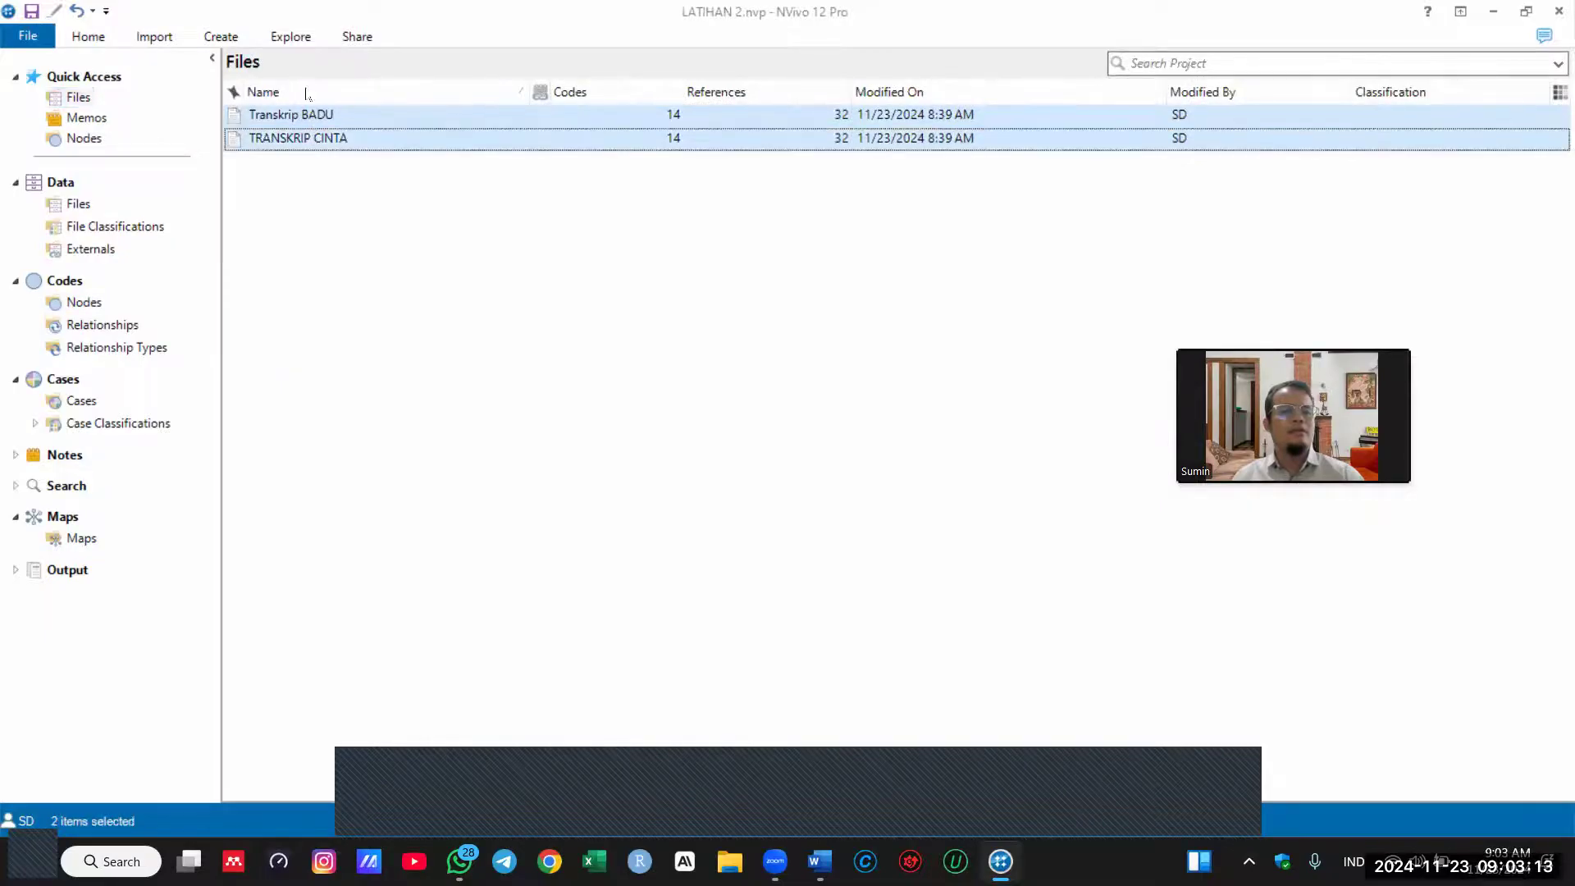
{"action": "left_click", "coordinate": [292, 36]}
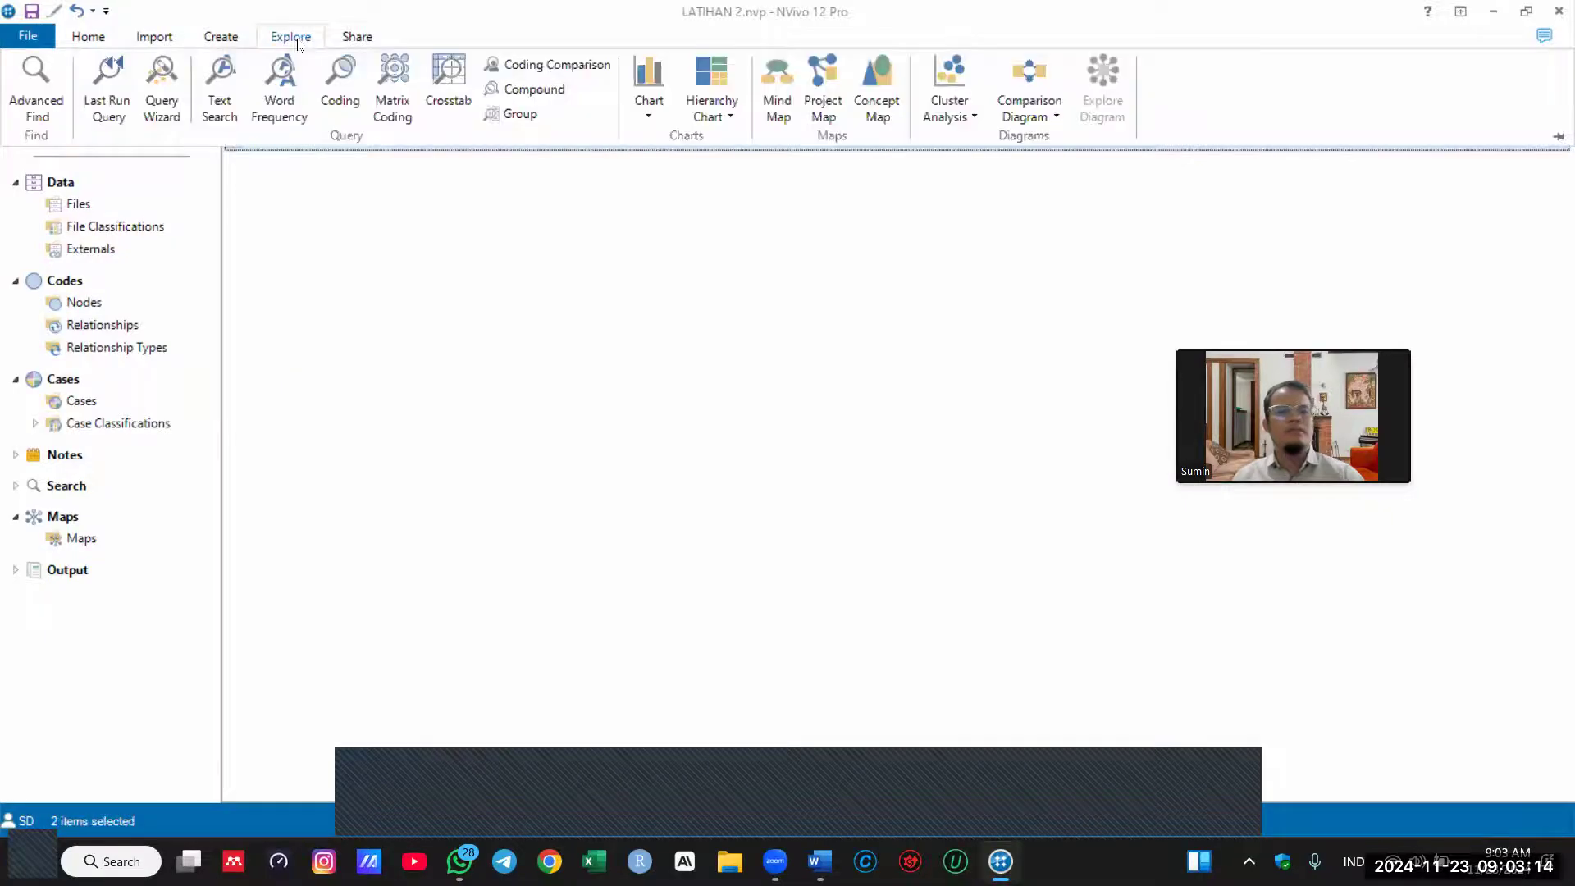
{"action": "left_click", "coordinate": [945, 110]}
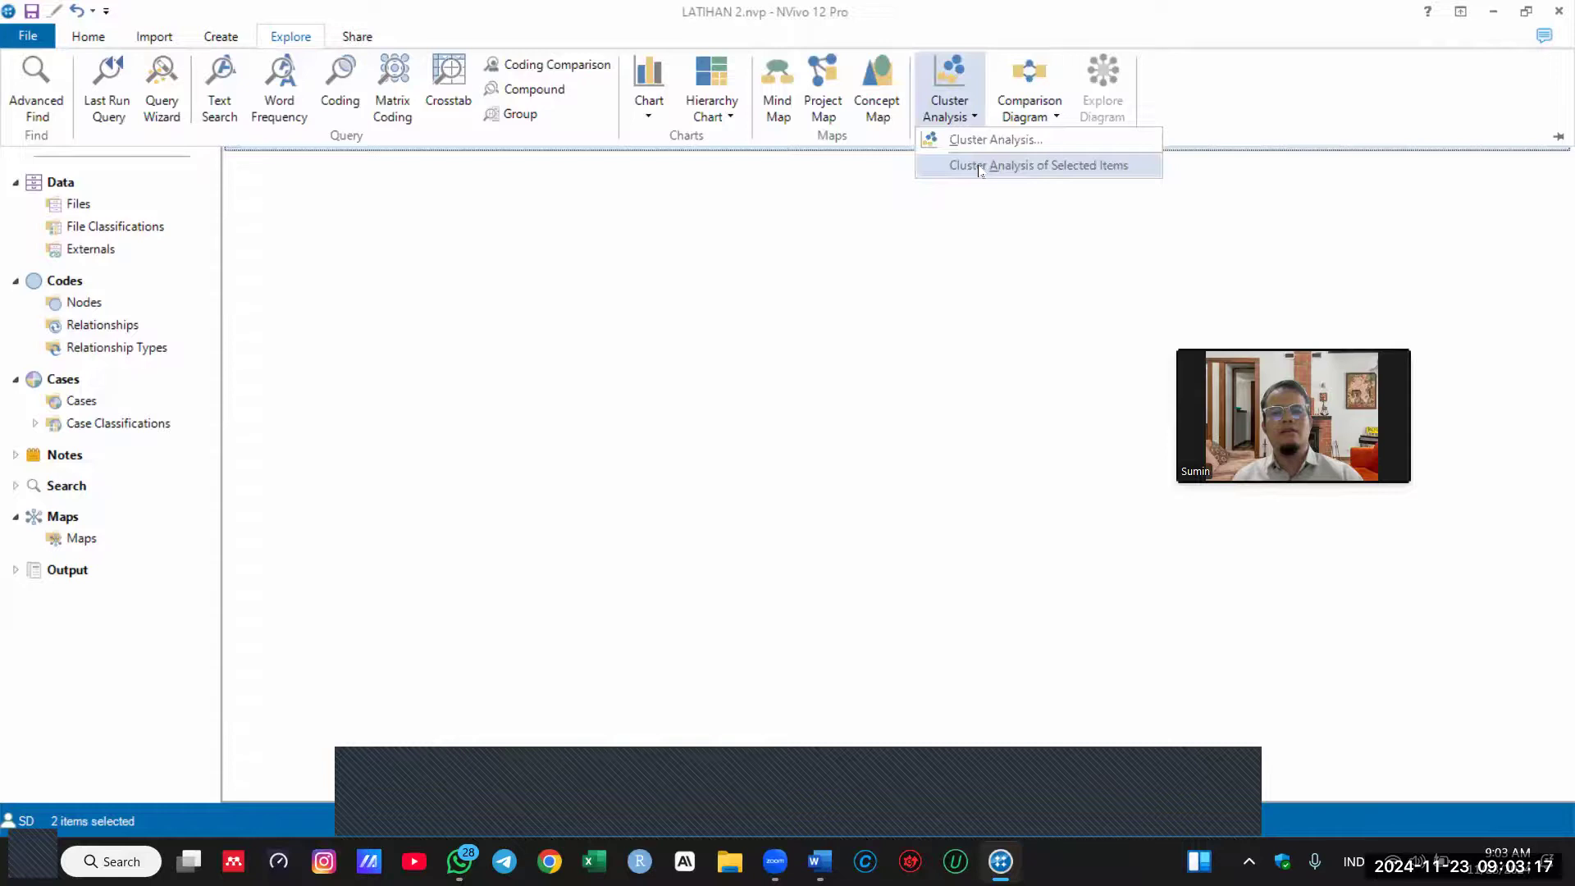
{"action": "left_click", "coordinate": [980, 167]}
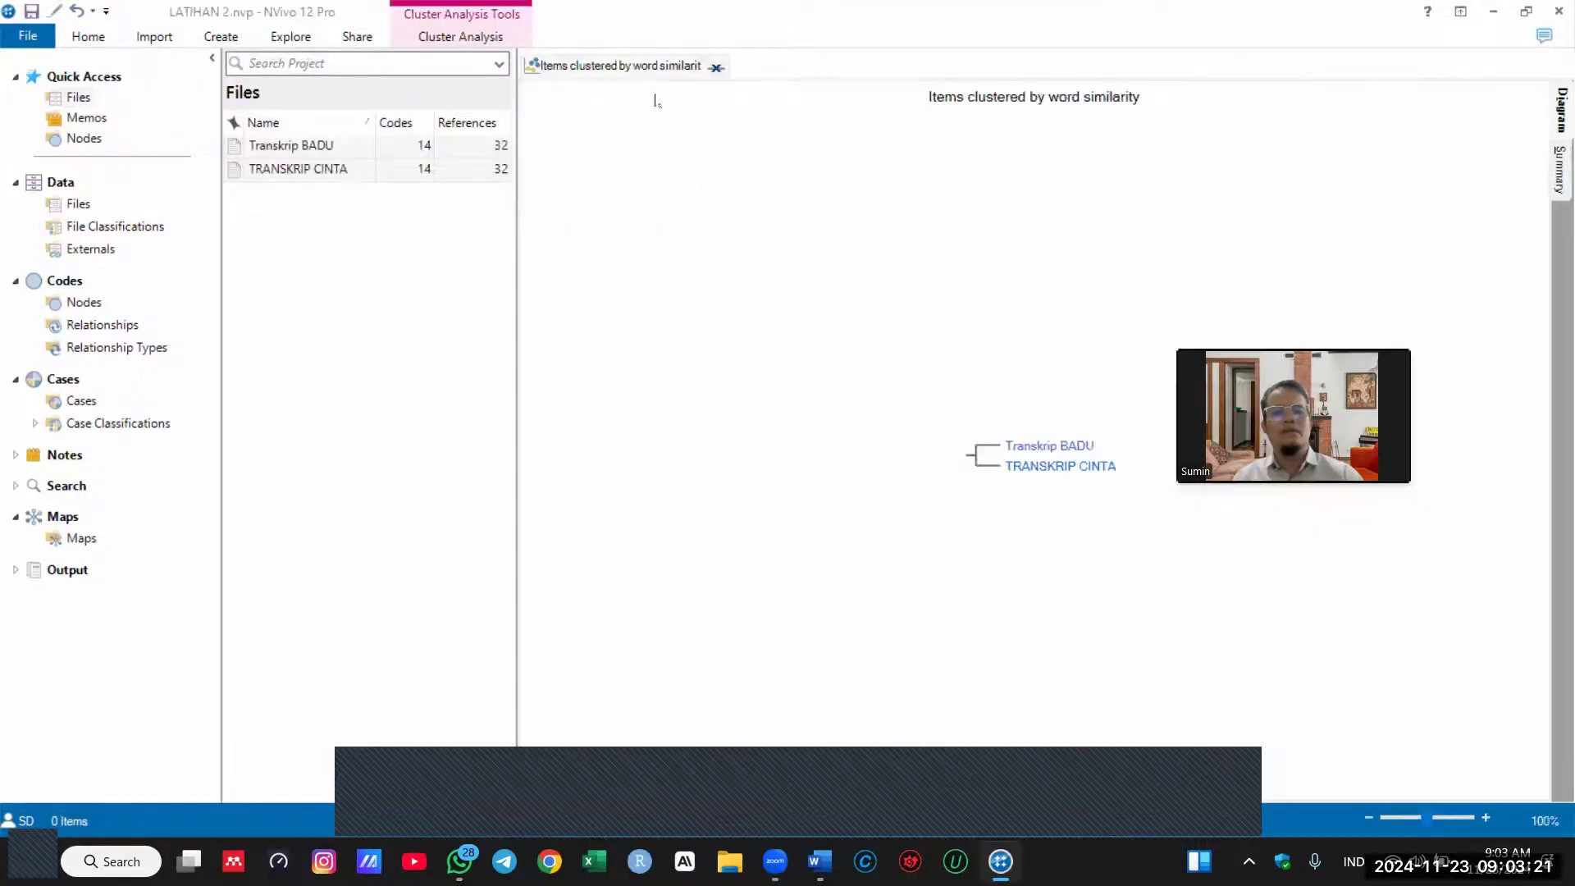
Step: Display the transcripts' cluster analysis as a circle graph and examine its summary of Pearson correlation coefficients
{"action": "left_click", "coordinate": [473, 41]}
{"action": "left_click", "coordinate": [800, 90]}
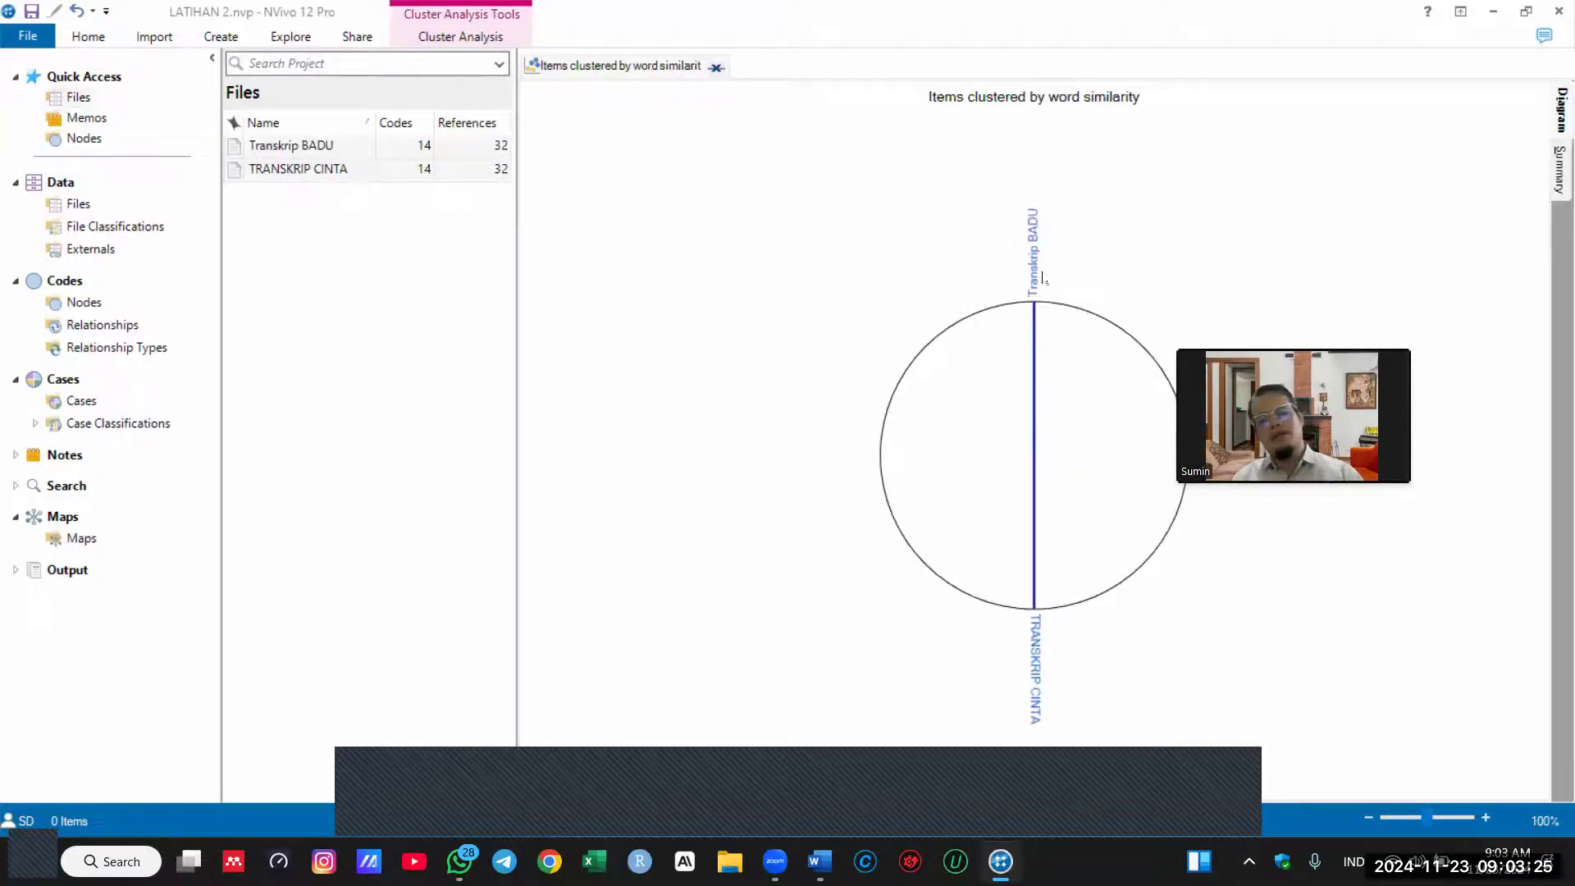
{"action": "left_click", "coordinate": [1556, 176]}
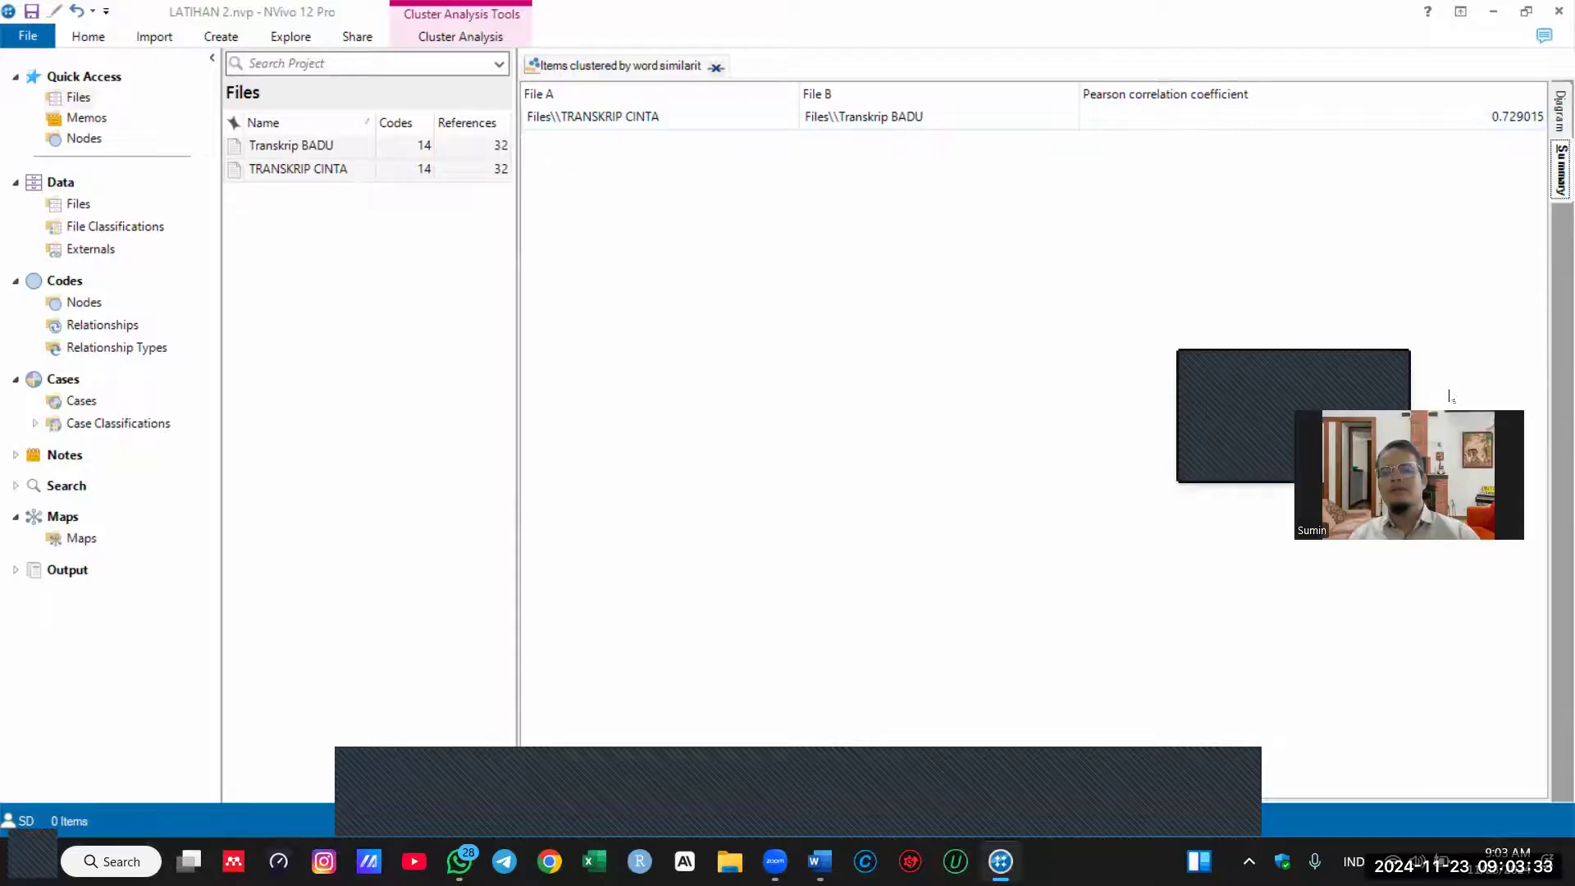
{"action": "left_click", "coordinate": [1556, 123]}
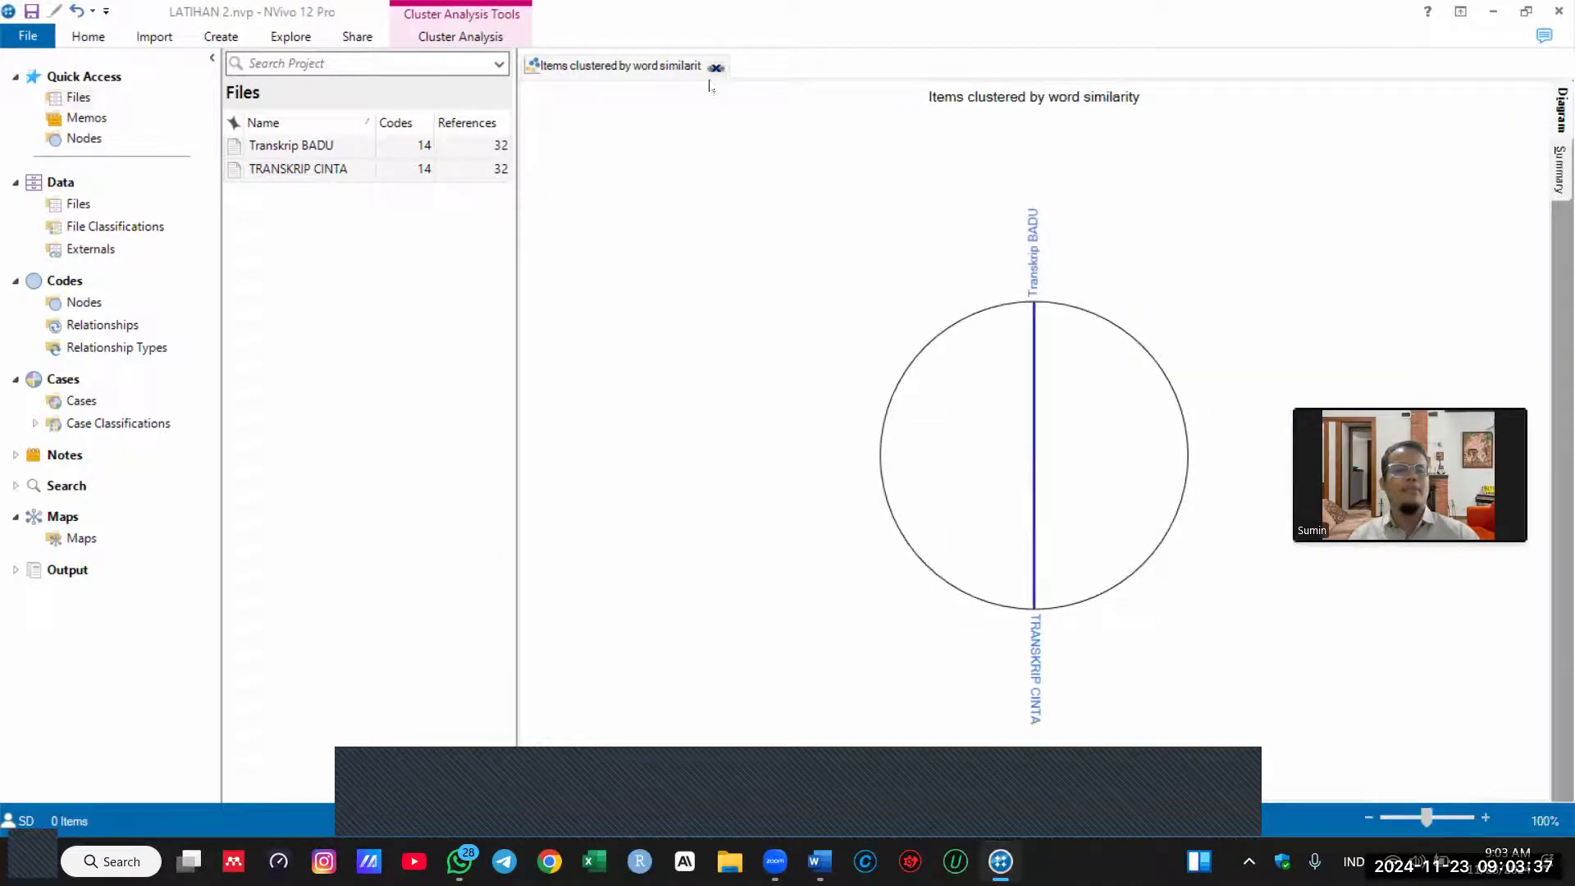
Step: Close the cluster analysis and exit NVivo to return to the report in Word
{"action": "left_click", "coordinate": [717, 68]}
{"action": "left_click", "coordinate": [1555, 18]}
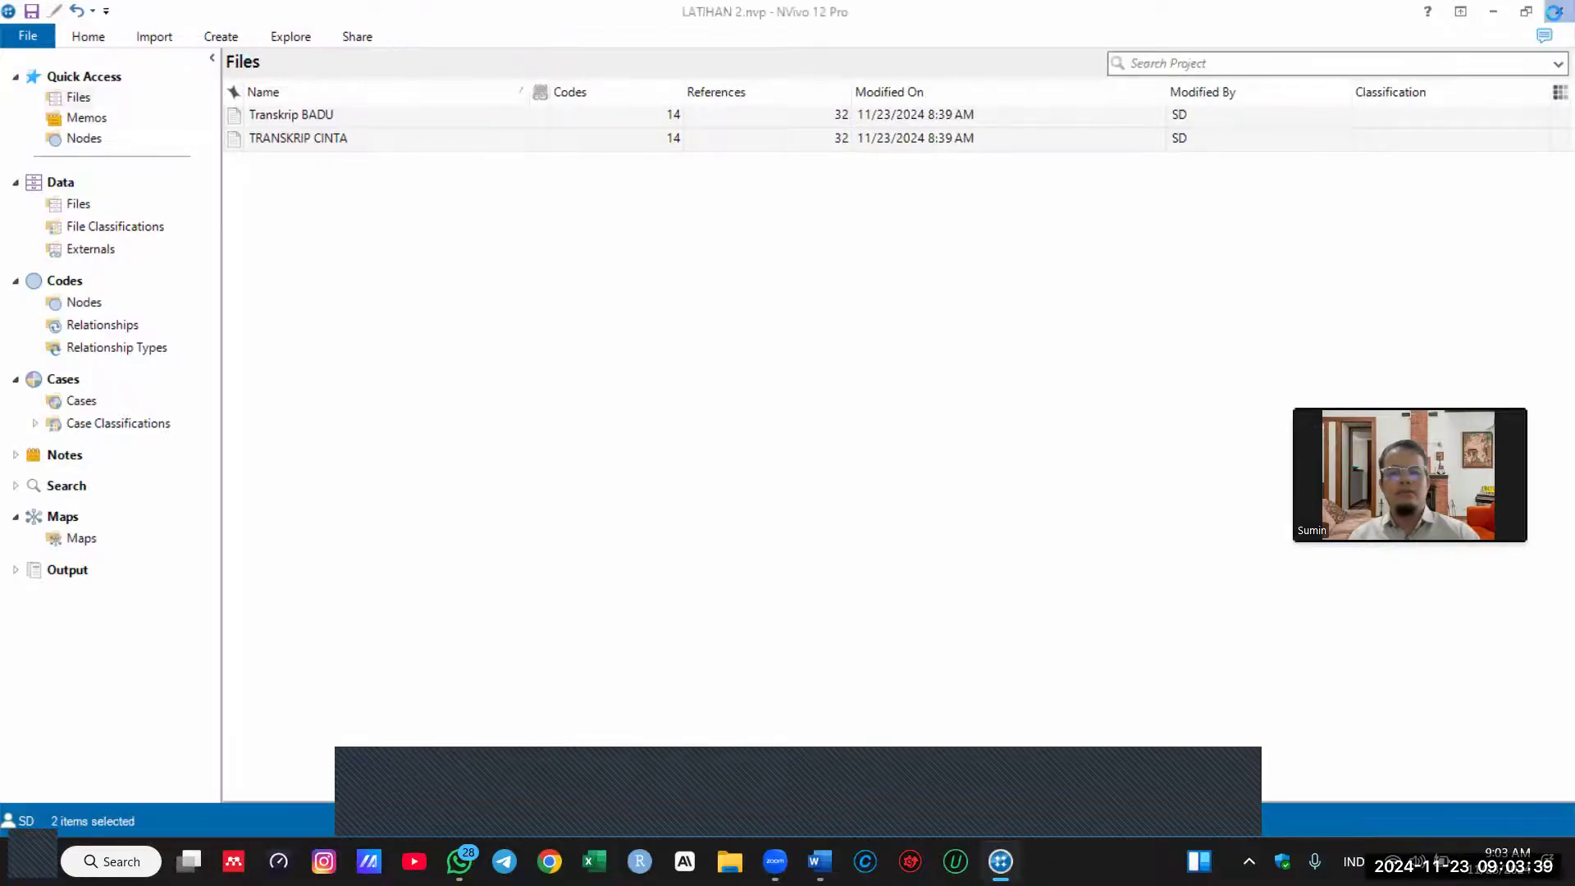
{"action": "left_click", "coordinate": [820, 506]}
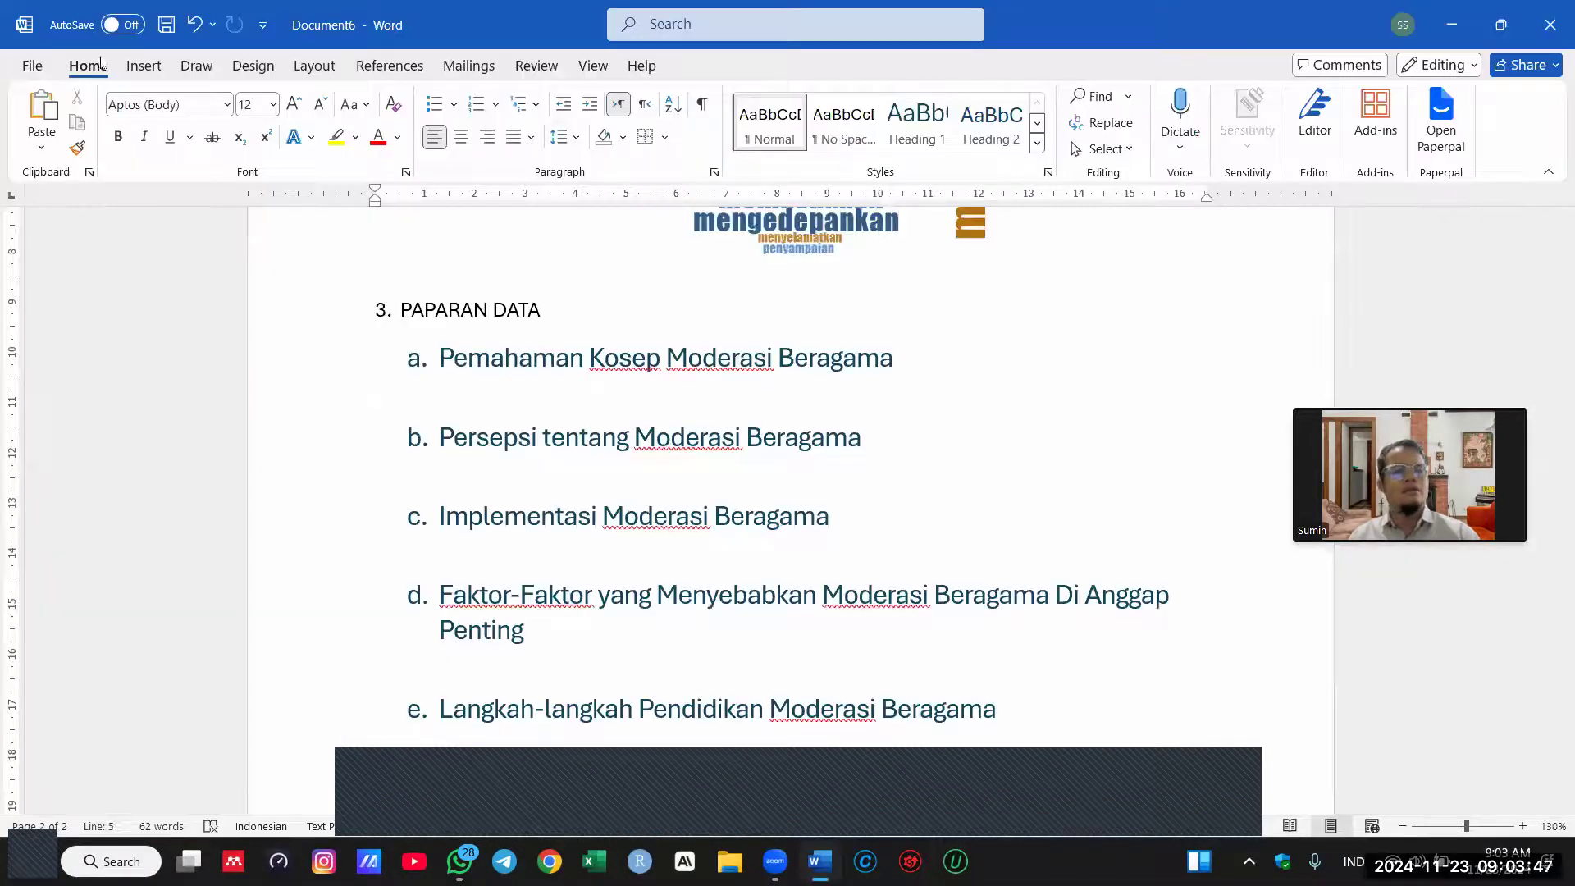
Step: Insert the picture "Pemahaman konsep" from the Mengajar Analisis Data folder below heading a, Pemahaman Kosep Moderasi Beragama
{"action": "left_click", "coordinate": [129, 70]}
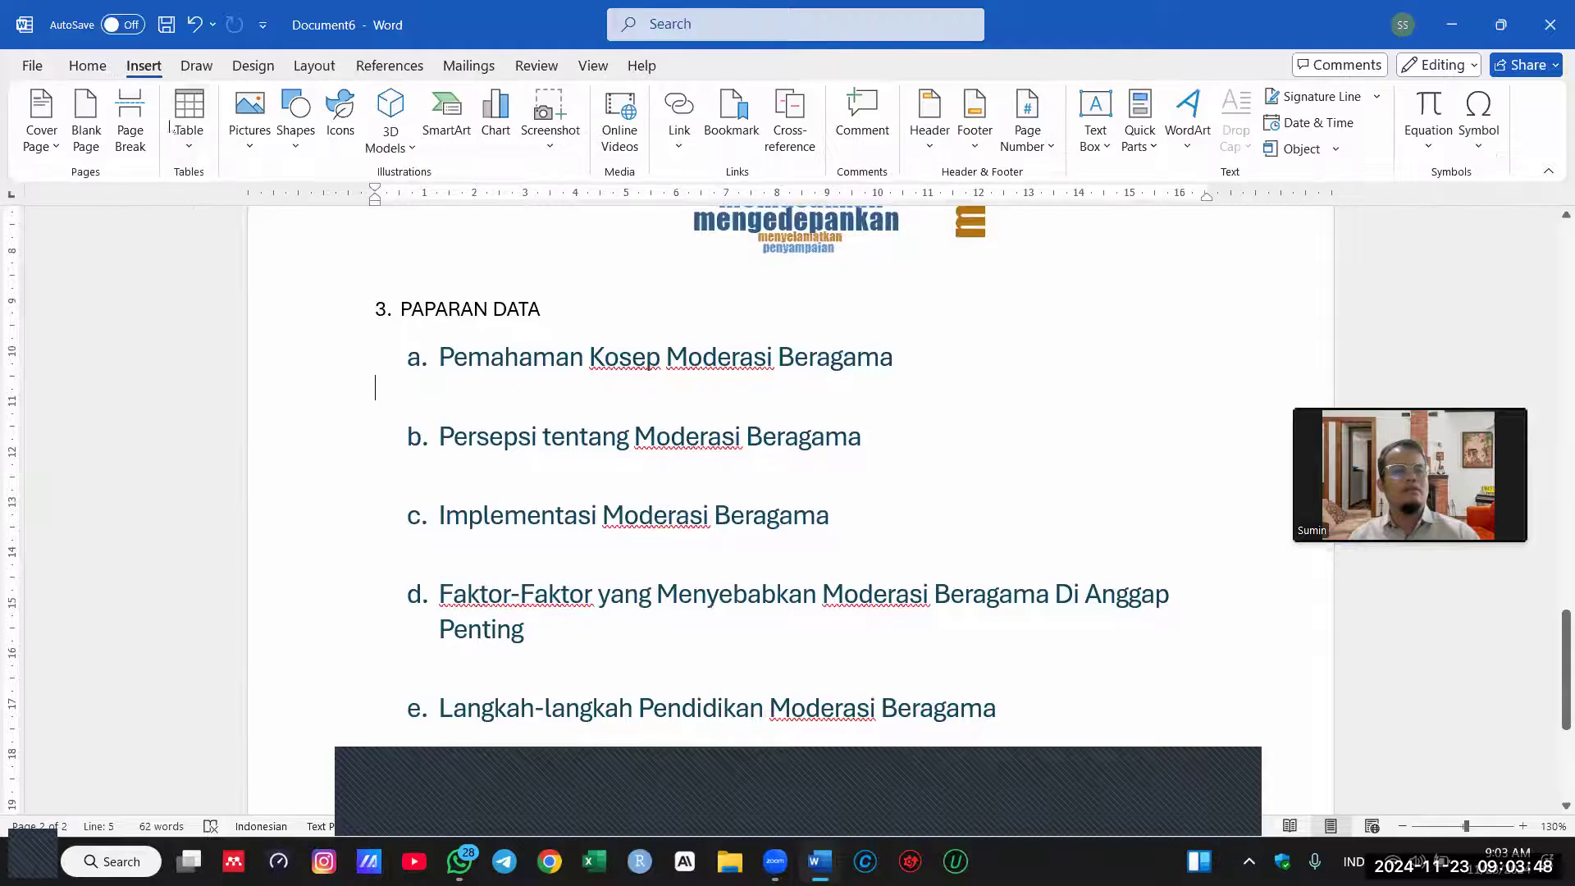
{"action": "left_click", "coordinate": [249, 115]}
{"action": "left_click", "coordinate": [296, 210]}
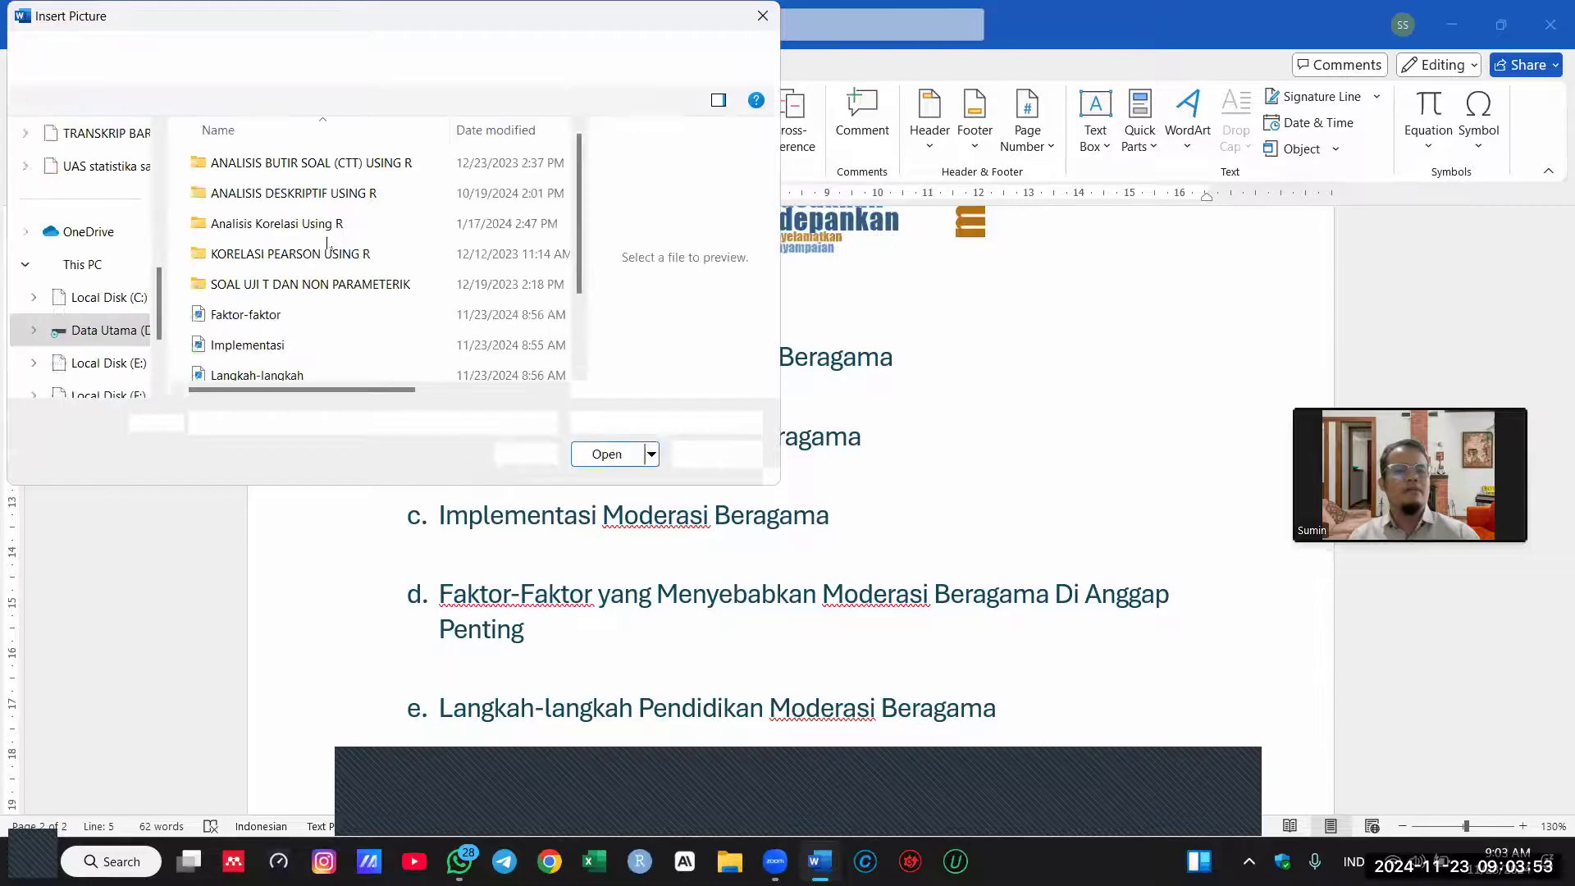
{"action": "scroll", "coordinate": [296, 344], "scroll_direction": "down", "scroll_amount": 2}
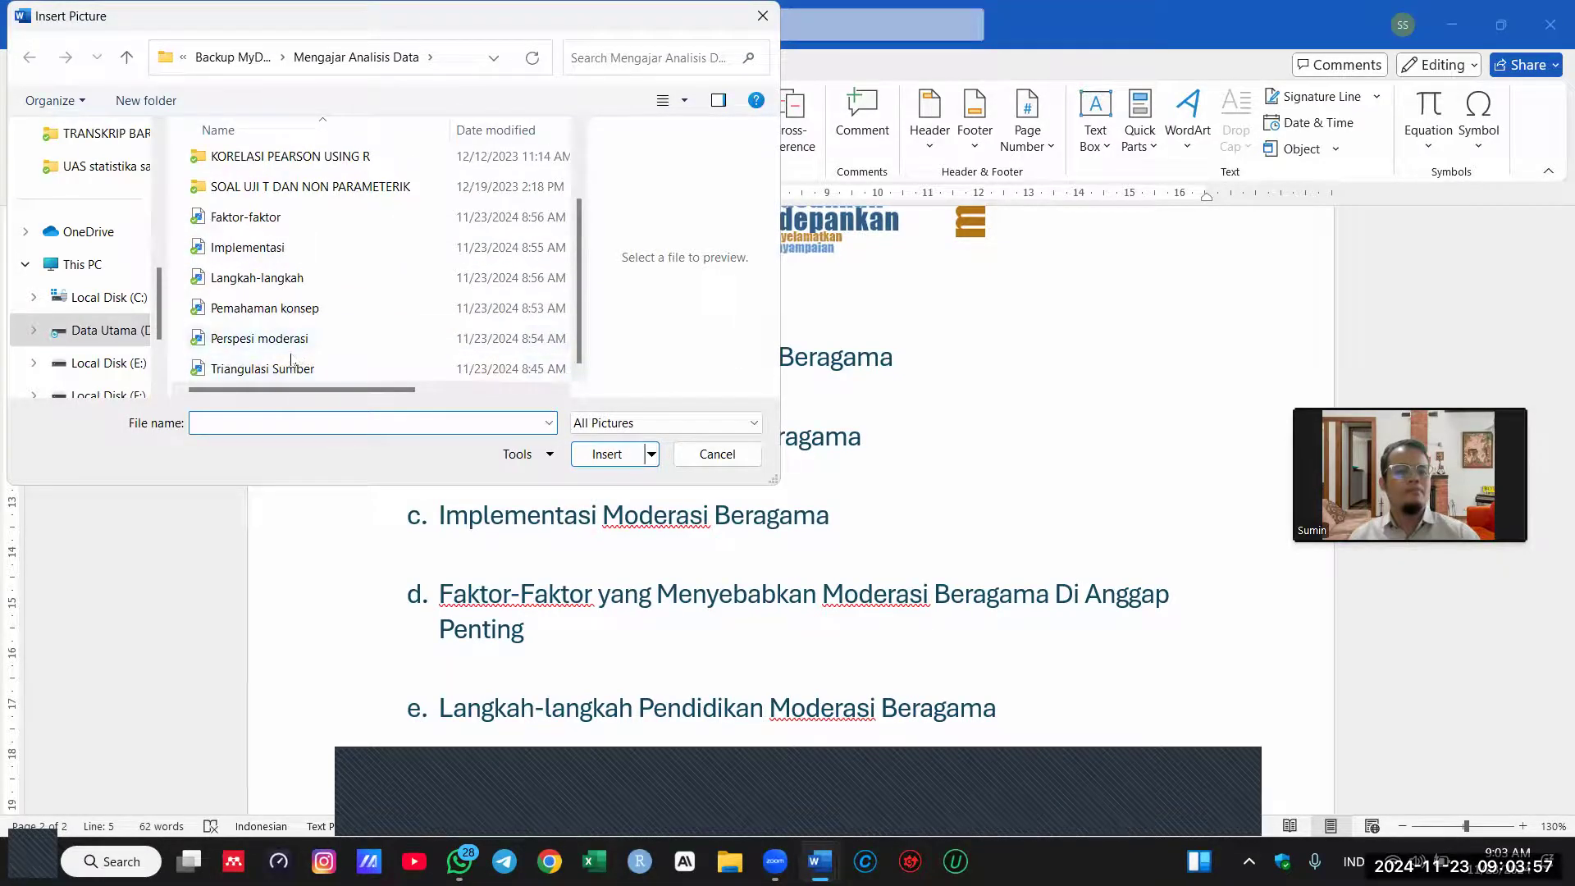
{"action": "left_click", "coordinate": [310, 319]}
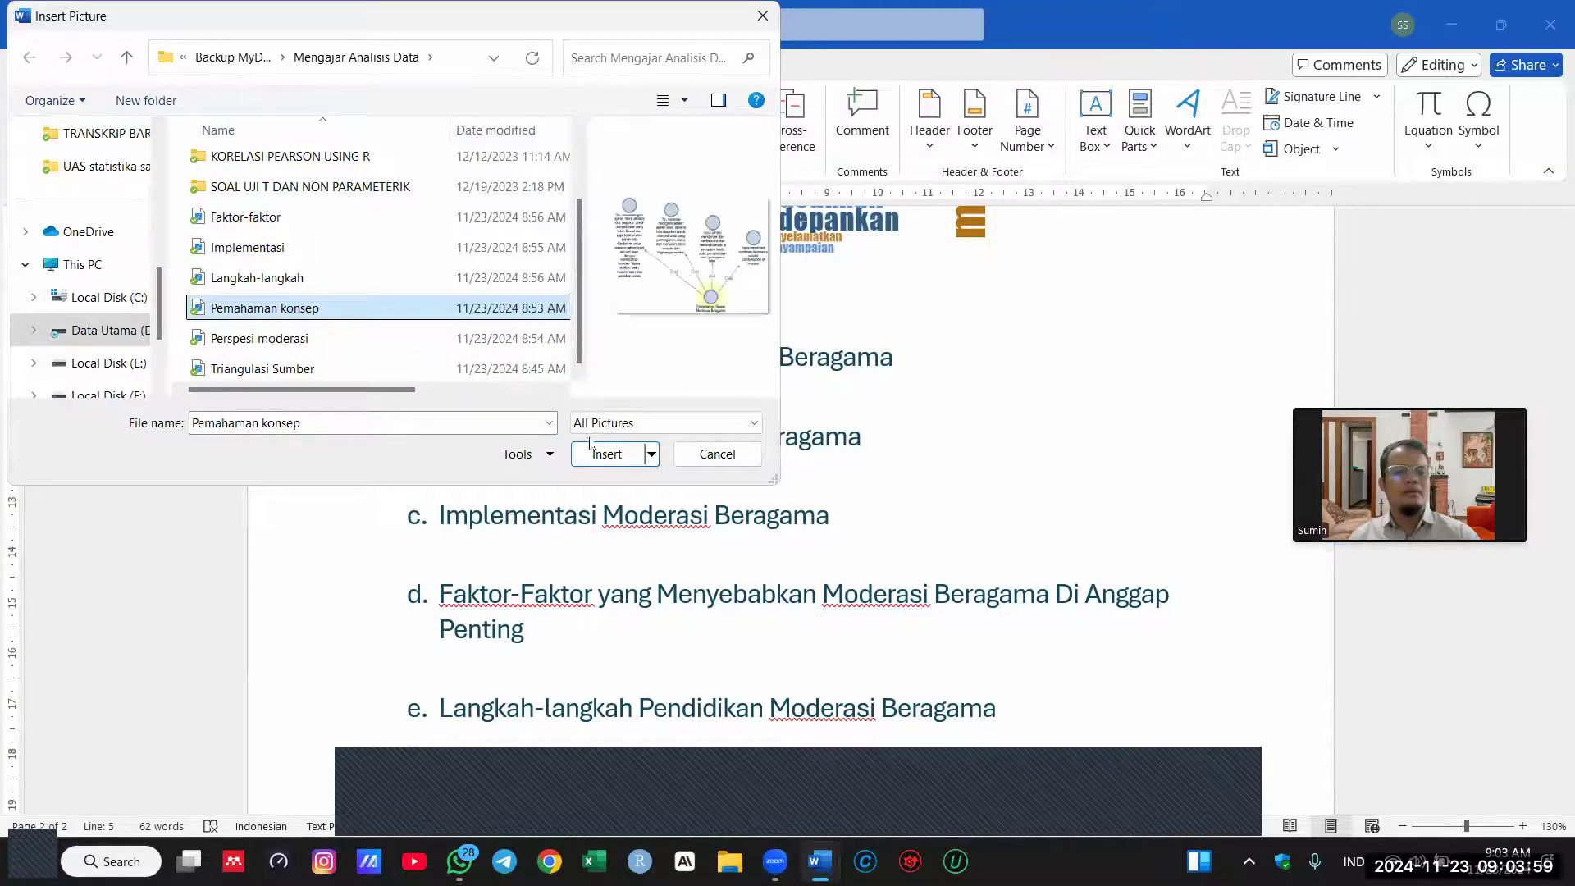
{"action": "left_click", "coordinate": [607, 454]}
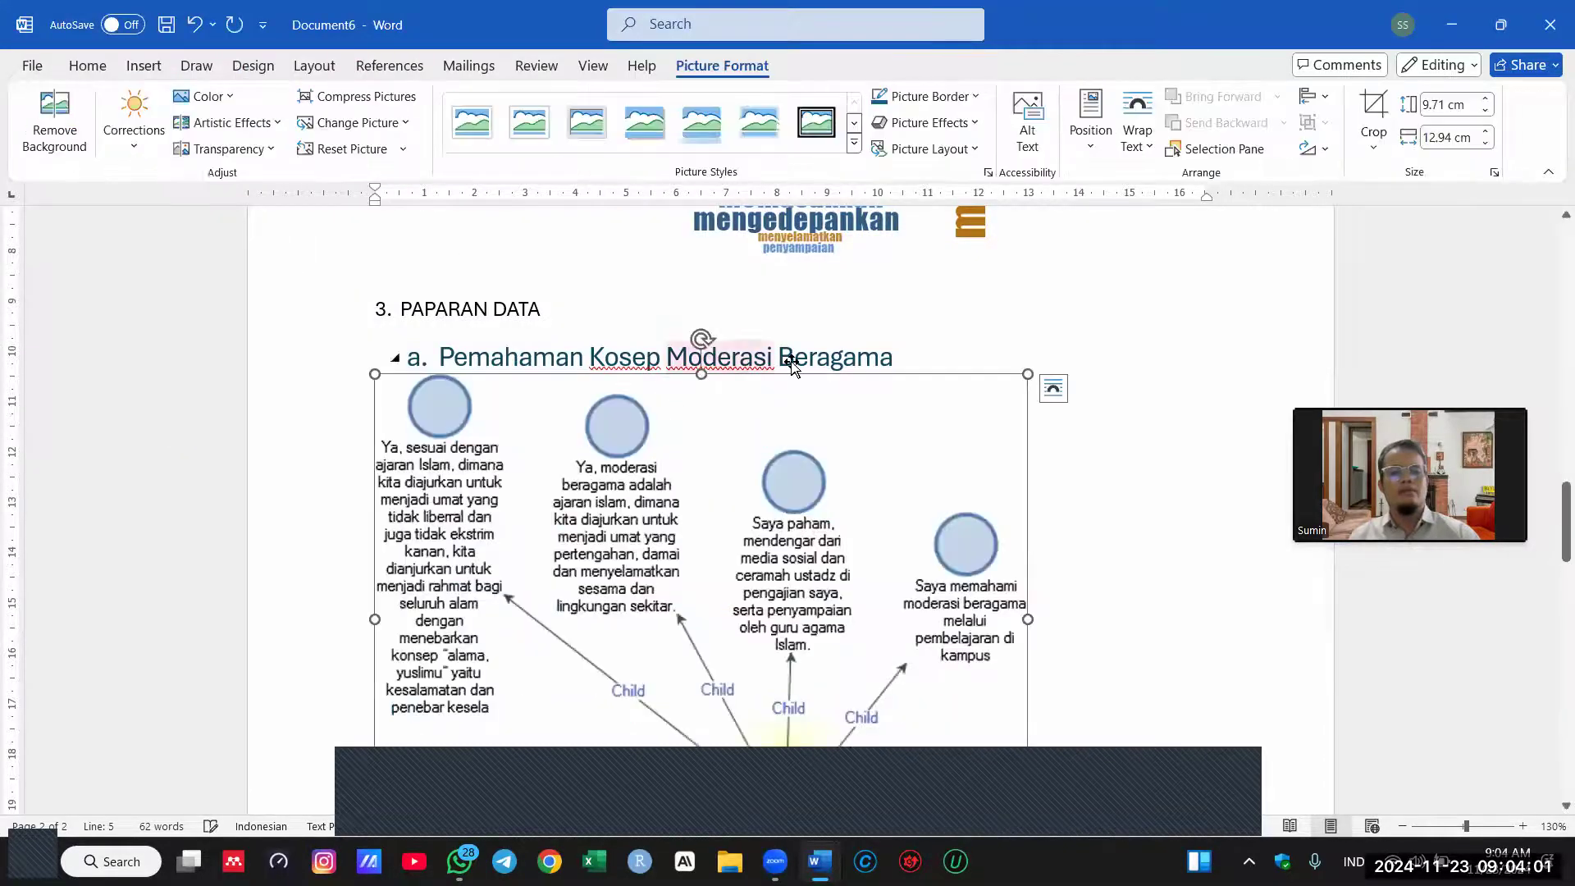
Step: Insert the picture "Perspesi moderasi" on the empty line below heading b, Persepsi tentang Moderasi Beragama
{"action": "scroll", "coordinate": [981, 355], "scroll_direction": "down", "scroll_amount": 5}
{"action": "left_click", "coordinate": [777, 507]}
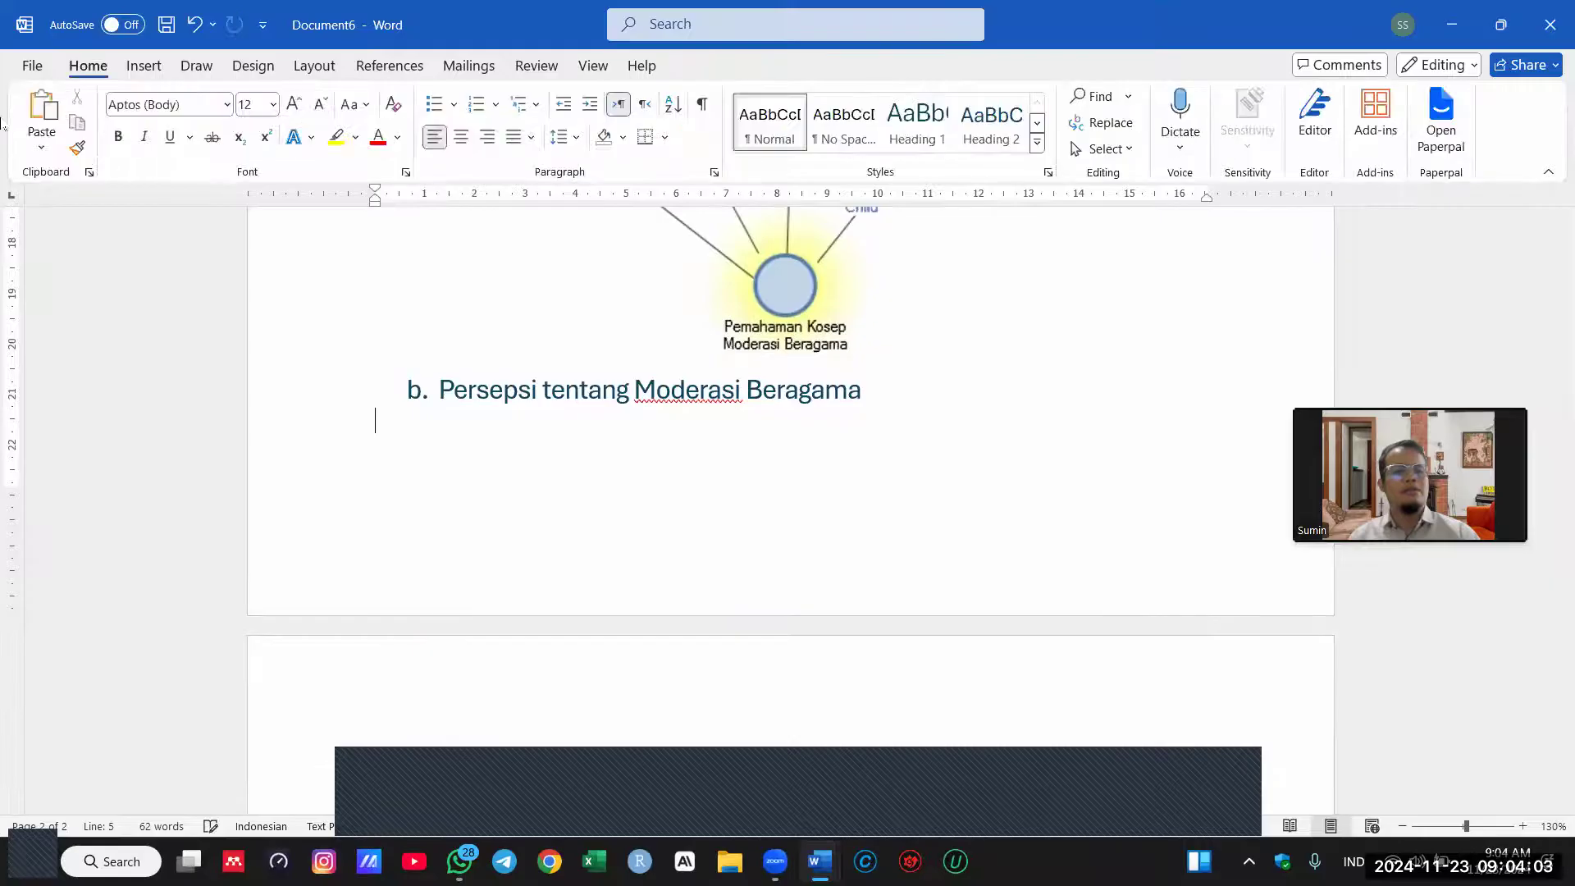
{"action": "left_click", "coordinate": [143, 66]}
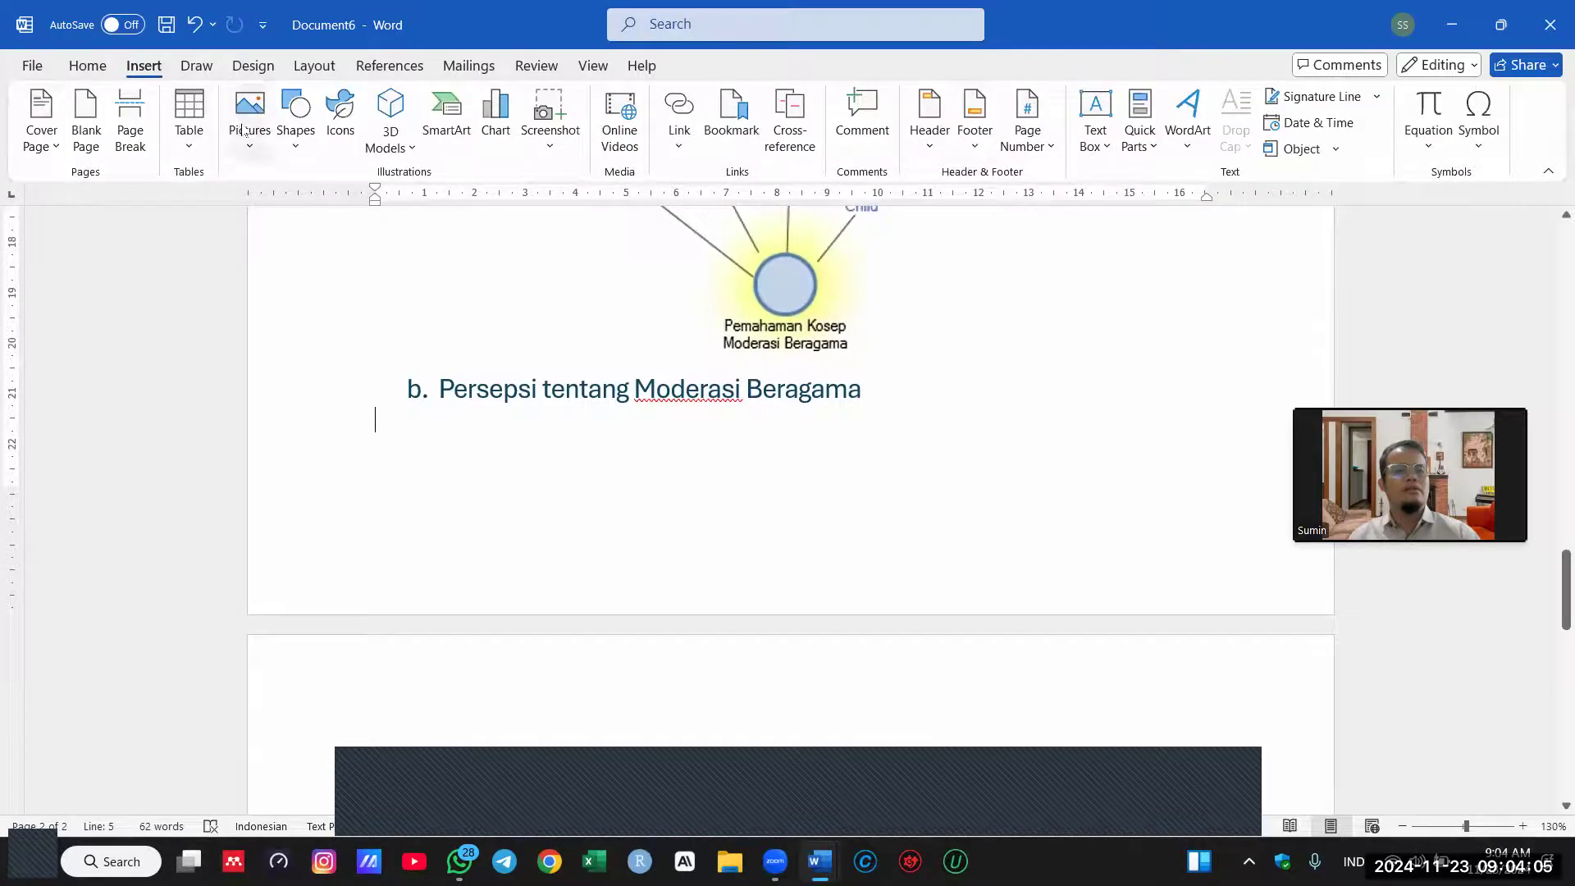
{"action": "left_click", "coordinate": [249, 123]}
{"action": "left_click", "coordinate": [313, 215]}
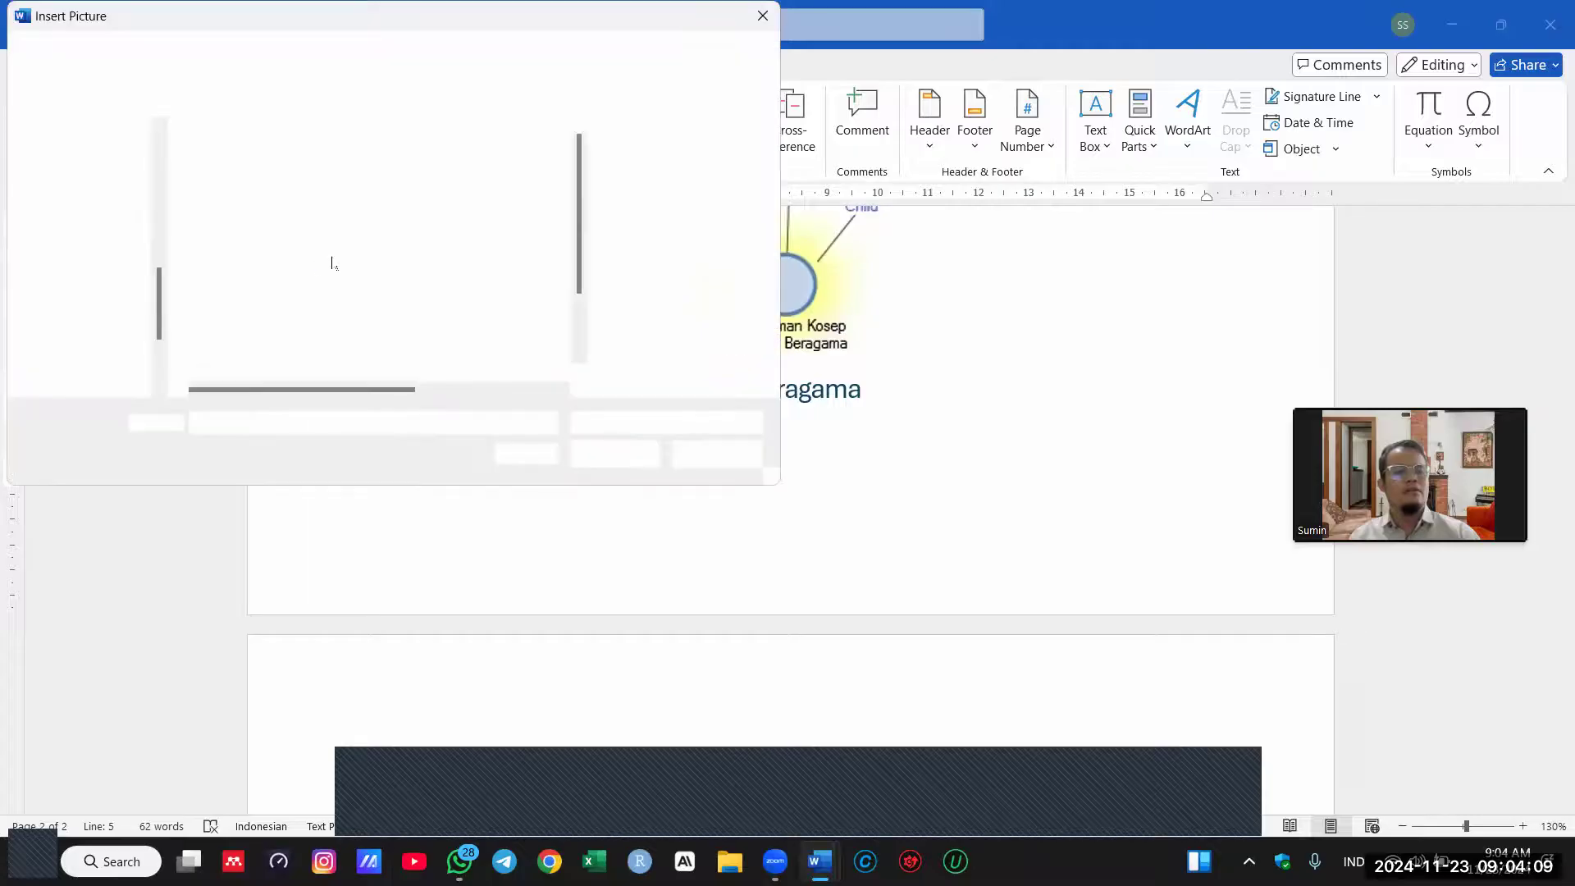
{"action": "scroll", "coordinate": [295, 336], "scroll_direction": "down", "scroll_amount": 1}
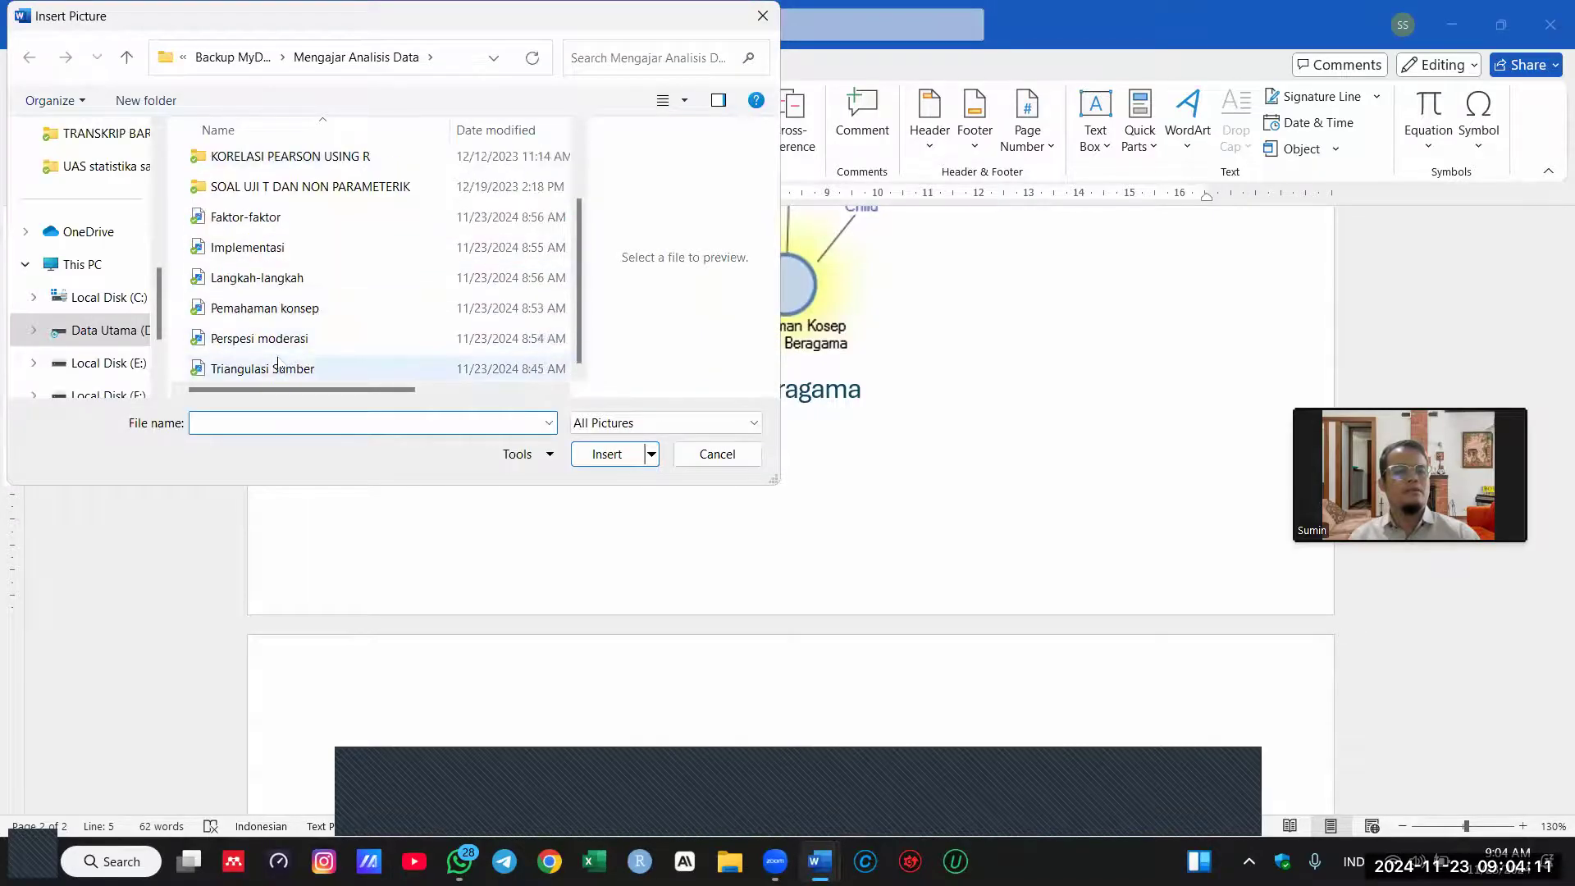
{"action": "left_click", "coordinate": [270, 338]}
{"action": "left_click", "coordinate": [596, 454]}
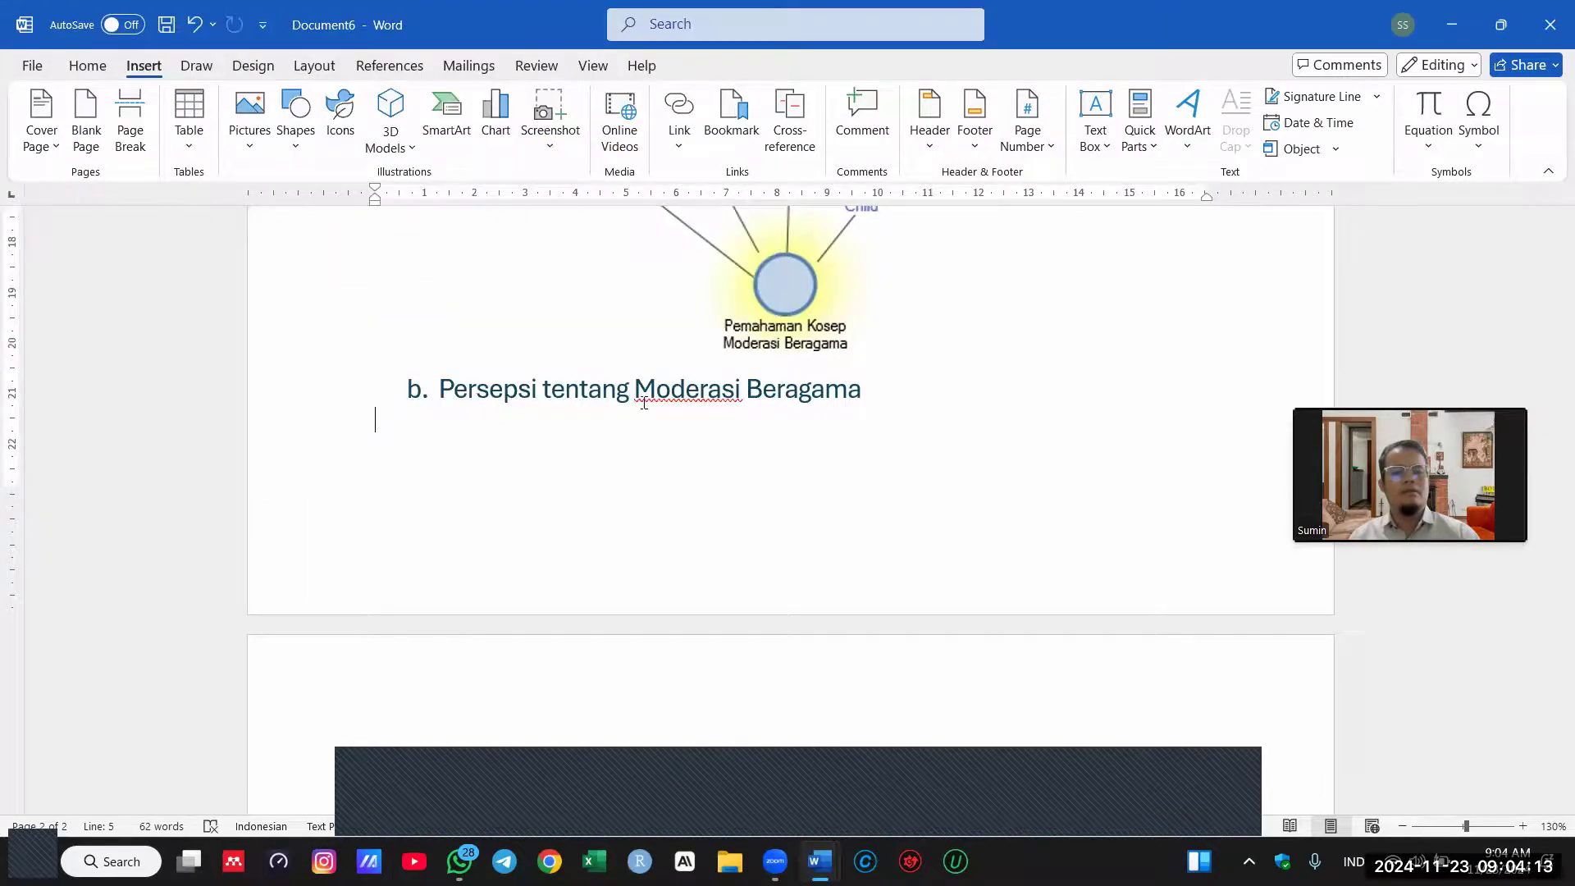
Step: Insert the picture "Implementasi" on the empty line below heading c, Implementasi Moderasi Beragama
{"action": "scroll", "coordinate": [771, 379], "scroll_direction": "down", "scroll_amount": 3}
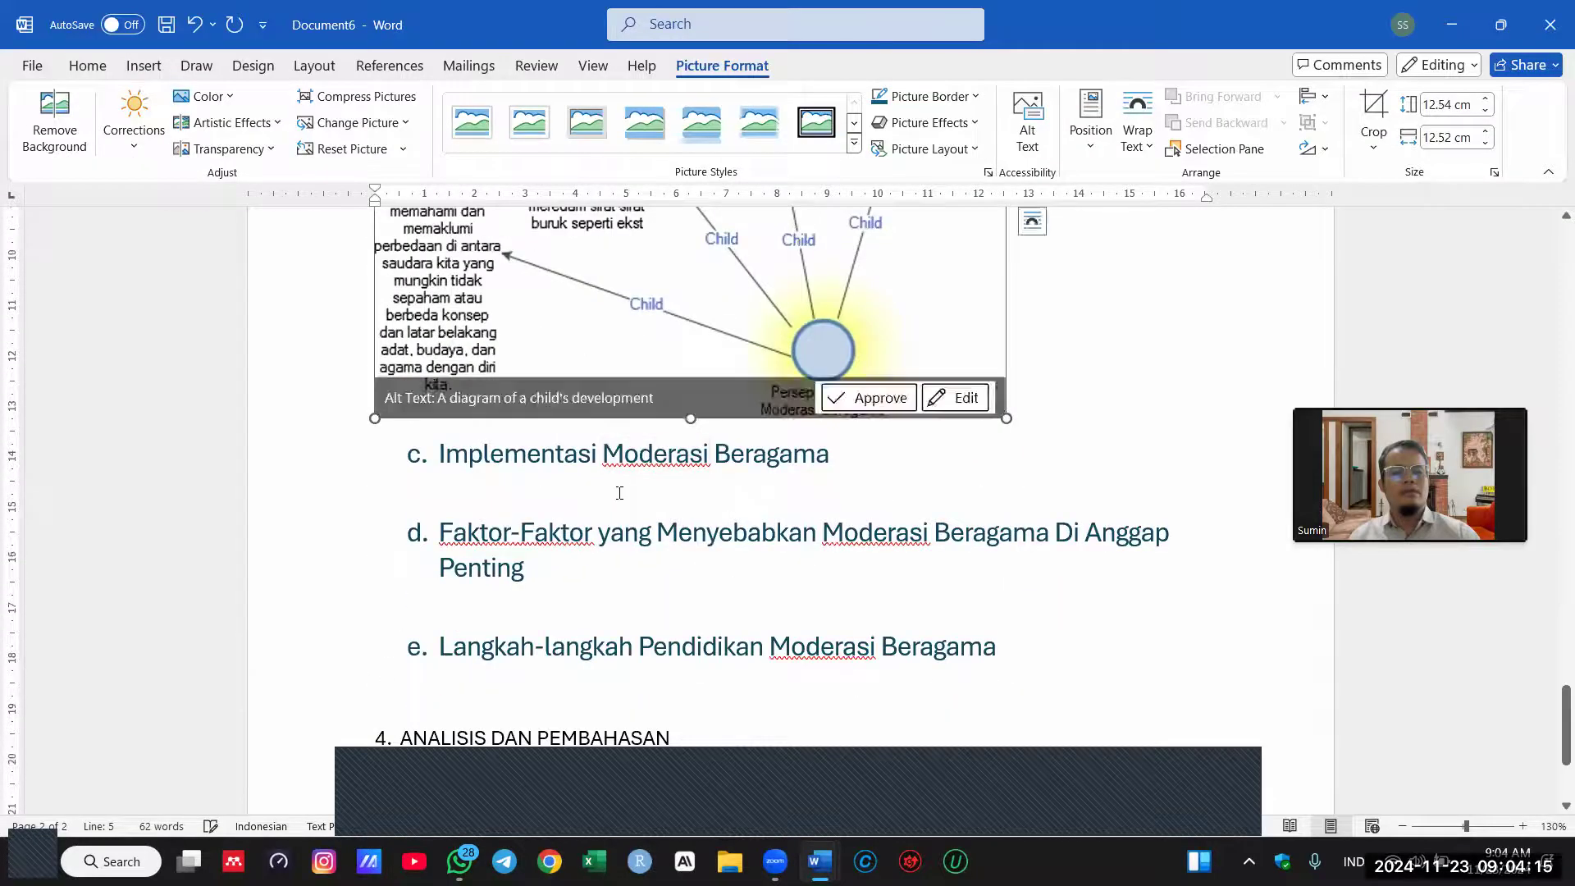
{"action": "left_click", "coordinate": [377, 482]}
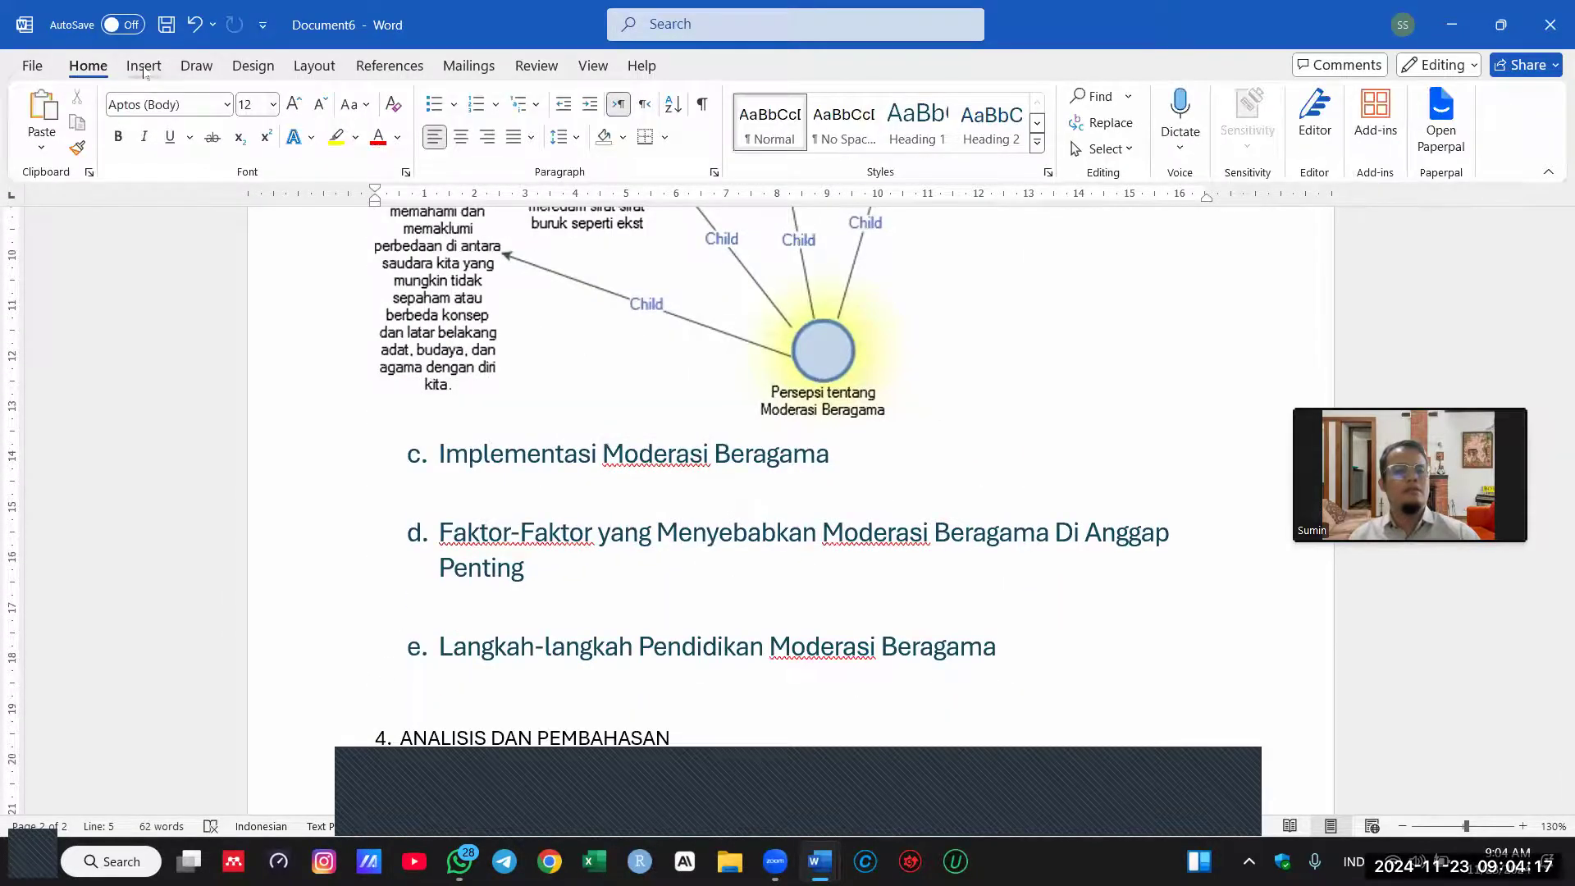
{"action": "left_click", "coordinate": [144, 67]}
{"action": "left_click", "coordinate": [249, 123]}
{"action": "left_click", "coordinate": [272, 205]}
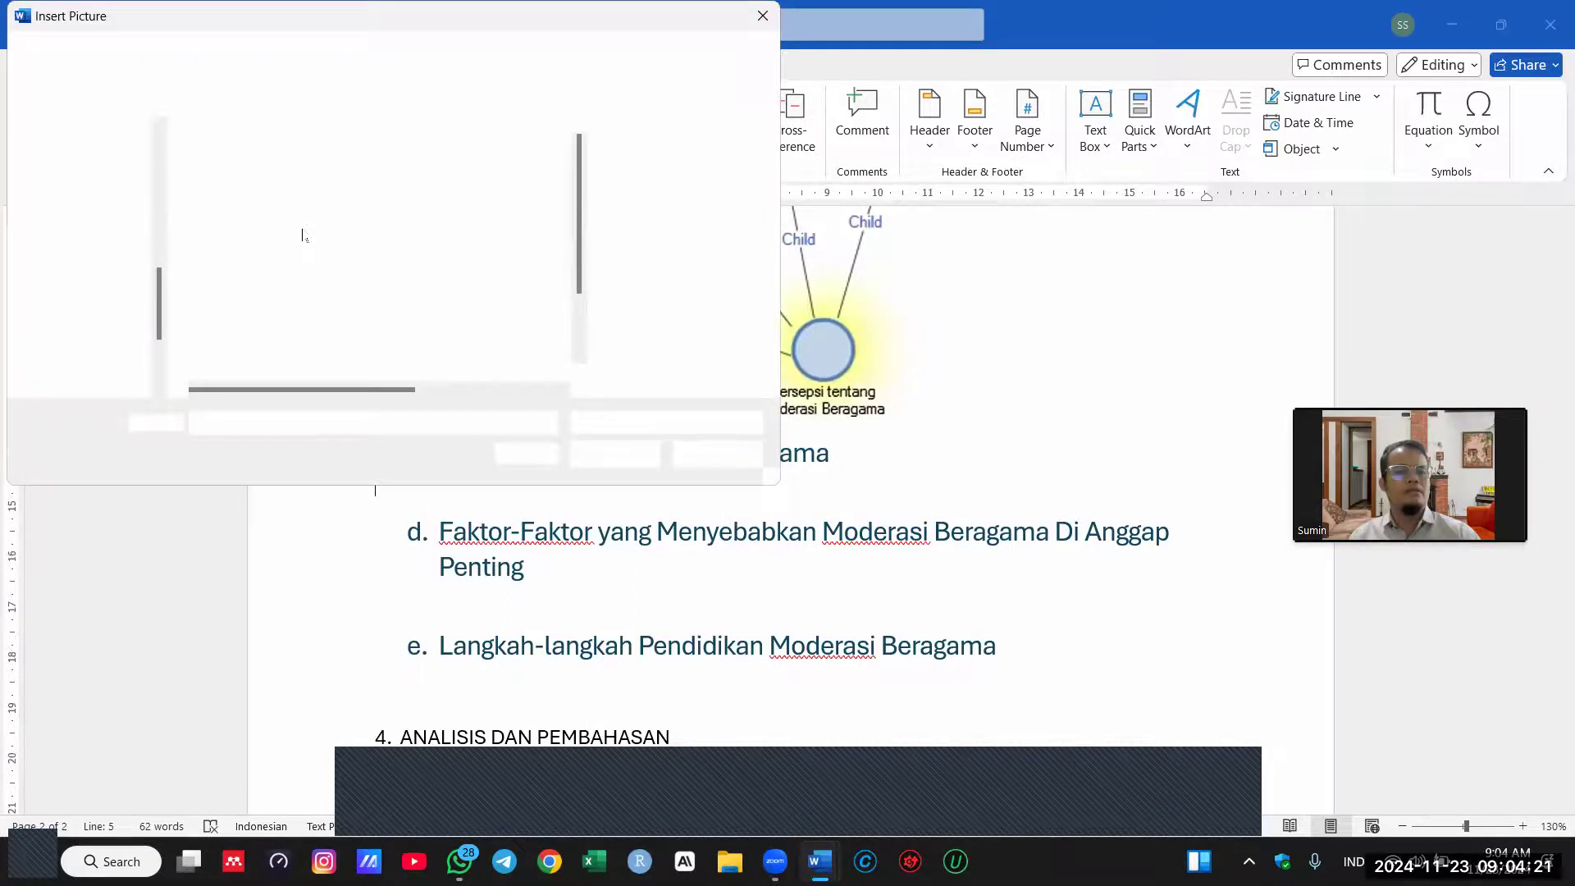
{"action": "scroll", "coordinate": [295, 263], "scroll_direction": "down", "scroll_amount": 1}
{"action": "left_click", "coordinate": [247, 275]}
{"action": "left_click", "coordinate": [607, 453]}
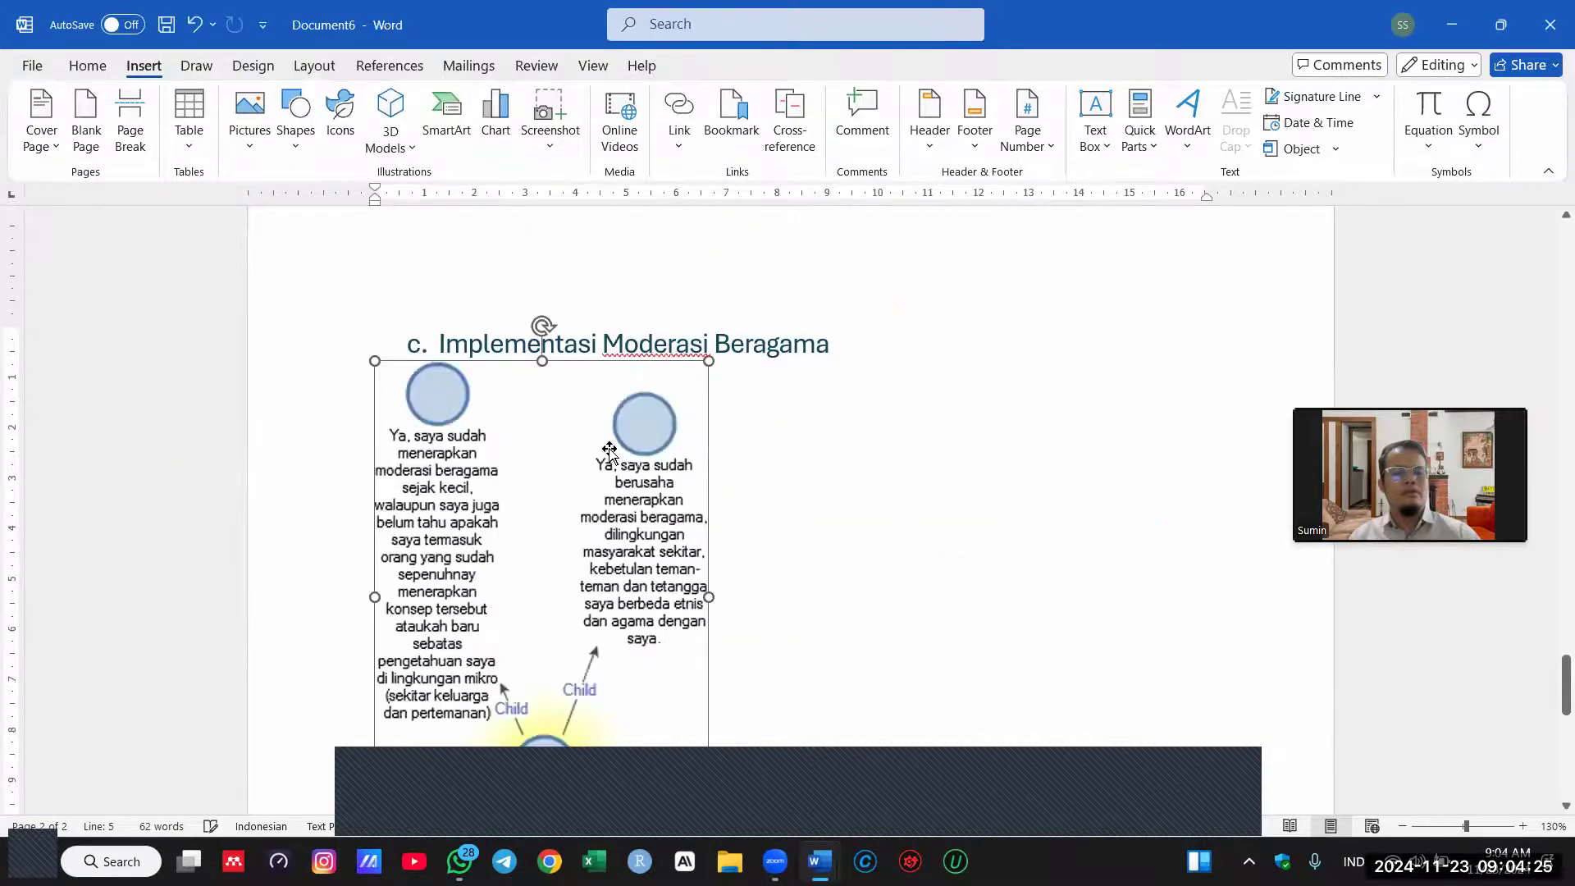
Step: Insert the picture "Faktor-faktor" below heading d, Faktor-Faktor yang Menyebabkan Moderasi Beragama Di Anggap Penting
{"action": "scroll", "coordinate": [608, 451], "scroll_direction": "down", "scroll_amount": 8}
{"action": "left_click", "coordinate": [377, 352]}
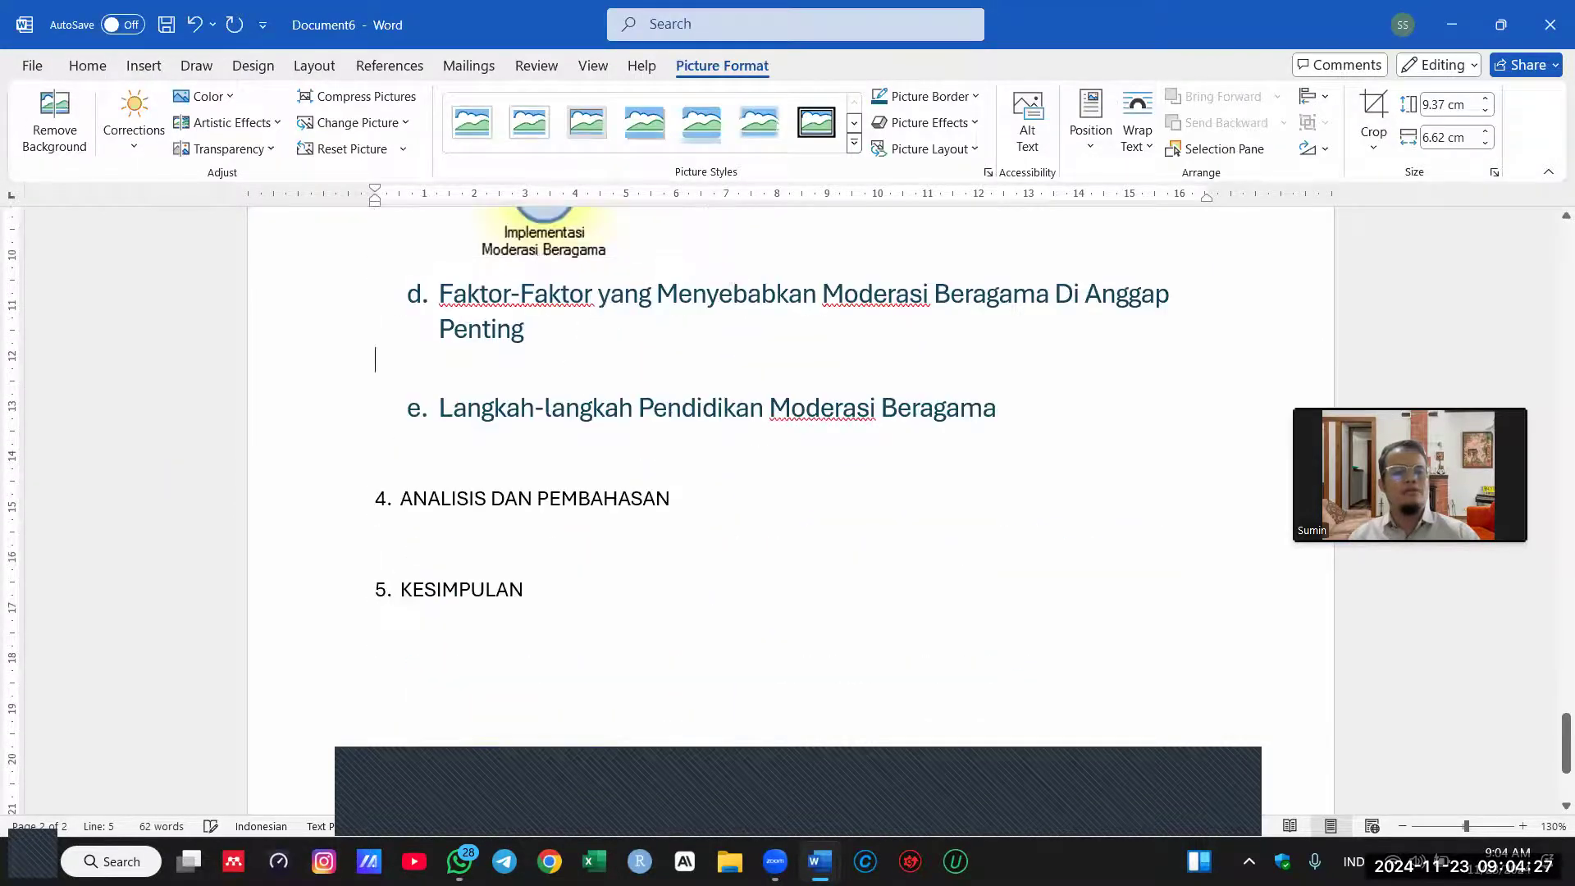
{"action": "left_click", "coordinate": [143, 65]}
{"action": "left_click", "coordinate": [249, 123]}
{"action": "left_click", "coordinate": [283, 213]}
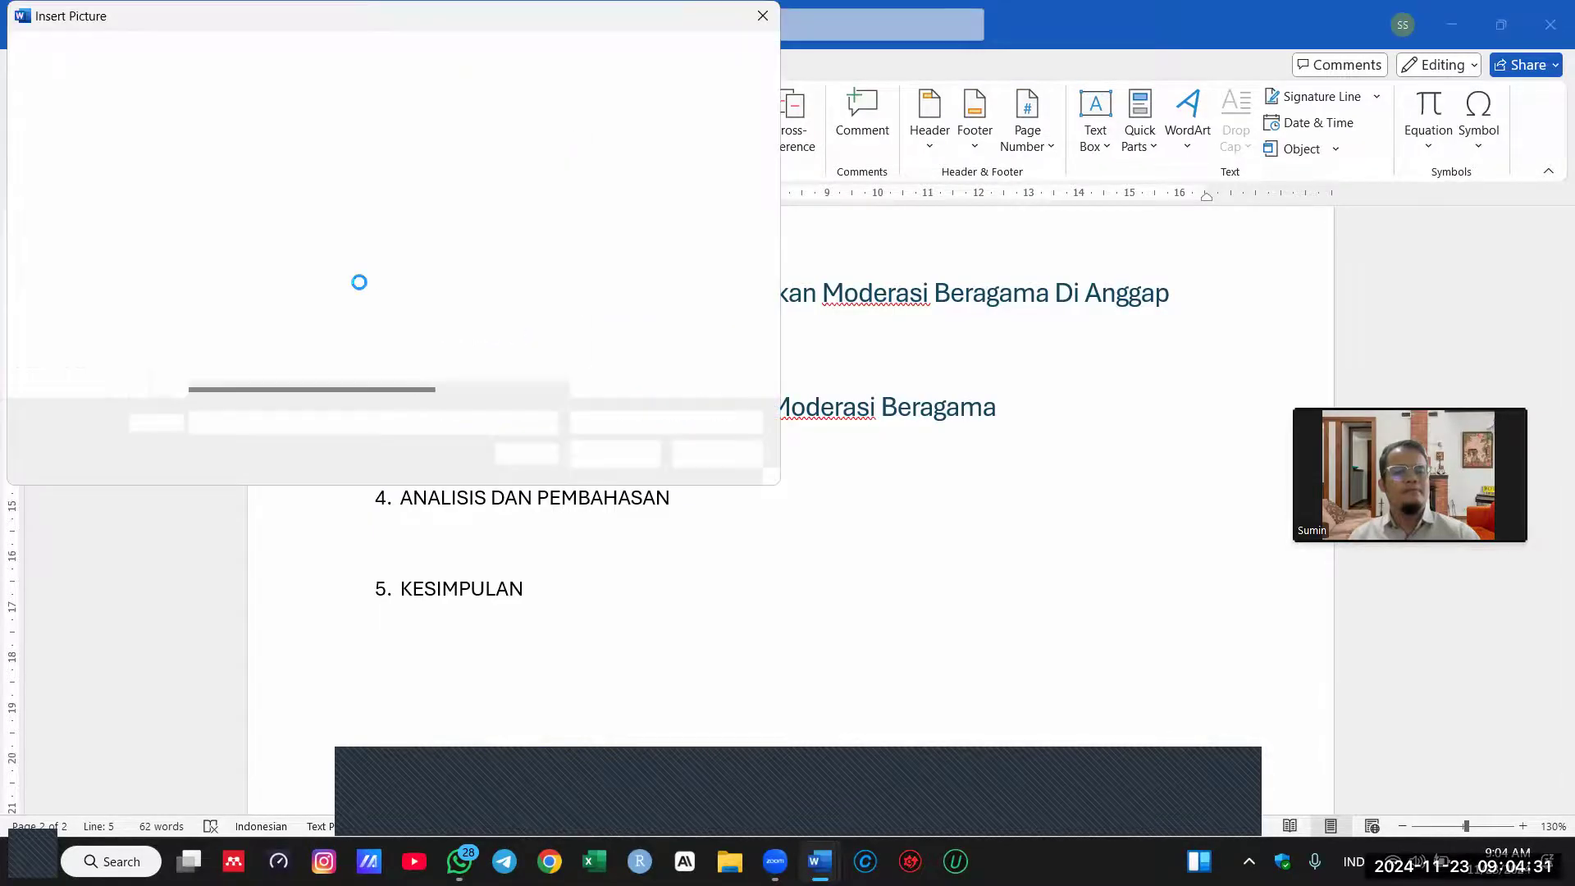
{"action": "scroll", "coordinate": [371, 259], "scroll_direction": "down", "scroll_amount": 2}
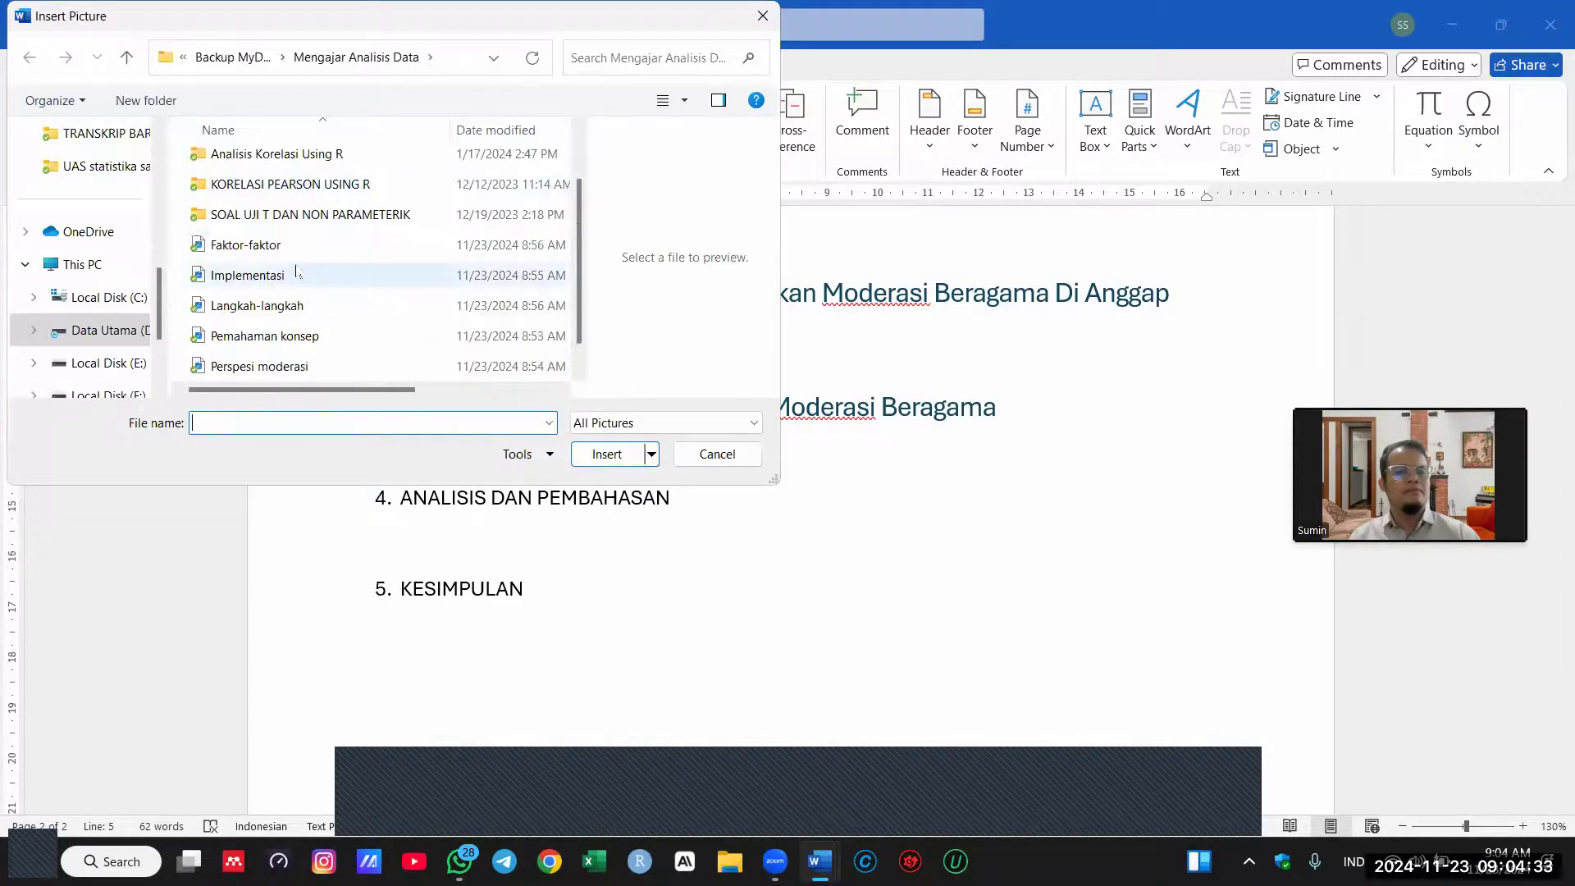
{"action": "left_click", "coordinate": [297, 248]}
{"action": "left_click", "coordinate": [607, 454]}
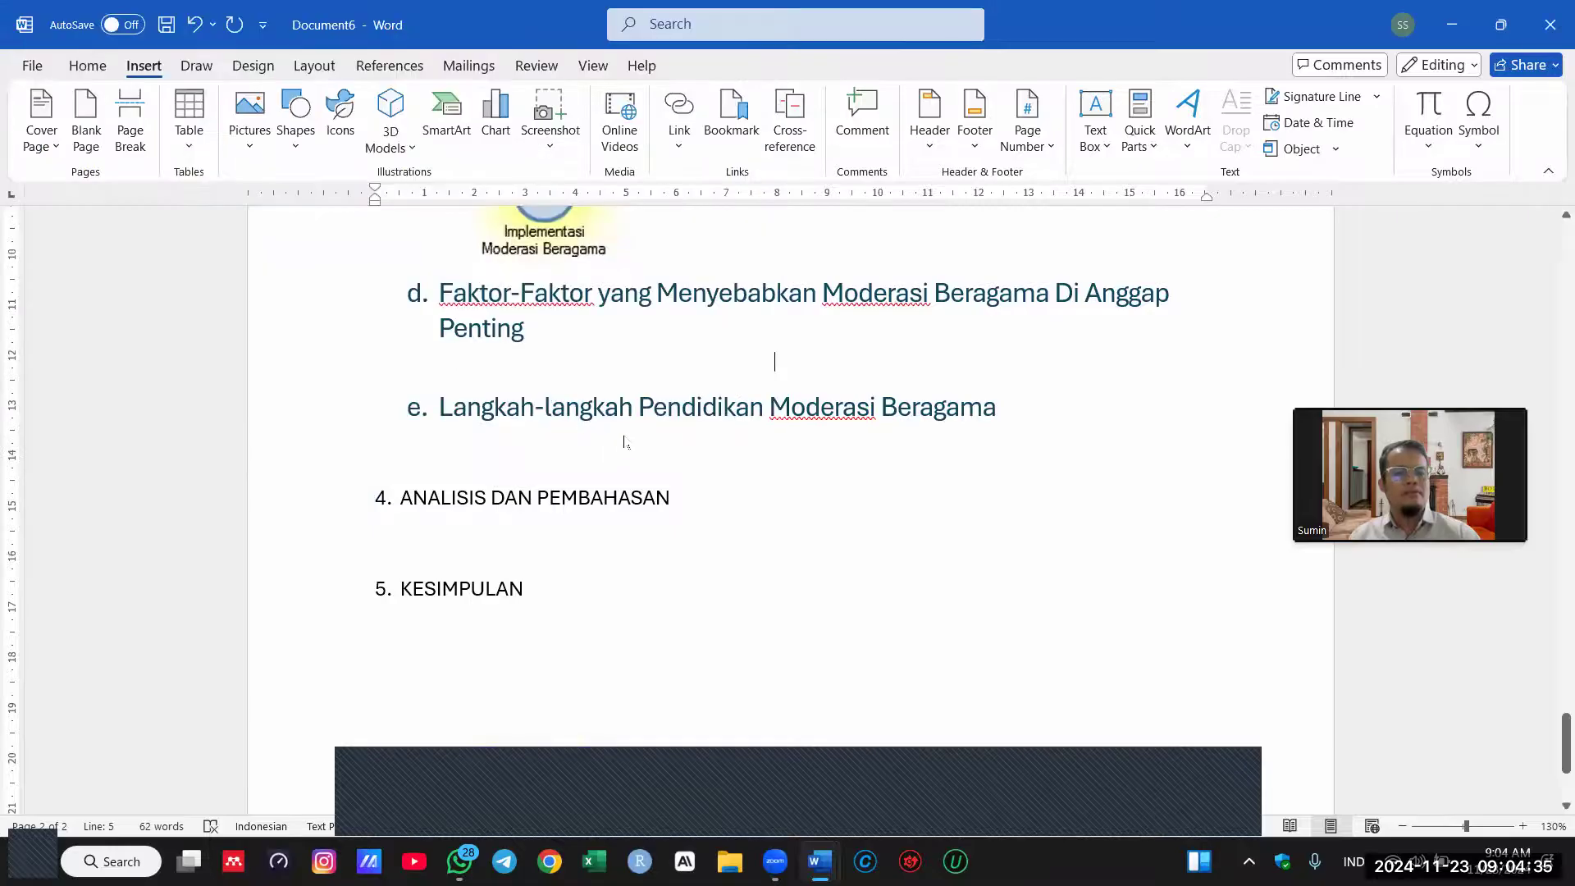
Step: Insert the picture "Langkah-langkah" on the empty line below heading e, Langkah-langkah Pendidikan Moderasi Beragama
{"action": "scroll", "coordinate": [656, 589], "scroll_direction": "down", "scroll_amount": 3}
{"action": "left_click", "coordinate": [402, 598]}
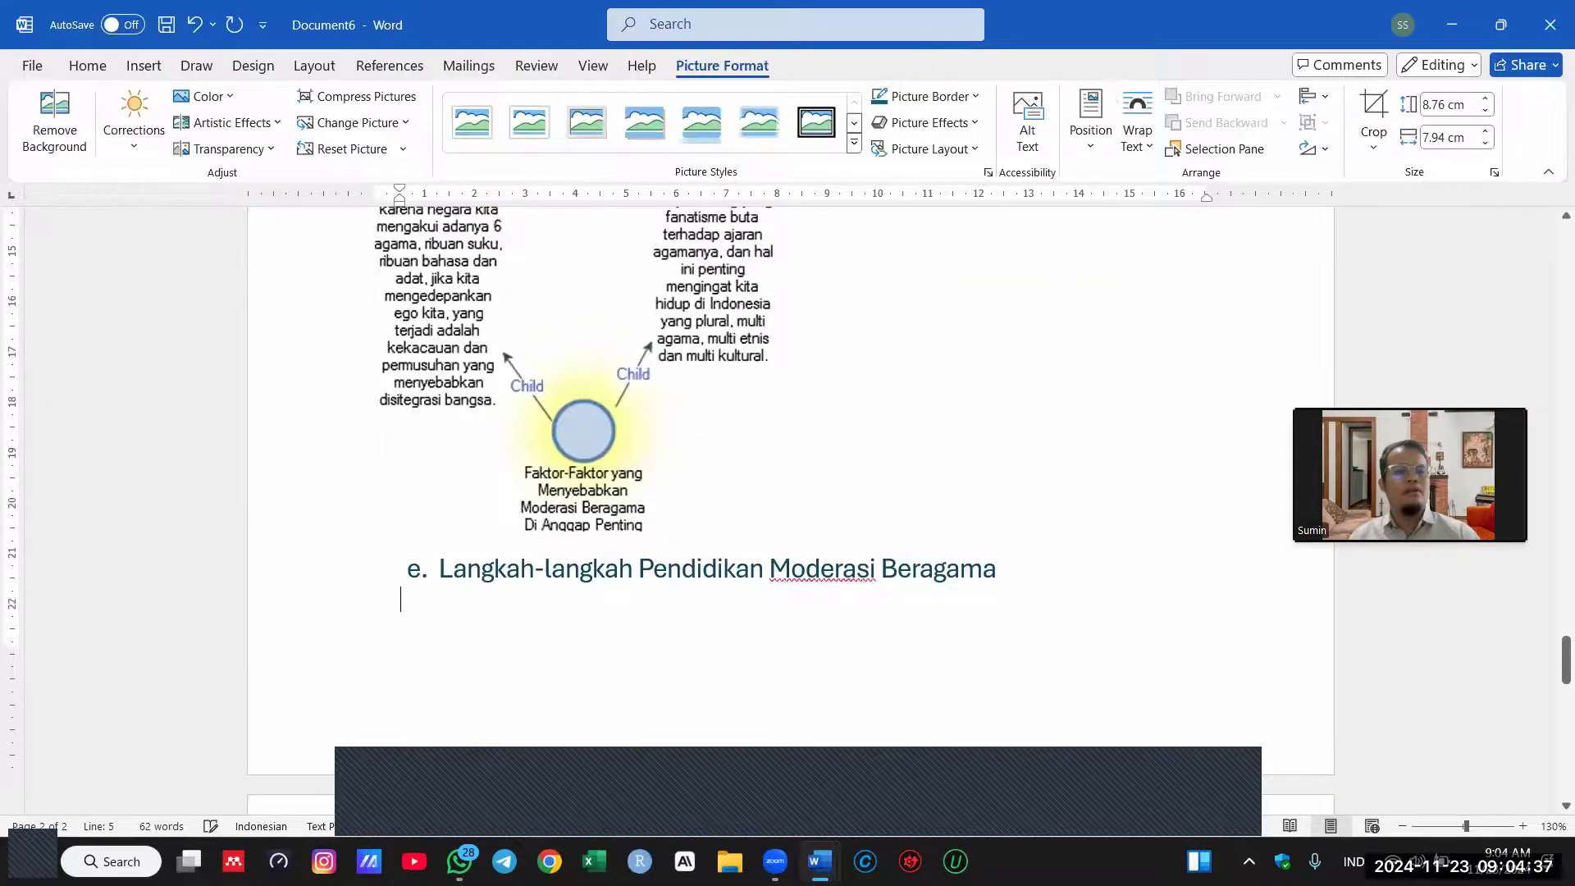
{"action": "scroll", "coordinate": [402, 598], "scroll_direction": "down", "scroll_amount": 1}
{"action": "left_click", "coordinate": [143, 69]}
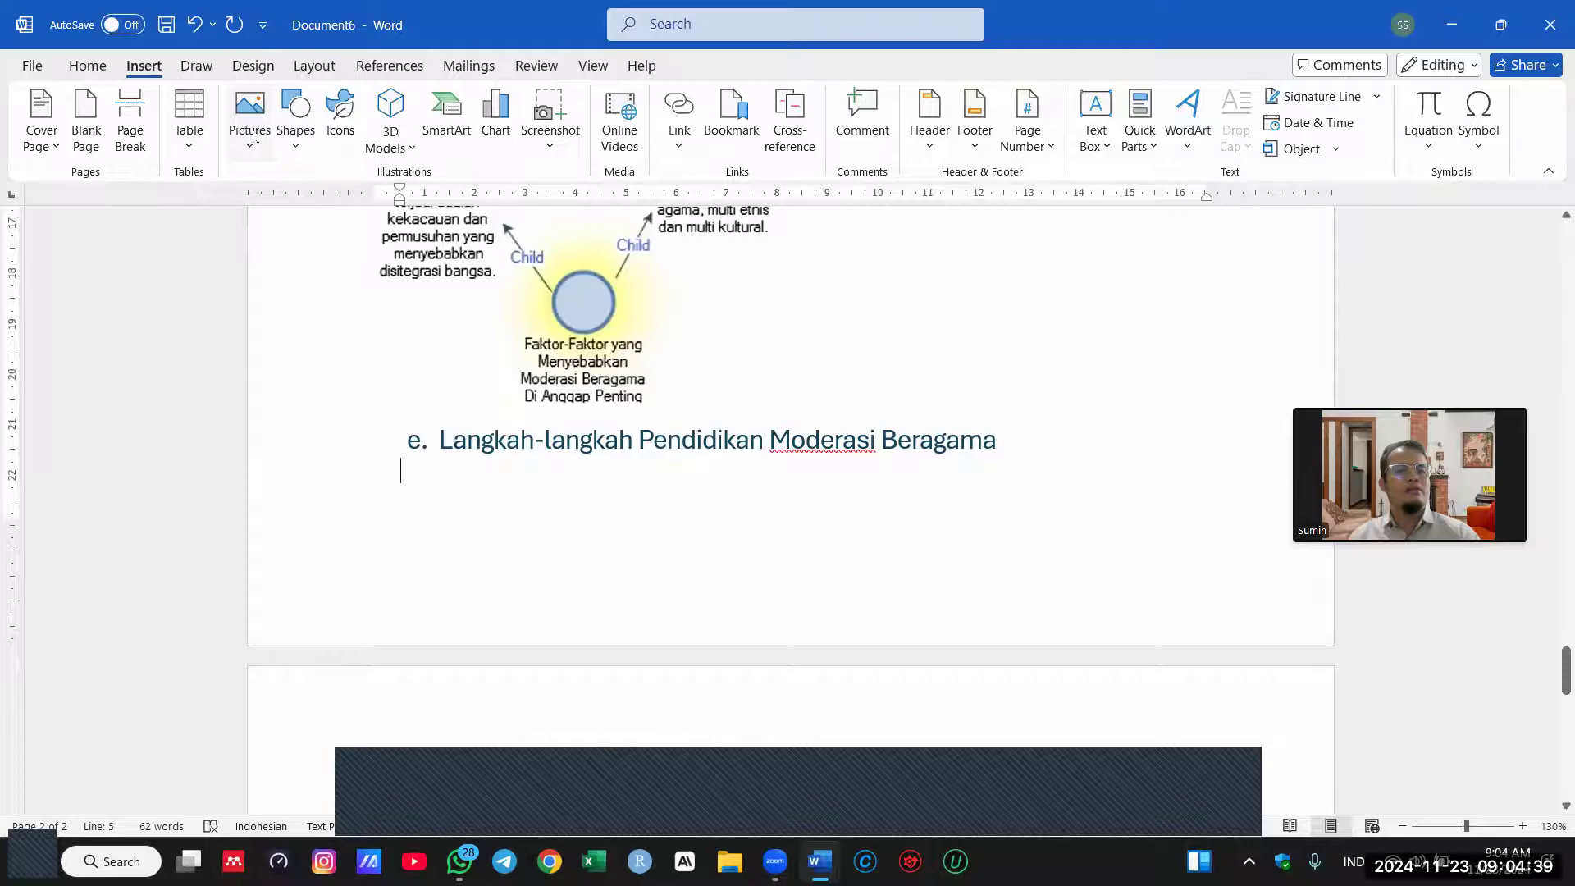
{"action": "left_click", "coordinate": [251, 135]}
{"action": "left_click", "coordinate": [300, 211]}
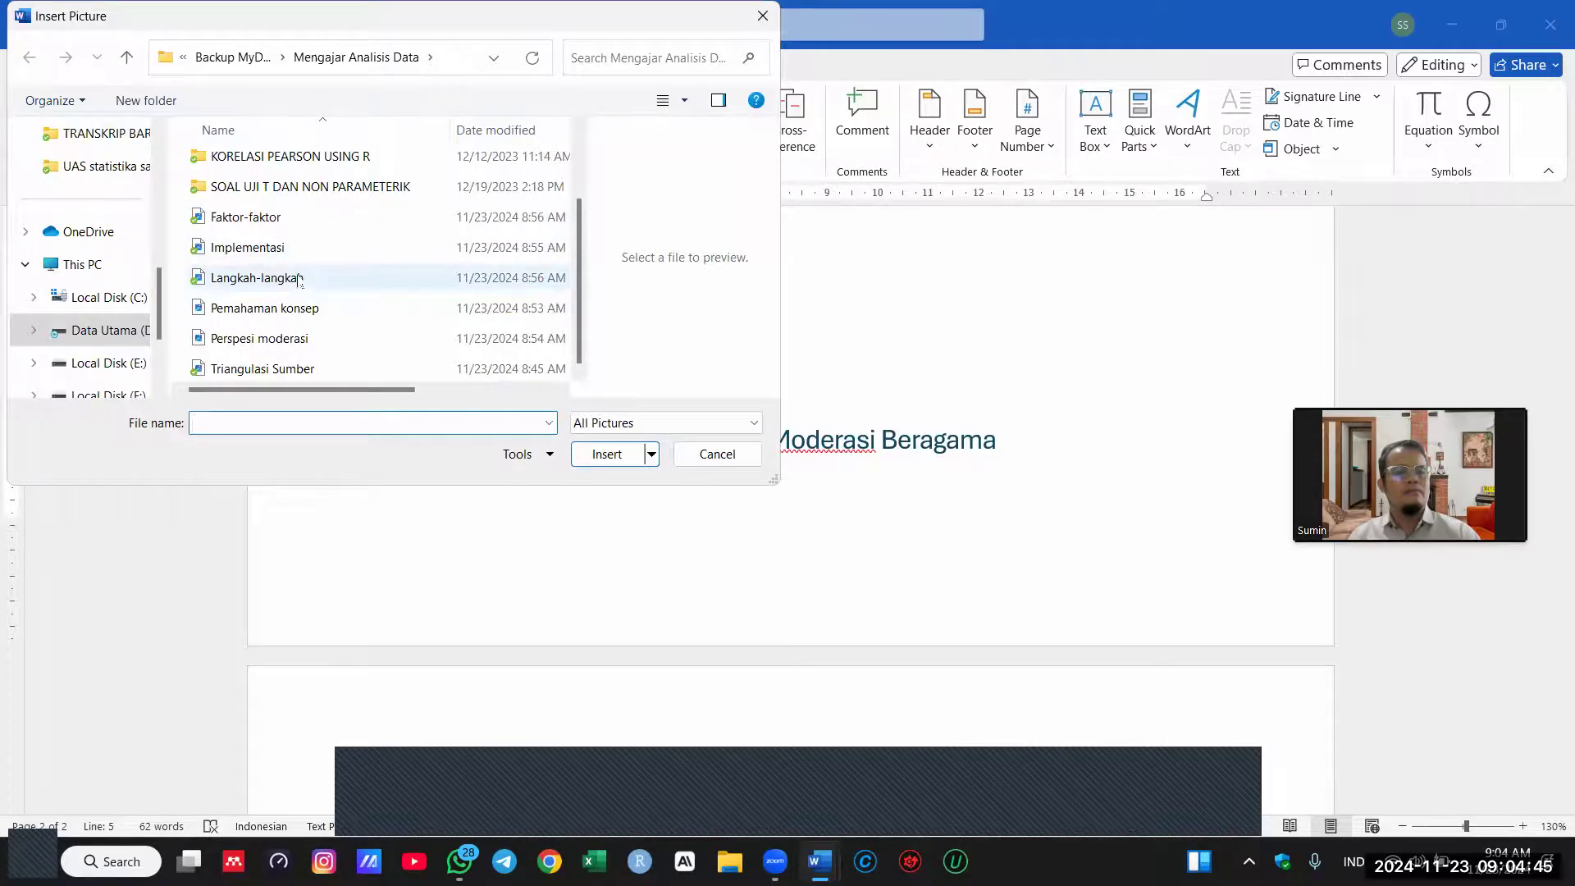
{"action": "left_click", "coordinate": [298, 280]}
{"action": "left_click", "coordinate": [607, 454]}
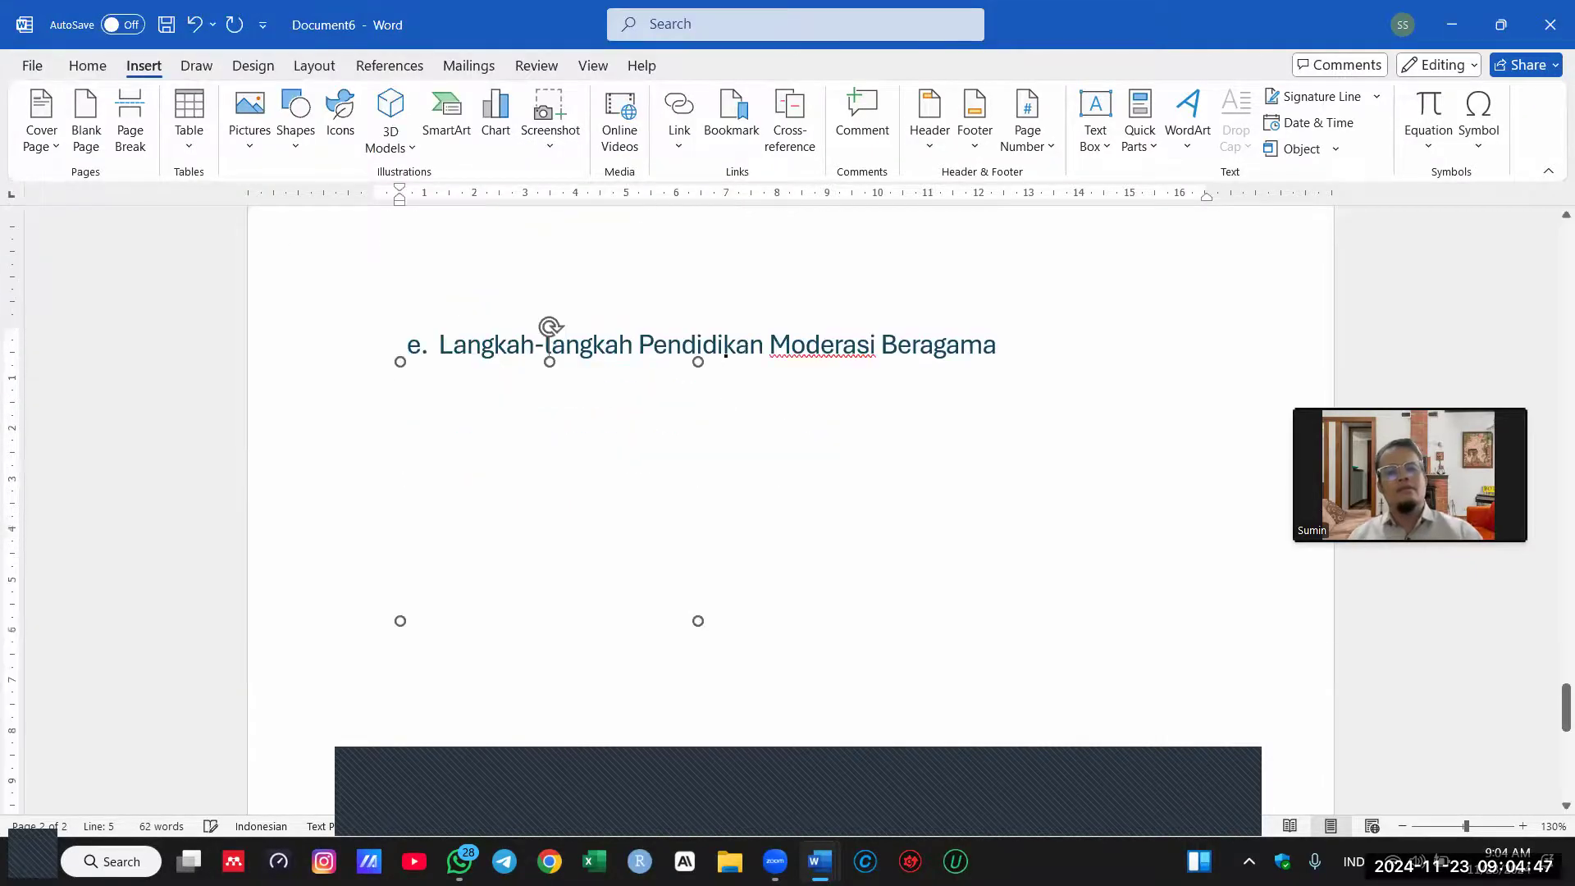
Step: Add a placeholder line "Prolognya" followed by a row of dots between heading a, Pemahaman Kosep Moderasi Beragama, and its diagram
{"action": "scroll", "coordinate": [735, 353], "scroll_direction": "down", "scroll_amount": 4}
{"action": "scroll", "coordinate": [743, 351], "scroll_direction": "up", "scroll_amount": 8}
{"action": "scroll", "coordinate": [743, 351], "scroll_direction": "up", "scroll_amount": 10}
{"action": "scroll", "coordinate": [731, 351], "scroll_direction": "up", "scroll_amount": 8}
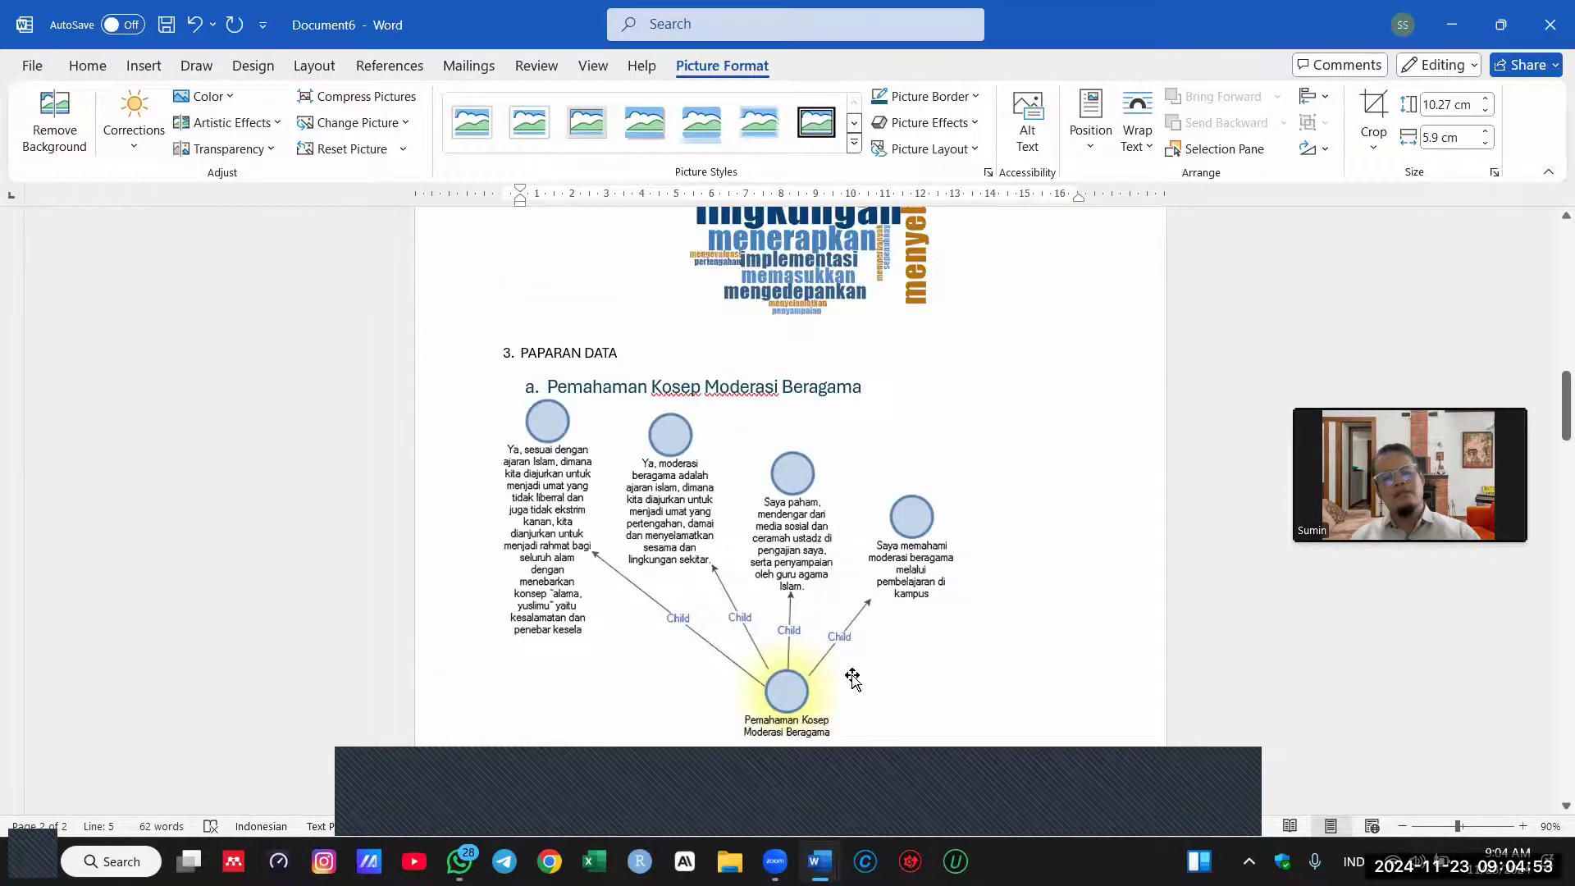
{"action": "left_click", "coordinate": [909, 389]}
{"action": "key", "text": "Return"}
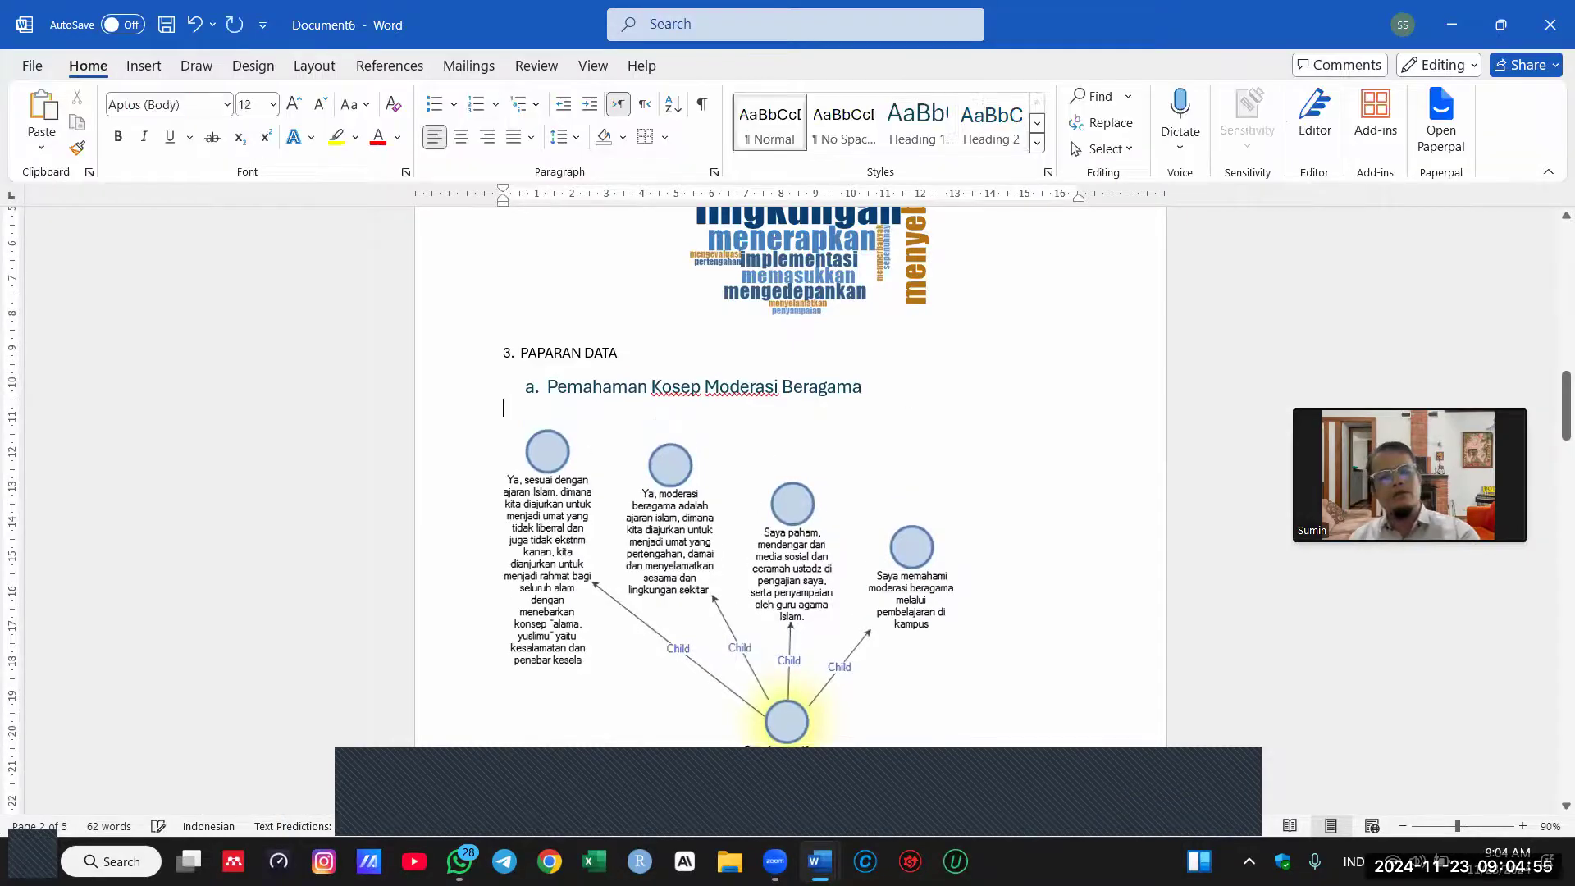
{"action": "type", "text": "p"}
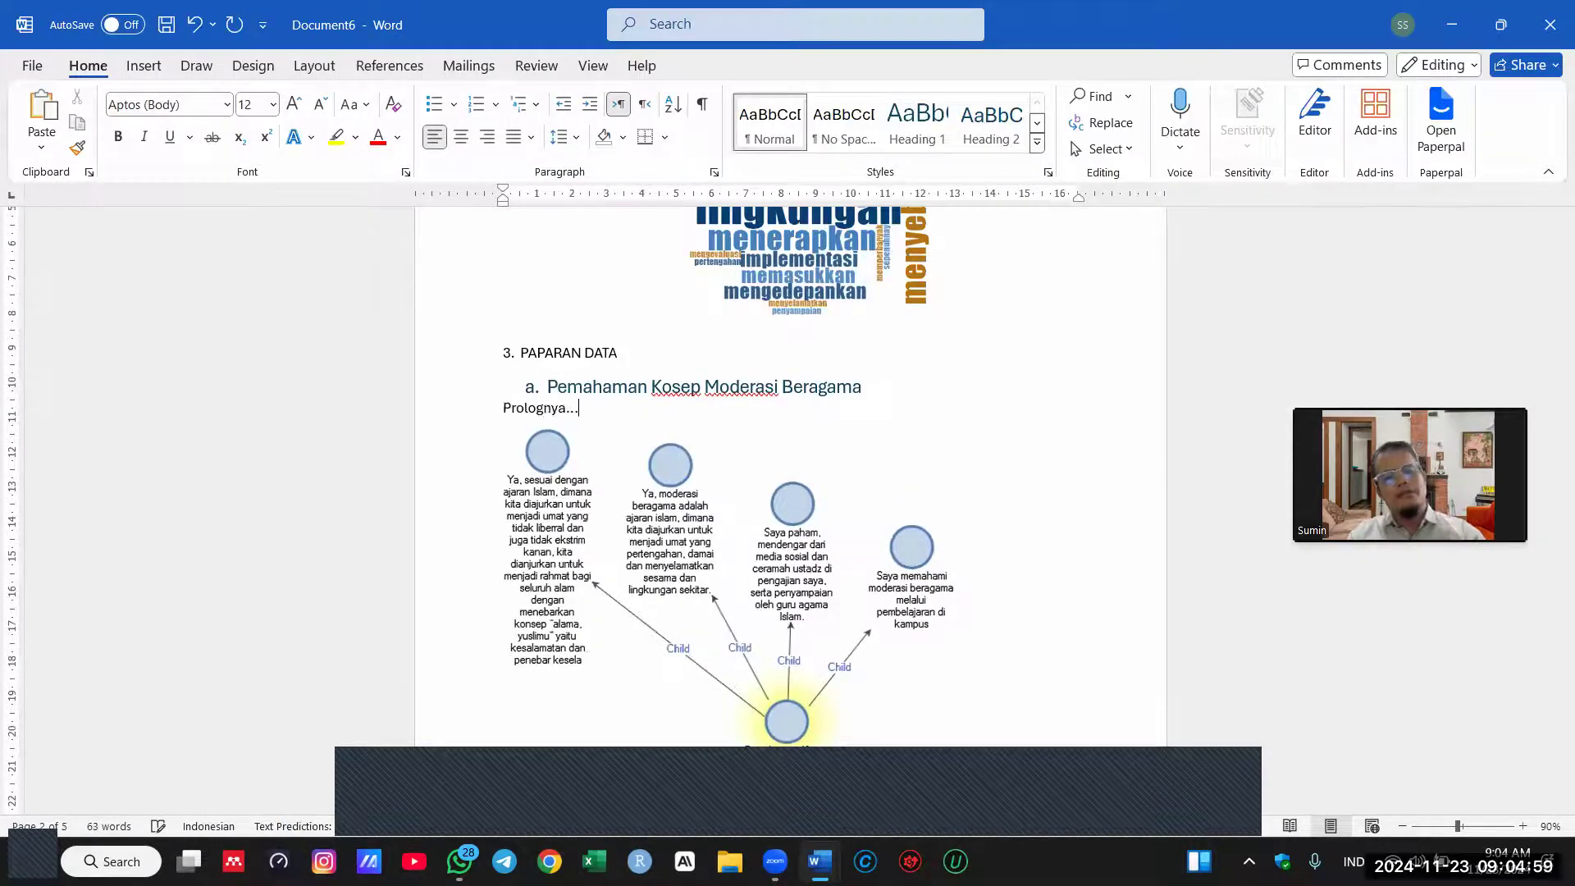
Step: Add a new line of text beginning with "Inte" below the Pemahaman Kosep Moderasi Beragama diagram
{"action": "scroll", "coordinate": [942, 468], "scroll_direction": "down", "scroll_amount": 2}
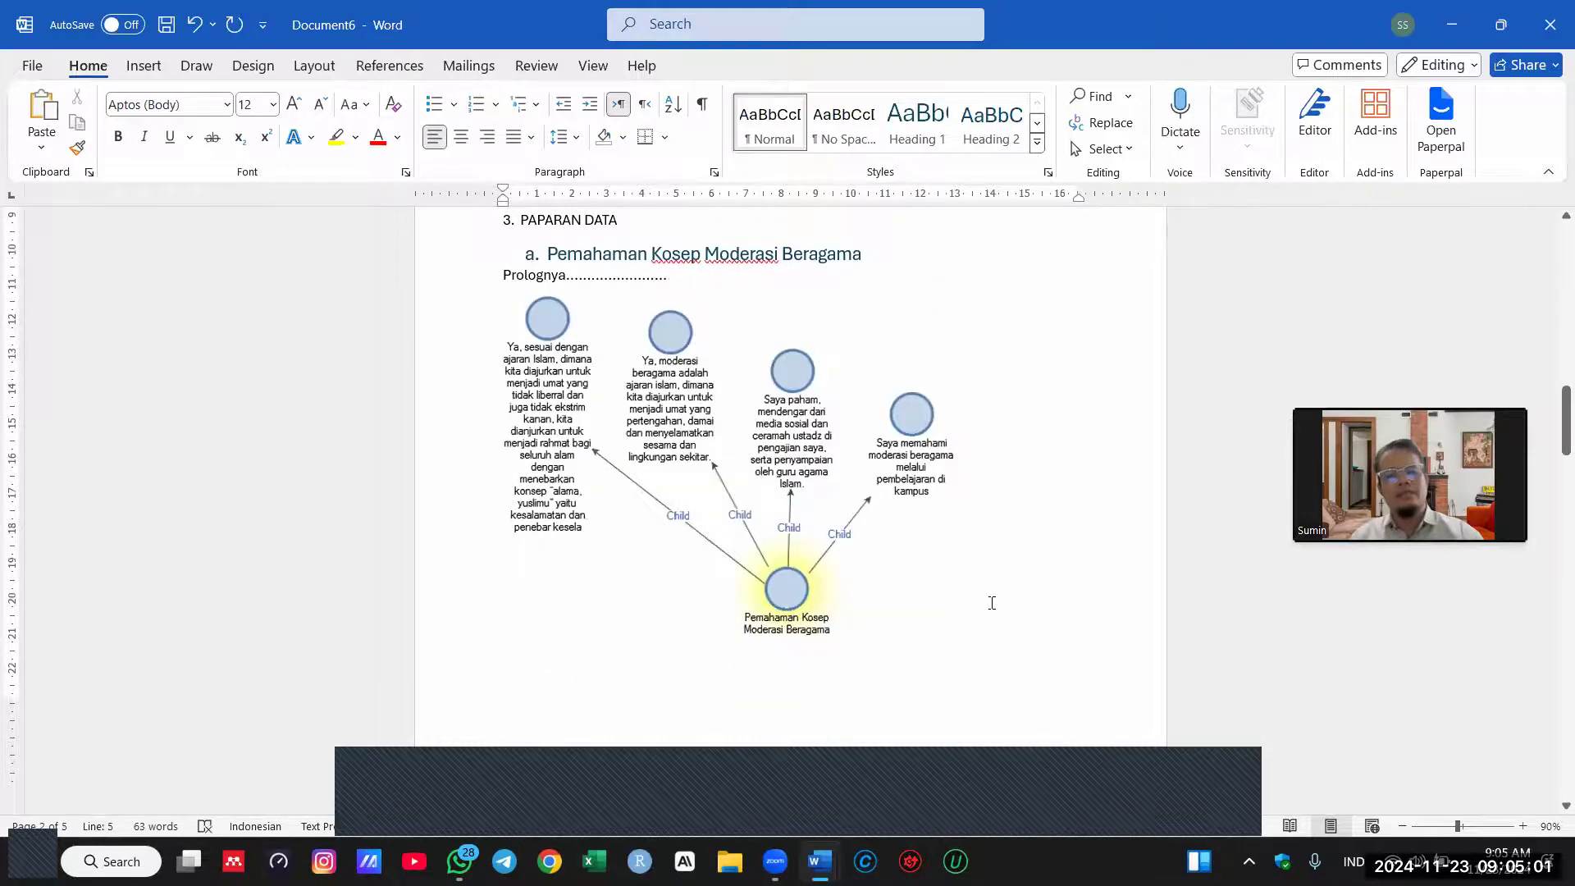
{"action": "key", "text": "Return"}
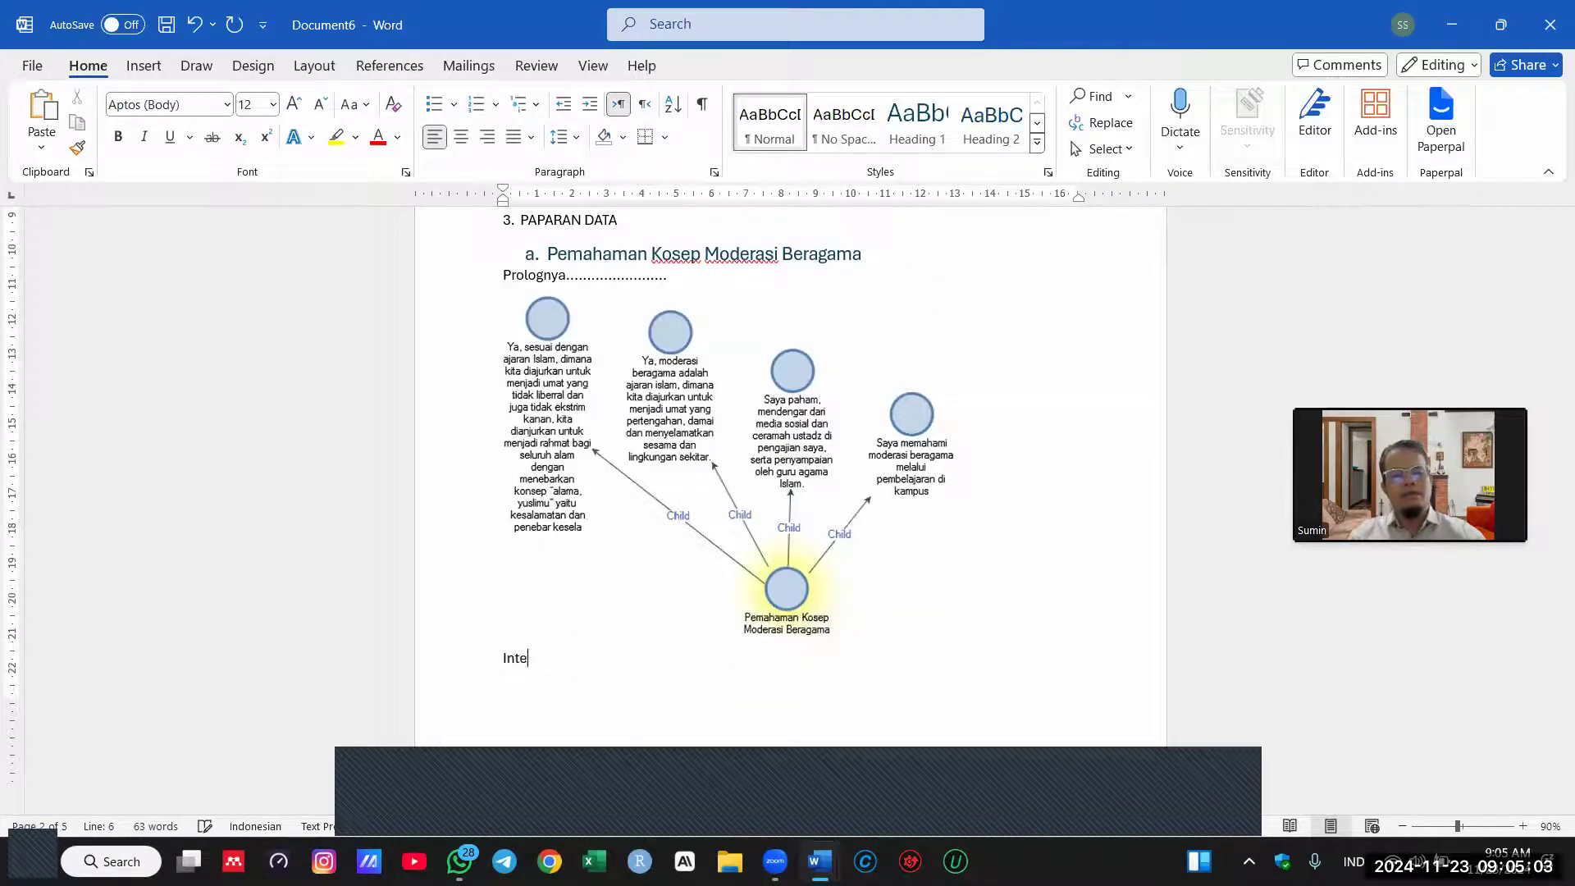